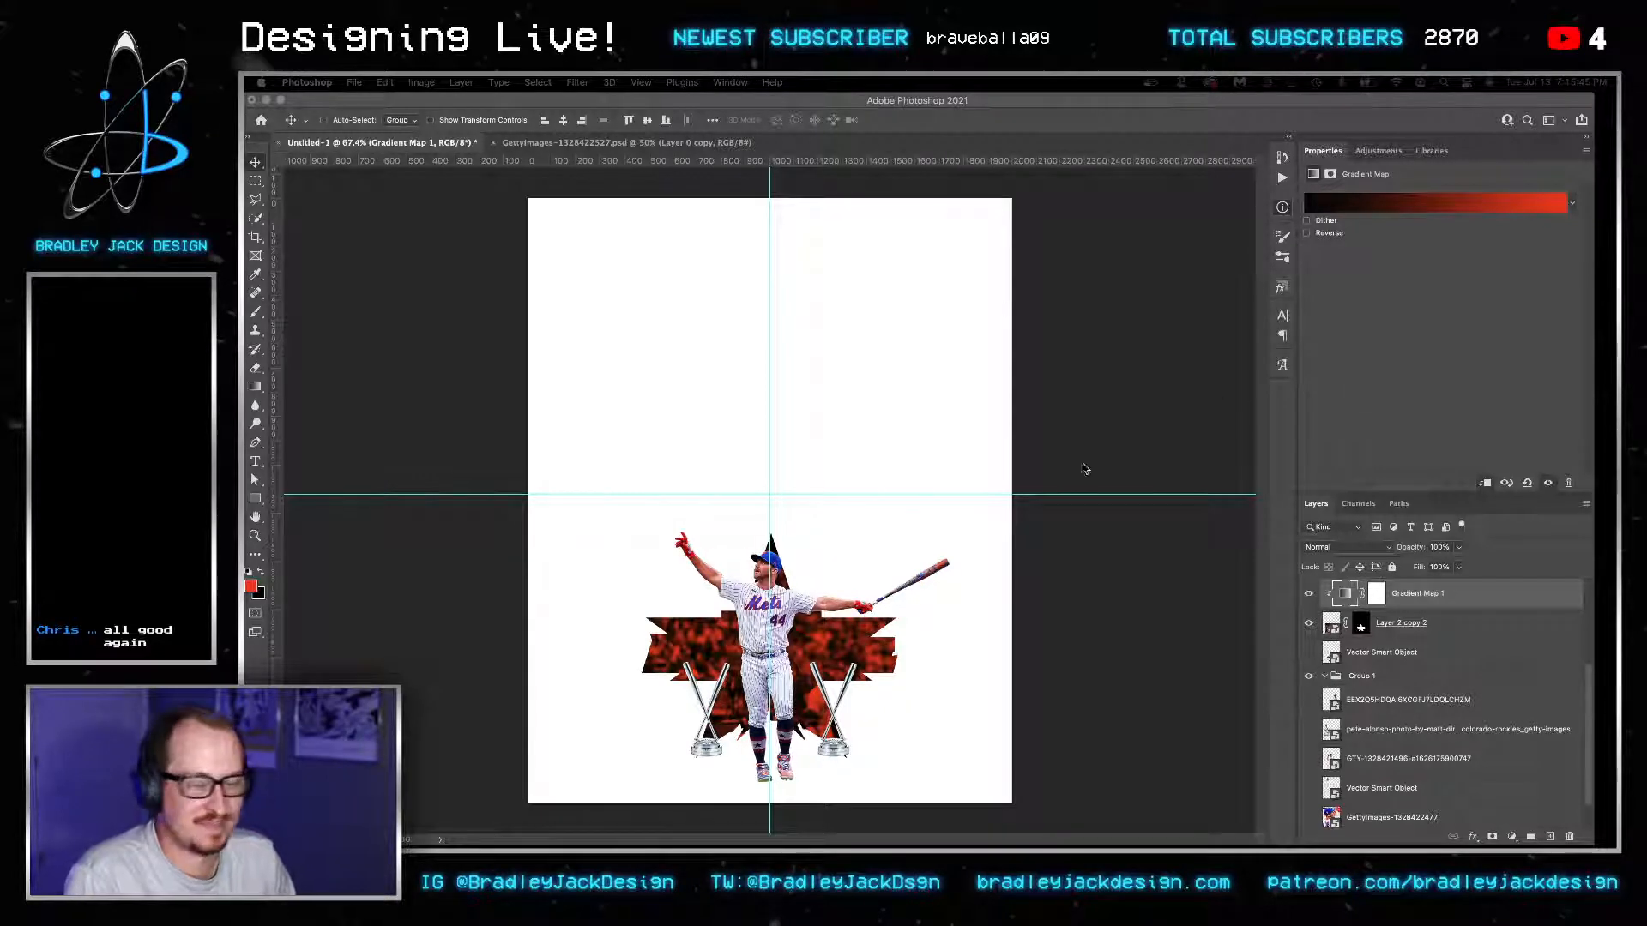
Look over the composition and inspect the individual image and vector layers in the layer stack.
scroll(801, 654, up, 5)
click(808, 518)
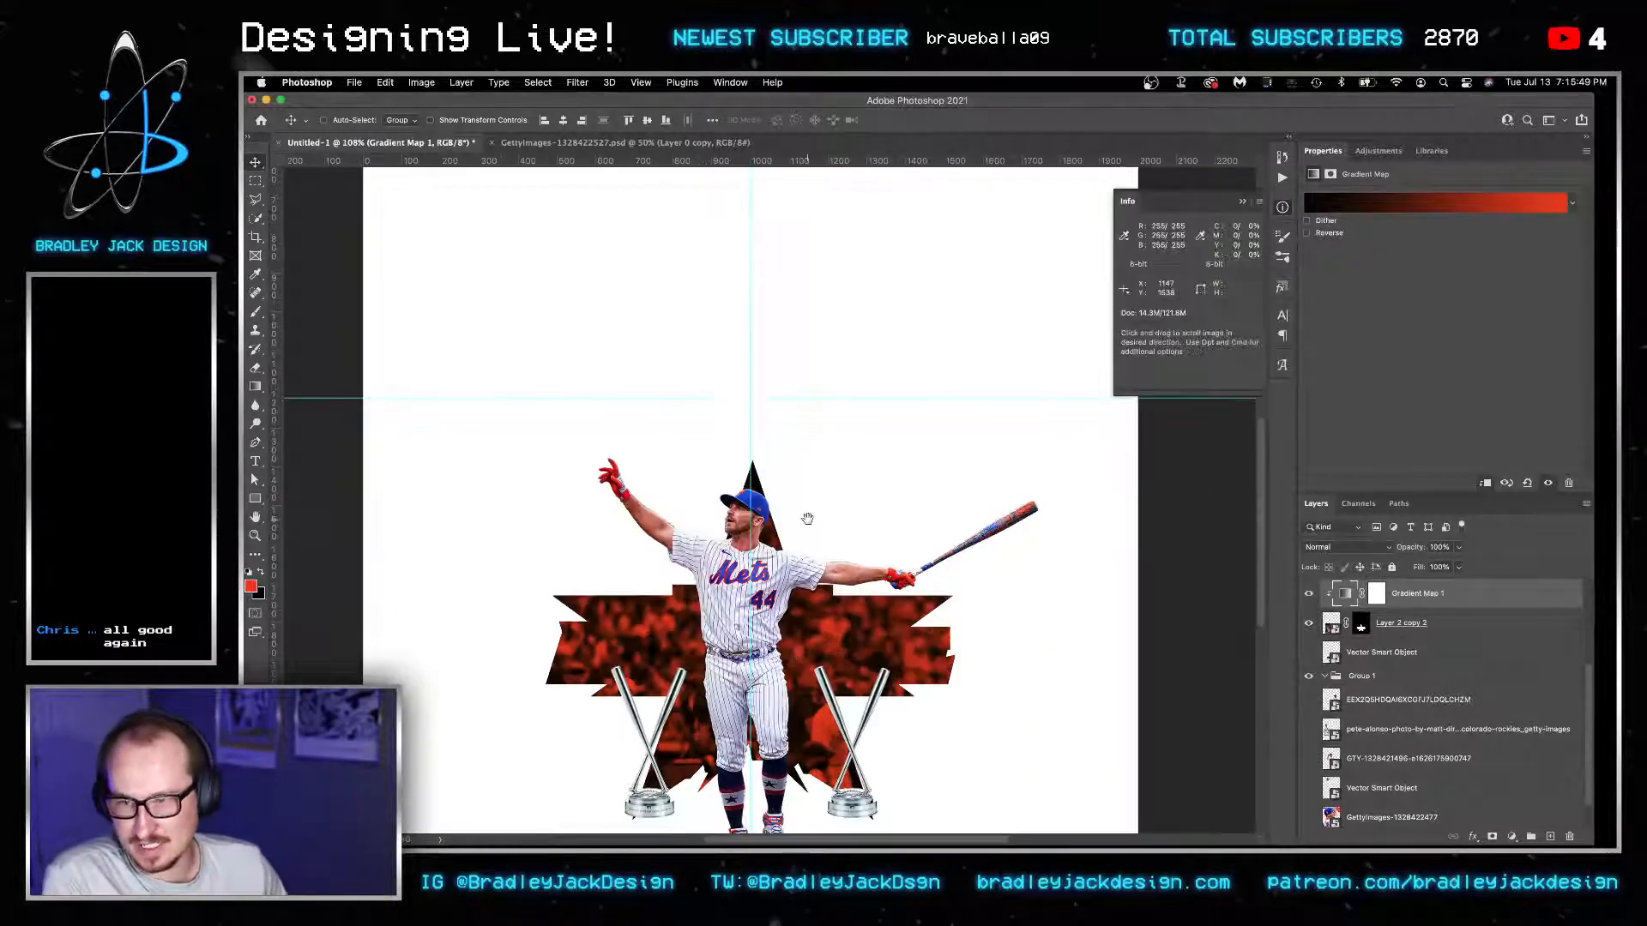
click(1331, 624)
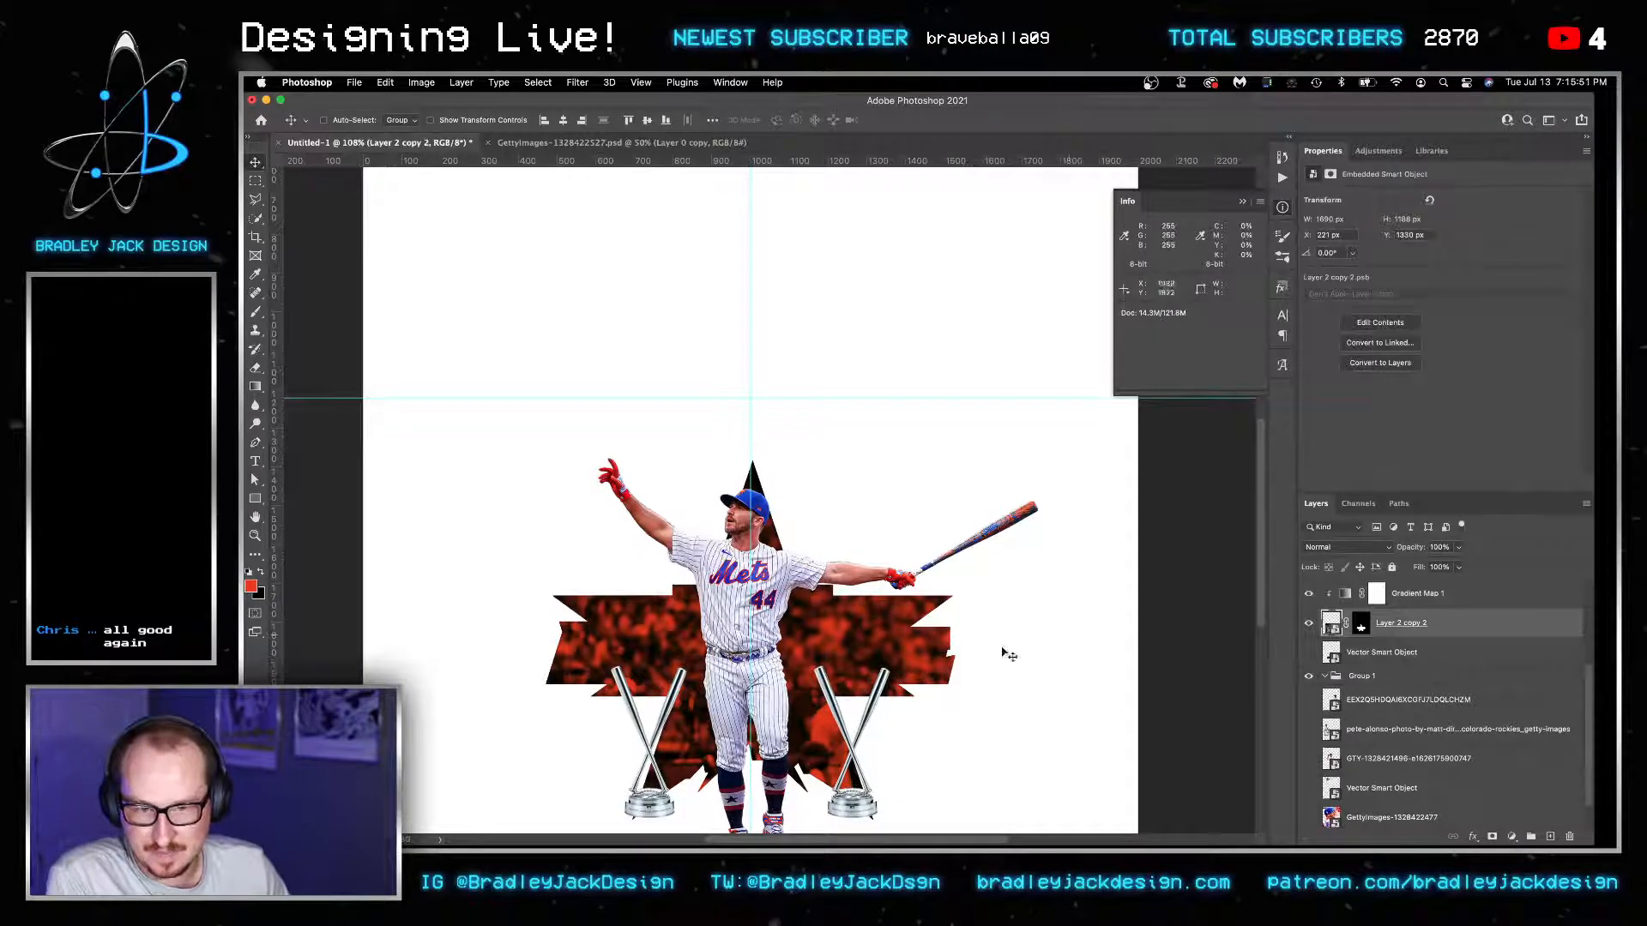
scroll(1008, 654, down, 3)
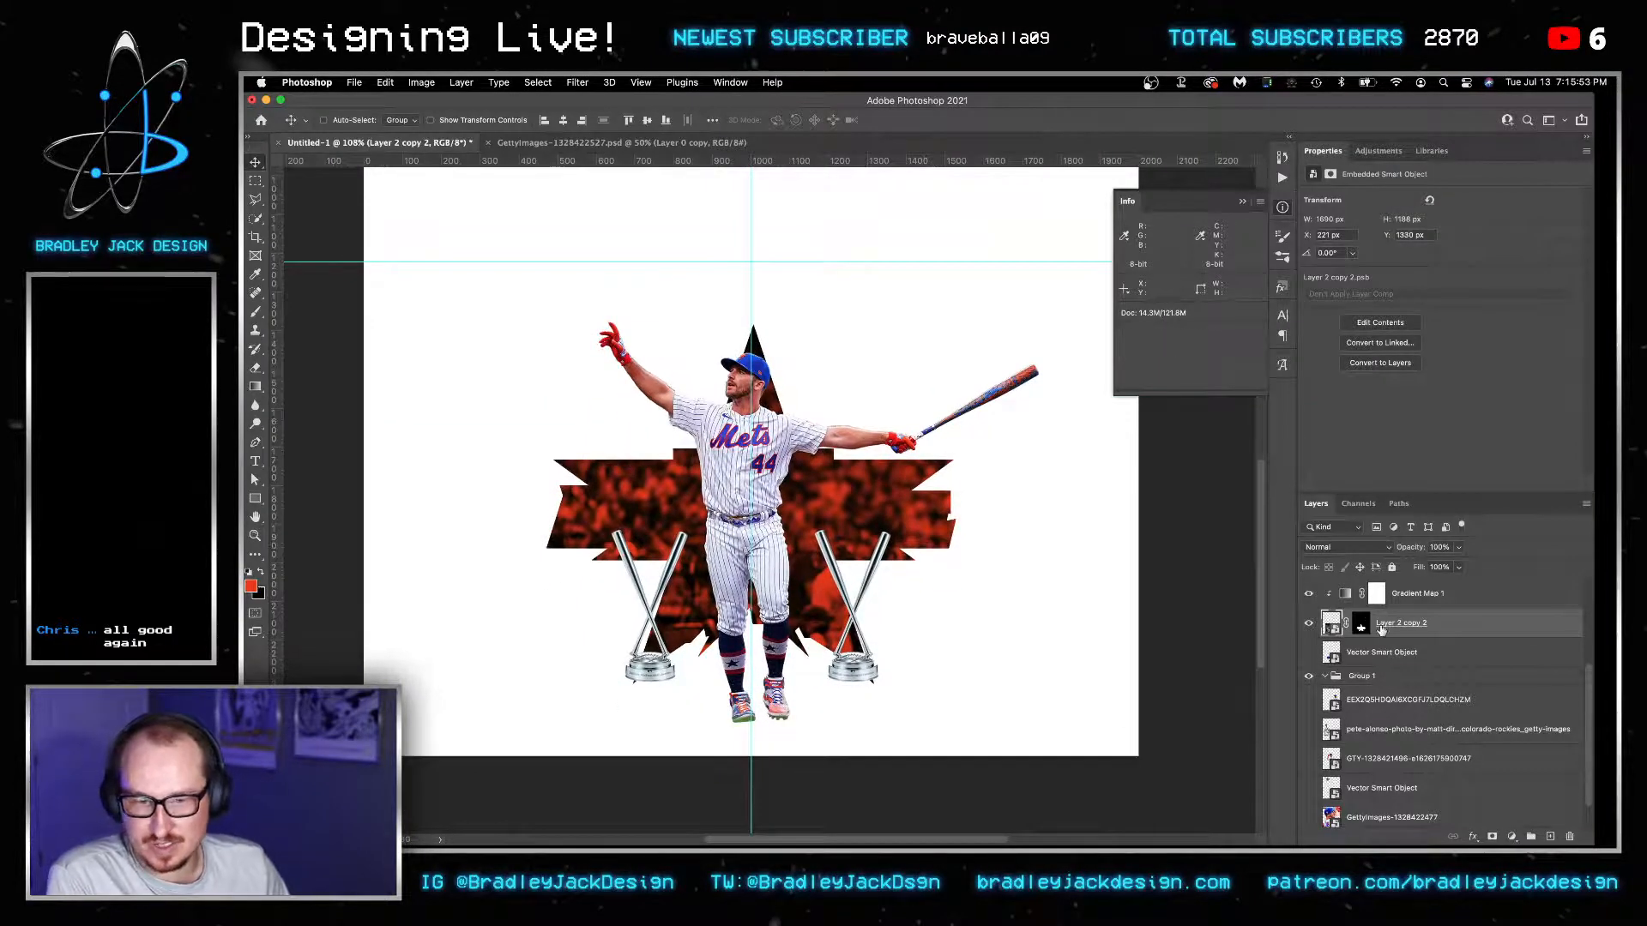
click(1373, 653)
click(1360, 702)
click(1360, 759)
scroll(1358, 791, down, 2)
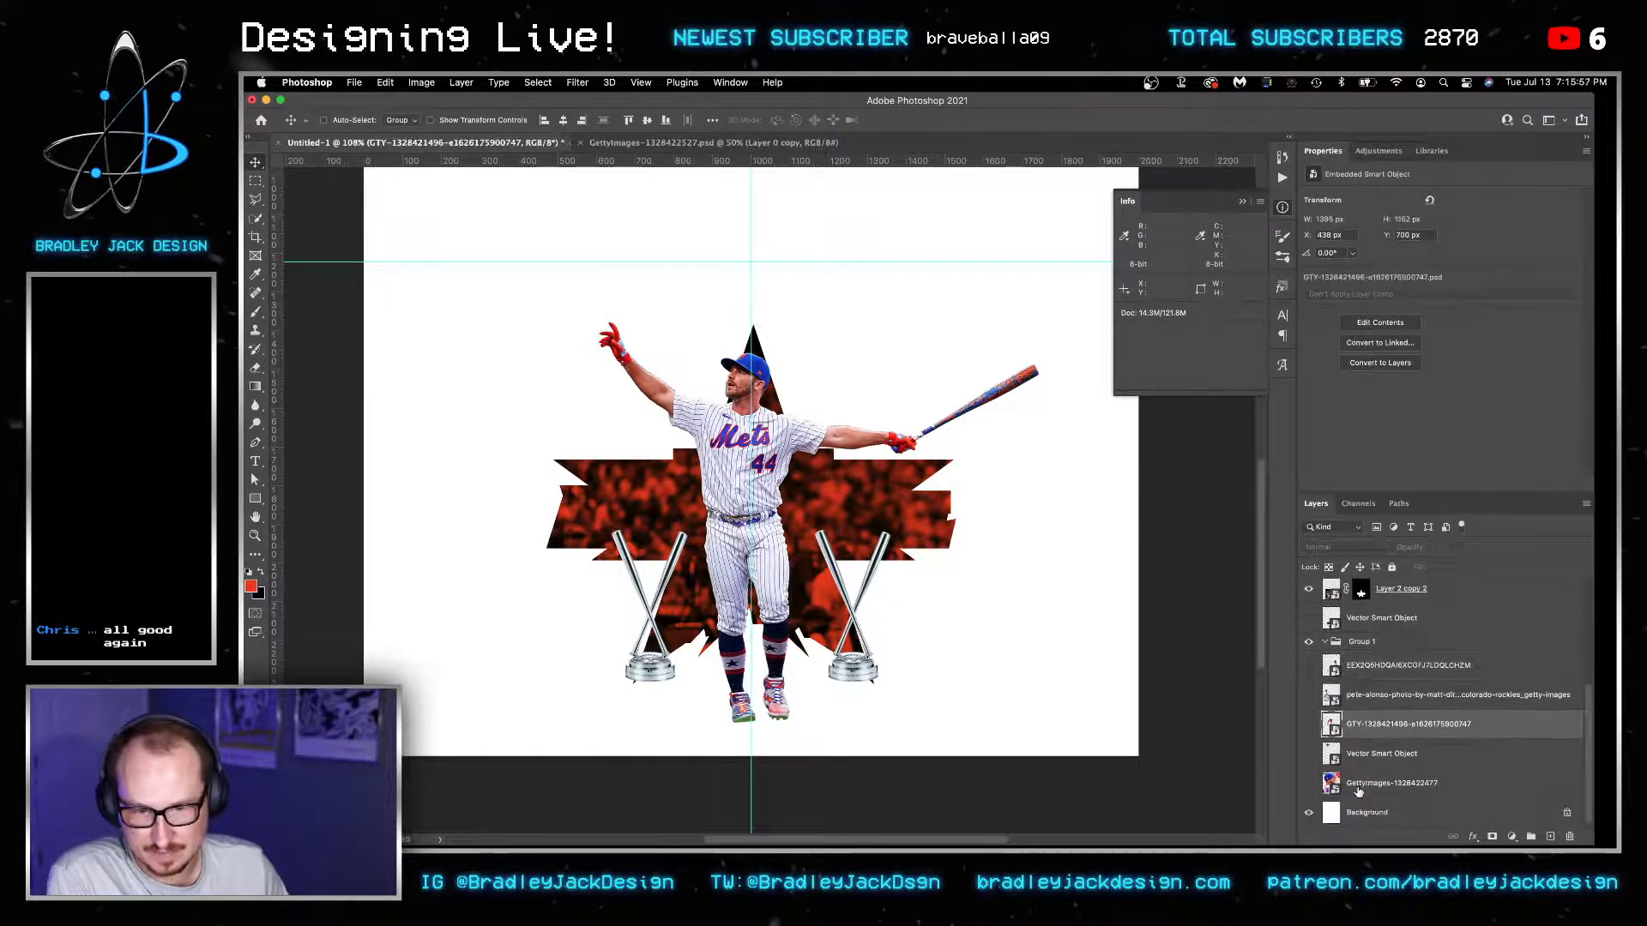
click(1357, 787)
scroll(1357, 767, up, 5)
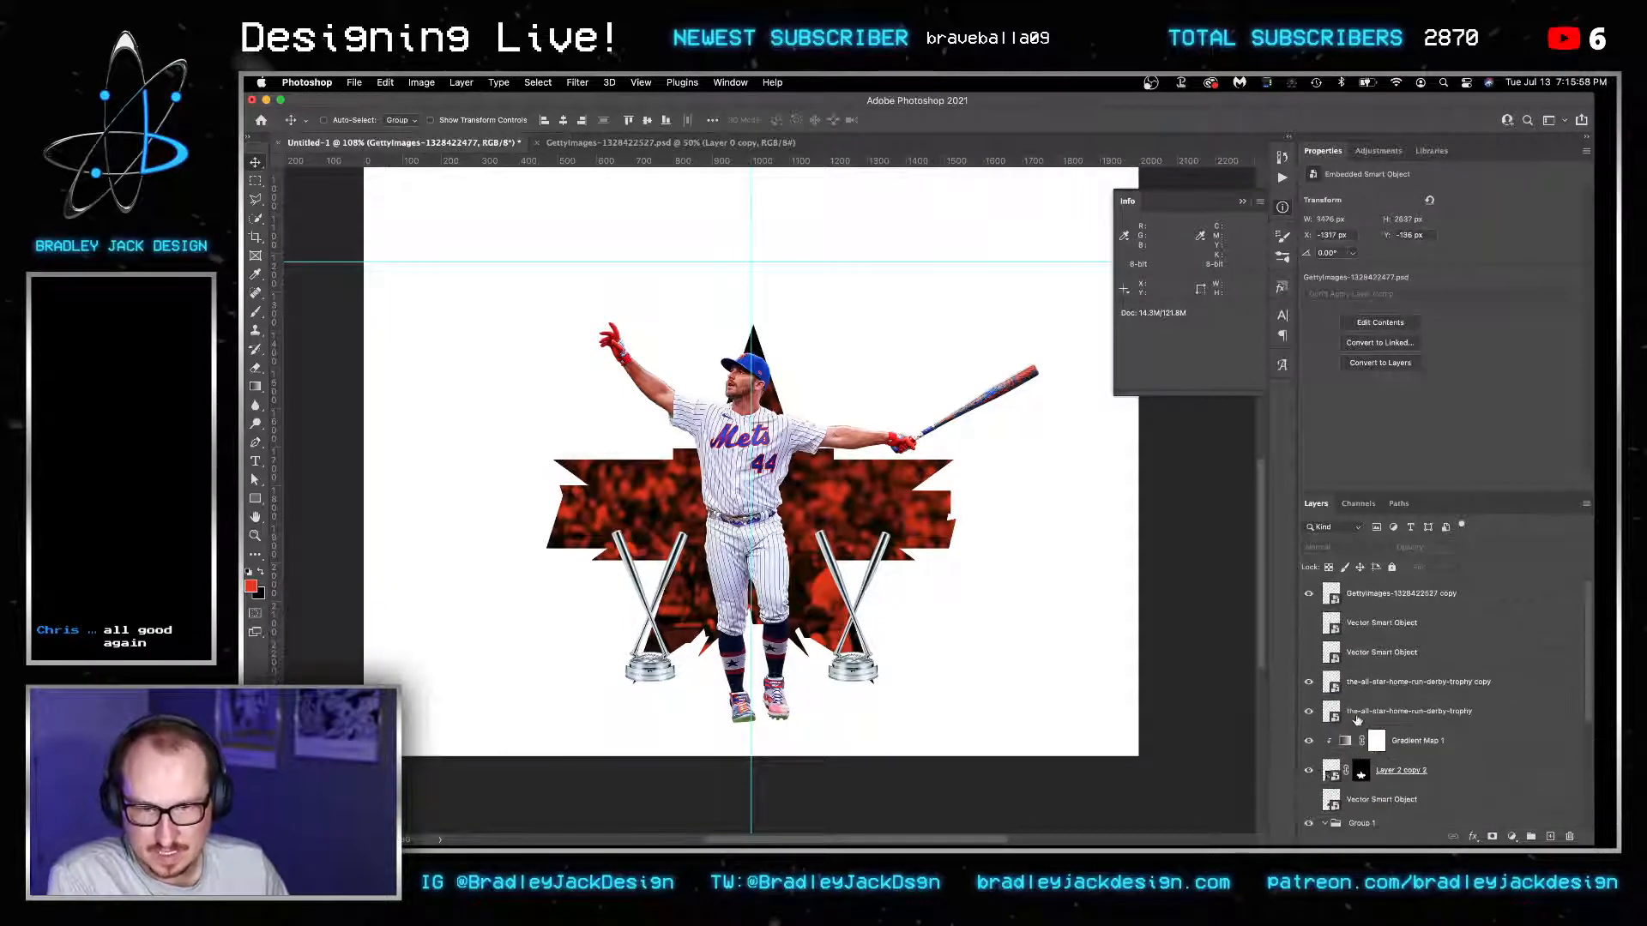
click(1359, 624)
Move both home run derby trophies straight down until their bases are level with the player's feet.
click(1387, 691)
shift+click(1389, 713)
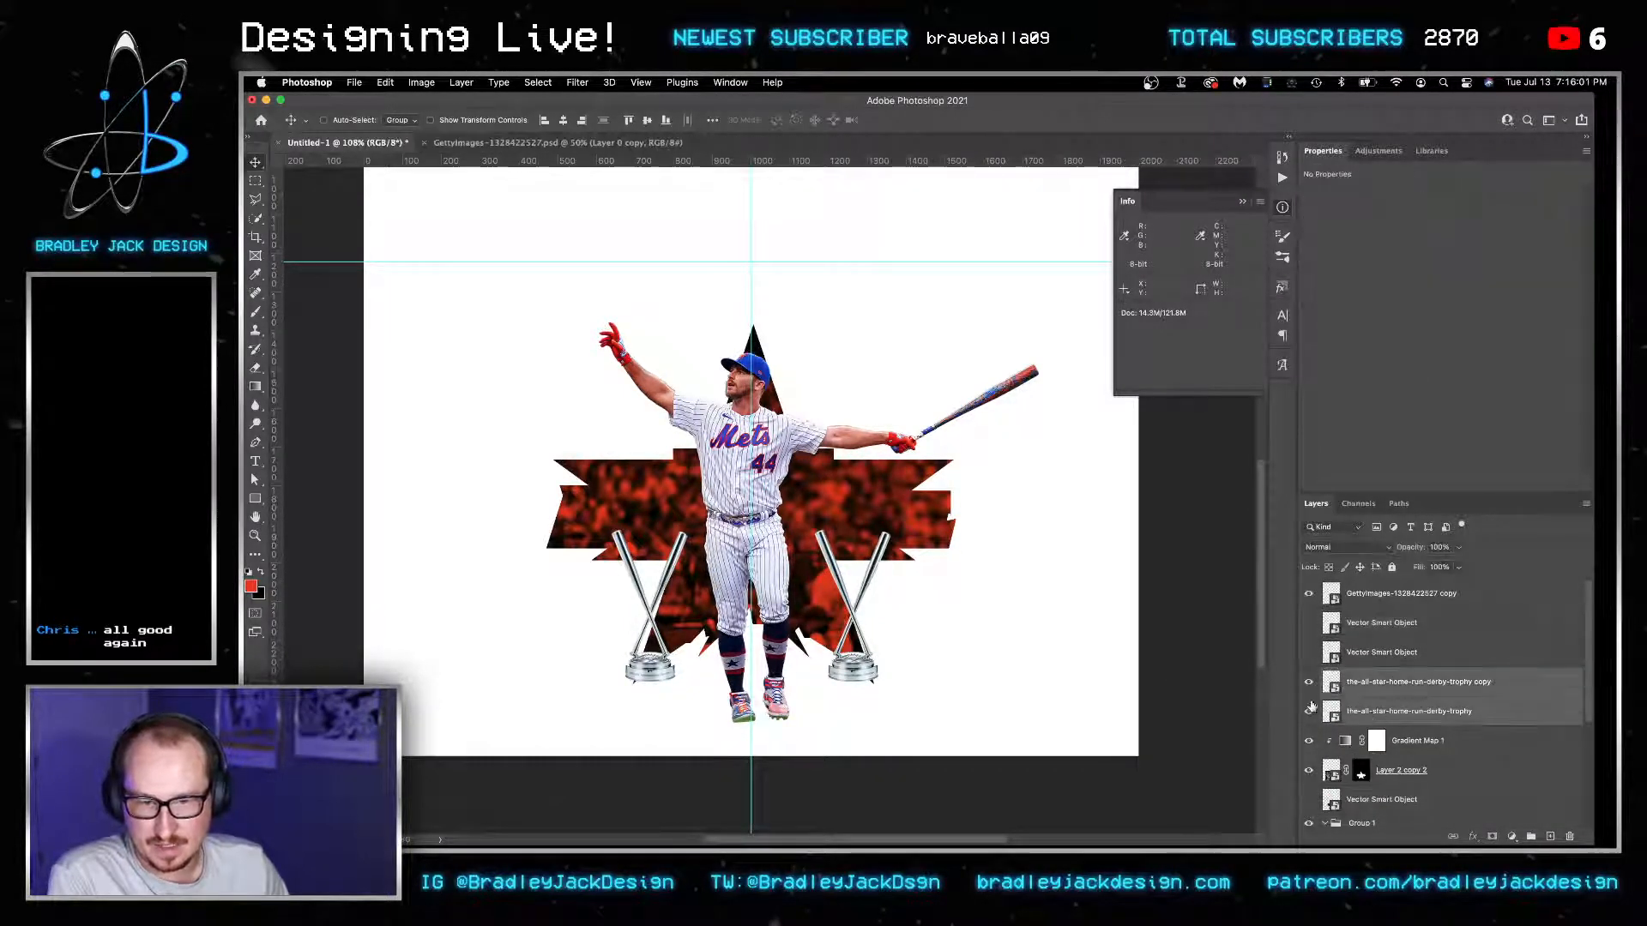
drag(834, 607, 831, 646)
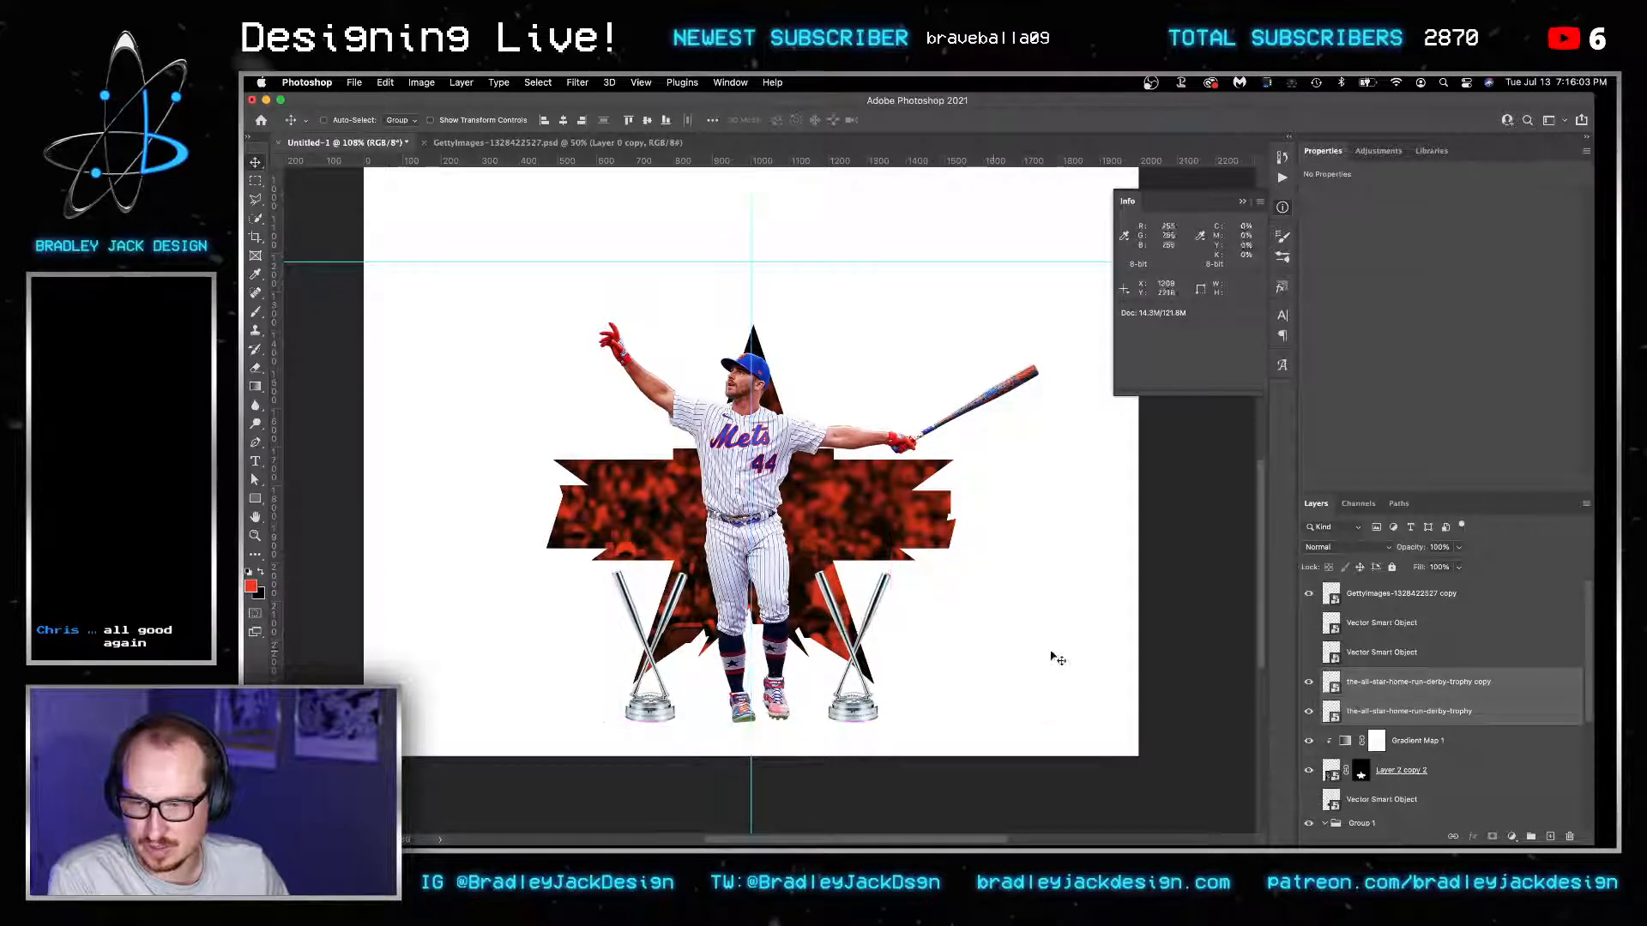
Nudge each of the two trophies slightly inward toward the player.
click(1382, 684)
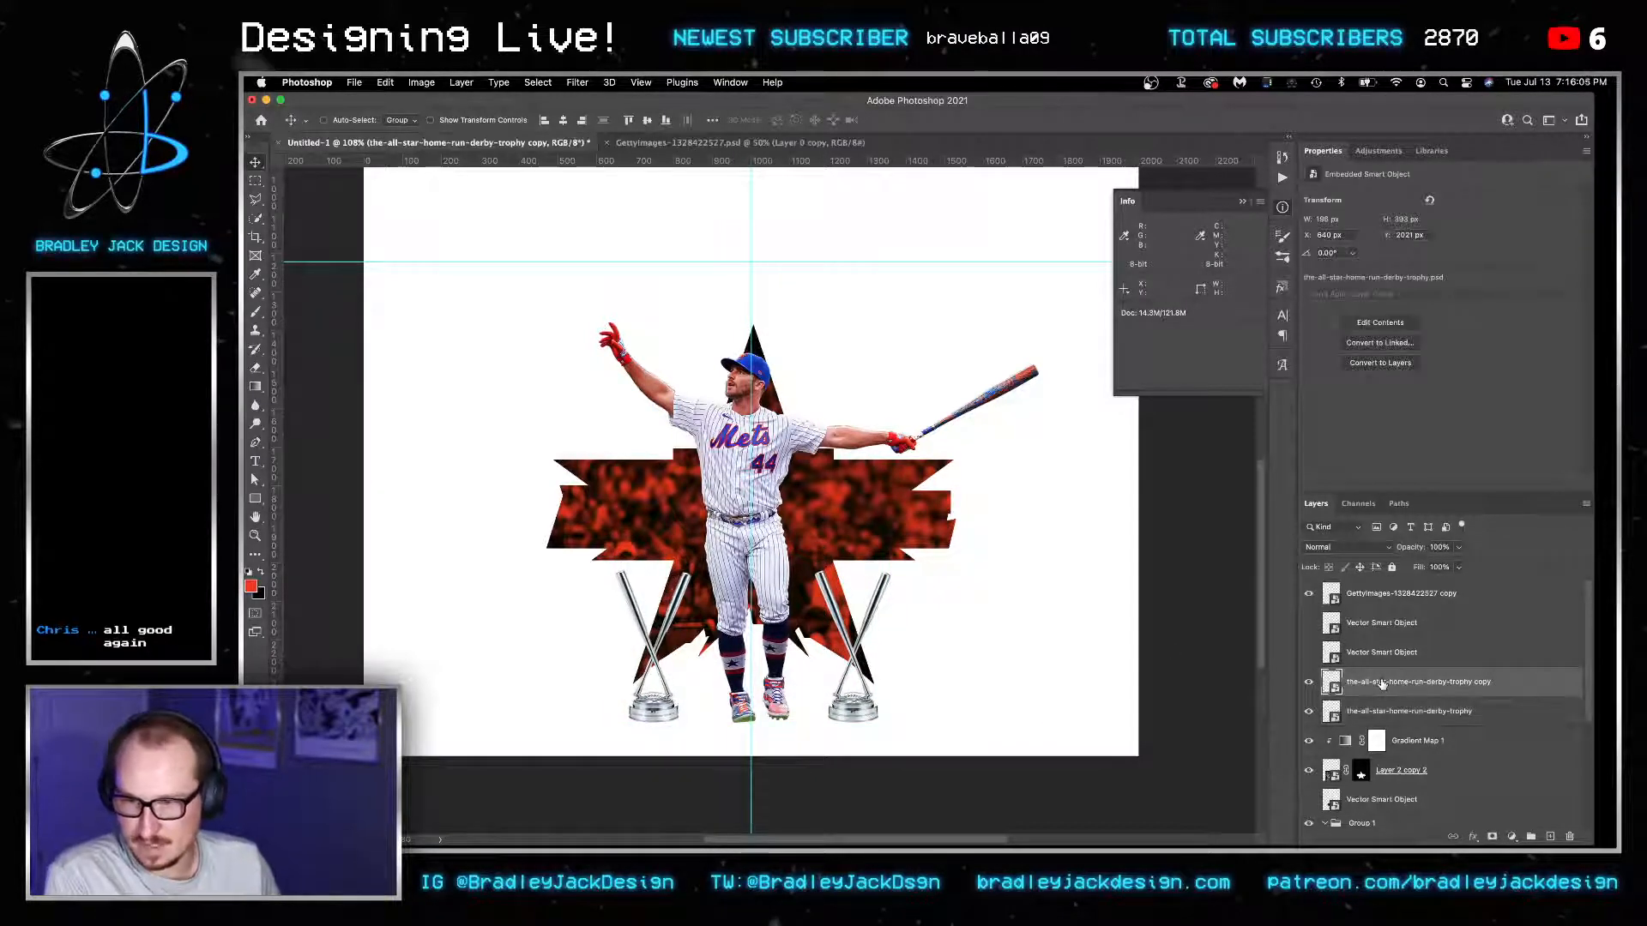
click(1379, 713)
key(Left)
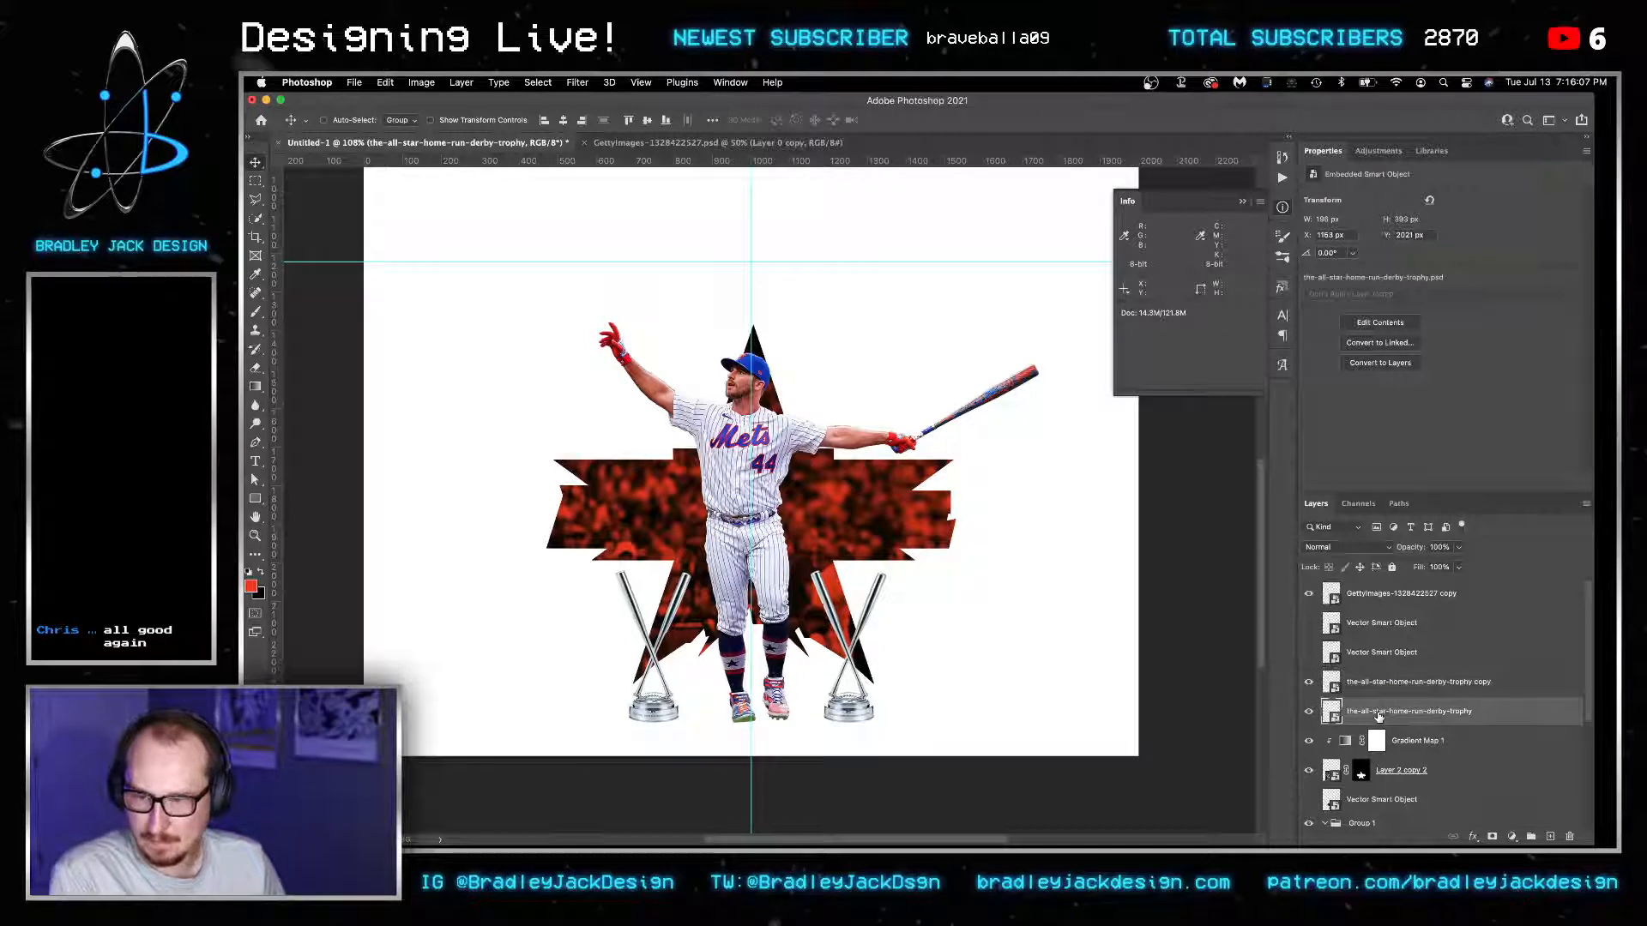
click(1375, 684)
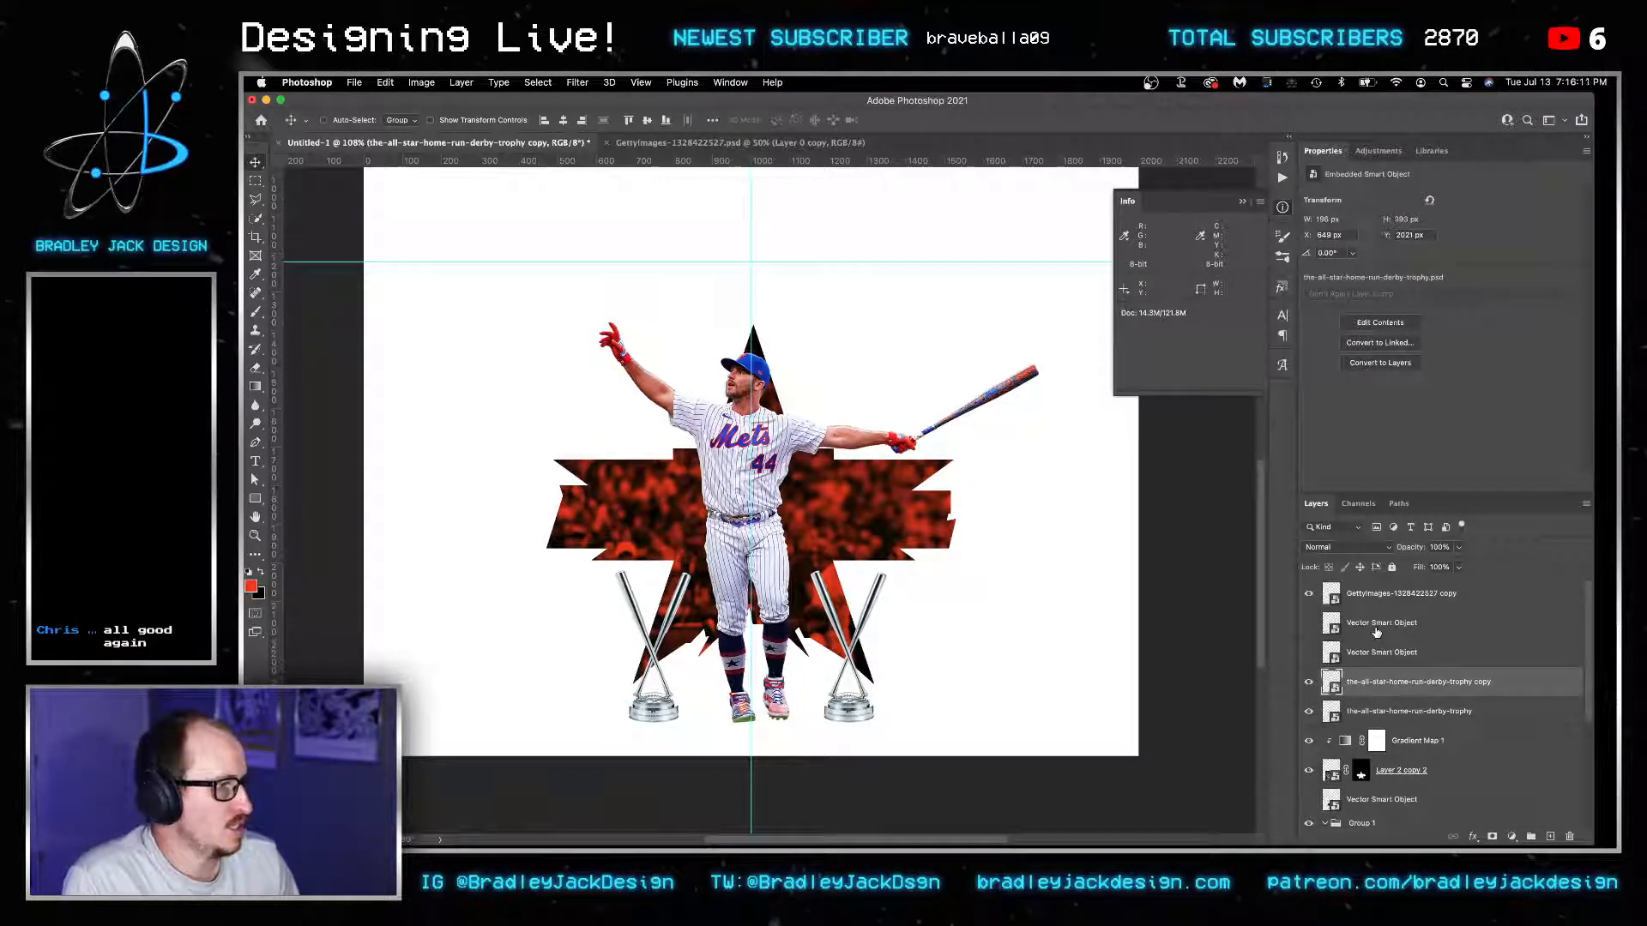
Rename the player cutout's layer "Pete".
click(1376, 604)
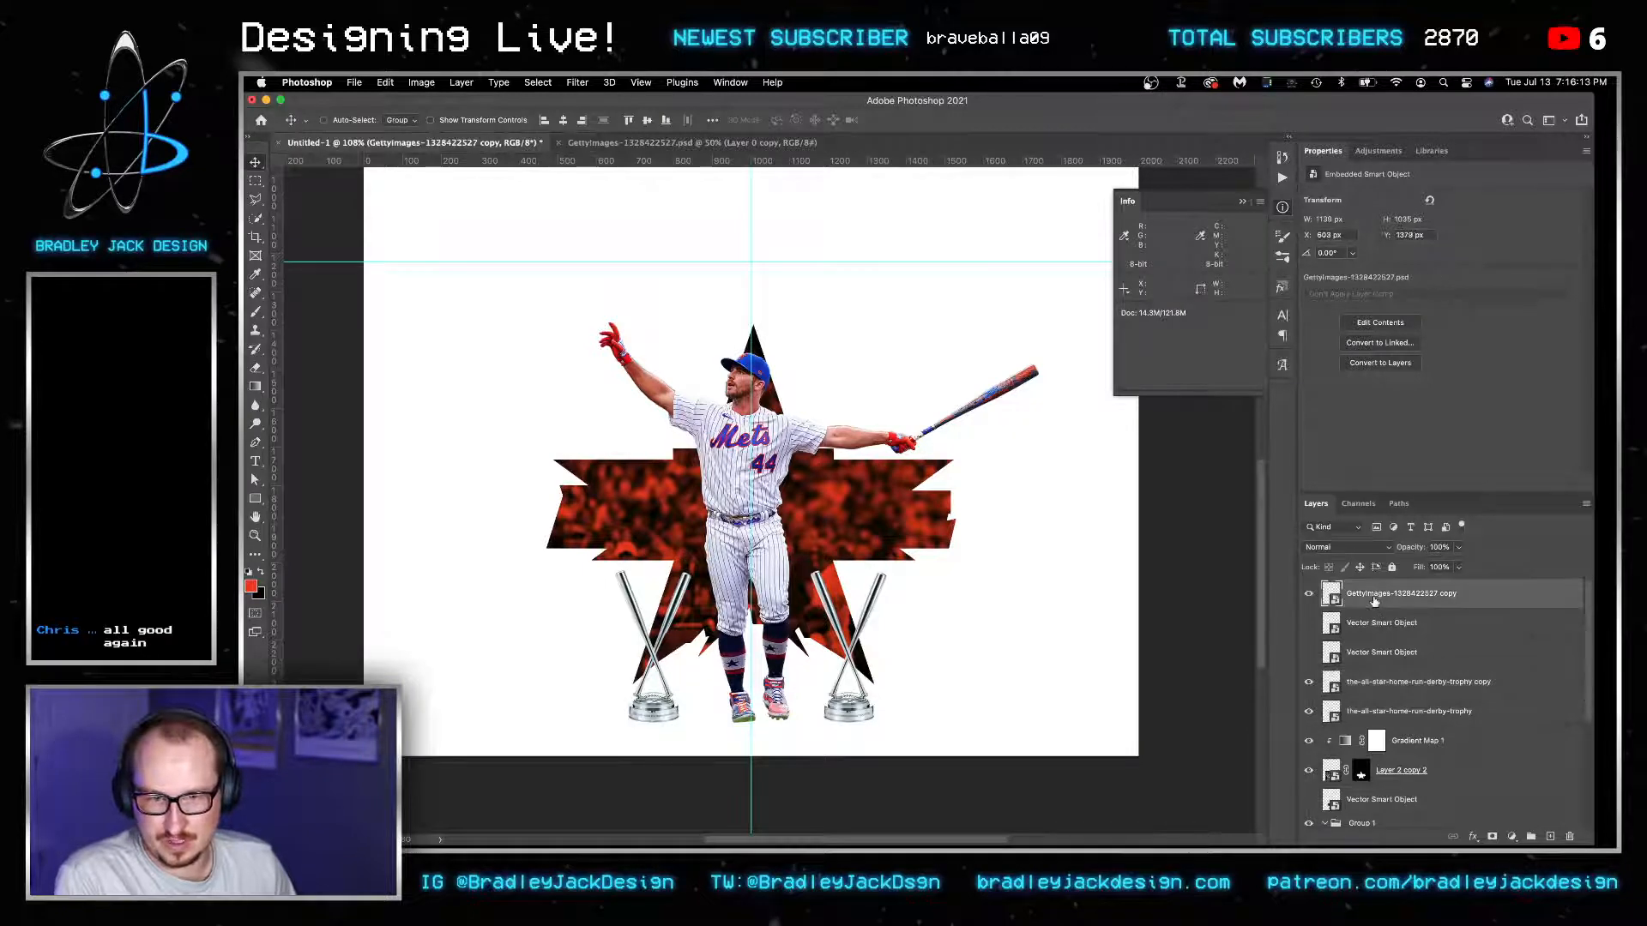
double_click(1375, 596)
text(Pete)
key(Return)
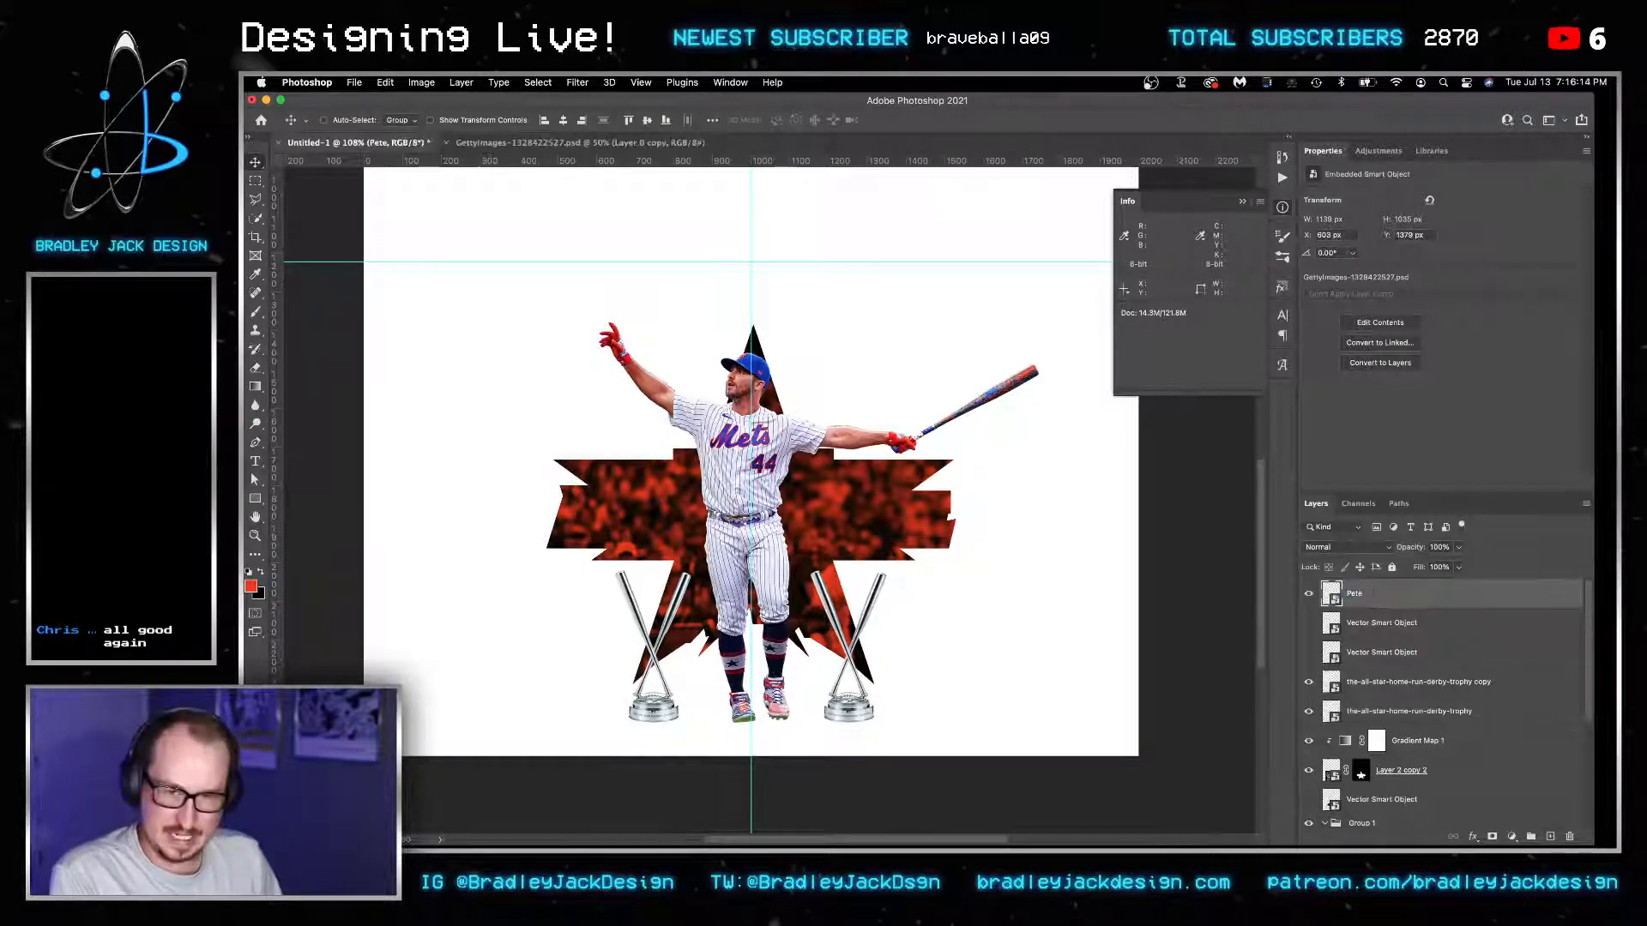
Add an empty layer directly beneath the Pete layer and switch to the Brush tool.
click(1438, 623)
key(alt+shift+super+n)
key(b)
Browse the brush presets and choose Sampled Brush 42.
right_click(818, 570)
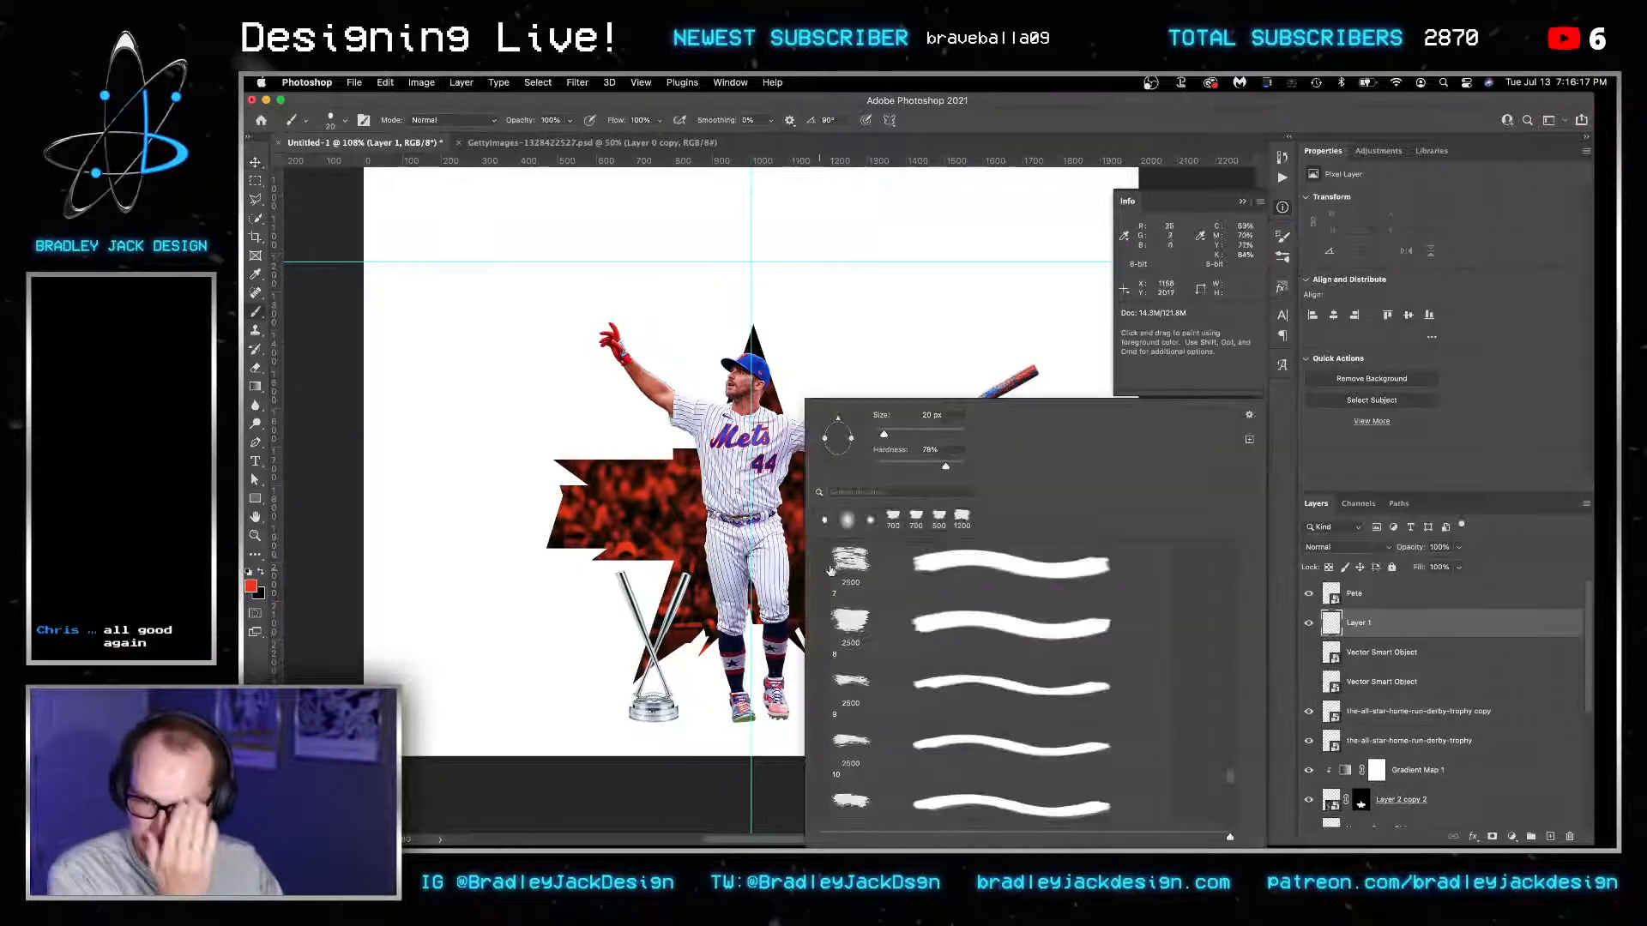
scroll(830, 570, down, 15)
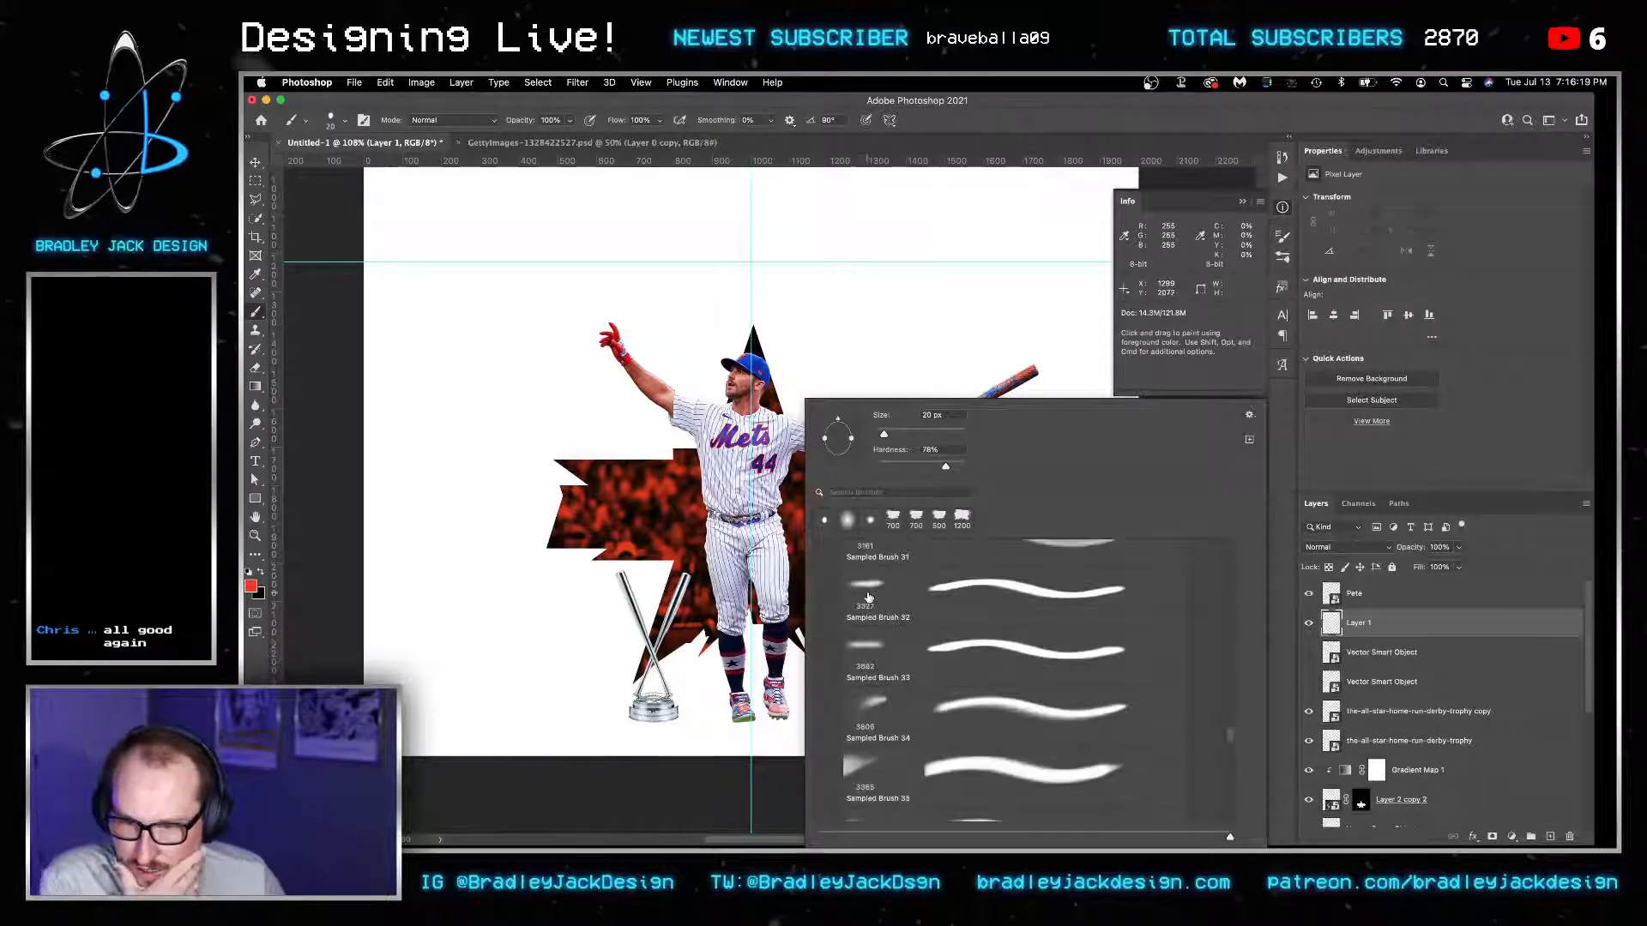
scroll(871, 609, down, 6)
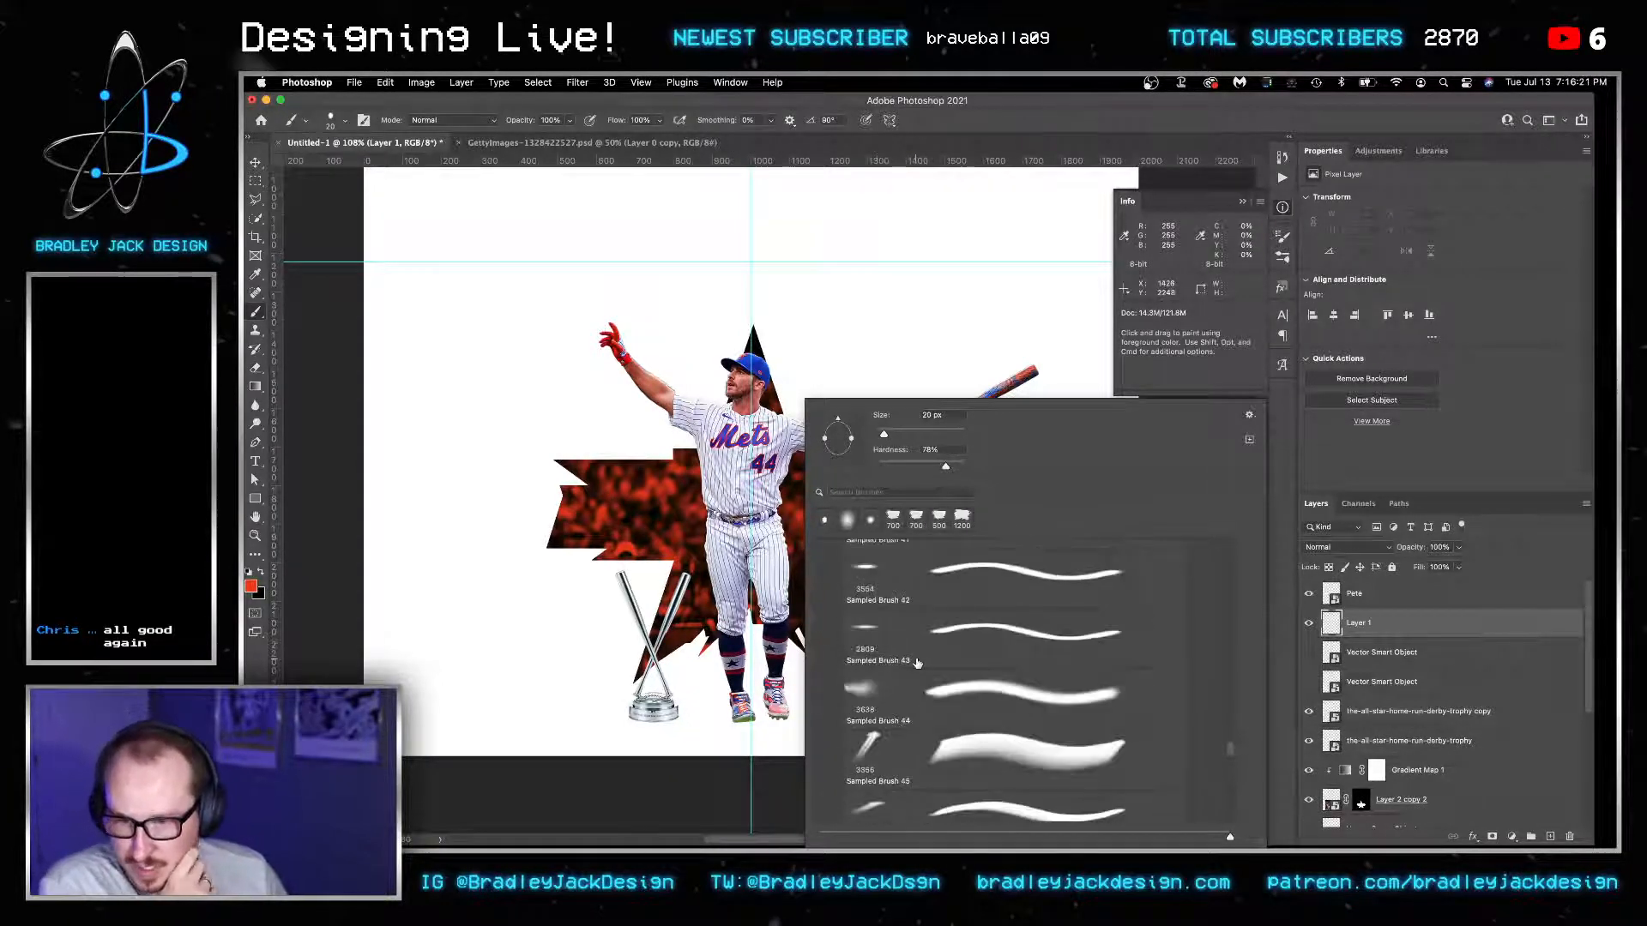
scroll(917, 664, down, 3)
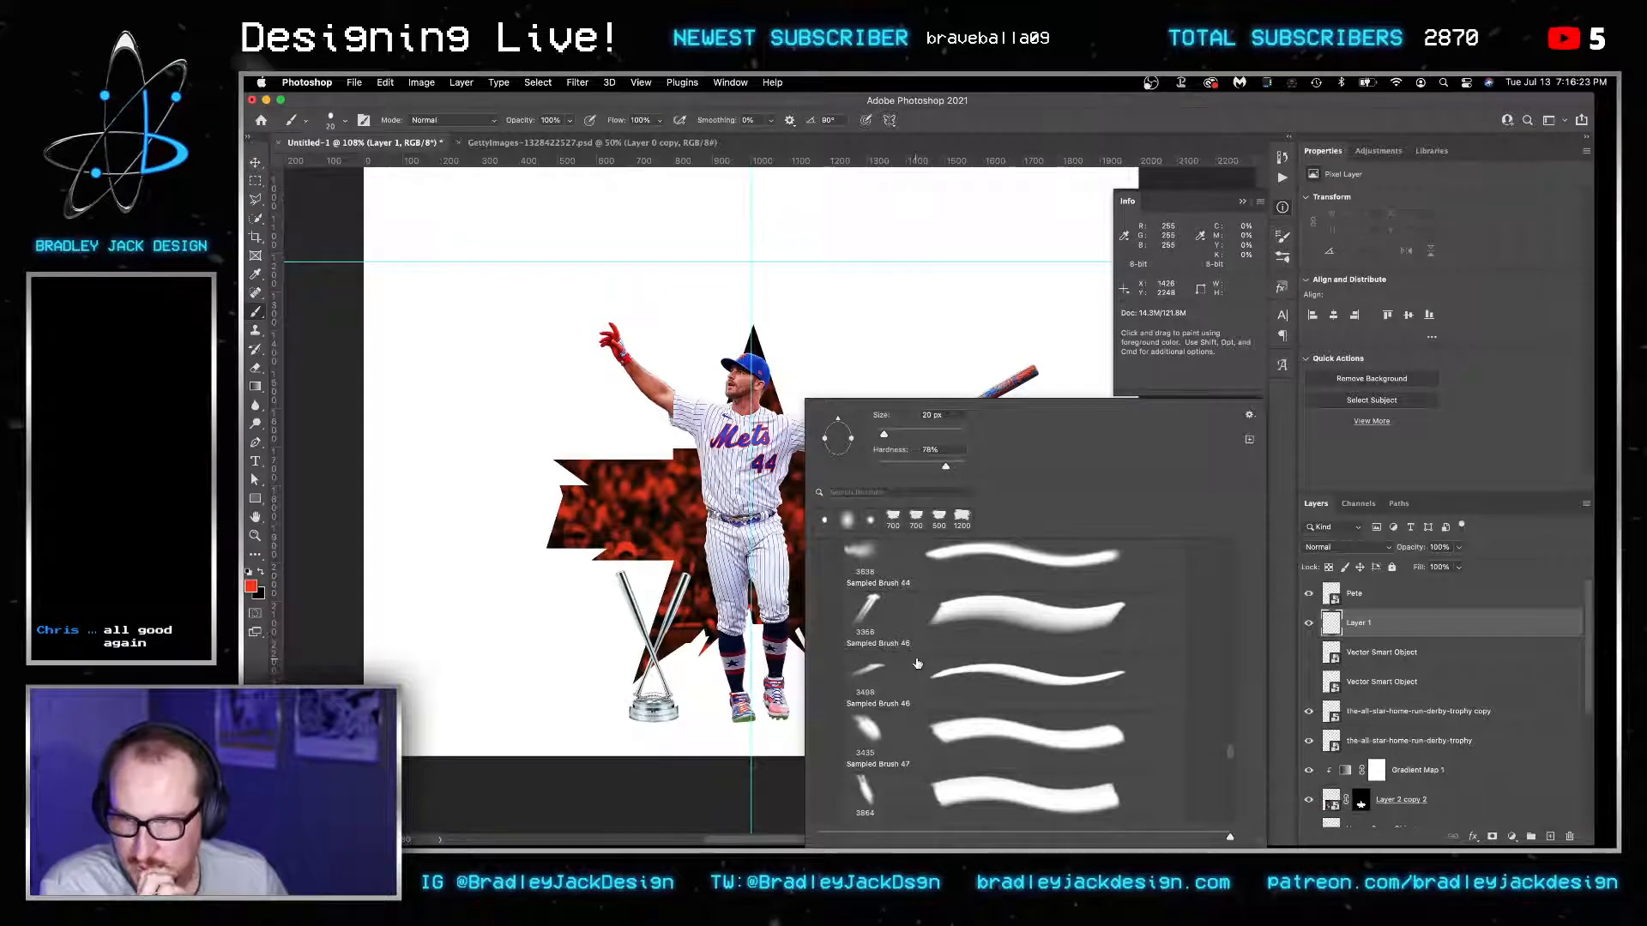
scroll(917, 663, up, 3)
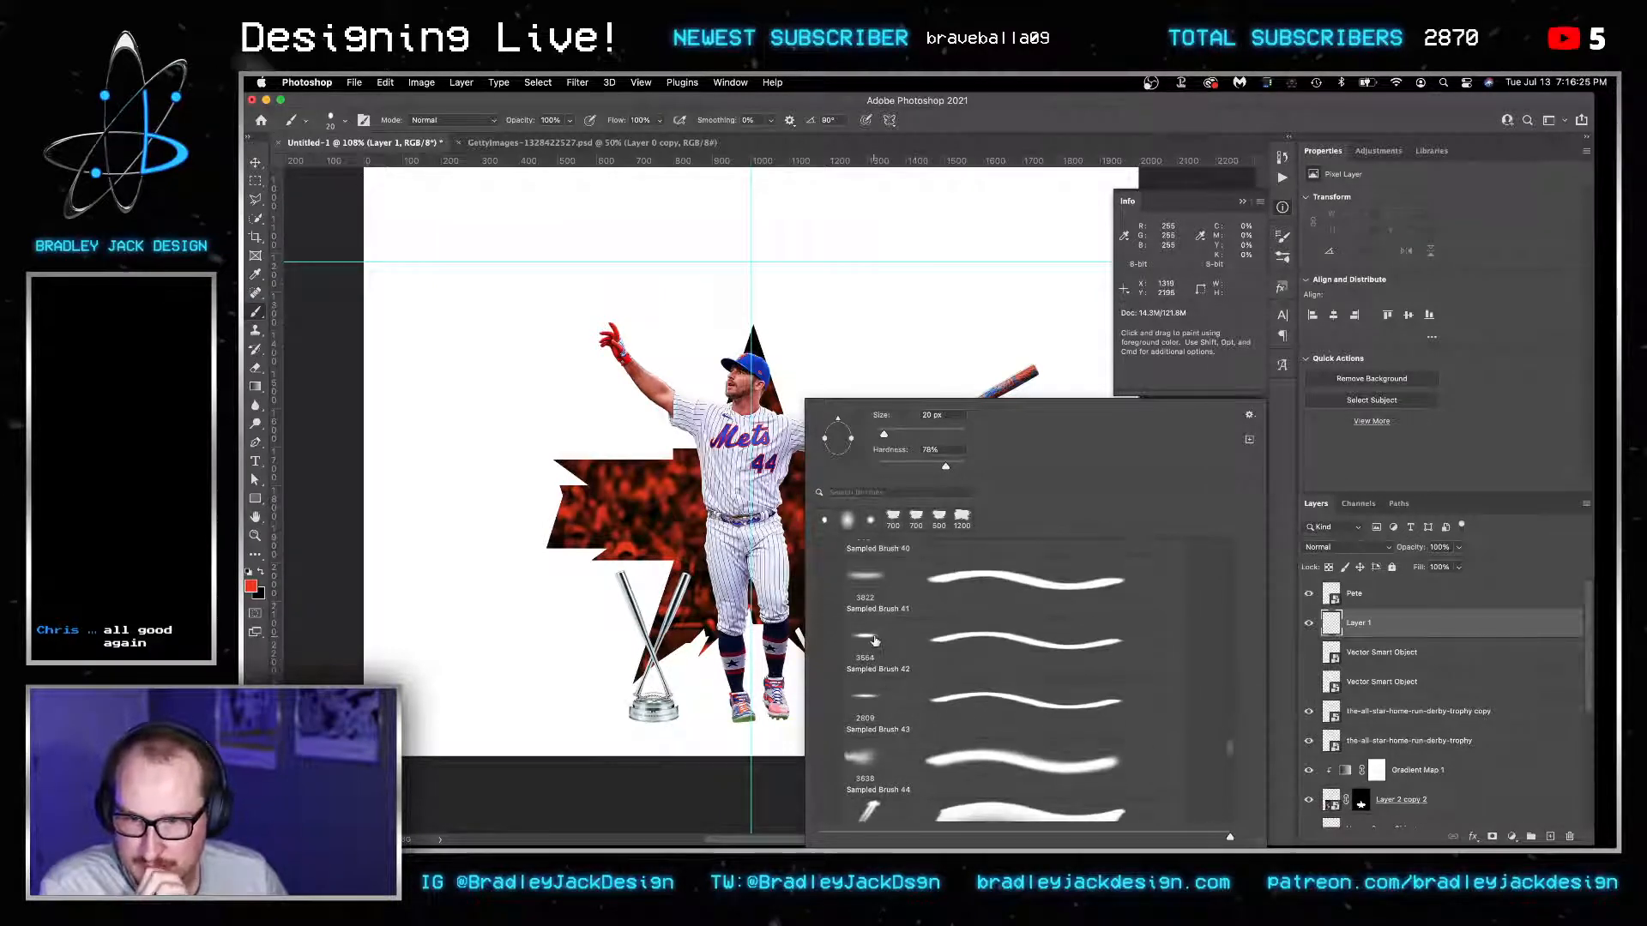
click(871, 639)
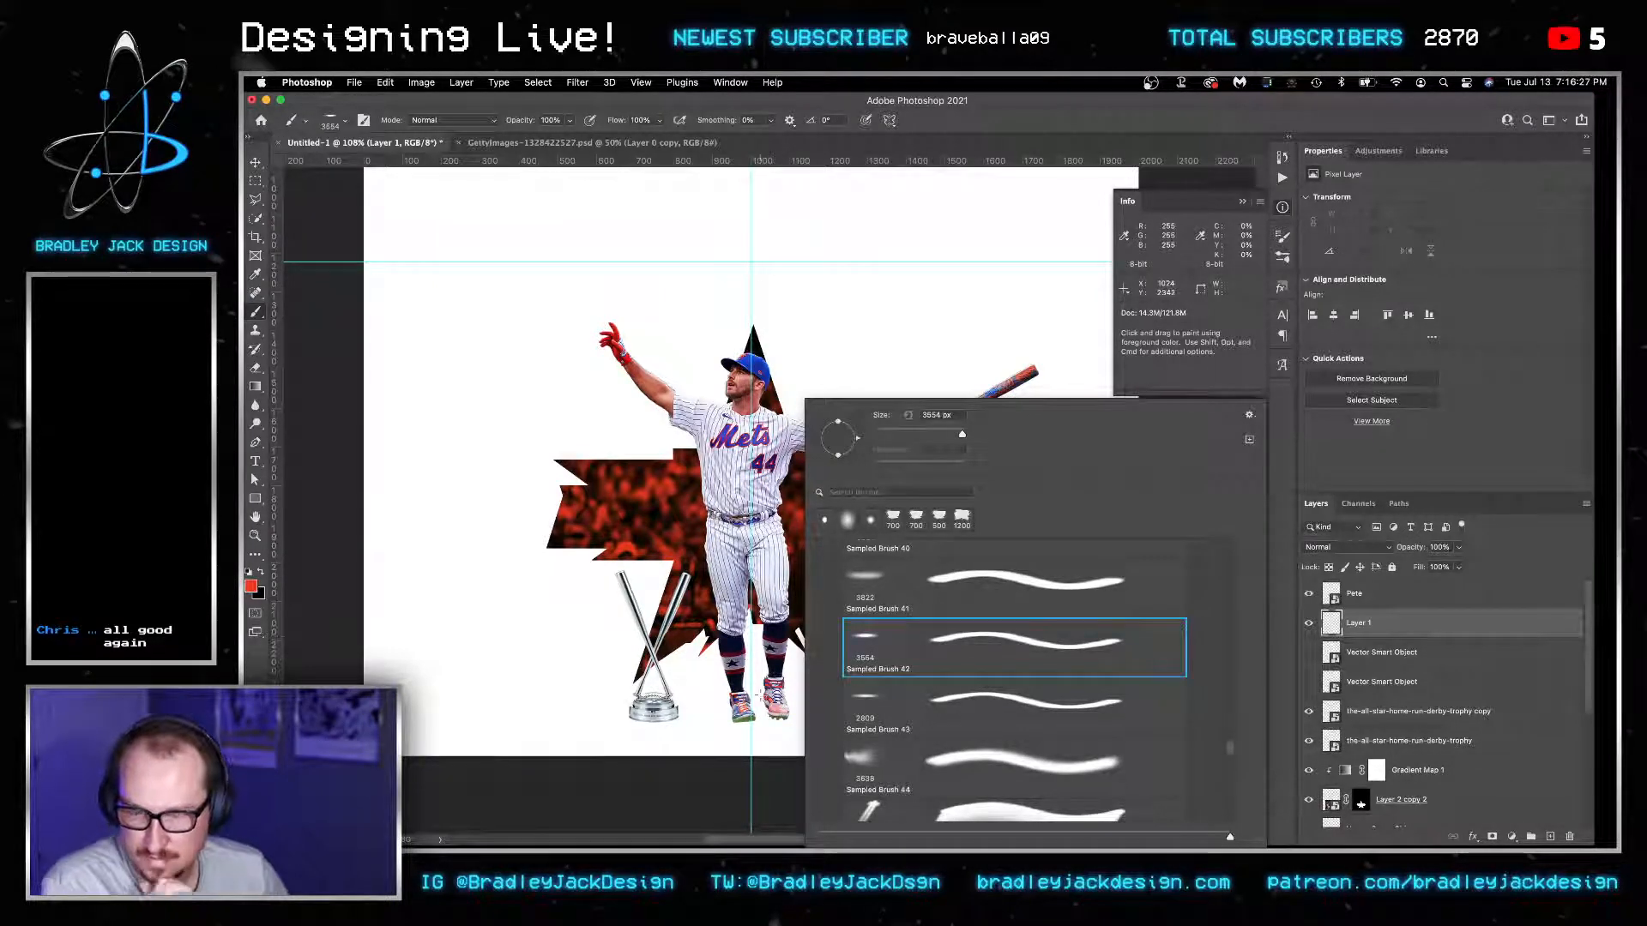
Reduce the brush to 500 px, set the foreground colour to black and paint a soft ground shadow under the player's feet.
key(Return)
key(x)
key(bracketleft)
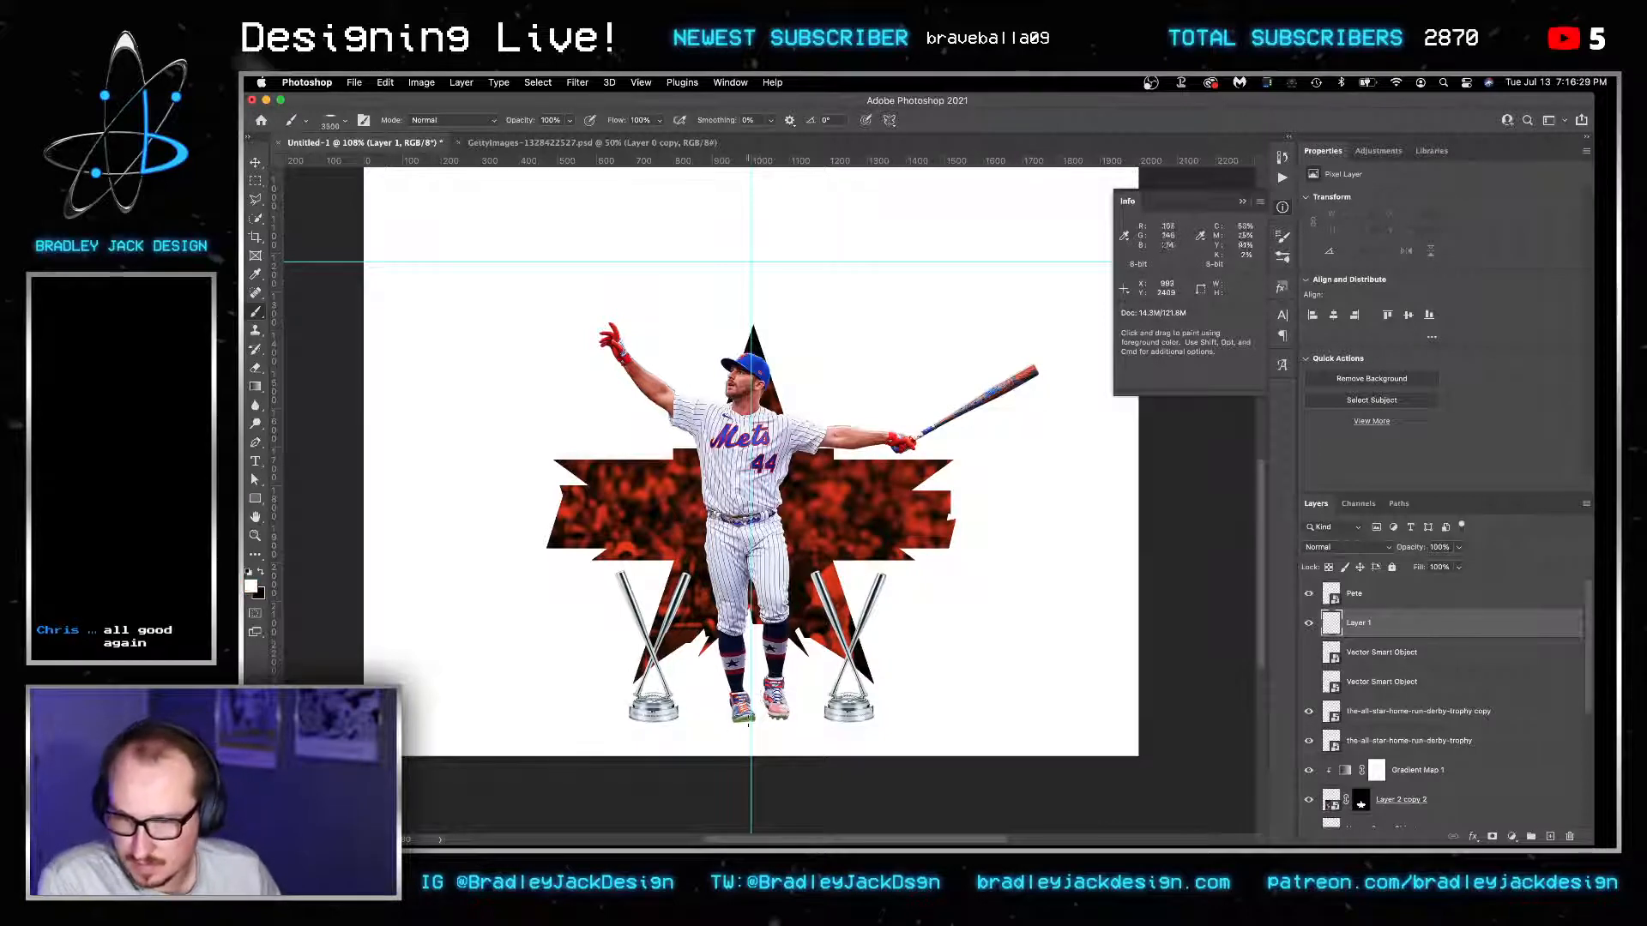
key(bracketleft)
key(bracketleft)
key(bracketleft)
key(bracketleft)
key(bracketleft)
key(bracketleft)
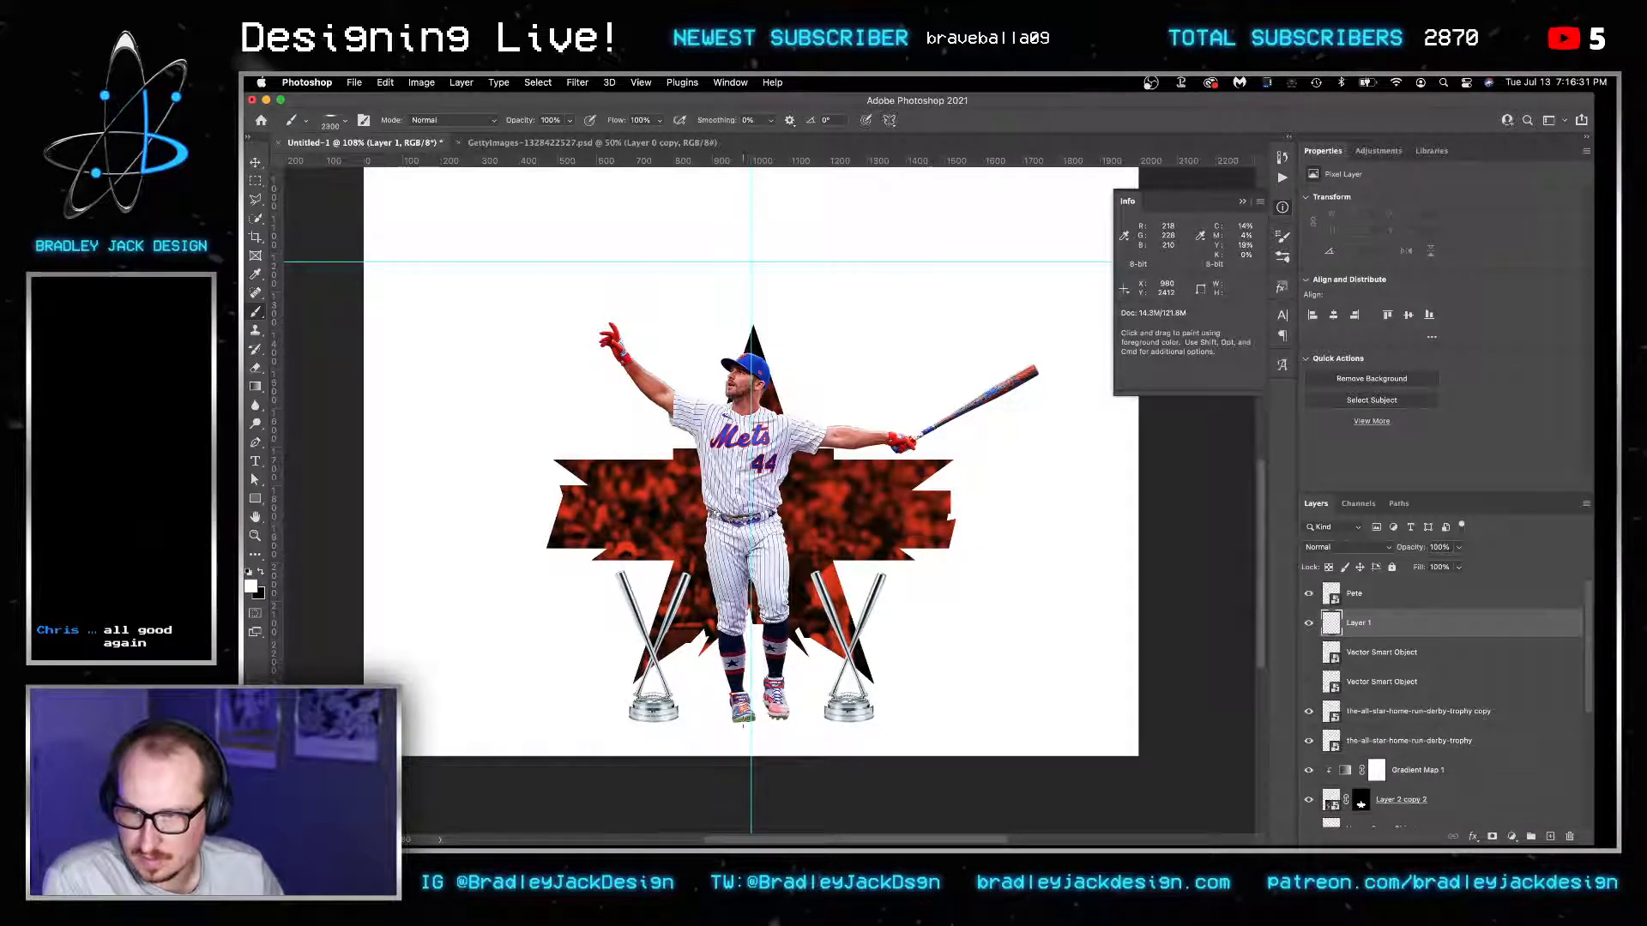
key(bracketleft)
key(bracketleft)
key(bracketleft)
key(bracketleft)
key(bracketleft)
key(bracketleft)
key(bracketleft)
key(bracketleft)
key(bracketleft)
key(bracketleft)
key(bracketleft)
key(bracketleft)
key(bracketleft)
key(bracketleft)
key(bracketleft)
key(bracketleft)
key(bracketleft)
key(bracketleft)
key(bracketleft)
key(bracketleft)
key(bracketleft)
key(bracketleft)
key(bracketleft)
key(bracketleft)
key(bracketleft)
key(bracketleft)
key(bracketleft)
key(bracketleft)
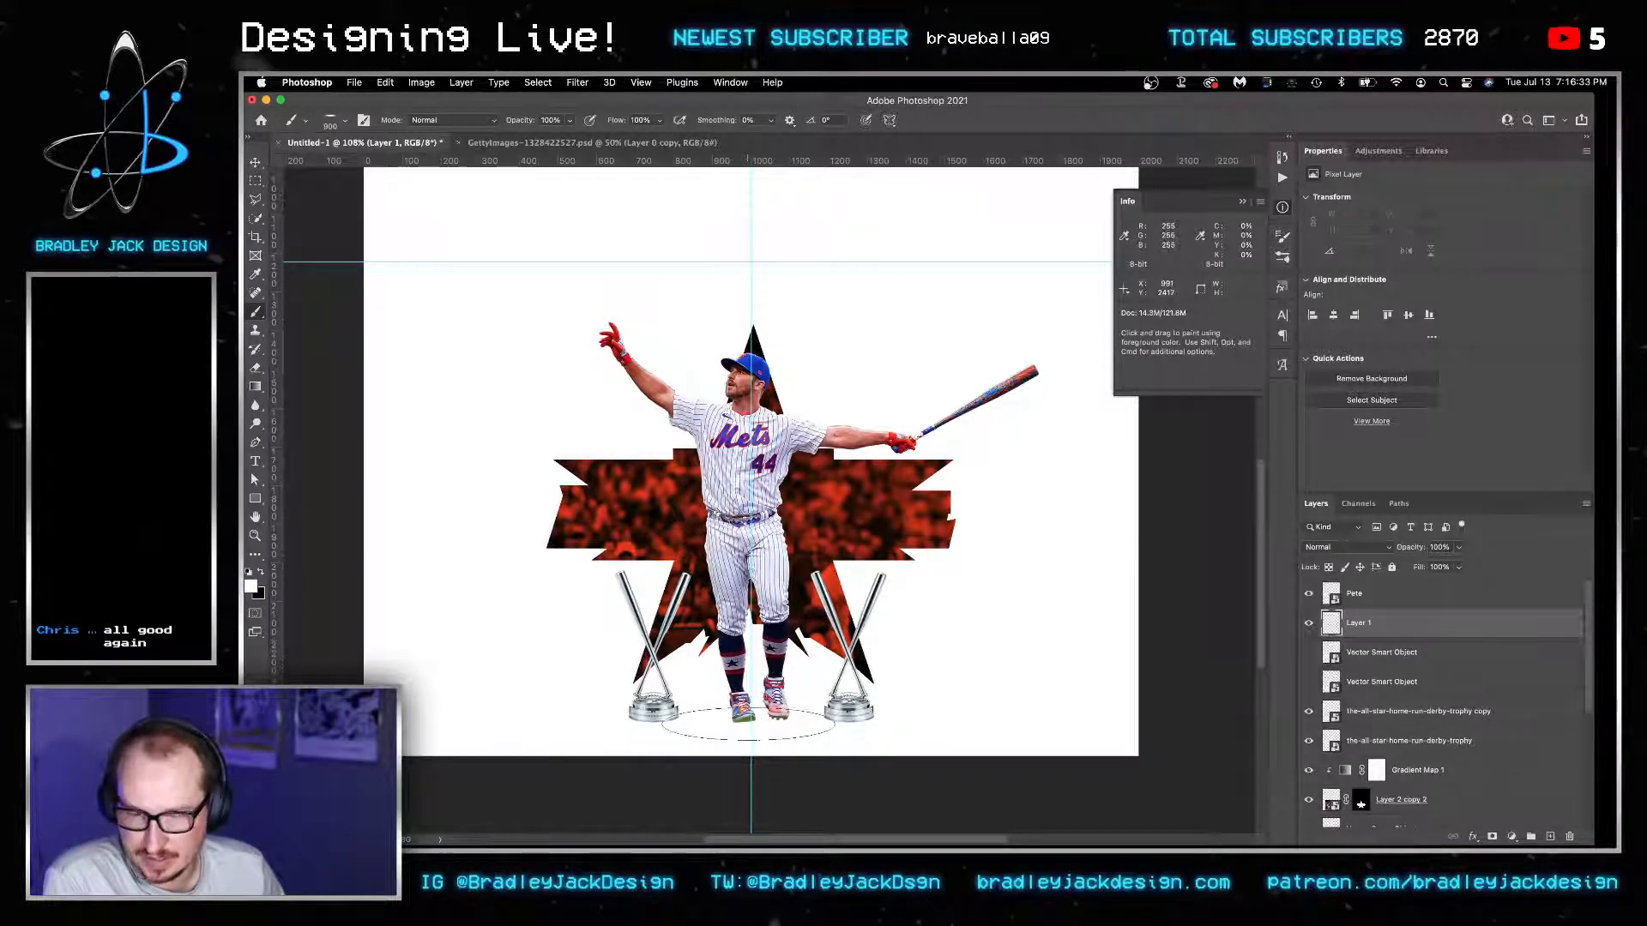
key(bracketleft)
key(bracketleft)
key(bracketleft)
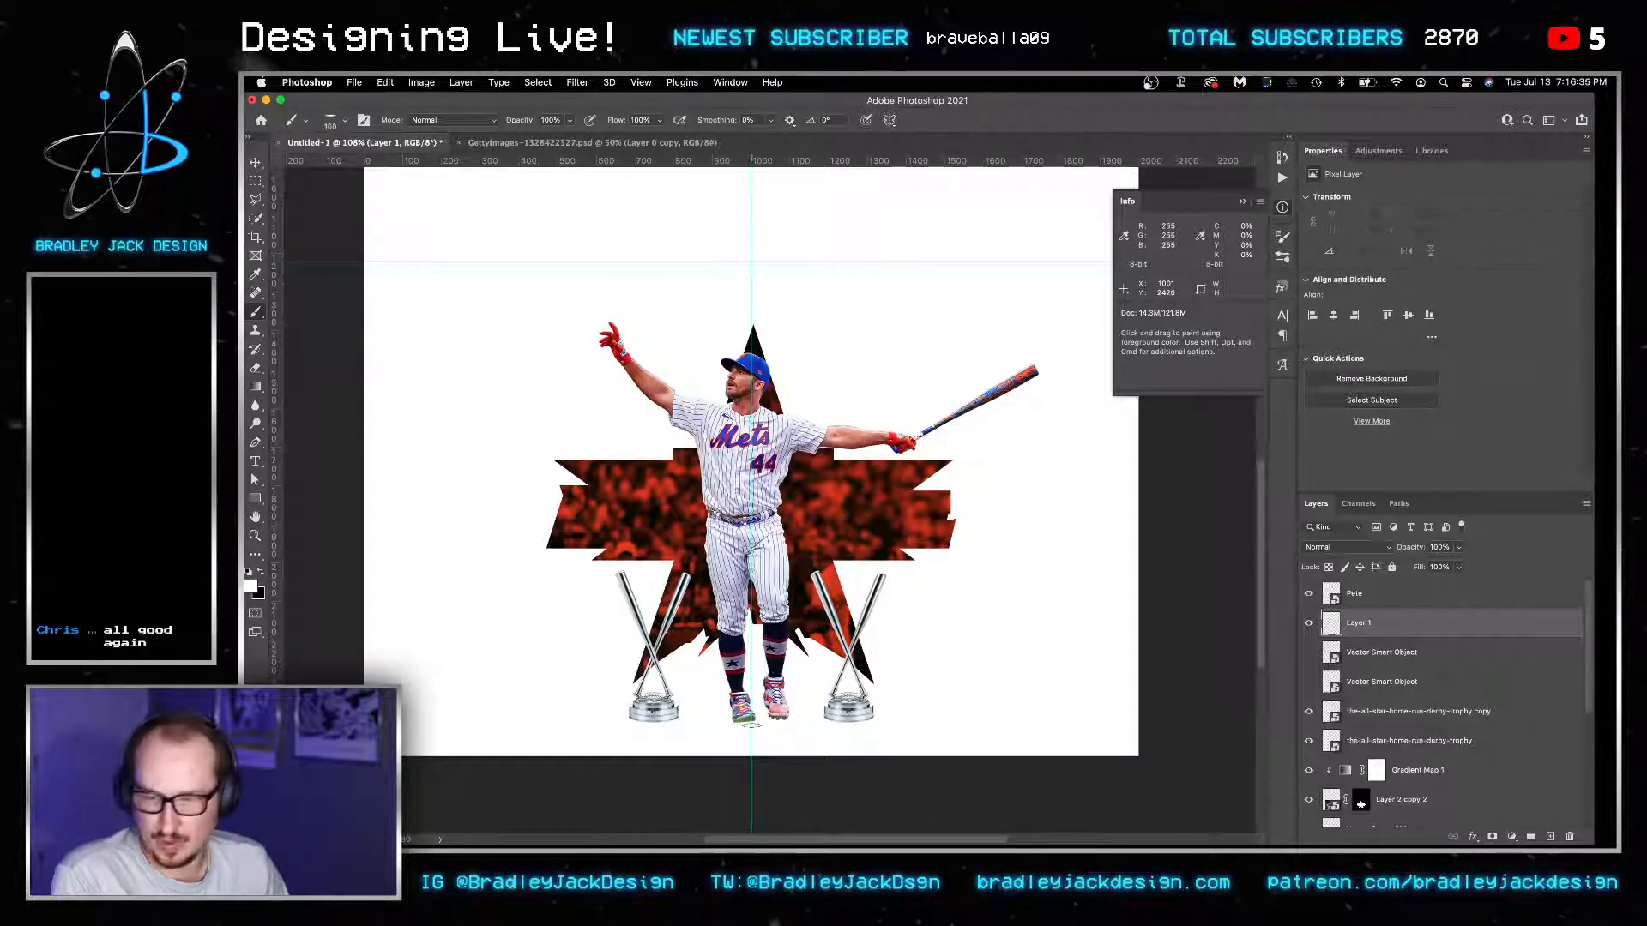
scroll(750, 725, up, 3)
key(bracketright)
key(bracketright)
key(bracketright)
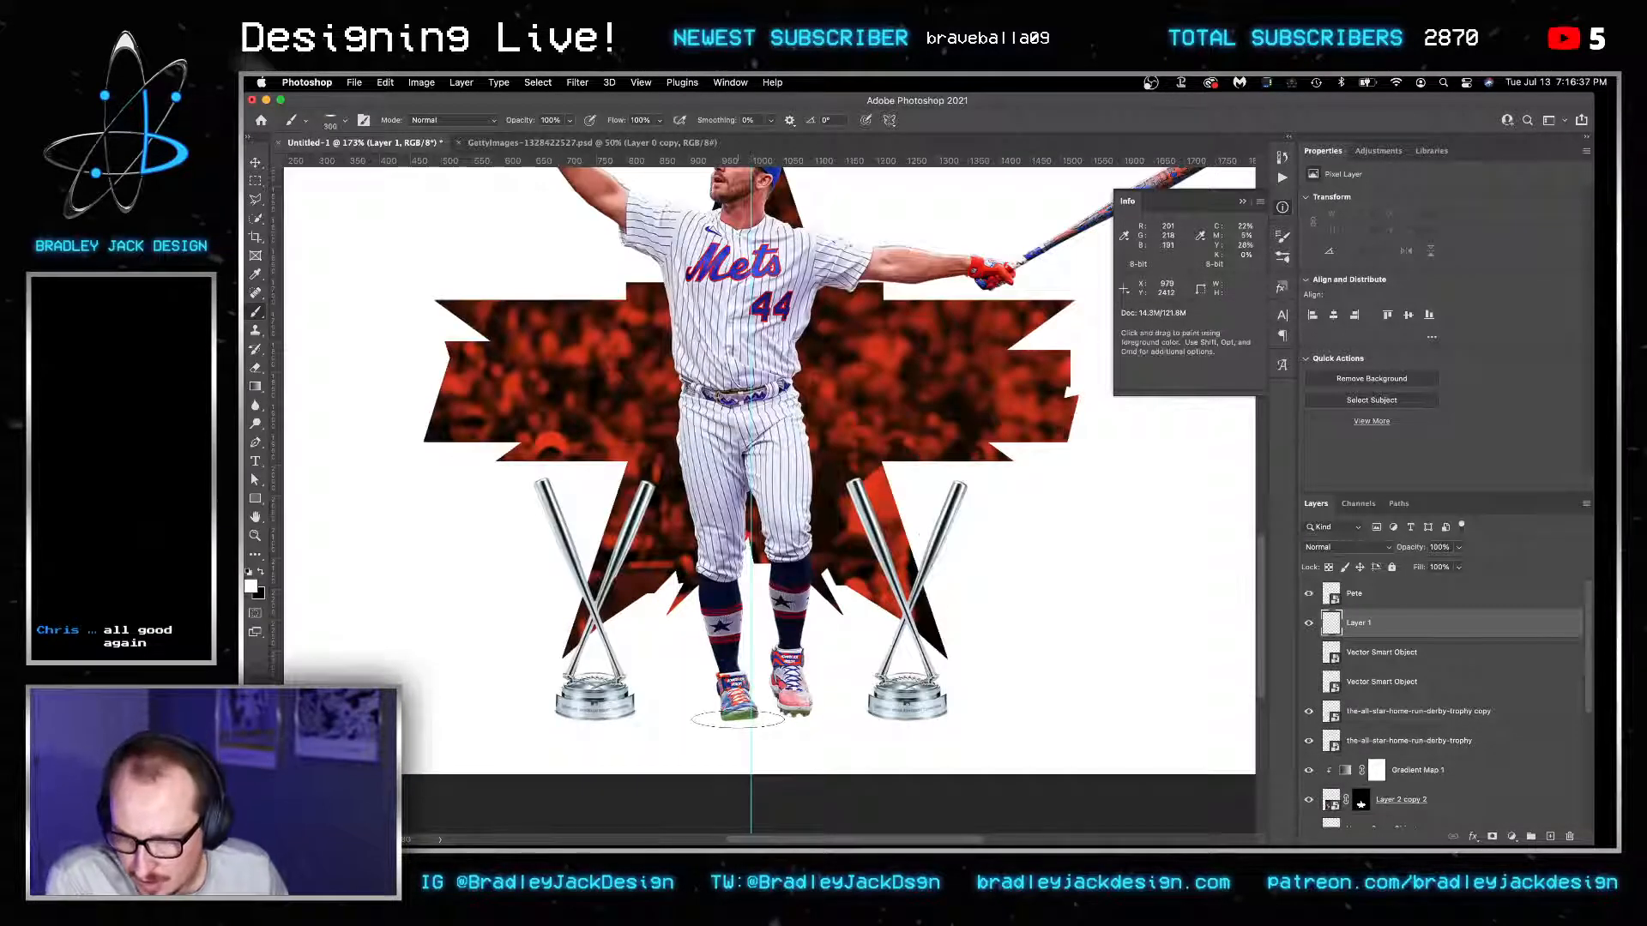
key(x)
key(bracketright)
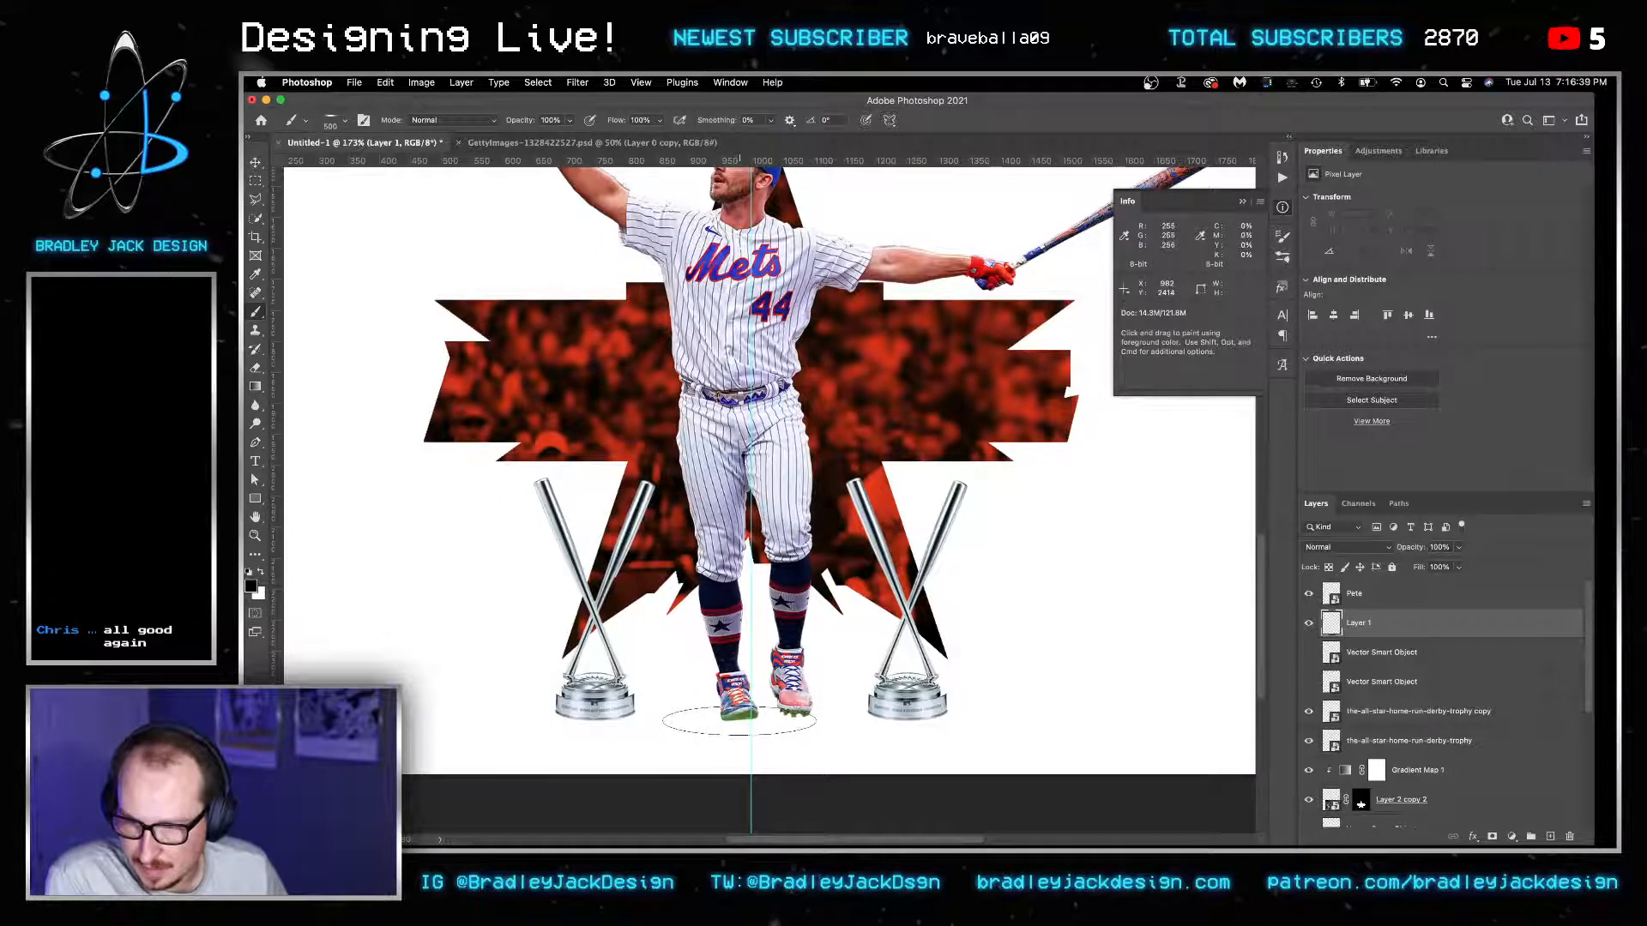
drag(703, 722, 797, 739)
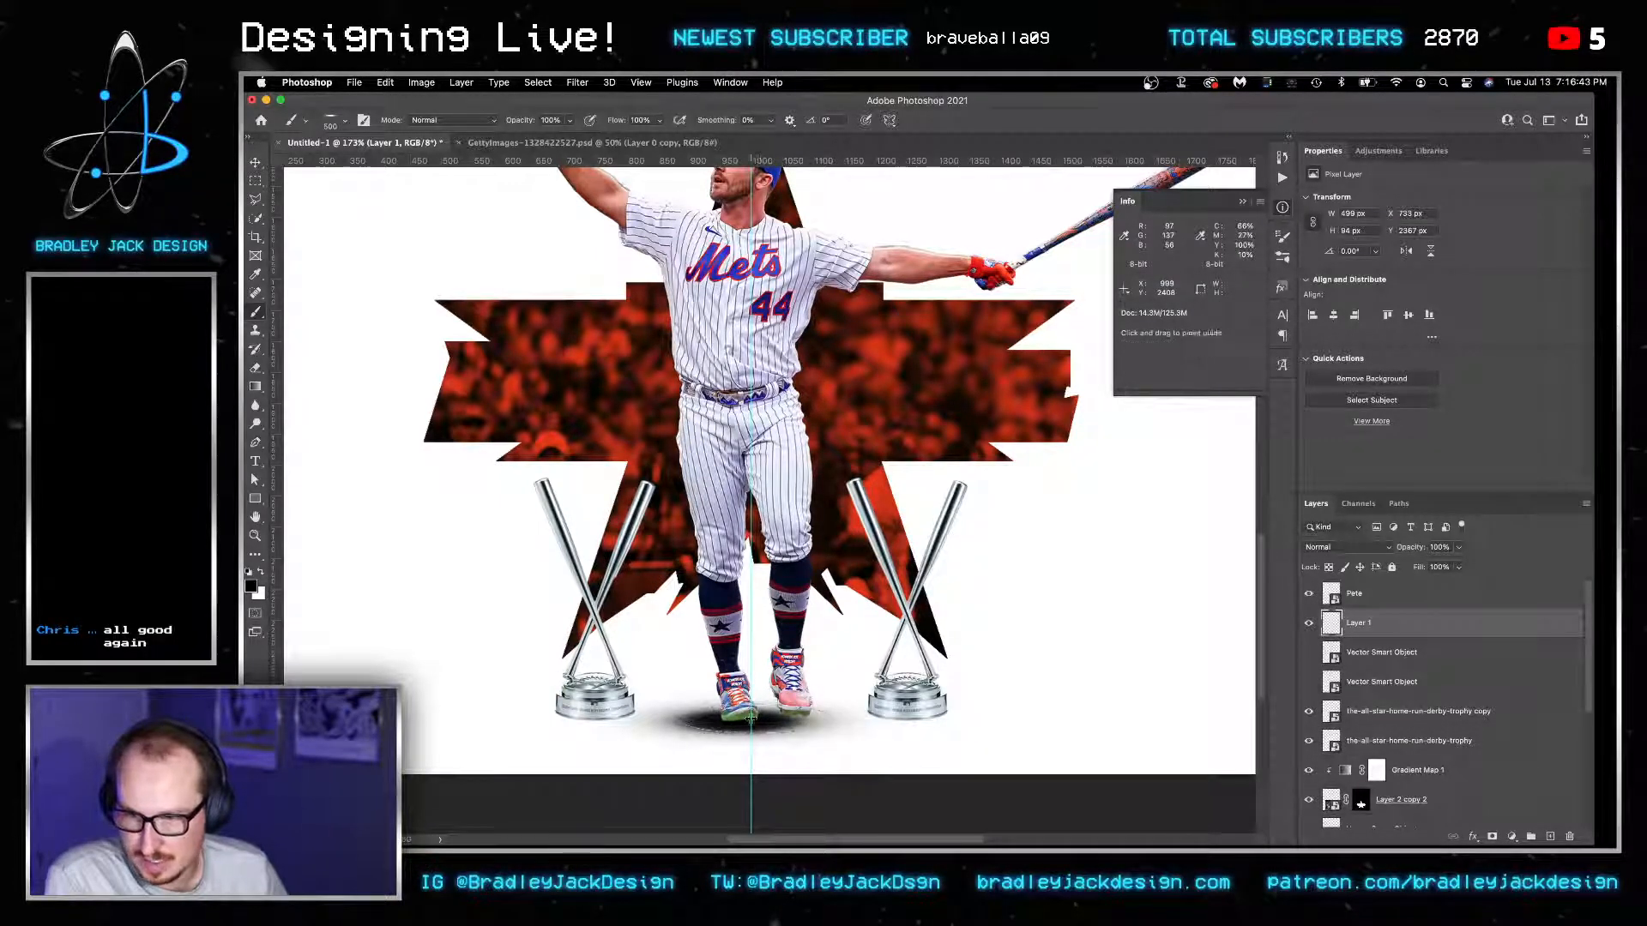
Undo the painted shadow, browse the brush presets and choose Sampled Brush 51.
right_click(784, 729)
scroll(876, 626, up, 1)
scroll(876, 625, up, 5)
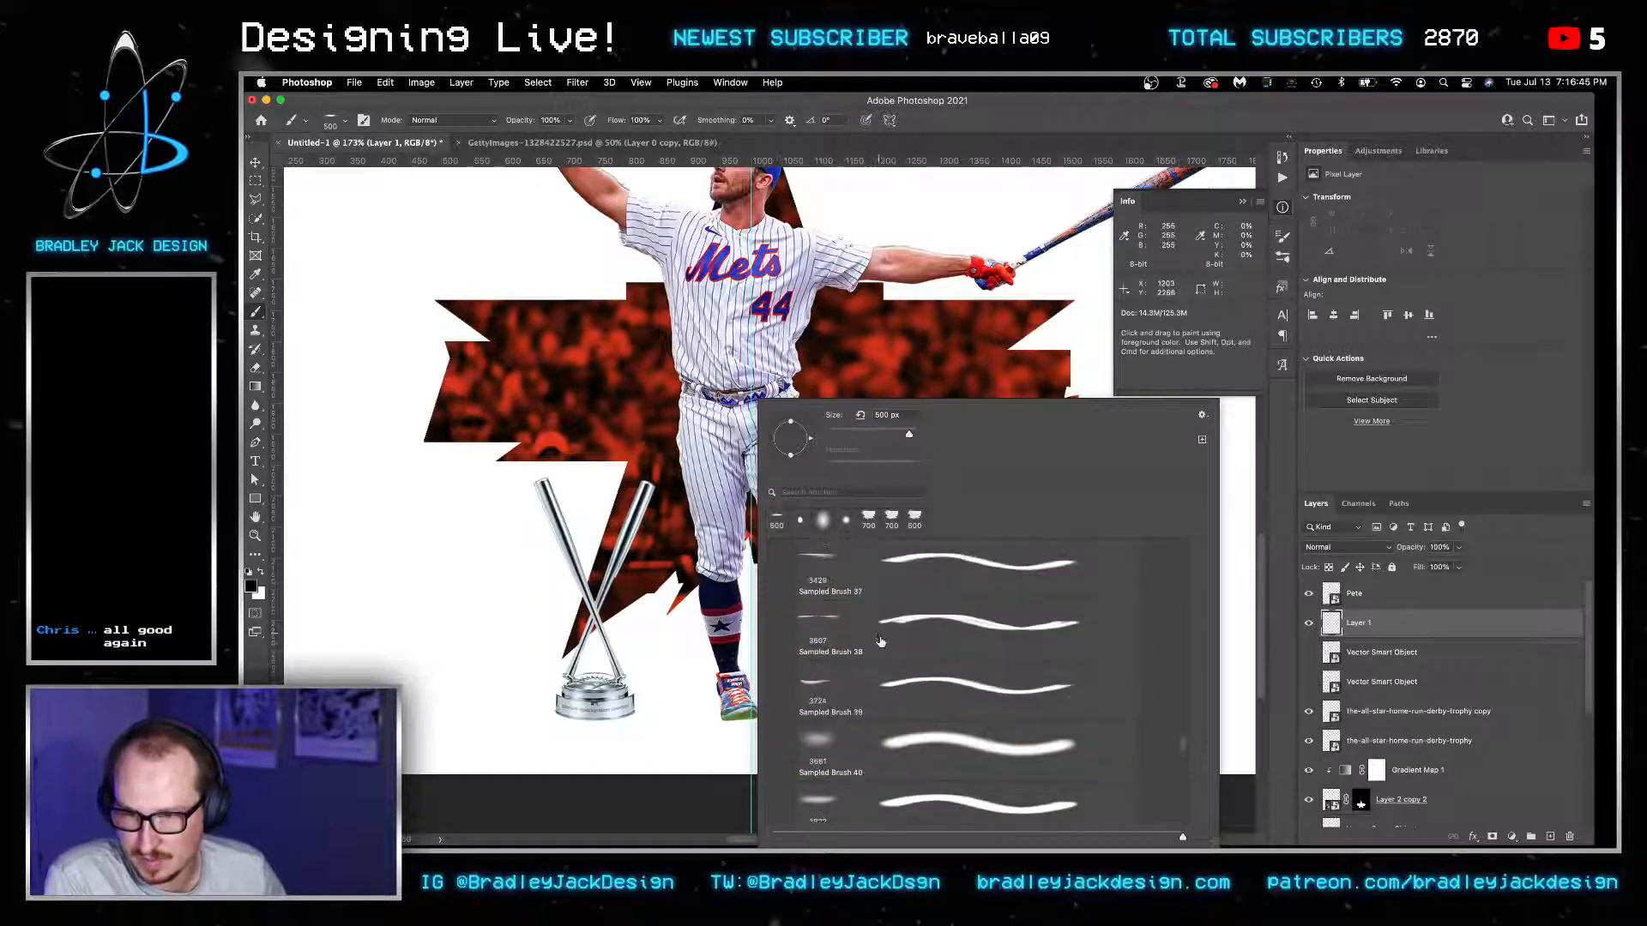
scroll(885, 650, up, 2)
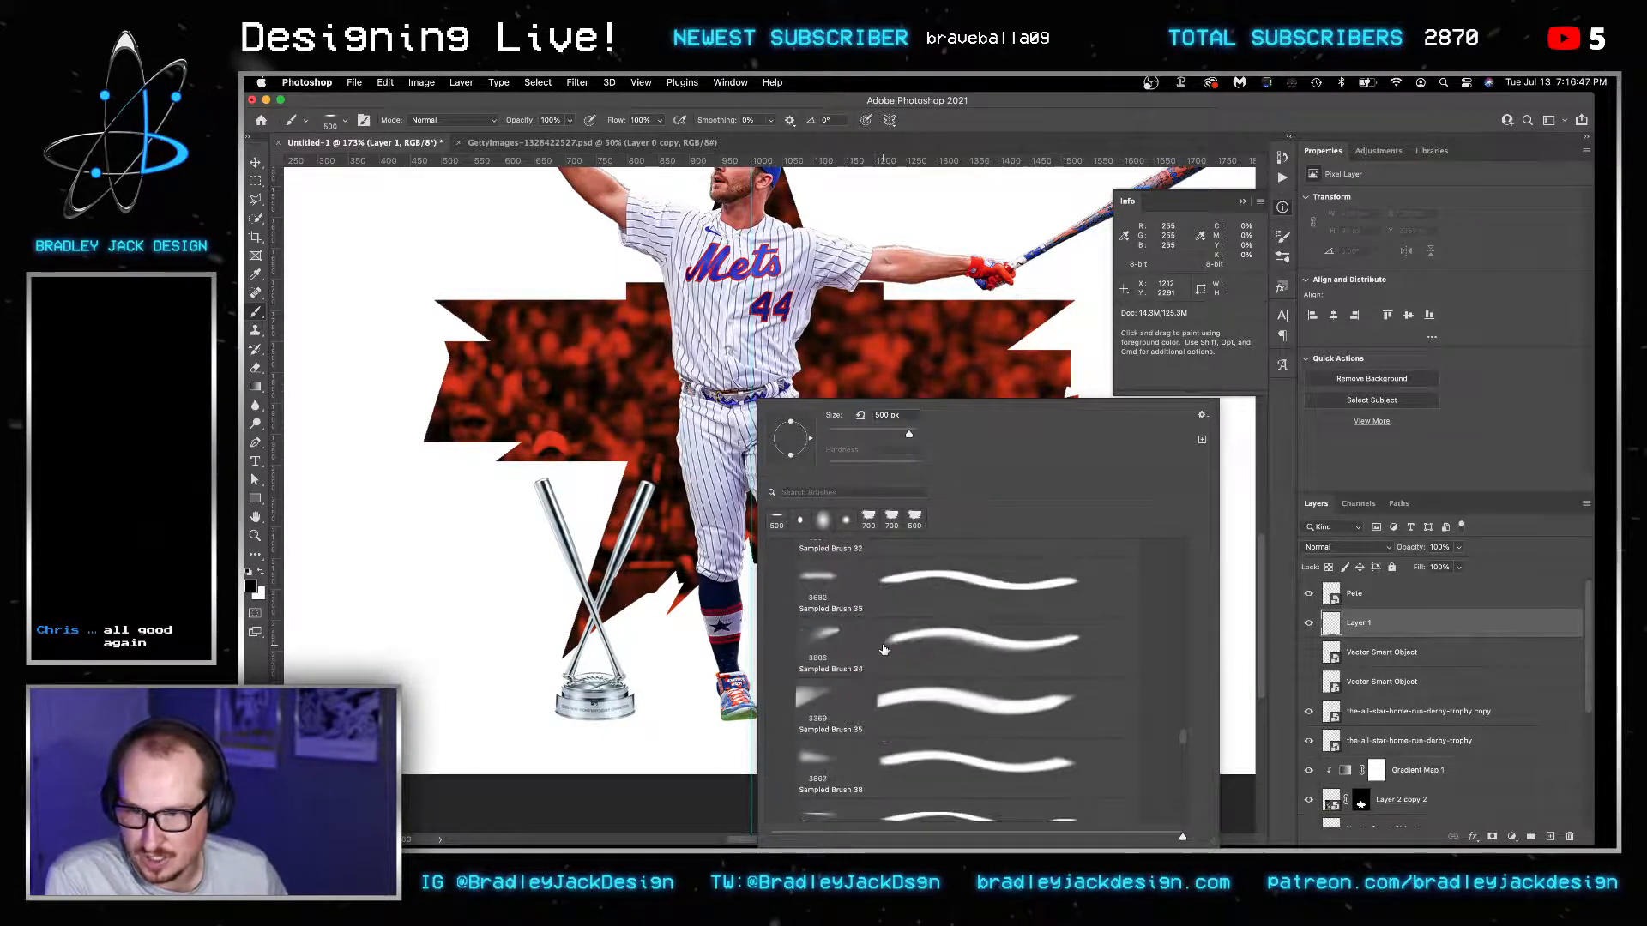
scroll(885, 650, up, 3)
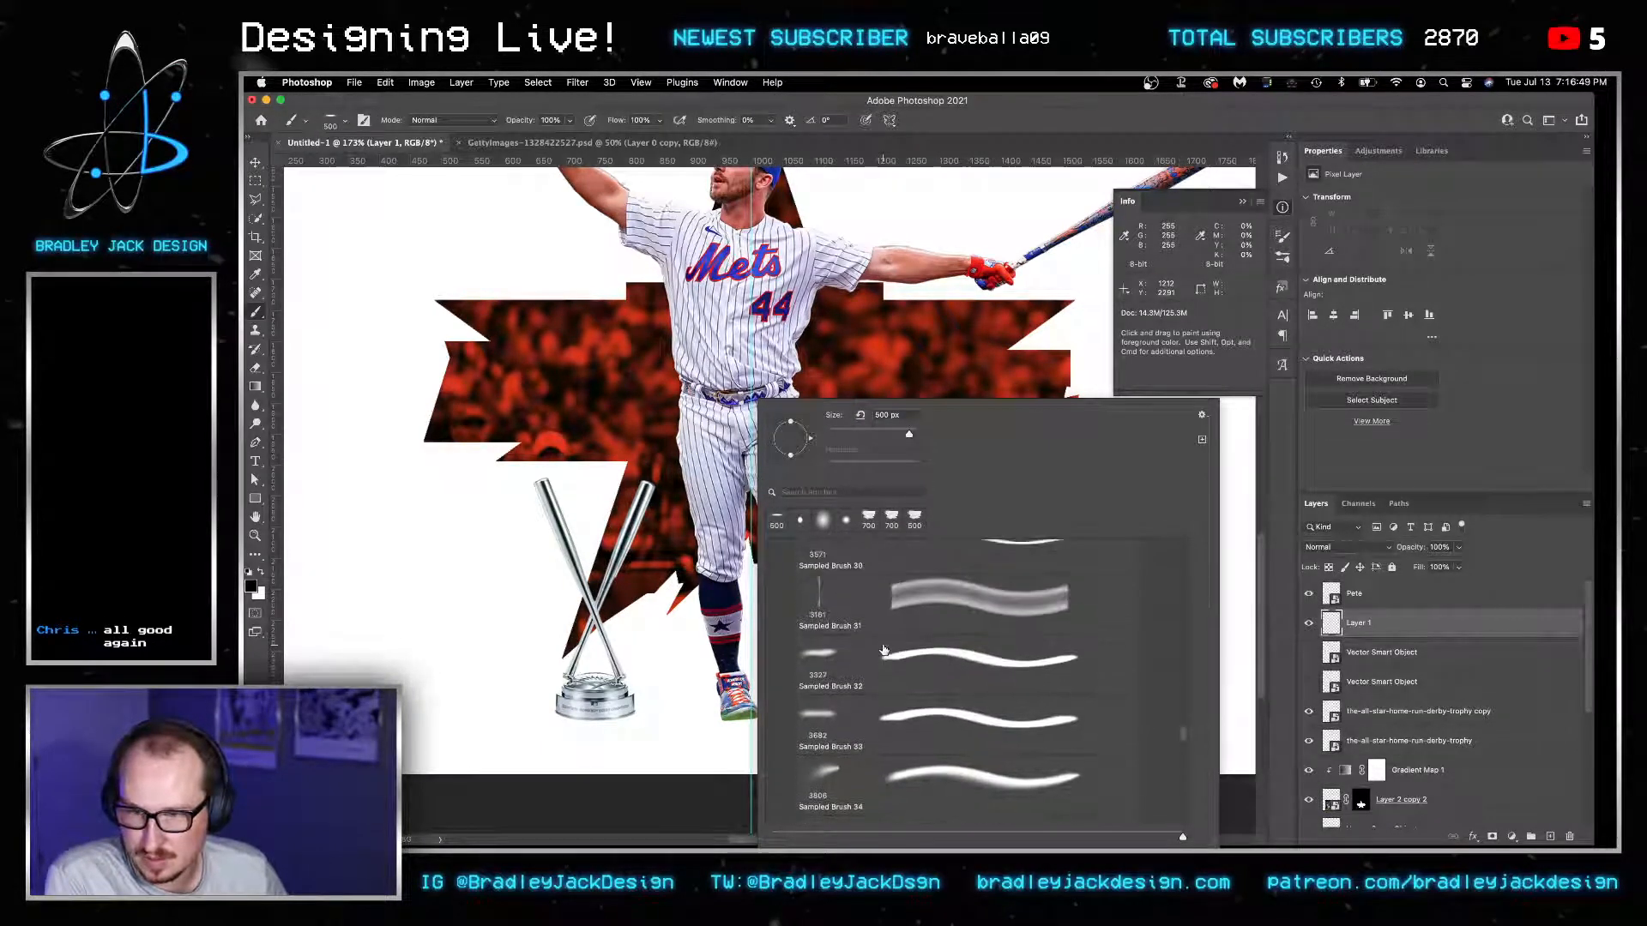
scroll(885, 650, up, 4)
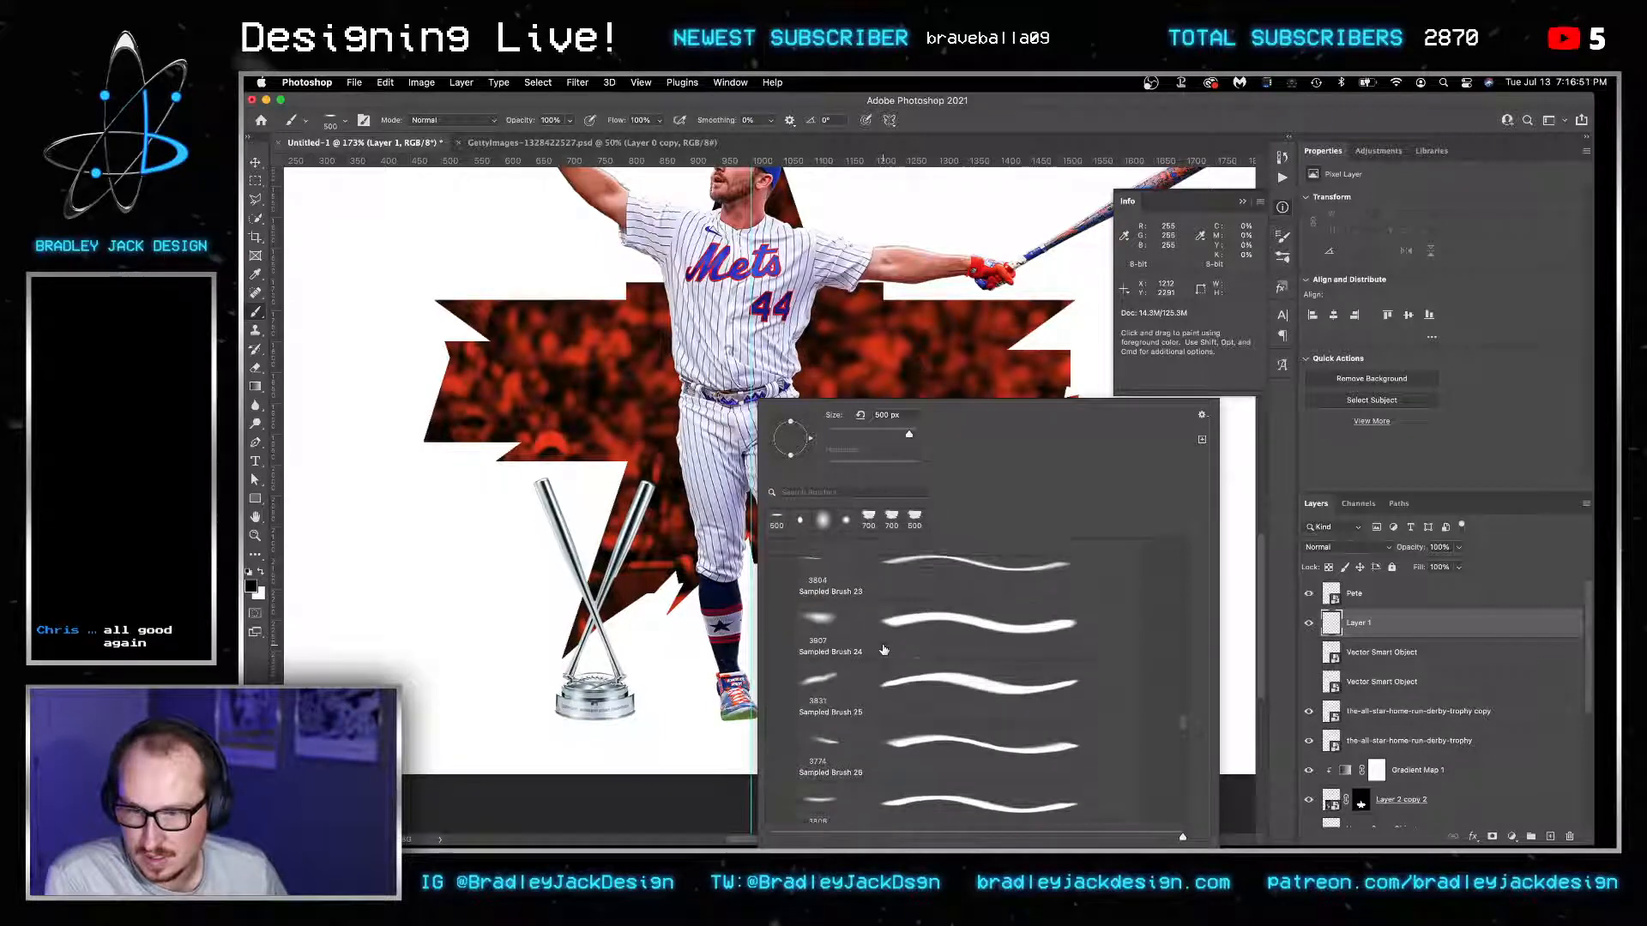
scroll(826, 672, up, 1)
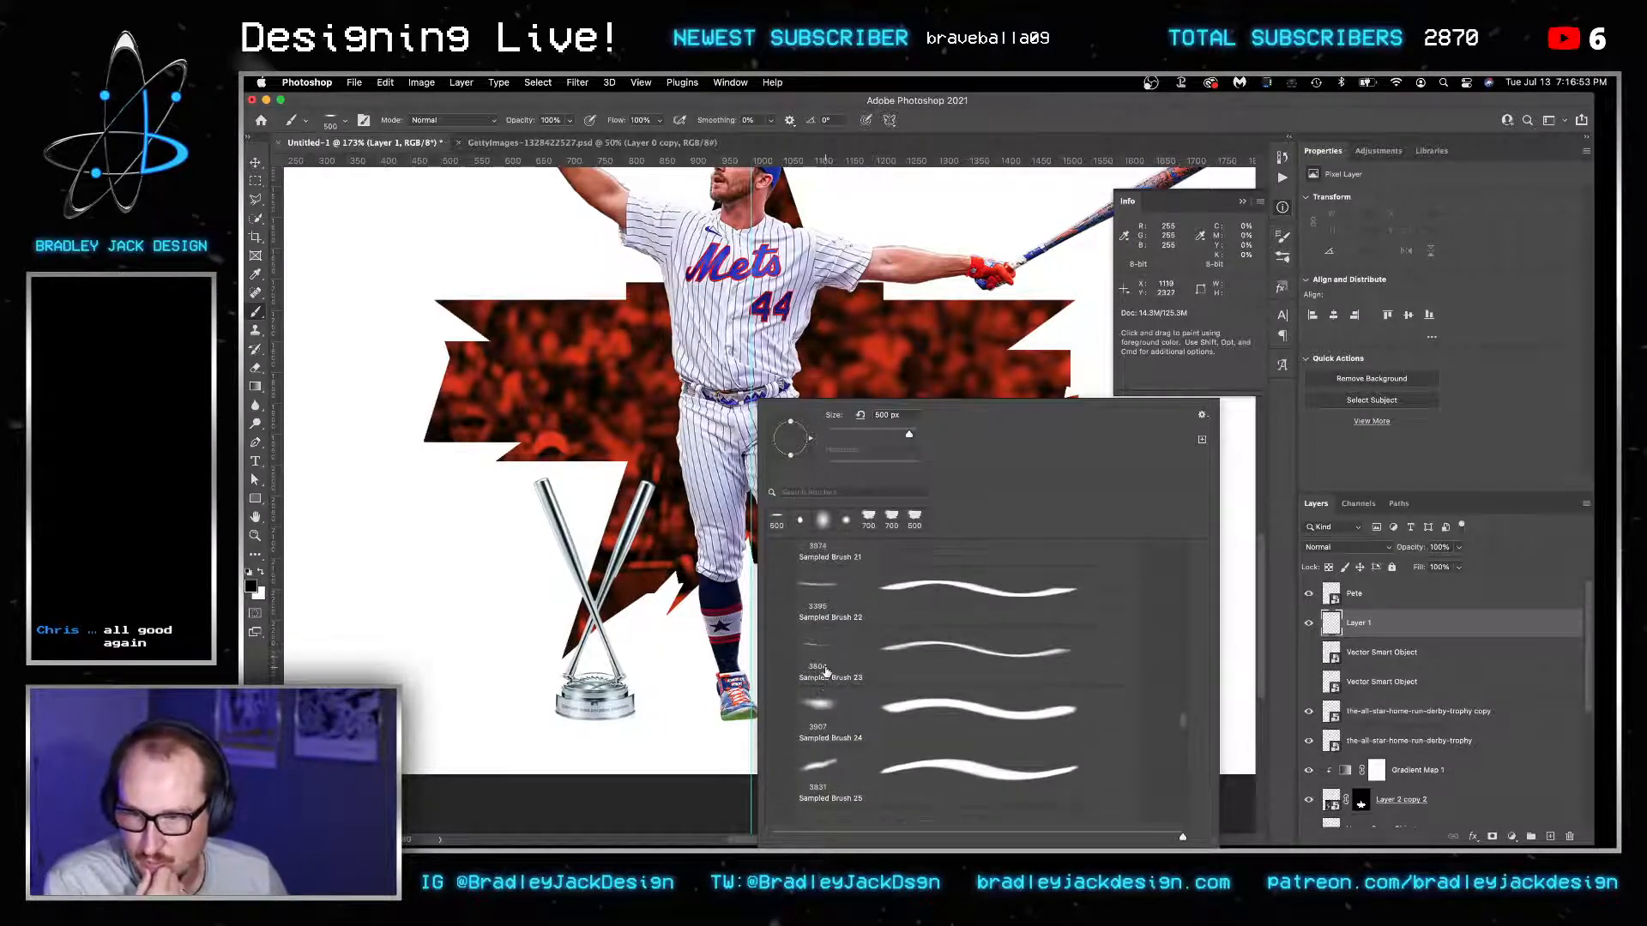
scroll(826, 672, up, 8)
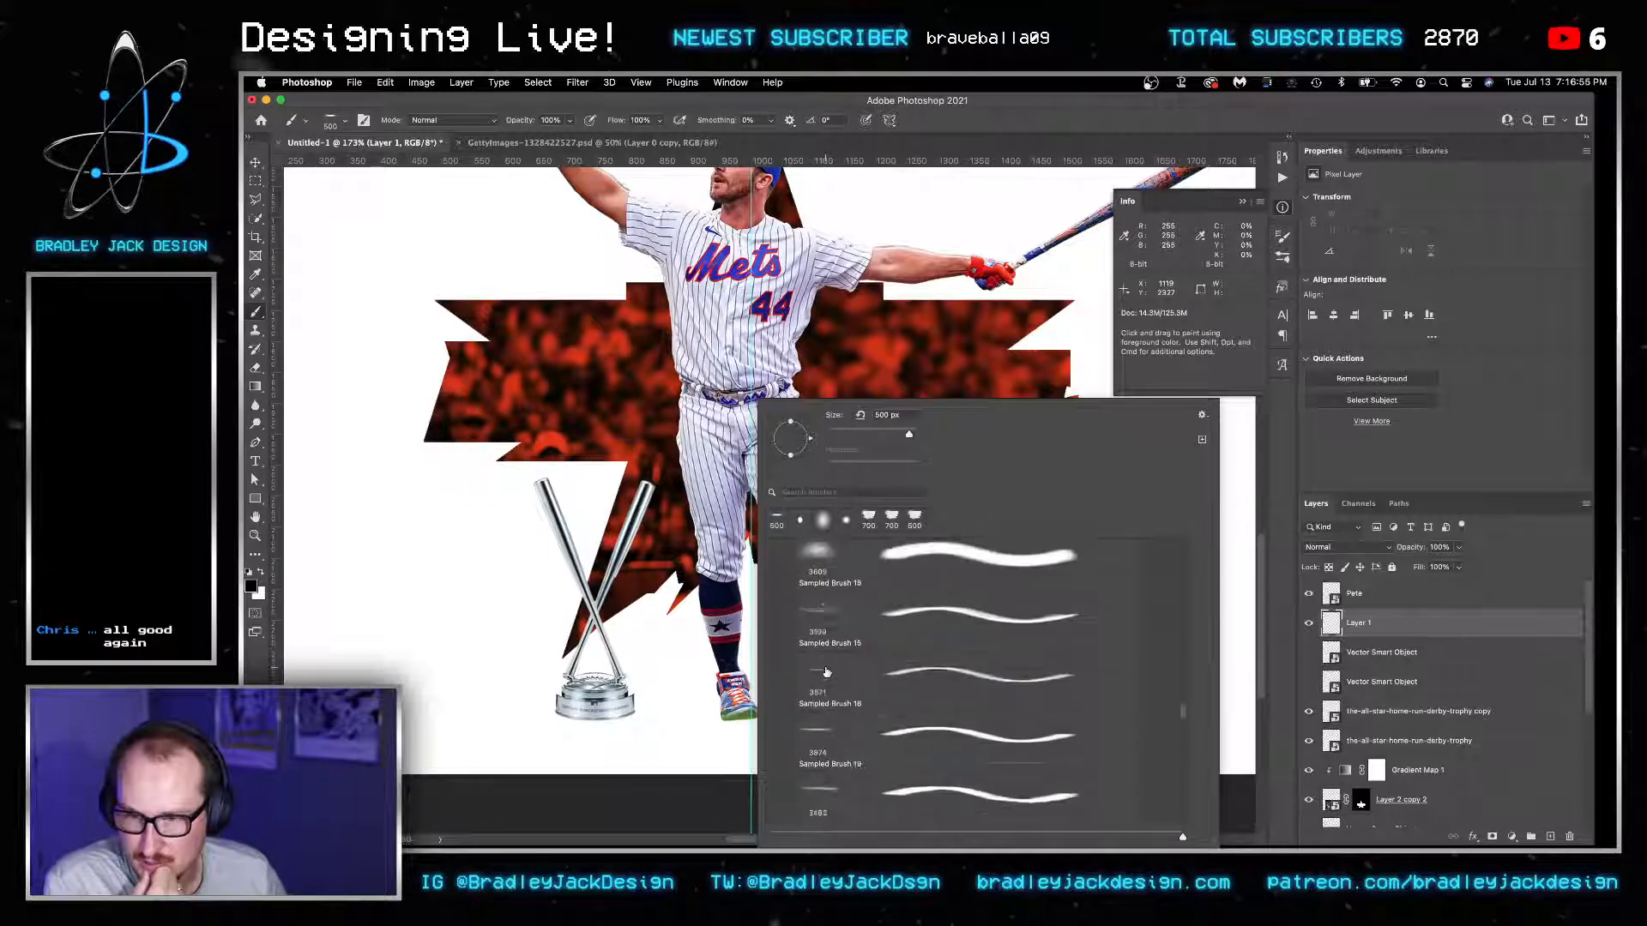
scroll(826, 672, down, 20)
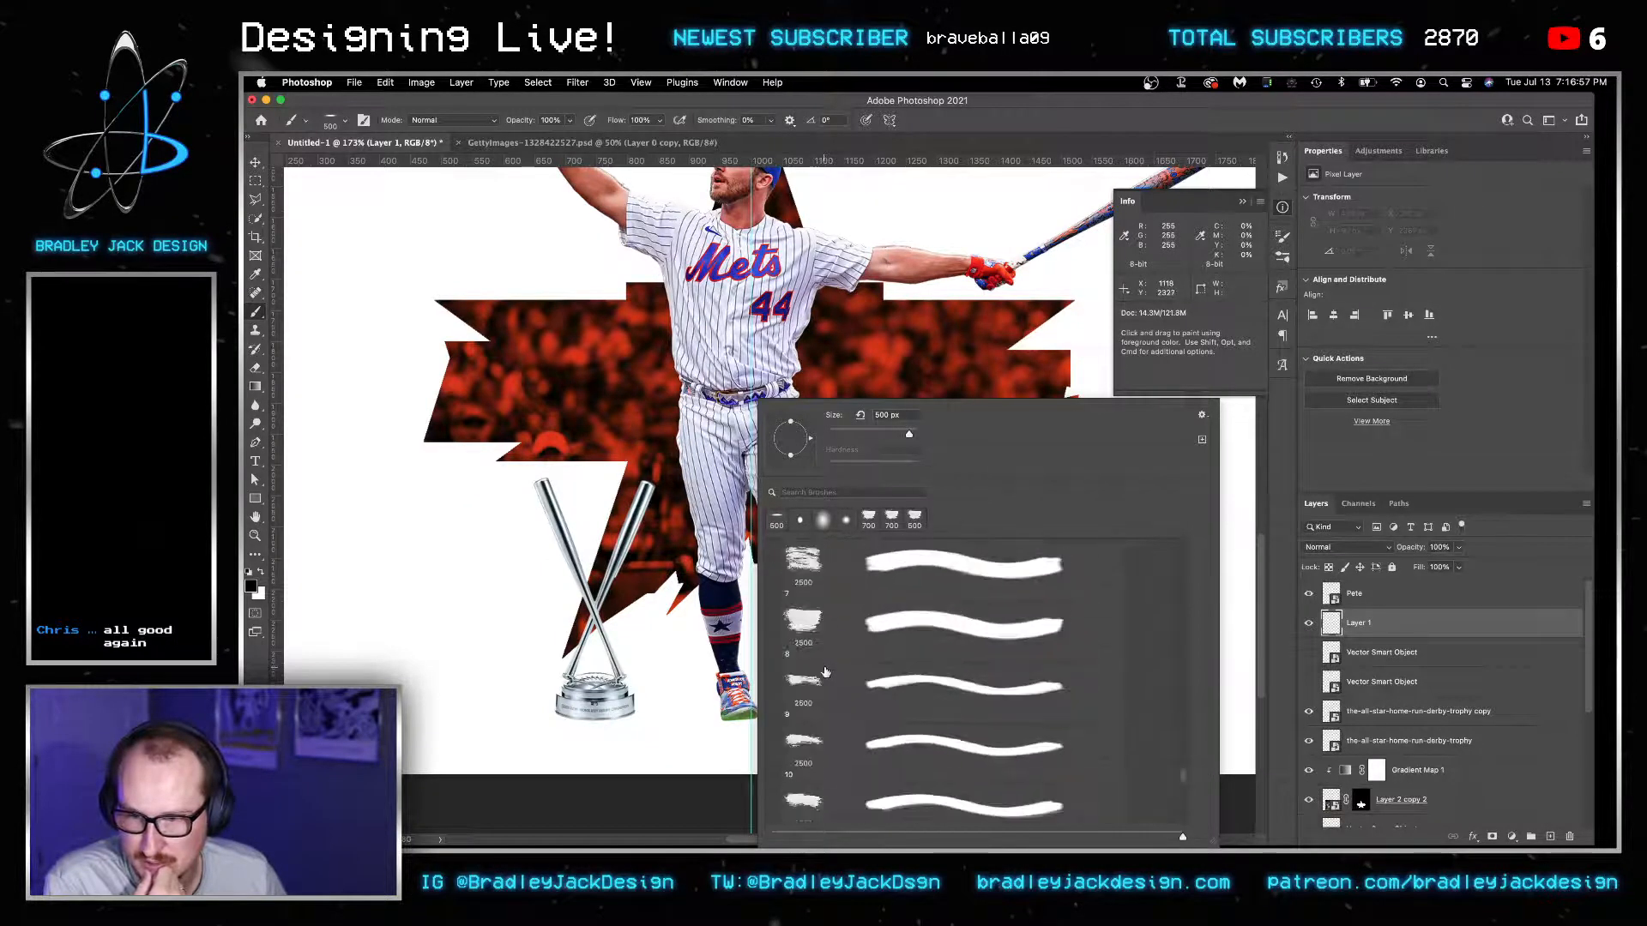
scroll(826, 672, down, 6)
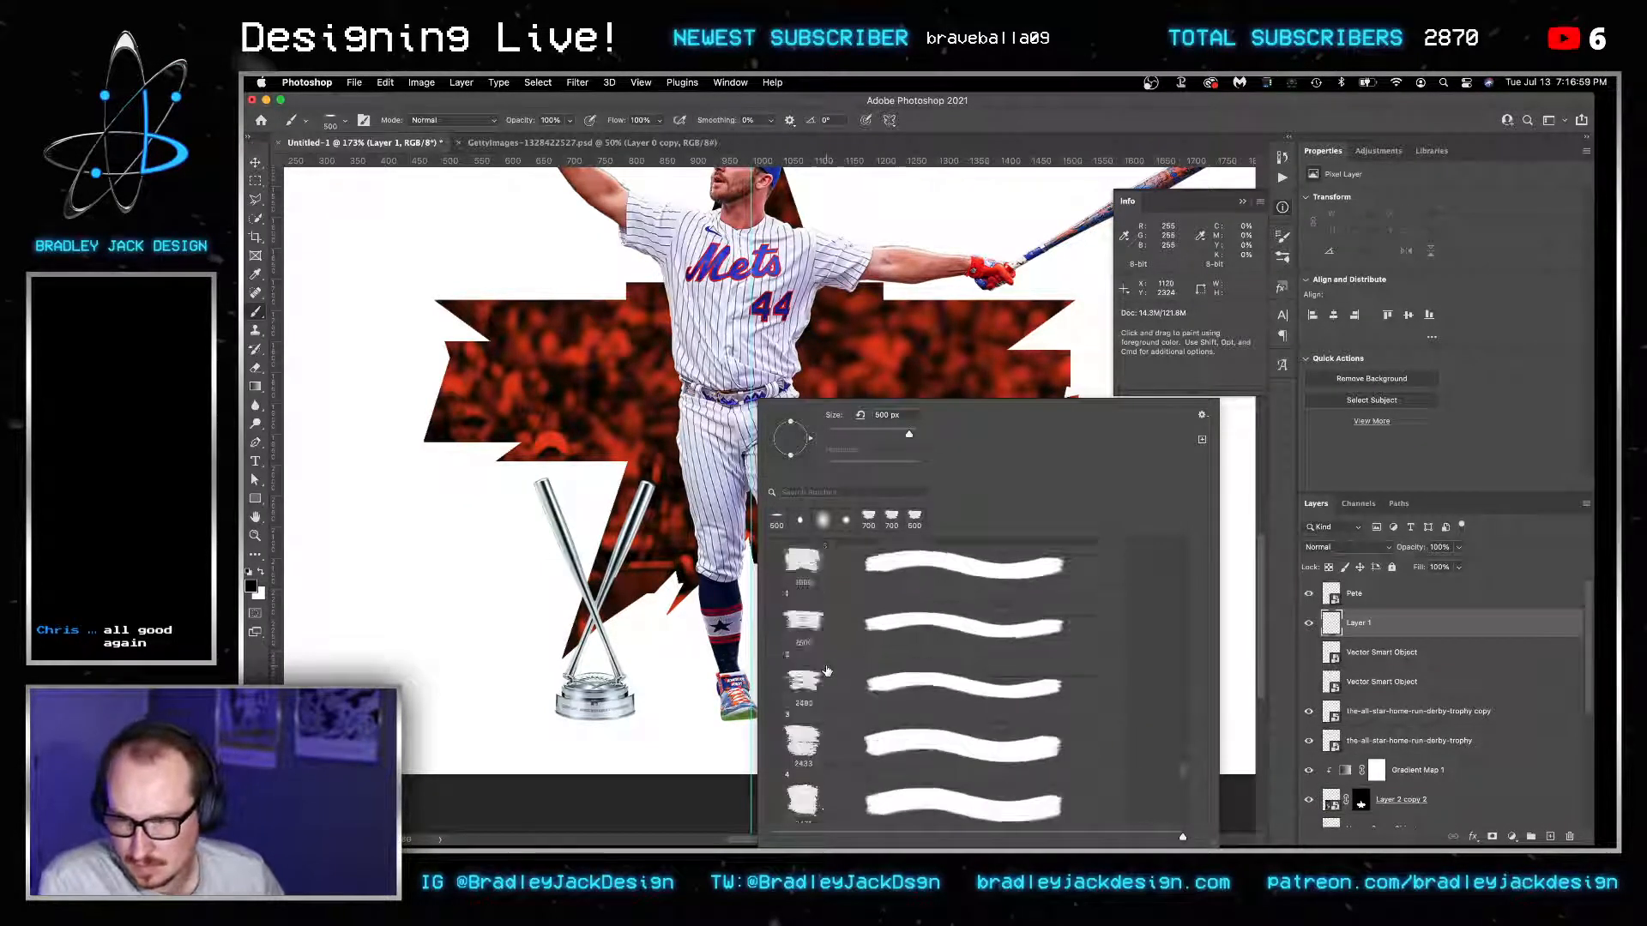
scroll(826, 670, down, 3)
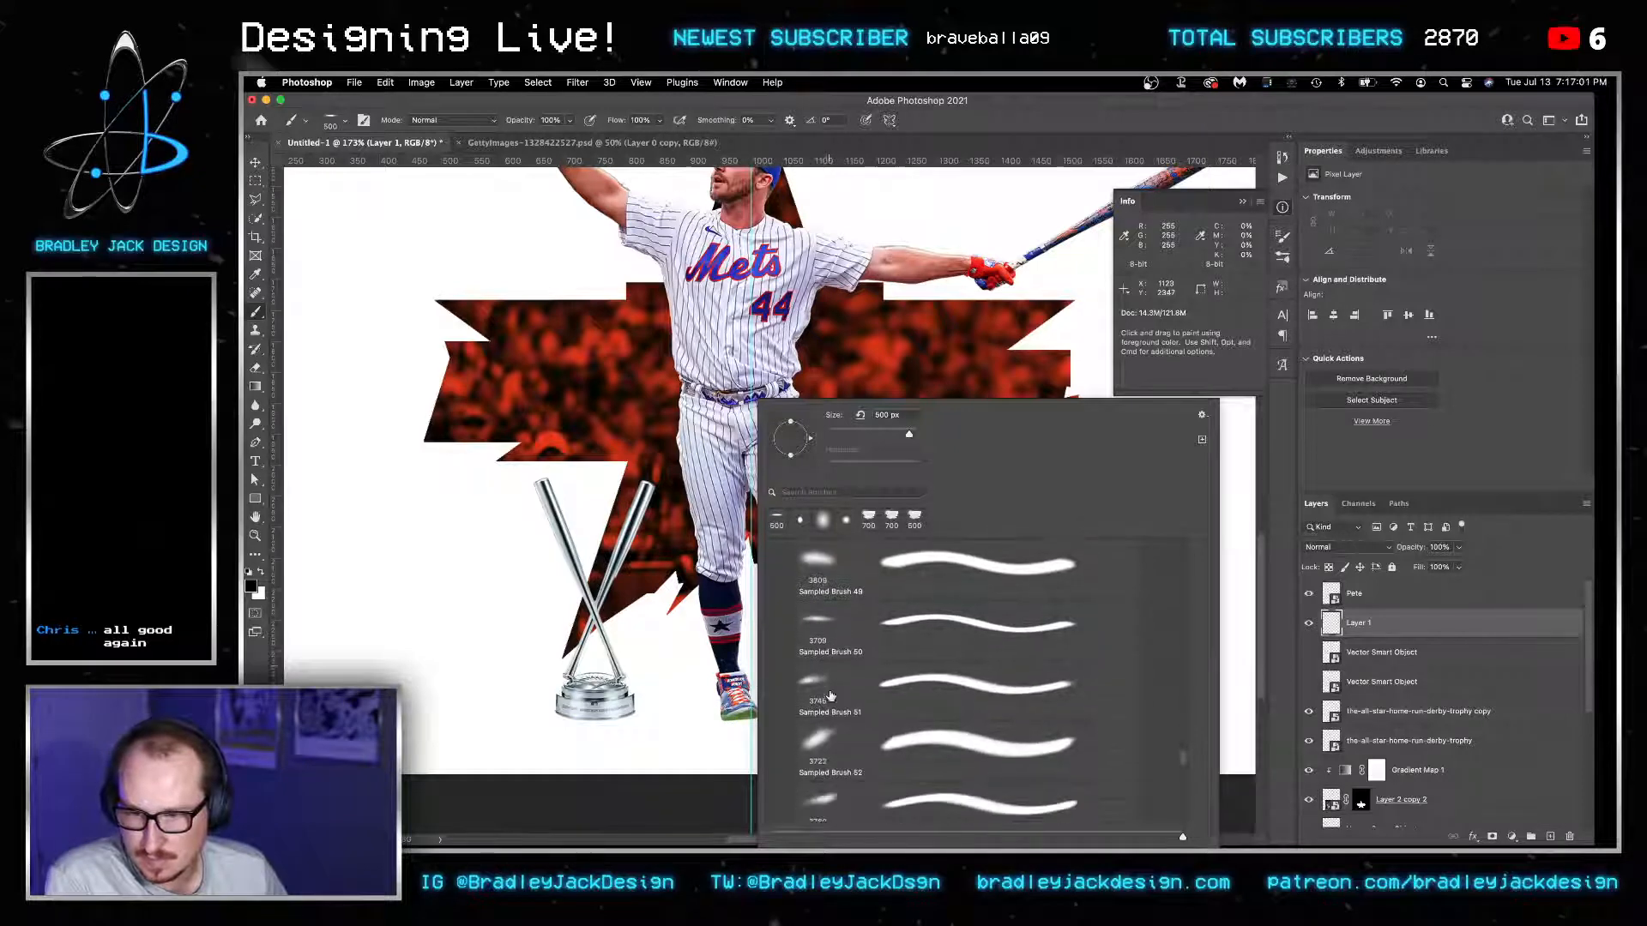
click(820, 686)
click(662, 687)
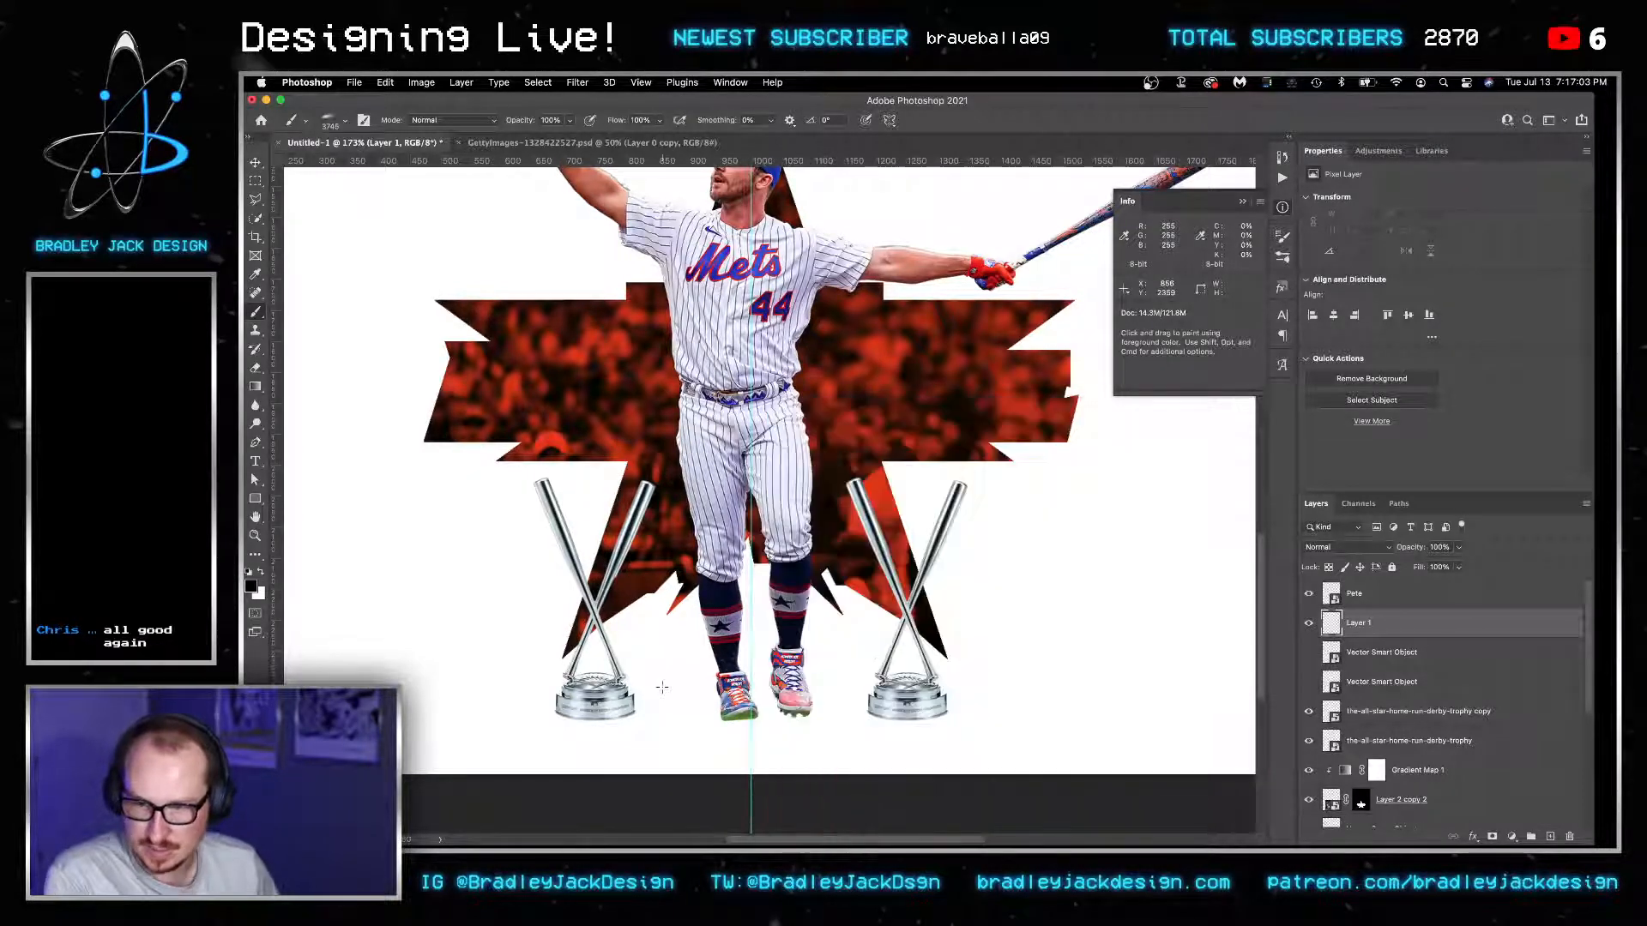
Set the brush to 400 px at 10% opacity and paint a faint shadow beneath the player's feet.
key(bracketleft)
key(bracketleft)
key(1)
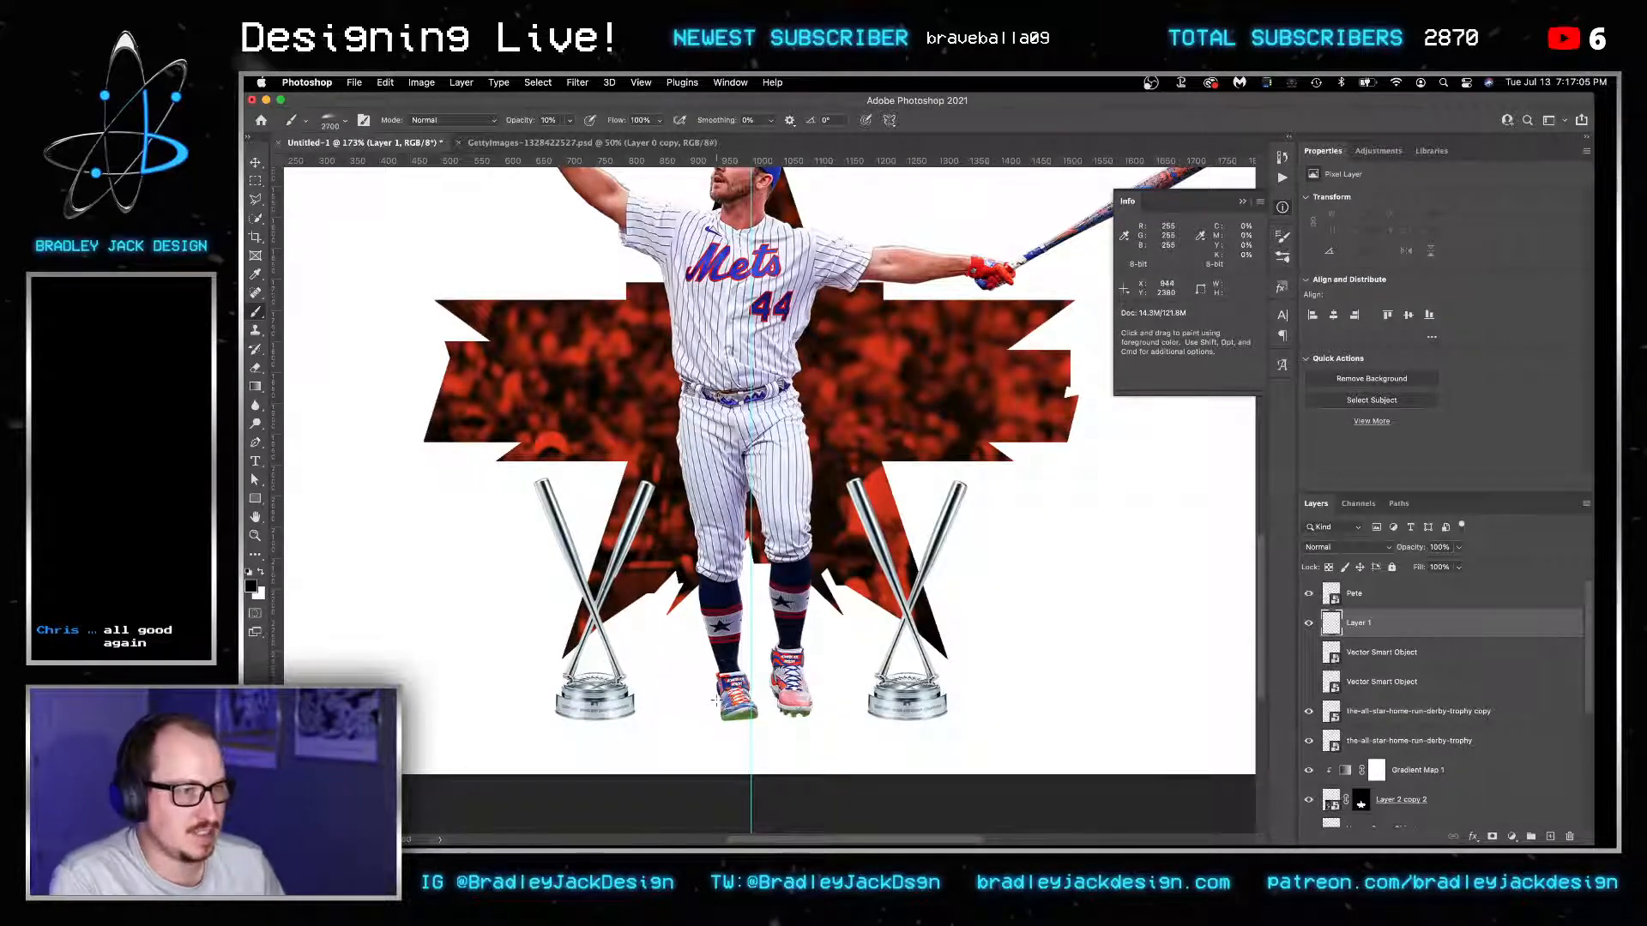
key(bracketleft)
key(bracketleft)
key(bracketleft)
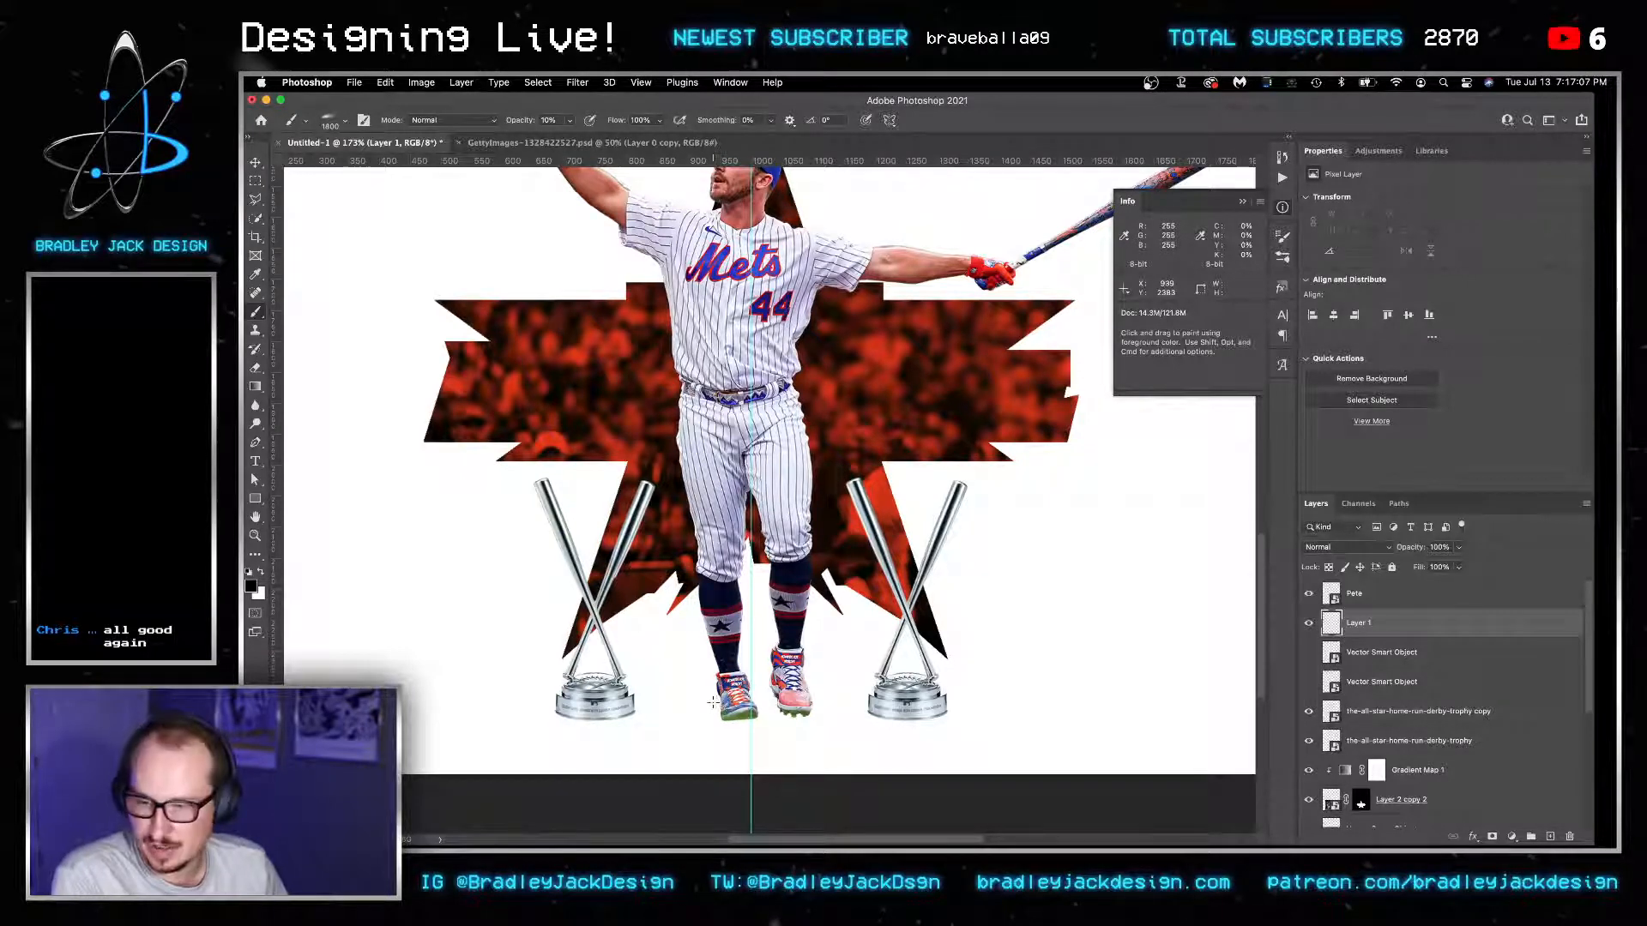
key(bracketleft)
key(bracketleft)
key(bracketleft)
key(bracketleft)
key(bracketleft)
key(bracketleft)
key(bracketleft)
key(bracketleft)
key(bracketleft)
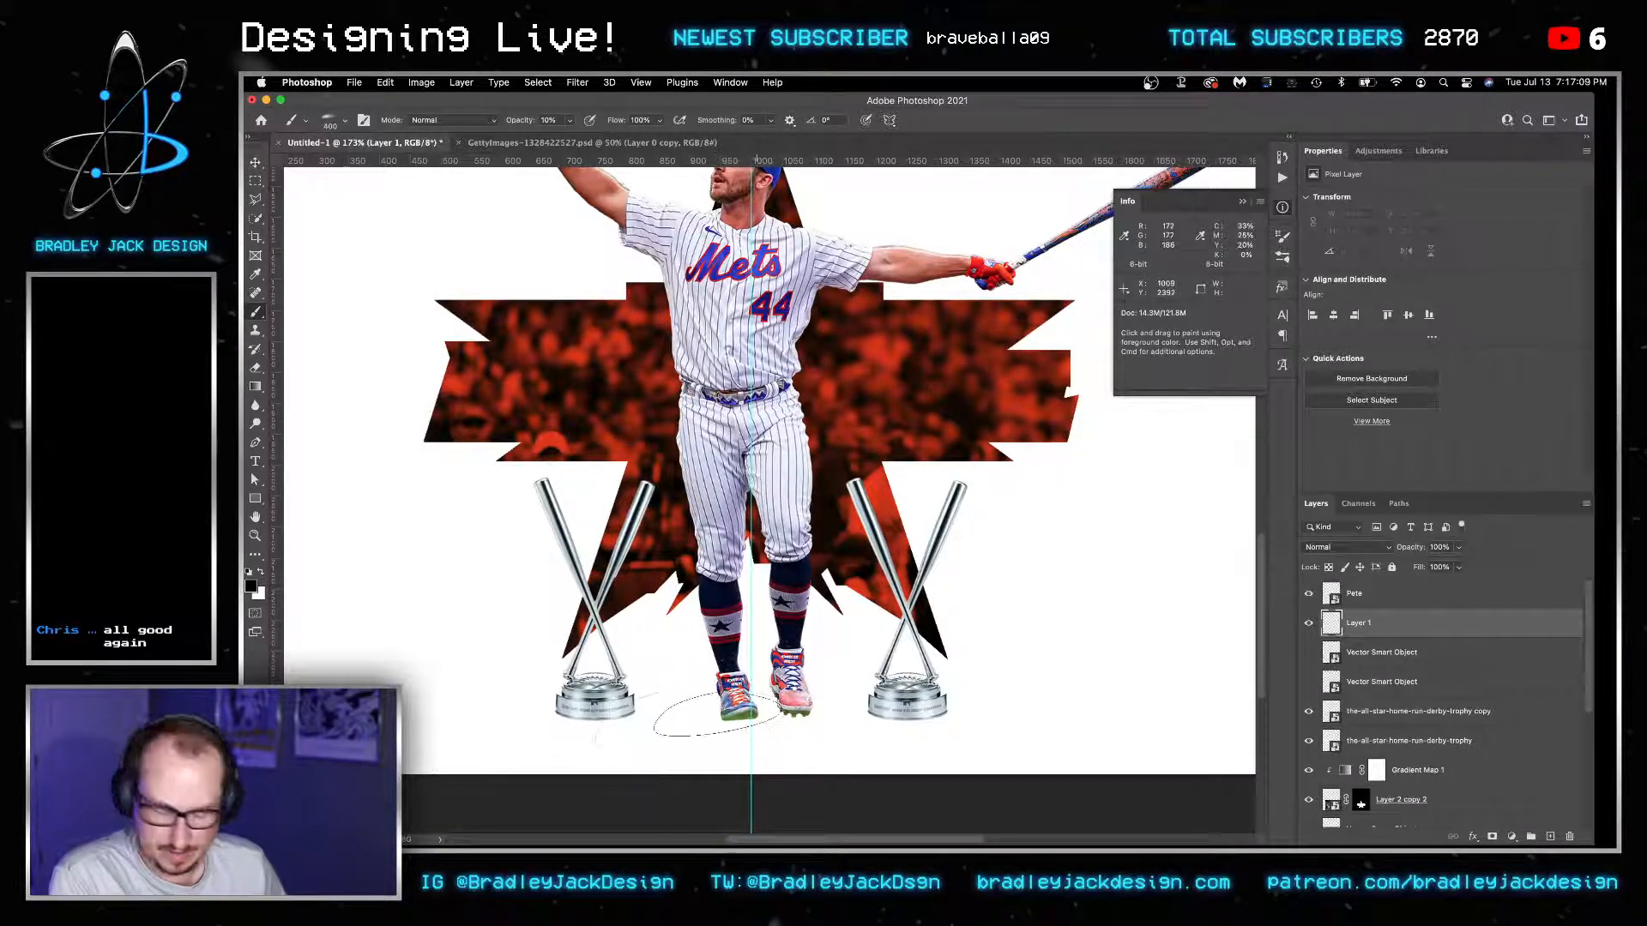
click(822, 703)
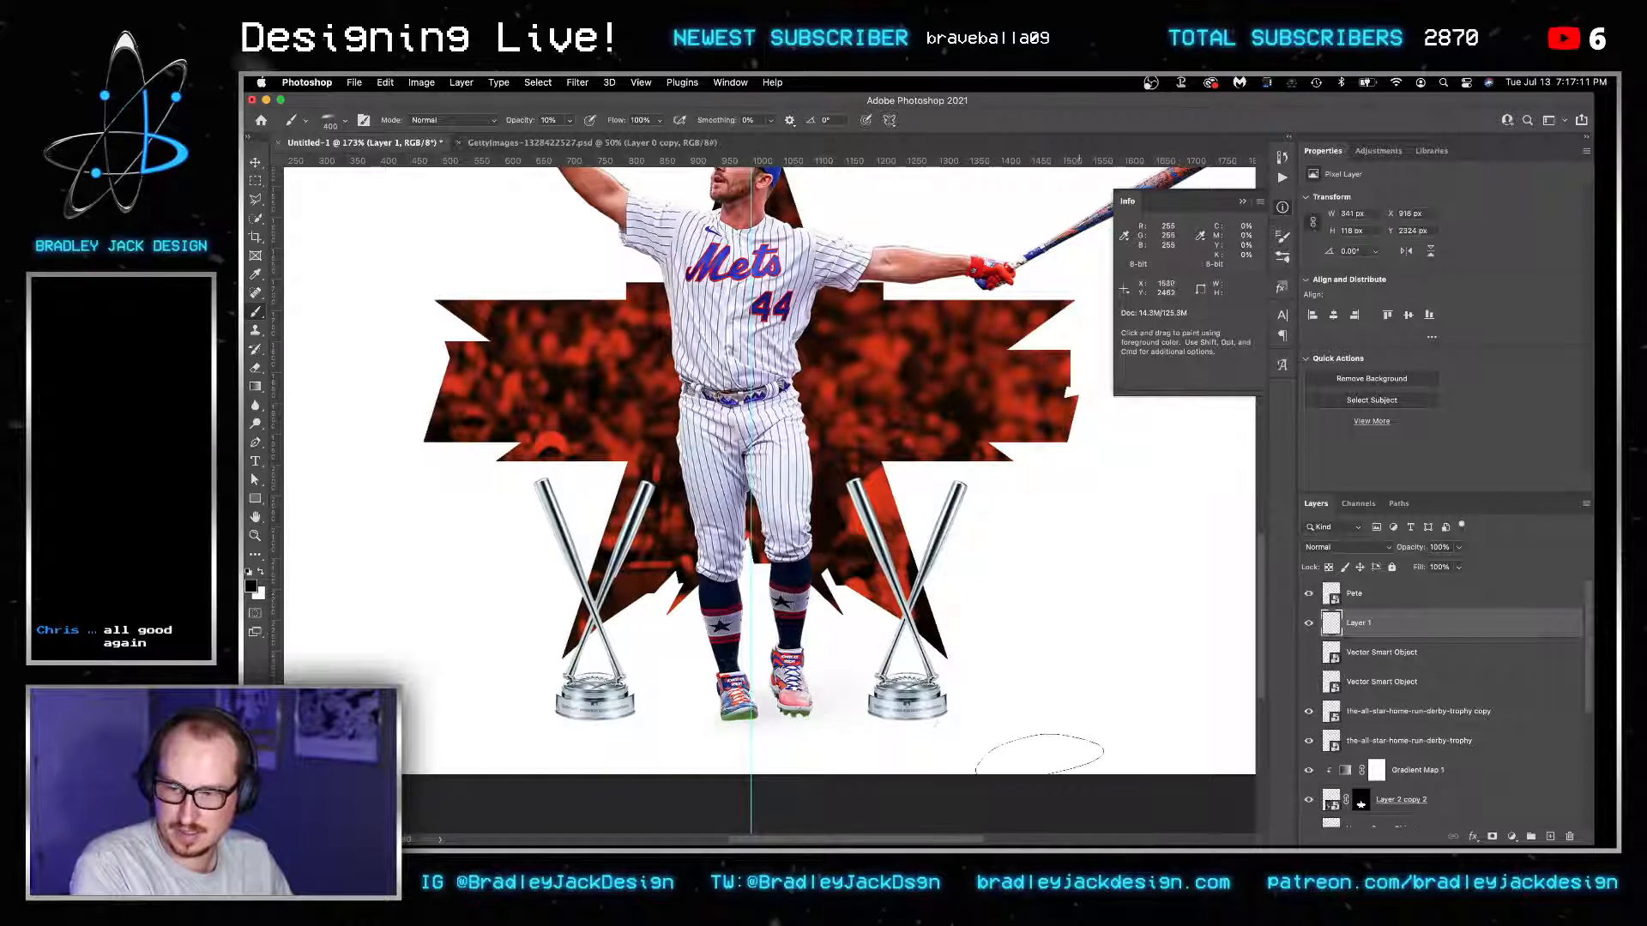
Undo the faint shadow dab, rotate the brush tip to -6° and set its opacity to 20%.
key(super+z)
key(Right)
key(Right)
key(Right)
key(Right)
key(Right)
key(Right)
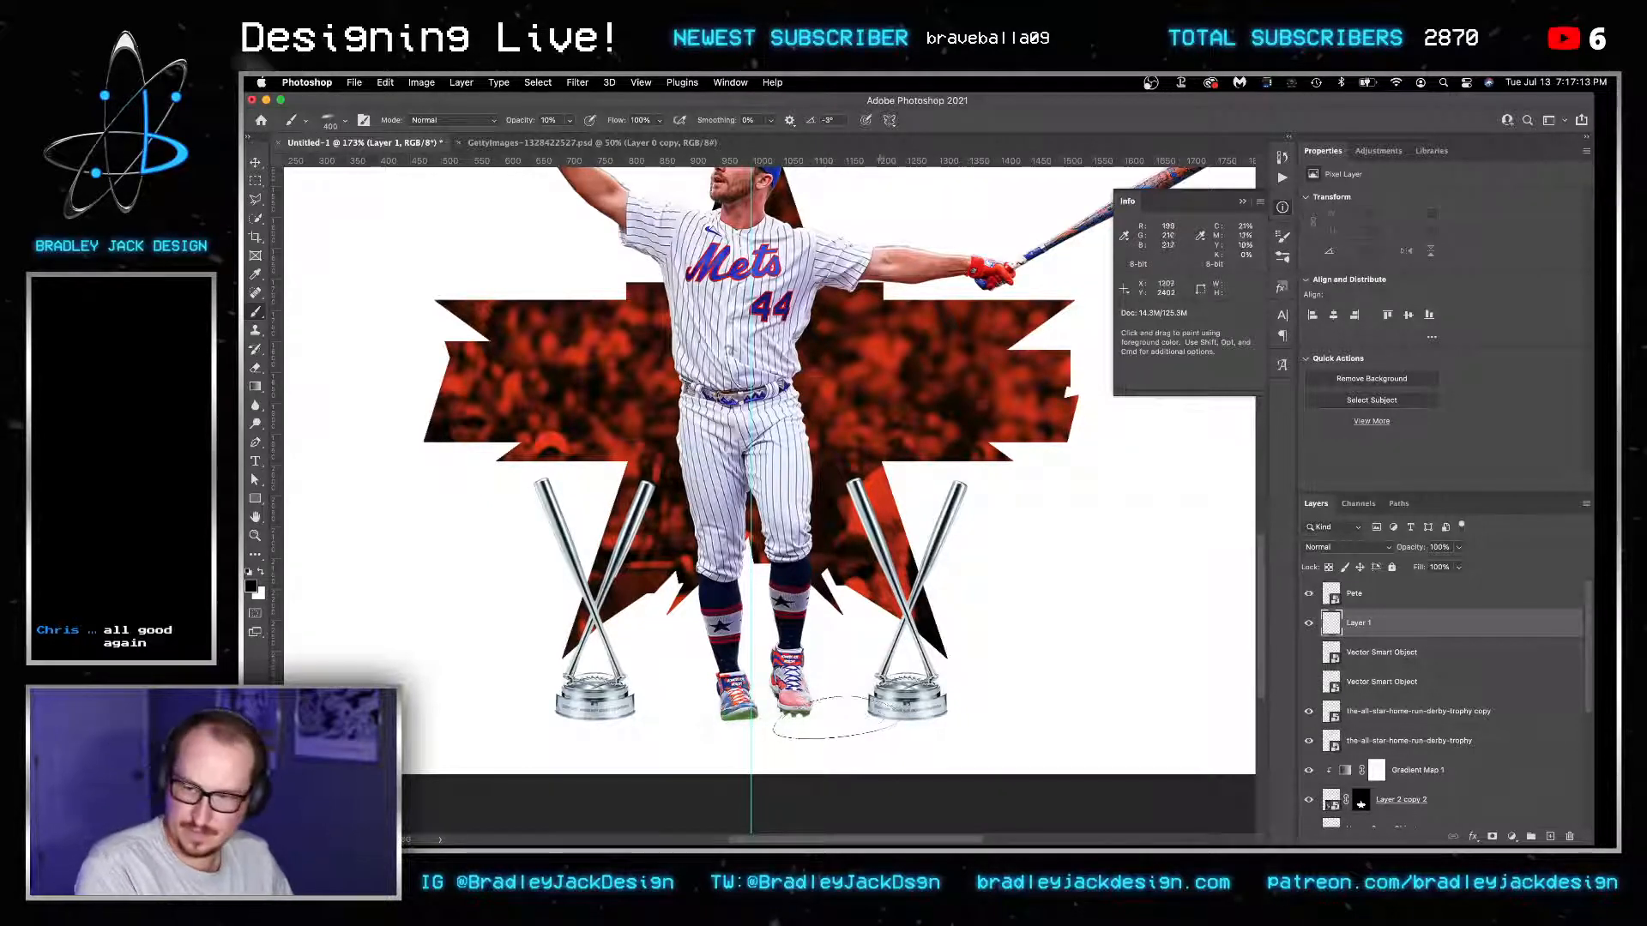
key(2)
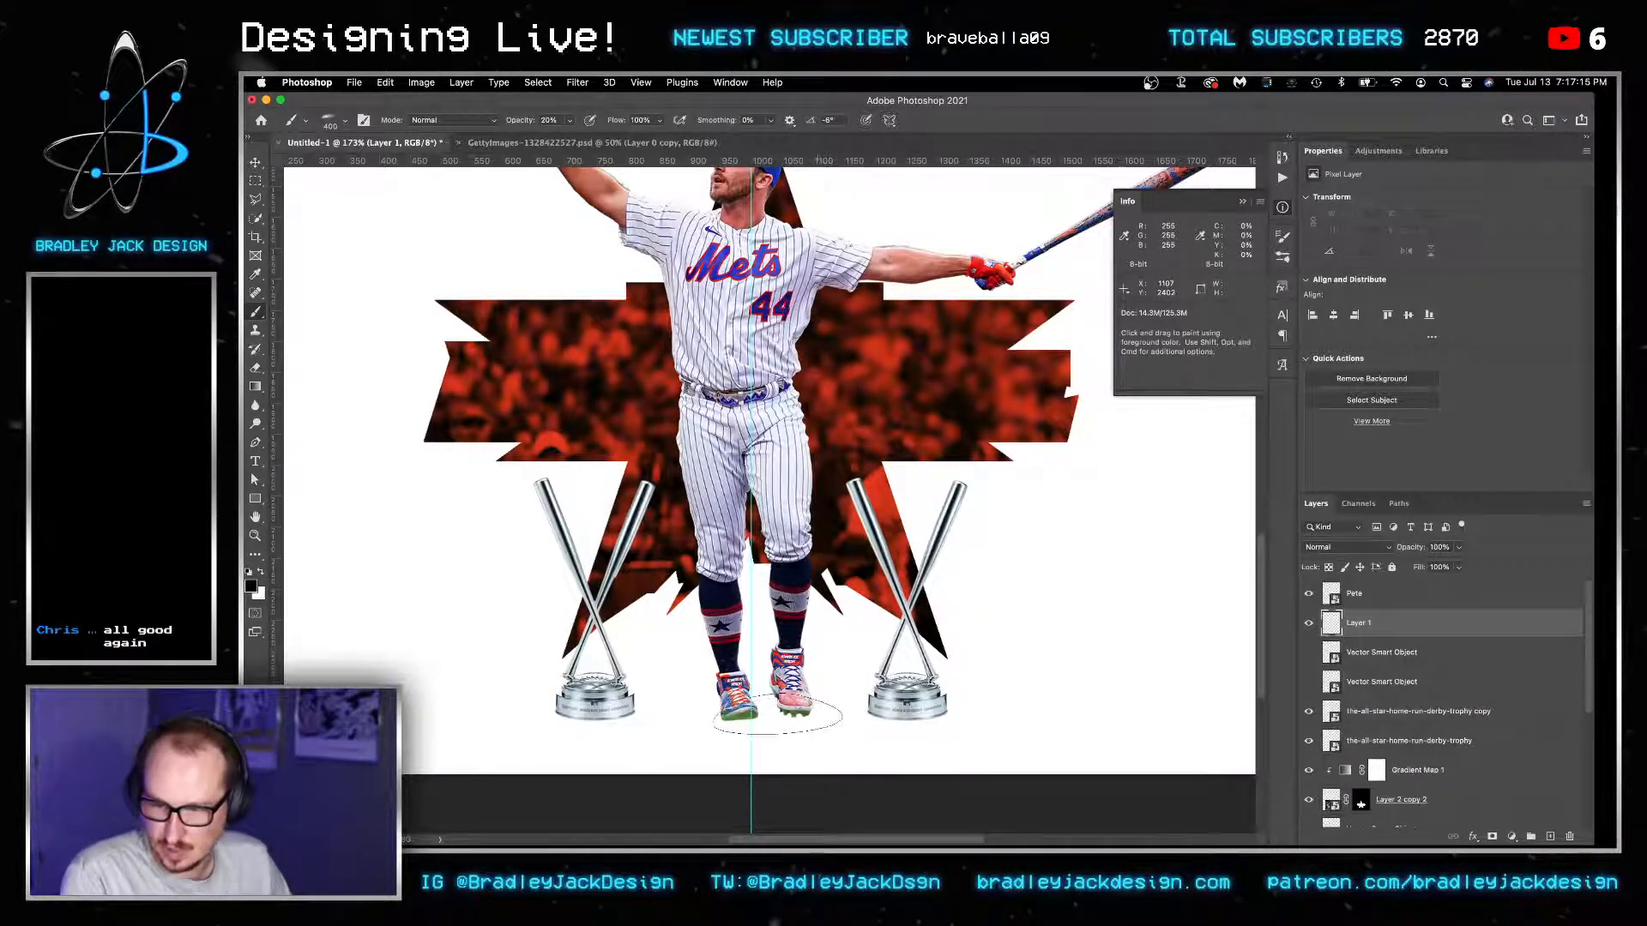
Paint the ground shadow under both shoes, reducing the brush to 100 px for the contact area.
key(bracketleft)
key(bracketleft)
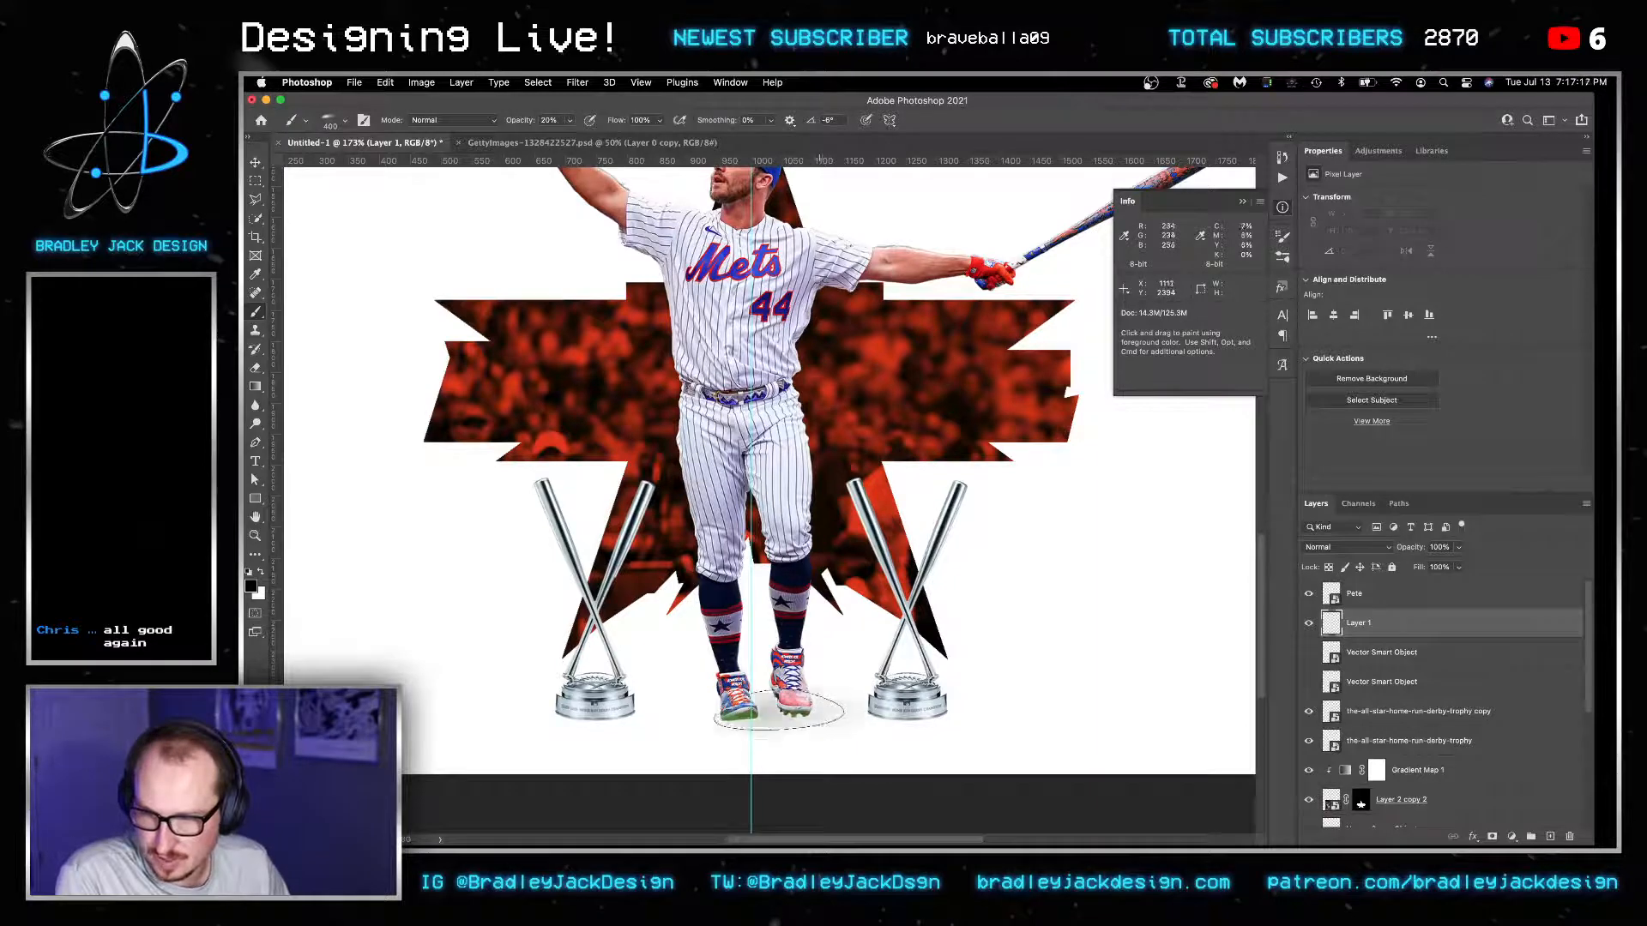
click(763, 715)
key(bracketleft)
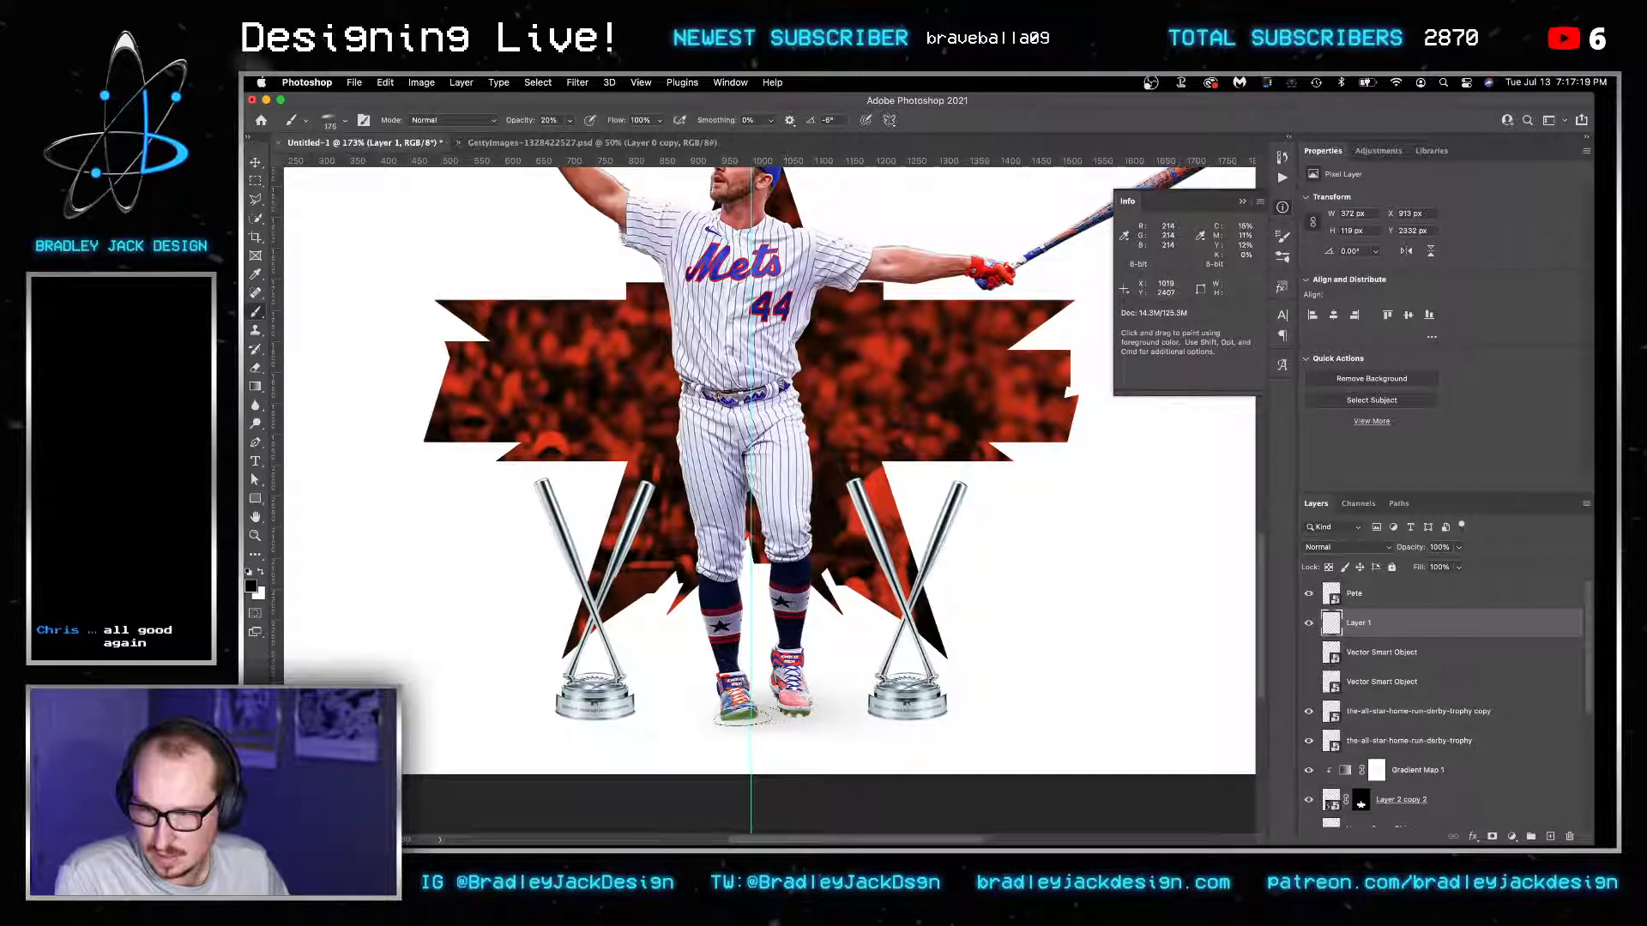
key(bracketleft)
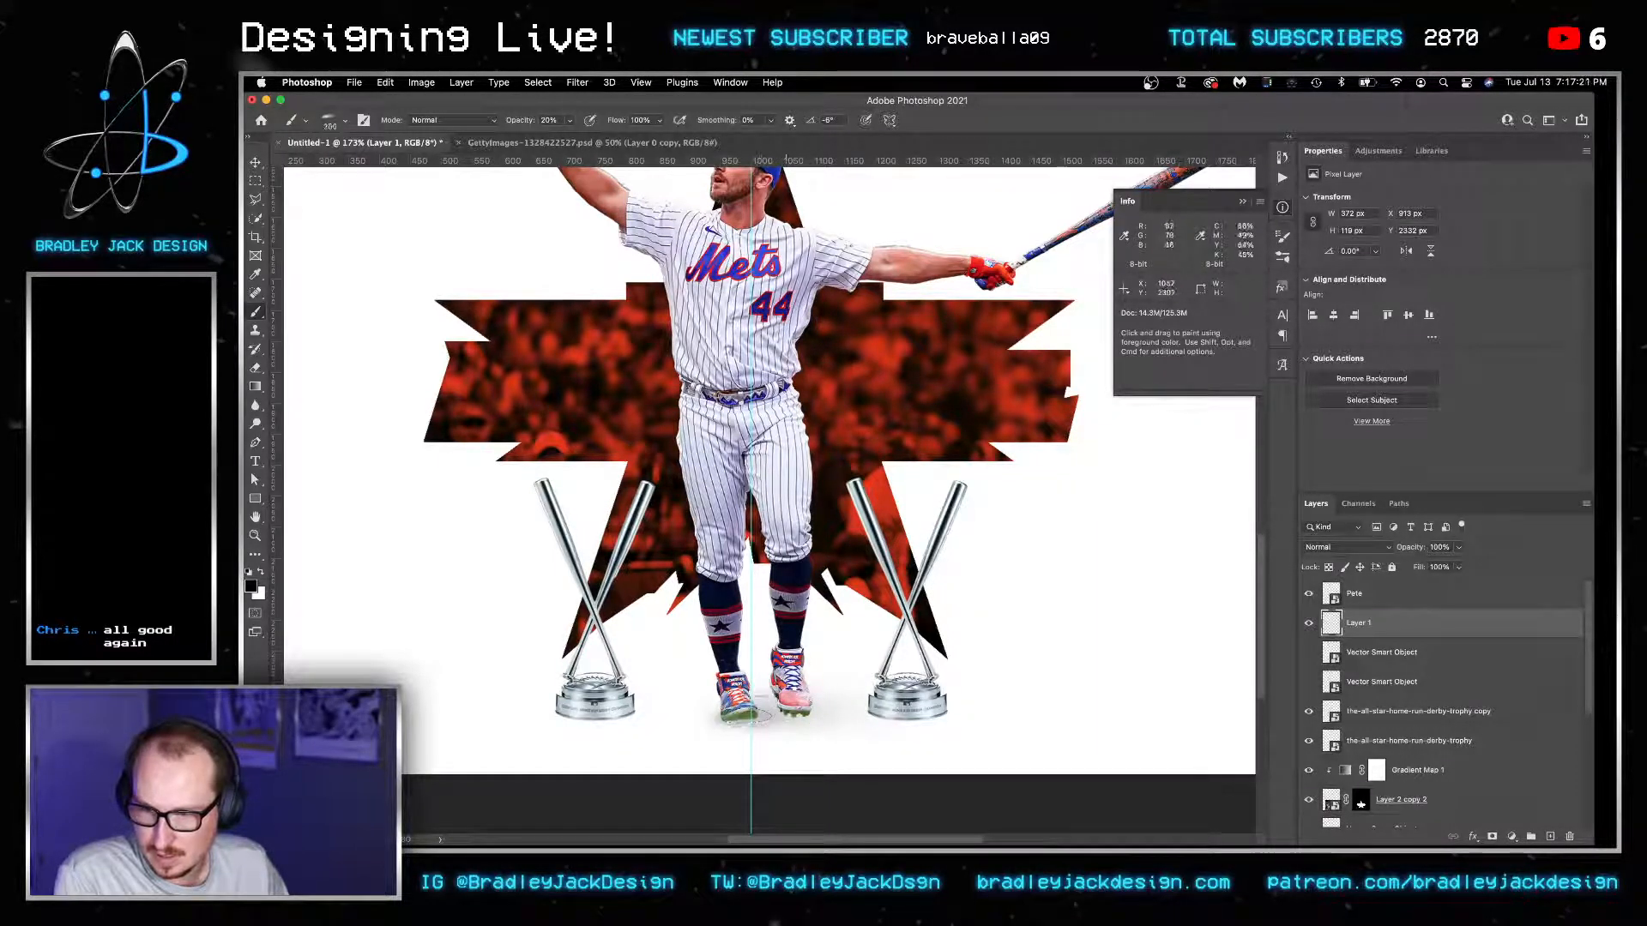
Enlarge the brush to 500 px and paint a broader soft shadow extending past the player's right-hand shoe.
key(bracketright)
key(bracketright)
key(bracketright)
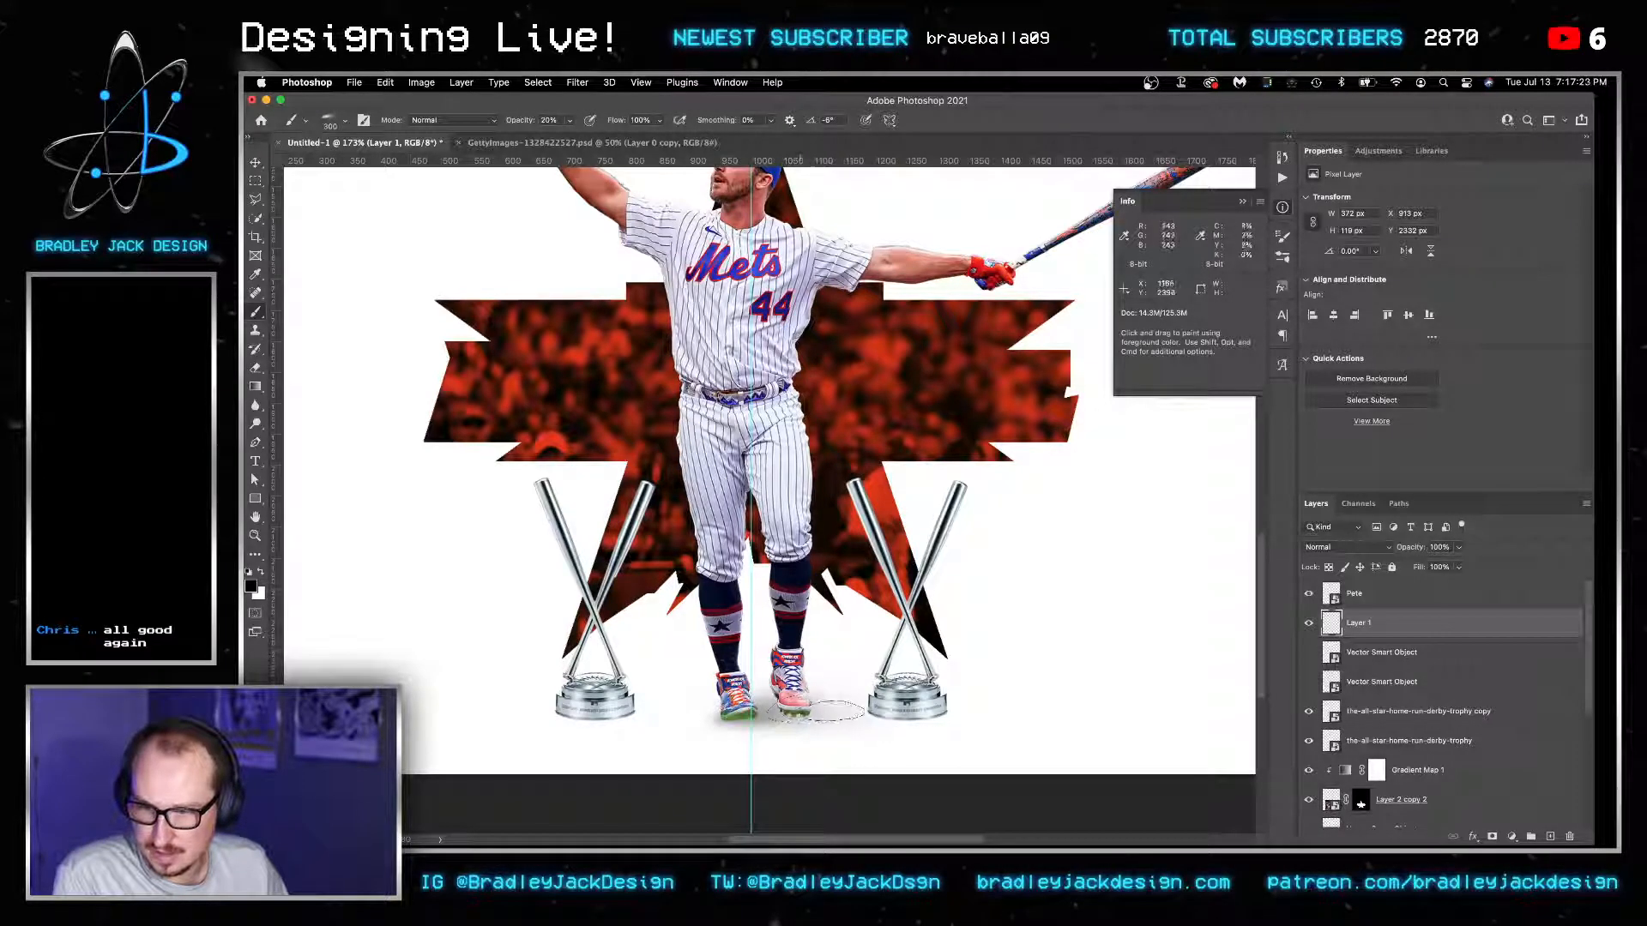
key(bracketright)
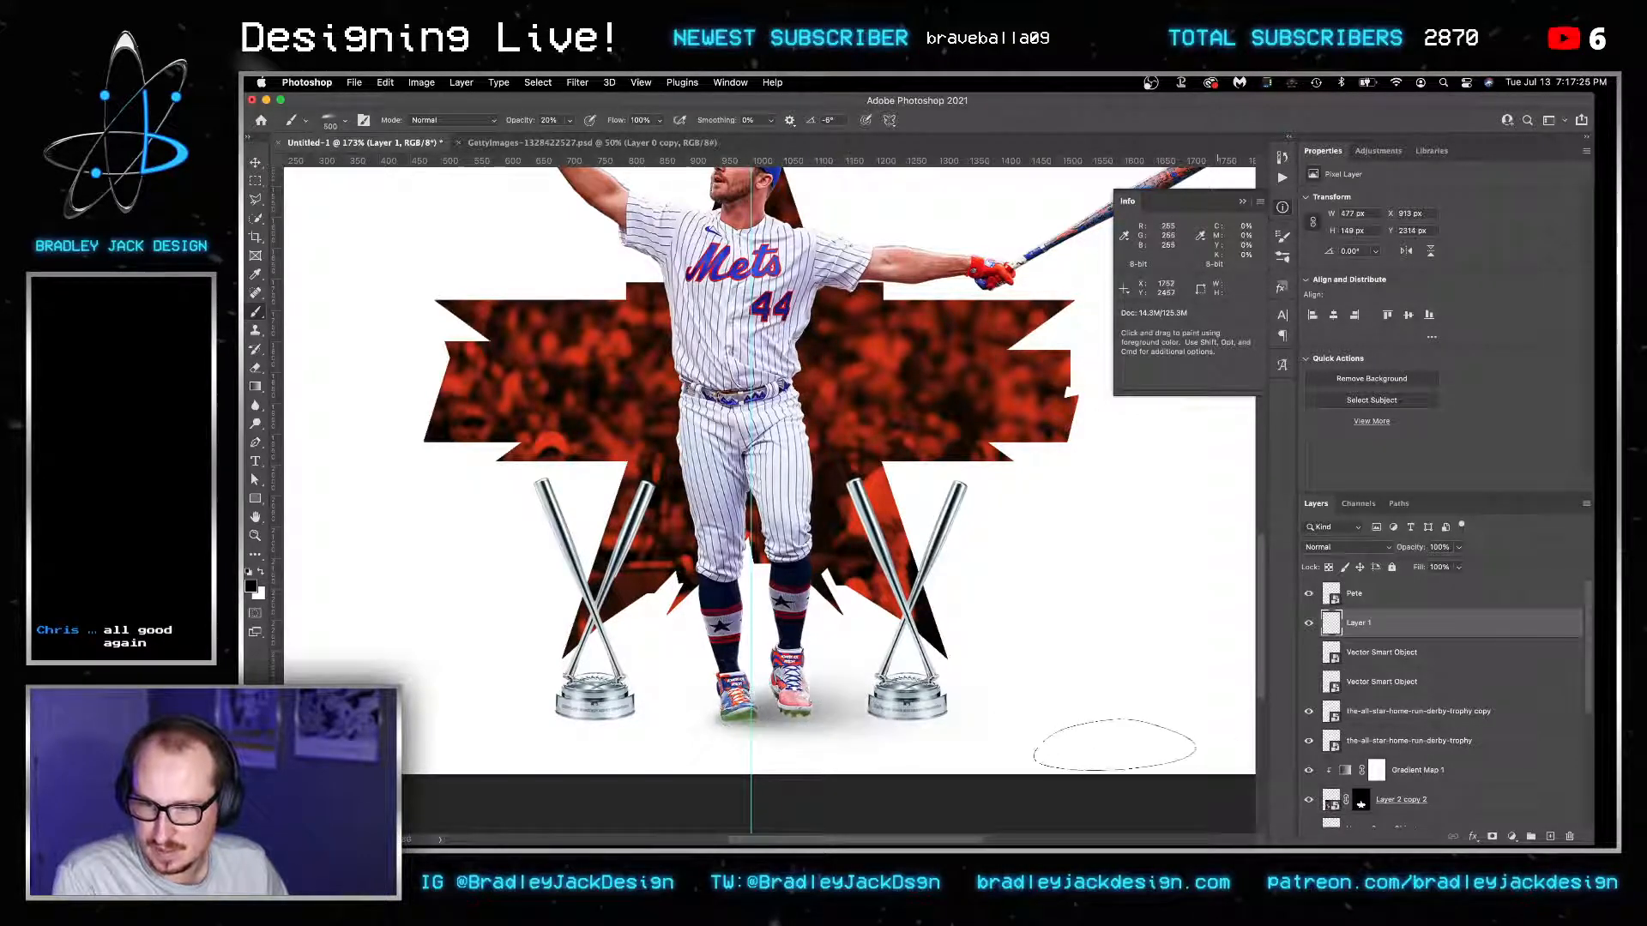
Rotate the brush tip about half a turn so it faces the opposite direction.
key(shift+Right)
key(shift+Right)
key(shift+Right)
key(shift+Right)
key(shift+Right)
key(shift+Right)
key(shift+Right)
key(shift+Right)
key(shift+Right)
key(shift+Right)
key(shift+Right)
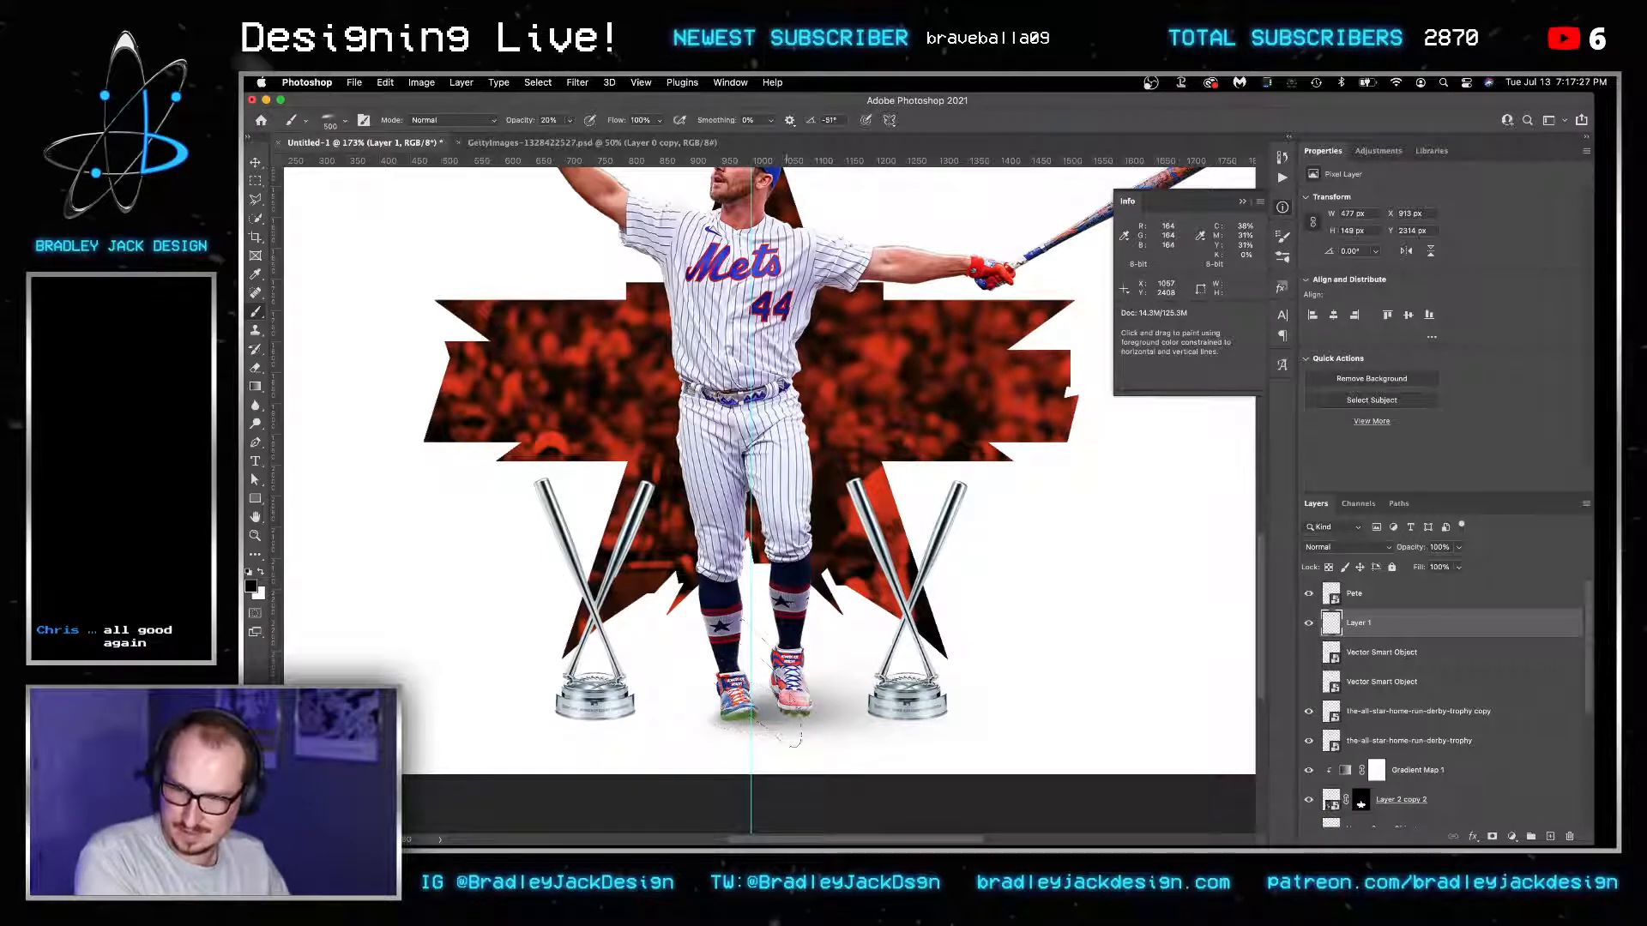
key(shift+Right)
key(shift+Right)
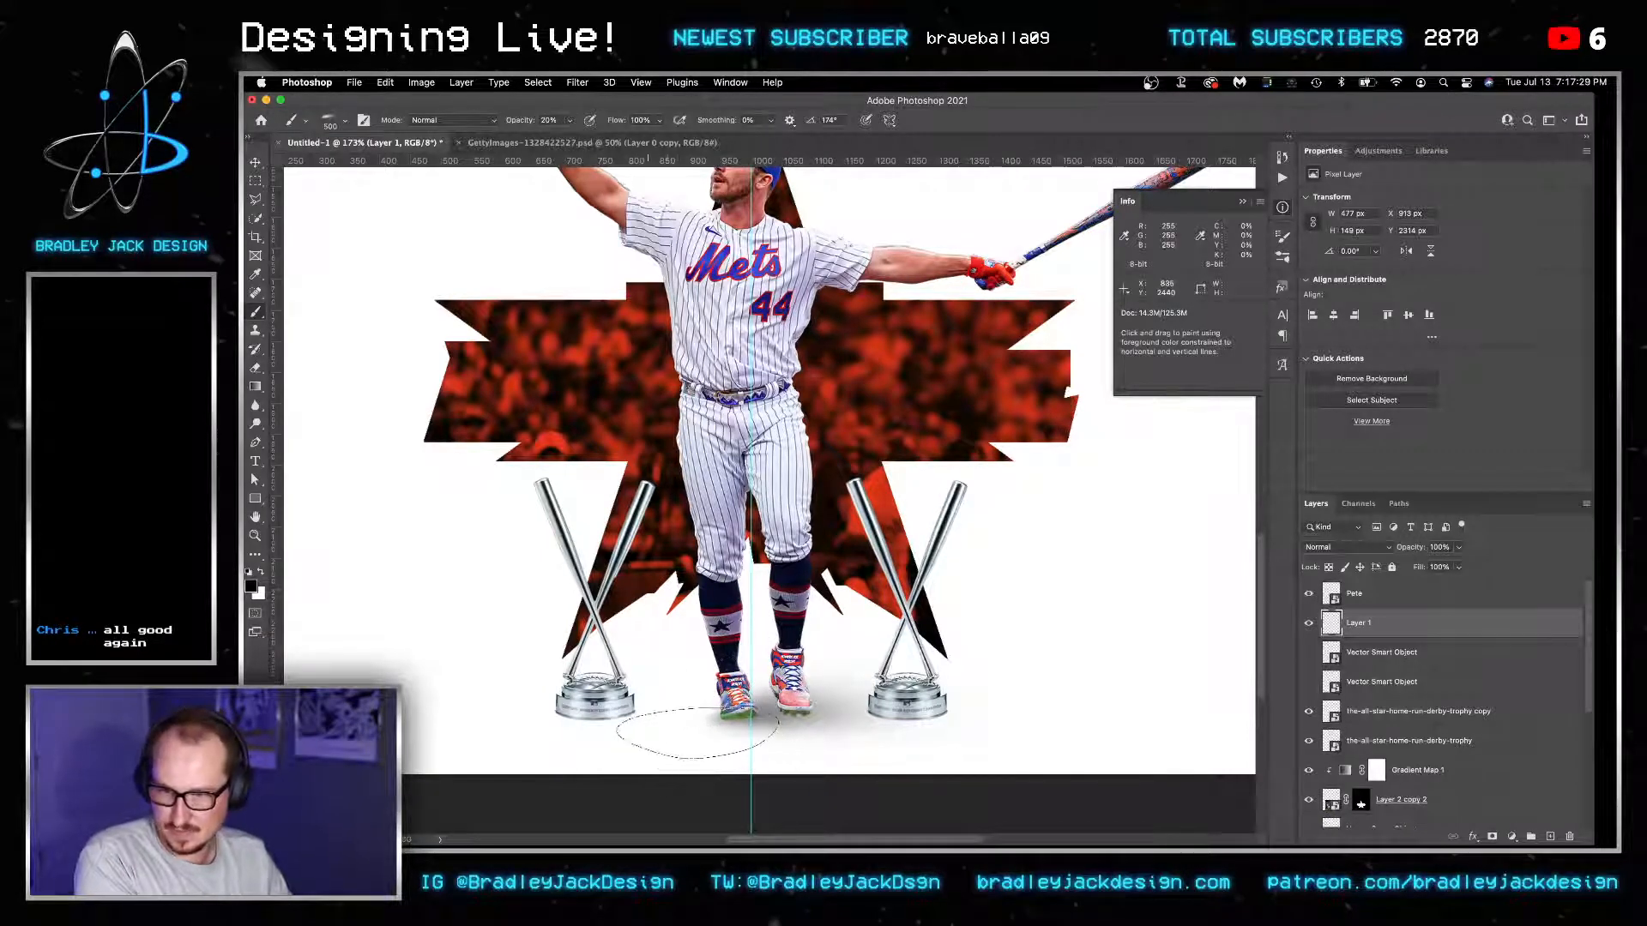
Resize the brush and fine-tune its tip angle to fit the ground beside the left-hand shoe.
key(bracketleft)
key(bracketleft)
key(bracketleft)
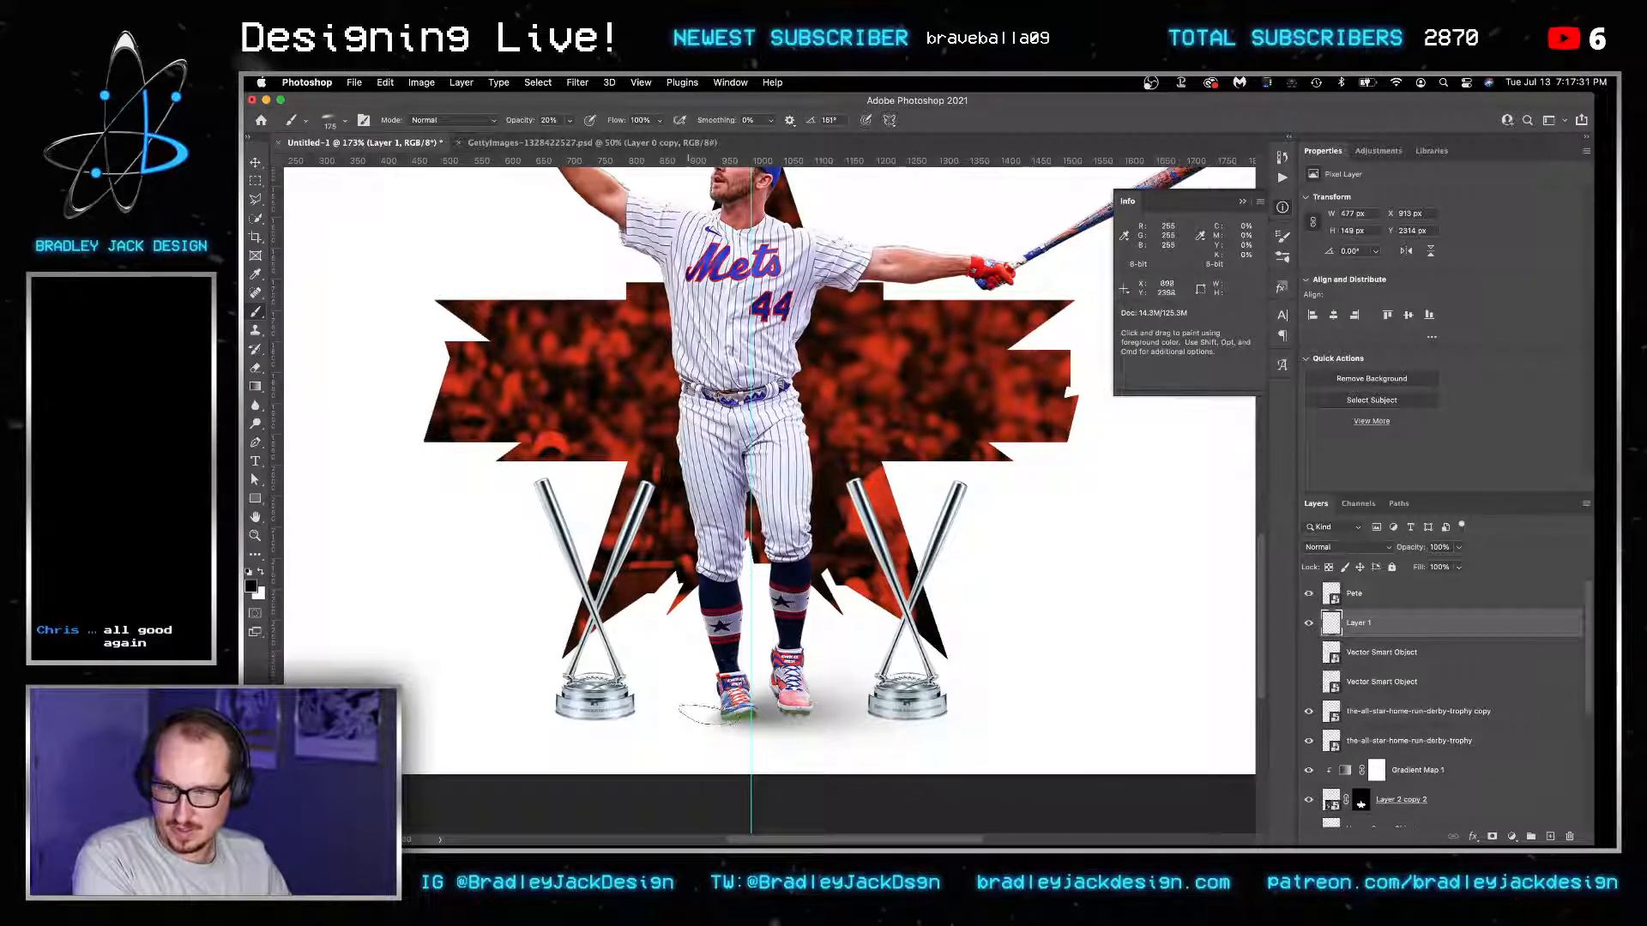
key(bracketright)
key(bracketright)
key(bracketright)
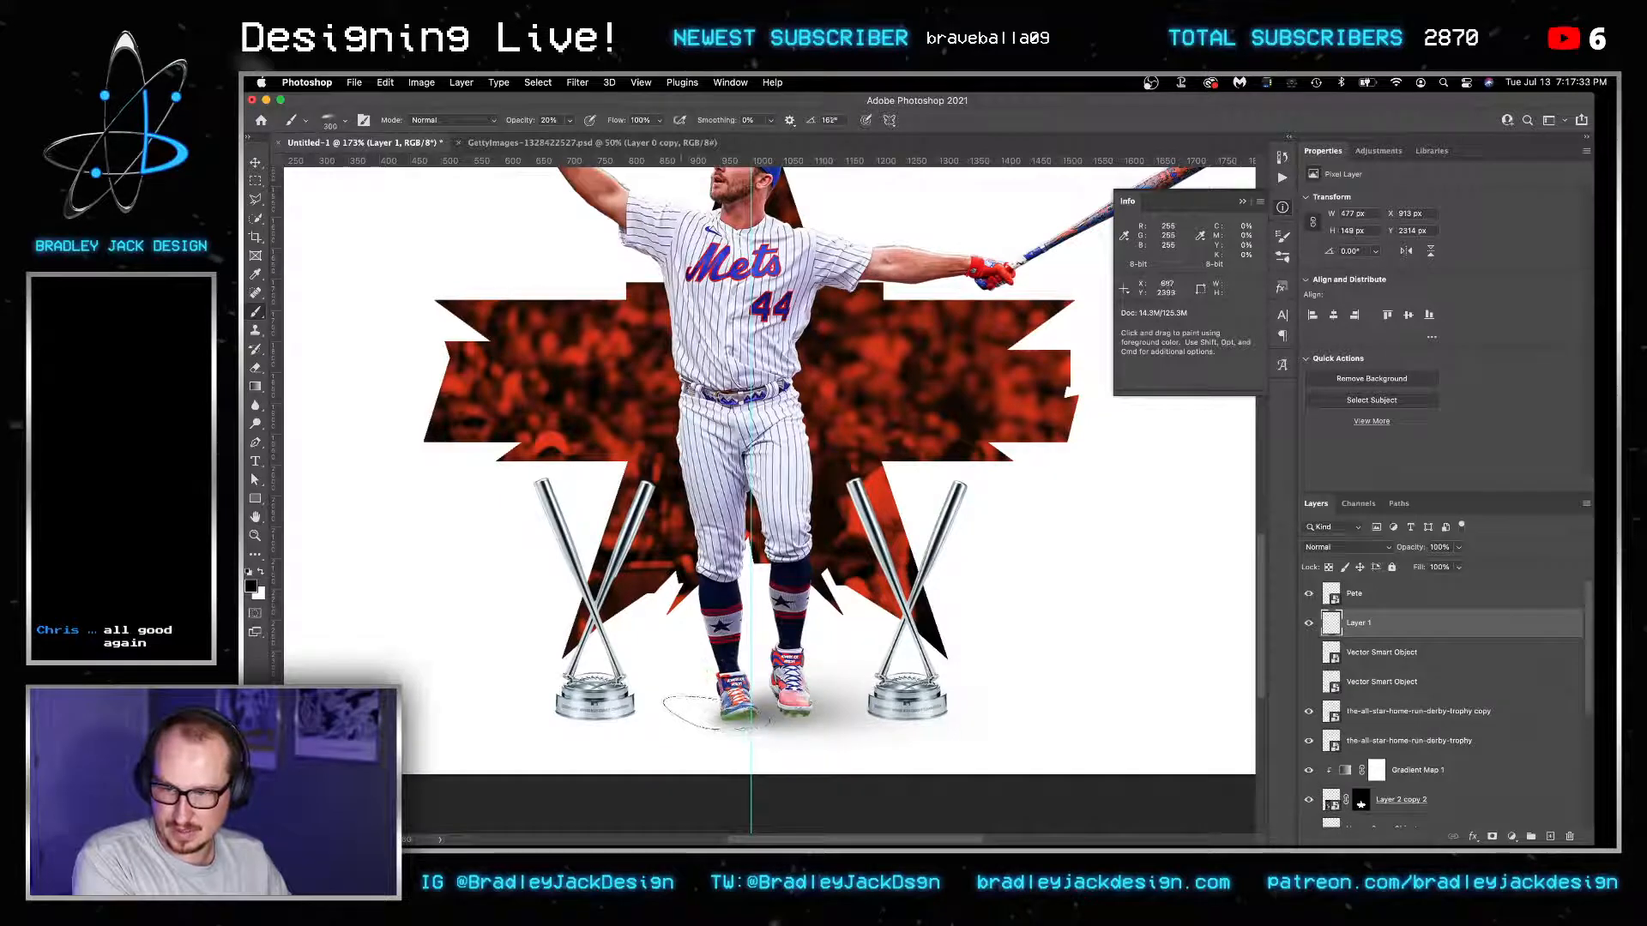
key(Left)
key(Left)
key(Left)
key(Left)
key(Left)
key(Left)
key(Left)
key(shift+Left)
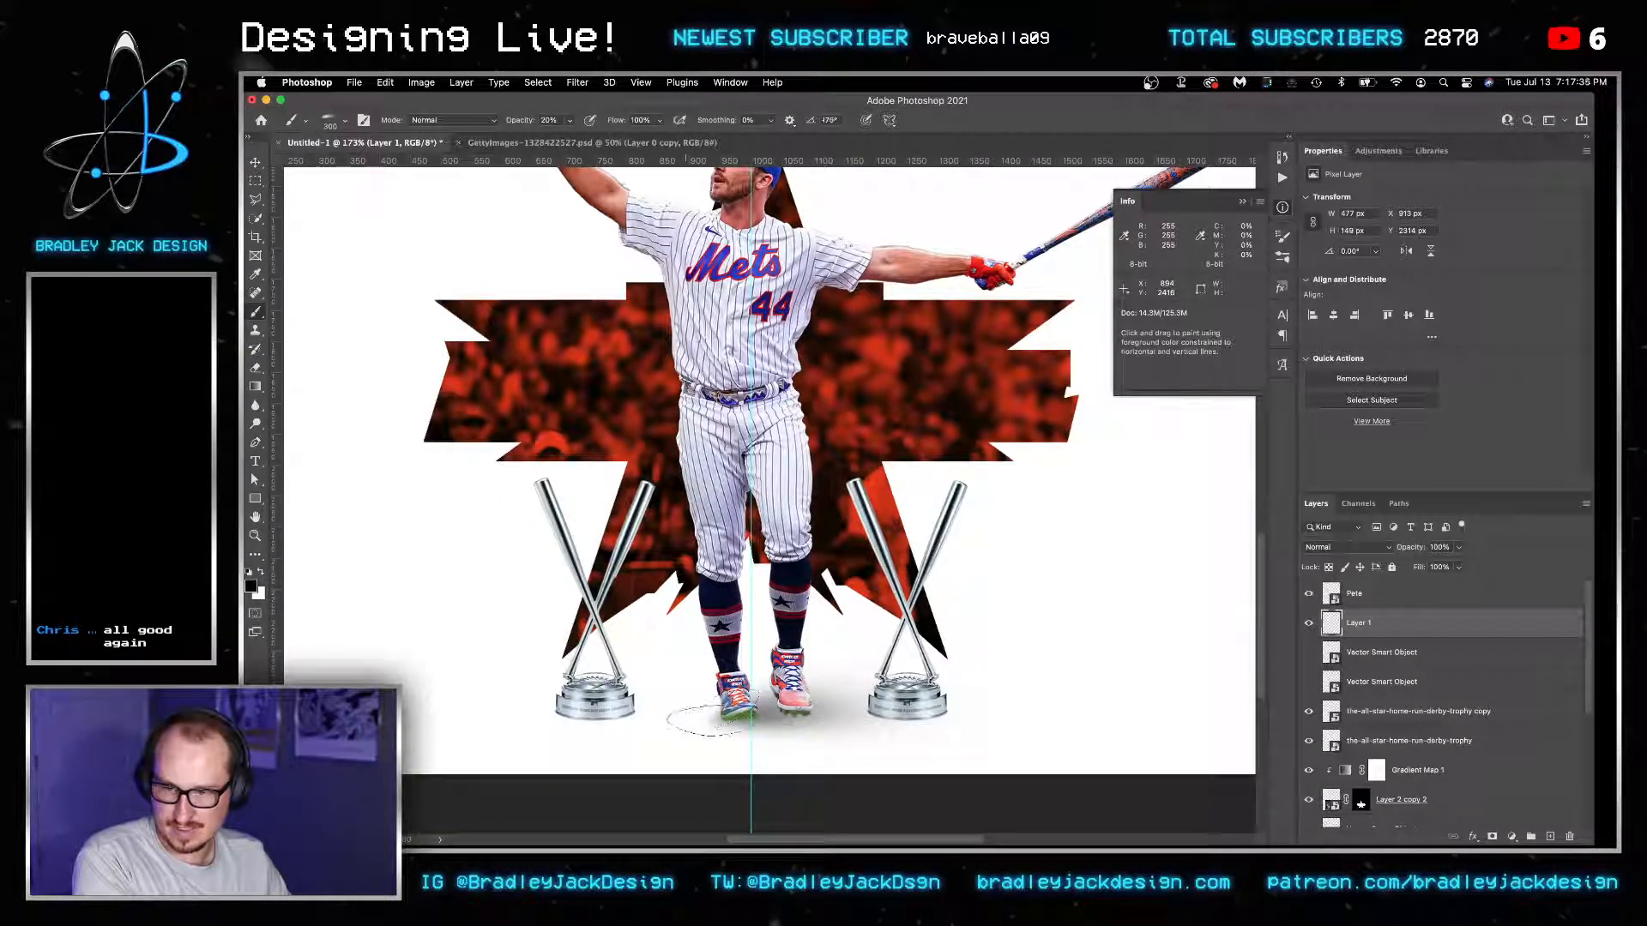
key(shift+Right)
key(shift+Right)
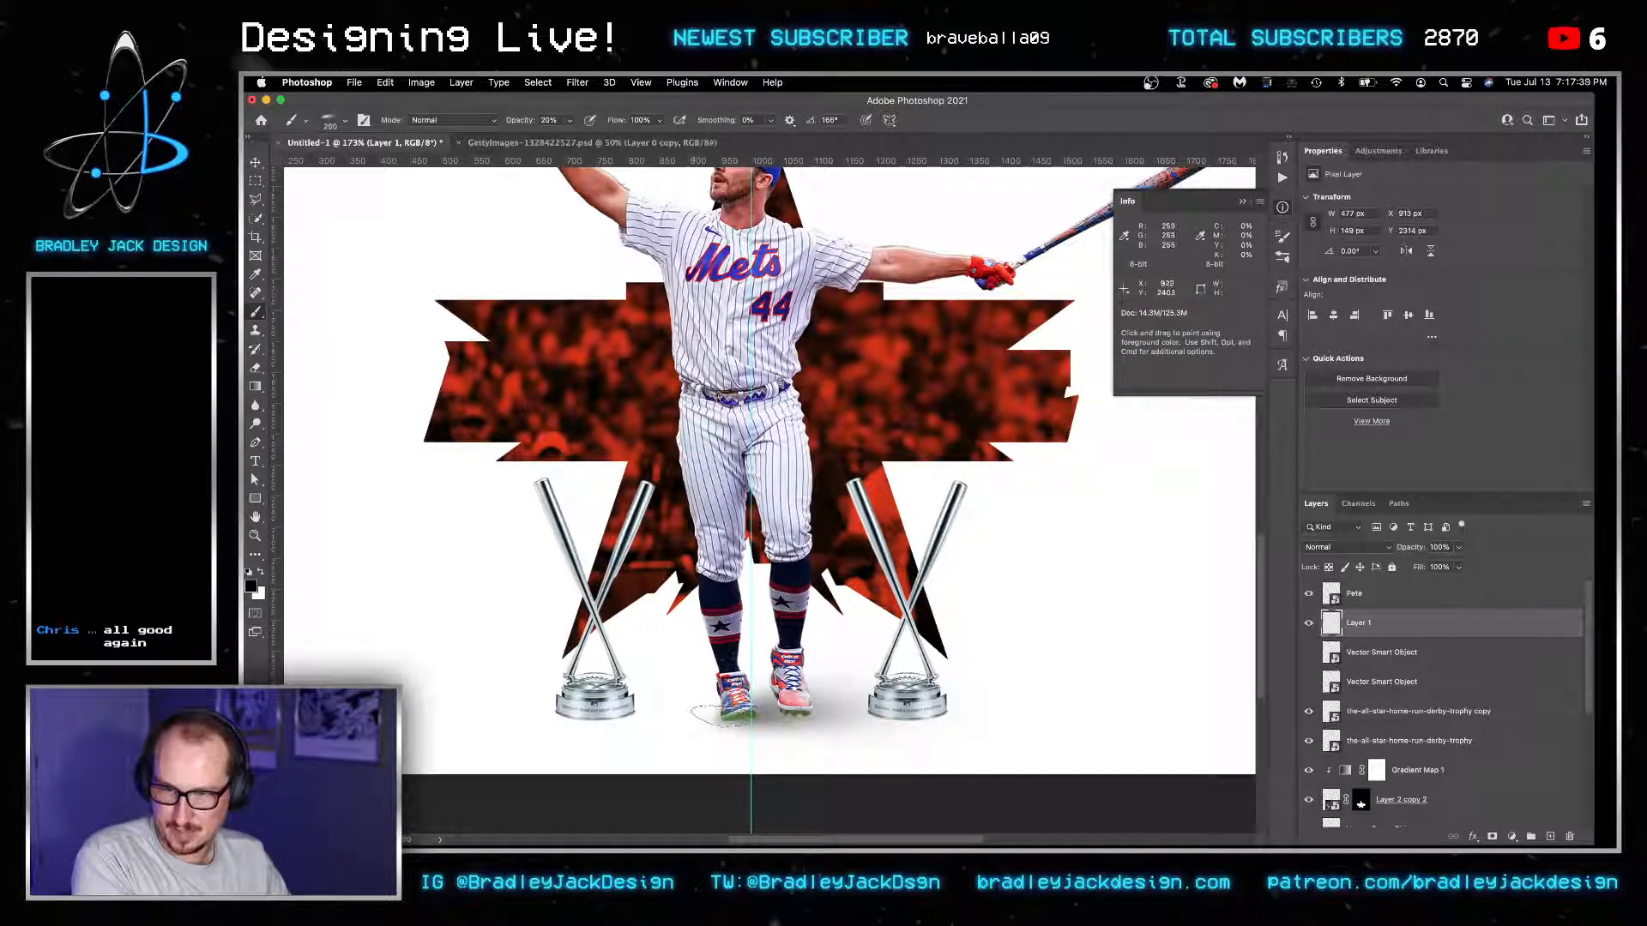
Set the brush to 400 px and paint the shadow extending out past the left-hand shoe.
key(bracketright)
key(bracketright)
key(bracketright)
click(722, 717)
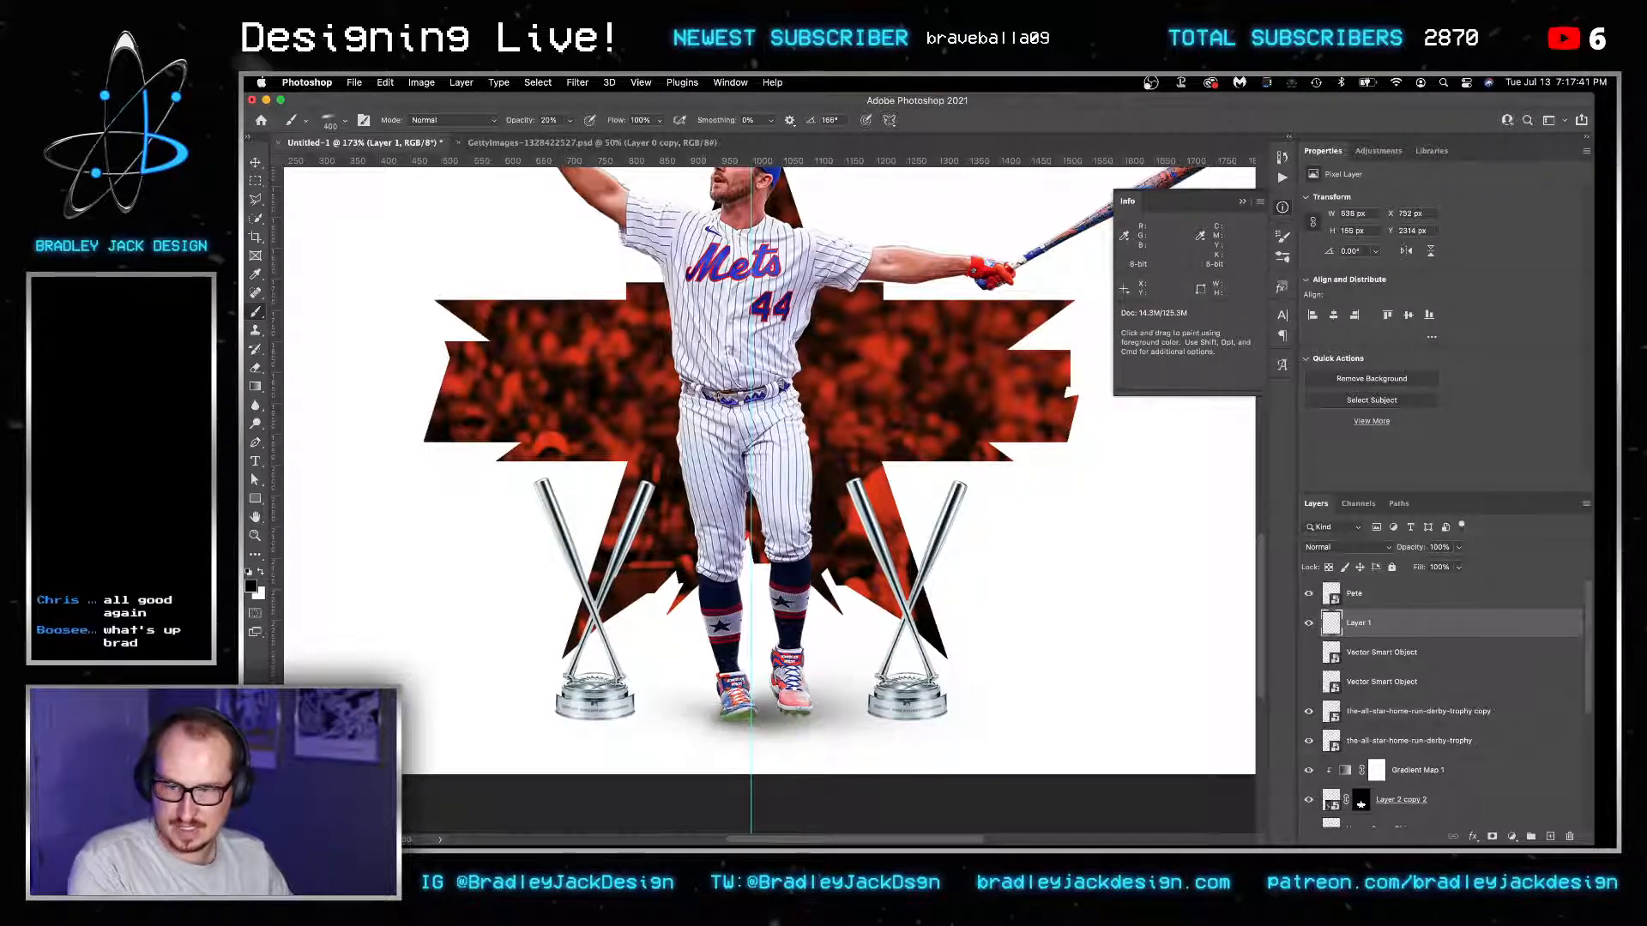
Free-transform the shadow layer, flattening its height to about 43% while keeping its full width.
key(super+0)
scroll(816, 739, up, 3)
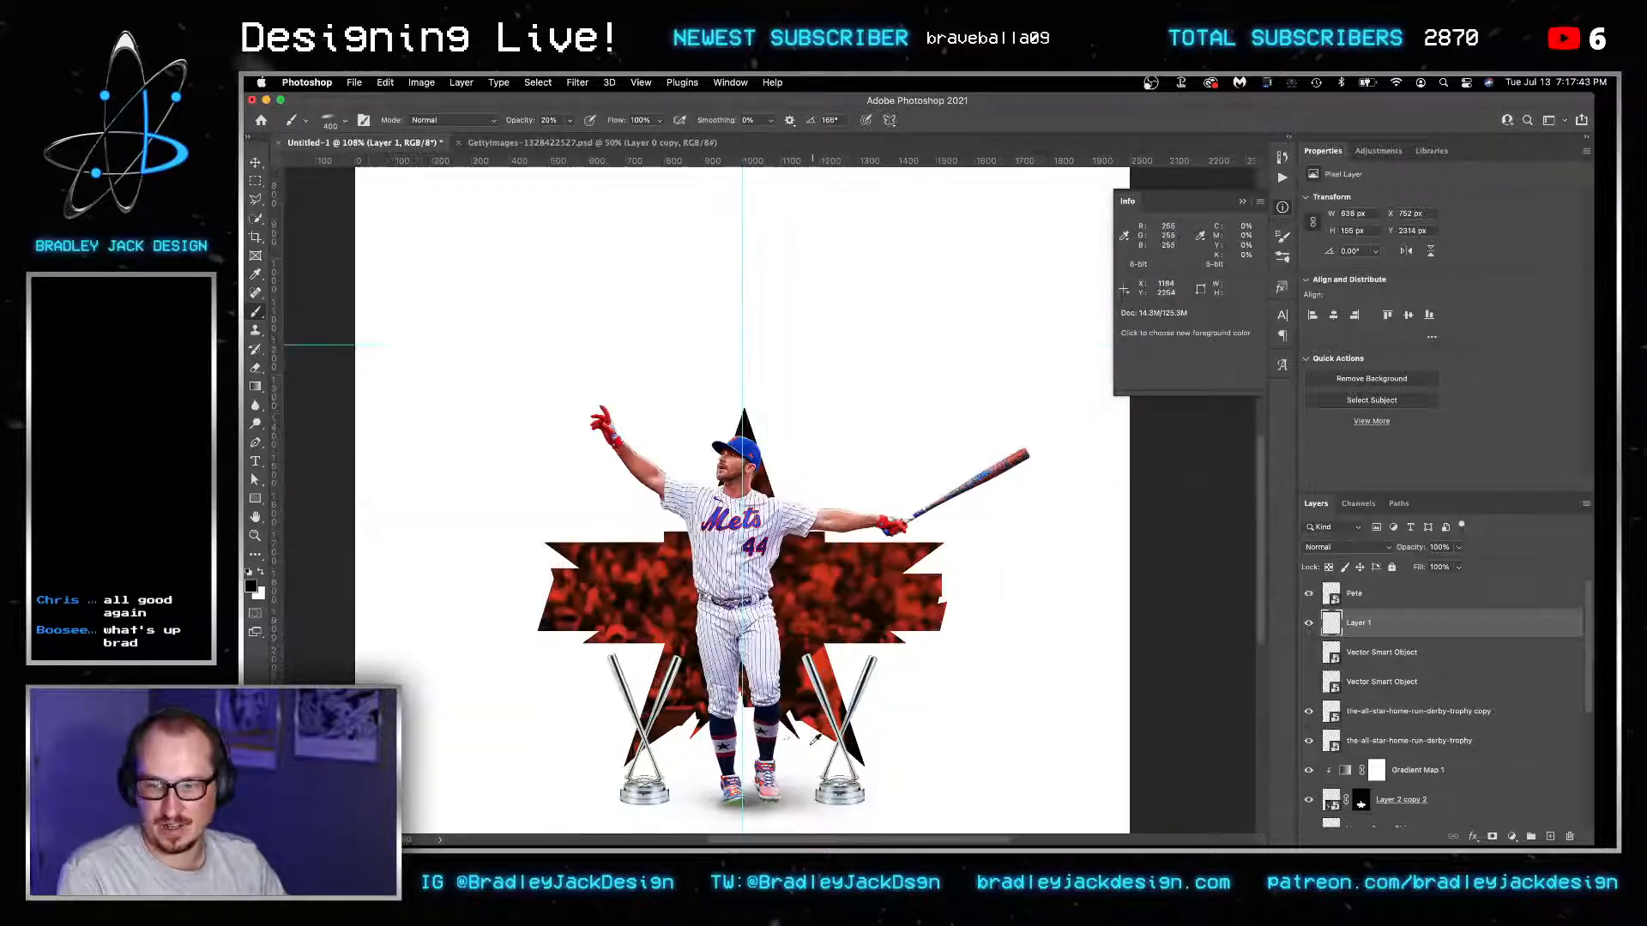
key(v)
key(super+t)
drag(740, 784, 810, 686)
key(Return)
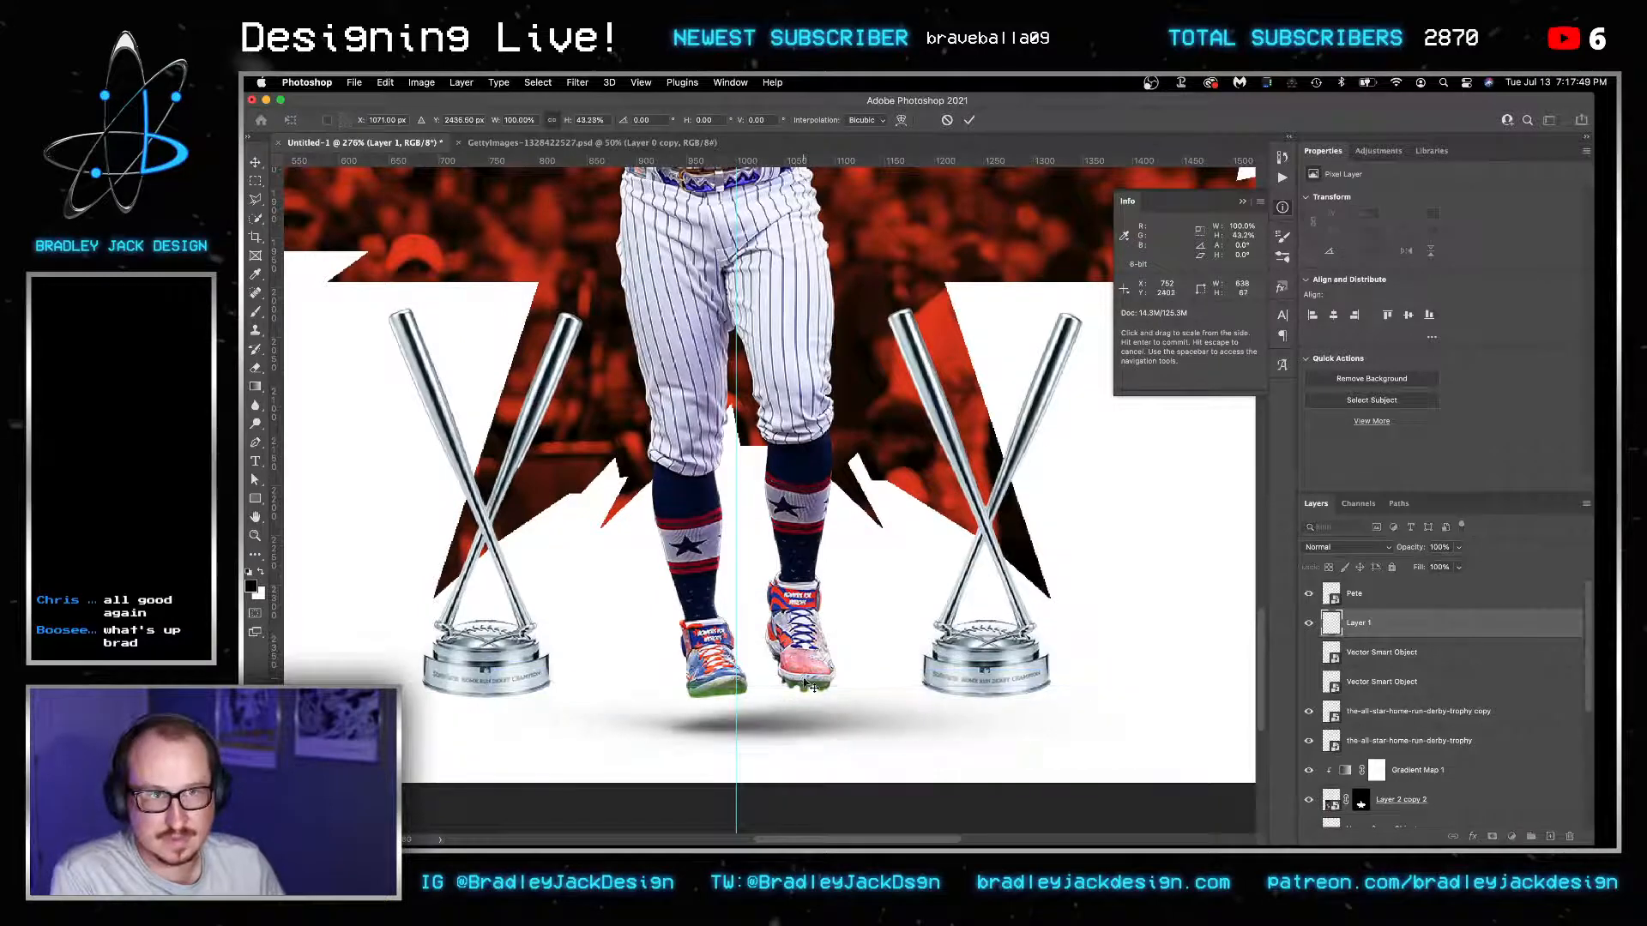
Nudge the flattened shadow up about 28 px so it sits directly under the shoes.
key(shift+Up)
key(shift+Up)
key(shift+Up)
key(Down)
key(Down)
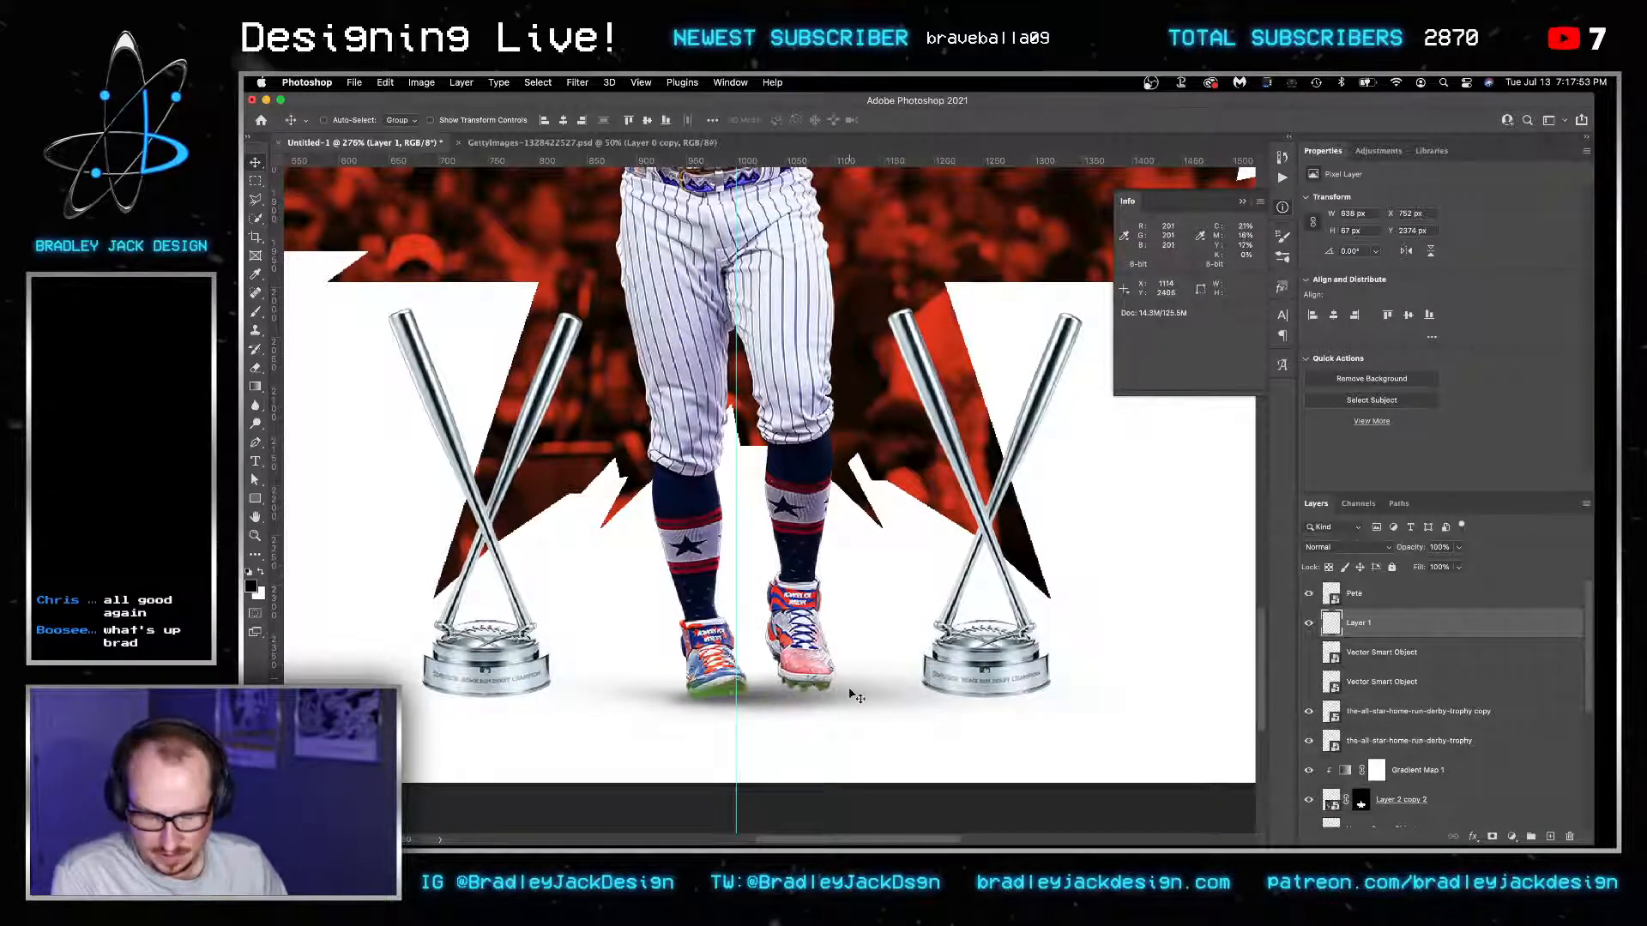
Switch back to the Brush tool and choose the Sampled Brush 50 preset.
key(b)
key(bracketleft)
key(bracketleft)
key(bracketleft)
key(bracketleft)
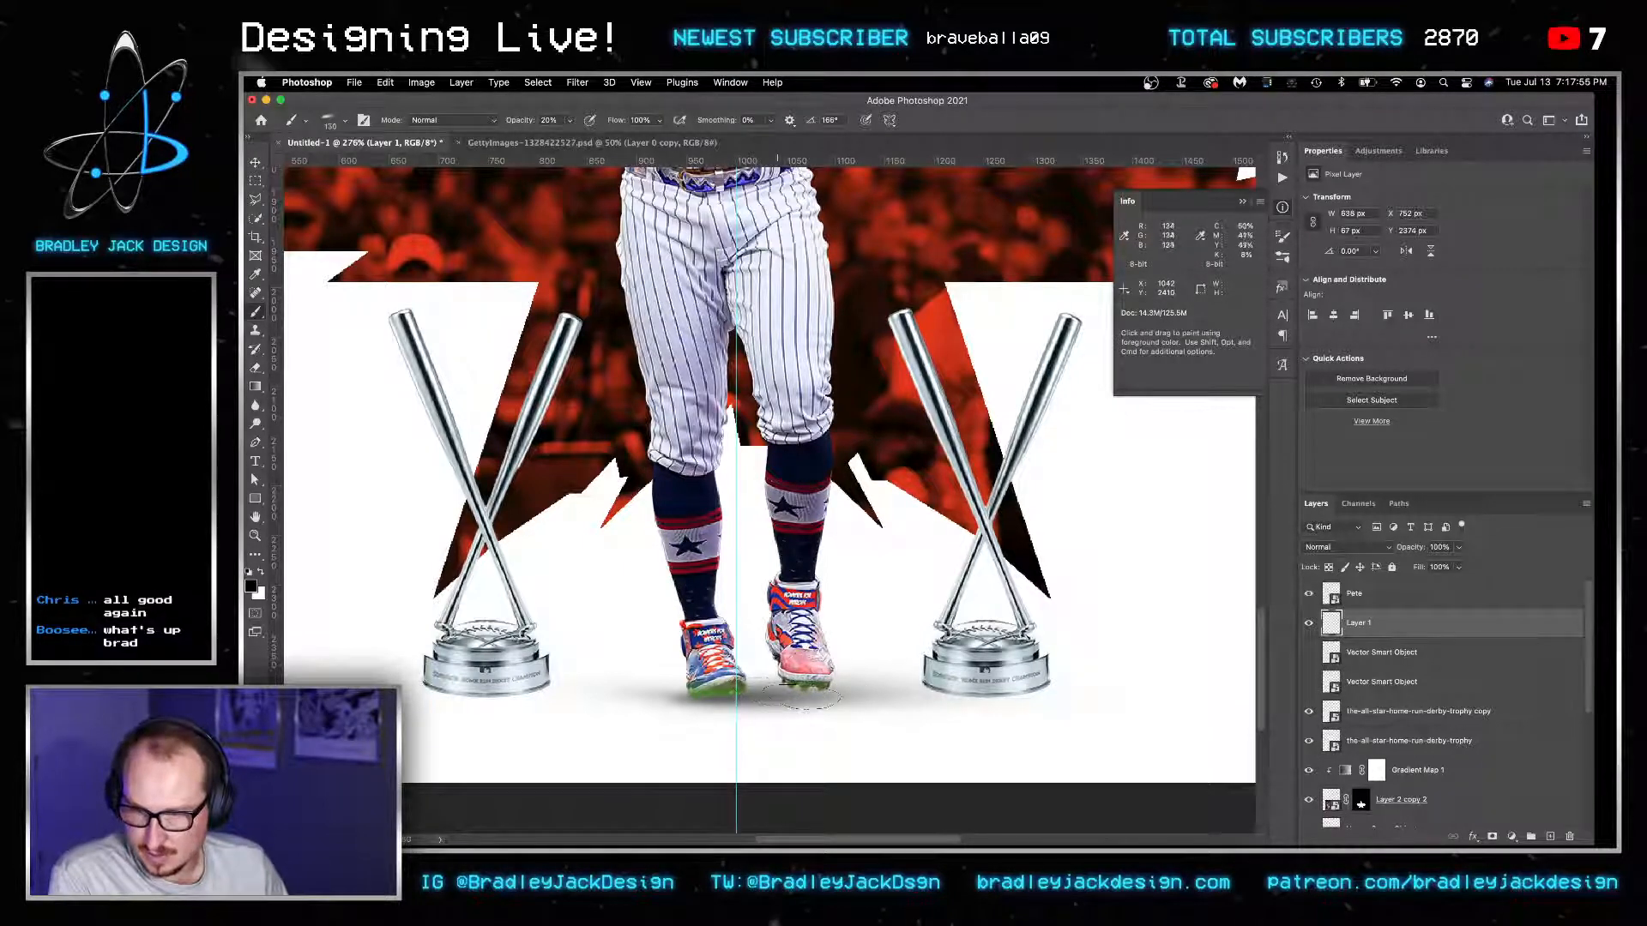
right_click(787, 702)
click(888, 620)
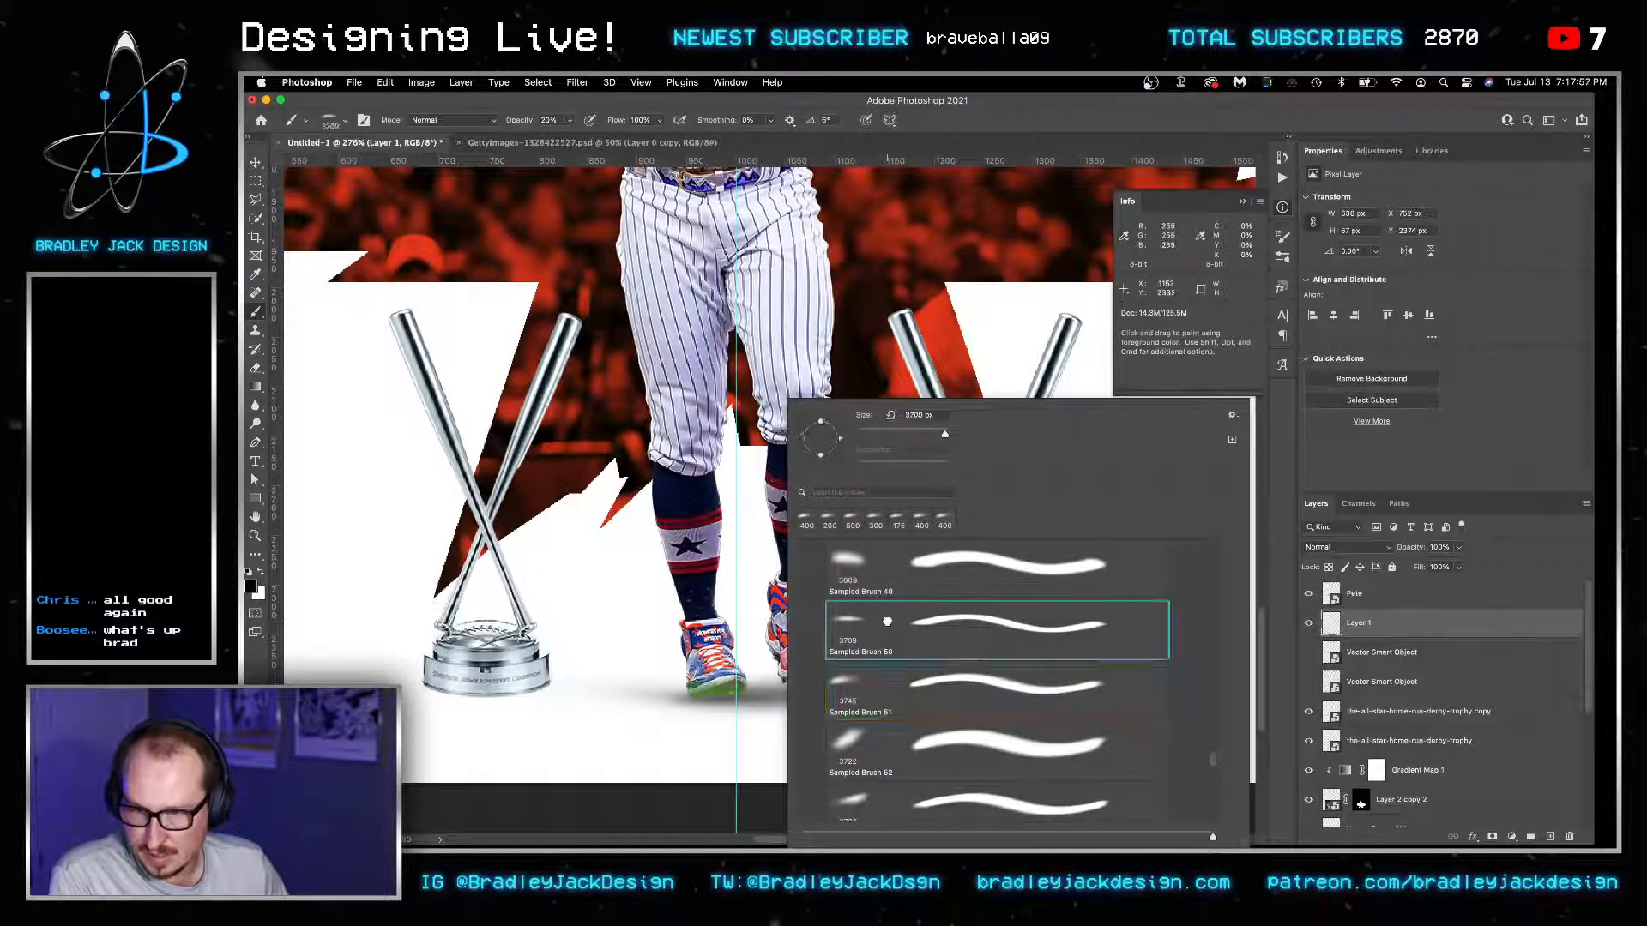
key(Return)
Reduce the chosen brush to 200 px with 22% opacity.
drag(973, 619, 245, 634)
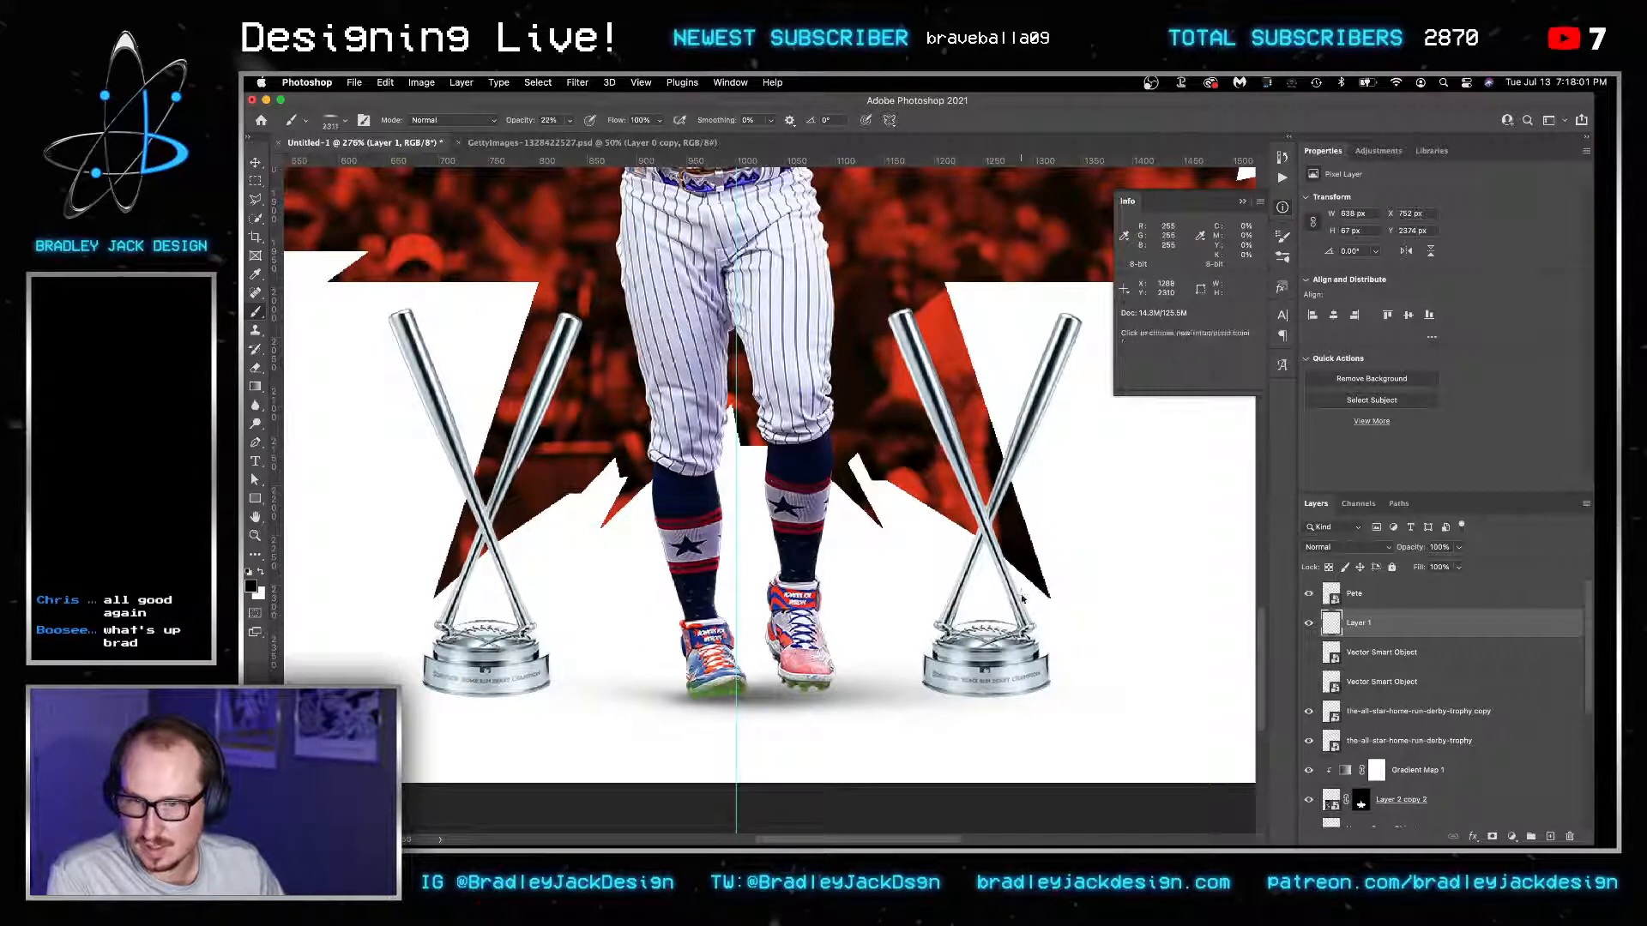
drag(1057, 595, 316, 603)
drag(1077, 512, 365, 517)
drag(1092, 573, 584, 568)
key(bracketleft)
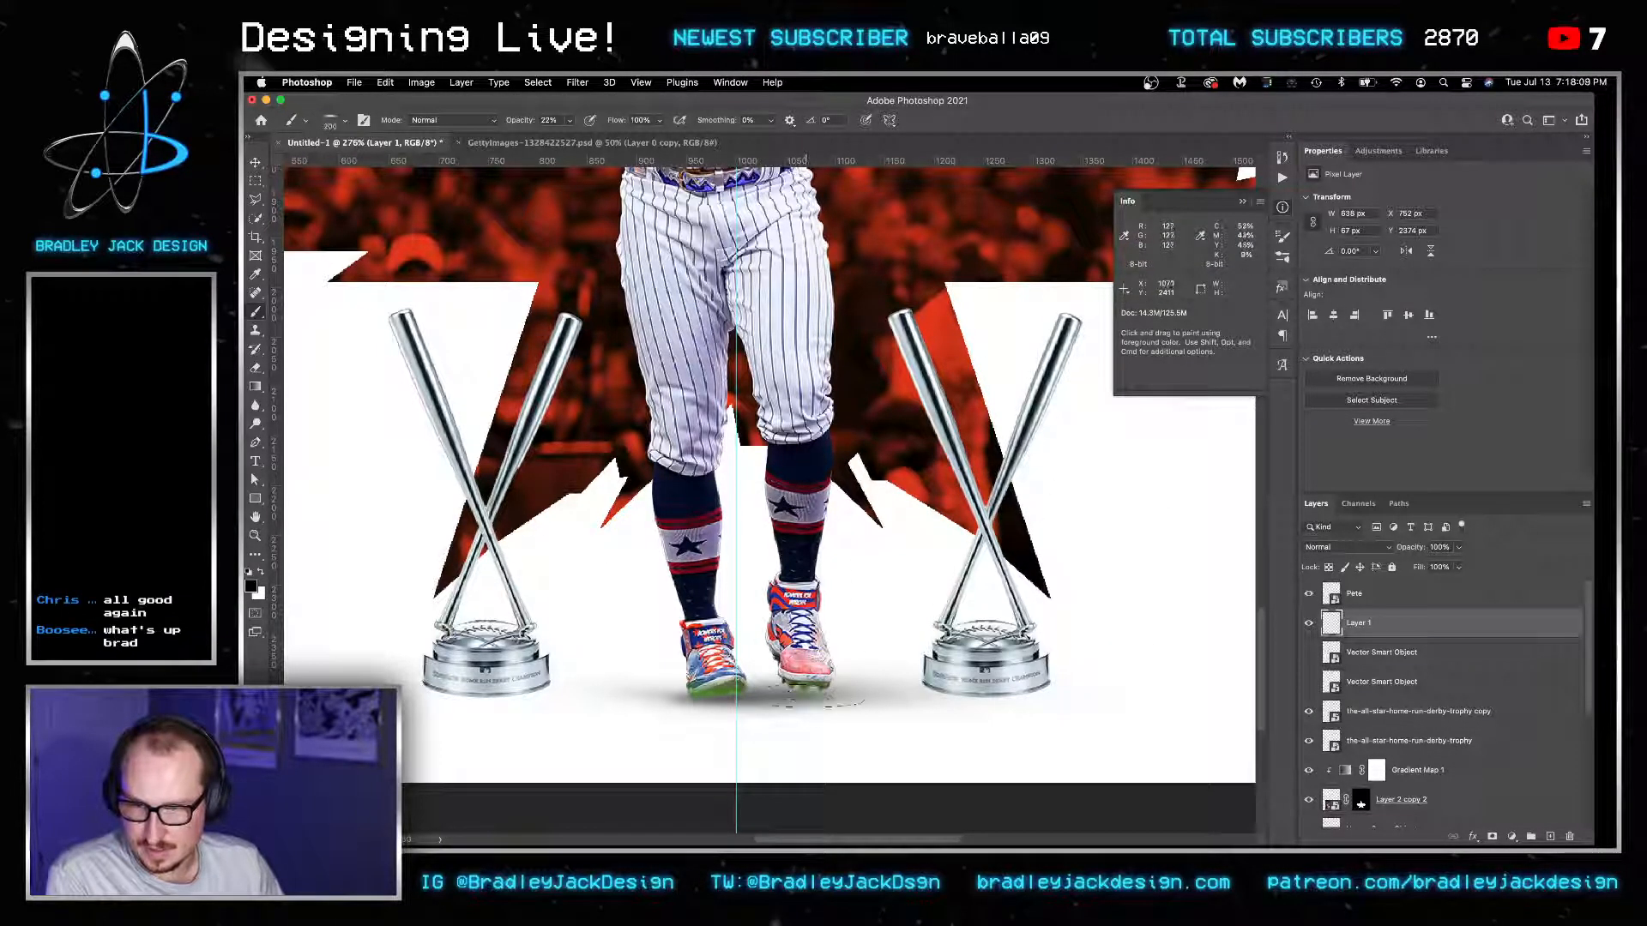
Try adding extra shadow dabs beneath the right-hand shoe, undo them and return to the Move tool.
click(812, 696)
key(super+z)
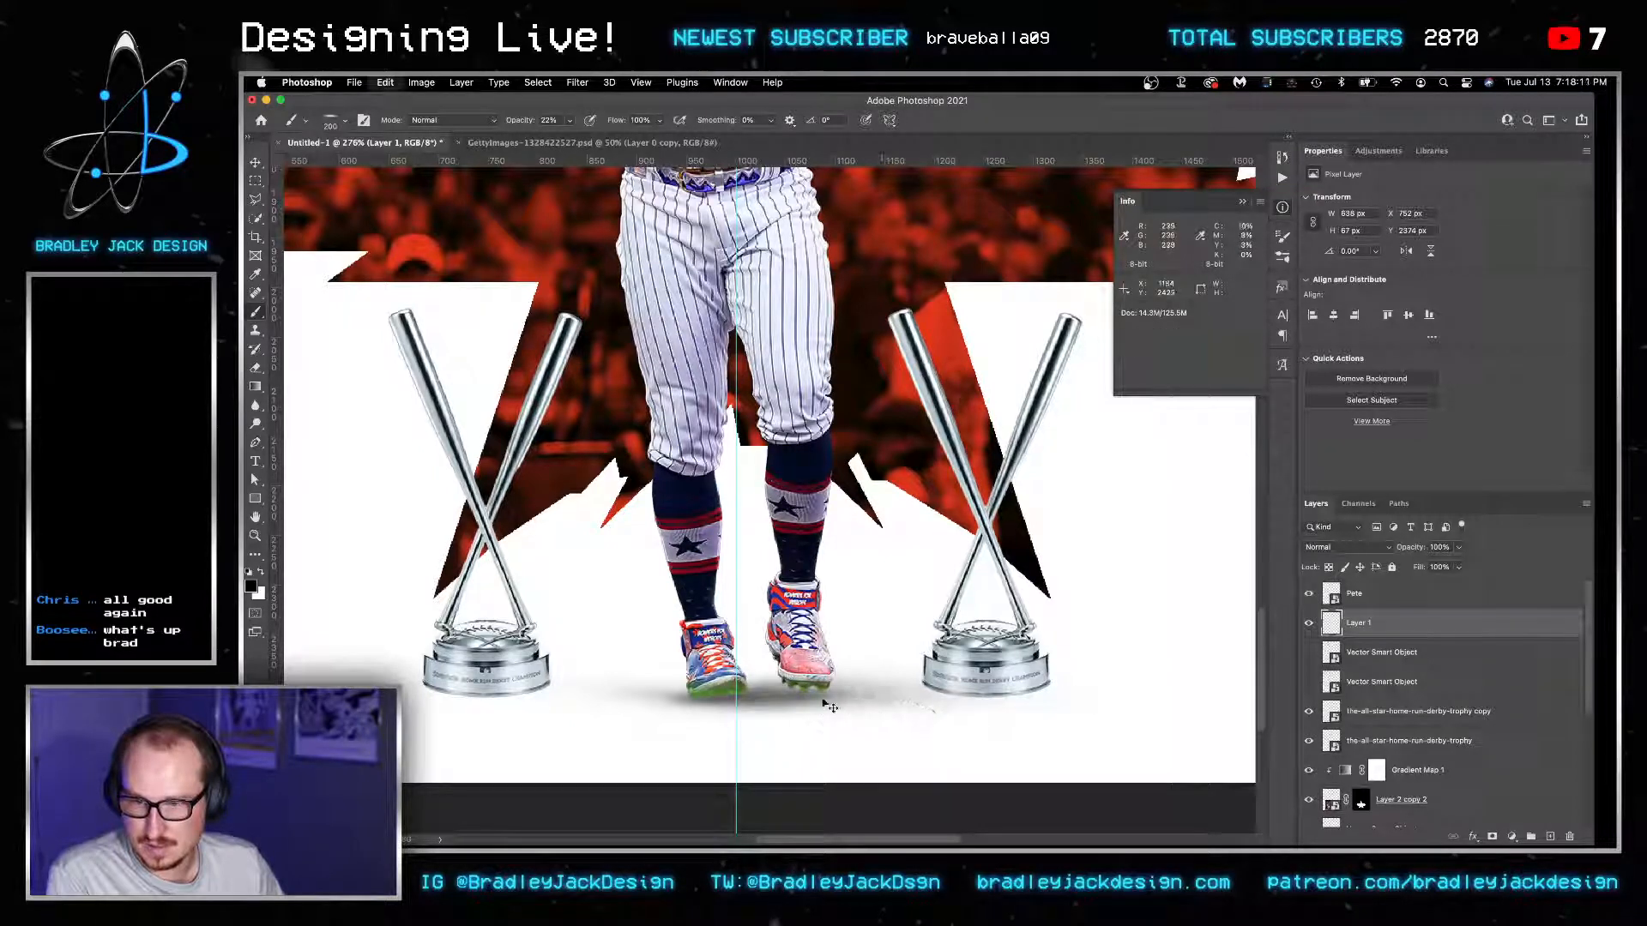
click(840, 698)
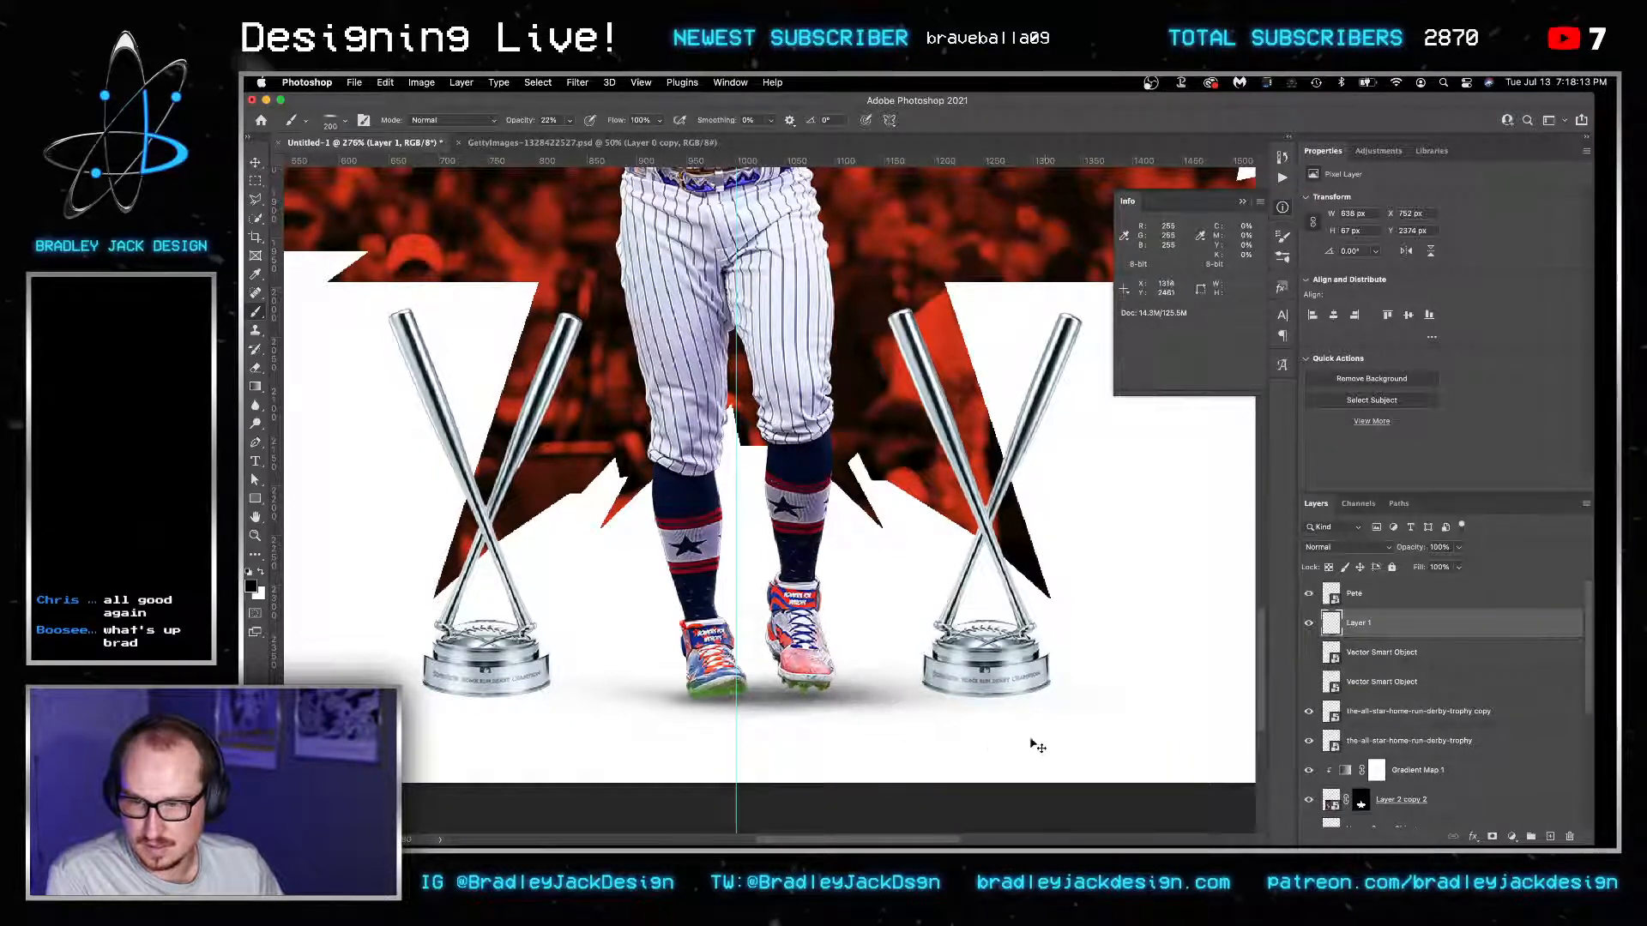
key(super+z)
key(v)
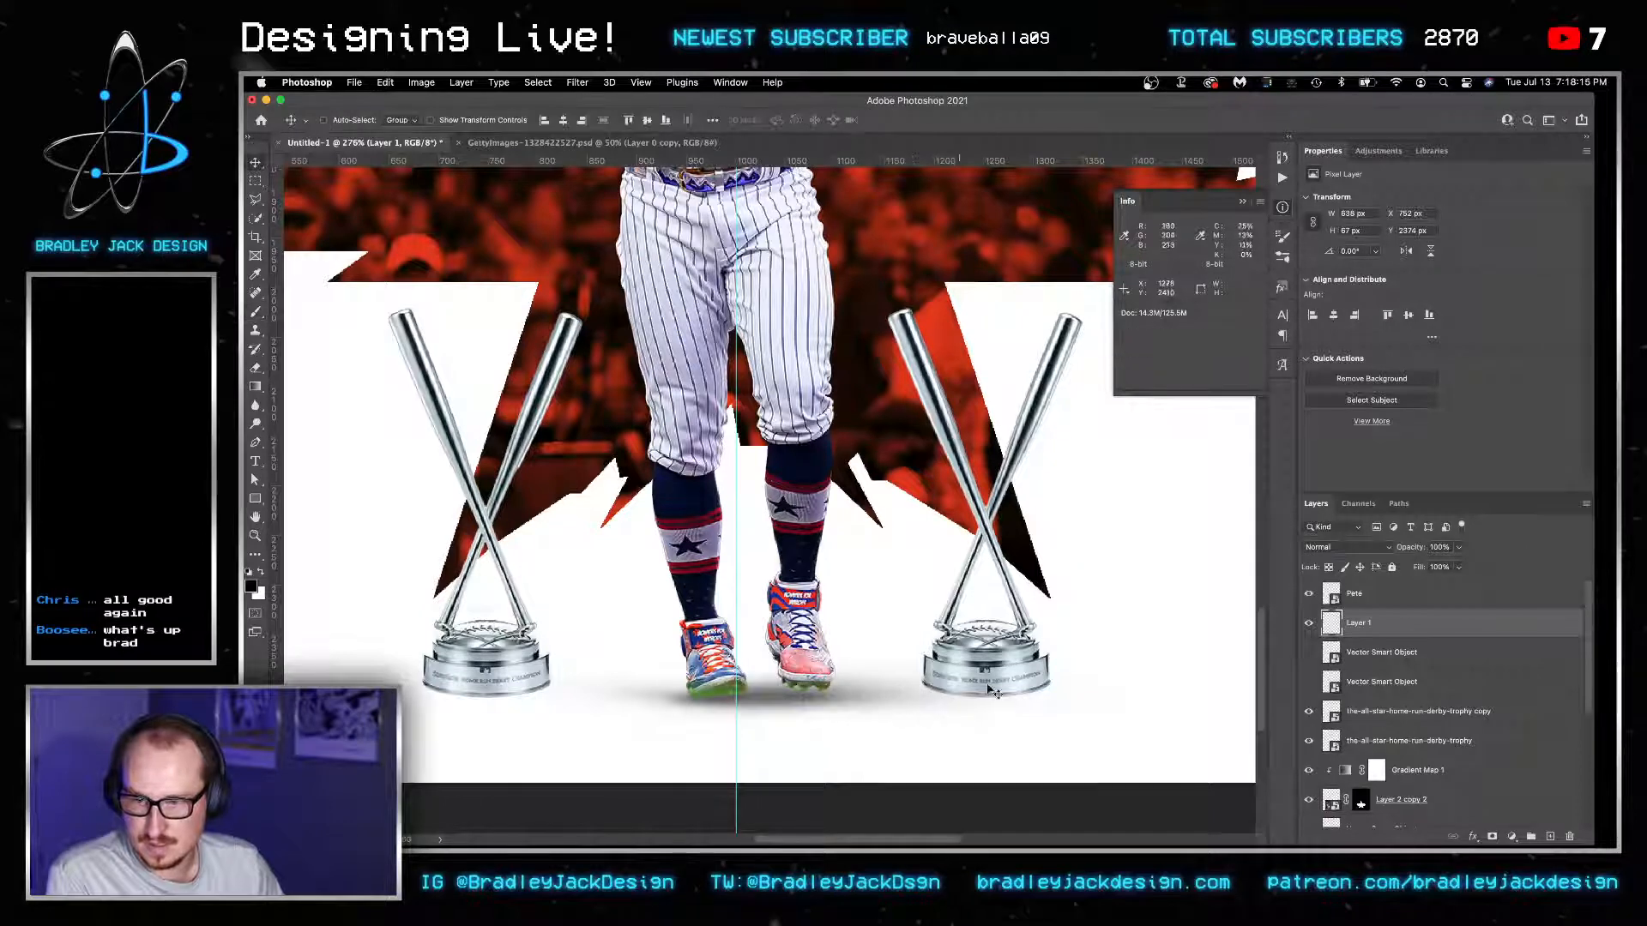
Open the contents of the Pete smart object for editing.
scroll(993, 692, down, 5)
scroll(930, 702, up, 5)
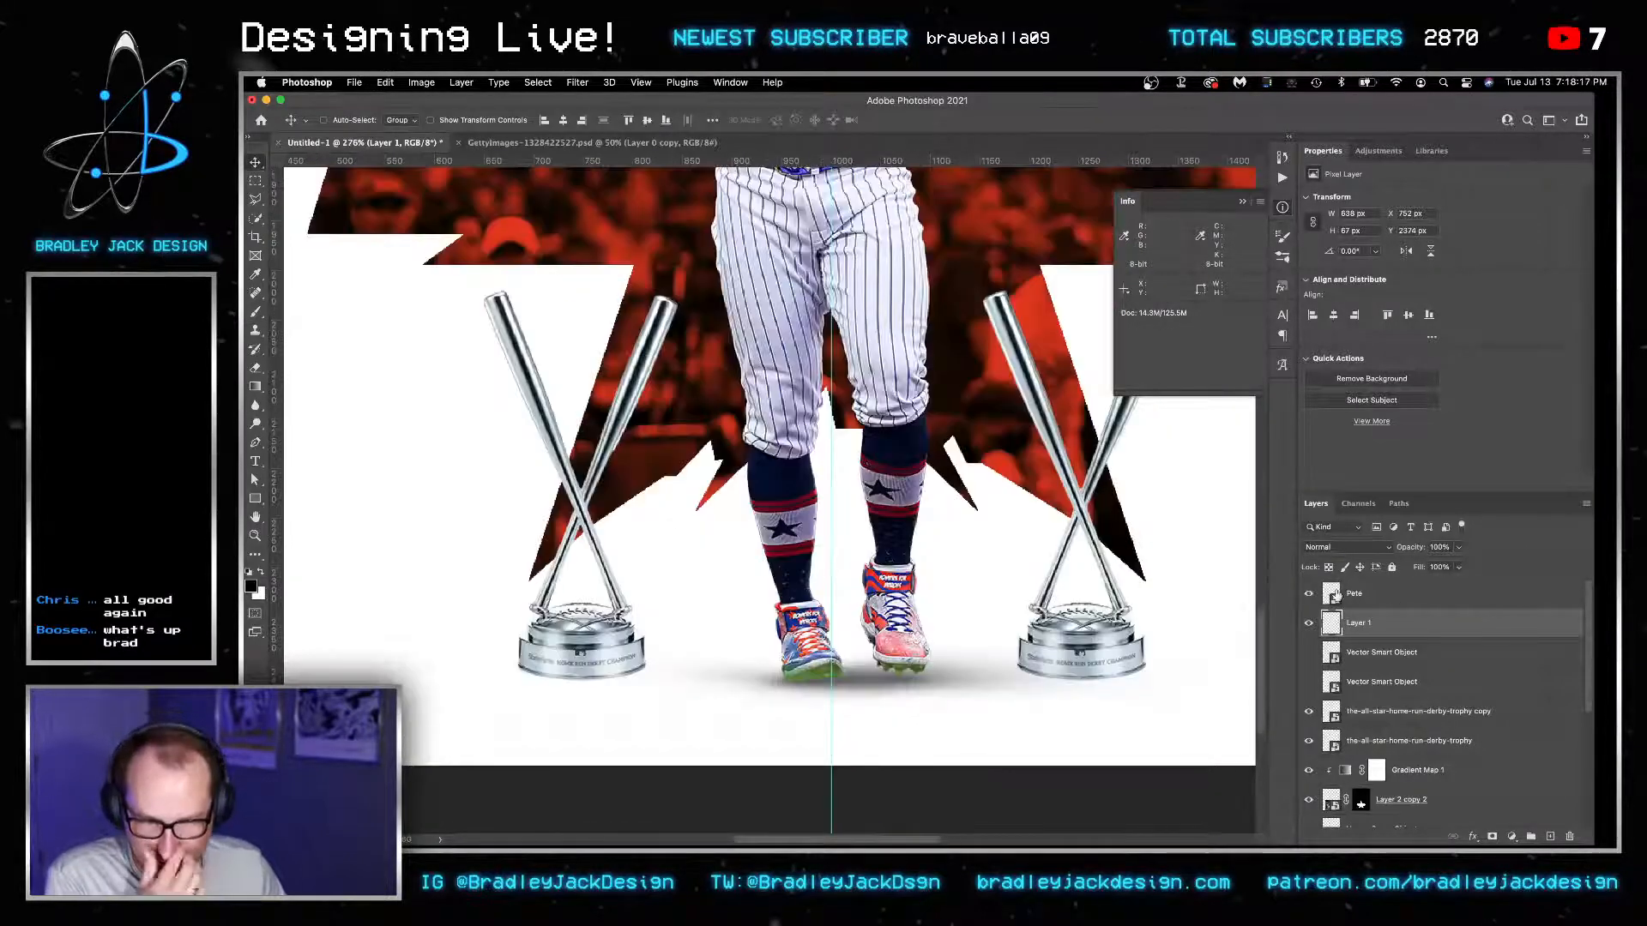
double_click(1332, 594)
click(1391, 594)
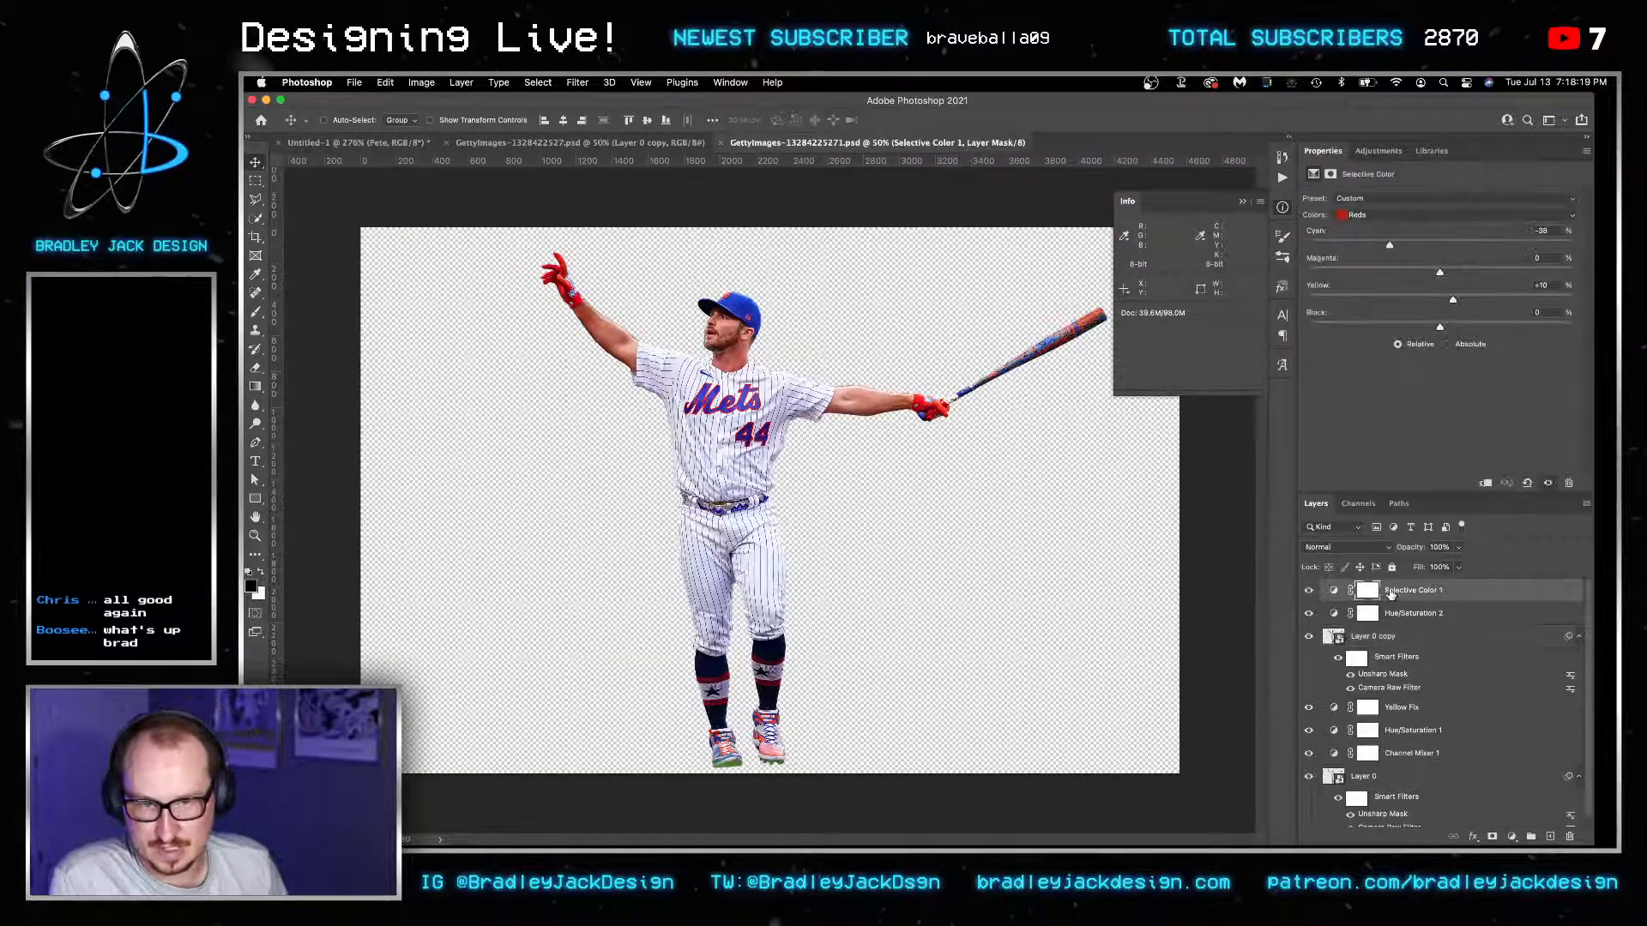
Add a Hue/Saturation adjustment above the Selective Color layer and target its Greens range.
click(1379, 151)
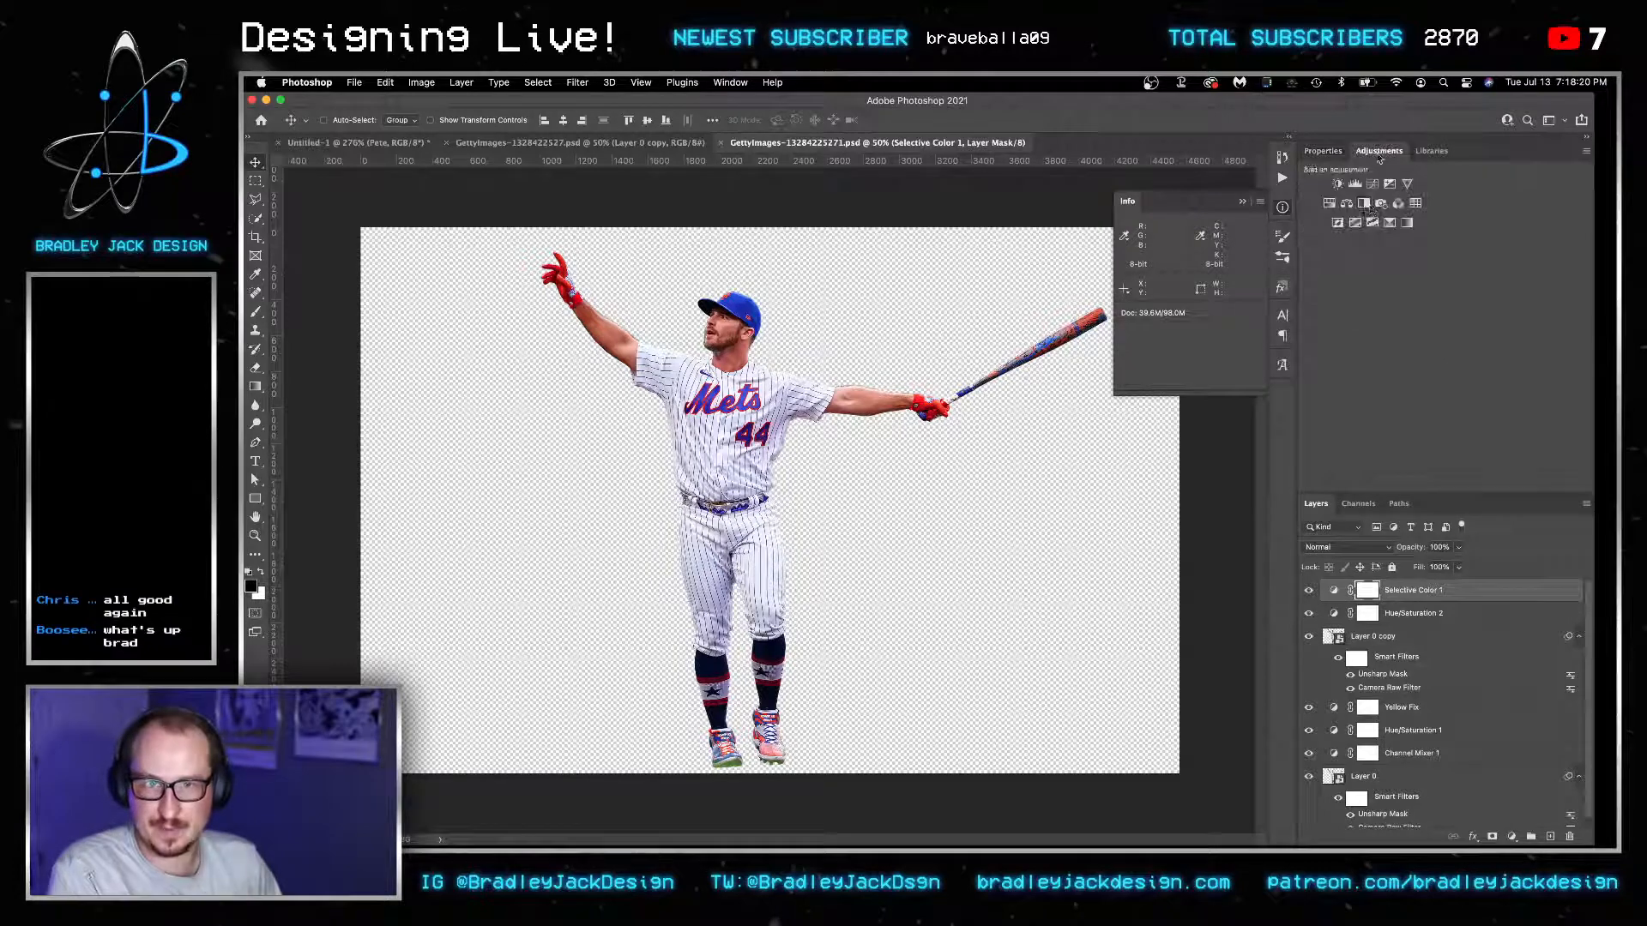
click(1328, 203)
click(1441, 217)
click(1363, 262)
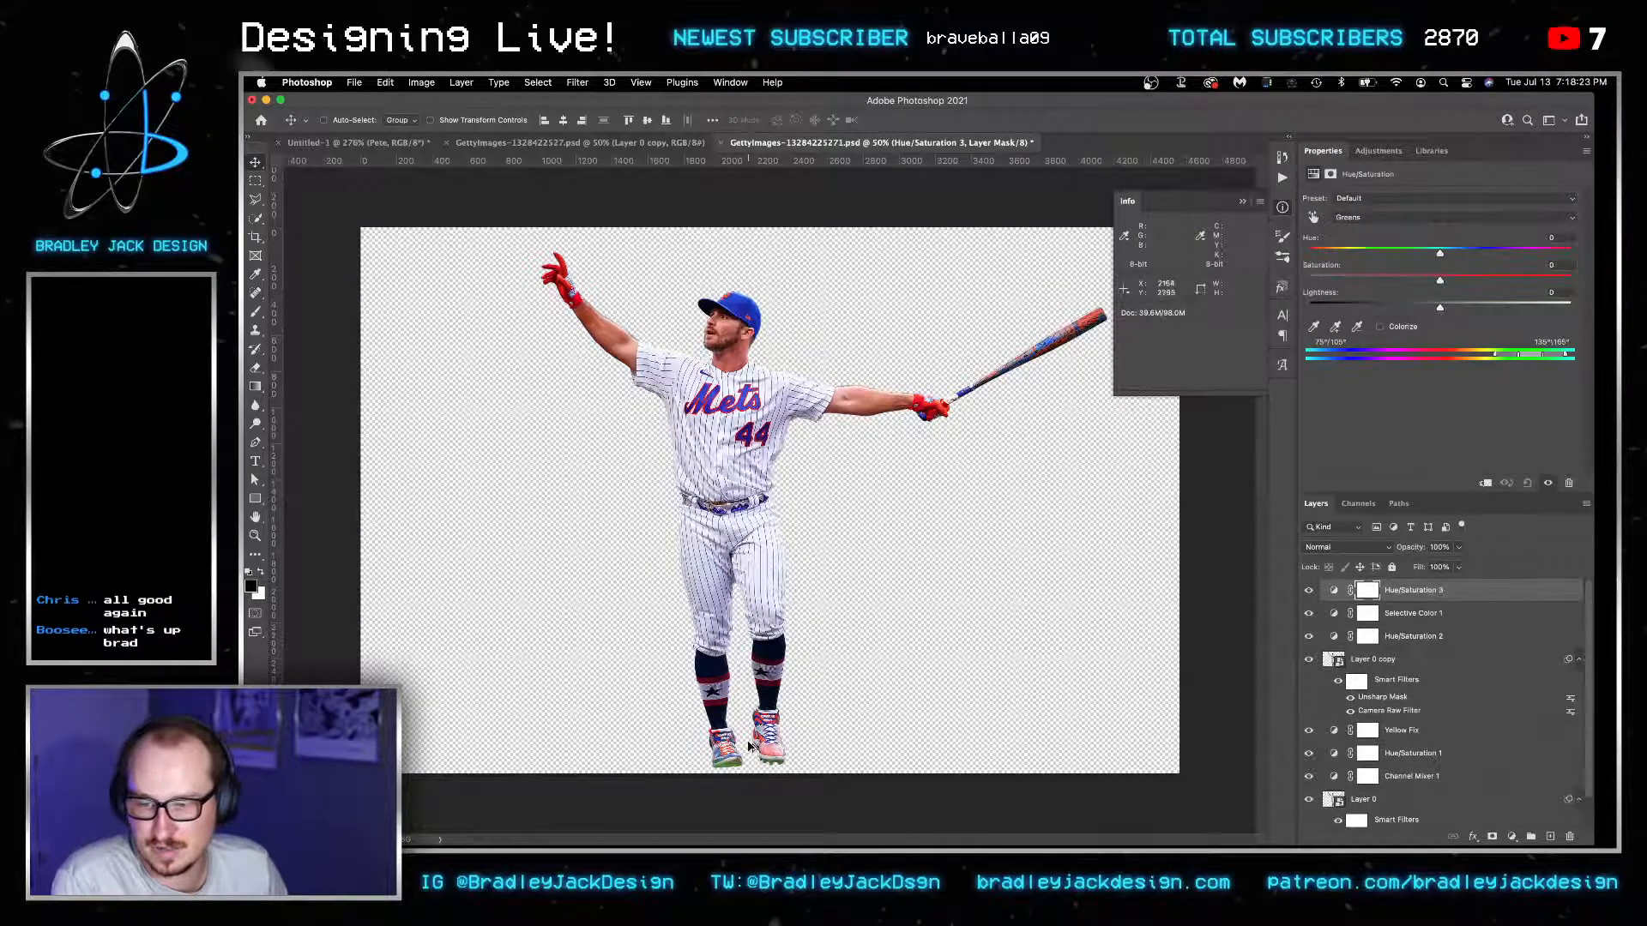
Add the green tones sampled from the shoe sole to the Greens range and set its Saturation to -59.
scroll(751, 747, up, 5)
drag(750, 746, 865, 427)
scroll(849, 417, up, 4)
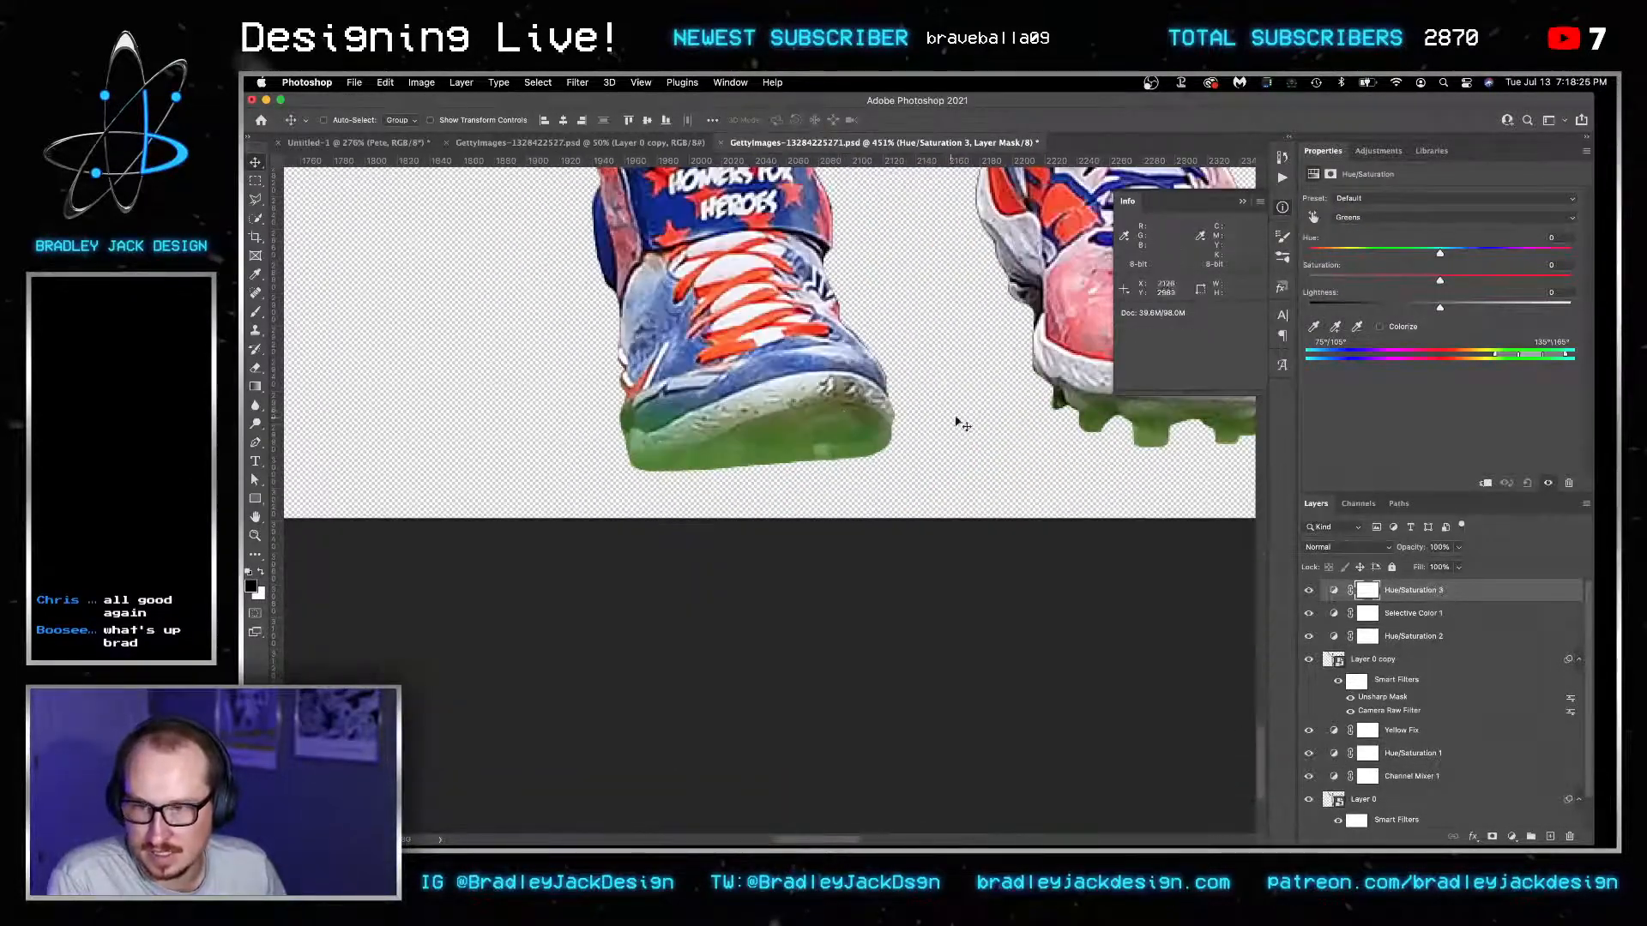
click(1336, 327)
click(728, 454)
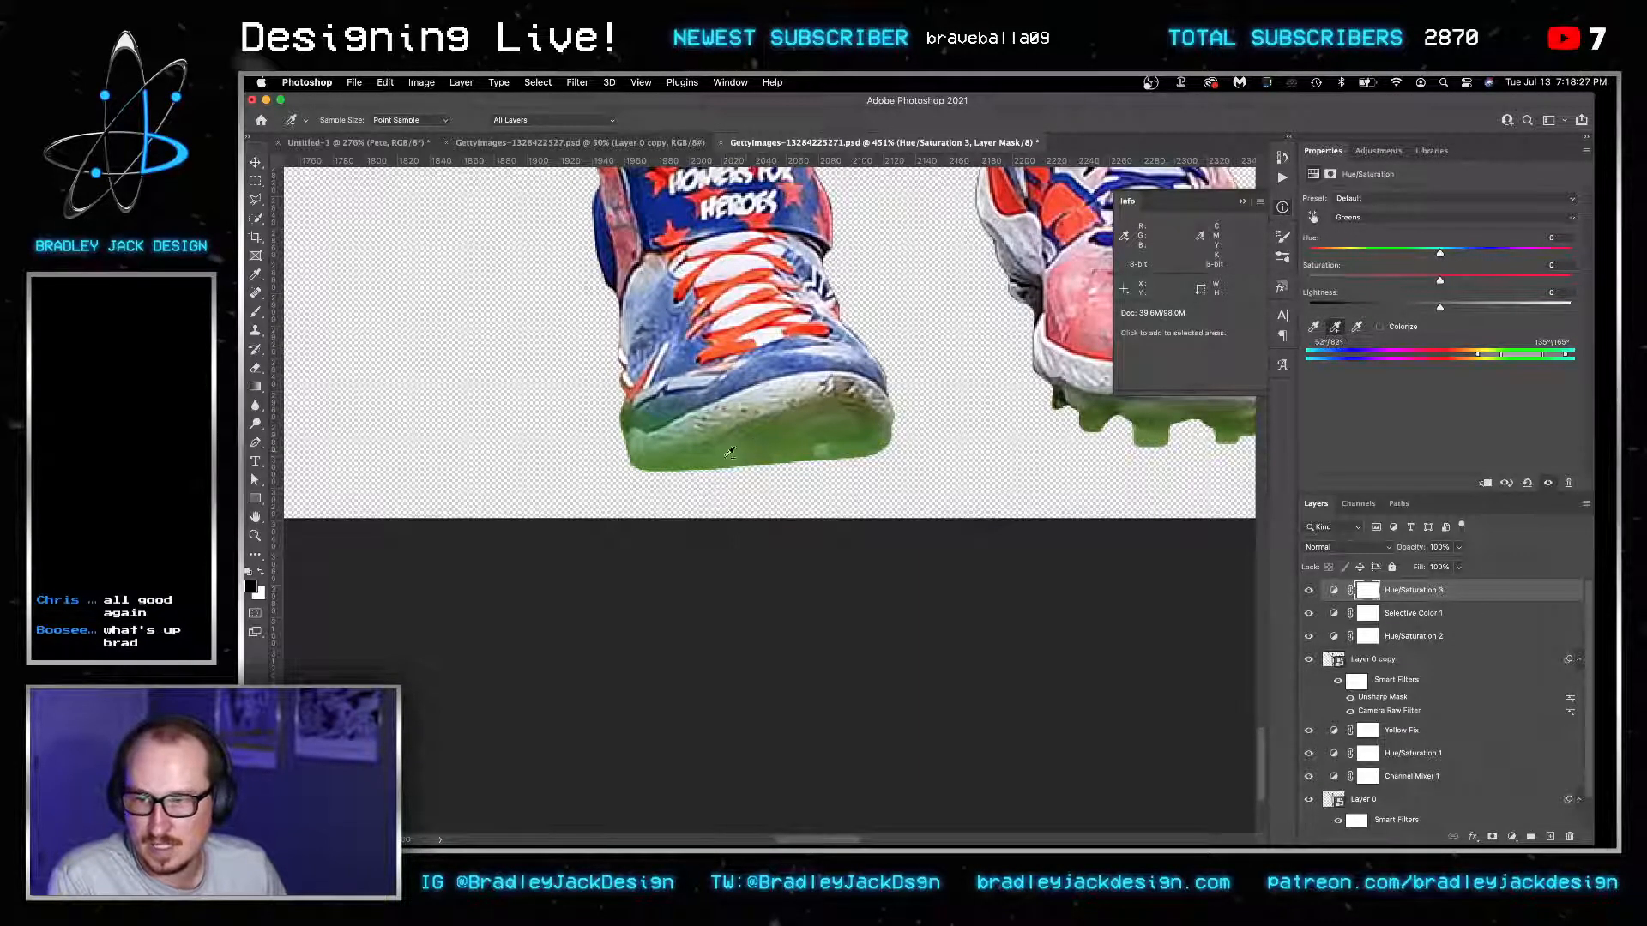
click(779, 436)
drag(1440, 277, 1348, 281)
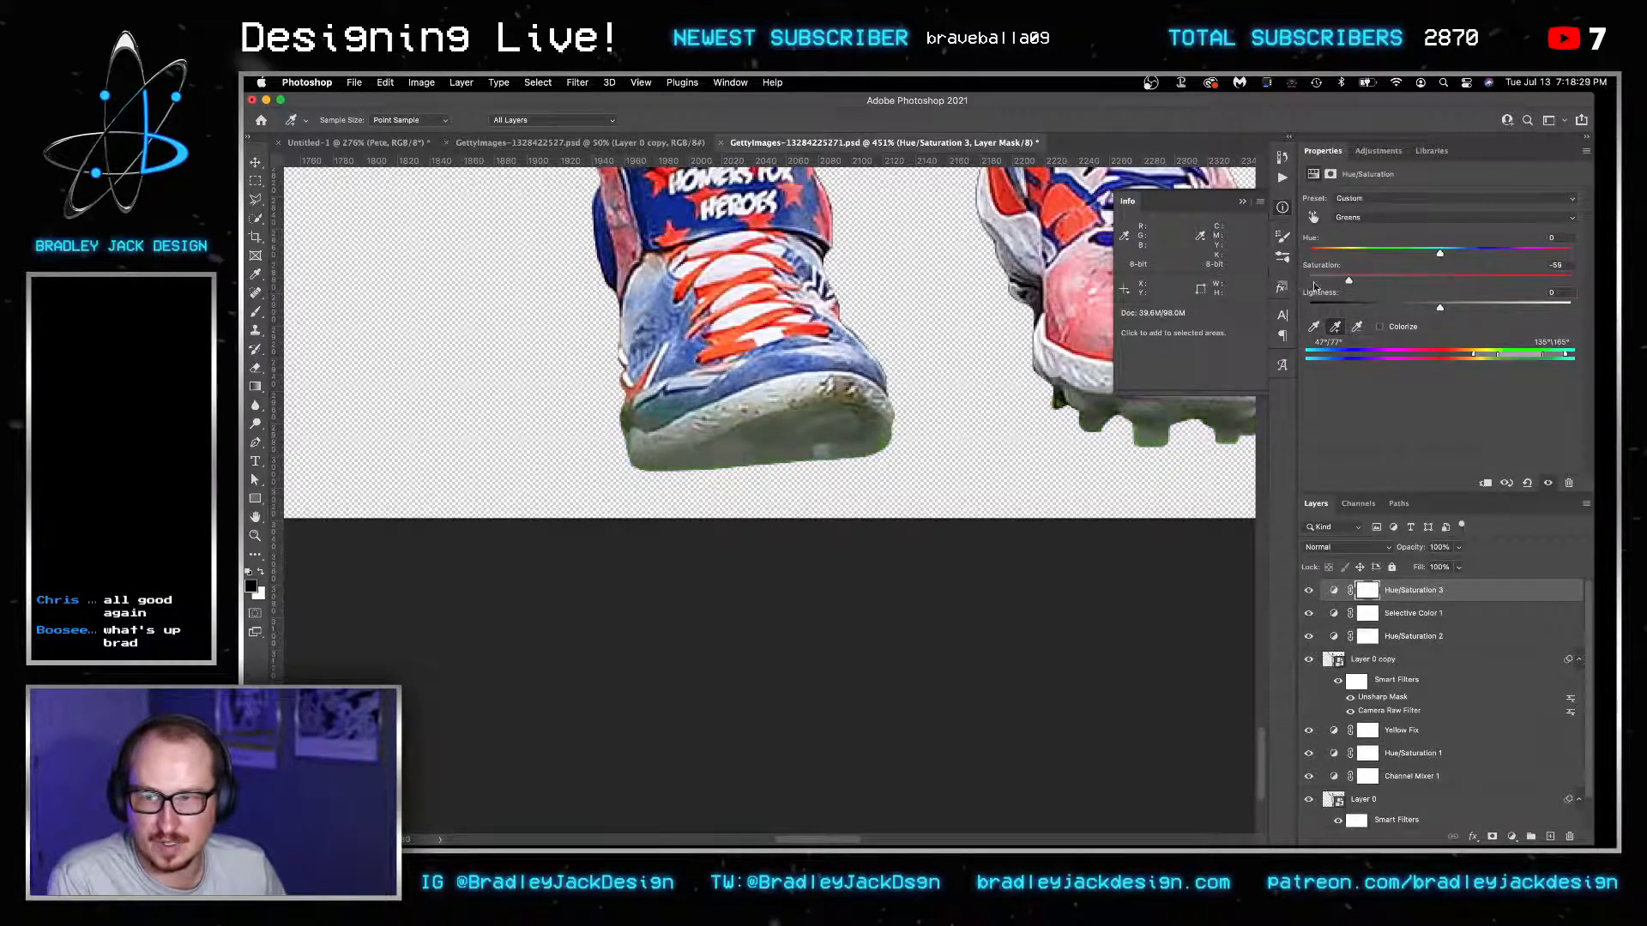
Lower the Greens saturation of the topmost Hue/Saturation adjustment to -100 and save the smart object's contents.
key(super+0)
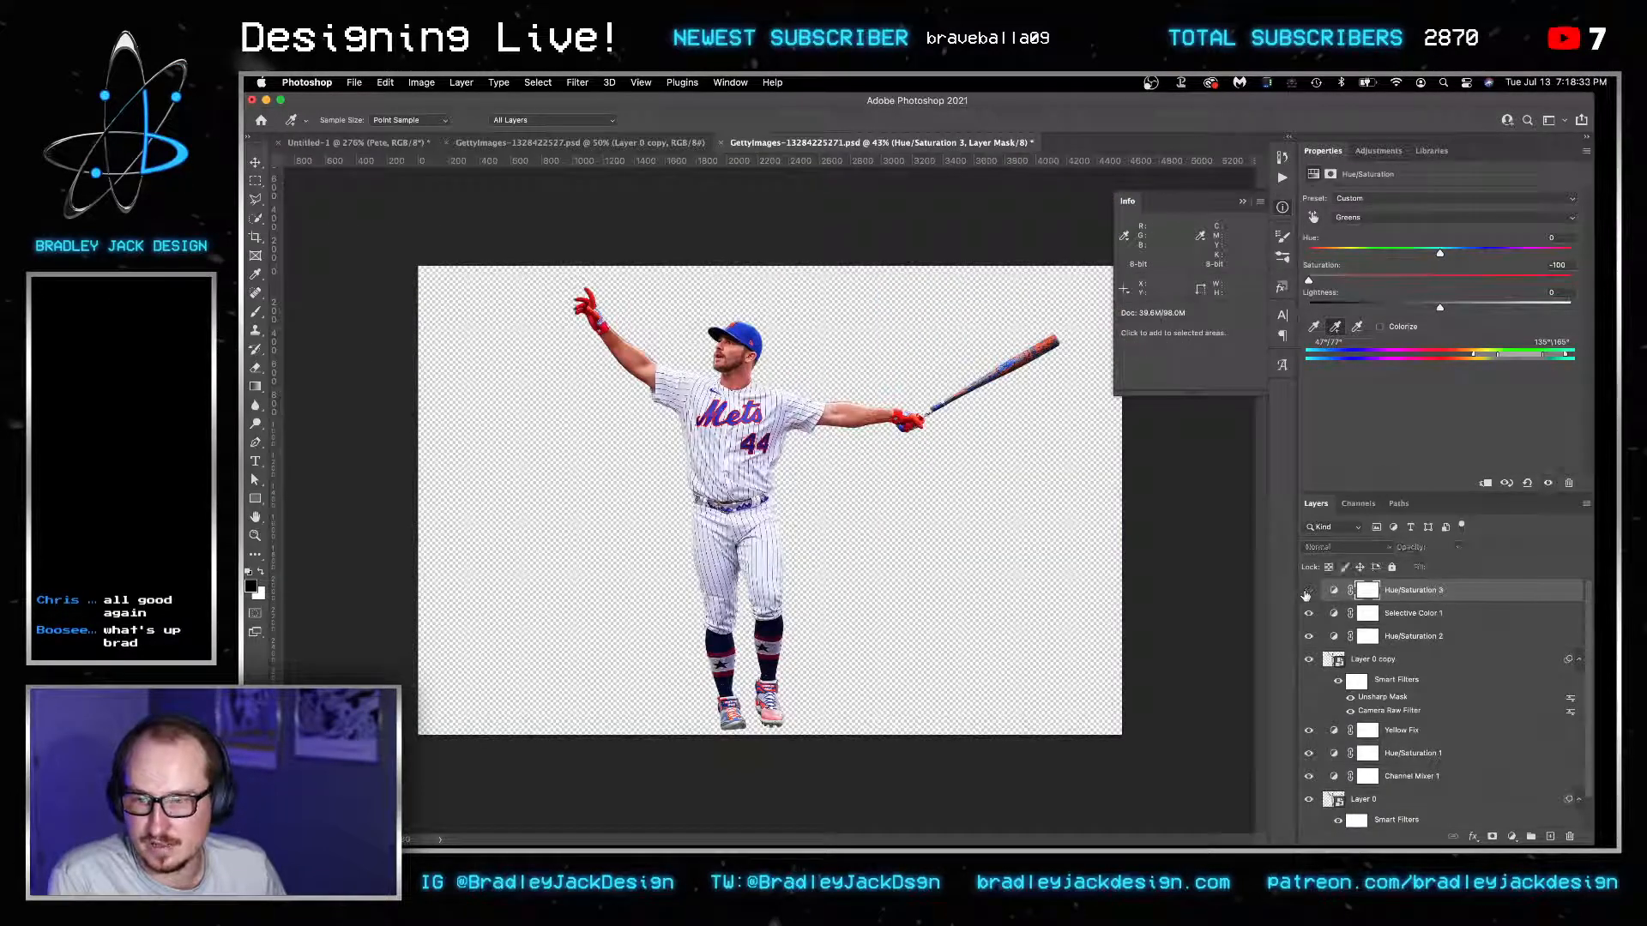
key(super+s)
key(z)
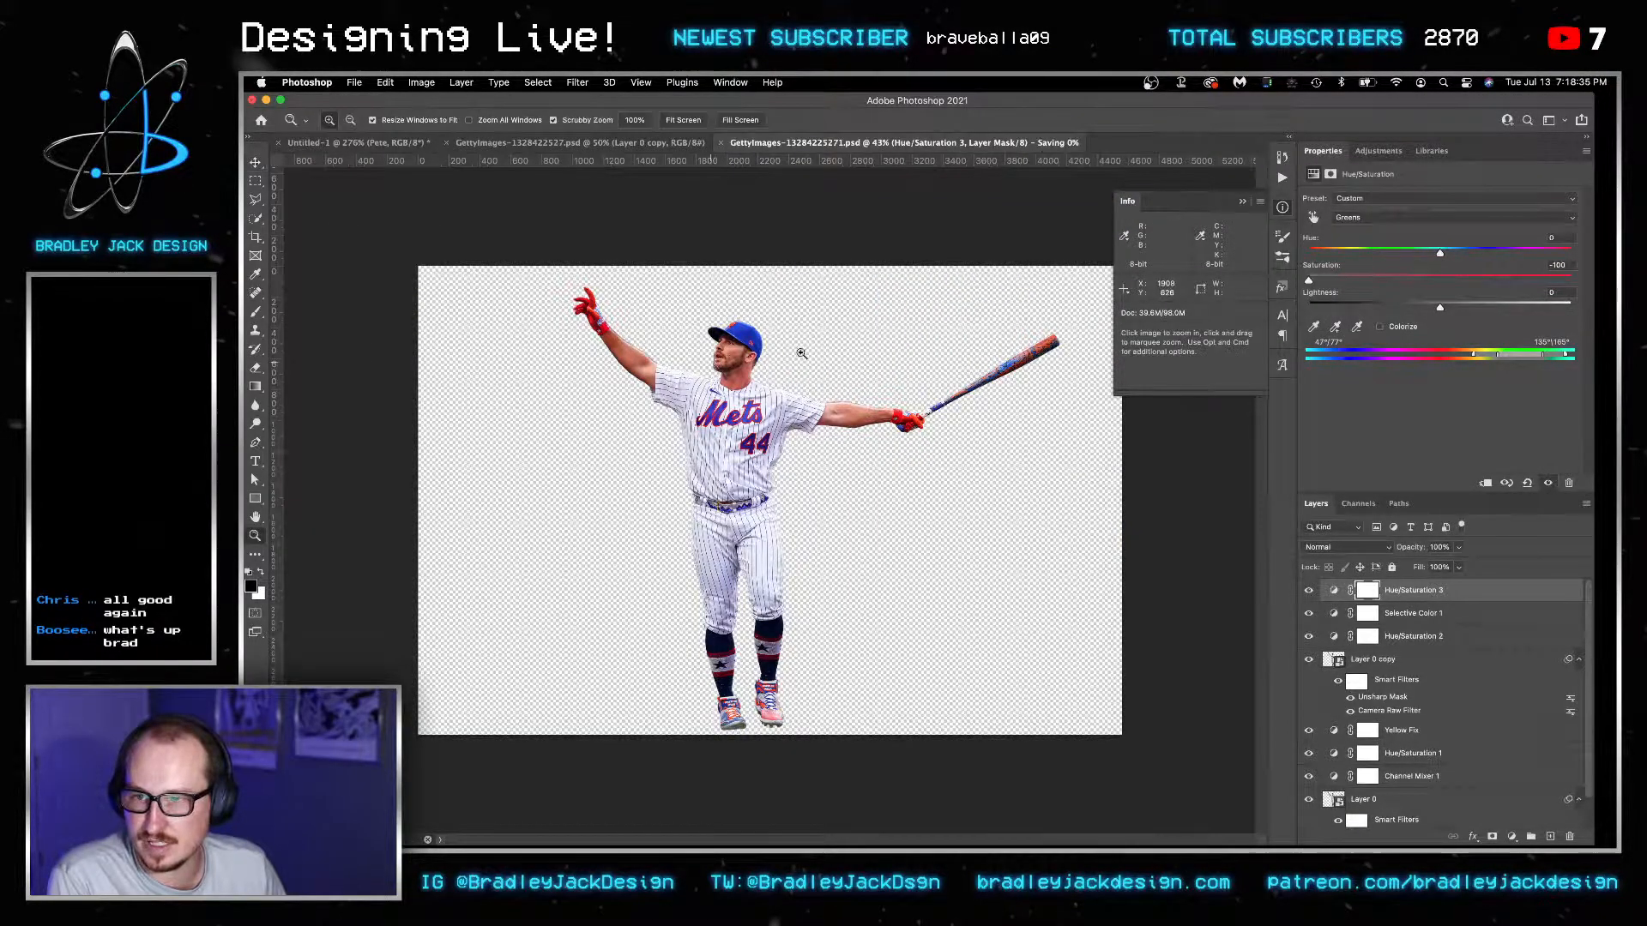
Load the player's outline from Layer 0 as a selection, contract it slightly and add it as a mask on Layer 0.
drag(733, 348, 922, 337)
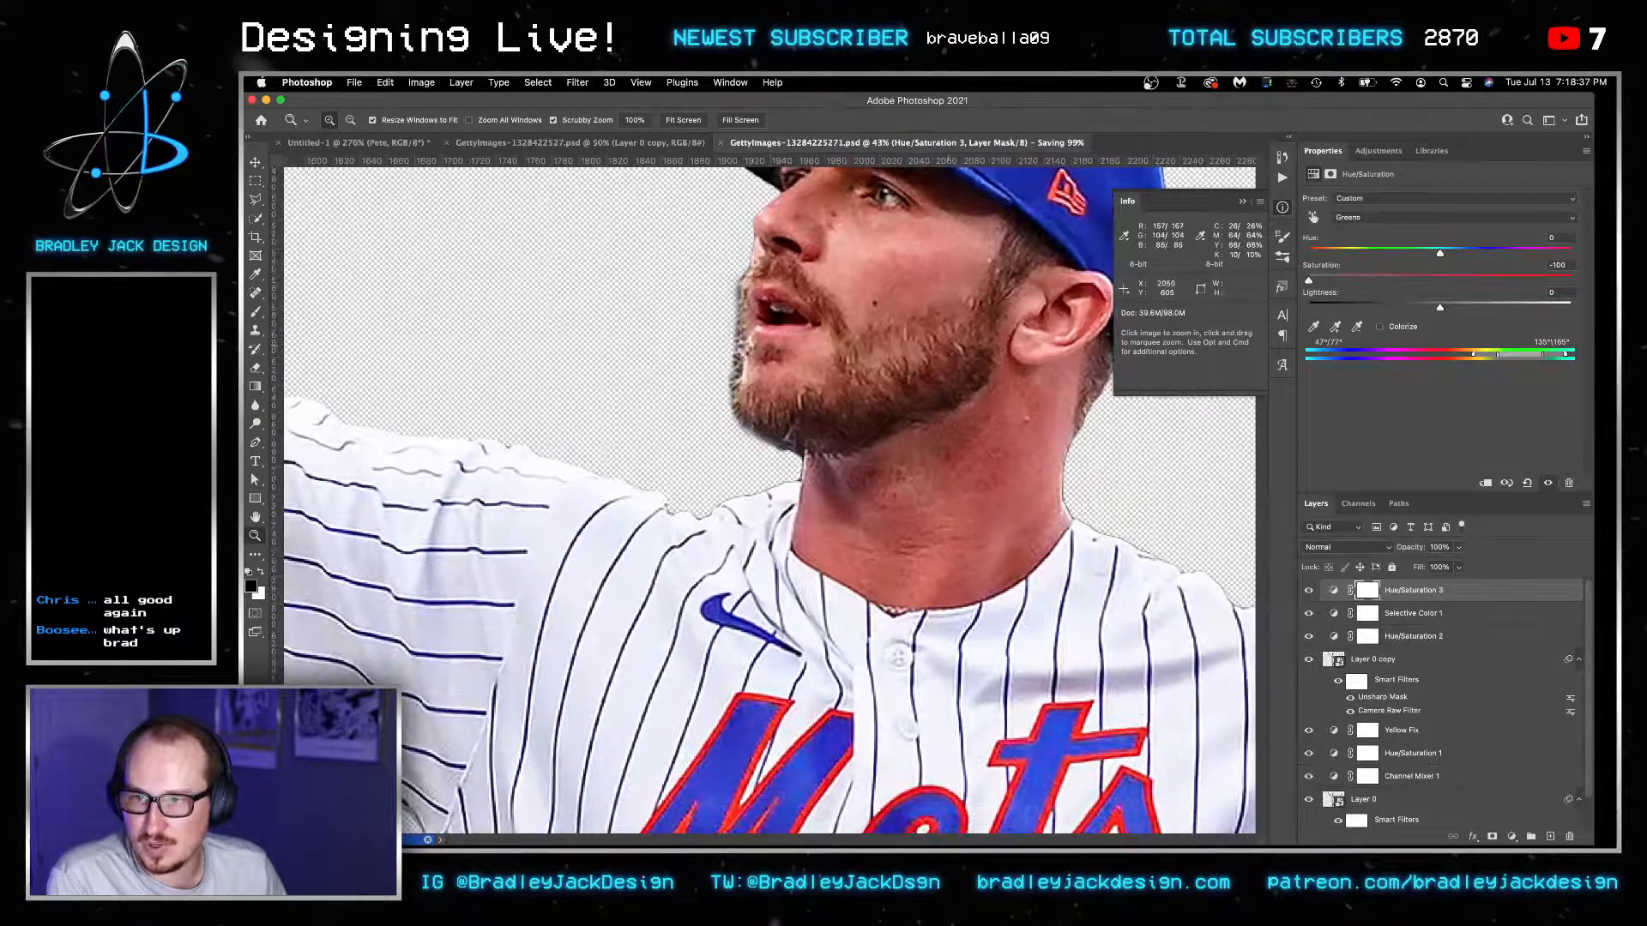
drag(602, 397, 846, 474)
scroll(1441, 749, down, 2)
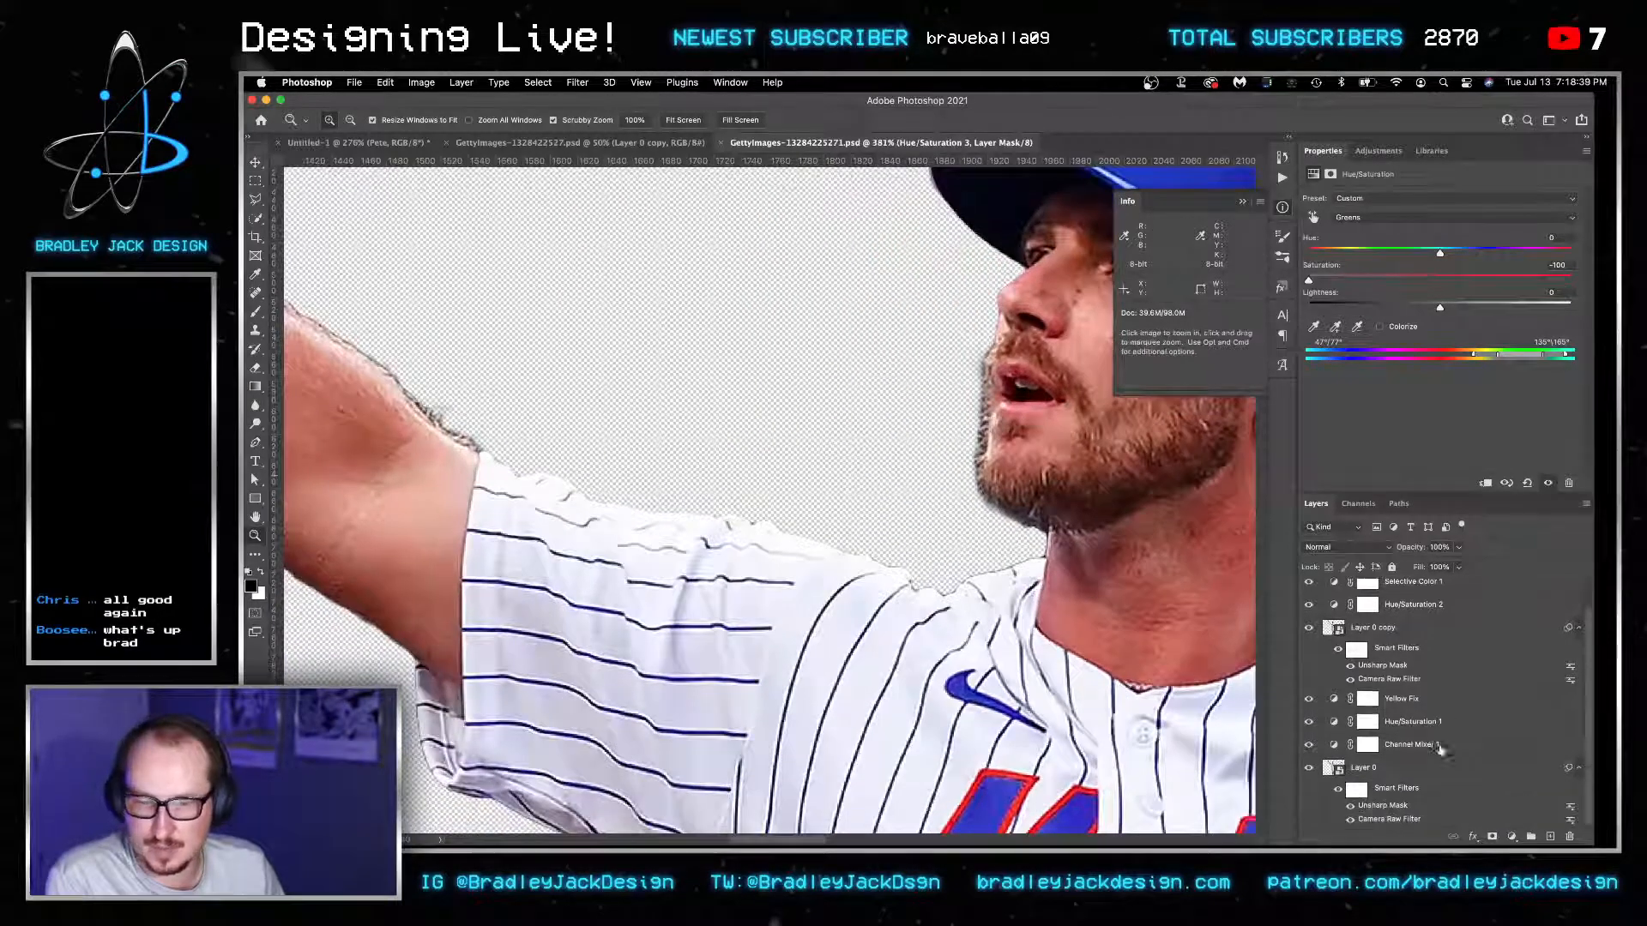
super+click(1341, 767)
click(538, 83)
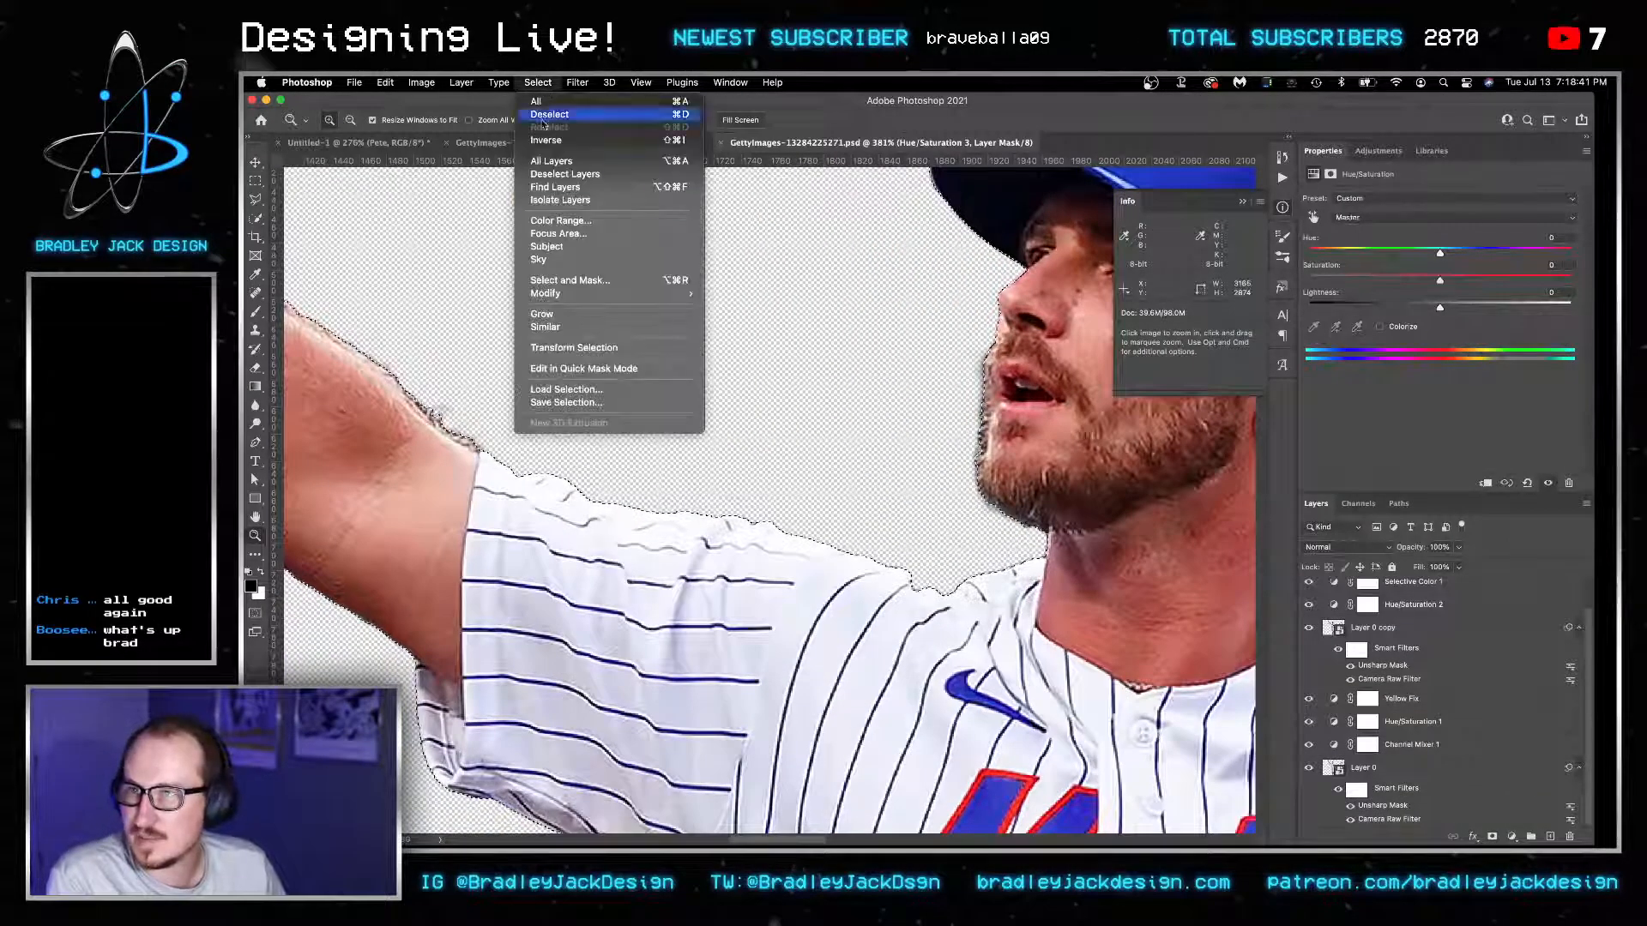
mouse_move(572, 299)
click(755, 332)
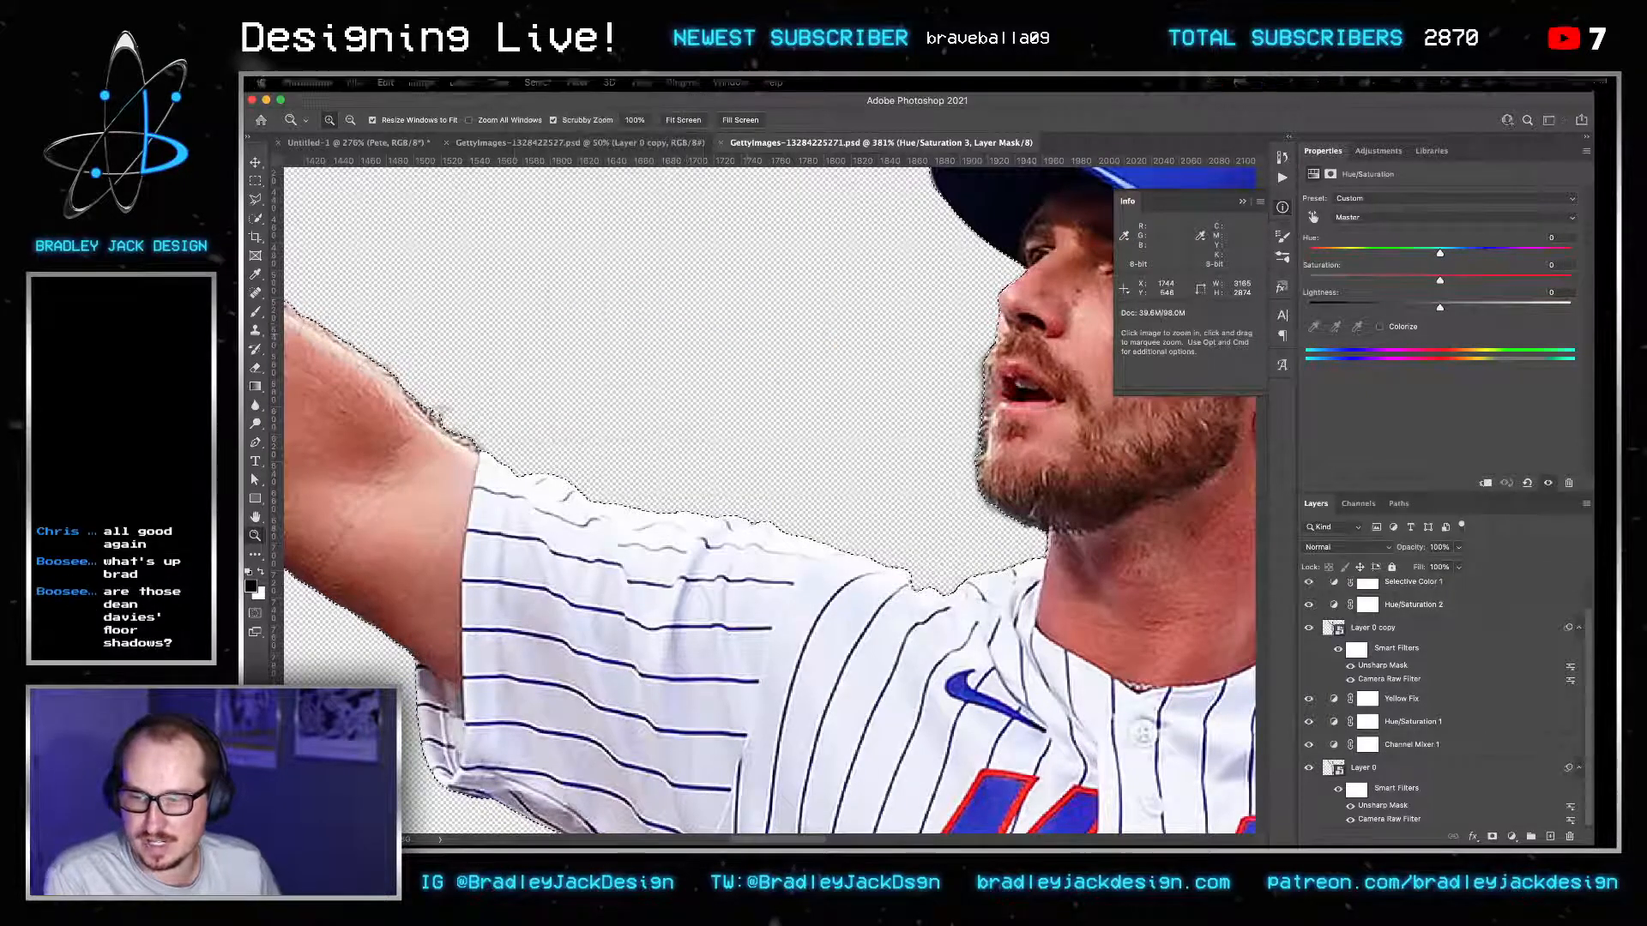
key(Return)
click(1357, 769)
click(1492, 837)
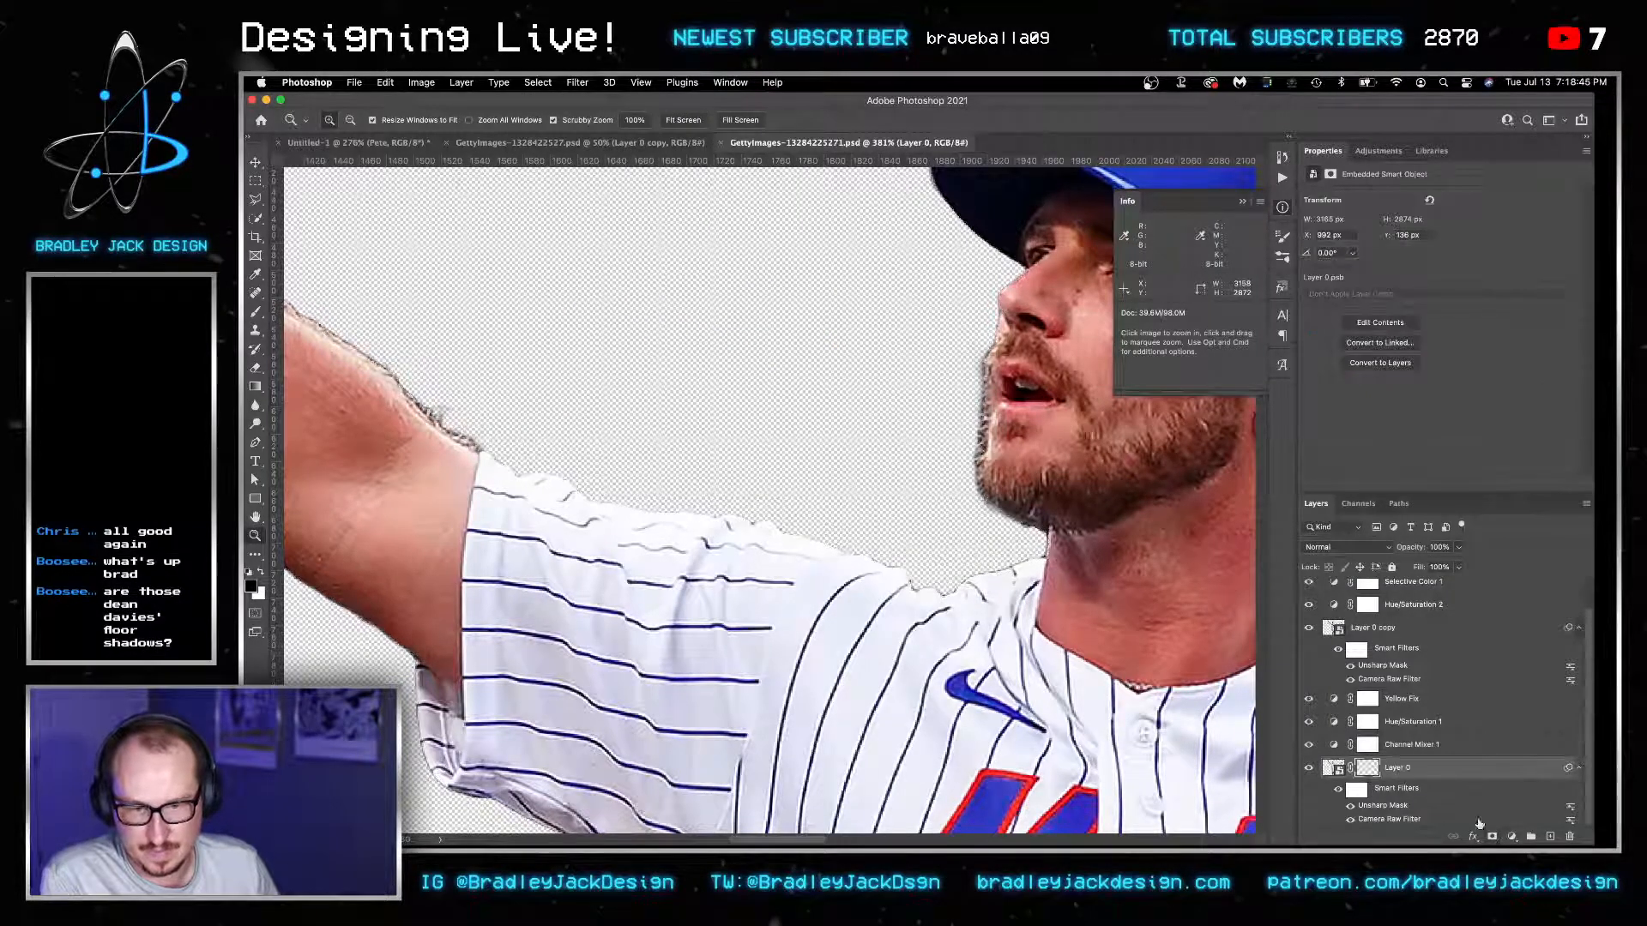
Clip every layer from Channel Mixer 1 up to Hue/Saturation 3 to the masked Layer 0.
click(1417, 751)
scroll(1417, 738, up, 3)
shift+click(1412, 593)
right_click(1412, 594)
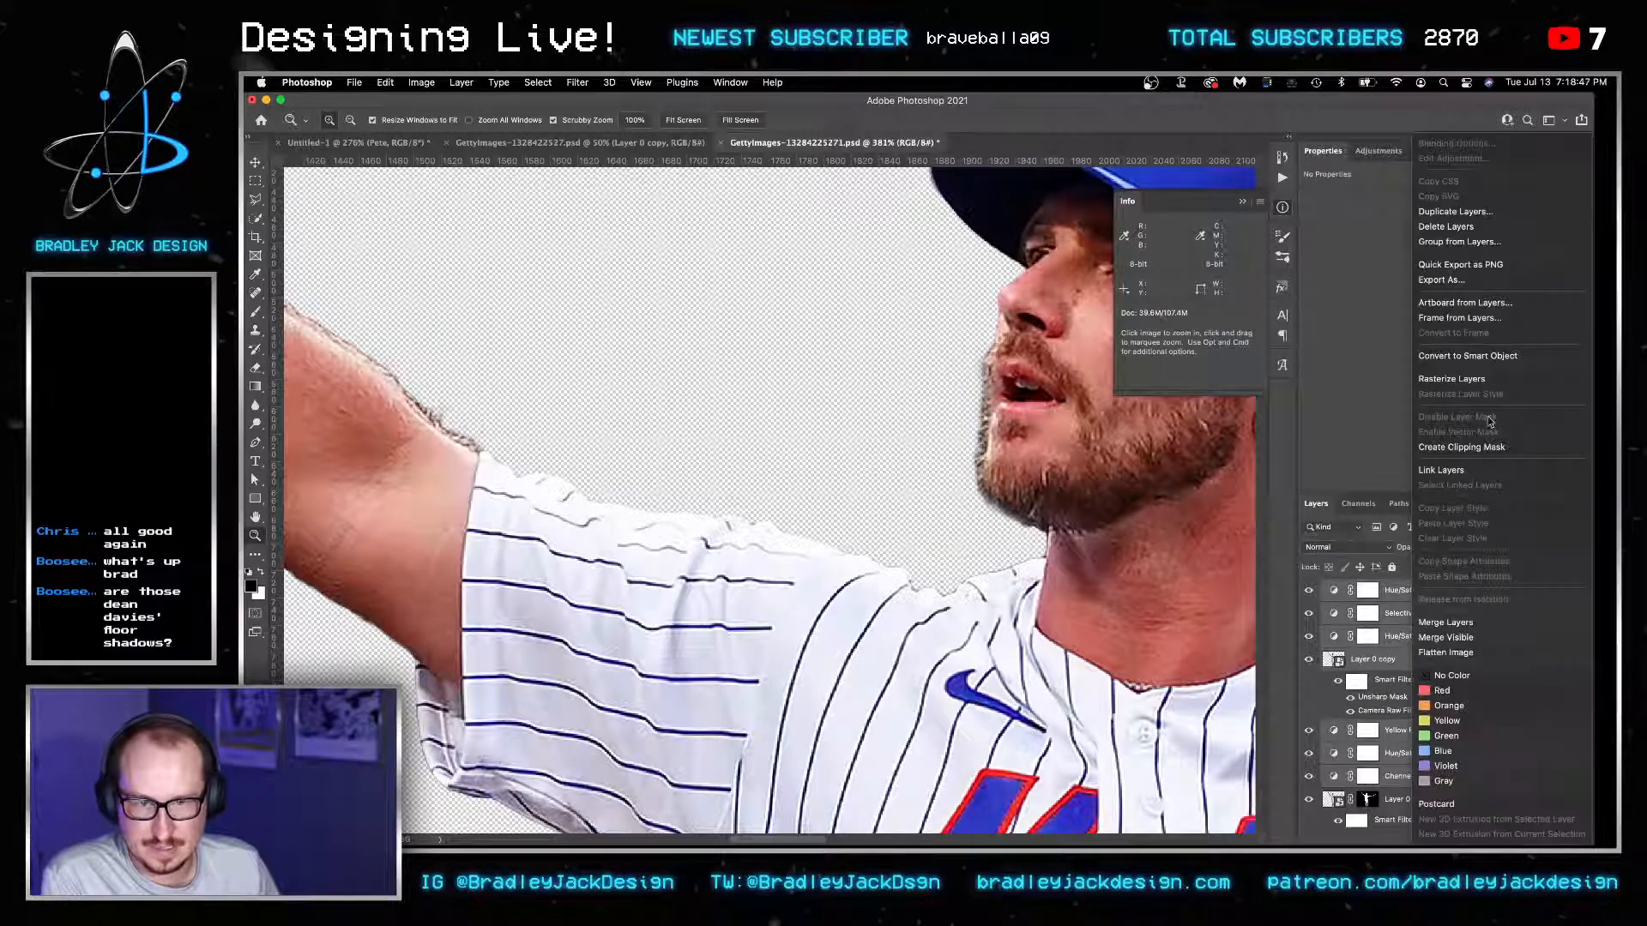
click(1490, 446)
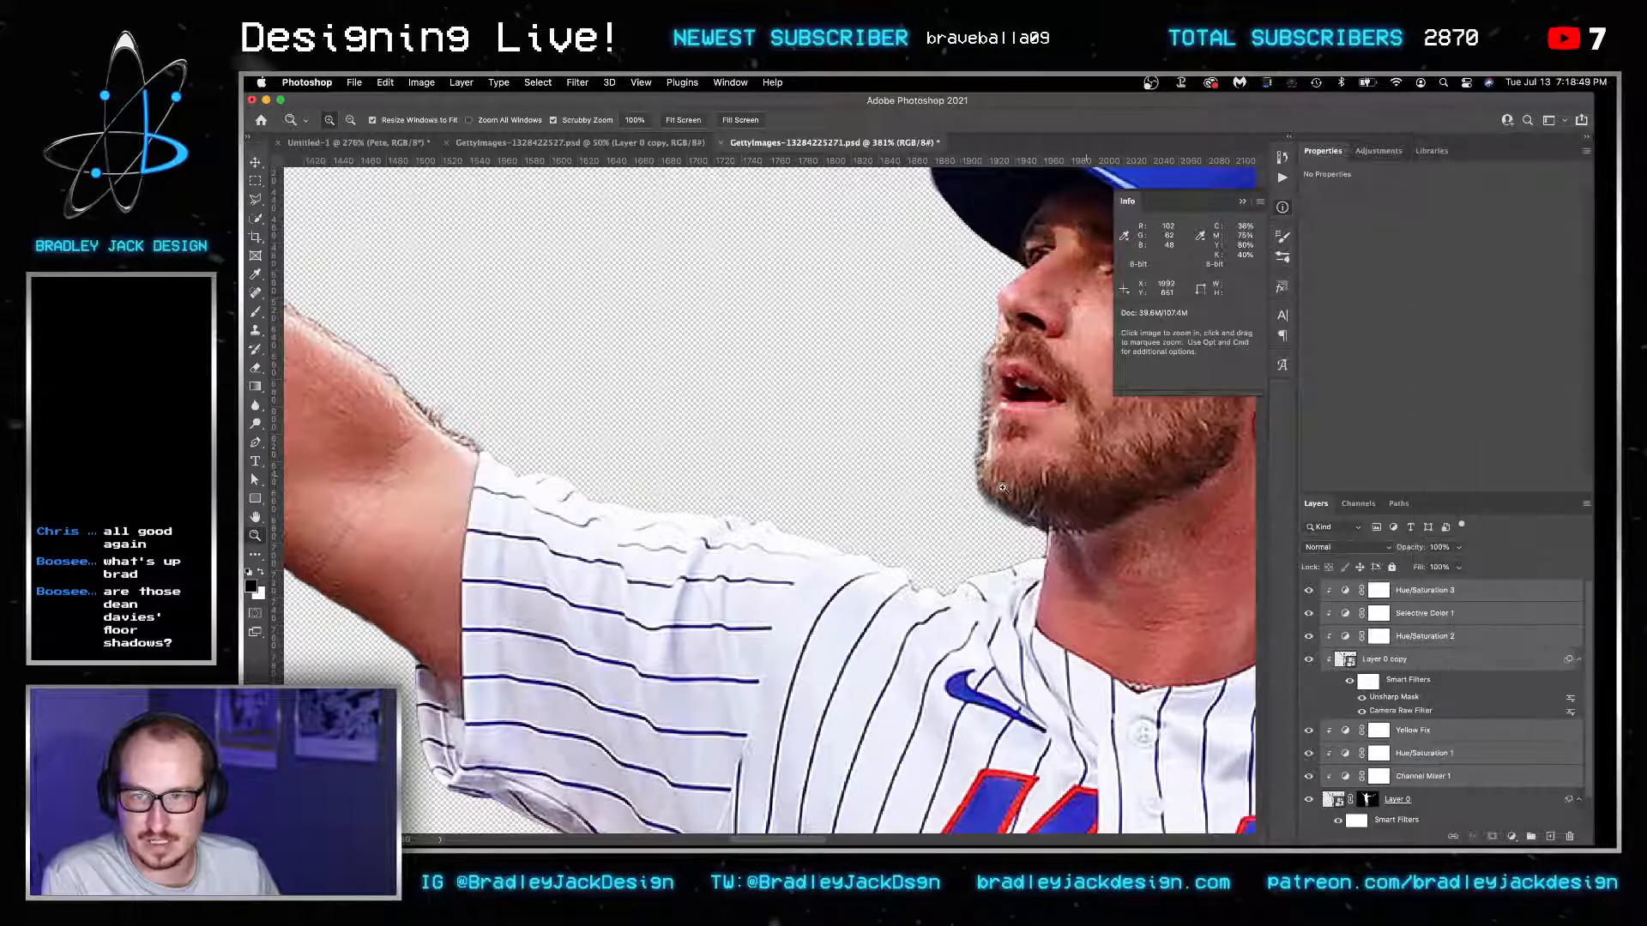
Save the edited smart object and close both GettyImages documents to return to the poster.
key(super+s)
key(v)
key(ctrl+shift+Tab)
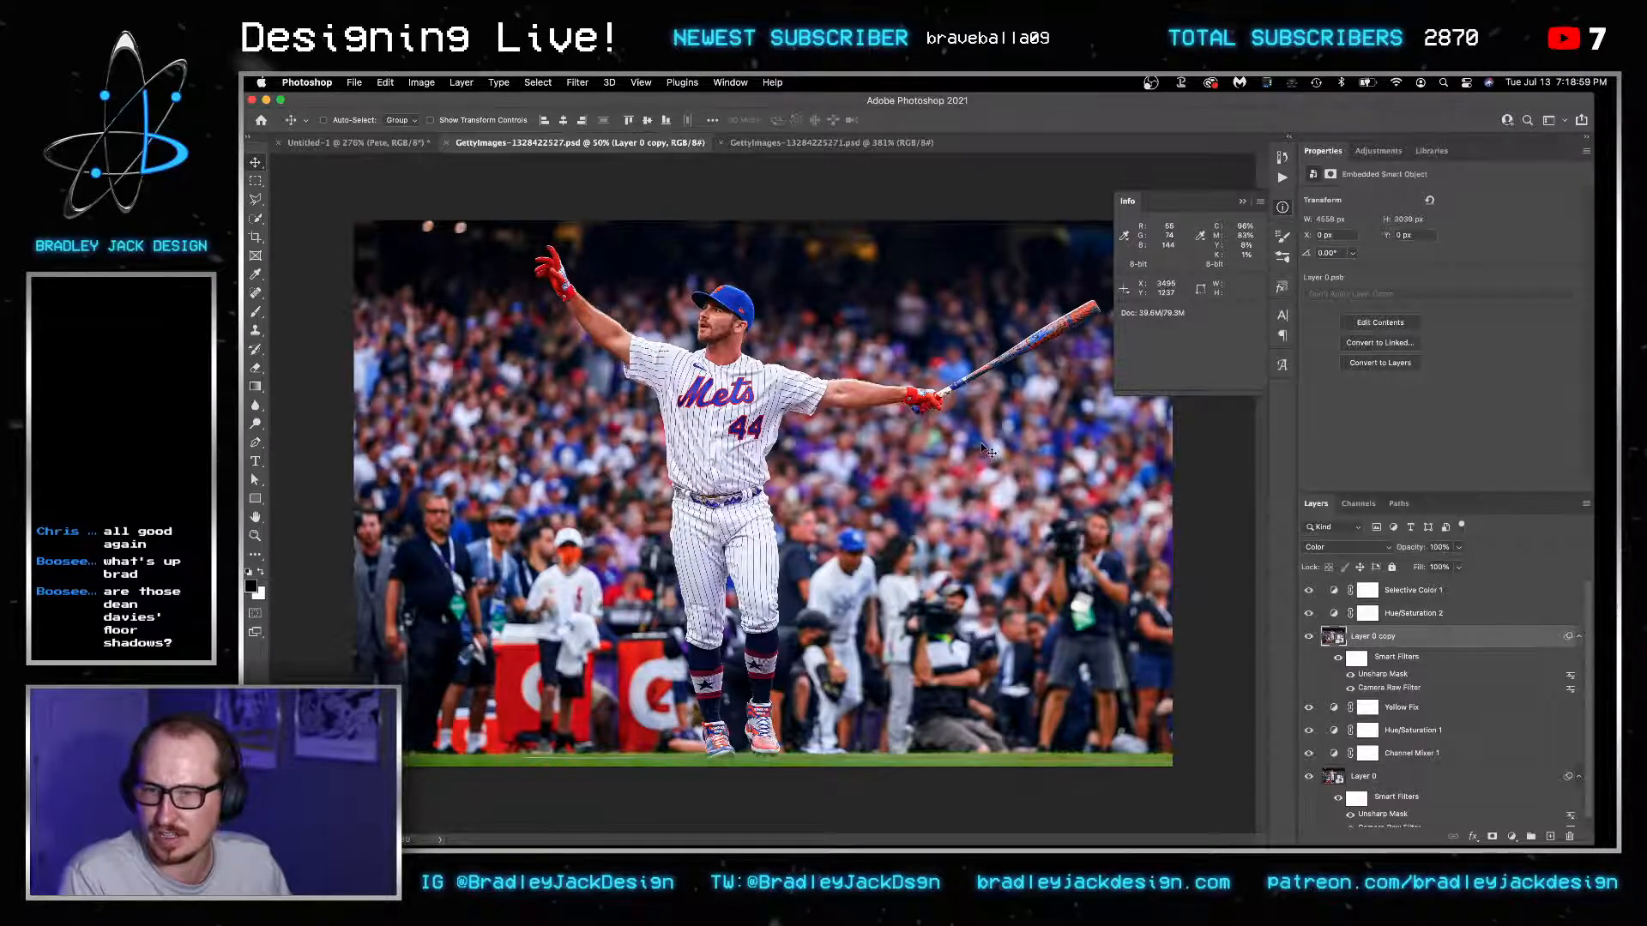
key(ctrl+w)
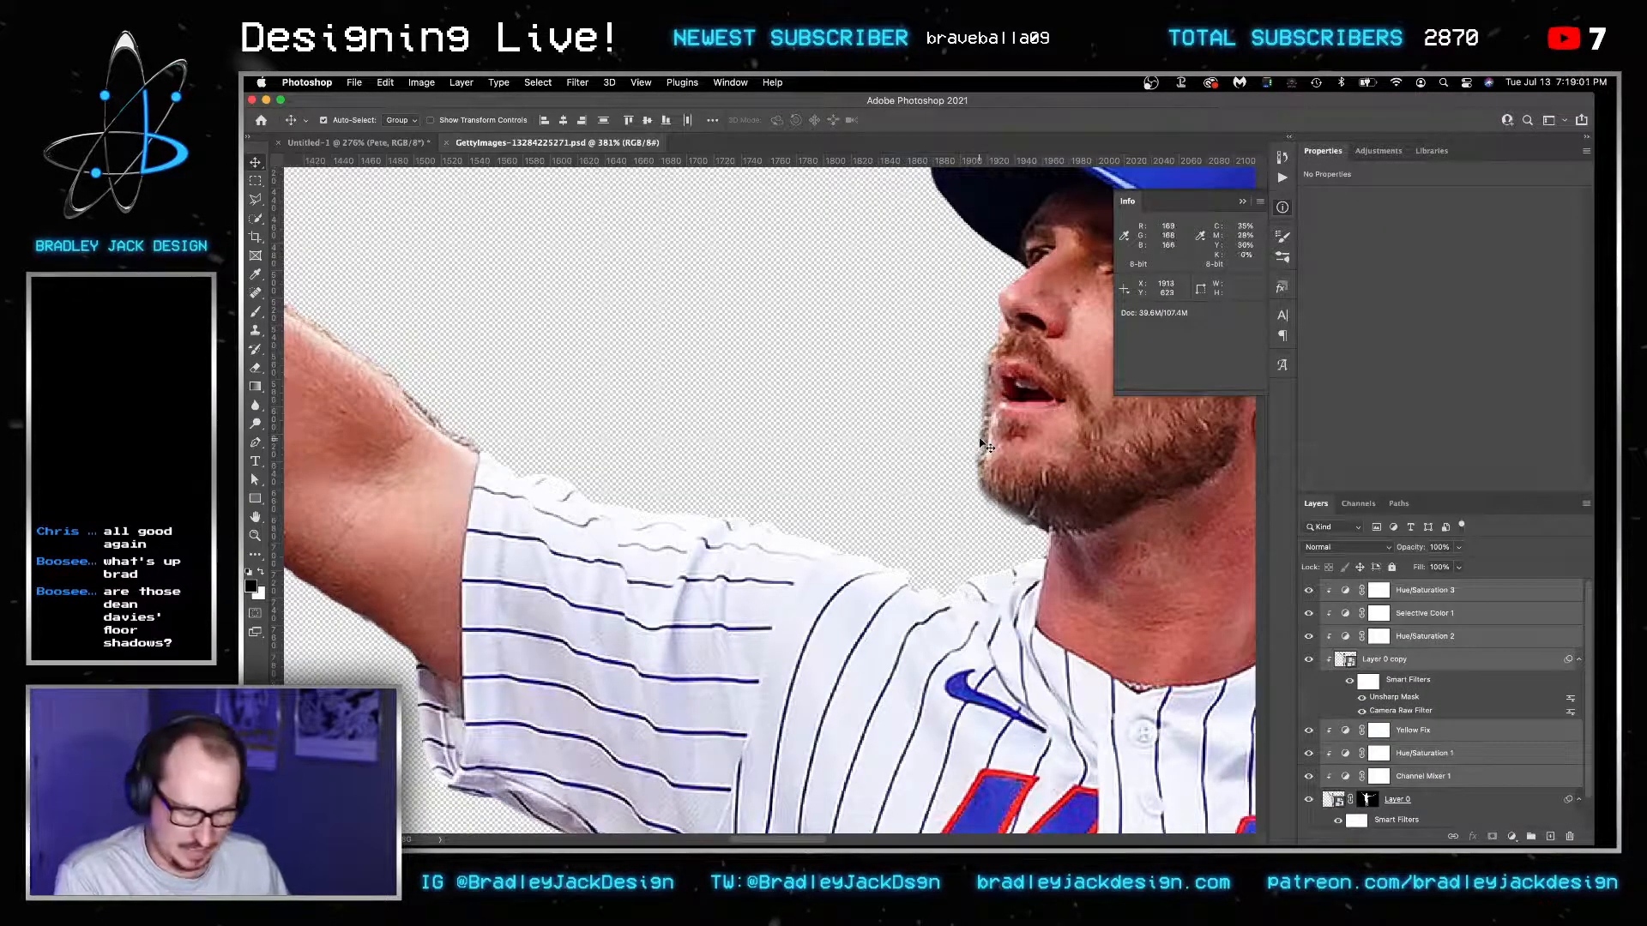
key(ctrl+w)
Group the two home run derby trophy layers and name the group Trophies.
scroll(960, 600, down, 5)
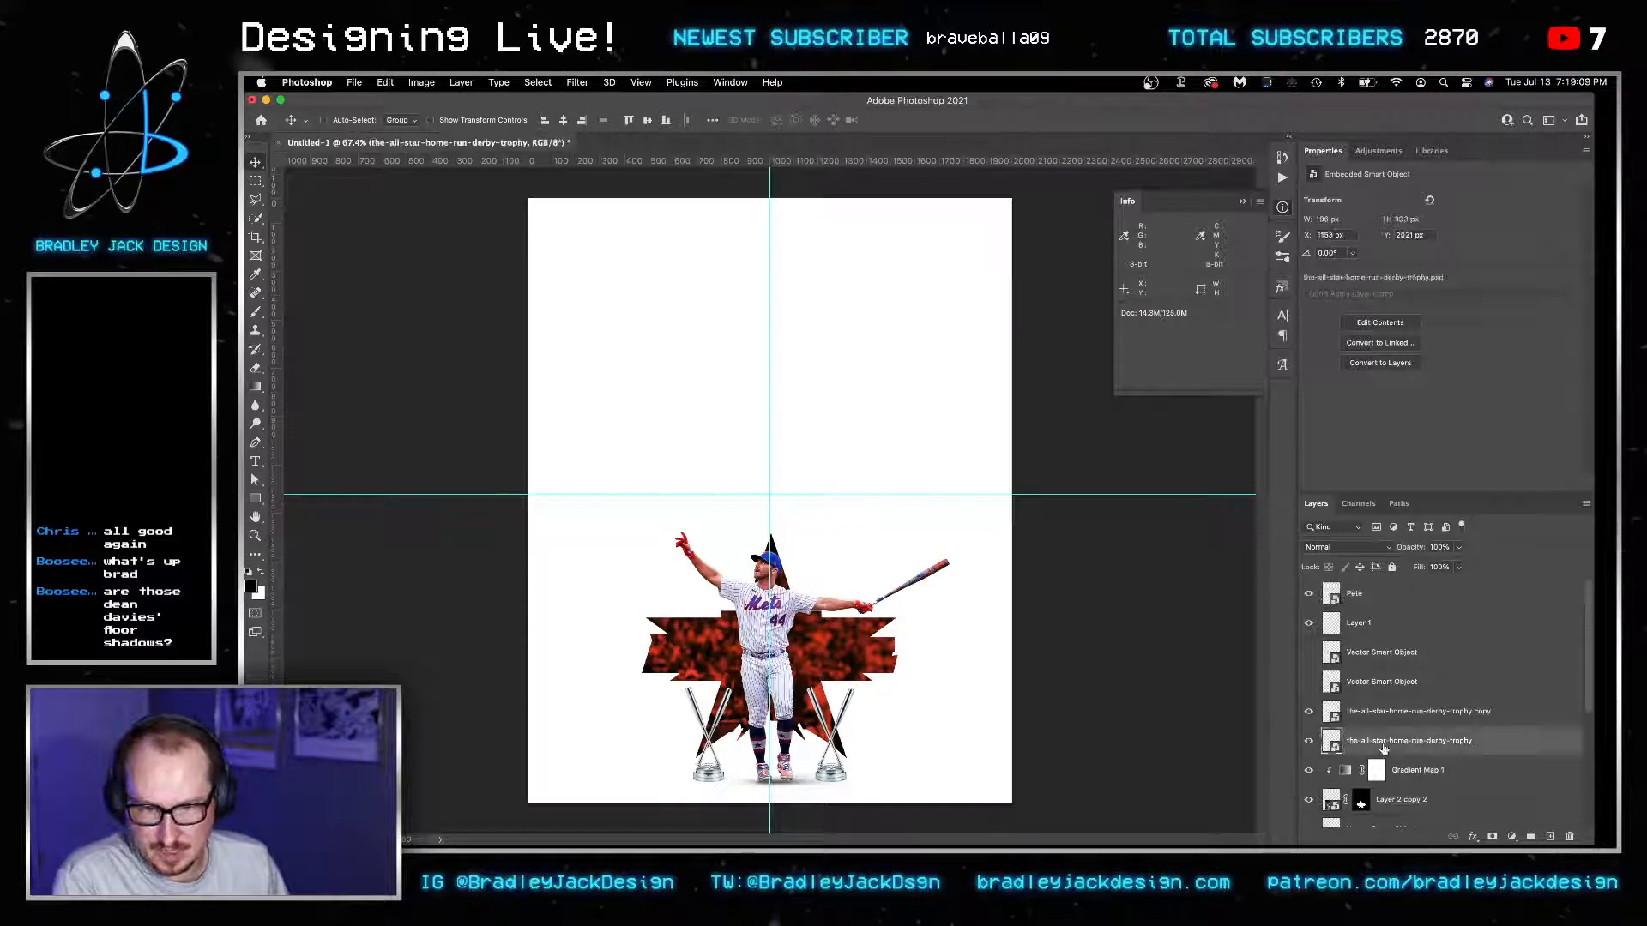
click(1385, 736)
shift+click(1394, 717)
key(ctrl+g)
double_click(1364, 706)
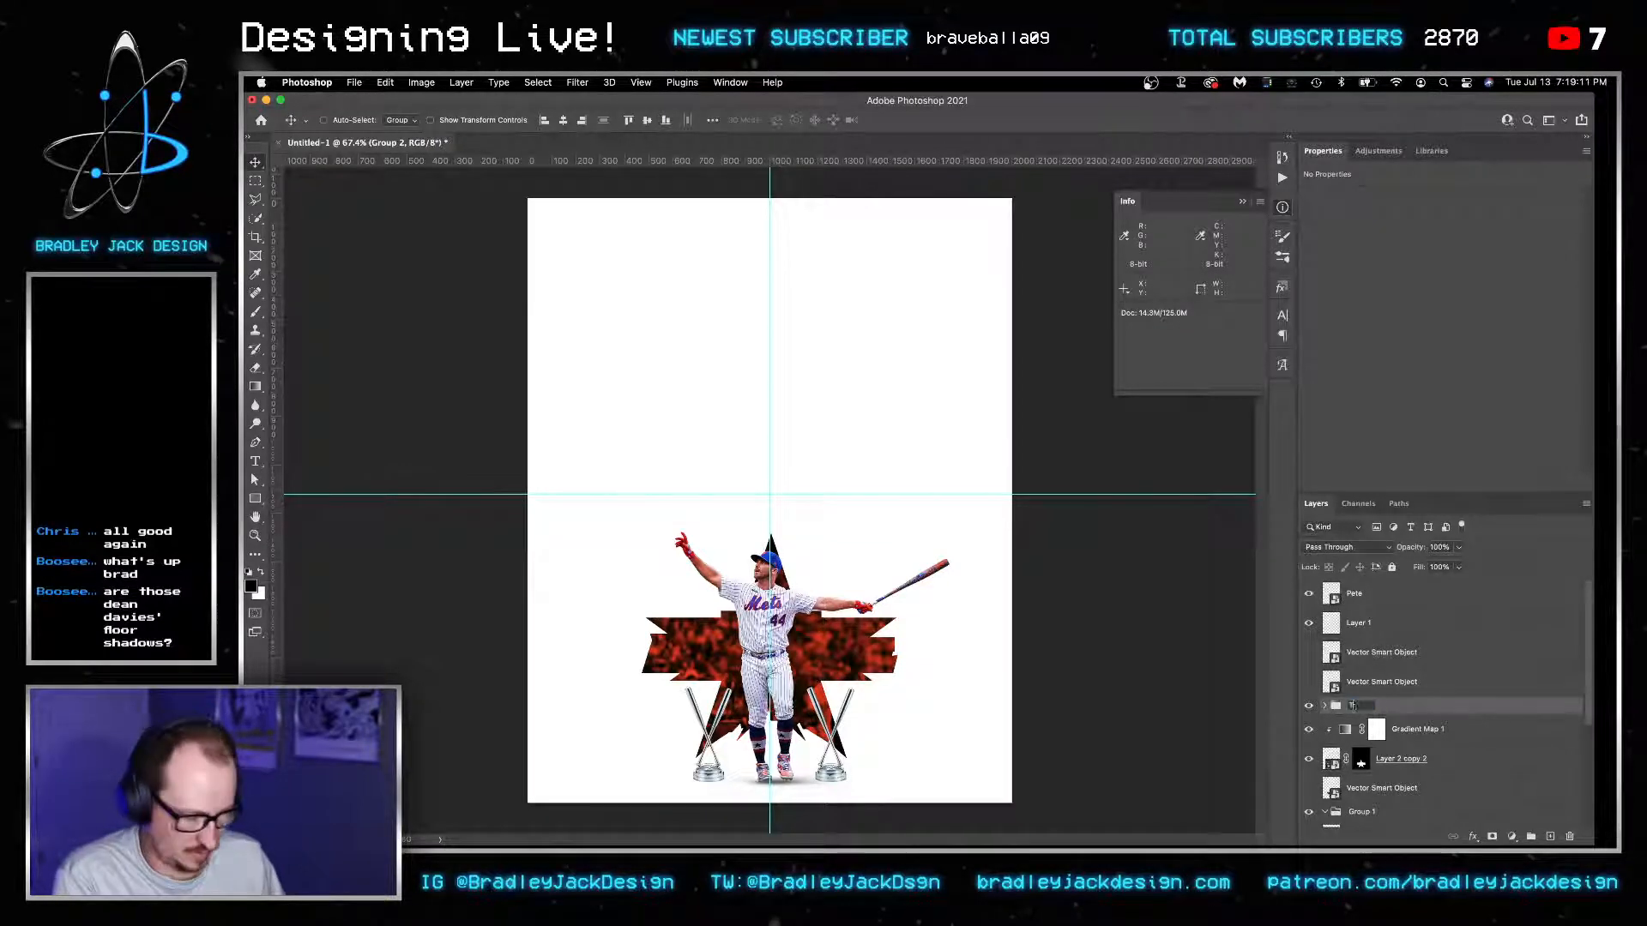
text(Trophies)
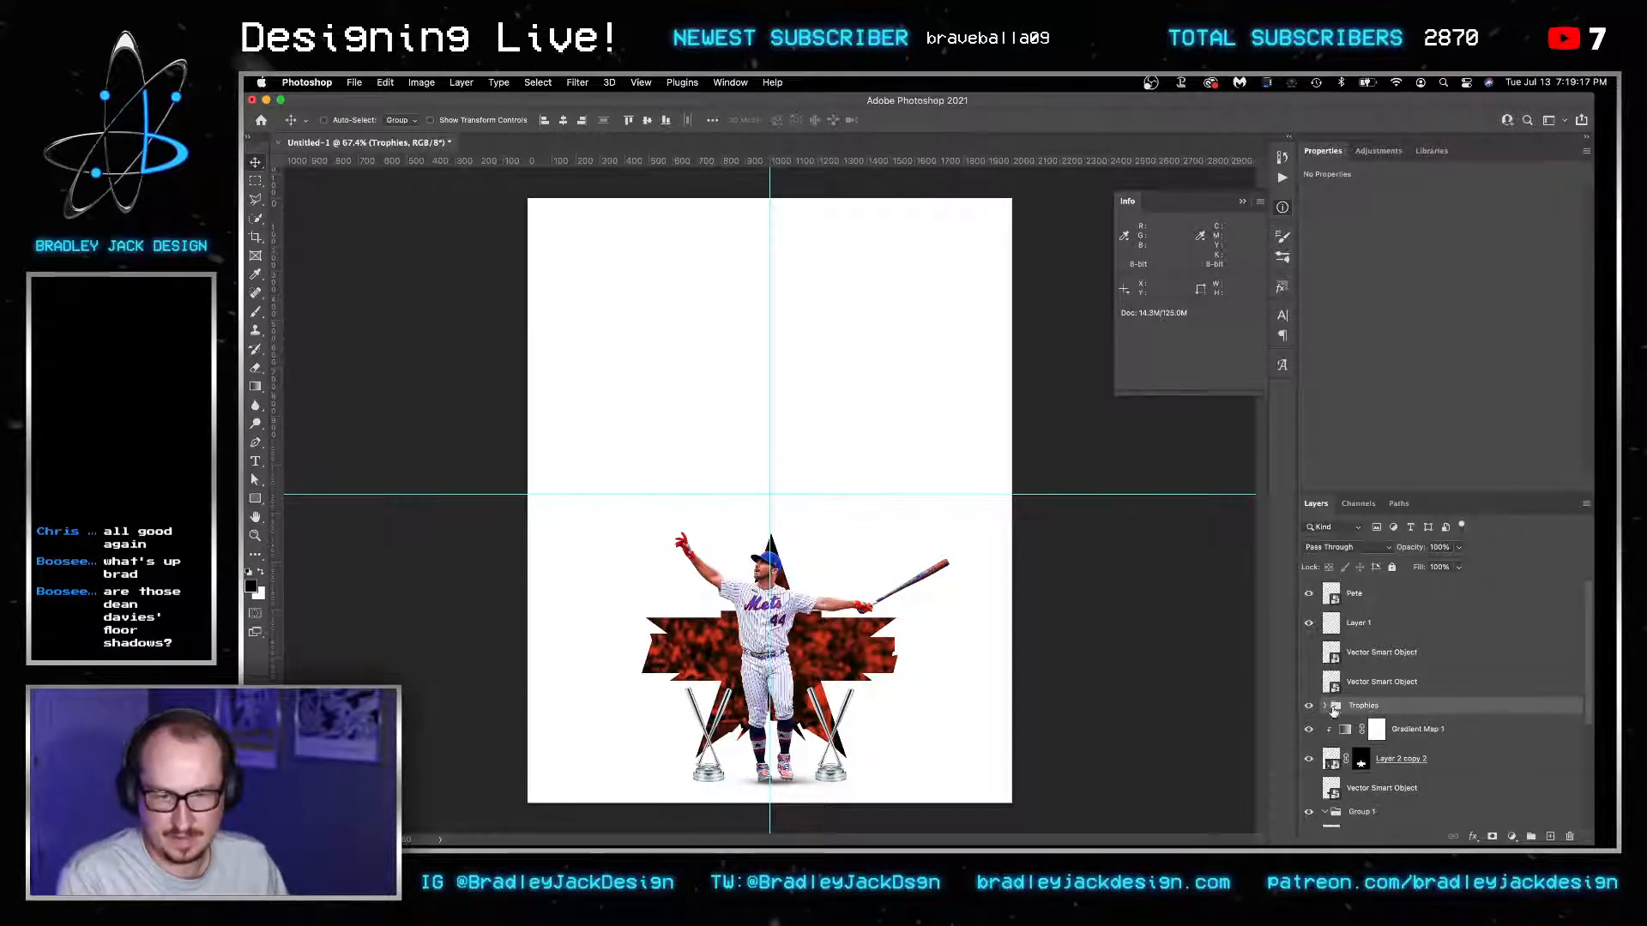
Add a new blank layer directly below the Trophies group, above Gradient Map 1.
click(1325, 705)
click(1384, 731)
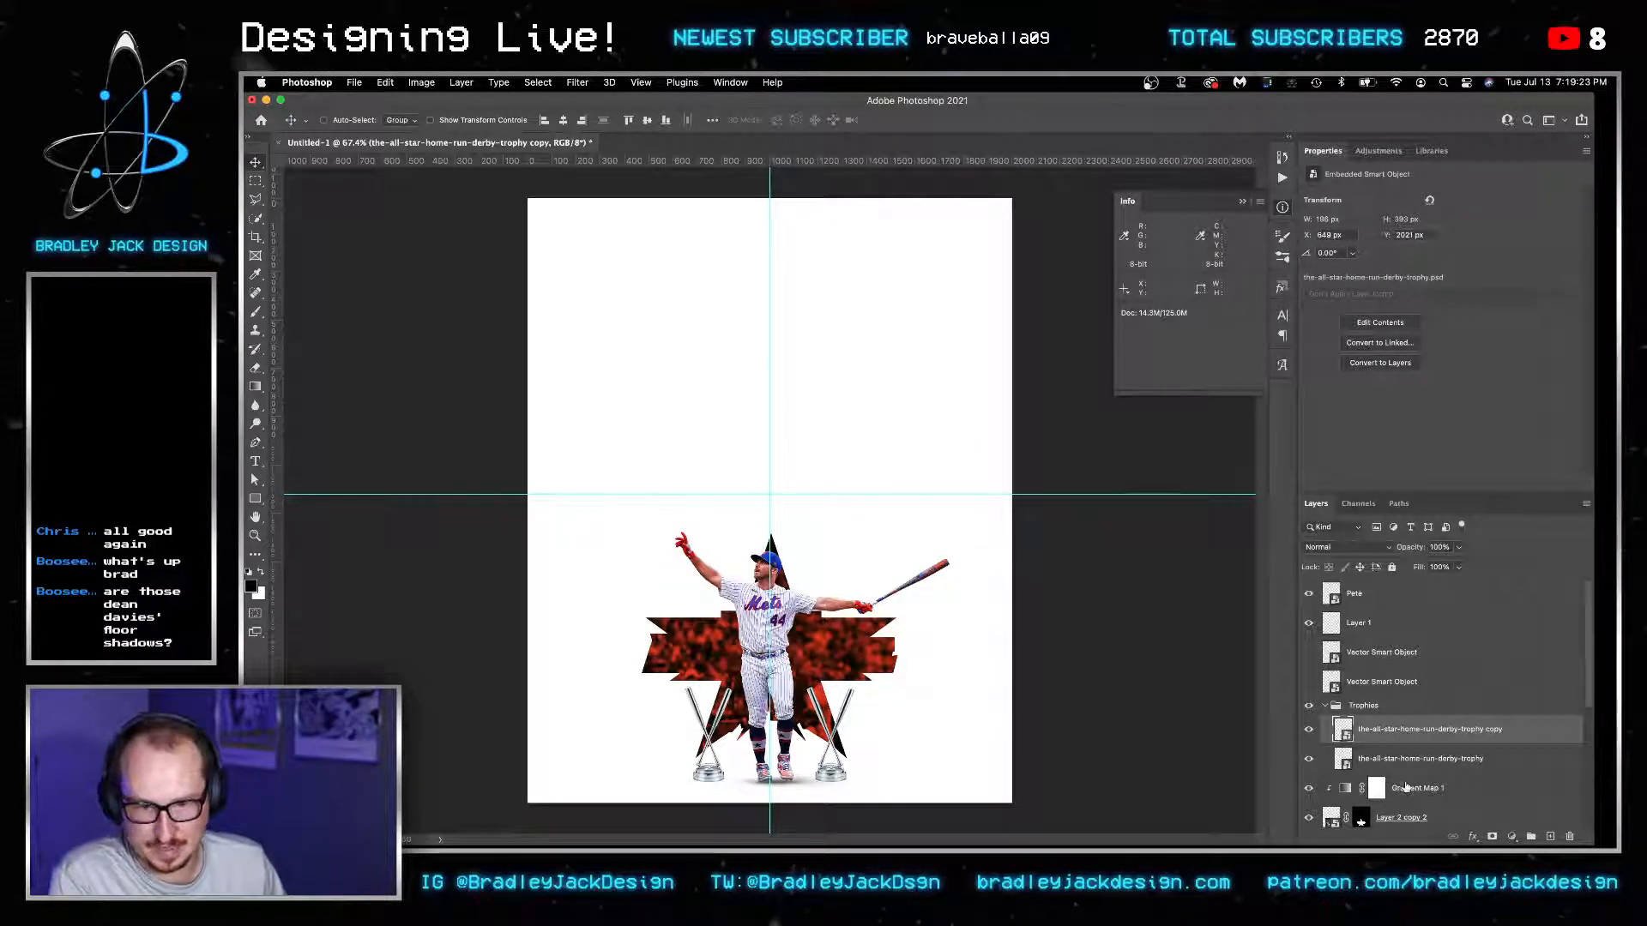
click(1405, 787)
key(alt+shift+super+n)
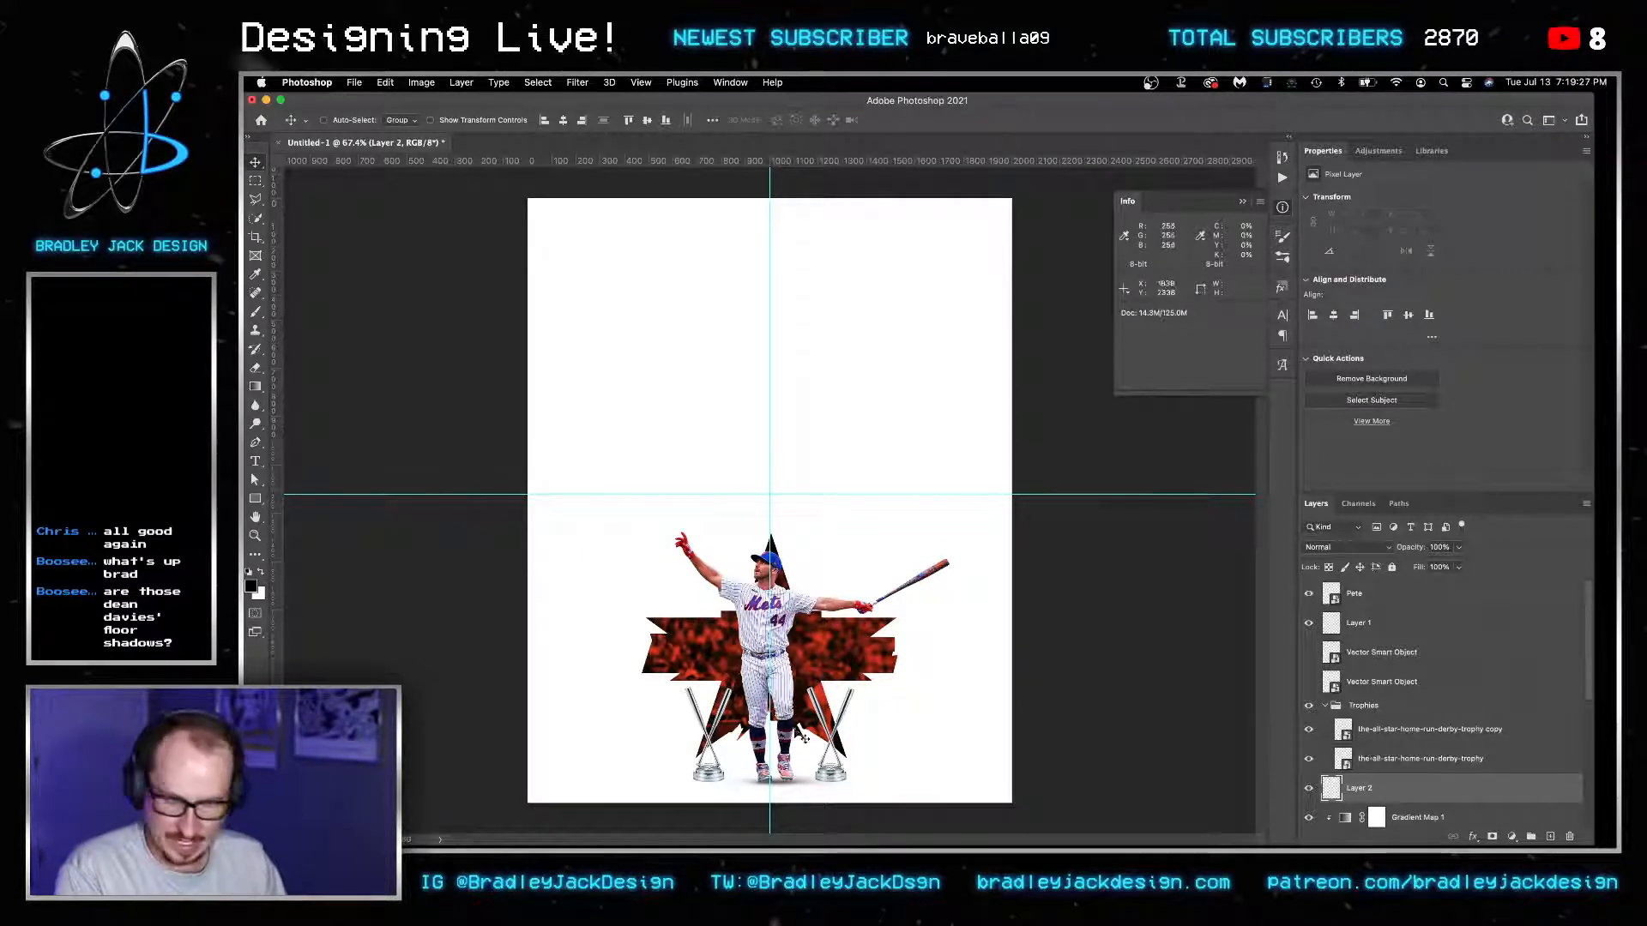
Place a horizontal guide along the bases of the trophies and nudge the Trophies group slightly down.
scroll(844, 781, up, 5)
drag(843, 779, 882, 624)
right_click(869, 646)
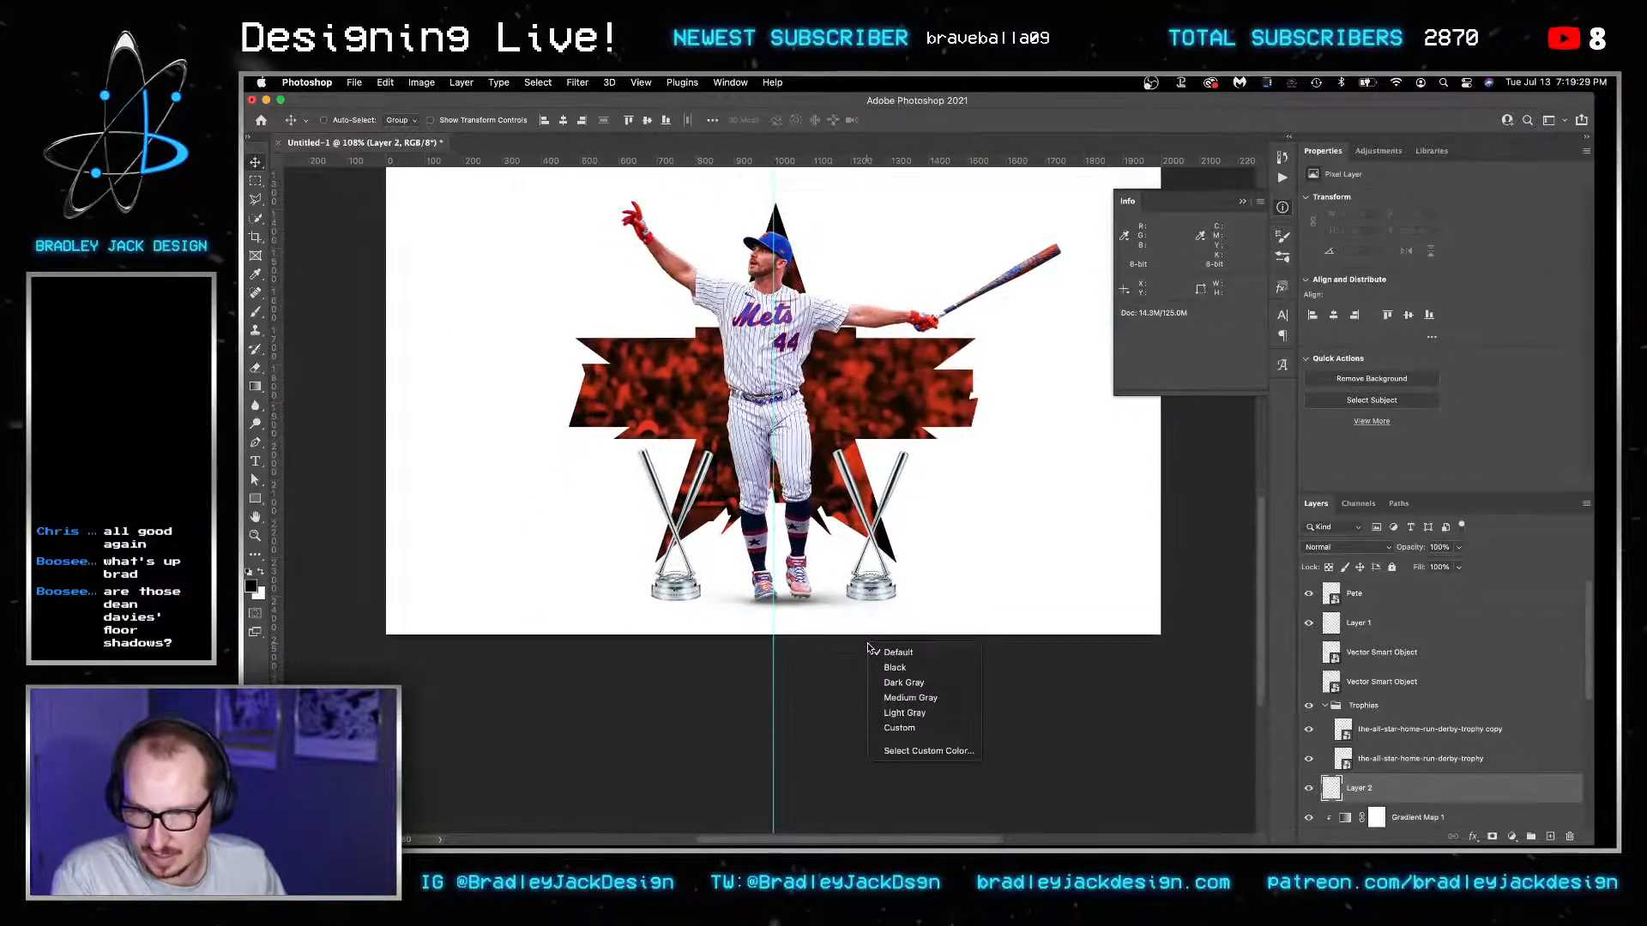
click(842, 582)
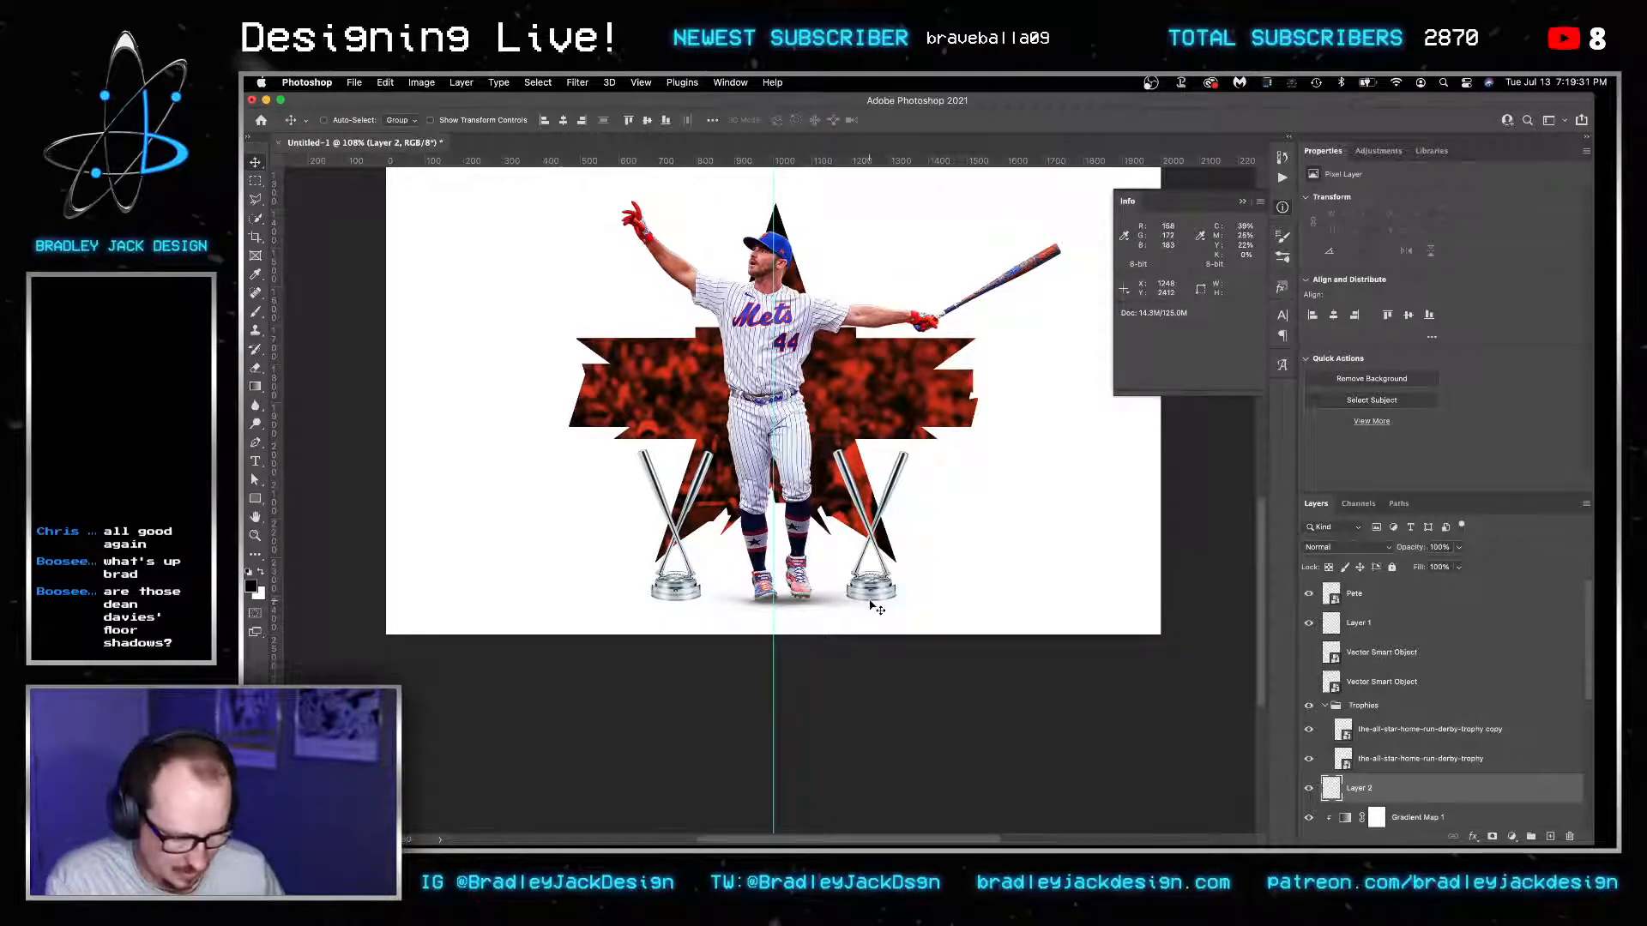
key(b)
drag(836, 160, 837, 600)
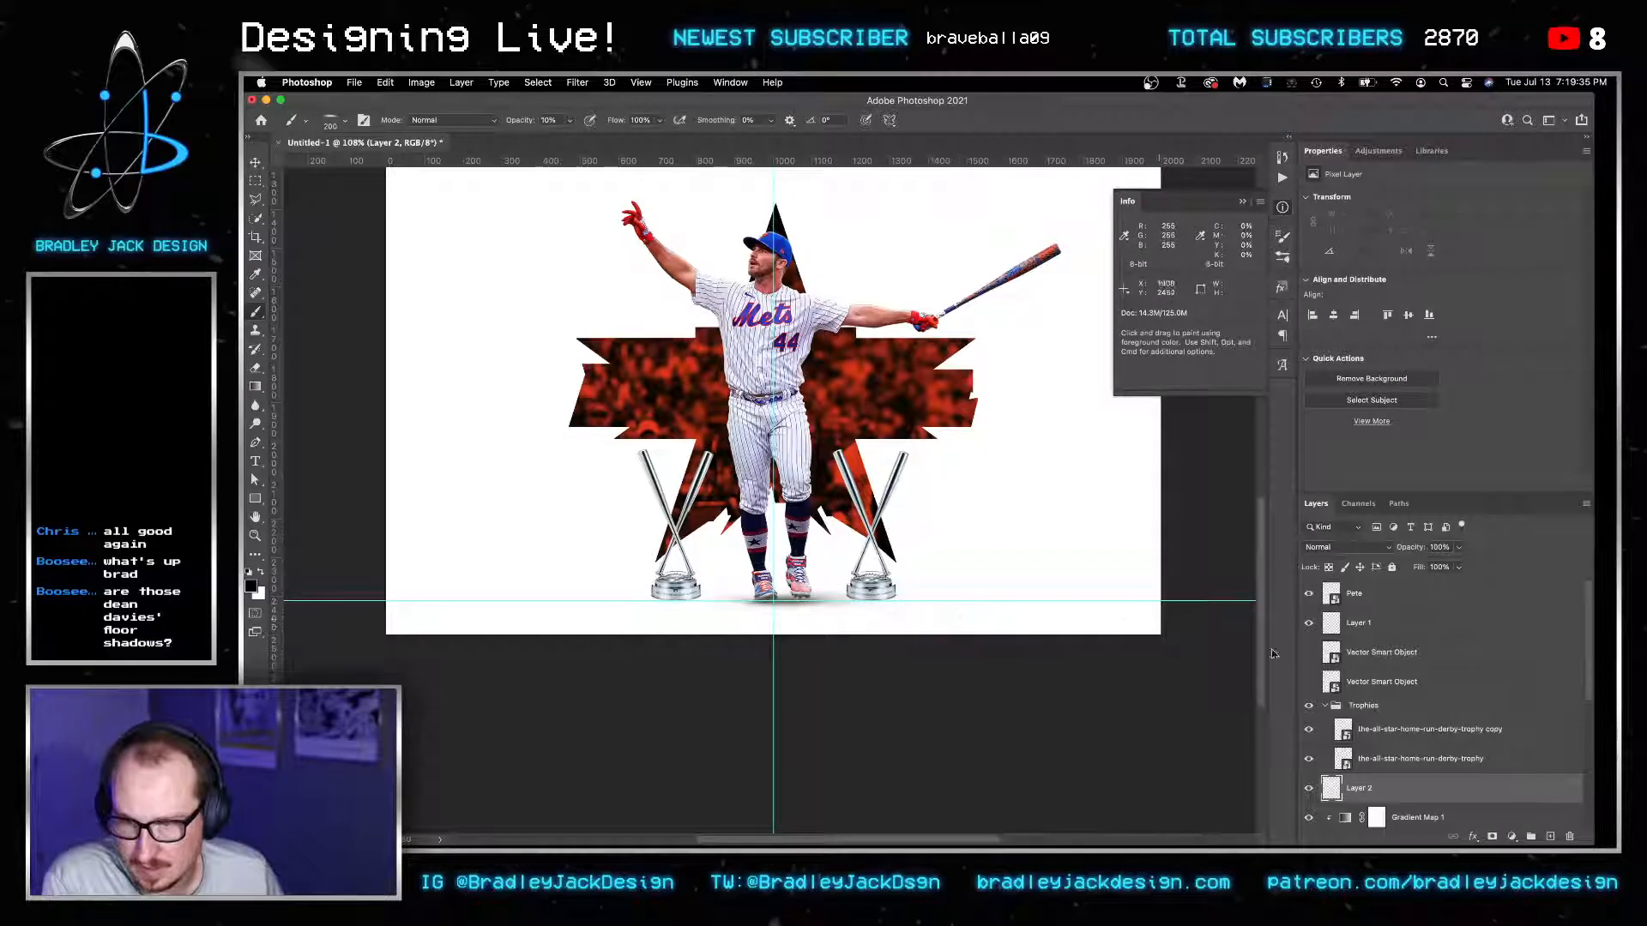
key(v)
click(1366, 706)
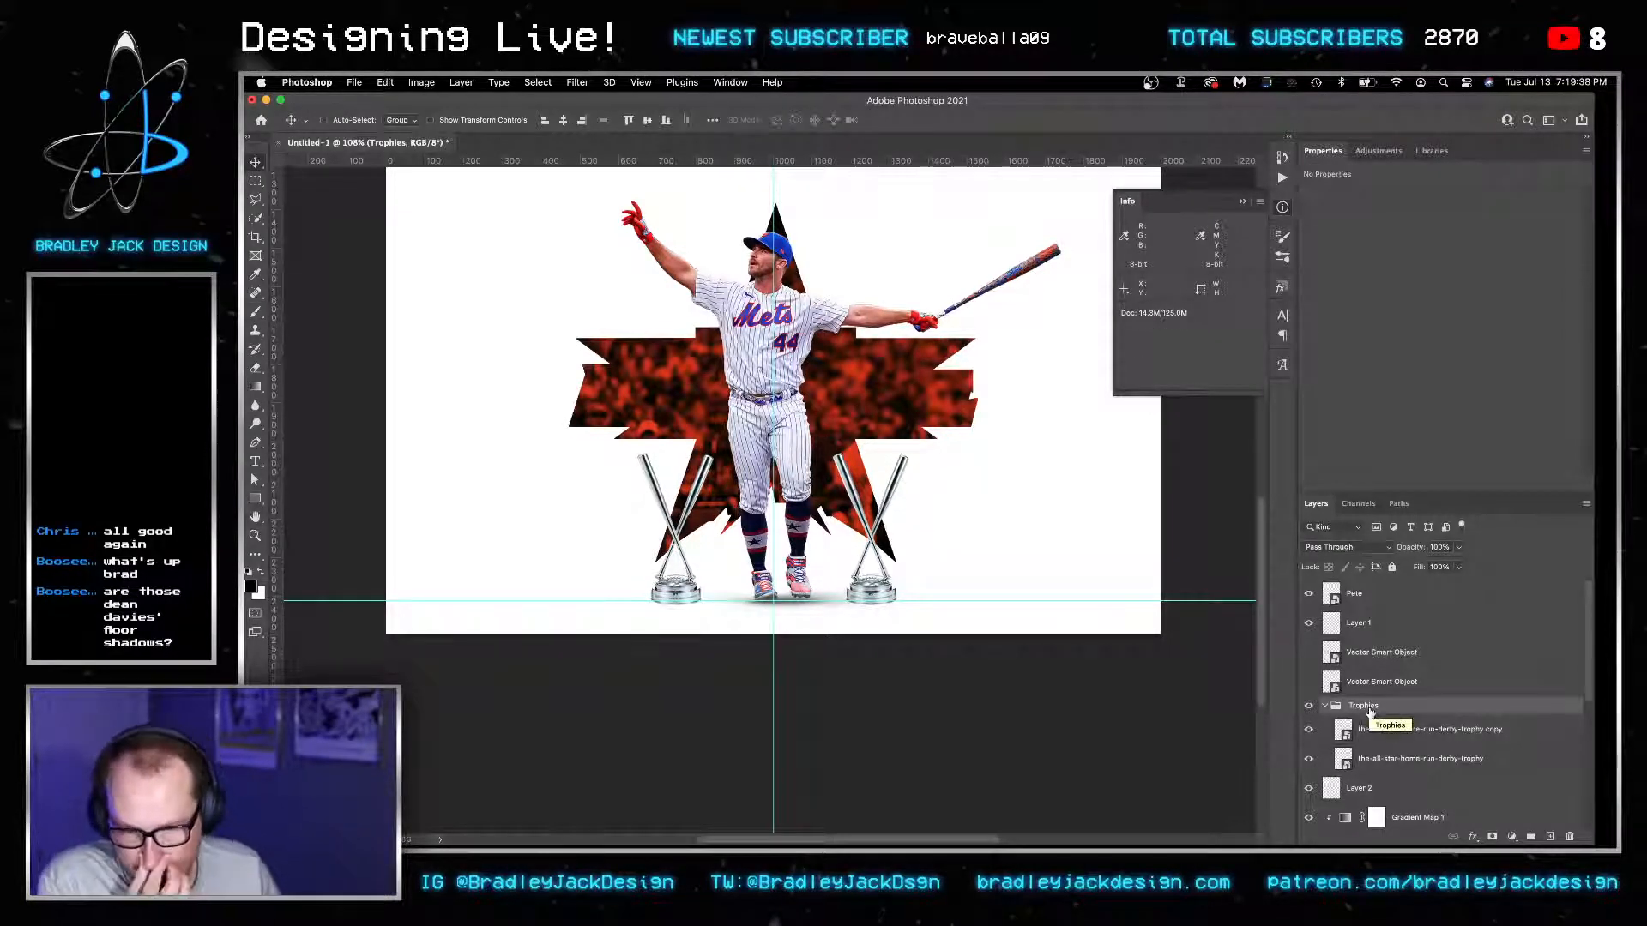
Select Layer 2 and choose Sampled Brush 50 for painting the trophy shadows.
click(1373, 787)
key(b)
scroll(888, 600, up, 3)
scroll(888, 600, up, 2)
right_click(888, 601)
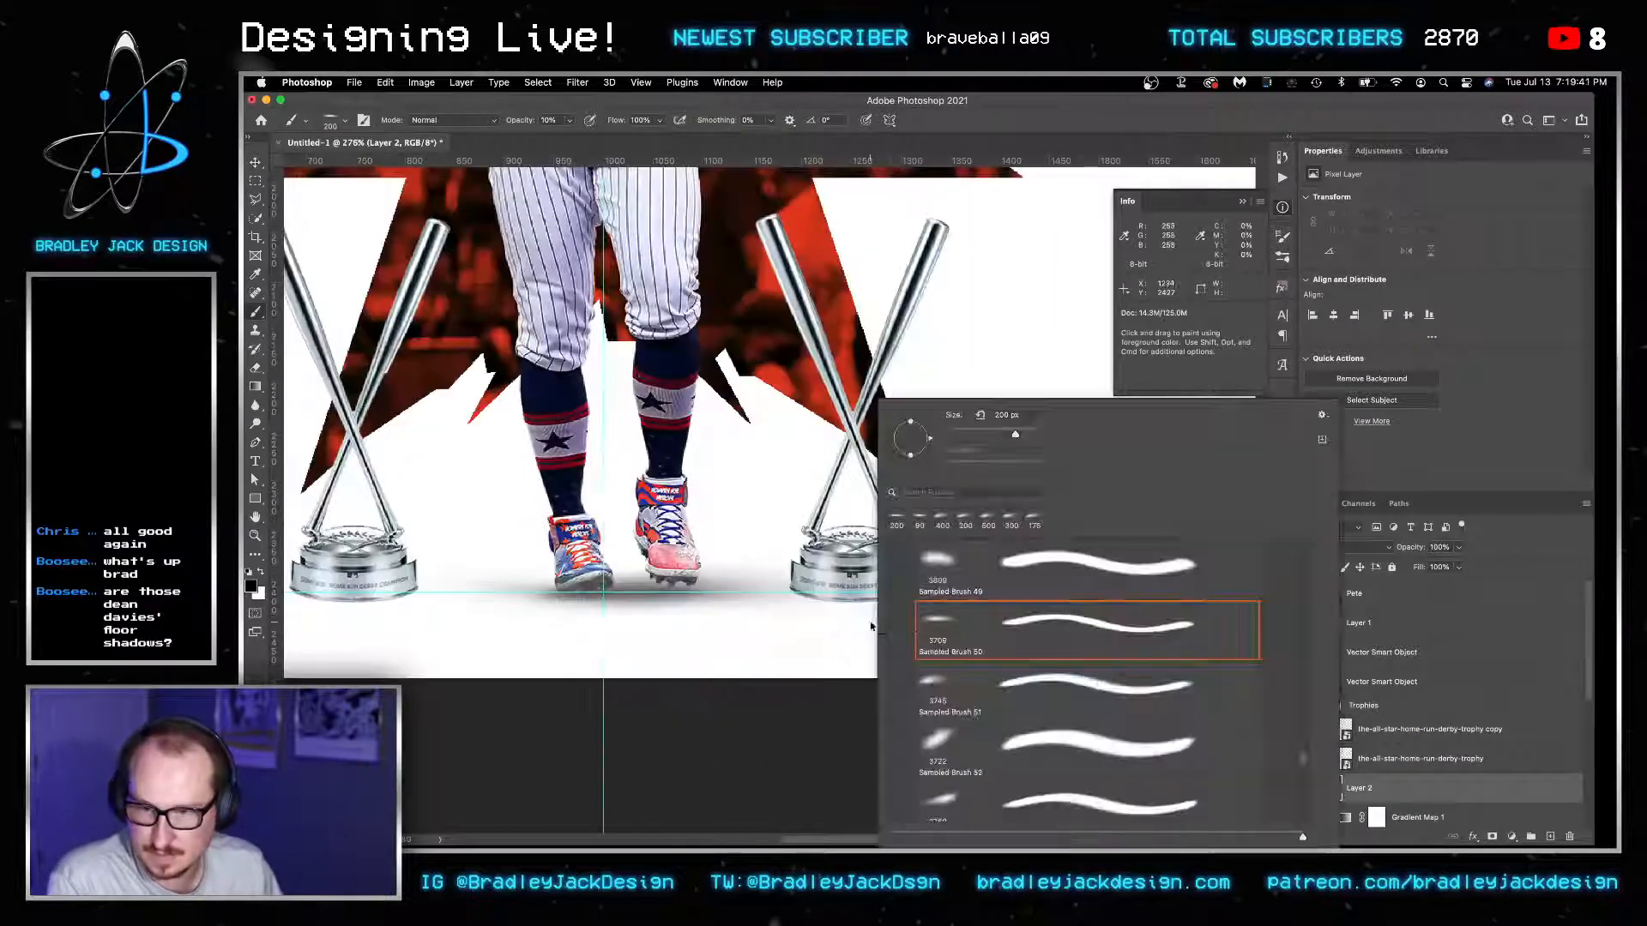
scroll(967, 656, up, 2)
scroll(967, 656, up, 2)
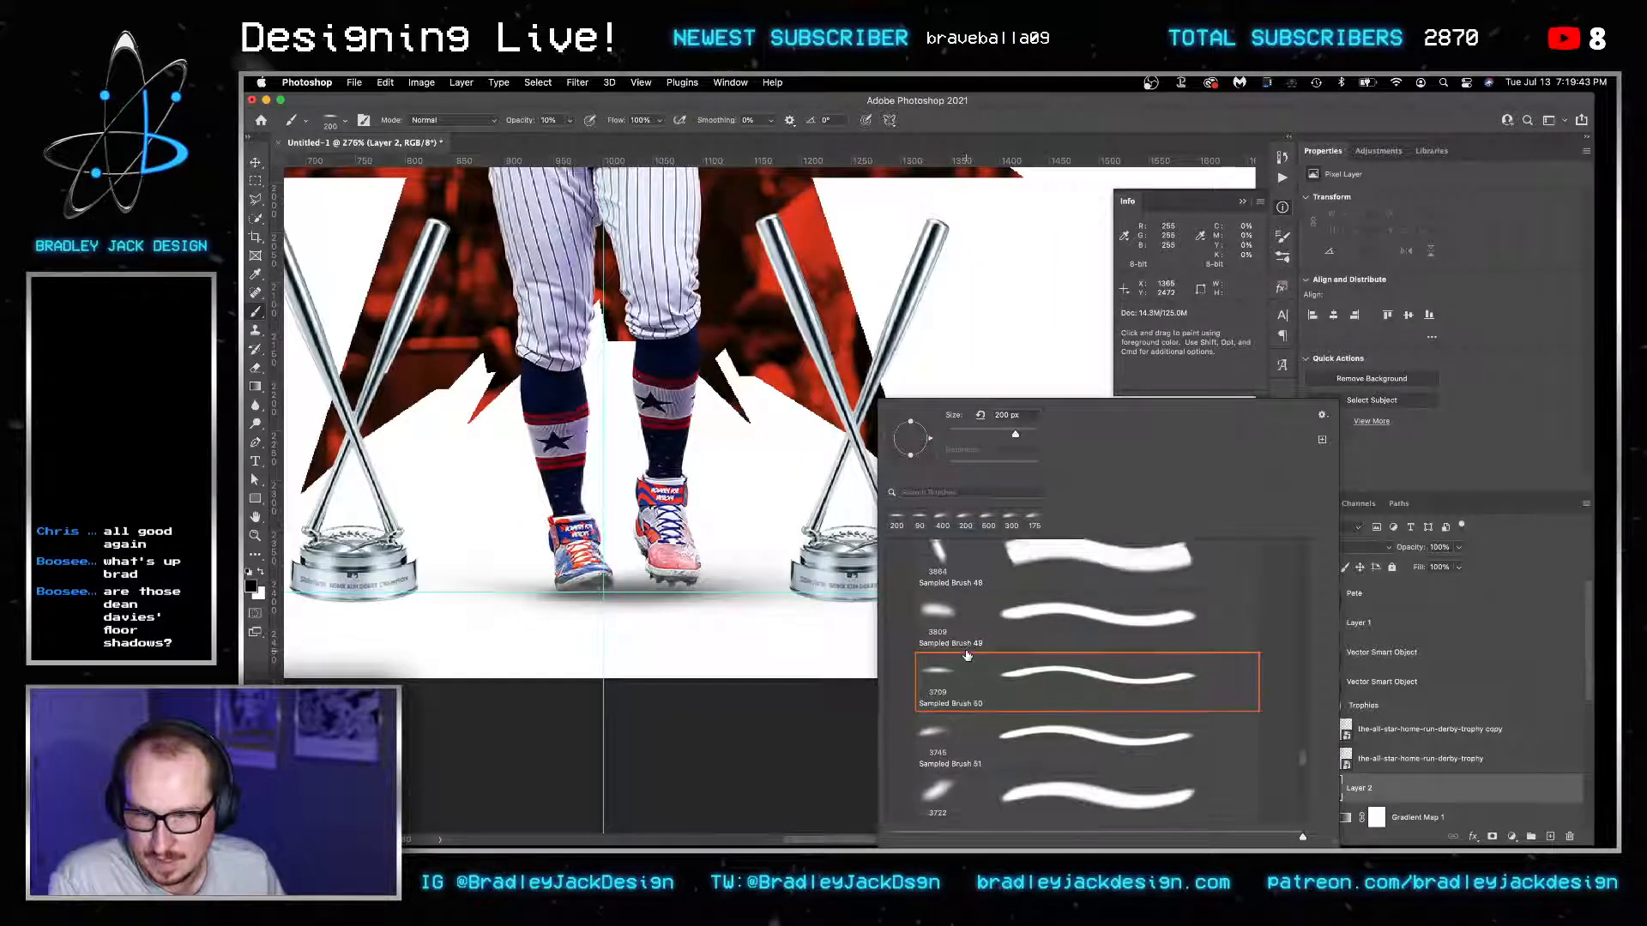
double_click(947, 695)
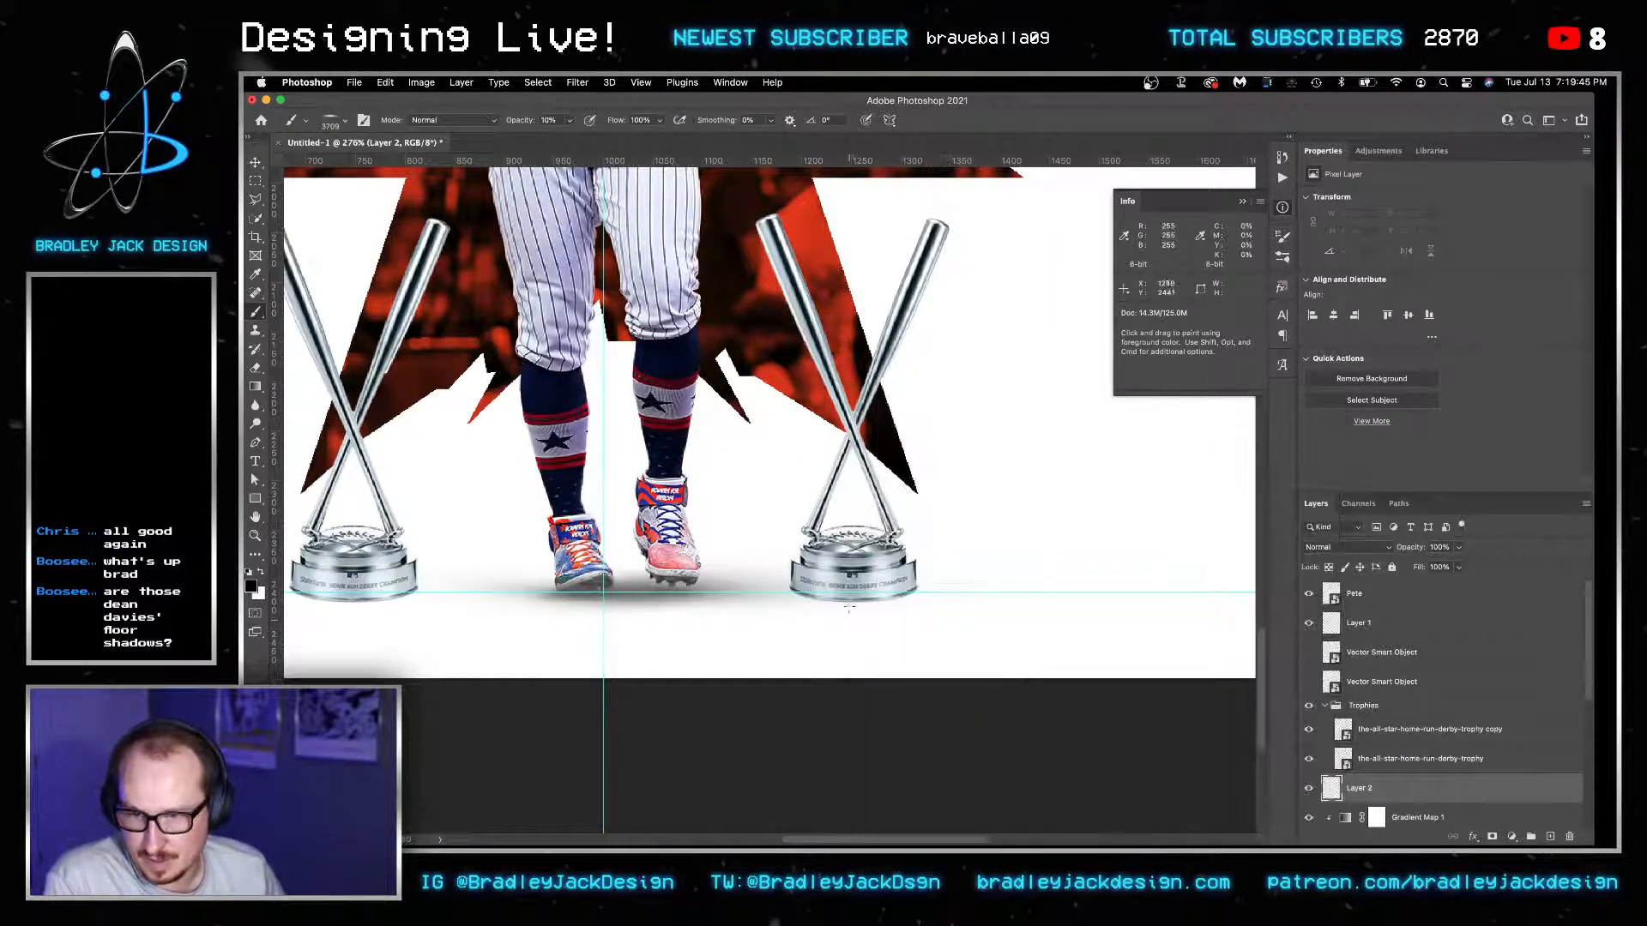
Dab a soft layered shadow under the right-hand trophy's base, using several brush sizes at 12% opacity.
drag(942, 590, 300, 598)
drag(1166, 551, 533, 556)
drag(1093, 529, 633, 548)
mouse_move(975, 531)
mouse_down()
mouse_move(1026, 529)
mouse_move(986, 530)
mouse_up()
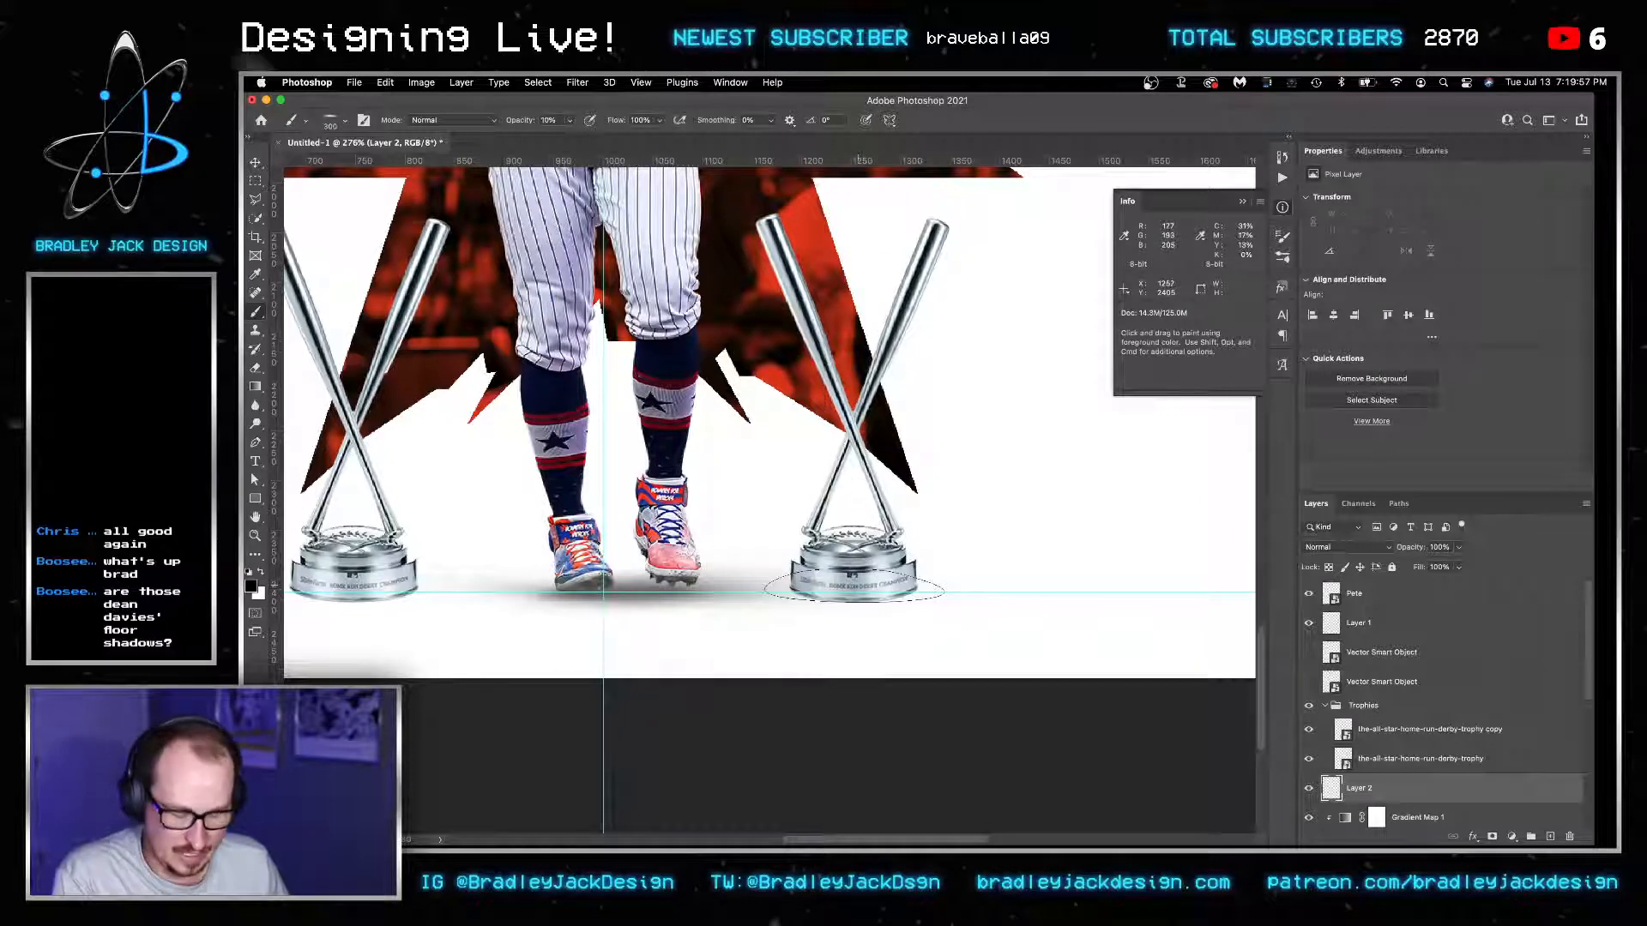
key(2)
click(856, 587)
key([)
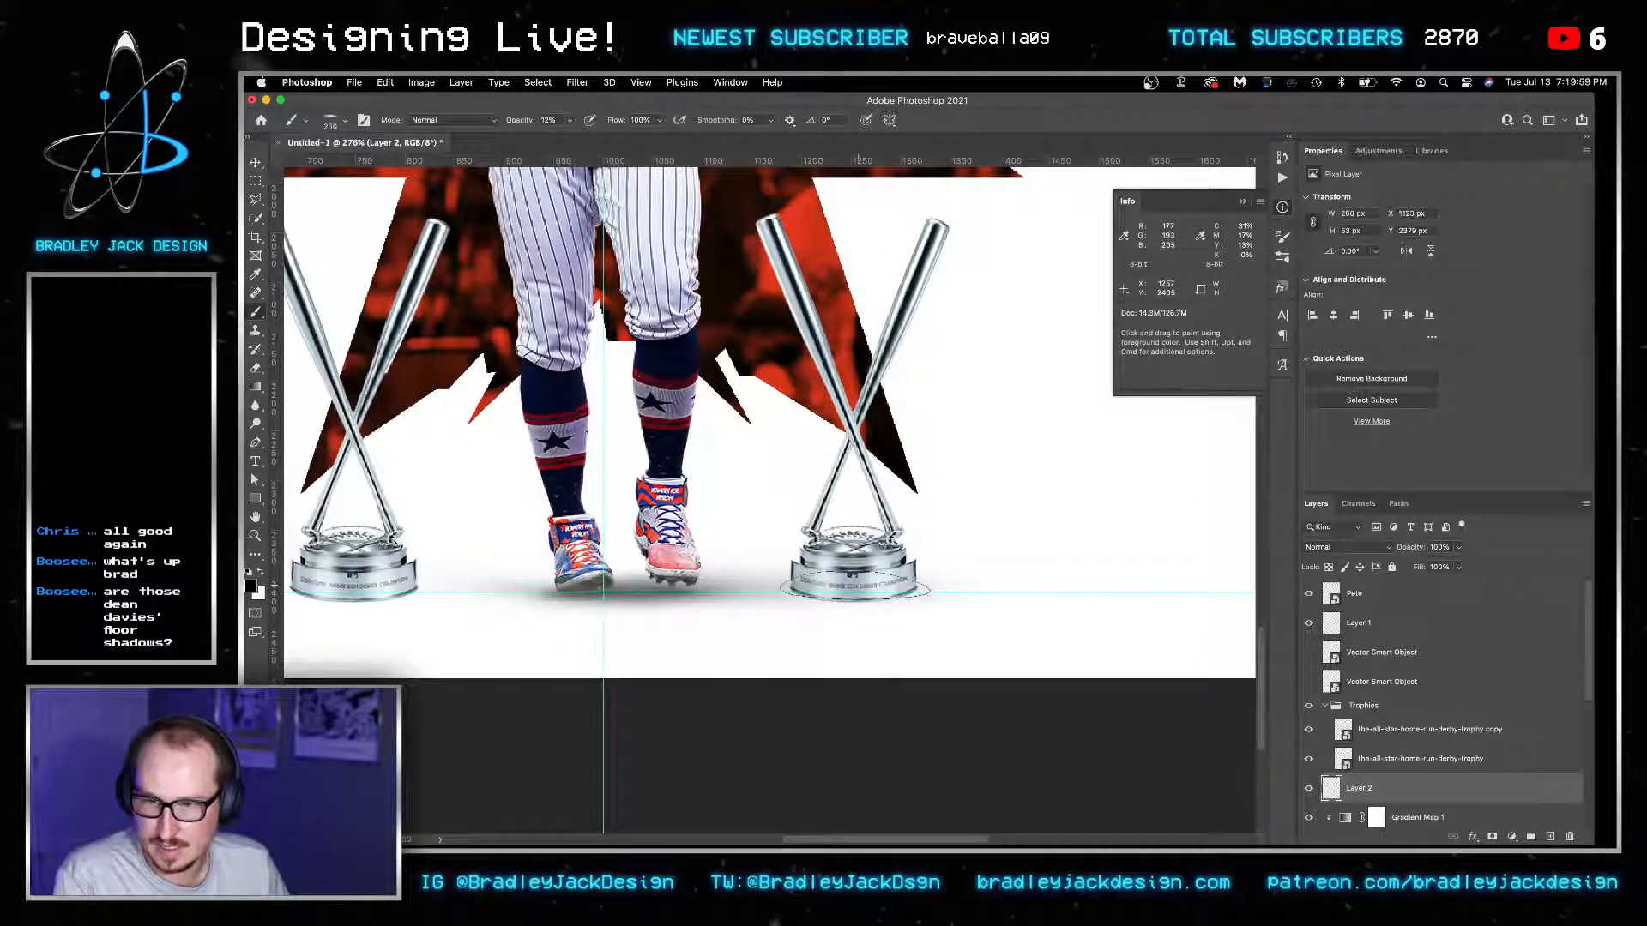
key(bracketleft)
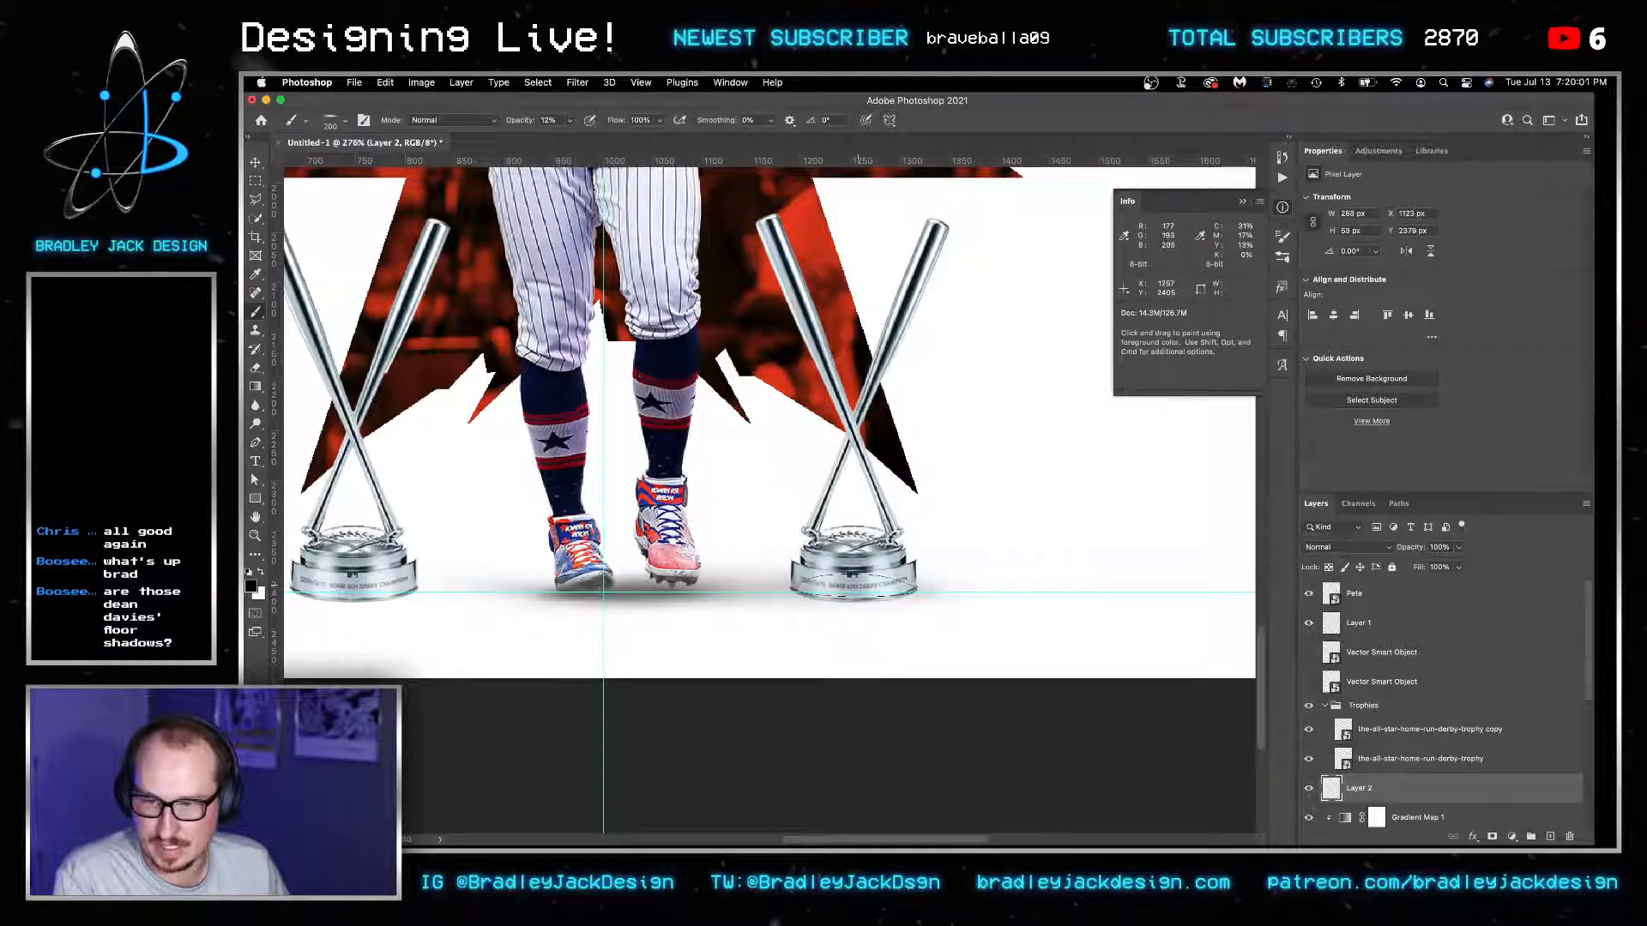
key(bracketright)
key(bracketright)
key(bracketright)
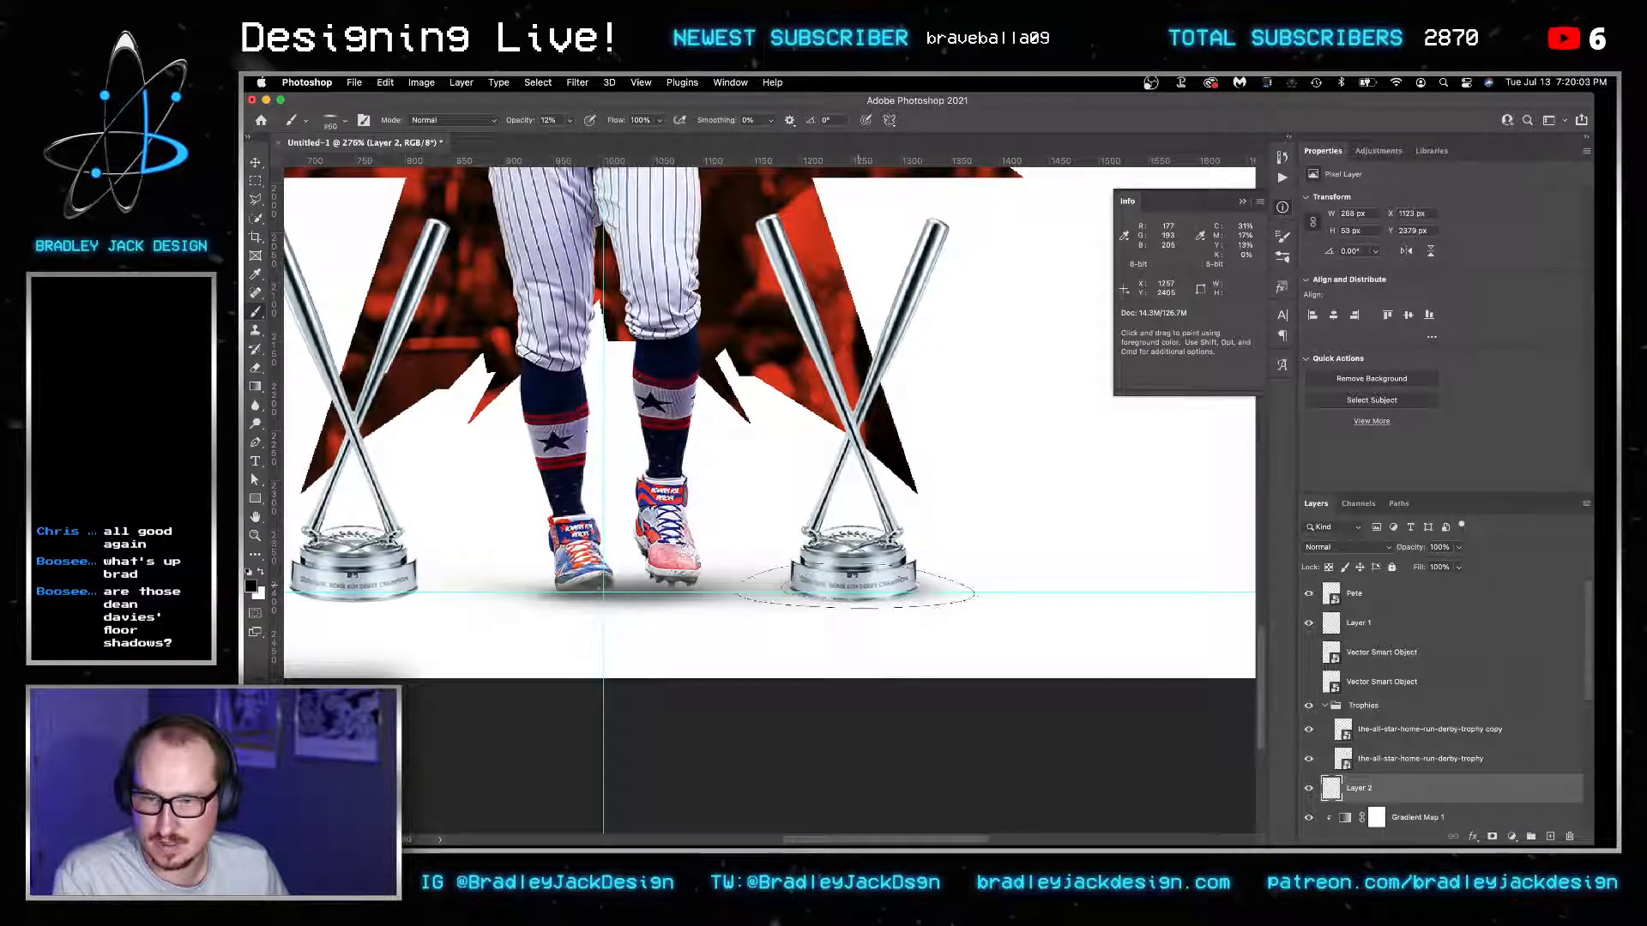
click(858, 587)
key(bracketleft)
key(bracketleft)
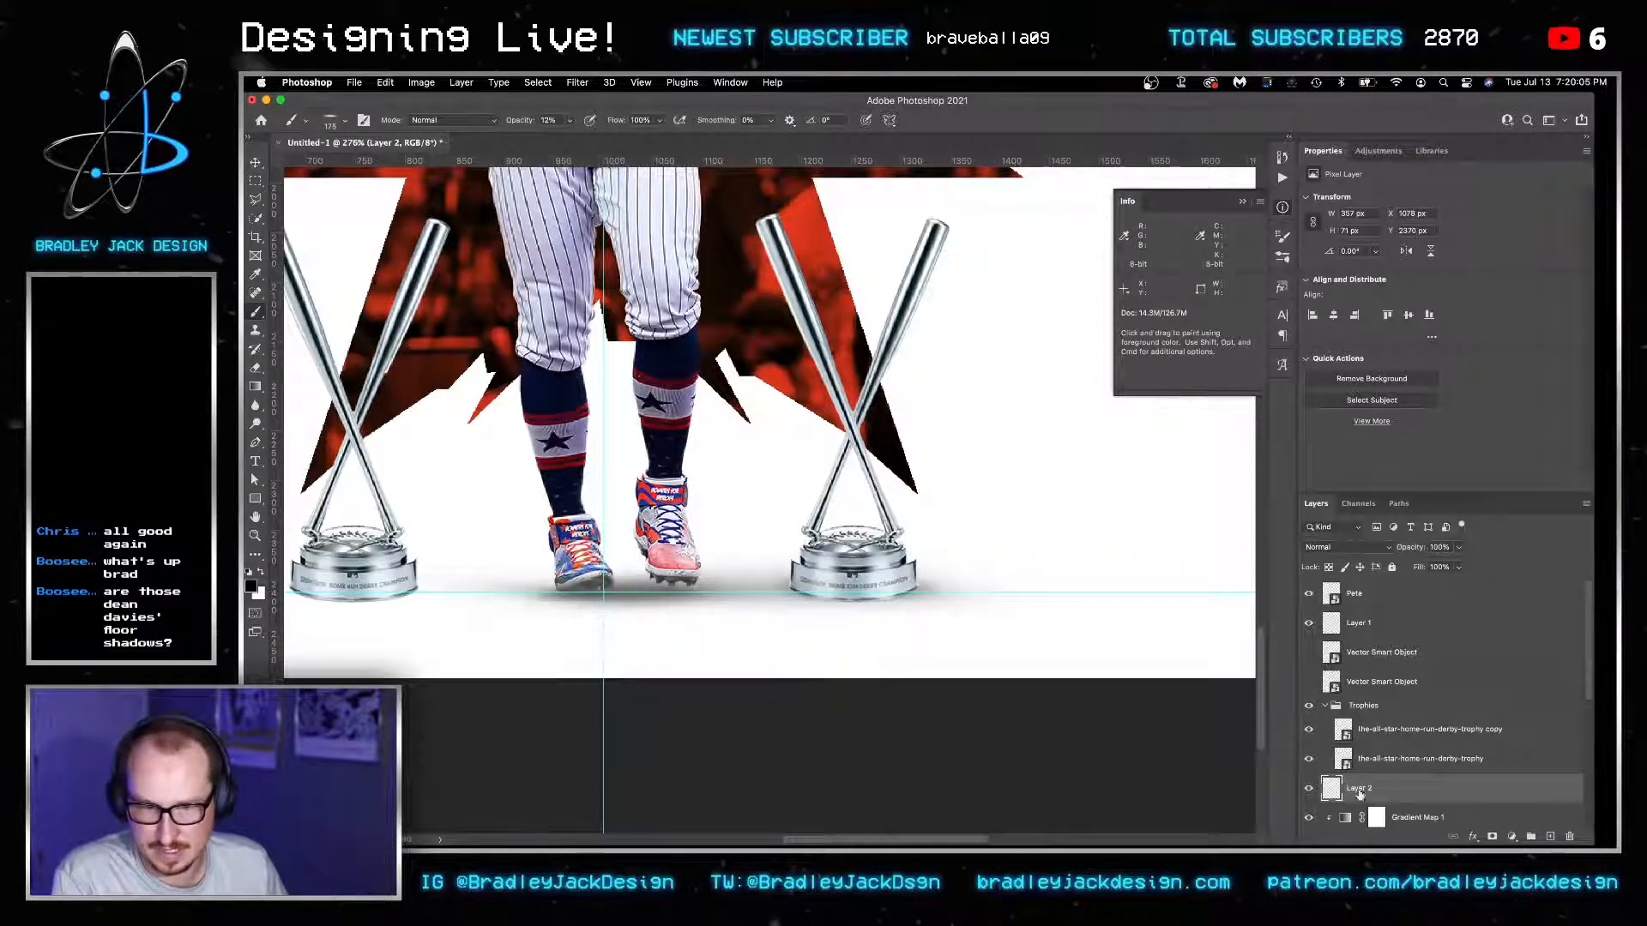
Duplicate the painted shadow within Layer 2 and position the copy under the left-hand trophy.
key(super+a)
key(v)
drag(819, 587, 643, 560)
key(super+d)
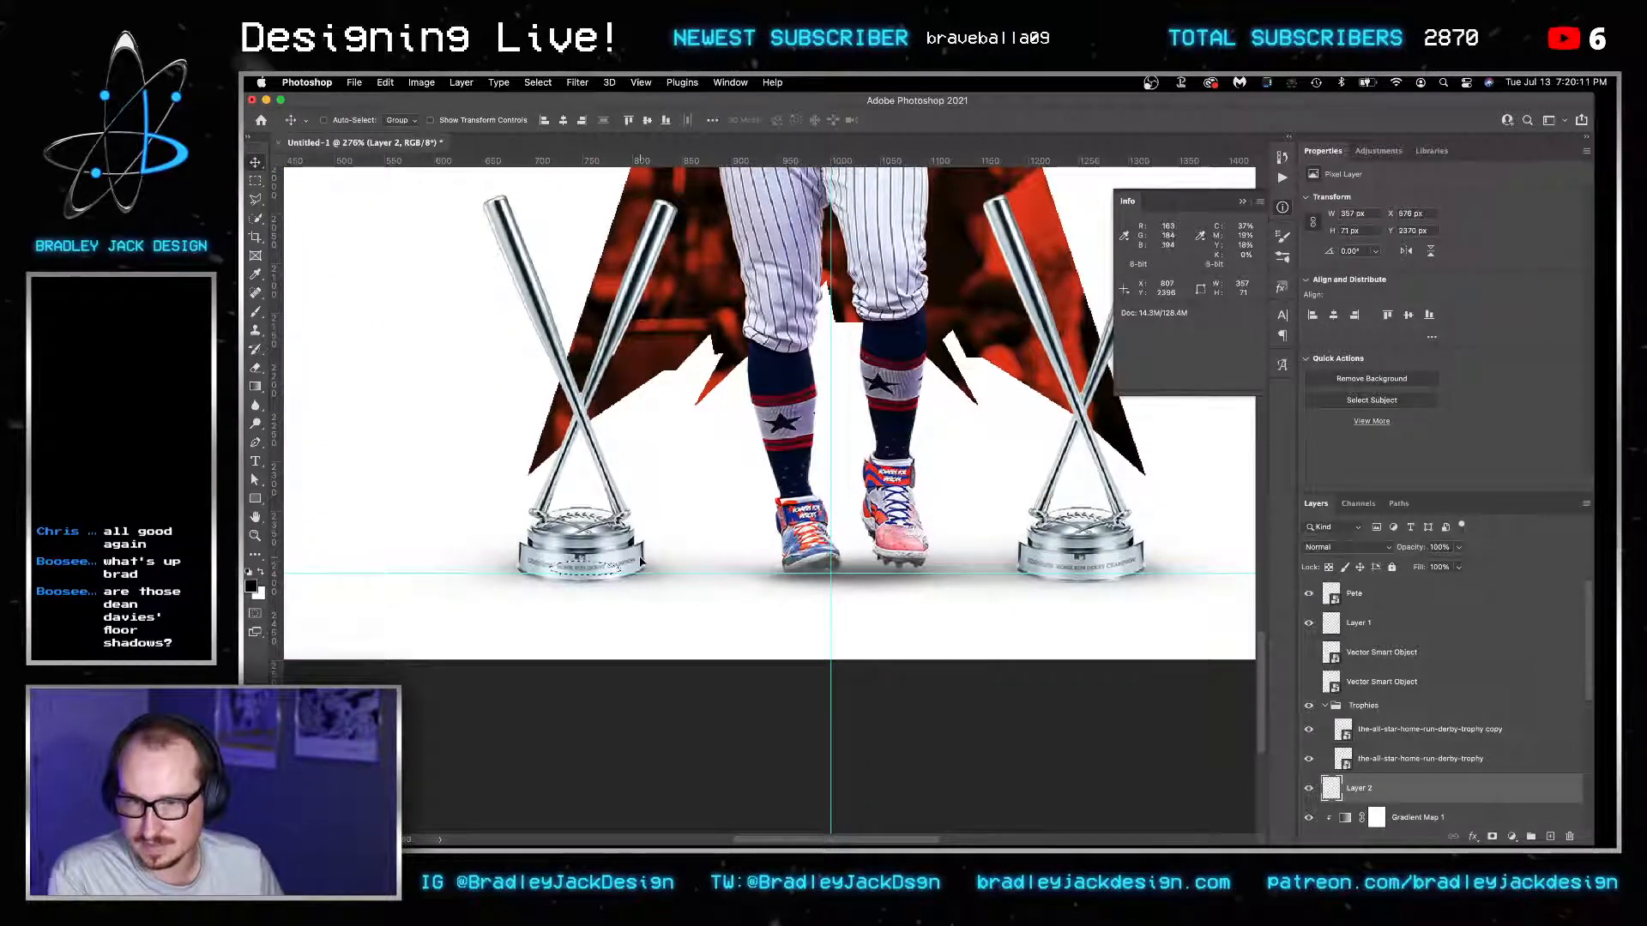
Select all of Layer 2, apply a blur filter to both trophy shadows and clear the selection.
key(super+a)
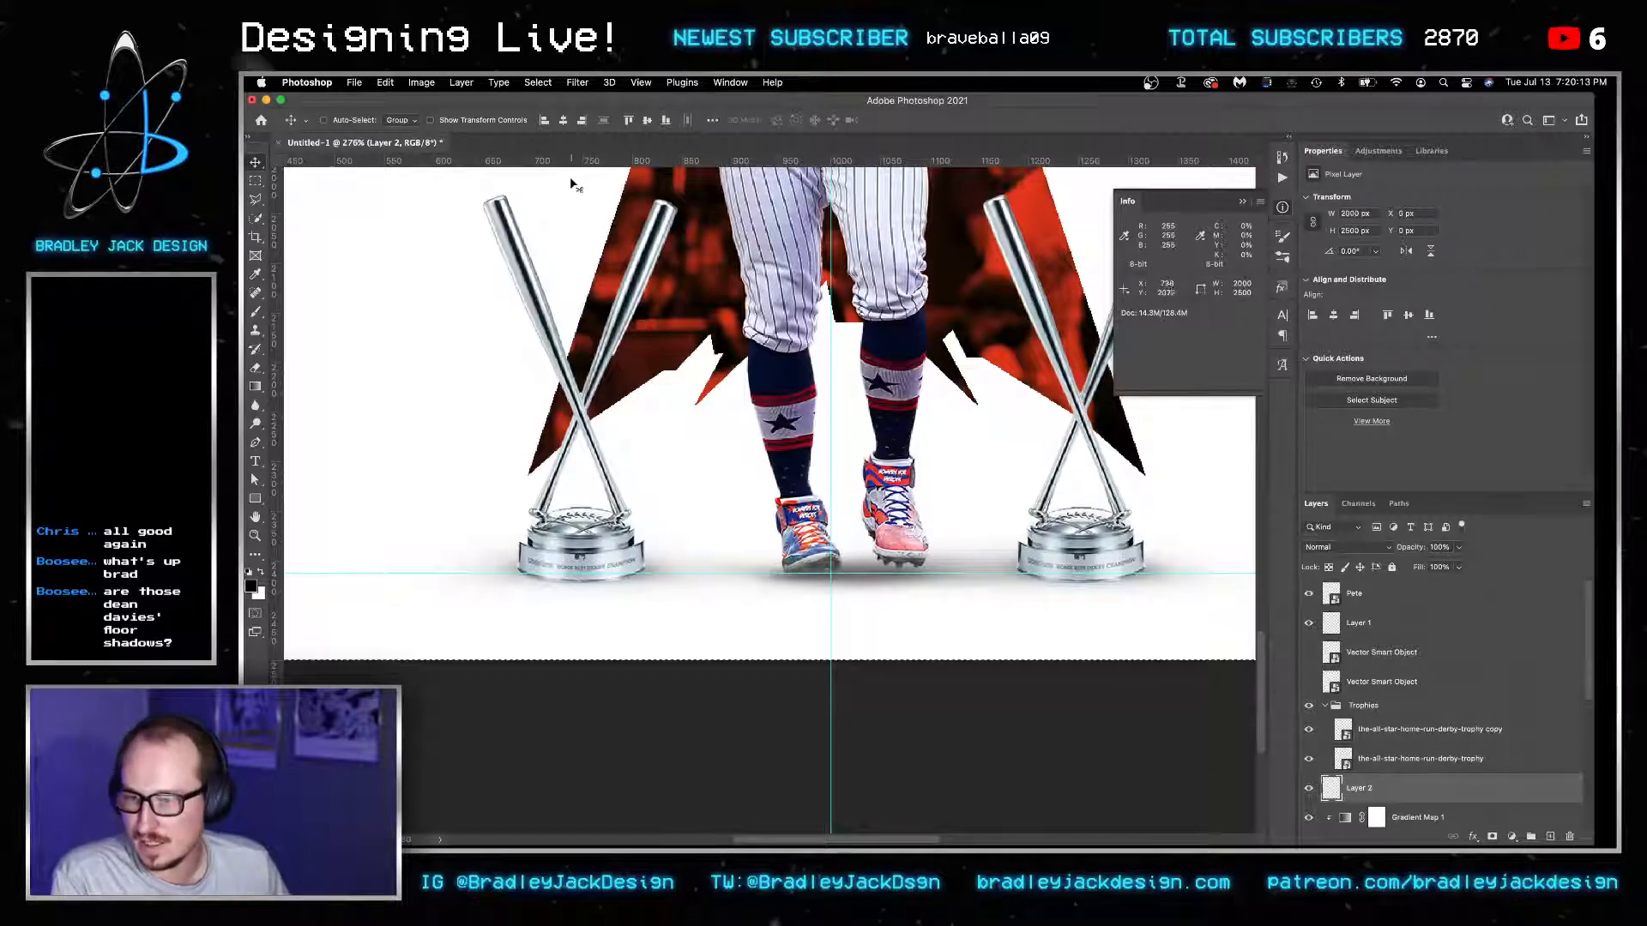
click(578, 82)
mouse_move(600, 266)
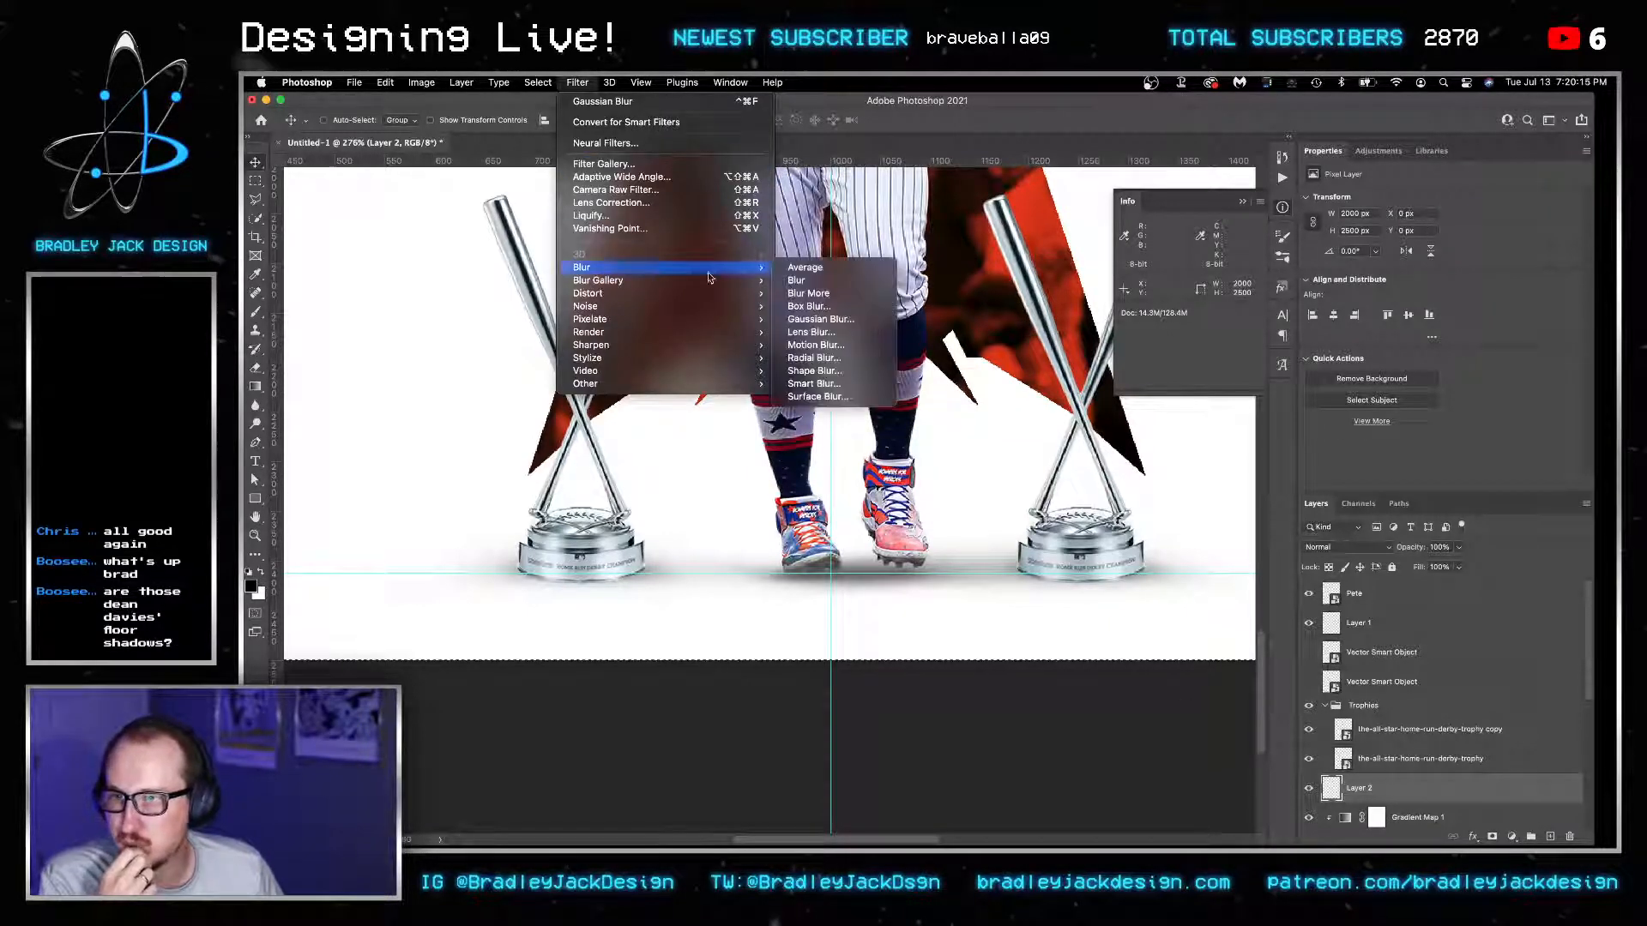
click(815, 306)
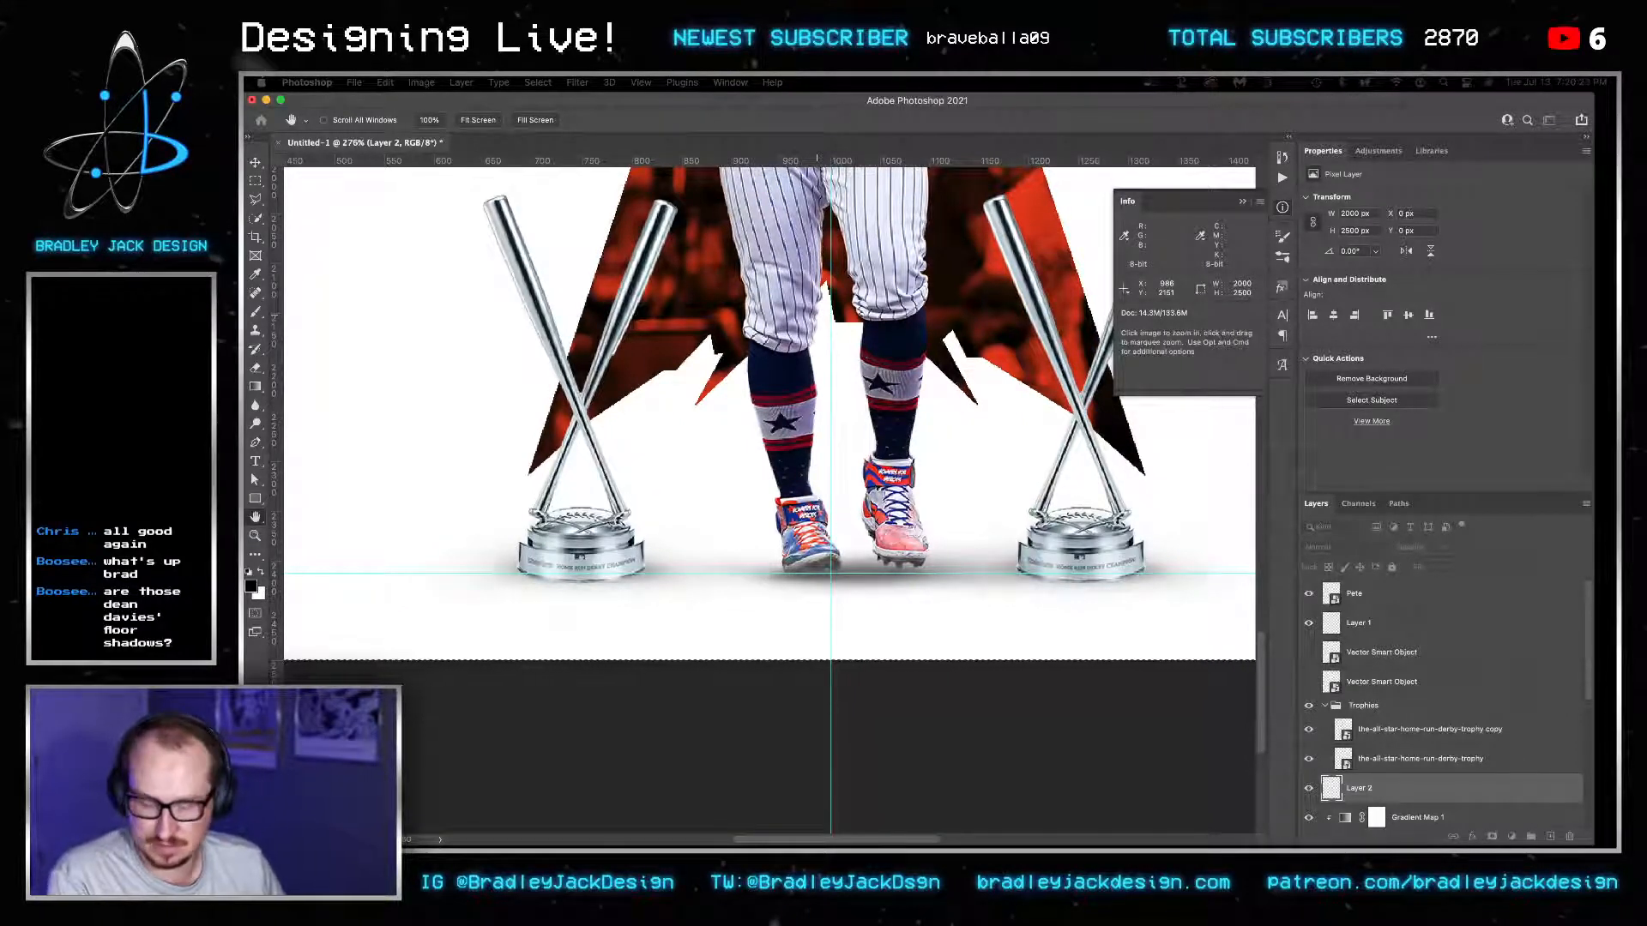
click(748, 283)
key(super+d)
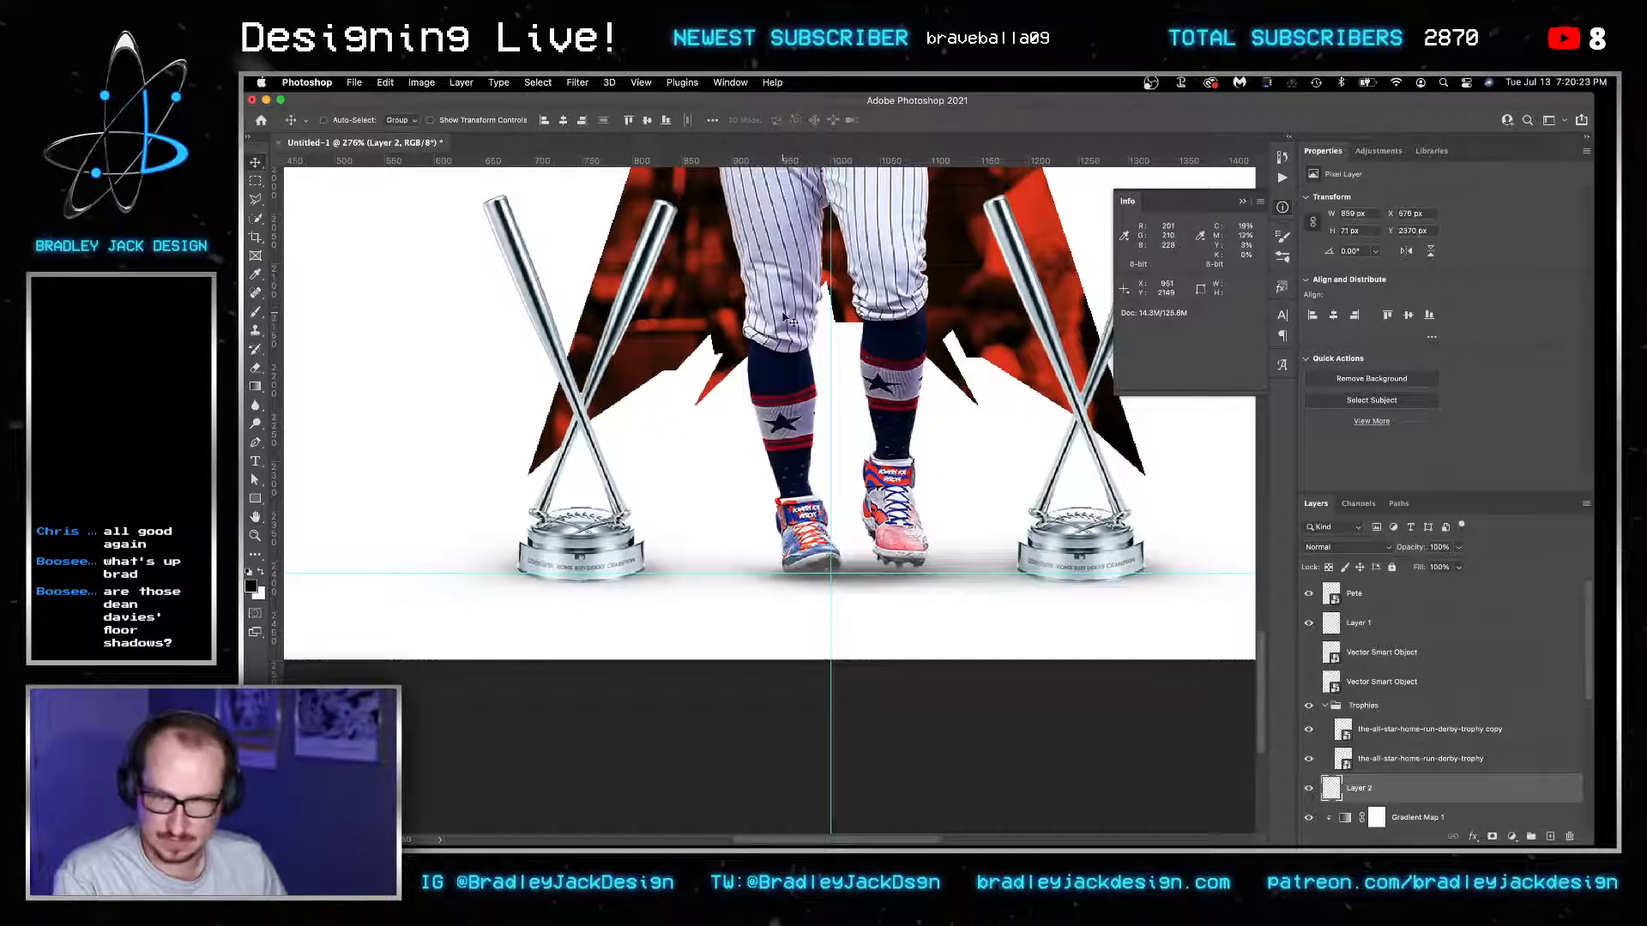
Nudge the trophy shadow layer down about 3 px.
key(Down)
key(Down)
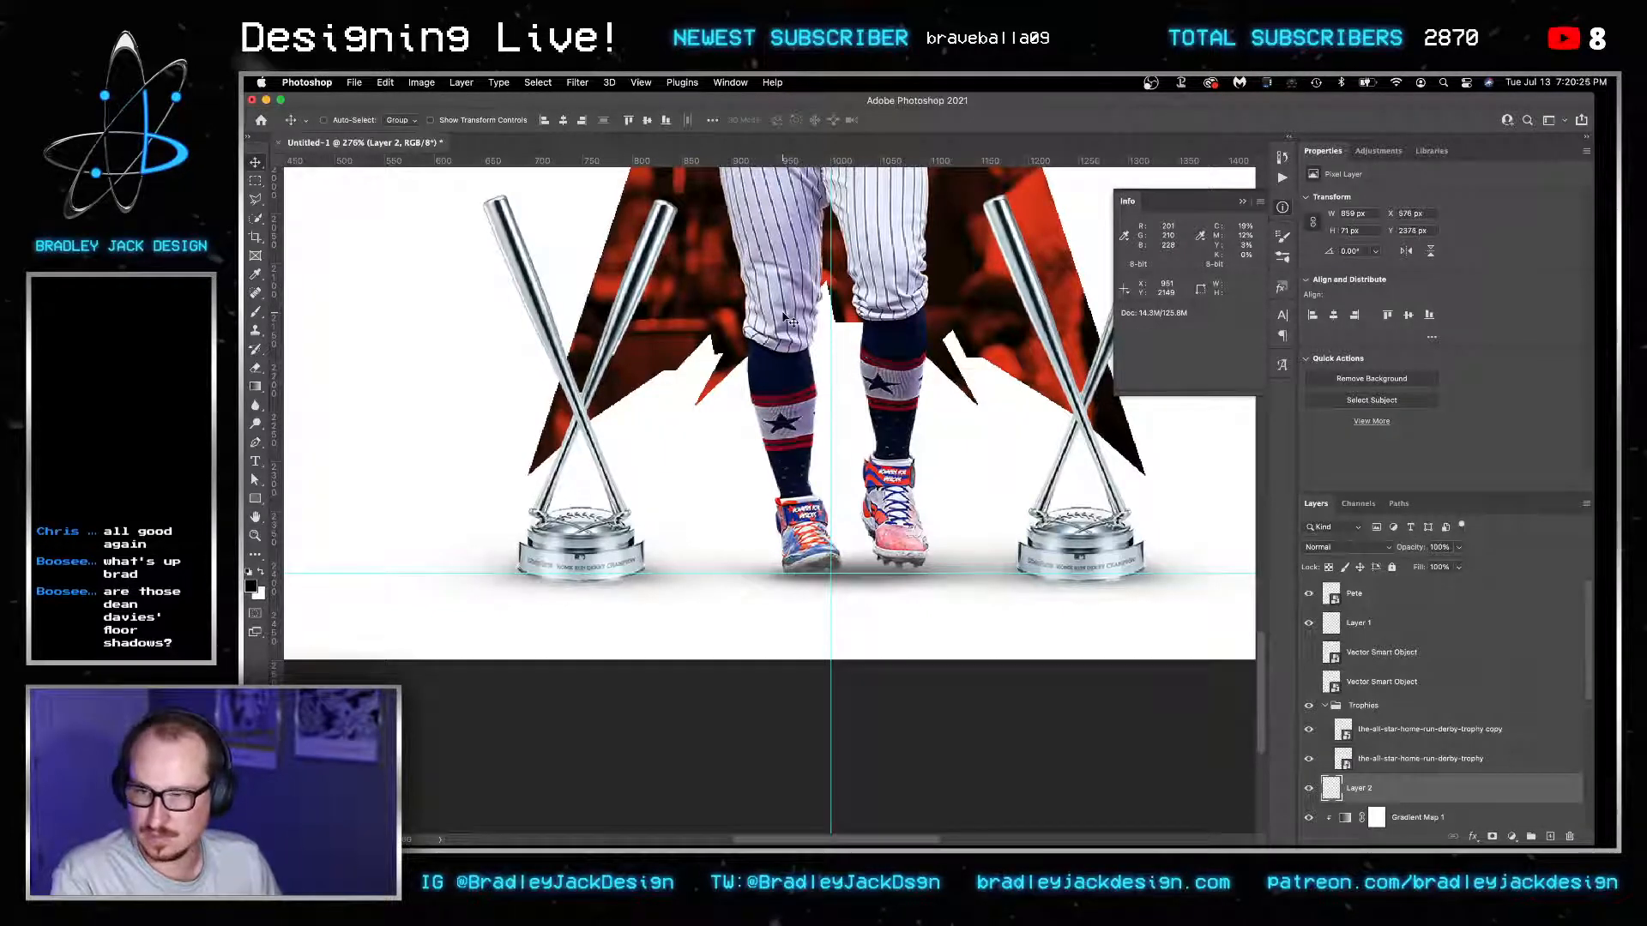
key(super+0)
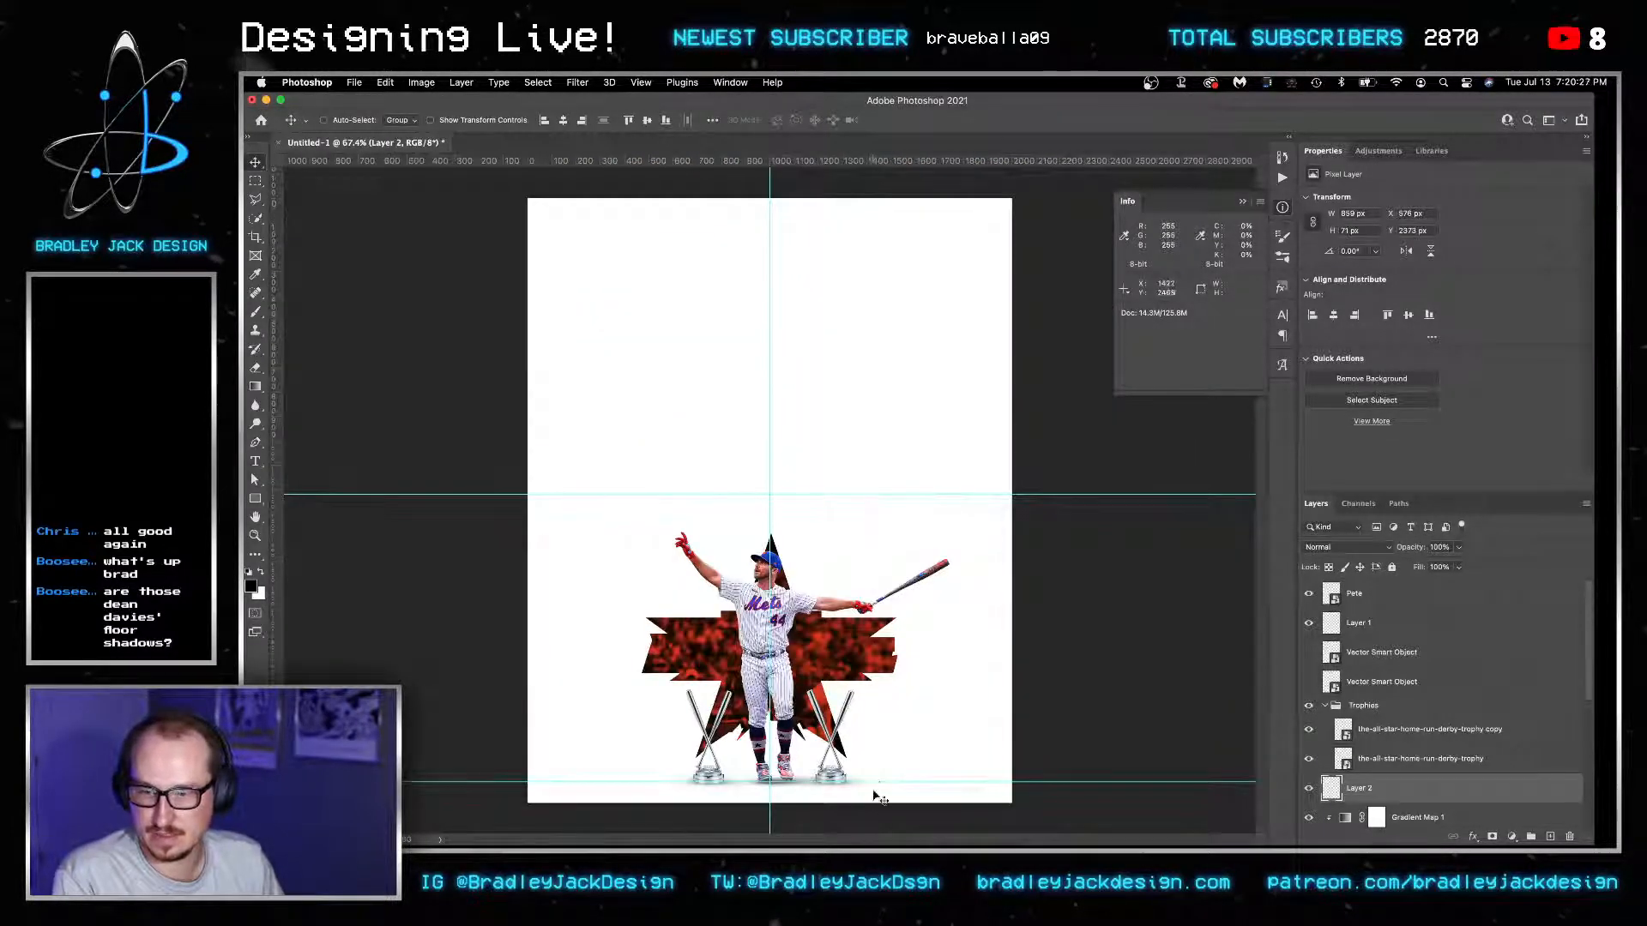
Move the lower horizontal guide below the canvas and save the document in Downloads as PolarPete.psd.
drag(877, 782, 884, 825)
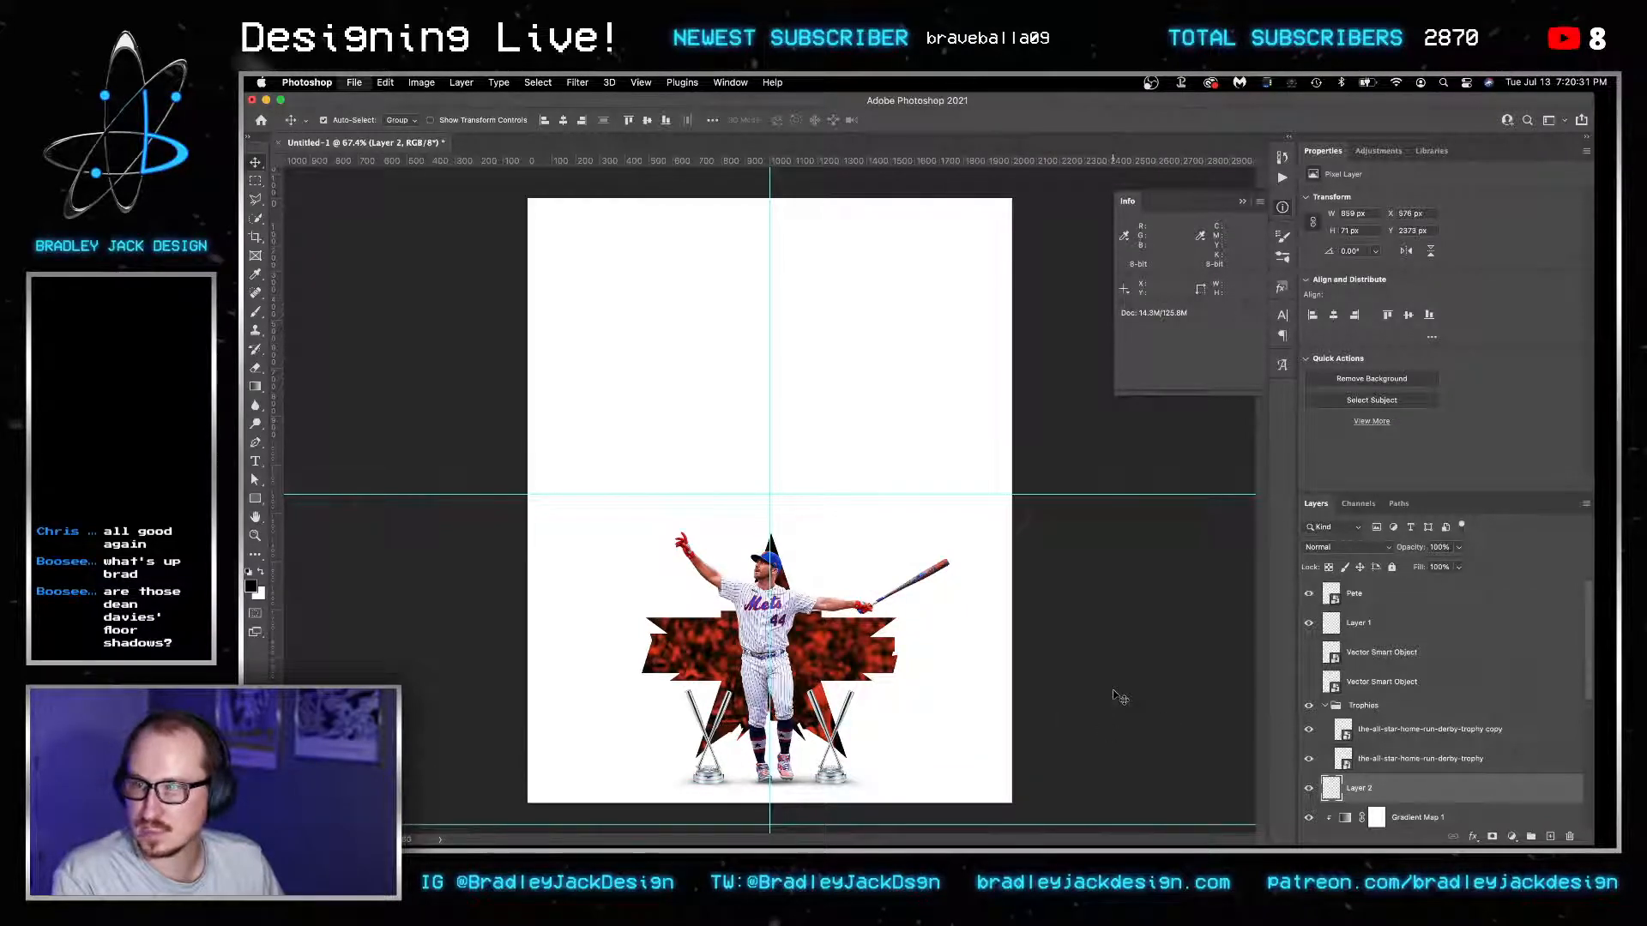
key(super+s)
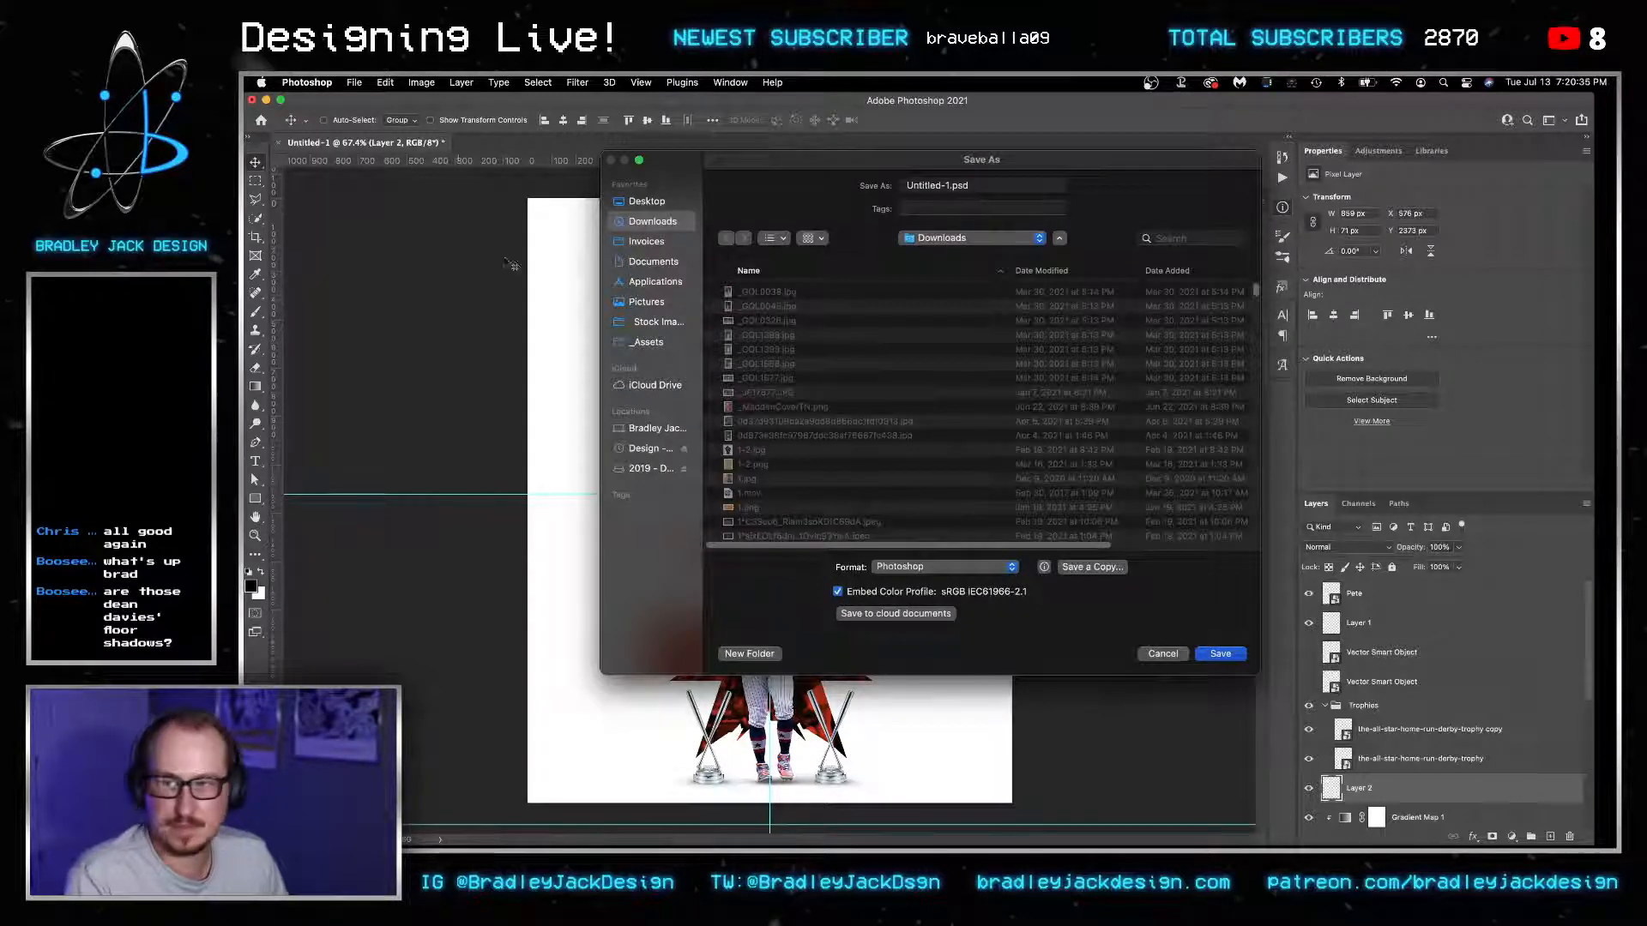
click(941, 184)
text(PolarPete)
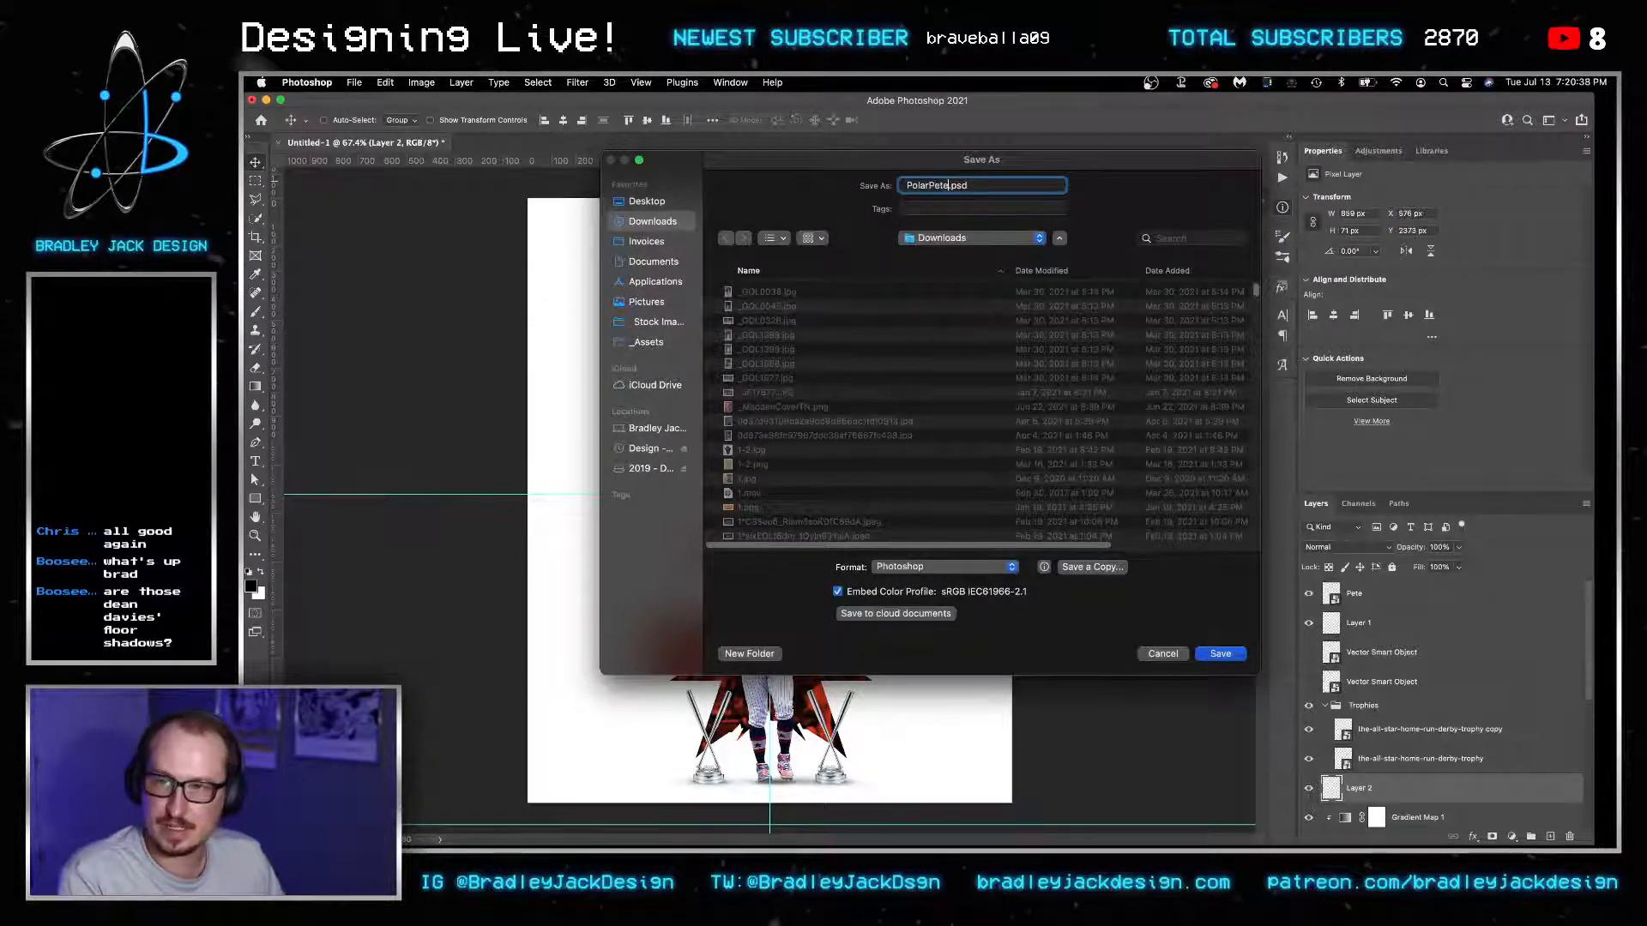
key(Return)
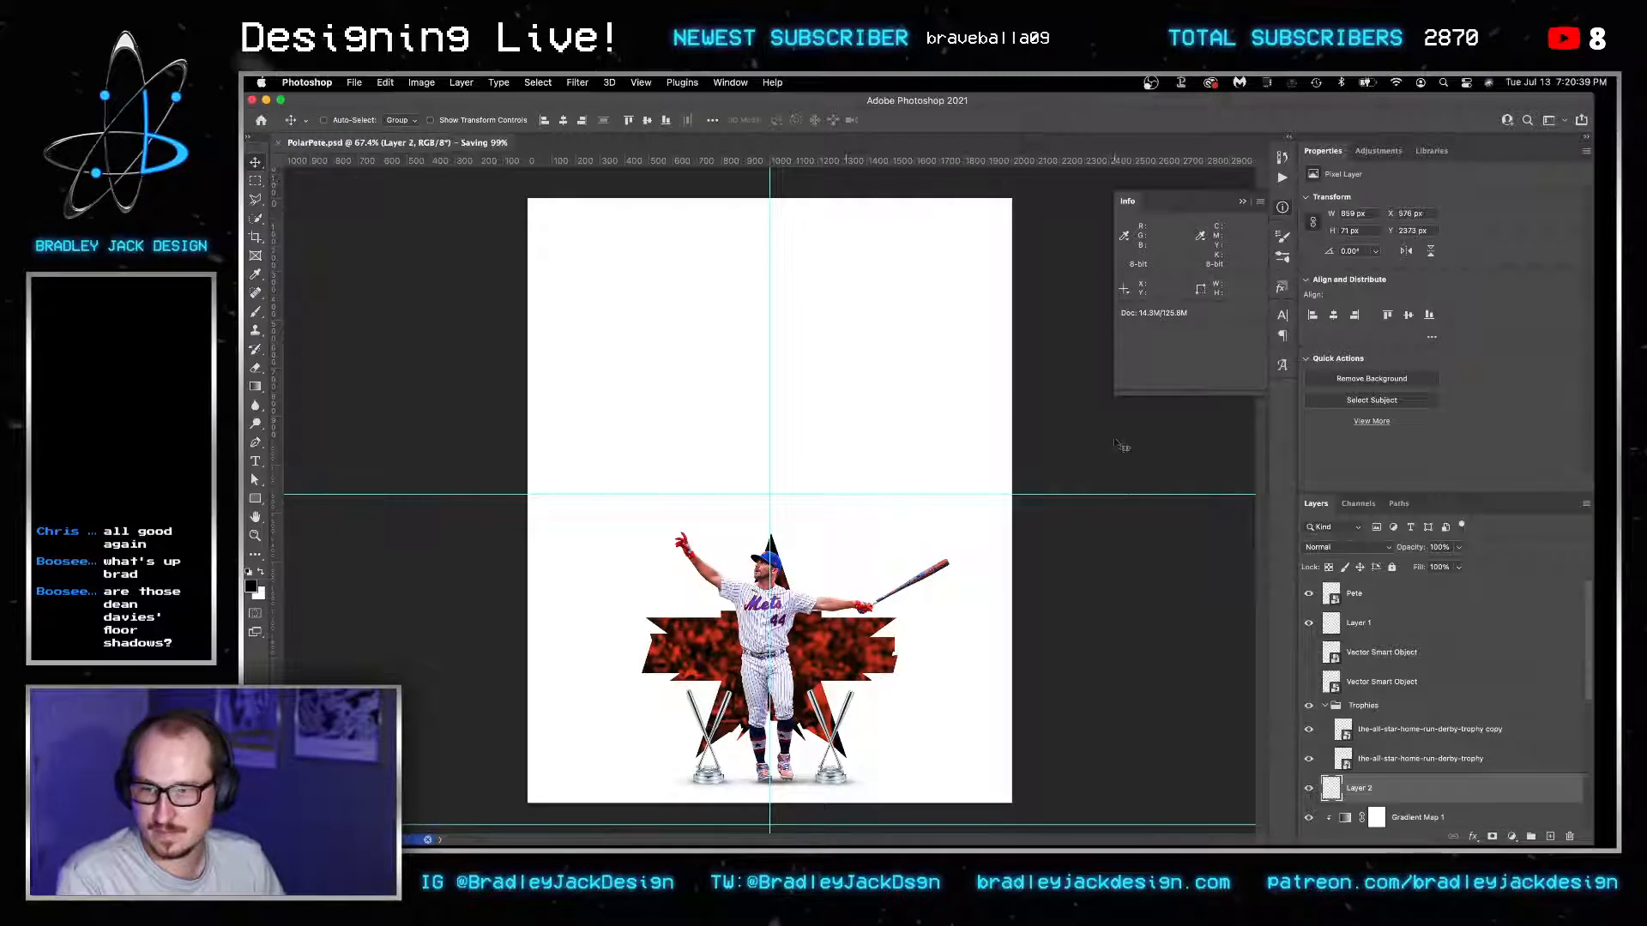
Hide the red star graphic with its Gradient Map 1 and show the three player cutouts in Group 1.
scroll(1307, 663, down, 3)
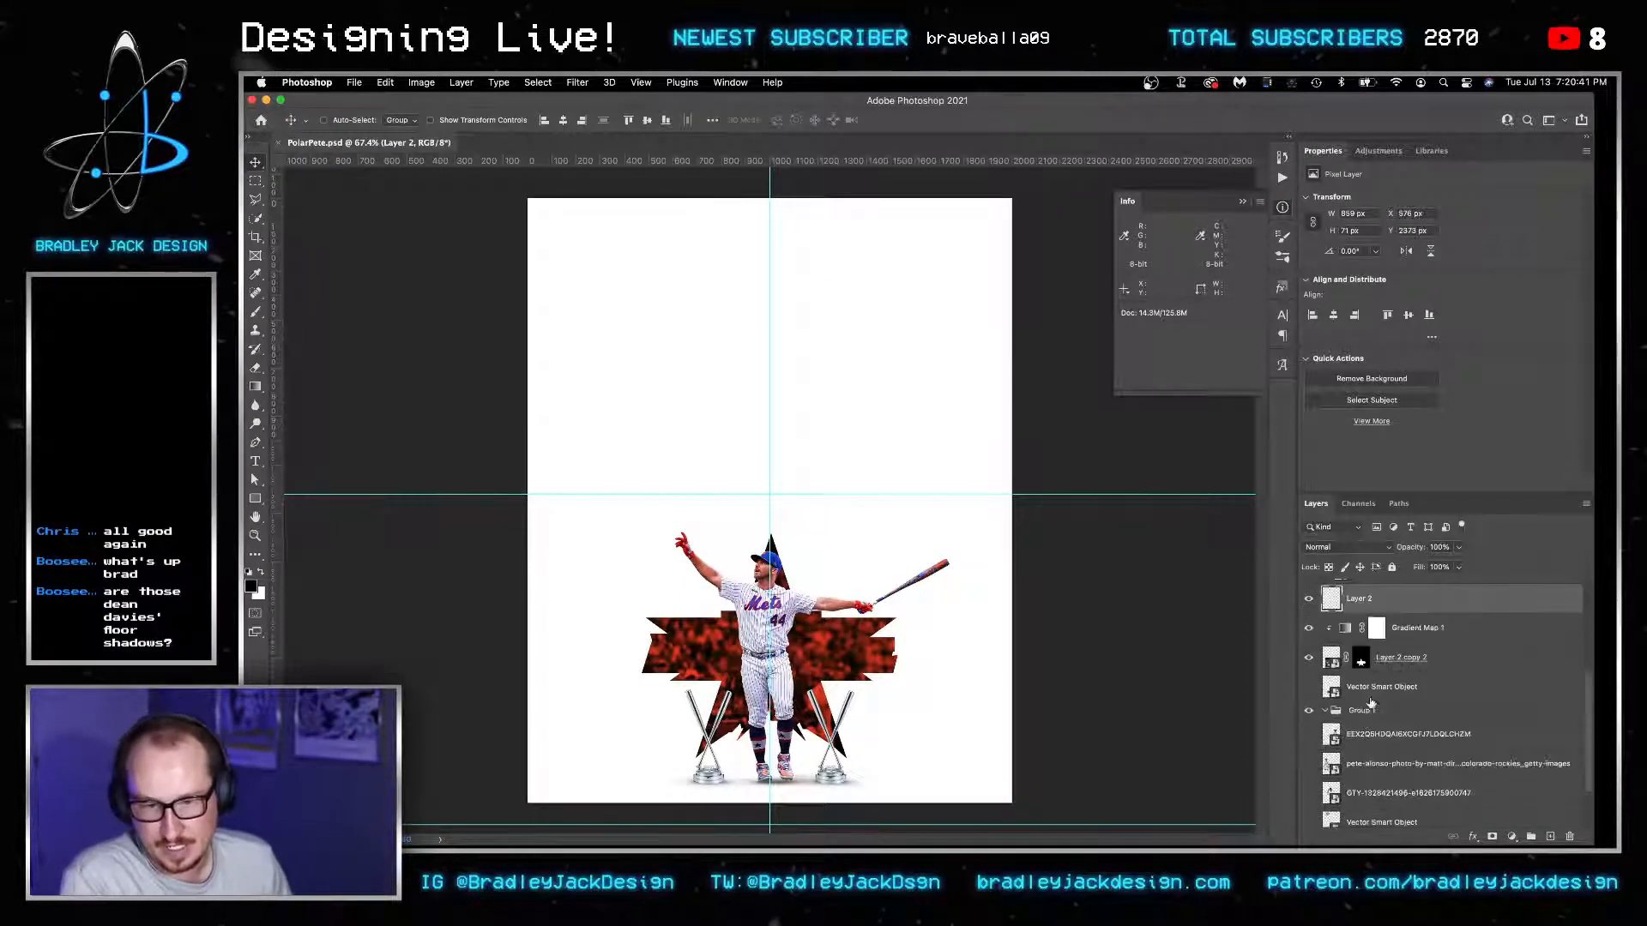
drag(1310, 661, 1311, 643)
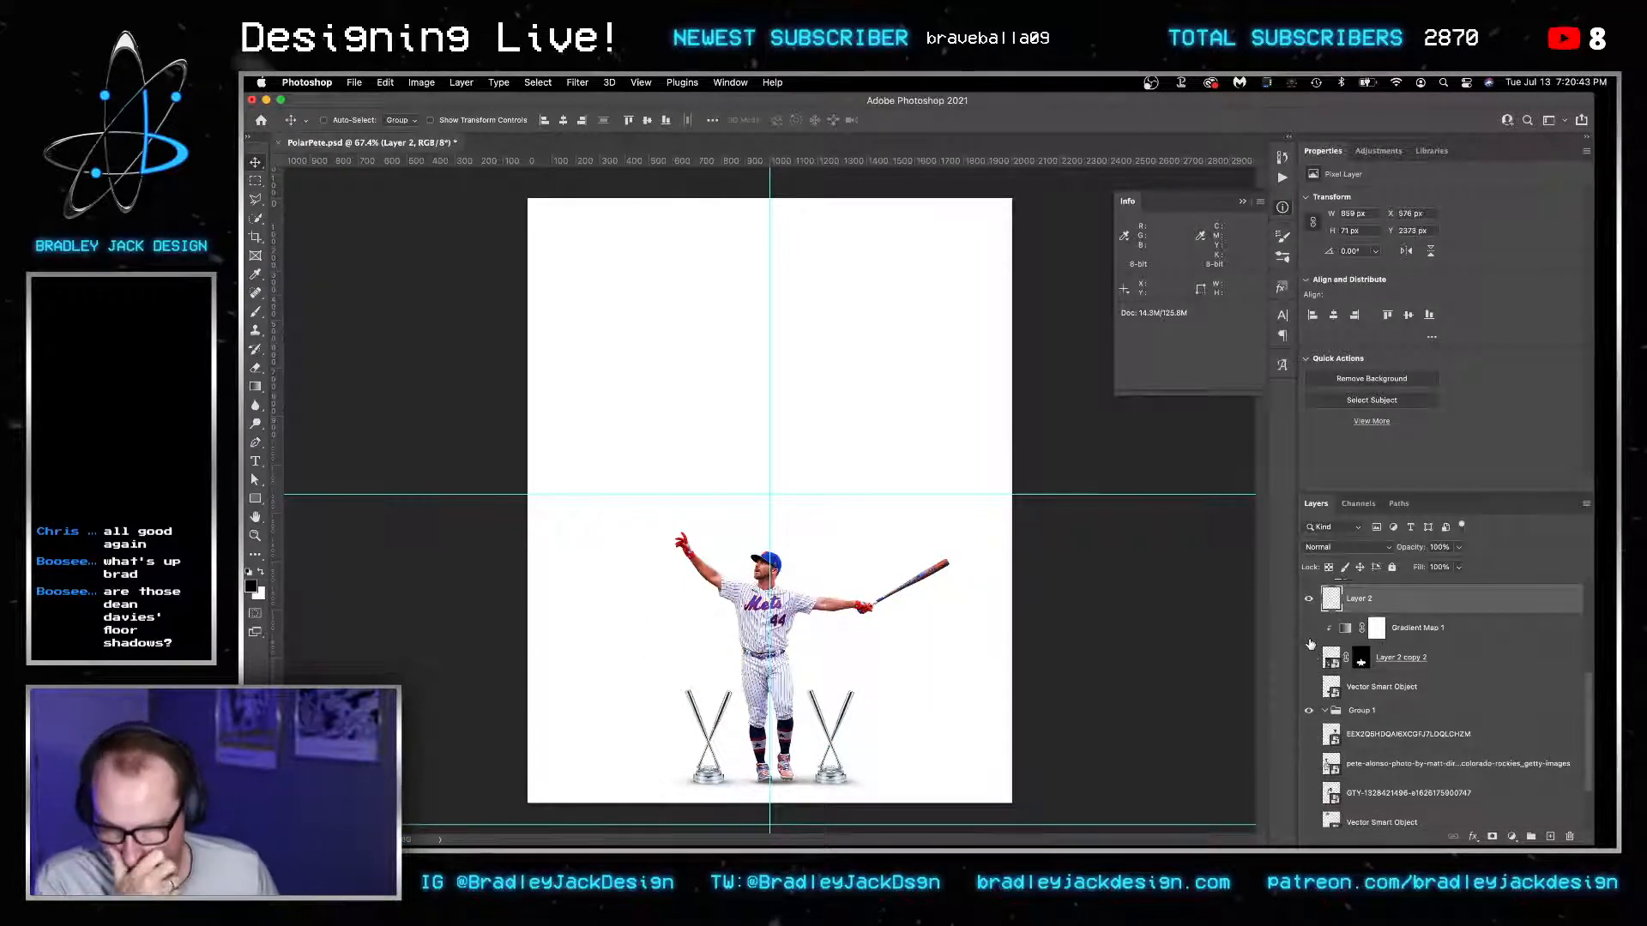
scroll(1322, 703, down, 1)
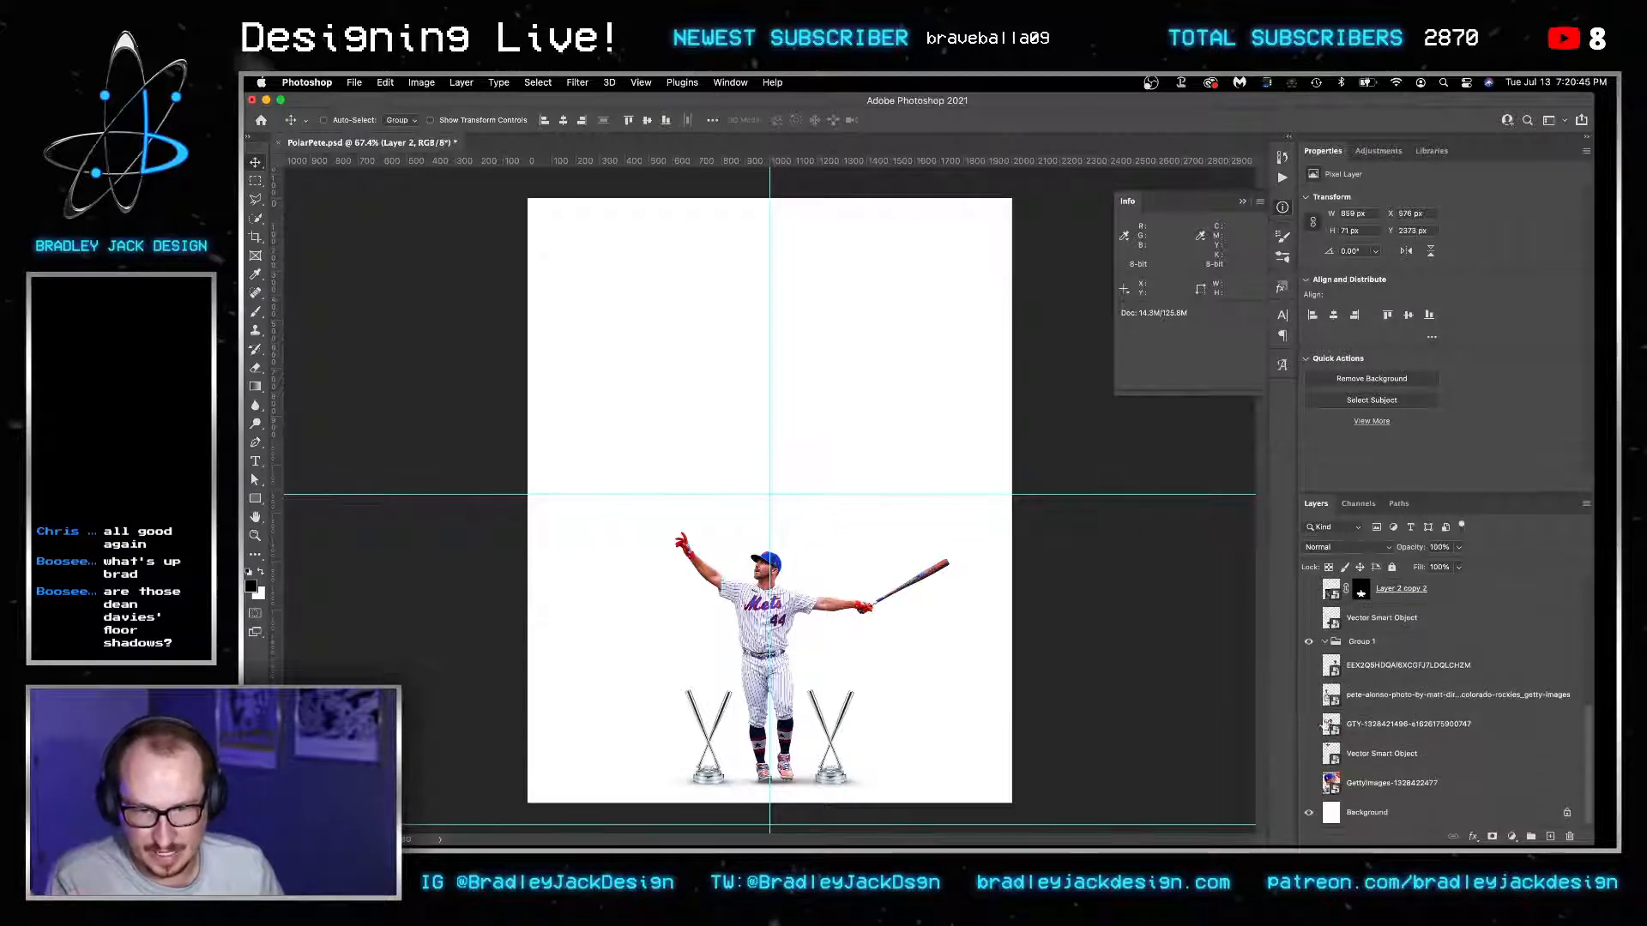
click(1309, 665)
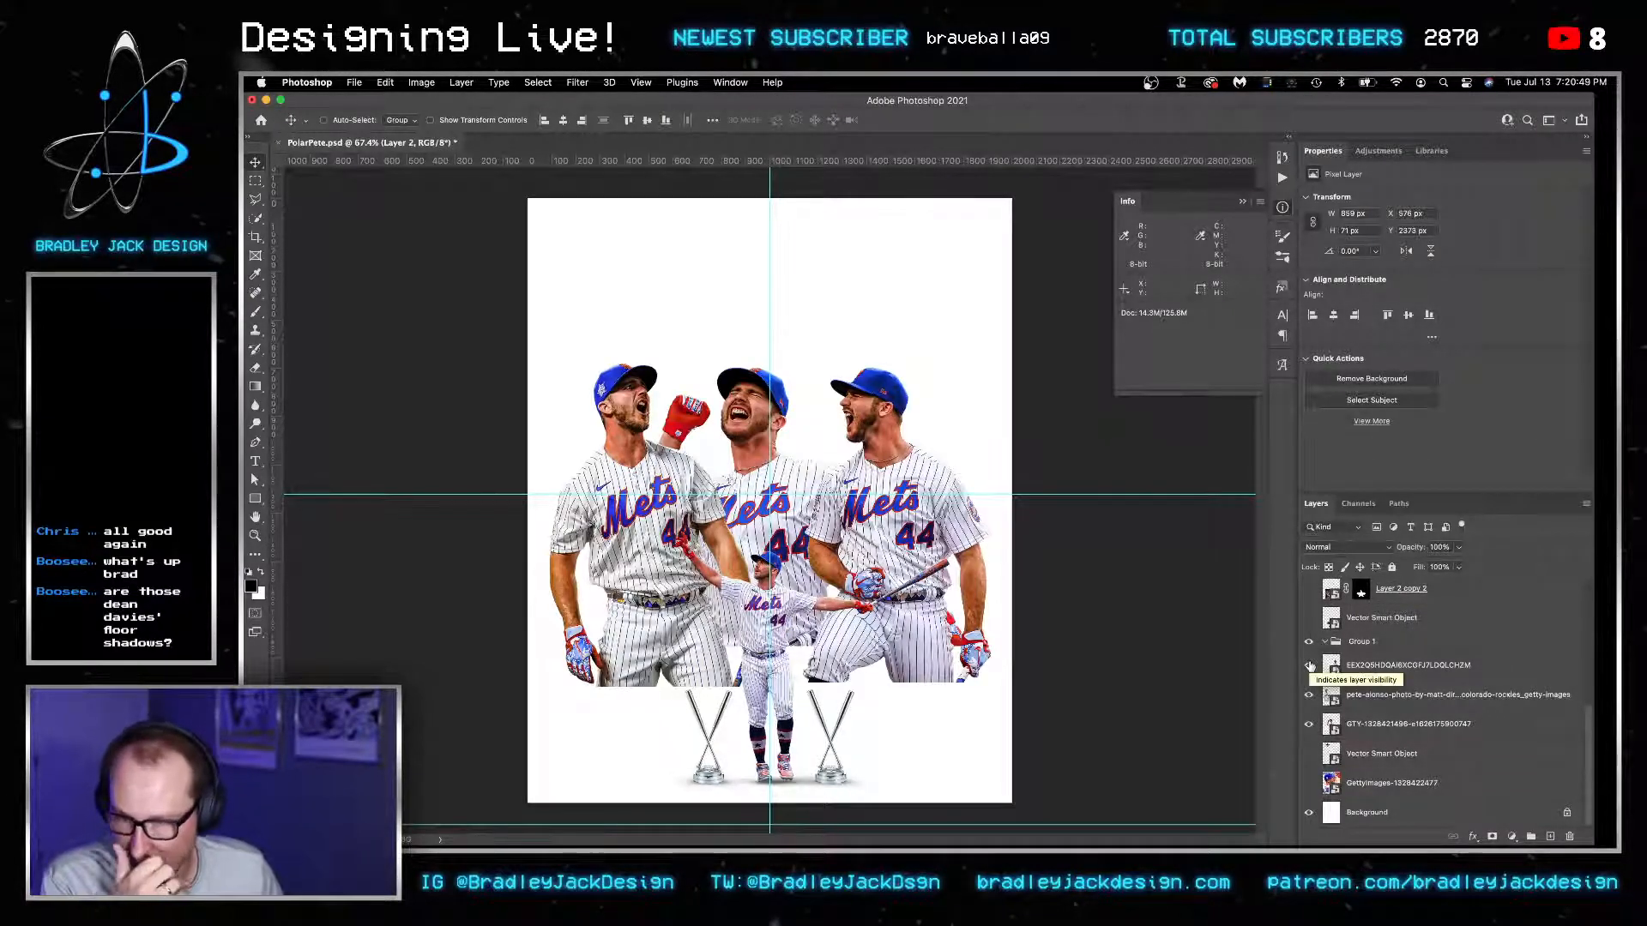
Enlarge the middle player cutout to about 29.6% and position it high on the poster behind the other two.
click(1353, 723)
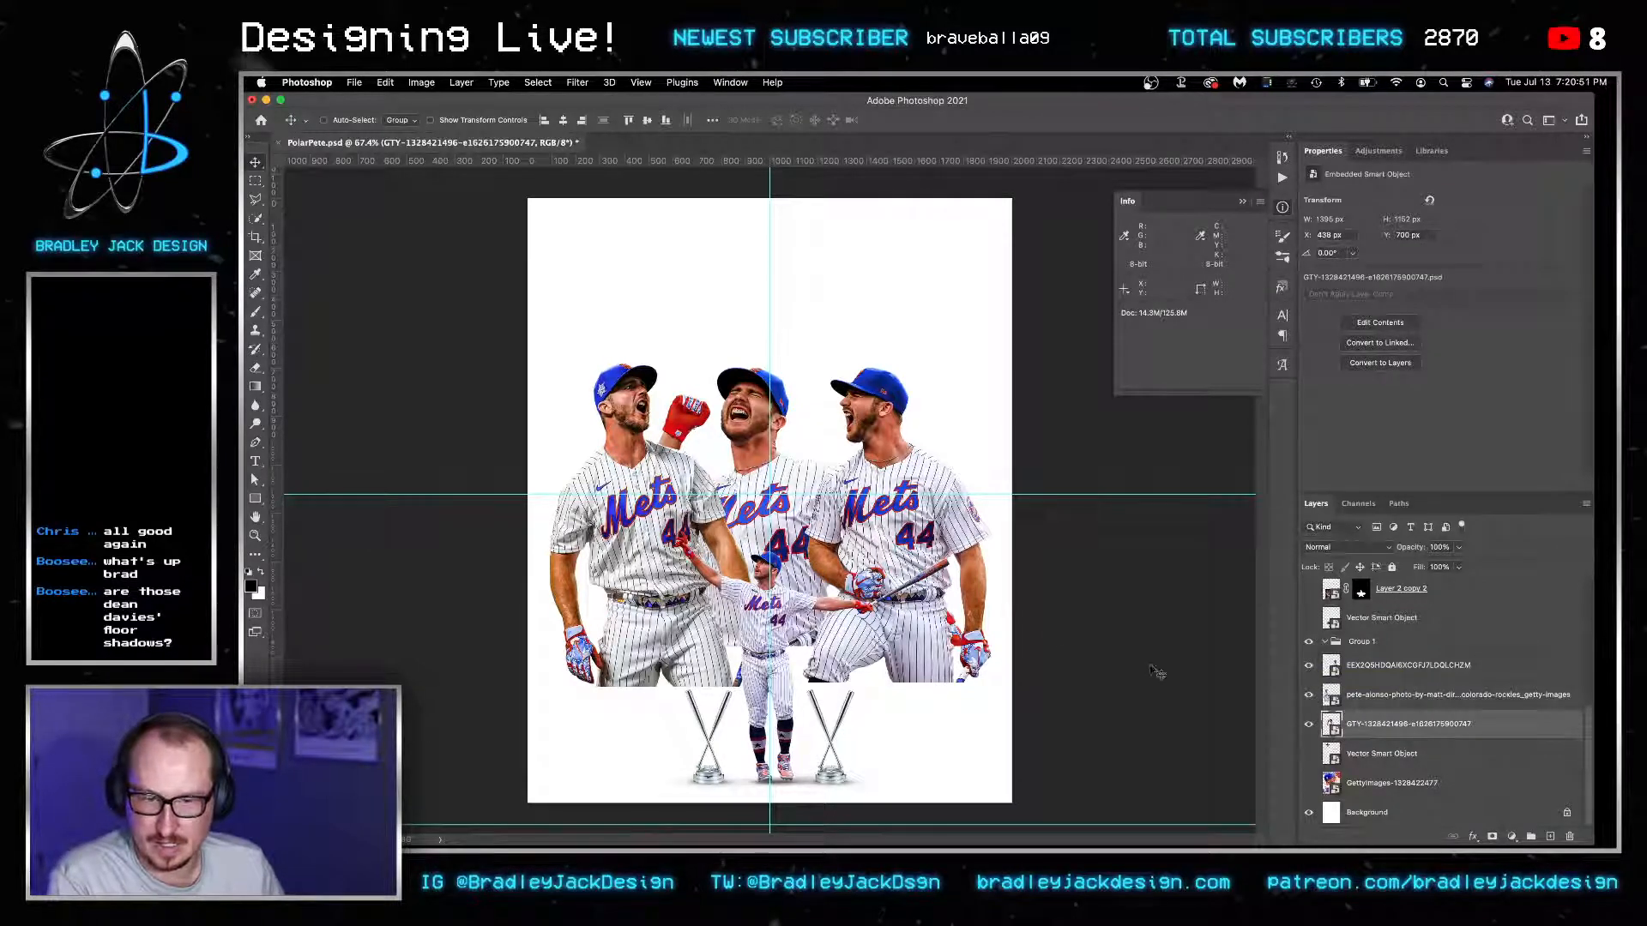
key(ctrl+t)
drag(943, 641, 1143, 731)
drag(1029, 666, 1052, 600)
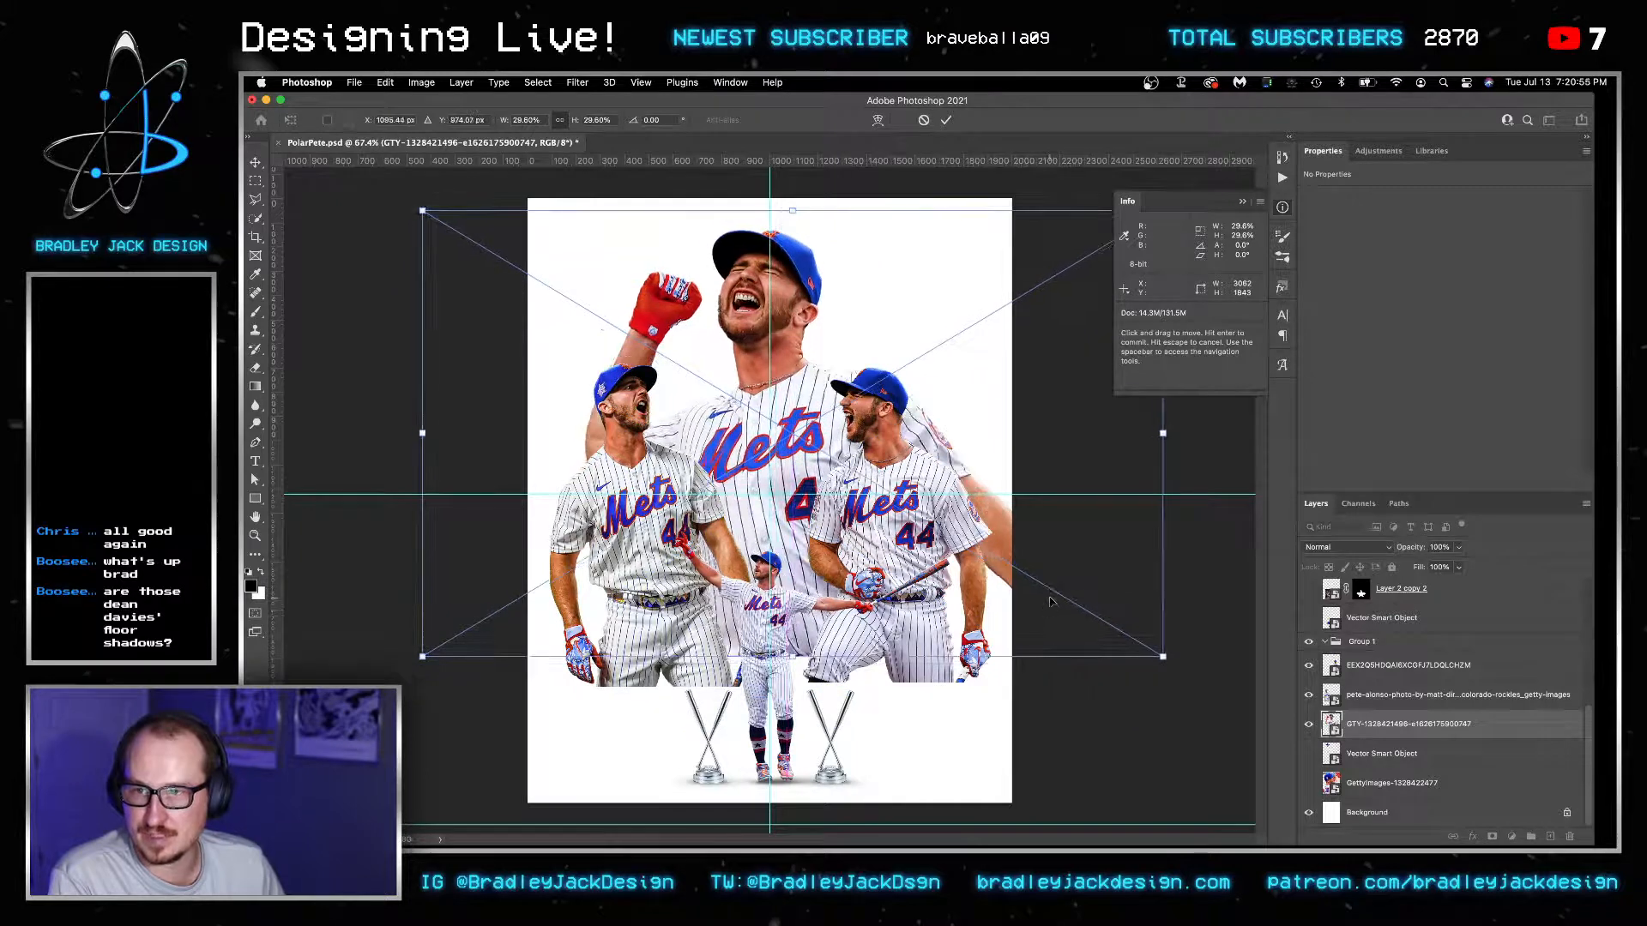
key(Return)
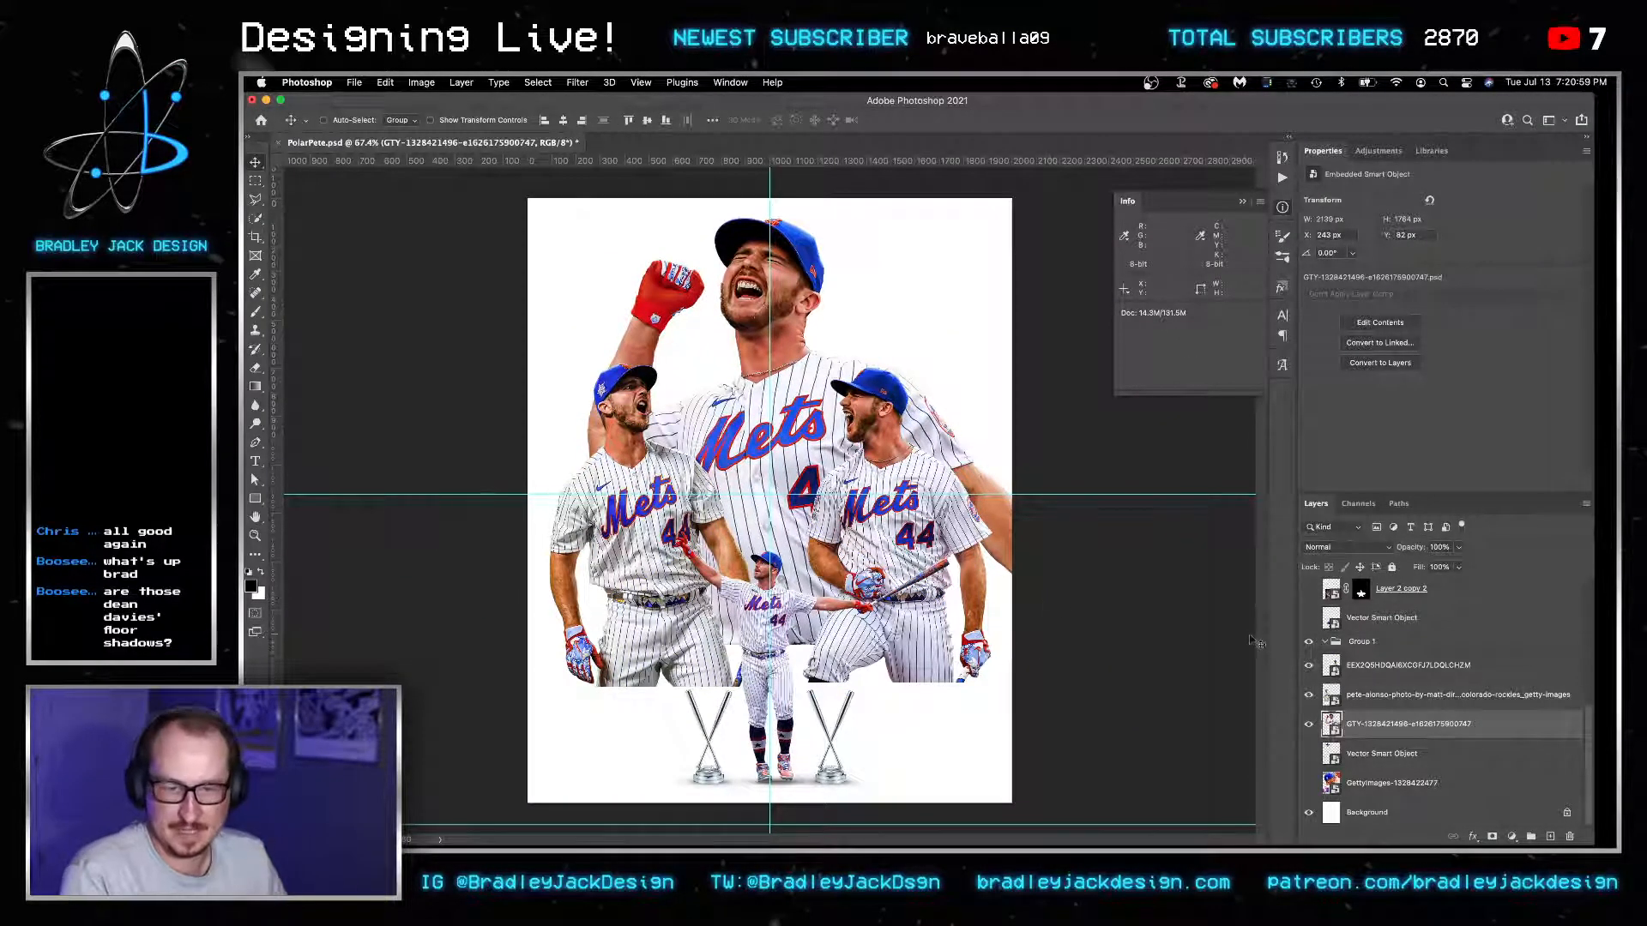
Swap the sides of the two smaller player cutouts and scale the one on the left to about 10.6%.
click(1404, 704)
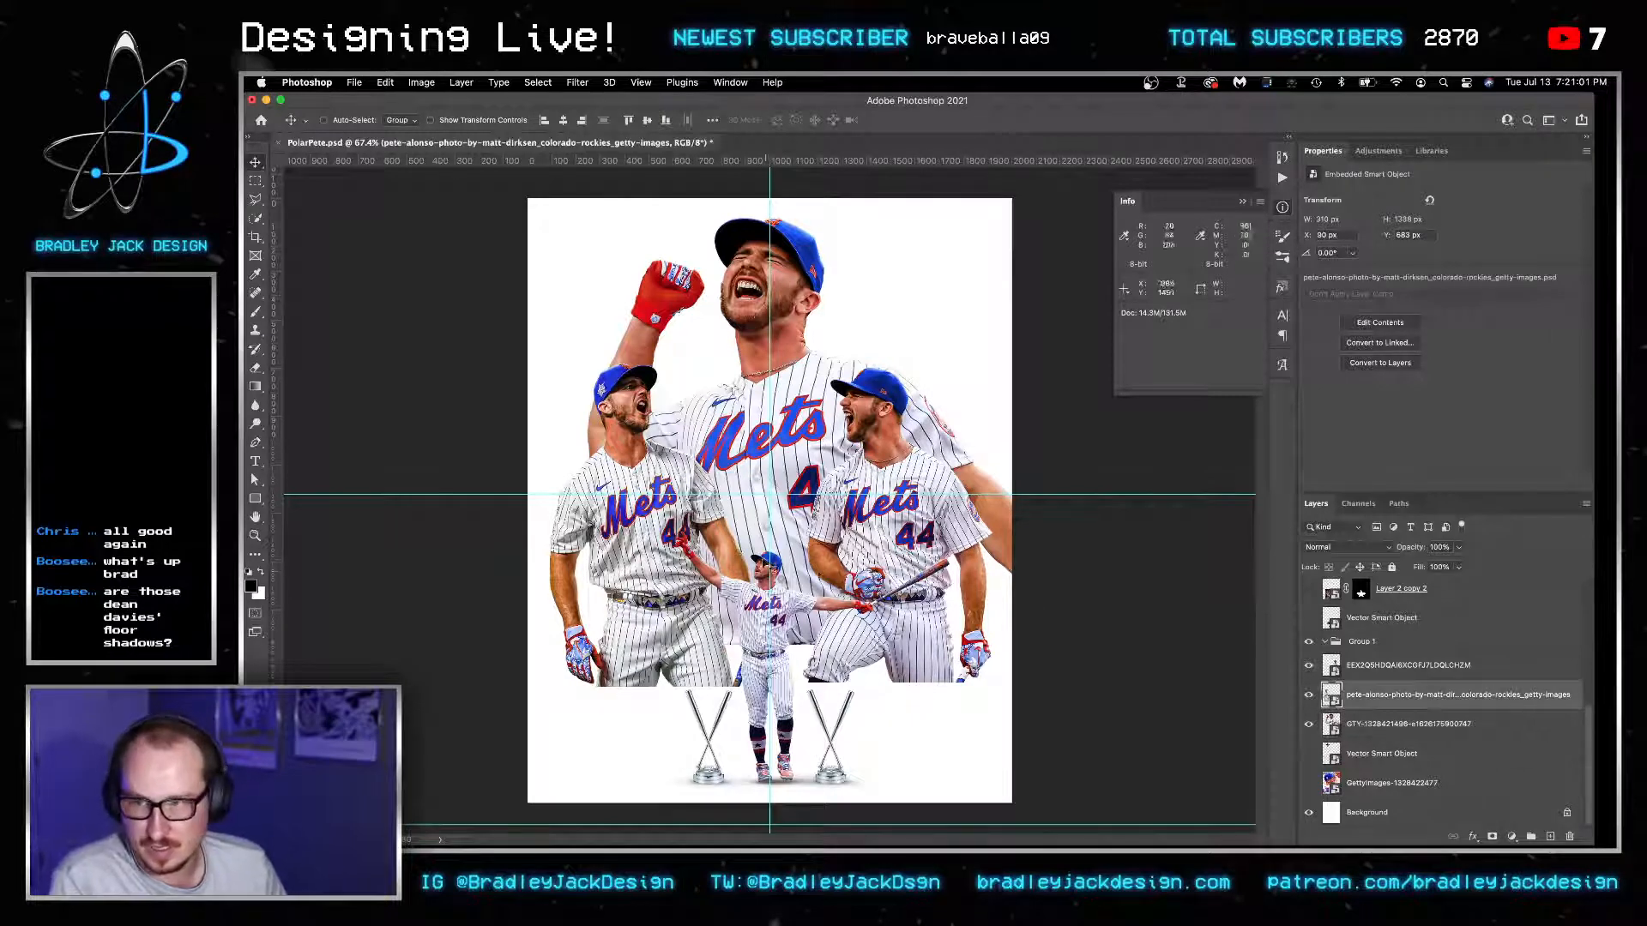
drag(789, 557, 802, 607)
click(1373, 676)
key(ctrl+t)
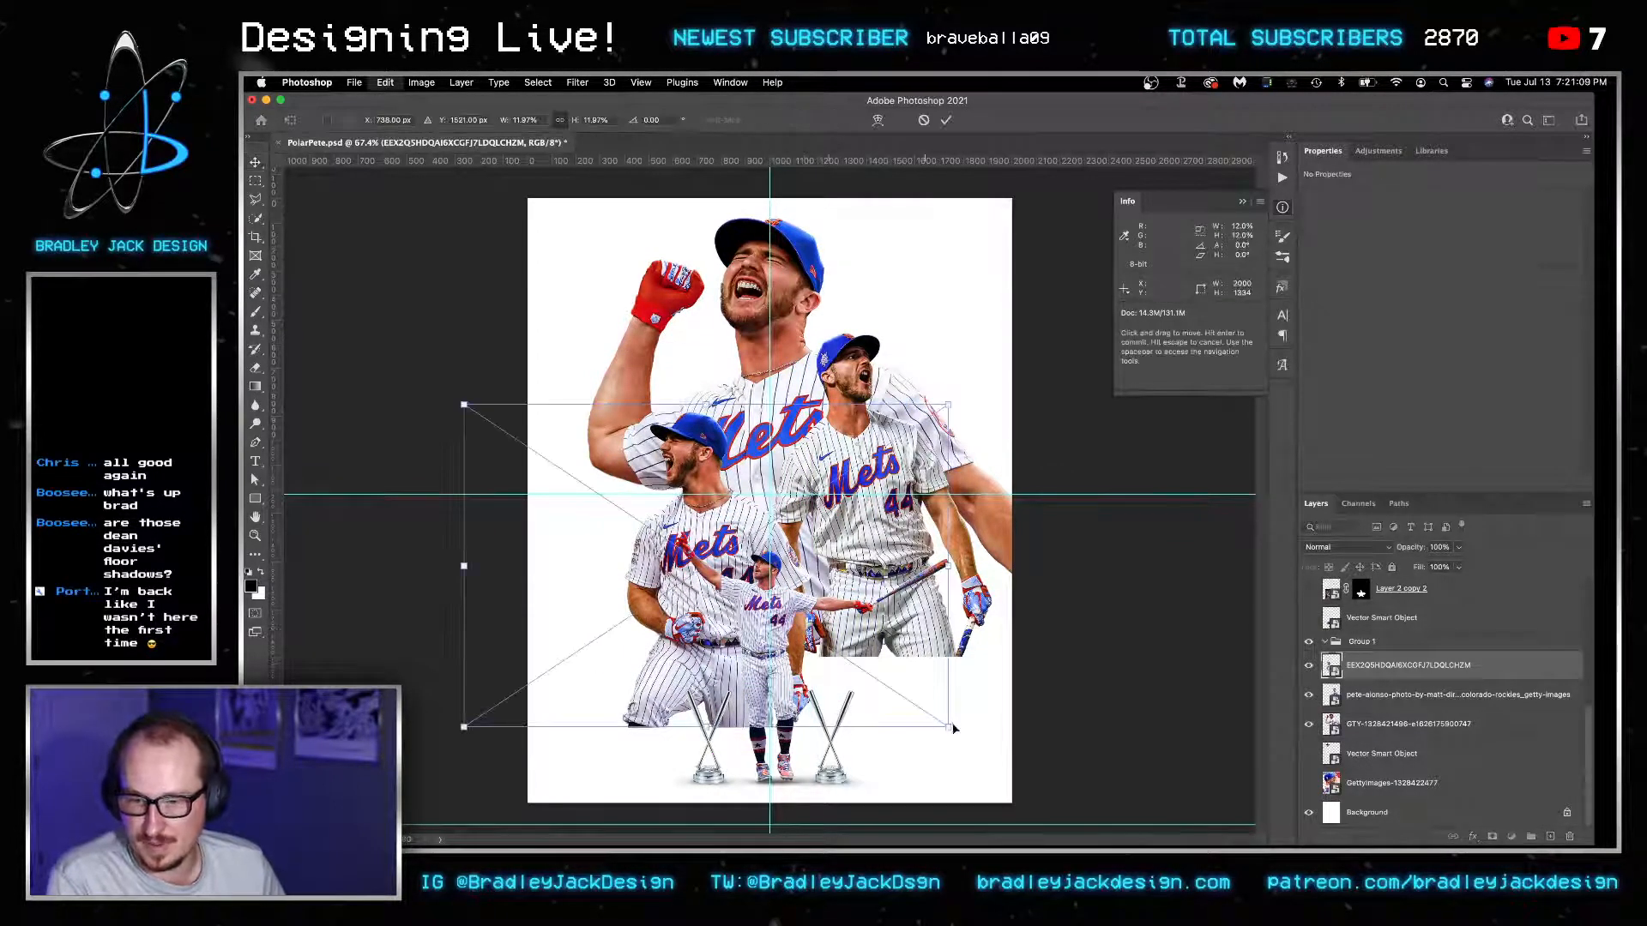
drag(946, 725, 935, 710)
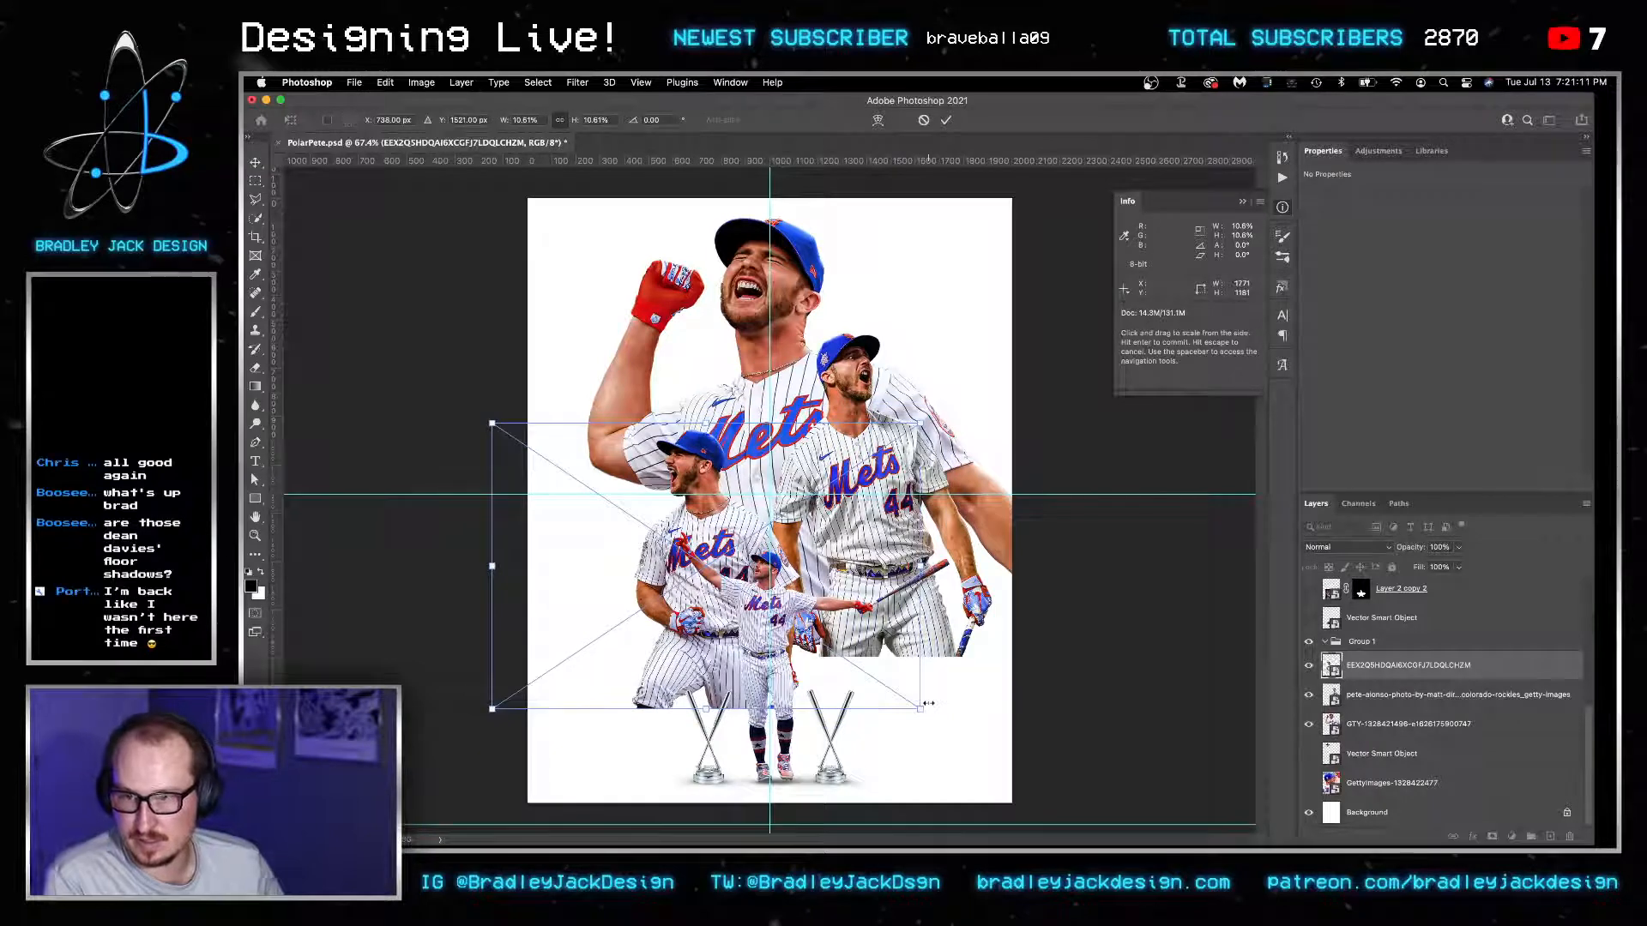
key(Return)
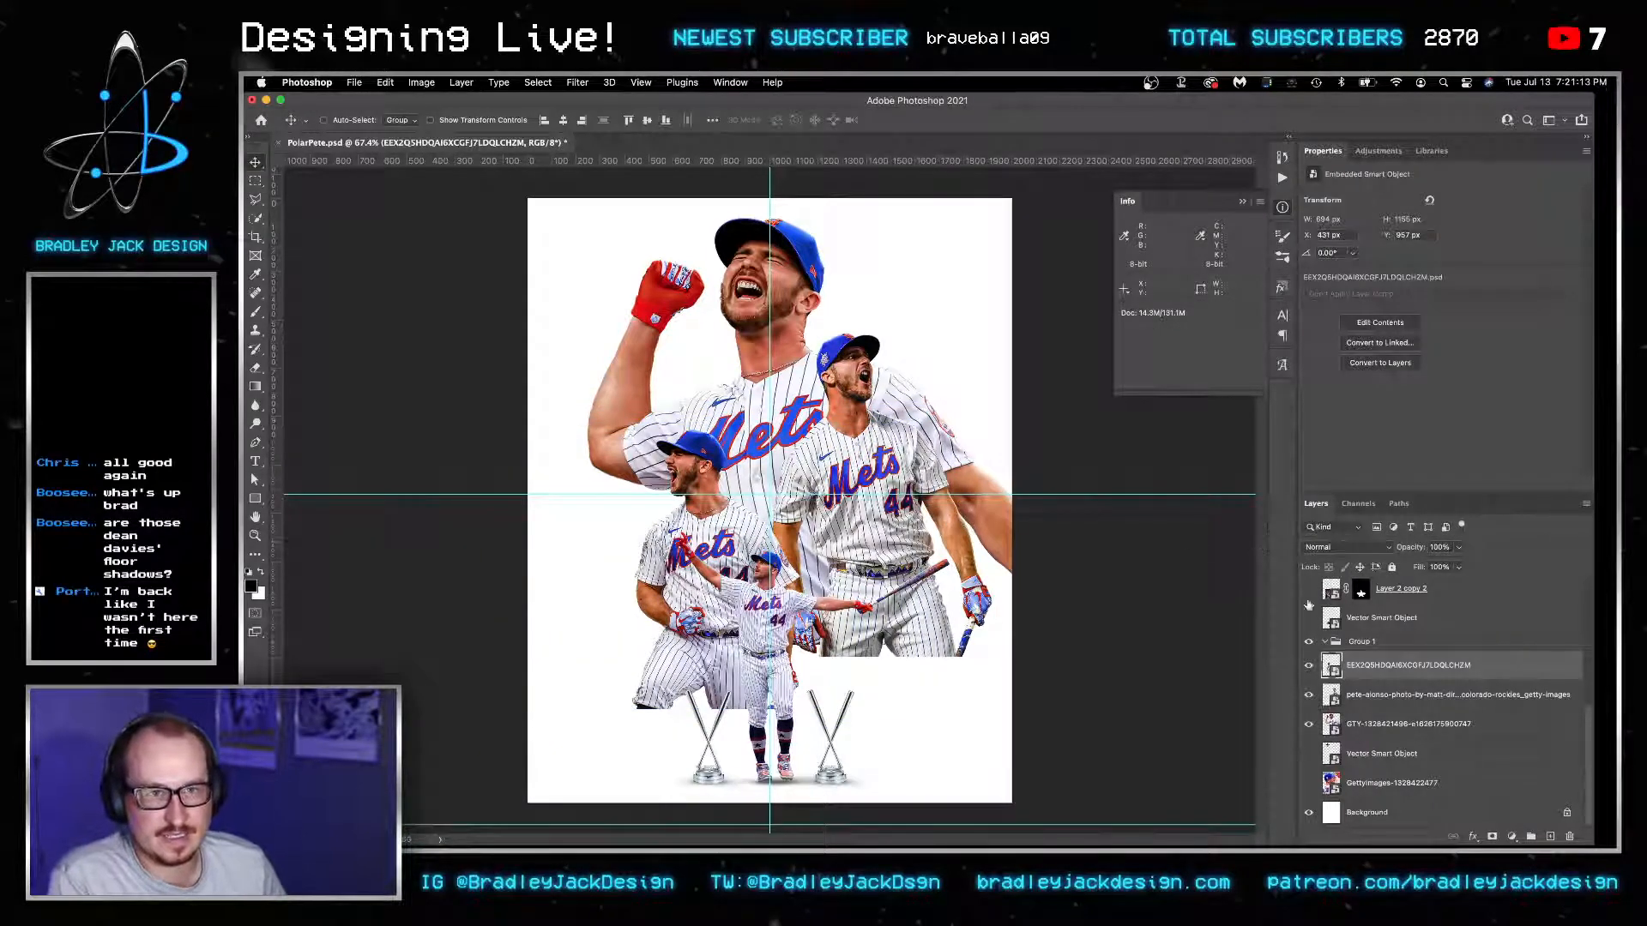
Shift the right-hand player cutout slightly towards the center and scale it to about 79.3%.
click(1401, 702)
key(ctrl+t)
drag(930, 537, 907, 543)
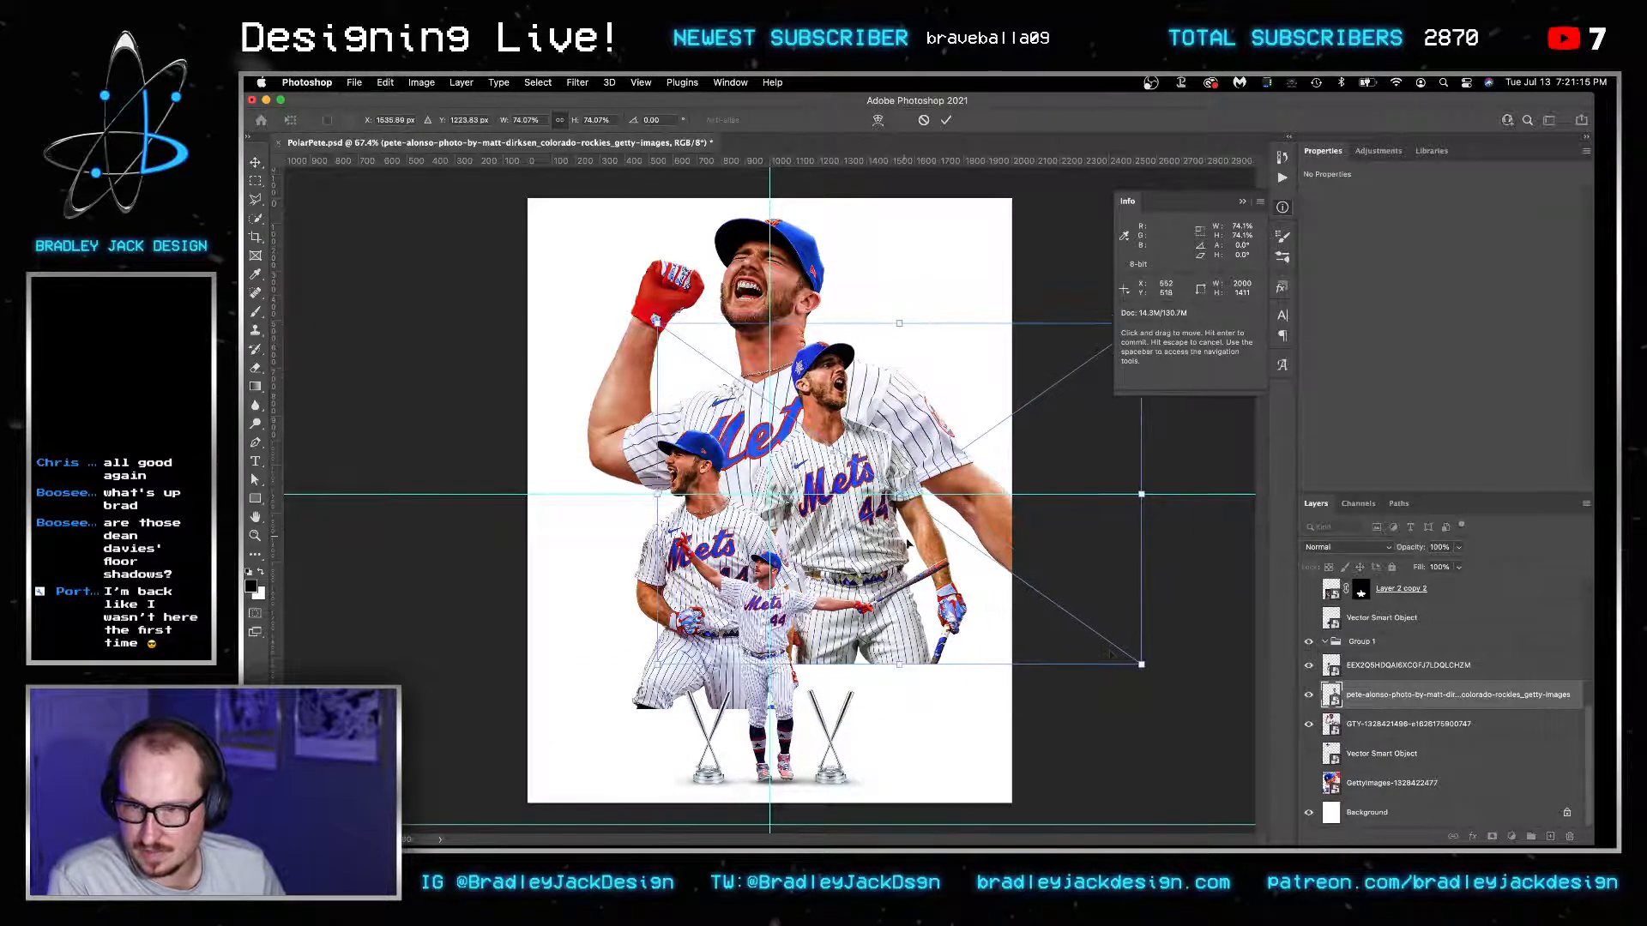
drag(1134, 659, 1132, 662)
key(Return)
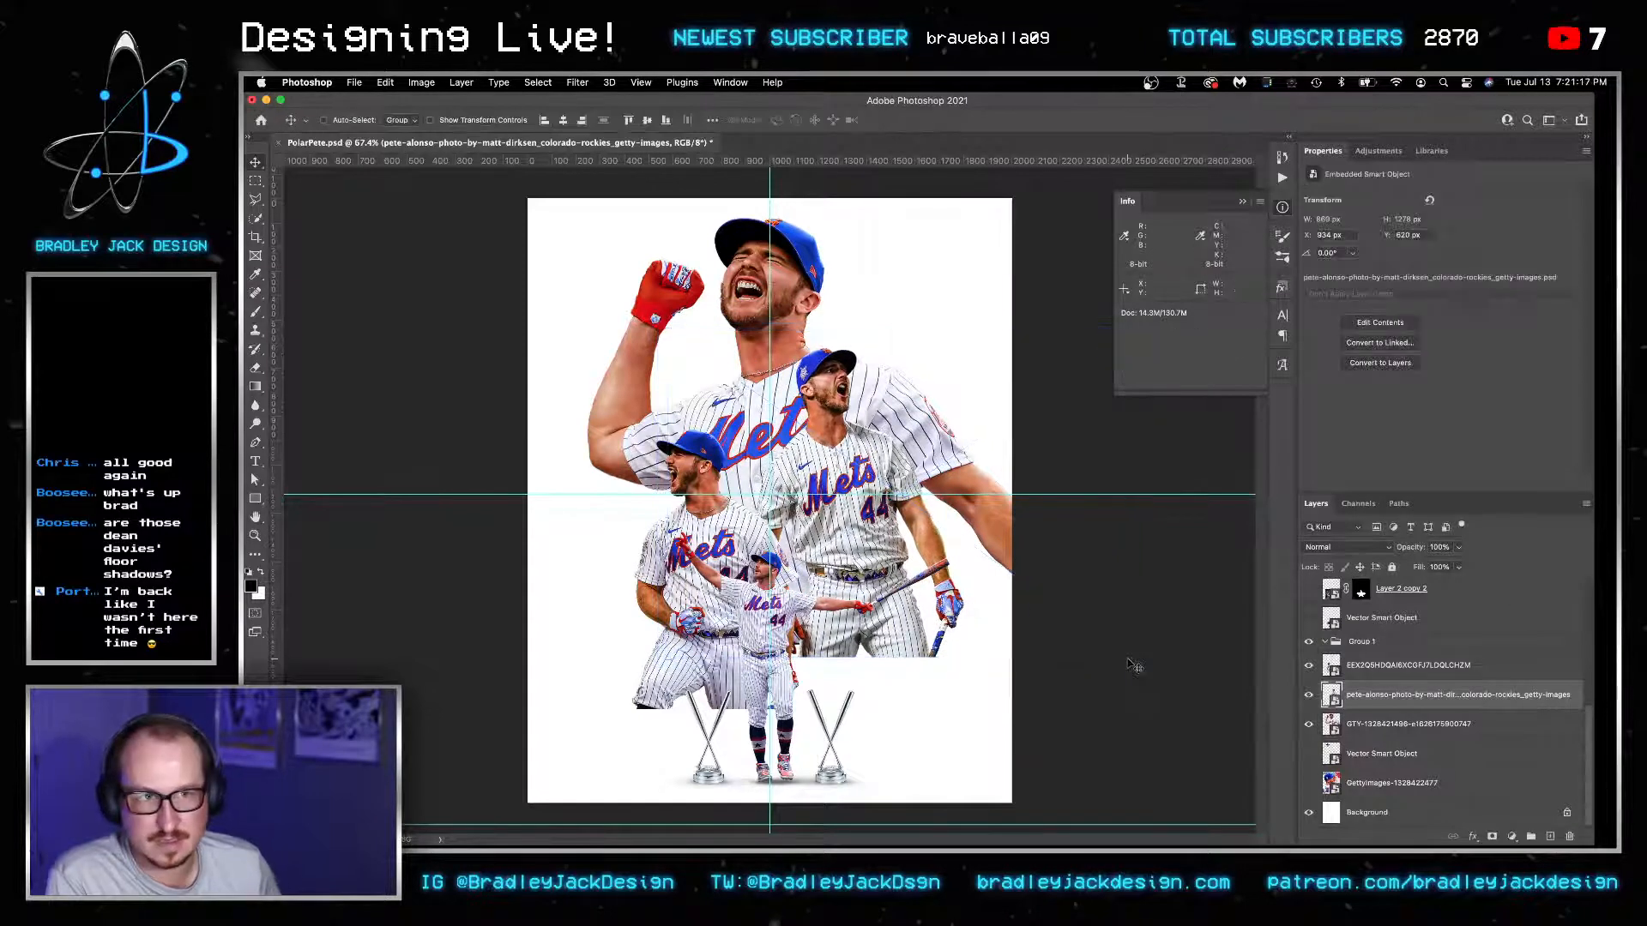
key(ctrl+t)
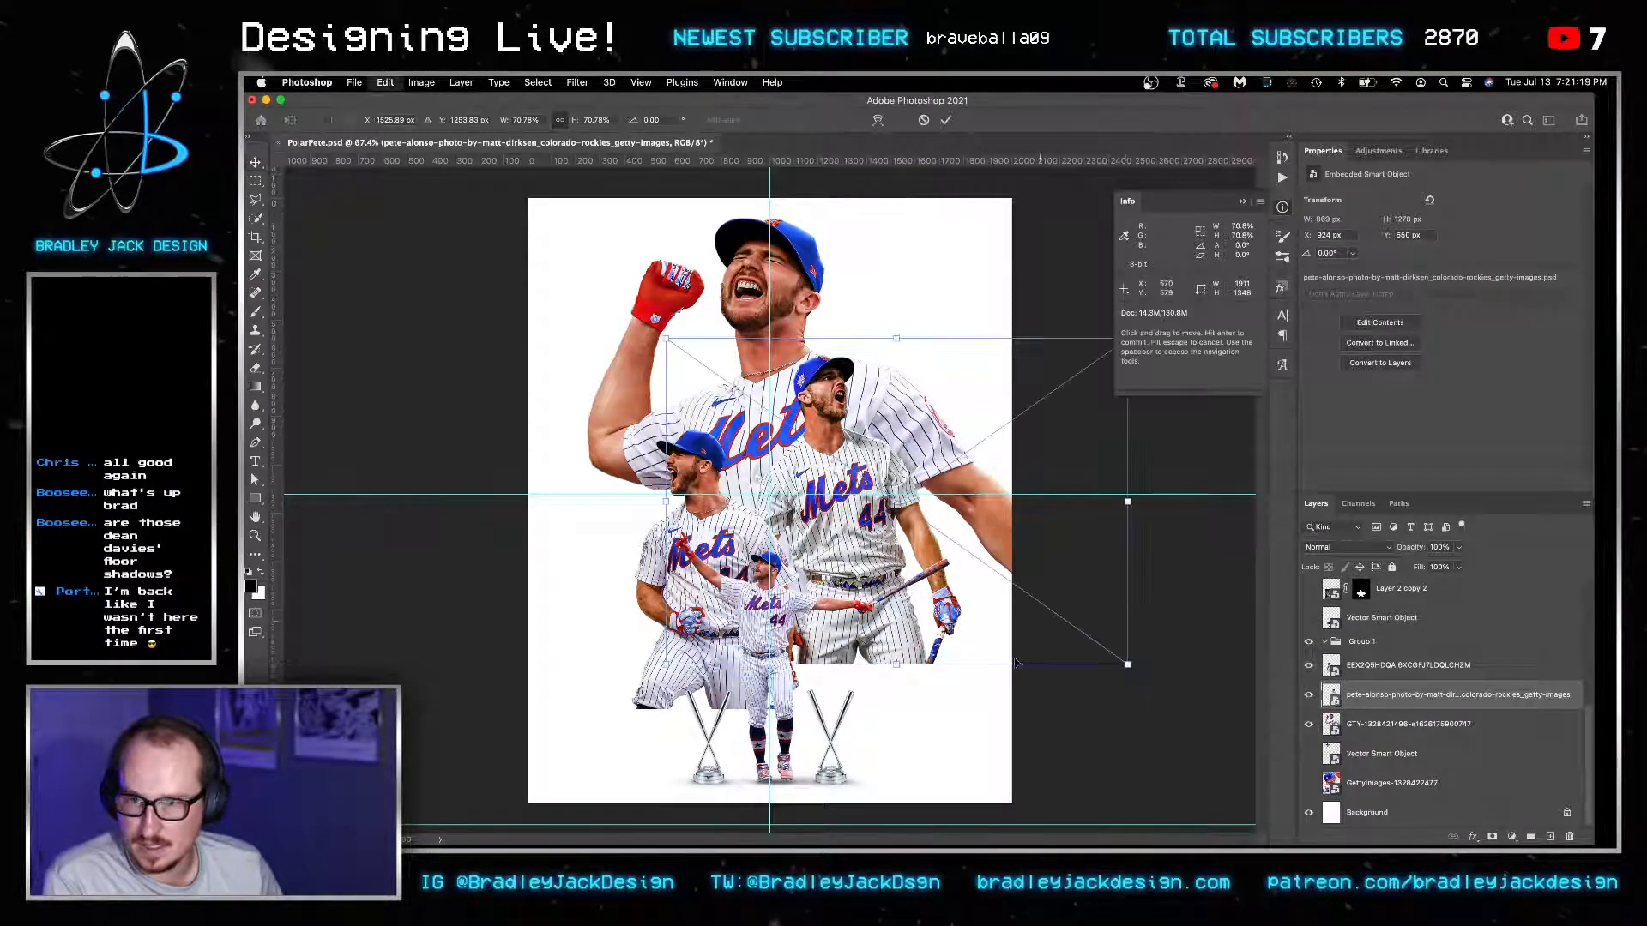
drag(1137, 666, 1165, 687)
key(Return)
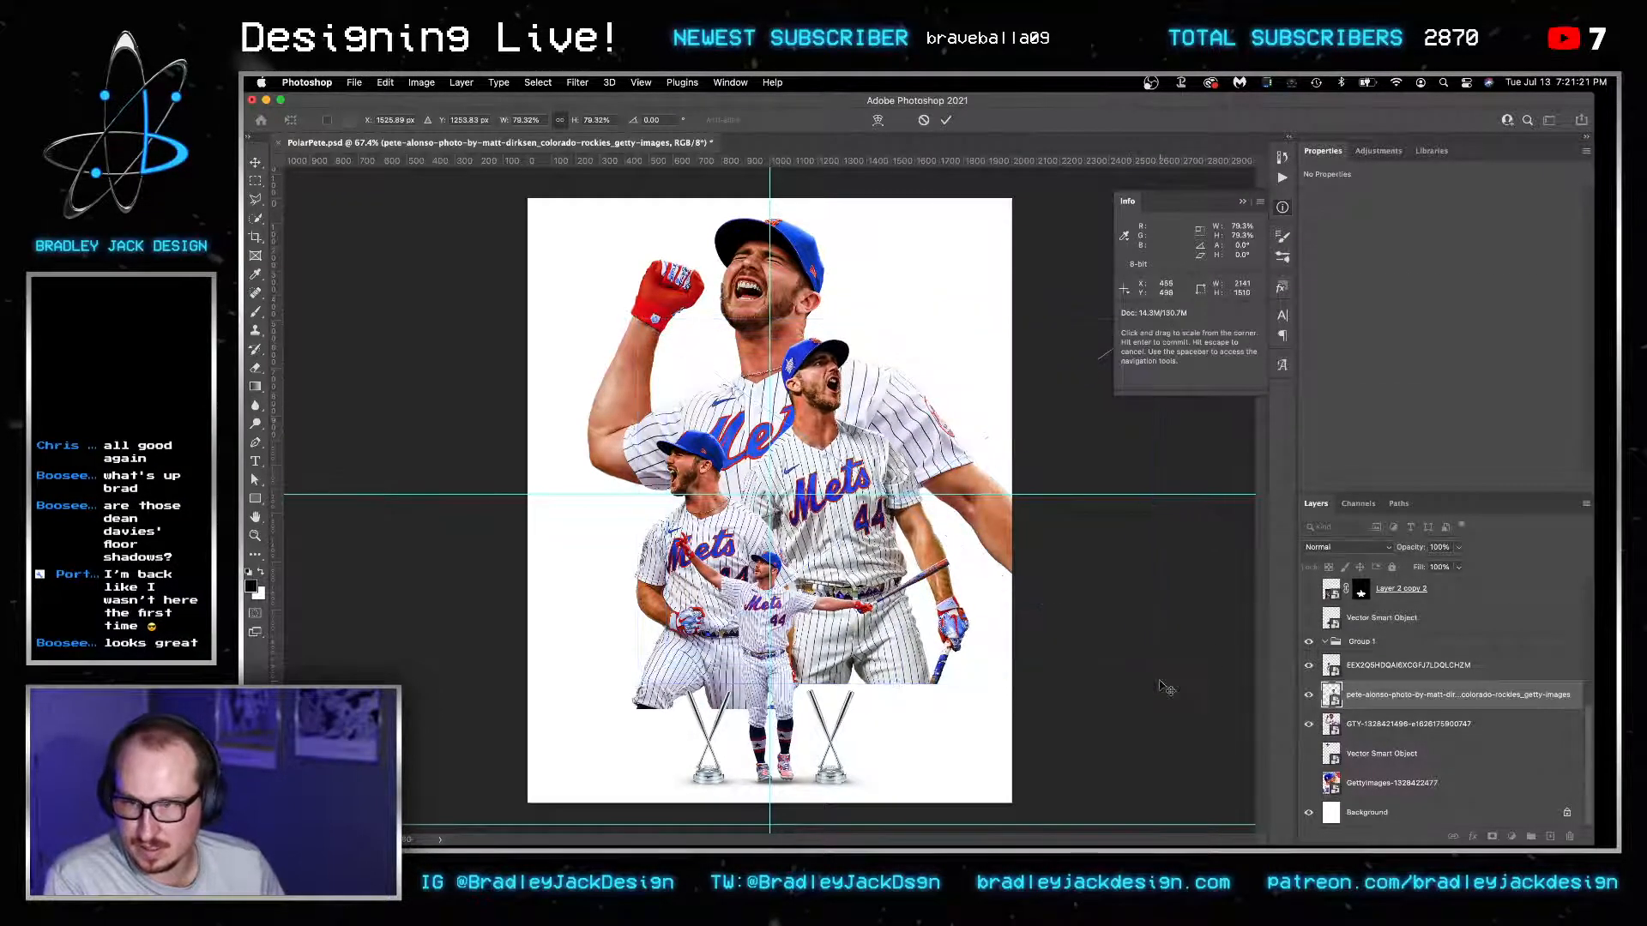
Nudge the right-hand player cutout down about 110 px.
key(shift+Down)
key(shift+Down)
key(shift+Down)
key(shift+Down)
key(shift+Down)
key(shift+Down)
key(shift+Down)
key(shift+Down)
key(shift+Down)
key(shift+Down)
key(shift+Down)
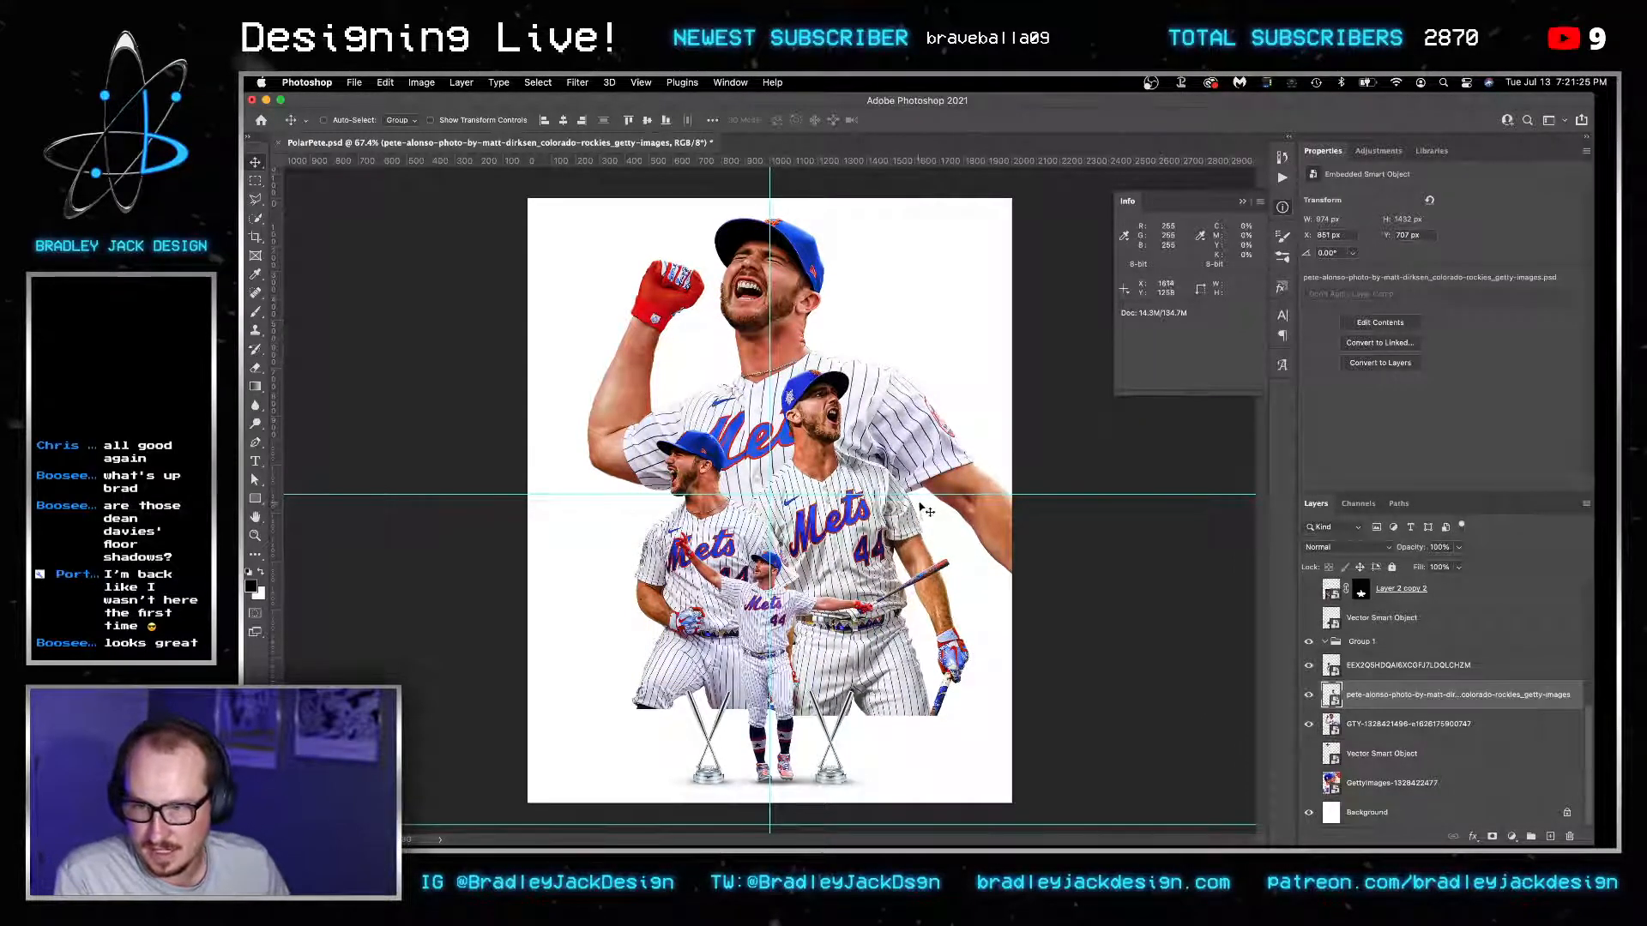
Edit the right-hand player's smart object, move Yellow Fix above Hue/Saturation 1, then save and close it.
key(z)
drag(755, 480, 792, 479)
drag(823, 483, 854, 399)
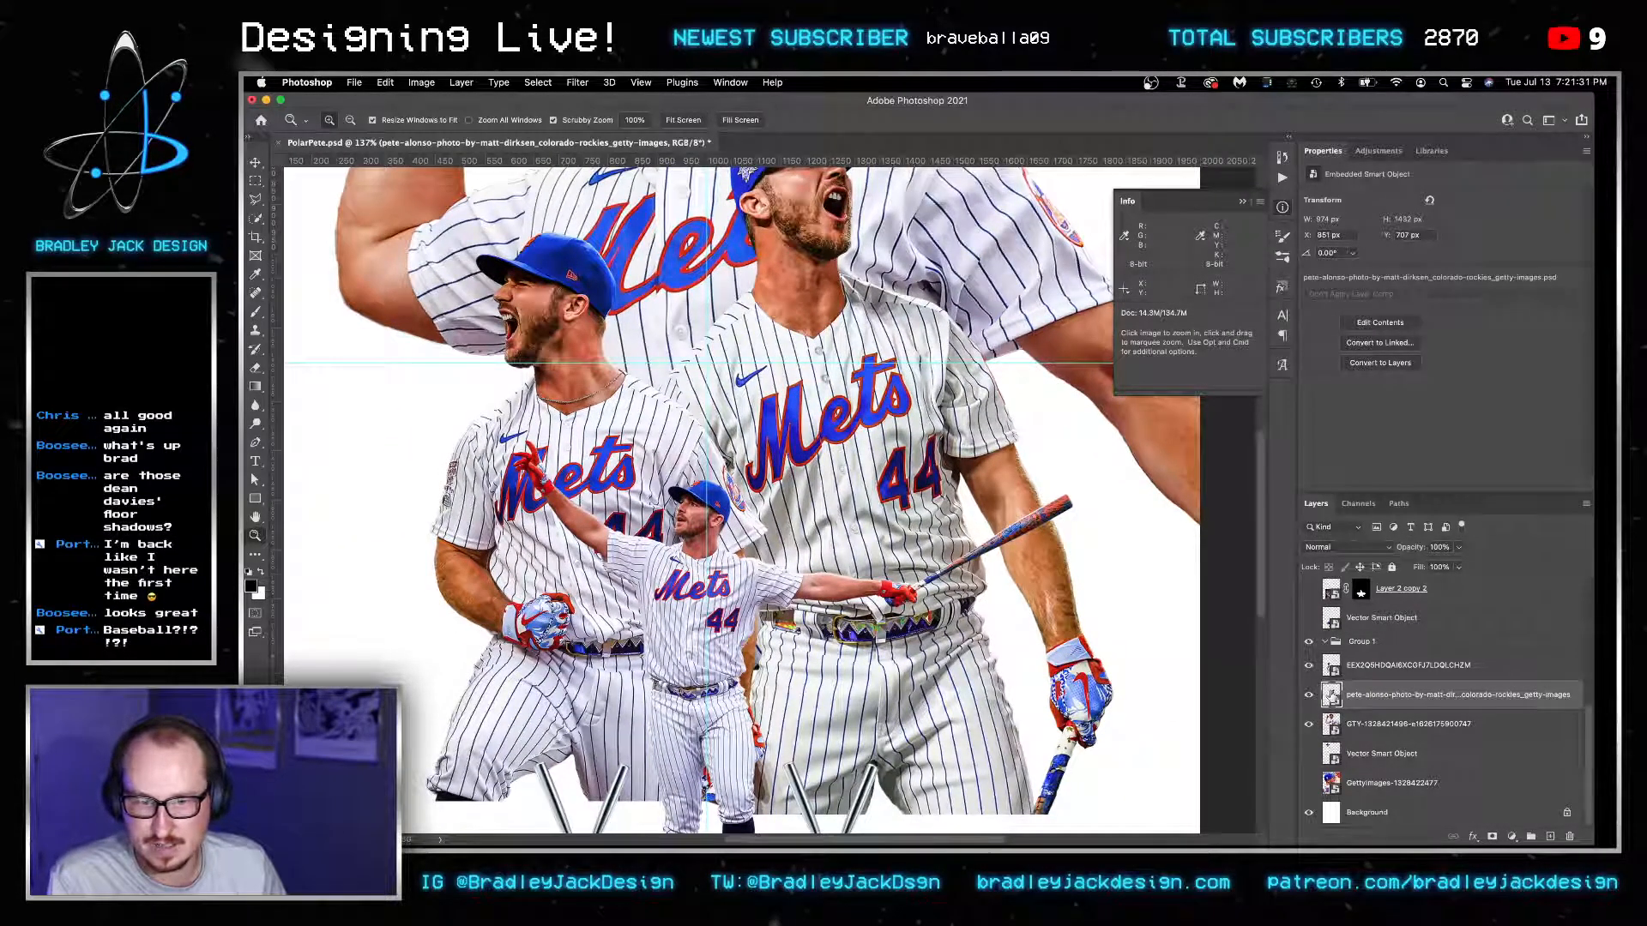
double_click(1332, 695)
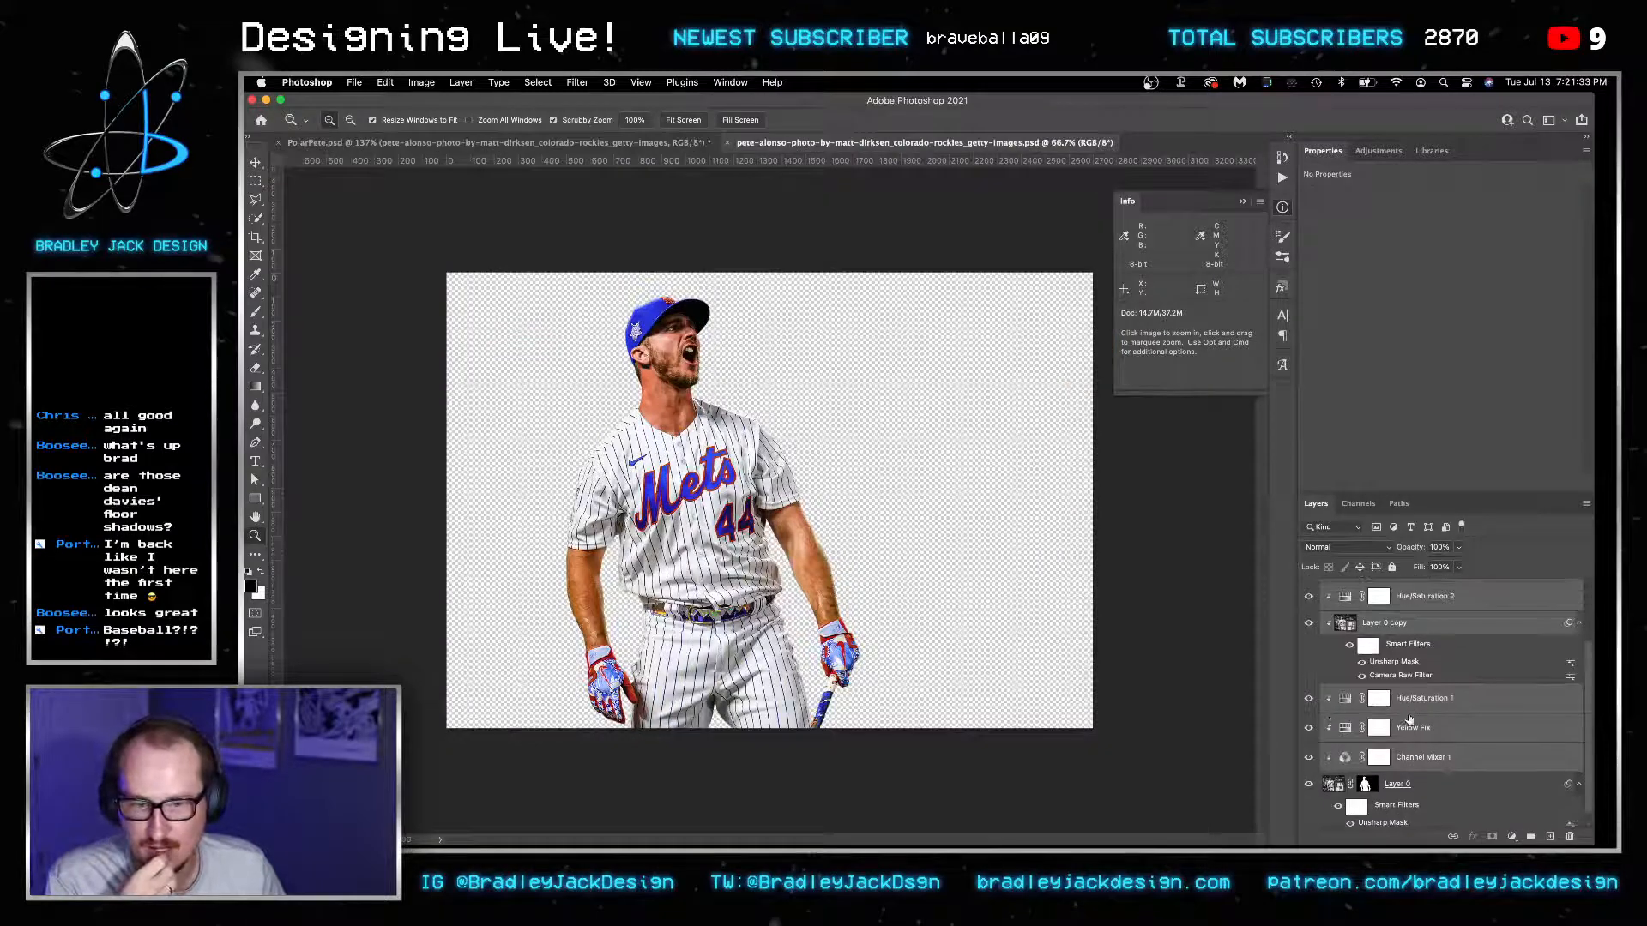
scroll(1422, 729, up, 1)
drag(1473, 739, 1471, 694)
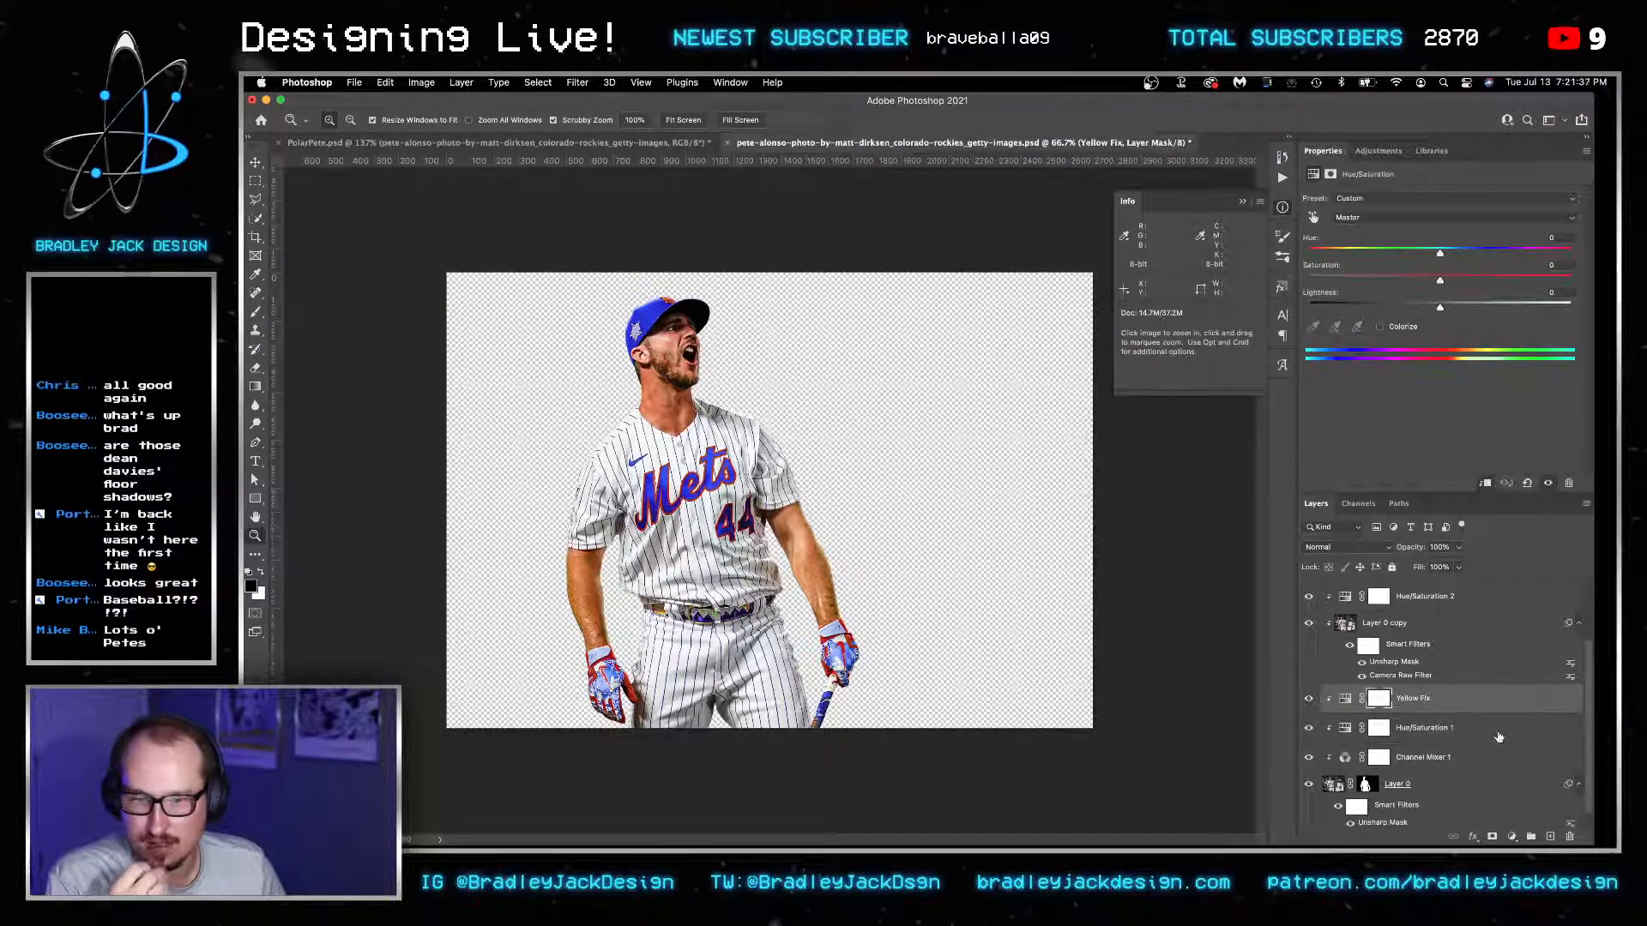
key(super+s)
key(super+w)
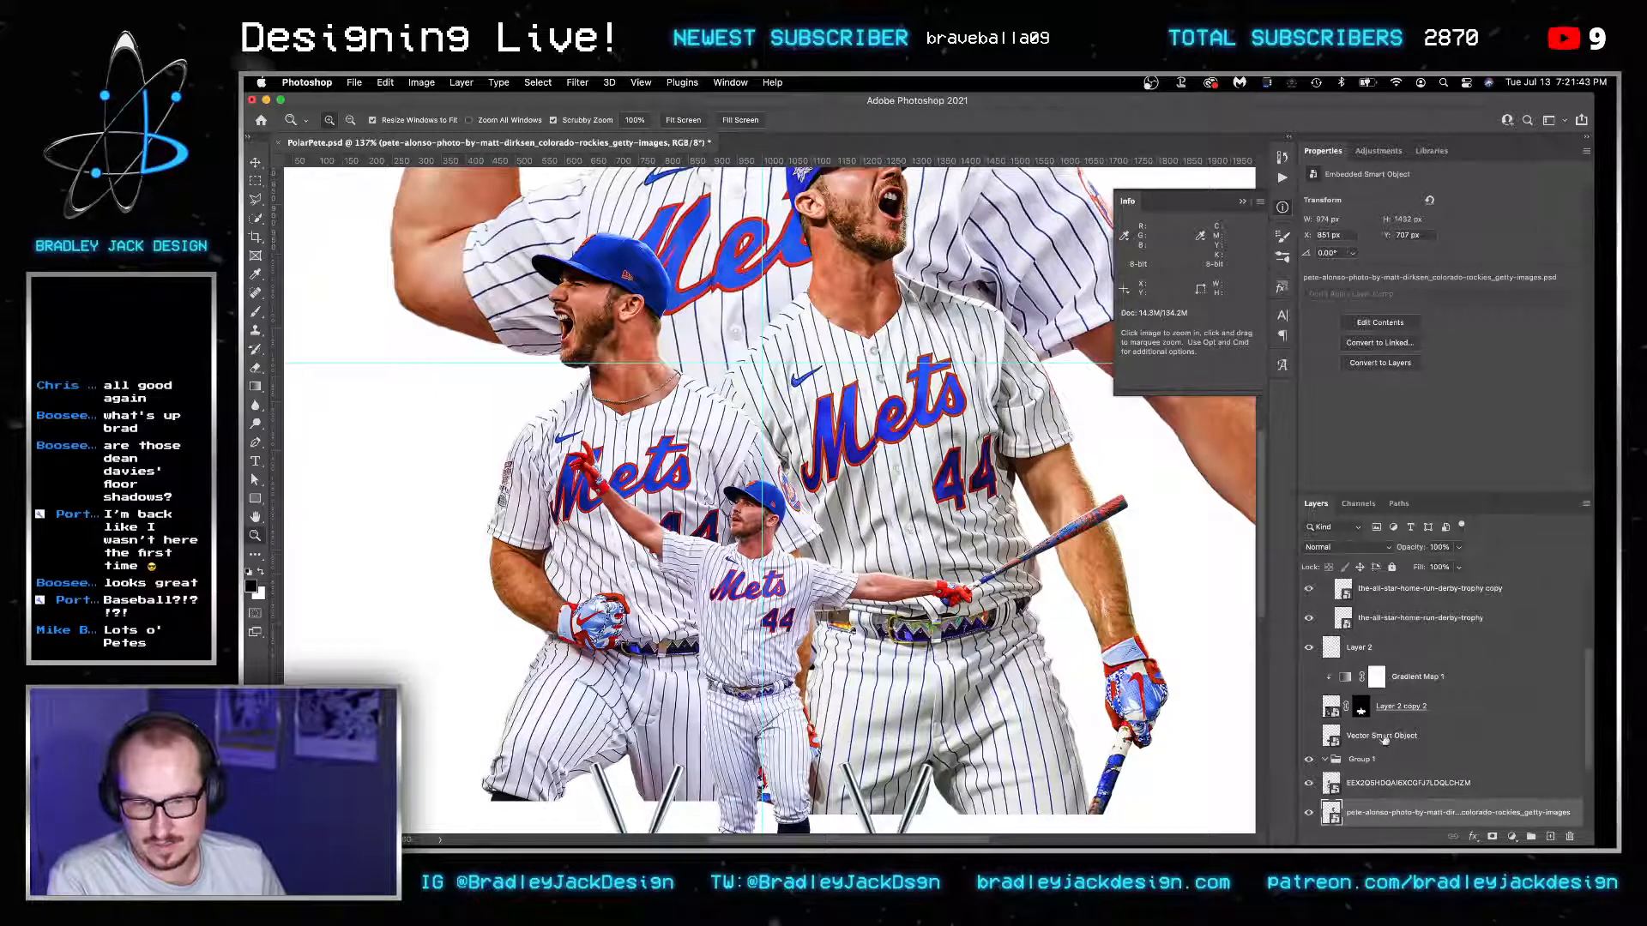
Add a Selective Color adjustment above the right-hand player, setting Whites to Cyan -2 and Magenta +33, and check the jersey tones.
click(1379, 151)
click(1391, 226)
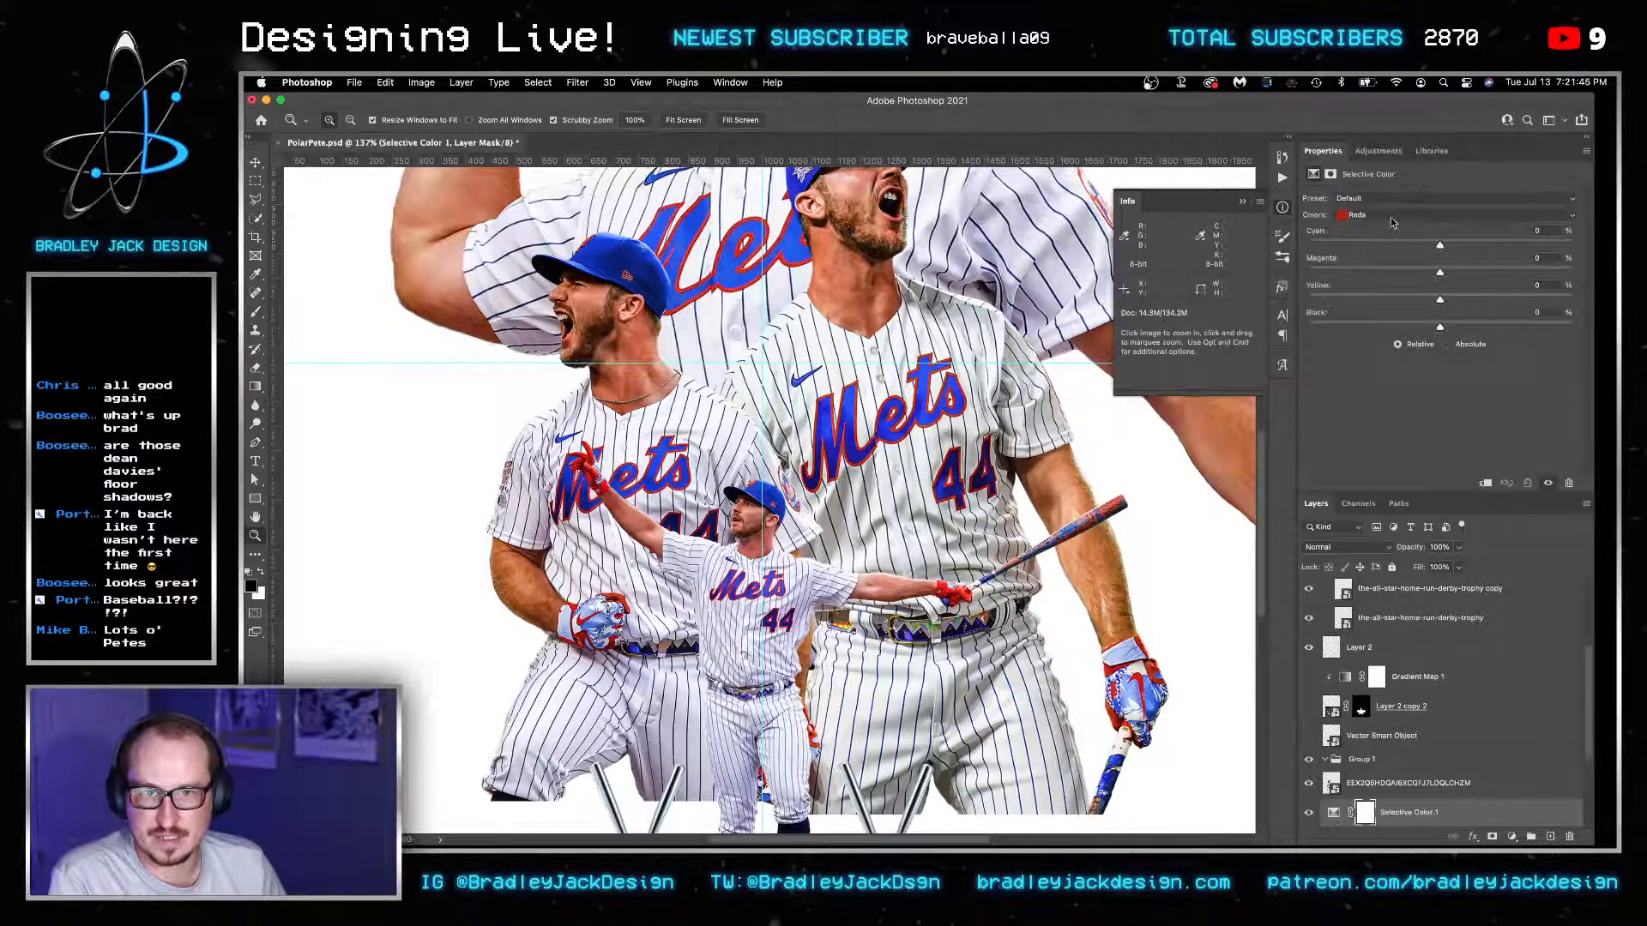
click(1390, 215)
click(1407, 276)
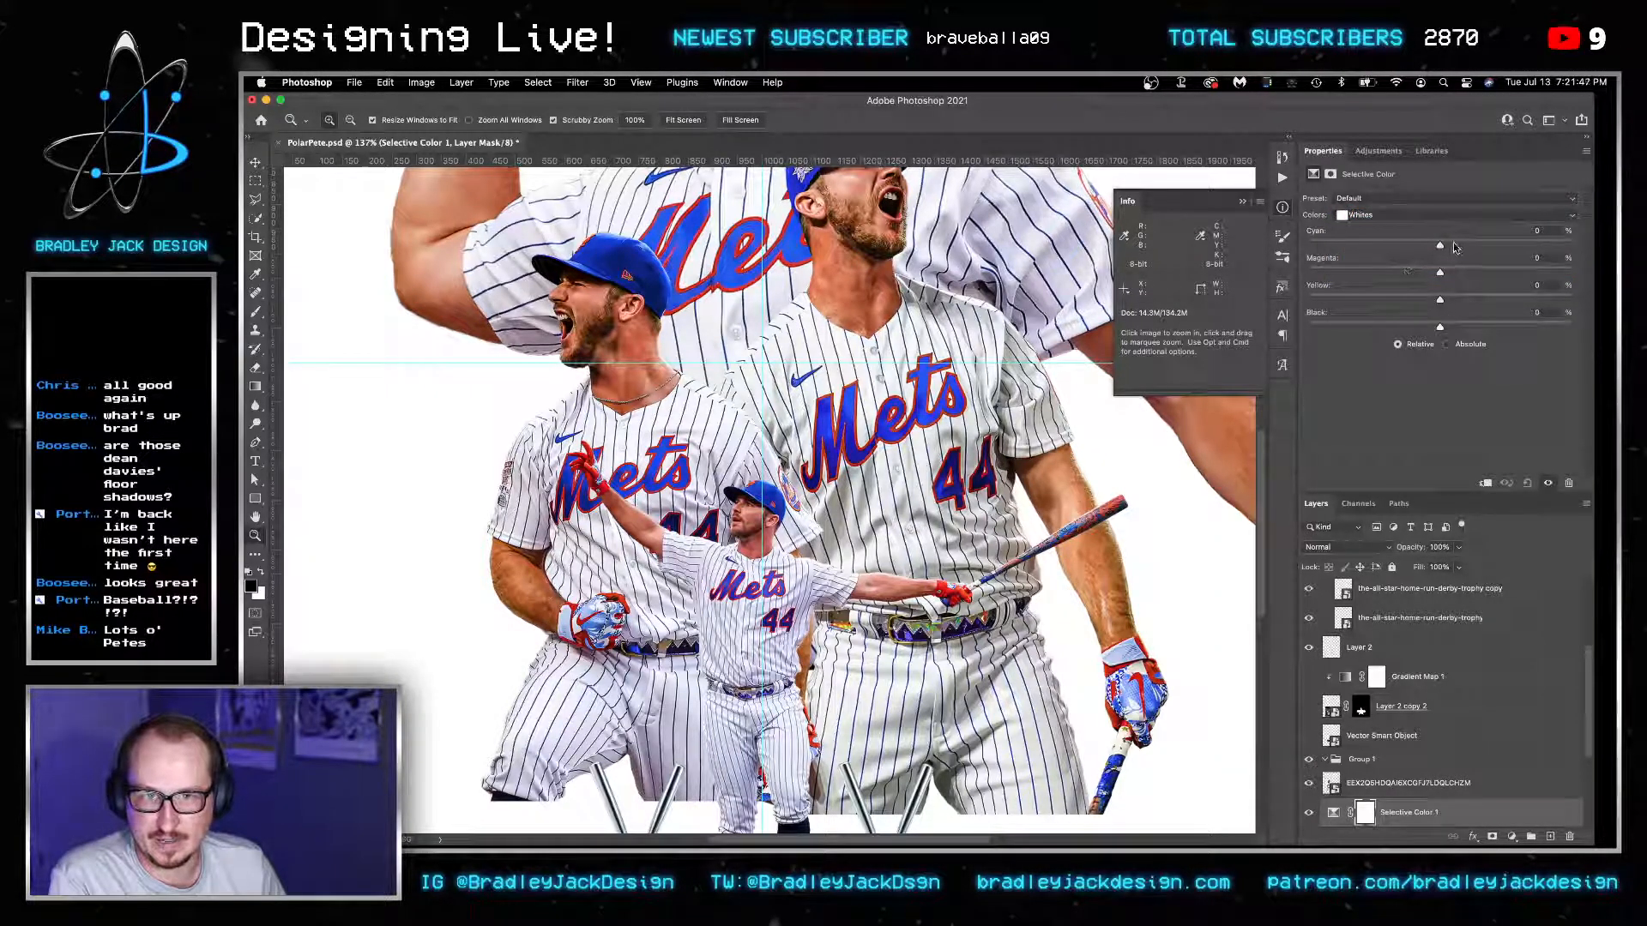
mouse_move(1454, 248)
mouse_down()
mouse_move(1518, 251)
mouse_move(1429, 249)
mouse_move(1465, 270)
mouse_up()
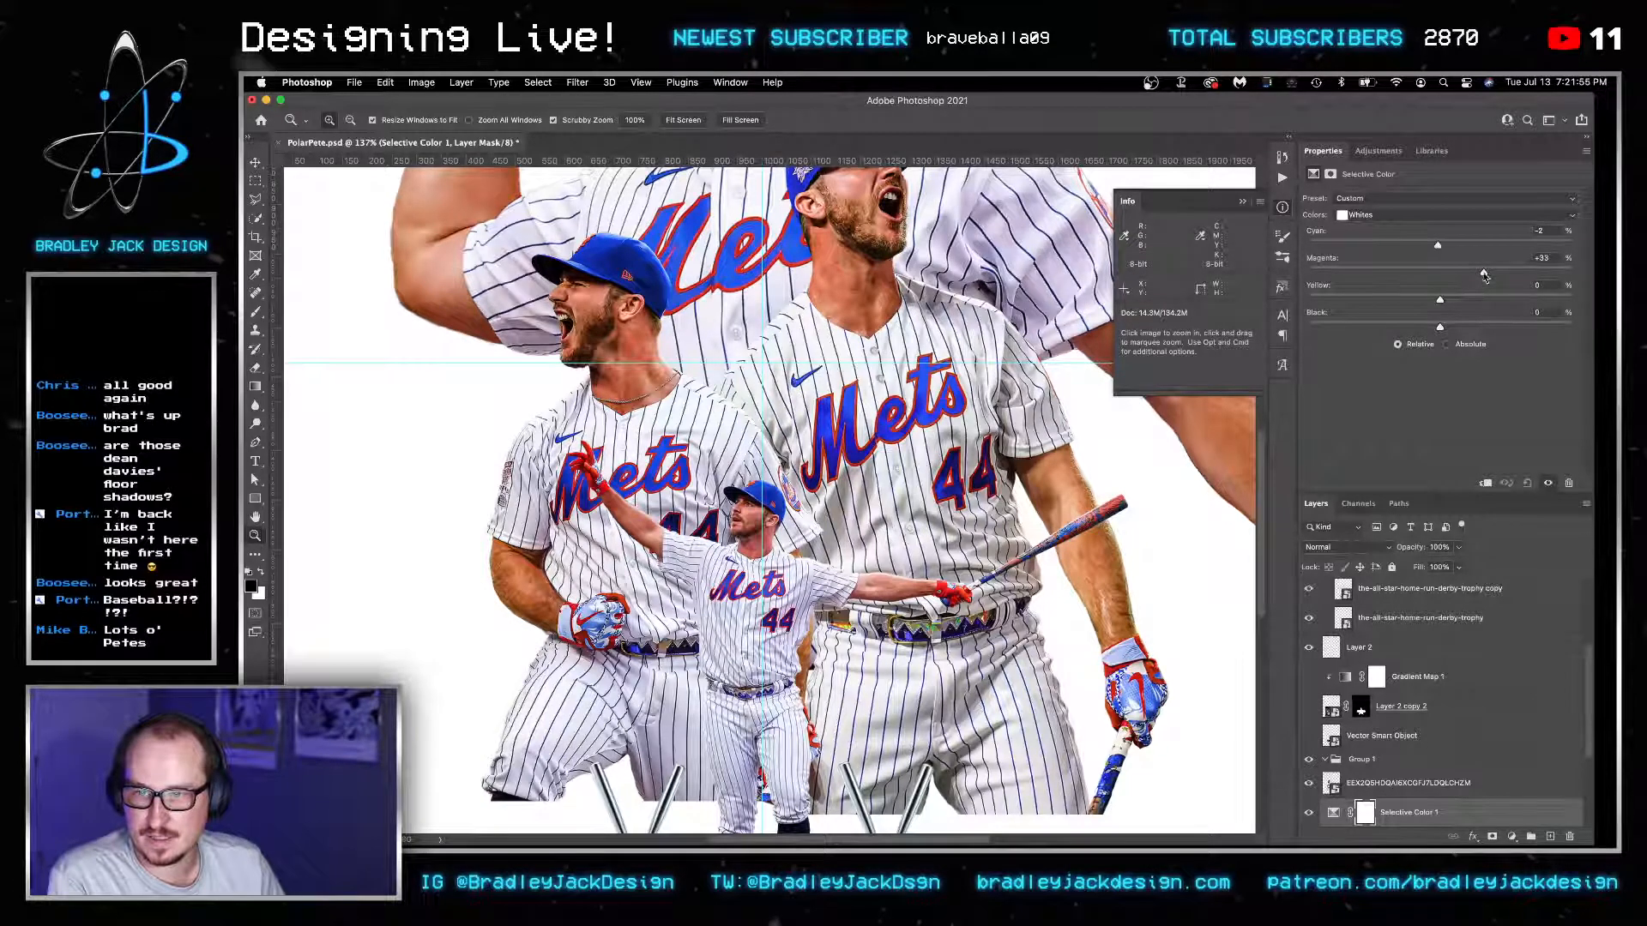
scroll(1027, 359, down, 3)
scroll(1004, 371, down, 3)
scroll(815, 530, up, 3)
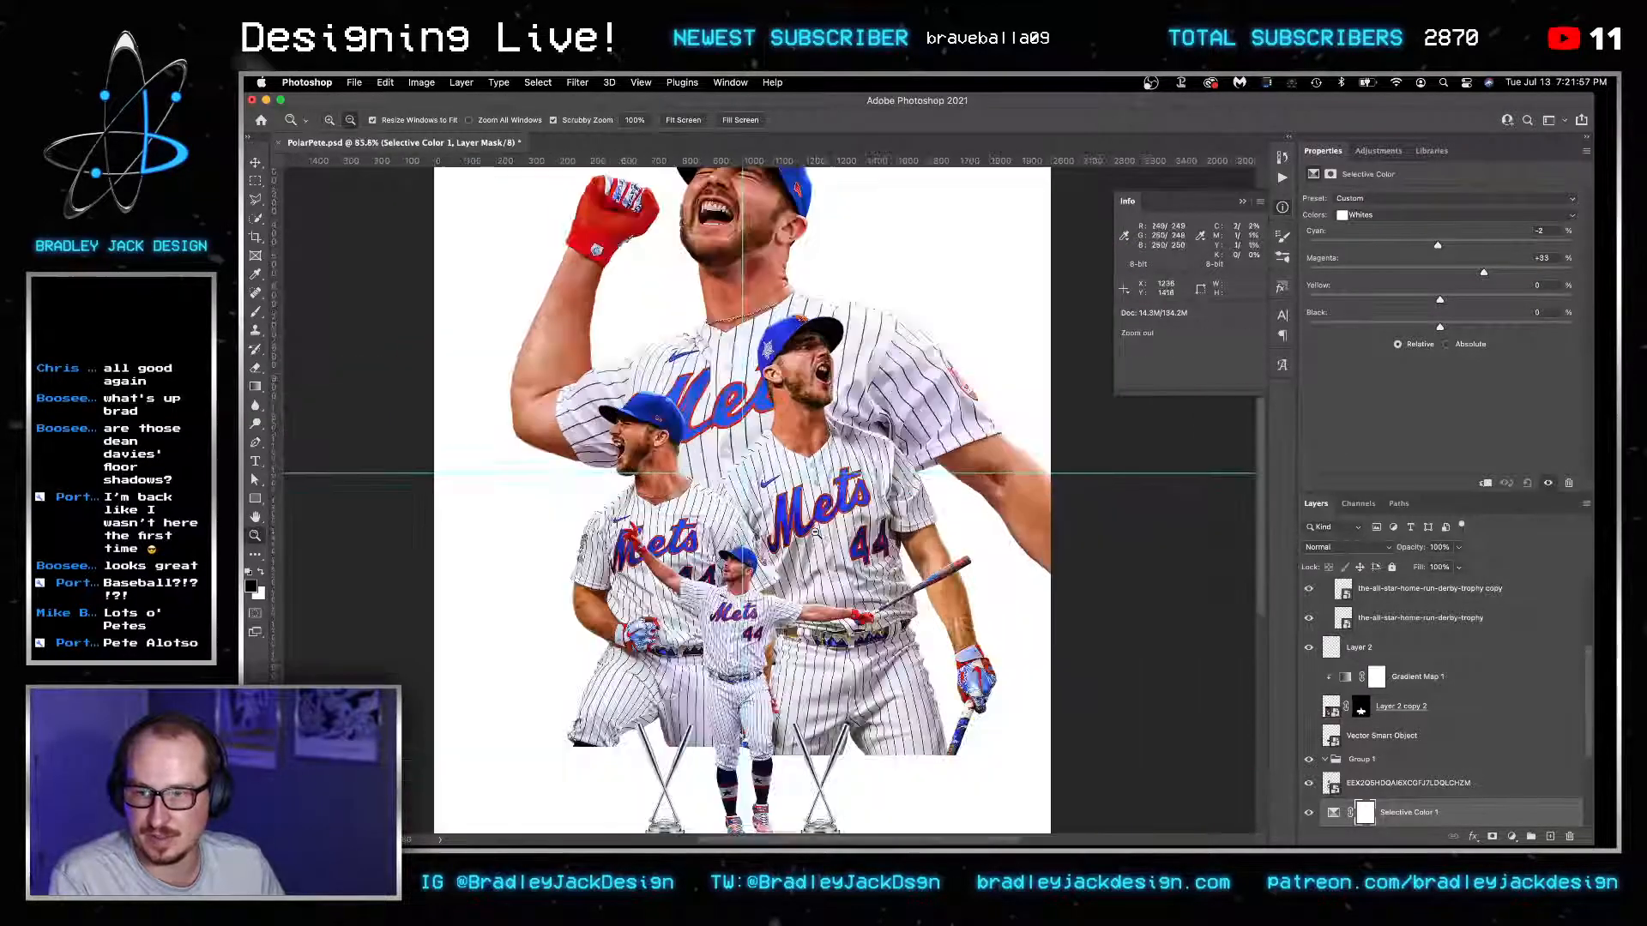
scroll(816, 533, up, 3)
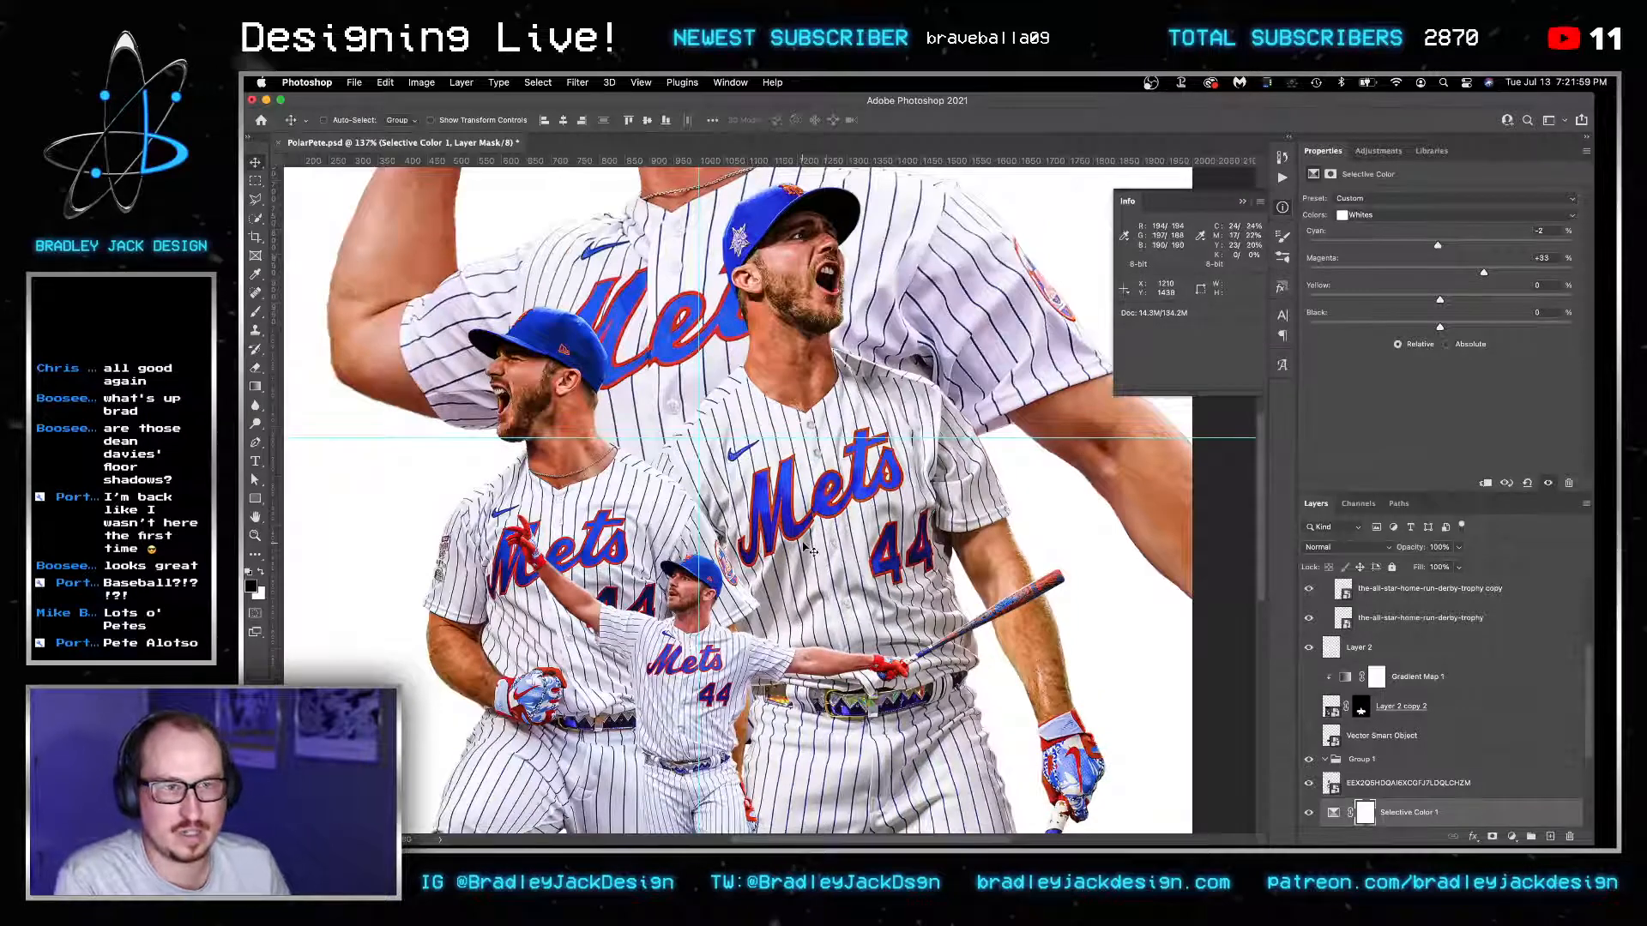
scroll(826, 548, down, 5)
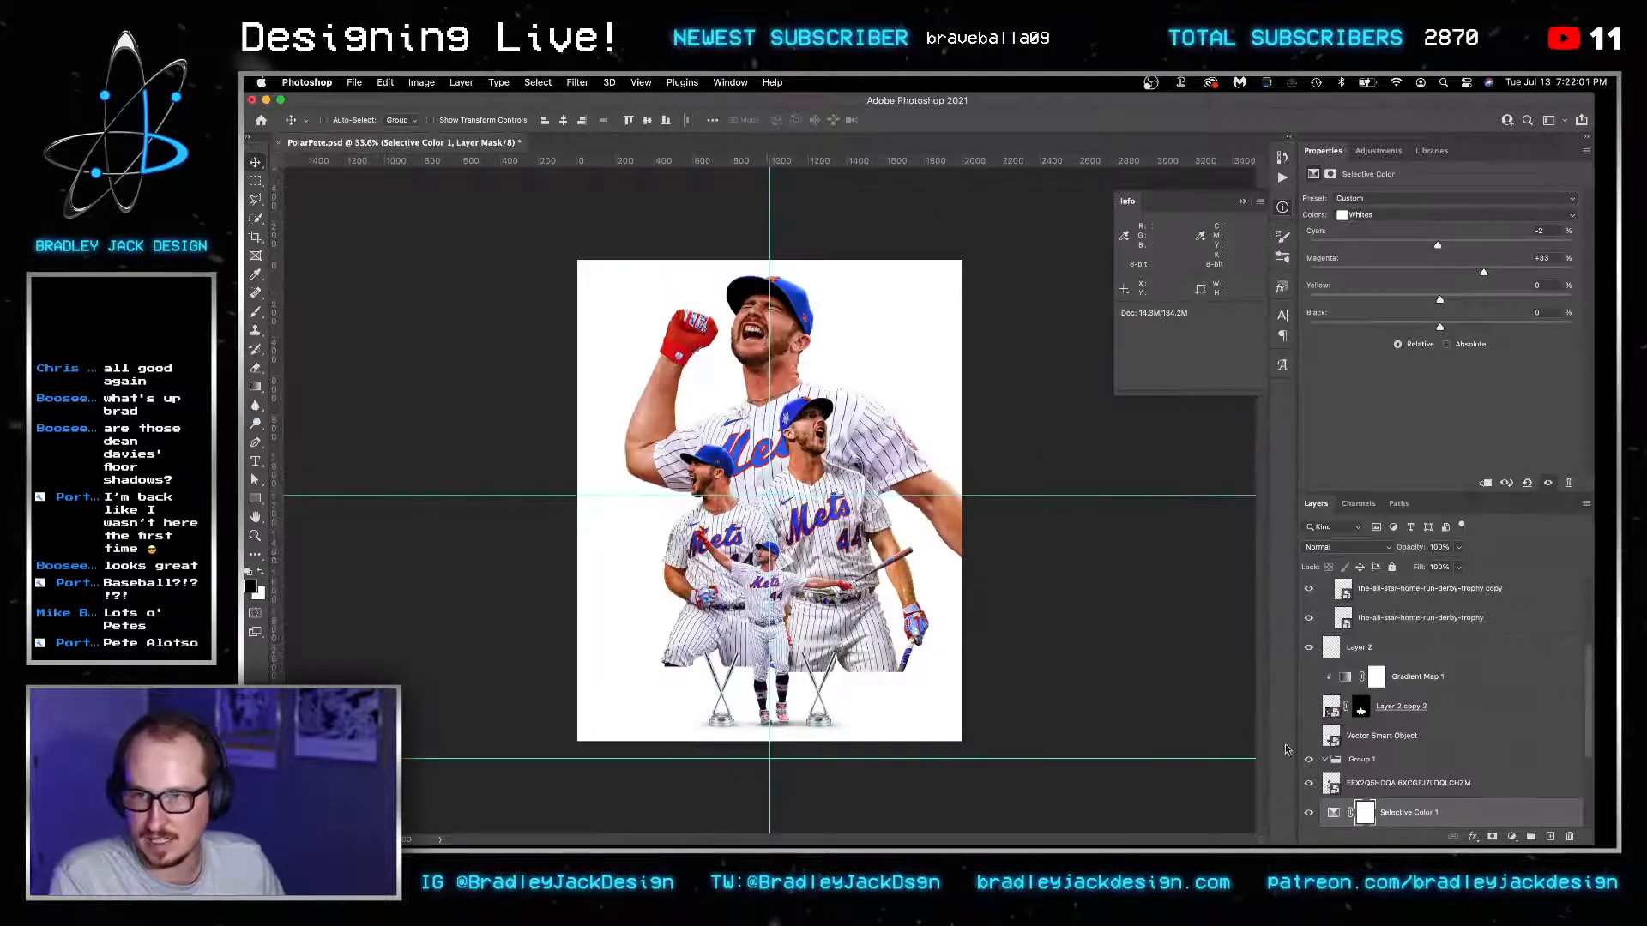
Lower the large rear player cutout to Y 142 px and hide its layer.
scroll(1387, 776, down, 3)
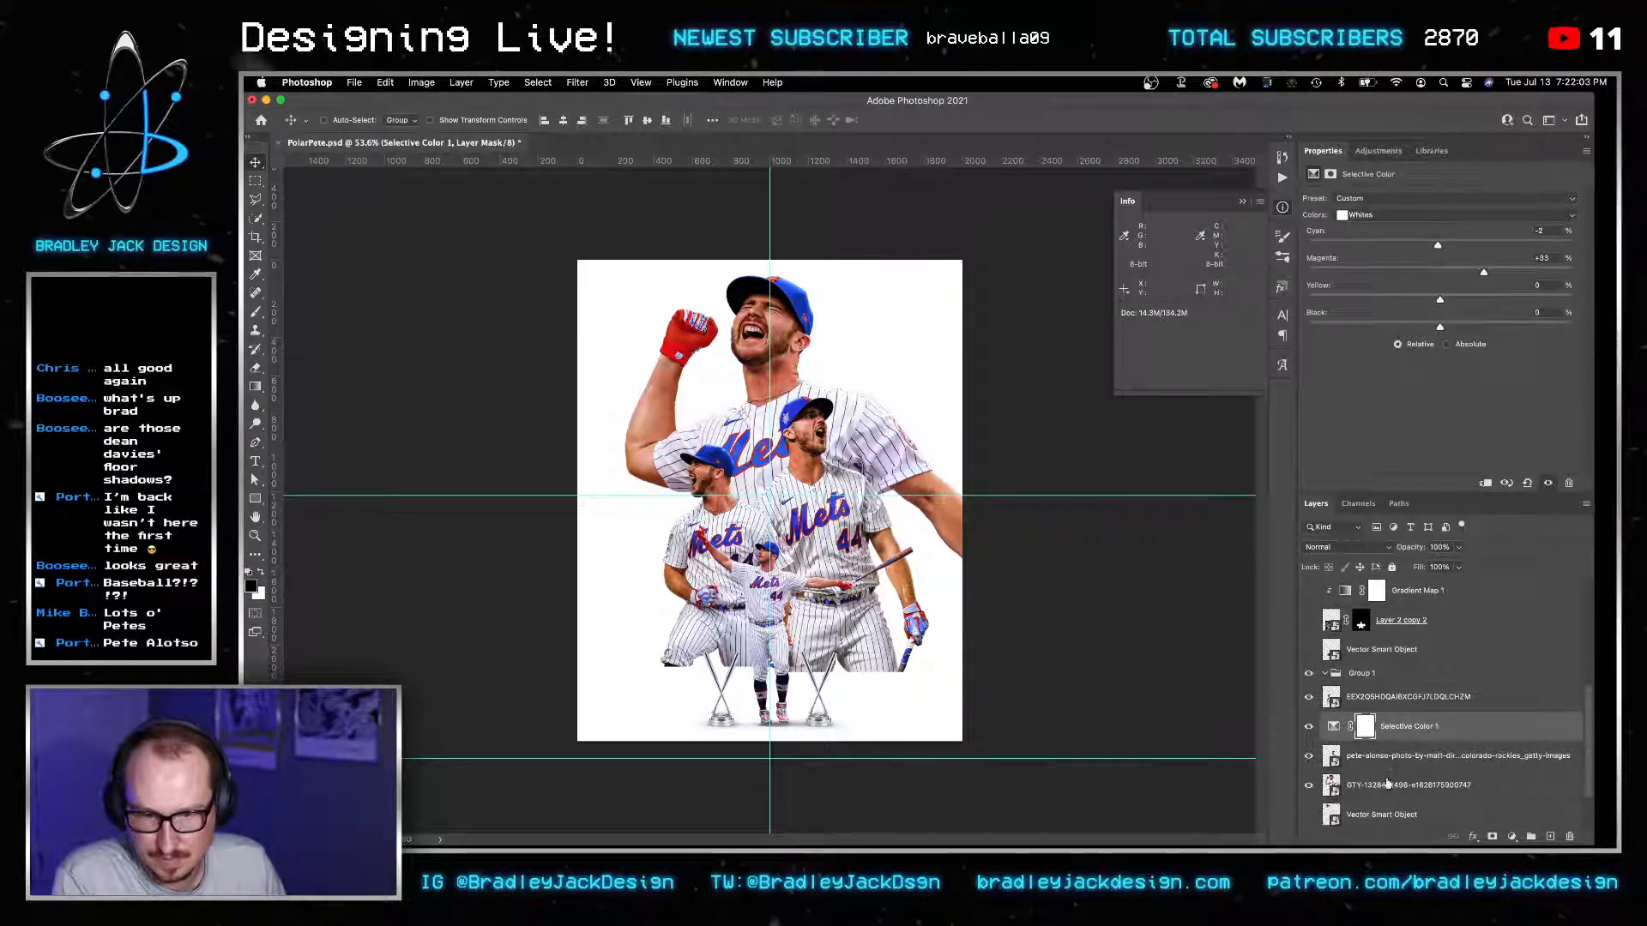
click(1387, 783)
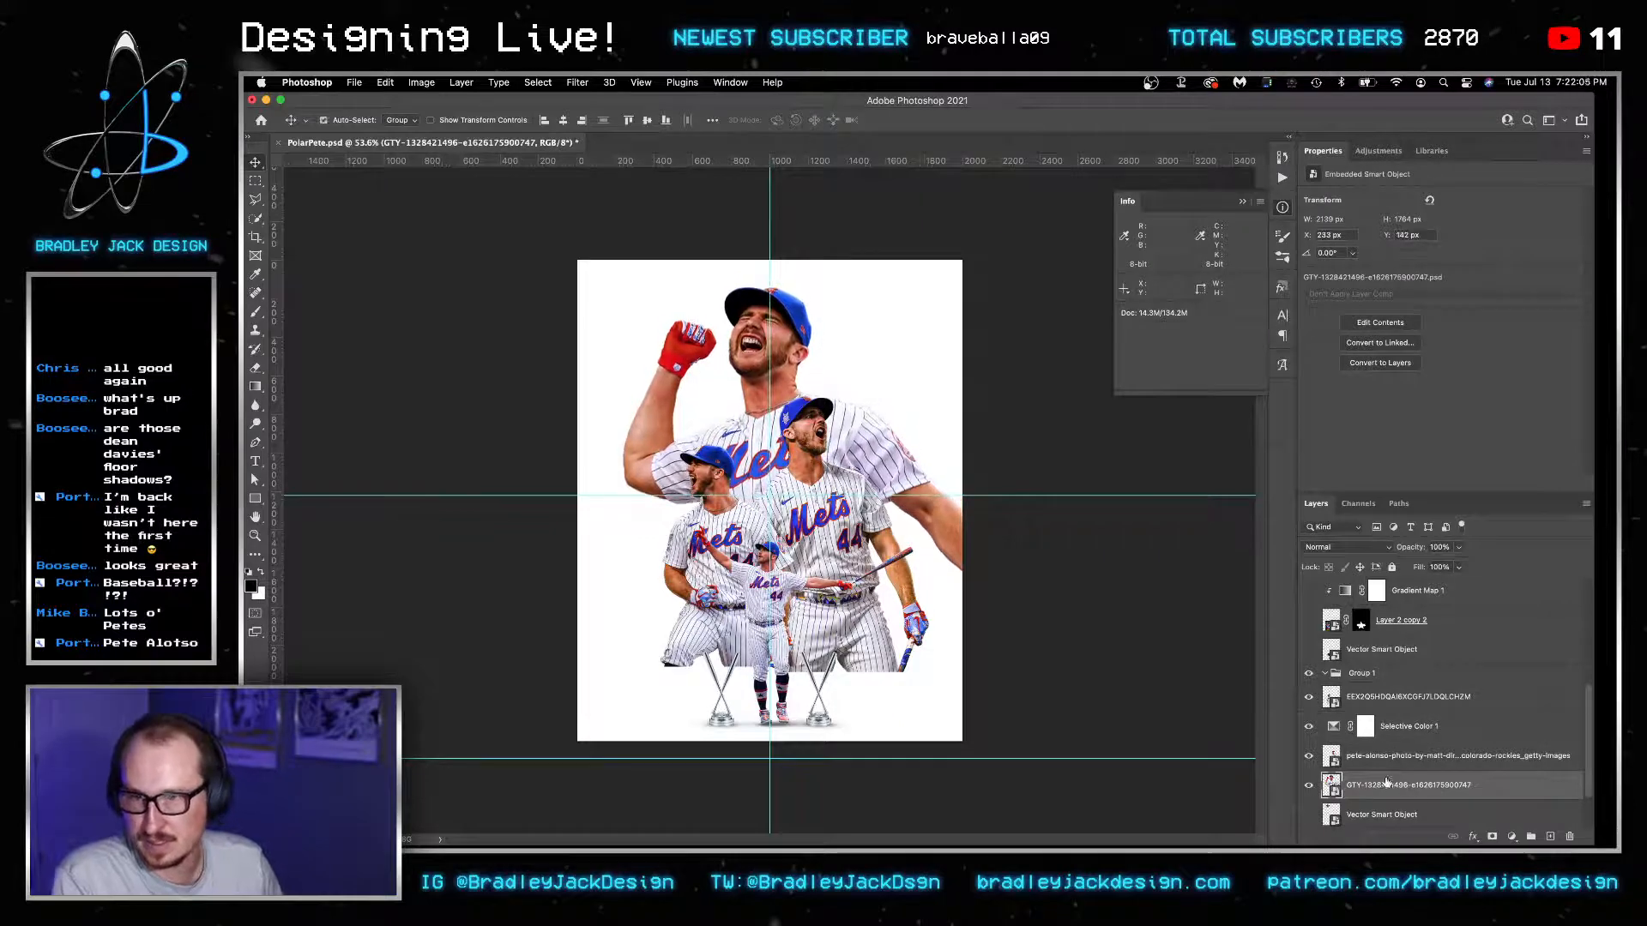
click(1309, 785)
scroll(1321, 784, down, 2)
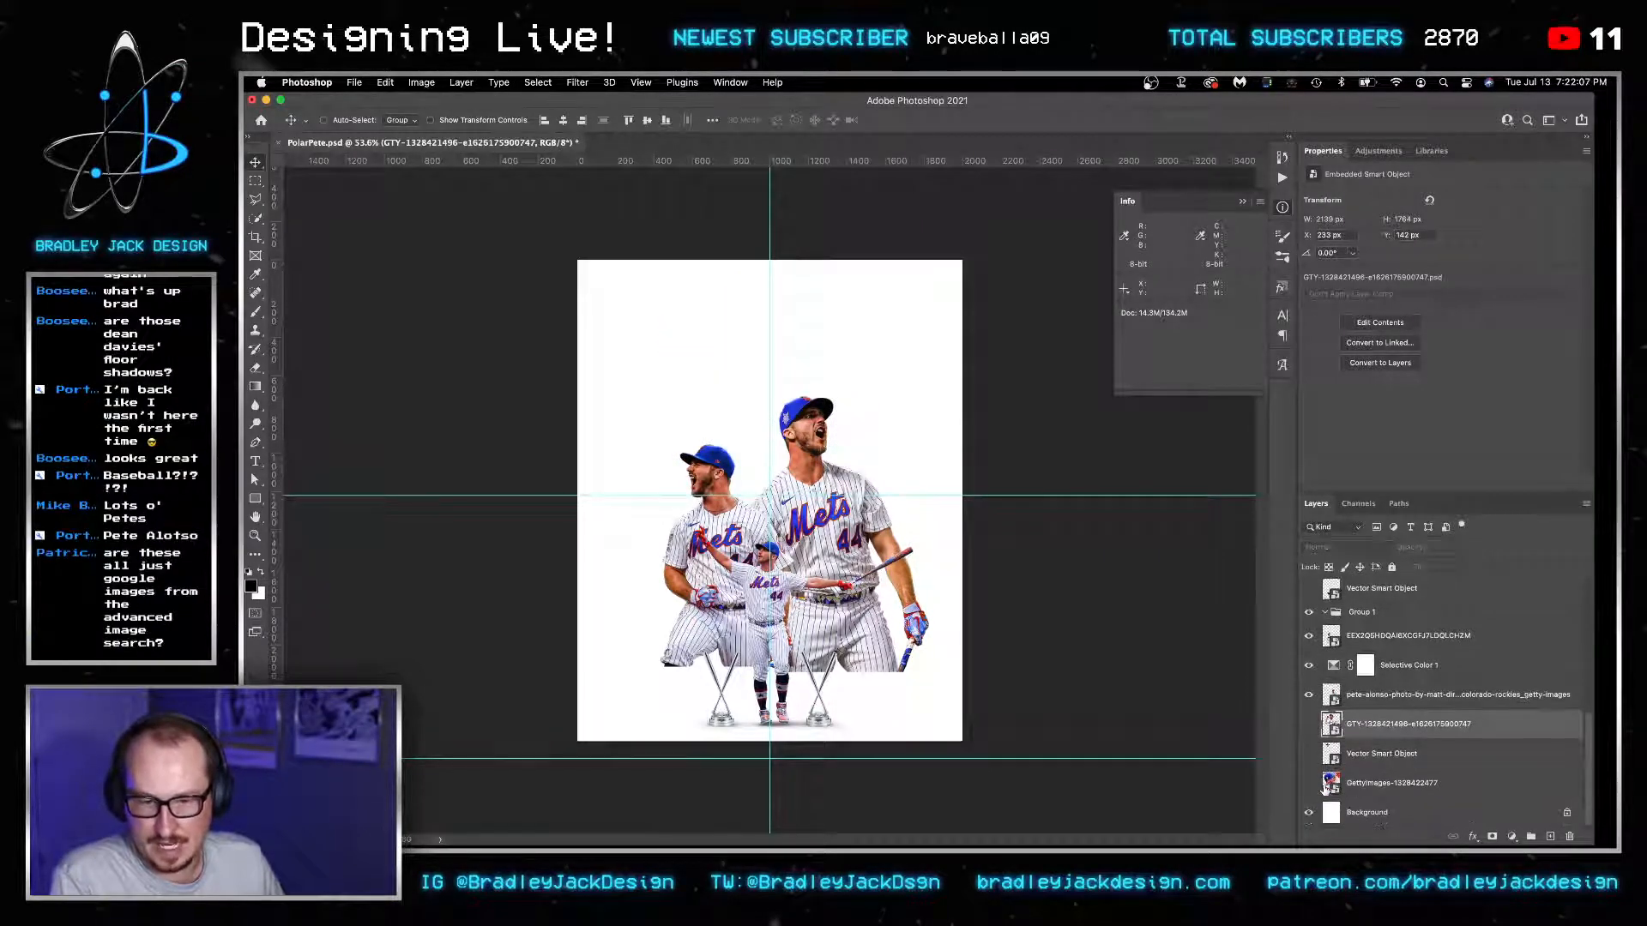
click(1309, 783)
click(1372, 783)
key(ctrl+t)
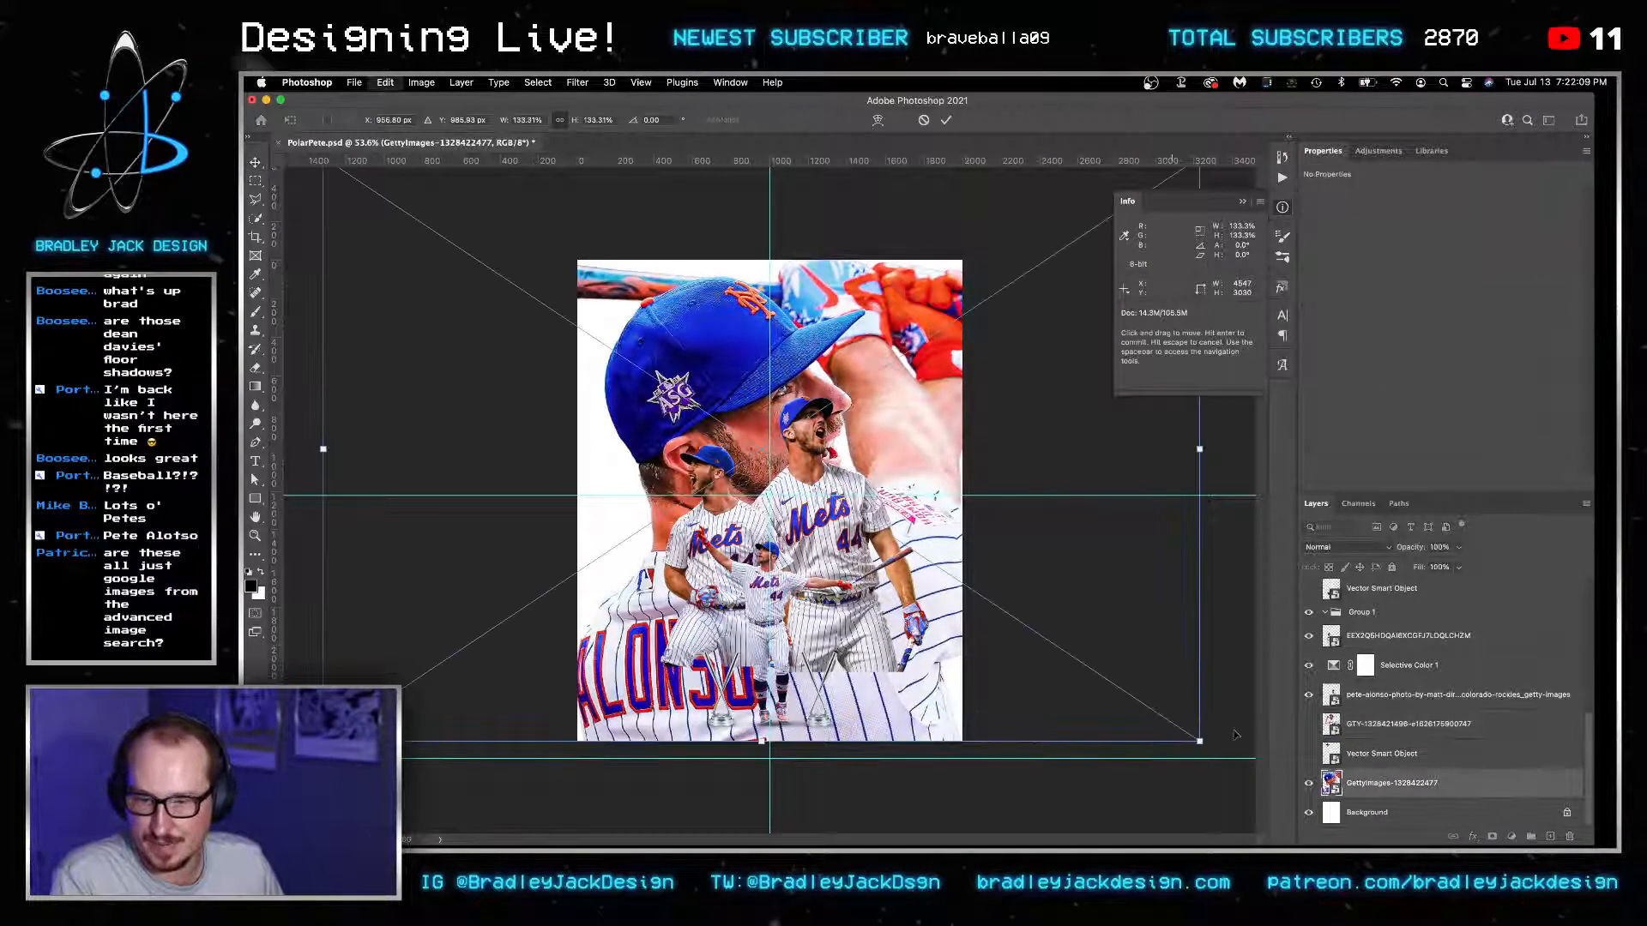
drag(1201, 739, 1032, 574)
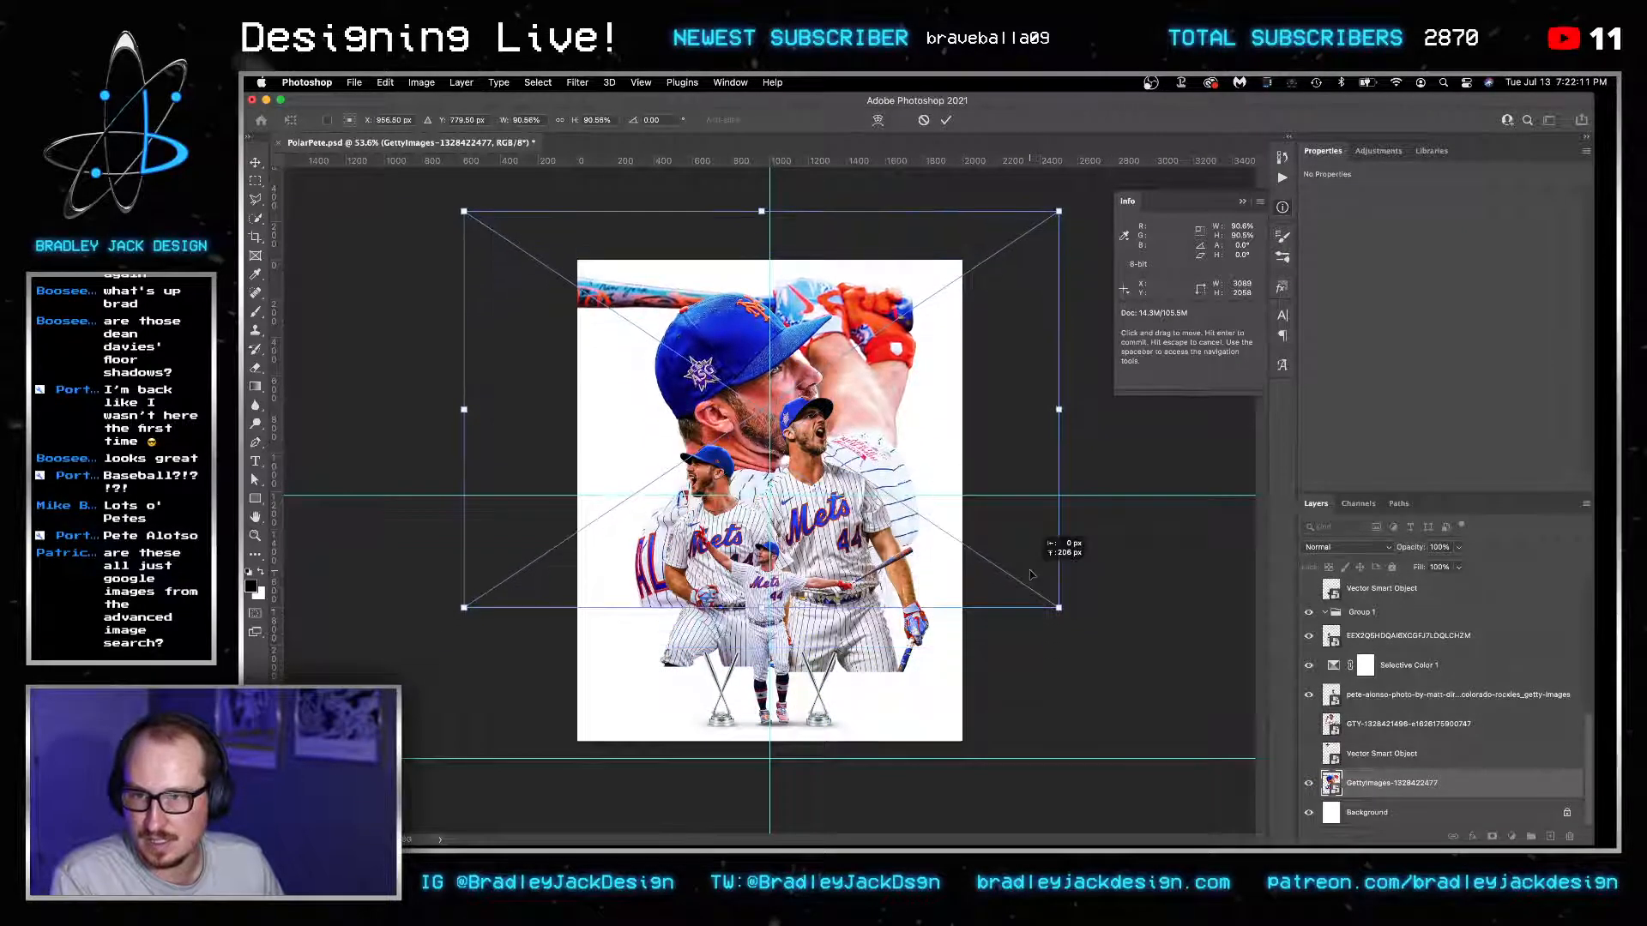
key(Return)
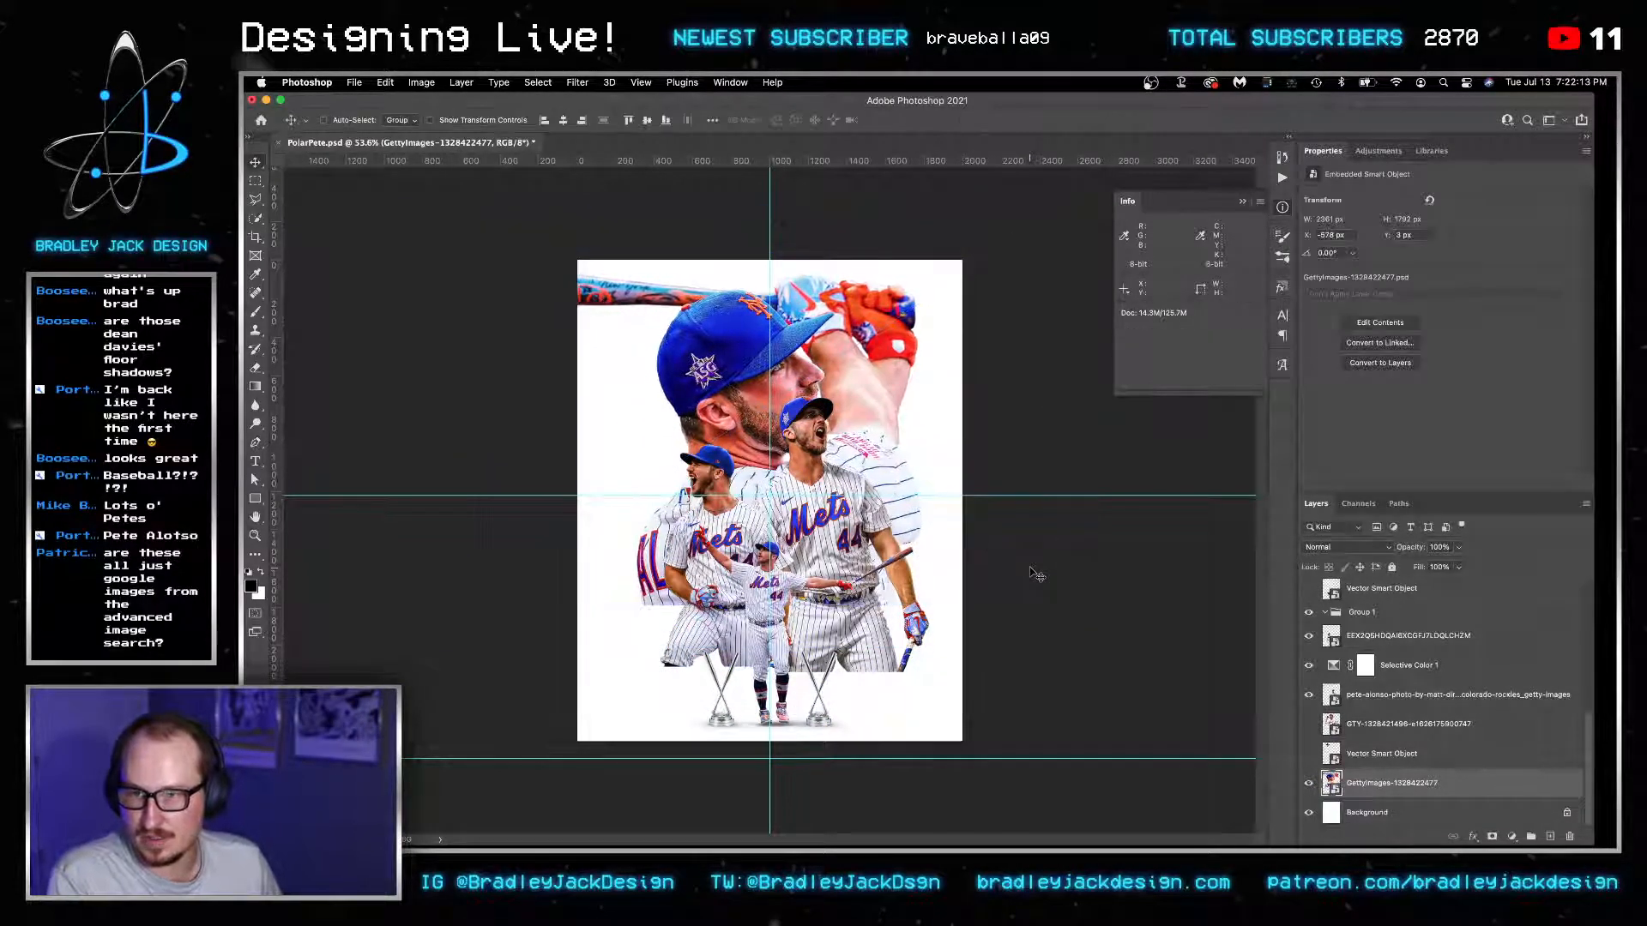
Nudge the large rear batting cutout down and about 10 px right, ending with about 30 px back up.
key(shift+Down)
key(shift+Down)
key(shift+Down)
key(shift+Right)
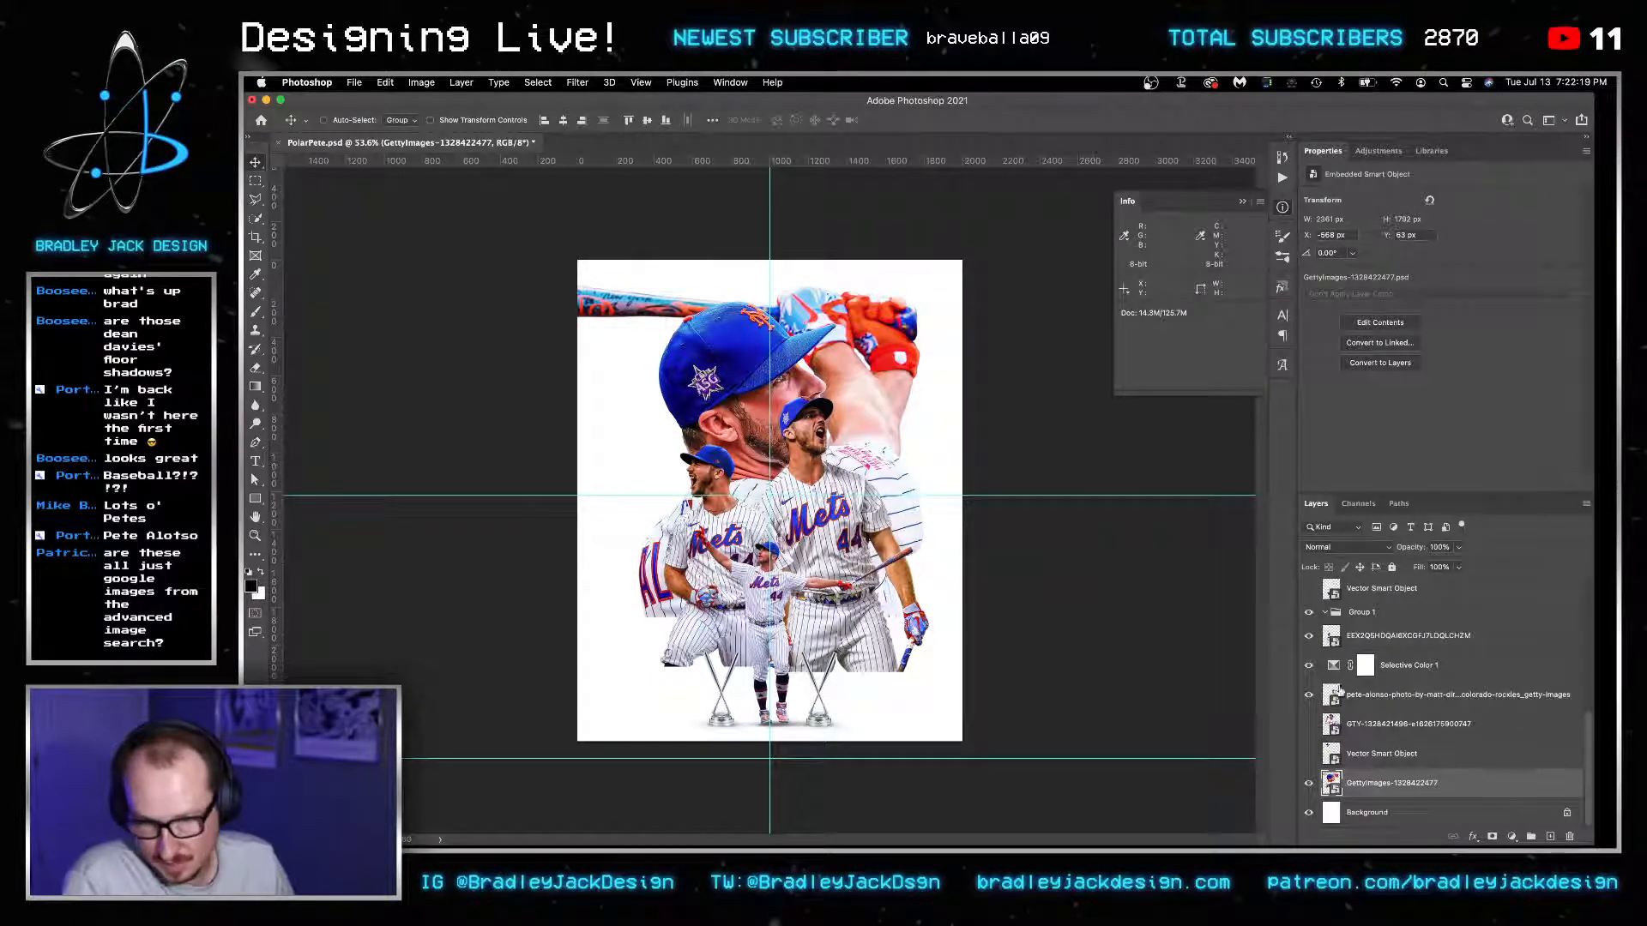
scroll(1359, 718, up, 5)
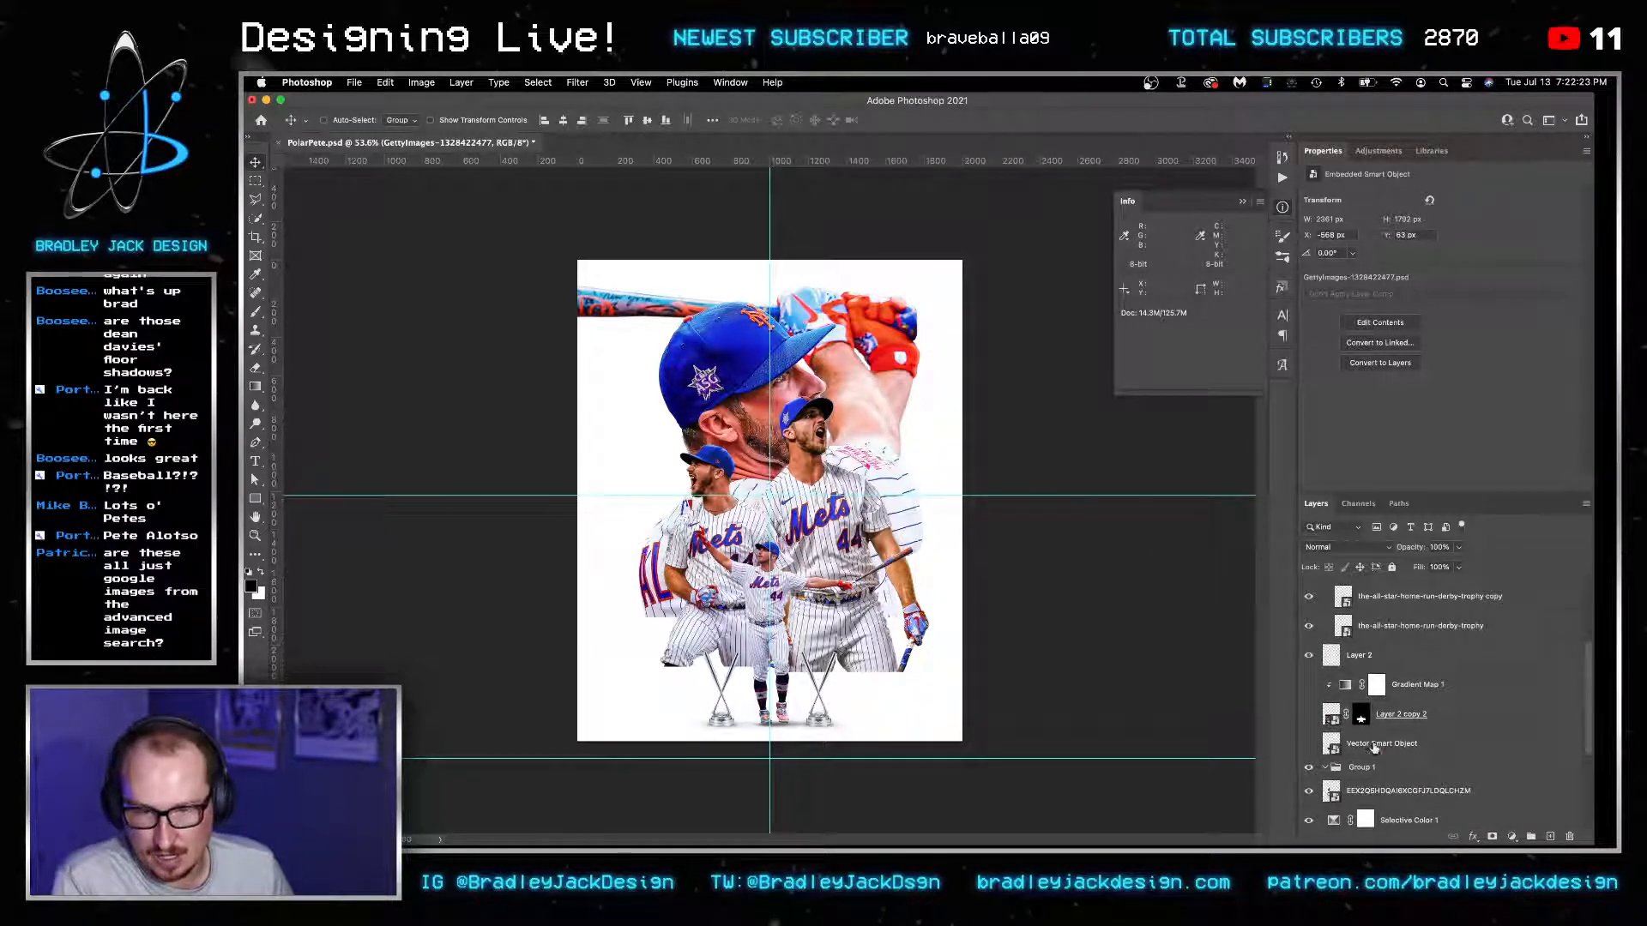
scroll(1375, 748, down, 5)
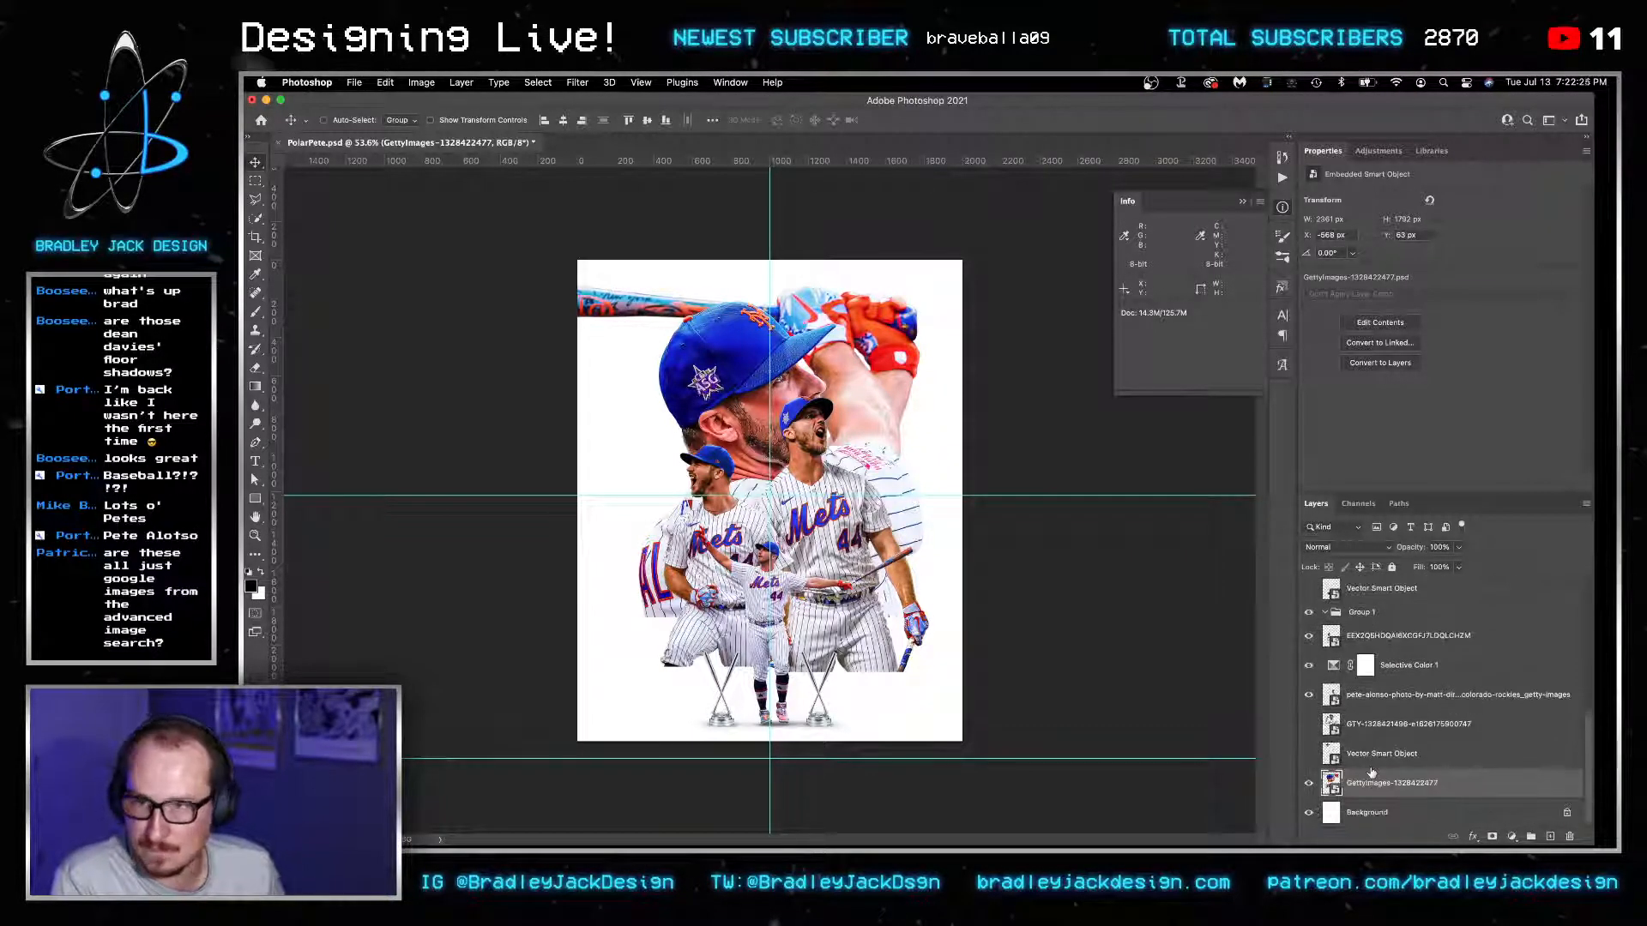
key(shift+Up)
key(shift+Up)
key(shift+Up)
Clip Selective Color 1 to the right-hand player and move both standing player cutouts down about 90 px.
click(1376, 697)
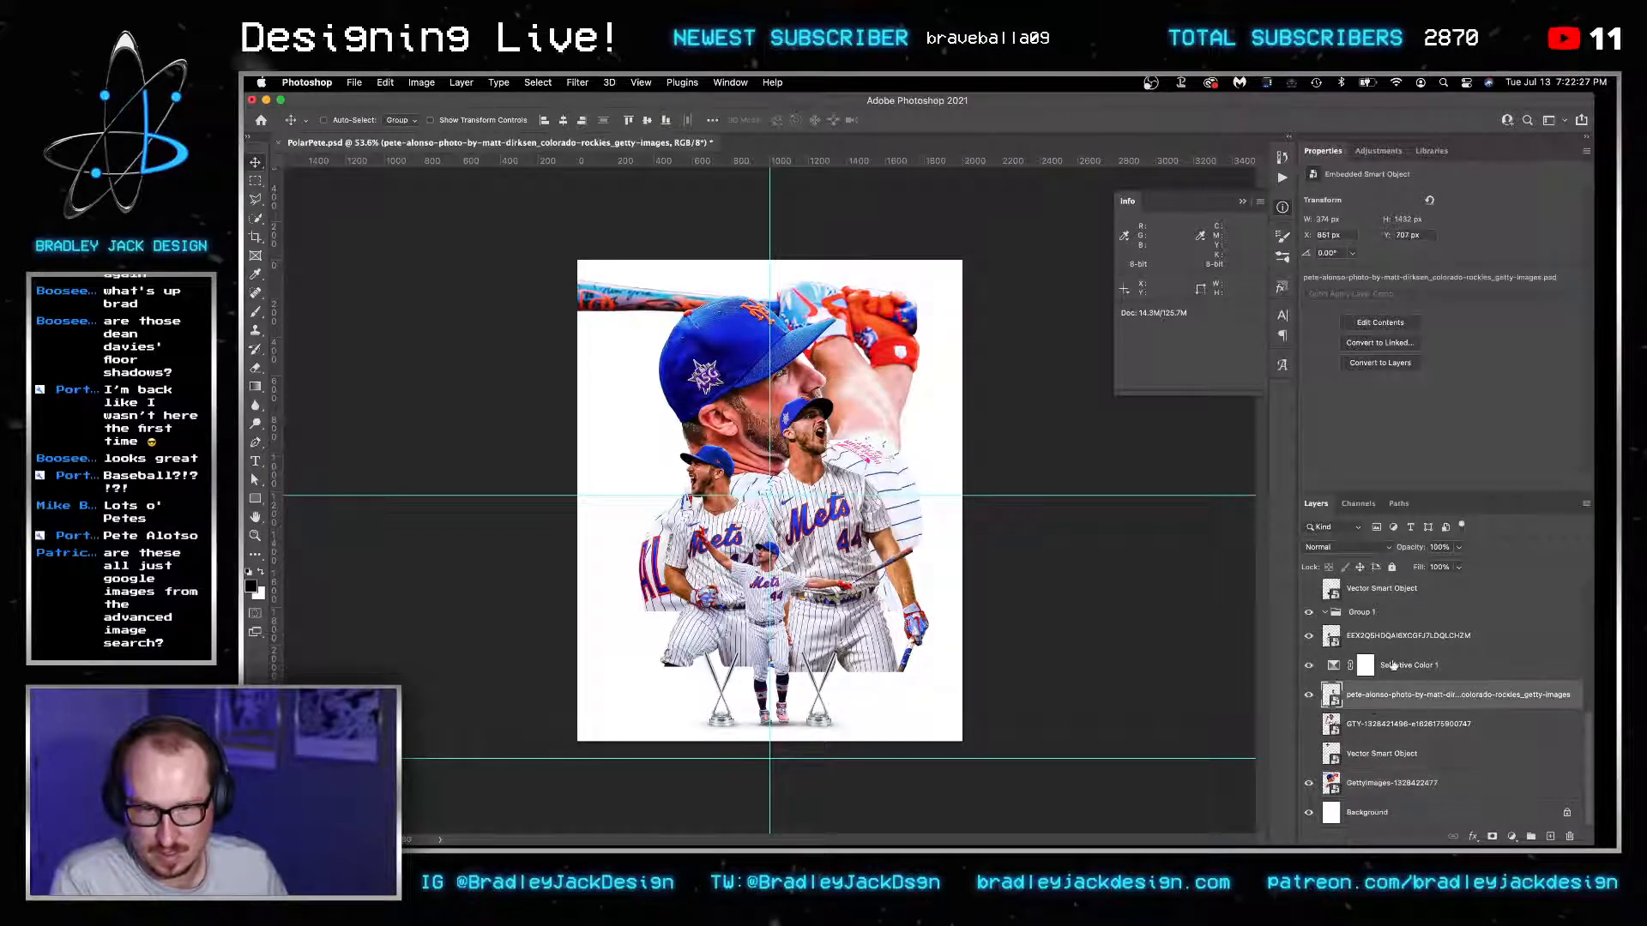
alt+click(1353, 677)
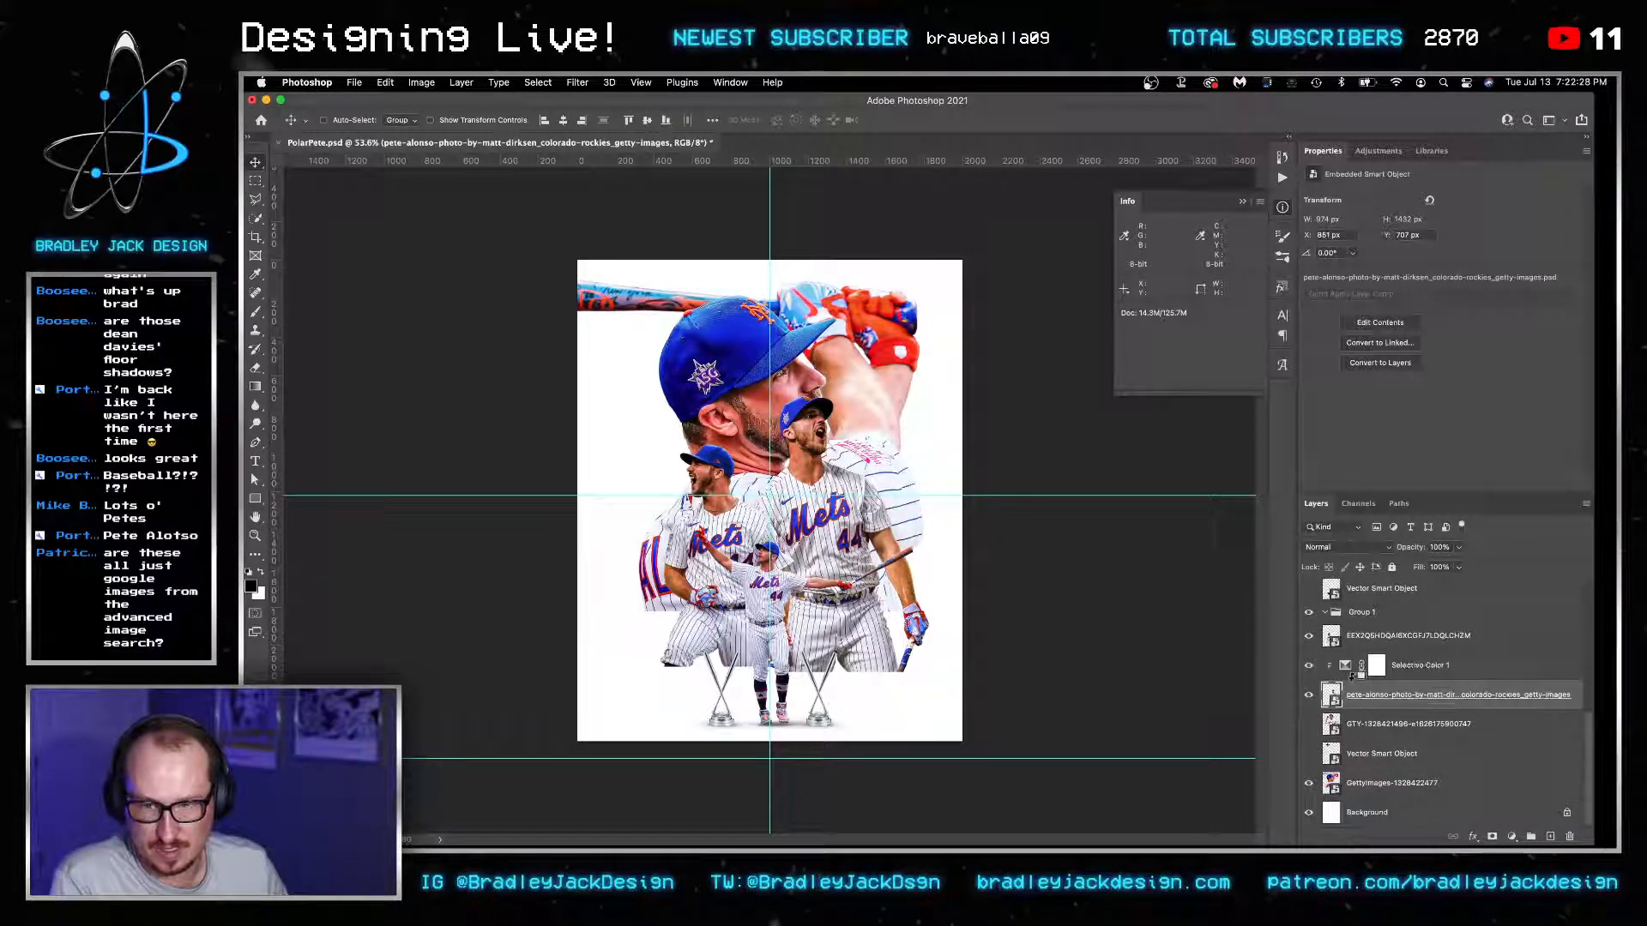
super+click(1387, 637)
key(super+t)
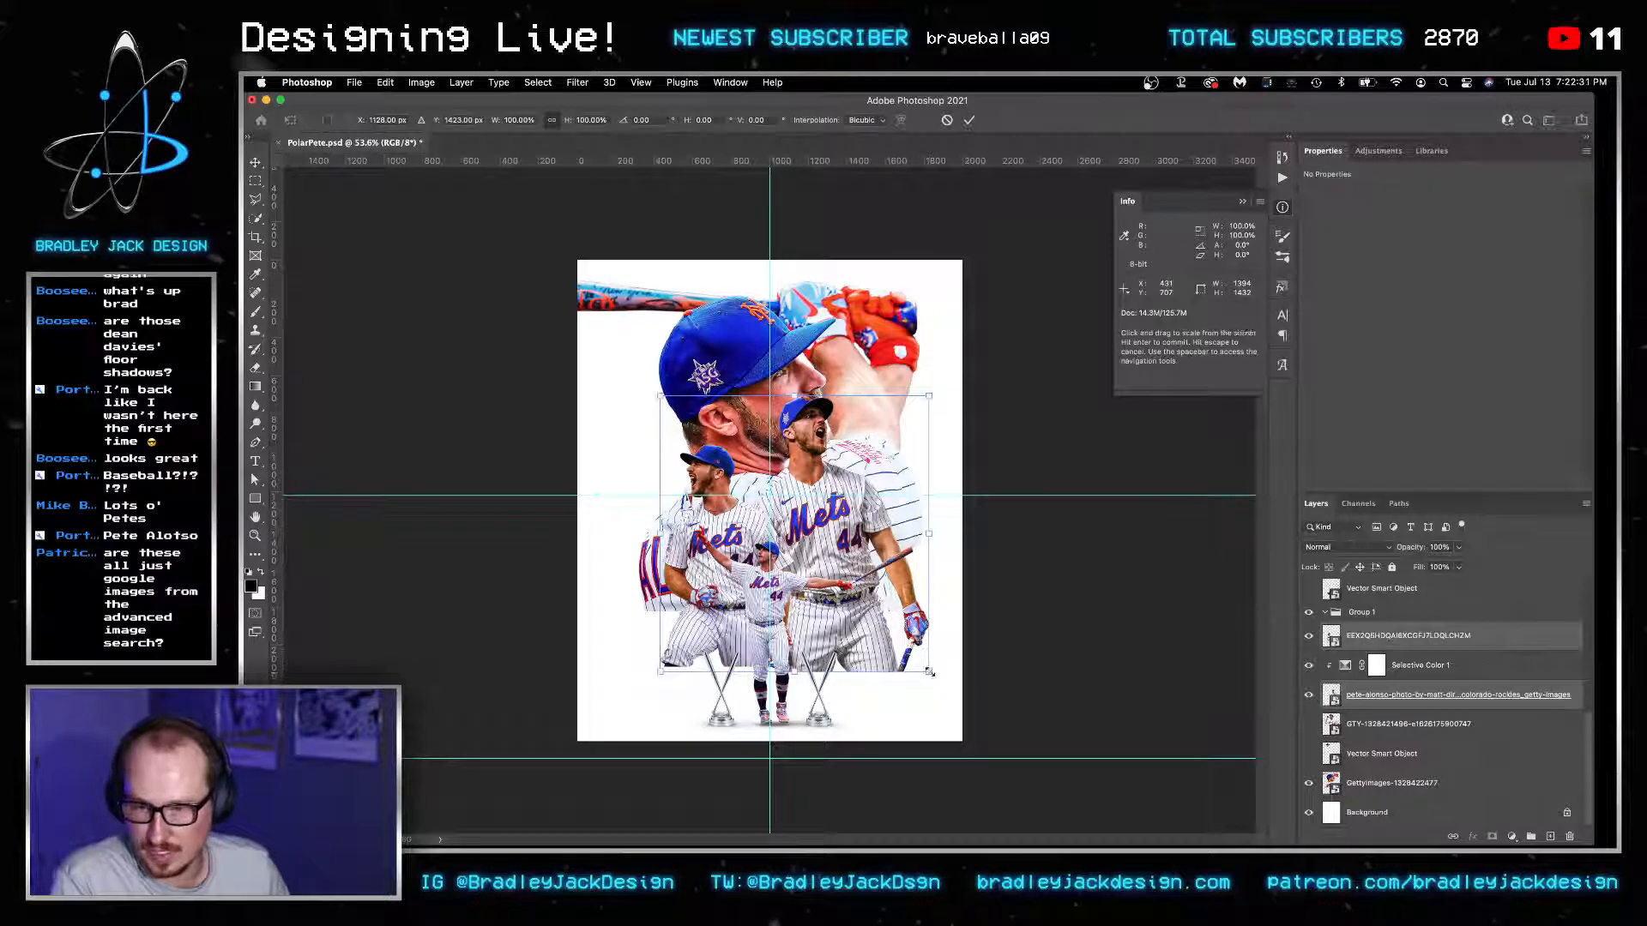
drag(924, 566, 923, 682)
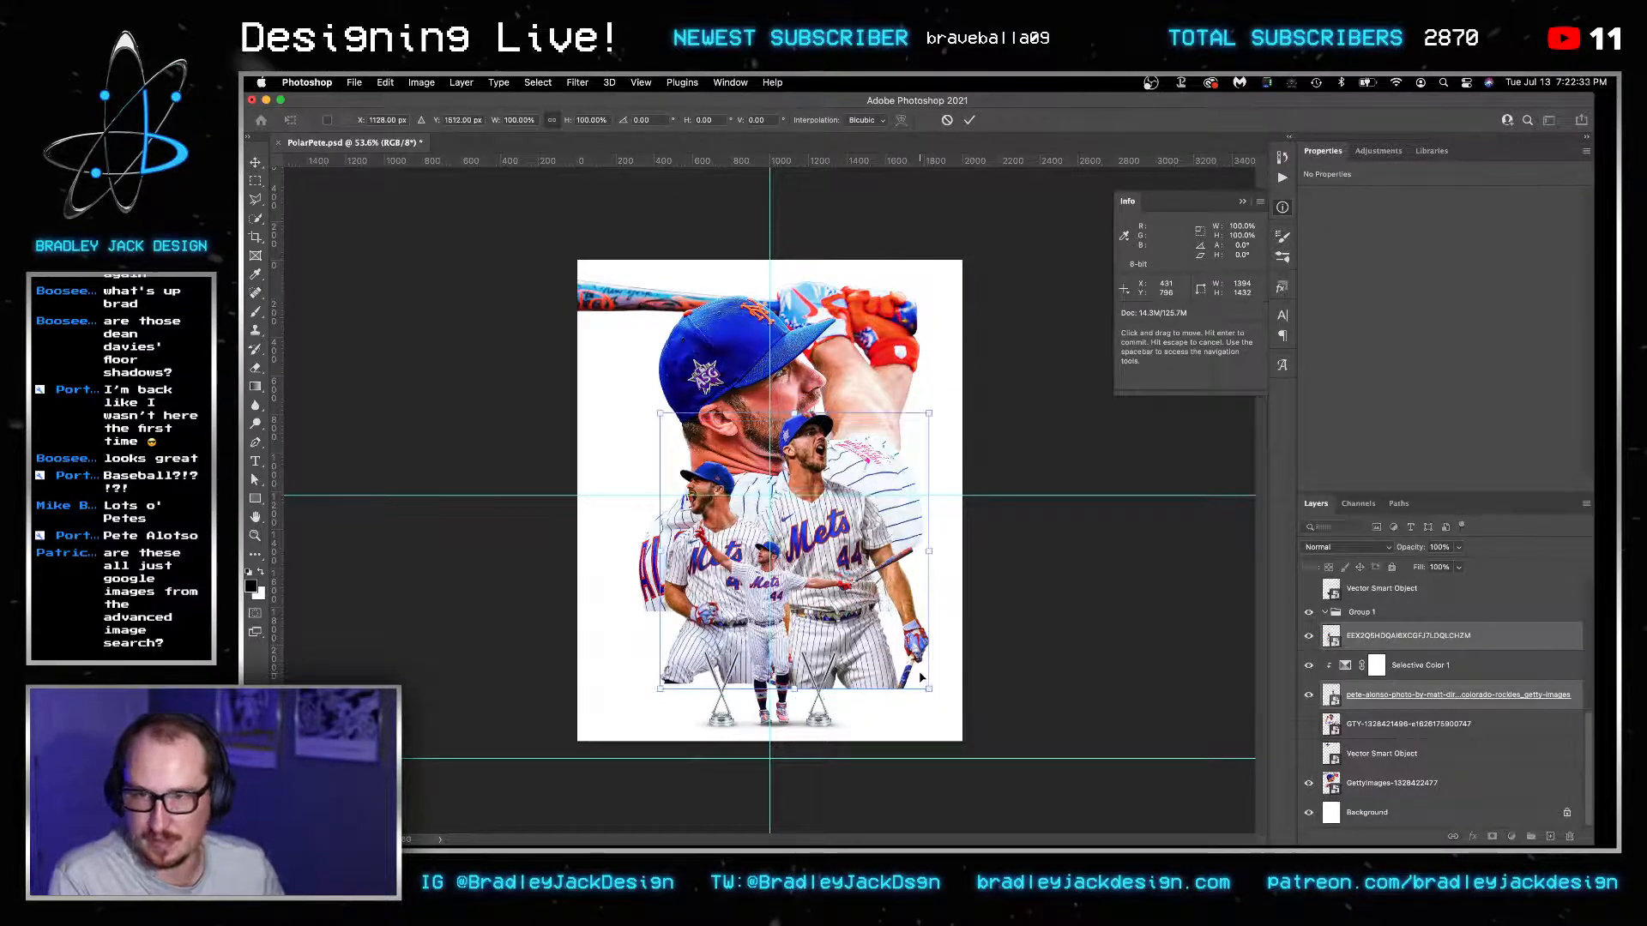
key(Return)
Scale the right-hand player cutout up to about 1048 × 1540 px.
click(1353, 635)
click(1416, 695)
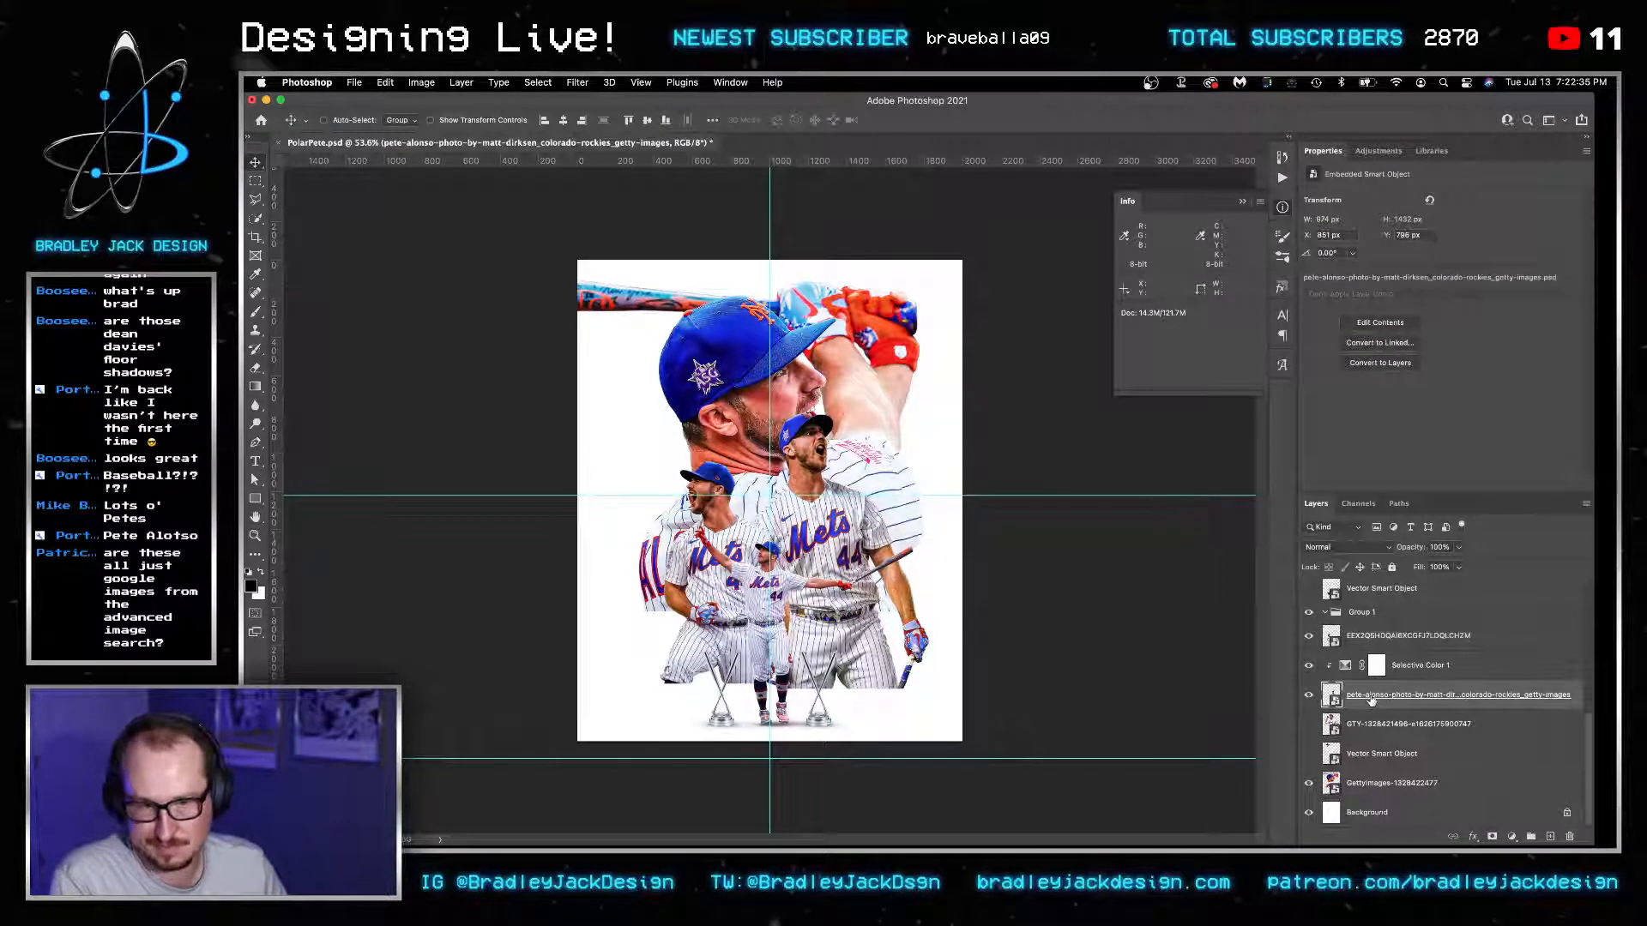
key(super+t)
mouse_move(1079, 397)
mouse_down()
mouse_move(1054, 401)
mouse_move(1093, 380)
mouse_up()
key(Return)
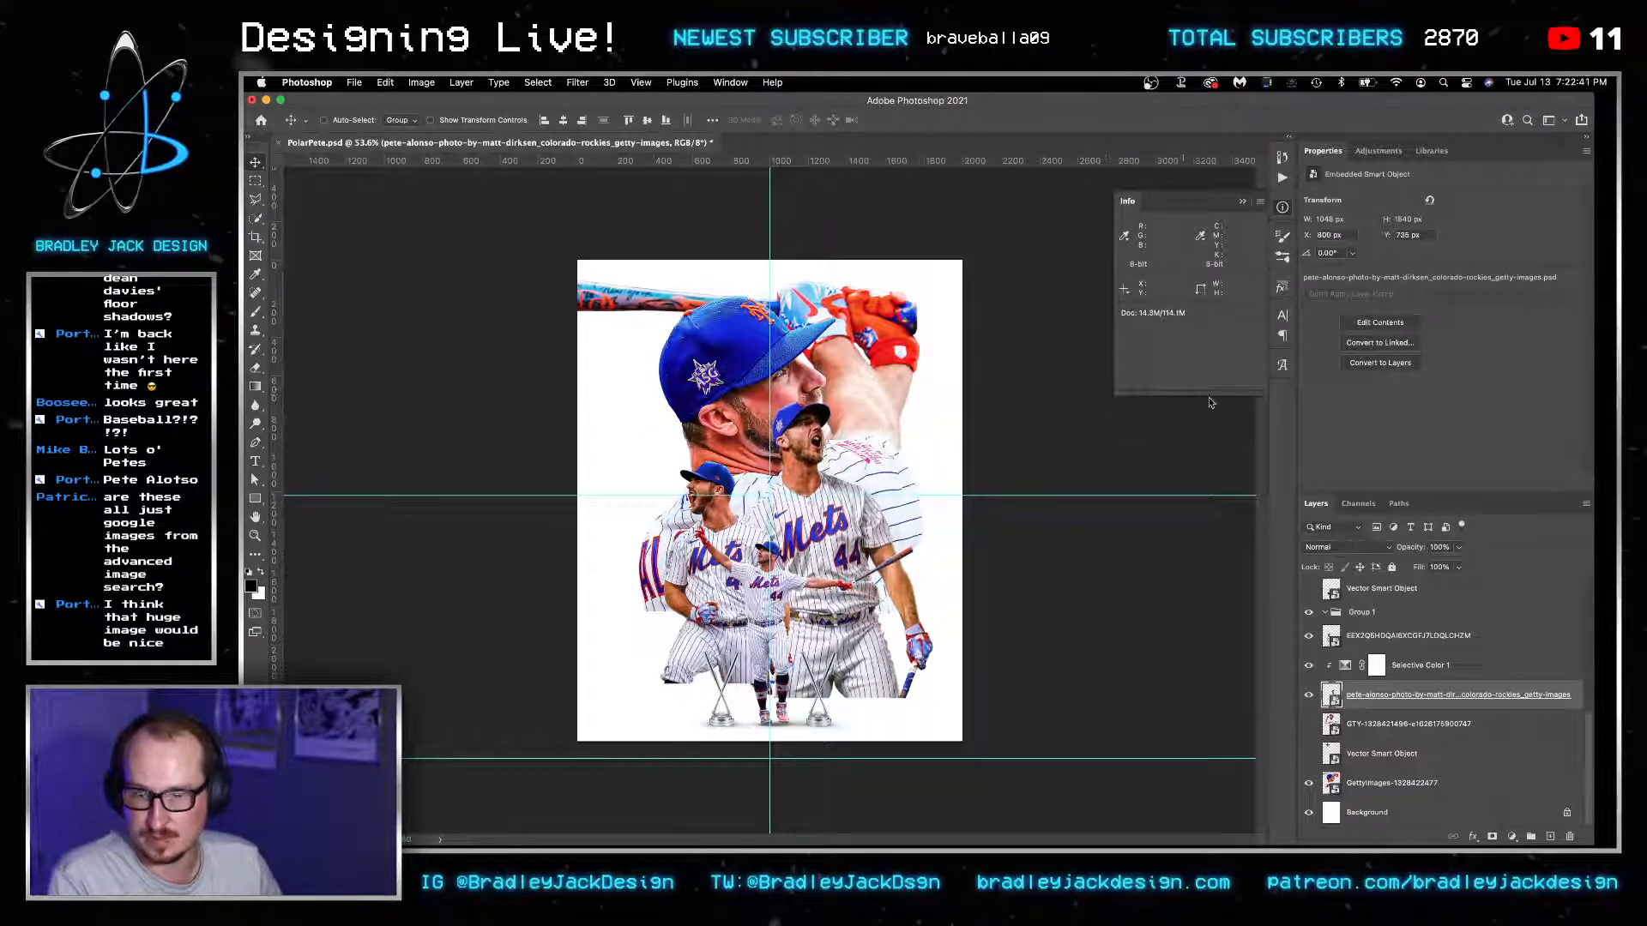
Enlarge the large rear batting cutout to about 3569 × 2710 px and nudge it down about 50 px.
click(1392, 783)
key(ctrl+t)
drag(961, 607, 1309, 667)
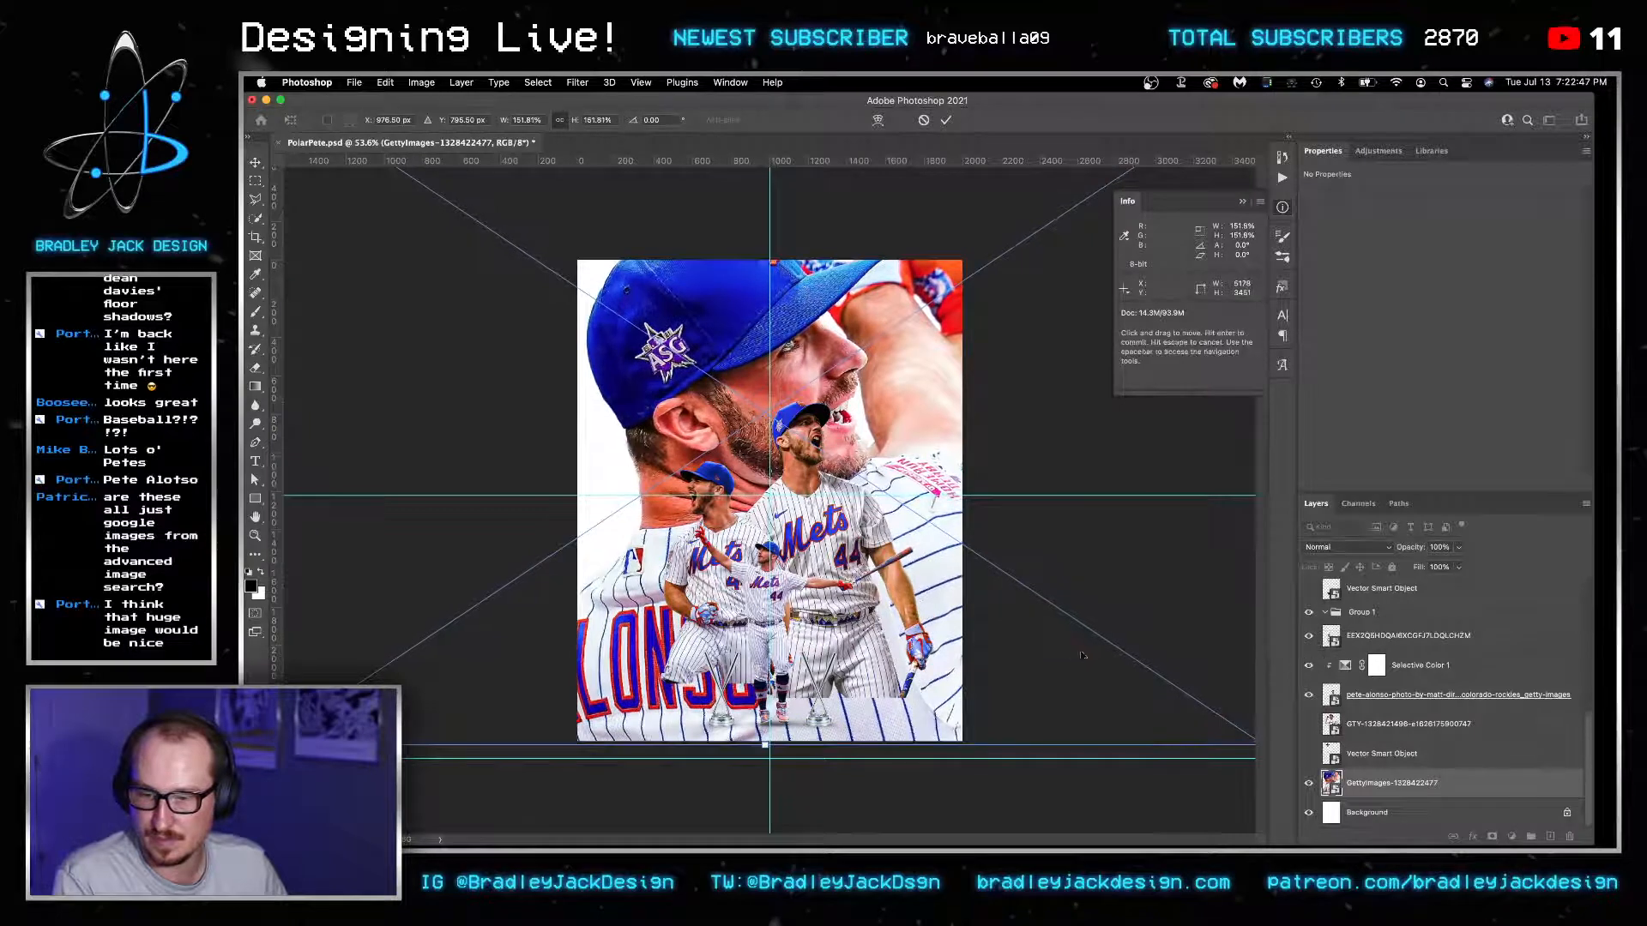
drag(1072, 657, 1051, 624)
key(super+0)
key(Return)
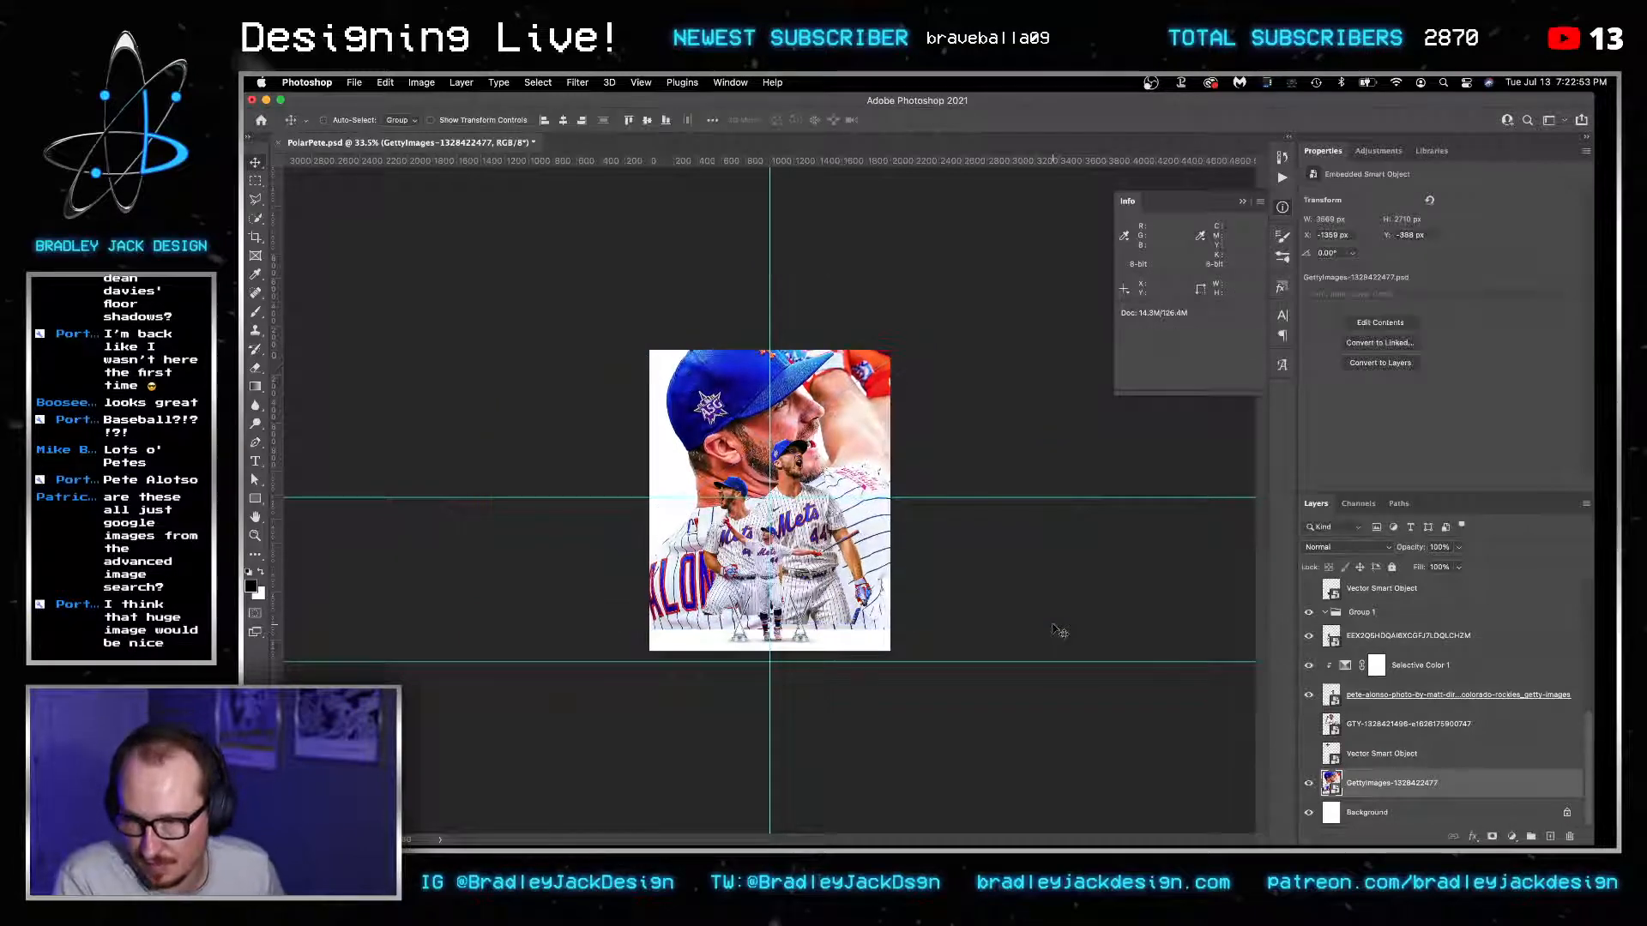
key(shift+Down)
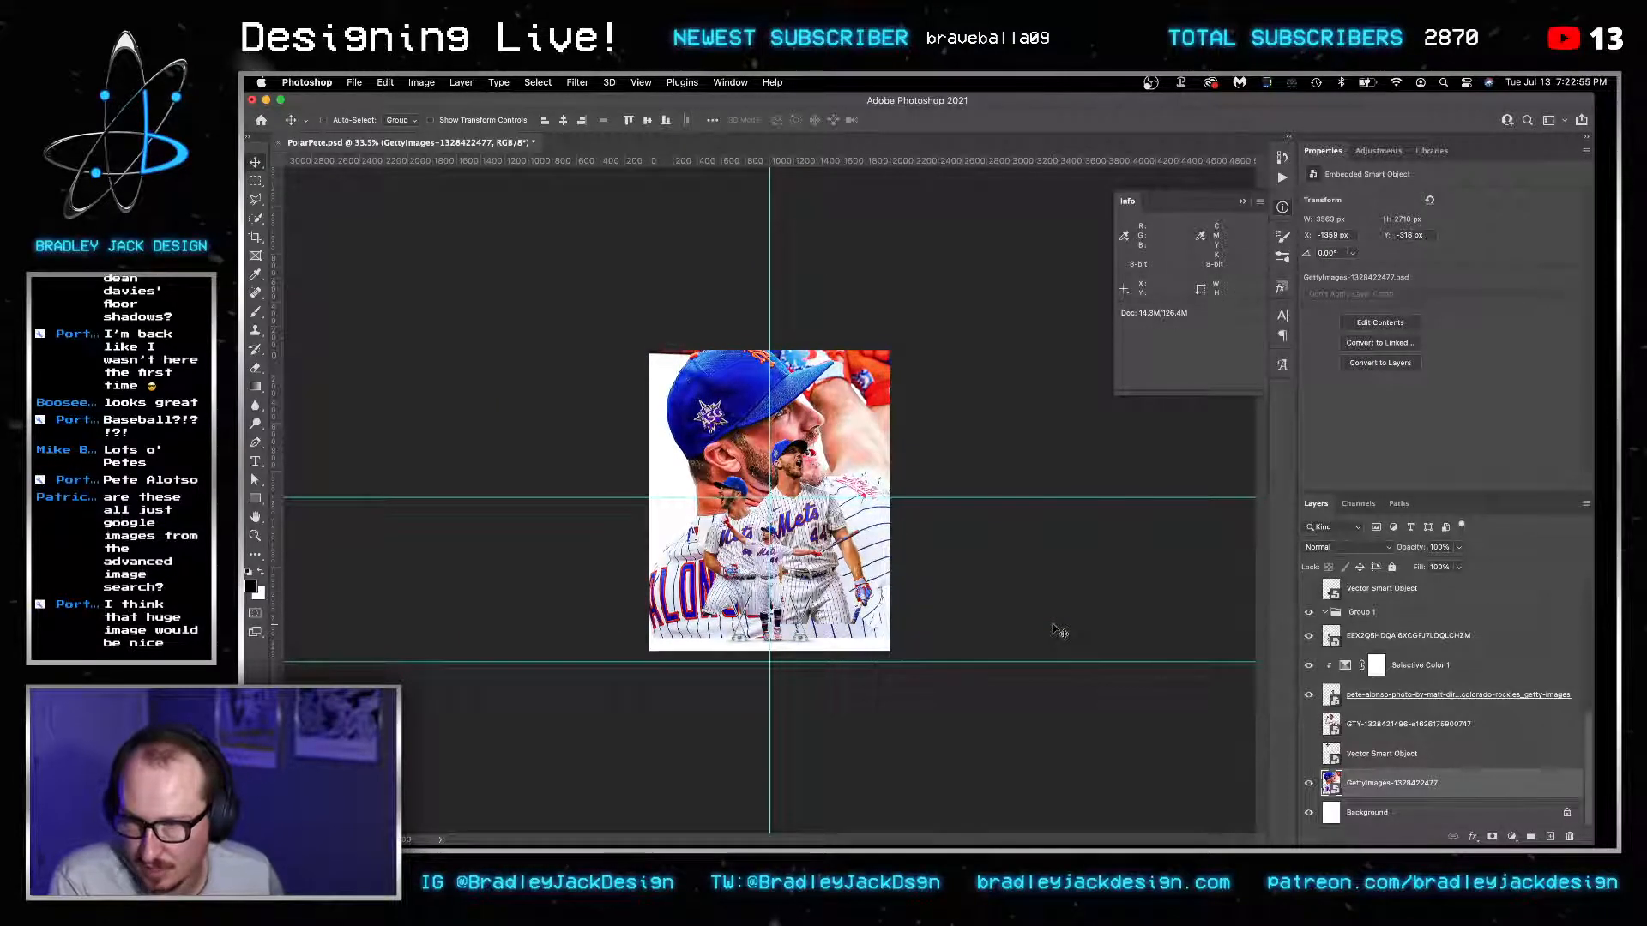
Scale the large rear batting cutout down to about 2510 px high and nudge it right to about X -1189 px.
key(super+t)
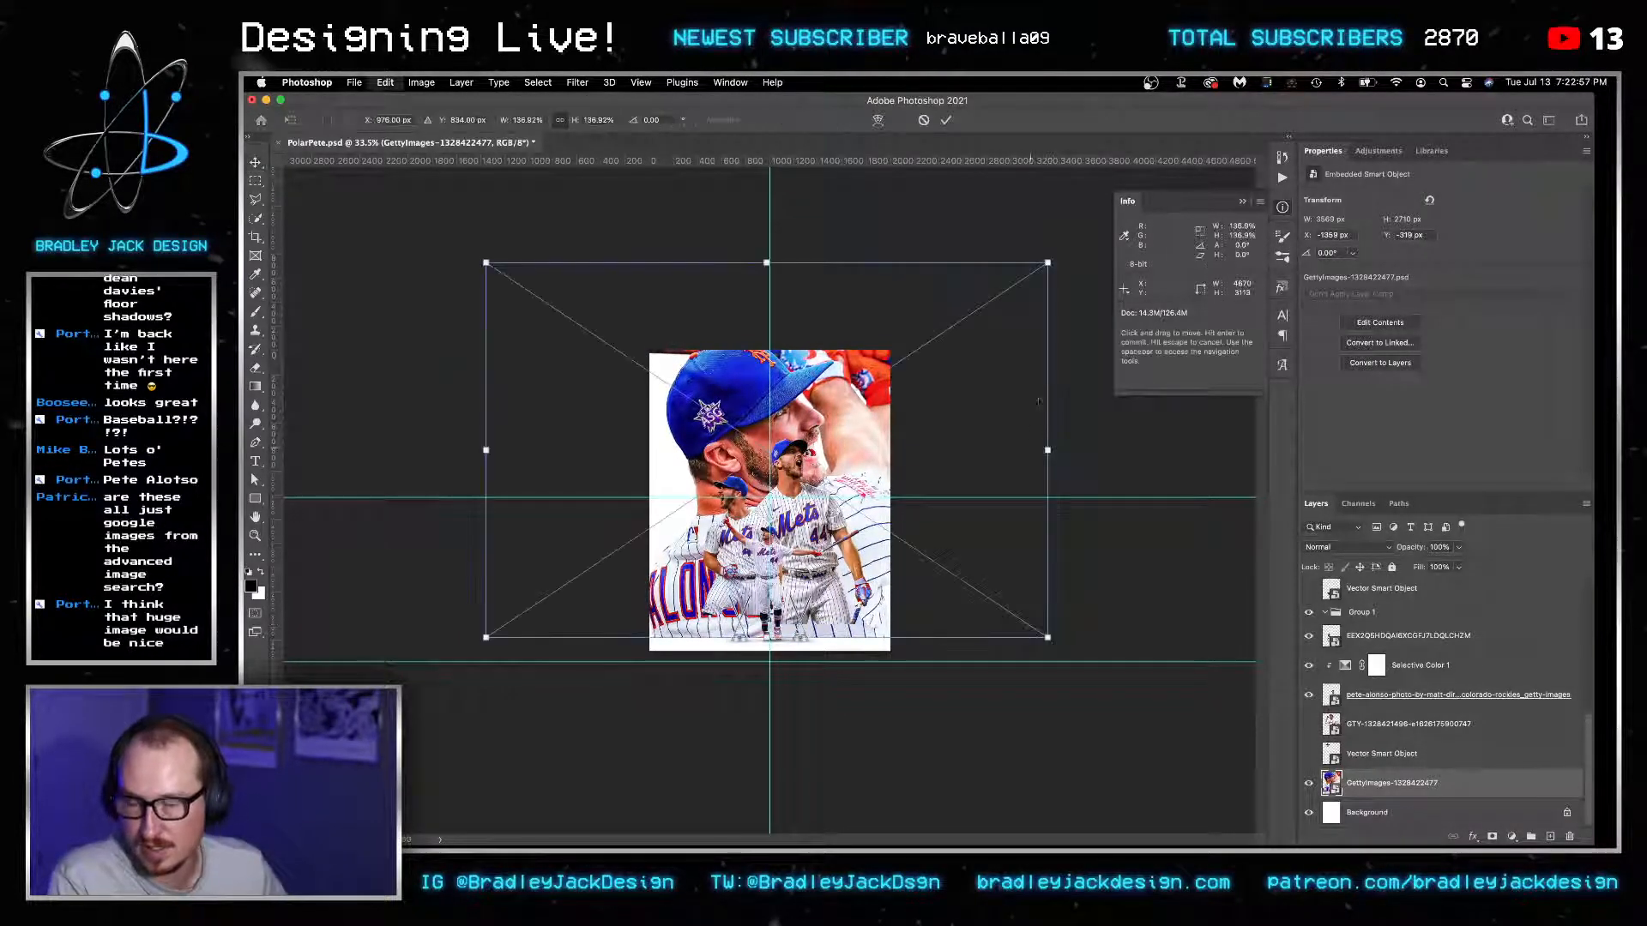
drag(1052, 265, 1007, 285)
key(Return)
key(shift+Right)
key(shift+Right)
key(shift+Right)
key(shift+Right)
key(shift+Right)
key(shift+Right)
key(shift+Right)
key(shift+Right)
key(shift+Right)
key(shift+Right)
key(shift+Right)
key(shift+Right)
key(shift+Right)
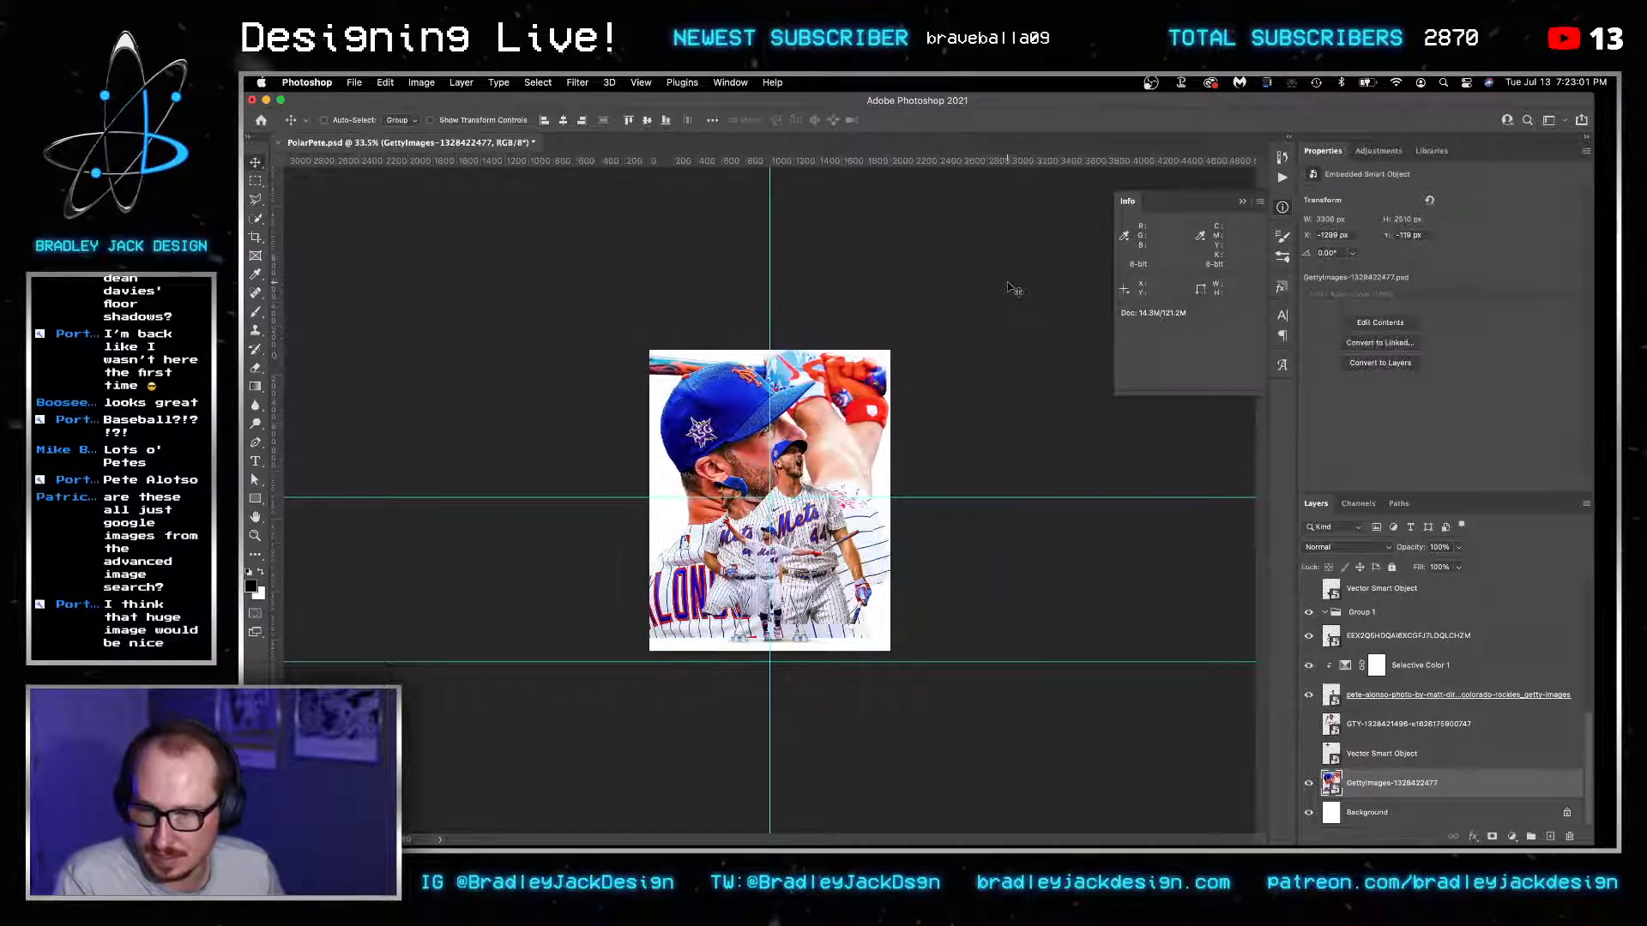
key(shift+Right)
key(shift+Right)
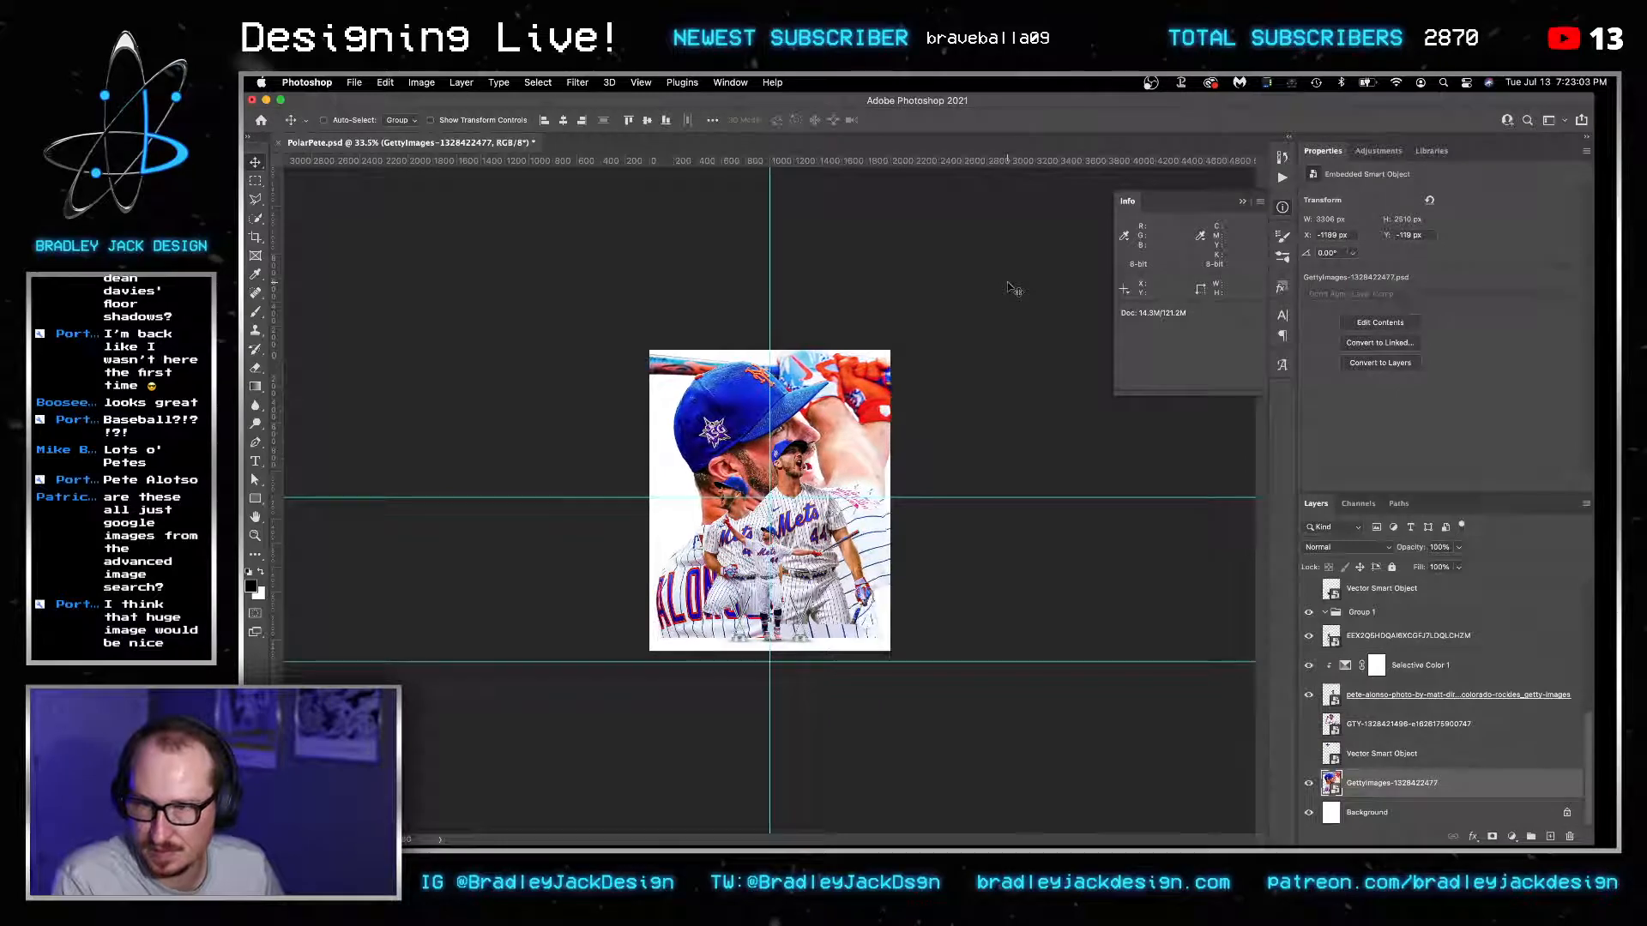
Scale the large rear cutout and both standing player cutouts together to about 83%.
super+click(796, 519)
super+click(796, 519)
super+click(796, 519)
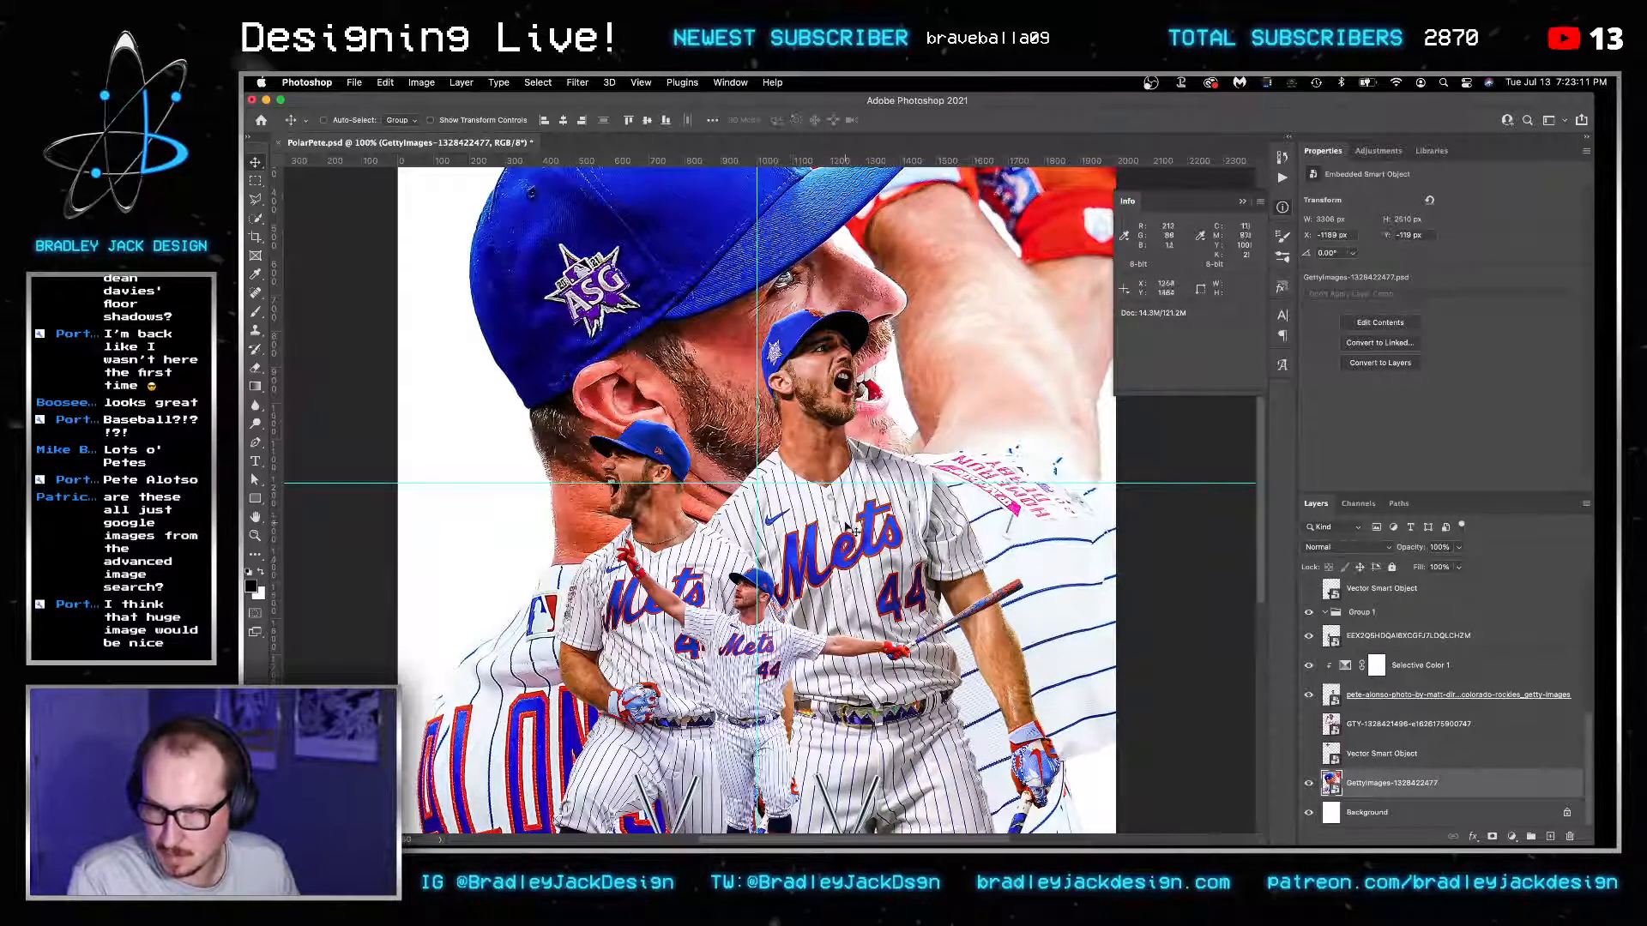
alt+super+click(796, 522)
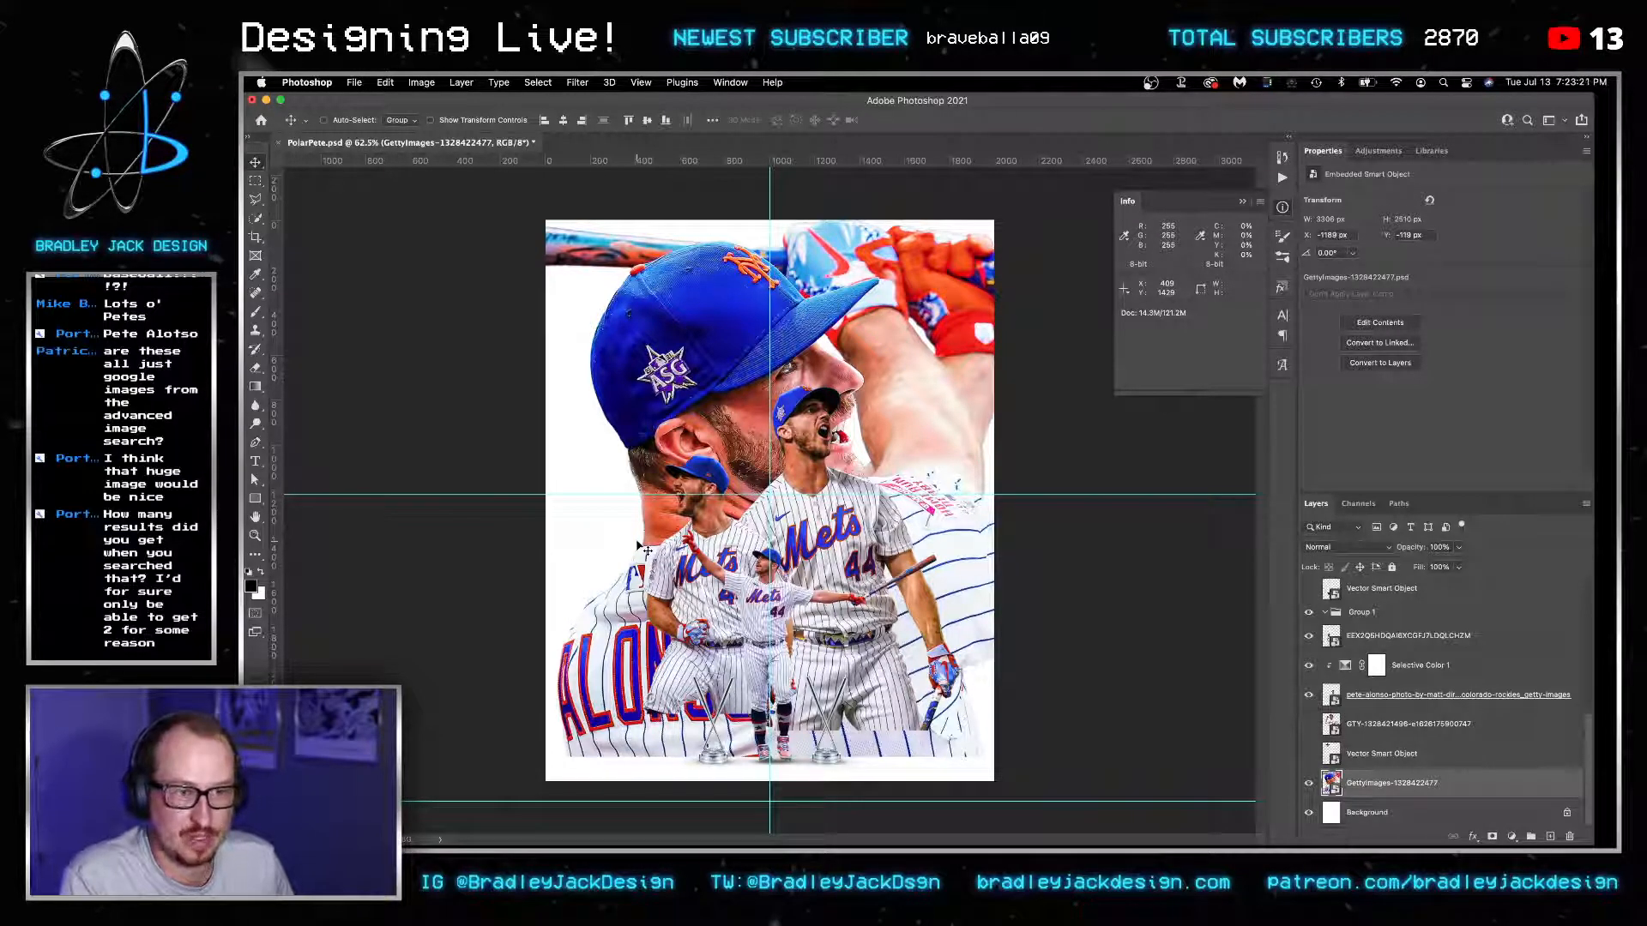
right_click(832, 536)
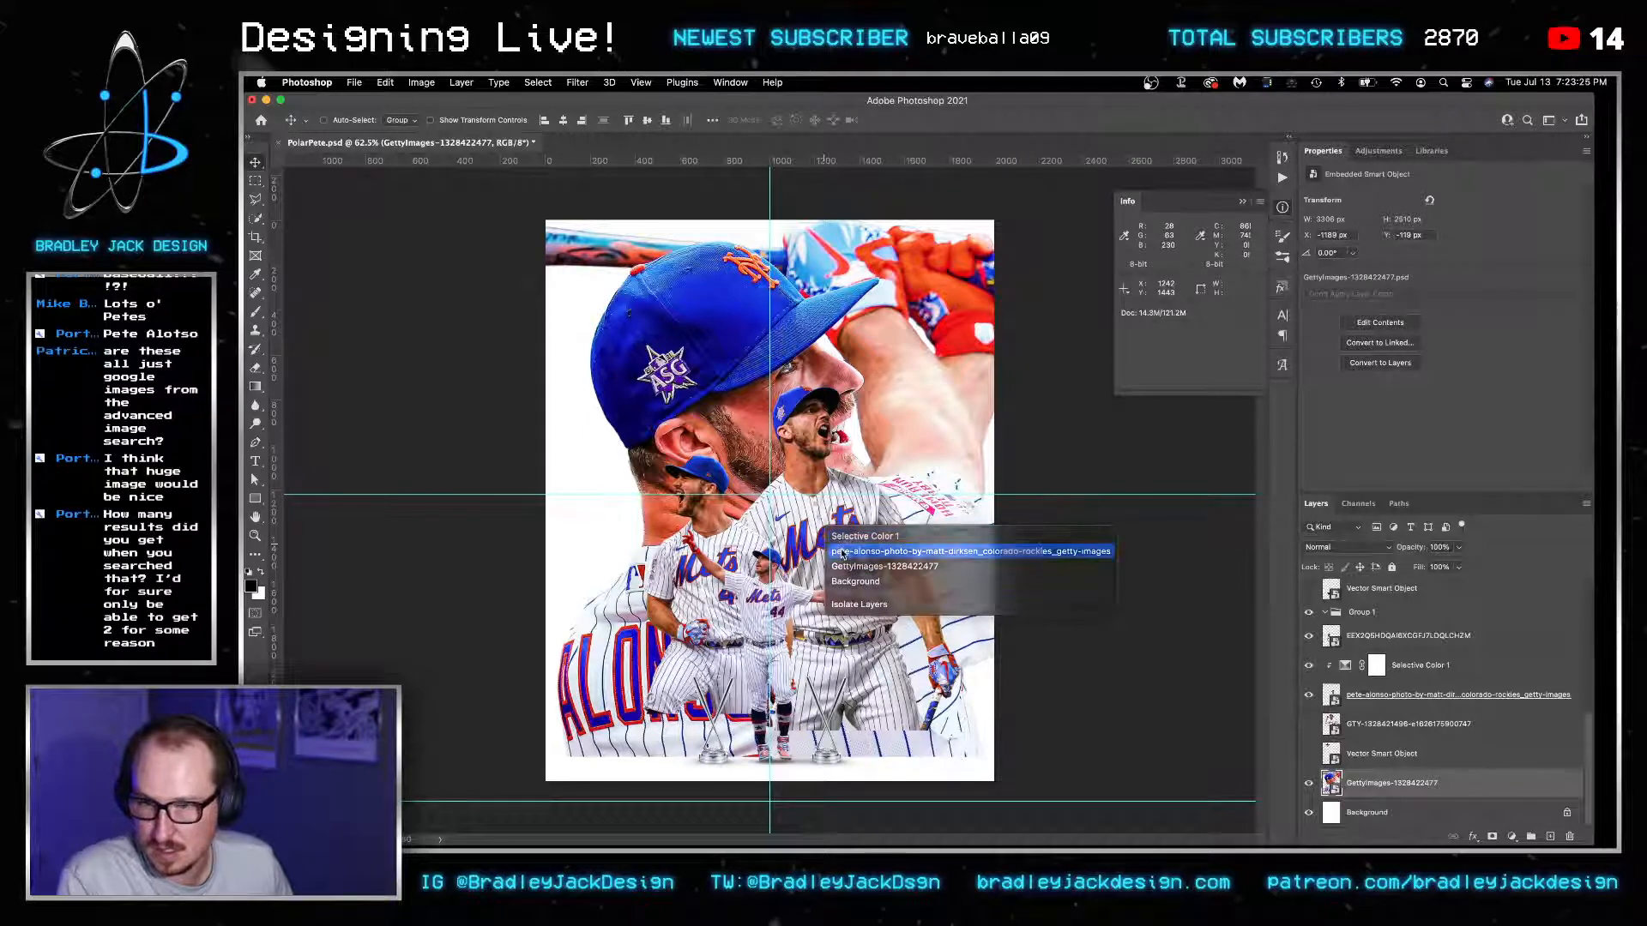
click(841, 552)
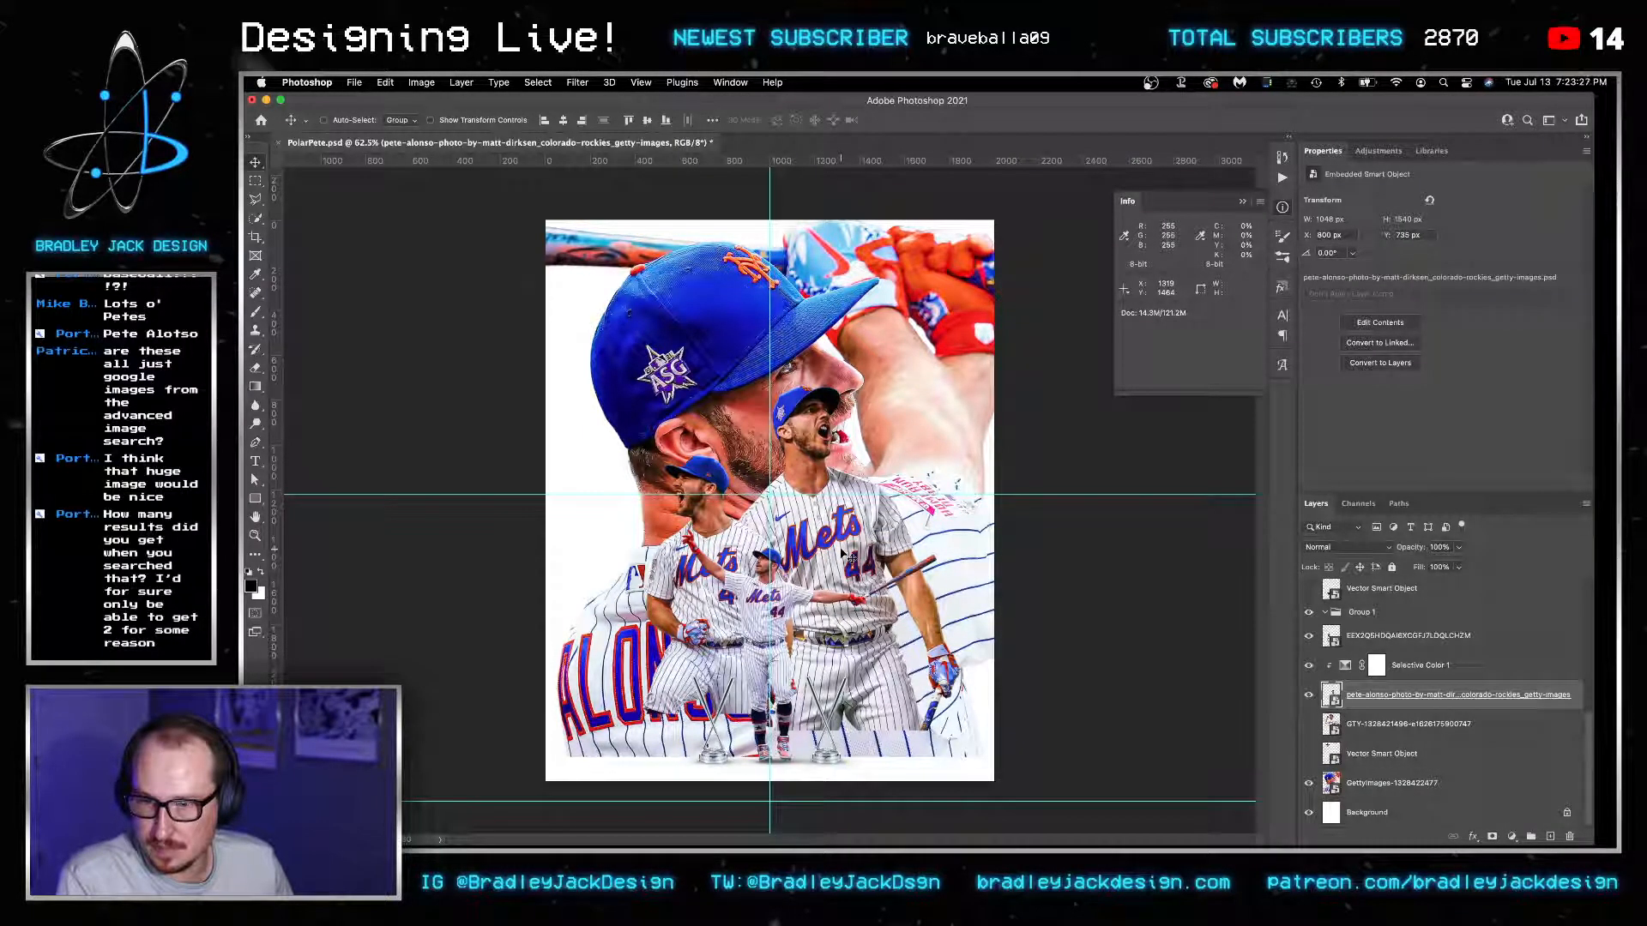
click(1372, 780)
super+click(1424, 636)
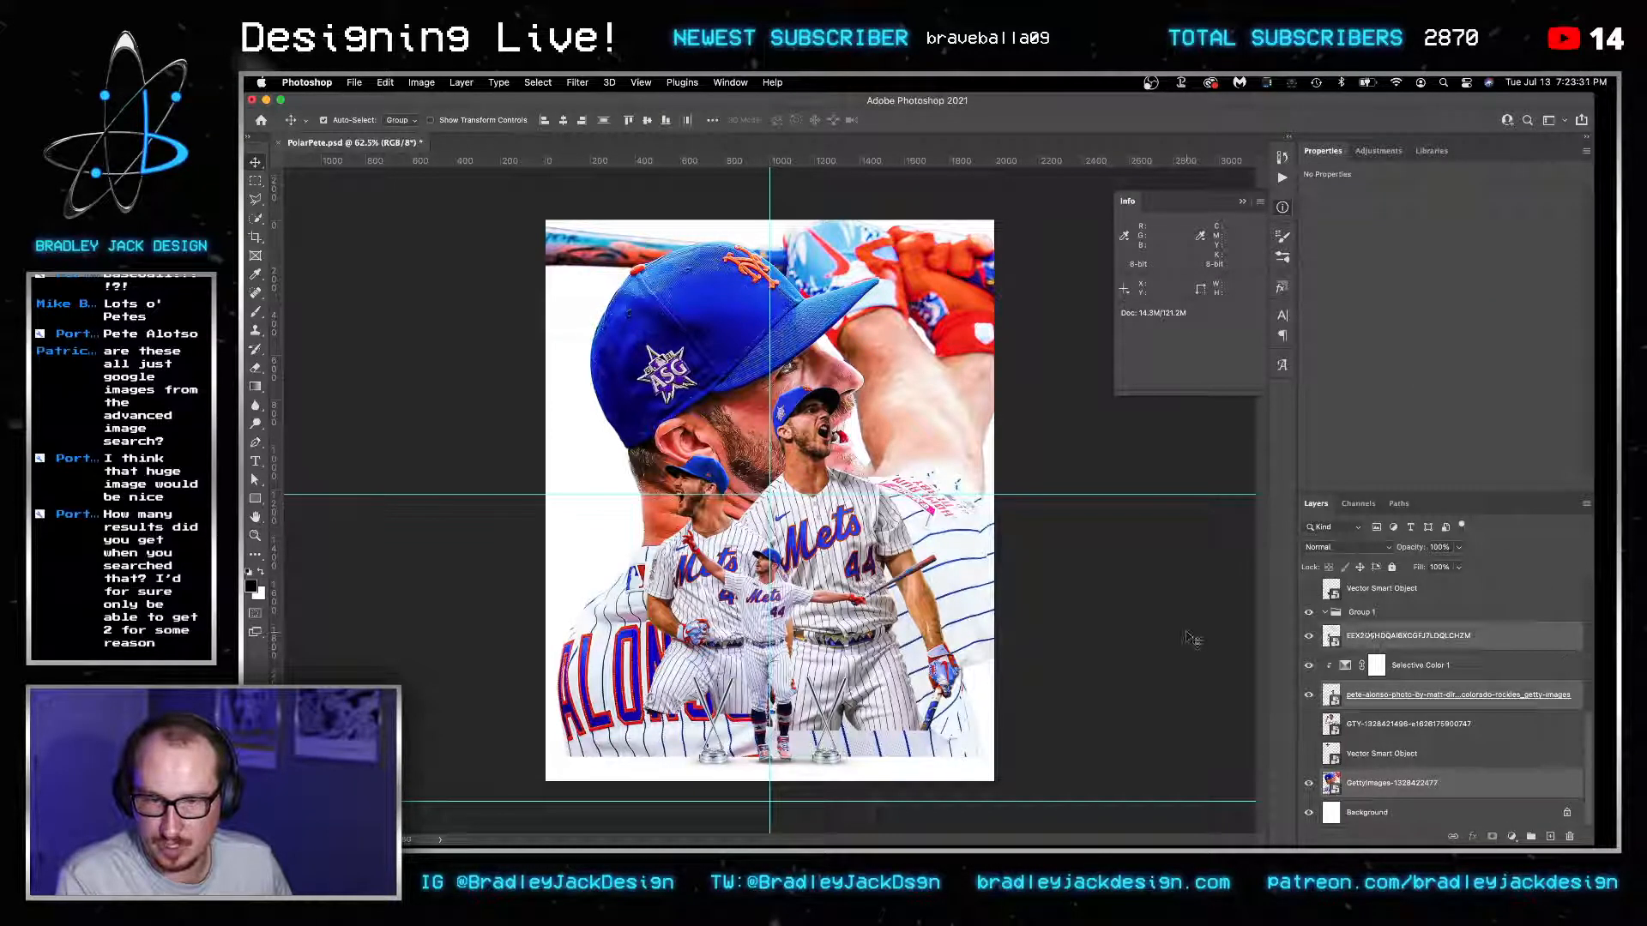
key(super+t)
drag(1021, 756, 939, 647)
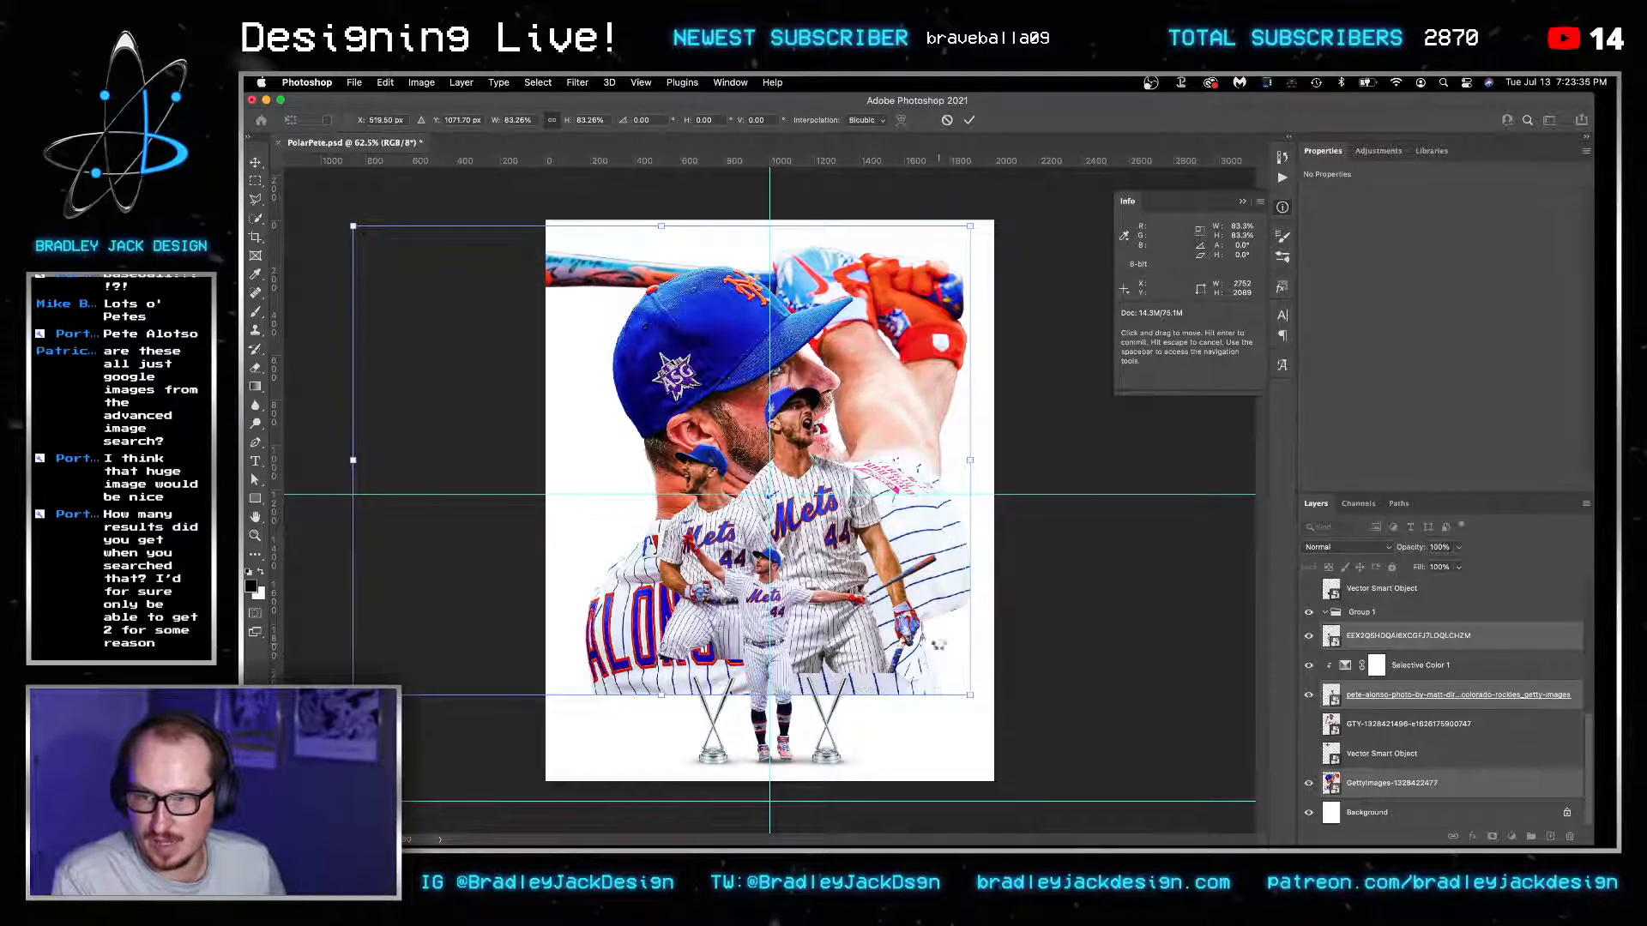
key(Return)
Add a layer mask to the large rear batting cutout and fade out its lower edge with a vertical gradient.
click(1370, 696)
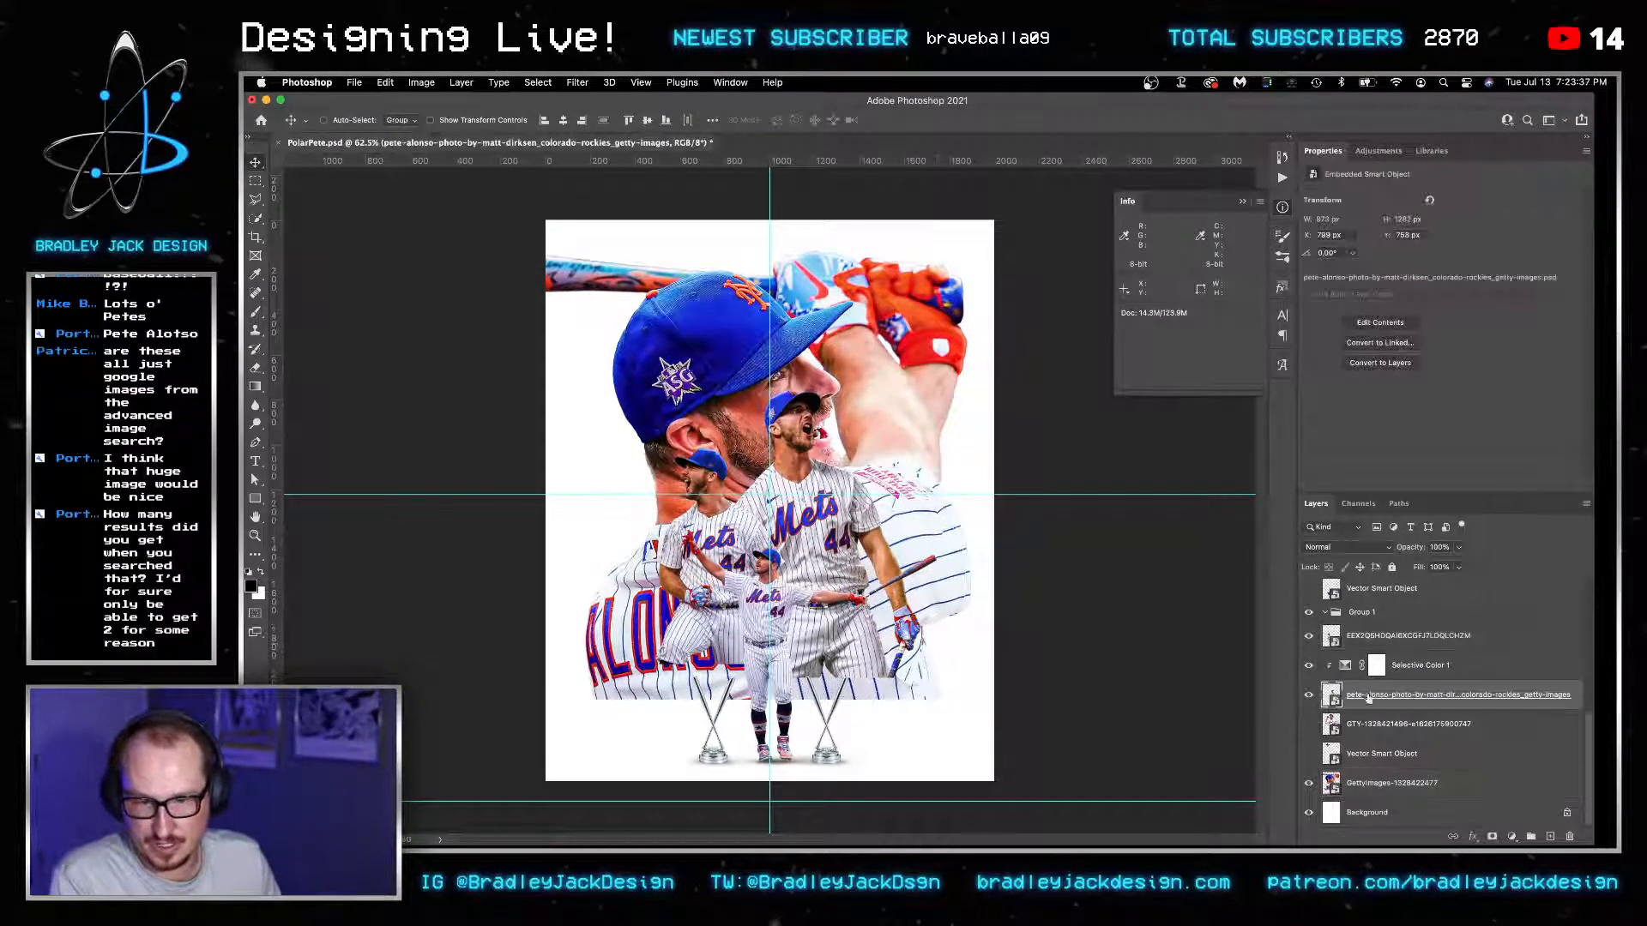
click(1367, 642)
click(1372, 783)
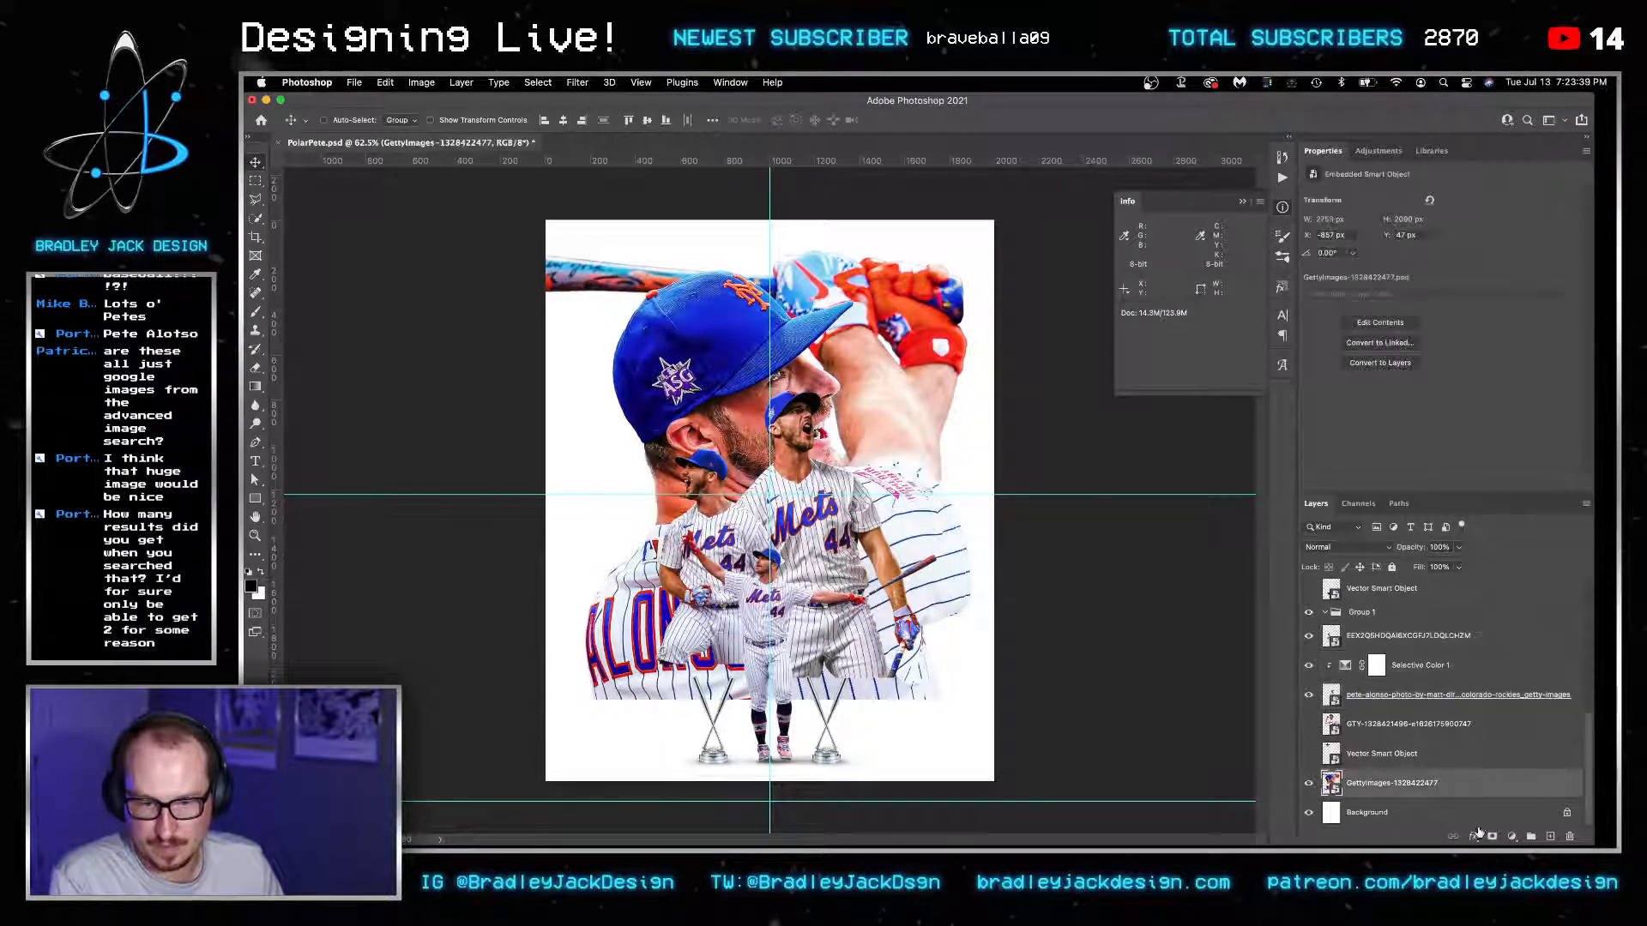
click(1491, 838)
key(g)
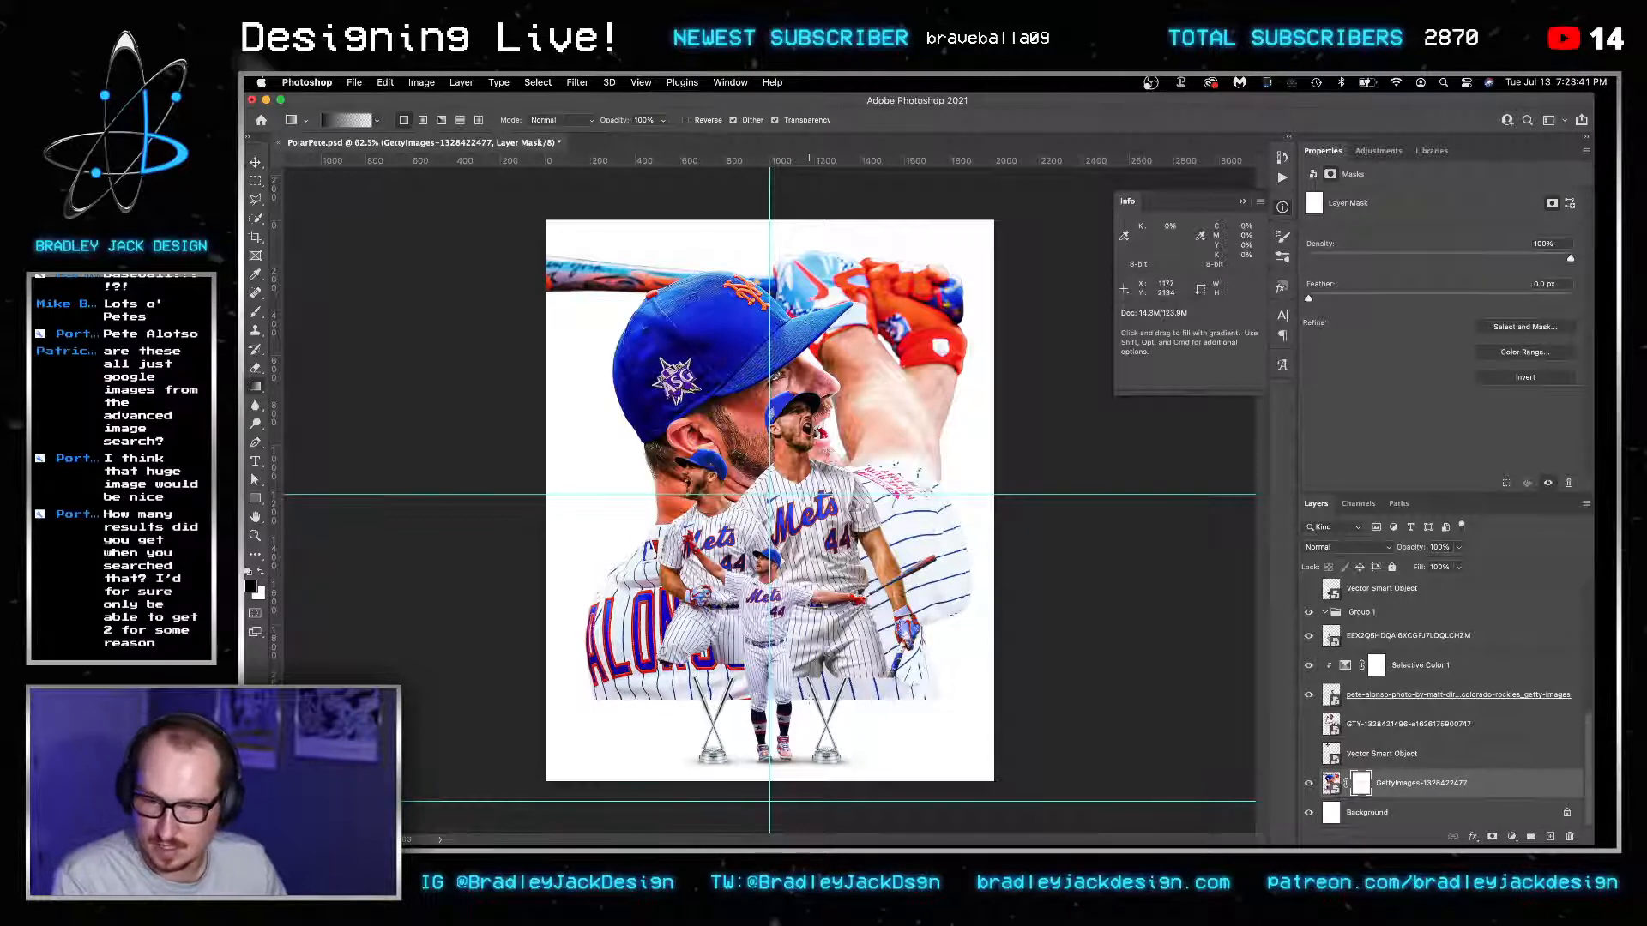
drag(809, 699, 809, 520)
drag(808, 673, 808, 519)
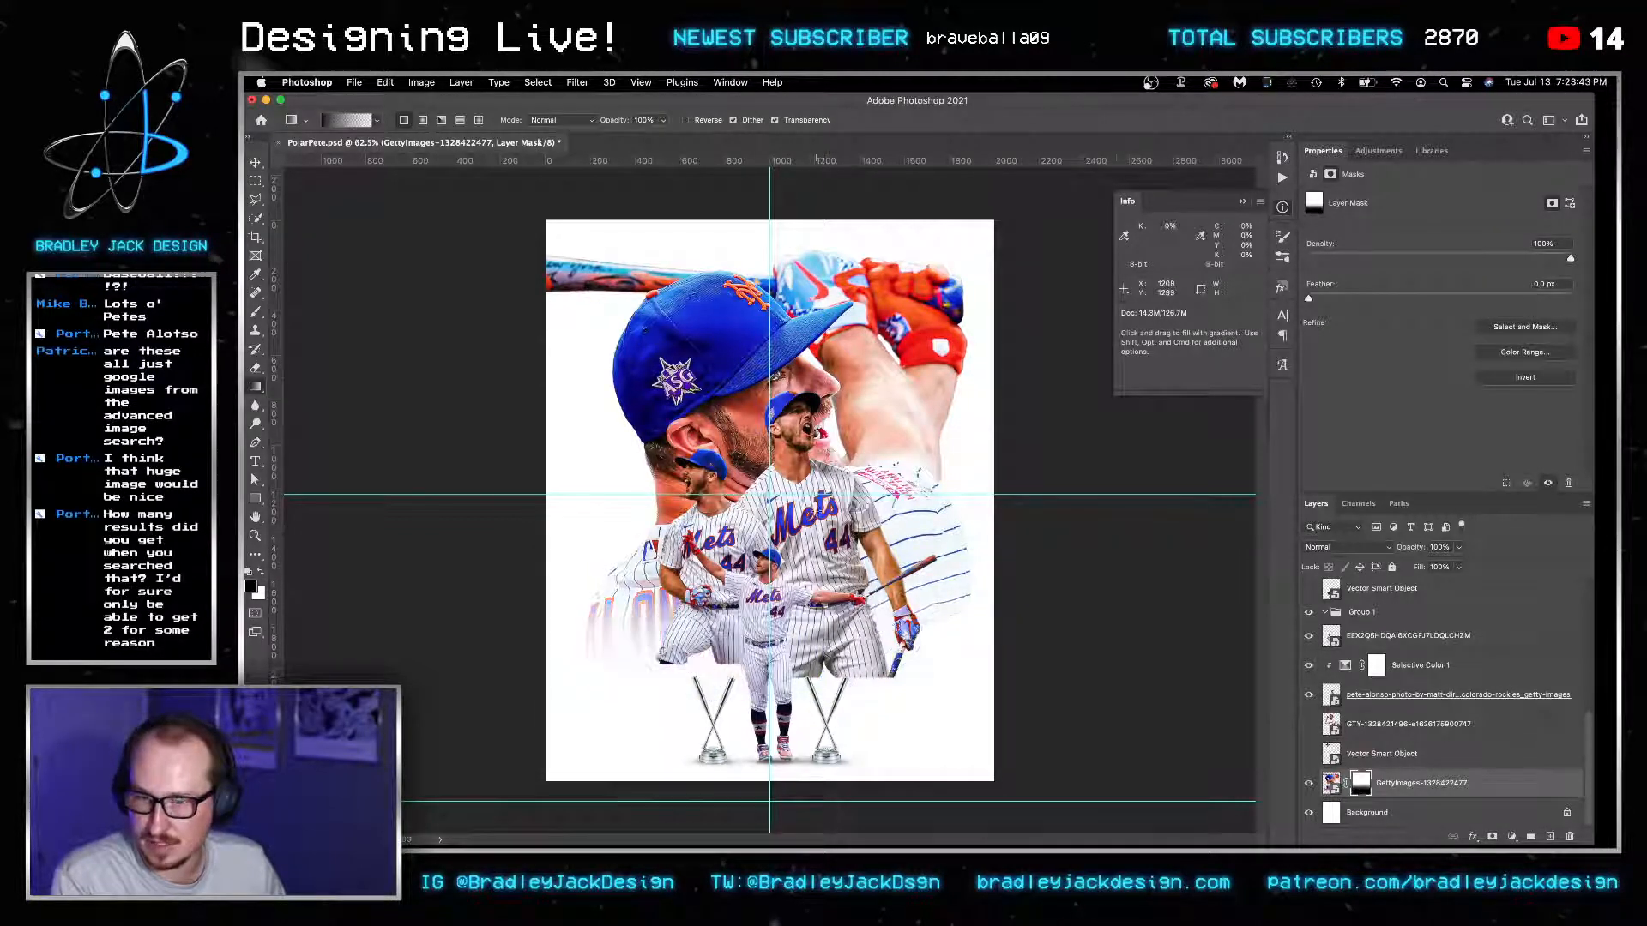
Group the two standing player cutouts with Selective Color 1 and fade their lower edges with a gradient mask on the group.
key(v)
click(1381, 696)
shift+click(1381, 635)
key(super+g)
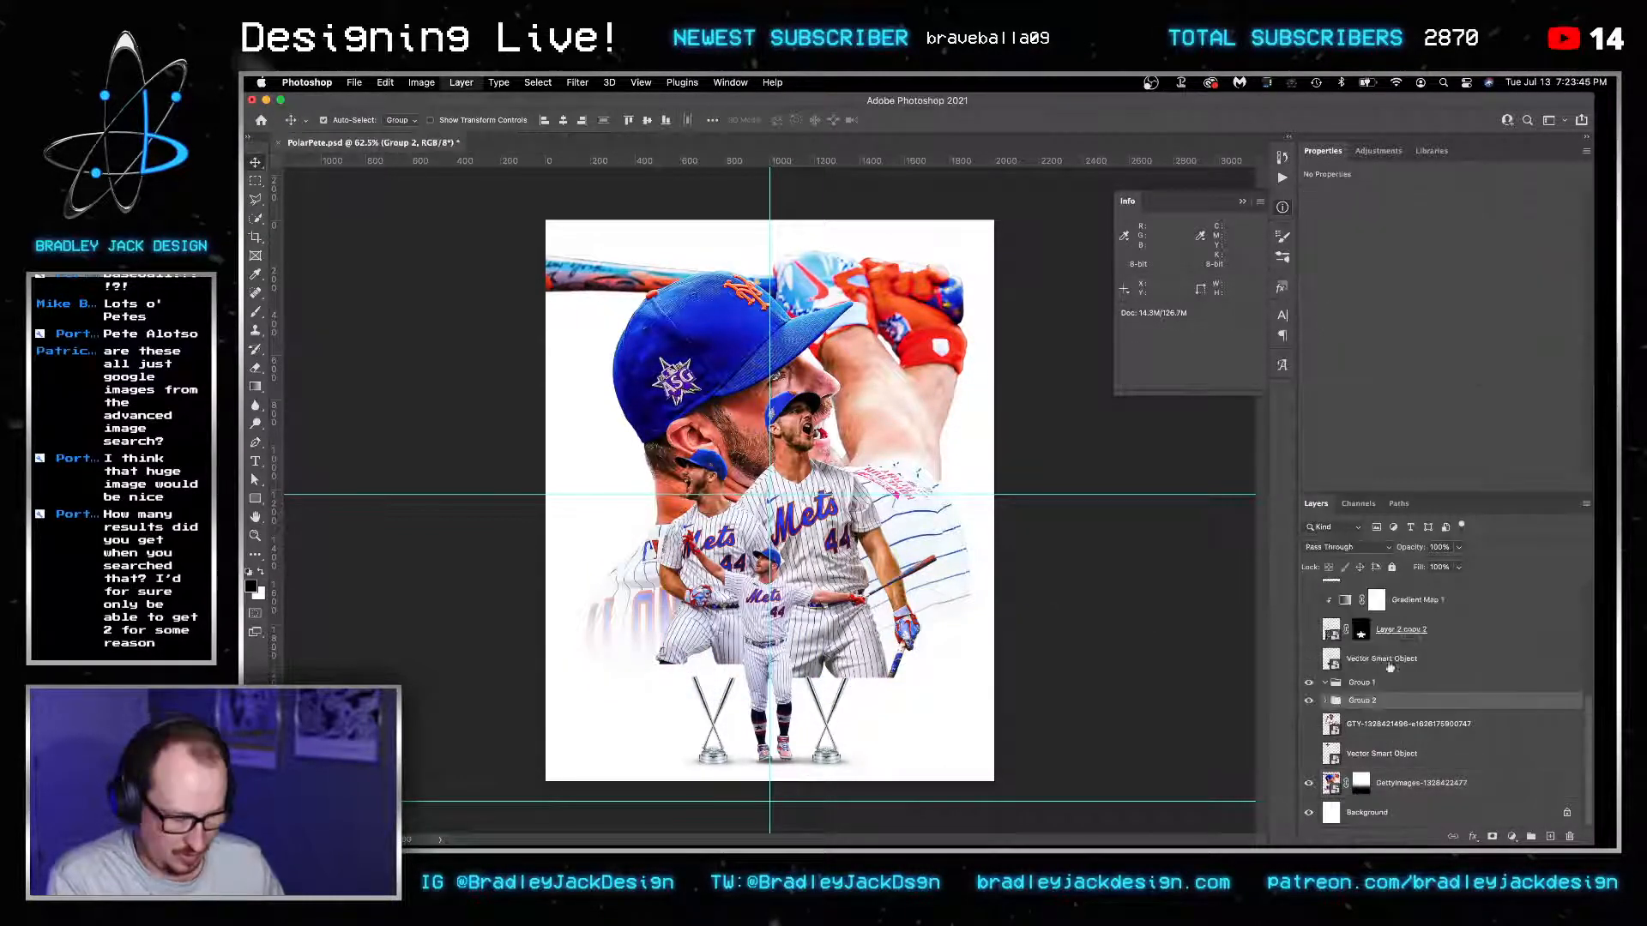
click(1490, 838)
key(g)
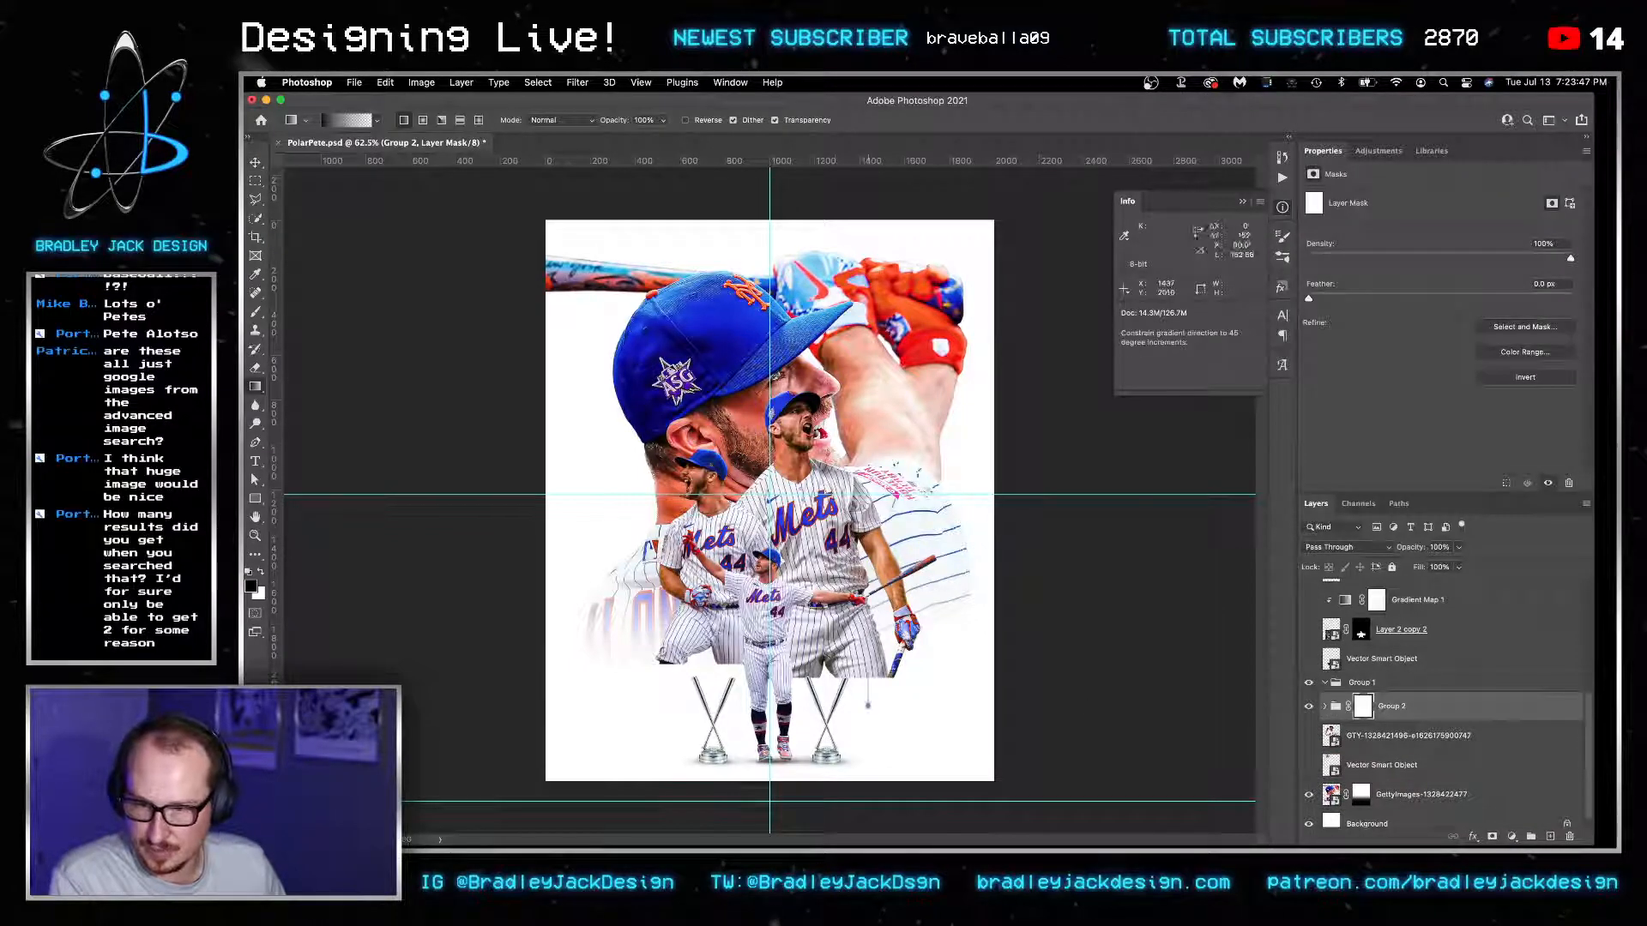
drag(868, 711, 900, 592)
key(v)
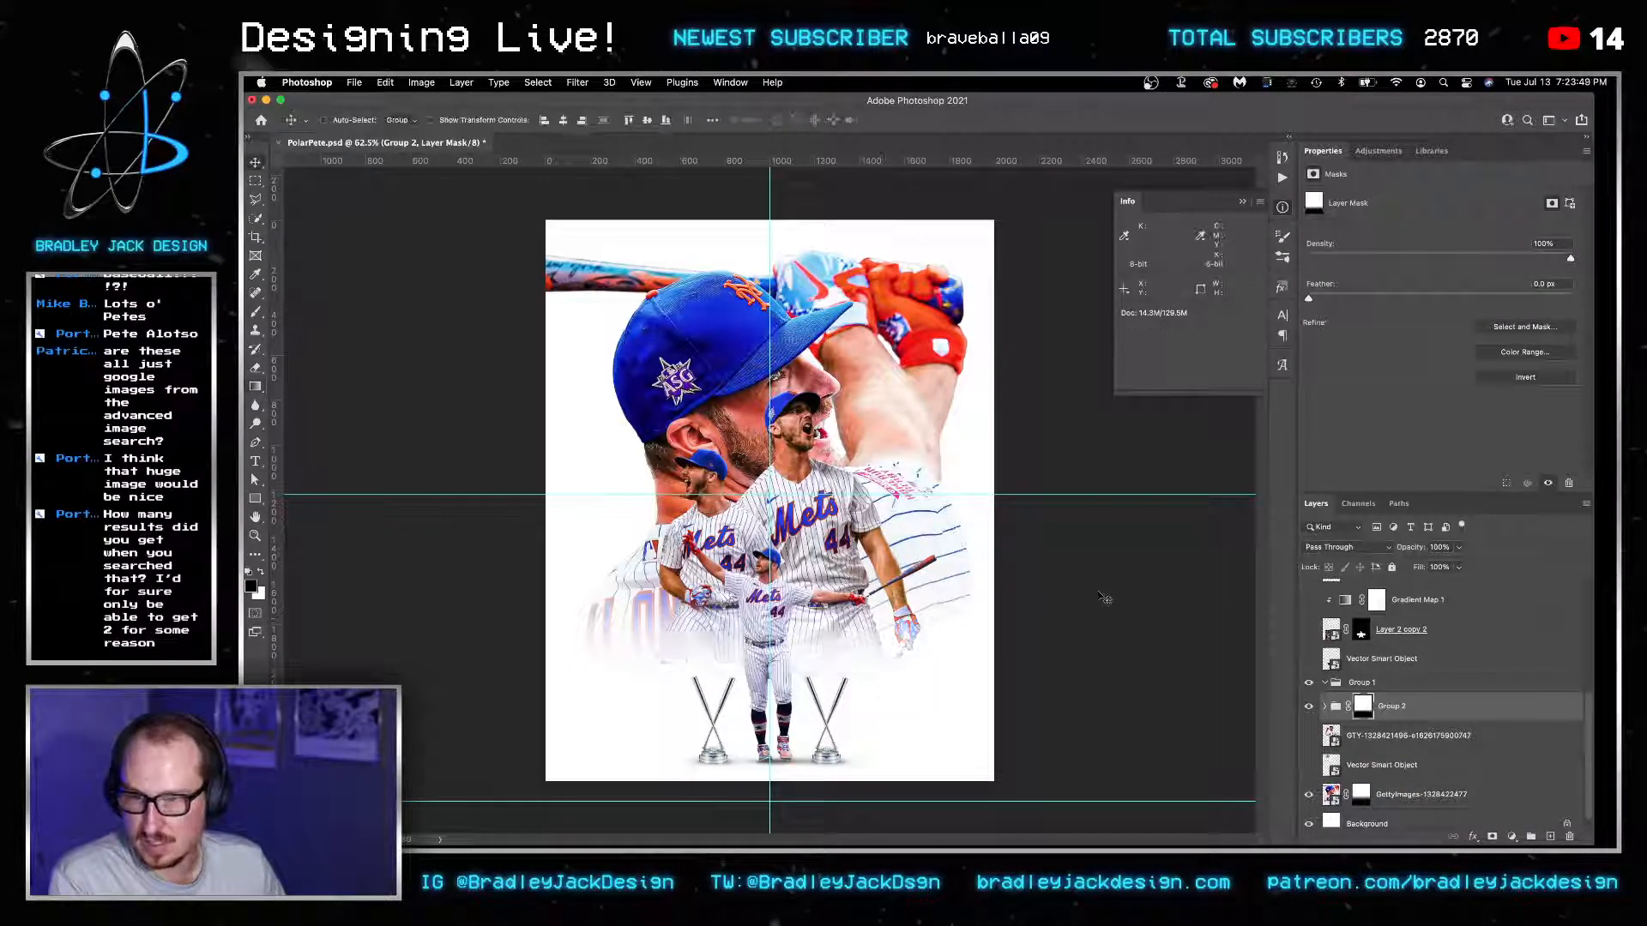
Group the Pete layer, Layer 1, the Trophies group and Layer 2 together.
scroll(1390, 685, up, 3)
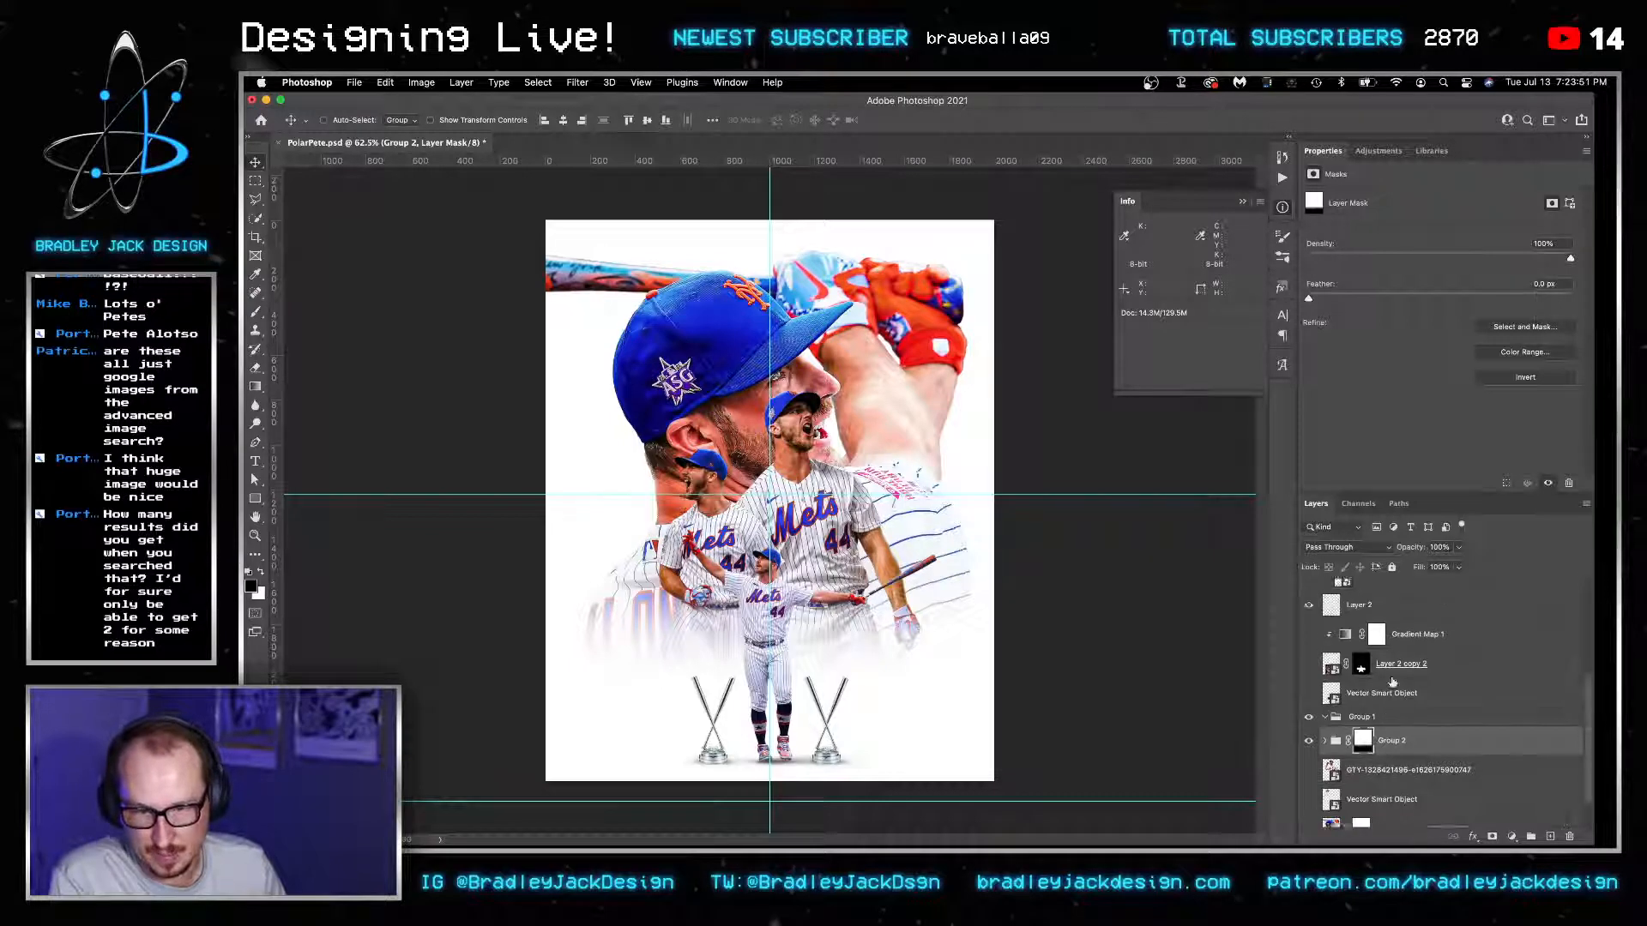
scroll(1389, 690, up, 3)
click(1359, 711)
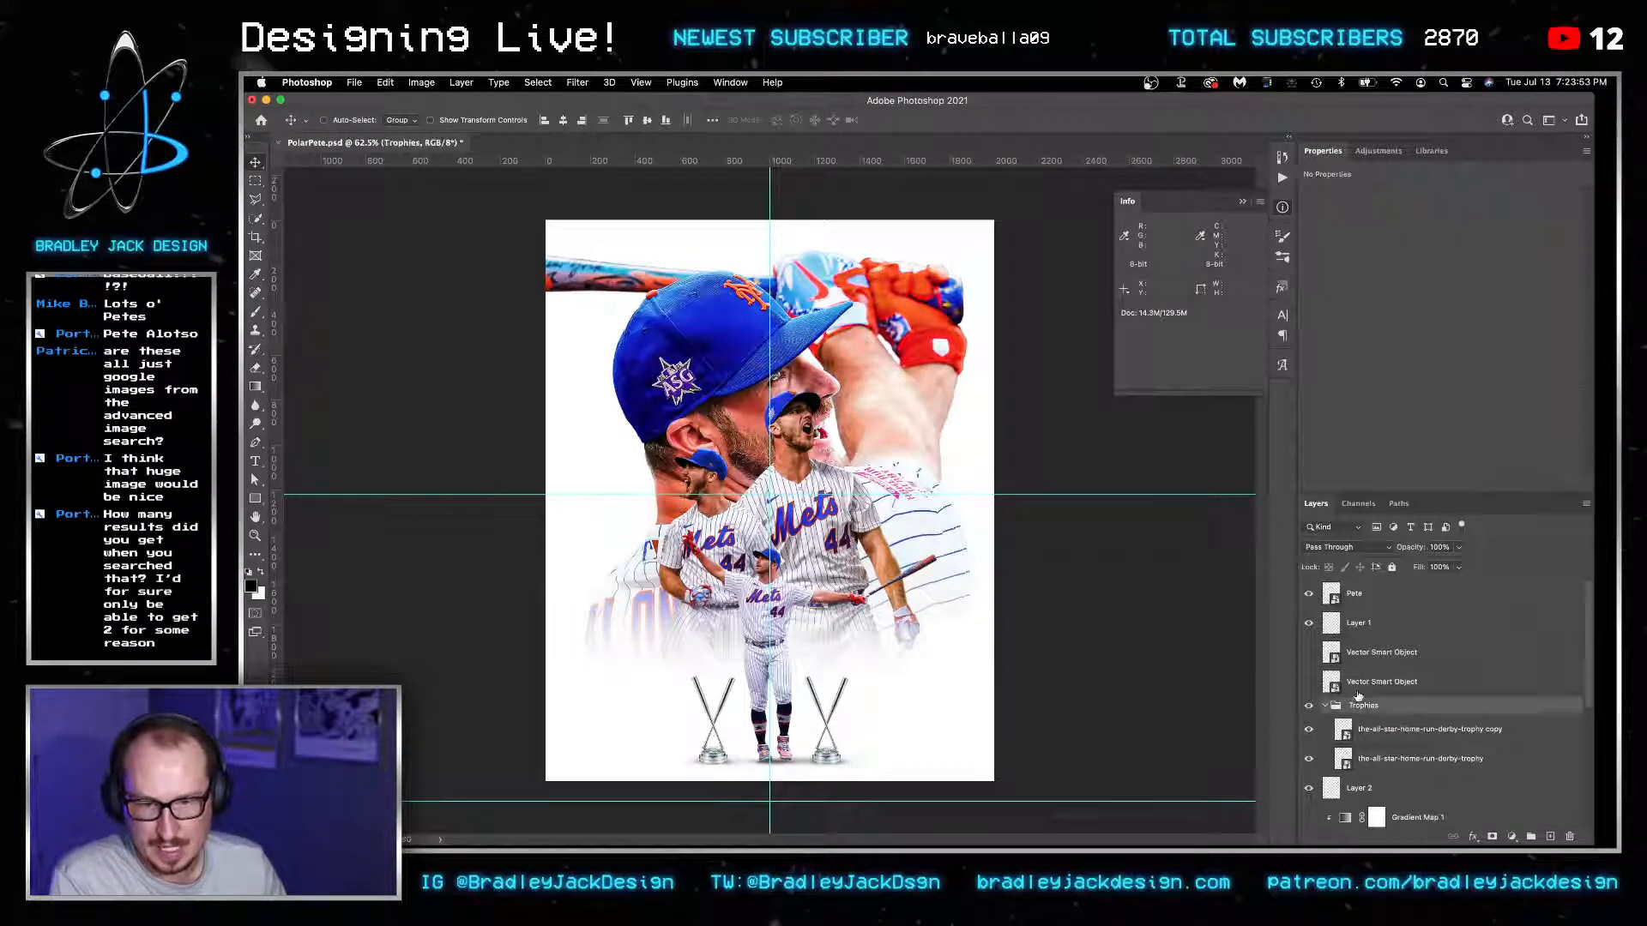
super+click(1358, 625)
super+click(1355, 598)
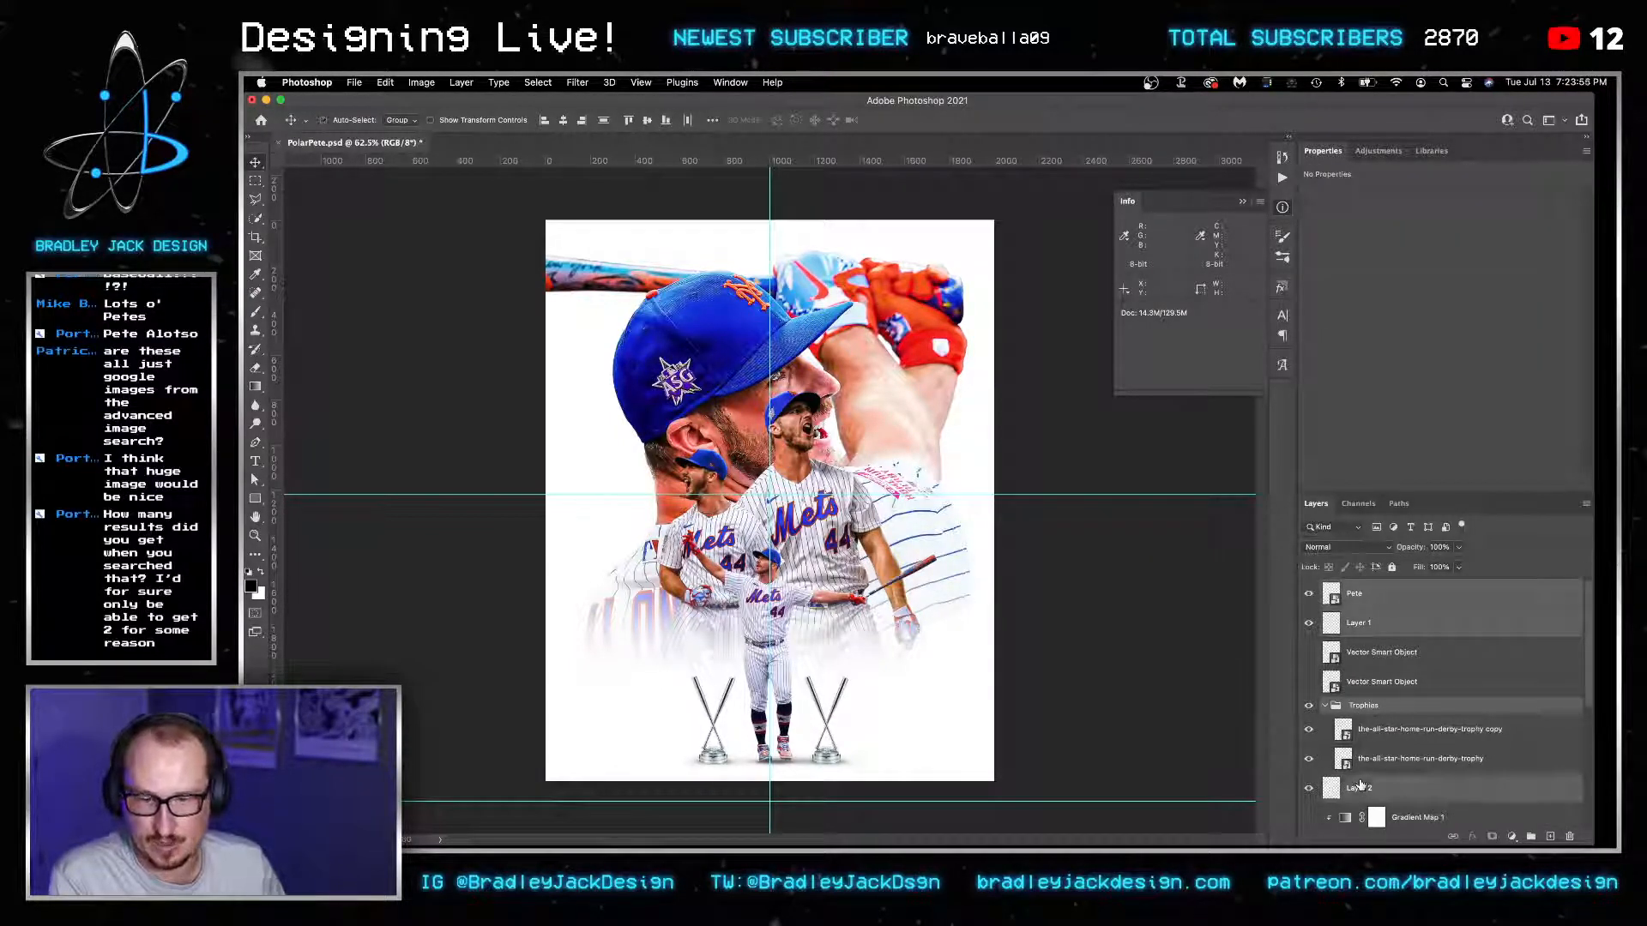
key(super+g)
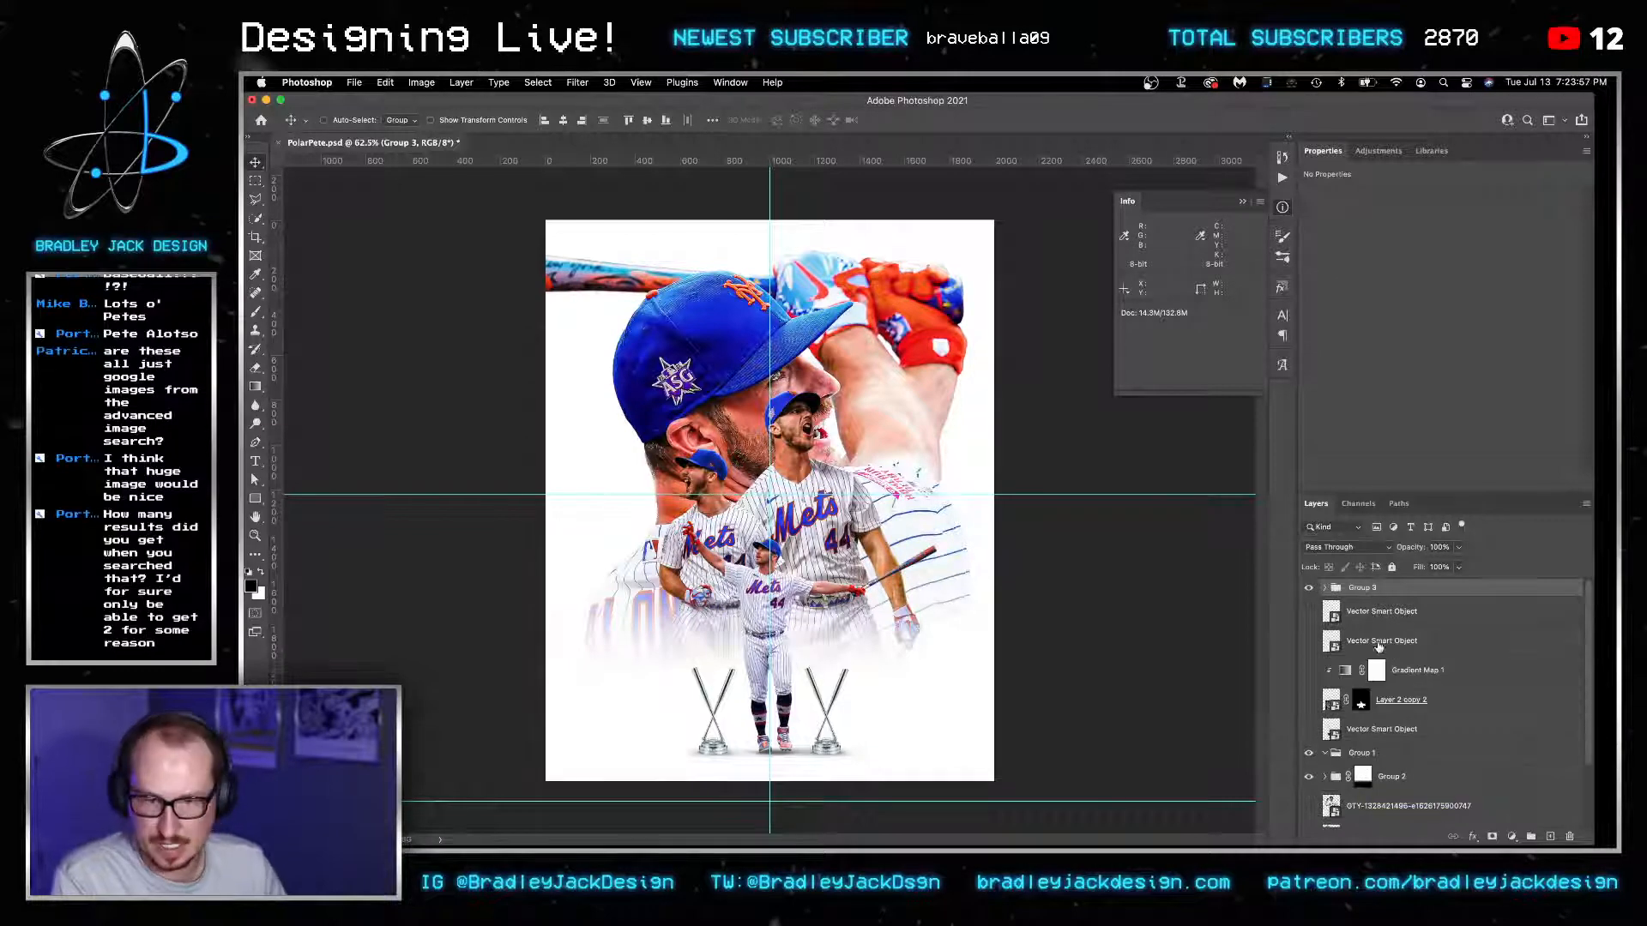
Rename the new group holding the front player and trophies as Front Pete.
double_click(1365, 588)
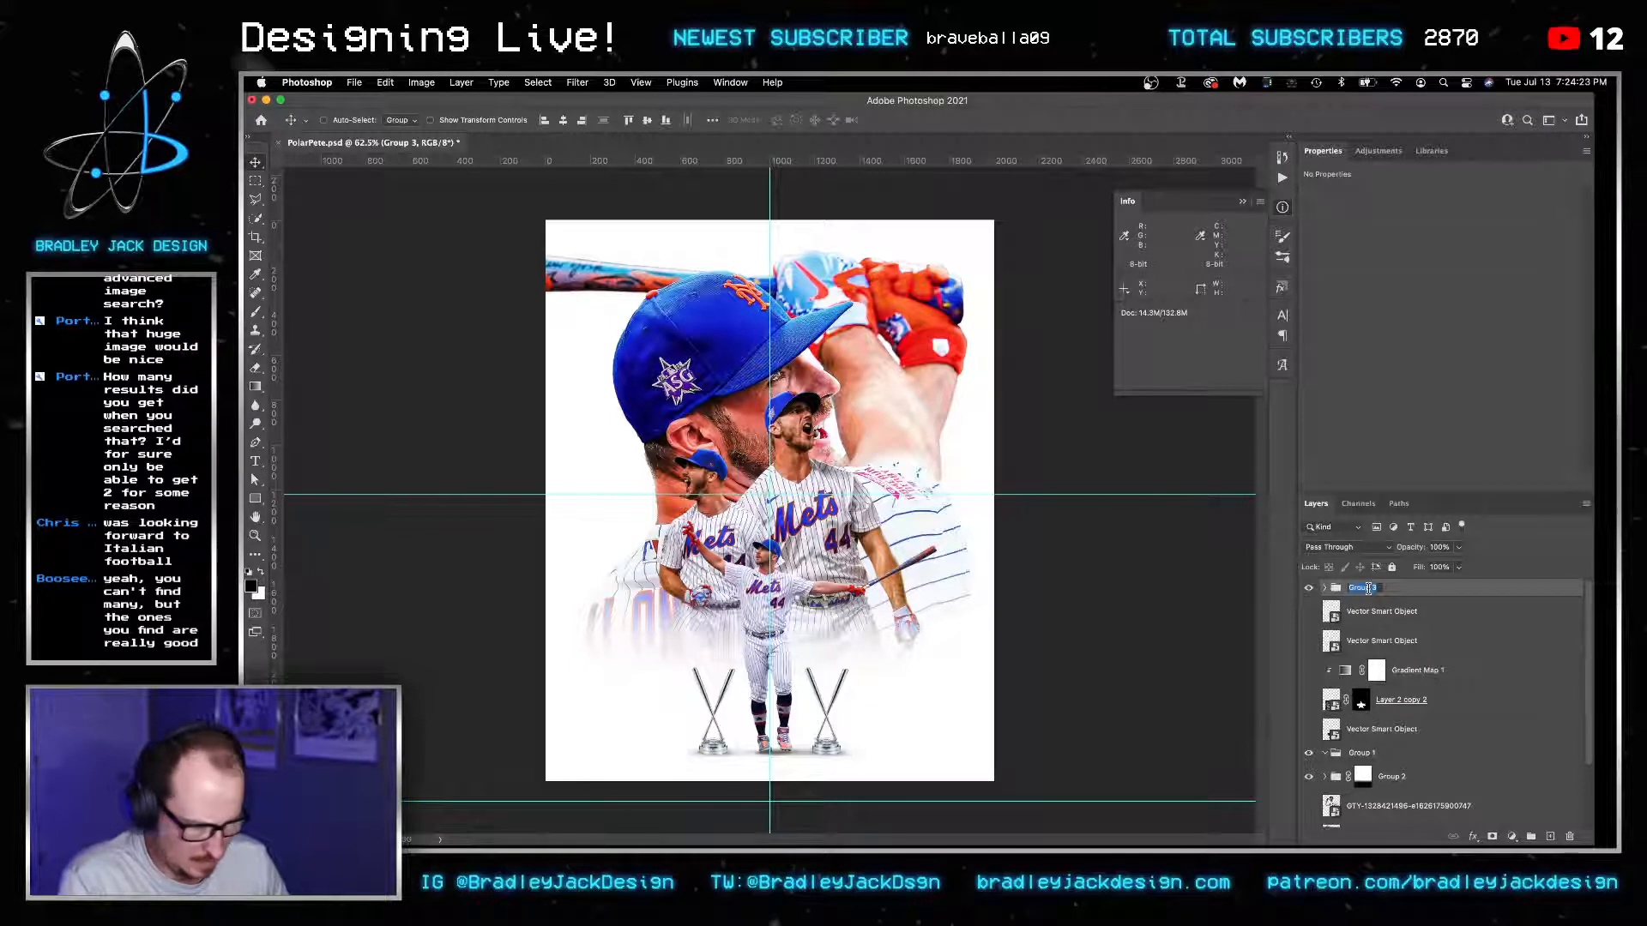
key(Return)
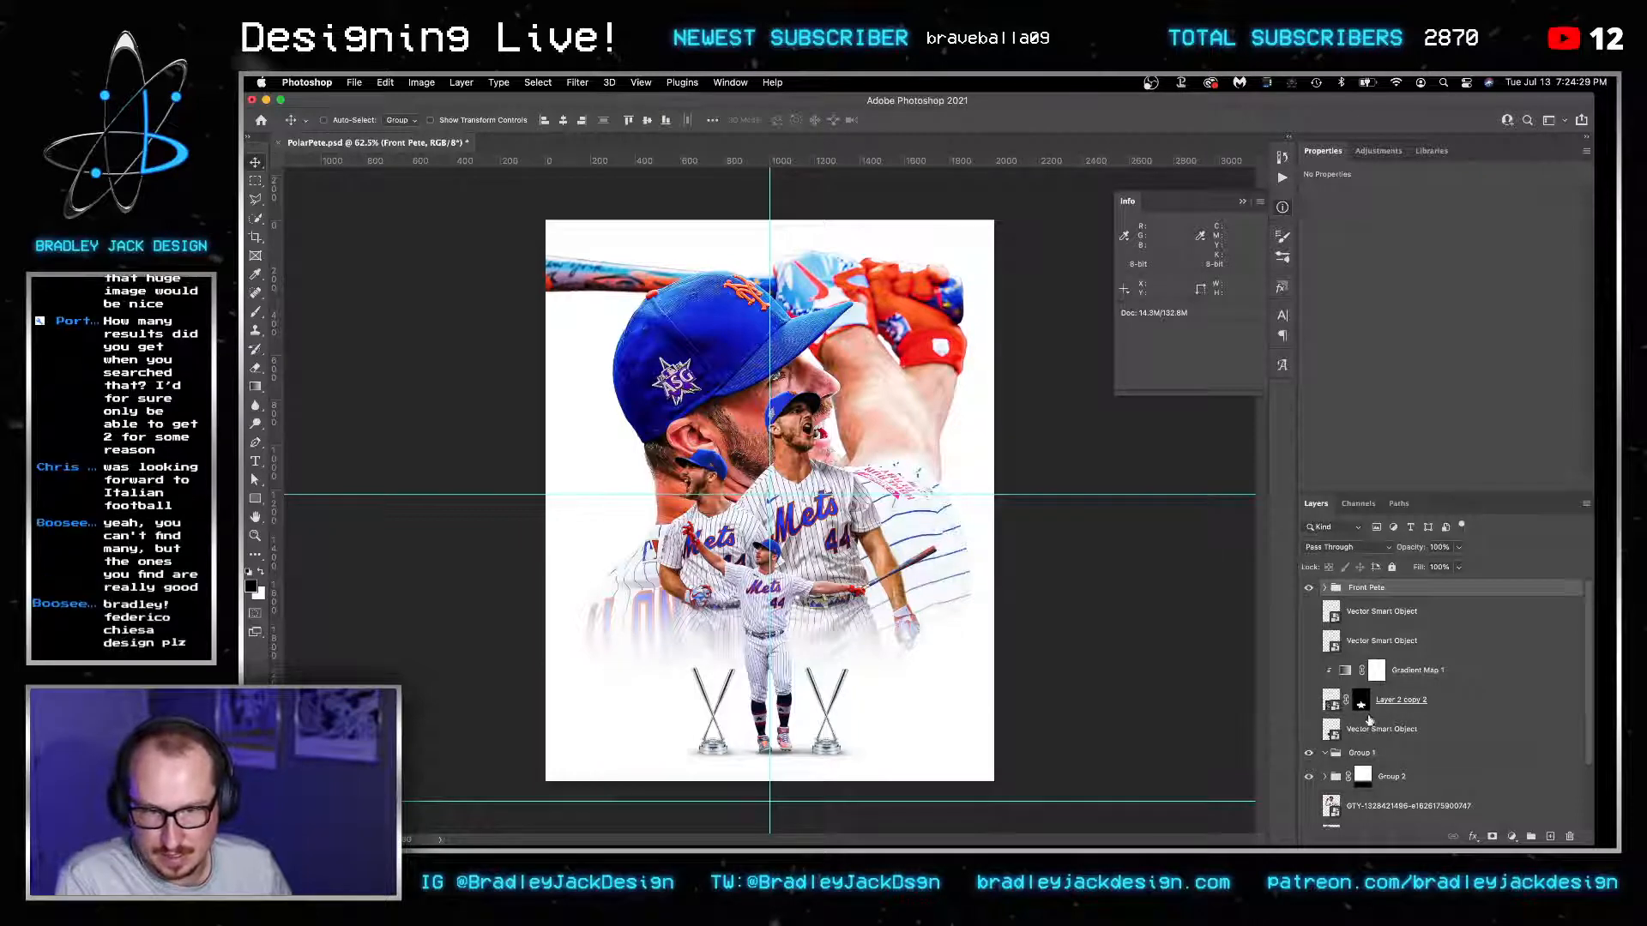
Enlarge the left standing player cutout in Group 2 to about 939 × 1561 px and nudge it down.
scroll(1370, 728, down, 3)
click(1326, 697)
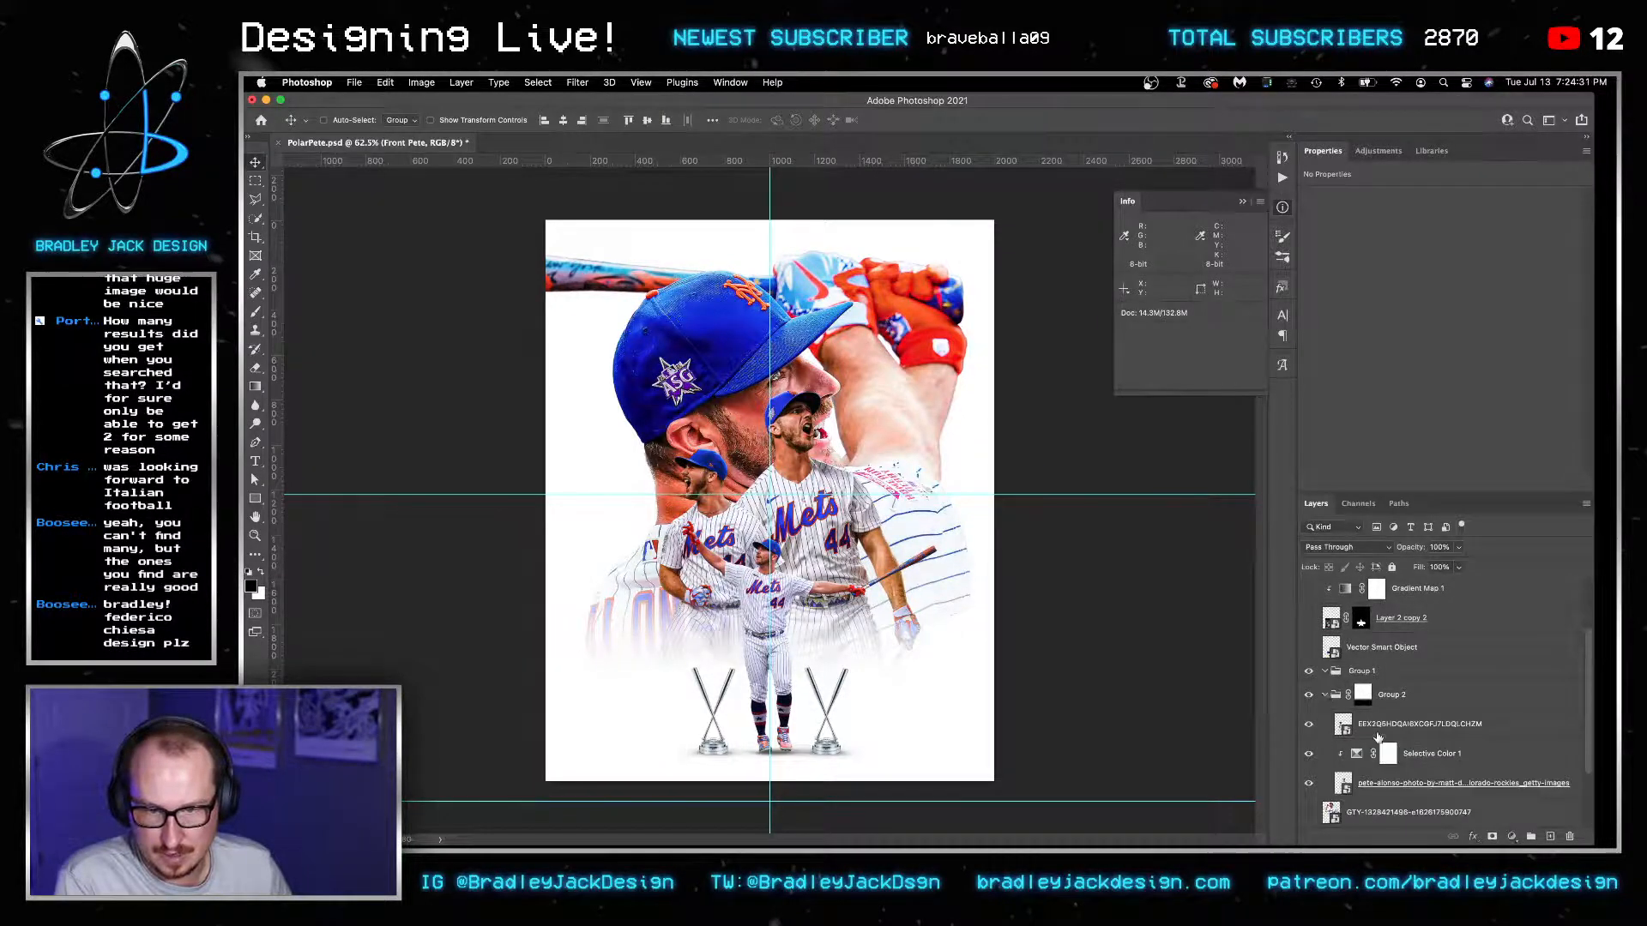
click(1378, 731)
click(1370, 782)
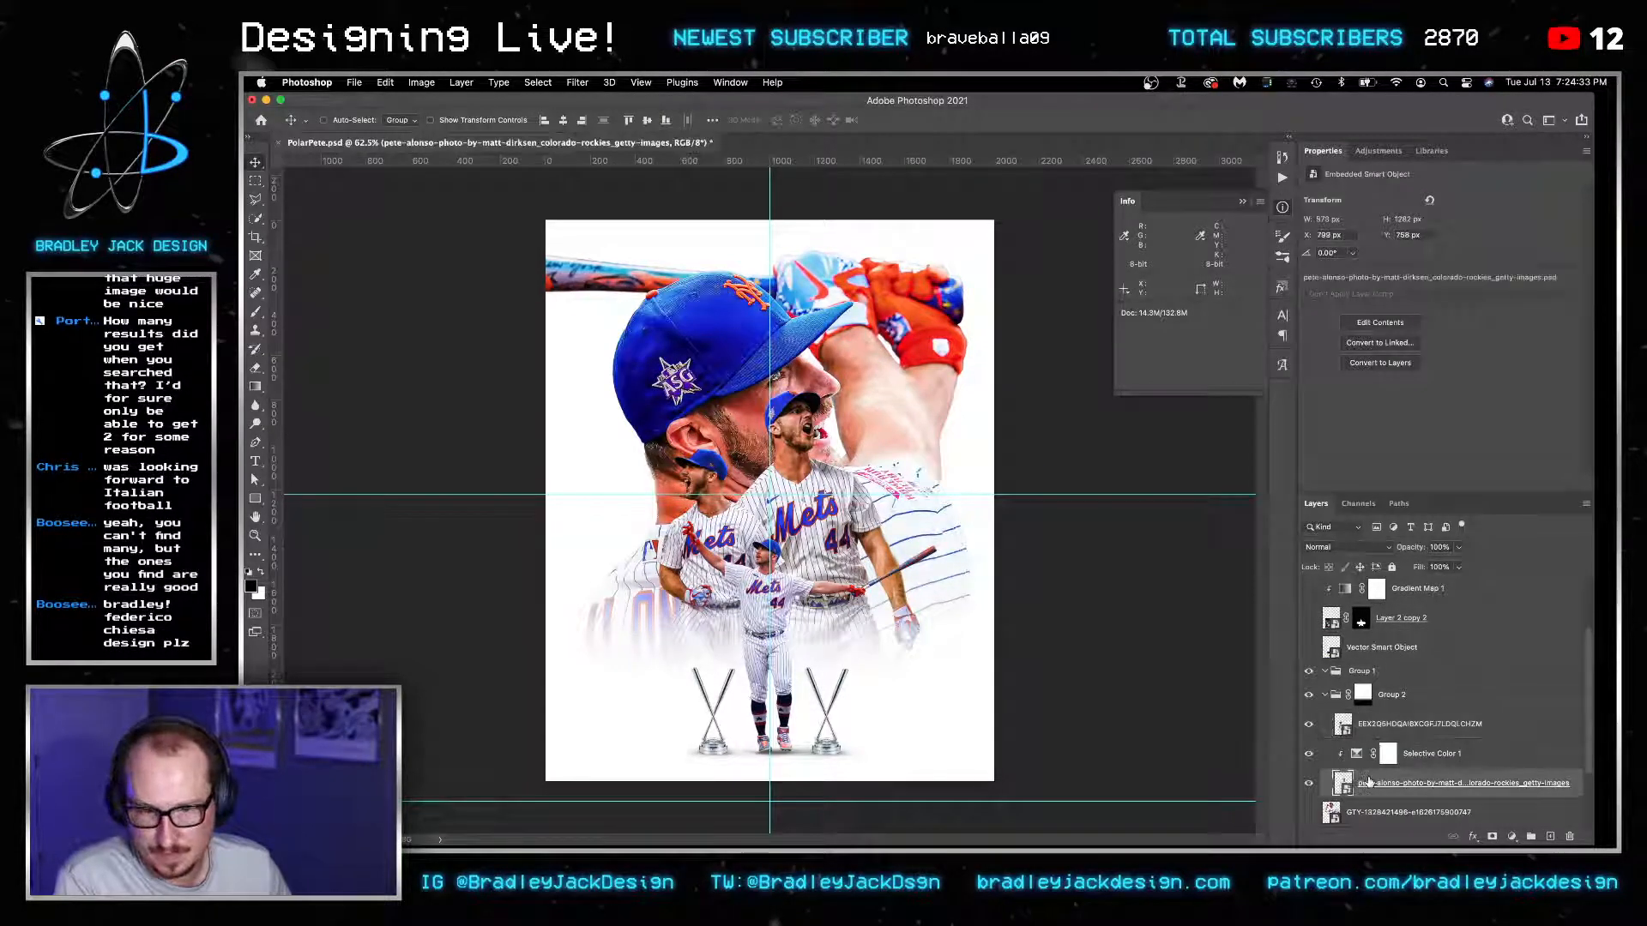
click(1370, 731)
key(ctrl+t)
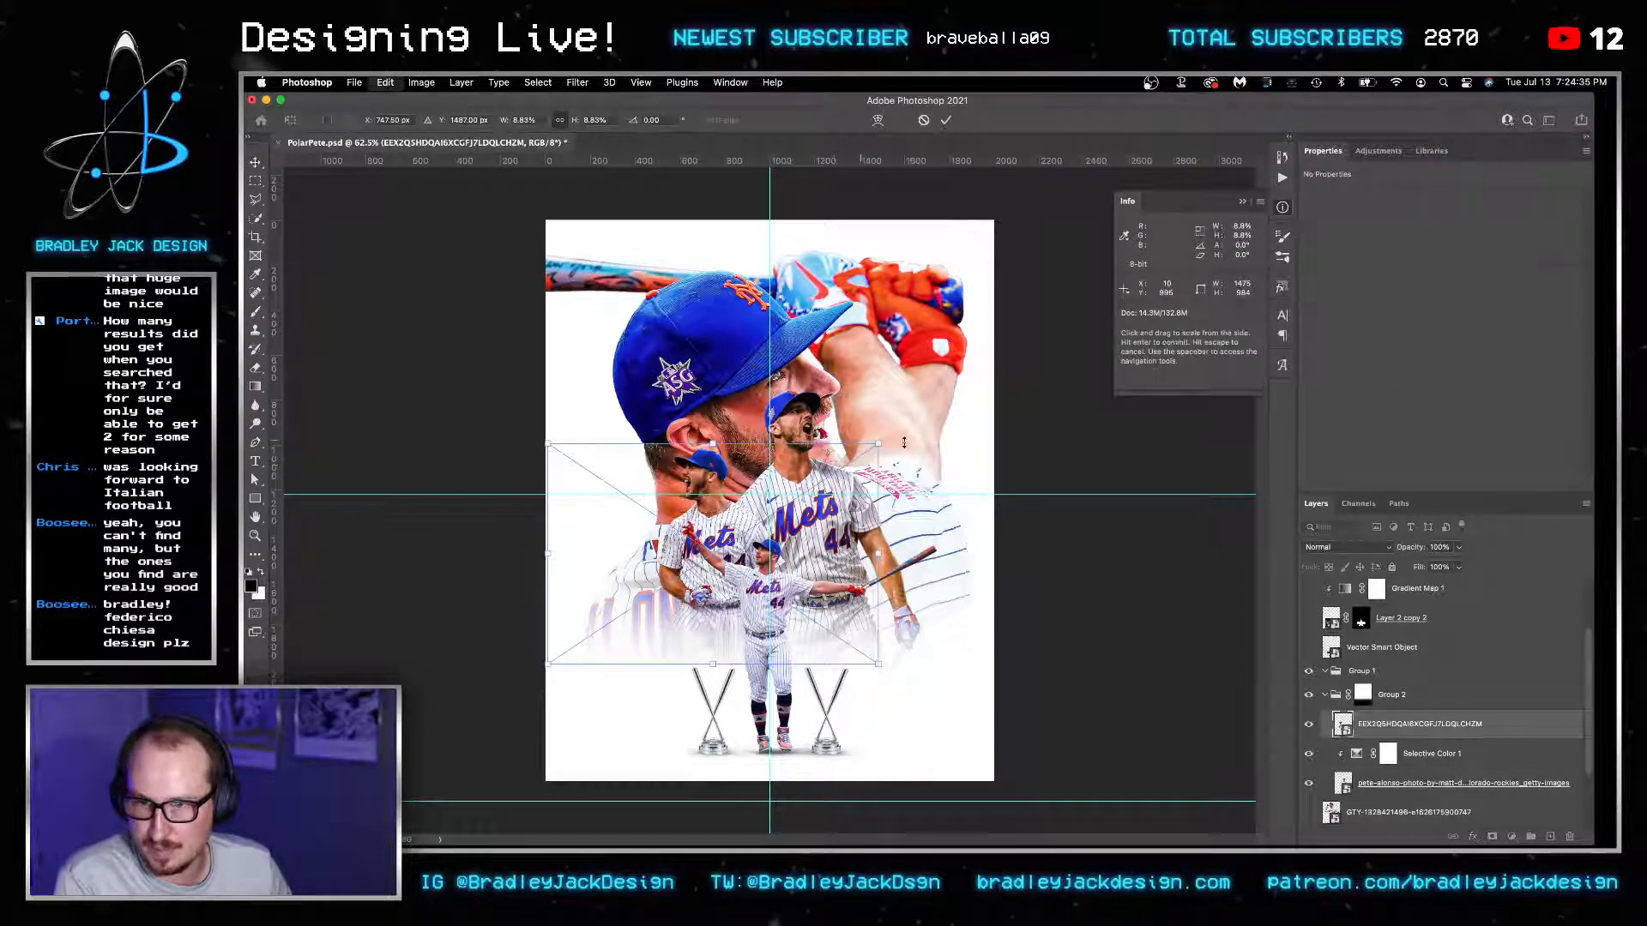
mouse_move(882, 442)
mouse_down()
mouse_move(993, 346)
mouse_move(892, 436)
mouse_up()
key(Return)
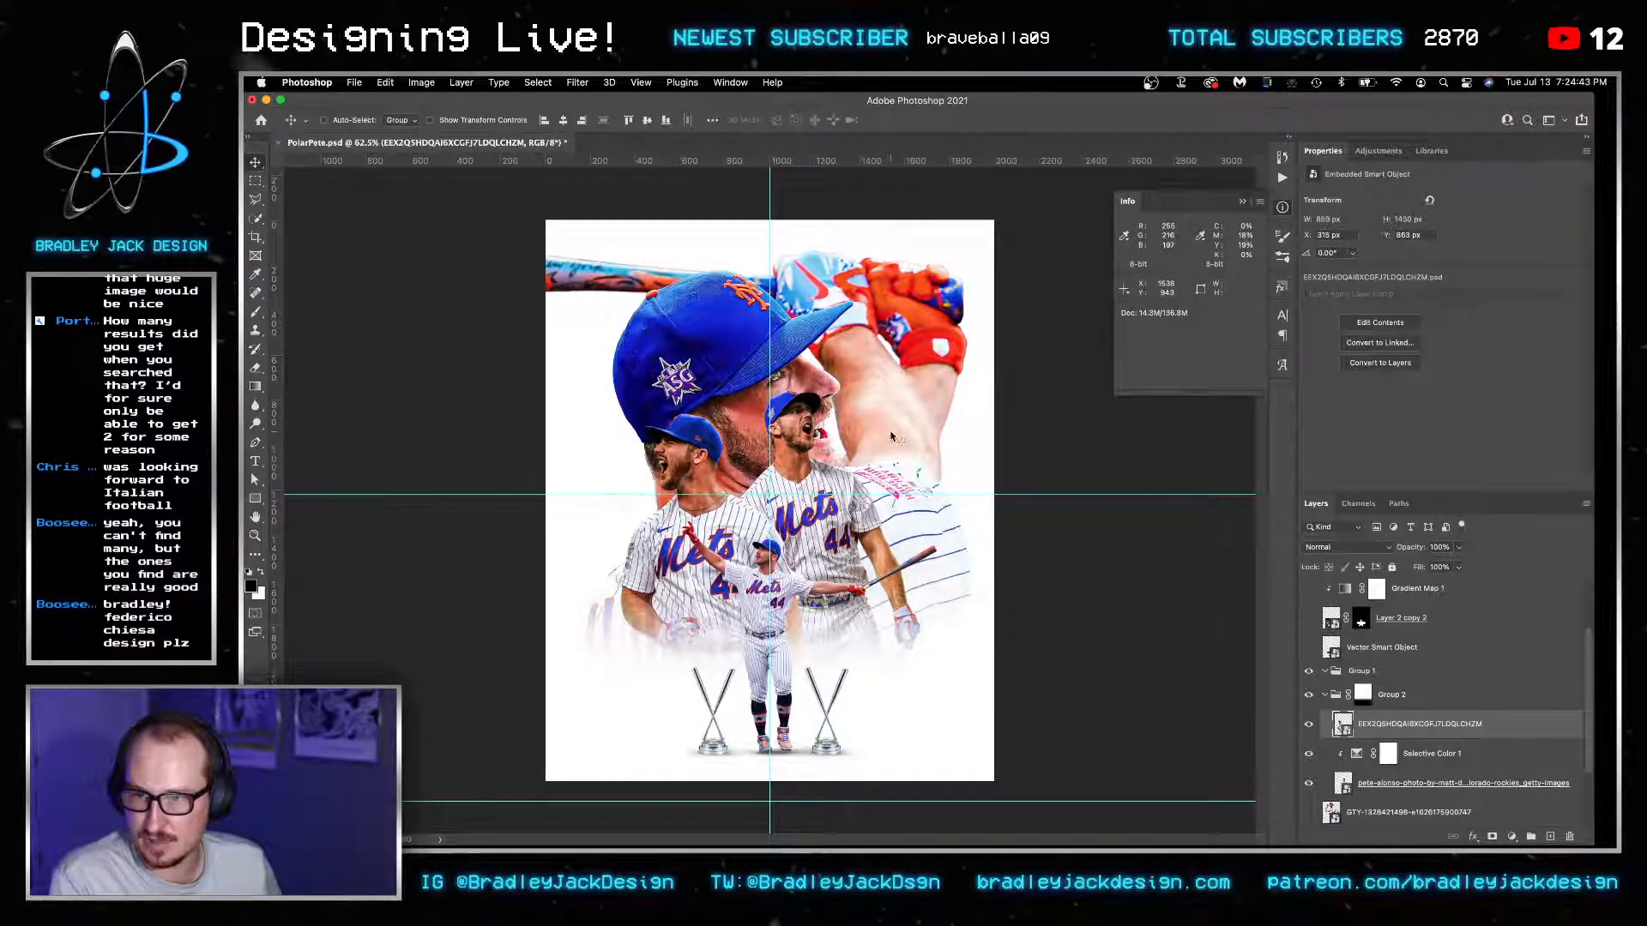
key(ctrl+t)
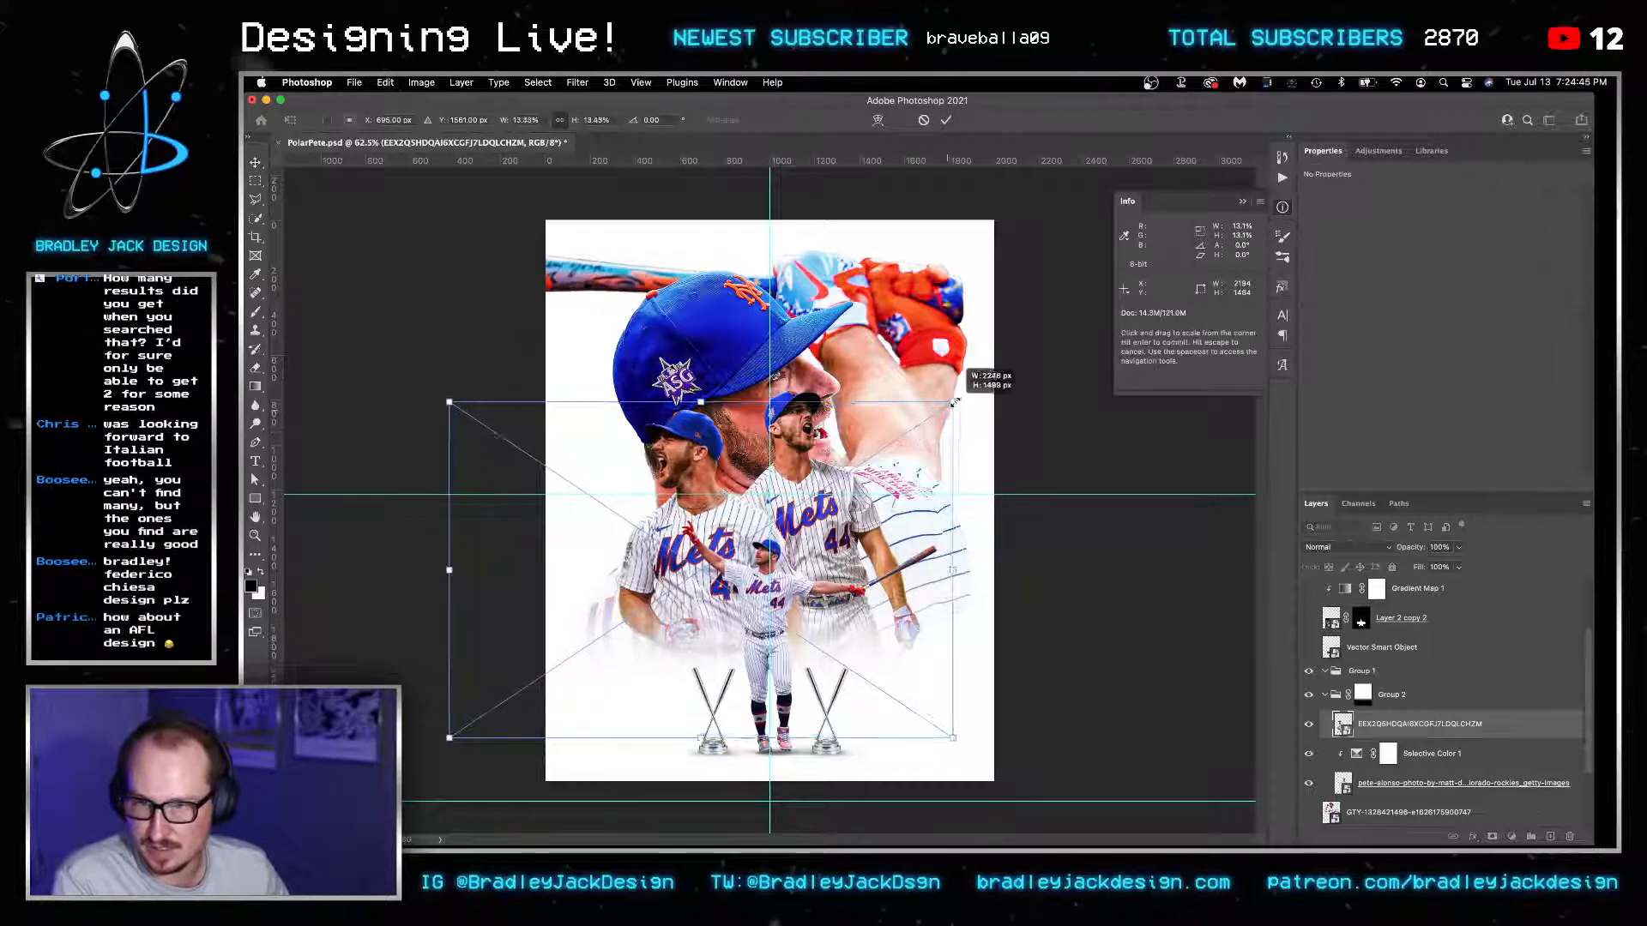
key(Escape)
key(shift+Down)
key(shift+Down)
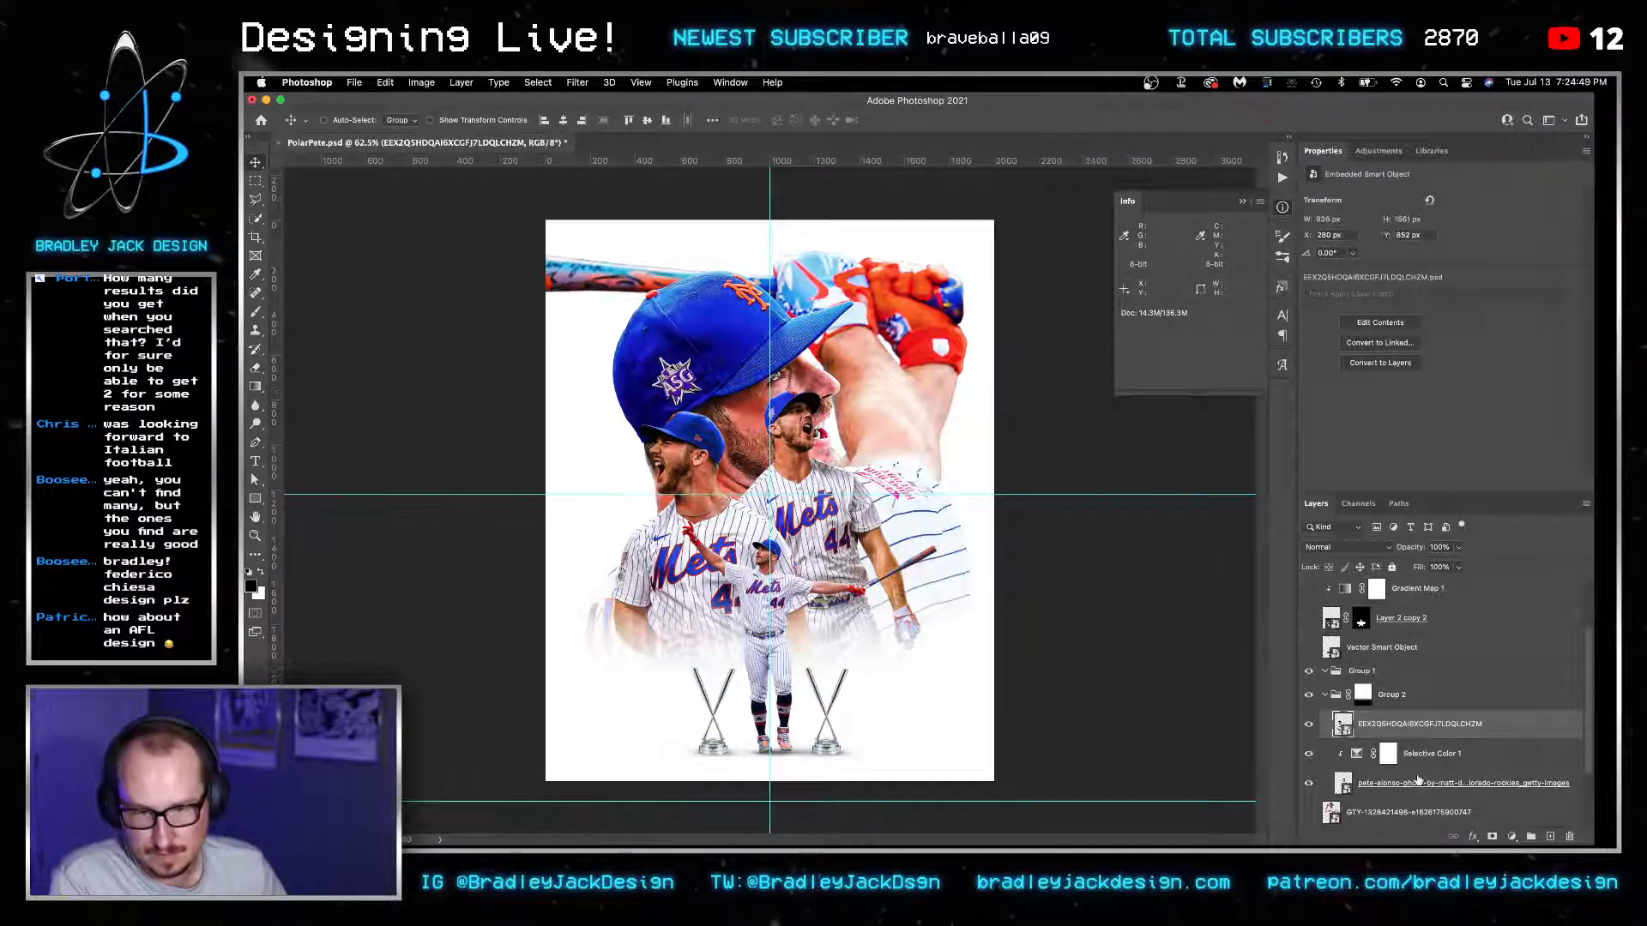
Scale down the other standing player cutout in Group 2 and shift it left and up behind the enlarged player's shoulder.
click(1418, 782)
key(ctrl+t)
drag(1070, 679, 1017, 643)
key(Return)
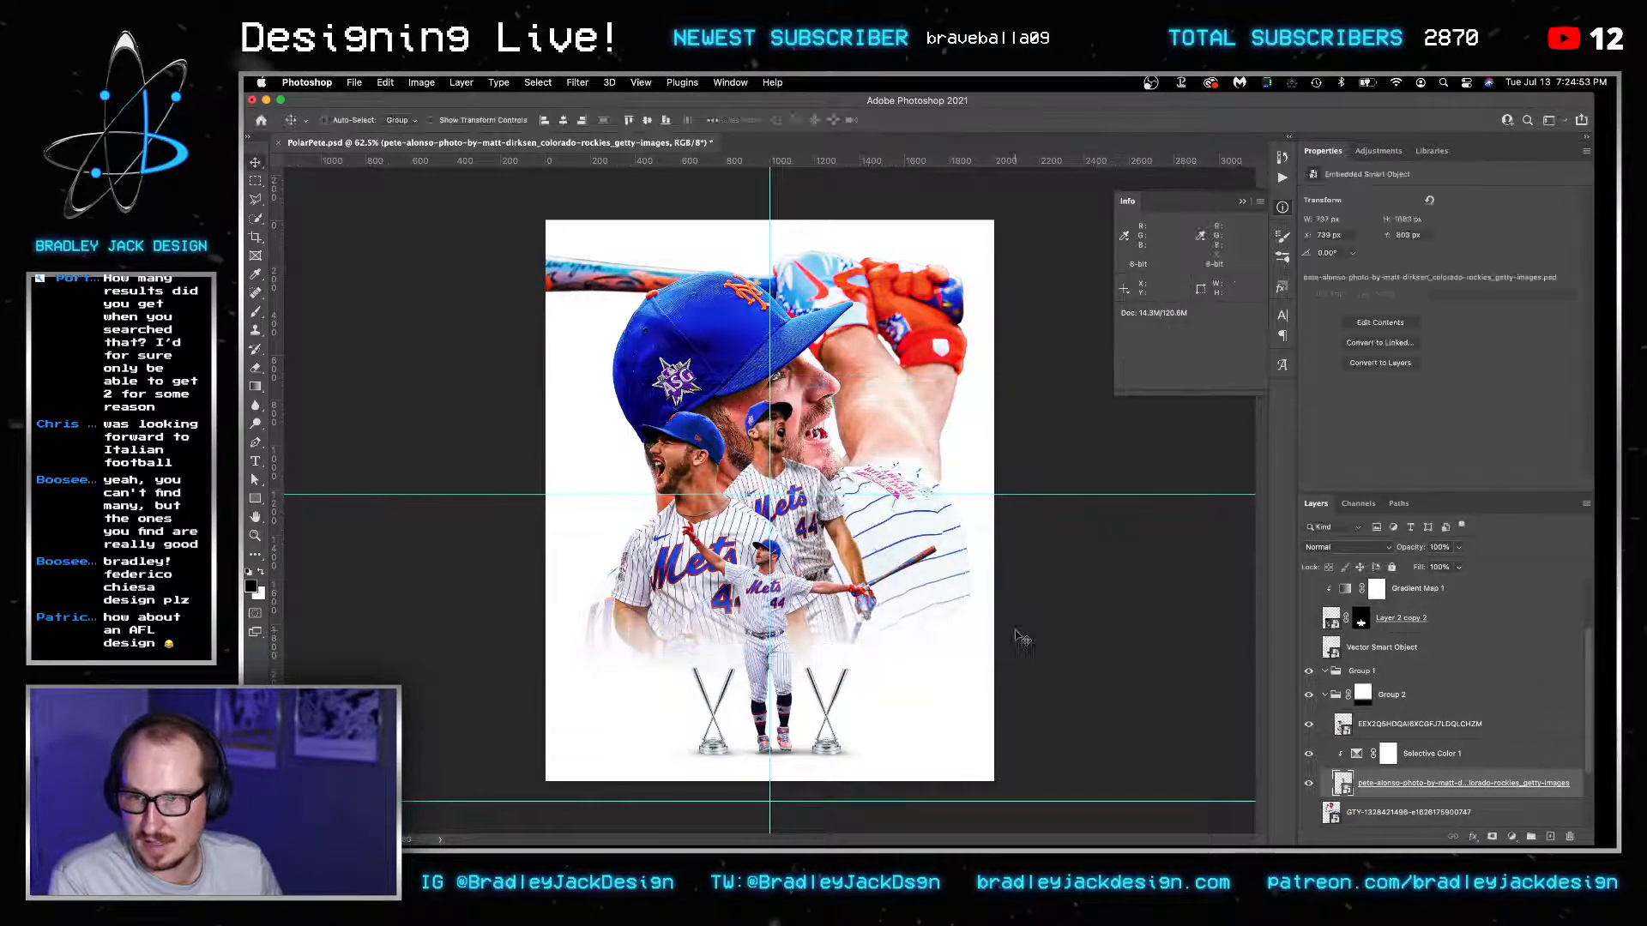
key(shift+Left)
key(shift+Left)
key(shift+Left)
key(shift+Left)
key(shift+Left)
key(shift+Left)
key(shift+Up)
key(shift+Up)
key(shift+Up)
key(shift+Up)
key(shift+Up)
key(shift+Up)
key(shift+Up)
key(shift+Up)
key(shift+Up)
key(shift+Up)
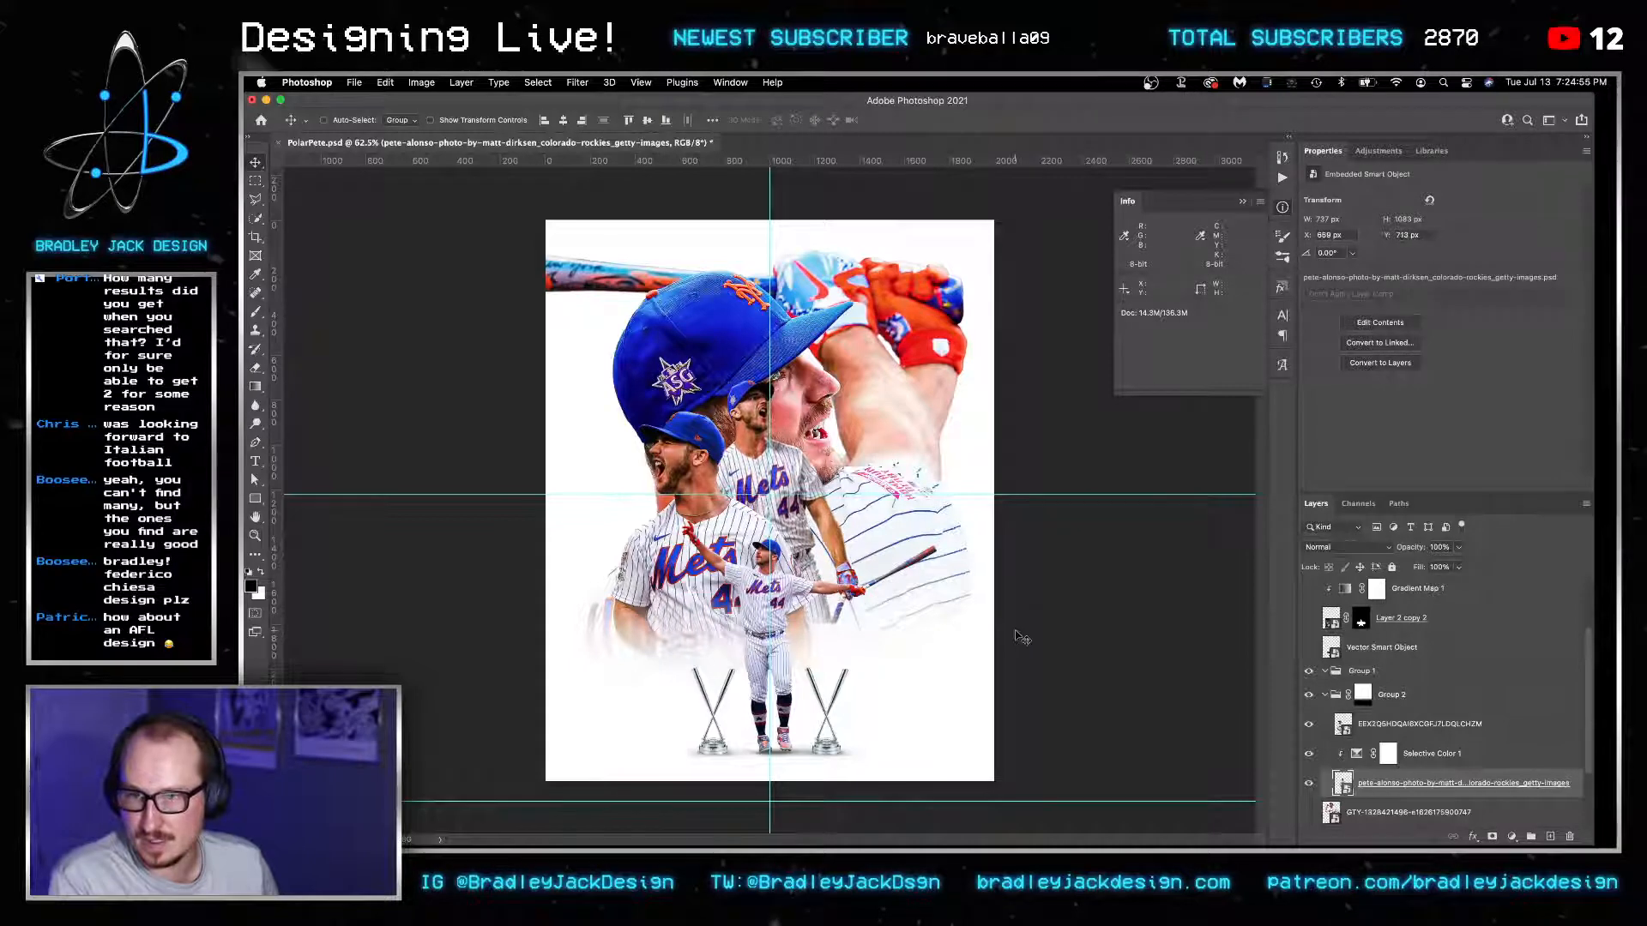
Move the large rear batting cutout right to about X -624 px, Y 38 px.
scroll(1519, 762, down, 2)
click(1411, 799)
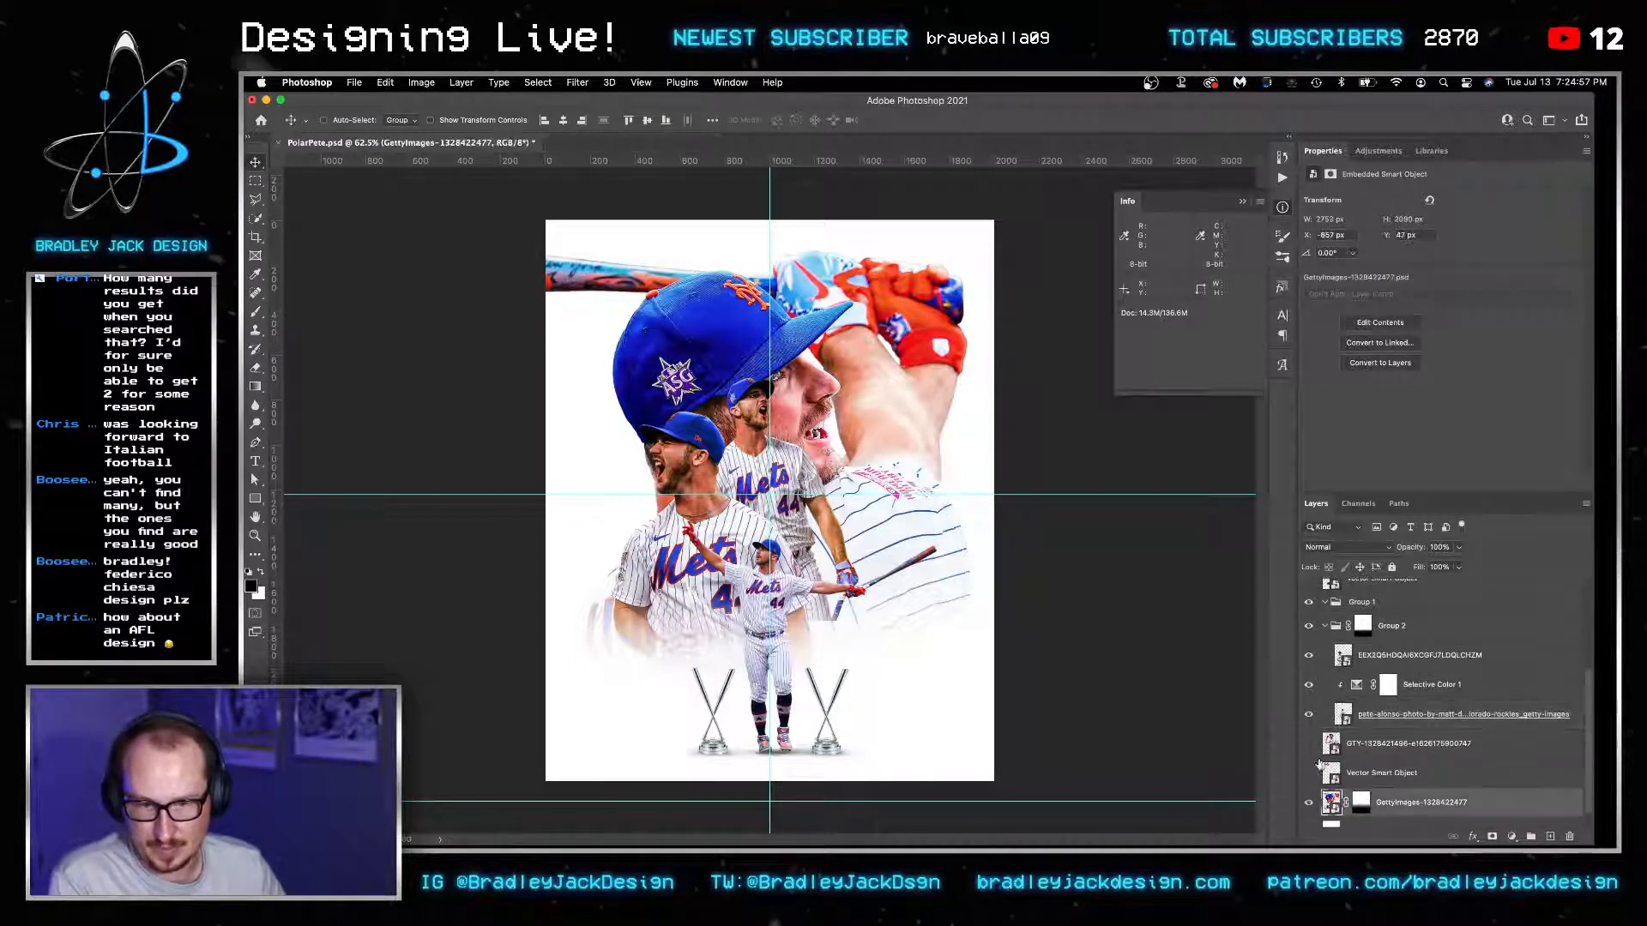
drag(941, 601, 1020, 600)
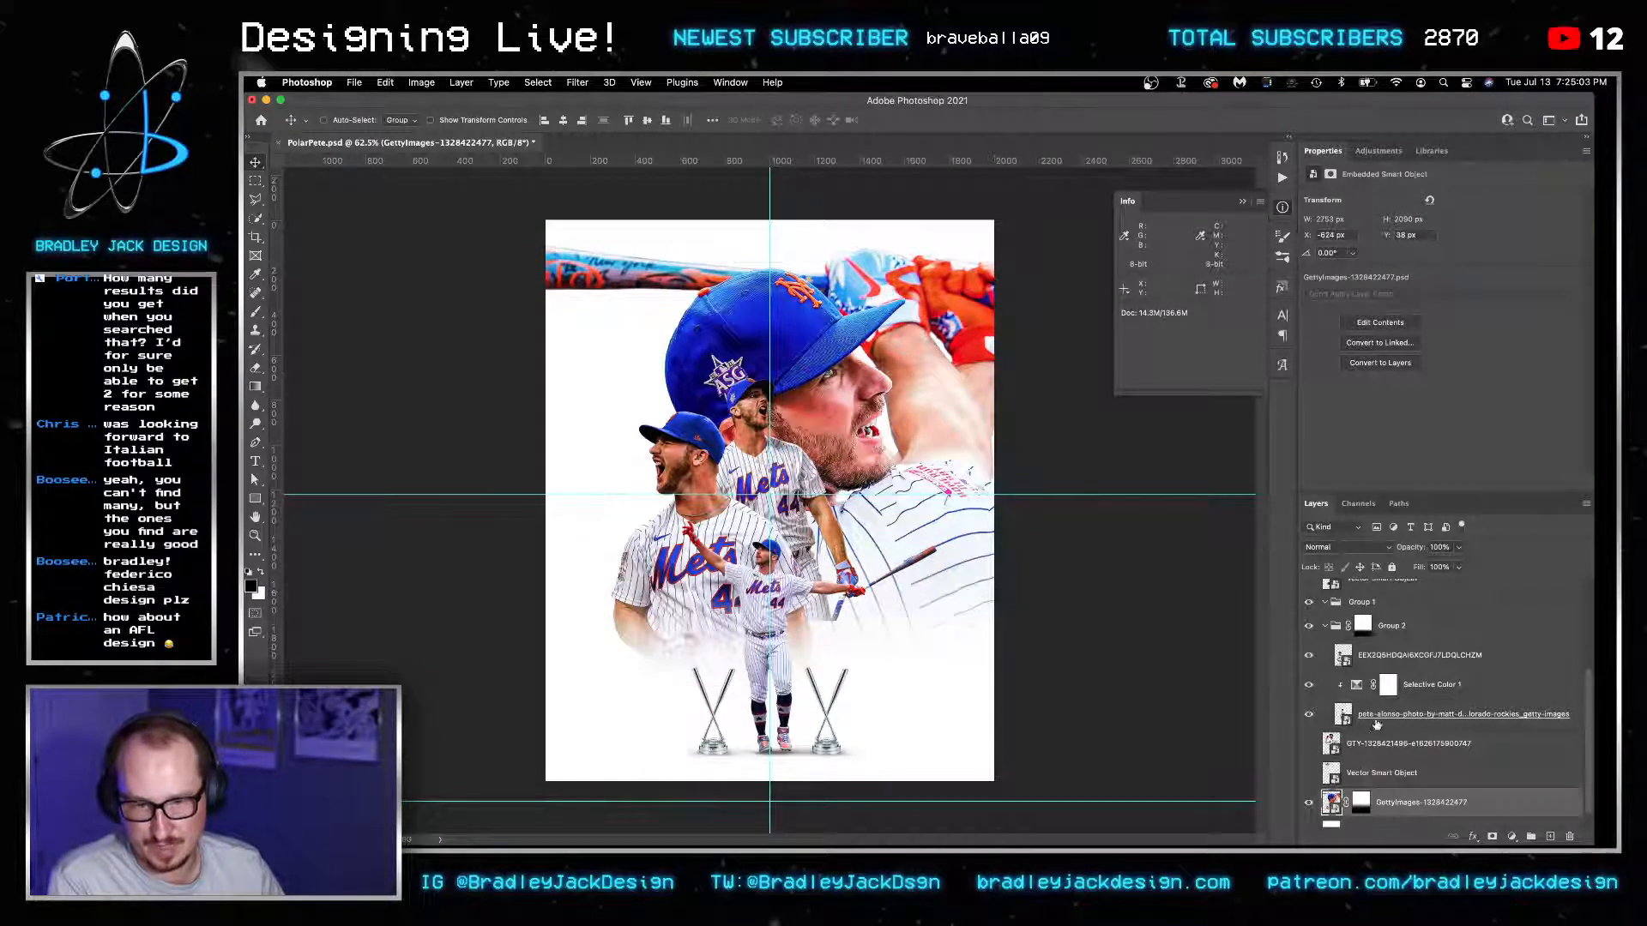
Scale both standing player cutouts together to about 117% and shift them up and to the left.
click(1375, 717)
click(1407, 656)
key(super+t)
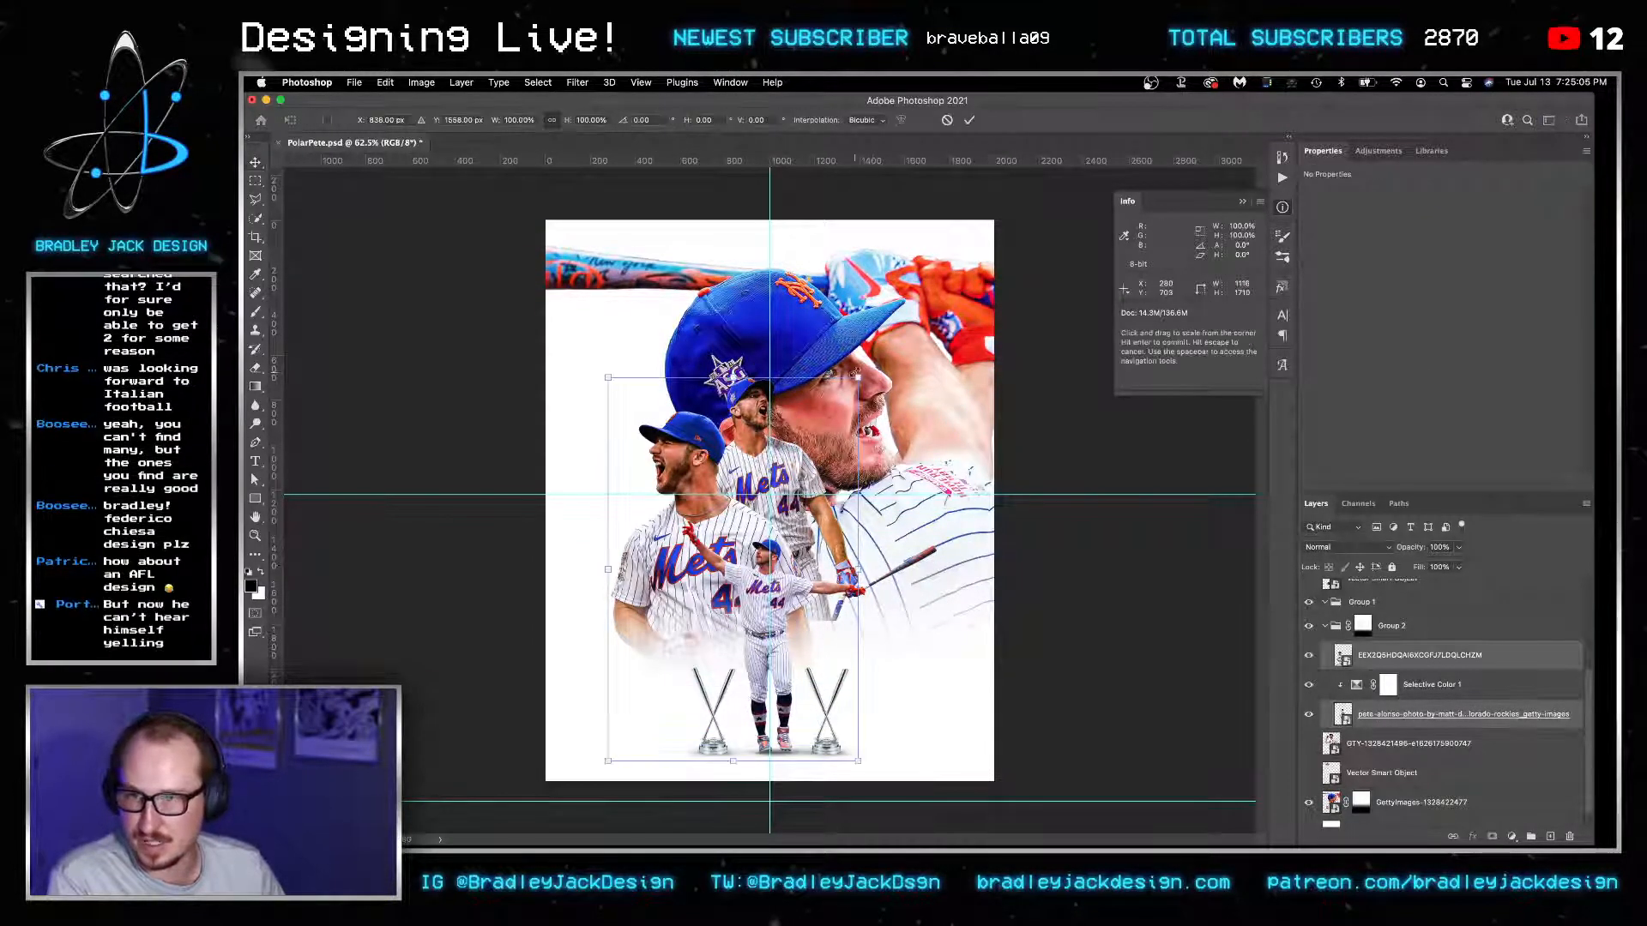
drag(861, 375, 913, 314)
drag(853, 386, 806, 387)
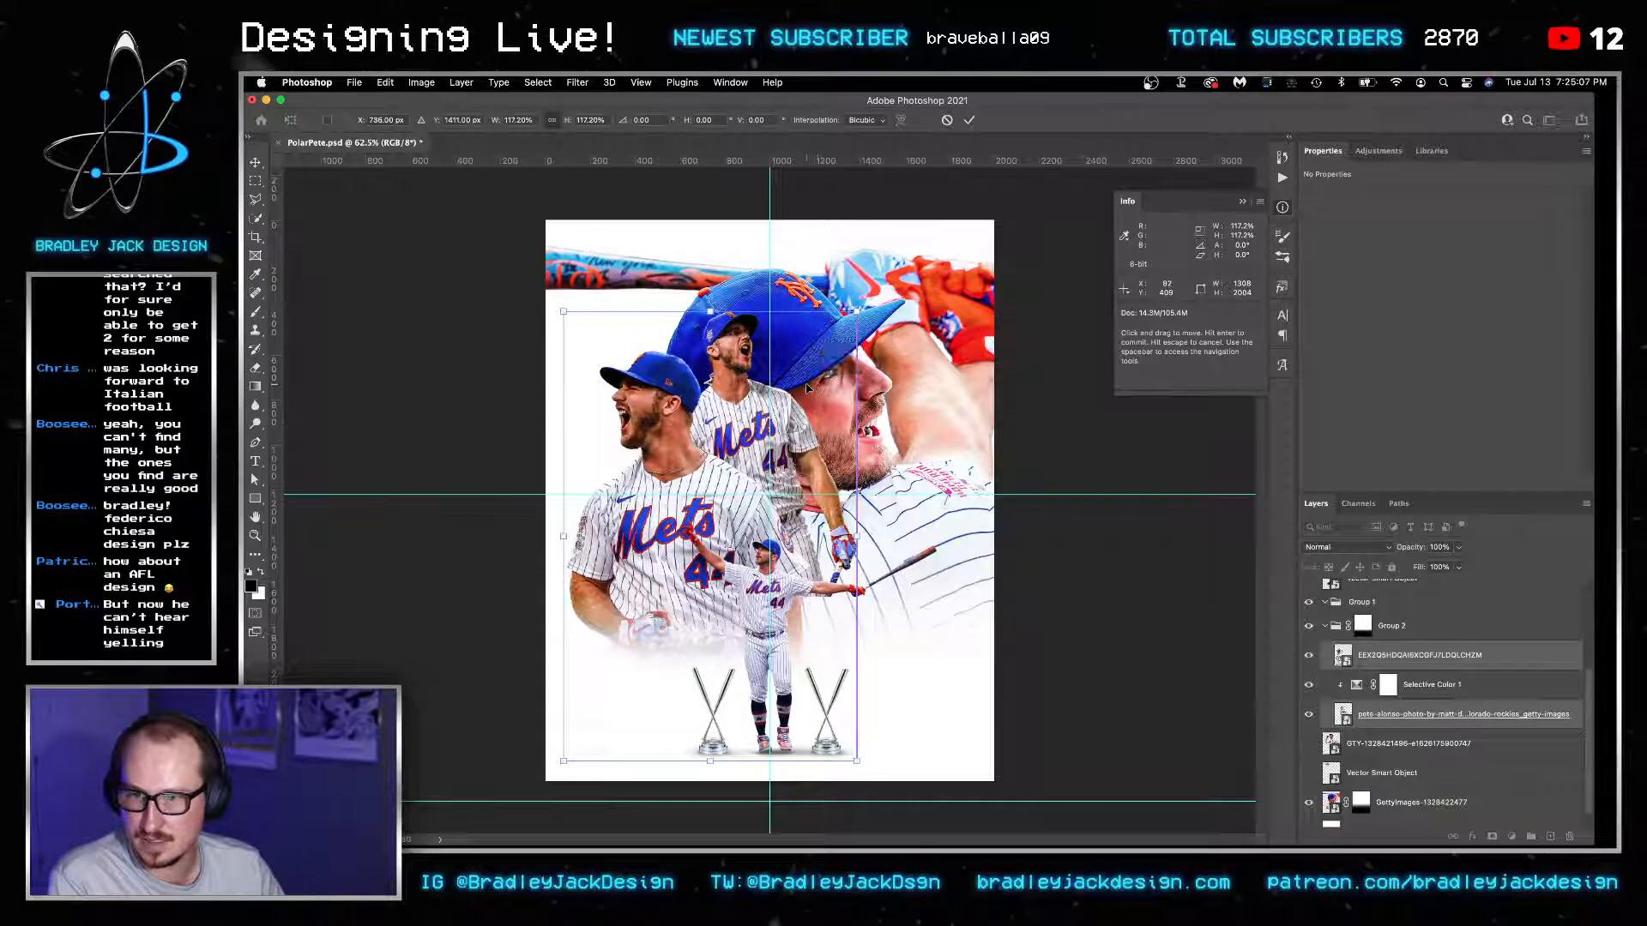
key(Return)
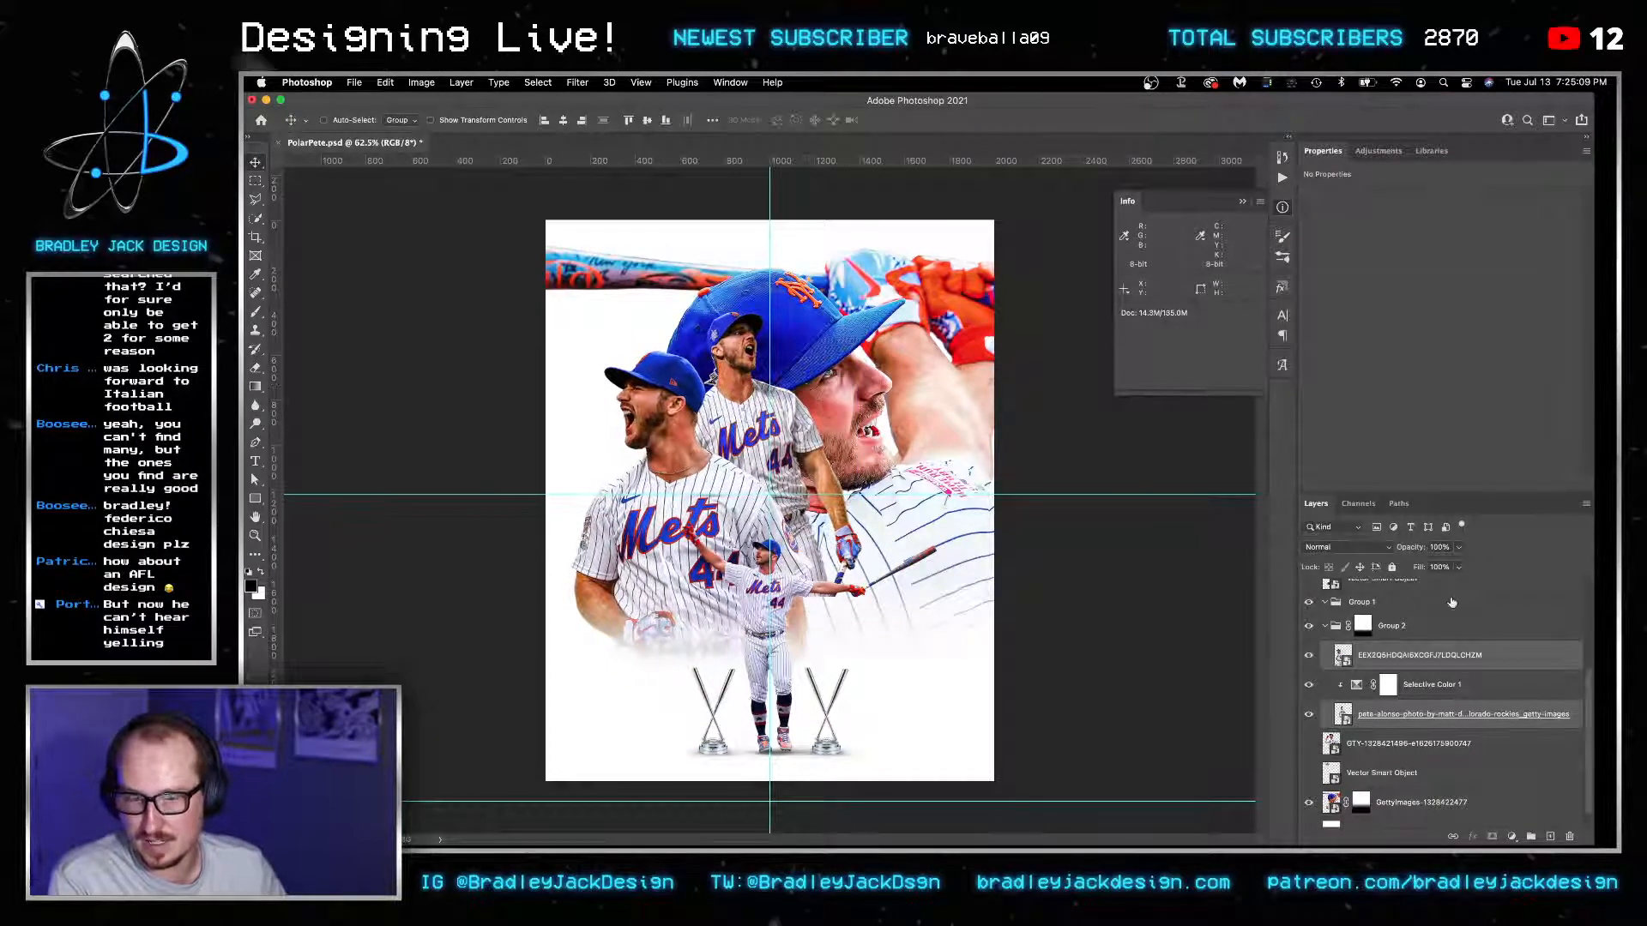
Hide the rearmost standing player's layer and move the remaining standing cutout right, closer to the poster's centre.
click(1309, 716)
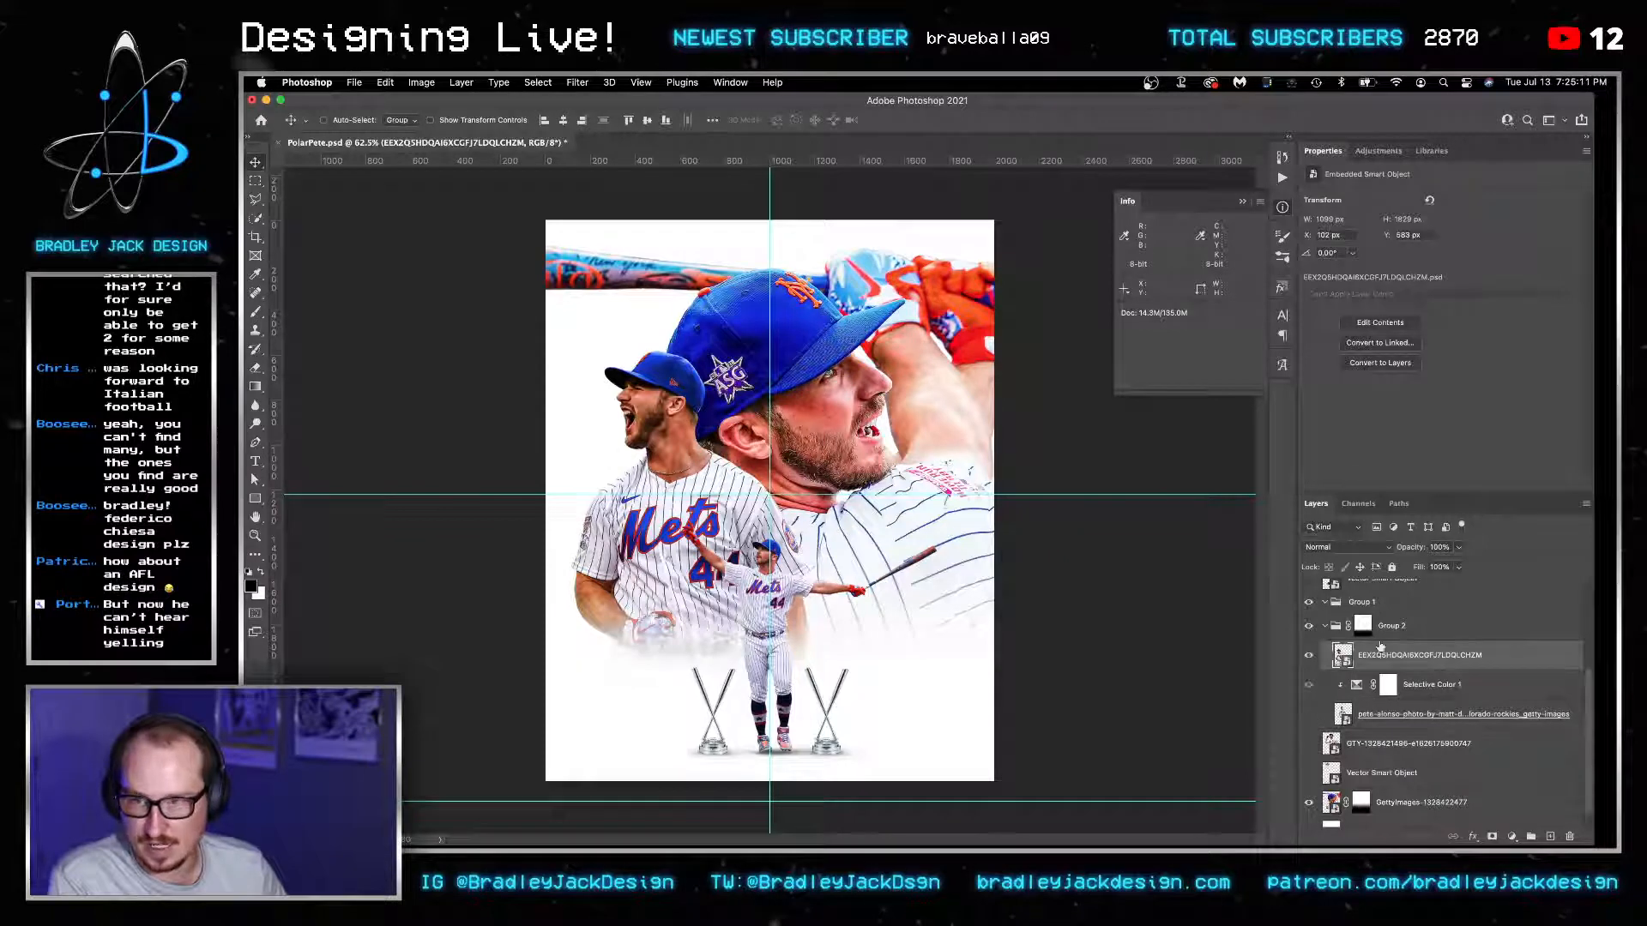
mouse_move(841, 595)
mouse_down()
mouse_move(894, 595)
mouse_move(870, 593)
mouse_up()
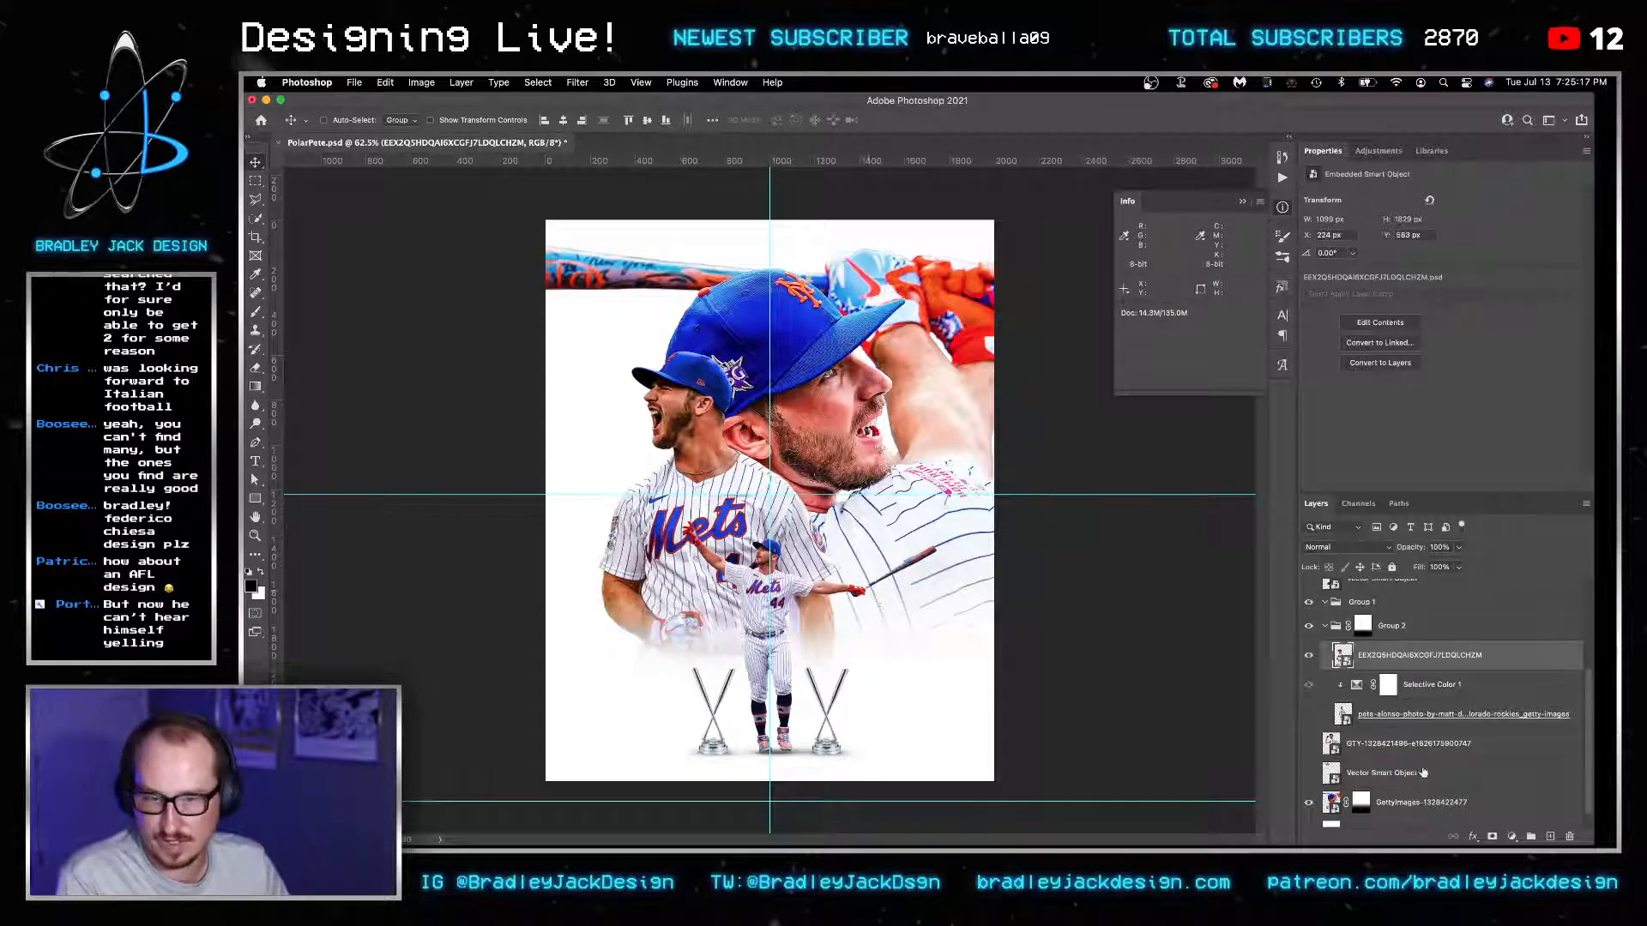
Shift the large rear batting cutout slightly left and up, and enlarge it to about 3198 × 2427 px.
click(1405, 805)
key(shift+Left)
key(shift+Left)
key(shift+Left)
key(shift+Left)
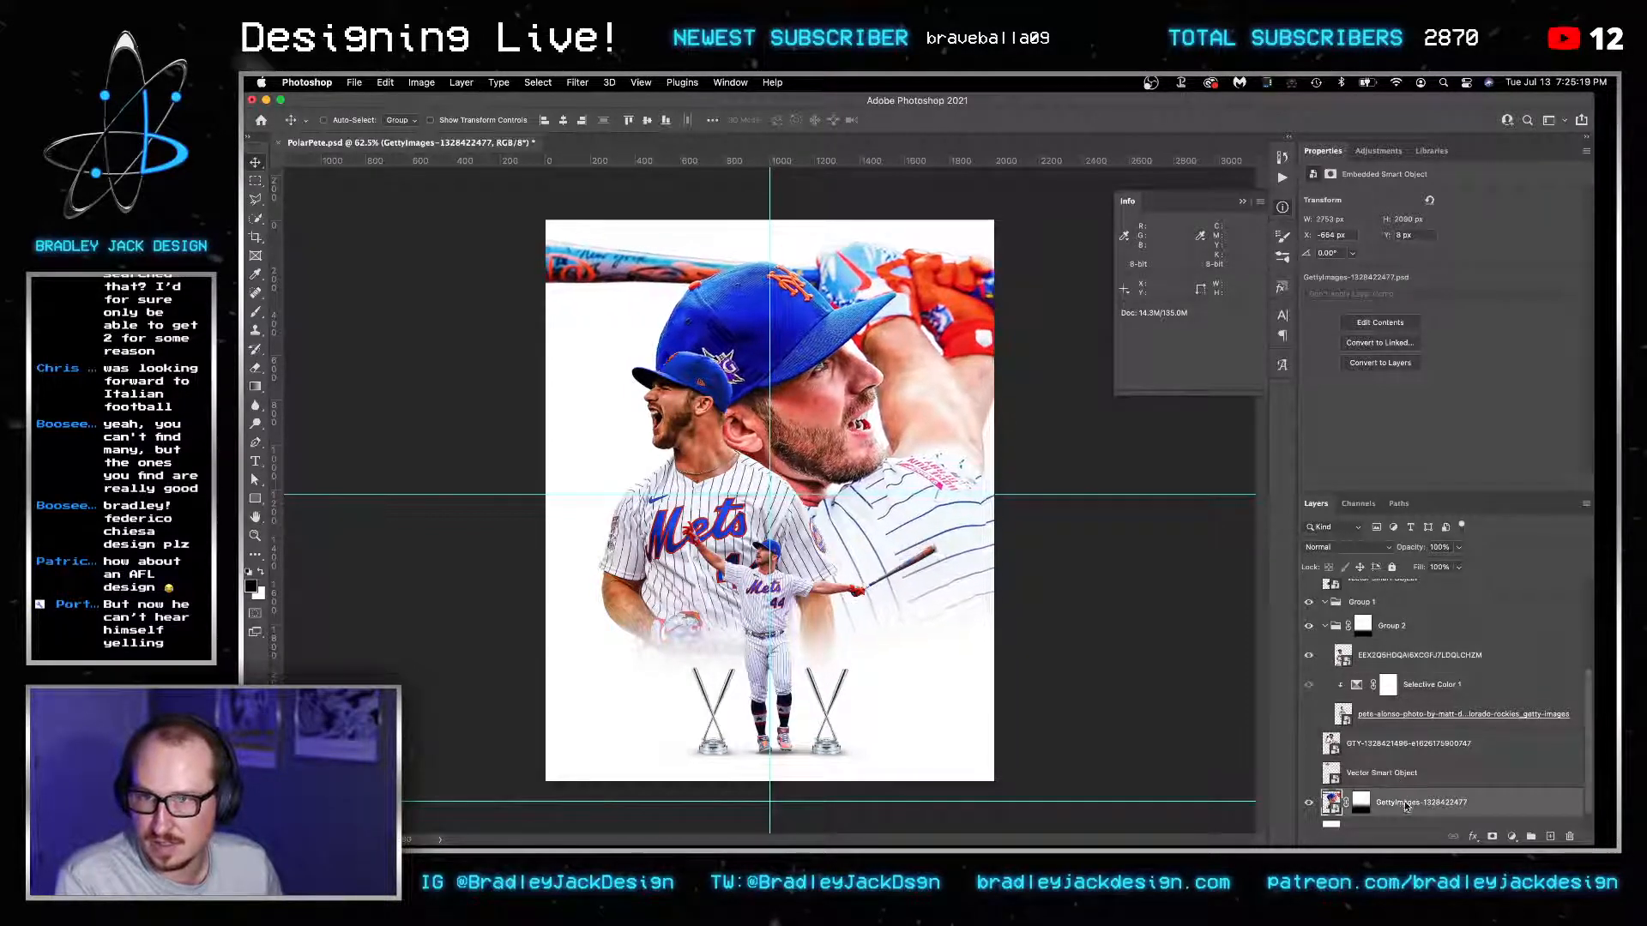
key(shift+Up)
key(shift+Up)
key(ctrl+t)
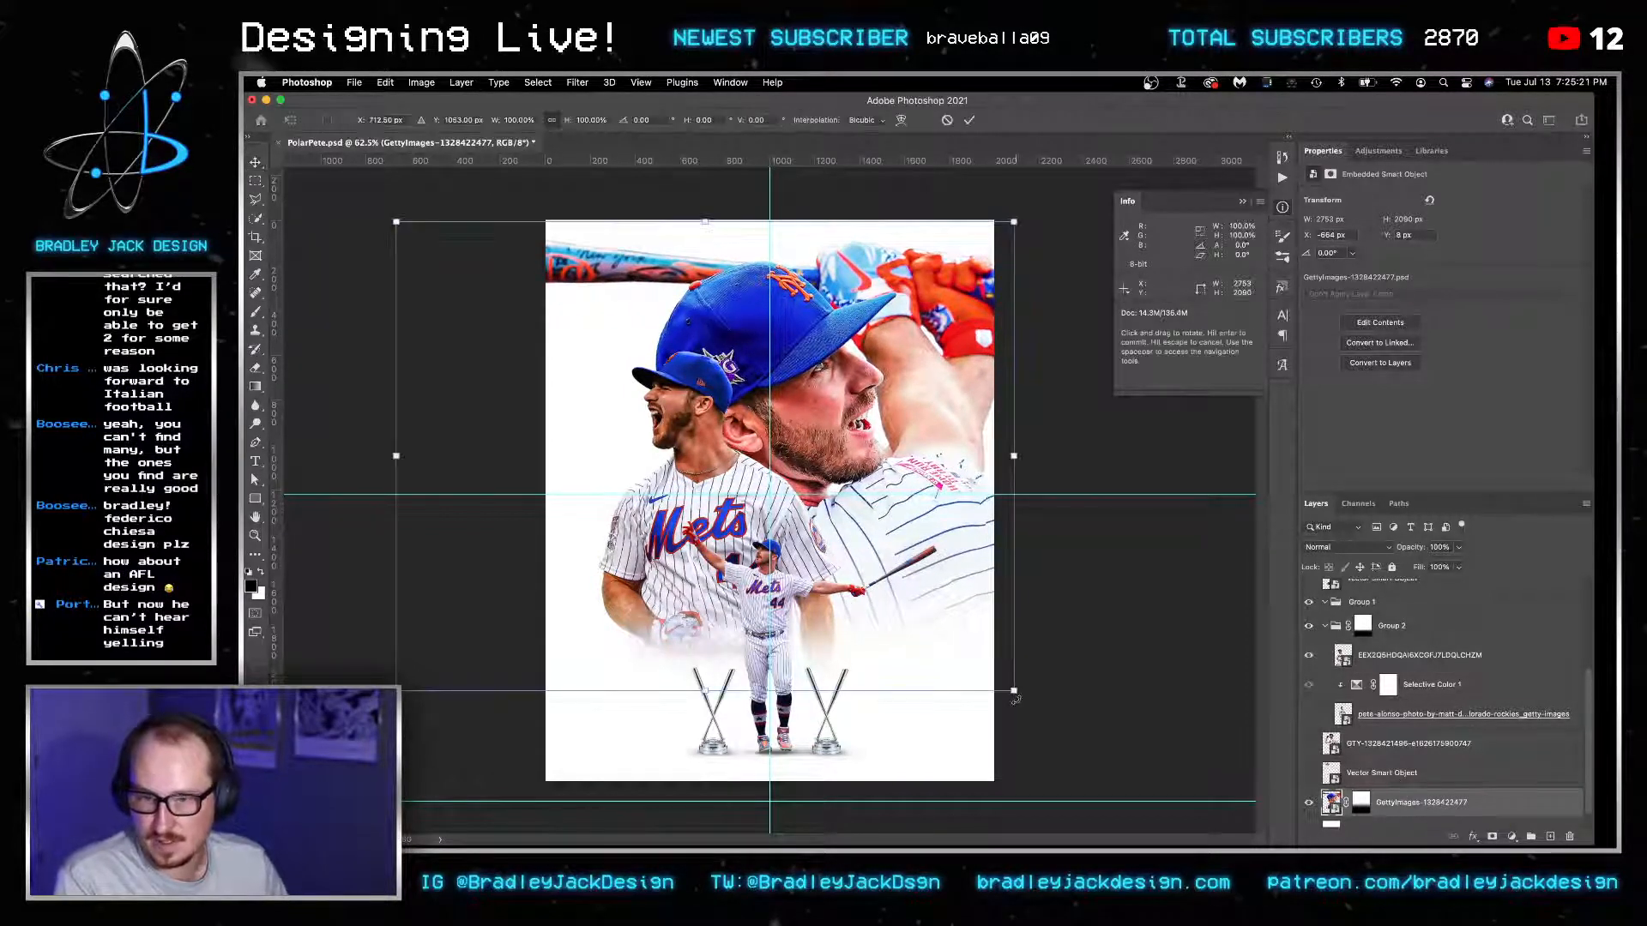
drag(1012, 689, 1064, 728)
key(Return)
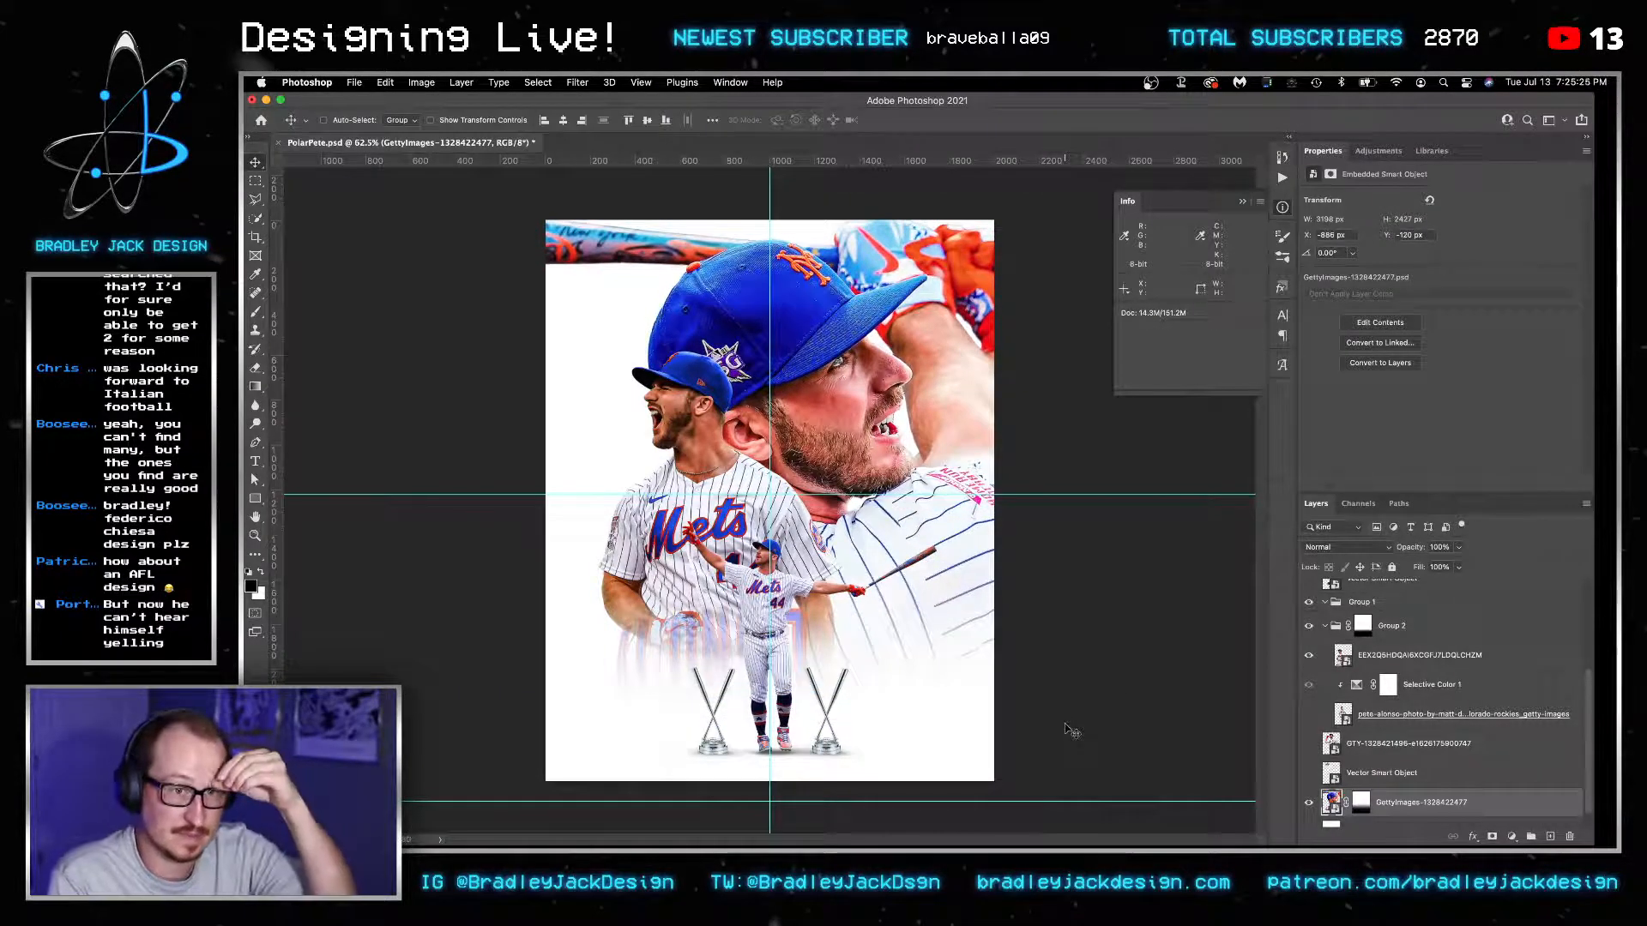
Fine-tune the large batting cutout's placement to about X -894 px, Y -137 px.
key(Down)
key(Down)
key(Down)
key(Down)
key(Down)
key(Down)
key(Down)
key(Down)
key(Down)
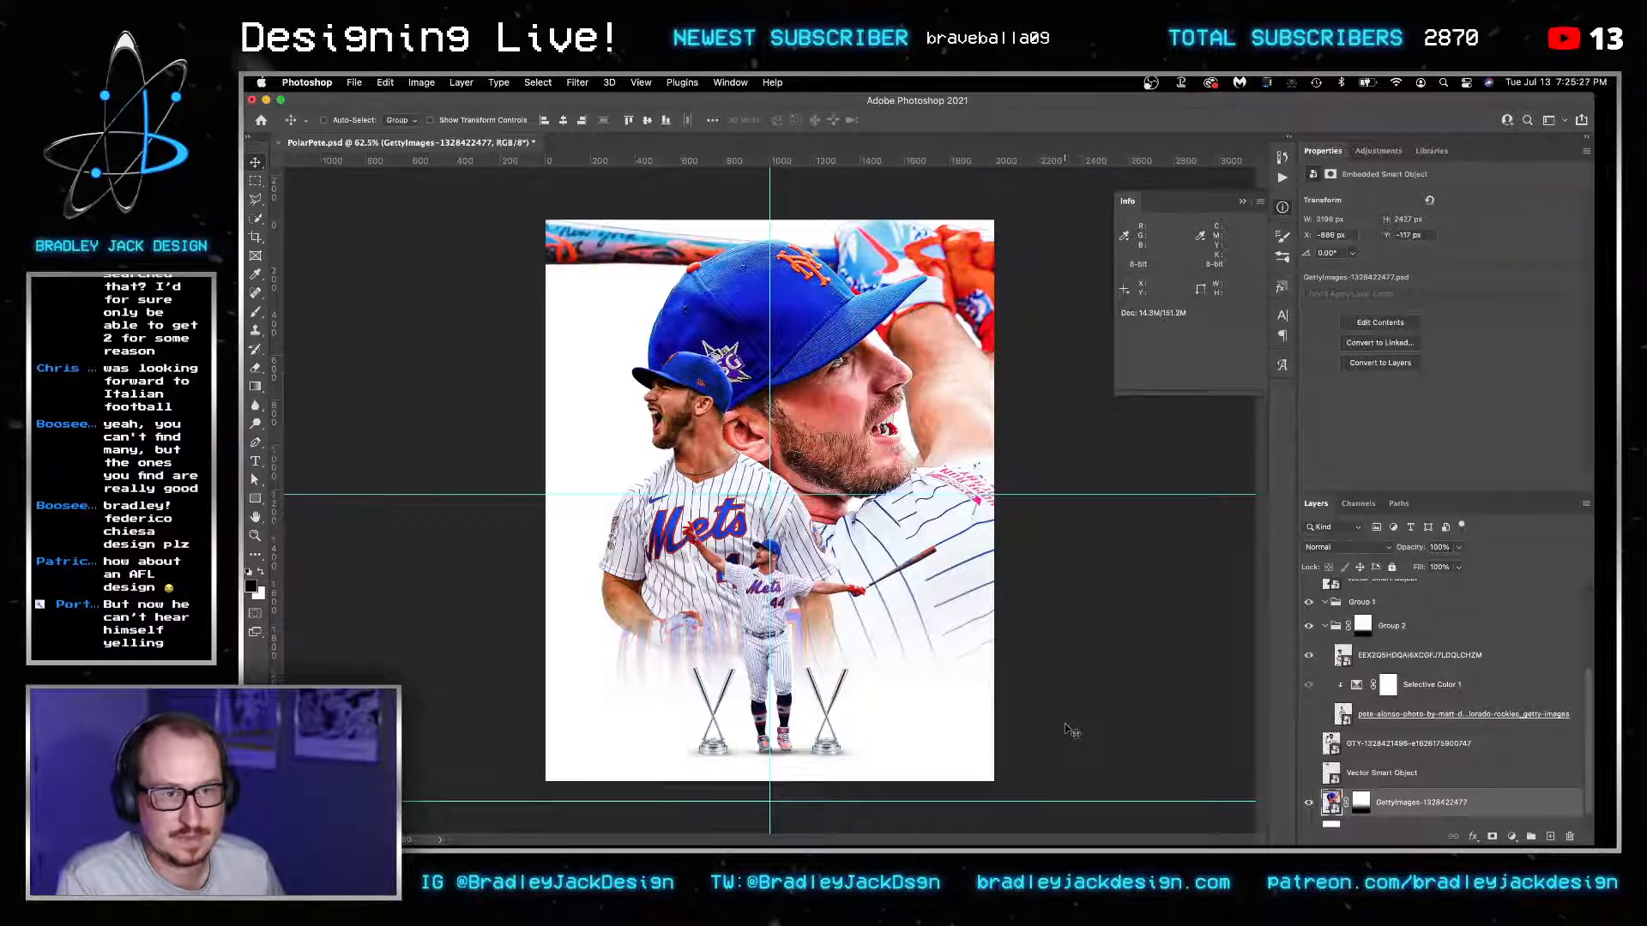
key(Down)
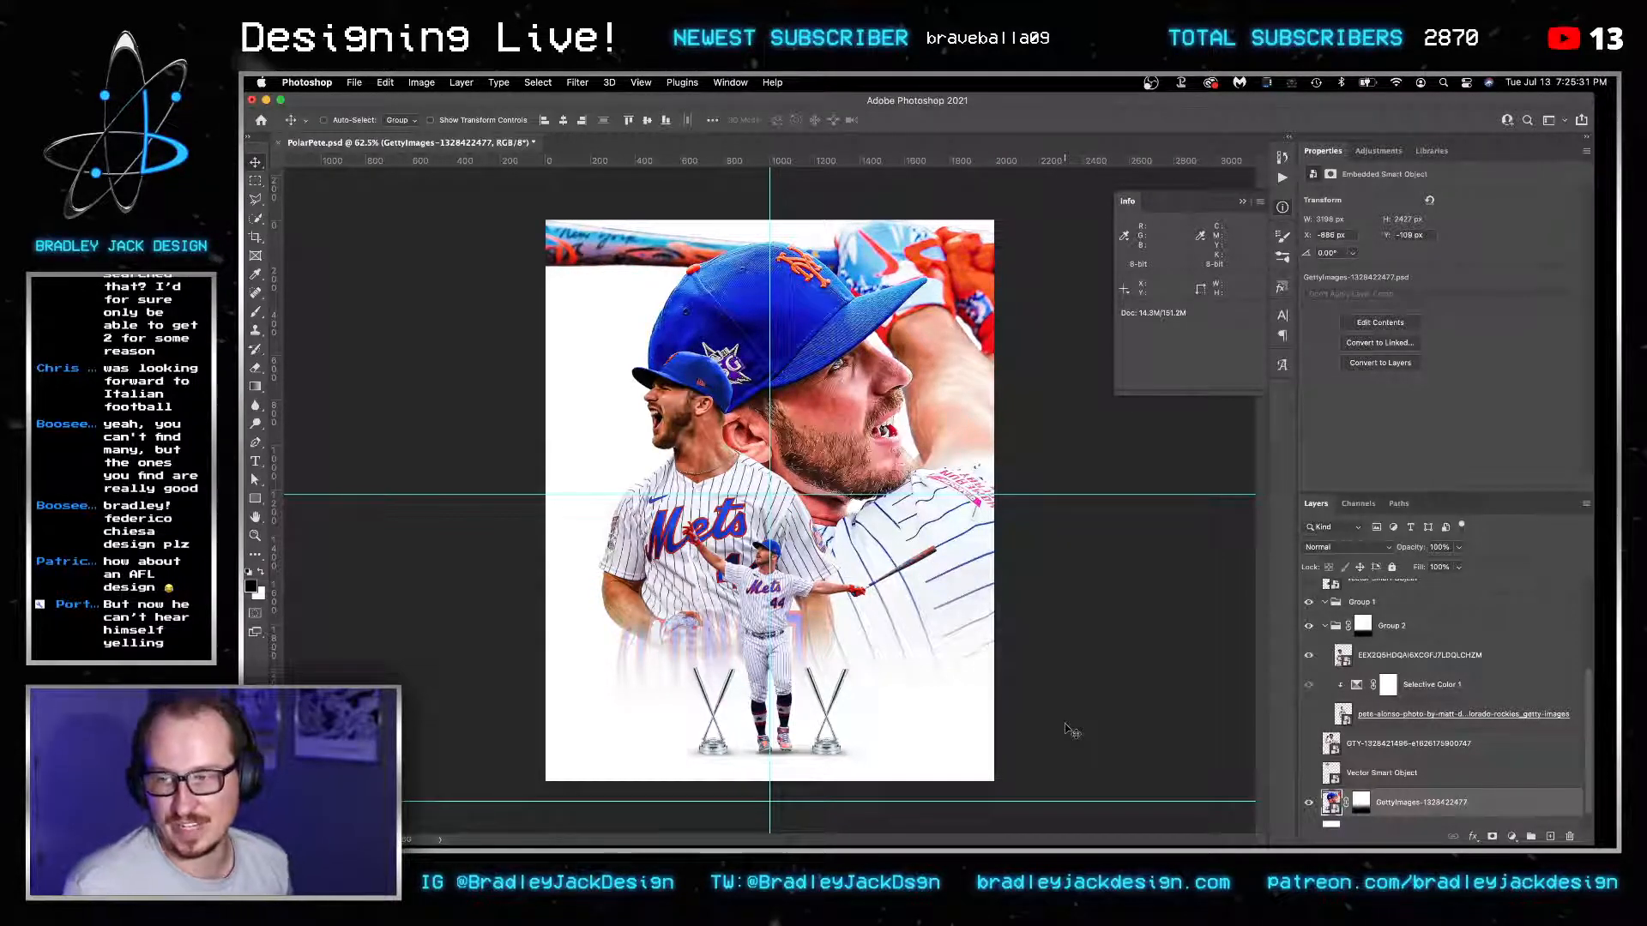
key(shift+Up)
key(shift+Up)
key(shift+Up)
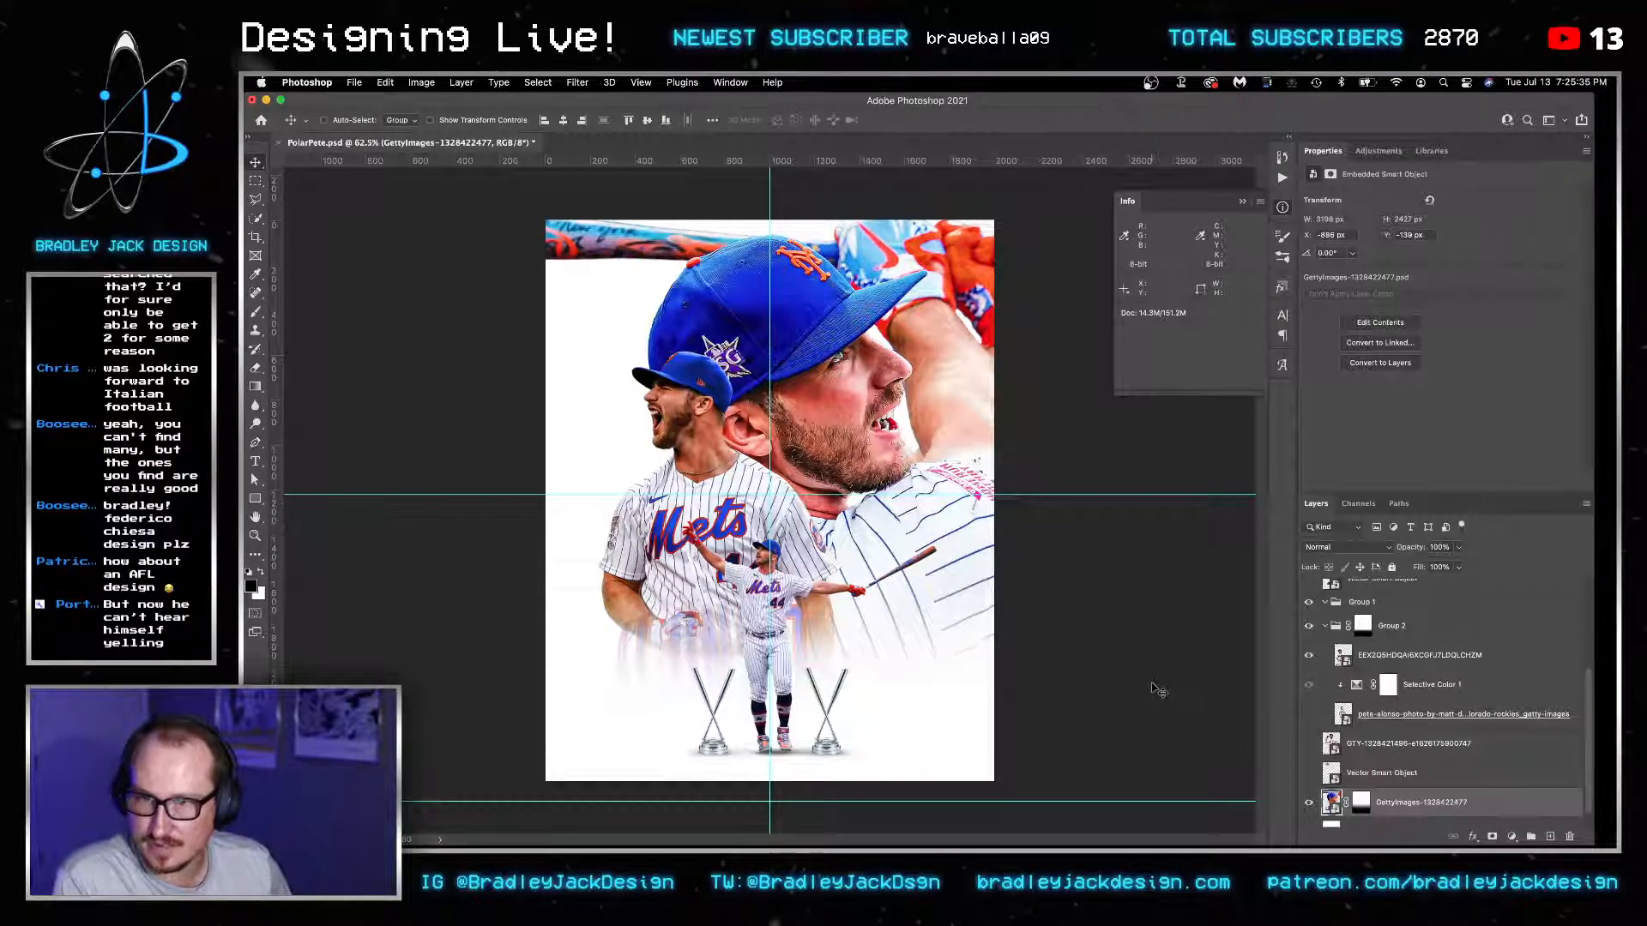
key(Left)
key(Left)
key(Left)
key(Left)
key(Left)
key(Left)
key(Left)
key(Left)
key(Down)
key(Down)
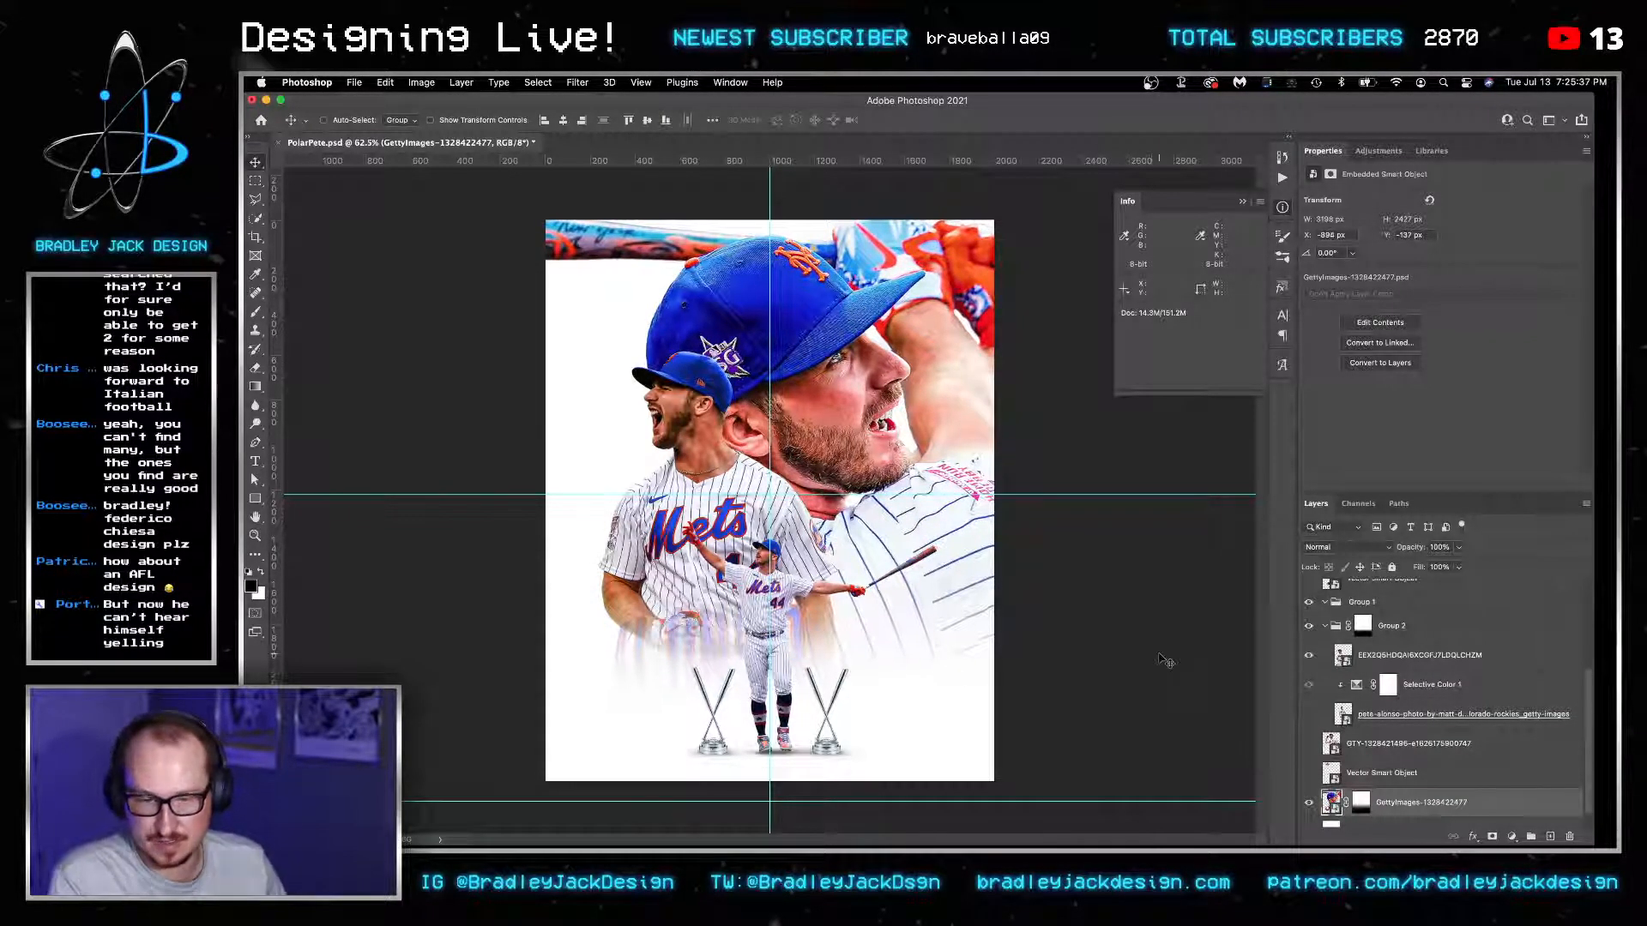
Open the large batting cutout's smart object, try moving the Yellow Fix adjustment up the layer stack, undo it, and close the contents.
super+click(791, 482)
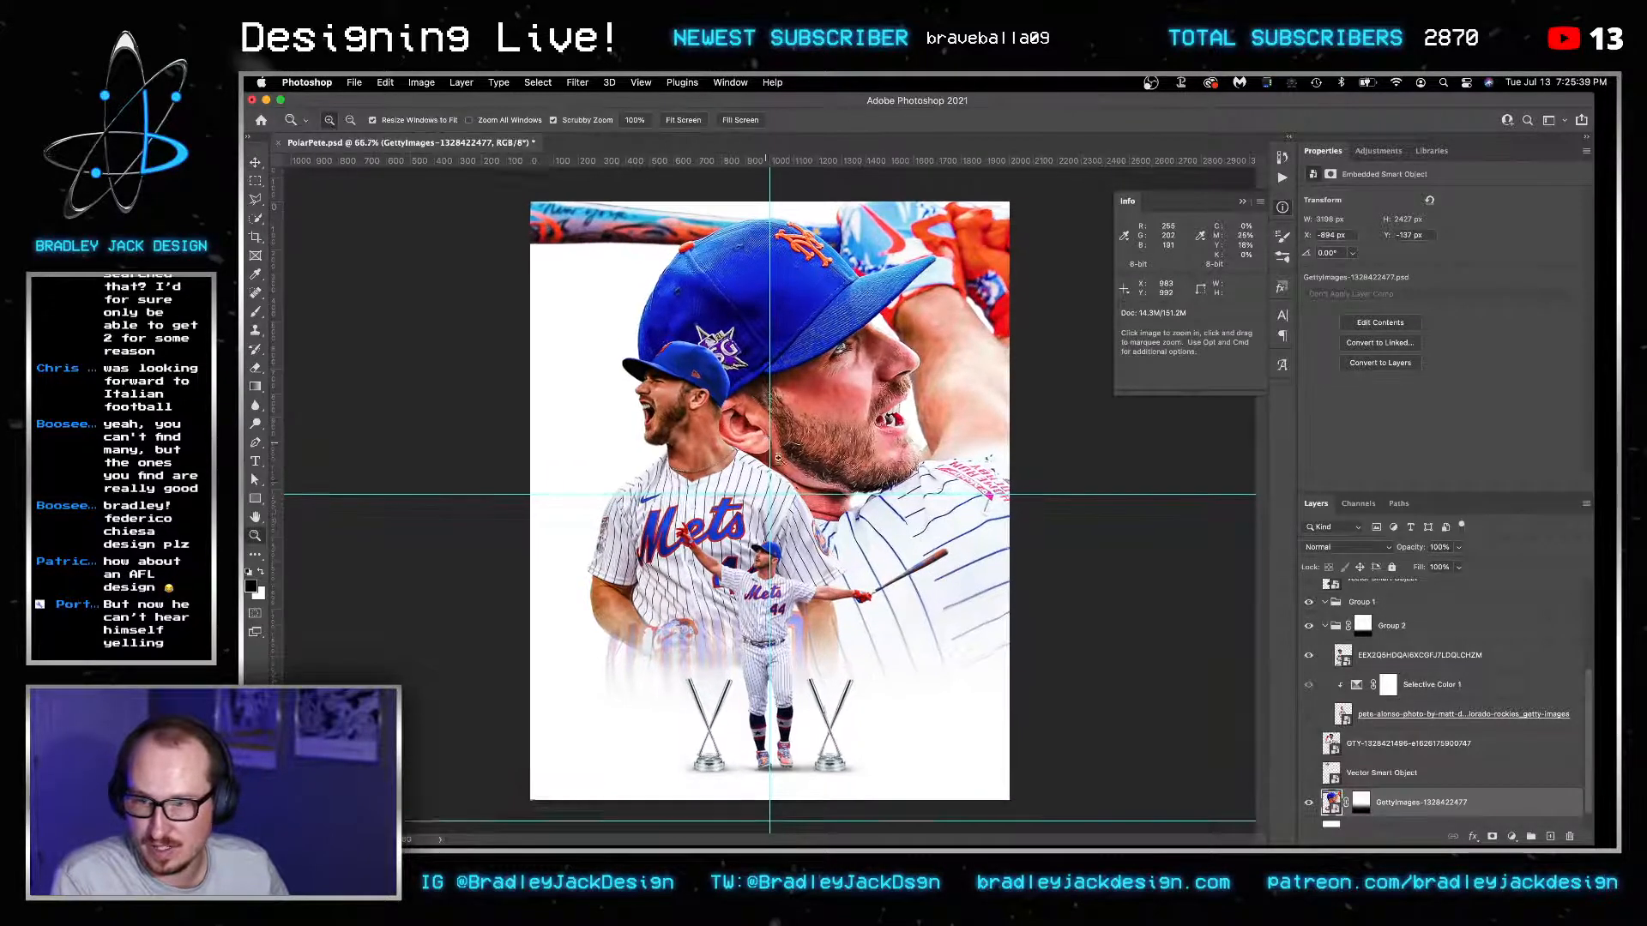
super+click(789, 483)
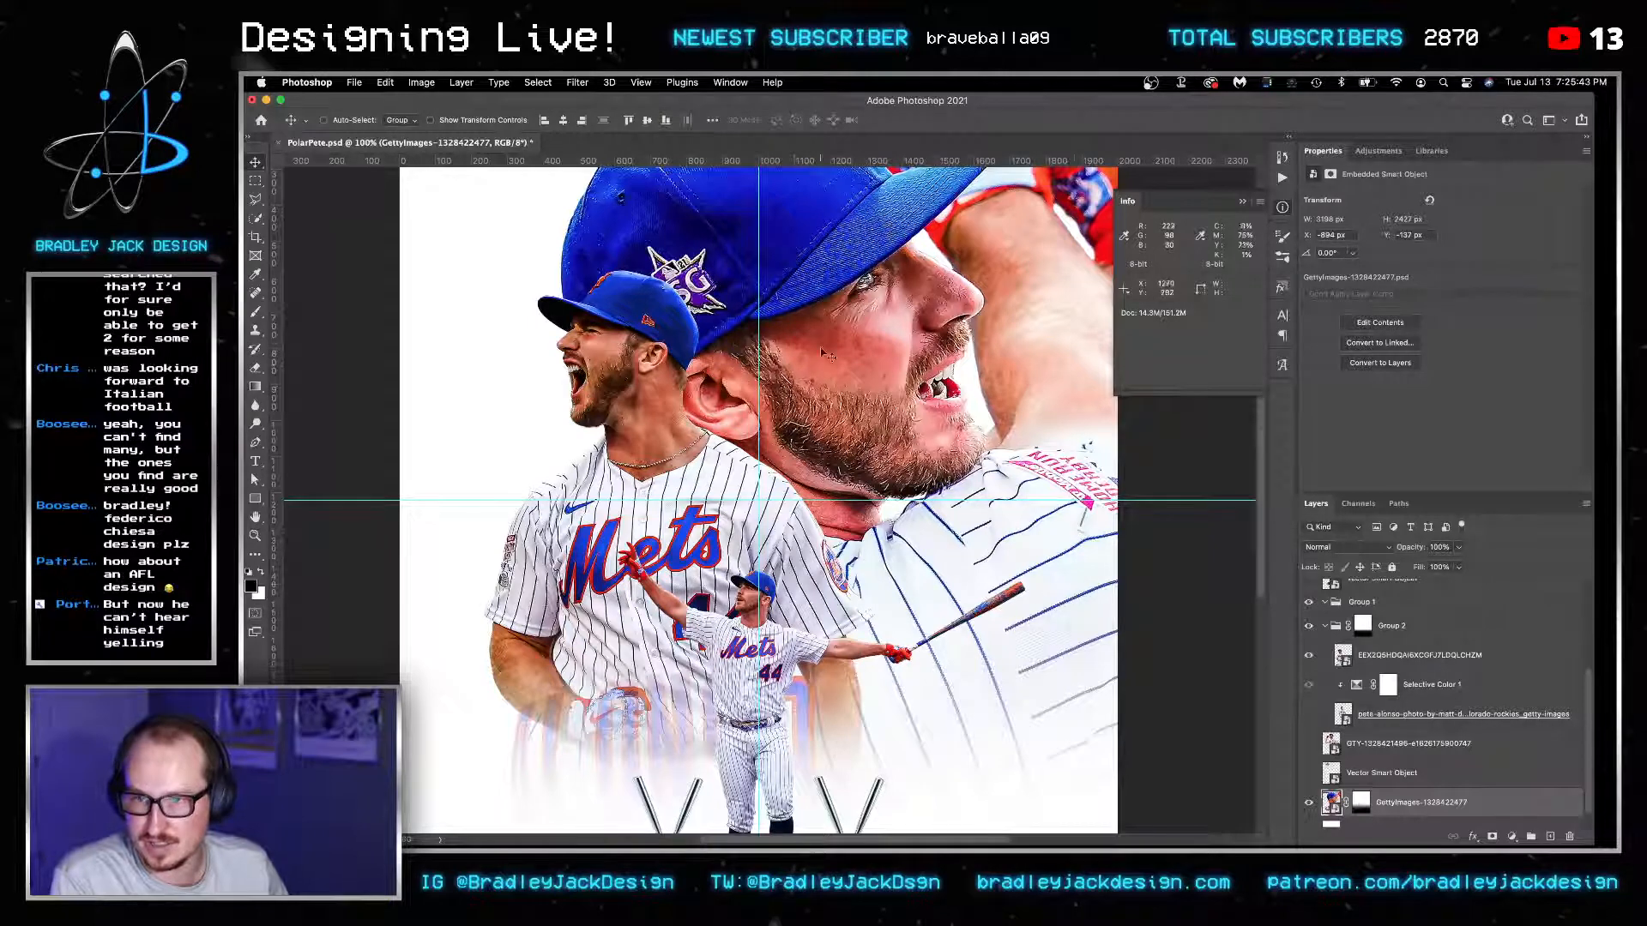
double_click(1332, 803)
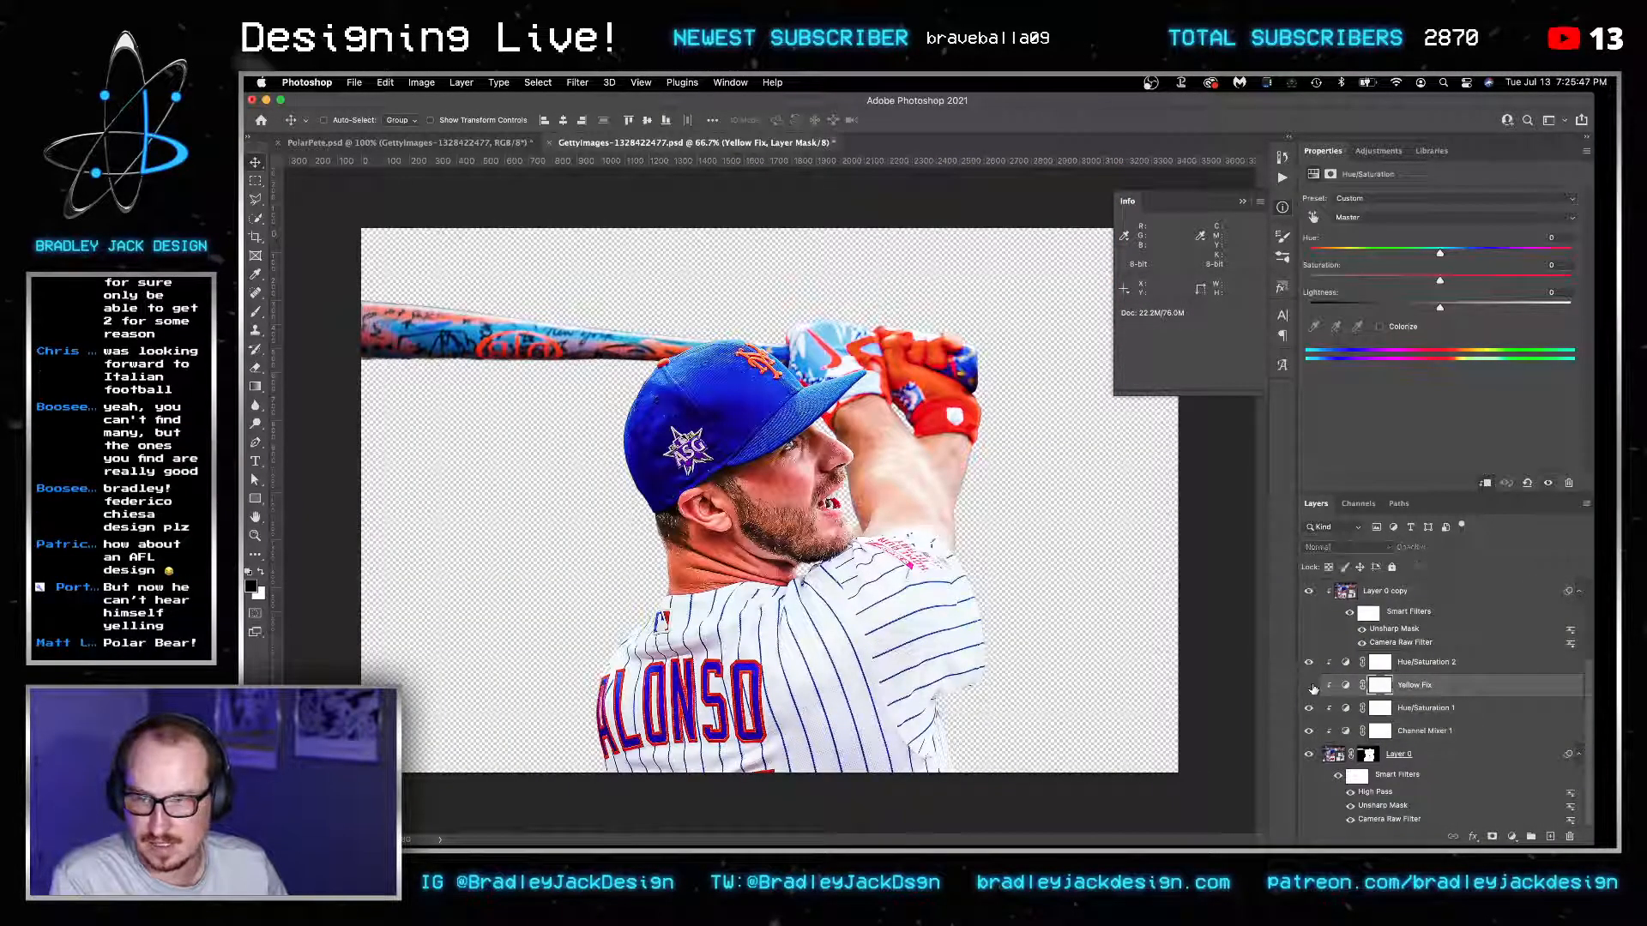
drag(1391, 688, 1416, 594)
key(super+z)
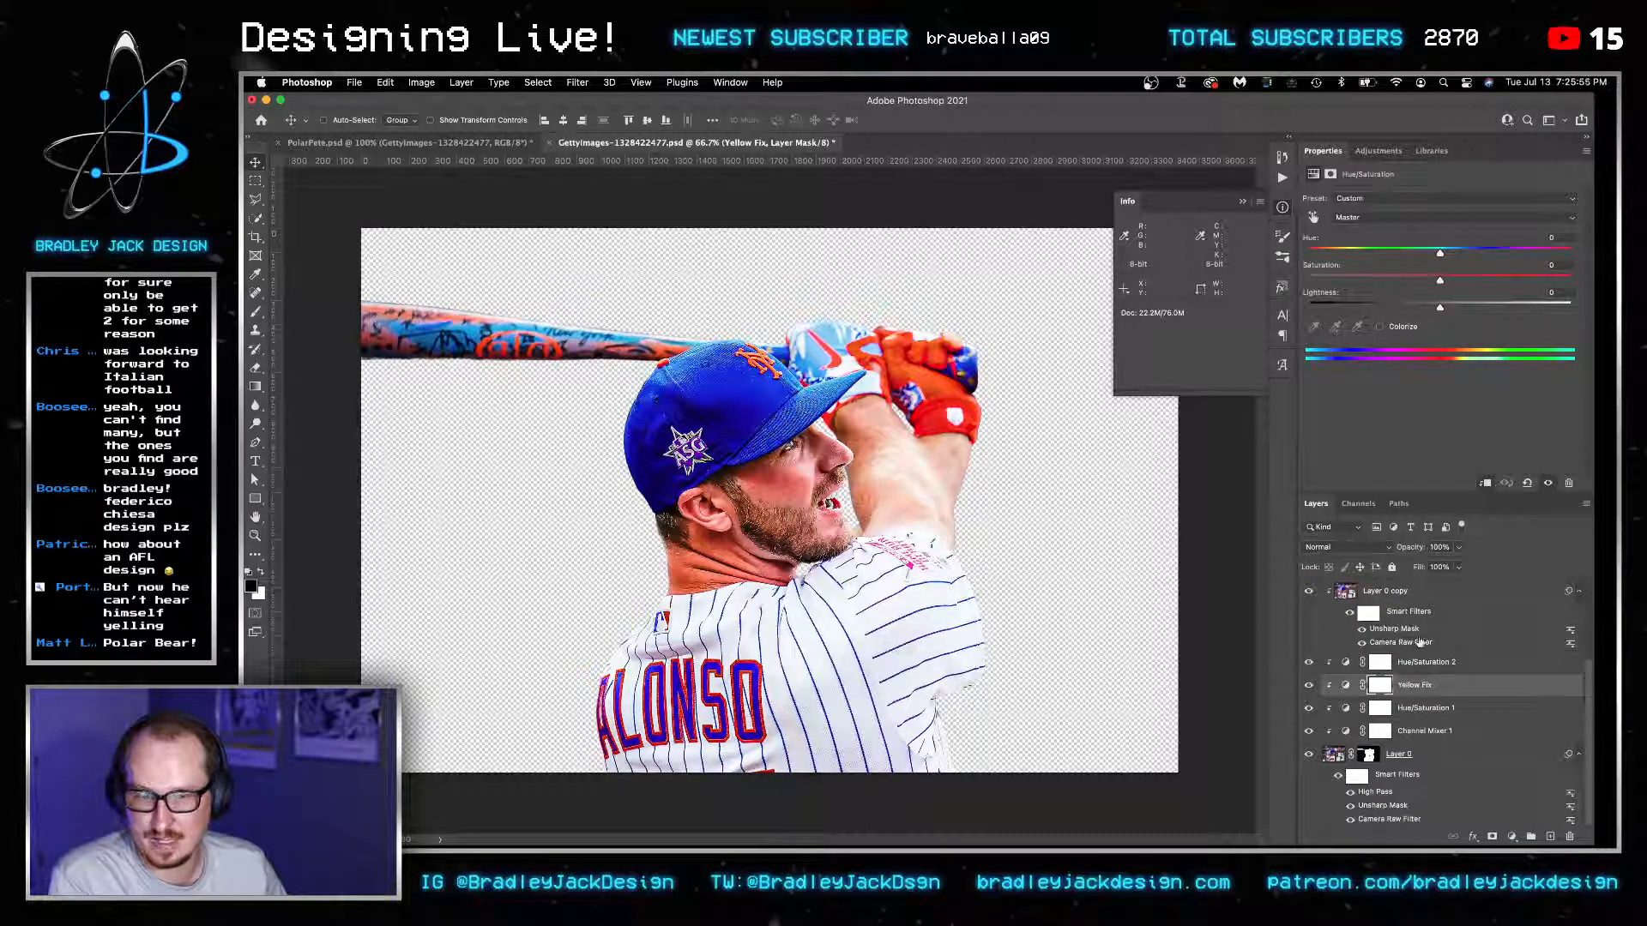
key(super+w)
key(Return)
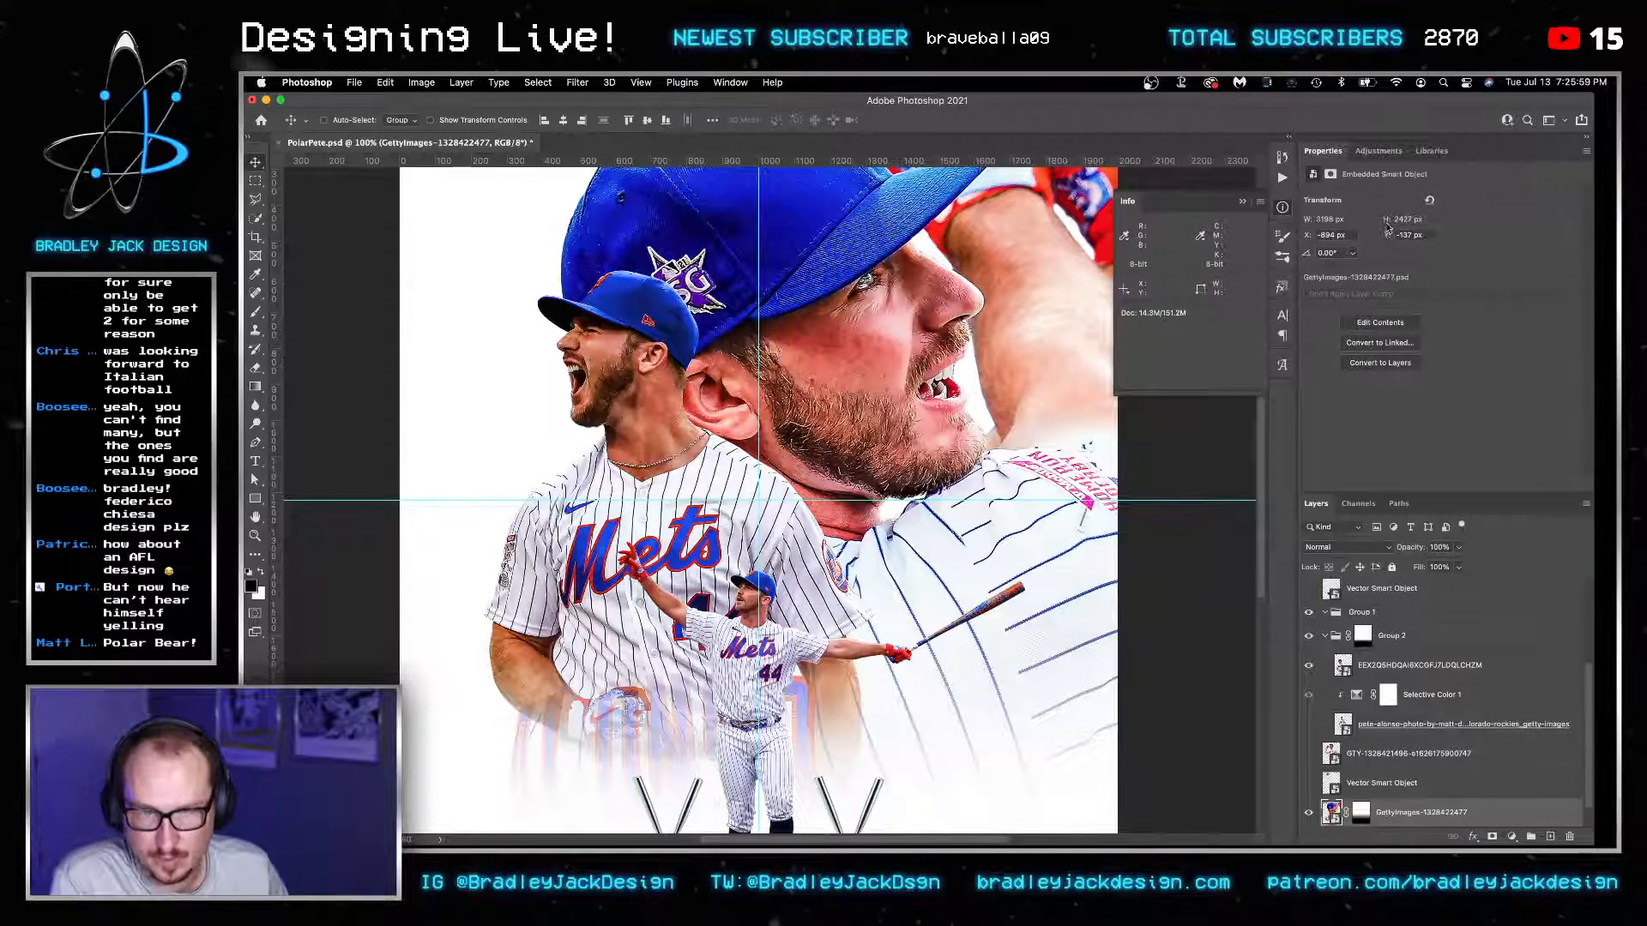
Add a Selective Color adjustment above the large batting cutout, setting Reds to Cyan +30% and Magenta -21%.
click(1377, 151)
click(1390, 223)
click(1379, 215)
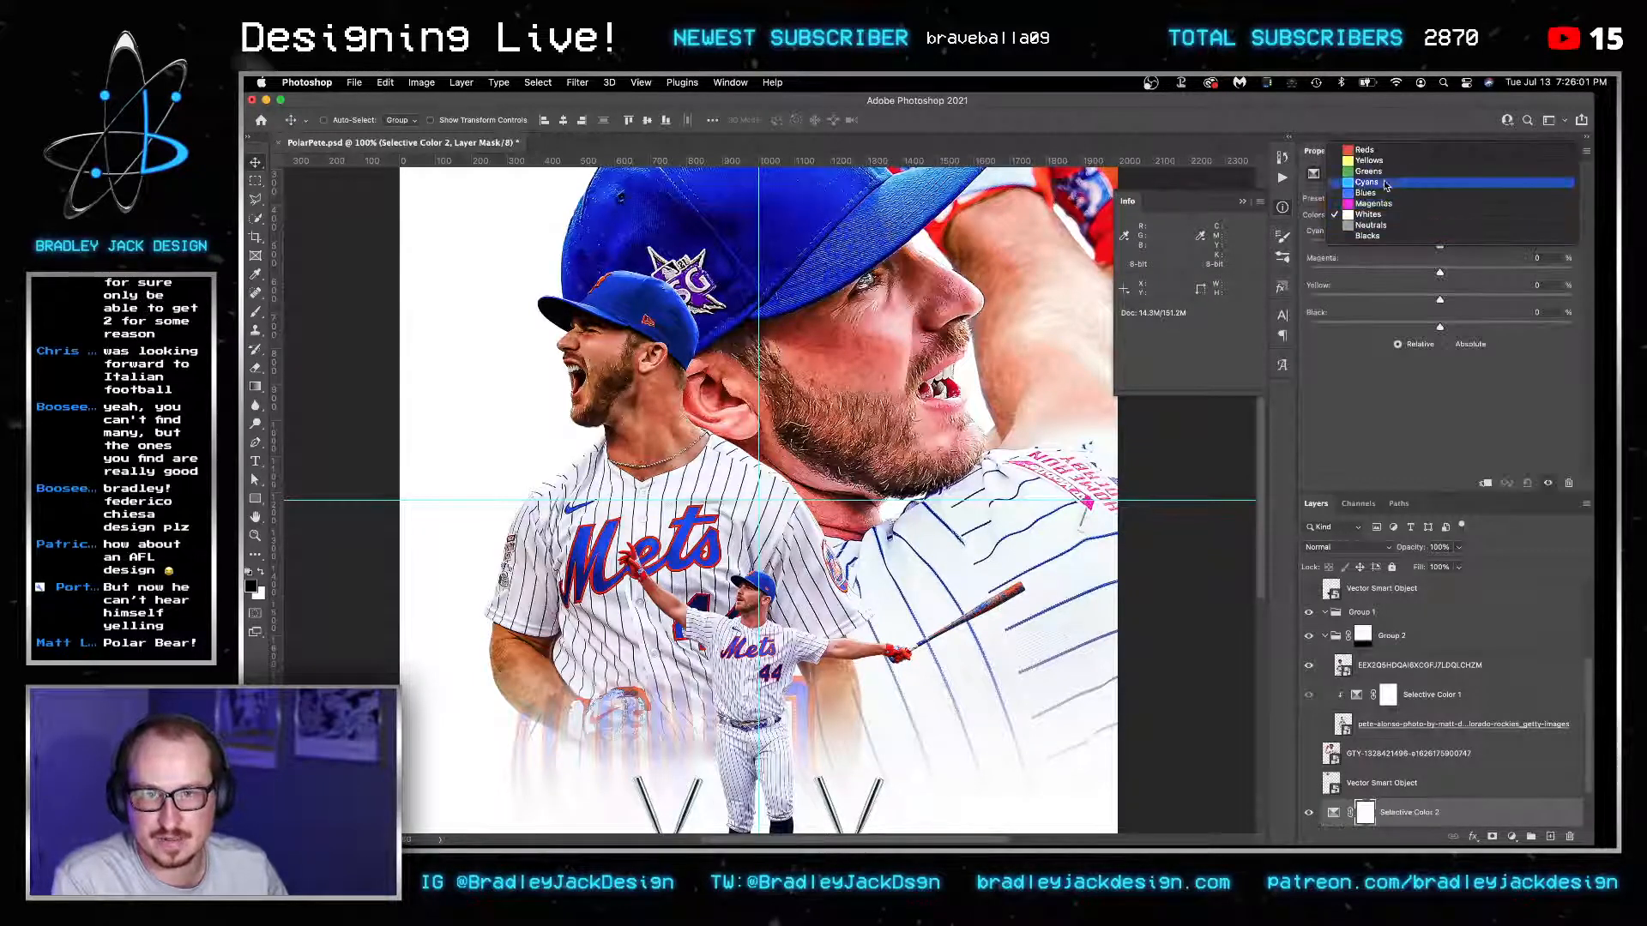
click(1379, 151)
drag(1440, 246, 1413, 272)
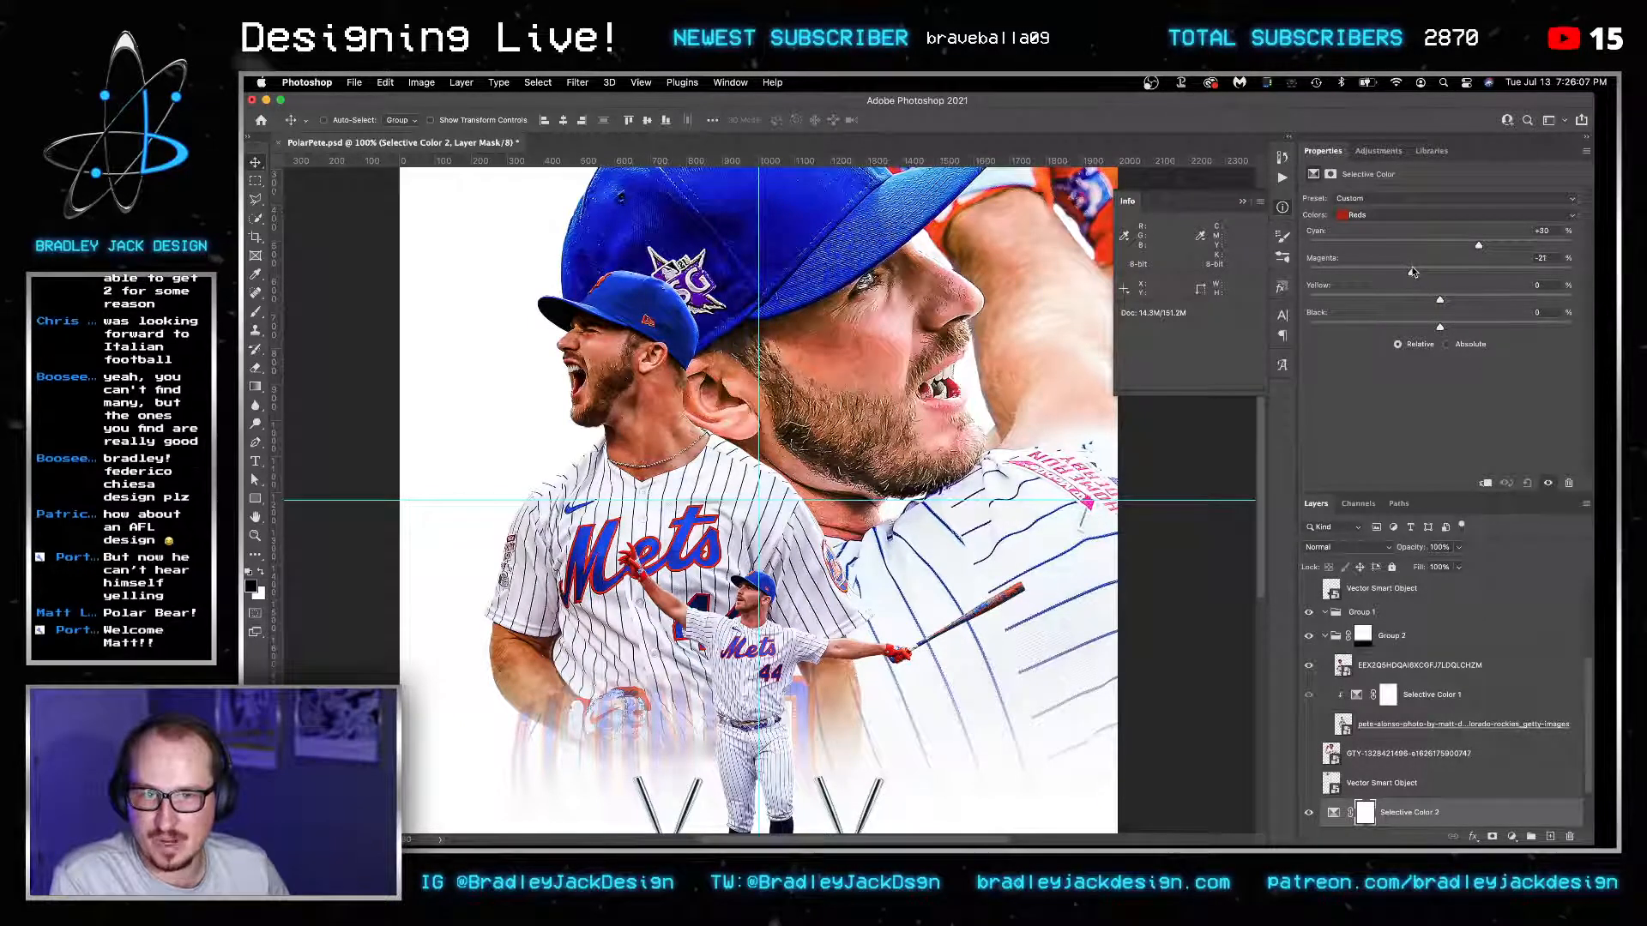
scroll(1078, 360, down, 3)
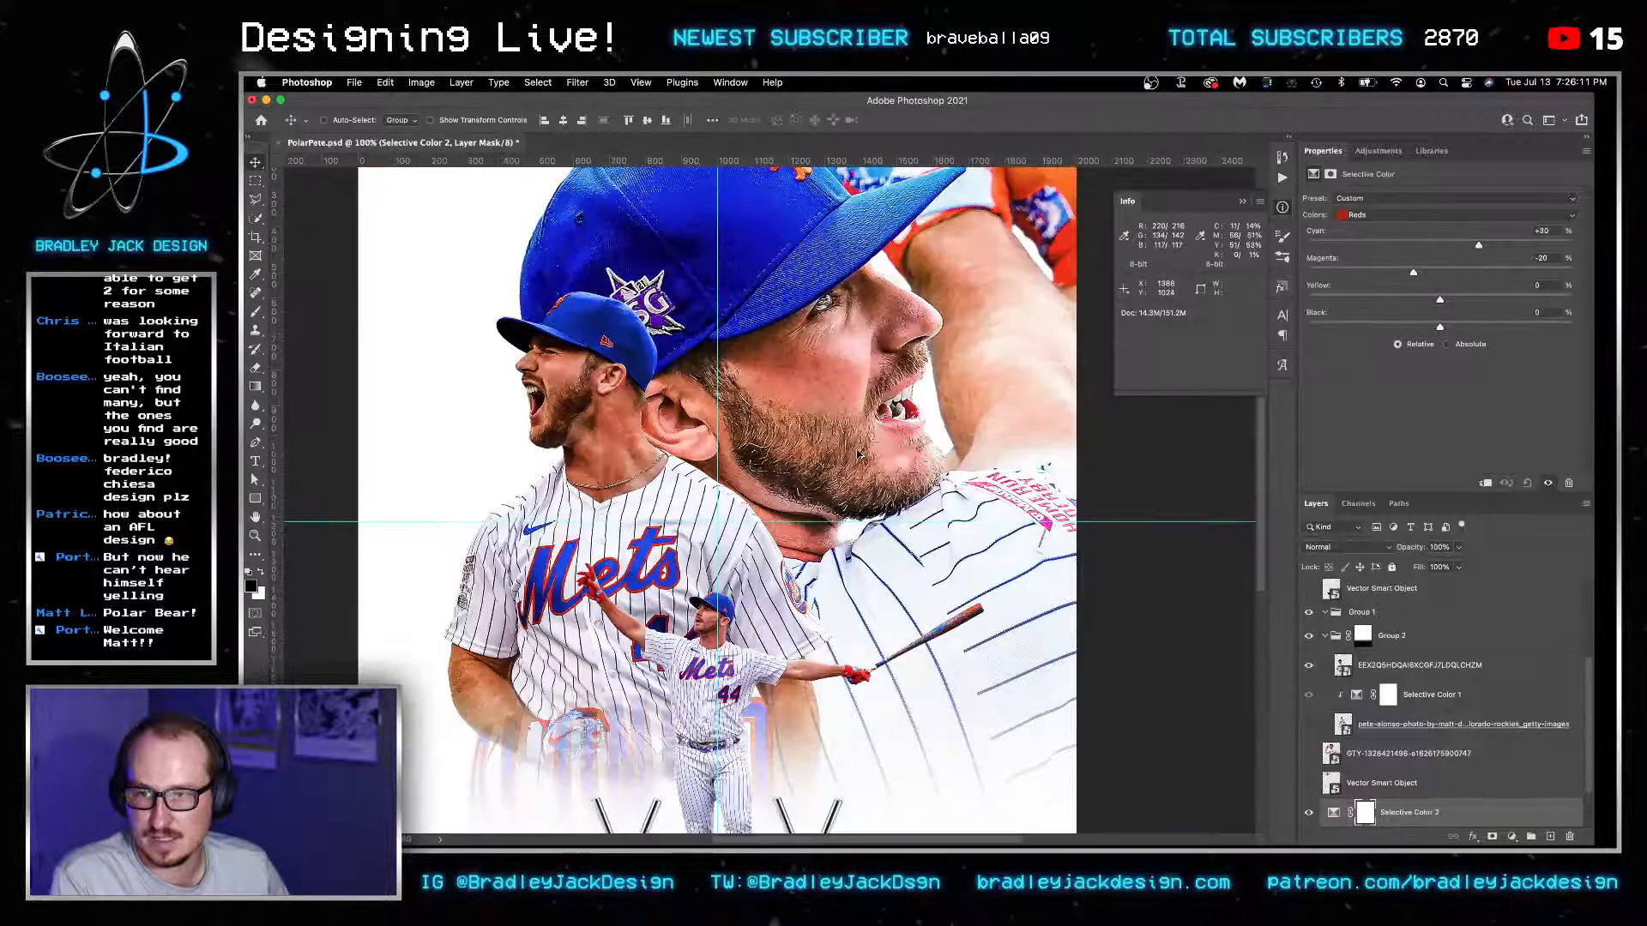
scroll(862, 454, up, 3)
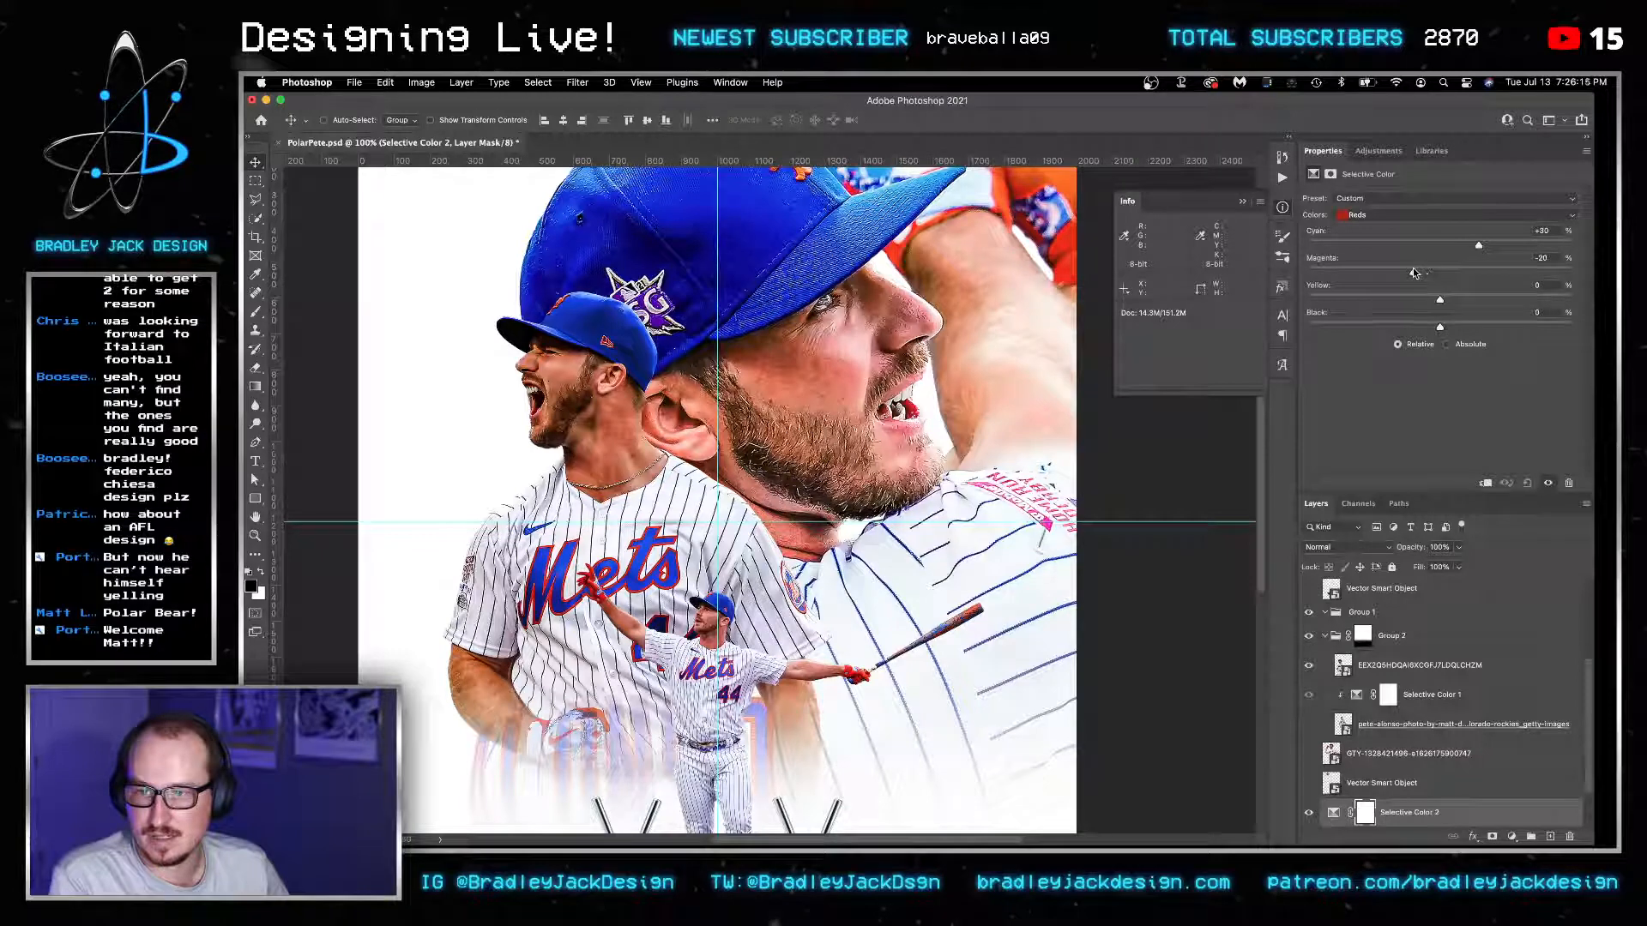
scroll(884, 506, down, 3)
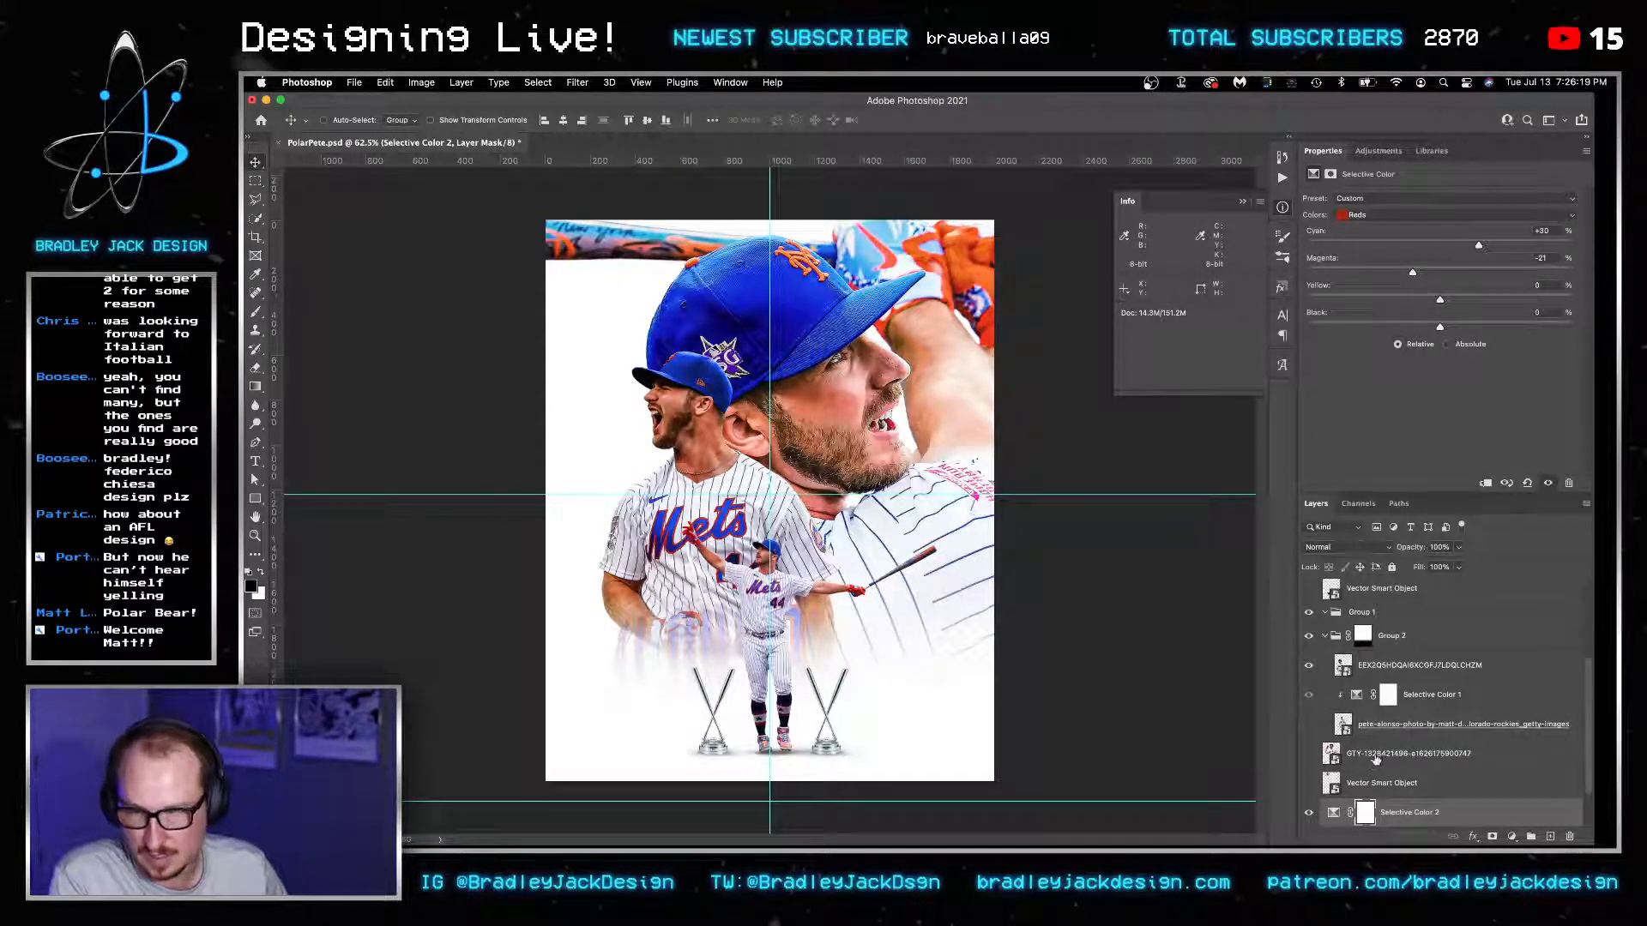
scroll(1348, 822, down, 2)
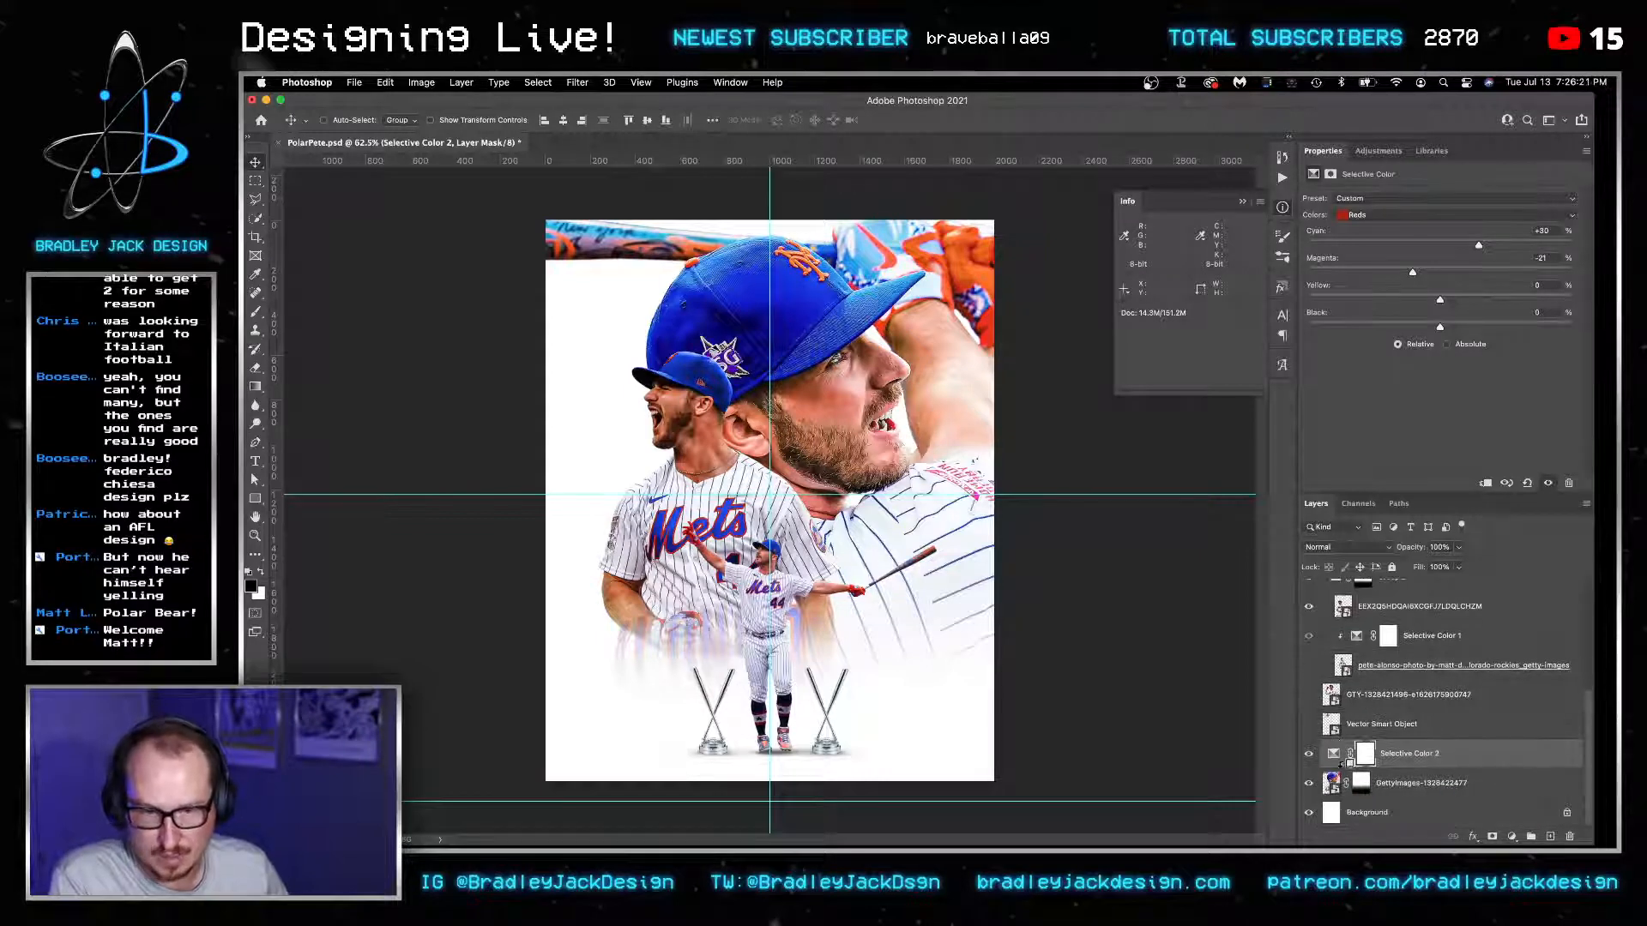
Clip the new Selective Color adjustment to the large batting cutout's layer.
alt+click(1345, 768)
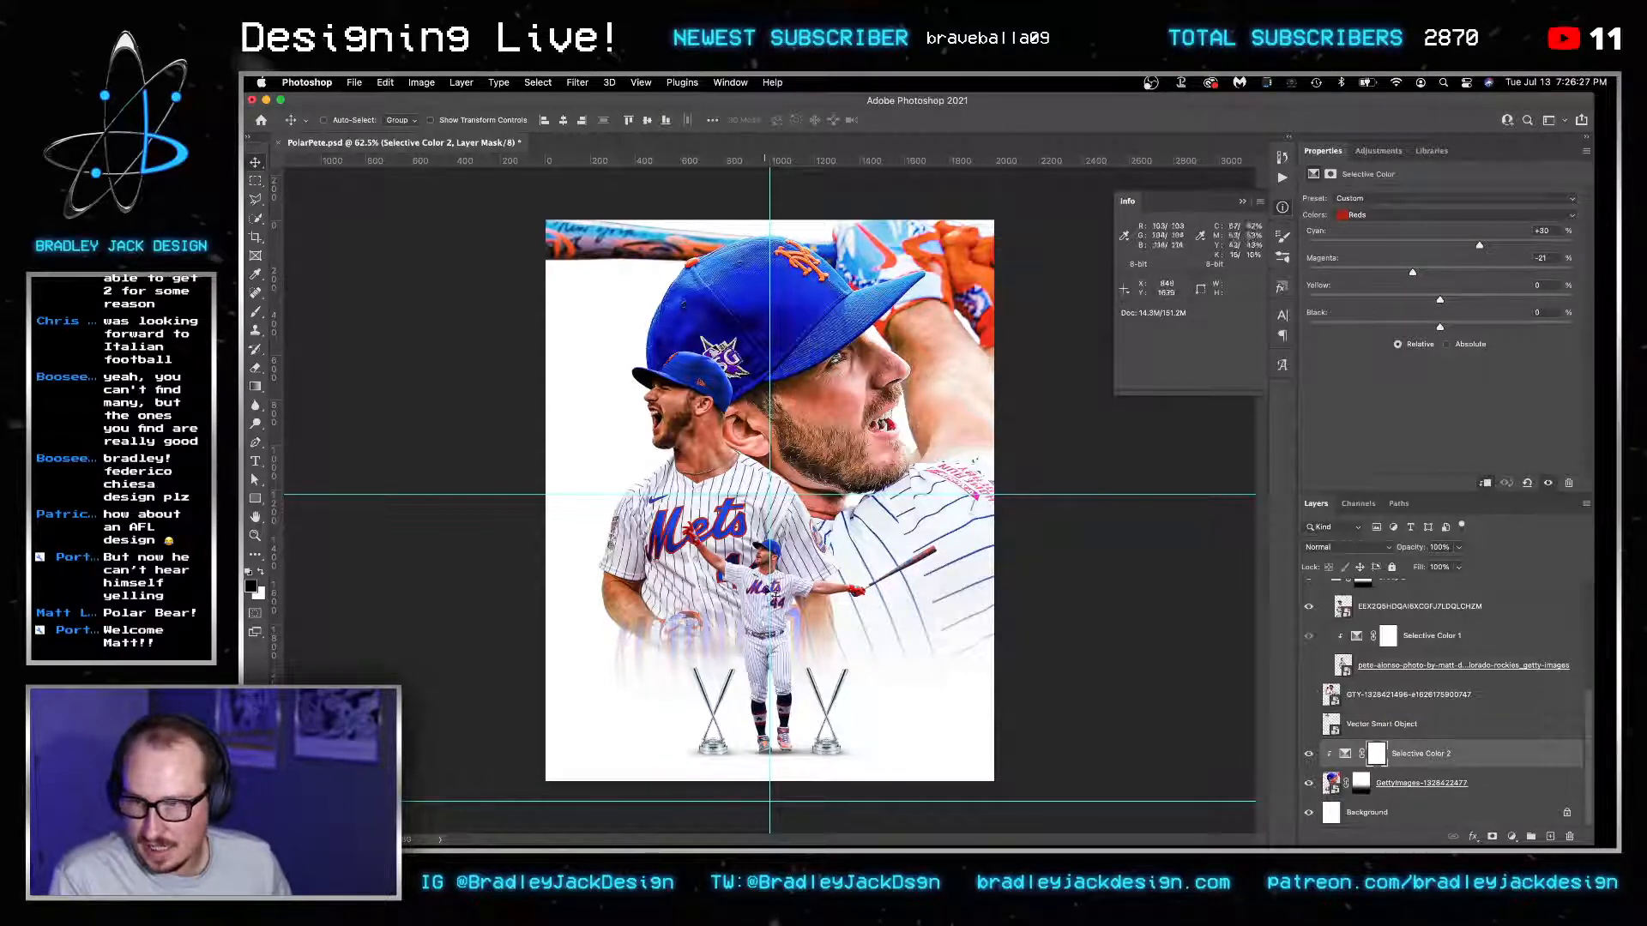
Nudge the shouting player cutout down and slightly right to X 232 px, Y 613 px.
click(1387, 614)
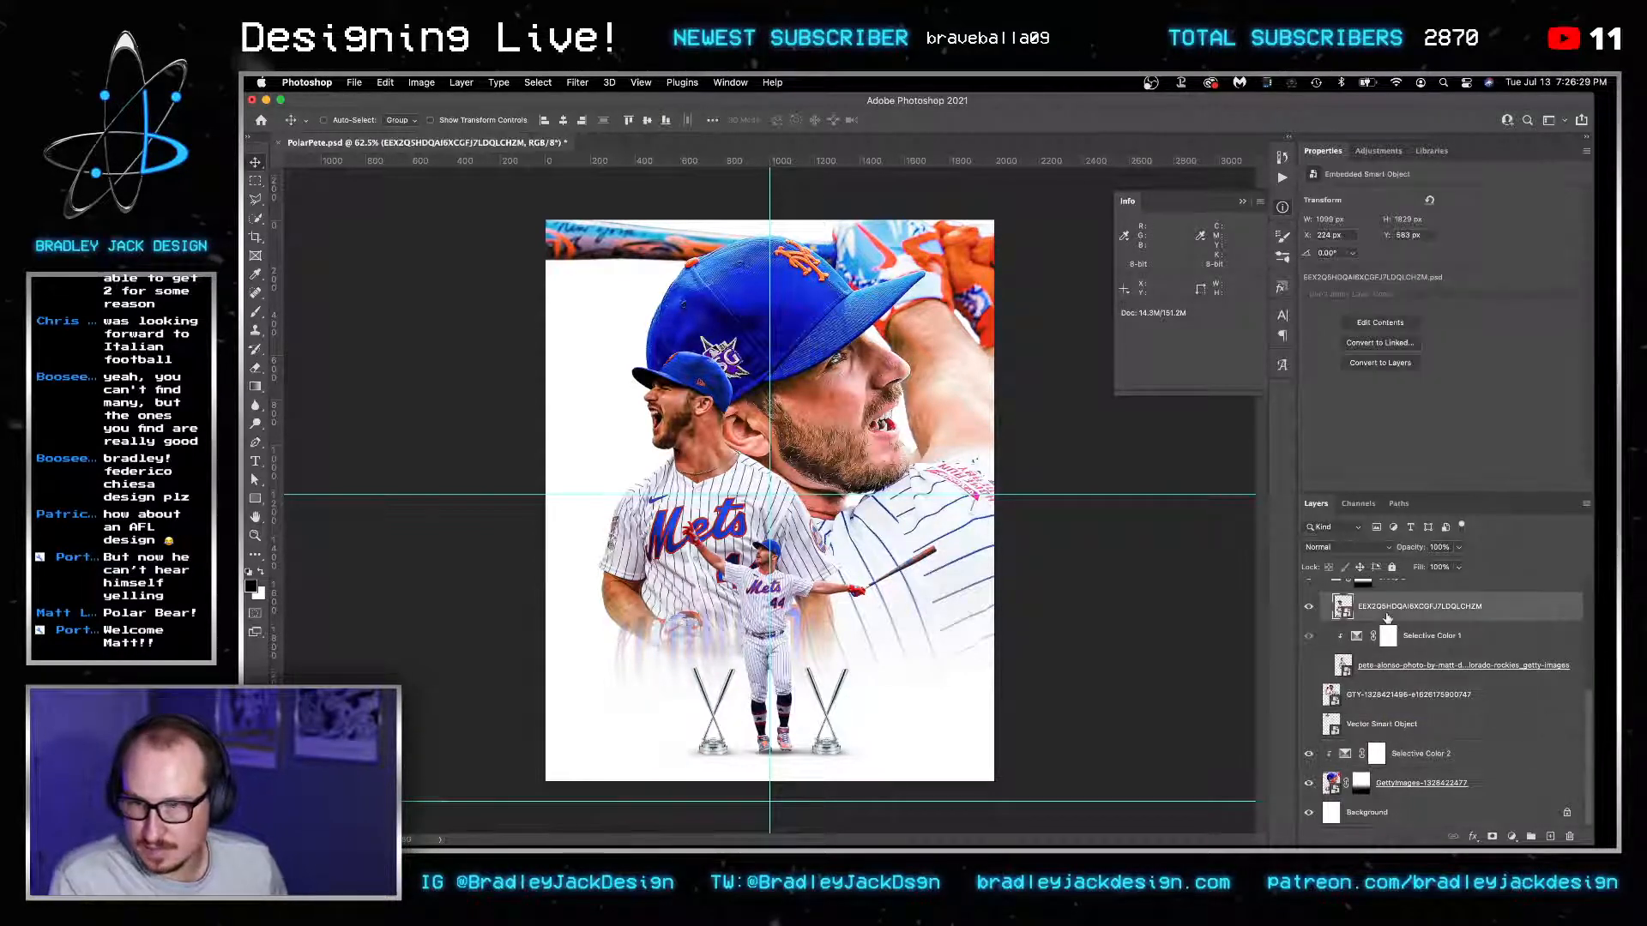
key(shift+Down)
key(shift+Down)
key(shift+Down)
key(shift+Down)
key(shift+Down)
key(Right)
key(Right)
key(Right)
key(Right)
key(Right)
key(Right)
key(Right)
key(Right)
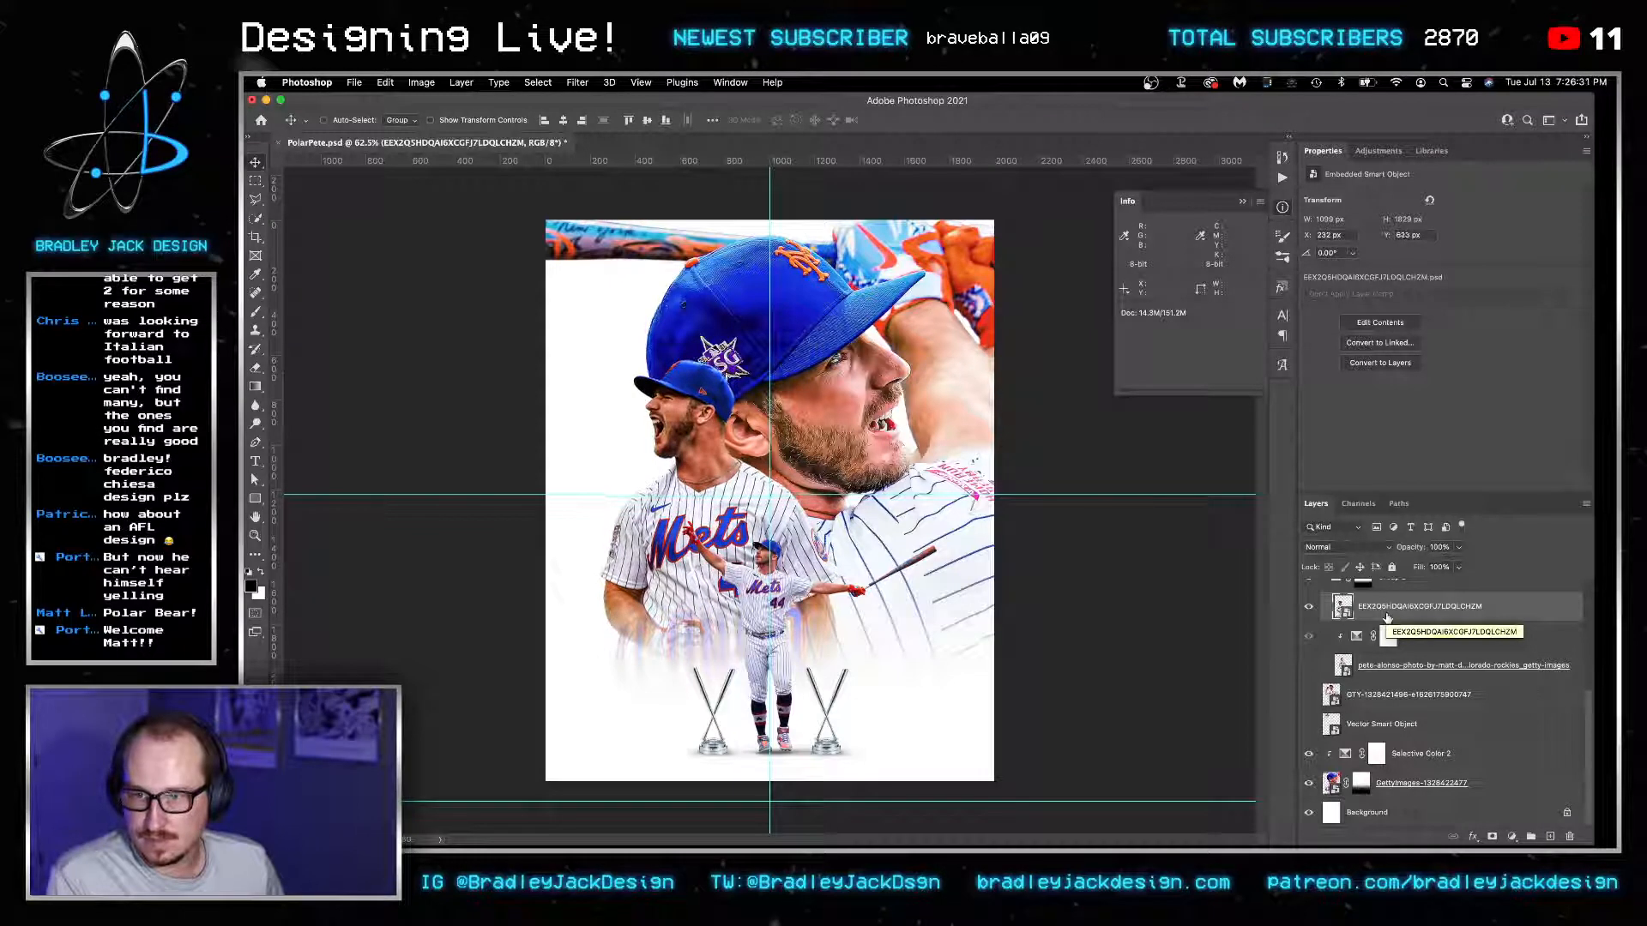
key(shift+Up)
key(shift+Up)
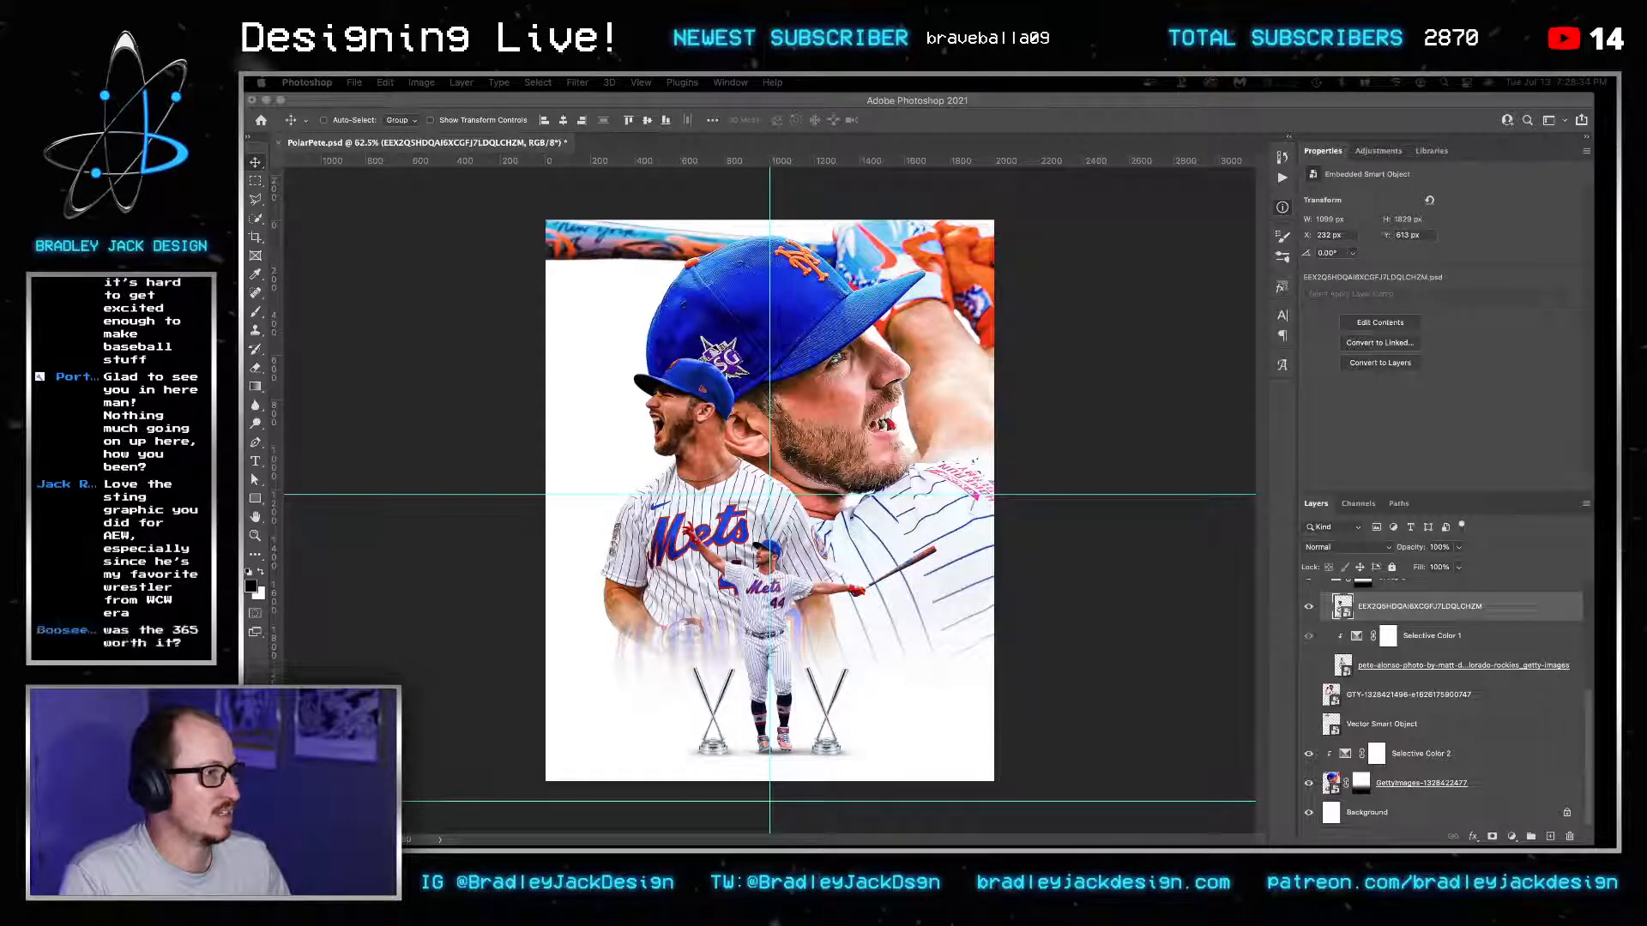
Look over the preview of the reference poster Polar-Bears-FinalEdits.jpg and close it.
drag(1107, 129, 870, 97)
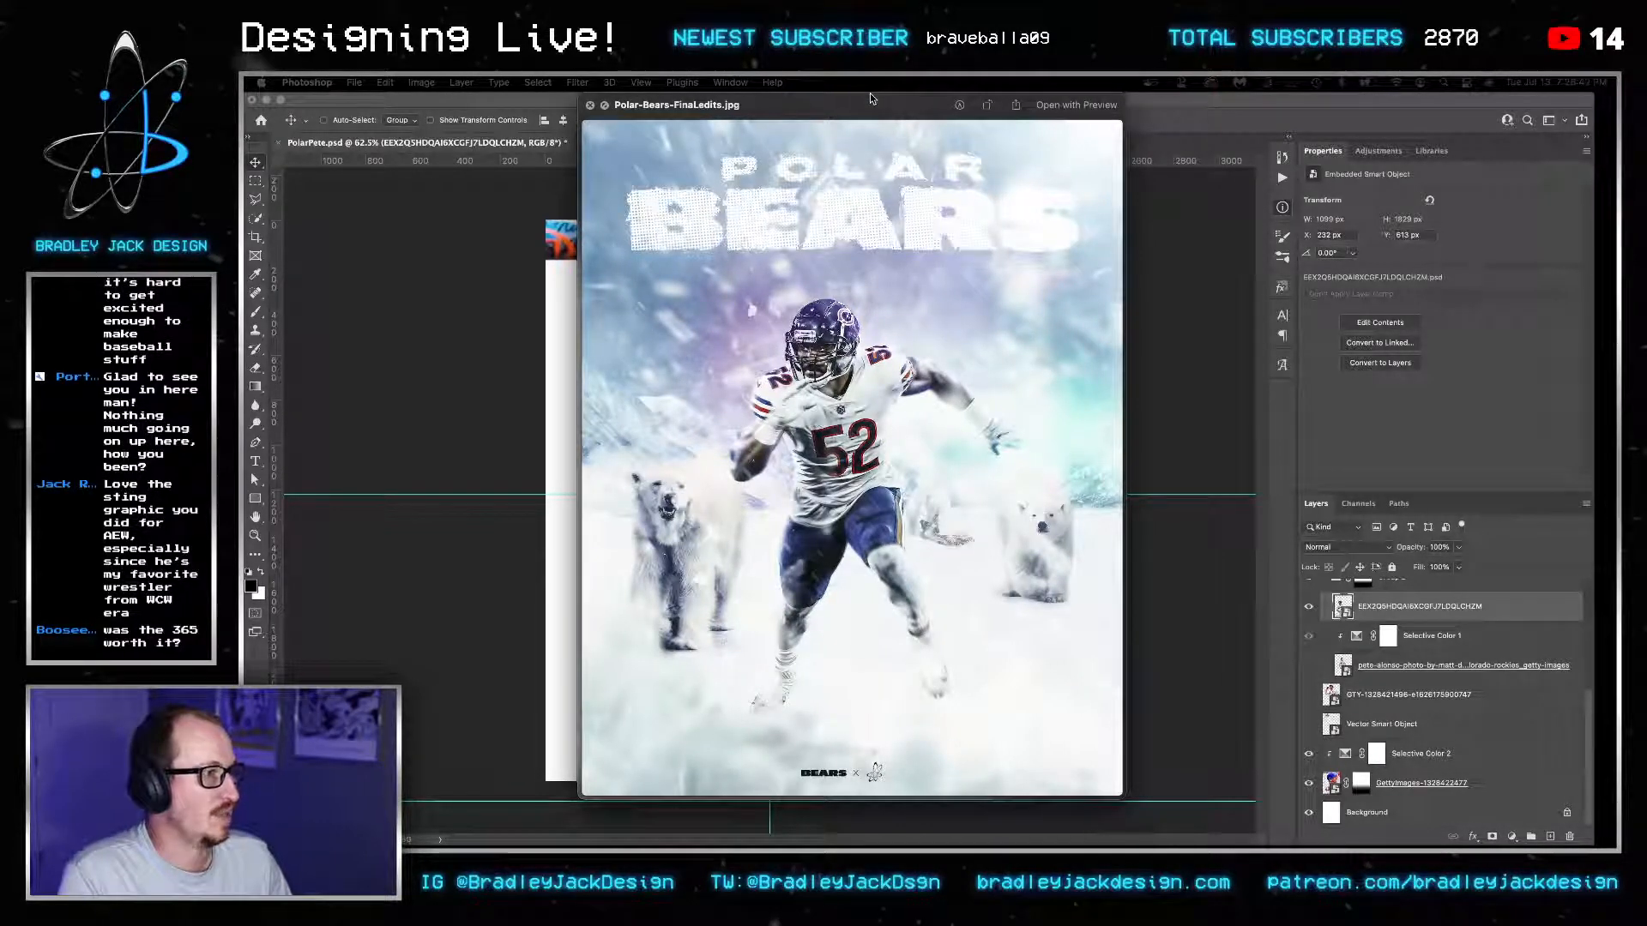
key(space)
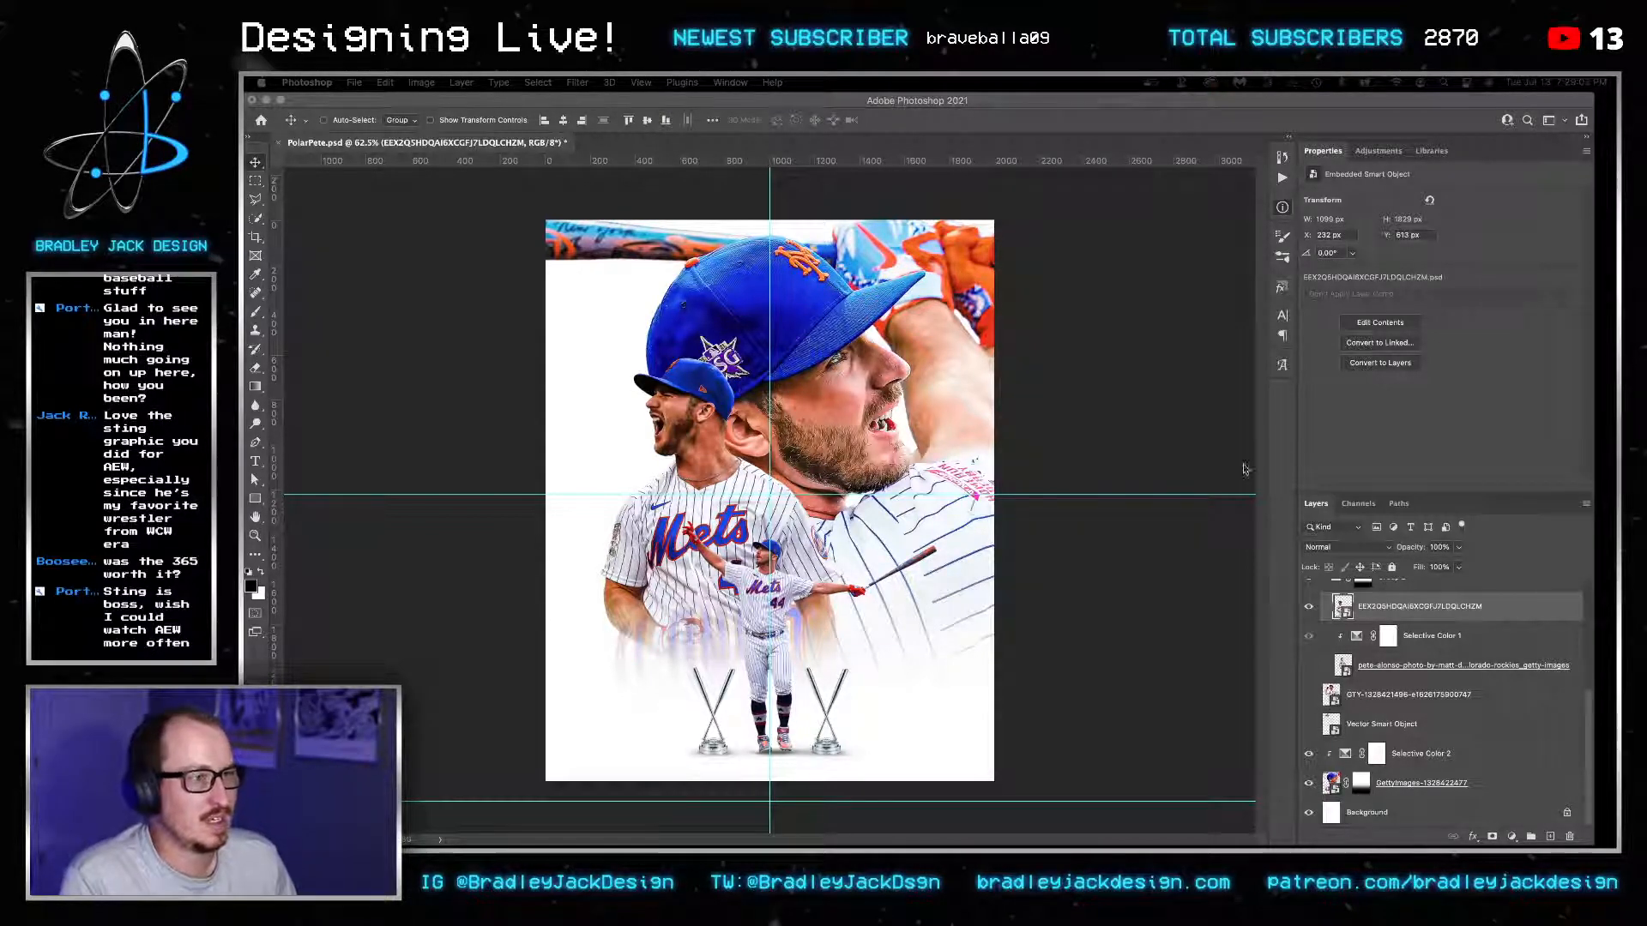
Move the large batting cutout and the shouting cutout together slightly left and down.
click(1368, 699)
click(1368, 696)
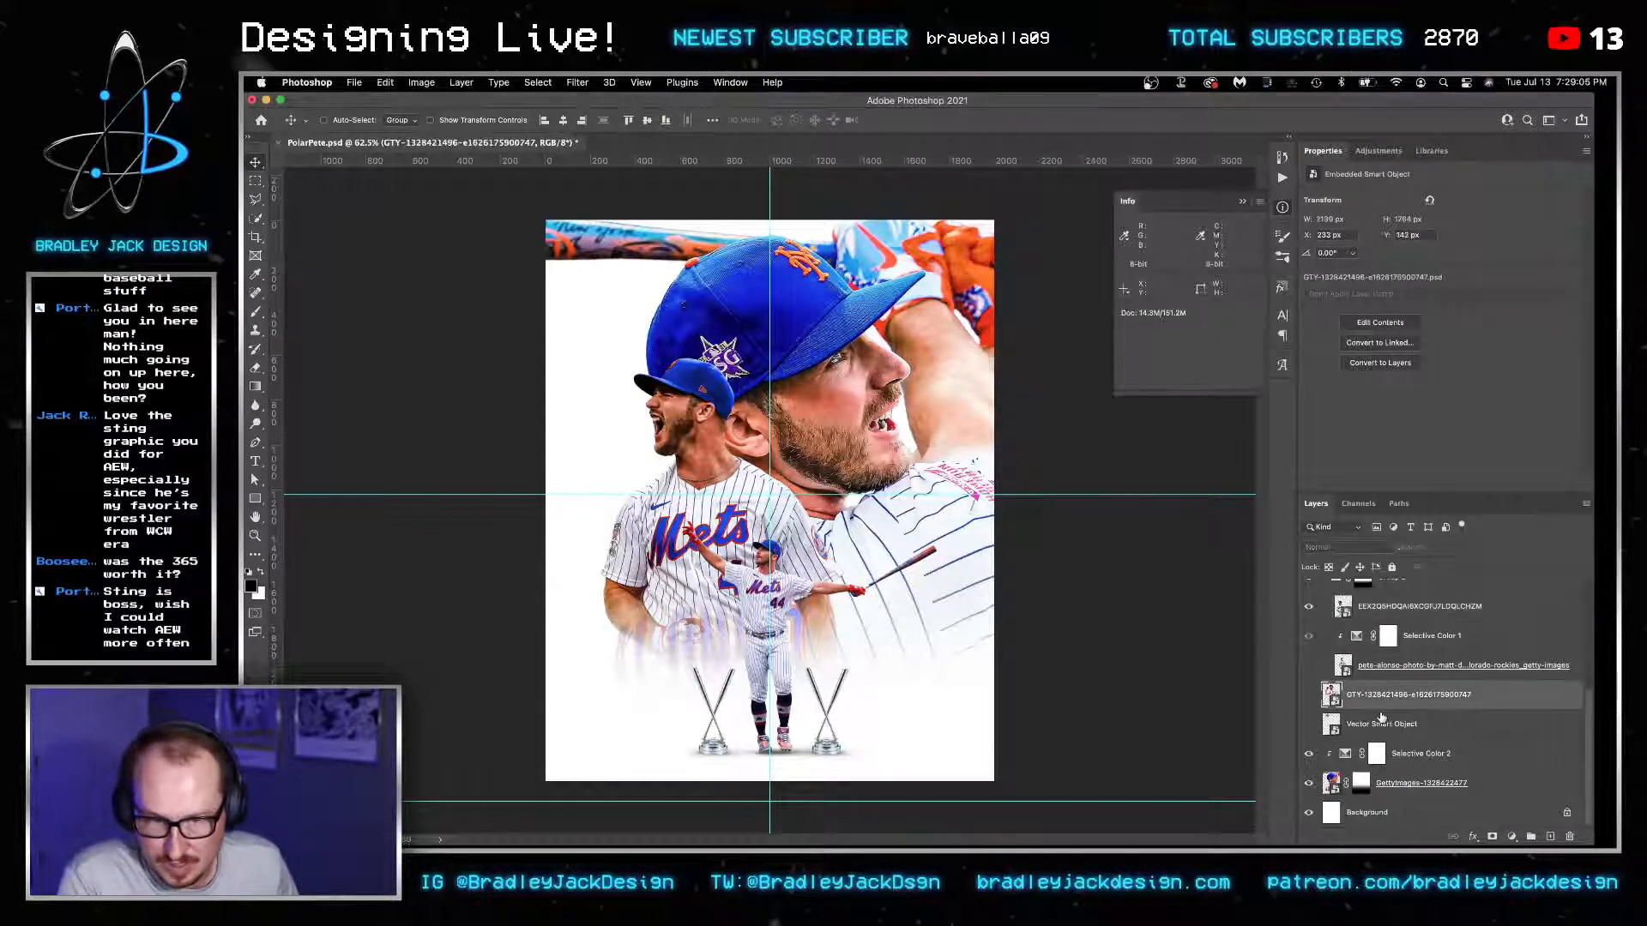
click(1422, 785)
scroll(1401, 658, up, 2)
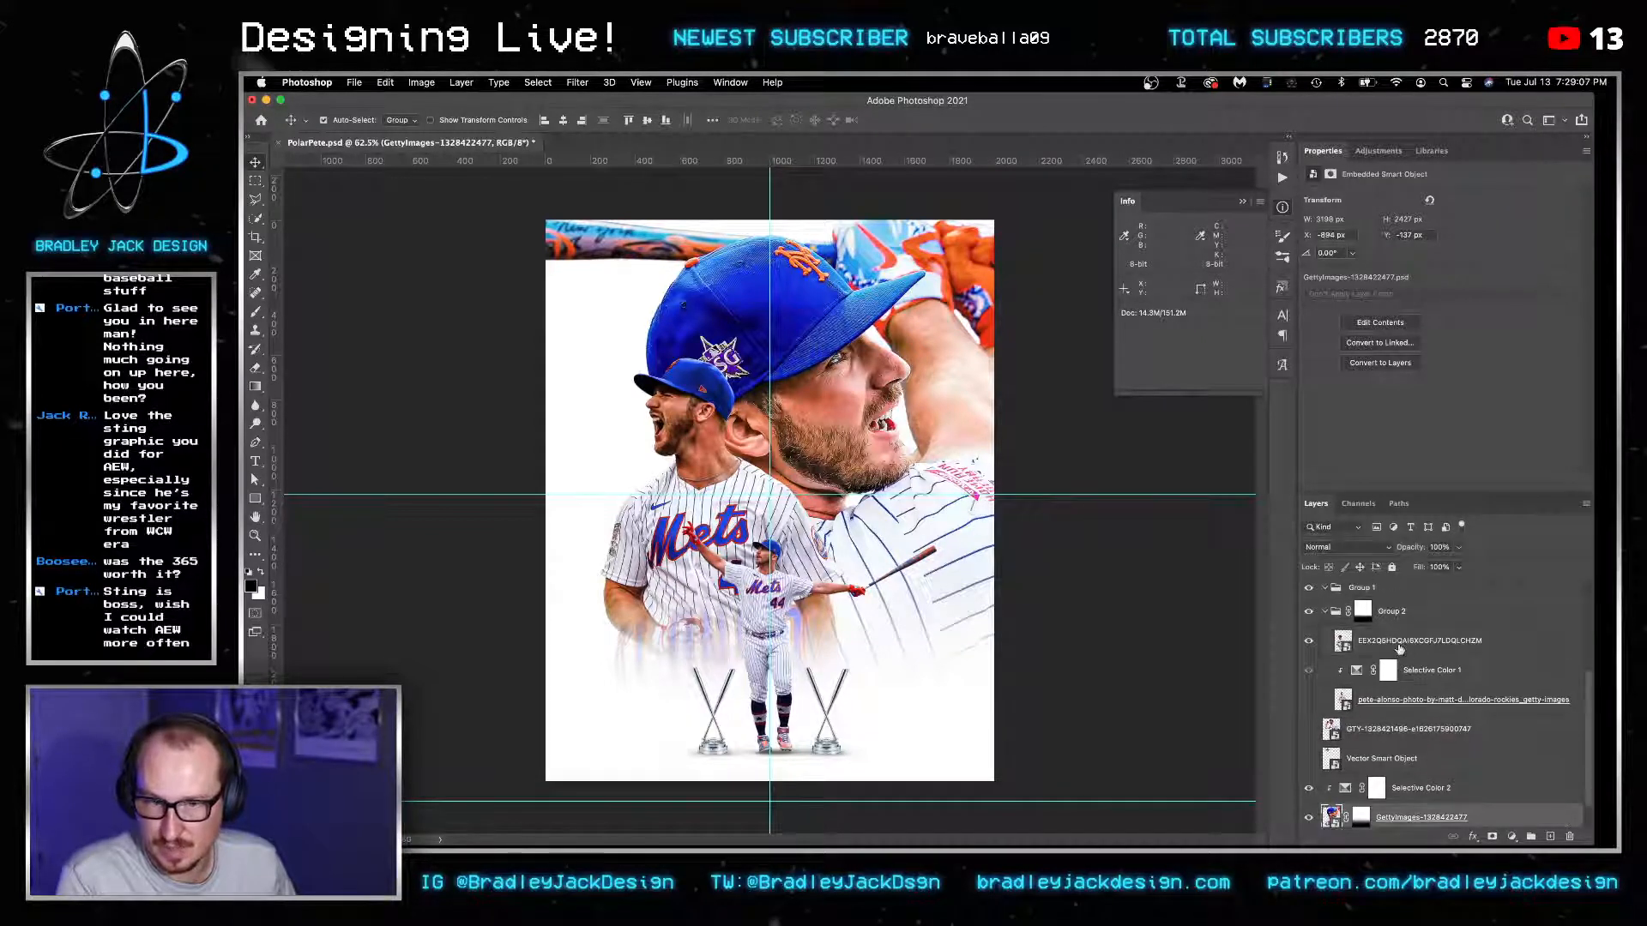
super+click(1399, 648)
drag(931, 588, 906, 584)
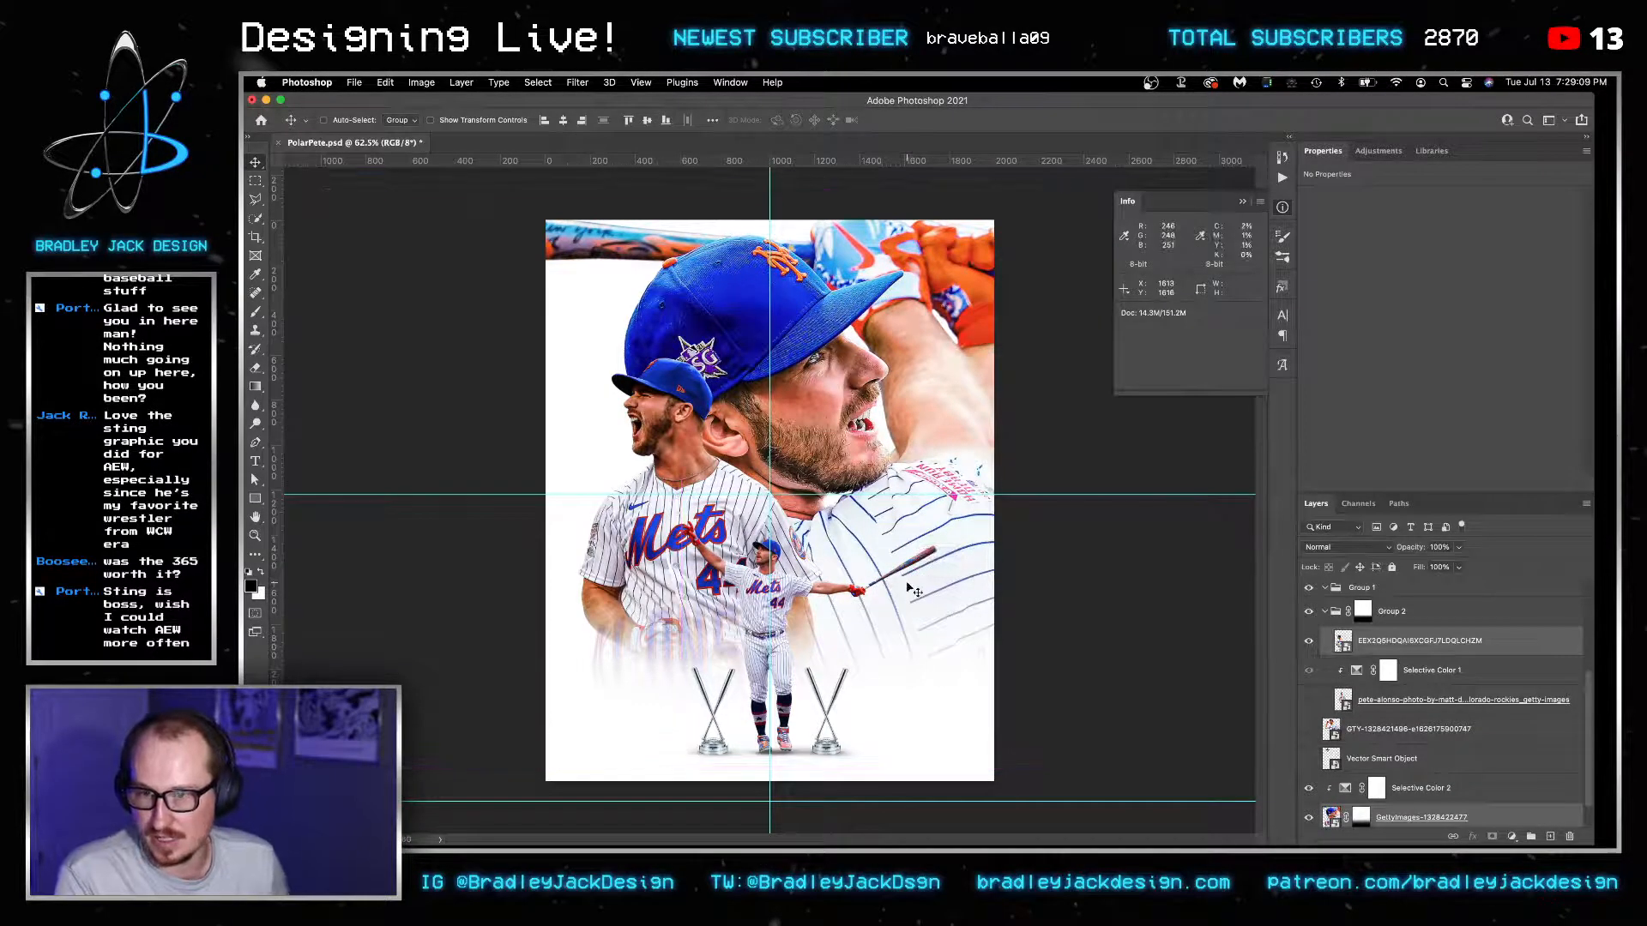
key(shift+Down)
key(shift+Right)
key(shift+Right)
key(shift+Right)
key(shift+Down)
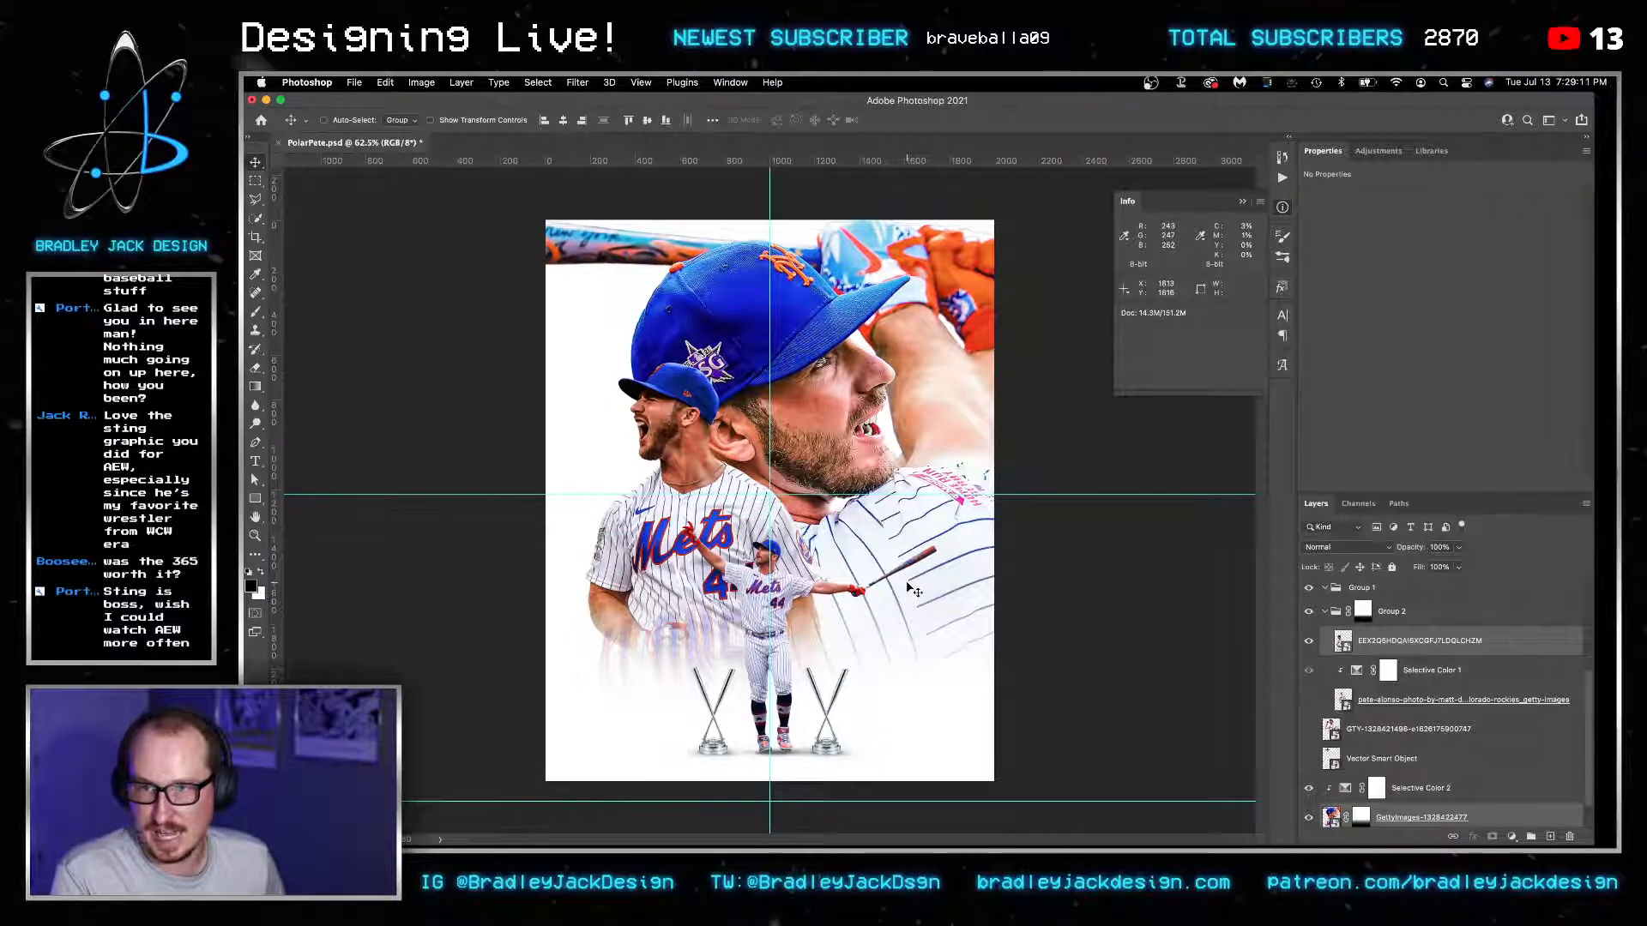
Mask the clipped Selective Color adjustment off the orange batting gloves, painting black with a soft round brush at 100% opacity.
click(1377, 788)
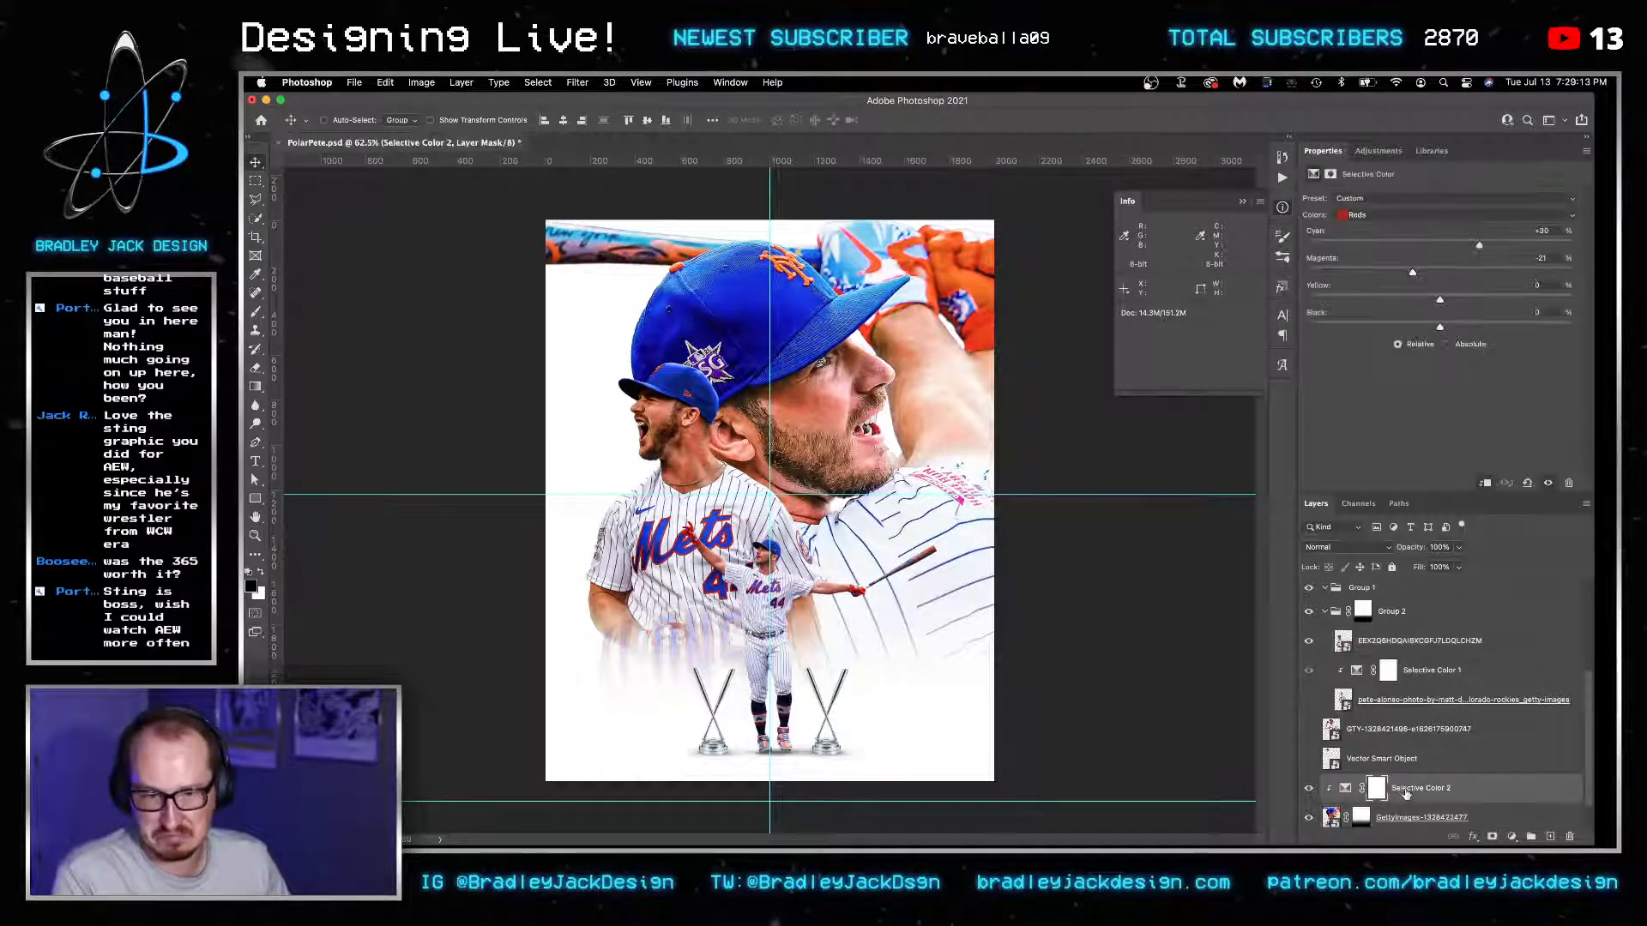
key(b)
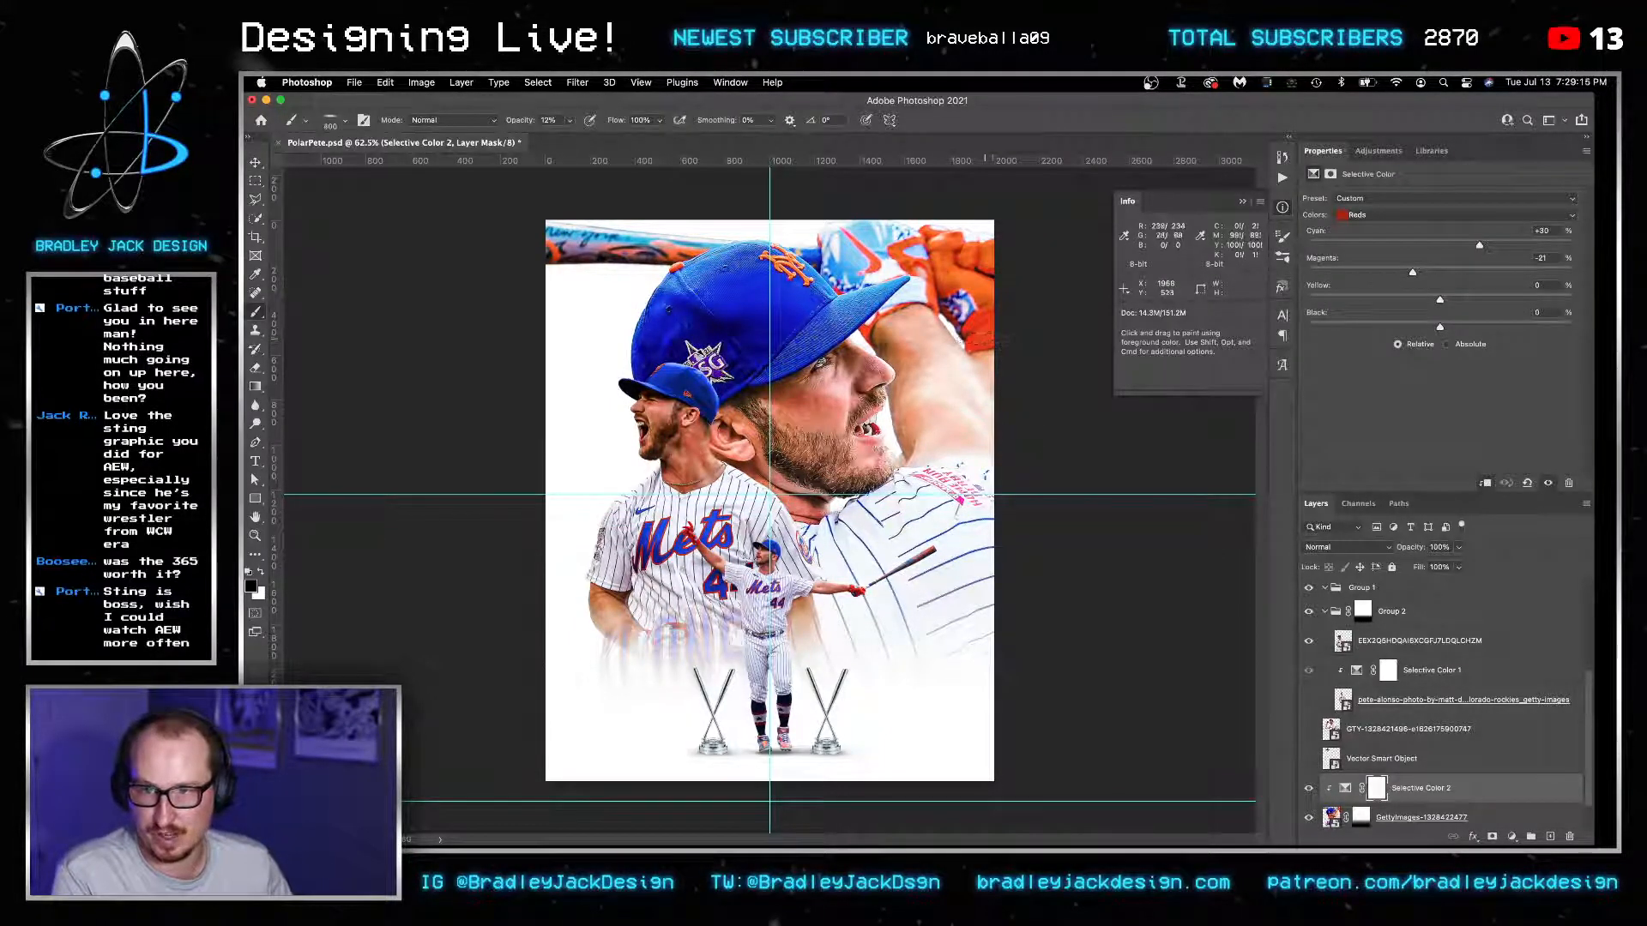
right_click(954, 341)
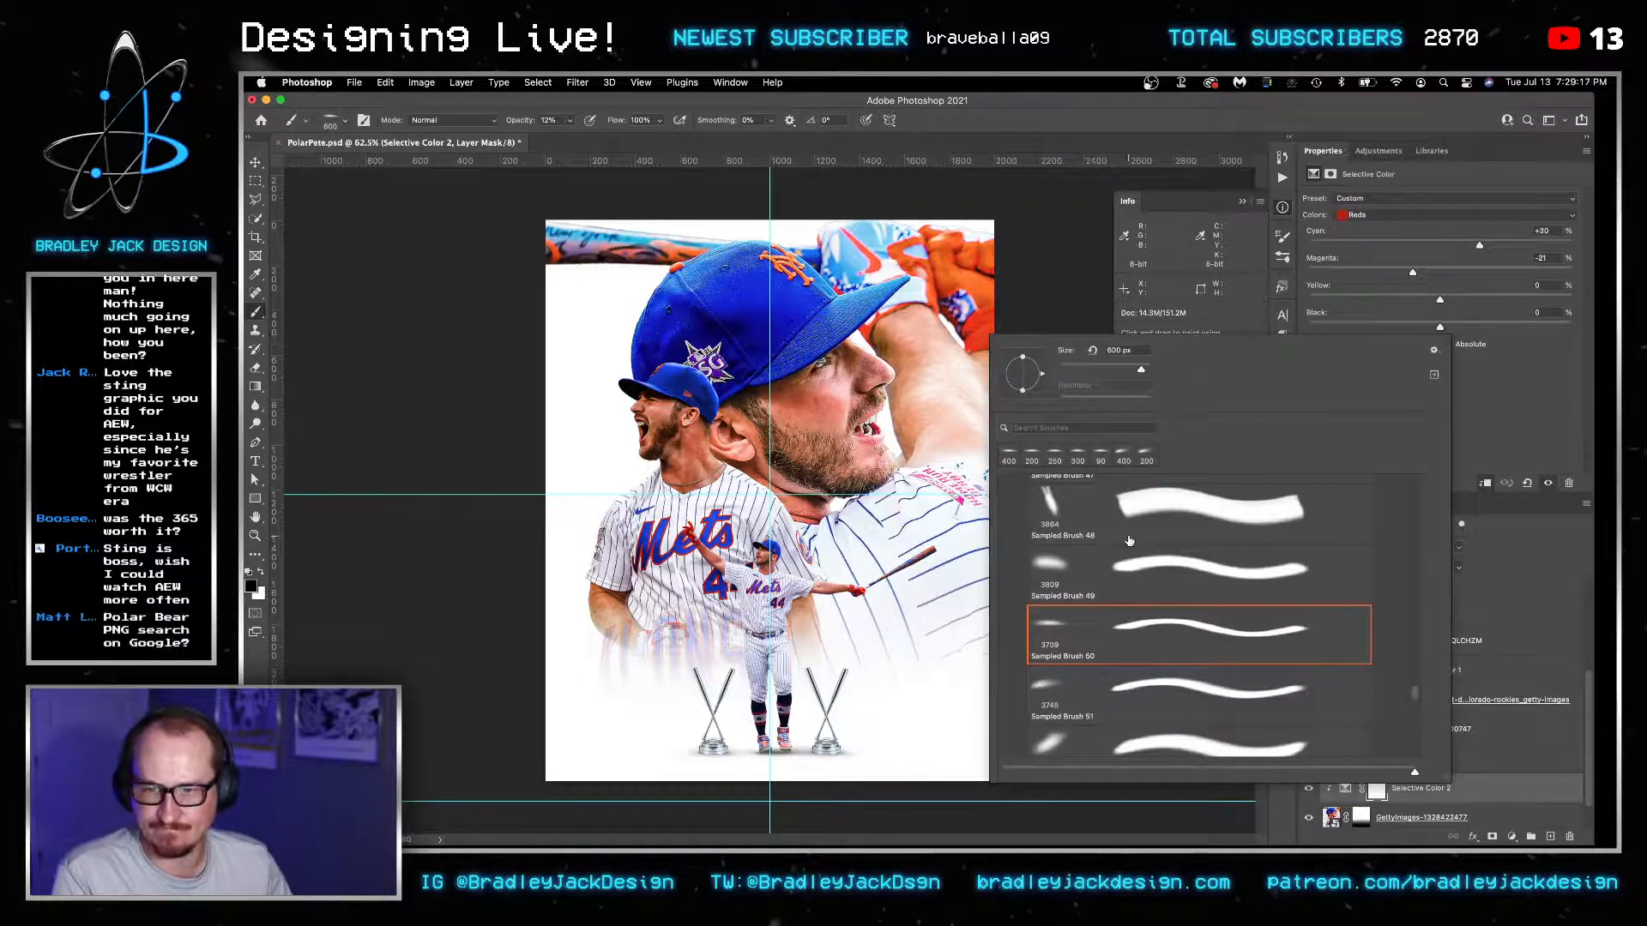
click(972, 316)
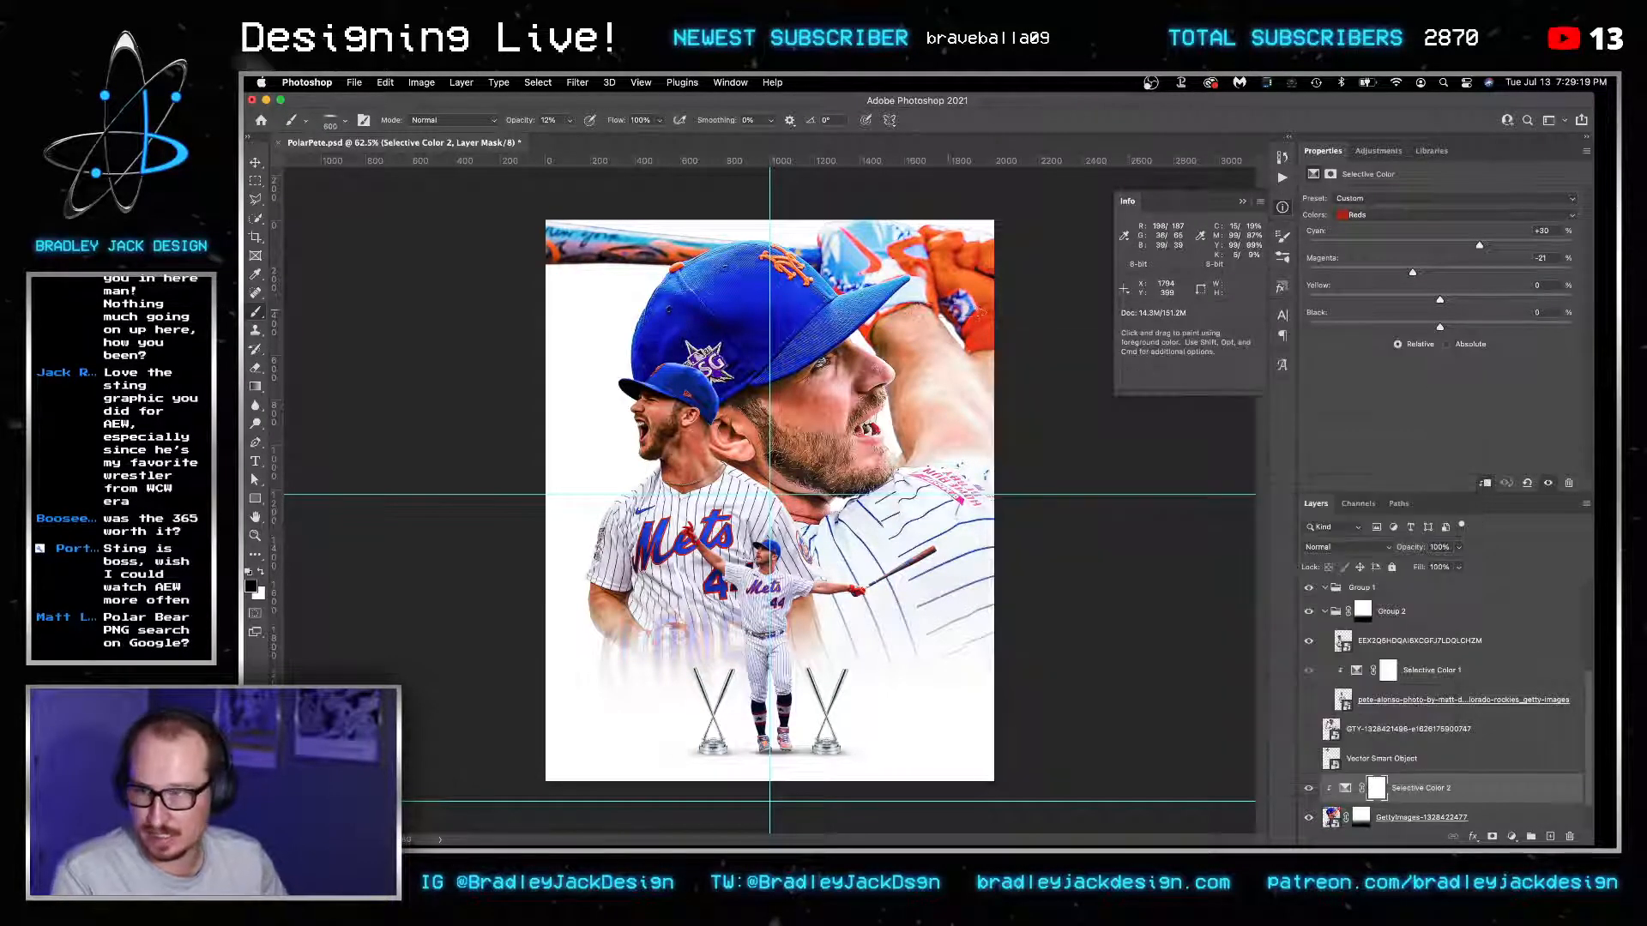
right_click(956, 307)
scroll(1048, 489, up, 15)
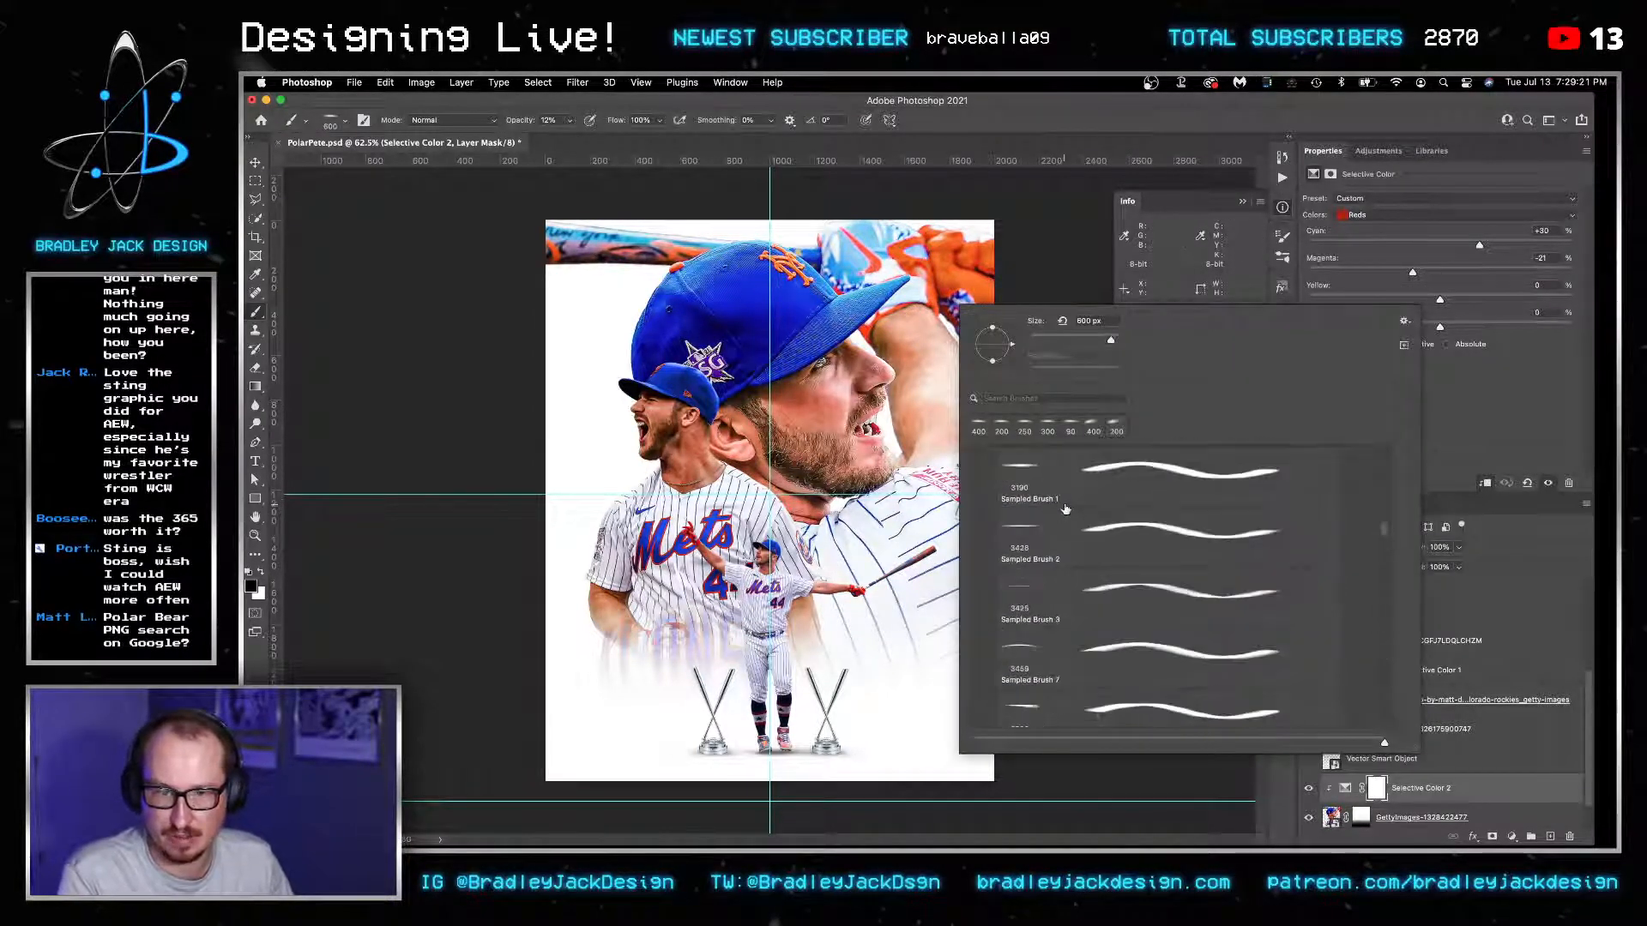
click(1064, 501)
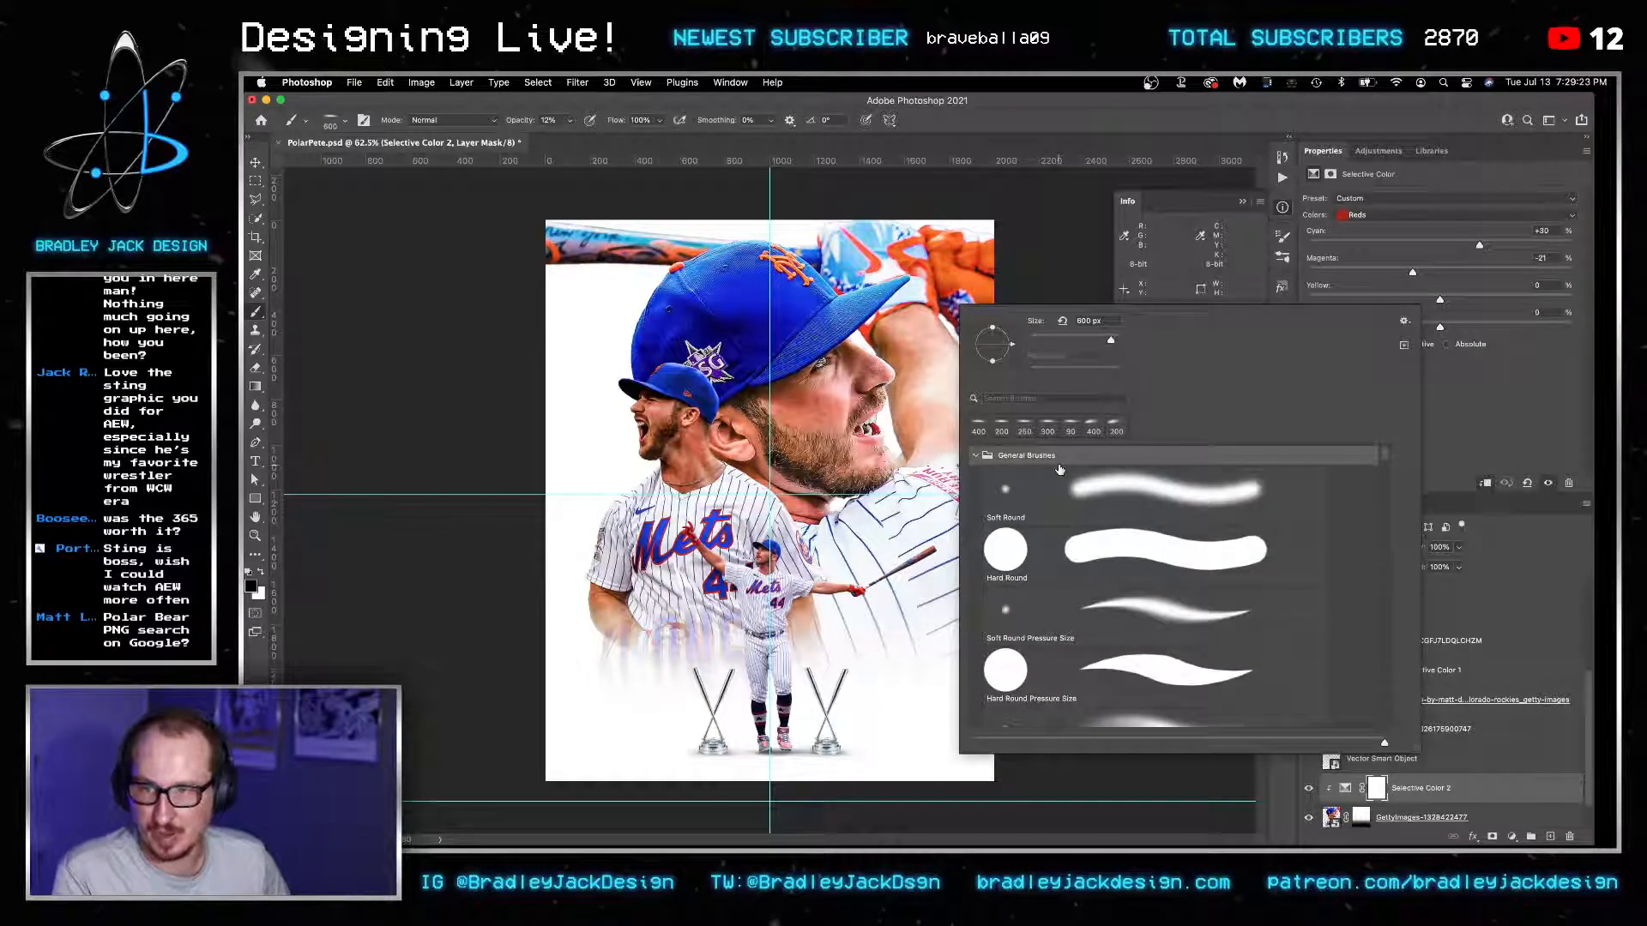
key(bracketright)
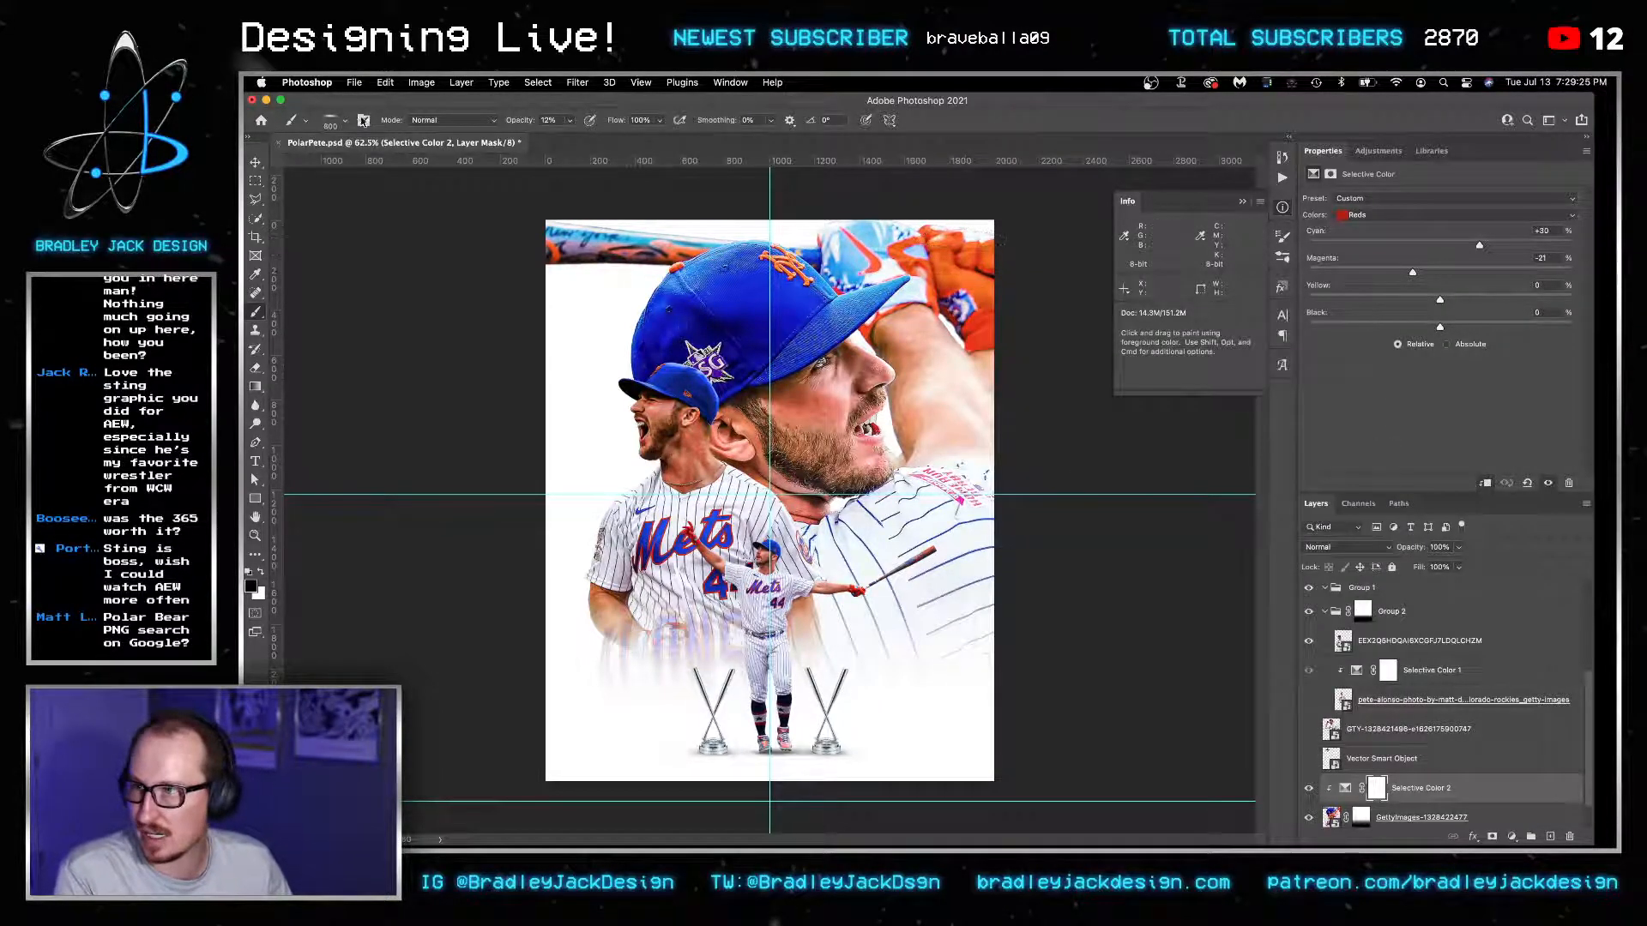
click(344, 120)
scroll(385, 346, up, 15)
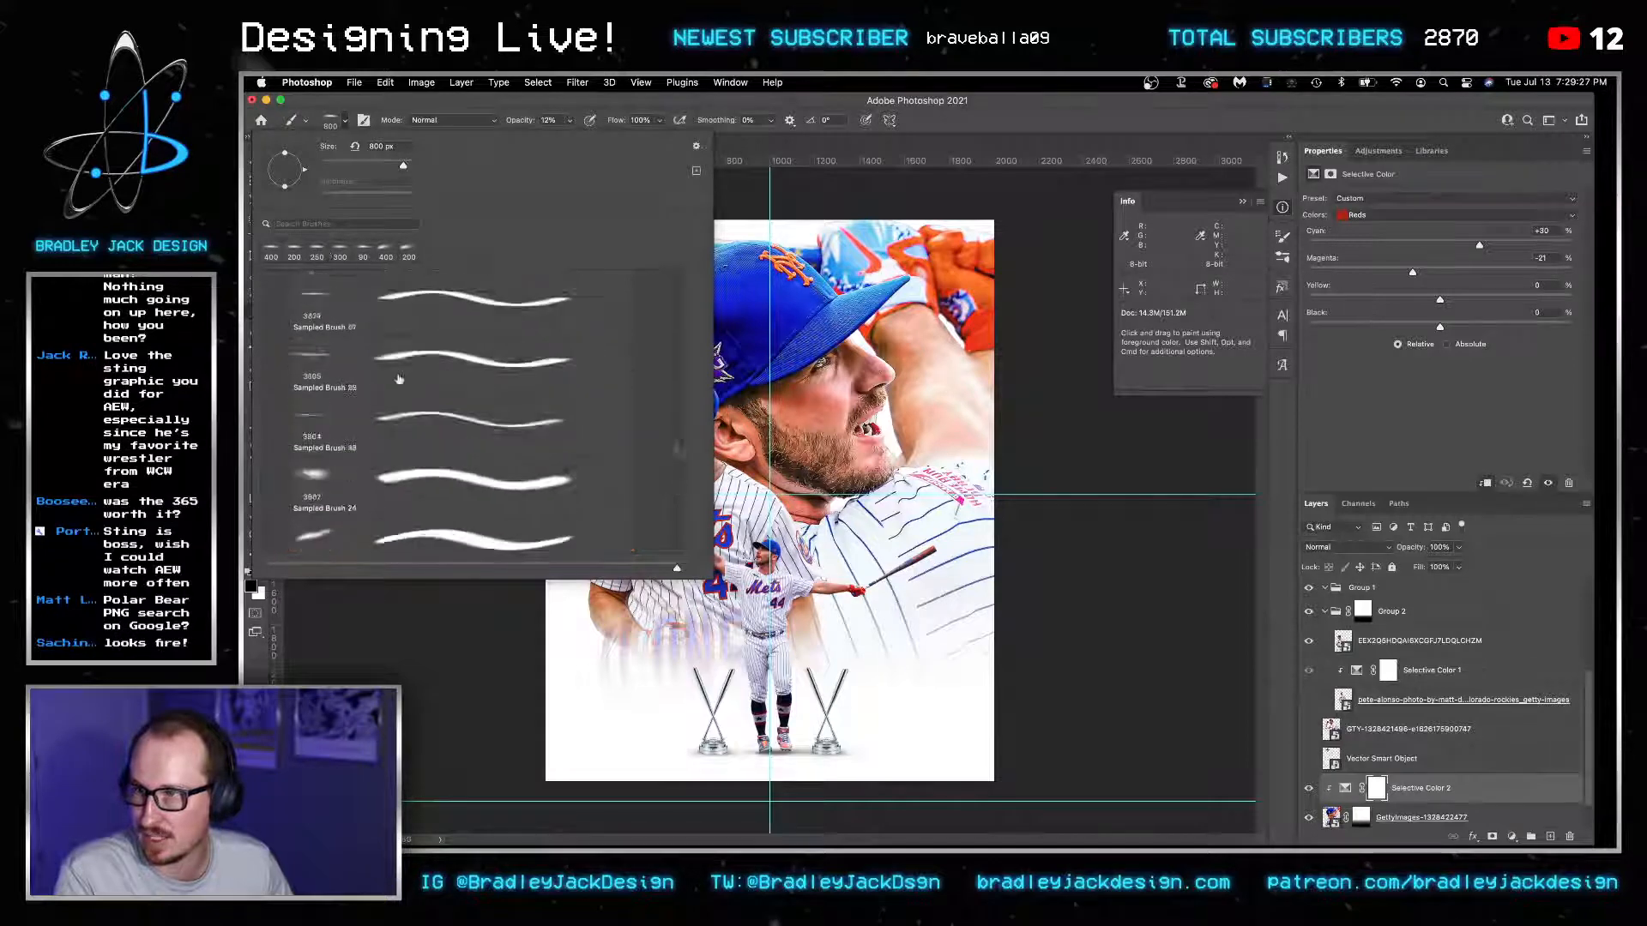
click(385, 346)
key(Return)
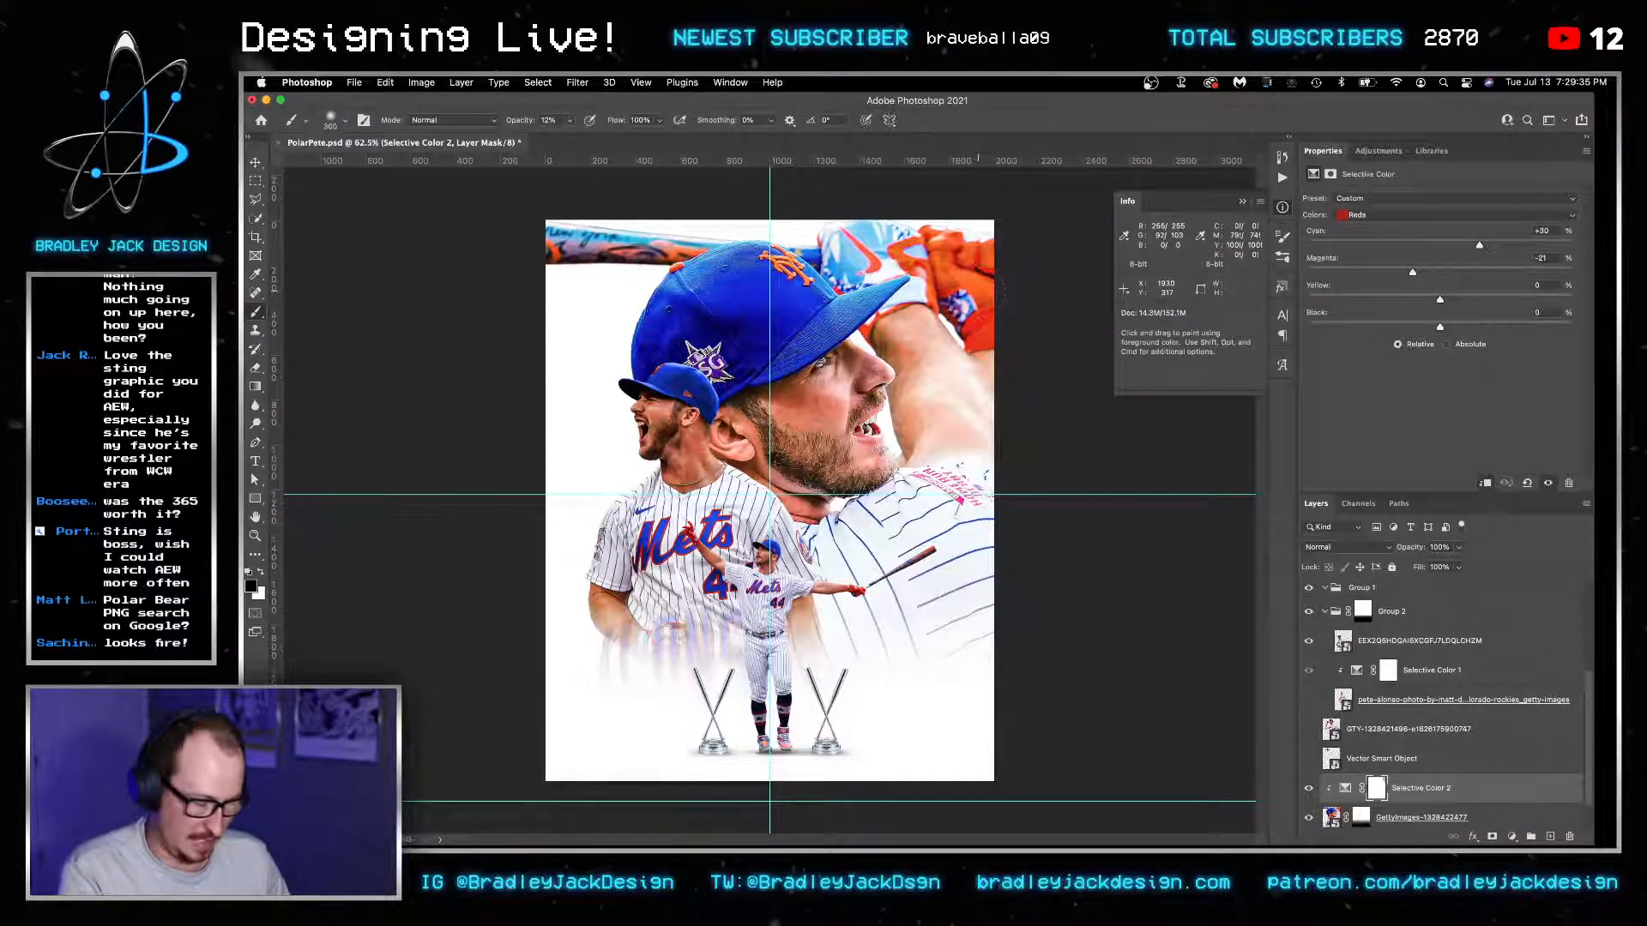
key(0)
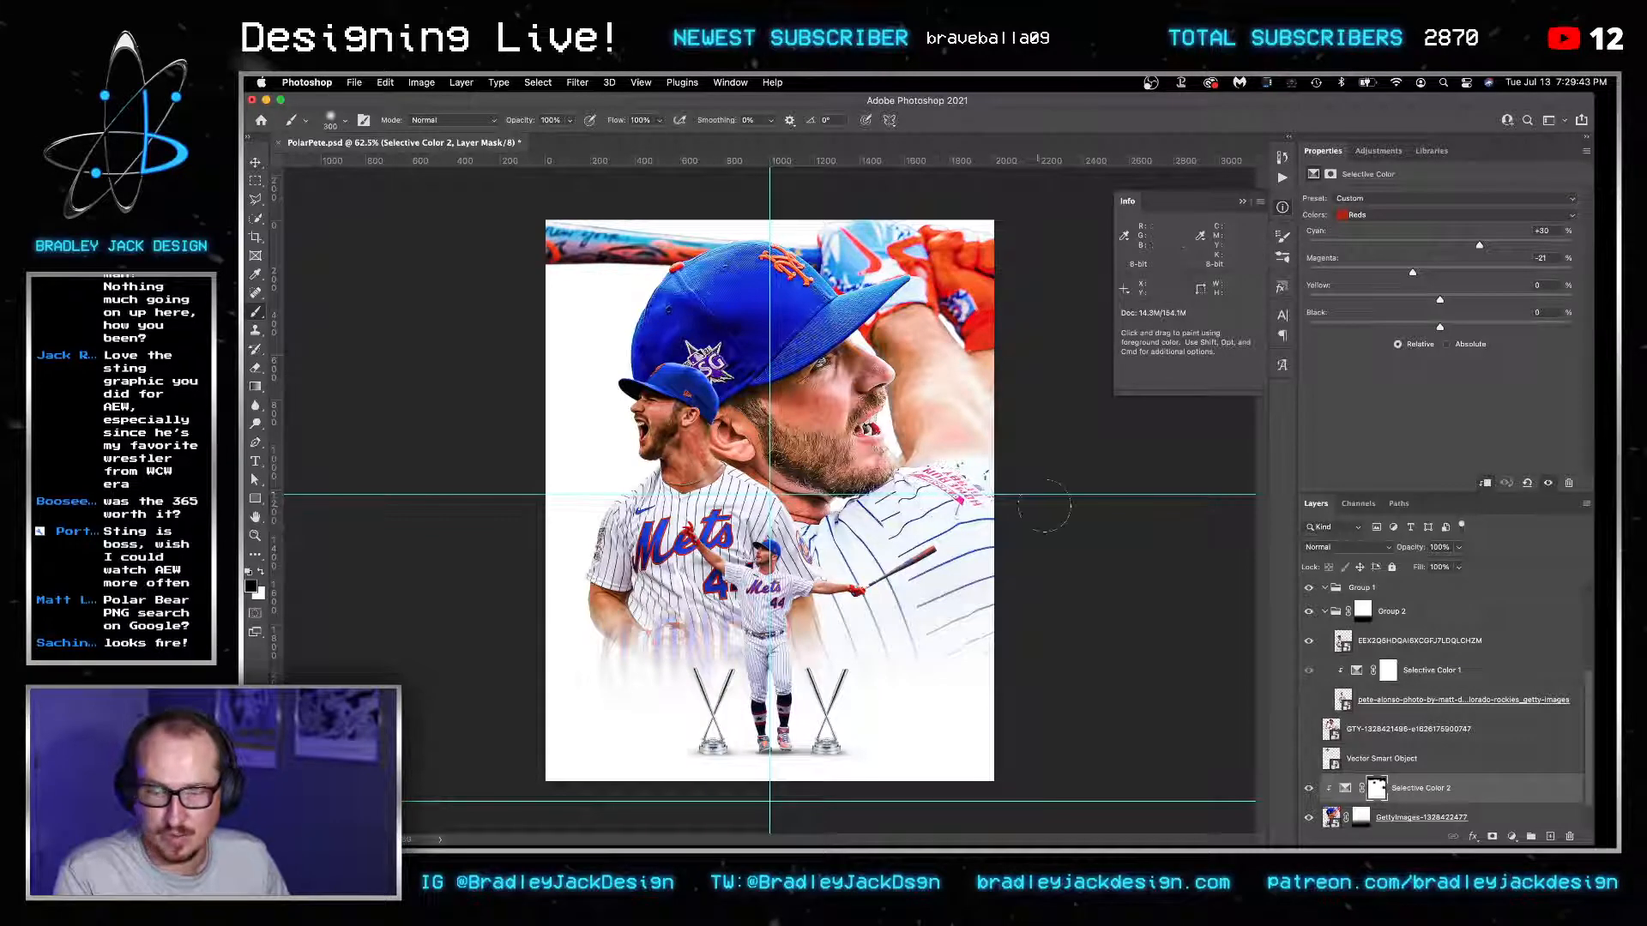
key(v)
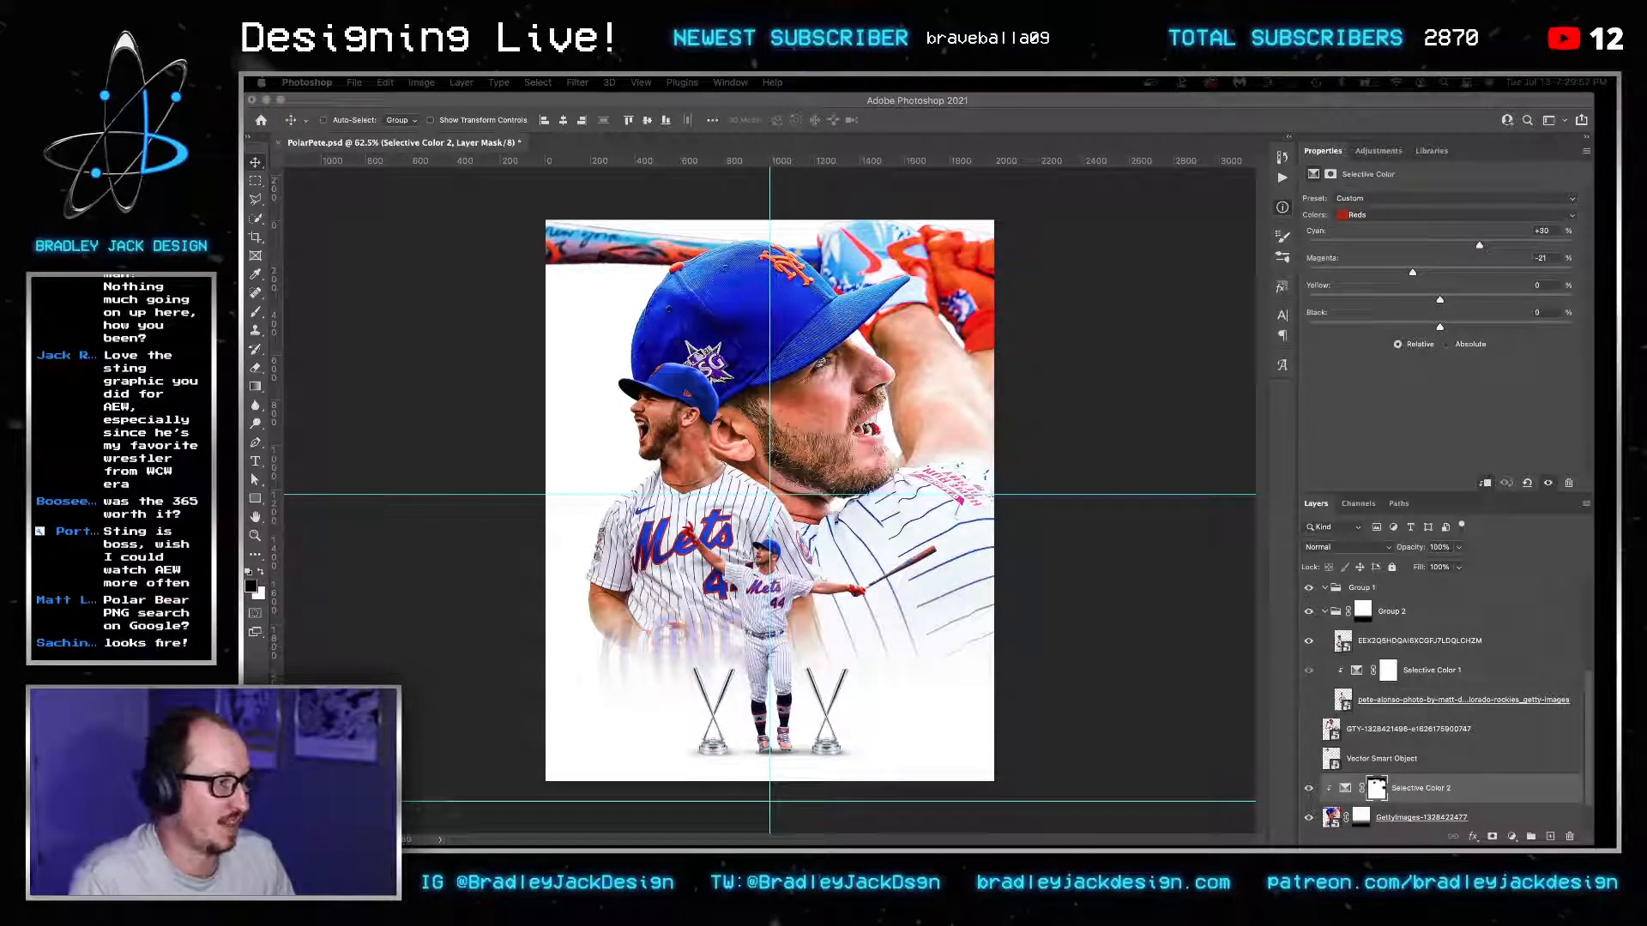
click(1090, 428)
super+click(728, 465)
super+click(725, 463)
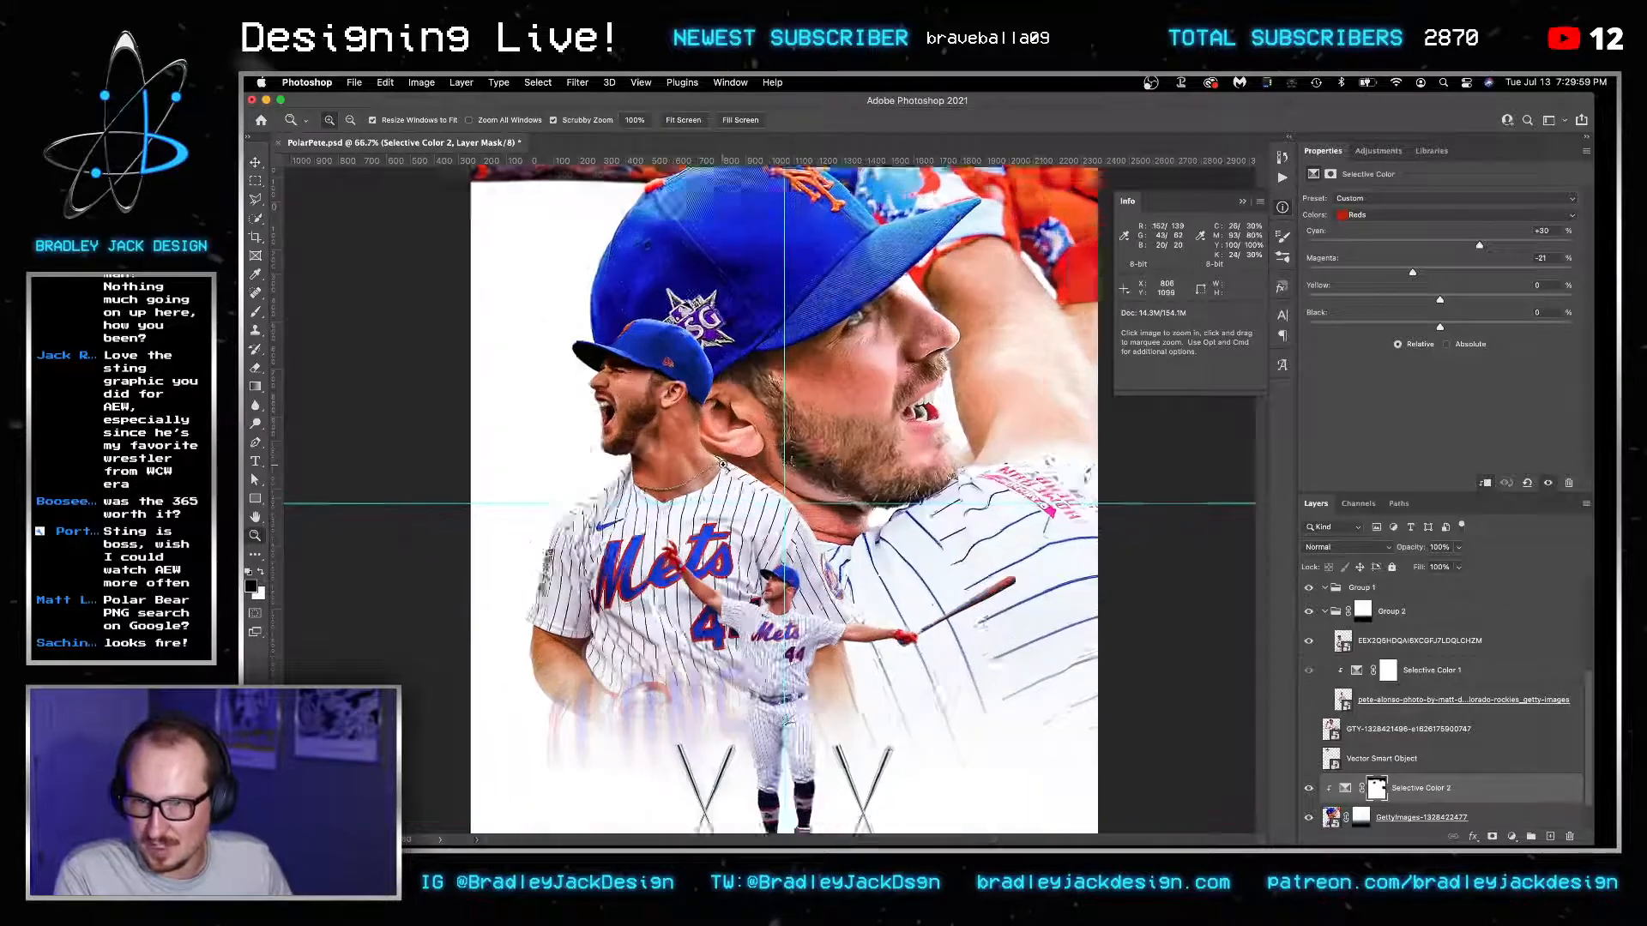
key(super+0)
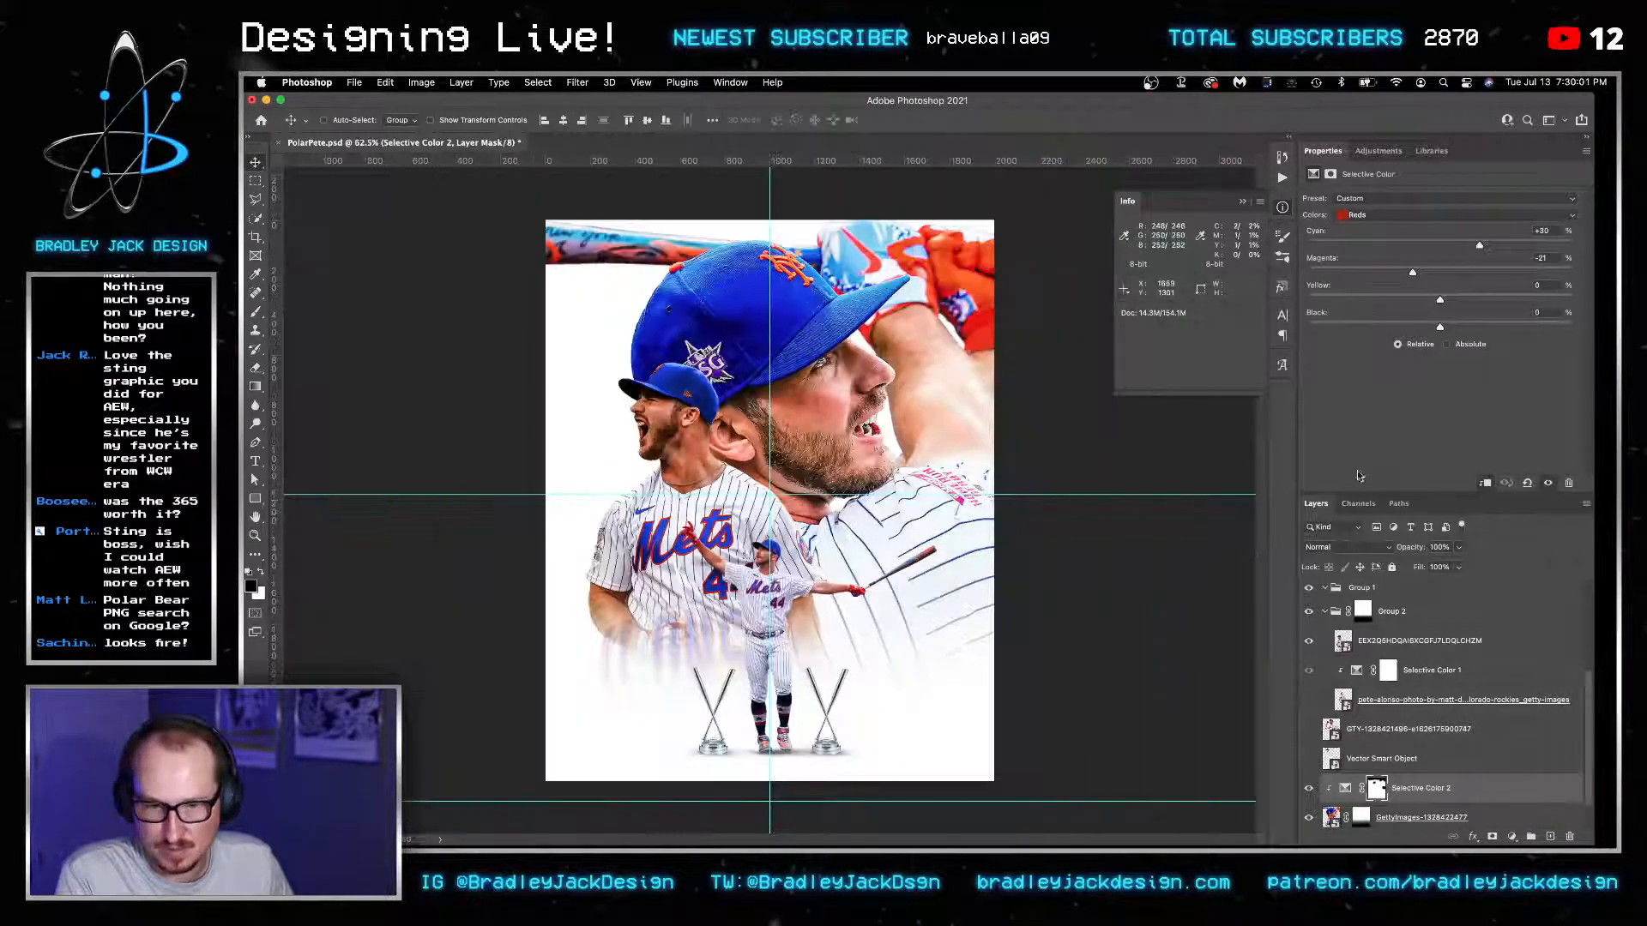
Copy the BrooklynBridge group from the RocNation Hank Aaron Award poster into PolarPete.psd, directly below the Front Pete group.
key(super+Tab)
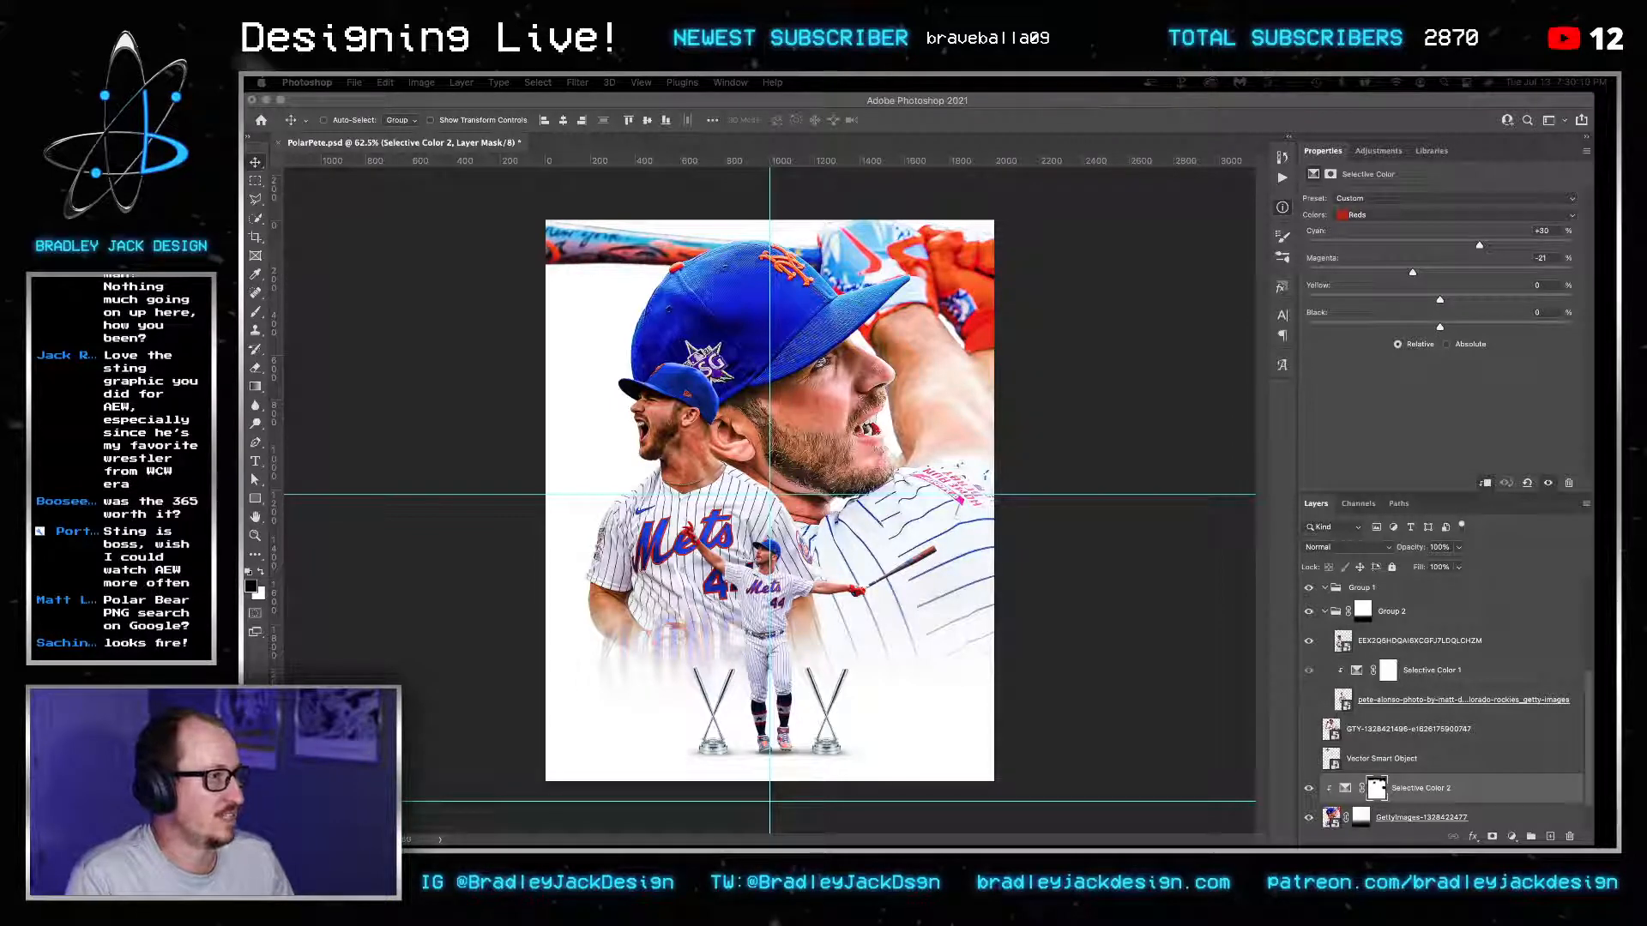
key(super+Tab)
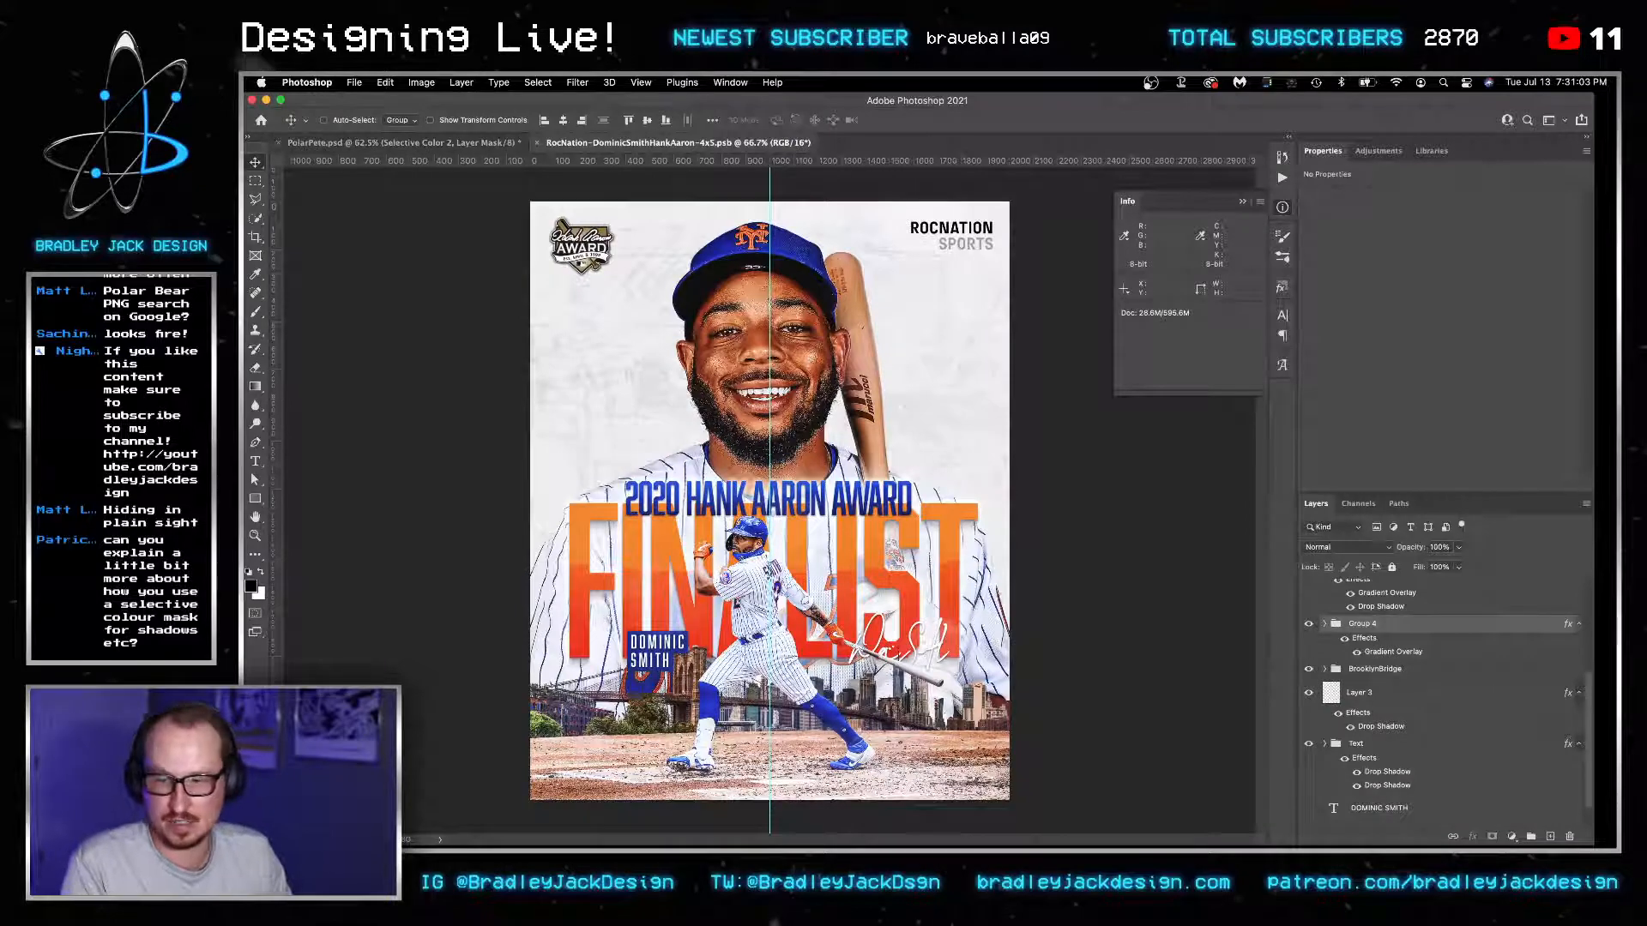
click(1376, 676)
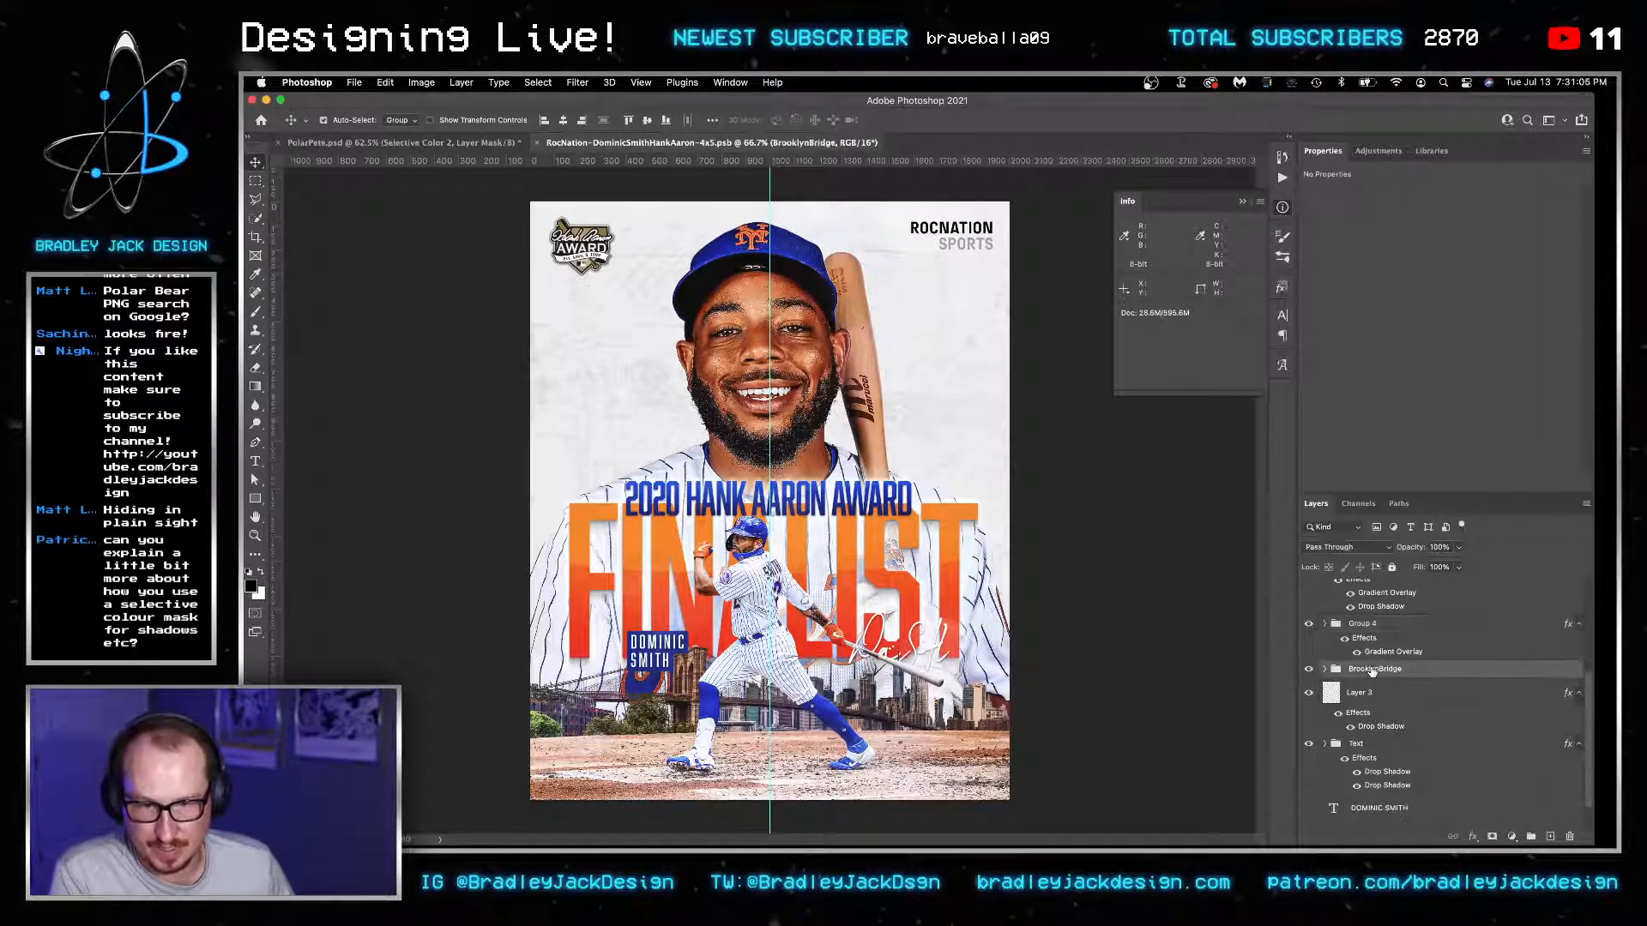
key(ctrl+Tab)
scroll(1372, 606, up, 5)
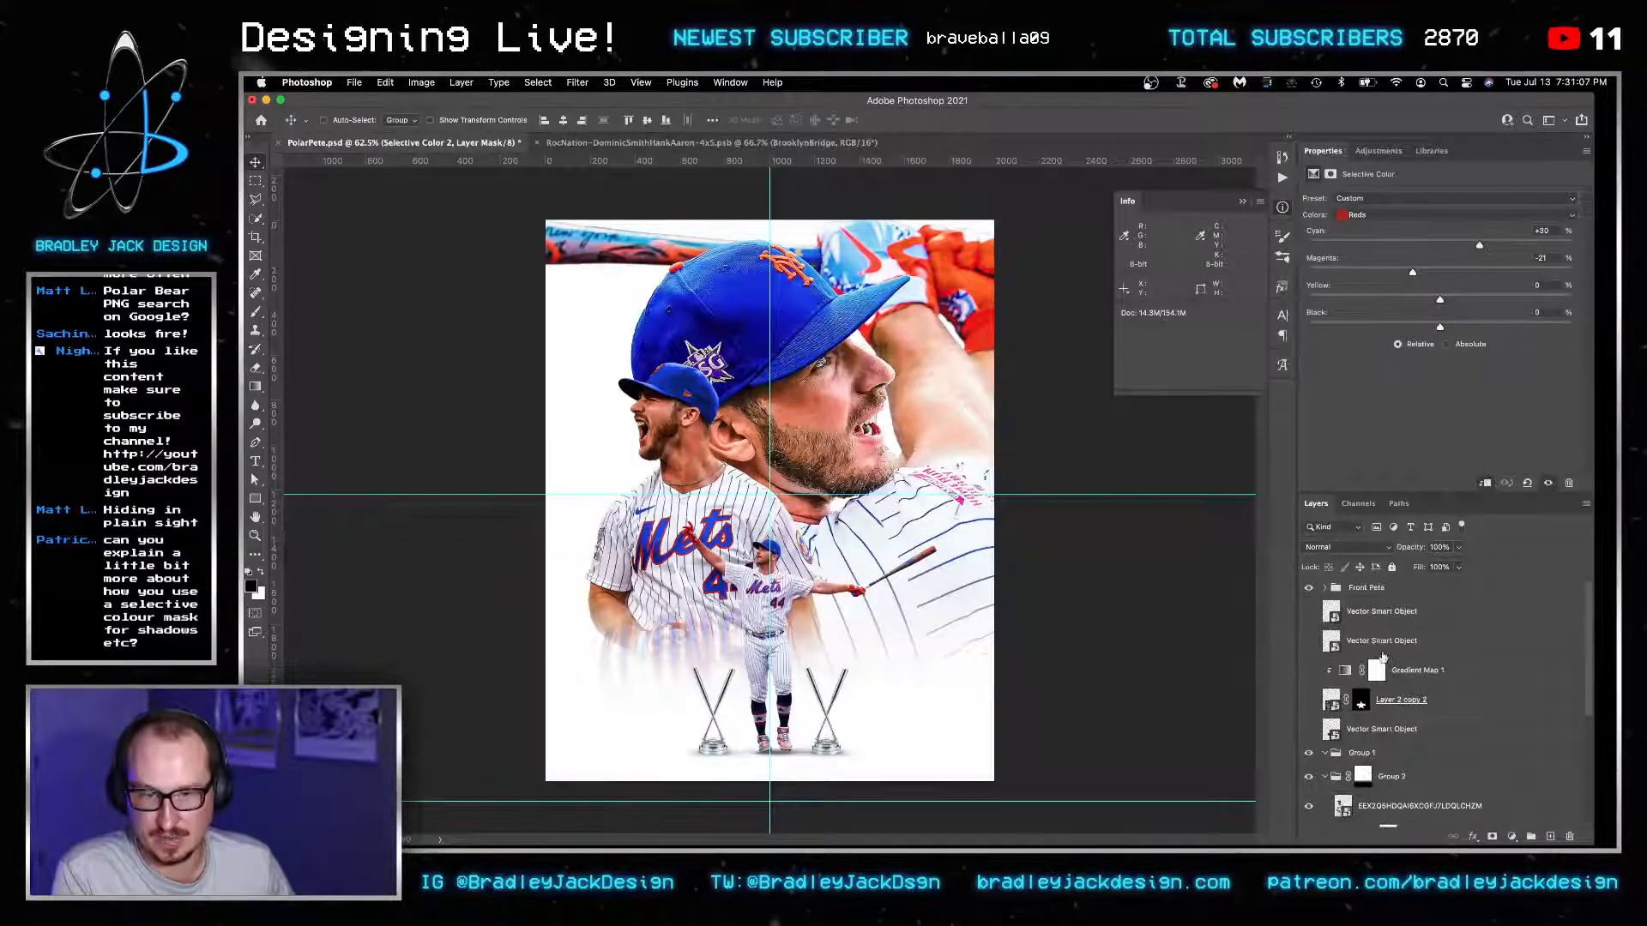
click(1390, 618)
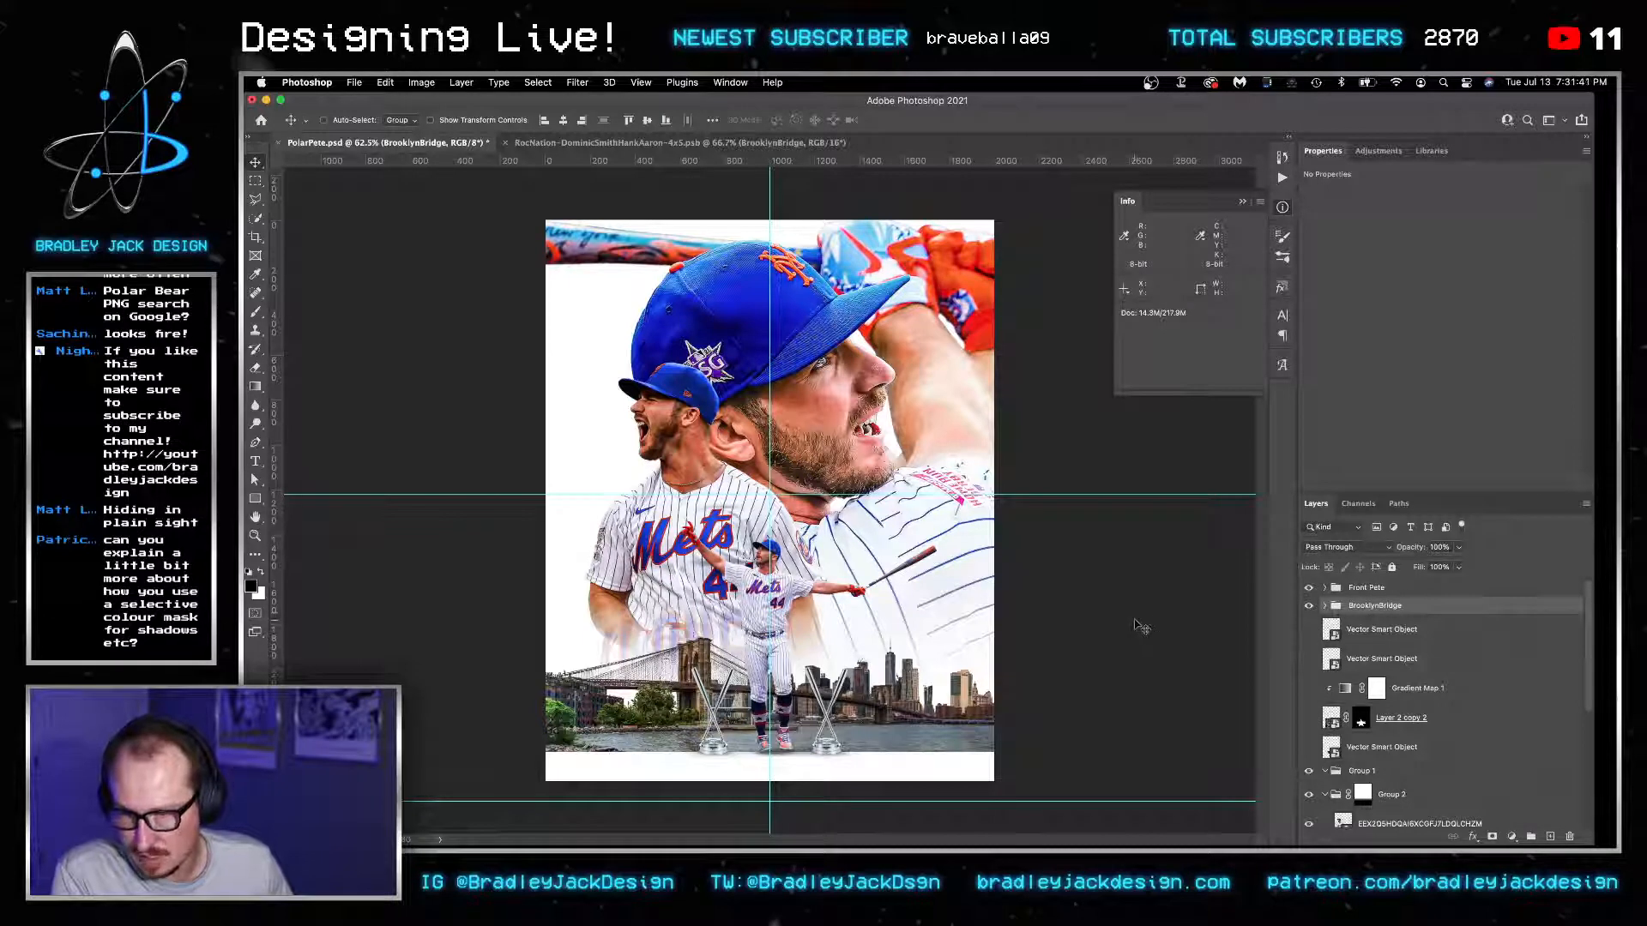
Scale the BrooklynBridge group to 123.6% and move it up to center at about X 1000 px, Y 856.5 px.
key(super+t)
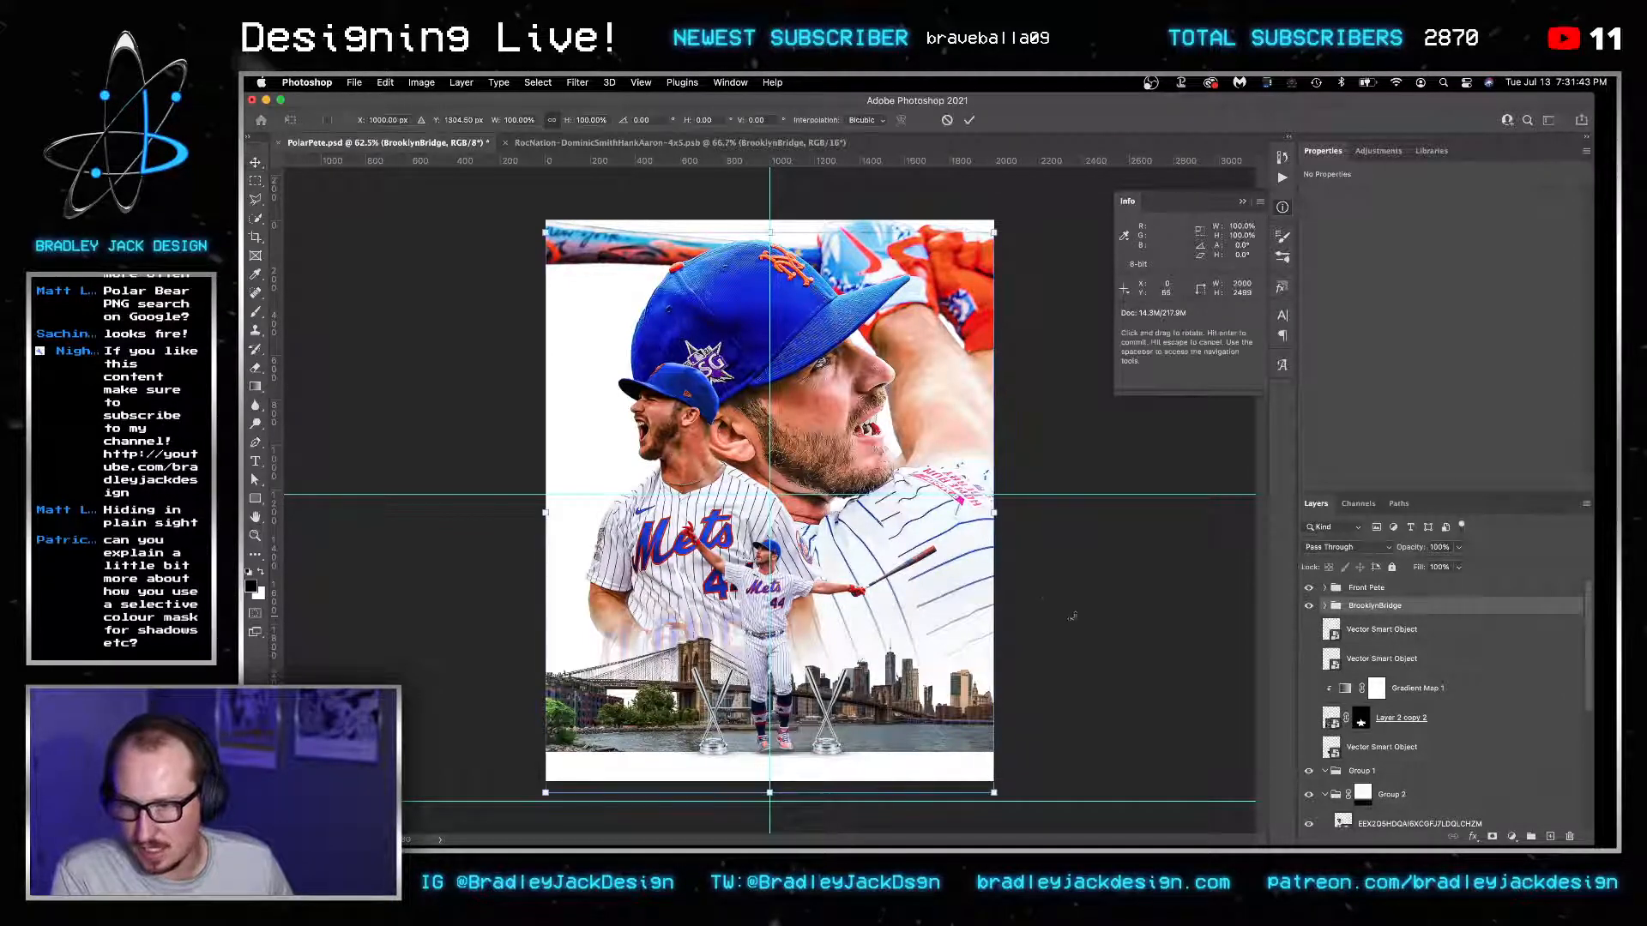
mouse_move(995, 485)
mouse_down()
mouse_move(1048, 480)
mouse_move(999, 467)
mouse_up()
drag(955, 600, 948, 553)
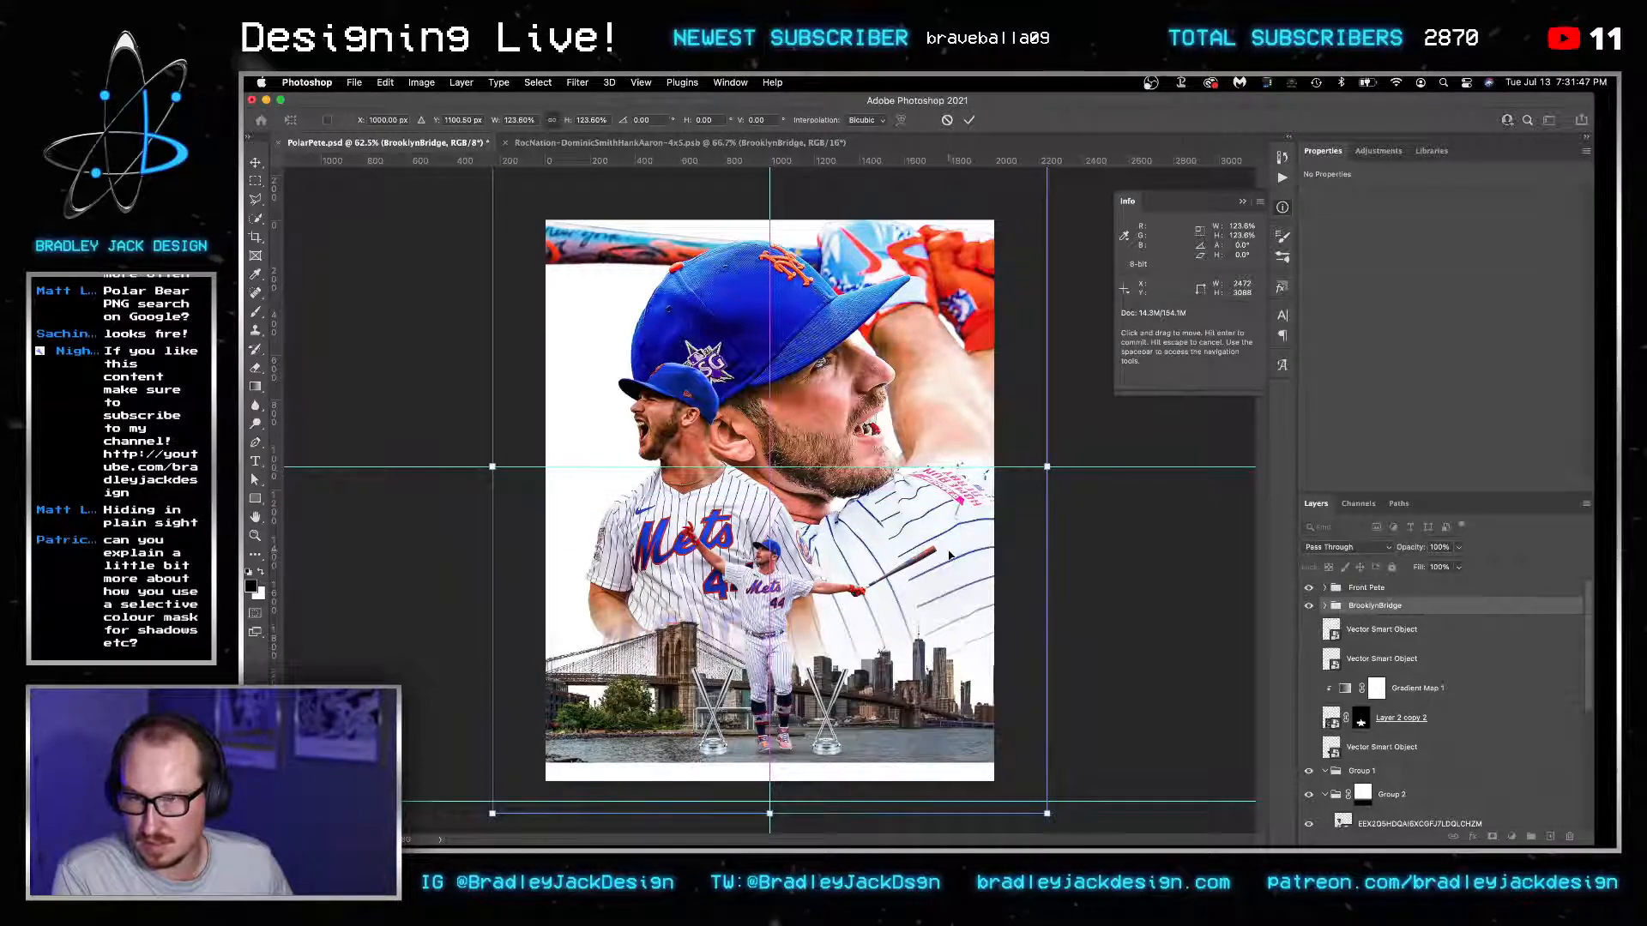
drag(939, 649, 936, 592)
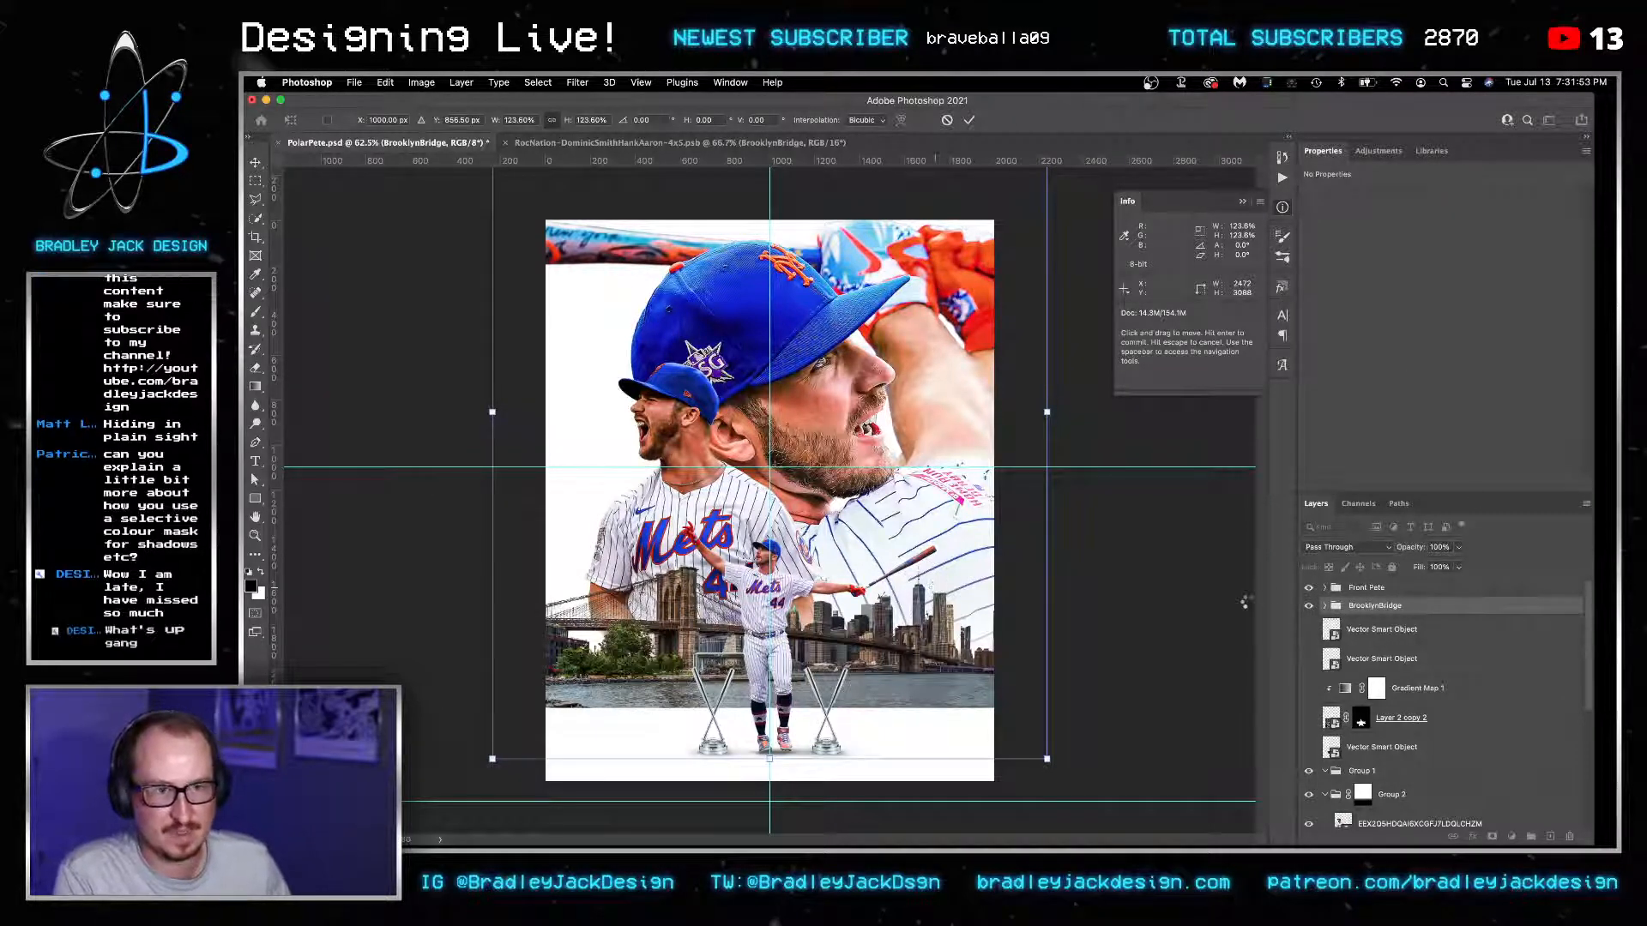
key(Return)
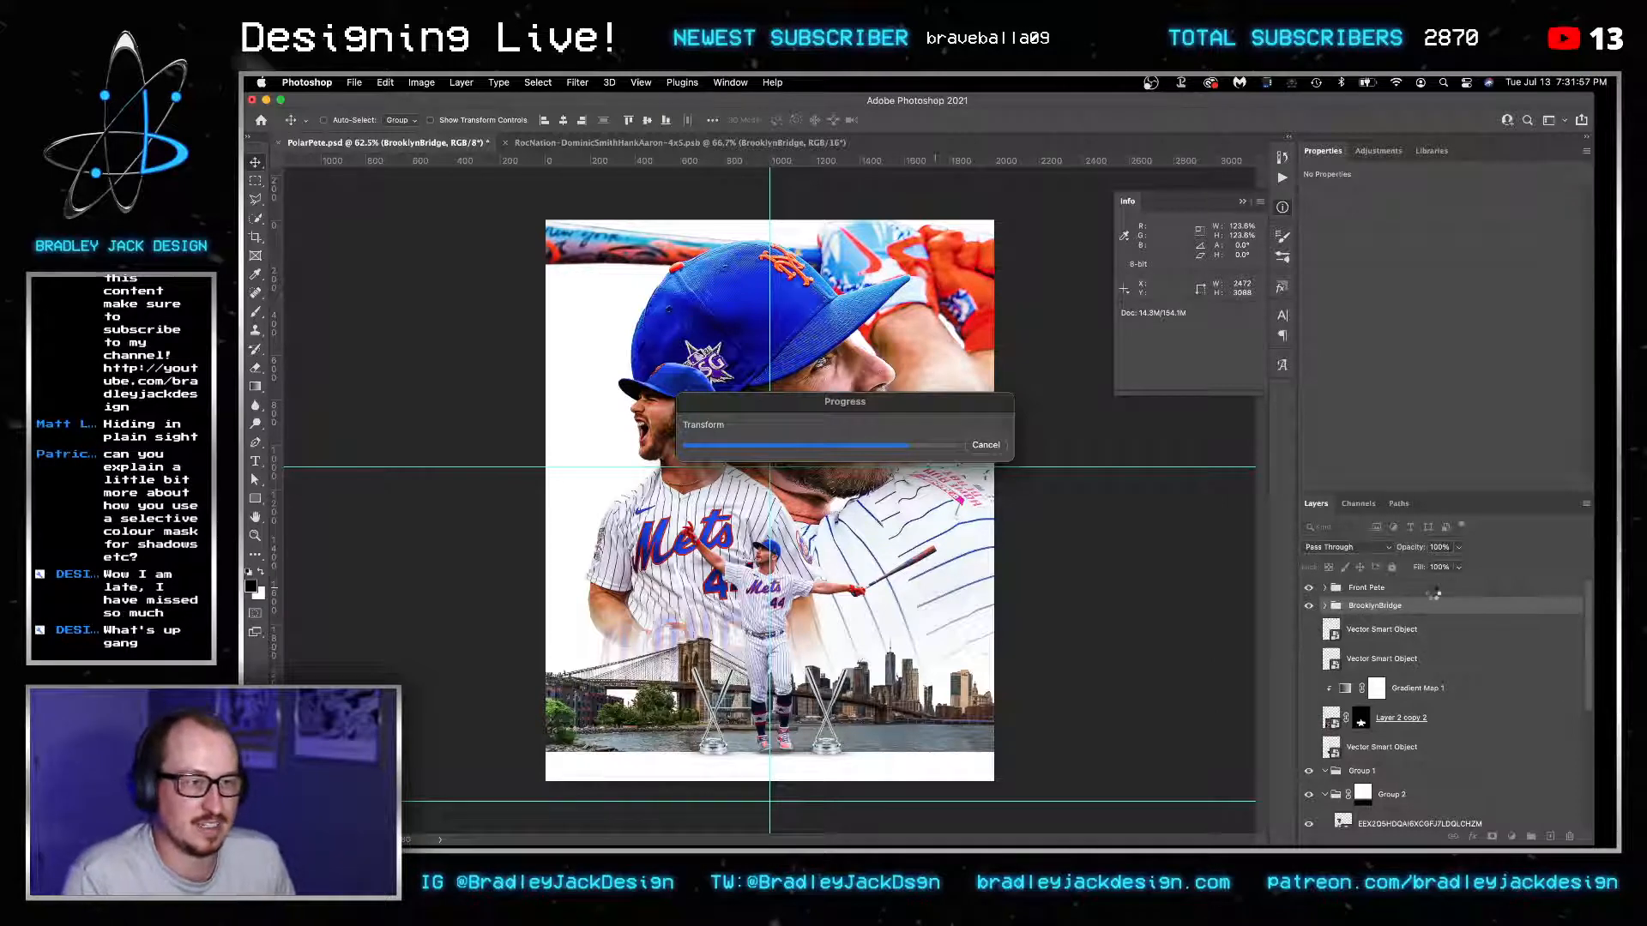
Move the BrooklynBridge group directly above the large cutout's Selective Color layer in the stack, and shift the skyline slightly down.
scroll(1406, 601, down, 1)
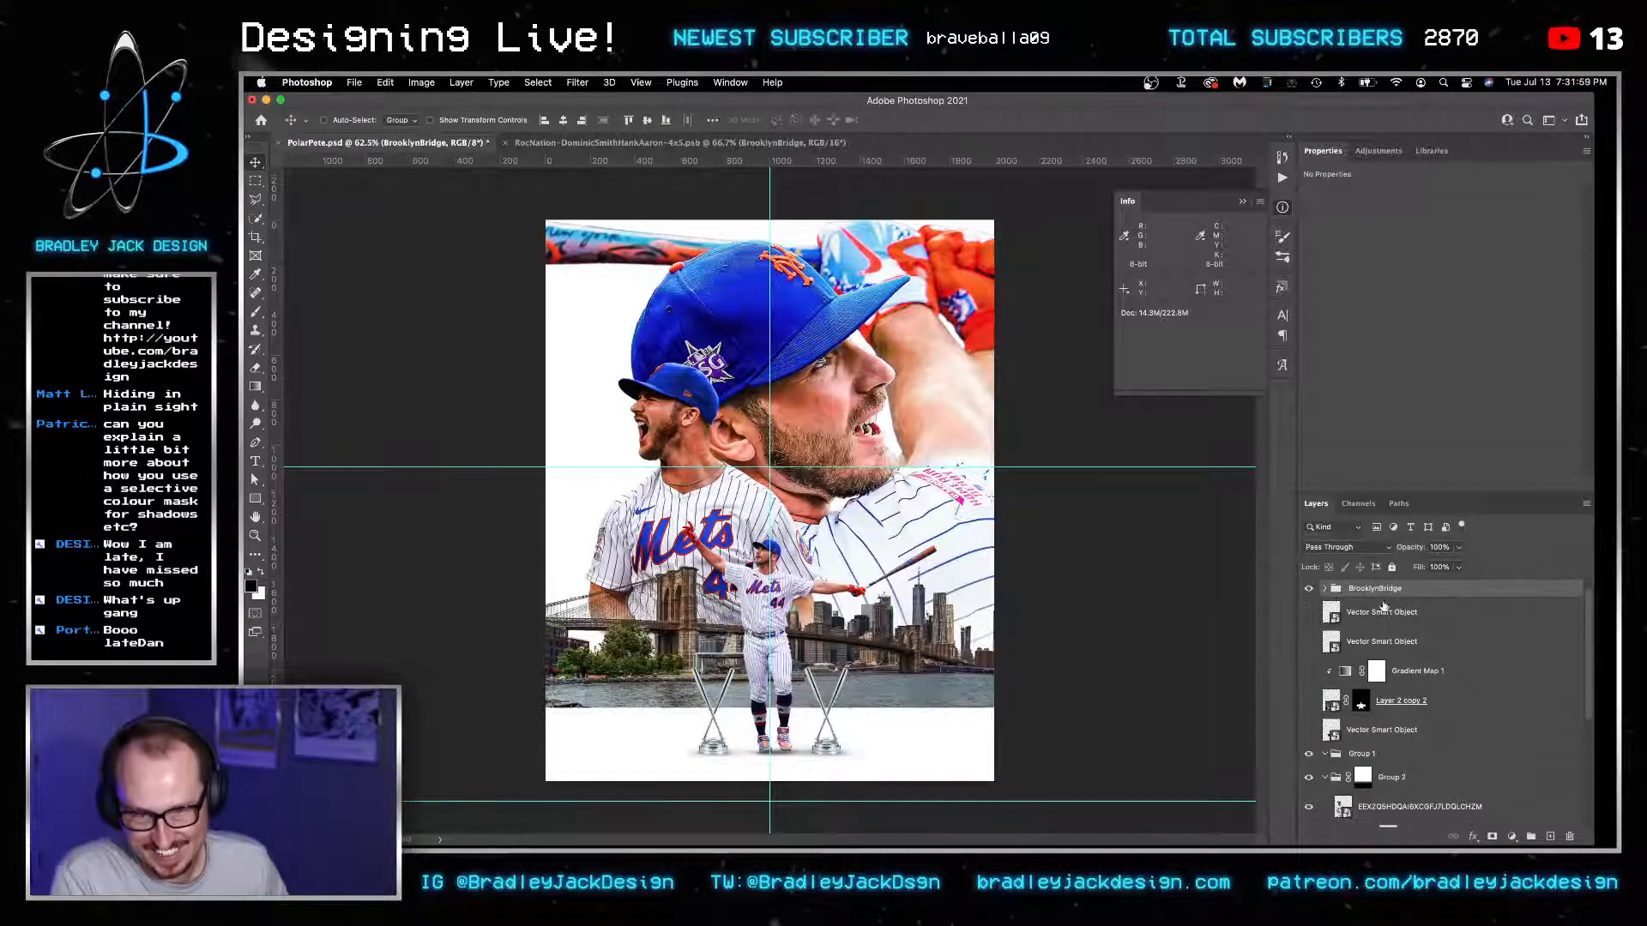
drag(1383, 606, 1374, 731)
drag(944, 635, 943, 656)
key(z)
click(768, 719)
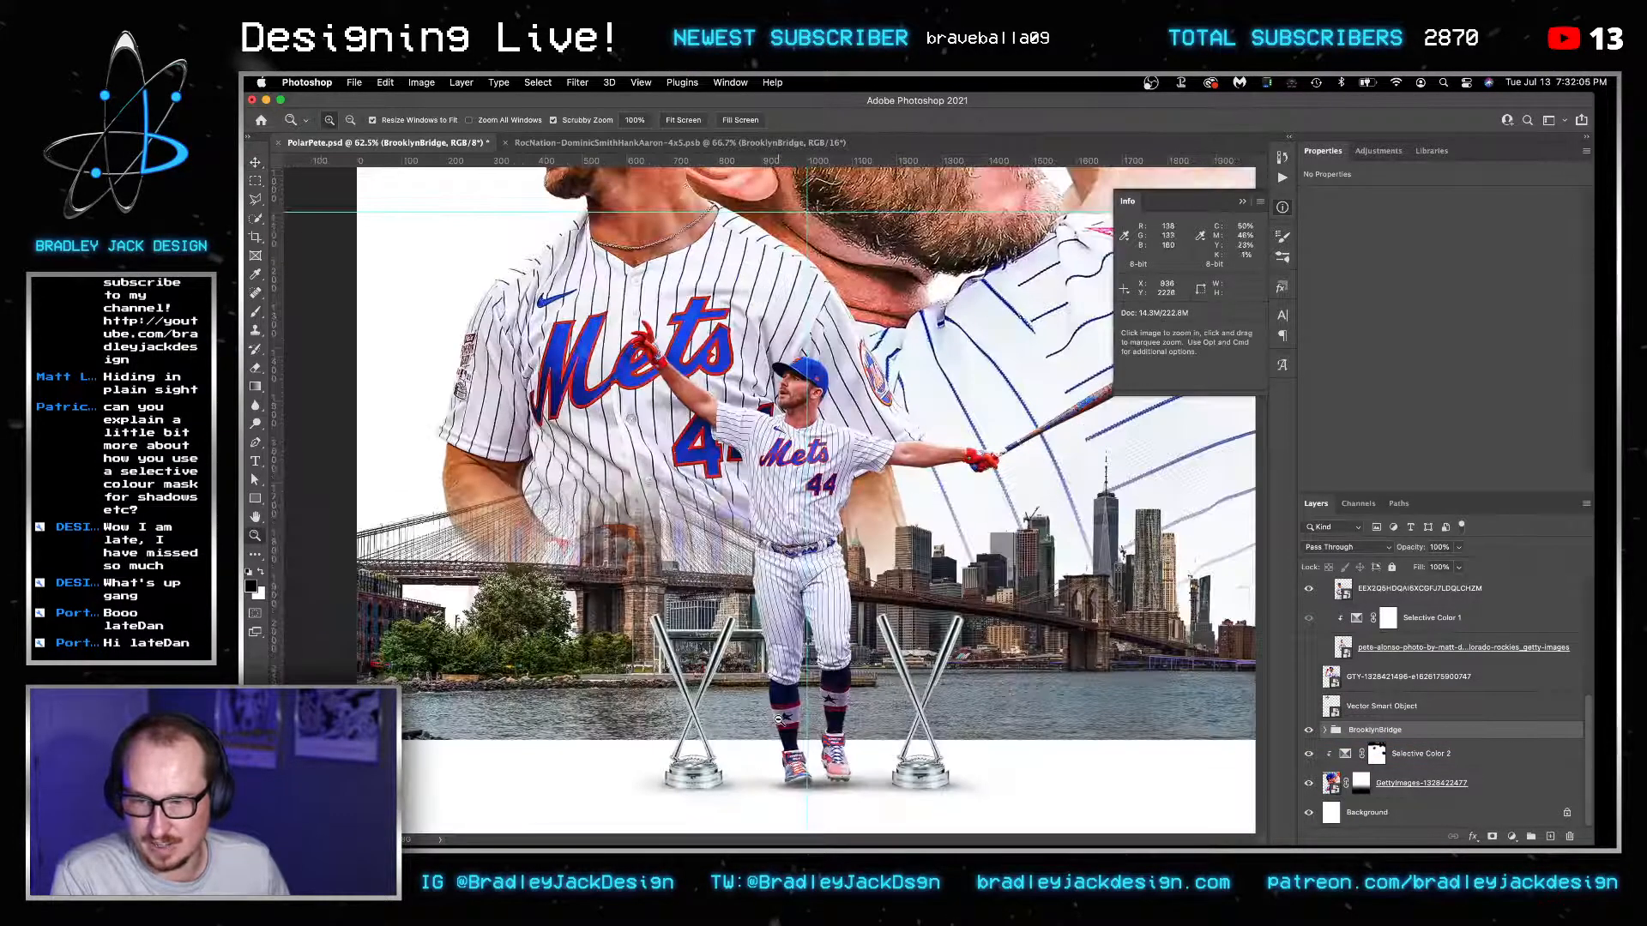
drag(778, 718, 768, 718)
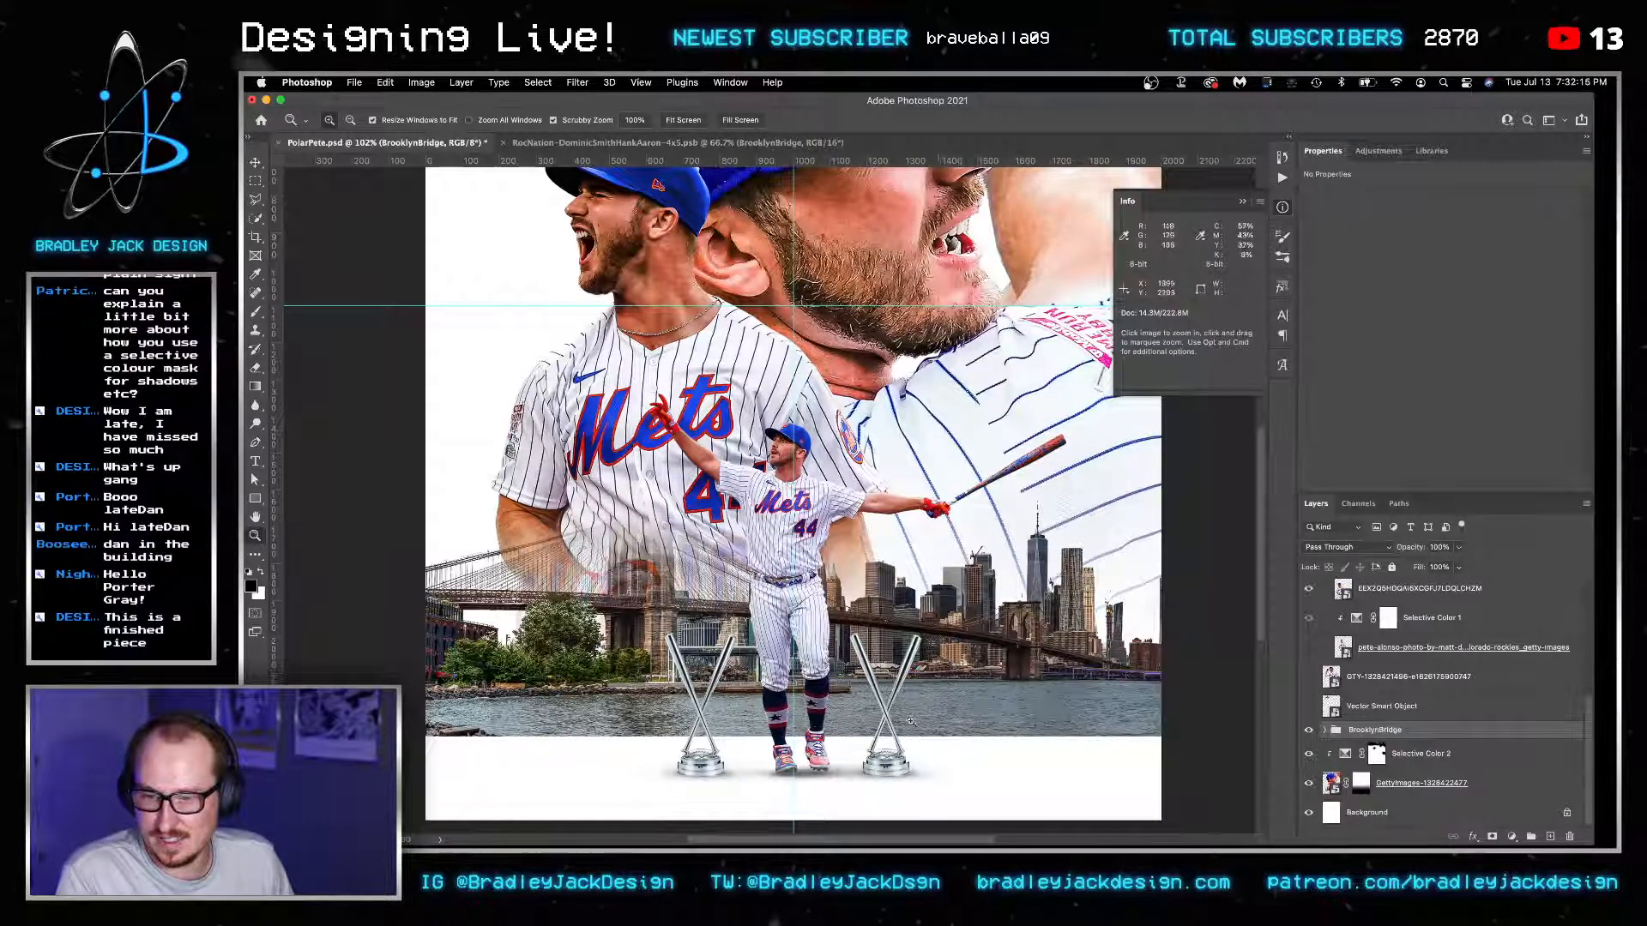
Add a text box about 1000 × 537 px at the canvas's left edge, directly below the Front Pete group in the stack, reading "BACK".
key(v)
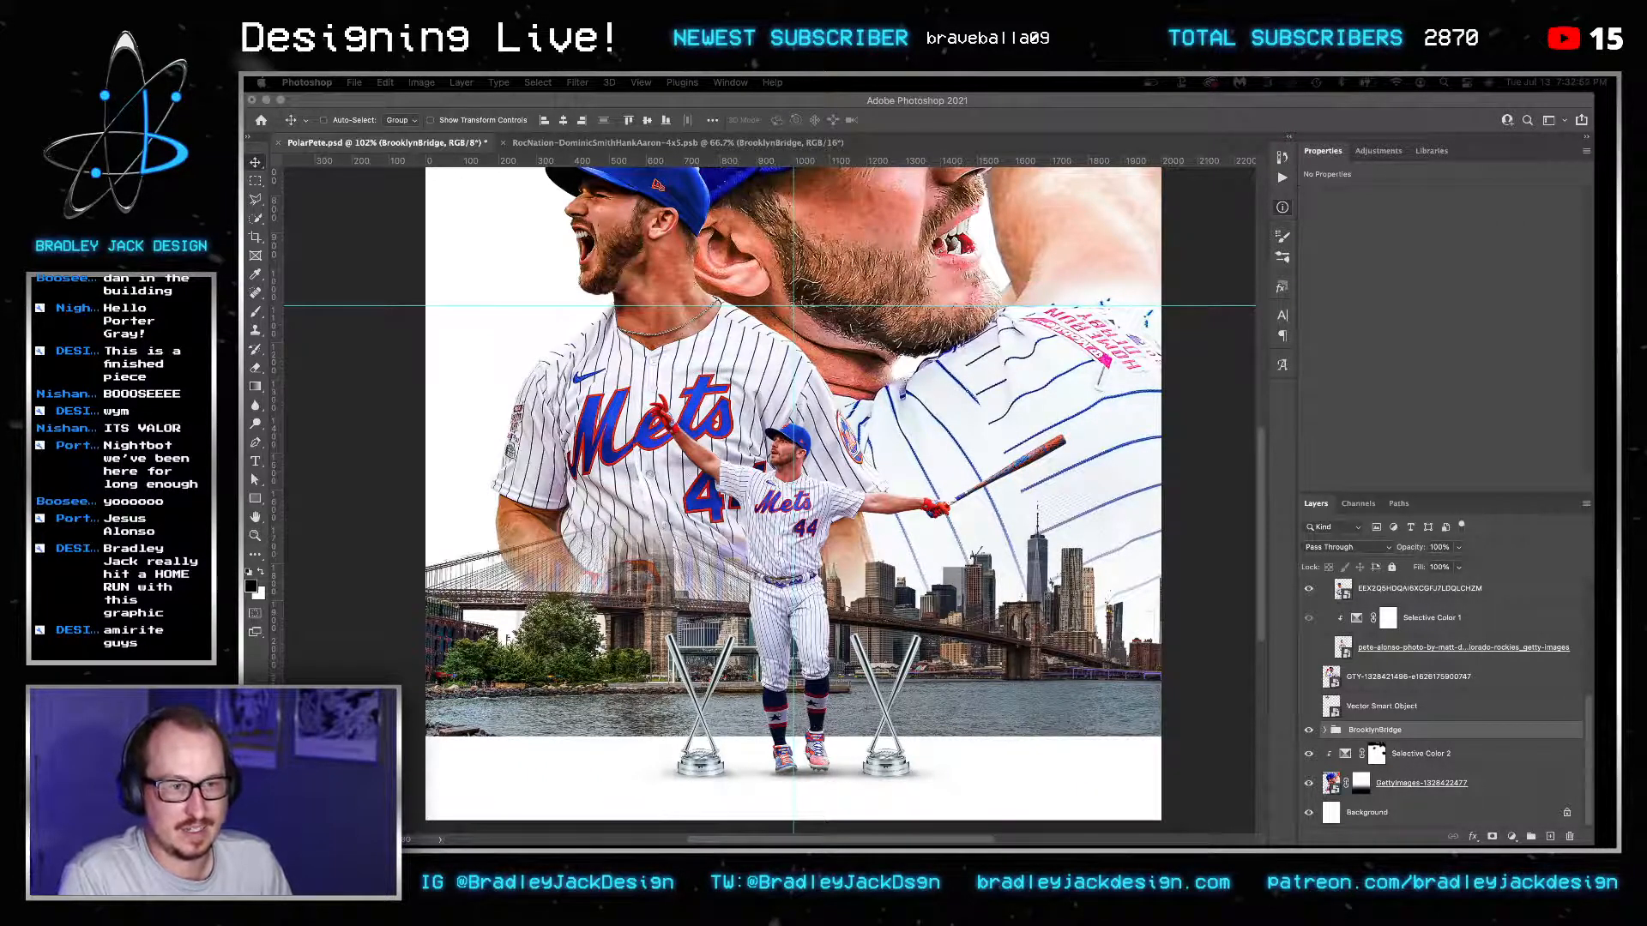
click(1207, 658)
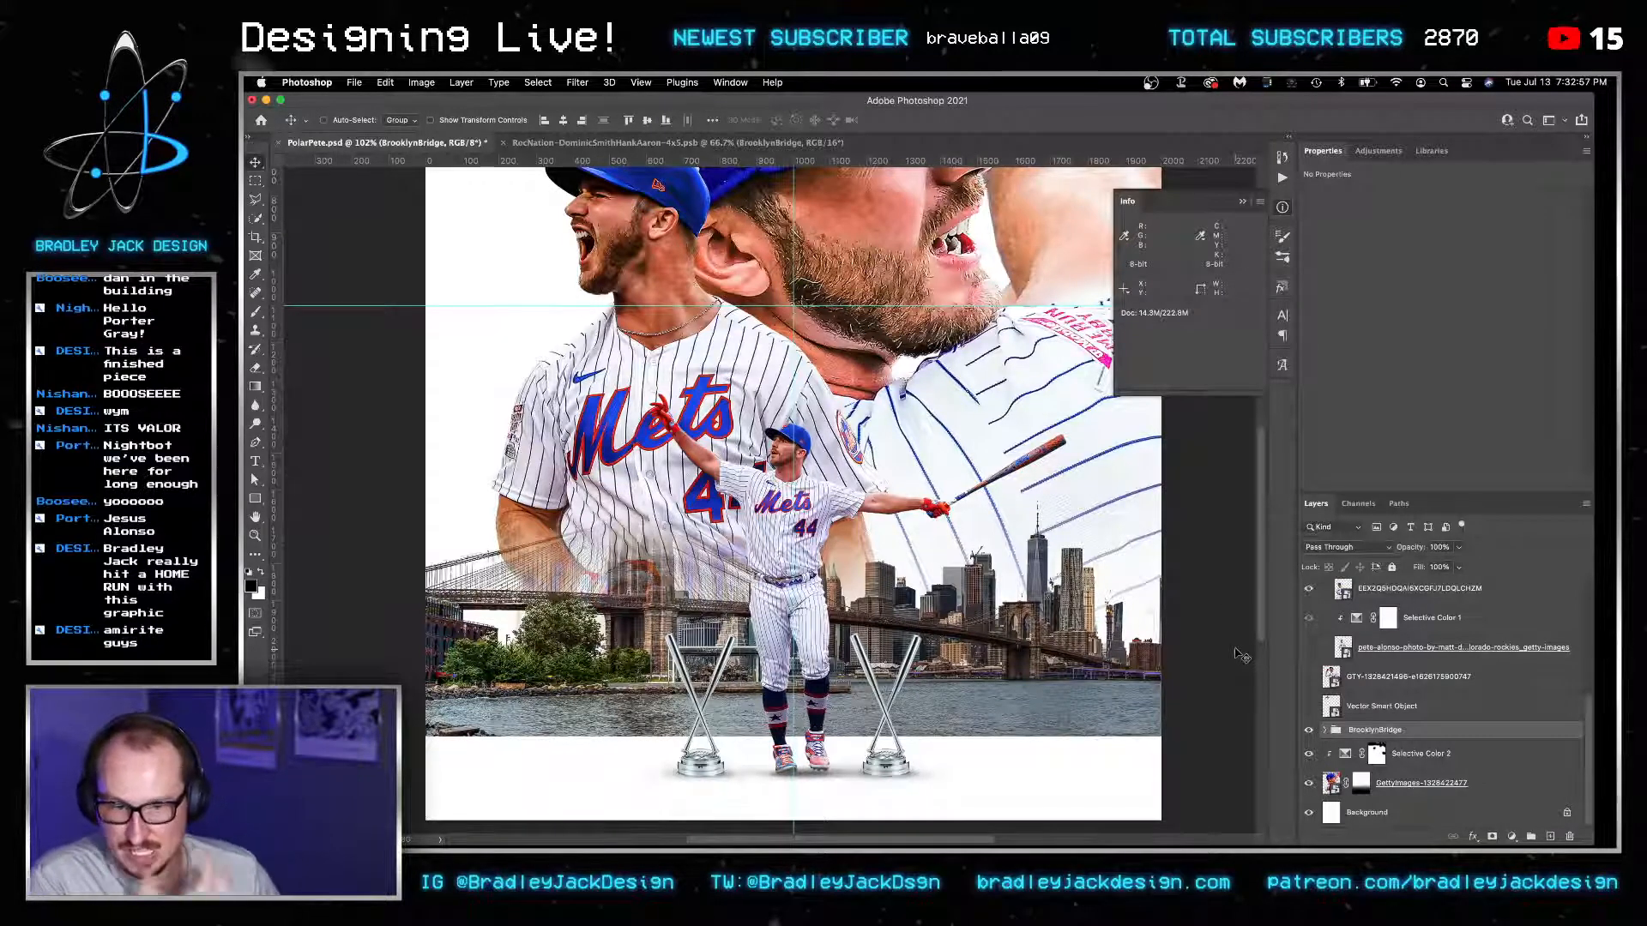
scroll(1349, 708, up, 3)
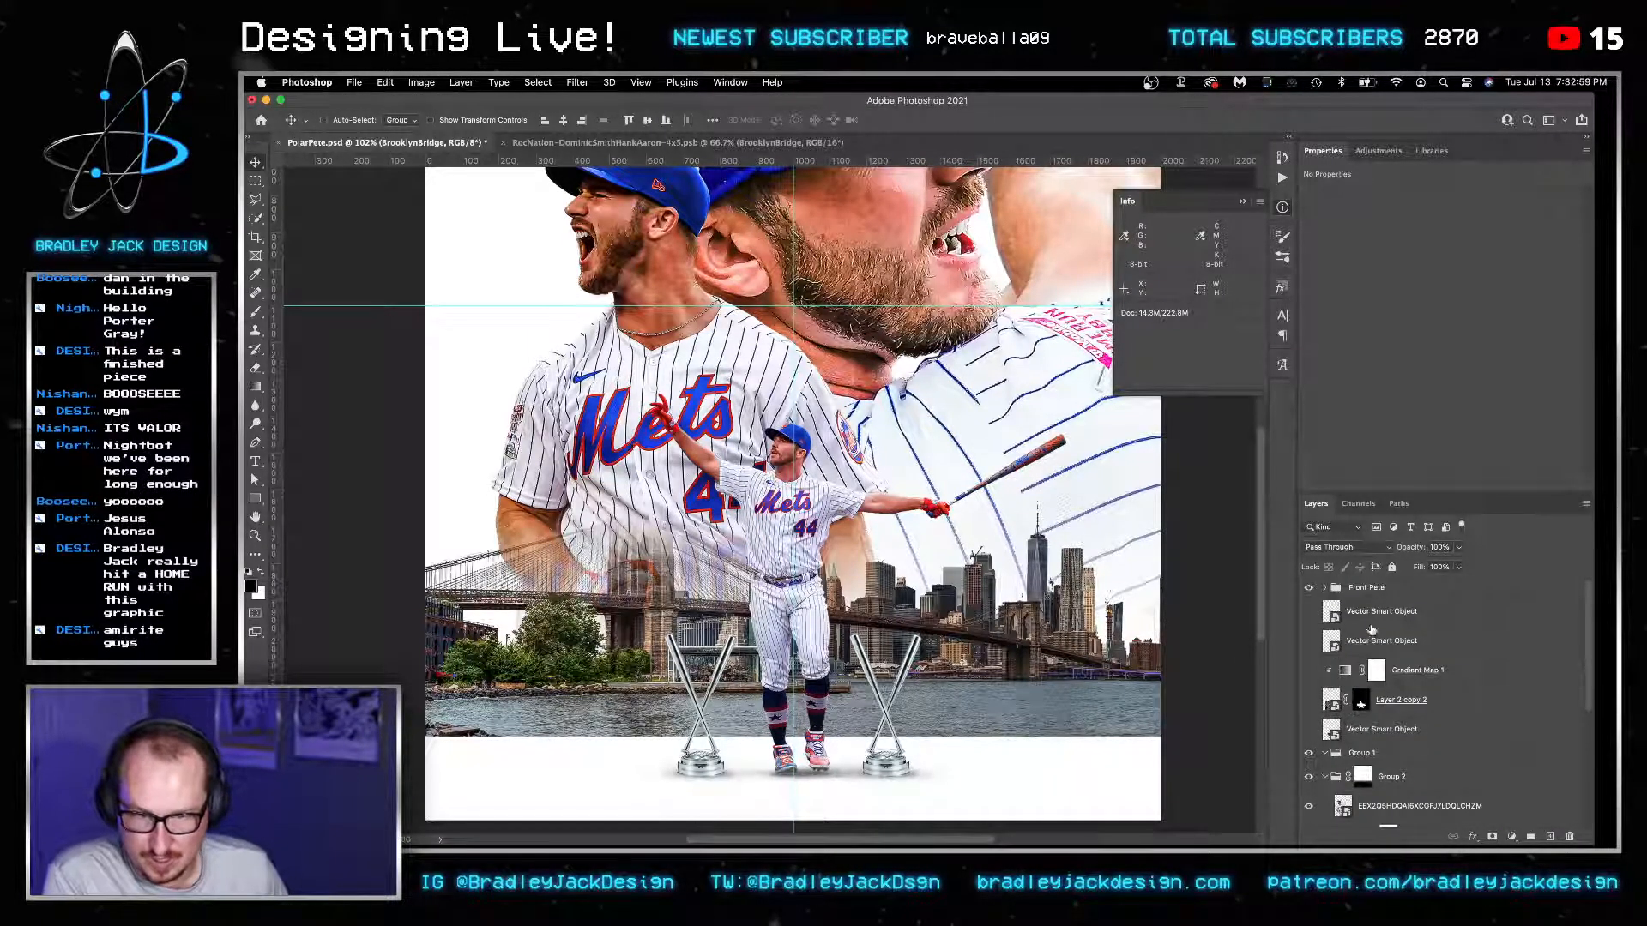
click(1372, 614)
key(t)
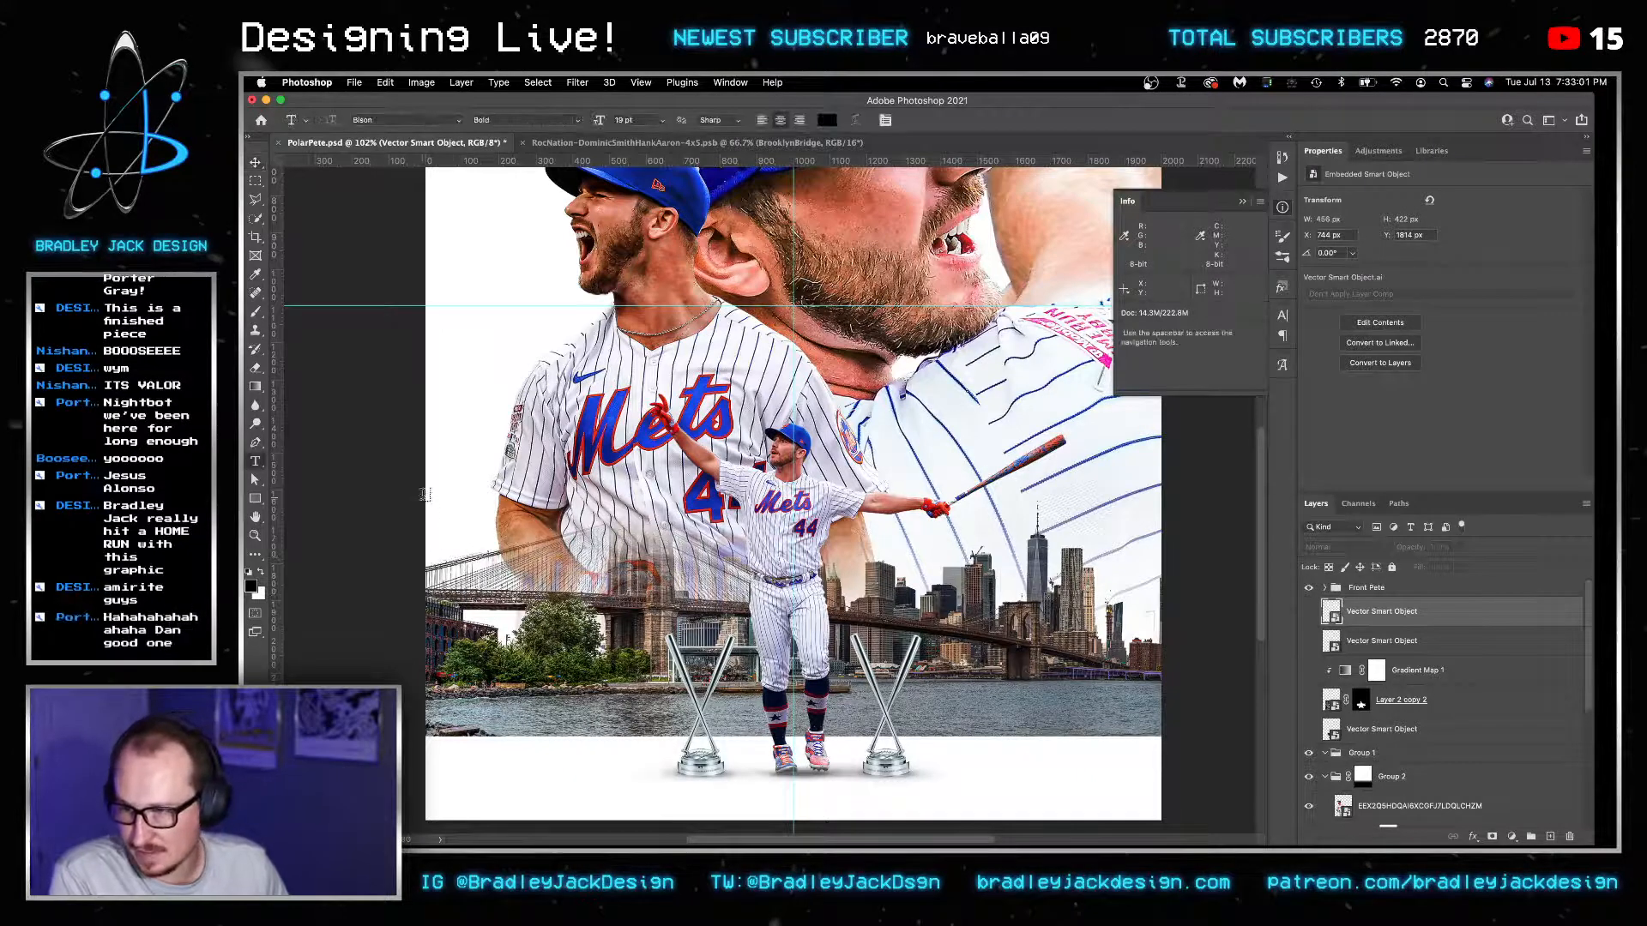
drag(427, 493, 792, 687)
text(BACK)
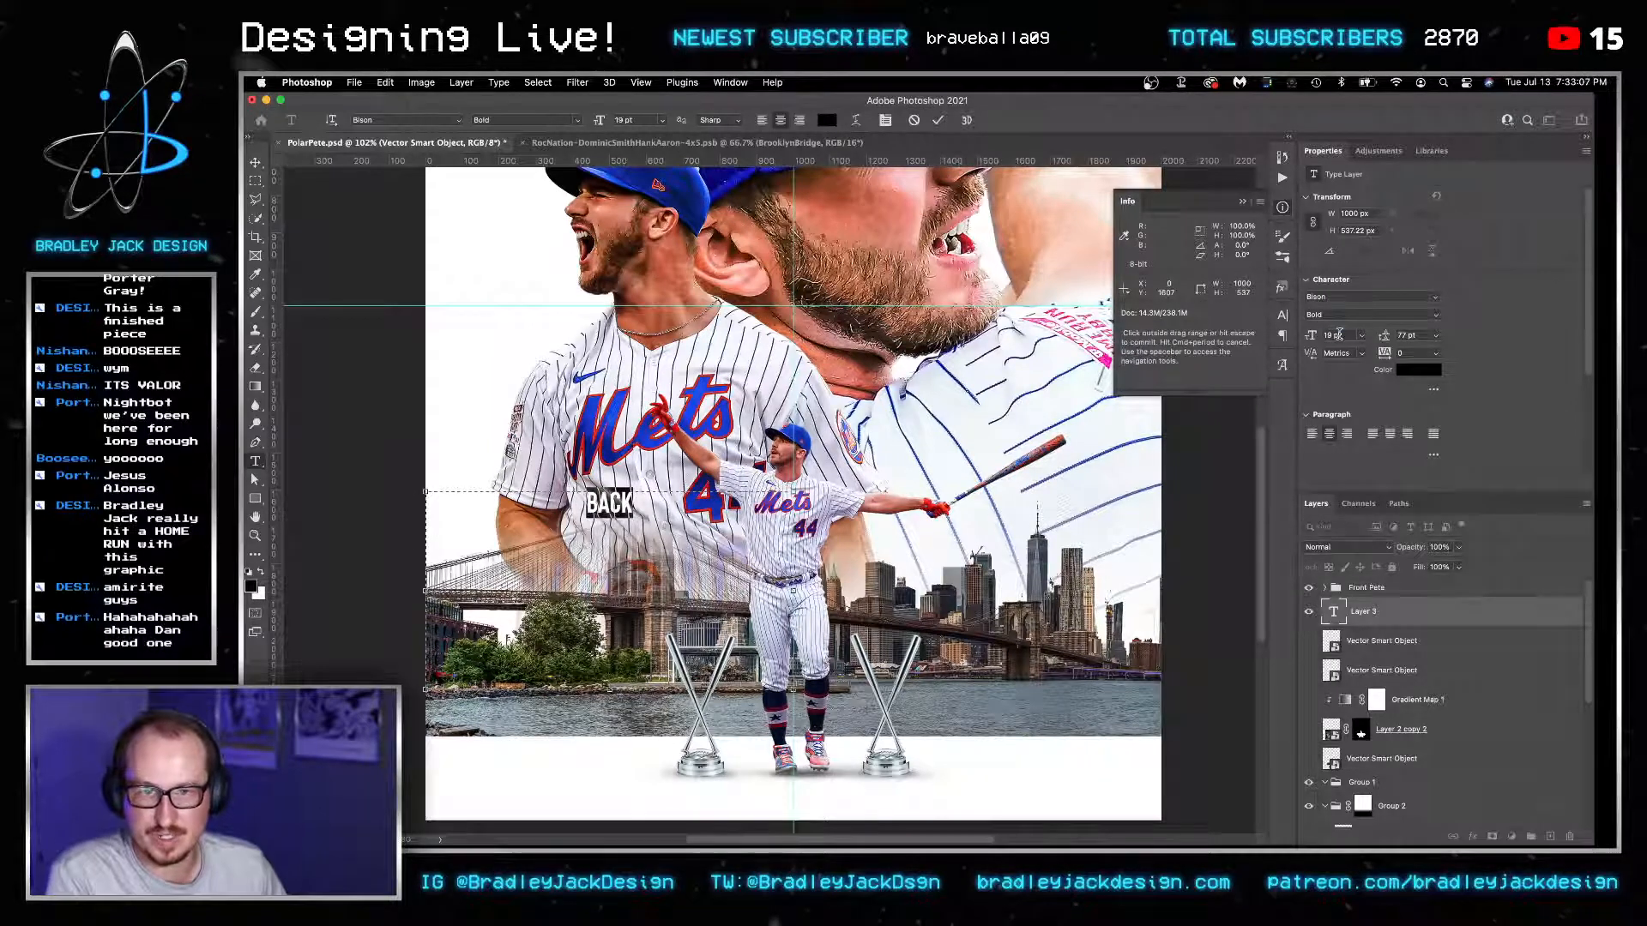
Enlarge the BACK text to 89 pt in Bison Bold and commit it.
key(shift+Up)
key(shift+Up)
key(shift+Up)
key(shift+Up)
key(shift+Up)
key(shift+Up)
key(shift+Up)
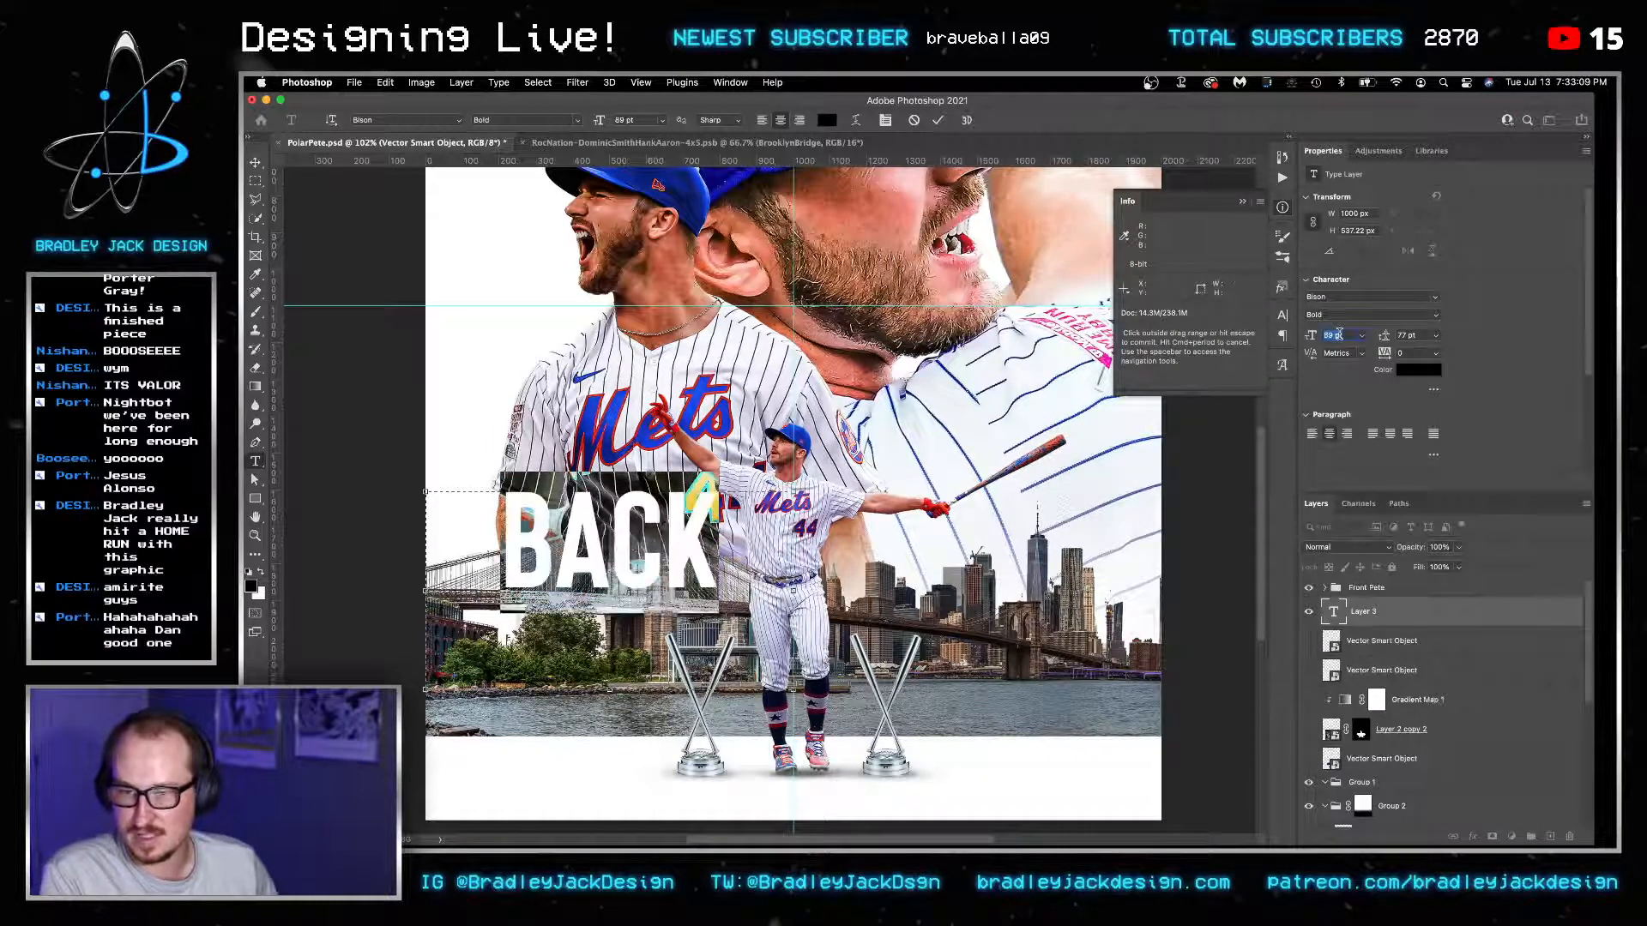
click(1340, 294)
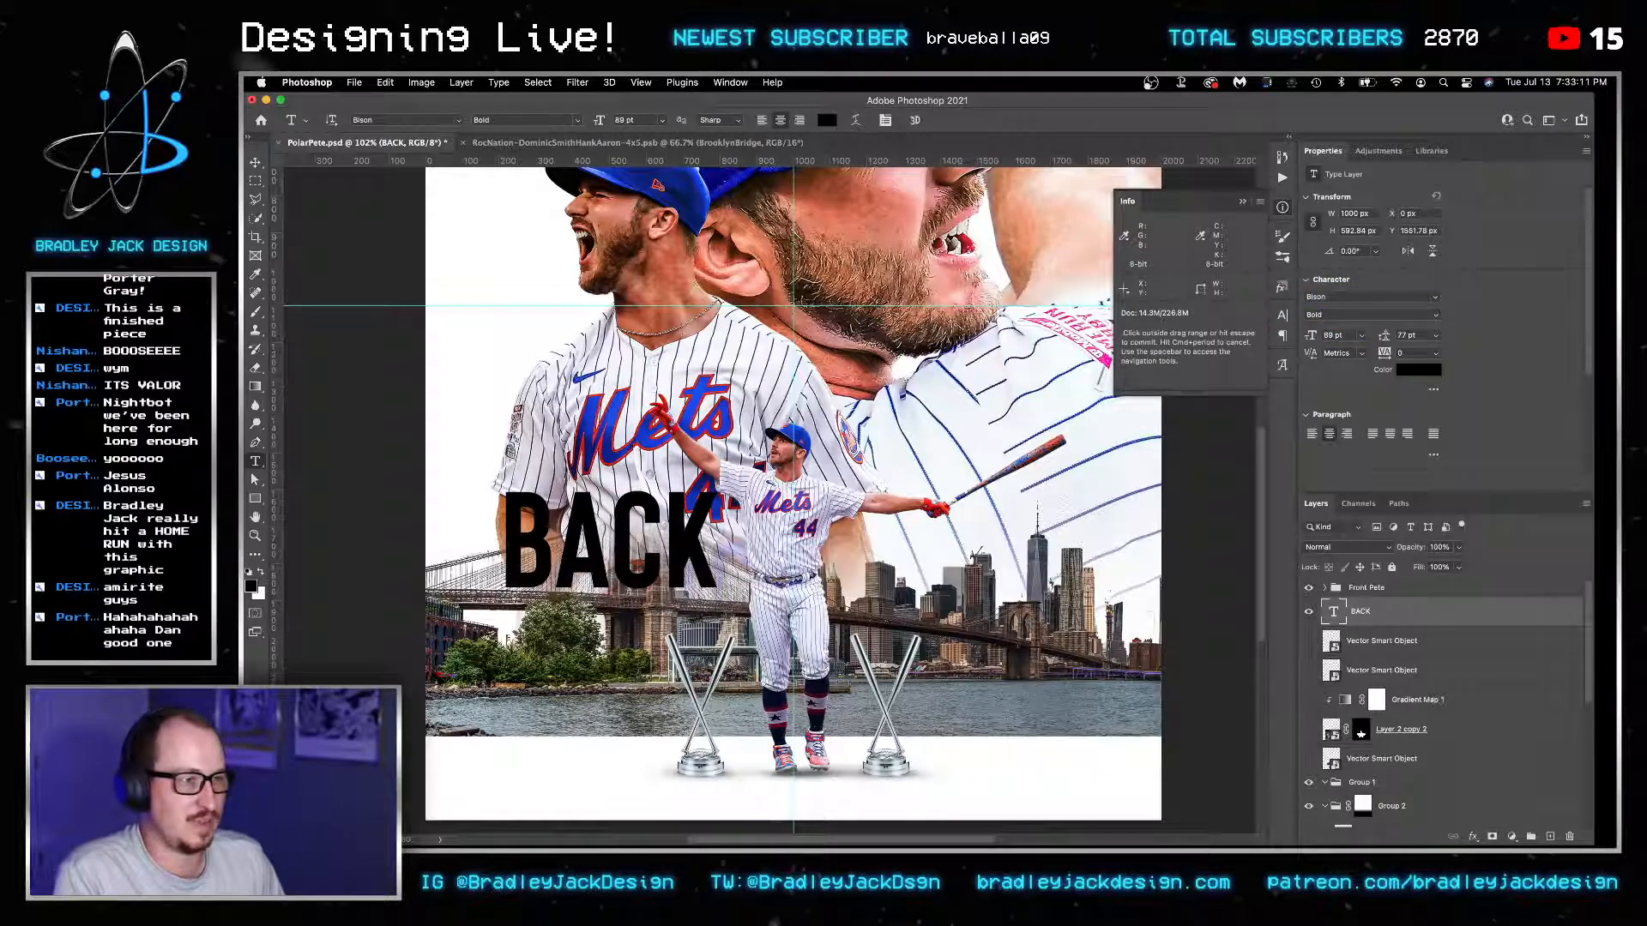
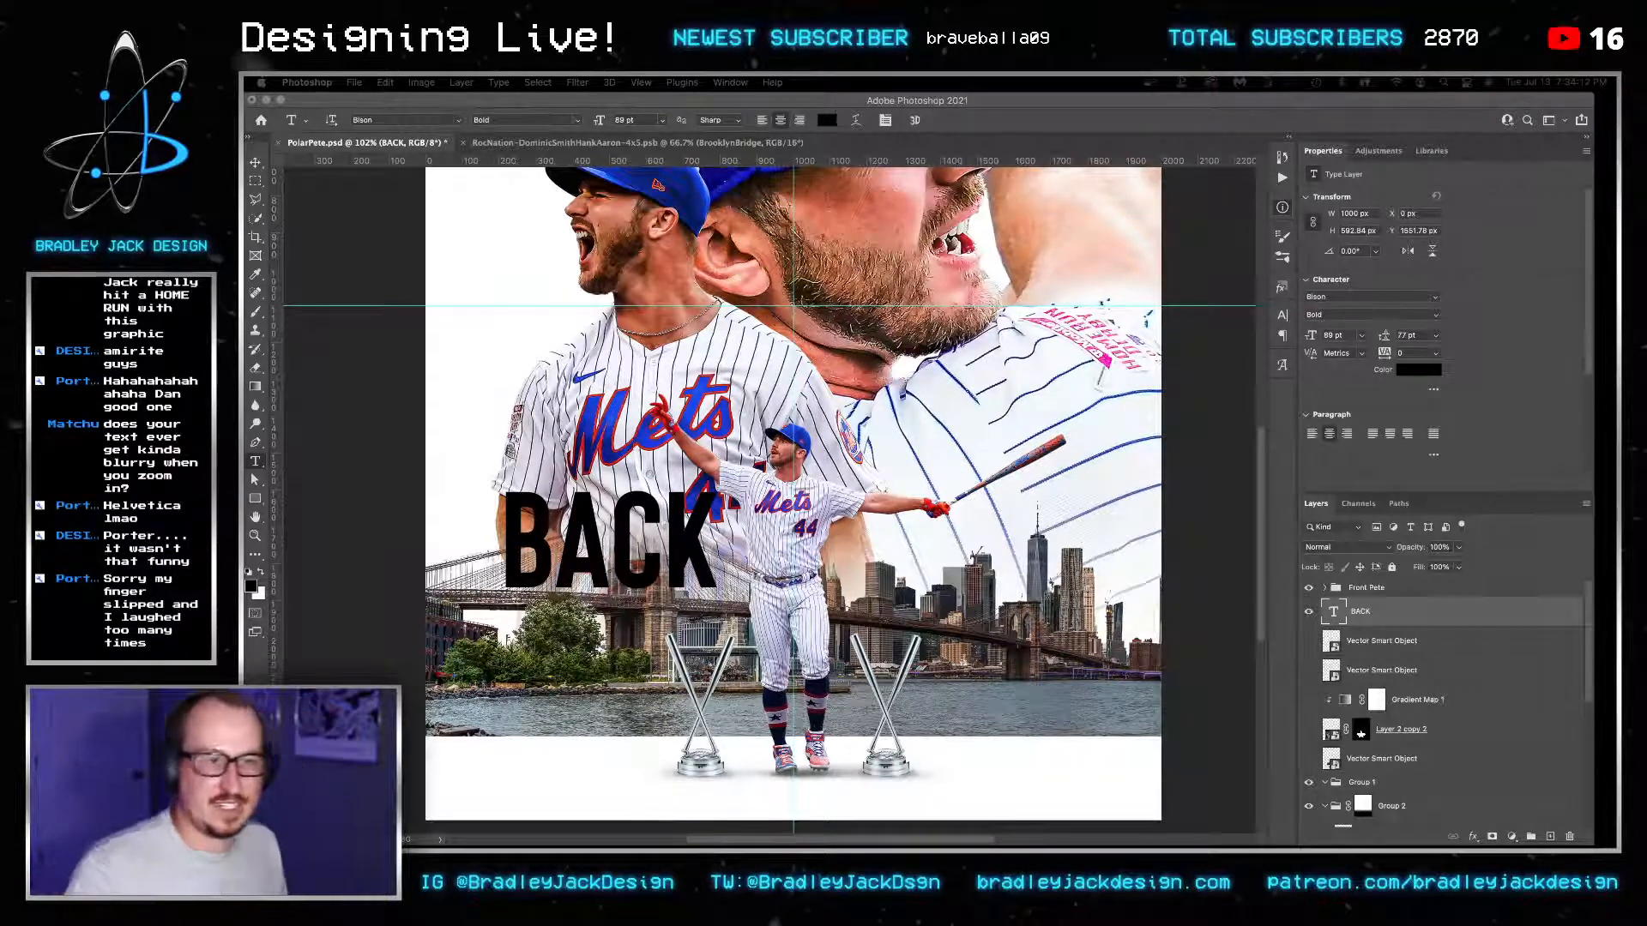
Set the BACK text's anti-aliasing to None and inspect the letter edges up close.
click(628, 514)
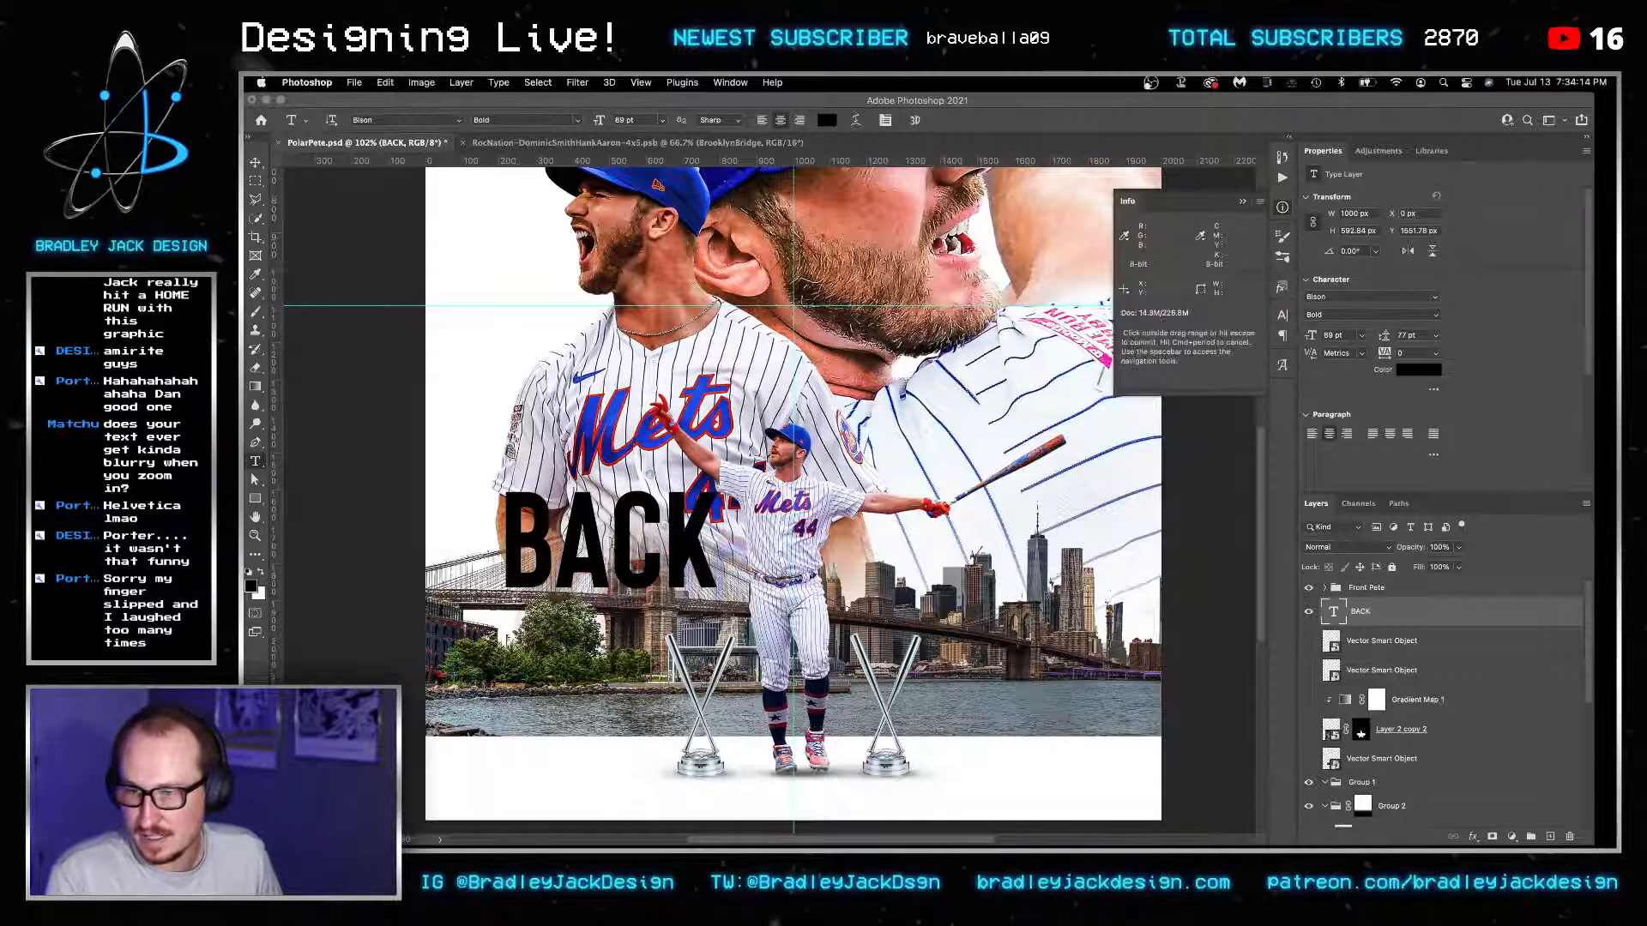
scroll(589, 542, up, 10)
click(588, 542)
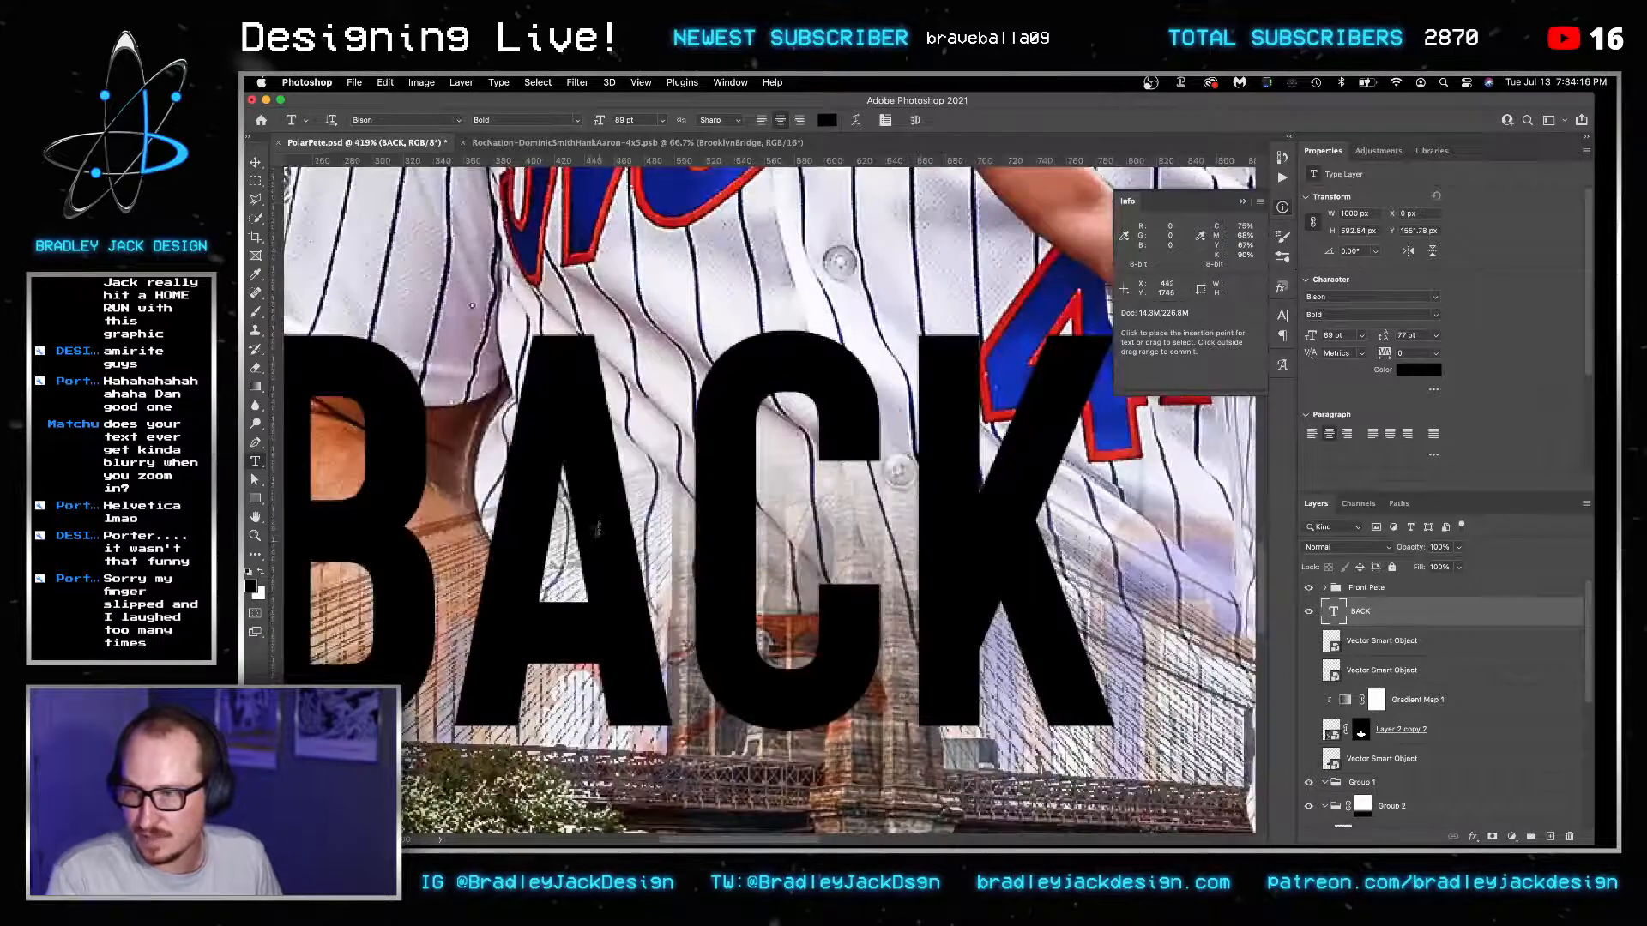
key(ctrl+a)
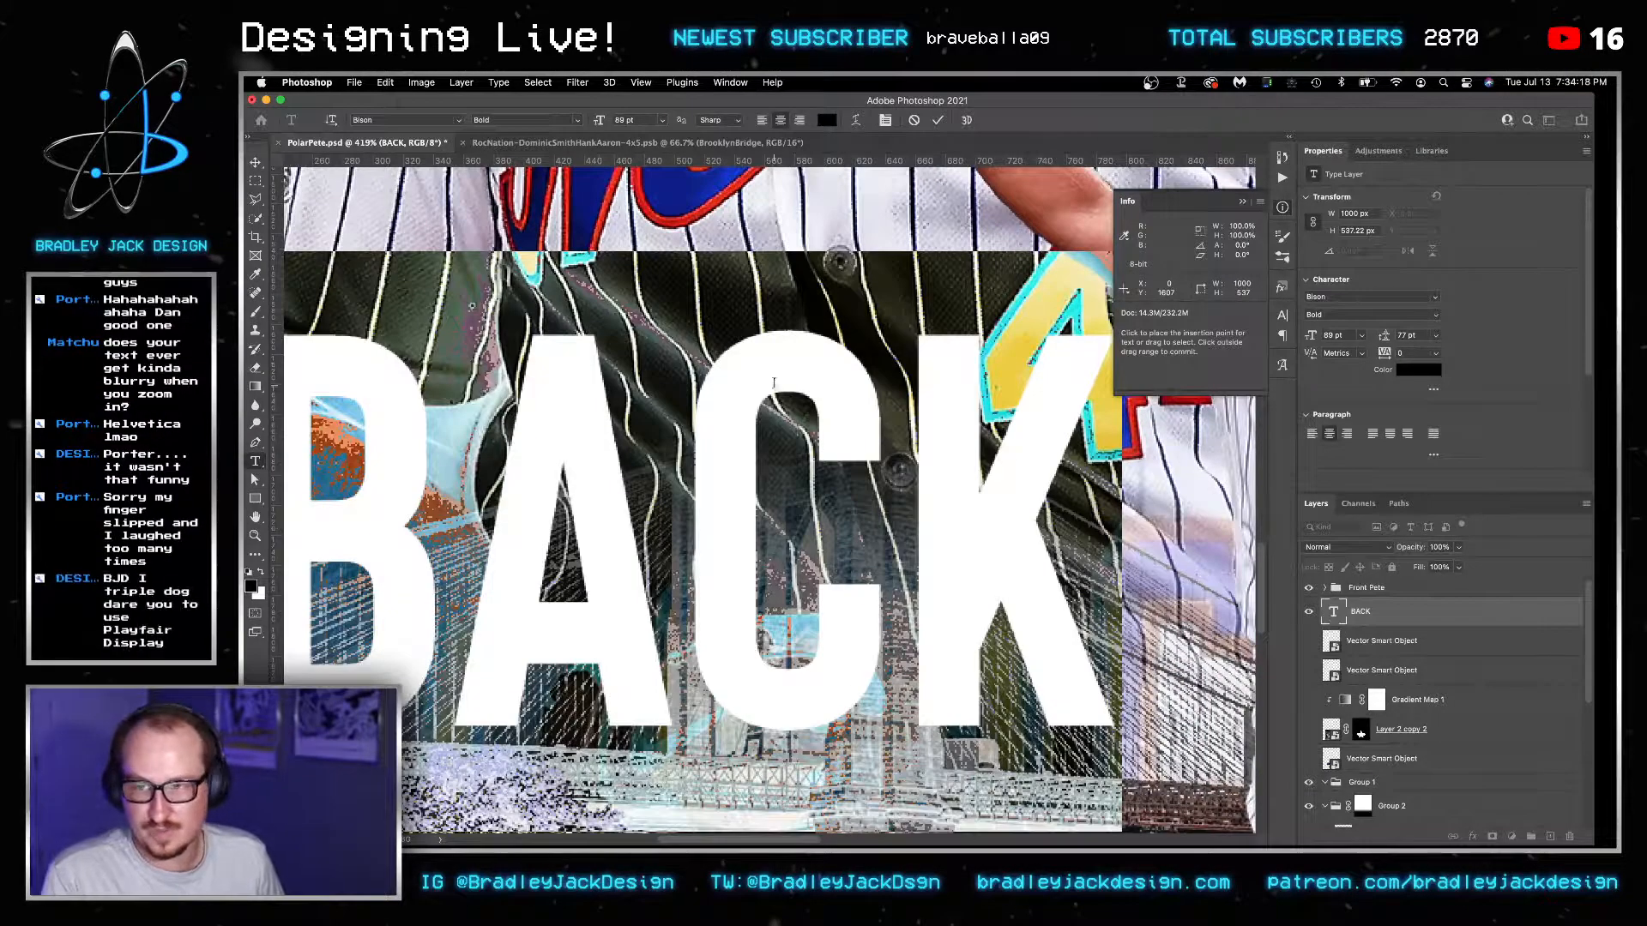
key(ctrl+Return)
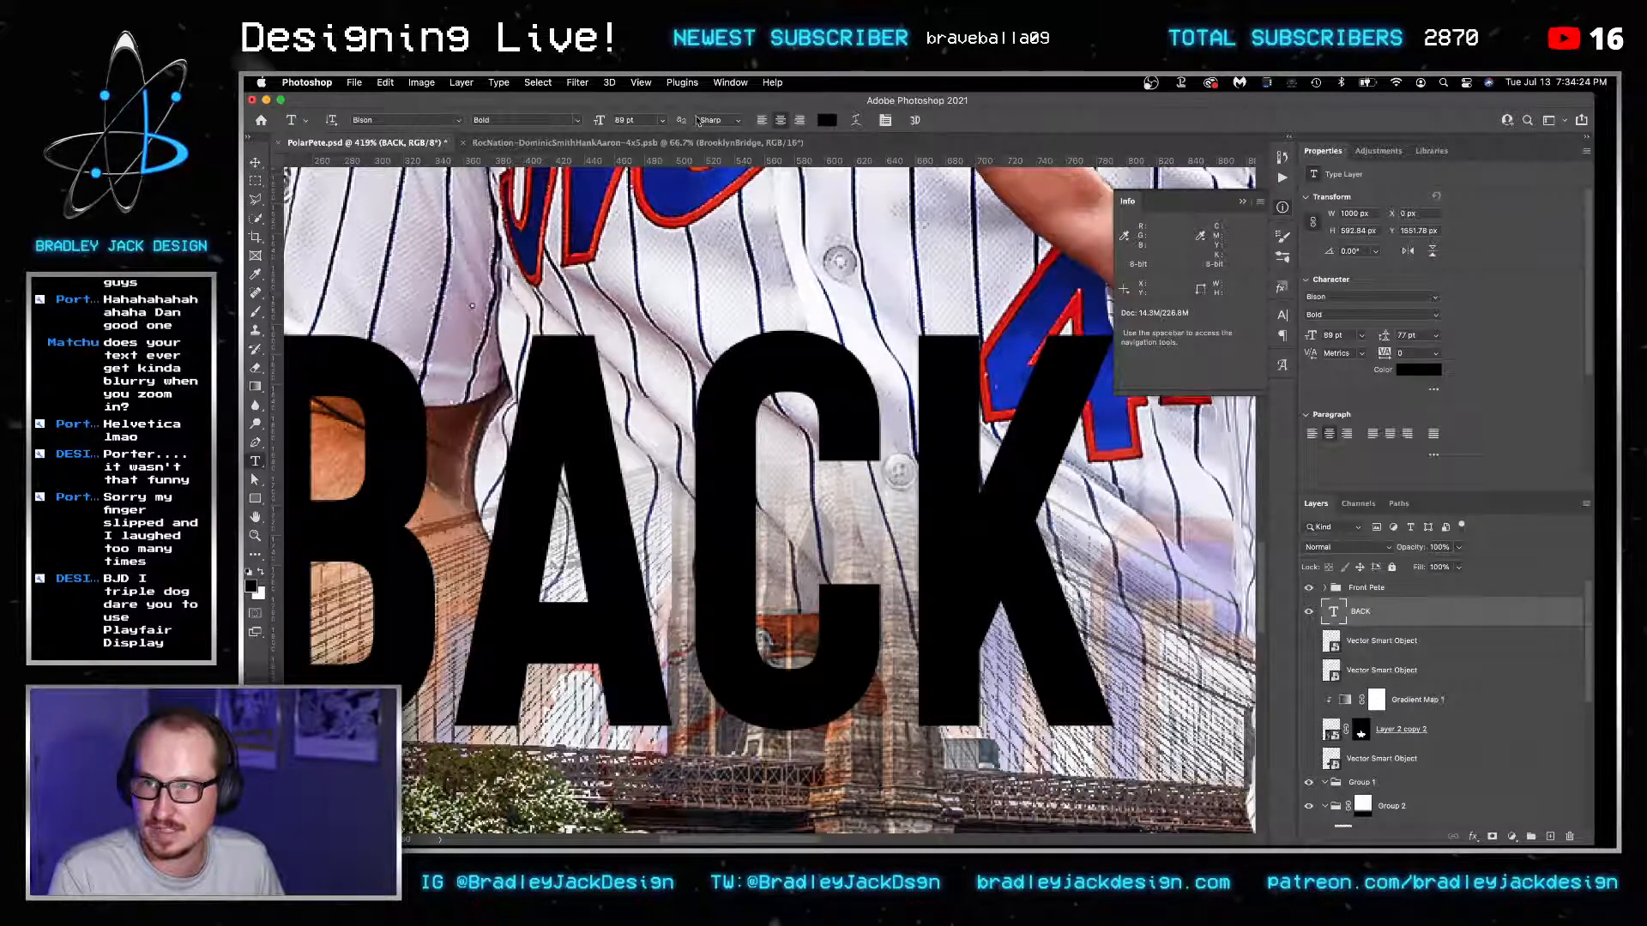
click(704, 121)
click(713, 109)
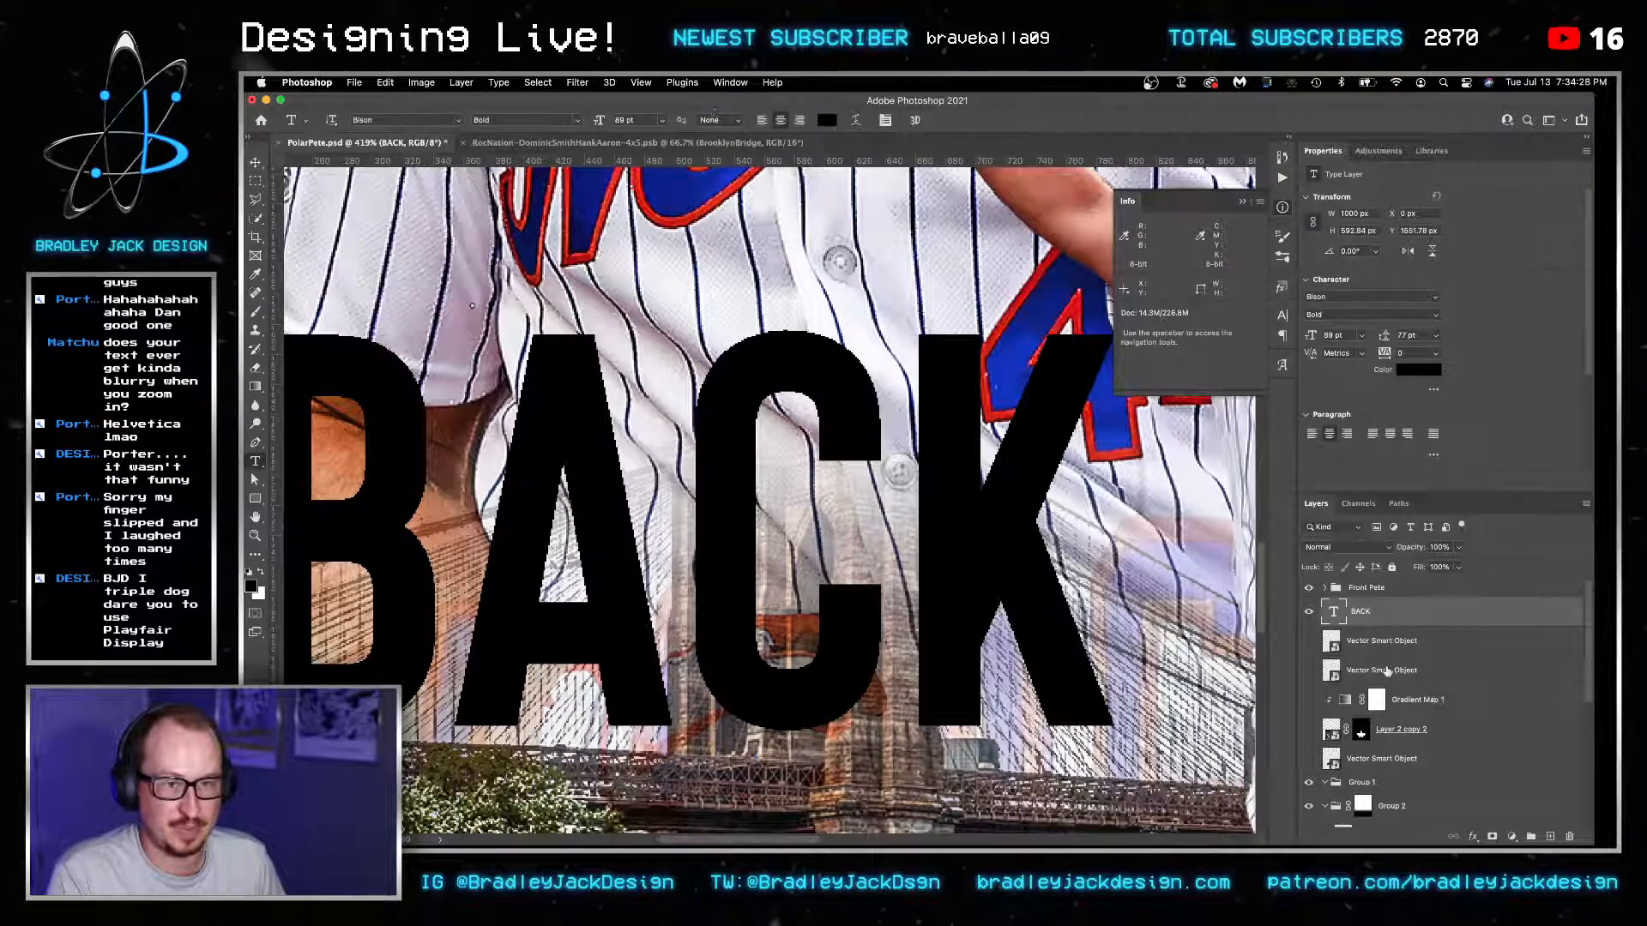
Hide Group 1, the BrooklynBridge group and the large player cutout to leave the BACK text on plain white.
scroll(1344, 666, down, 5)
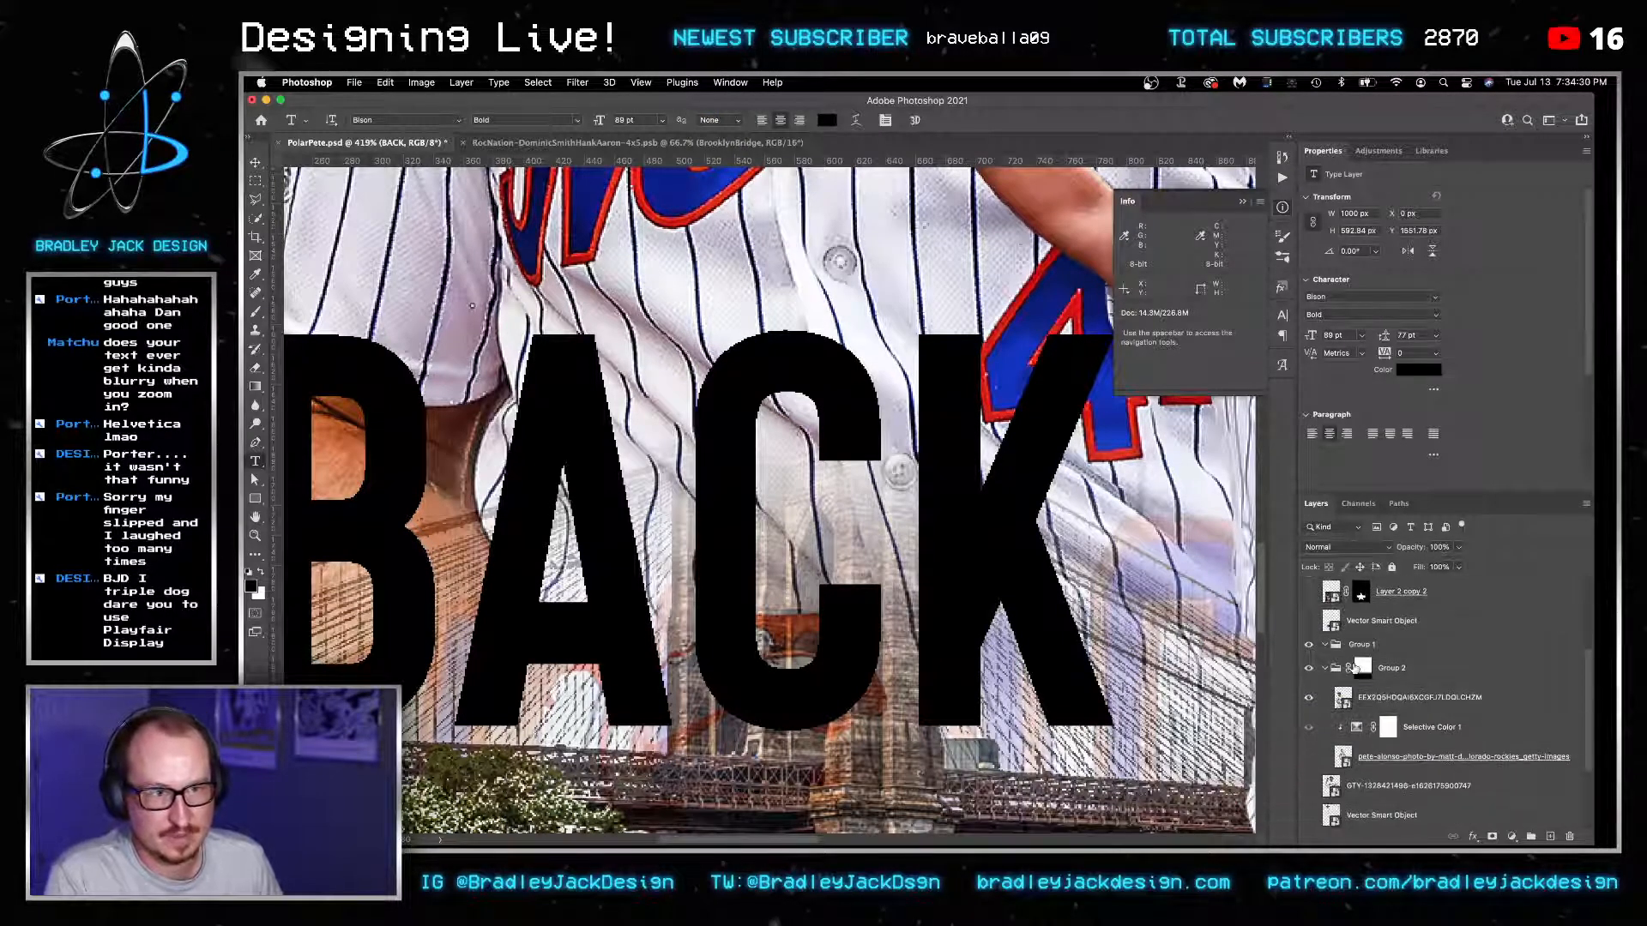
click(1310, 662)
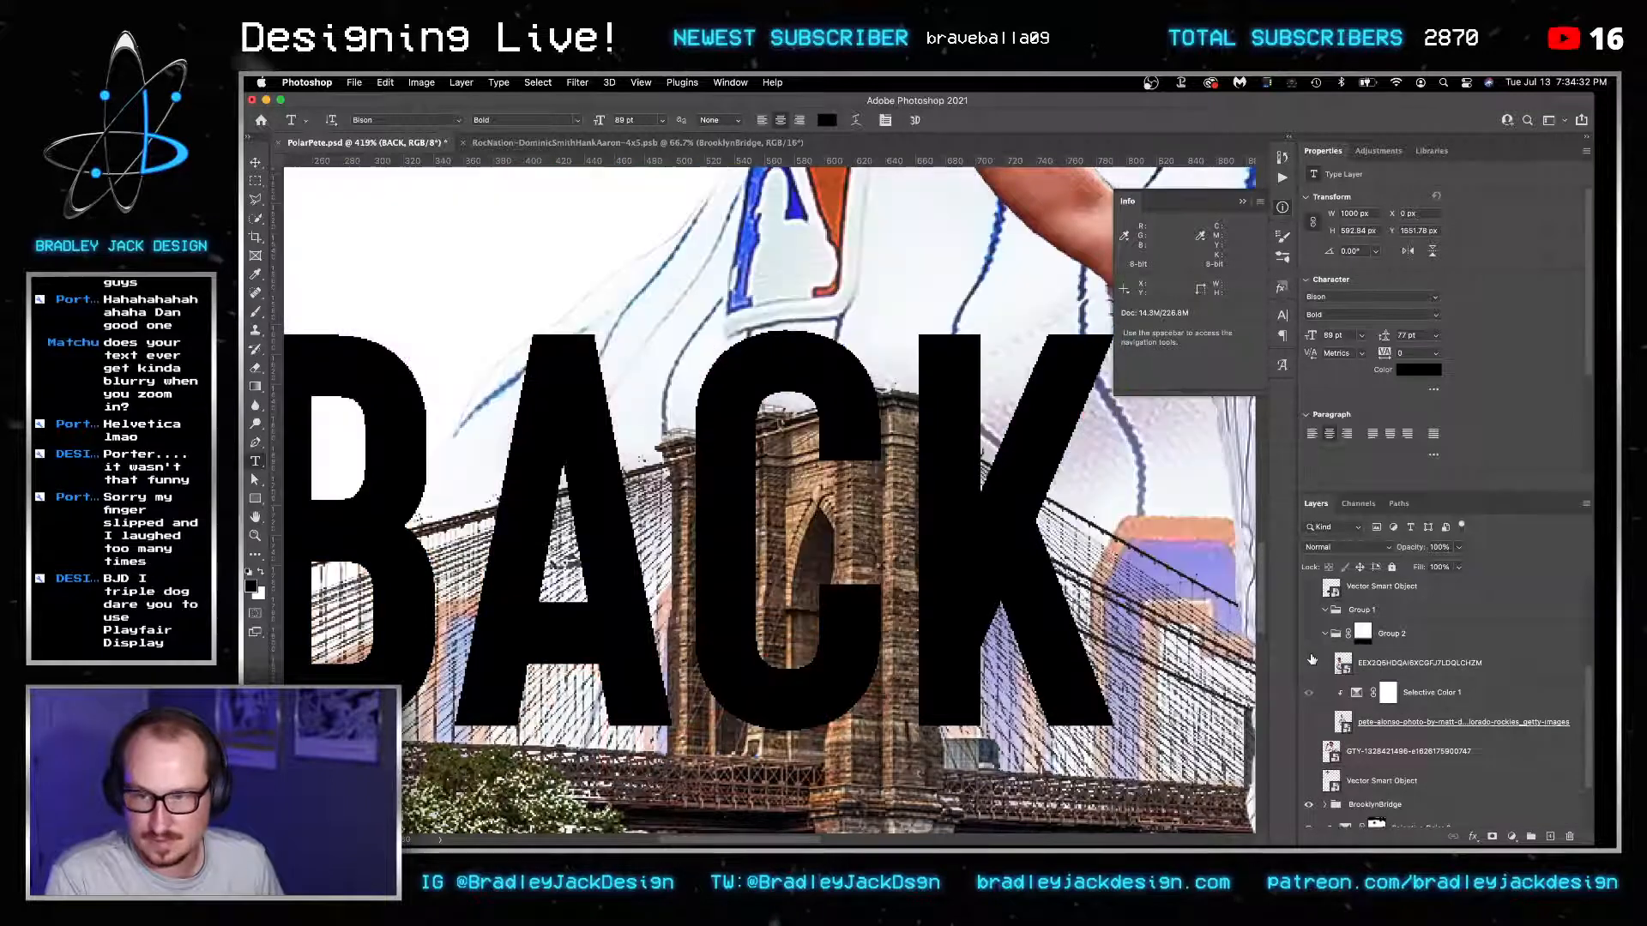
scroll(1312, 659, down, 3)
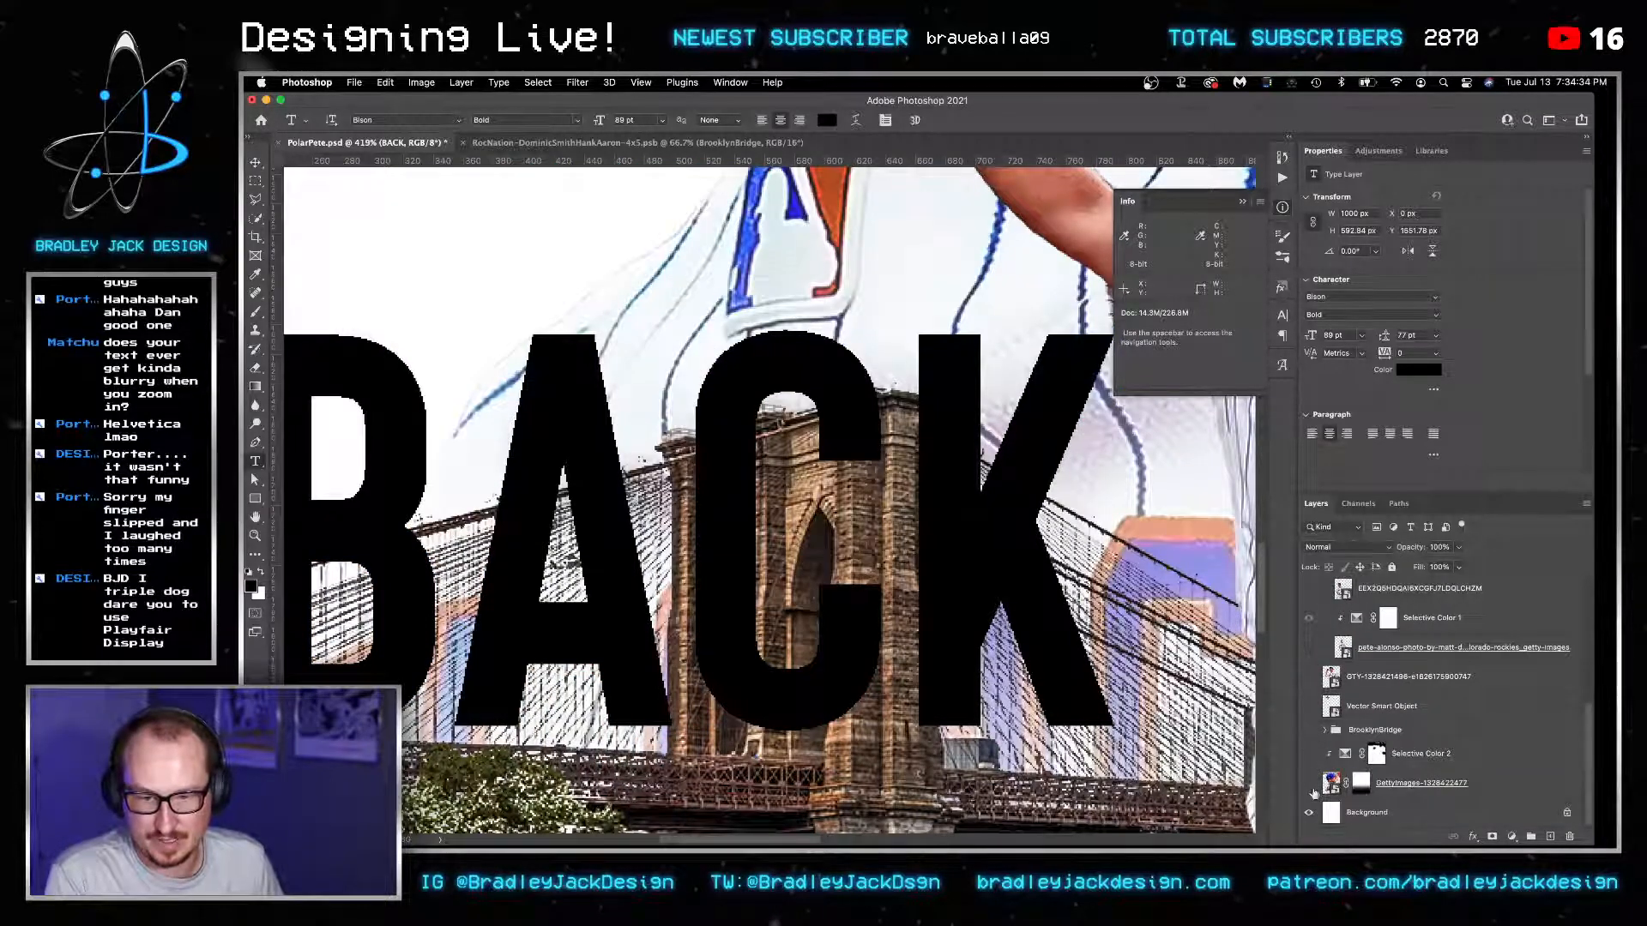
click(1313, 759)
scroll(1385, 636, up, 8)
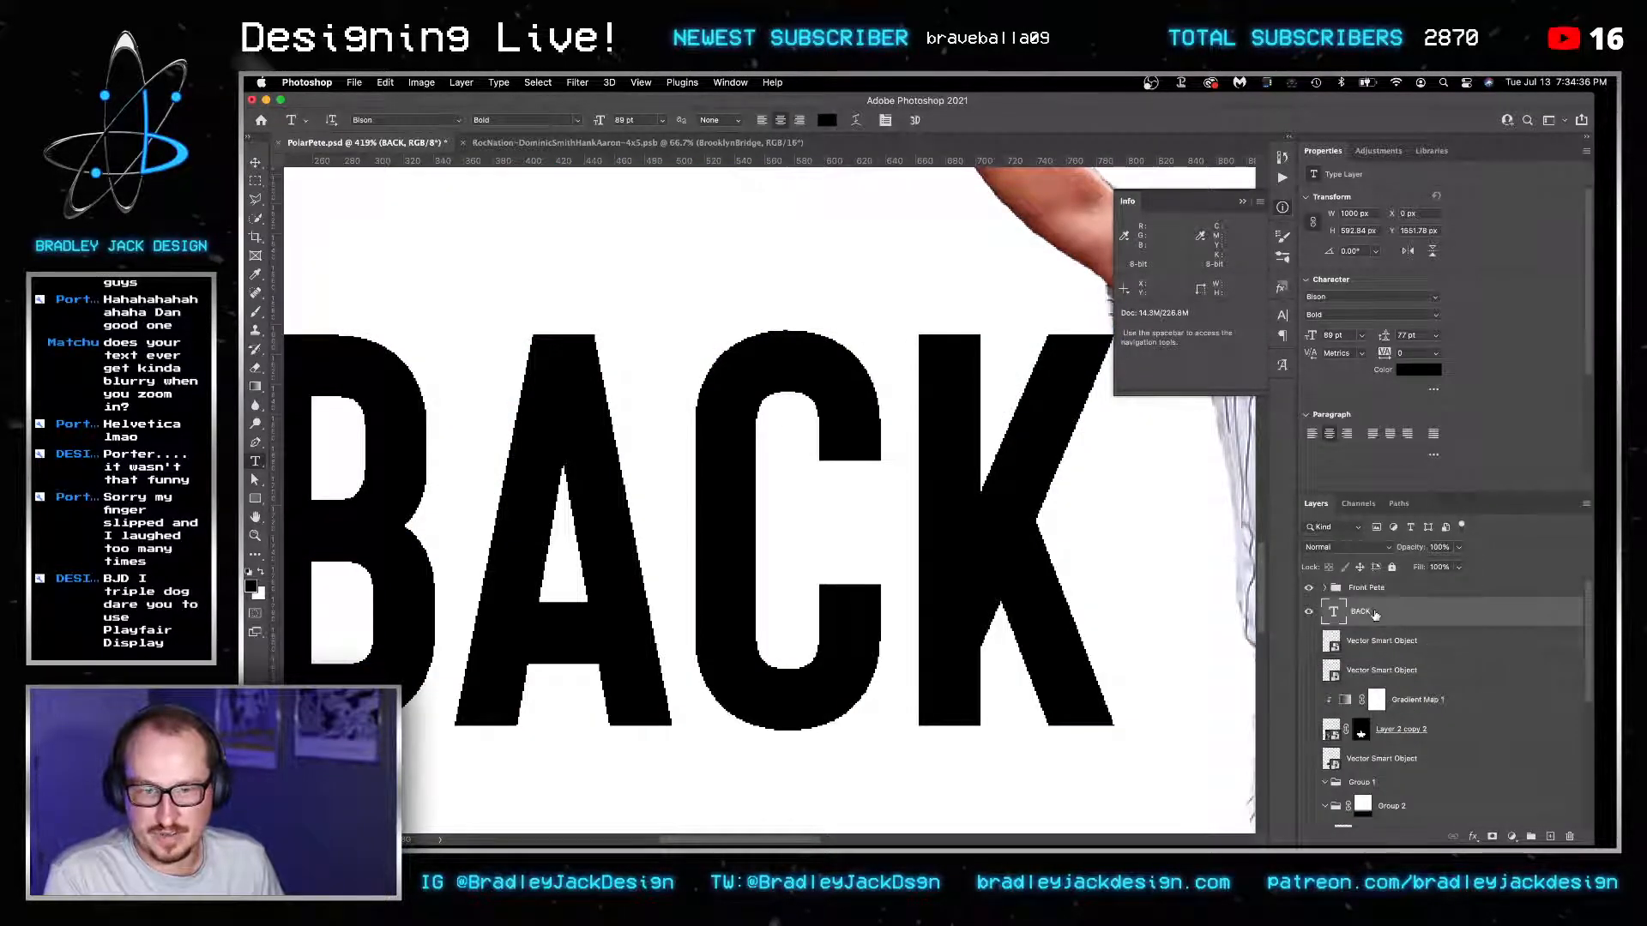
Compare the BACK text's edges with Sharp, Crisp, Strong, Smooth, Mac LCD and Mac anti-aliasing in turn.
click(714, 120)
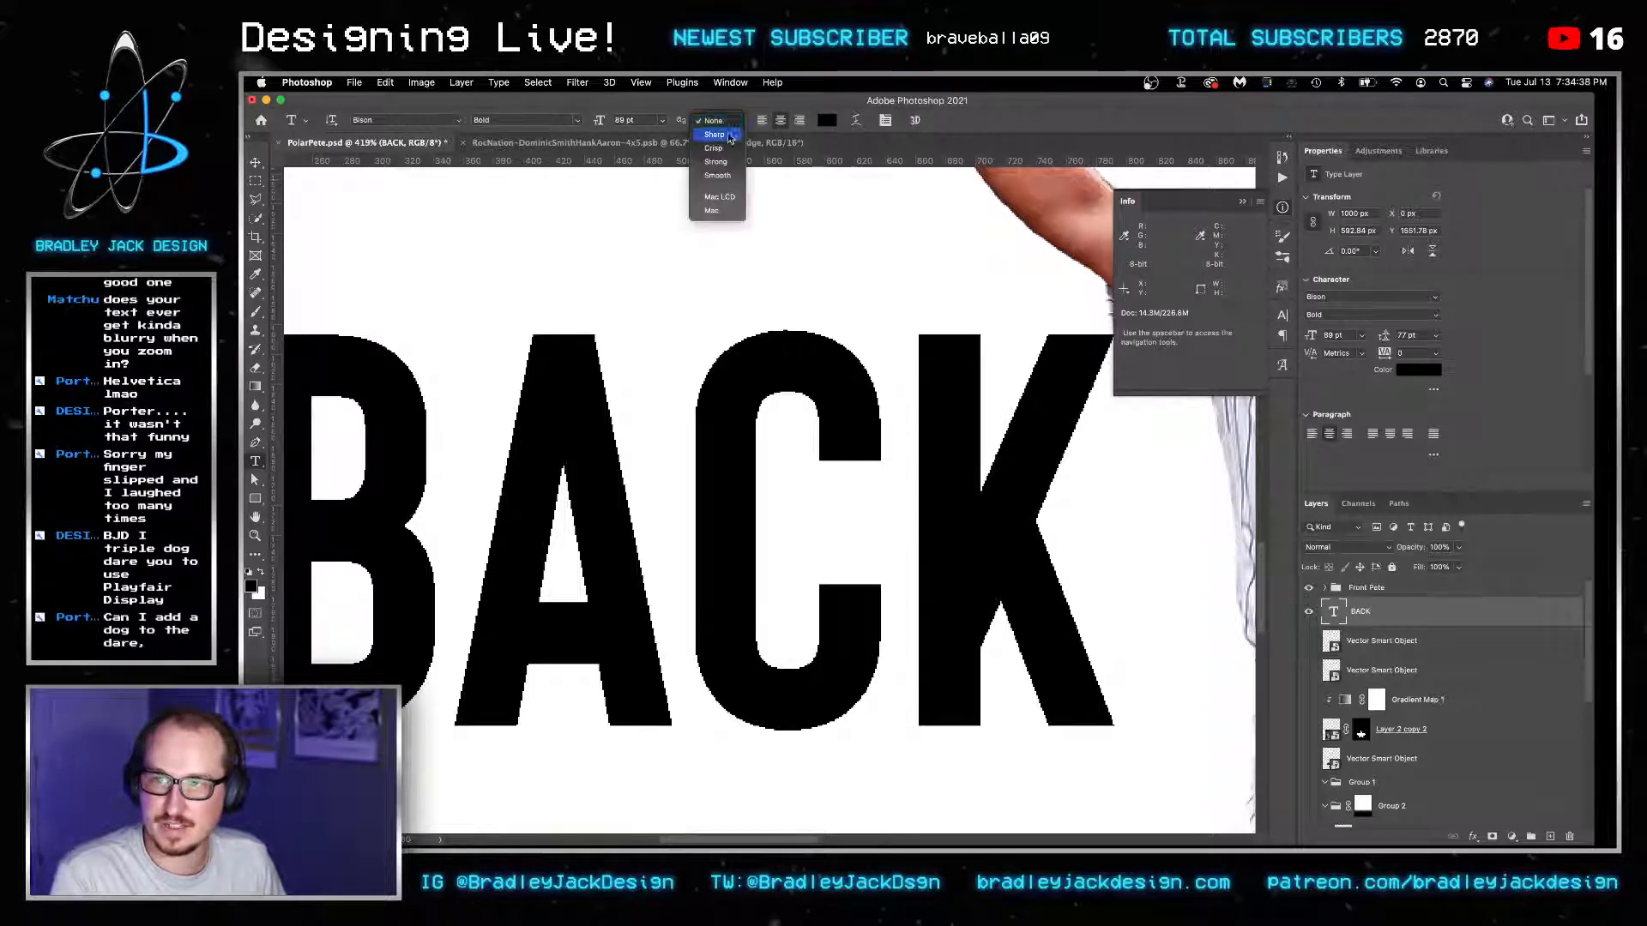
click(728, 135)
click(721, 120)
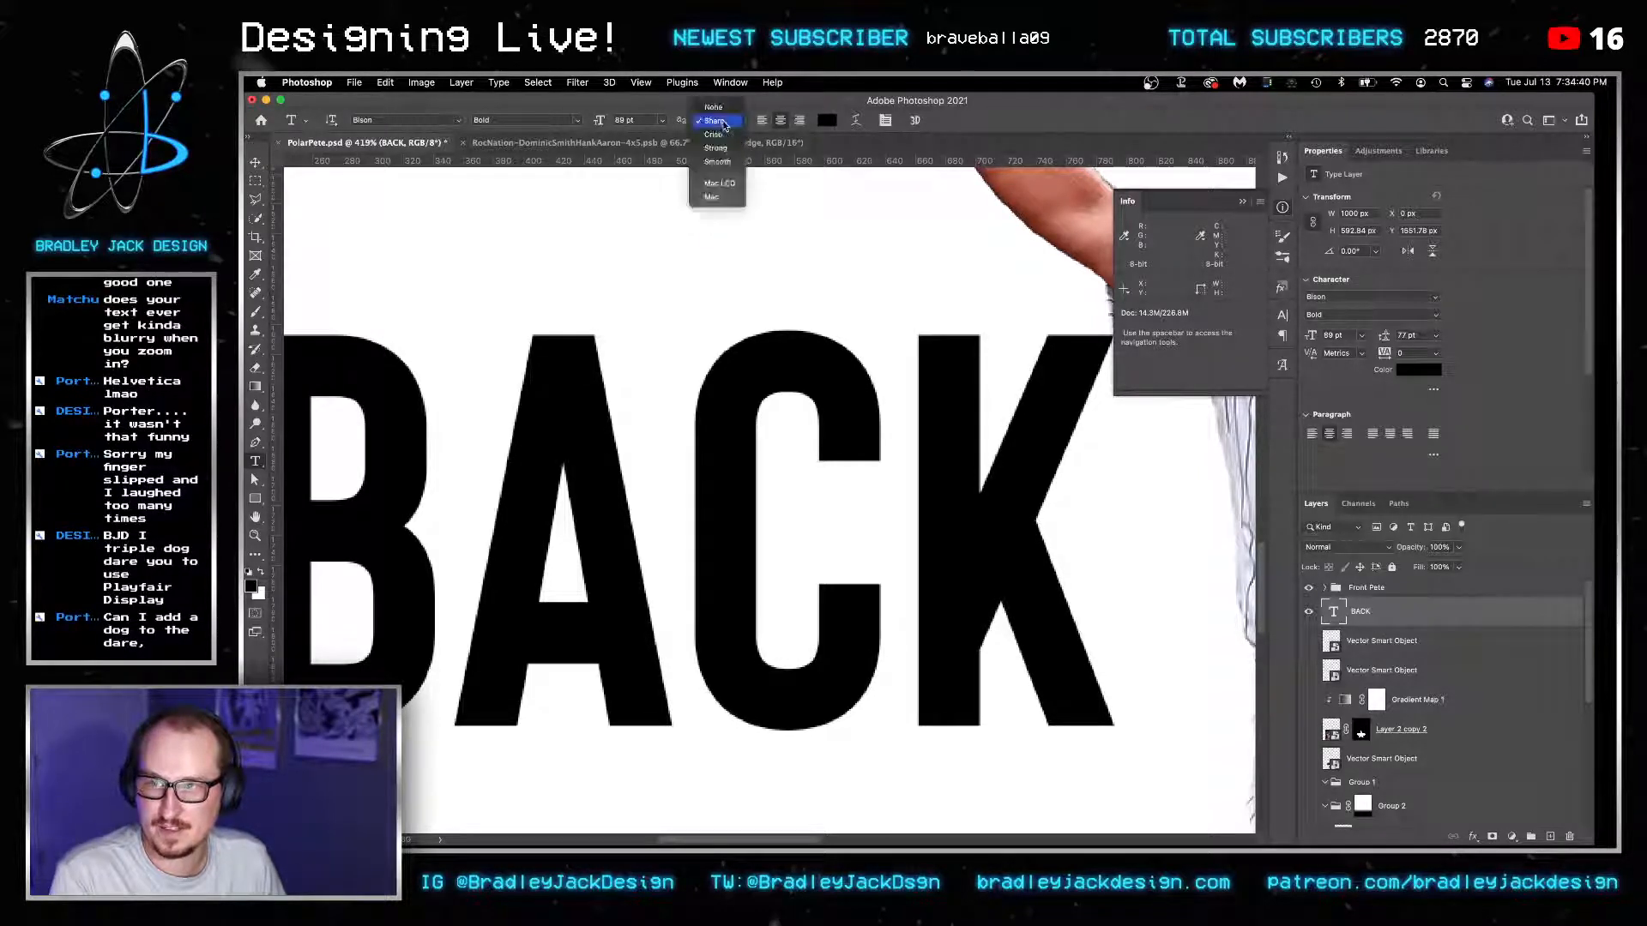
click(726, 134)
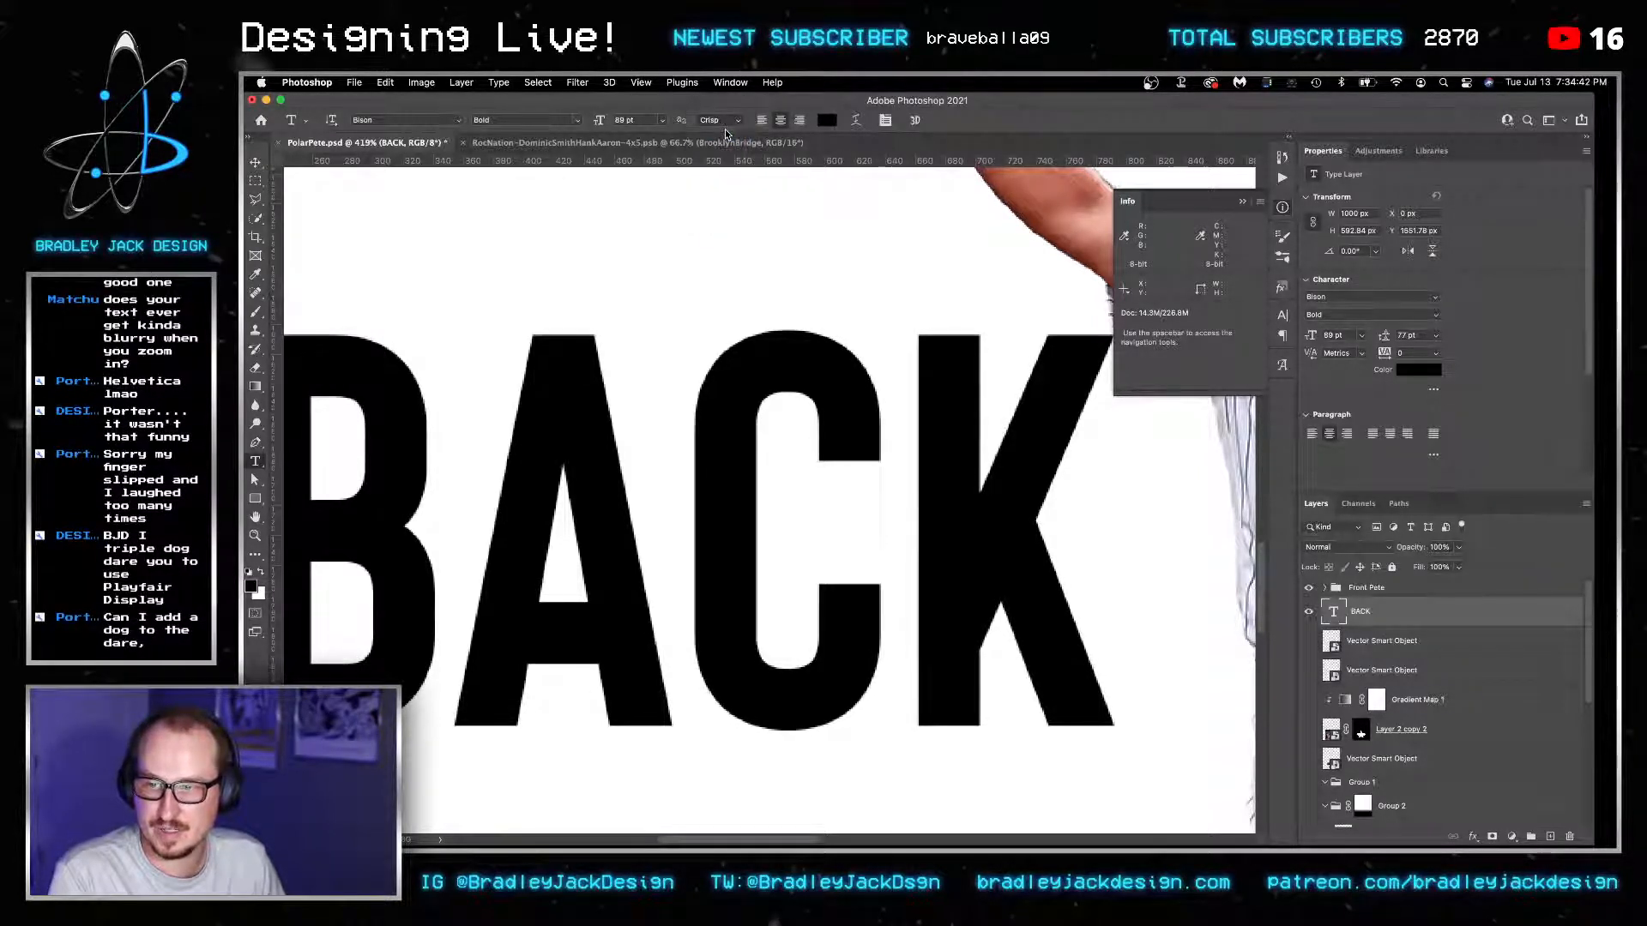
click(724, 122)
click(726, 135)
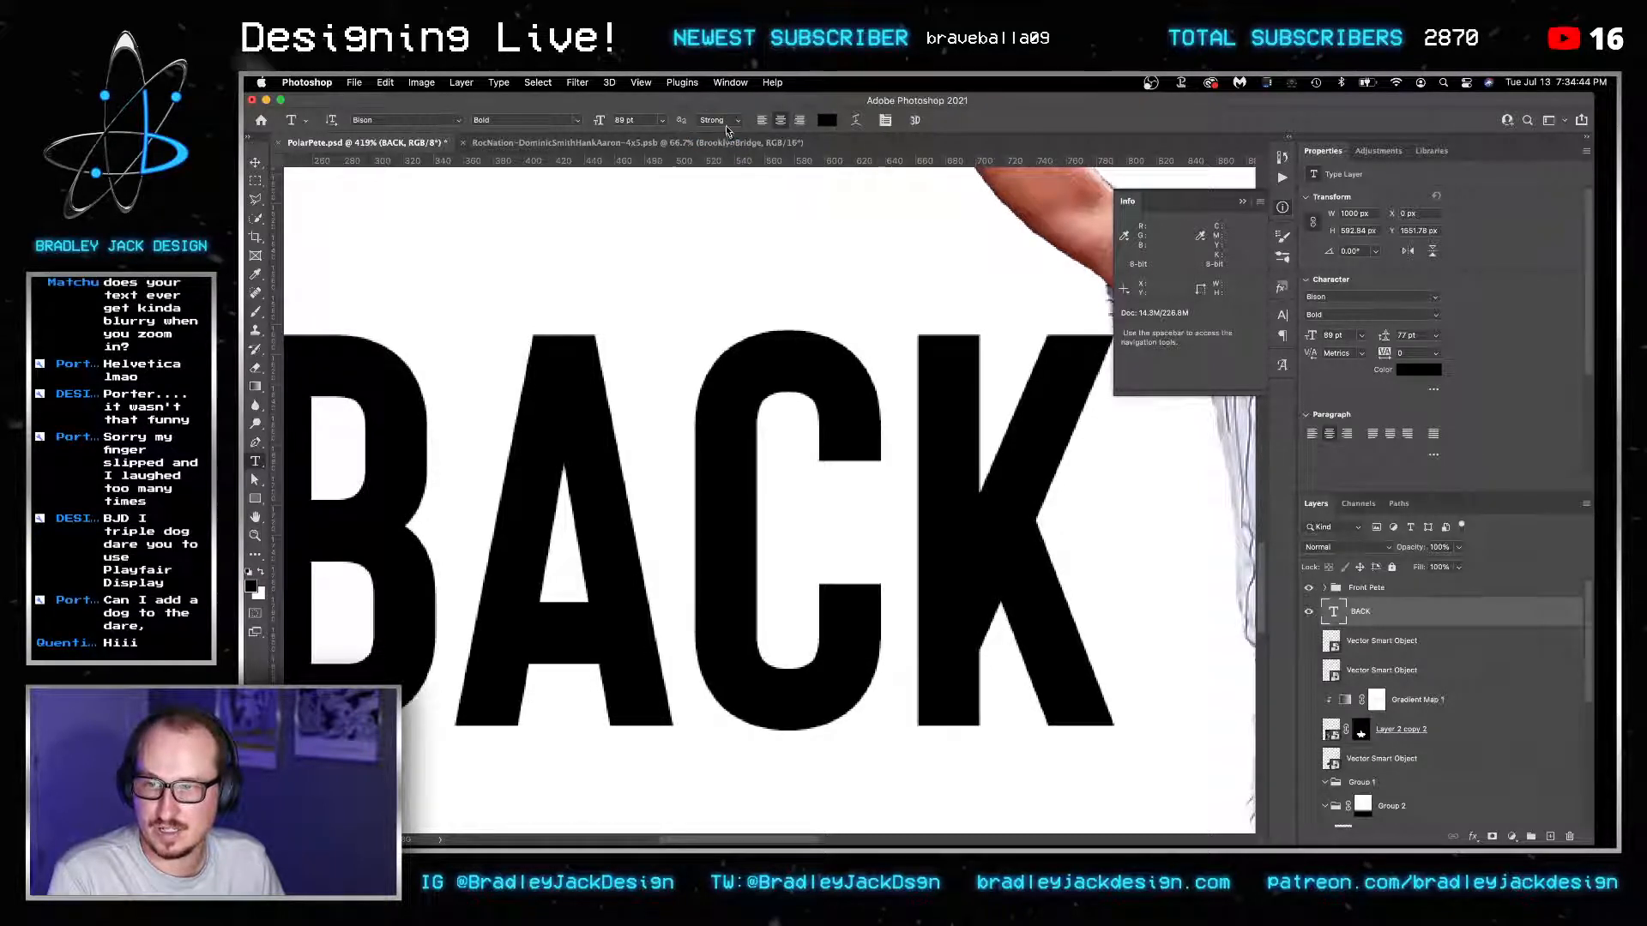
click(727, 122)
click(726, 134)
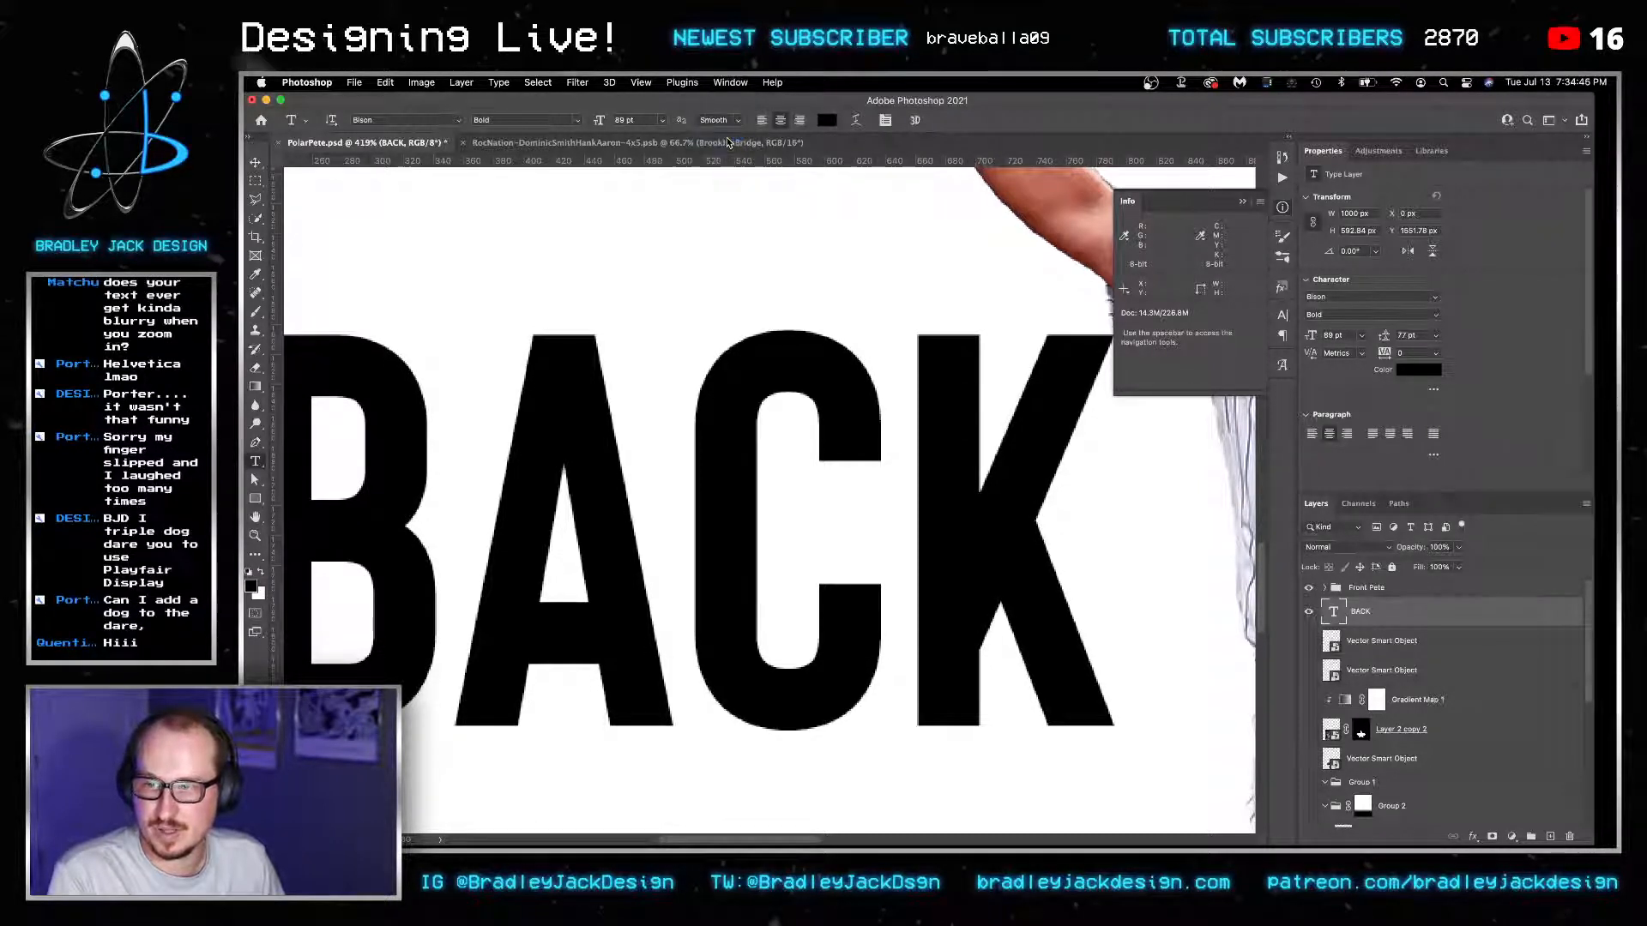
click(725, 121)
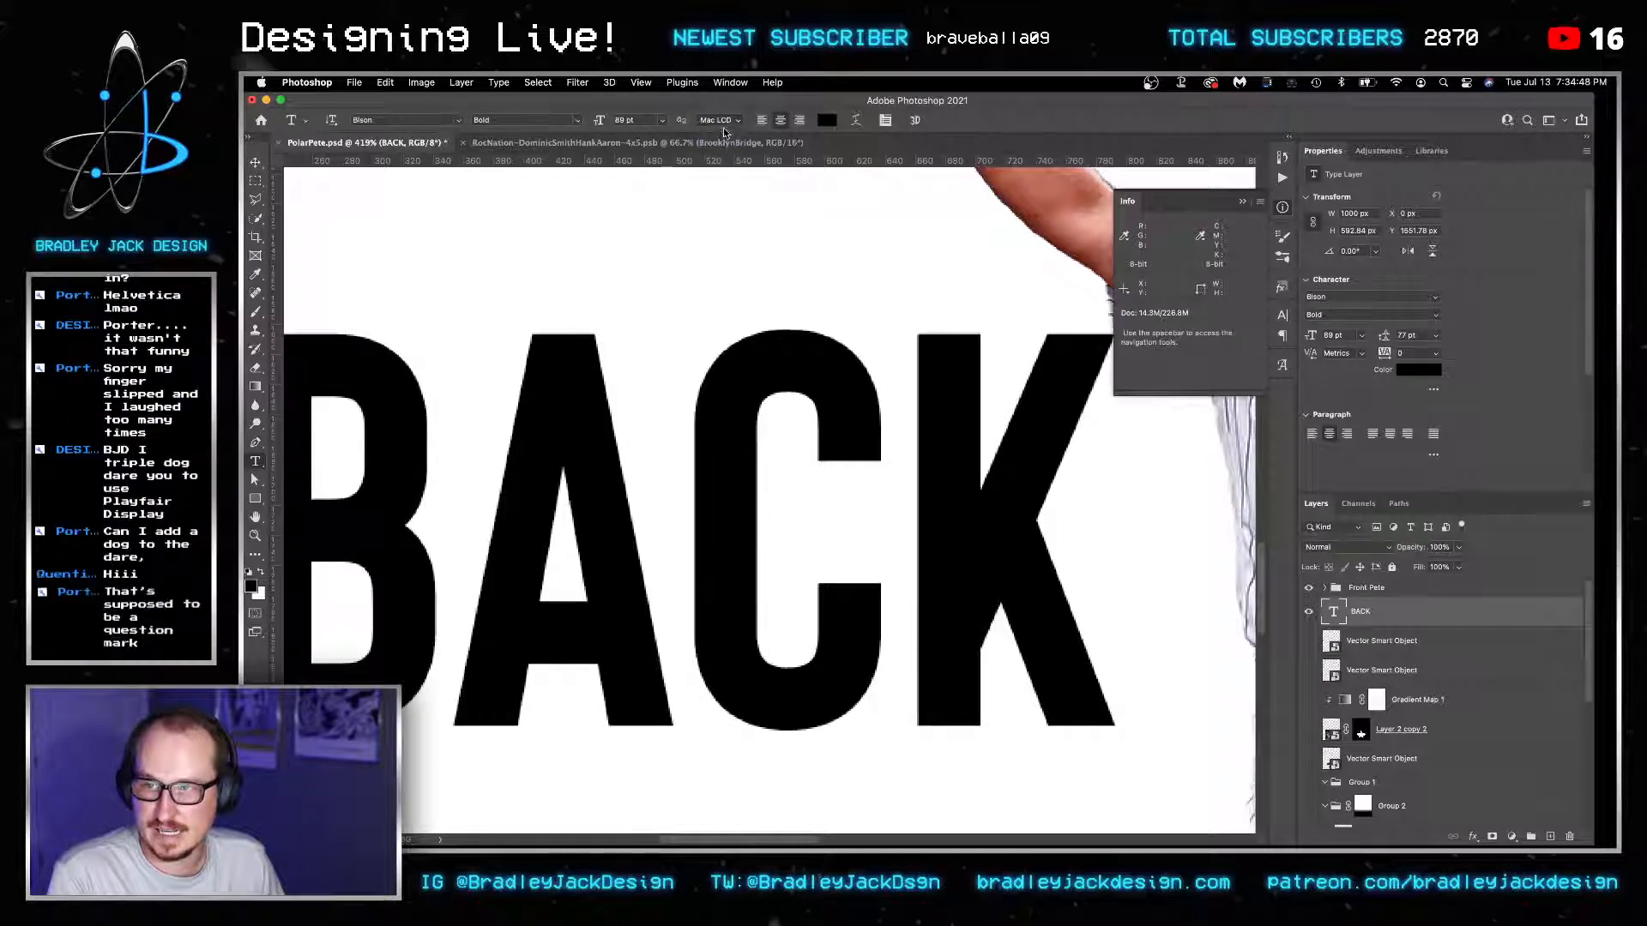
click(718, 120)
click(725, 137)
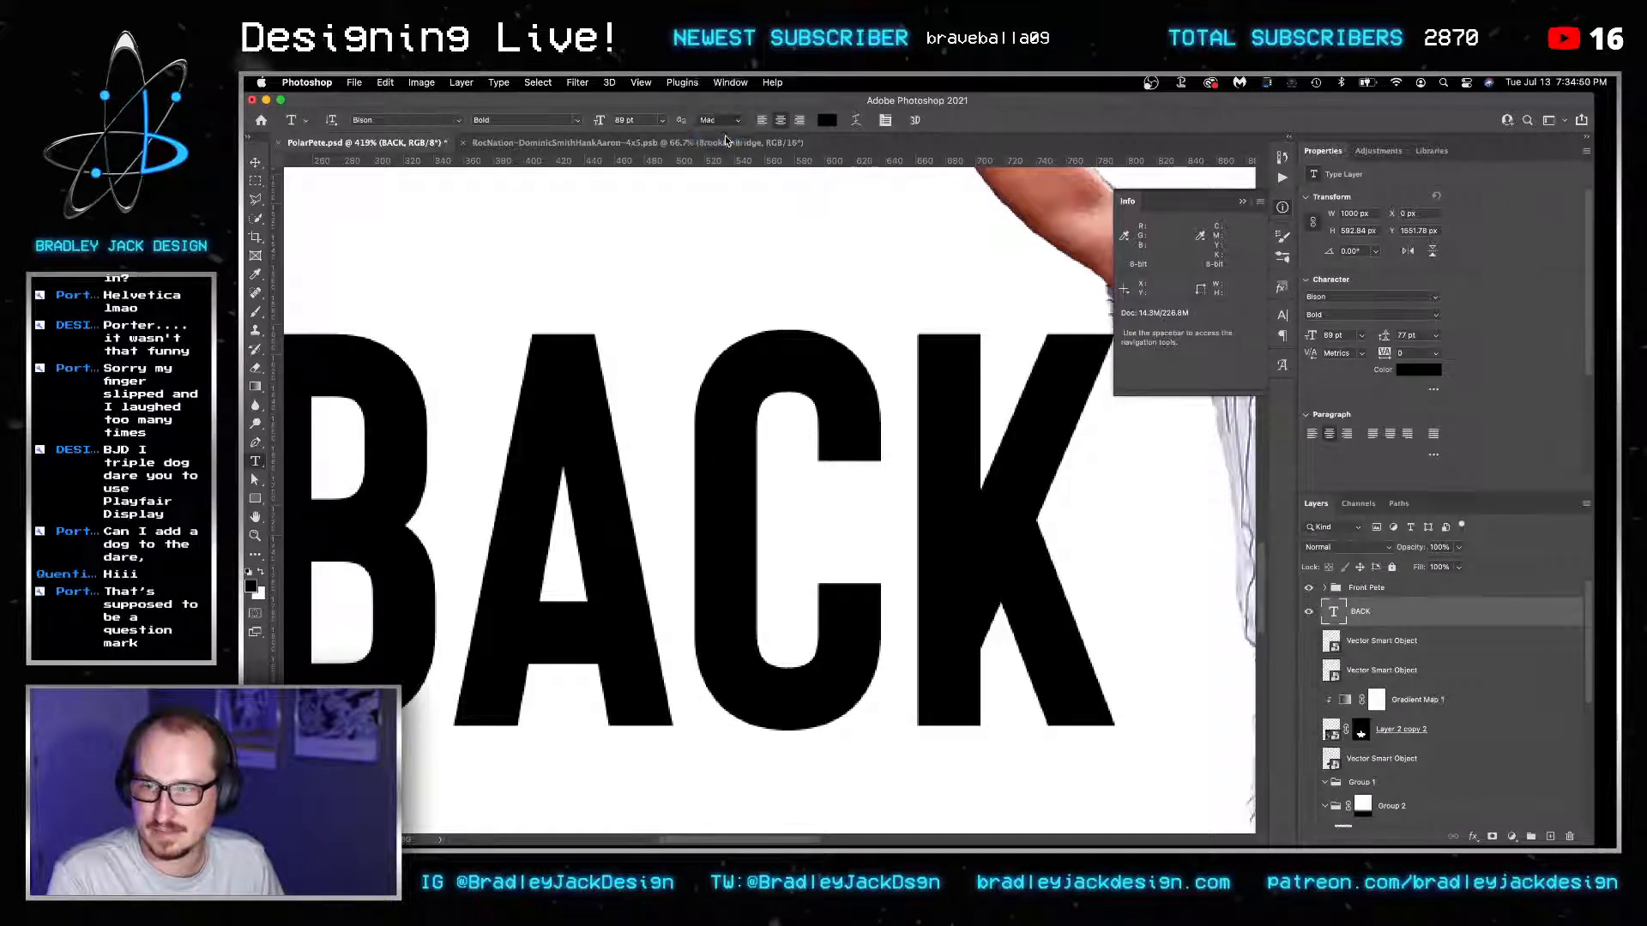
Set the BACK text's anti-aliasing to Sharp.
click(721, 124)
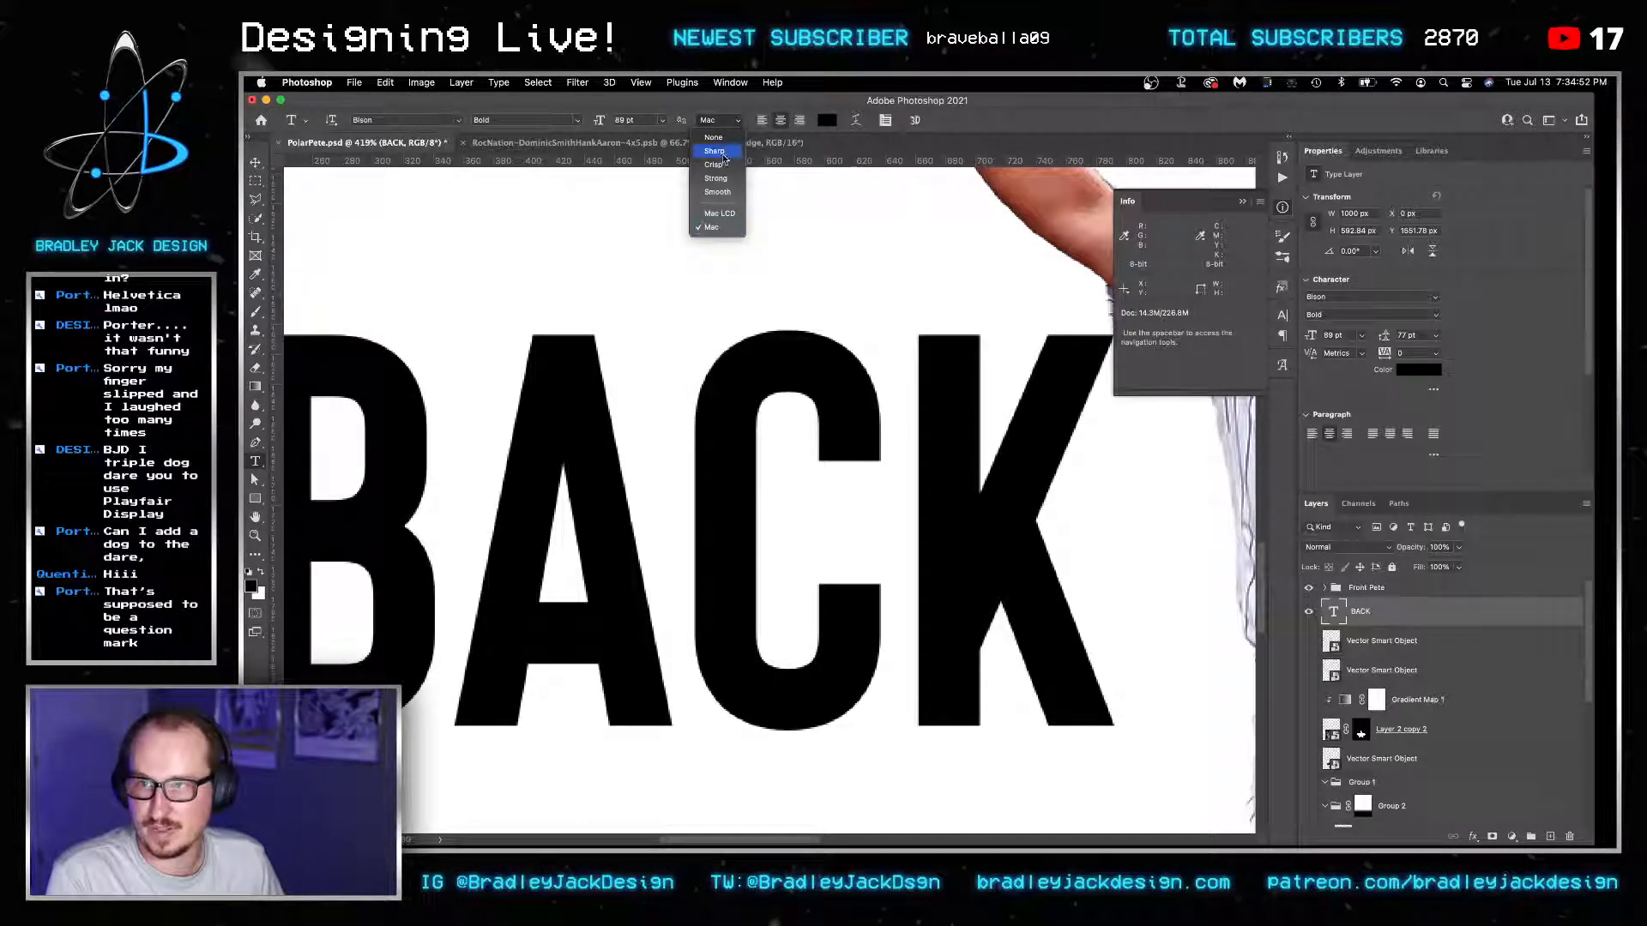
click(715, 150)
scroll(717, 375, down, 5)
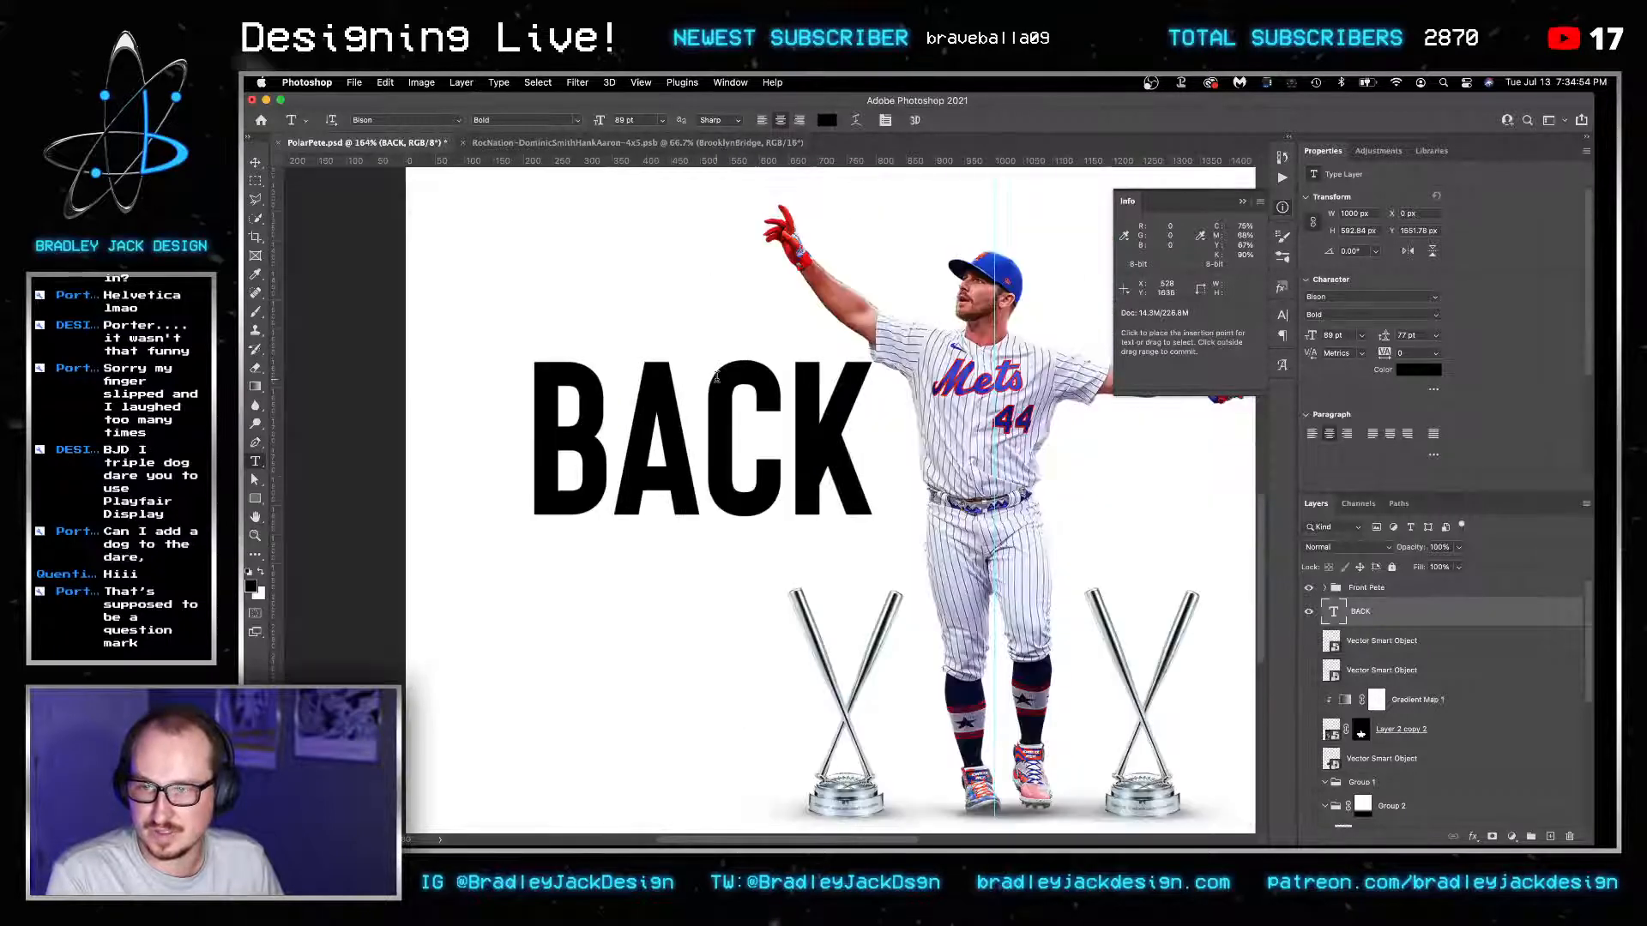
Try to find a Playfair font for the BACK text, then cancel the text edit.
click(758, 429)
double_click(758, 430)
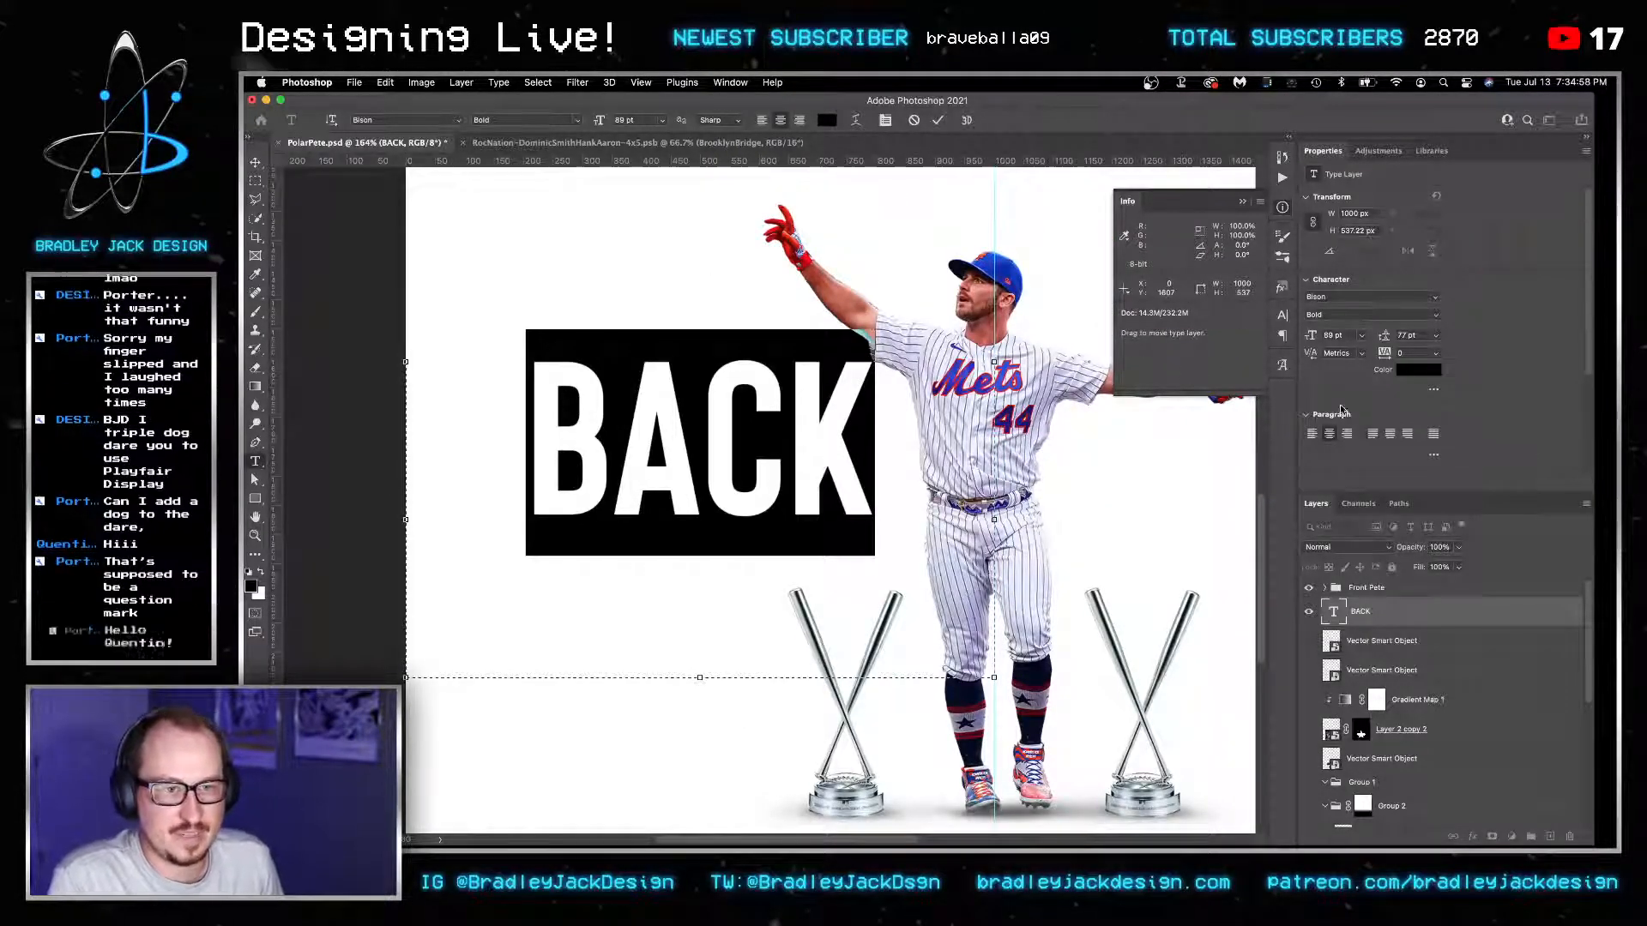
click(1351, 297)
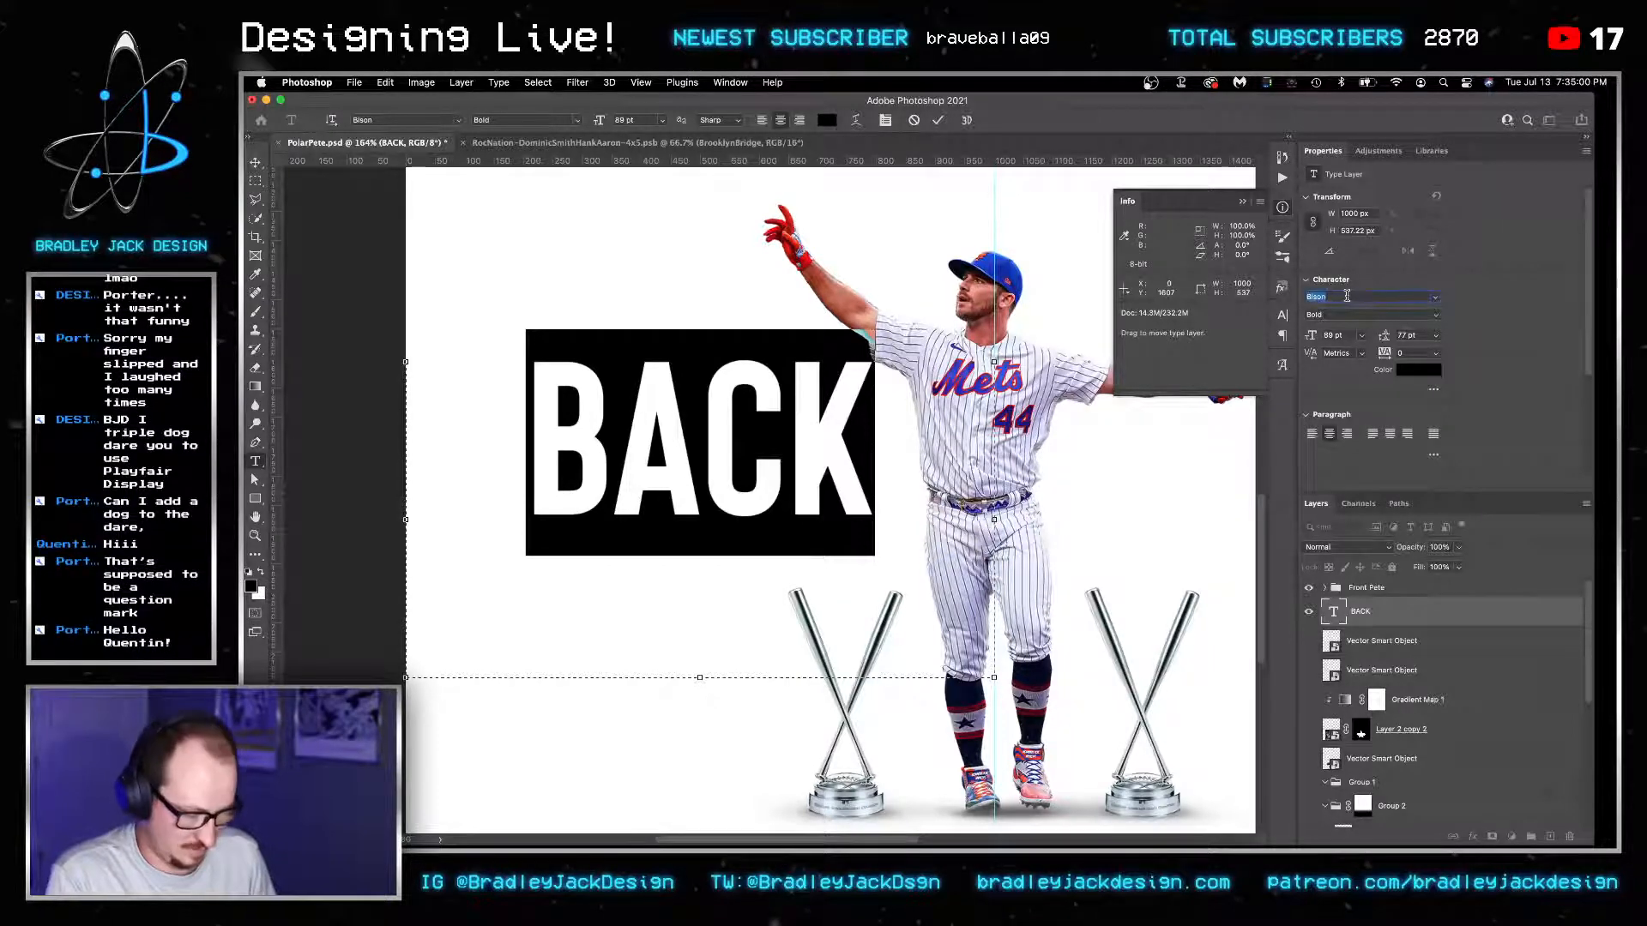
text(playfi)
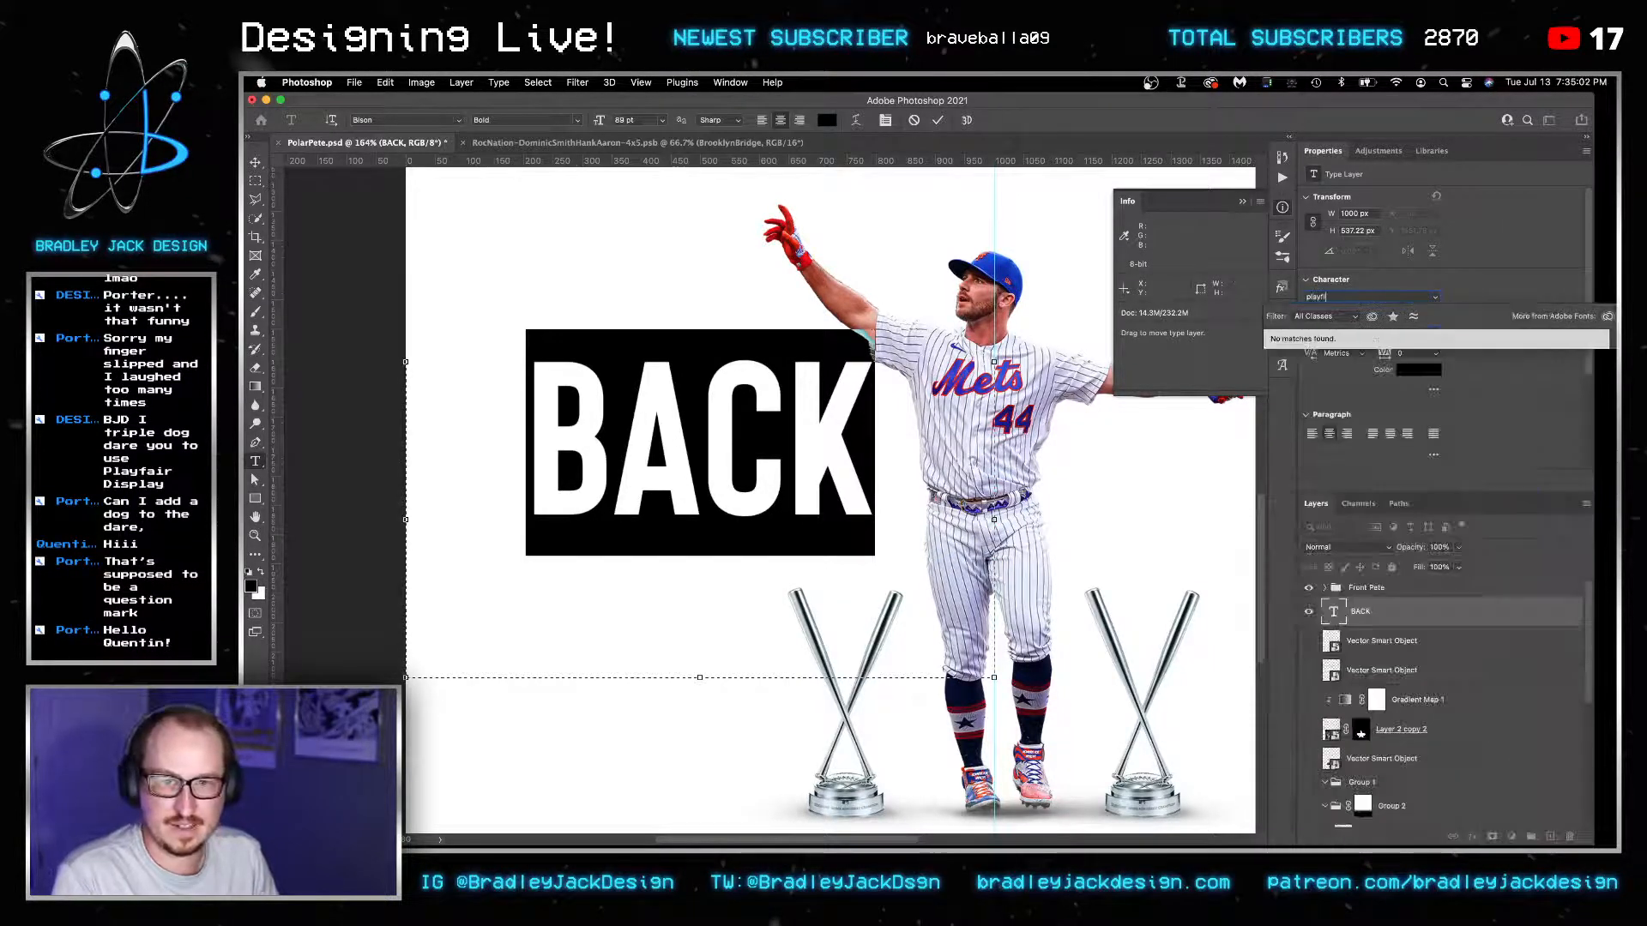
key(Escape)
key(Escape)
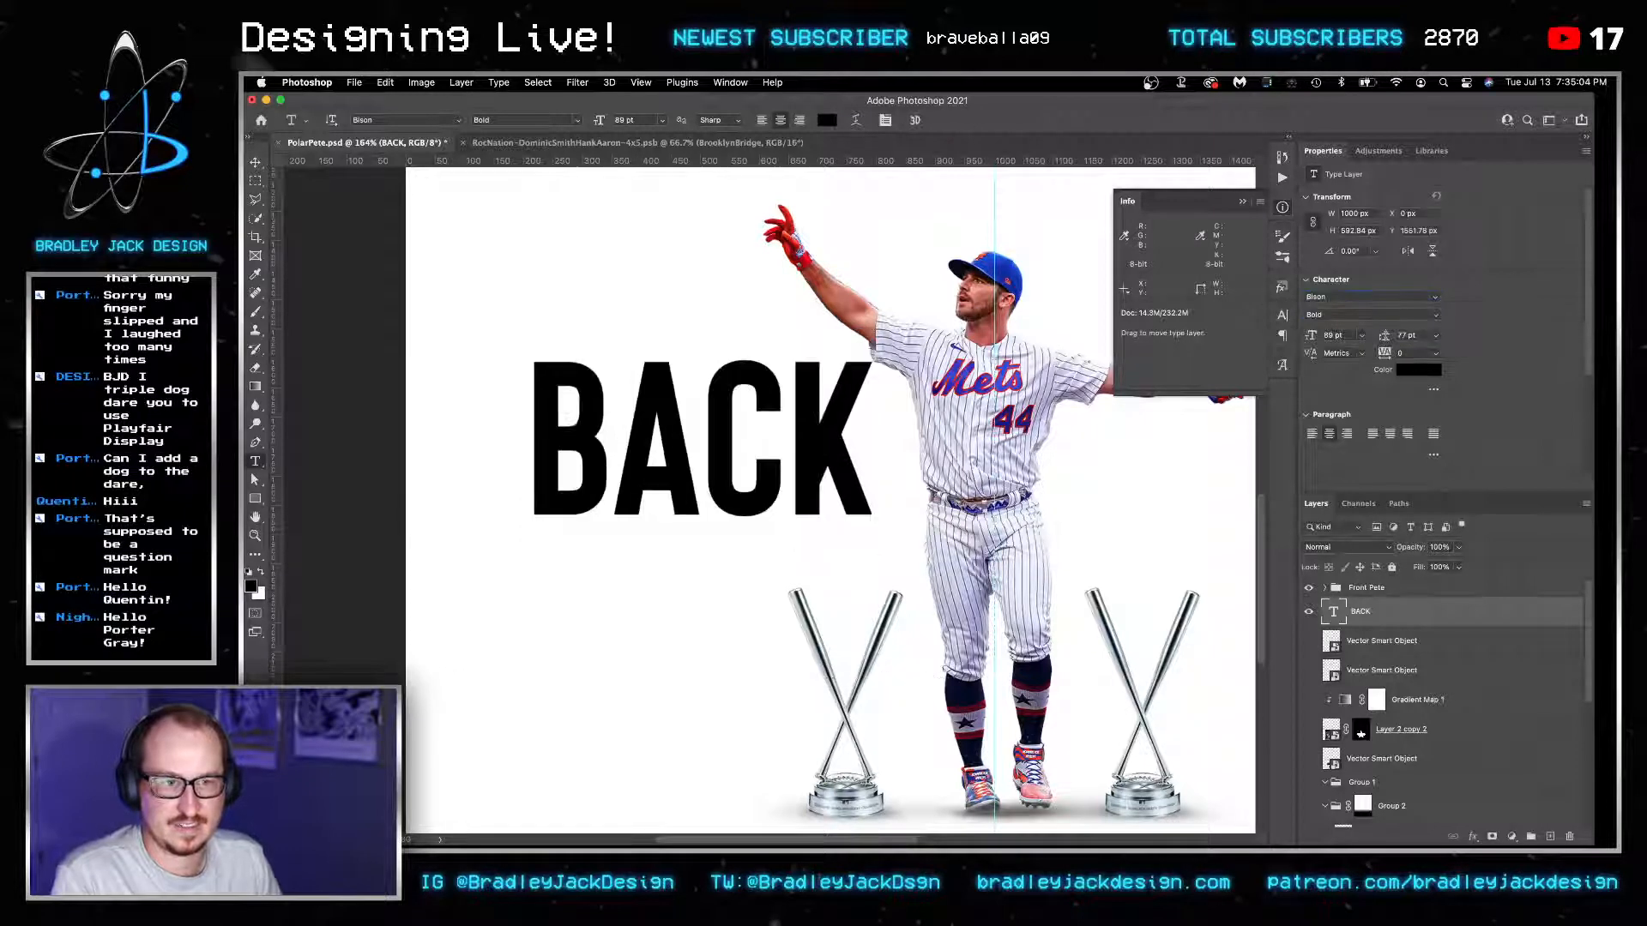
key(super+Tab)
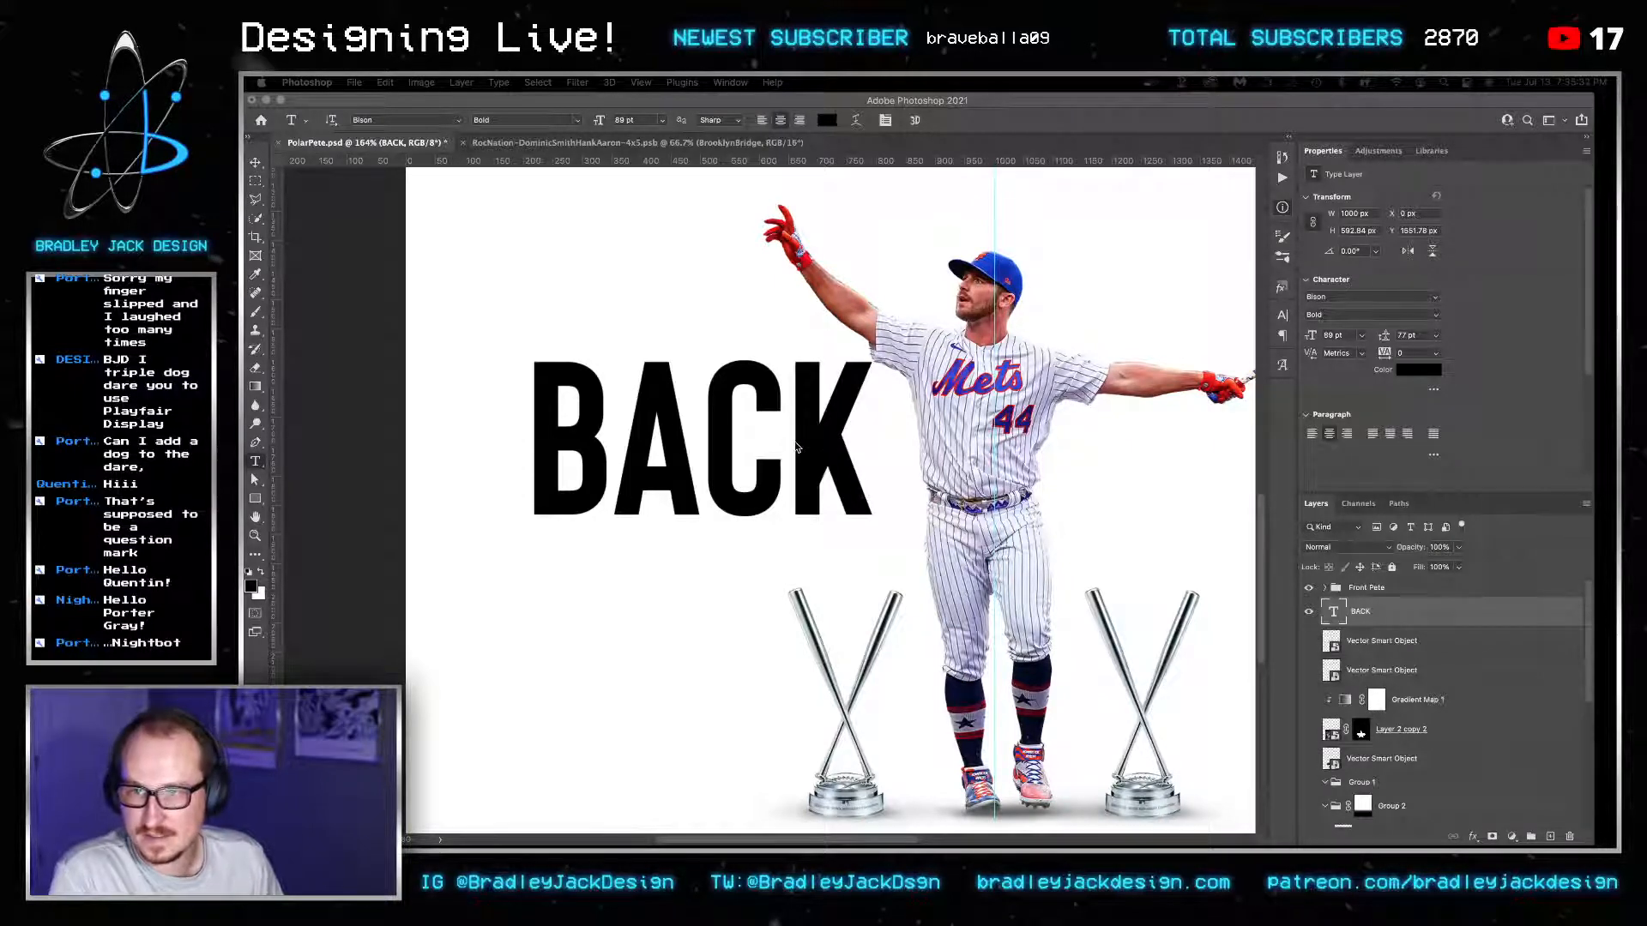
click(796, 446)
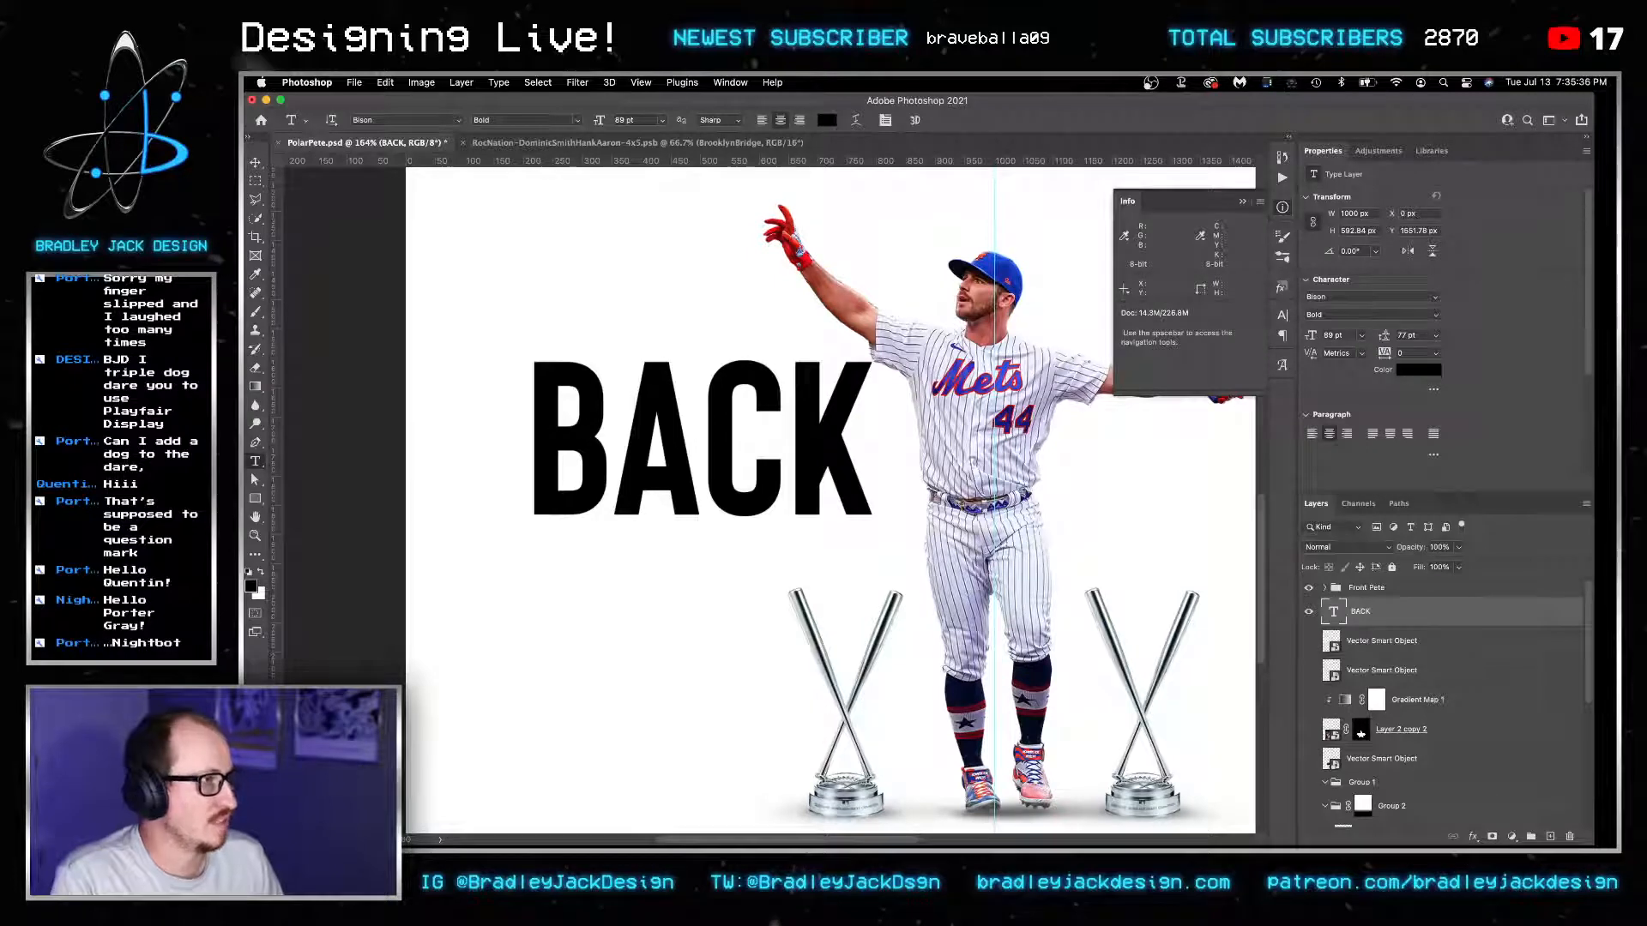
key(super+Tab)
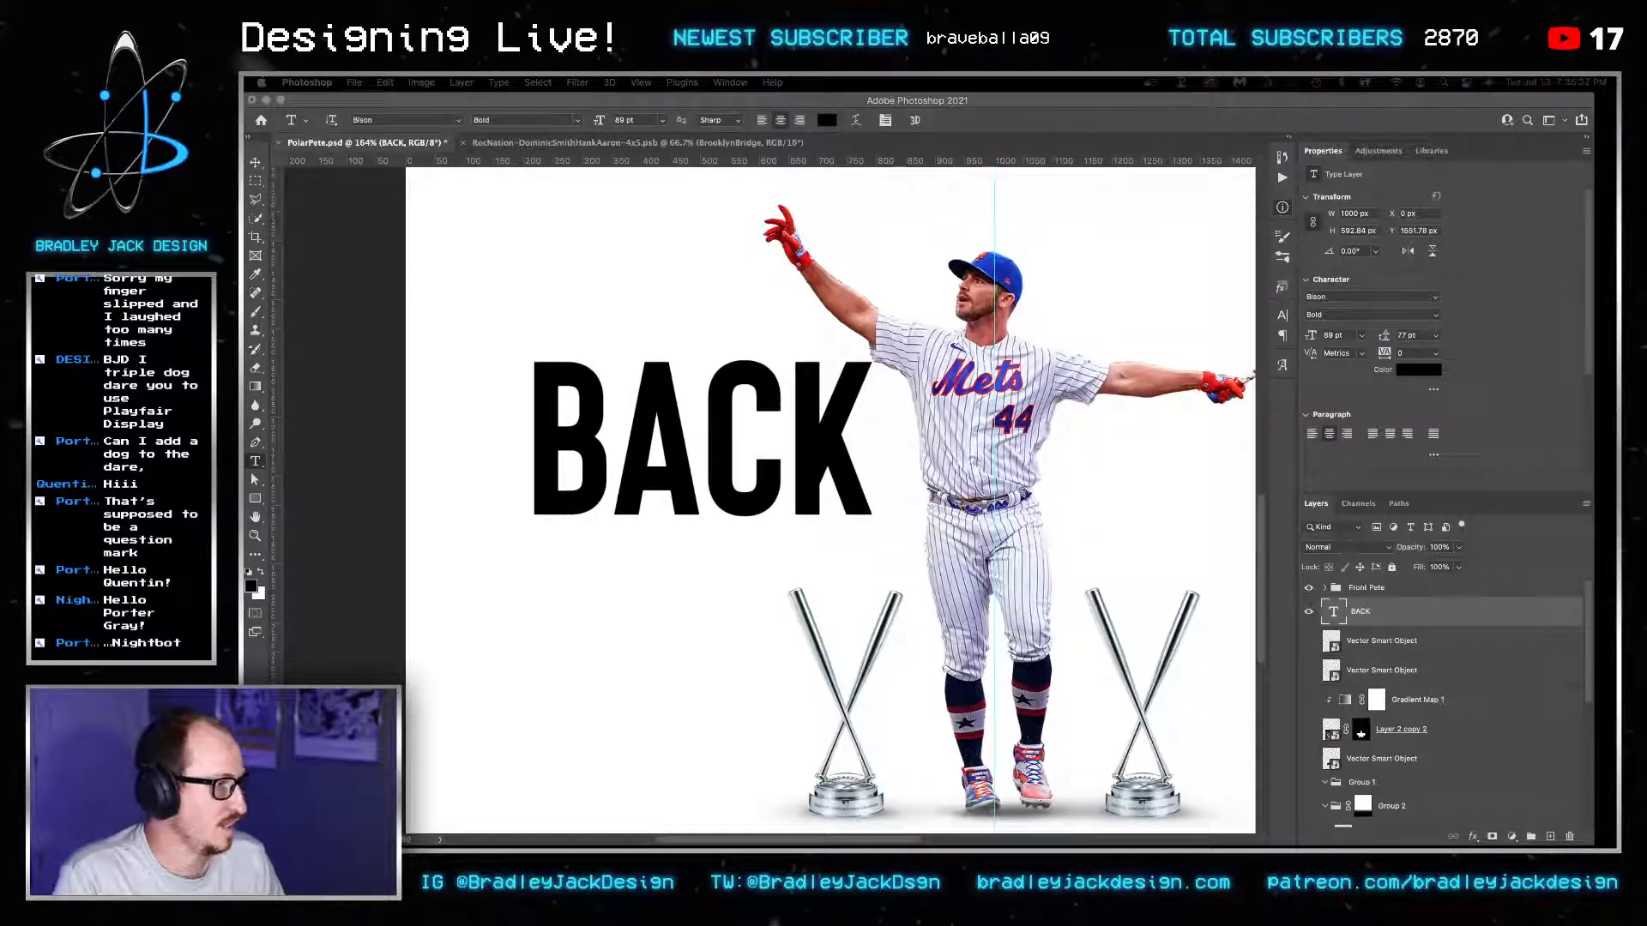
drag(1592, 418, 1594, 334)
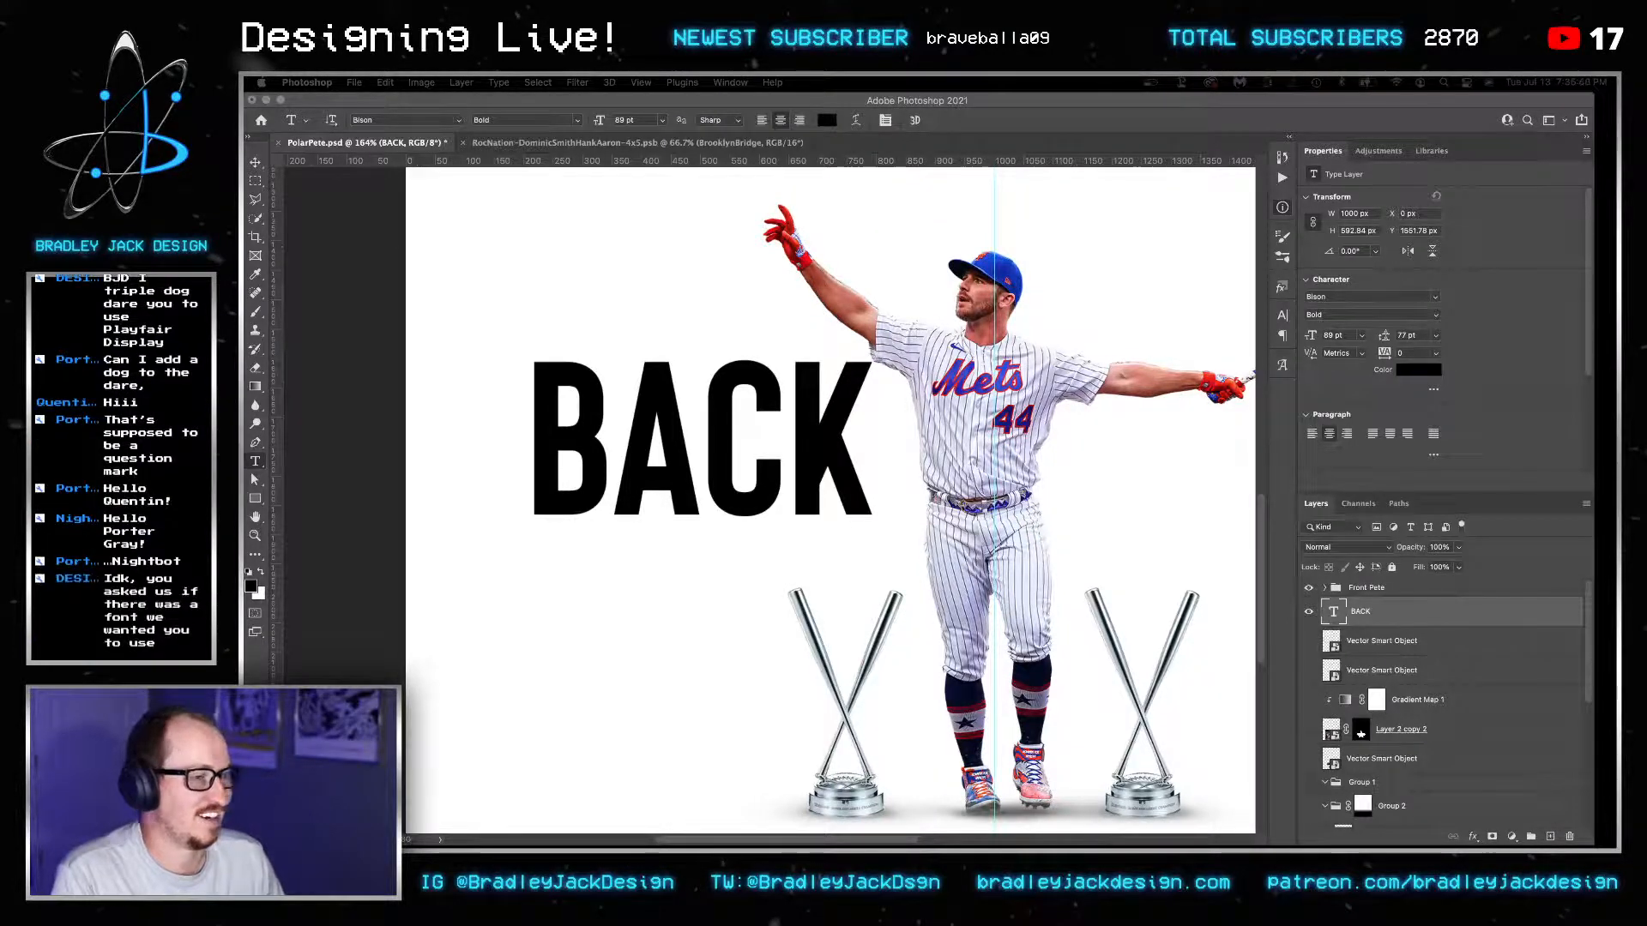
click(701, 429)
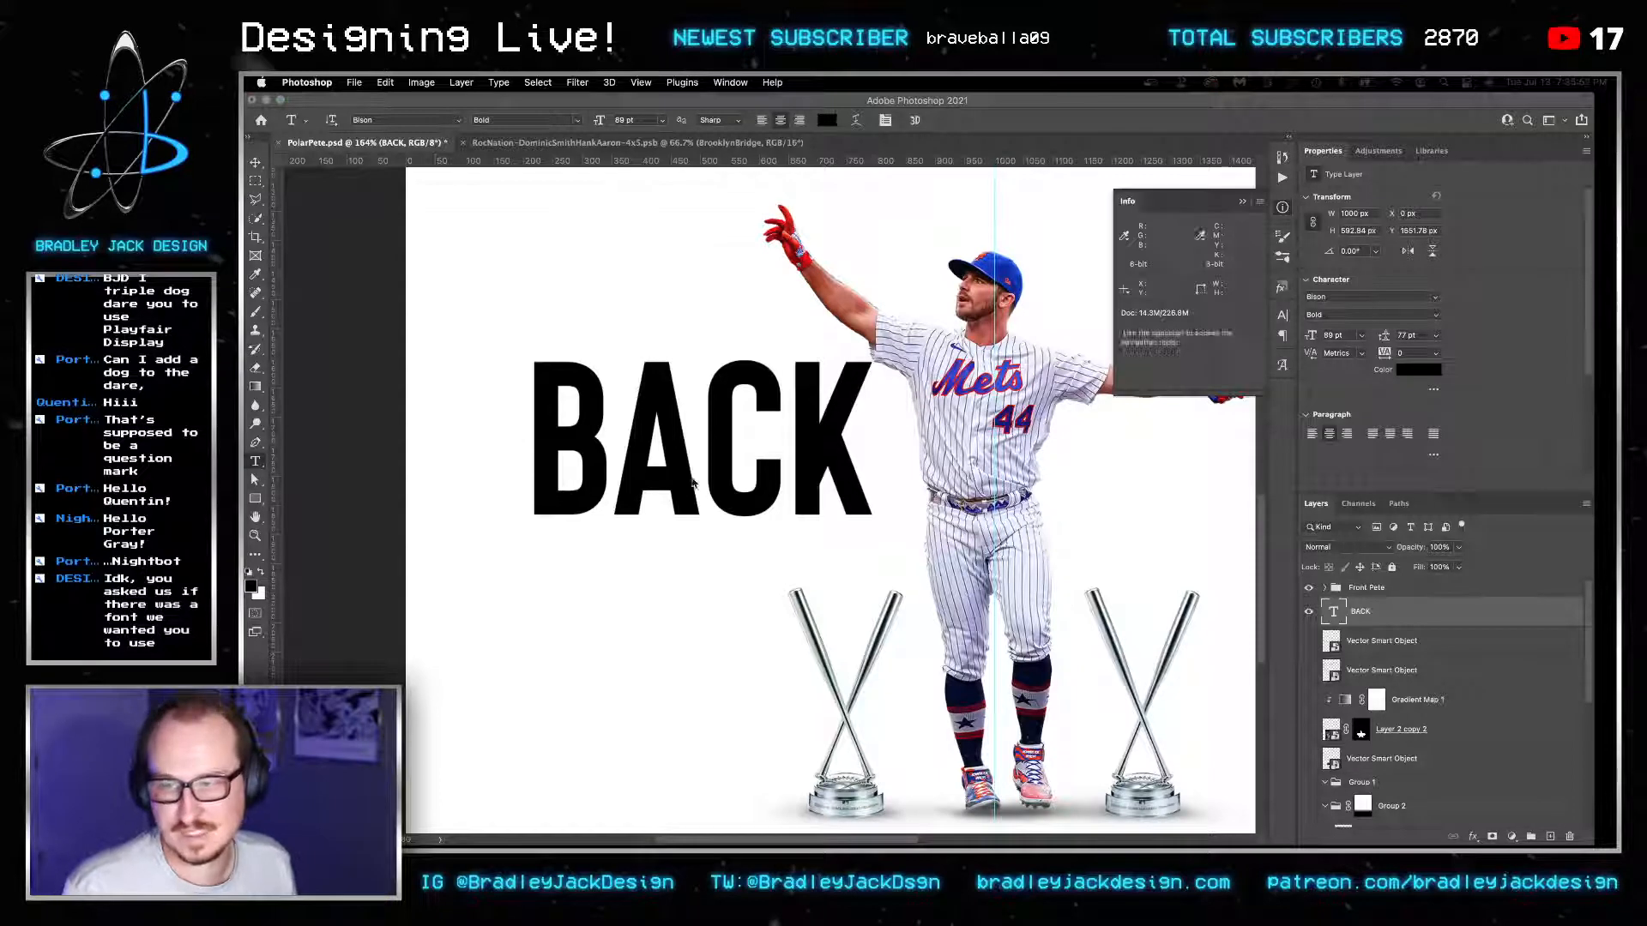
Change the BACK text's font to Playfair Display Black and set its size to 59 pt.
key(super+a)
click(1364, 293)
text(playfair)
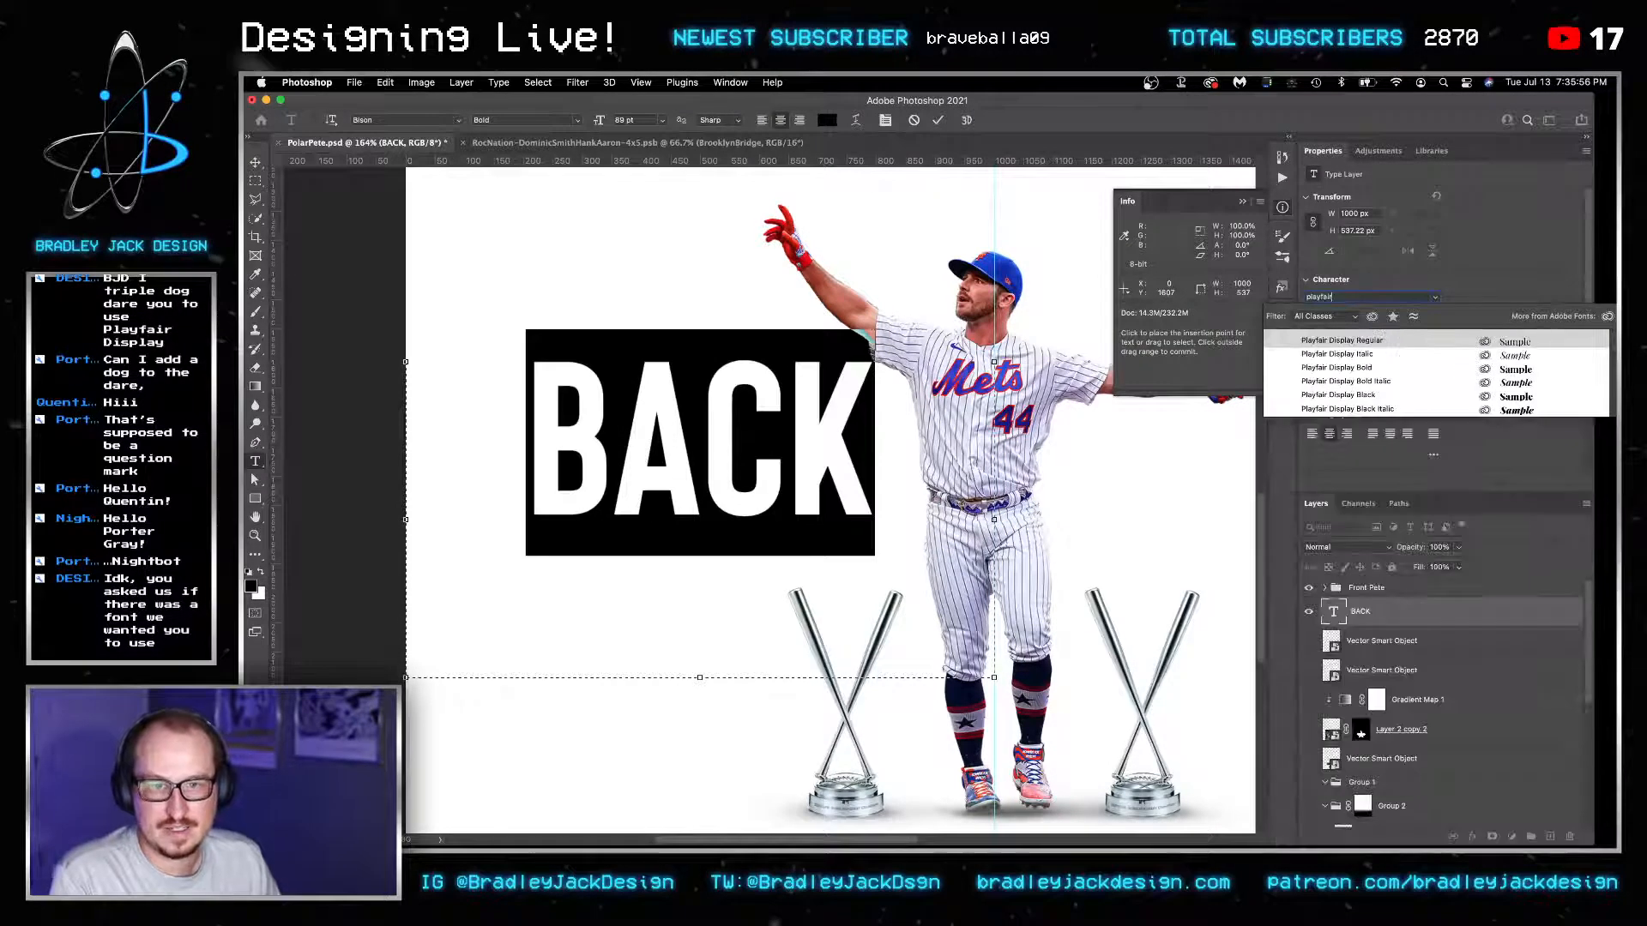
click(1371, 395)
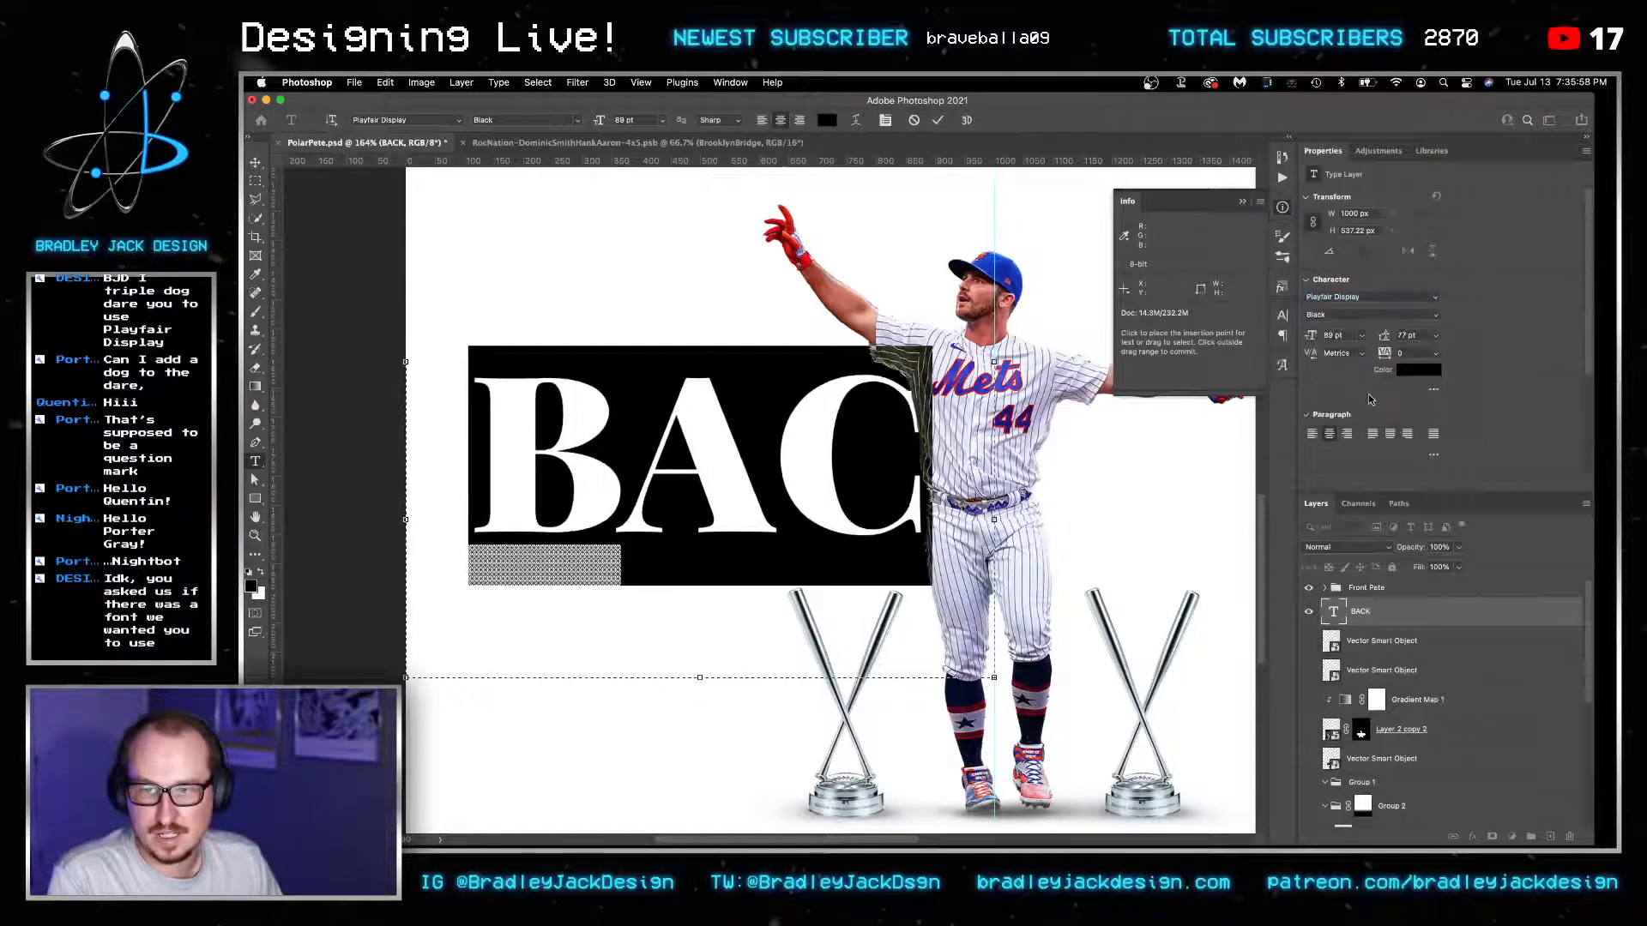
click(1338, 336)
text(69)
key(Return)
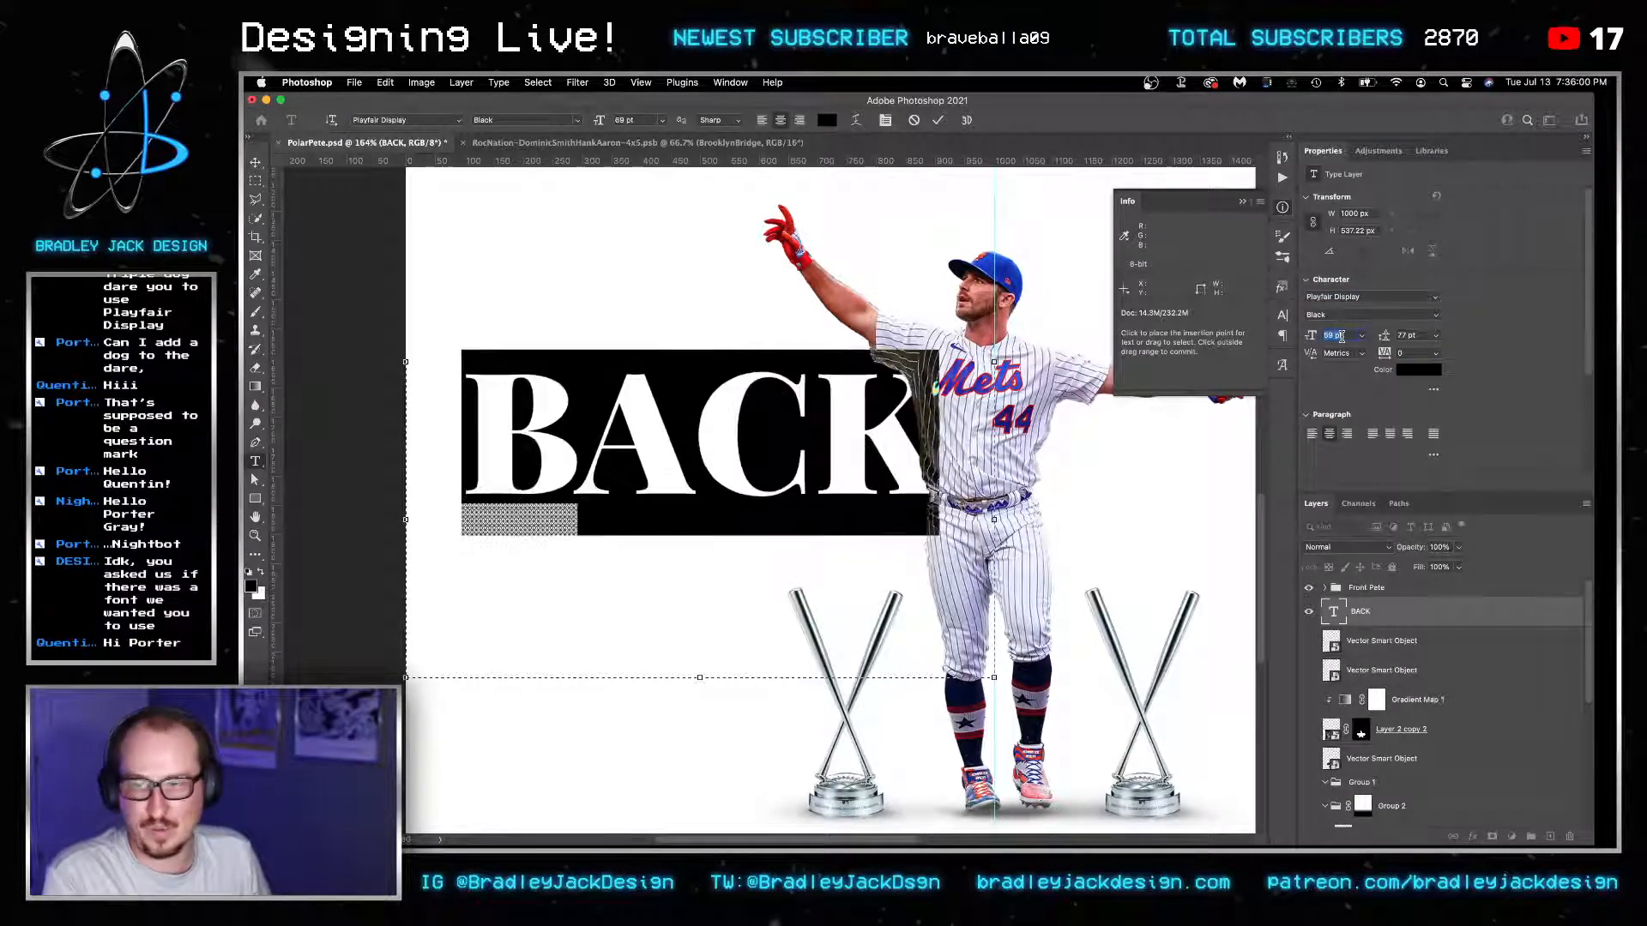
key(shift+Down)
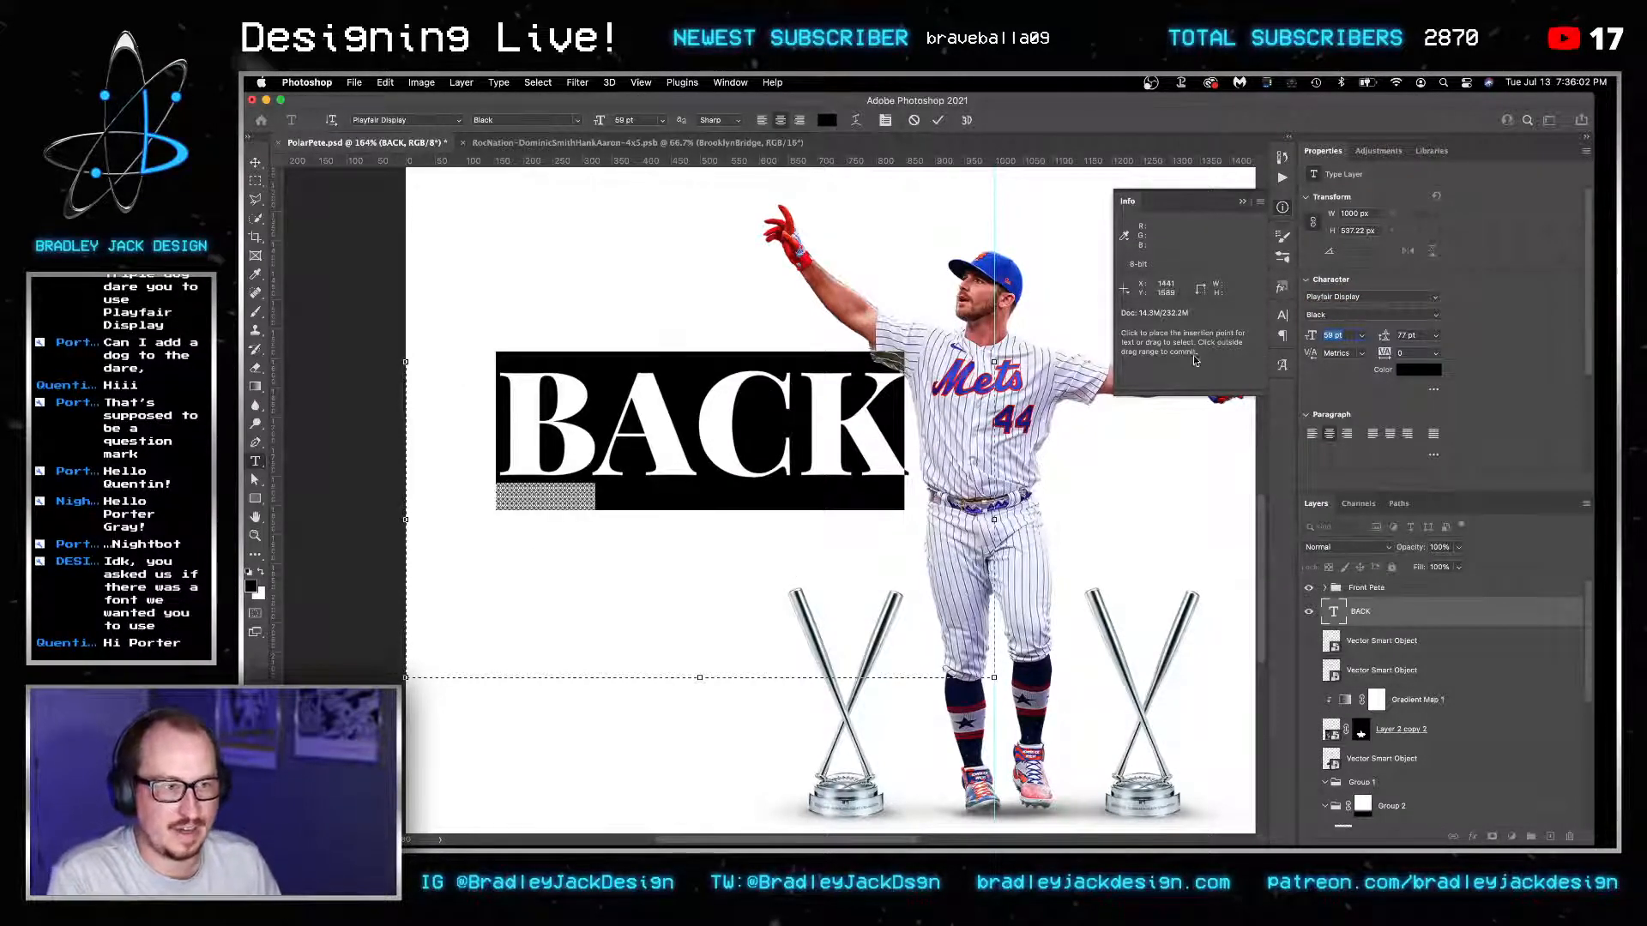
key(ctrl+Return)
Move the BACK text down beside the front player, just above the crossed-bat trophy.
key(v)
drag(865, 426, 607, 532)
scroll(859, 500, down, 5)
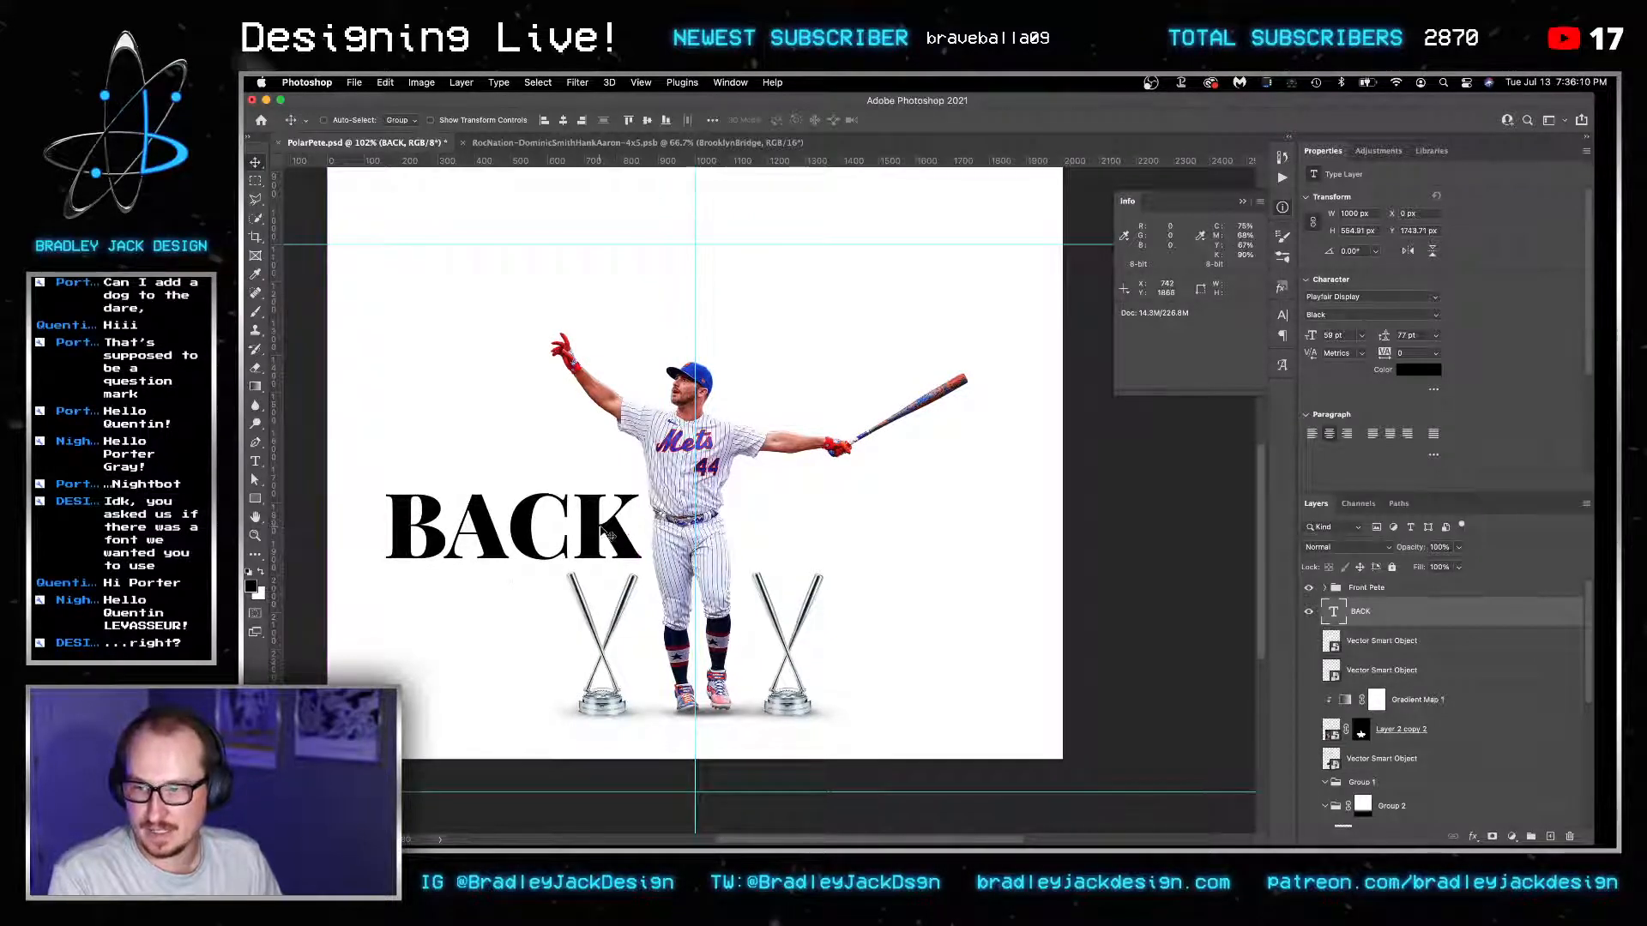
Duplicate the BACK text layer and flip the copy vertically by setting its height scale to -100%.
key(super+j)
key(super+t)
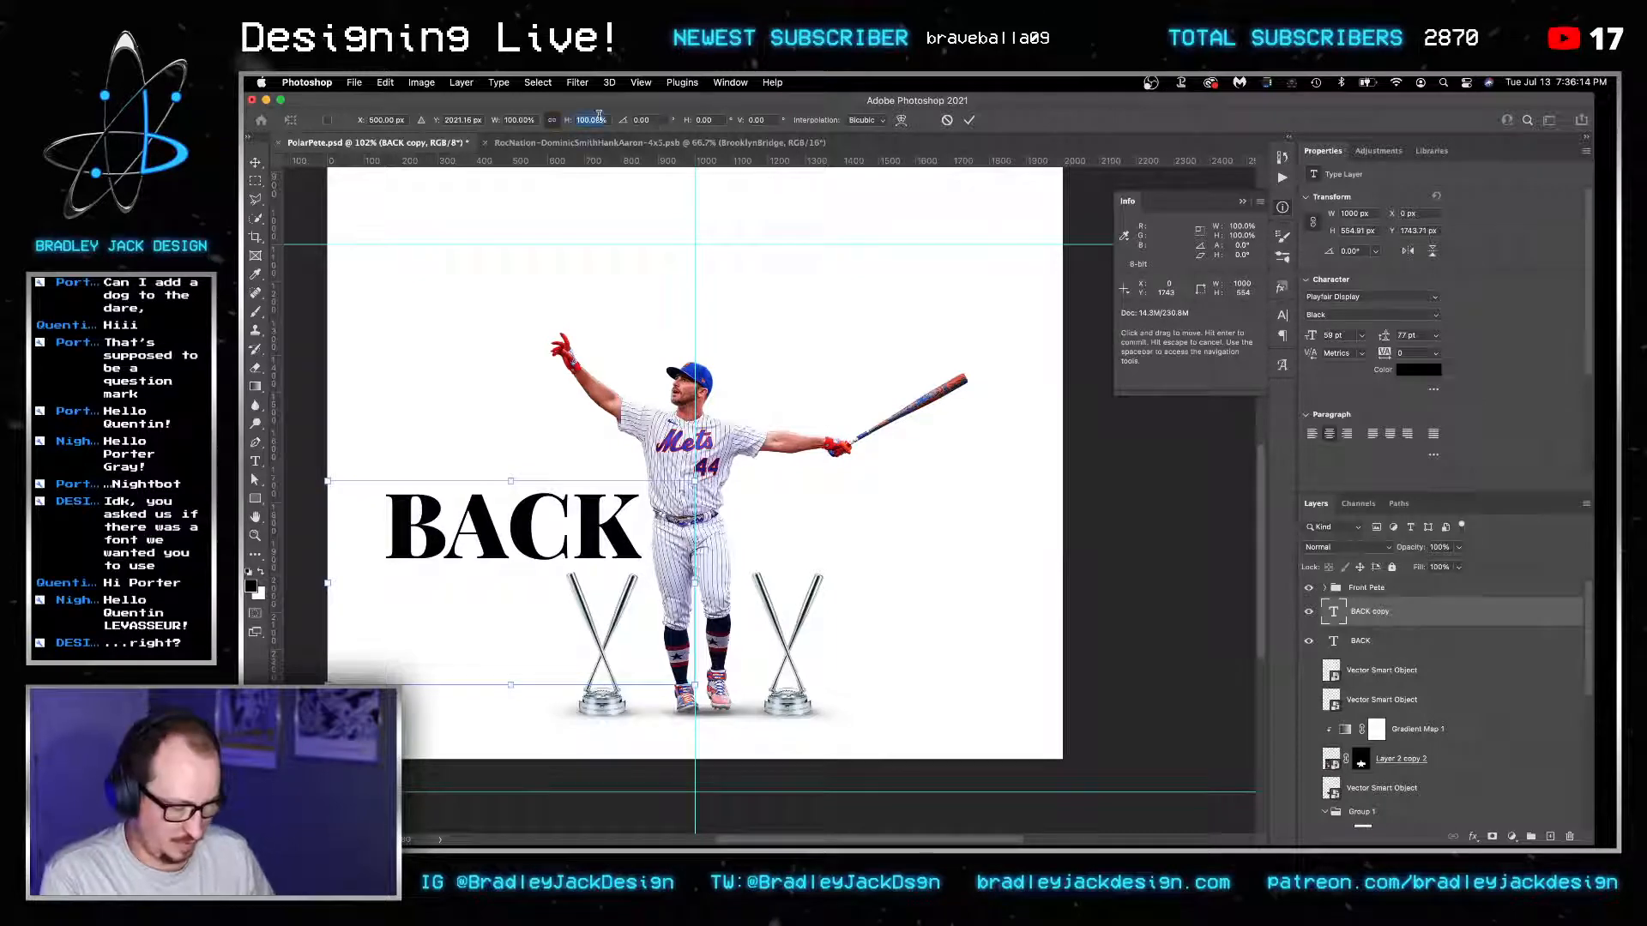
text(-100)
key(Return)
key(Return)
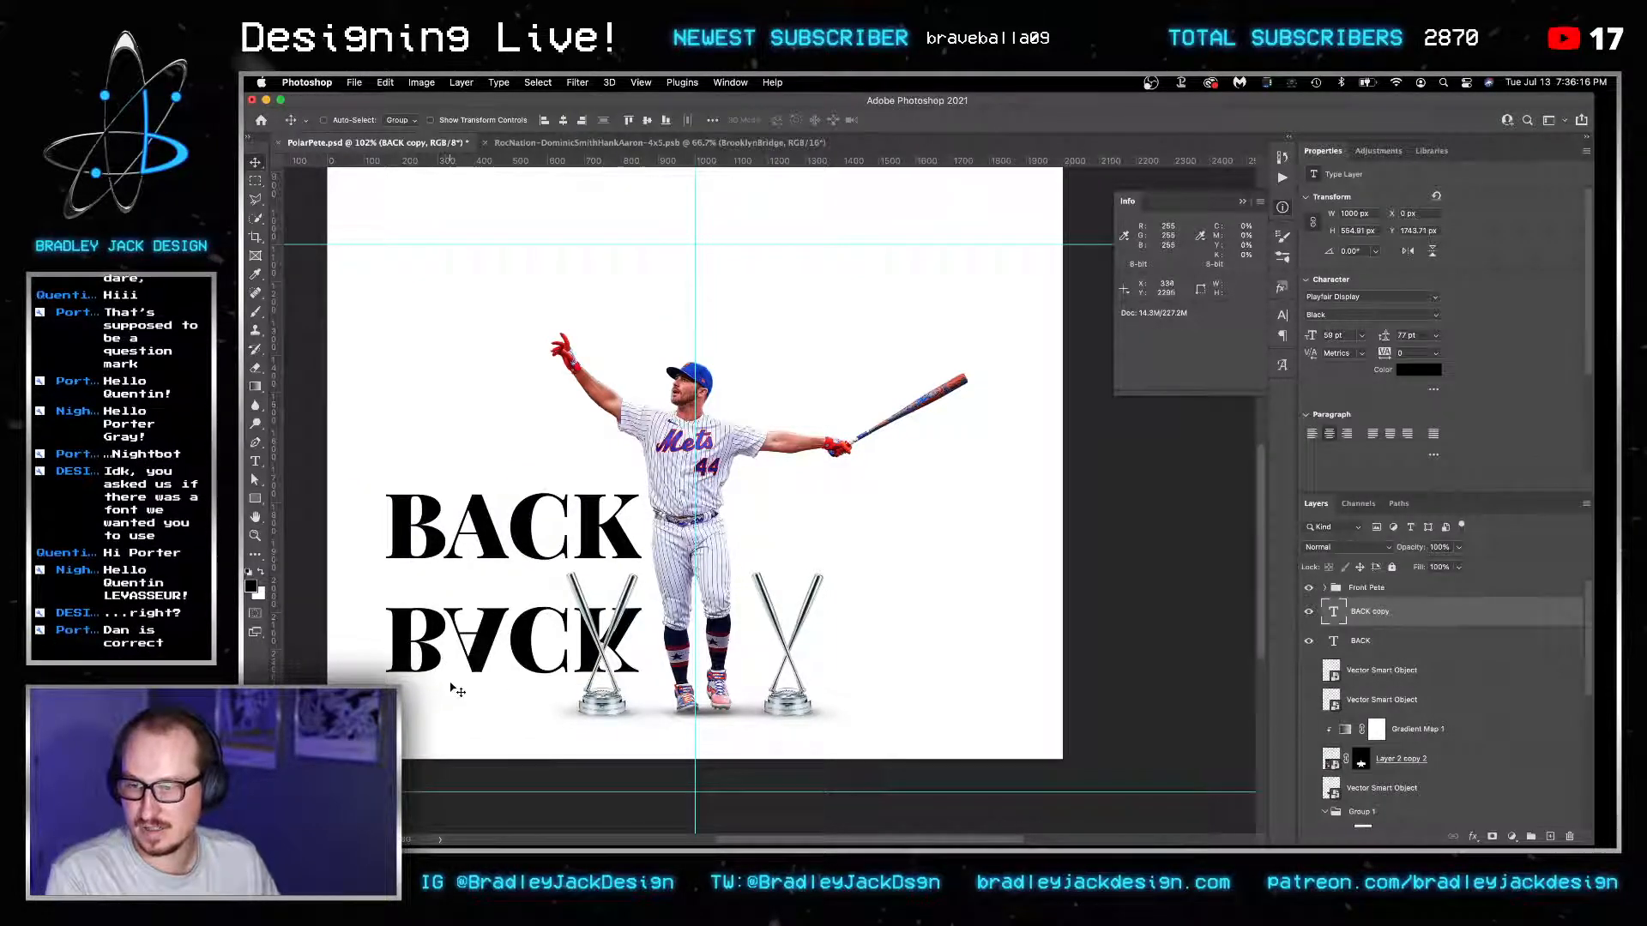
Transform the BACK copy by -100% in width and height and place it on the front player's other side, level with the original.
key(super+t)
drag(455, 686, 596, 551)
drag(627, 546, 371, 655)
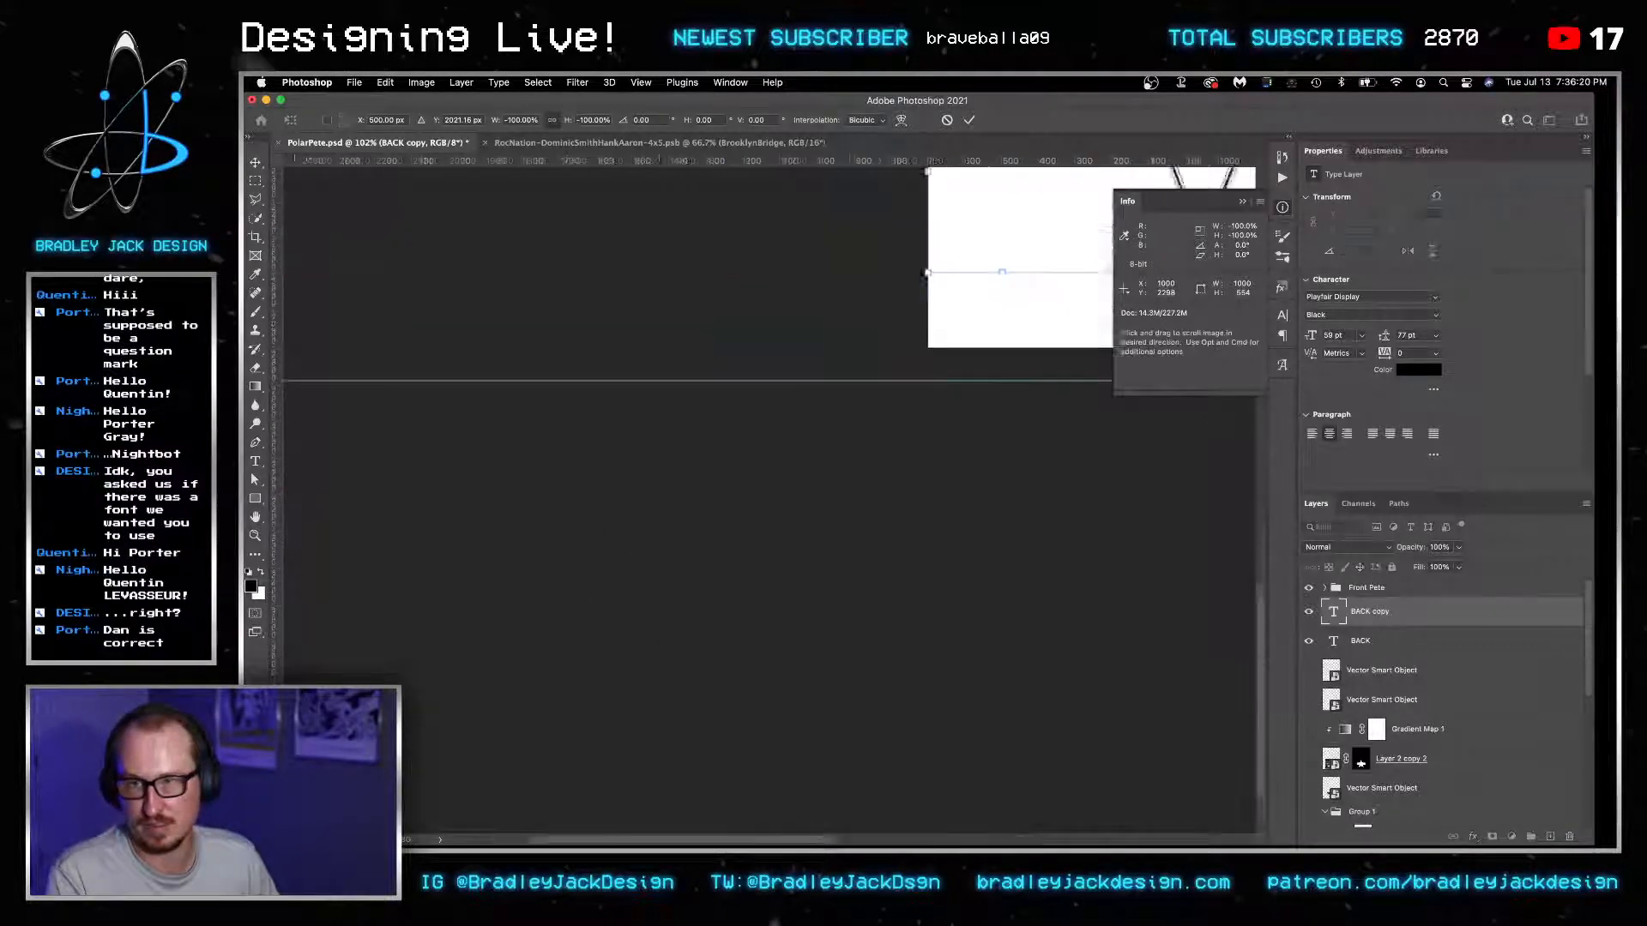
drag(739, 540, 394, 635)
drag(604, 406, 858, 415)
key(Return)
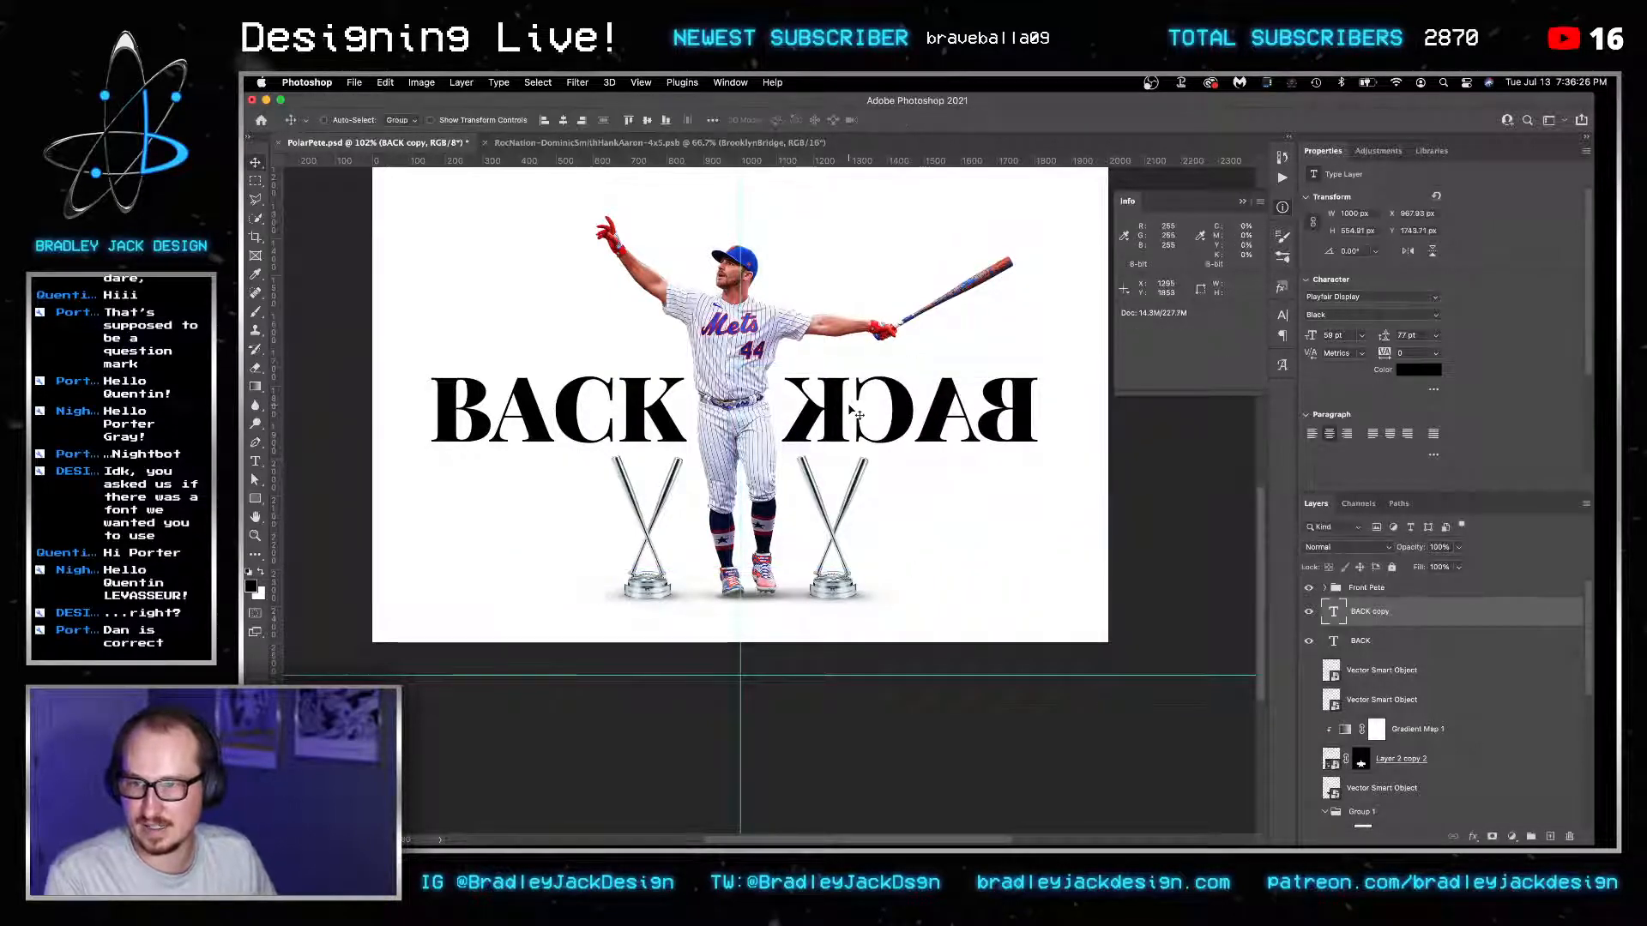
Add a text layer reading "2" in Playfair Display Black above the BACK texts.
key(t)
drag(505, 214, 1107, 634)
text(2)
key(super+a)
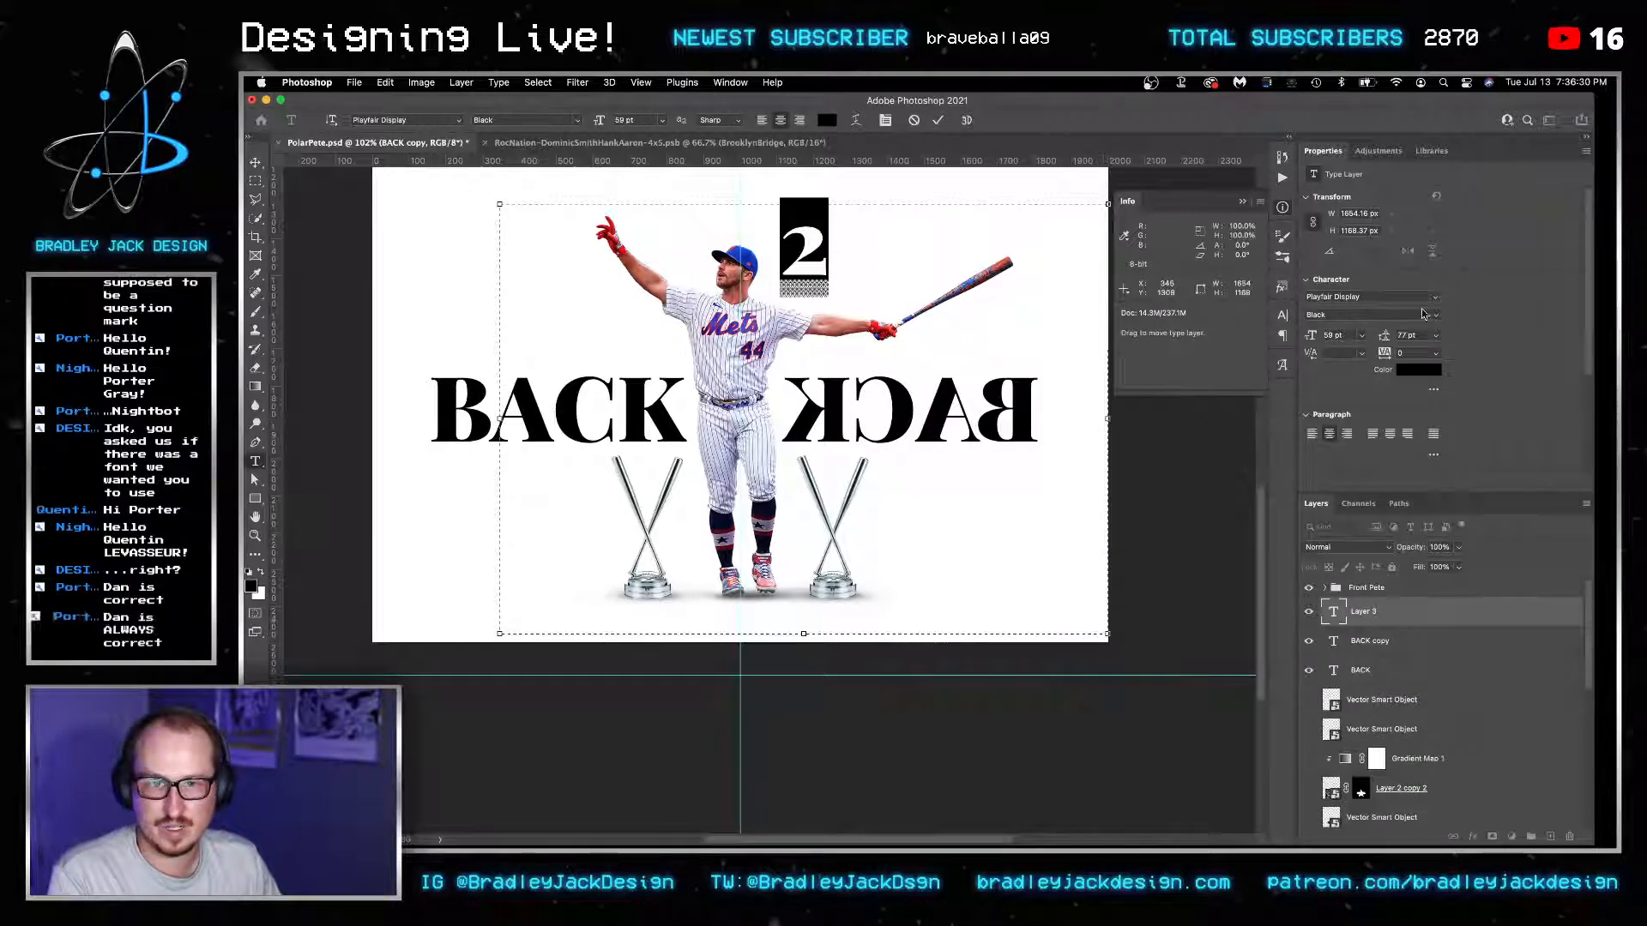
key(super+Return)
key(super+t)
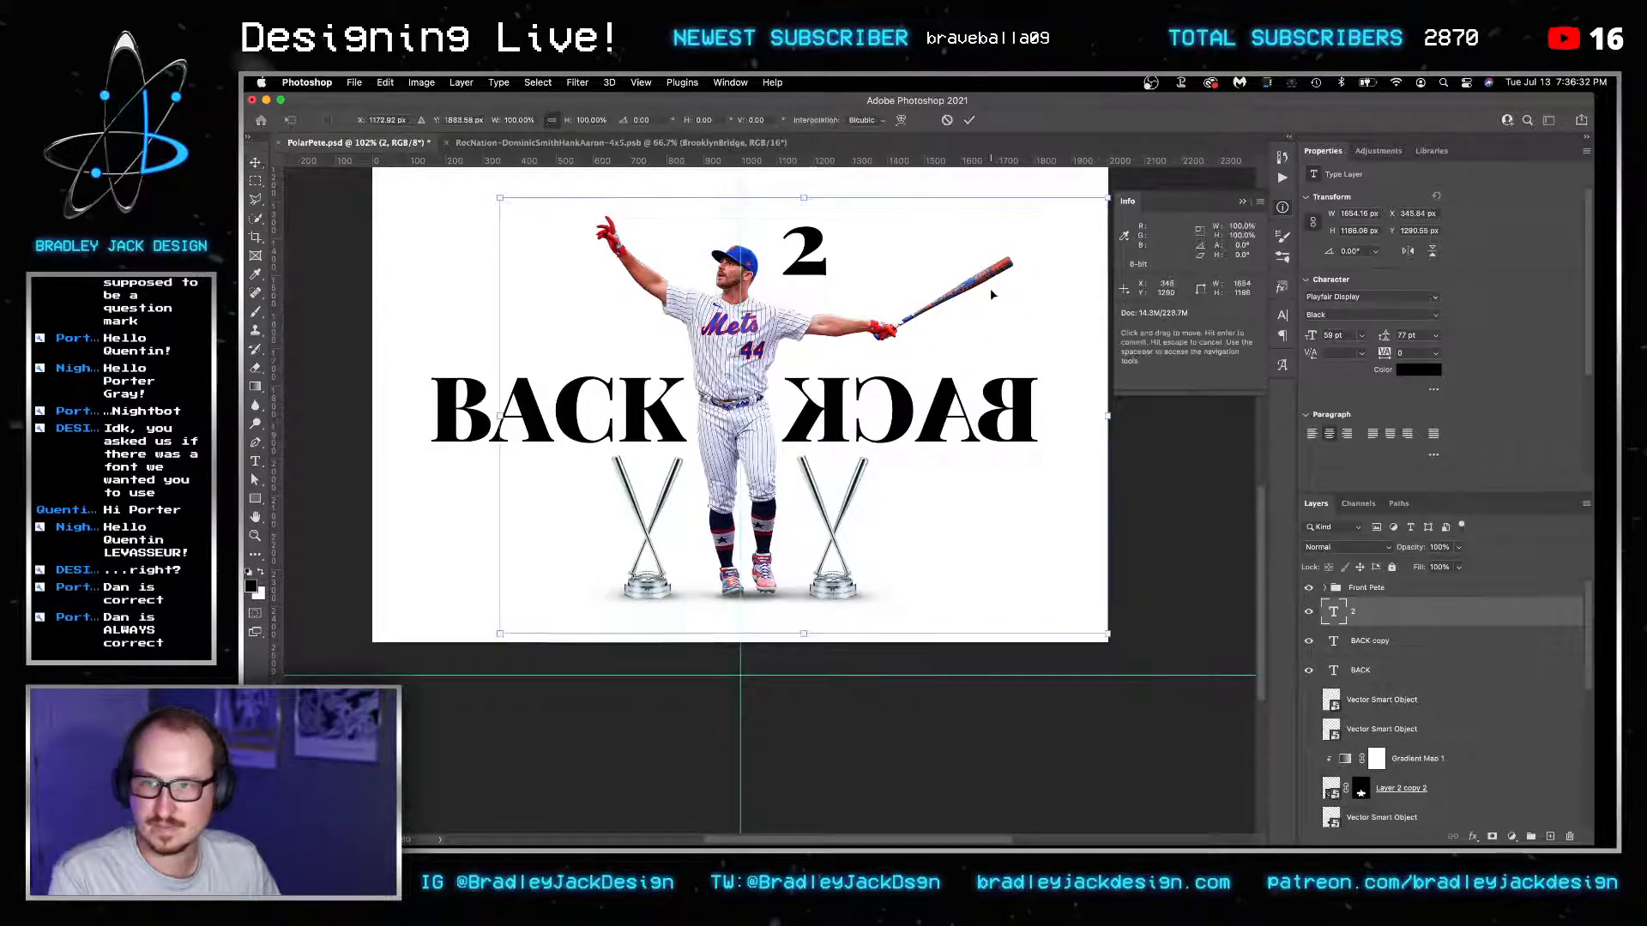
key(Escape)
click(806, 259)
key(super+Return)
key(v)
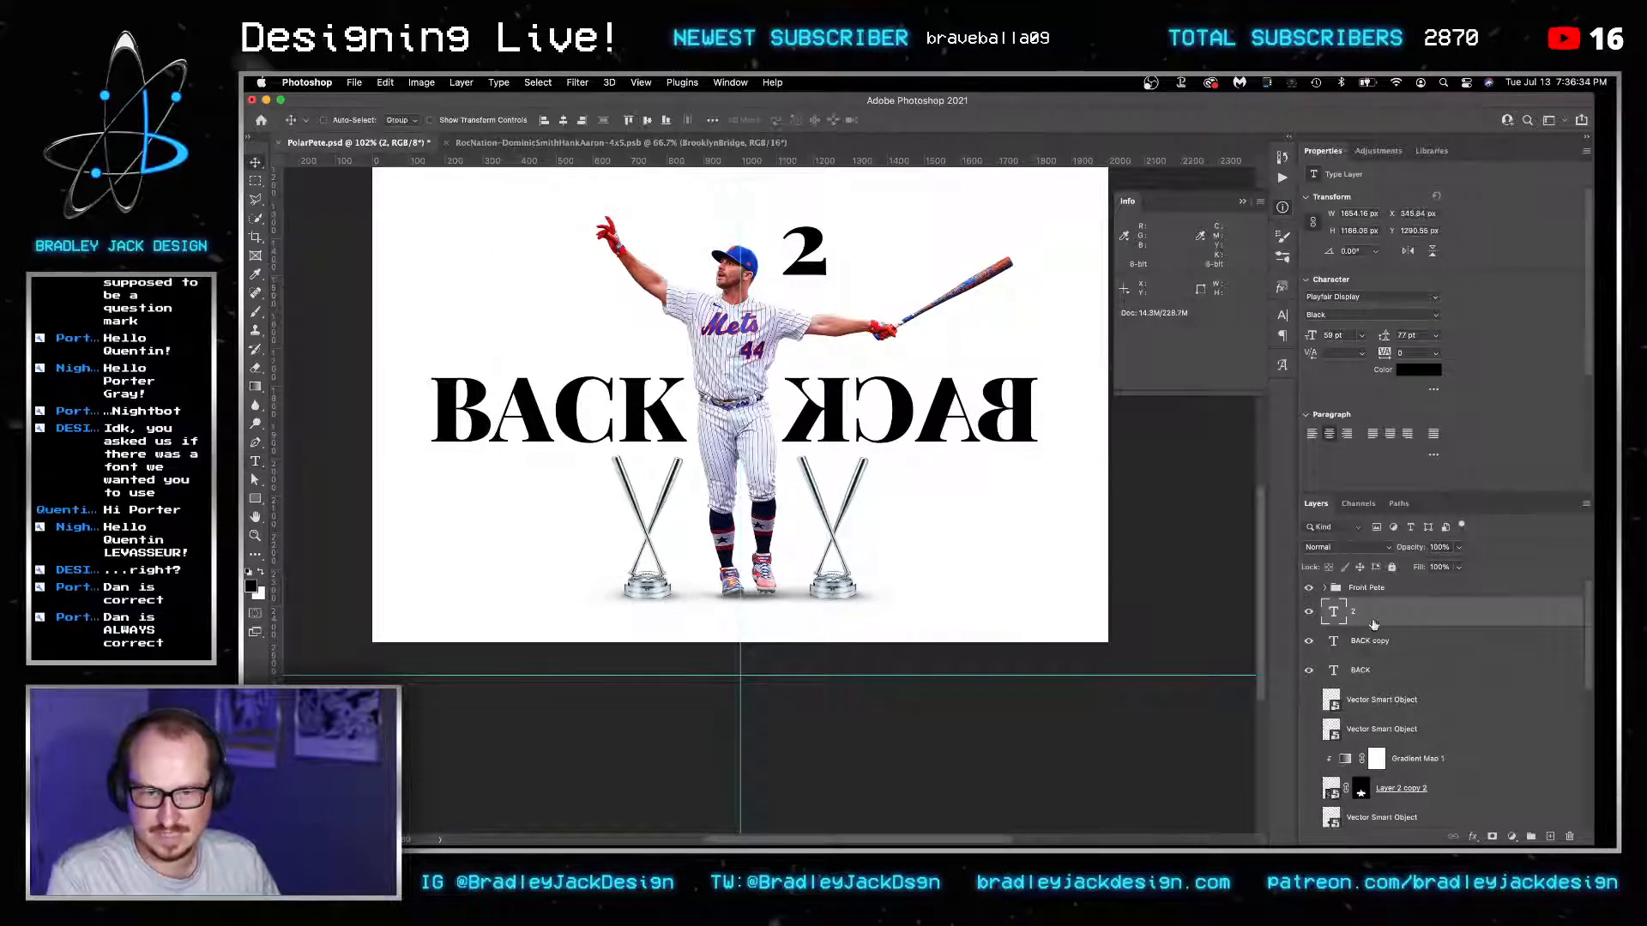
Convert the 2 text to a shape, enlarge it to about the player's height and centre it behind him.
right_click(1375, 621)
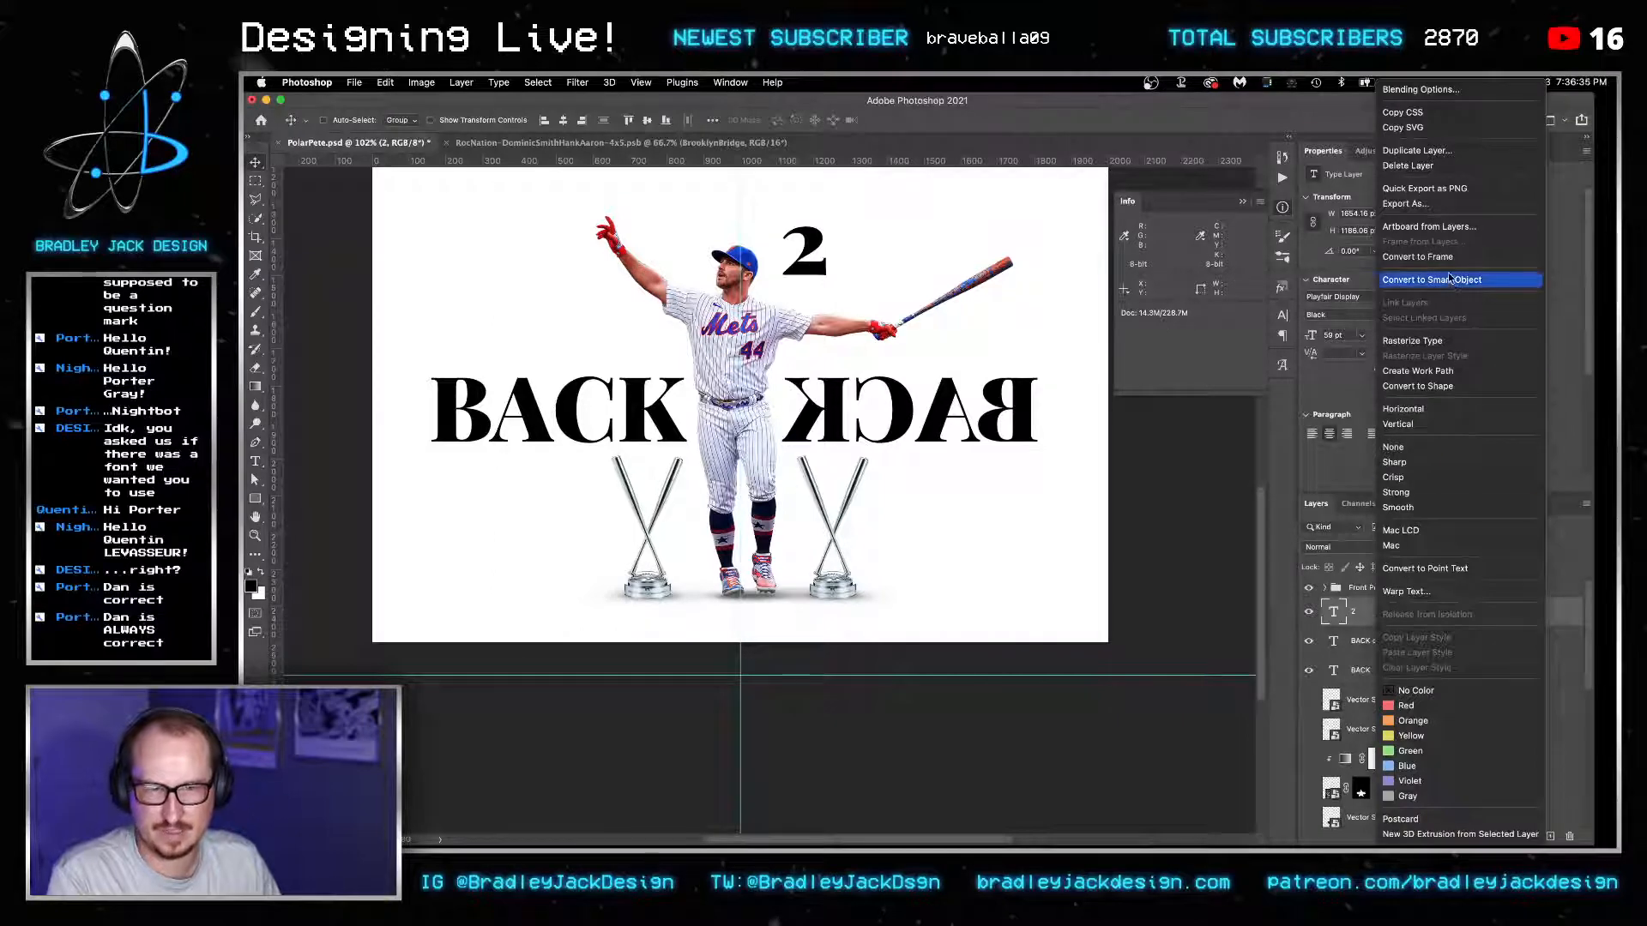
click(1417, 386)
key(super+t)
drag(828, 277, 798, 517)
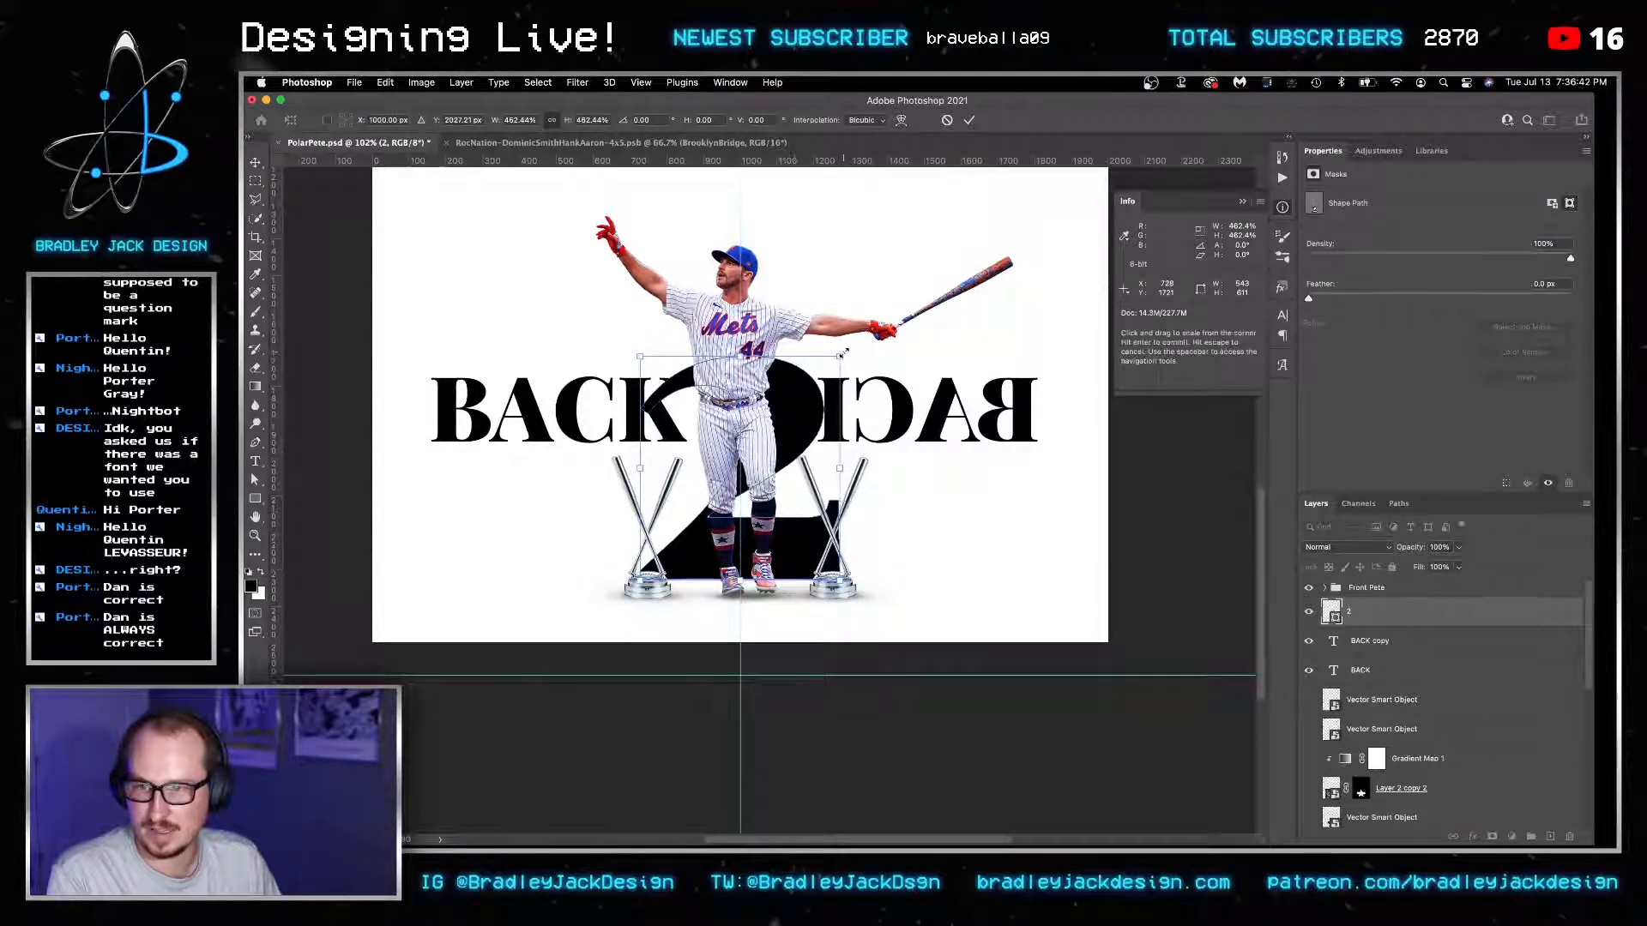
drag(841, 354, 843, 305)
key(Return)
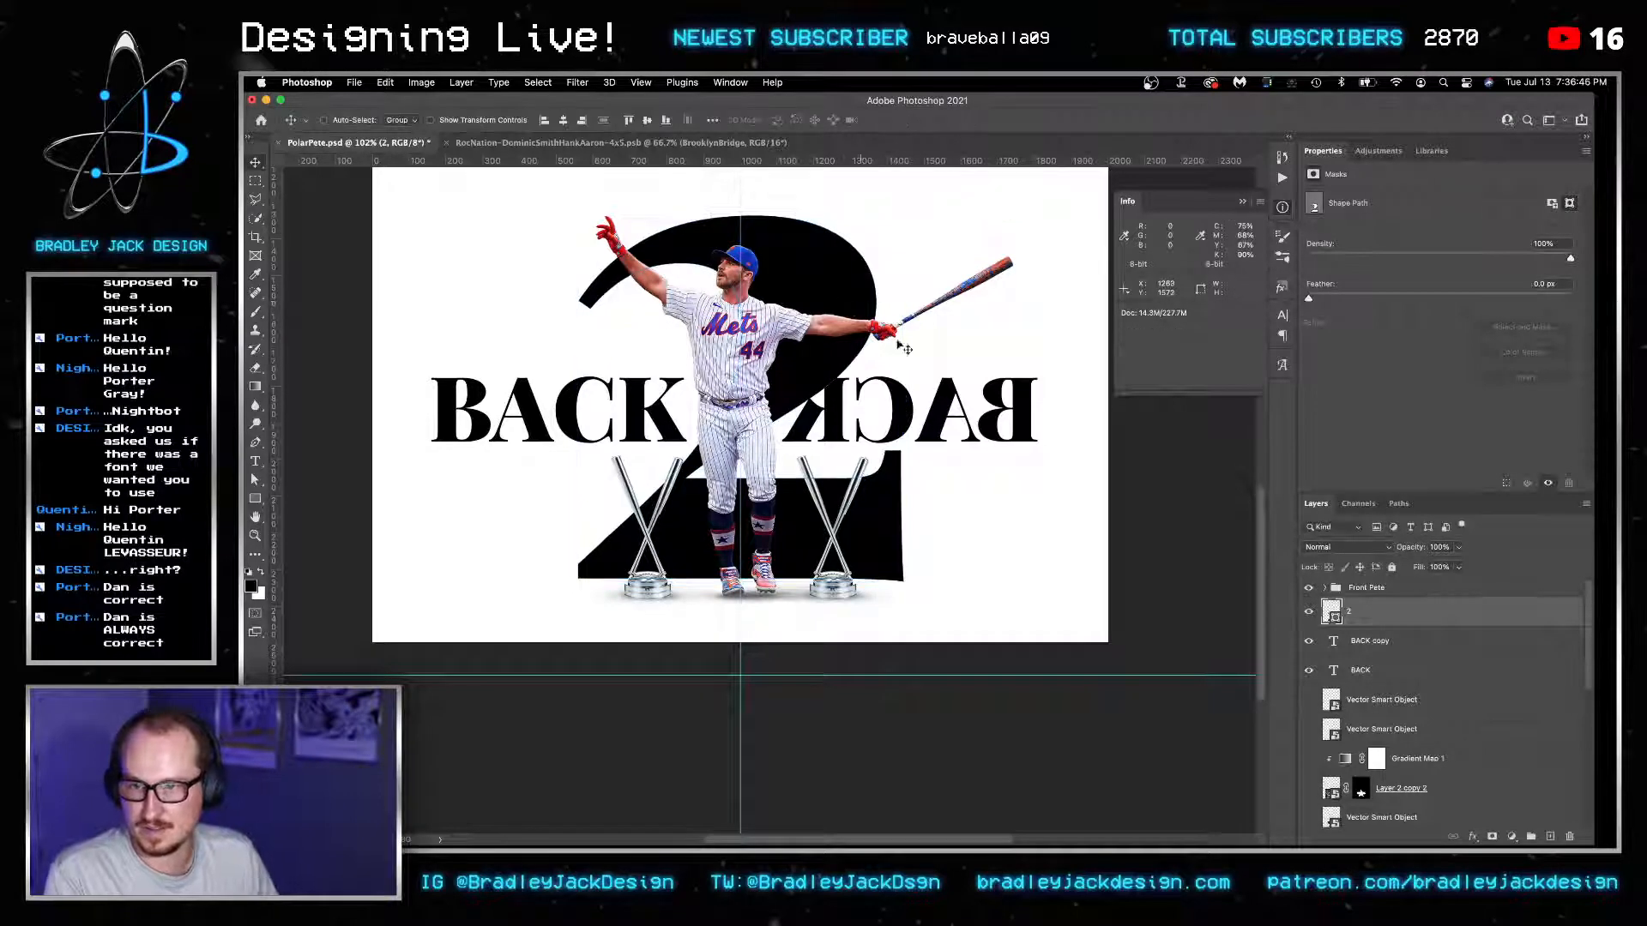
Replace Layer 2 copy 2's mask with one made from the 2 shape, show that photo and hide the 2 layer.
super+click(1331, 611)
right_click(1362, 788)
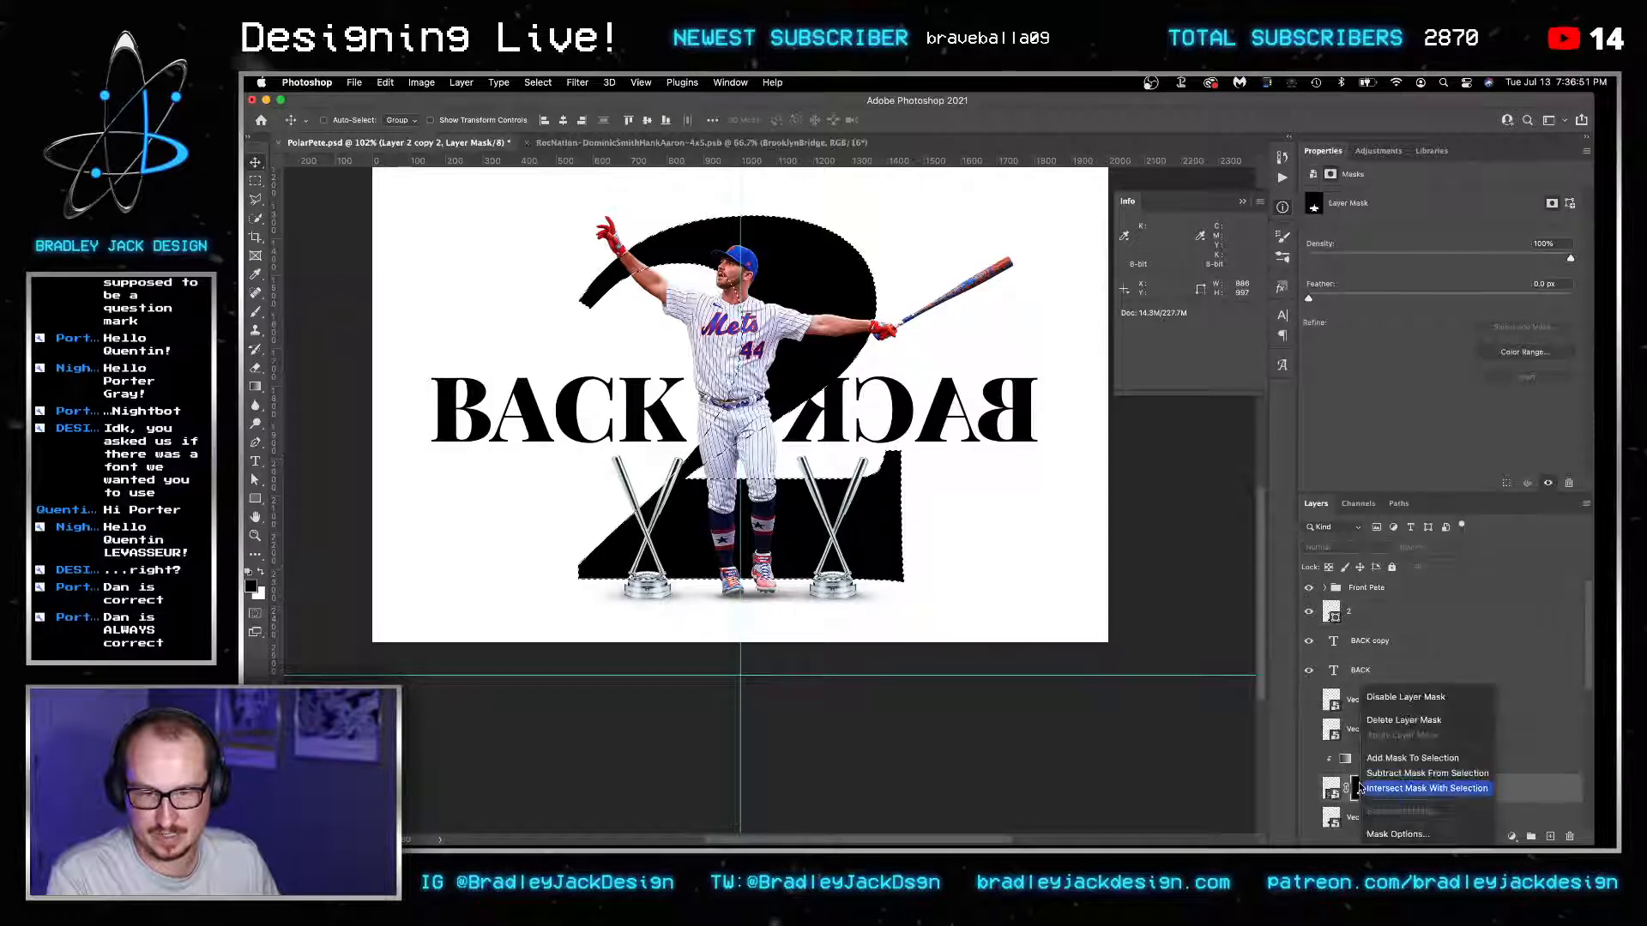
click(1382, 725)
click(1492, 836)
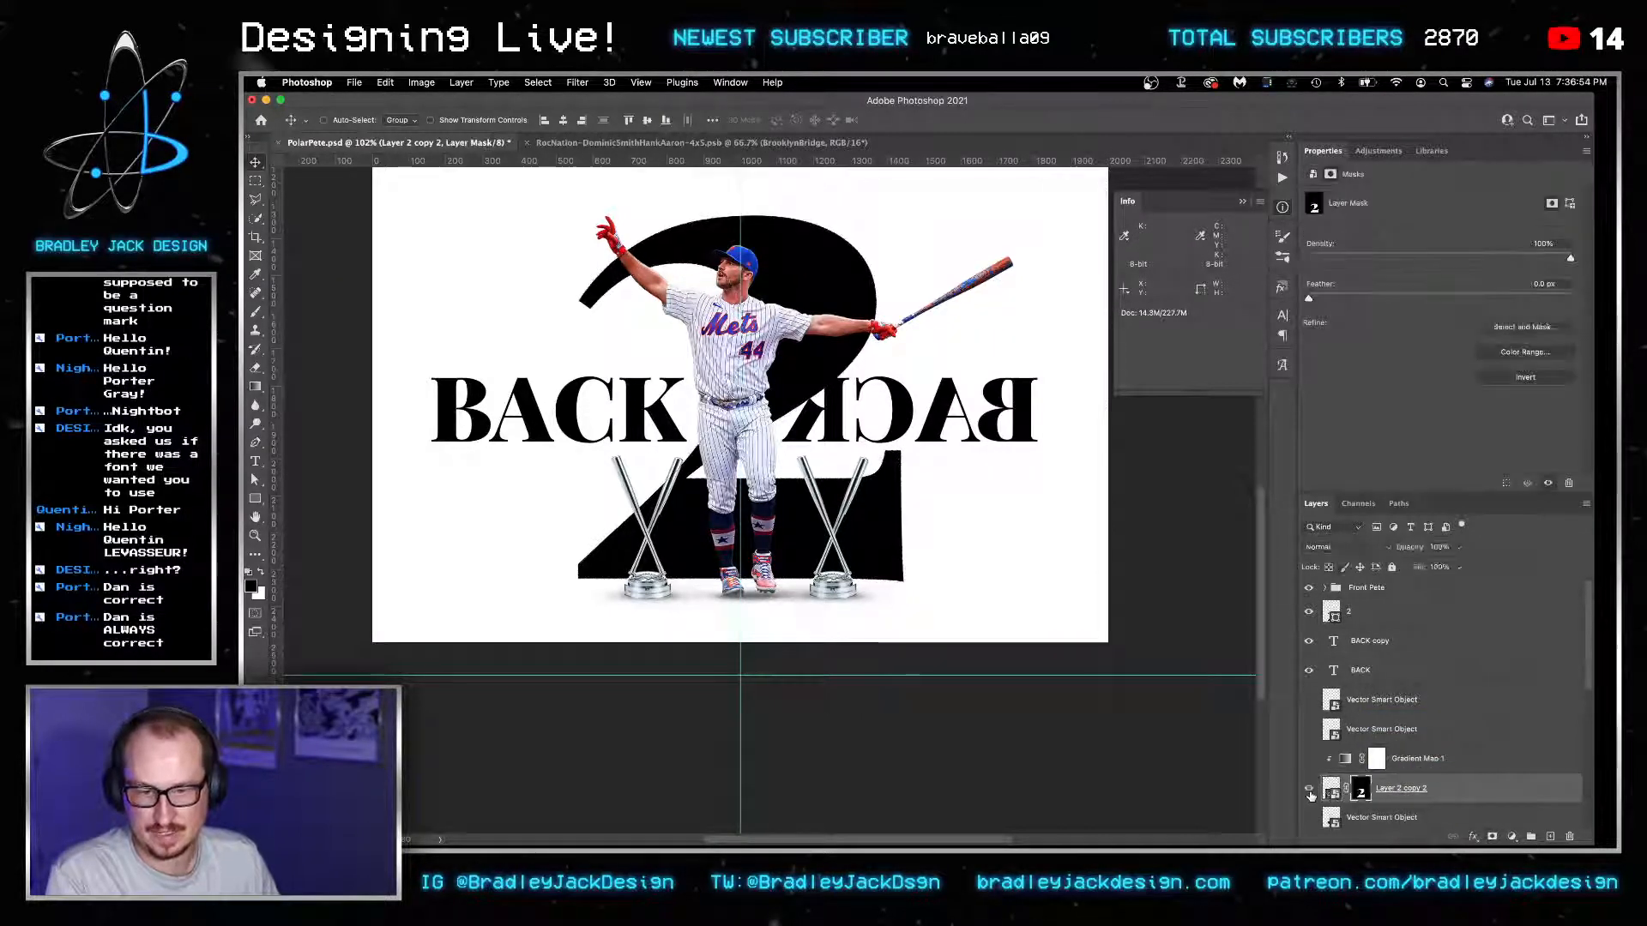
click(1308, 611)
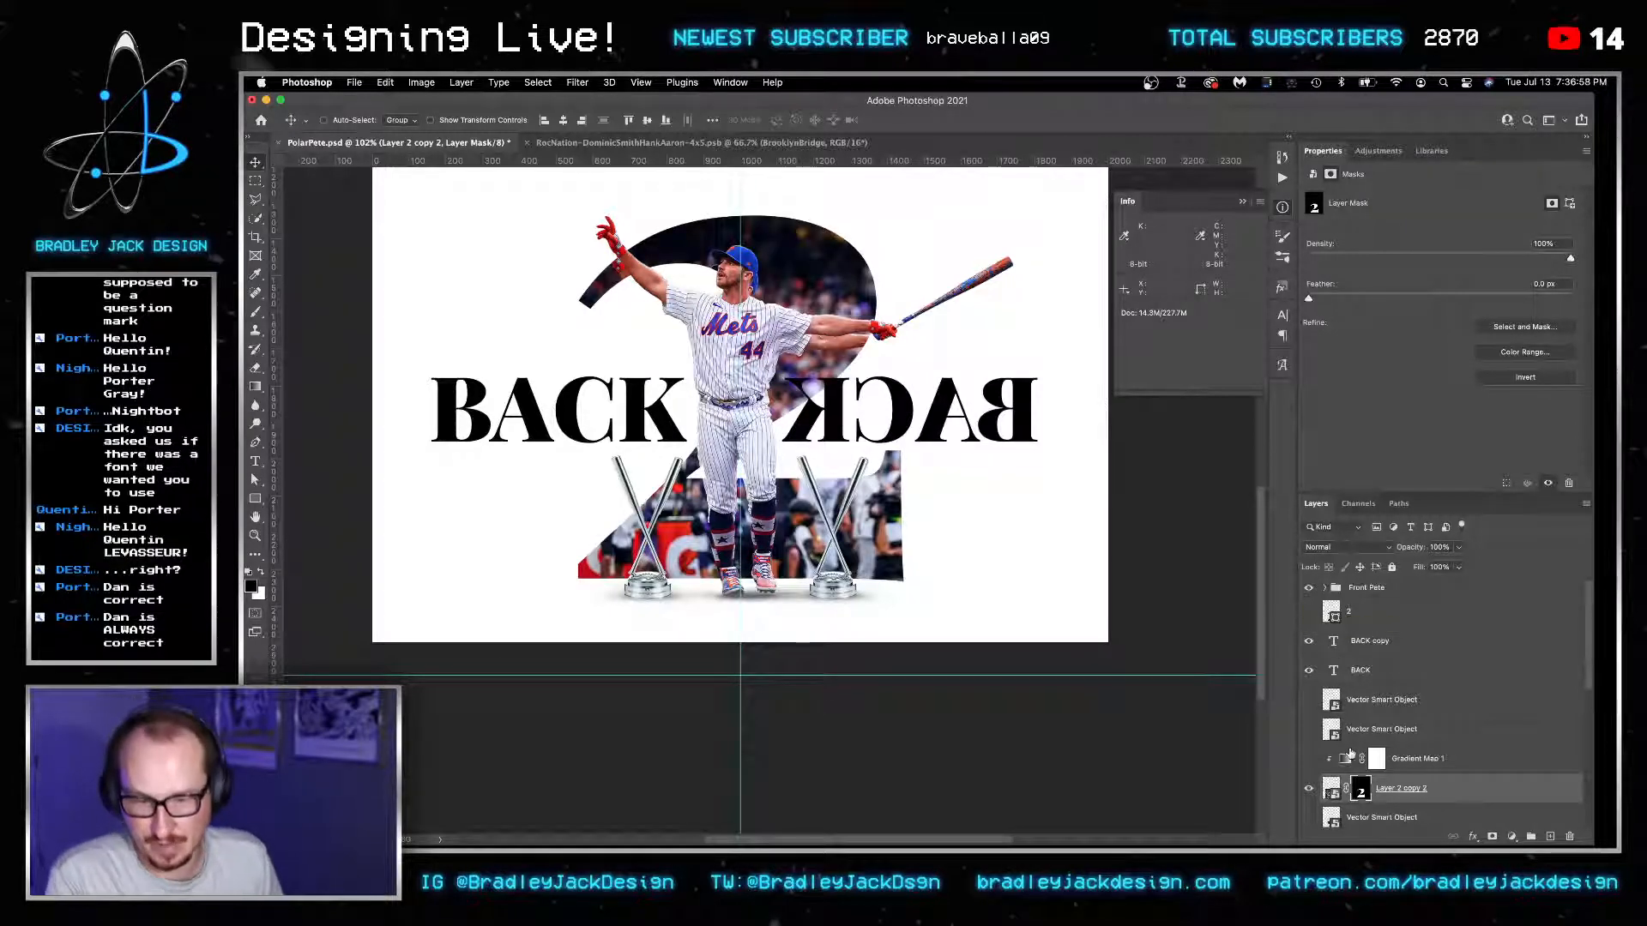
Unlink the photo on Layer 2 copy 2 from its 2-shaped mask.
double_click(1343, 793)
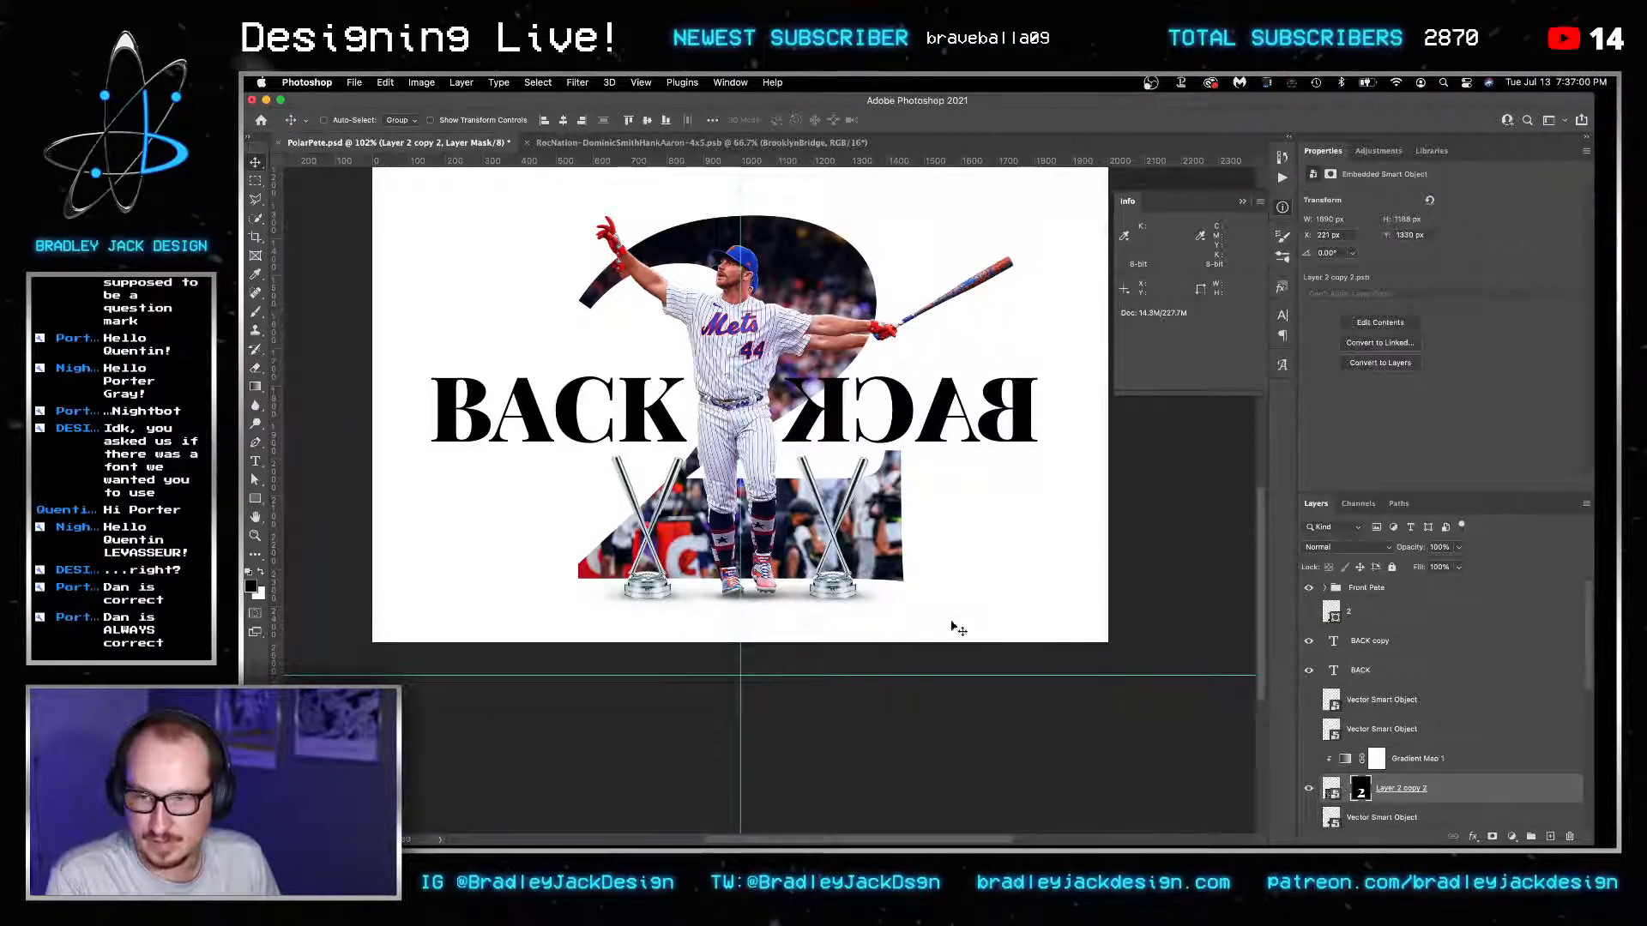
key(super+w)
key(Return)
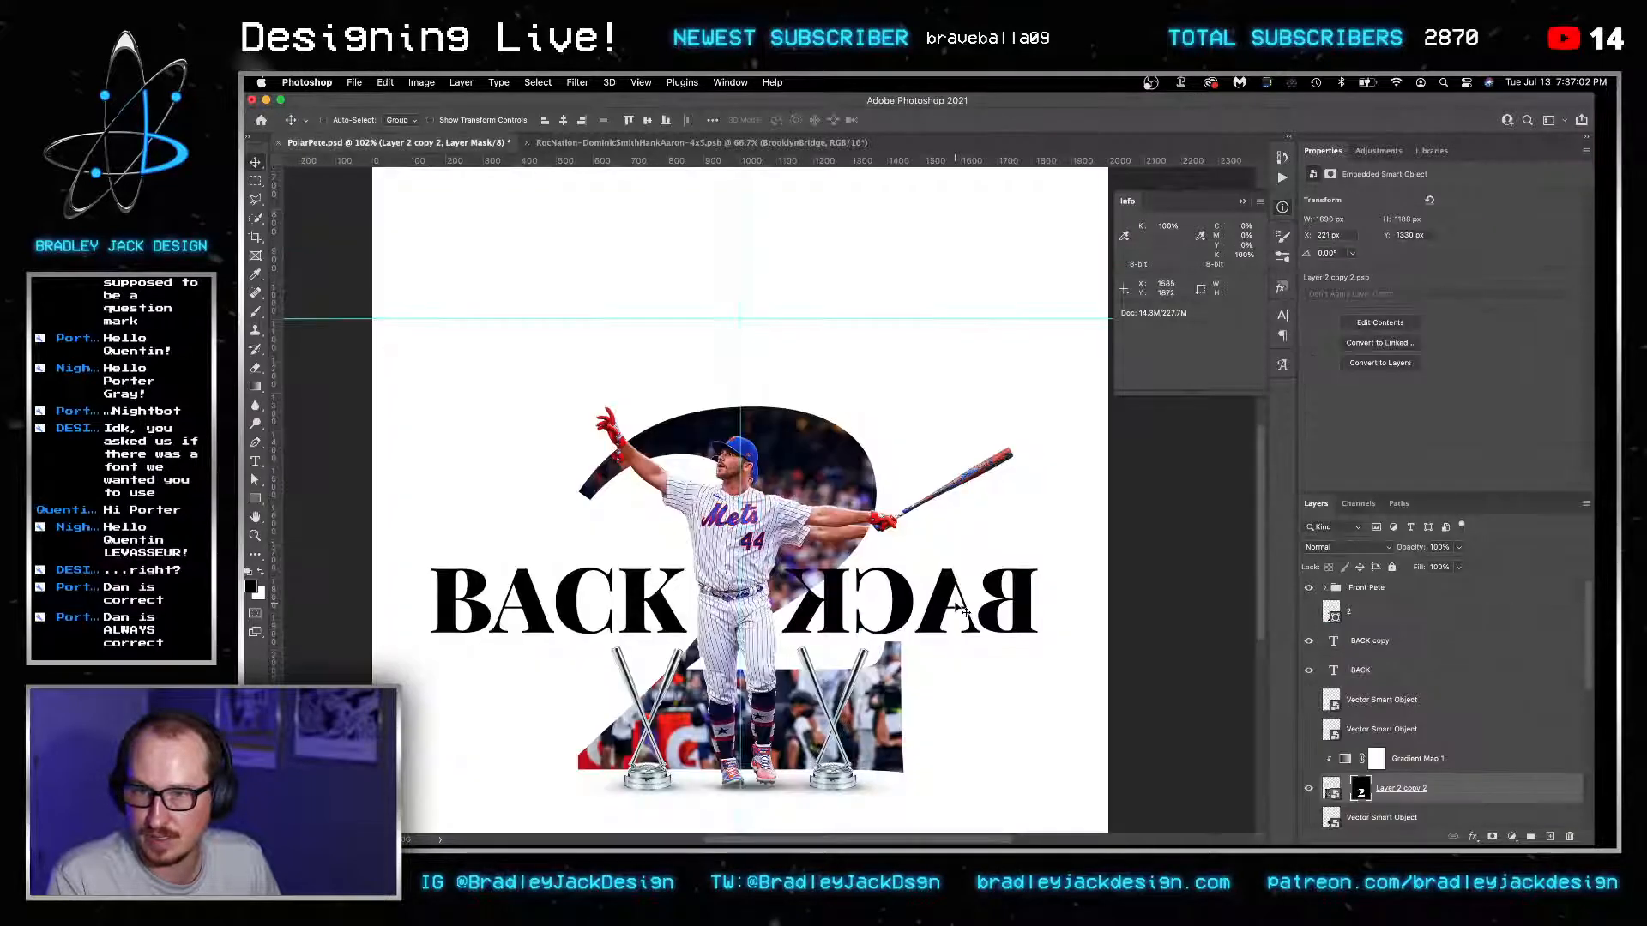
drag(875, 655, 875, 632)
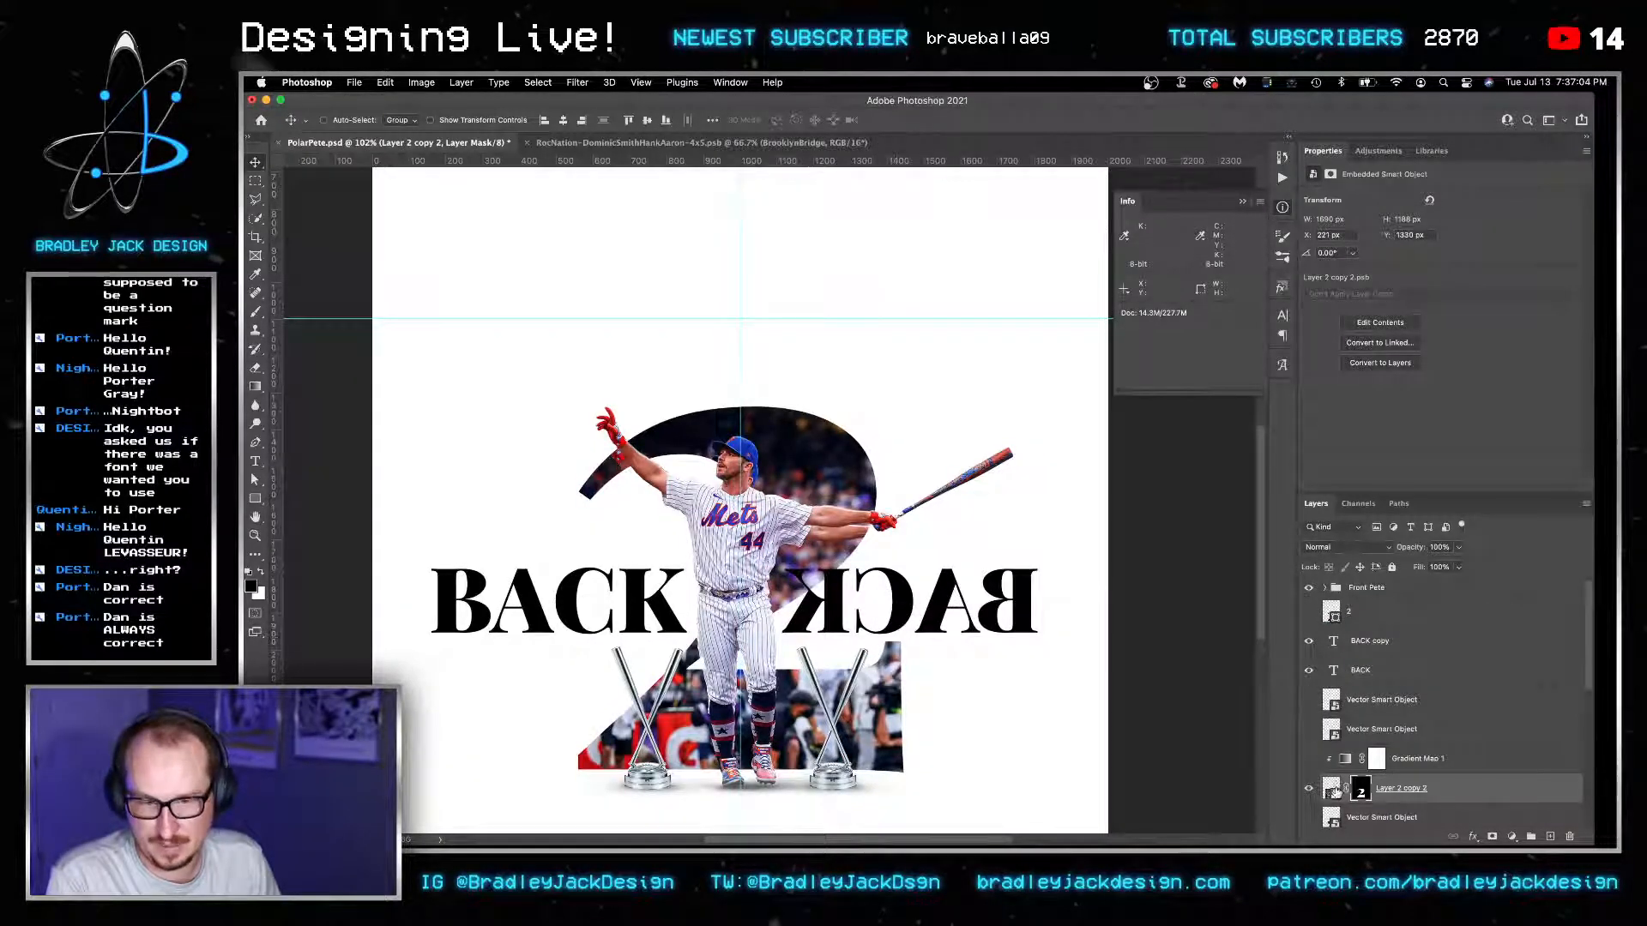
Nudge the Layer 2 copy 2 photo up inside its 2-shaped mask to Y 1291 px.
click(1331, 791)
key(shift+Up)
key(shift+Down)
key(shift+Down)
key(shift+Down)
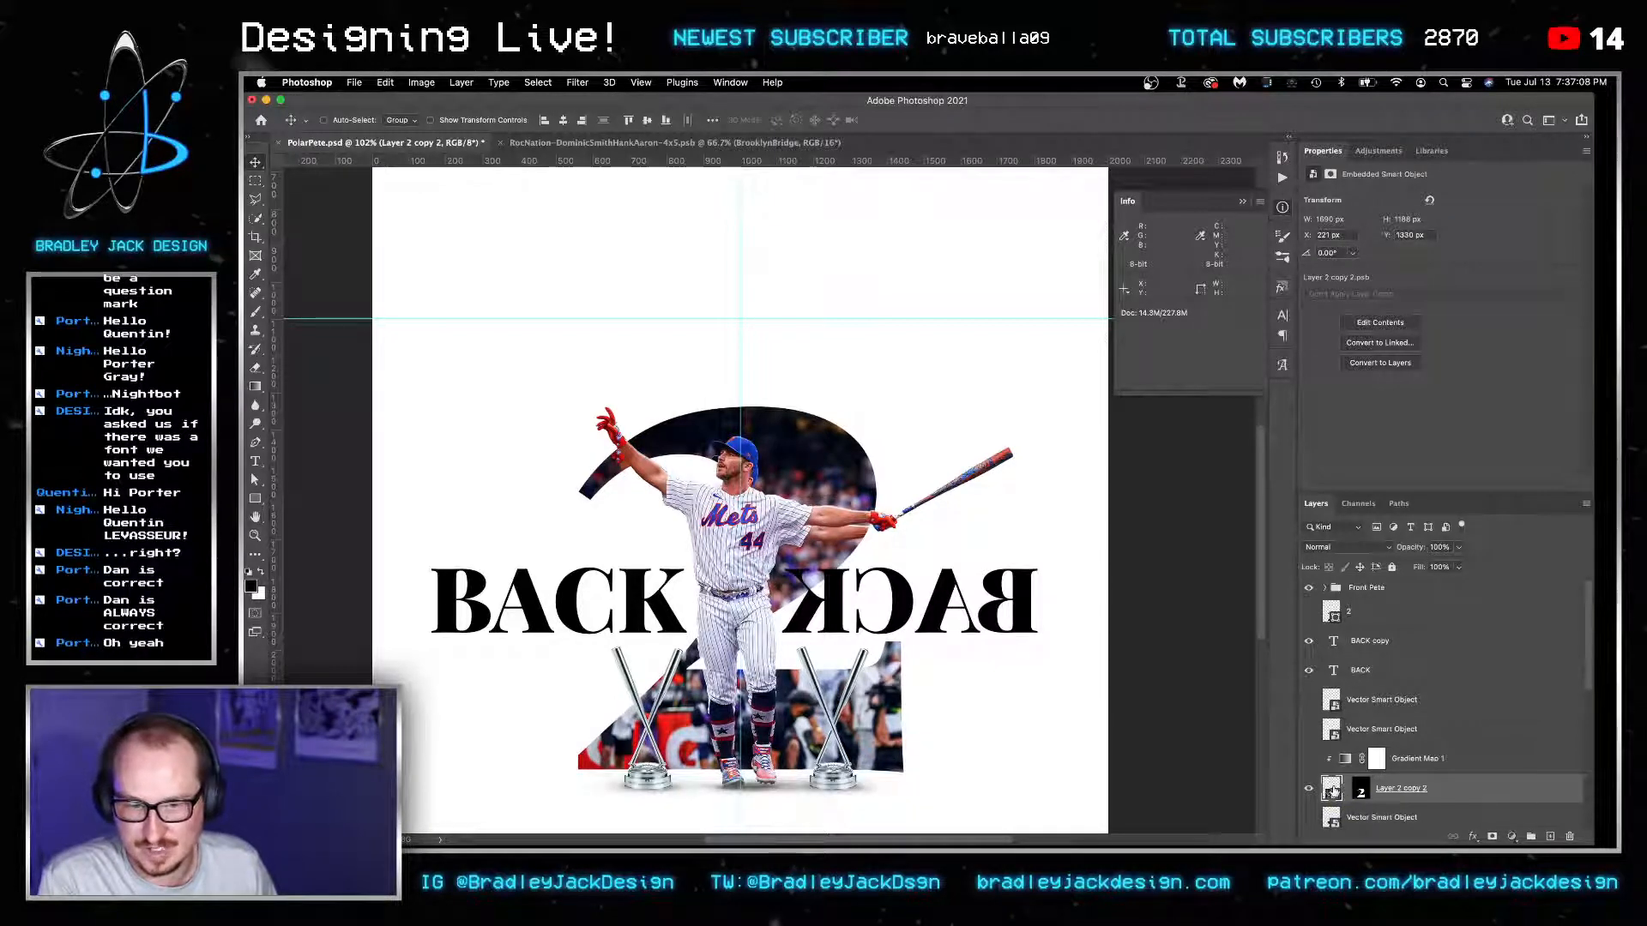
key(shift+Up)
key(shift+Up)
key(shift+Up)
key(shift+Up)
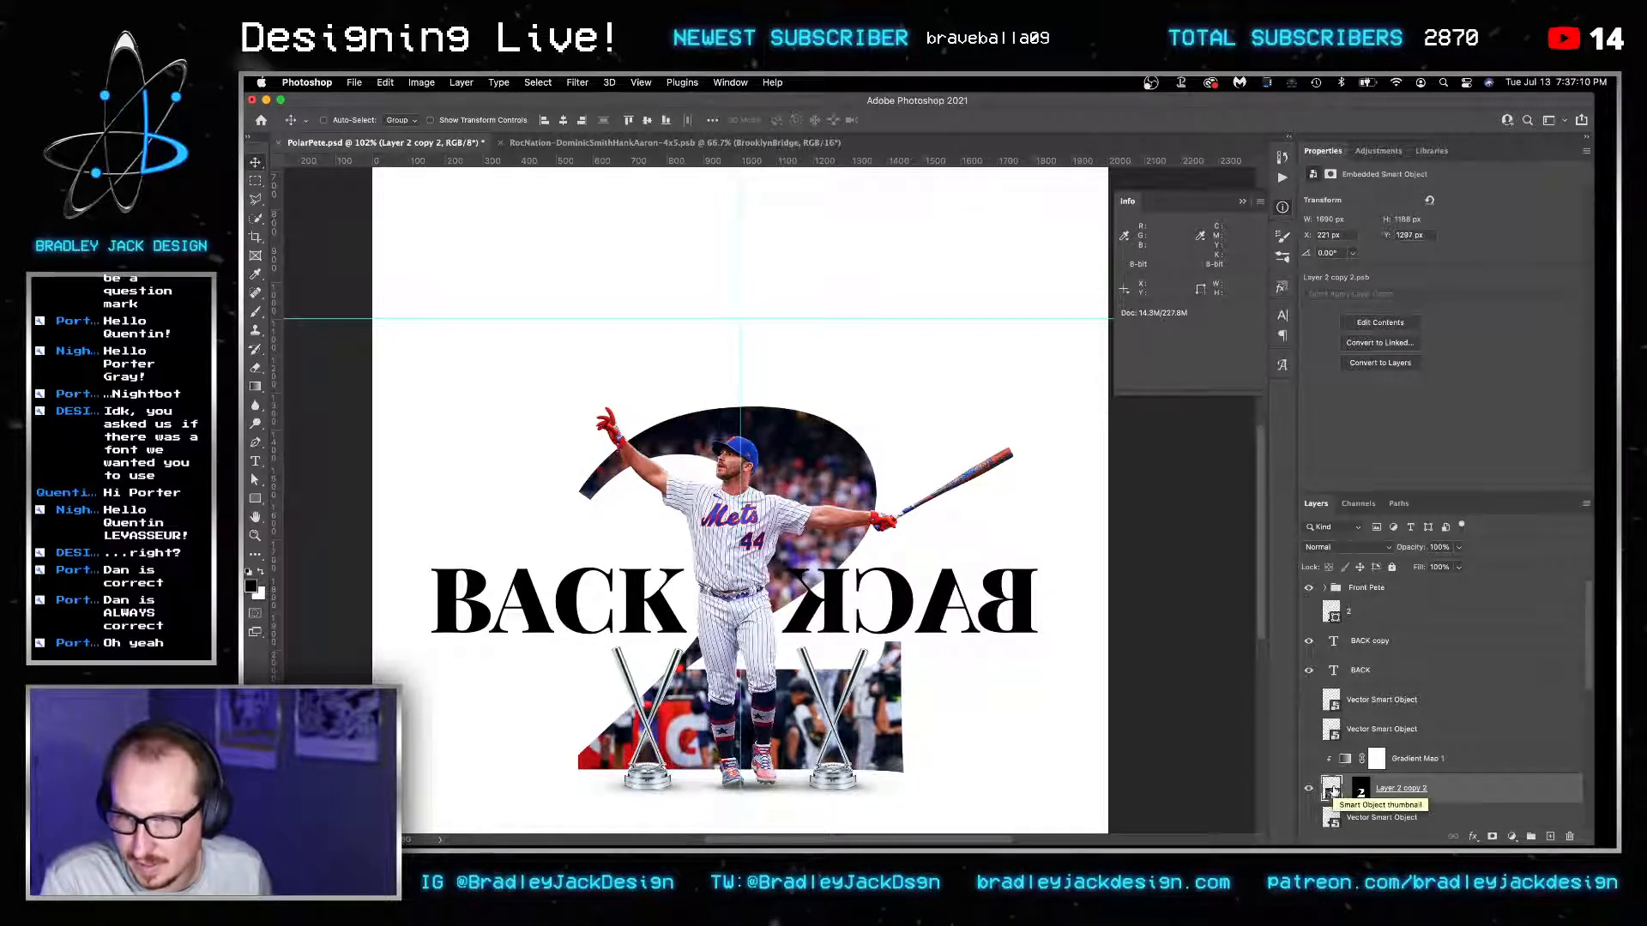
key(Up)
key(Up)
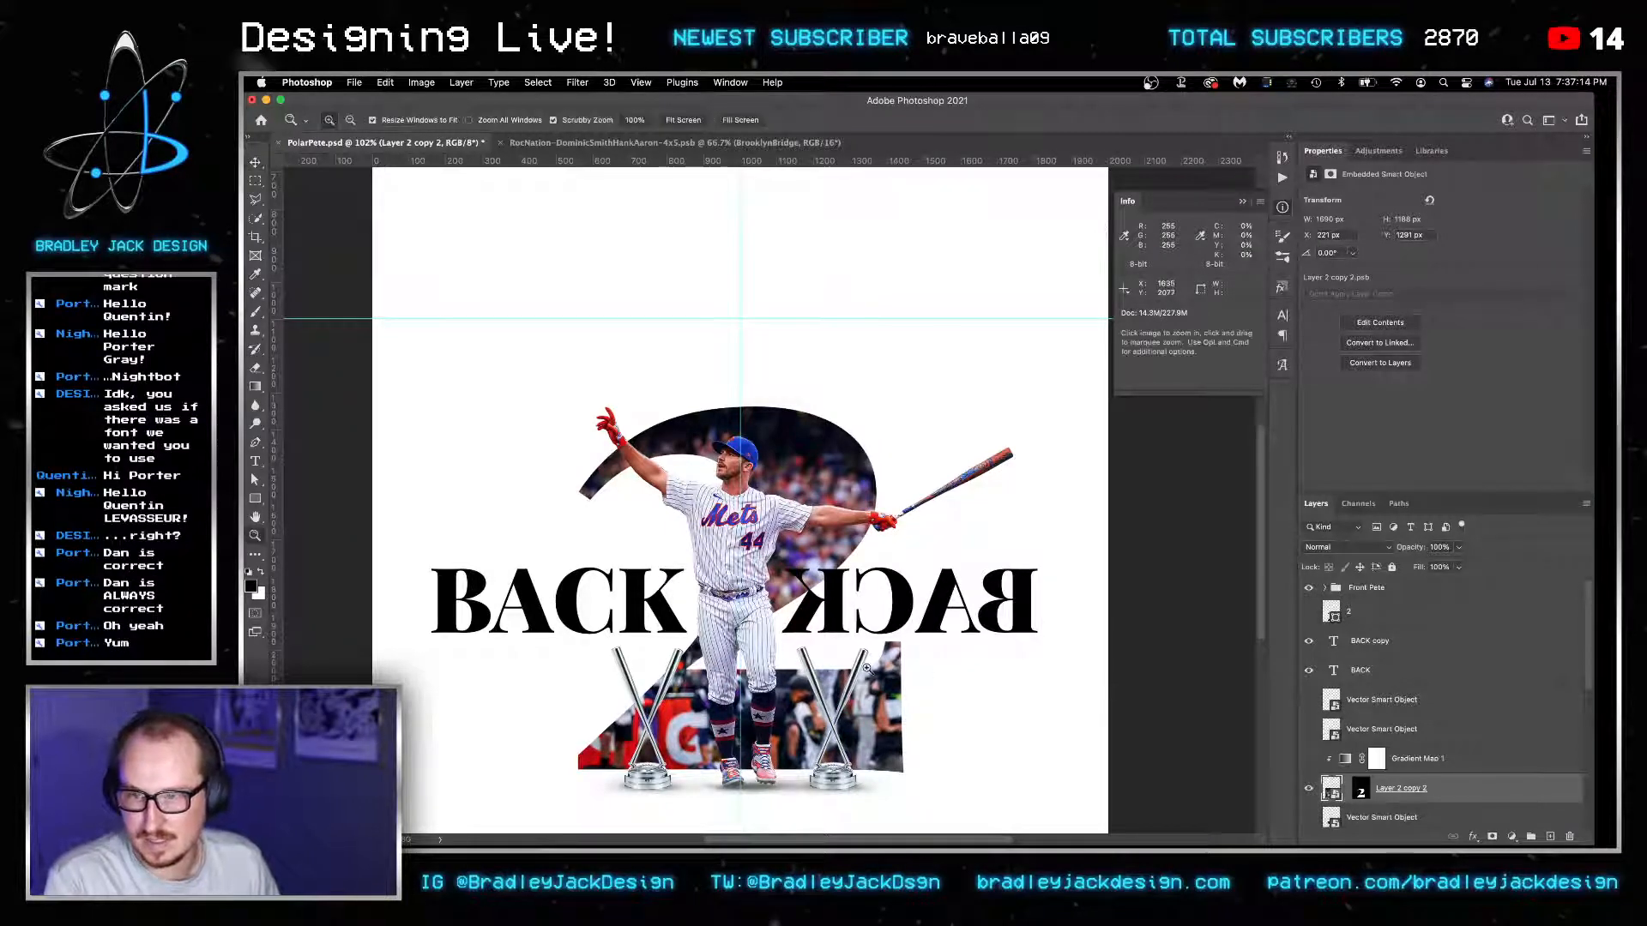
Save the poster in Large Document Format as PolarPete.psb in the Downloads folder.
key(super+1)
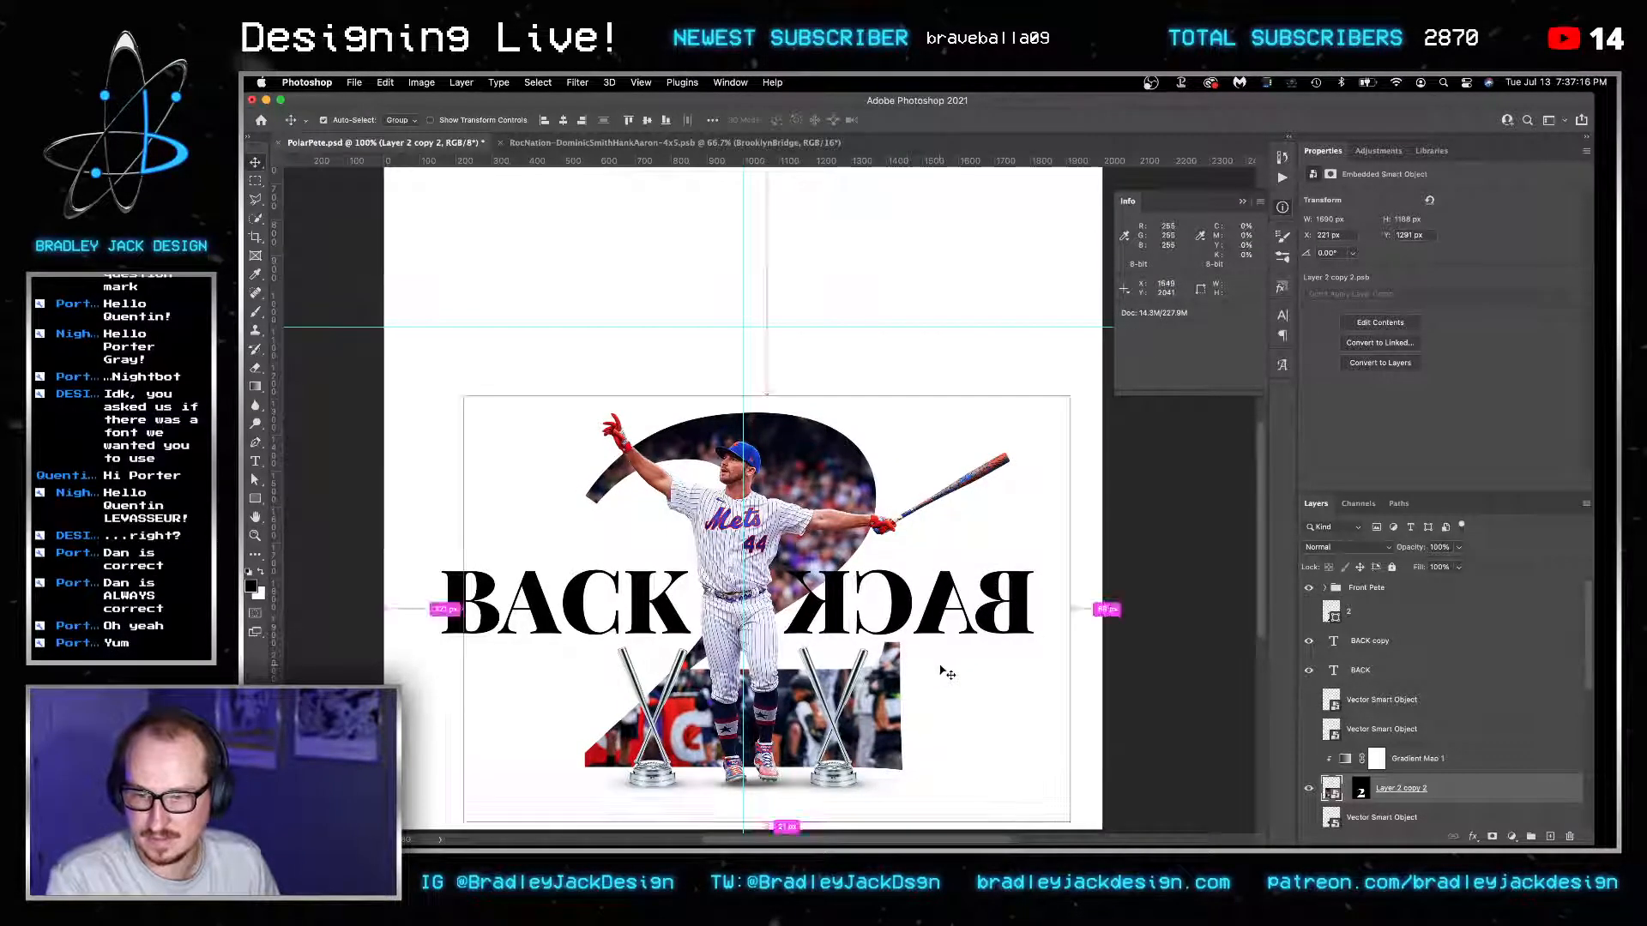
key(super+s)
key(z)
alt+click(897, 675)
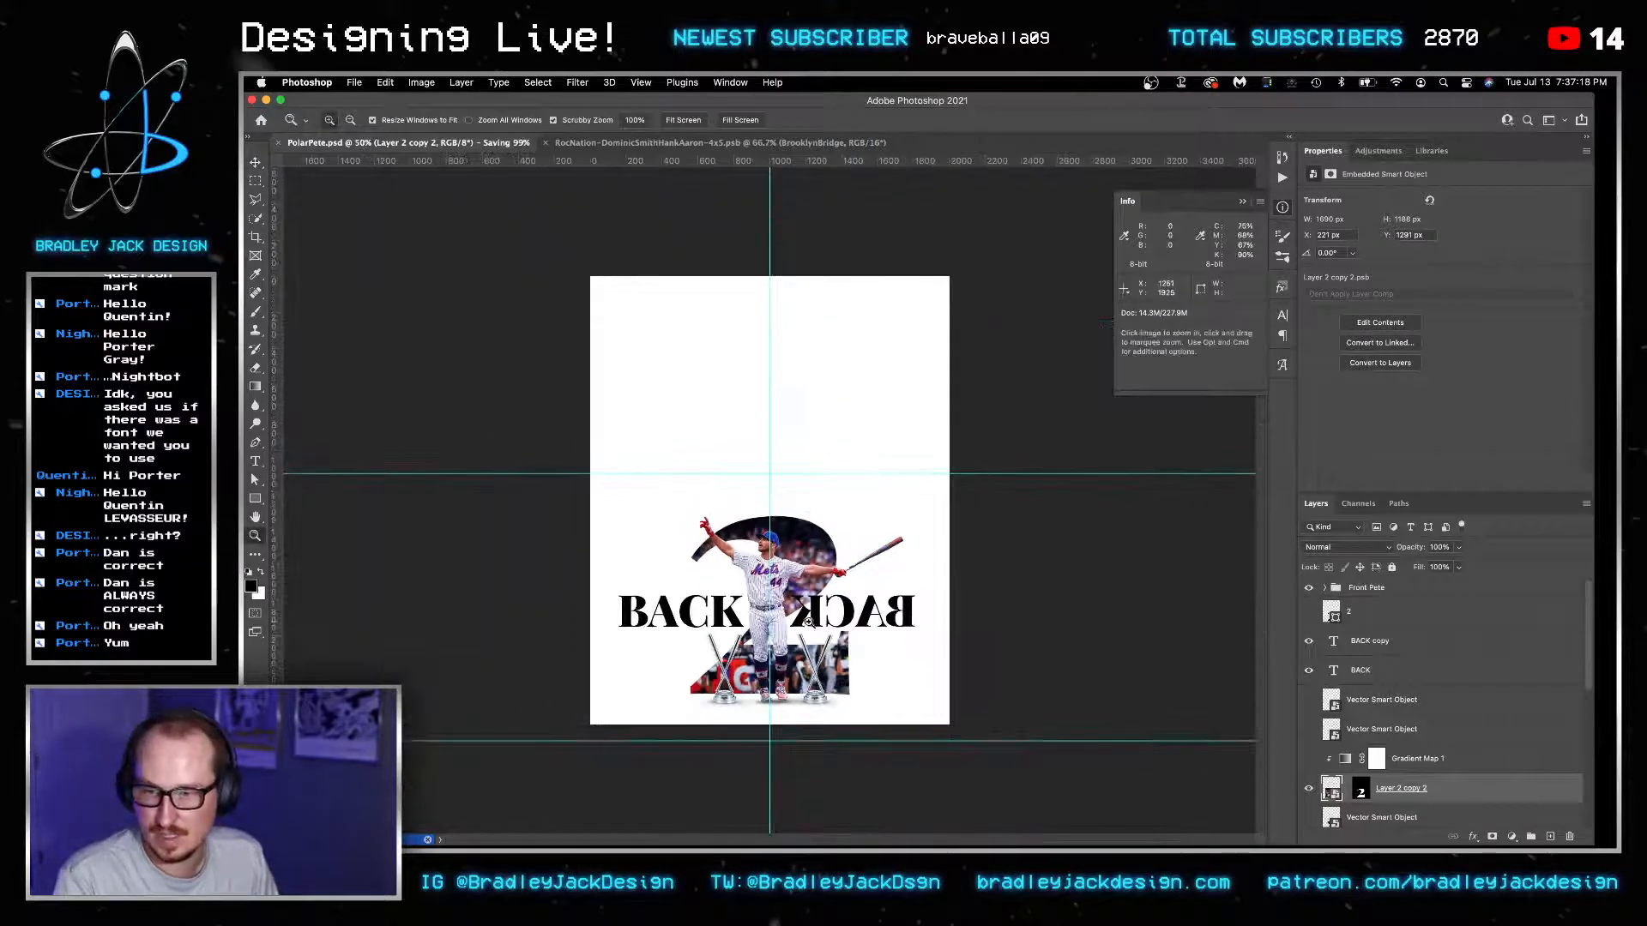
click(907, 615)
key(v)
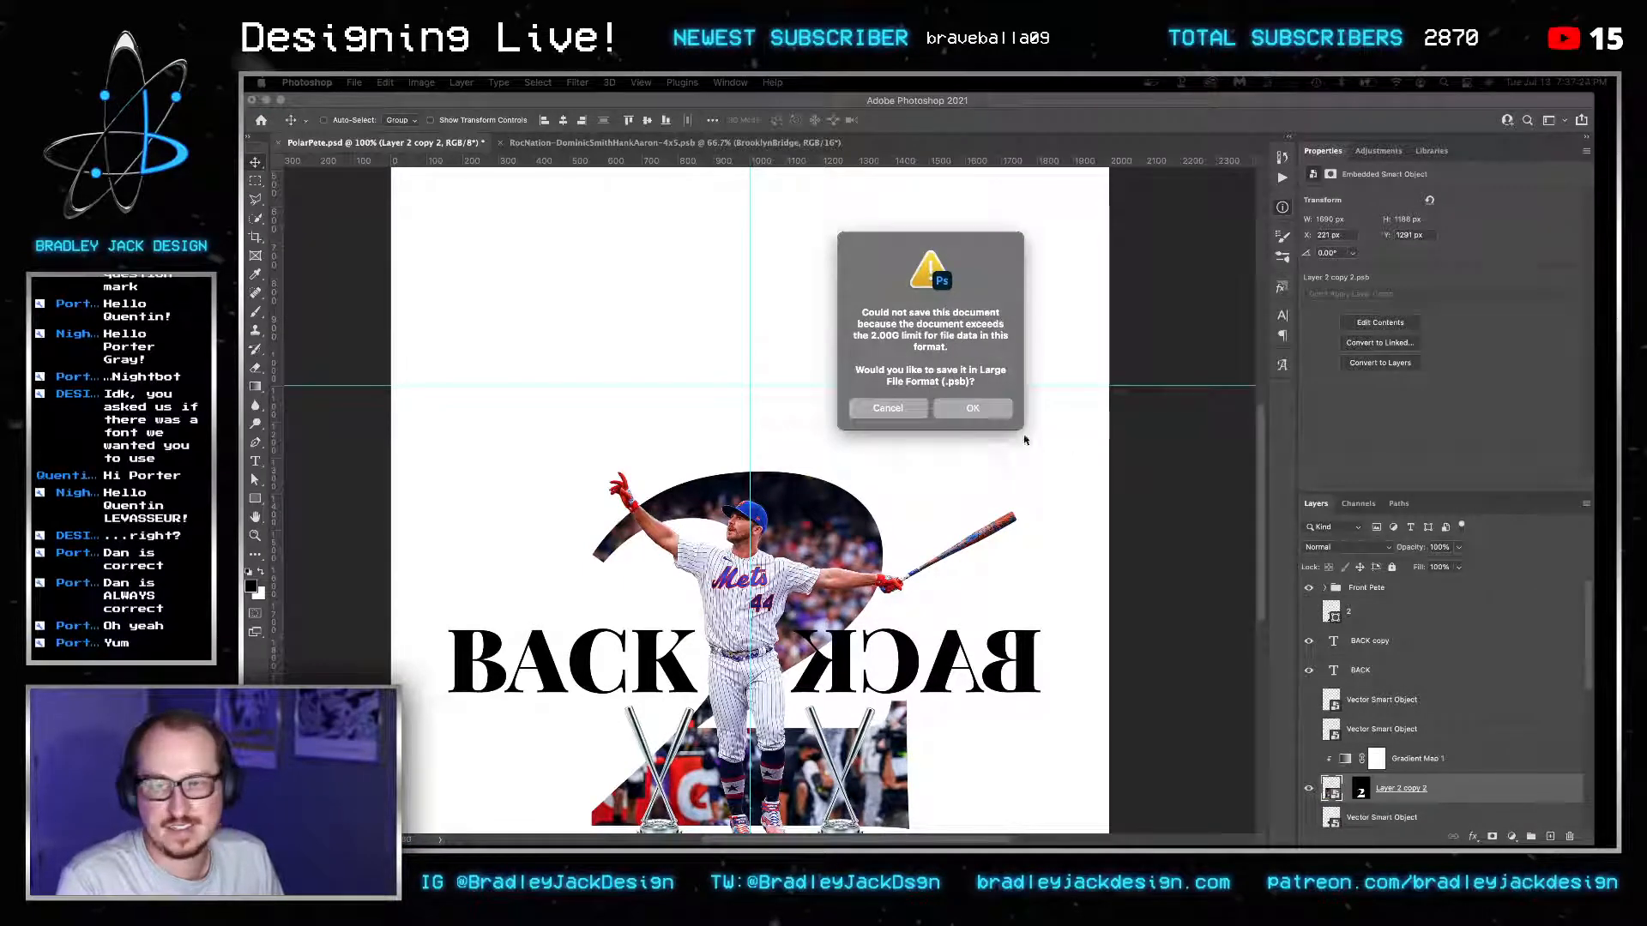
key(Return)
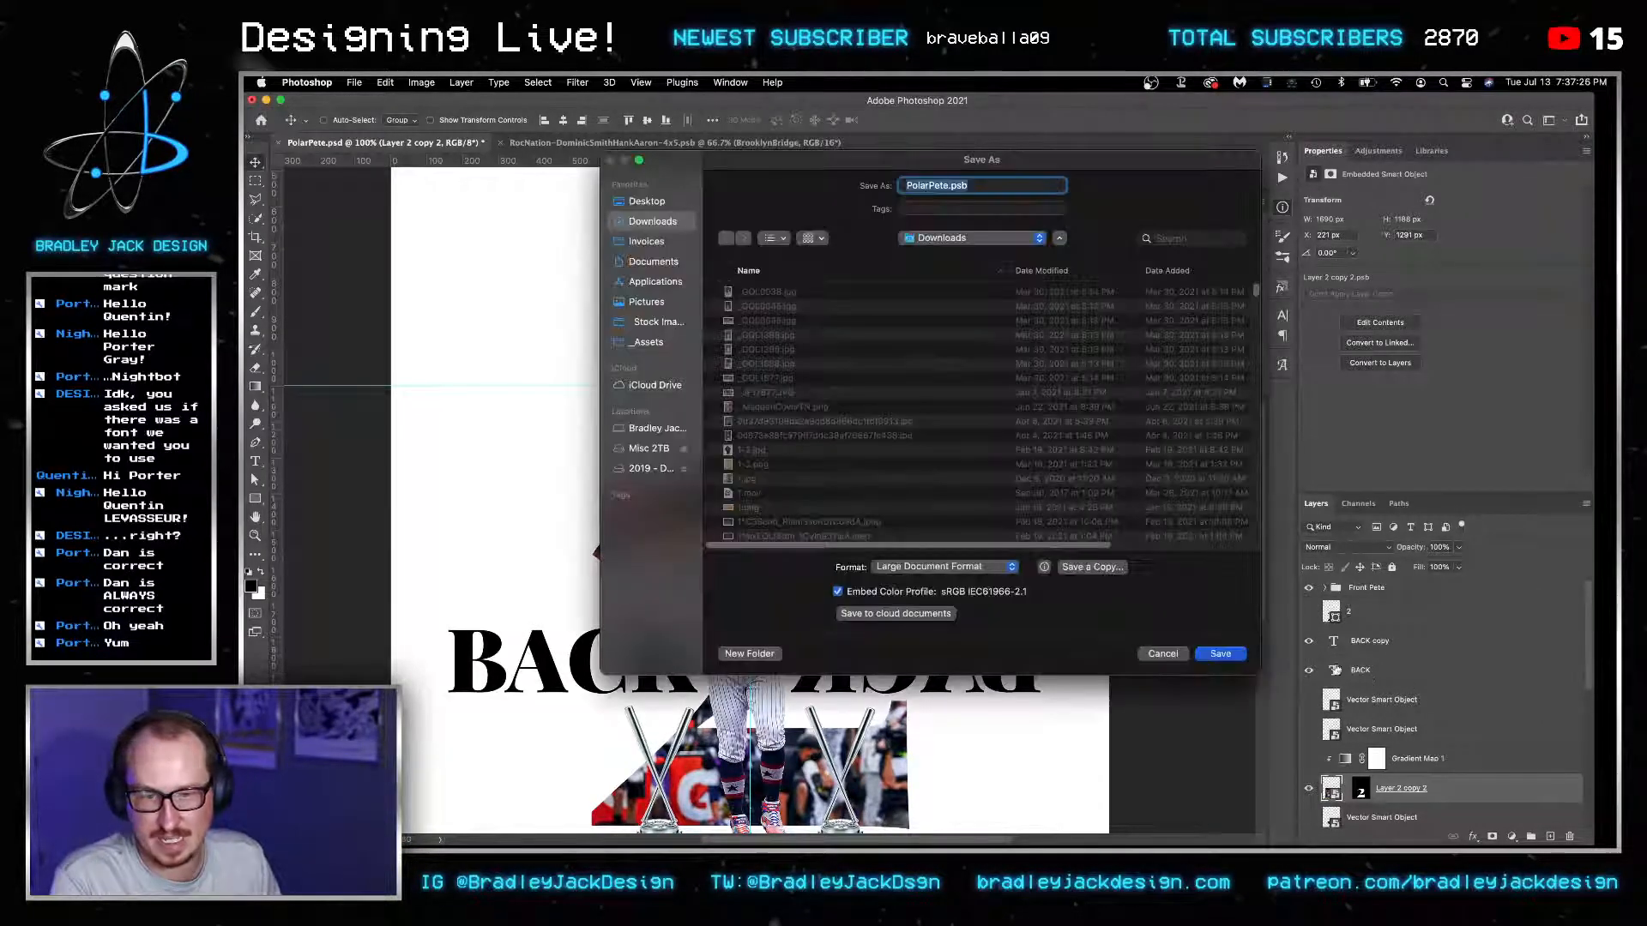
click(1218, 655)
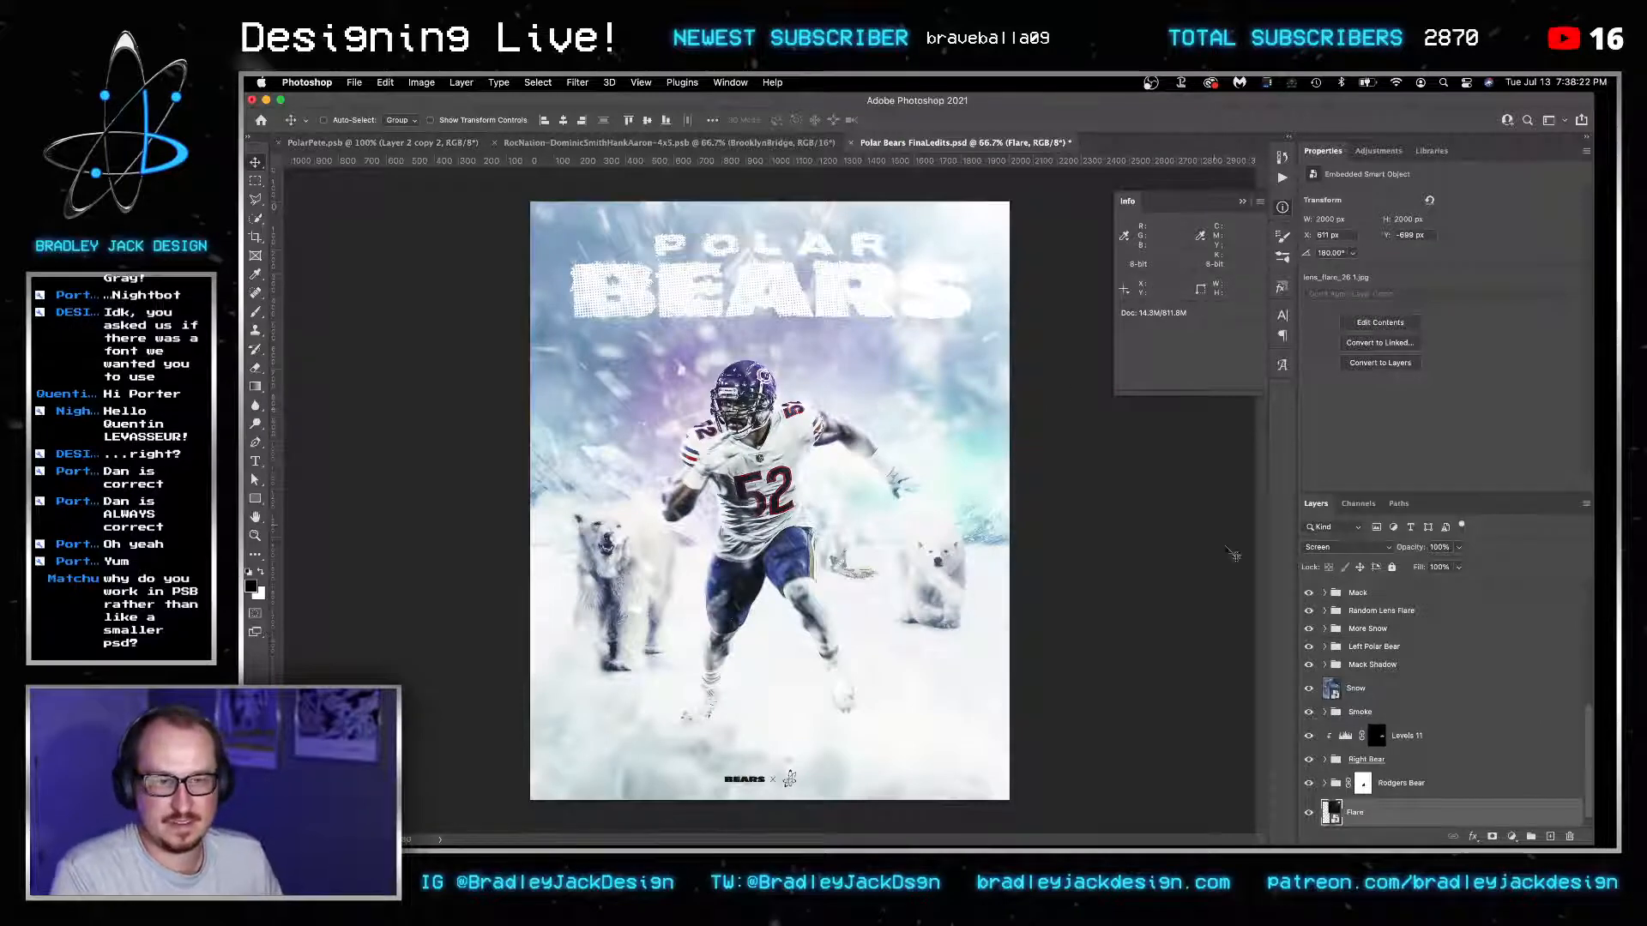
In the Polar Bears poster, hide the layers from Watermark down to Mack Shadow, but turn the Left Polar Bear group back on.
scroll(1334, 610, up, 10)
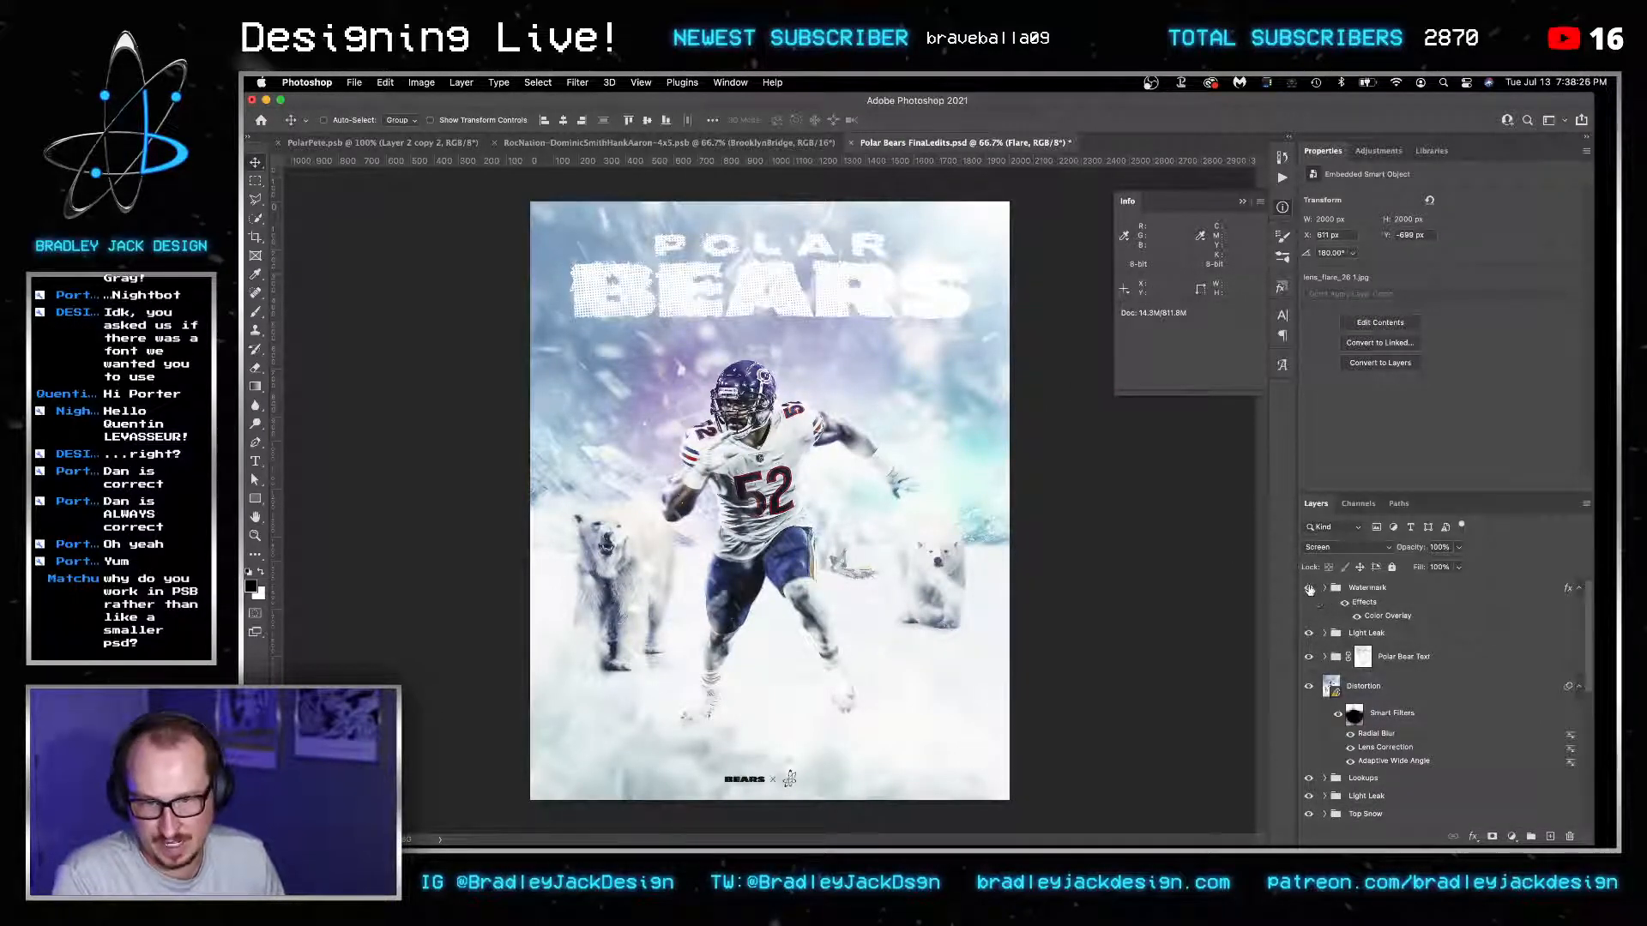
drag(1309, 589, 1310, 688)
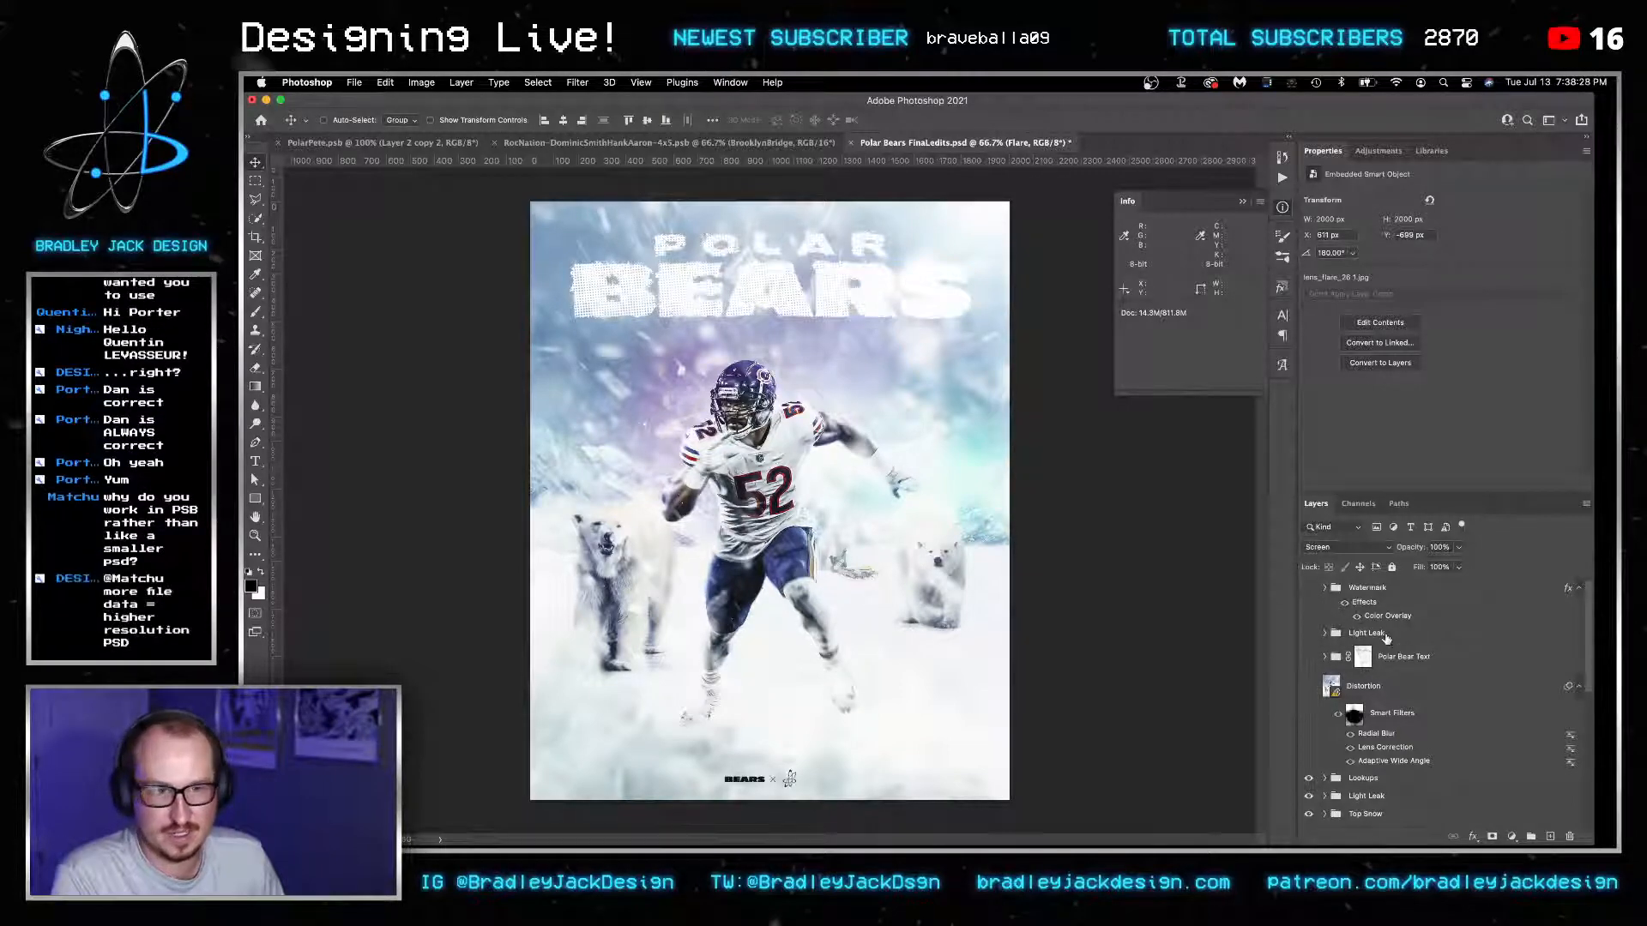
scroll(1386, 639, down, 5)
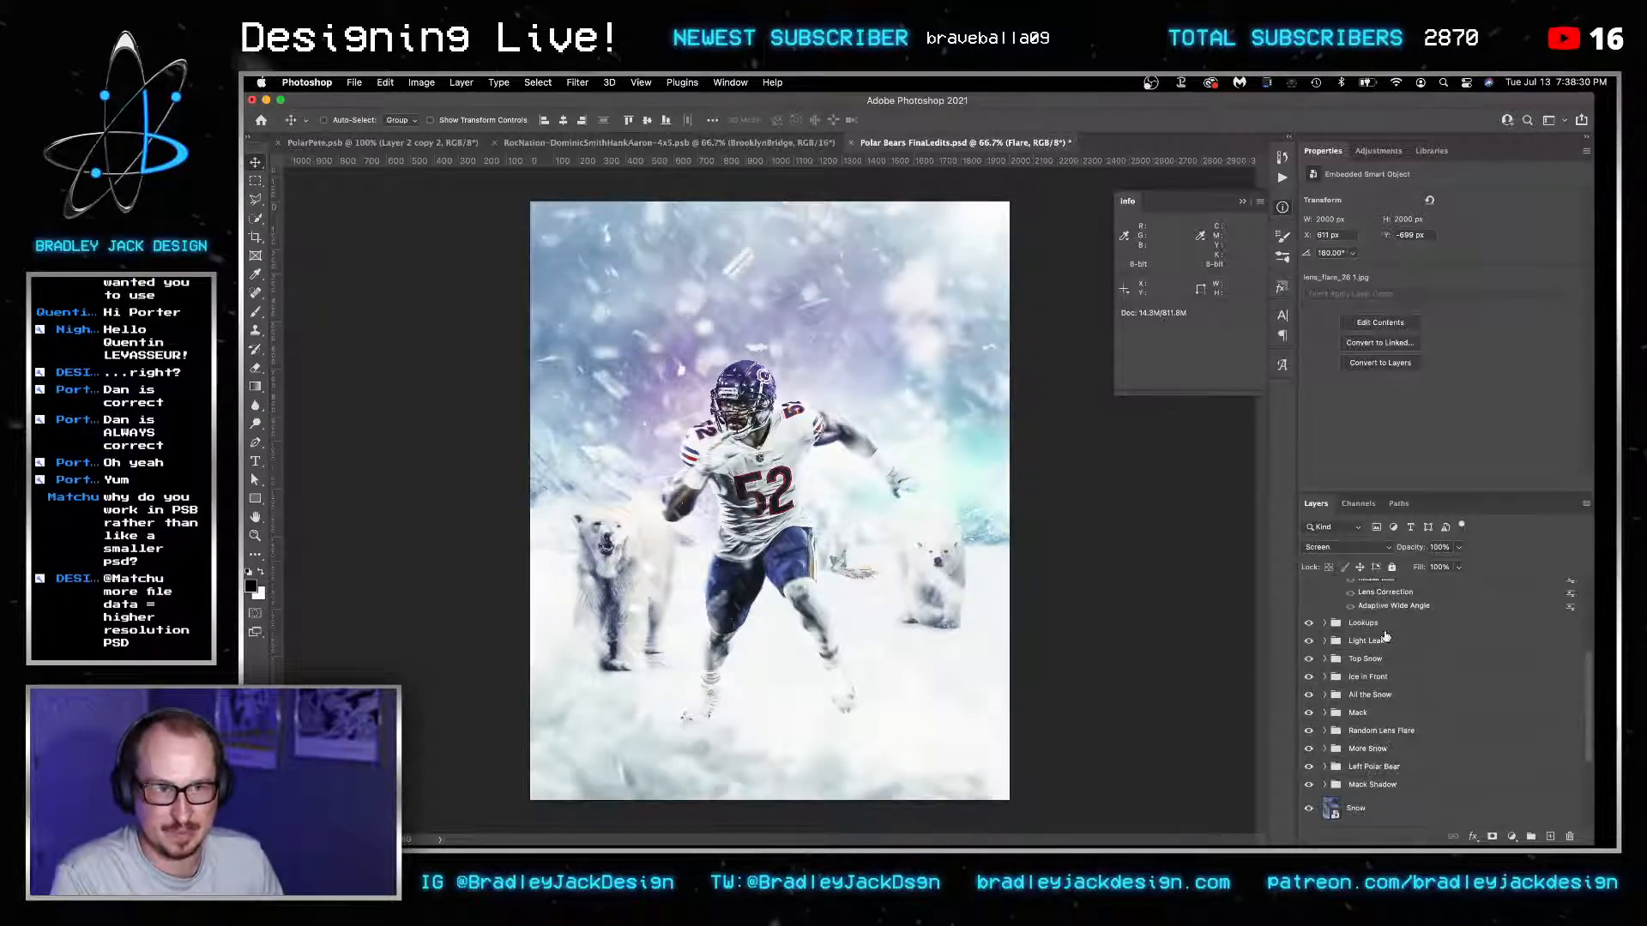
scroll(1386, 635, up, 1)
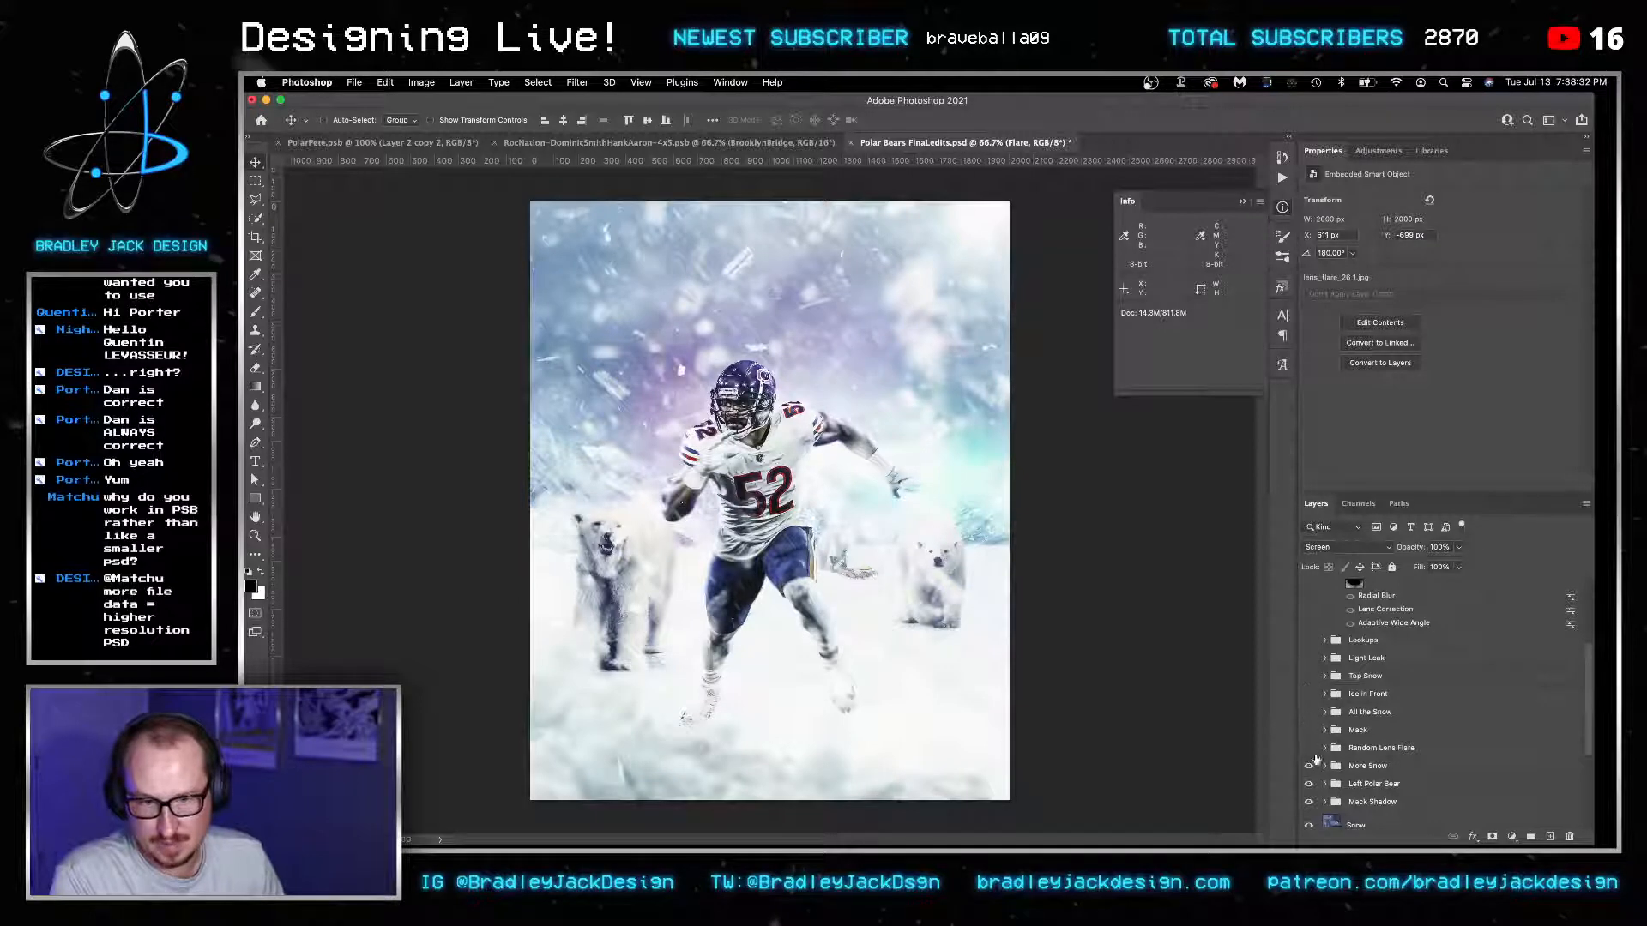
click(1351, 789)
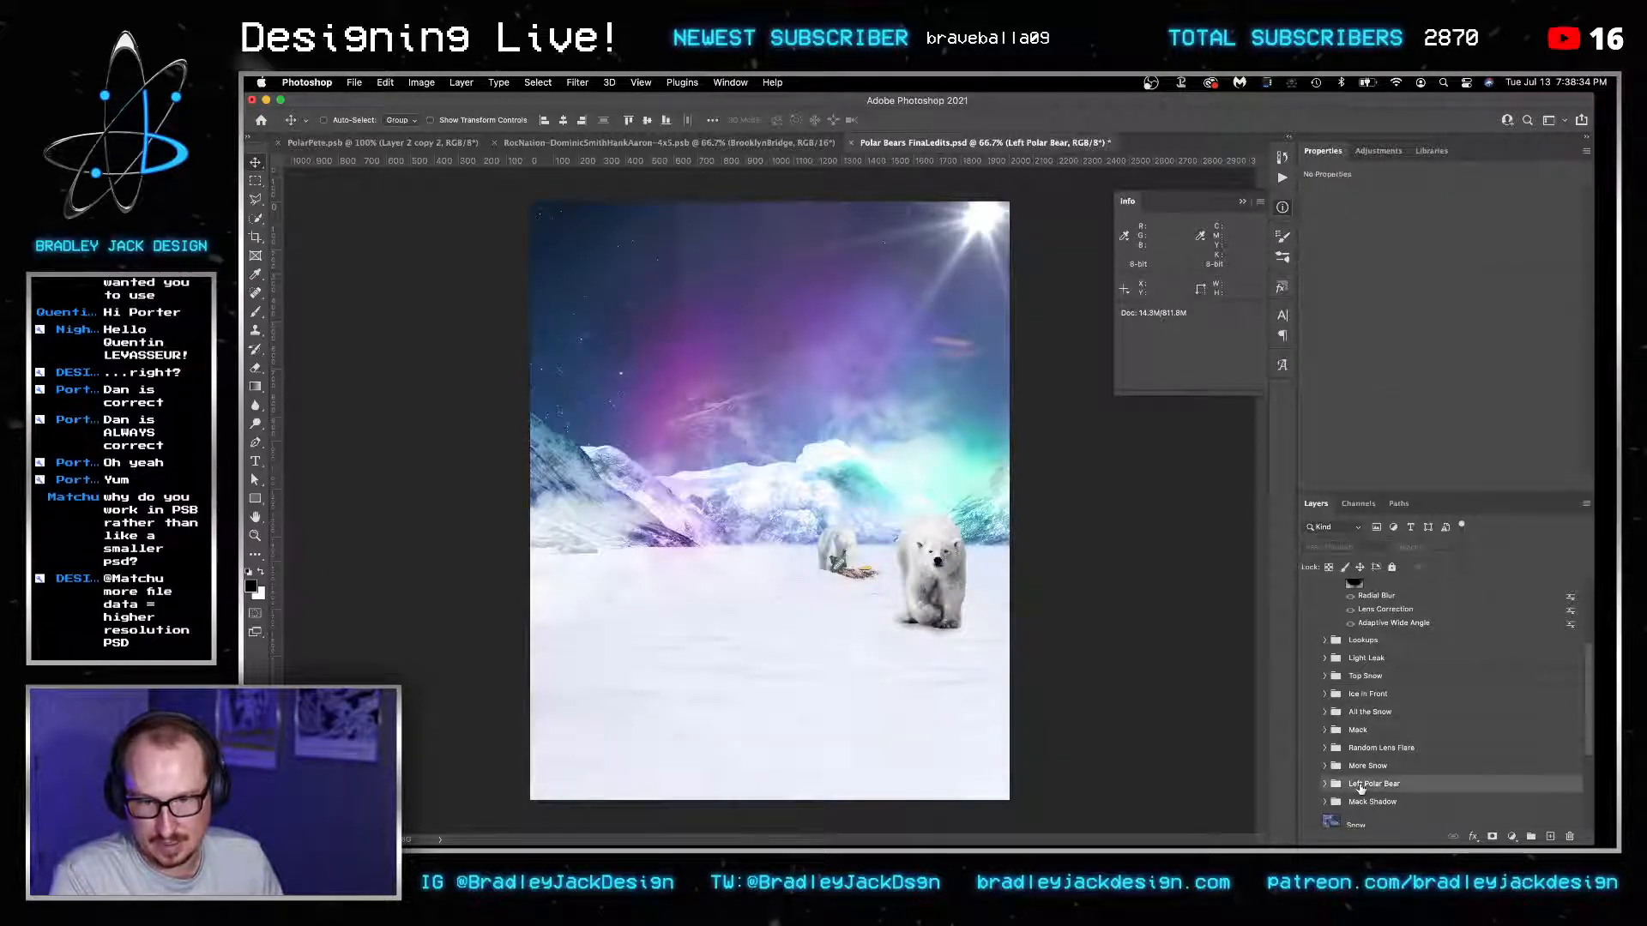
click(1310, 786)
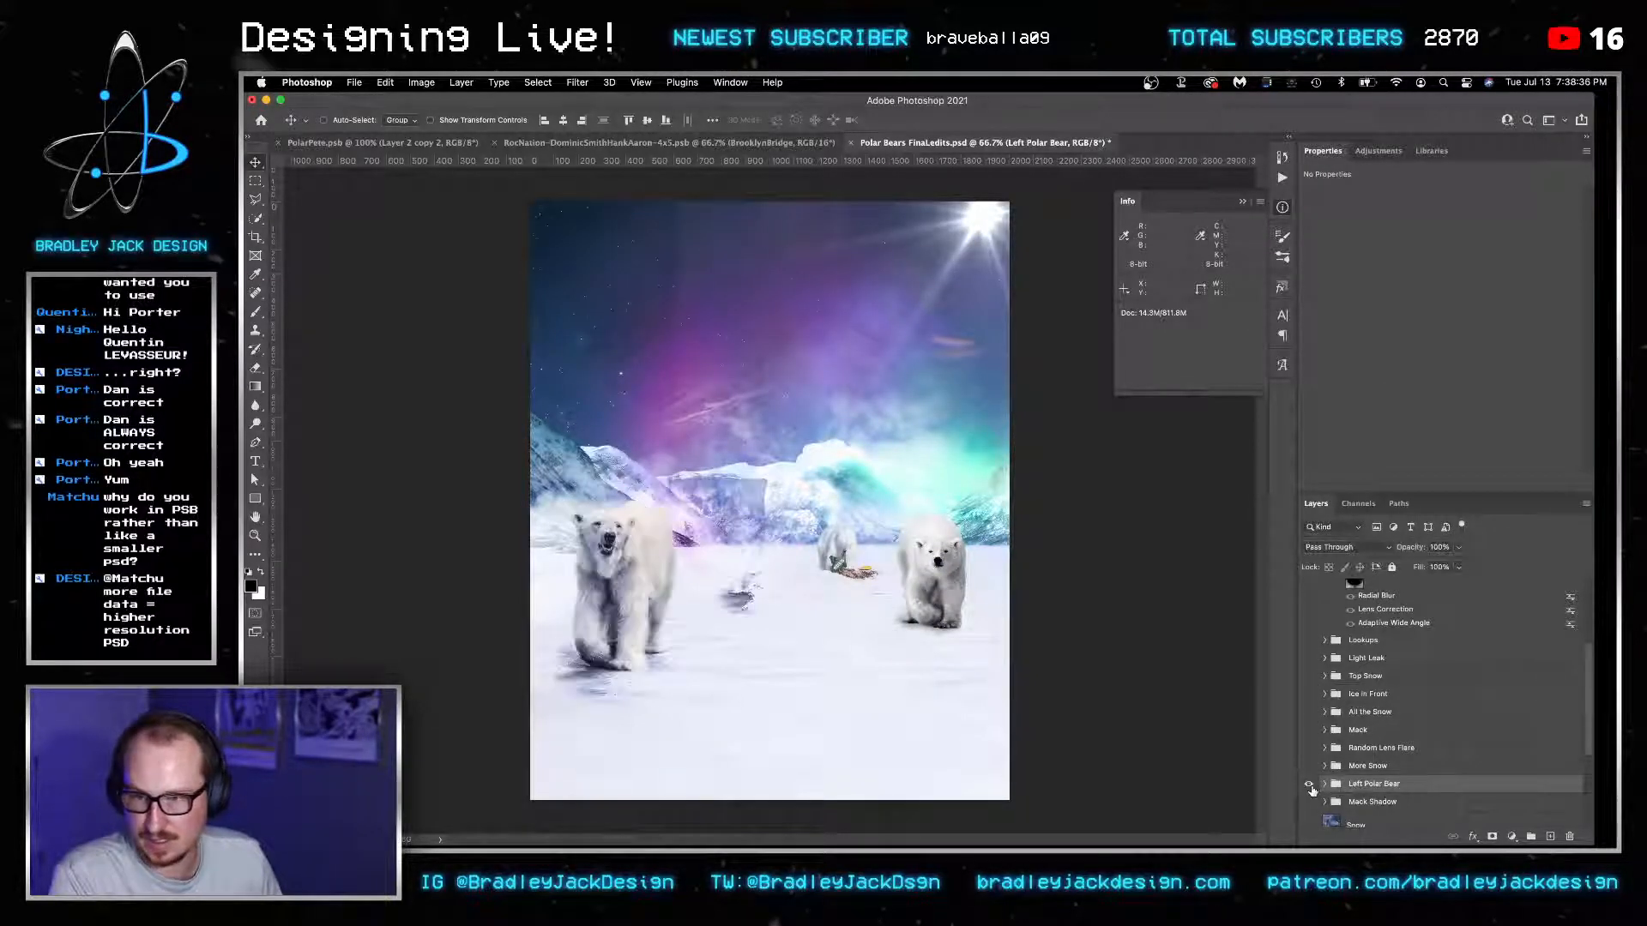
Check the Left Polar Bear group by toggling its visibility, leave it shown, copy it, and return to PolarPete.psb.
click(1310, 786)
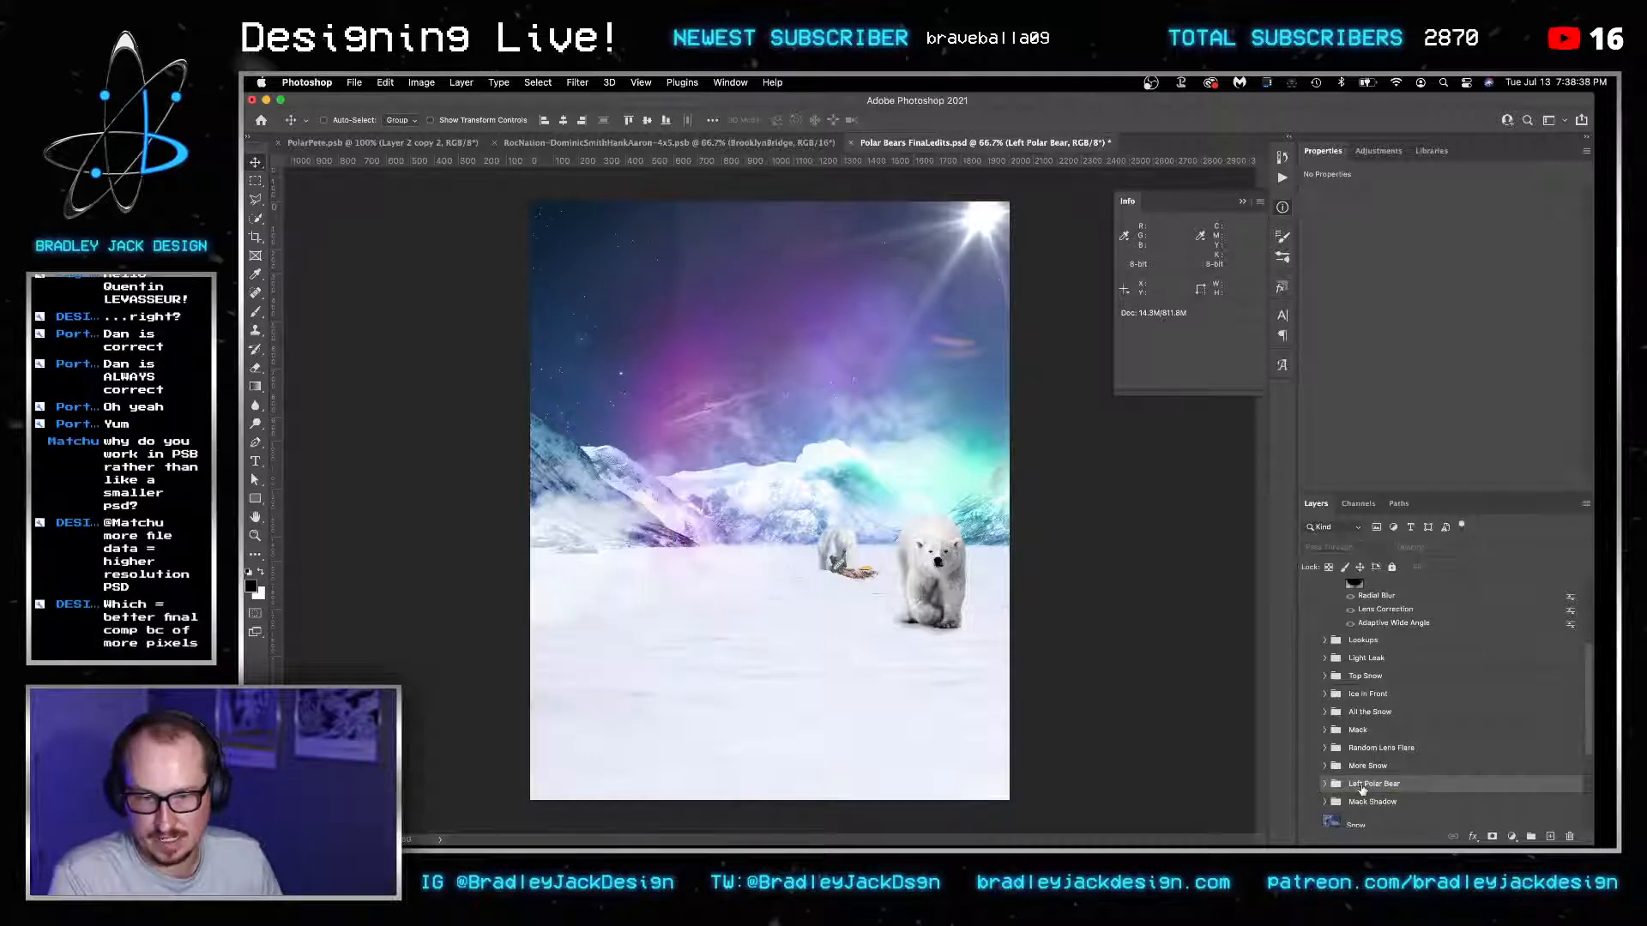
key(super+t)
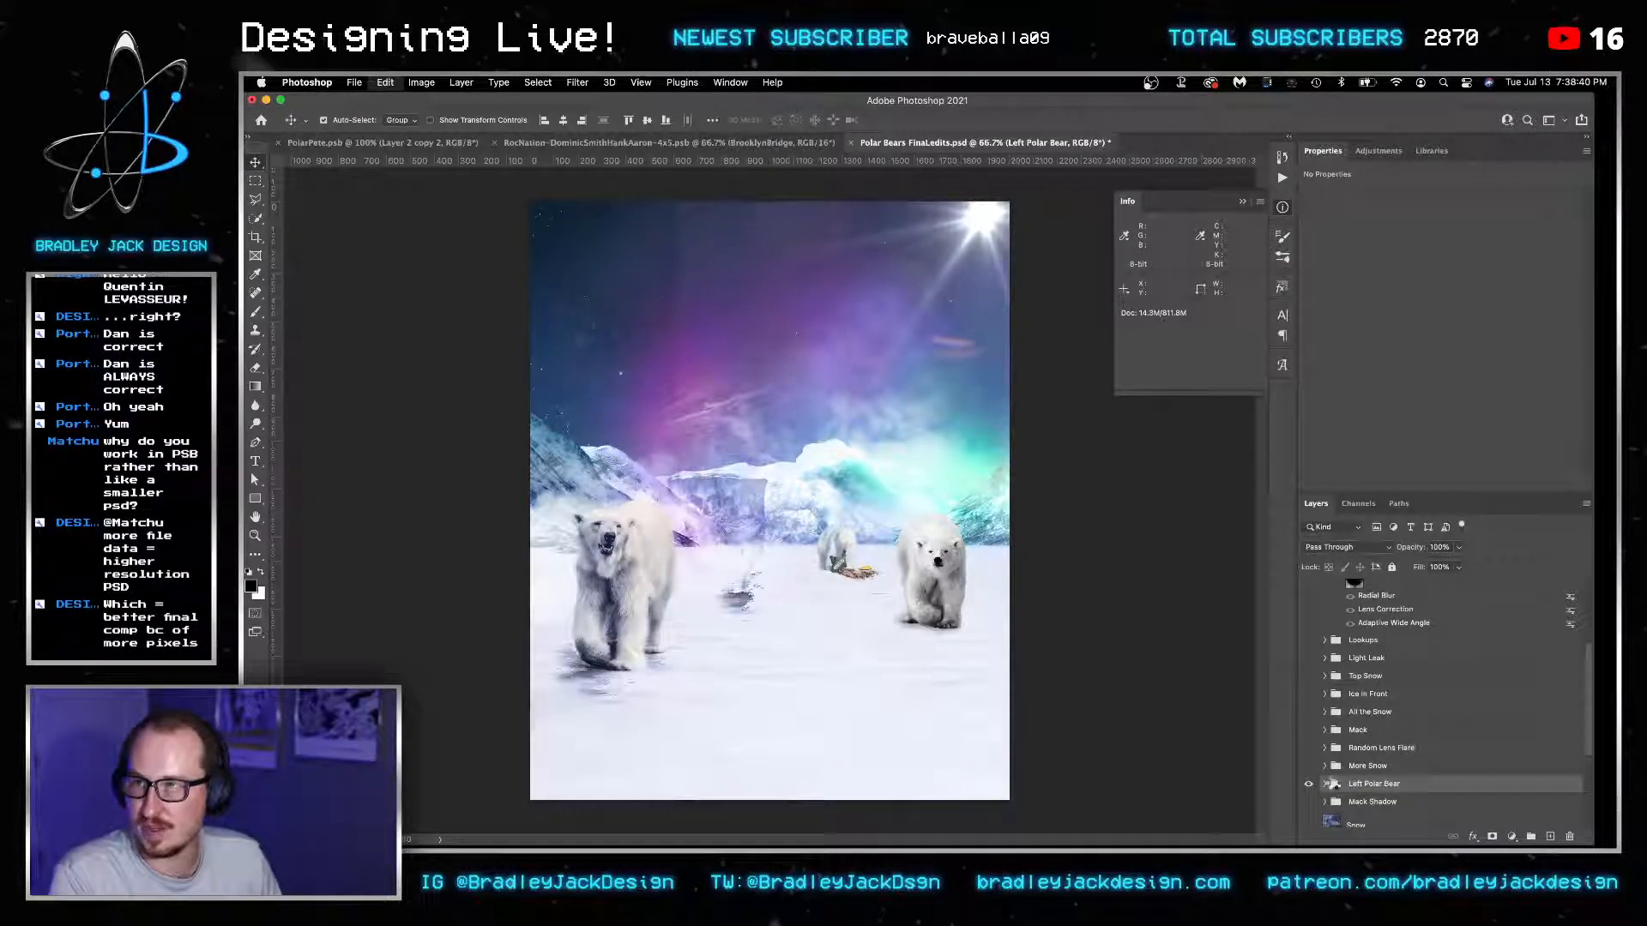
key(ctrl+Tab)
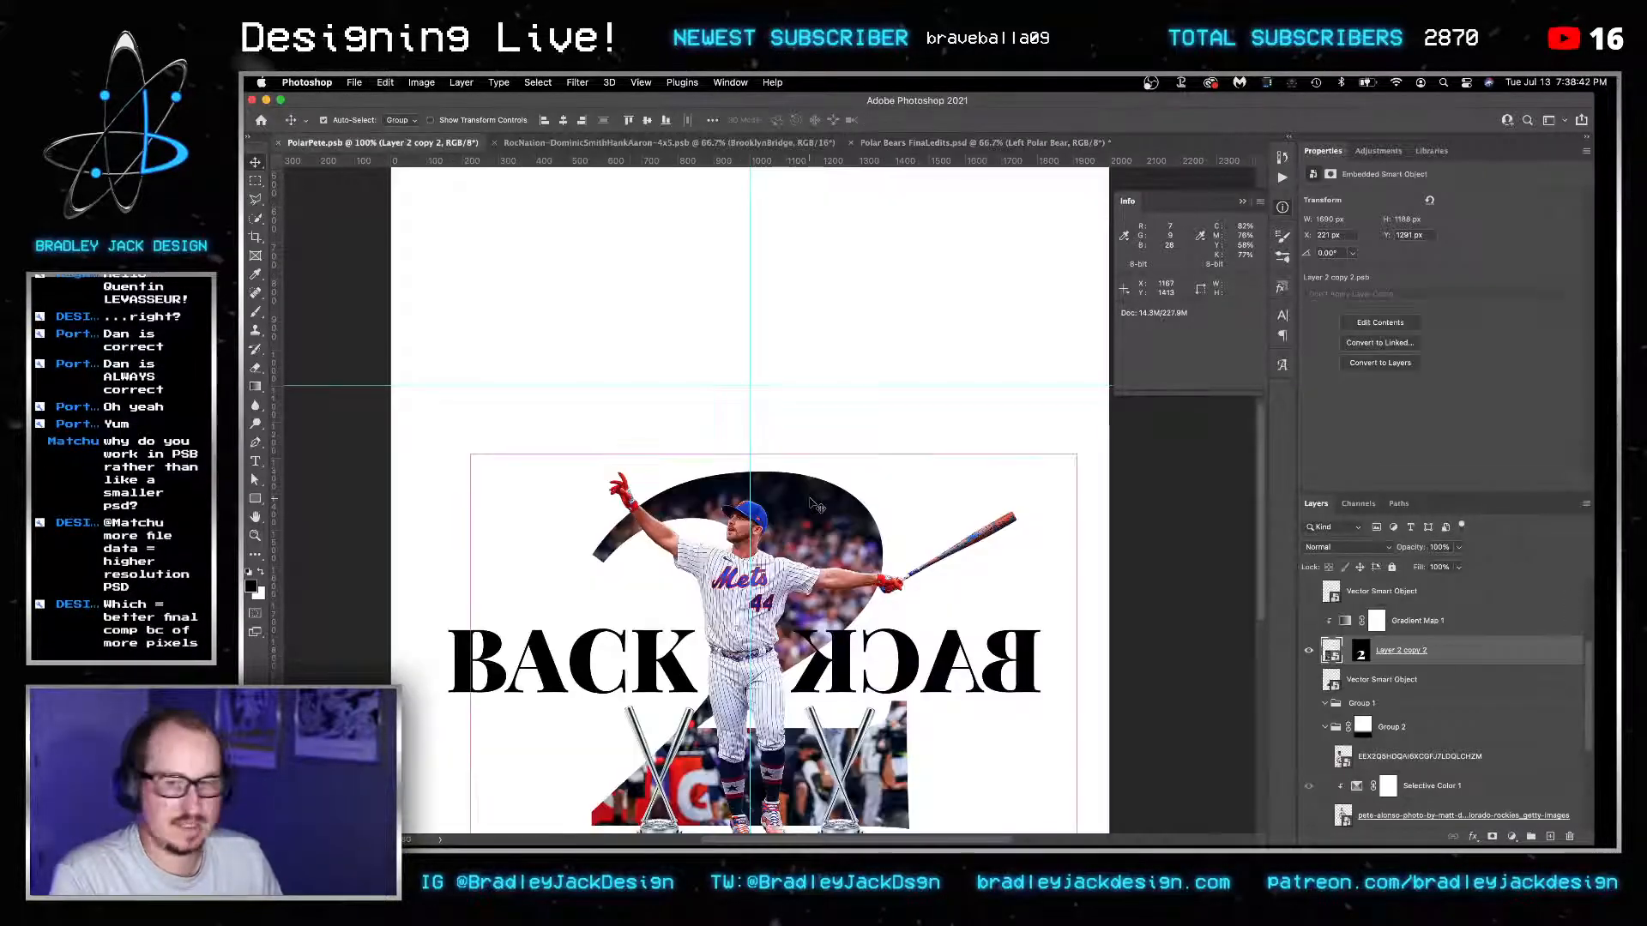
Paste the Left Polar Bear group above the Front Pete group and place the bear left of the player, standing level with the trophies.
scroll(934, 540, down, 3)
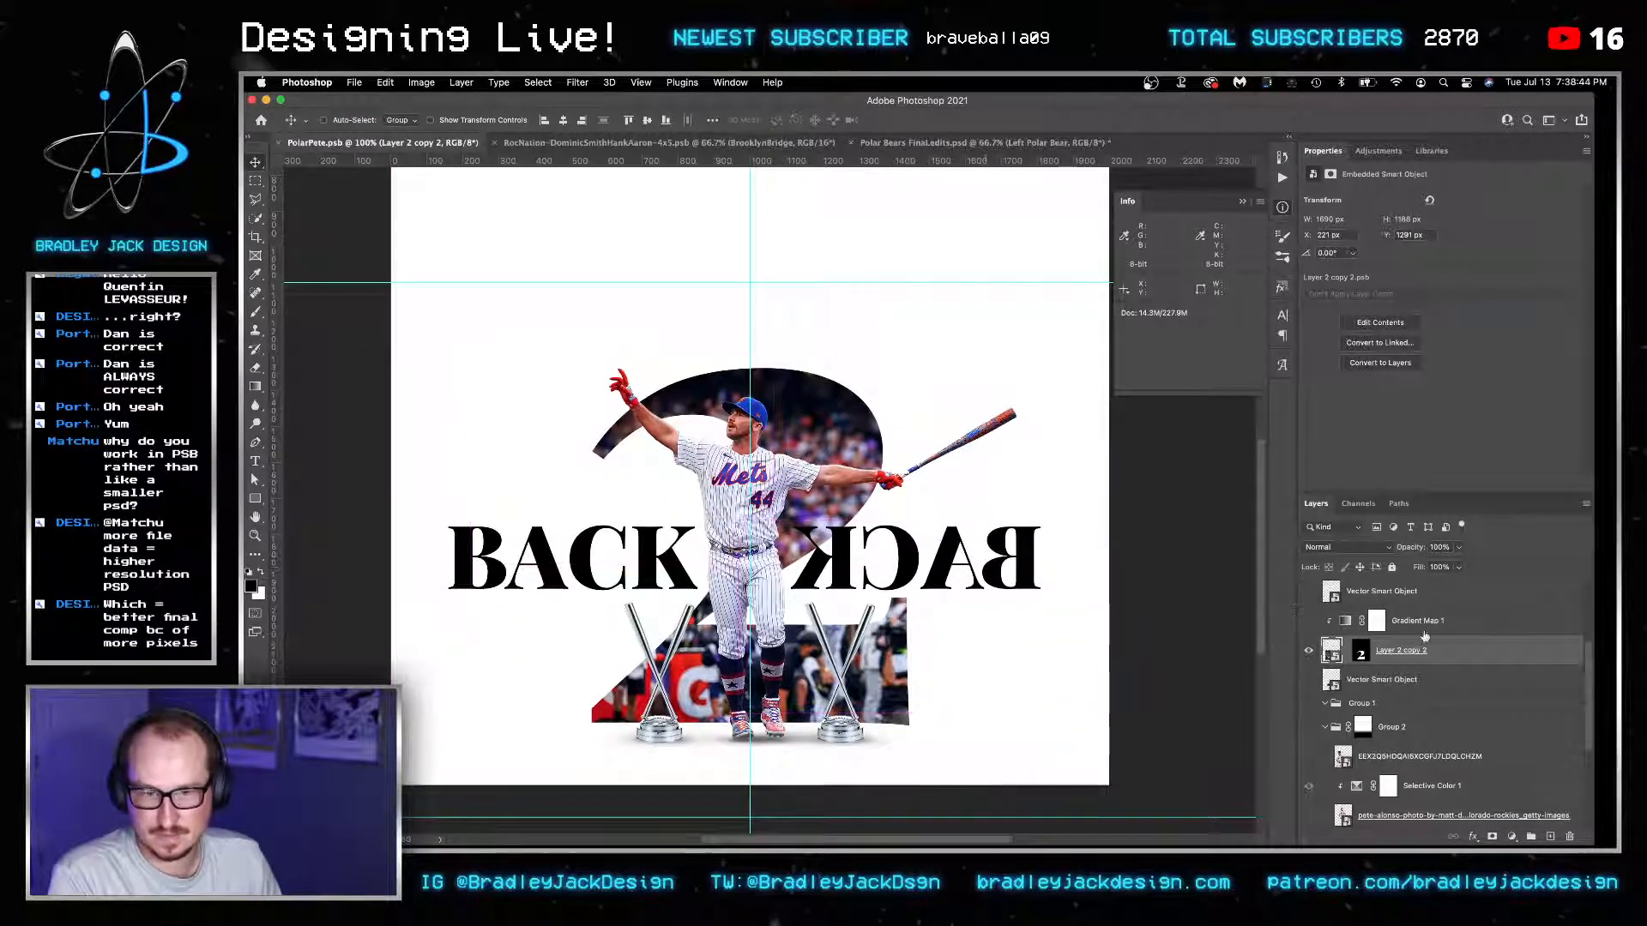
click(1411, 621)
scroll(1404, 635, up, 3)
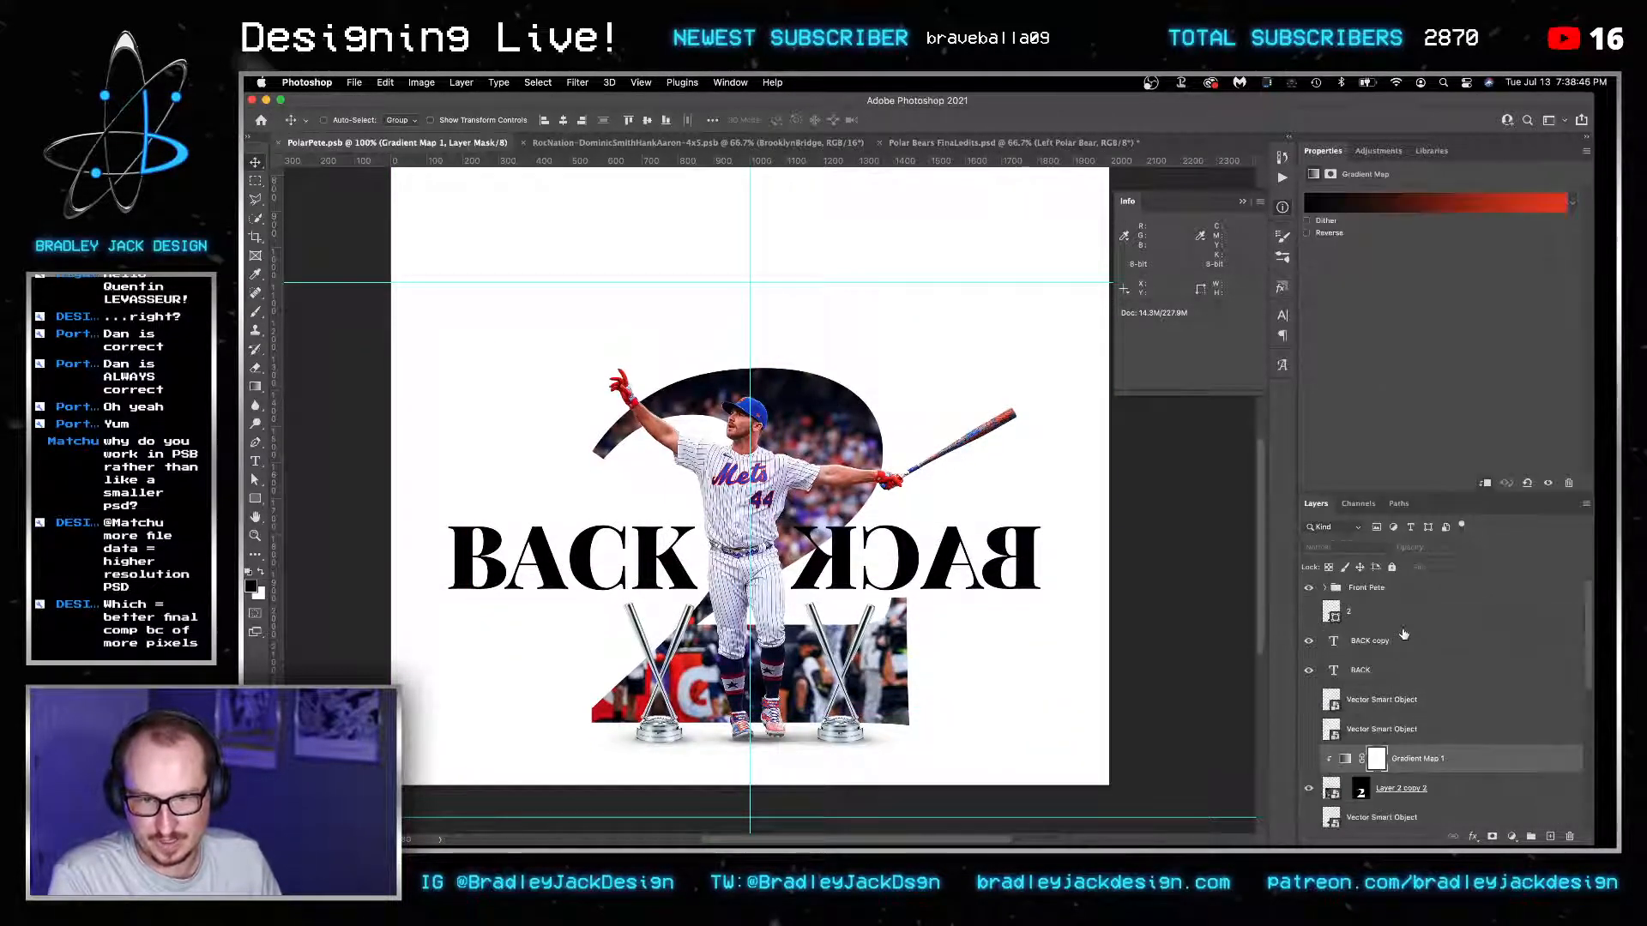
click(1380, 590)
key(ctrl+v)
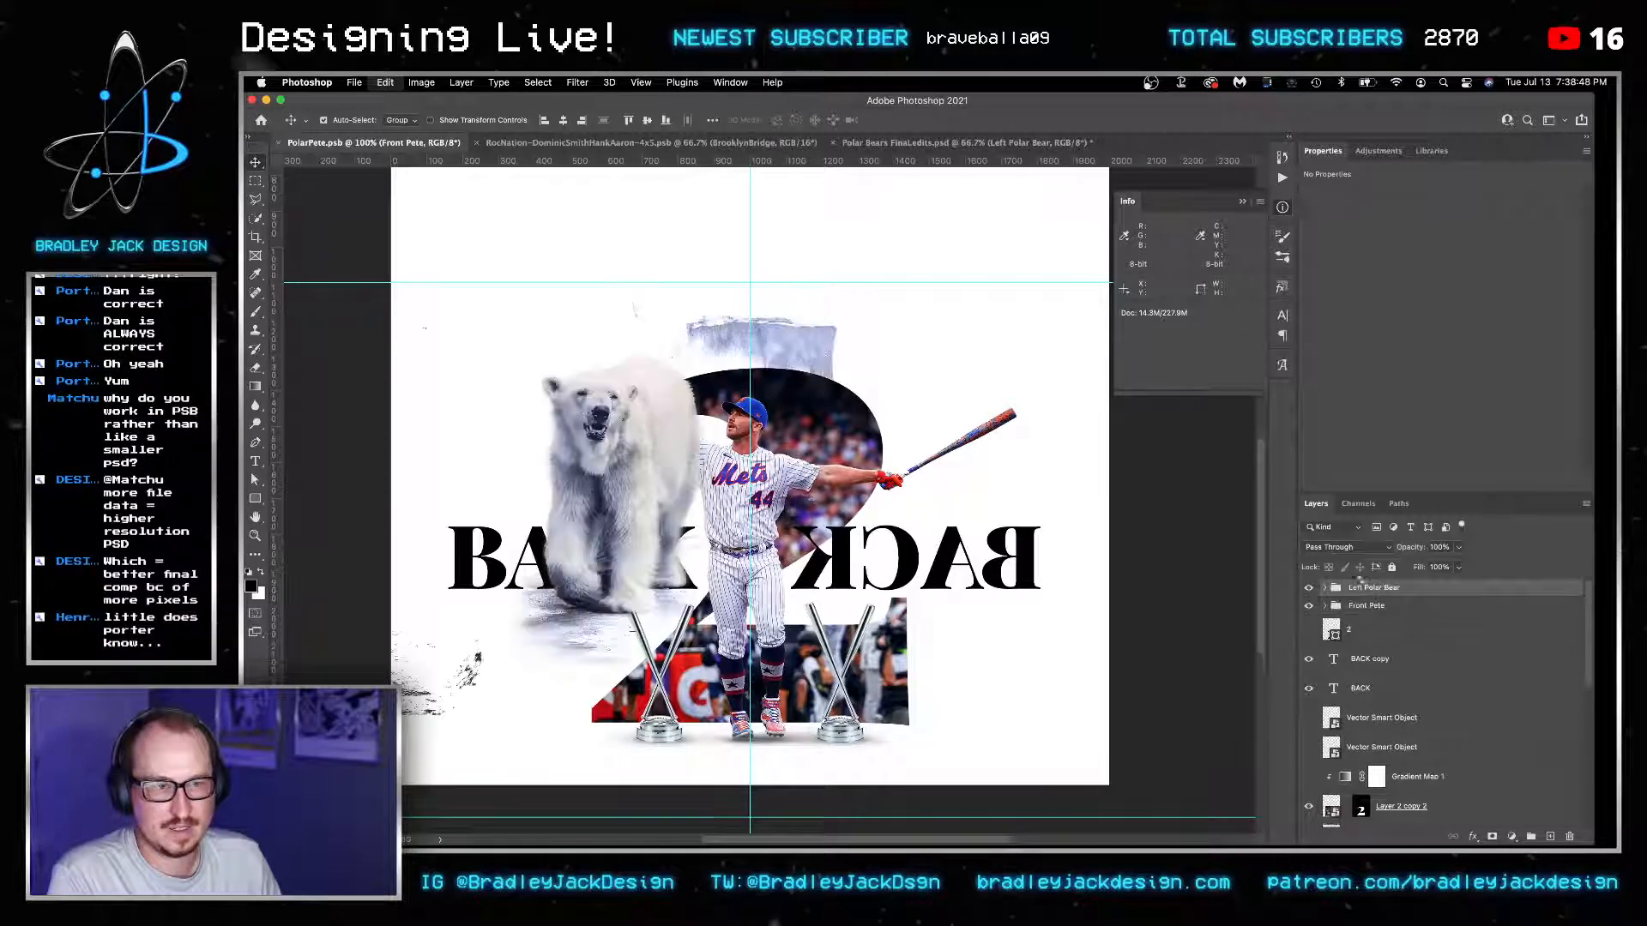
drag(734, 451, 692, 574)
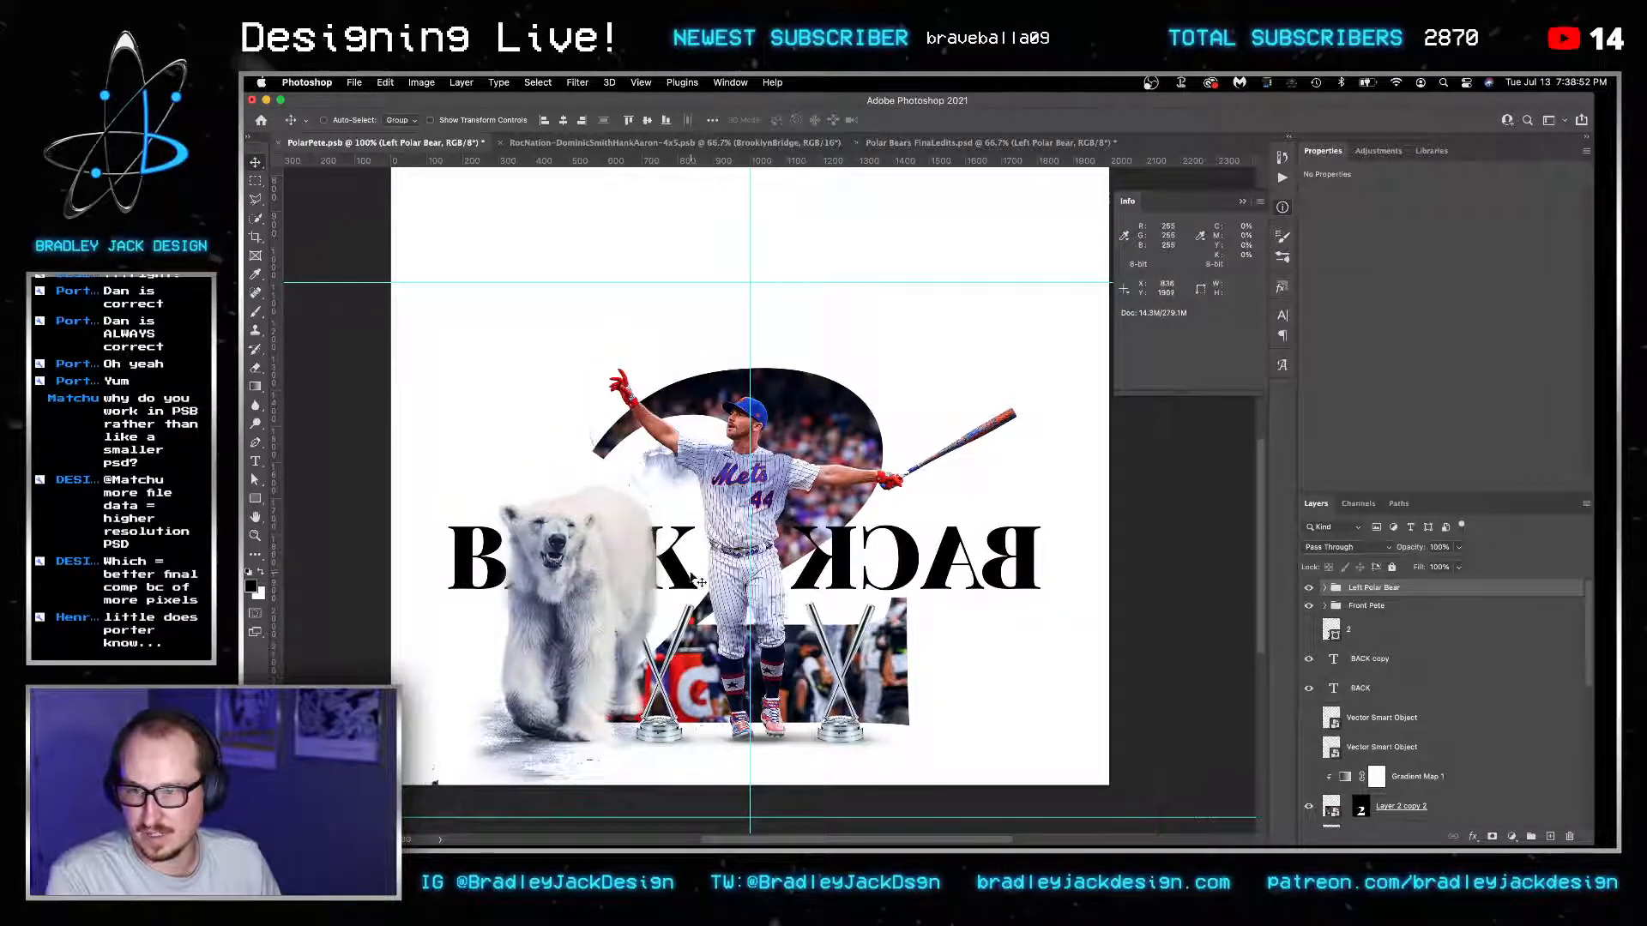
Scale down the Left Polar Bear group and move it beneath the BACK text layers in the layer stack.
key(ctrl+t)
drag(336, 229, 413, 302)
key(Return)
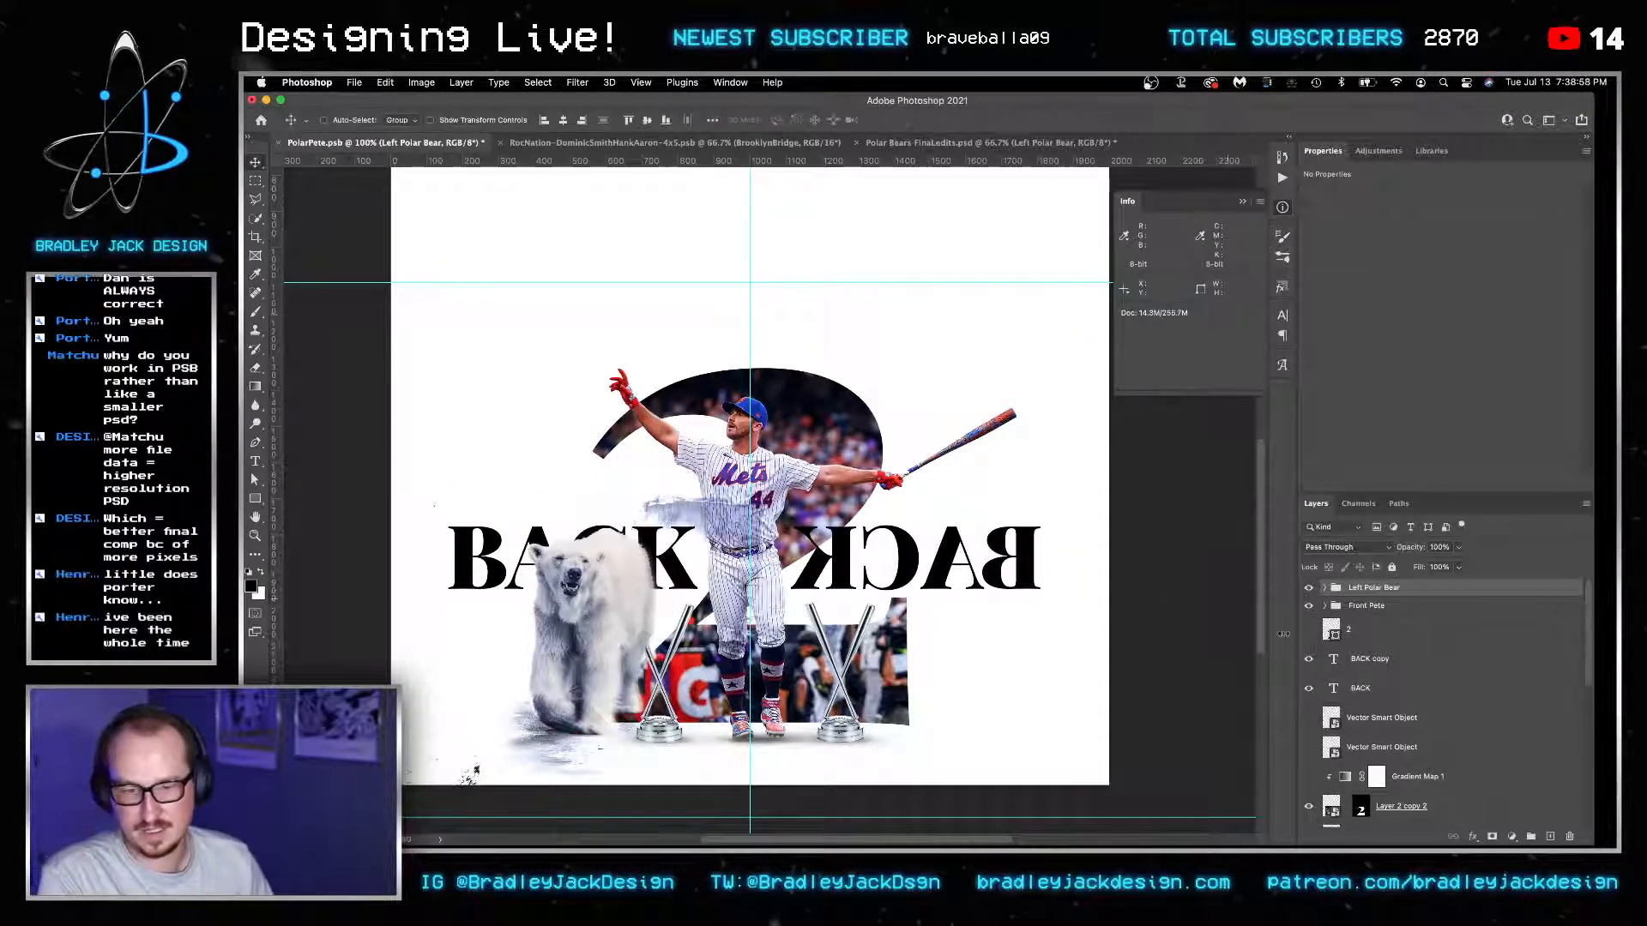
drag(1379, 594, 1377, 697)
Scale the Left Polar Bear group to 63.24% and position the bear under the left BACK word, beside the 2.
key(super+t)
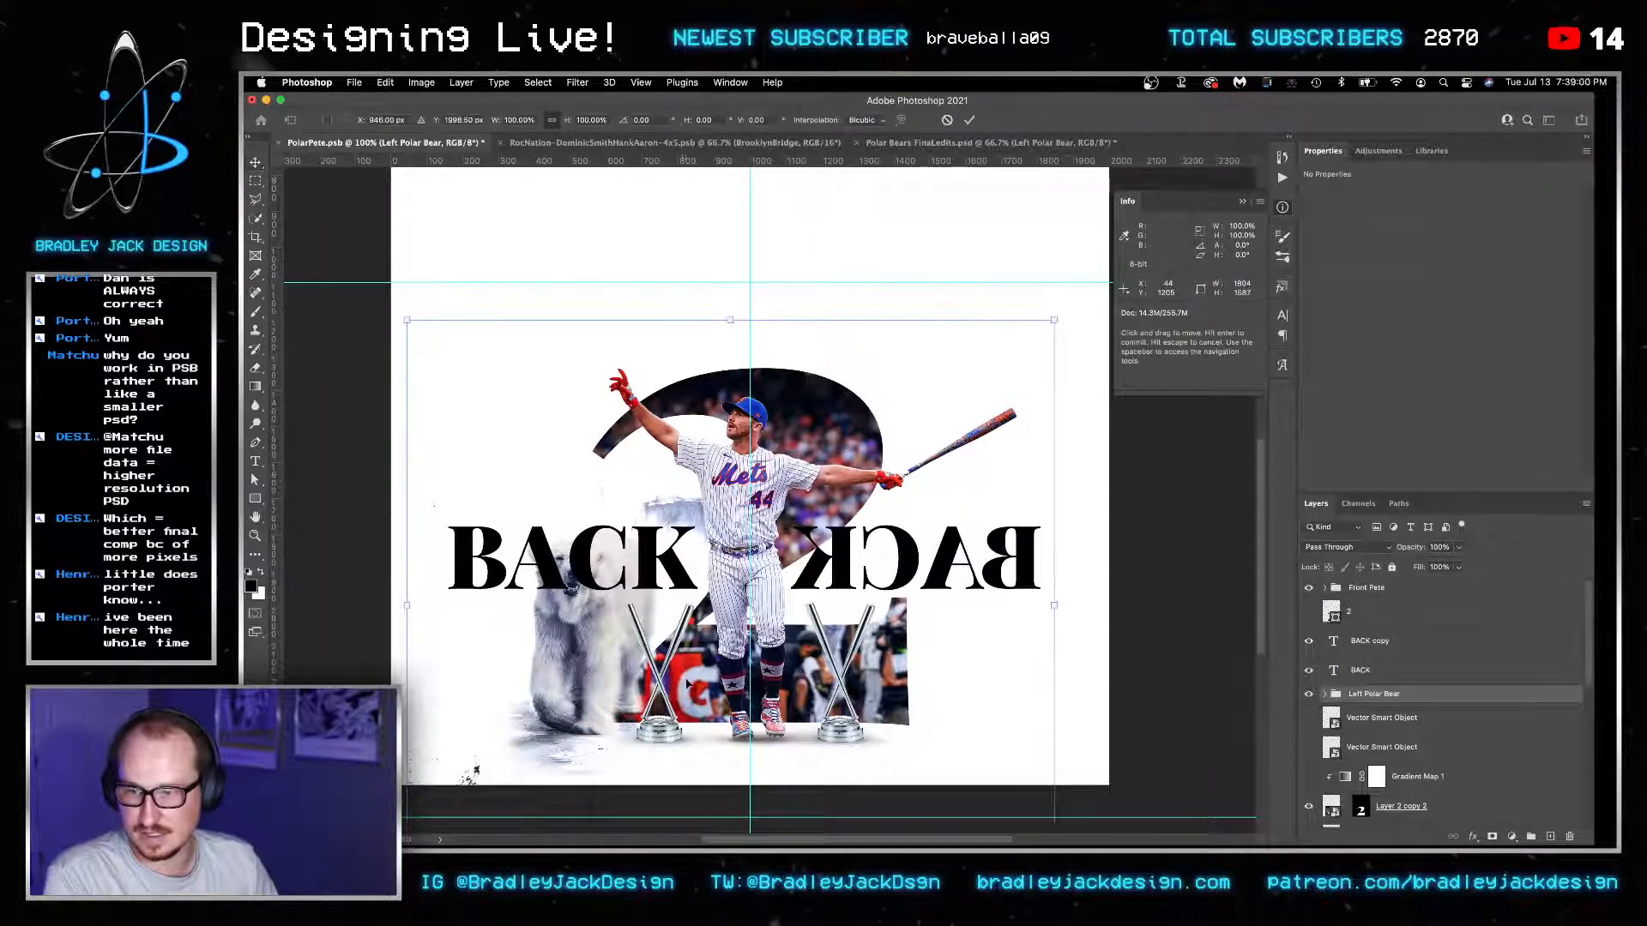
drag(700, 690, 616, 655)
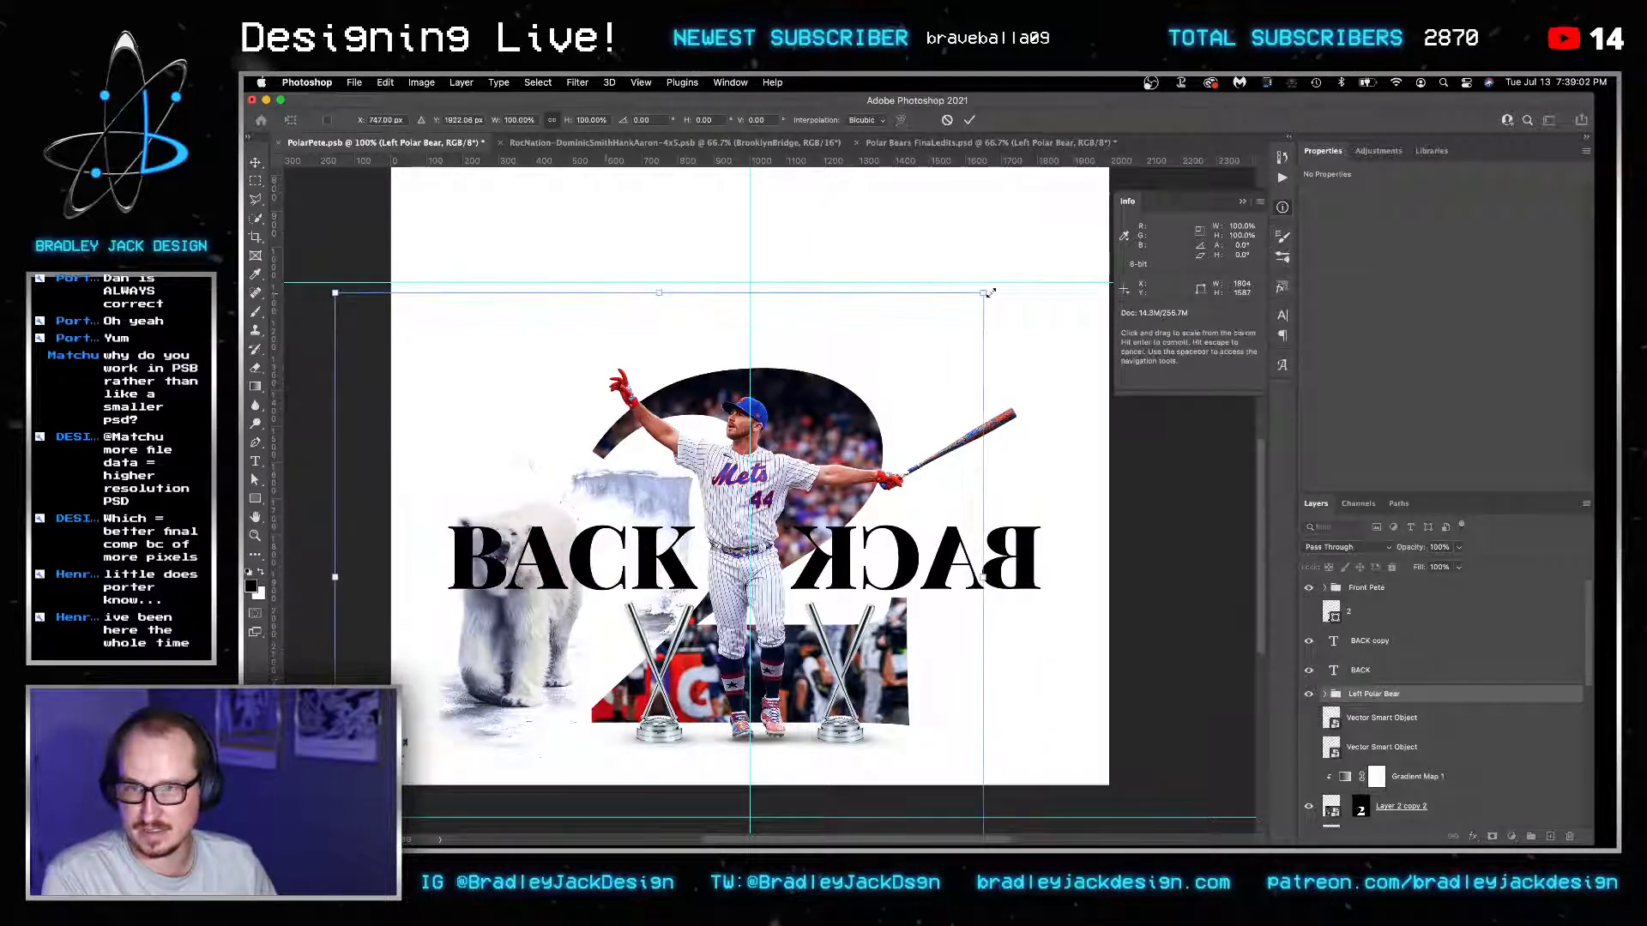
drag(982, 291, 807, 338)
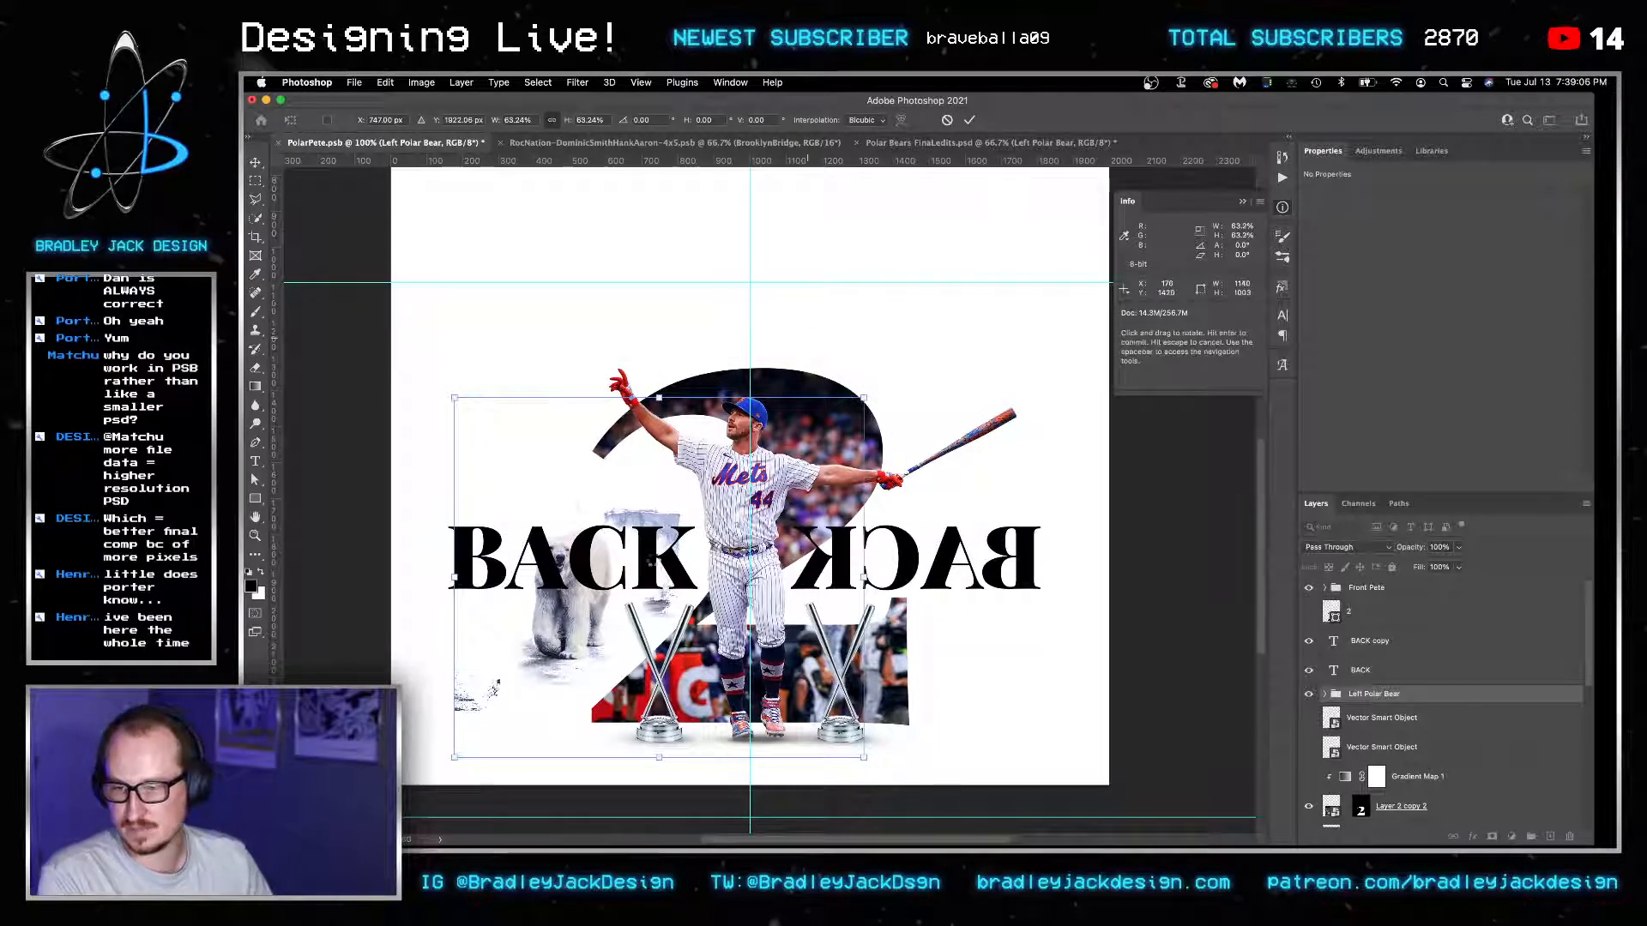
key(Return)
drag(650, 579, 629, 644)
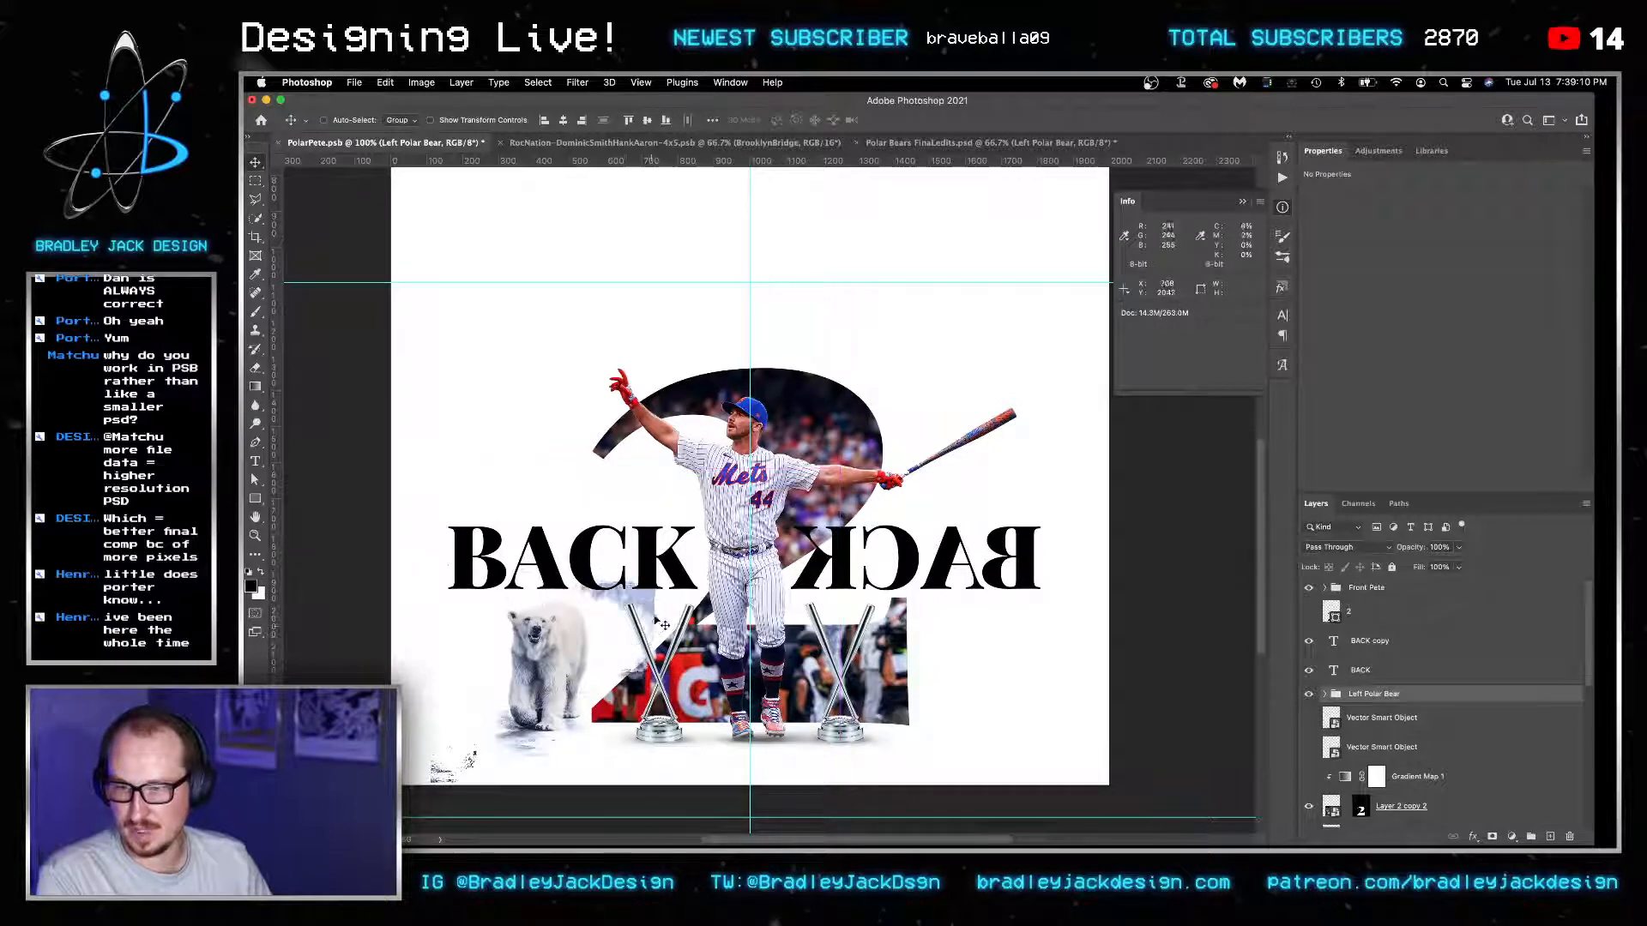
Examine the layers inside the Left Polar Bear group, toggling Group 4 copy's visibility to see what it contributes.
scroll(633, 643, down, 2)
scroll(703, 684, up, 1)
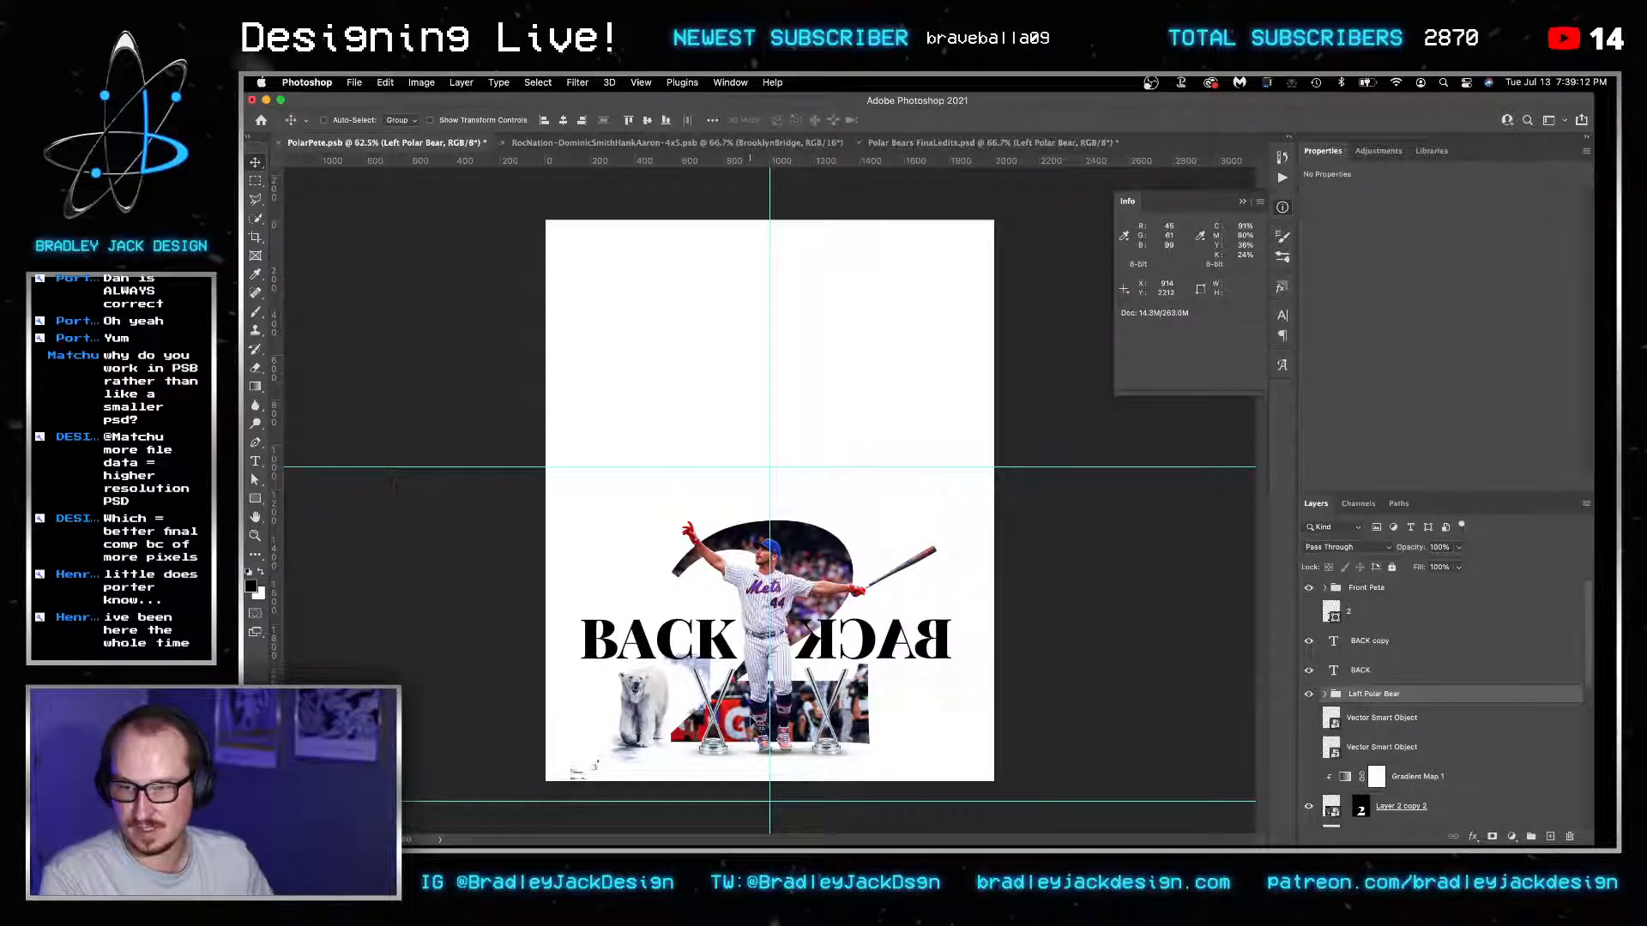
click(1325, 694)
scroll(1400, 729, down, 2)
click(1391, 751)
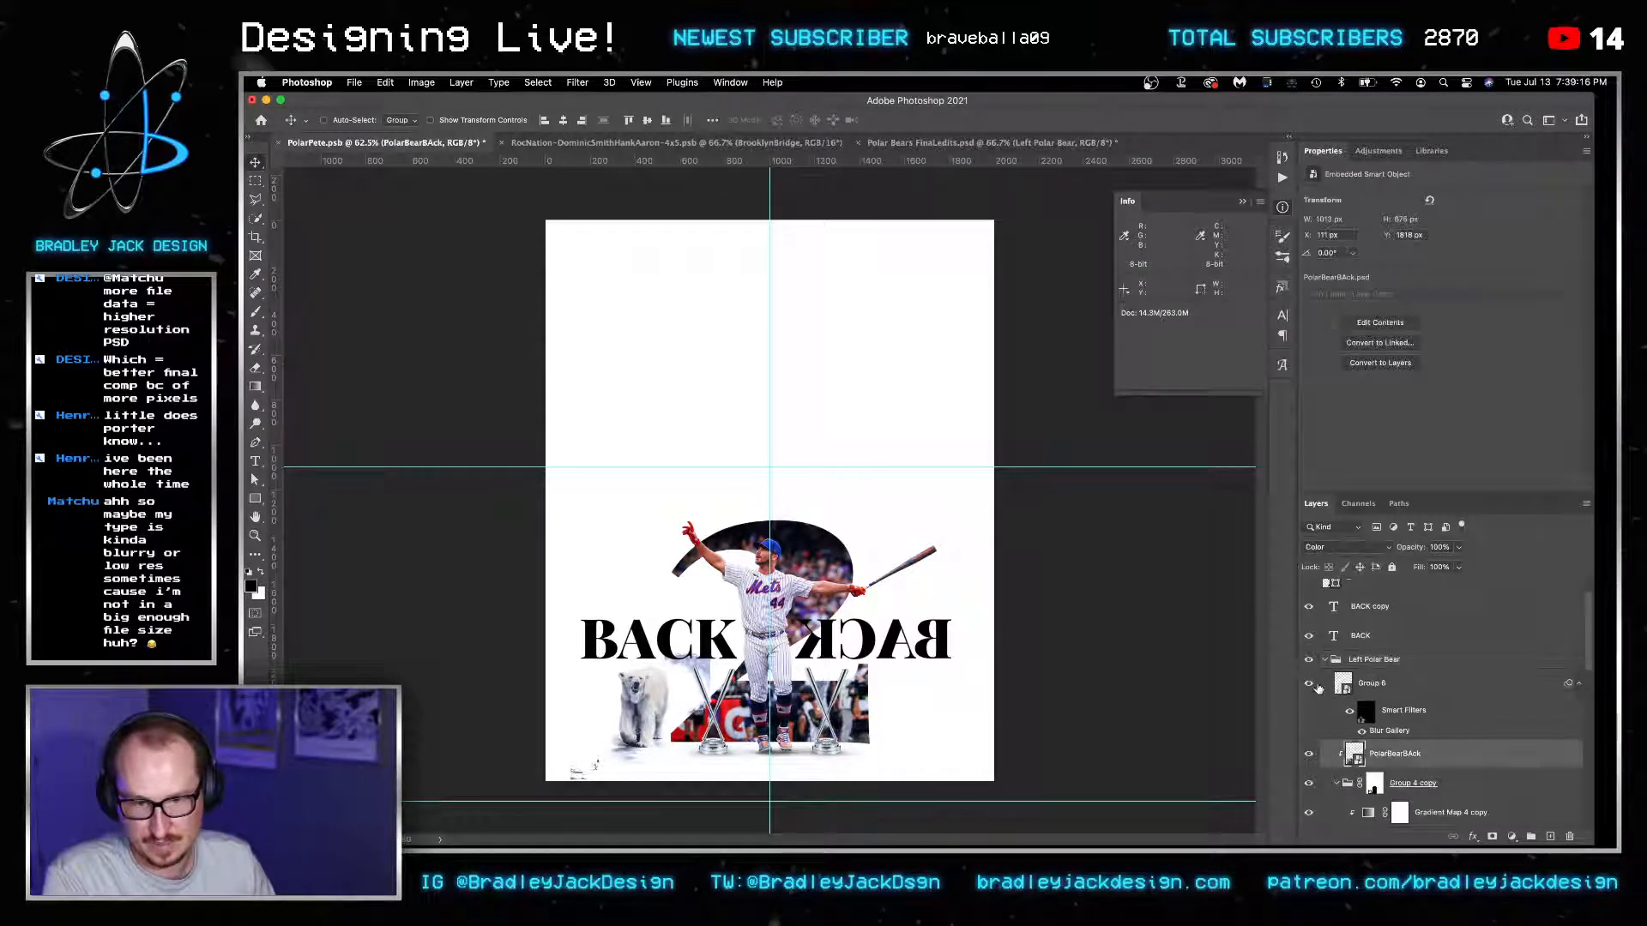
click(1383, 685)
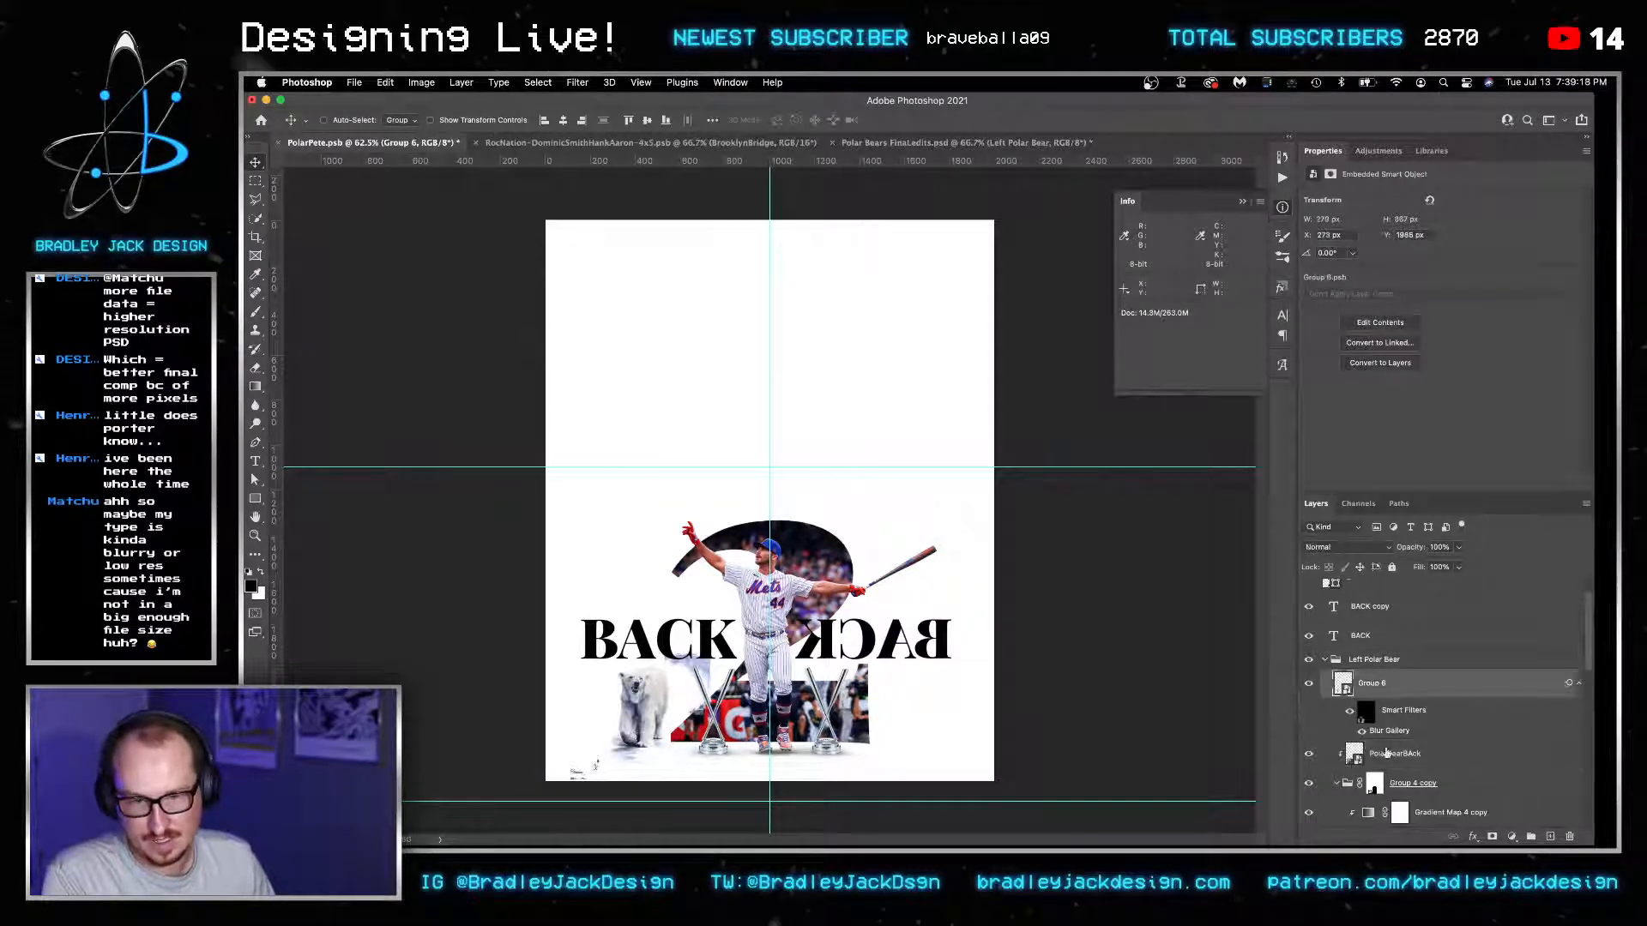
click(1387, 753)
scroll(1326, 753, down, 1)
click(1309, 766)
click(1309, 766)
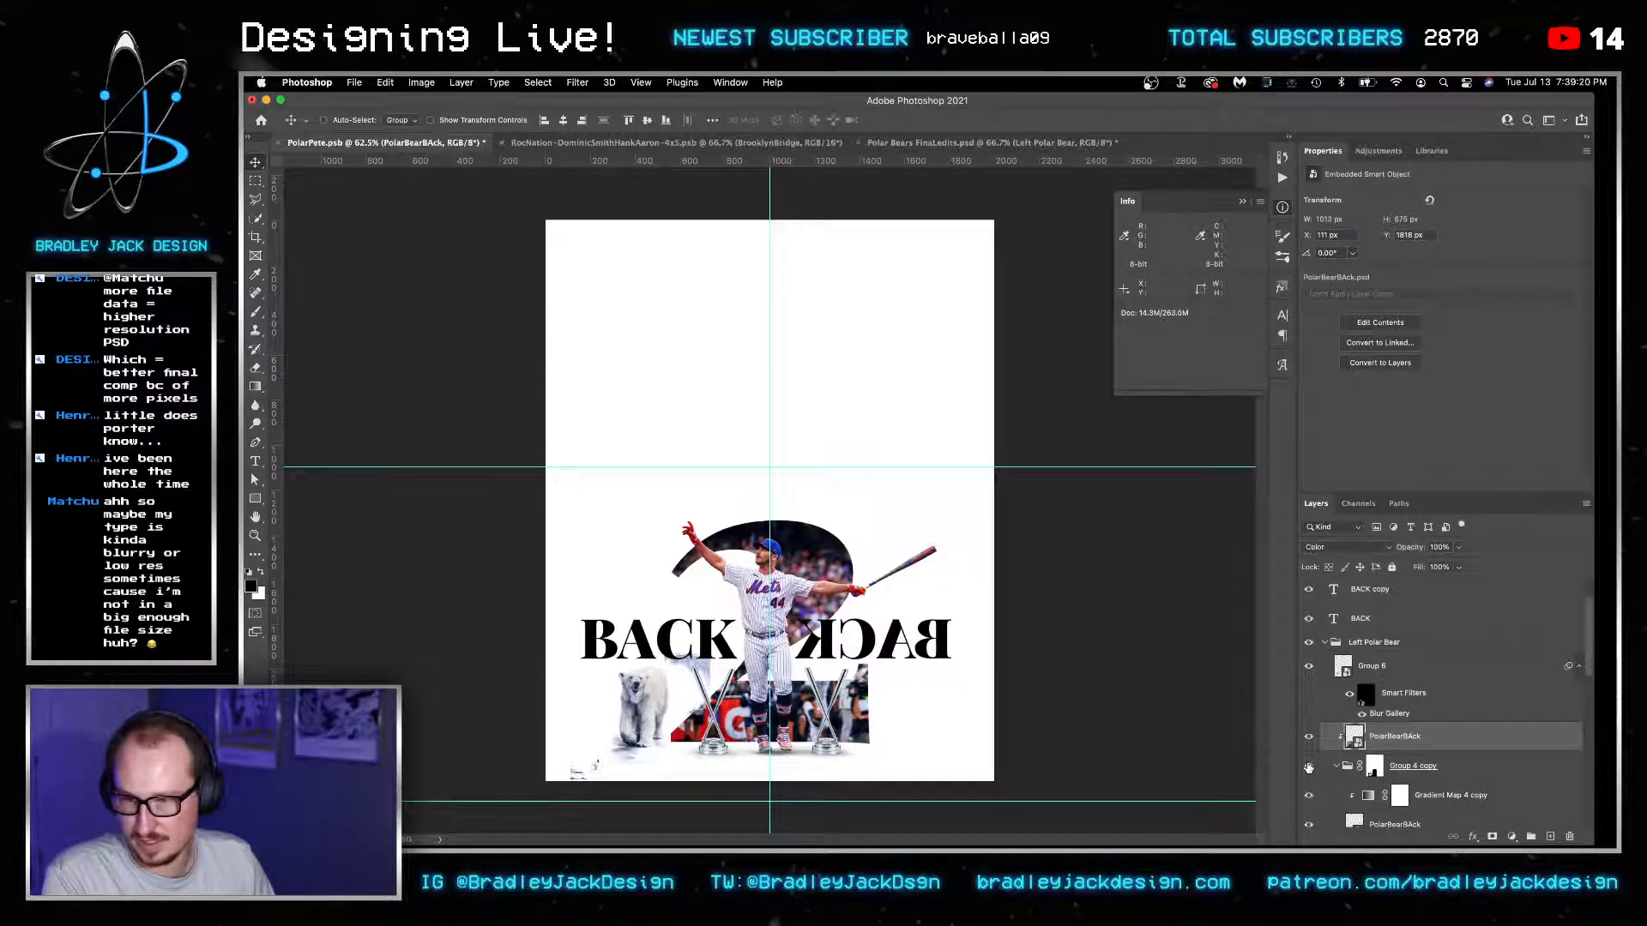
click(1309, 766)
click(1309, 766)
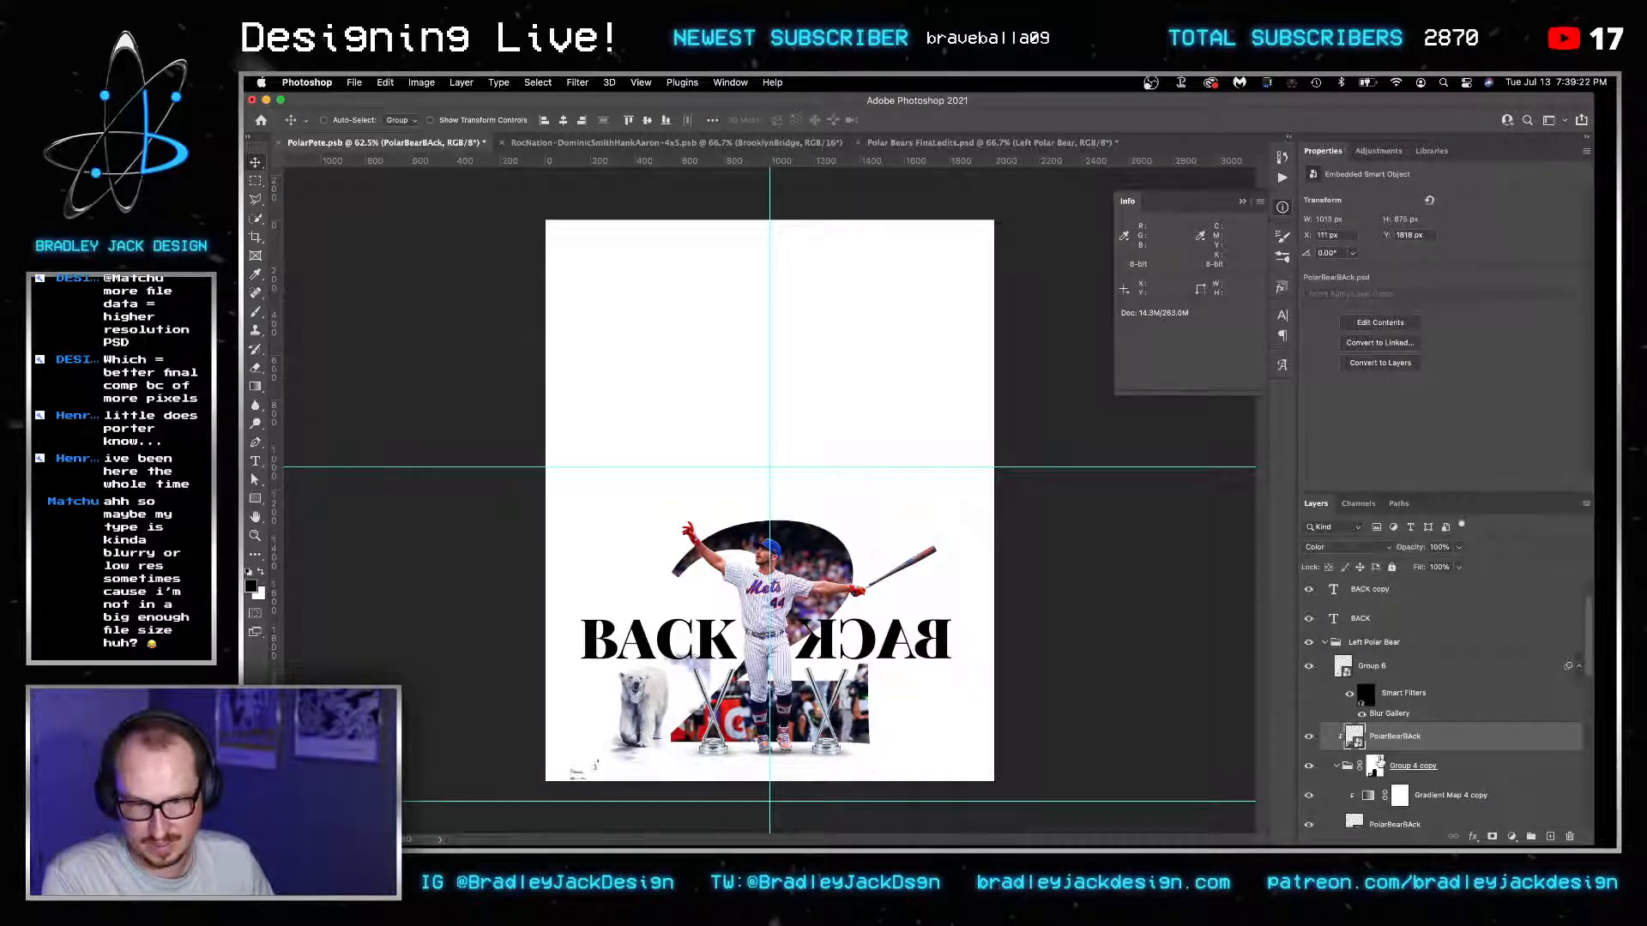
Paint black on Group 4 copy's layer mask to hide the stray specks at the canvas's lower-left corner.
click(1378, 762)
key(b)
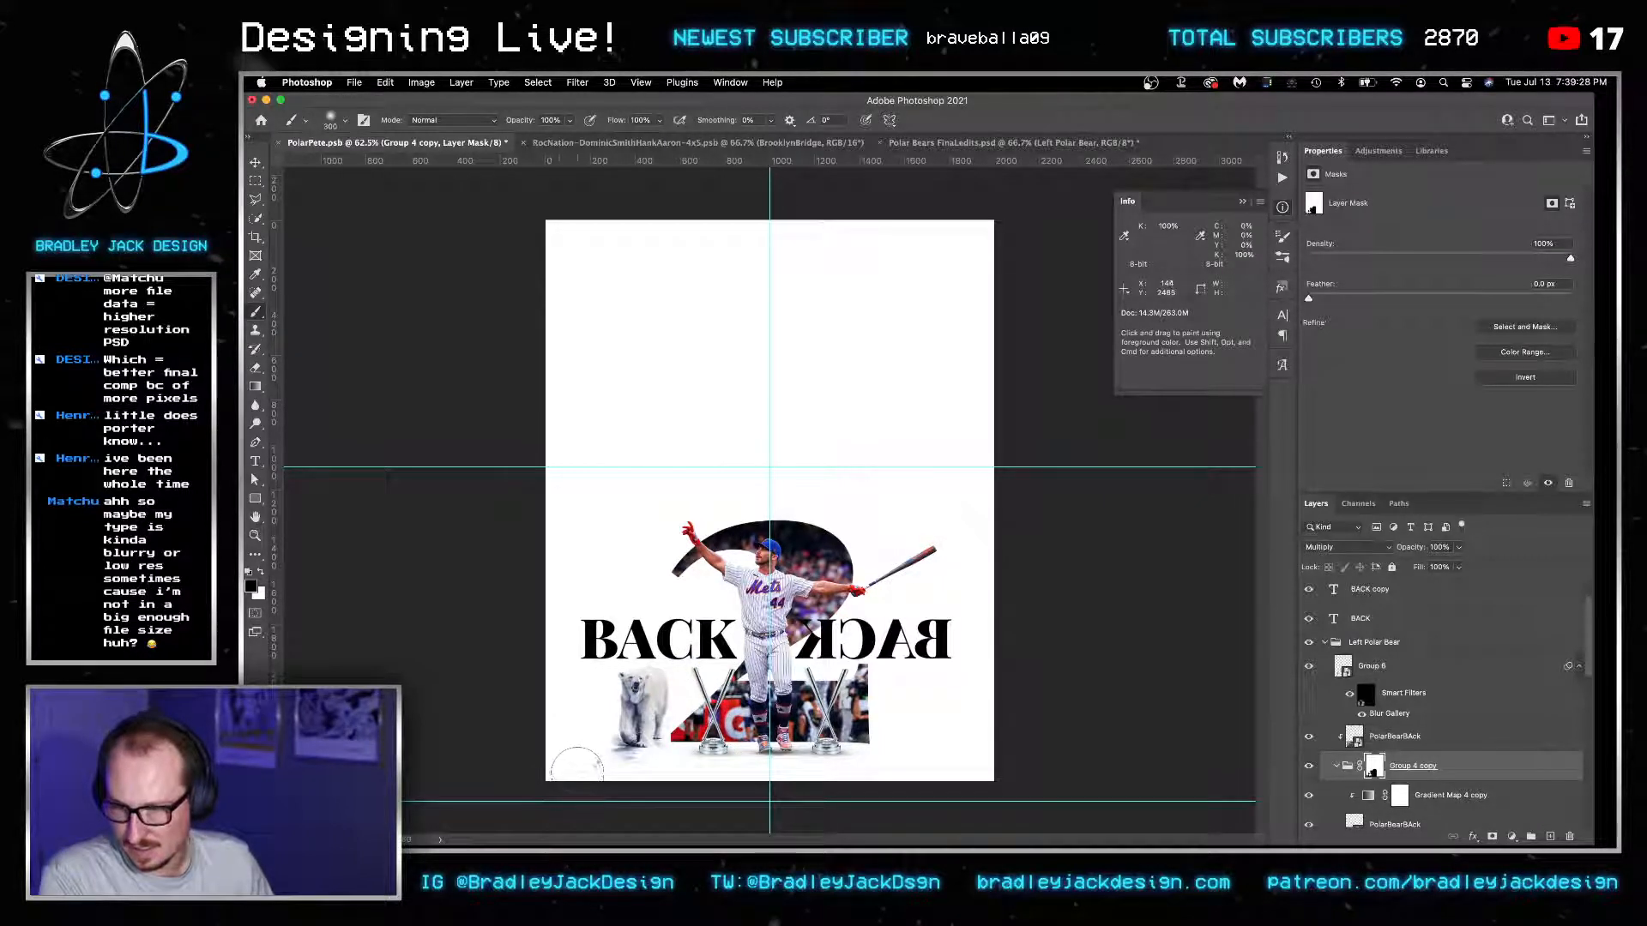
key(v)
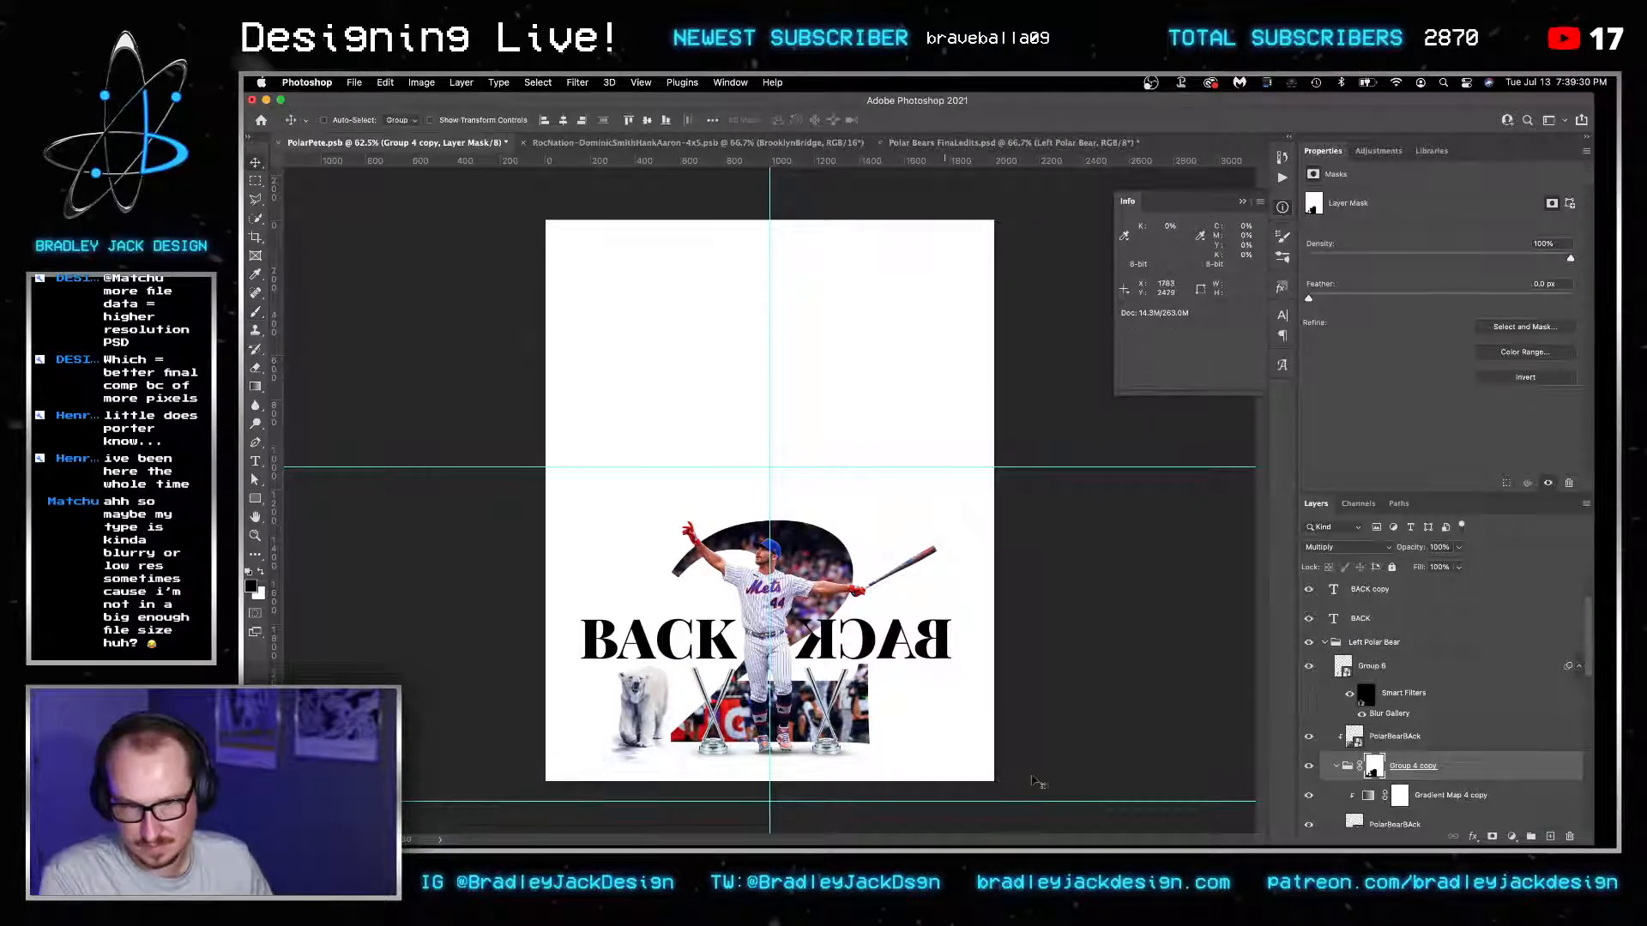
Mask out the remaining faint ground marks well below the bear's paws using a 100 px brush.
drag(689, 772, 772, 771)
drag(647, 747, 1000, 736)
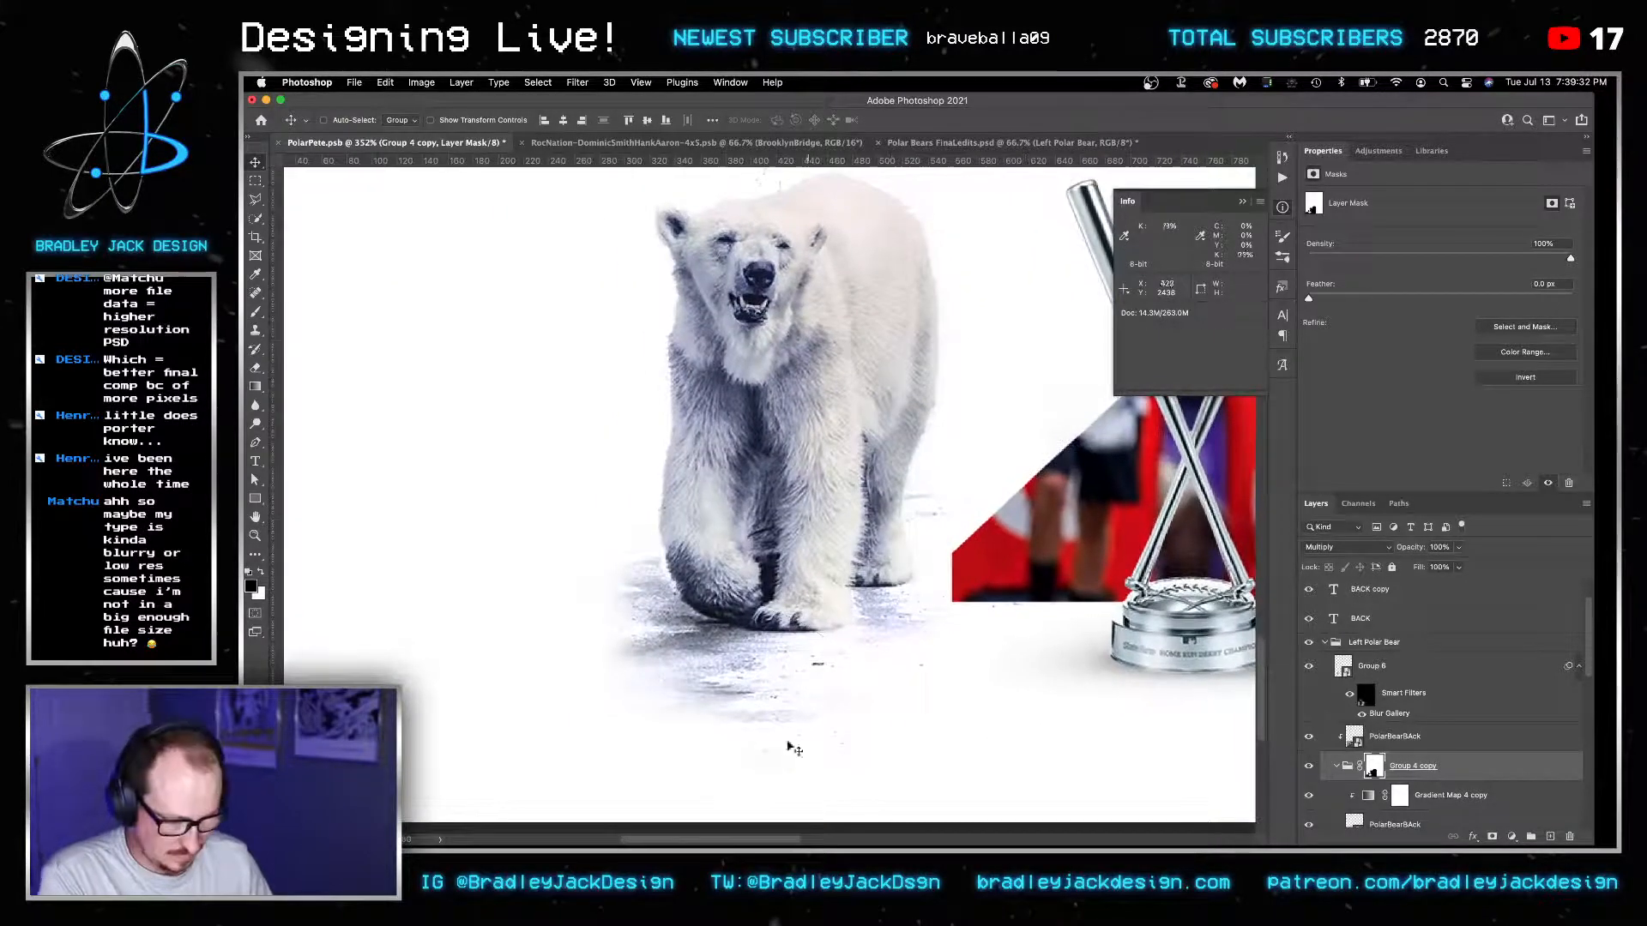
key(b)
key(bracketleft)
key(bracketleft)
key(bracketleft)
key(bracketleft)
key(bracketleft)
key(bracketleft)
key(bracketleft)
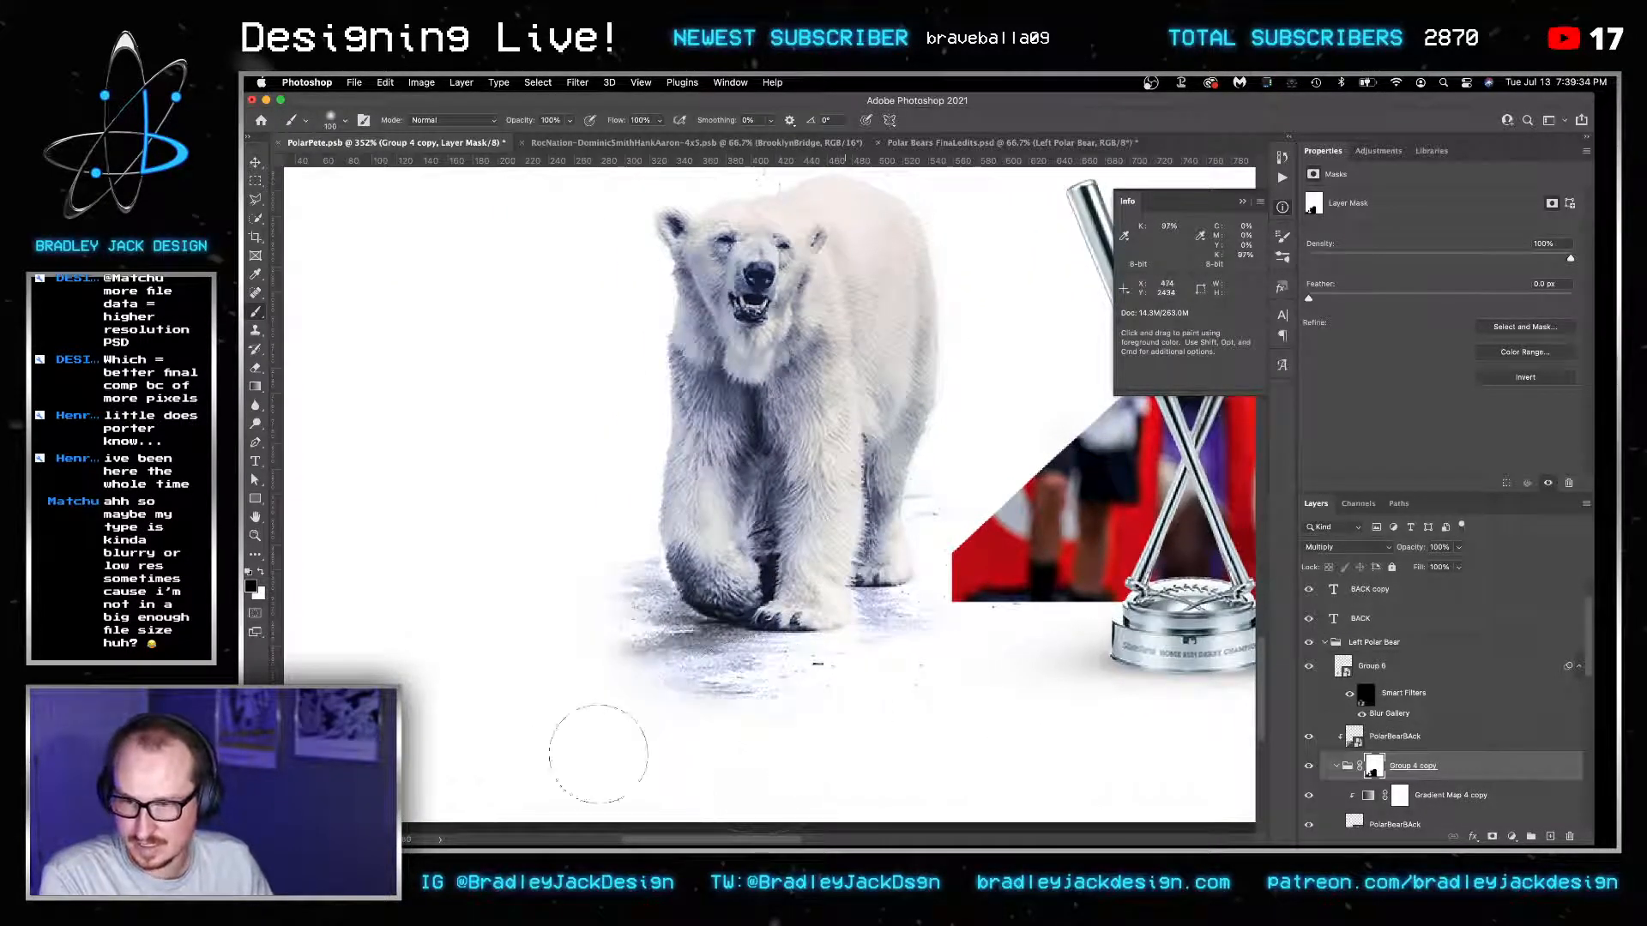
Soften the ground shadow around the bear's paws on the mask at 20% brush opacity, and restore the brush to 100%.
key(1)
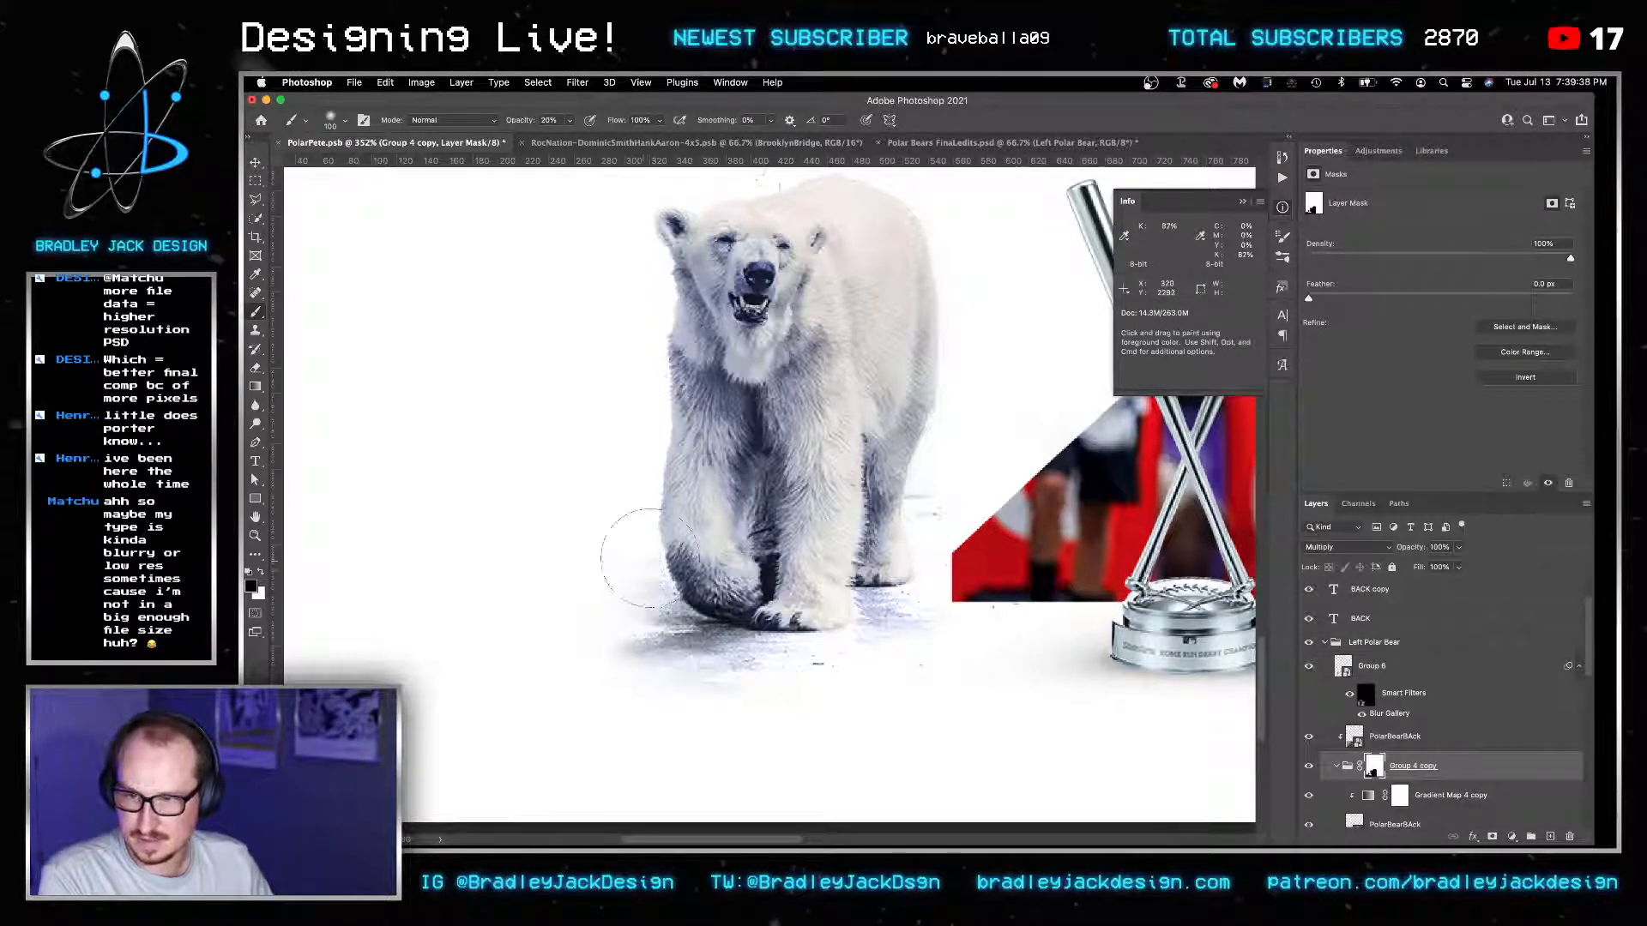
key(2)
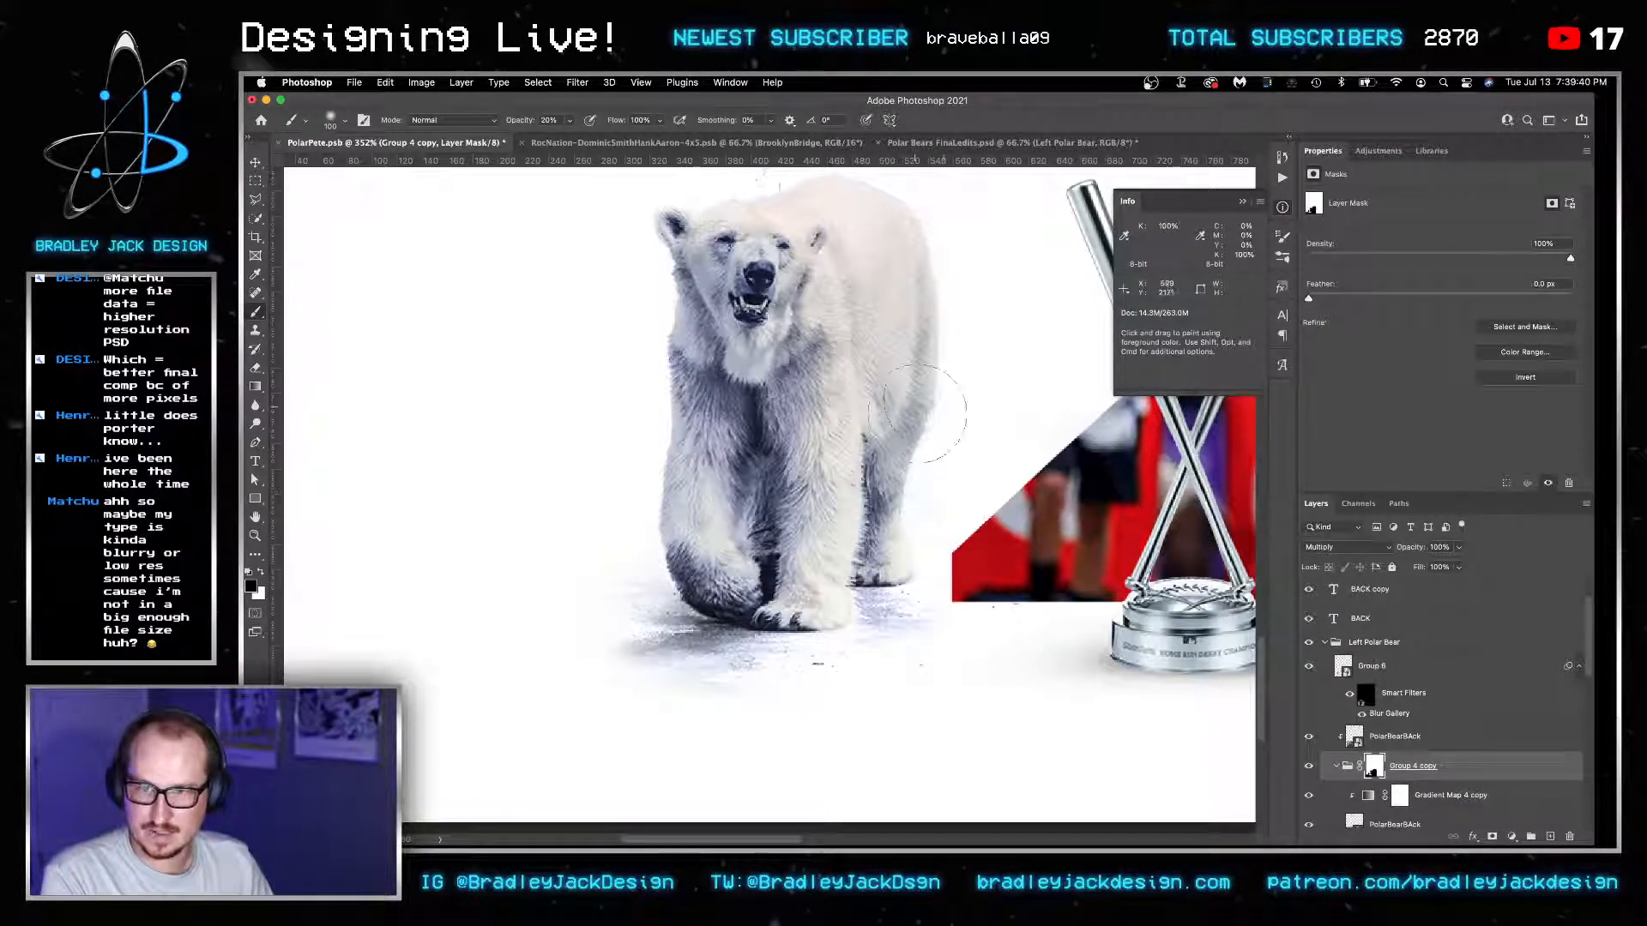
drag(859, 264, 842, 367)
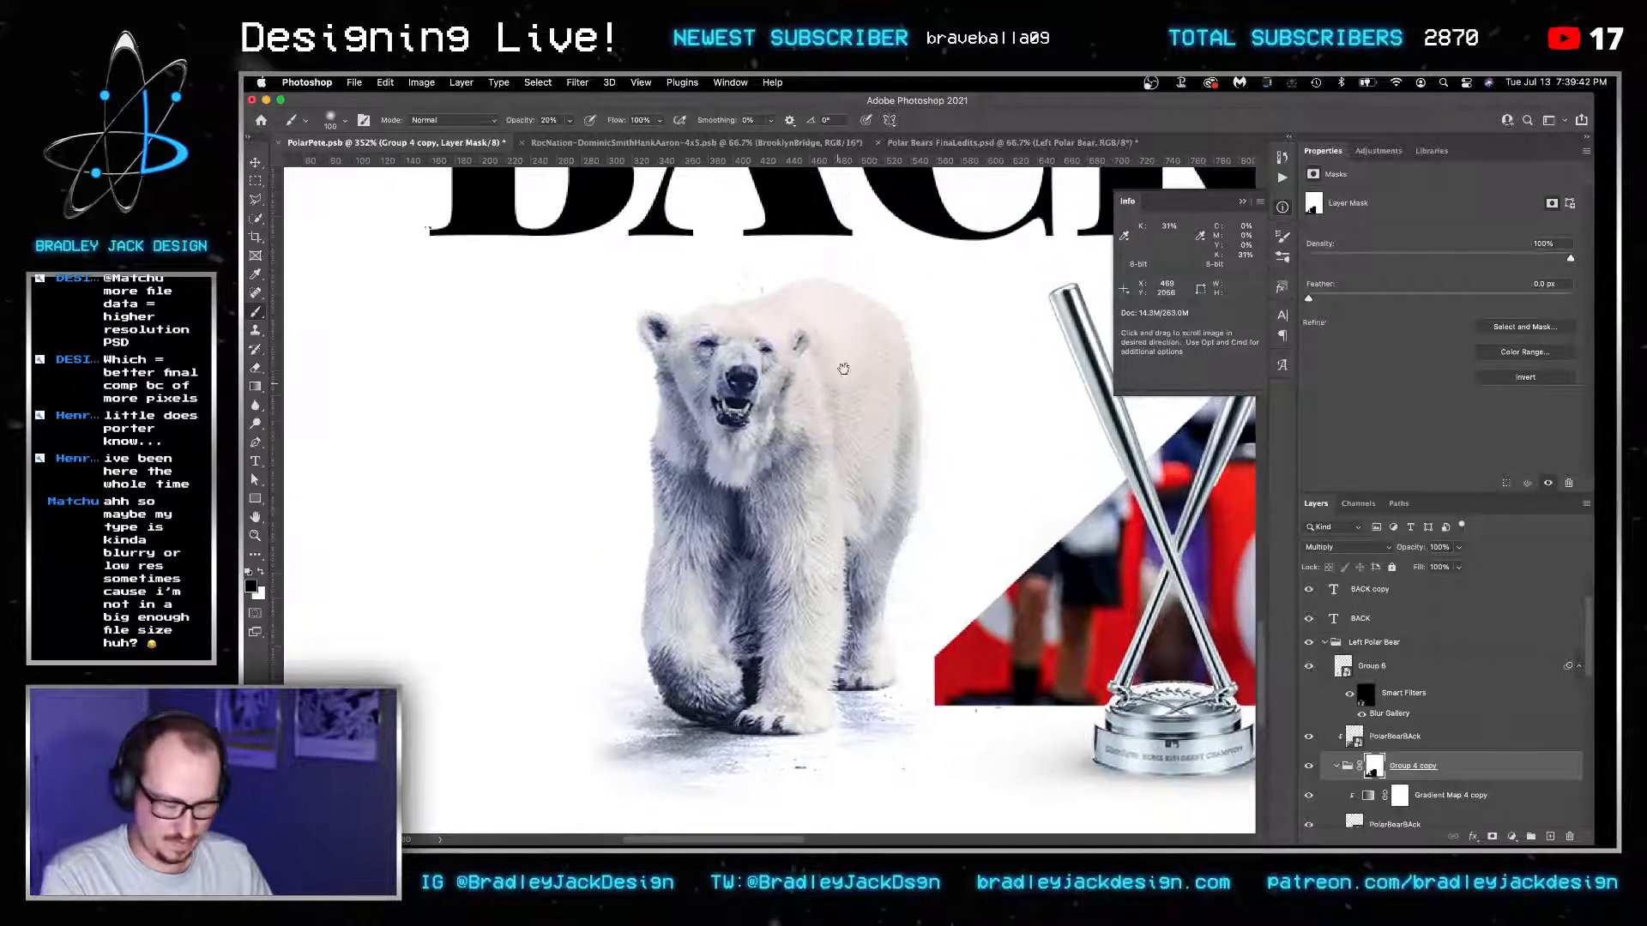
key(0)
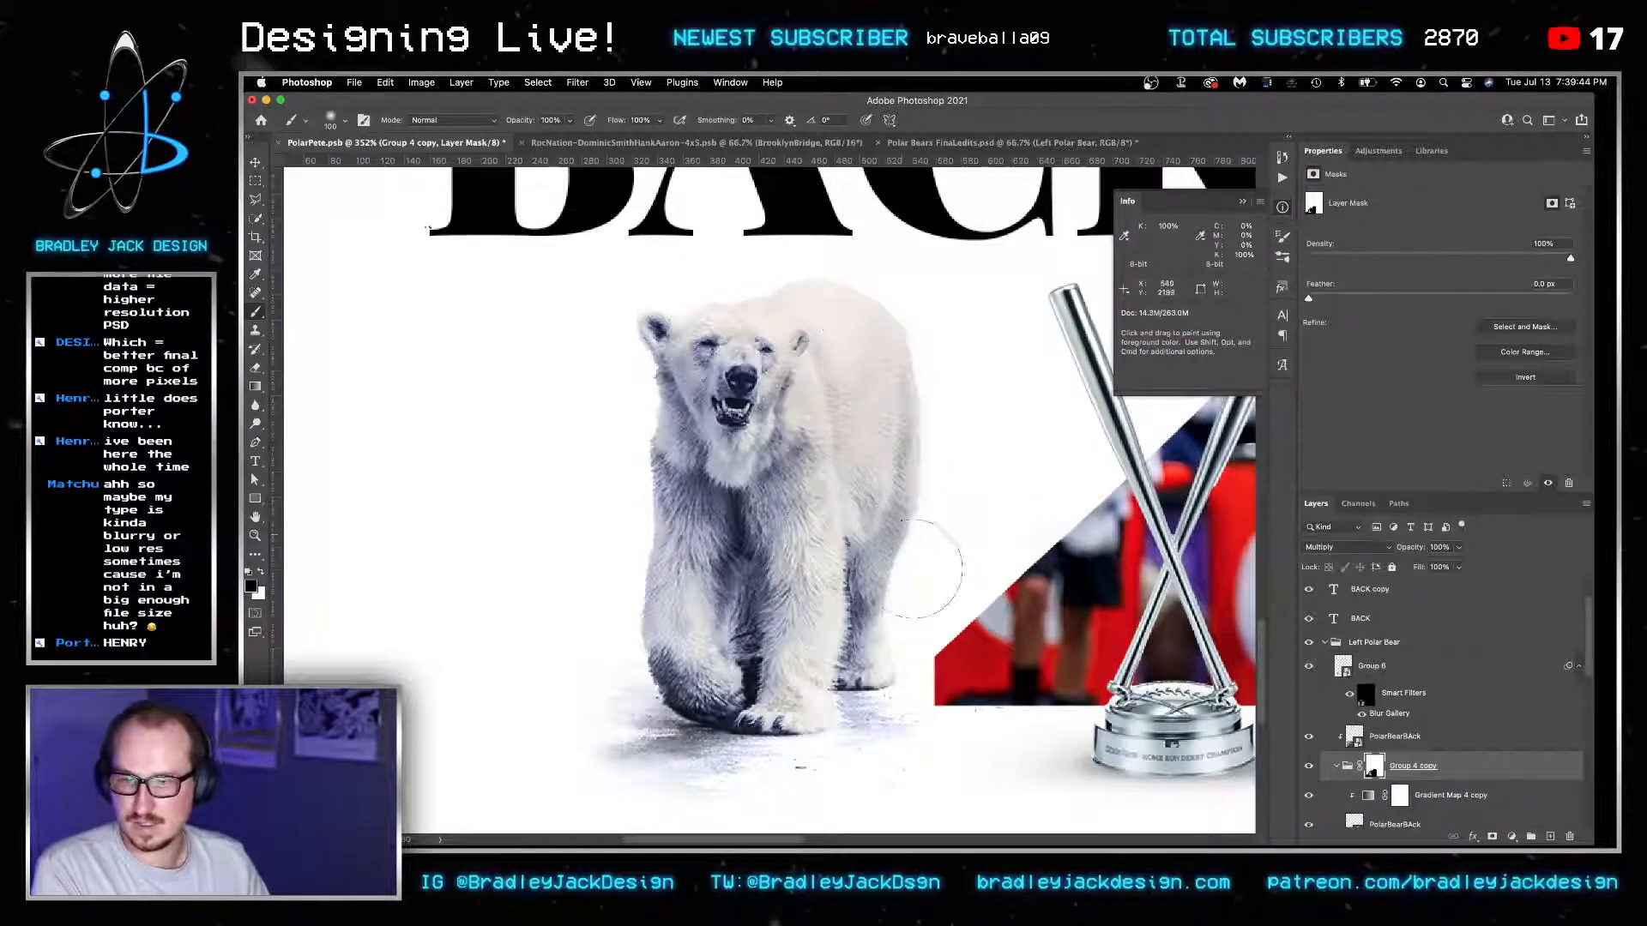
Save the document.
key(v)
key(super+s)
key(z)
alt+click(1018, 475)
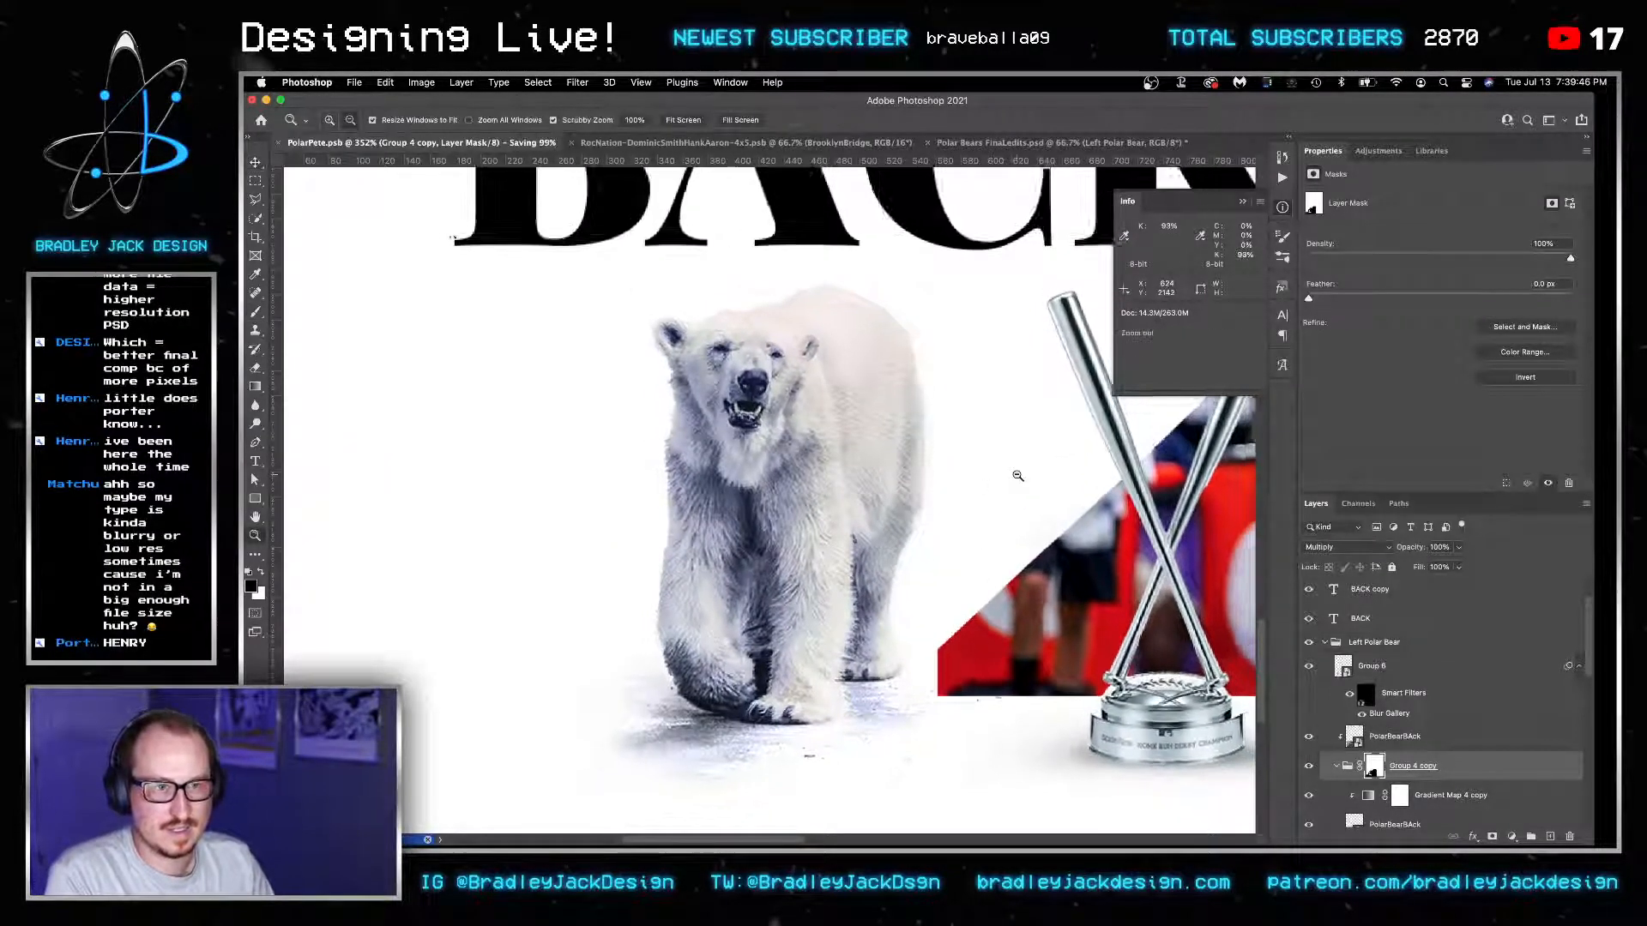
alt+click(1017, 475)
alt+click(1018, 475)
key(v)
drag(1208, 403, 790, 562)
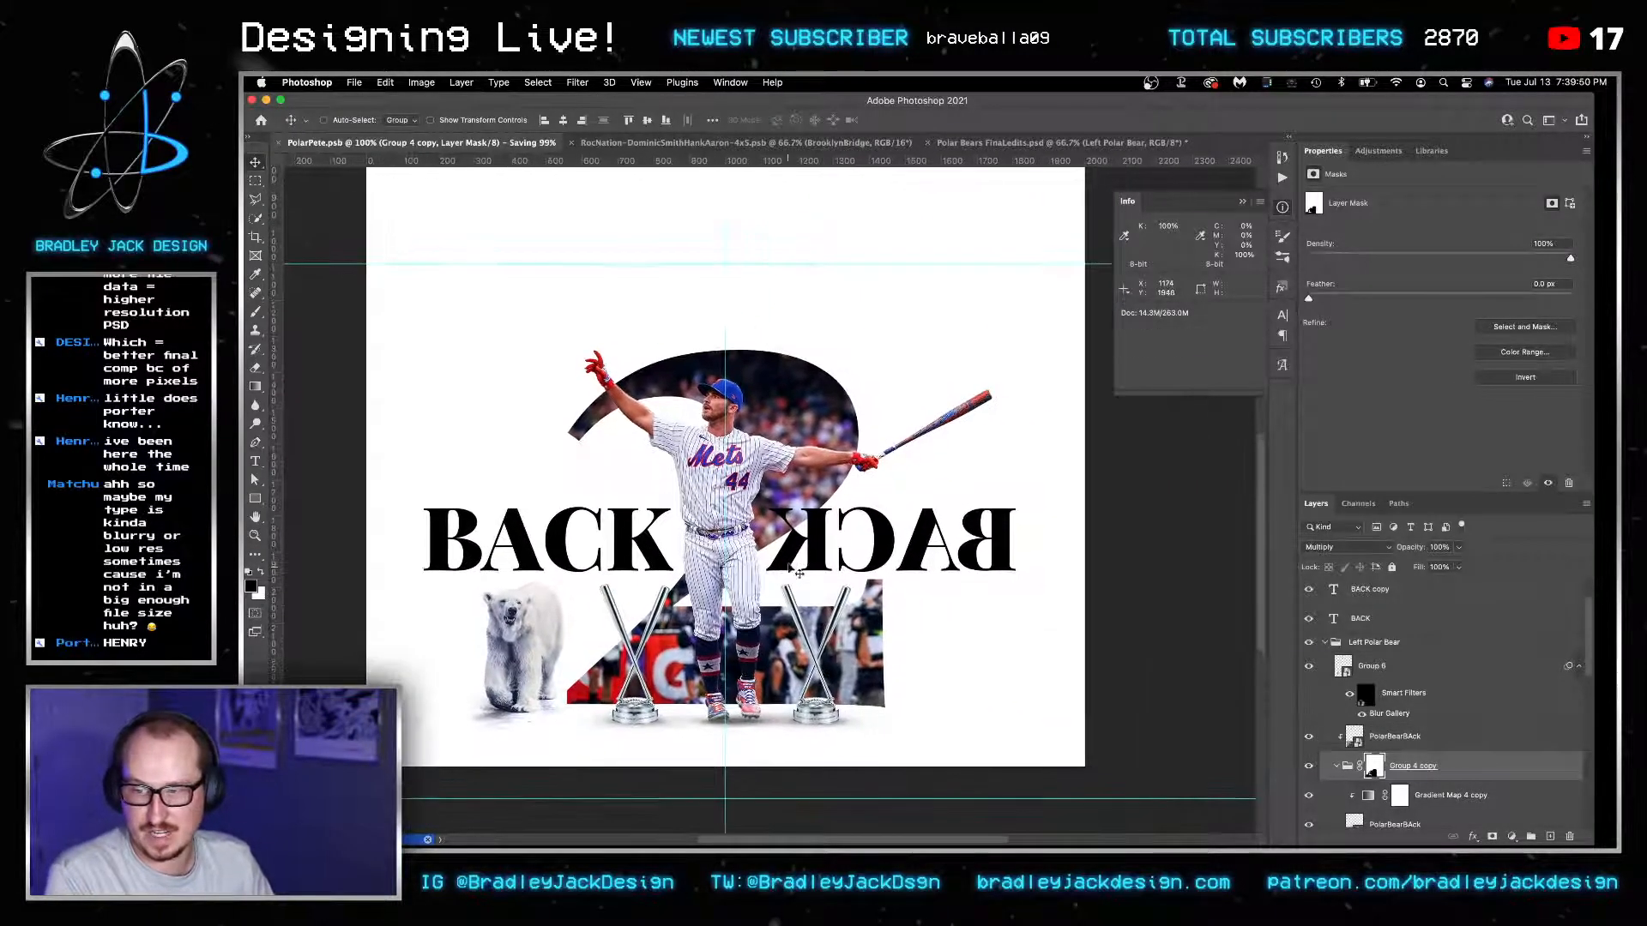
Check the document's pixel dimensions and resolution in Image Size without changing them.
key(space)
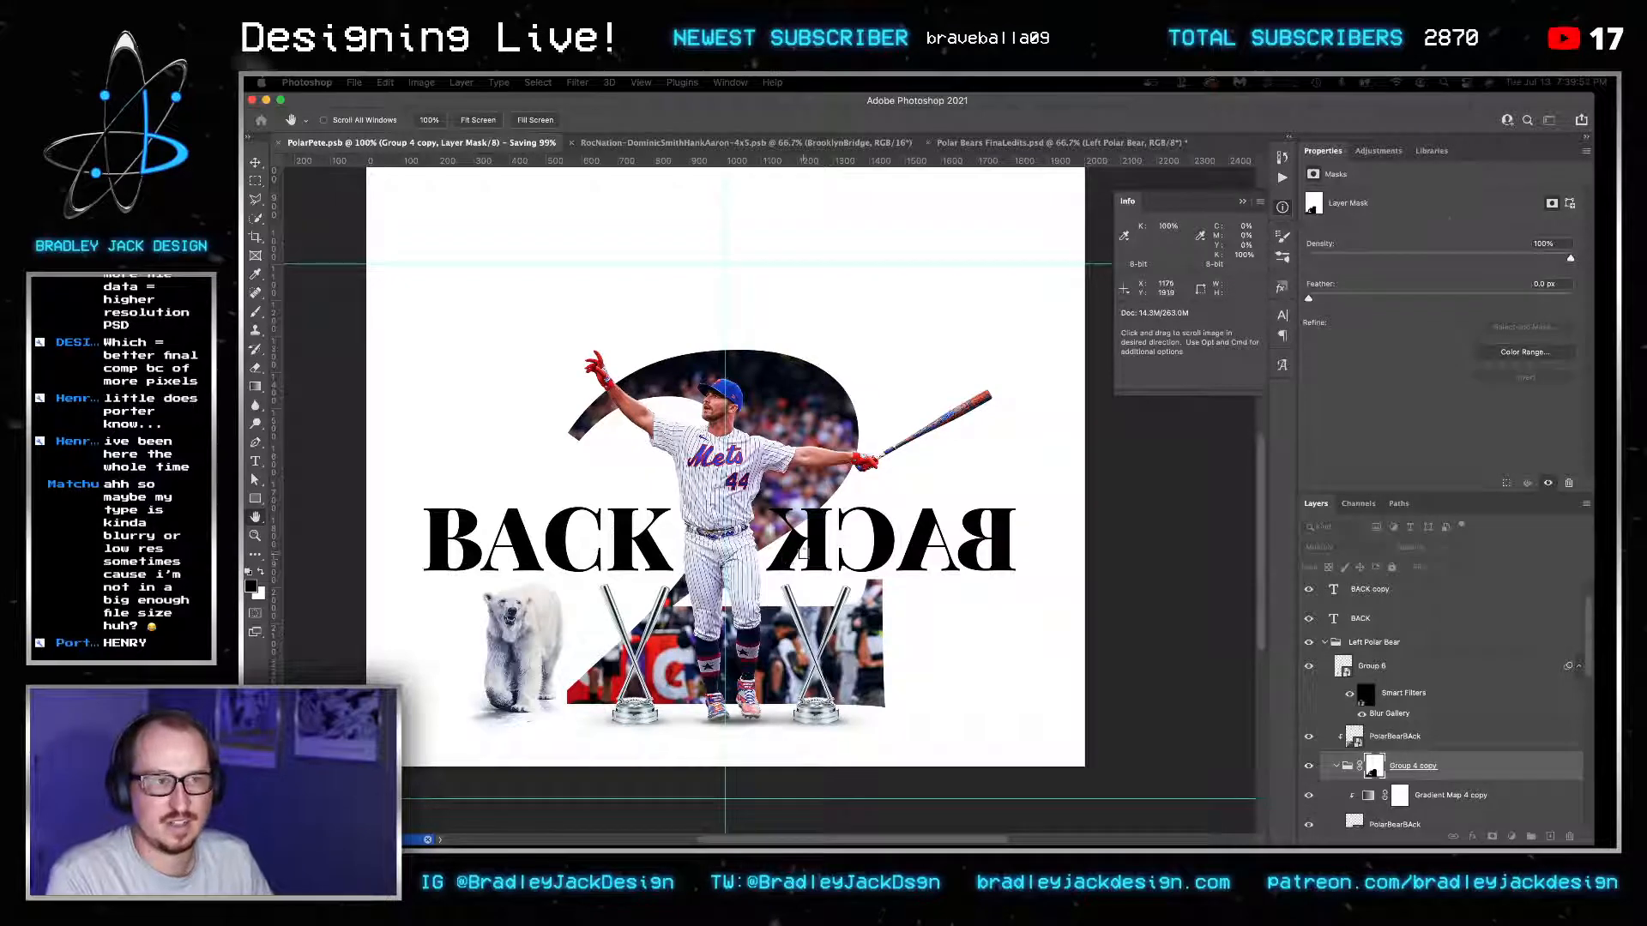
key(super+alt+i)
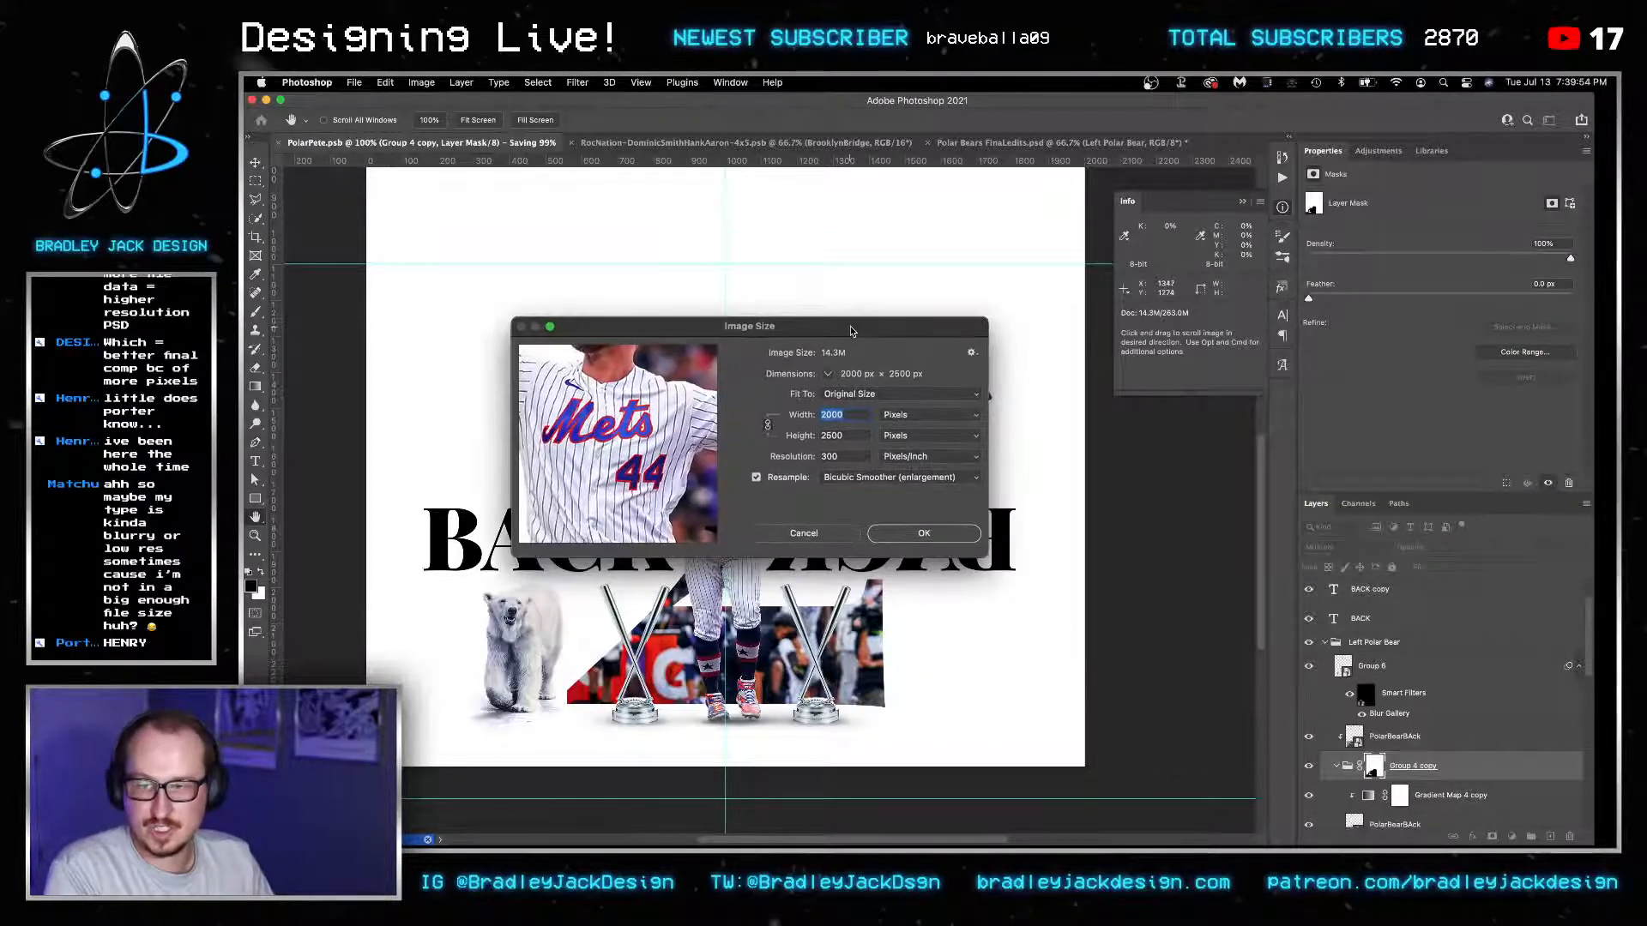
click(815, 534)
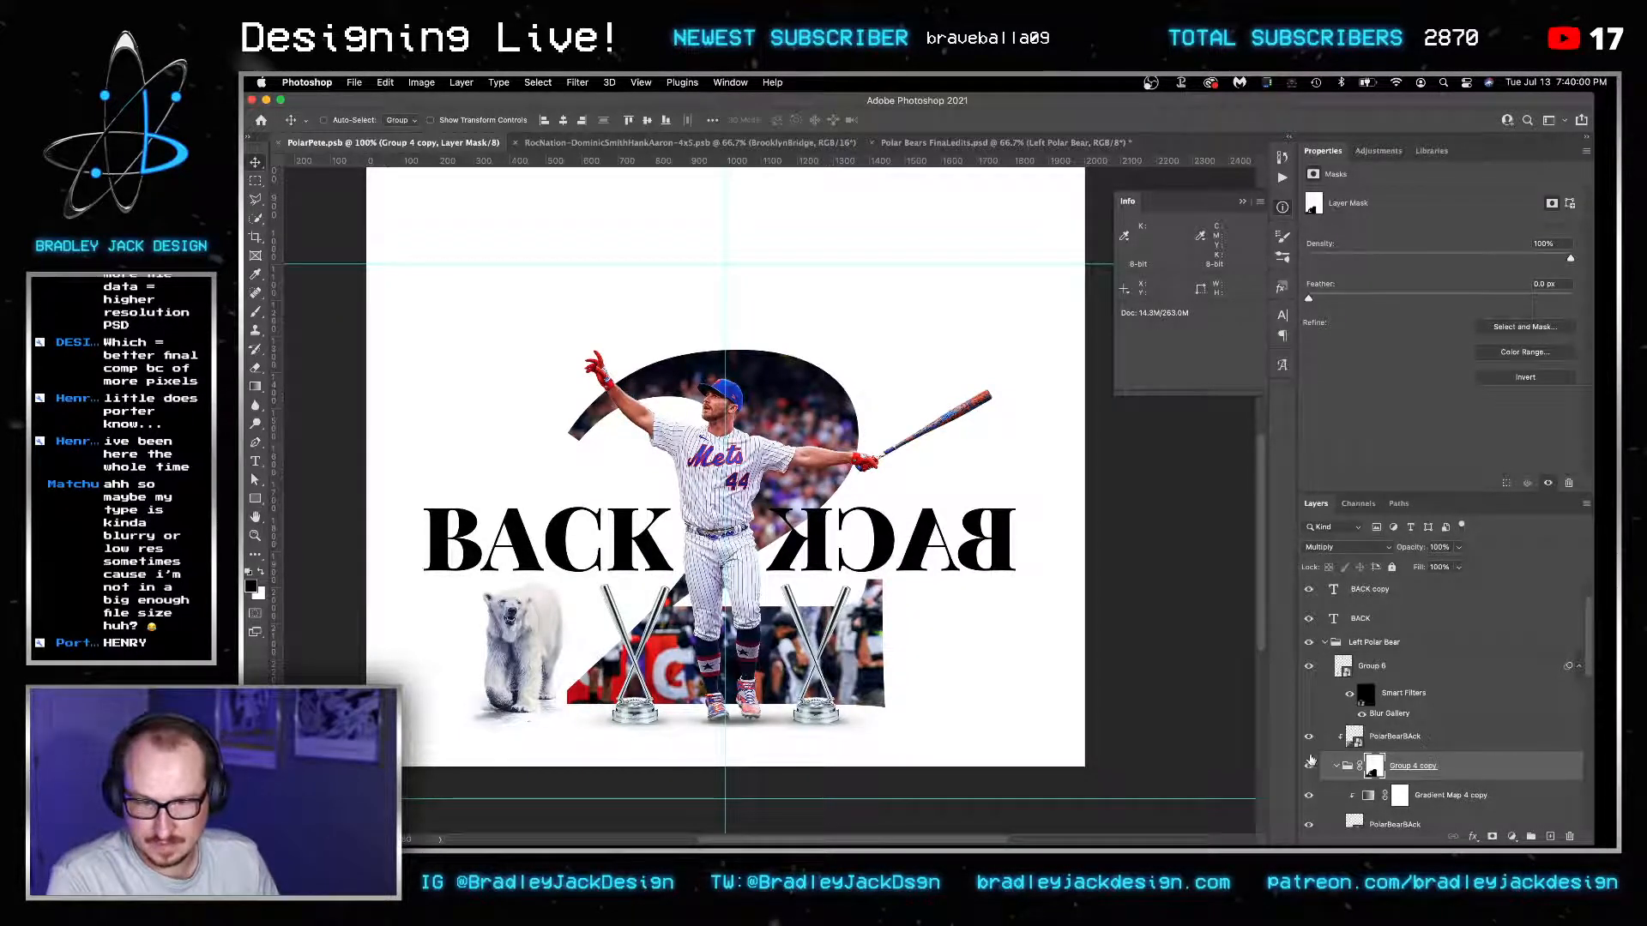
Hide the Left Polar Bear group.
click(1309, 642)
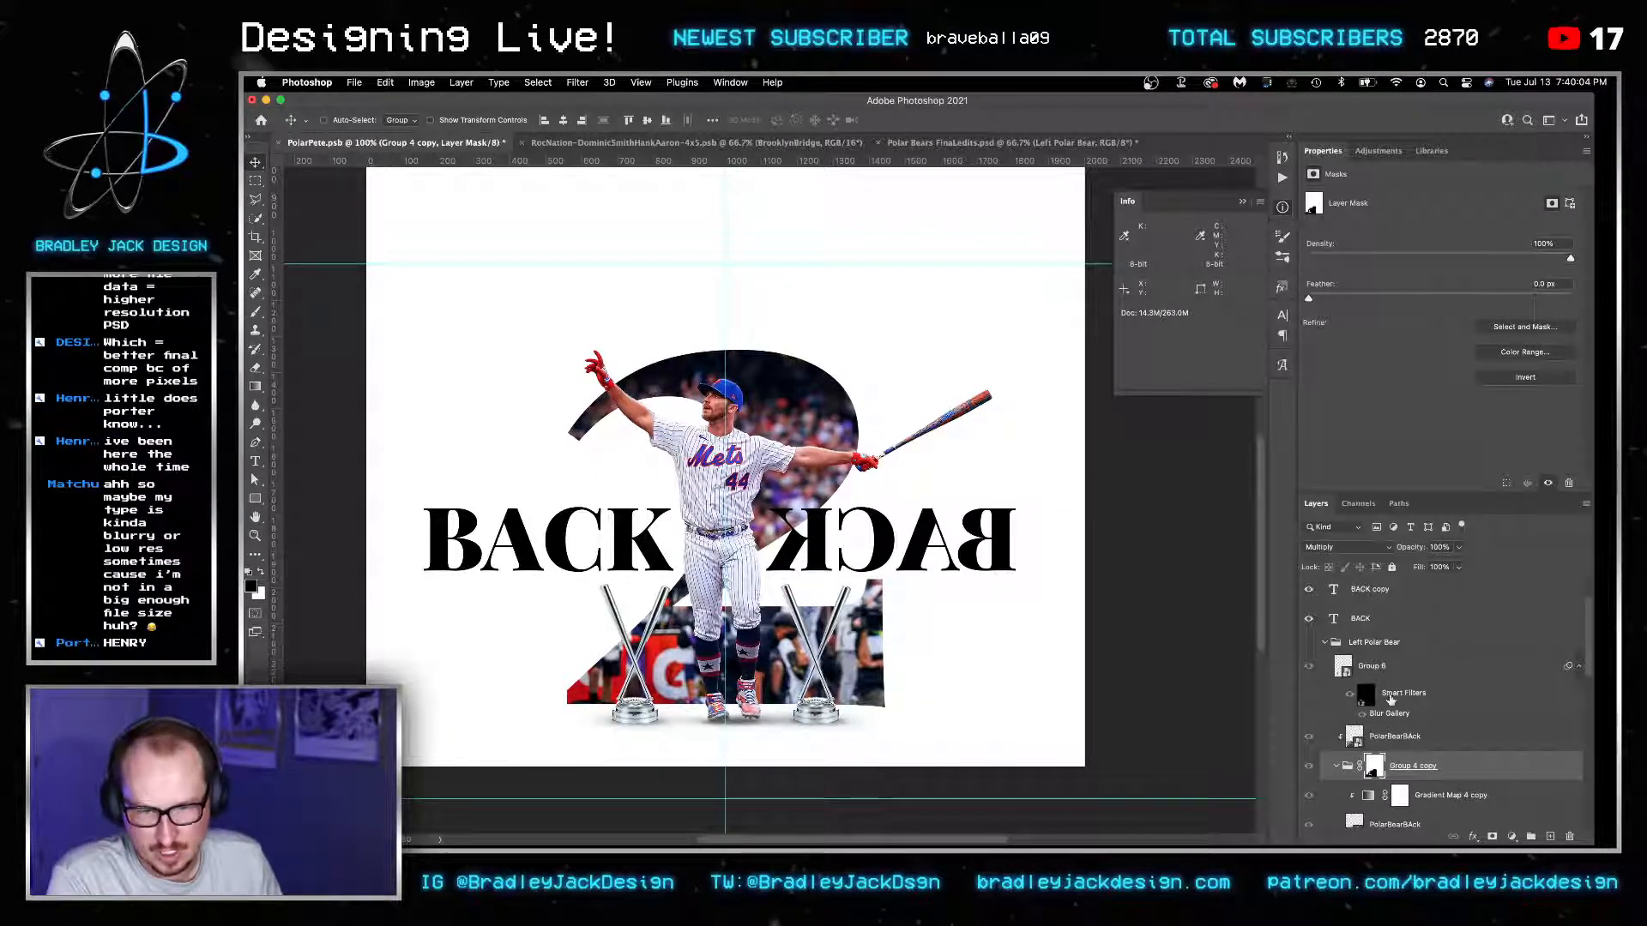
key(z)
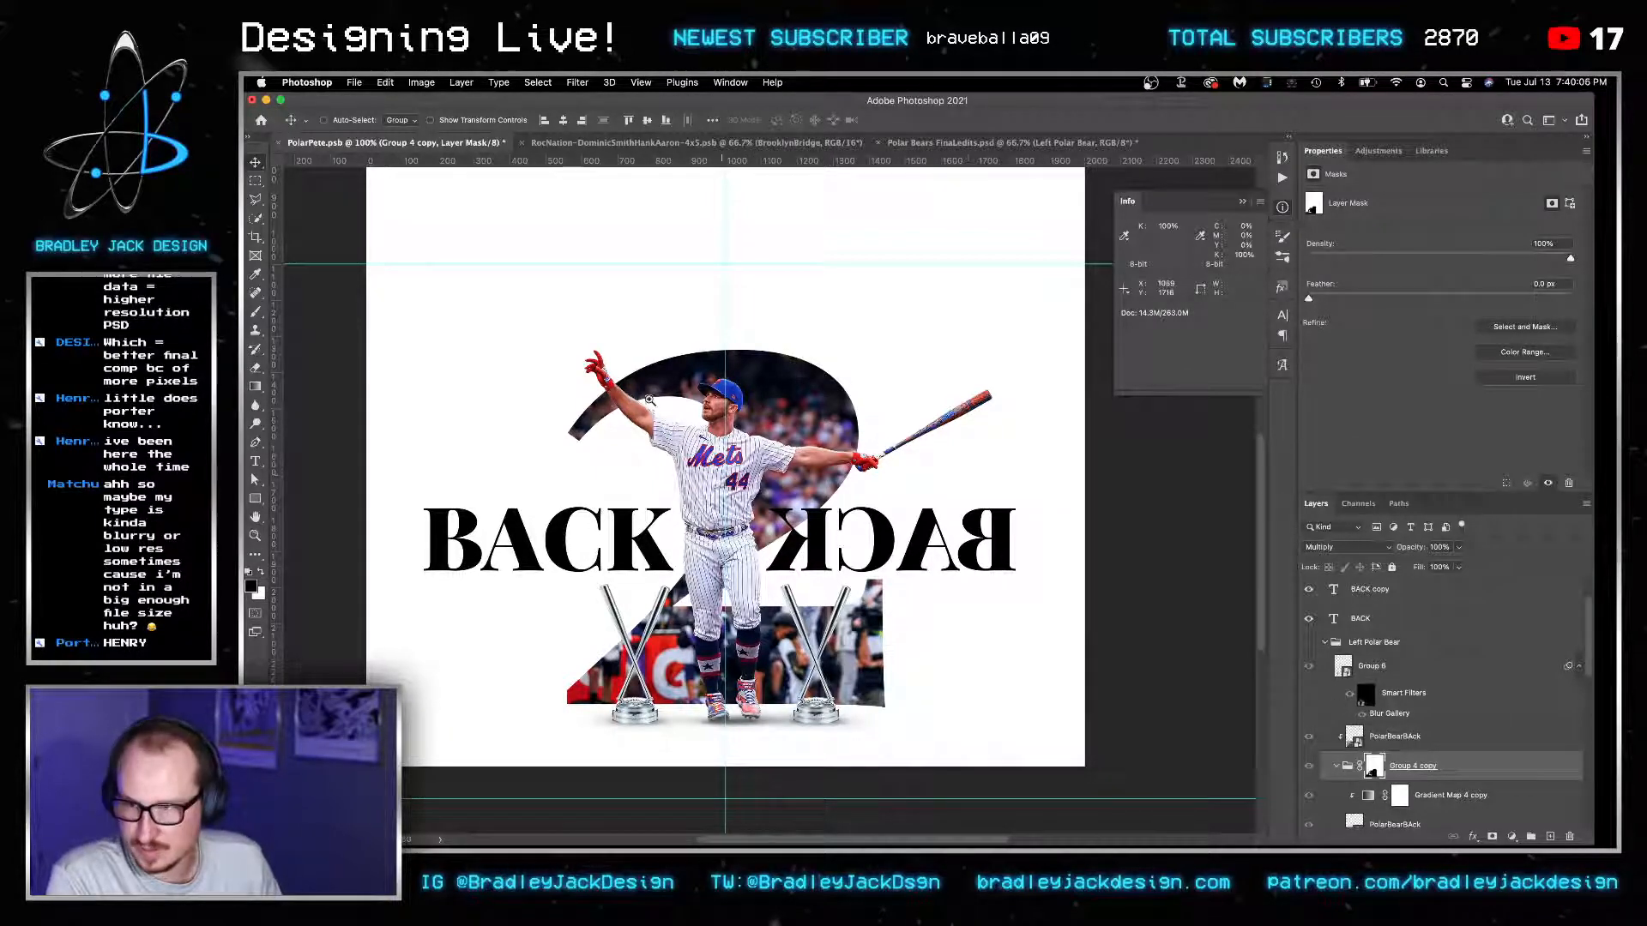
drag(652, 398, 801, 381)
key(v)
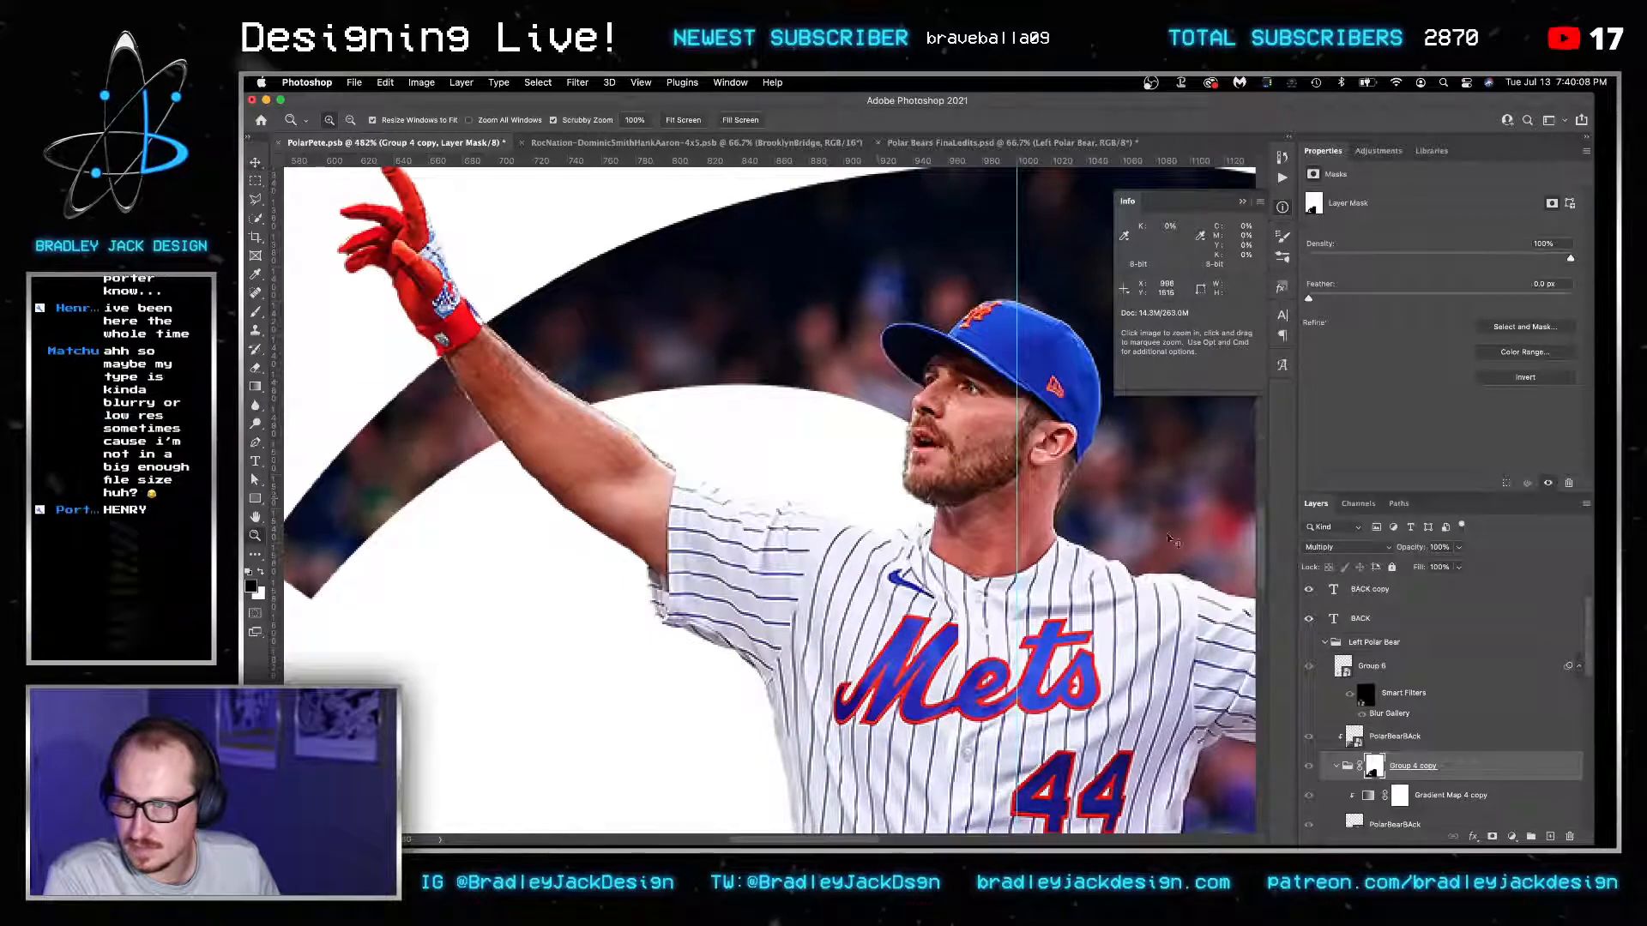
Delete the Layer 2 copy 2 photo fill of the large 2 together with its Gradient Map 1 adjustment.
scroll(1365, 743, down, 3)
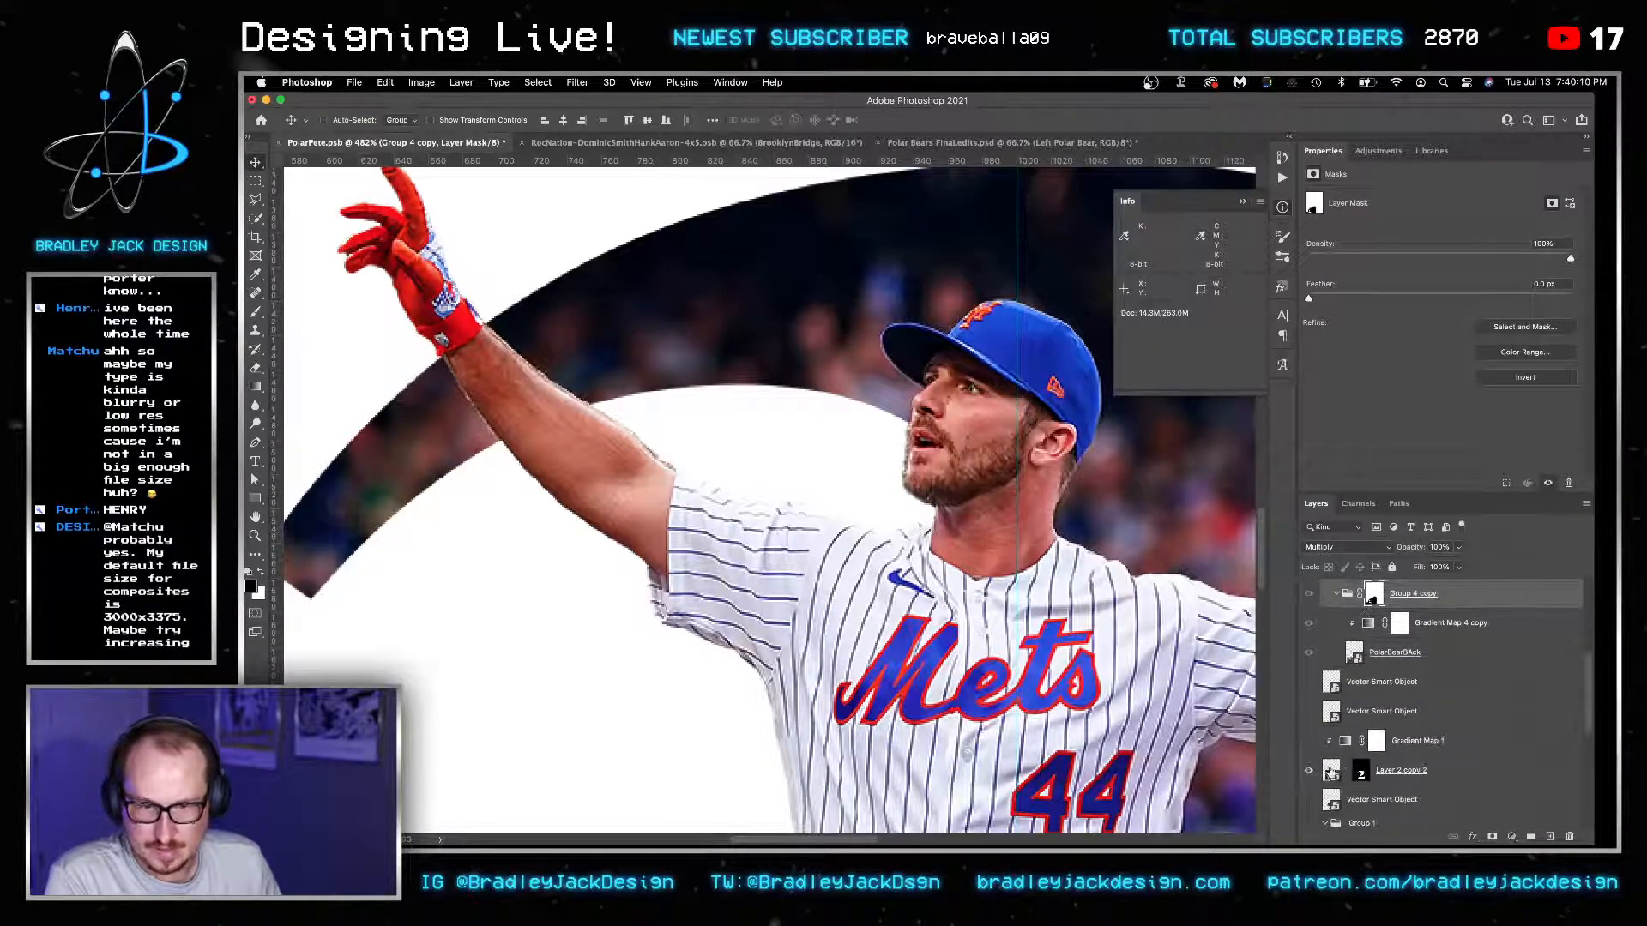
click(1330, 773)
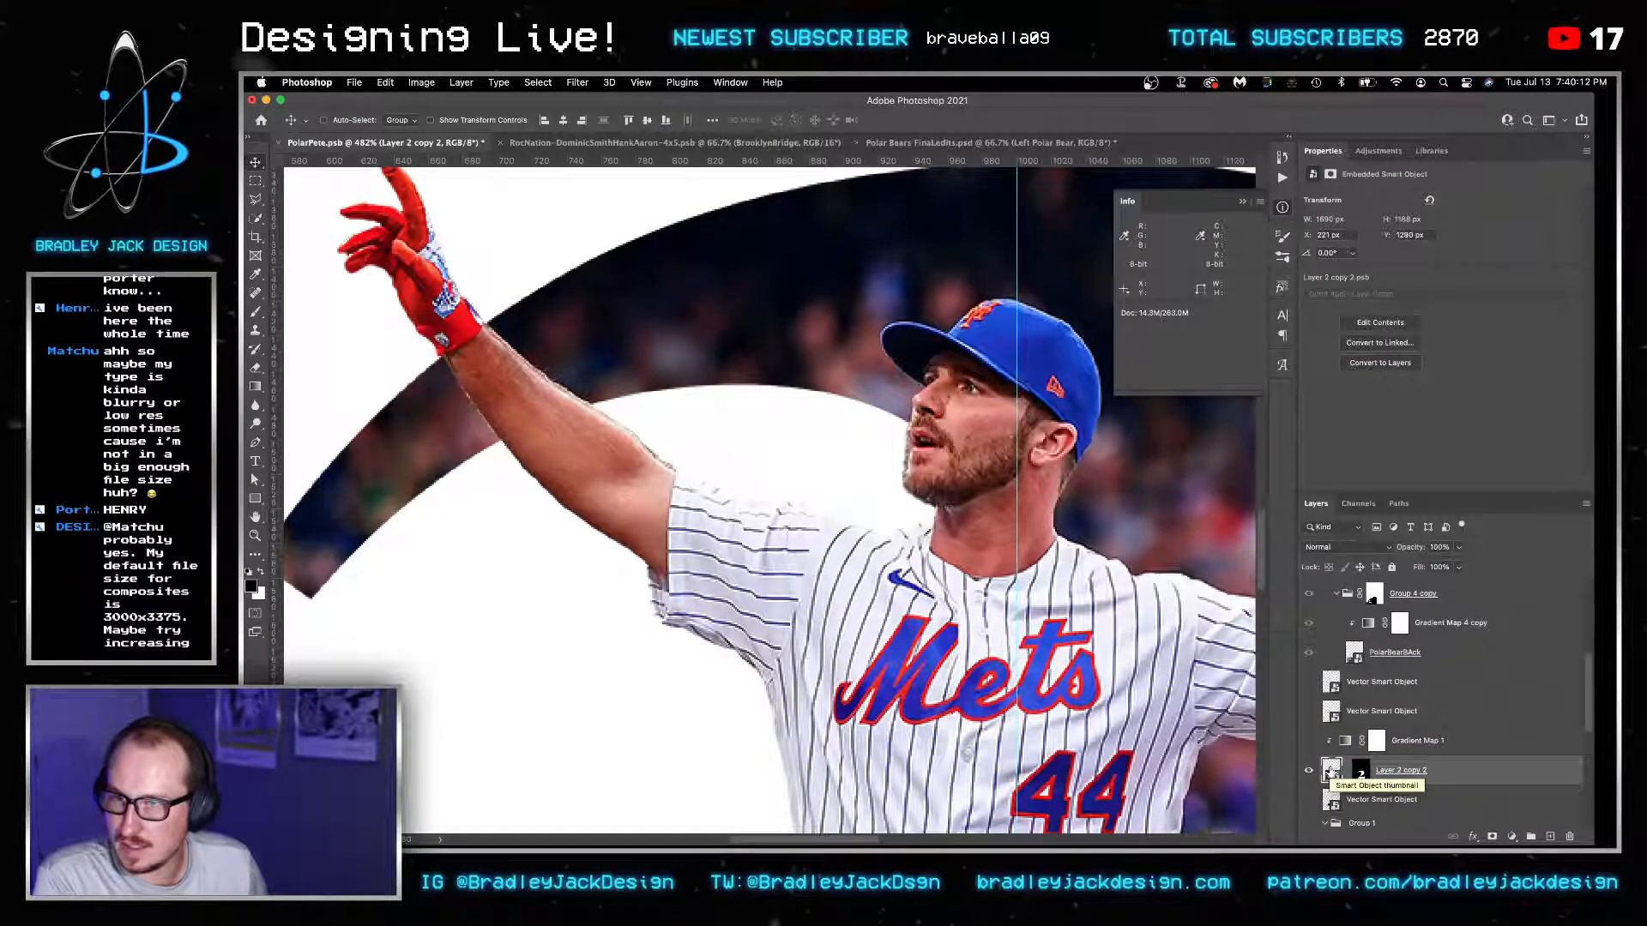
key(Down)
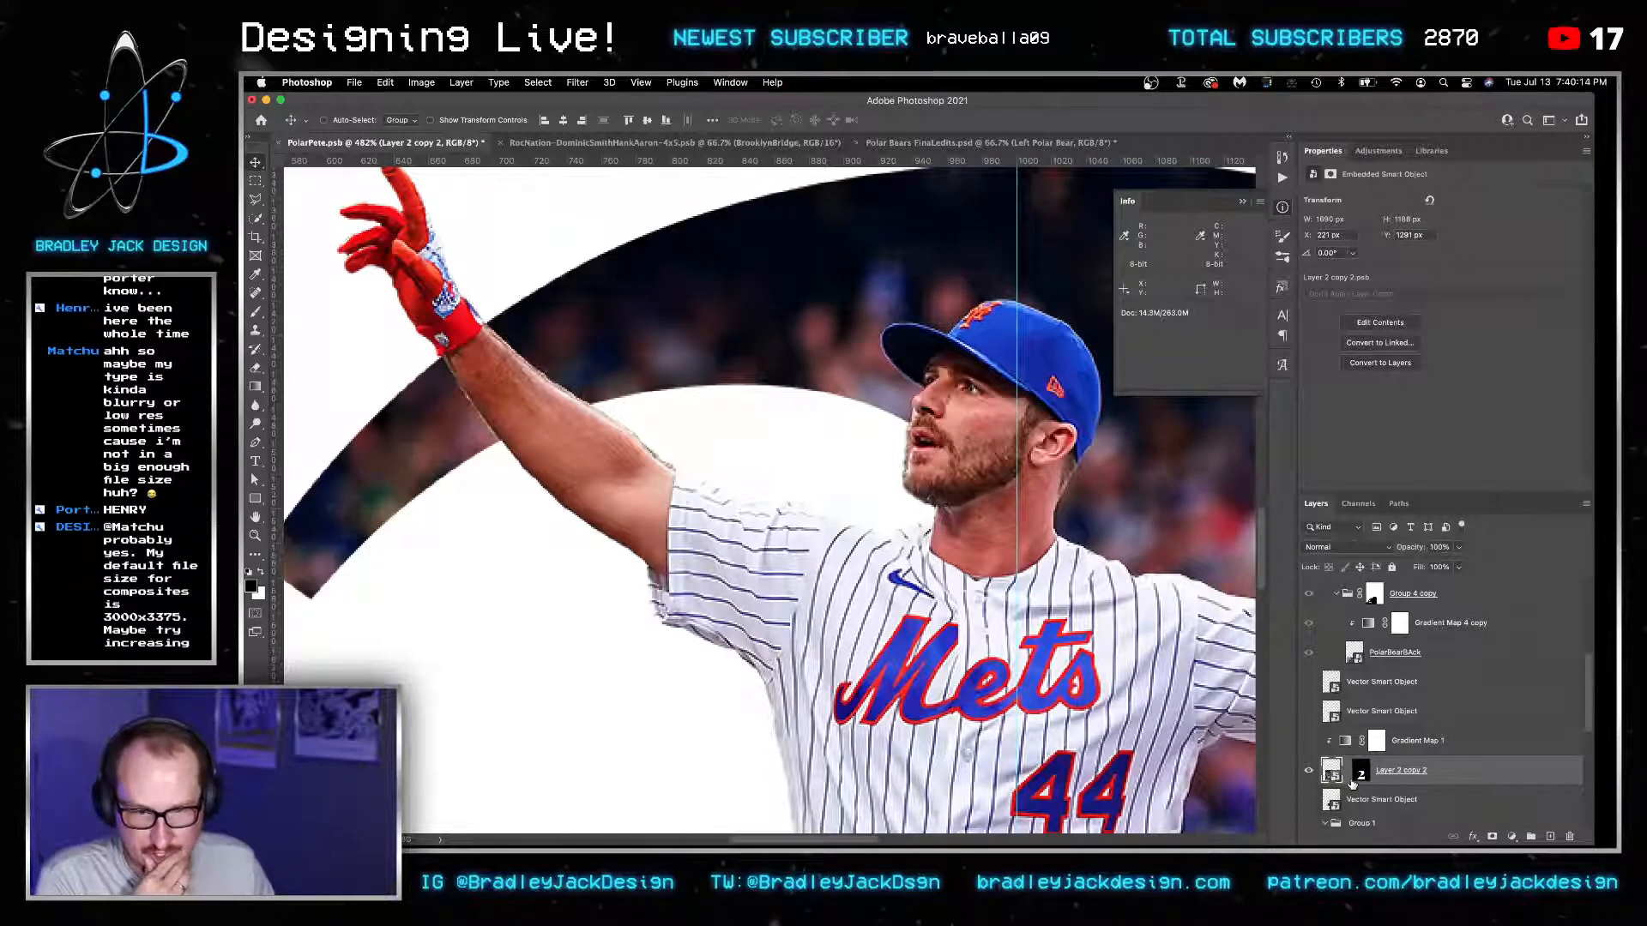
right_click(1426, 769)
click(1408, 717)
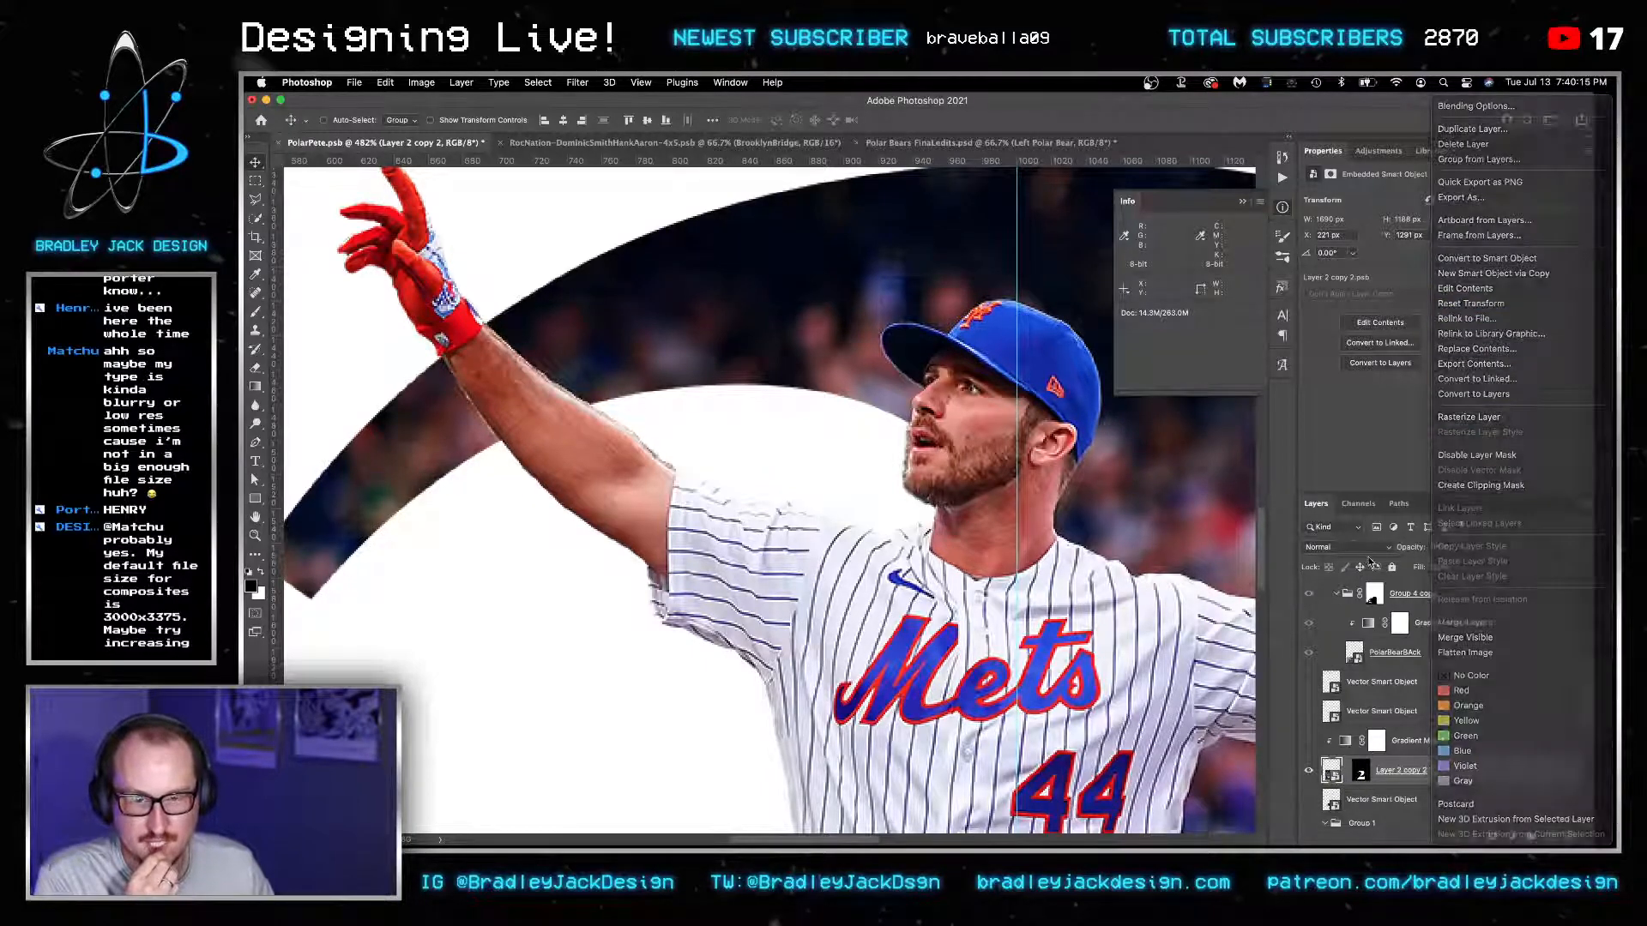
shift+click(1413, 743)
key(Delete)
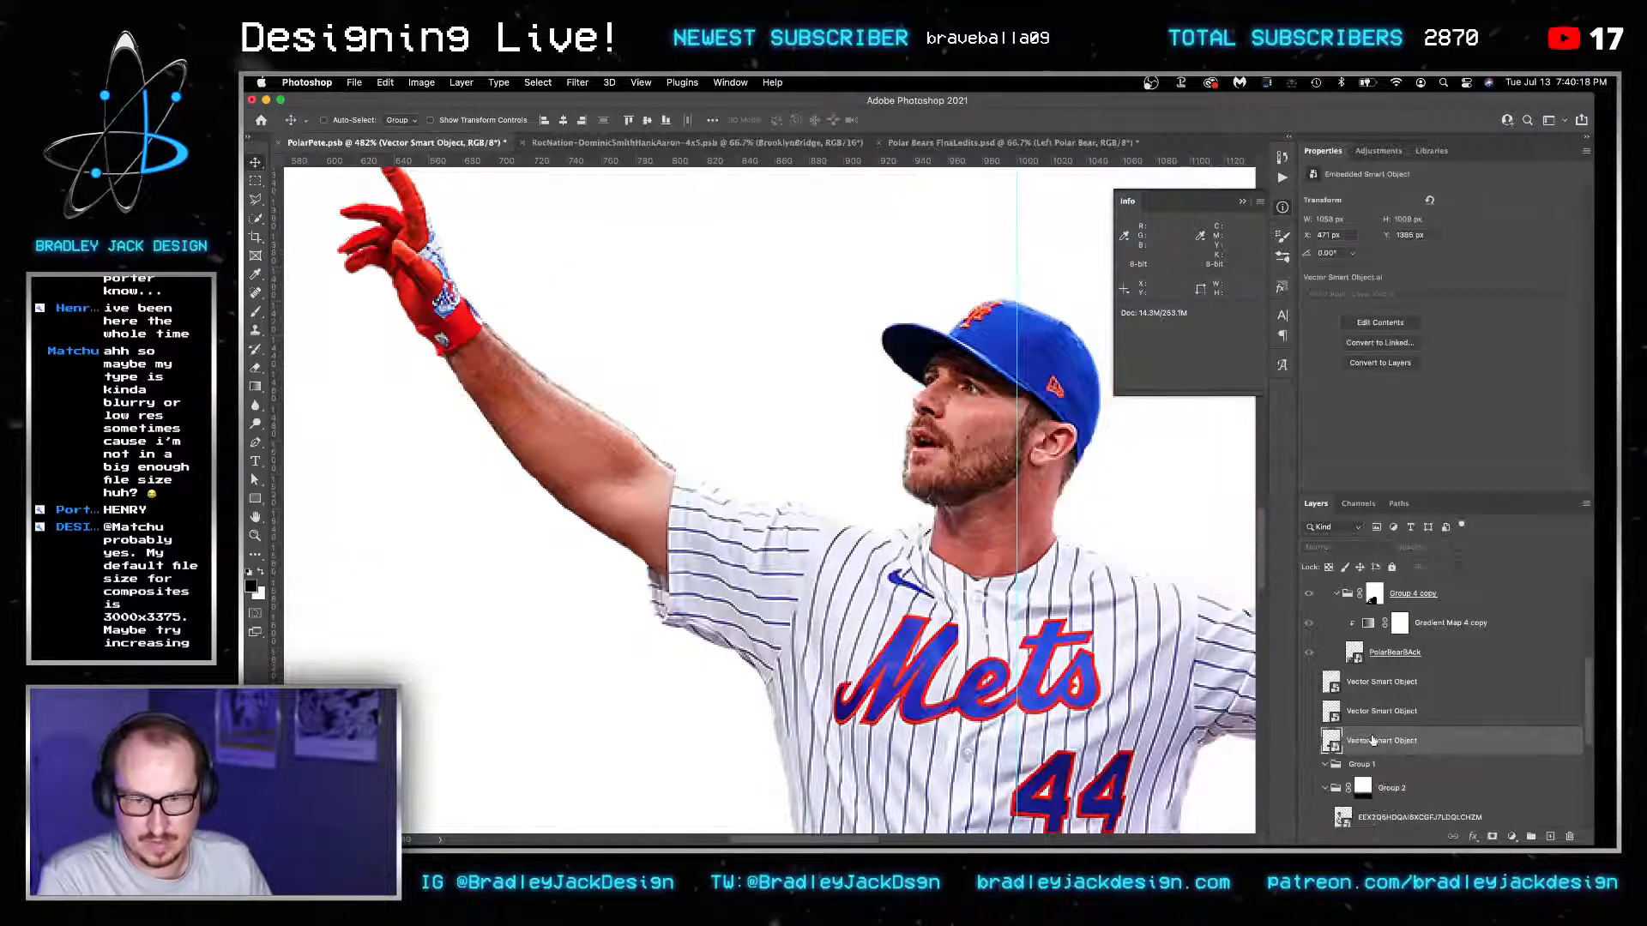
Show the hidden 2 shape layer behind the player.
scroll(1373, 740, up, 5)
click(1358, 620)
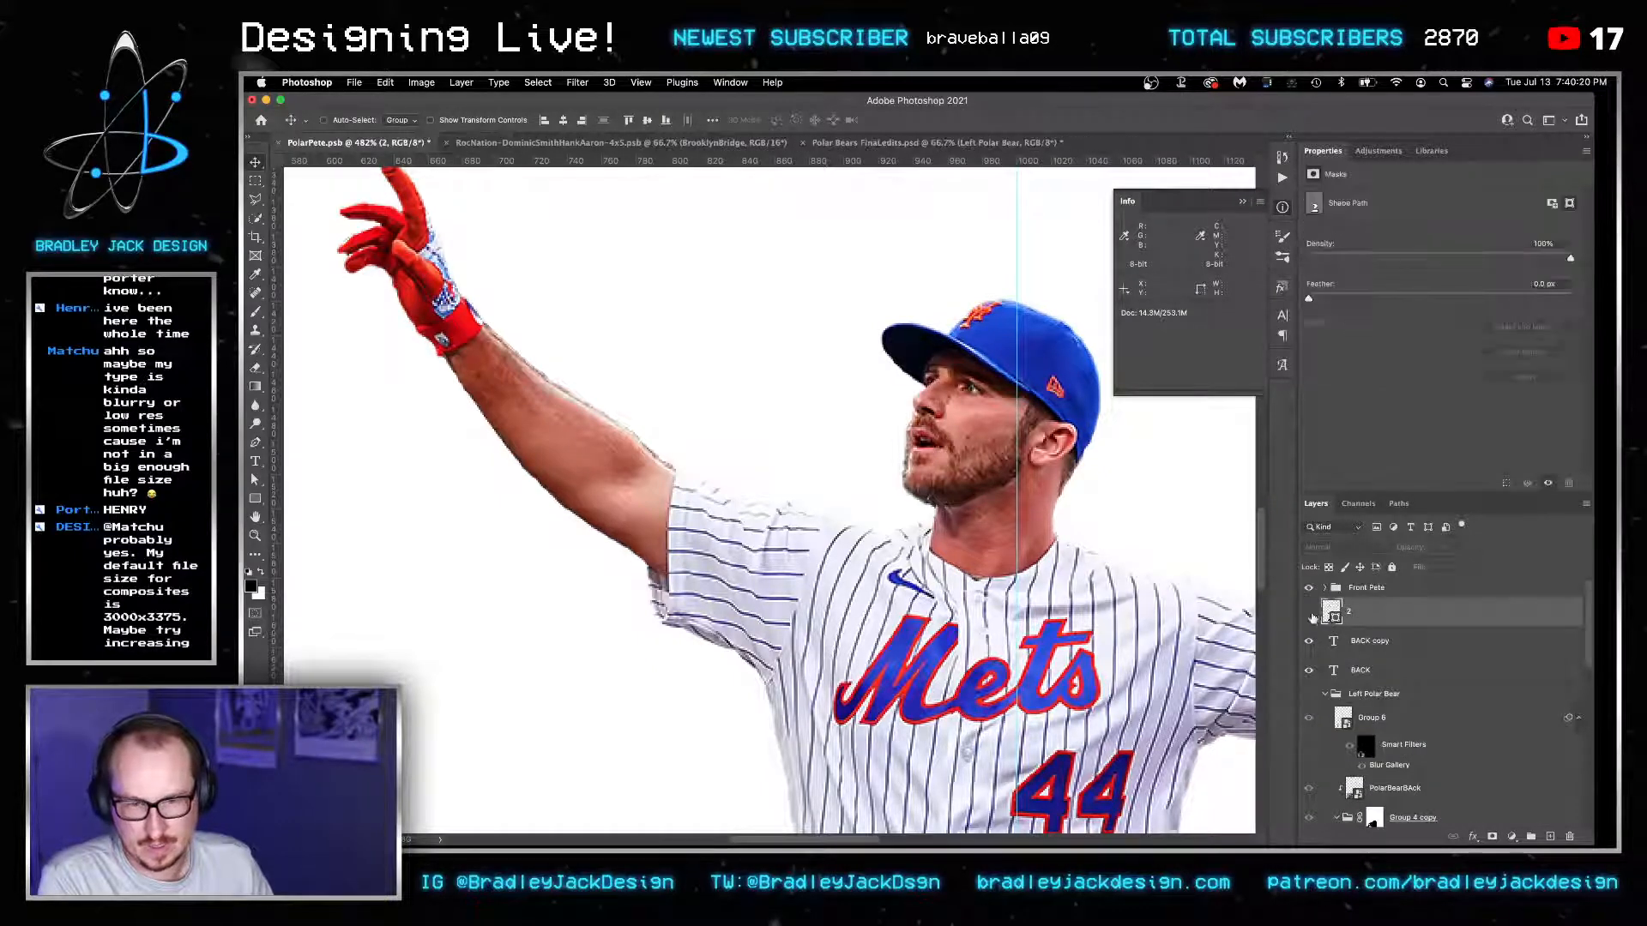
click(1309, 613)
Make a new smart object via copy of the Pete layer and place the copy directly above the 2 shape layer.
click(1325, 588)
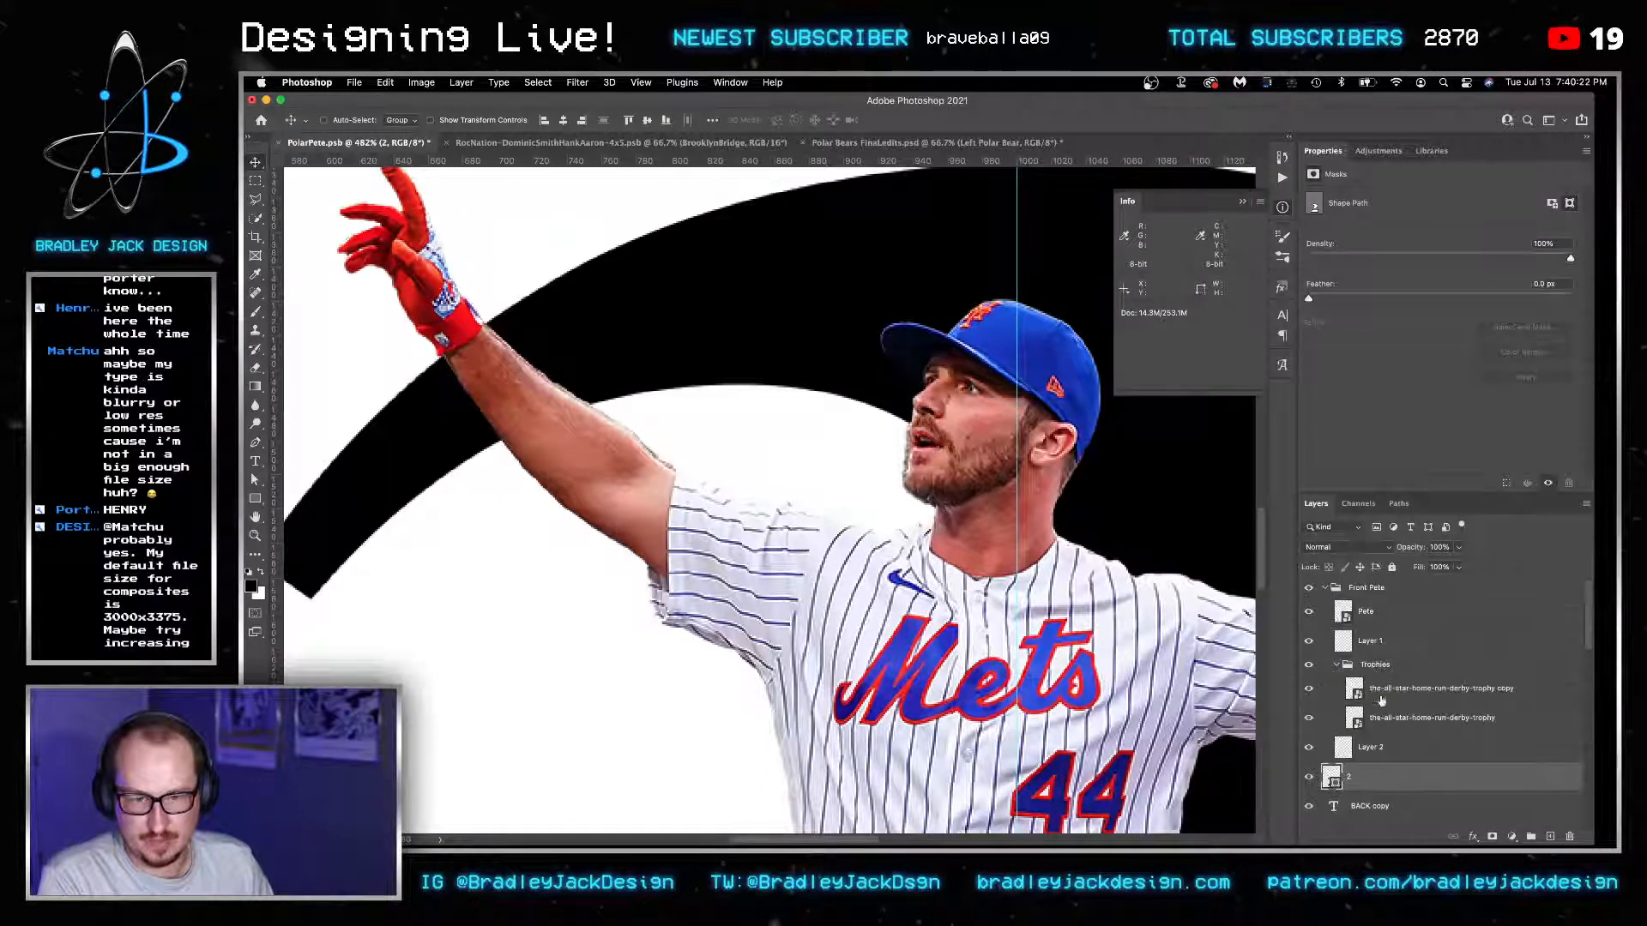
right_click(1369, 611)
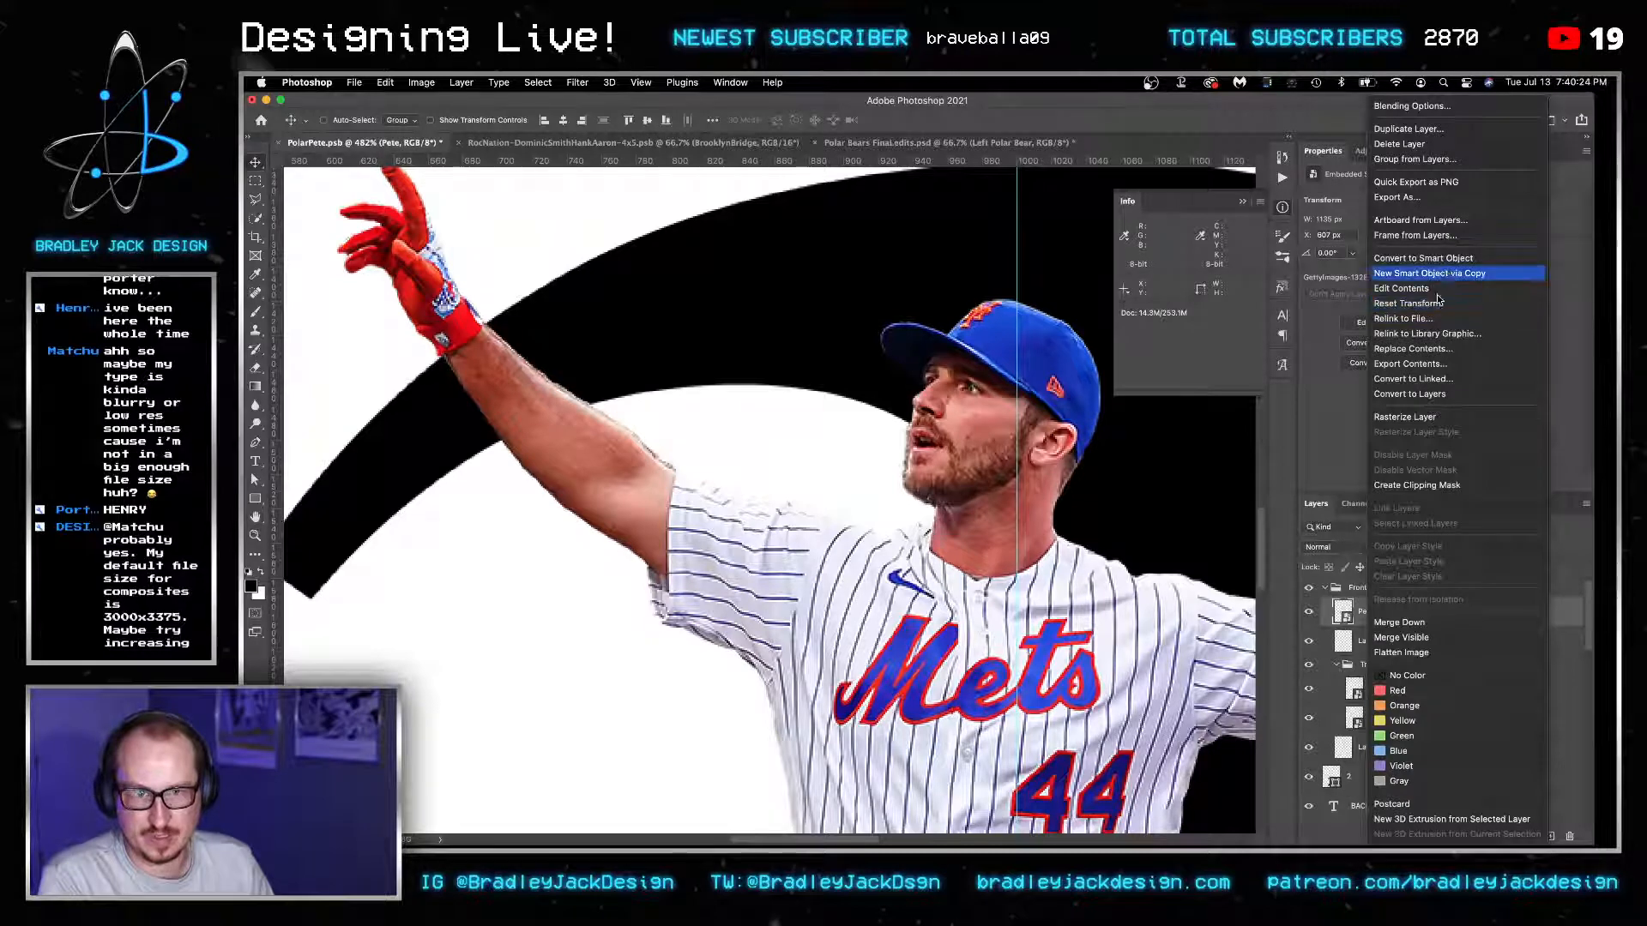
click(1438, 275)
drag(1367, 616, 1332, 674)
scroll(1371, 678, down, 3)
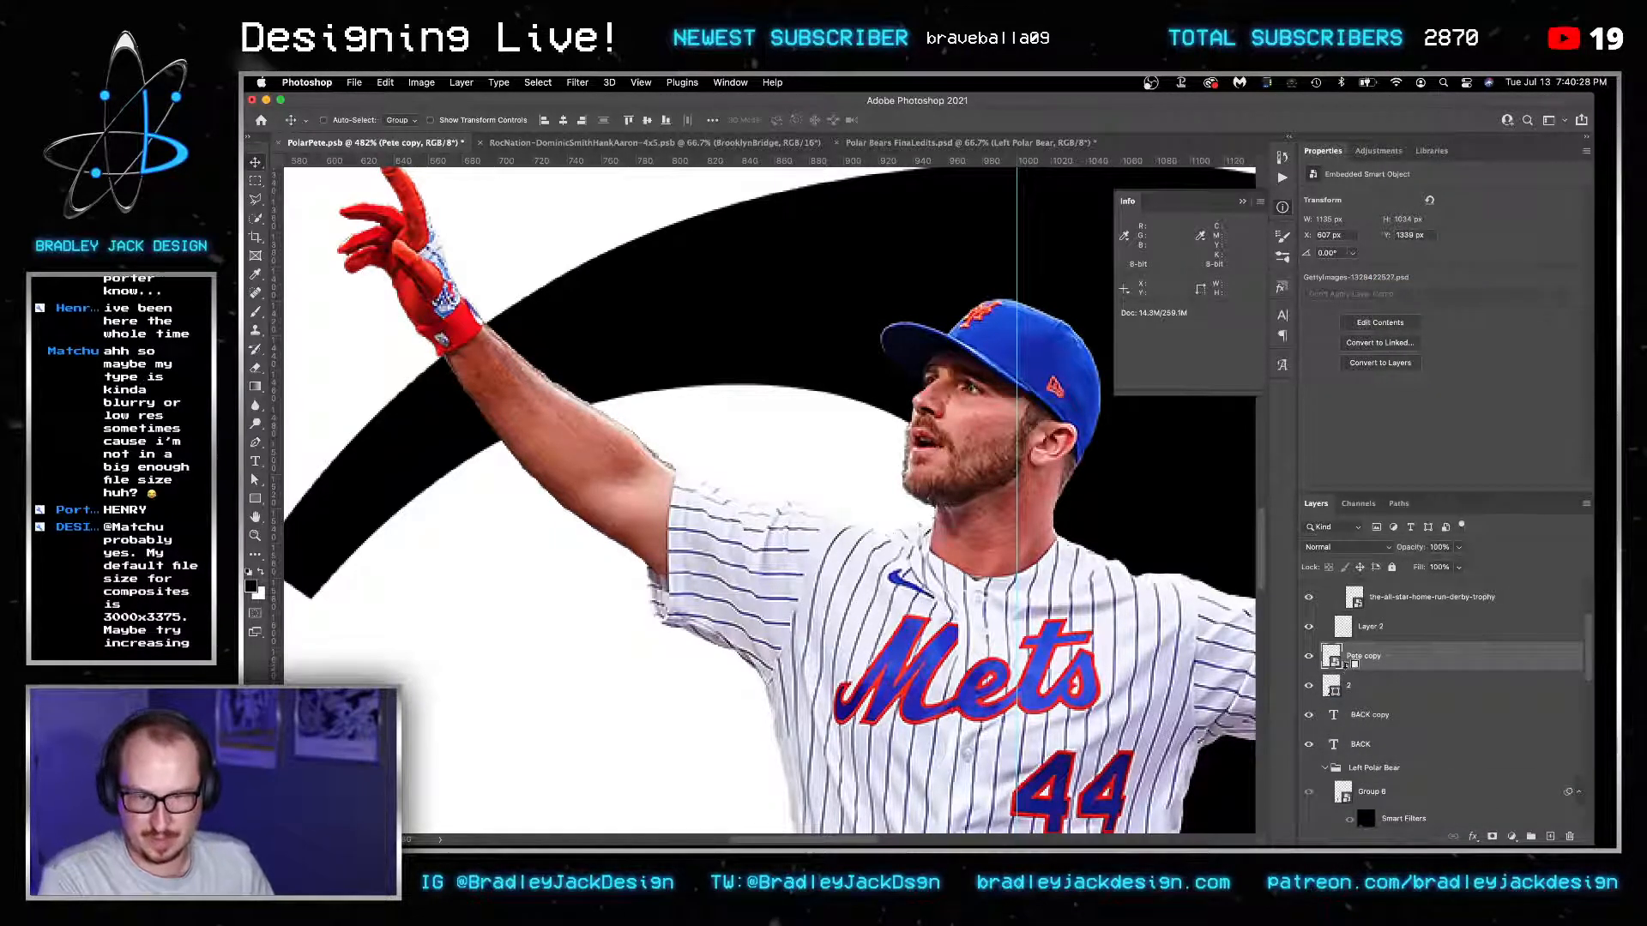
Open the contents of the Pete copy smart object and delete the layer mask from Layer 0.
double_click(1344, 657)
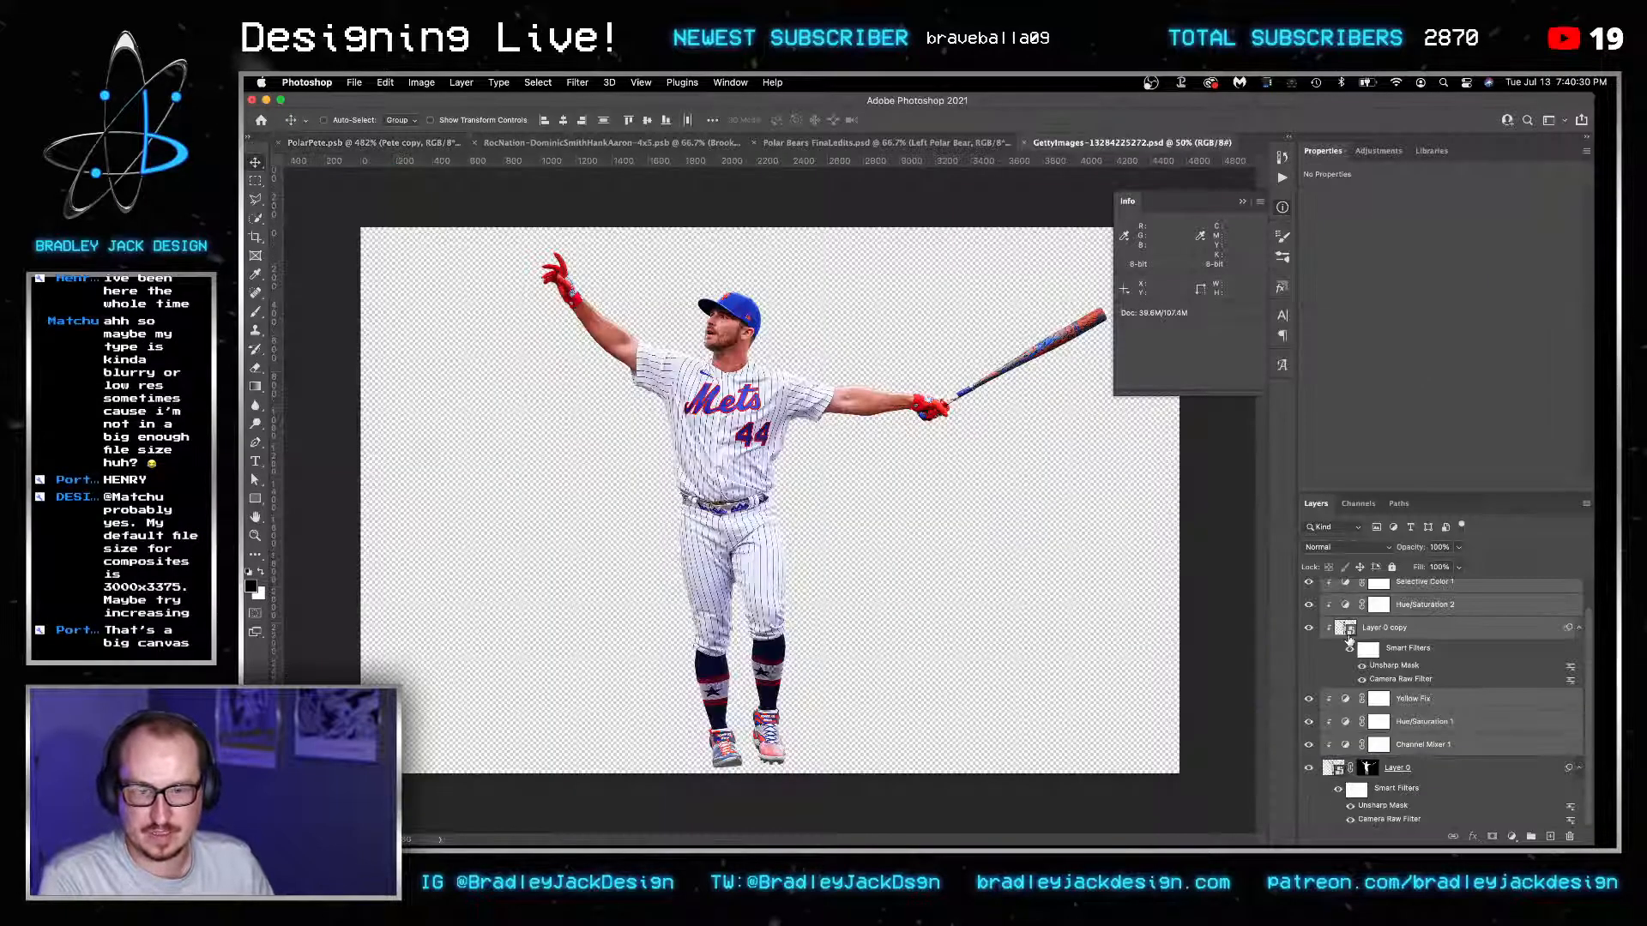
right_click(1369, 772)
click(1424, 721)
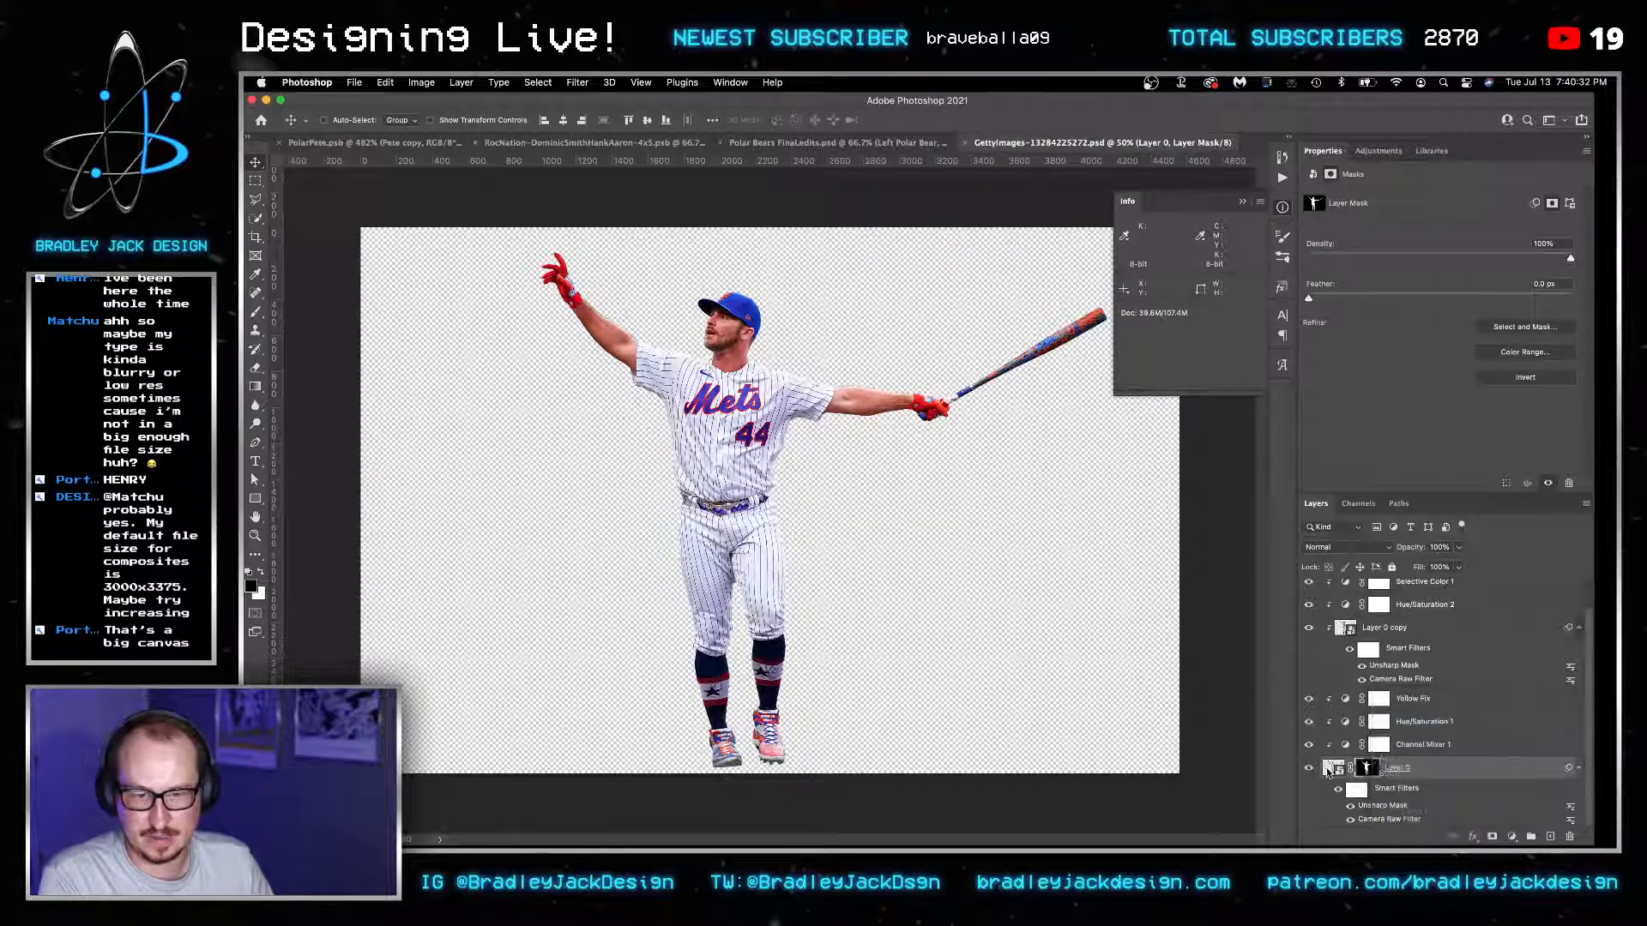
right_click(1324, 769)
click(1285, 756)
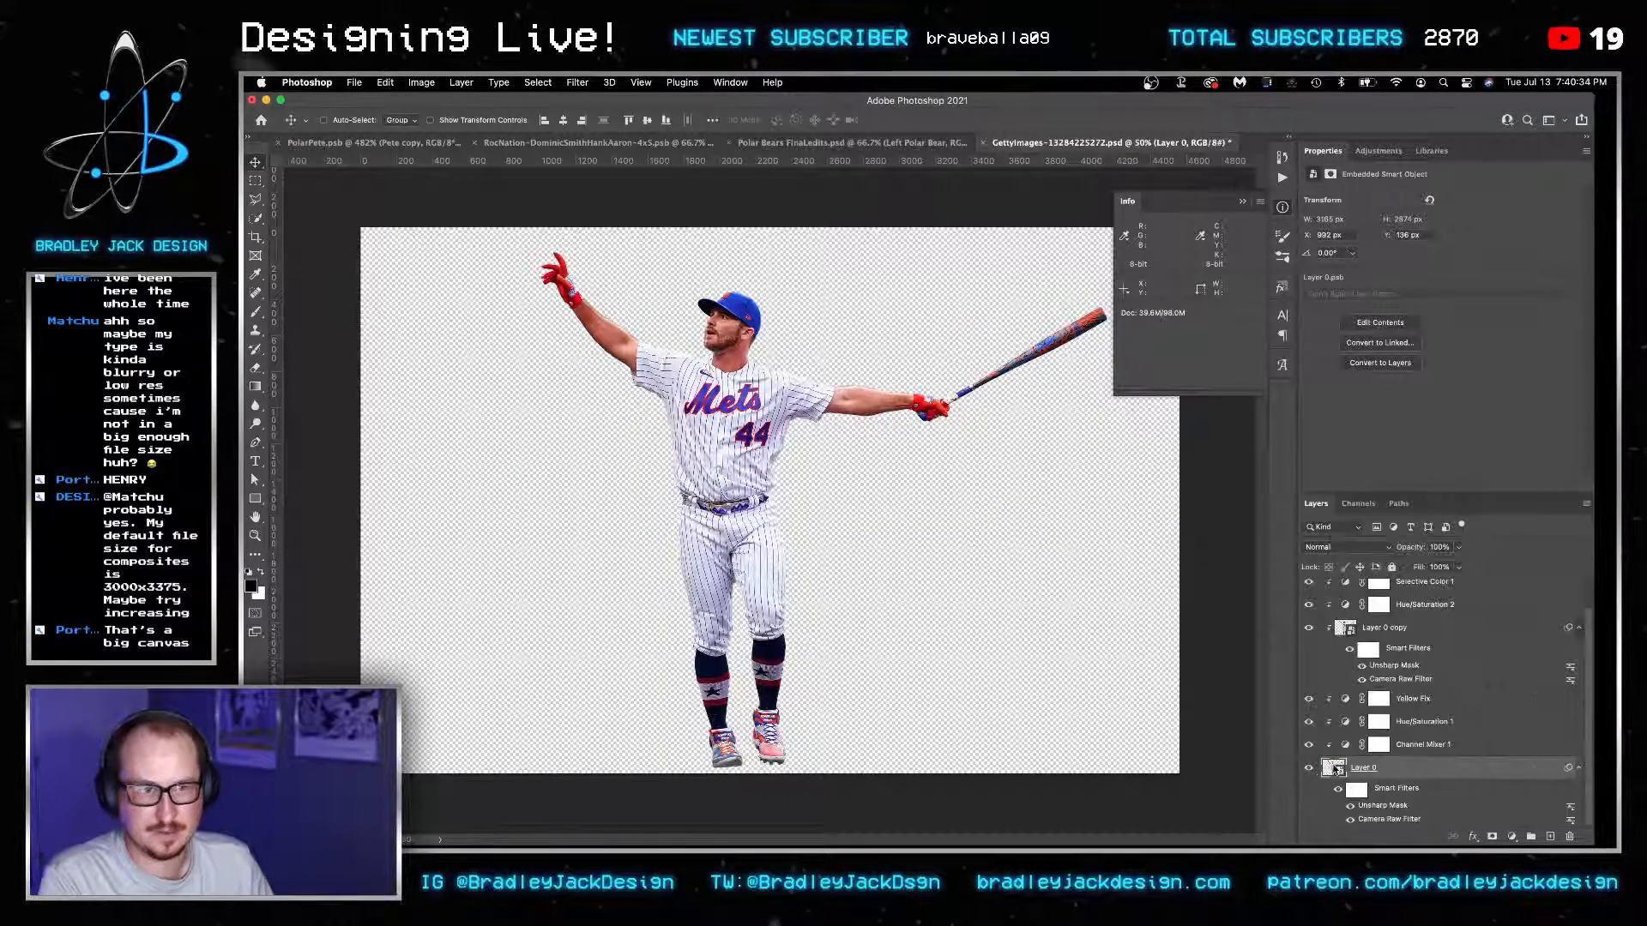
Open Layer 0's nested smart object, delete its layer mask, reveal the full stadium photo with Reveal All and save it.
double_click(1339, 769)
right_click(1370, 593)
click(1391, 618)
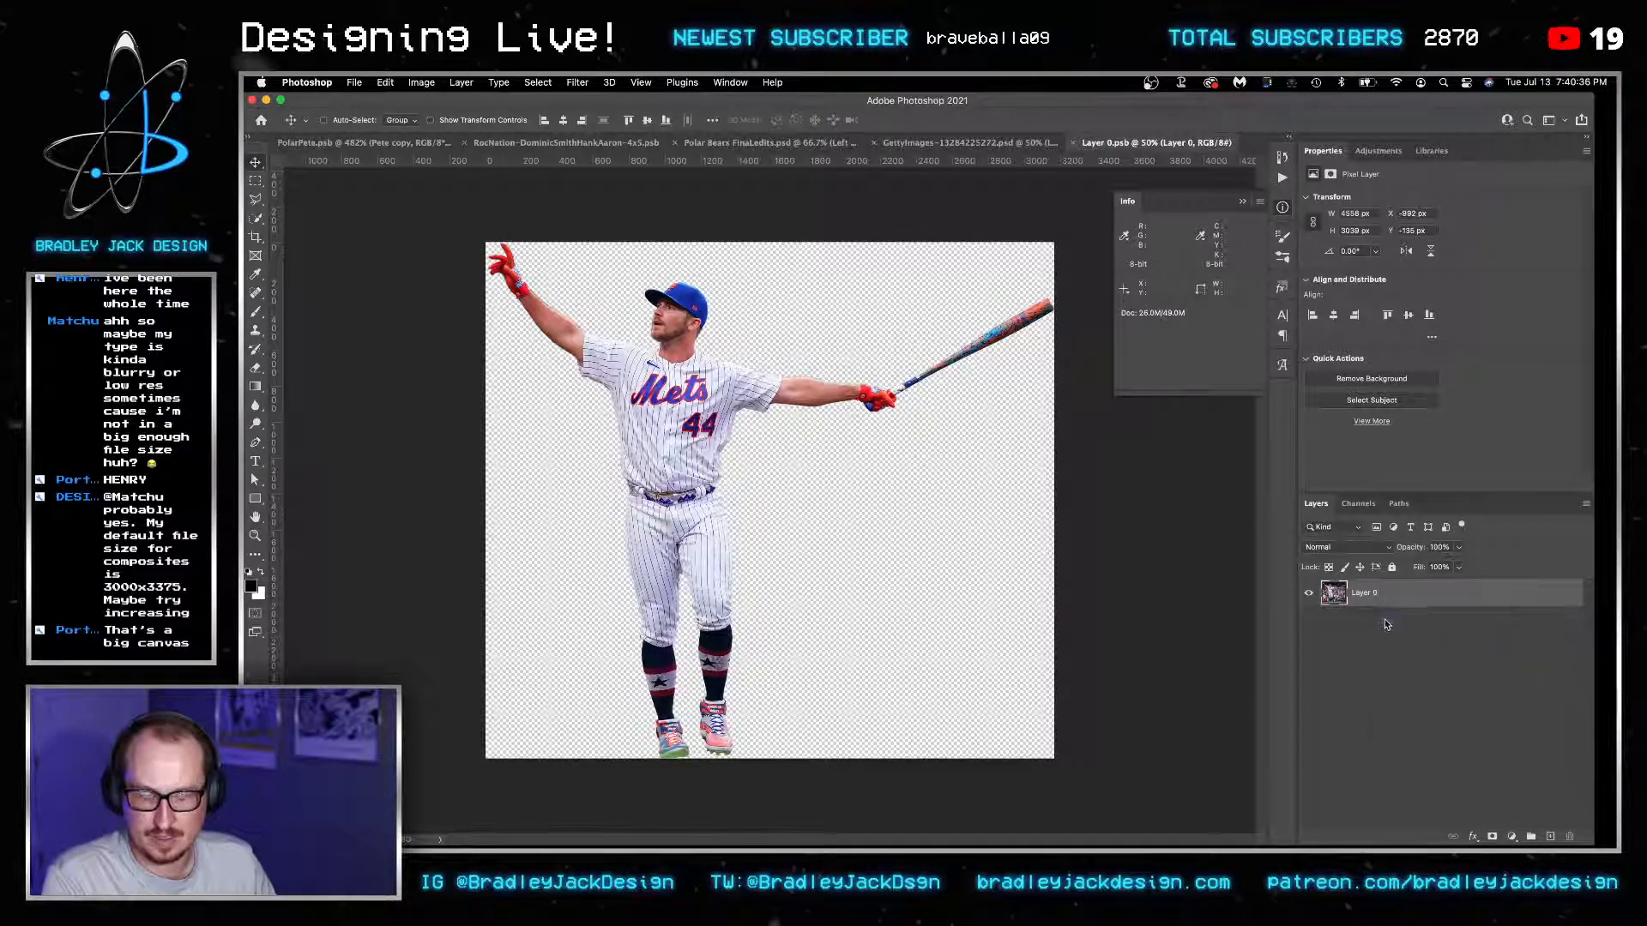
click(420, 82)
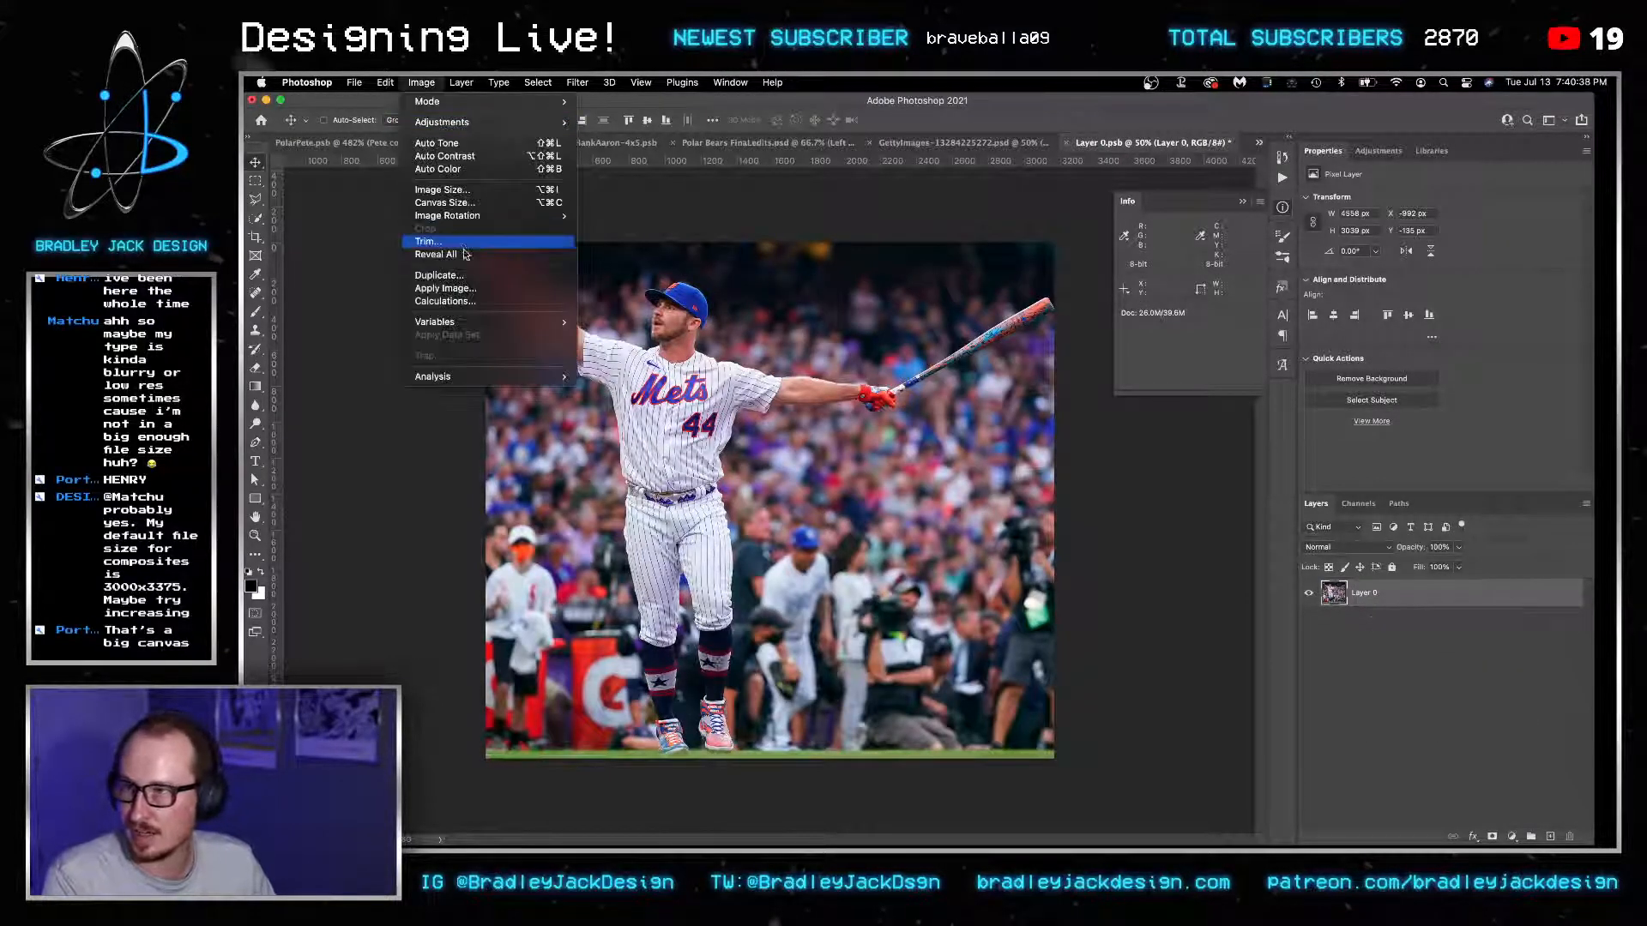
click(441, 258)
key(super+s)
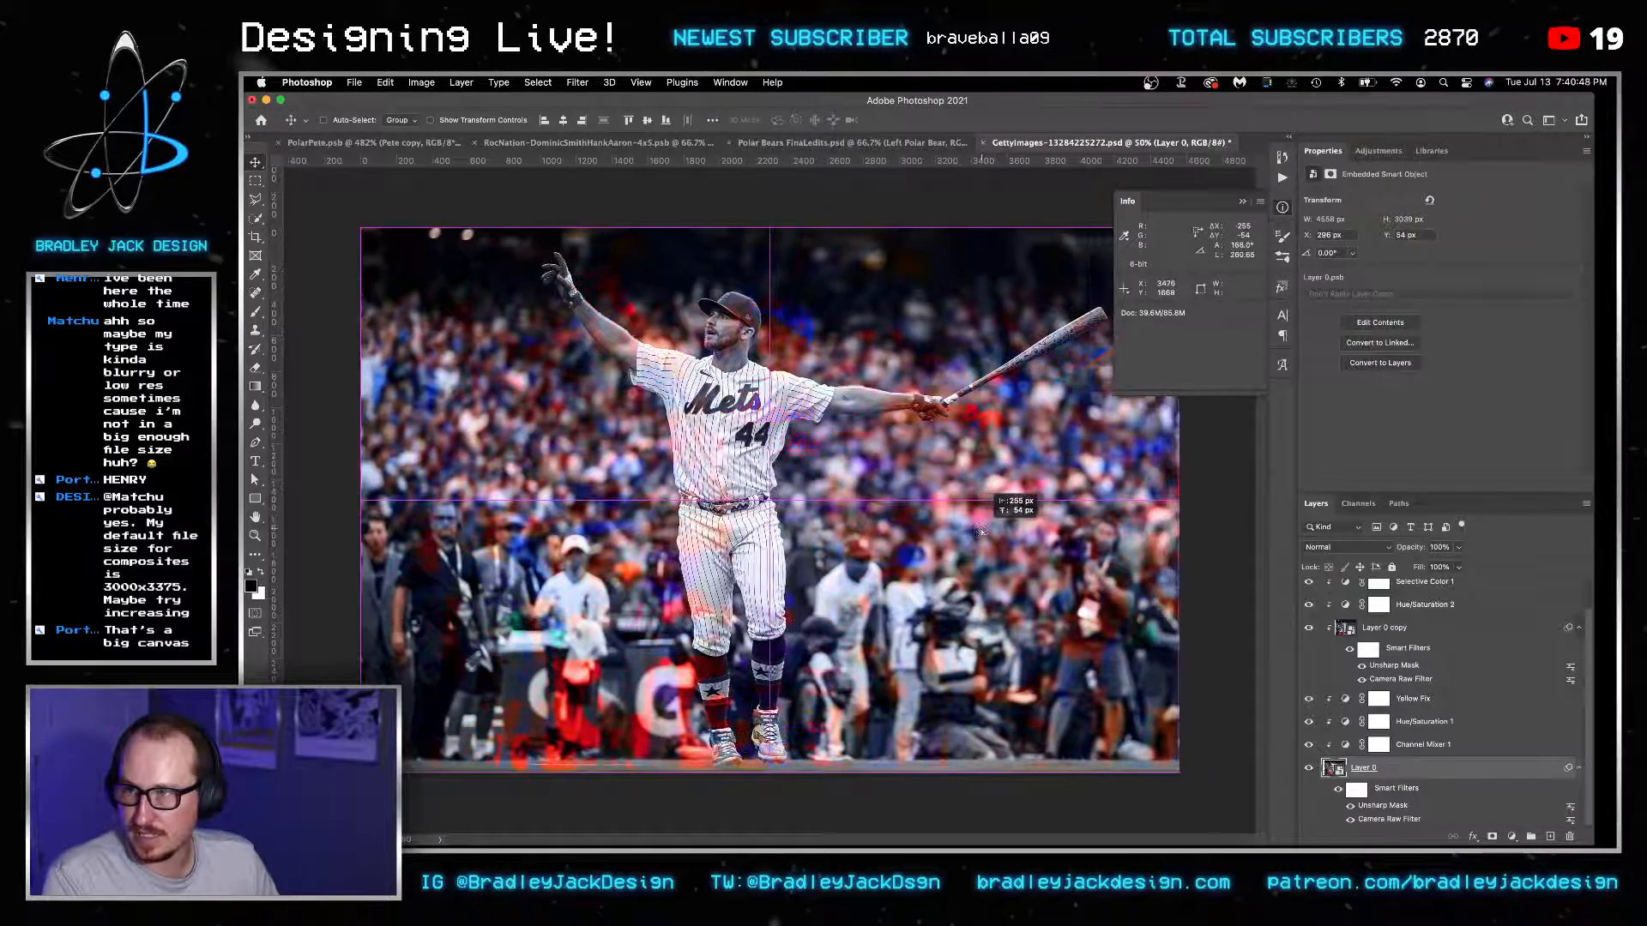
Align the full photo to the canvas at X 0, Y 0, hide every layer clipped above it, and save and close the document.
drag(1306, 747, 1302, 494)
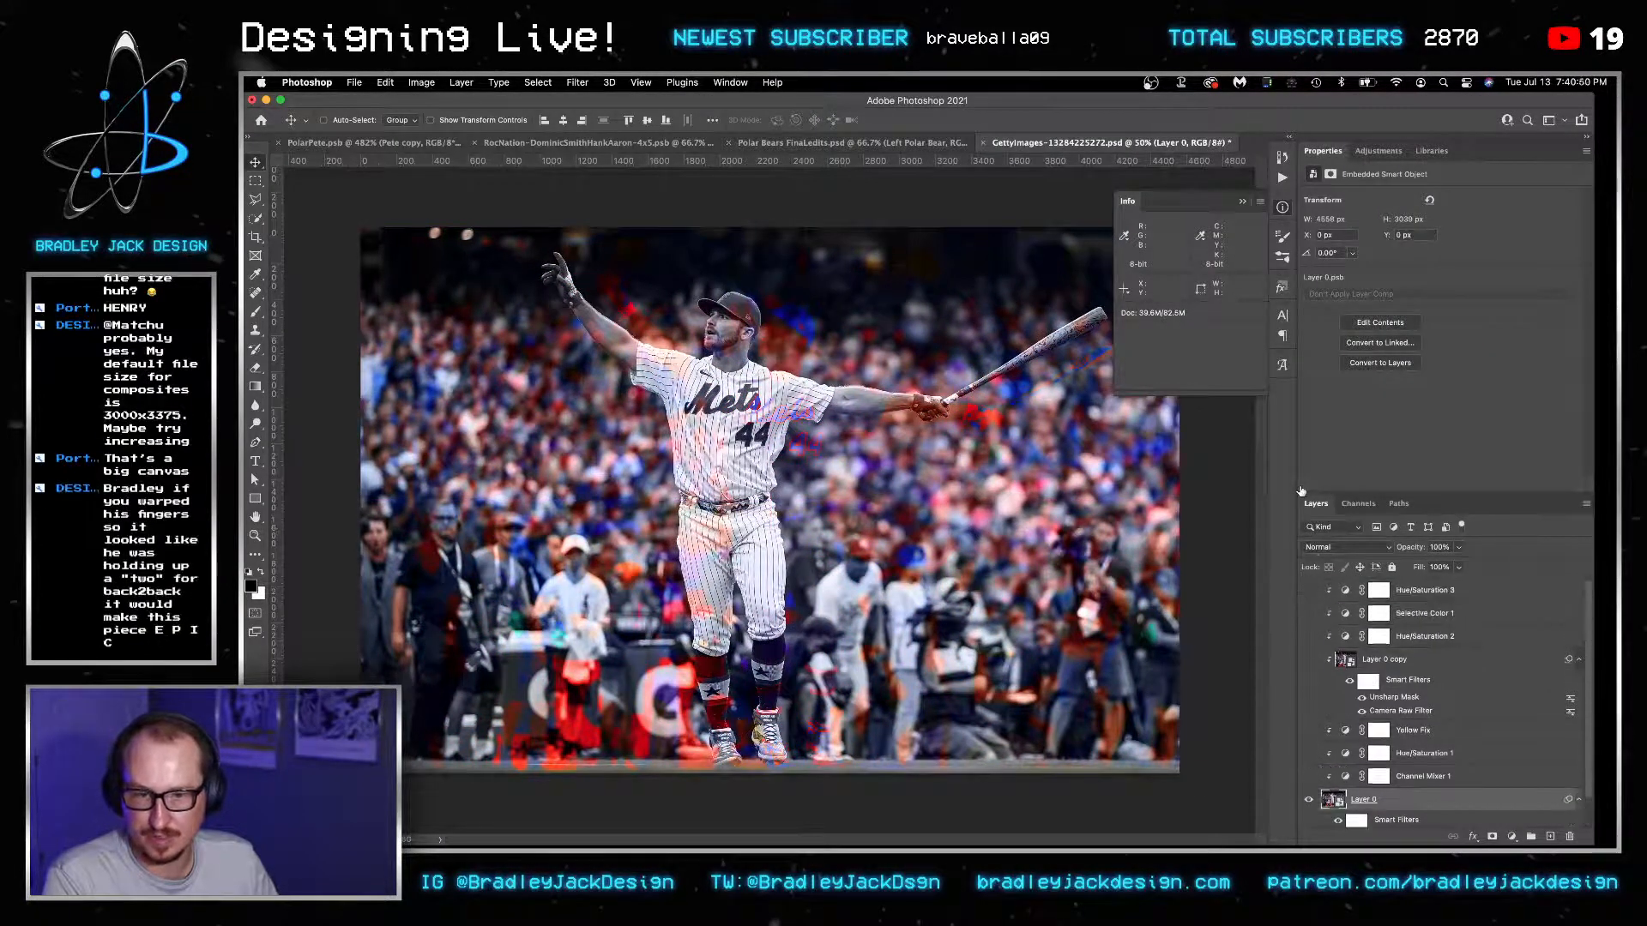
key(super+s)
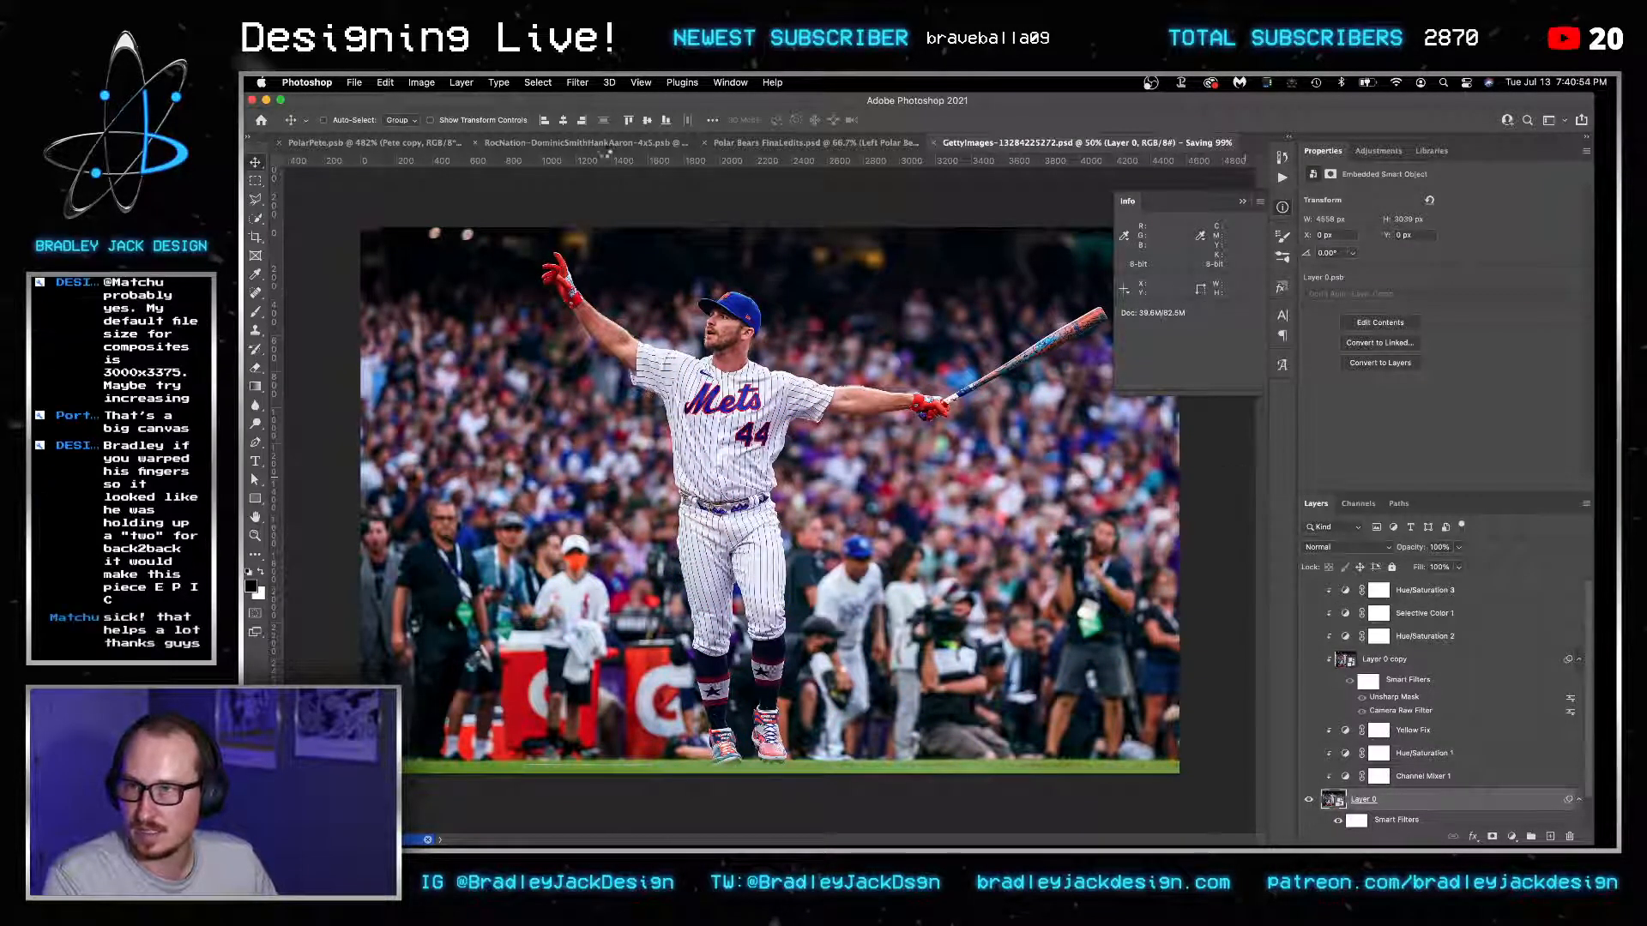
key(super+w)
Return to the PolarPete document and clip the Pete copy photo to the 2 shape layer.
click(665, 147)
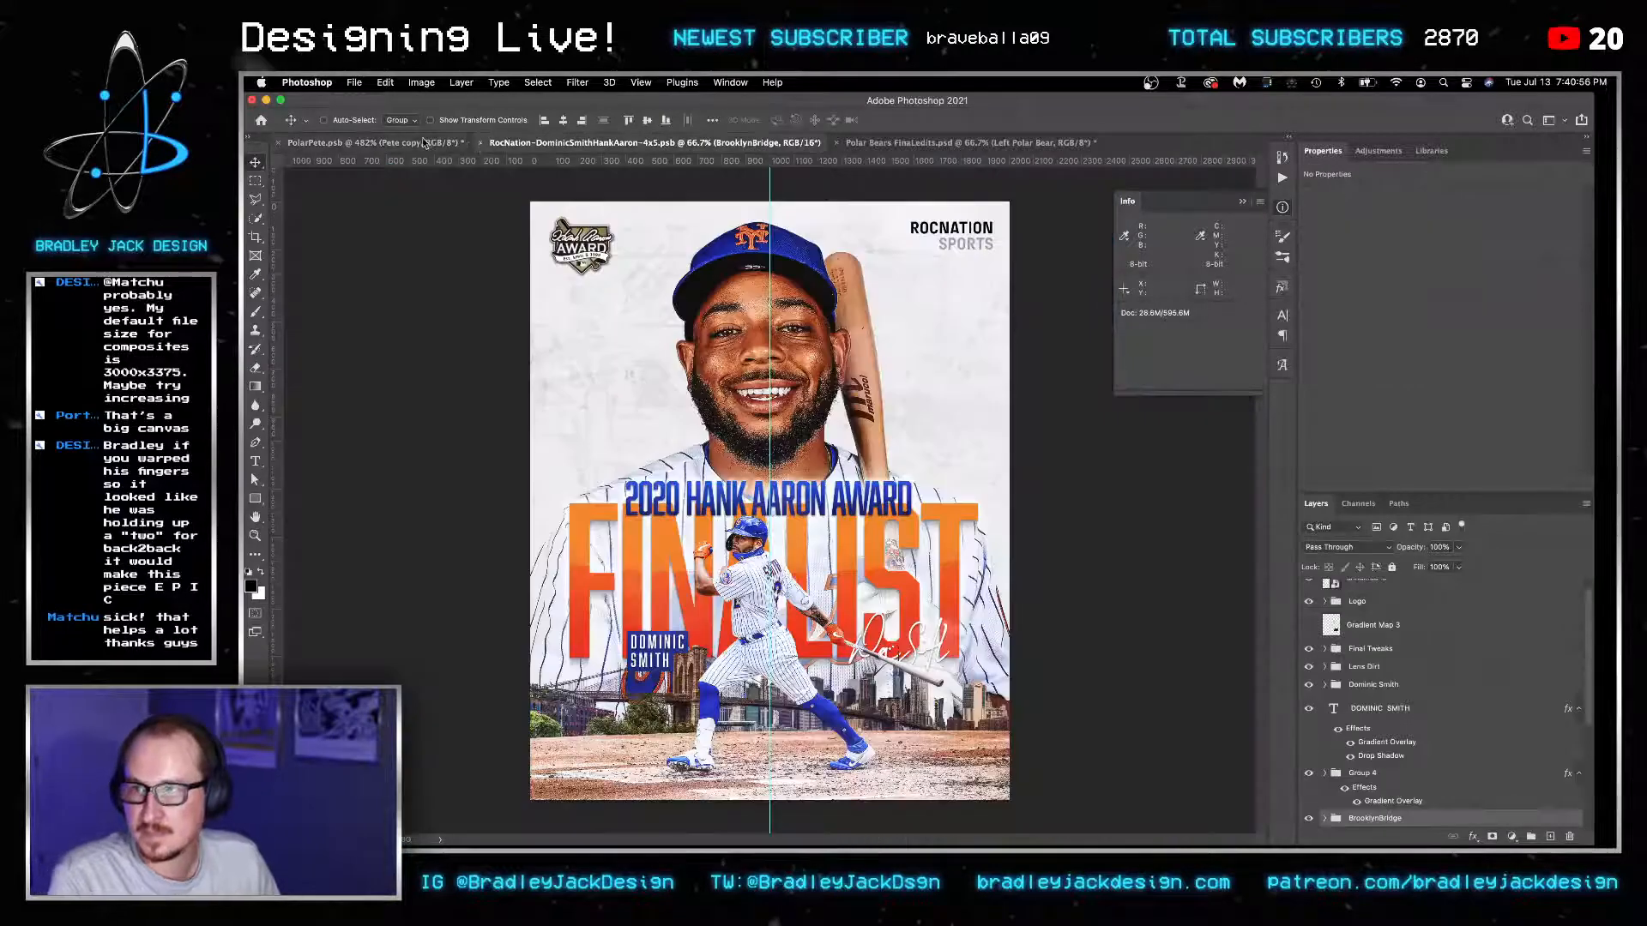
click(445, 146)
scroll(1068, 476, down, 3)
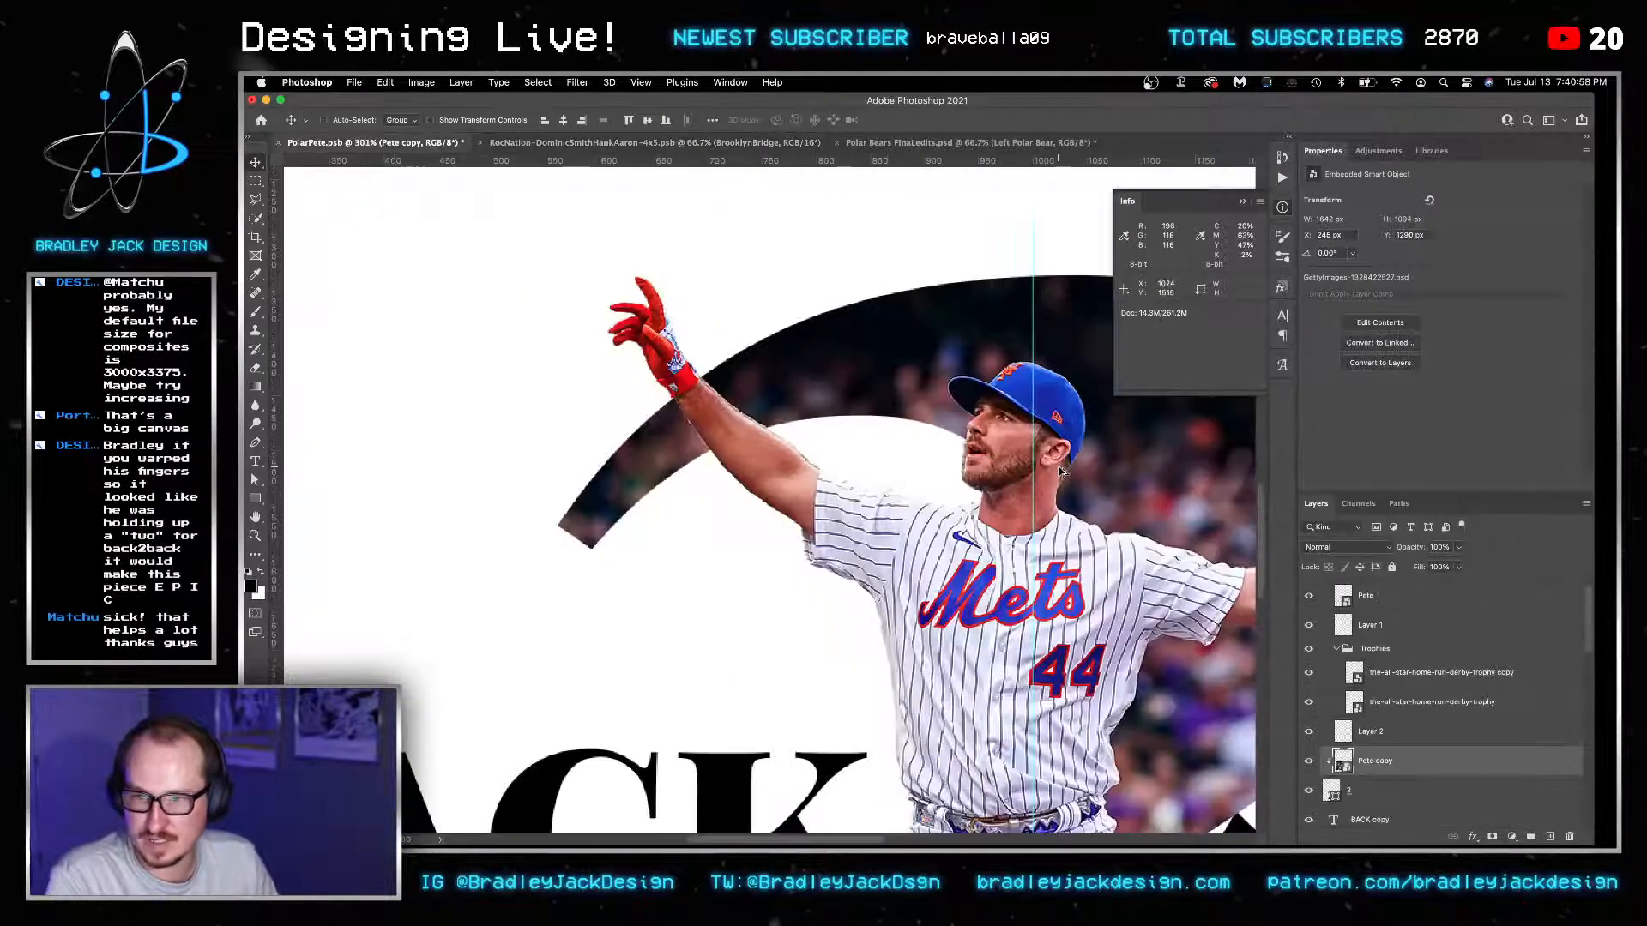
scroll(1362, 742, up, 1)
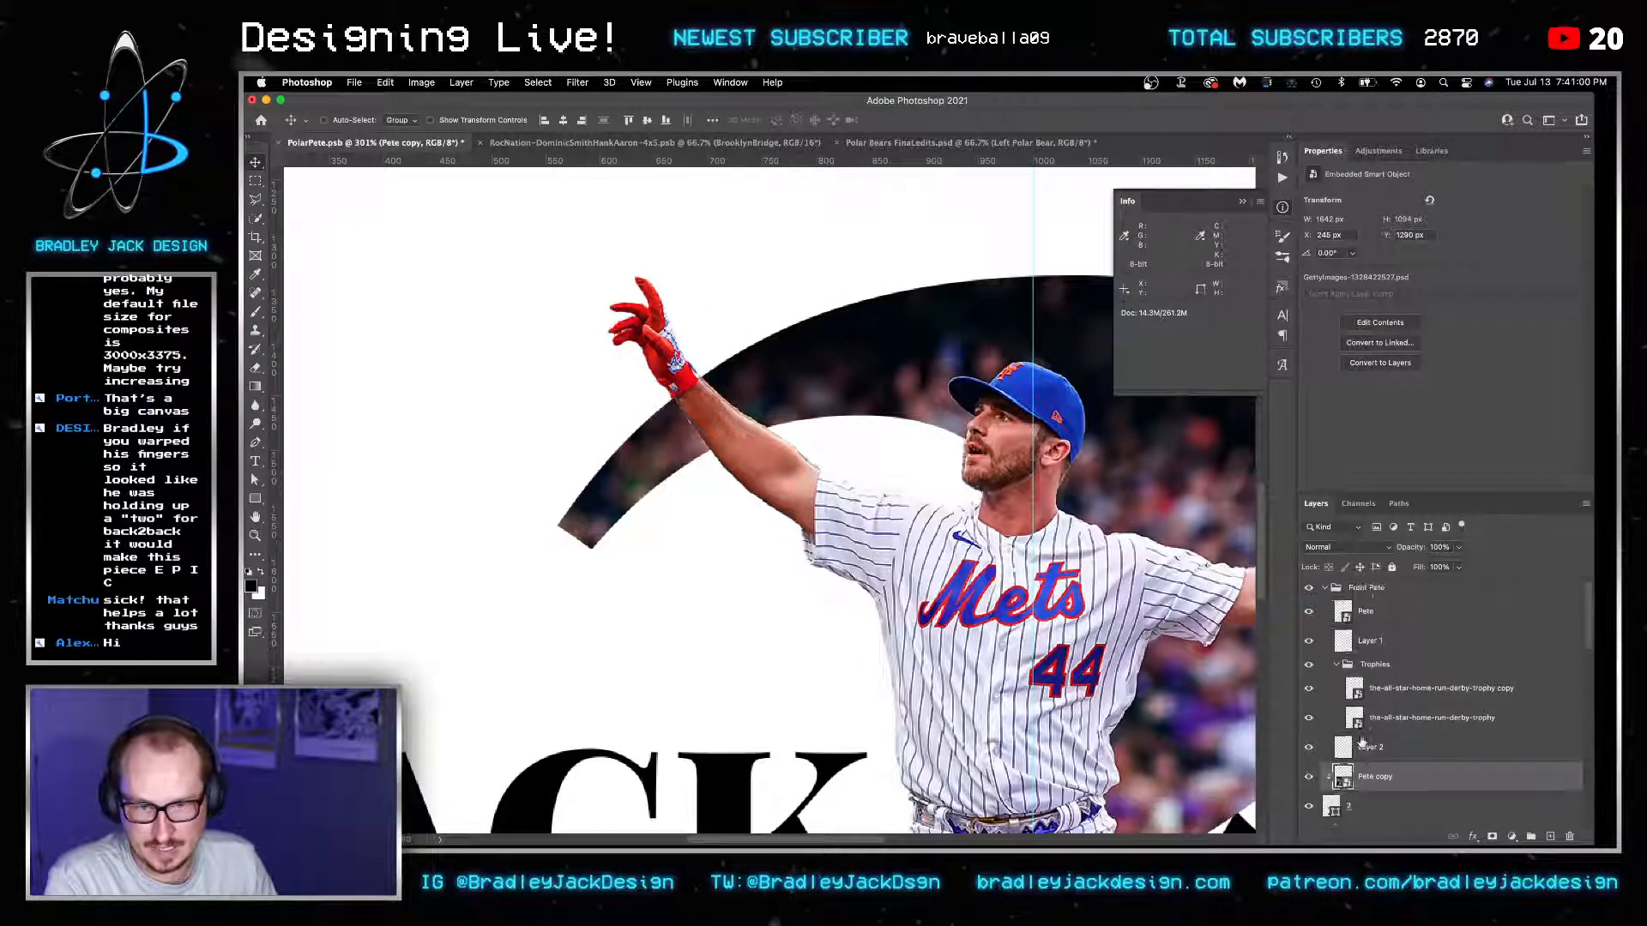
Open the Pete layer's smart object contents and add a blank layer clipped above Hue/Saturation 3 for retouching the raised arm's edge.
double_click(1343, 610)
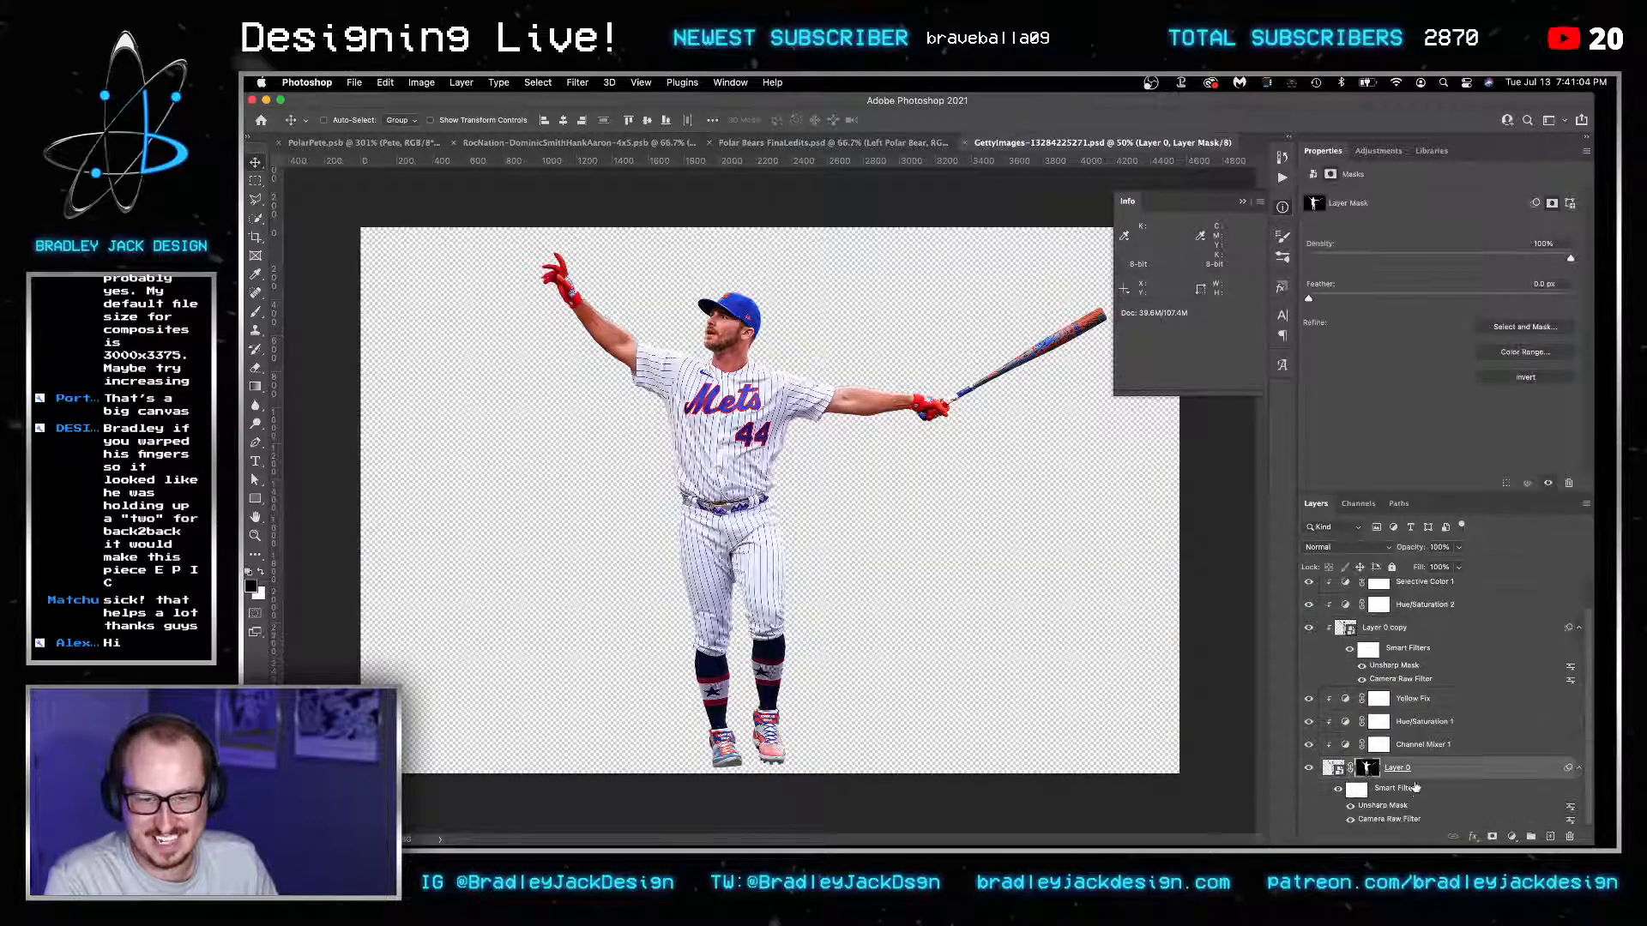
click(1411, 594)
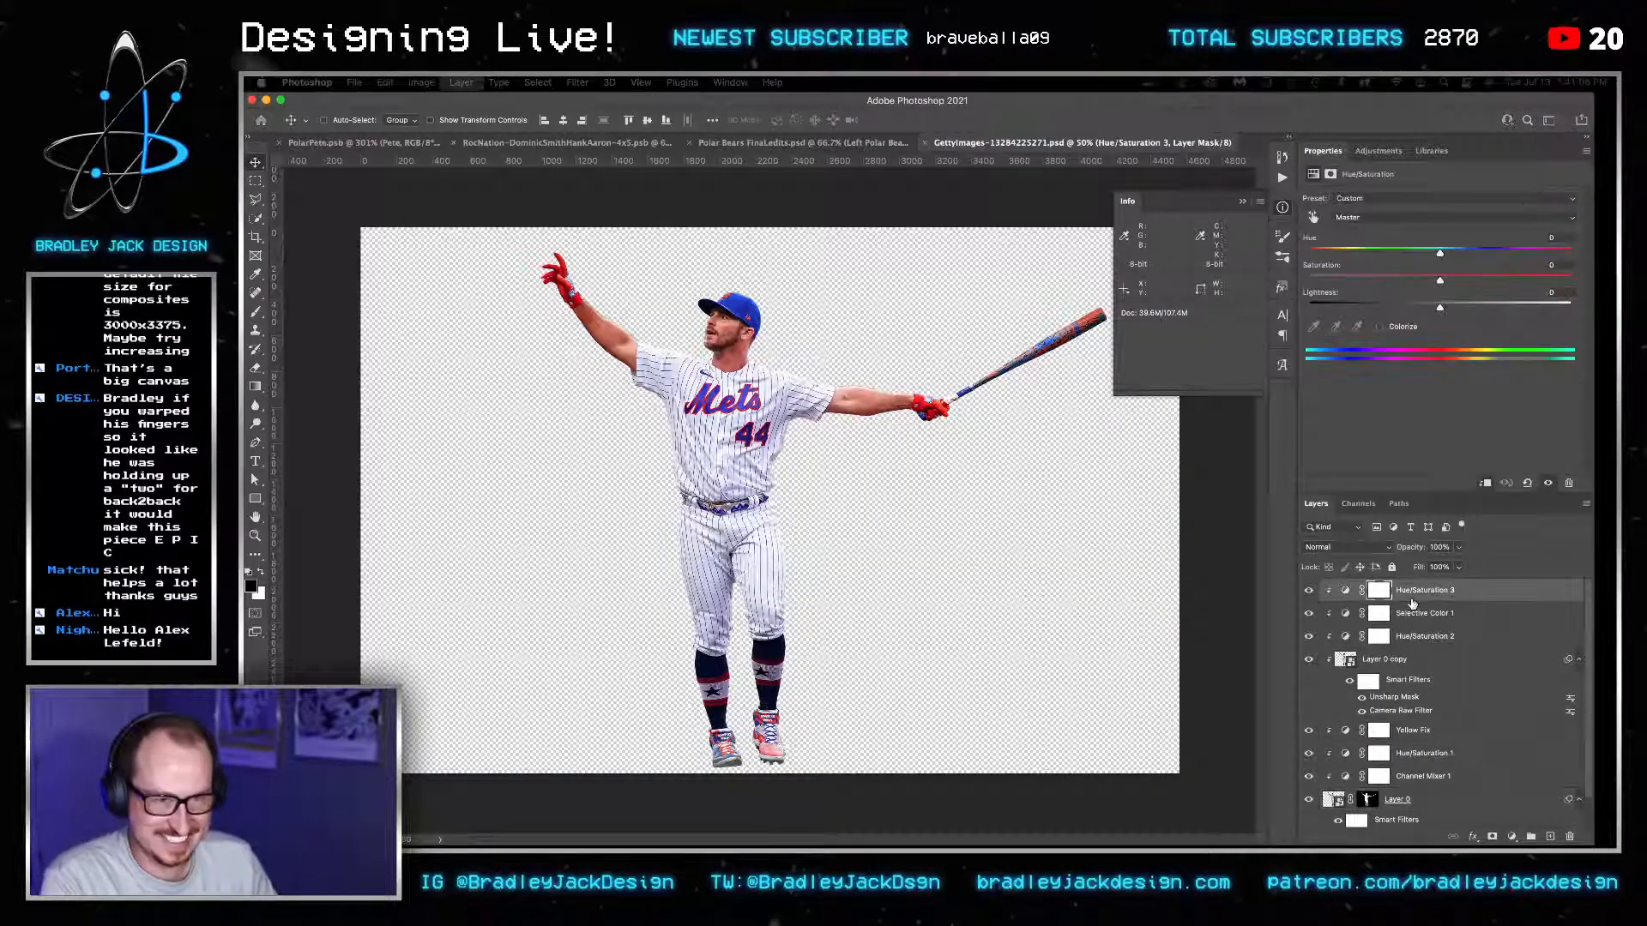
key(alt+shift+super+n)
key(z)
drag(598, 321, 725, 327)
key(s)
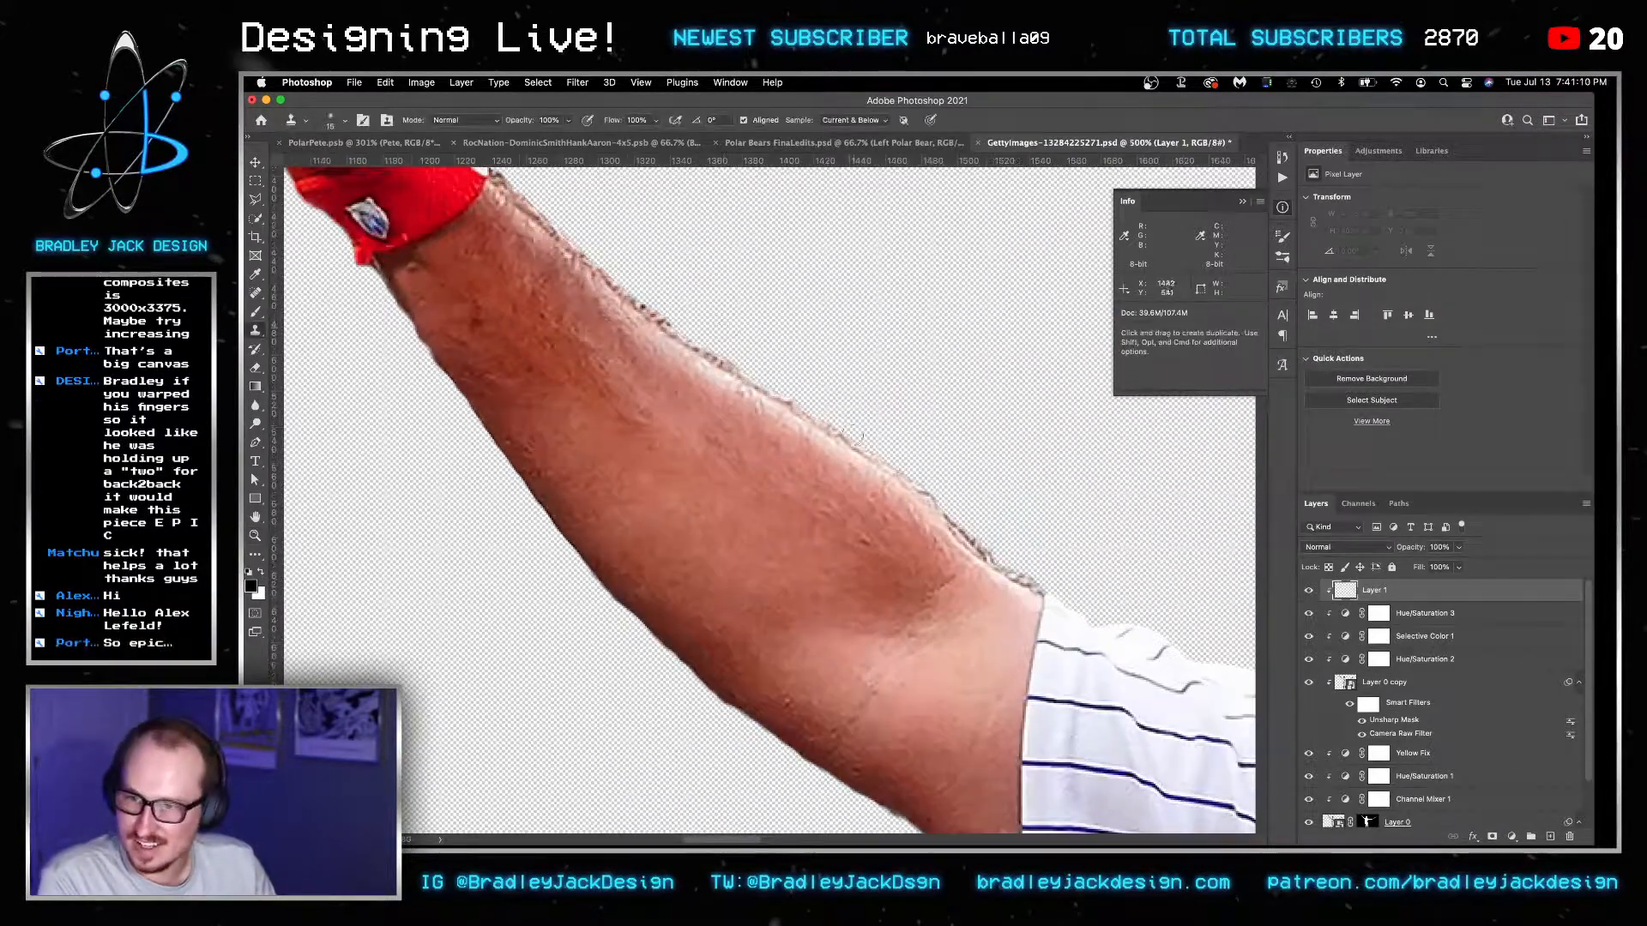
key(j)
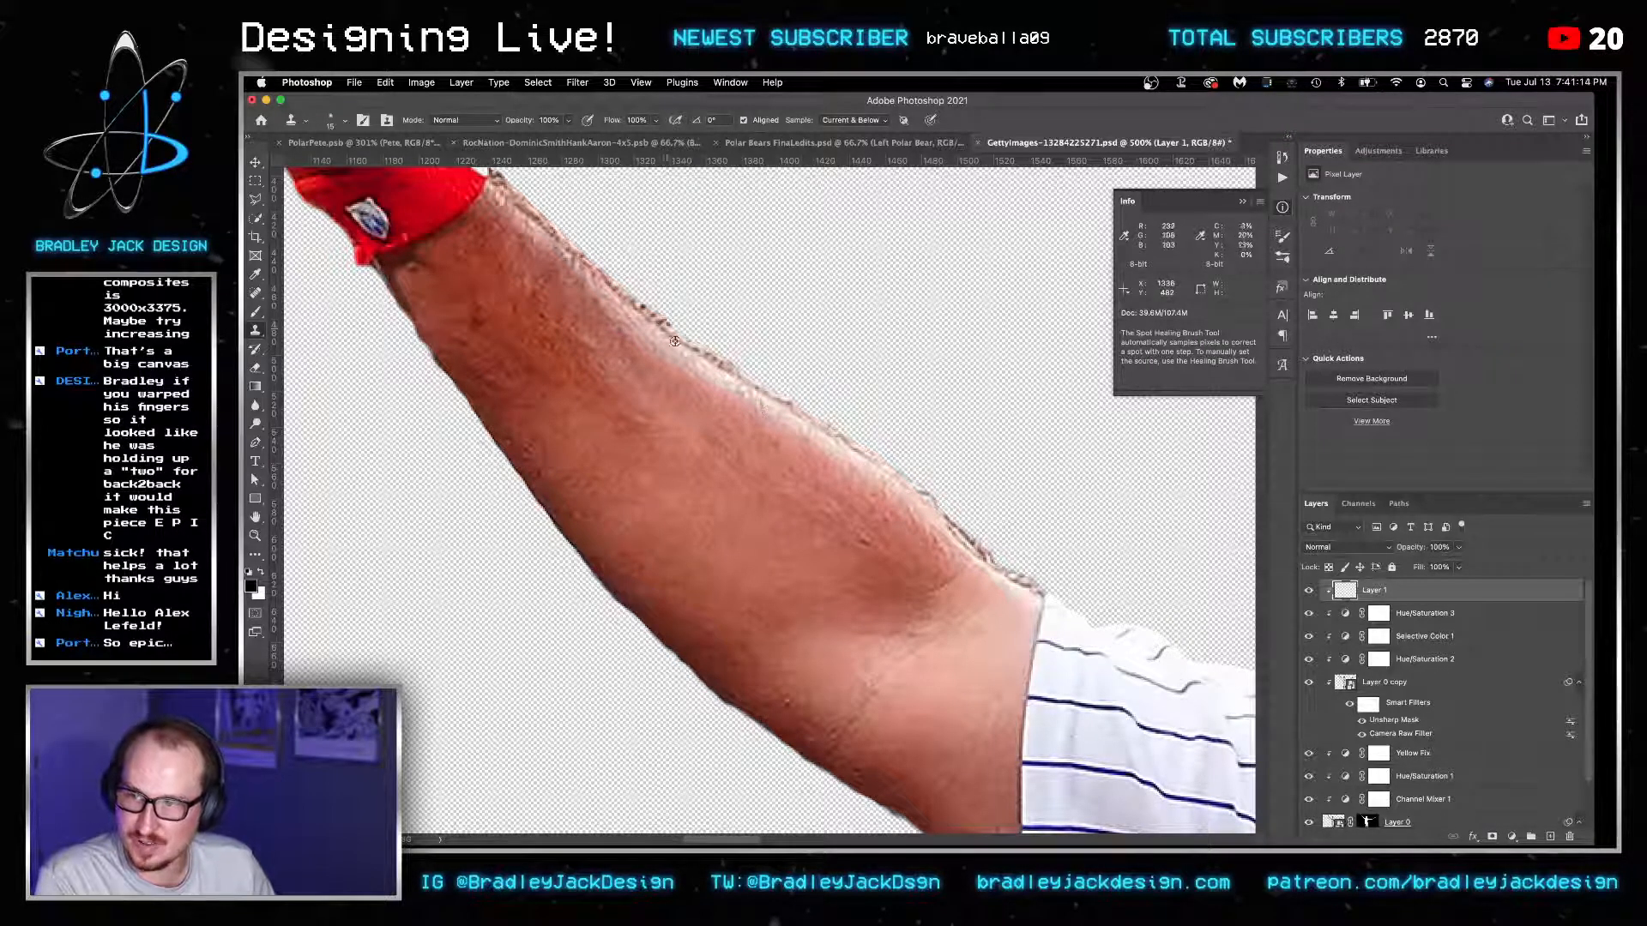
scroll(674, 341, up, 3)
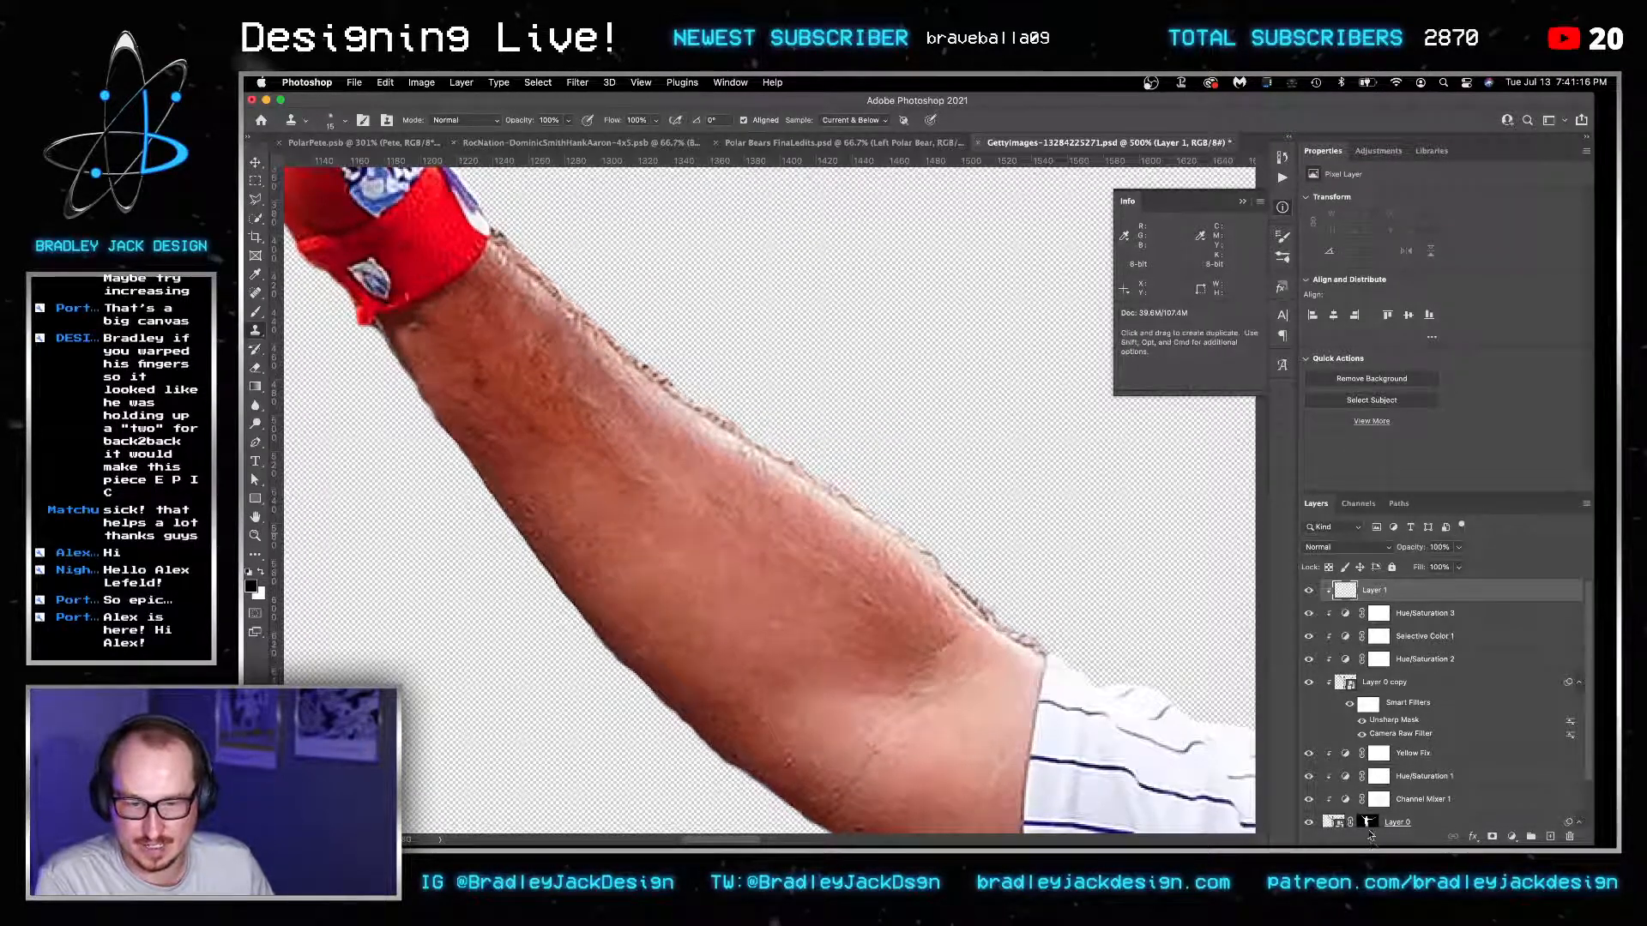
Target Layer 0's layer mask with the Brush tool and set a large round brush beside the raised arm.
click(1369, 824)
key(b)
mouse_move(810, 400)
mouse_down()
mouse_move(825, 367)
mouse_move(817, 400)
mouse_up()
drag(791, 249, 796, 249)
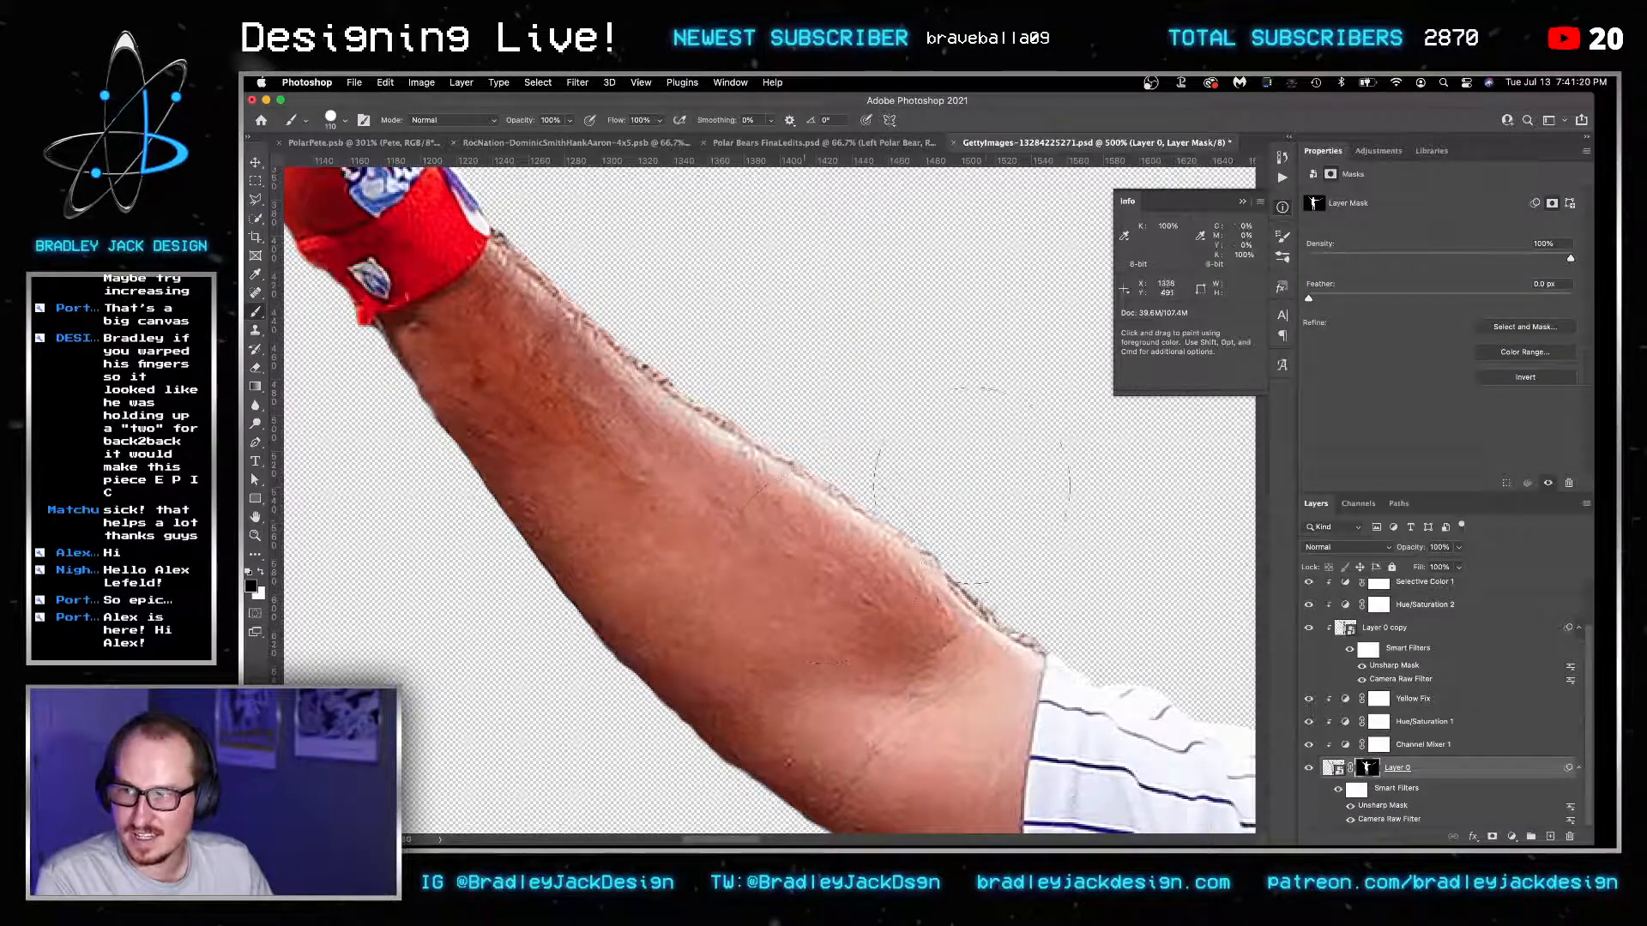
right_click(1369, 773)
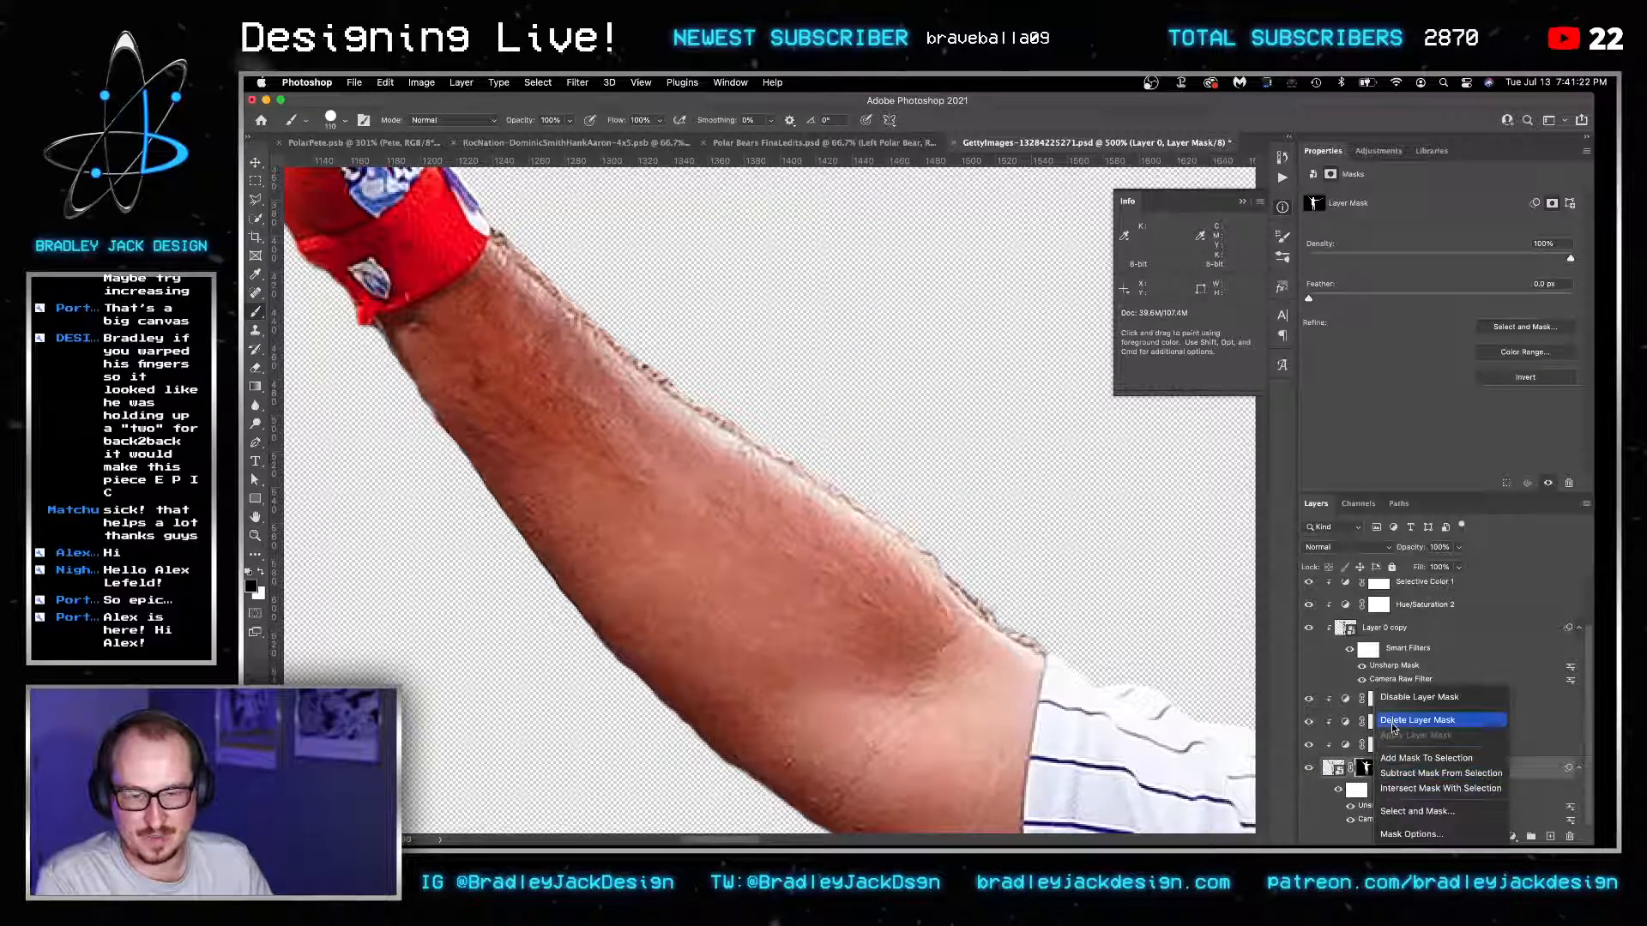
click(1401, 697)
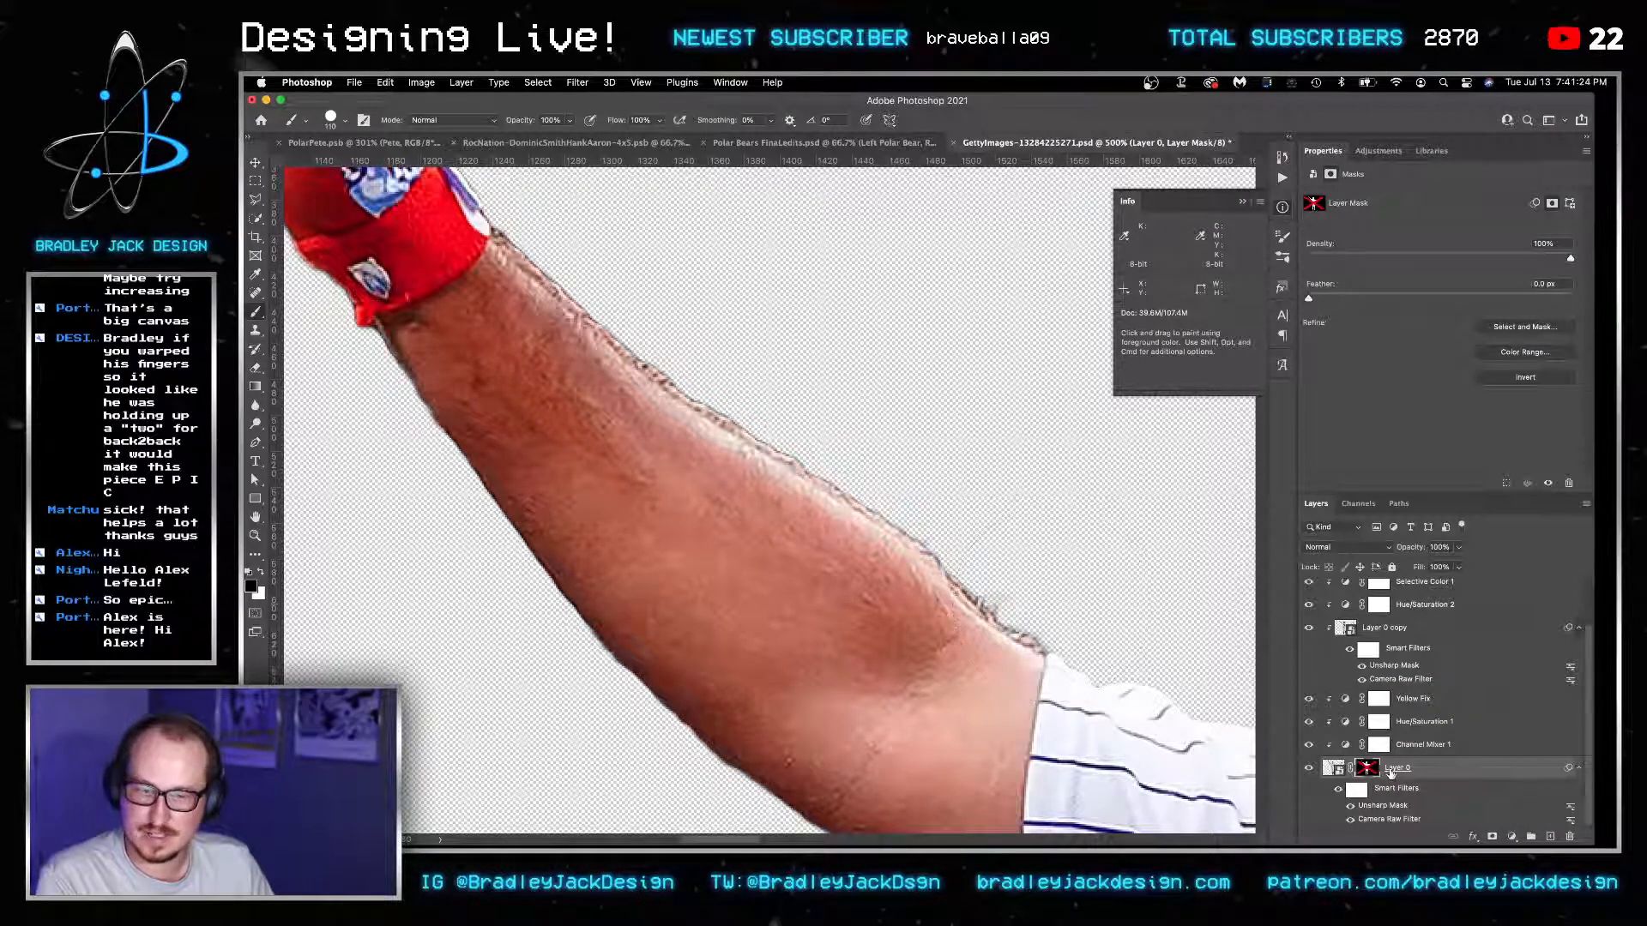
shift+click(1363, 768)
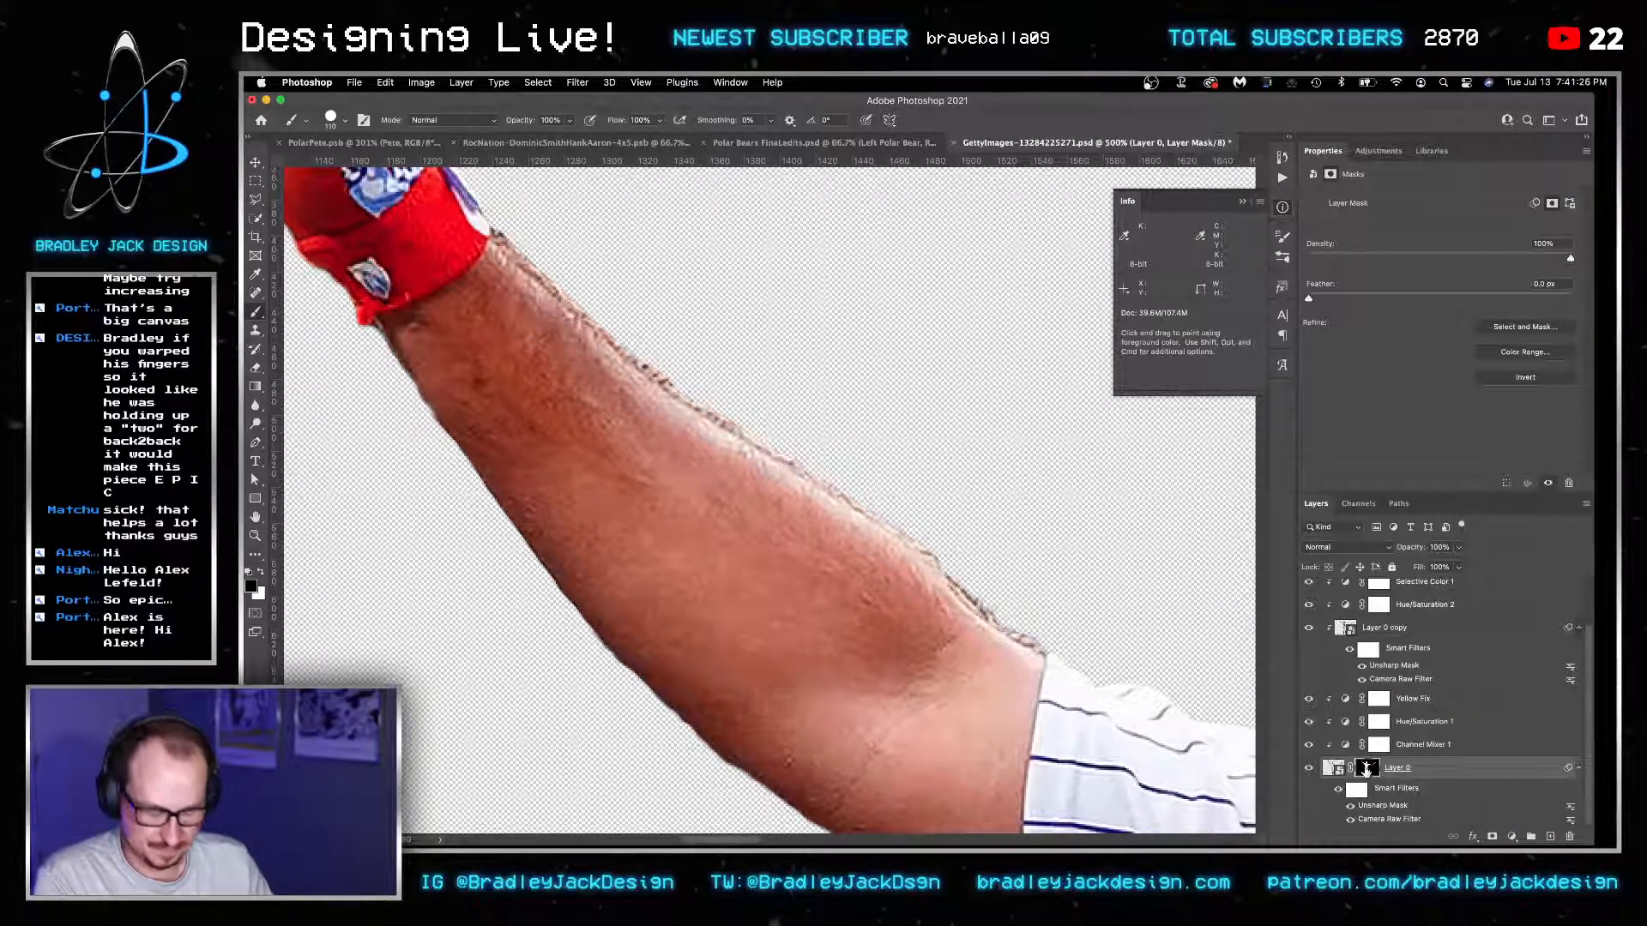
Paint black on Layer 0's mask with a smaller brush to remove the fringe along the raised arm's upper edge.
key(bracketleft)
key(bracketleft)
key(bracketleft)
mouse_move(560, 224)
mouse_down()
mouse_move(553, 211)
mouse_move(632, 239)
mouse_move(658, 294)
mouse_move(748, 364)
mouse_move(821, 388)
mouse_move(822, 413)
mouse_move(864, 420)
mouse_move(928, 478)
mouse_up()
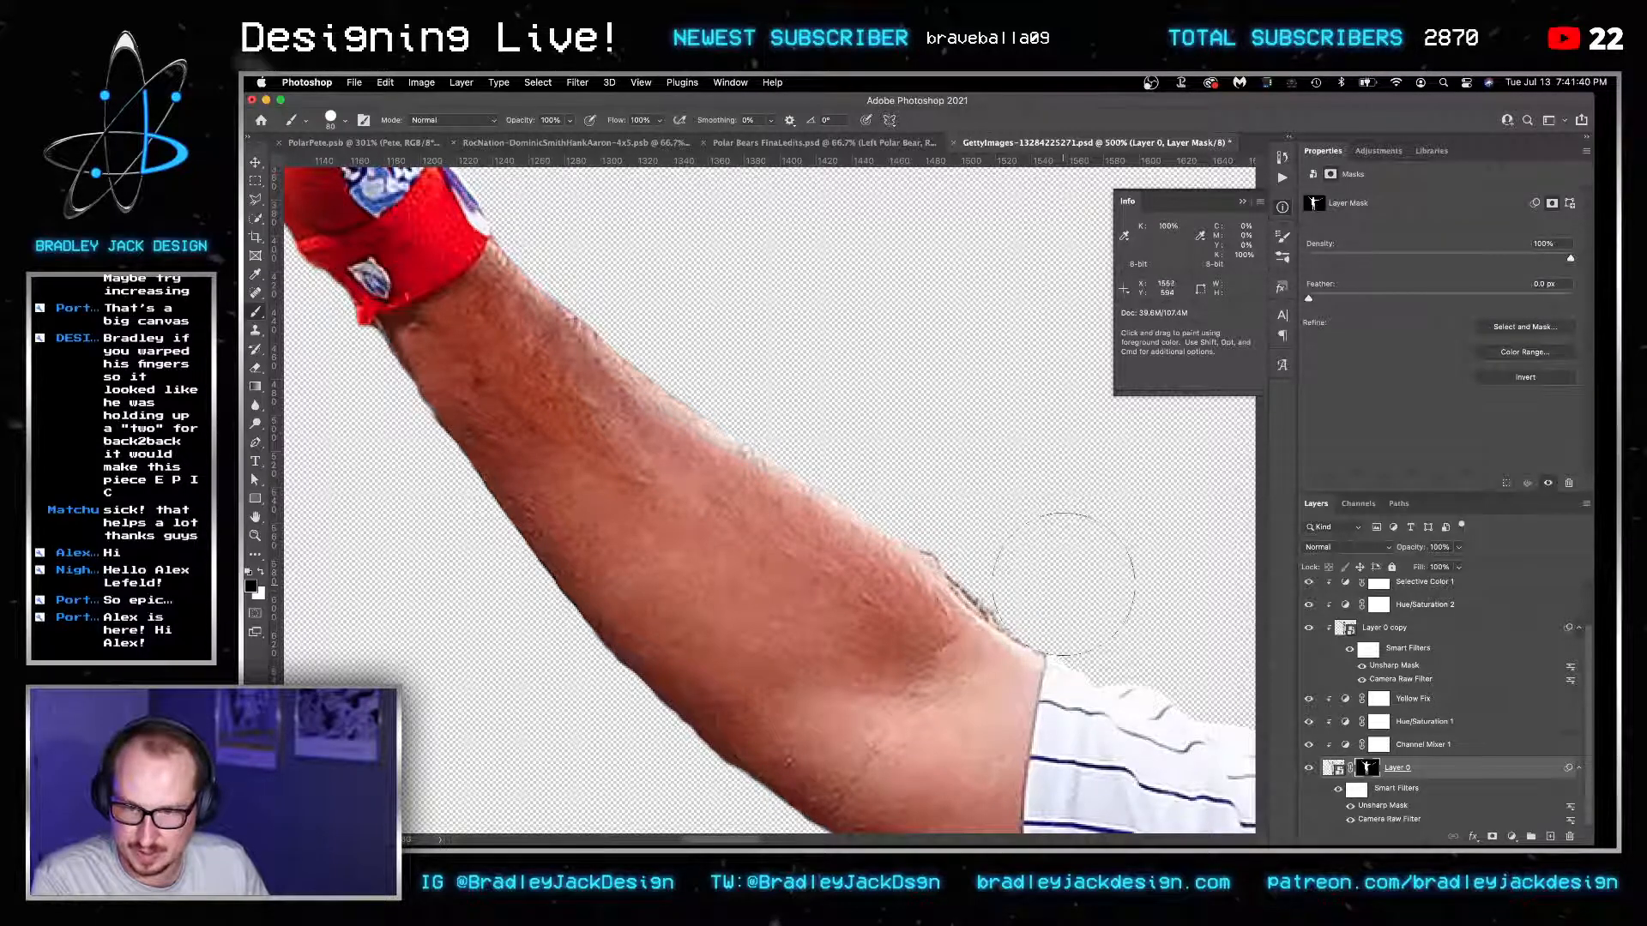
drag(1051, 579, 995, 532)
Paint white on Layer 0's mask with a small brush to restore the beard edge under the player's chin.
scroll(1068, 564, down, 5)
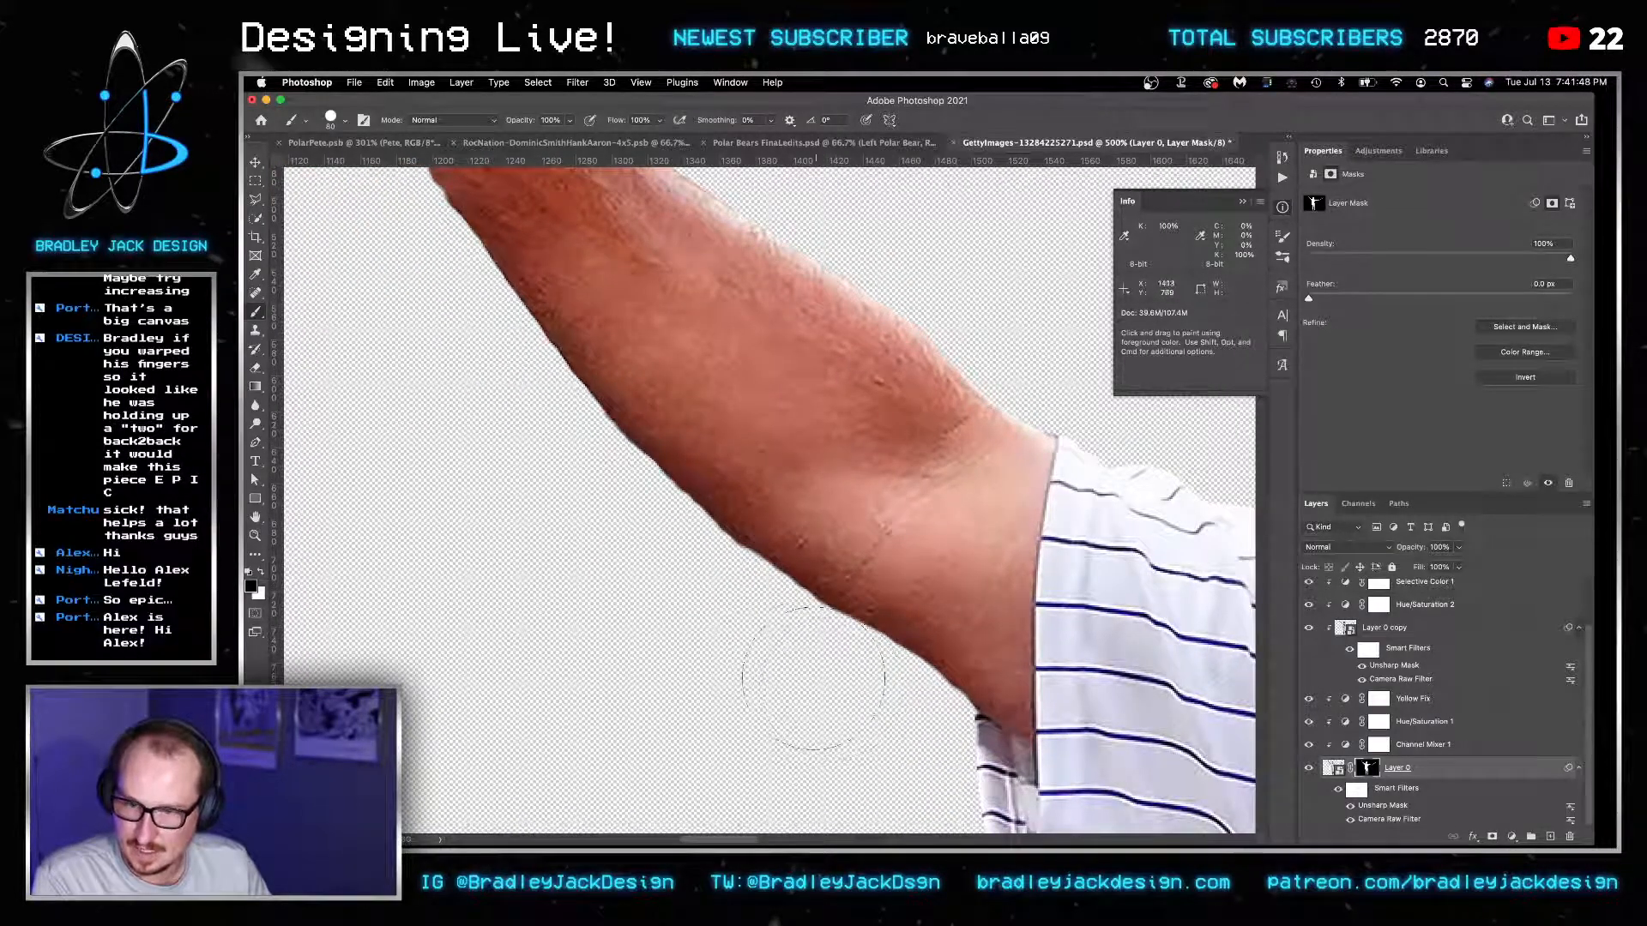
scroll(645, 546, right, 12)
scroll(645, 546, right, 10)
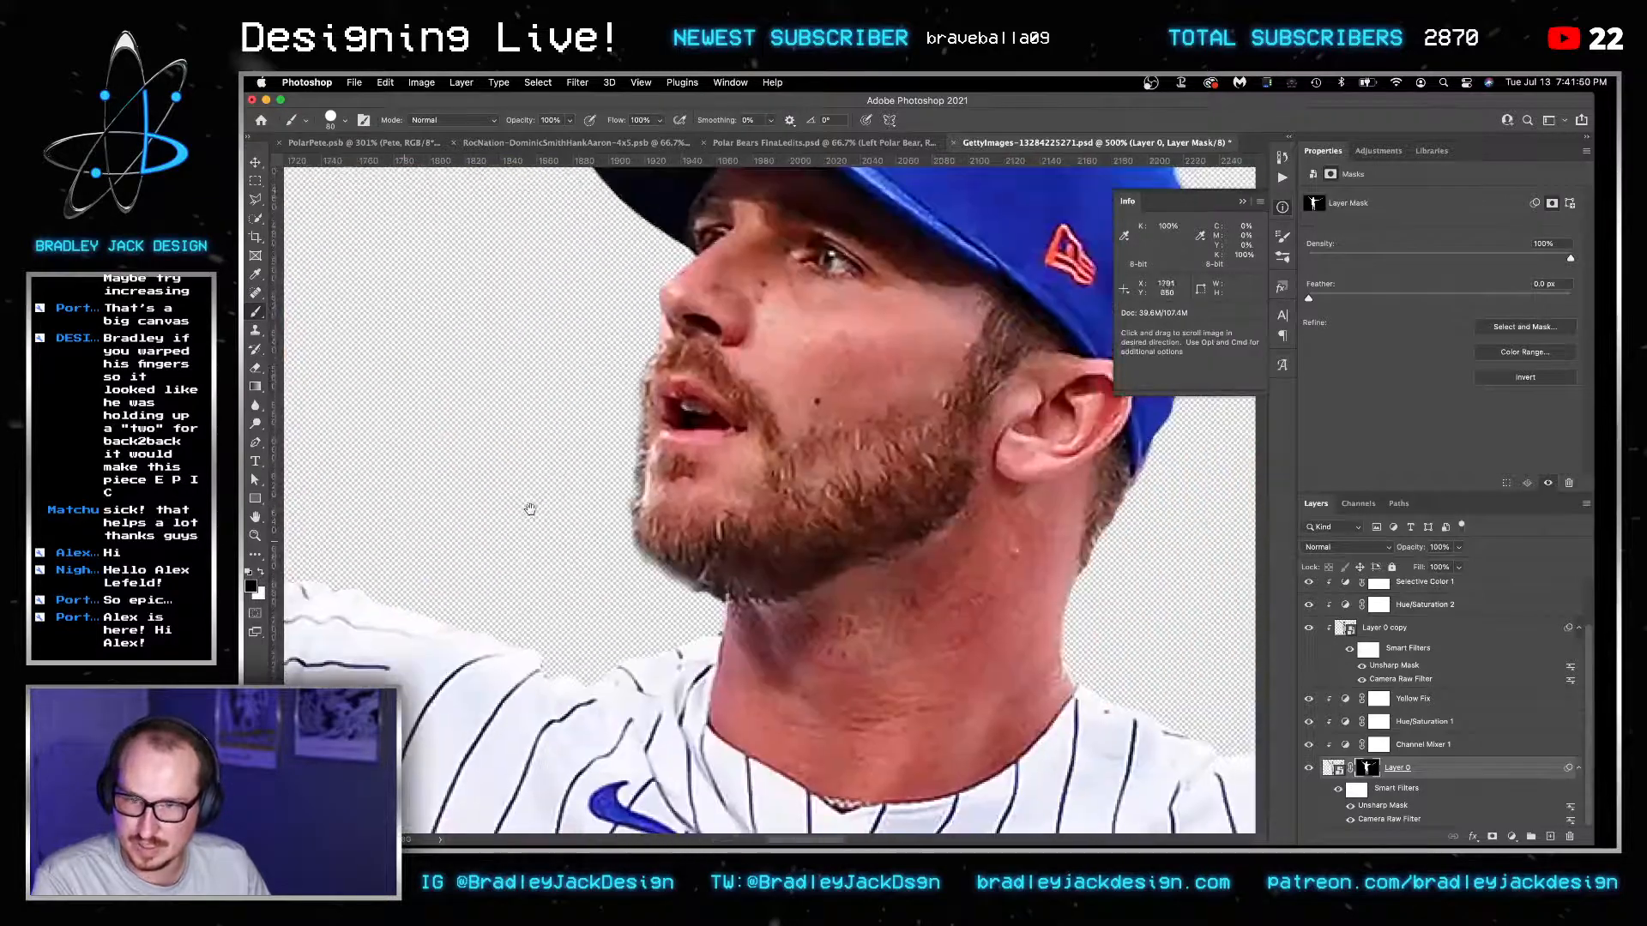
key(bracketleft)
key(bracketleft)
key(bracketleft)
key(bracketleft)
key(bracketleft)
key(bracketleft)
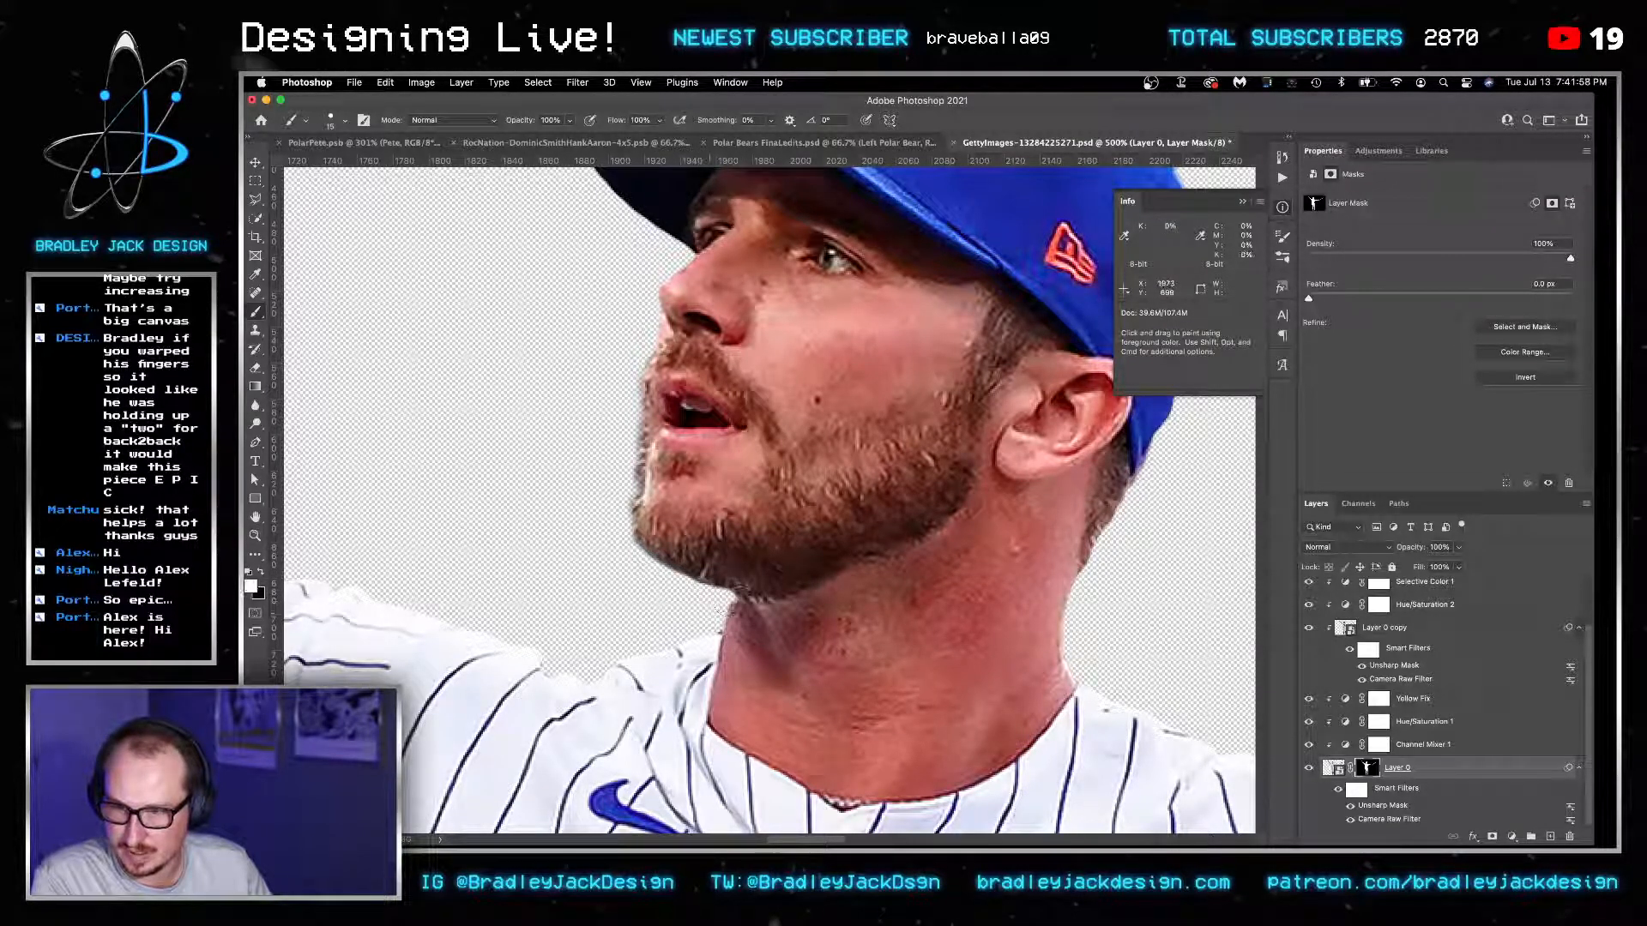
drag(830, 556, 708, 556)
Paint black on Layer 0's mask to clean the hairy fringe along the bat arm's upper edge, from sleeve to glove.
mouse_move(1150, 634)
mouse_down()
mouse_move(746, 523)
mouse_move(939, 551)
mouse_up()
drag(680, 570, 889, 582)
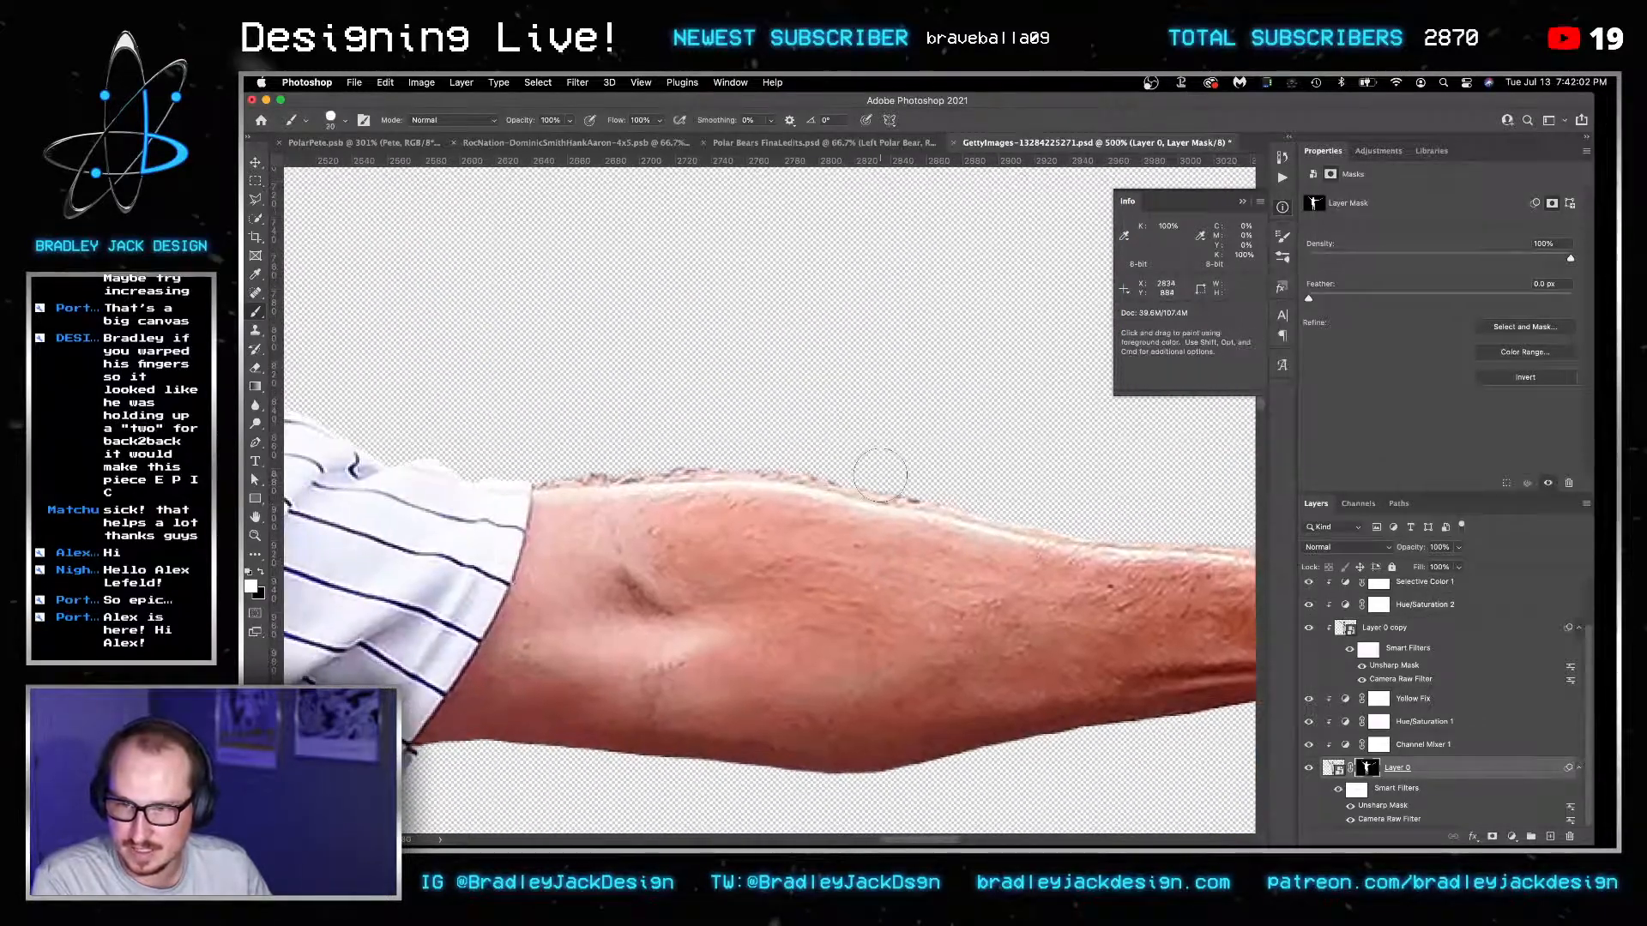
key(bracketright)
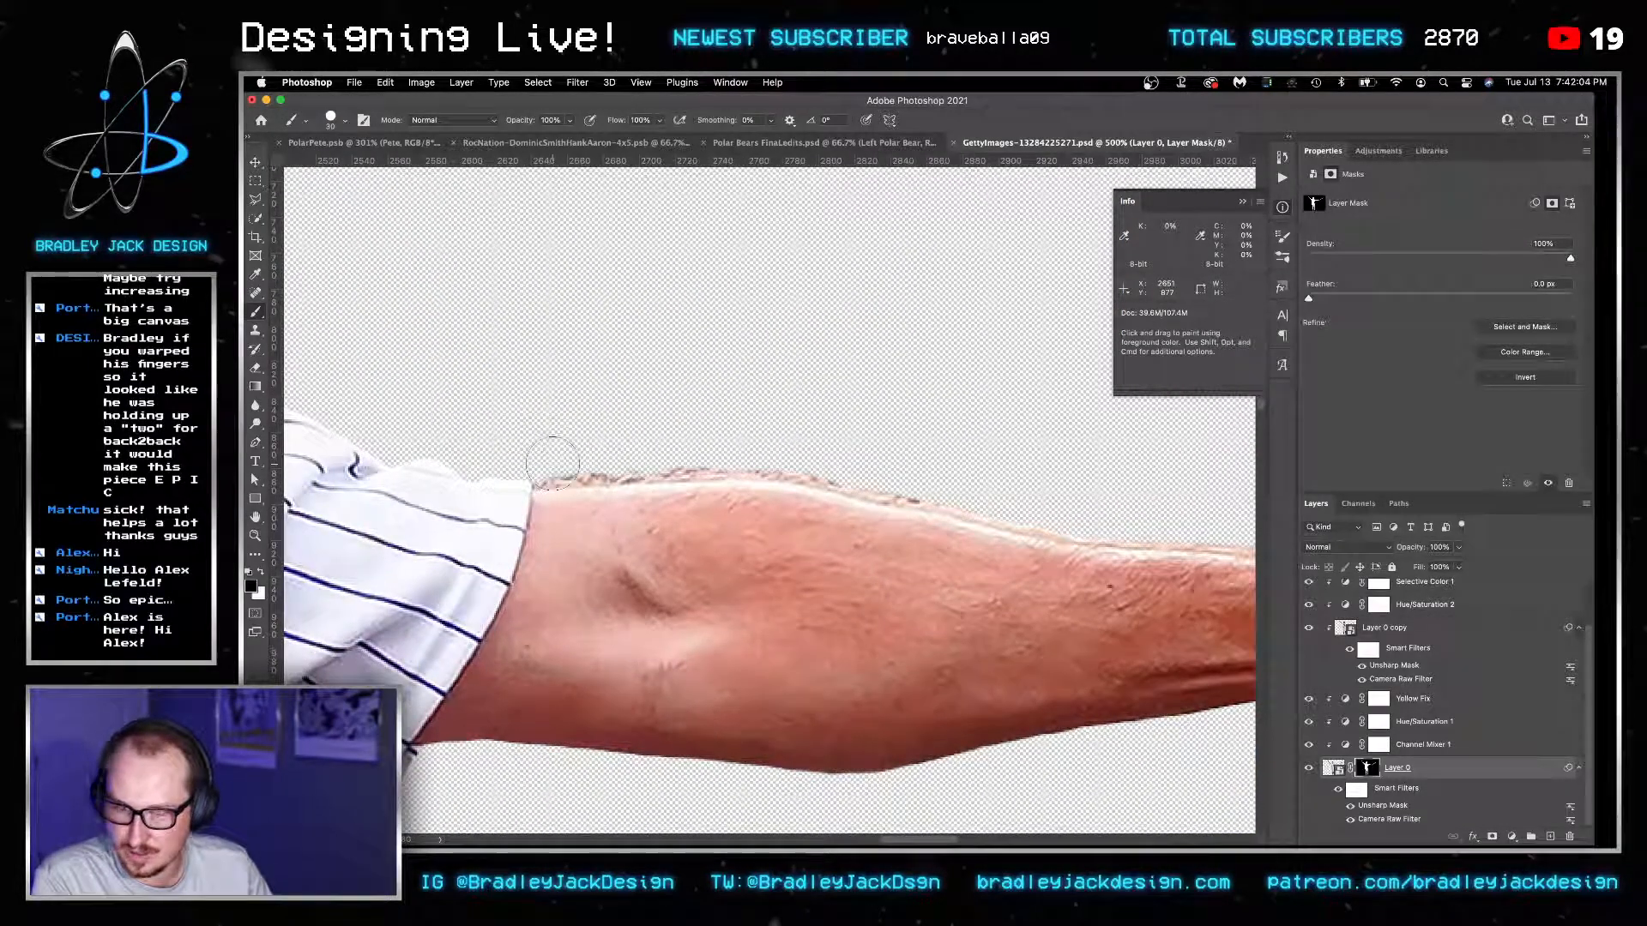
drag(548, 472, 811, 464)
drag(937, 491, 1168, 522)
drag(1168, 522, 799, 486)
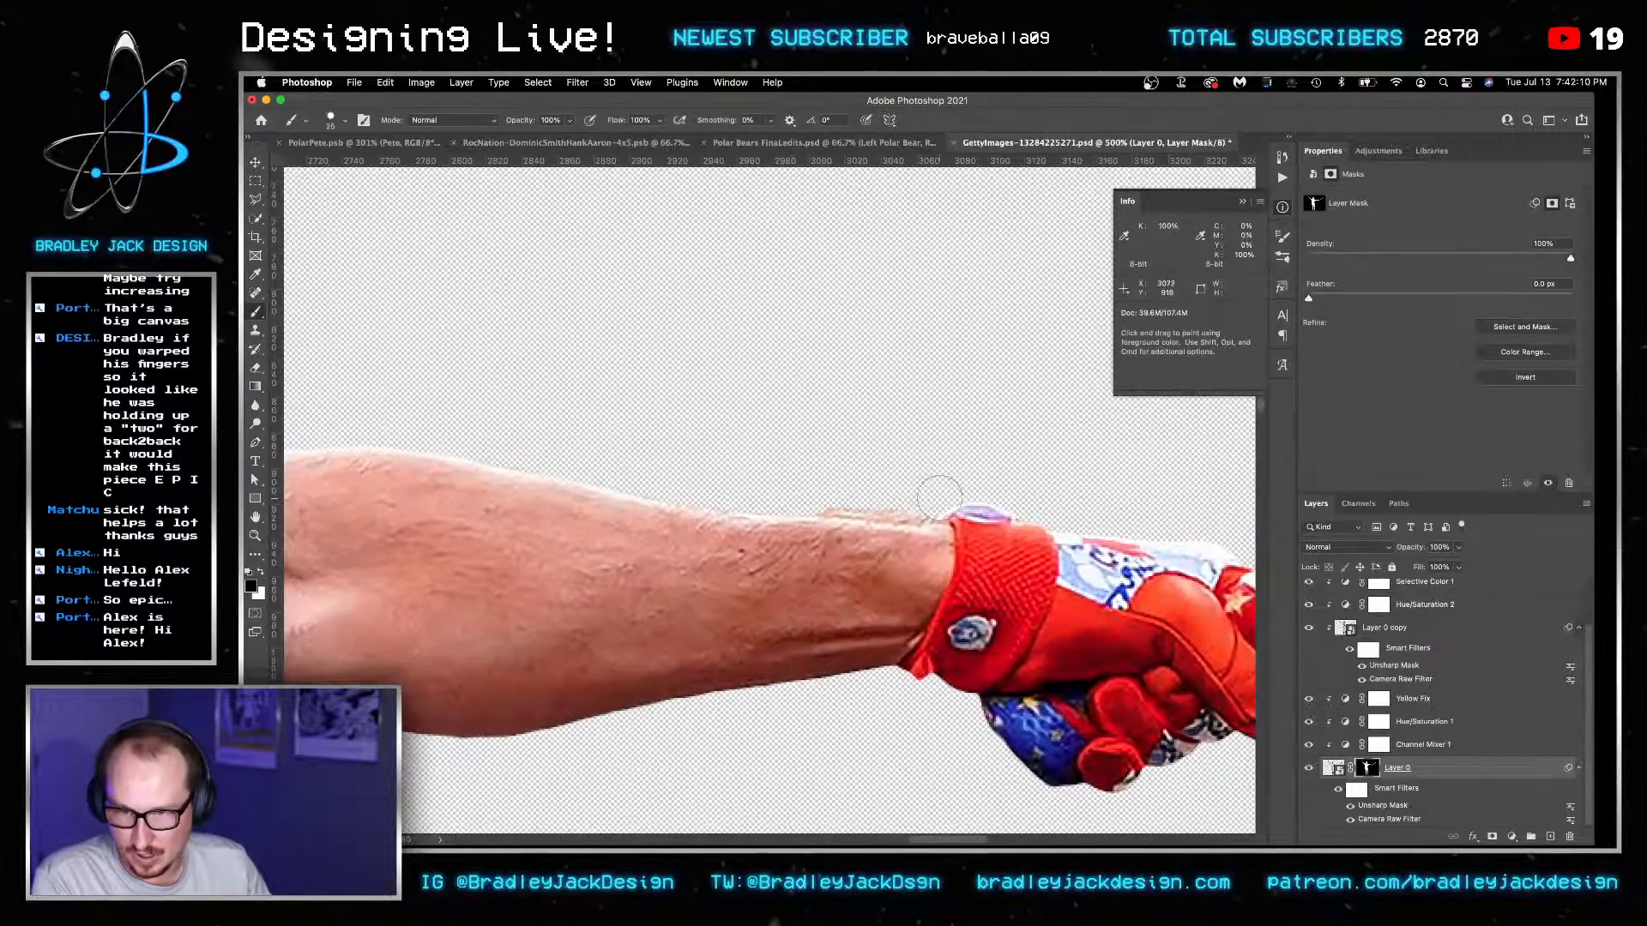
key([)
drag(933, 506, 909, 505)
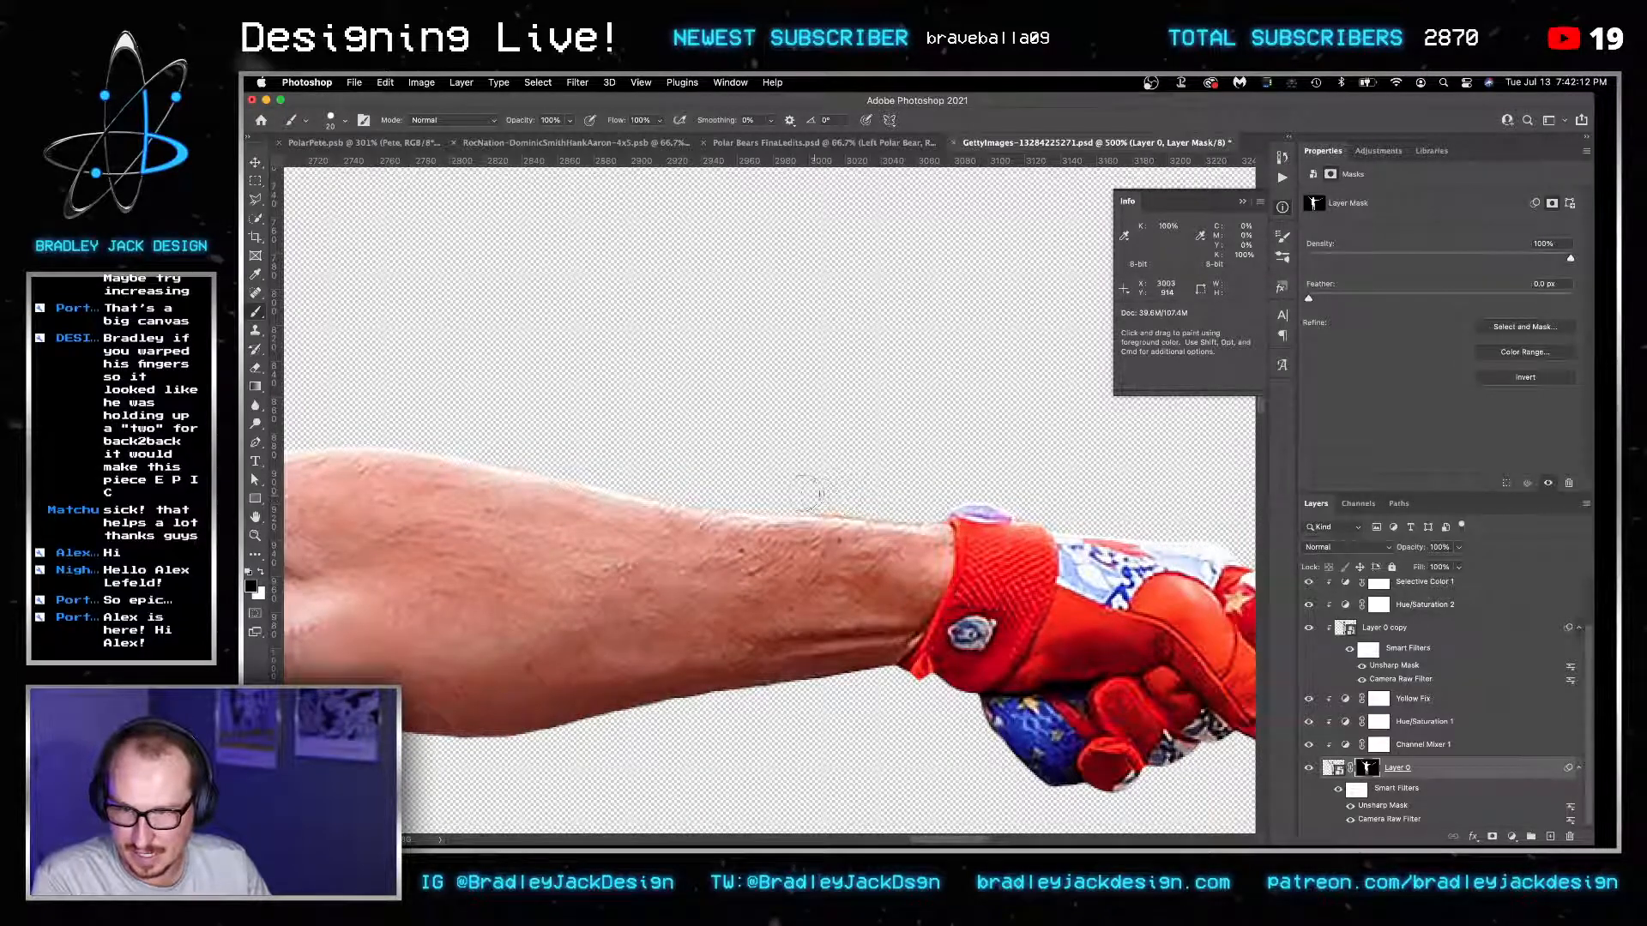
Save the cleaned player cutout and return to the PolarPete document to check the arm edges and the overall poster.
scroll(843, 497, down, 5)
key(super+s)
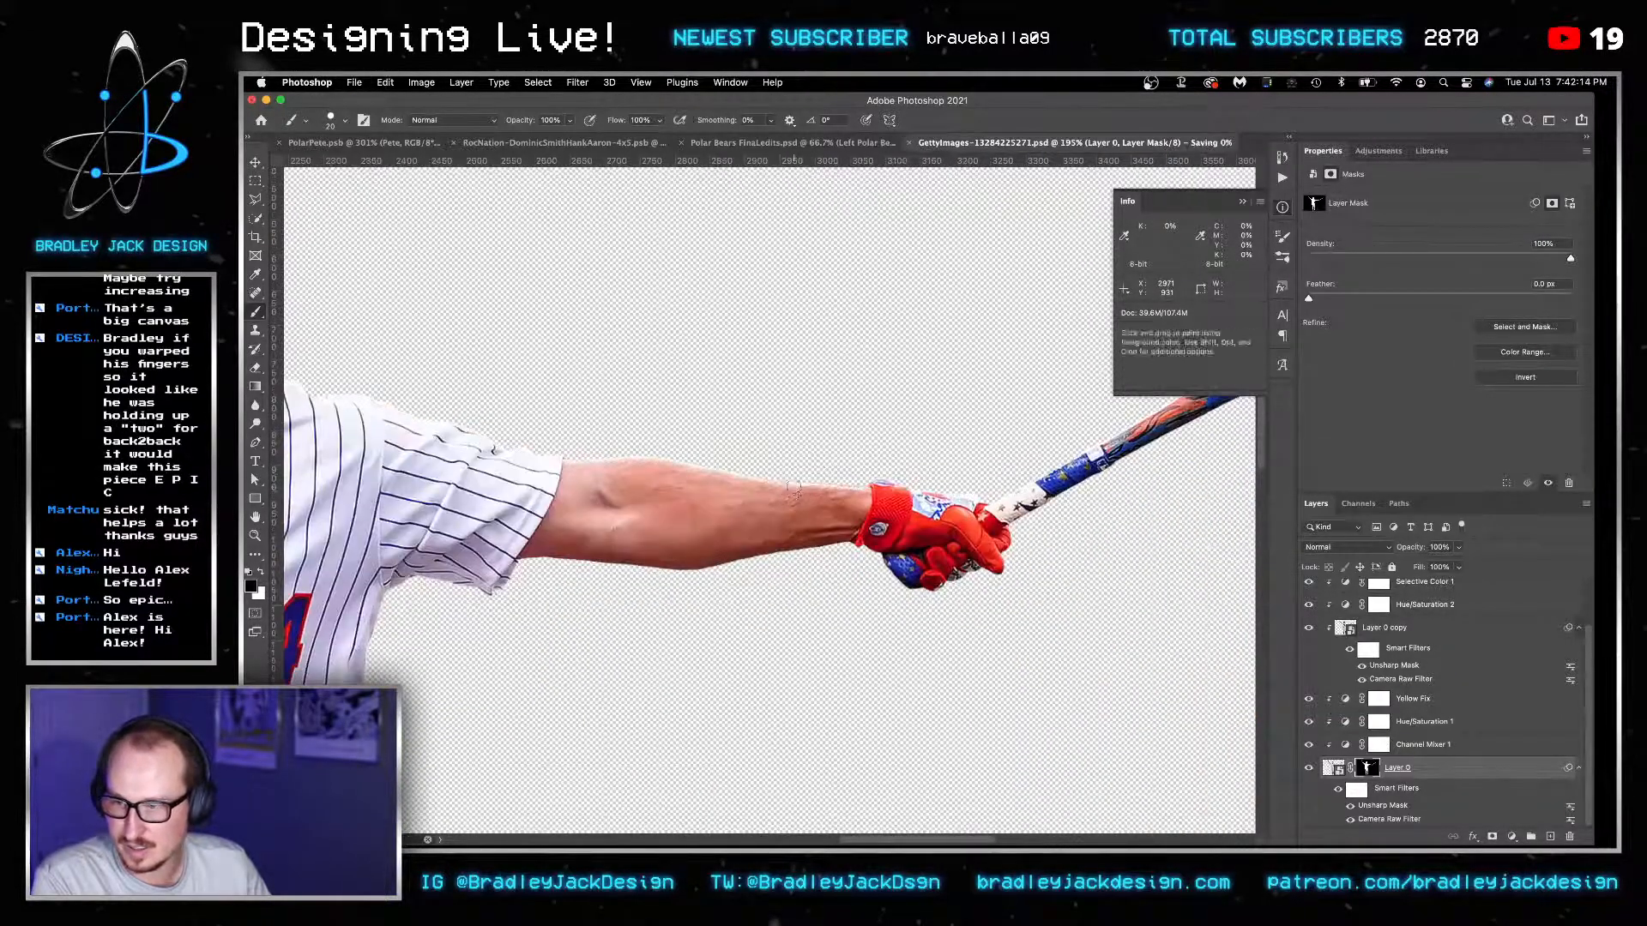
key(v)
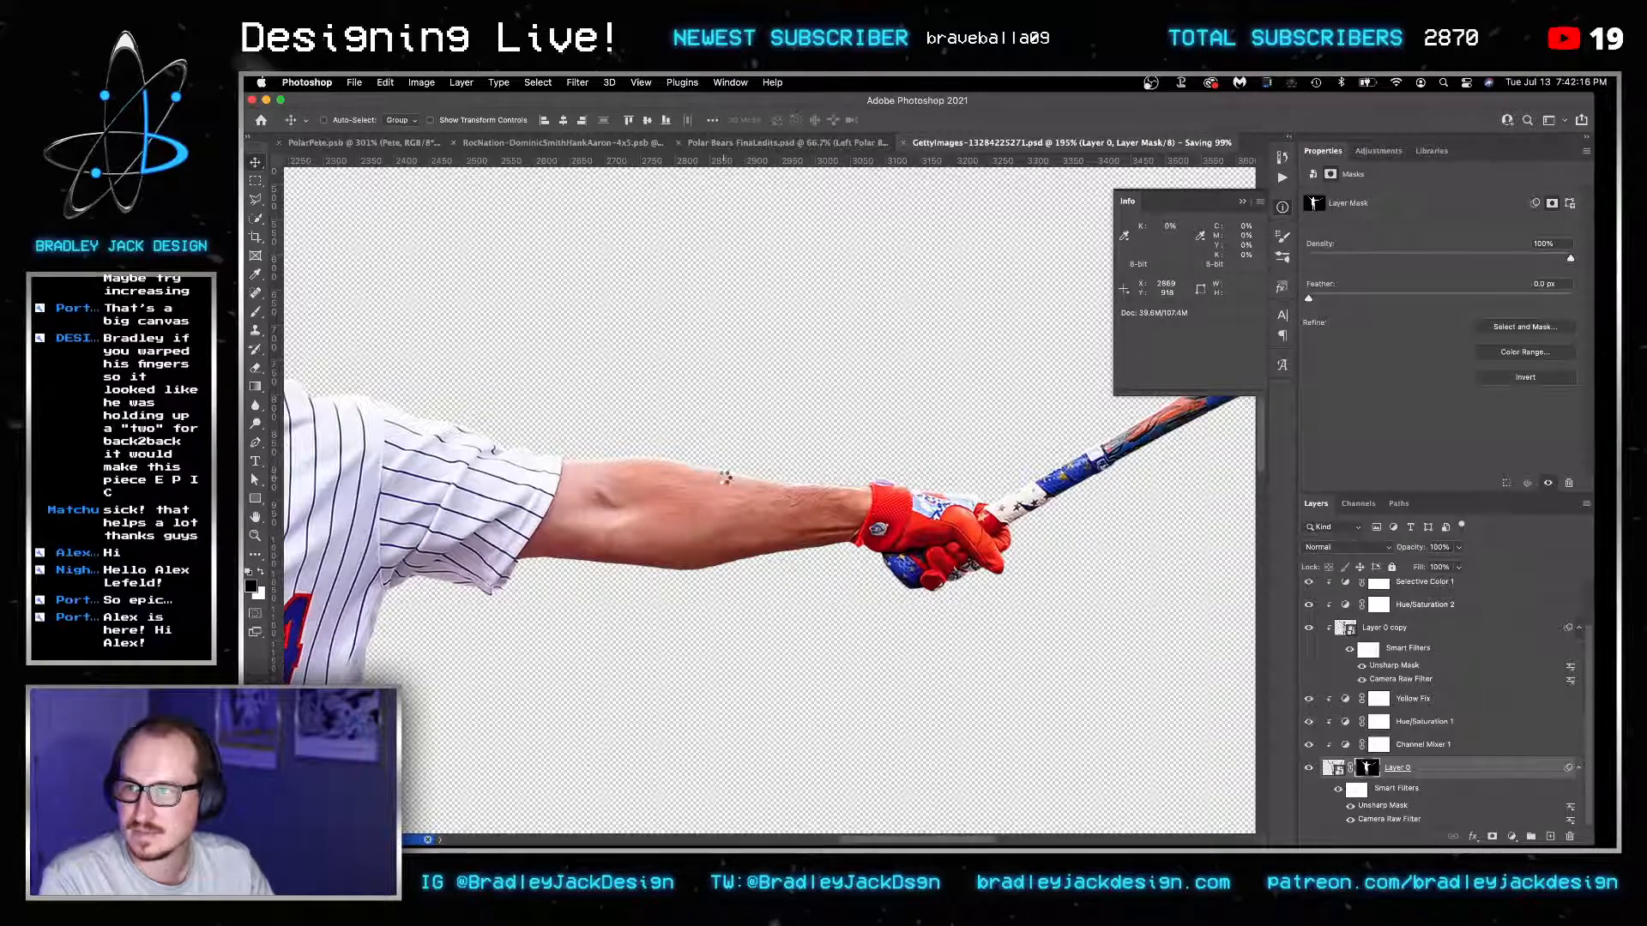
key(ctrl+Tab)
scroll(961, 500, down, 4)
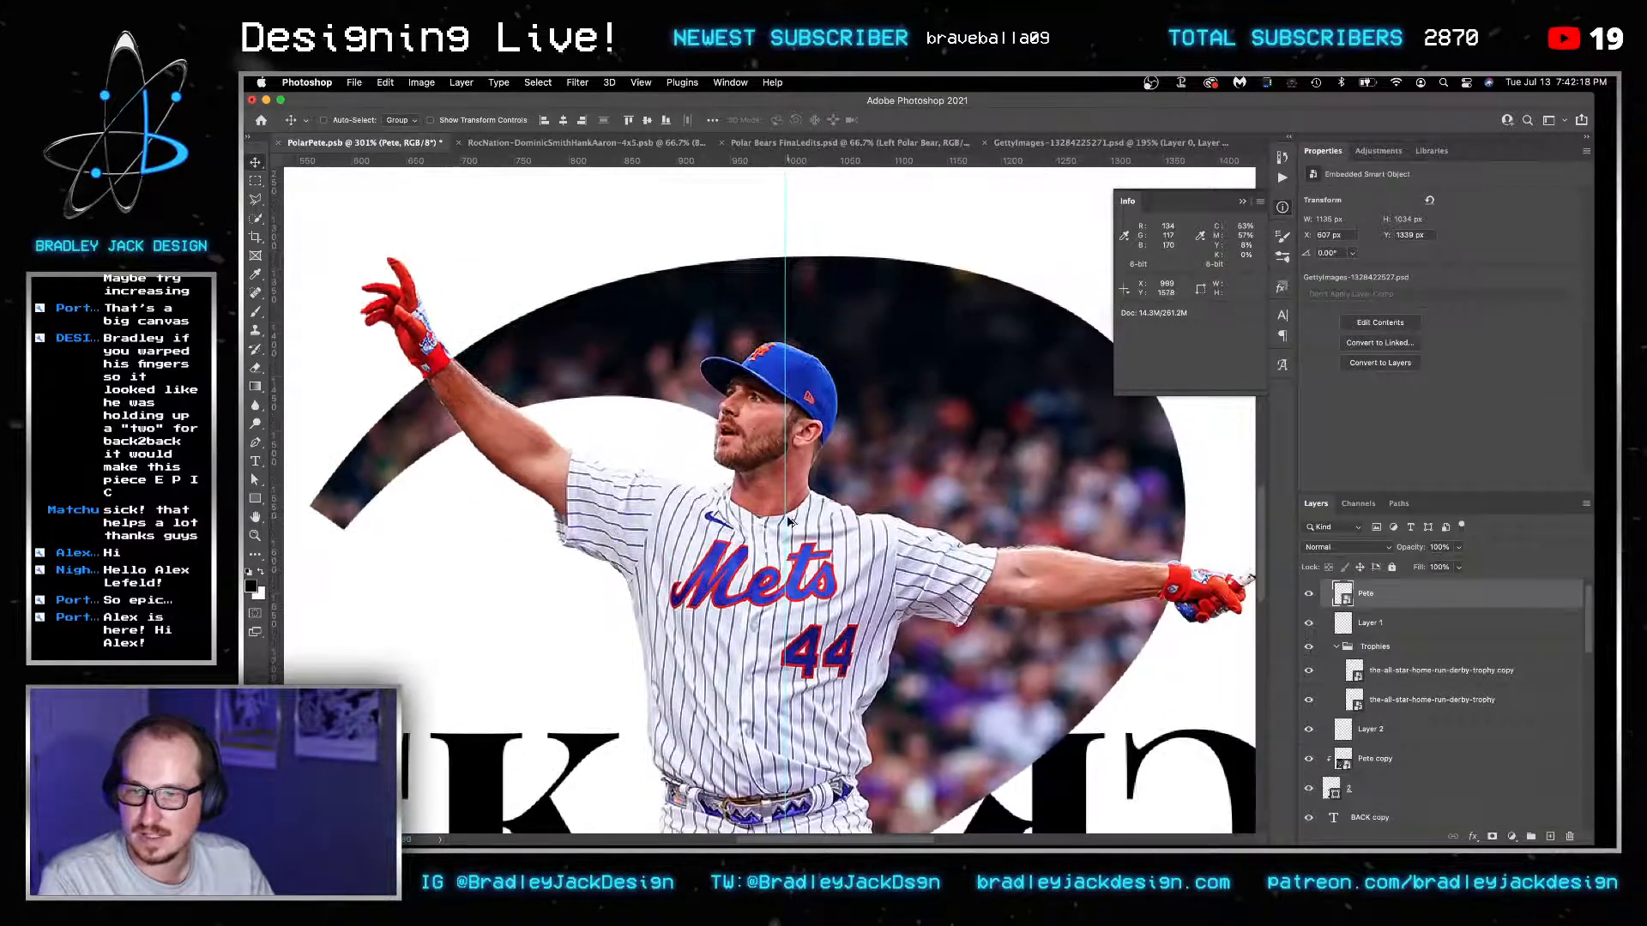
scroll(630, 489, up, 5)
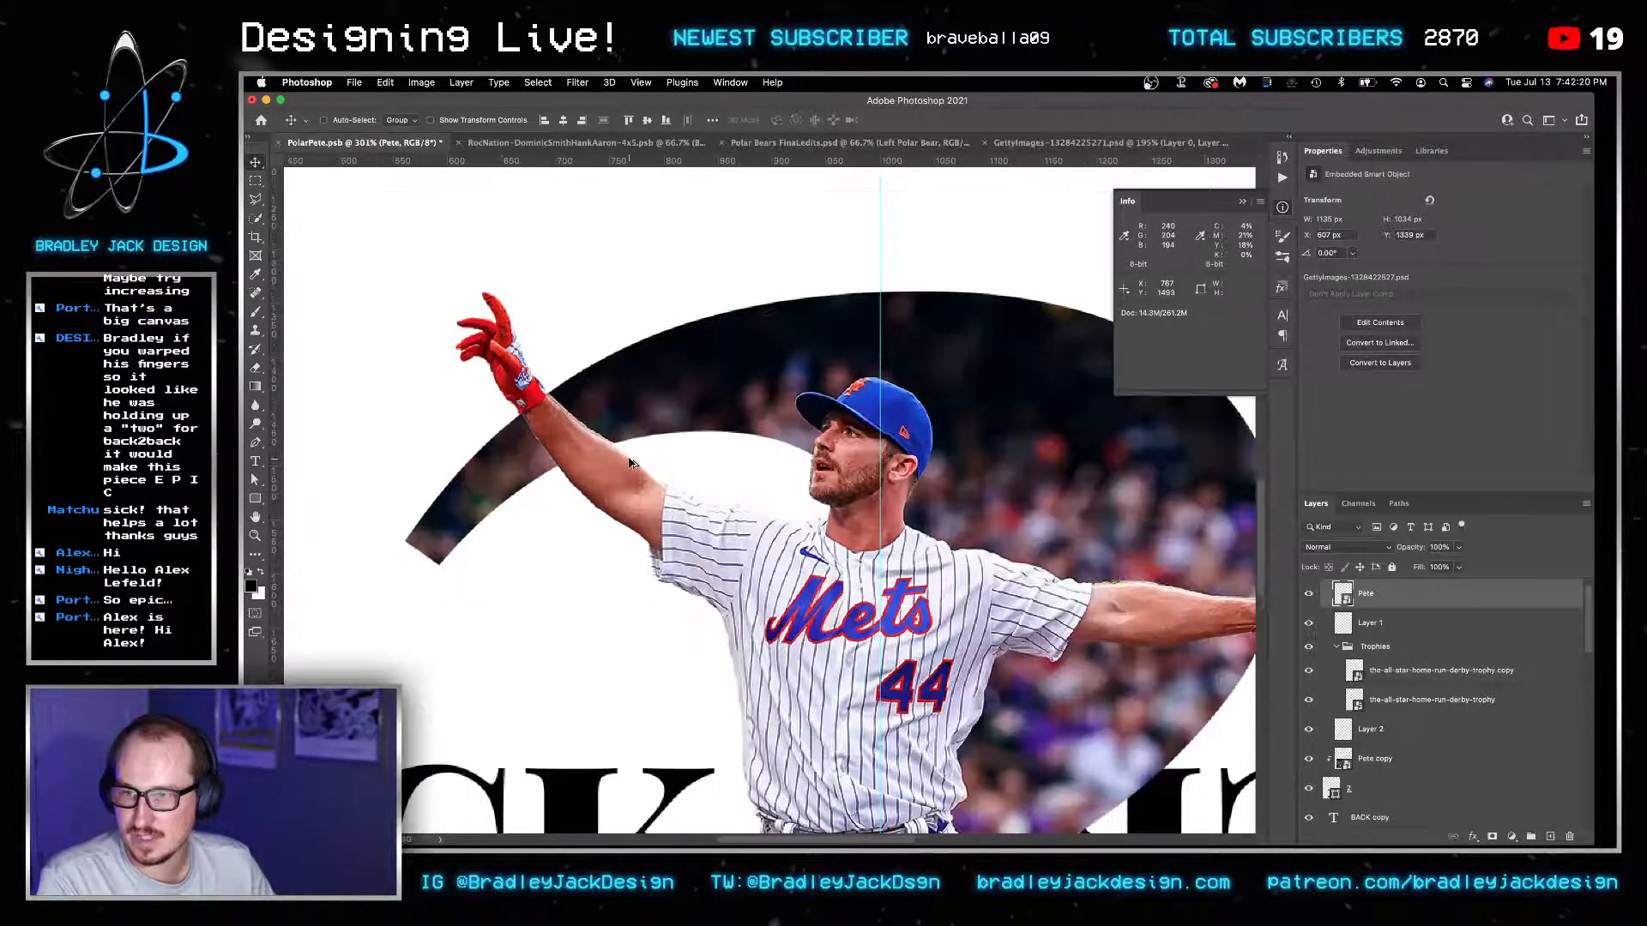
scroll(505, 382, down, 5)
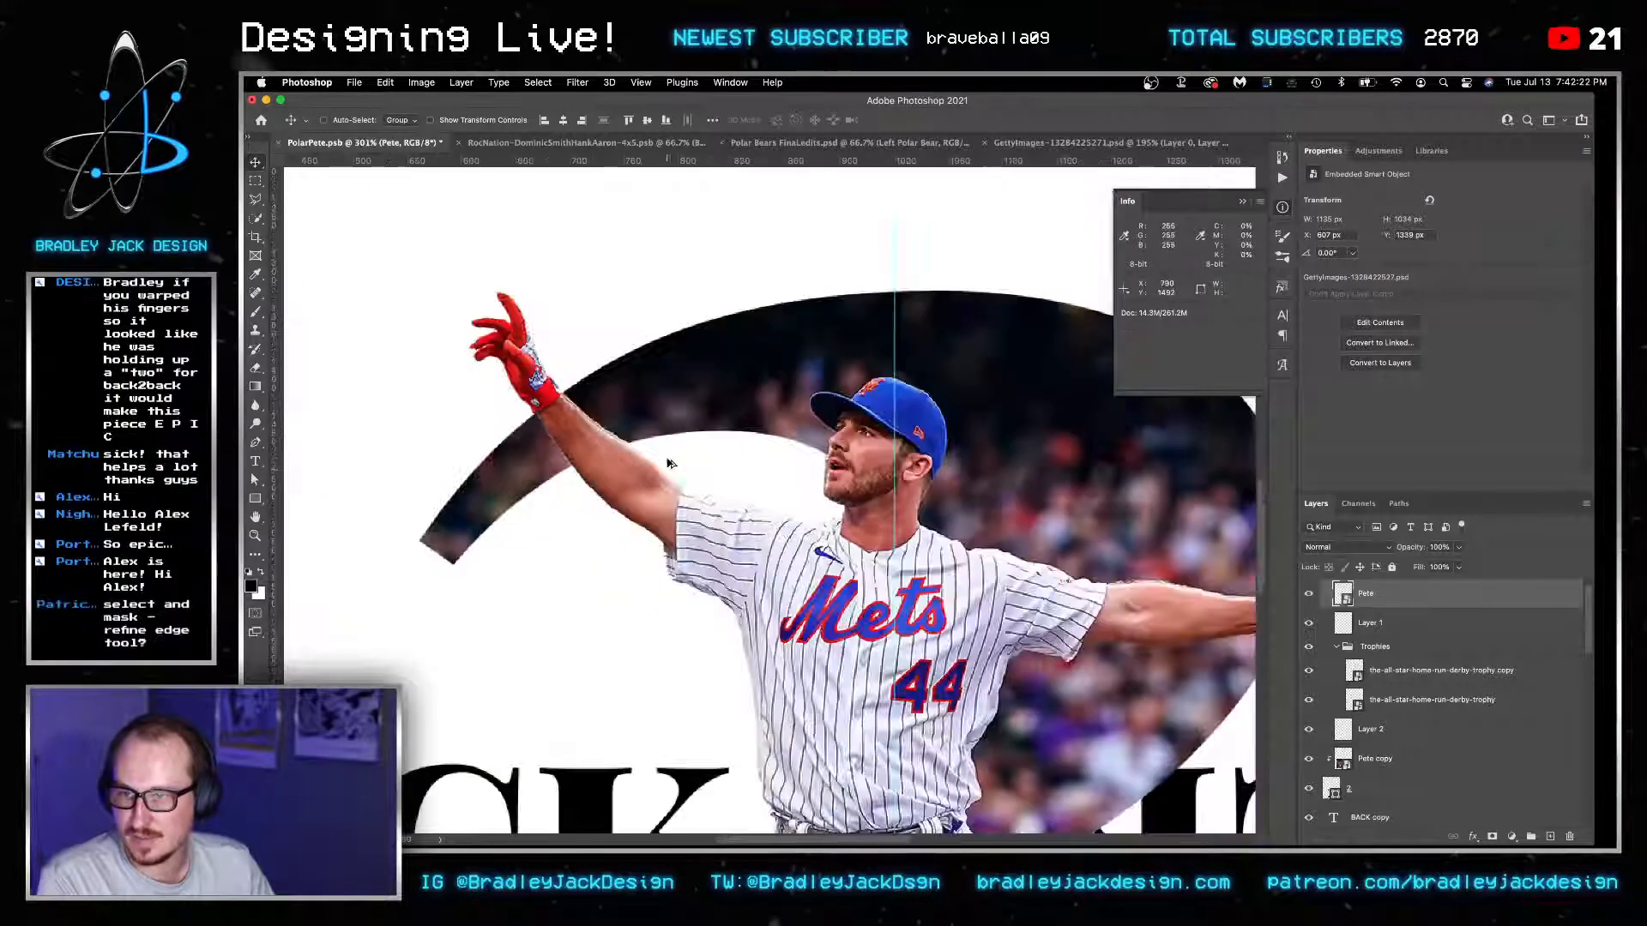
scroll(762, 444, down, 2)
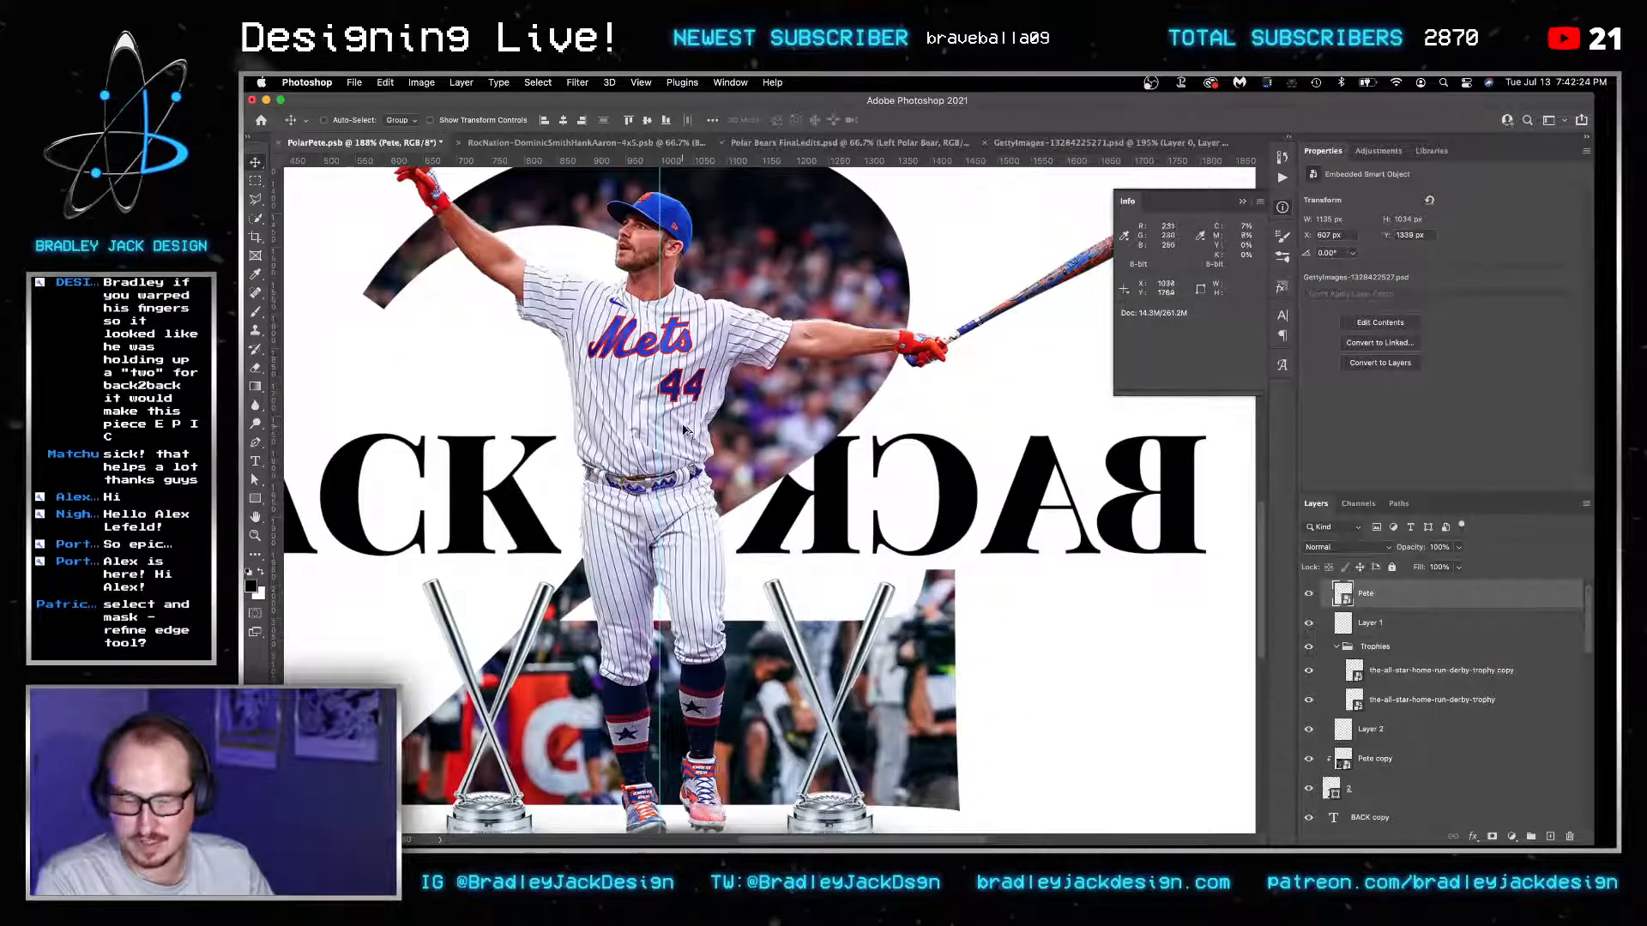
scroll(686, 429, down, 2)
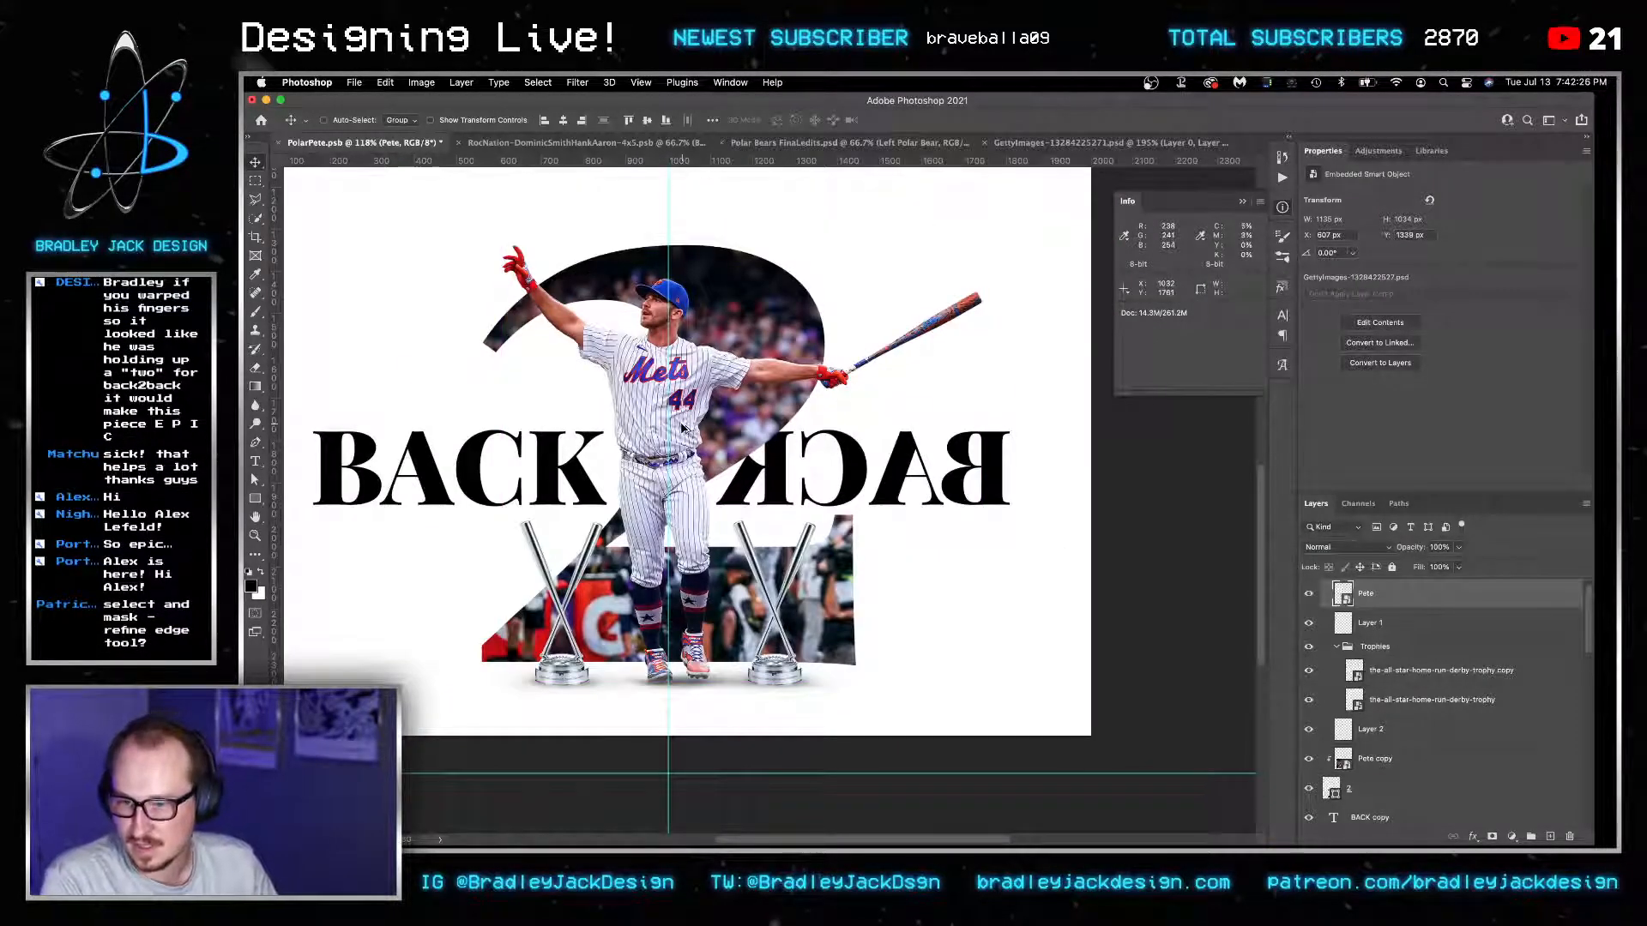
scroll(682, 426, down, 2)
key(super+shift+s)
text(v)
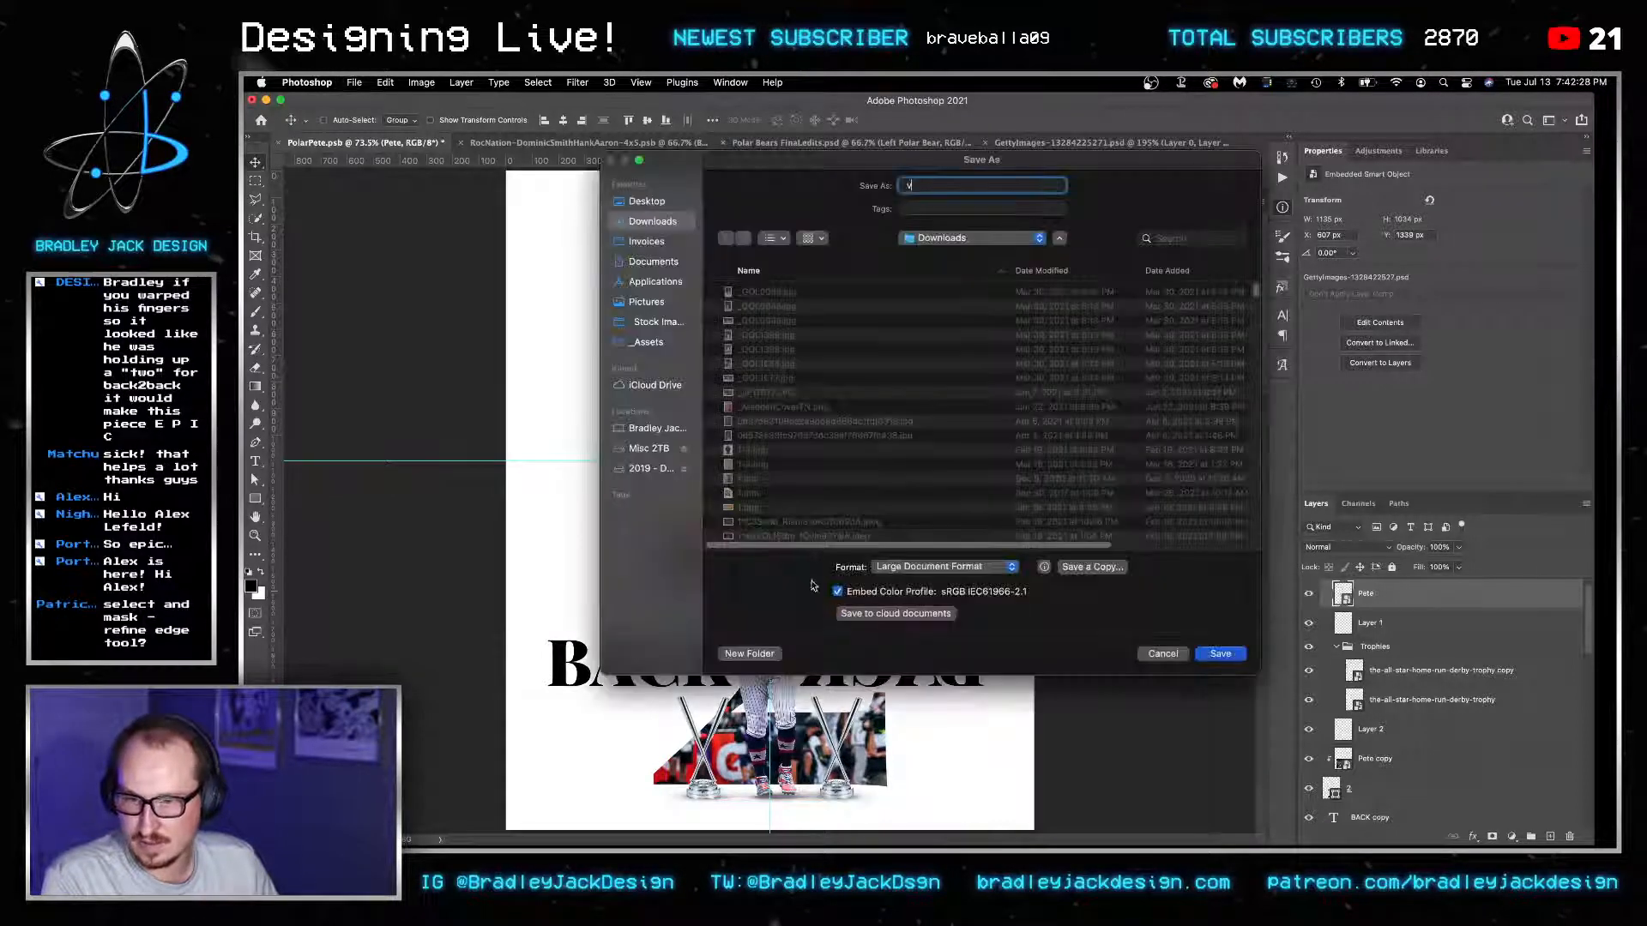
key(Escape)
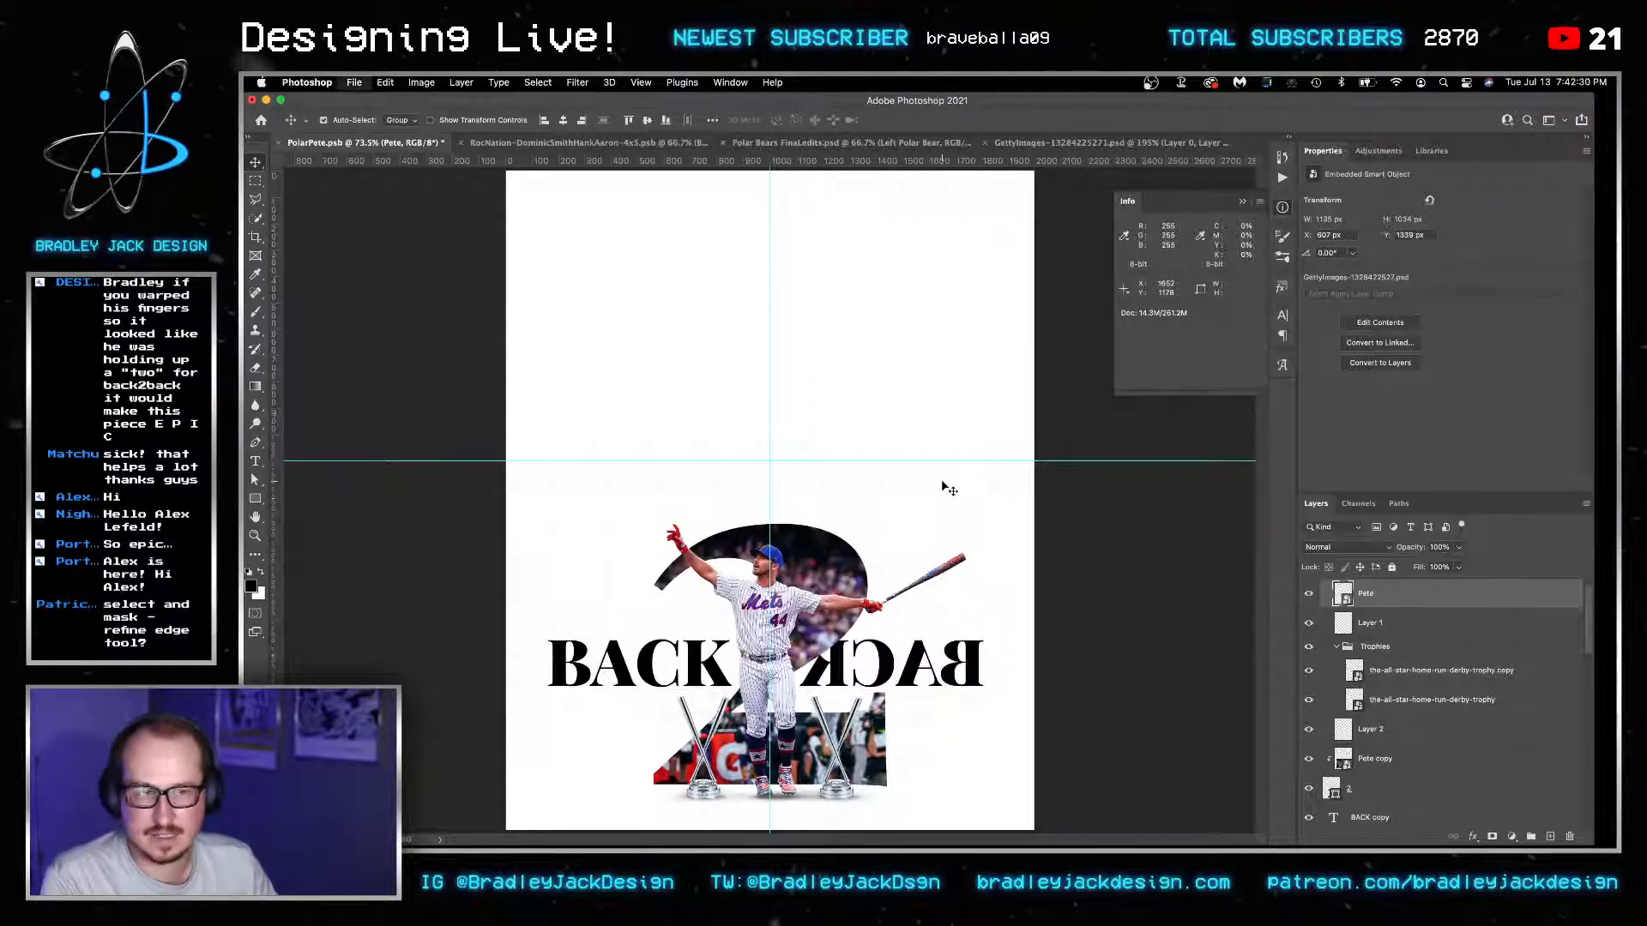
key(super+shift+s)
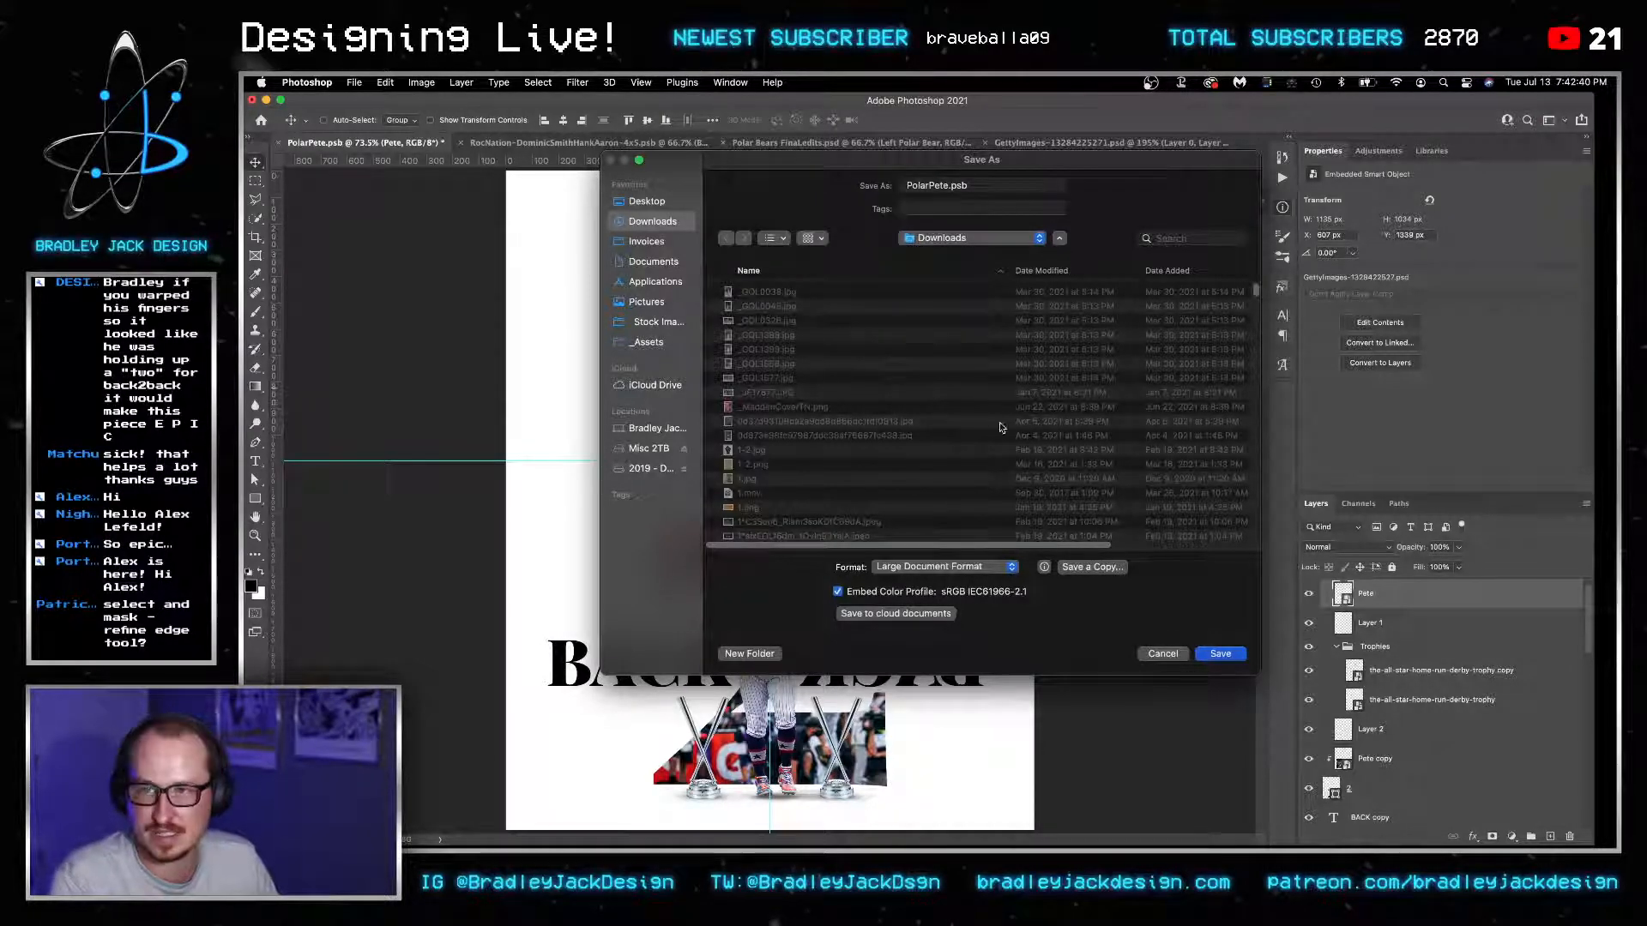
click(1163, 654)
Delete the BrooklynBridge group and save the poster as PolarPete.psb in Downloads, in Large Document Format.
scroll(1364, 695, down, 10)
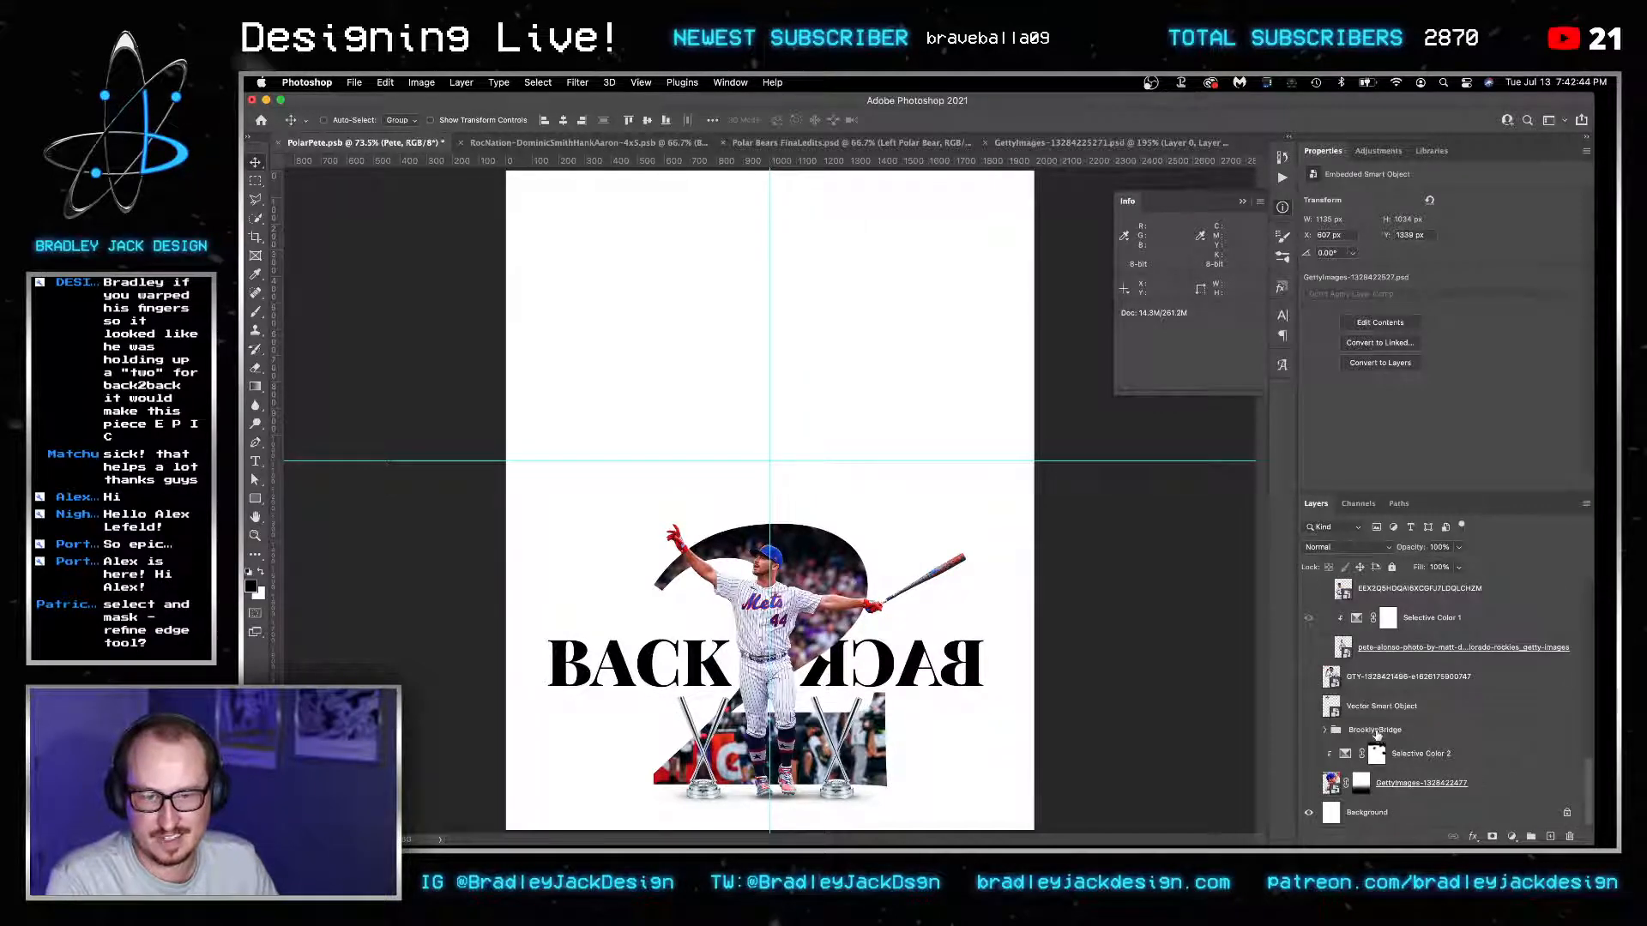
click(1376, 730)
key(Delete)
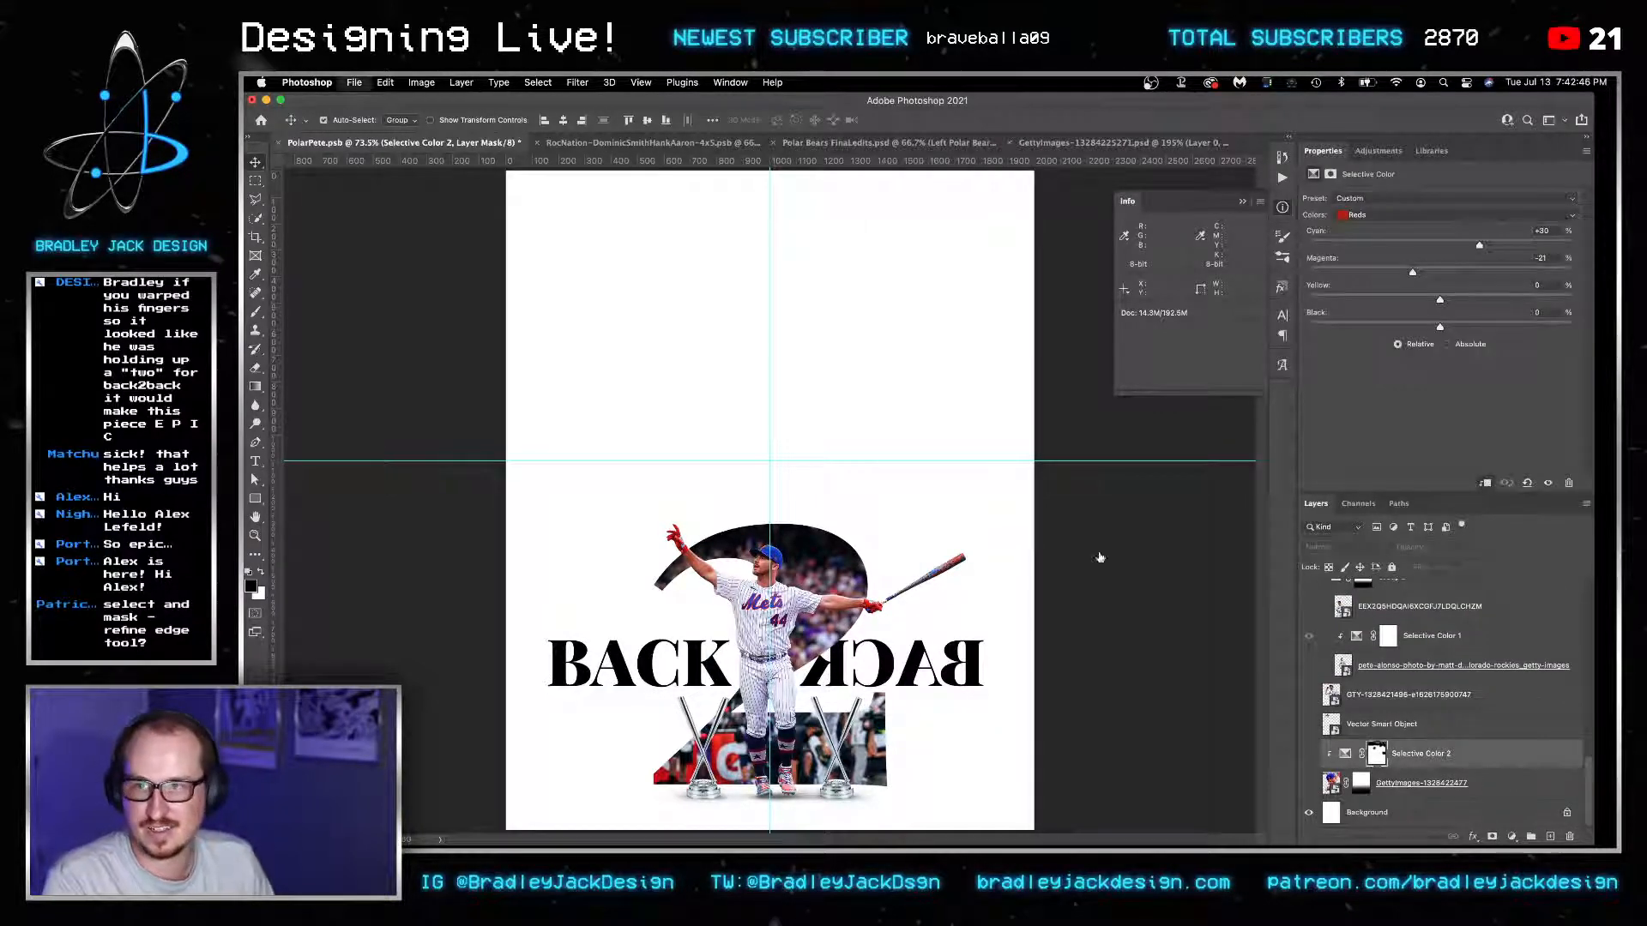
key(super+shift+s)
click(1218, 654)
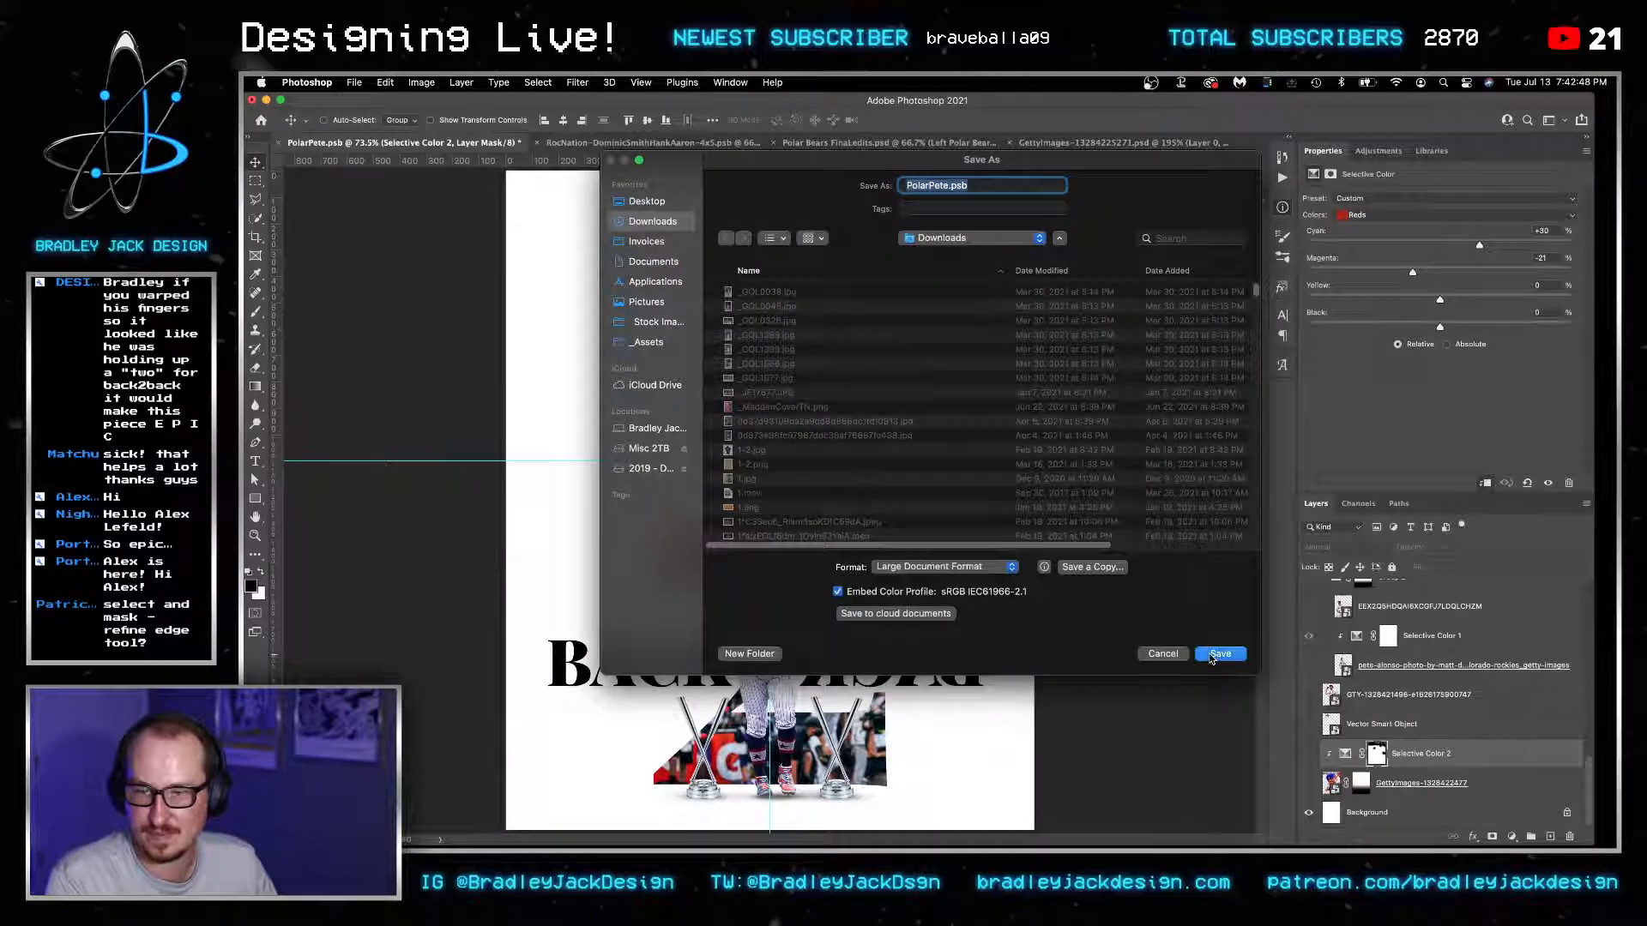
click(973, 478)
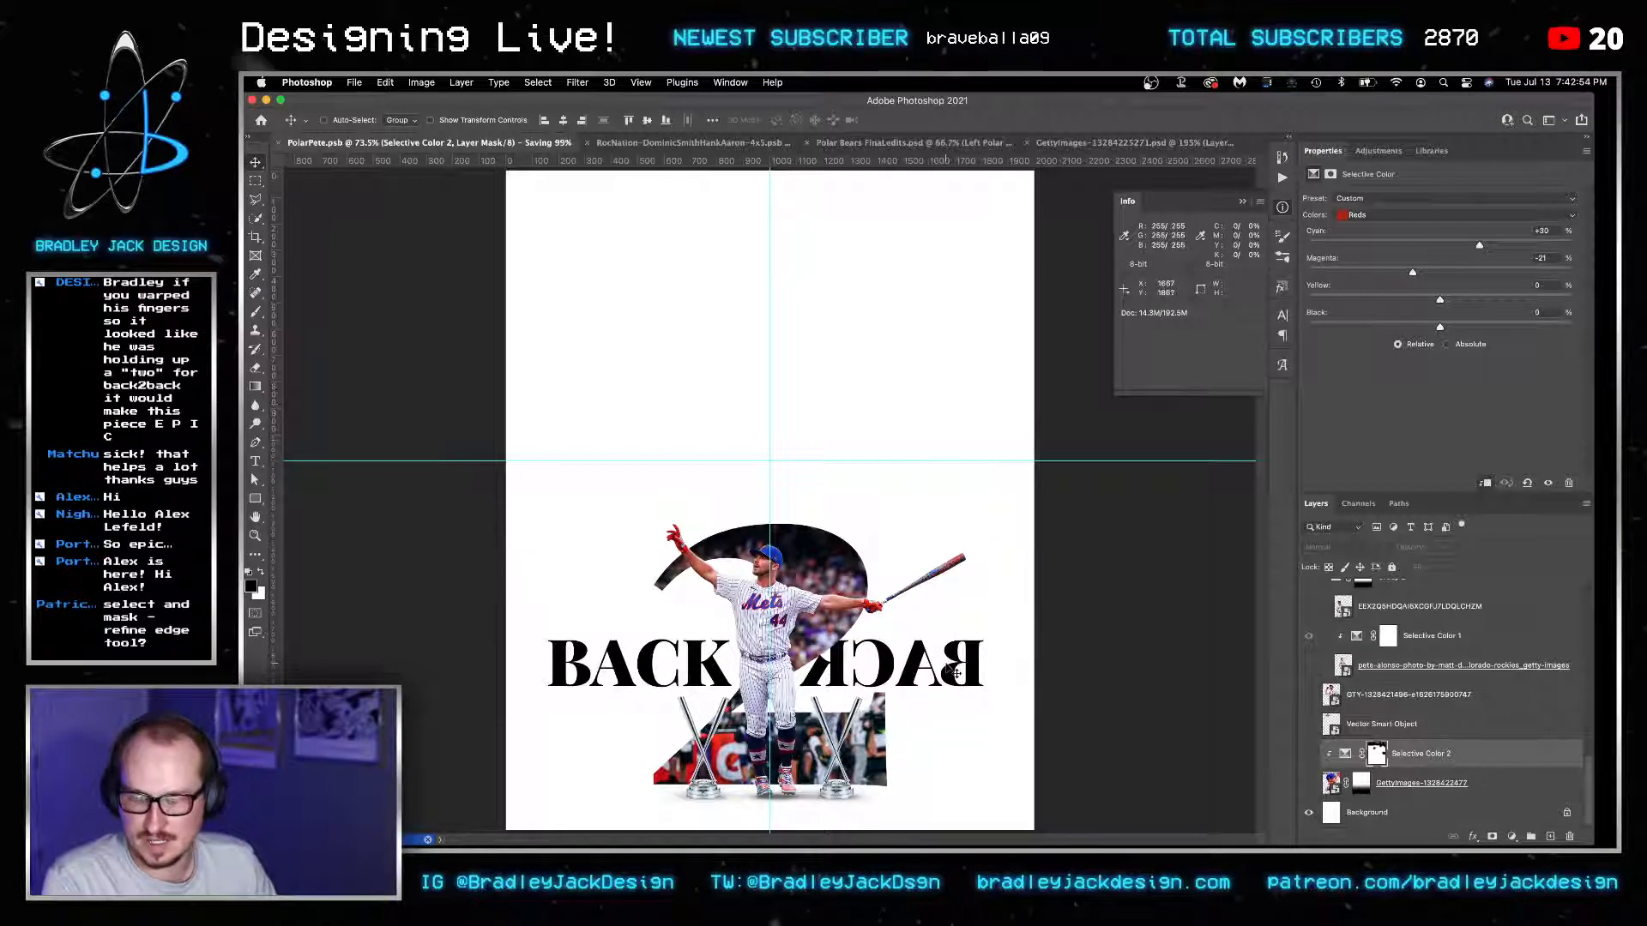
Collapse the Front Pete group and move both BACK text layers directly beneath it, above Pete copy and the 2.
scroll(1394, 706, up, 3)
scroll(1395, 706, up, 15)
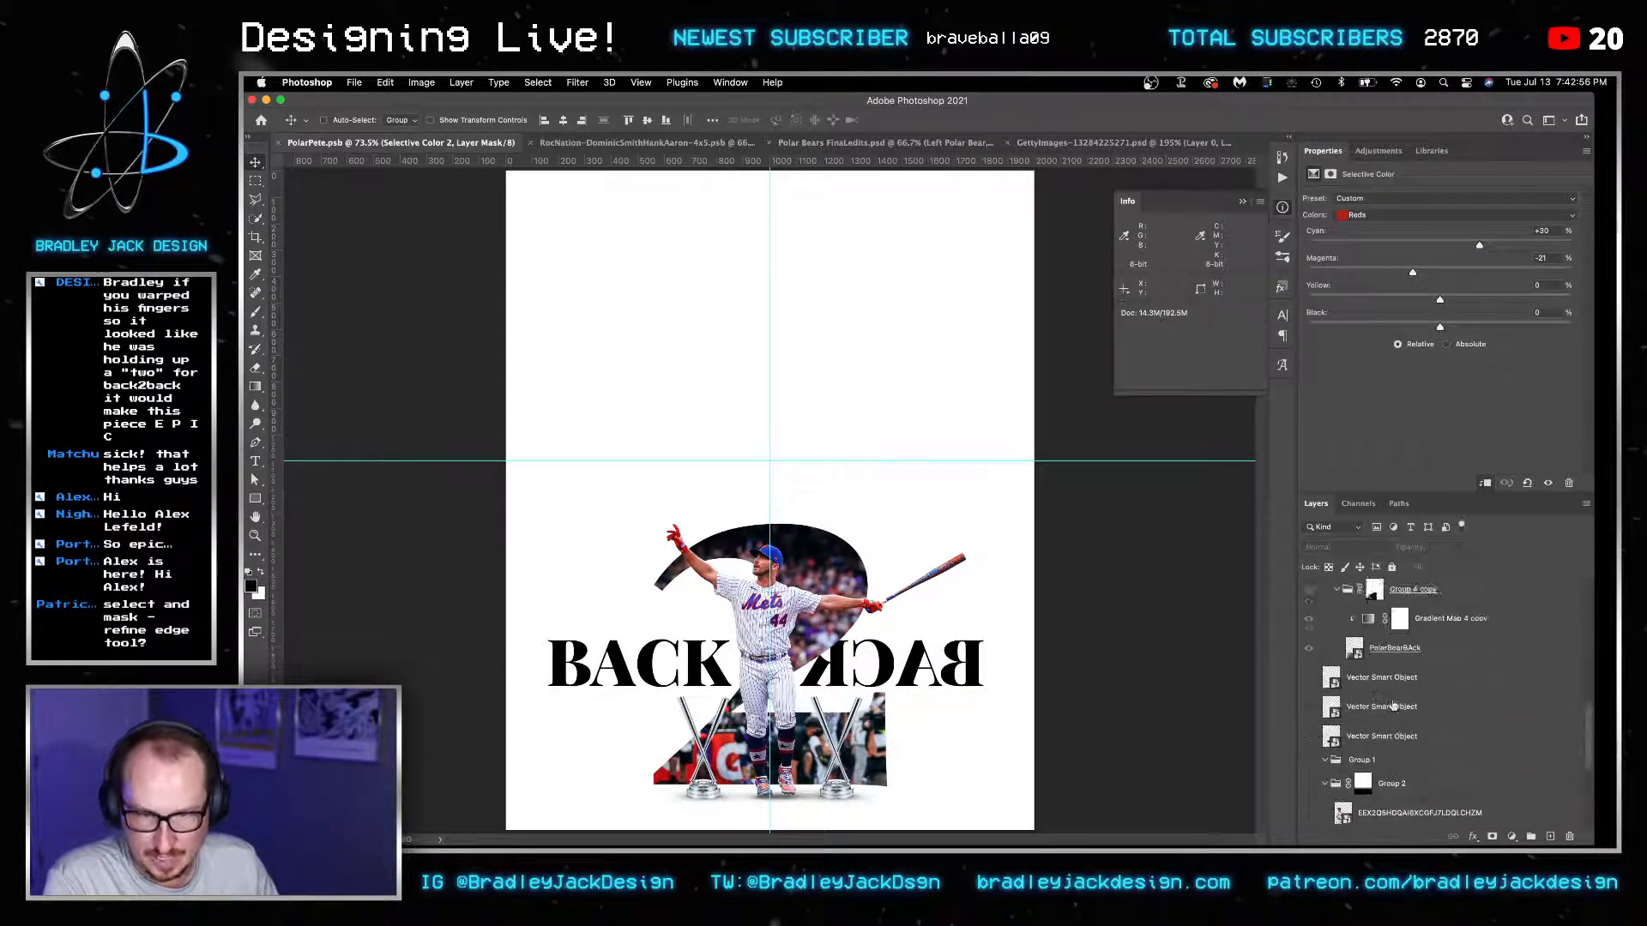
click(1325, 589)
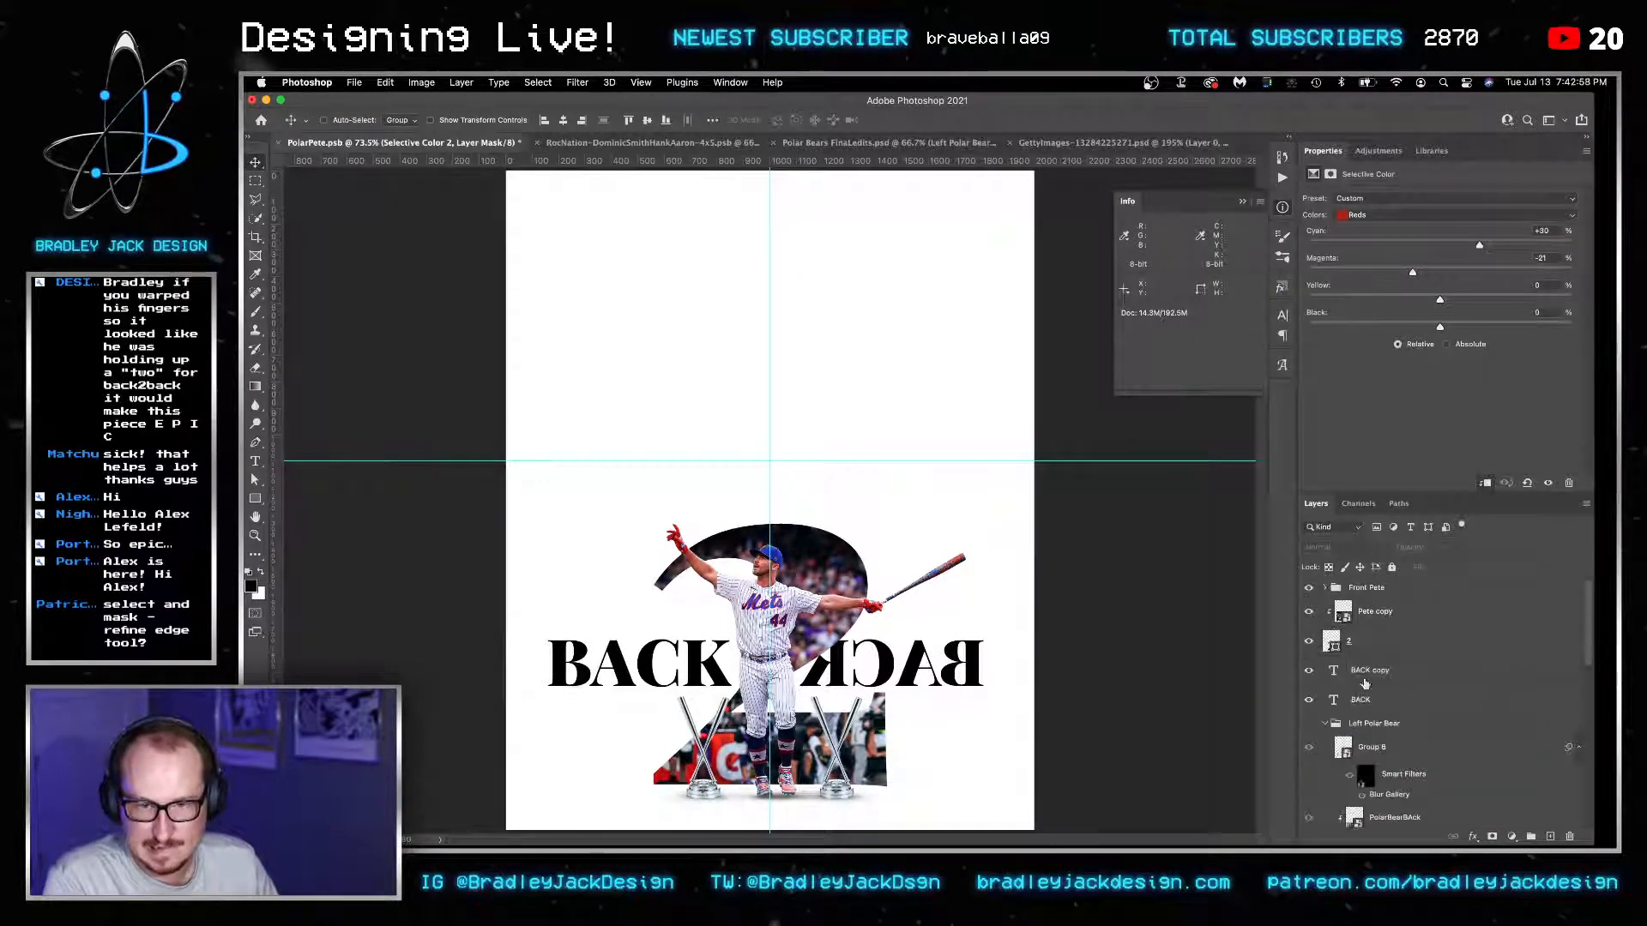
click(1366, 683)
shift+click(1366, 701)
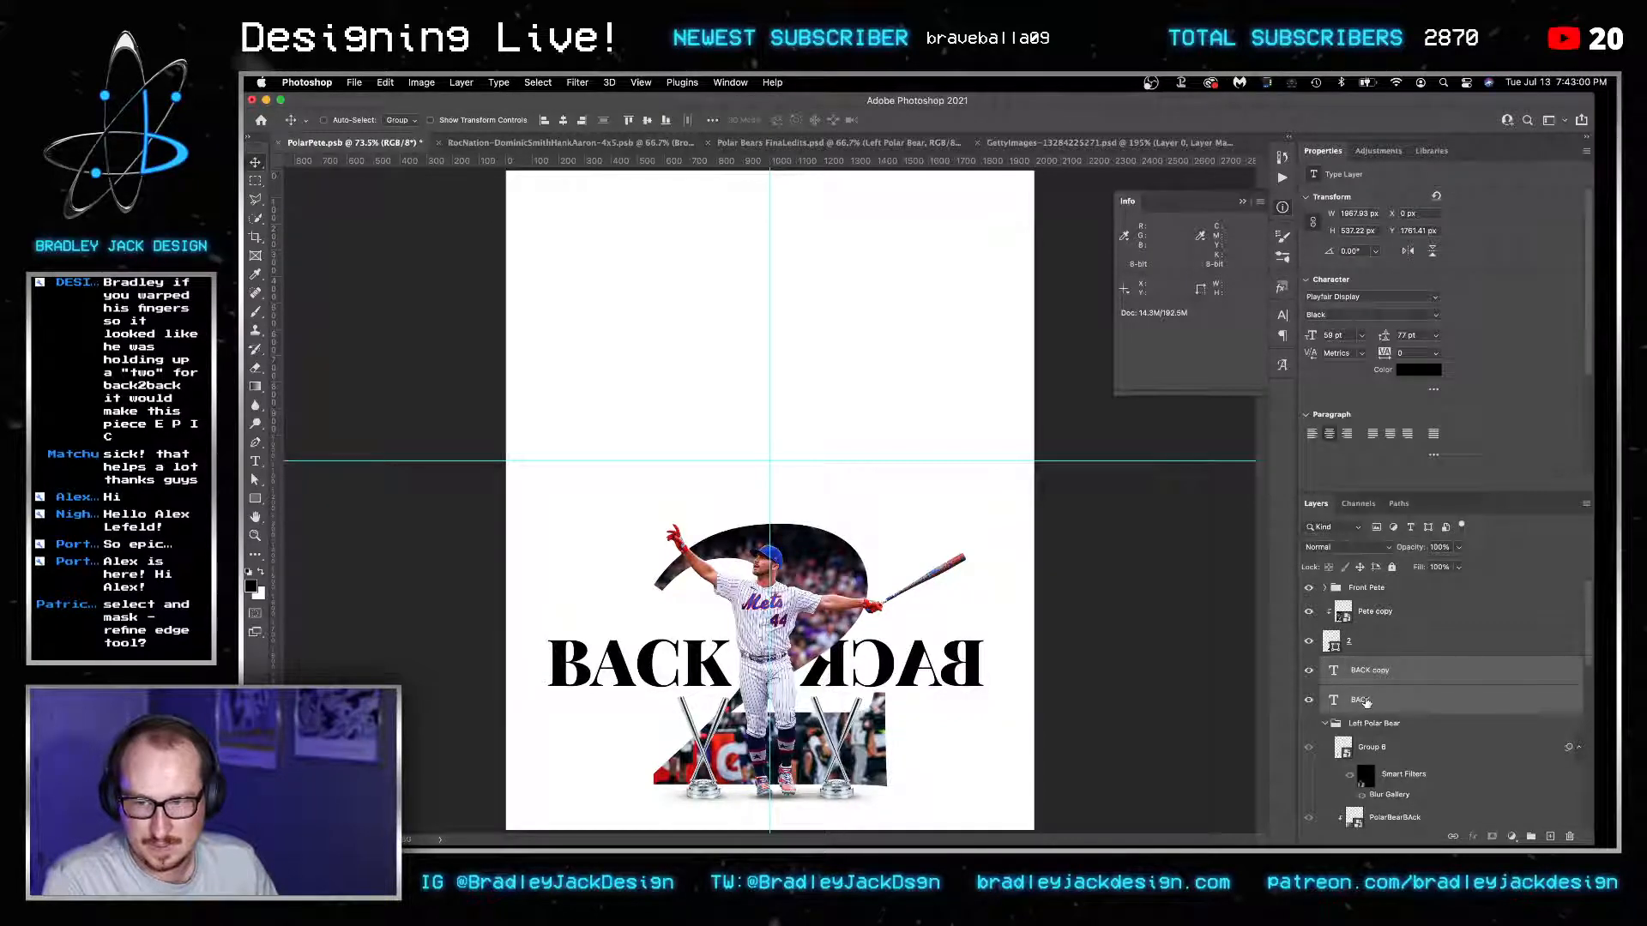
drag(1367, 702, 1353, 602)
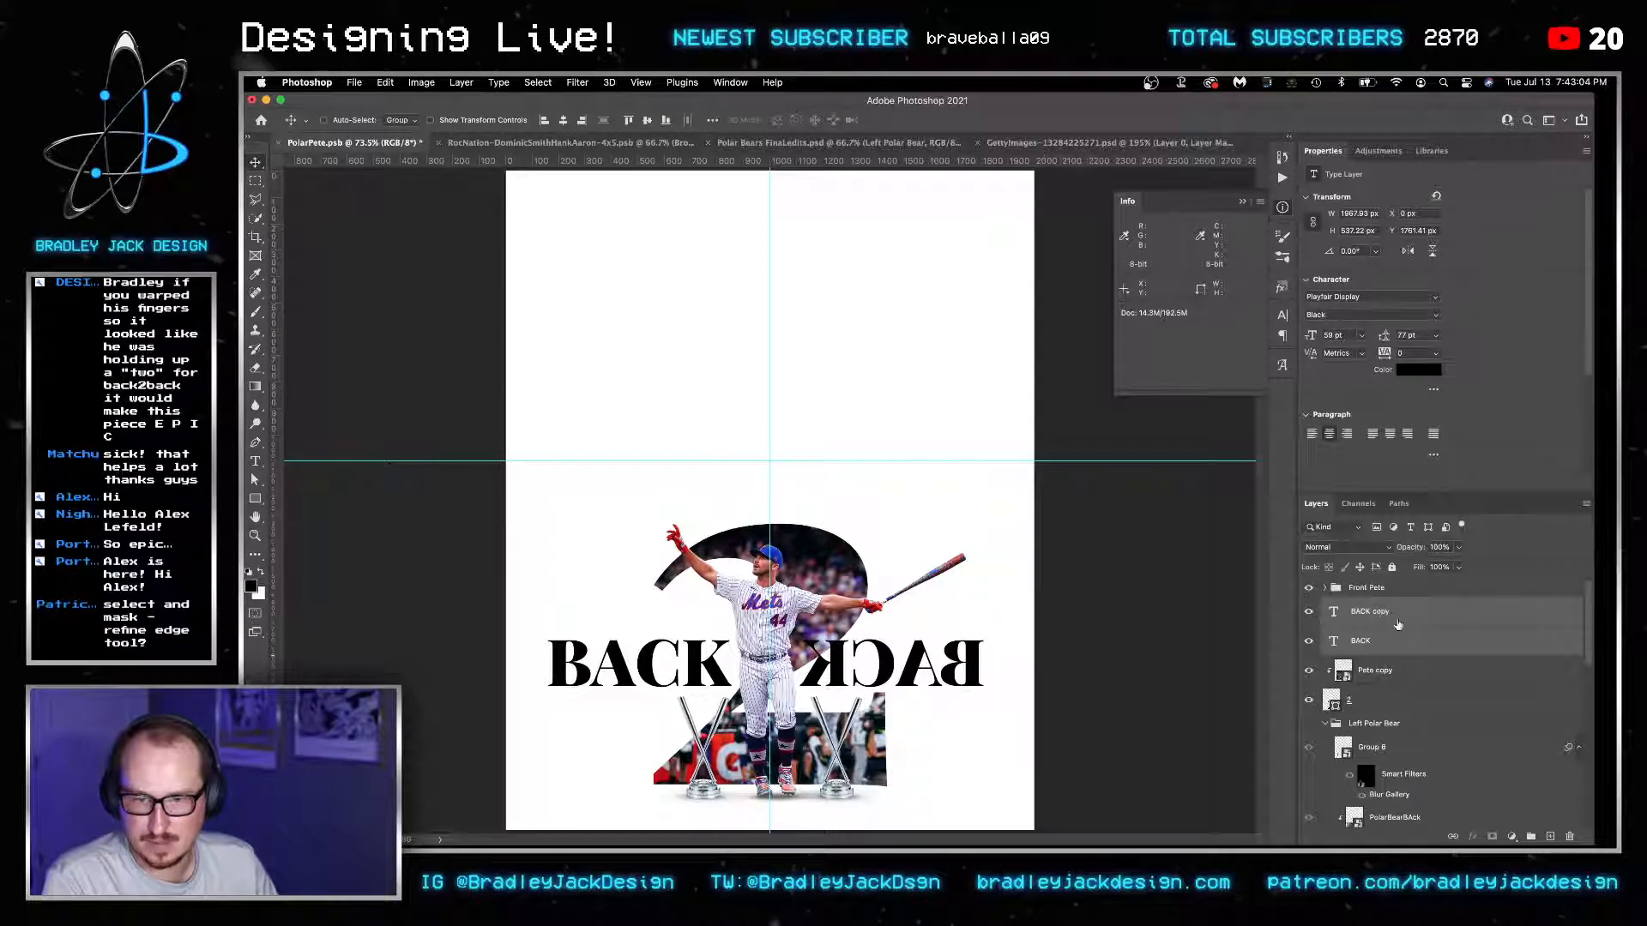
click(1357, 639)
shift+click(1354, 621)
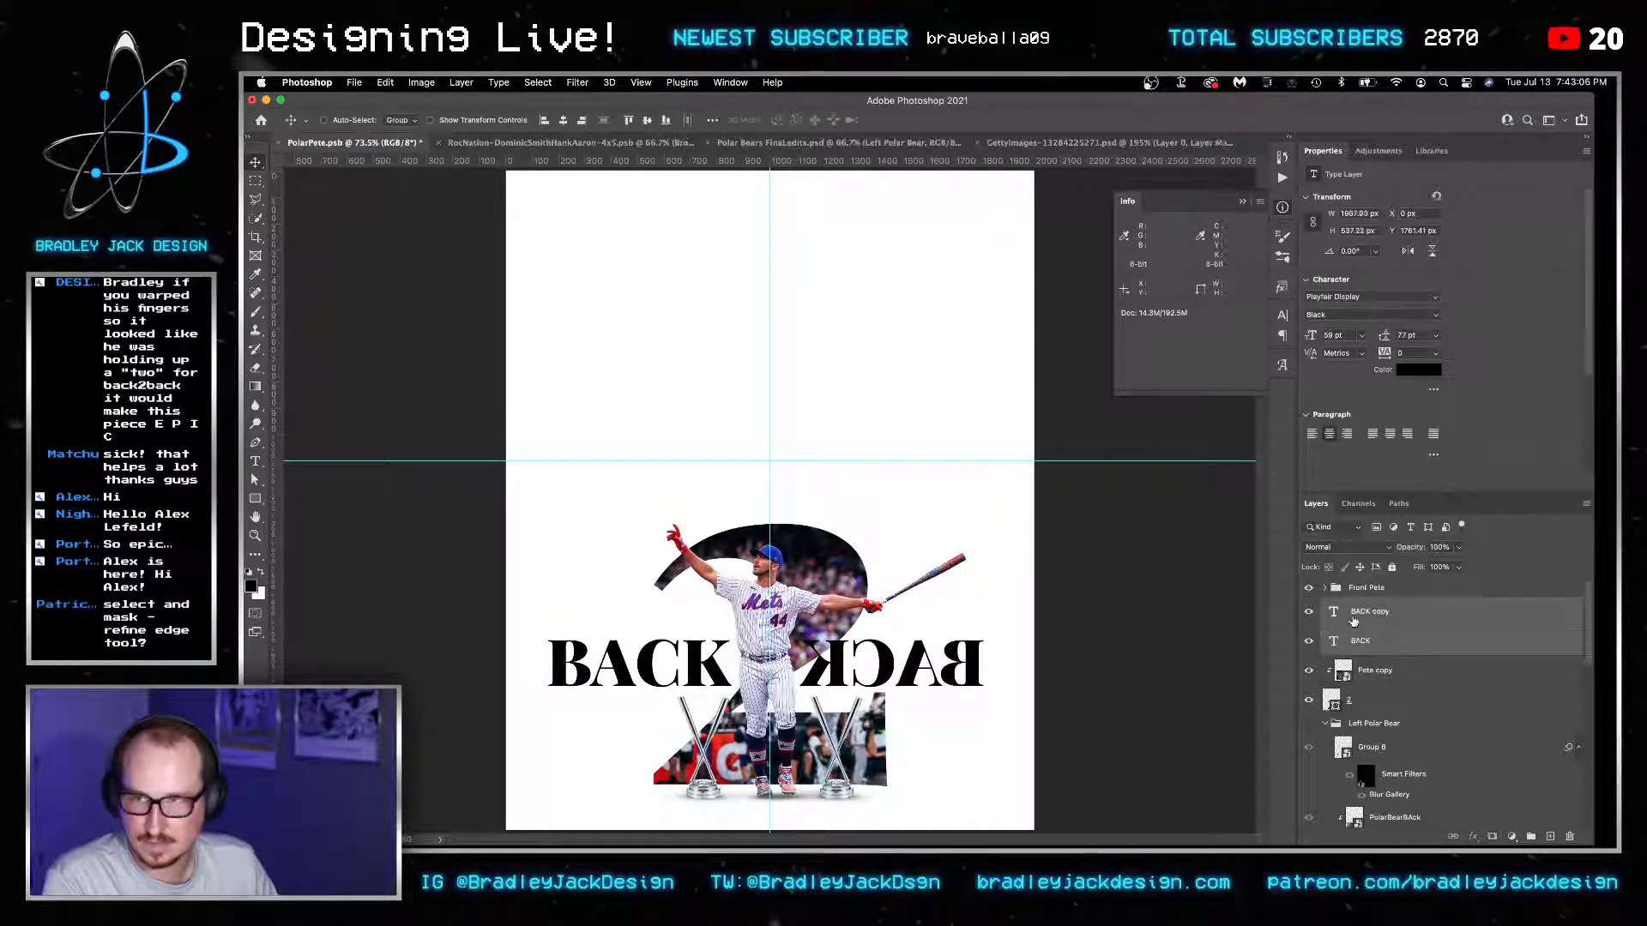
Copy the Text group with the FINALIST lettering from the RocNation document into PolarPete and position it above the player.
key(ctrl+Tab)
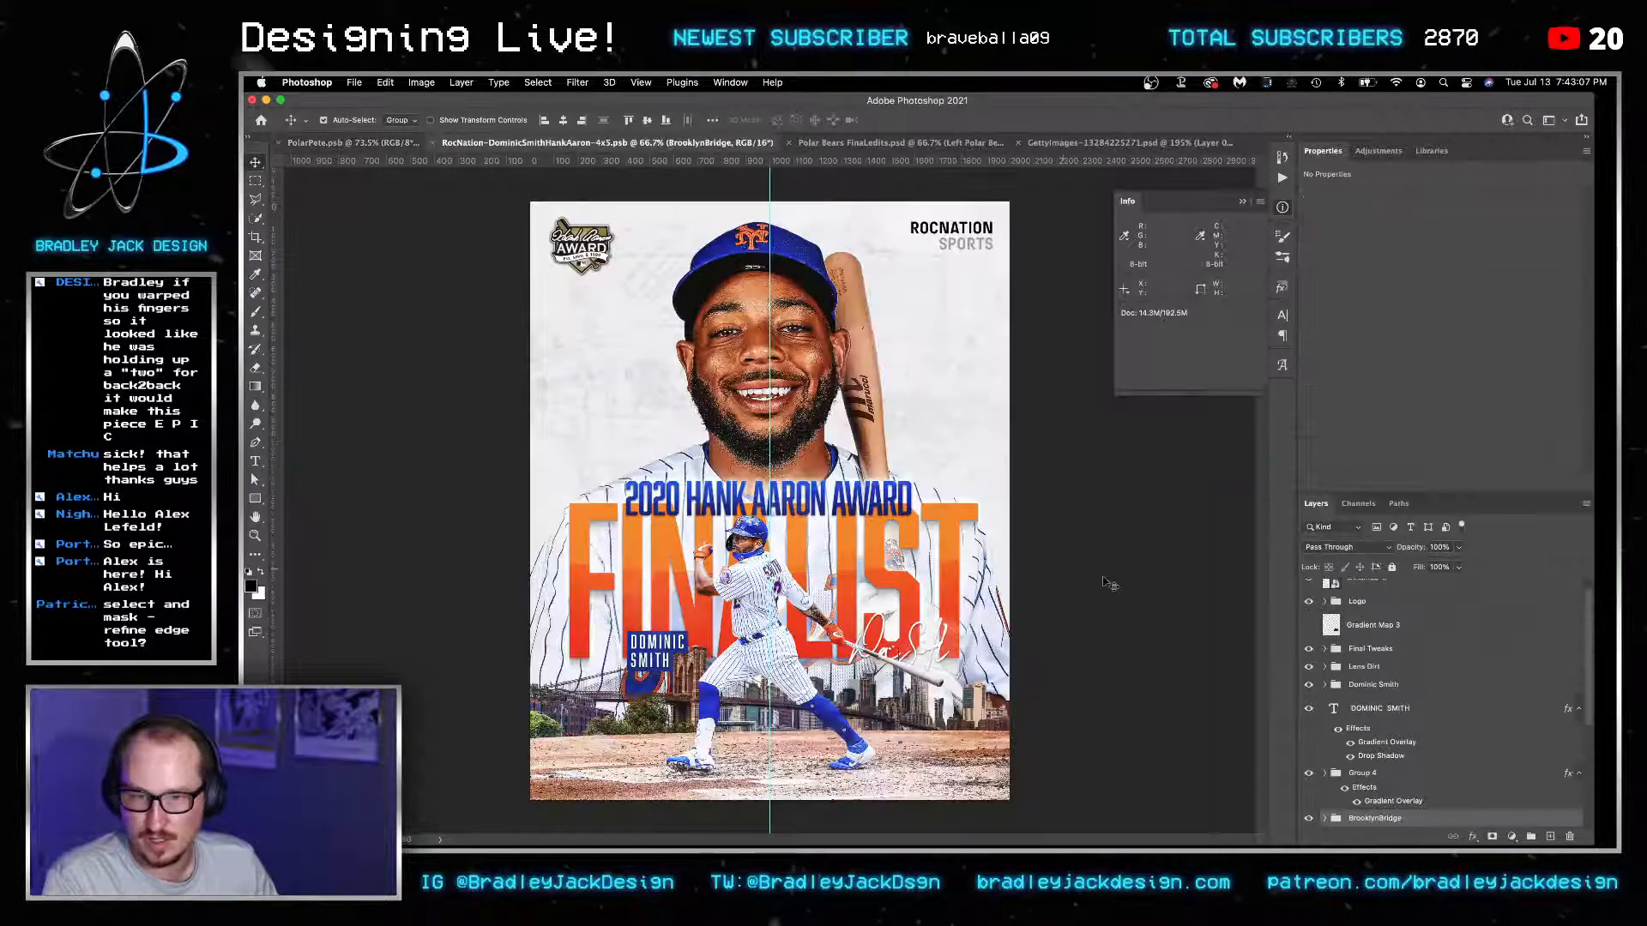
right_click(933, 541)
click(946, 520)
right_click(950, 519)
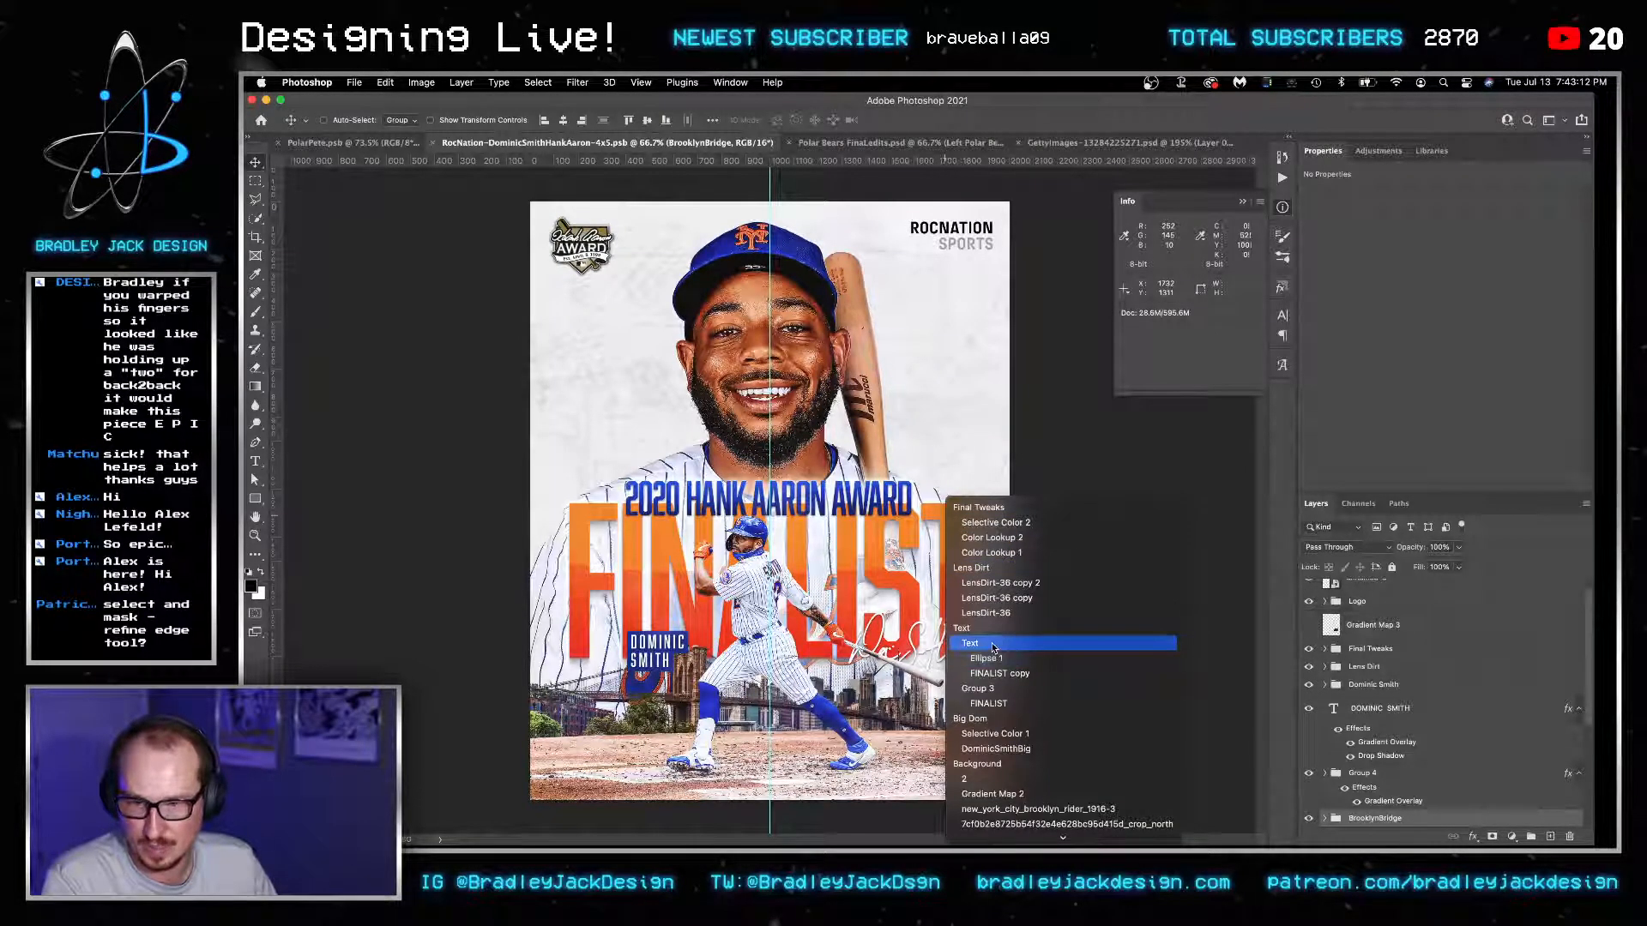
click(965, 628)
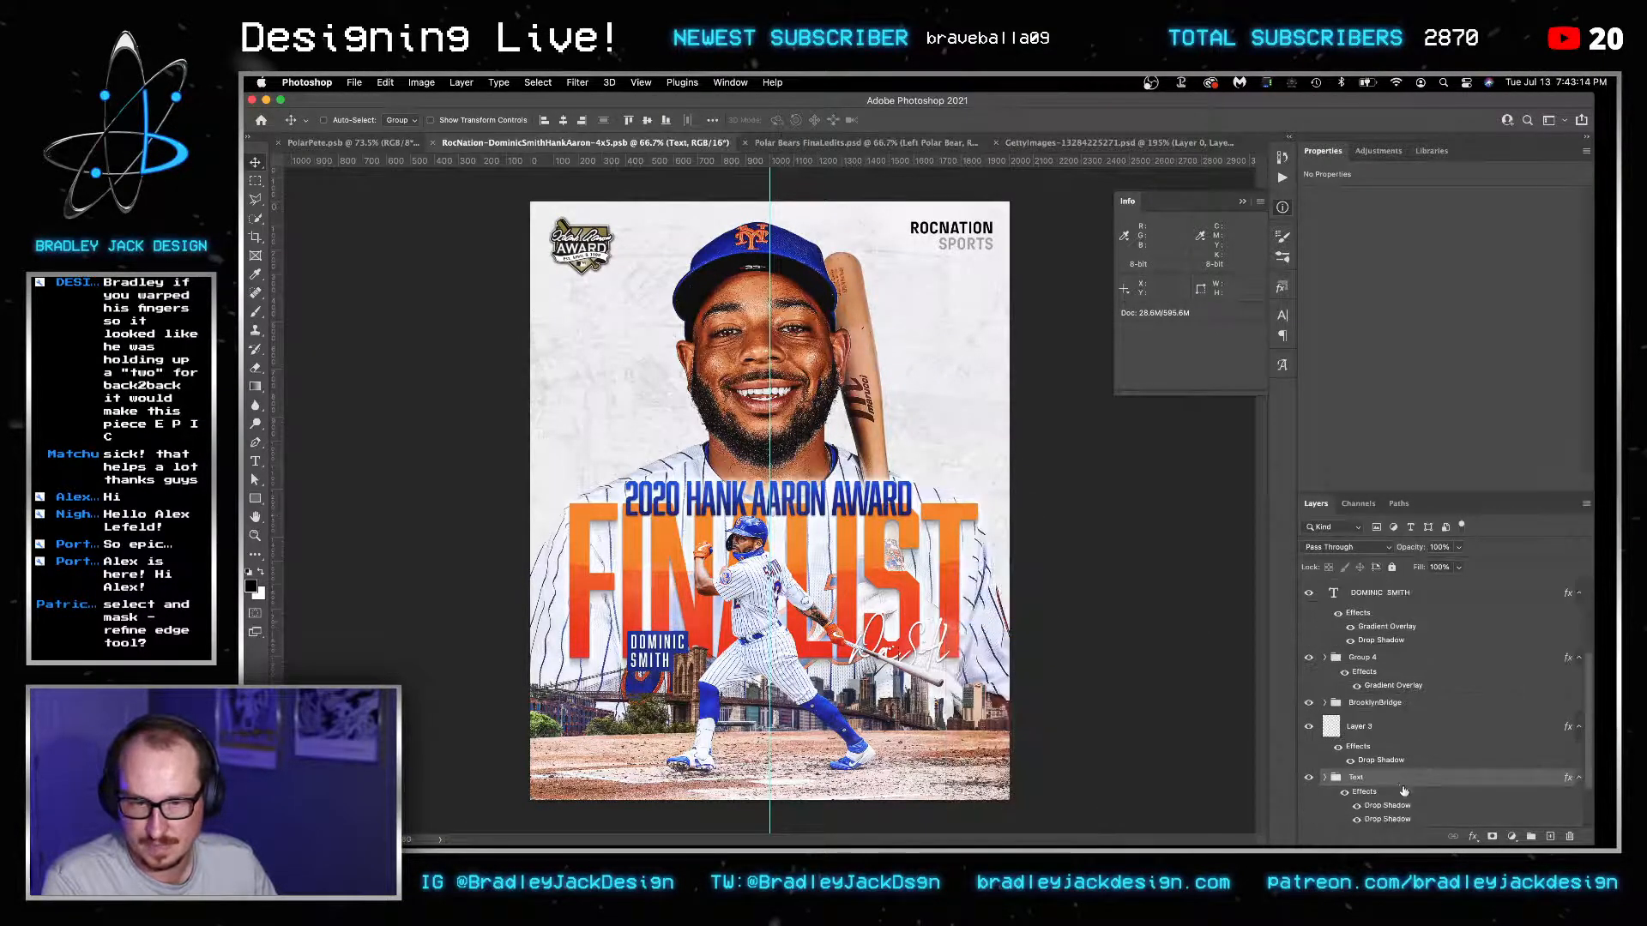
key(super+c)
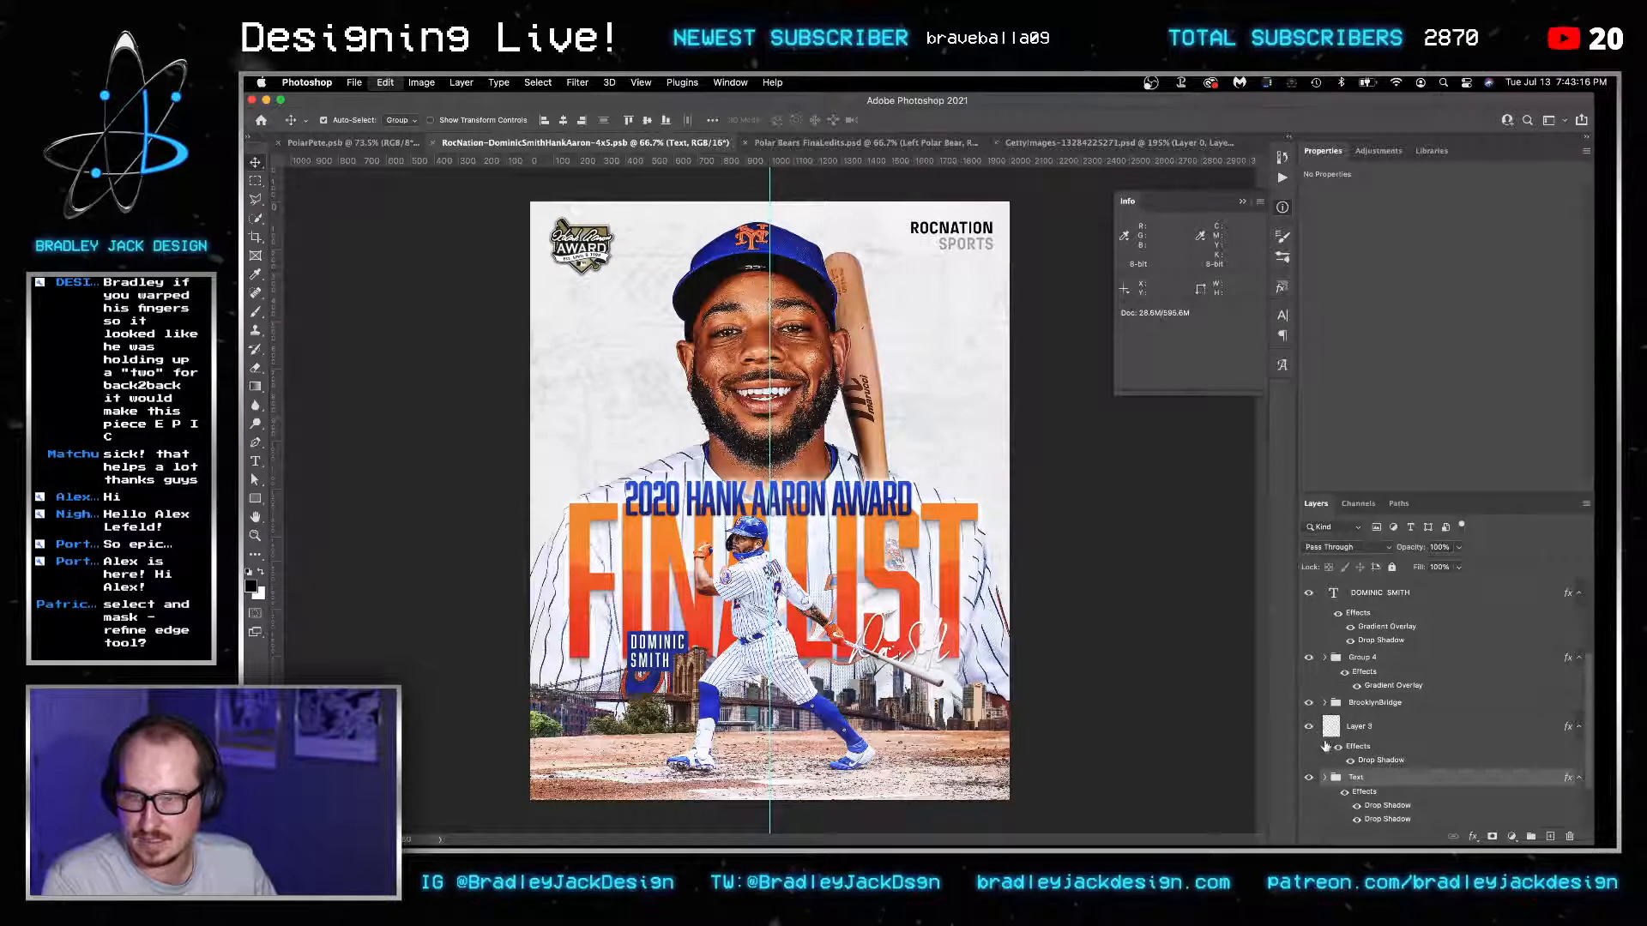
key(ctrl+shift+Tab)
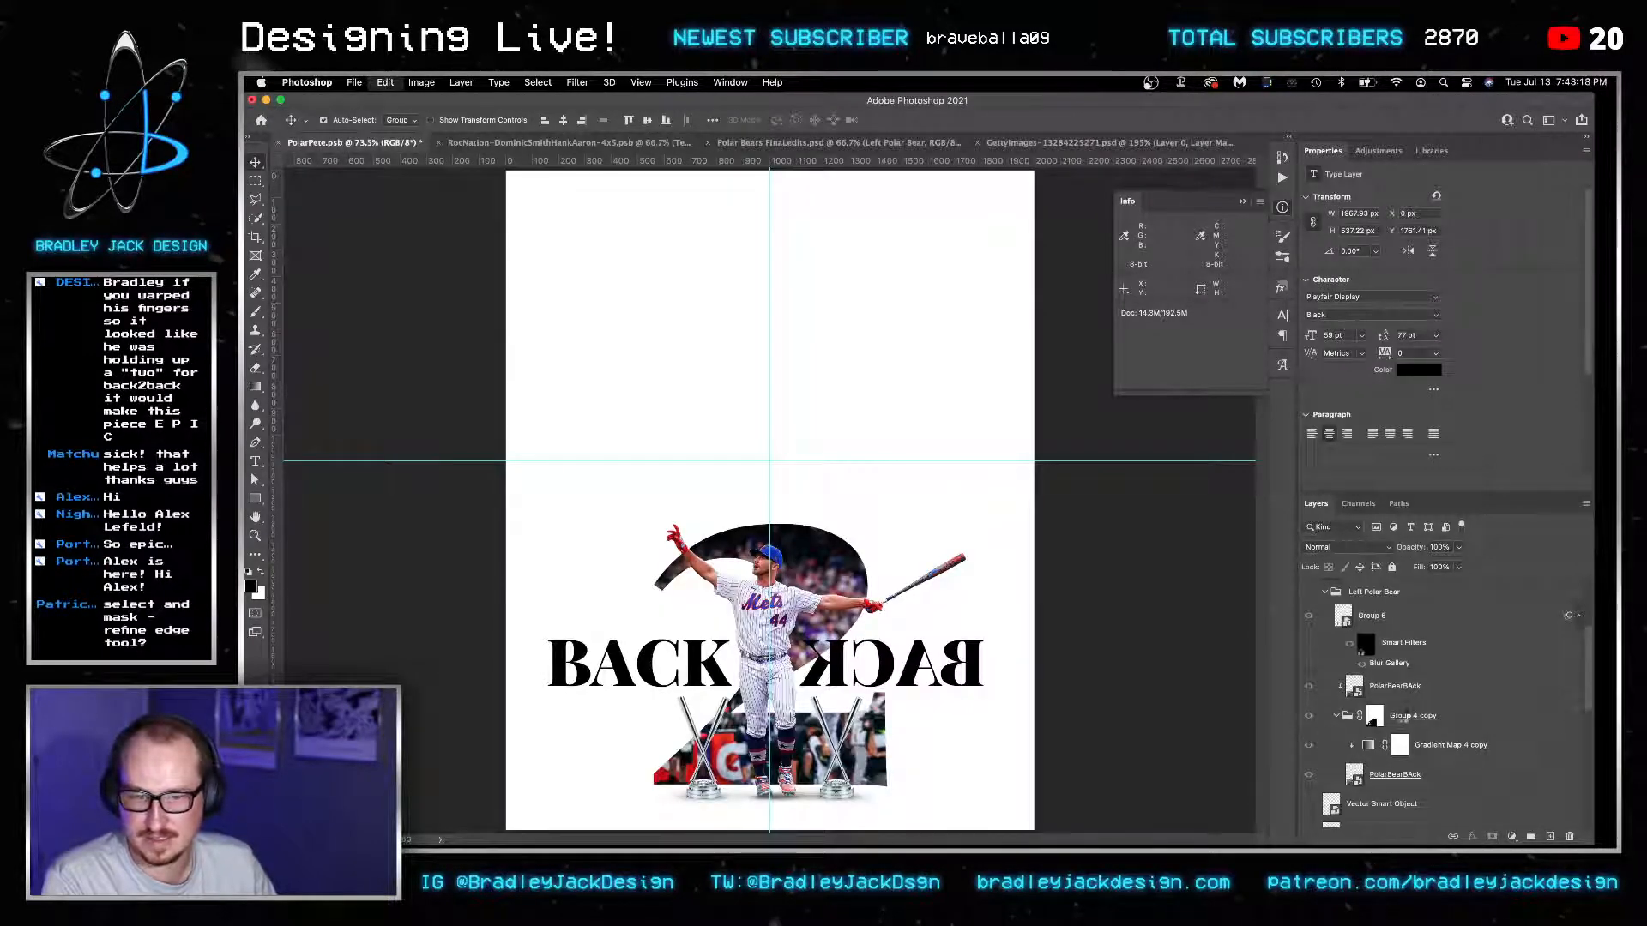
key(super+v)
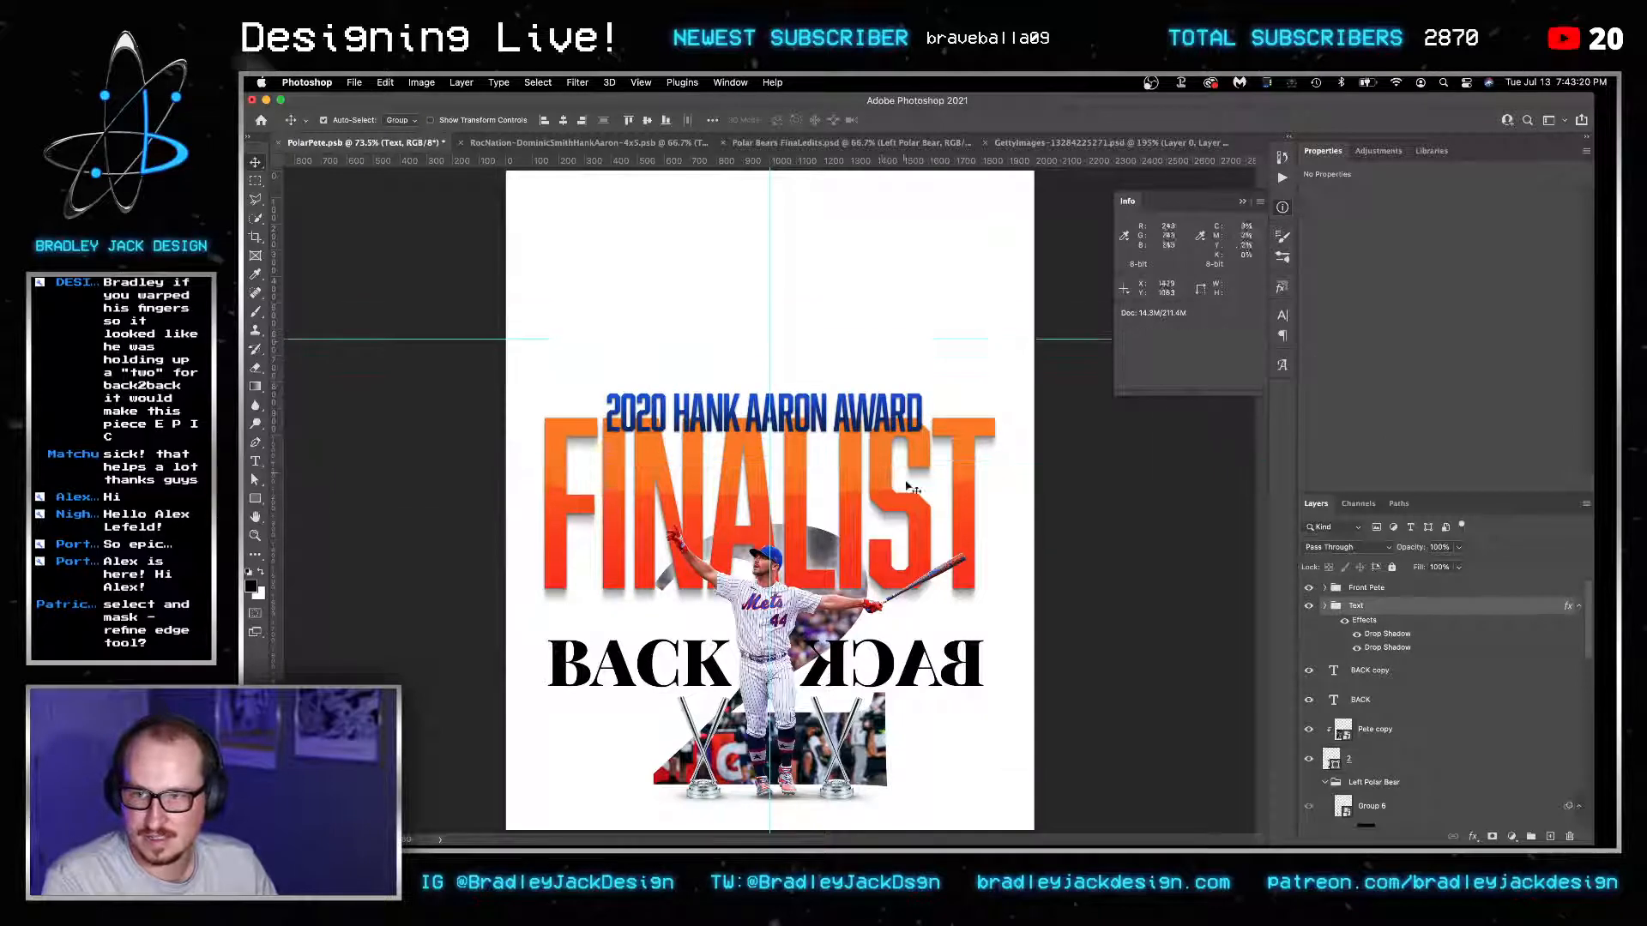
drag(912, 488, 912, 335)
Copy the FINALIST text layer's Gradient Overlay and Drop Shadow effects onto both BACK text layers.
double_click(935, 403)
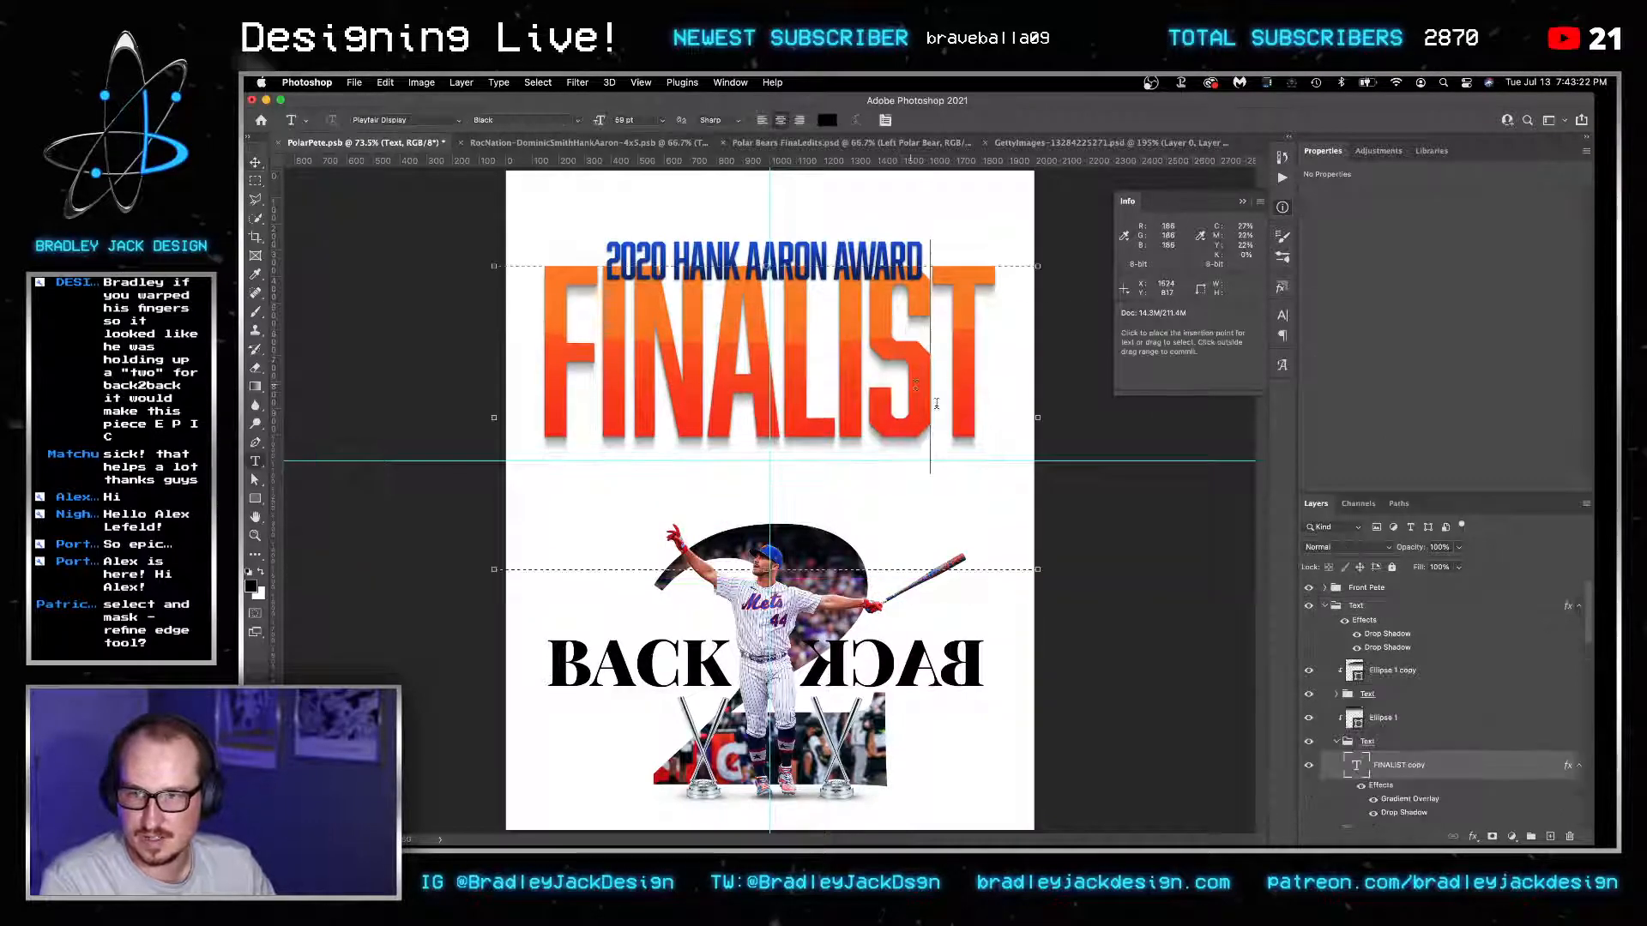
key(Escape)
scroll(1383, 763, down, 1)
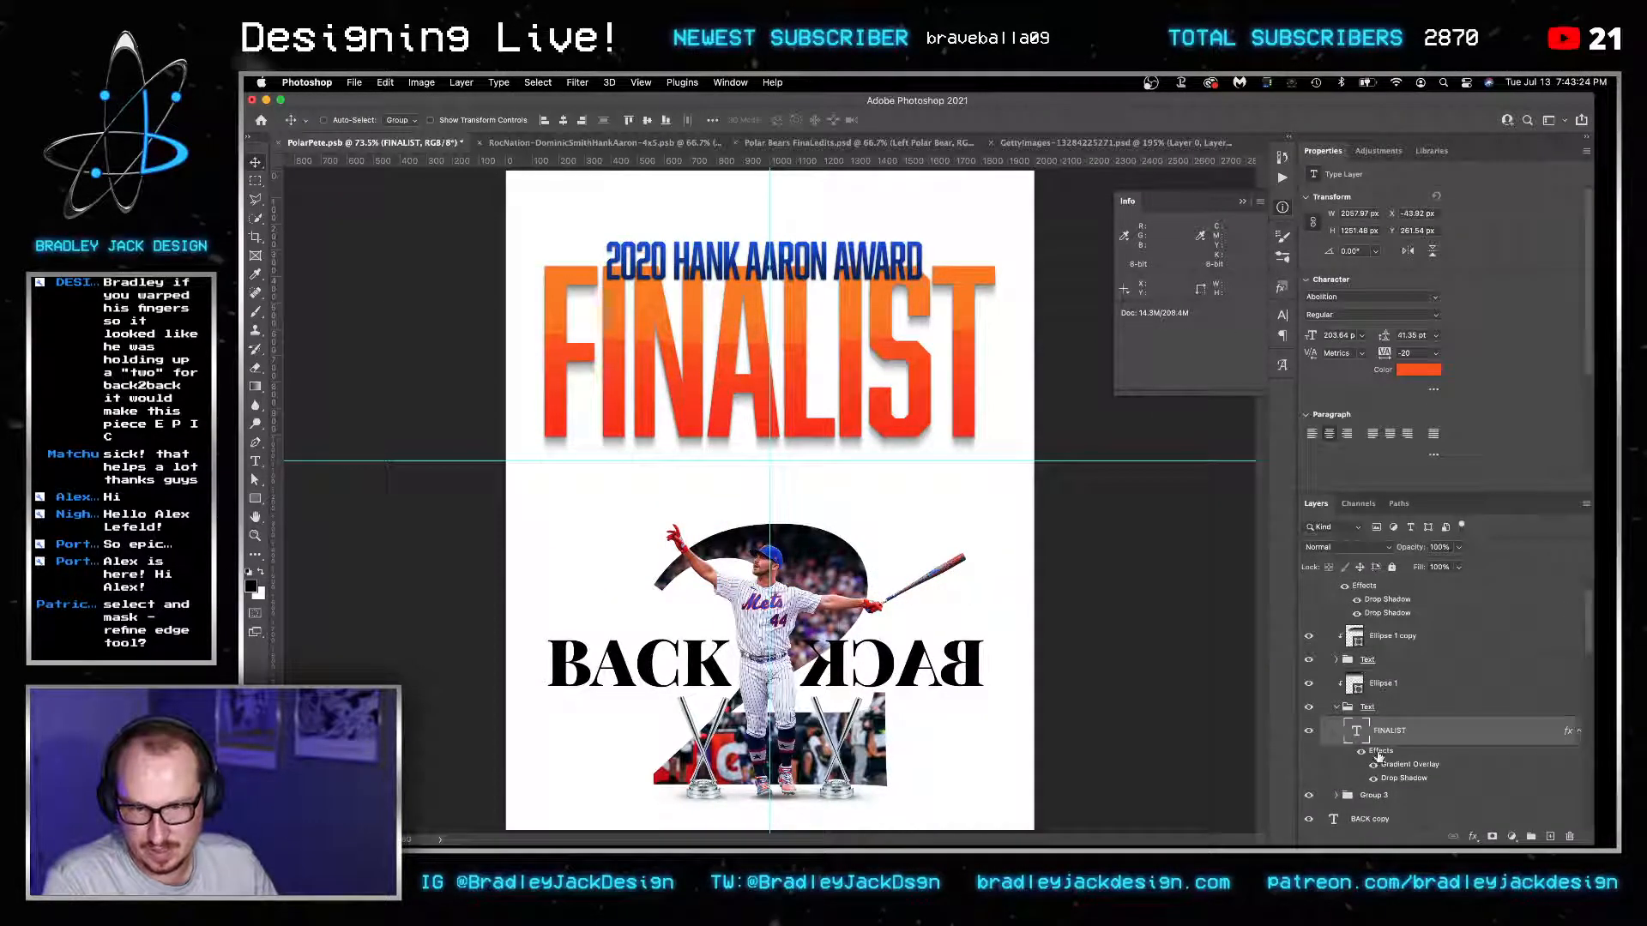
scroll(1379, 754, up, 1)
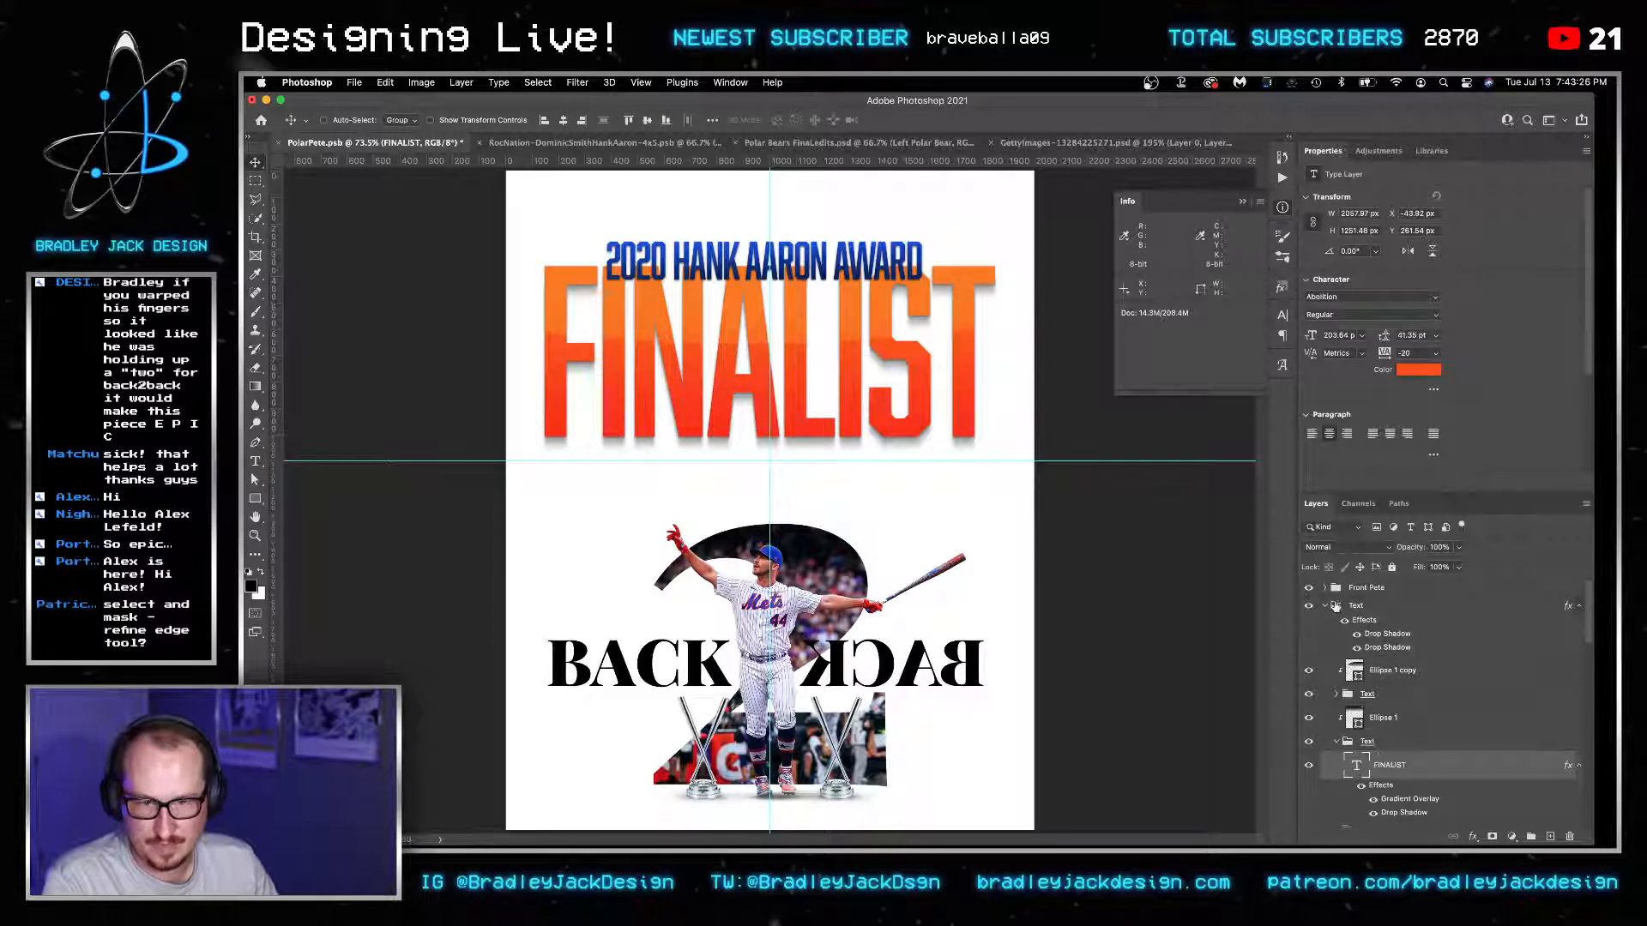
scroll(1346, 734, down, 3)
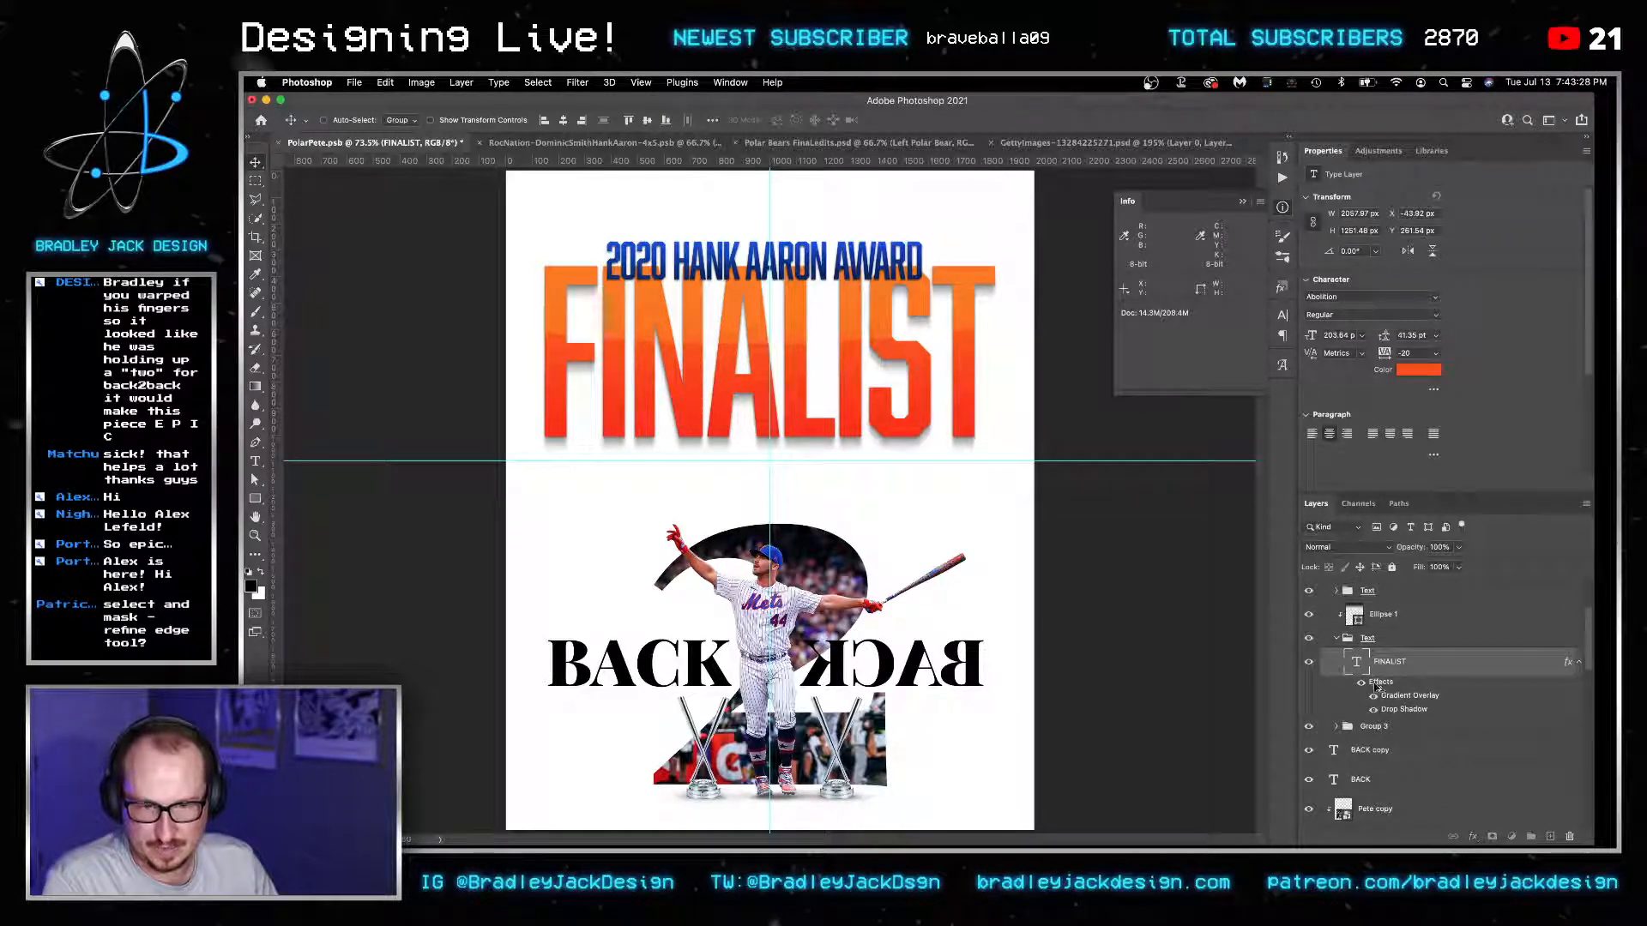
drag(1377, 684, 1363, 766)
Copy the hex code ff5900 from the FINALIST lettering's text colour.
key(i)
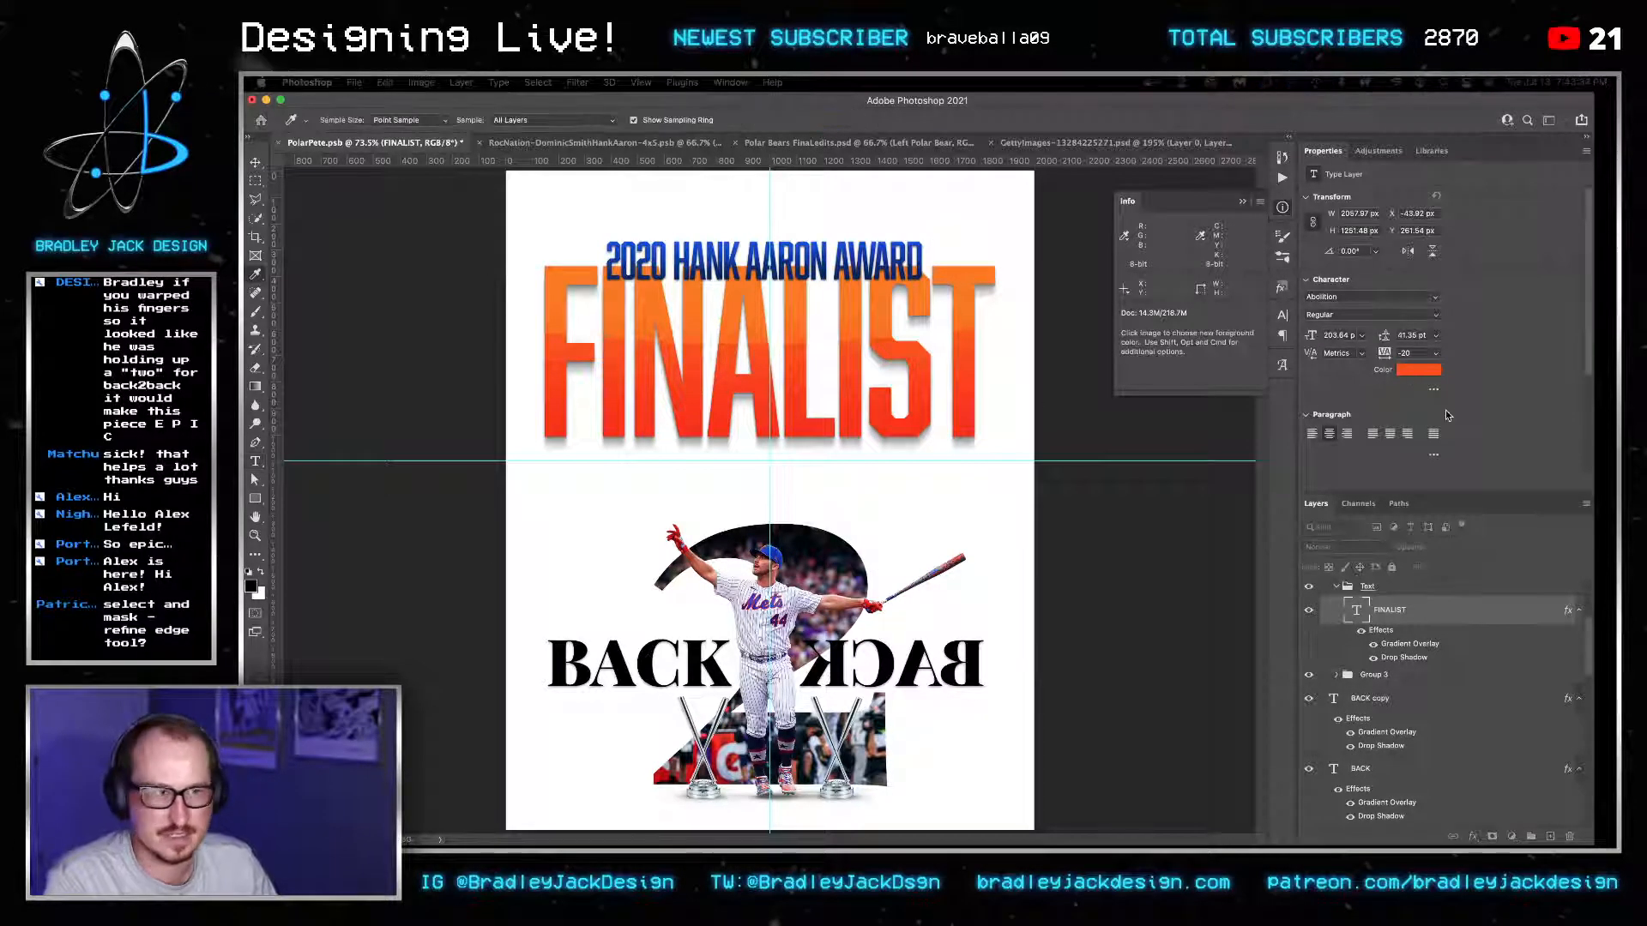
drag(1593, 536, 849, 387)
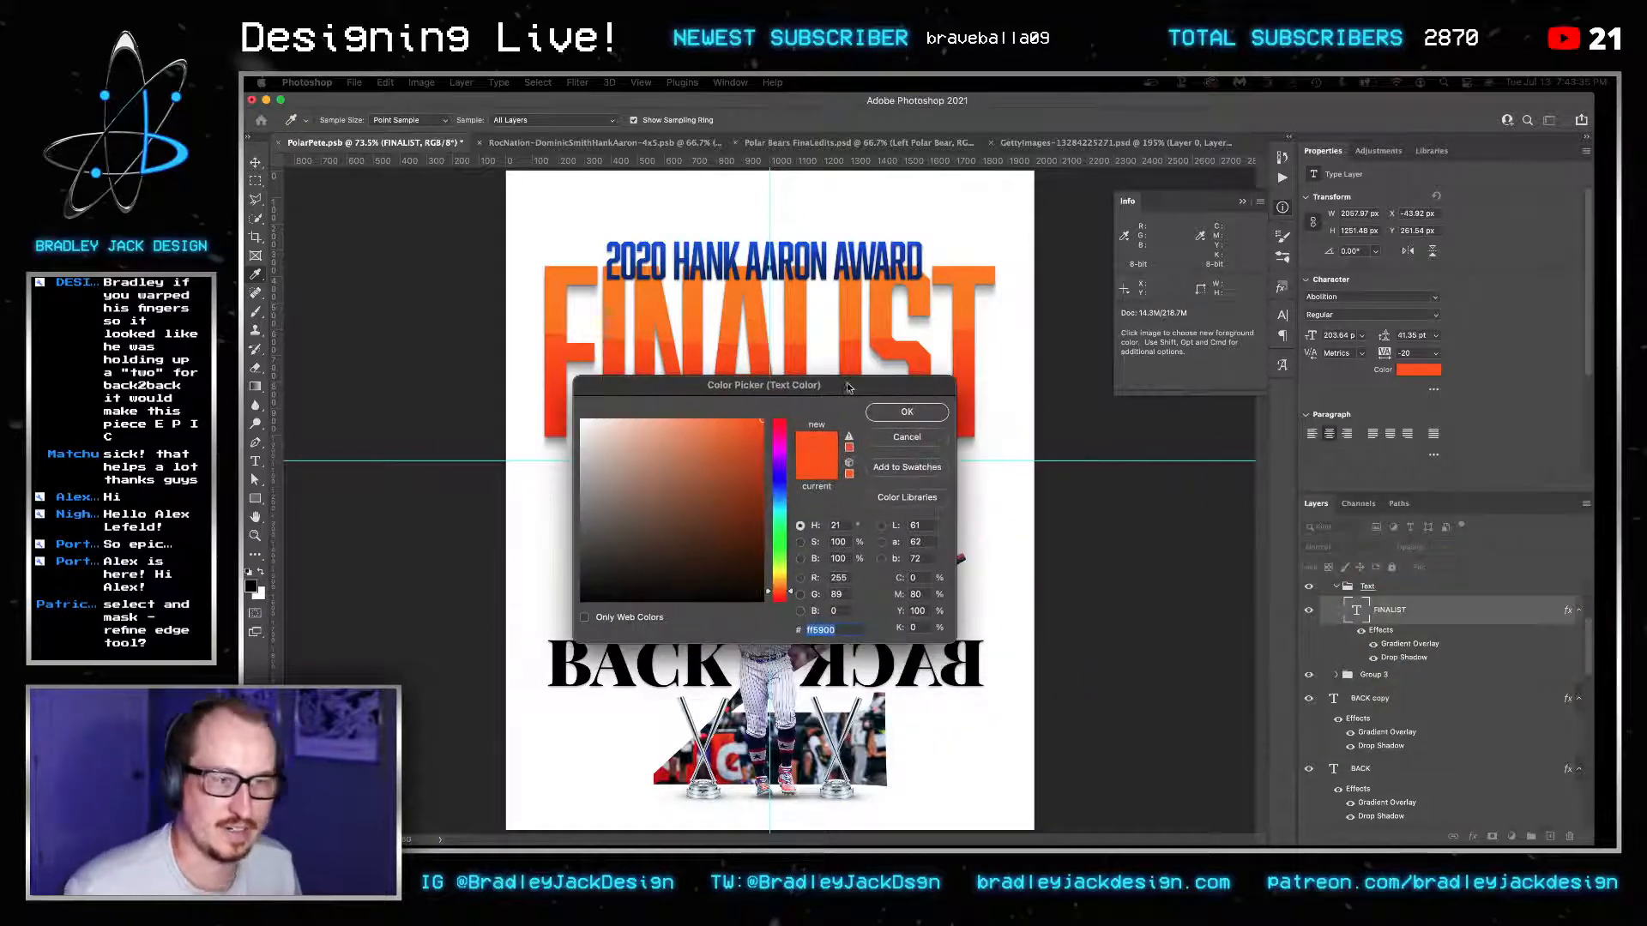
key(super+c)
key(Return)
Duplicate the Ellipse 1 copy shape, move the duplicate out above the Text group, and delete that group.
scroll(1378, 614, up, 3)
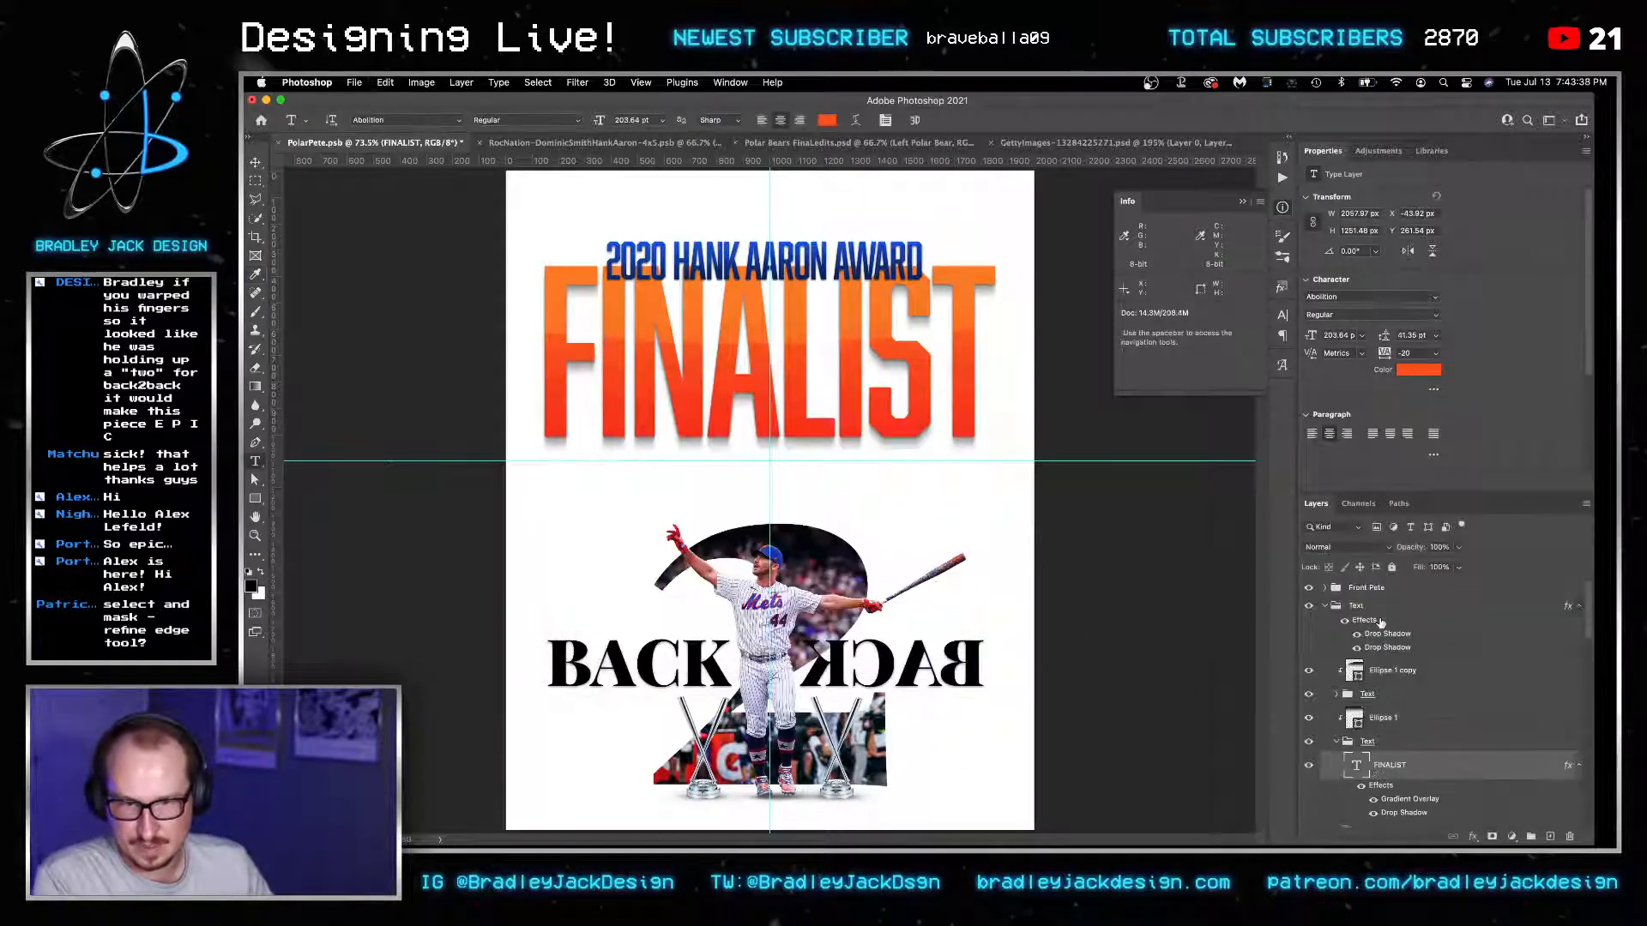
click(1376, 723)
click(1370, 673)
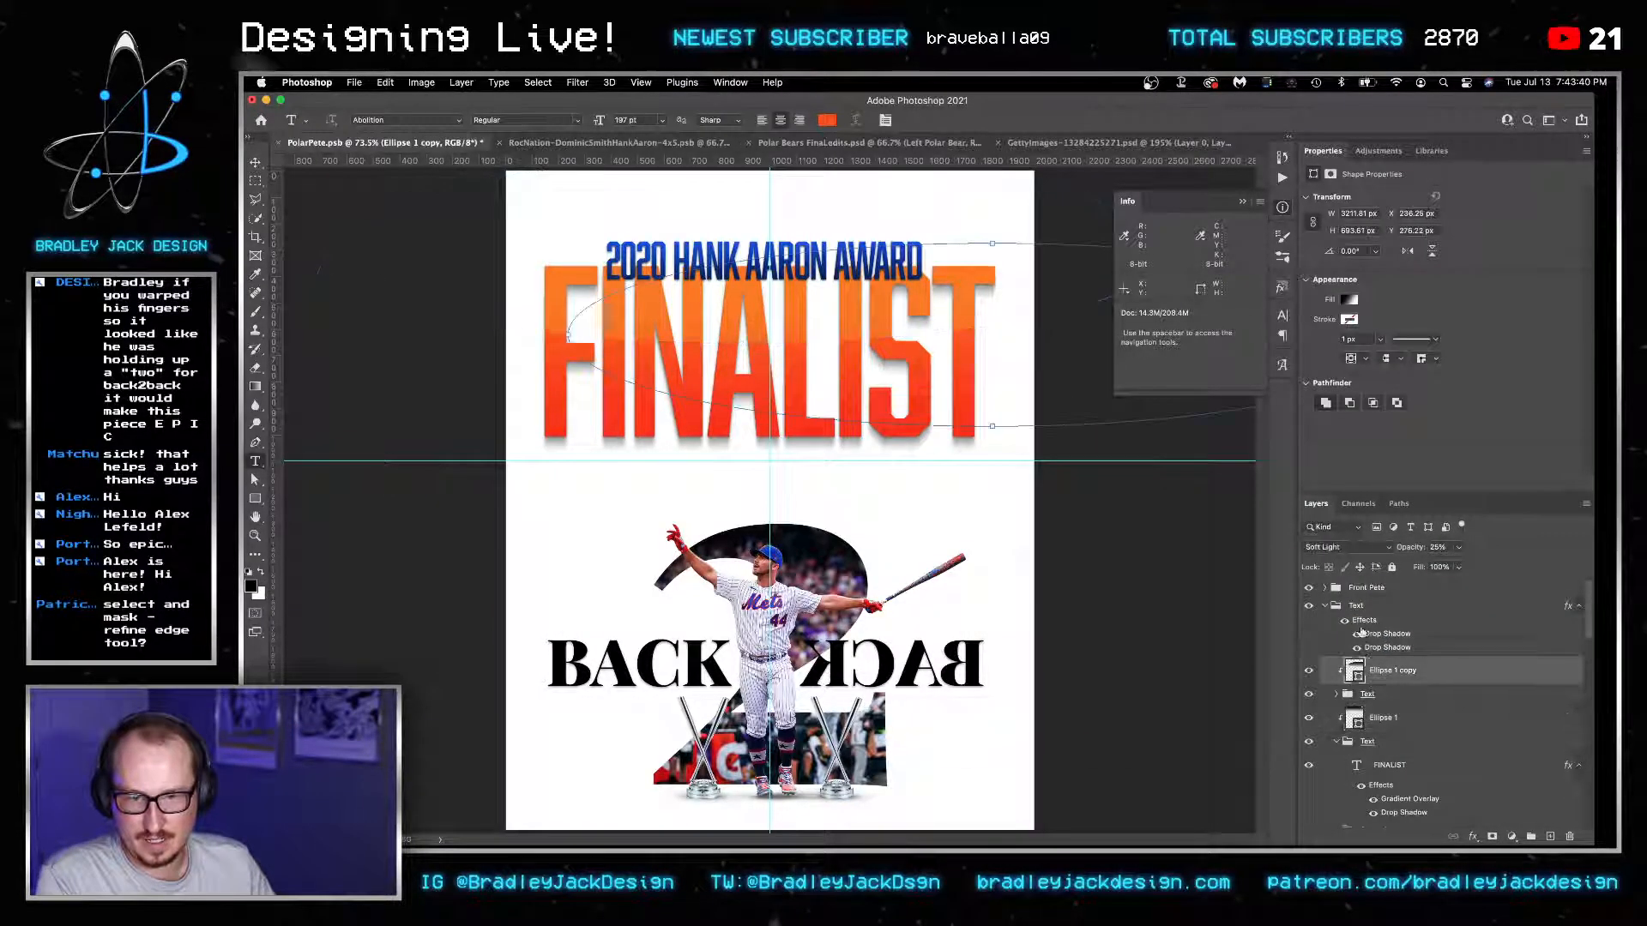
key(super+j)
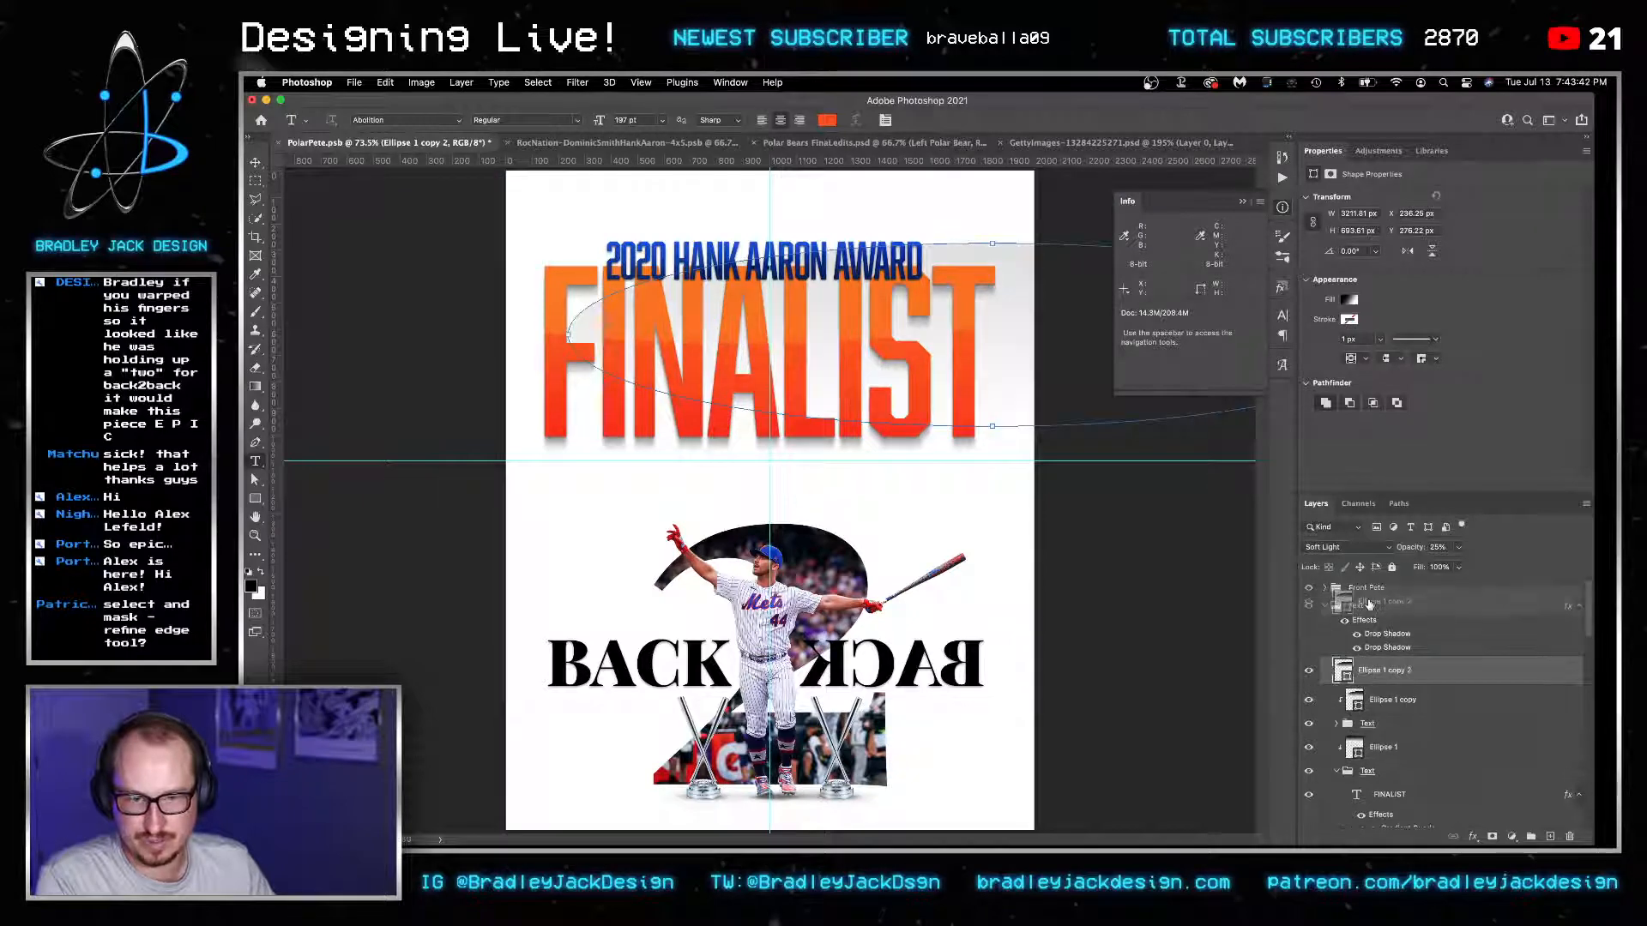
key(super+])
click(1357, 636)
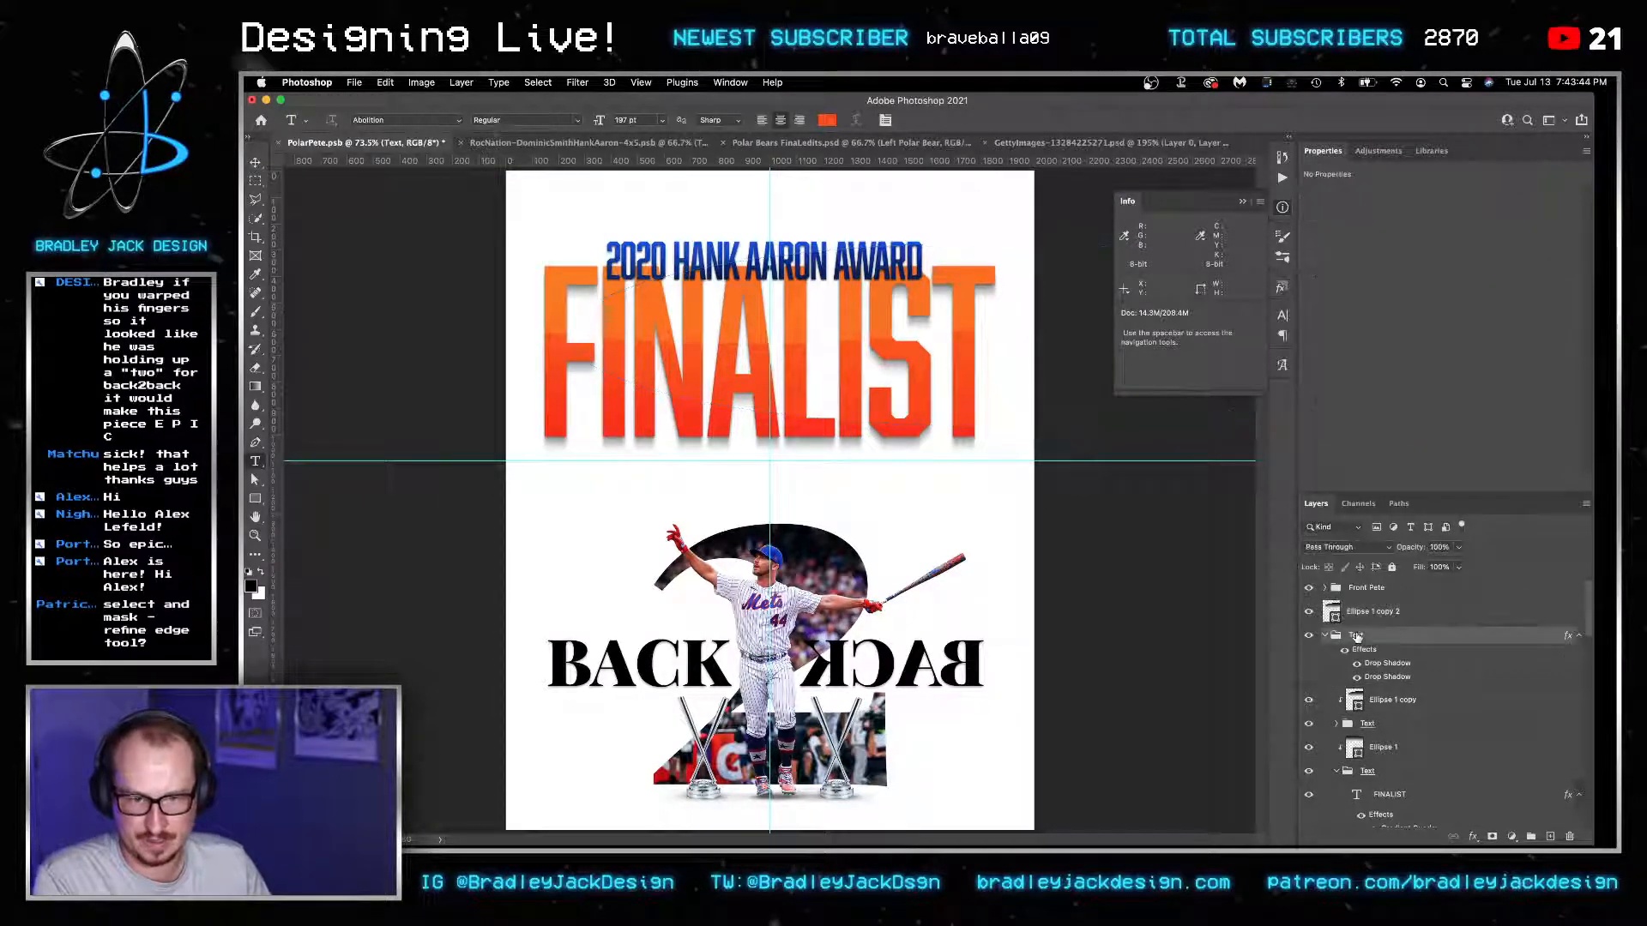
key(Delete)
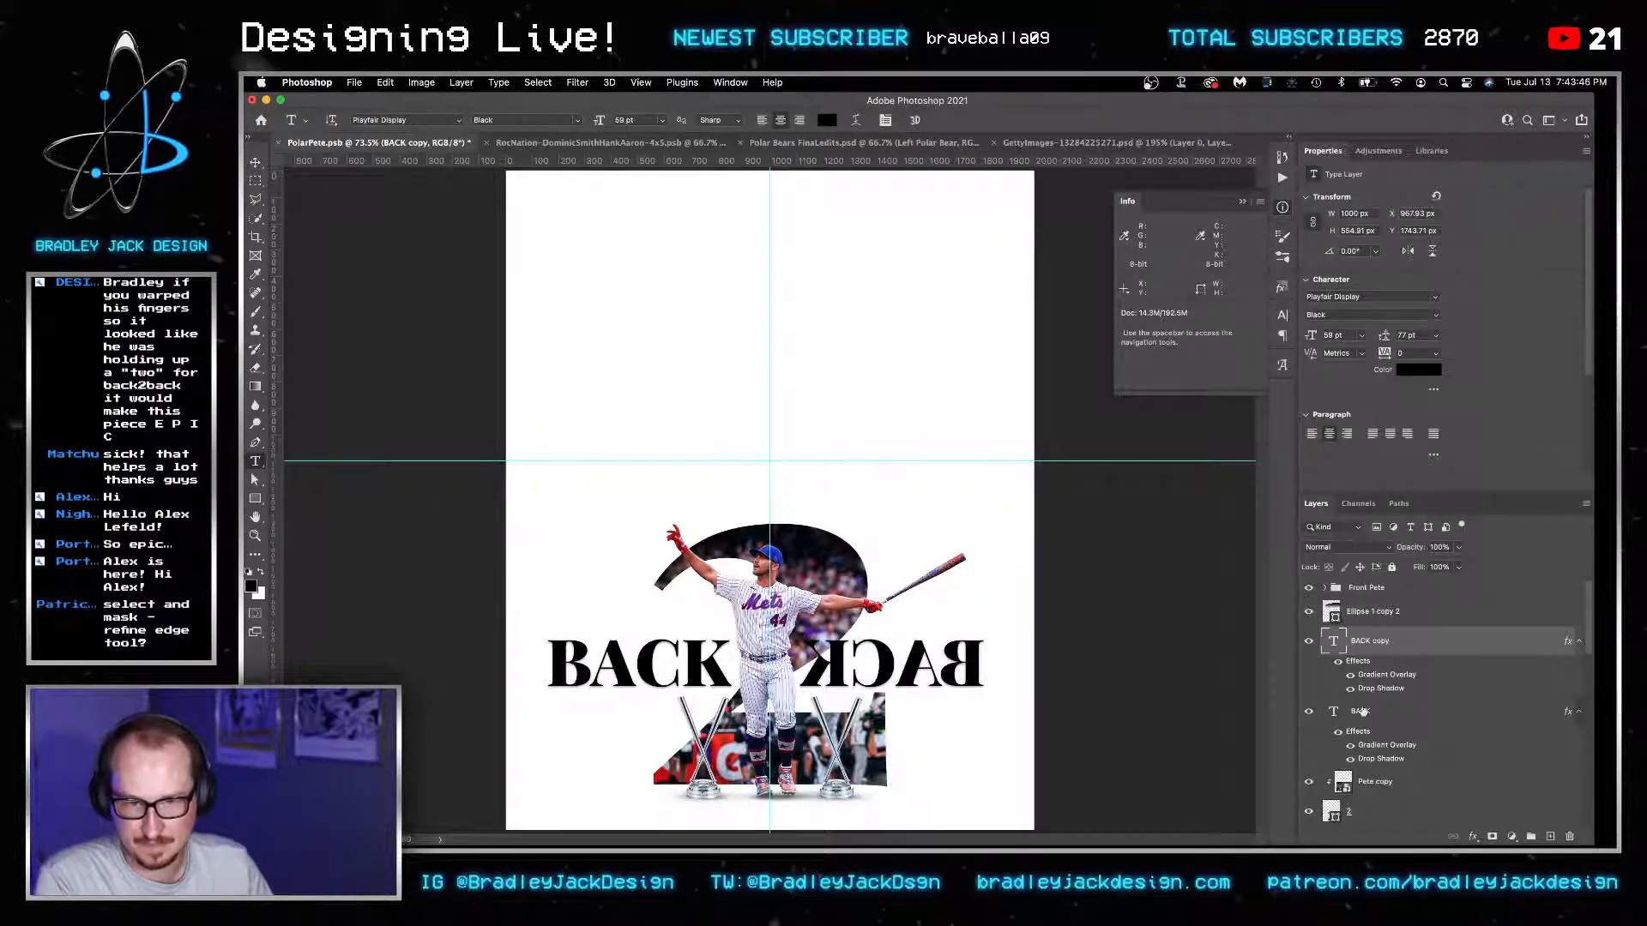
Set the text colour of both BACK layers to ff5900.
shift+click(1371, 716)
click(1414, 371)
key(super+v)
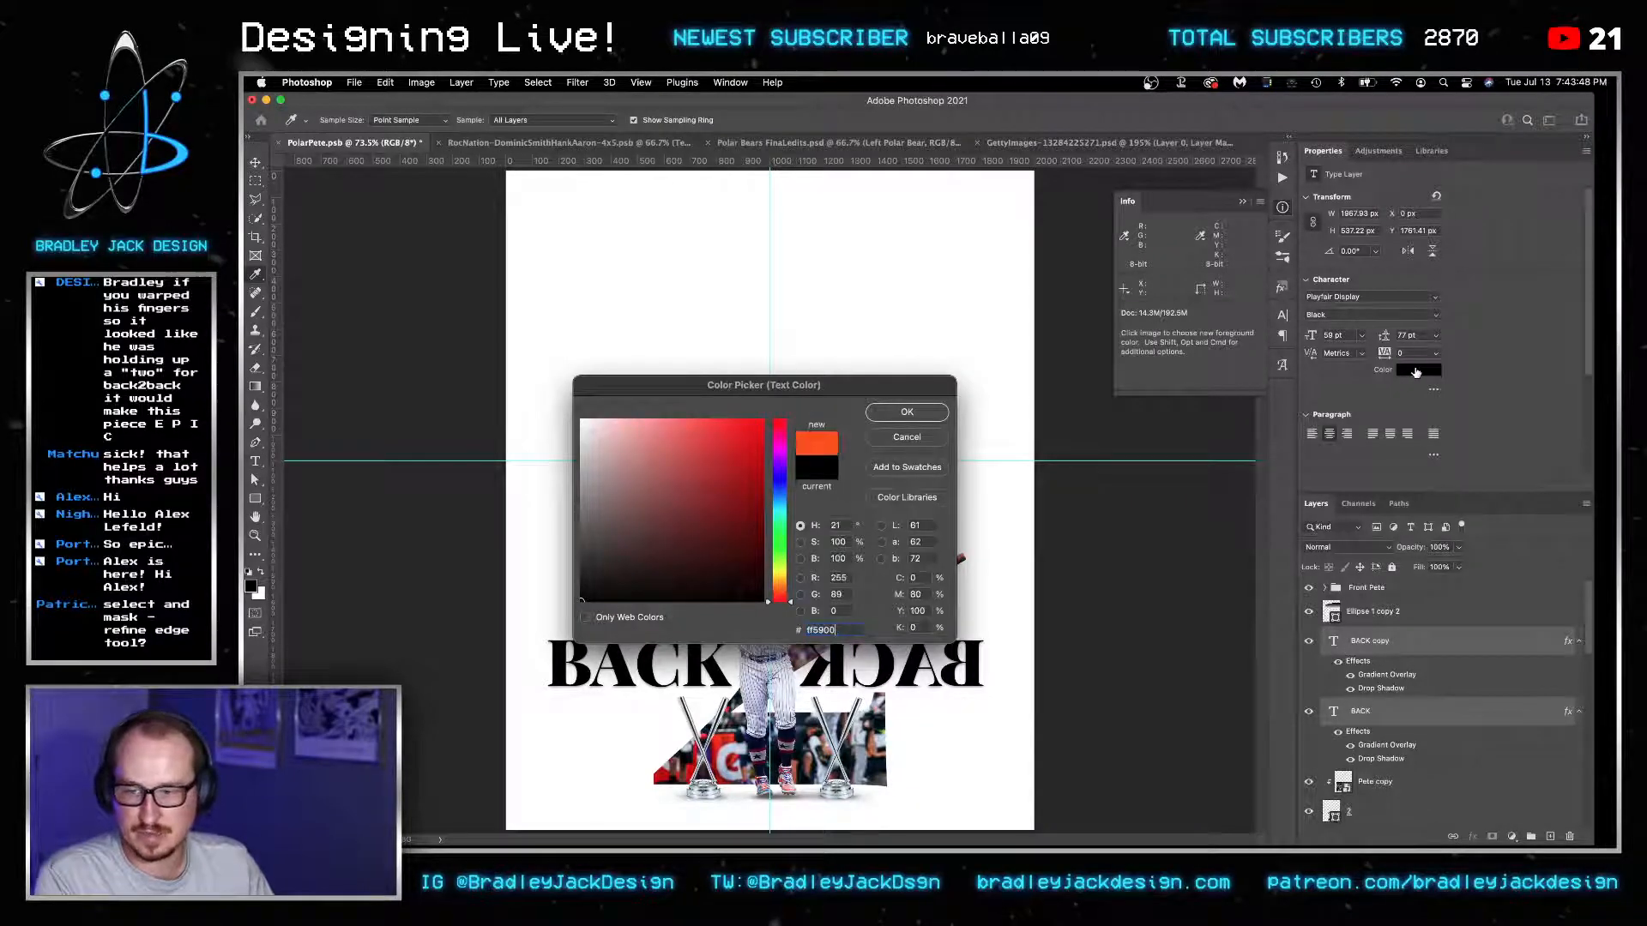
key(Return)
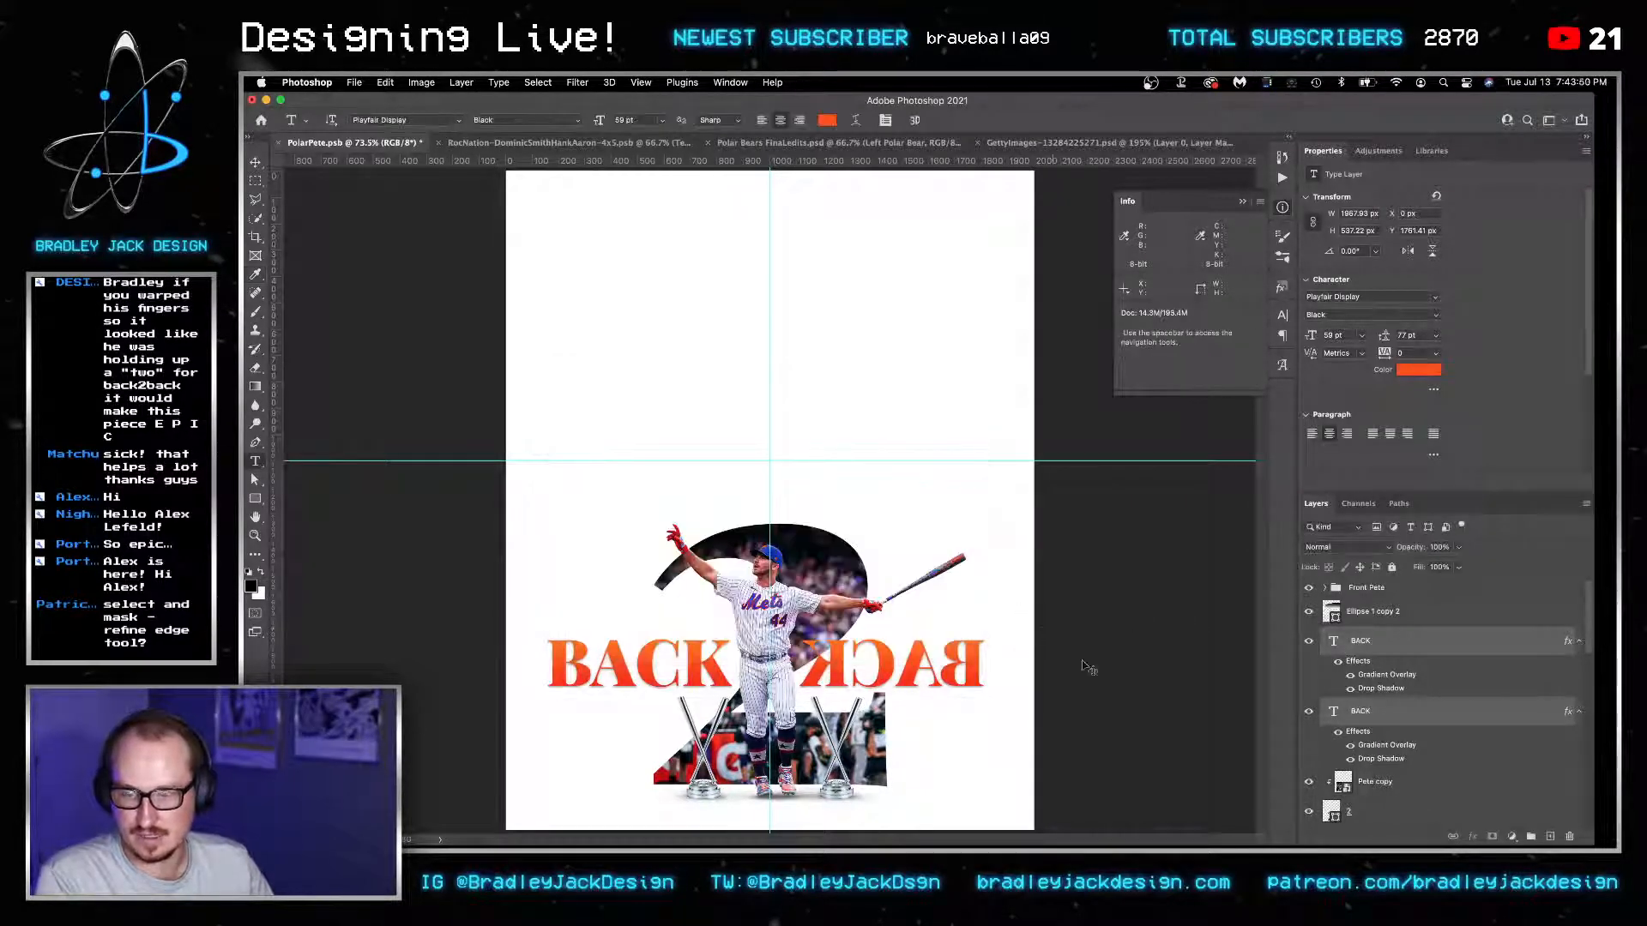
Nudge the stadium-filled 2 shape slightly upward behind the player.
key(v)
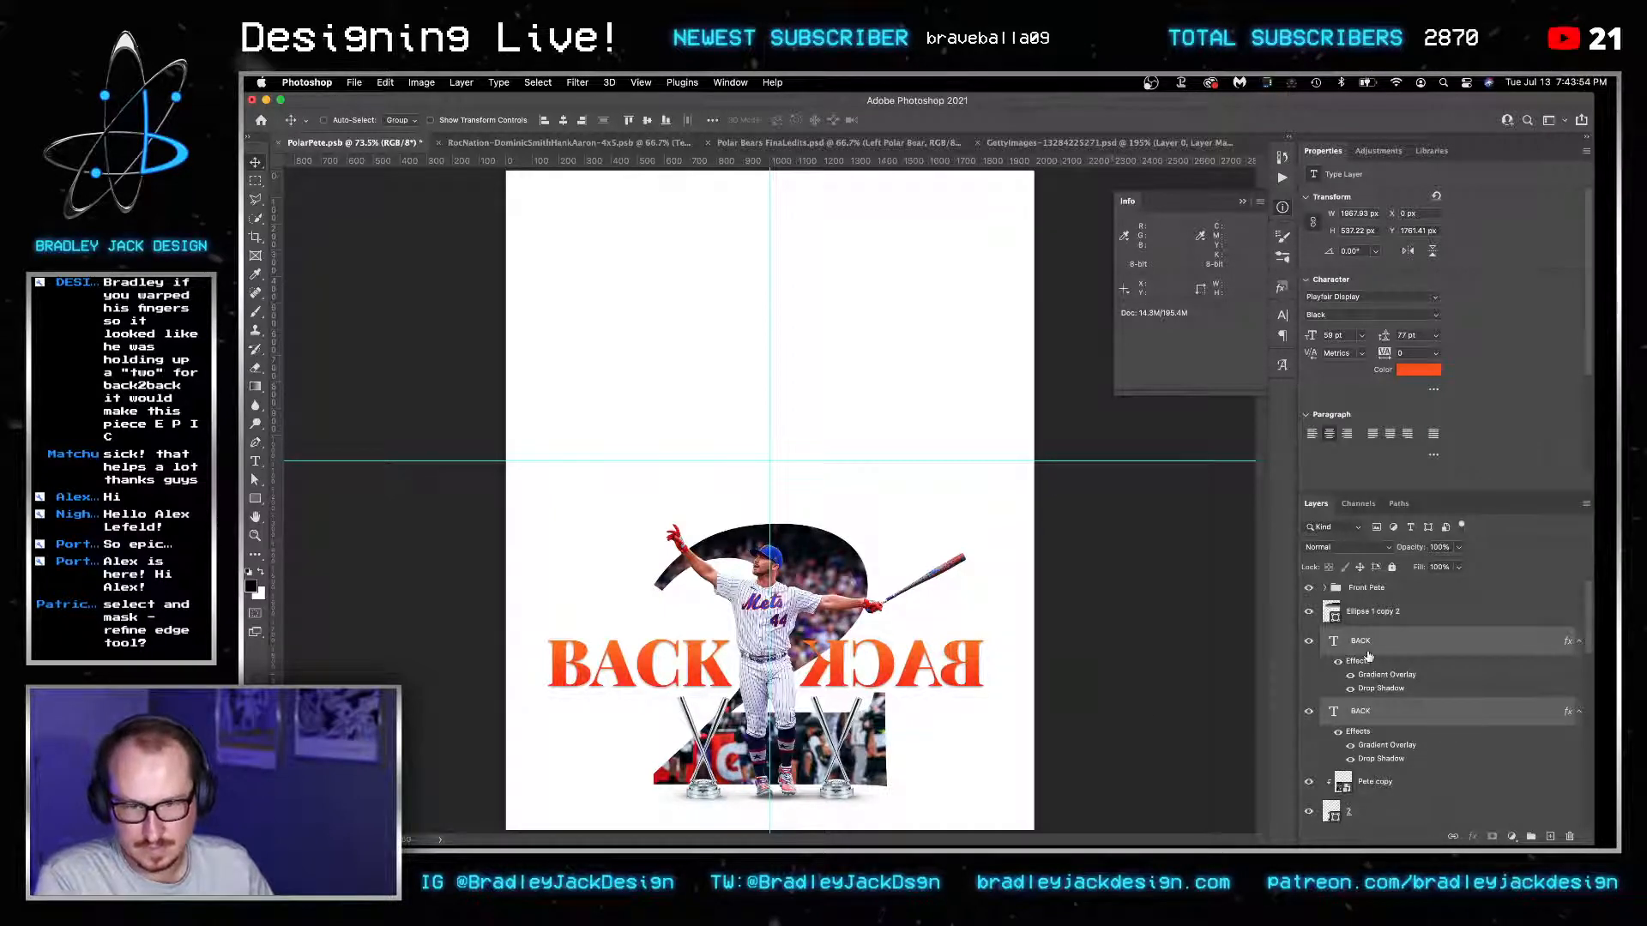
scroll(1366, 738, down, 2)
click(1358, 778)
key(shift+Up)
key(shift+Up)
key(shift+Up)
key(shift+Up)
key(shift+Up)
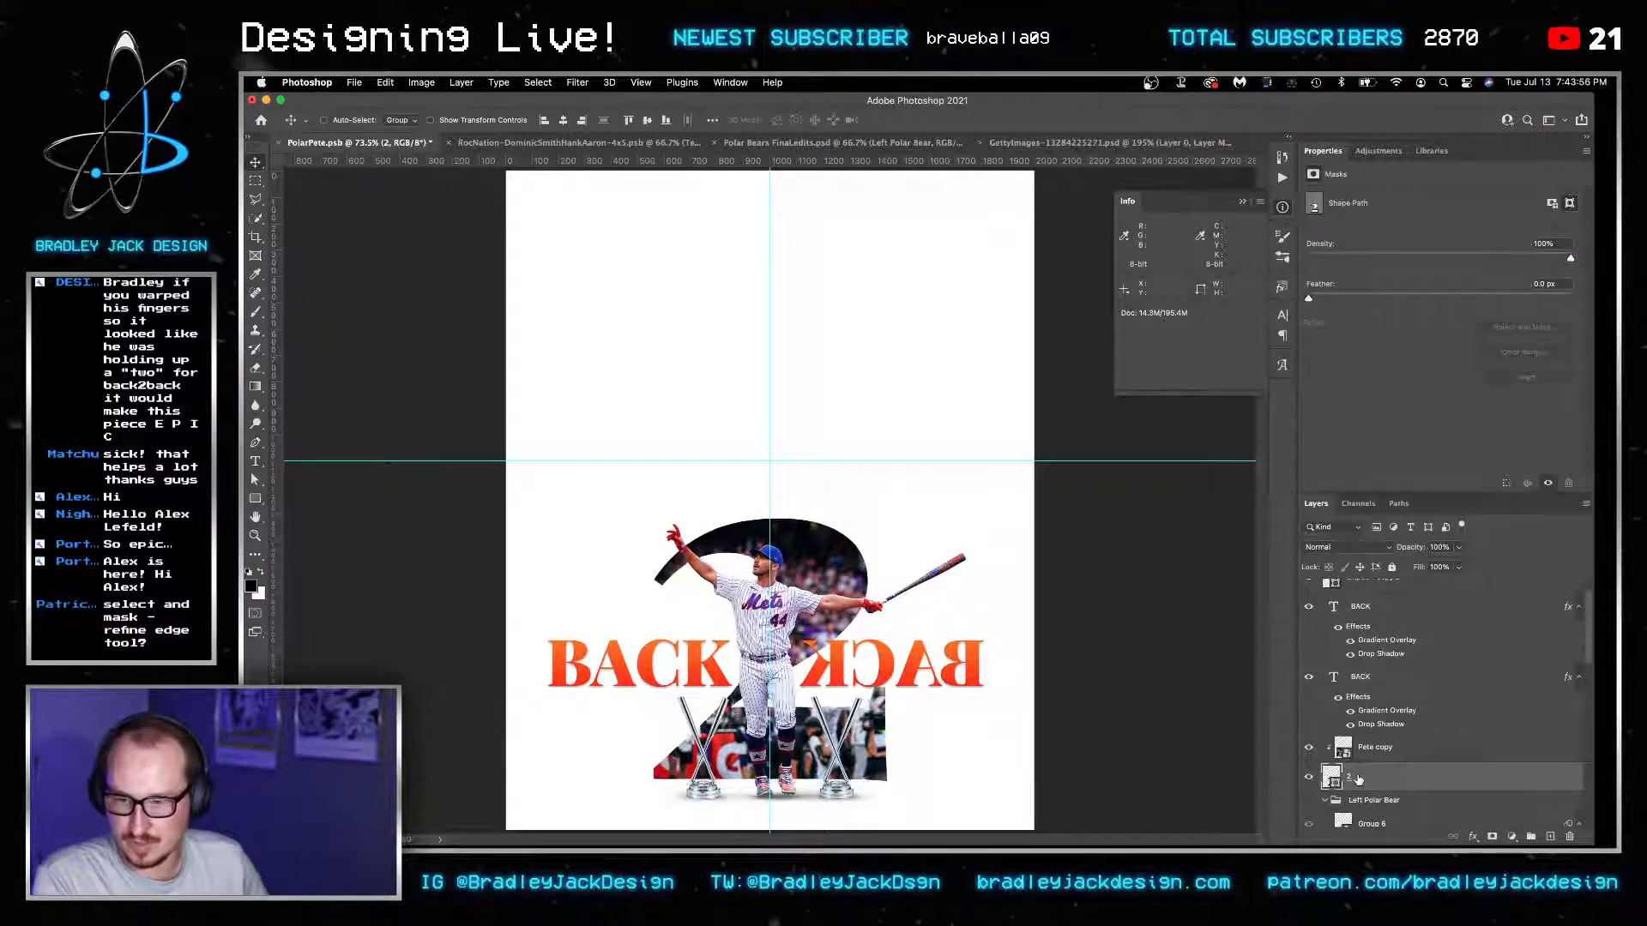
key(shift+Down)
key(shift+Down)
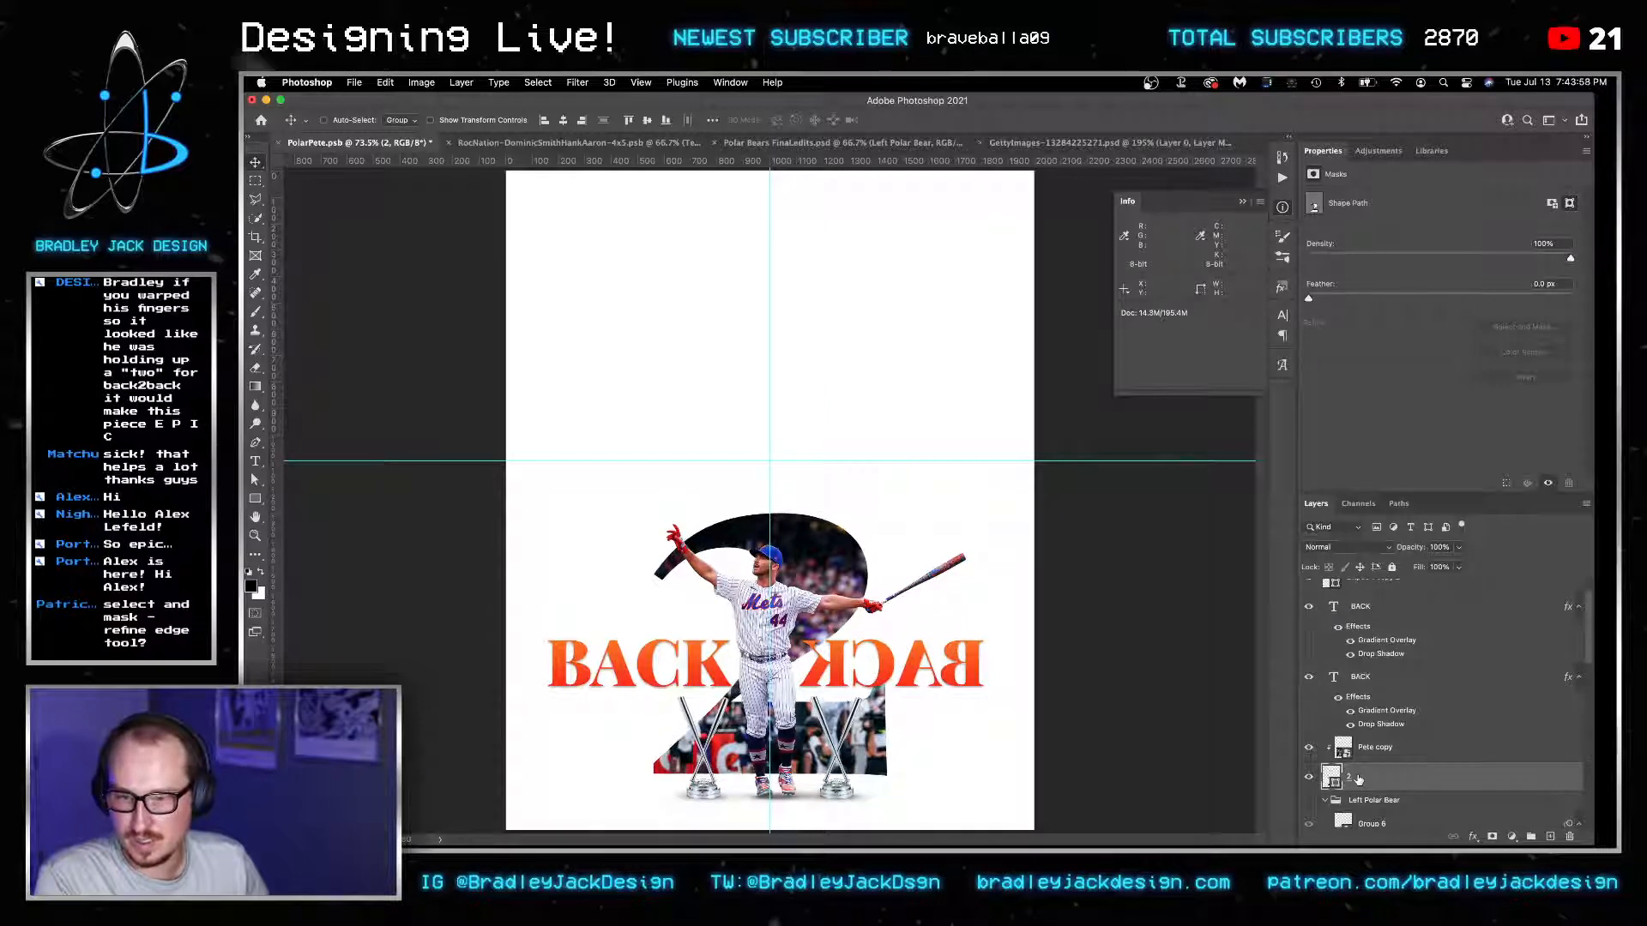
key(Down)
key(Down)
key(Down)
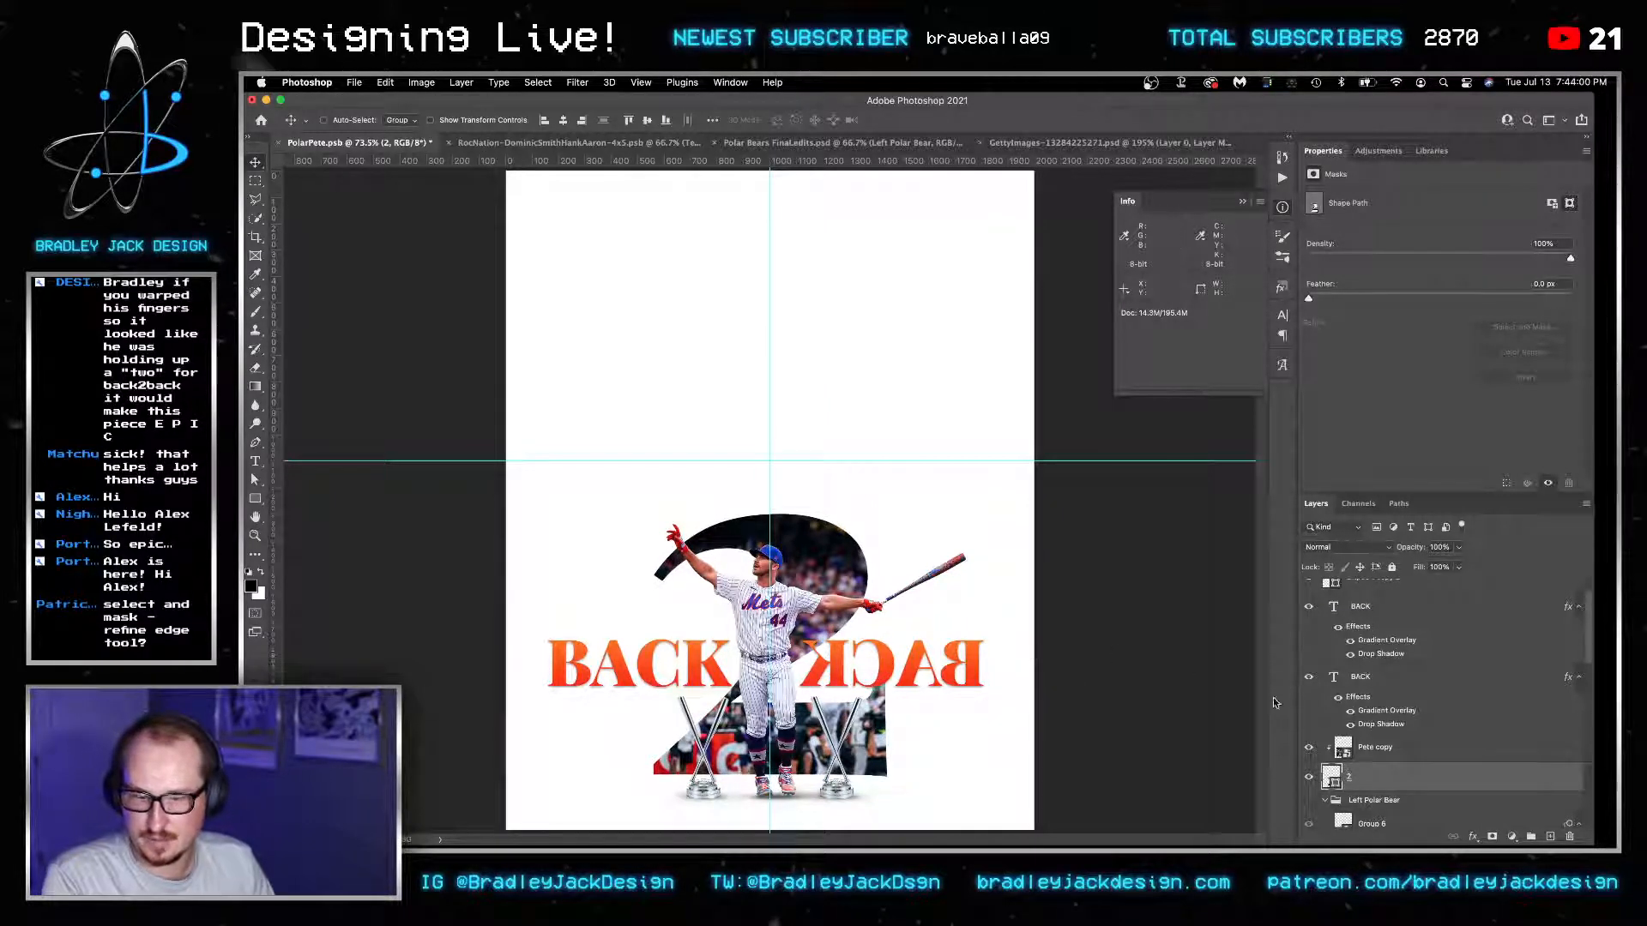
Collapse the Left Polar Bear group and preview the hidden Vector Smart Object layers below it.
scroll(1345, 701, down, 5)
click(1324, 648)
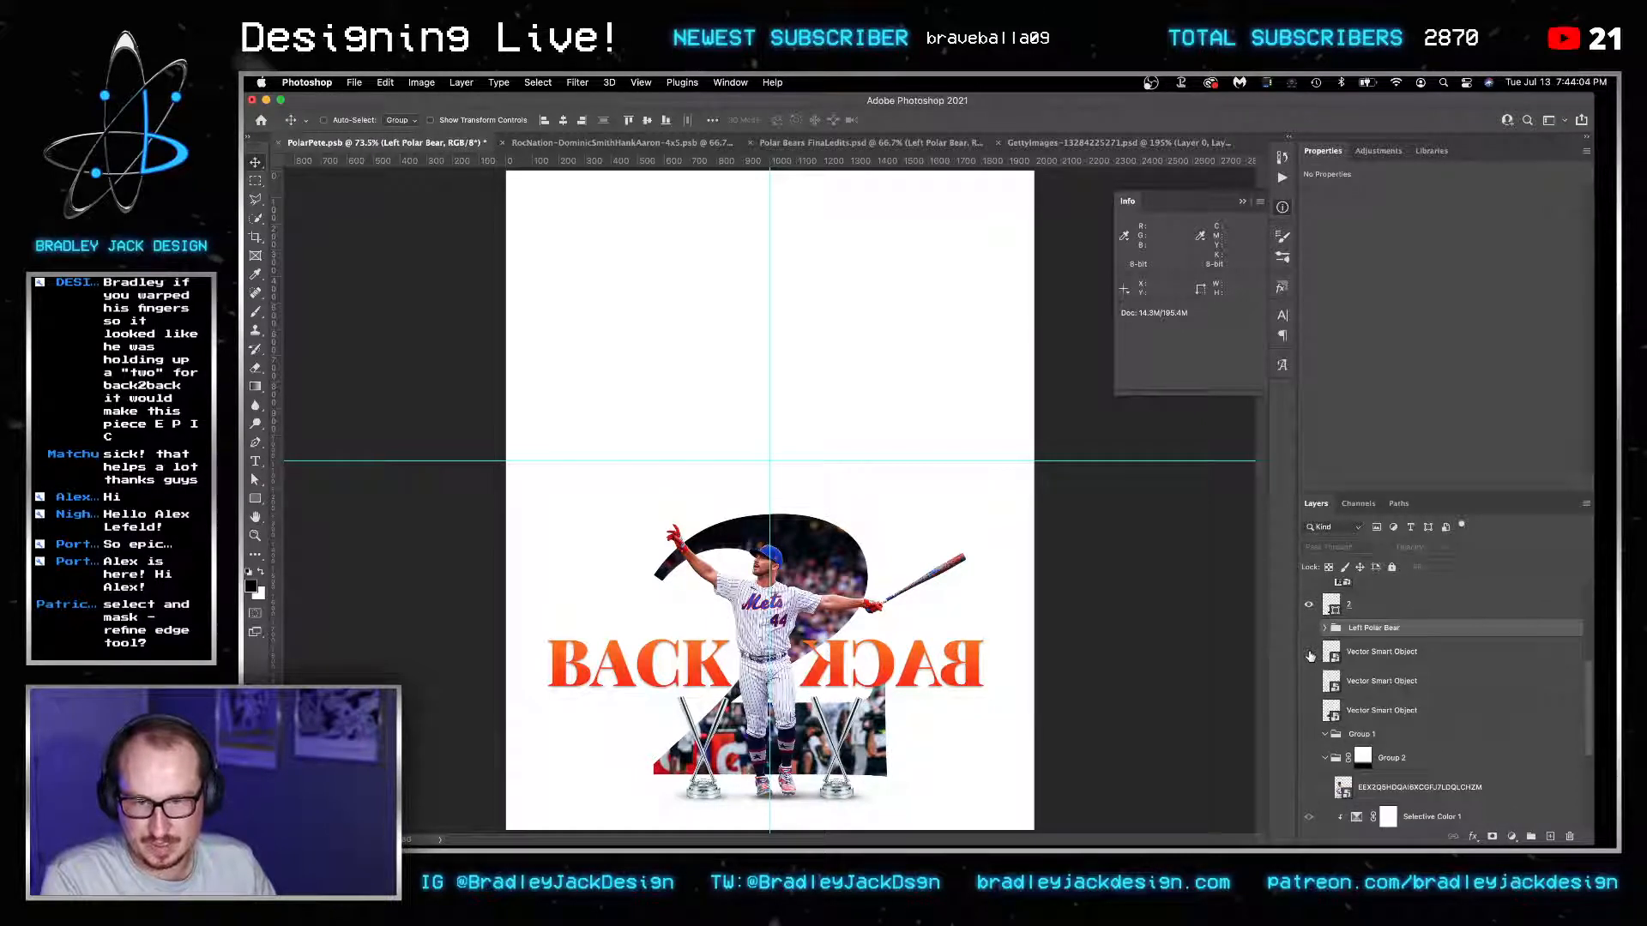
click(1309, 655)
click(1310, 654)
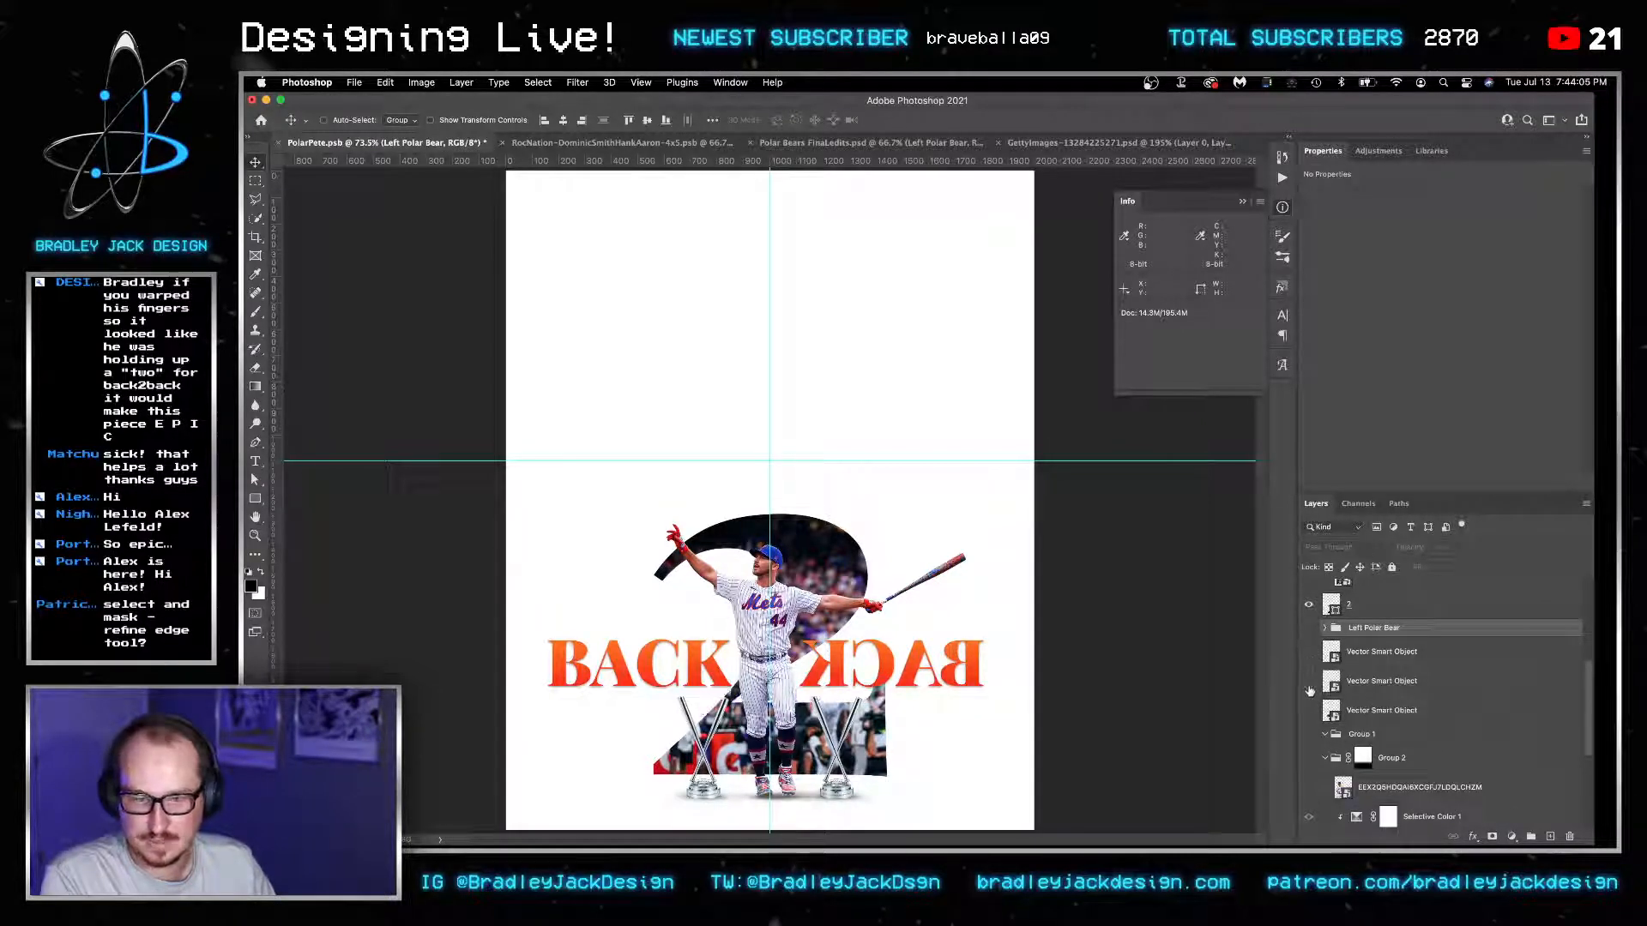
click(1309, 712)
click(1309, 712)
scroll(1308, 707, down, 2)
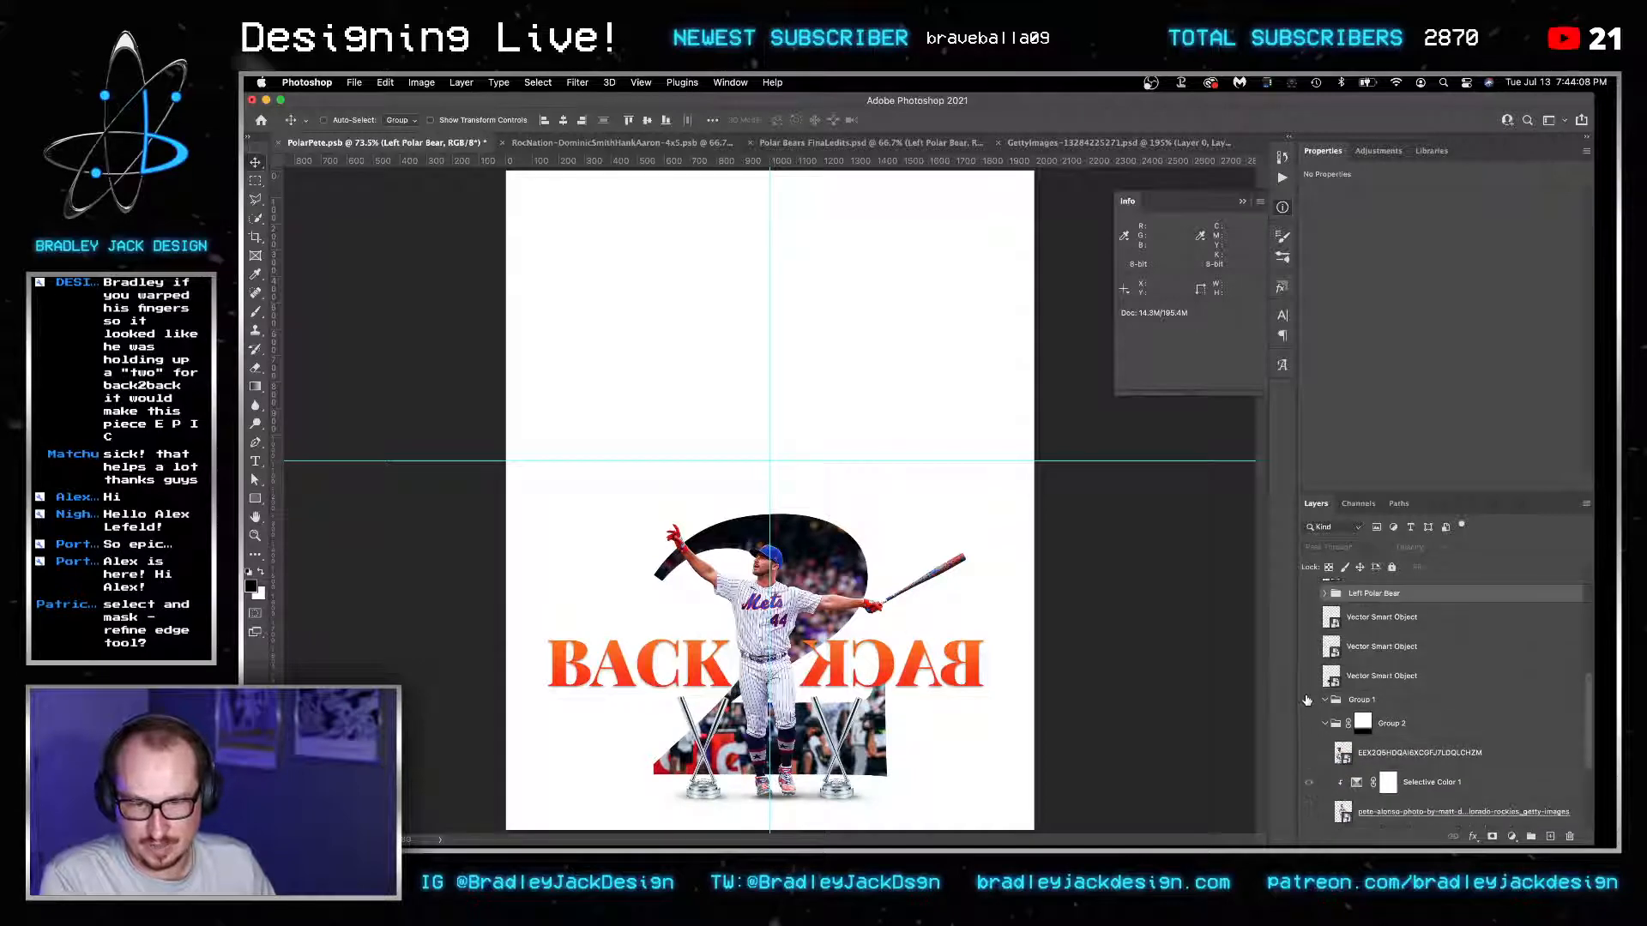
click(1307, 754)
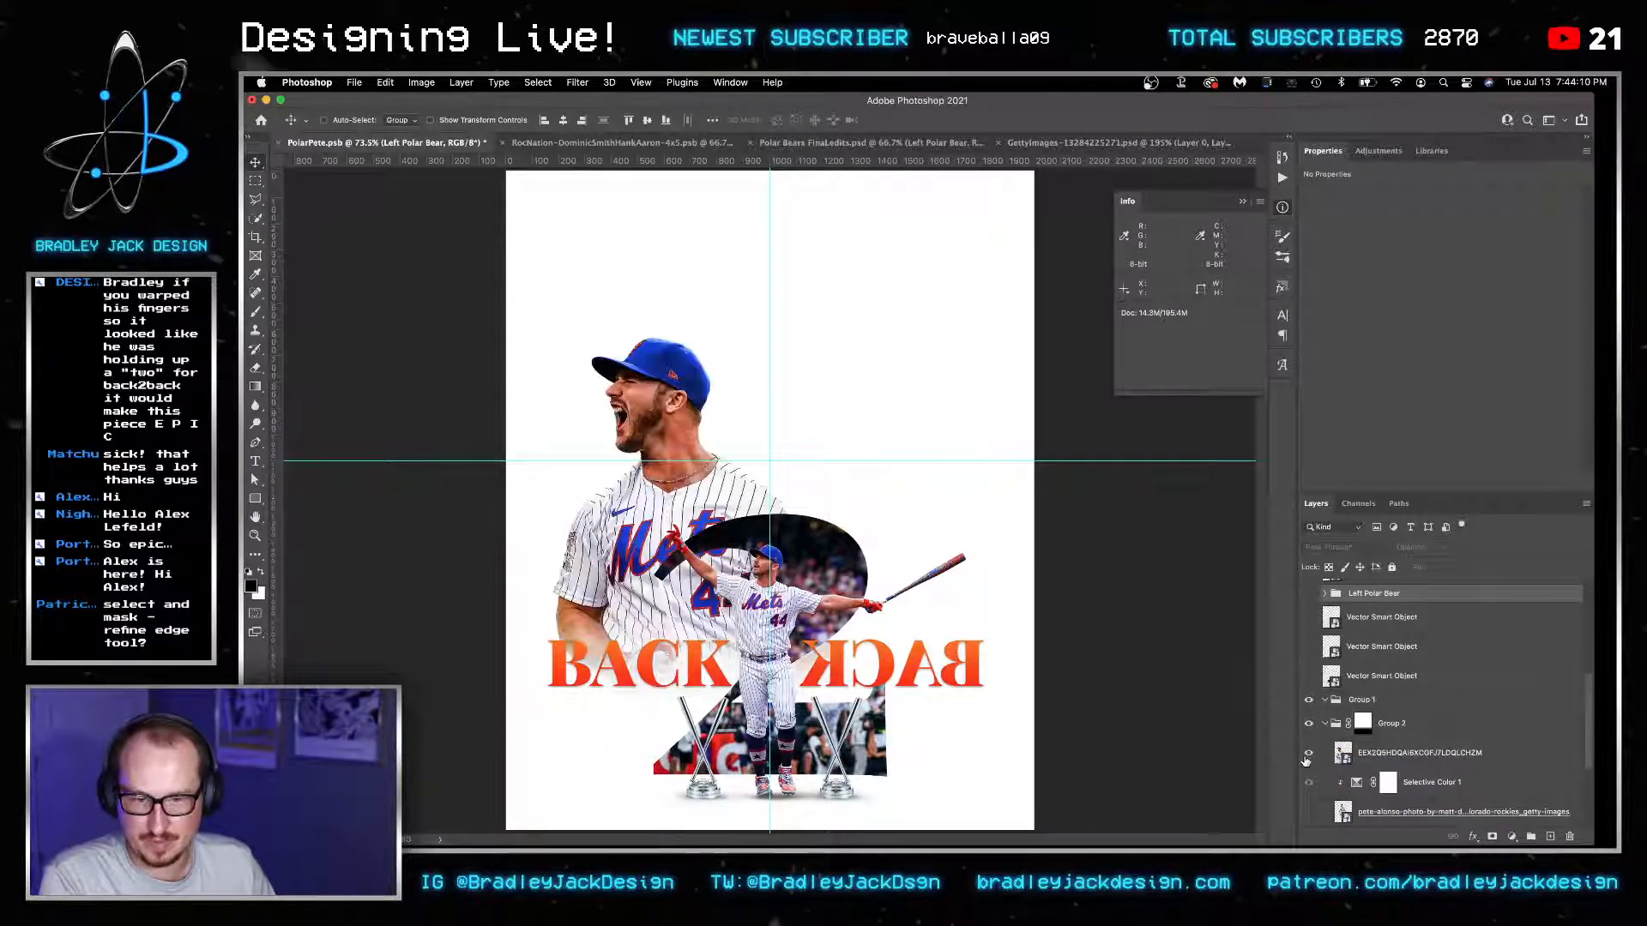
scroll(1305, 755, down, 3)
click(1310, 745)
scroll(1312, 772, down, 3)
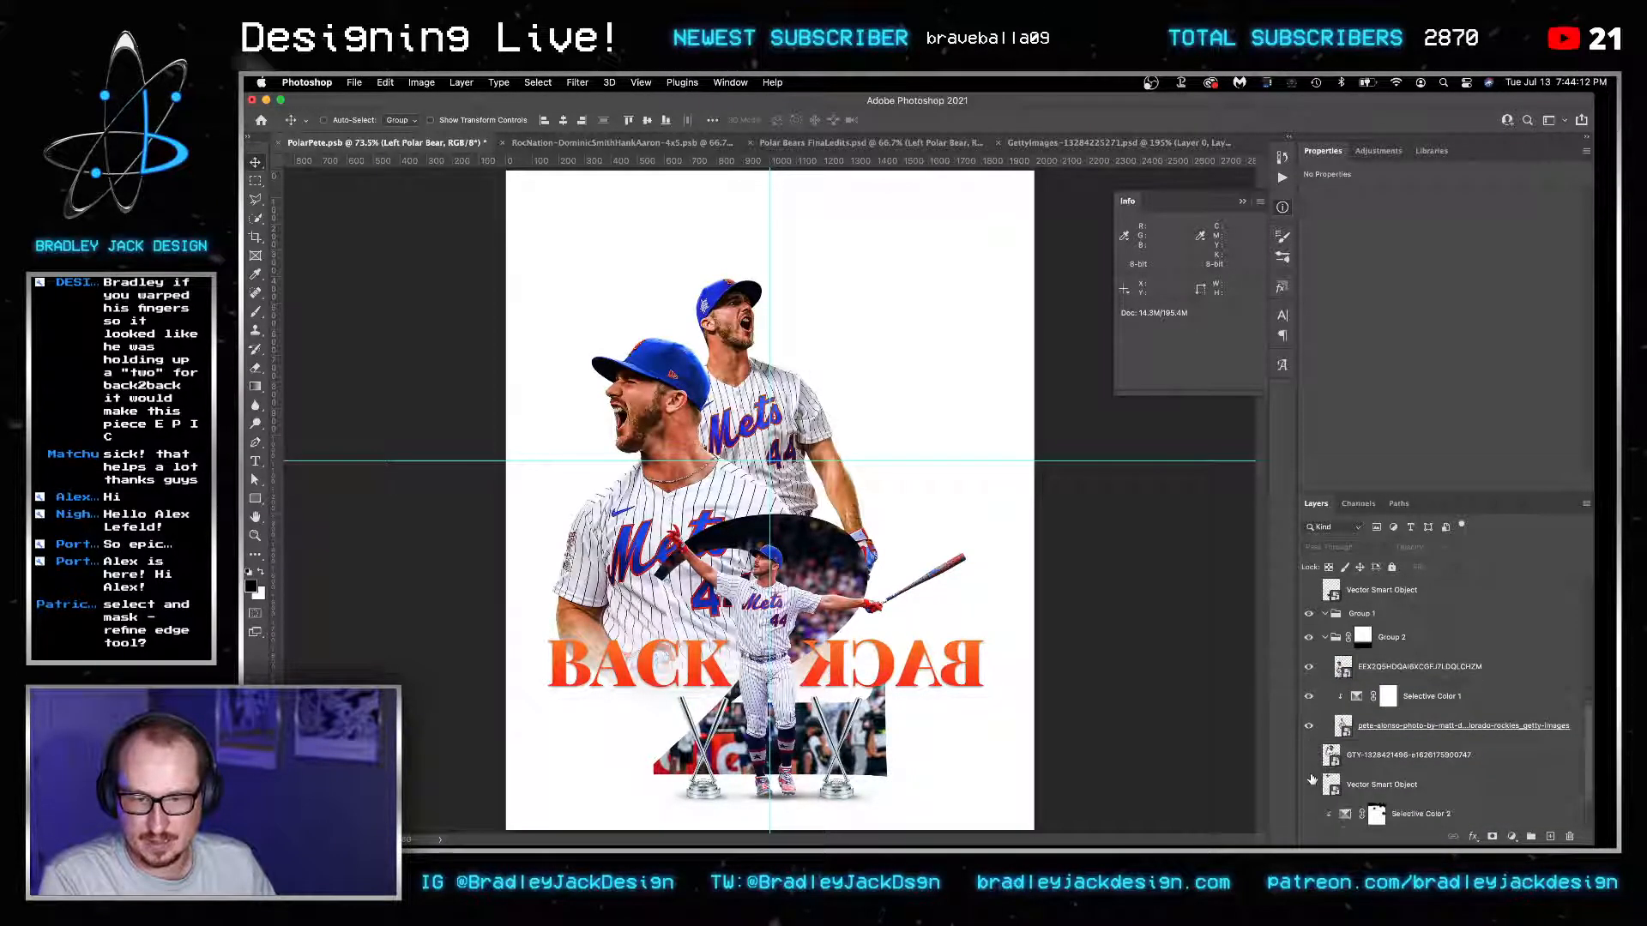
click(1309, 780)
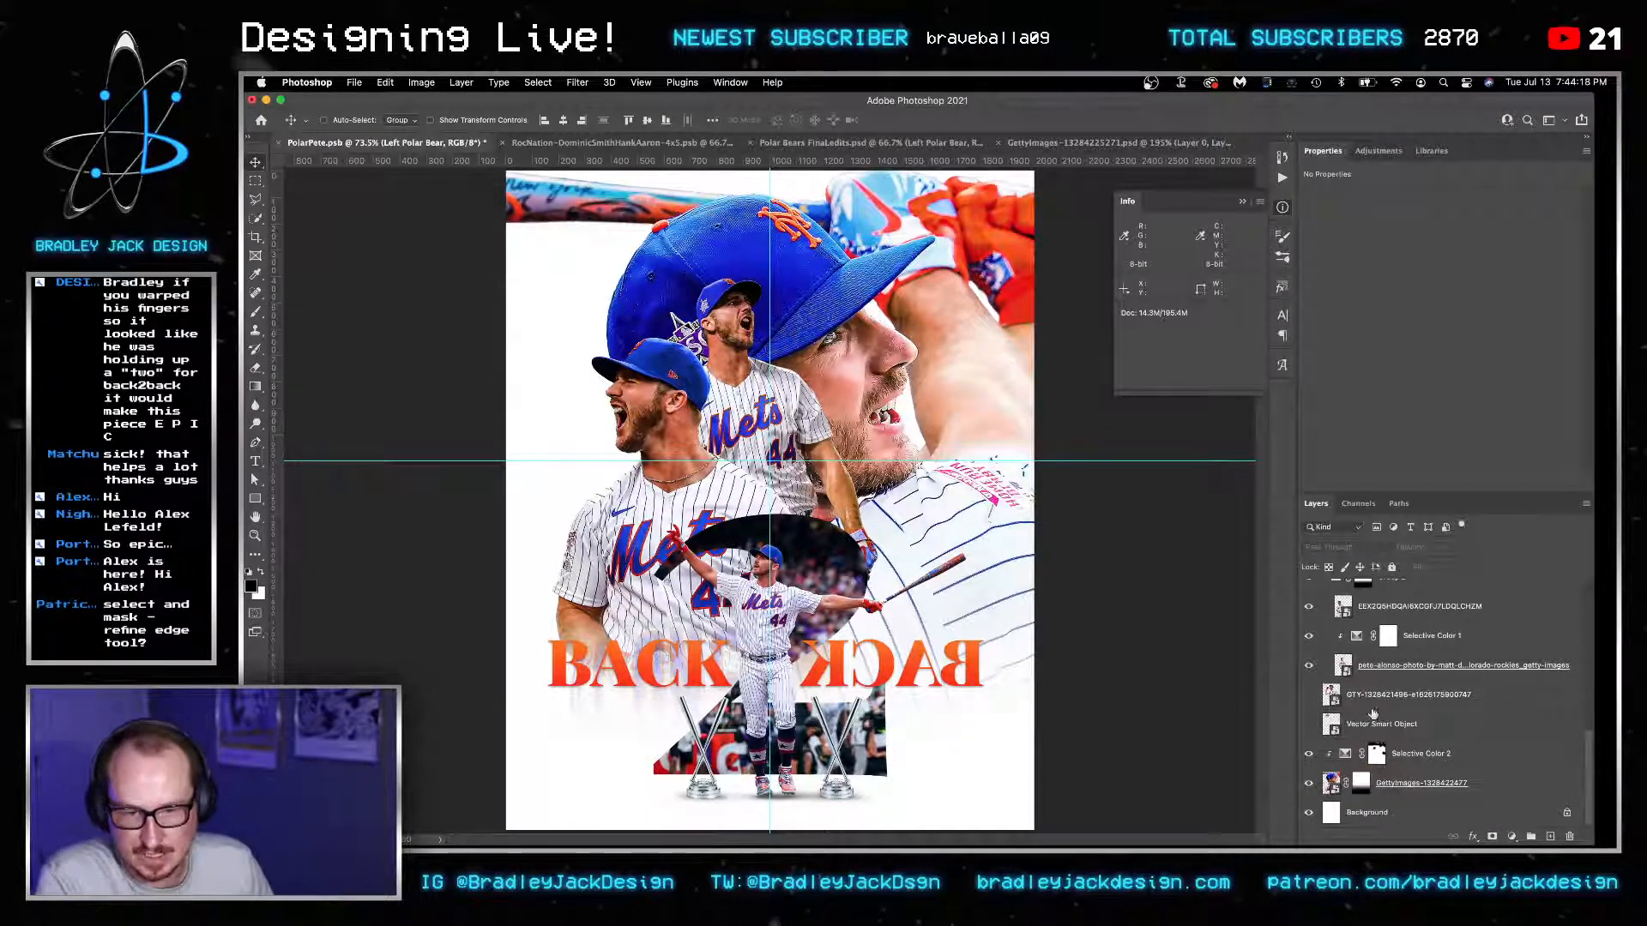
click(1309, 782)
Move the smaller player cutout and its Selective Color 1 layer right of the larger player and scale both to about 85%.
click(1410, 663)
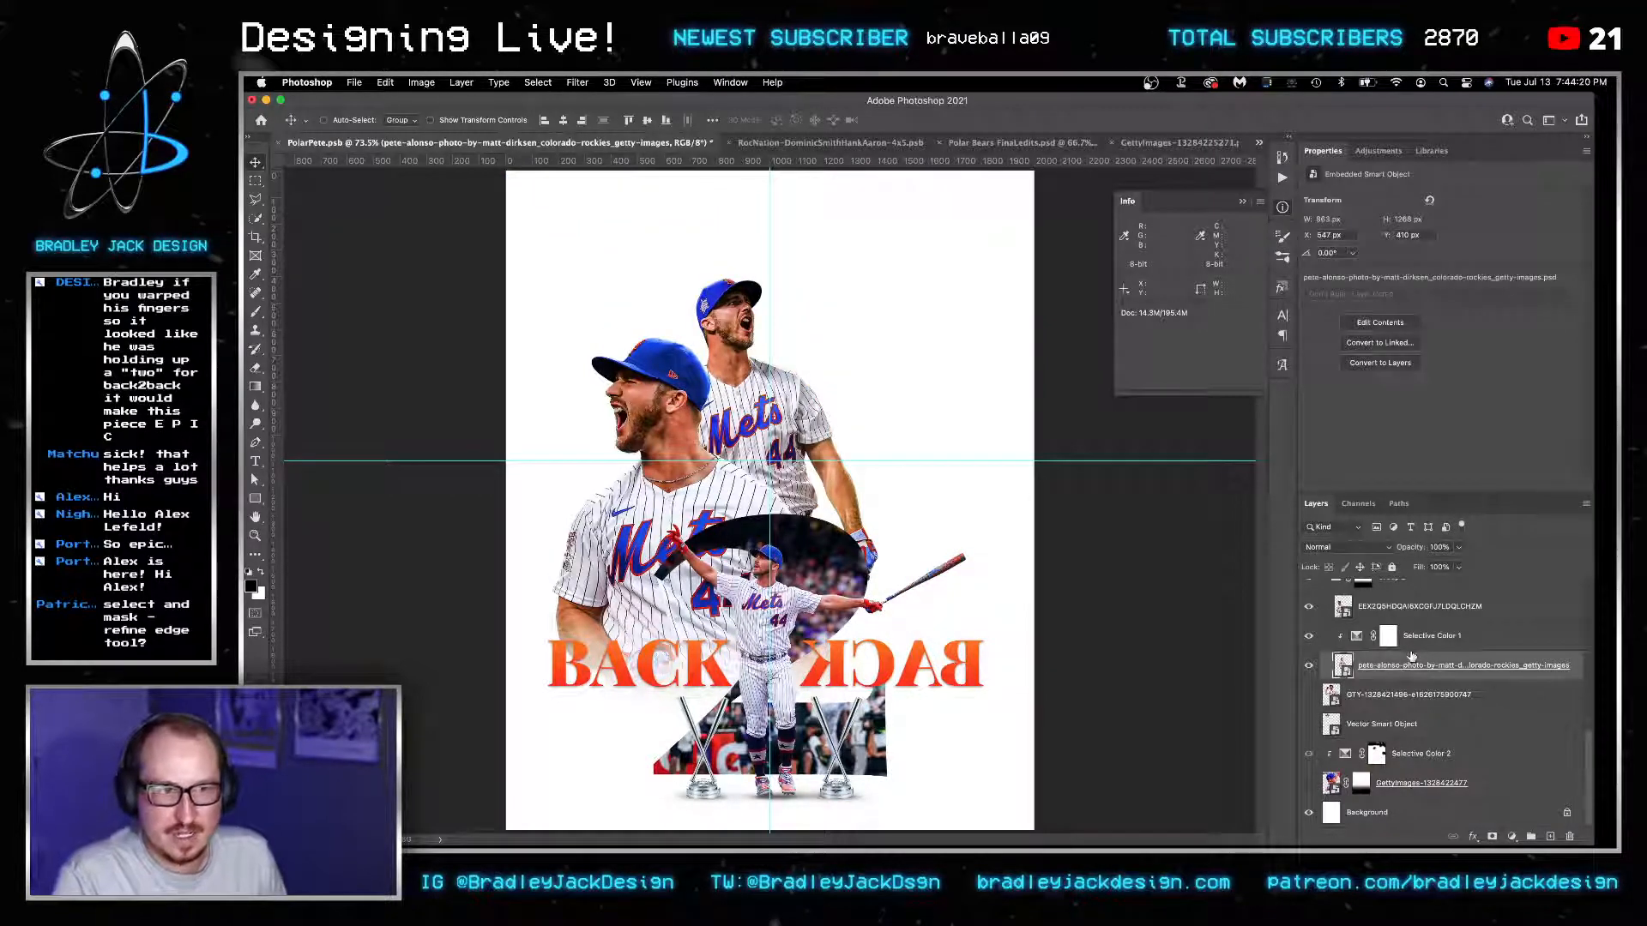
shift+click(1428, 635)
drag(724, 493, 872, 586)
key(ctrl+t)
drag(998, 335, 961, 348)
drag(940, 423, 926, 443)
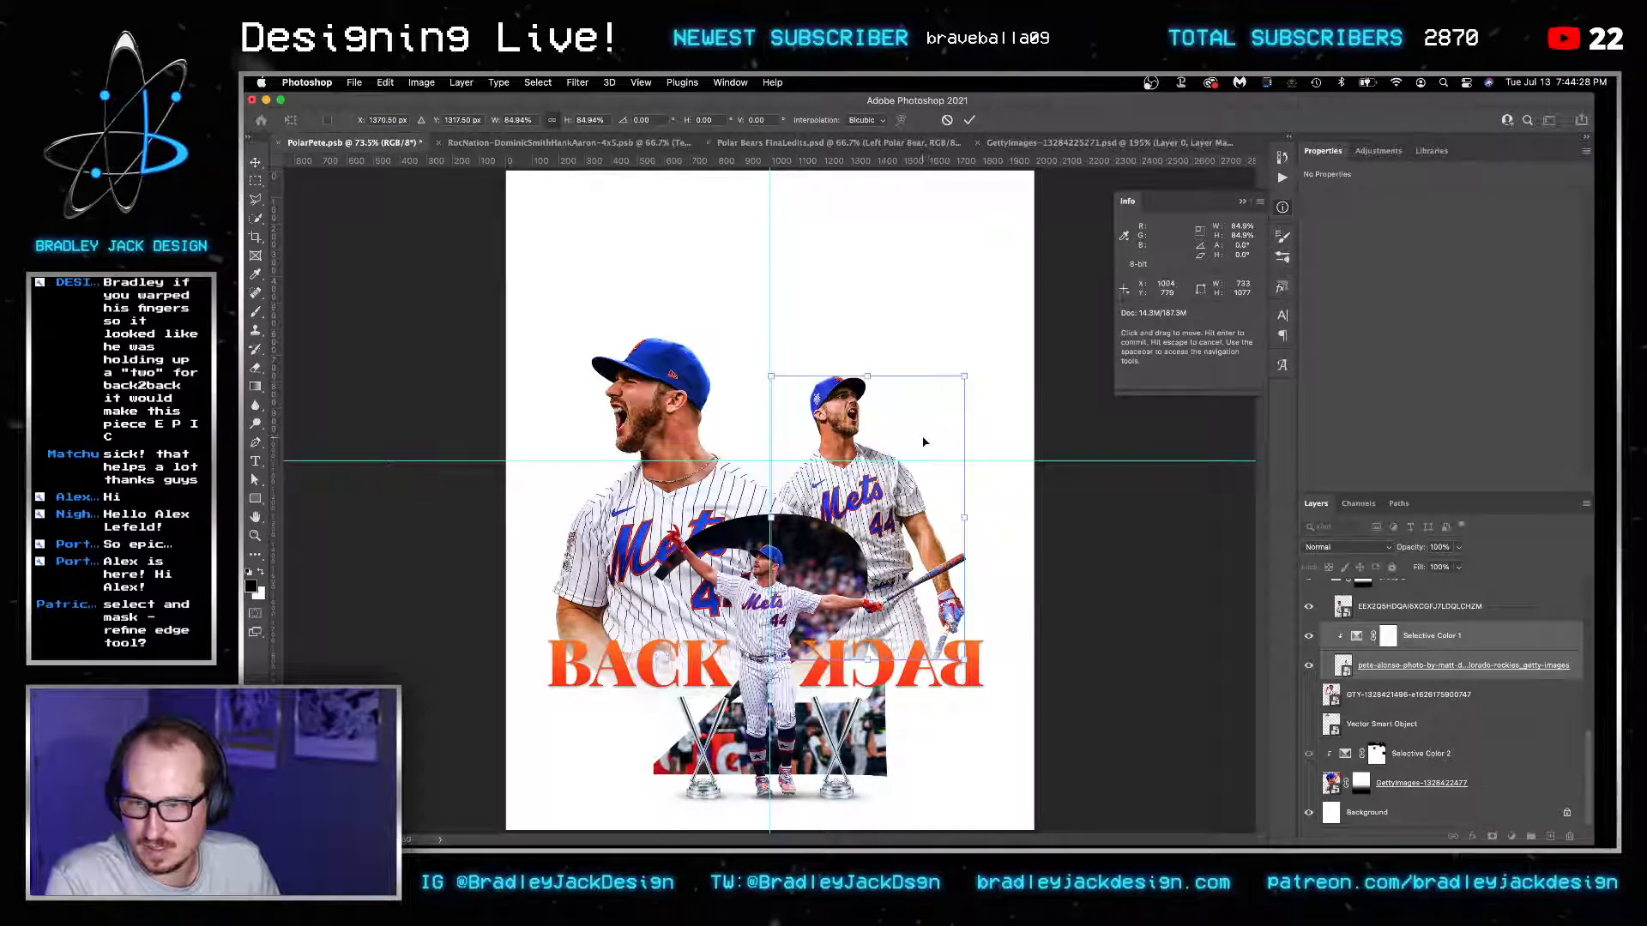
key(Return)
Nudge the smaller player cutout and its adjustment layer down and fine-tune their horizontal position behind the bat.
key(shift+Down)
key(shift+Down)
key(shift+Down)
key(shift+Down)
key(shift+Down)
key(shift+Down)
key(shift+Down)
key(shift+Down)
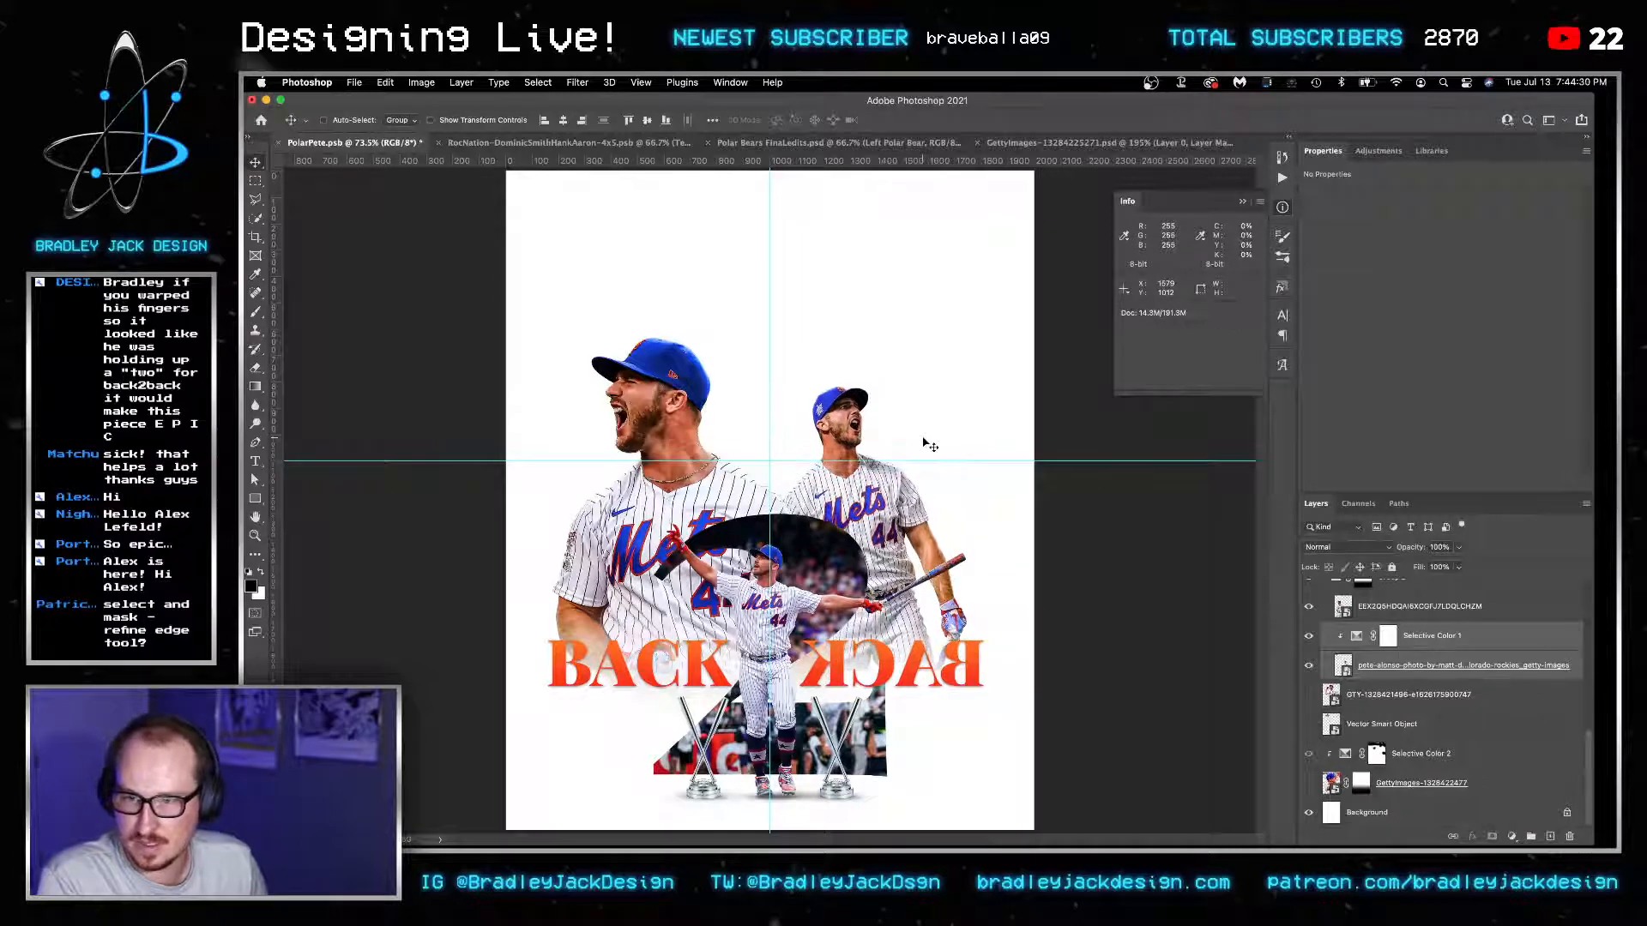
key(shift+Left)
key(shift+Left)
key(shift+Left)
key(shift+Left)
key(shift+Right)
key(shift+Right)
key(shift+Right)
key(shift+Right)
key(shift+Right)
key(shift+Right)
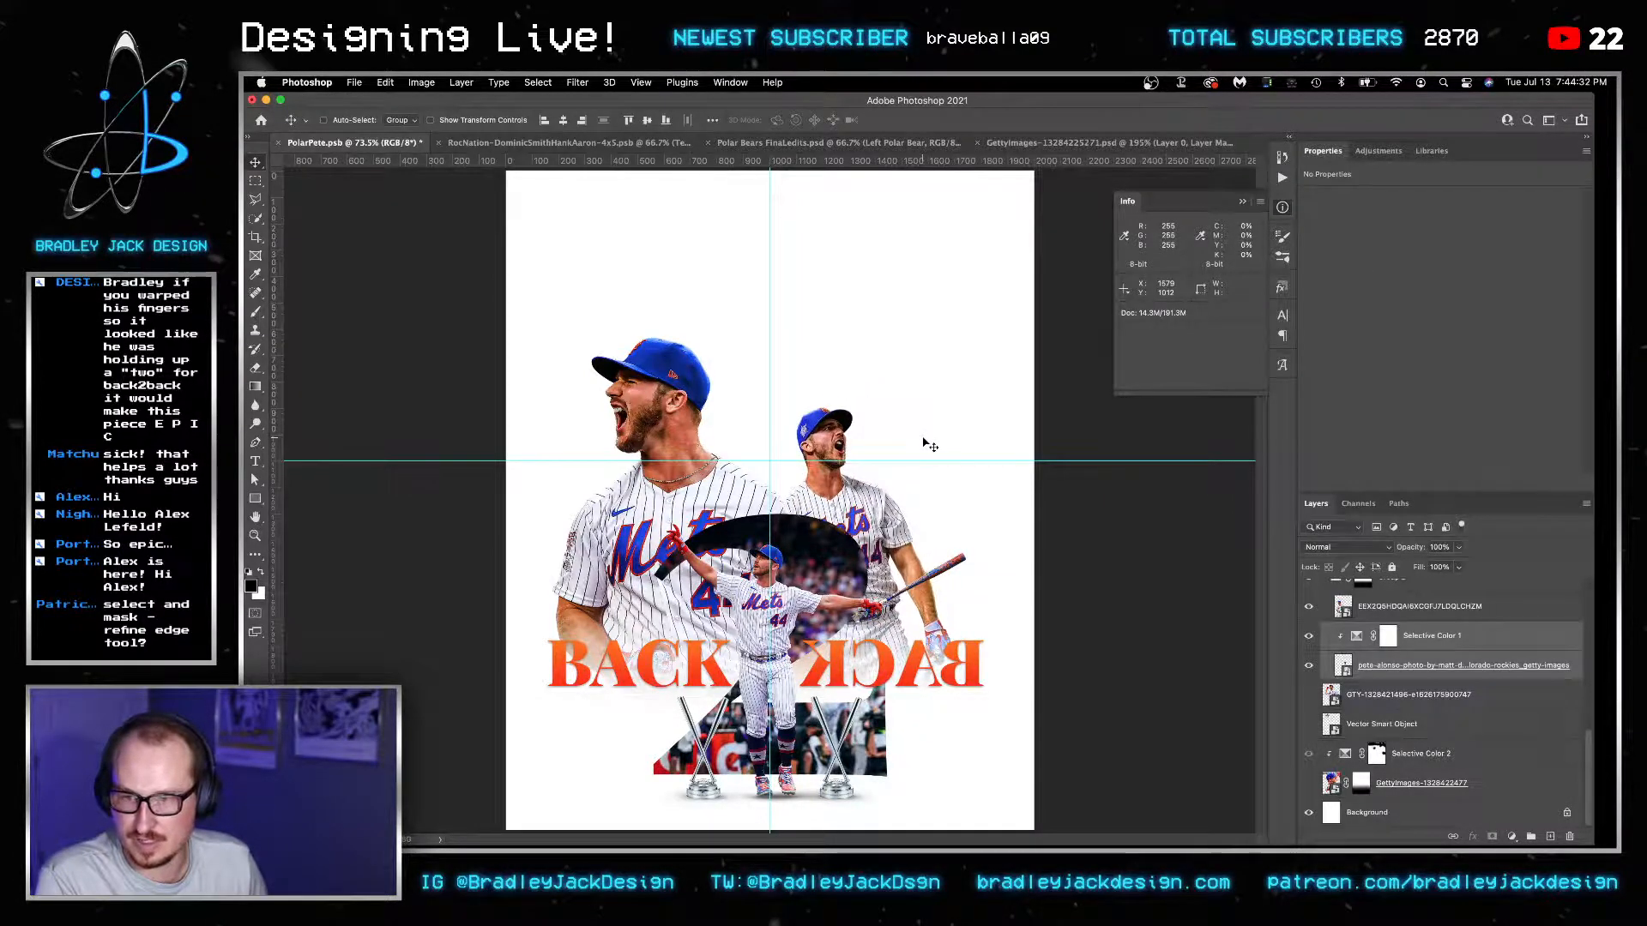
key(shift+Down)
key(shift+Down)
key(shift+Down)
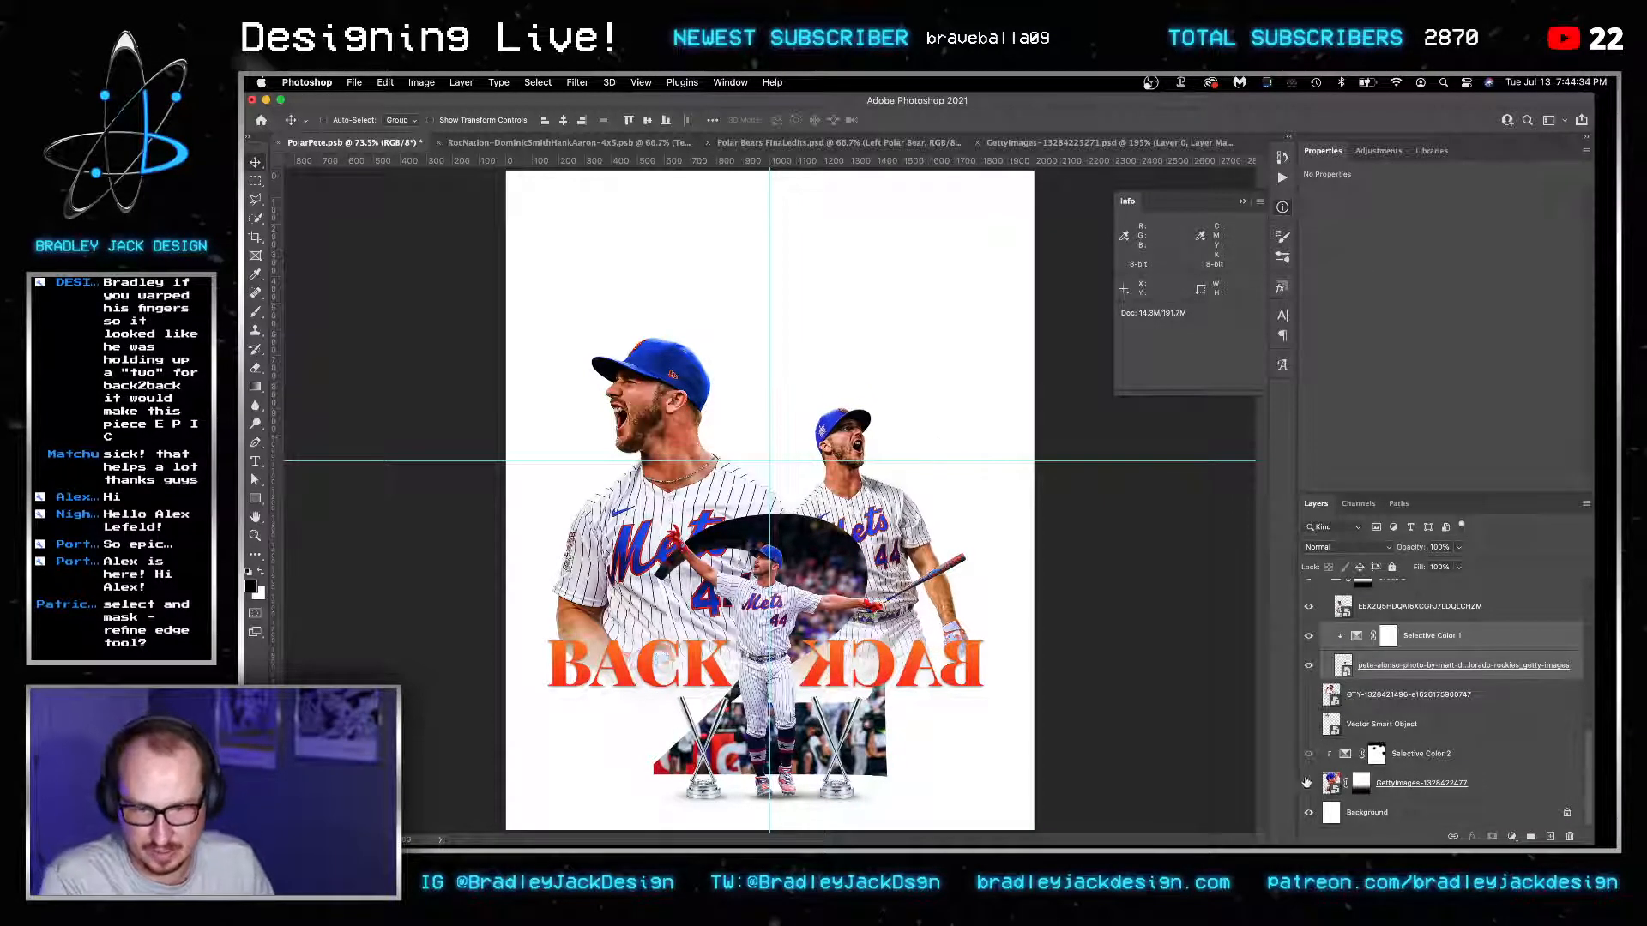
click(1307, 782)
click(1394, 784)
key(super+minus)
key(super+minus)
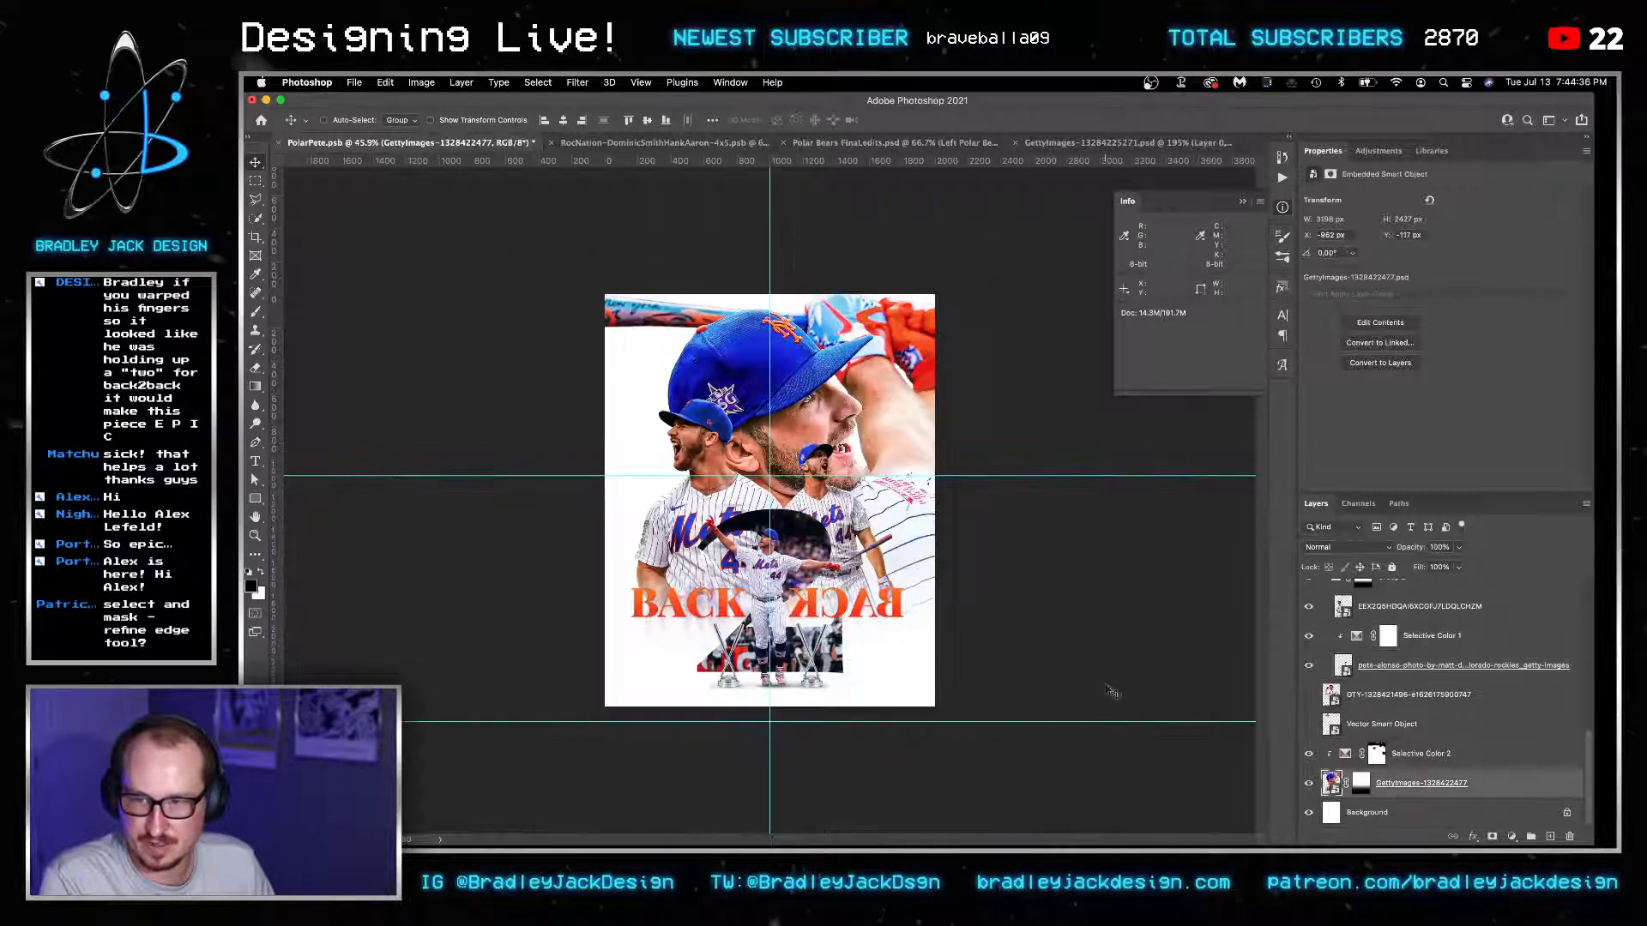
key(super+t)
drag(974, 675, 923, 616)
key(Return)
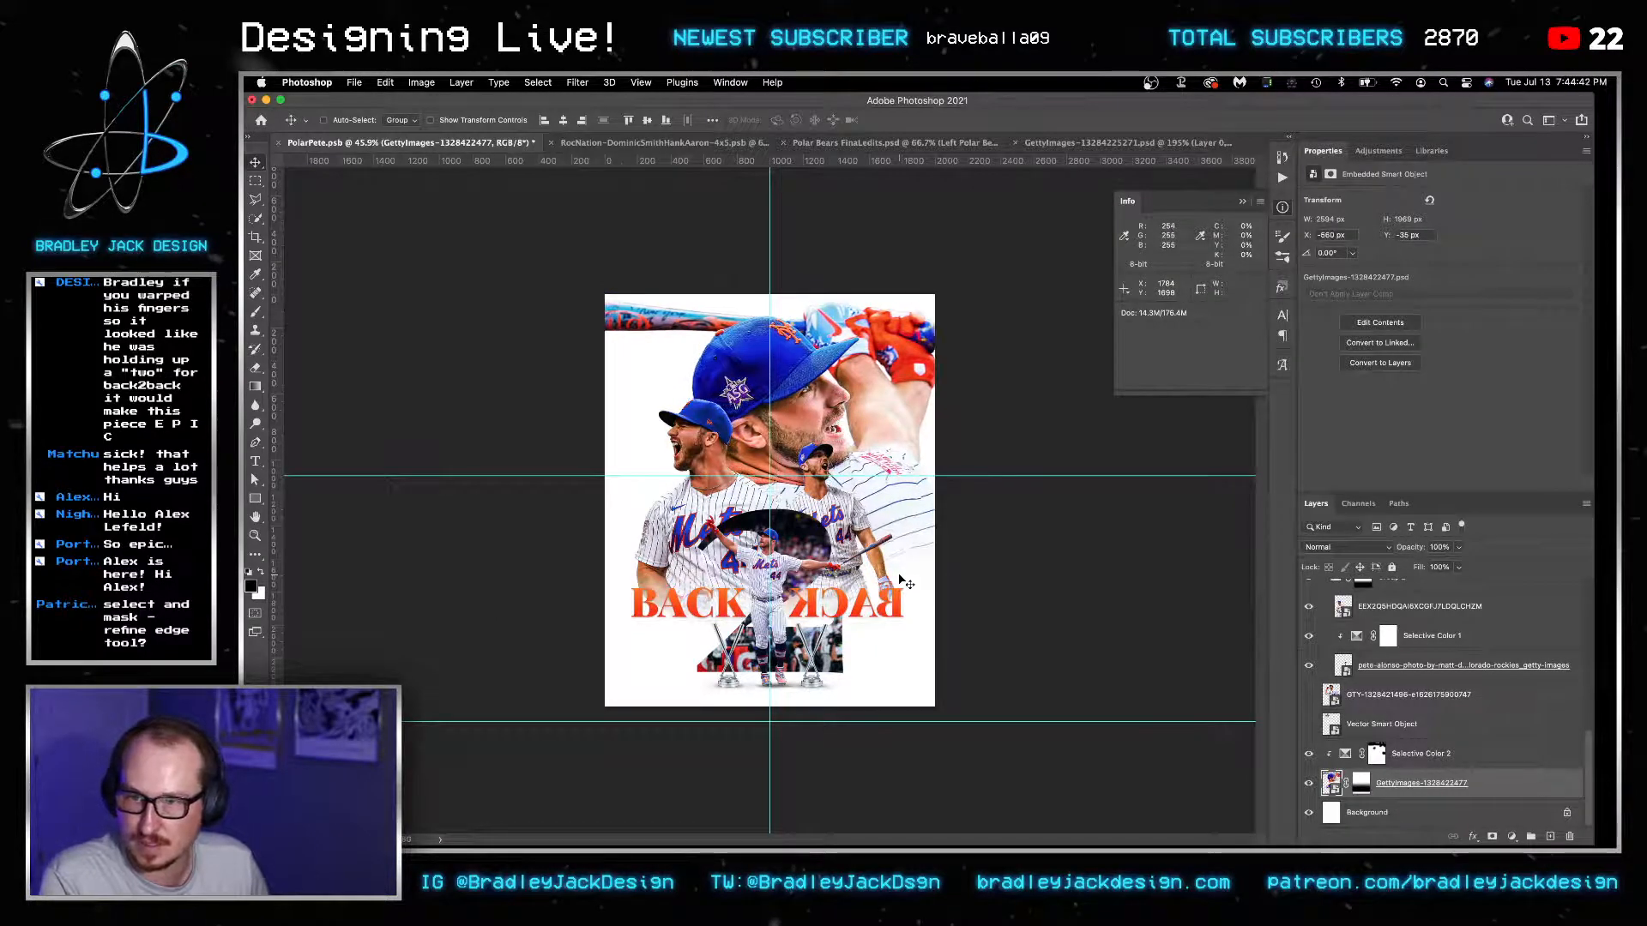
Nudge the larger shouting player cutout in Group 2 slightly right and up, closer to the portrait.
click(1410, 611)
key(shift+Right)
key(shift+Right)
key(shift+Right)
key(shift+Right)
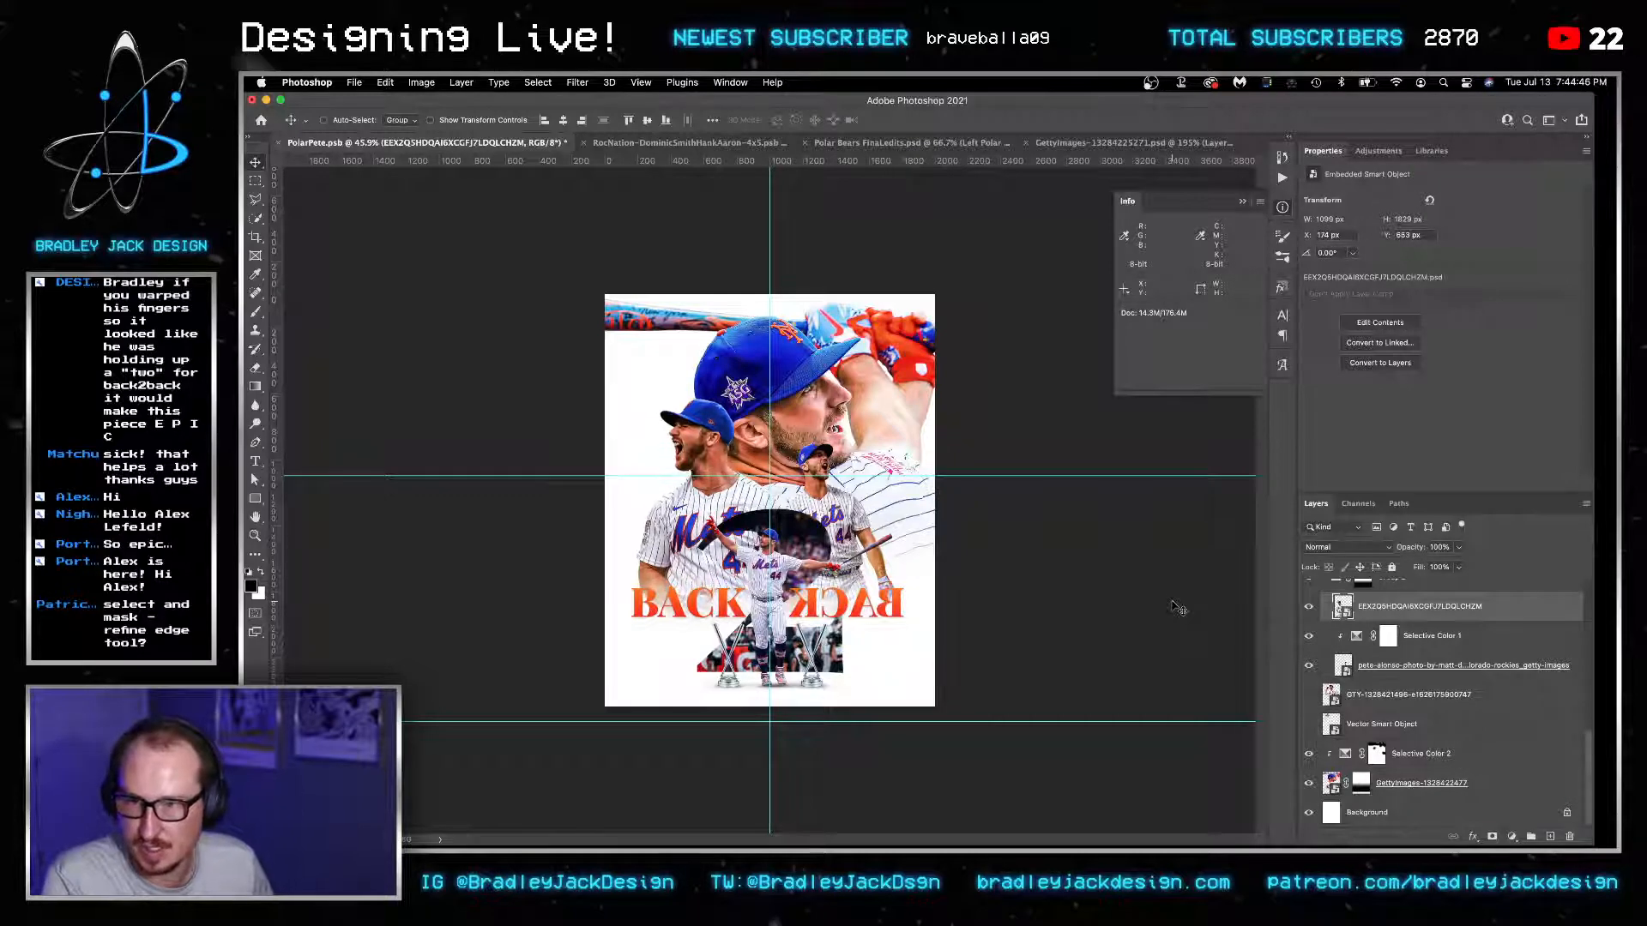
key(shift+Up)
key(shift+Up)
key(shift+Up)
key(shift+Left)
key(shift+Left)
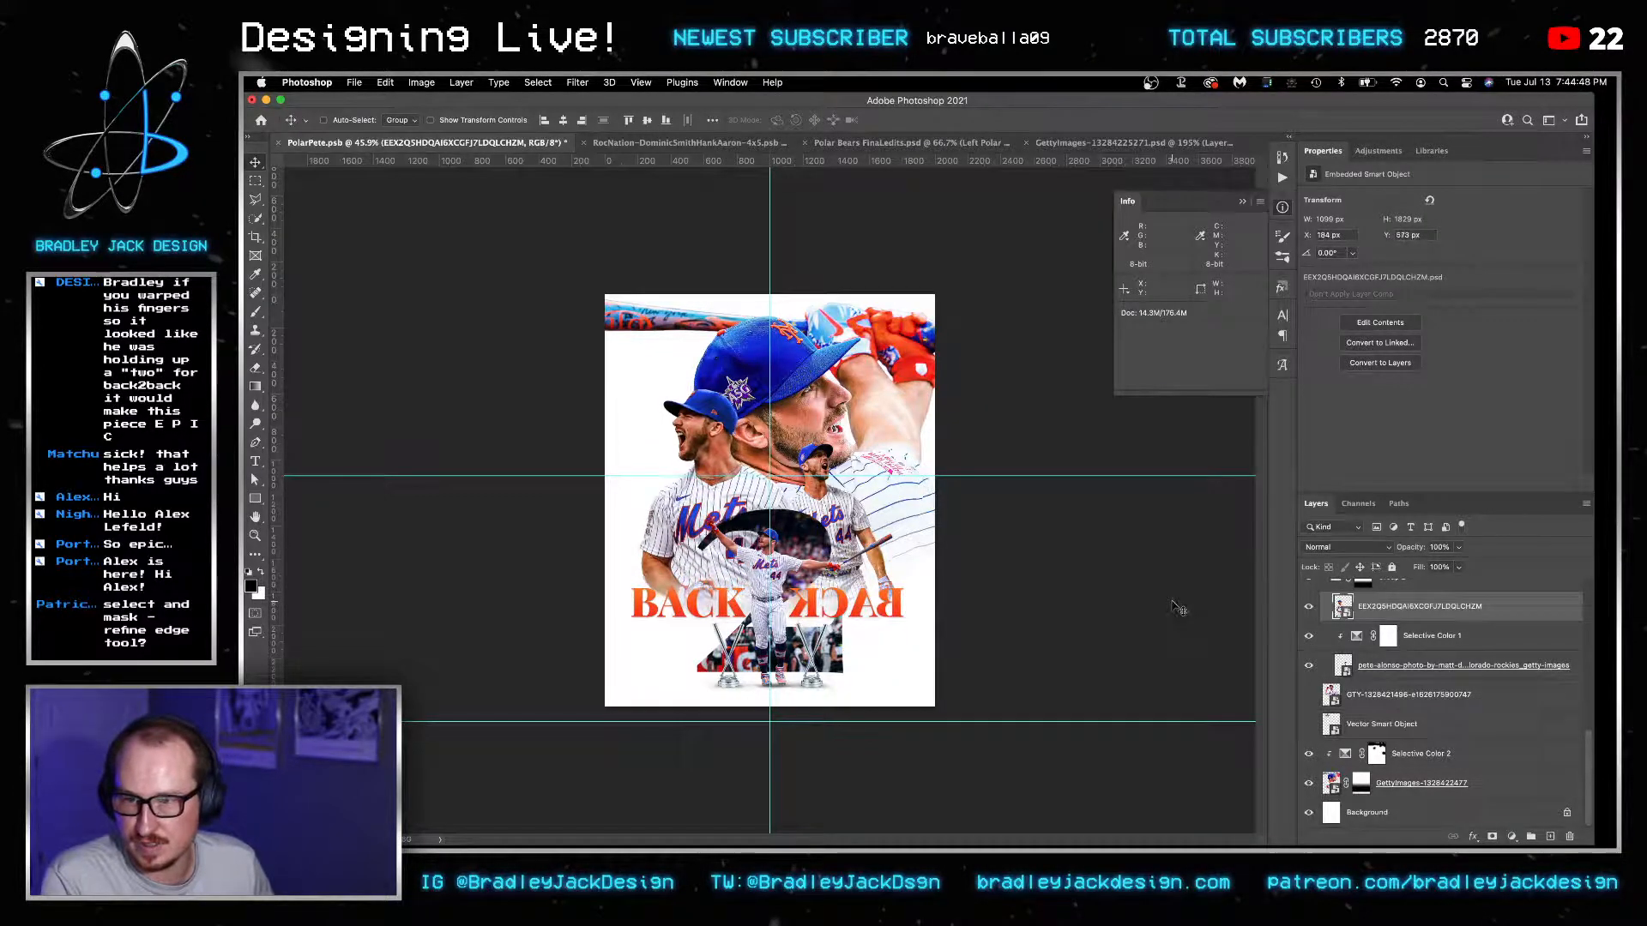
key(shift+Up)
Try shifting the smaller player cutout left and slightly down behind the larger player, and then moving it off the poster.
scroll(1420, 688, up, 1)
click(1410, 691)
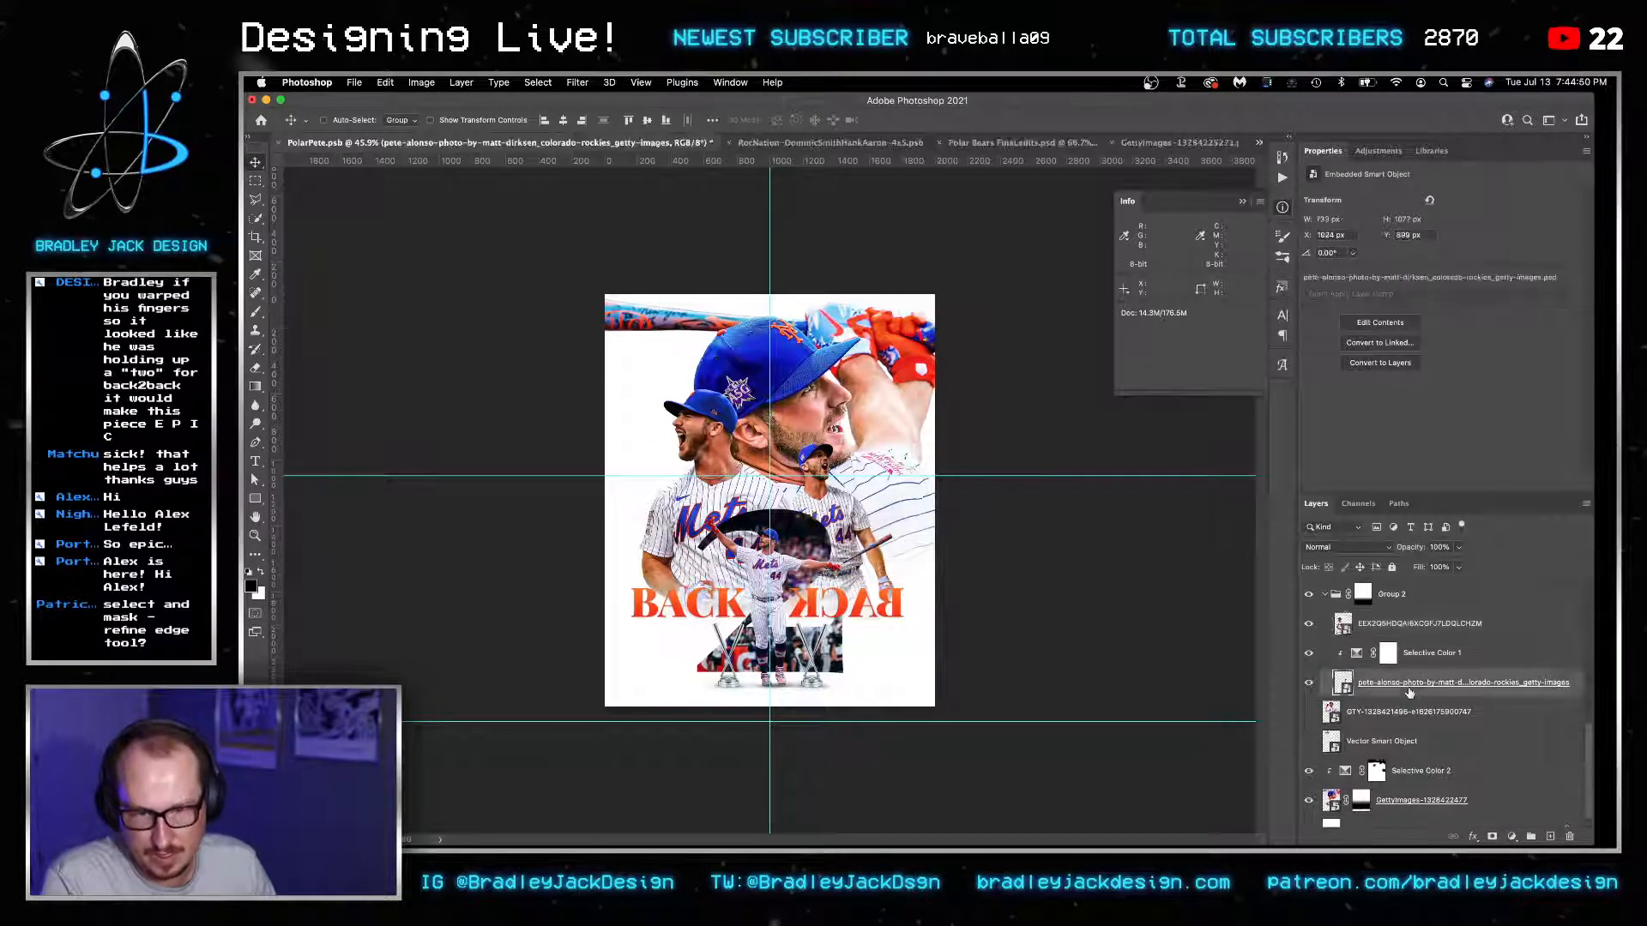
key(shift+Left)
key(shift+Left)
key(shift+Left)
key(shift+Left)
key(shift+Left)
key(shift+Left)
key(shift+Left)
key(shift+Left)
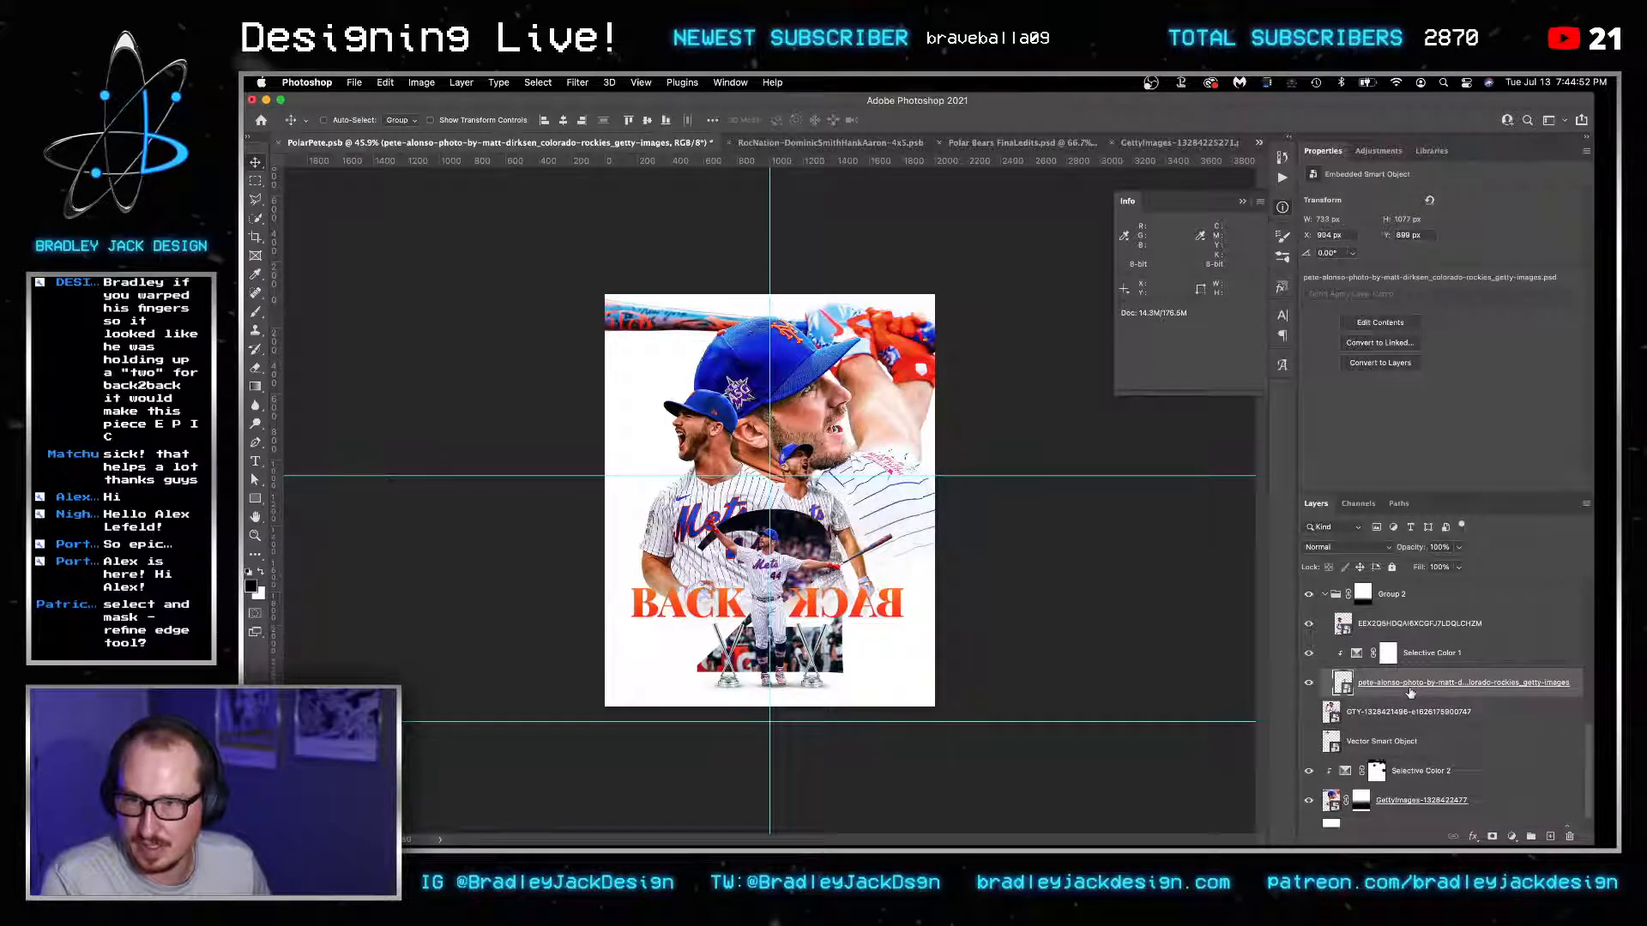
key(shift+Left)
key(shift+Left)
key(shift+Left)
key(shift+Left)
key(shift+Left)
key(shift+Left)
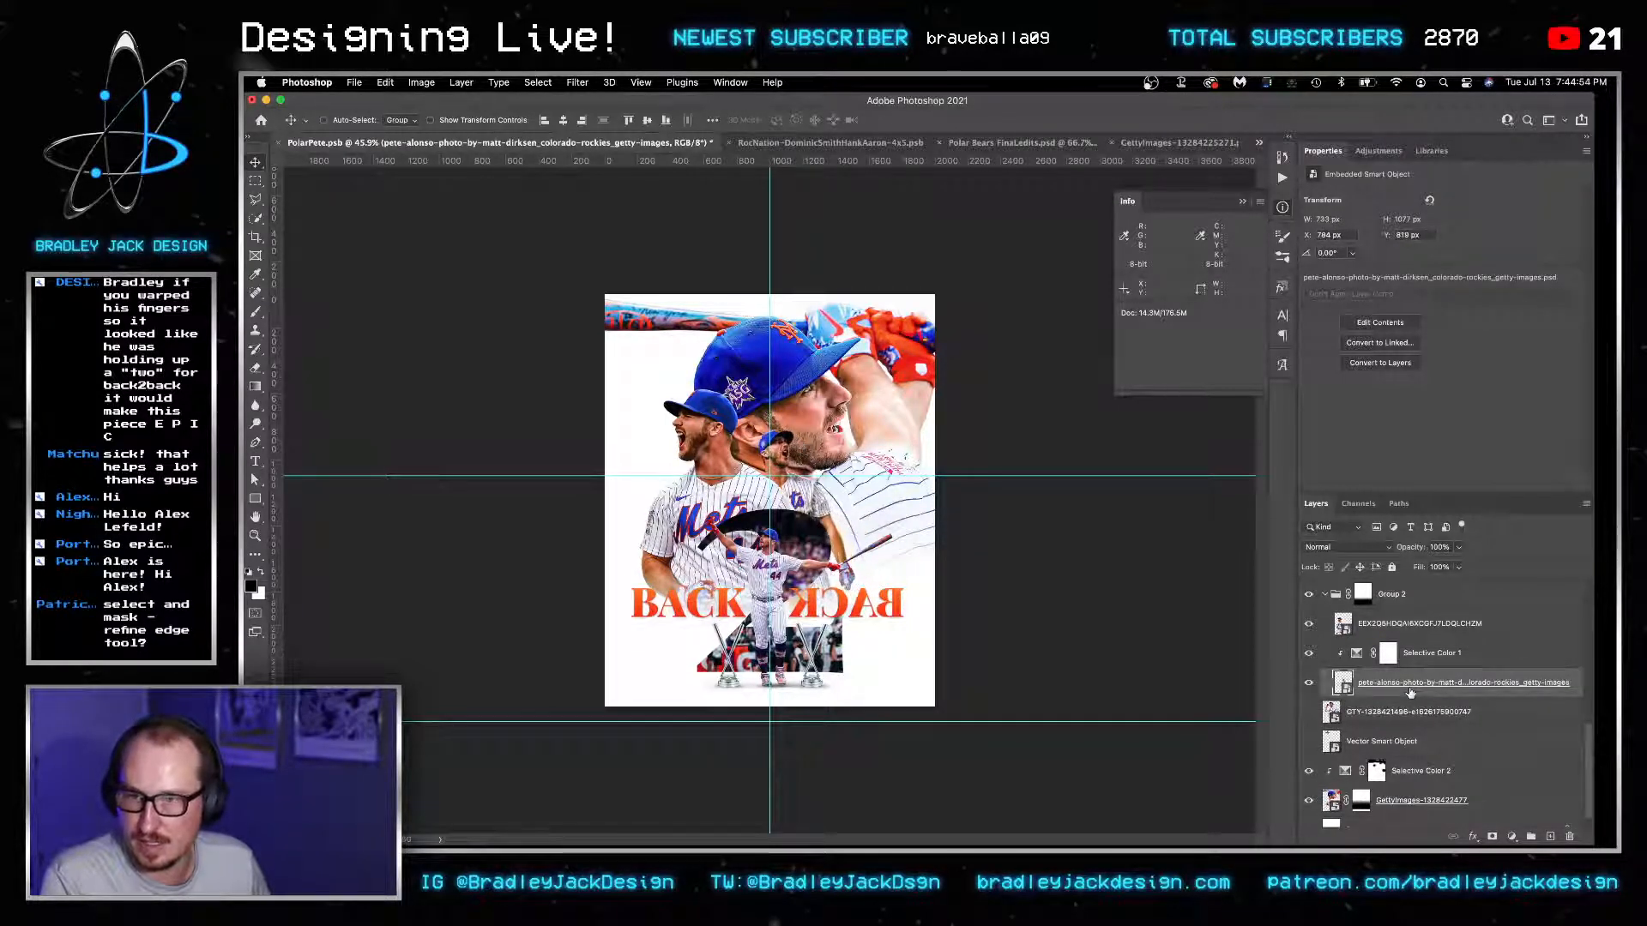
key(shift+Down)
key(shift+Right)
key(shift+Right)
key(shift+Right)
key(shift+Right)
key(shift+Right)
key(shift+Down)
key(shift+Down)
key(shift+Down)
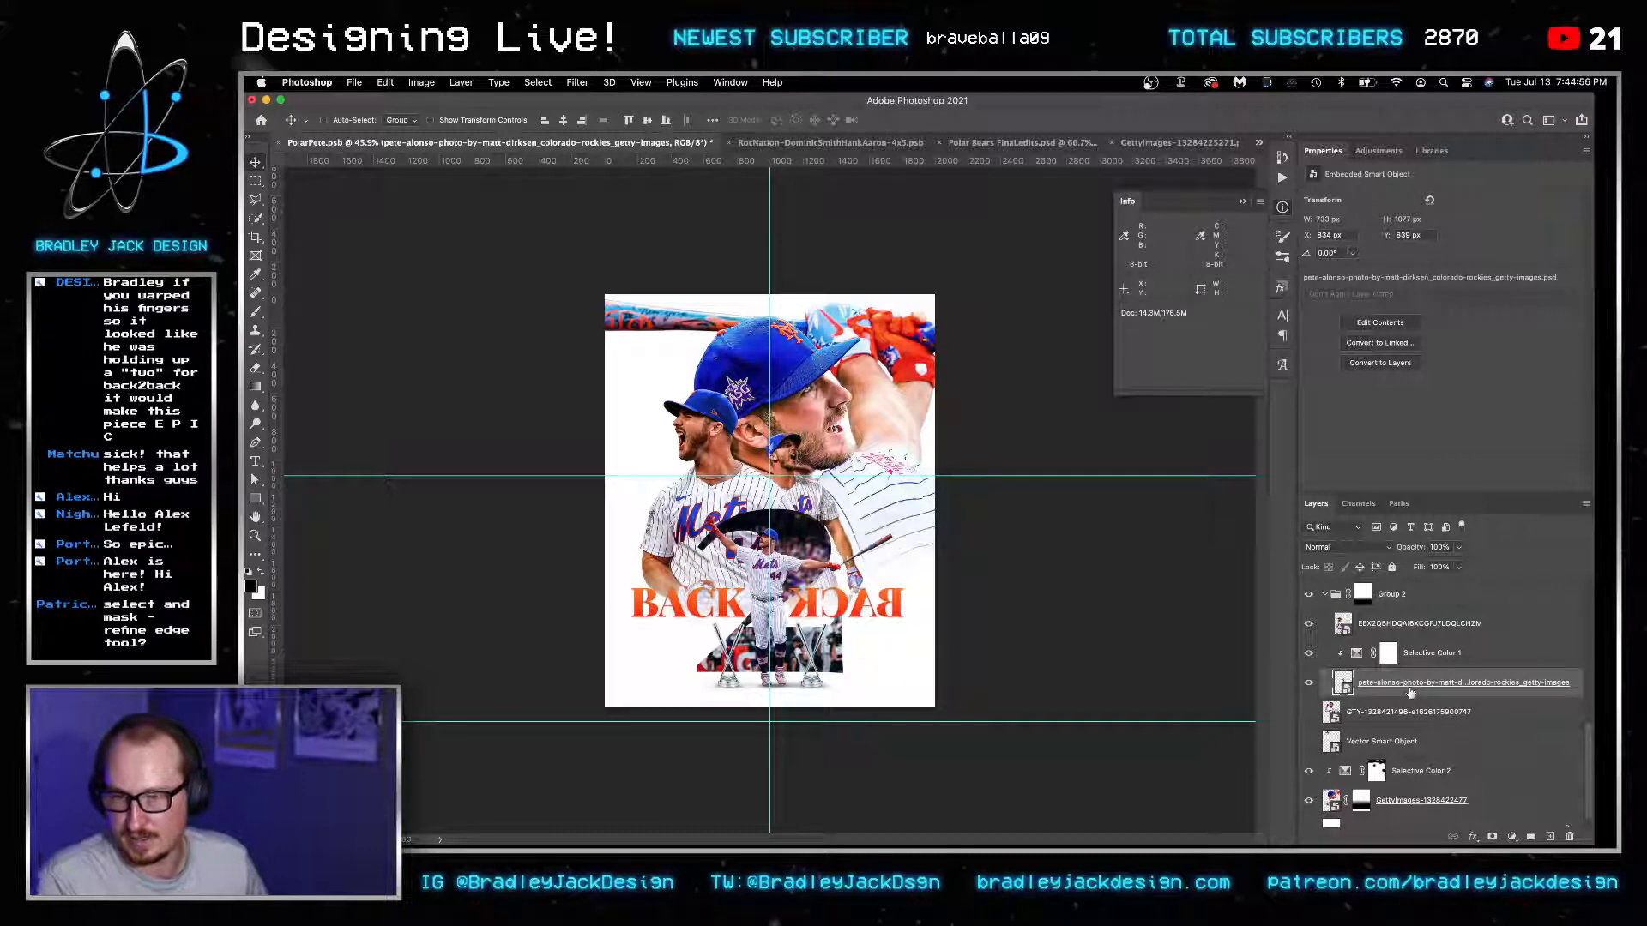
drag(817, 546, 1074, 552)
click(1418, 803)
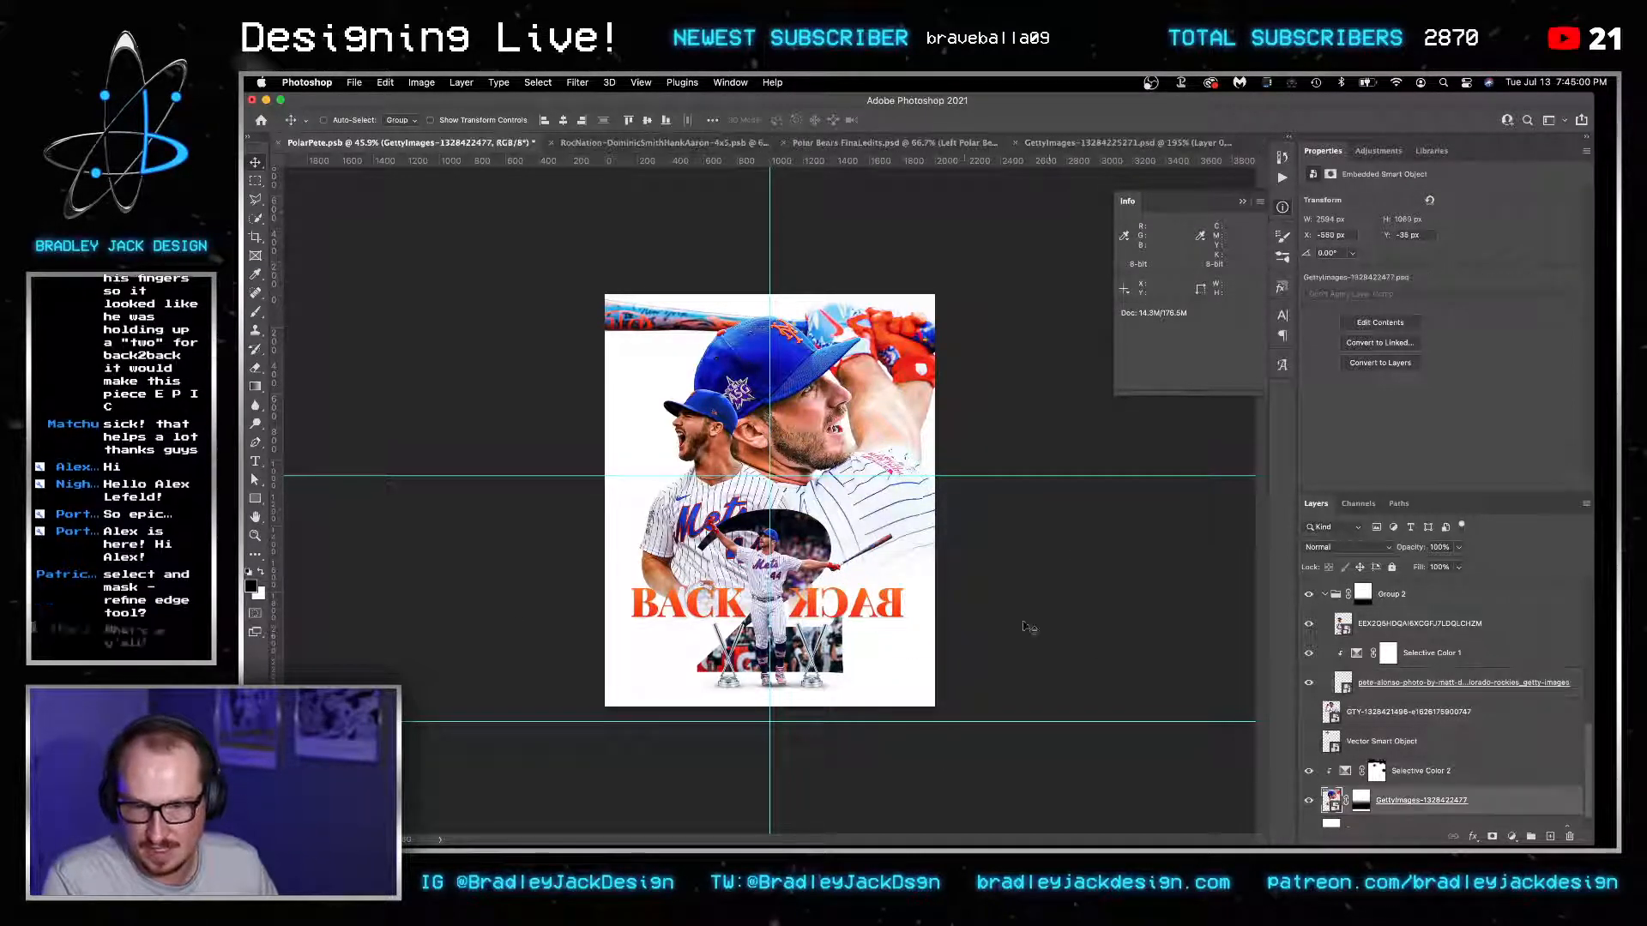
key(ctrl+t)
drag(944, 616, 983, 639)
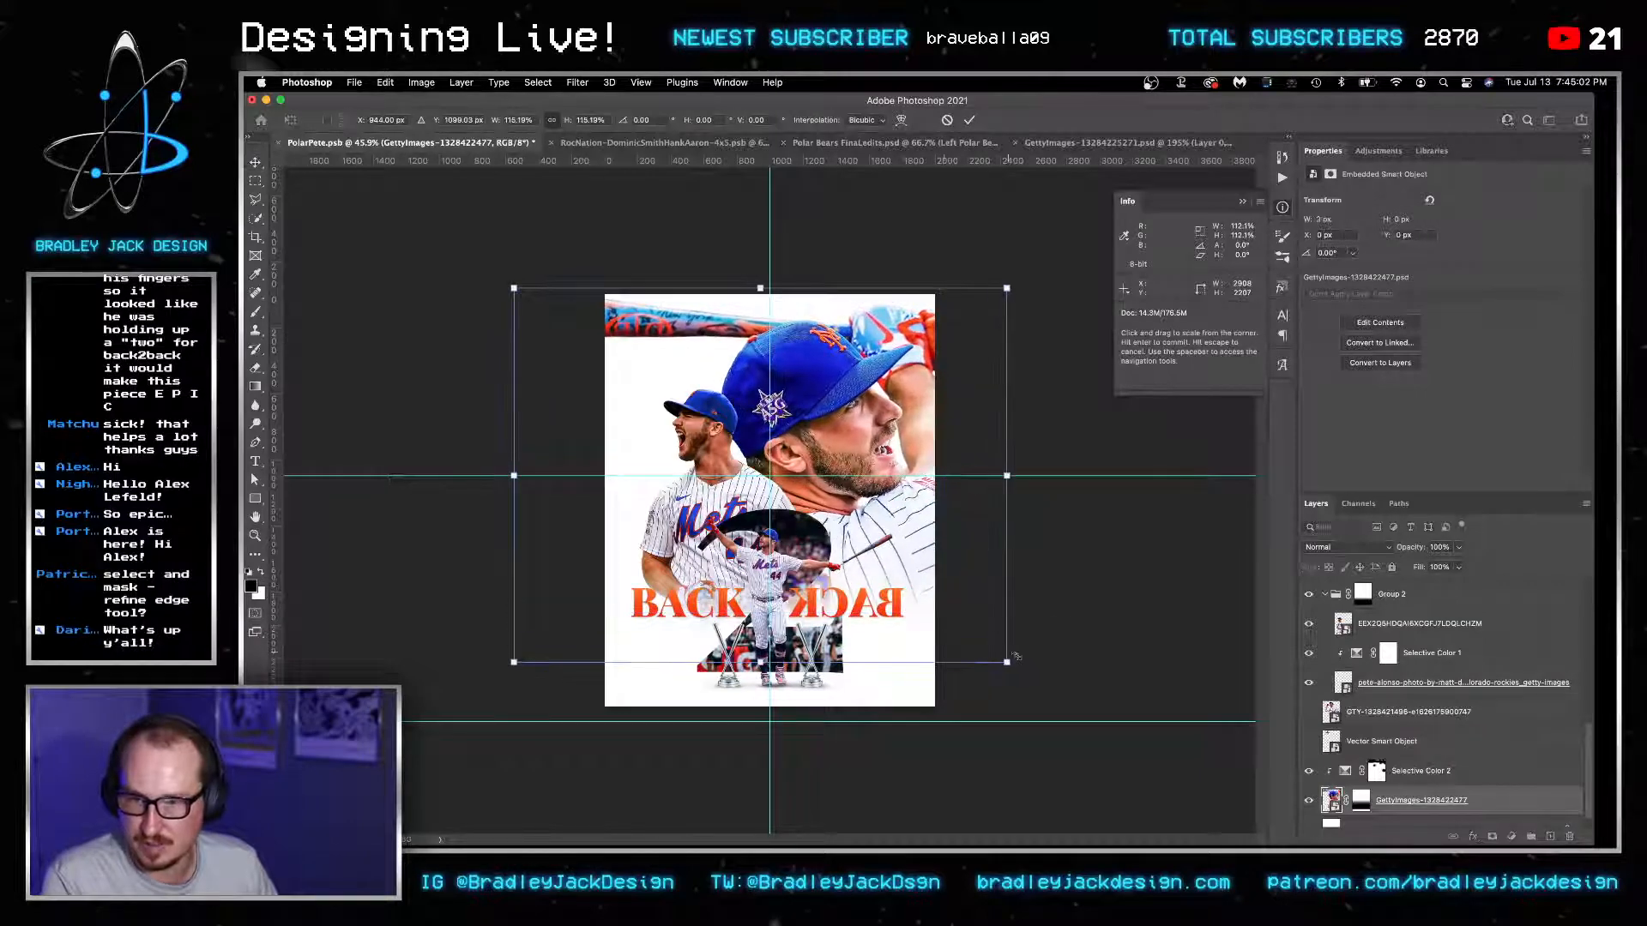
key(Return)
click(1420, 774)
shift+click(1419, 802)
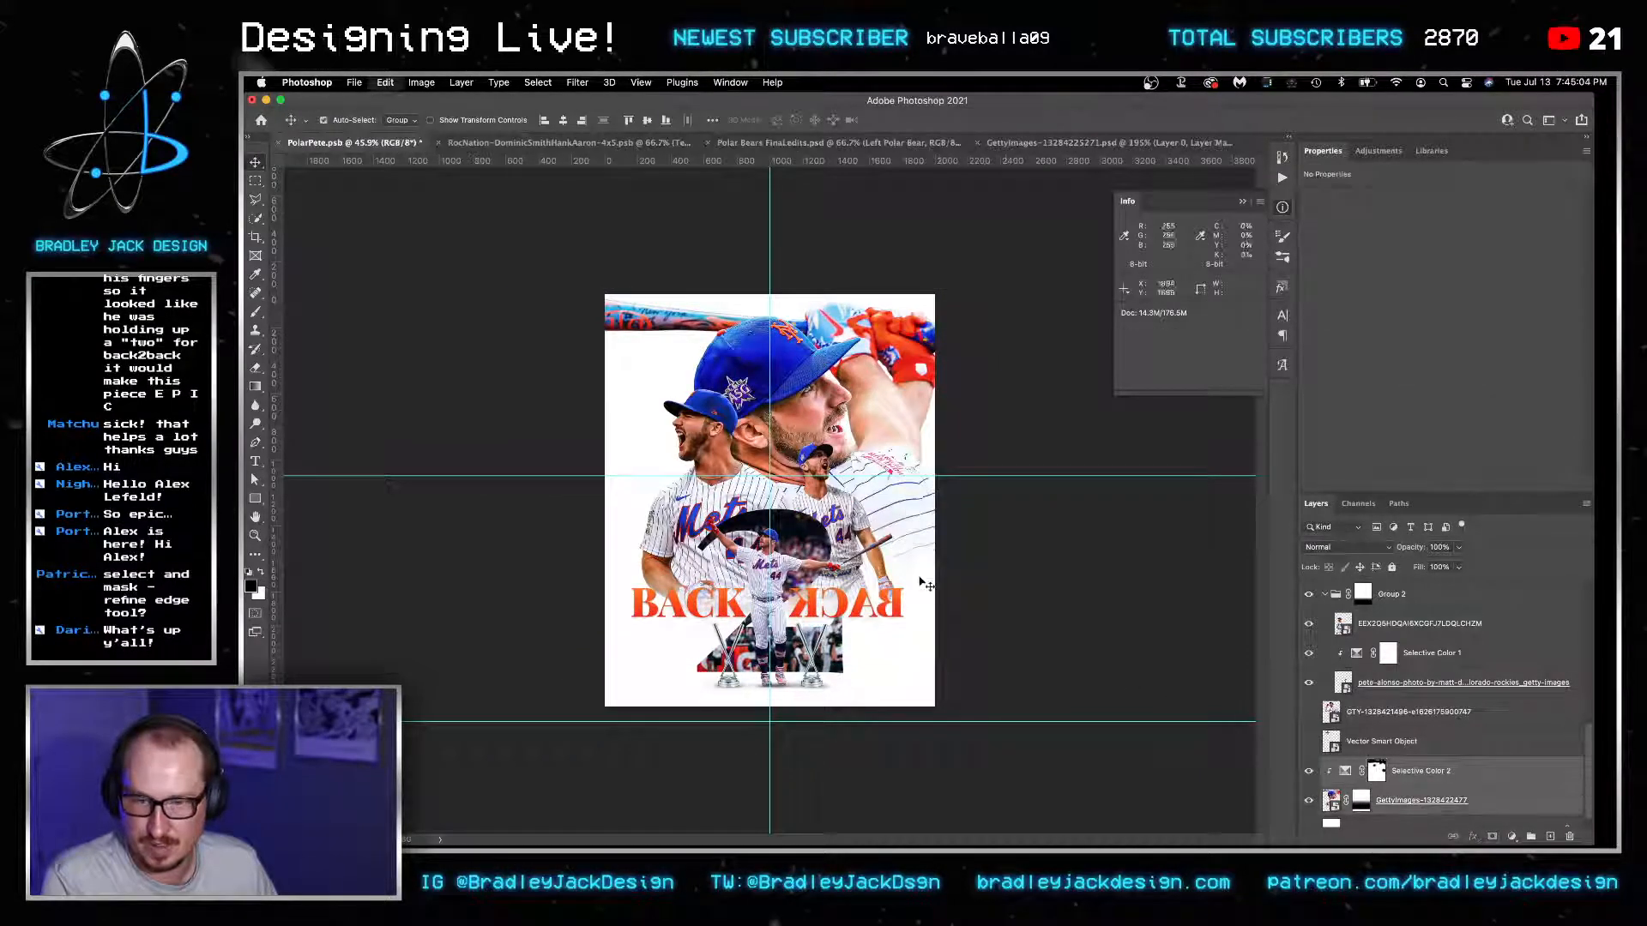
key(ctrl+t)
drag(944, 616, 1010, 643)
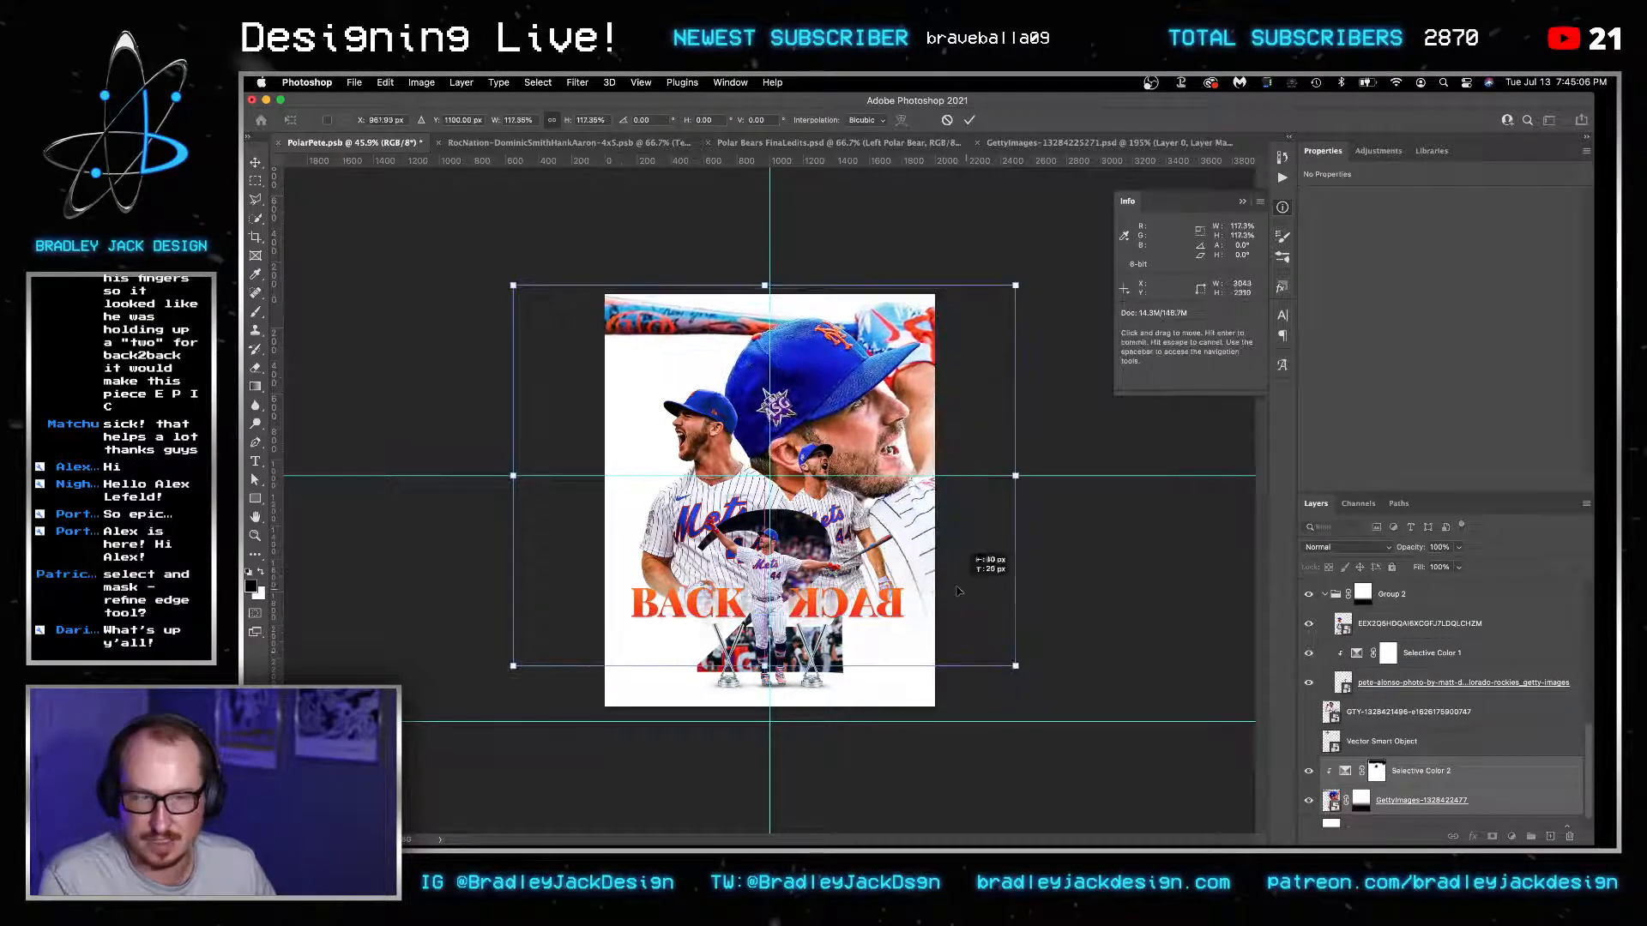
key(Return)
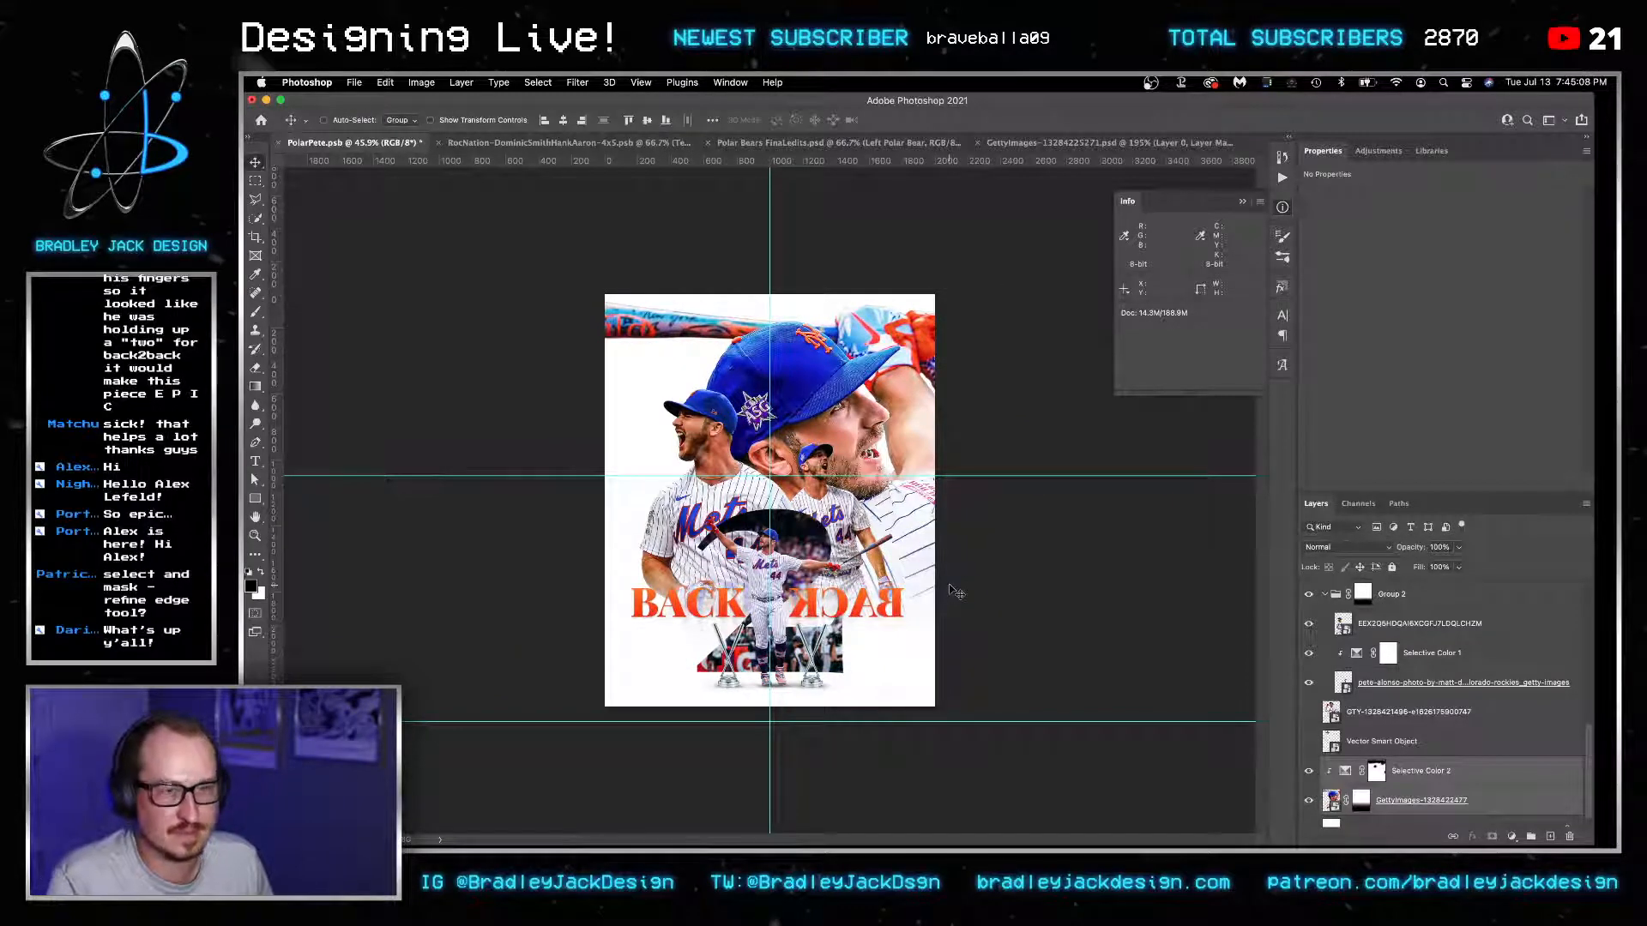
Scale the portrait and its Selective Color 2 layer back down slightly.
key(ctrl+t)
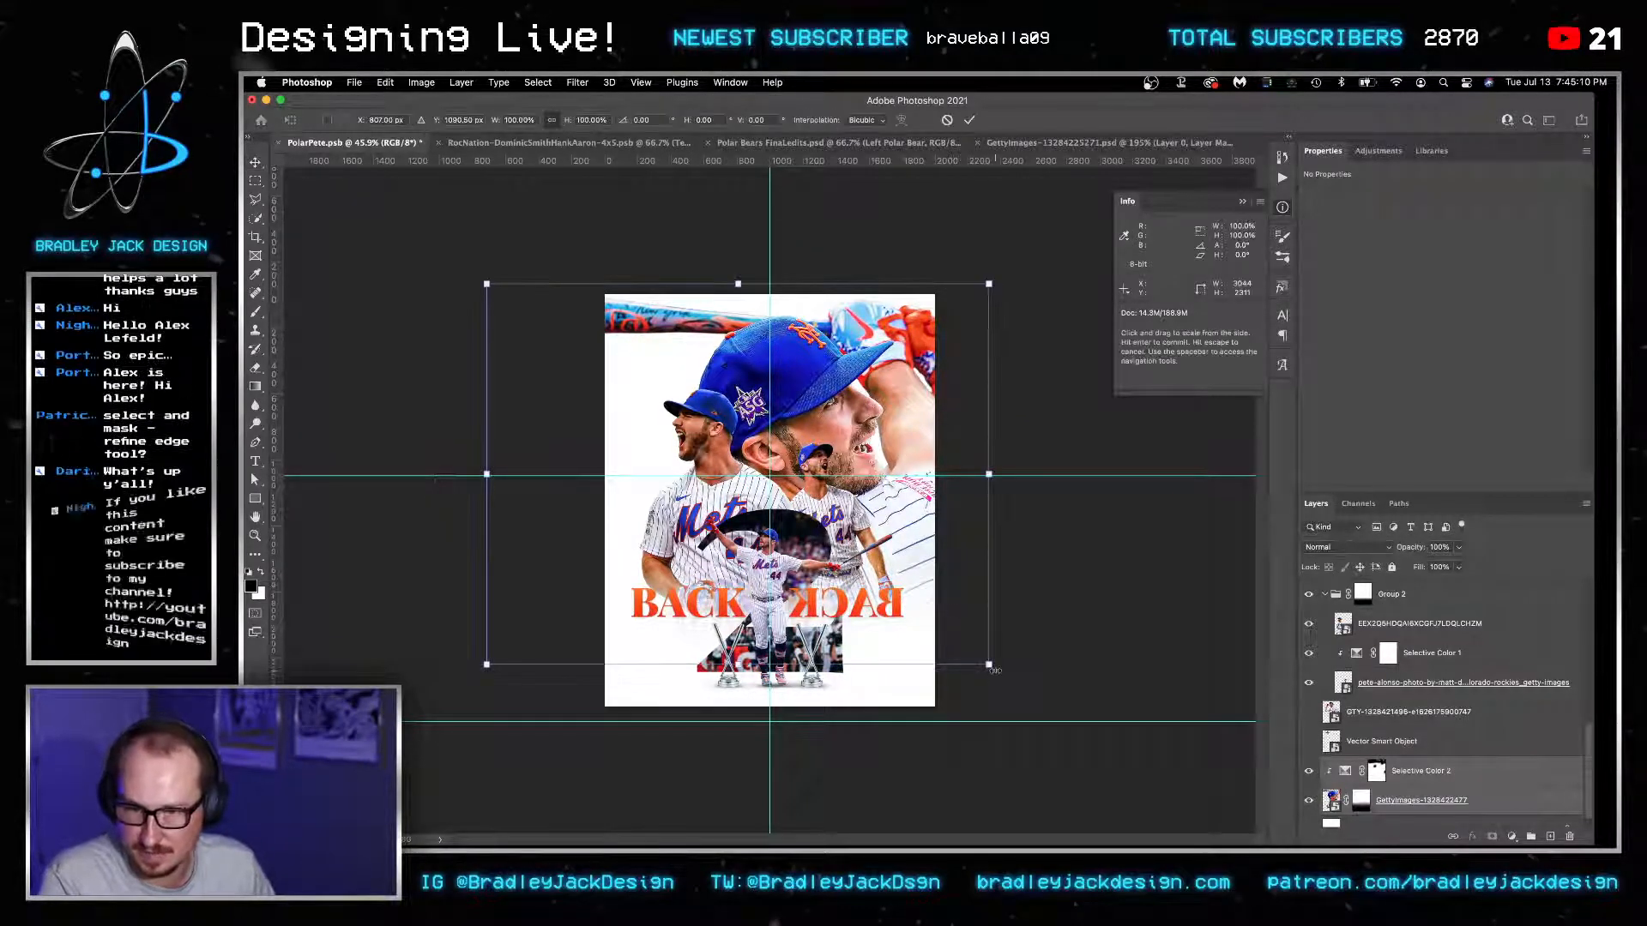
drag(989, 664, 974, 649)
key(Return)
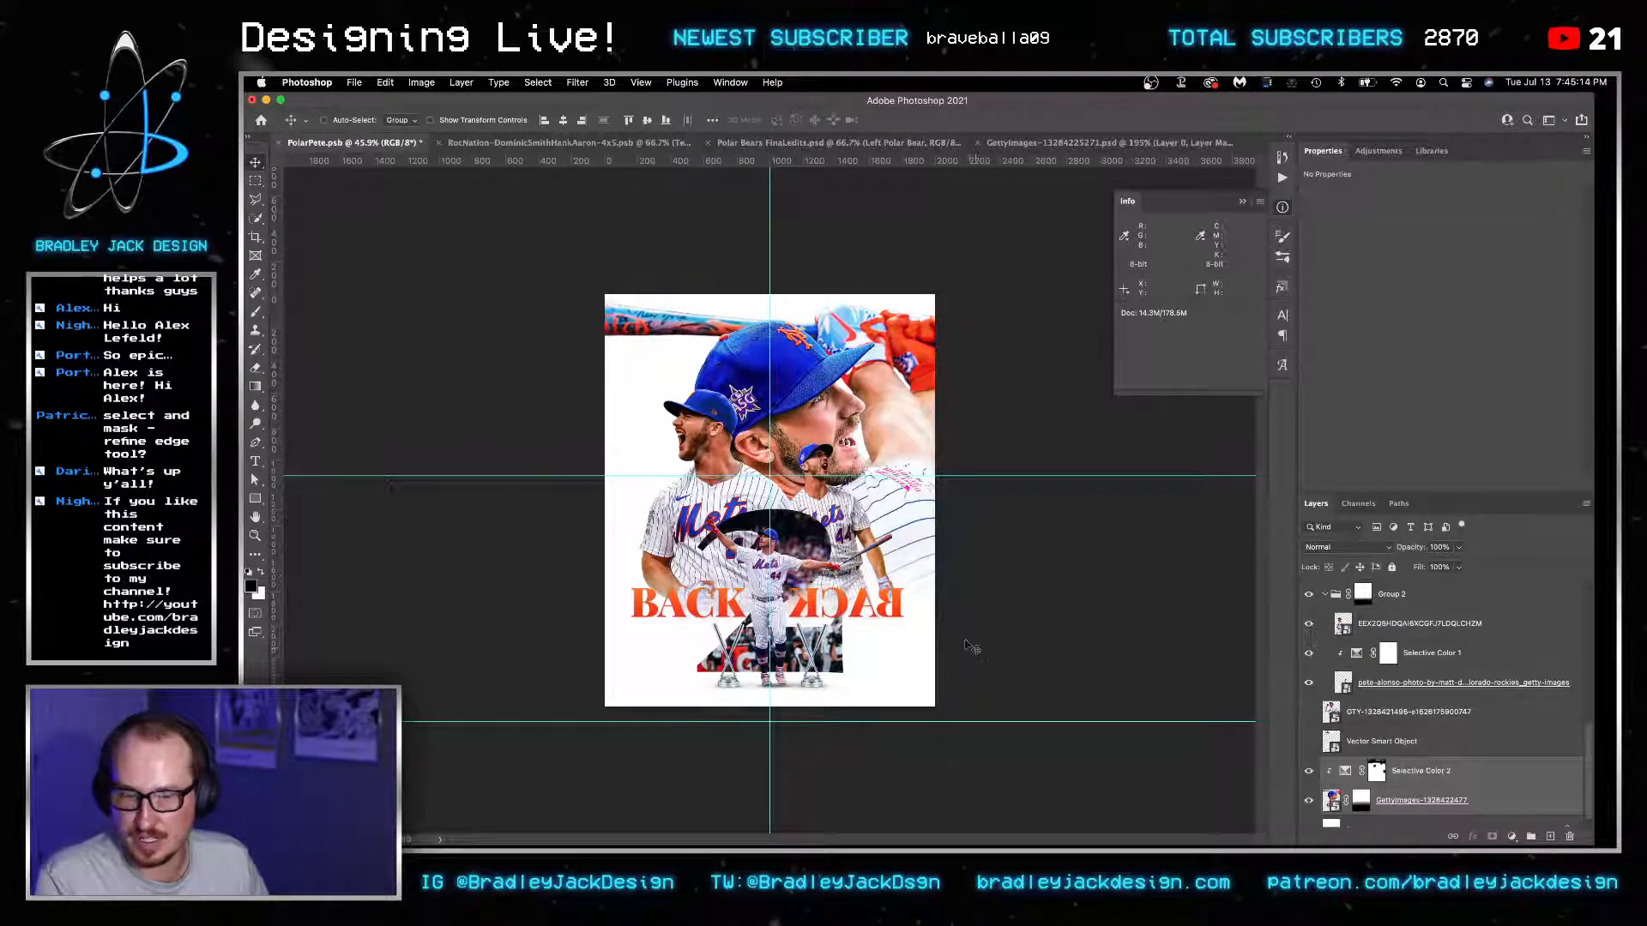
Set the Ellipse 1 copy 2 layer to Normal blending at 100% opacity and move it down across the front player's torso.
key(z)
click(852, 340)
key(v)
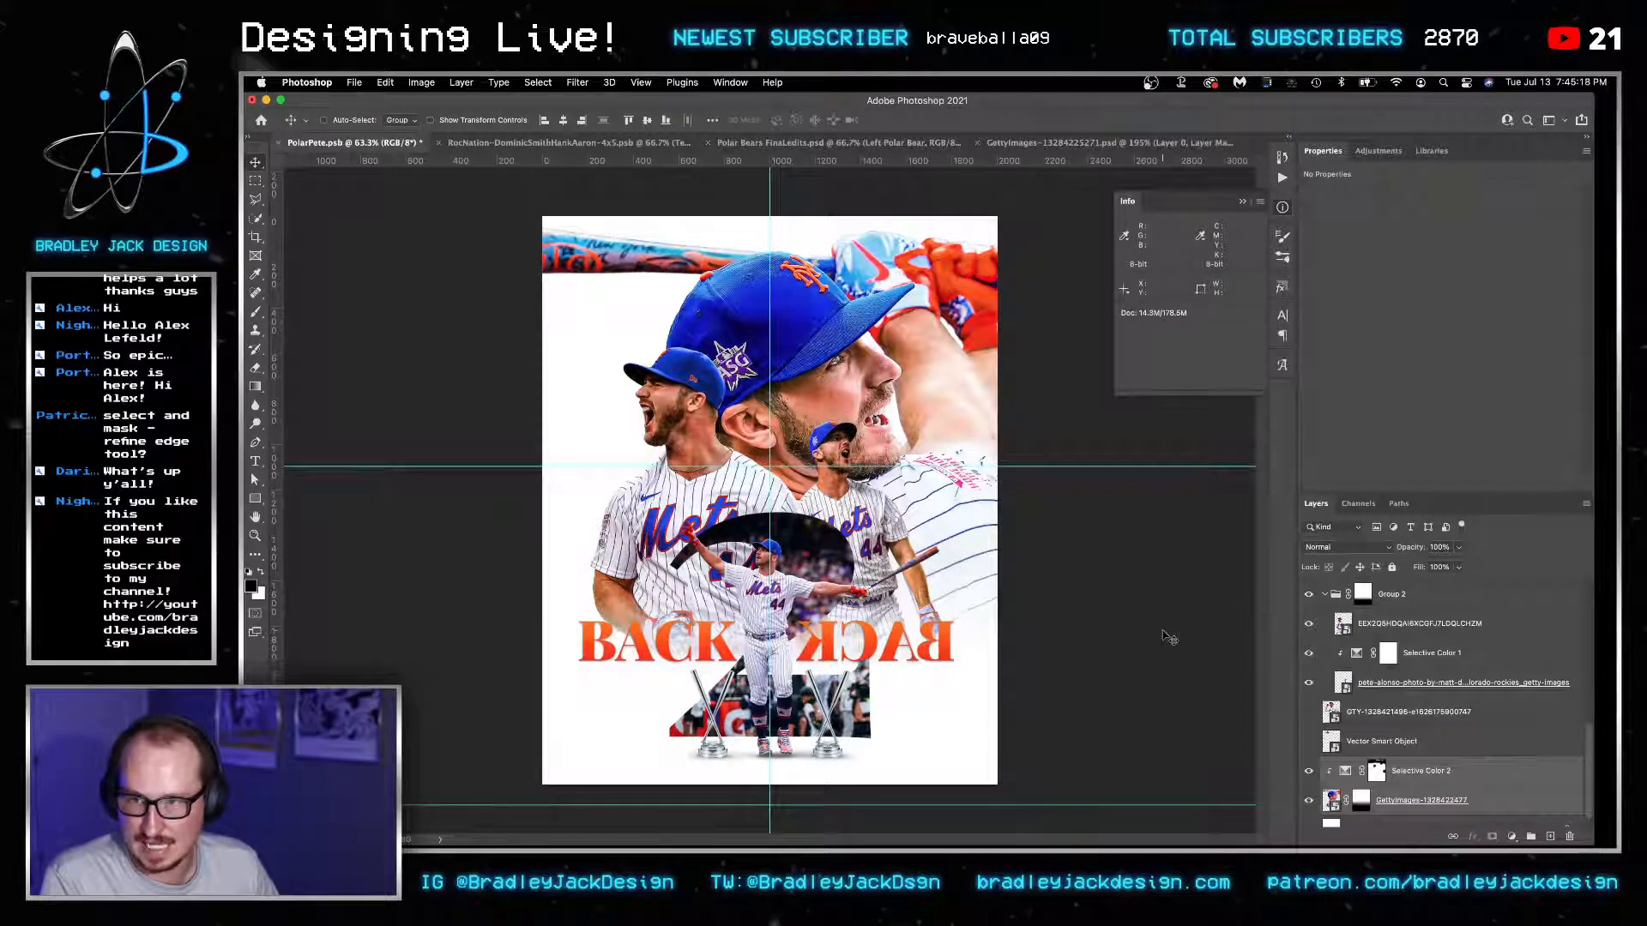
click(1376, 718)
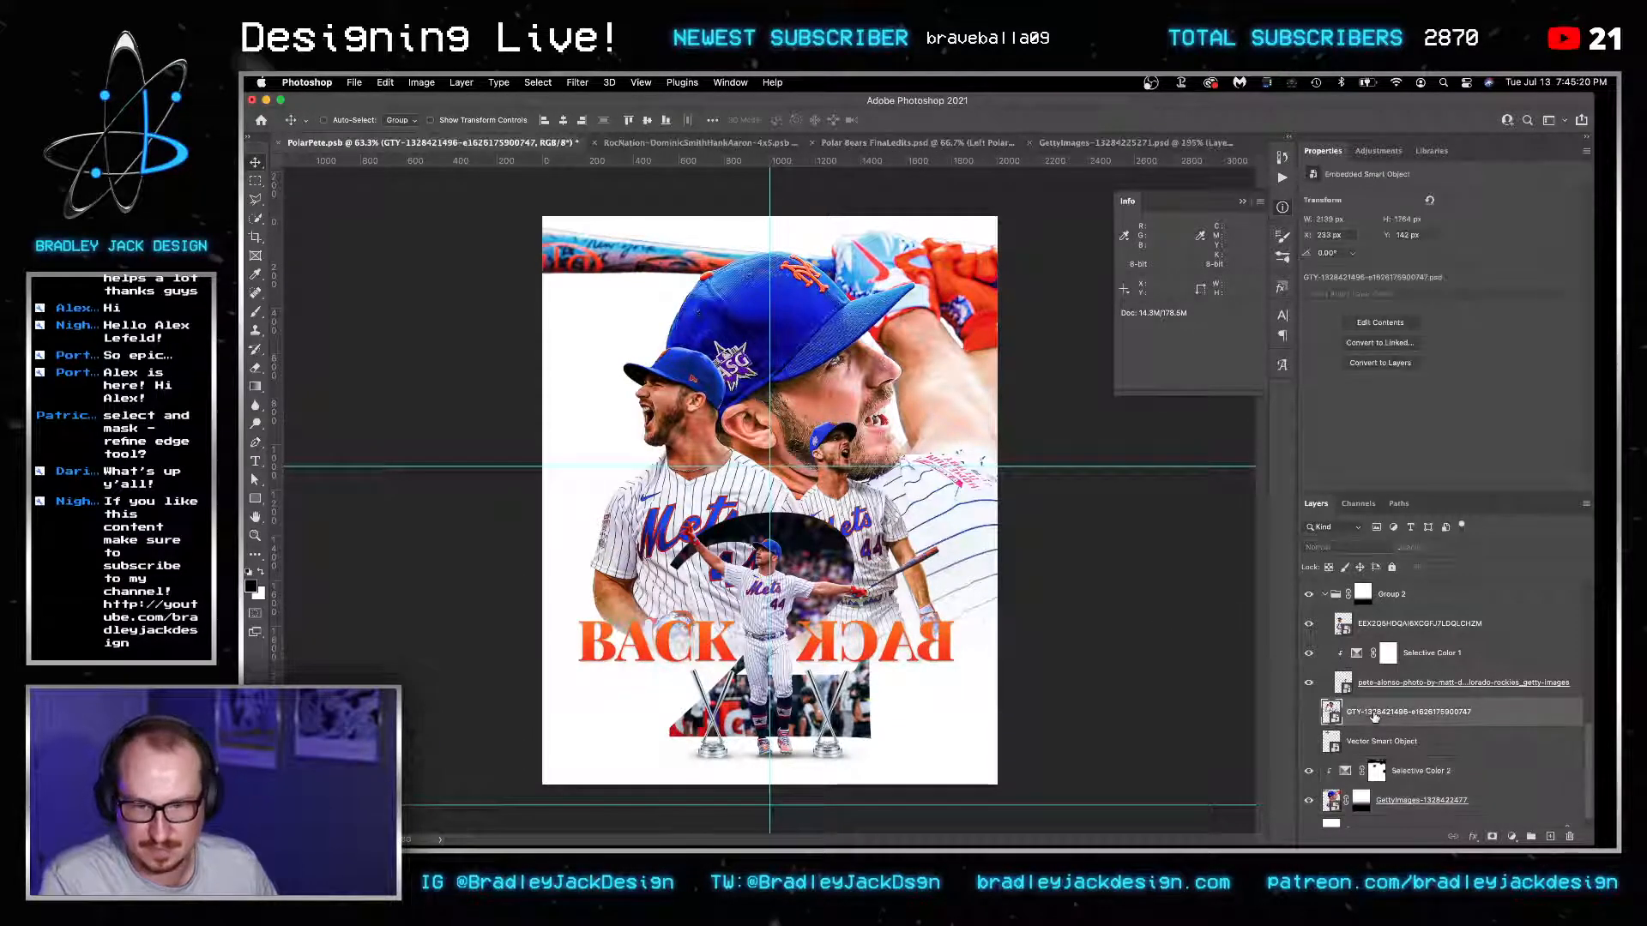
click(1359, 744)
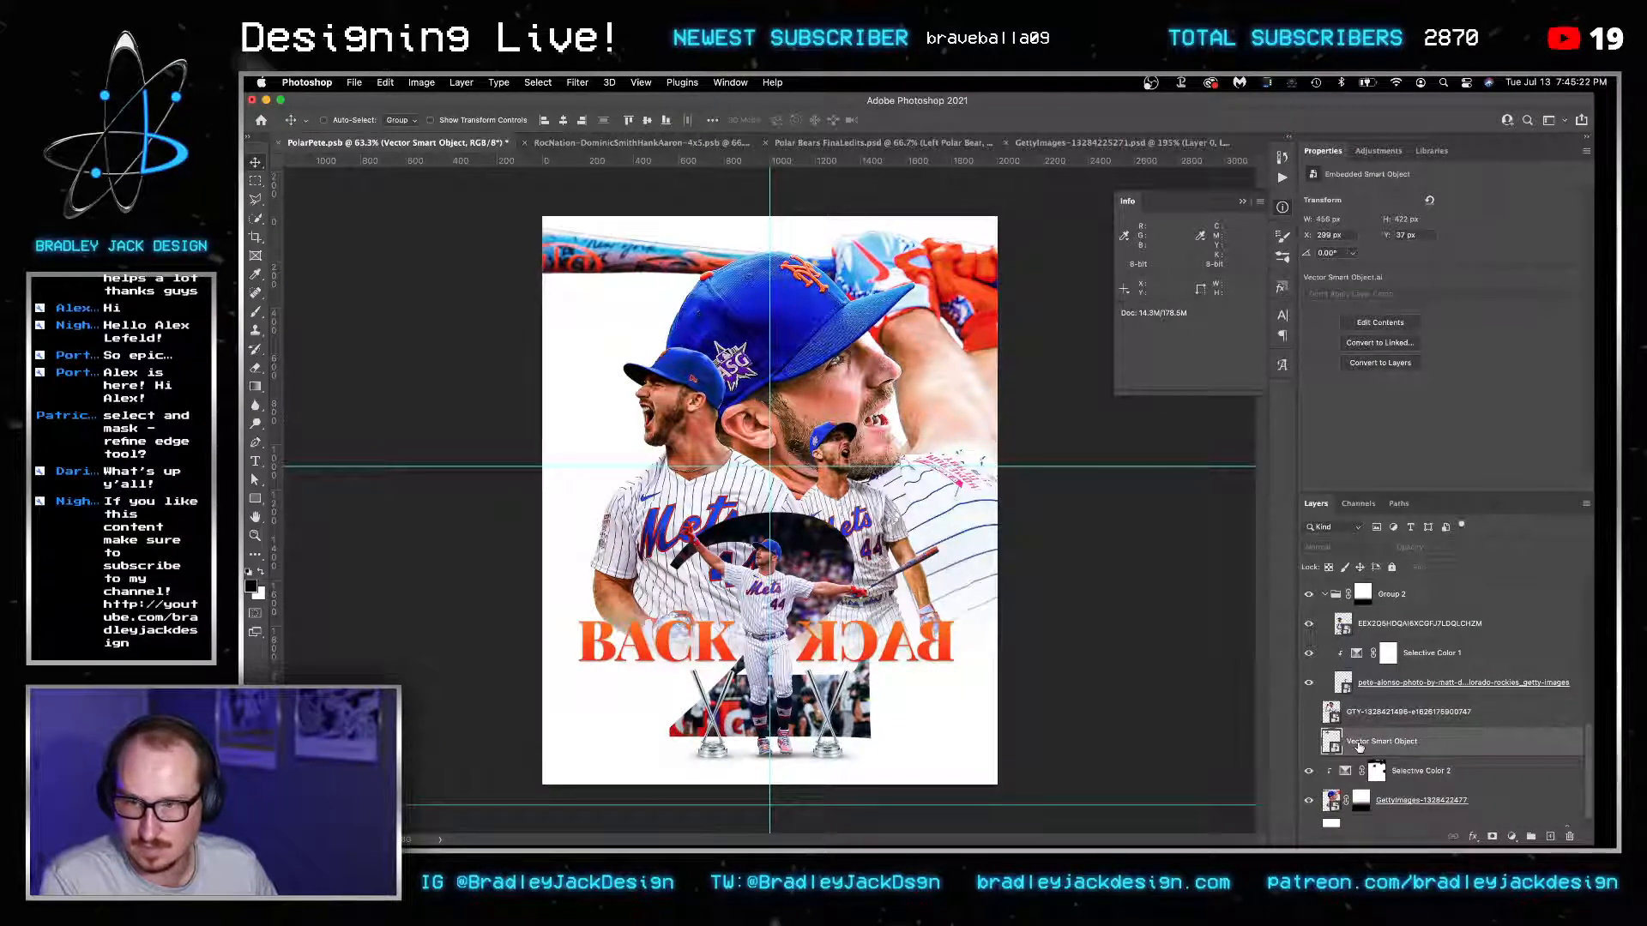
scroll(1398, 729, up, 10)
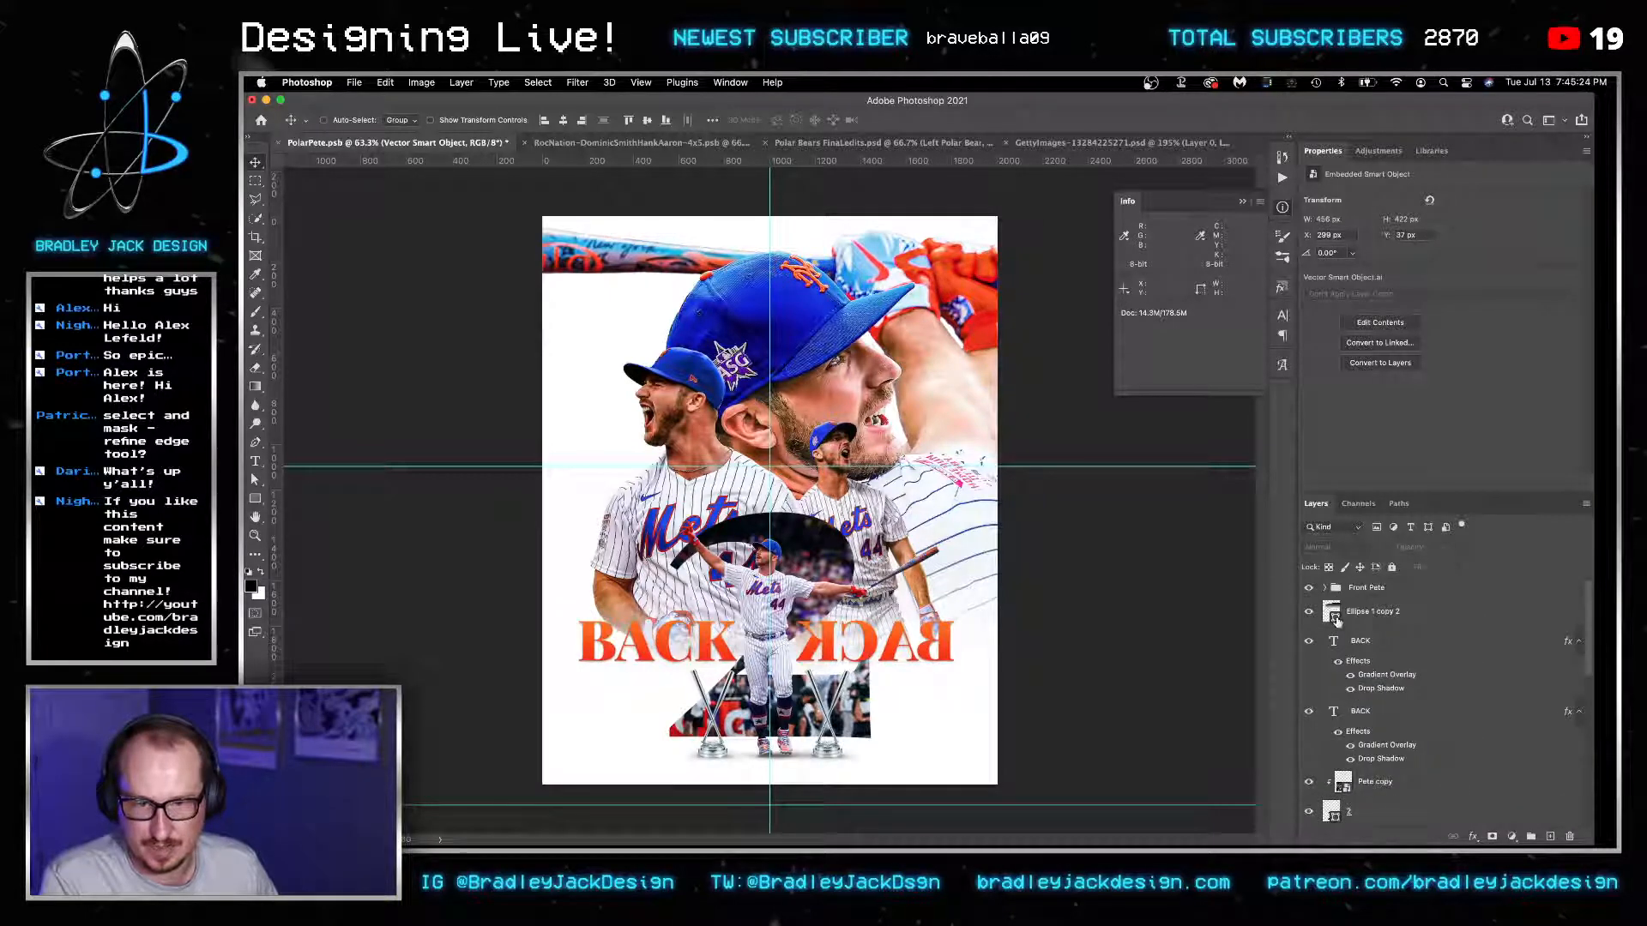
click(1362, 616)
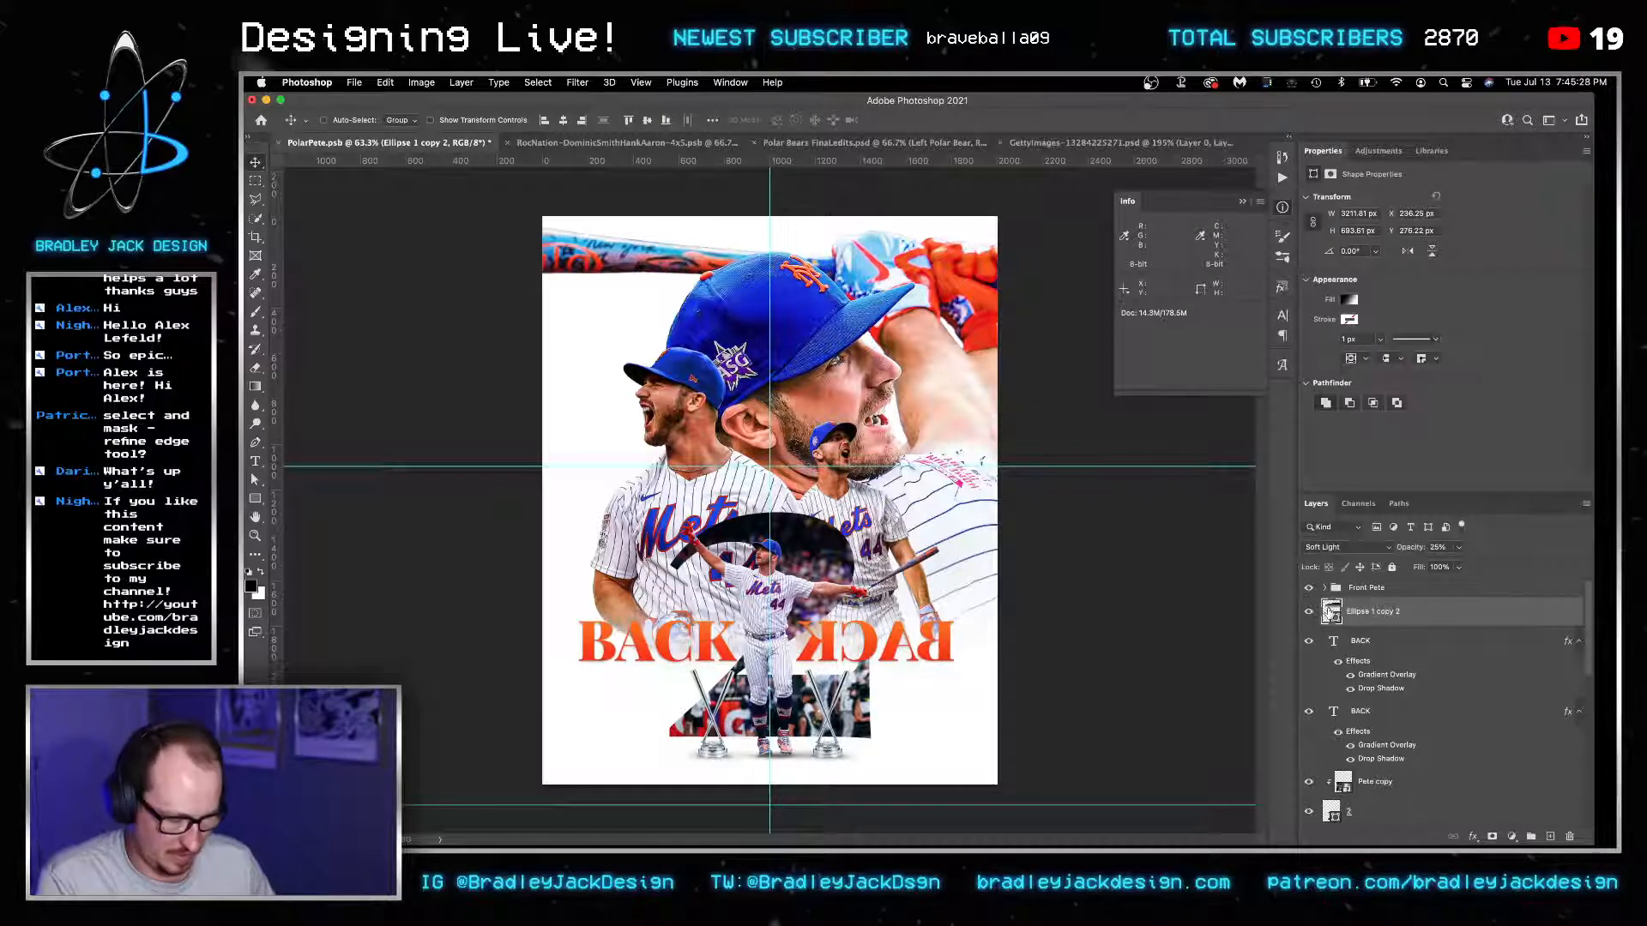
drag(938, 359, 724, 568)
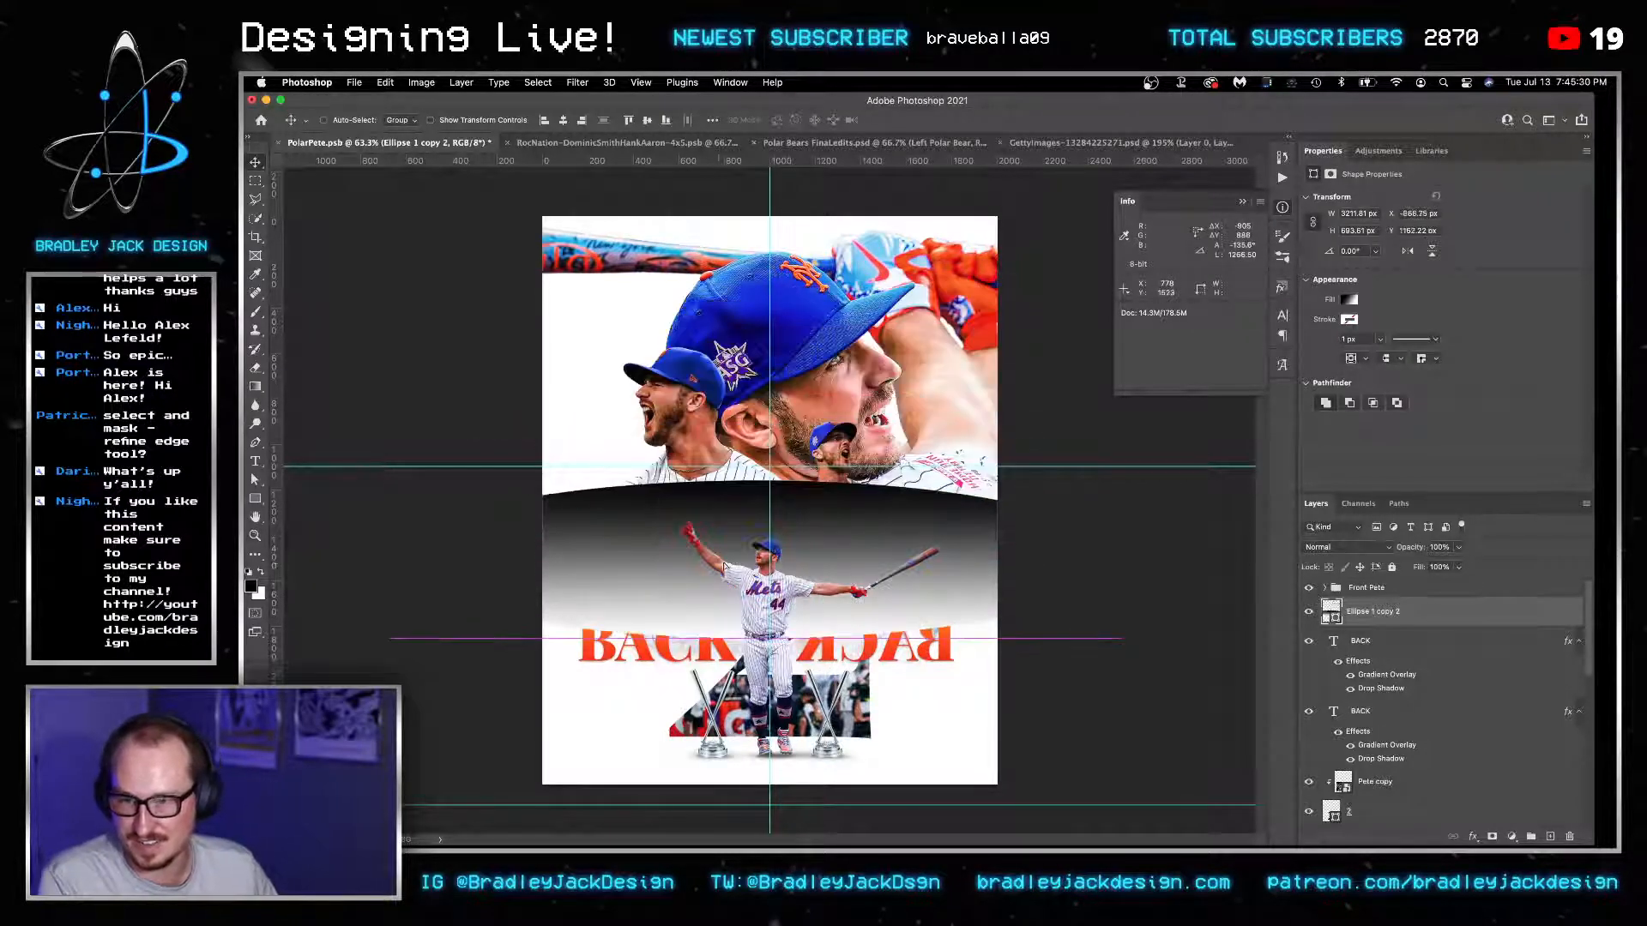
Scale the Ellipse 1 copy 2 layer down to about 60% and move it lower across the front player's waist.
key(ctrl+t)
drag(991, 552, 992, 565)
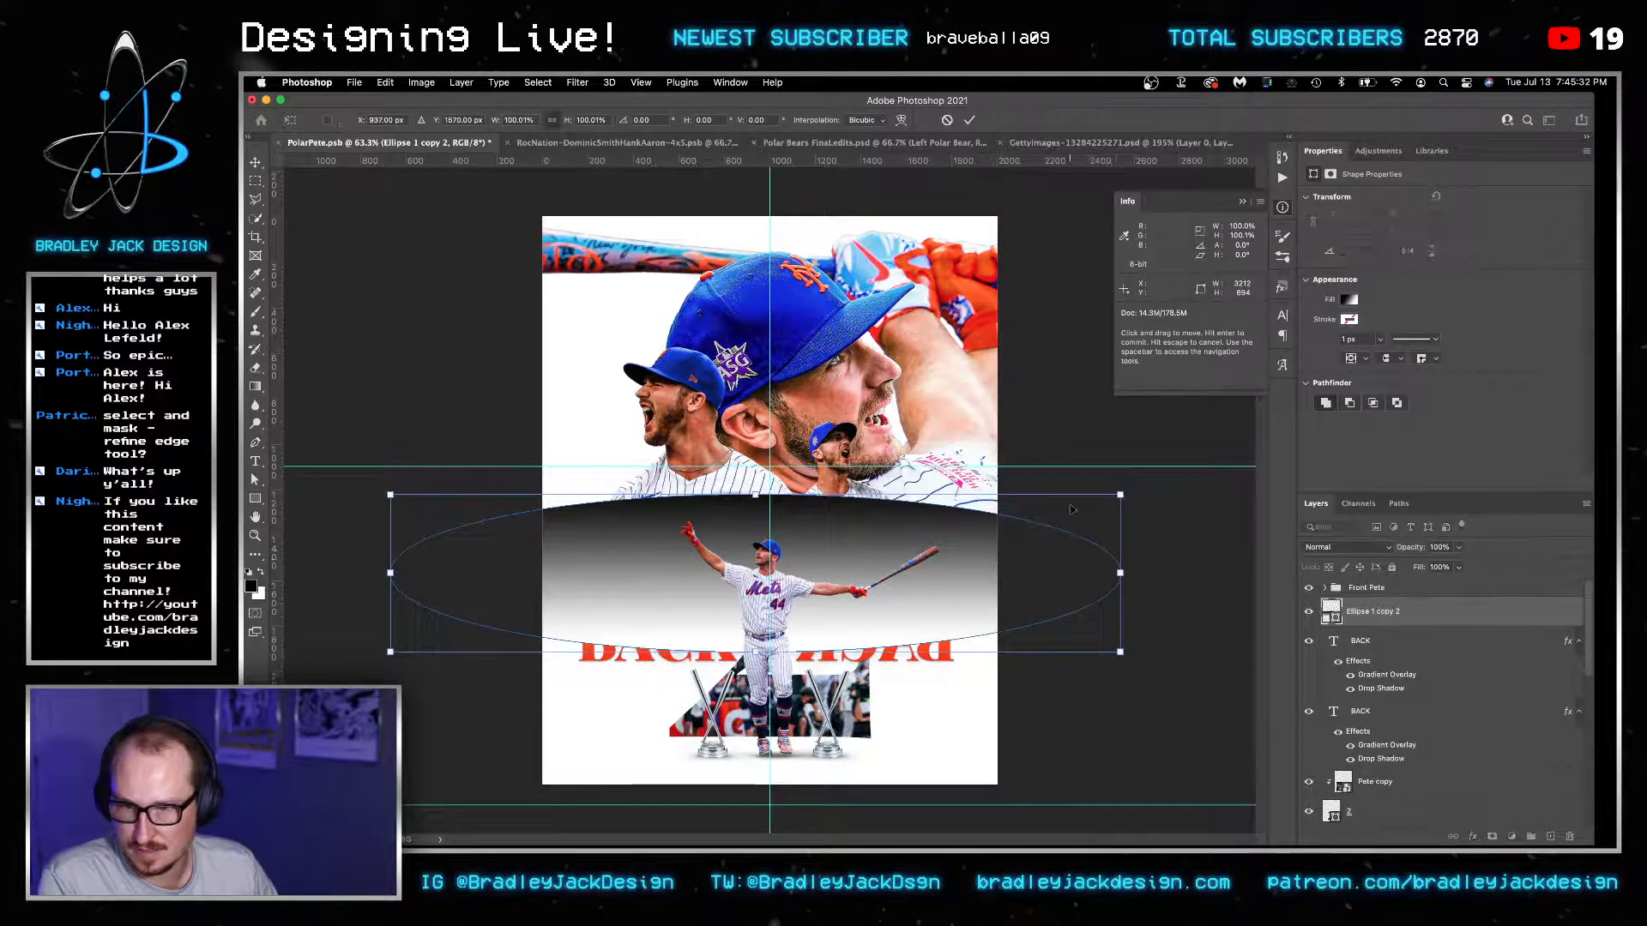
drag(1120, 494, 970, 509)
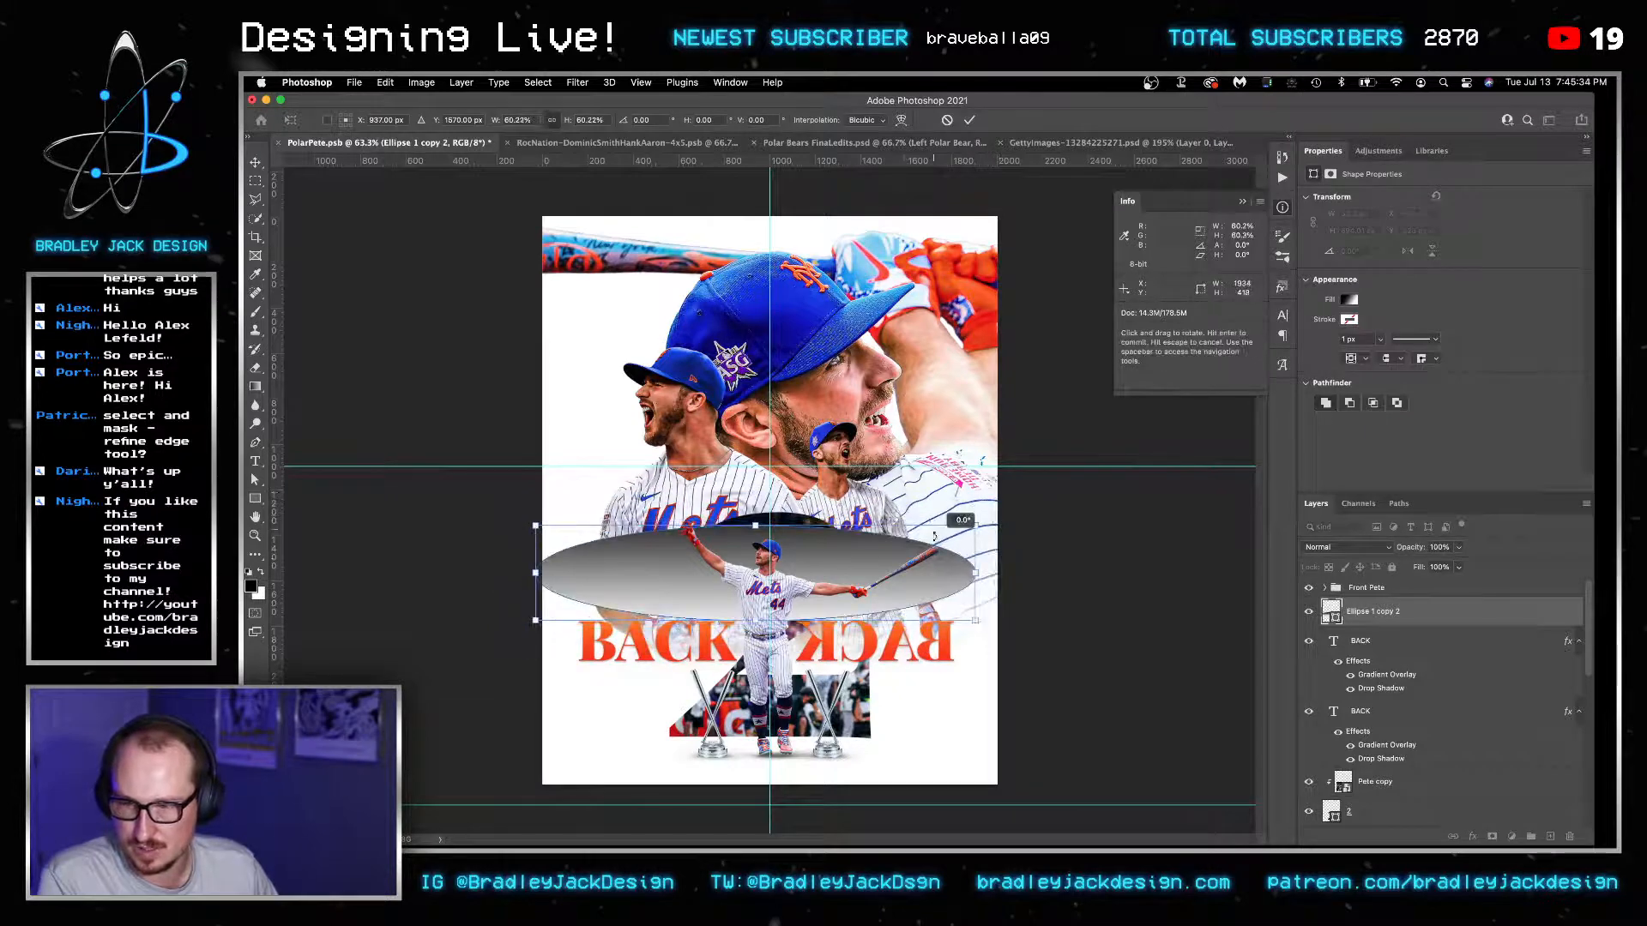
drag(907, 567, 907, 596)
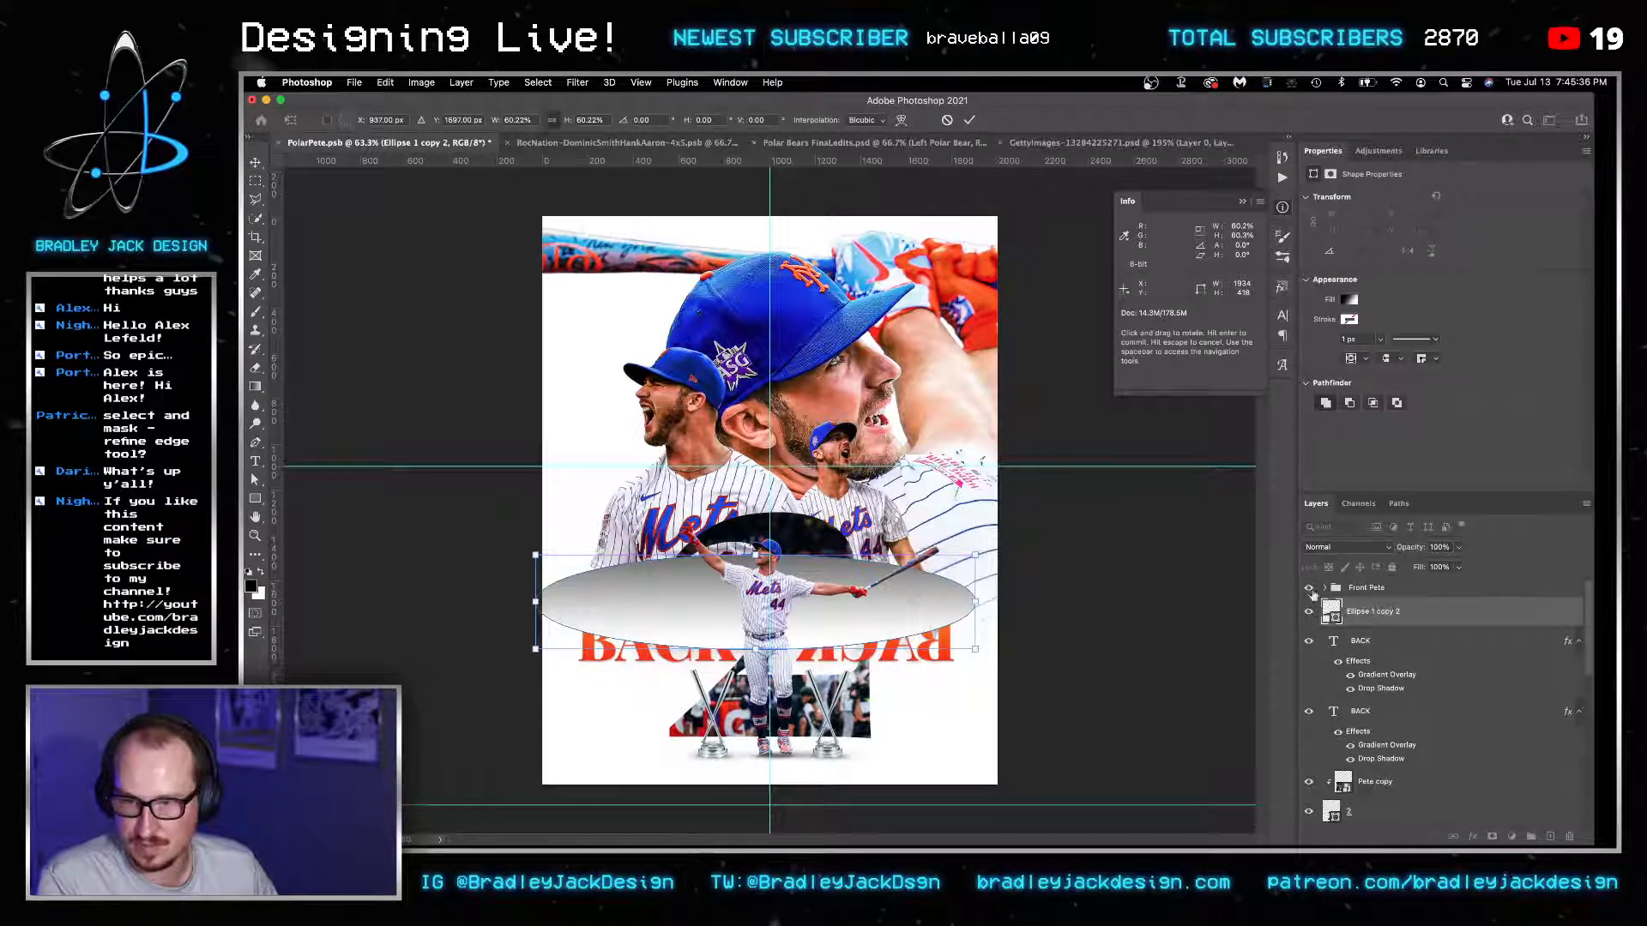
Group the two BACK text layers and clip Ellipse 1 copy 2 to the group with Soft Light blending at 25% opacity.
click(1355, 643)
shift+click(1366, 712)
key(super+g)
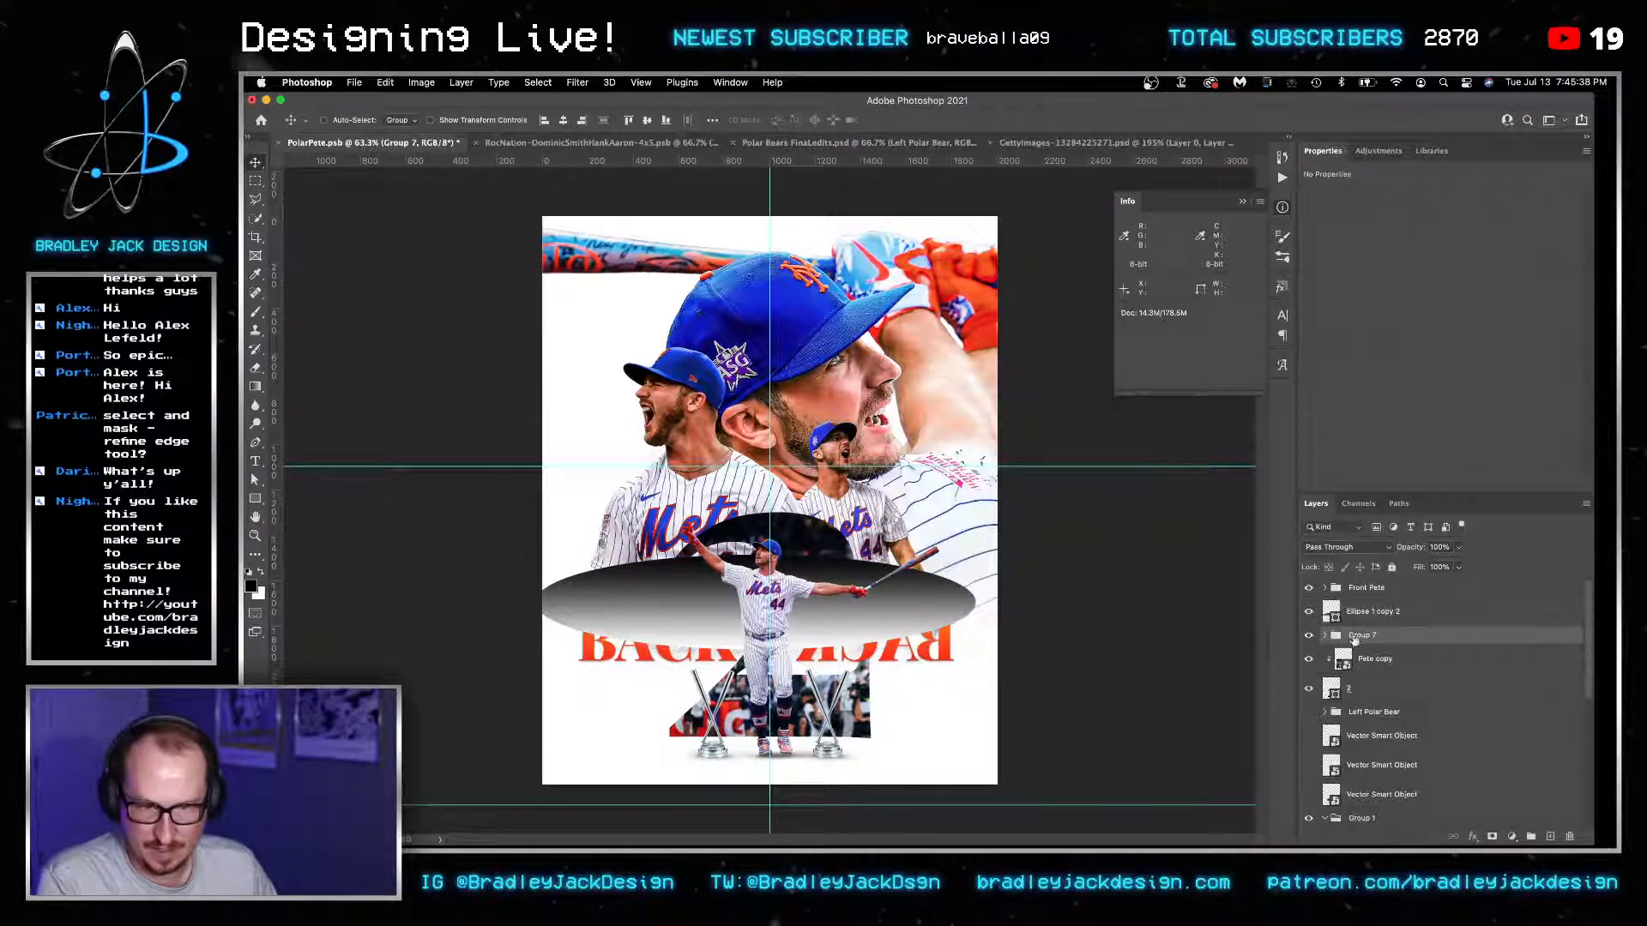
alt+click(1364, 624)
click(1364, 616)
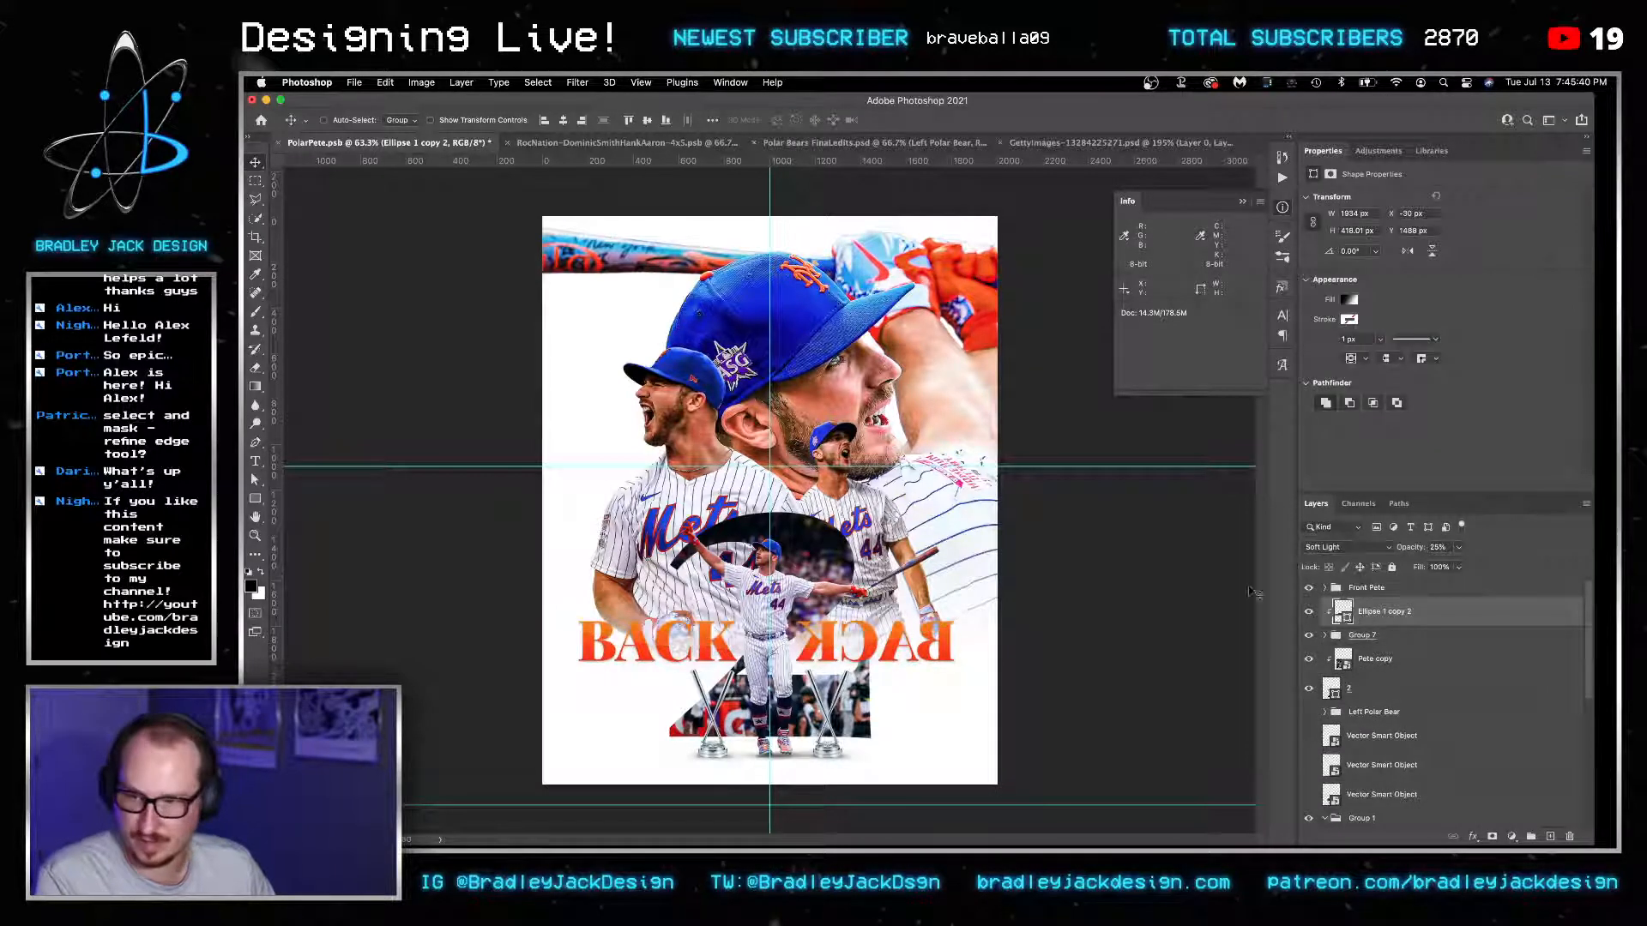
Stretch the clipped Ellipse 1 copy 2 horizontally to about 3681 px wide and nudge it up over the BACK lettering.
key(super+t)
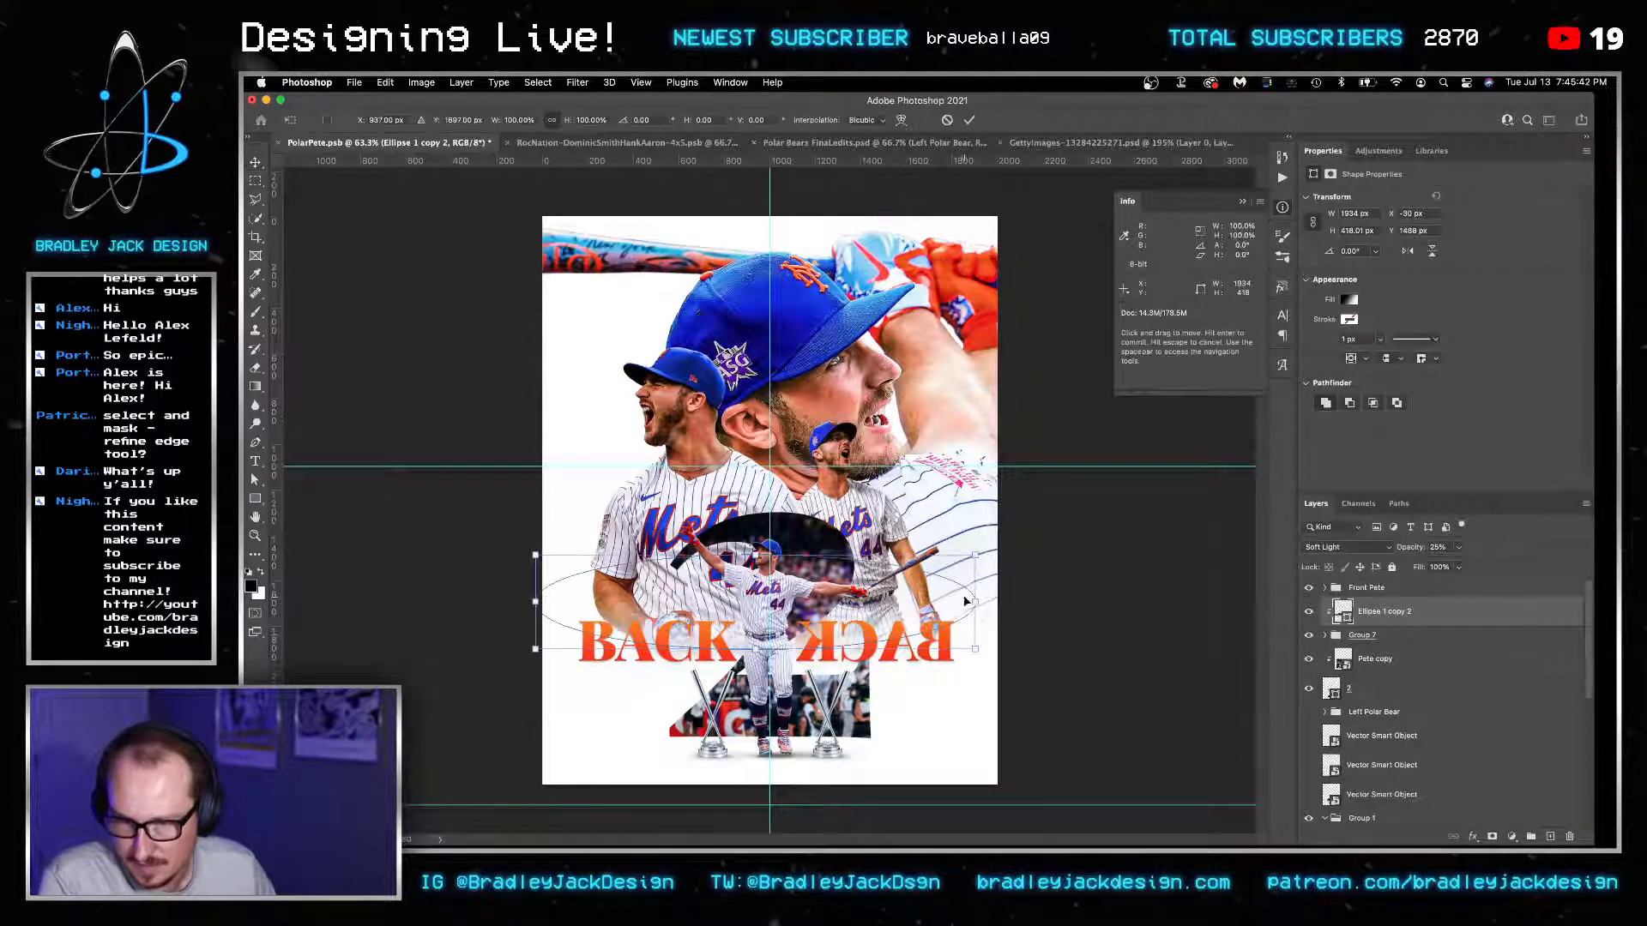
drag(995, 601, 1182, 606)
key(Return)
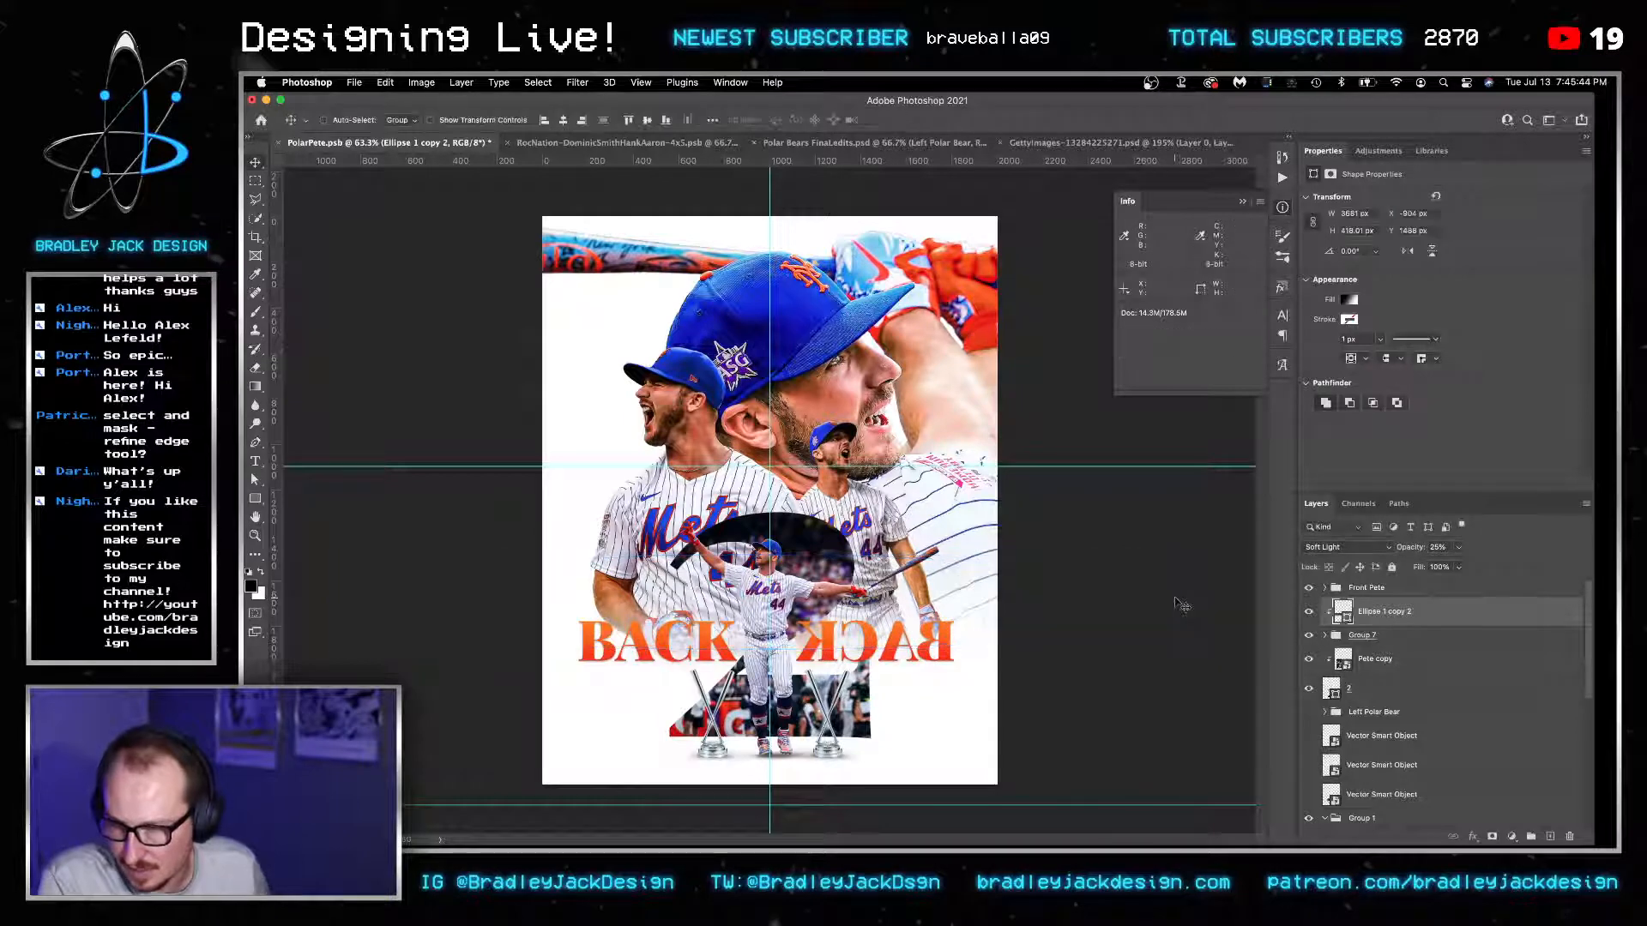
key(shift+Up)
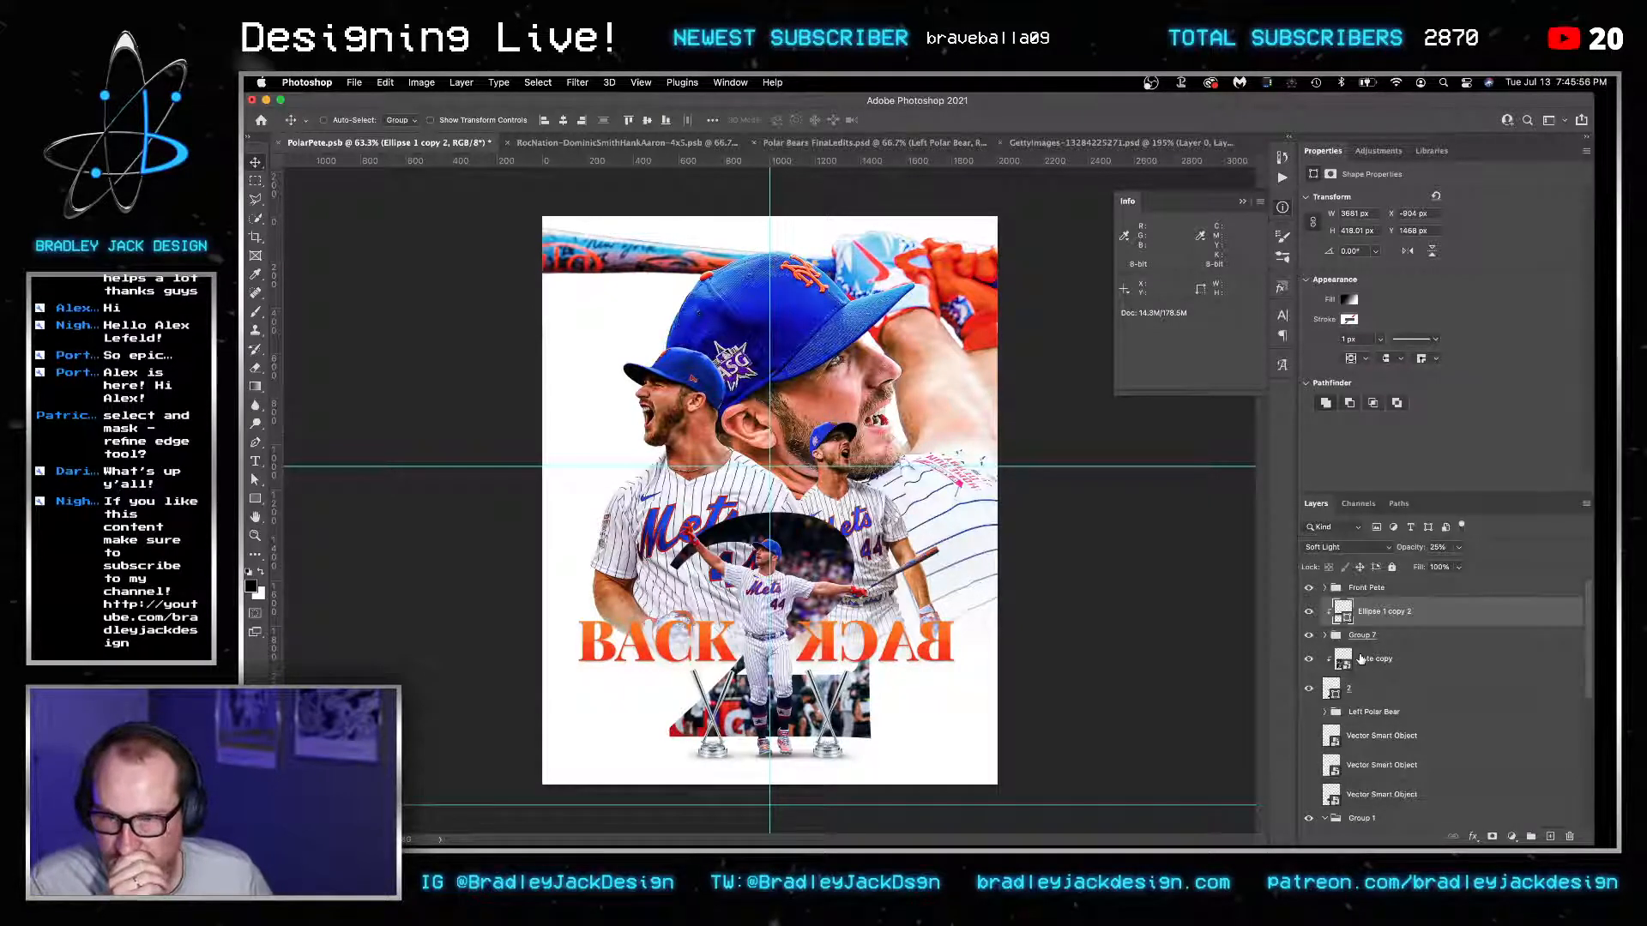
Hide the large portrait, the side player cutouts and their Selective Color adjustment layers.
scroll(1375, 731, down, 10)
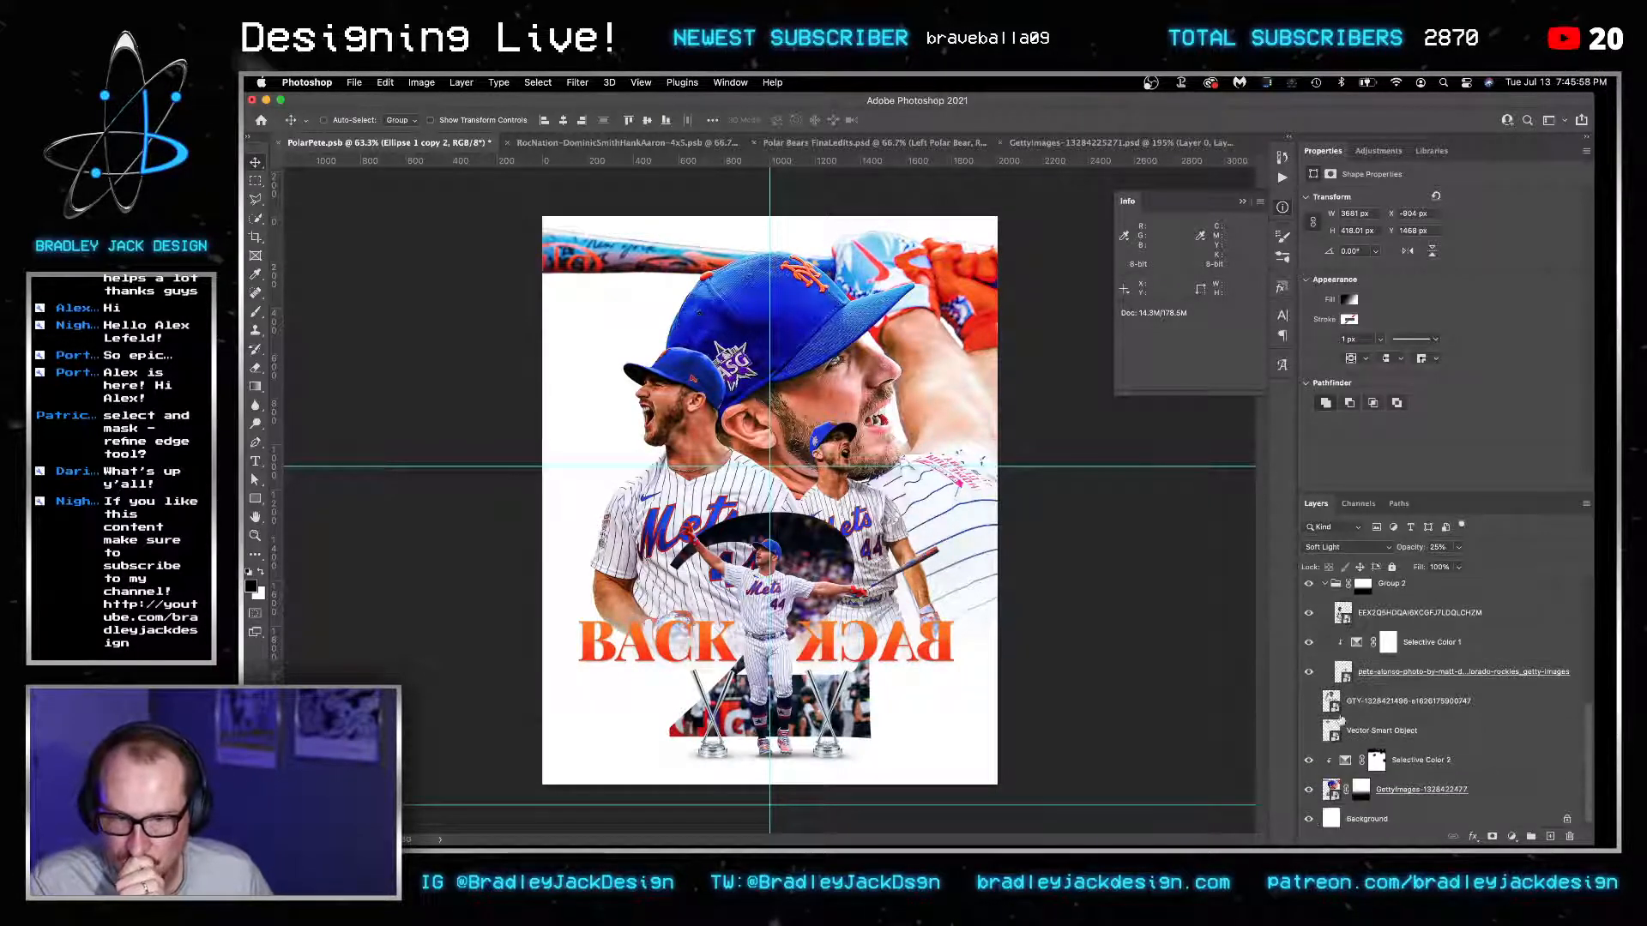
scroll(1334, 708, up, 1)
drag(1309, 639, 1308, 764)
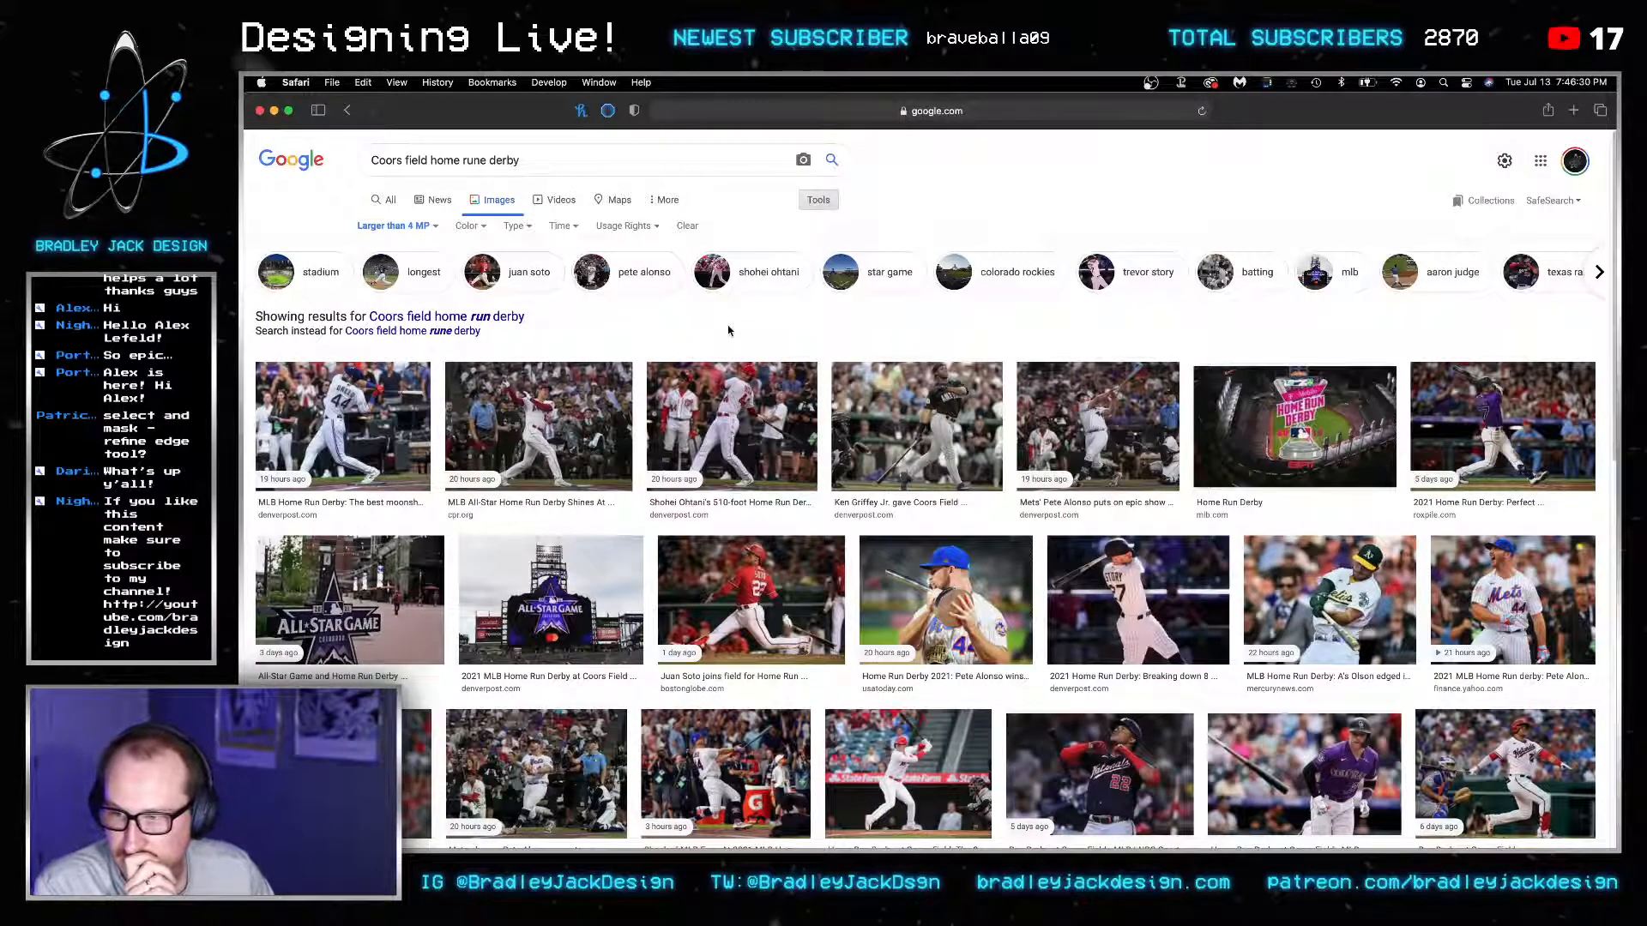
Switch to Safari and examine the Coors Field home run derby image results and related images for a wide stadium photo.
scroll(727, 330, down, 15)
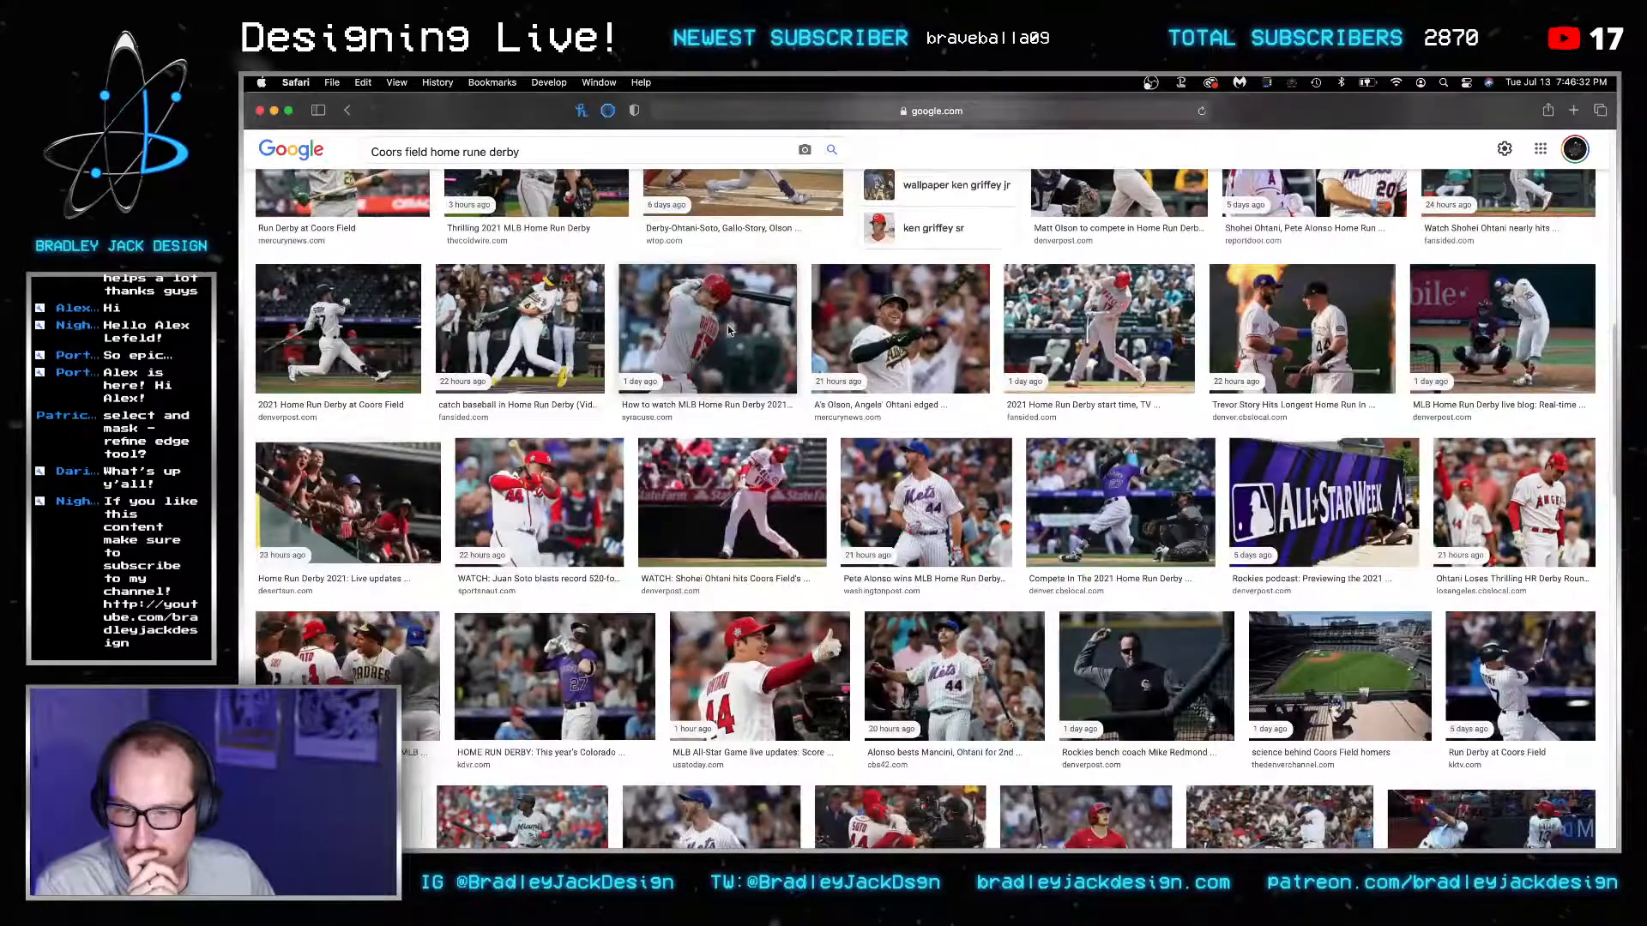
scroll(727, 326, down, 3)
scroll(727, 330, down, 20)
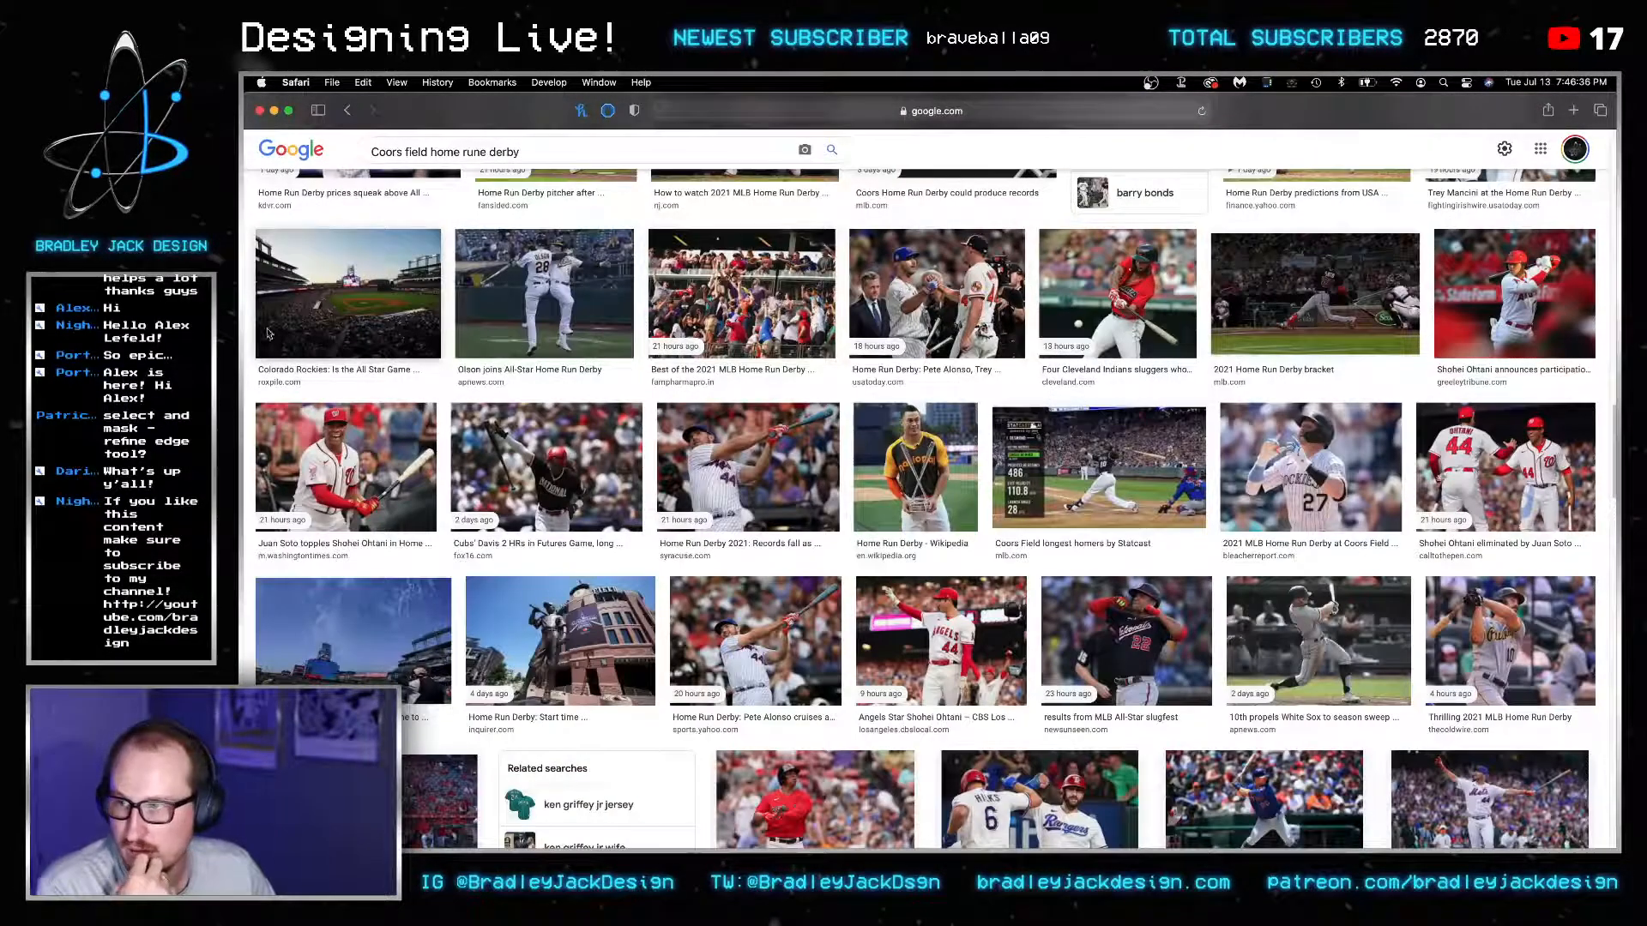
click(343, 307)
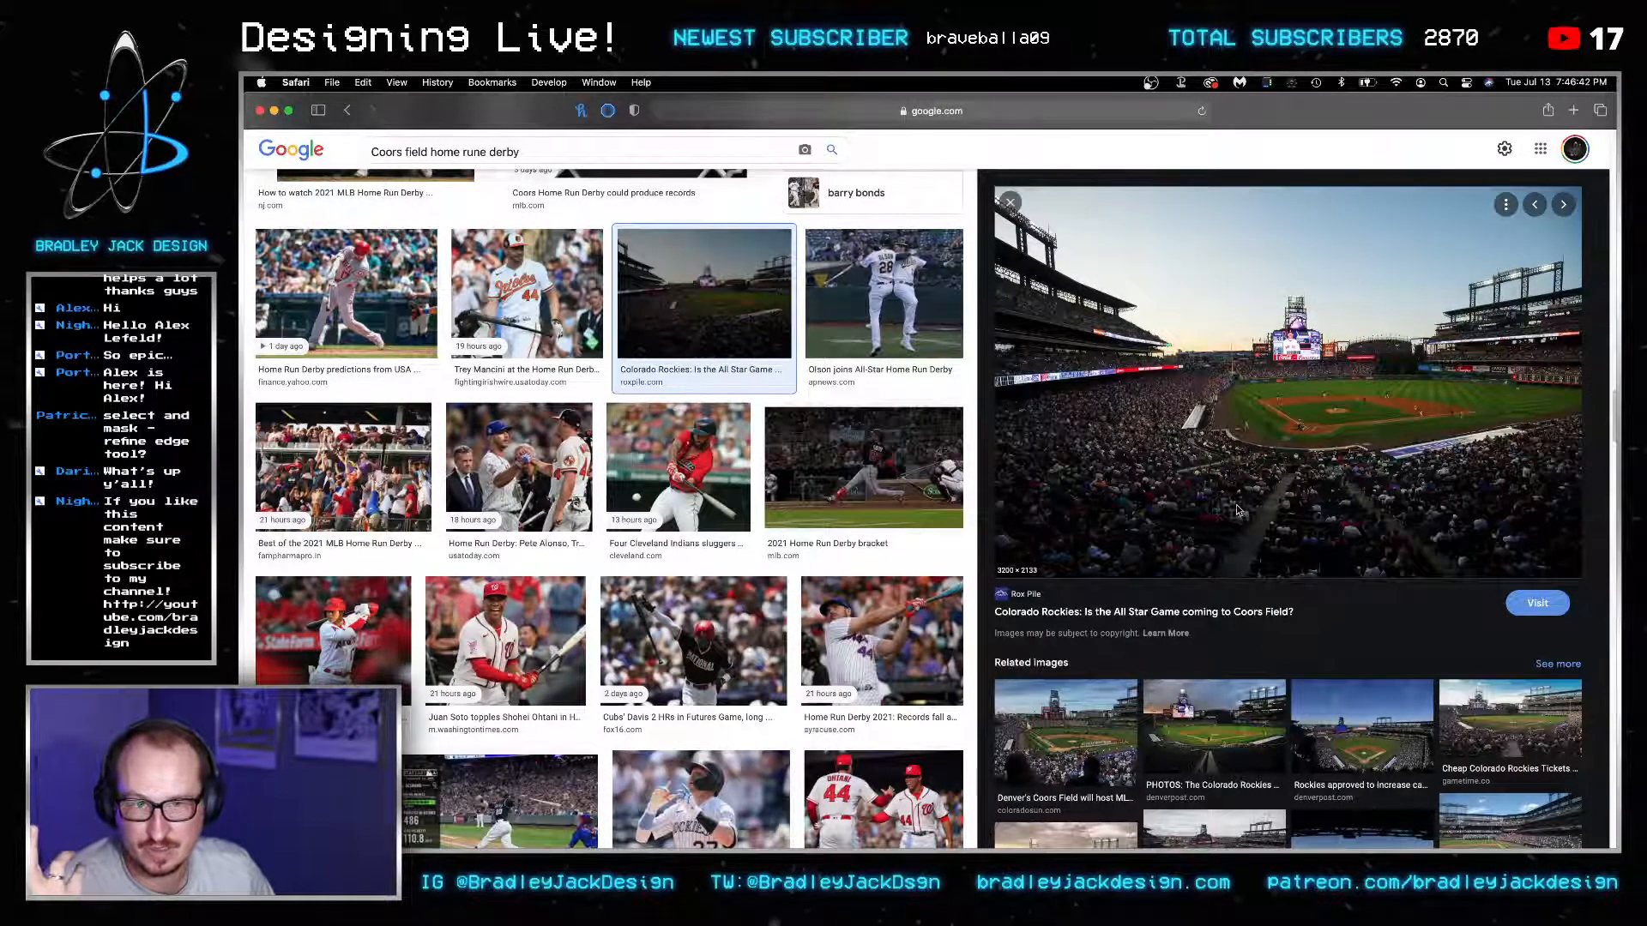
click(1250, 709)
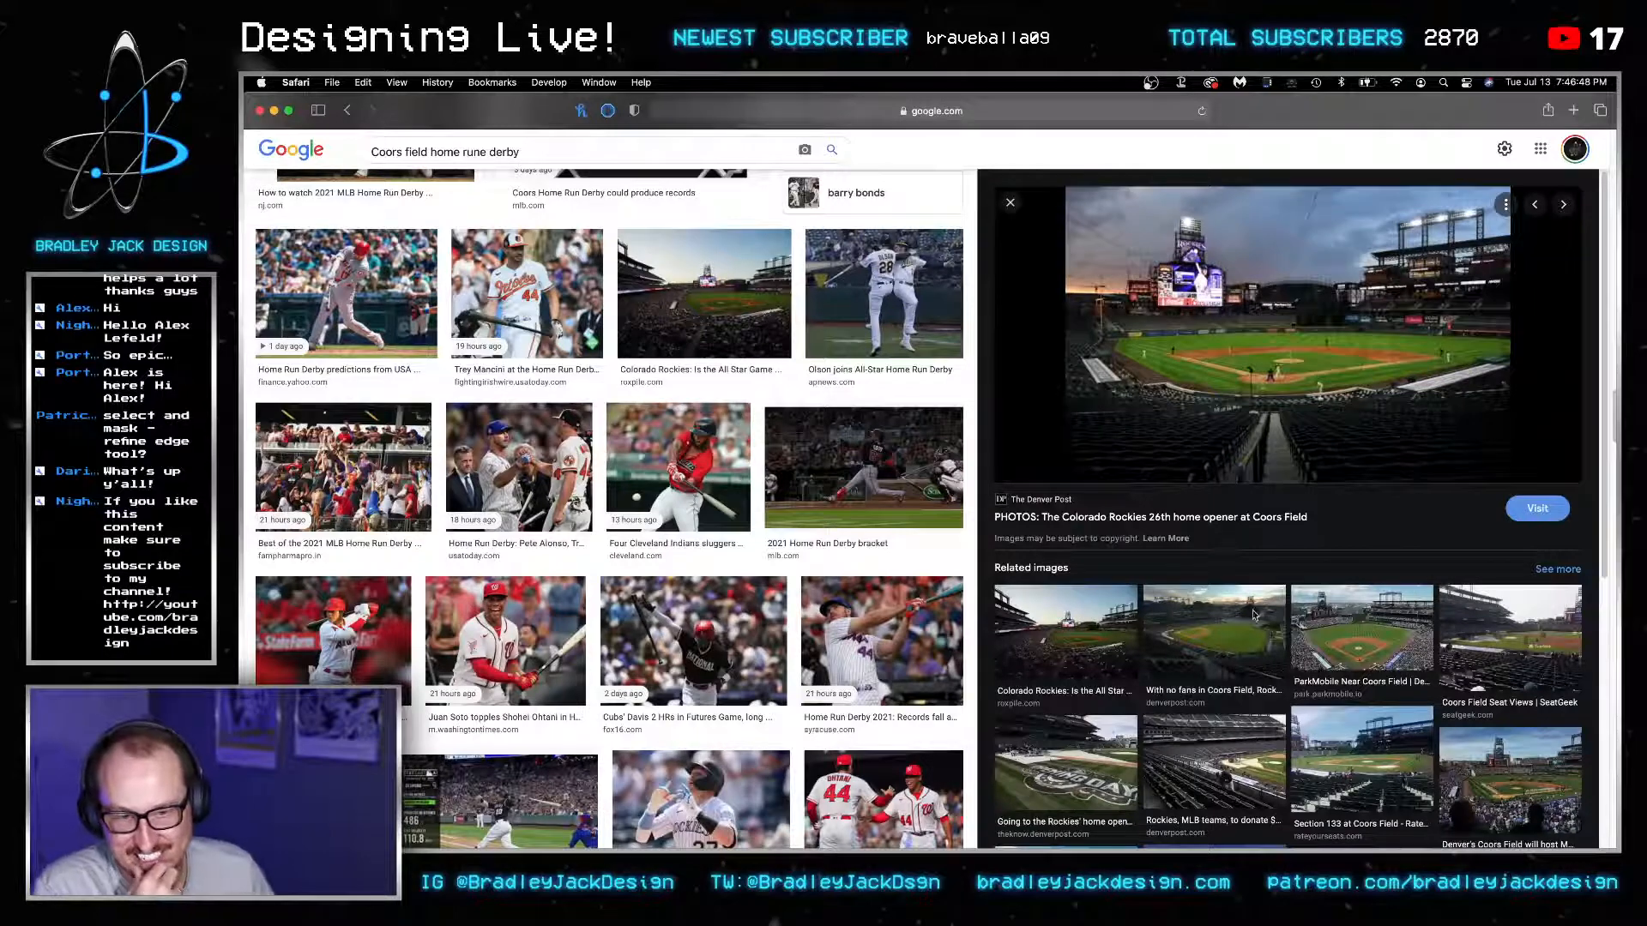
click(1507, 793)
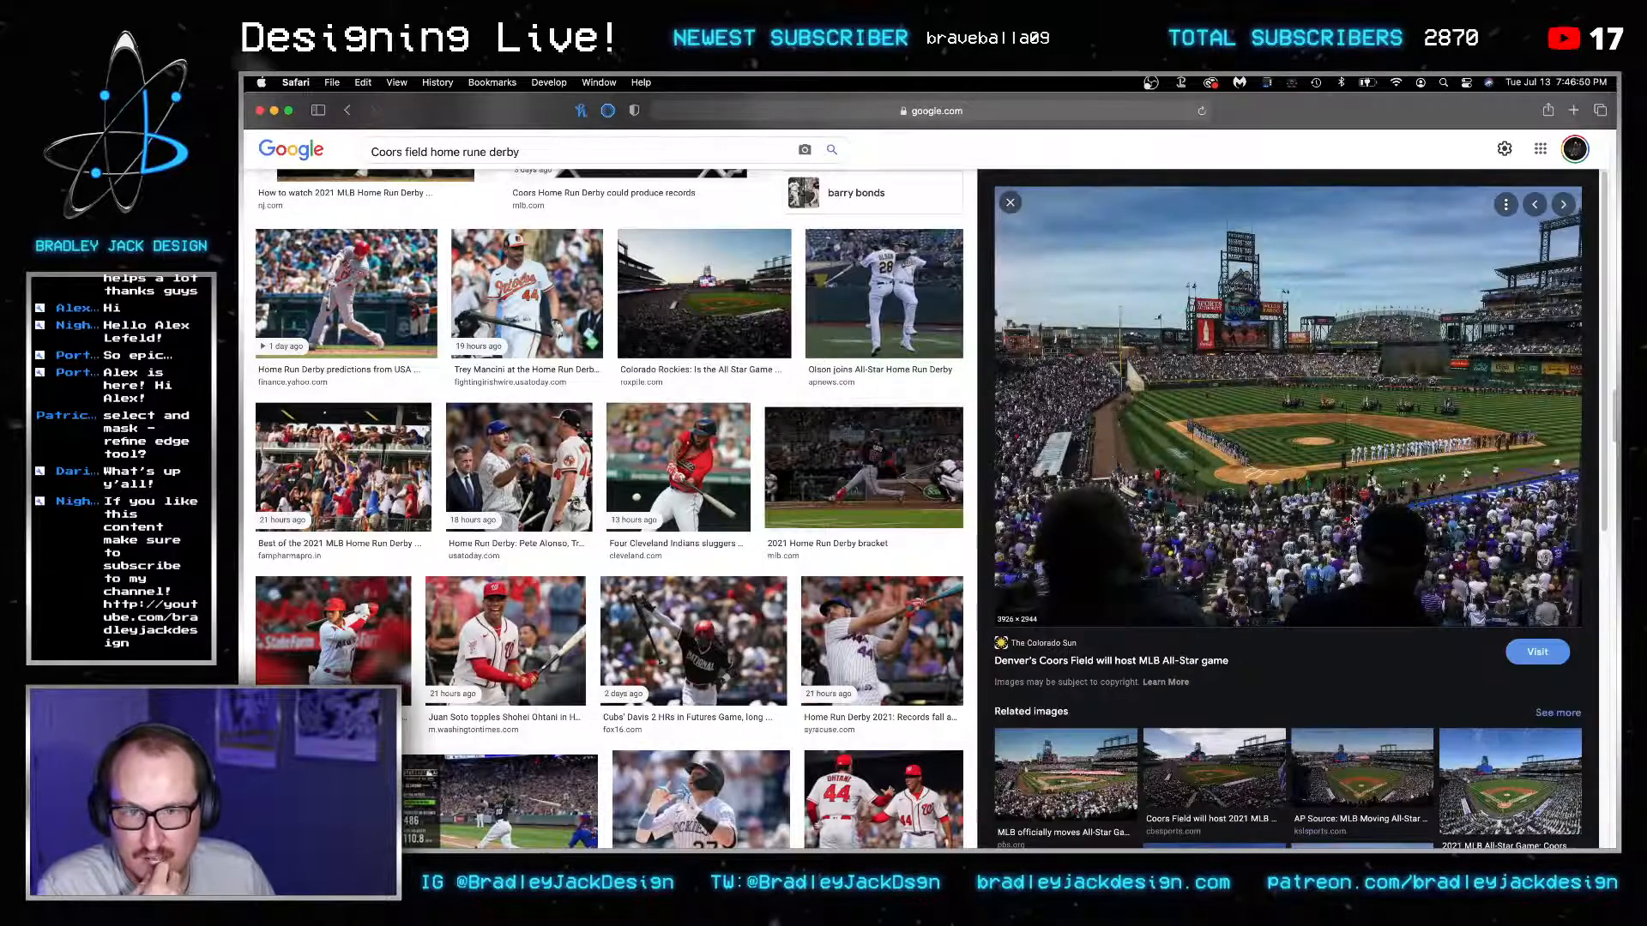
click(1363, 772)
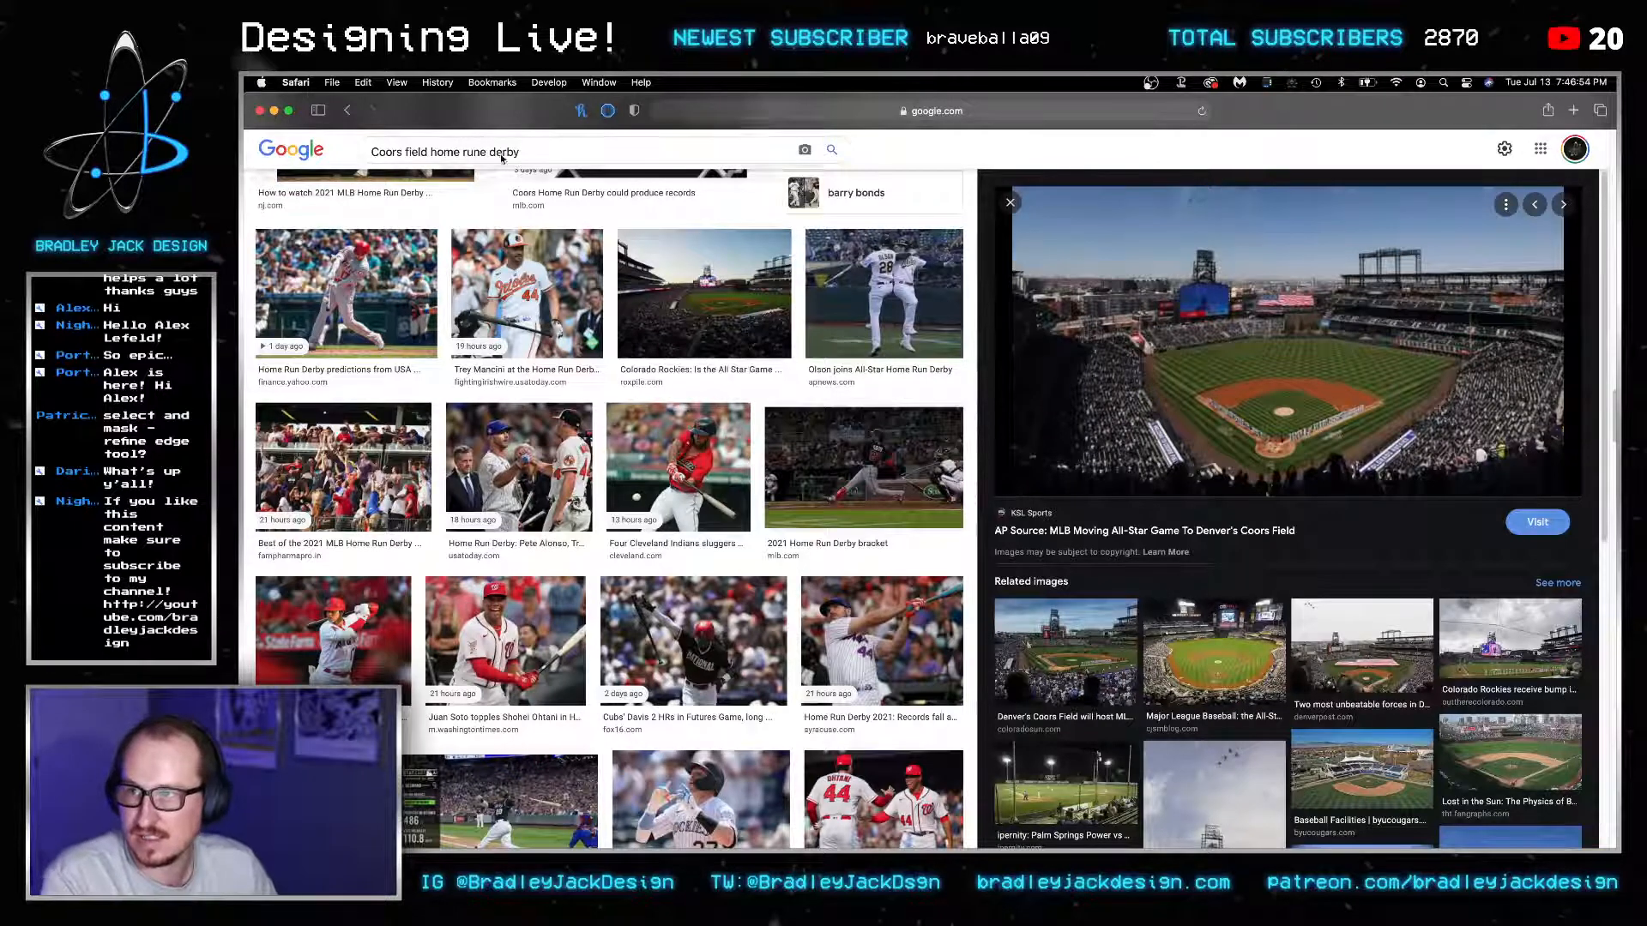
Run a Google Advanced Image Search for "coors field" limited to images larger than 2 MP.
click(493, 83)
click(549, 340)
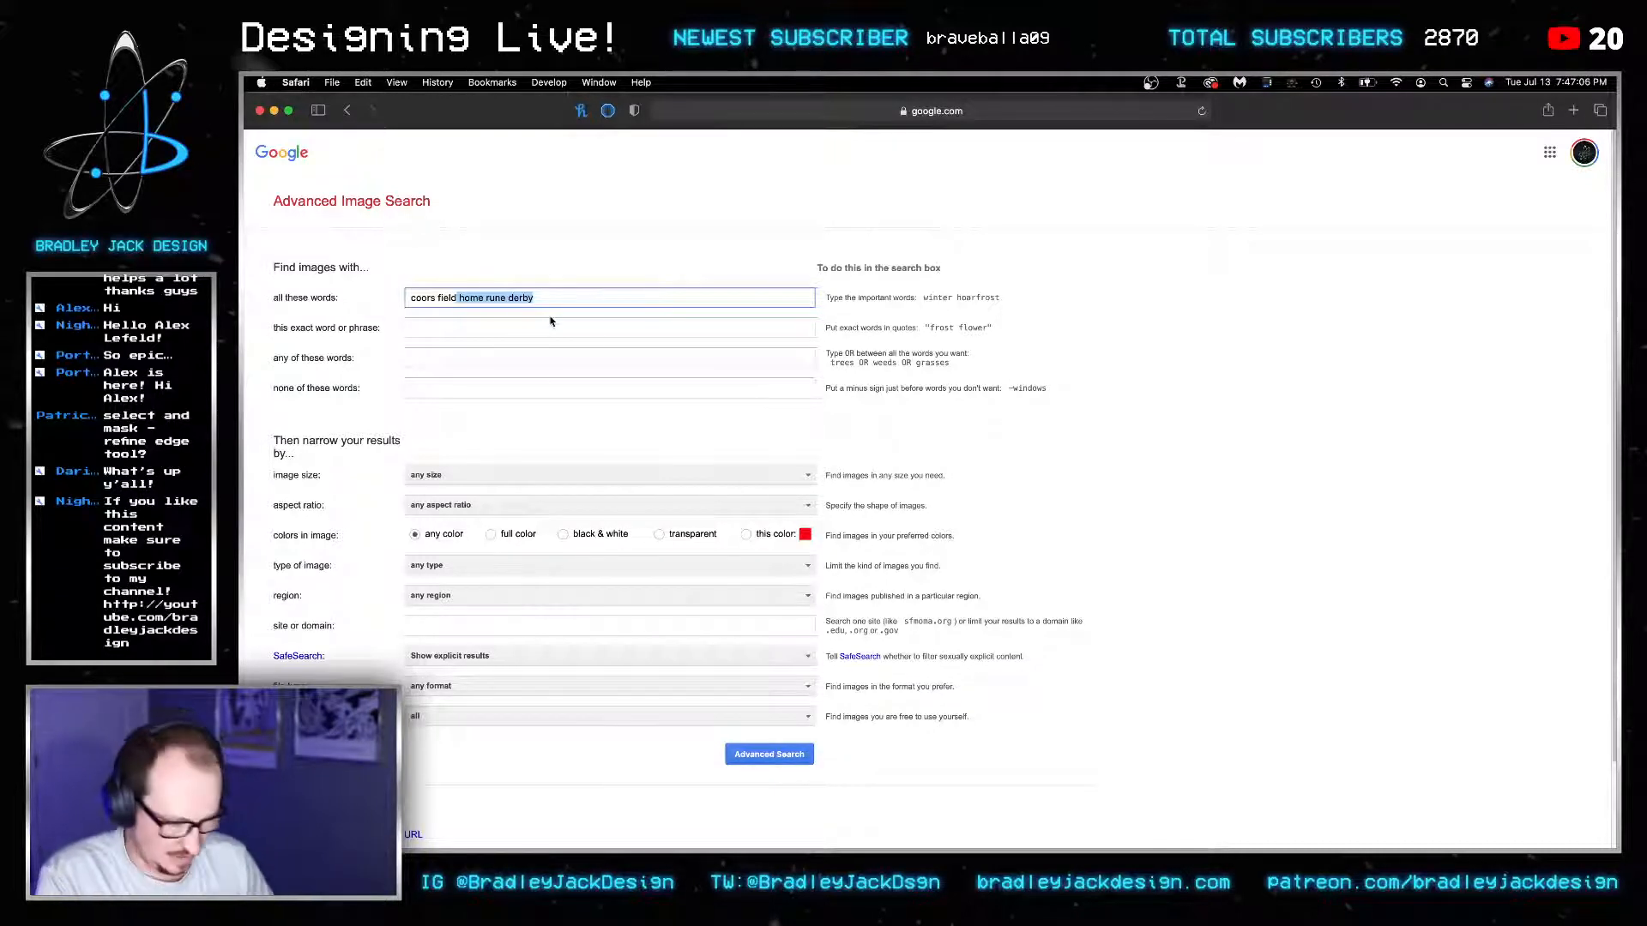
click(512, 487)
click(494, 474)
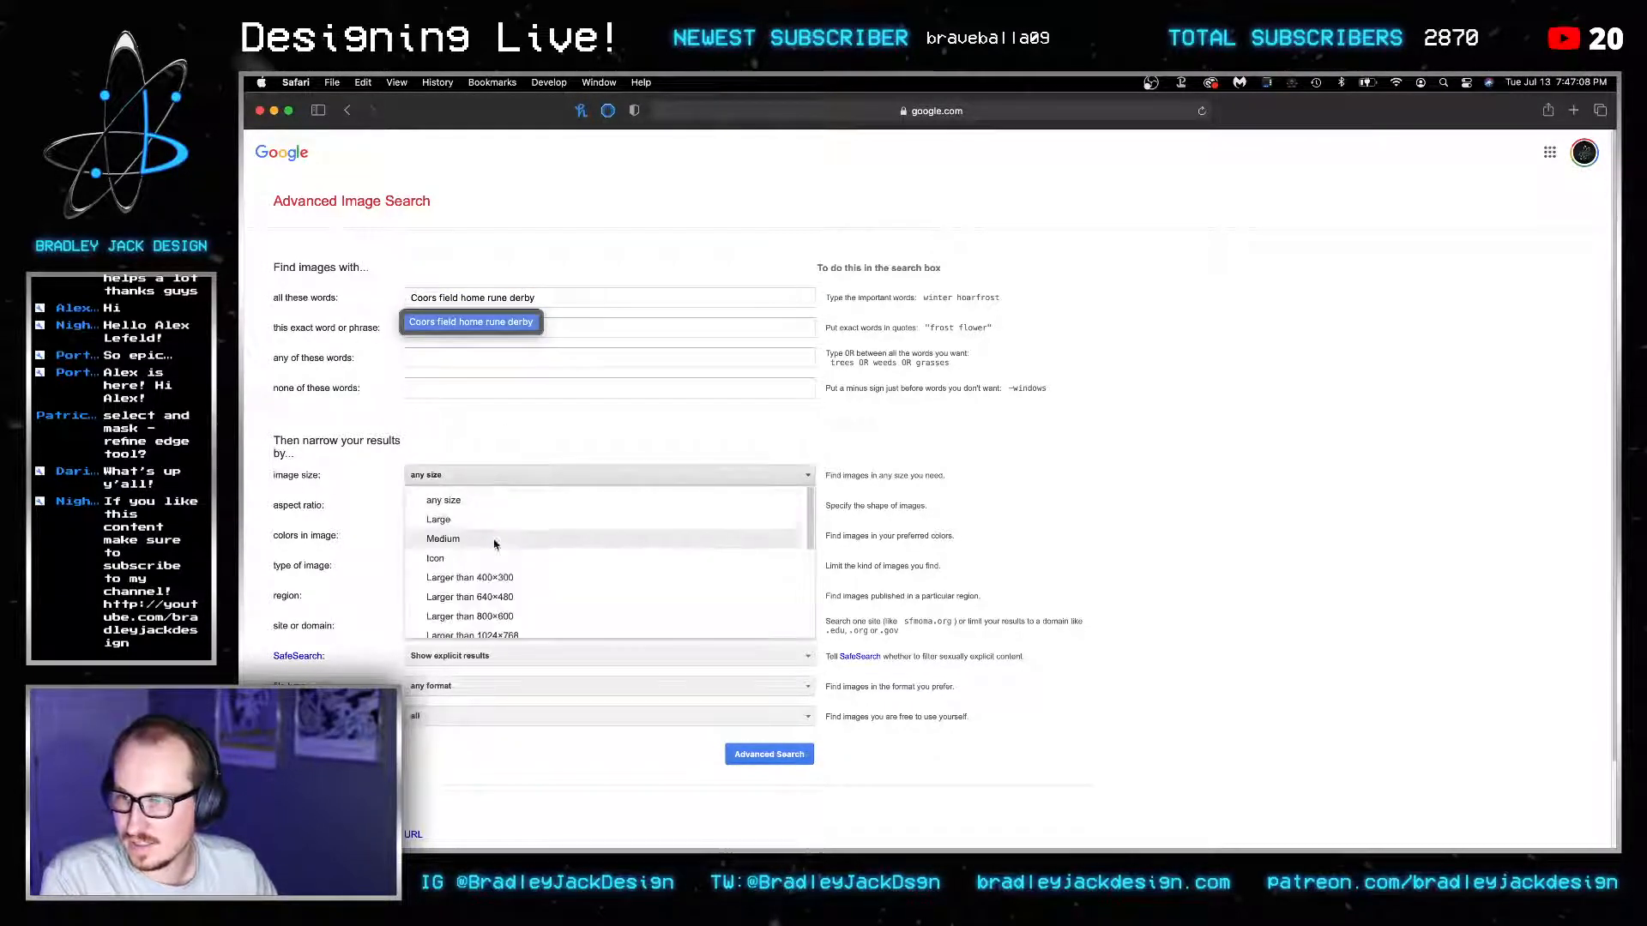
click(455, 605)
click(581, 292)
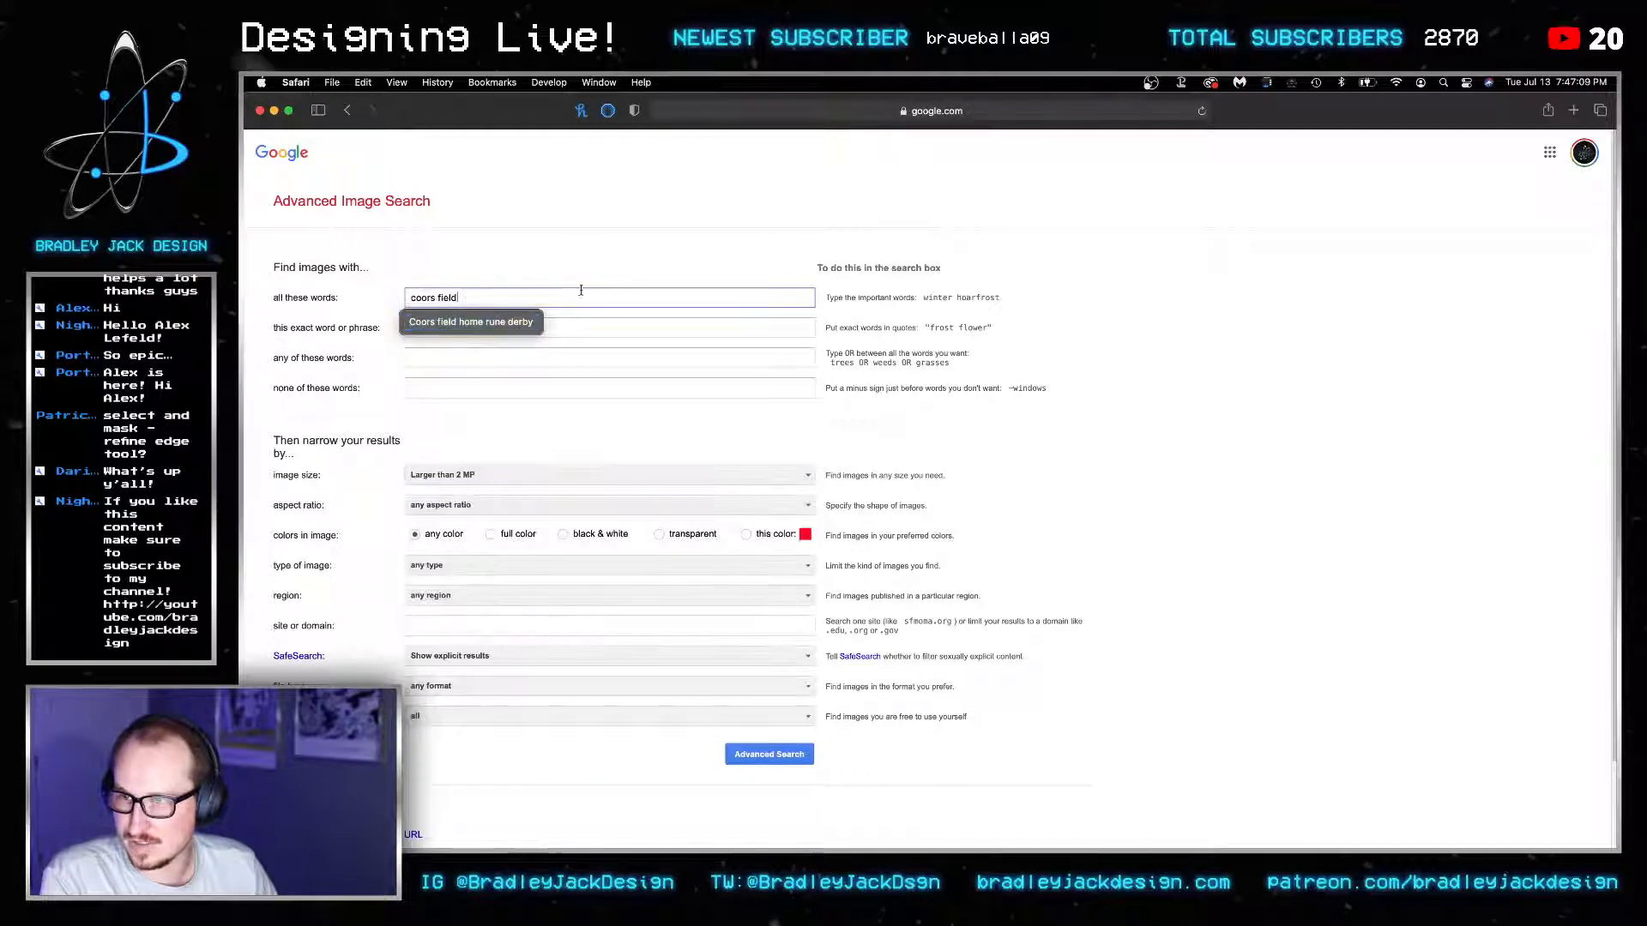
click(525, 294)
click(755, 755)
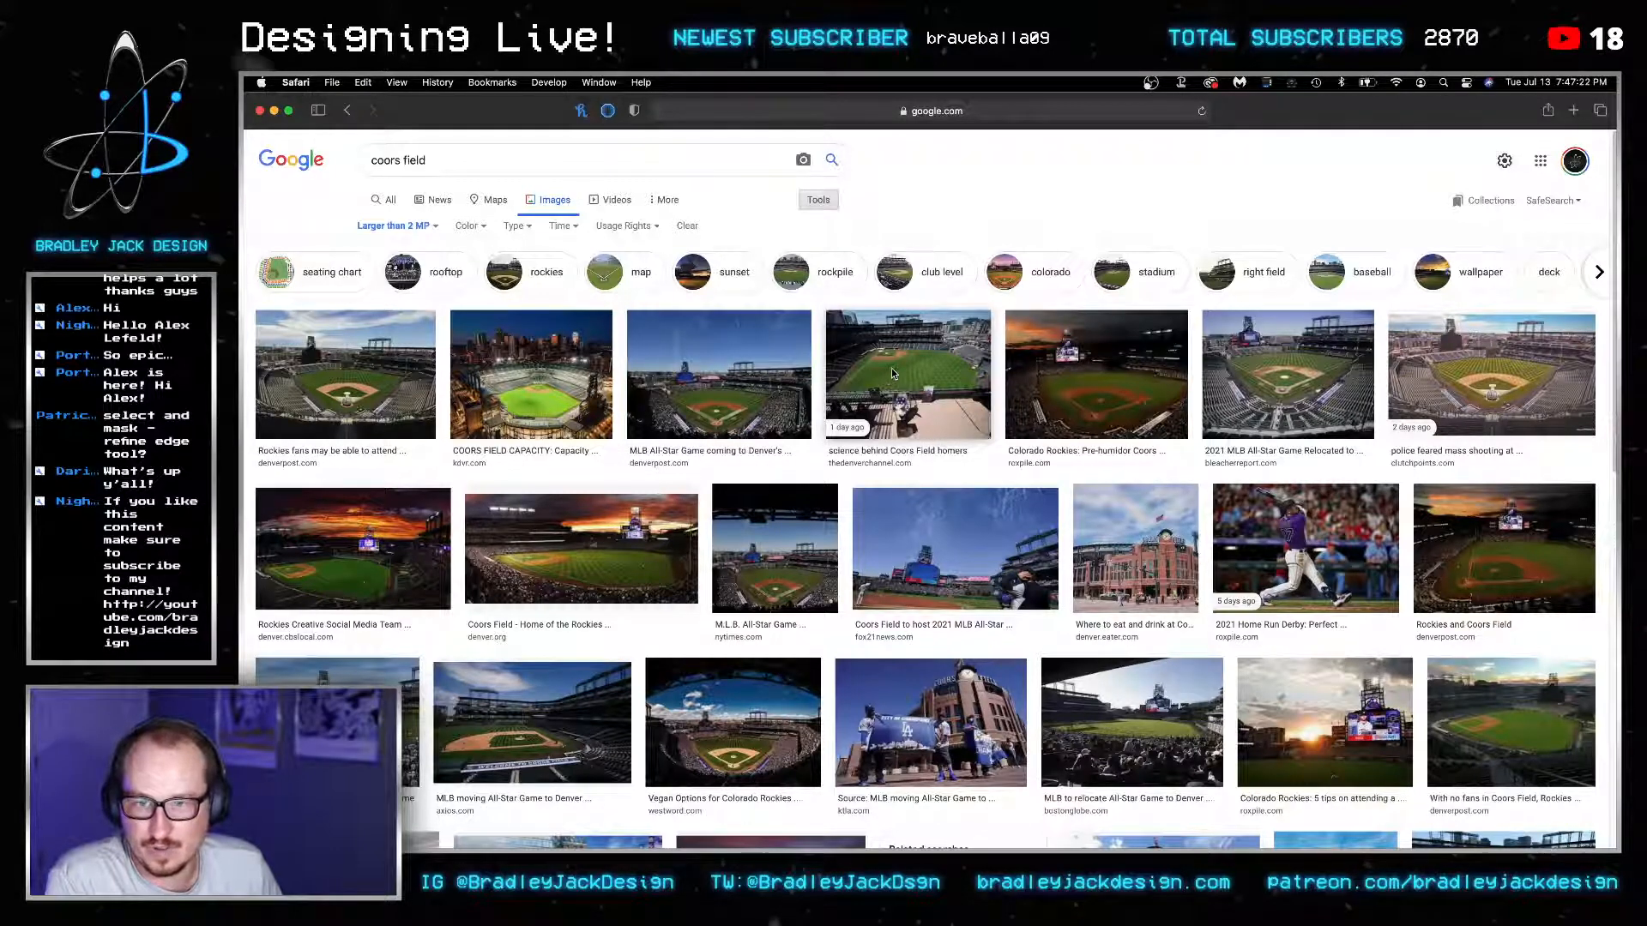
Save the 3200 × 2133 Rox Pile sunset photo of Coors Field to Downloads and return to Photoshop.
click(1222, 382)
key(Left)
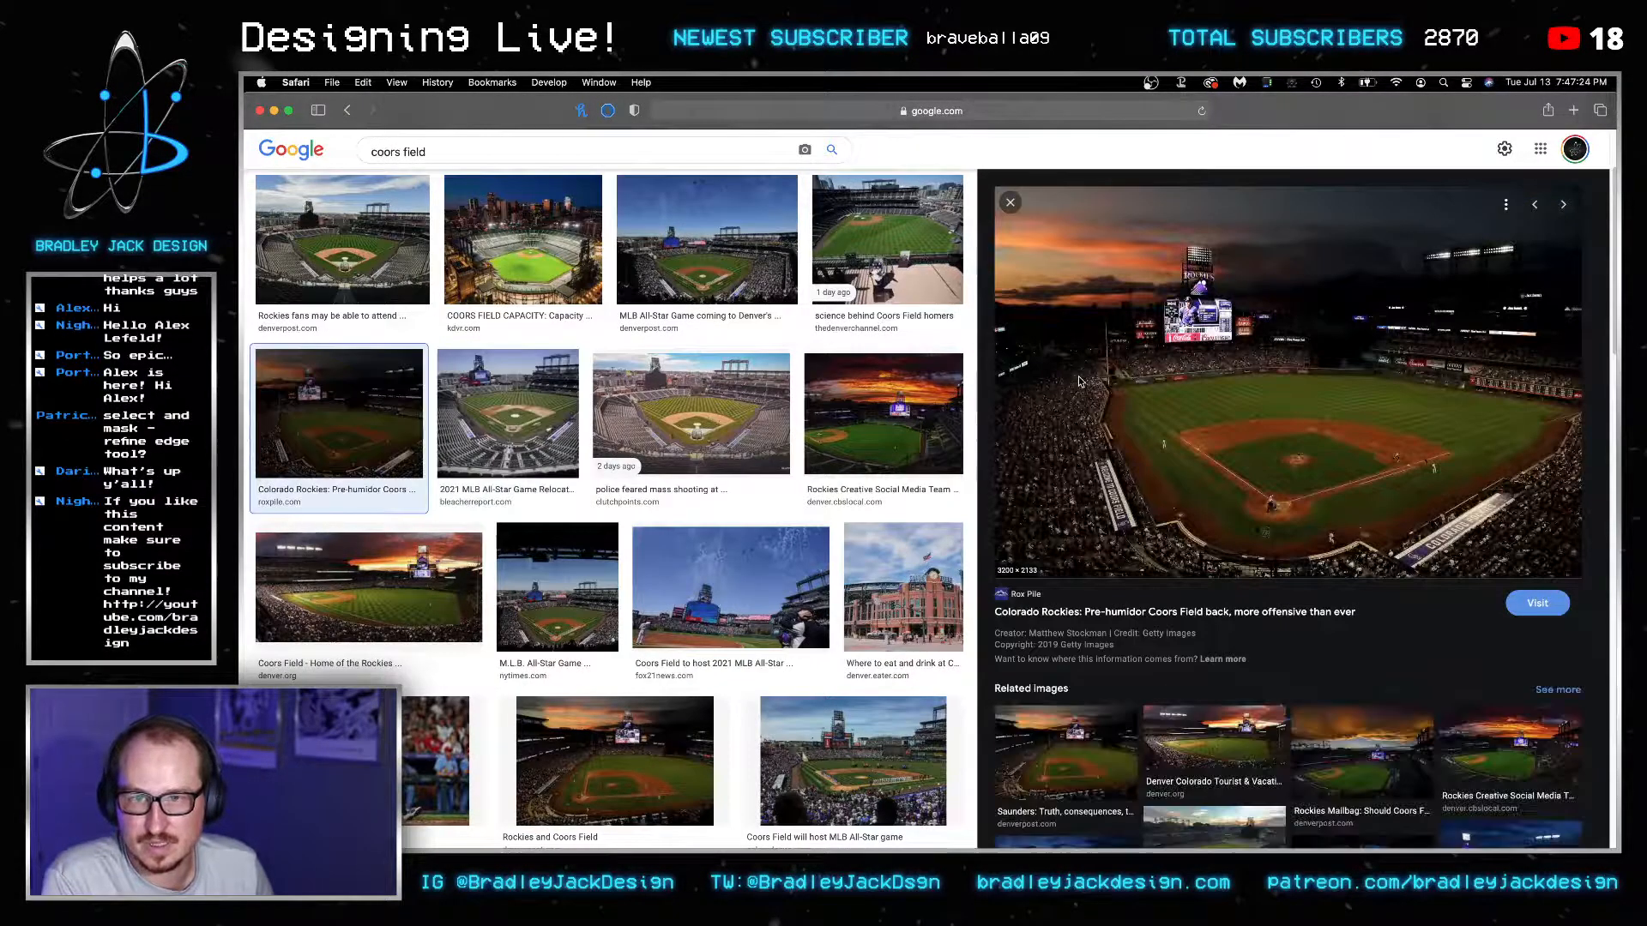
right_click(1350, 481)
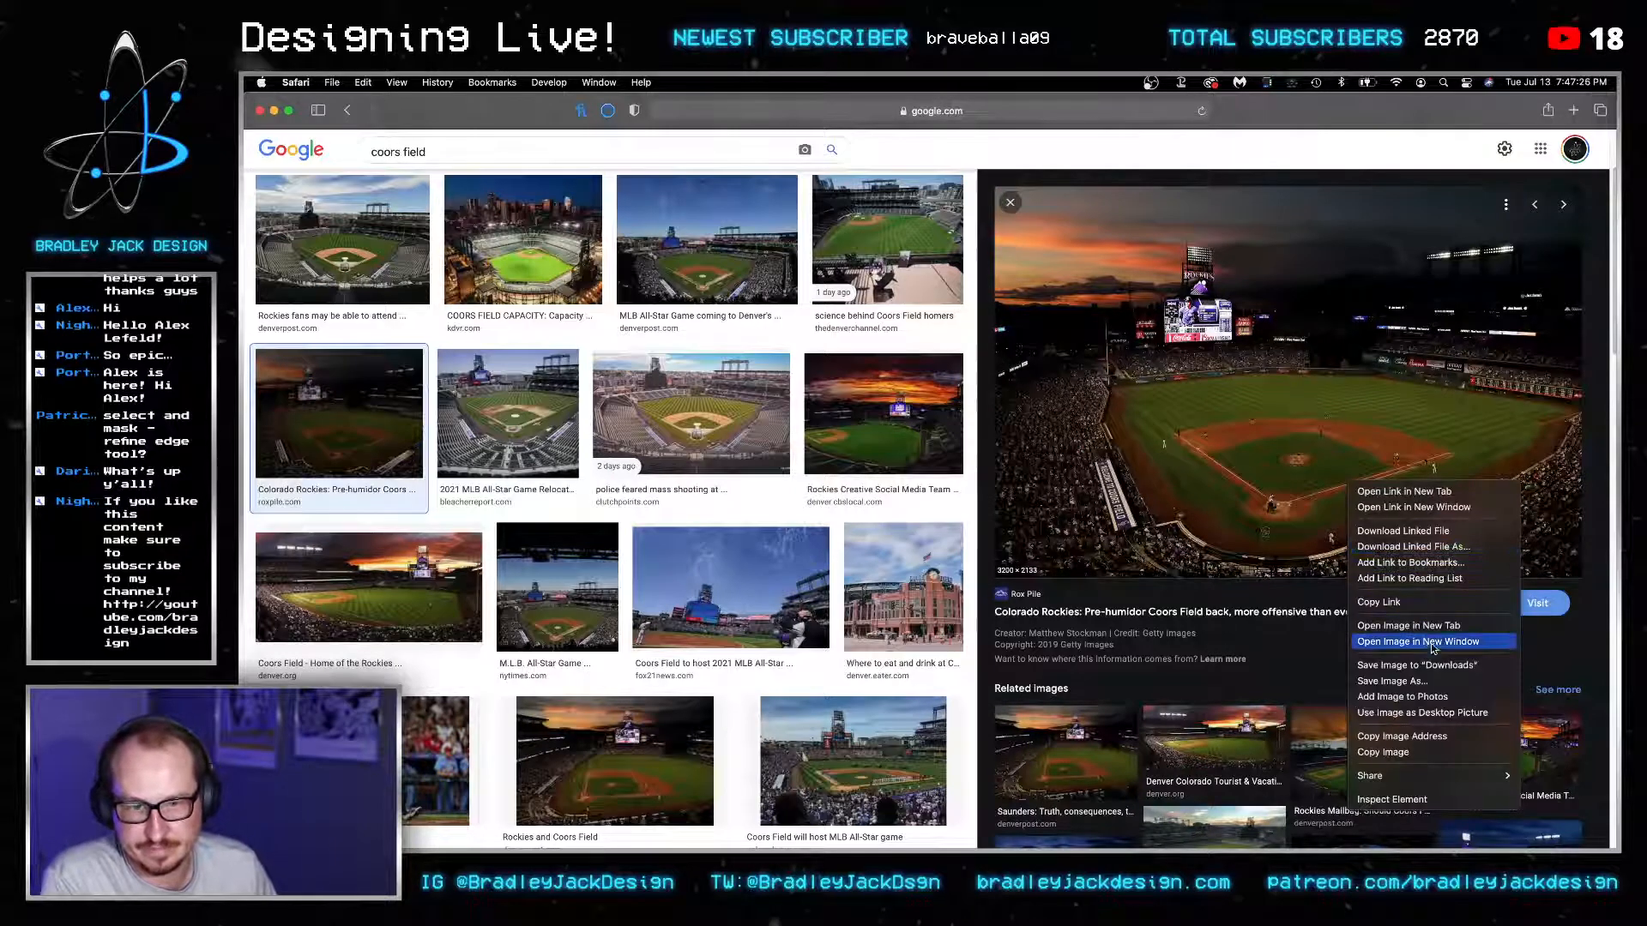
click(1462, 669)
key(super+Tab)
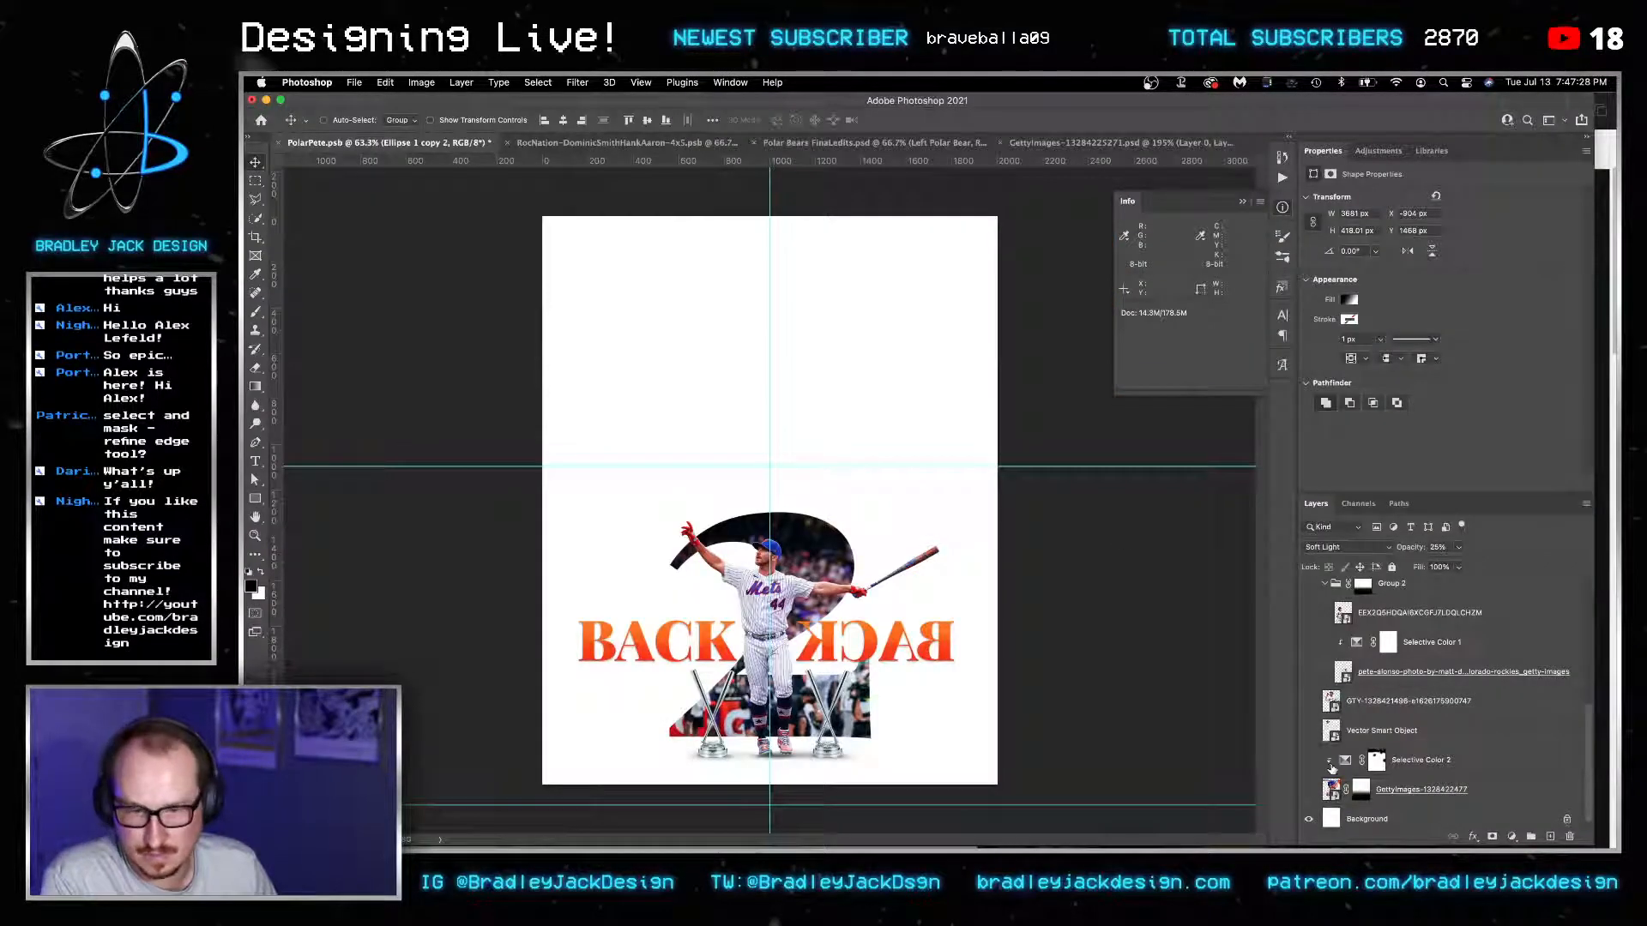
Show the All-Star Game star logo smart object, enlarge it to about 224% and move it up behind the front player.
scroll(1334, 766, up, 2)
scroll(1305, 705, up, 4)
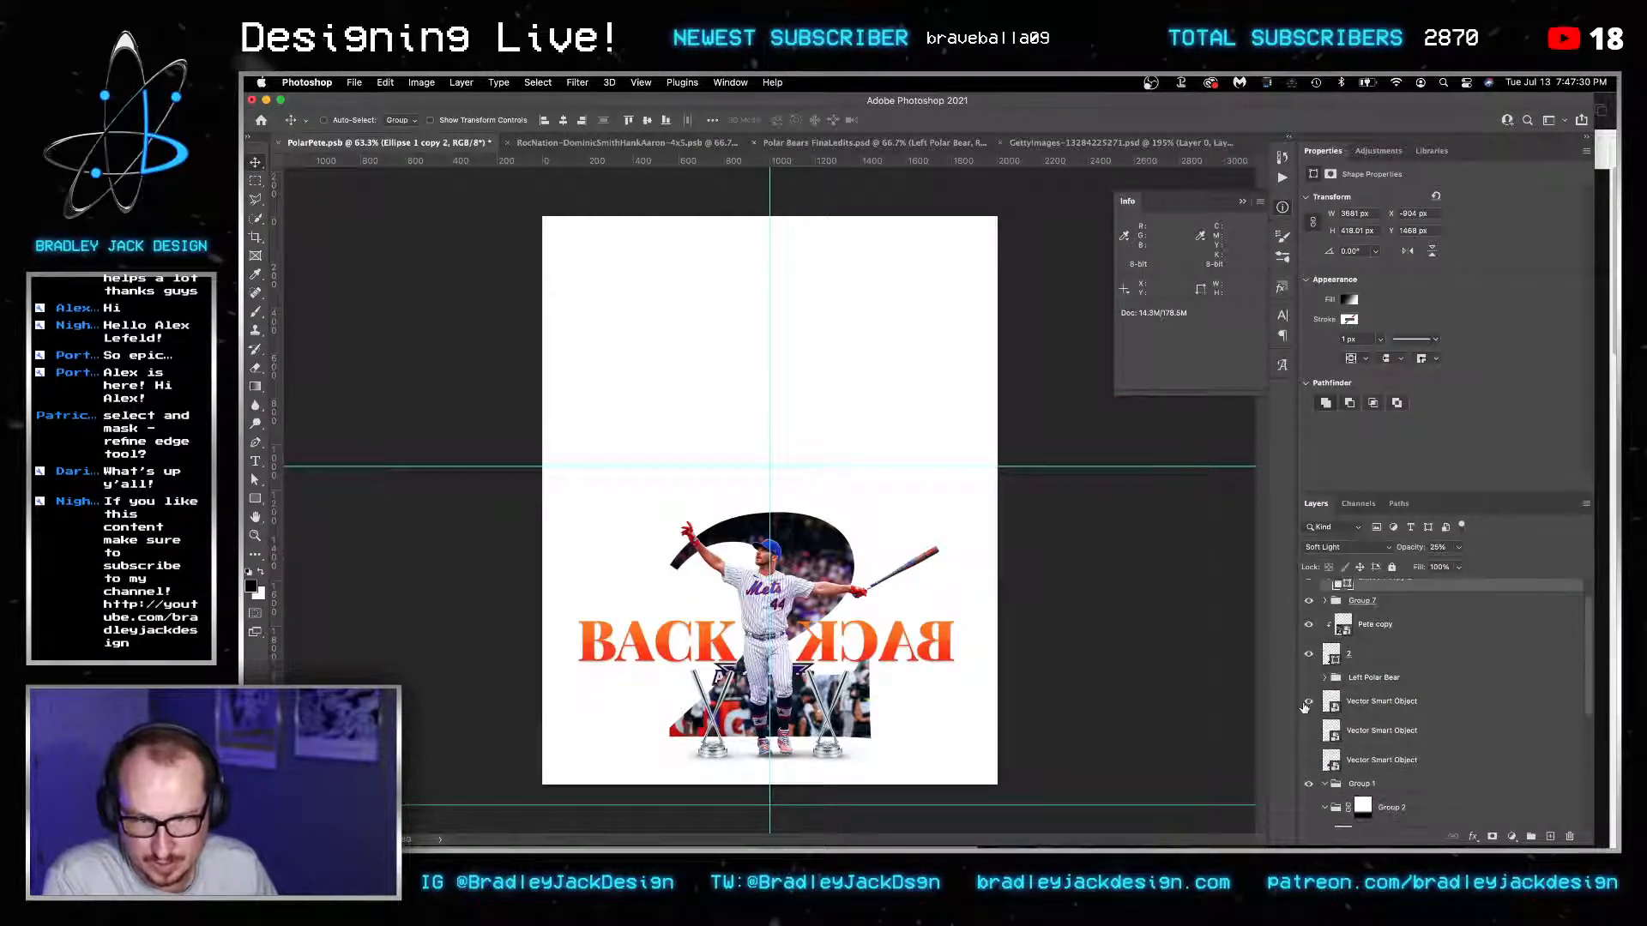
click(1359, 706)
key(super+t)
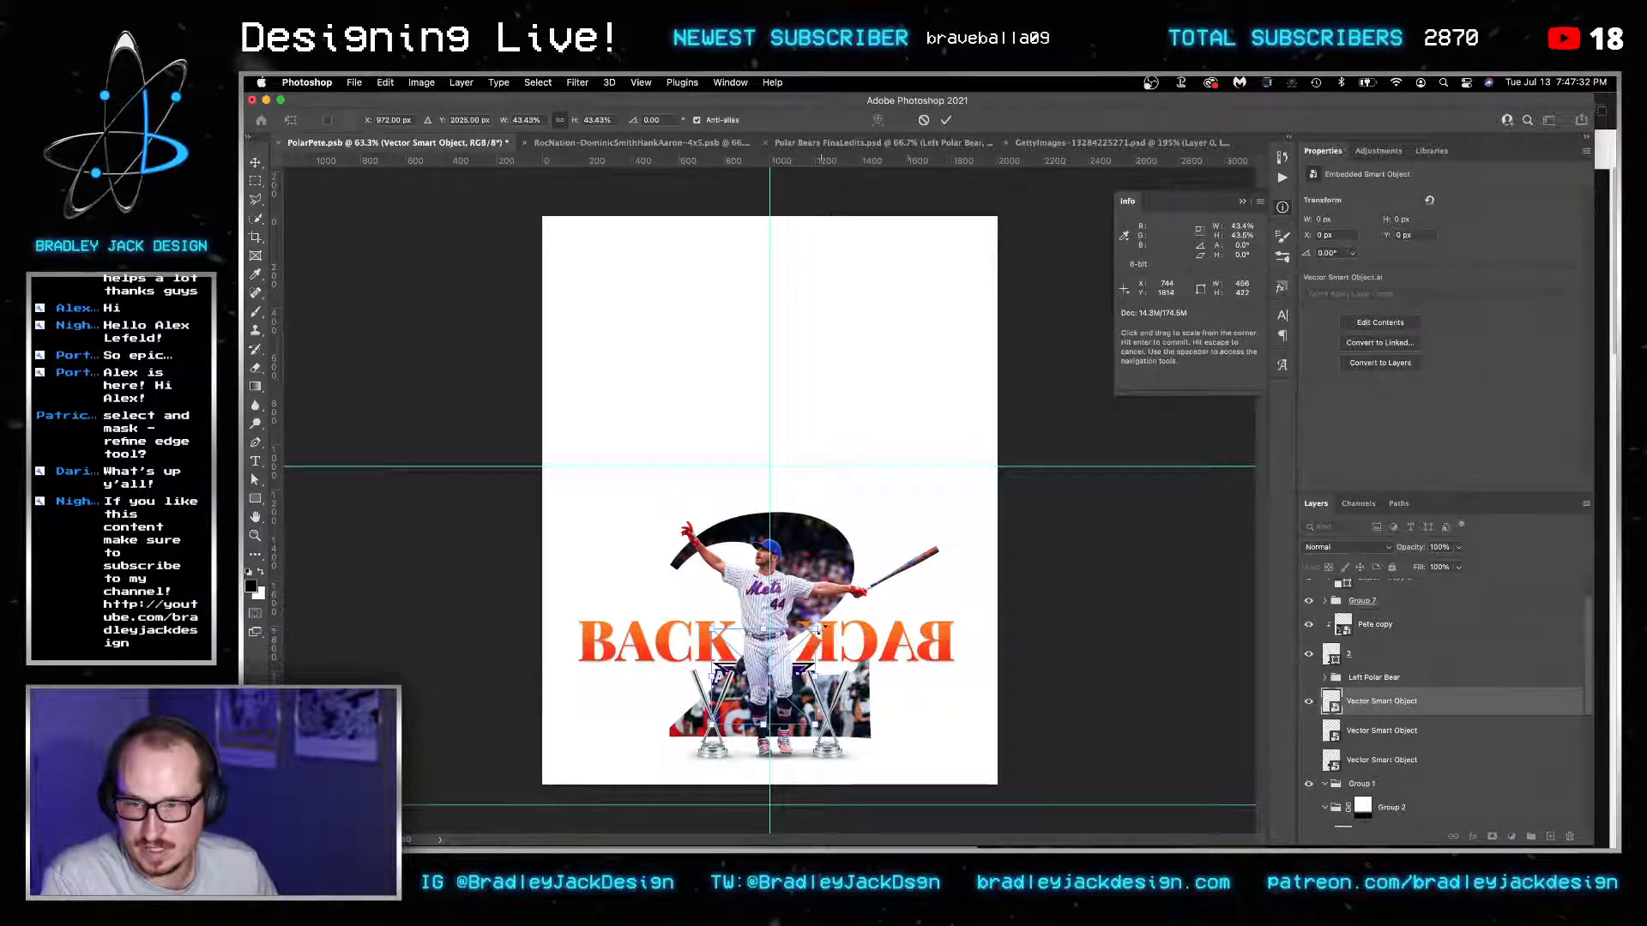
drag(816, 629, 1078, 473)
drag(959, 684, 964, 479)
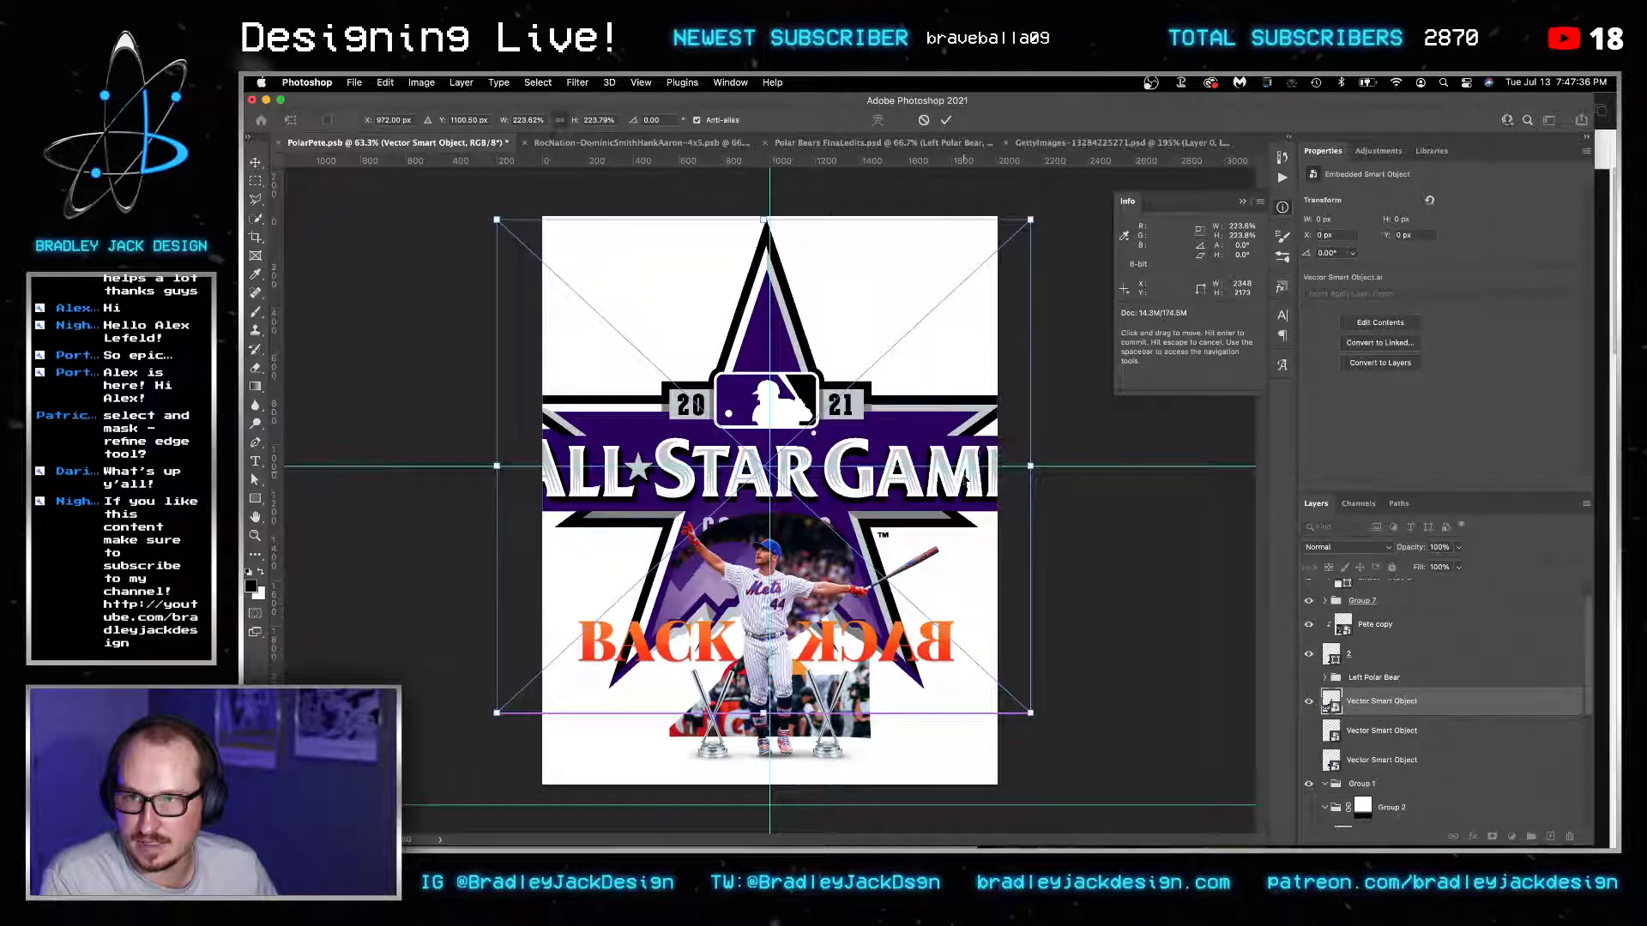
key(Return)
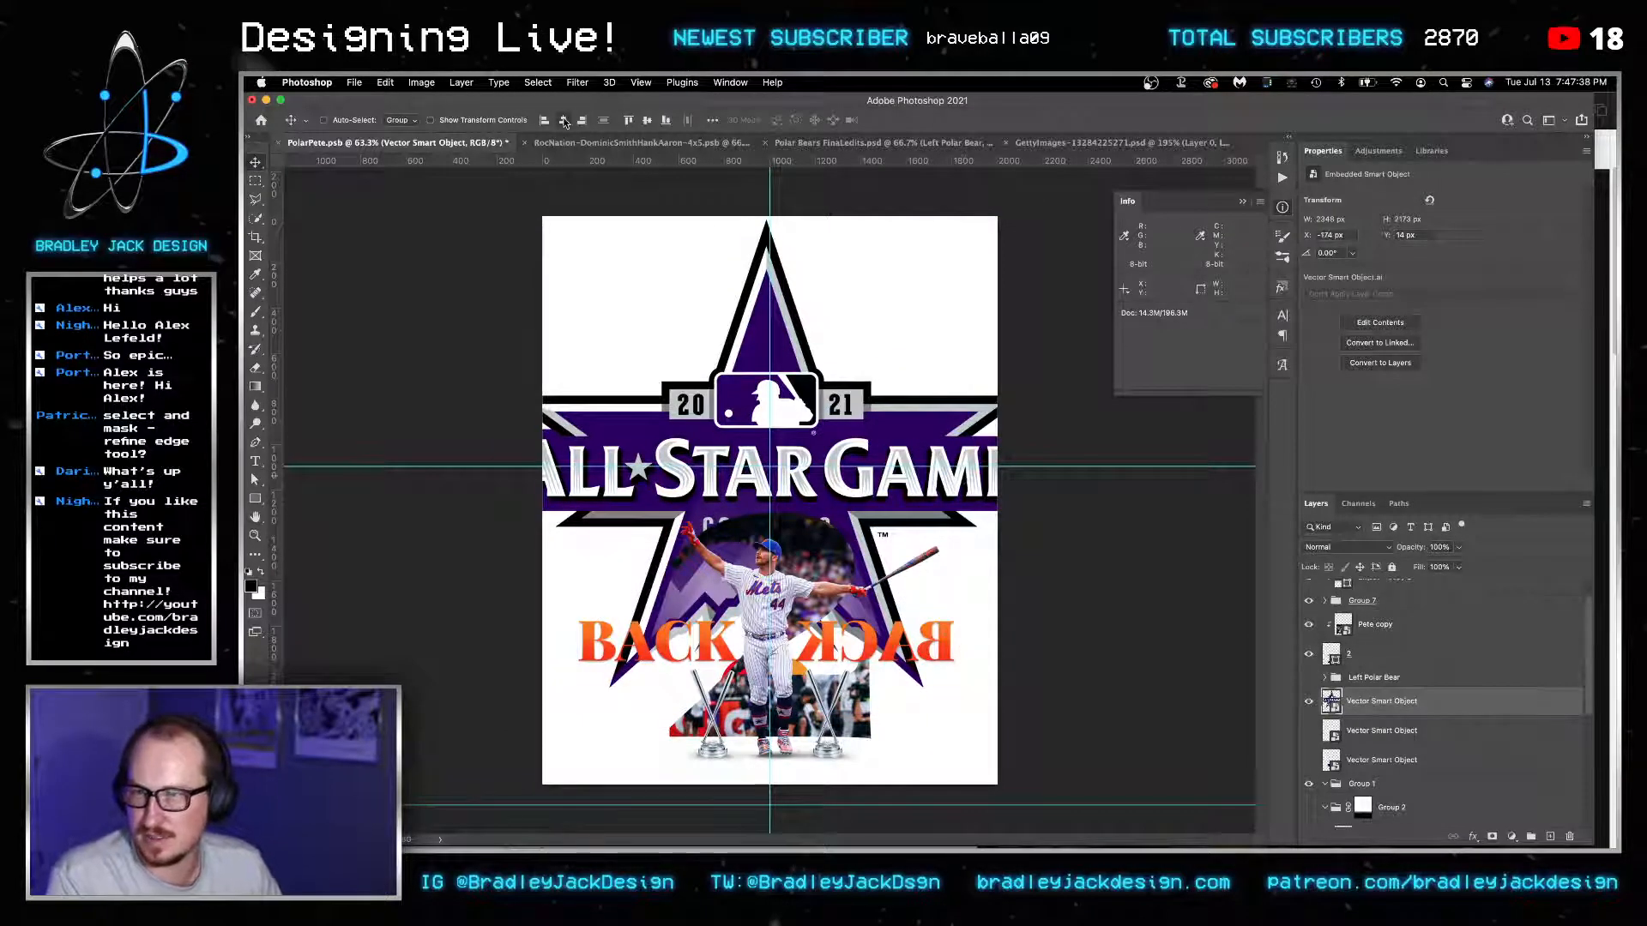
Center the All-Star Game logo horizontally, then nudge it 6 px left and 2 px down to line its tip up with the vertical guide.
key(ctrl+t)
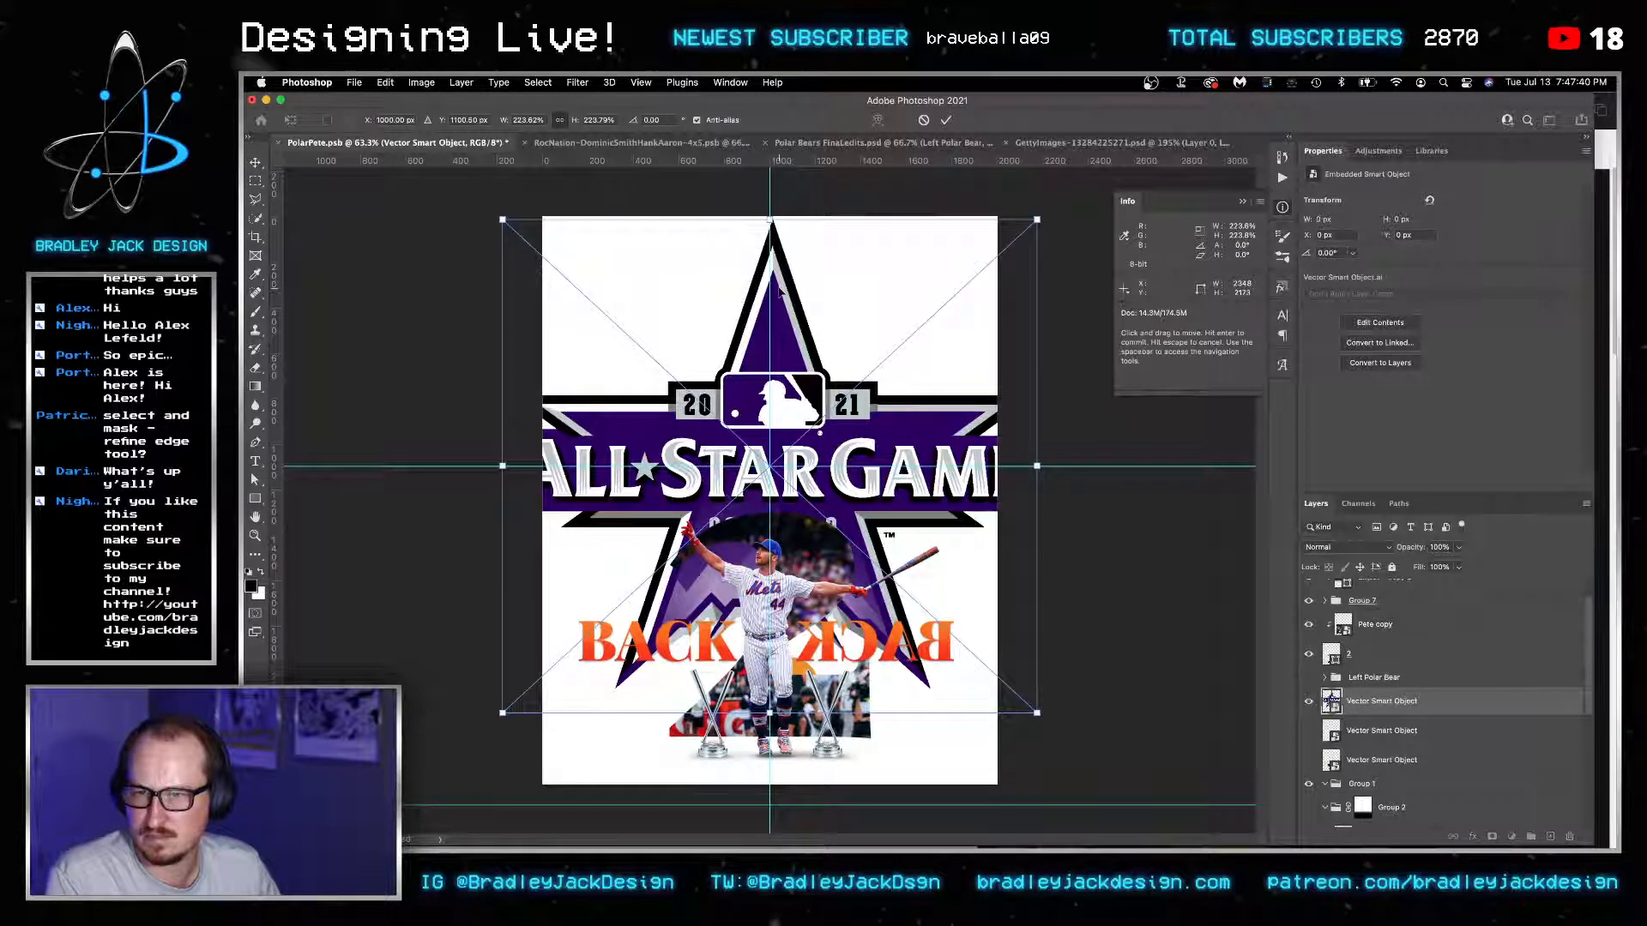
key(Return)
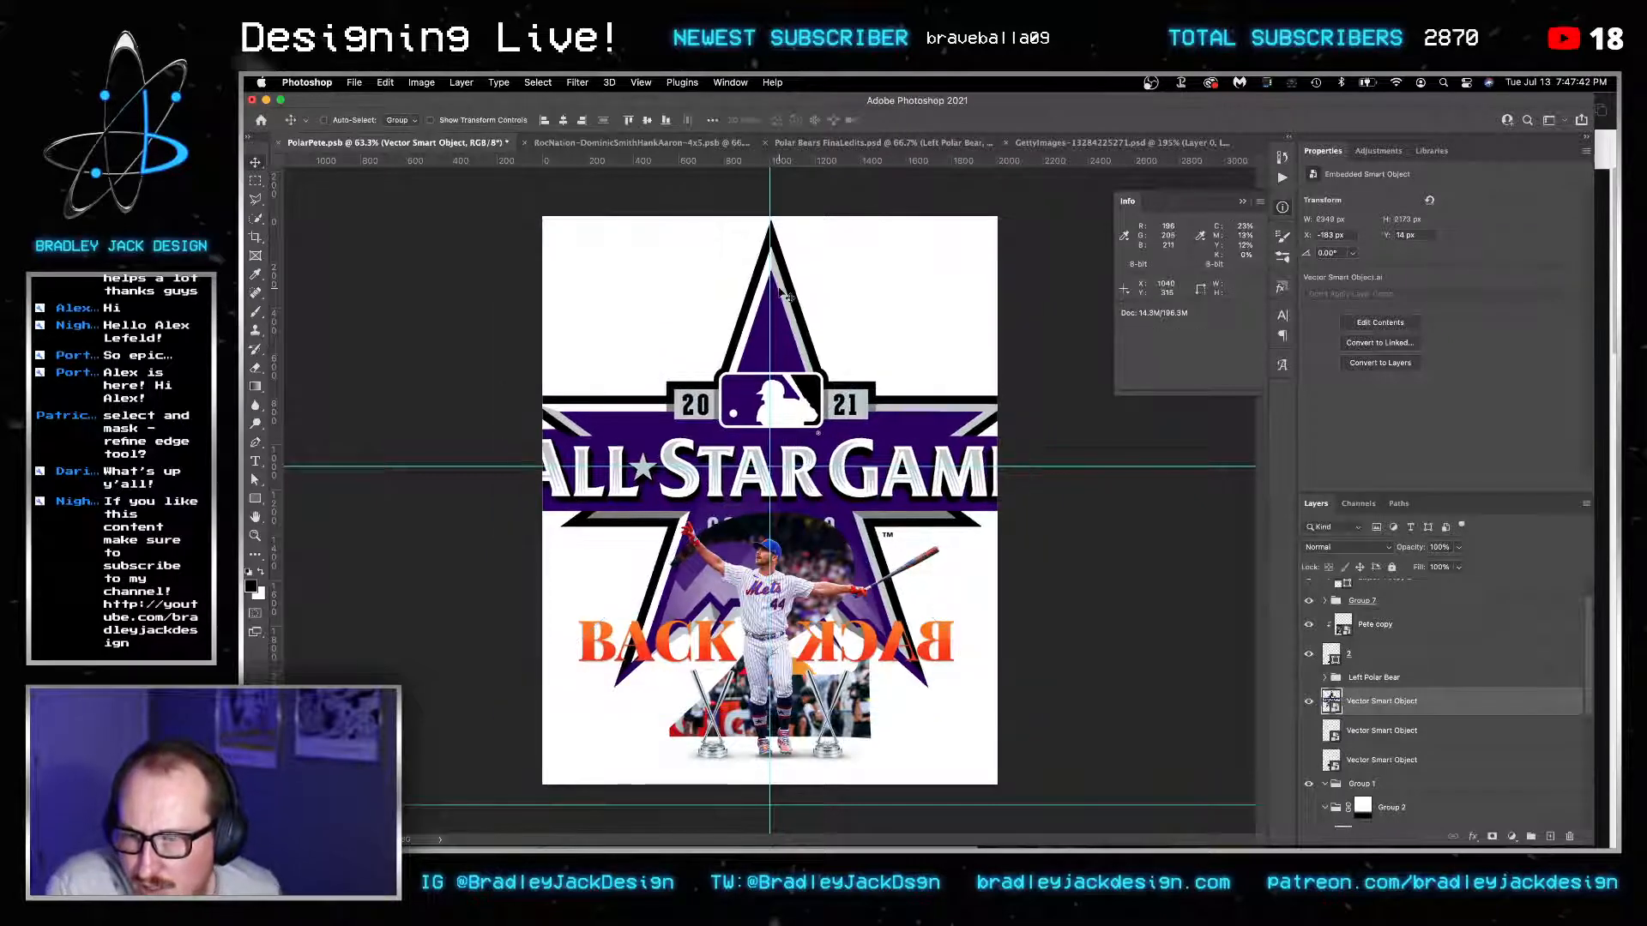
key(Left)
key(Left)
key(Left)
key(Left)
key(Left)
key(Left)
key(Down)
key(Down)
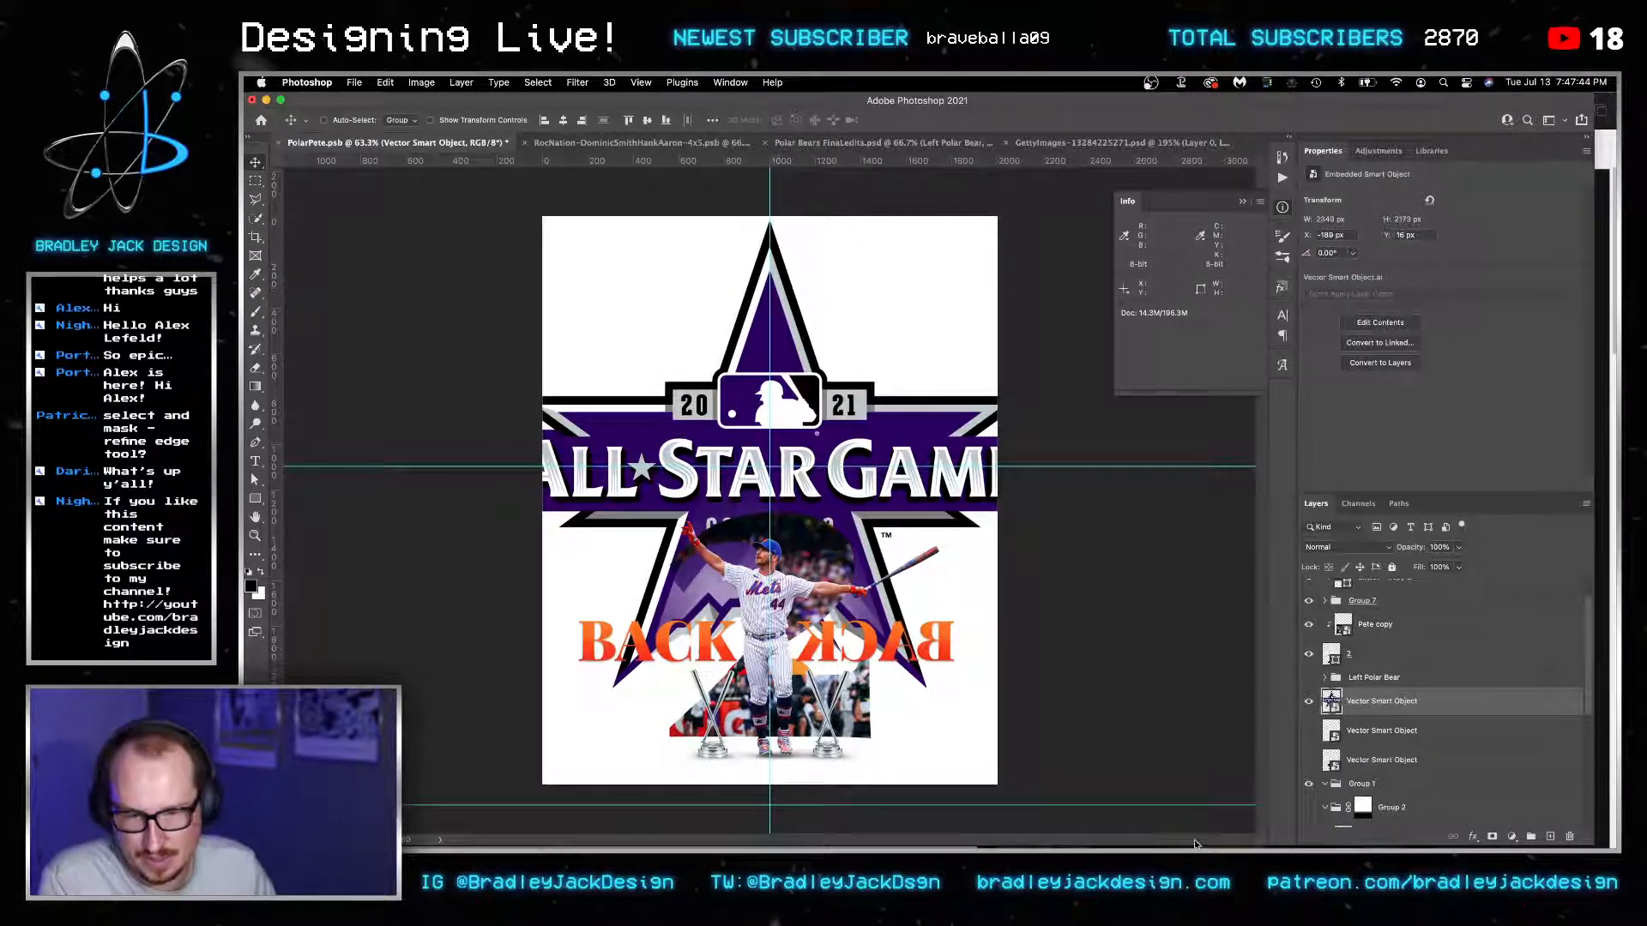
Place 1156204591.jpeg from Downloads above the All-Star Game logo and clip it to the star shape.
click(1160, 815)
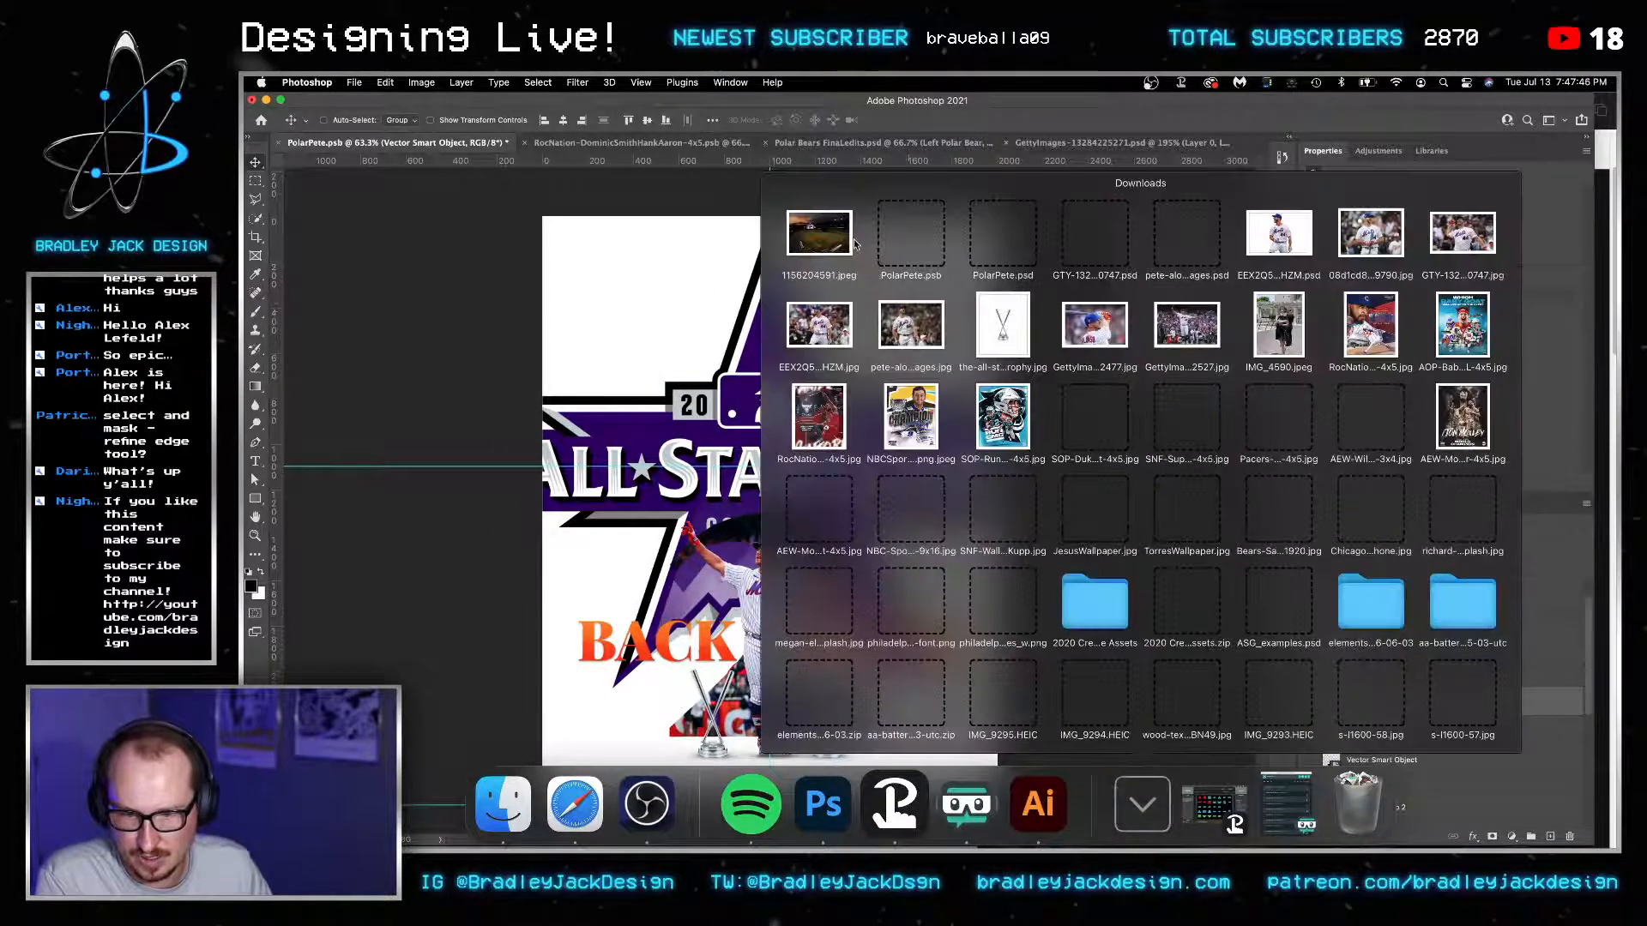
drag(828, 237, 777, 341)
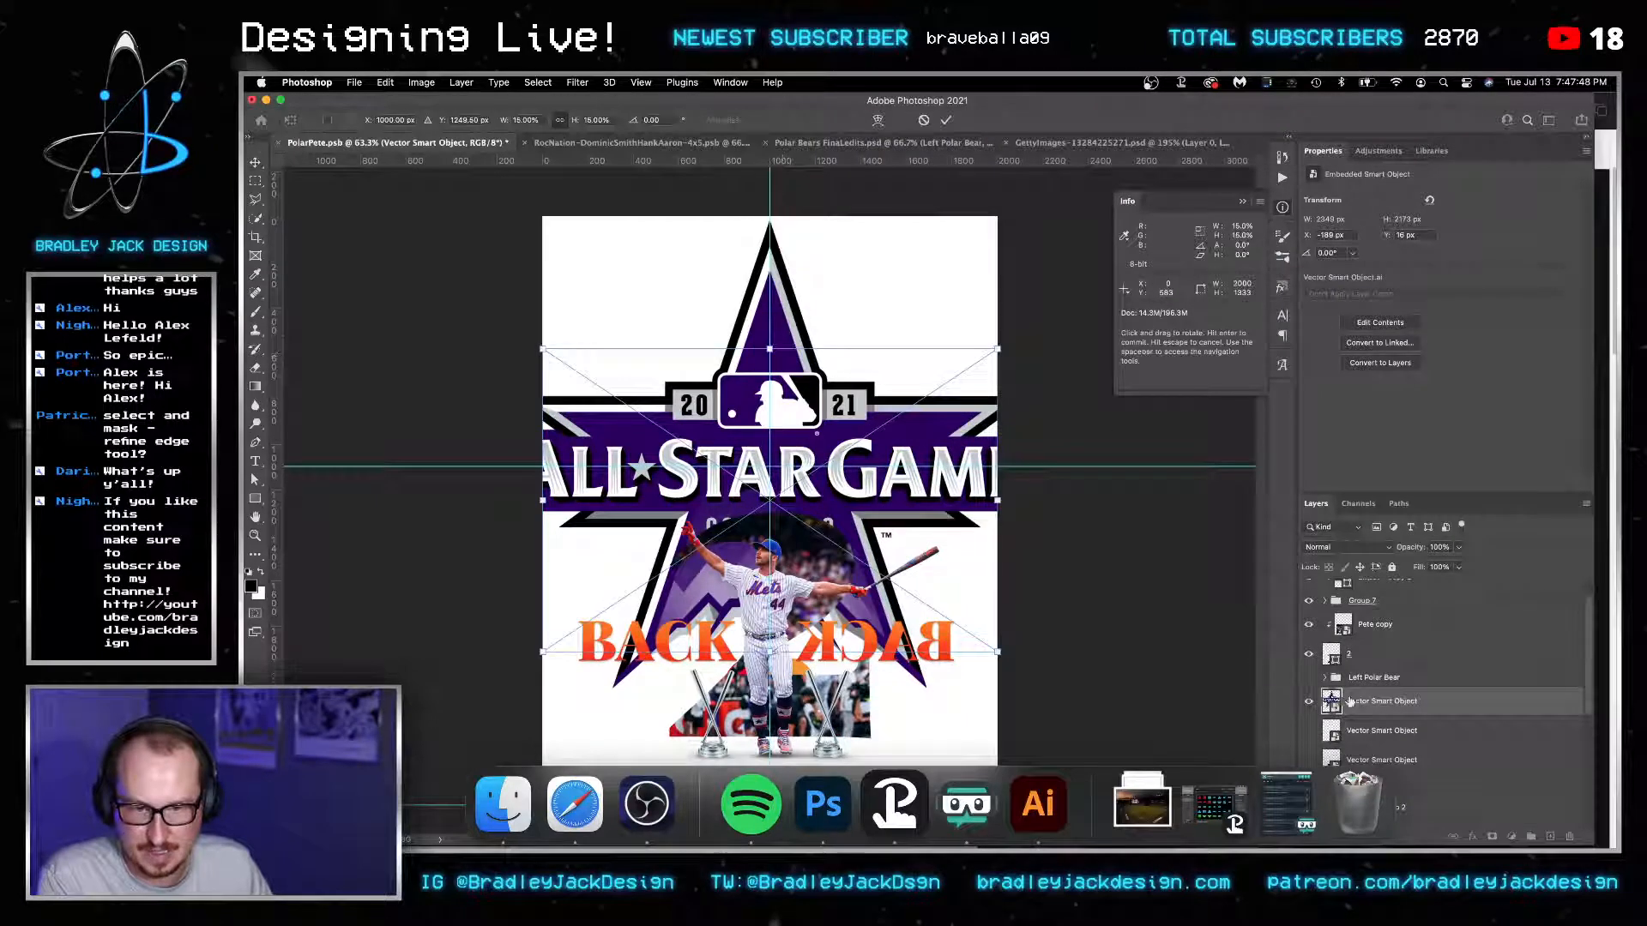
key(Return)
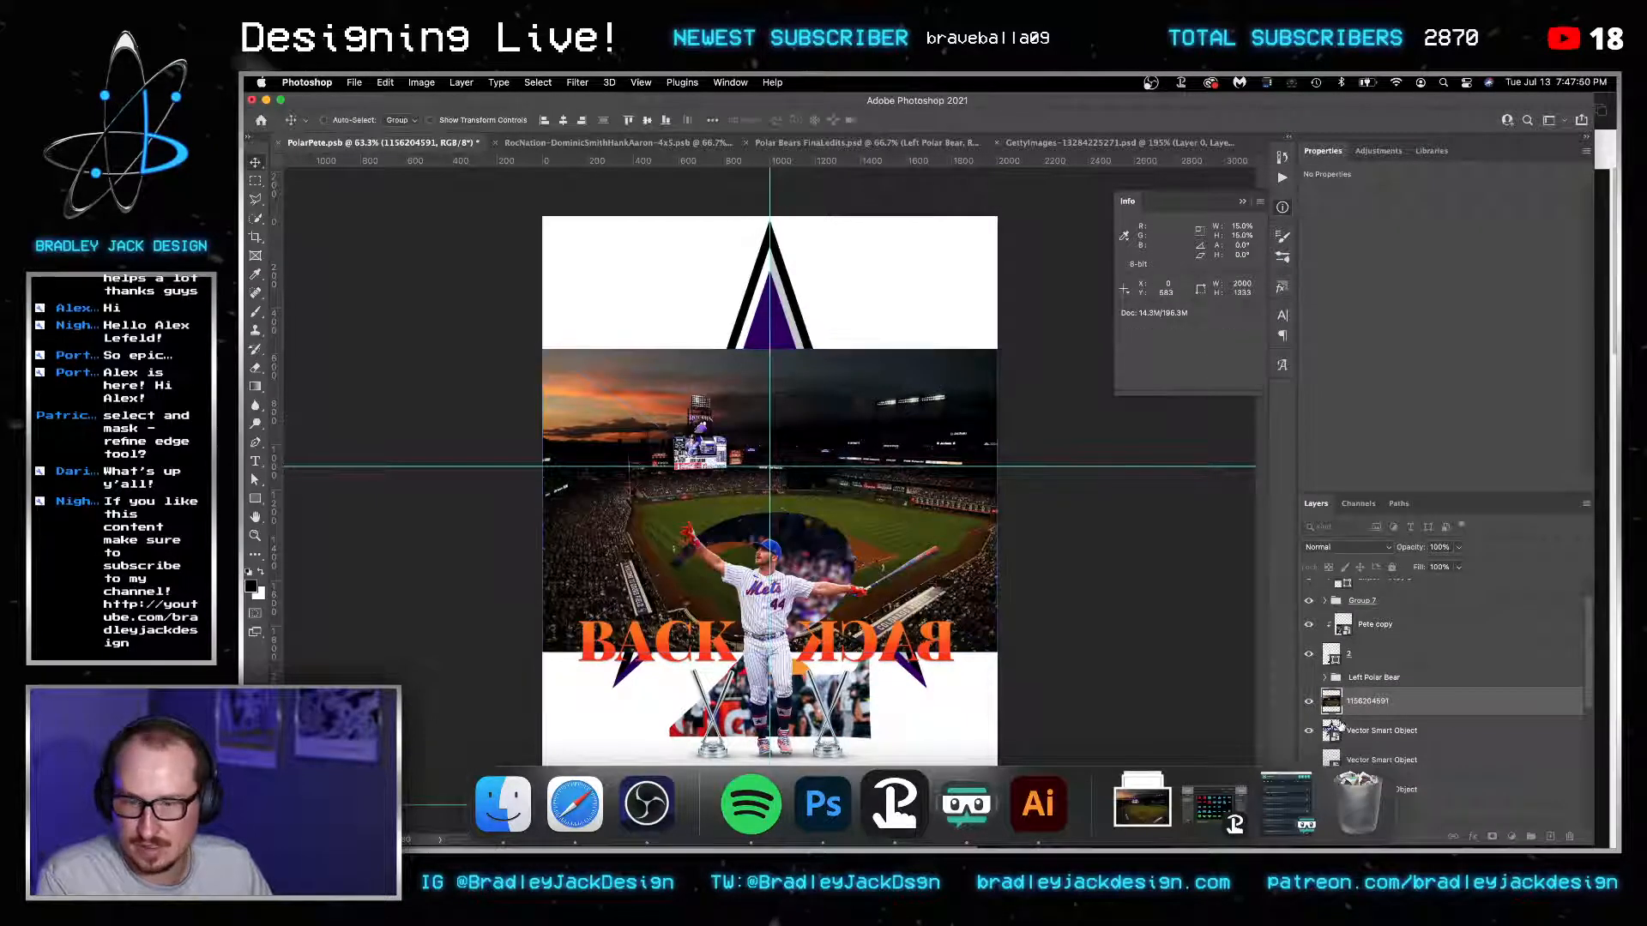
alt+click(1341, 716)
click(1362, 731)
key(super+t)
drag(1032, 713, 1122, 794)
key(Escape)
click(1358, 705)
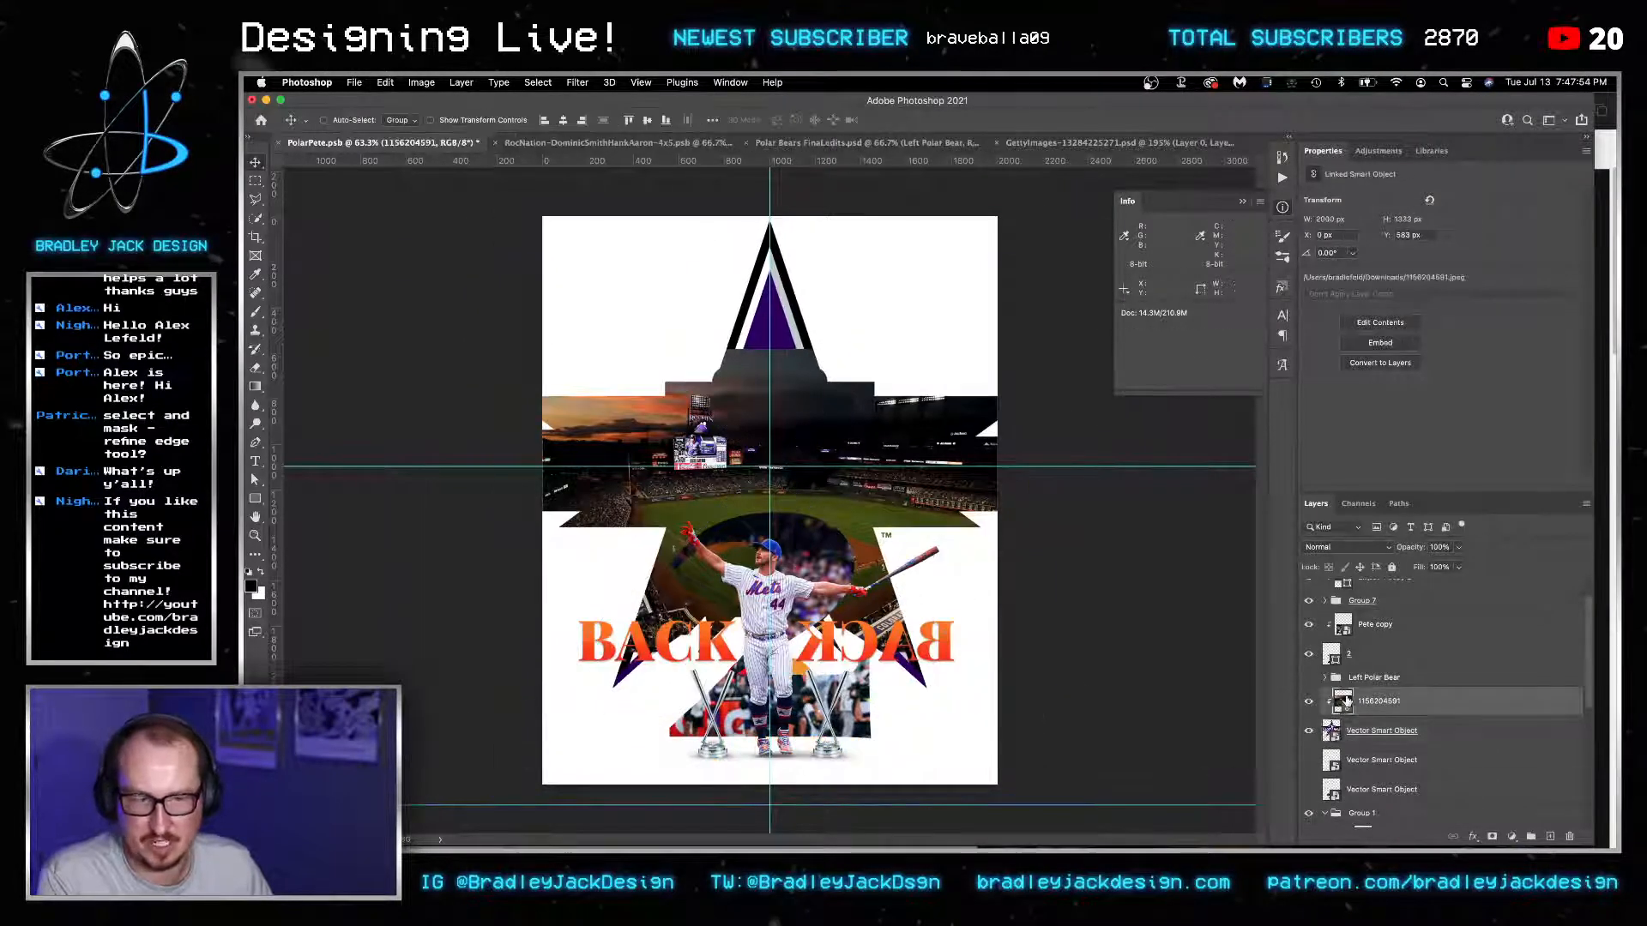
key(super+t)
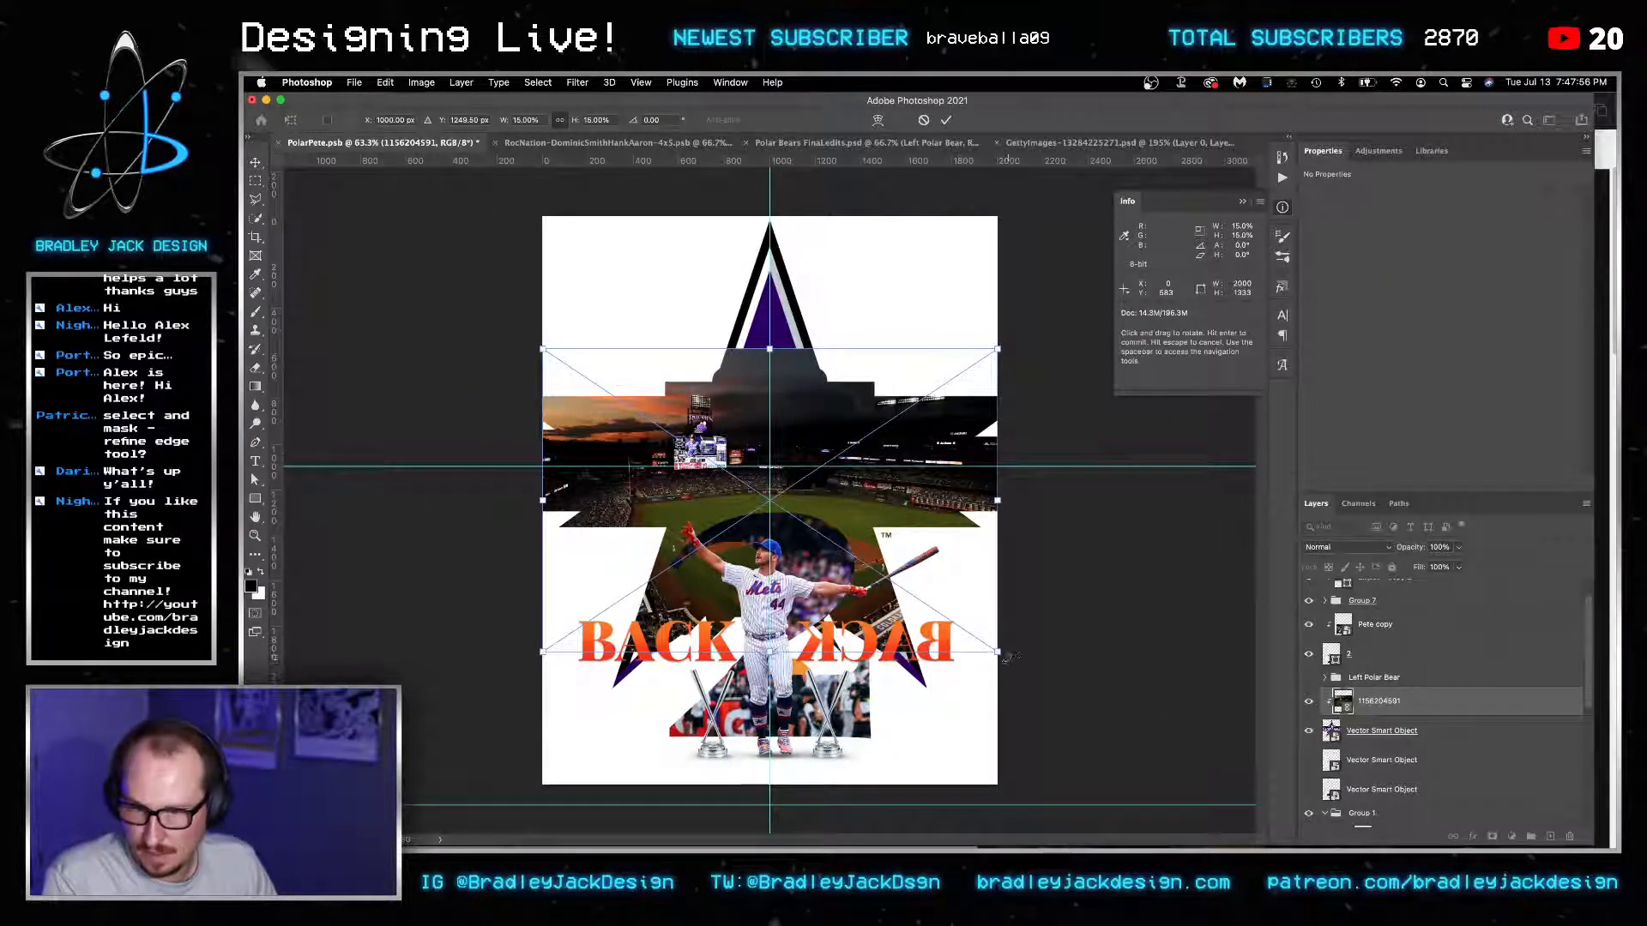
drag(998, 653, 1269, 817)
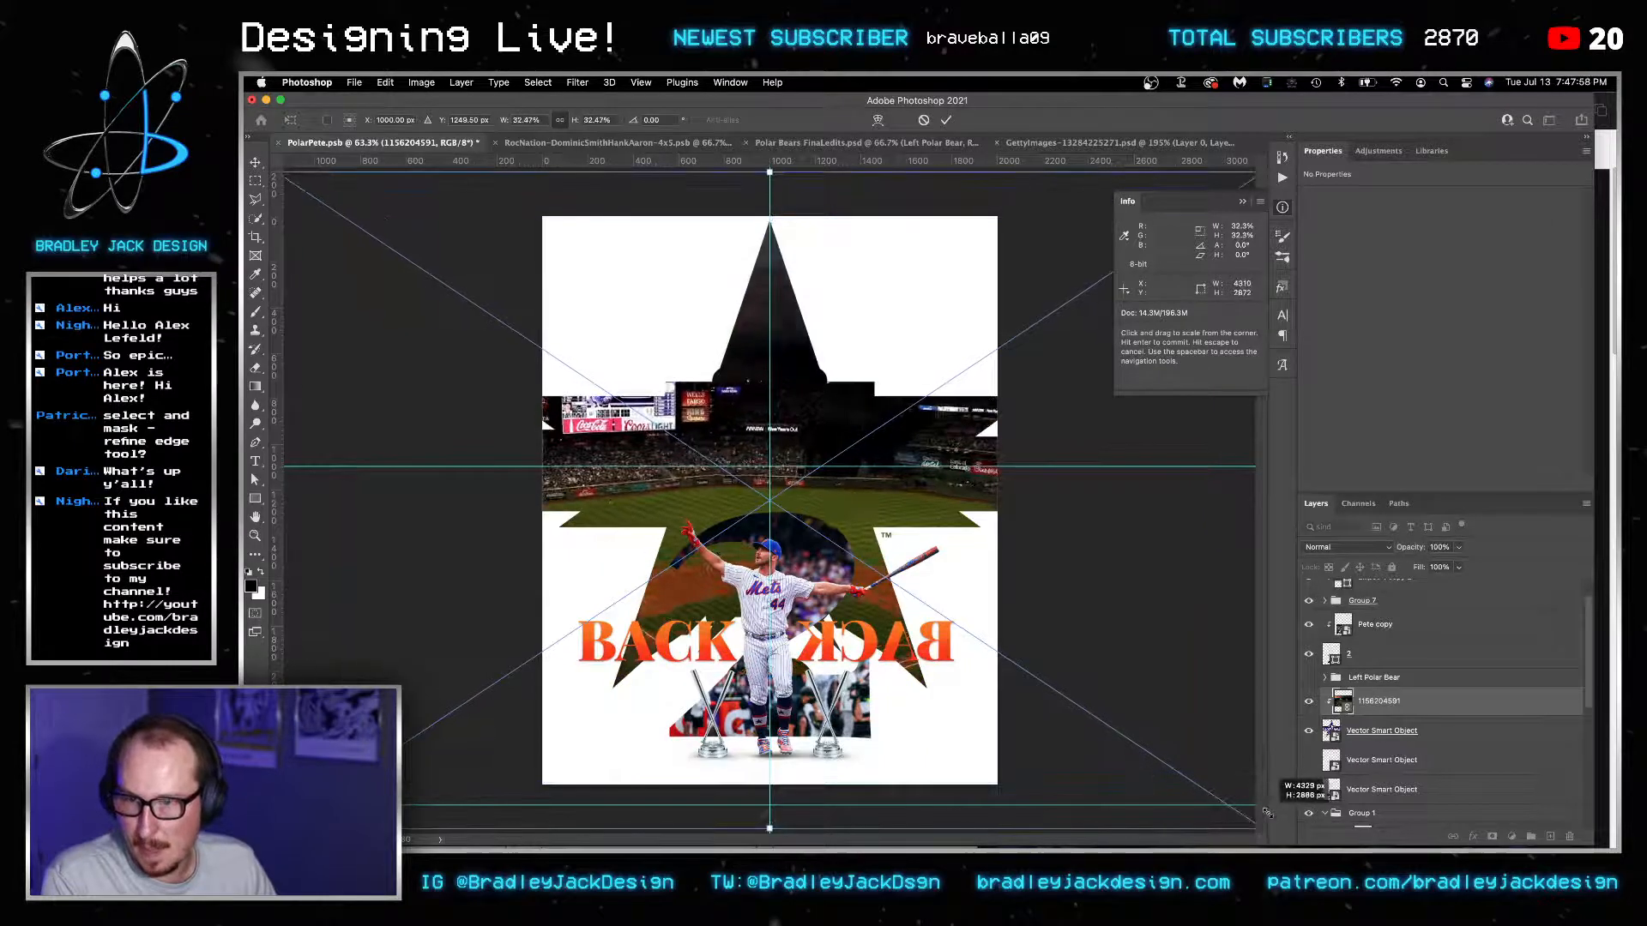
key(Return)
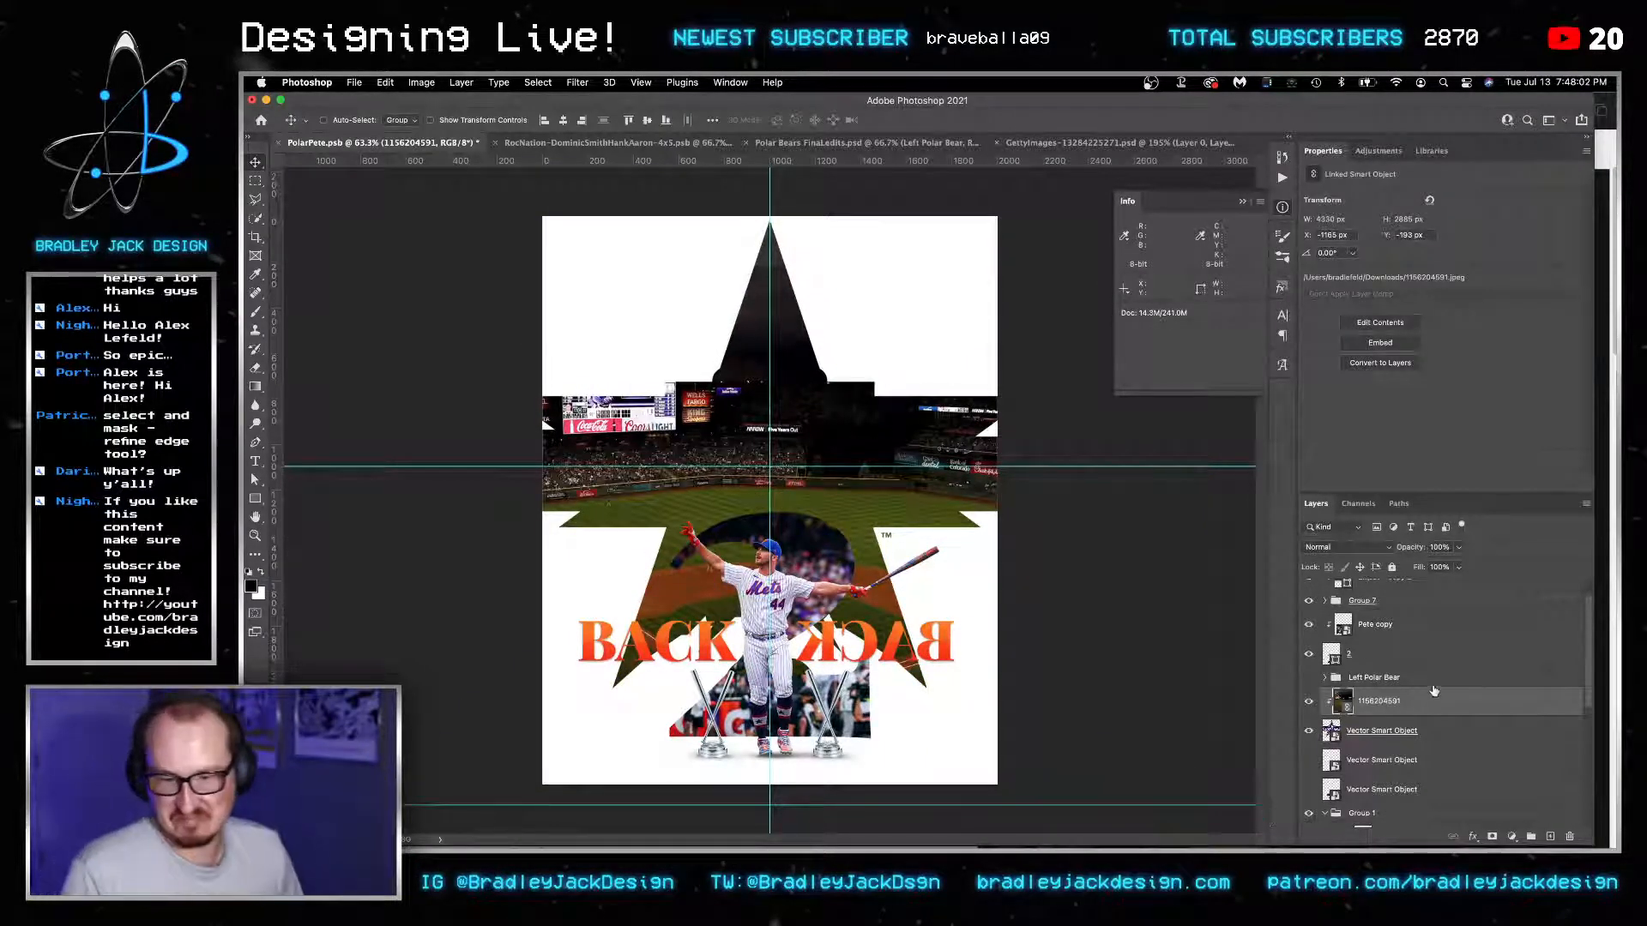
Hide the stadium photo and All-Star Game logo, and show the group with the two shouting player cutouts and its Selective Color 1 adjustment.
click(1310, 702)
click(1309, 730)
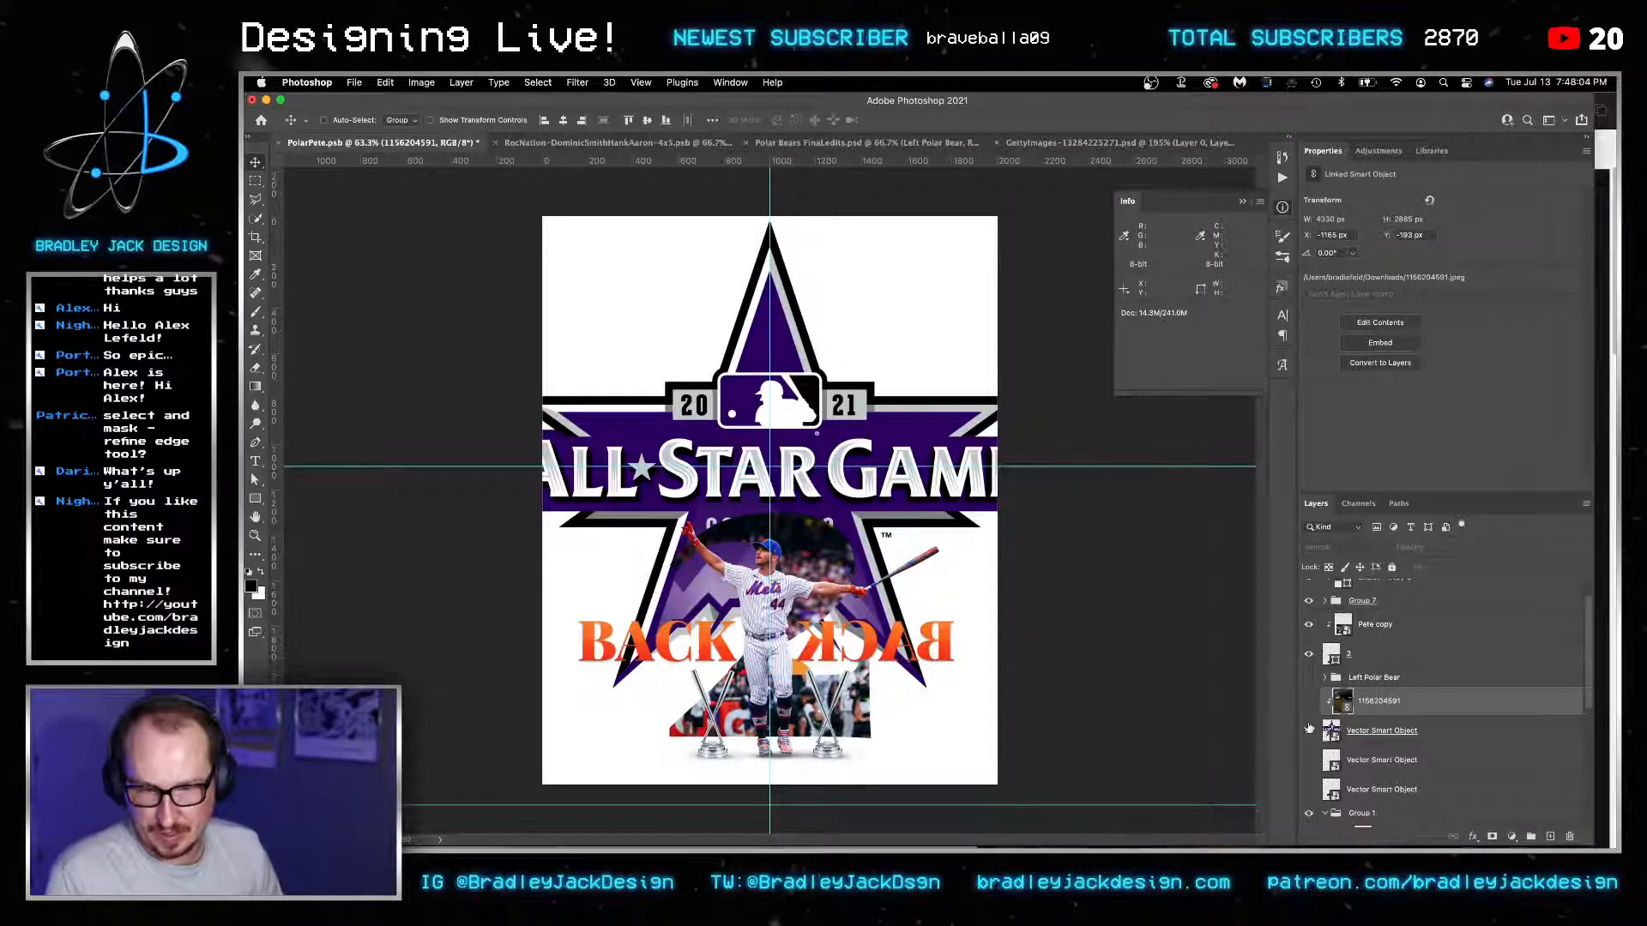
scroll(1335, 667, down, 2)
scroll(1323, 698, down, 5)
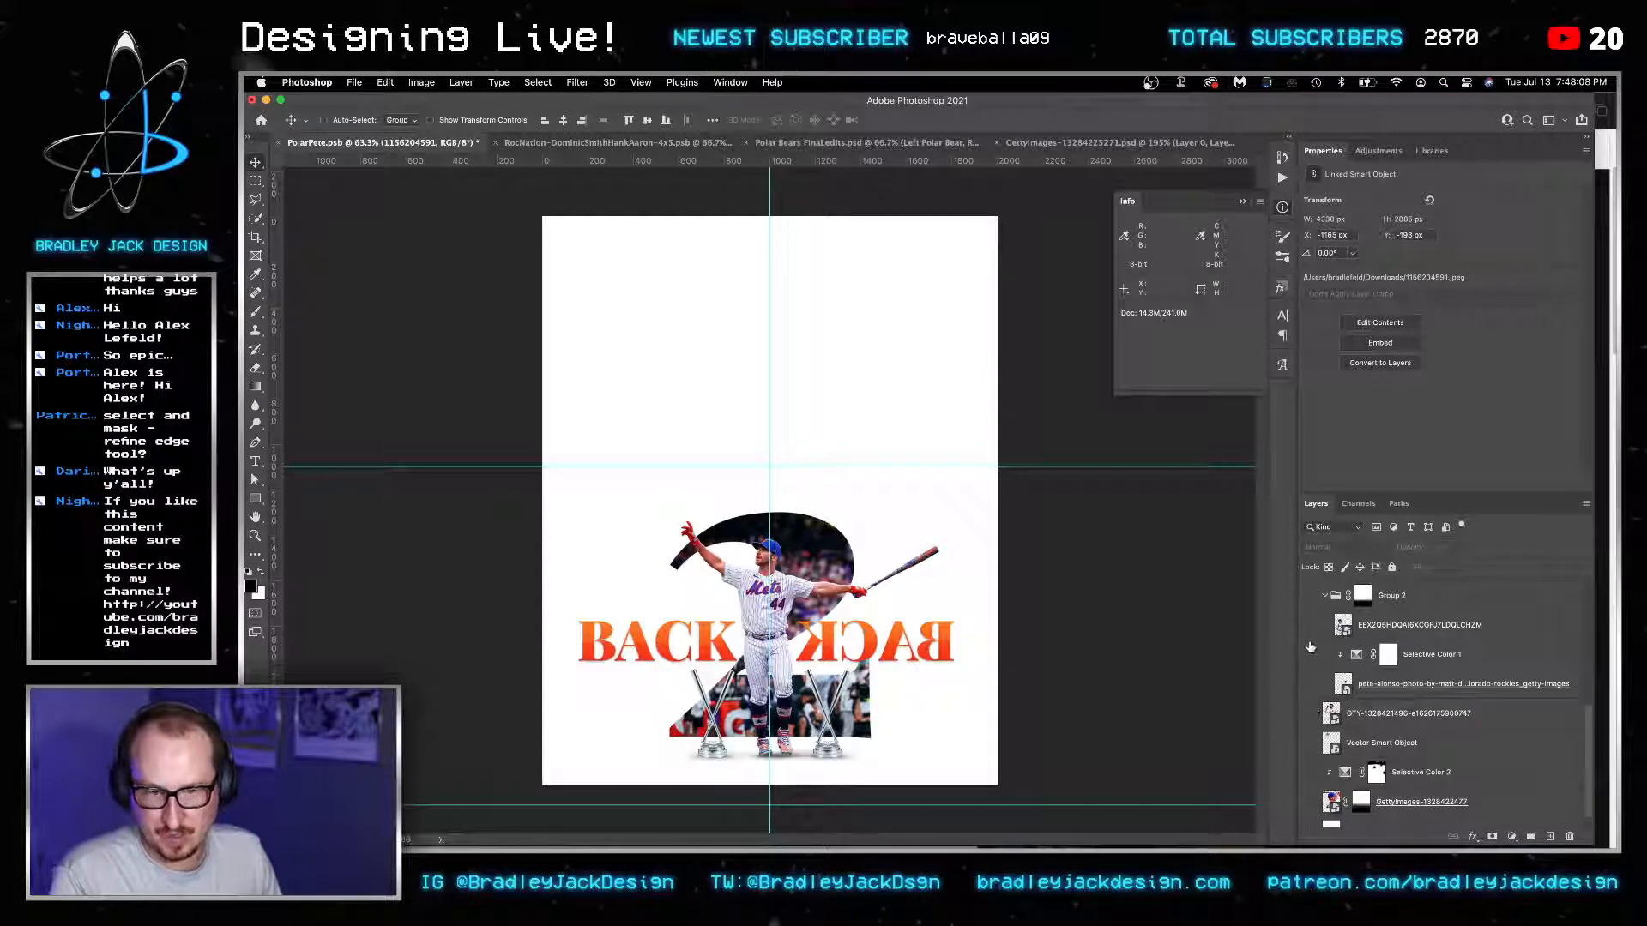
drag(1309, 596, 1309, 678)
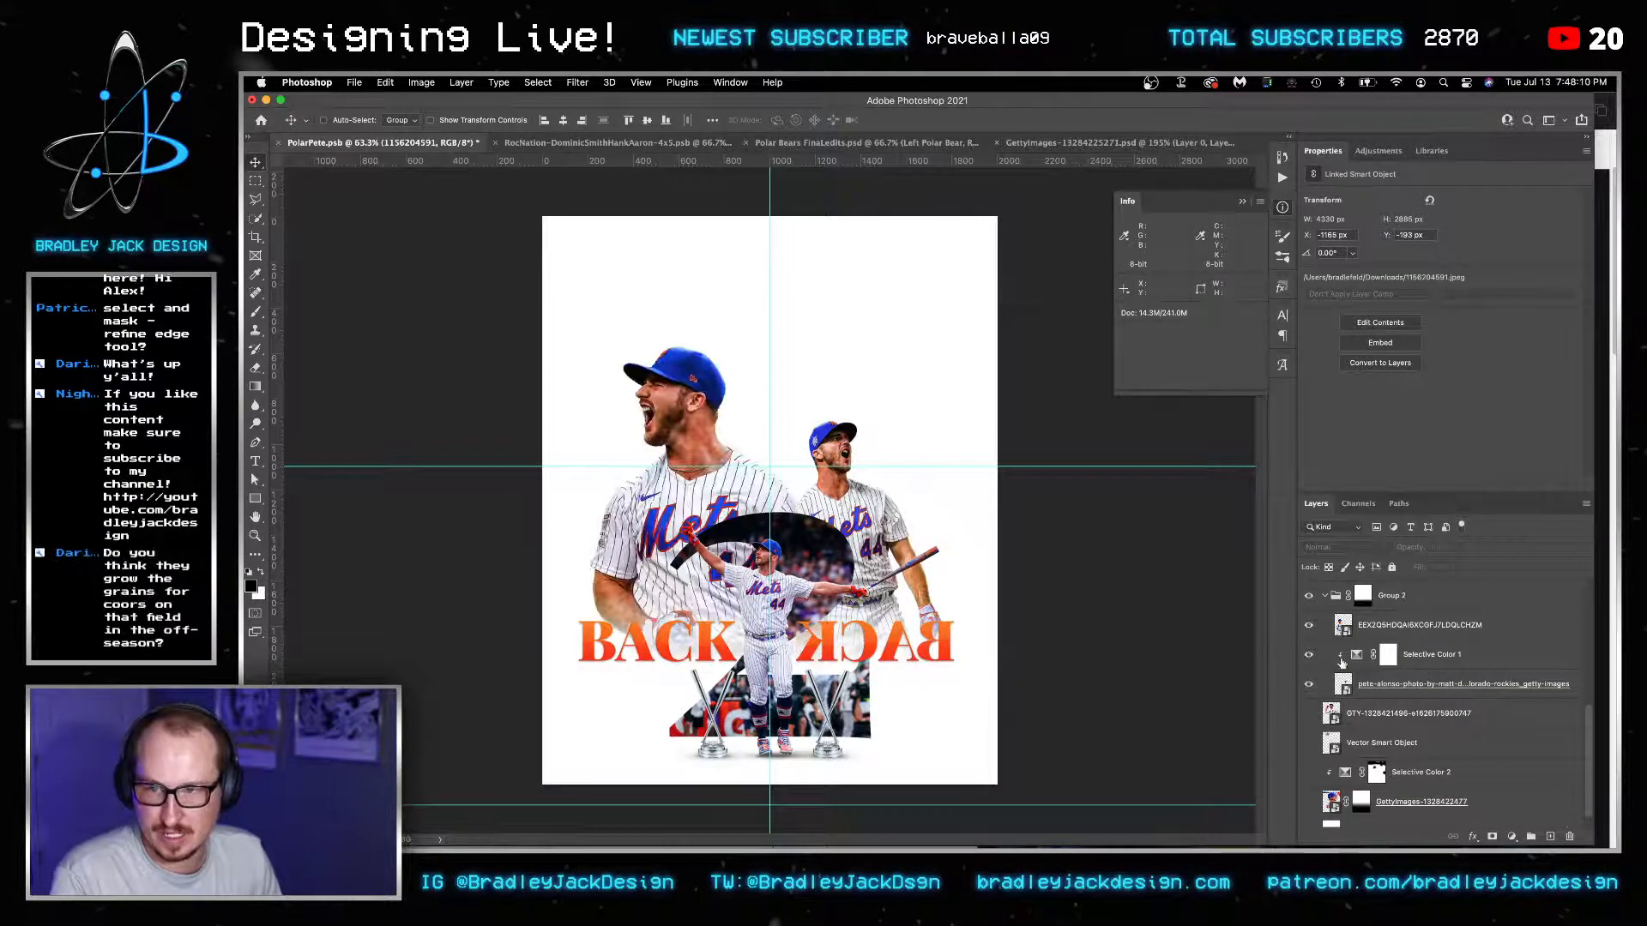
Enlarge the right shouting player cutout to about 105%, rotate it about 5.65° clockwise and place it beside the left player.
click(1349, 684)
key(super+t)
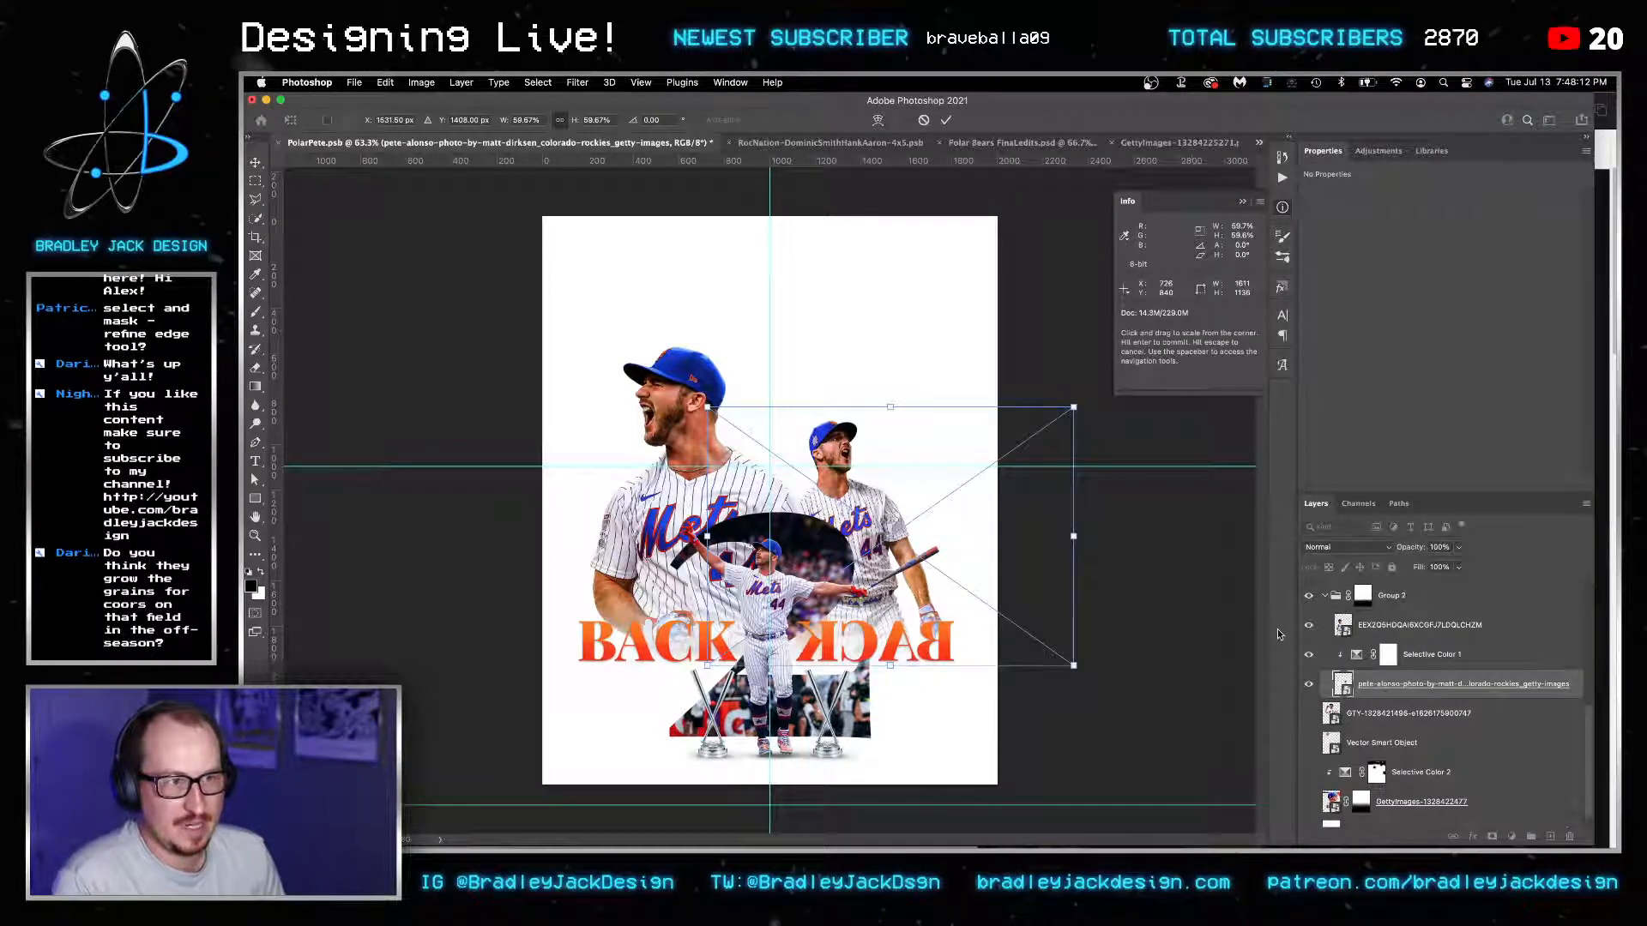
drag(967, 549, 967, 543)
drag(1078, 403, 1182, 328)
drag(889, 370, 935, 351)
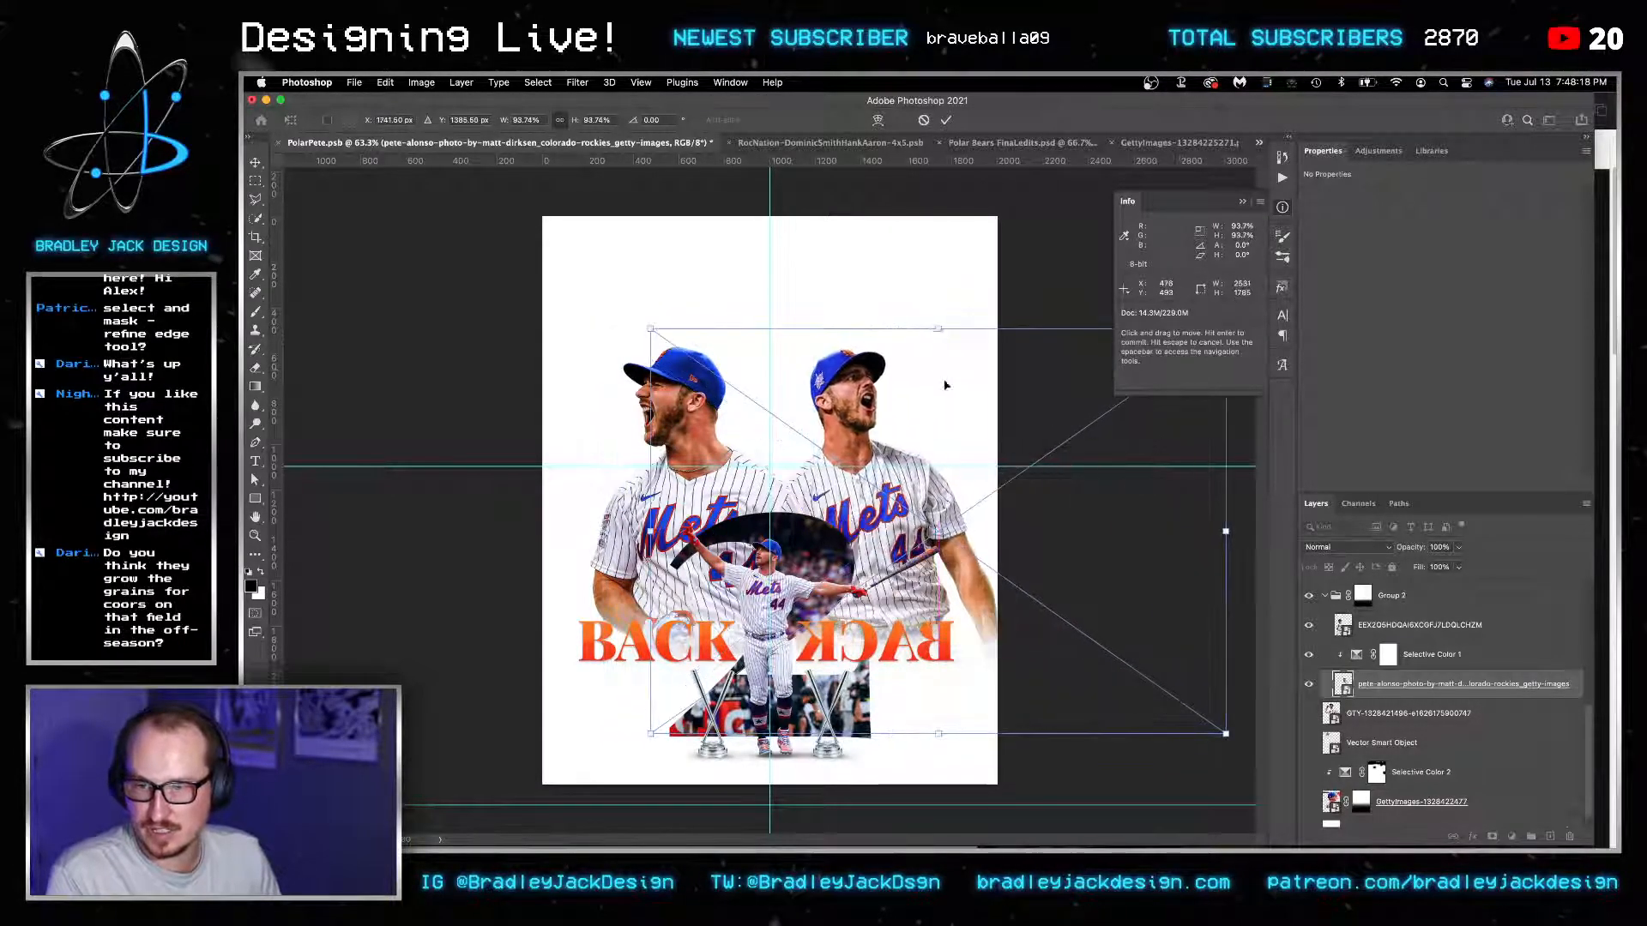
drag(1228, 736, 1247, 775)
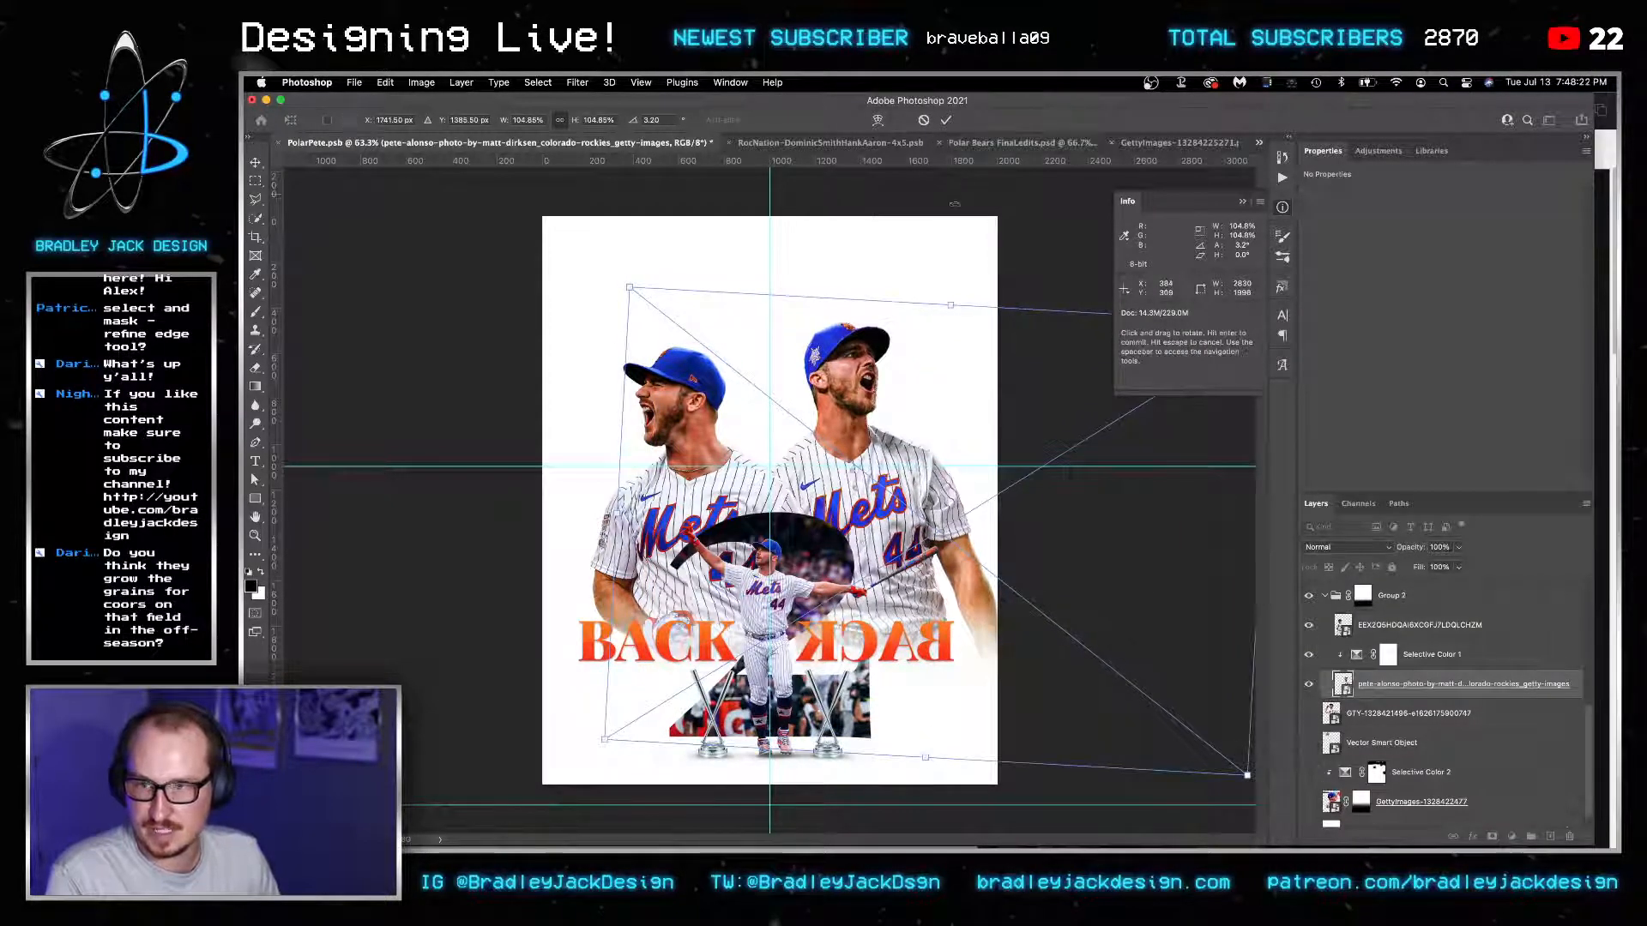
drag(939, 240, 949, 251)
key(Return)
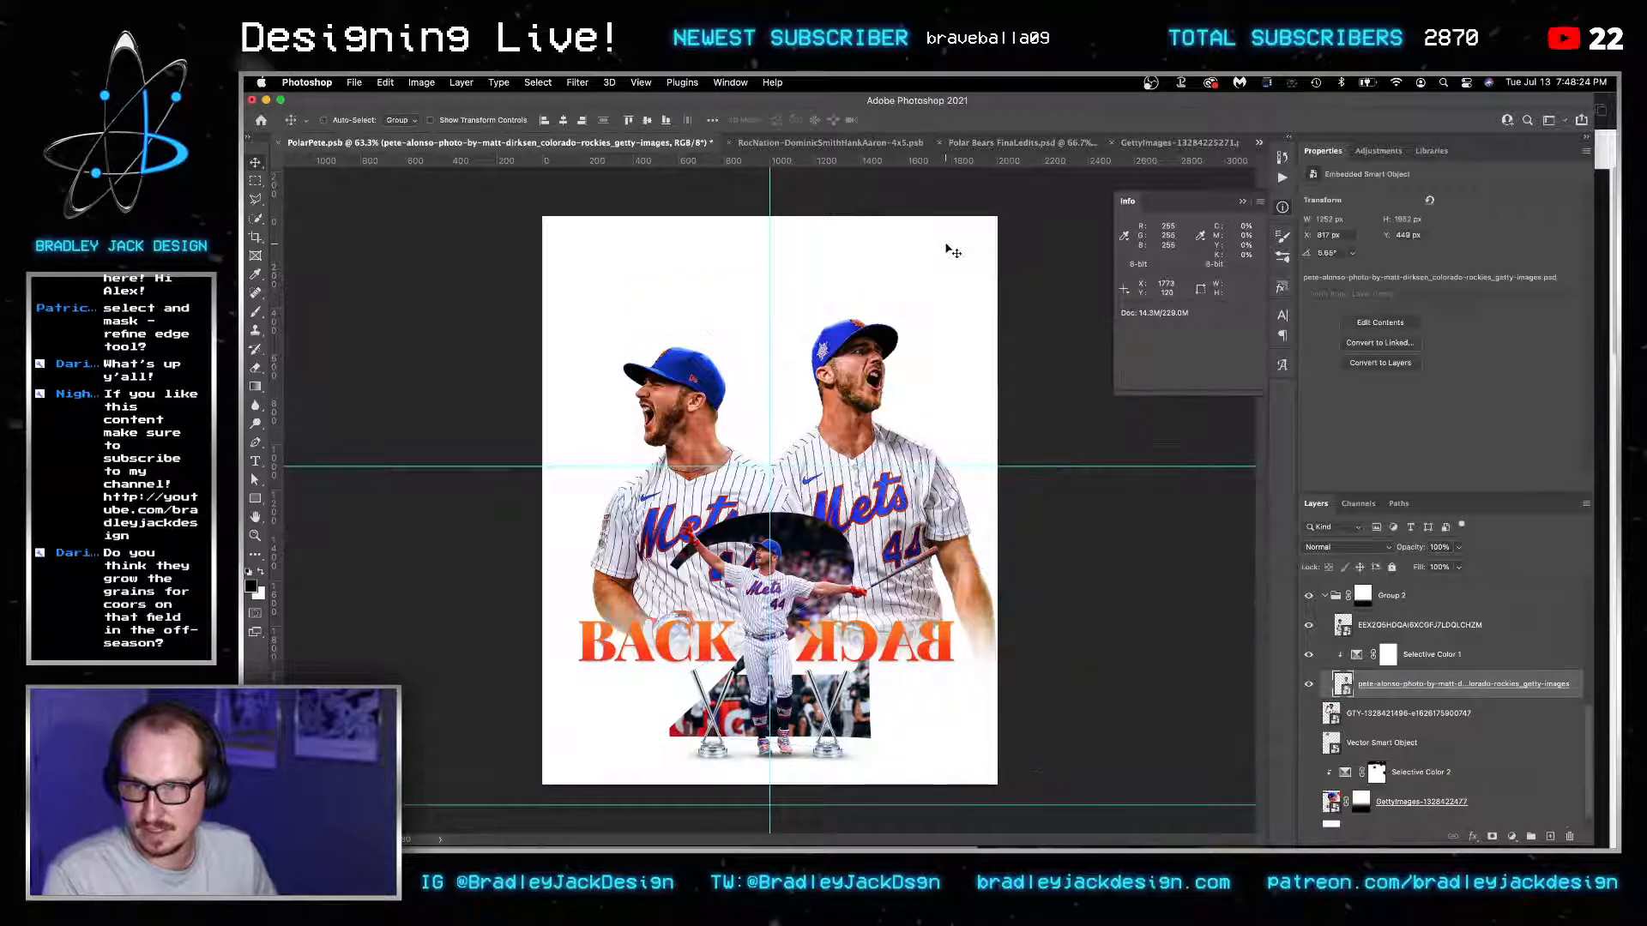
Nudge the right player cutout down about 130 px to bring its cap level with the left player's cap.
key(shift+Down)
key(shift+Down)
key(shift+Down)
key(shift+Down)
key(shift+Down)
key(shift+Down)
key(shift+Down)
key(shift+Down)
key(shift+Down)
key(shift+Down)
key(shift+Down)
key(shift+Down)
key(shift+Down)
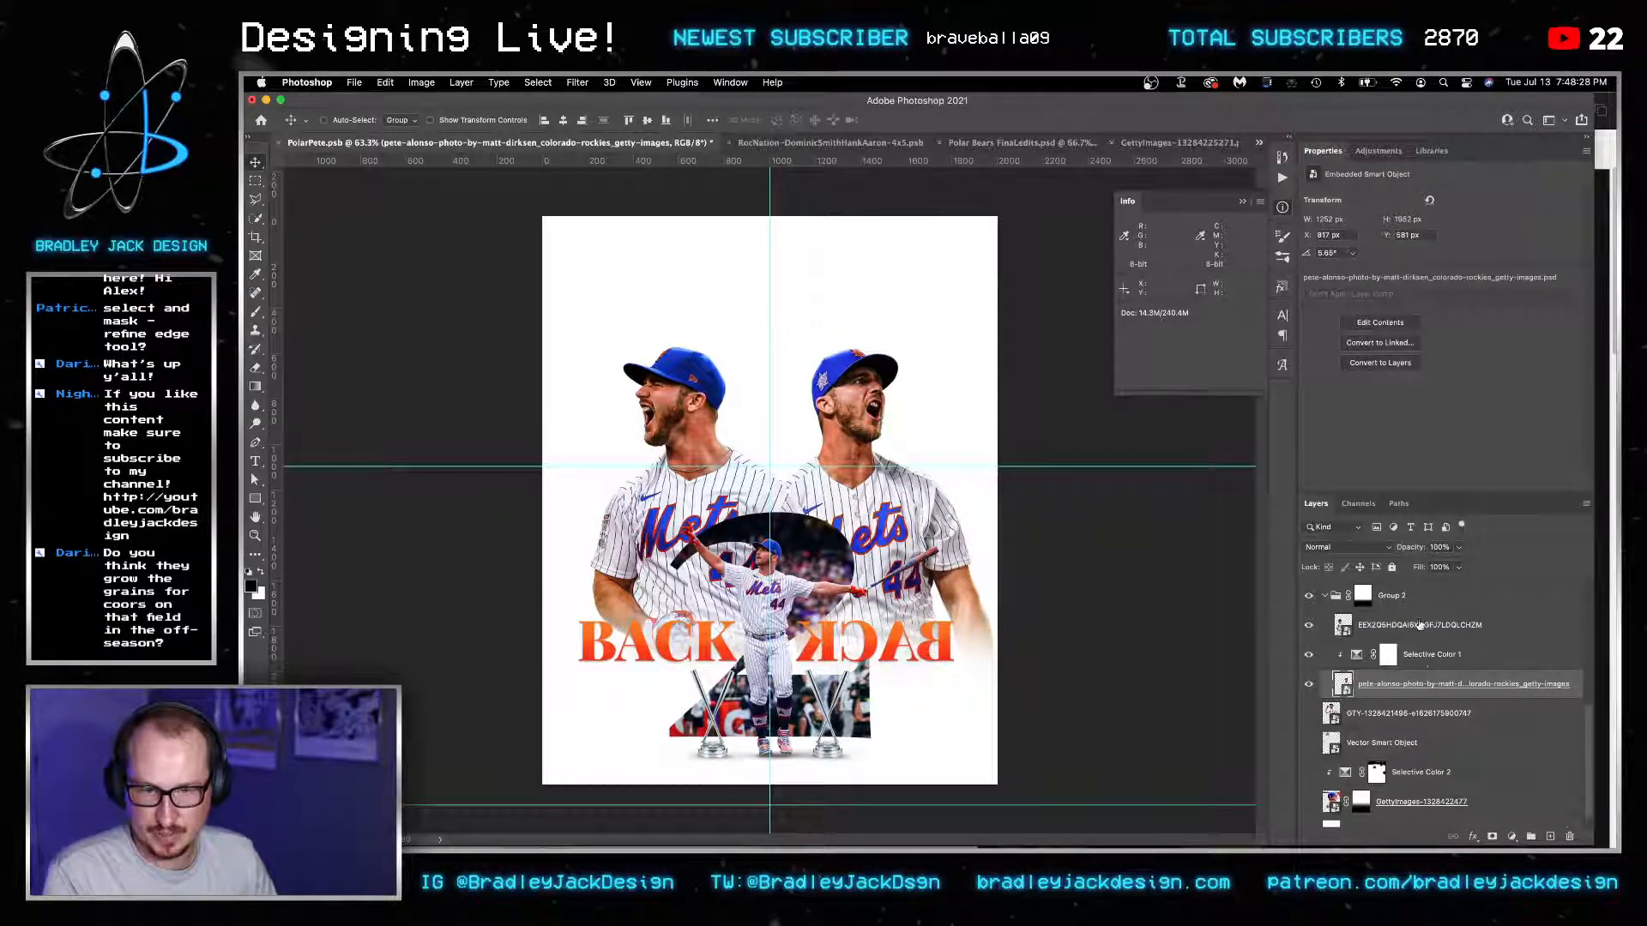
Move both shouting player cutouts and their Selective Color 1 adjustment down together, nudging them slightly left.
shift+click(1420, 624)
key(shift+Down)
key(shift+Down)
key(shift+Down)
key(shift+Down)
key(shift+Down)
key(Left)
key(Left)
key(Left)
key(Left)
key(Left)
key(Left)
key(Left)
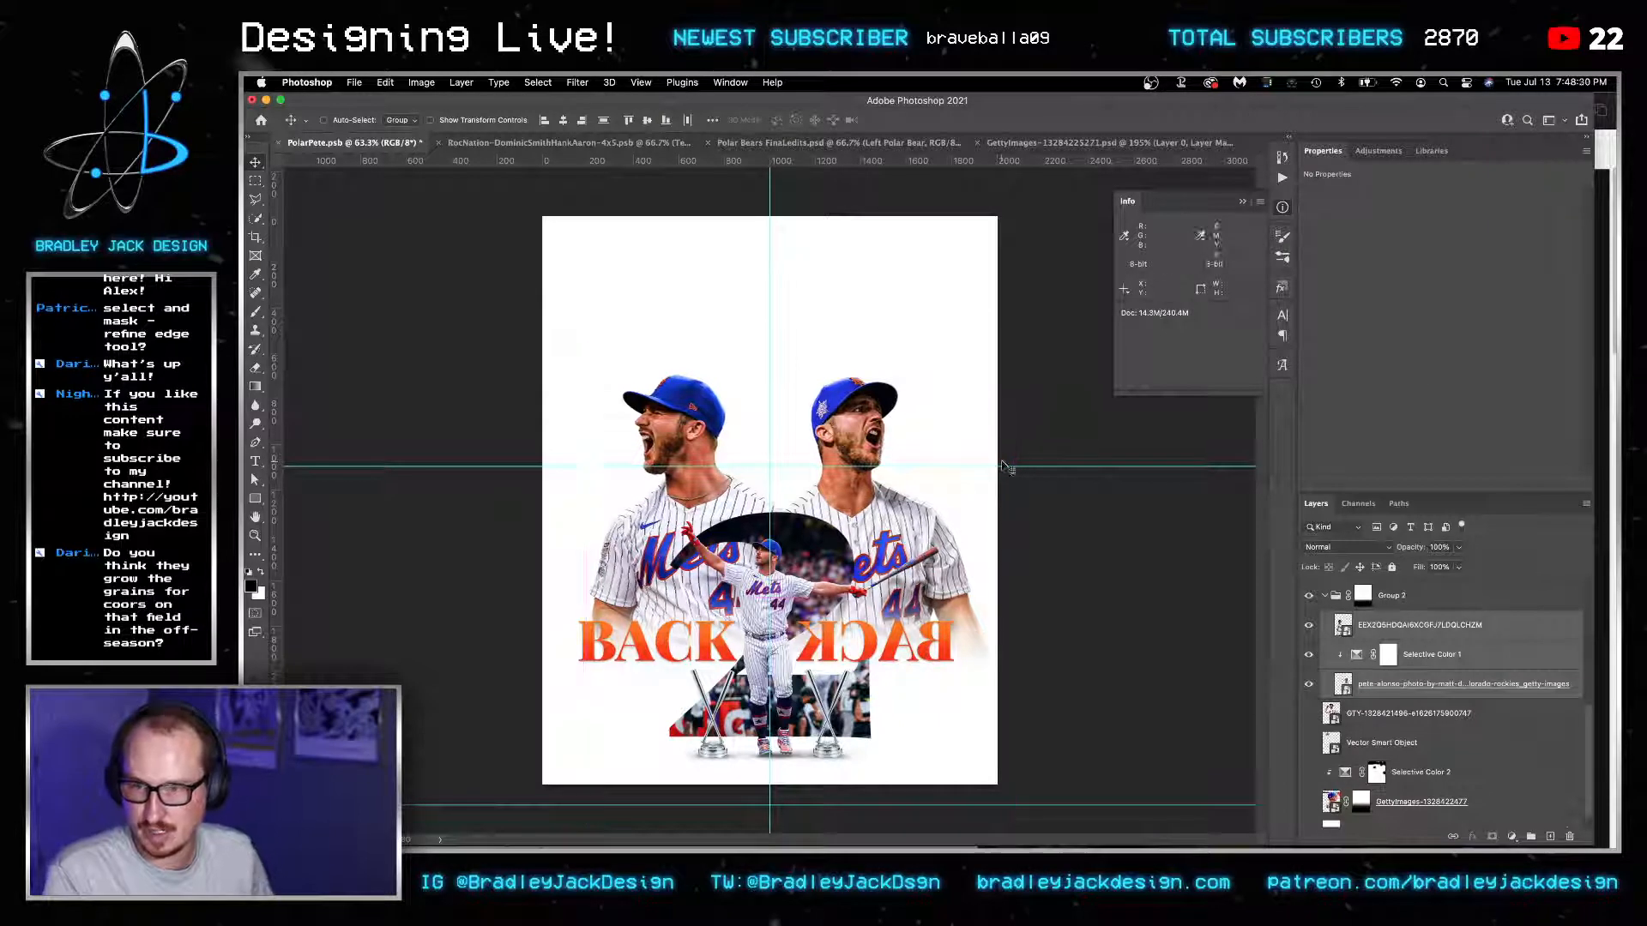
key(Down)
key(Down)
key(Down)
key(Down)
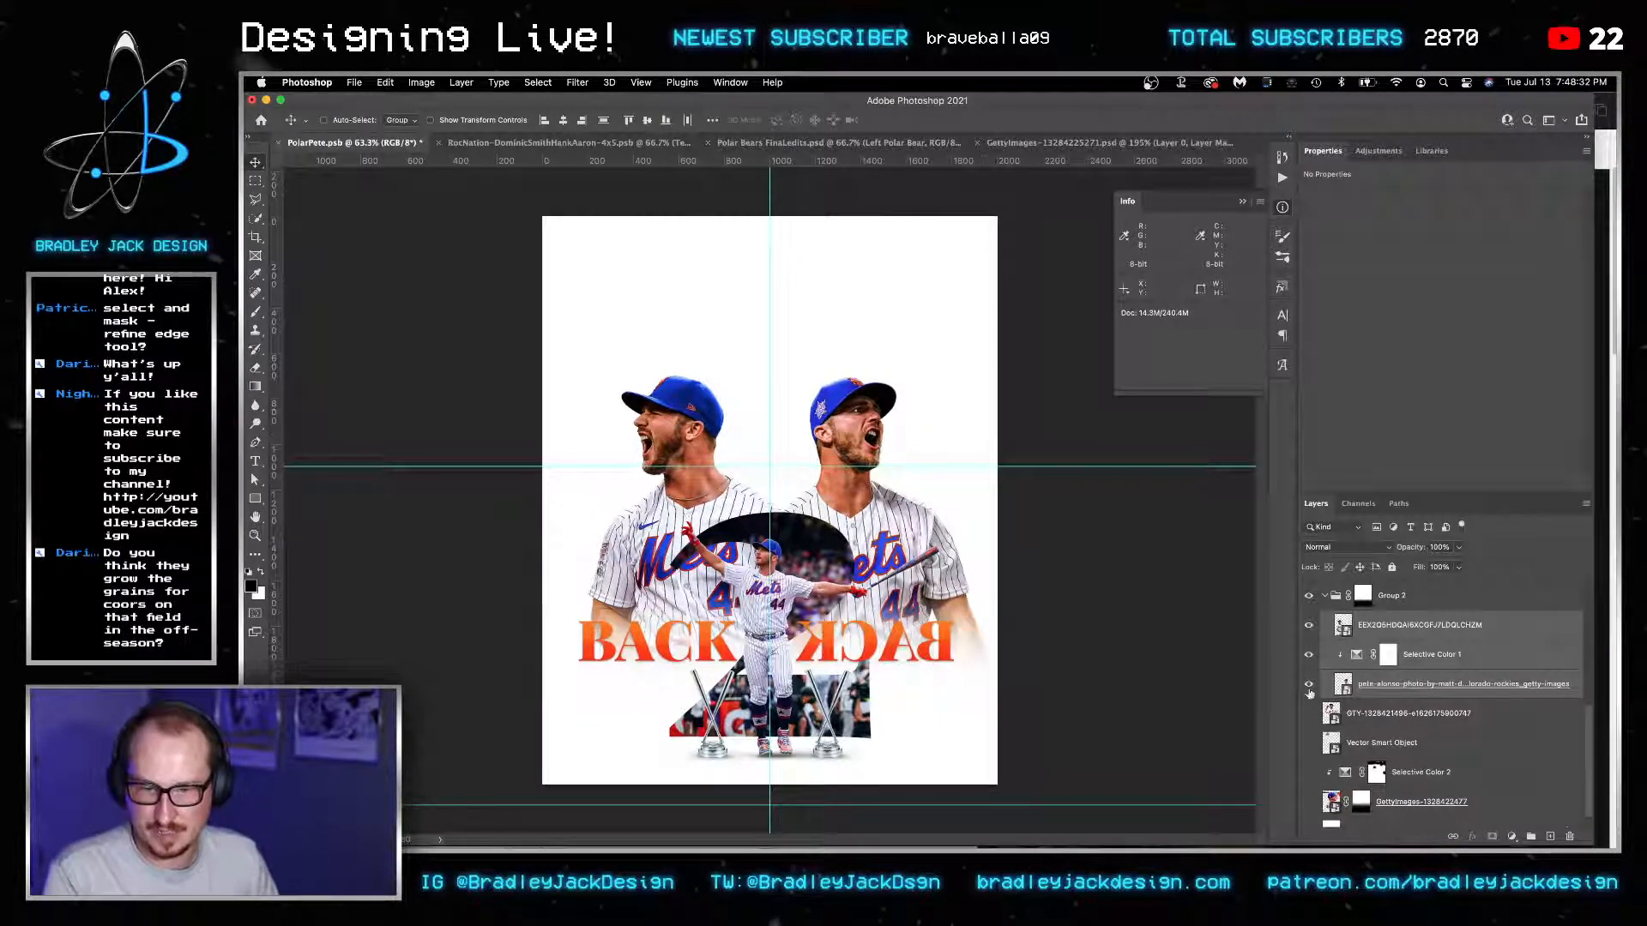
click(1309, 802)
click(1331, 802)
key(super+t)
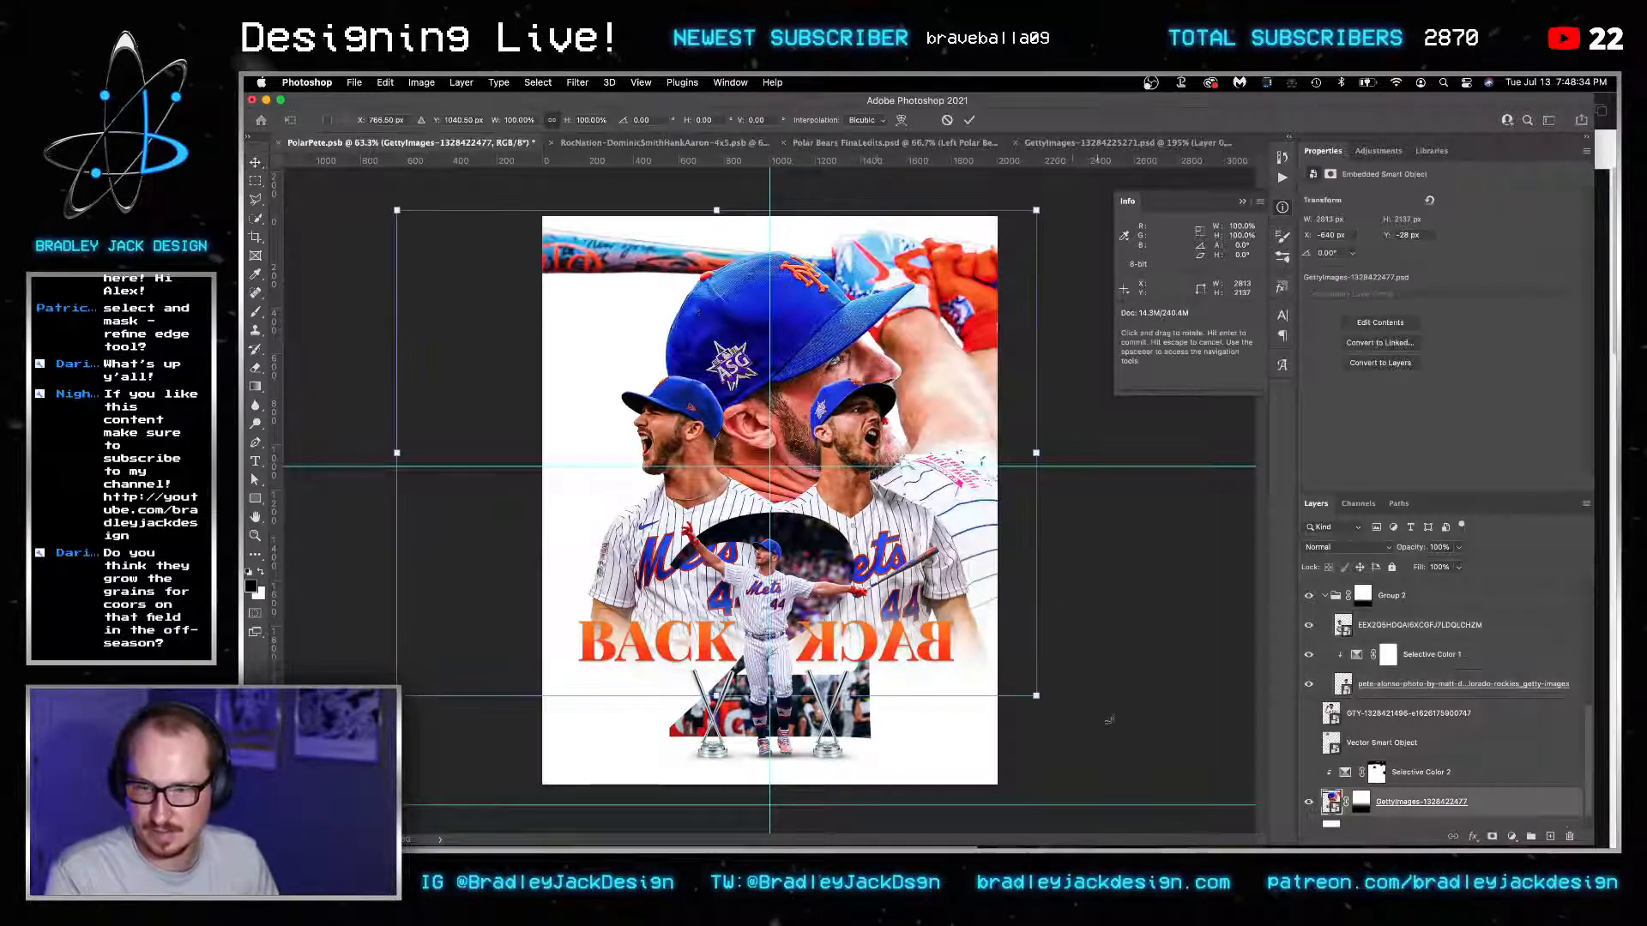
click(1309, 772)
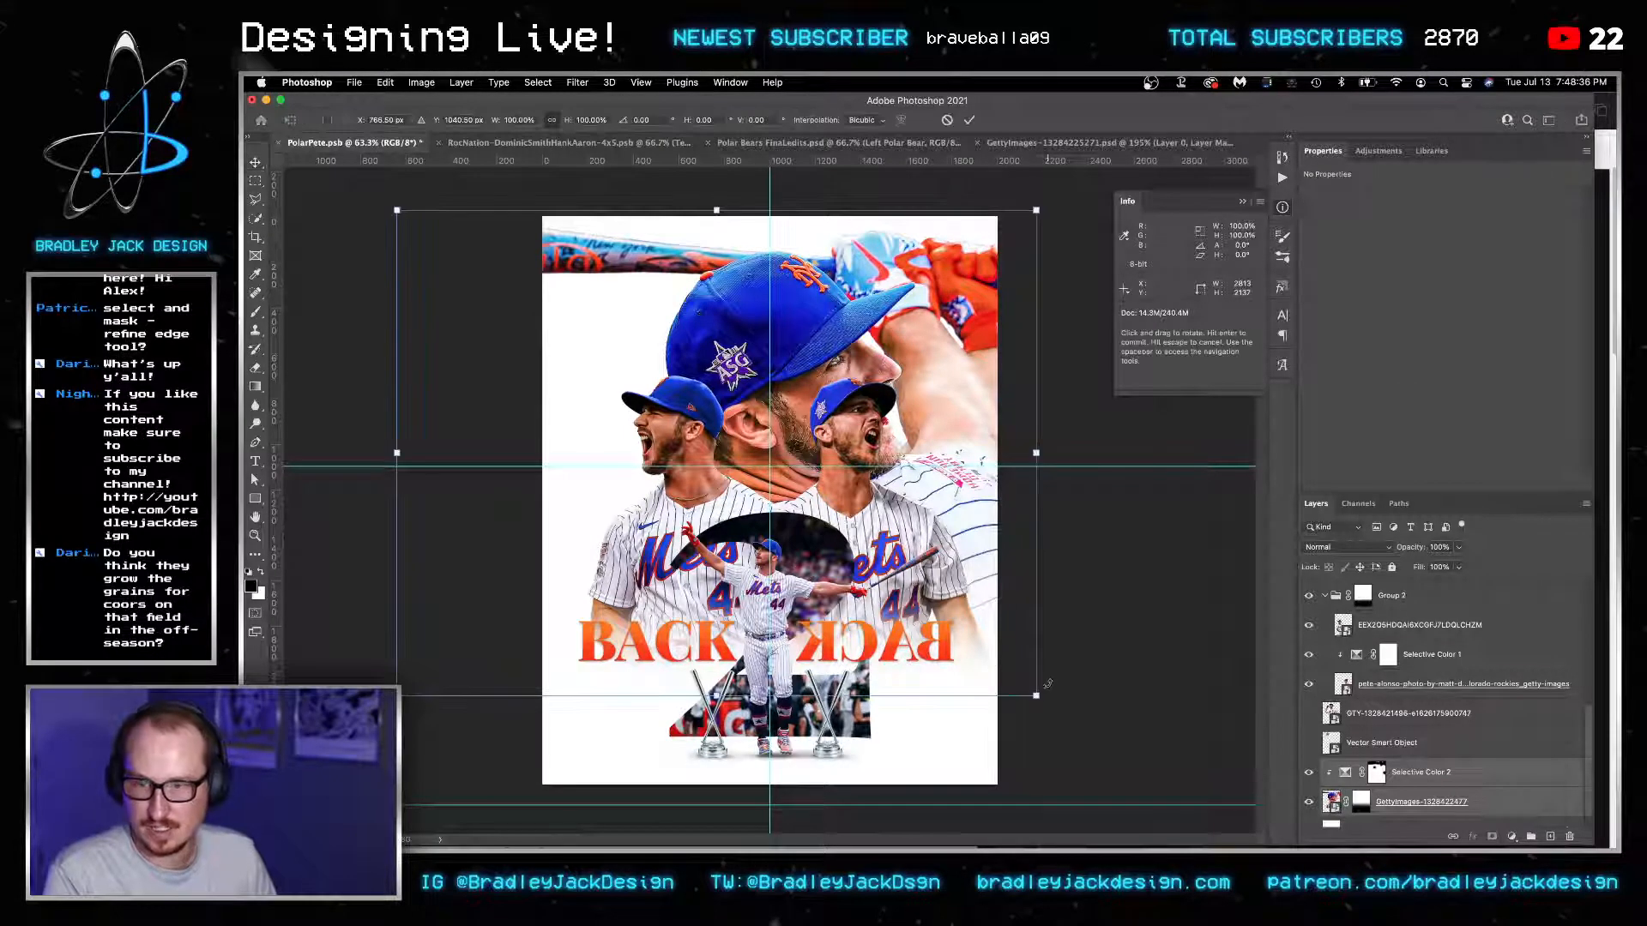
drag(1036, 696, 845, 495)
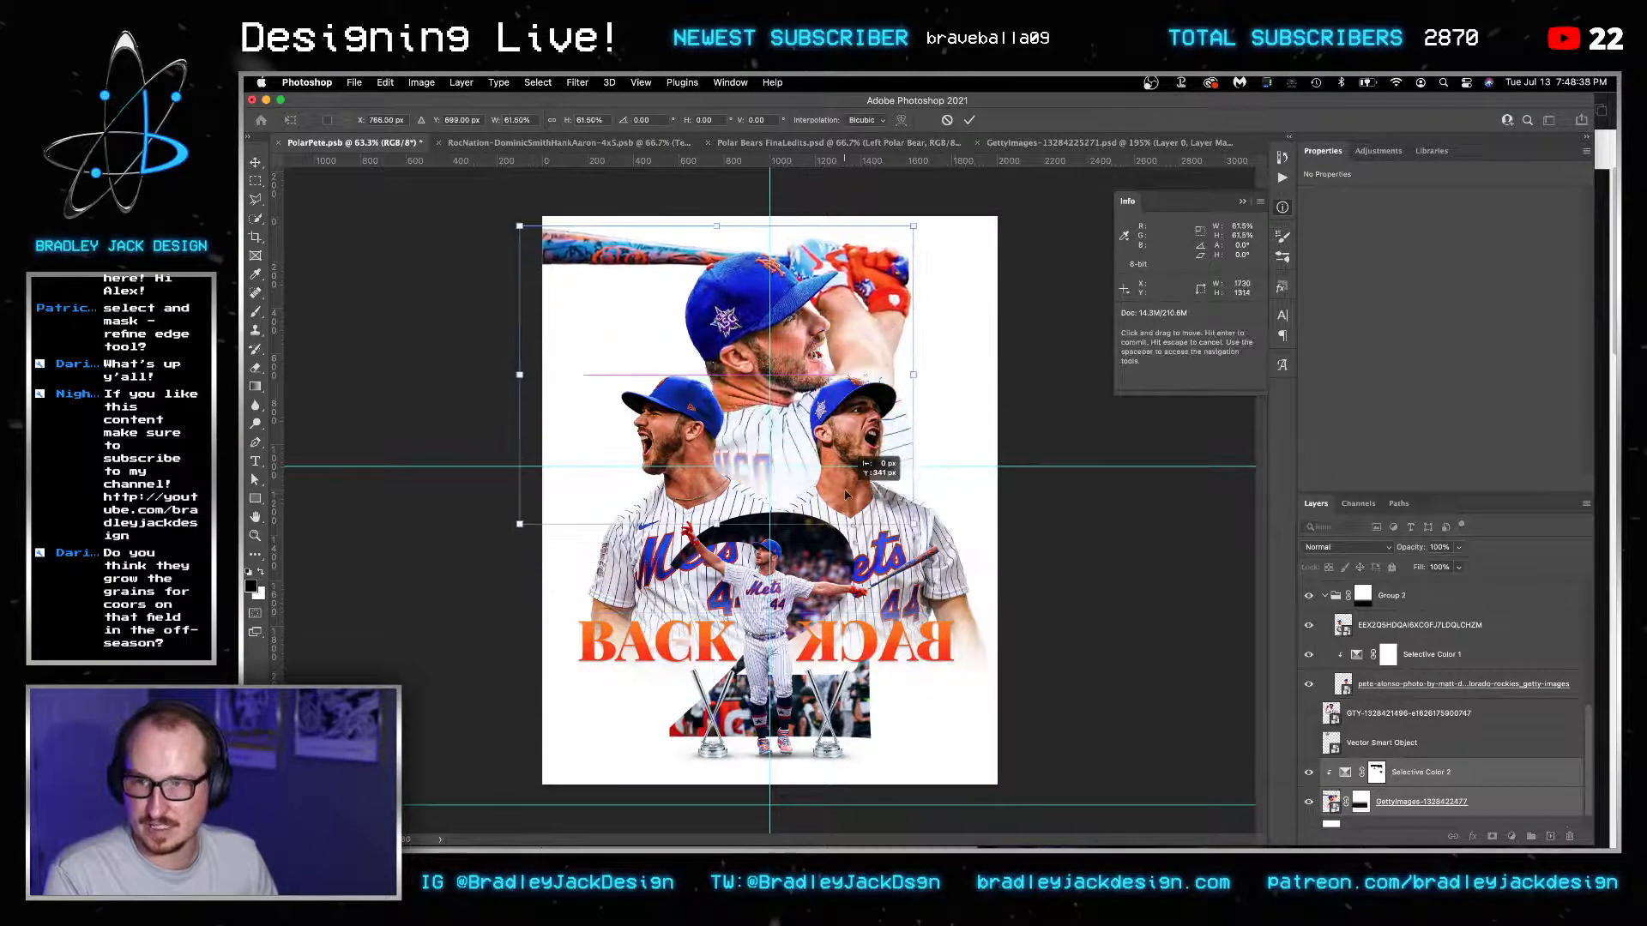
key(Return)
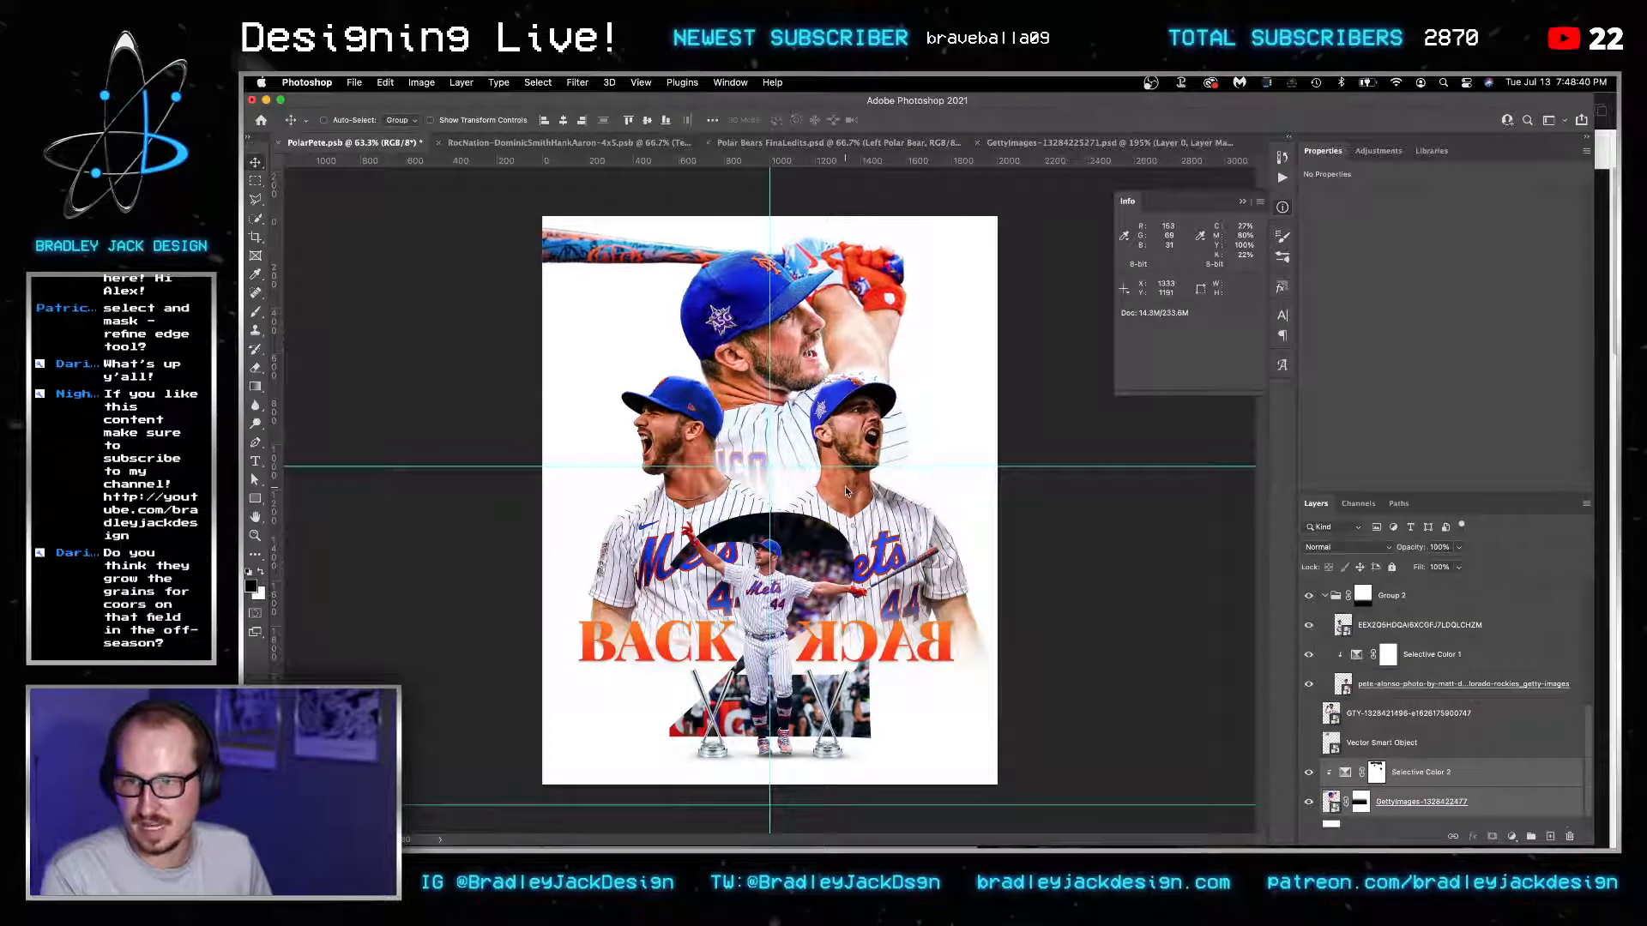
Enlarge the batting player cutout again and reposition it so the large head sits centered behind the two shouting players.
key(super+t)
drag(908, 526, 983, 579)
drag(906, 487, 862, 518)
key(Return)
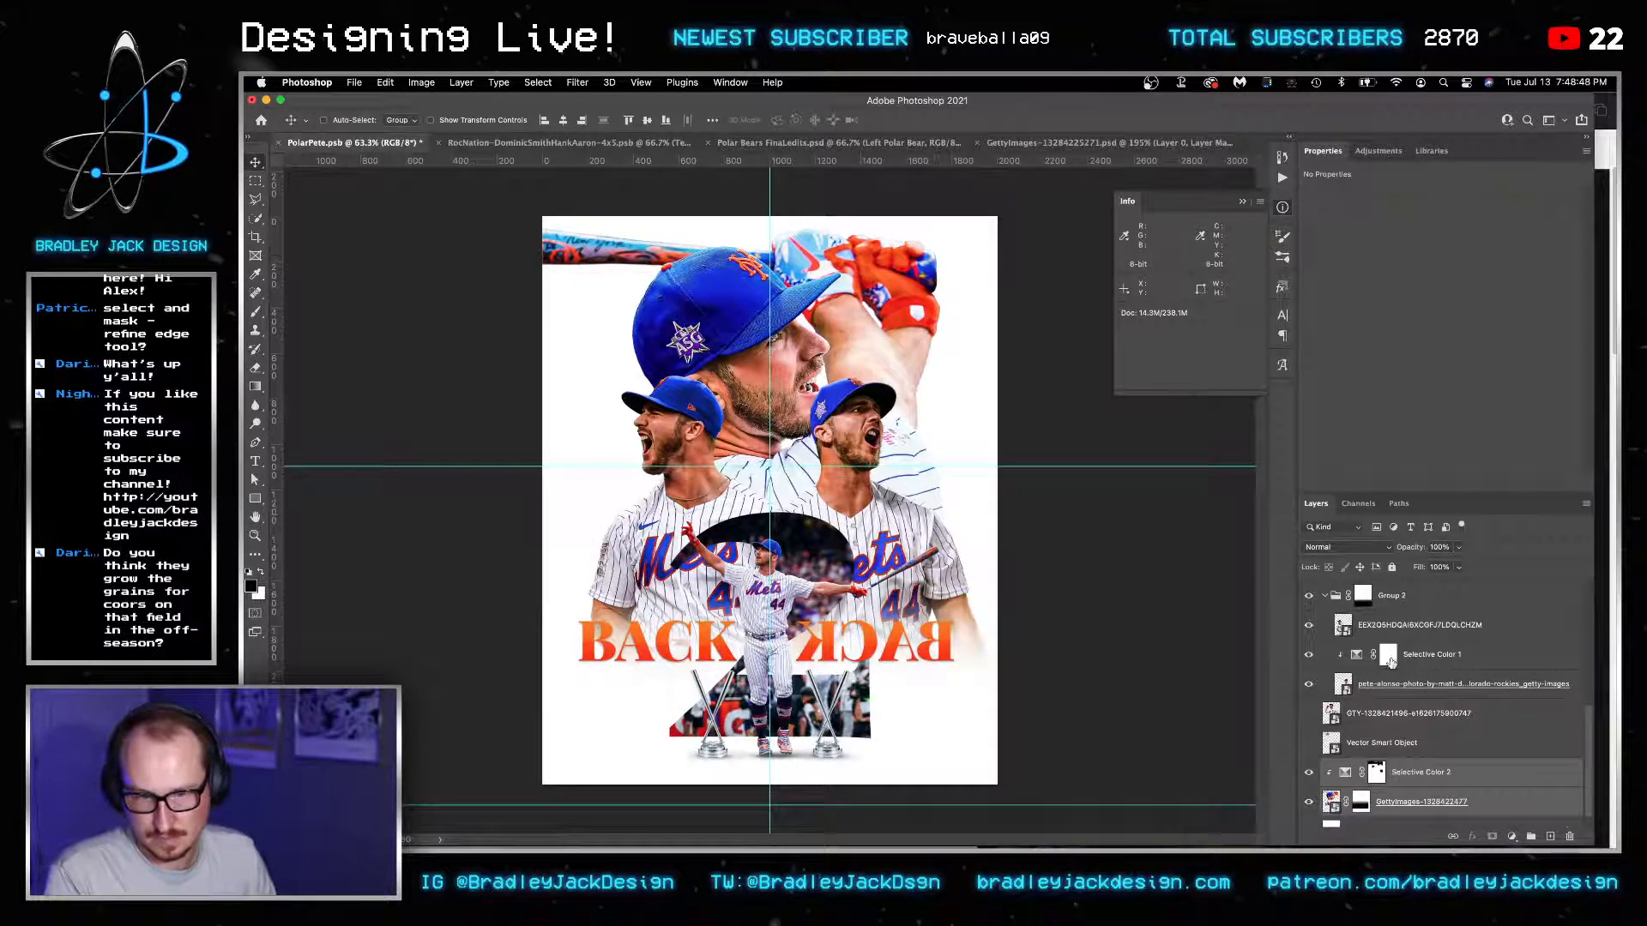
Scale the two shouting player cutouts down together to about 89% around their center.
click(1406, 684)
super+click(1420, 625)
key(super+t)
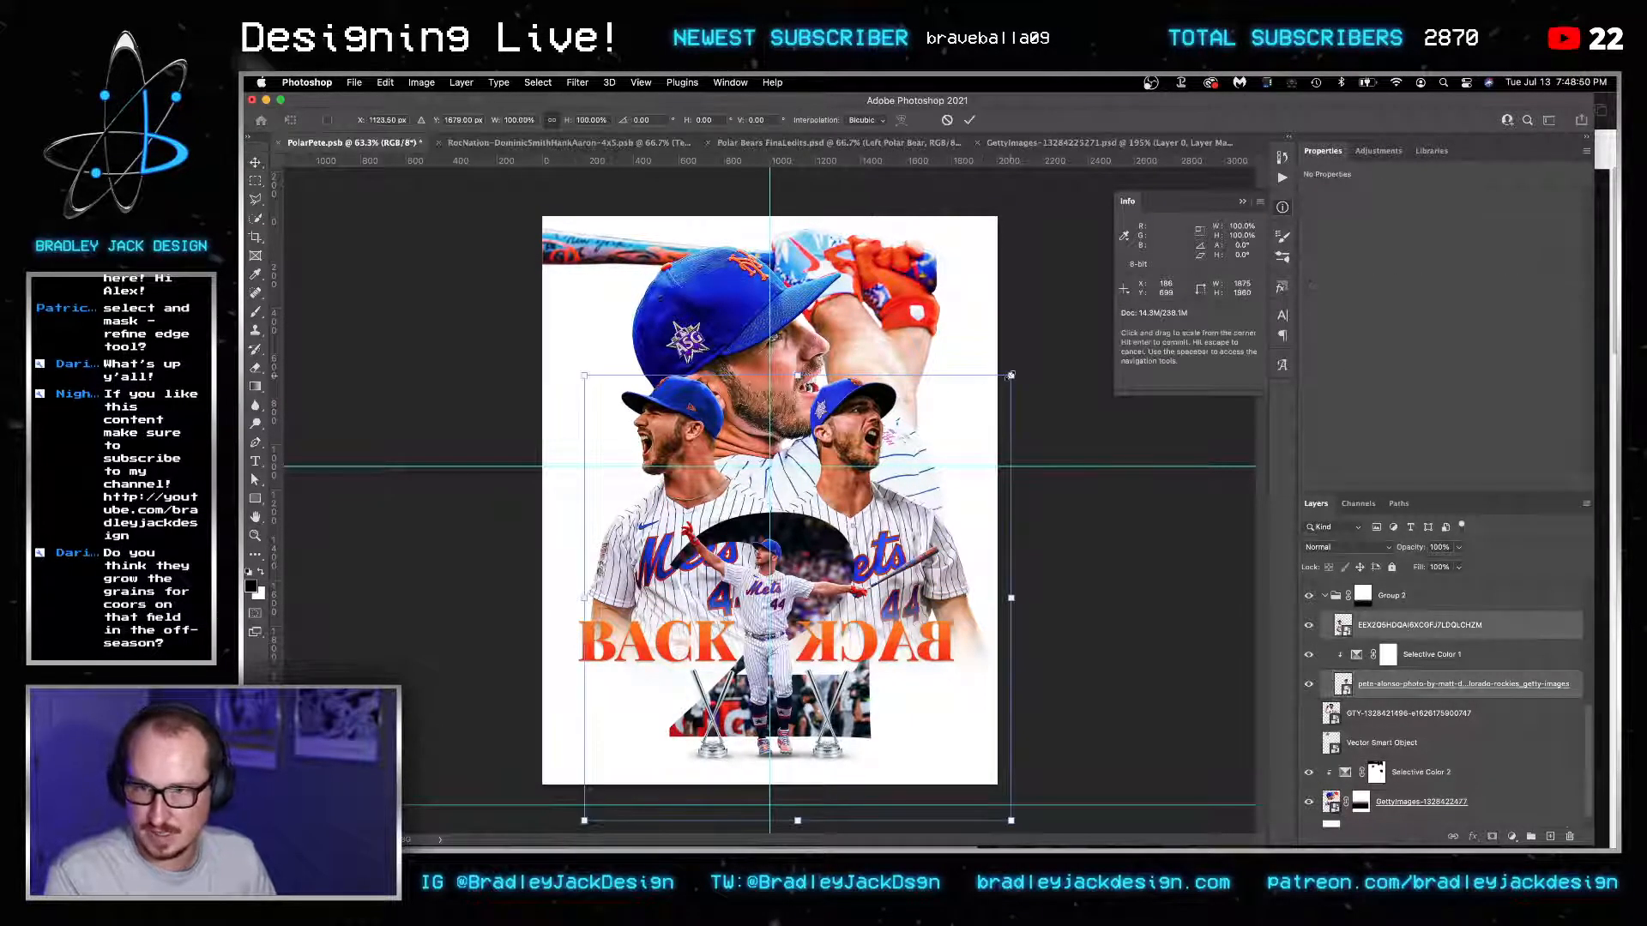
drag(1016, 371, 974, 383)
key(Return)
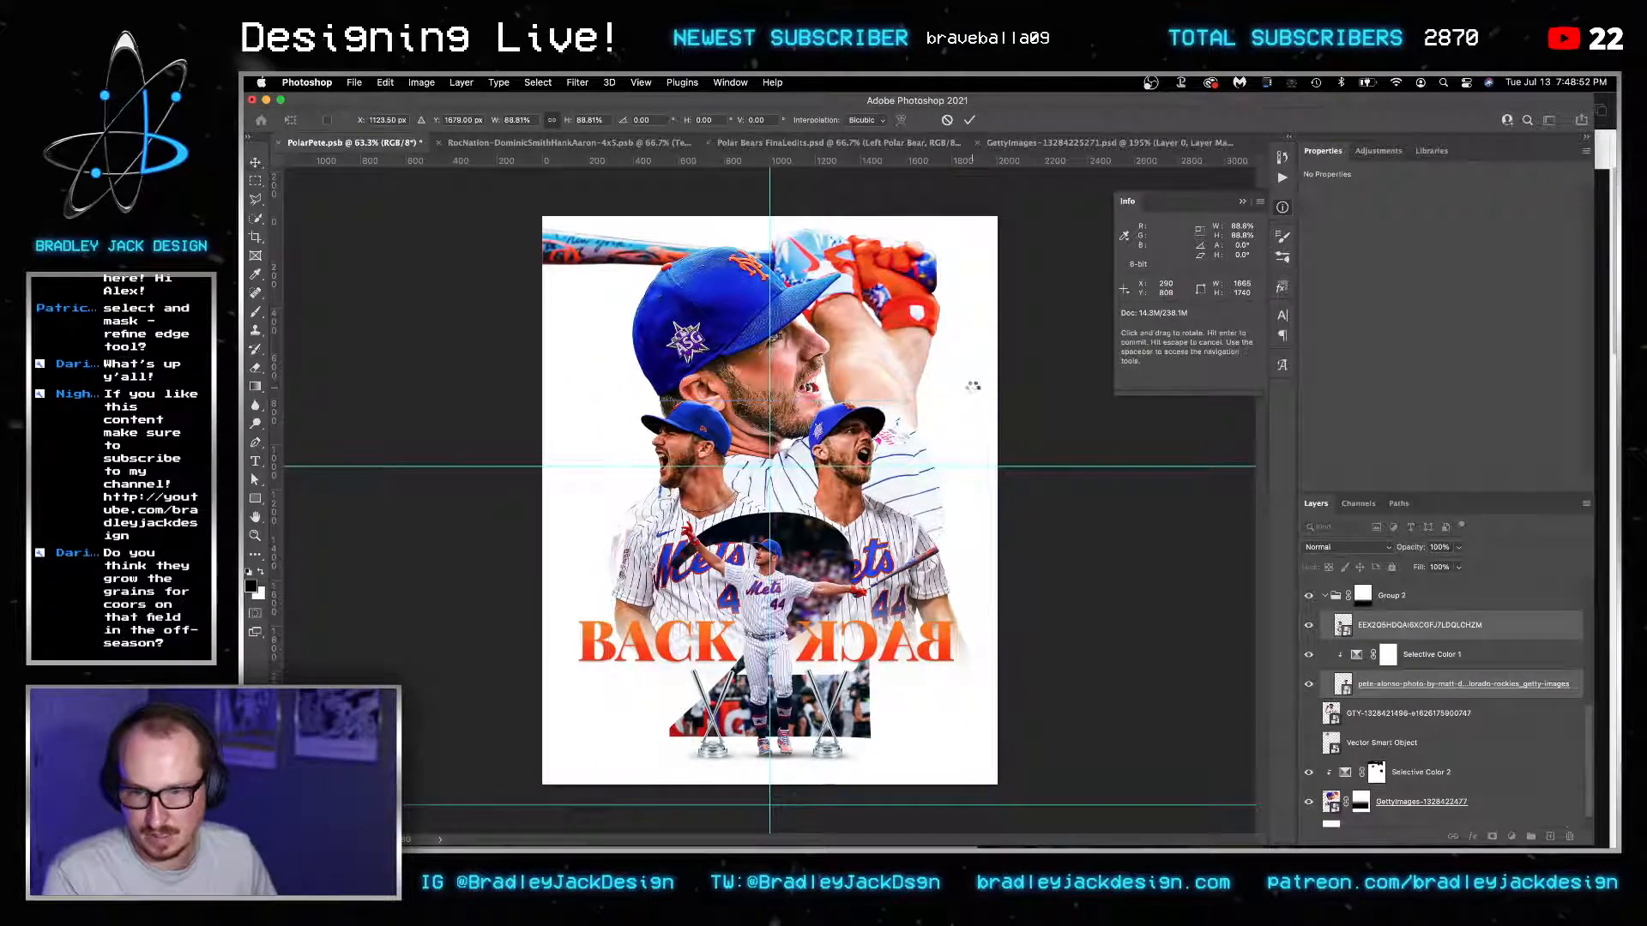
Spread the two shouting player cutouts apart, nudging the right one right and the left one left to X 167 px, and save.
click(1393, 686)
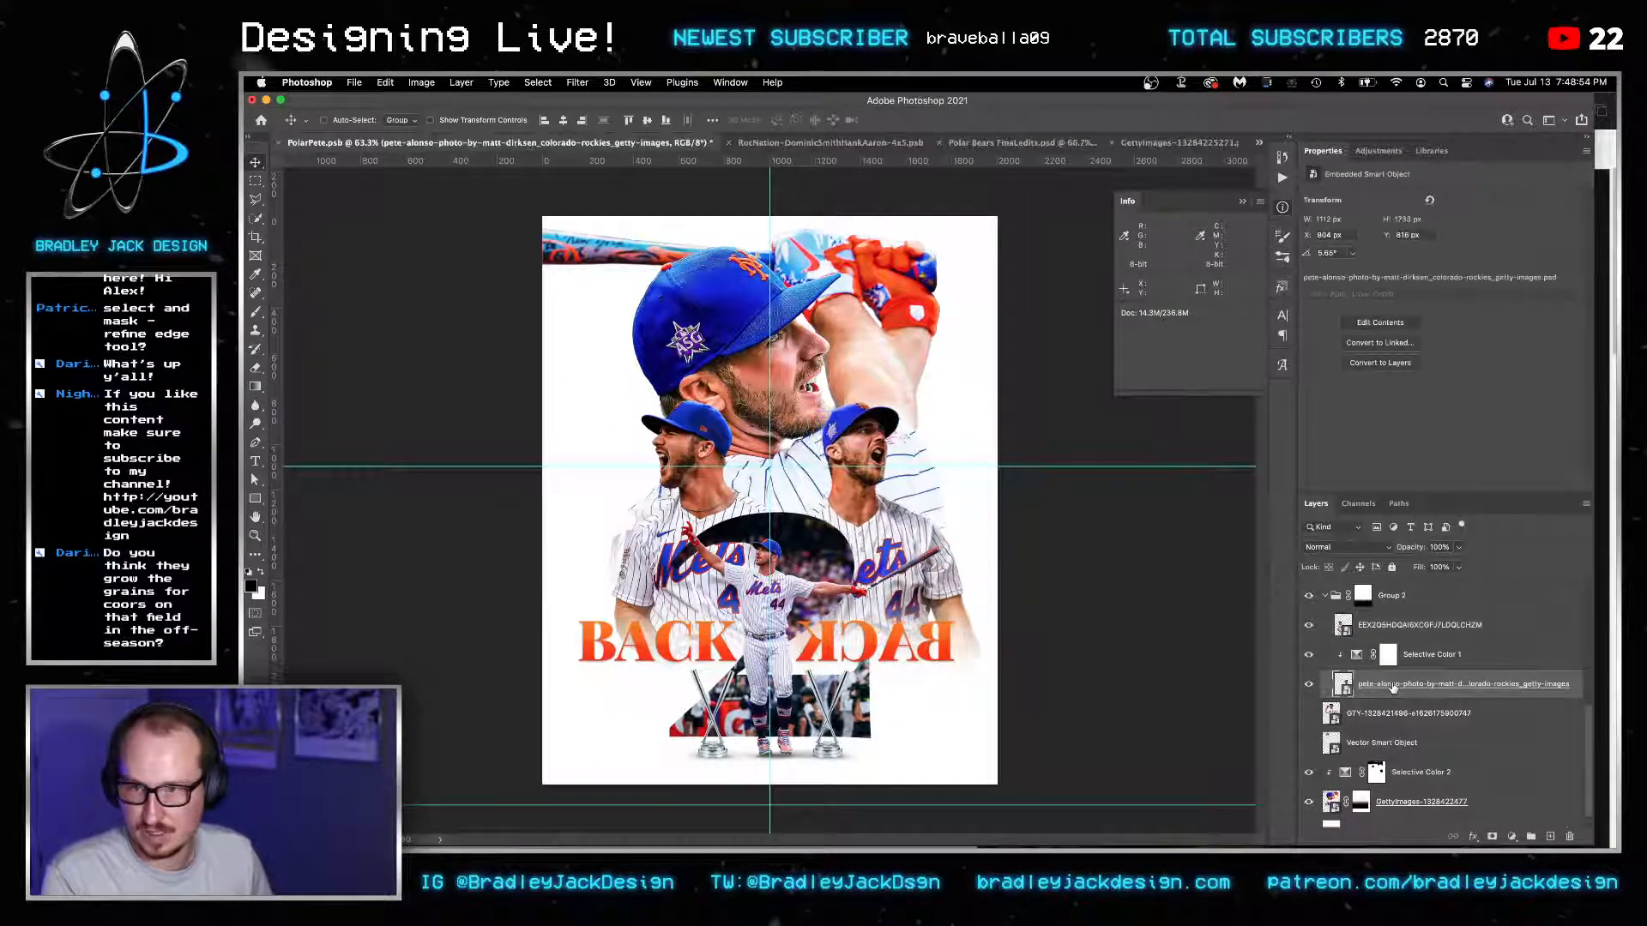
click(1396, 636)
key(shift+Left)
key(shift+Left)
key(shift+Left)
key(shift+Left)
key(shift+Left)
key(shift+Left)
key(shift+Left)
key(shift+Left)
key(shift+Left)
key(shift+Left)
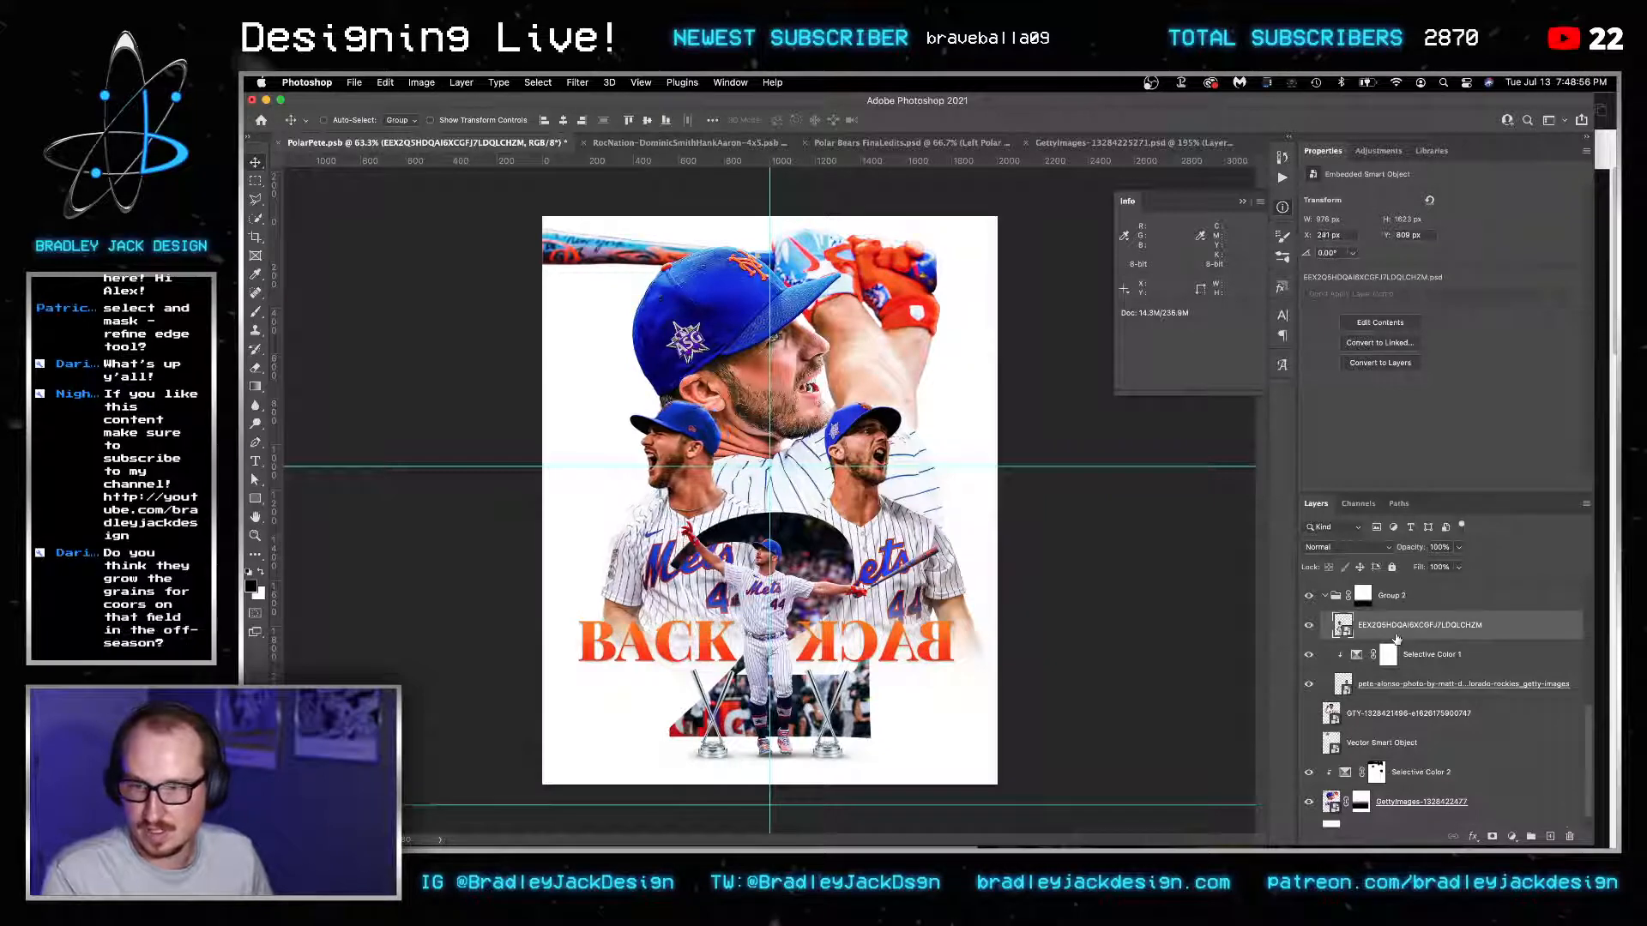
key(shift+Left)
key(shift+Left)
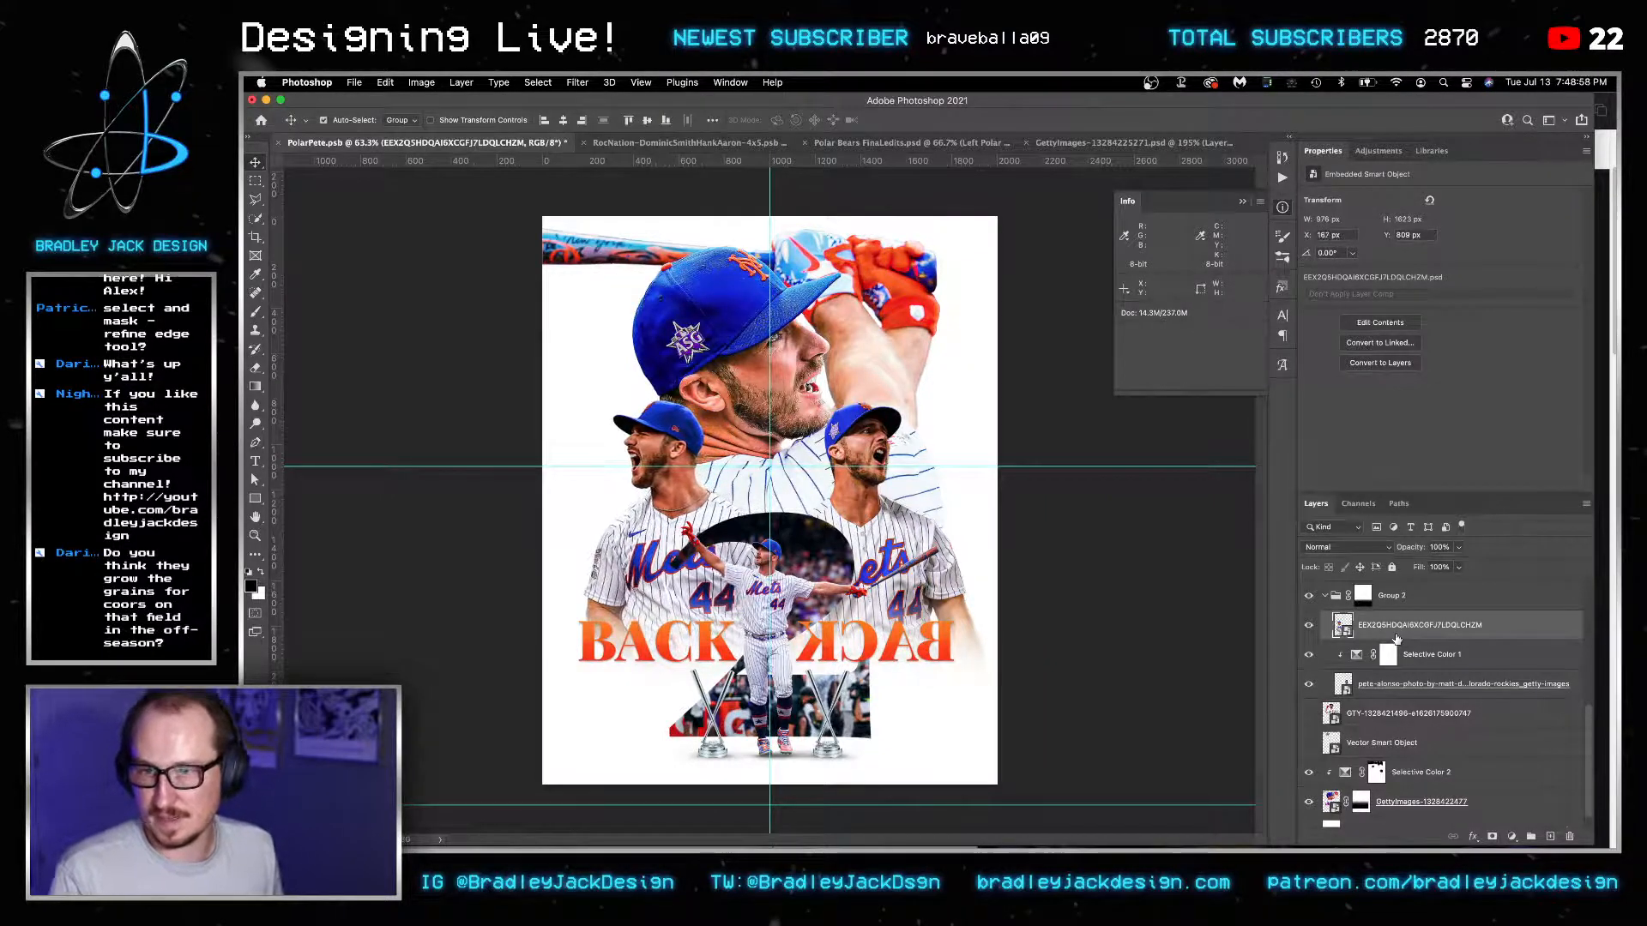
key(super+s)
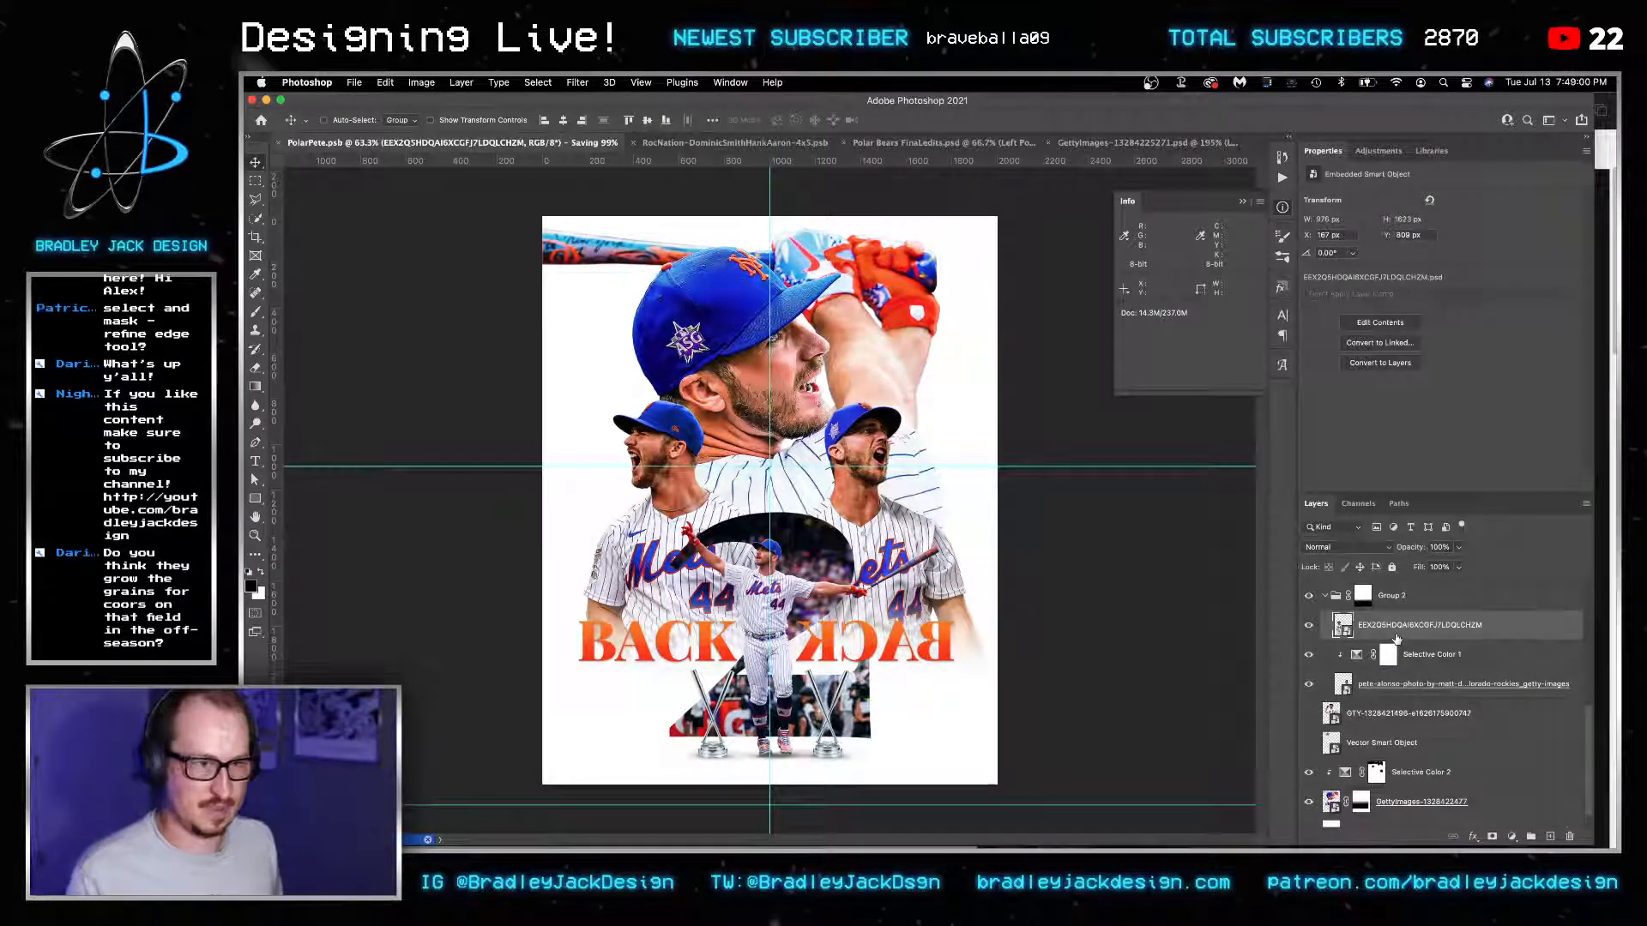
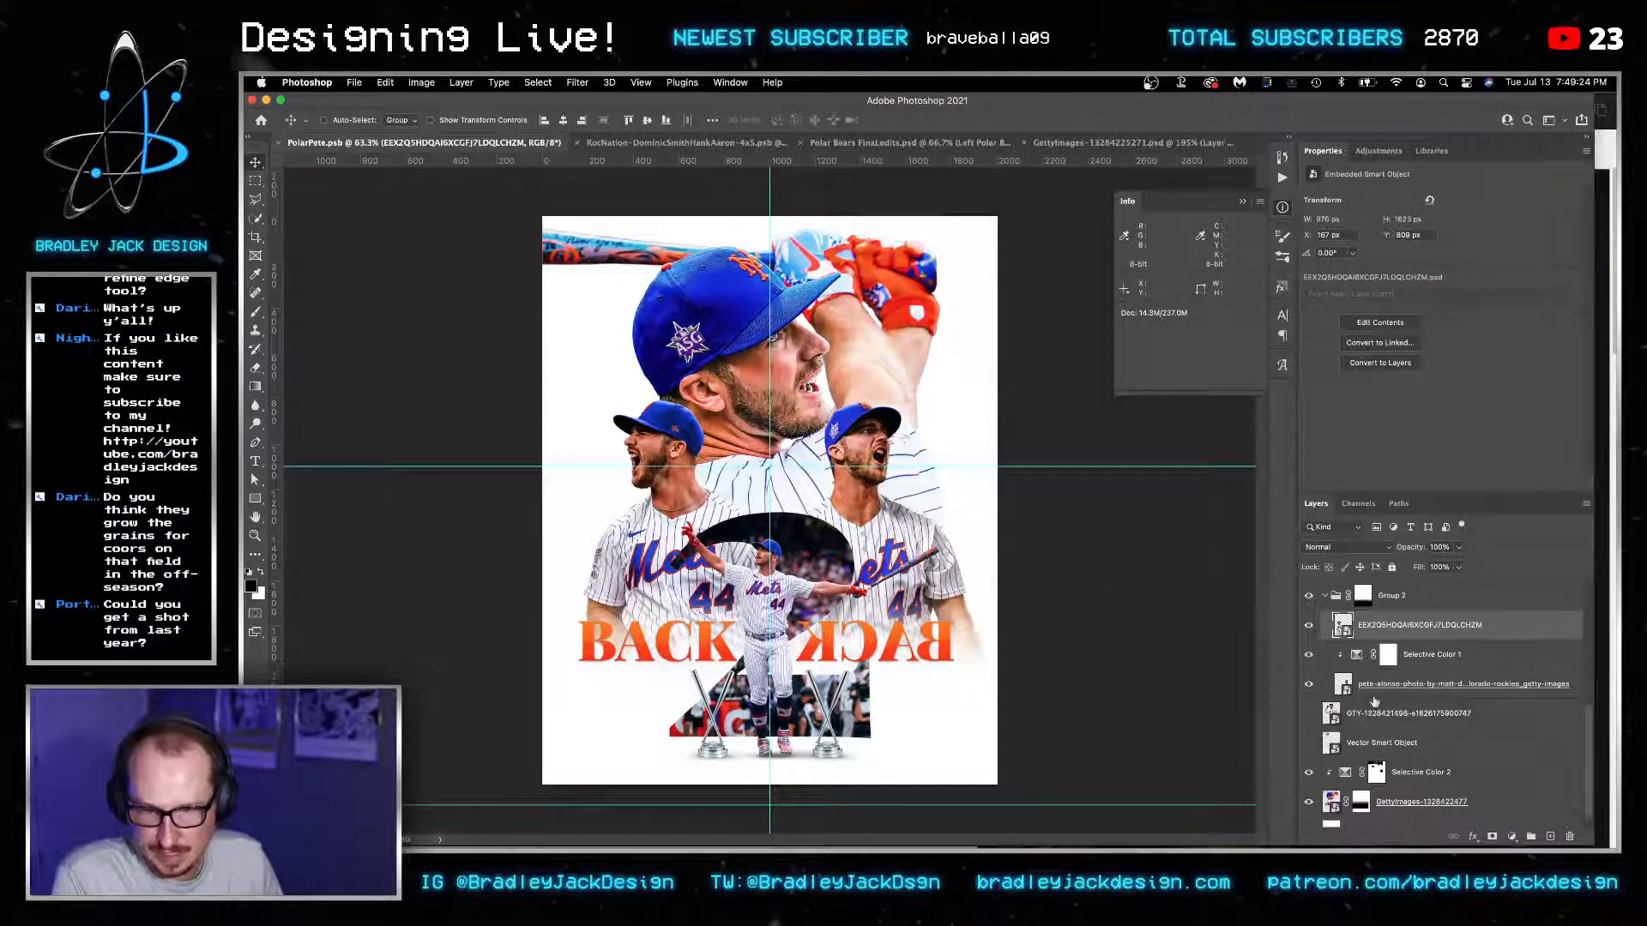
scroll(1355, 803, down, 1)
click(1332, 783)
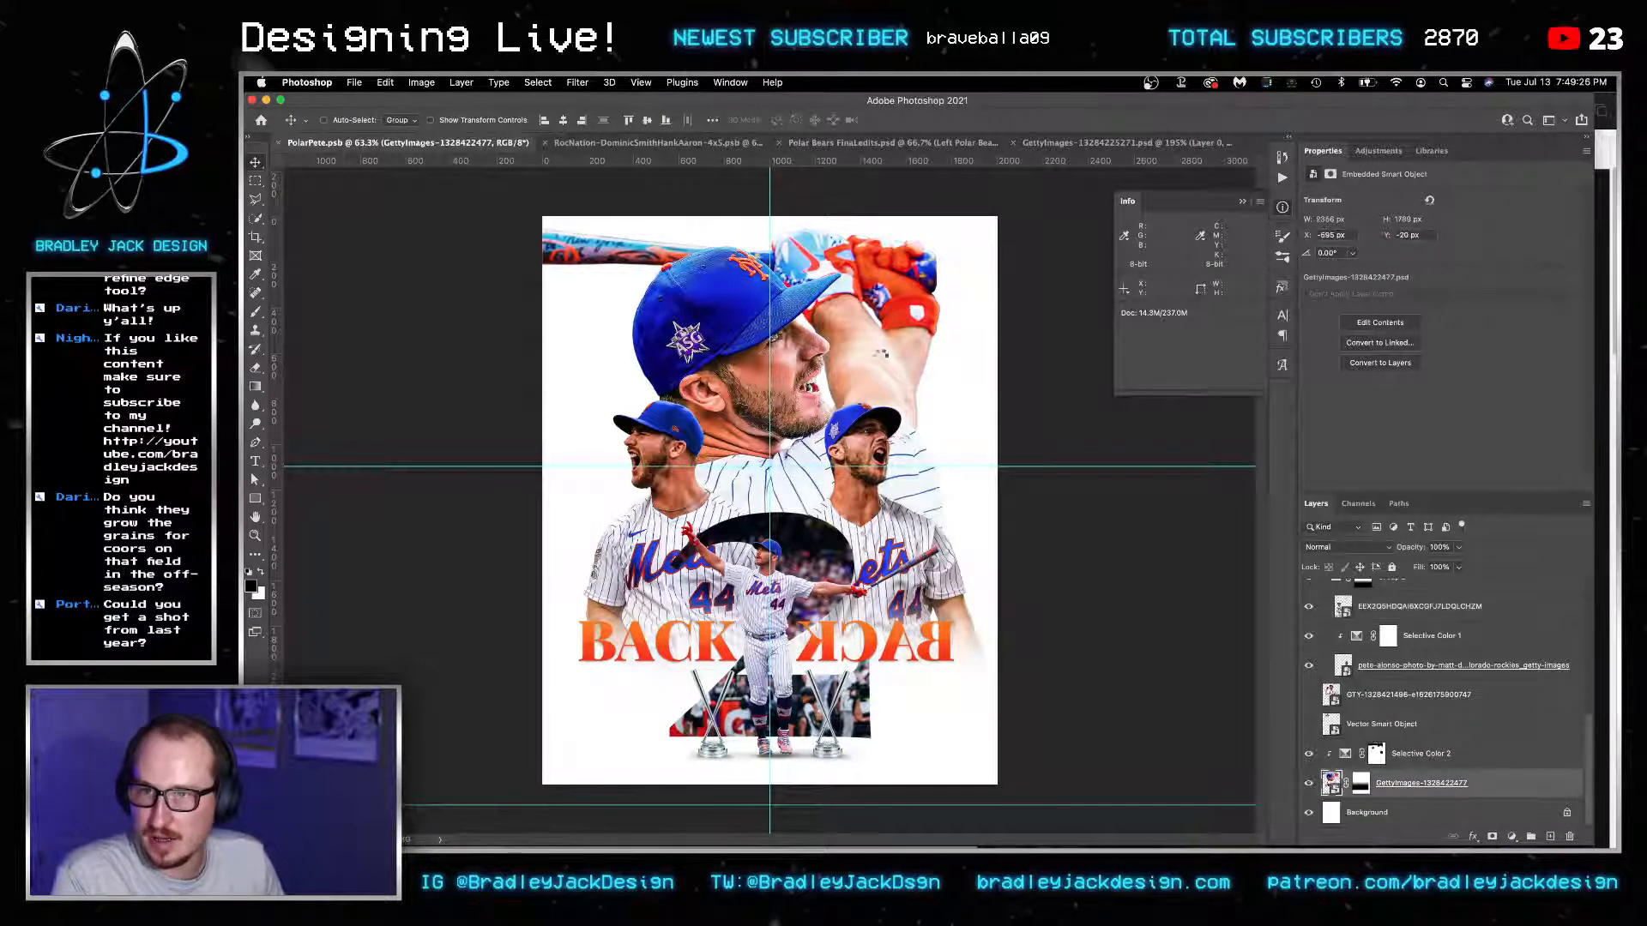
double_click(1331, 782)
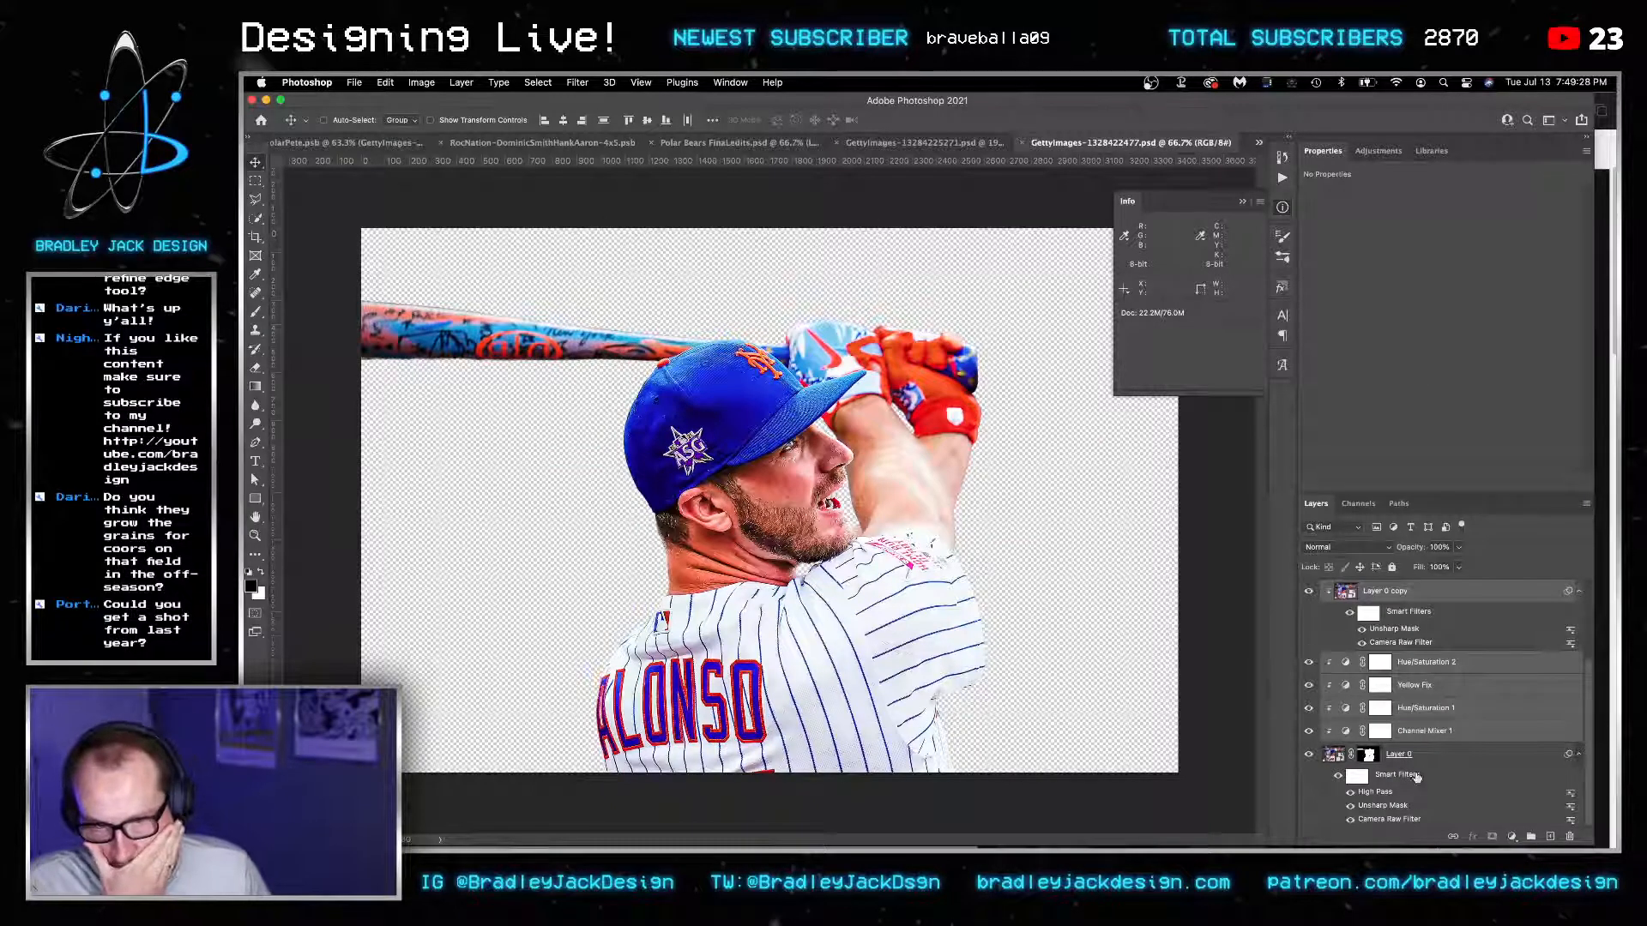
key(alt+shift+super+n)
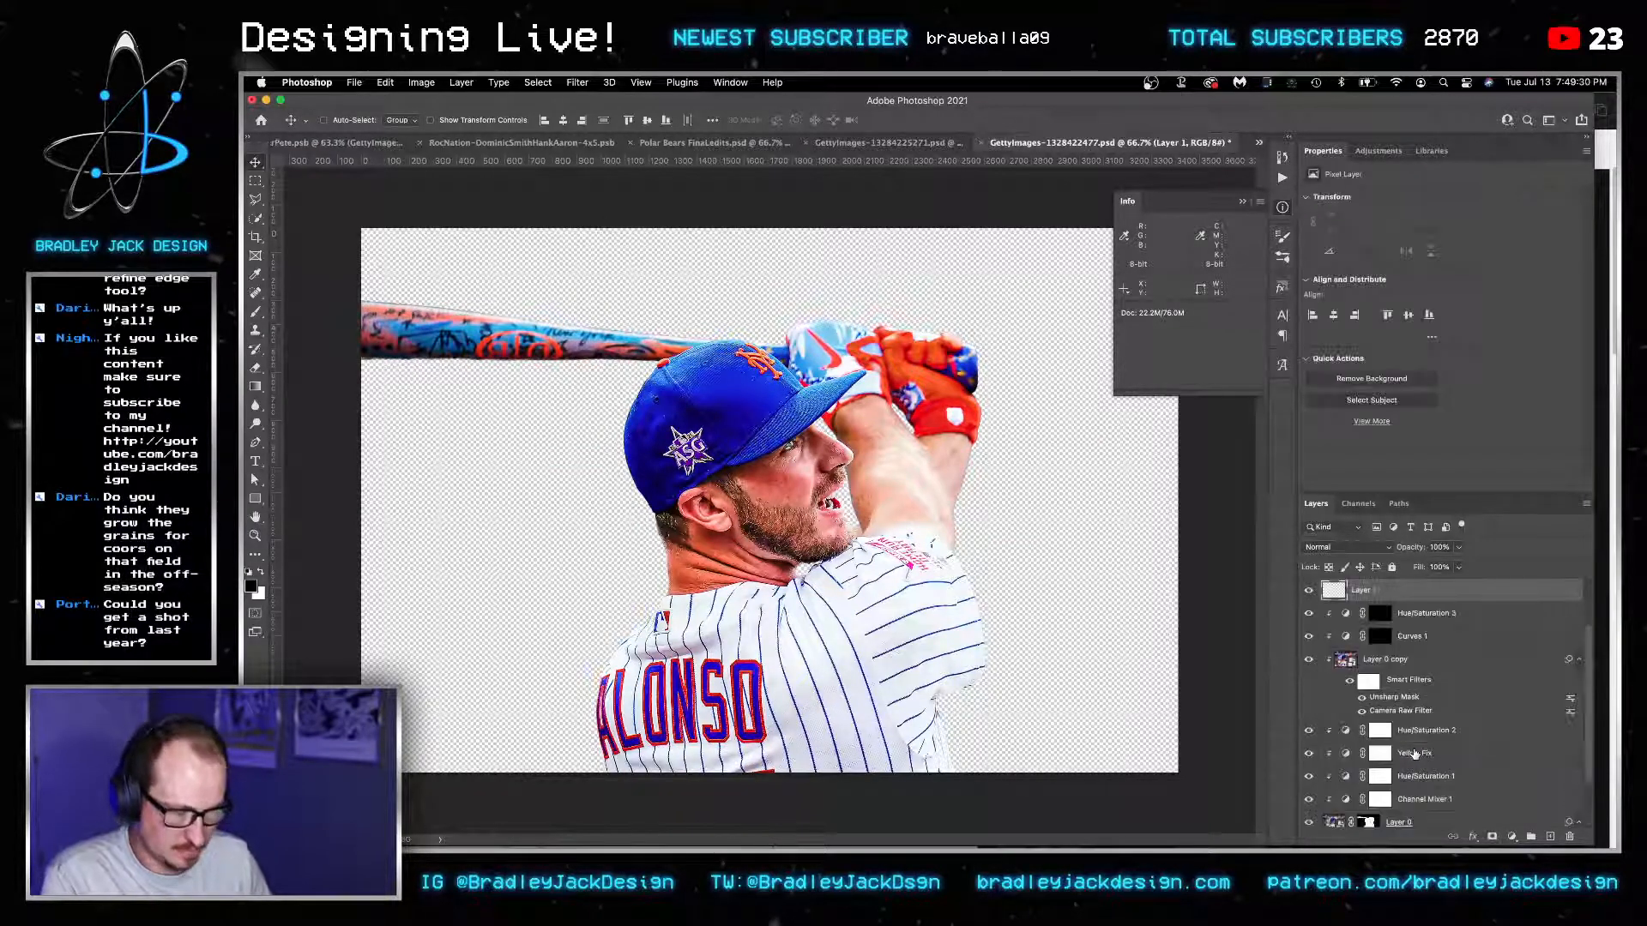
key(shift+super+bracketleft)
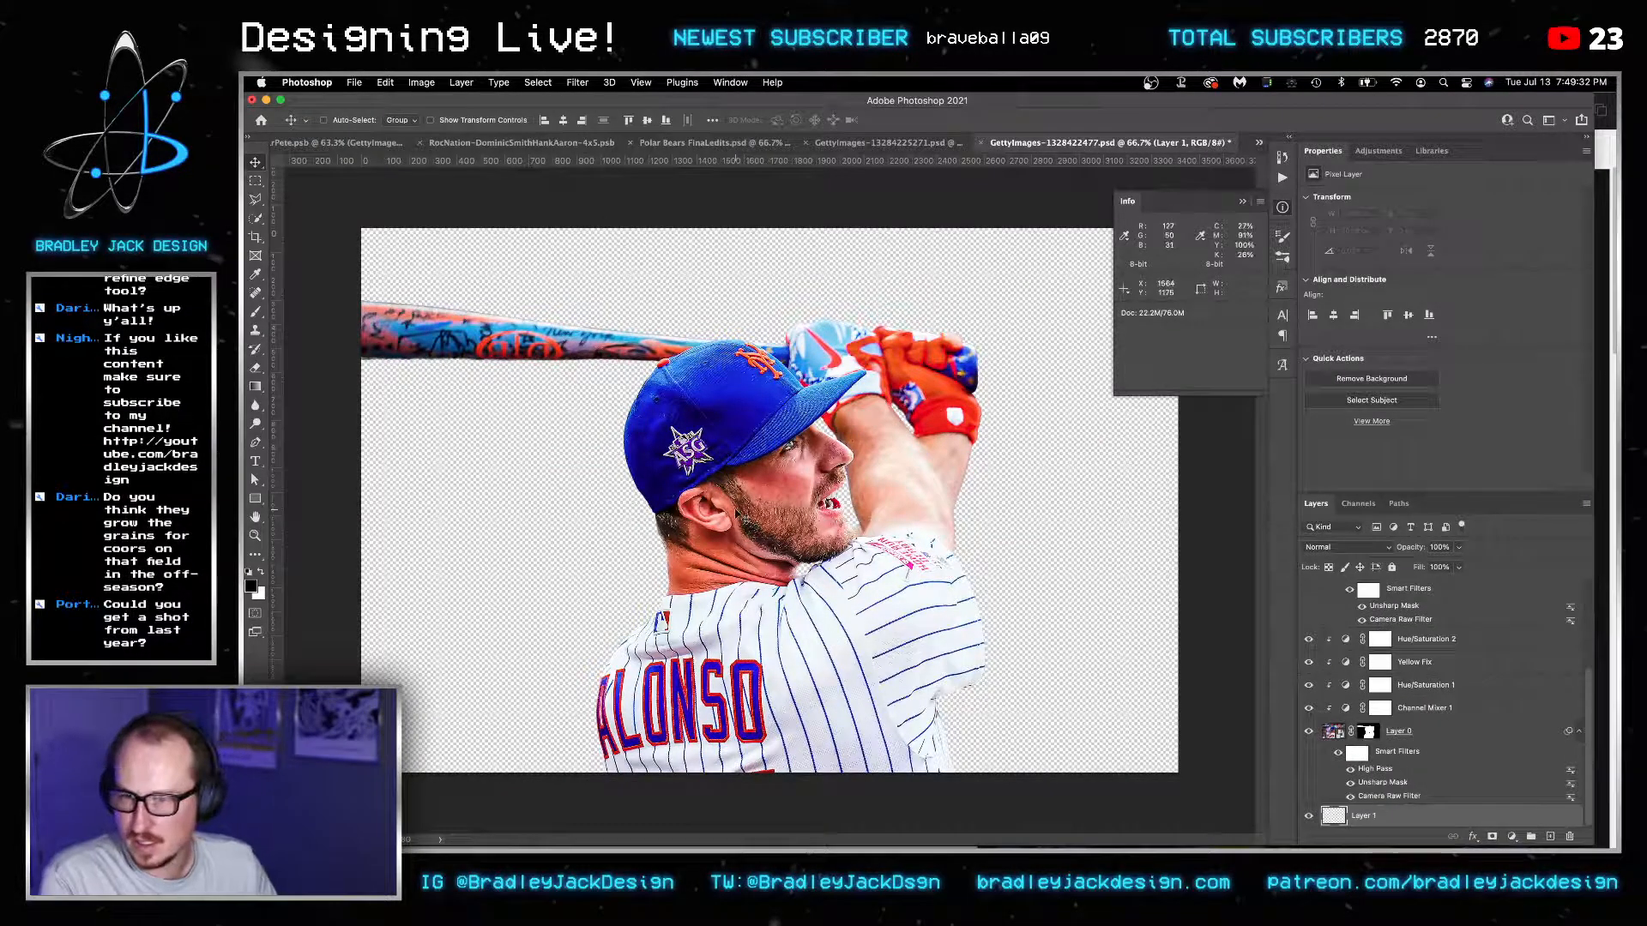
key(x)
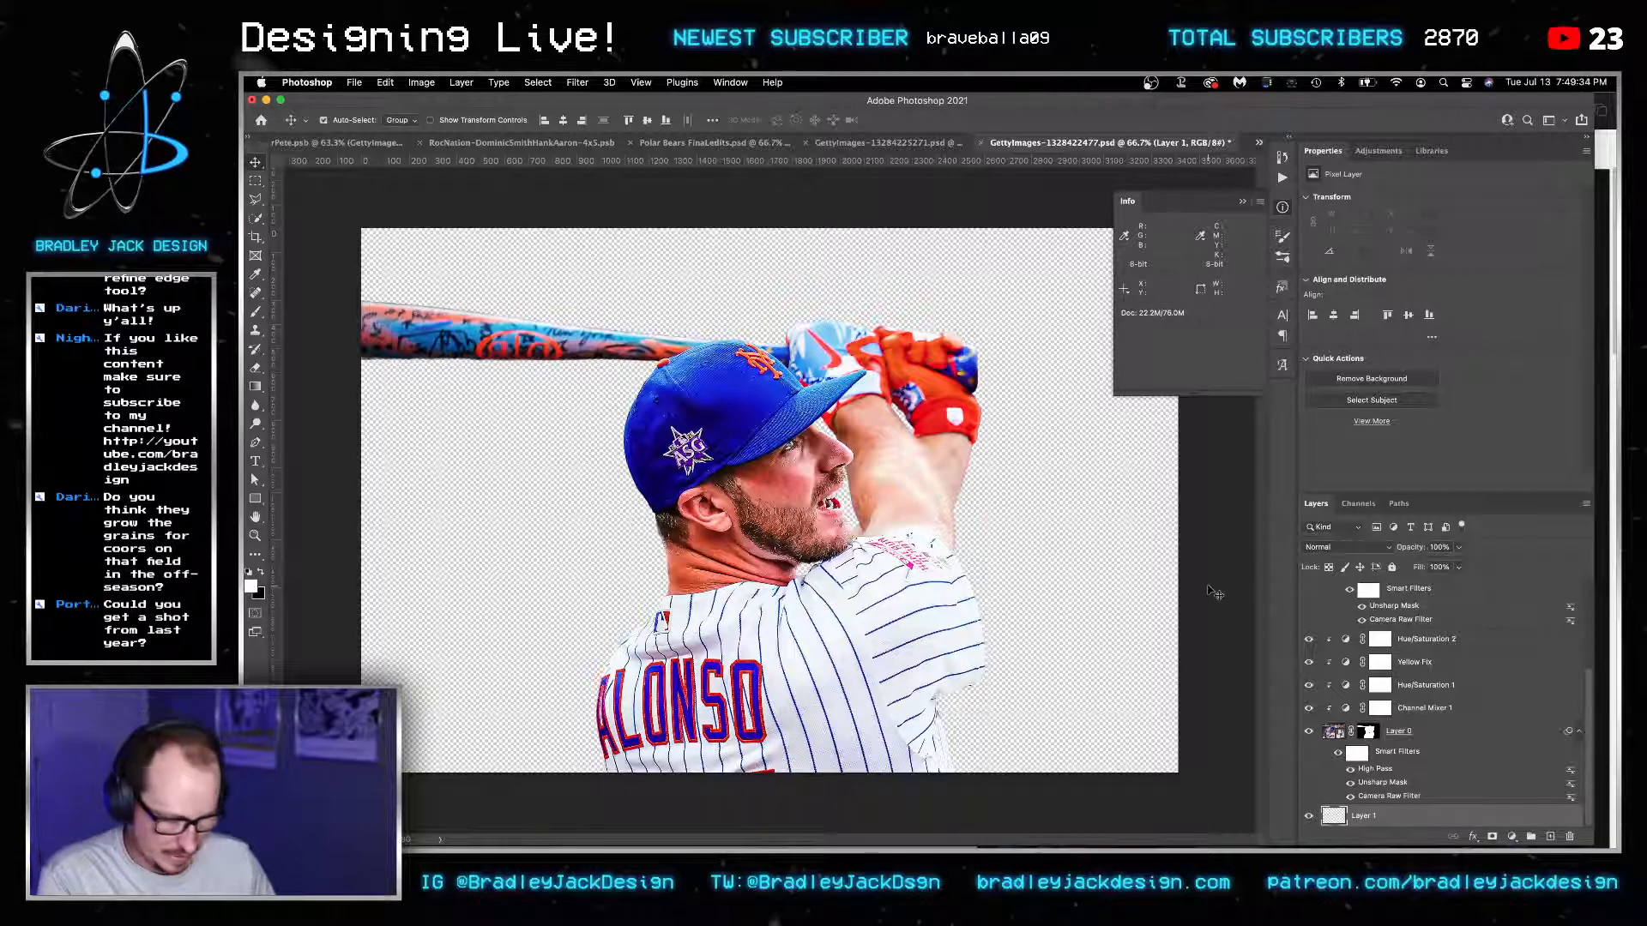
key(alt+shift+super+n)
key(g)
key(alt+BackSpace)
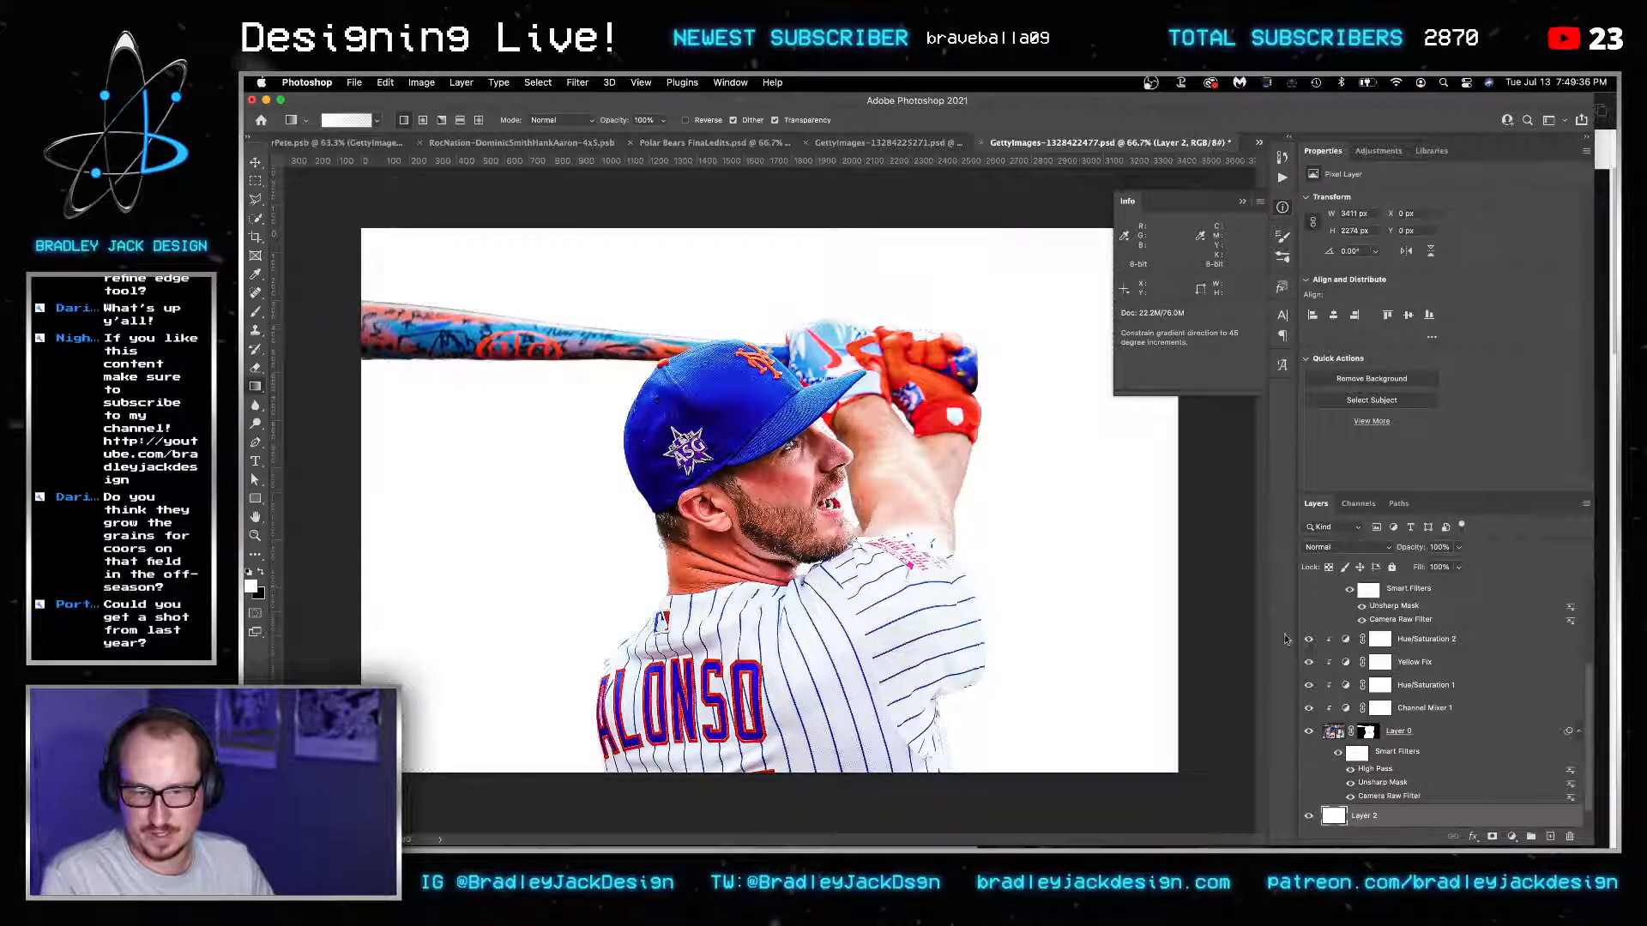
Add an empty layer clipped above the Hue/Saturation 3 adjustment for brush touch-ups on the batting player.
key(b)
scroll(1398, 730, up, 3)
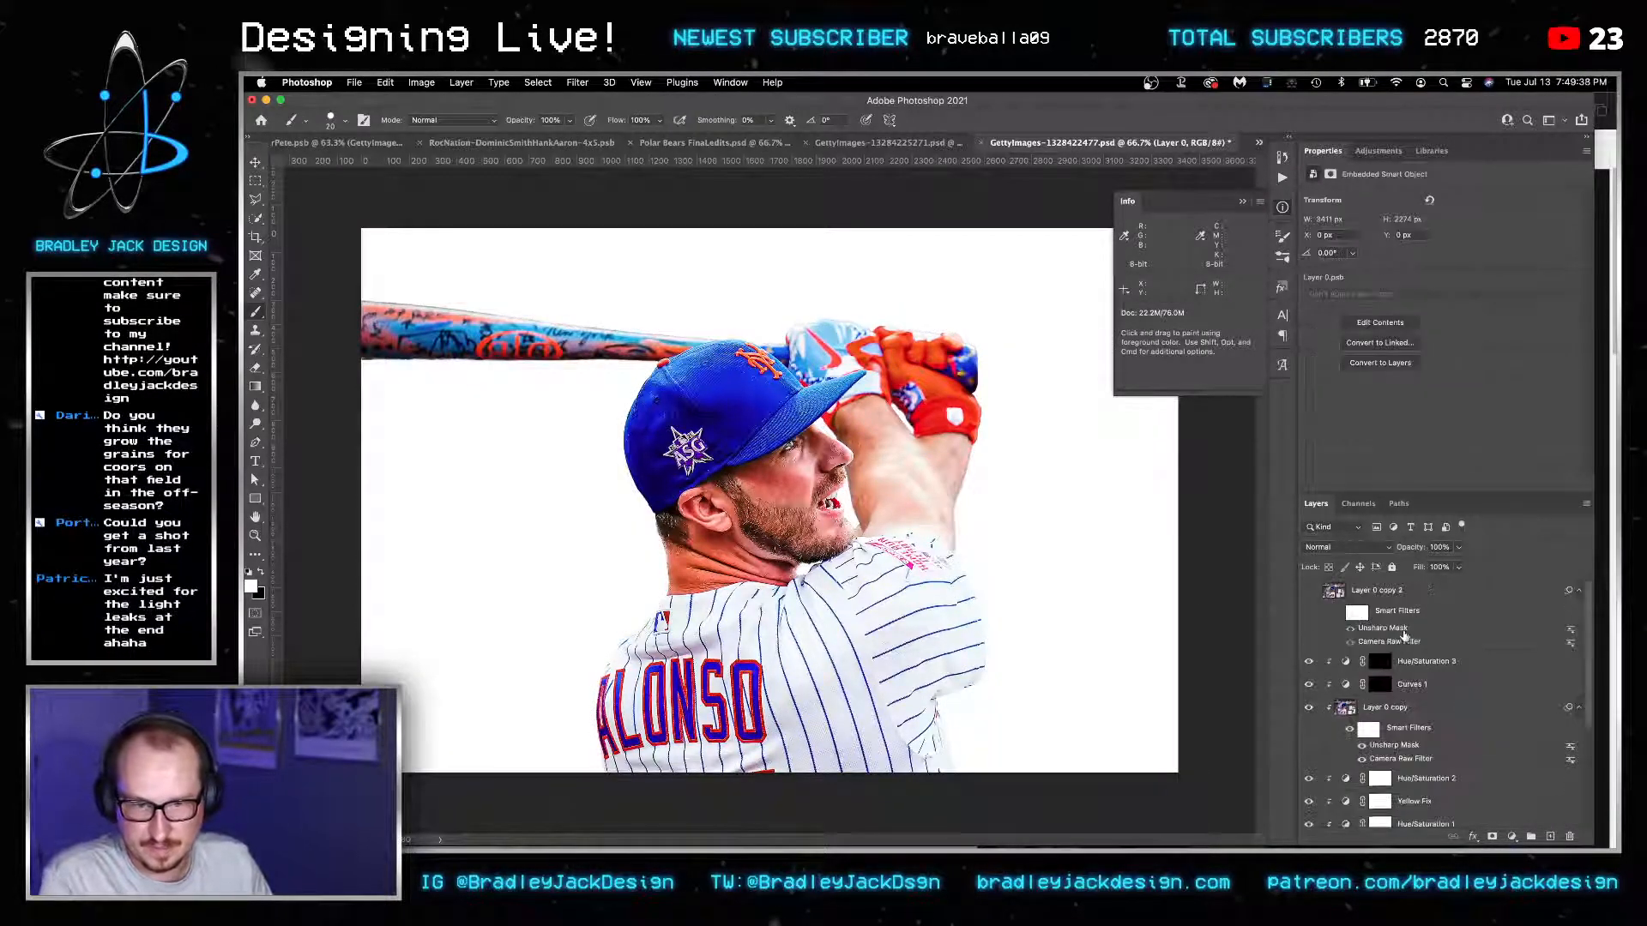
click(1418, 665)
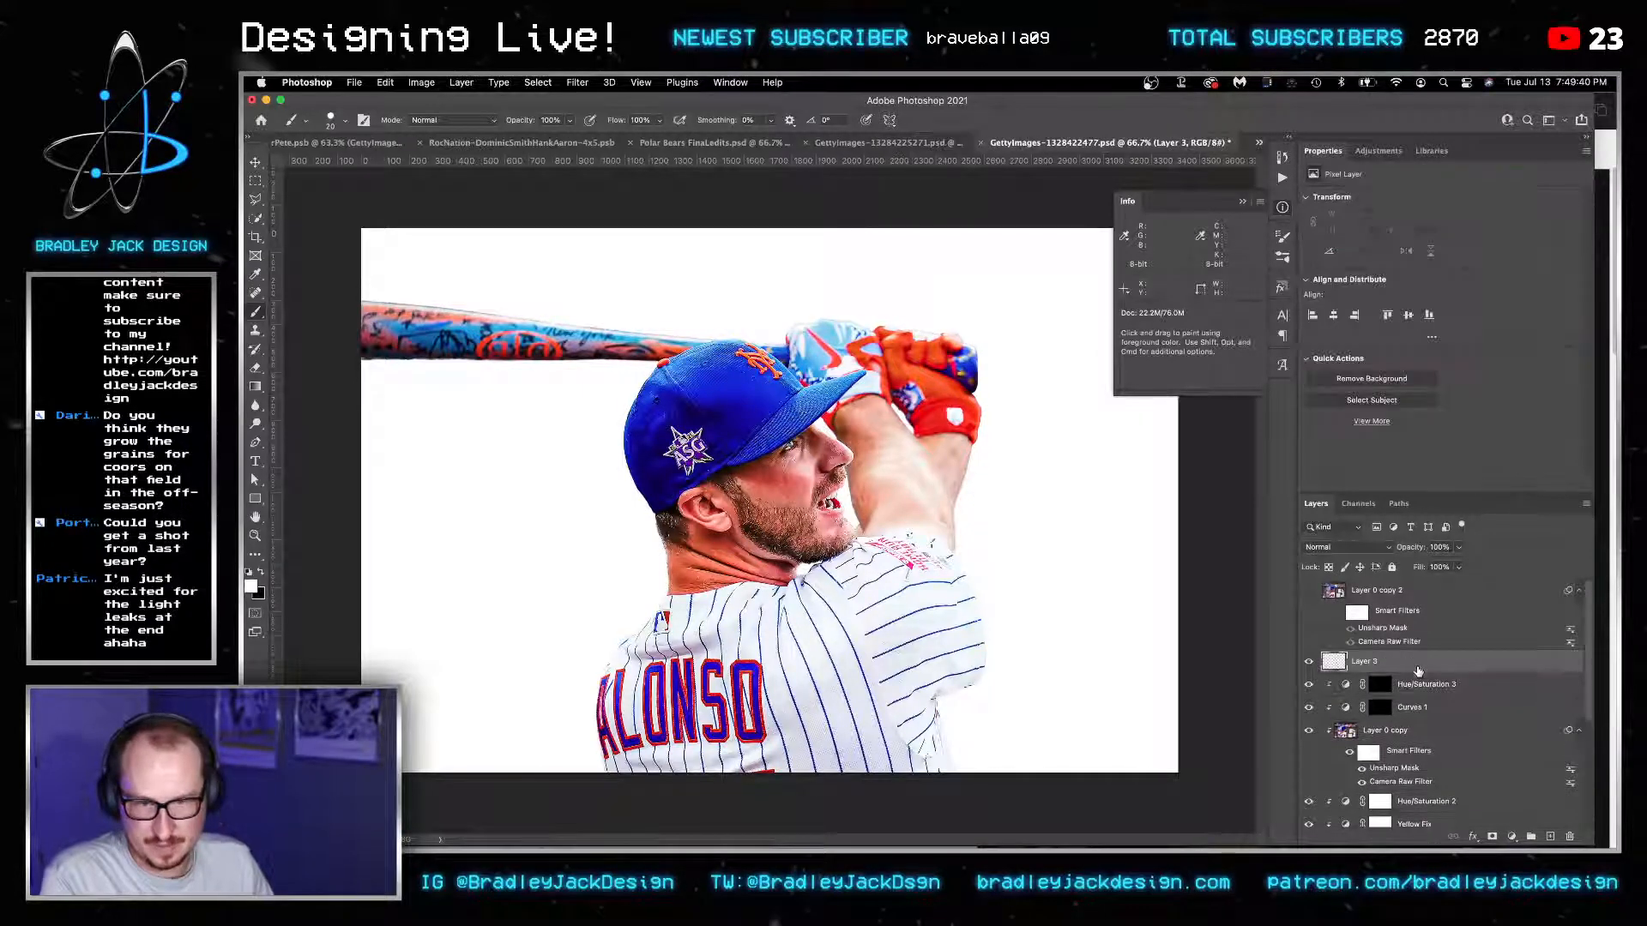
key(alt+shift+super+n)
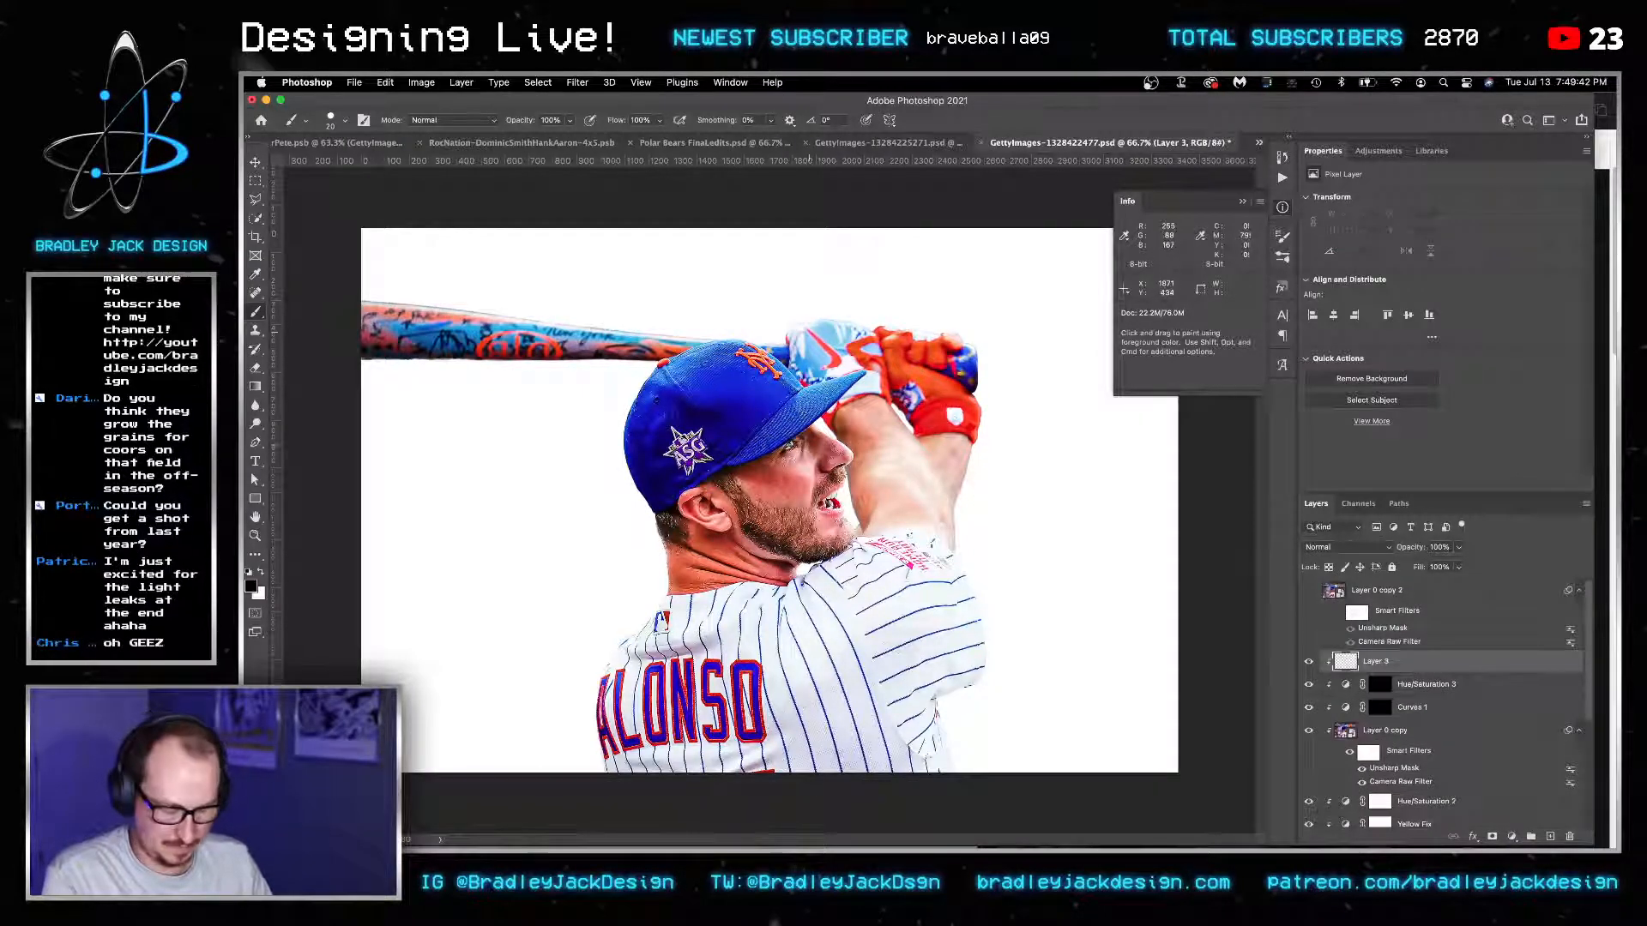
Clone-stamp nearby light glove texture over the fringe along the upper-left edge of the blue batting glove, enlarging the brush.
key(s)
scroll(824, 335, up, 10)
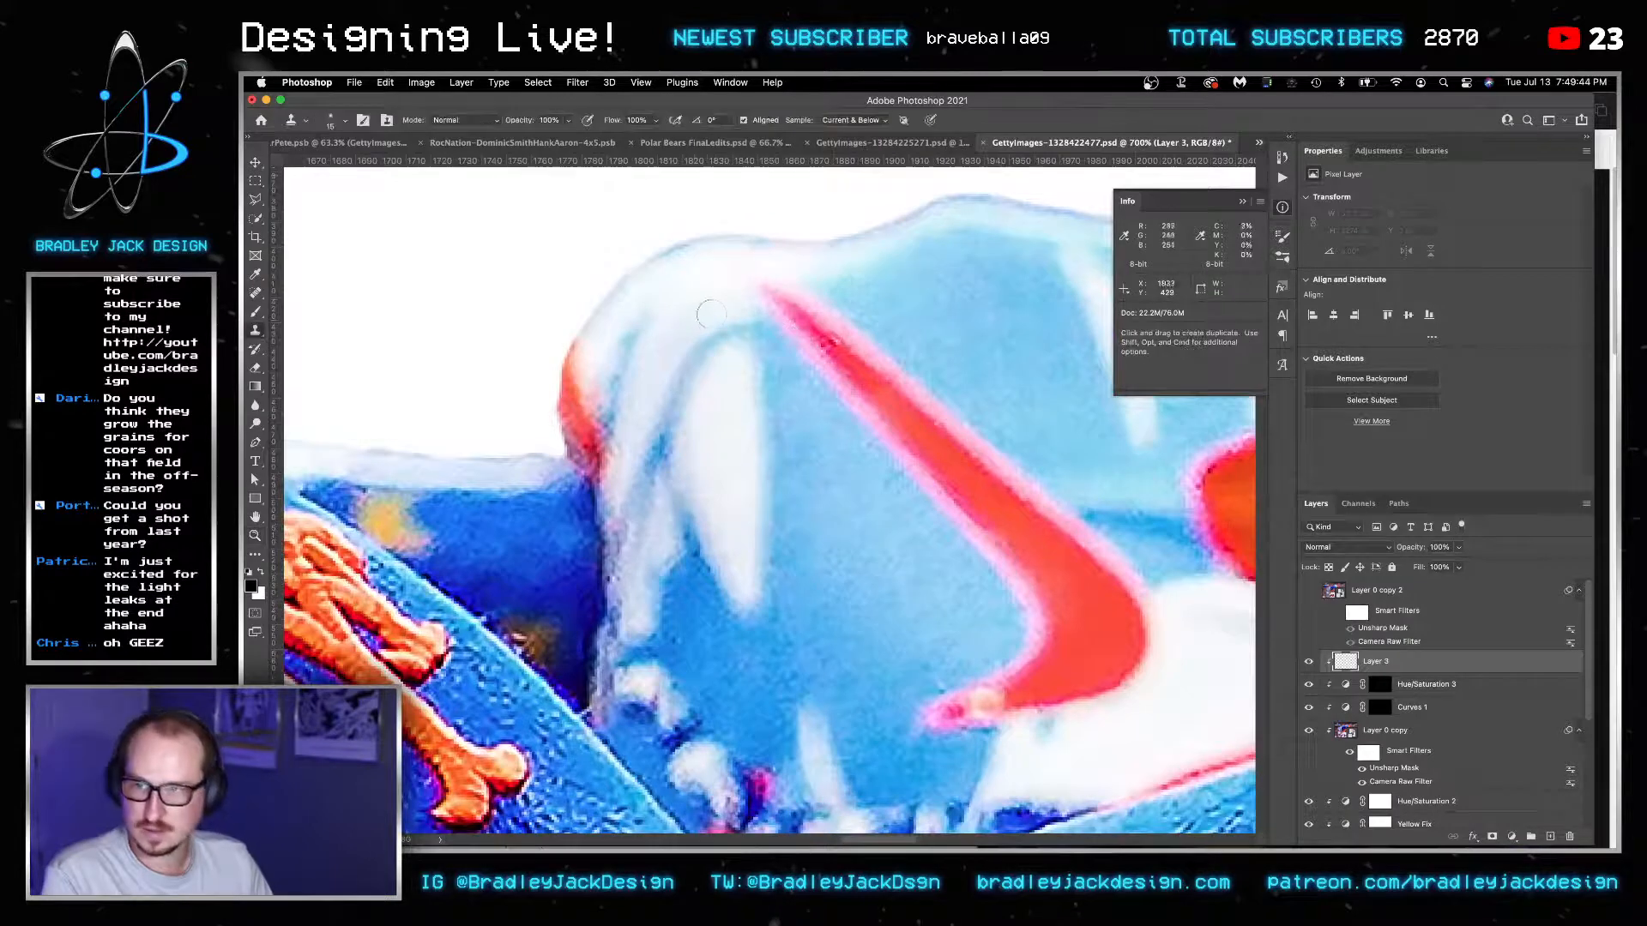
alt+click(693, 281)
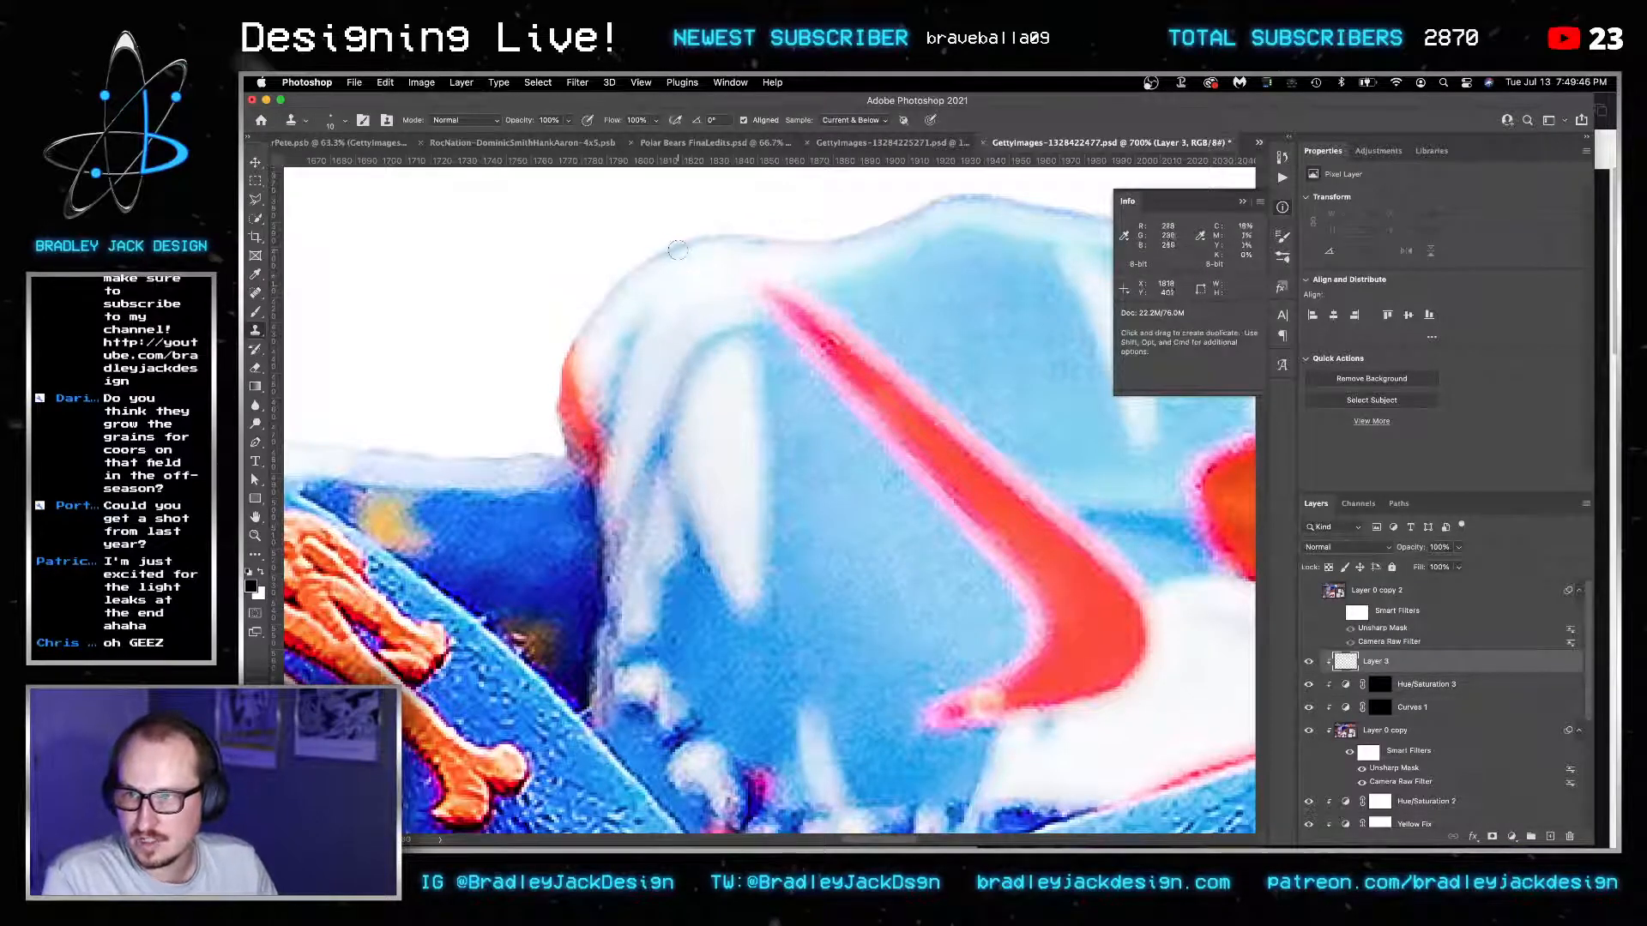
drag(699, 240, 701, 244)
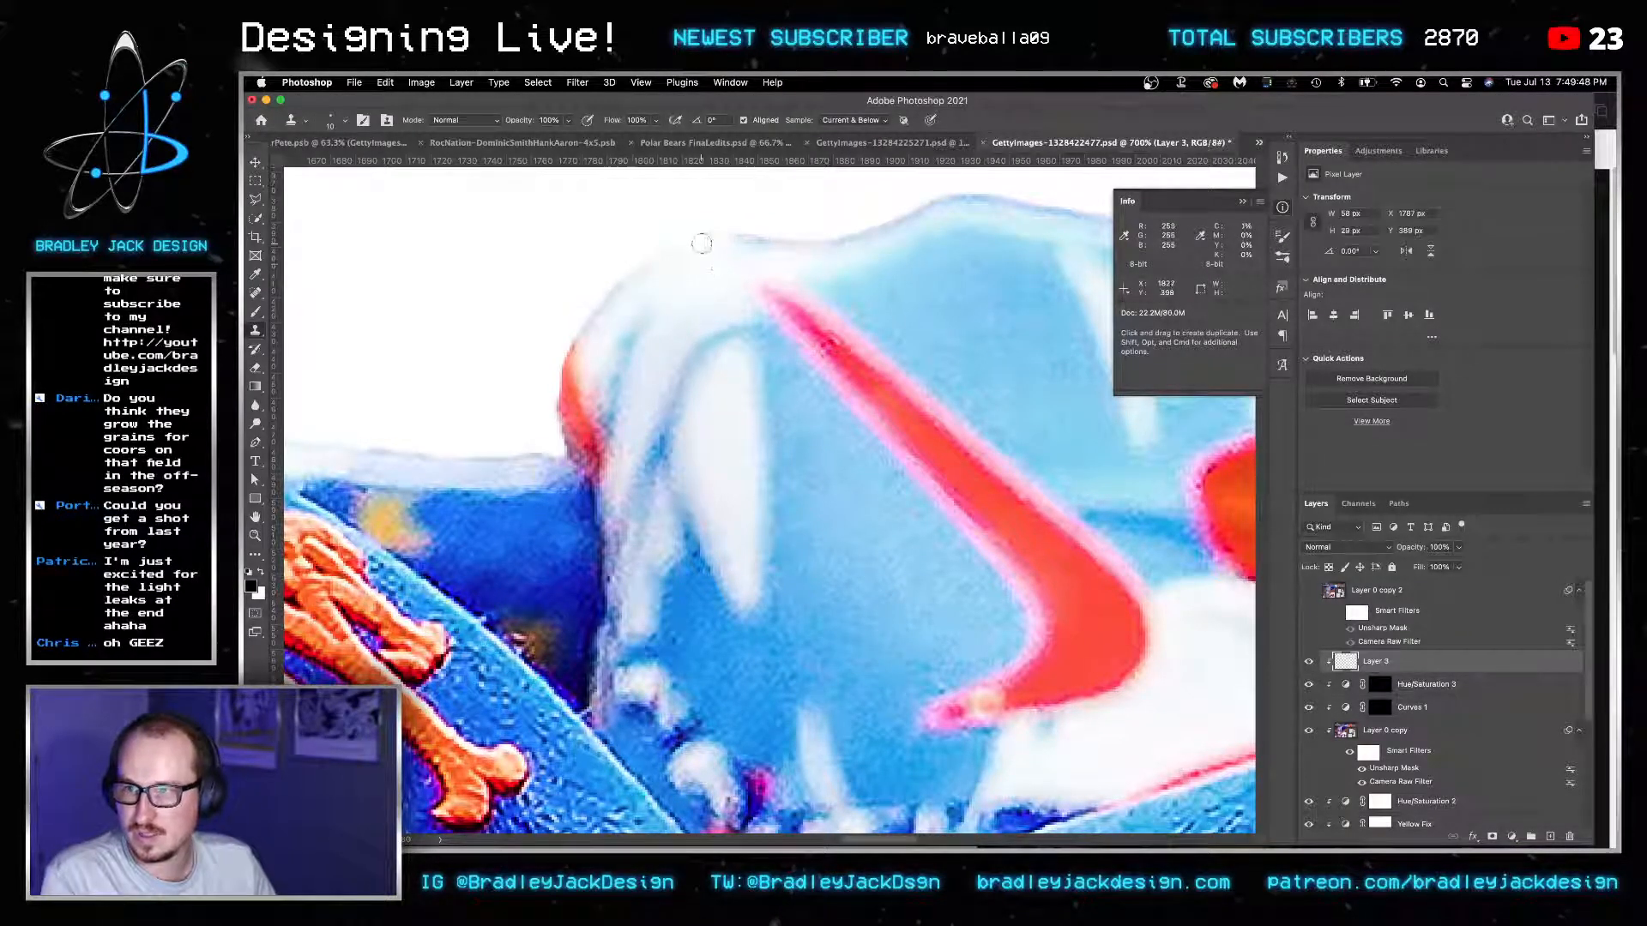
key(bracketright)
key(bracketright)
alt+click(690, 286)
drag(616, 292, 592, 320)
mouse_move(726, 248)
mouse_down()
mouse_move(797, 228)
mouse_move(825, 259)
mouse_move(856, 256)
mouse_move(805, 254)
mouse_move(946, 208)
mouse_up()
alt+click(856, 255)
alt+click(839, 253)
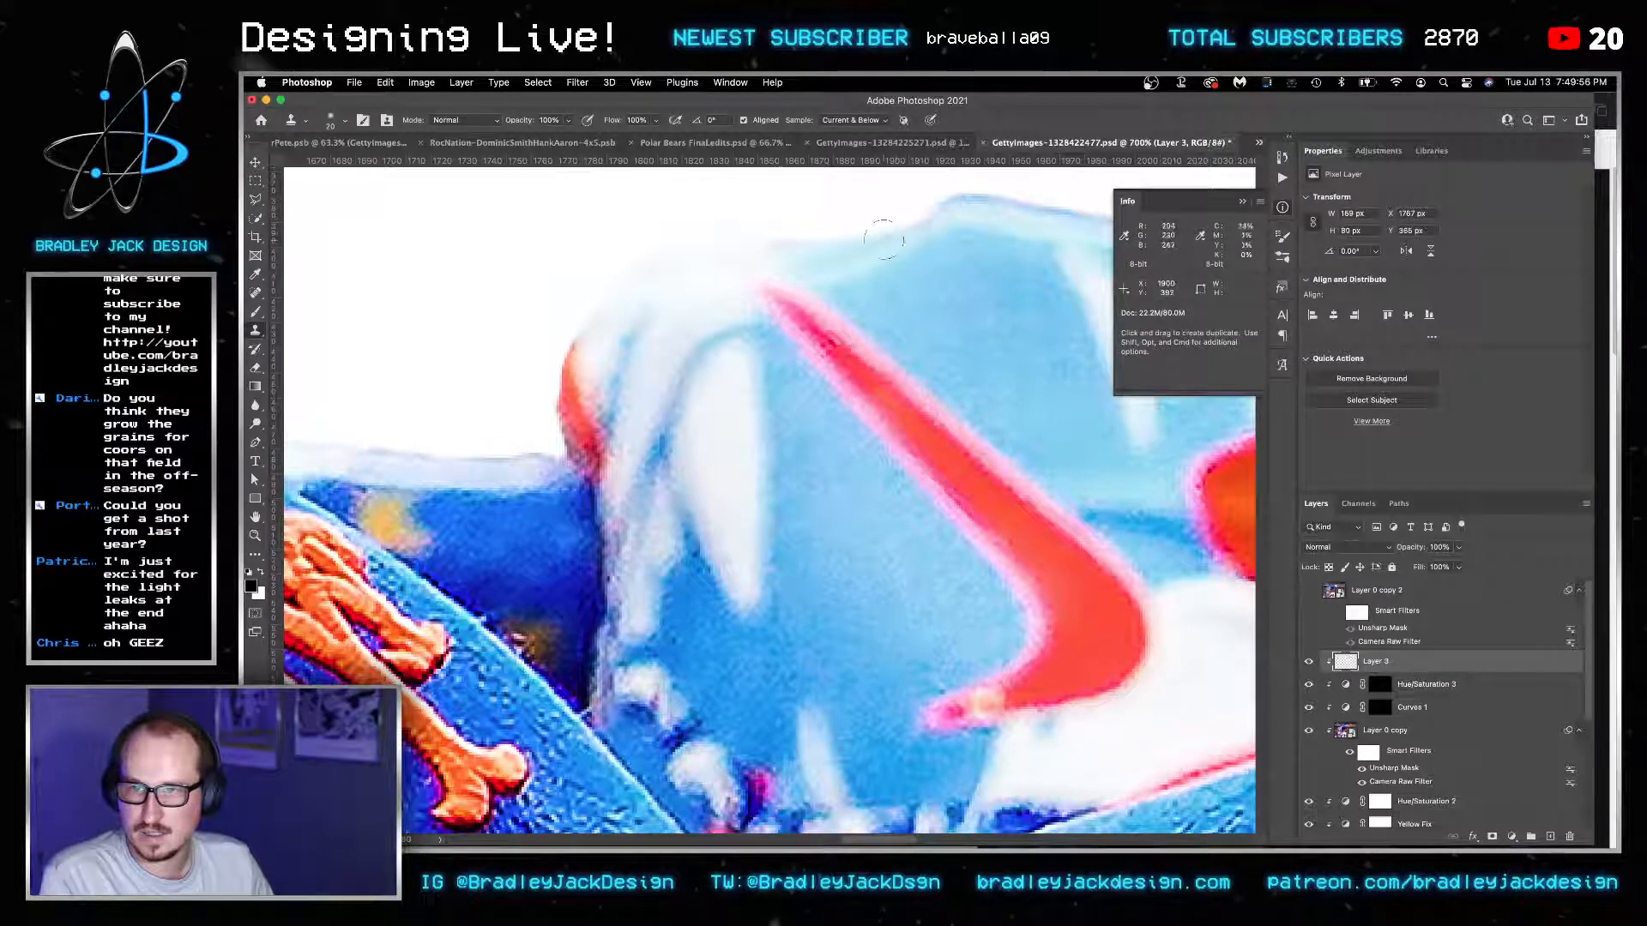
alt+click(998, 223)
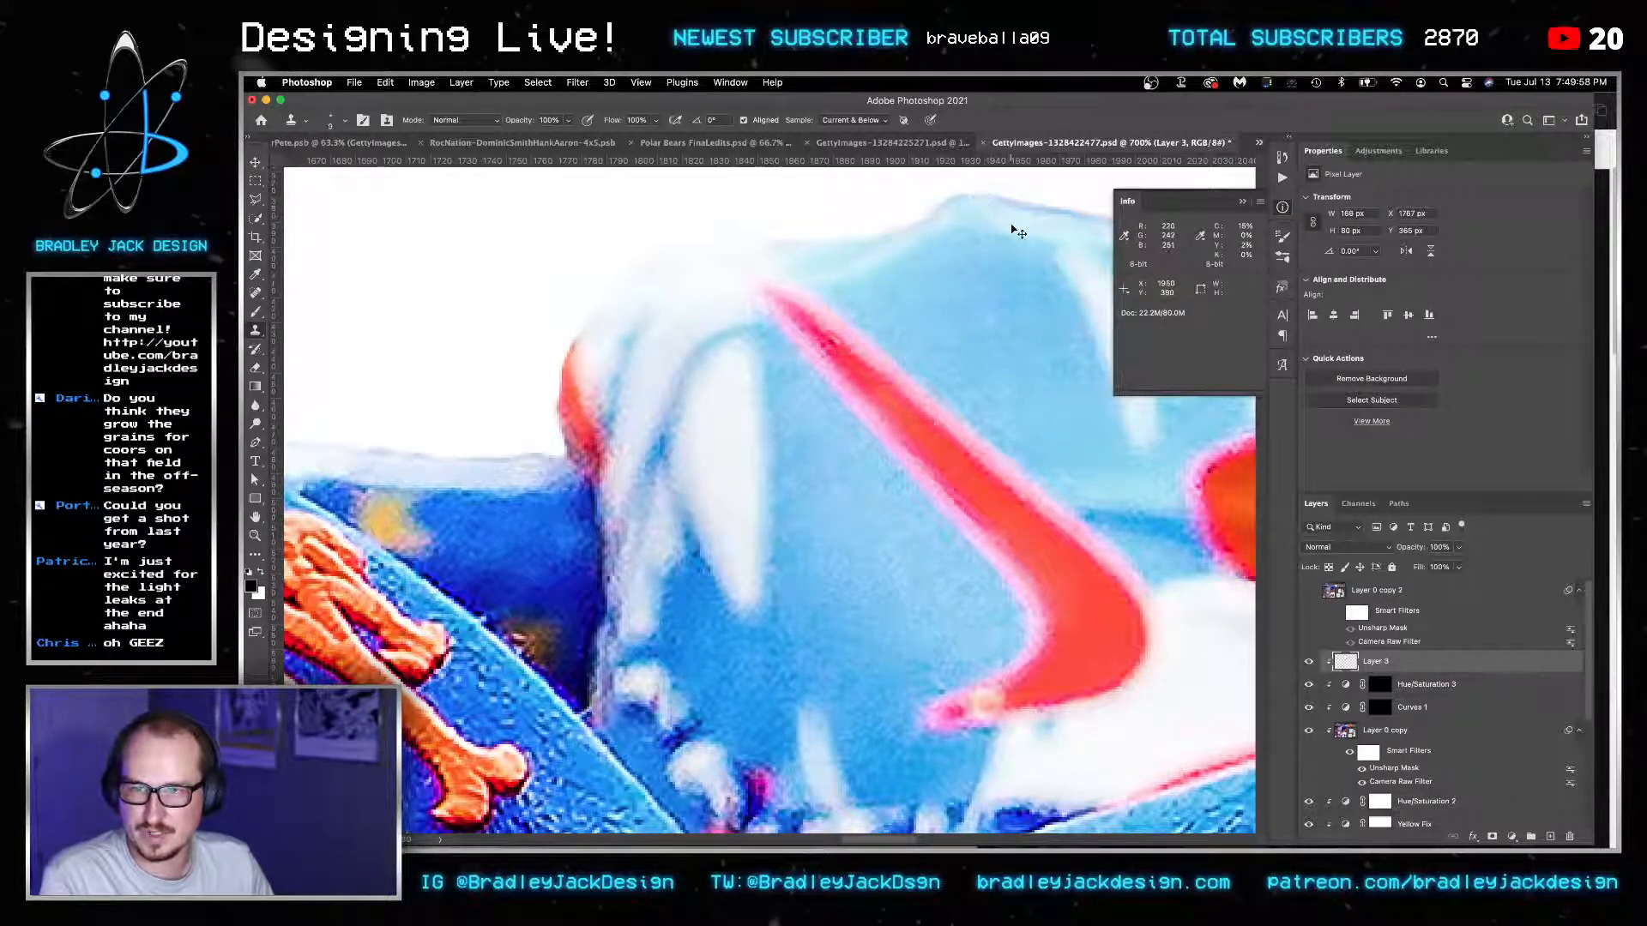
key(super+z)
key(super+z)
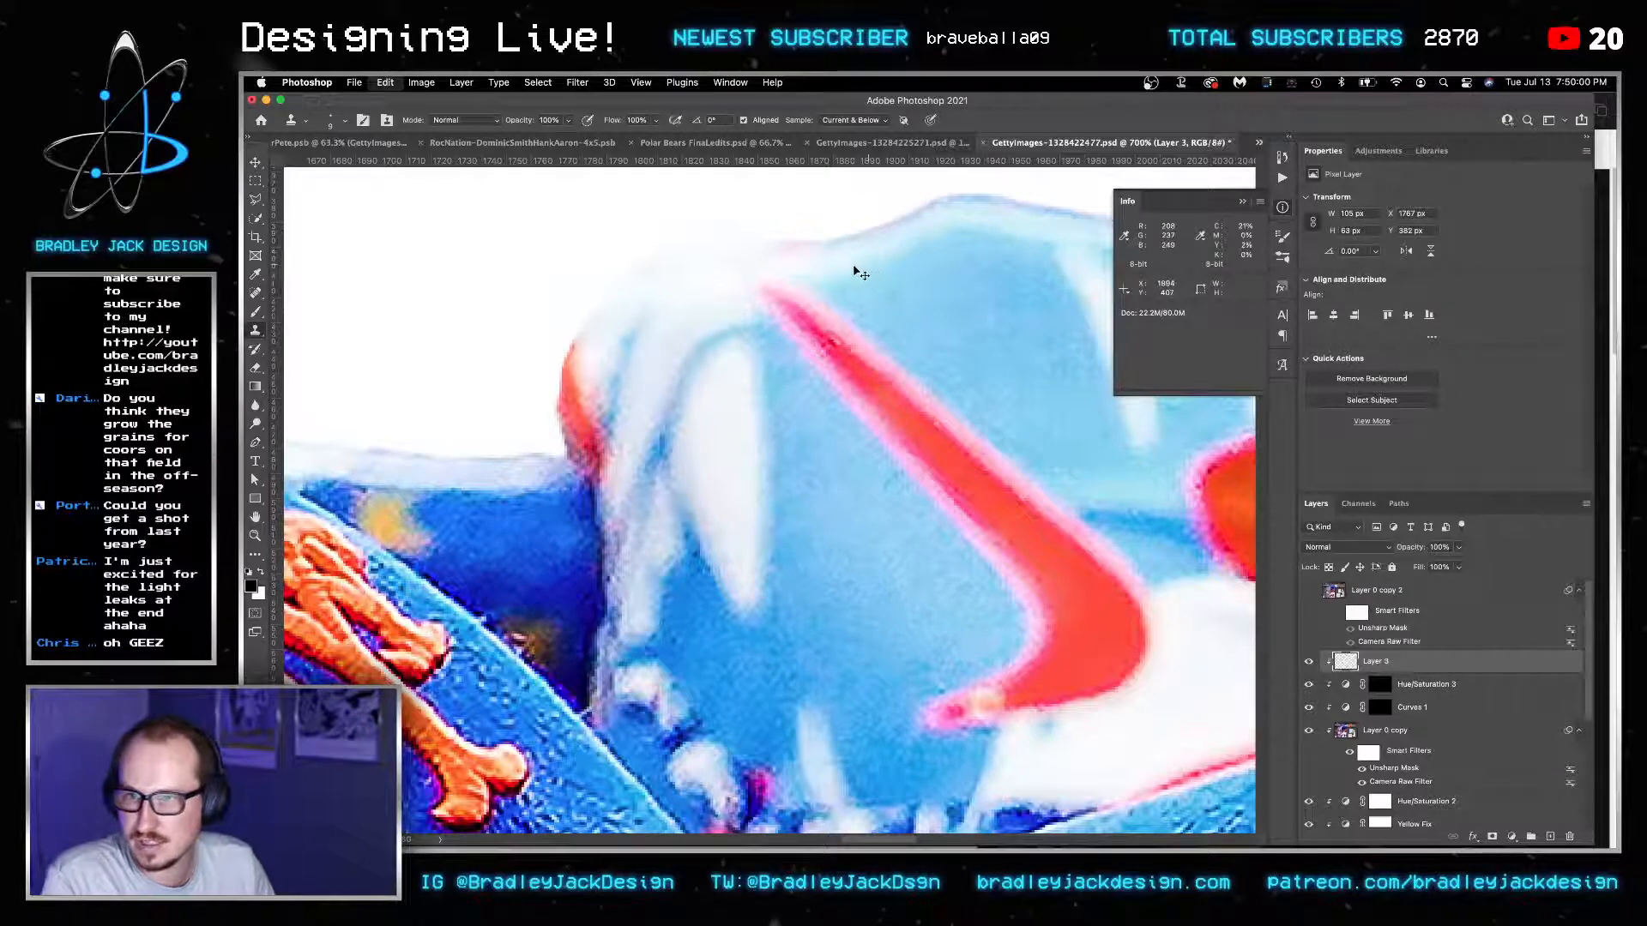
Clone-stamp along the blue glove's whole top edge toward the orange glove to clean up its dark outline.
mouse_move(824, 258)
mouse_down()
mouse_move(767, 250)
mouse_move(856, 238)
mouse_move(831, 260)
mouse_move(961, 198)
mouse_move(922, 219)
mouse_move(963, 219)
mouse_move(956, 199)
mouse_move(1069, 212)
mouse_up()
alt+click(830, 261)
alt+click(864, 249)
key(bracketright)
mouse_move(1070, 228)
mouse_down()
mouse_move(888, 199)
mouse_move(943, 194)
mouse_move(1028, 206)
mouse_move(829, 249)
mouse_up()
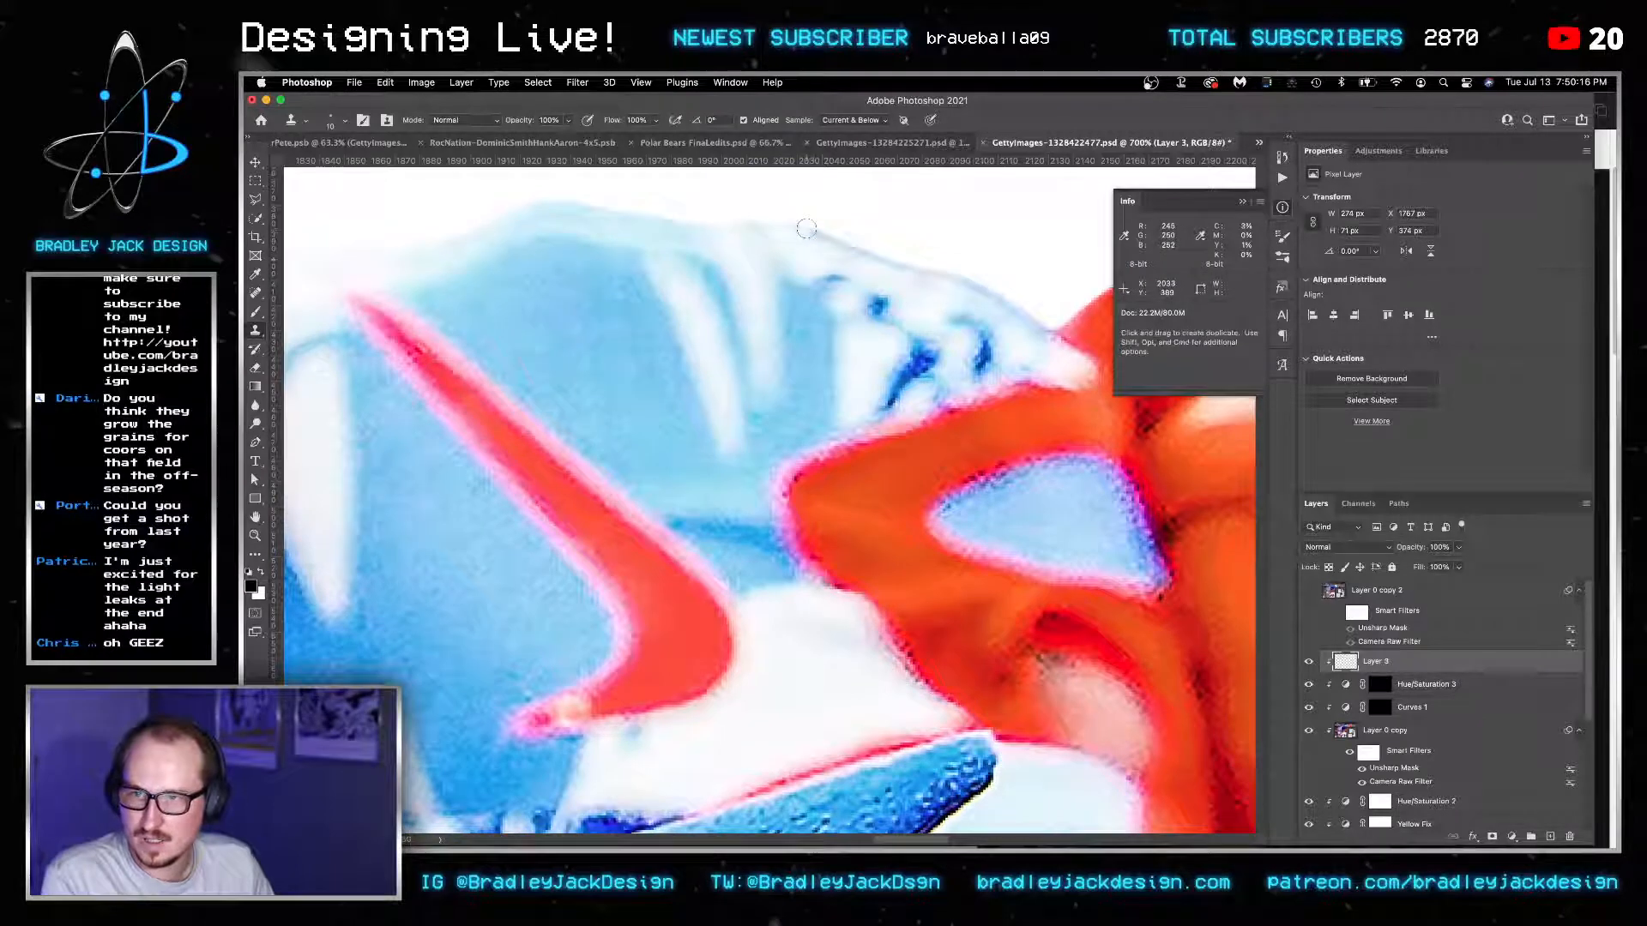
drag(839, 247, 880, 274)
alt+click(916, 304)
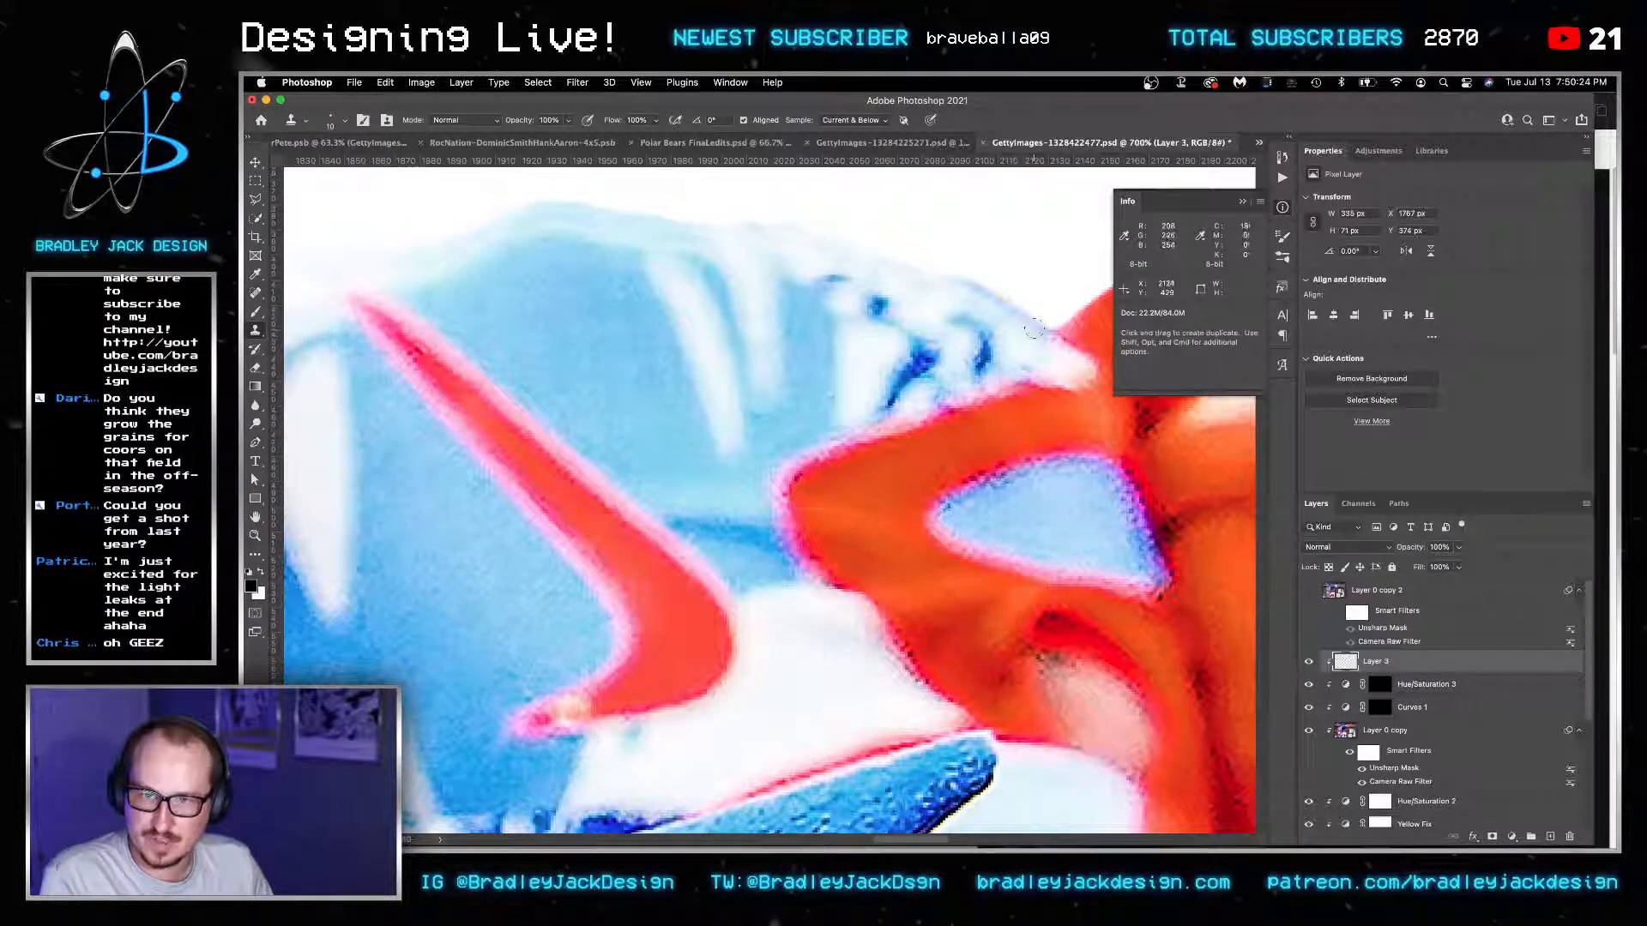
drag(994, 298, 960, 286)
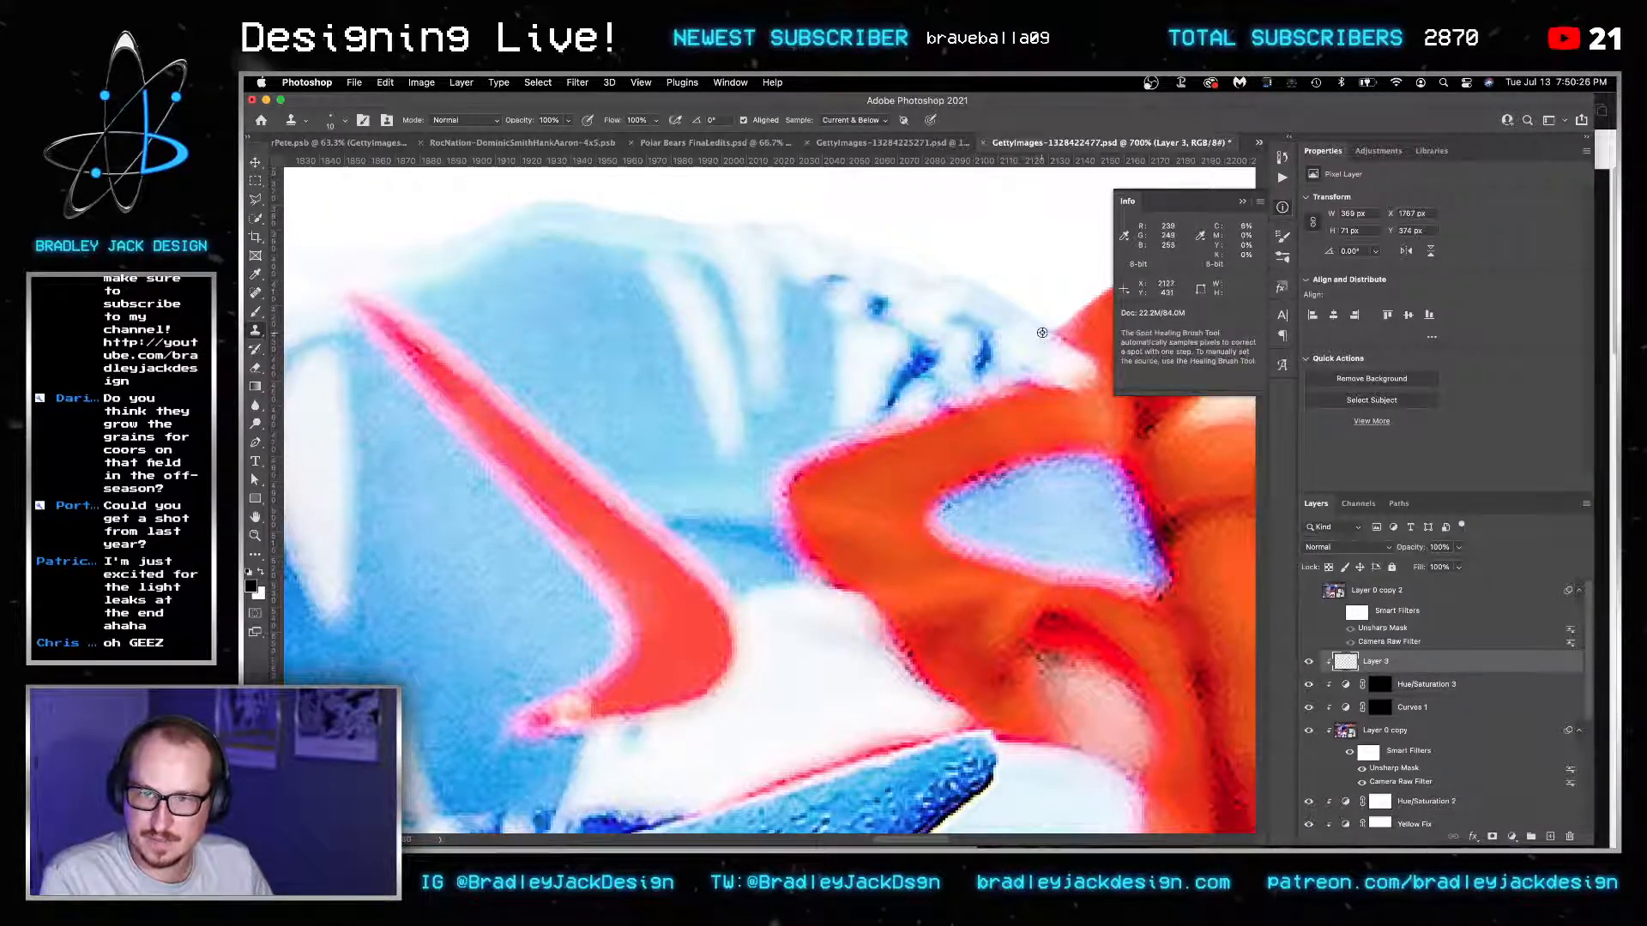
Clone-stamp over the bluish fringe on the white patches along the orange glove's upper knuckle edge.
scroll(1032, 332, down, 10)
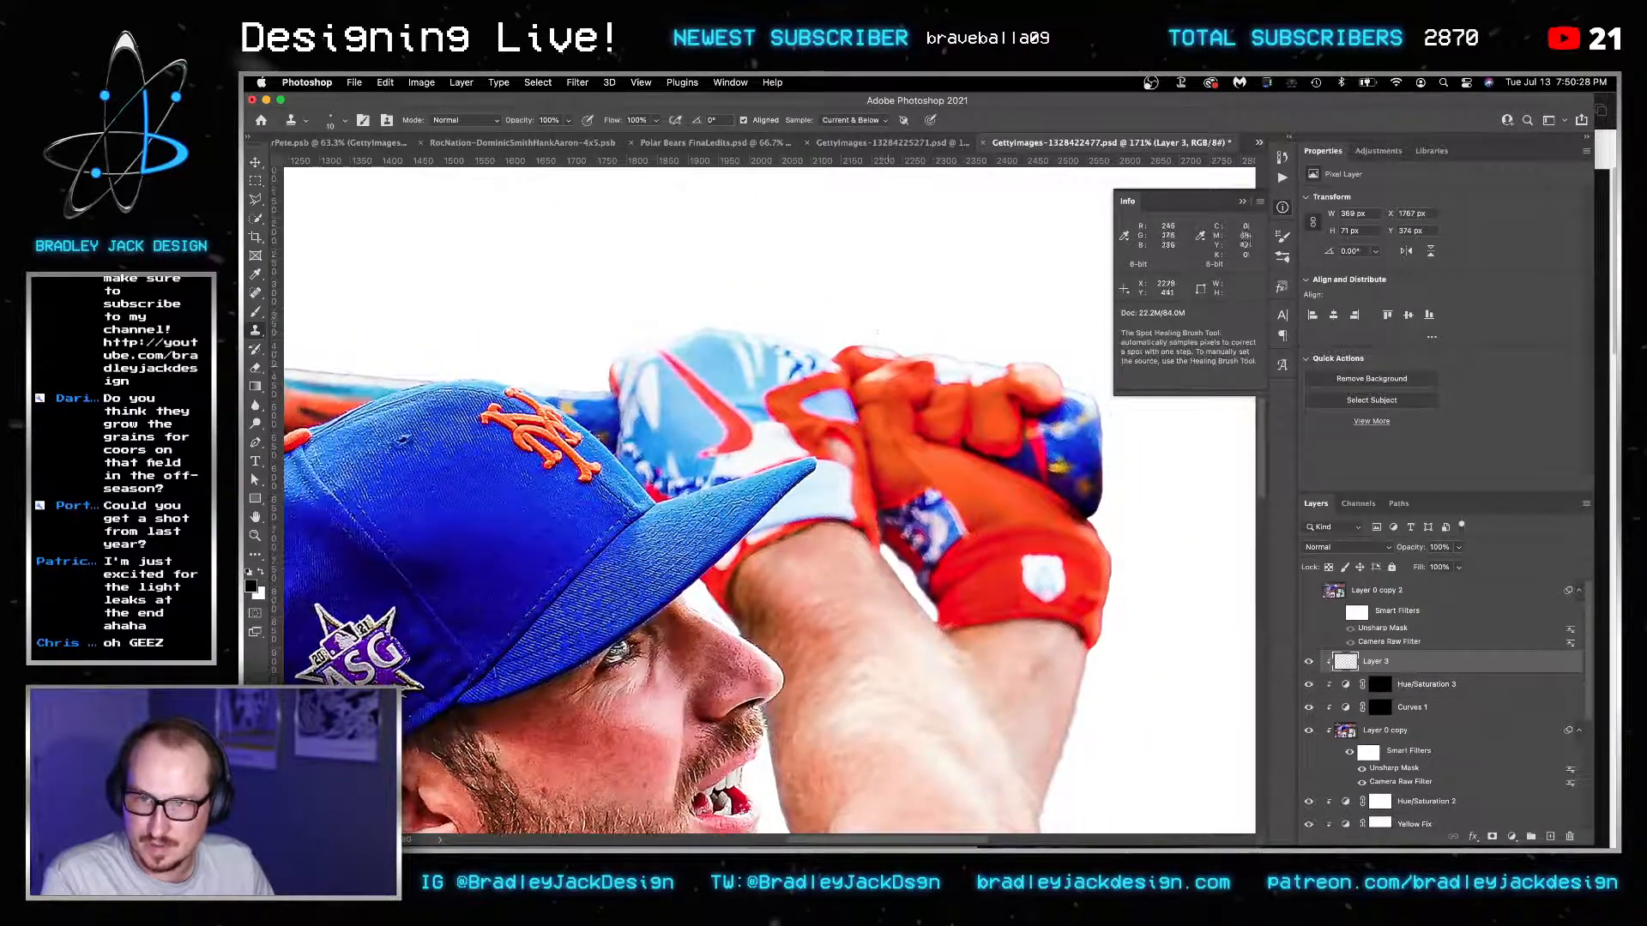
scroll(899, 352, up, 10)
scroll(801, 376, up, 3)
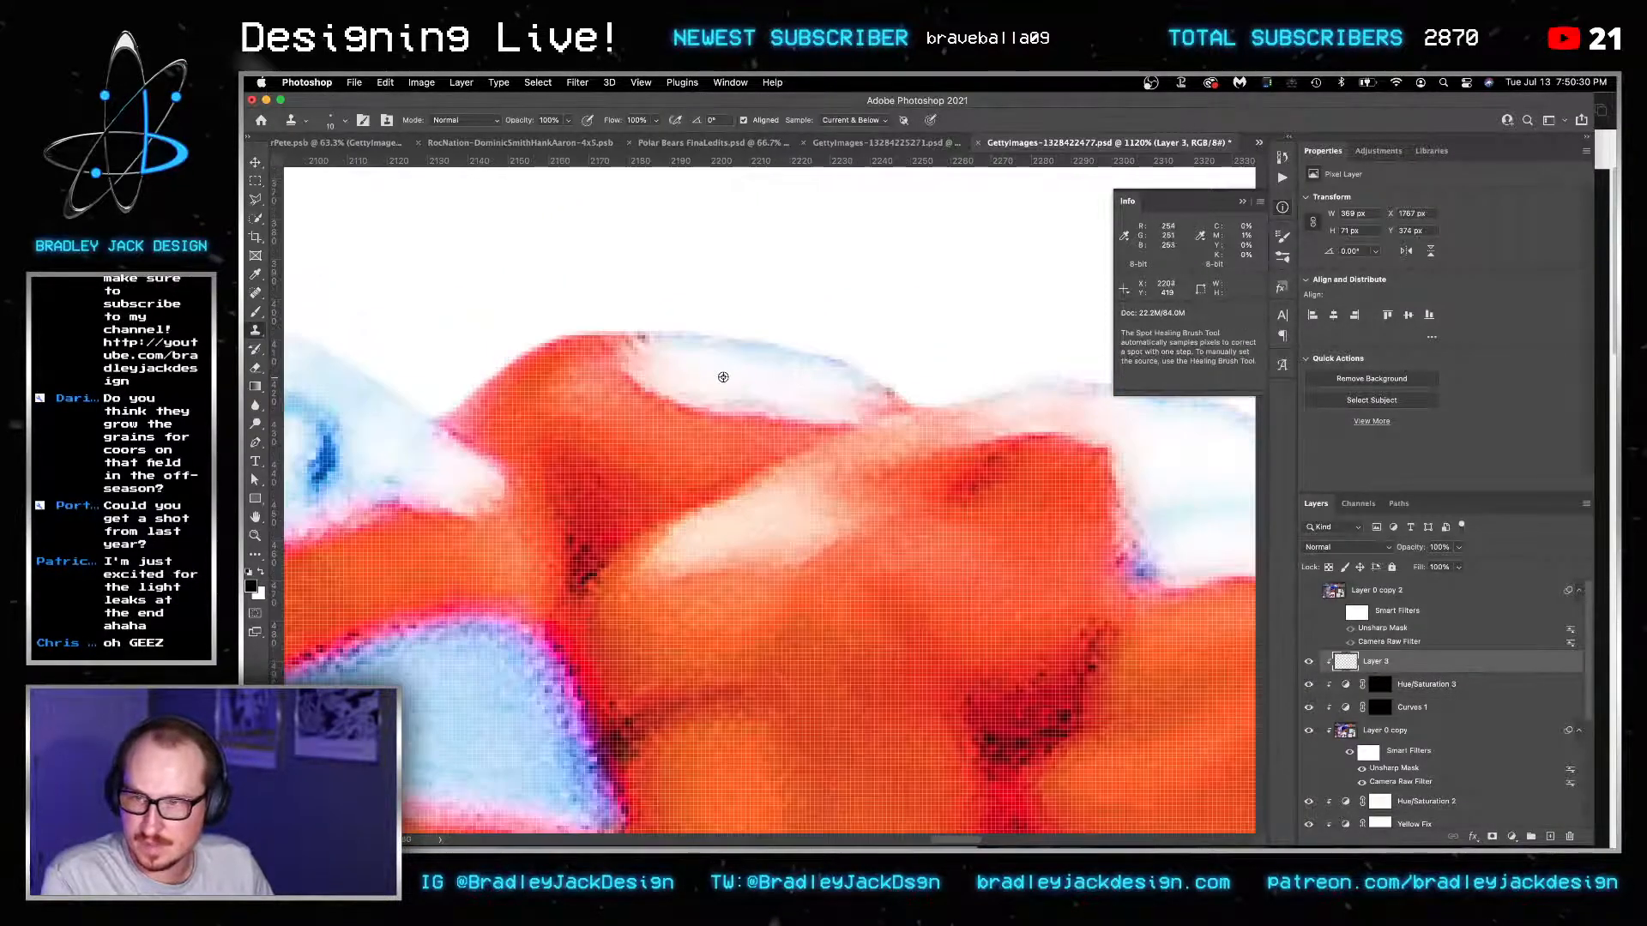
alt+click(751, 365)
drag(781, 356, 830, 366)
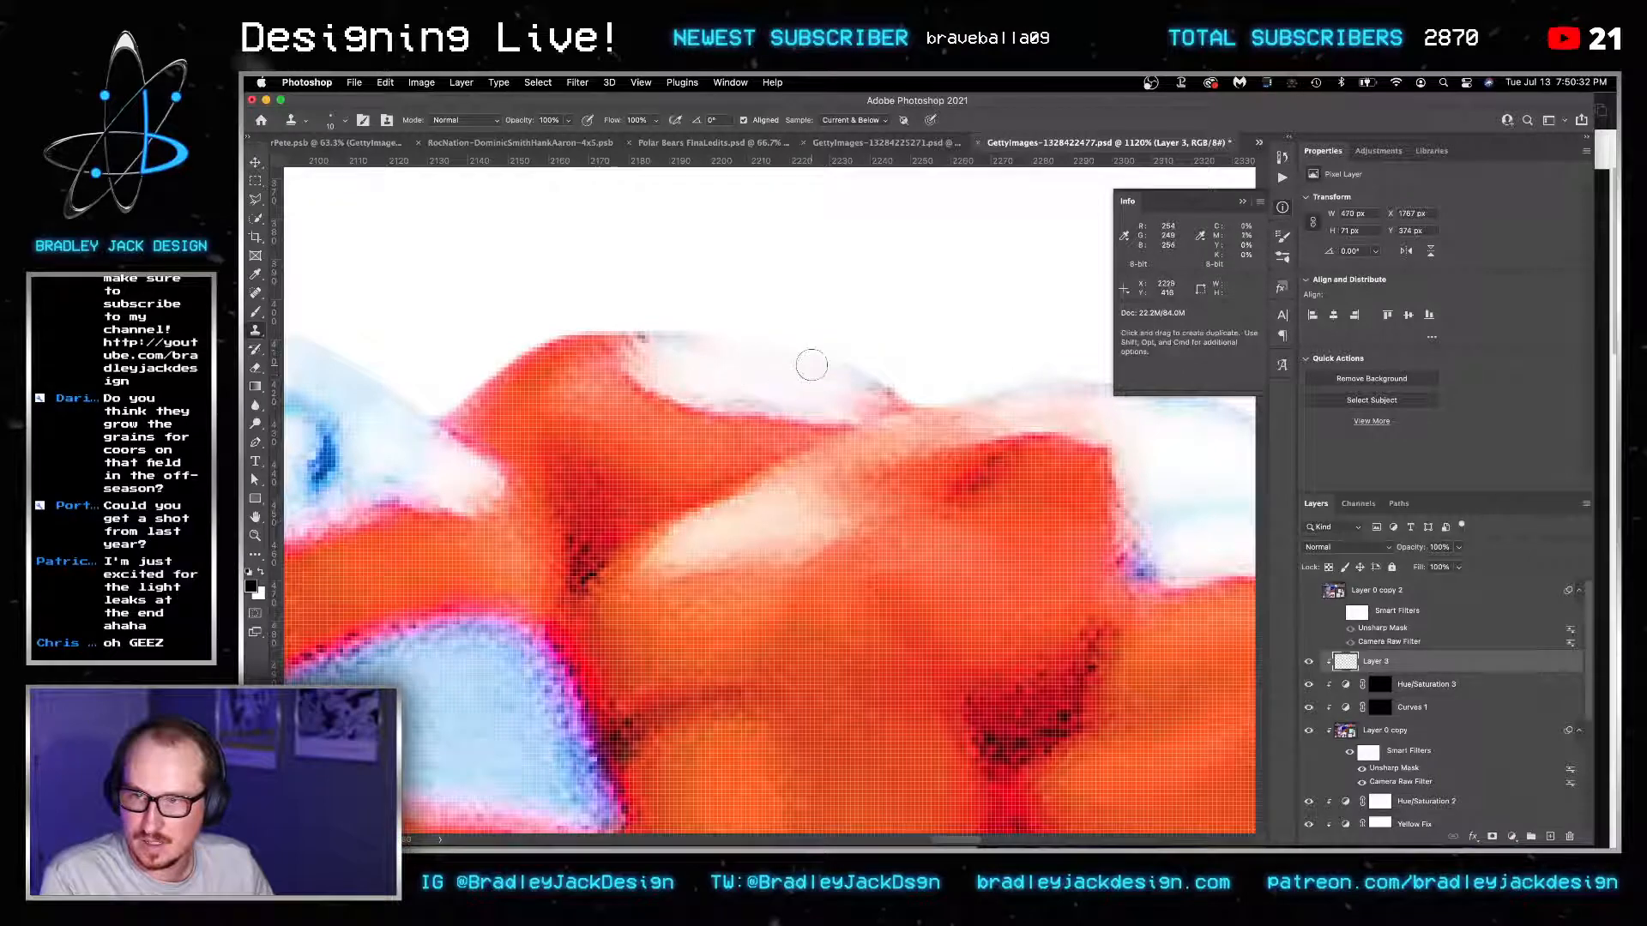
scroll(661, 338, right, 8)
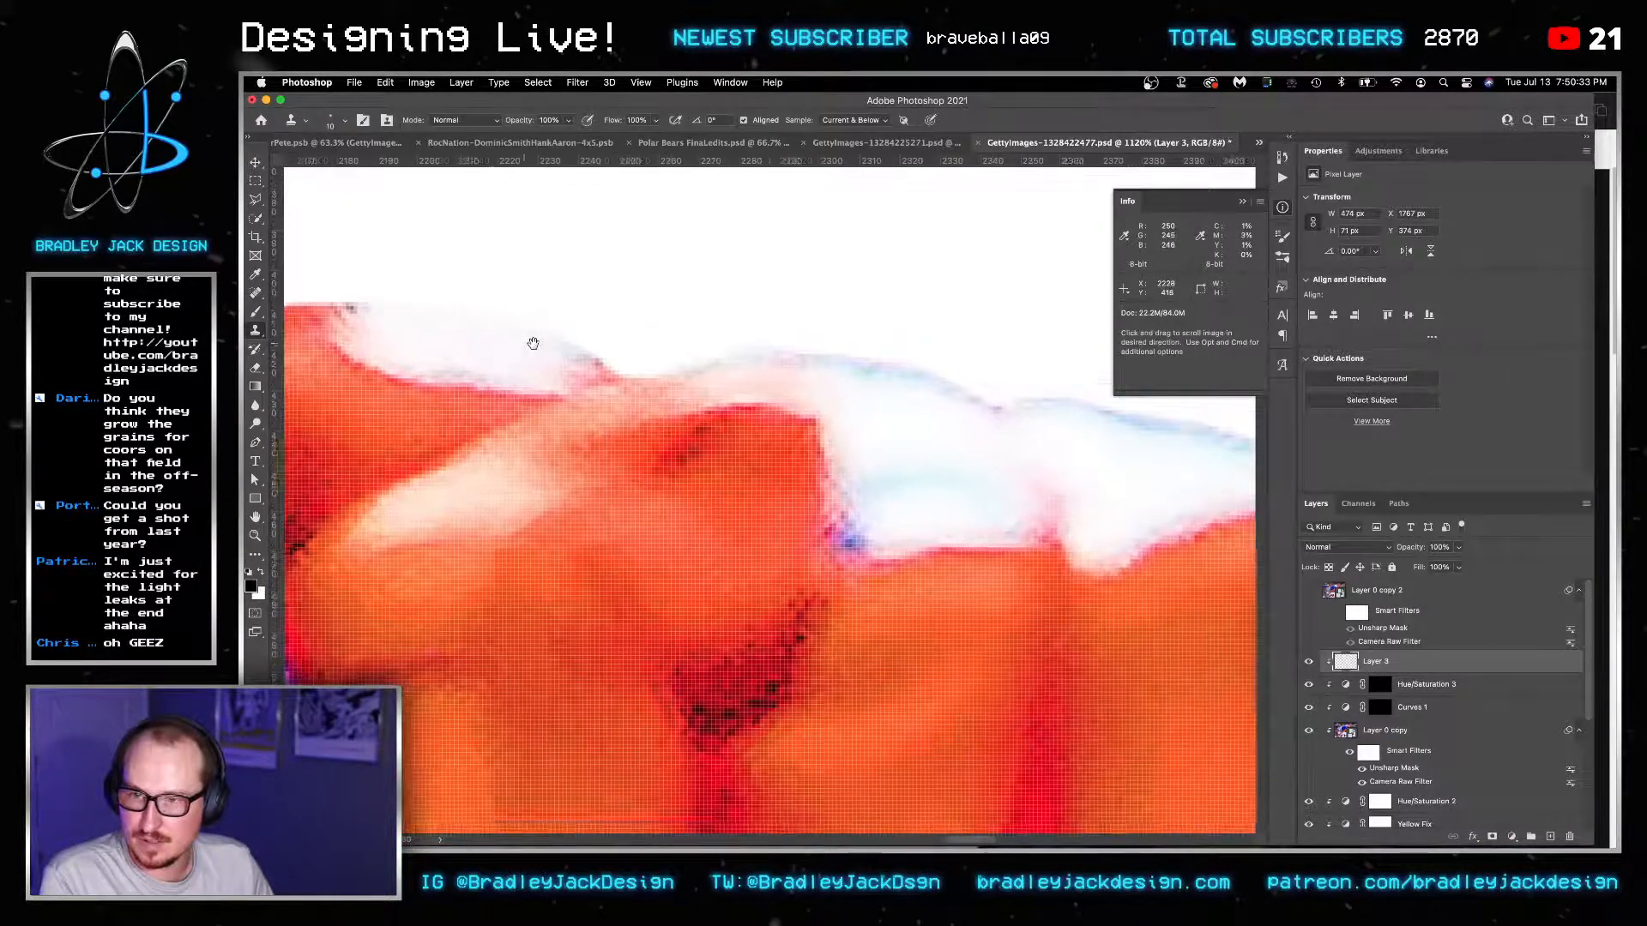
mouse_move(893, 375)
mouse_down()
mouse_move(864, 399)
mouse_move(791, 347)
mouse_move(876, 399)
mouse_move(905, 383)
mouse_move(970, 408)
mouse_up()
scroll(970, 408, right, 4)
alt+click(876, 405)
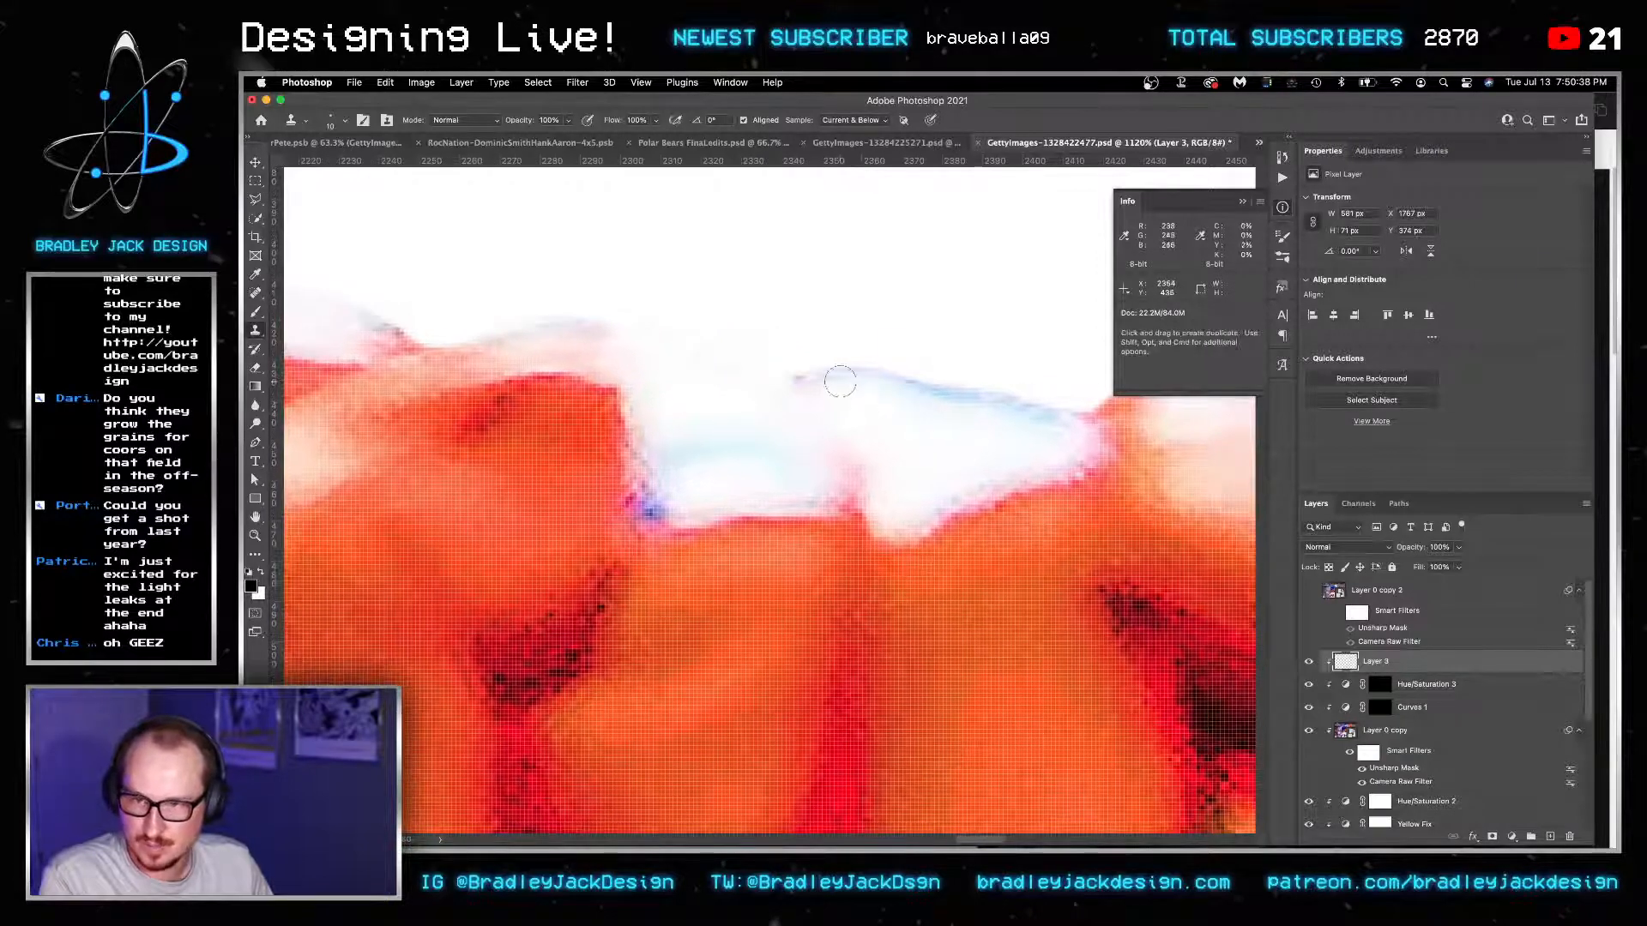
mouse_move(842, 380)
mouse_down()
mouse_move(884, 382)
mouse_move(853, 373)
mouse_move(896, 440)
mouse_move(879, 385)
mouse_move(1066, 417)
mouse_move(721, 456)
mouse_up()
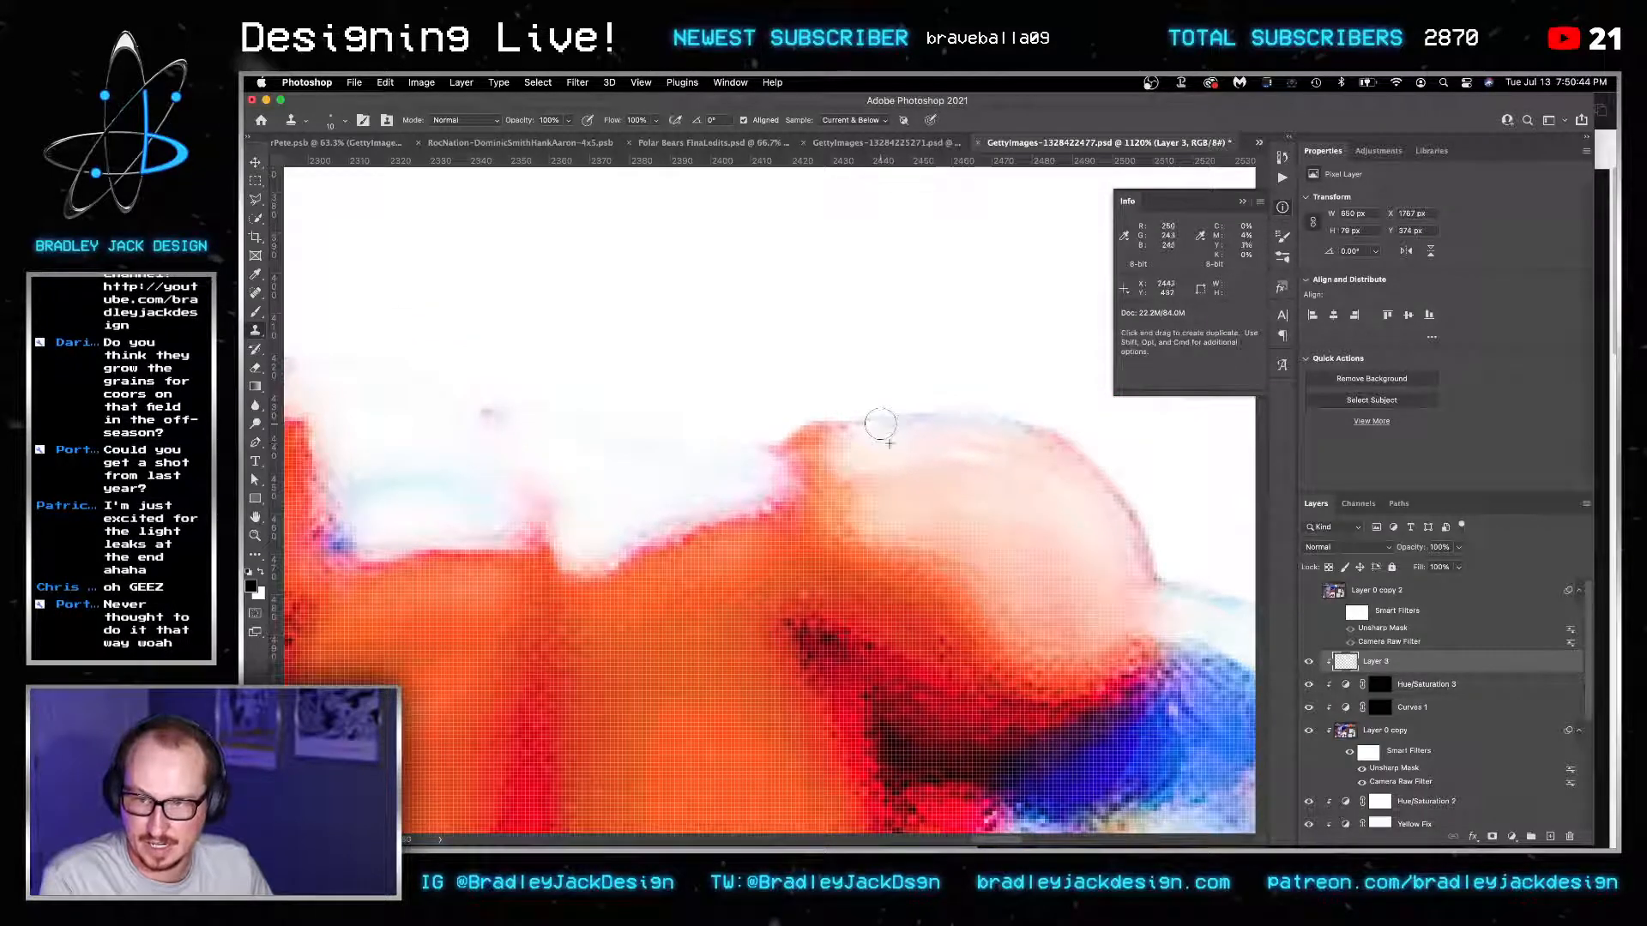
Clone-stamp the fringe off the orange glove's outermost fingertip and the top edge of the bat knob.
mouse_move(875, 430)
mouse_down()
mouse_move(970, 415)
mouse_move(607, 352)
mouse_up()
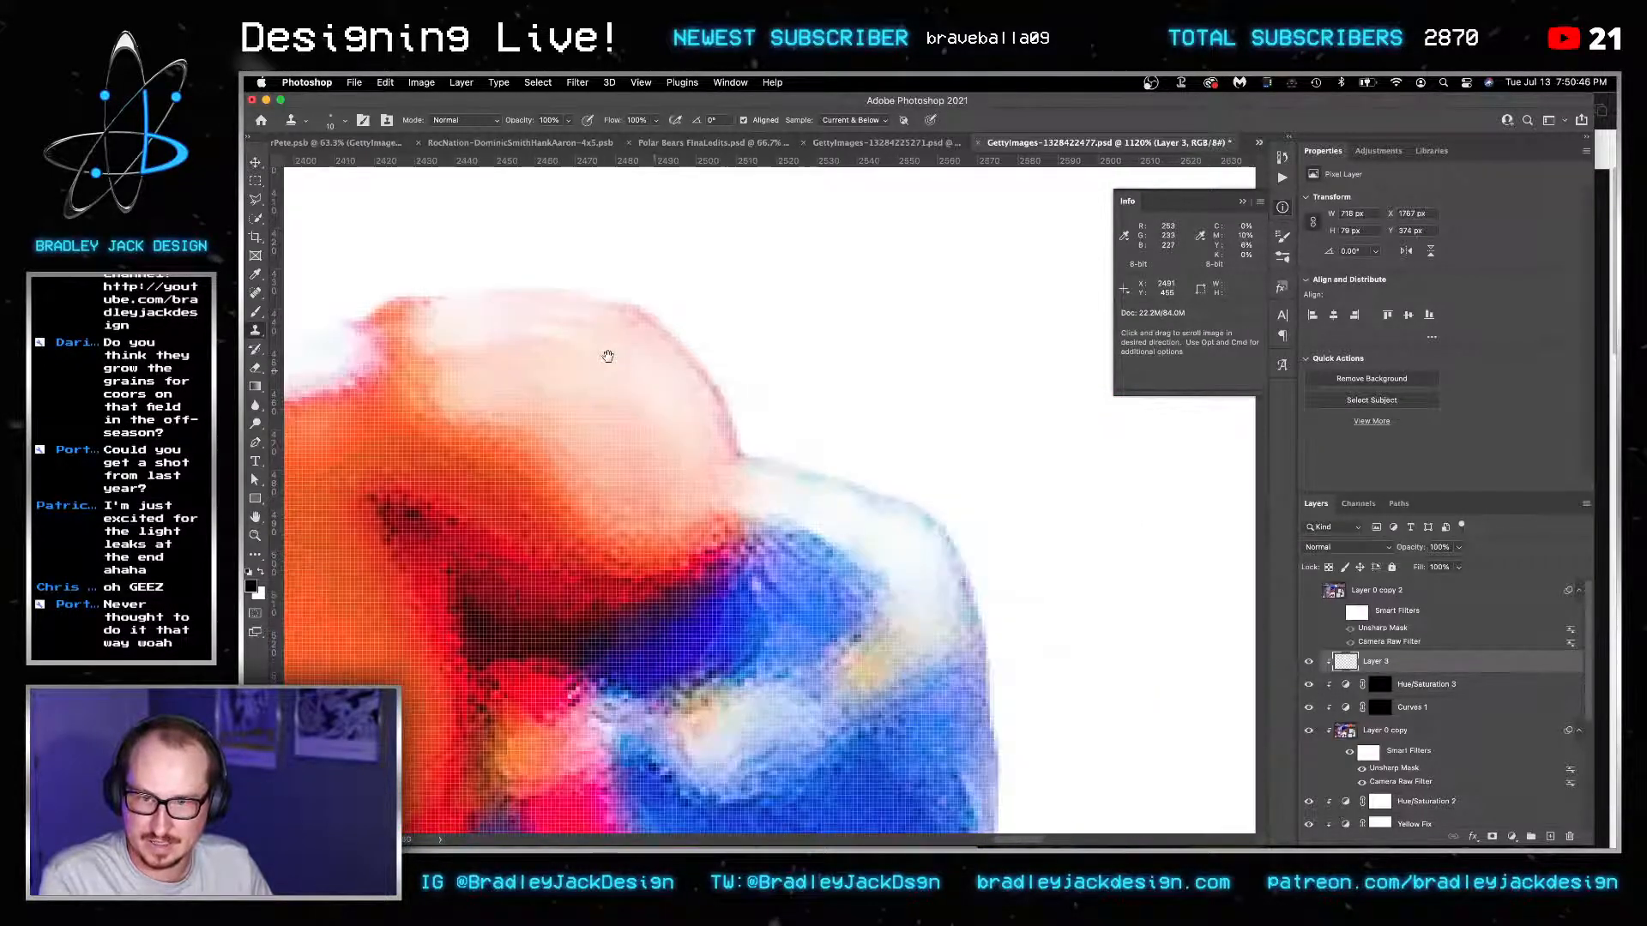
drag(841, 500, 744, 482)
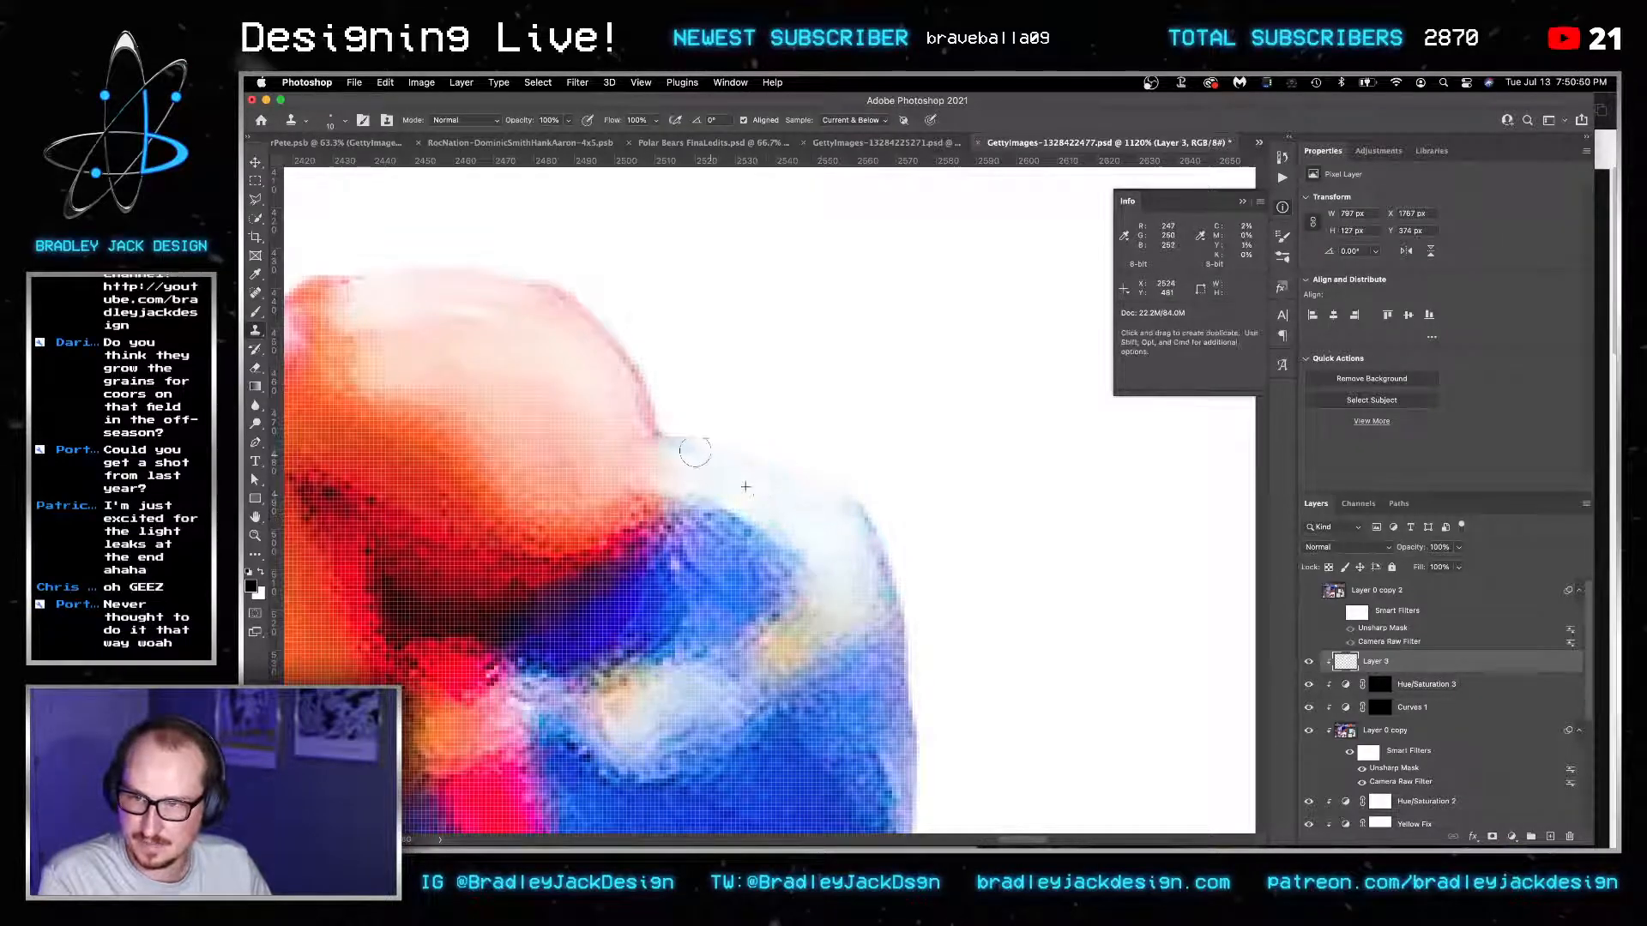
scroll(732, 454, down, 5)
scroll(731, 454, down, 5)
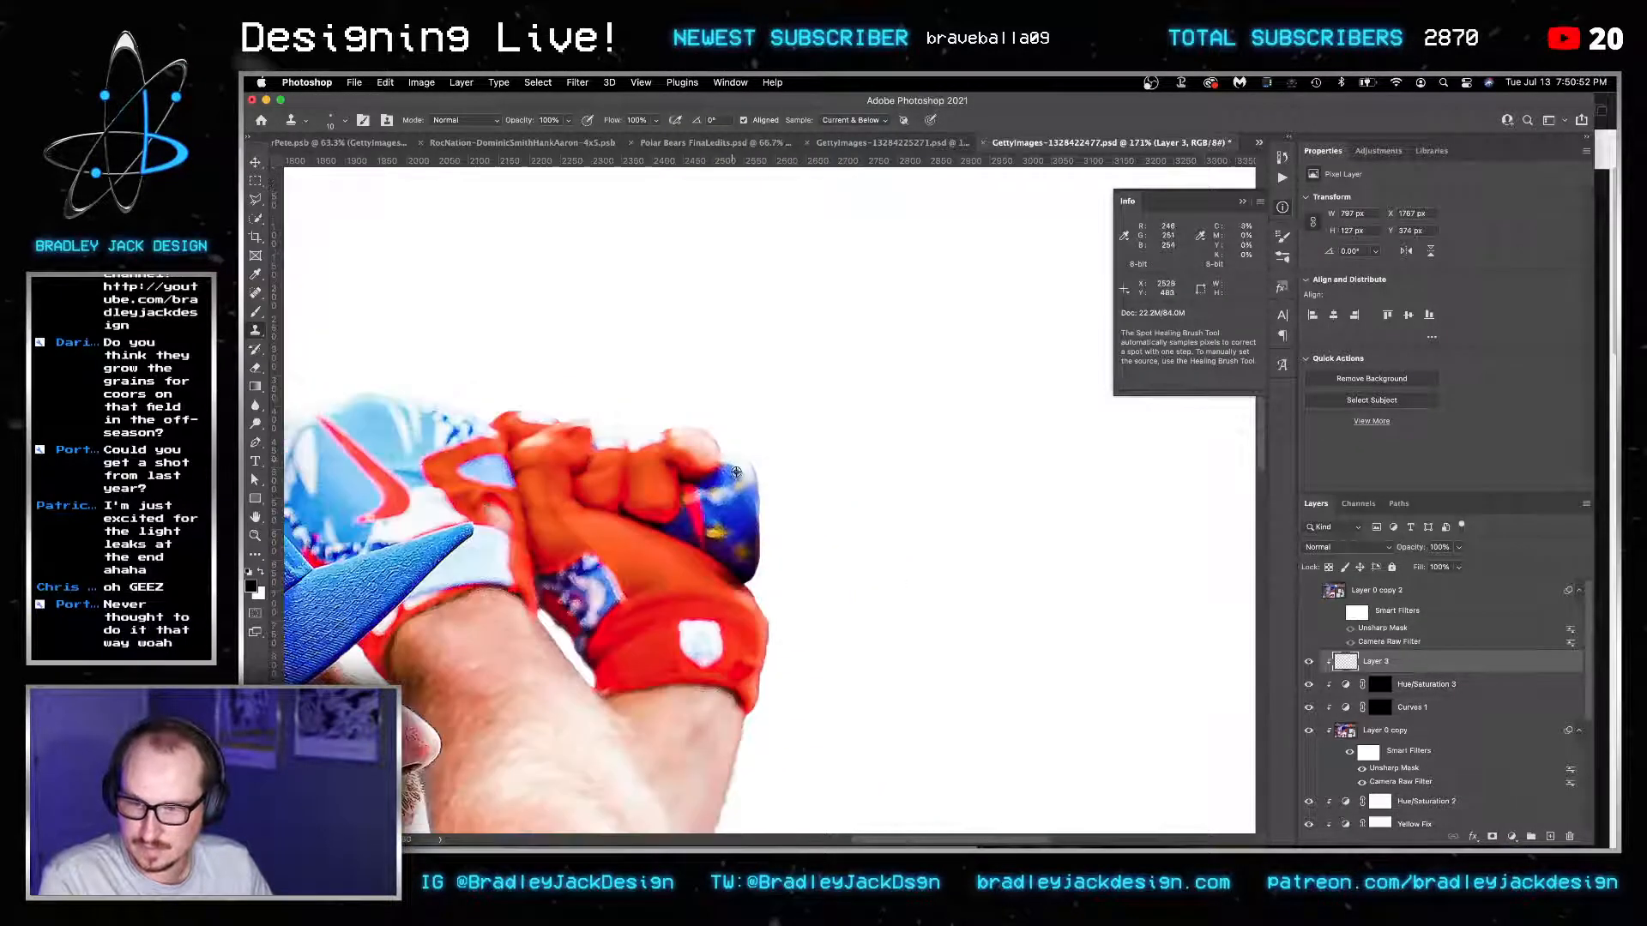
Hide the two backing layers at the bottom of the stack and save the smart object's contents.
scroll(794, 467, up, 6)
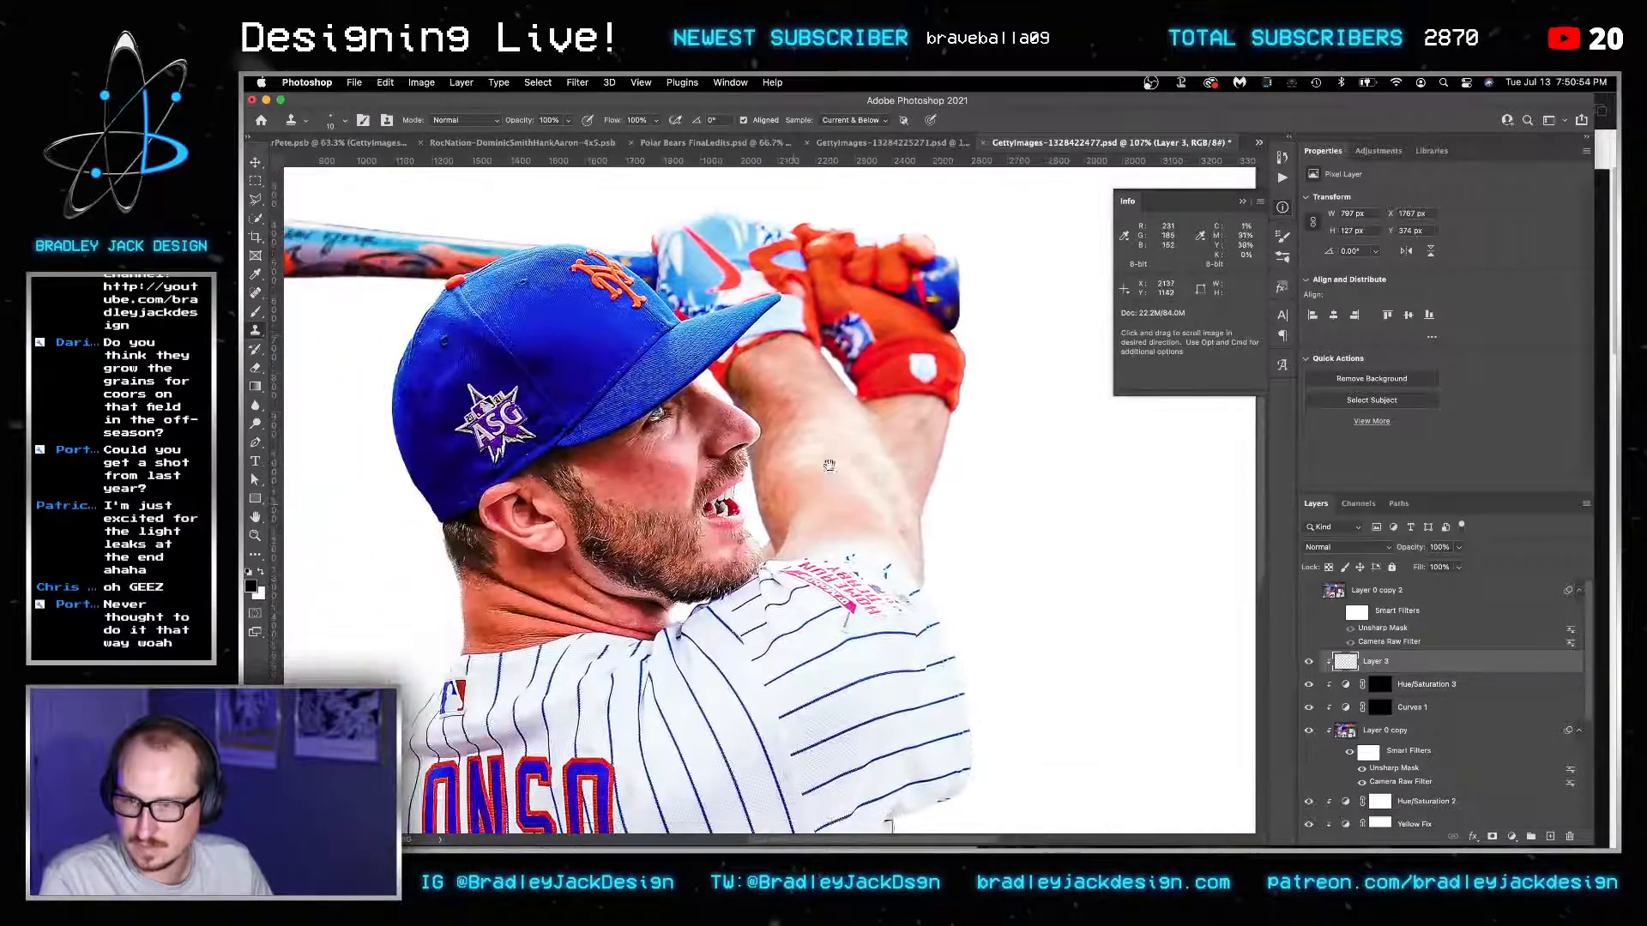
scroll(799, 462, down, 3)
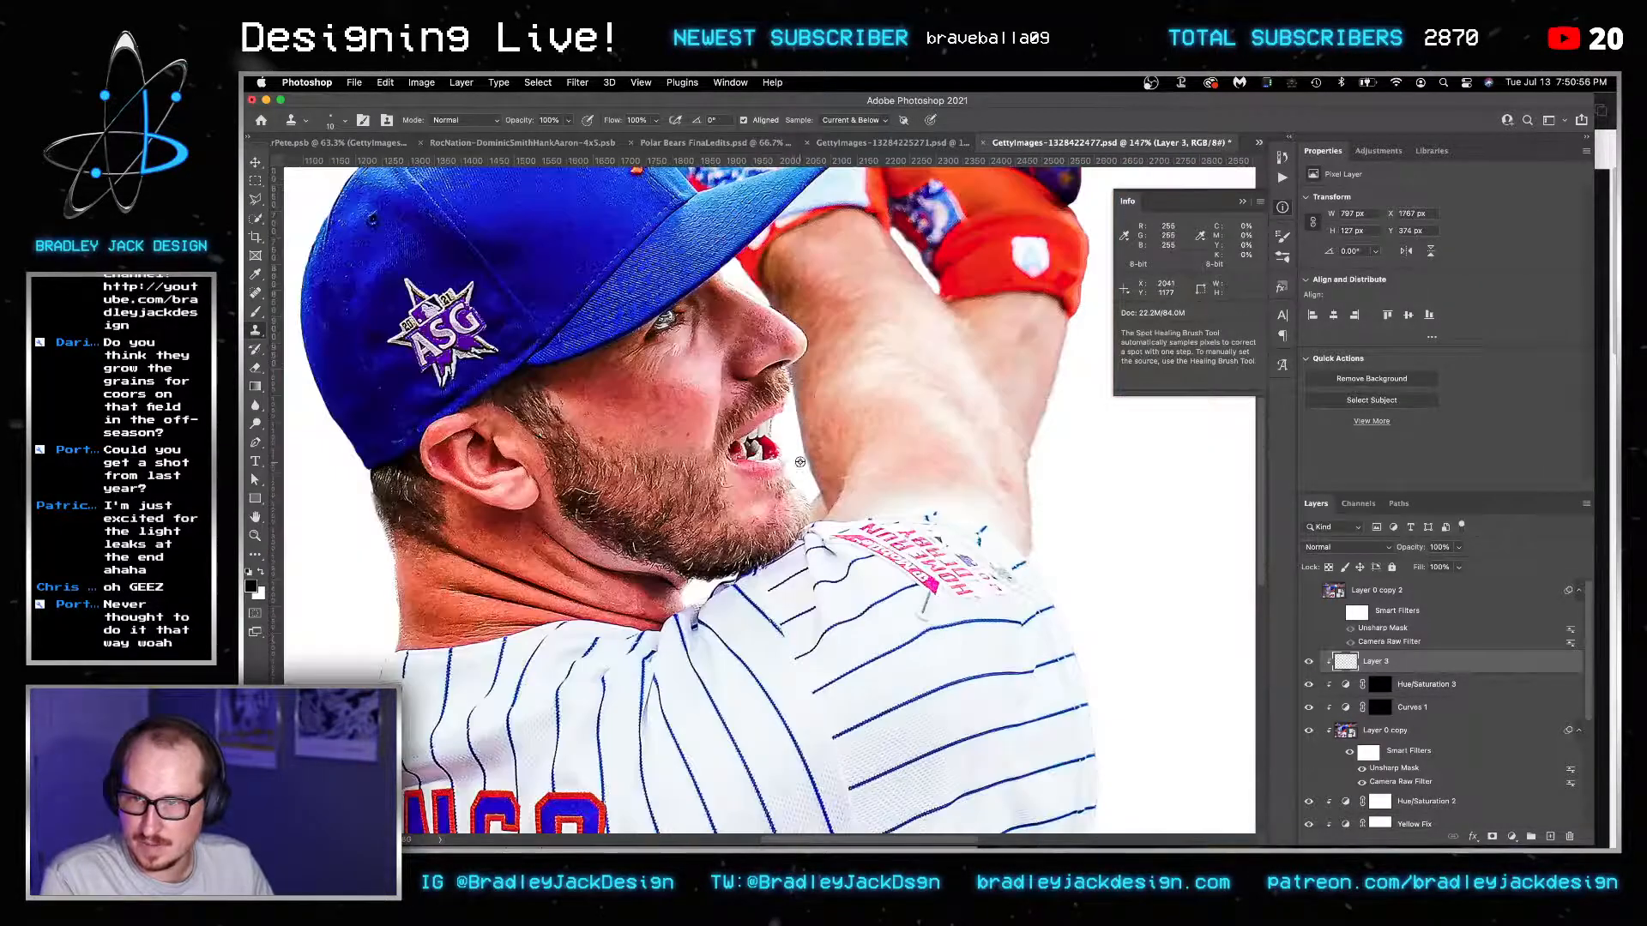
drag(573, 403, 818, 597)
drag(616, 367, 952, 497)
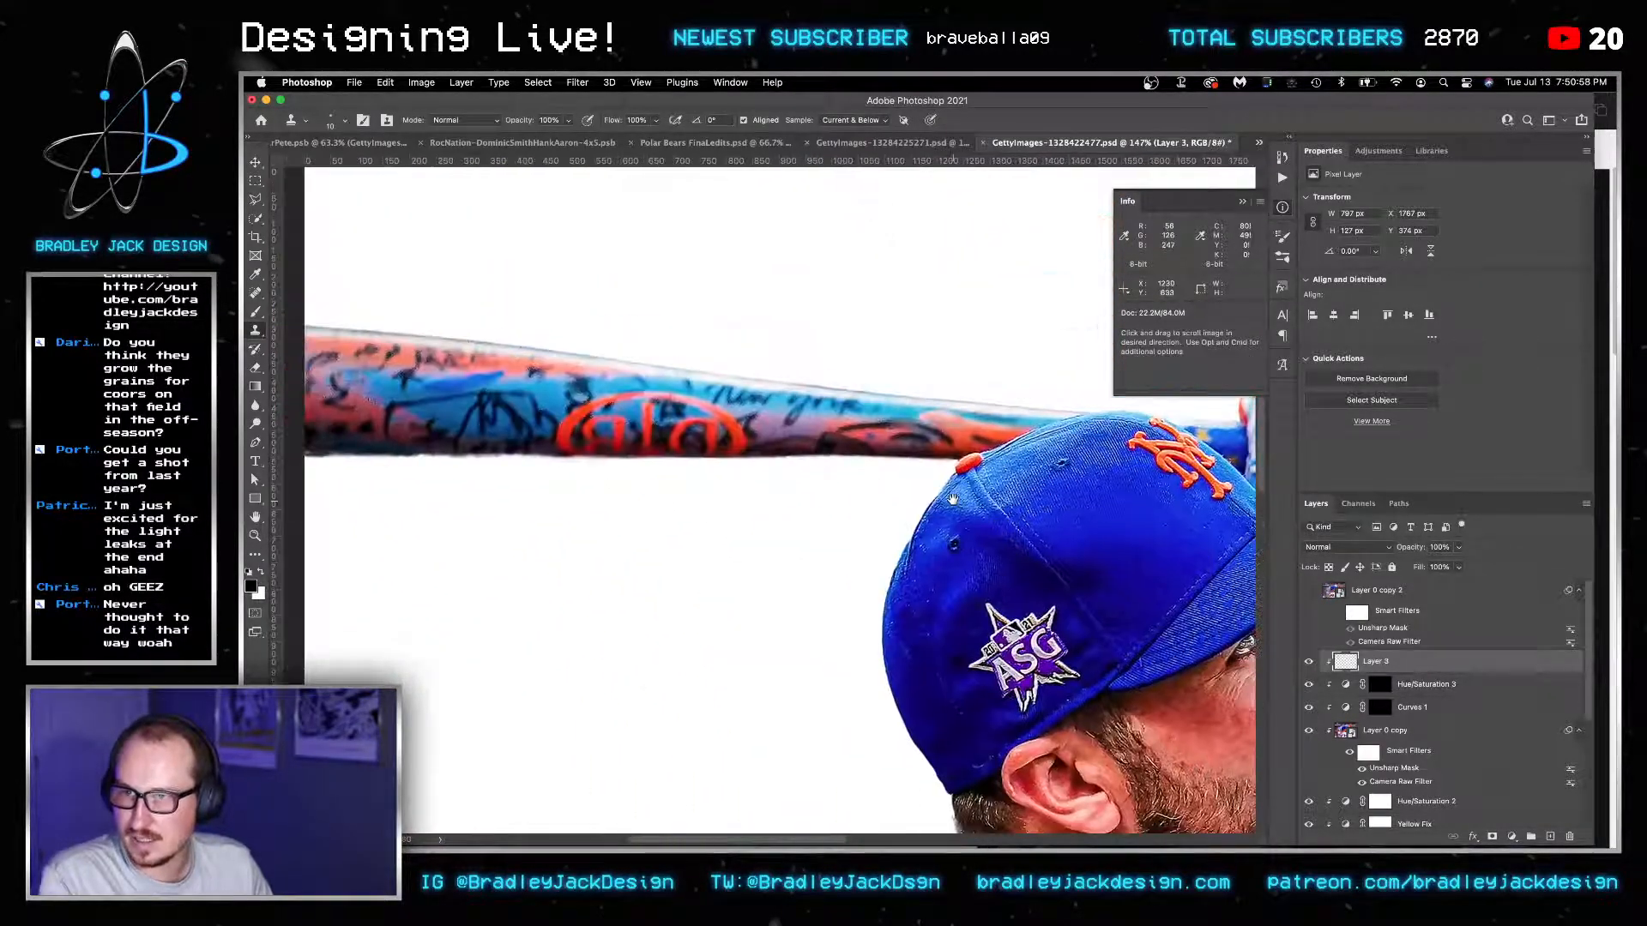
scroll(952, 496, down, 3)
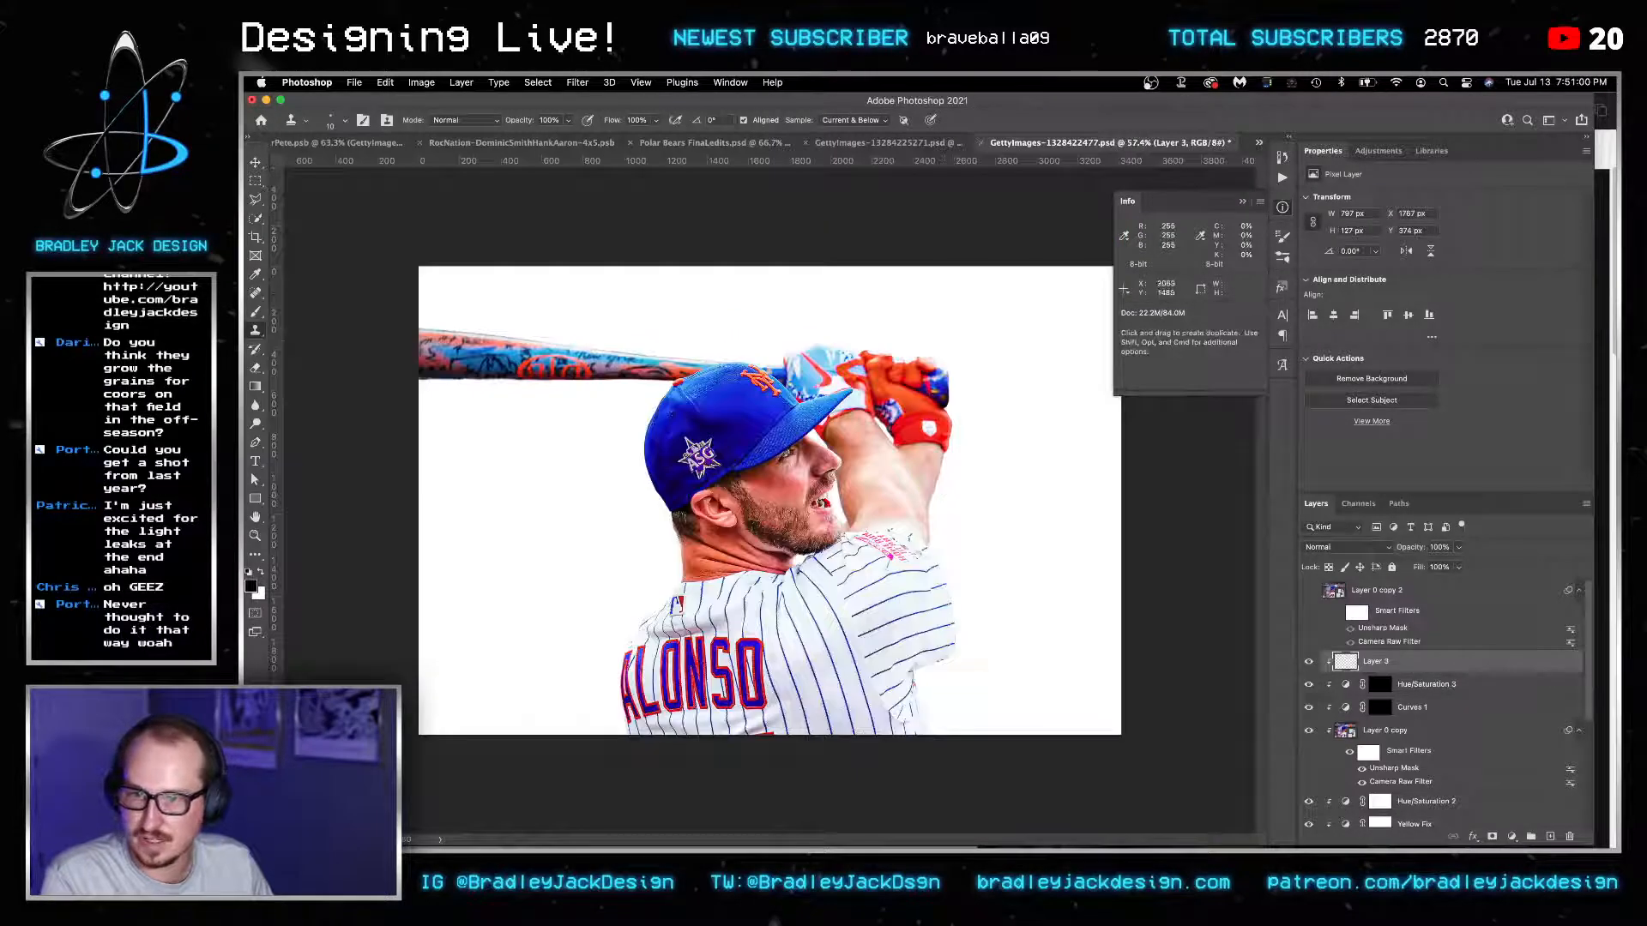
scroll(1359, 805, down, 4)
drag(1311, 819, 1309, 793)
key(super+s)
key(v)
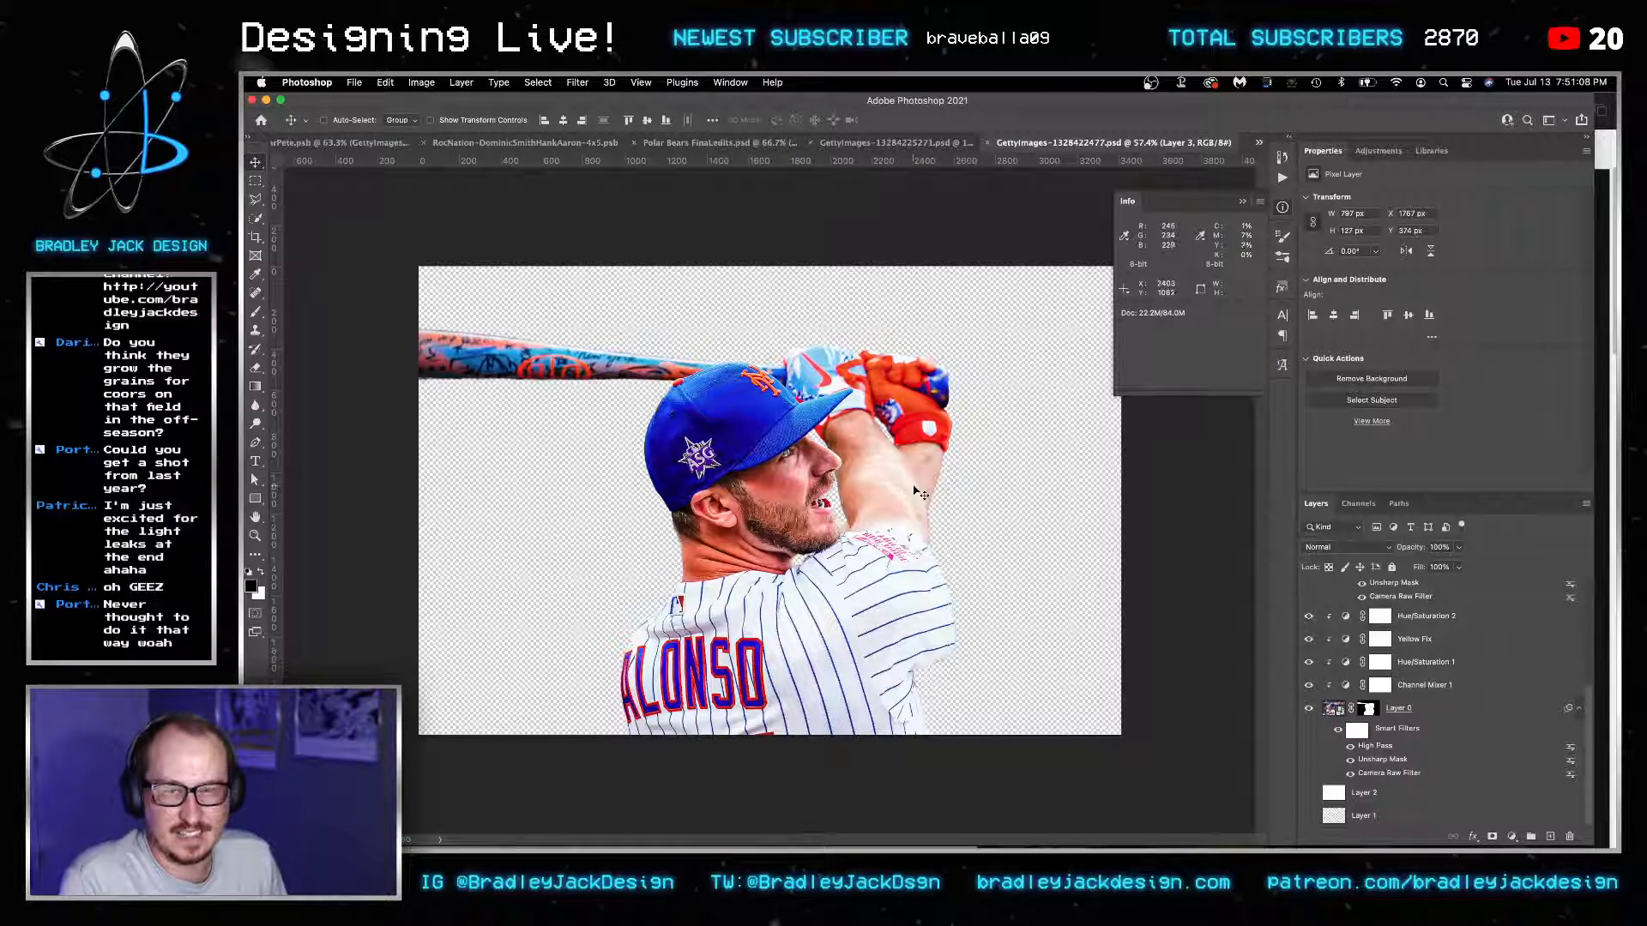
key(ctrl+Tab)
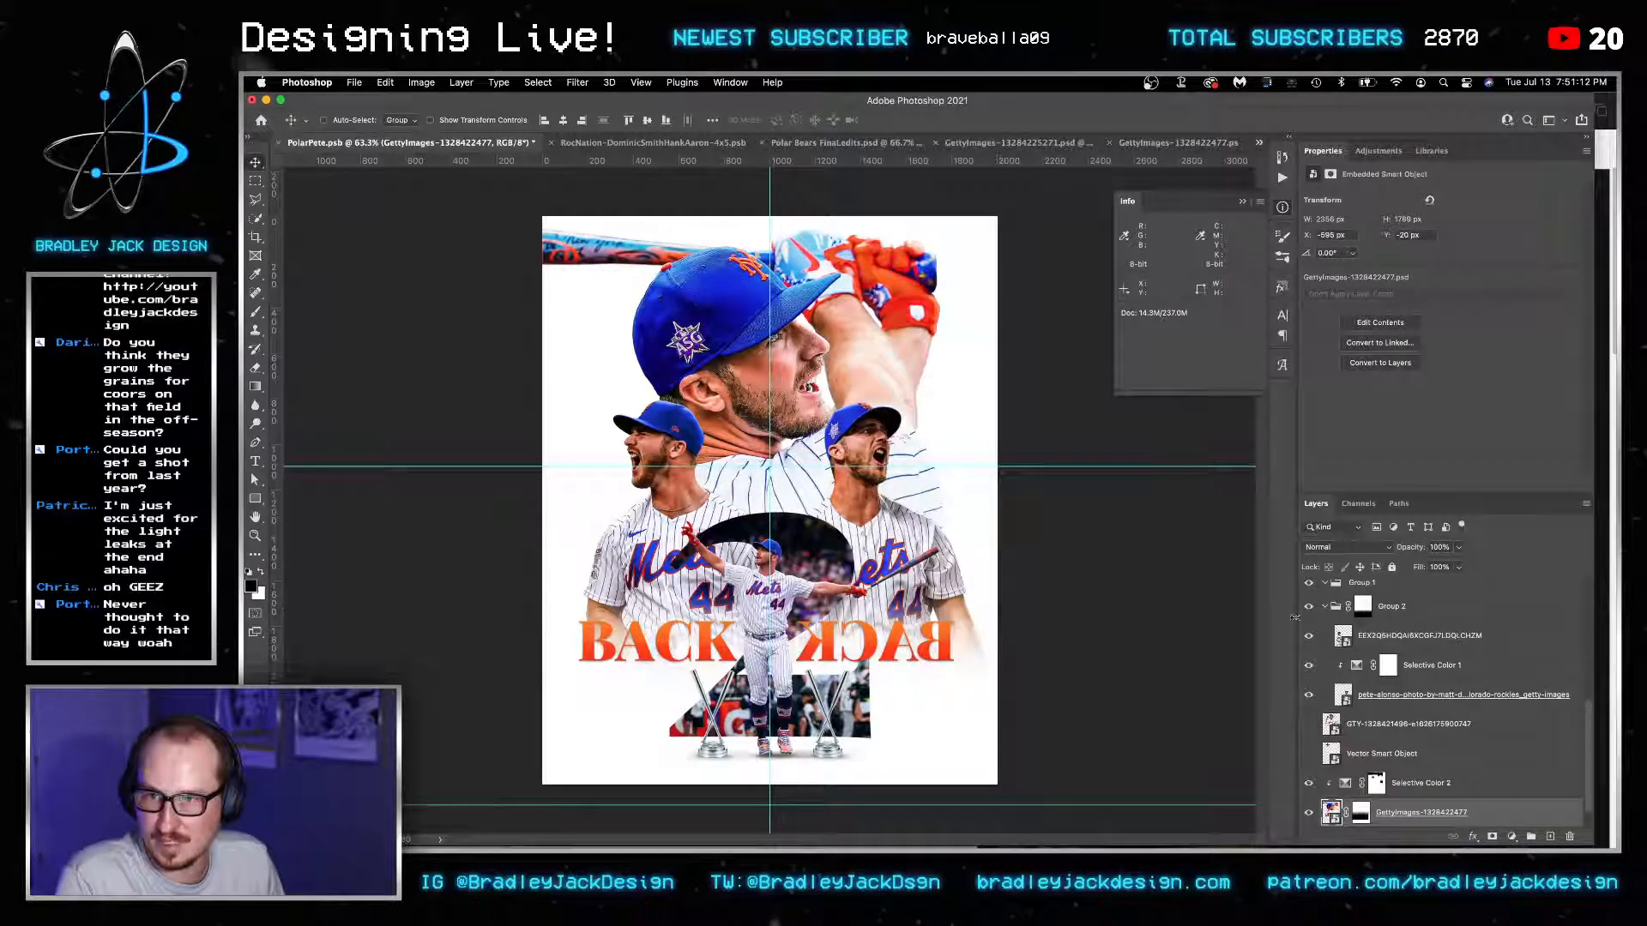
shift+click(1399, 791)
right_click(1398, 790)
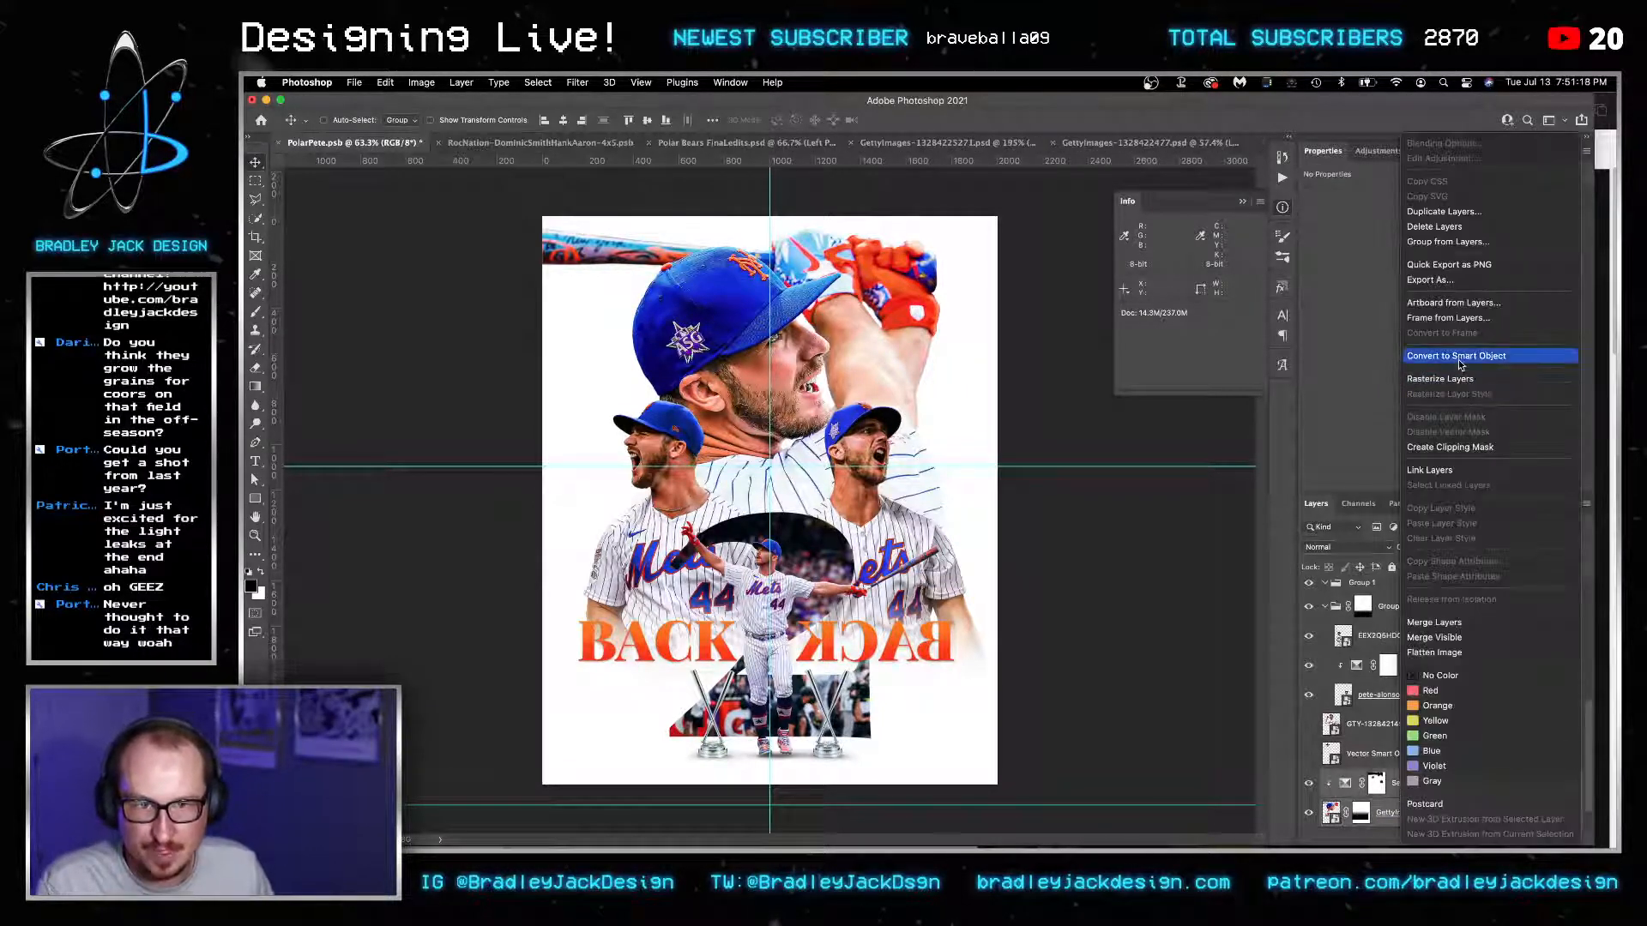
click(1461, 357)
Apply a Gaussian Blur smart filter with a radius of about 4 pixels to the large batting cutout.
click(577, 82)
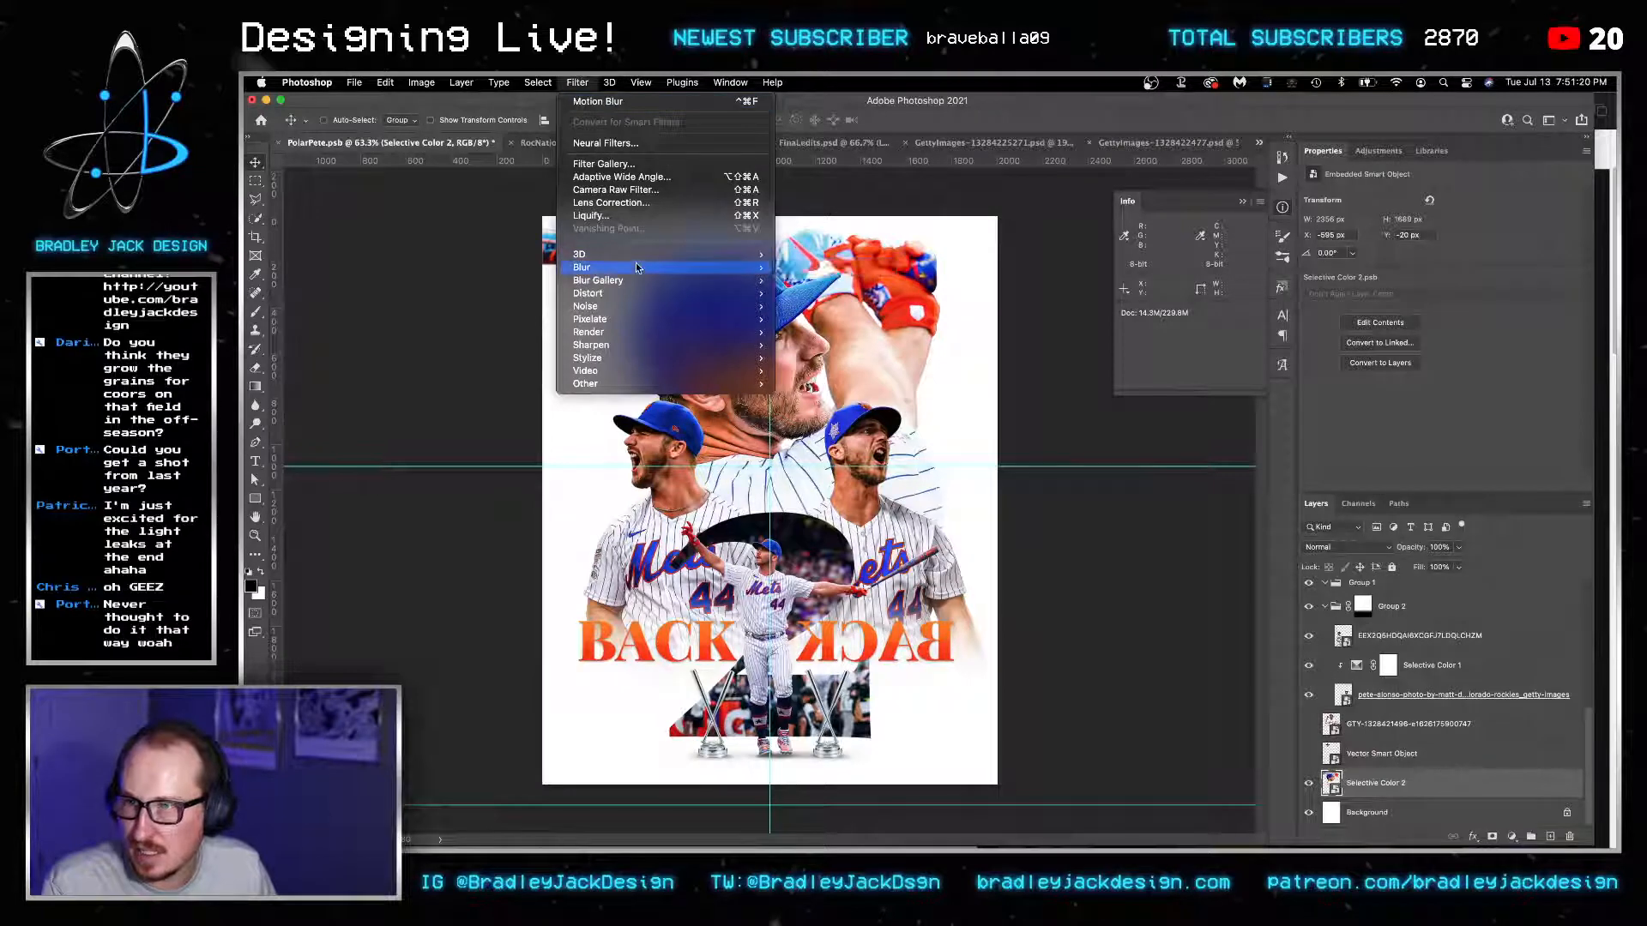
mouse_move(637, 268)
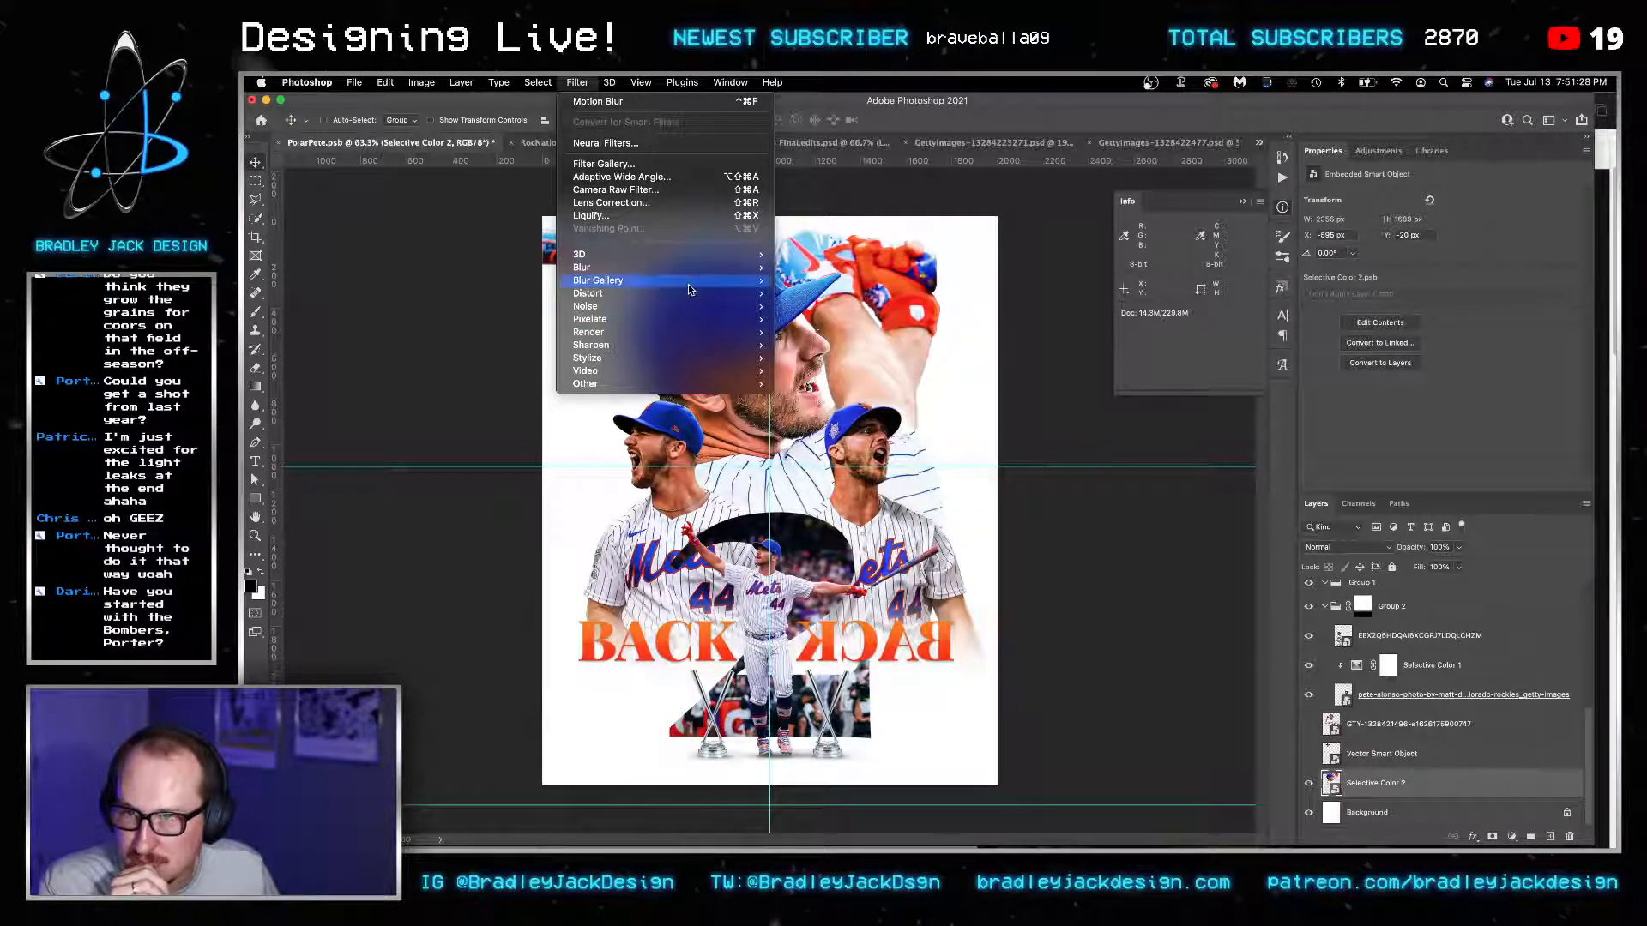
mouse_move(688, 291)
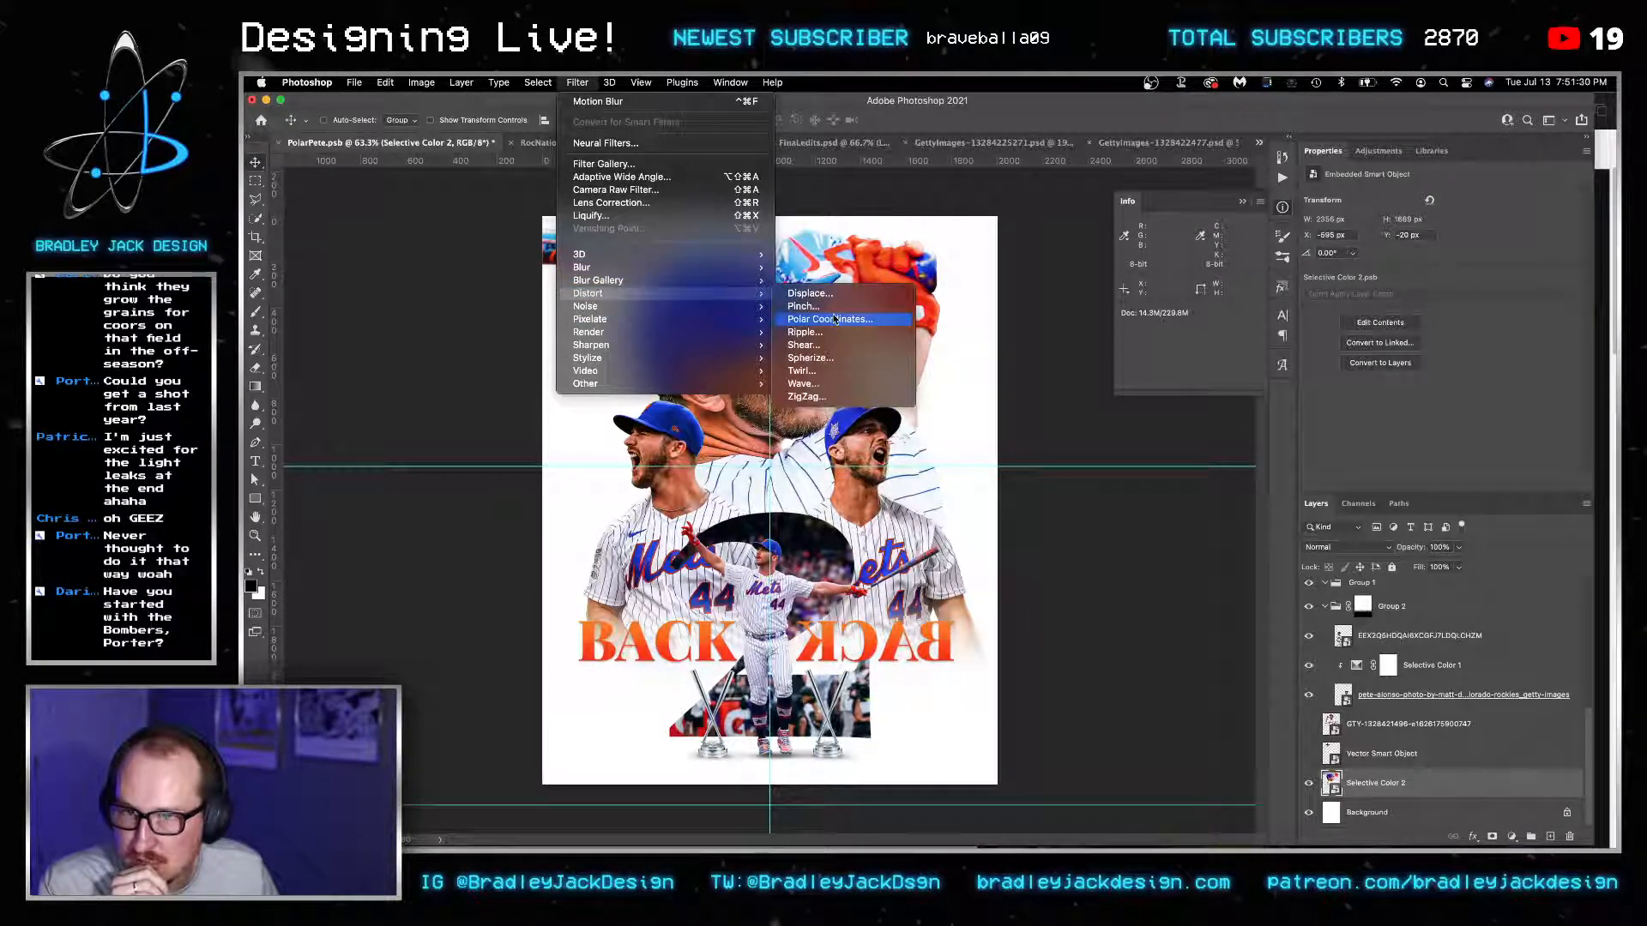
click(866, 321)
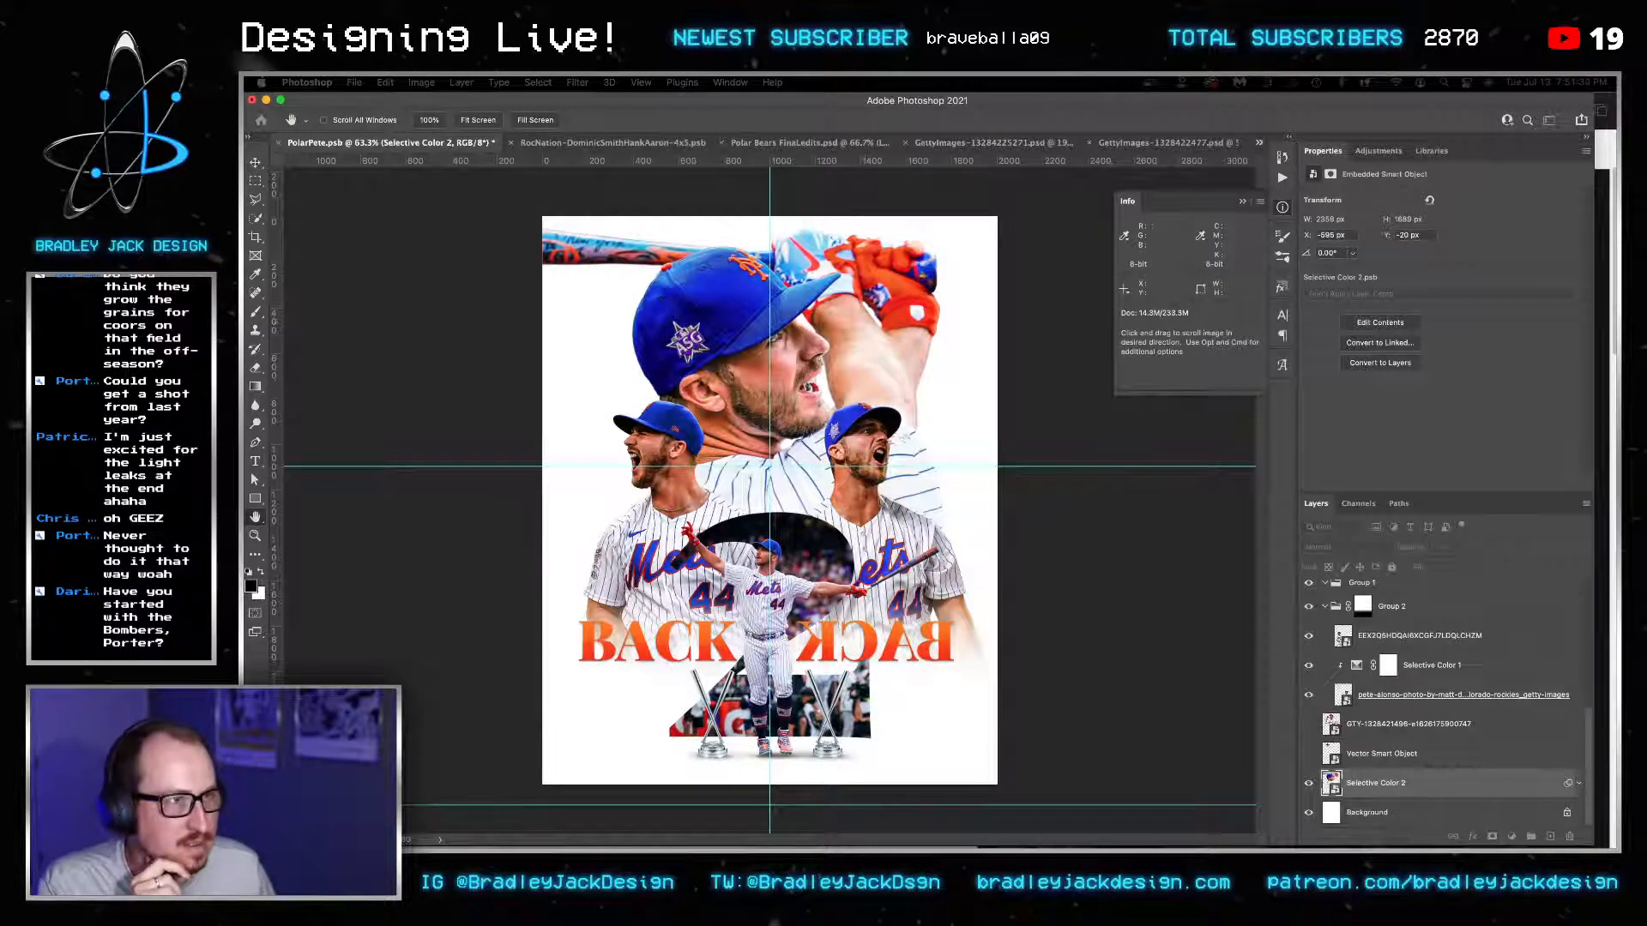
drag(1250, 374, 1134, 279)
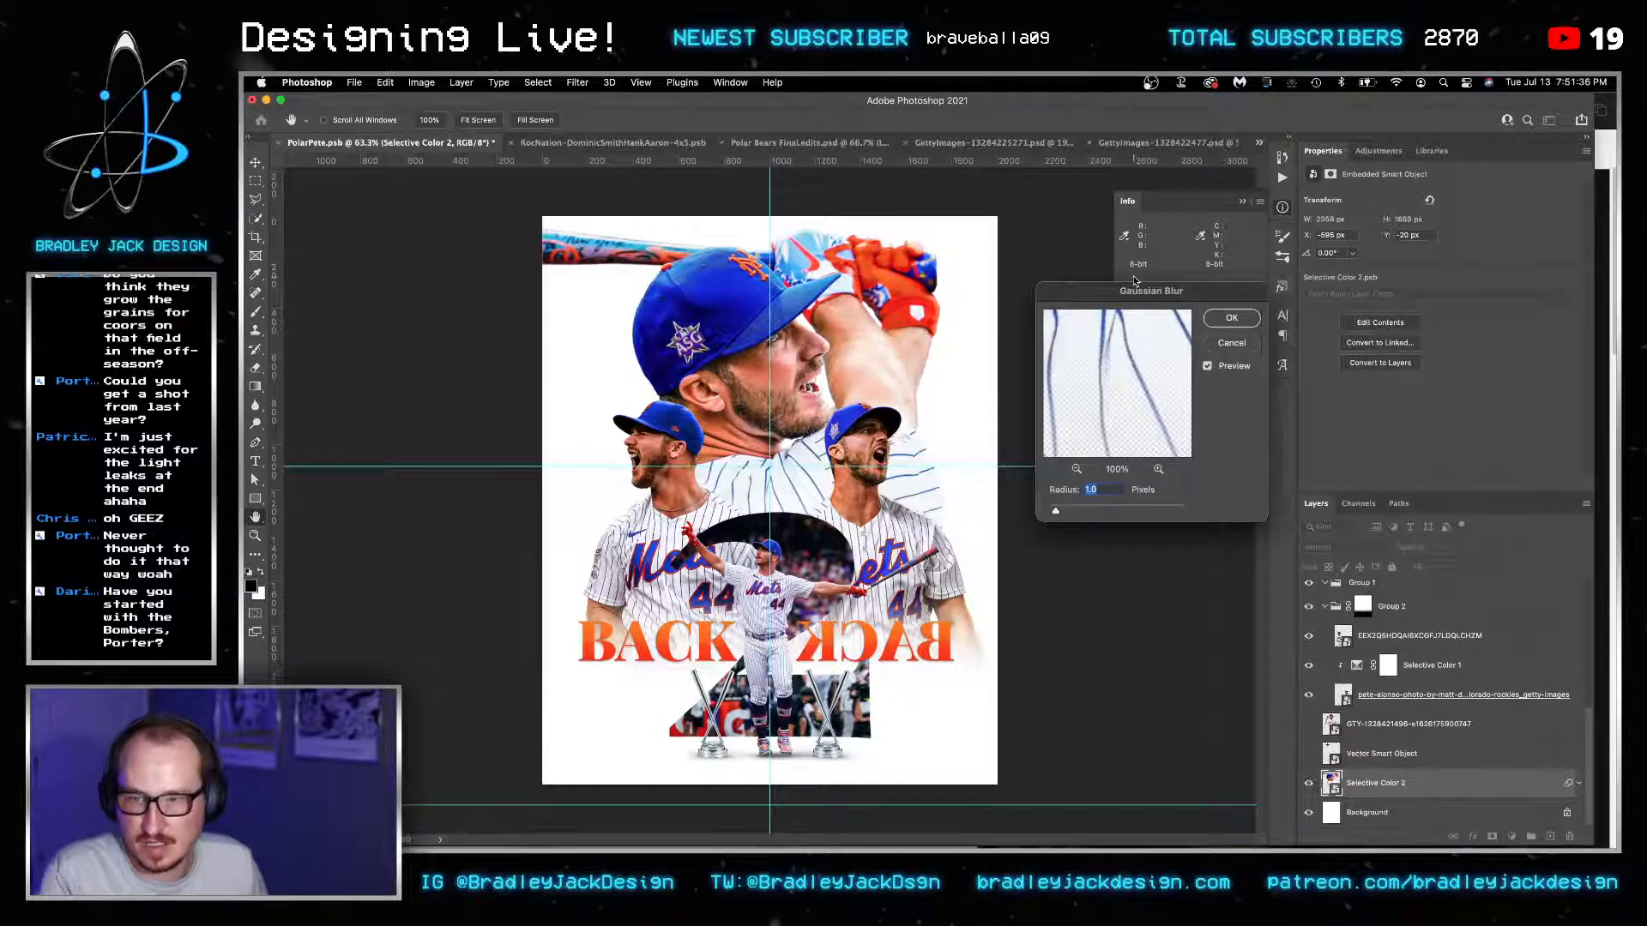
key(shift+Up)
key(shift+Up)
key(shift+Up)
key(shift+Up)
key(shift+Up)
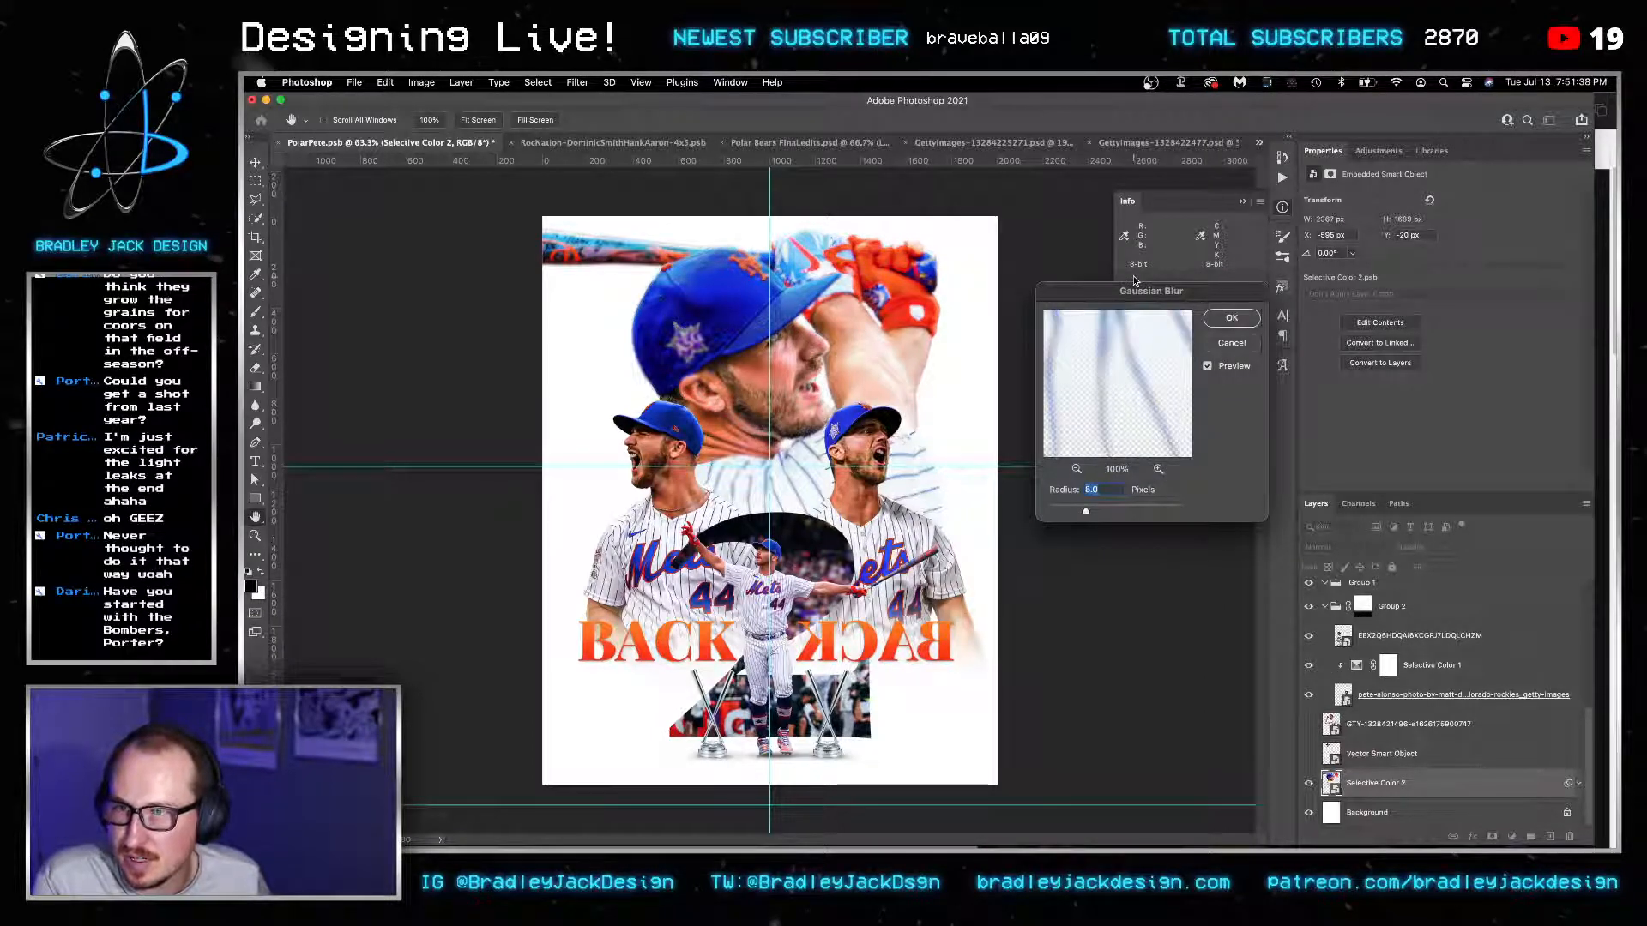
key(shift+Down)
key(shift+Down)
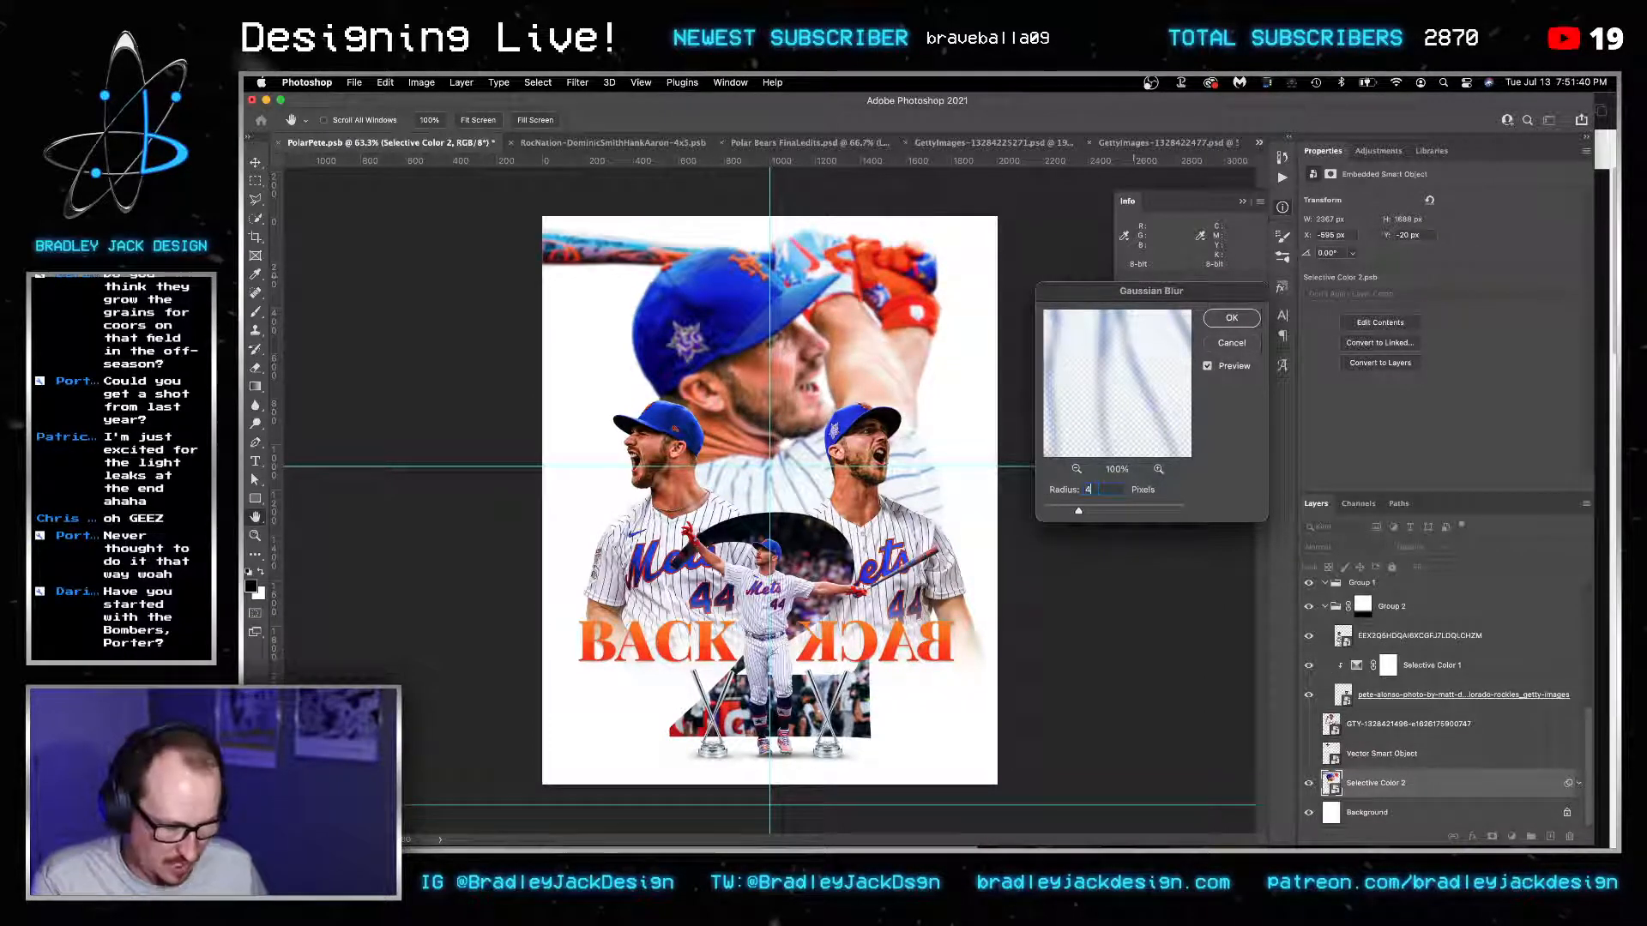
key(Return)
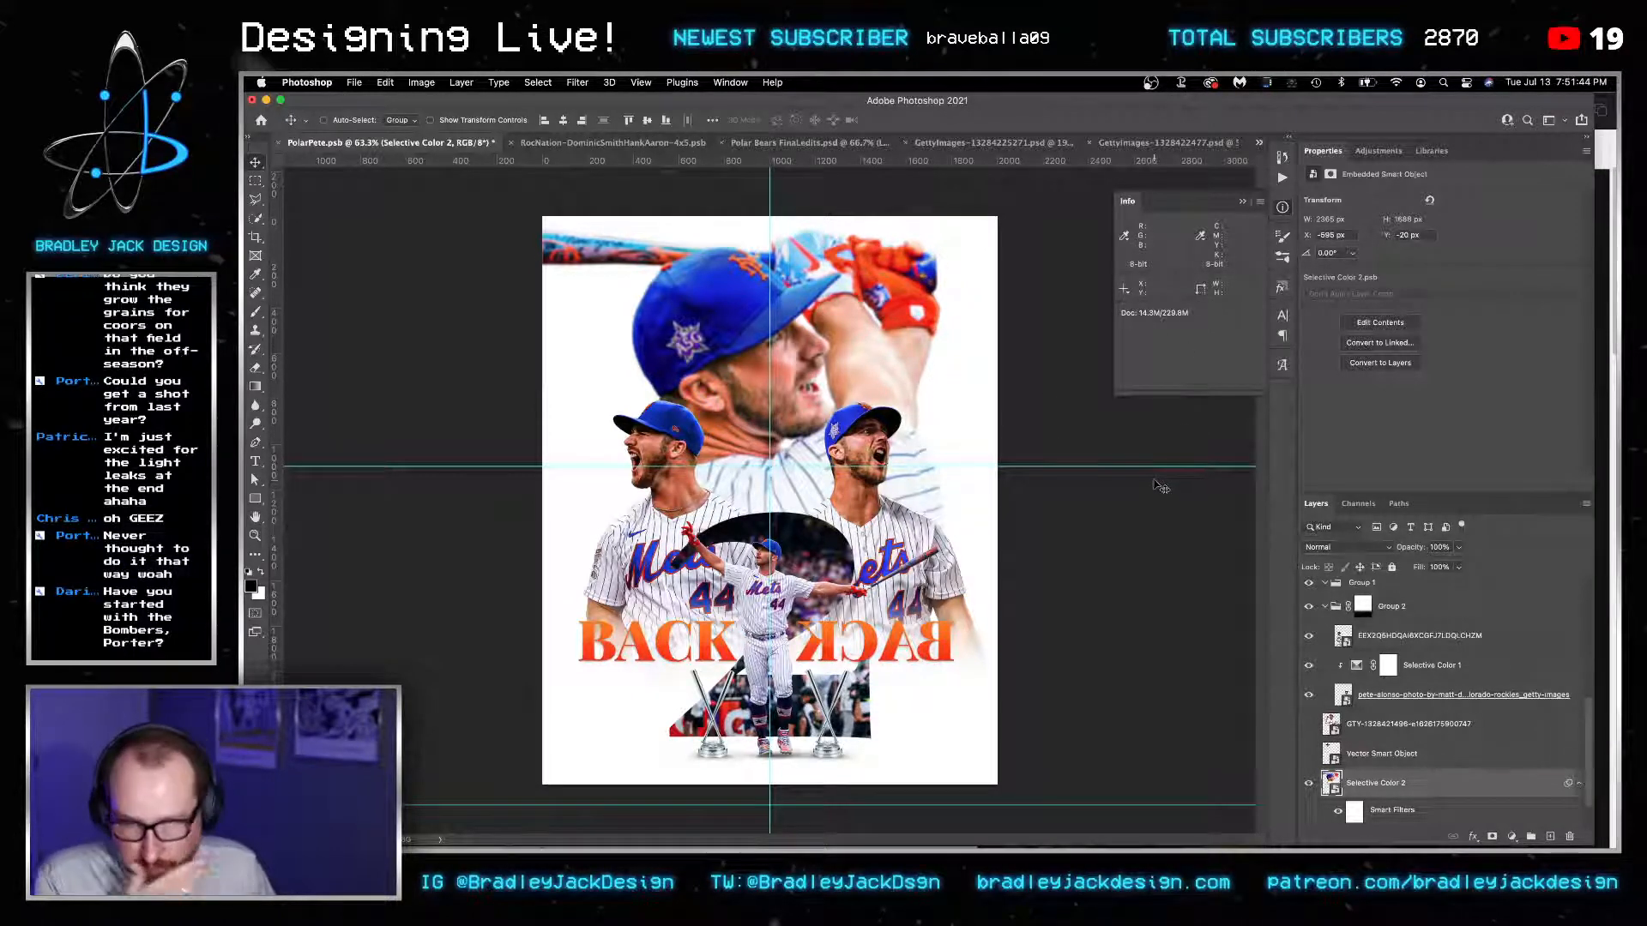
Paint black with a 500 px brush on the batting cutout's Gaussian Blur filter mask to sharpen the jersey and shoulders.
scroll(1381, 819, down, 1)
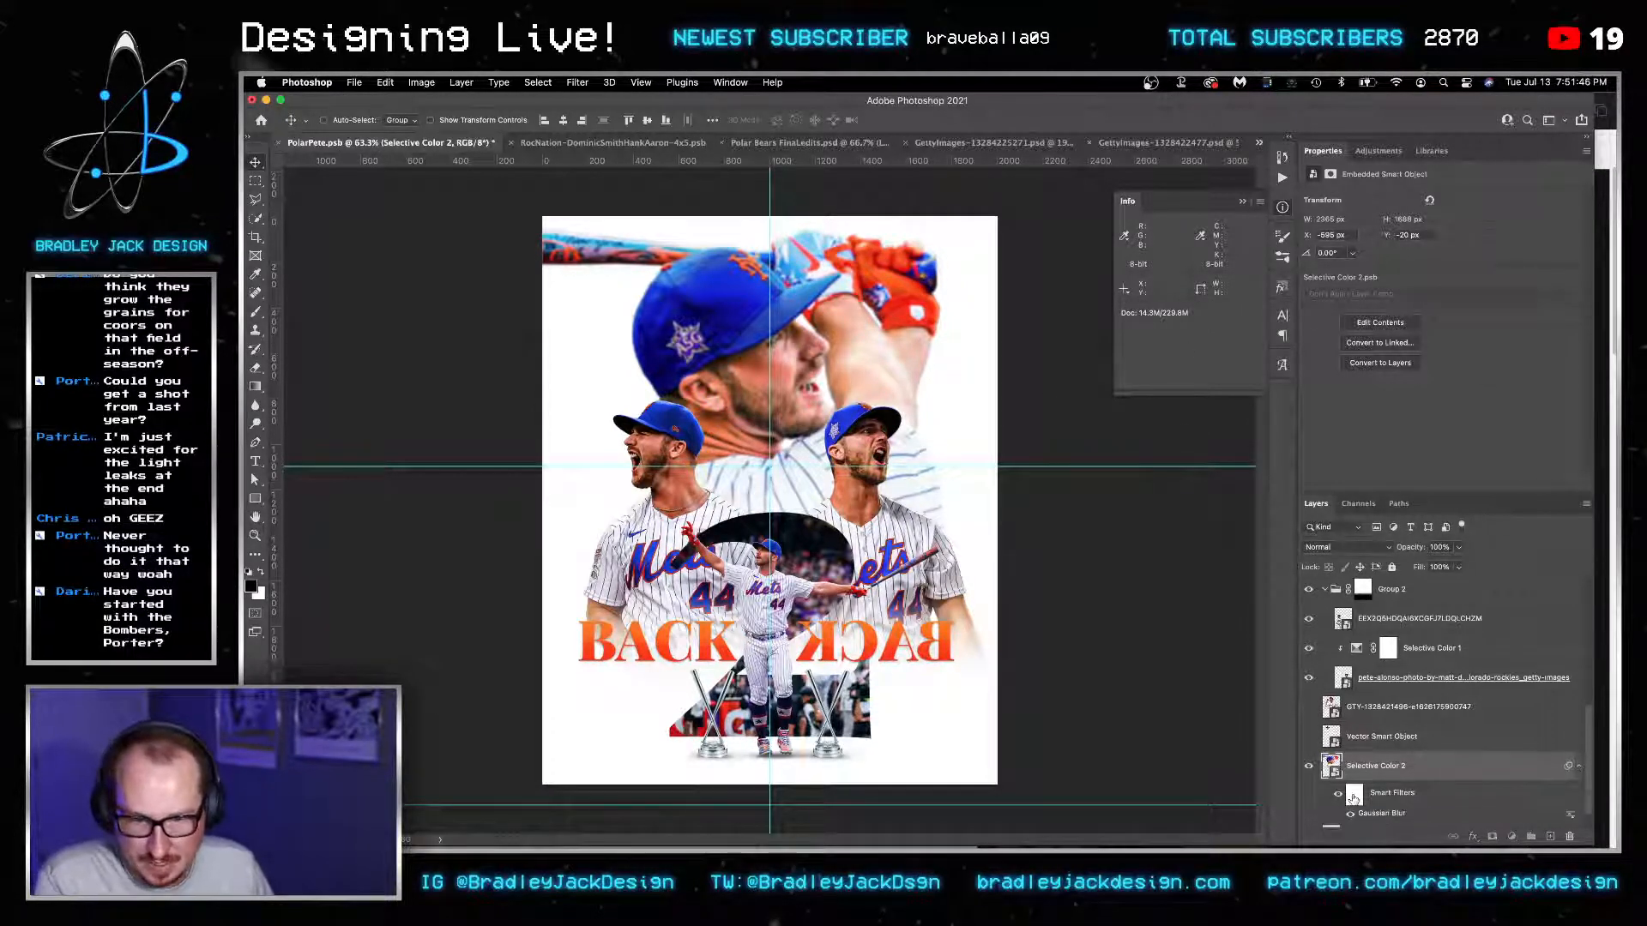
click(1354, 796)
key(b)
key(bracketright)
key(bracketright)
key(bracketright)
key(bracketright)
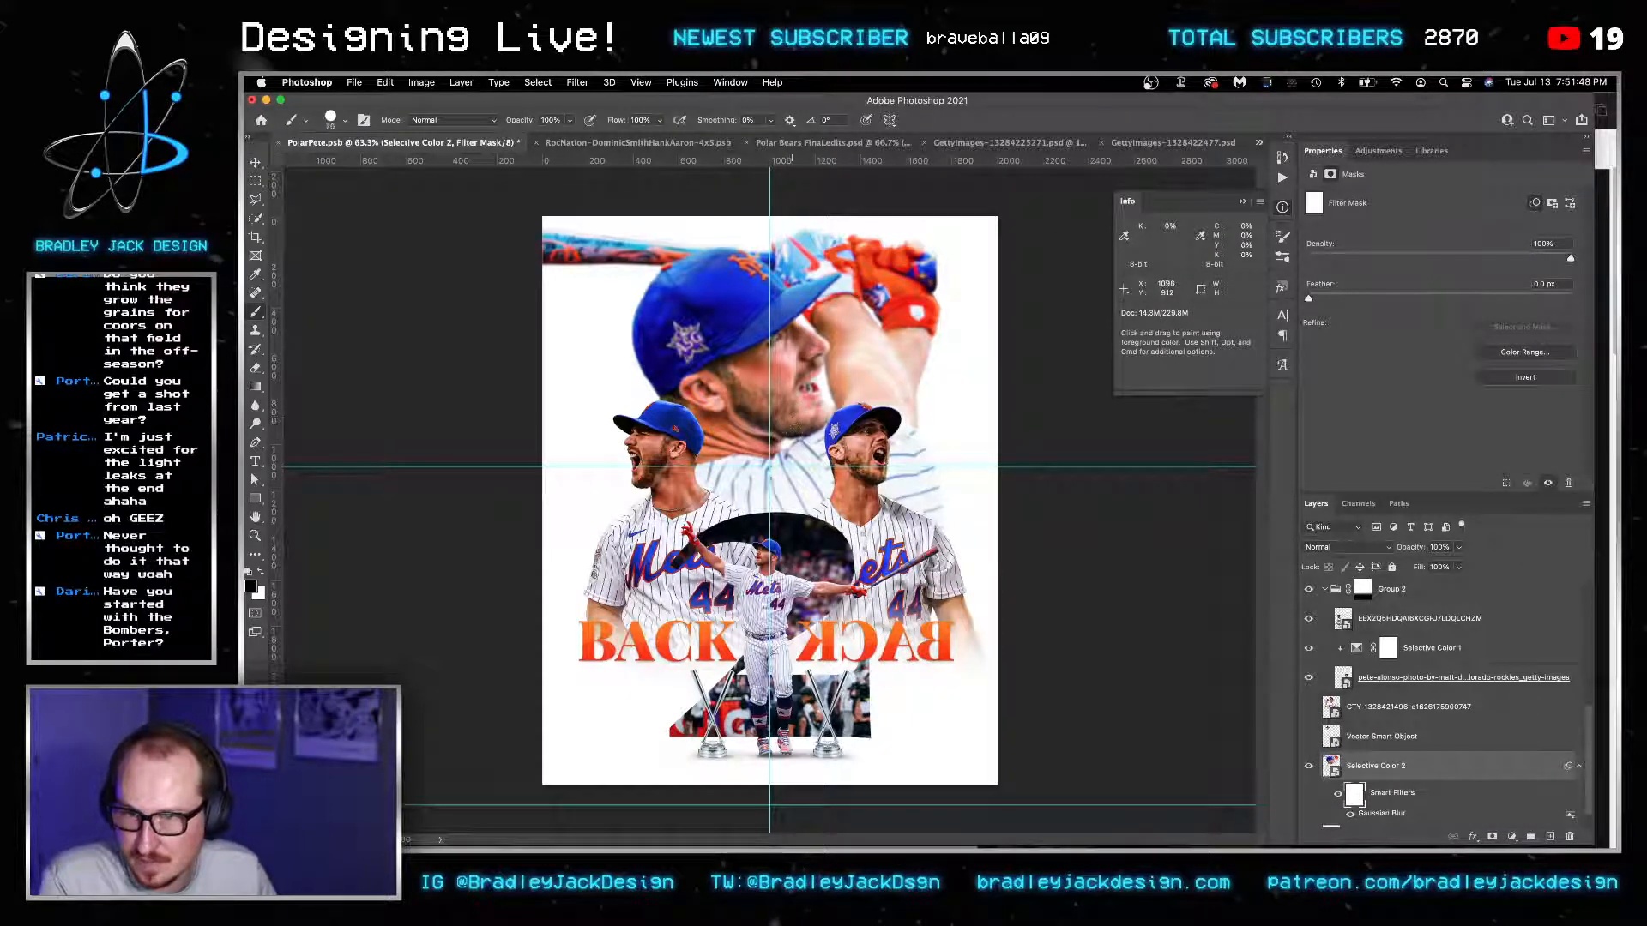
key(bracketright)
key(bracketright)
key(bracketright)
key(bracketright)
key(bracketright)
key(bracketright)
key(bracketright)
key(bracketright)
key(bracketright)
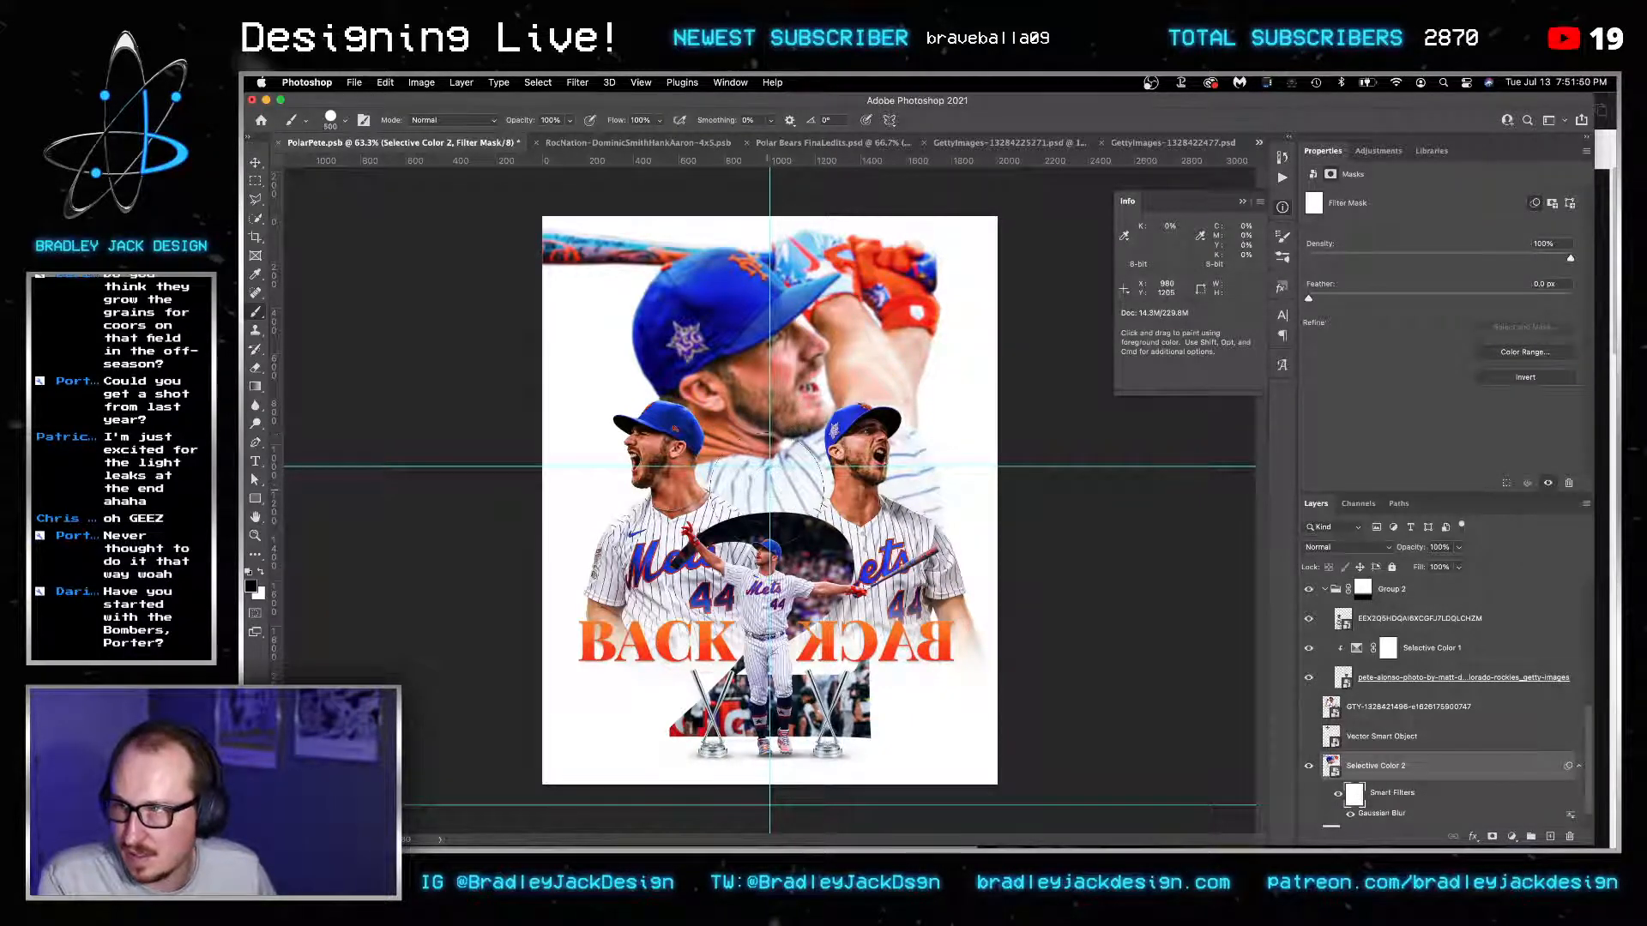
drag(767, 490, 784, 154)
drag(695, 487, 952, 457)
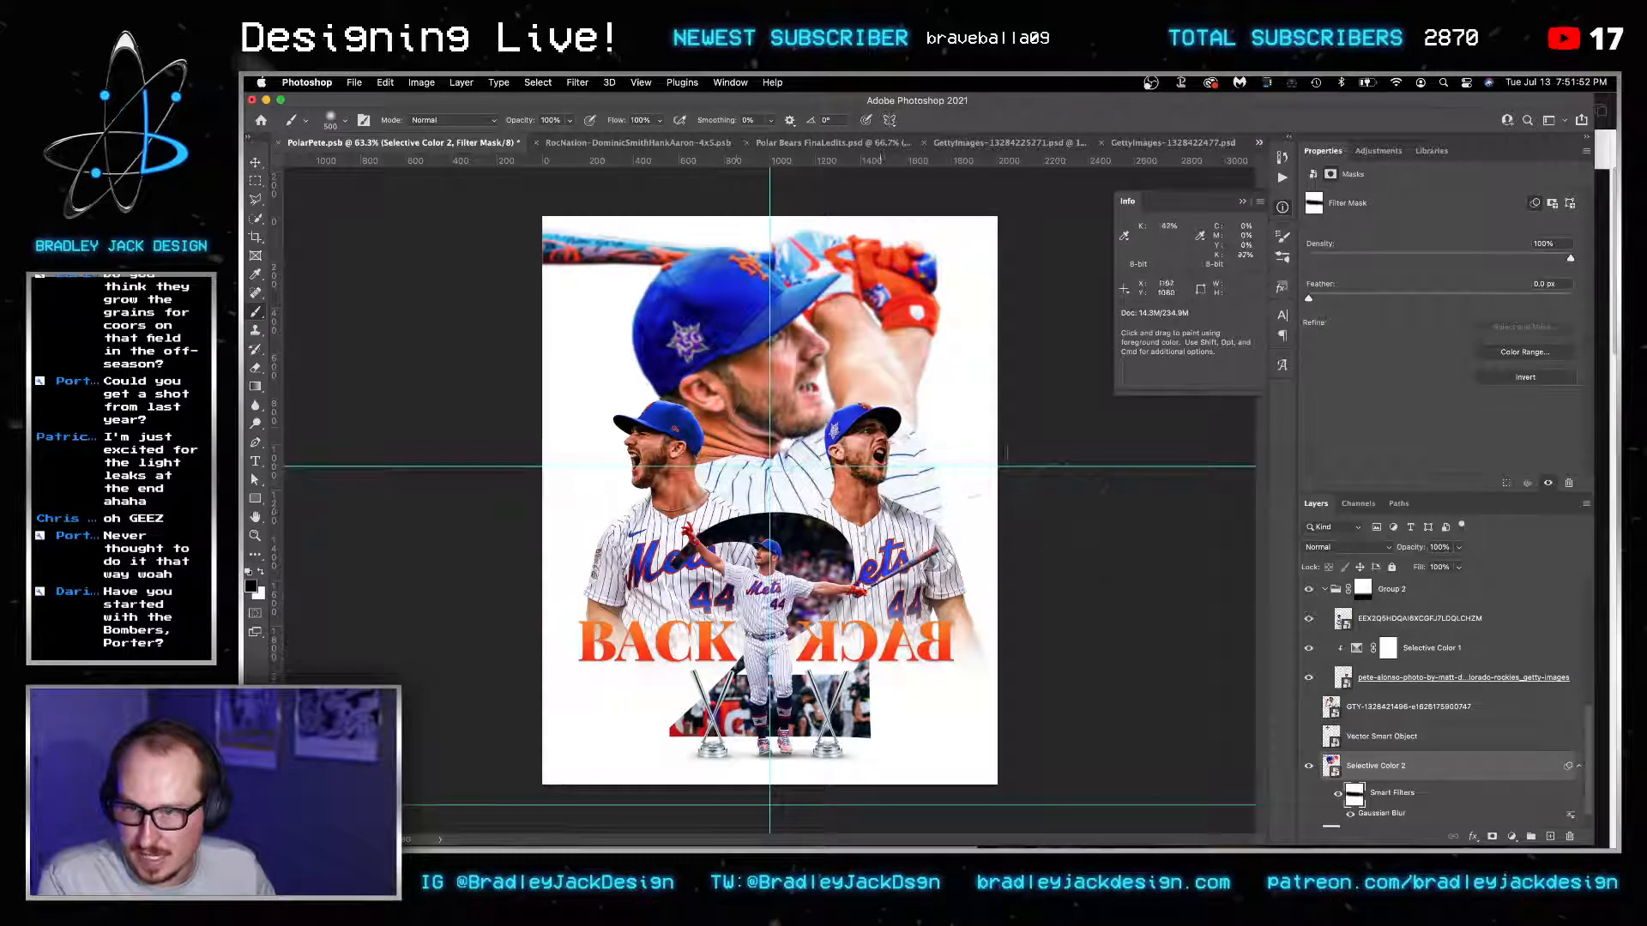
Remove the blur from the batter's face, ear and beard by painting black on the filter mask with a large soft brush.
drag(656, 401, 806, 353)
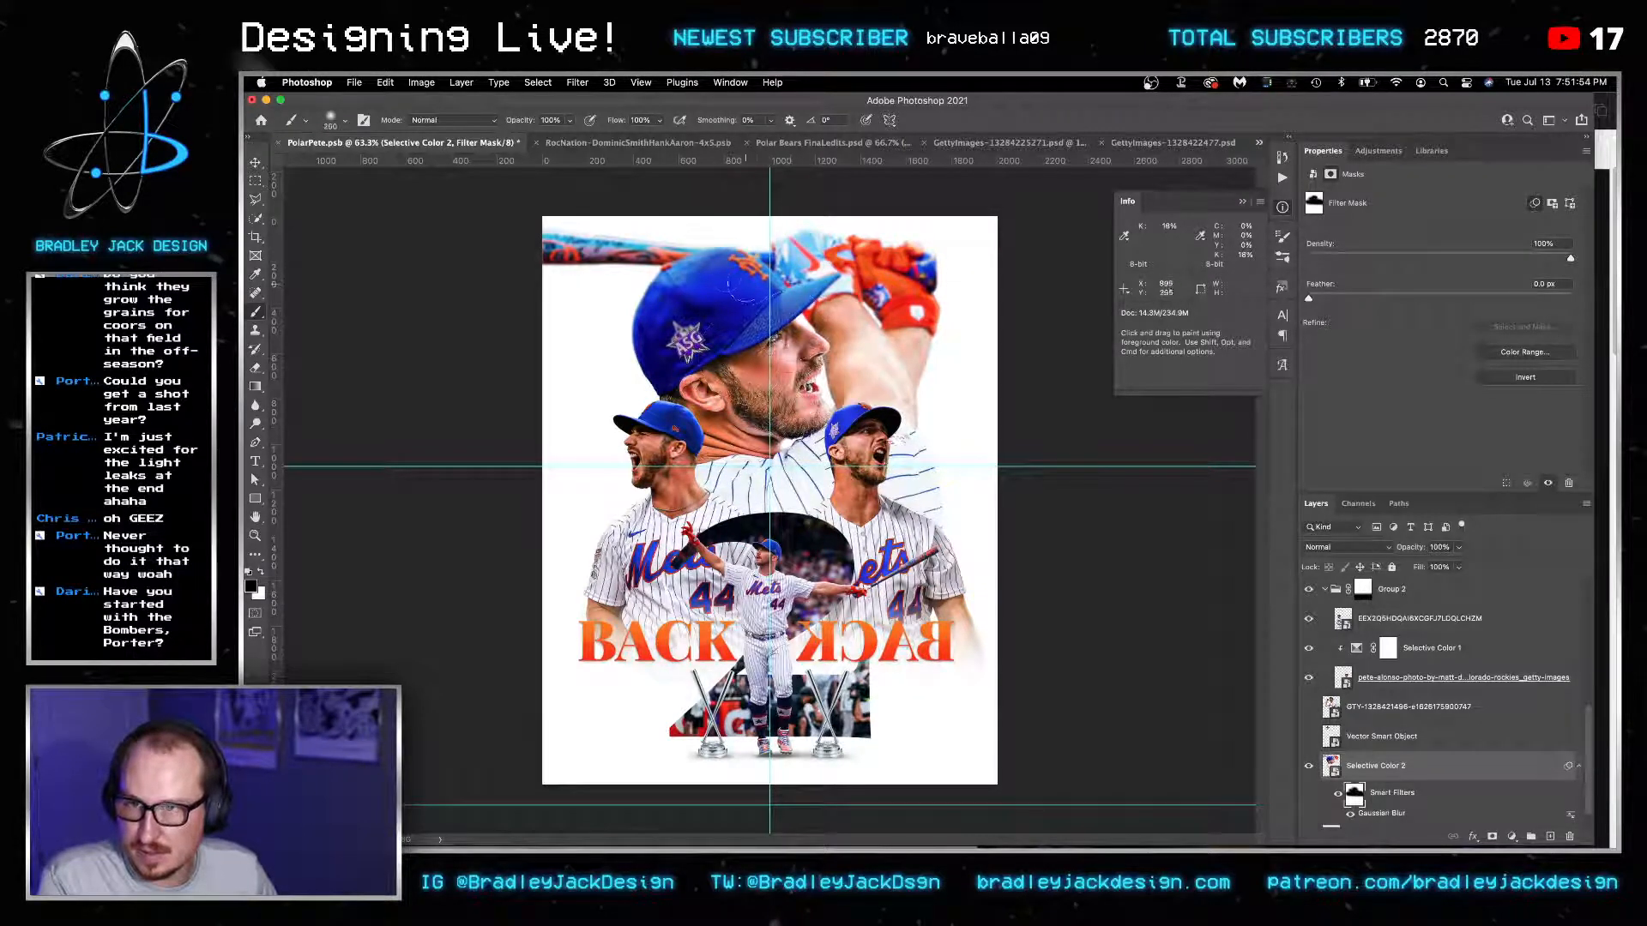
key(bracketleft)
key(bracketleft)
key(bracketleft)
key(bracketleft)
key(bracketright)
key(bracketright)
key(bracketright)
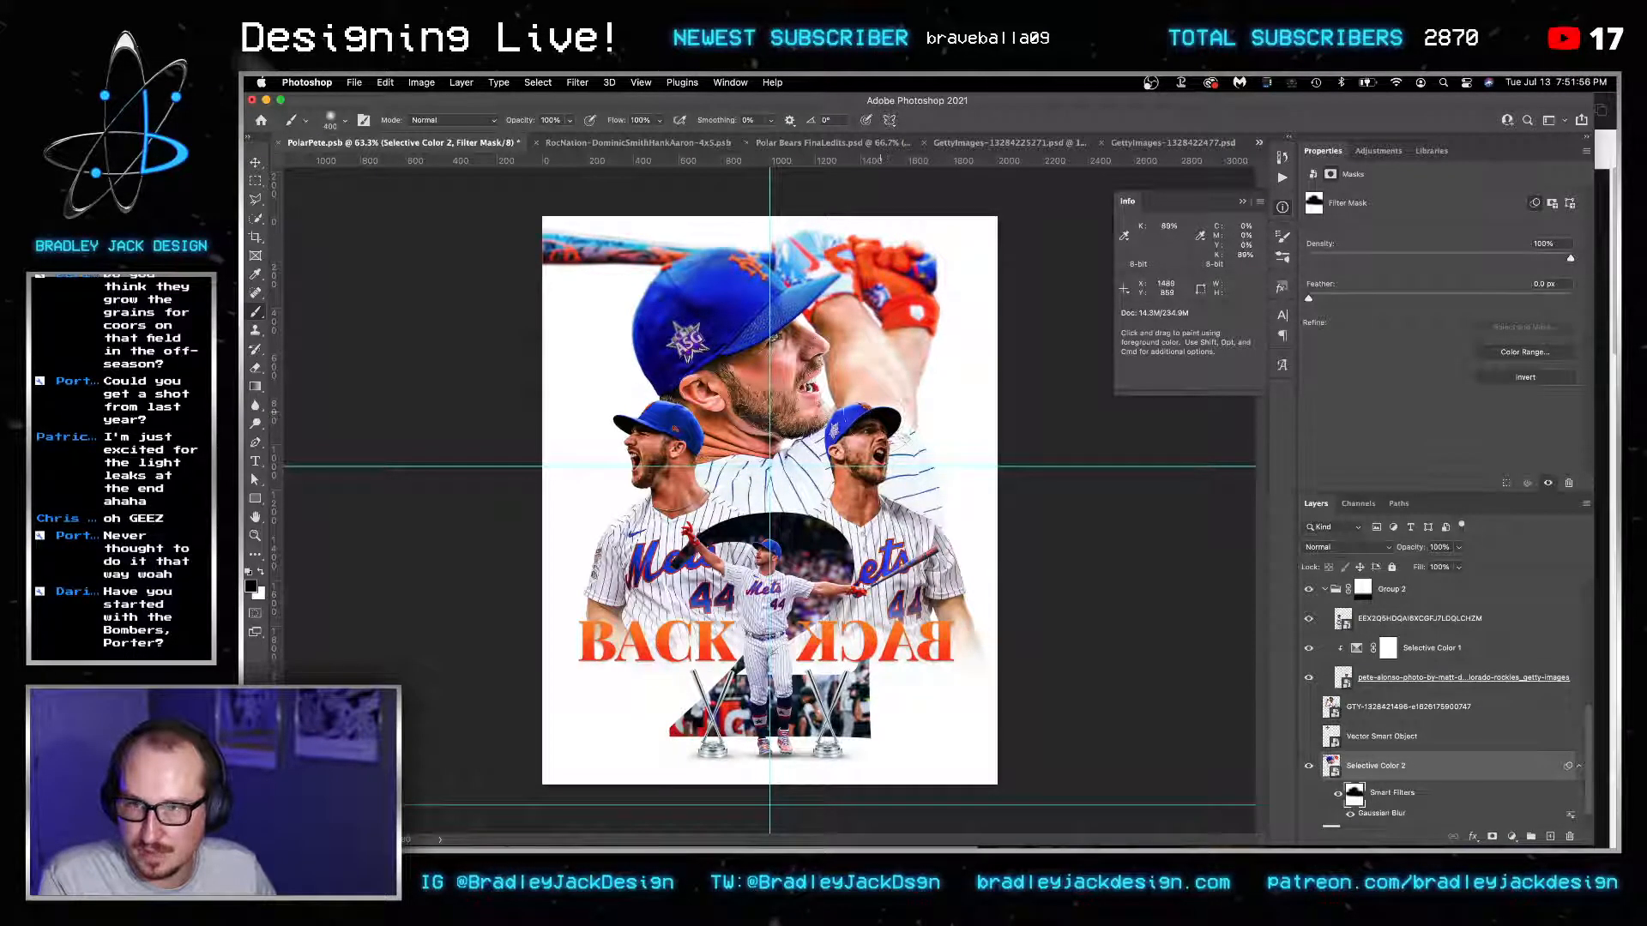
key(bracketright)
key(bracketright)
key(bracketright)
key(bracketright)
key(bracketright)
key(bracketright)
key(bracketright)
key(bracketright)
key(bracketright)
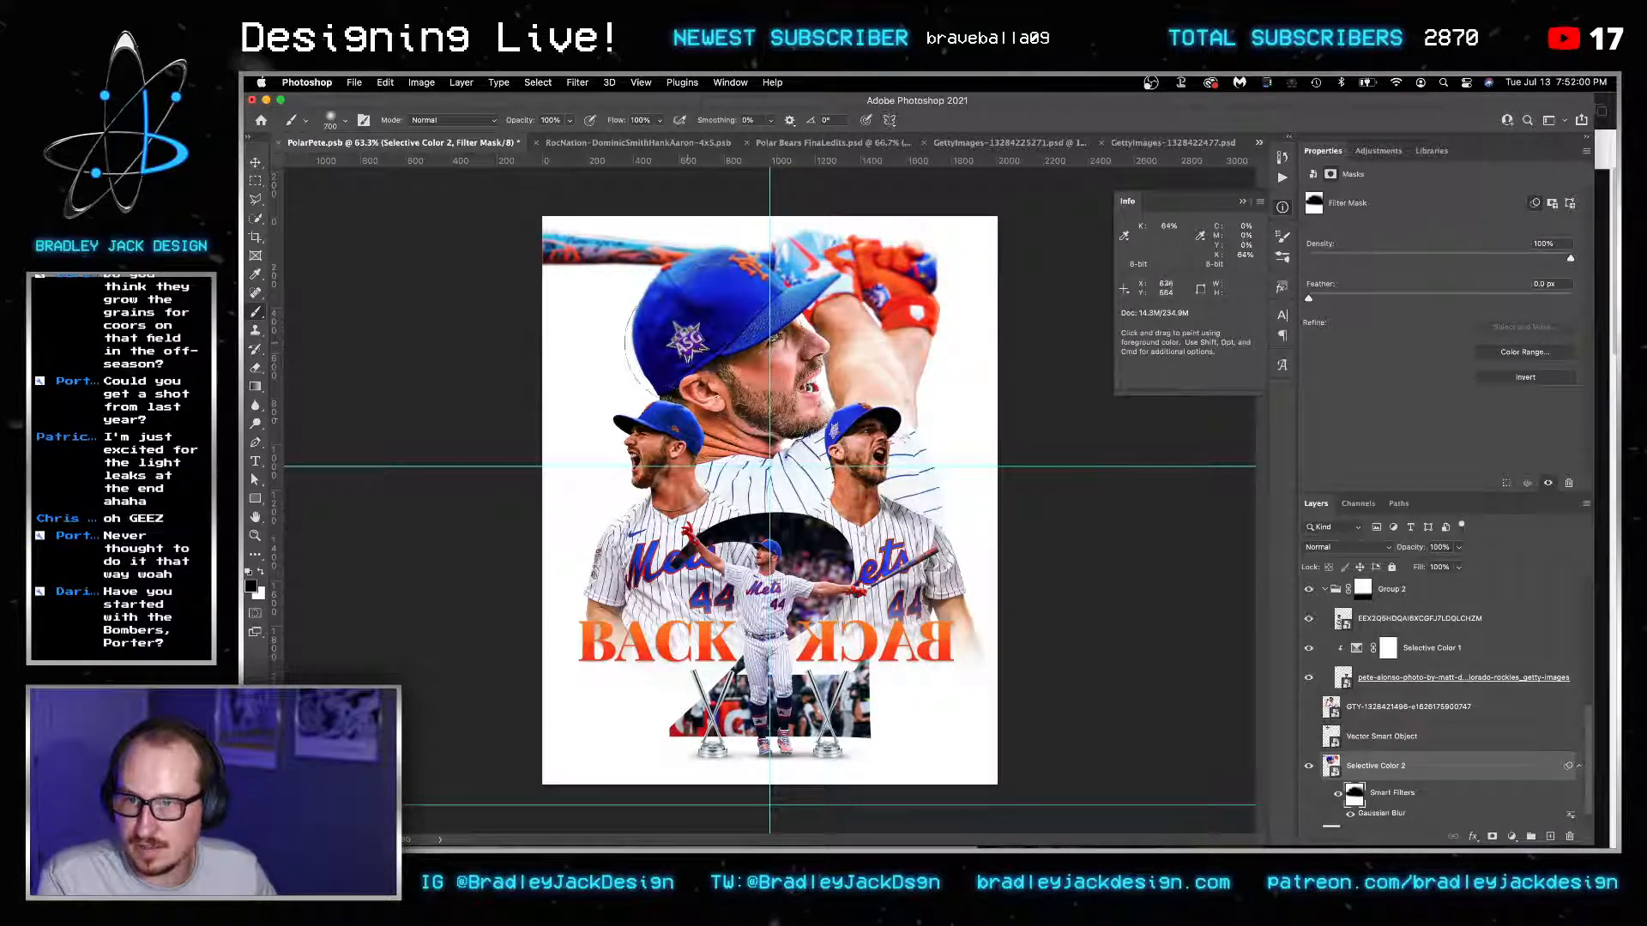
Sharpen the back and side of the batter's cap around the ASG patch on the filter mask.
key(bracketleft)
key(bracketleft)
key(bracketleft)
key(bracketleft)
key(bracketleft)
key(bracketleft)
key(bracketleft)
mouse_move(697, 301)
mouse_down()
mouse_move(752, 689)
mouse_move(787, 714)
mouse_up()
Use a small brush on the filter mask to clear the blur along the cap's brim out to its tip.
scroll(672, 290, up, 5)
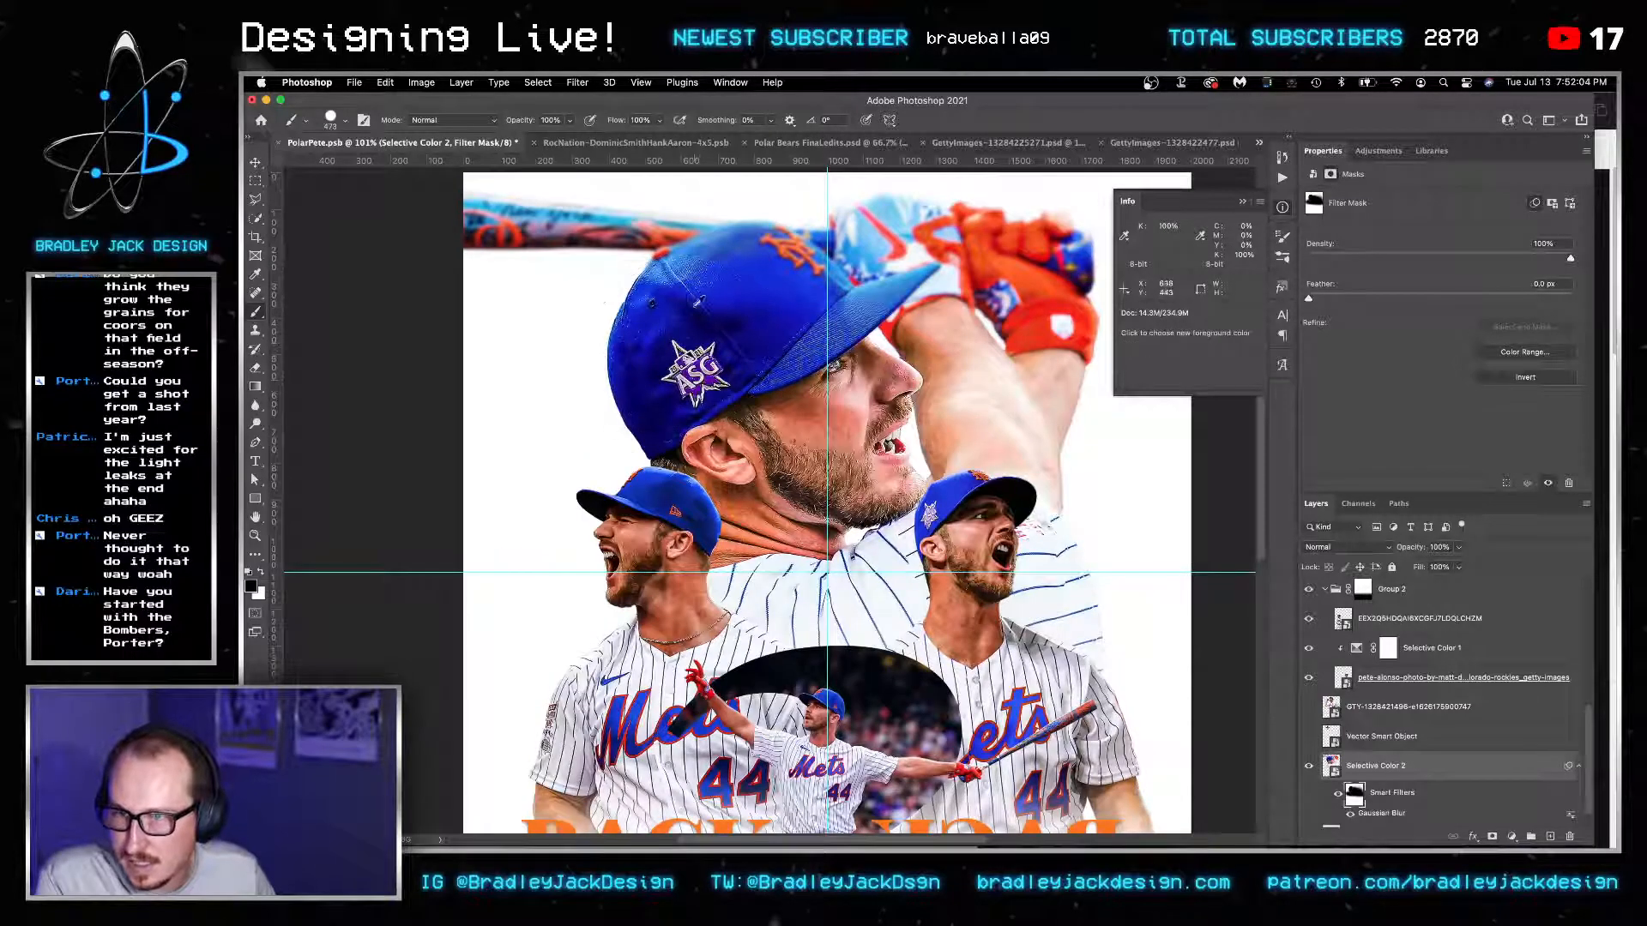
key(bracketleft)
scroll(932, 265, up, 5)
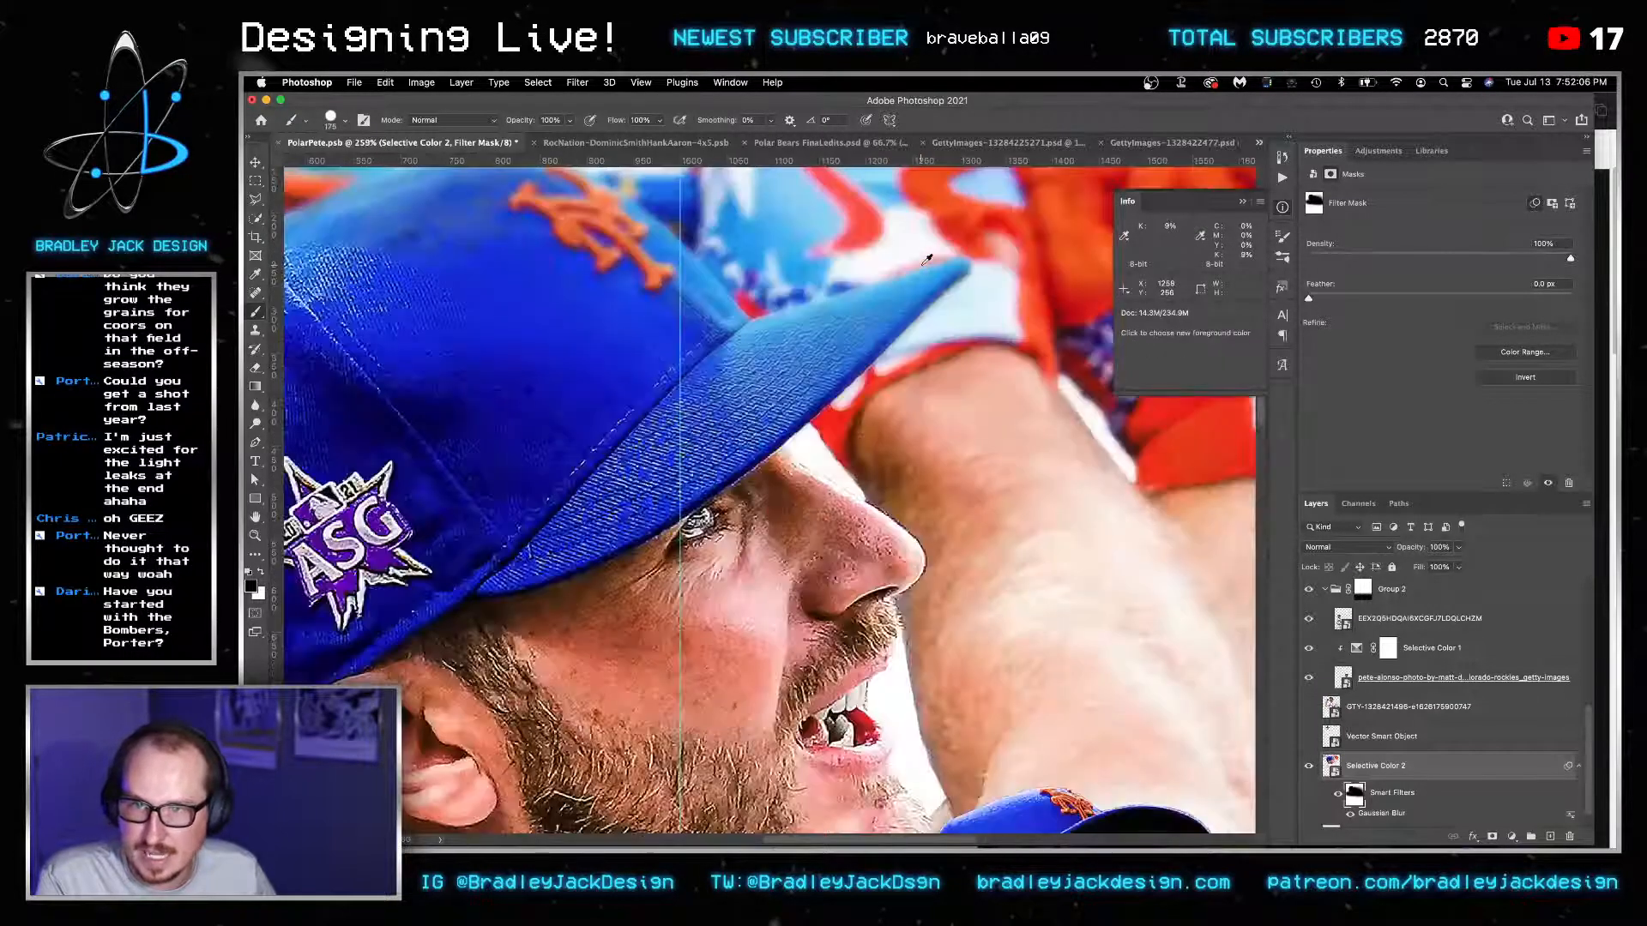
key(bracketleft)
key(bracketleft)
key(bracketleft)
key(bracketleft)
key(bracketleft)
key(bracketleft)
key(bracketleft)
key(bracketleft)
key(bracketleft)
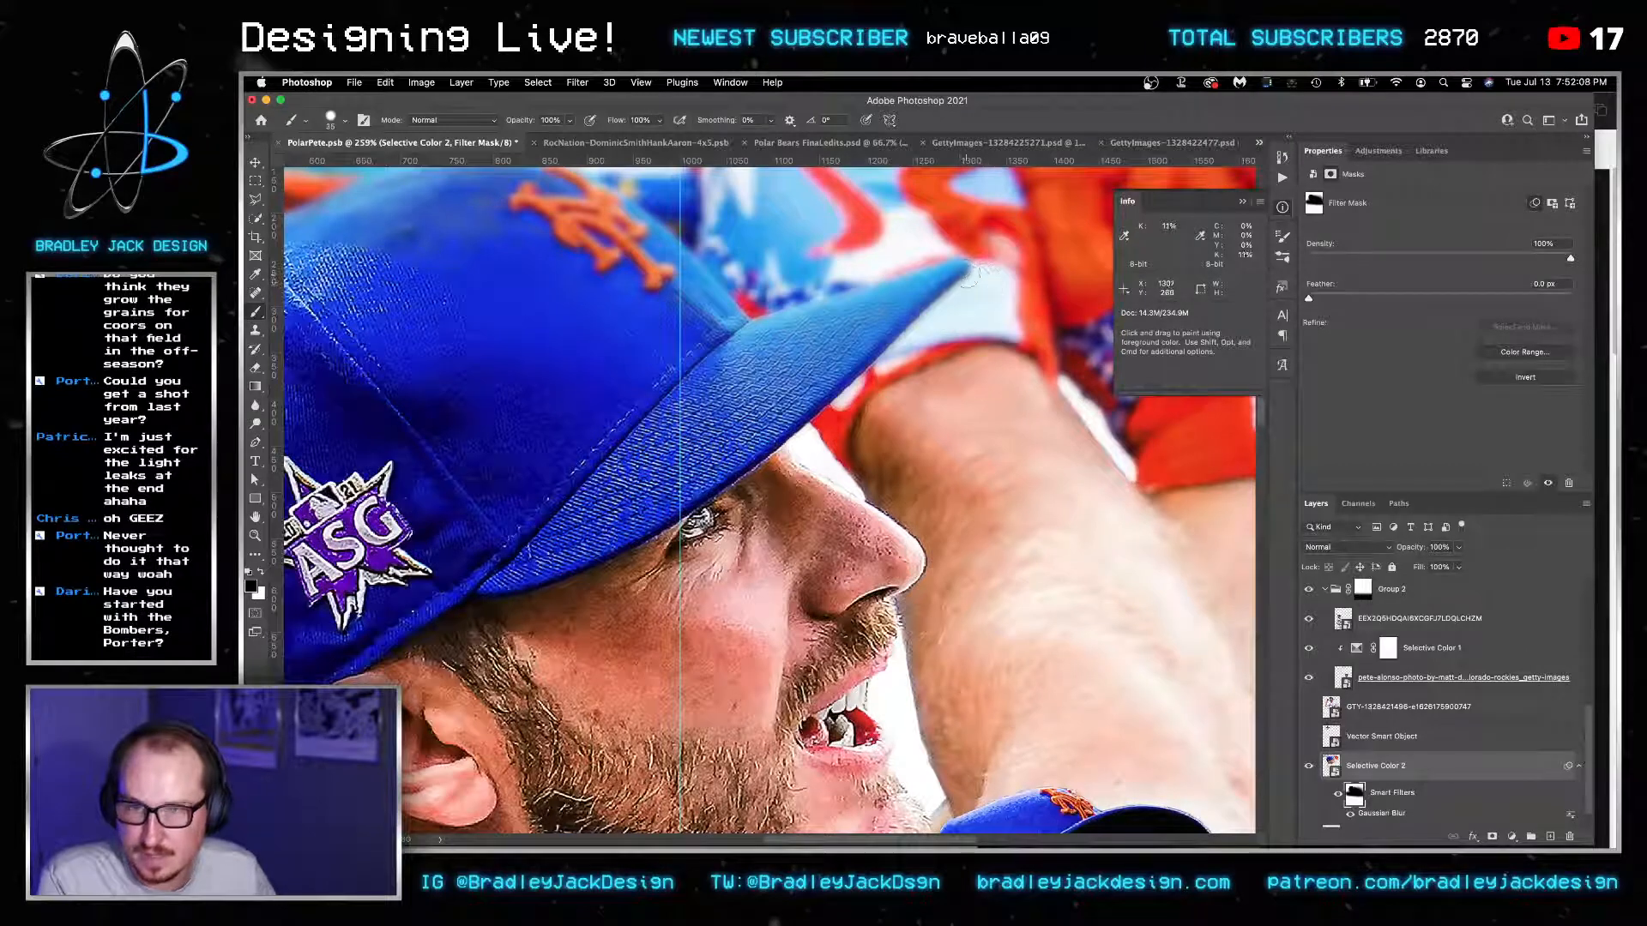
drag(966, 270, 959, 267)
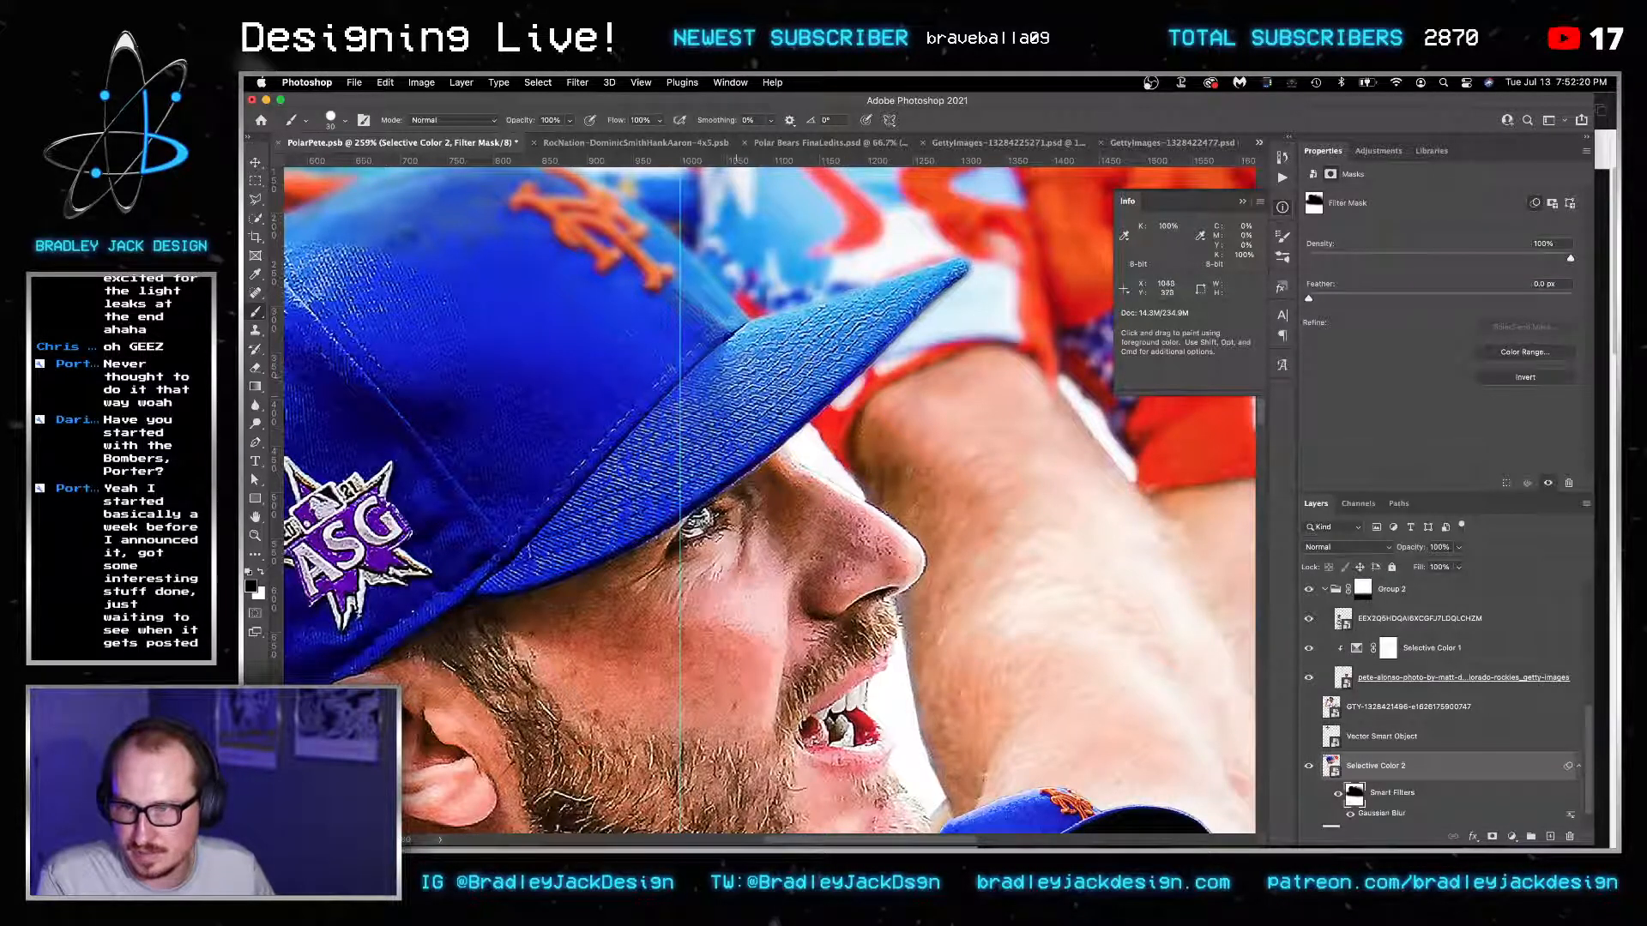
Mask the blur off the cap's crown, including the NY logo, front panel seam and orange top button.
drag(652, 362, 858, 451)
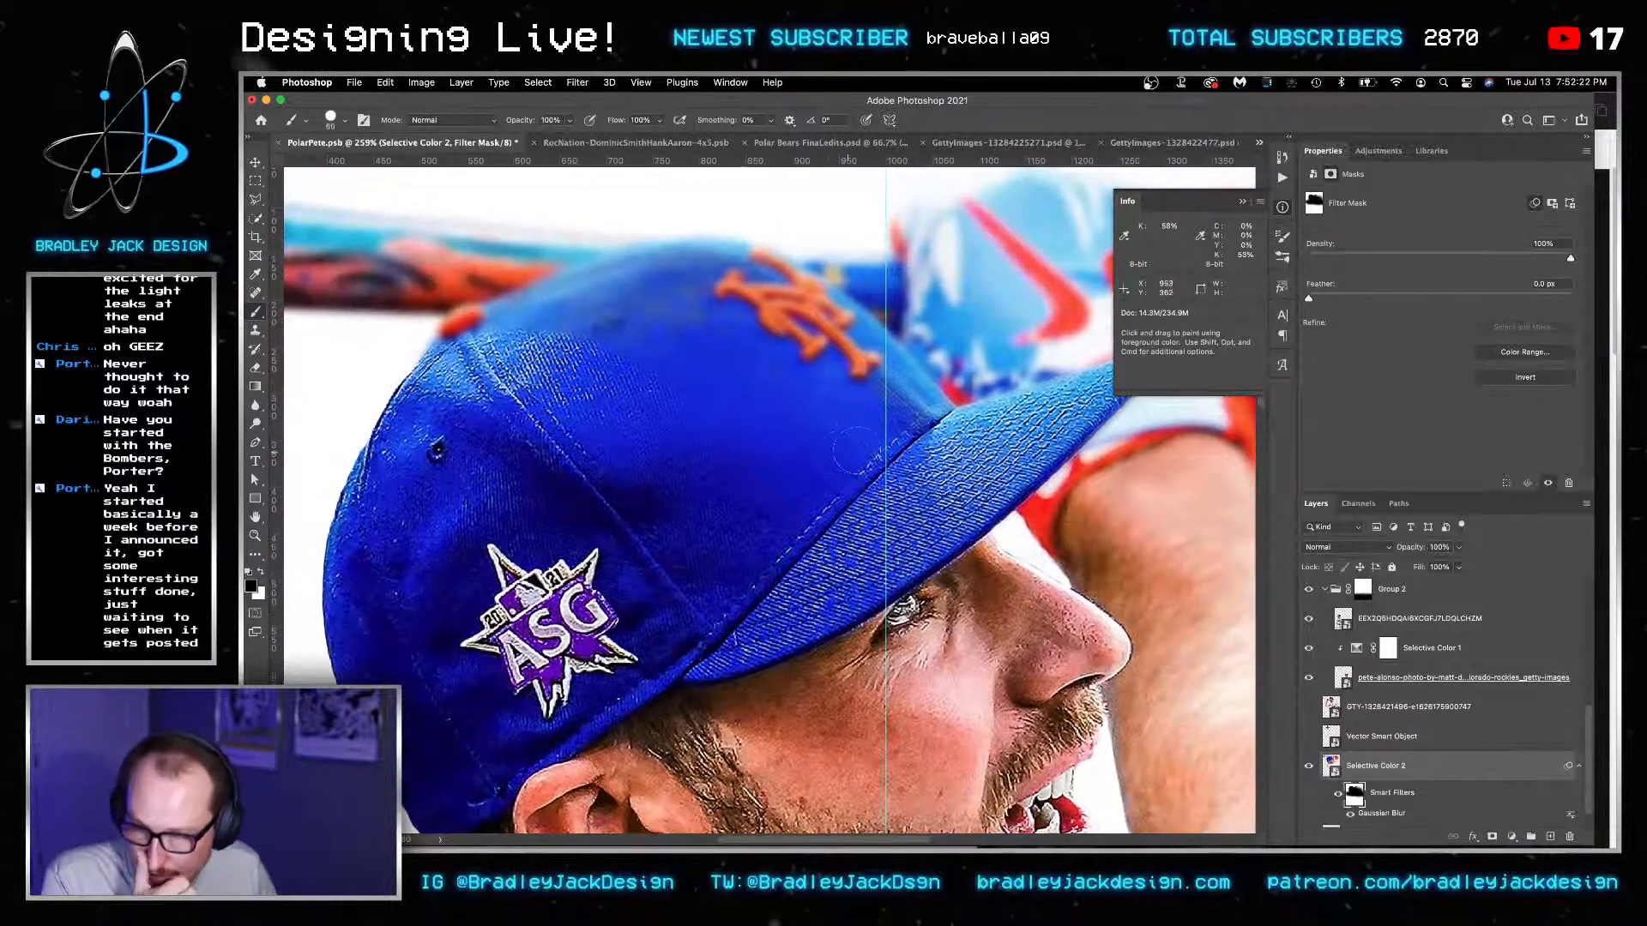
key(bracketright)
key(bracketright)
key(bracketright)
key(bracketright)
key(bracketright)
key(bracketright)
key(bracketright)
key(bracketright)
key(bracketright)
key(bracketright)
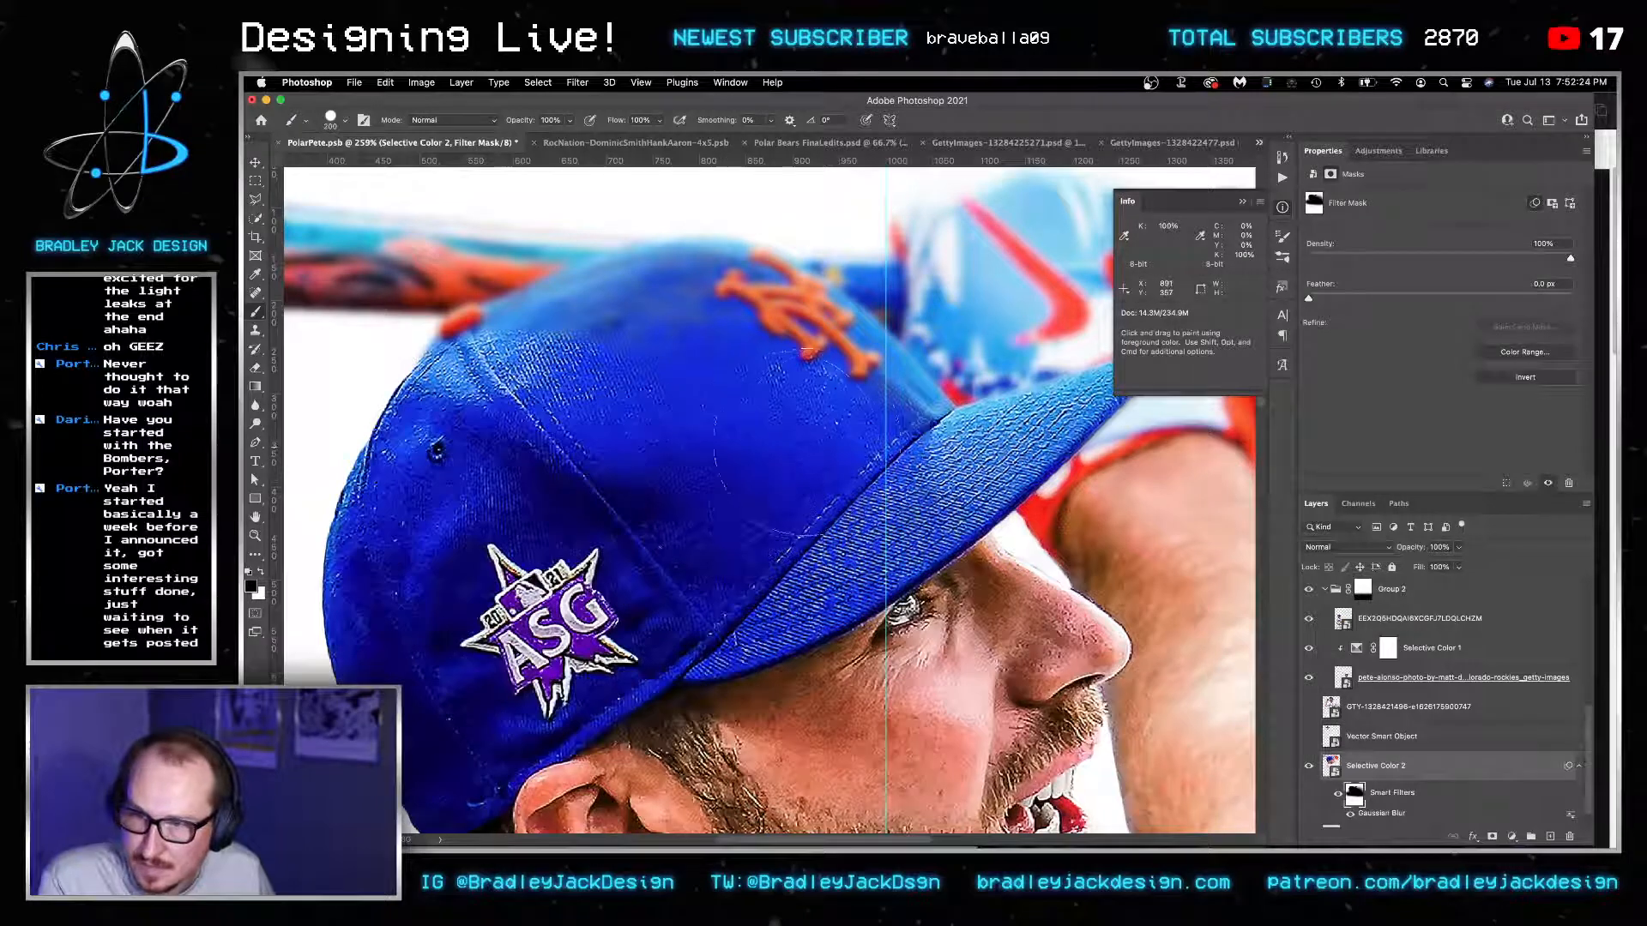
mouse_move(809, 443)
mouse_down()
mouse_move(875, 454)
mouse_move(707, 313)
mouse_move(703, 332)
mouse_move(622, 344)
mouse_move(494, 388)
mouse_up()
key(bracketleft)
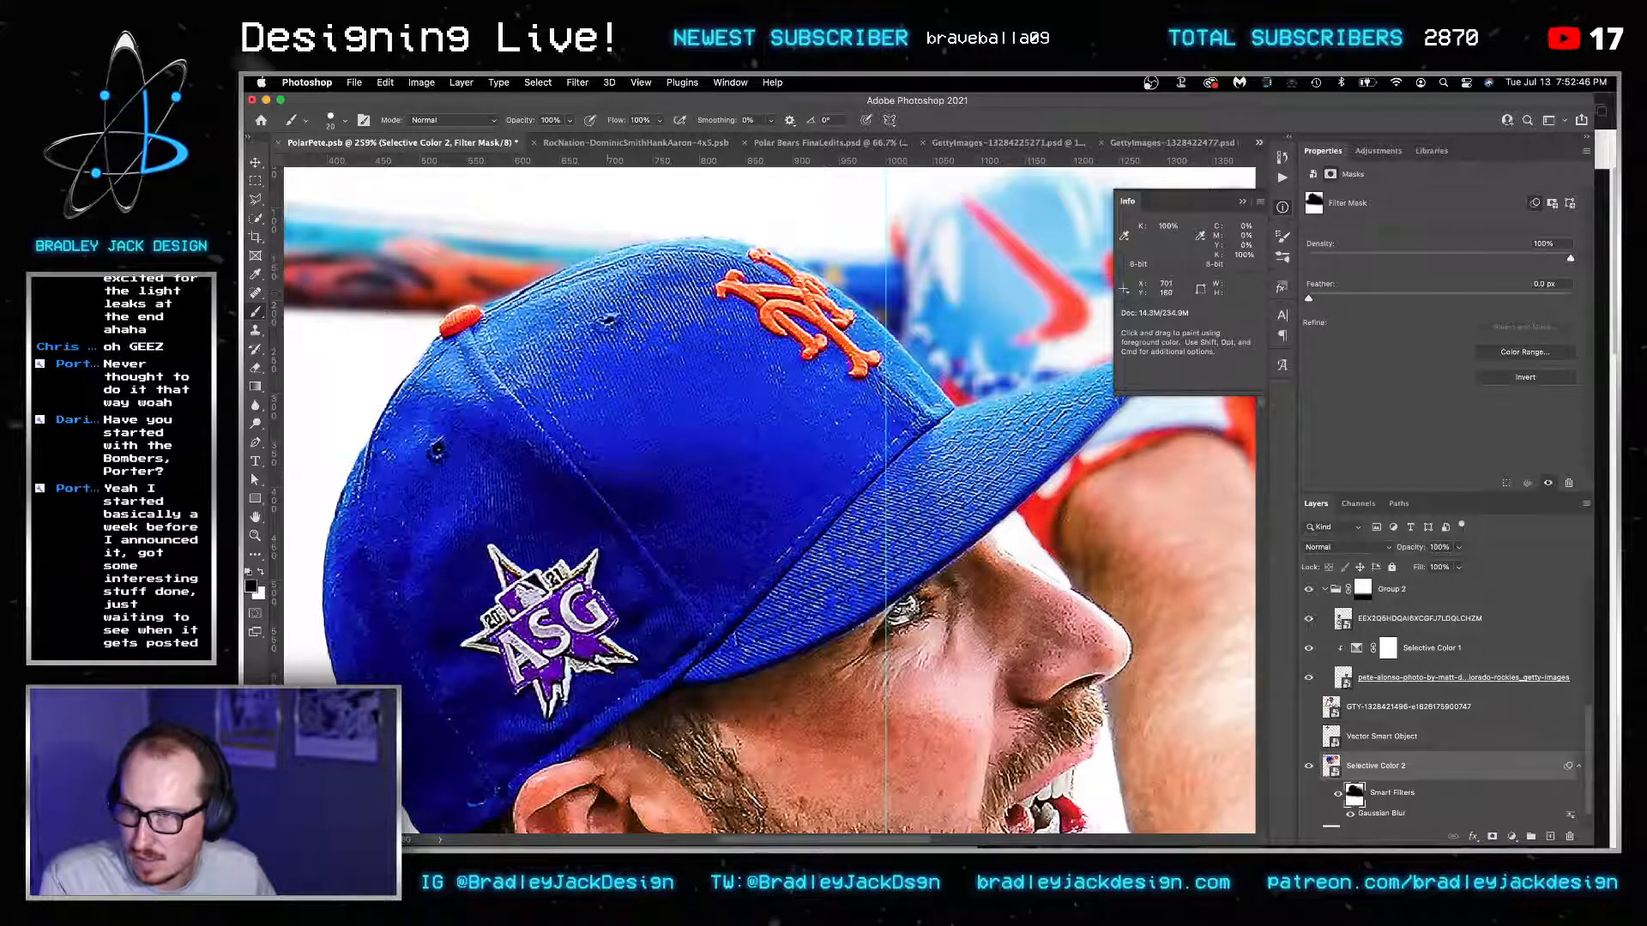
key(super+0)
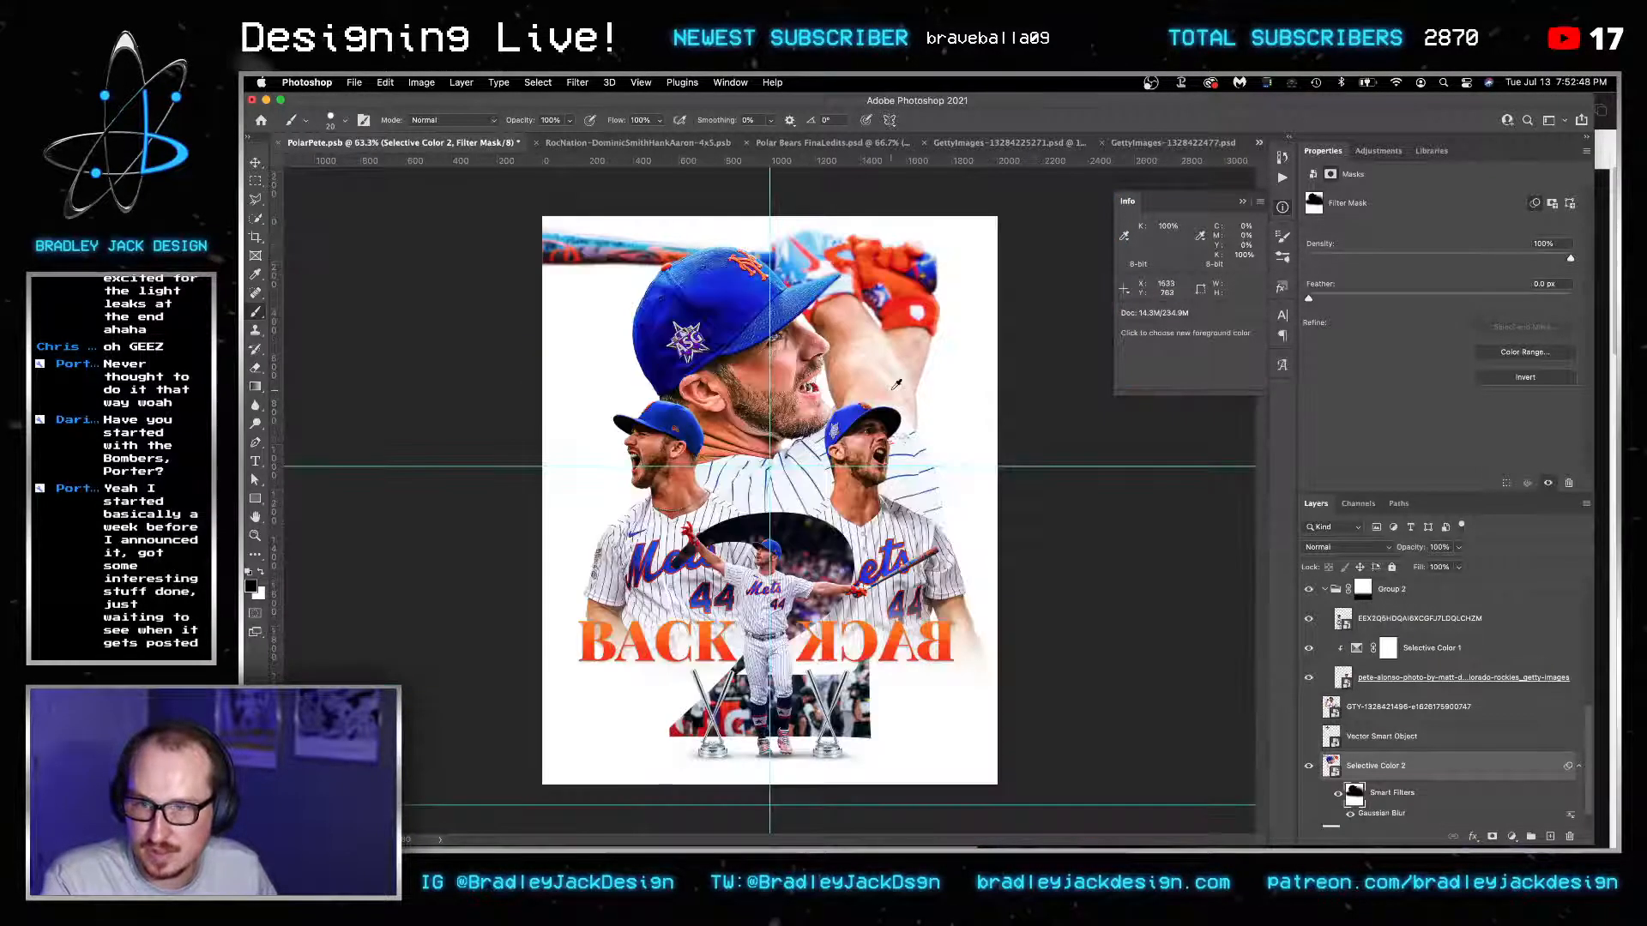
key(v)
Add a layer mask to the batting cutout and paint out the fringe in the gap between the brim, nose and forearm.
scroll(796, 353, up, 5)
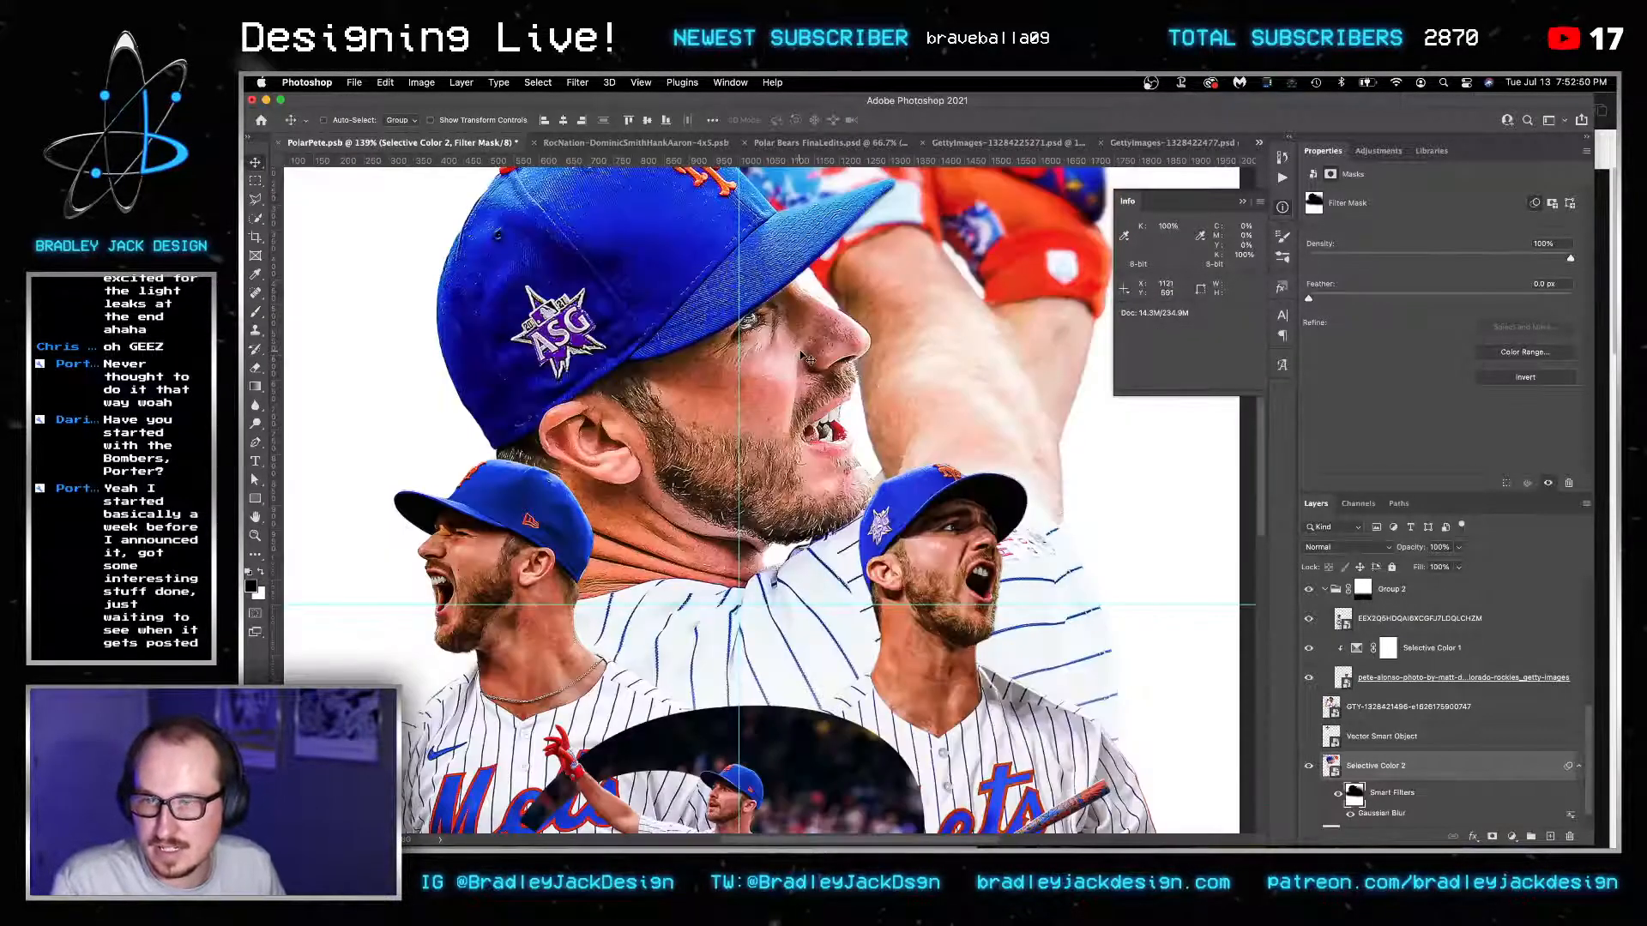
scroll(806, 358, up, 5)
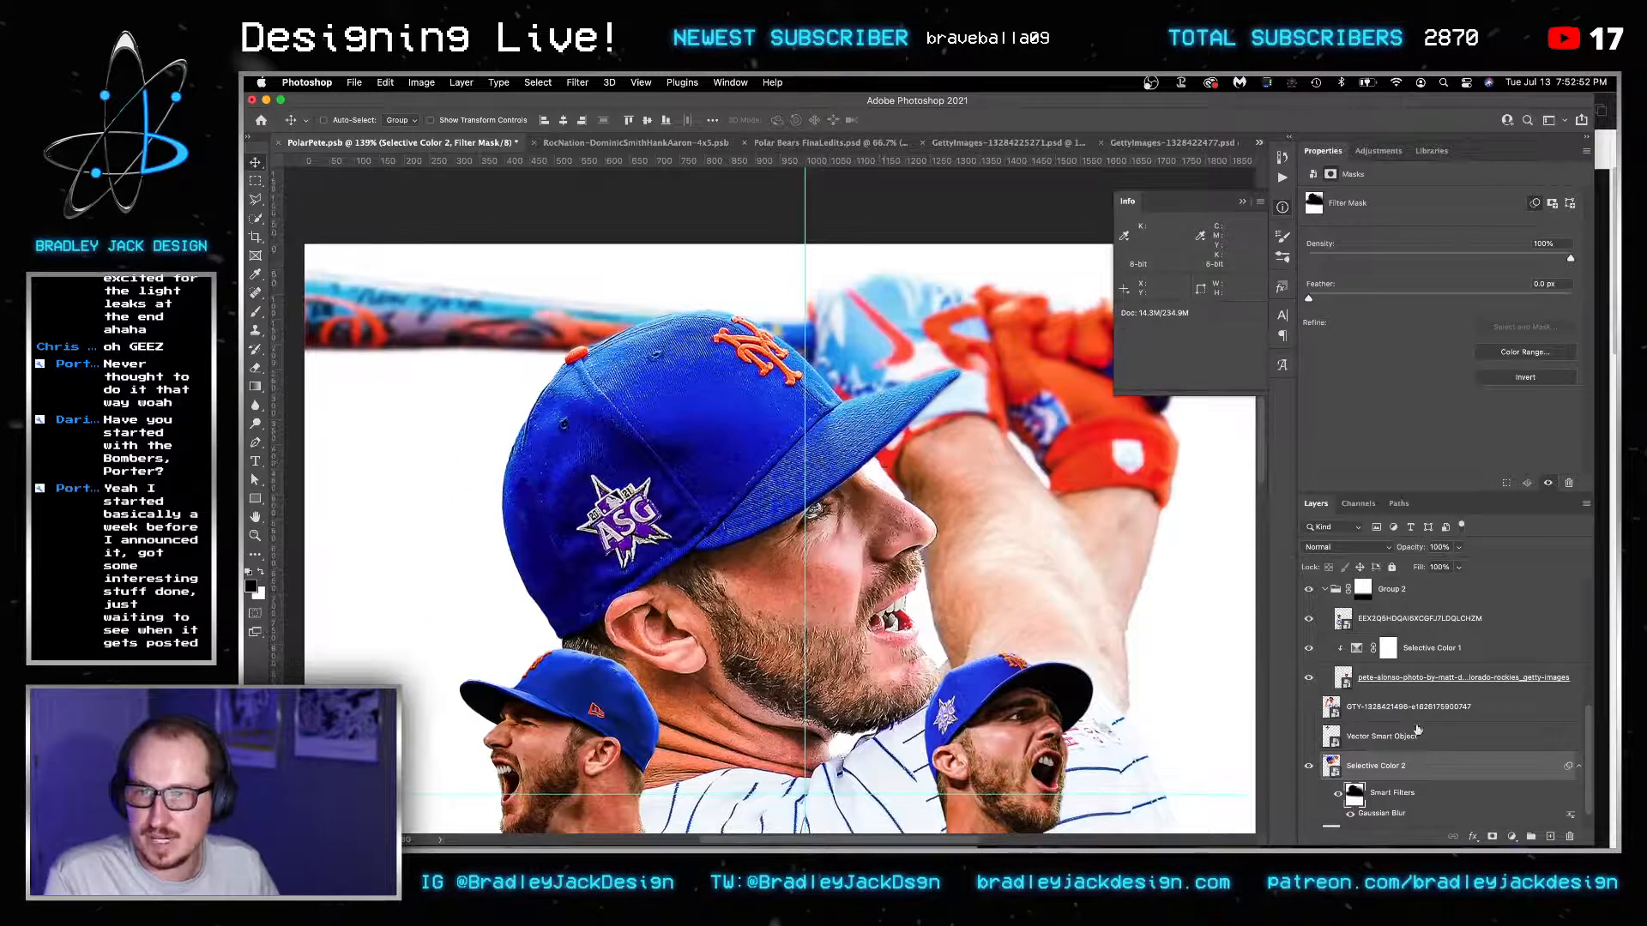
click(1493, 836)
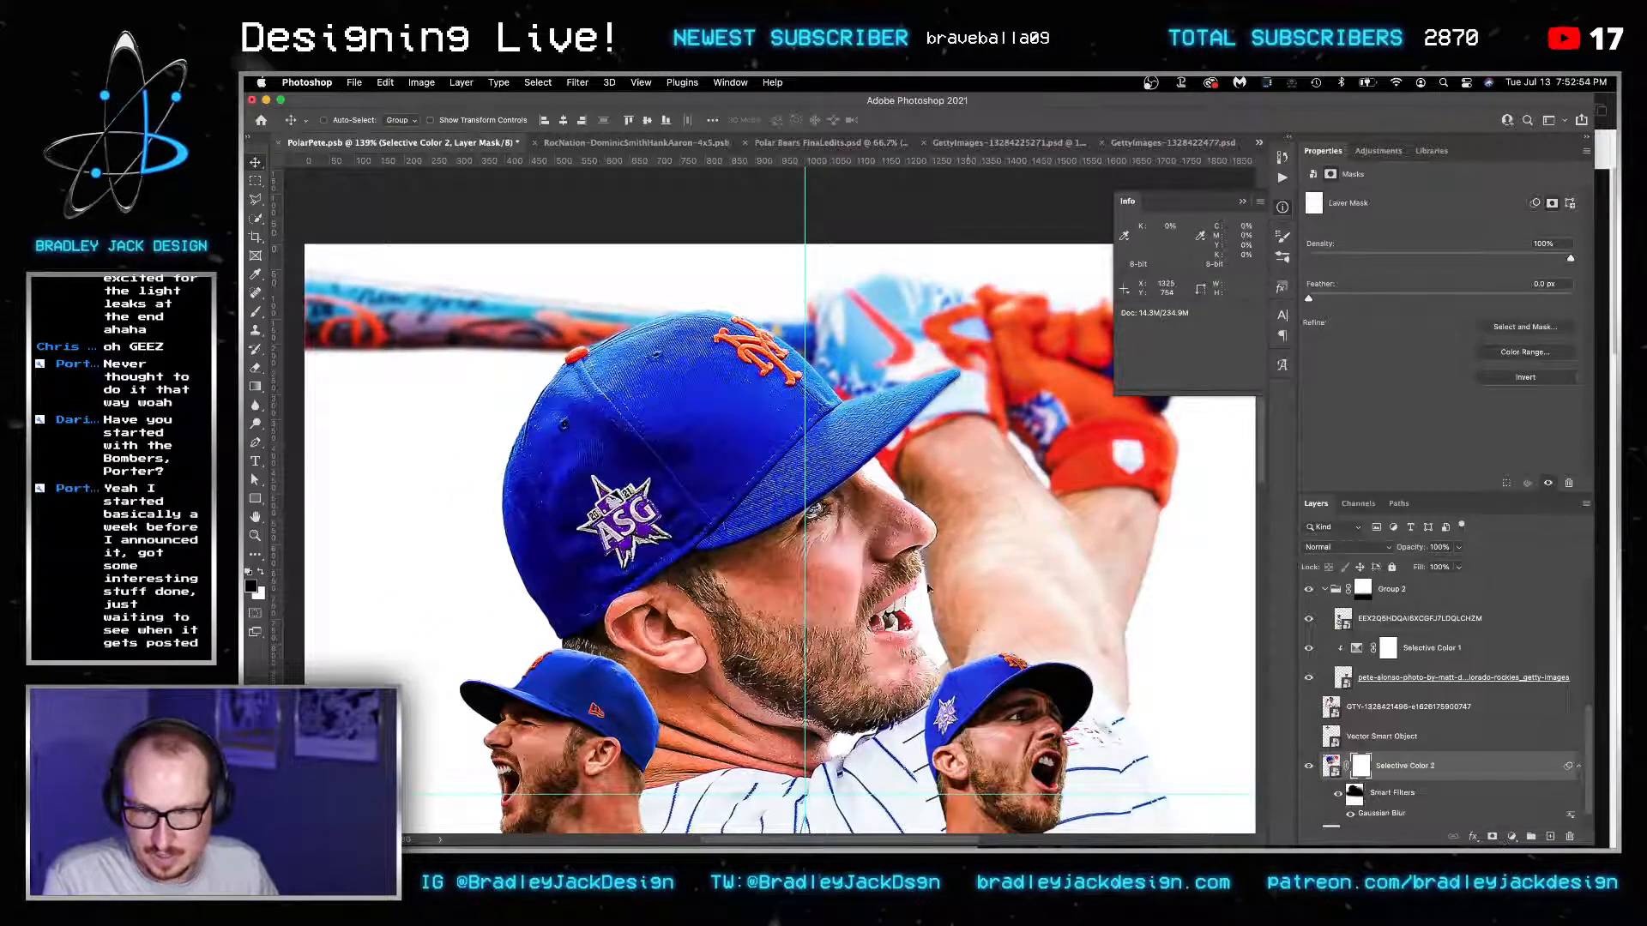
scroll(882, 506, up, 4)
key(b)
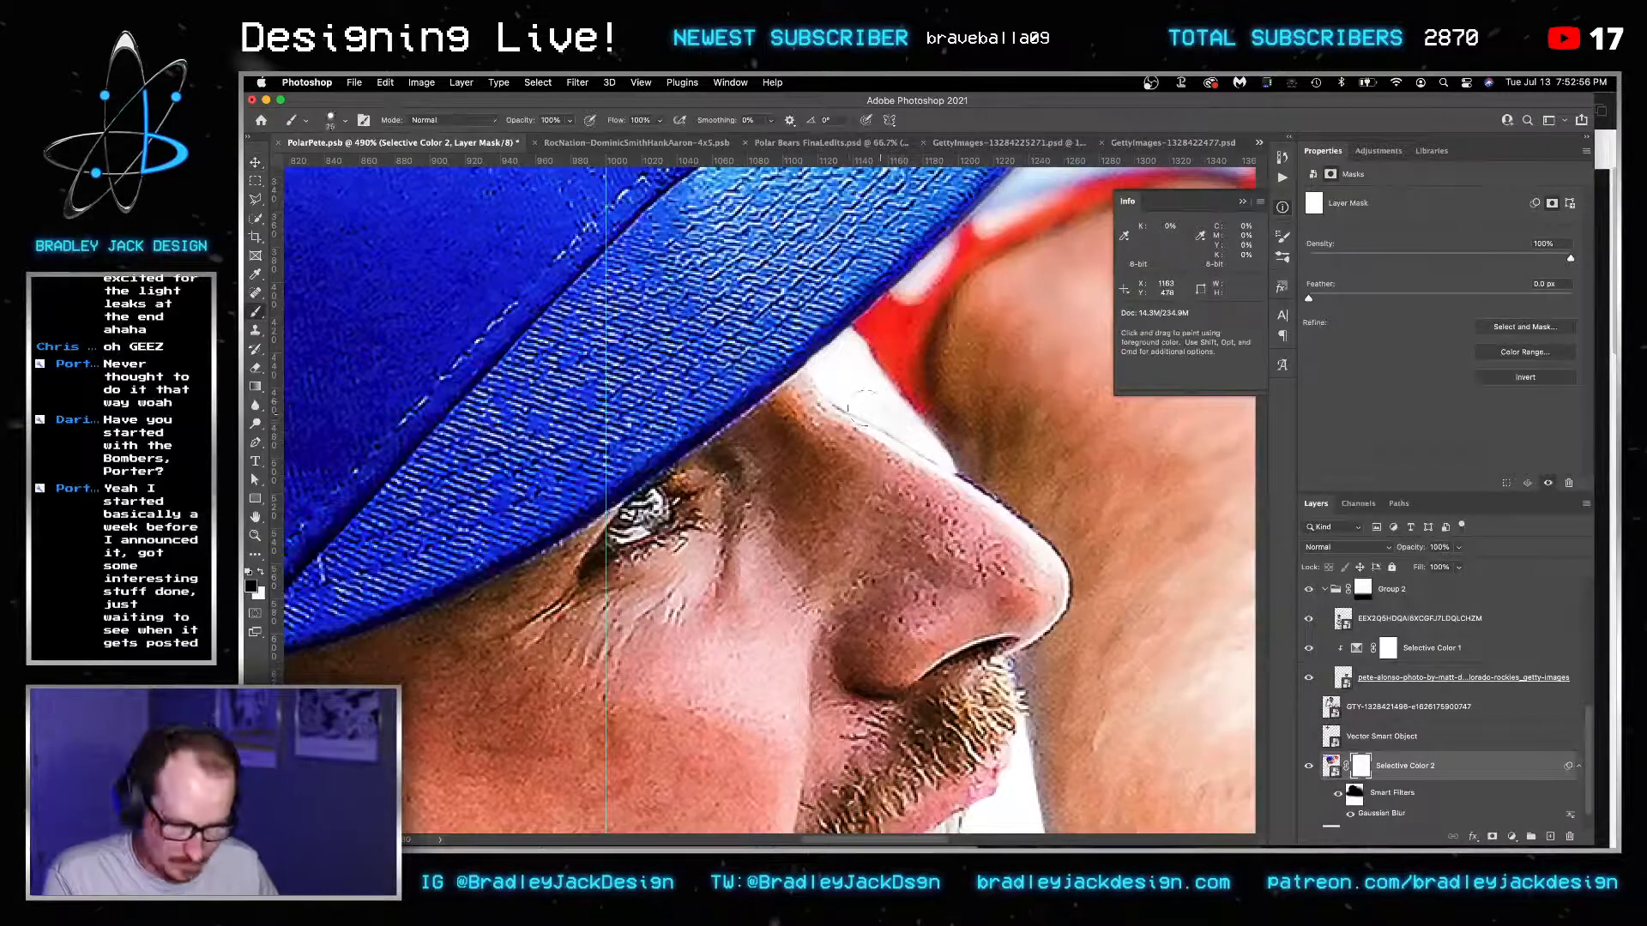
key(bracketleft)
mouse_move(813, 371)
mouse_down()
mouse_move(825, 399)
mouse_move(941, 463)
mouse_up()
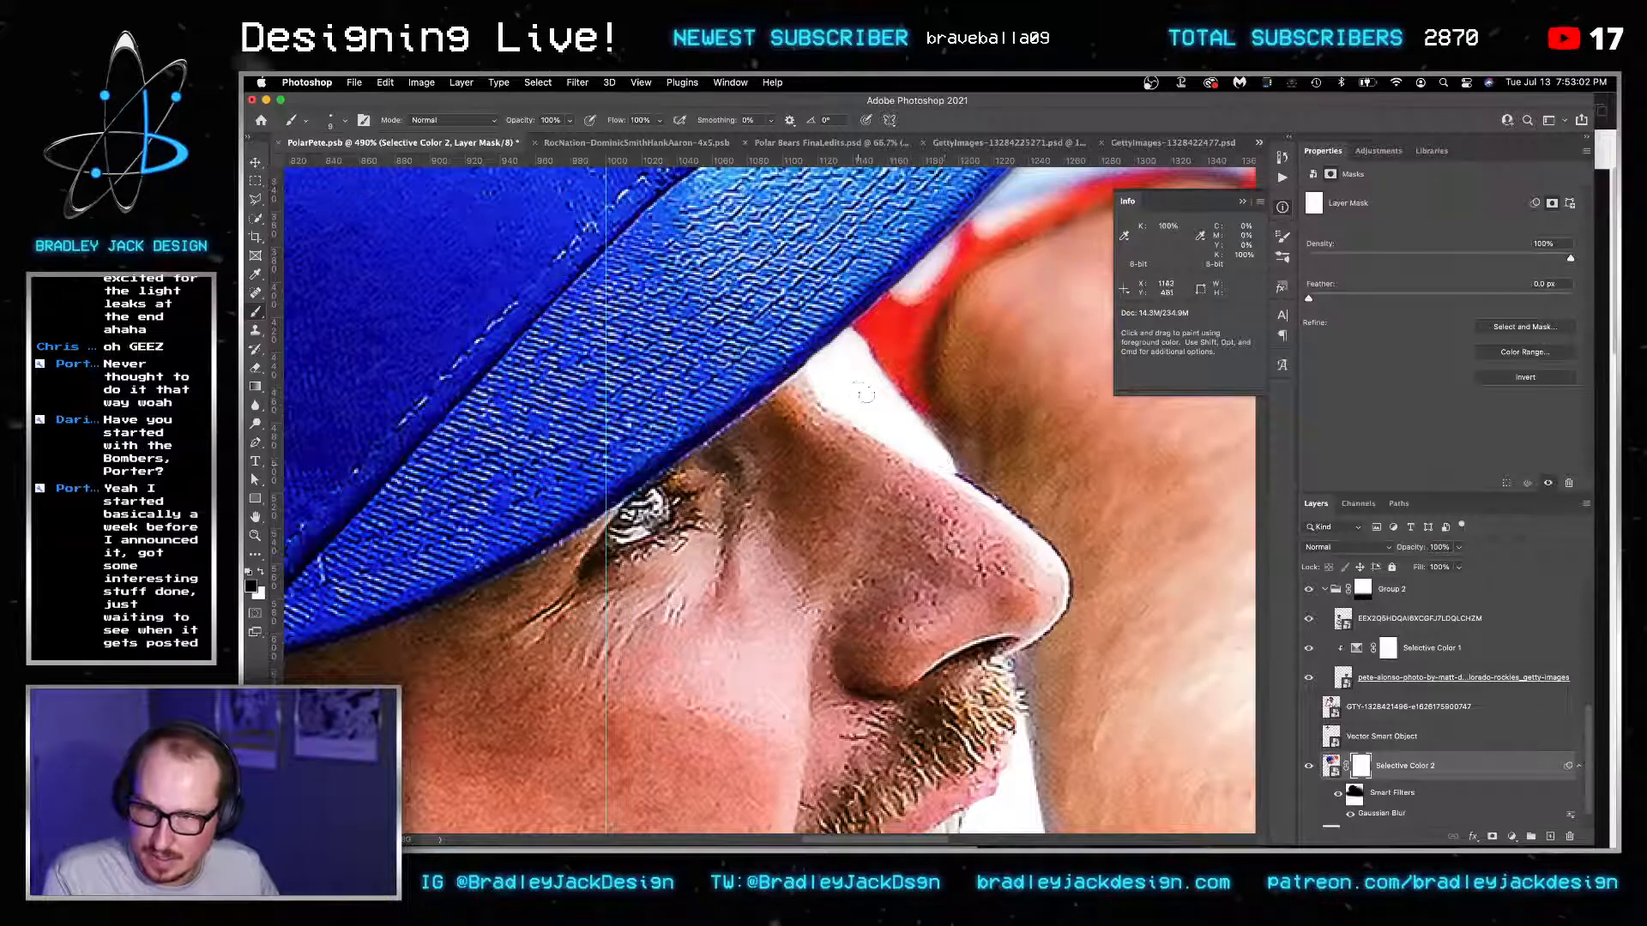
drag(864, 375, 946, 463)
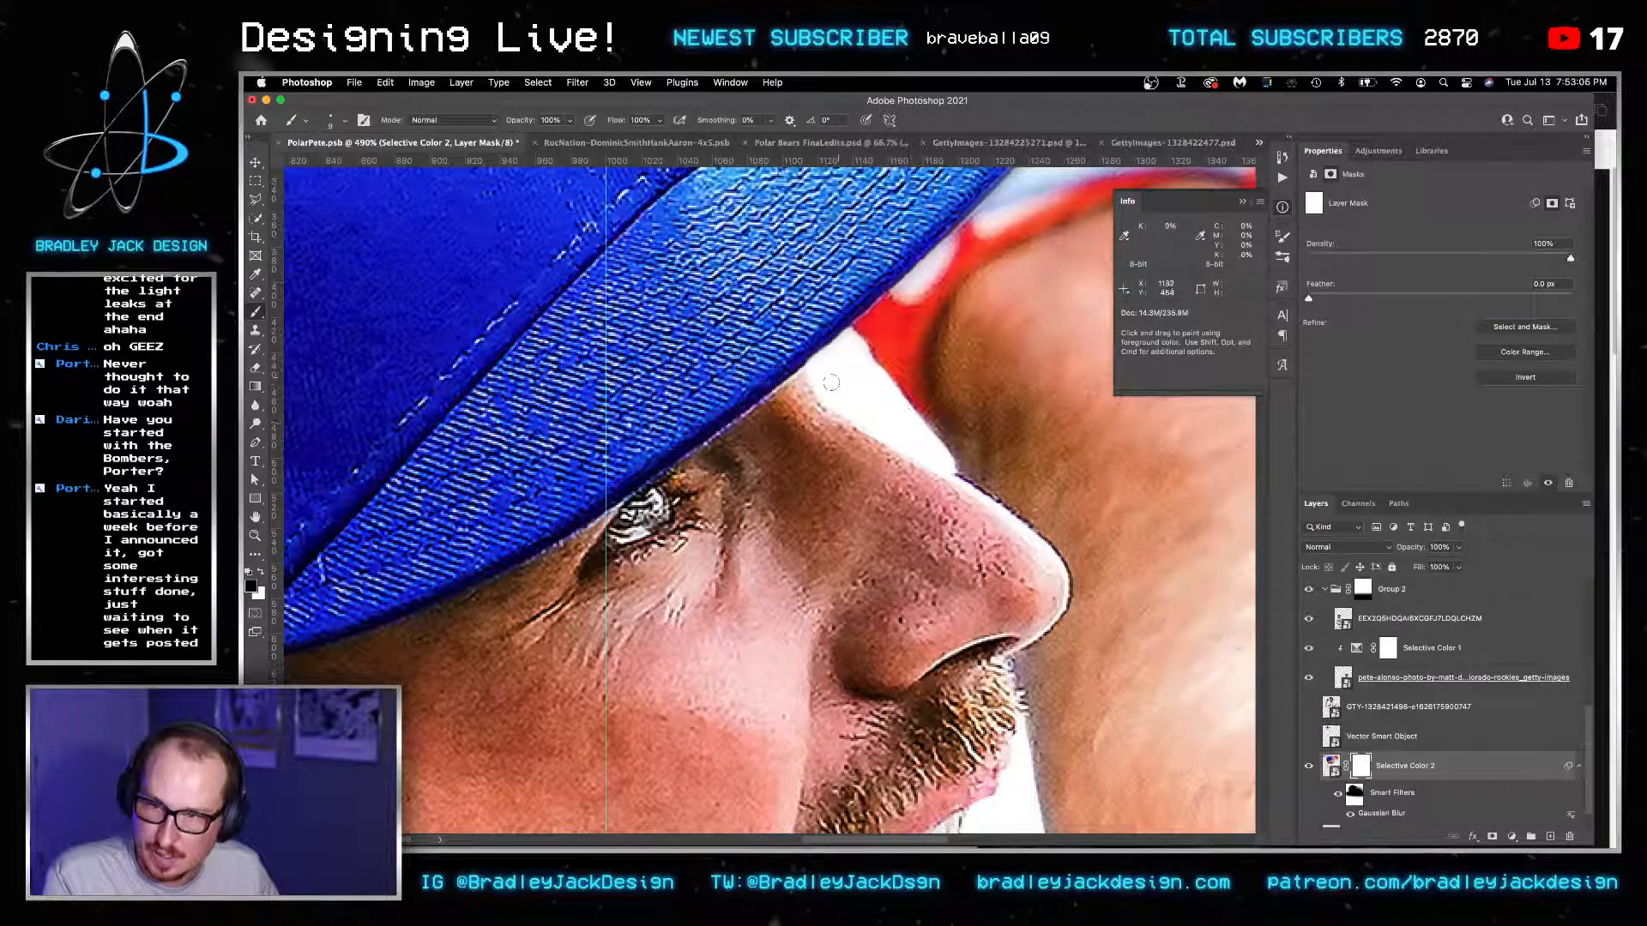
Restore the forehead edge beneath the brim with white on the layer mask and save PolarPete.psb.
key(x)
drag(810, 378, 788, 365)
key(super+0)
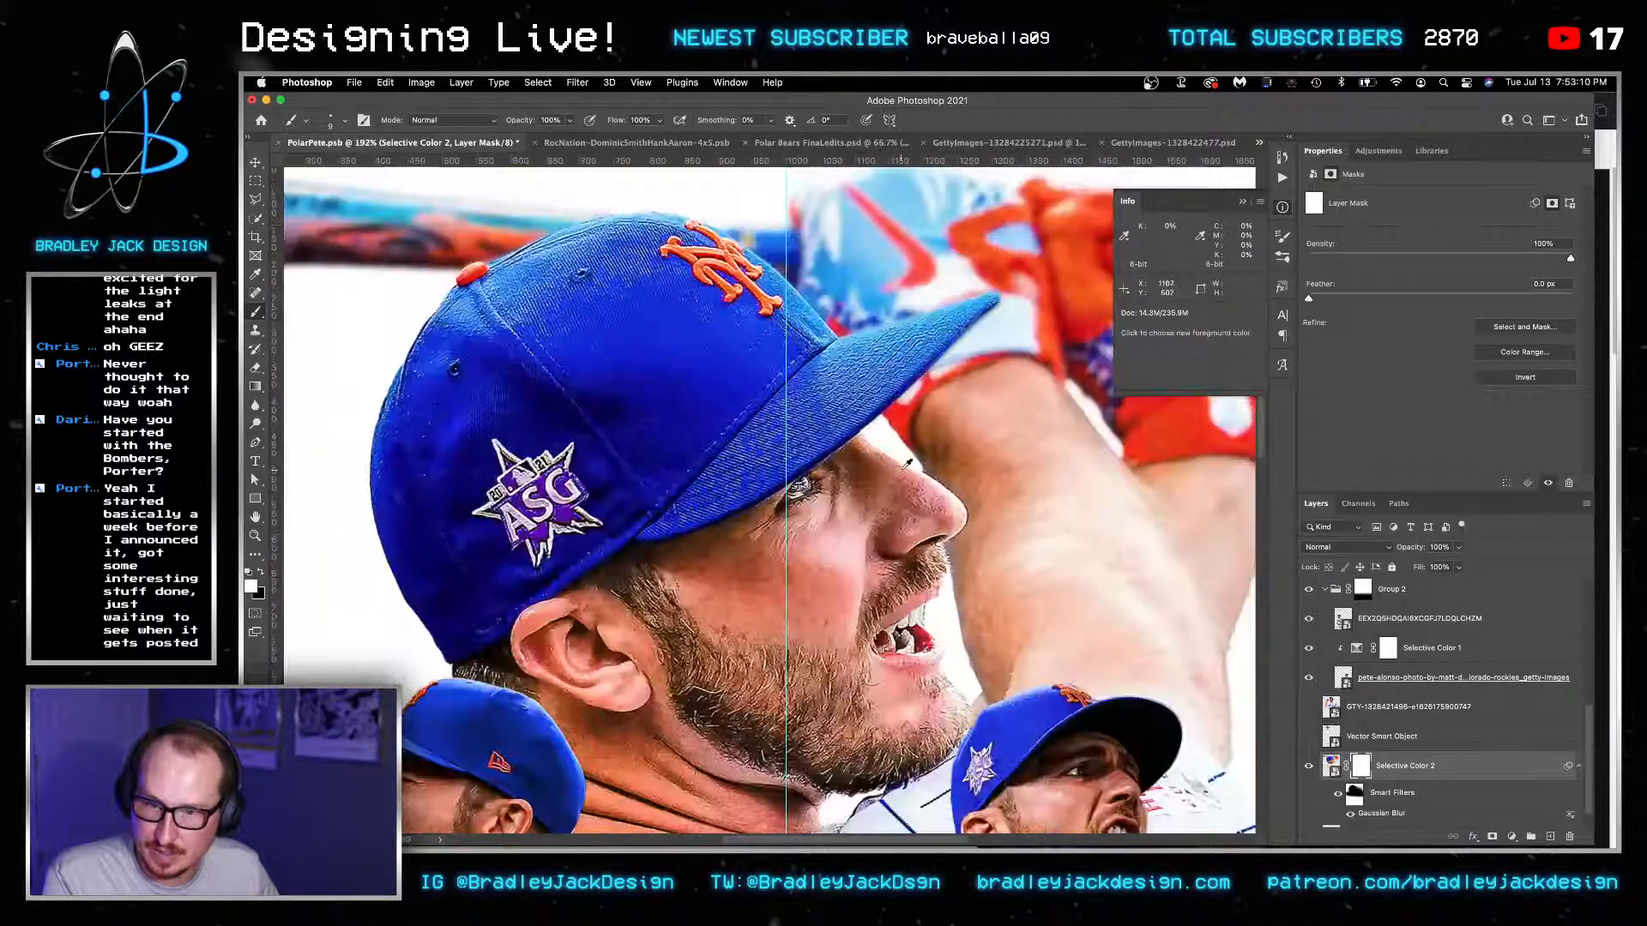
key(v)
key(super+s)
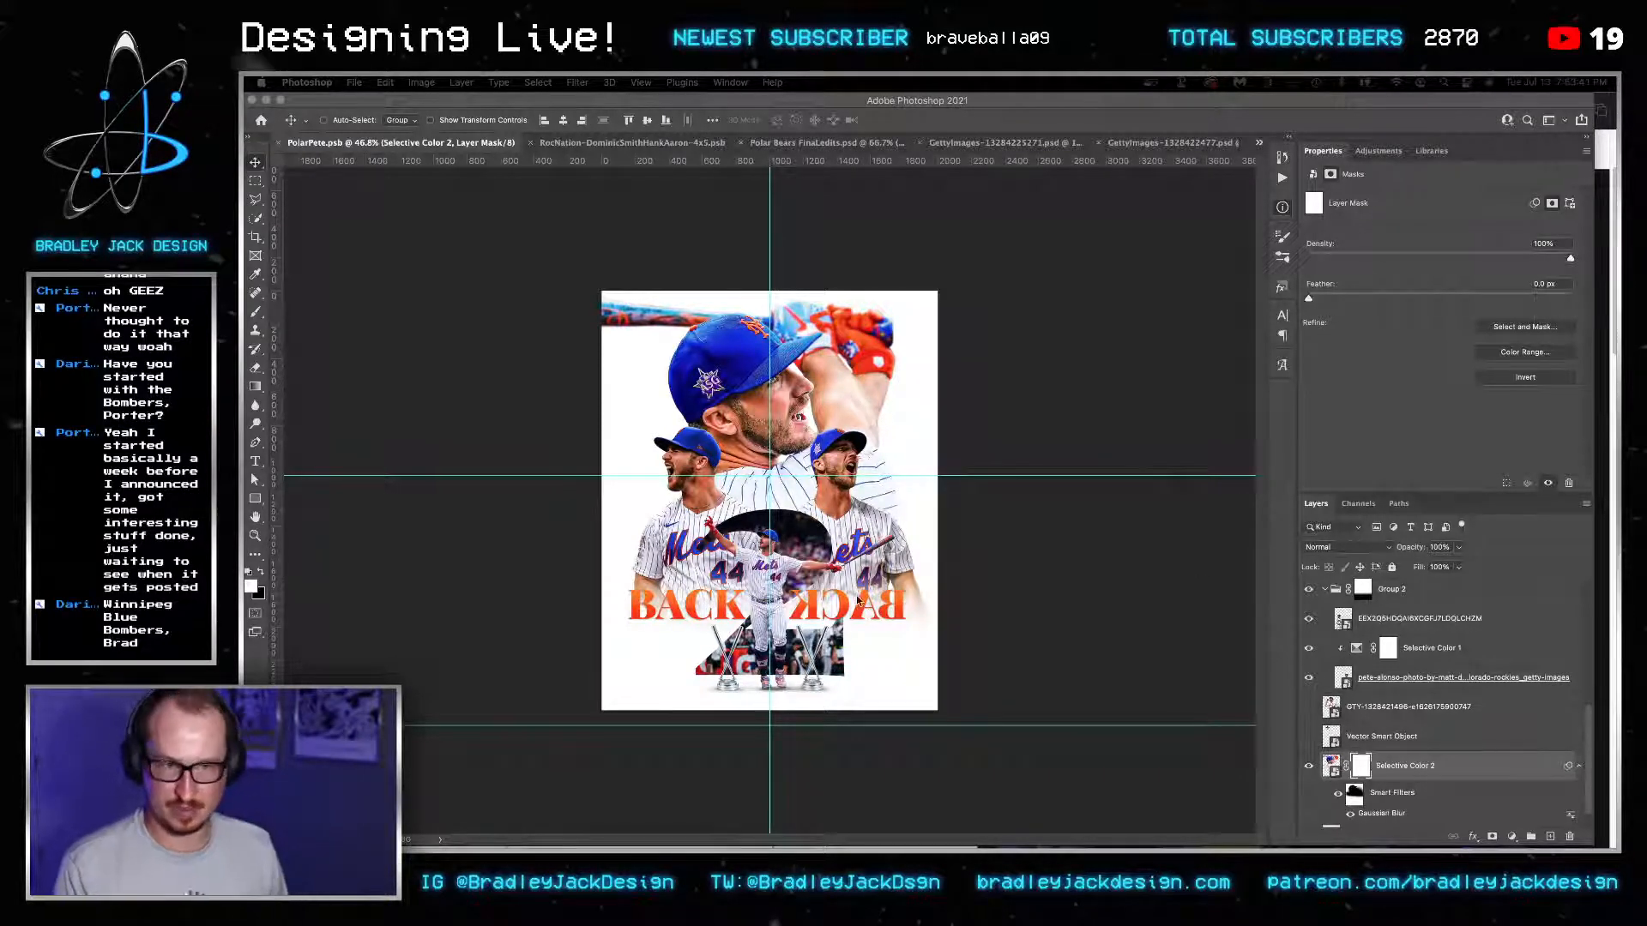
key(F8)
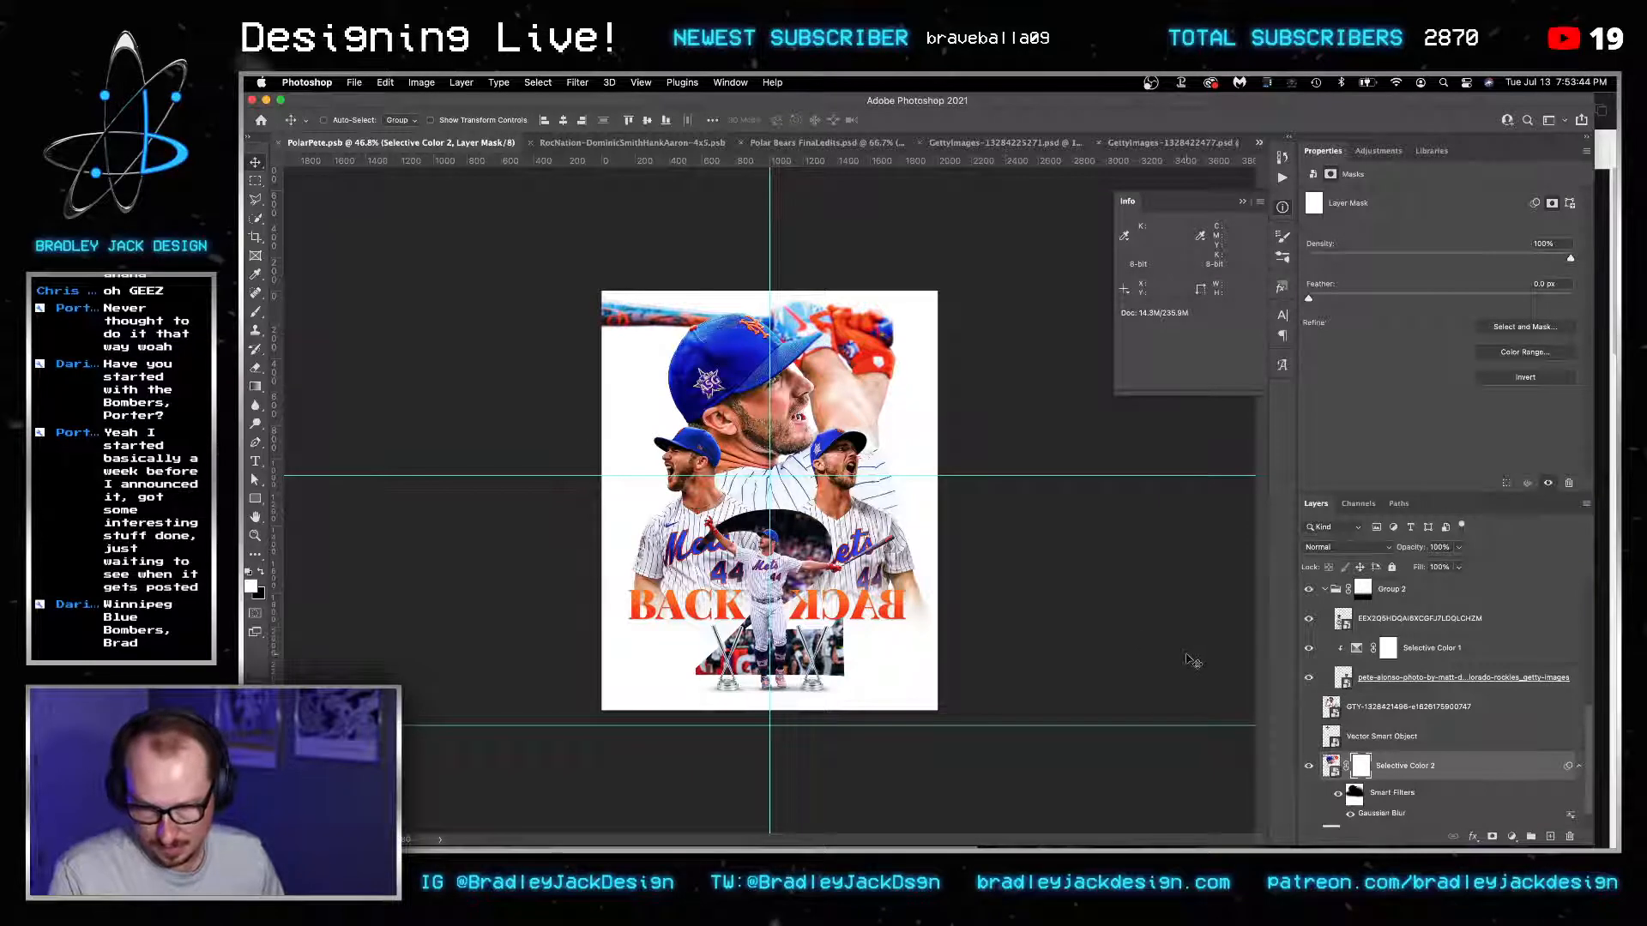
Show the All-Star Game logo layer, move it straight down to a Y position of 534 px and load its outline as a selection.
click(1381, 715)
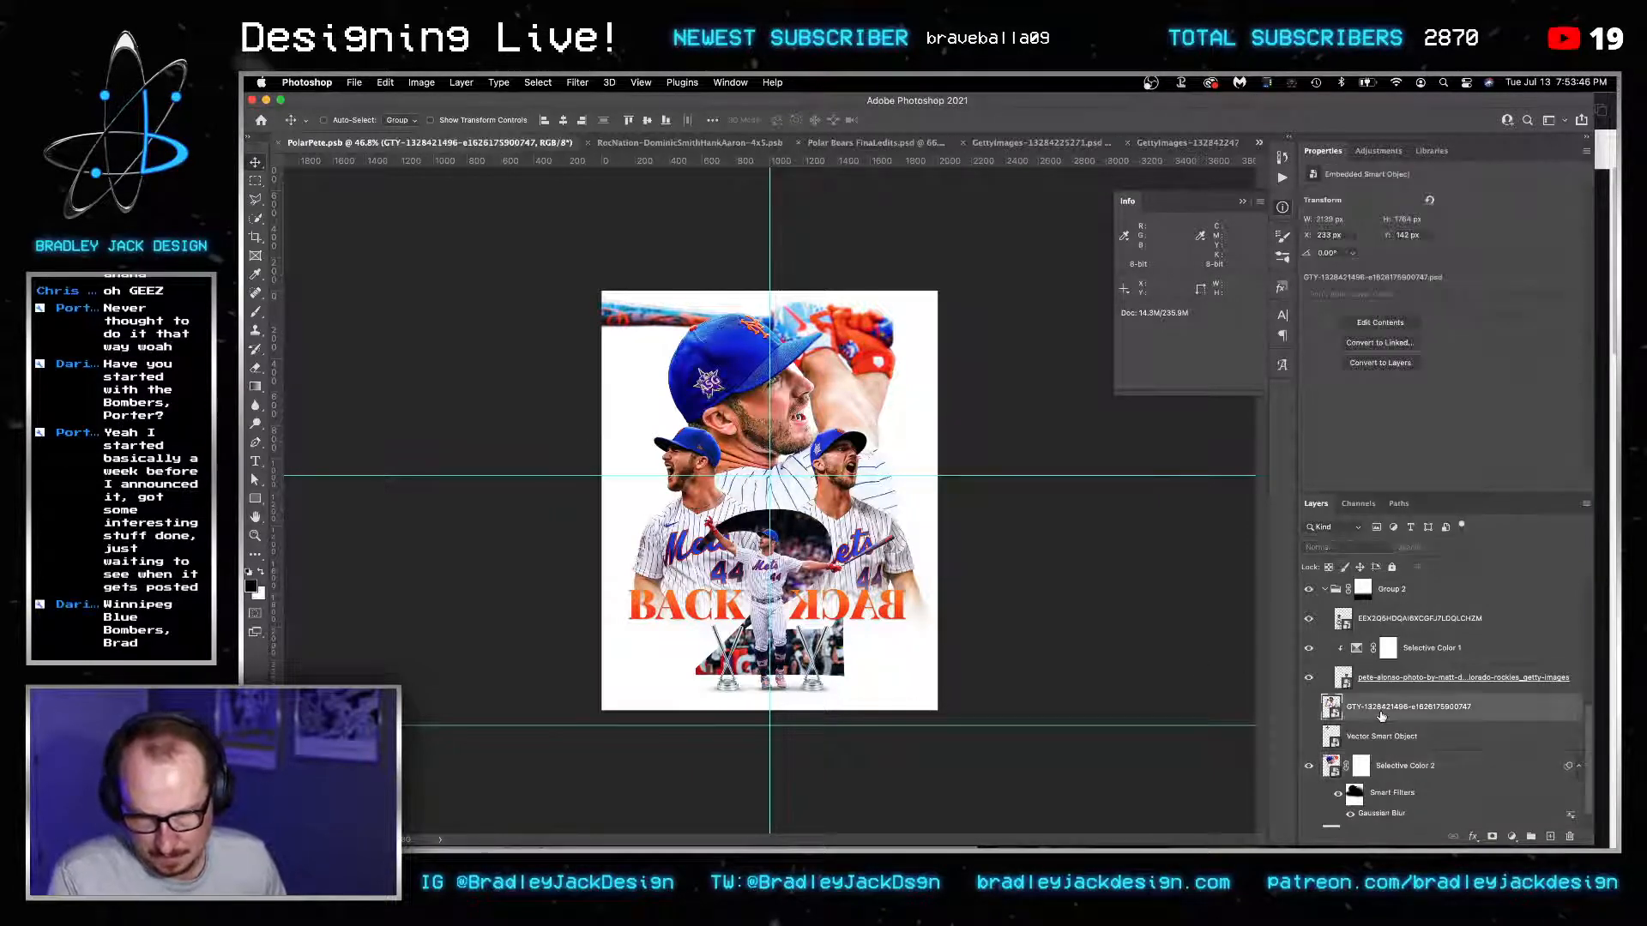
scroll(1373, 703, up, 6)
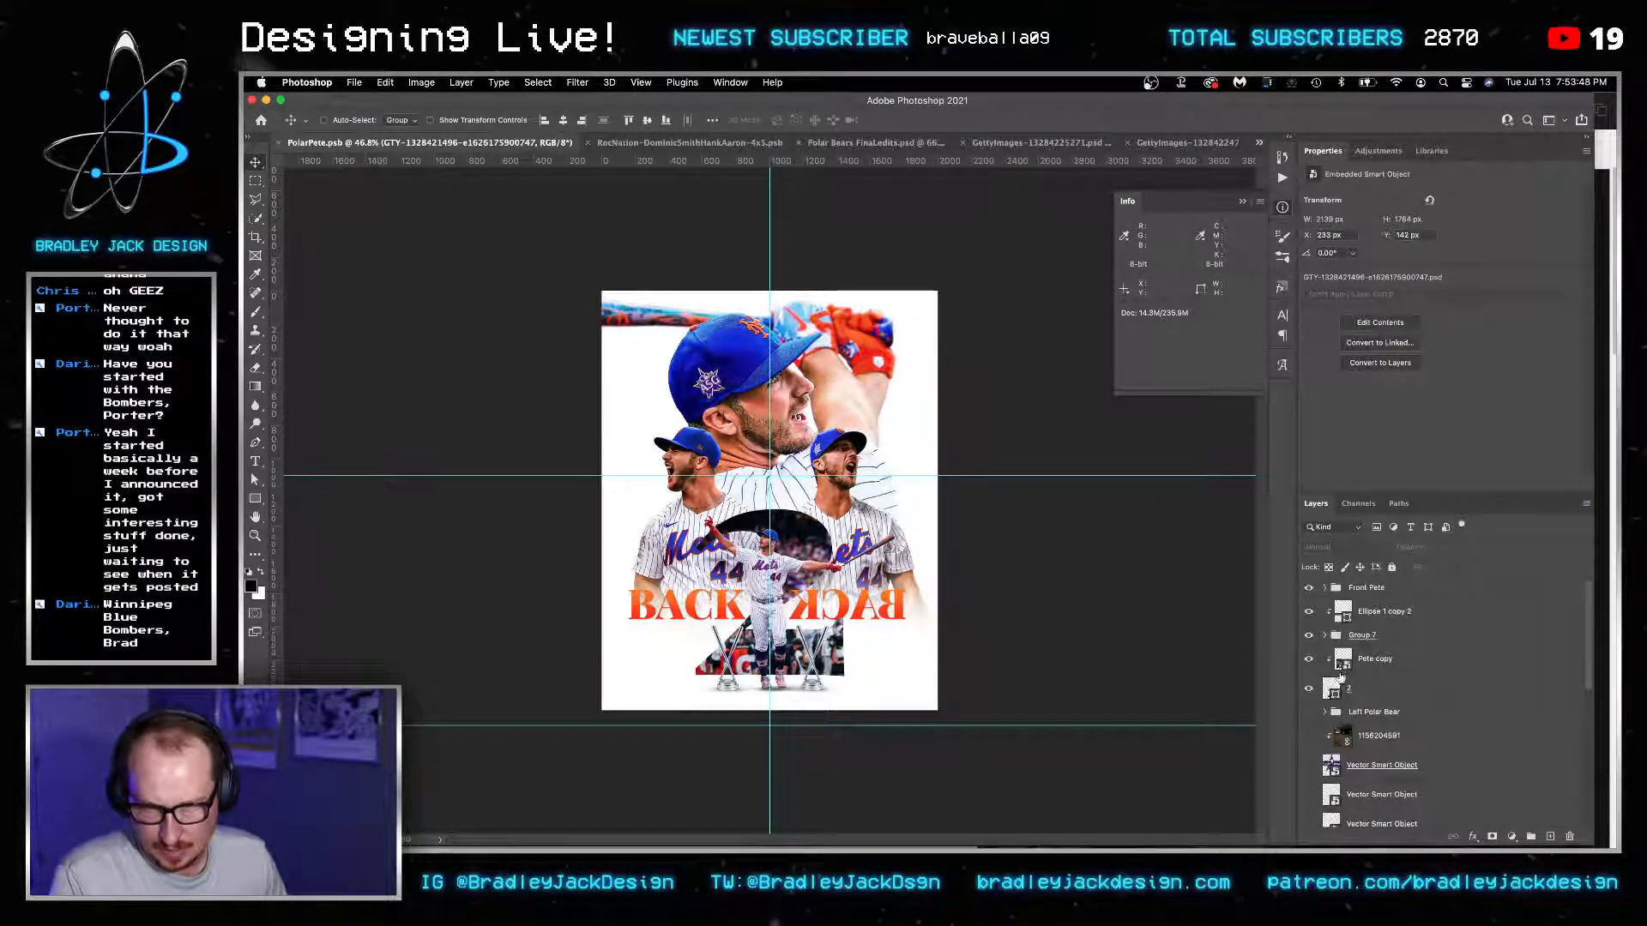
scroll(1334, 678, down, 1)
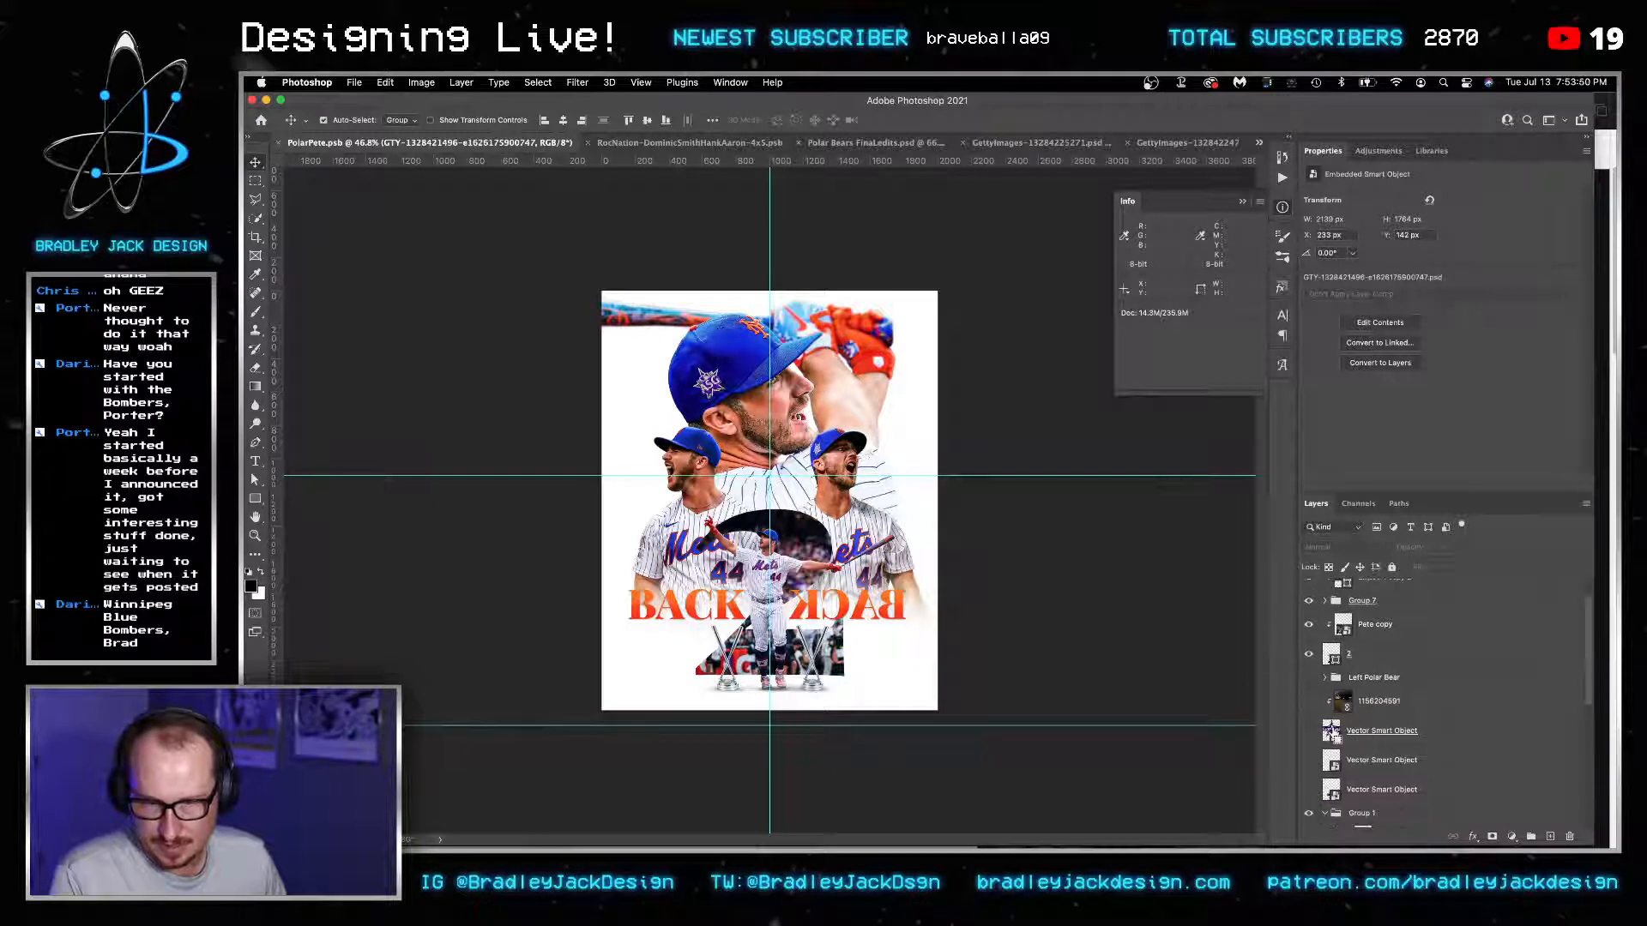
ctrl+click(1332, 731)
click(1310, 732)
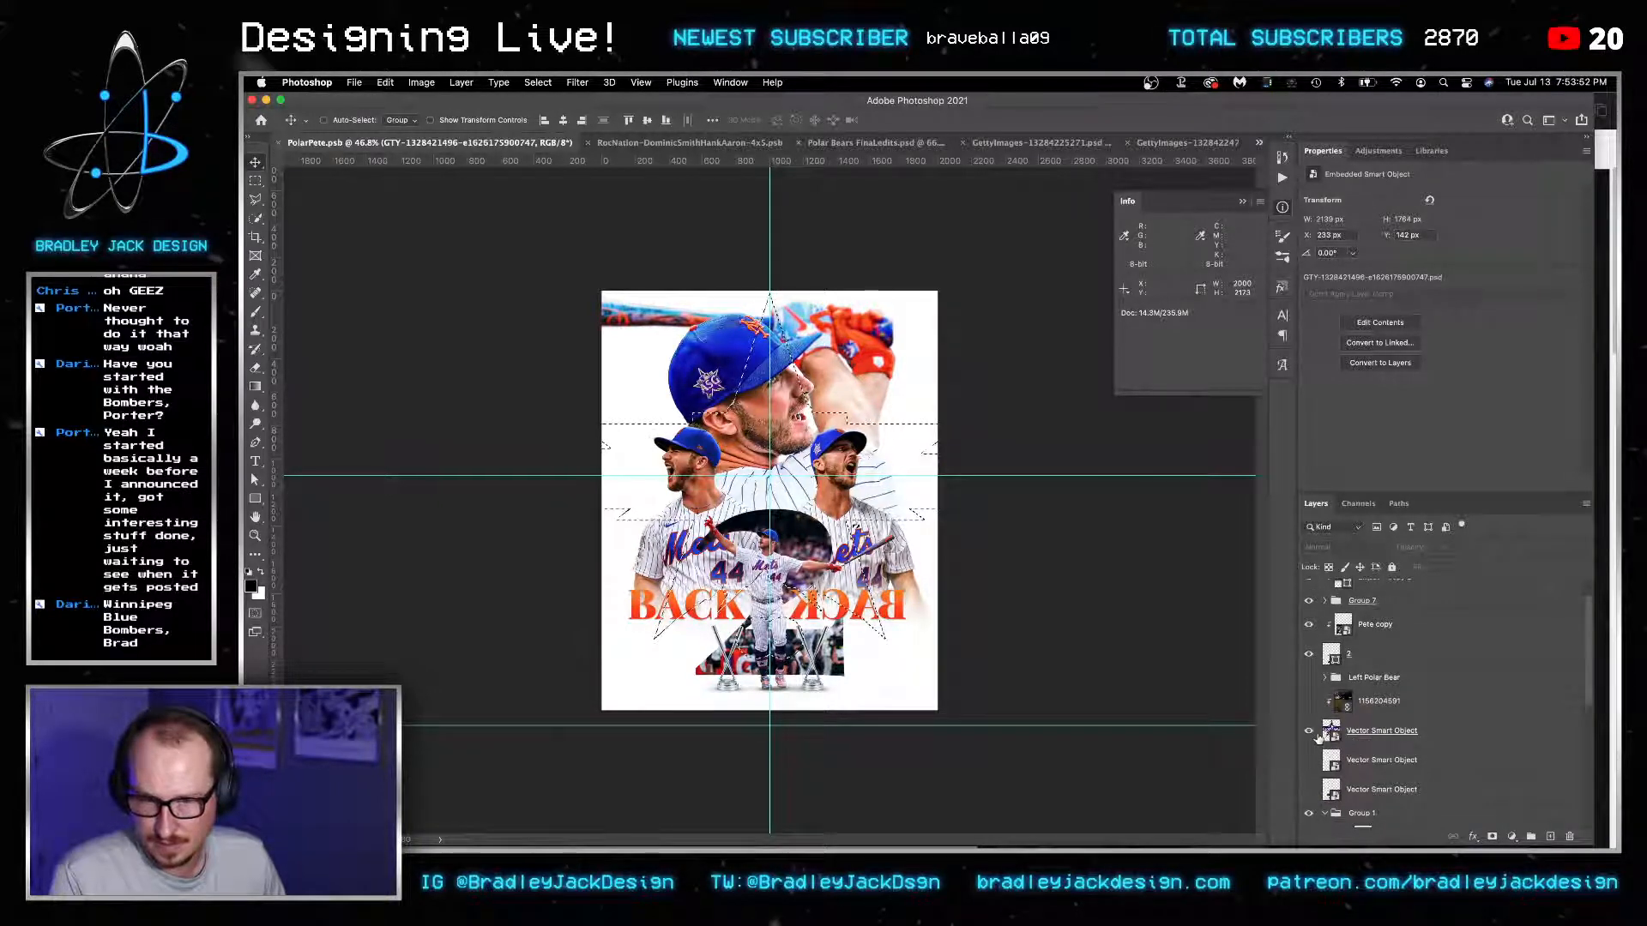
key(super+d)
click(1330, 732)
drag(900, 529, 901, 614)
scroll(1358, 746, down, 1)
scroll(1331, 712, down, 3)
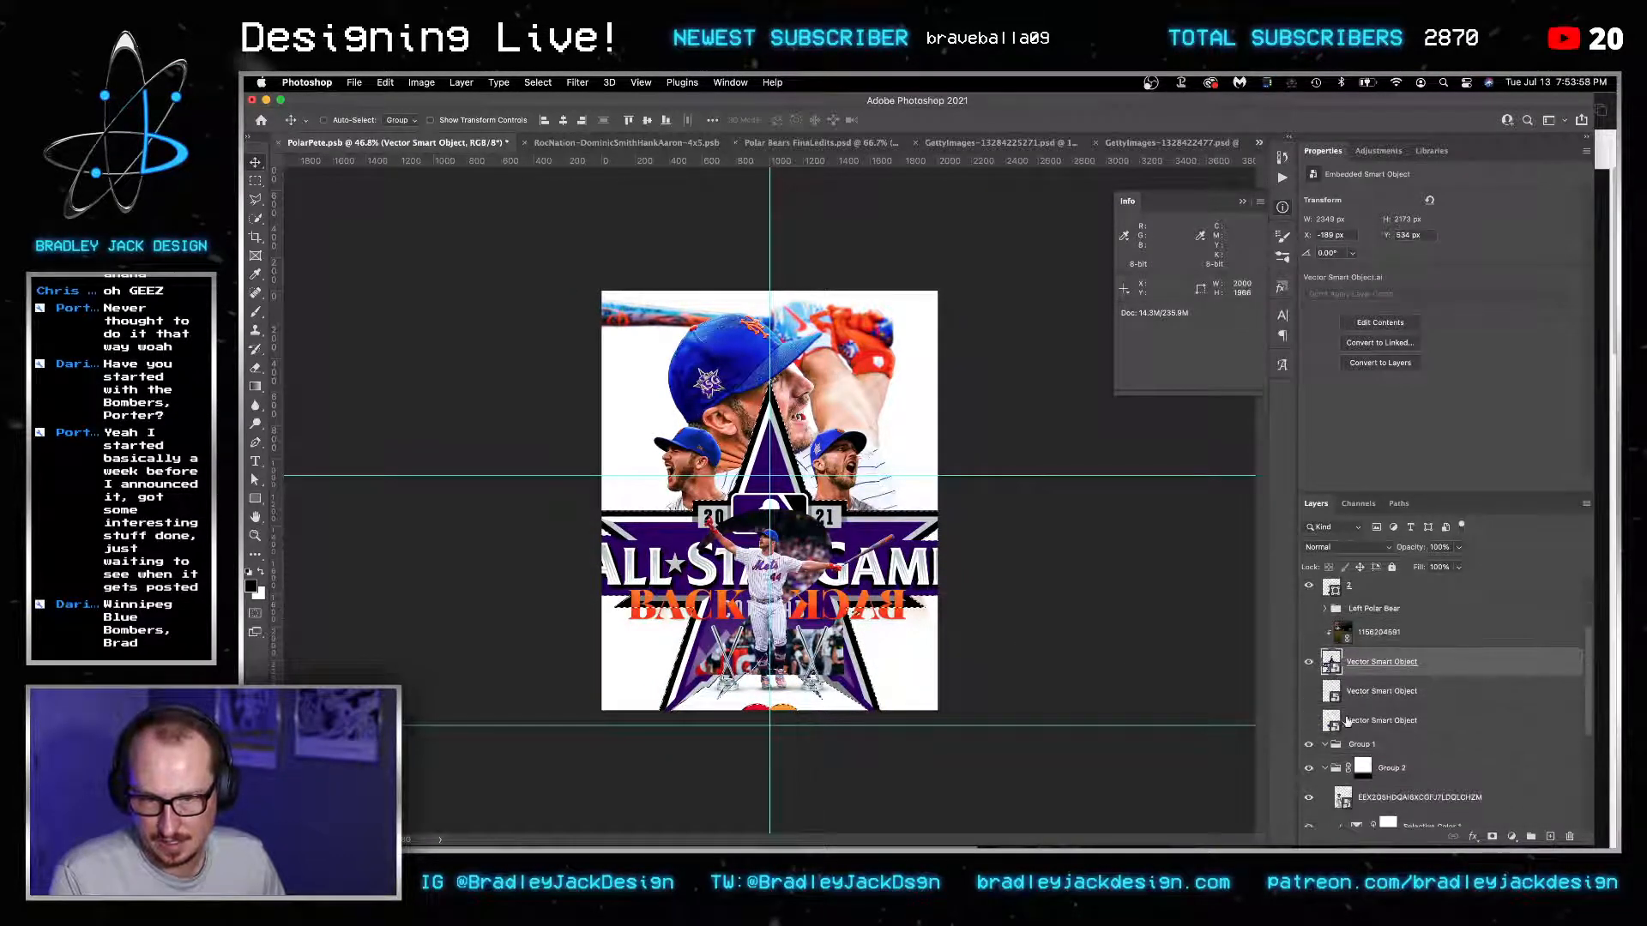
Replace Group 2's layer mask with one made from the star logo selection and hide the logo layer.
click(1361, 768)
right_click(1360, 768)
click(1396, 721)
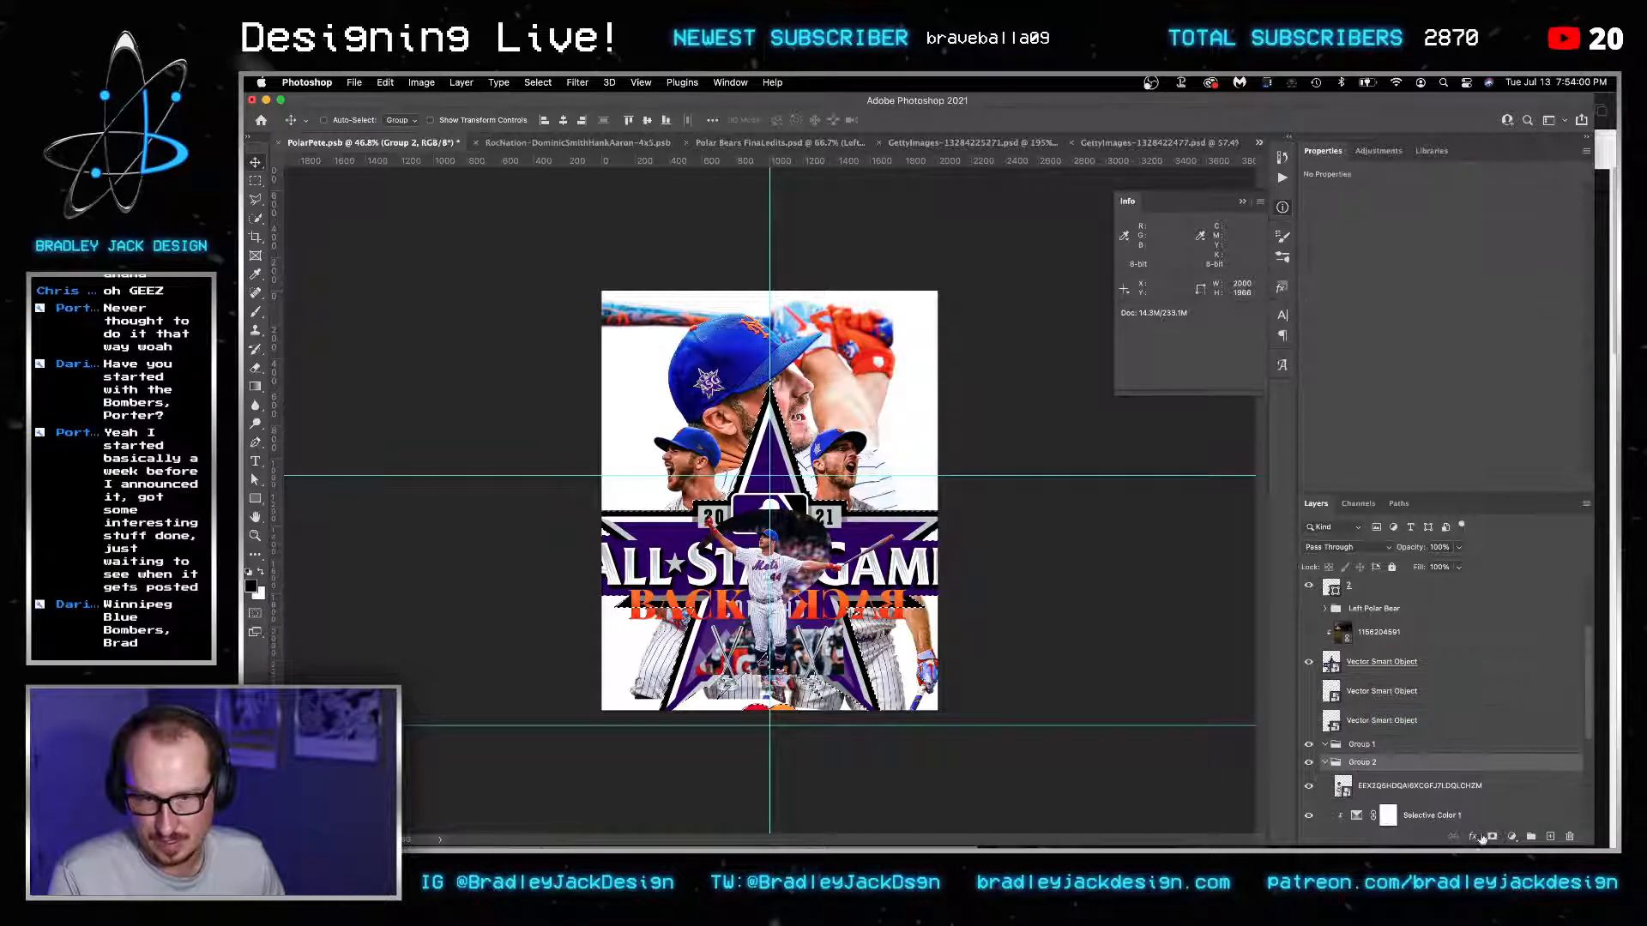
click(1493, 836)
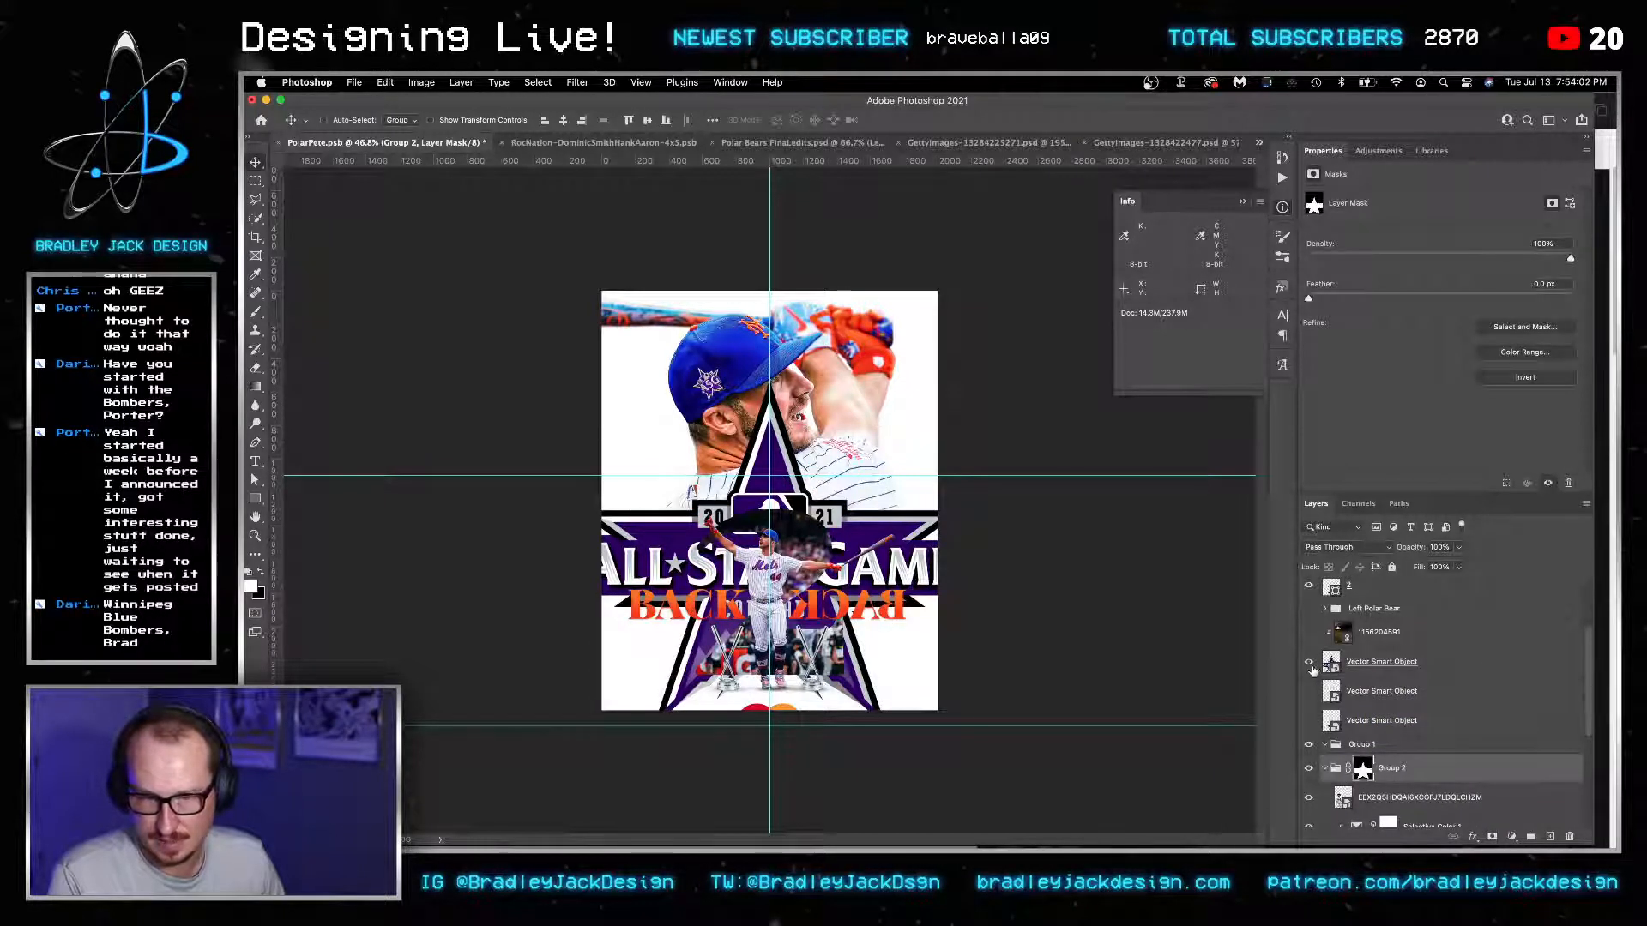
click(1309, 663)
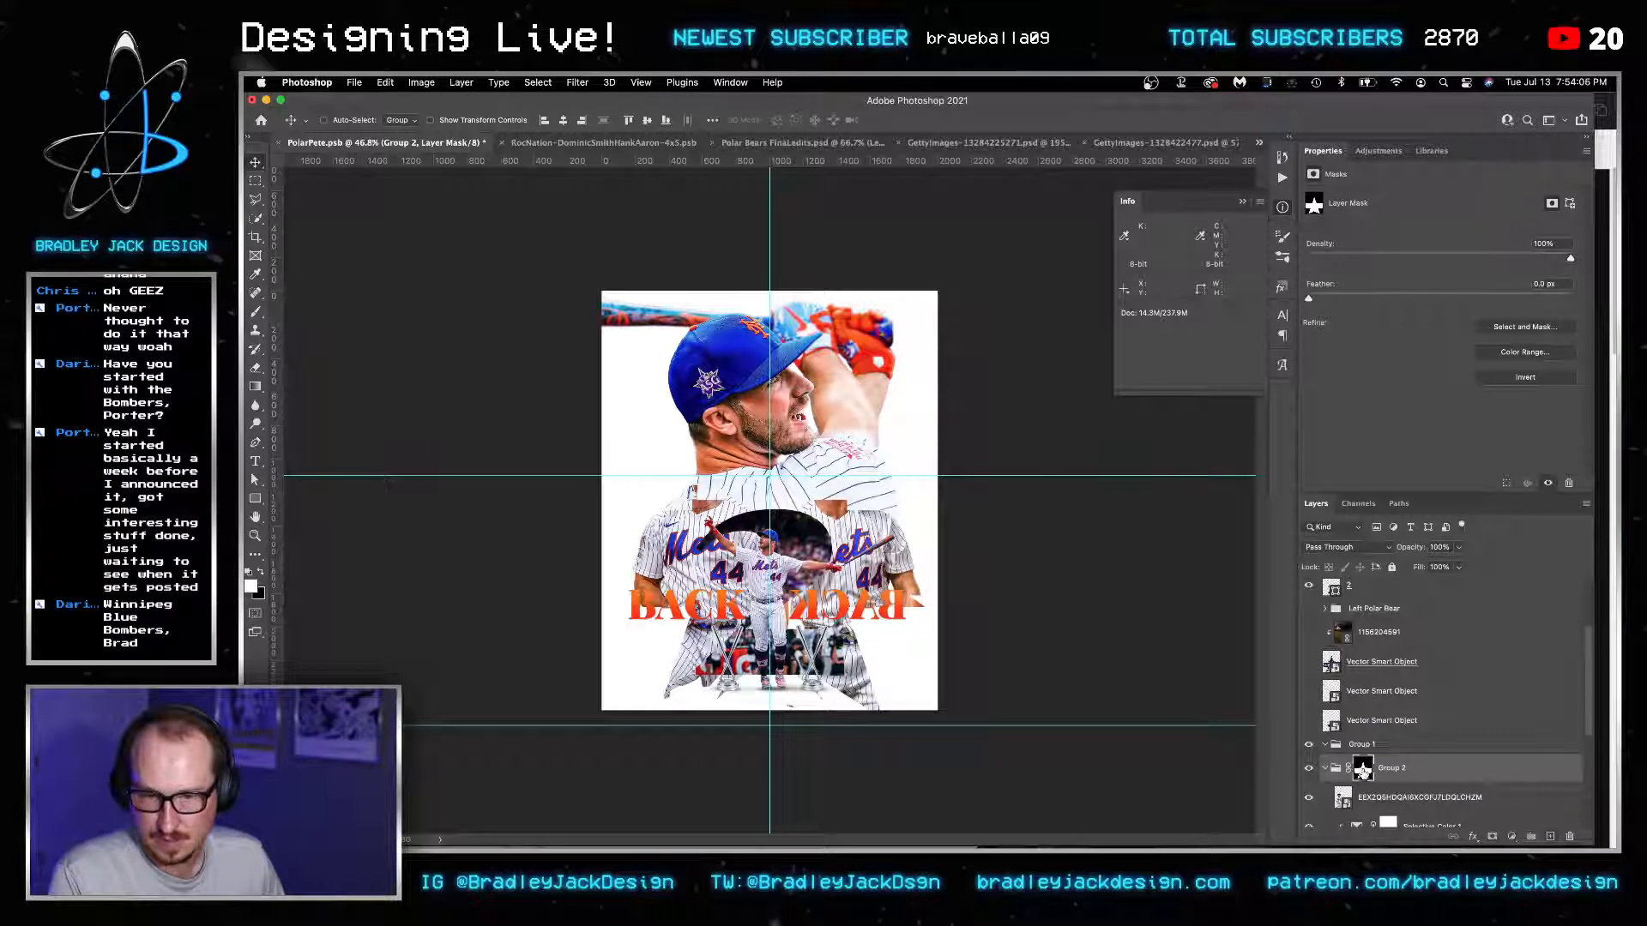
Paint white on Group 2's layer mask with an enlarged soft brush to reveal both shouting players' heads above the star.
key(b)
key(bracketright)
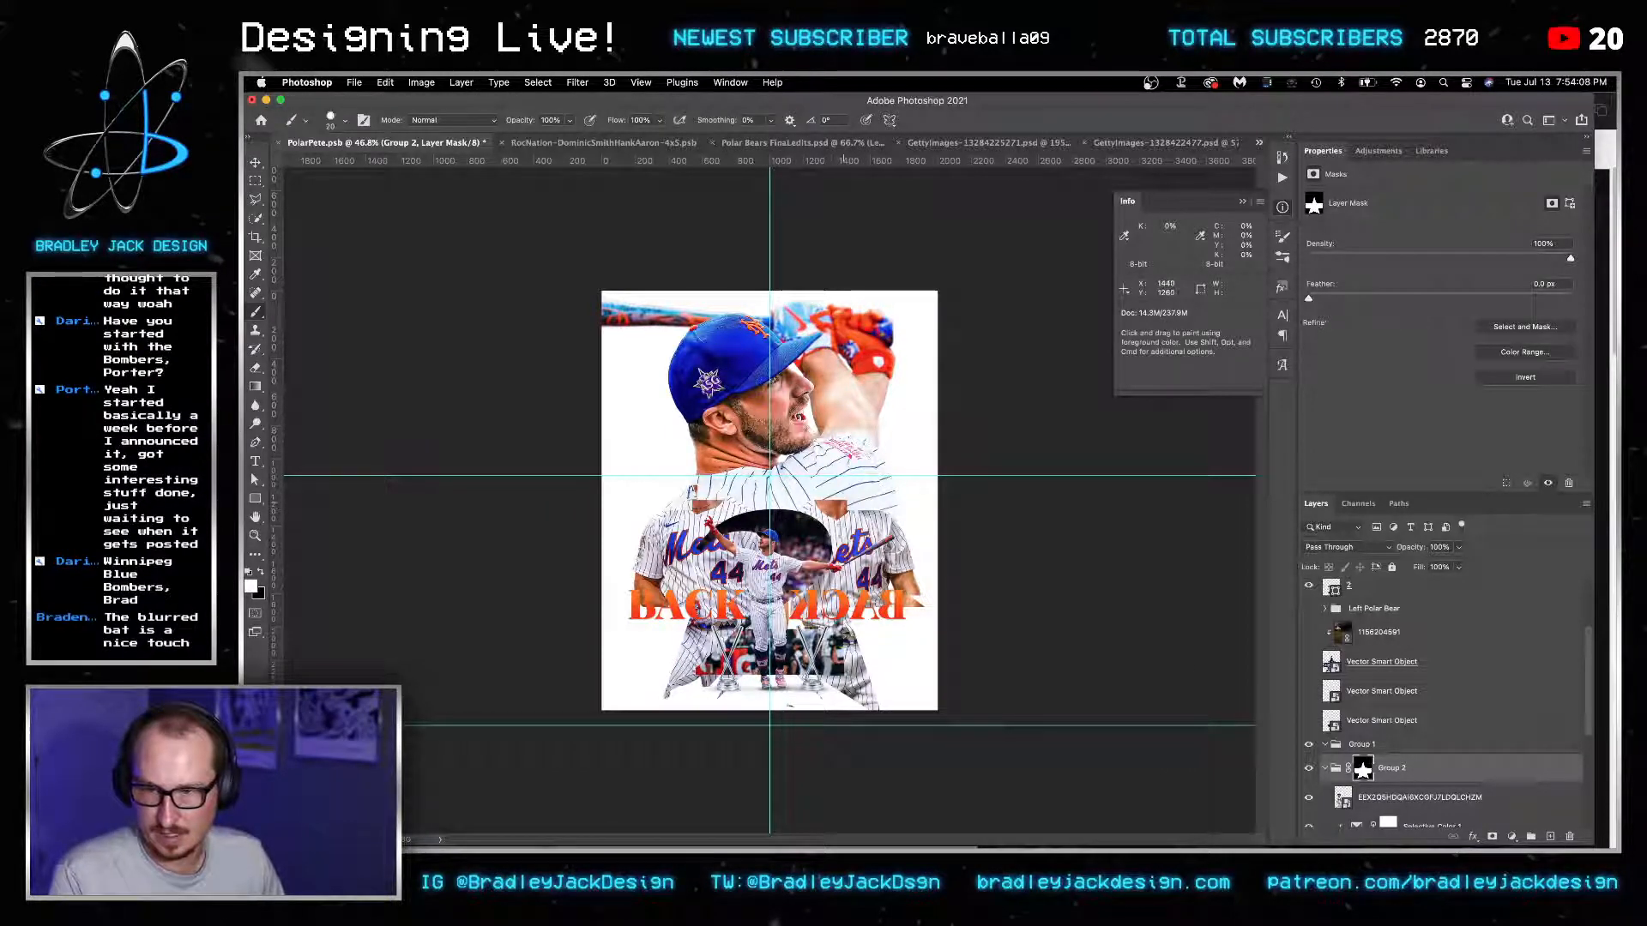
key(bracketright)
key(bracketright)
key(bracketright)
key(bracketright)
drag(862, 526, 919, 315)
key(bracketright)
key(bracketright)
key(bracketright)
key(x)
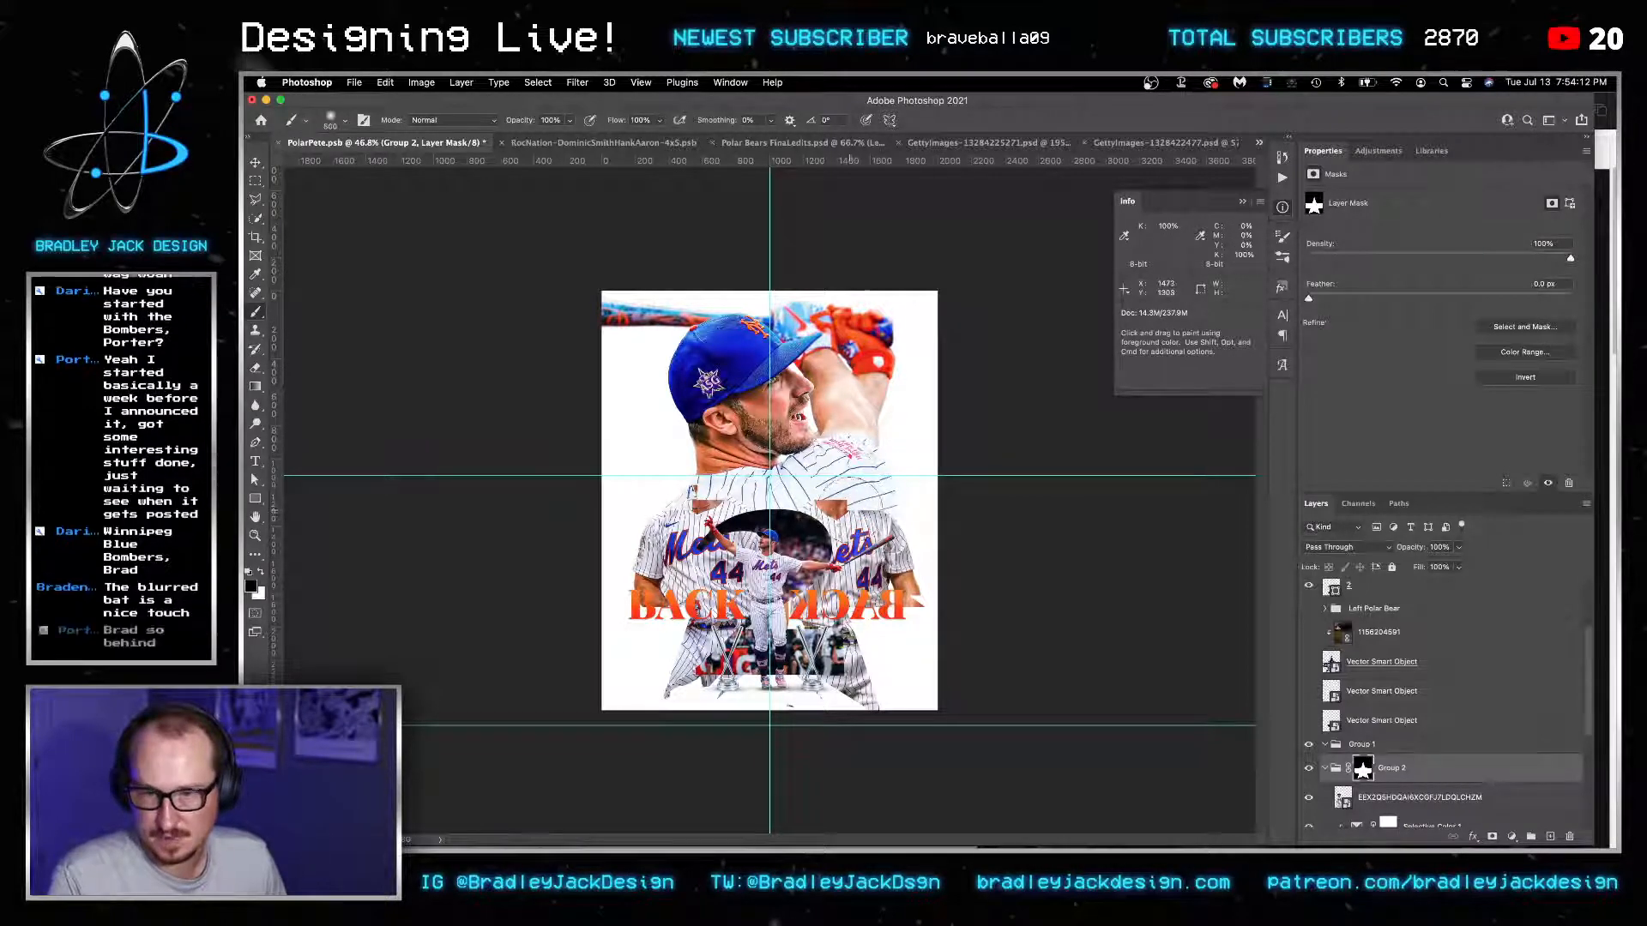
mouse_move(851, 513)
mouse_down()
mouse_move(844, 452)
mouse_move(891, 487)
mouse_move(859, 442)
mouse_up()
key(x)
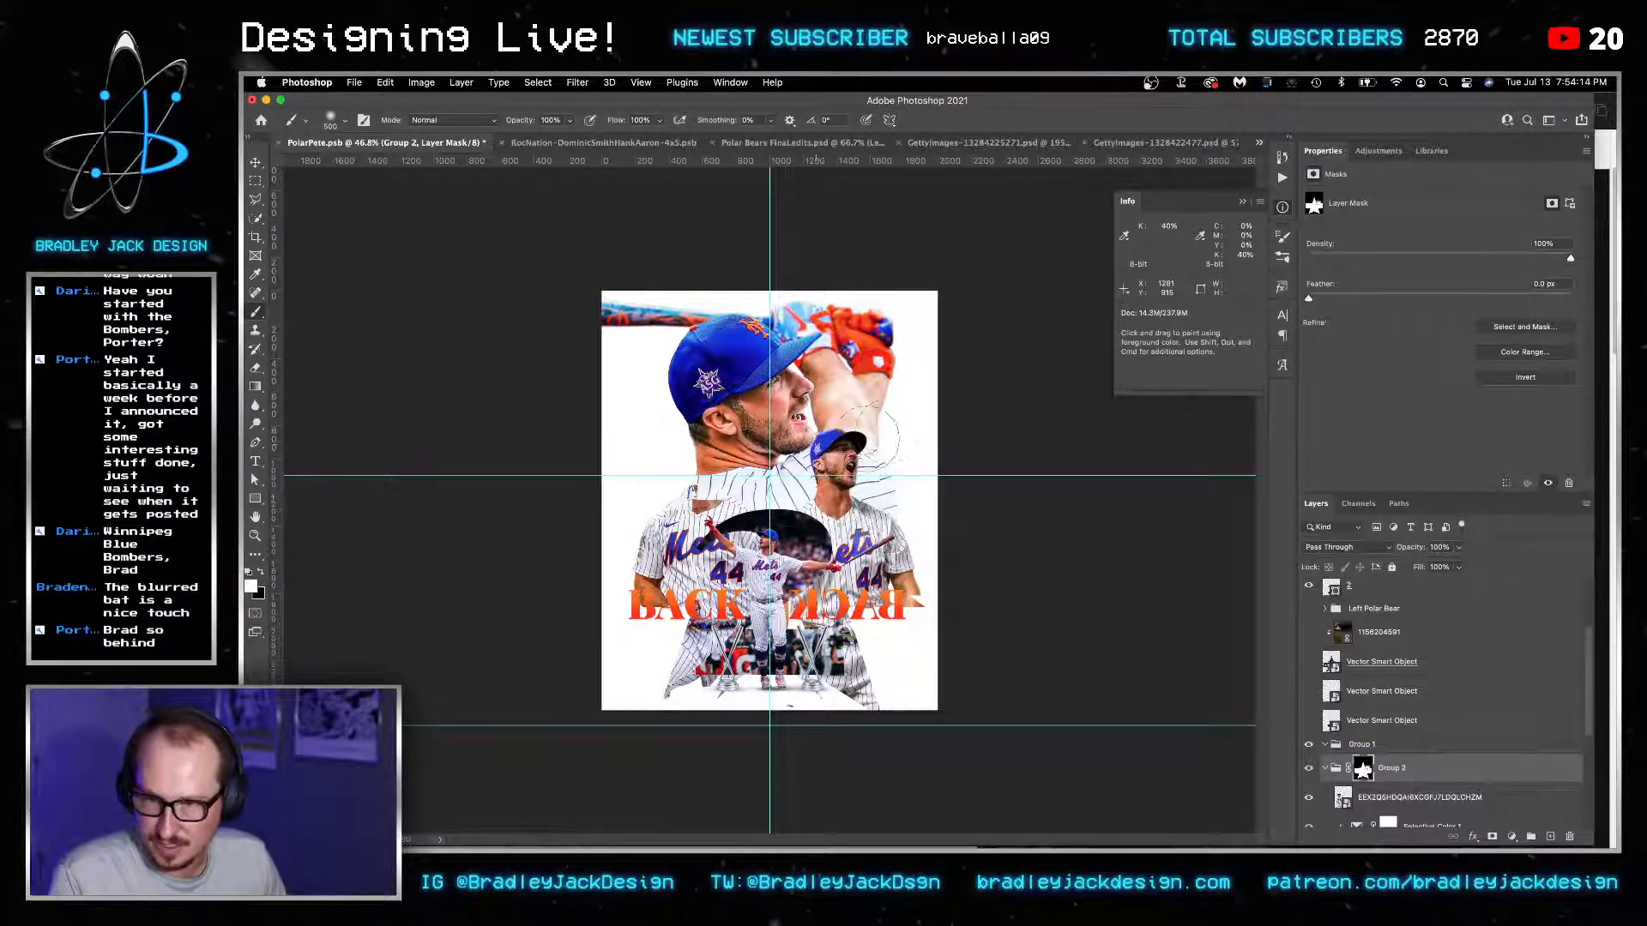
drag(696, 482, 685, 442)
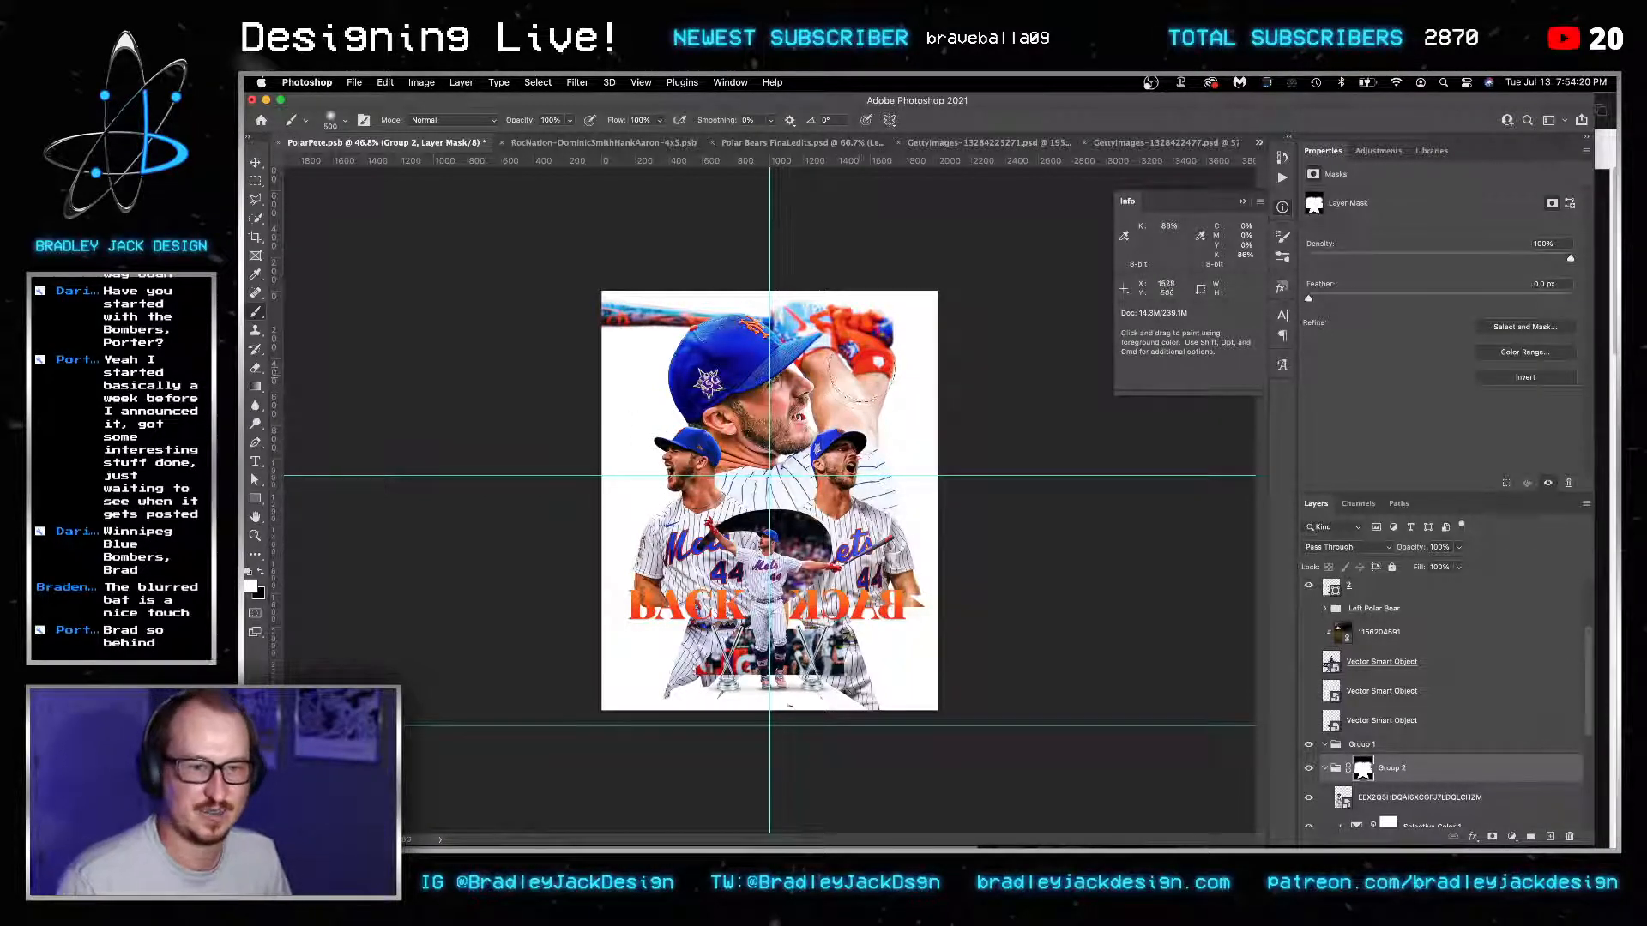
key(v)
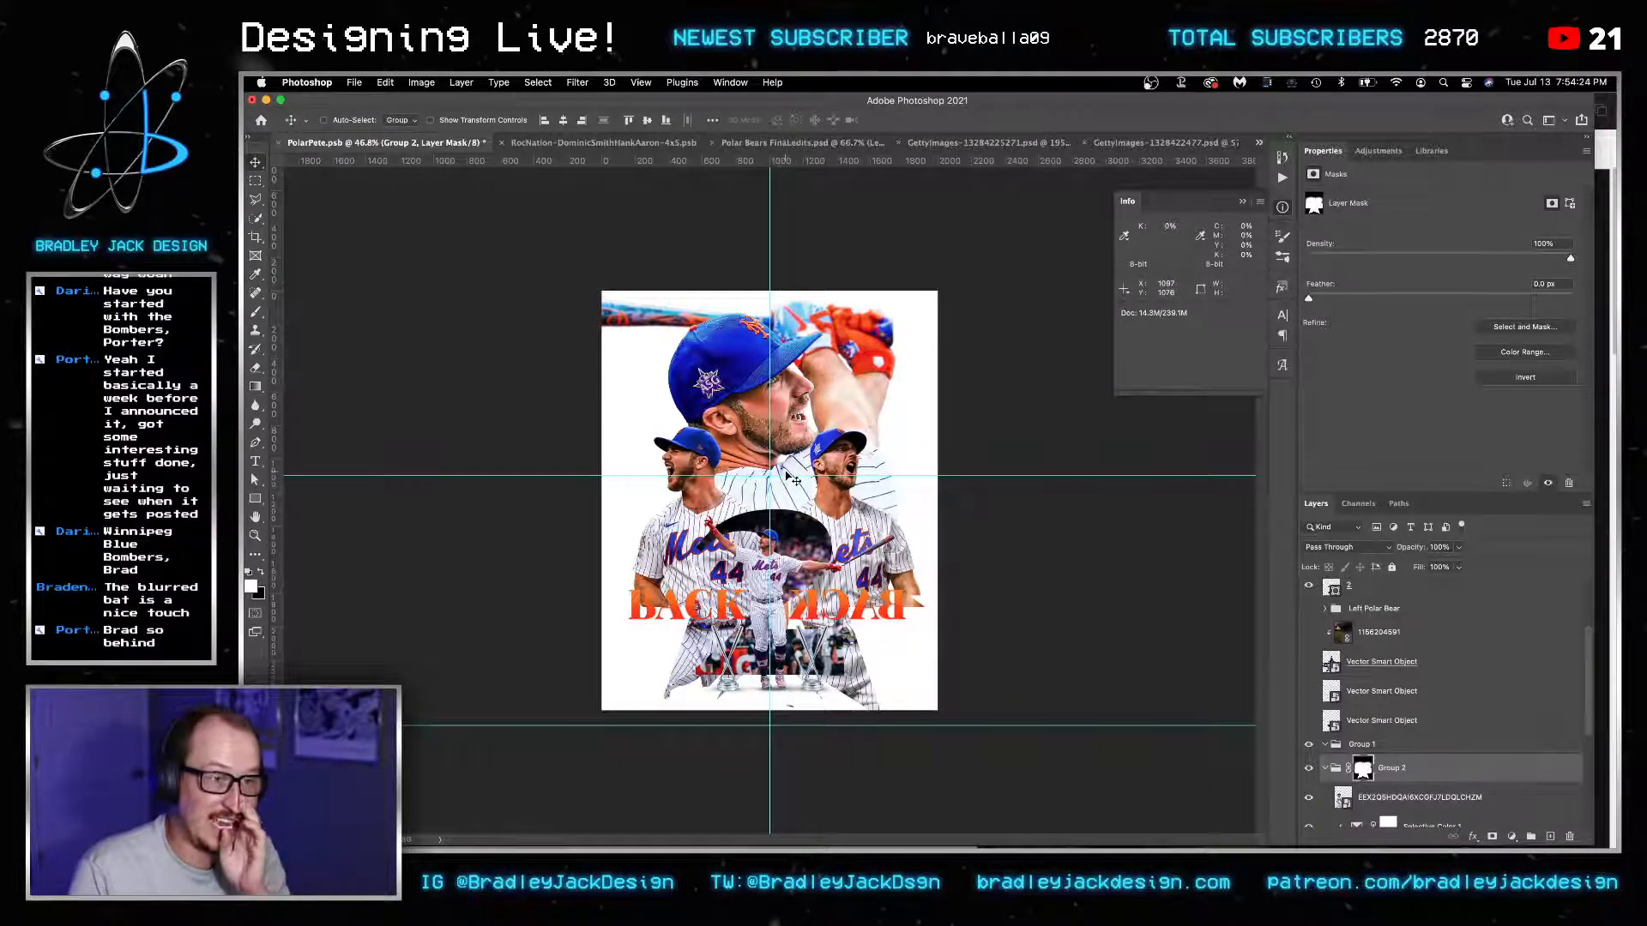
scroll(784, 483, up, 5)
scroll(782, 489, down, 3)
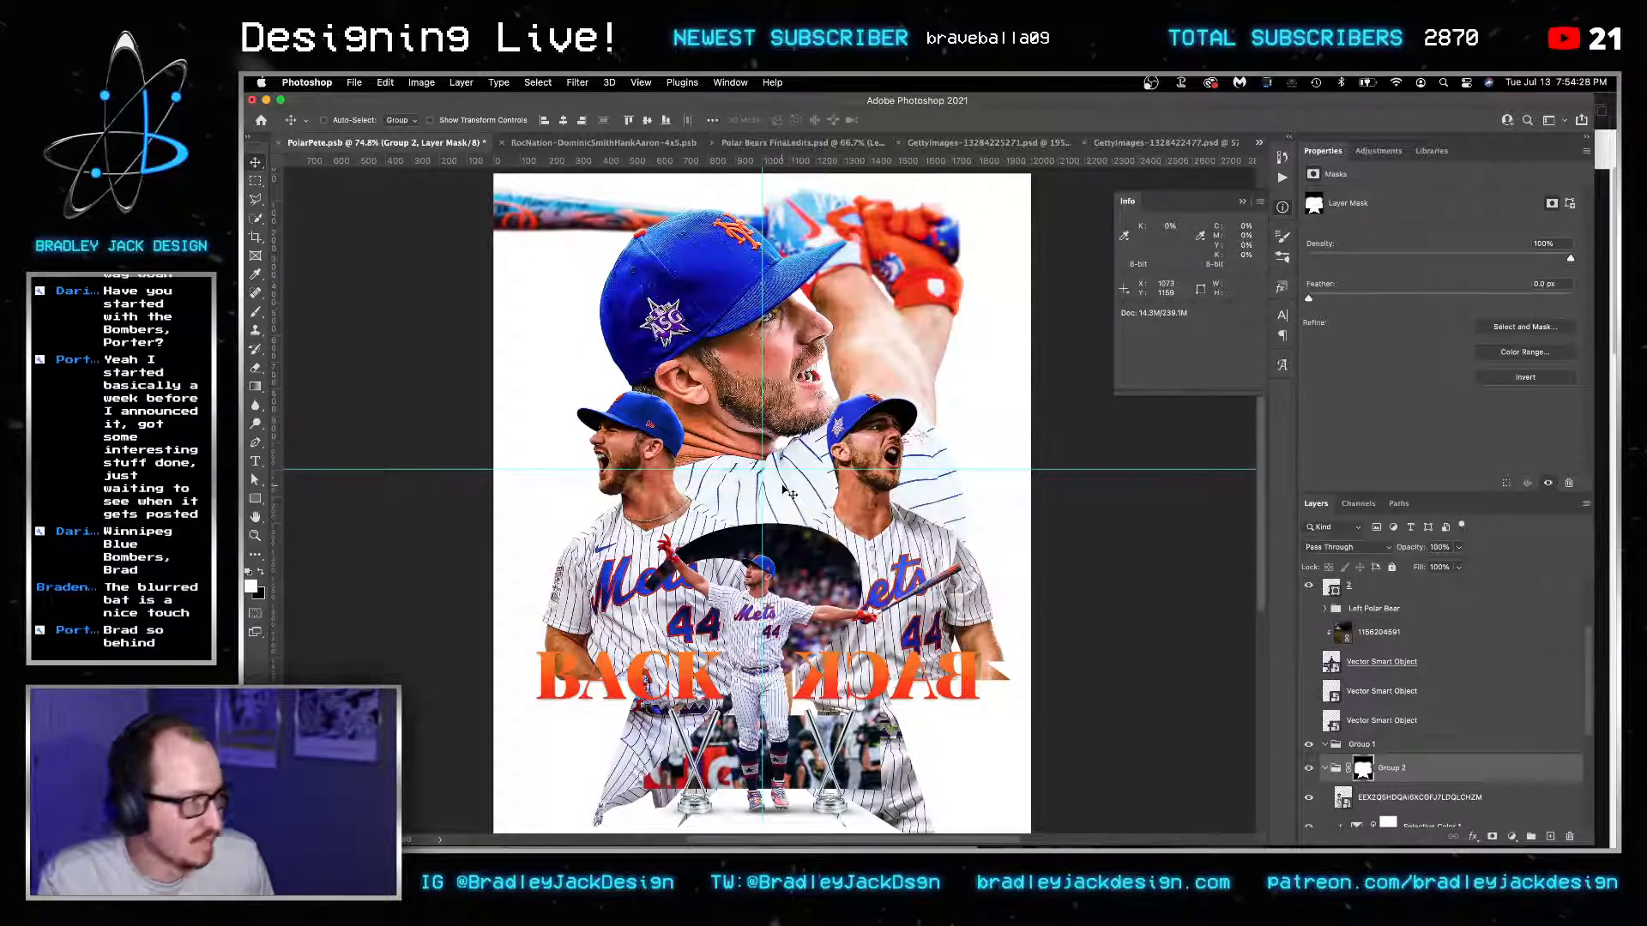
key(super+Tab)
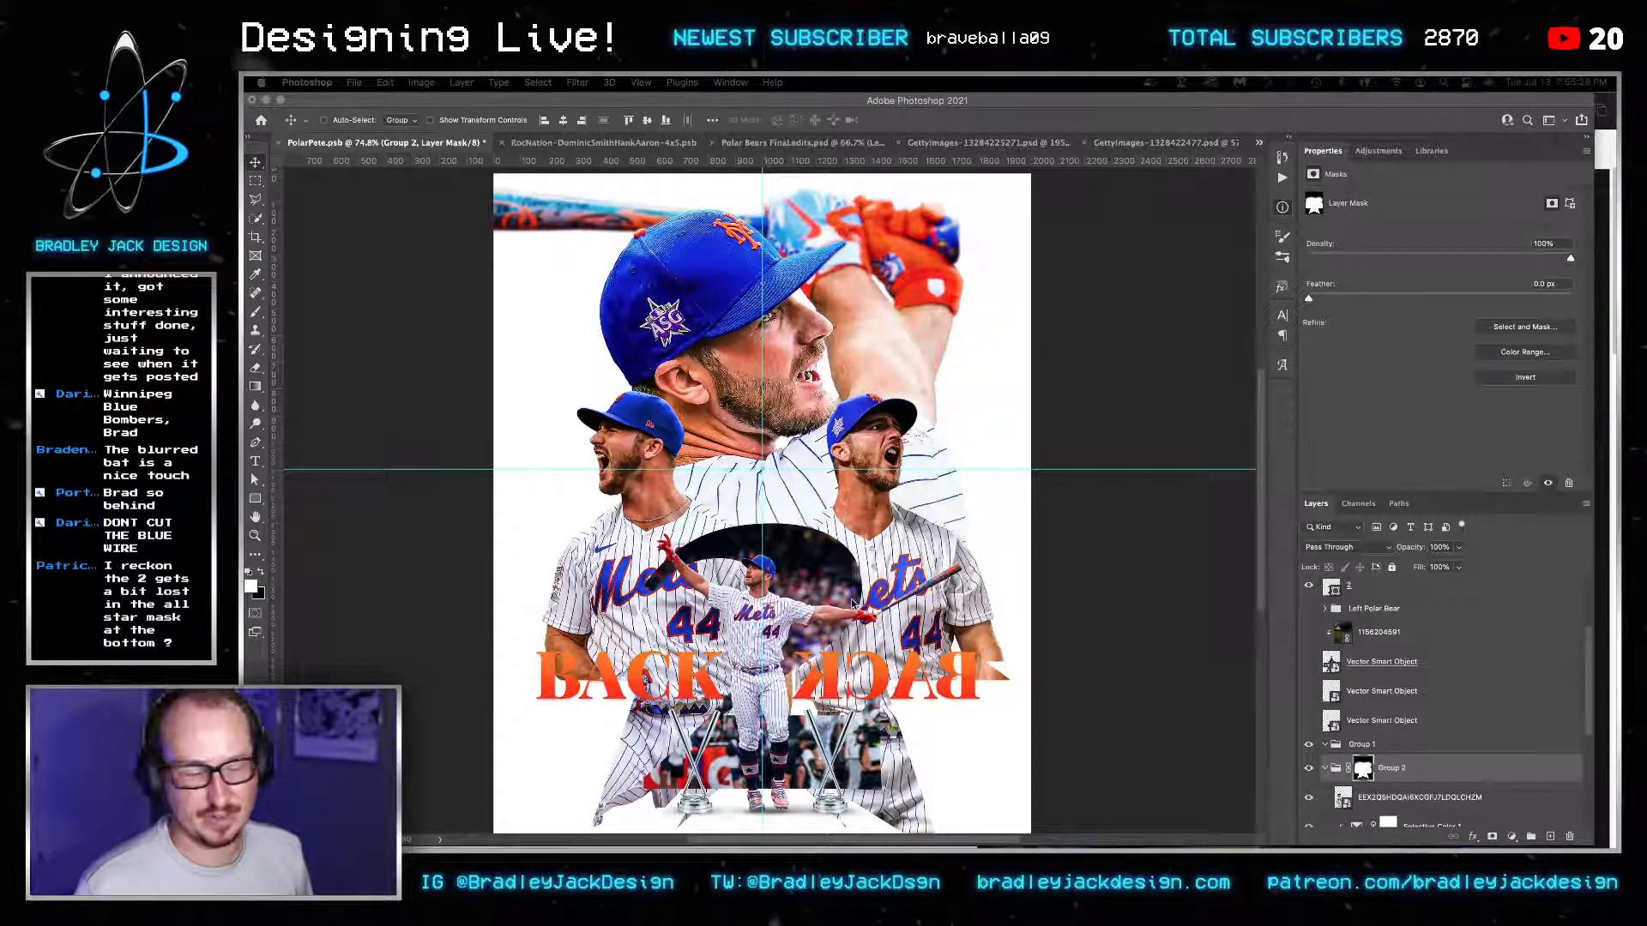
click(1172, 558)
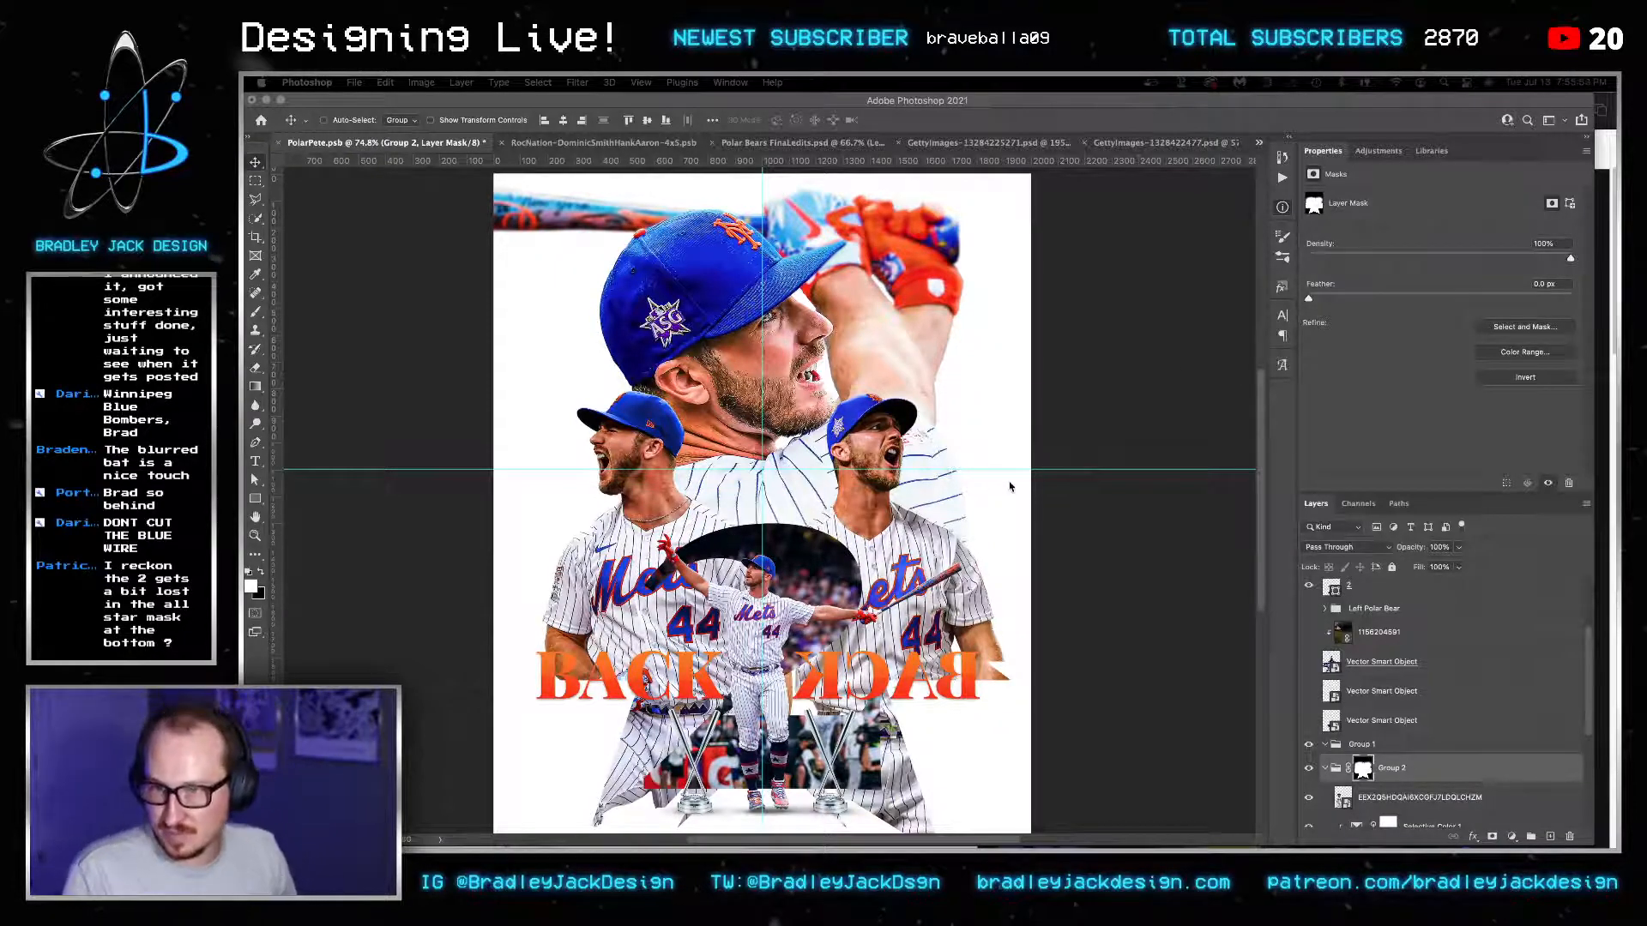
click(1055, 521)
key(F8)
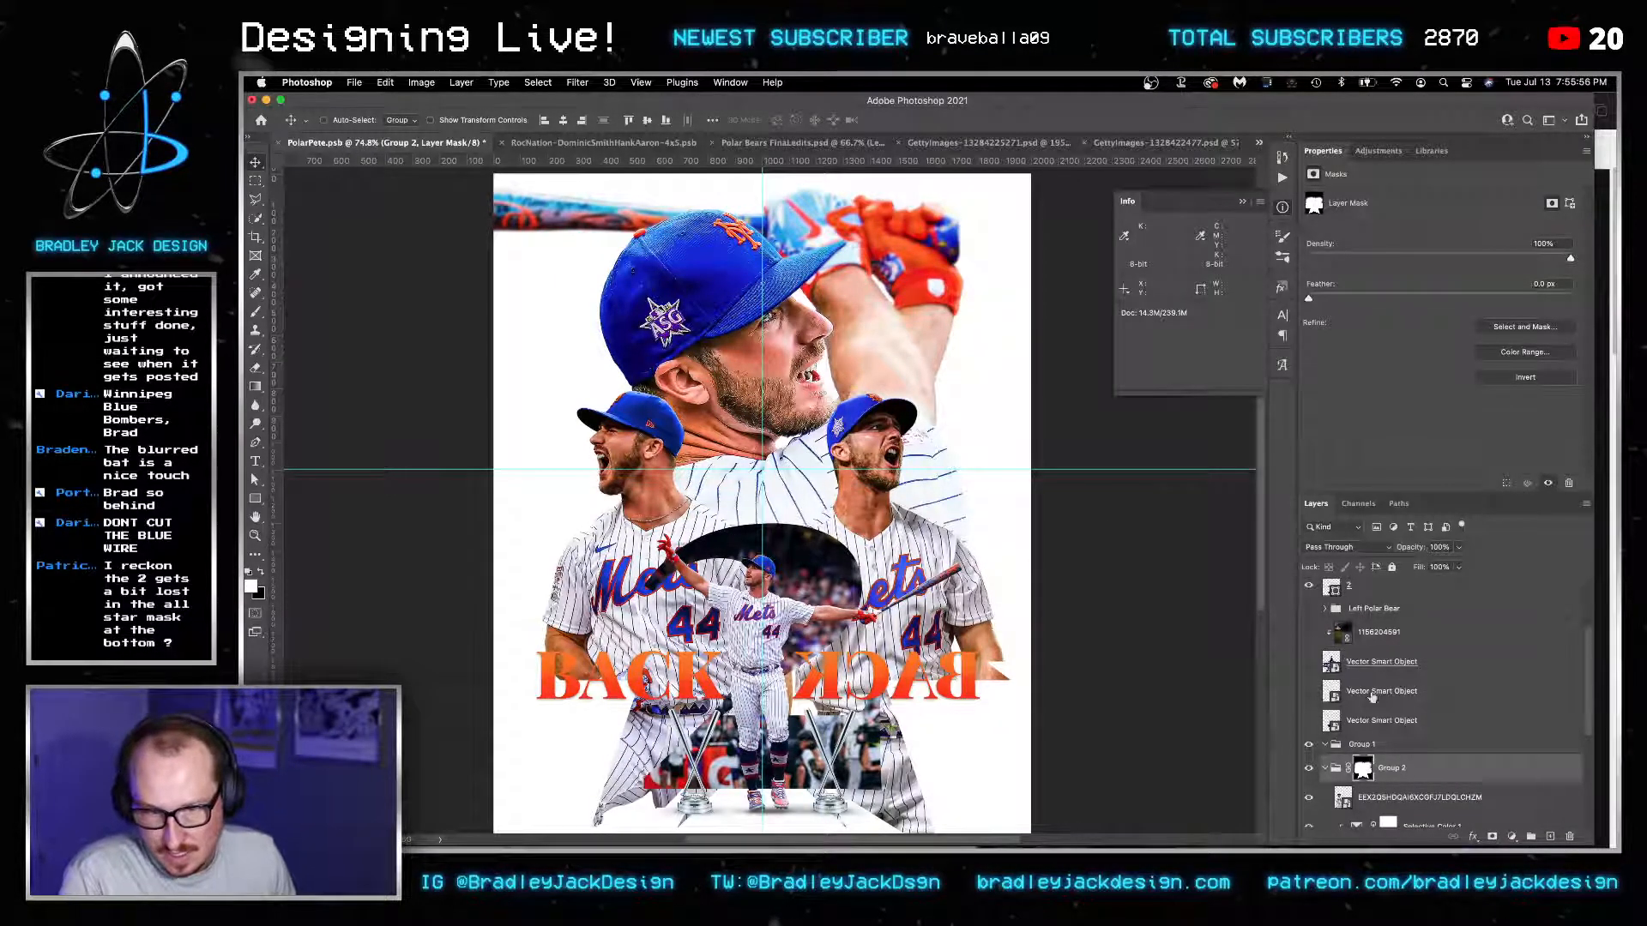
Add a Curves adjustment above the upper player photo in Group 2, raising the midtones from input 122 to output 142.
scroll(1373, 686, down, 2)
click(1390, 764)
click(1370, 151)
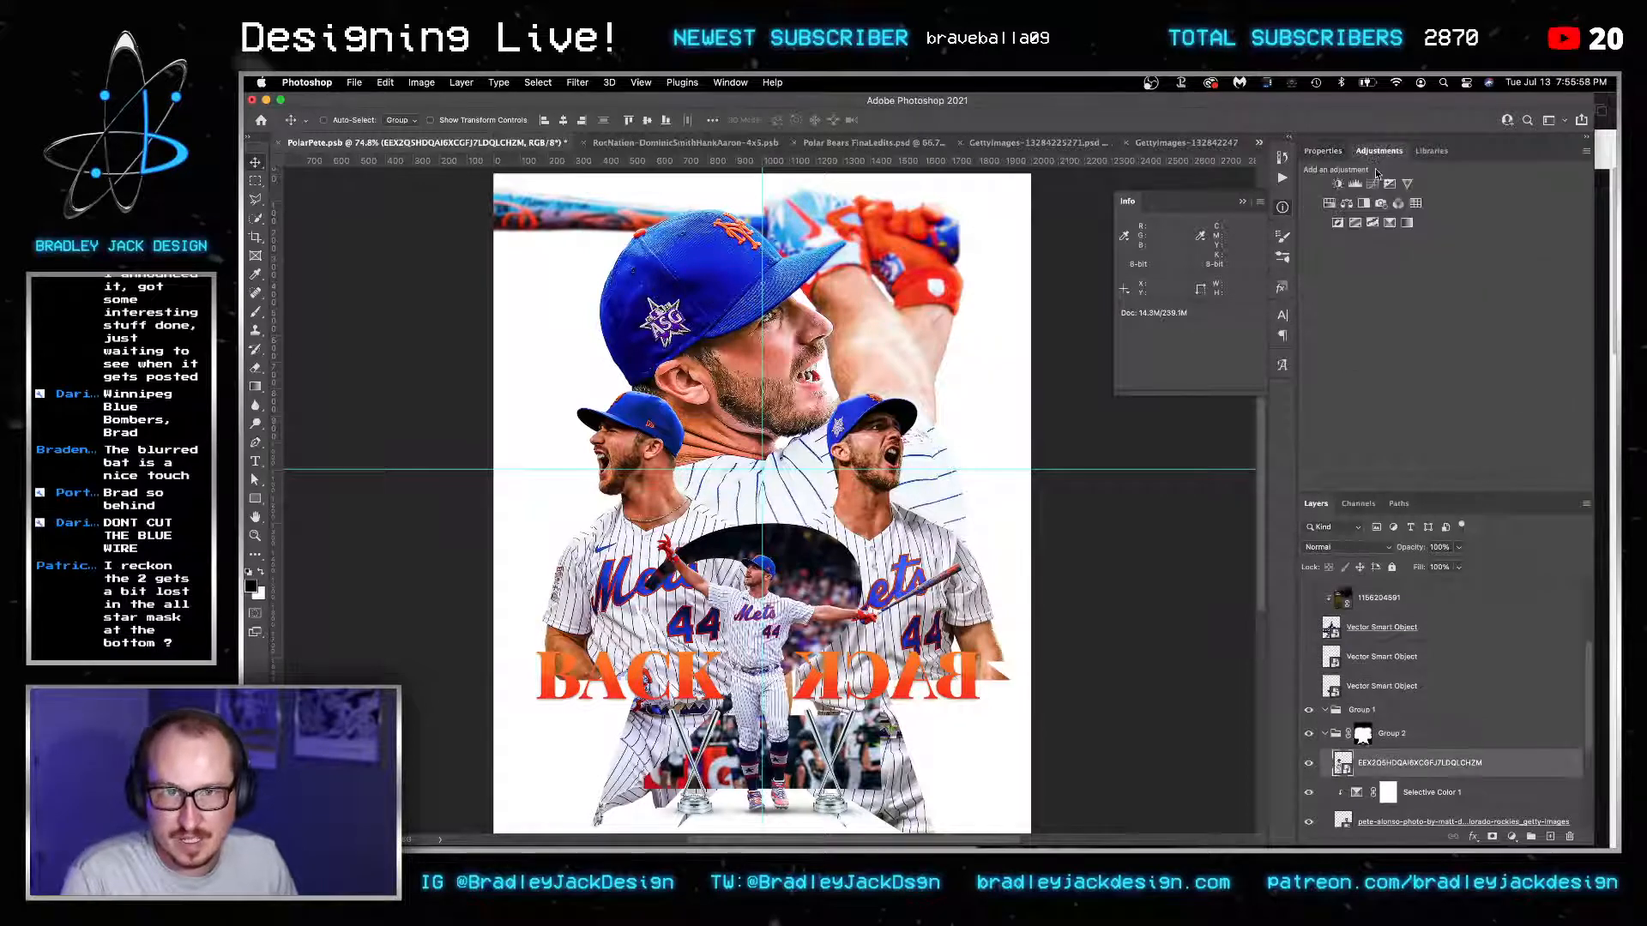
click(1379, 185)
click(1451, 316)
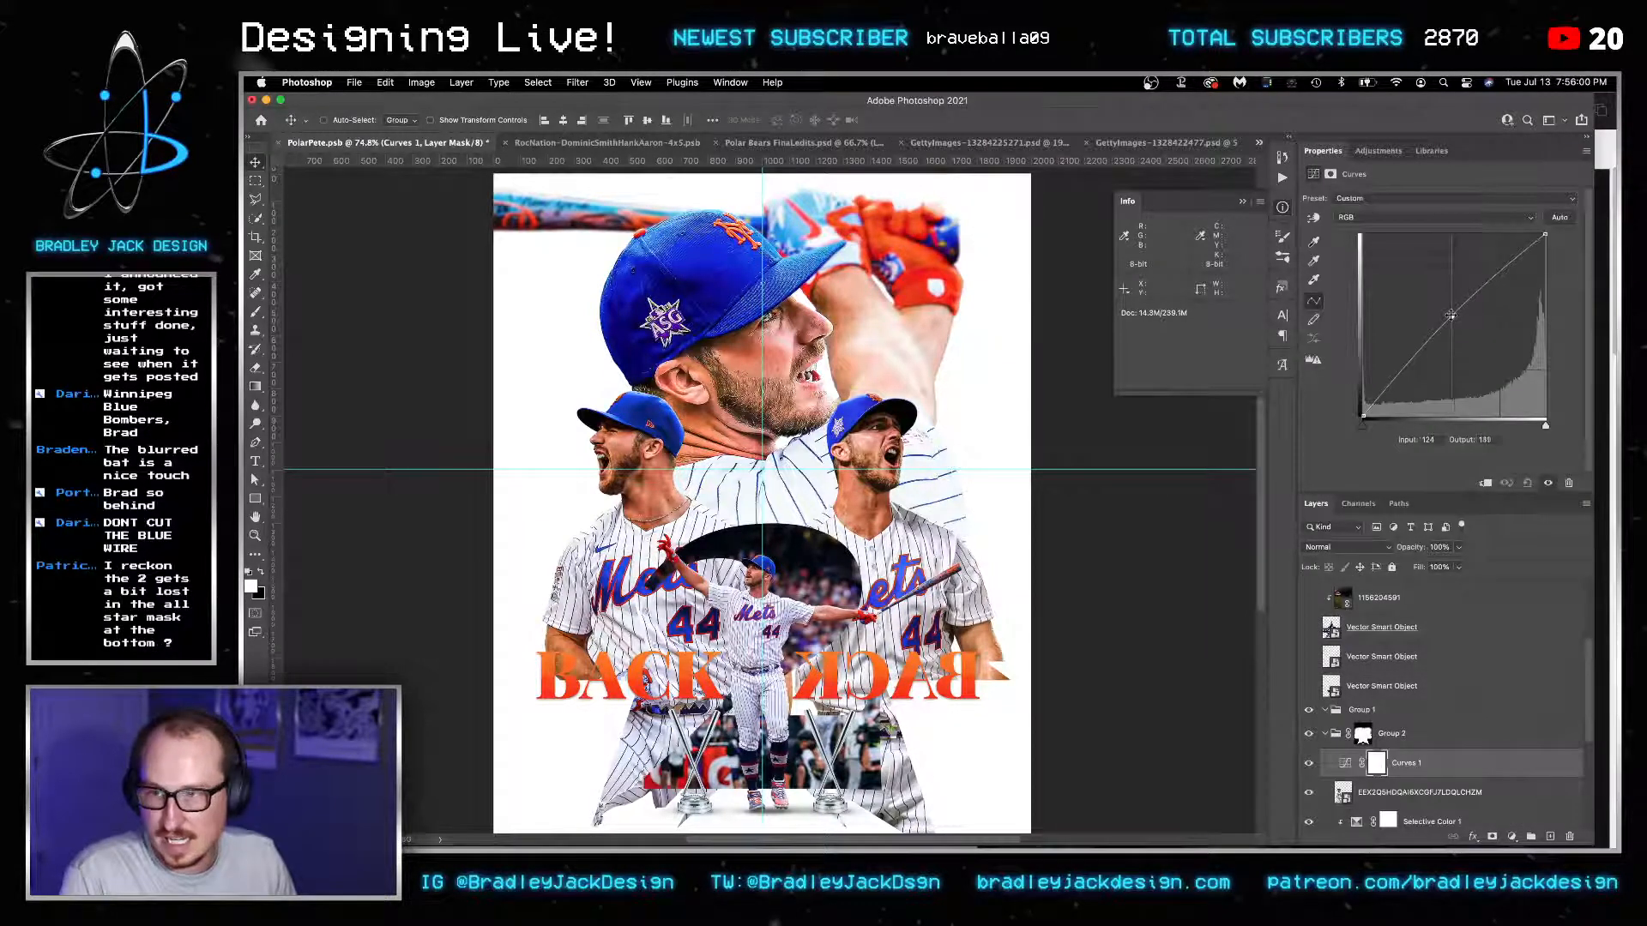
Clip the Curves layer to the player photo and split its This Layer highlight Blend If slider to about 85 / 255.
scroll(1407, 721, down, 1)
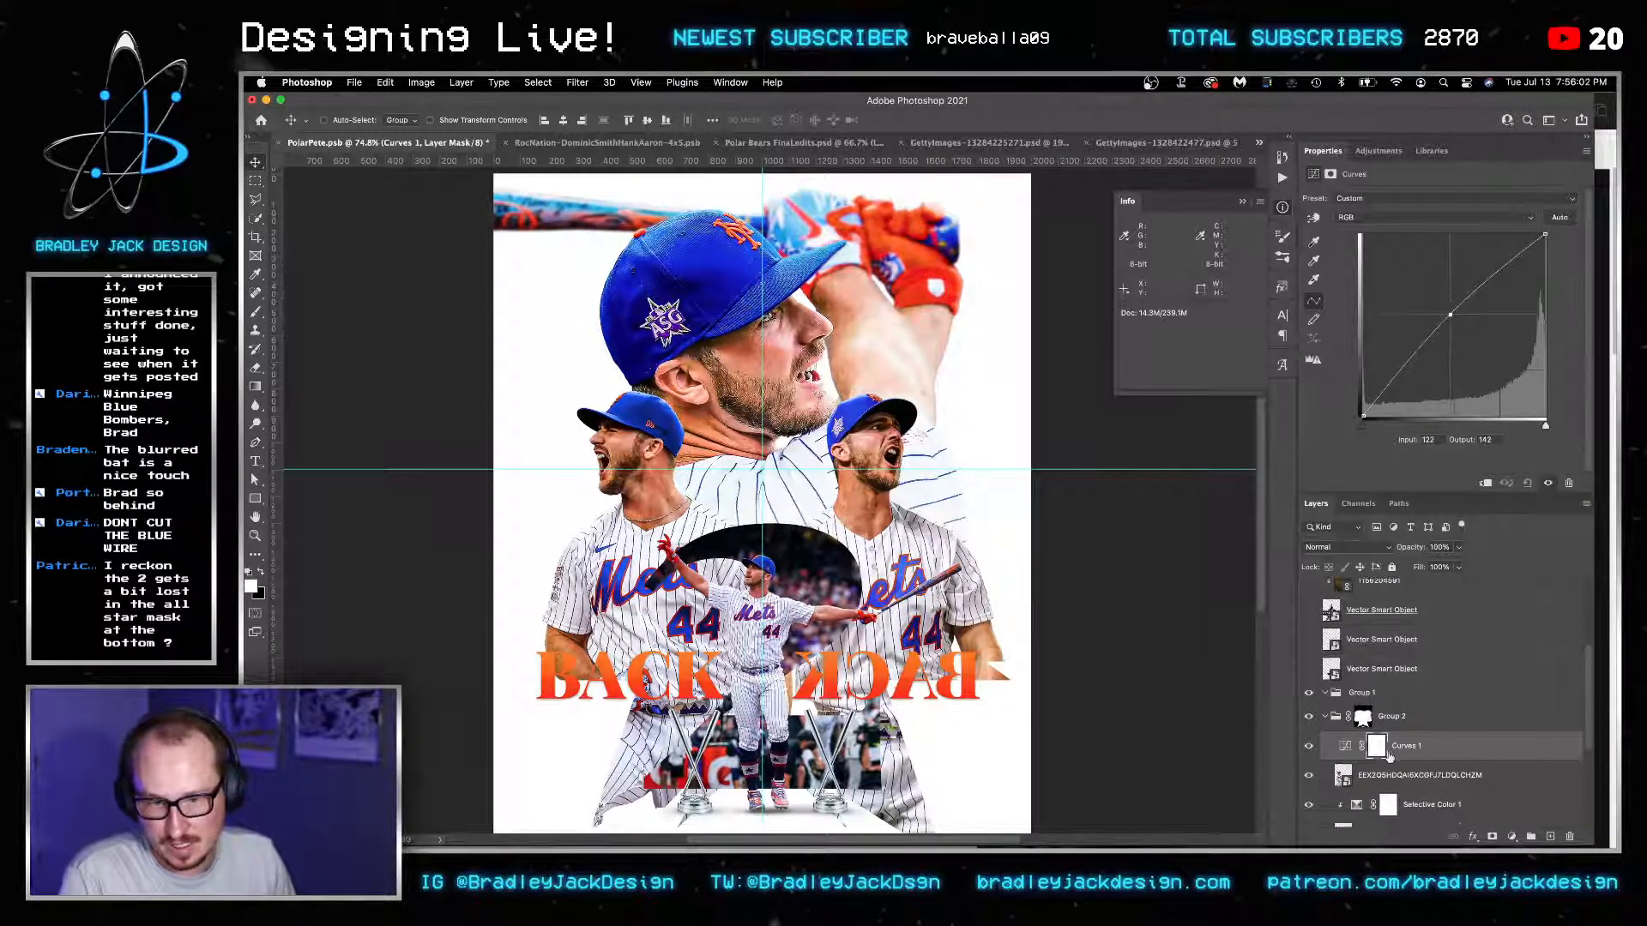
alt+click(1398, 760)
double_click(1436, 748)
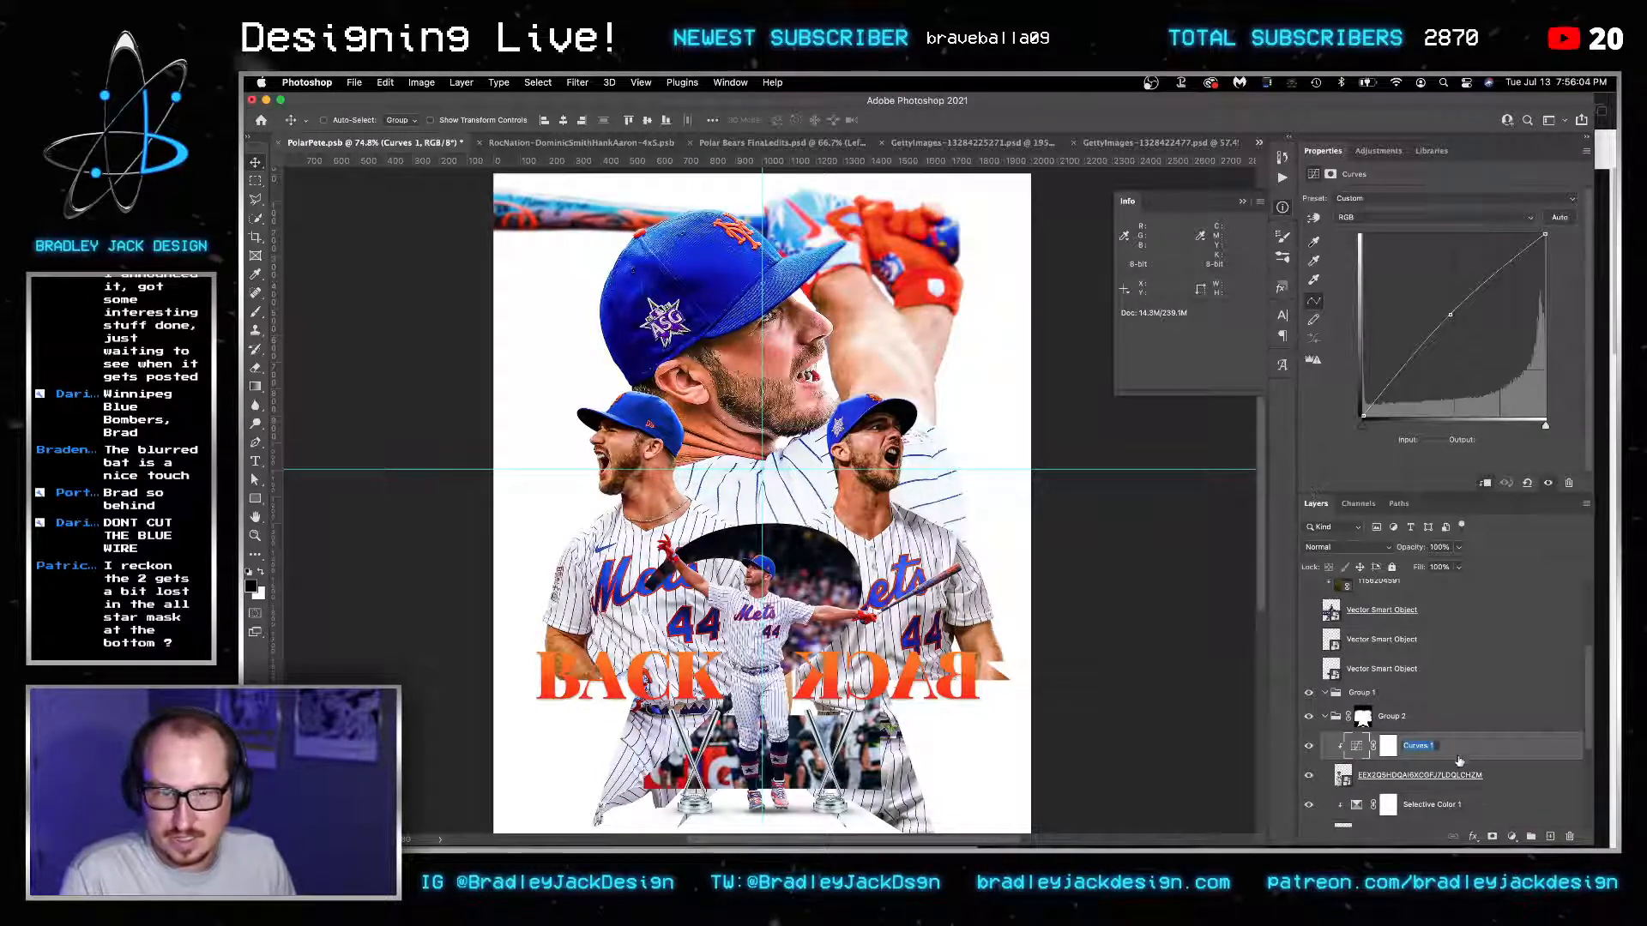
key(Return)
key(space)
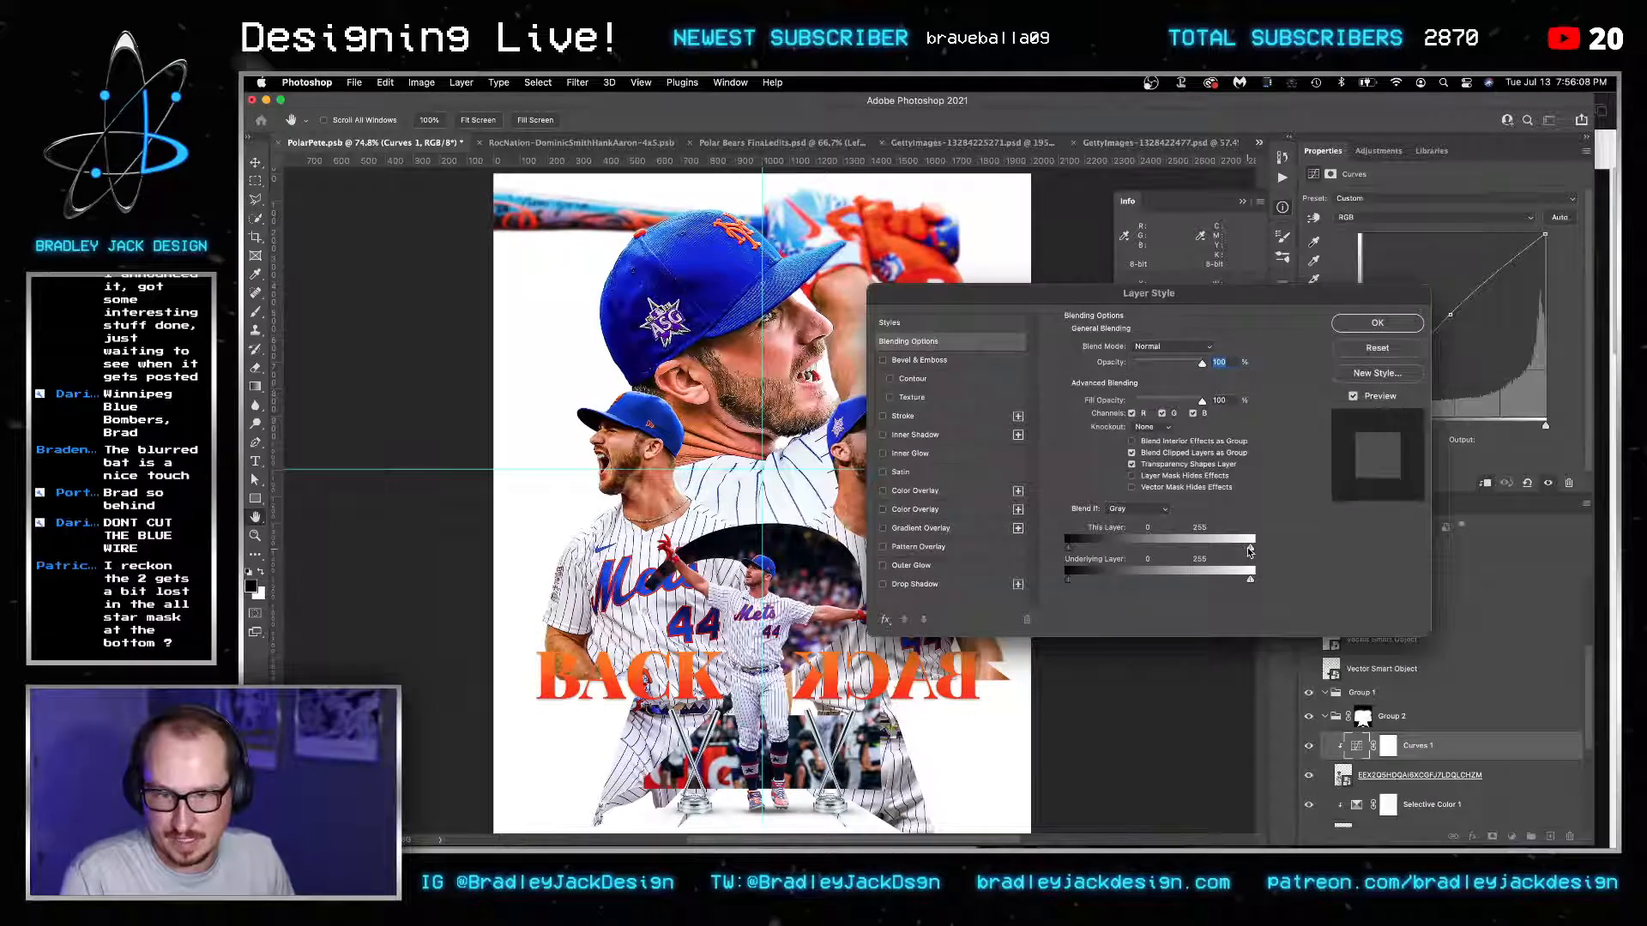
drag(1250, 552, 1128, 551)
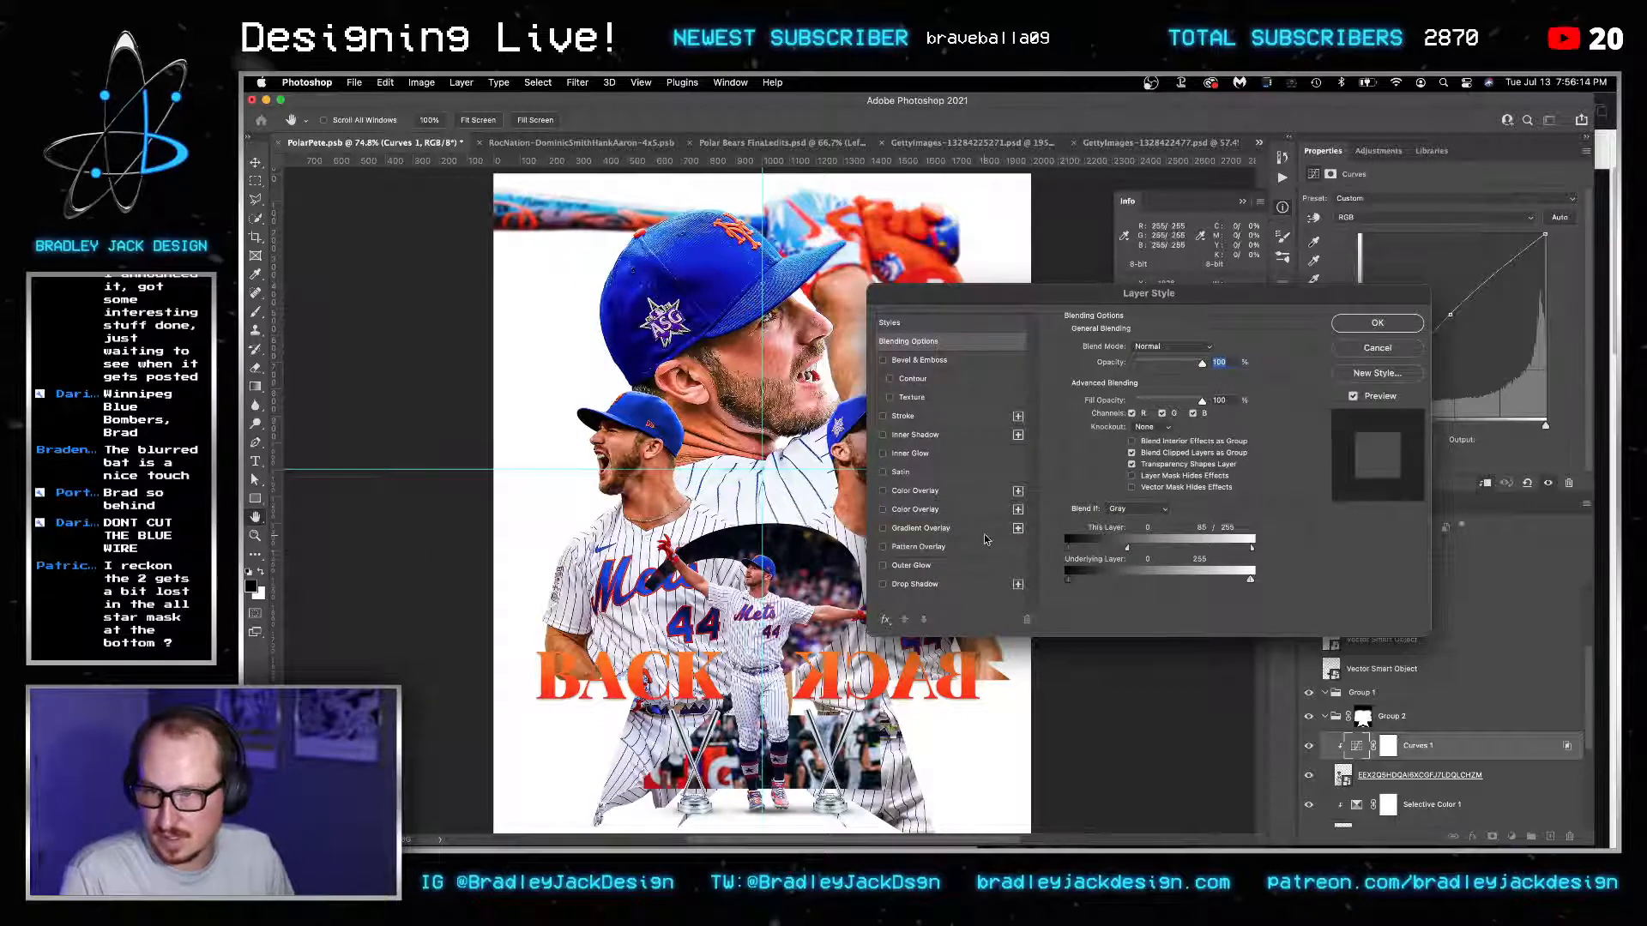
key(Return)
Hide Group 2 with the two shouting players.
key(z)
alt+click(862, 553)
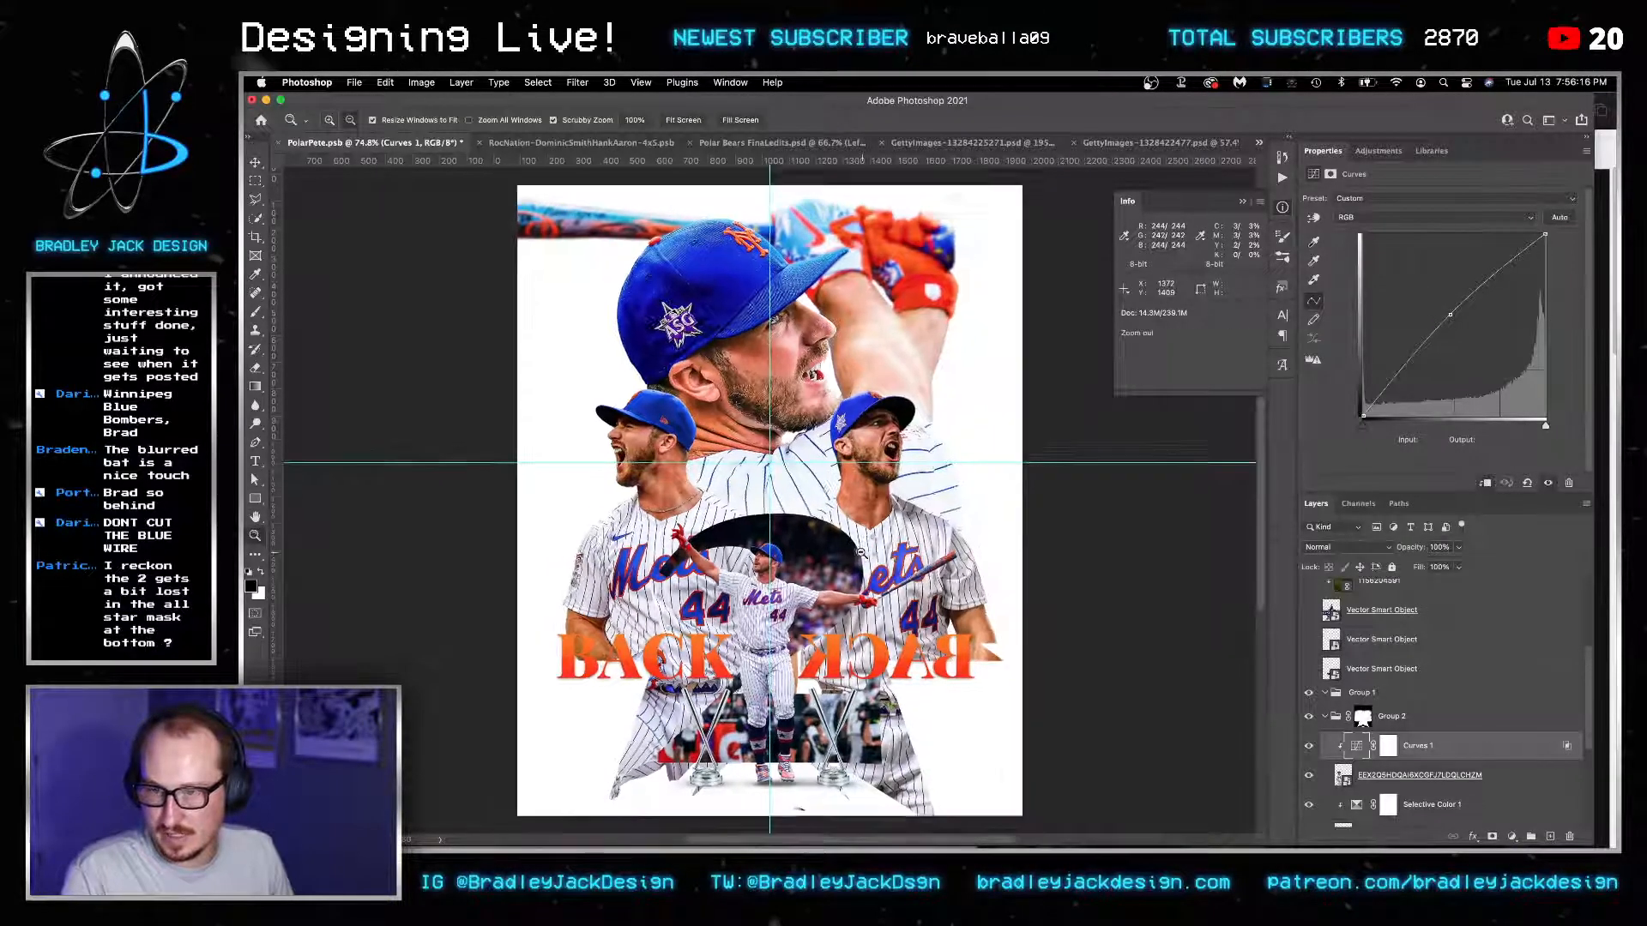
key(v)
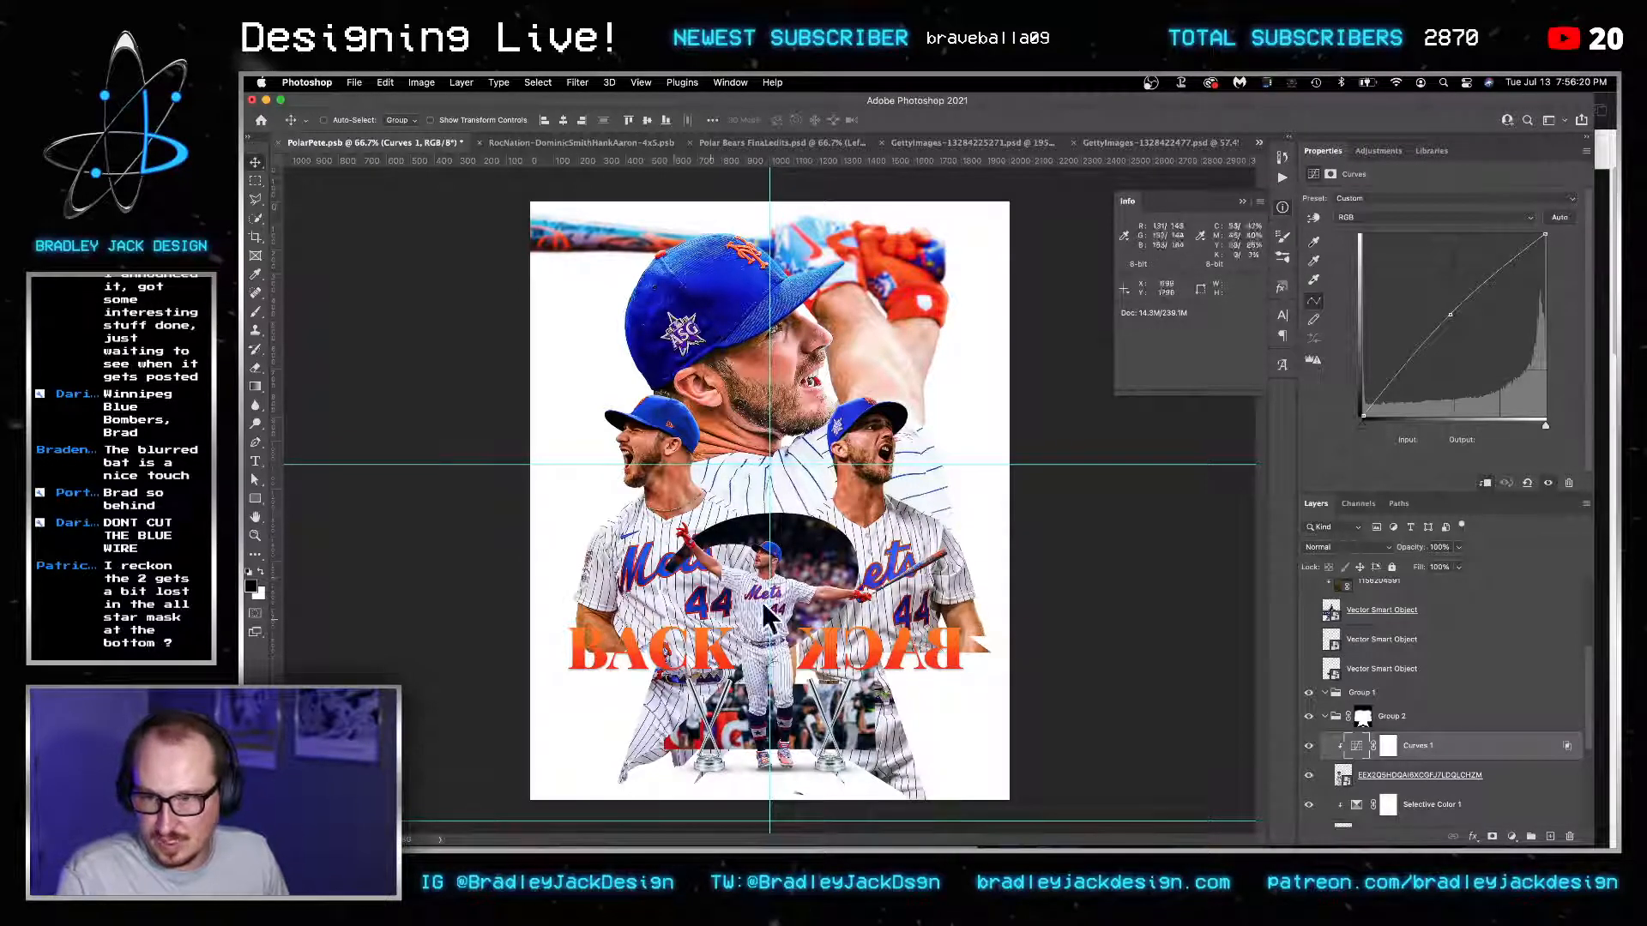
click(1311, 717)
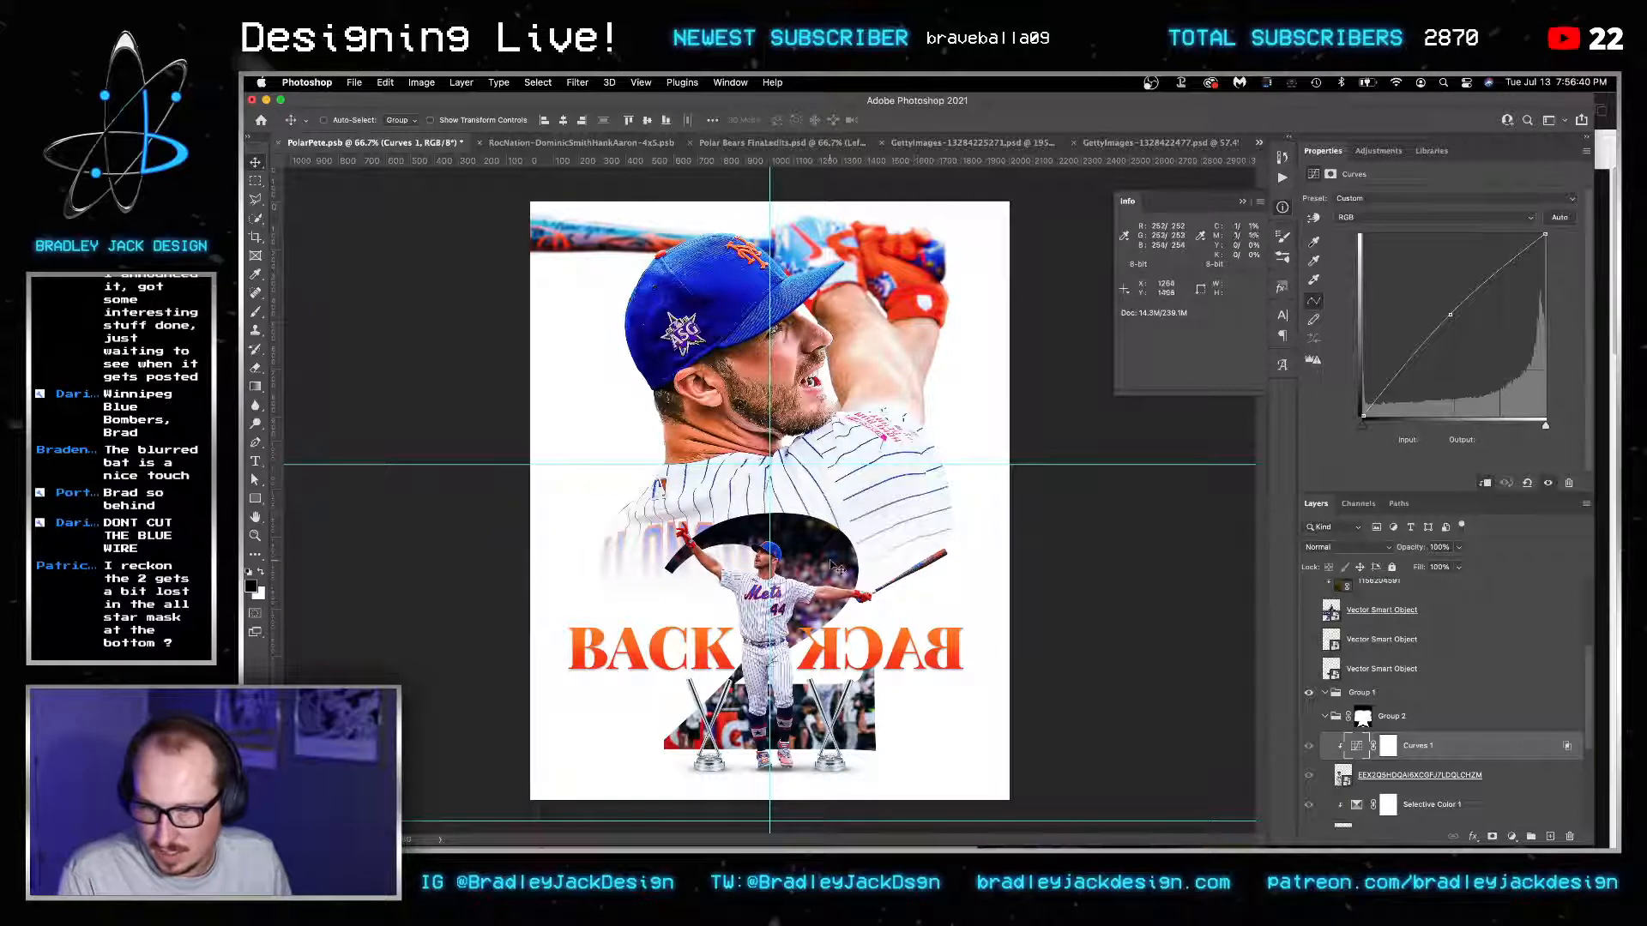
Select the Front Pete group and launch Adobe Bridge.
scroll(1364, 661, up, 5)
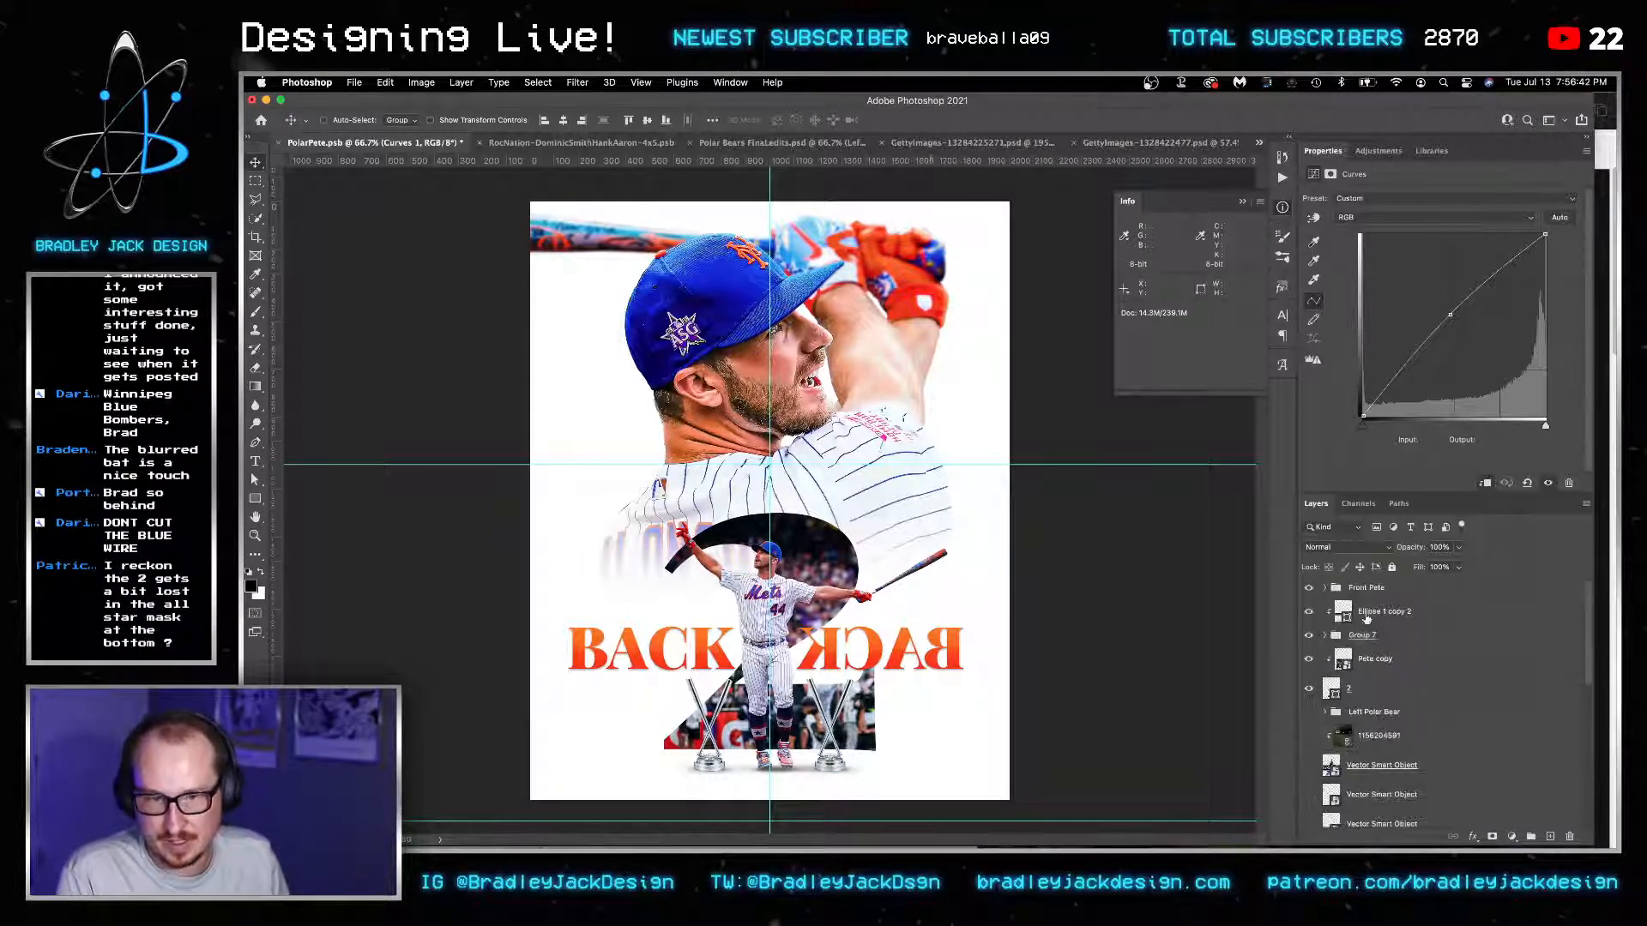
click(1365, 586)
key(super+space)
text(bridge)
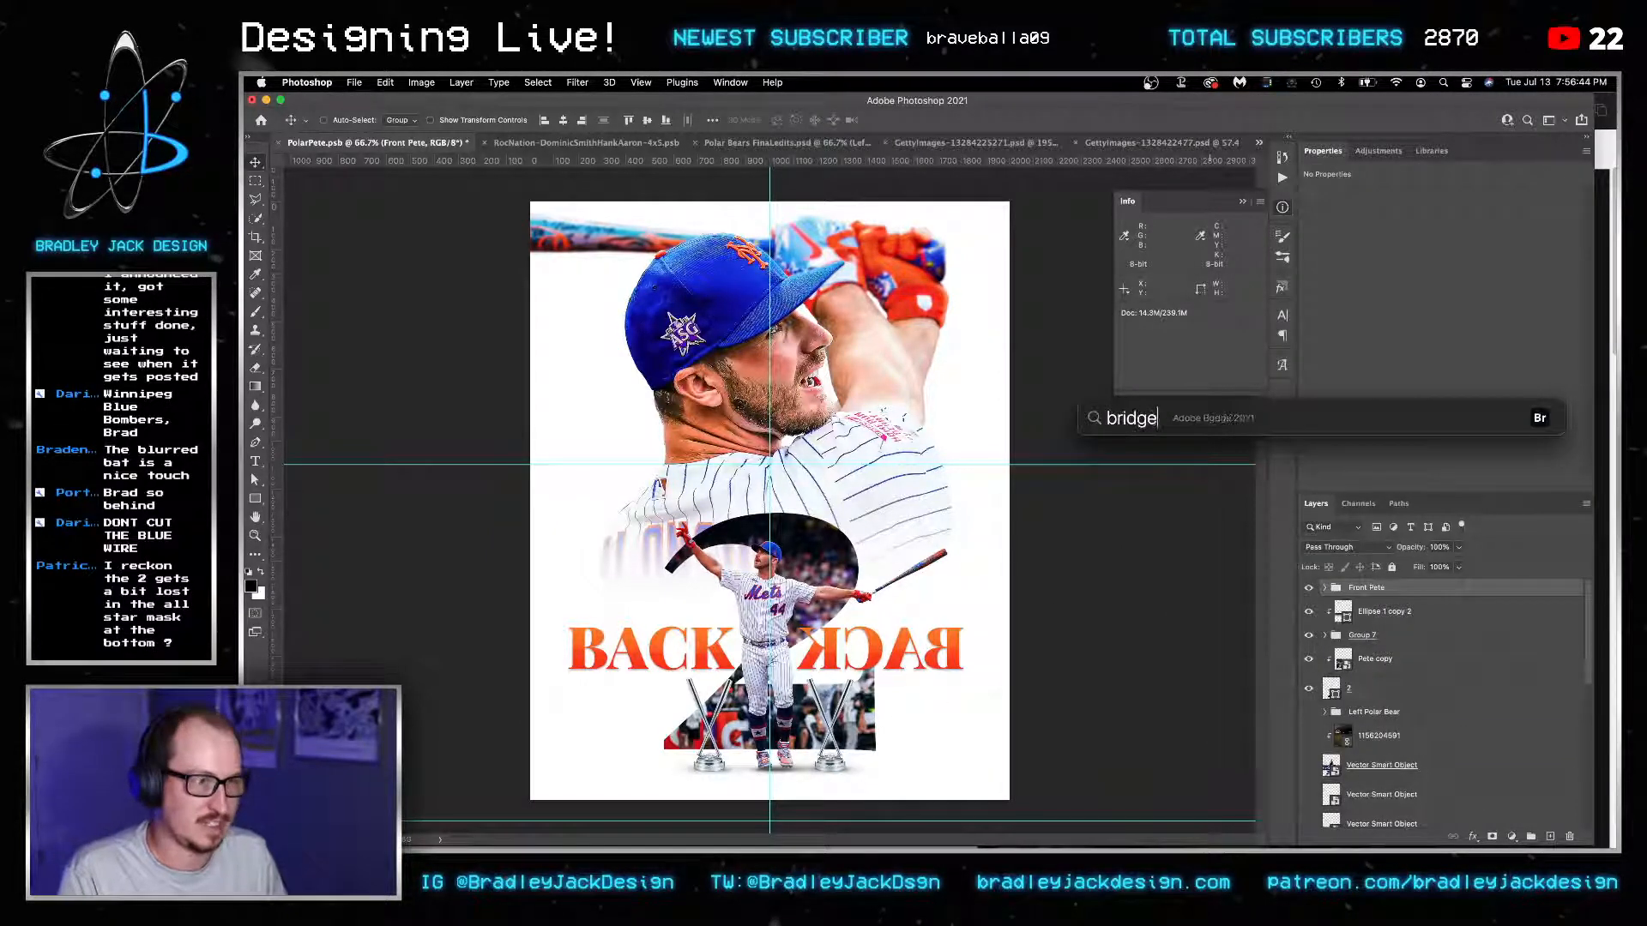
key(Return)
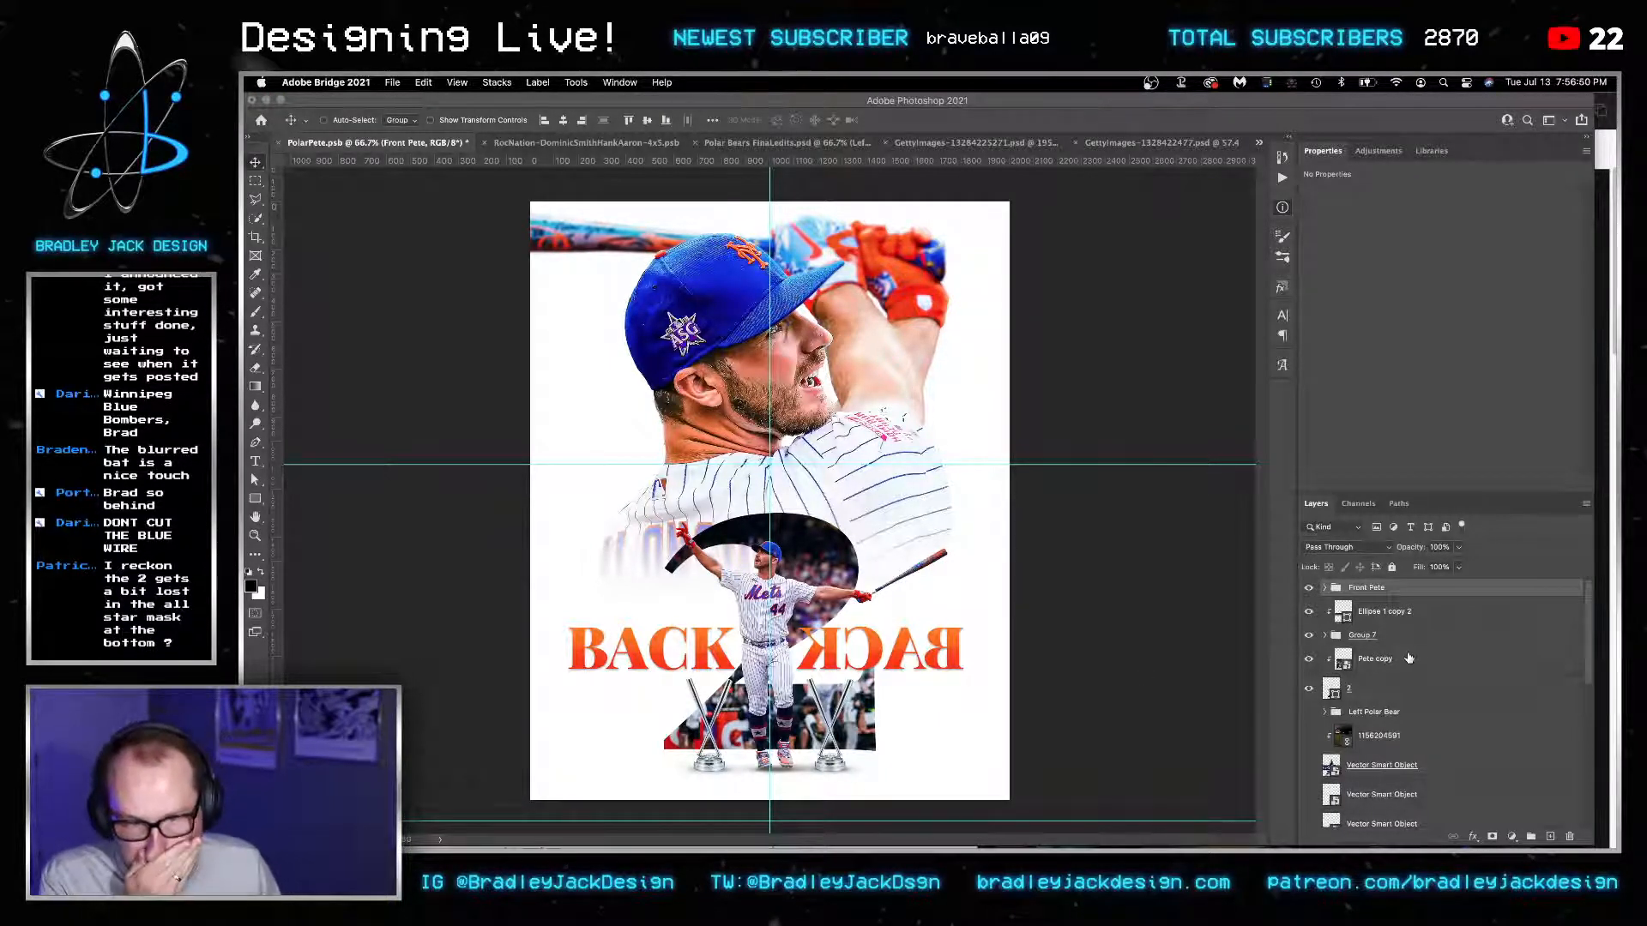
Return to Photoshop, open the Selective Color 2 smart object, delete the batter photo's layer mask, then save and close the contents.
scroll(1380, 692, down, 5)
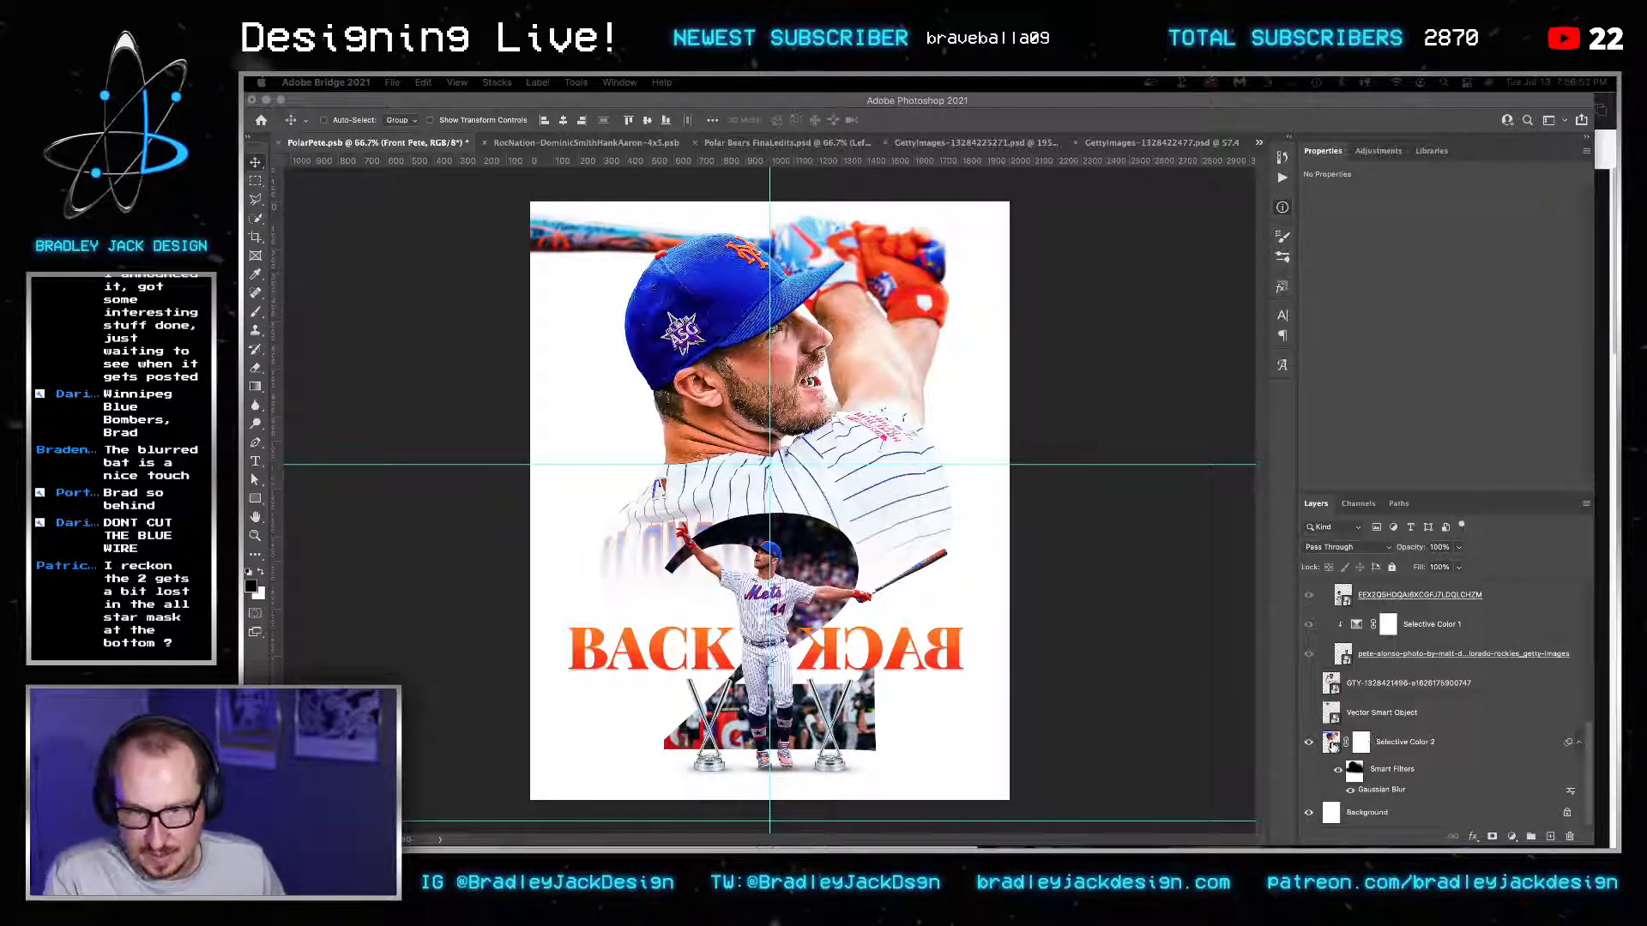
double_click(1331, 743)
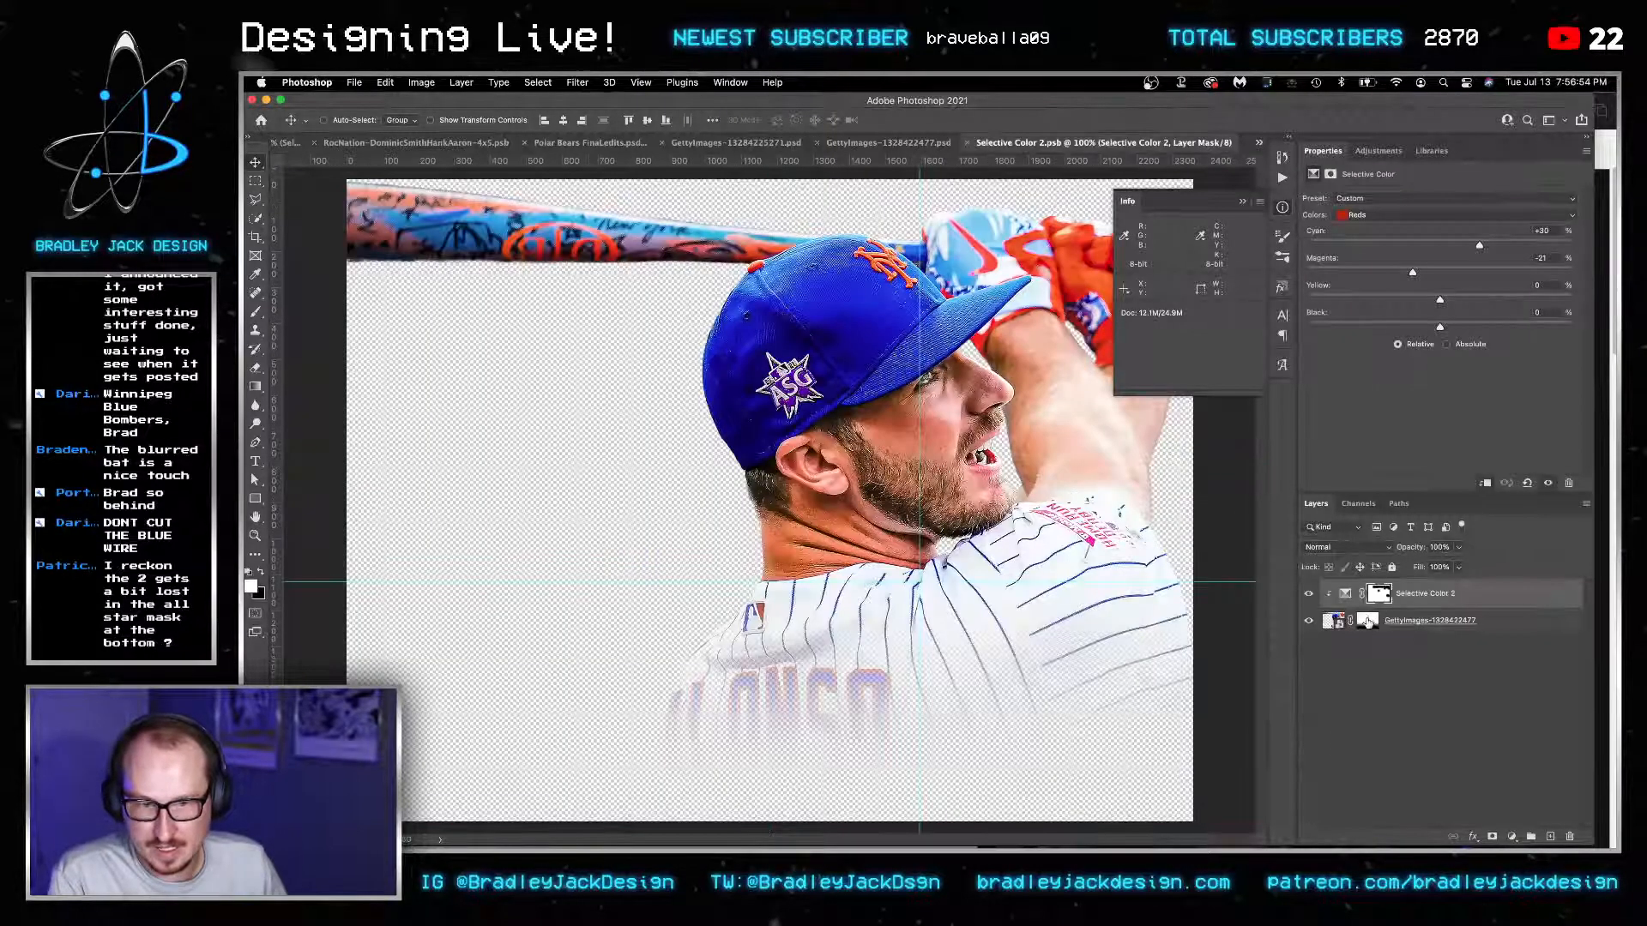
right_click(1367, 623)
click(1376, 642)
key(super+s)
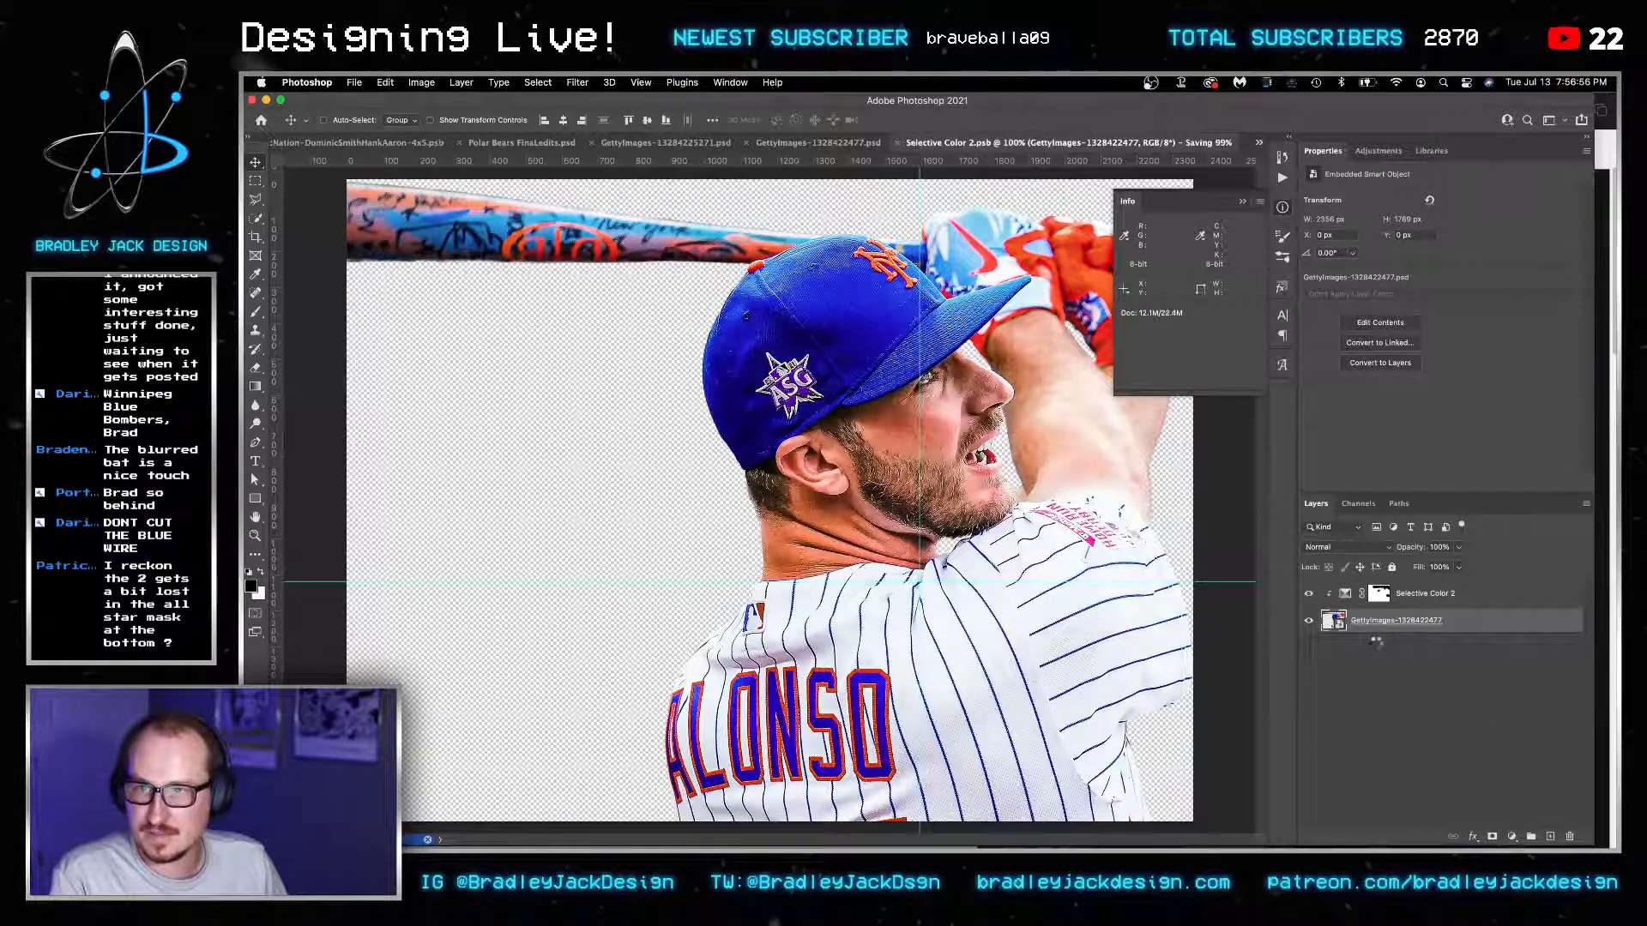
key(super+w)
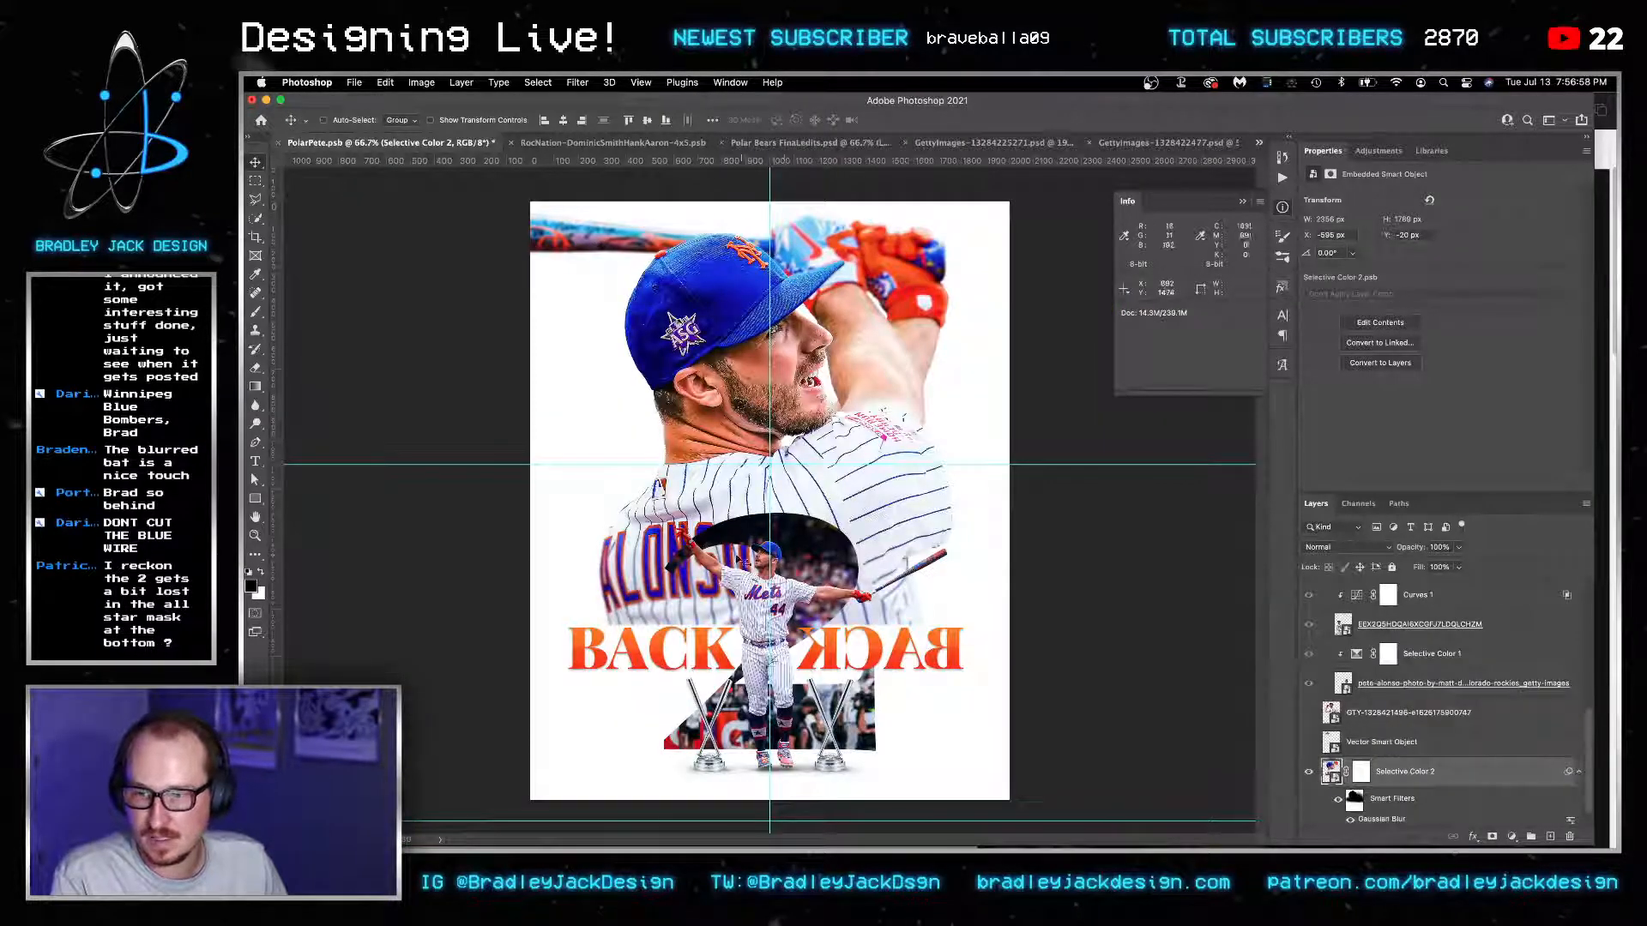
Paint black on Selective Color 2's Smart Filter mask over the lower jersey to remove the blur there.
click(1354, 801)
key(b)
key(x)
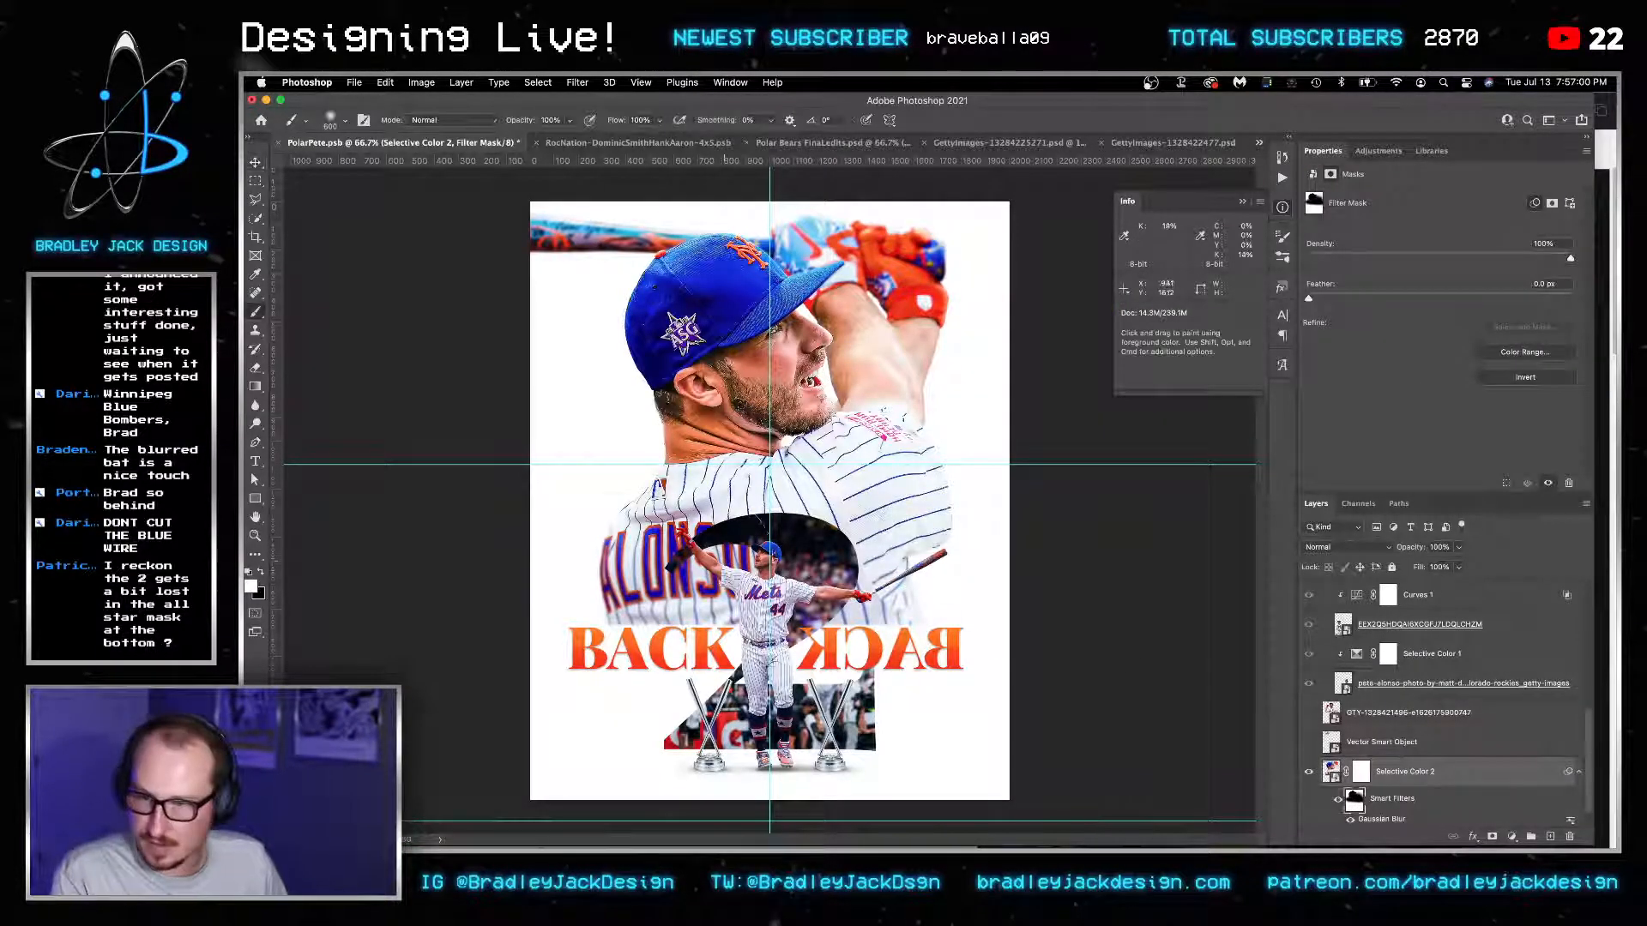
key(x)
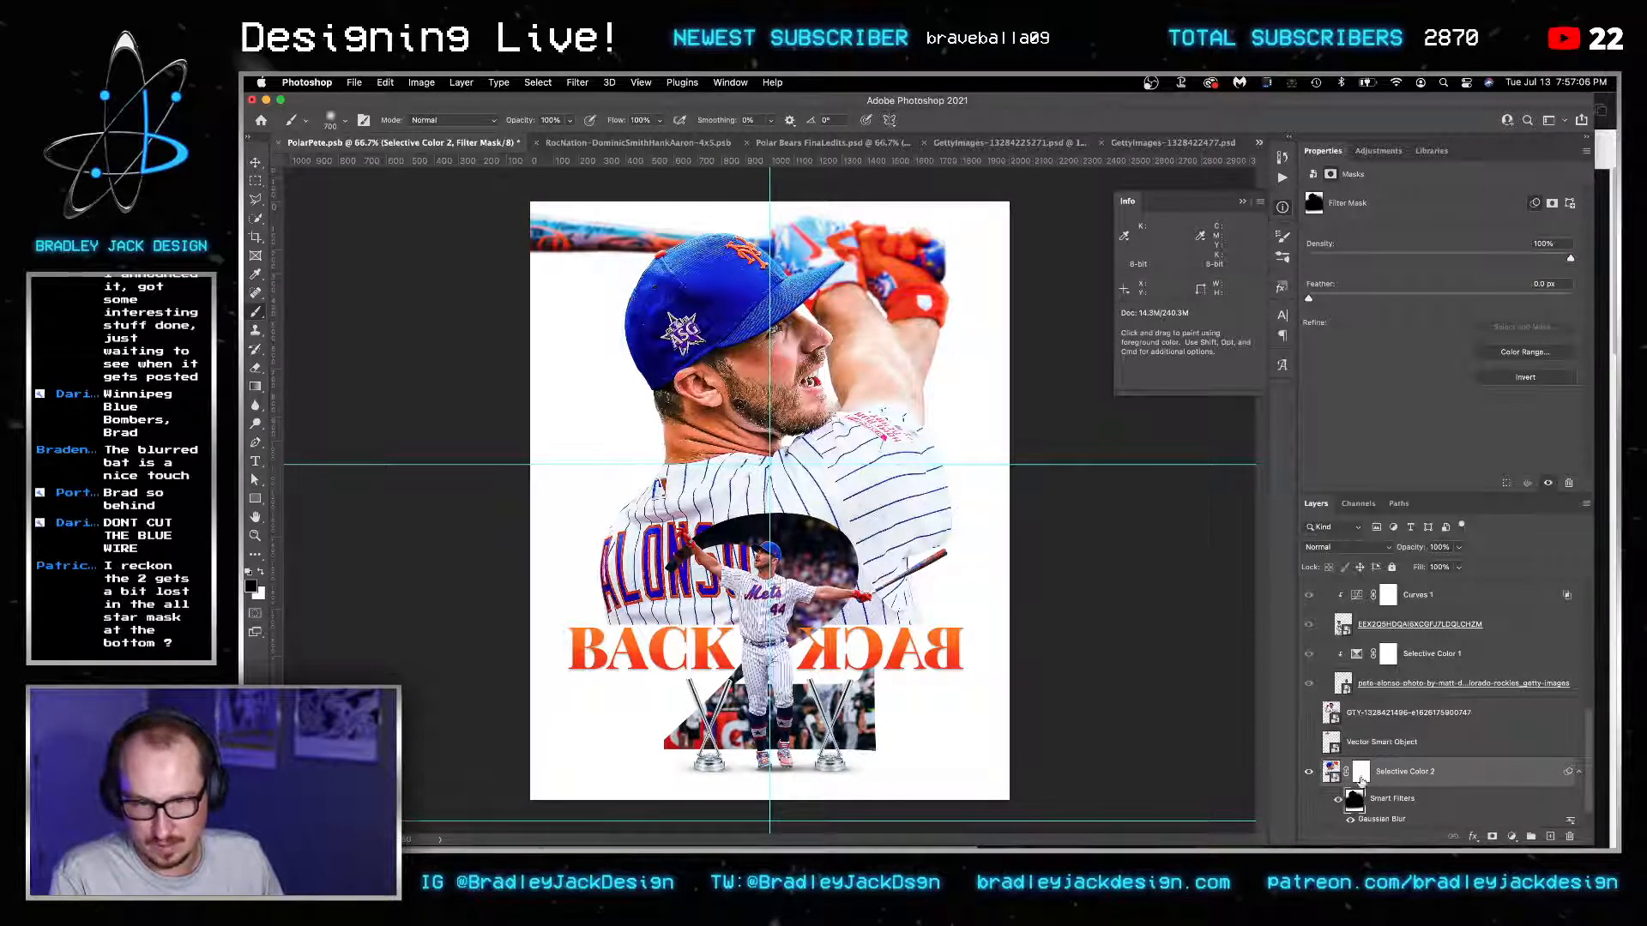
Group the Selective Color 2 layer, fade out the jersey's lower edge with a gradient on a new group mask, and save.
click(1361, 776)
key(super+g)
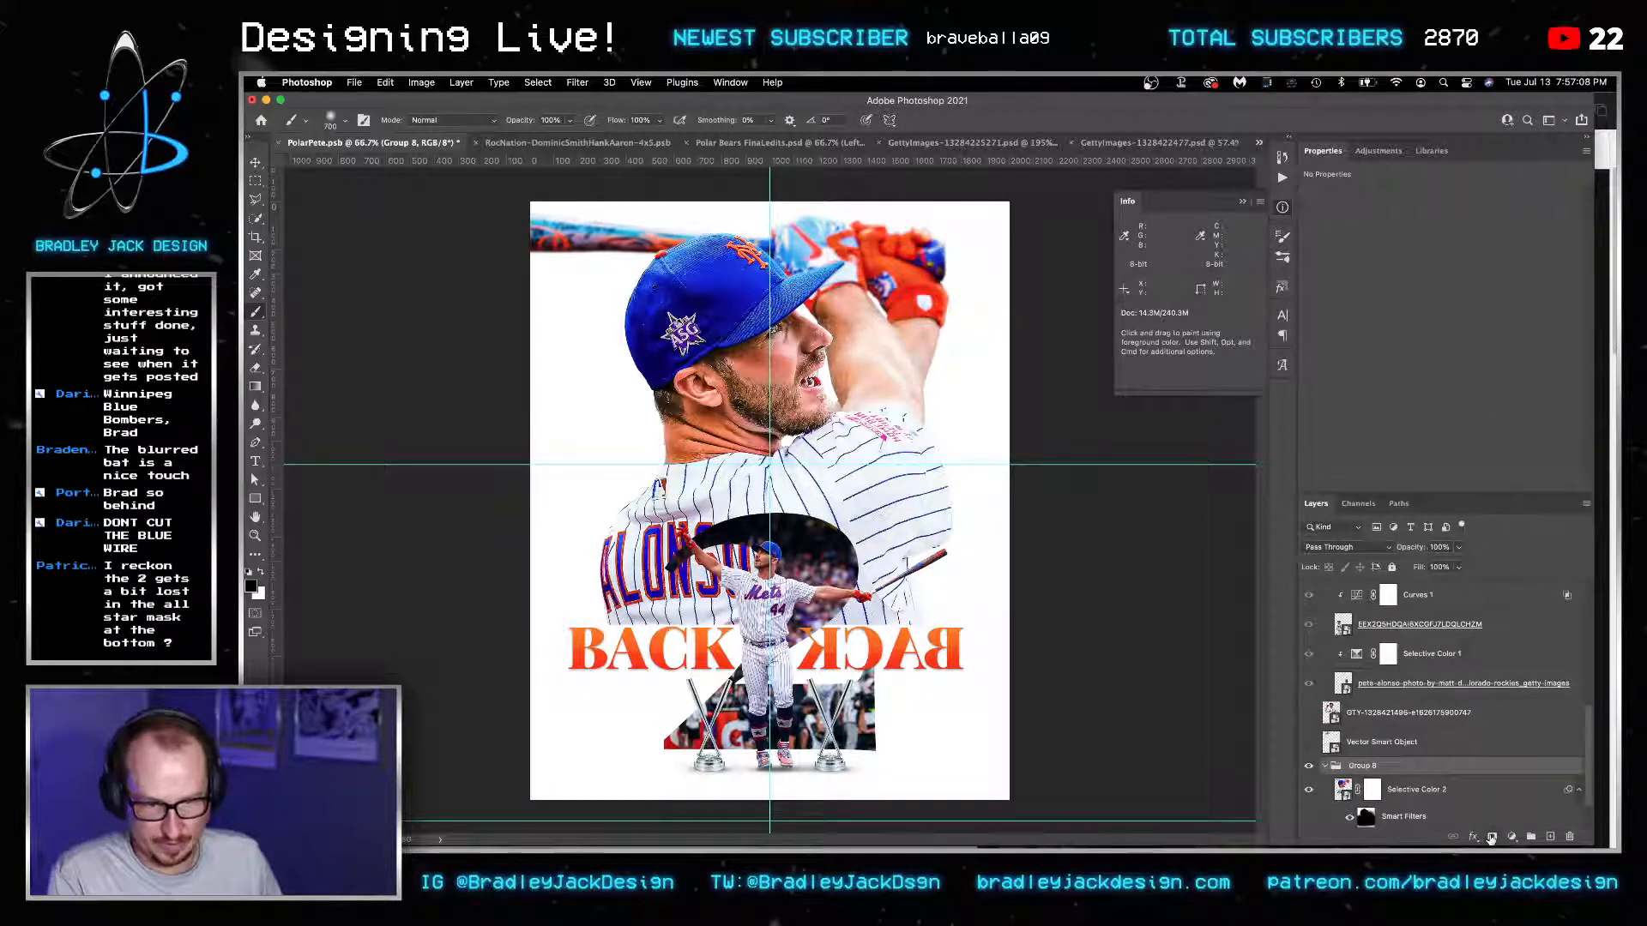
click(1492, 838)
key(g)
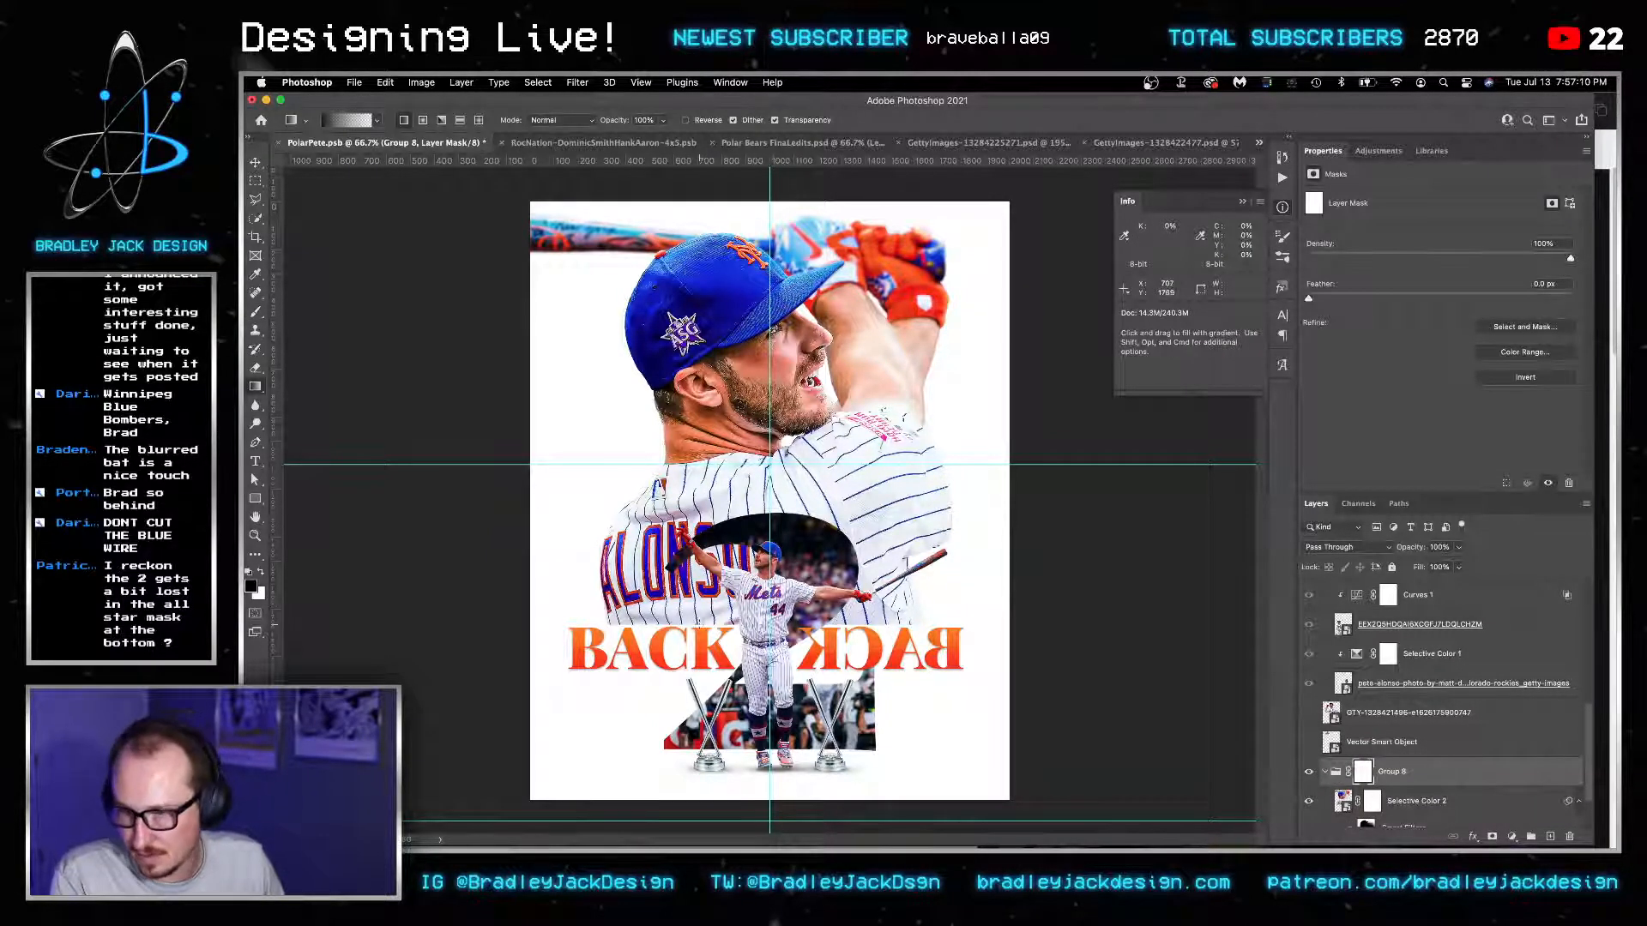
drag(702, 638, 698, 561)
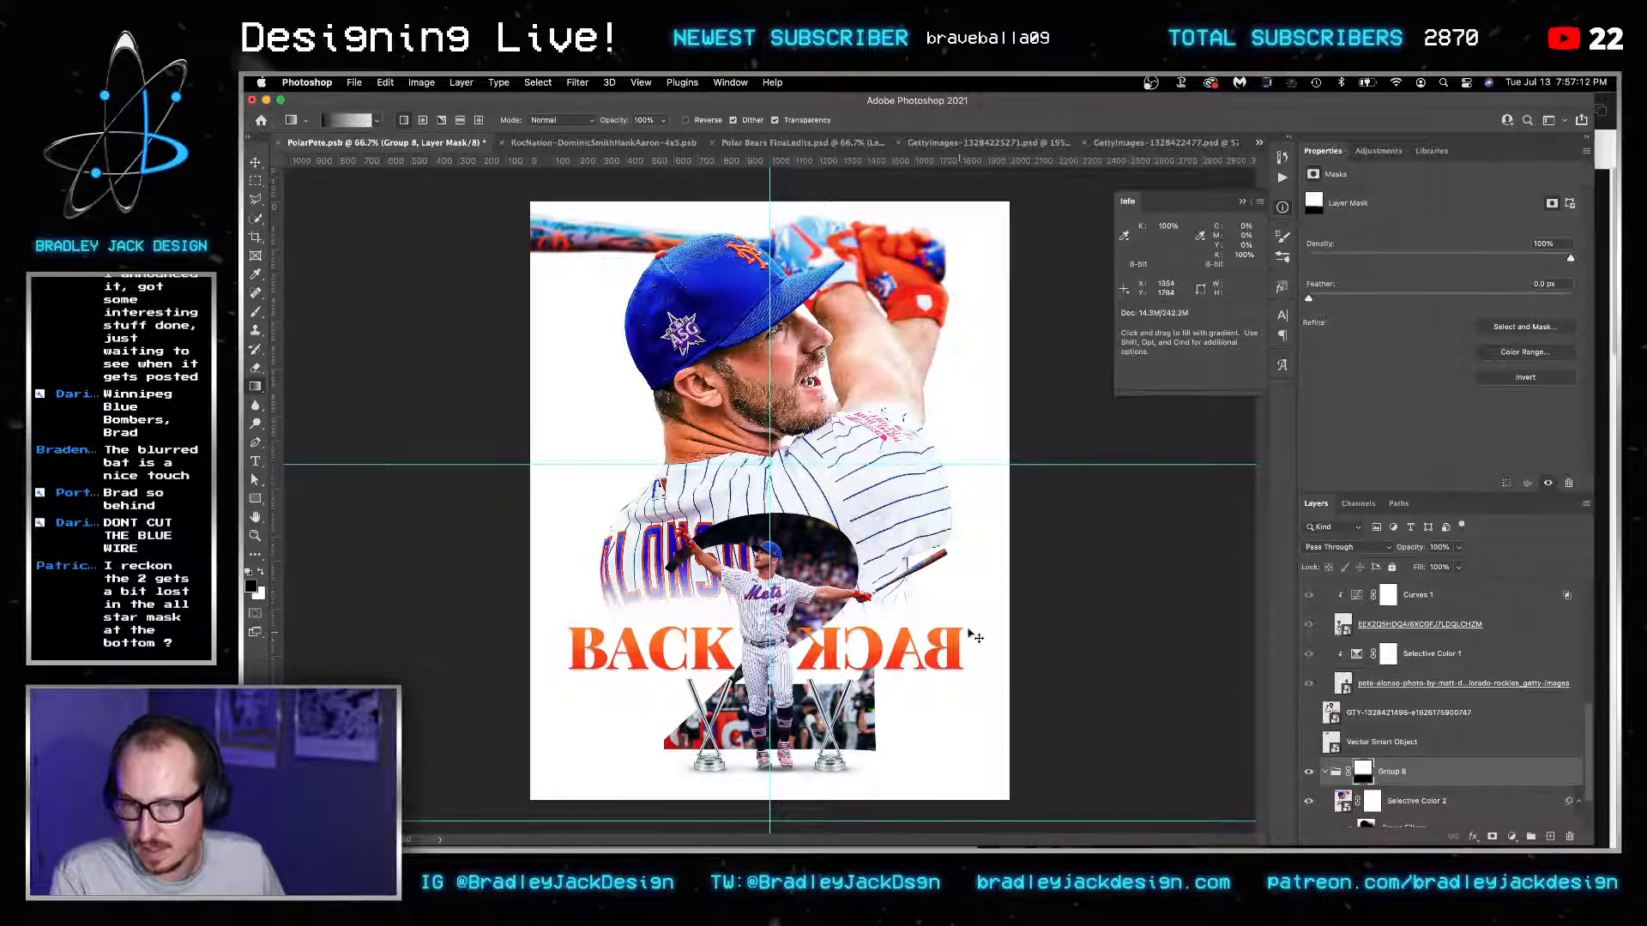
key(v)
key(super+s)
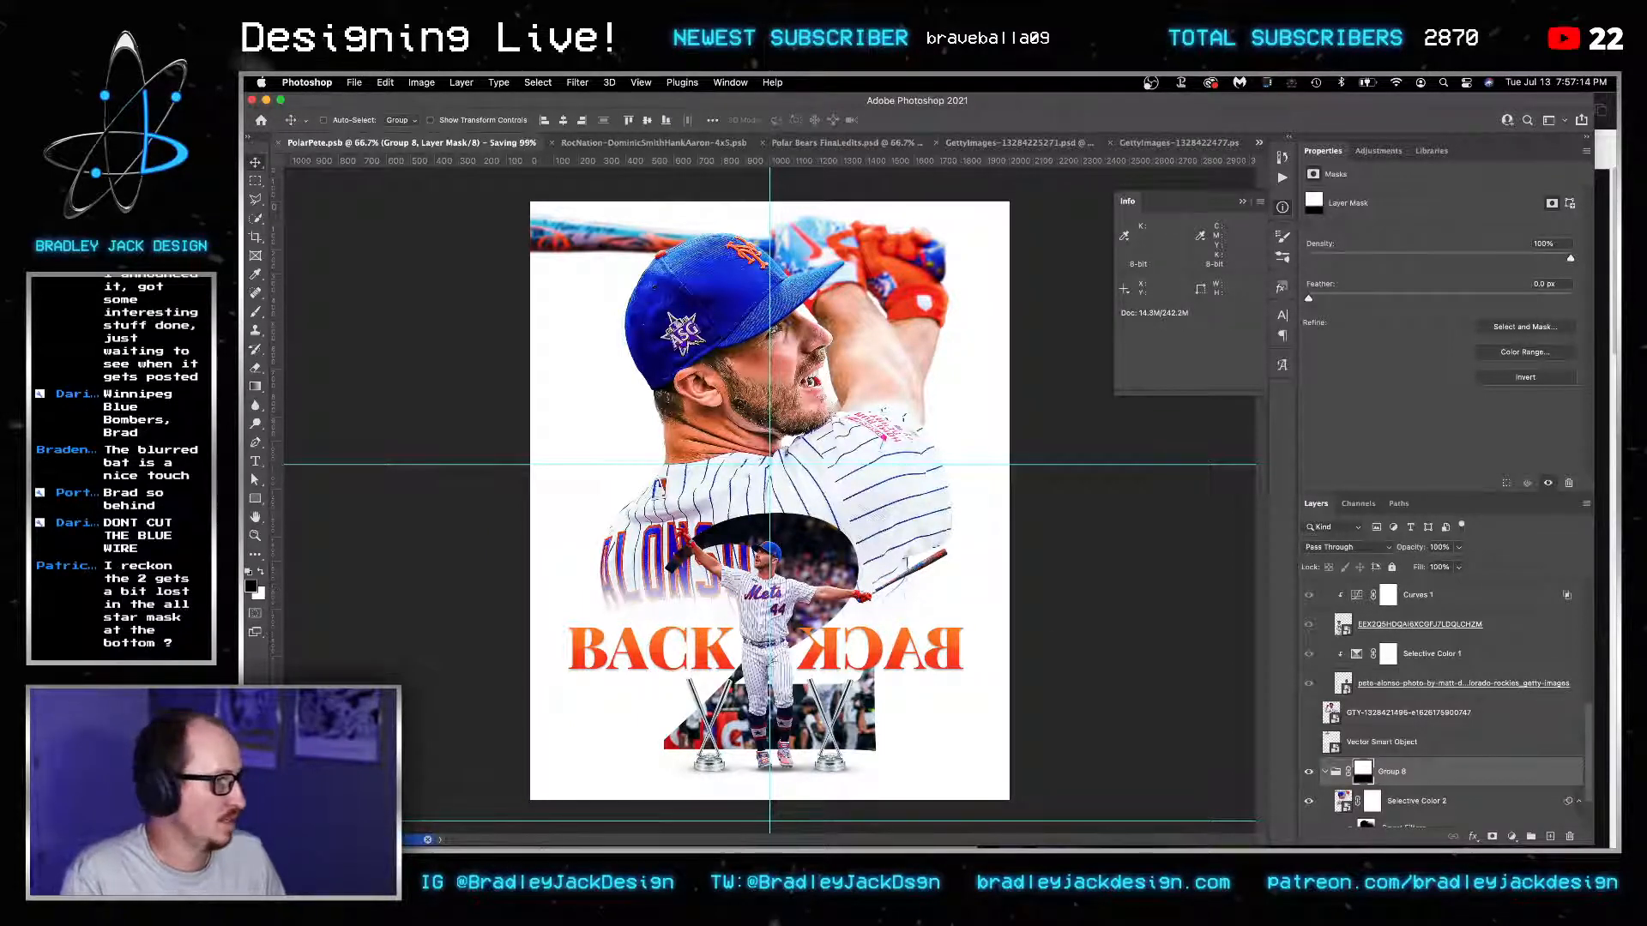
Switch to Adobe Bridge, move and enlarge its window over the poster, and reset the Essentials workspace.
key(super+Tab)
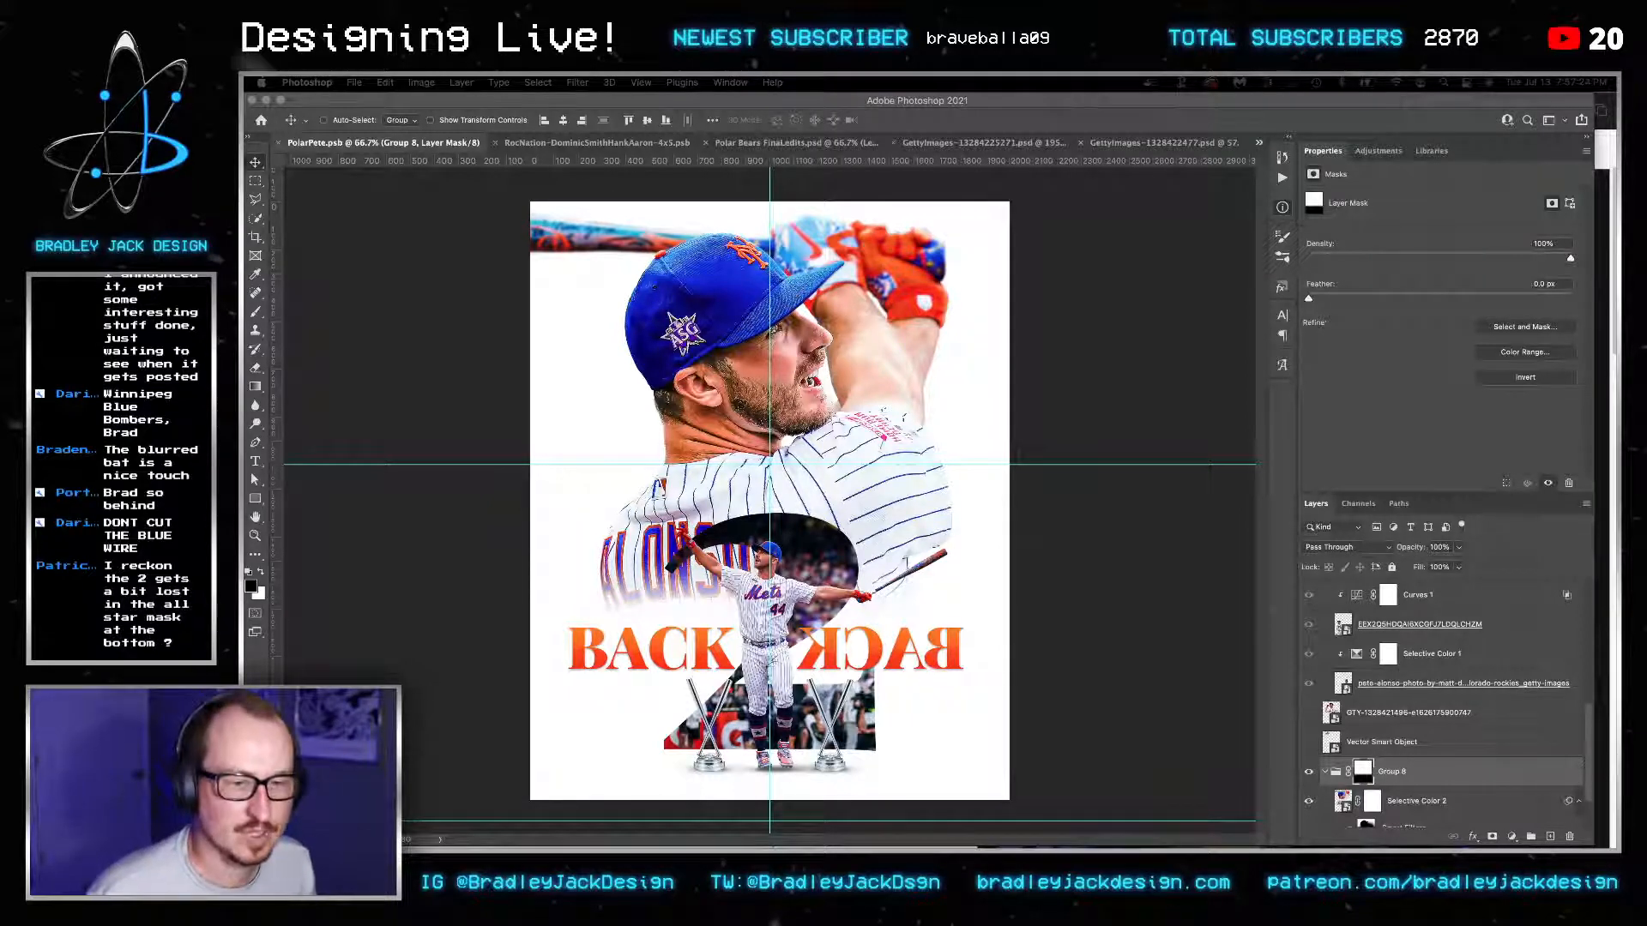
drag(1599, 671, 519, 290)
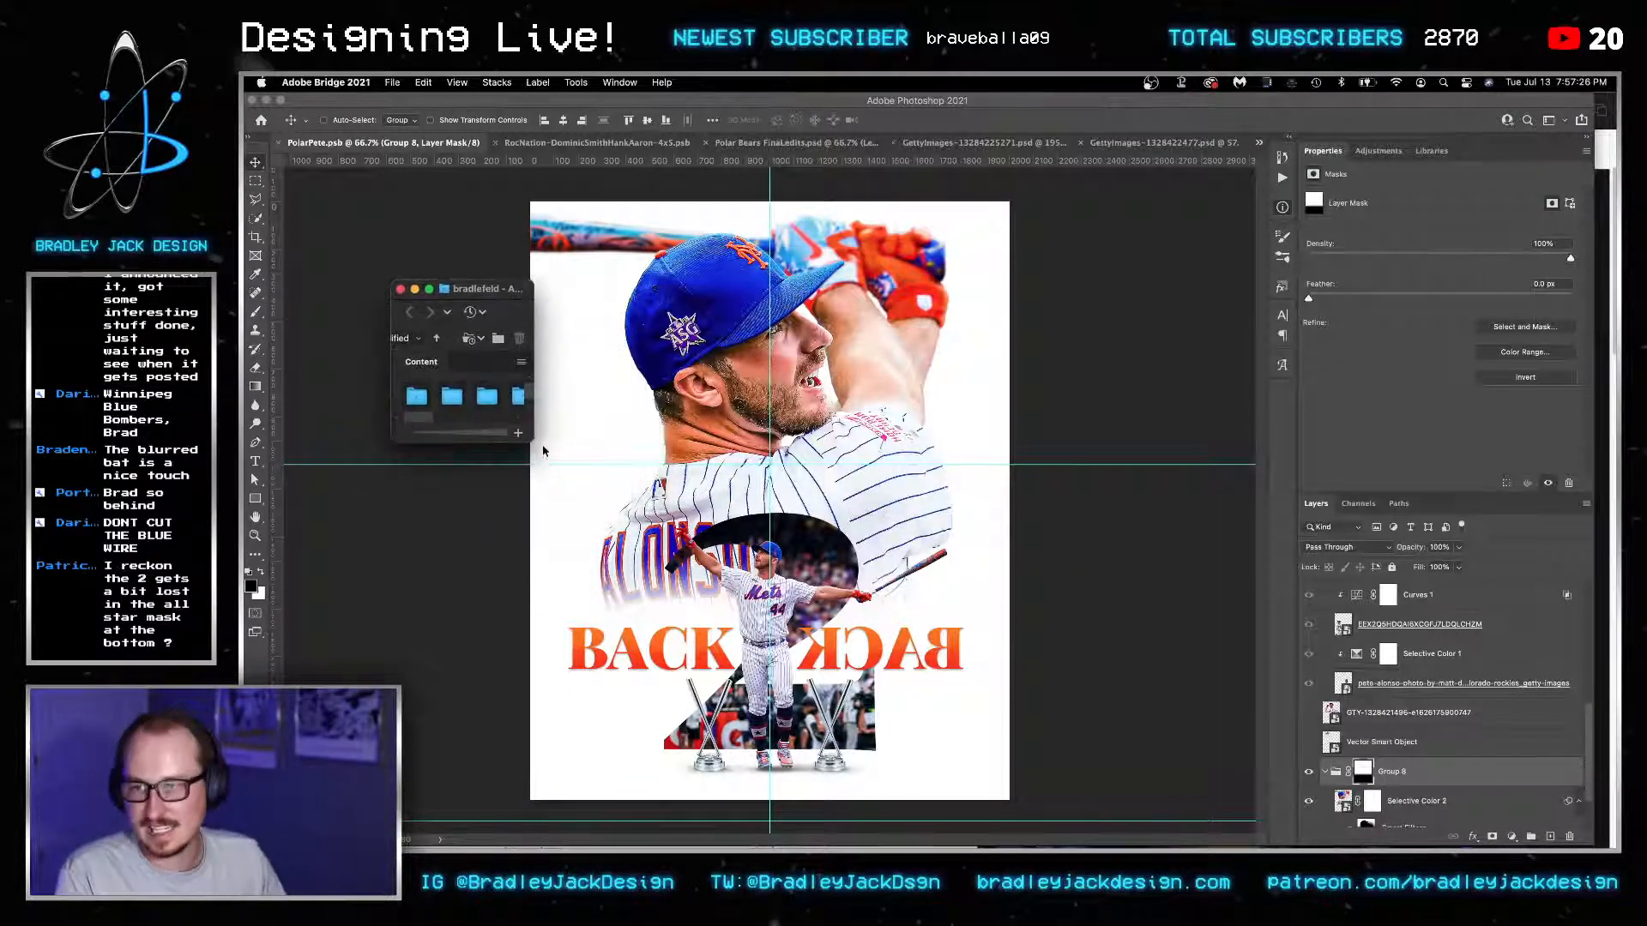
drag(532, 442, 1079, 736)
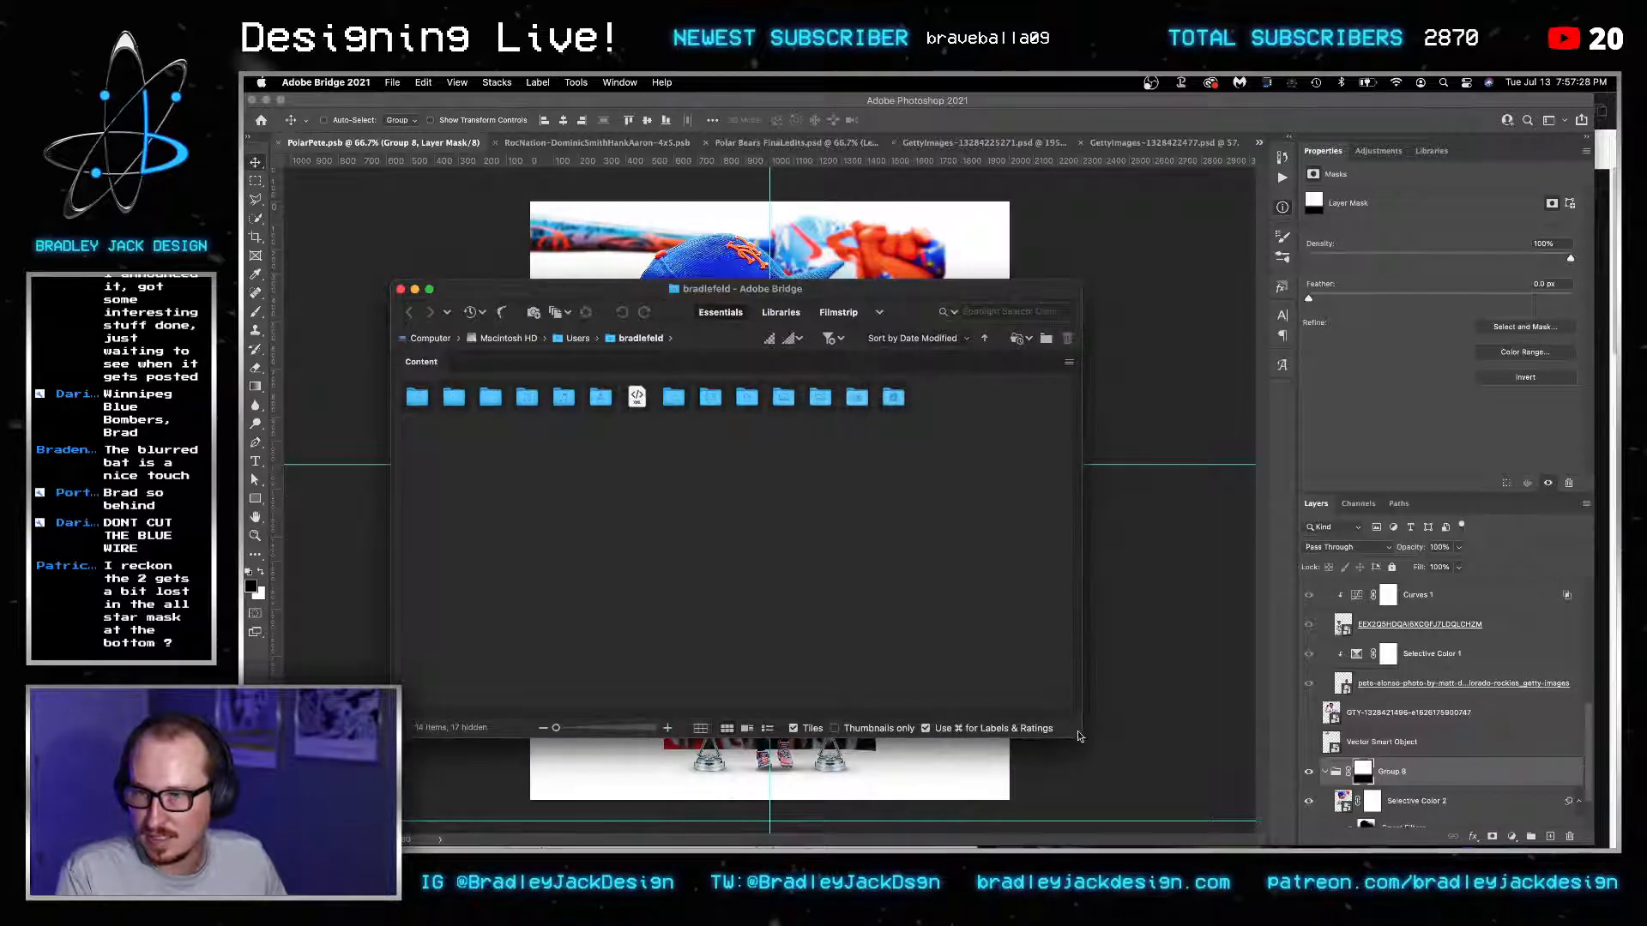
click(633, 83)
mouse_move(686, 104)
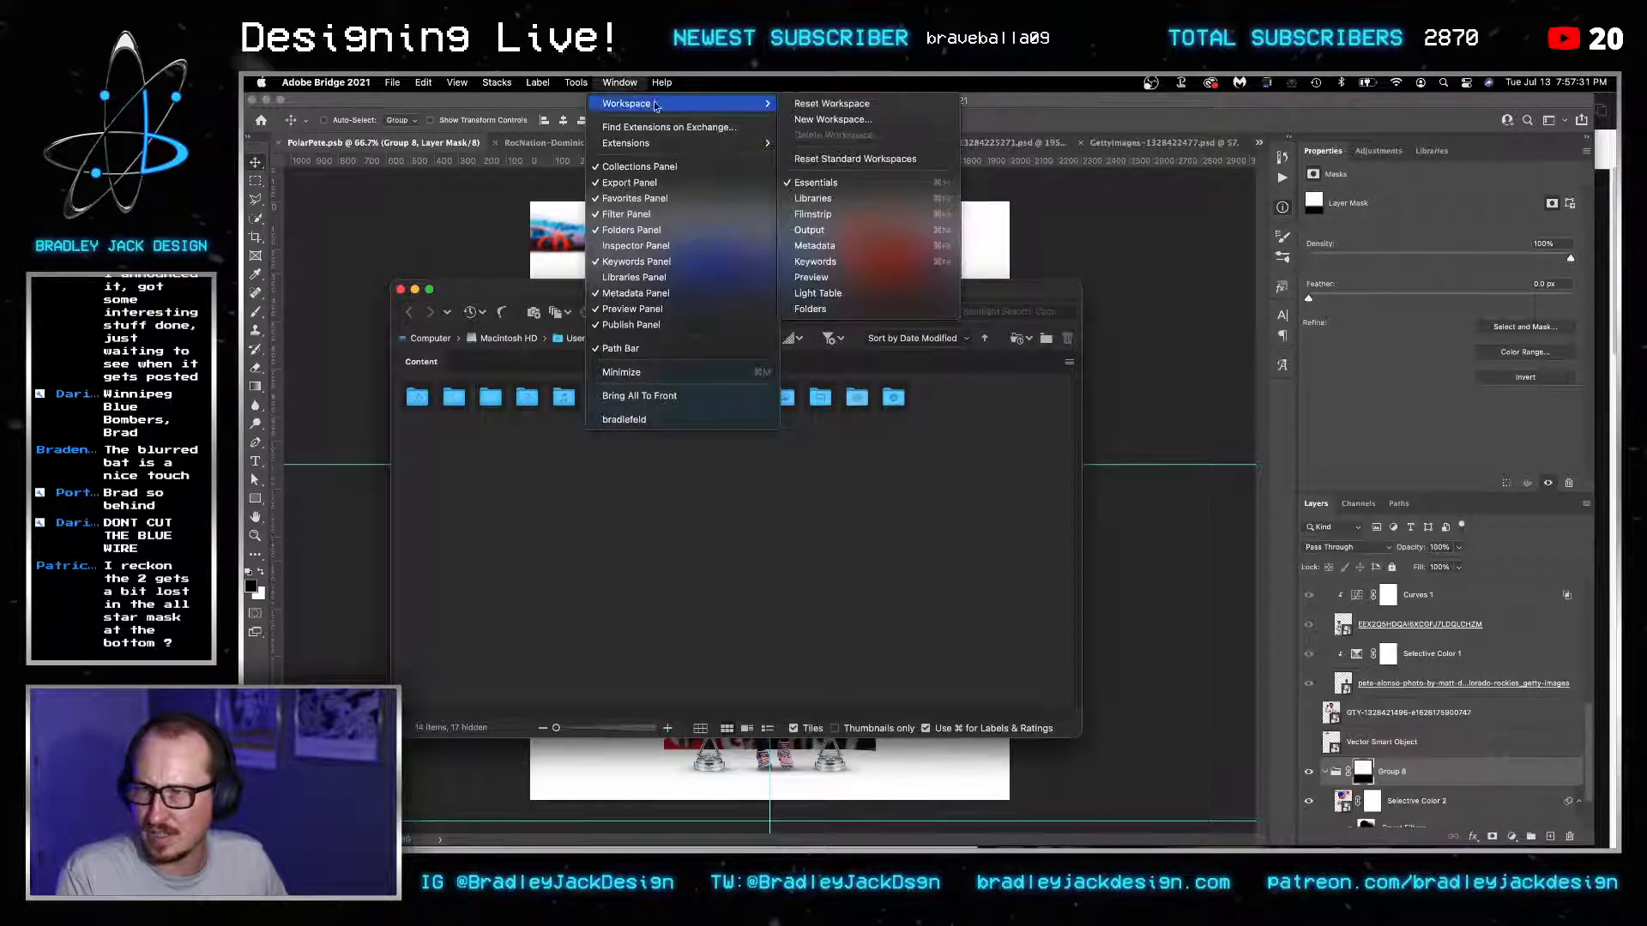
click(838, 107)
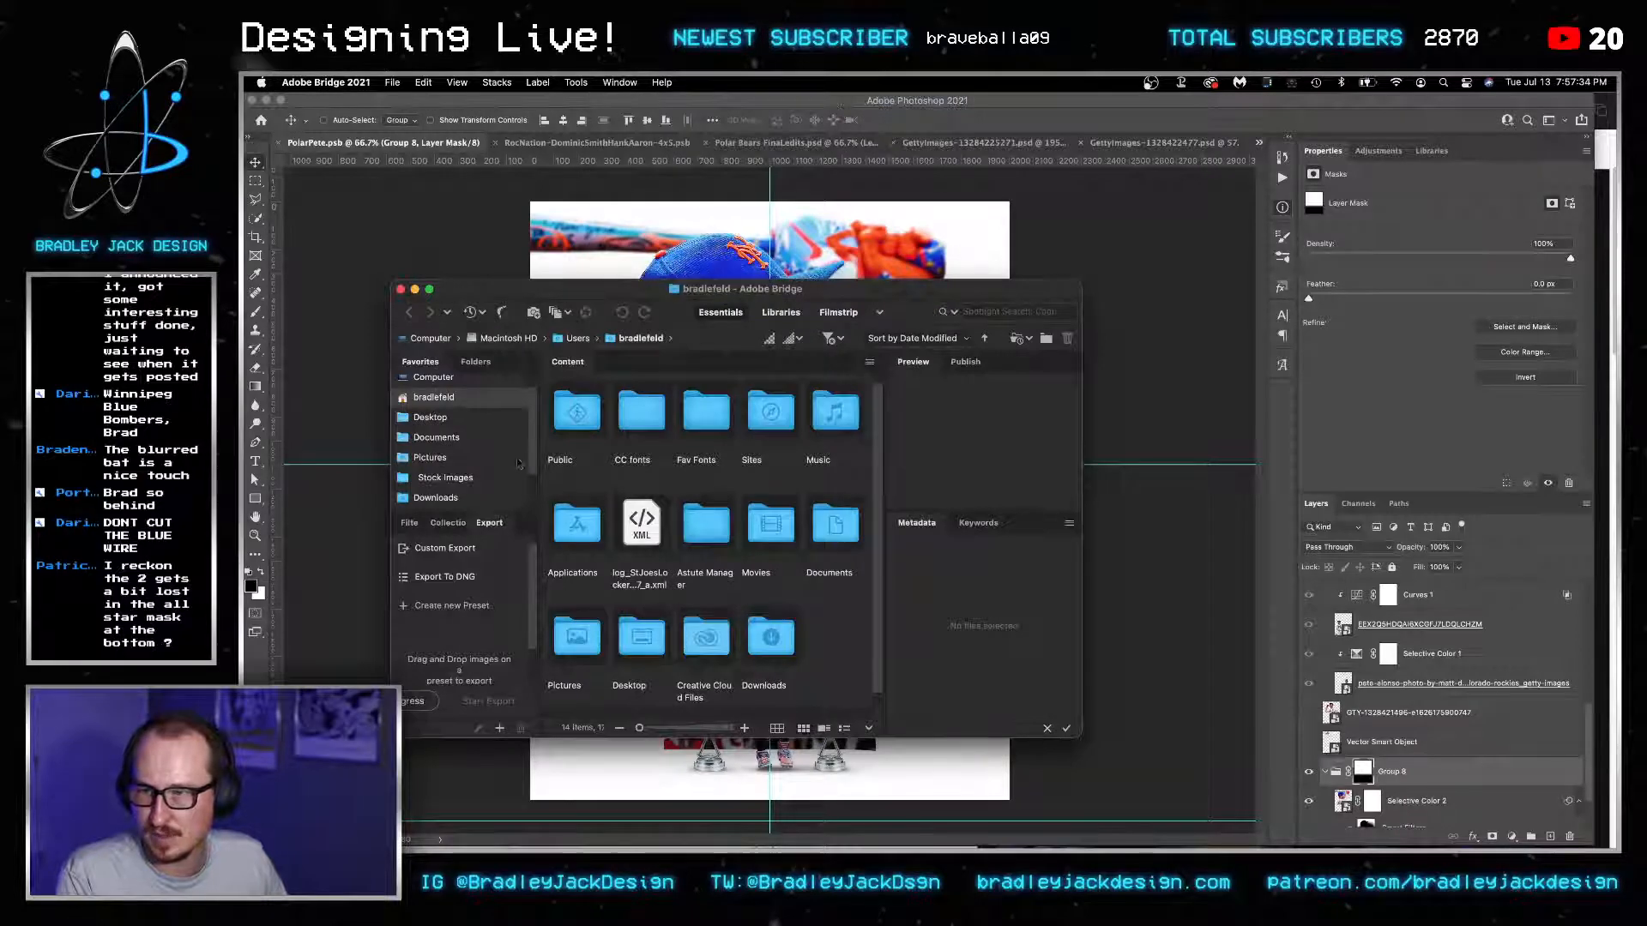
Open the Stock Images favorite and enlarge and reposition the Bridge window to show all its folders.
click(464, 478)
drag(492, 290, 330, 102)
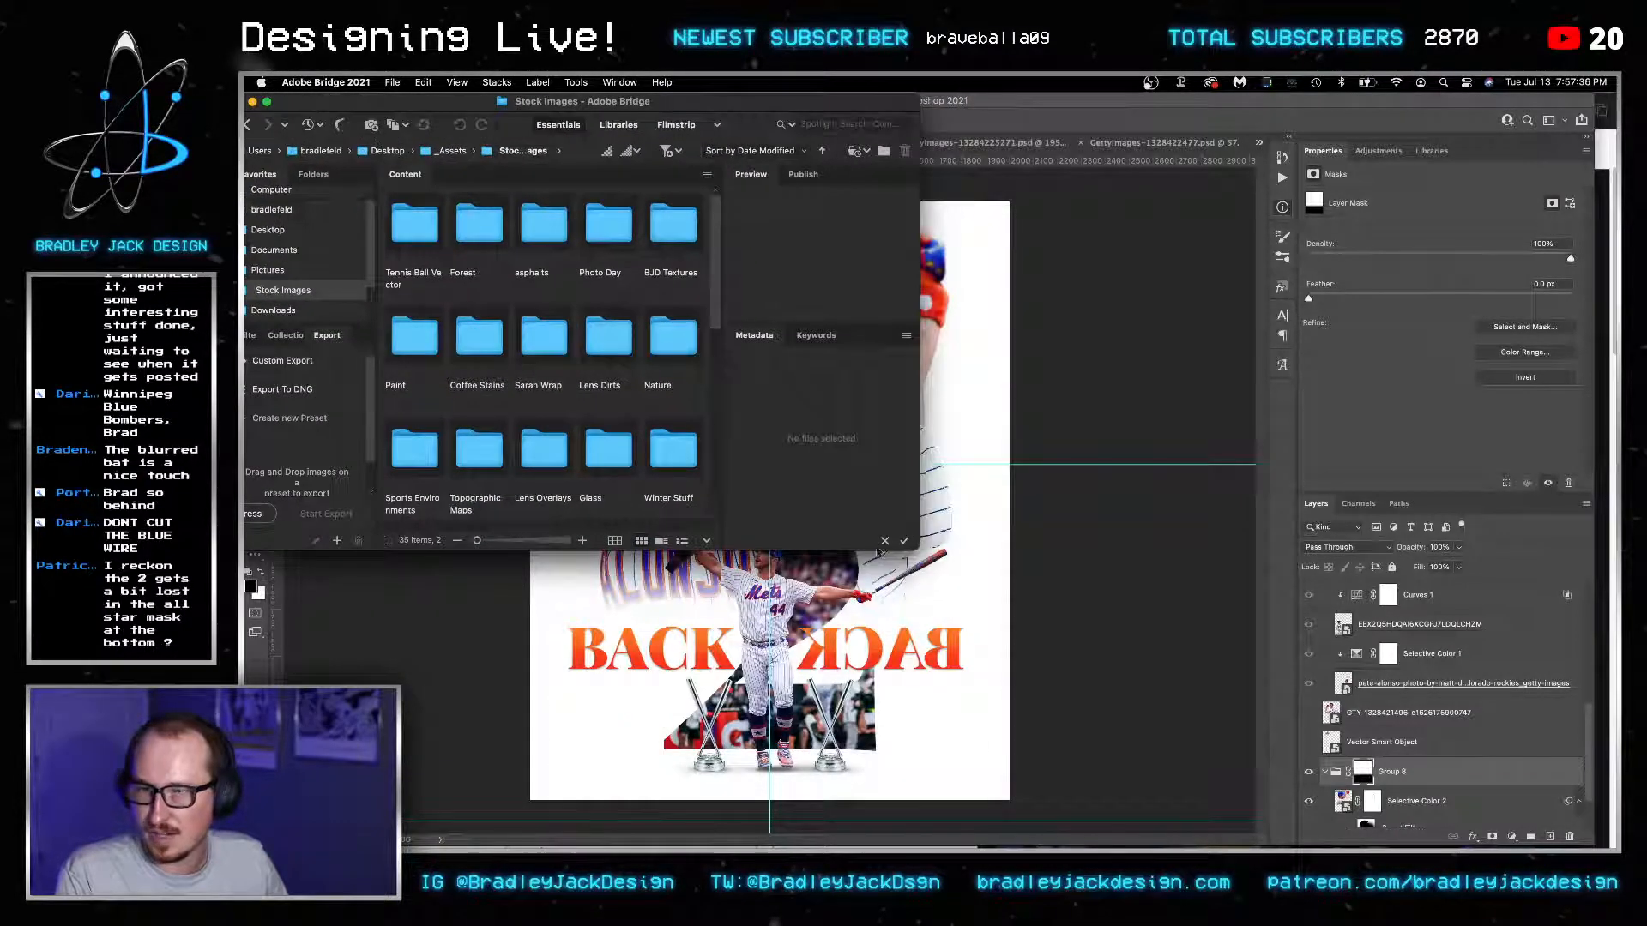
drag(914, 553, 1253, 815)
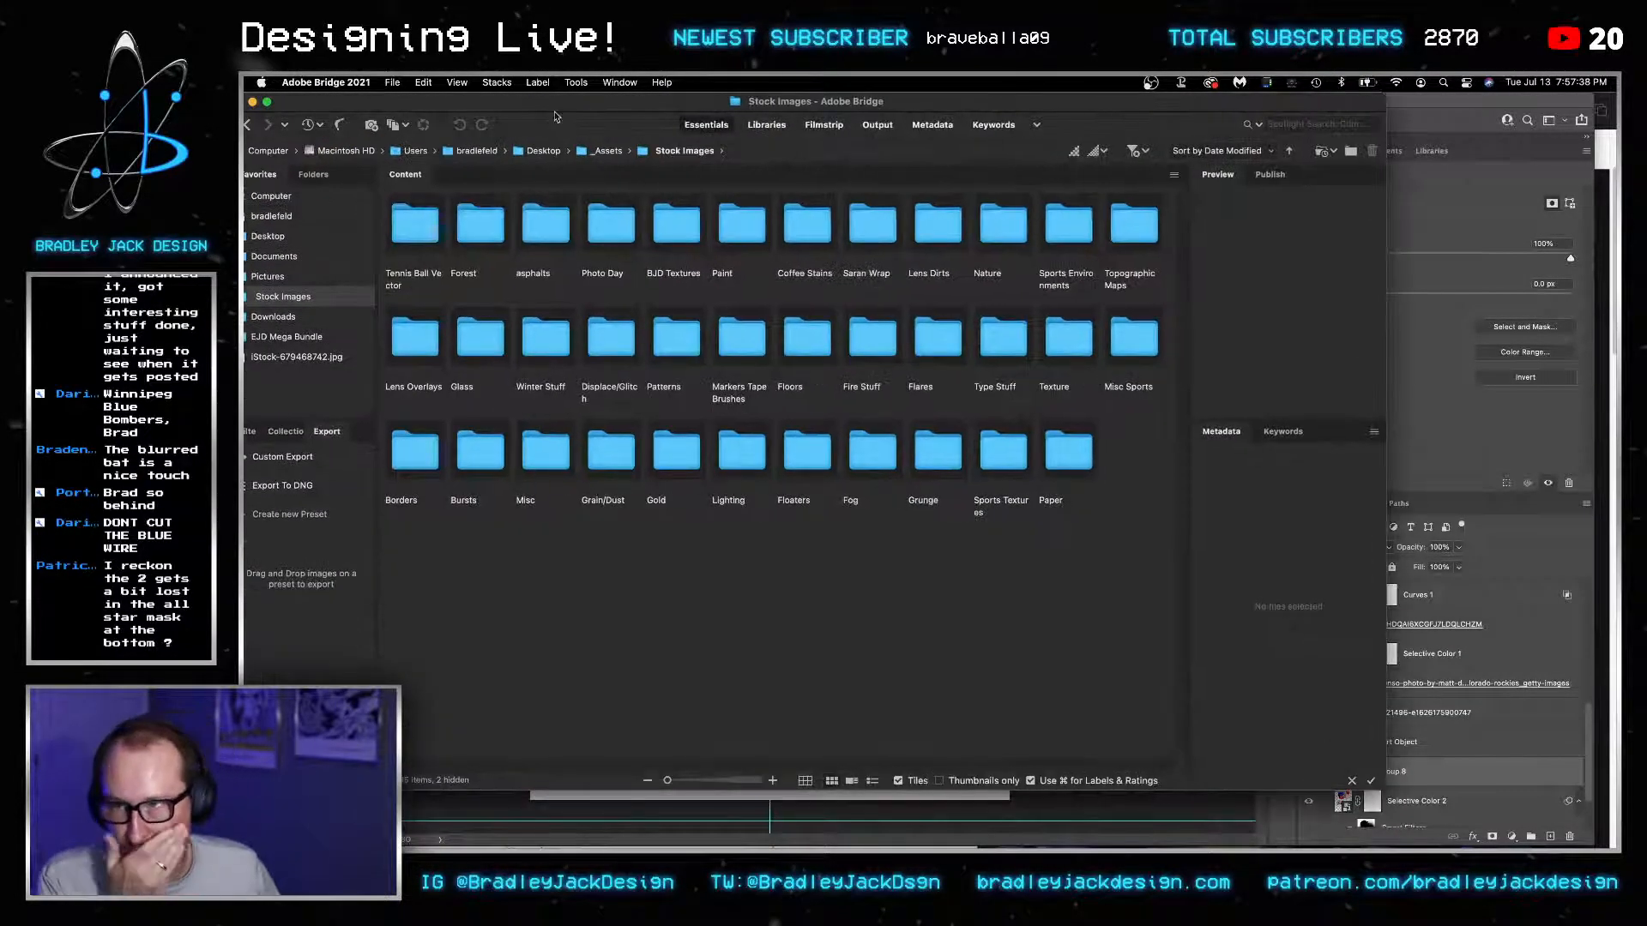
drag(562, 116, 734, 131)
Open EJD Mega Bundle, enlarge the thumbnails, and open the Light Leaks folder inside EJD Light FX Pack.
click(495, 355)
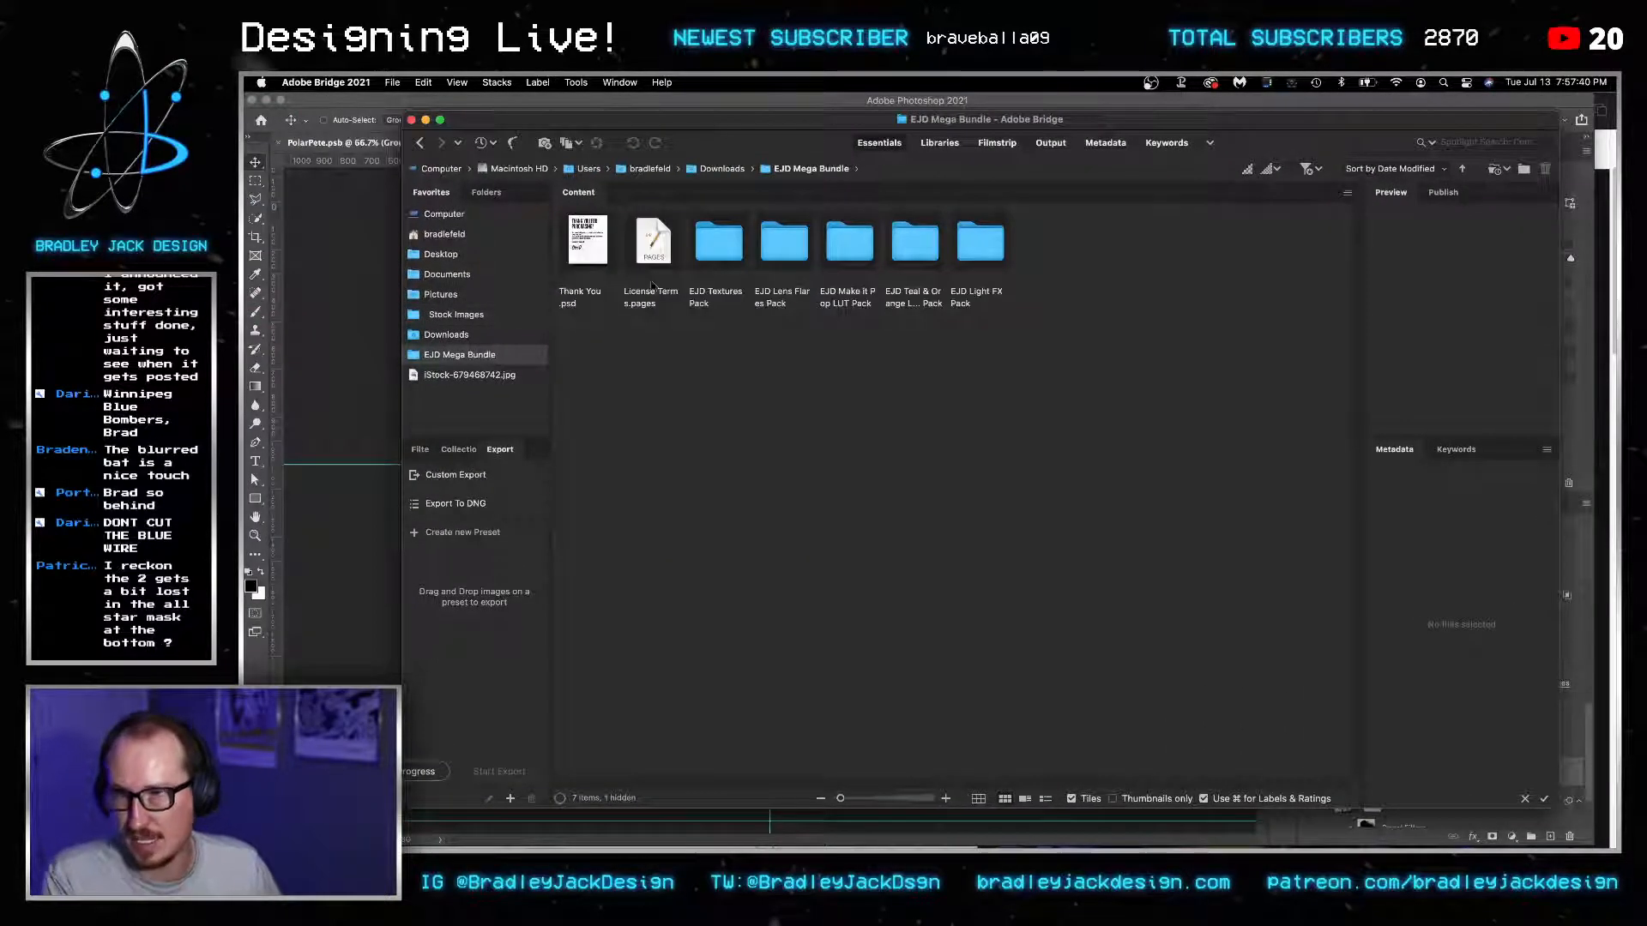
drag(905, 798, 864, 798)
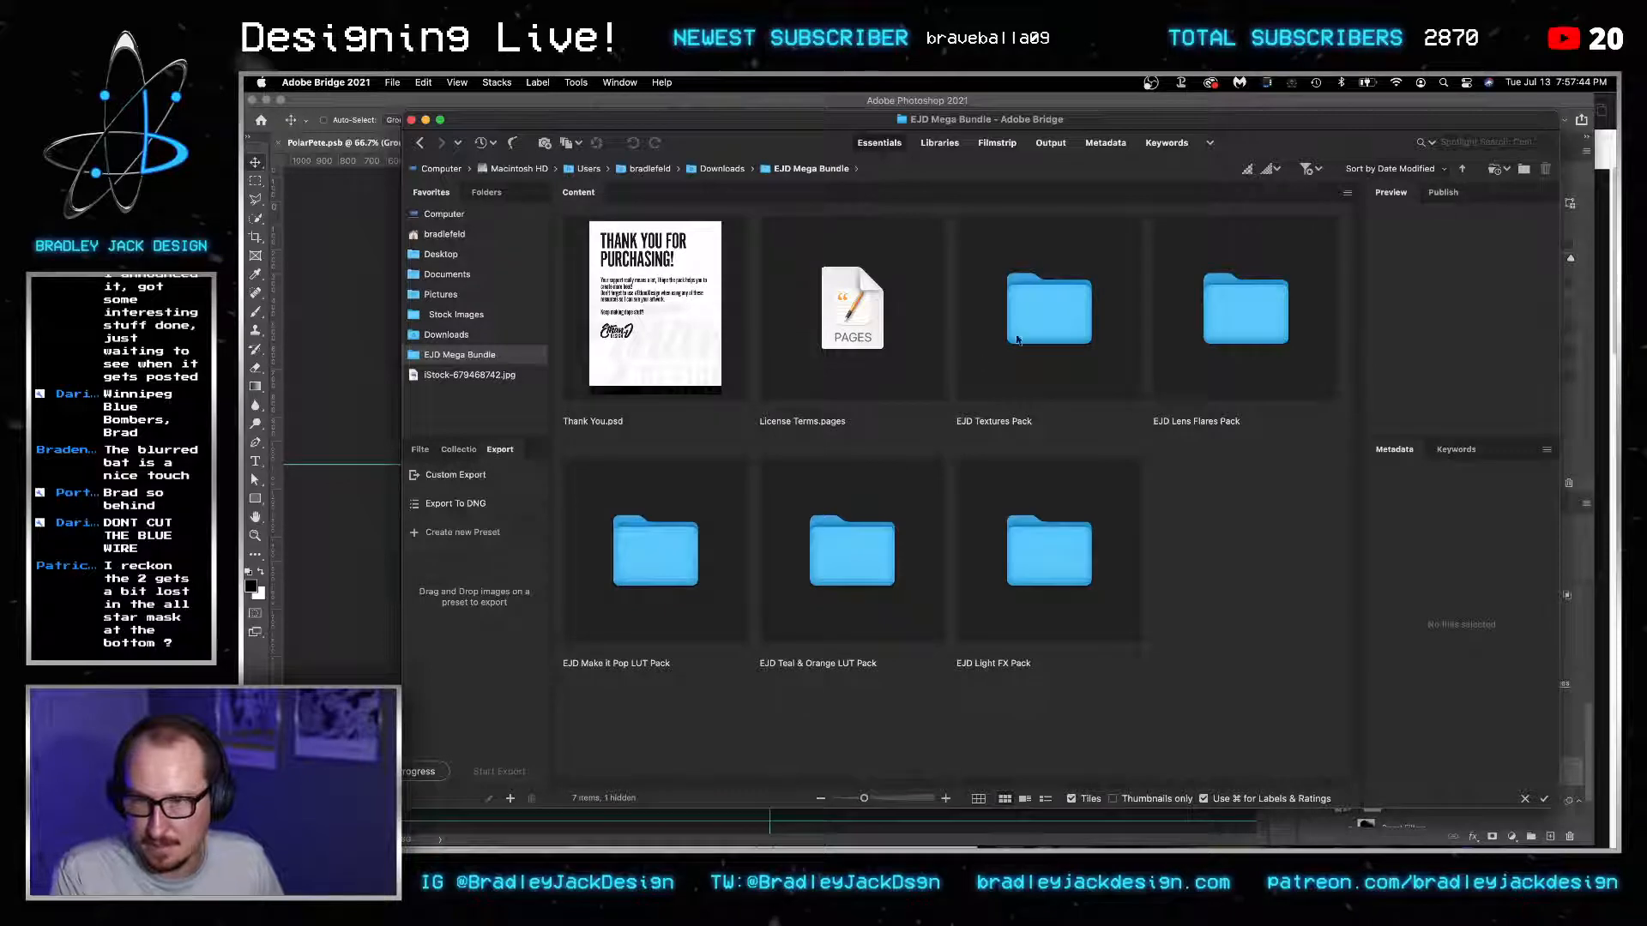
double_click(1010, 558)
double_click(849, 311)
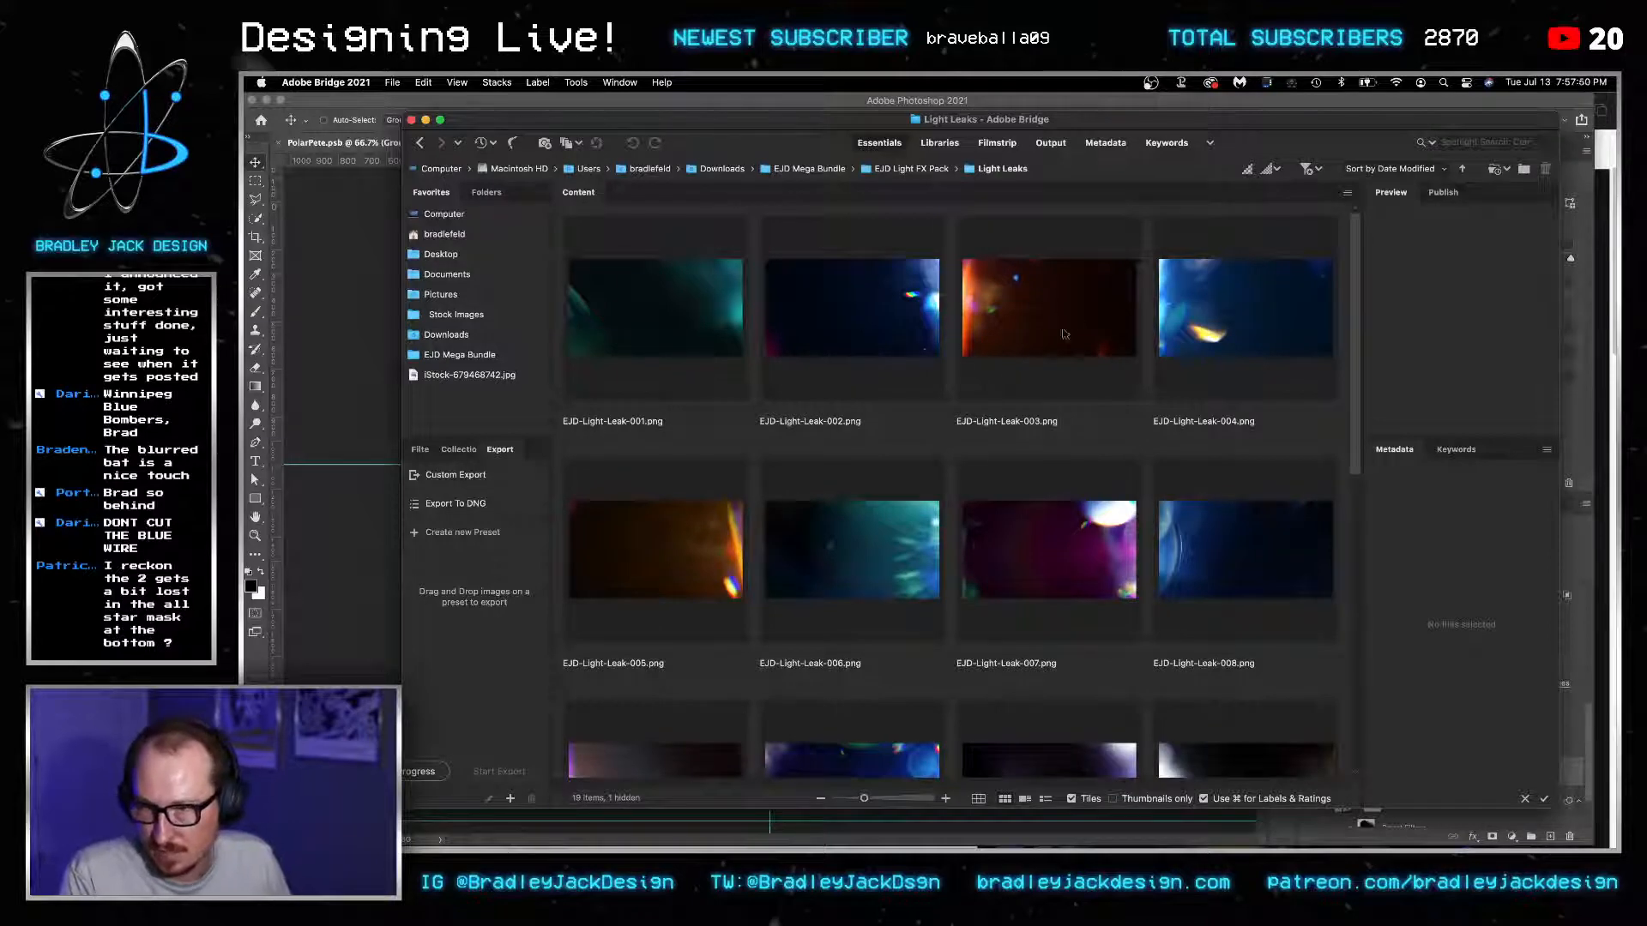
Browse the light leak images and place EJD-Light-Leak-007.png into the PolarPete poster in Photoshop.
scroll(913, 467, down, 5)
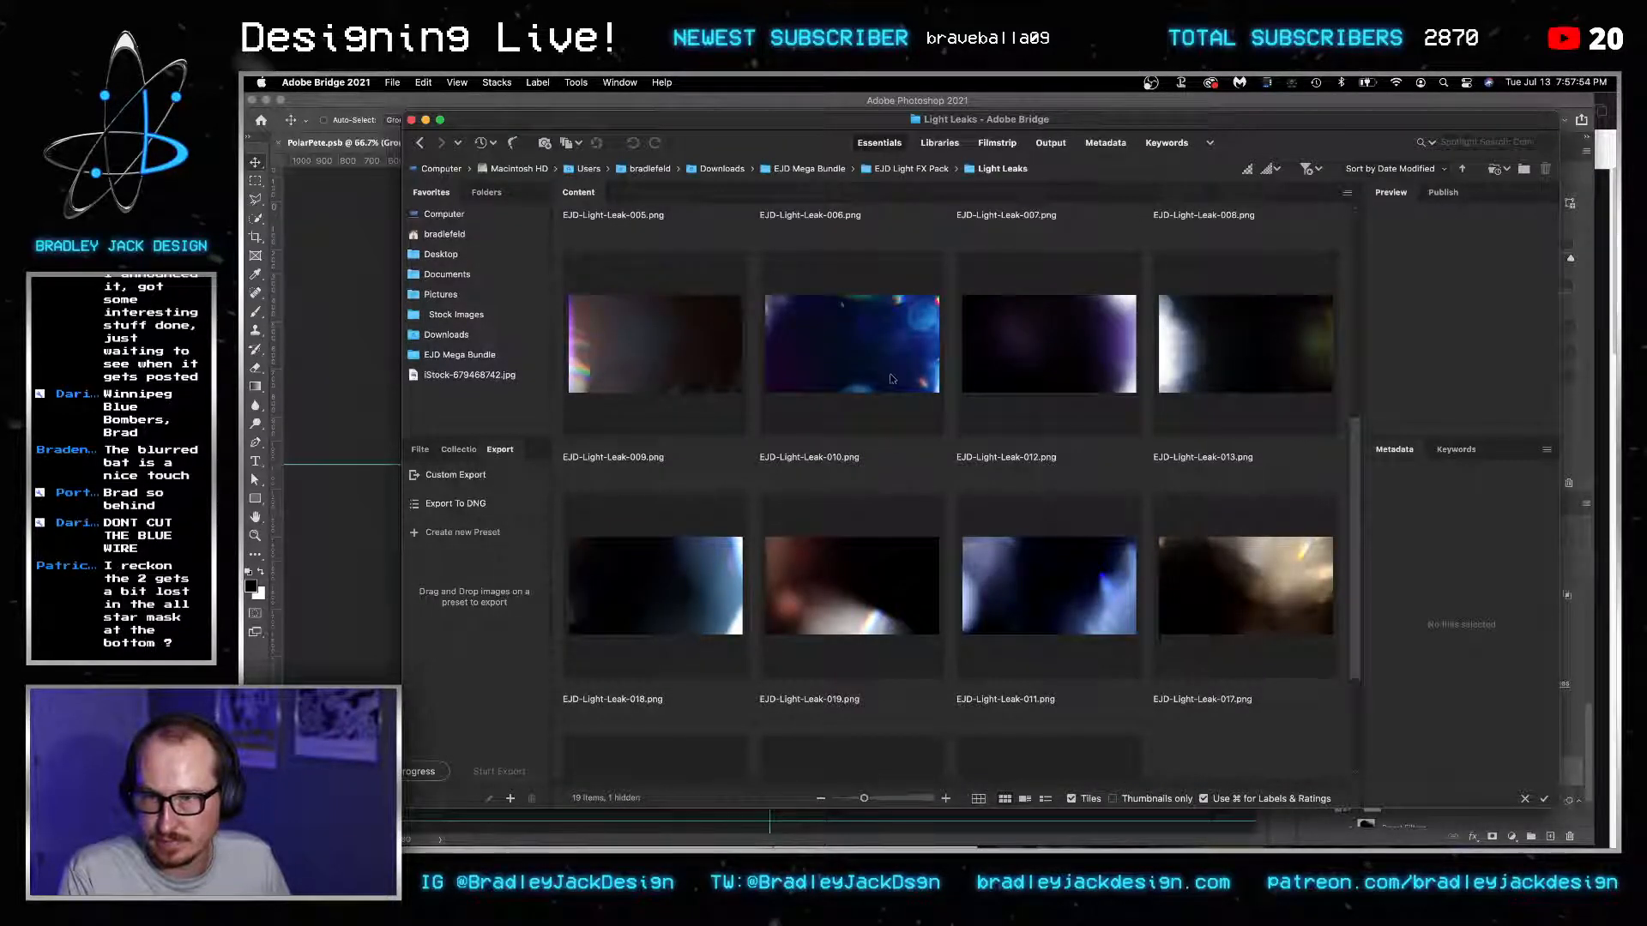
scroll(892, 379, down, 3)
scroll(892, 379, up, 4)
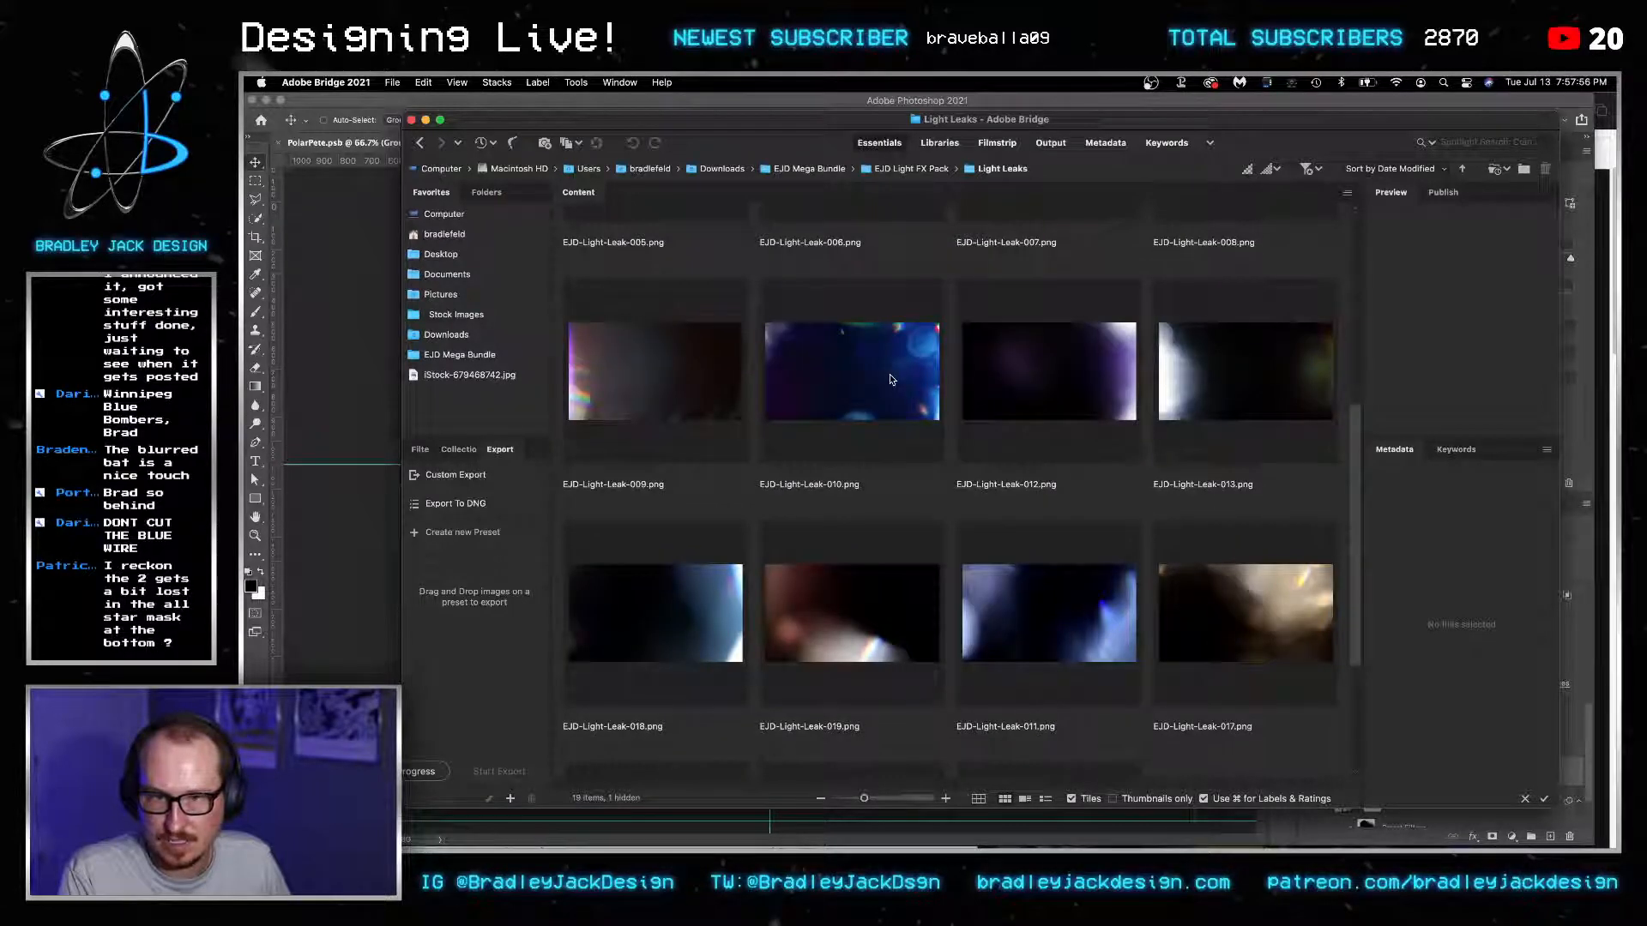
scroll(891, 379, up, 5)
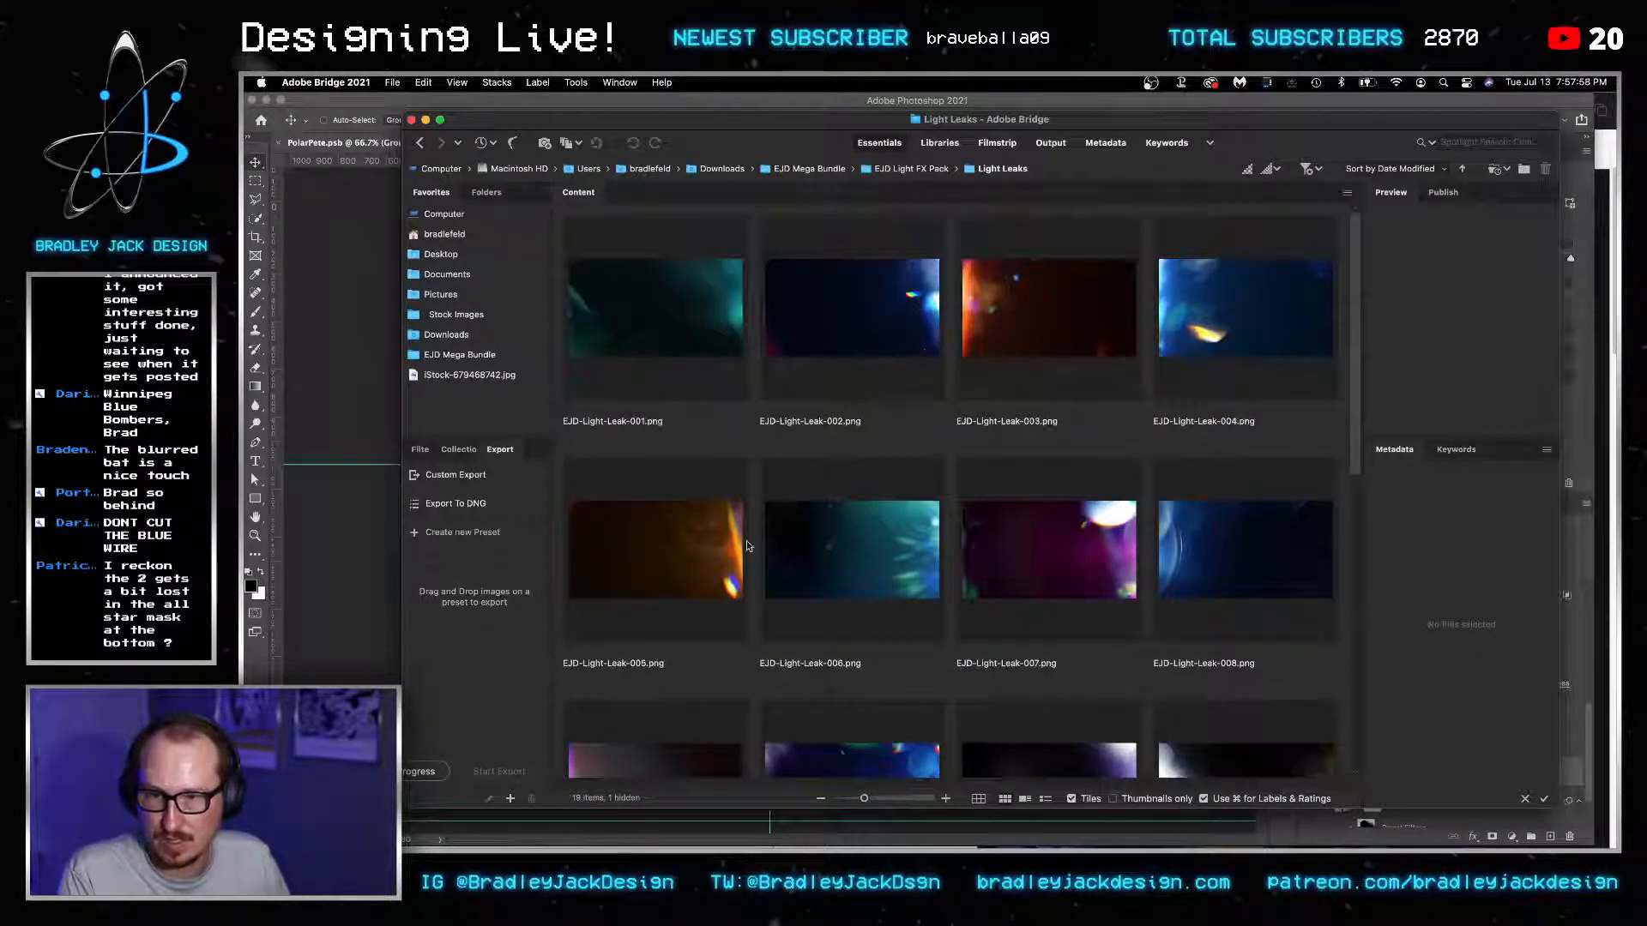
drag(1048, 549, 348, 463)
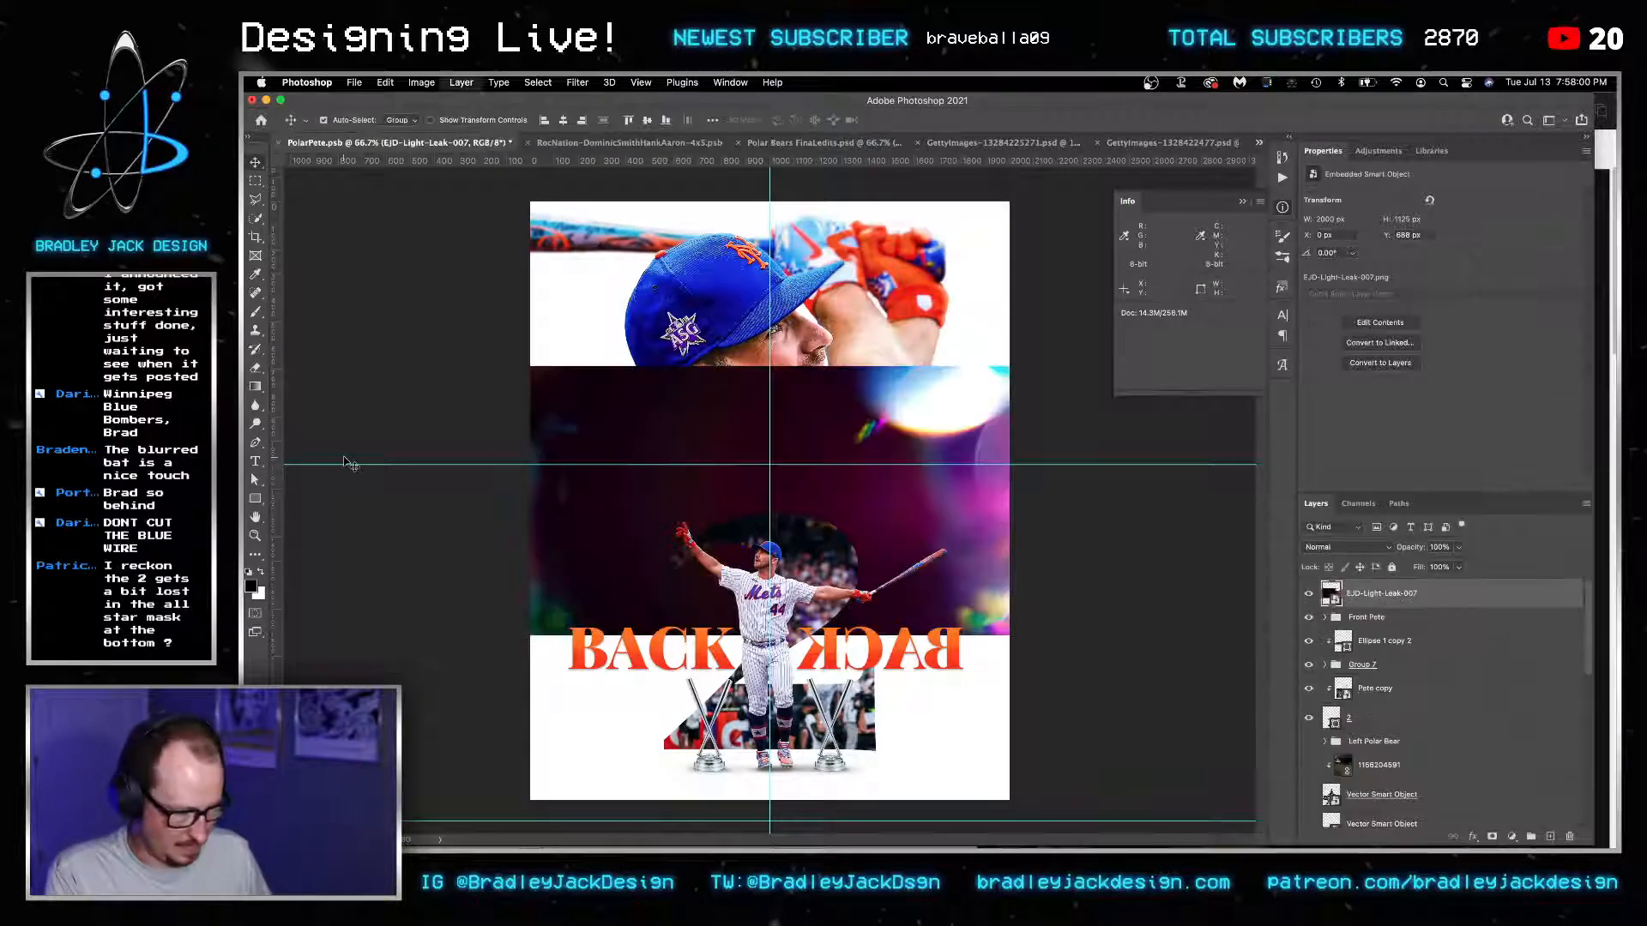
Rotate the light leak to -90°, scale it to fill the canvas at about 2001 × 2502 px, and set its blending to Screen.
key(super+t)
drag(931, 353, 695, 254)
drag(928, 220, 1010, 198)
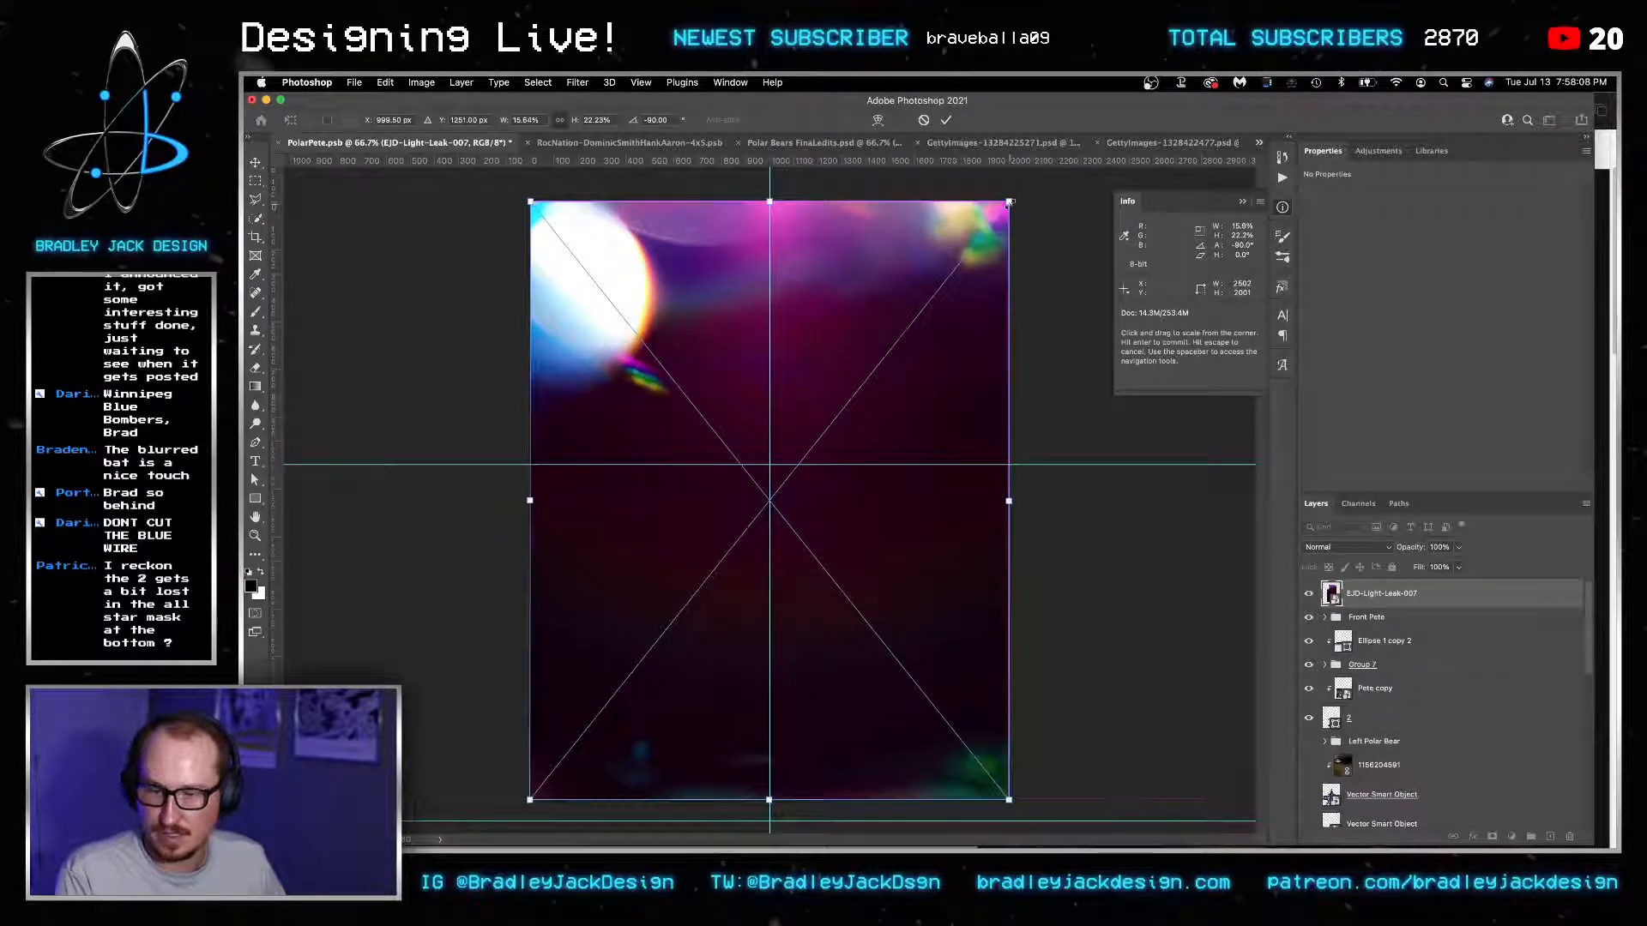
key(Return)
key(alt+shift+s)
key(super+minus)
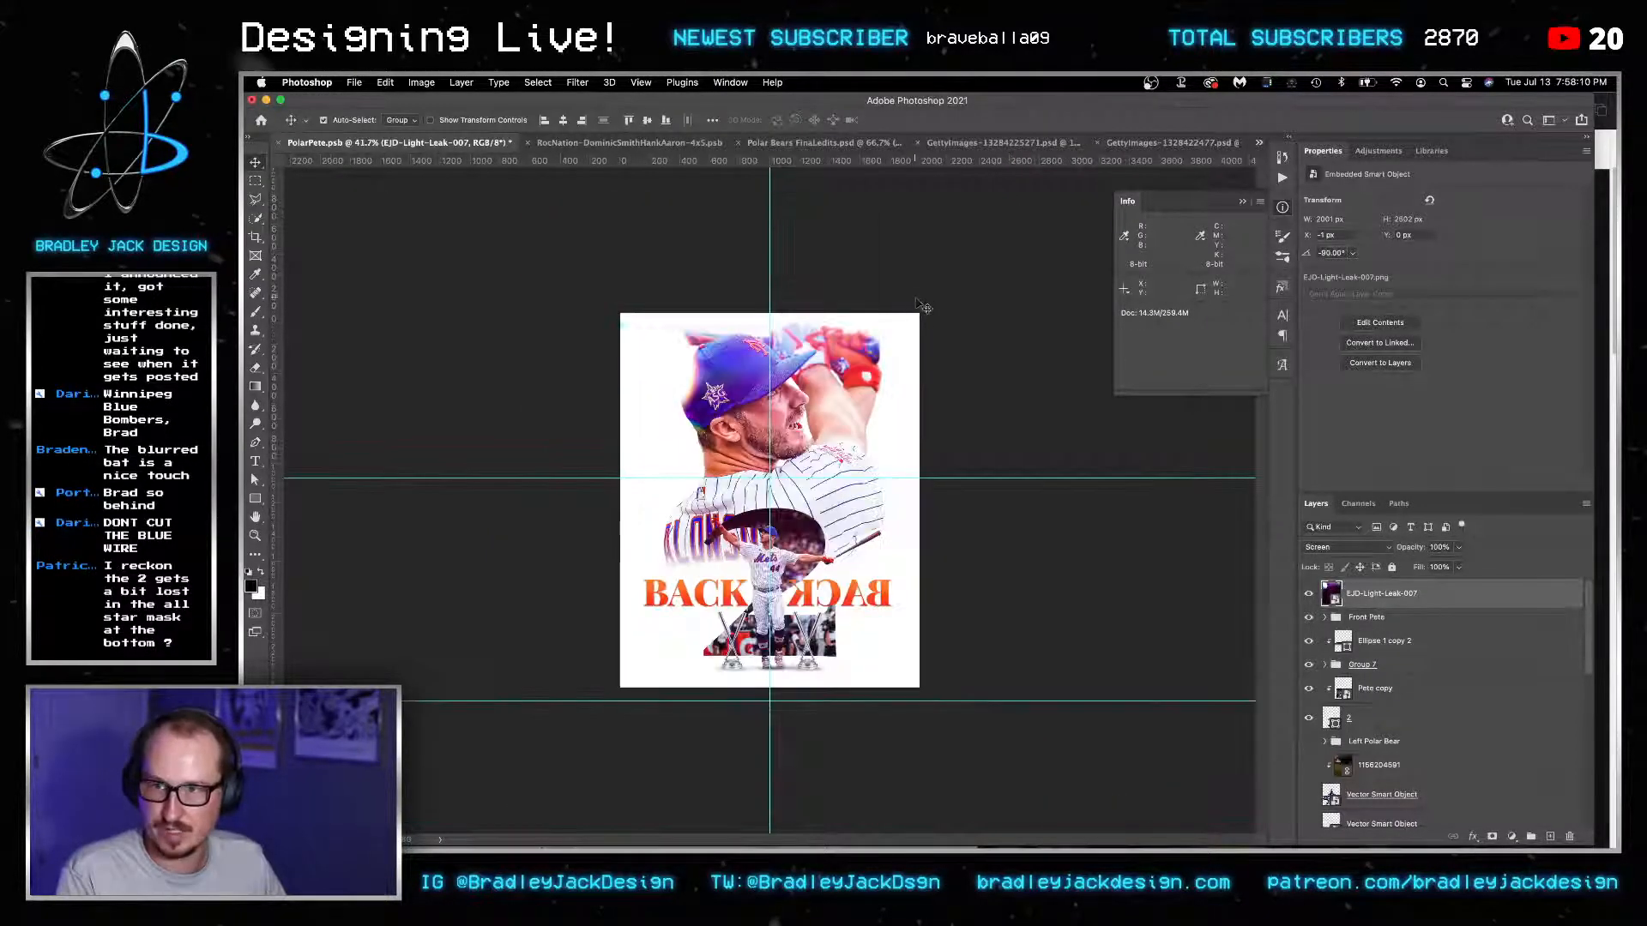
Enlarge the light leak from its center beyond the canvas edges to about 2563 × 3204 px.
key(super+t)
drag(919, 316, 961, 261)
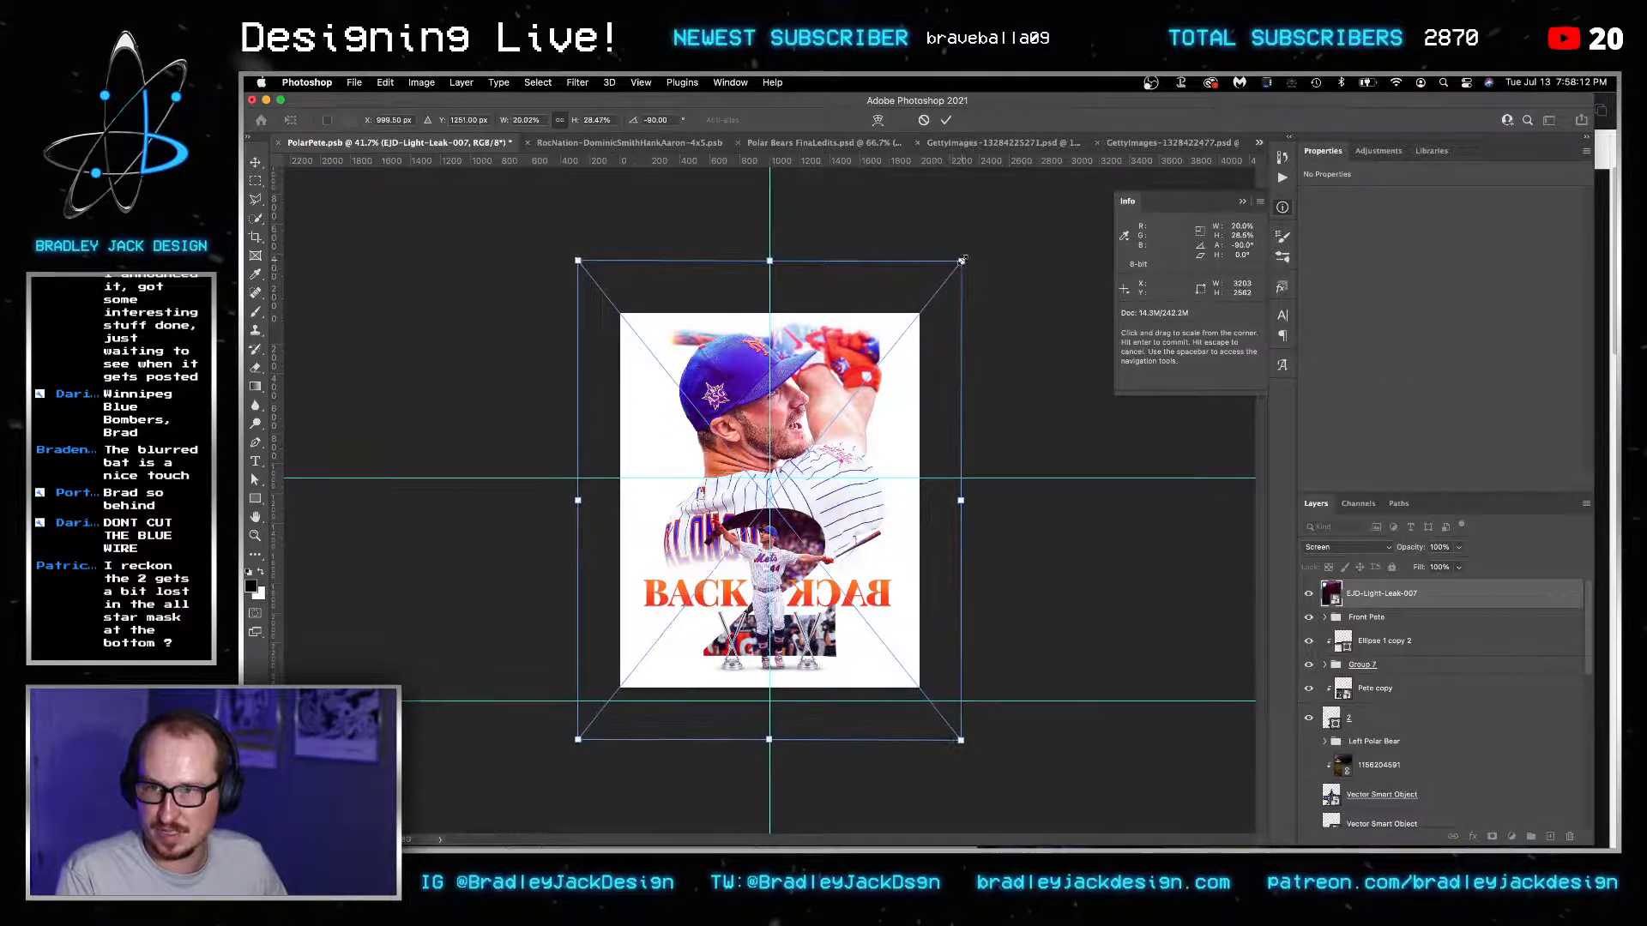
key(Return)
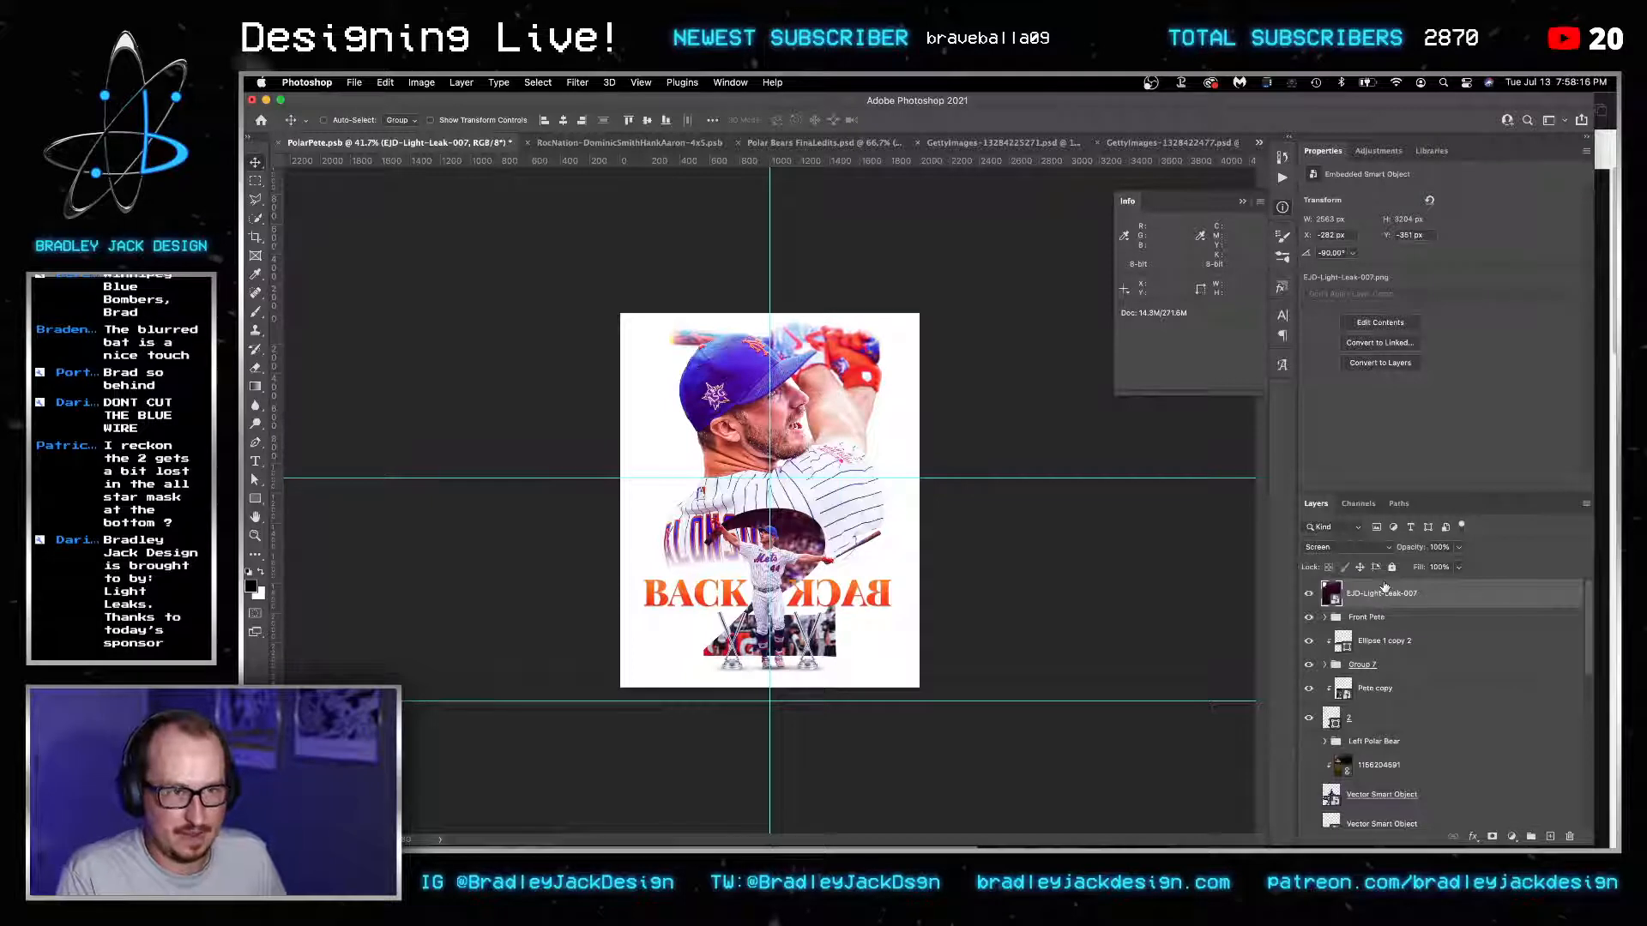
Return the light leak layer to Normal blending and add a Selective Color adjustment layer above it.
key(alt+shift+n)
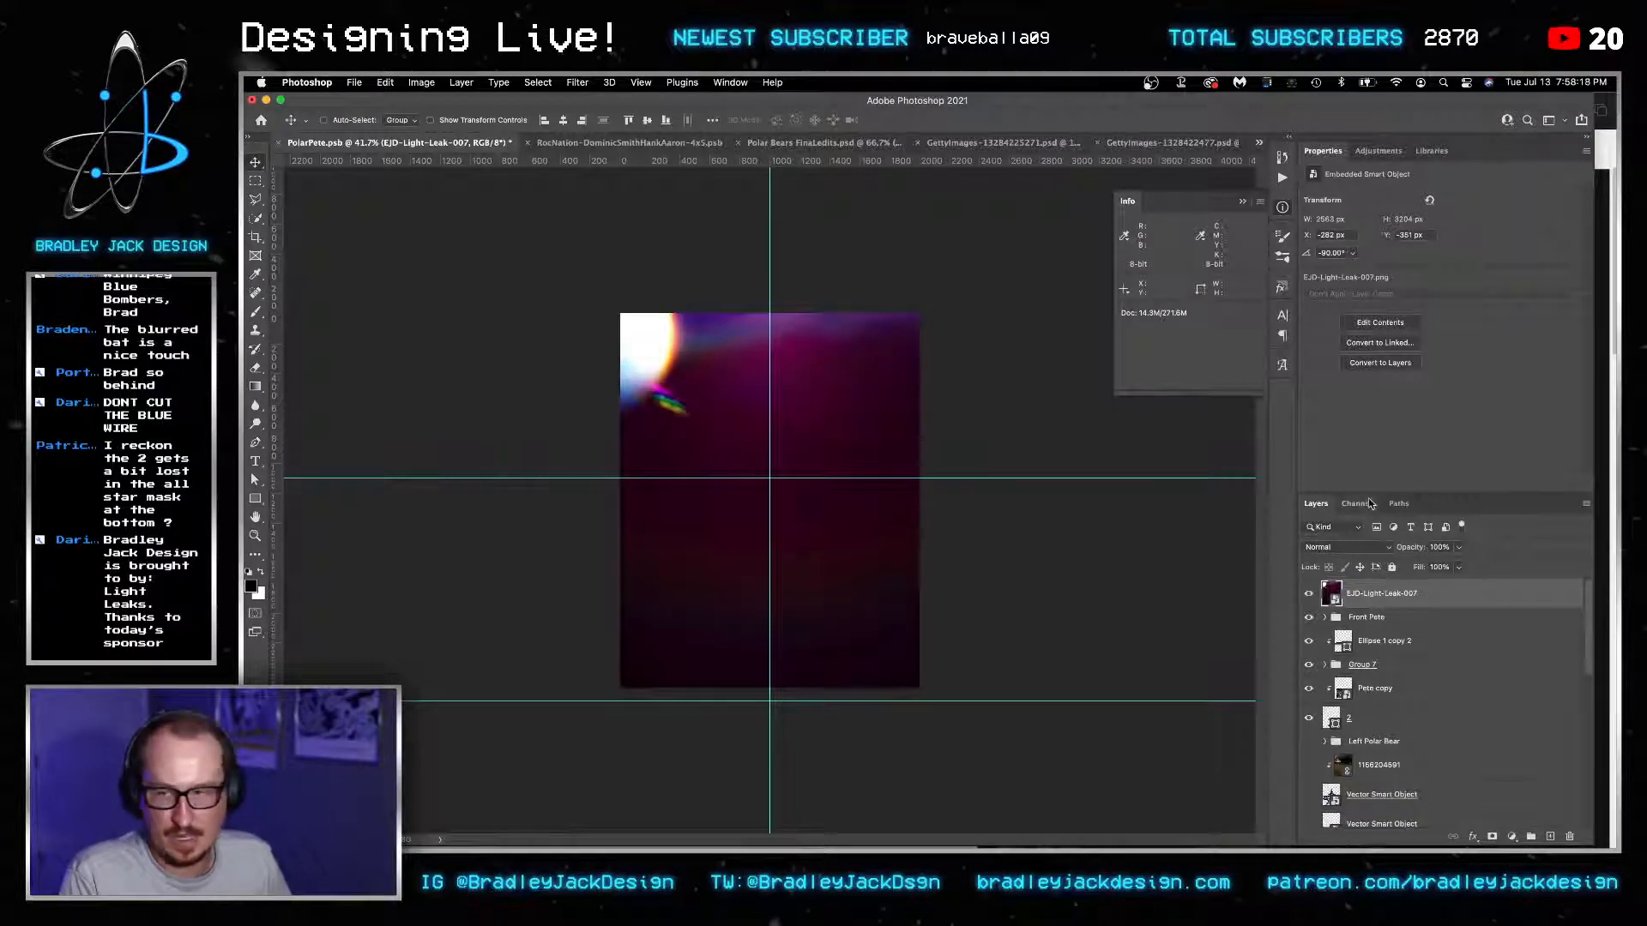
click(1378, 151)
click(1390, 223)
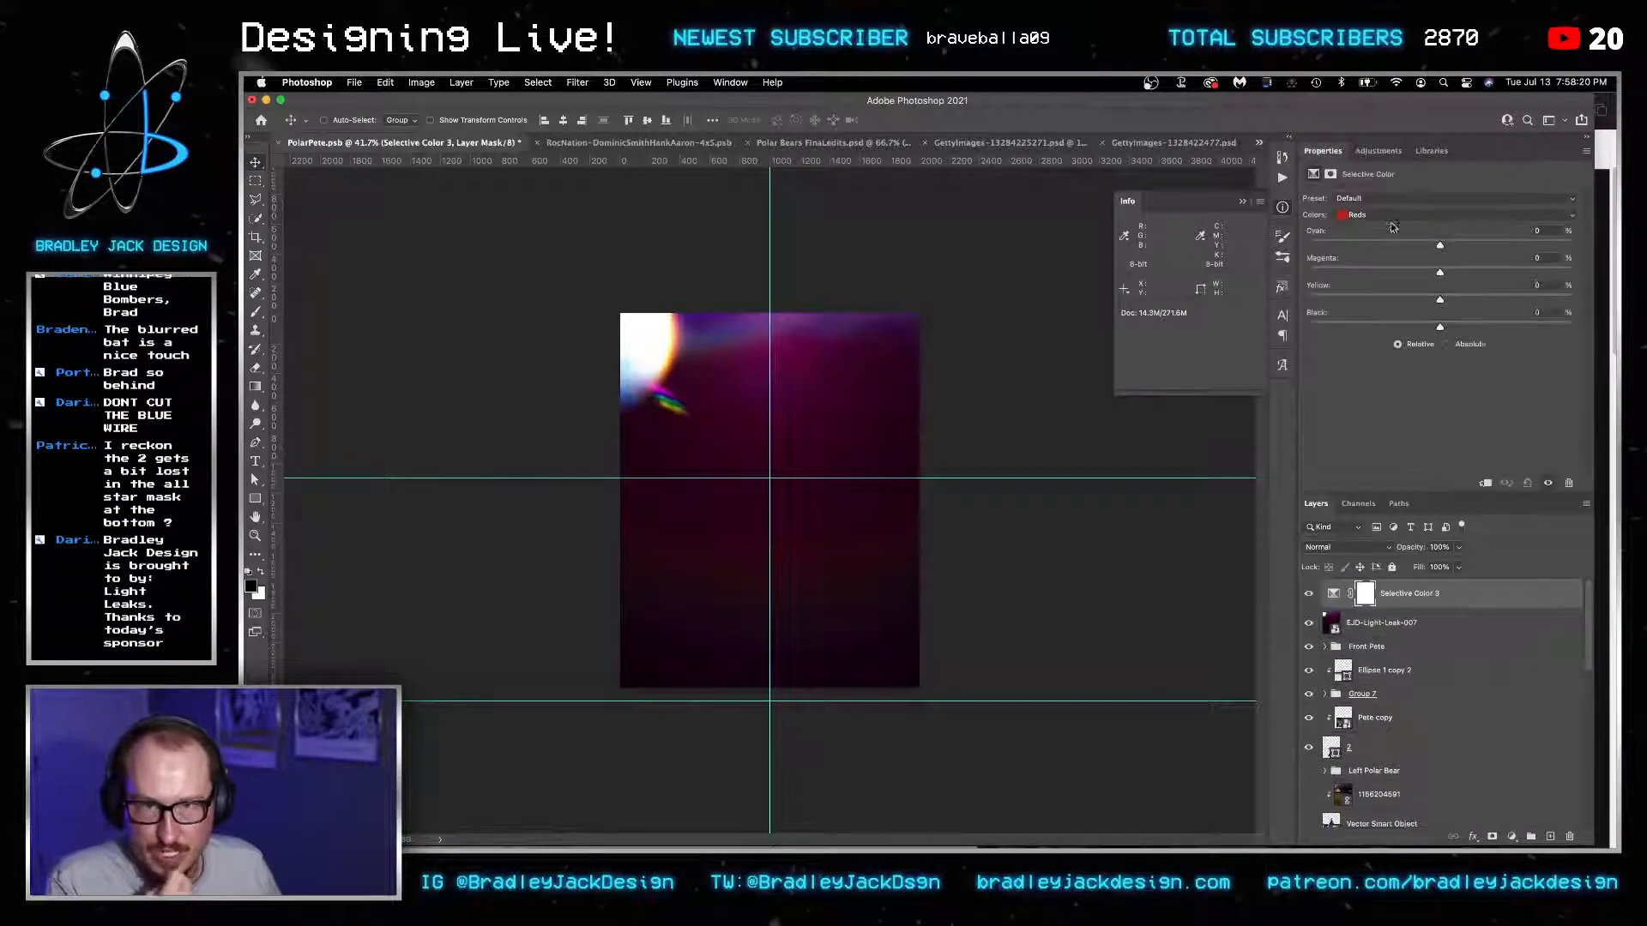
Clip Selective Color 3 to the light leak layer and set its Magentas to cyan +62%, magenta -41% and yellow about -95%.
key(super+alt+g)
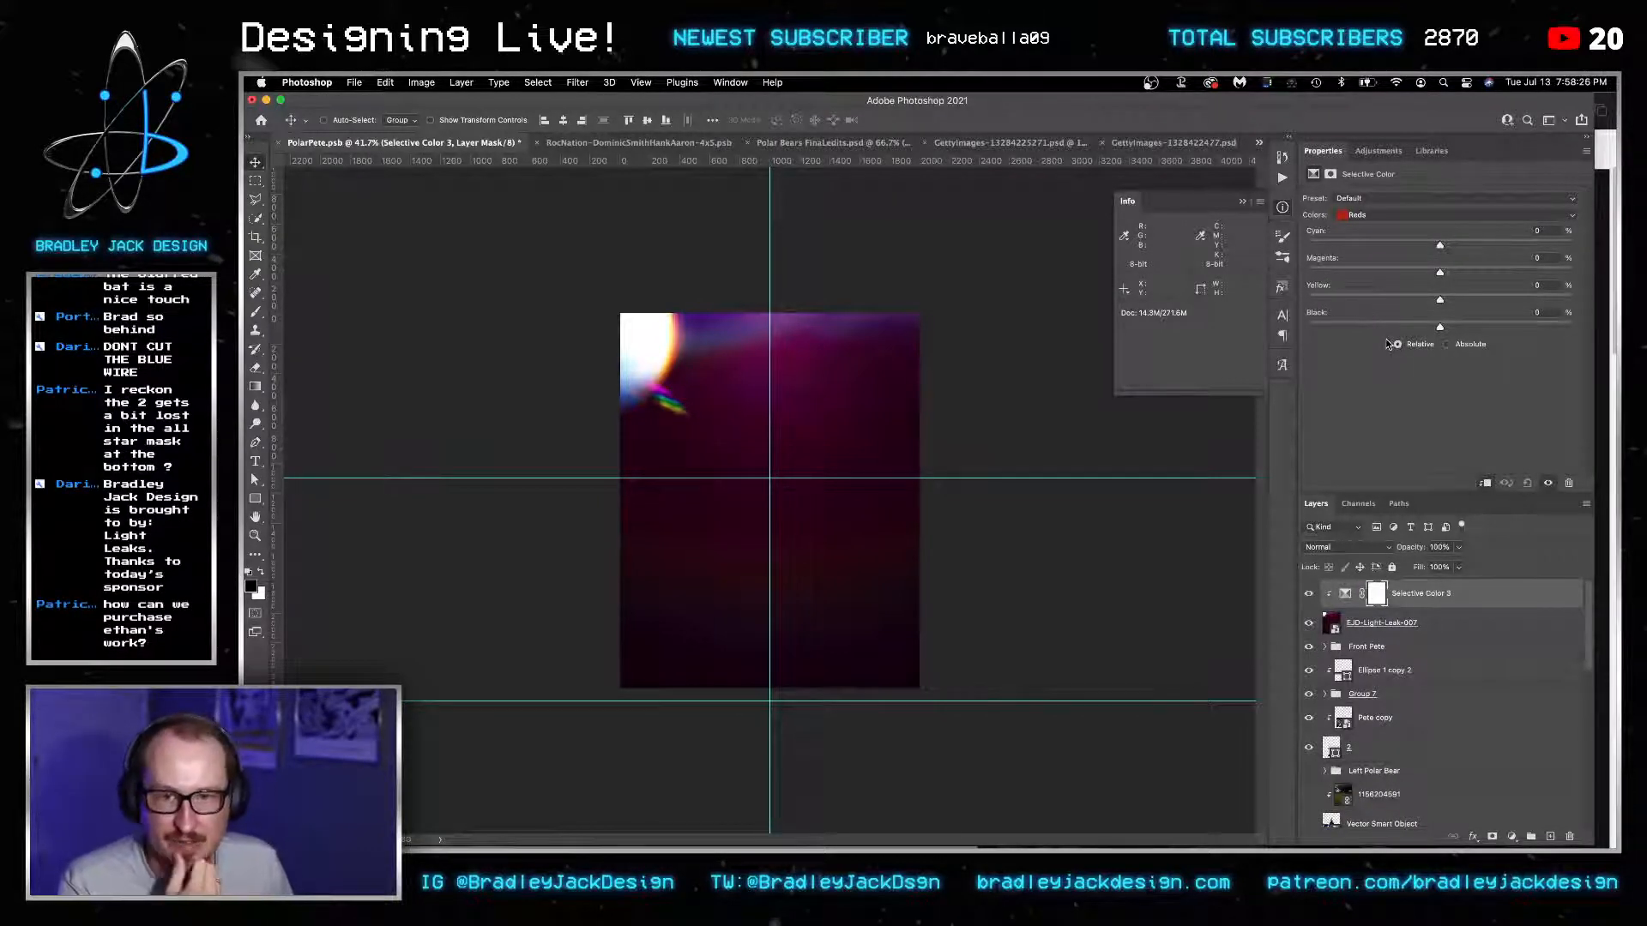
key(super+Tab)
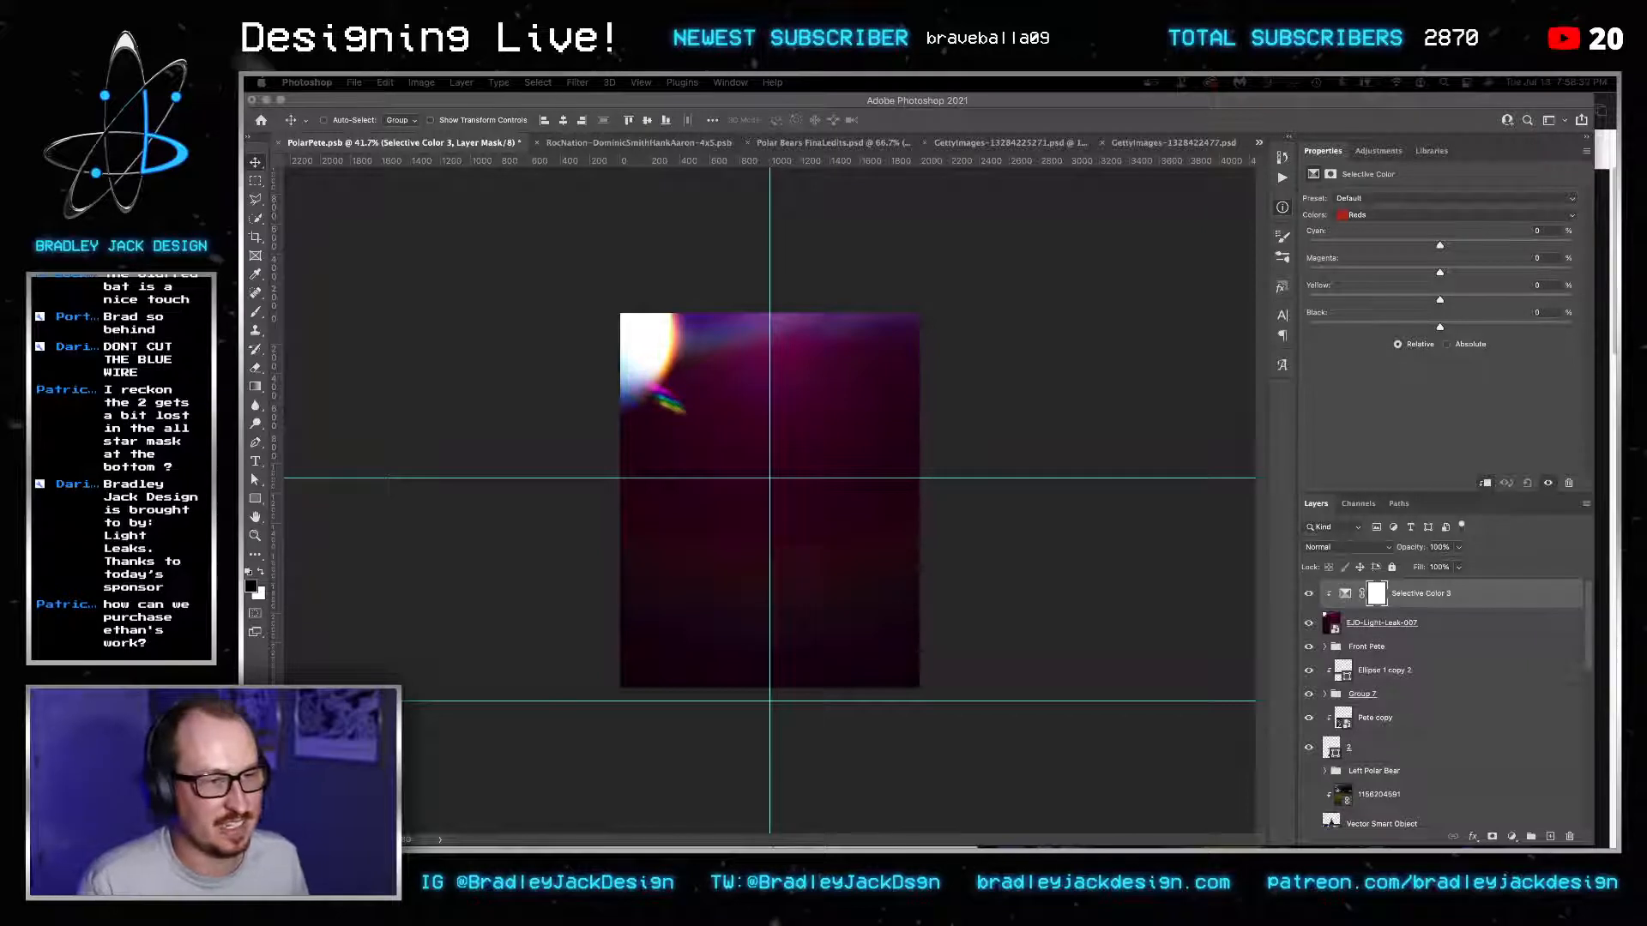
click(979, 527)
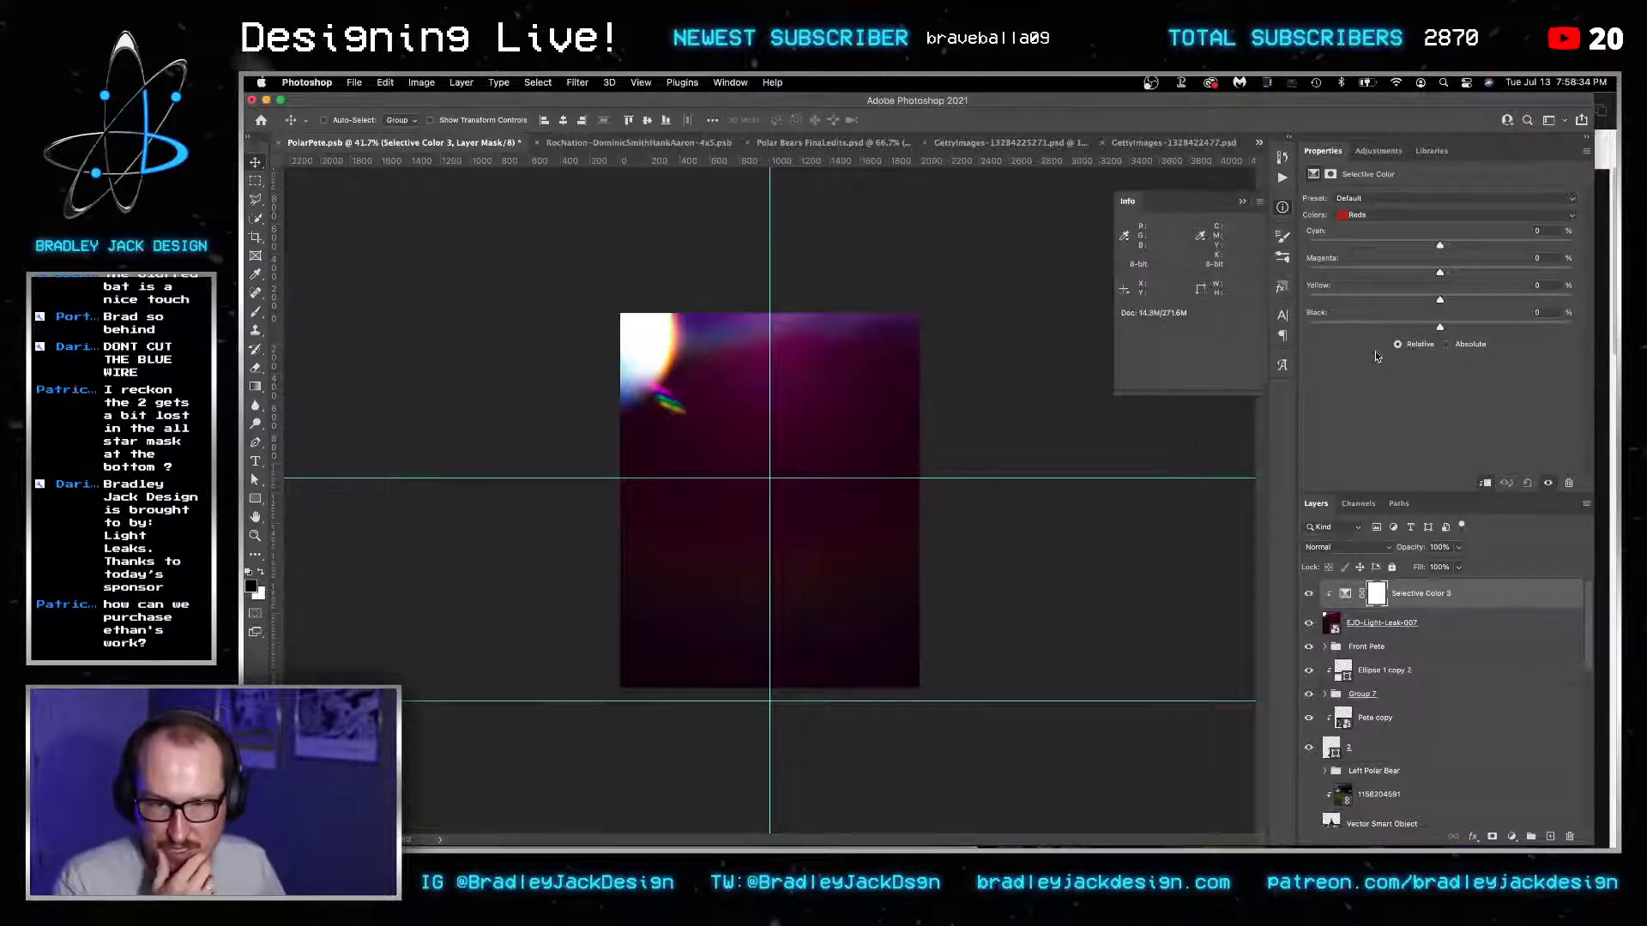
click(1388, 216)
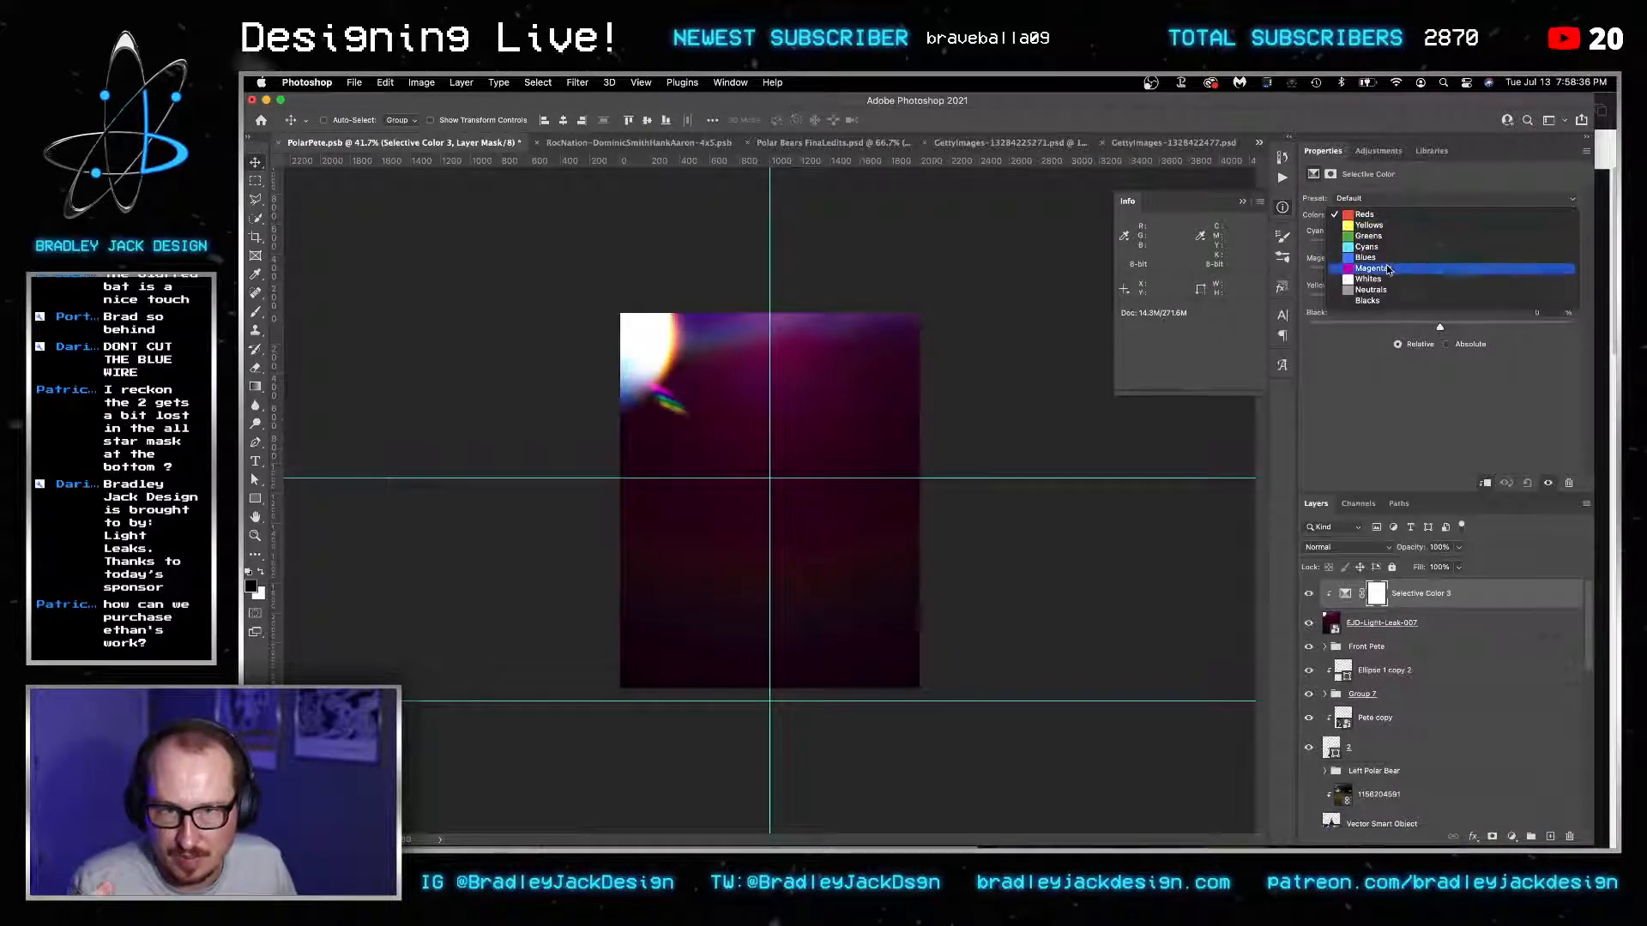
click(1429, 260)
drag(1438, 268, 1308, 273)
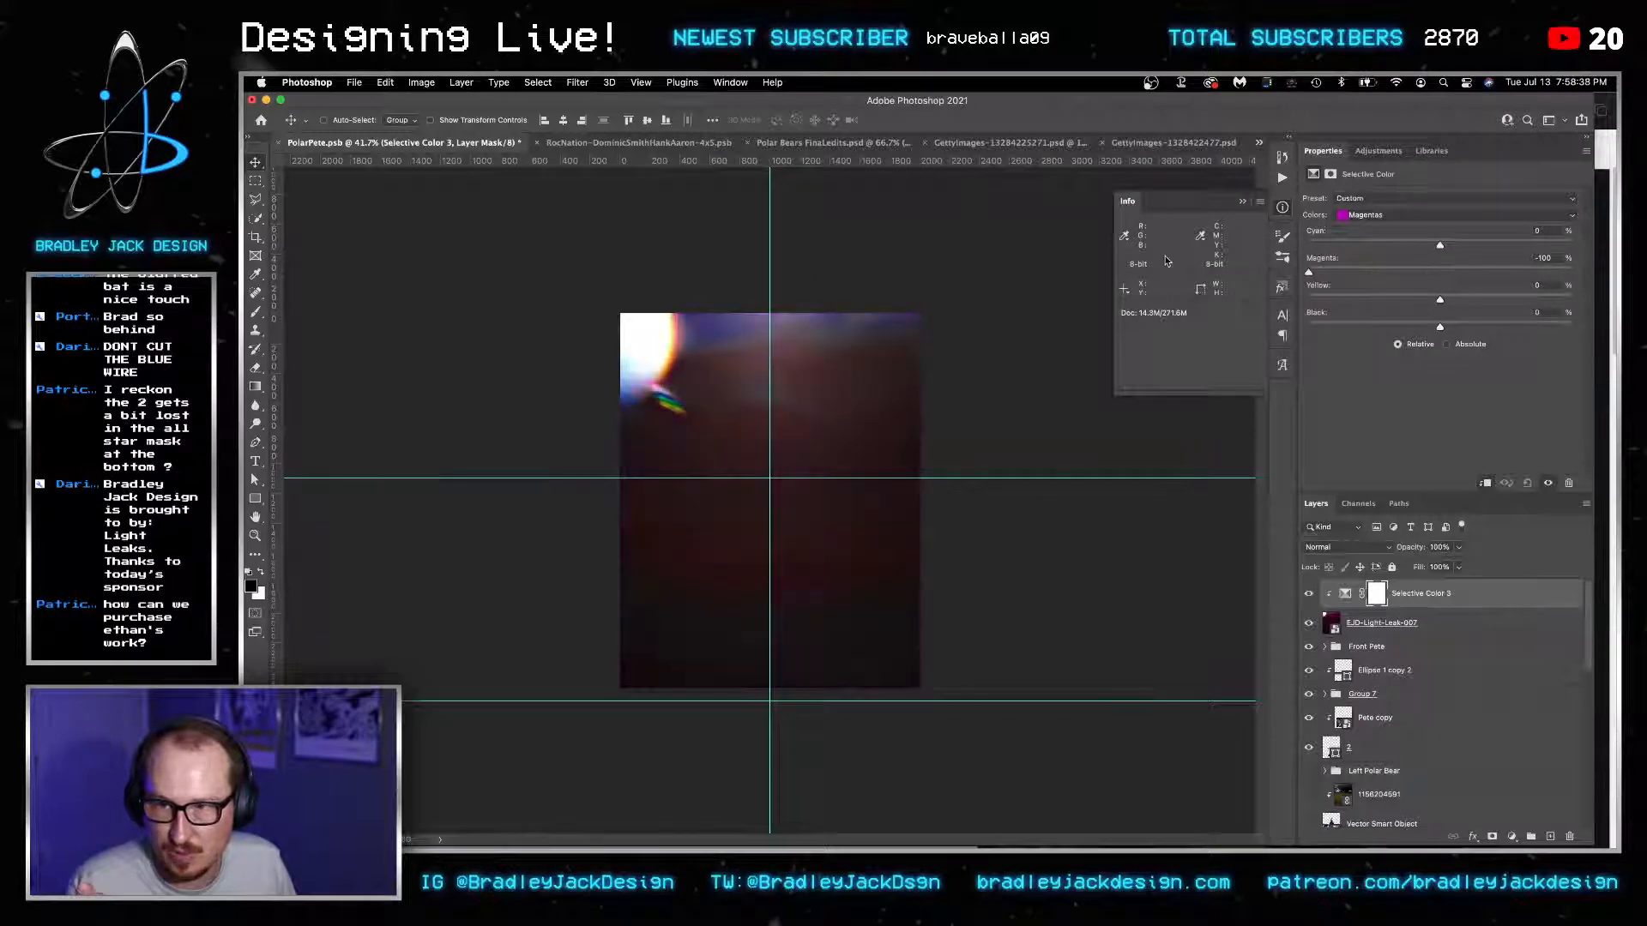
drag(1440, 249, 1531, 247)
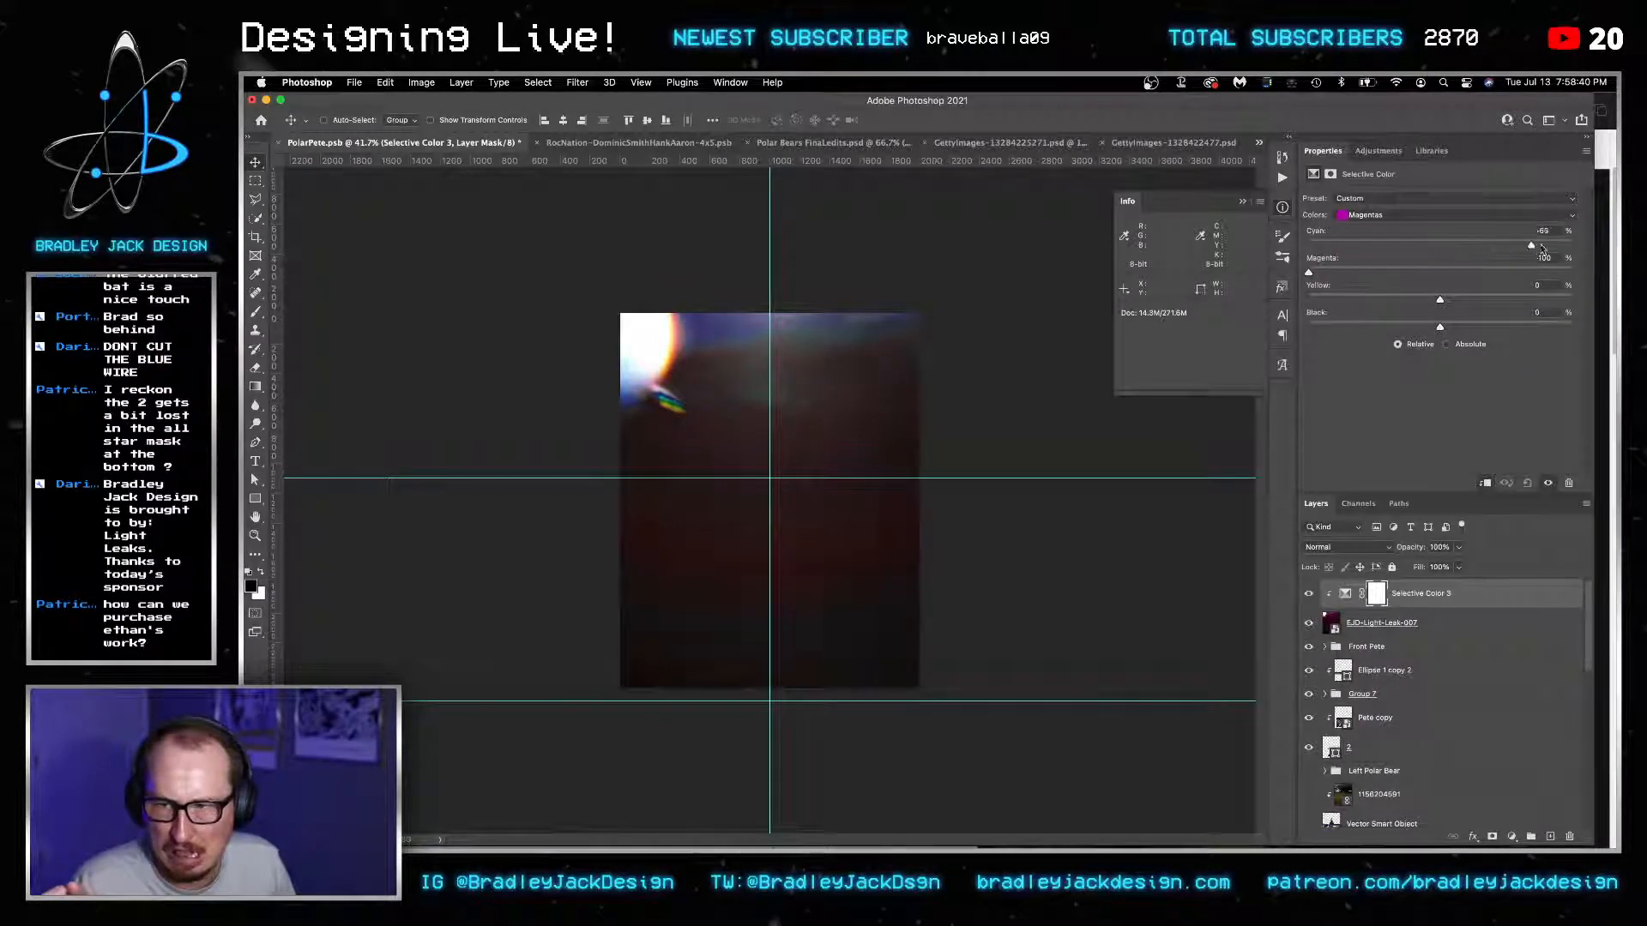
mouse_move(1310, 273)
mouse_down()
mouse_move(1397, 280)
mouse_move(1393, 296)
mouse_move(1315, 297)
mouse_up()
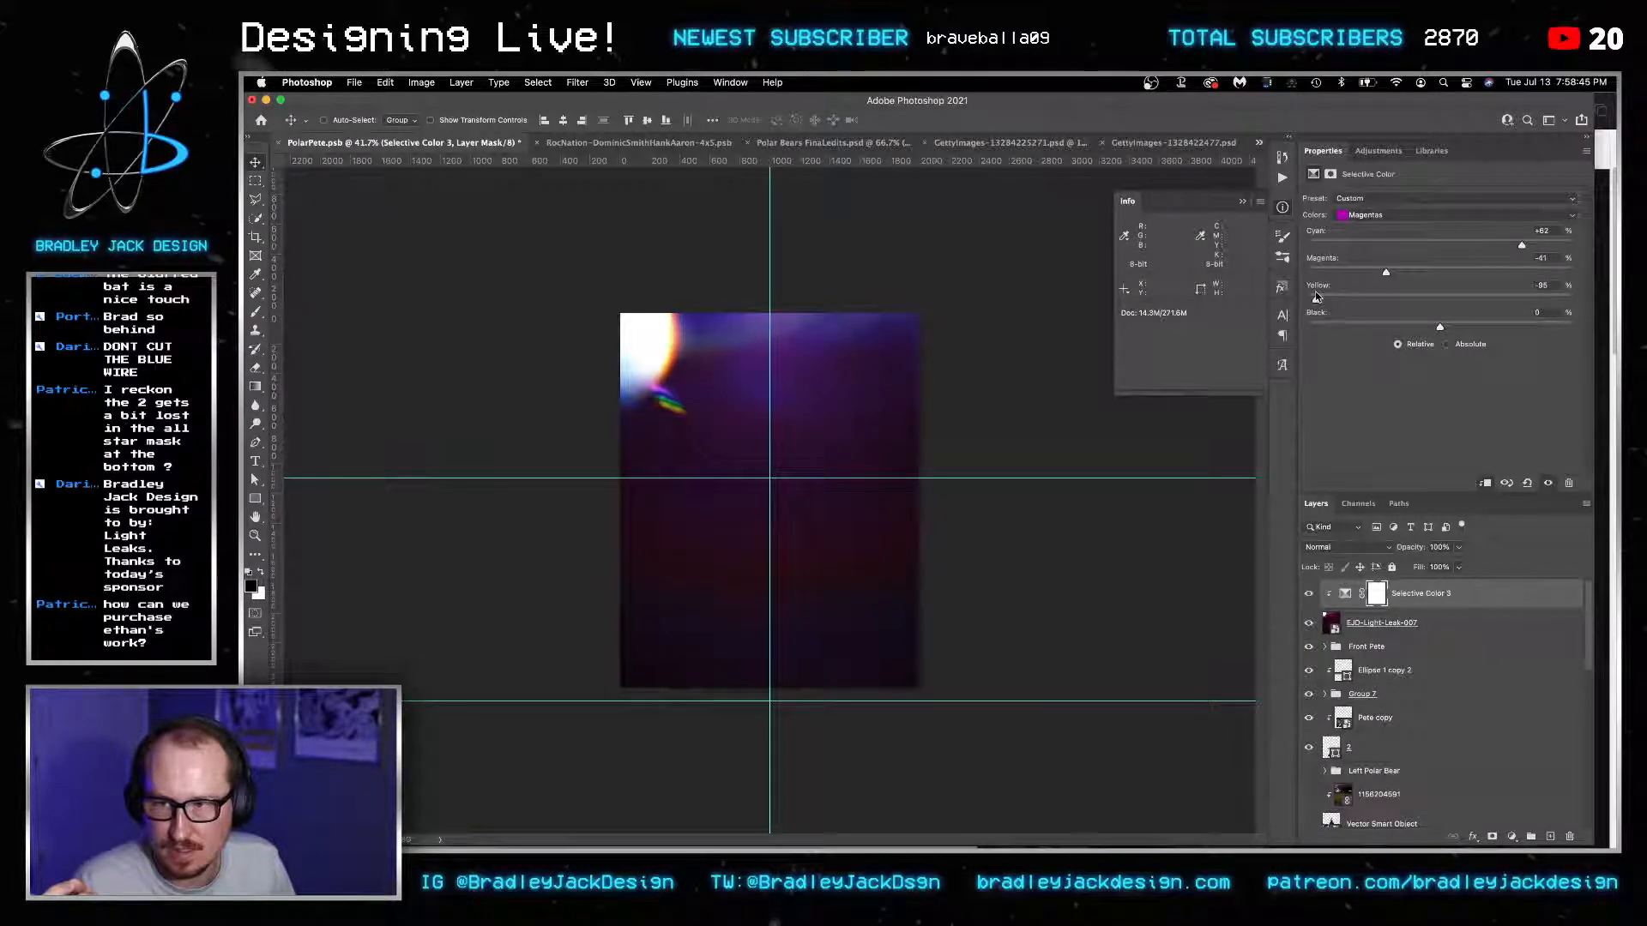
Set EJD-Light-Leak-007 to Screen blending and add a clipped Curves adjustment above it that darkens the midtones.
click(1383, 632)
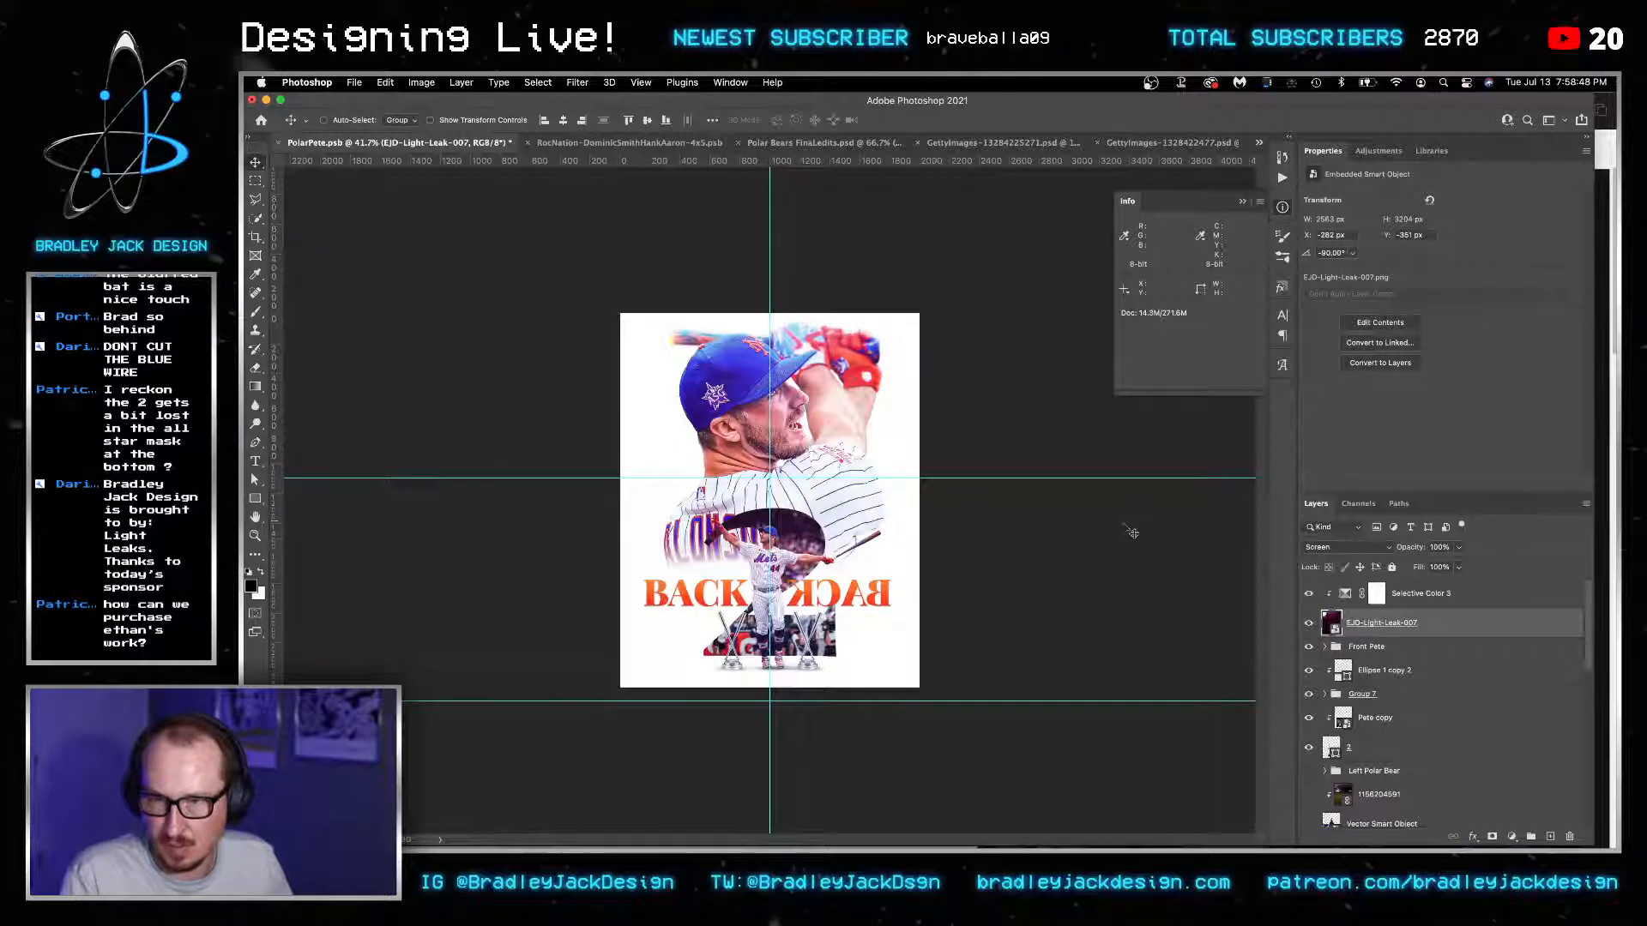
click(1377, 150)
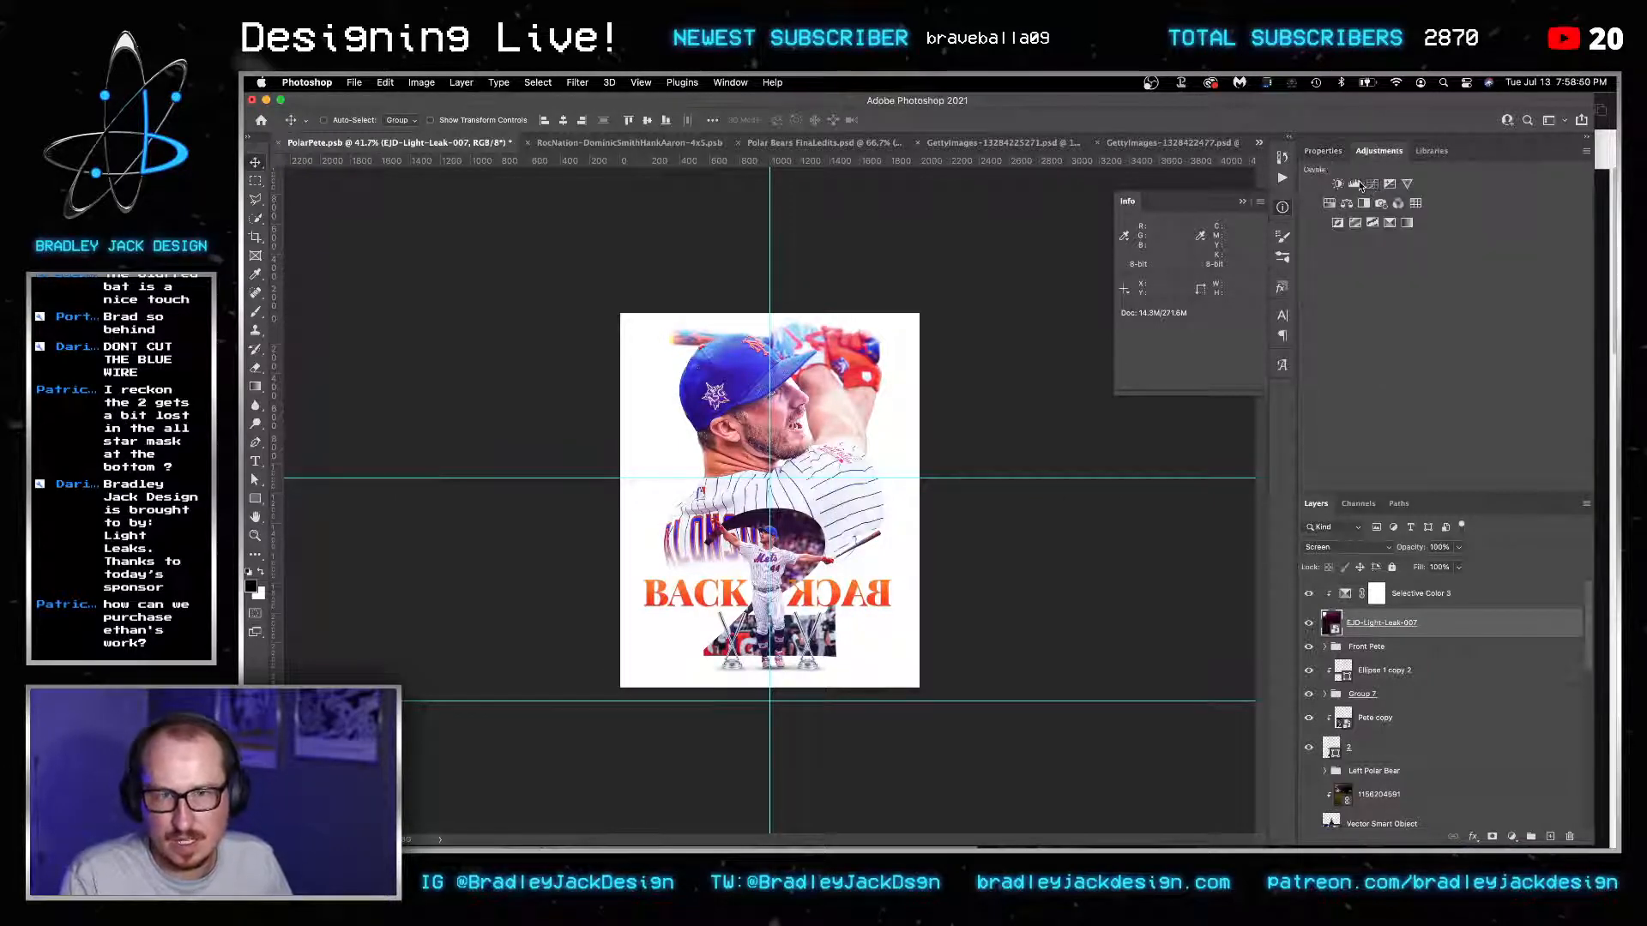
click(1369, 189)
drag(1458, 328, 1479, 342)
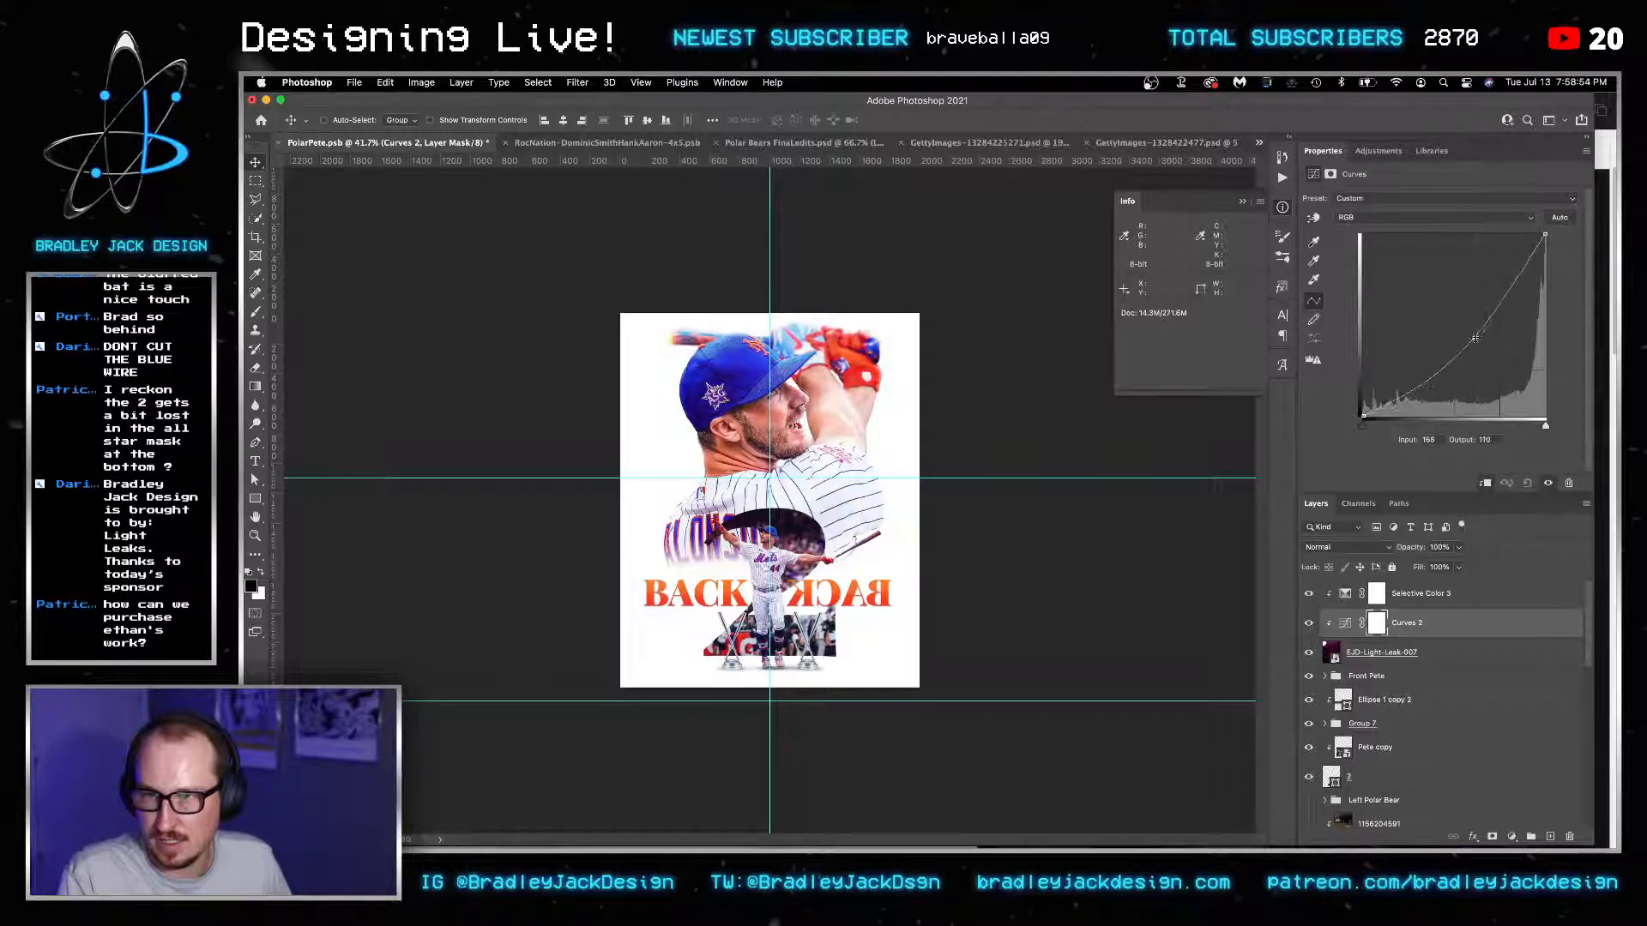
Compare the poster with the EJD-Light-Leak-007 layer hidden and shown.
click(1333, 653)
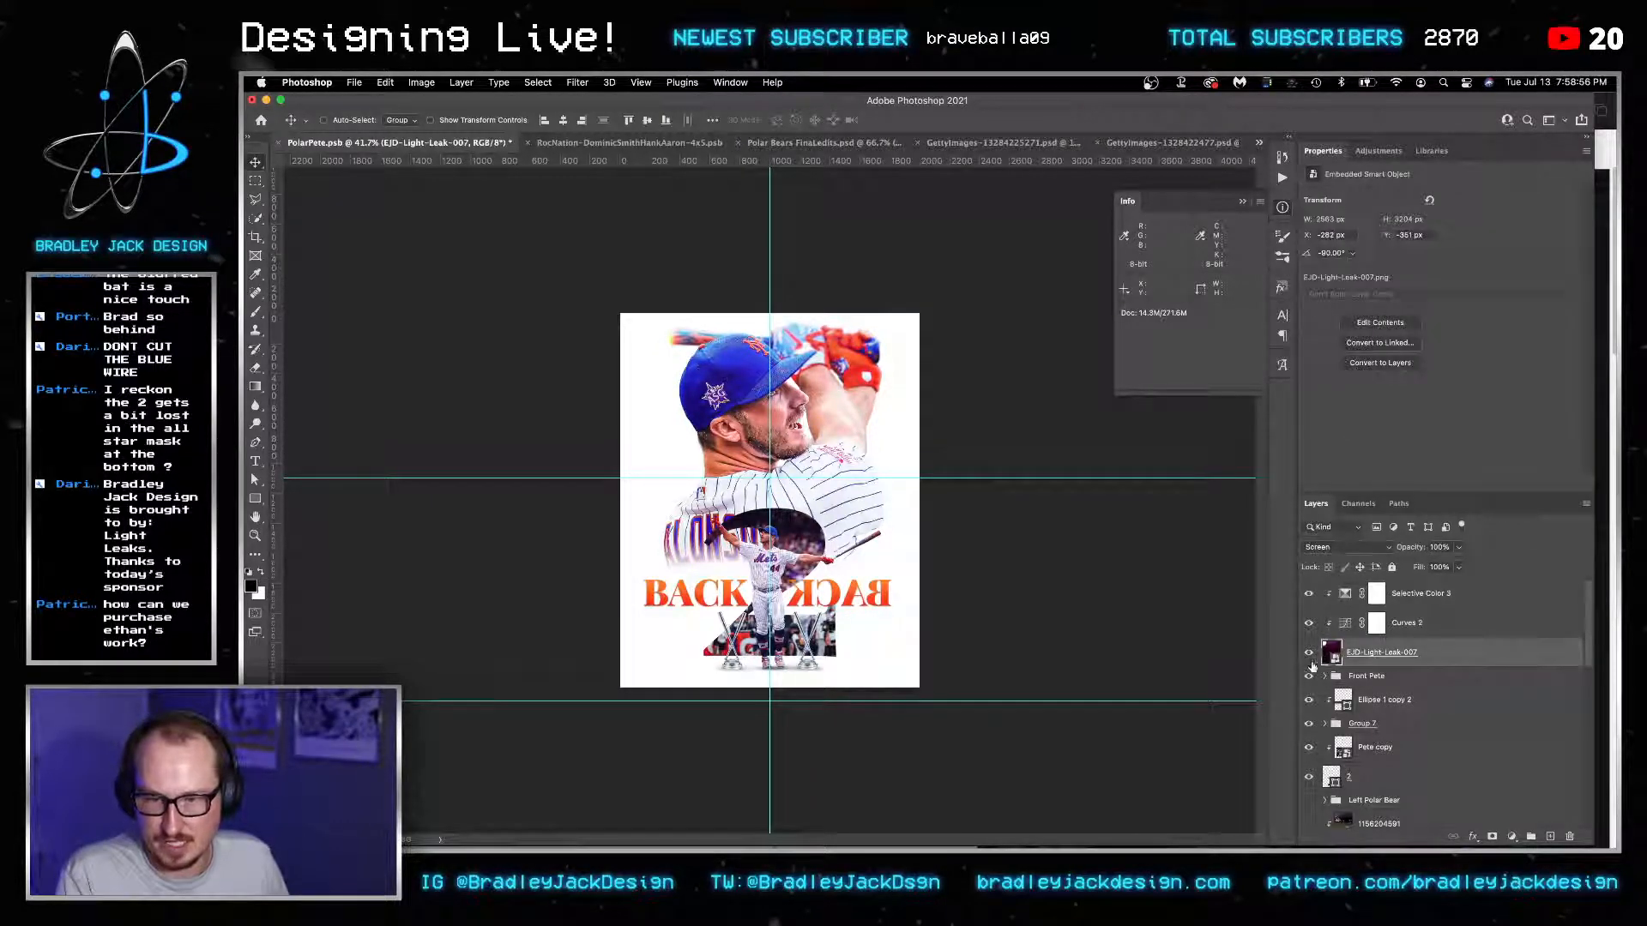
click(1310, 655)
click(1311, 655)
click(1311, 656)
click(1311, 655)
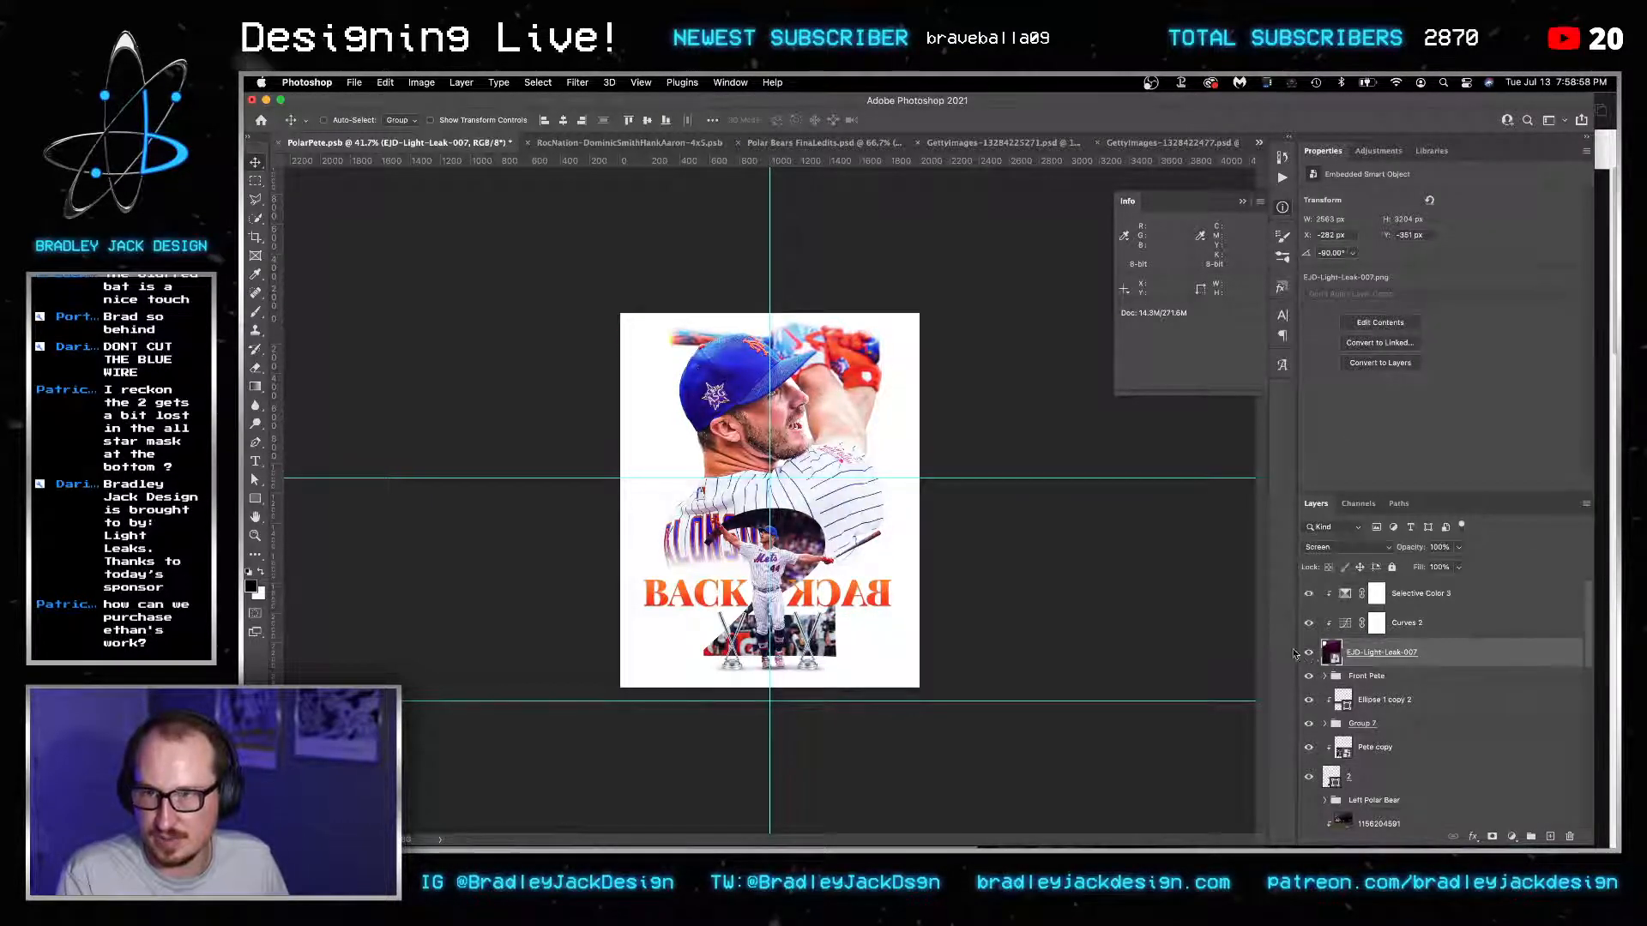
key(z)
key(super+equal)
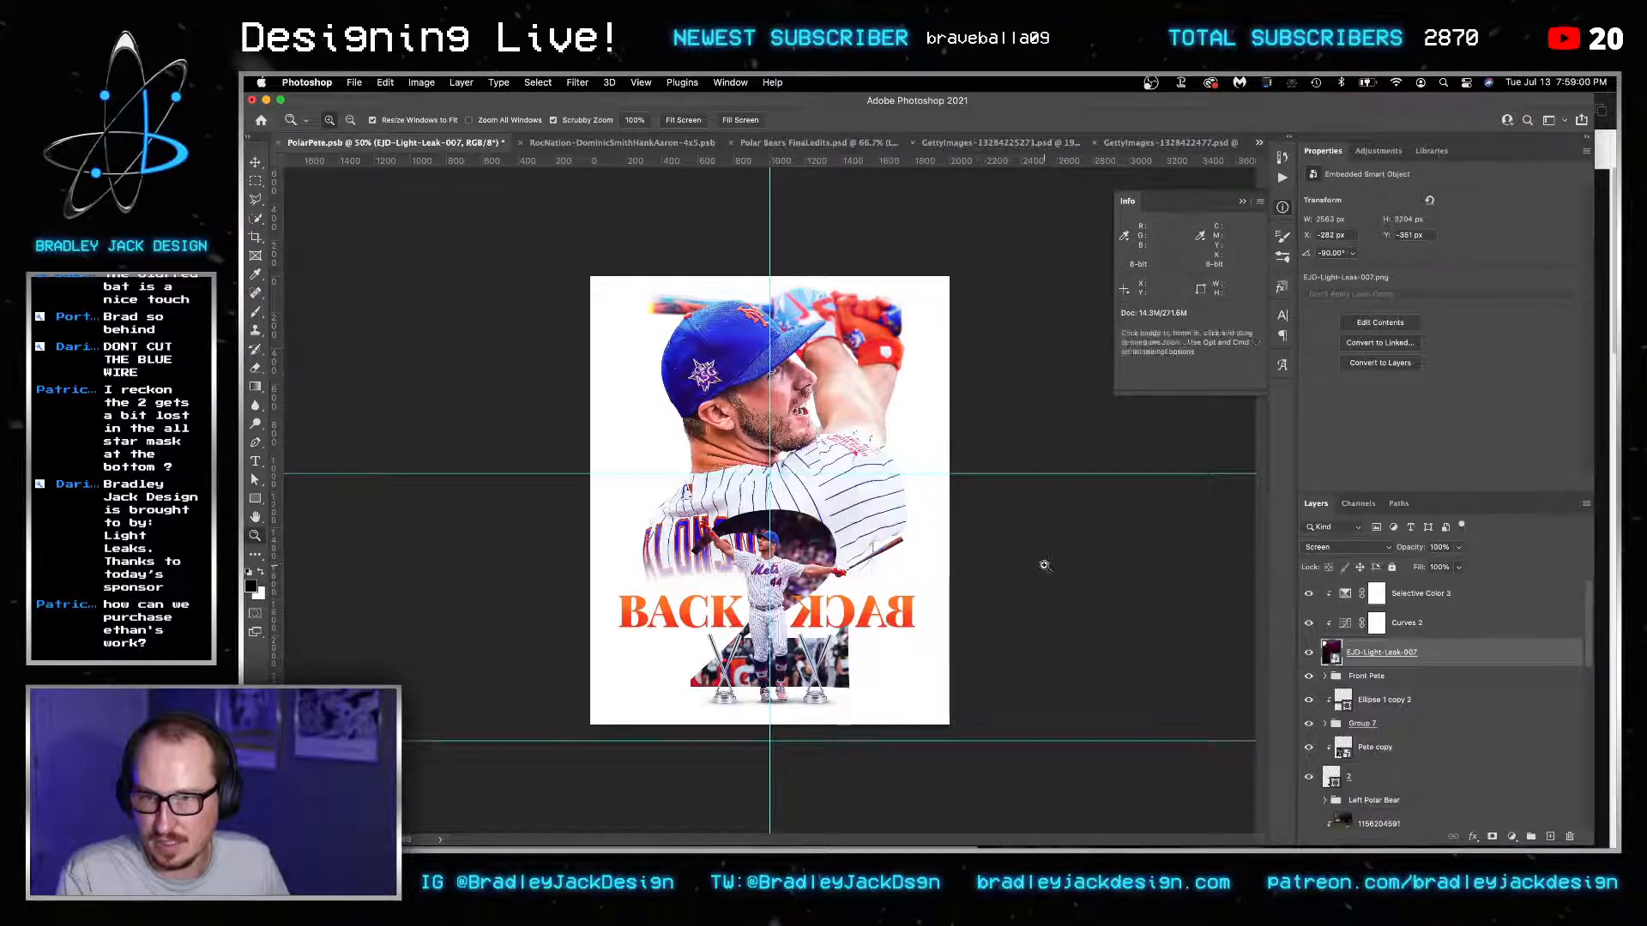
key(v)
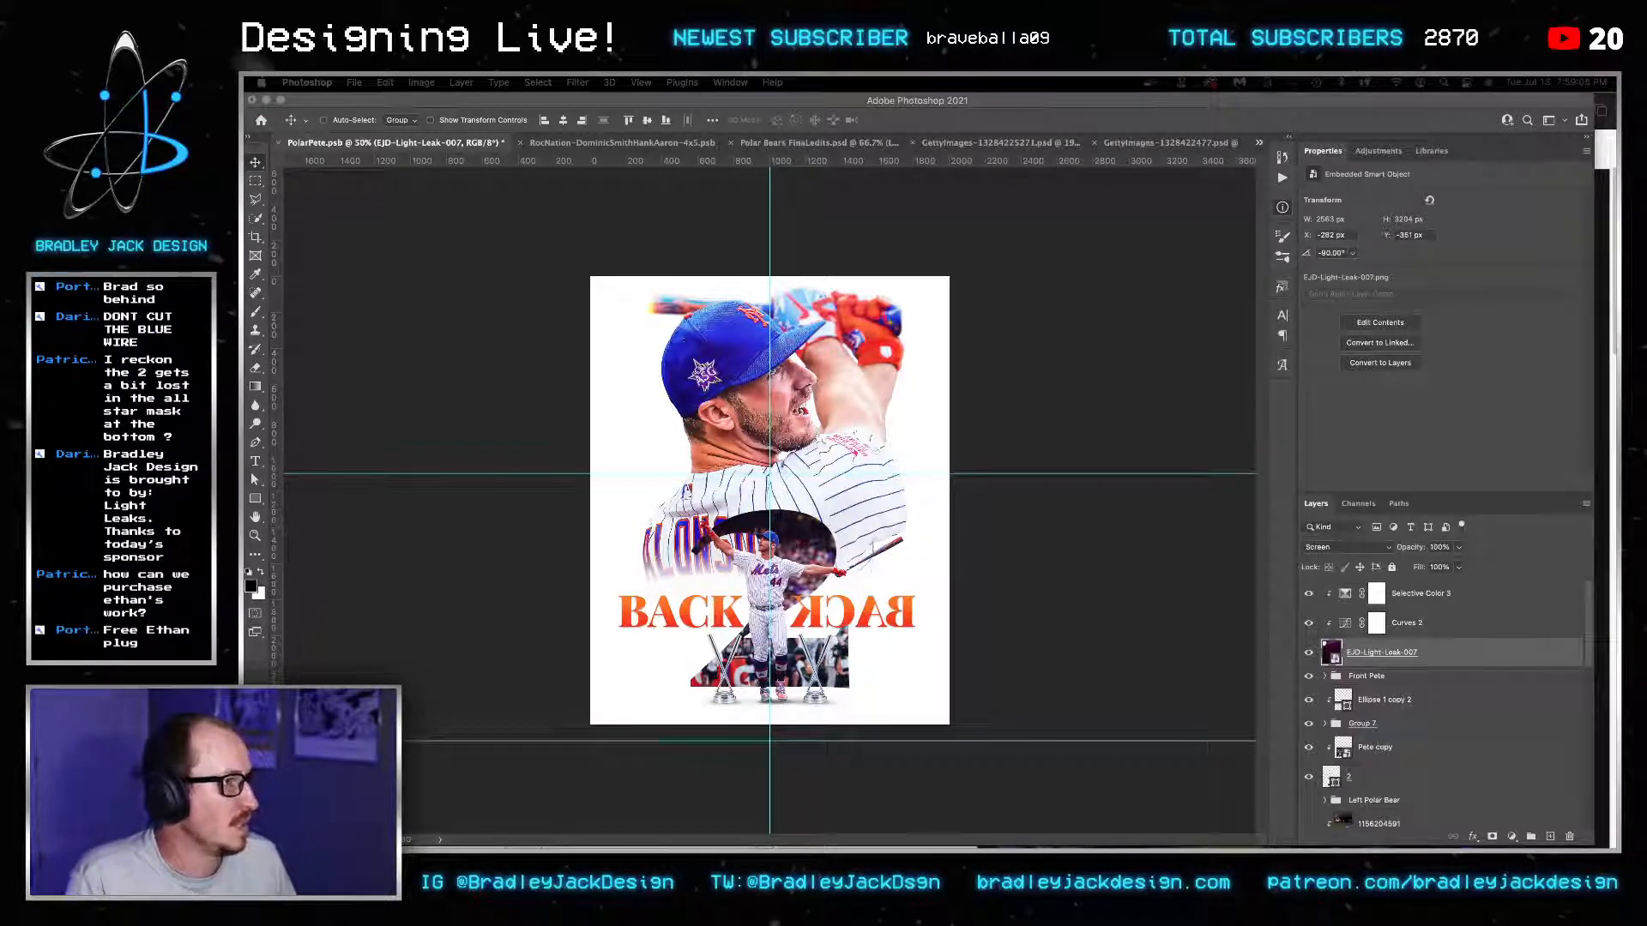
Switch to Adobe Bridge and open the Lens Dirts folder inside Stock Images.
click(1273, 394)
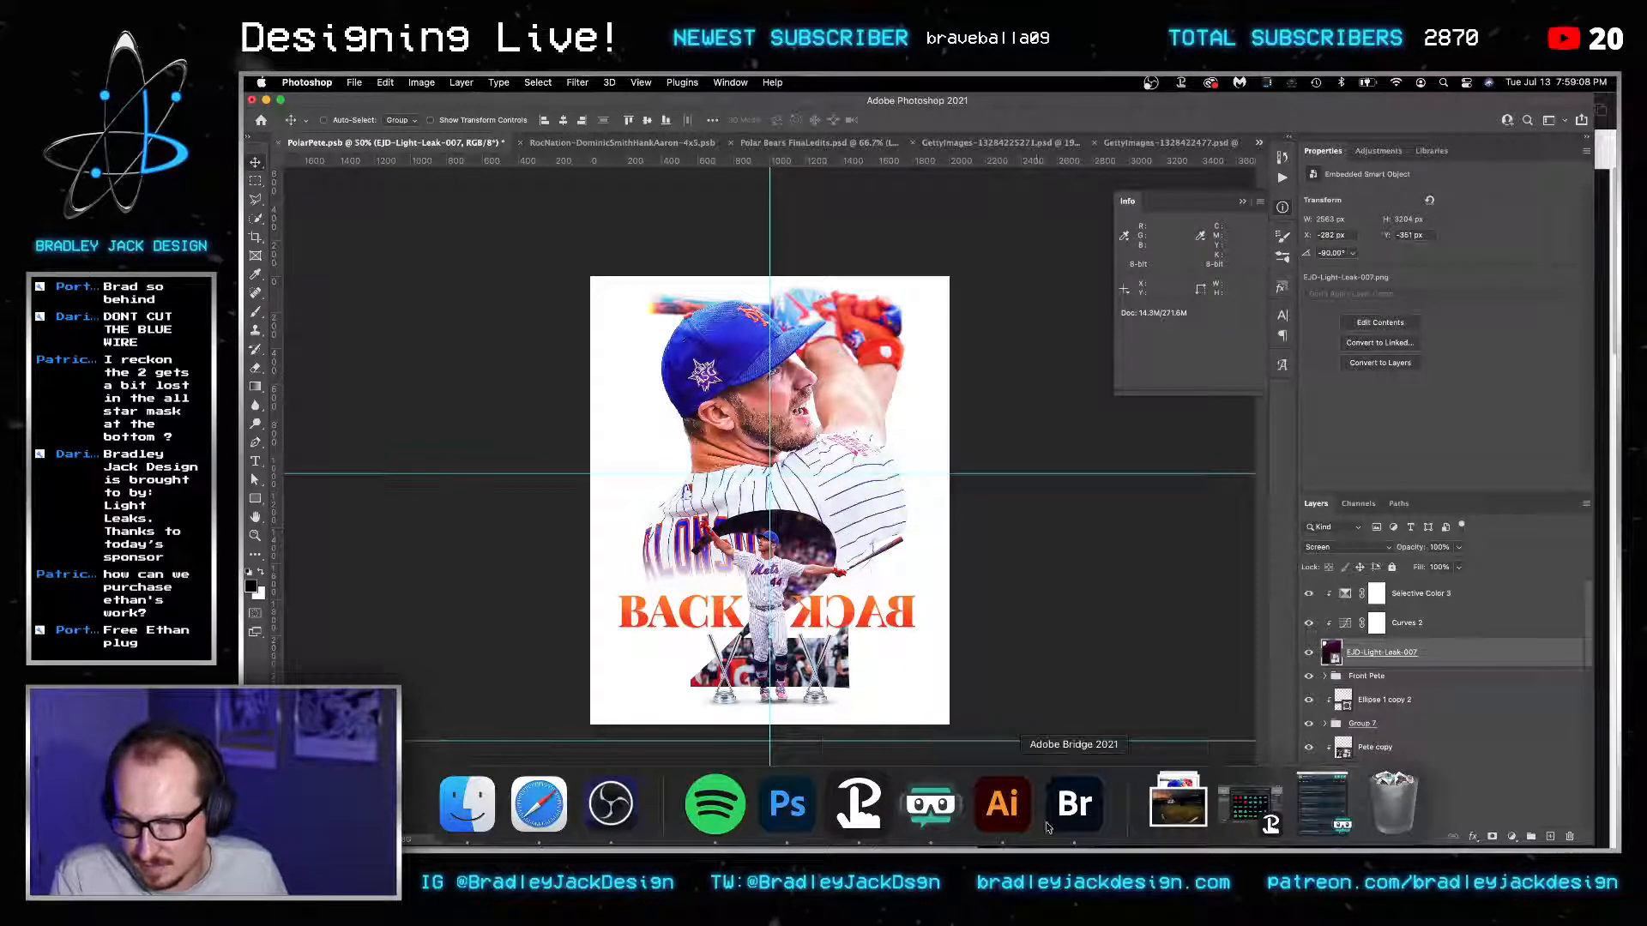
click(1047, 826)
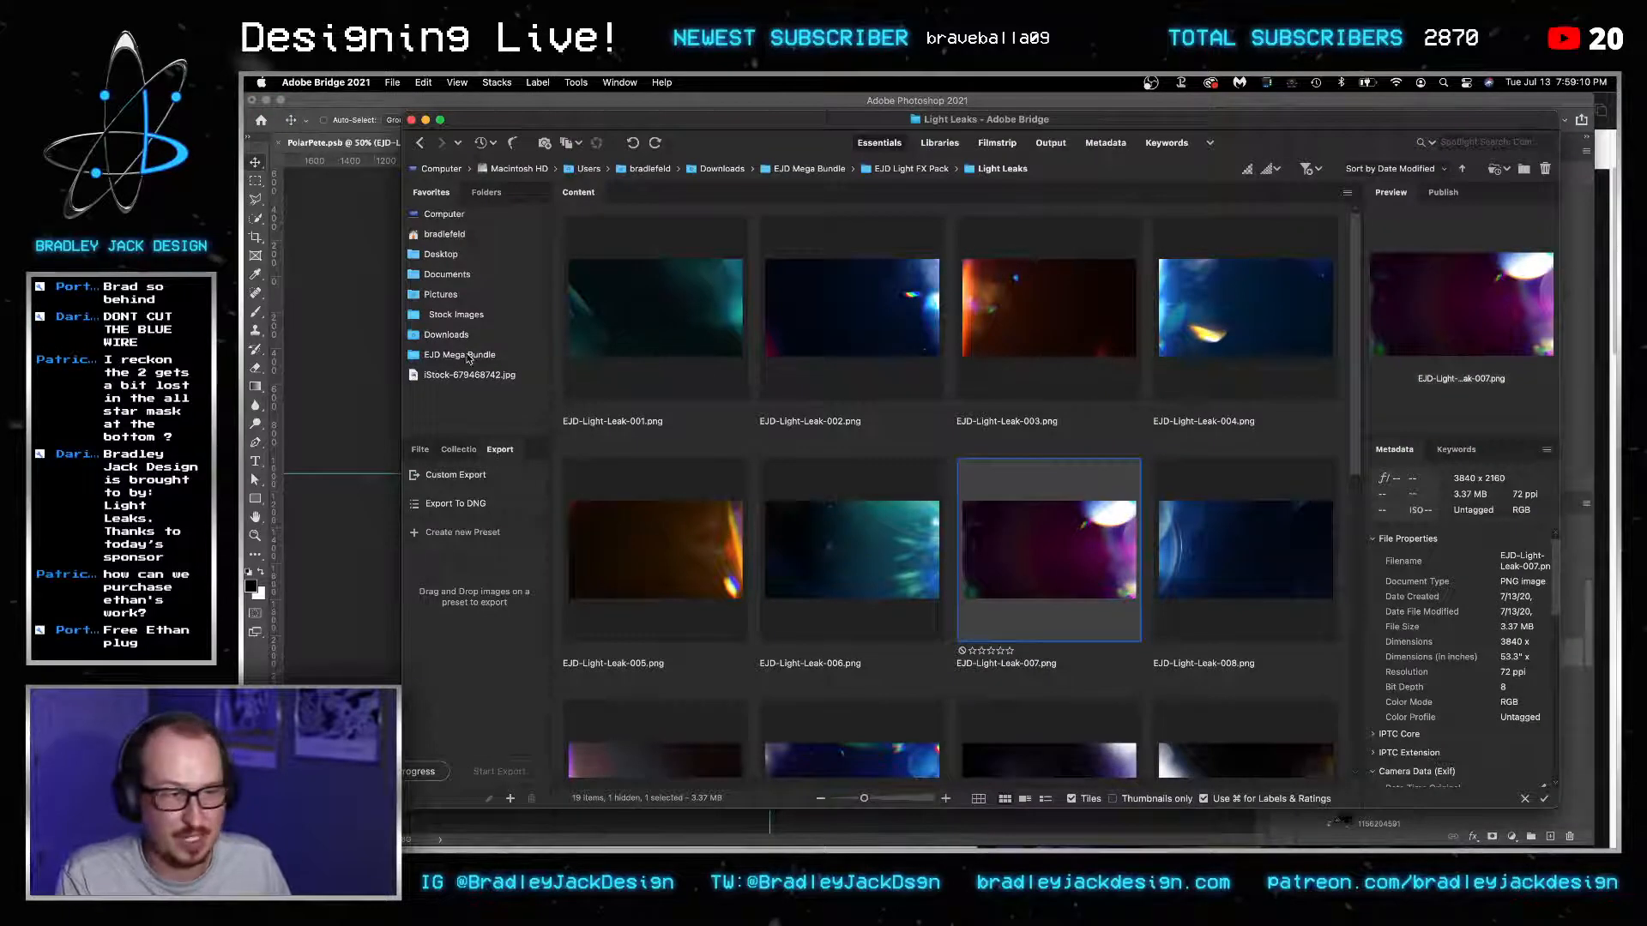
click(453, 317)
text(len)
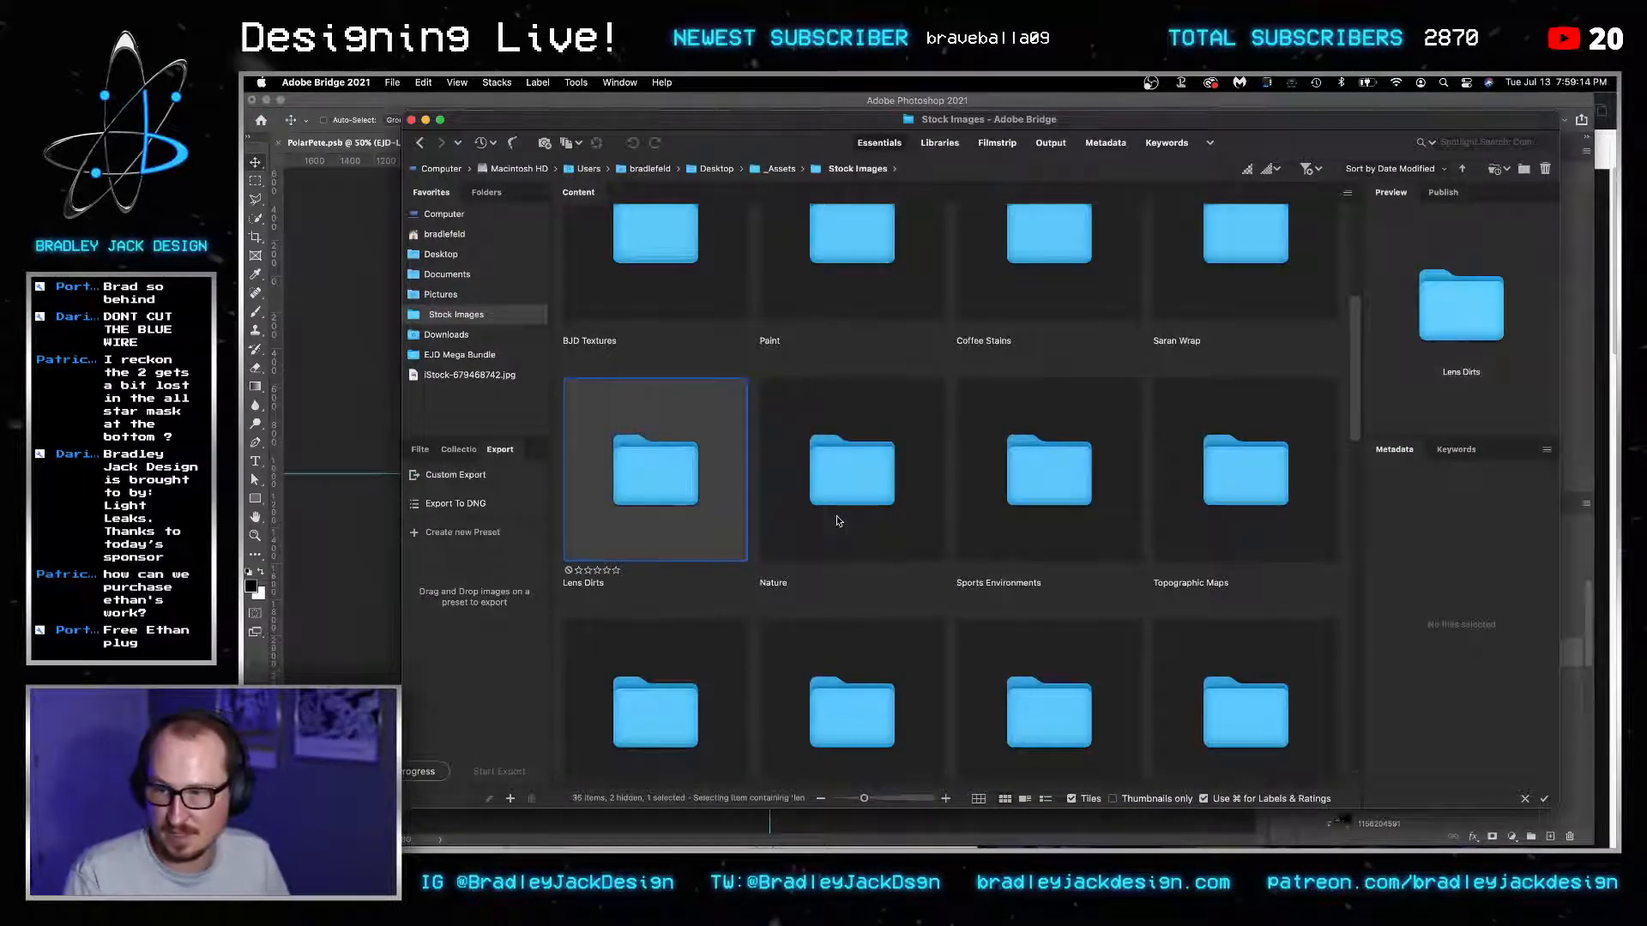
double_click(726, 439)
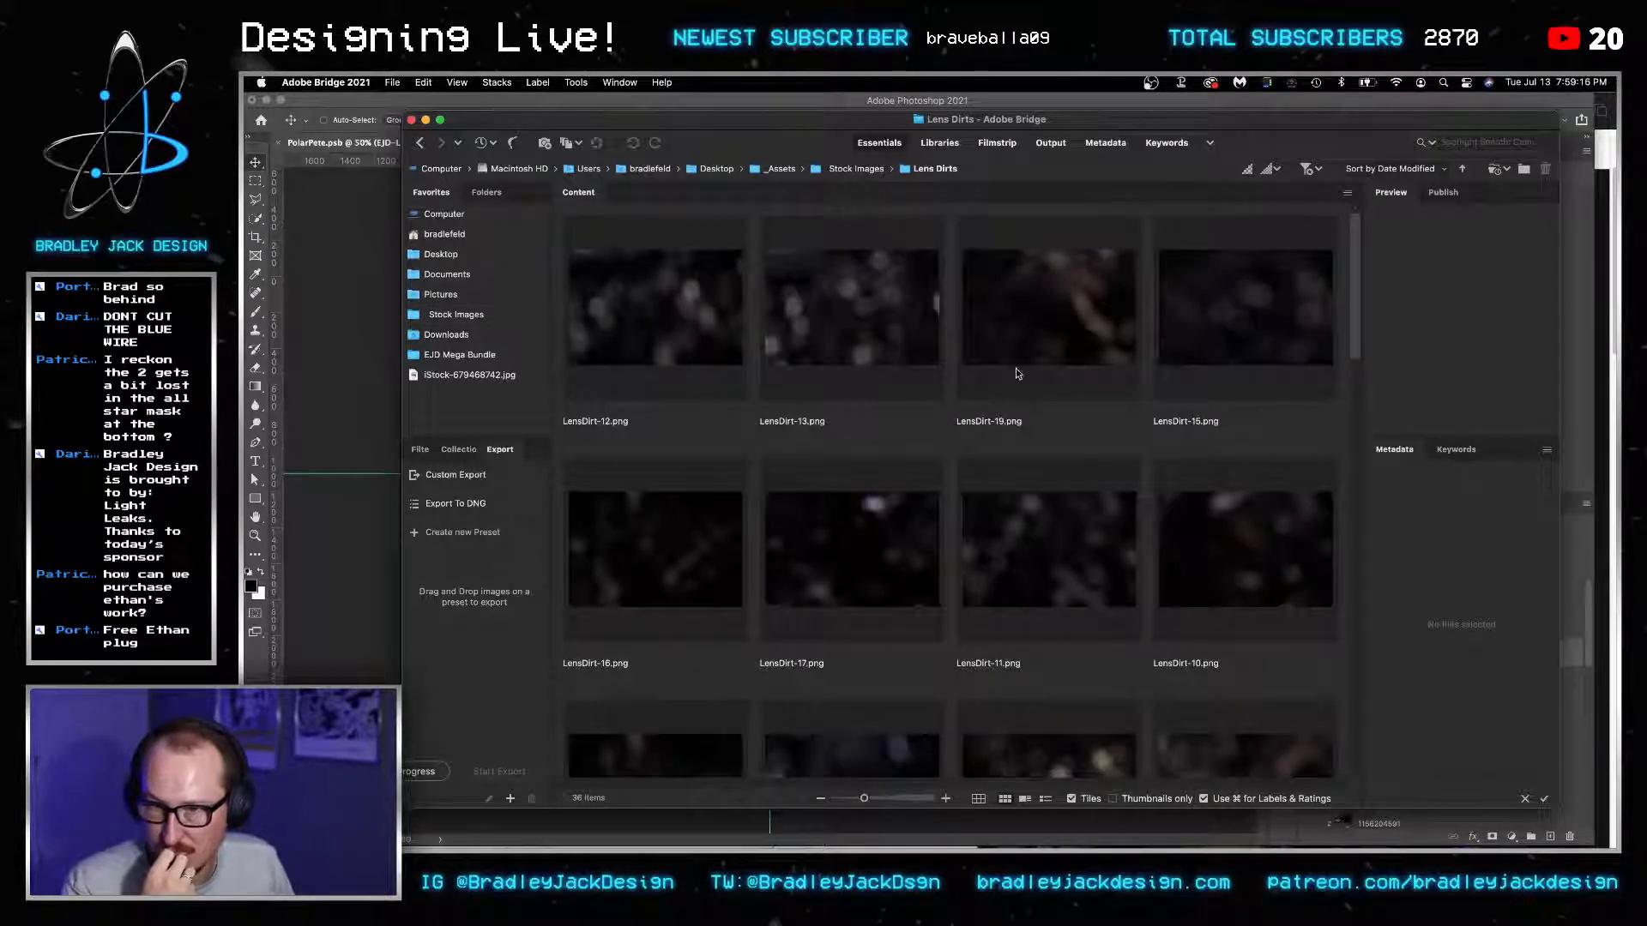
Place LensDirt-27.png on the Photoshop poster and clip Curves 2 and Selective Color 3 back onto the light leak layer.
click(1018, 373)
scroll(1021, 375, down, 5)
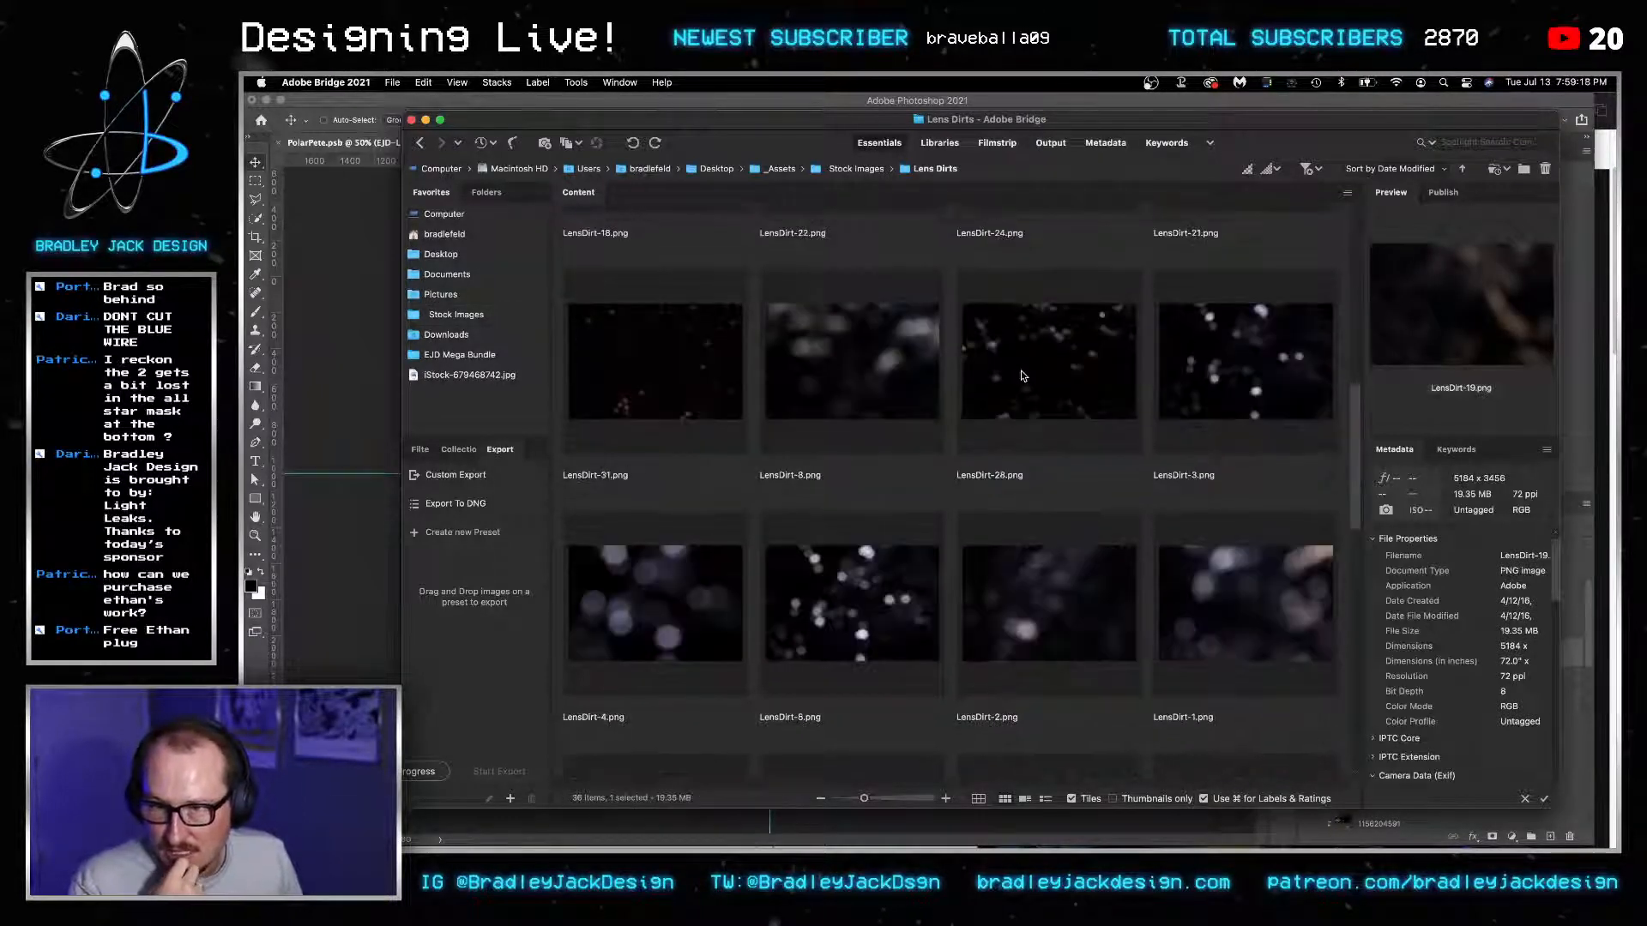
scroll(976, 406, down, 3)
click(696, 392)
scroll(698, 386, down, 3)
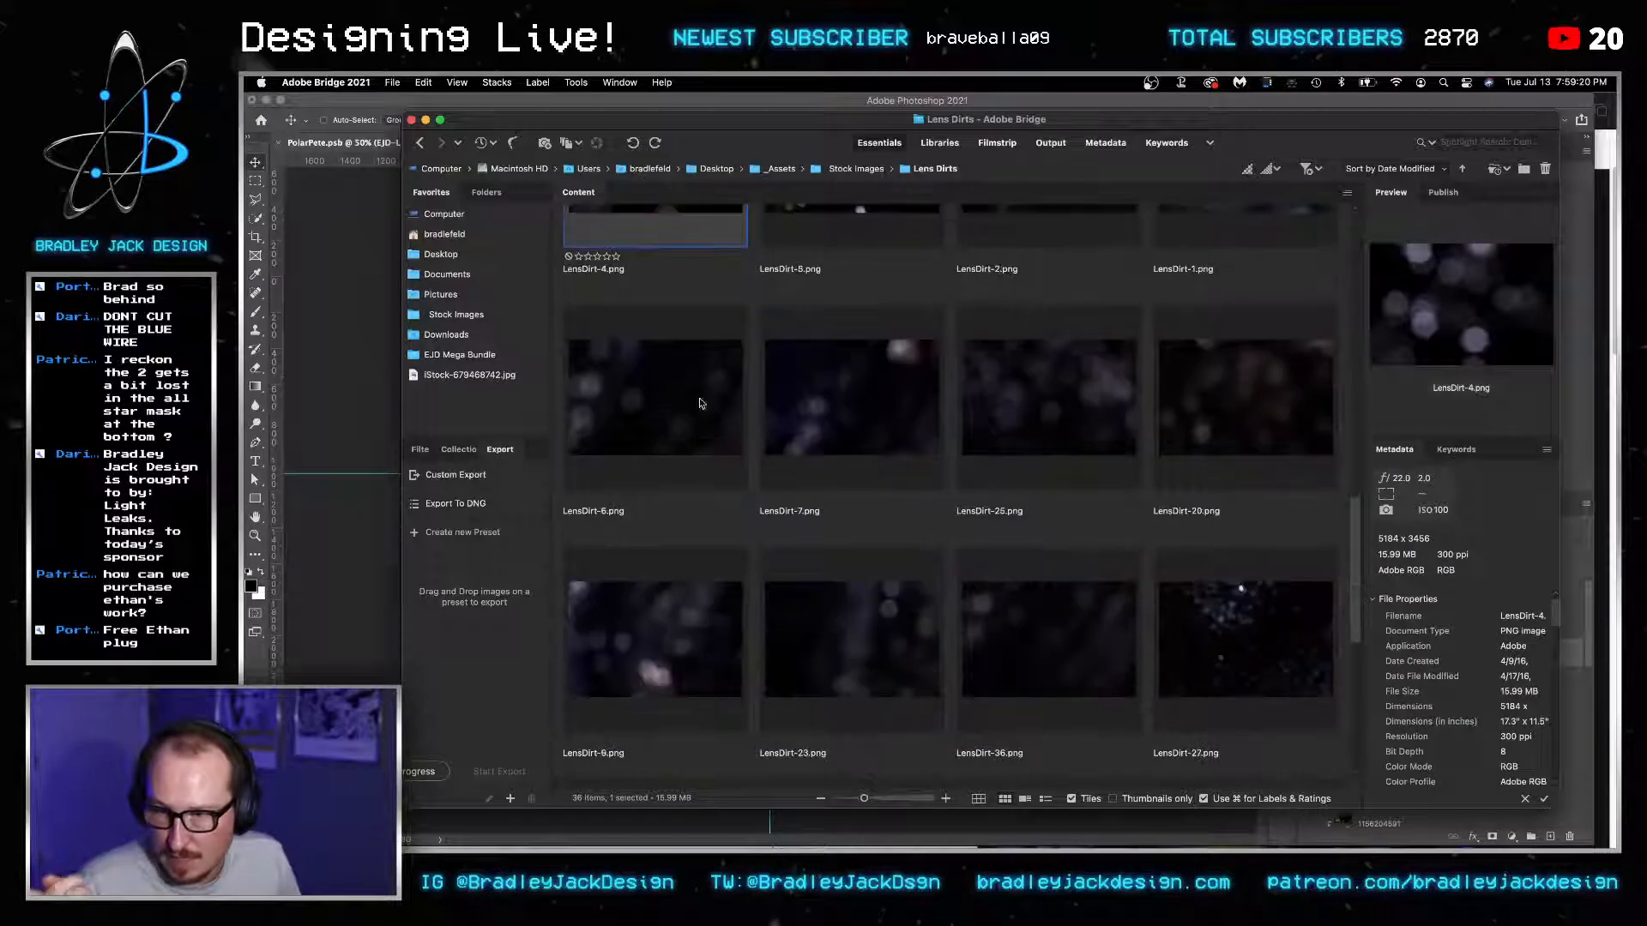
click(682, 420)
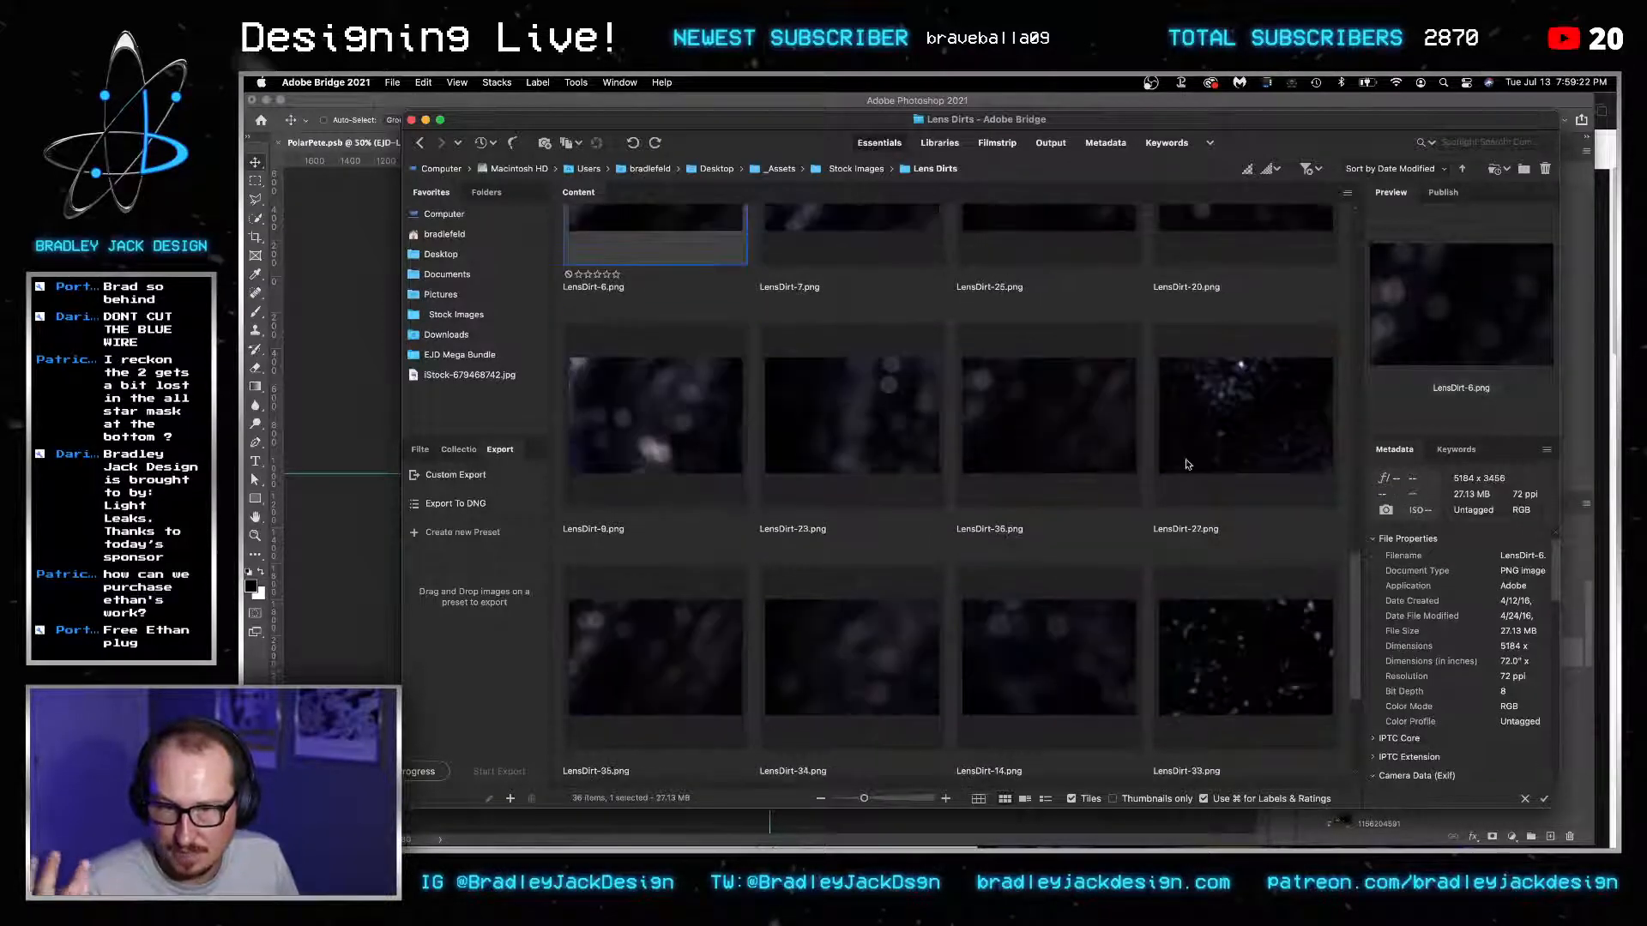
drag(1189, 463, 368, 438)
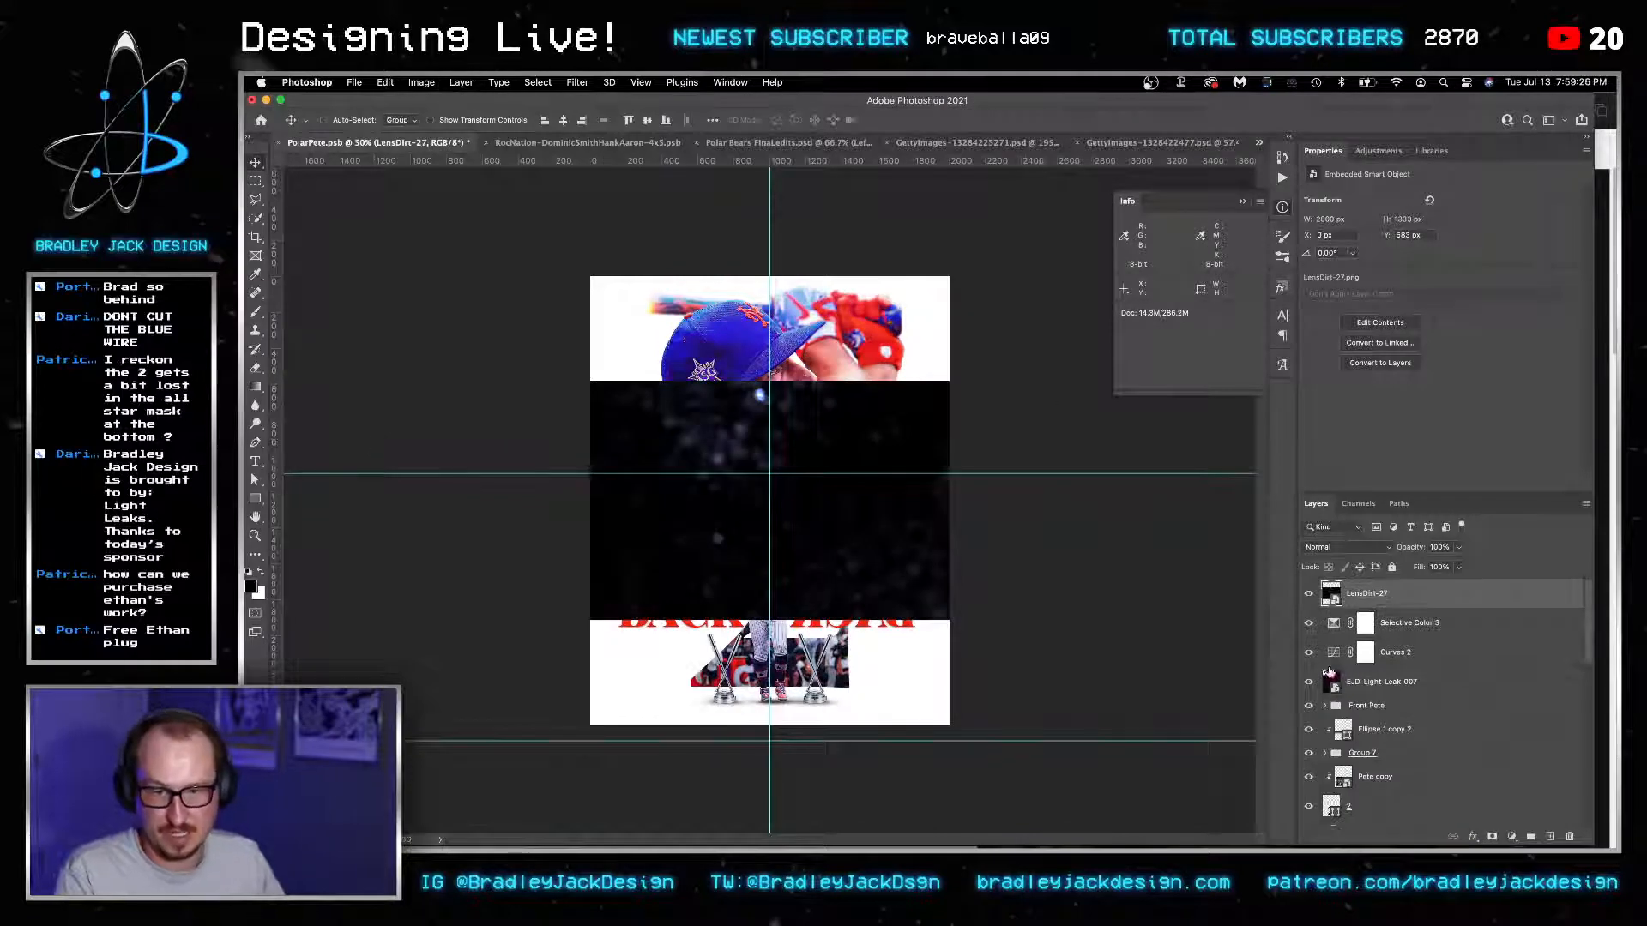
alt+click(1338, 668)
alt+click(1343, 637)
Rotate LensDirt-27 by -90°, enlarge it to about 2697 × 4046 px to cover the canvas, and set it to Screen blending.
key(super+t)
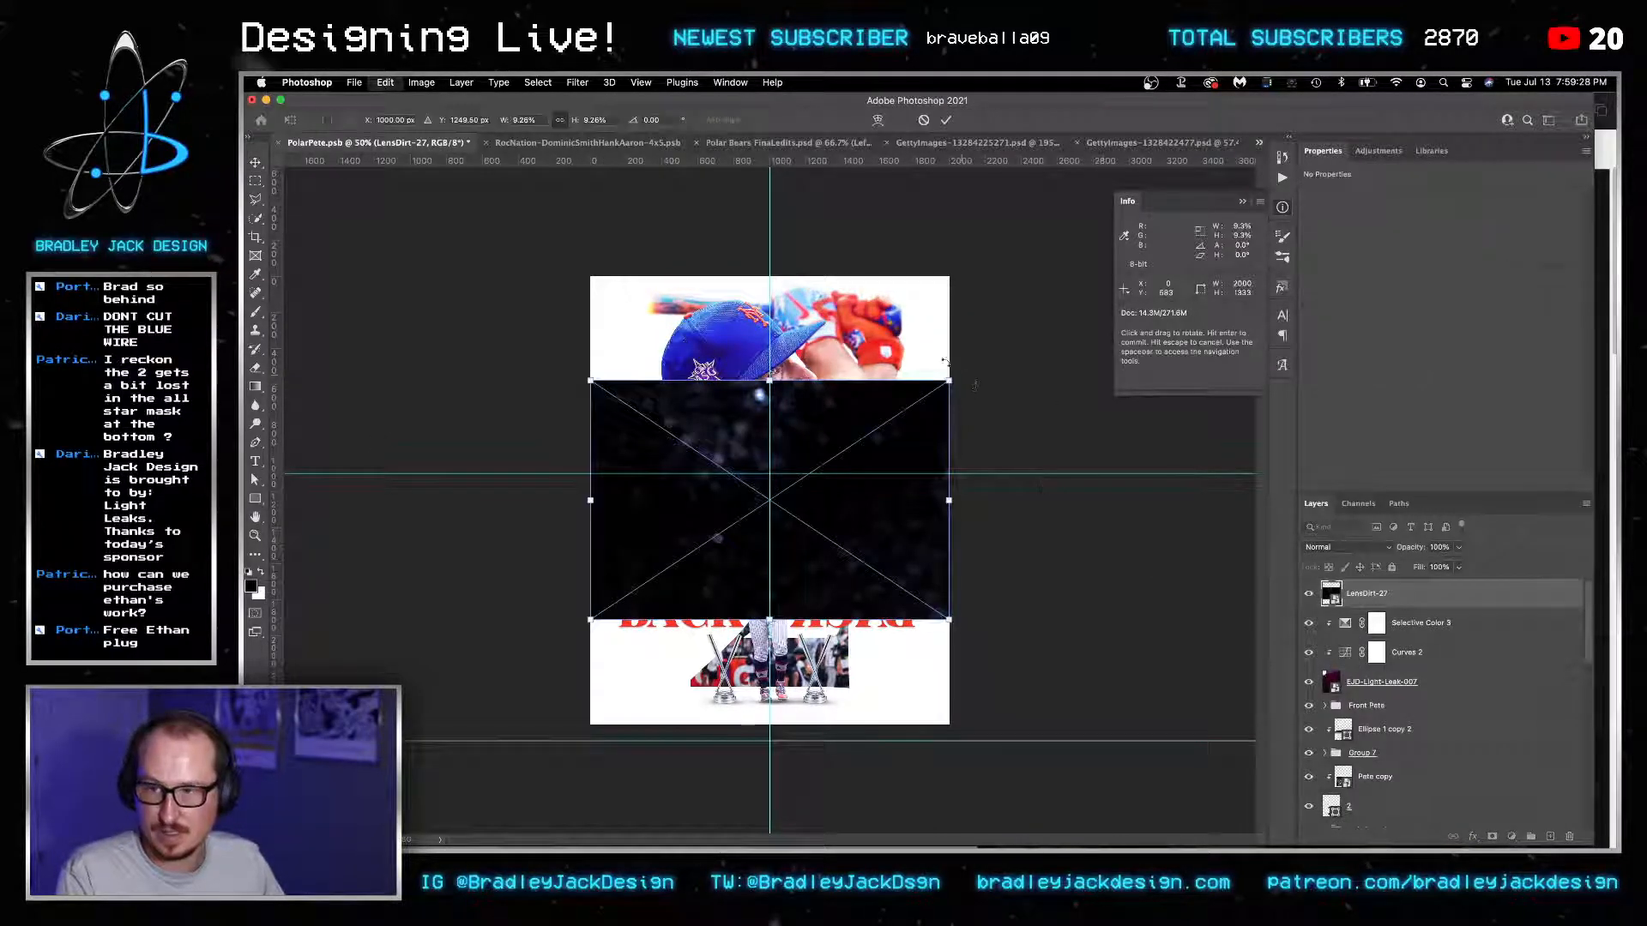
drag(1104, 542, 1072, 182)
key(Return)
key(shift+alt+s)
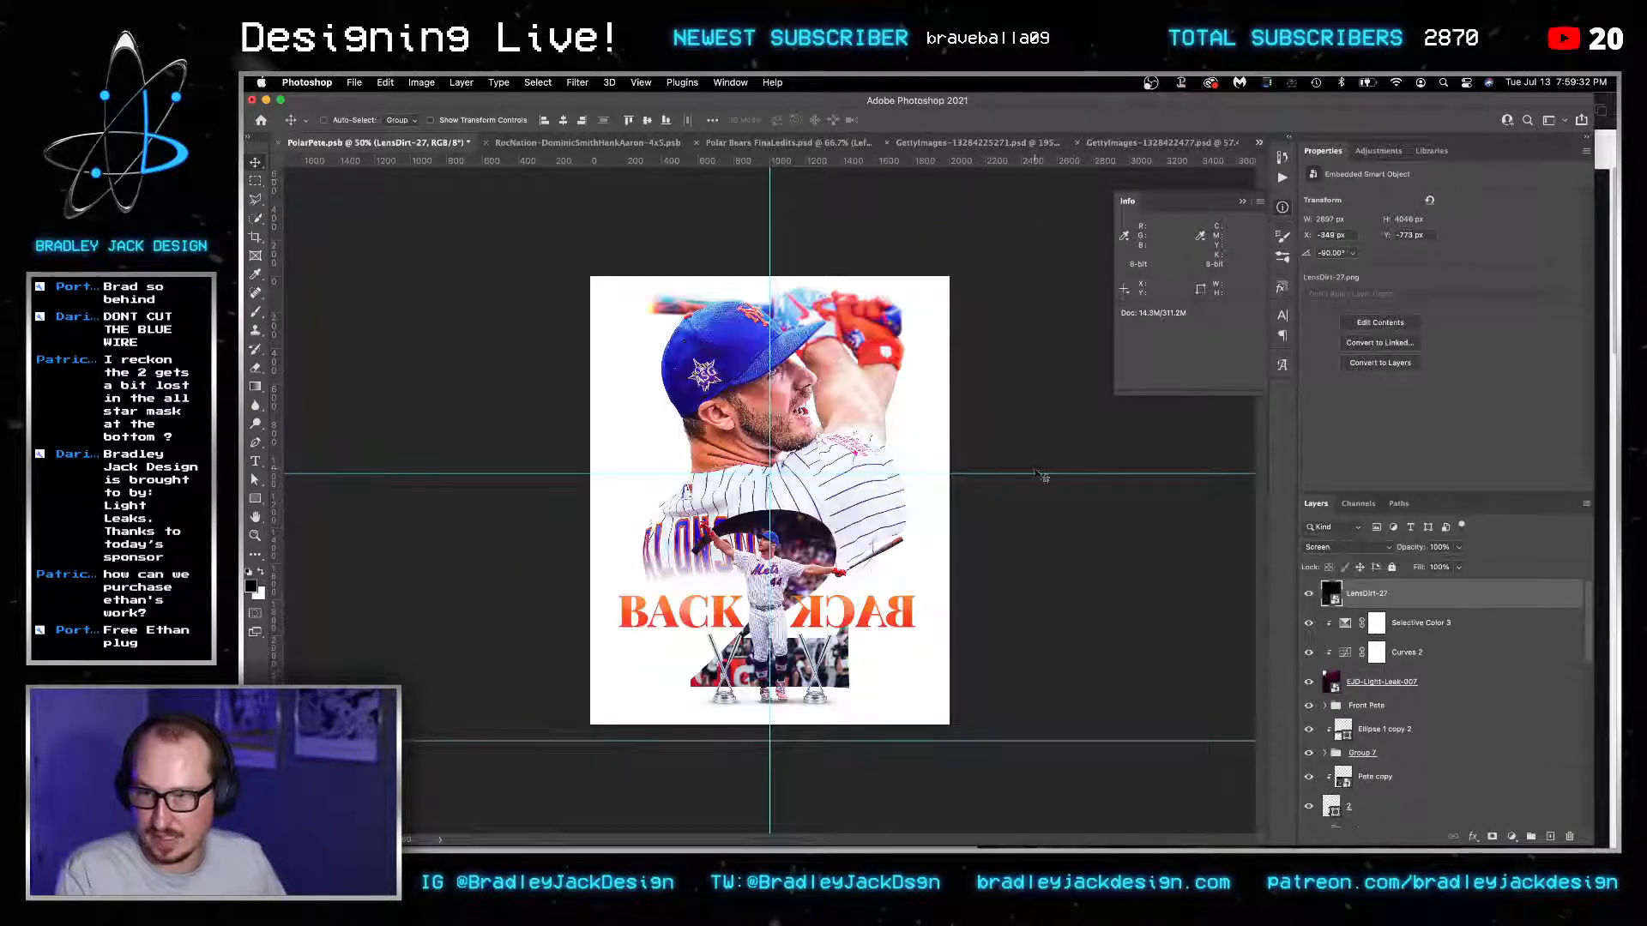
key(z)
click(808, 560)
alt+click(807, 583)
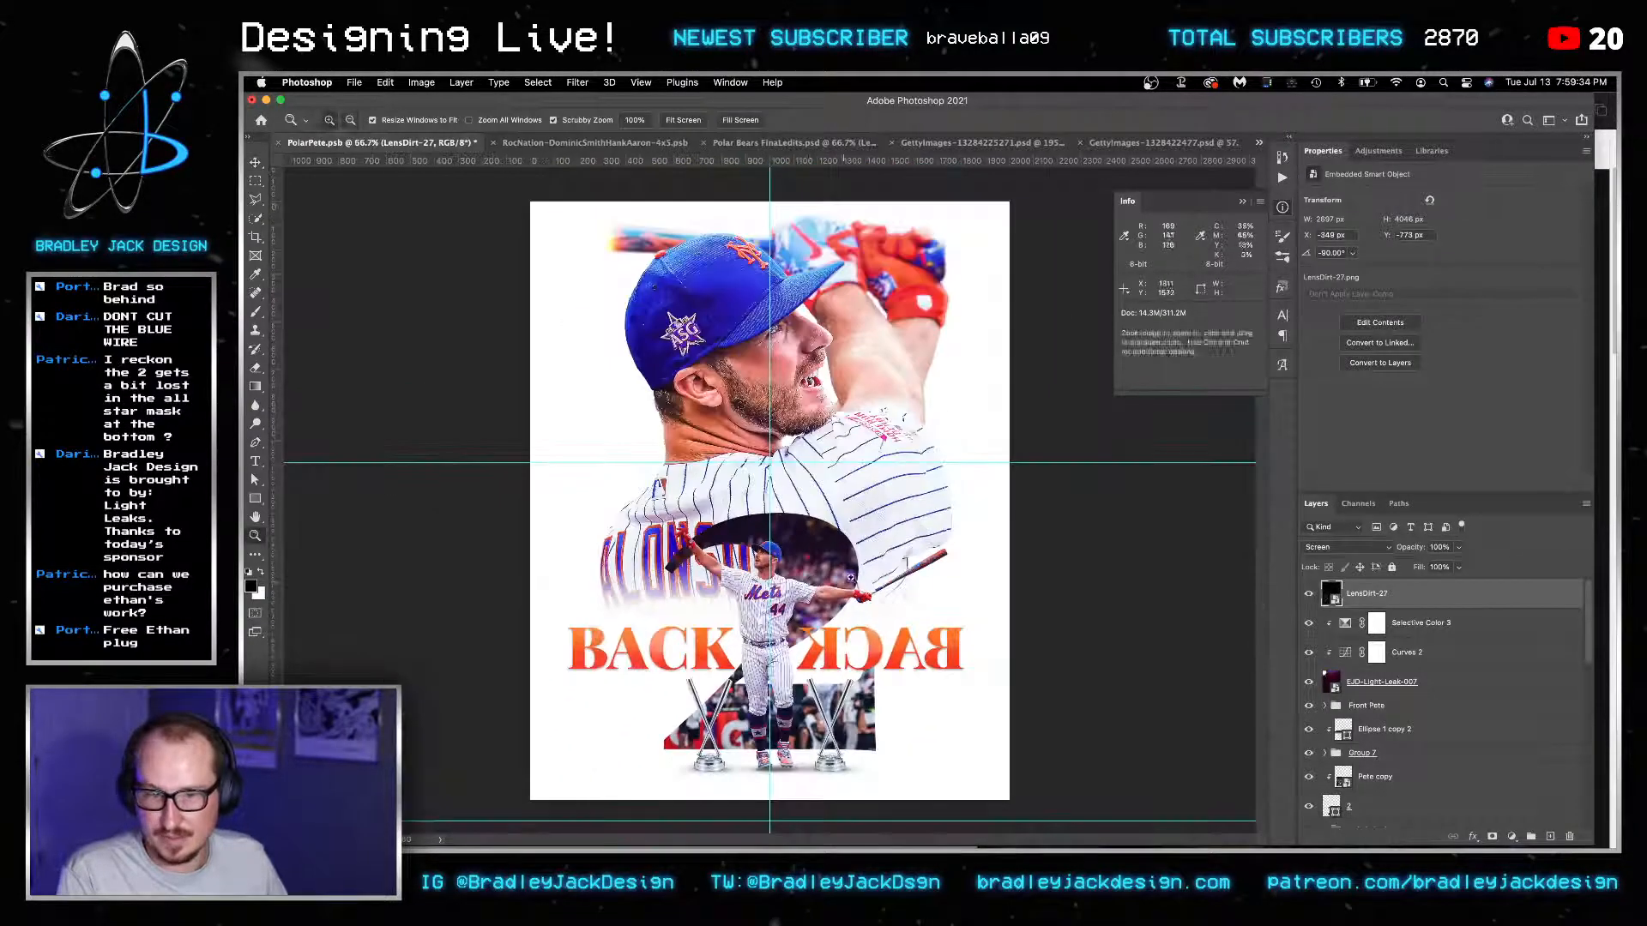
key(v)
click(1381, 683)
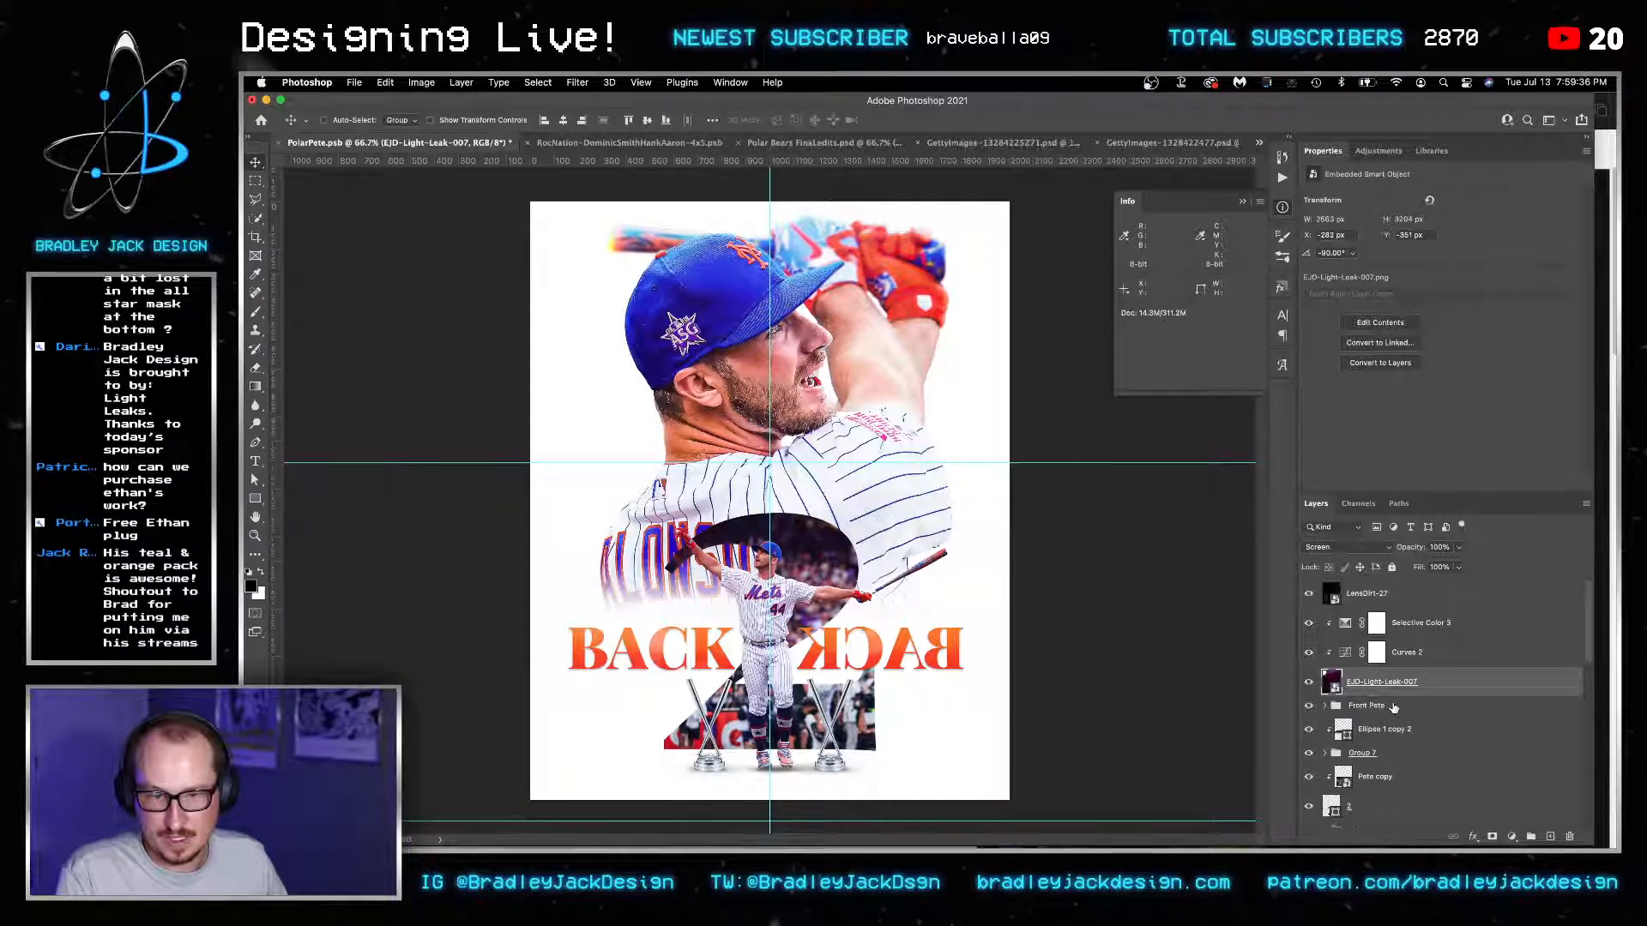
click(1389, 706)
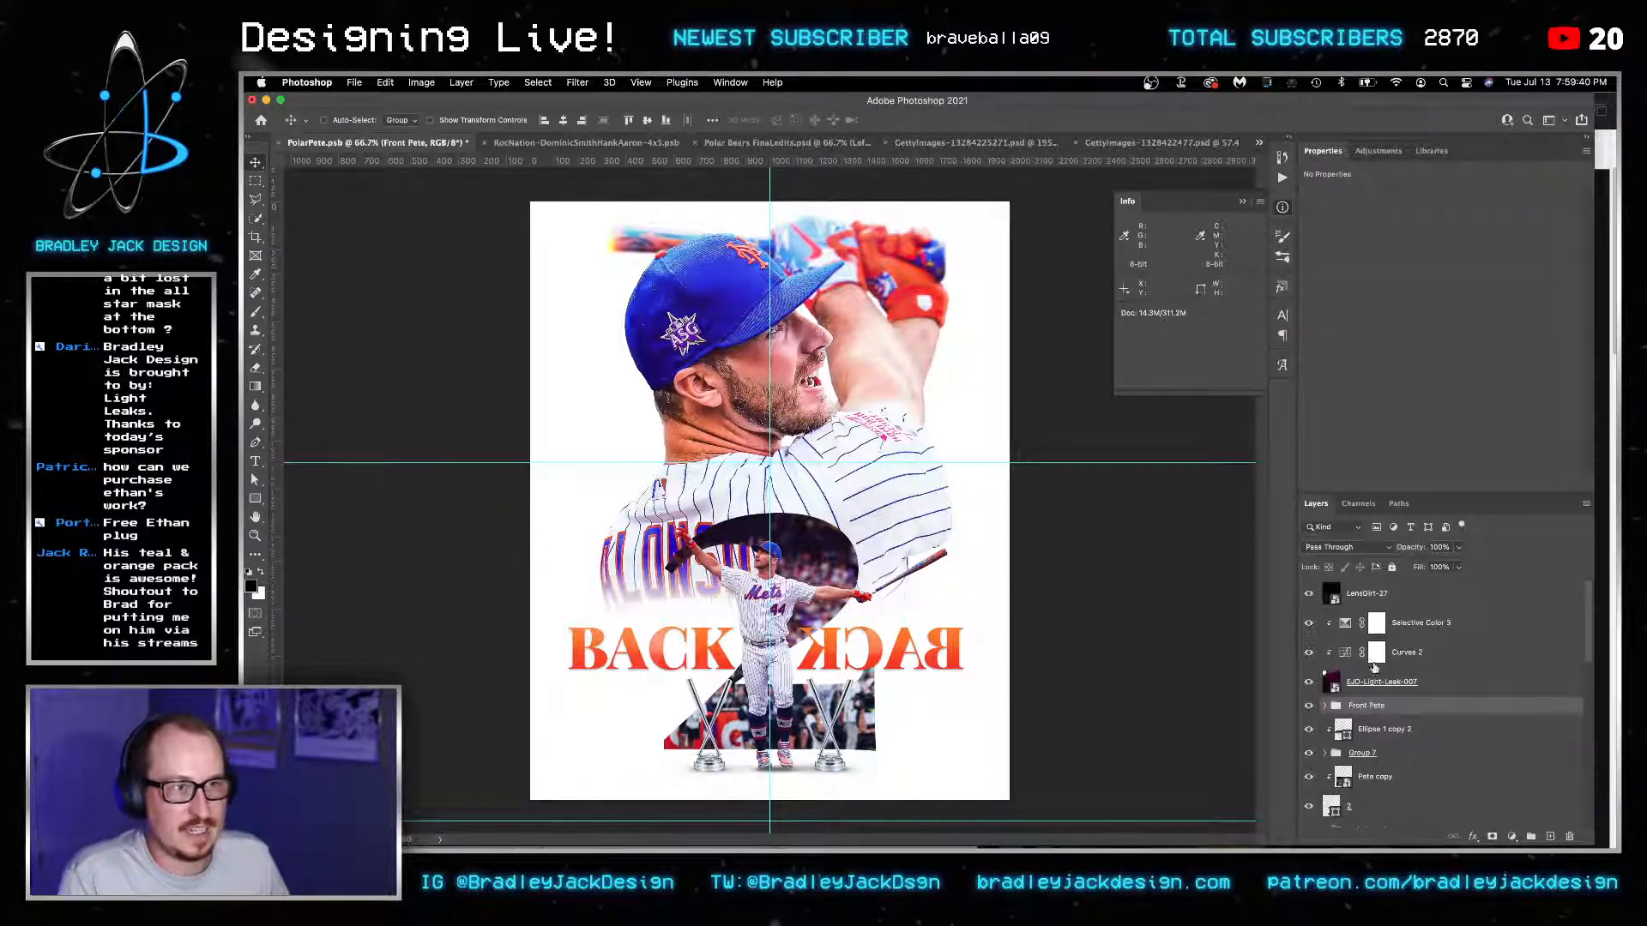
Add a Color Lookup adjustment above LensDirt-27 using the EJD Teal and Orange 1.3DL LUT.
click(1364, 599)
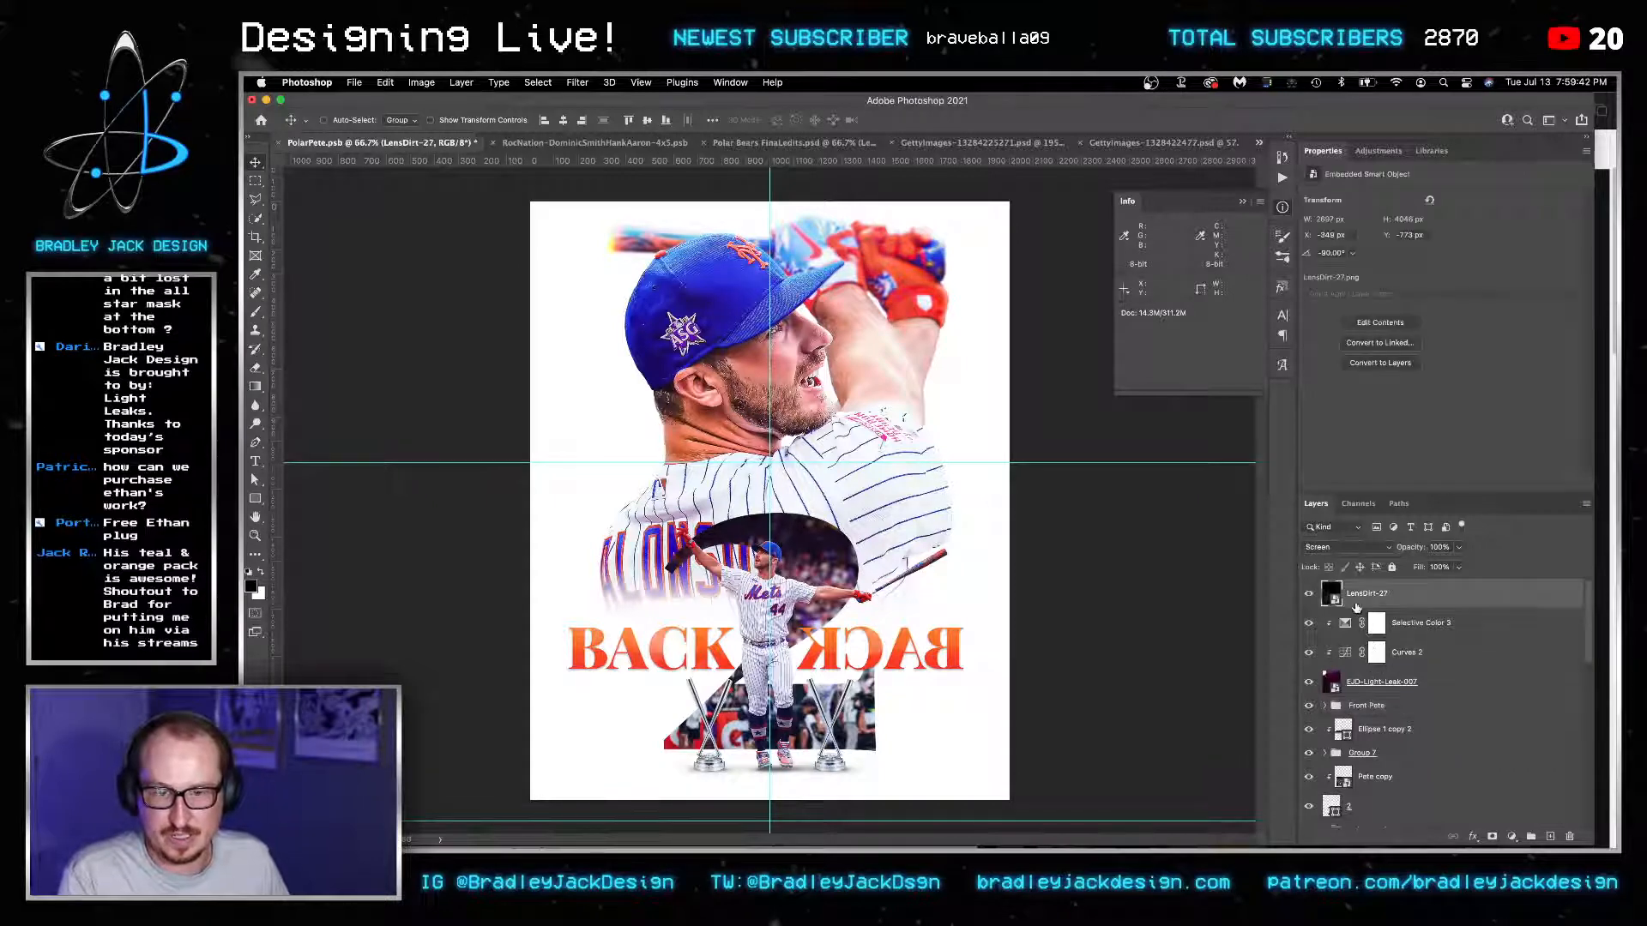
click(1377, 151)
click(1413, 212)
click(1415, 199)
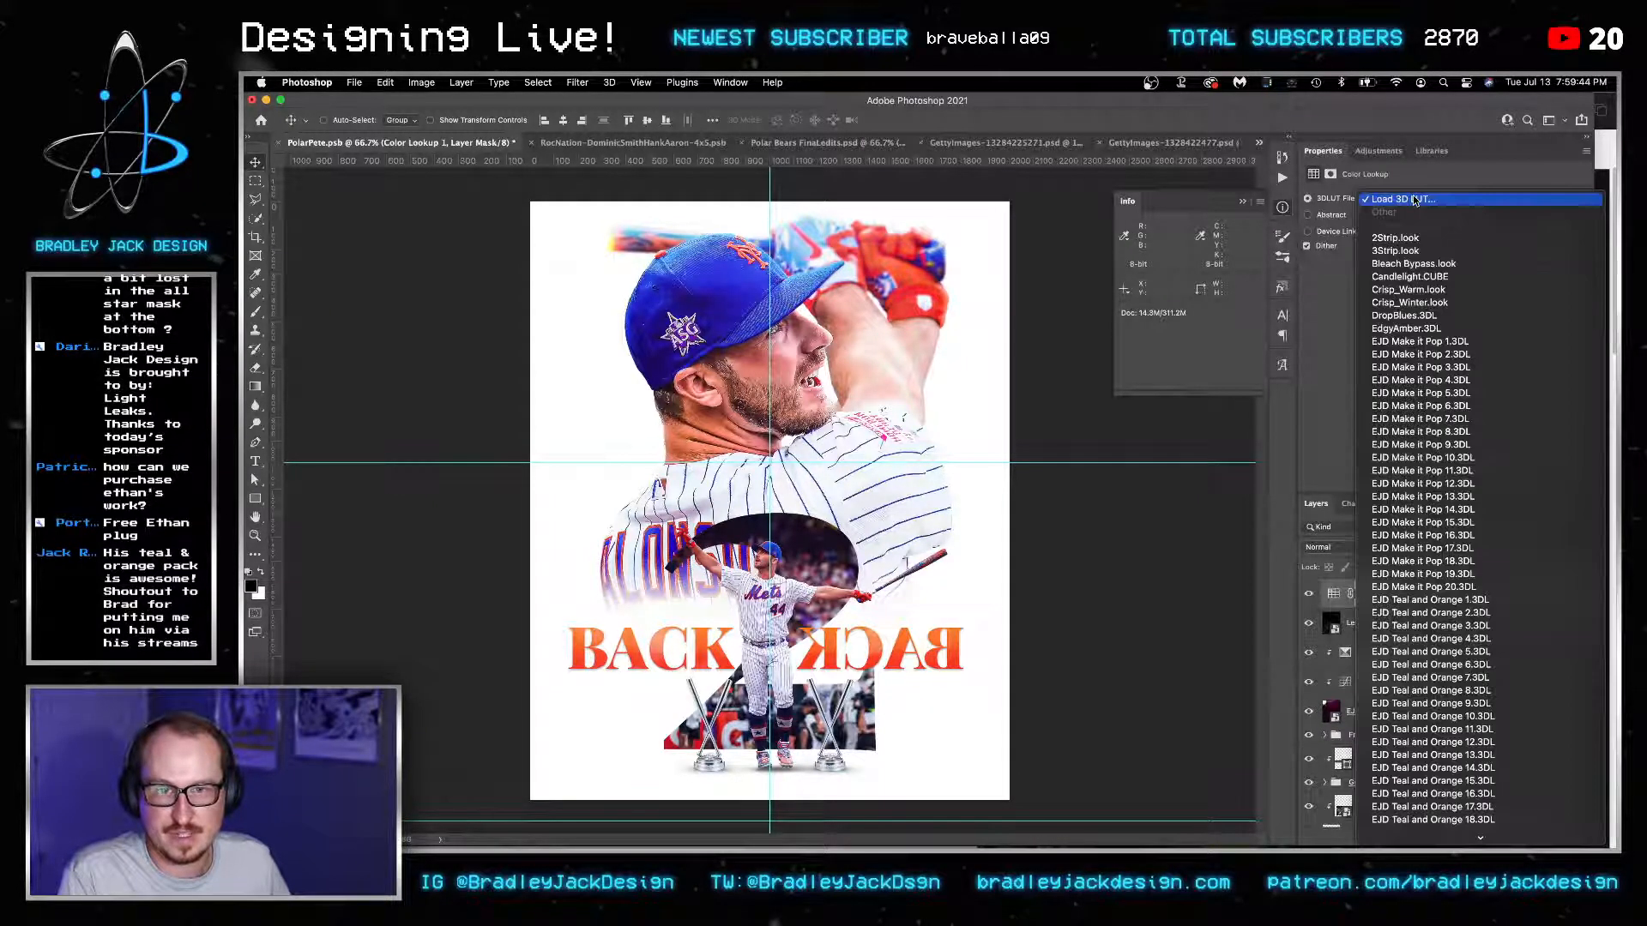
scroll(1515, 347, down, 2)
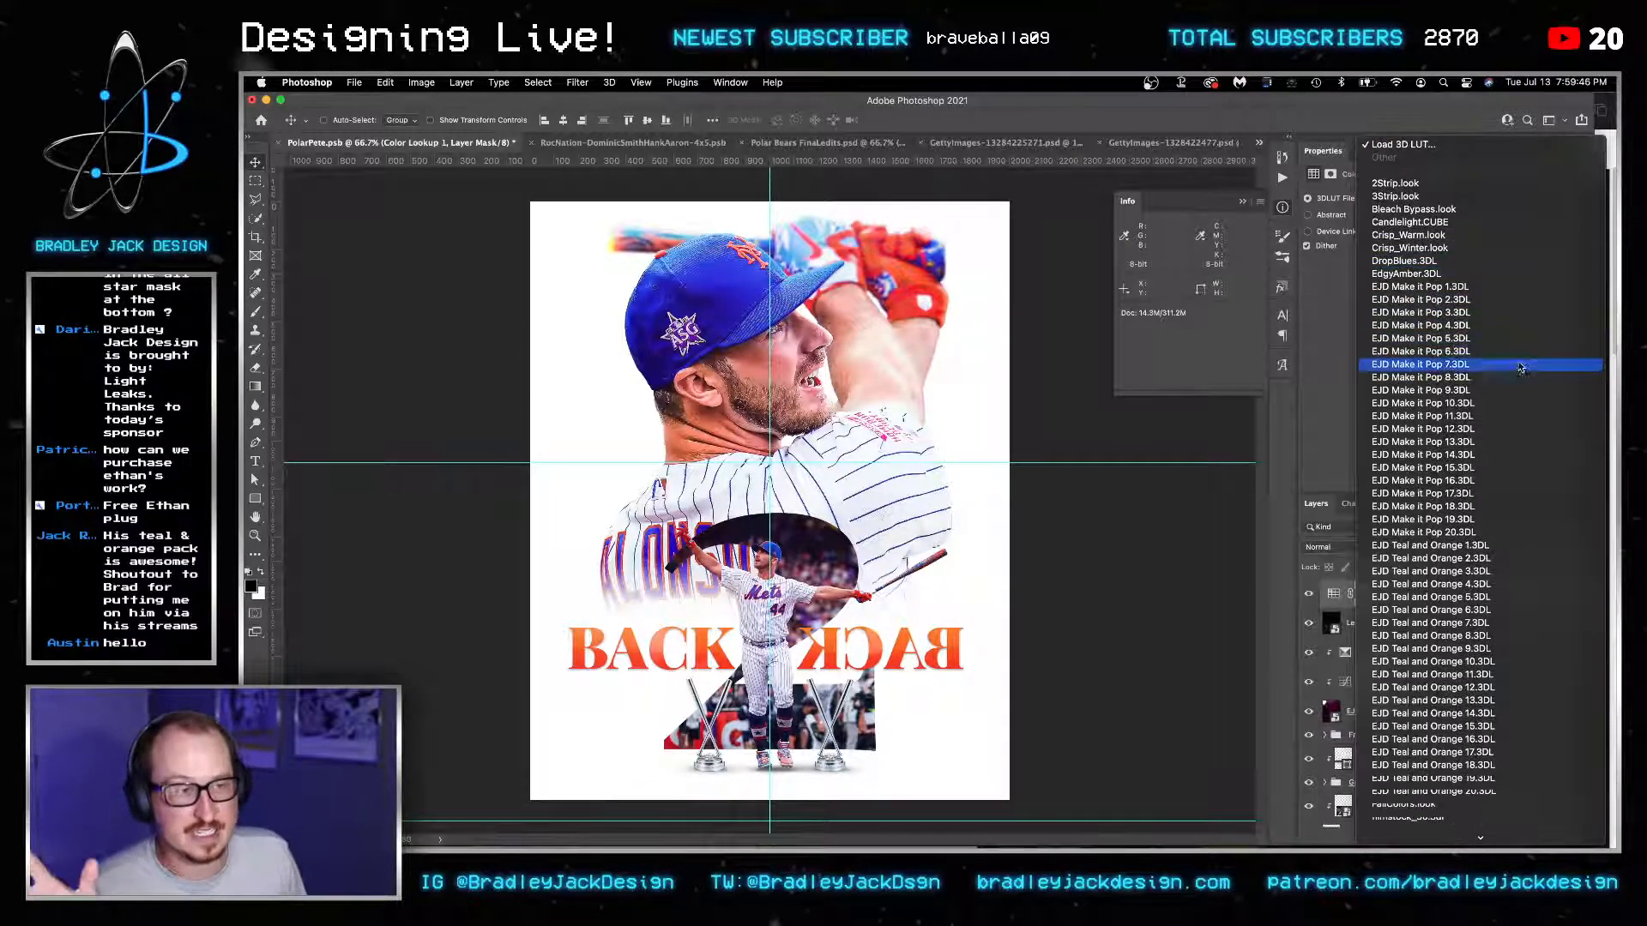
click(1510, 546)
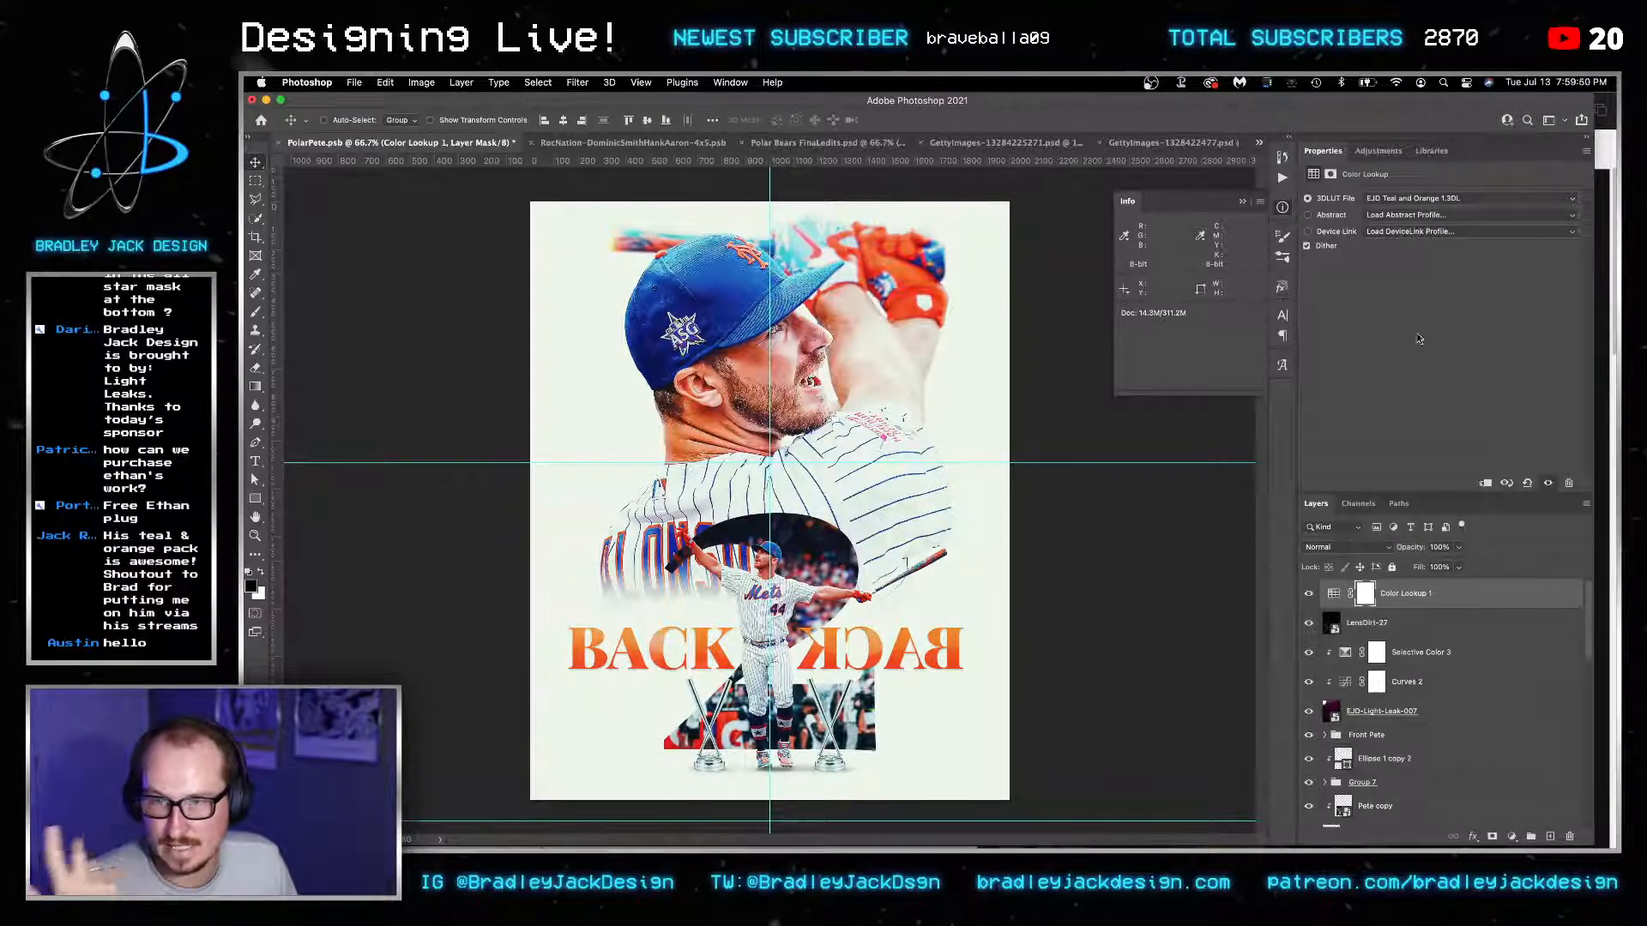
Try EJD Teal and Orange 20.3DL, 19.3DL and 18.3DL in turn on the Color Lookup layer, ending on 18.
click(1393, 199)
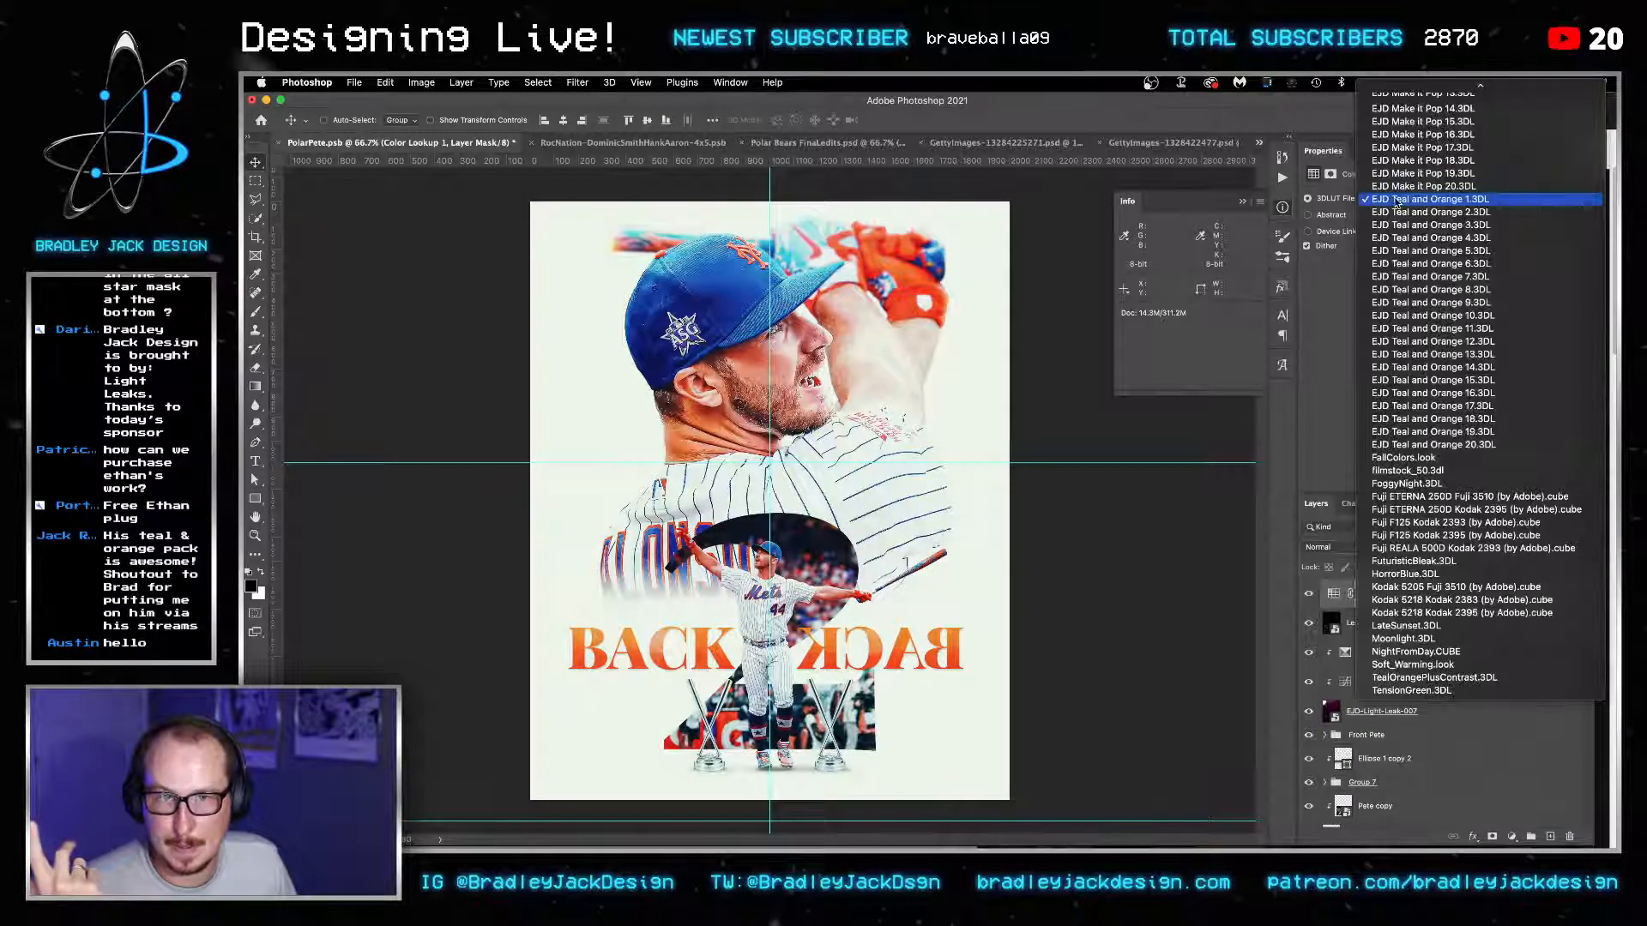
click(1432, 444)
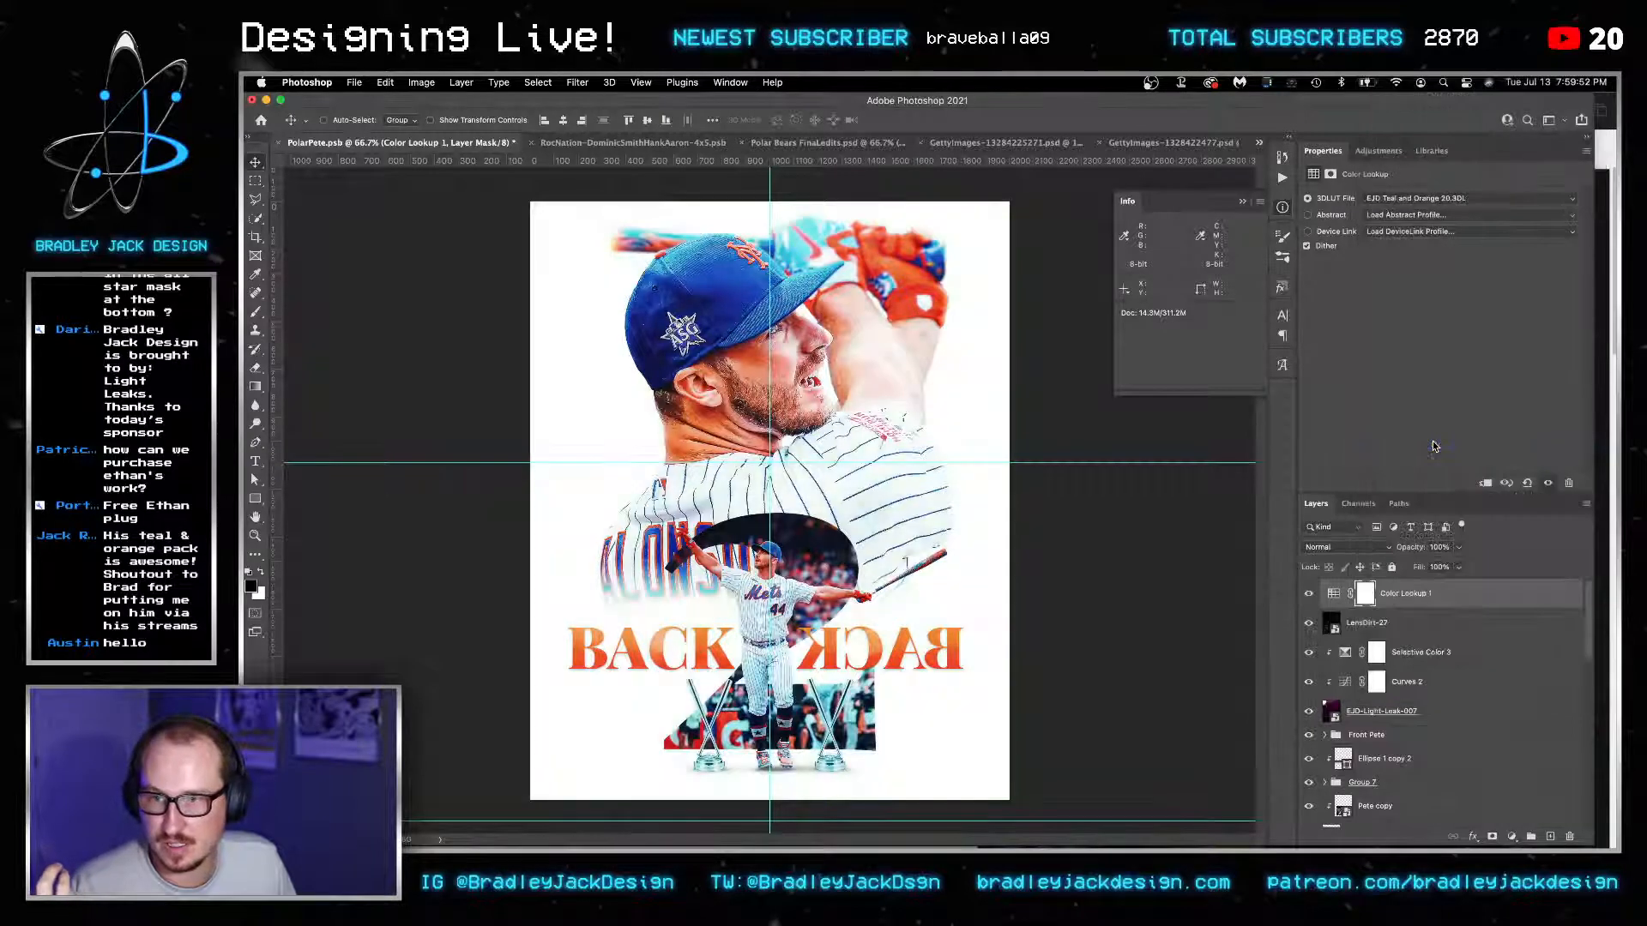
click(1400, 201)
click(1400, 192)
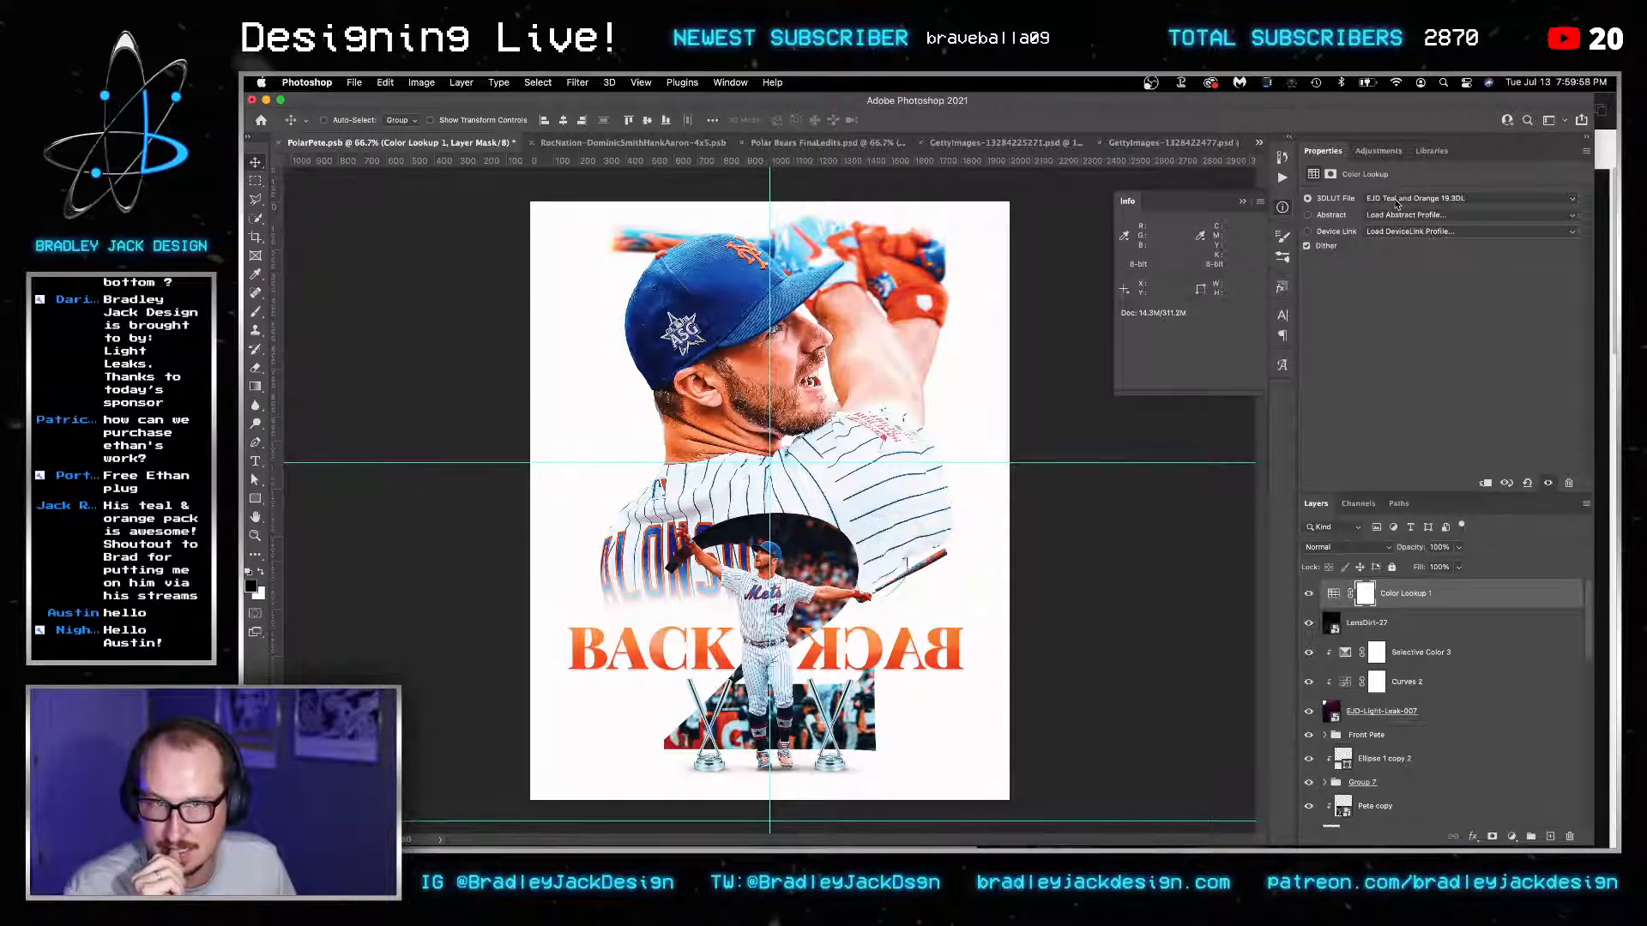
click(1397, 202)
click(1396, 194)
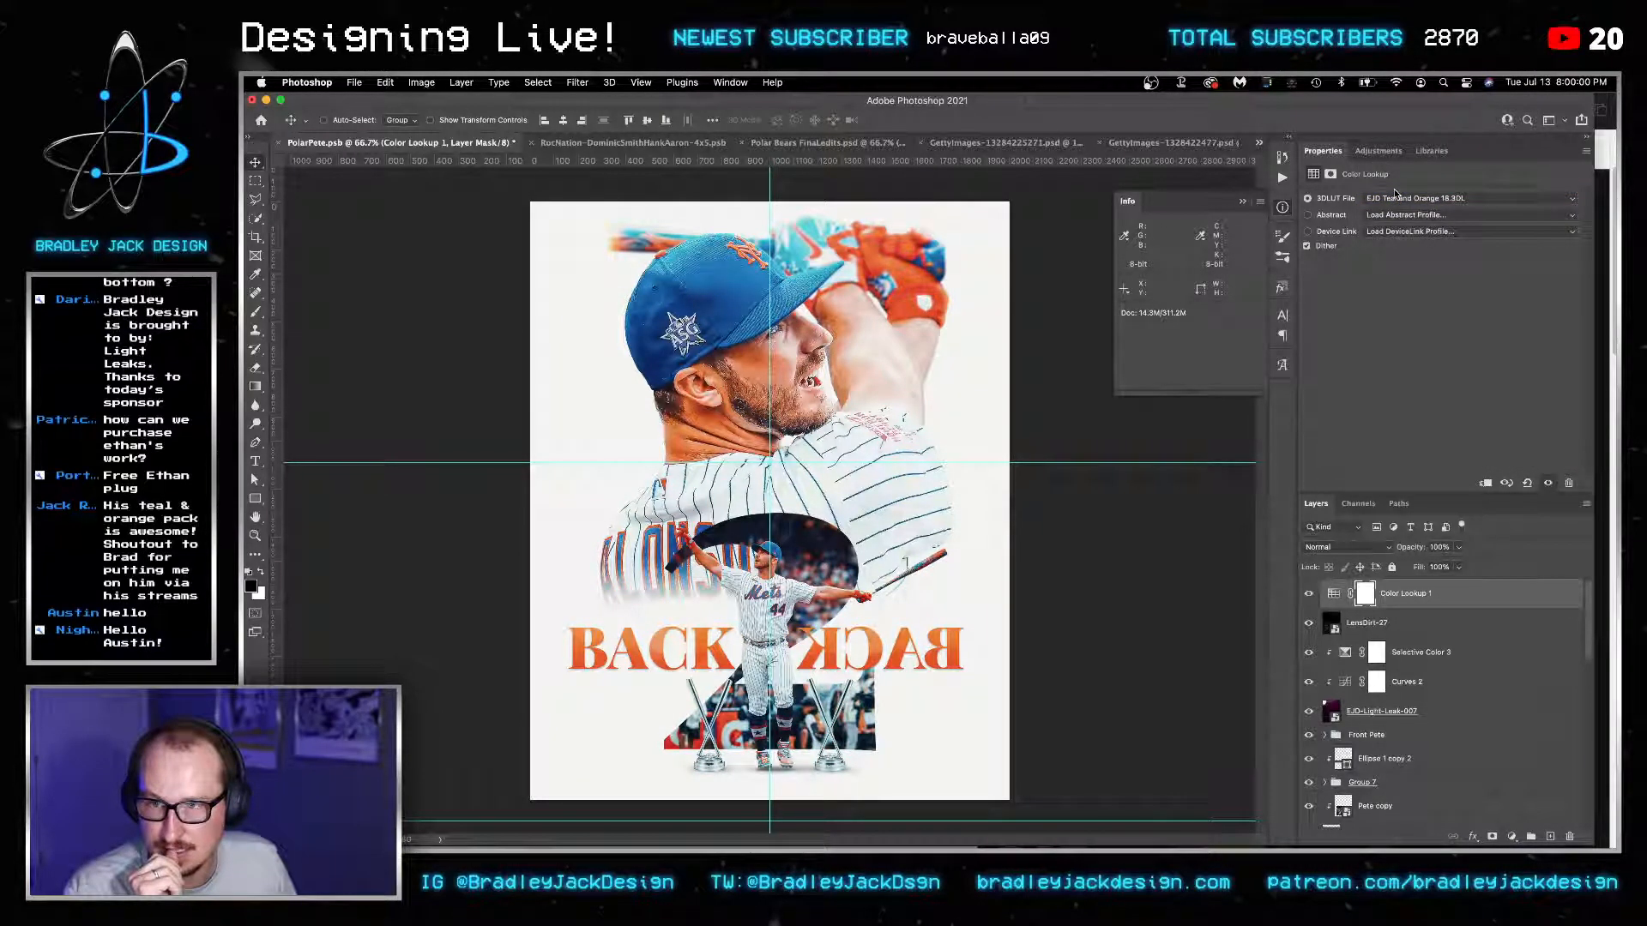
Try the EJD Teal and Orange 17.3DL LUT on Color Lookup 1 and settle on EJD Teal and Orange 16.3DL.
click(1397, 198)
click(1400, 189)
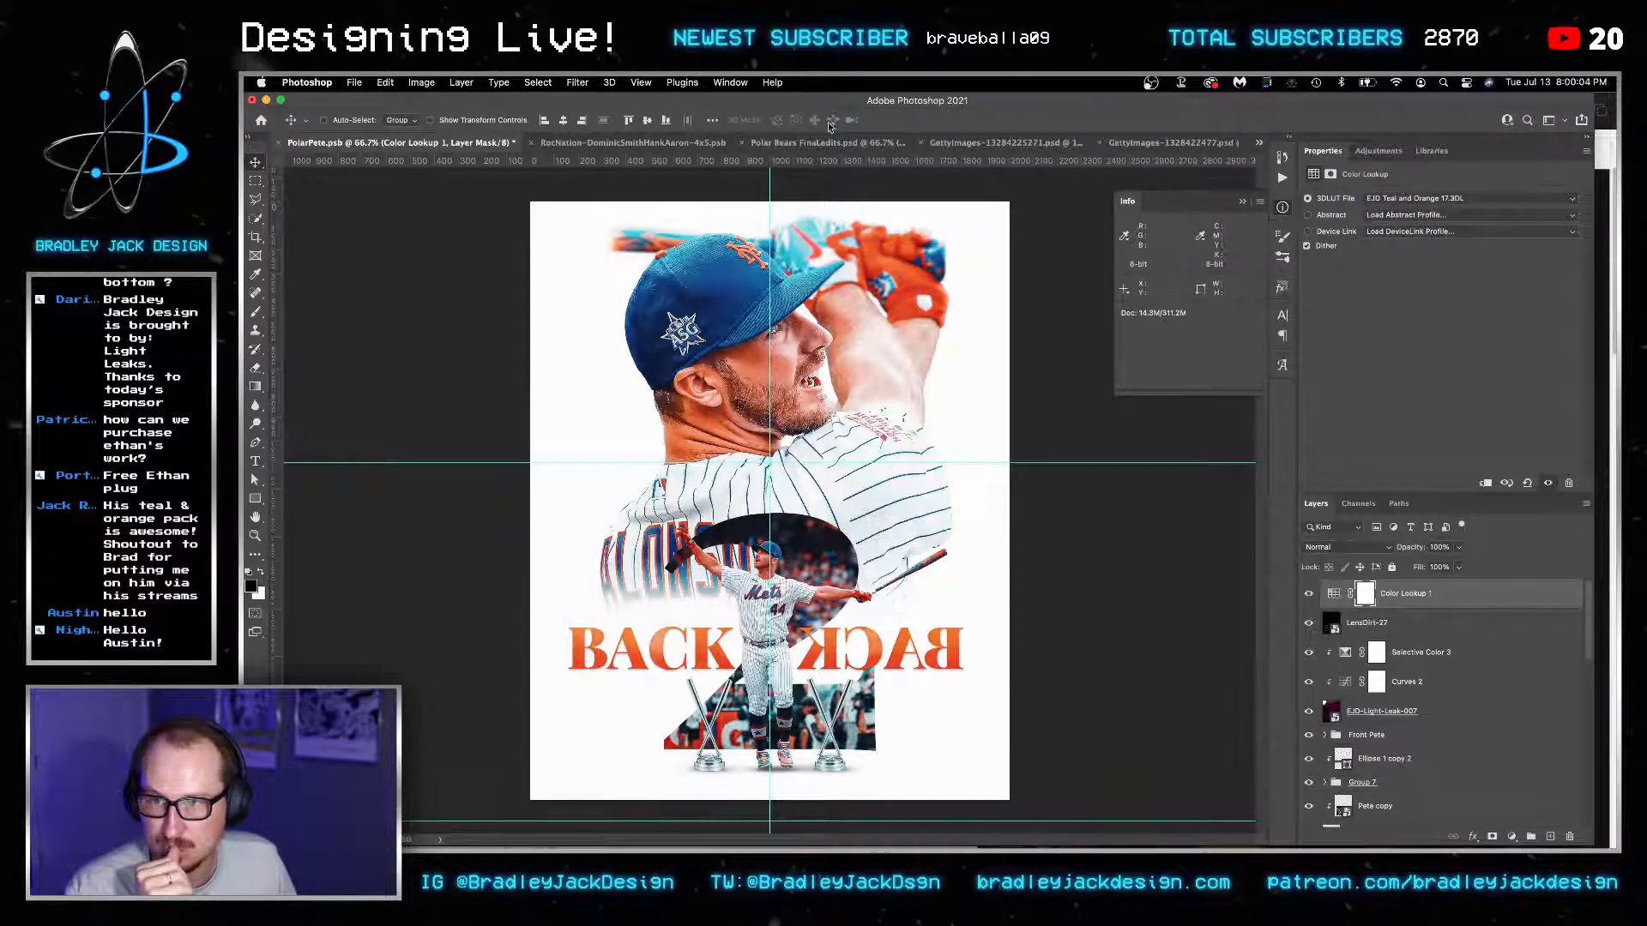
mouse_move(861, 104)
mouse_down()
mouse_move(1617, 106)
mouse_move(799, 84)
mouse_move(884, 79)
mouse_move(868, 79)
mouse_up()
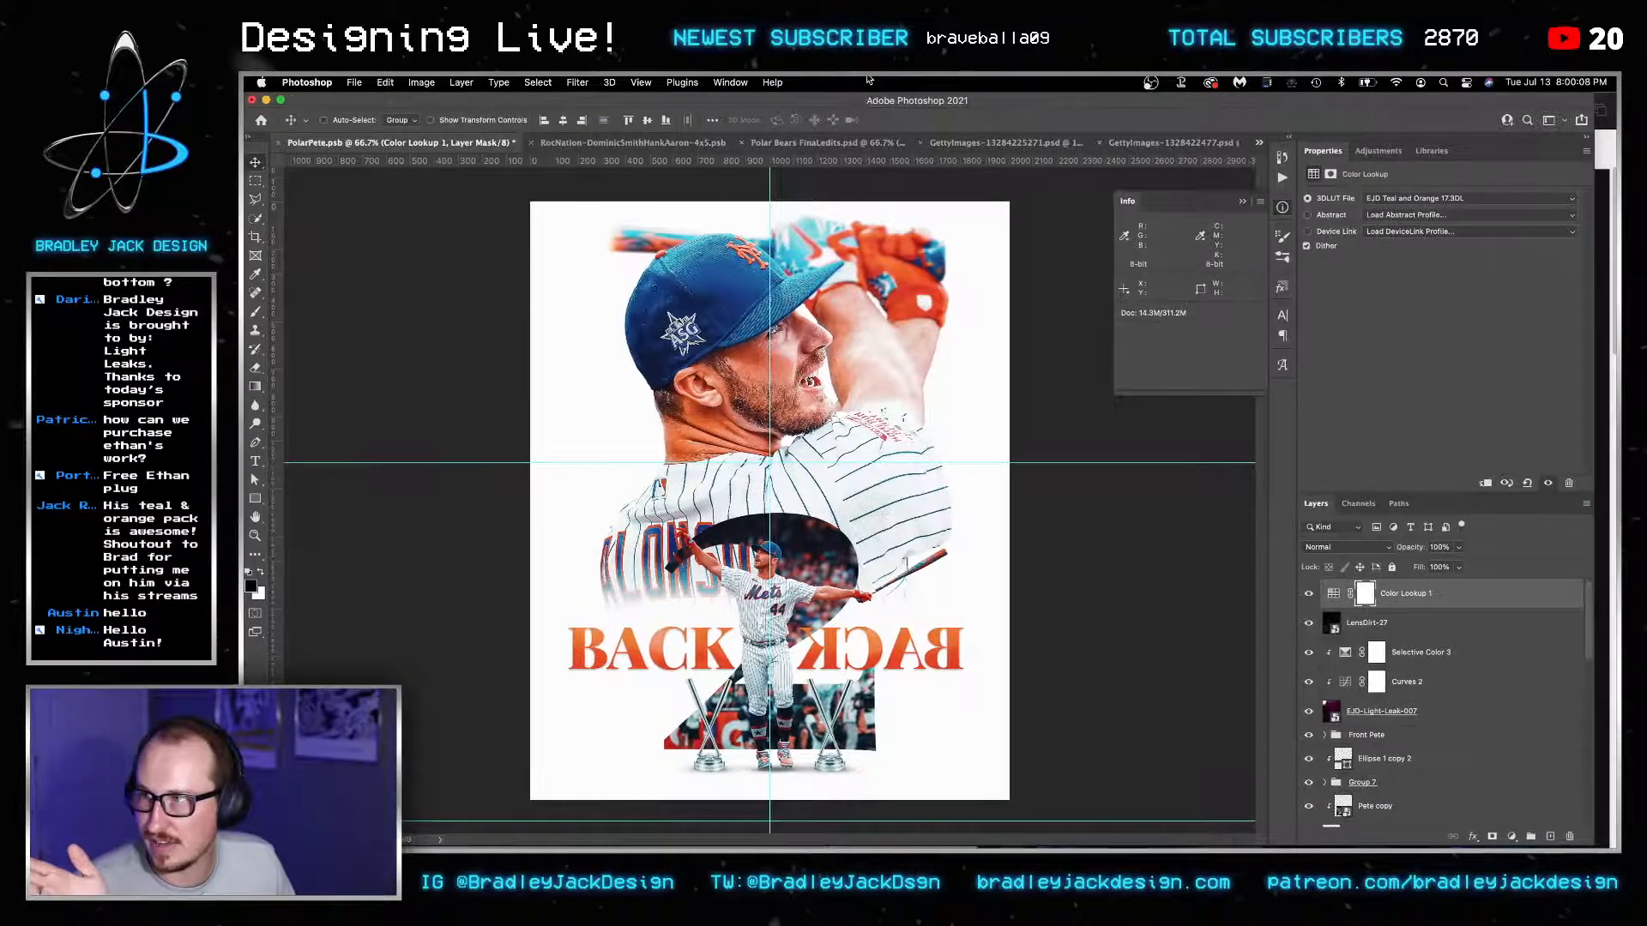
click(1385, 198)
click(1383, 187)
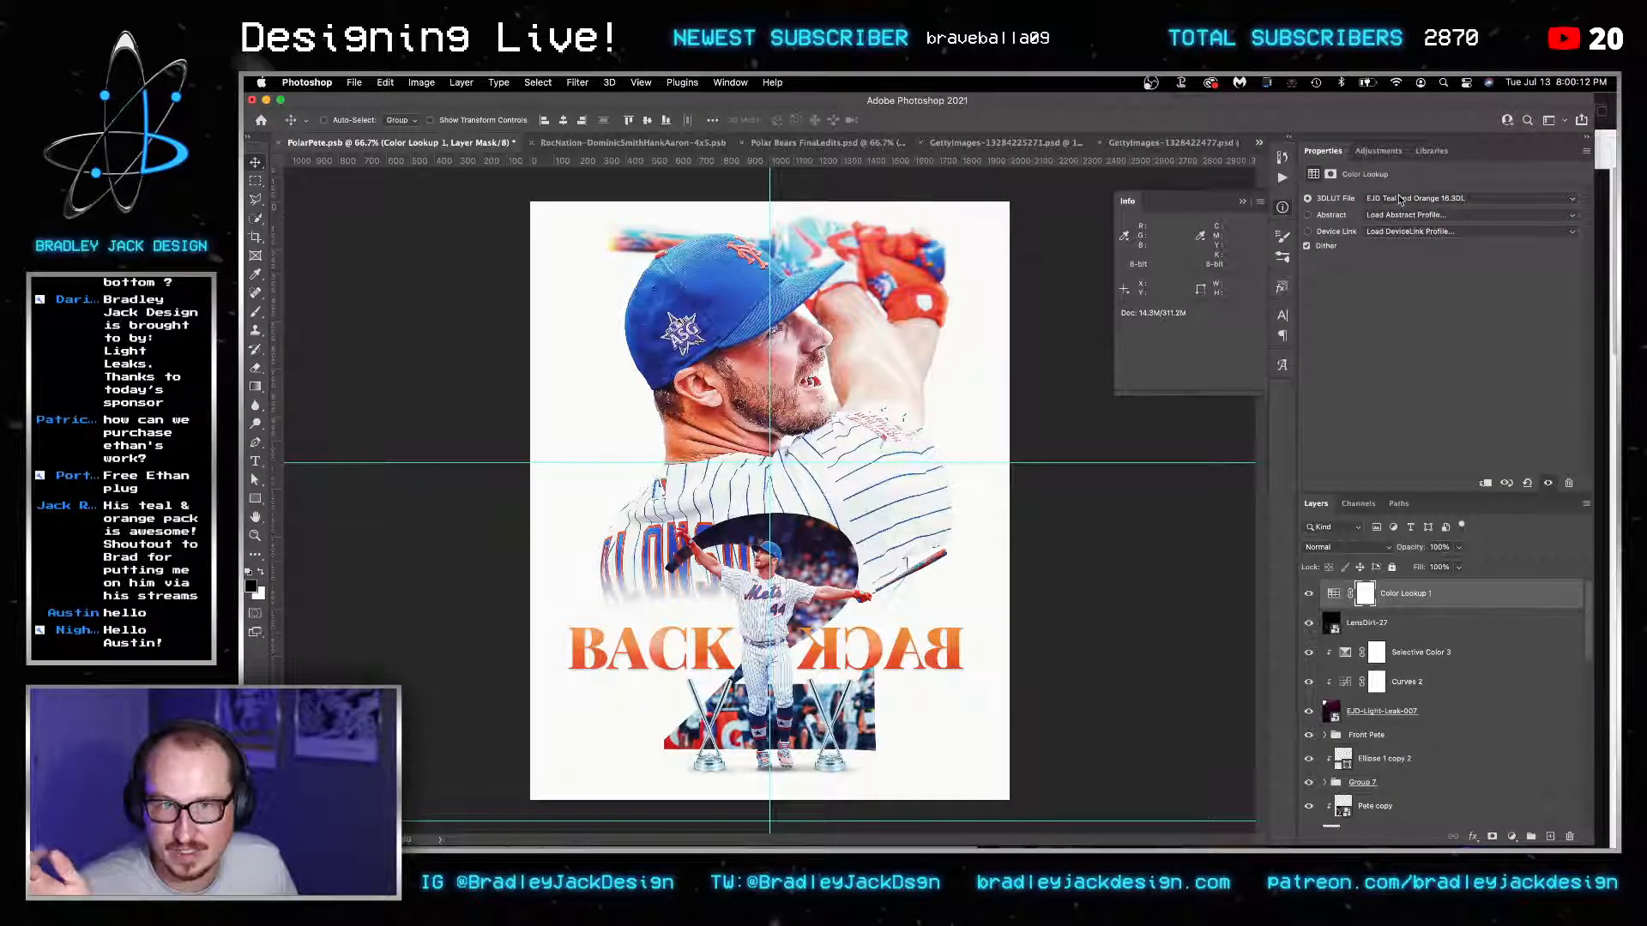
Lower the Color Lookup 1 layer's opacity to 75% and save the poster.
key(7)
key(5)
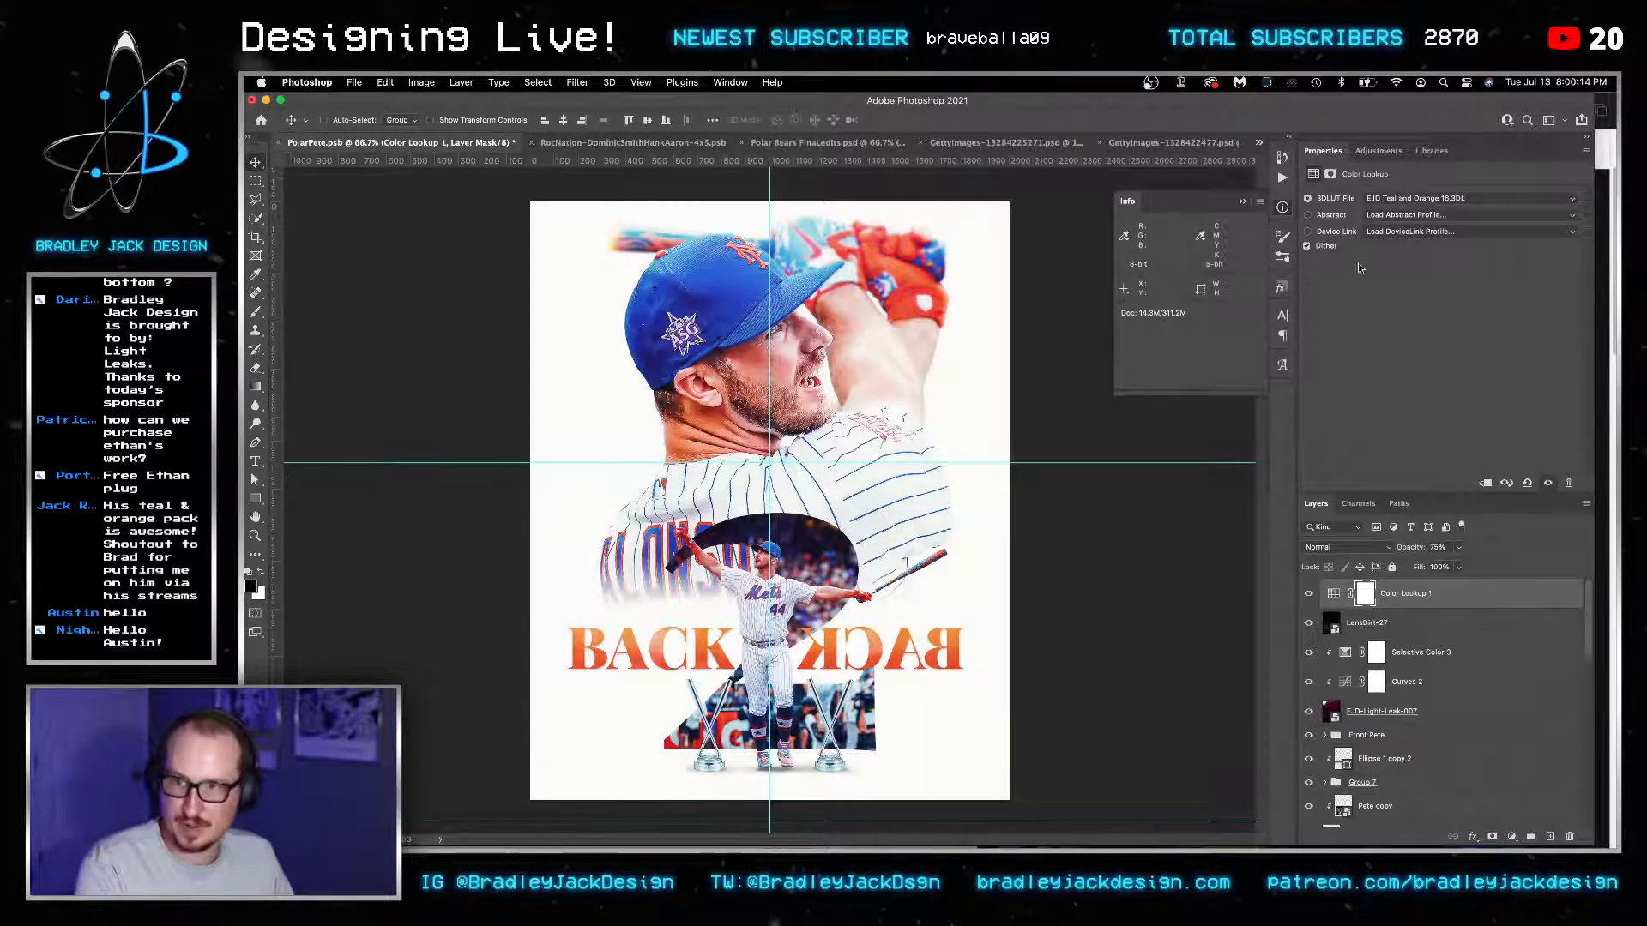
key(super+s)
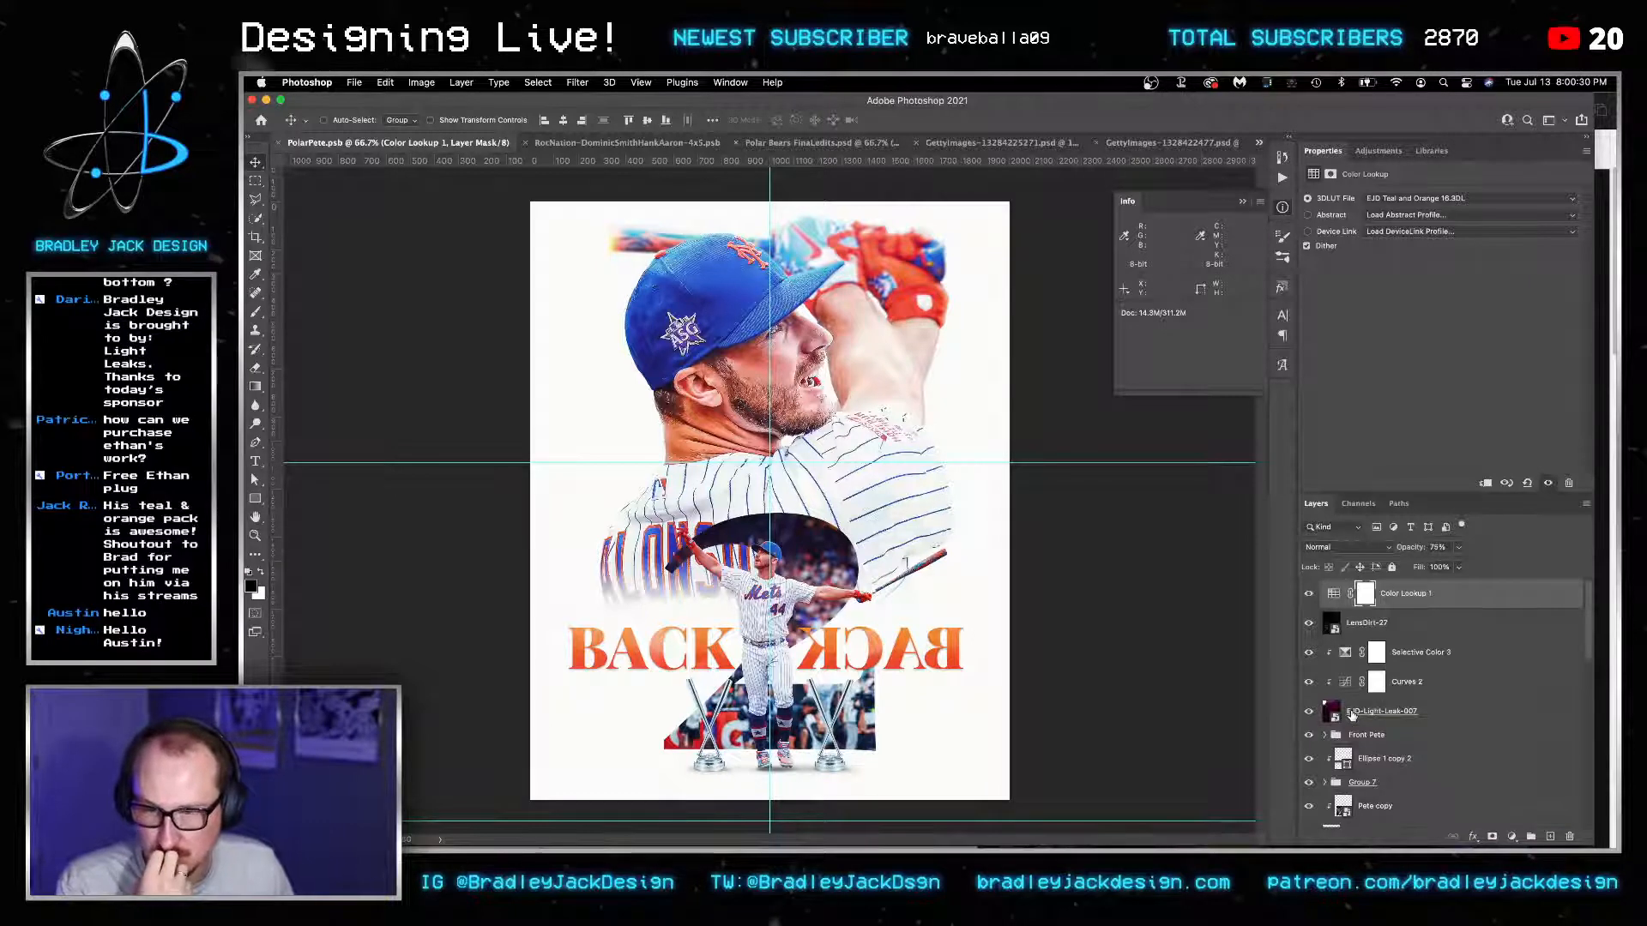
Try scaling the 2 shape layer down to about 72% around its center, and undo the resize.
scroll(1351, 714, down, 5)
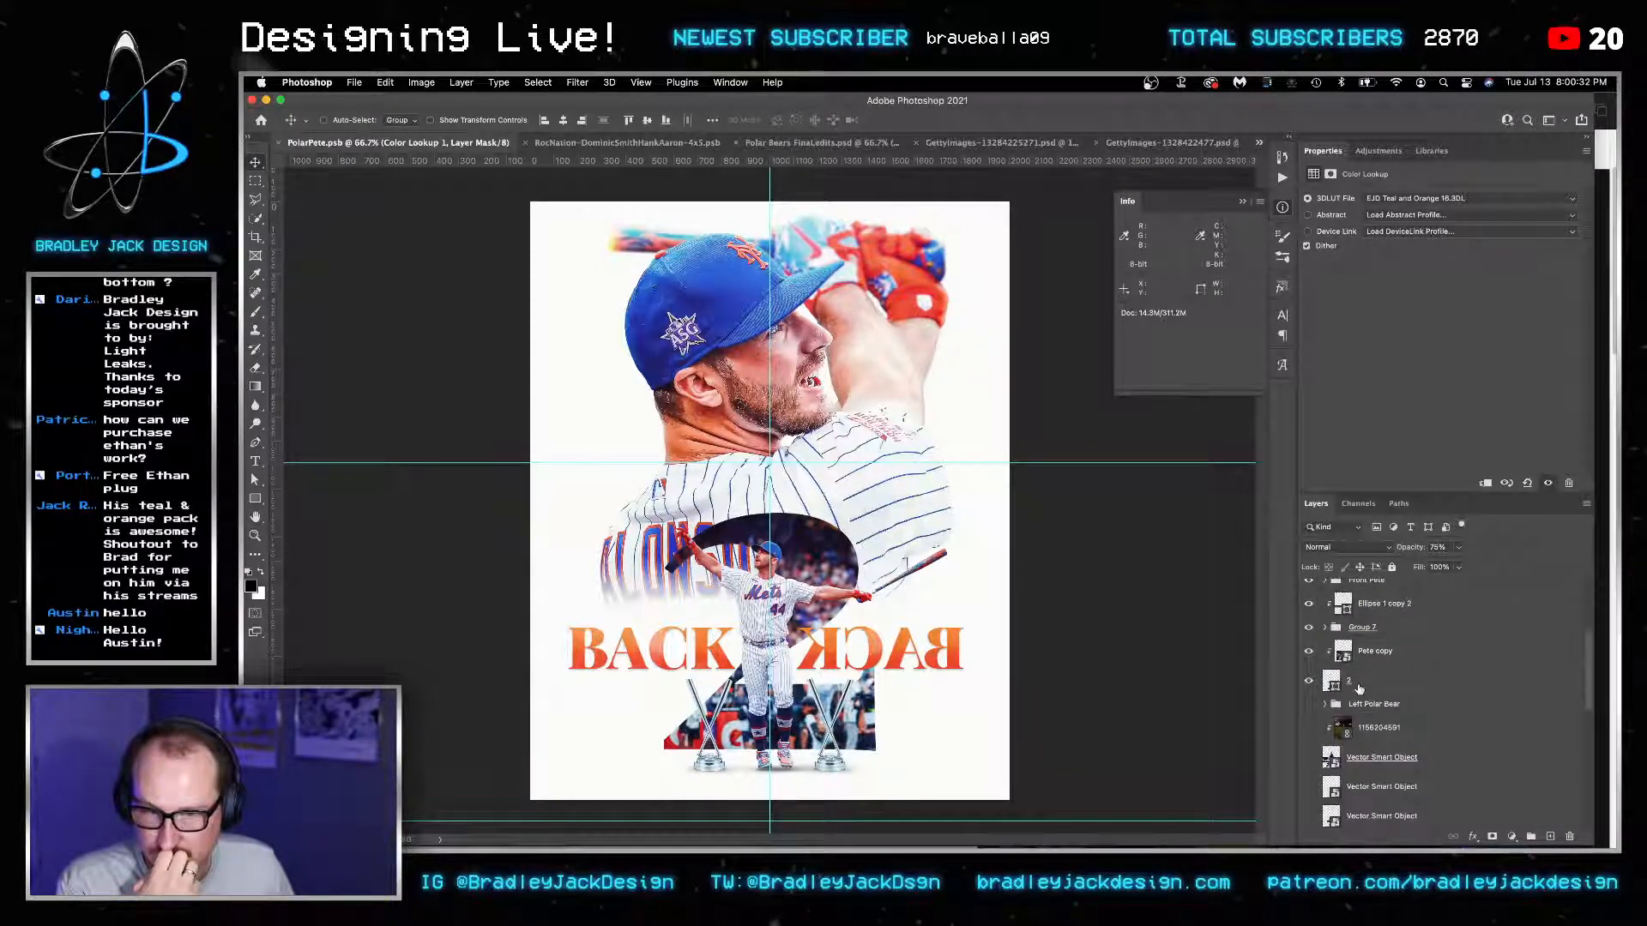
click(1359, 689)
key(super+t)
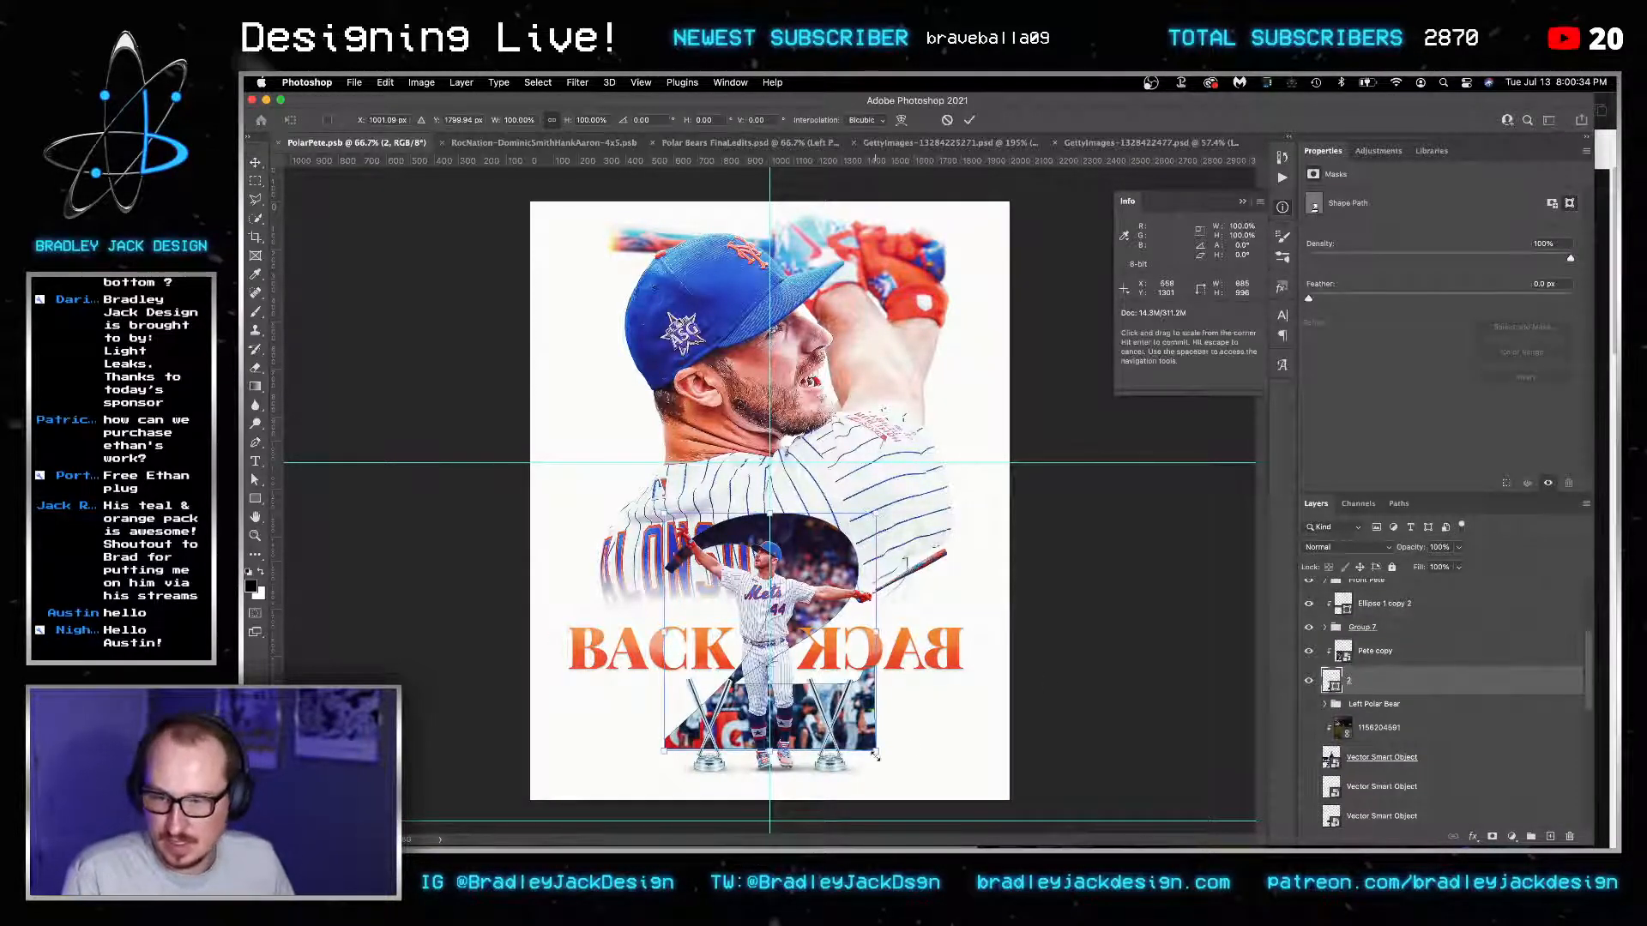
drag(875, 755, 849, 715)
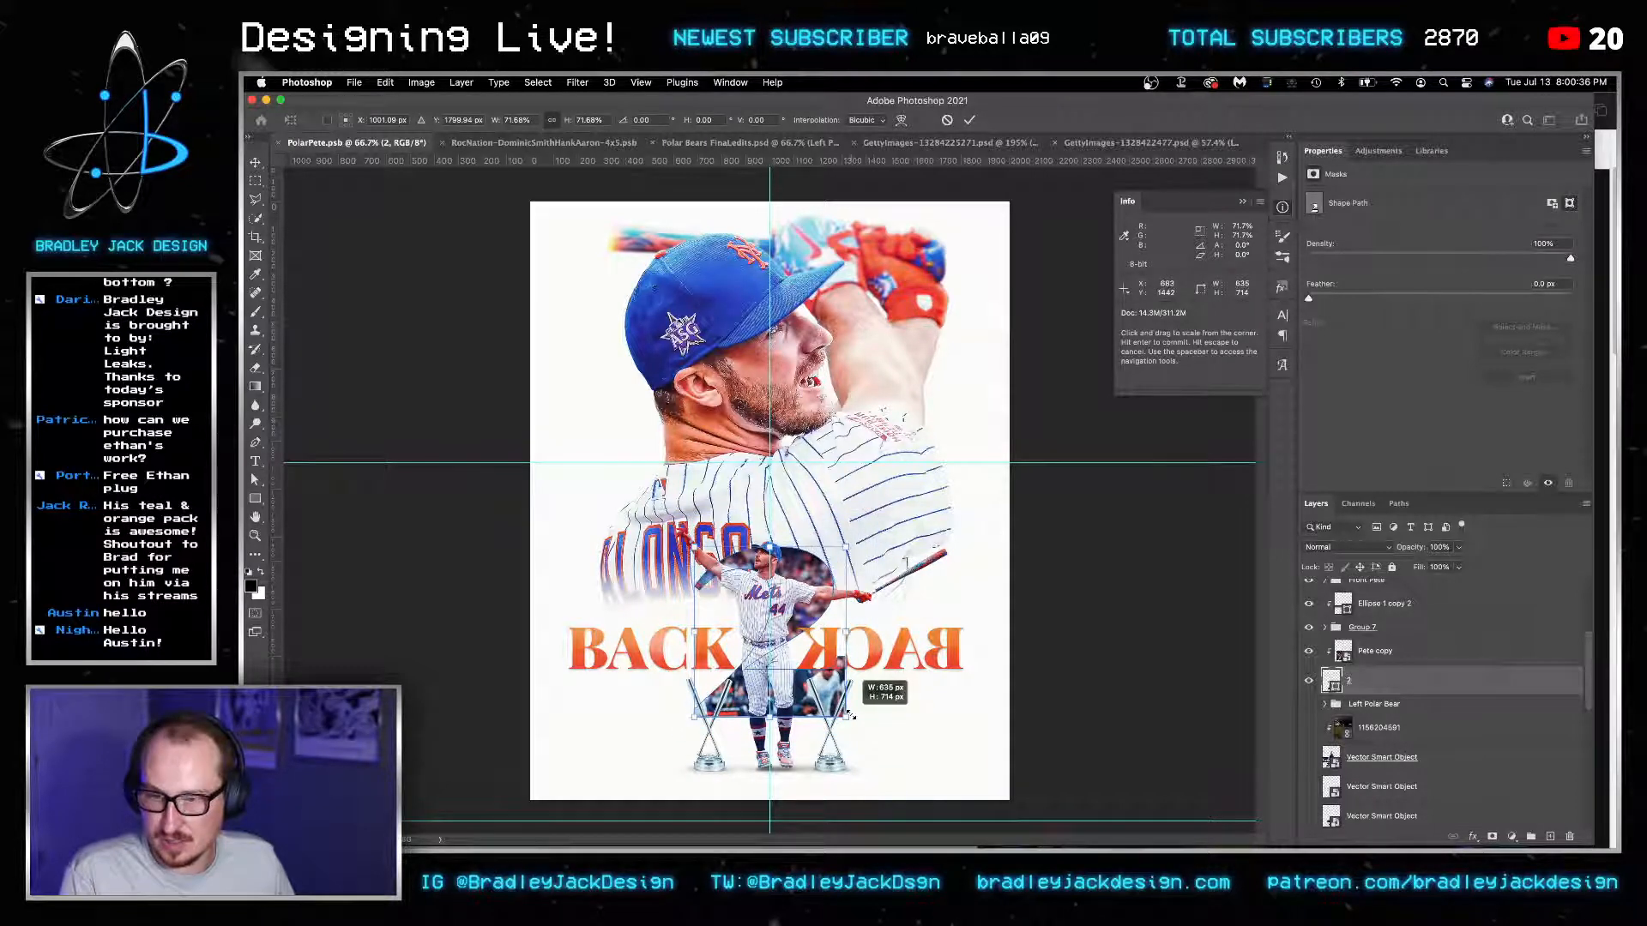
key(Return)
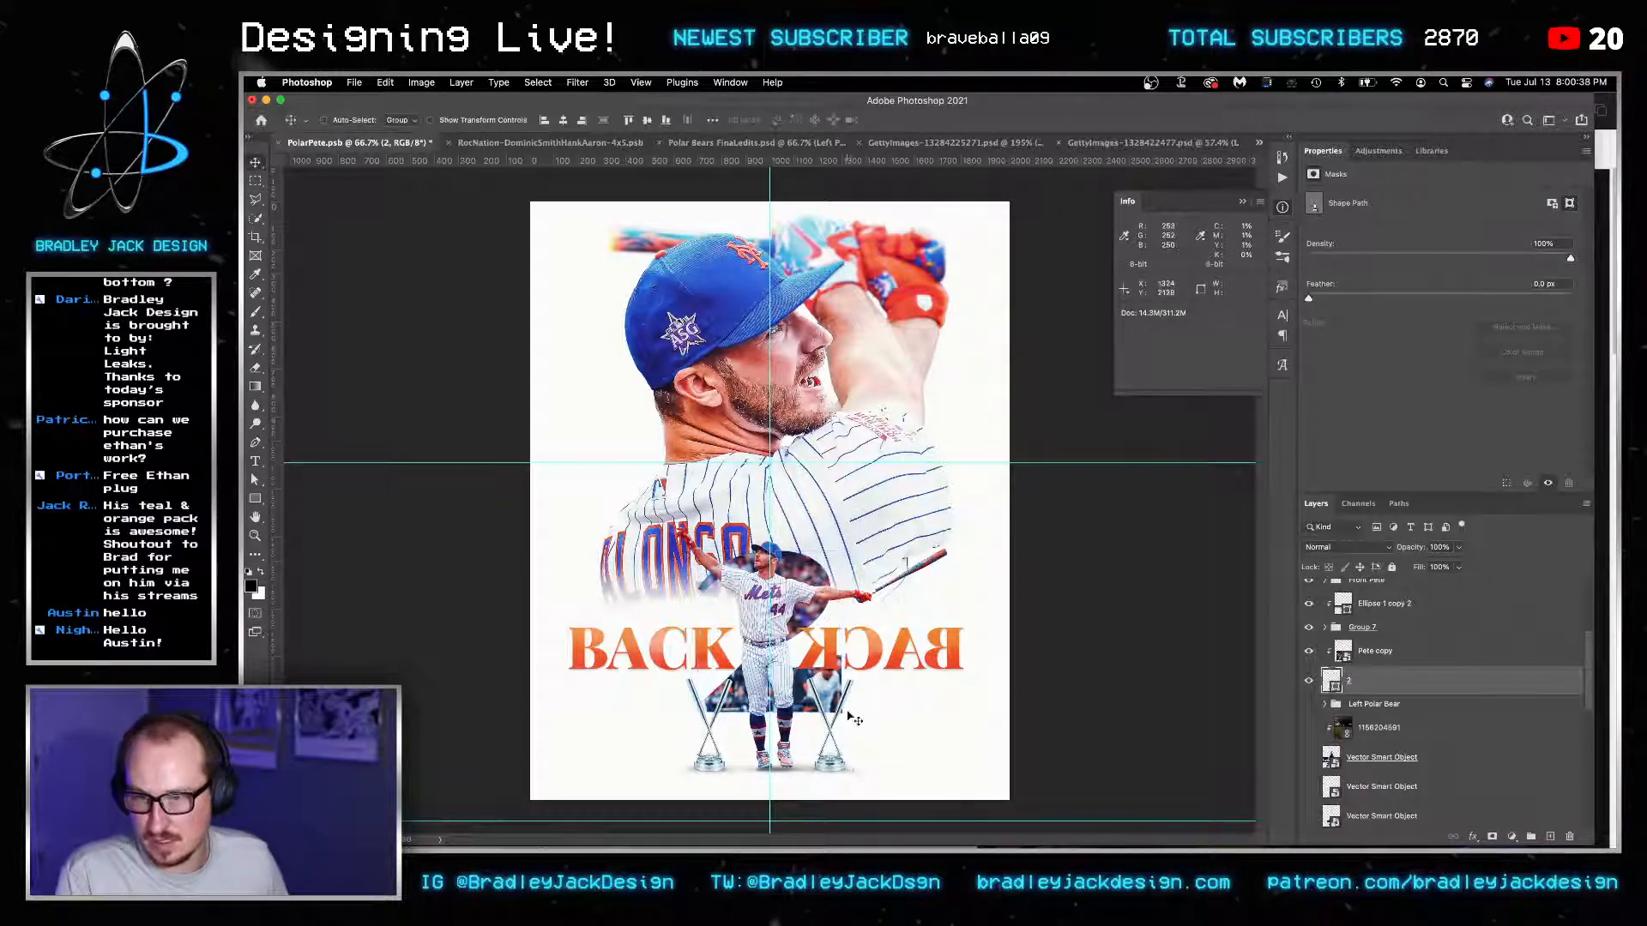
key(super+z)
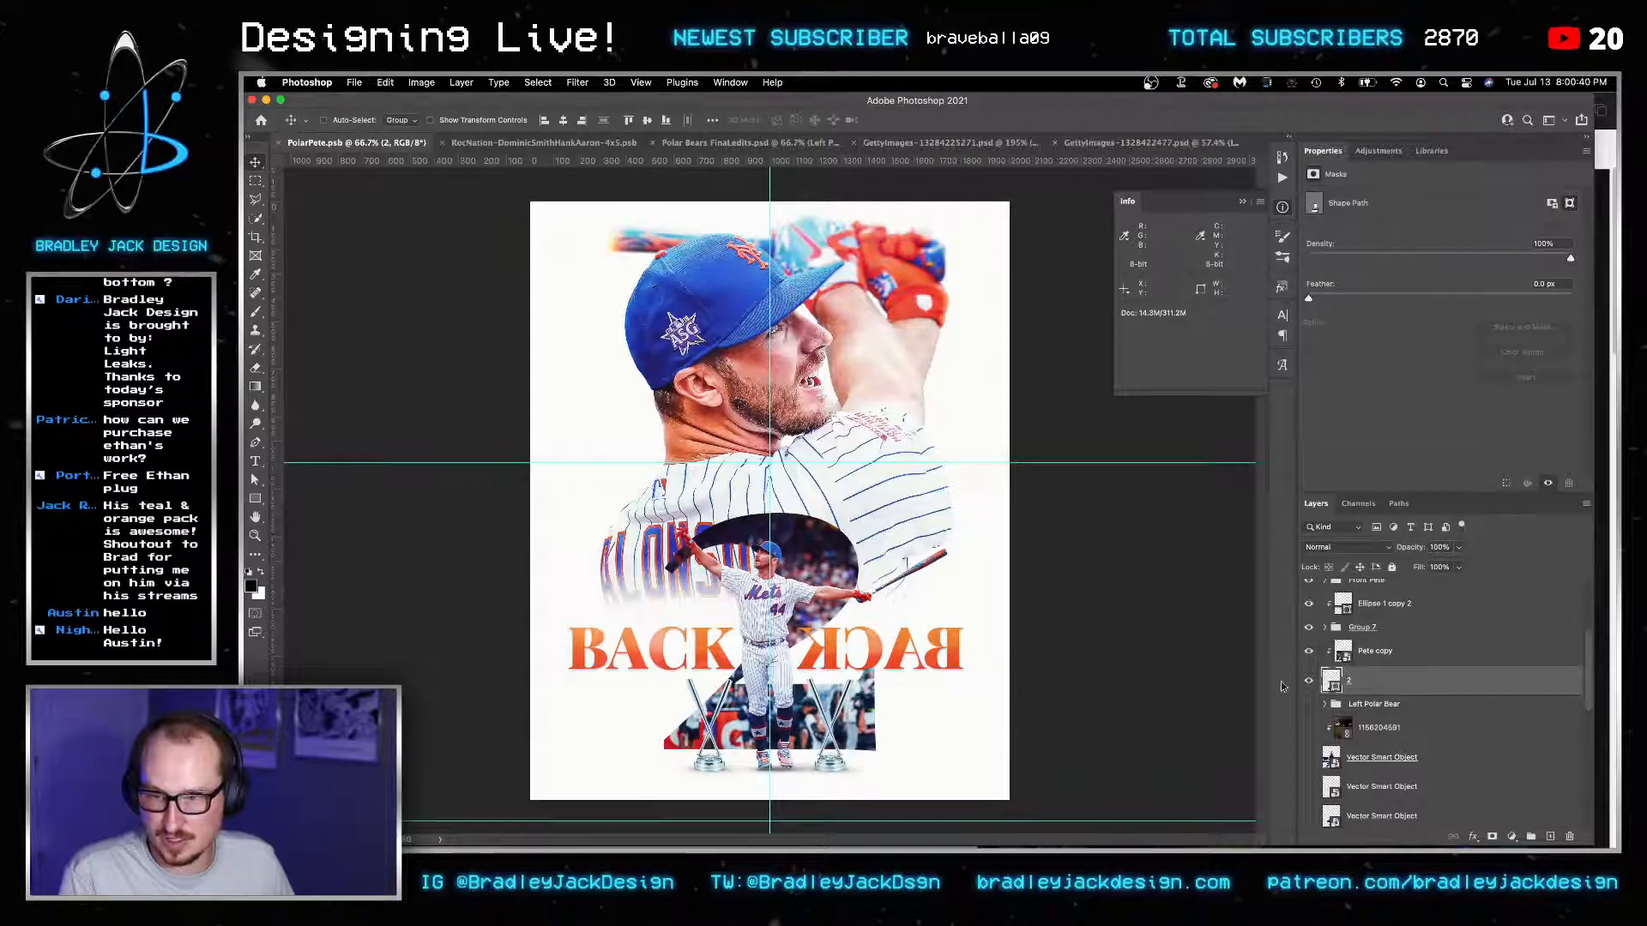
Check the 2 shape without Pete copy and give it a Color Overlay in the cap's blue, RGB 41, 65, 183.
click(1309, 652)
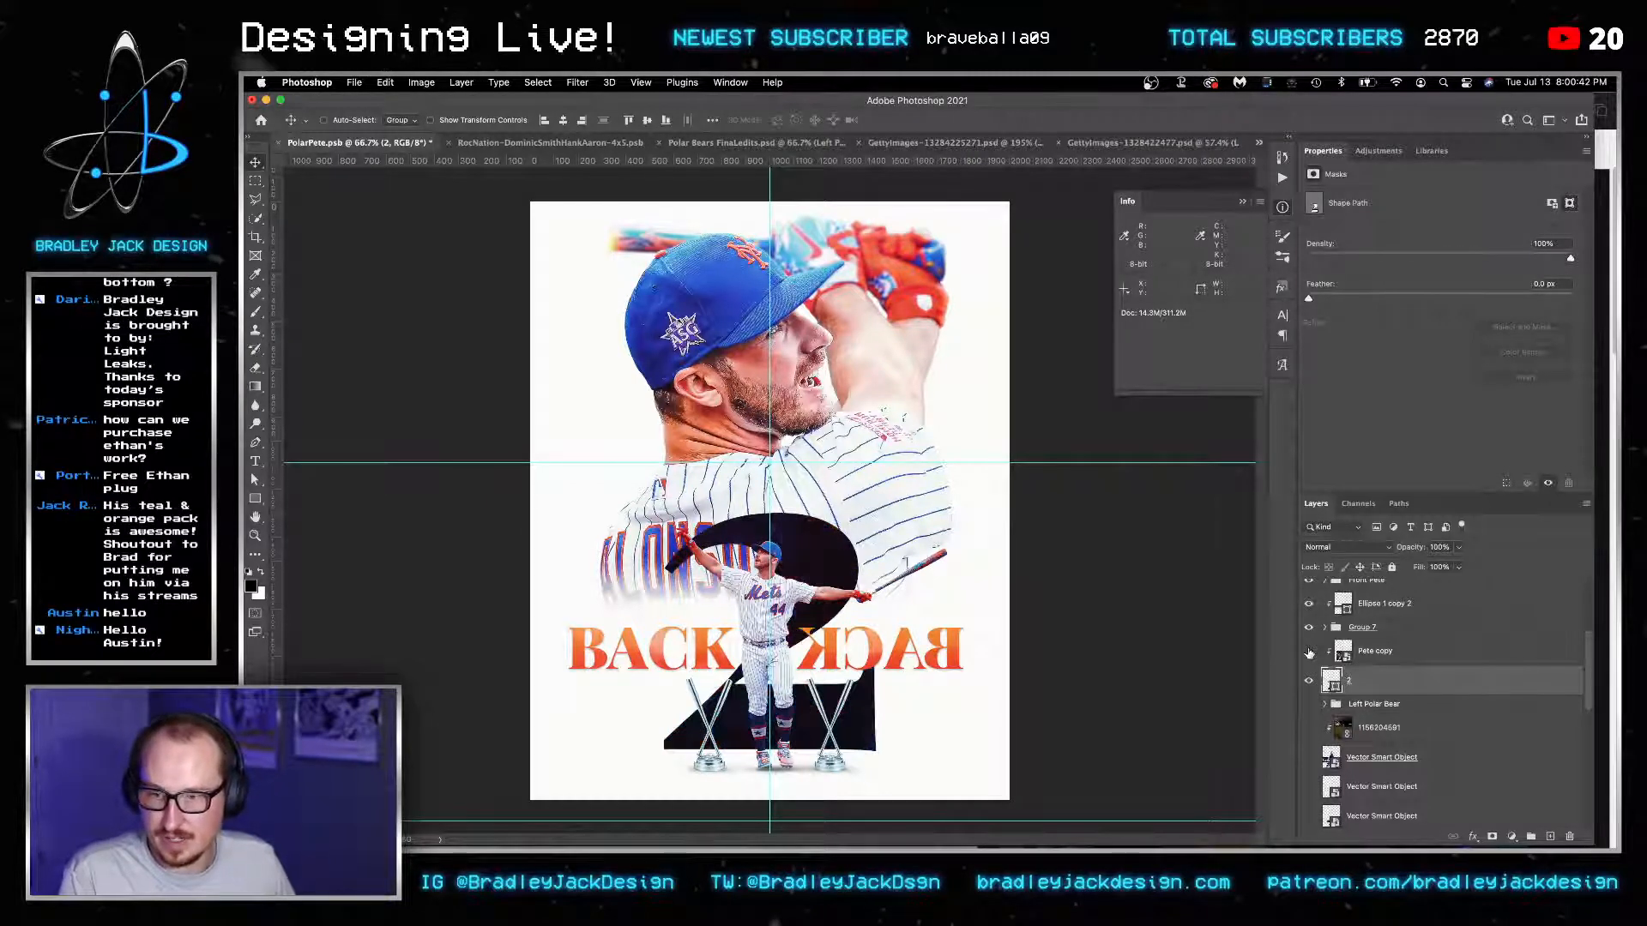
click(1472, 837)
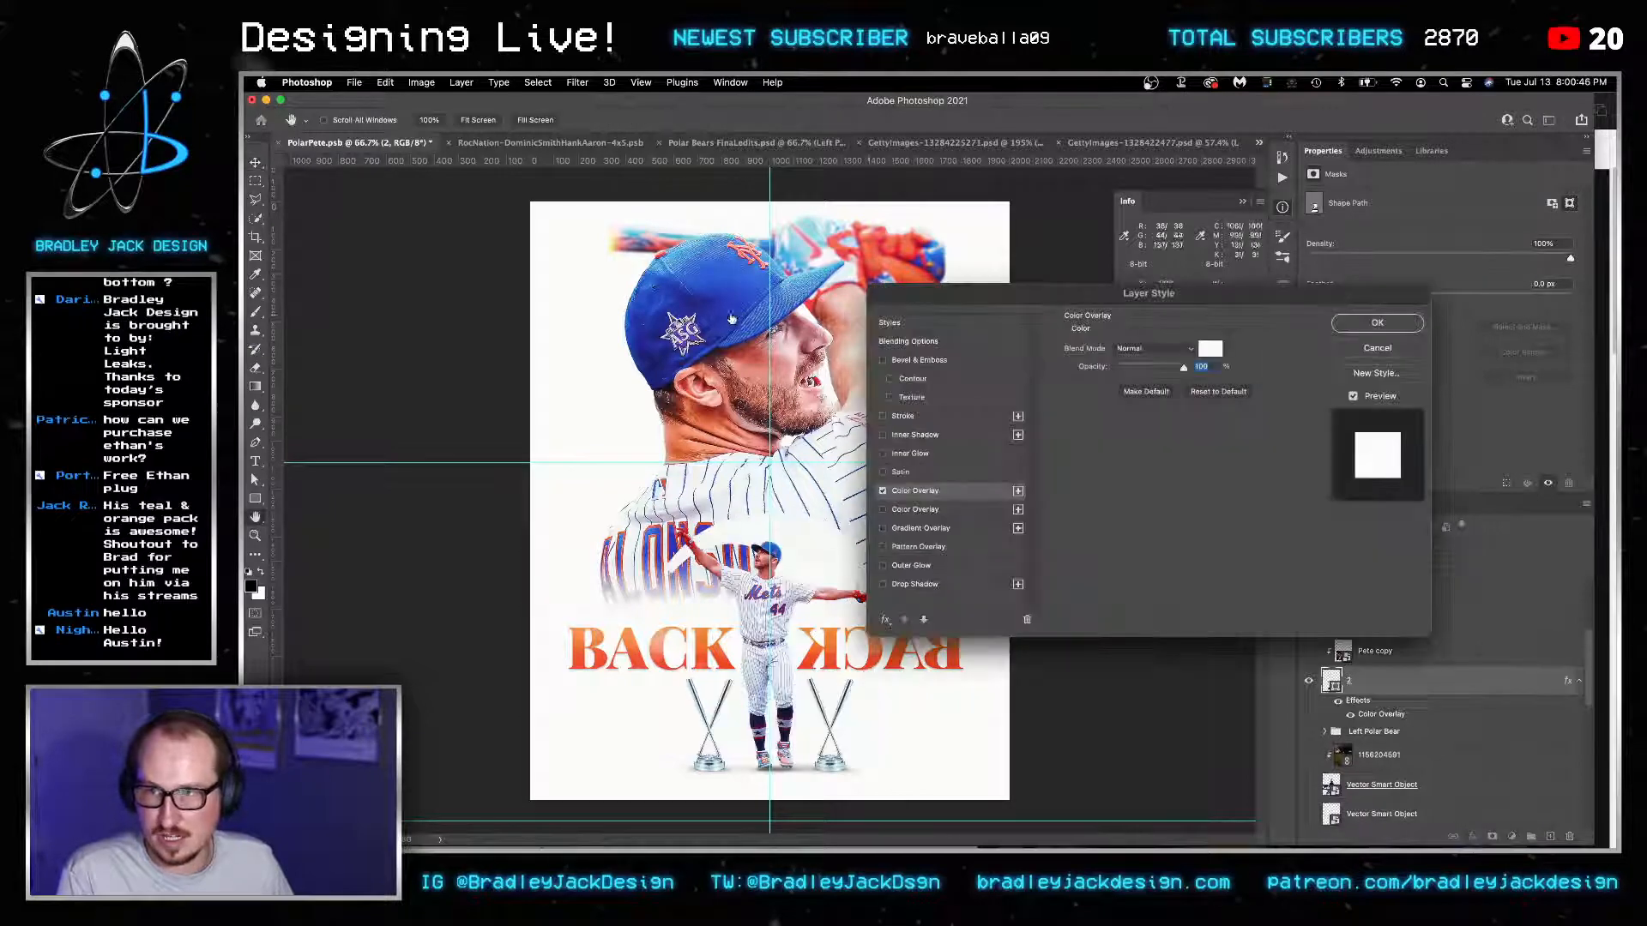
click(1210, 348)
click(706, 300)
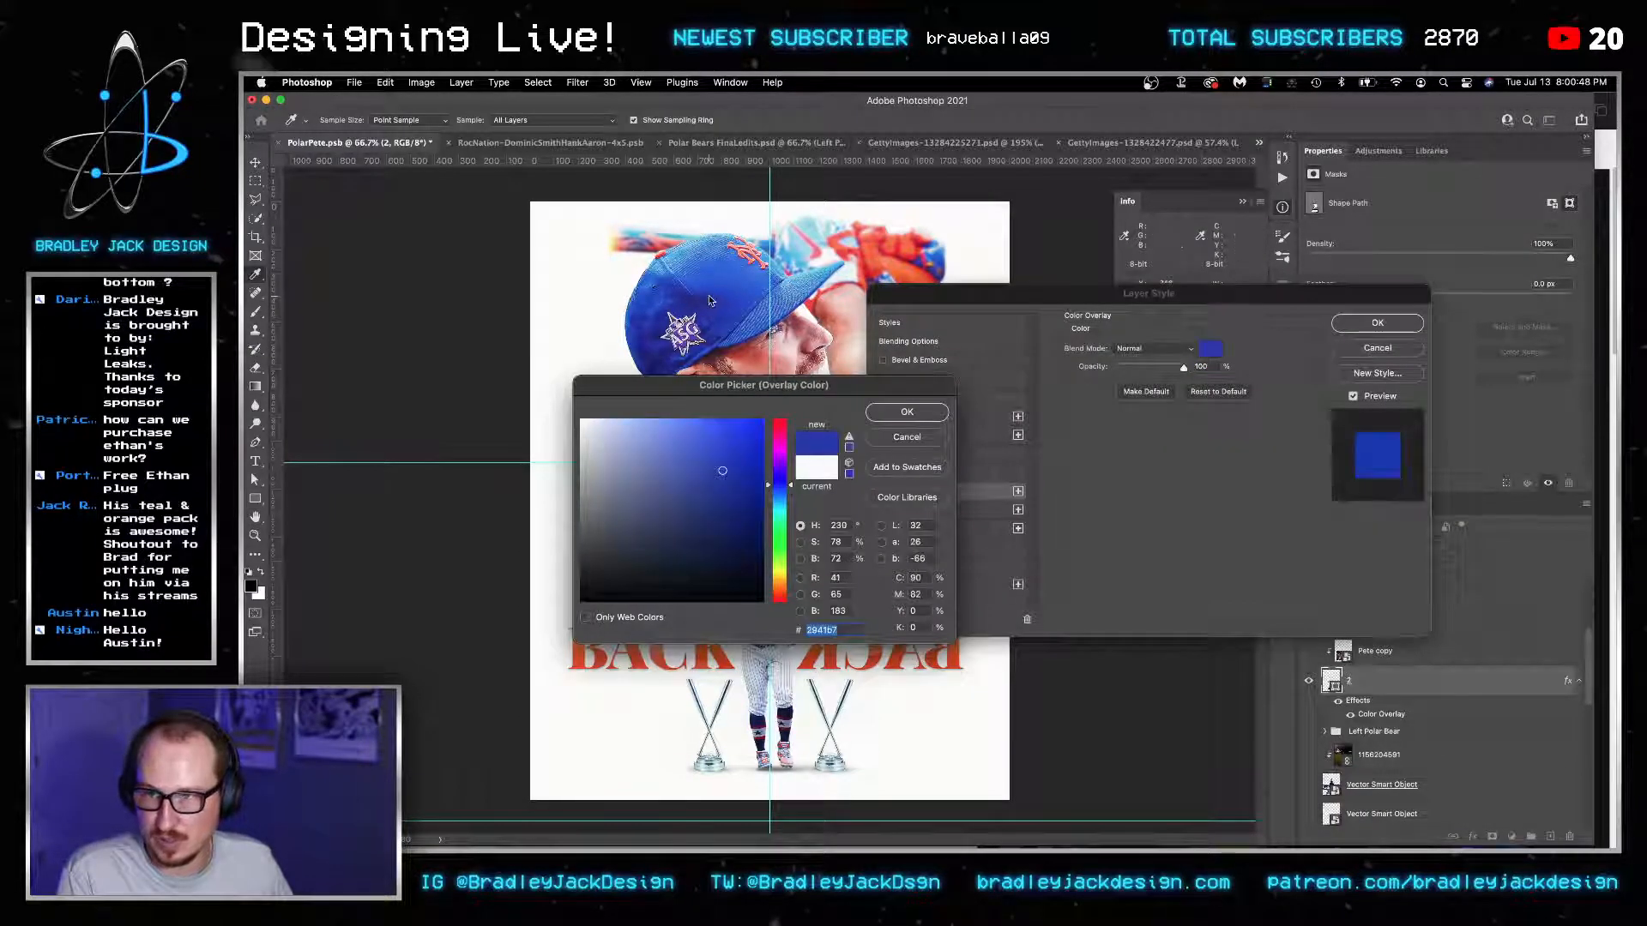
key(Return)
key(Return)
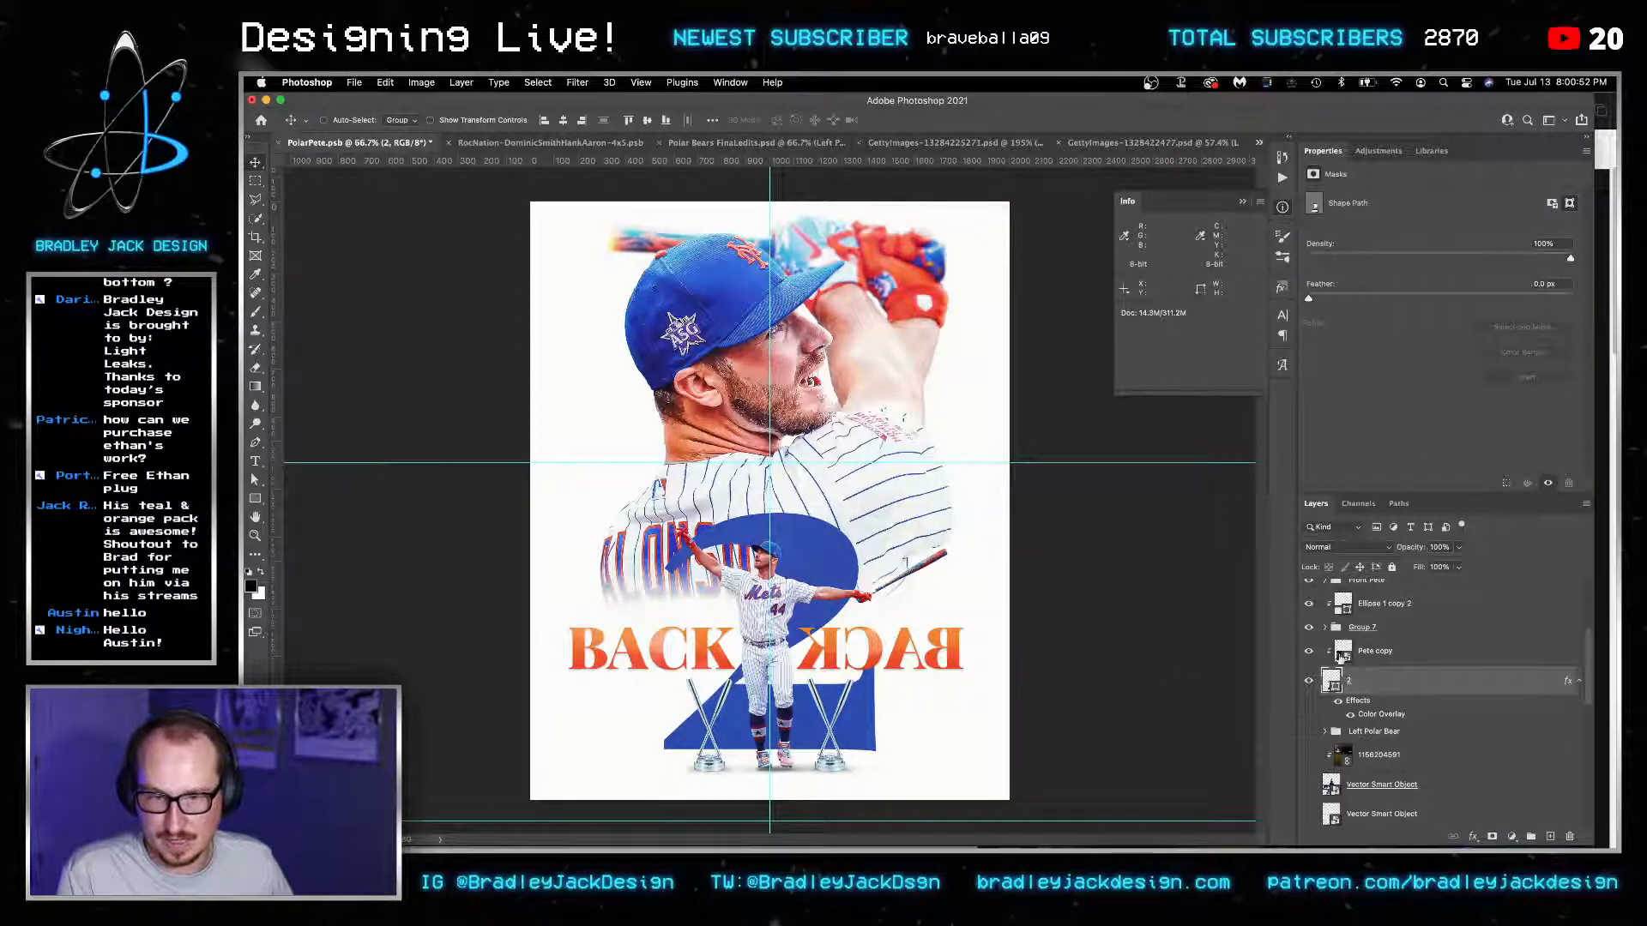
Group Pete copy with the 2 shape and move the shape's Color Overlay effect onto the group.
click(1373, 654)
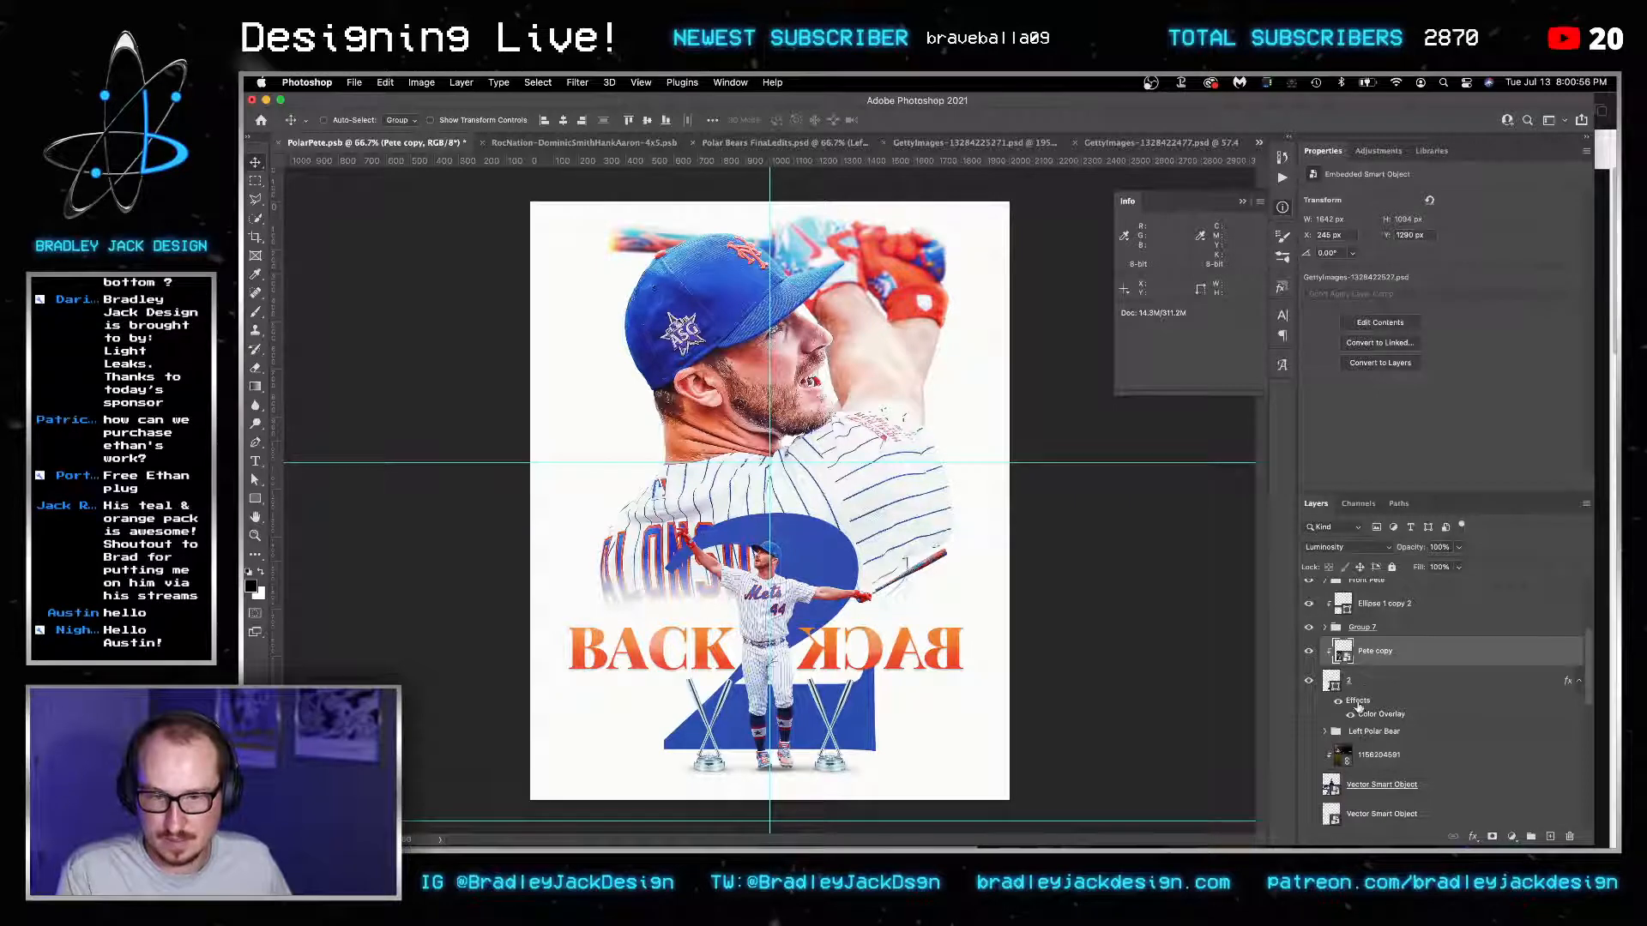
key(ctrl+g)
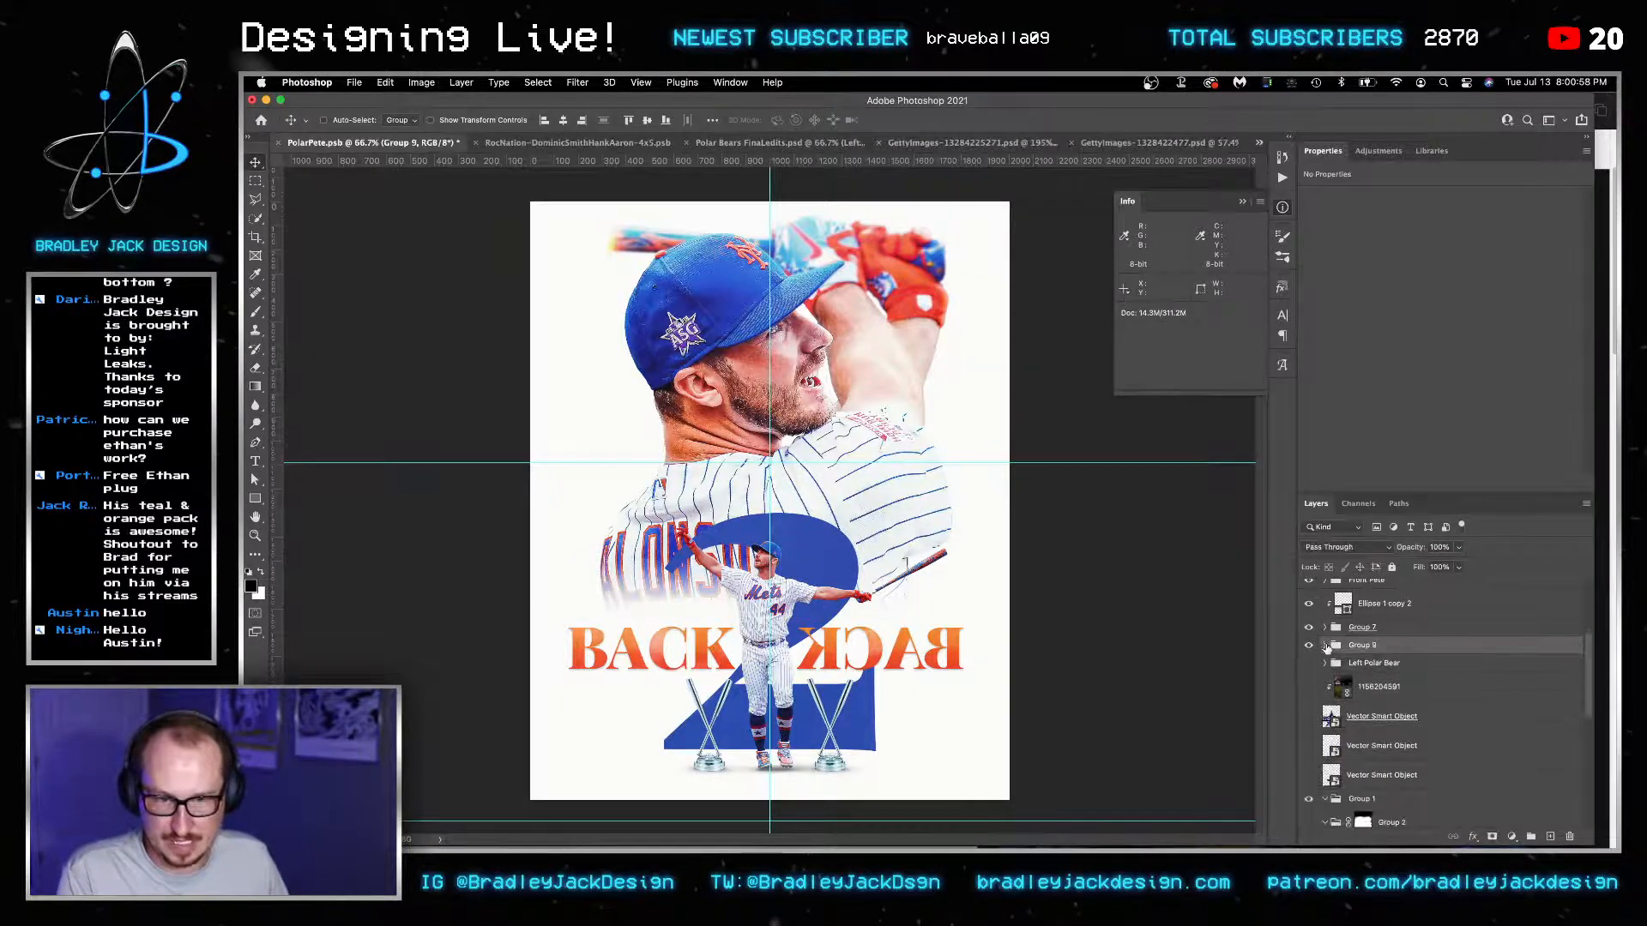
click(1326, 646)
drag(1375, 726, 1373, 648)
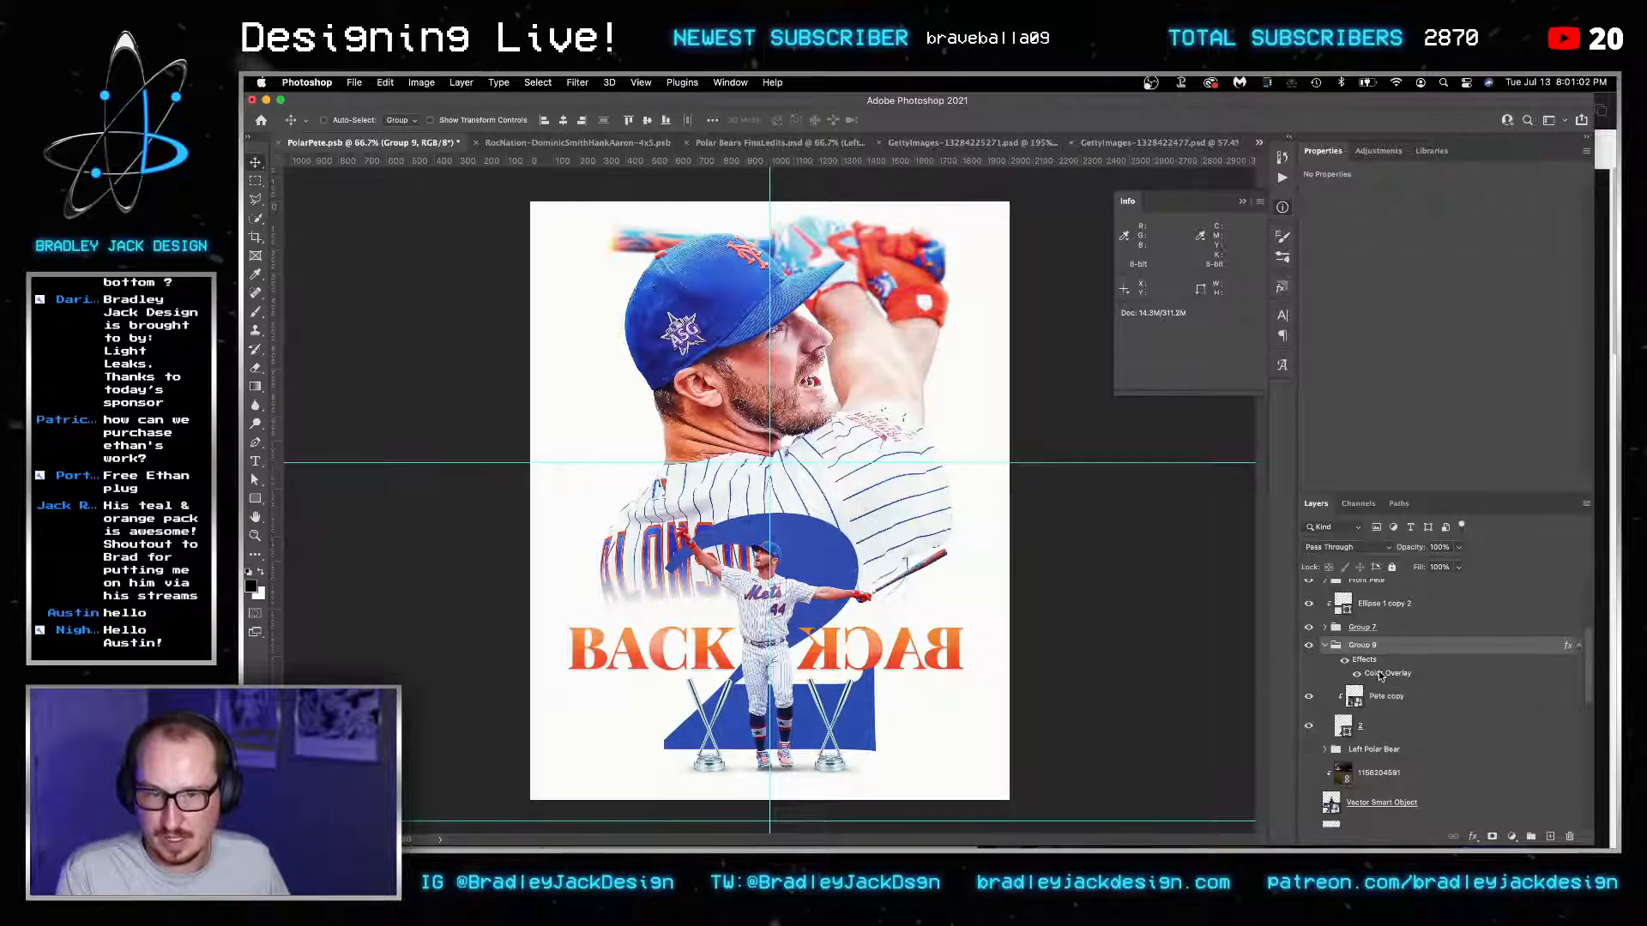
Set the blend mode of the new group's Color Overlay to Color.
double_click(1380, 675)
click(1154, 348)
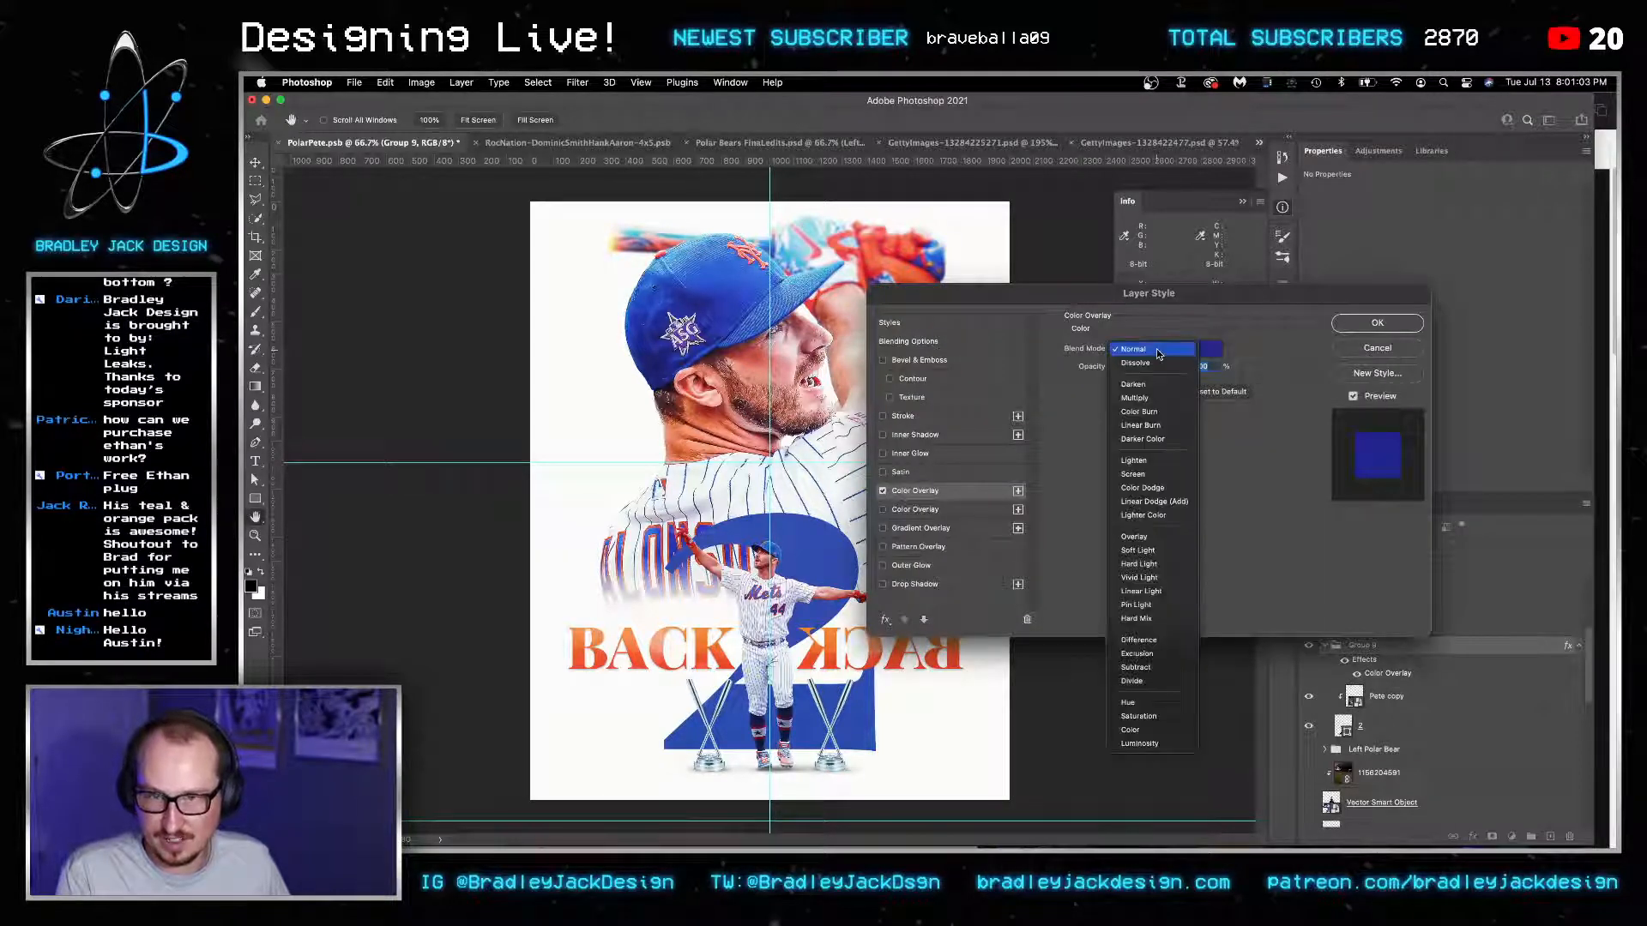
click(1159, 728)
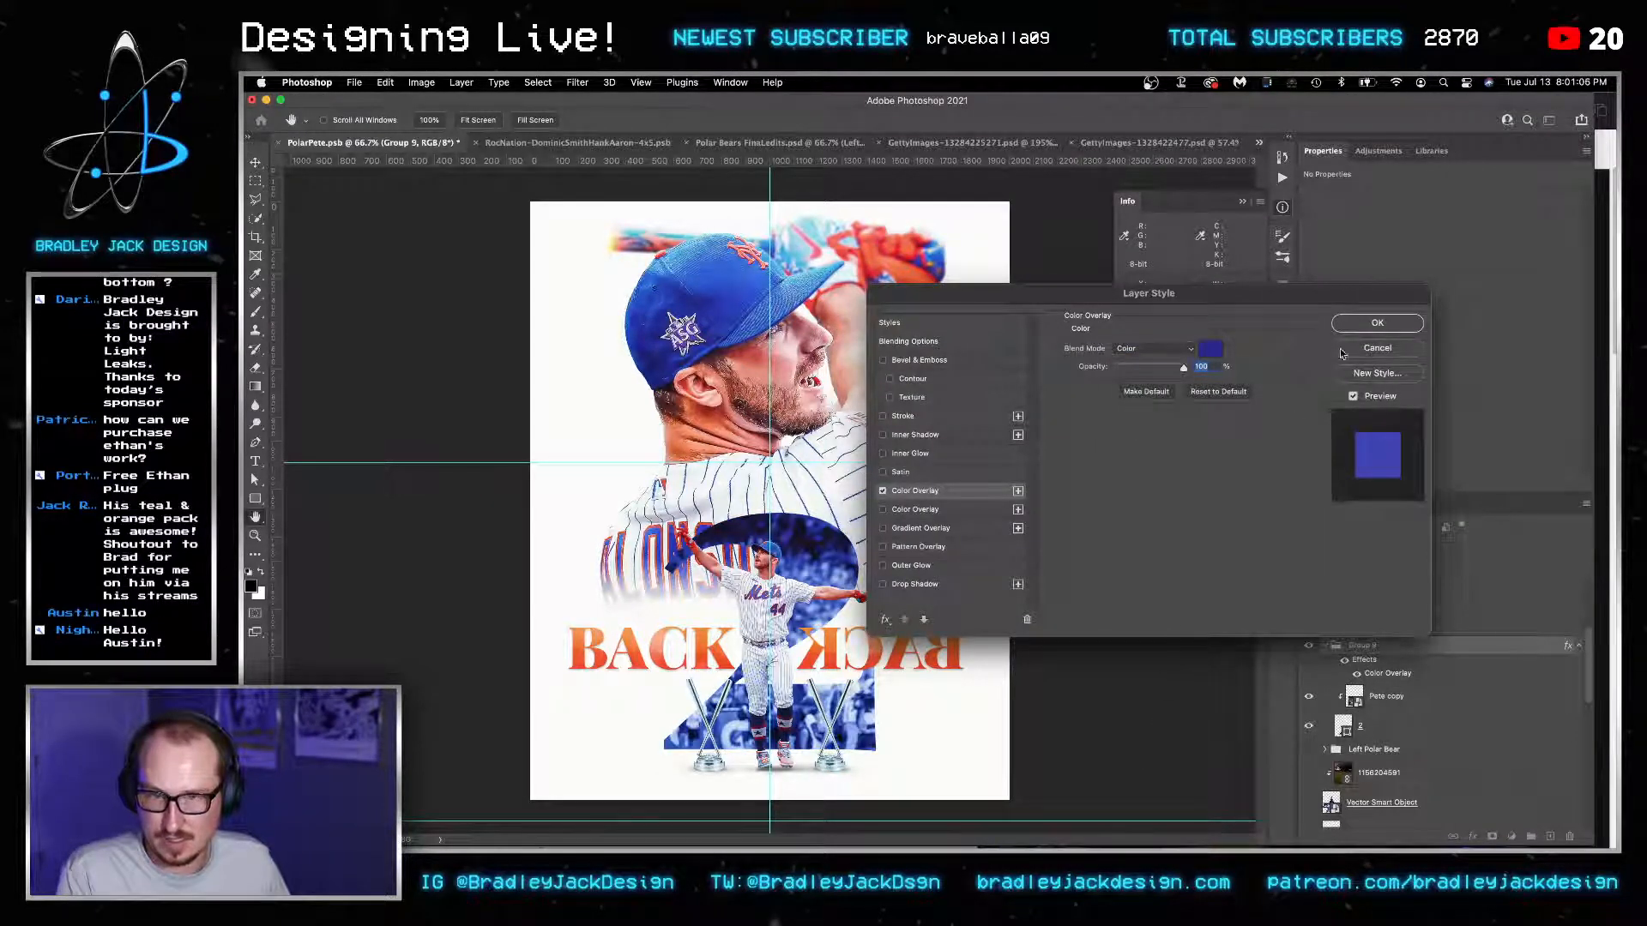
click(1377, 323)
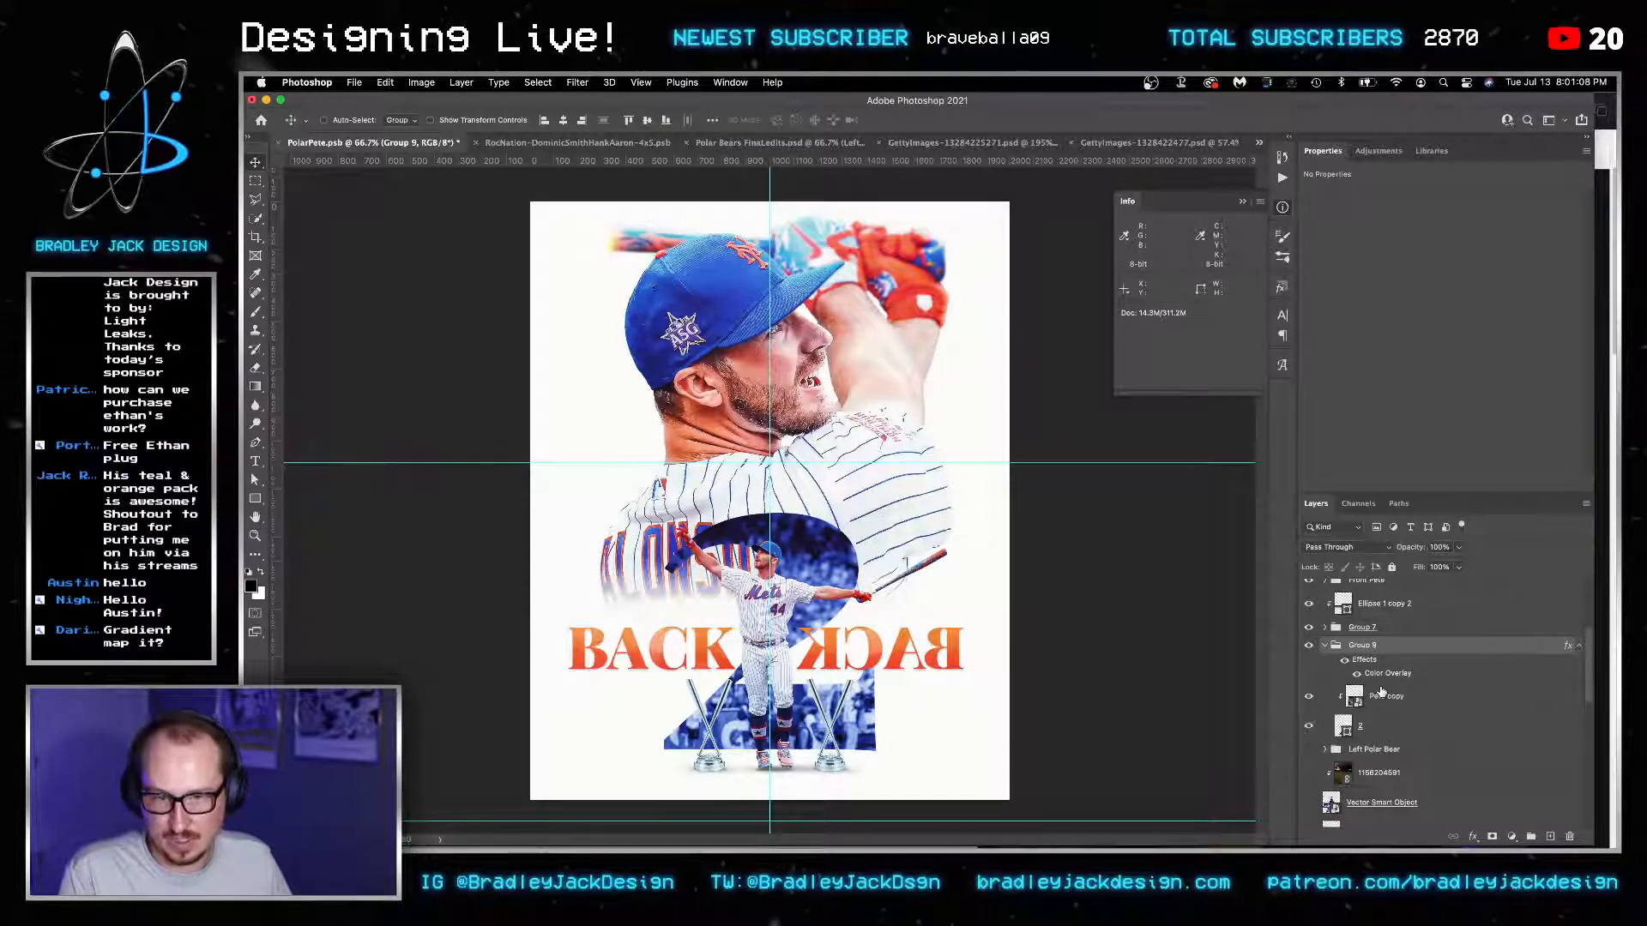
Try Multiply on Pete copy, settle on Screen blending at 25% opacity, and save the poster.
click(1382, 698)
key(alt+shift+m)
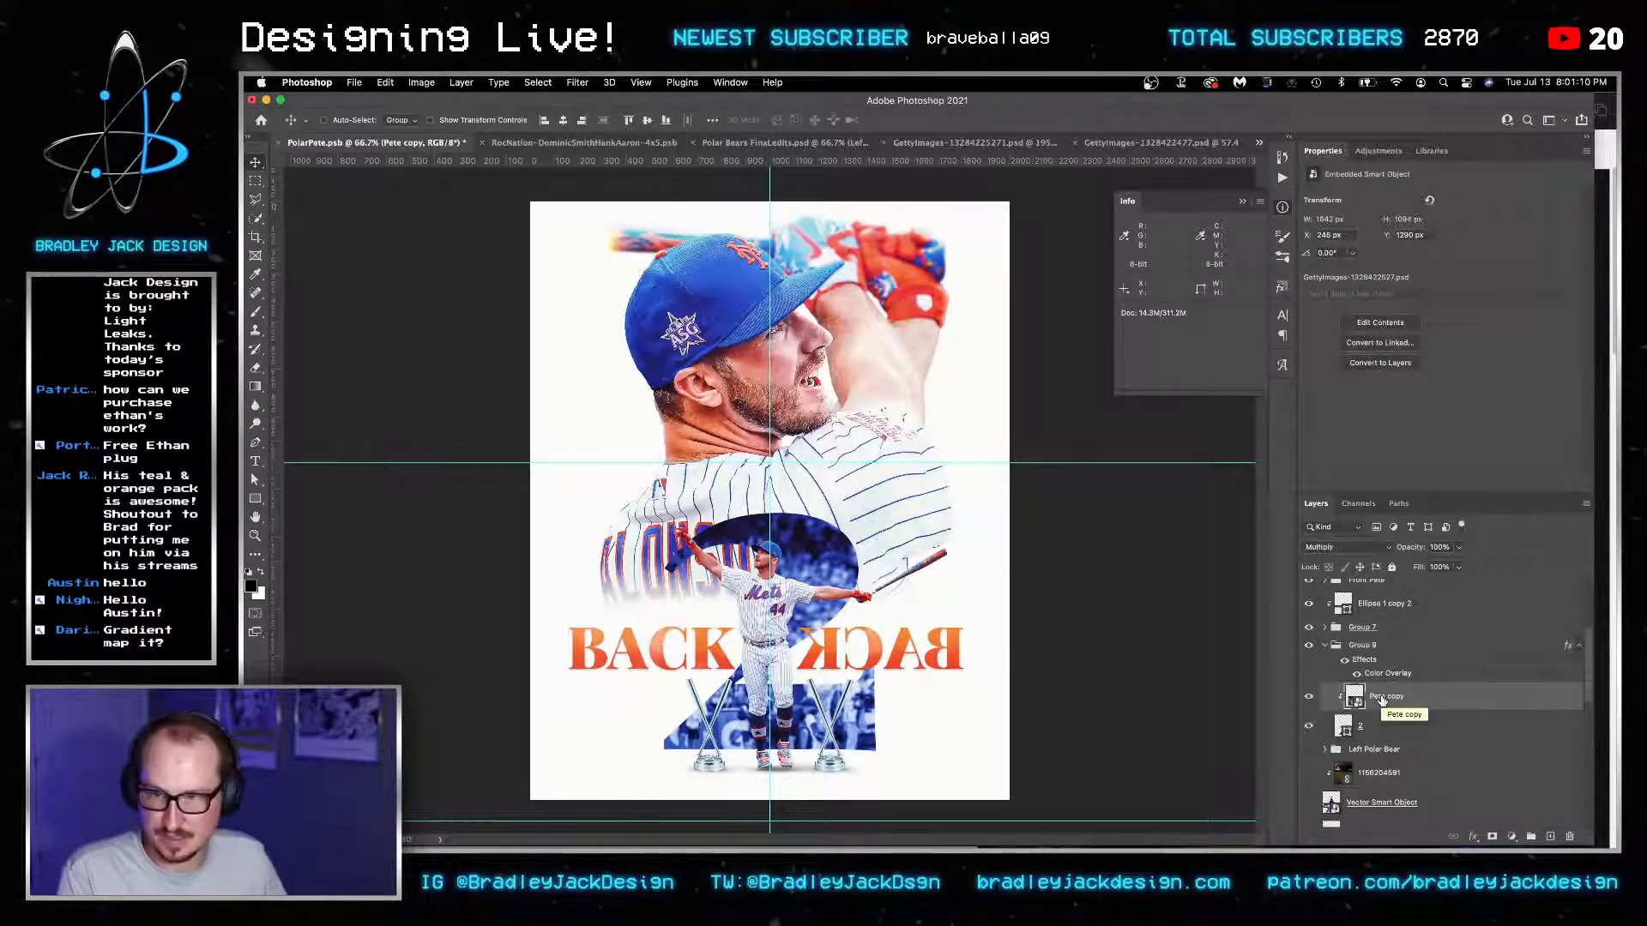
key(alt+shift+s)
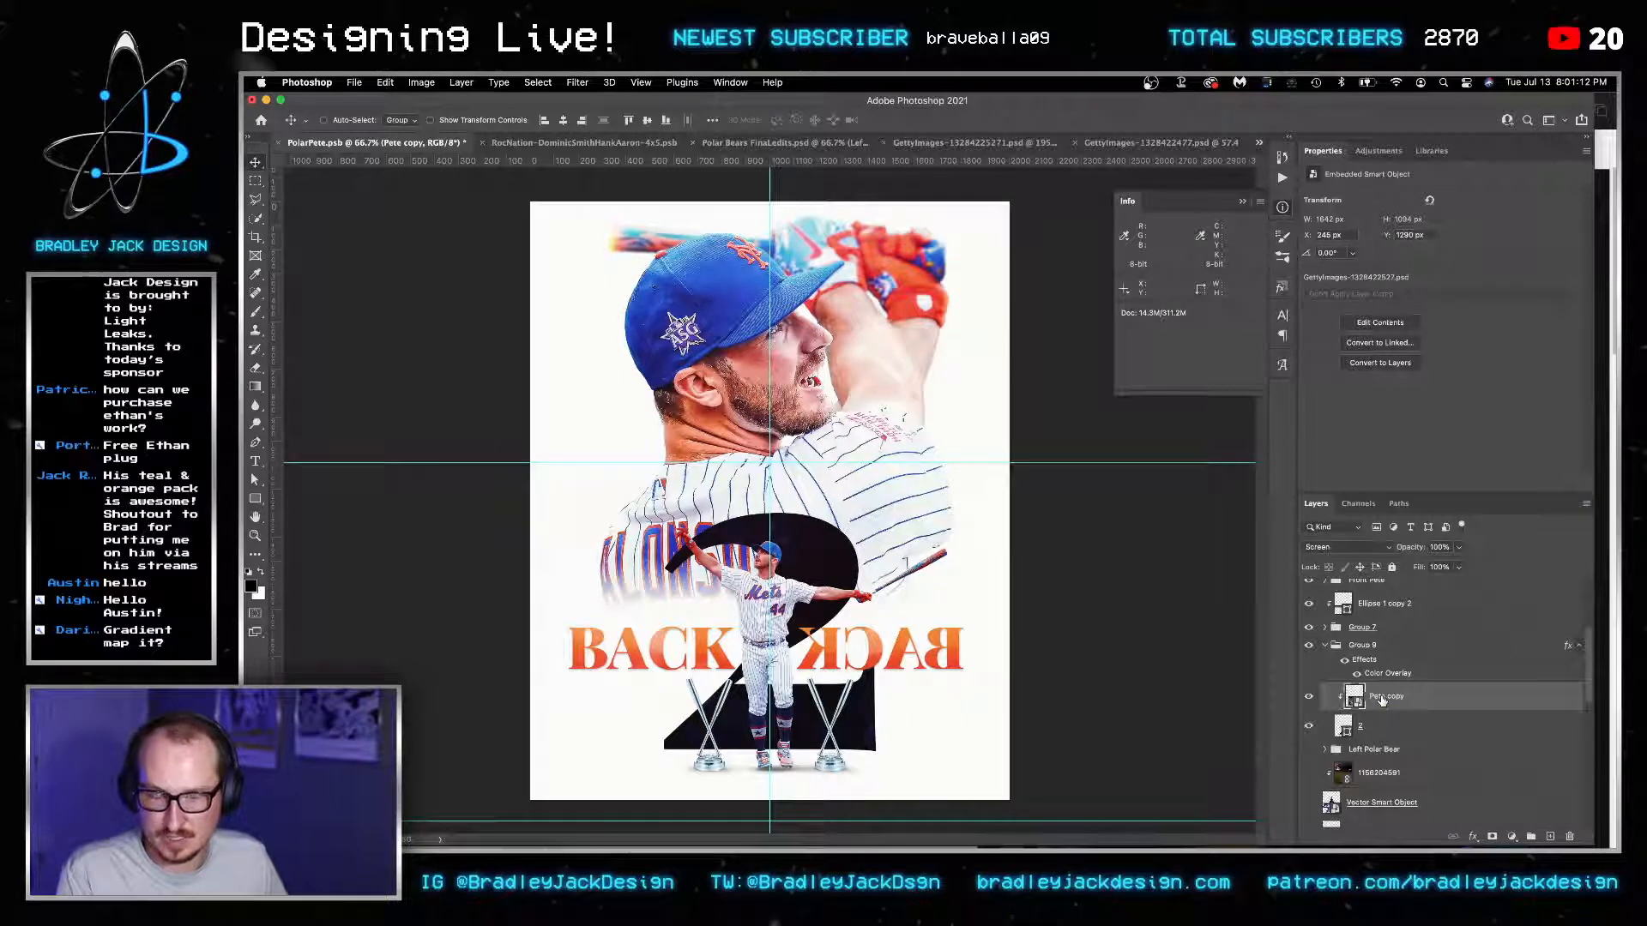
key(3)
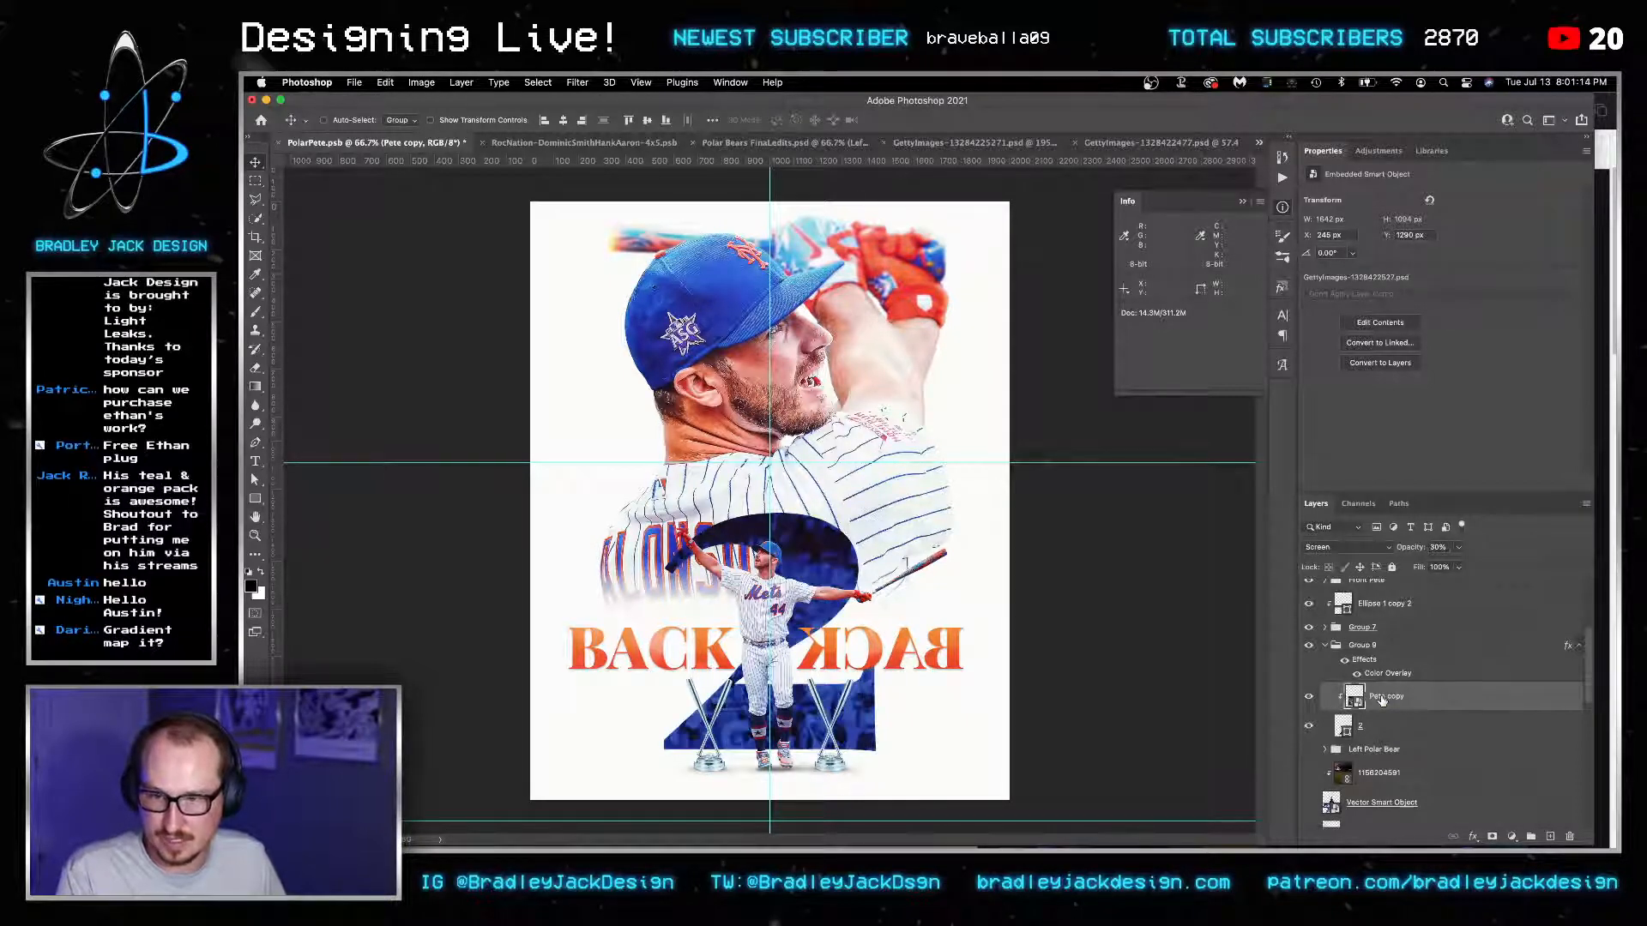
key(2)
key(5)
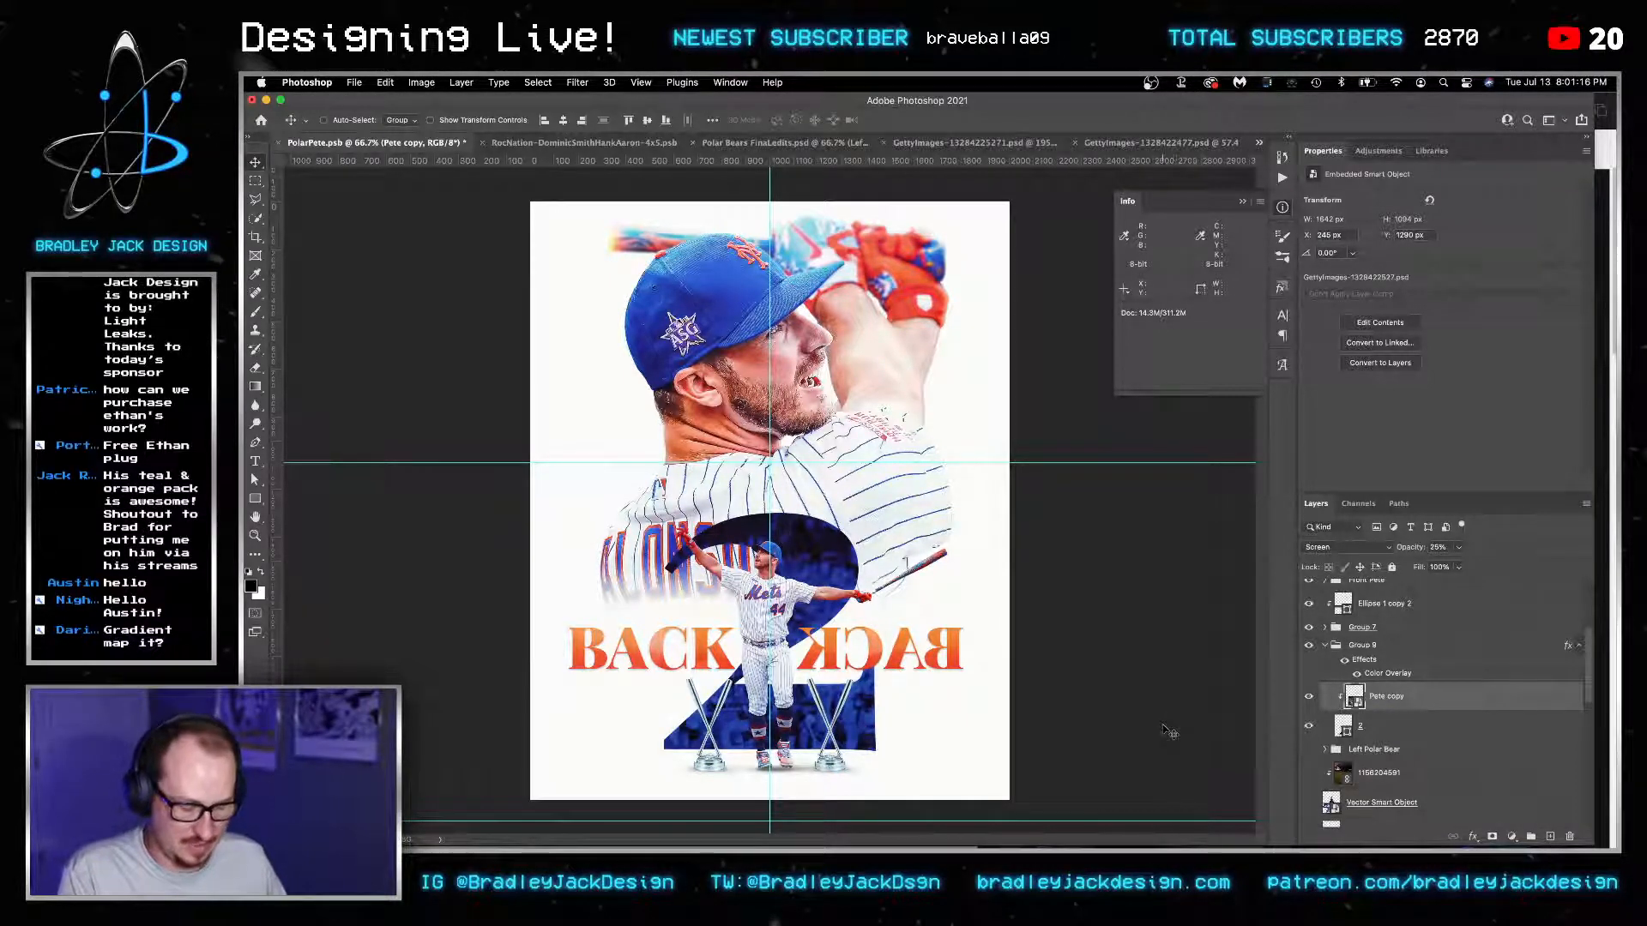
key(ctrl+s)
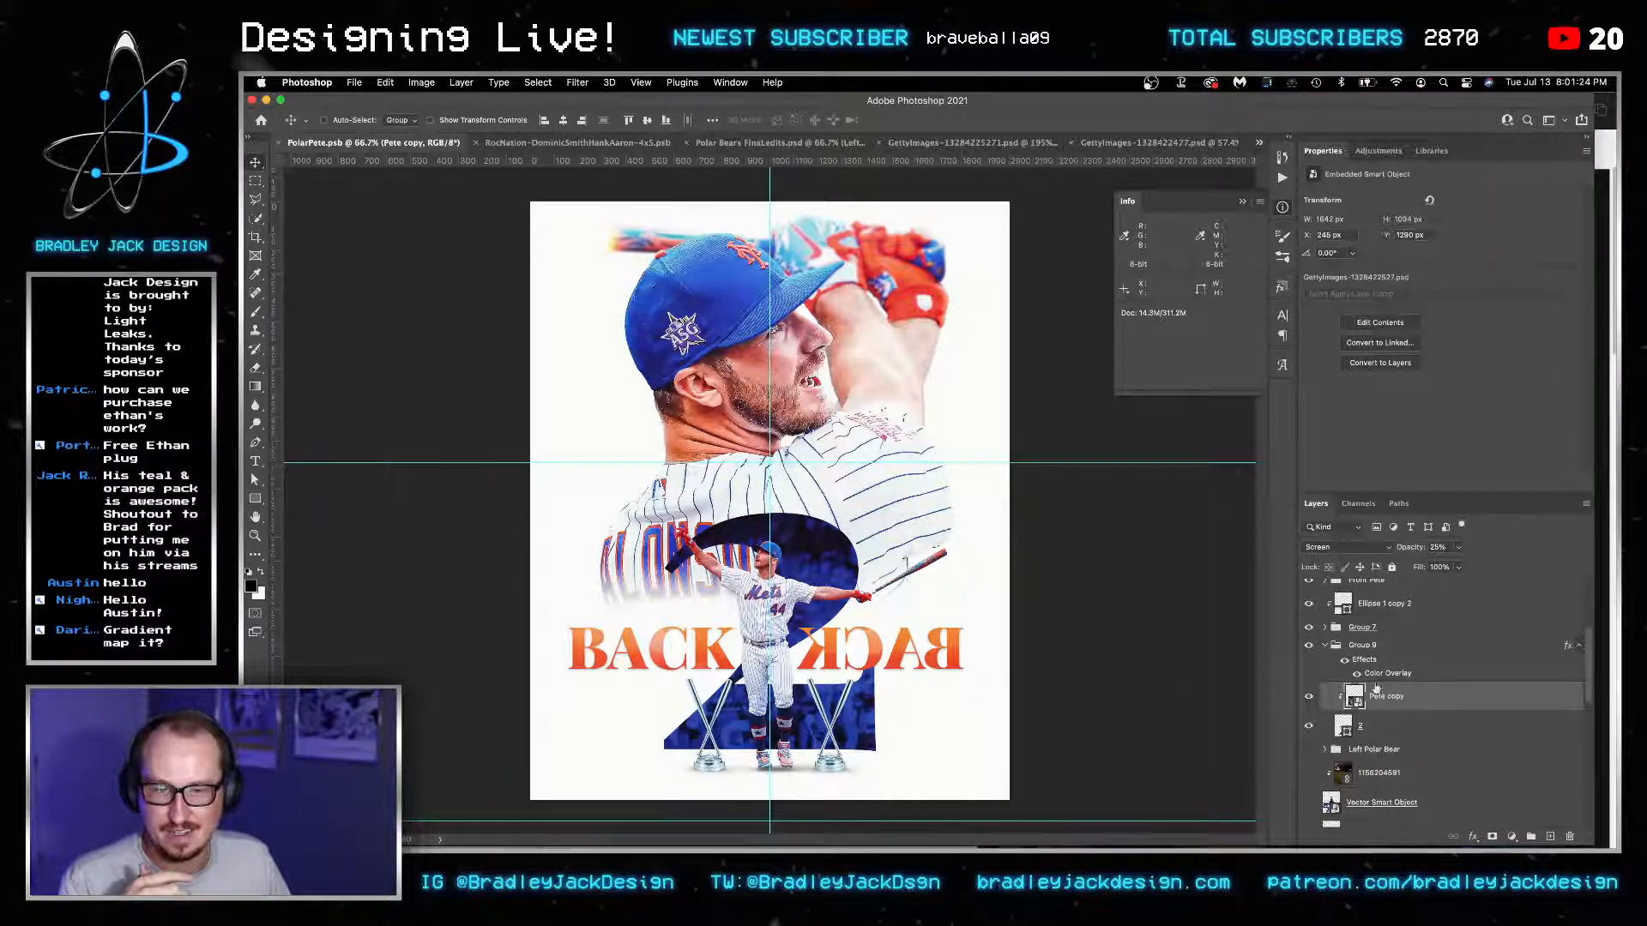
Try a Gradient Overlay on the 2's group with Overlay blending, 100% scale and Reverse off, and cancel it.
click(1371, 650)
click(1473, 838)
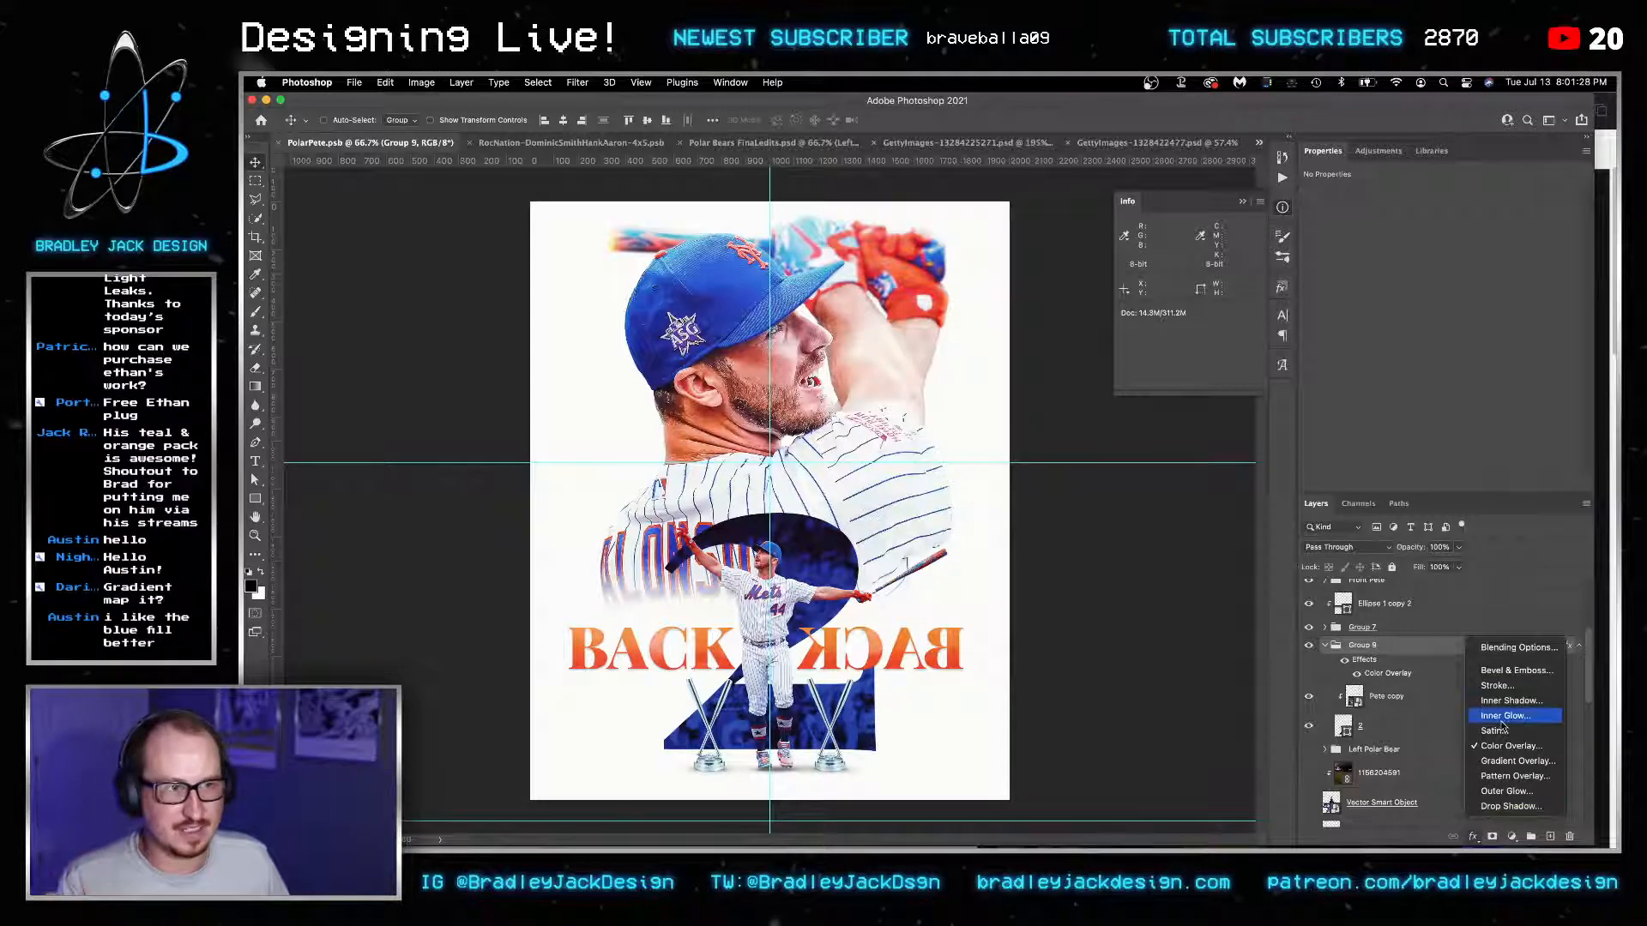
click(1517, 761)
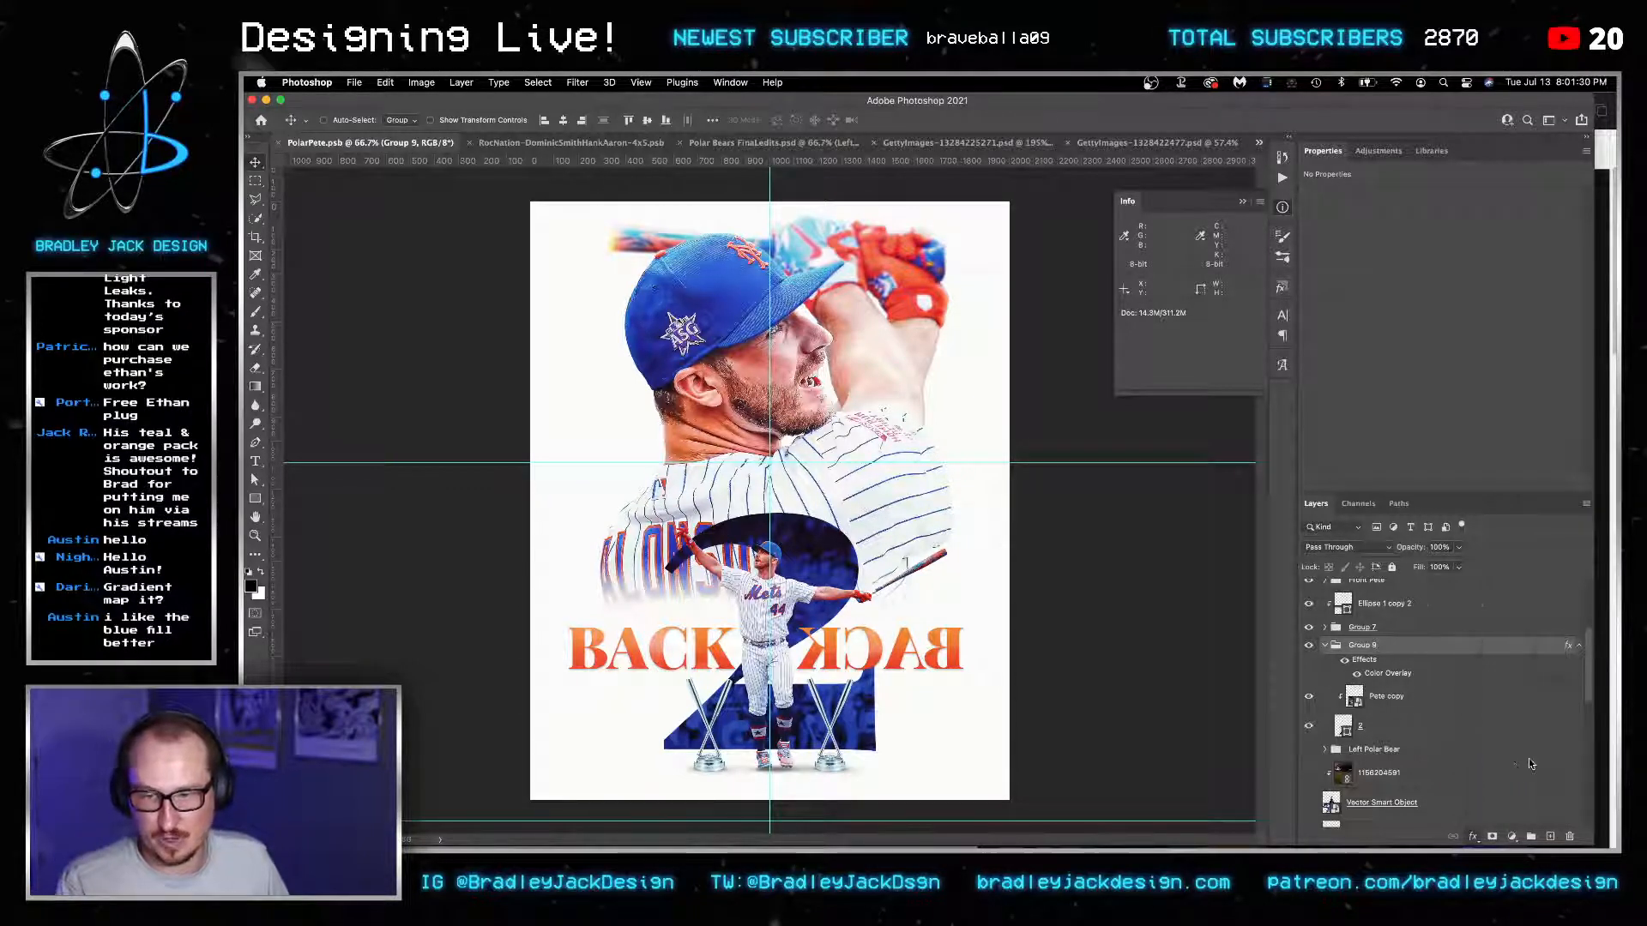
click(1156, 347)
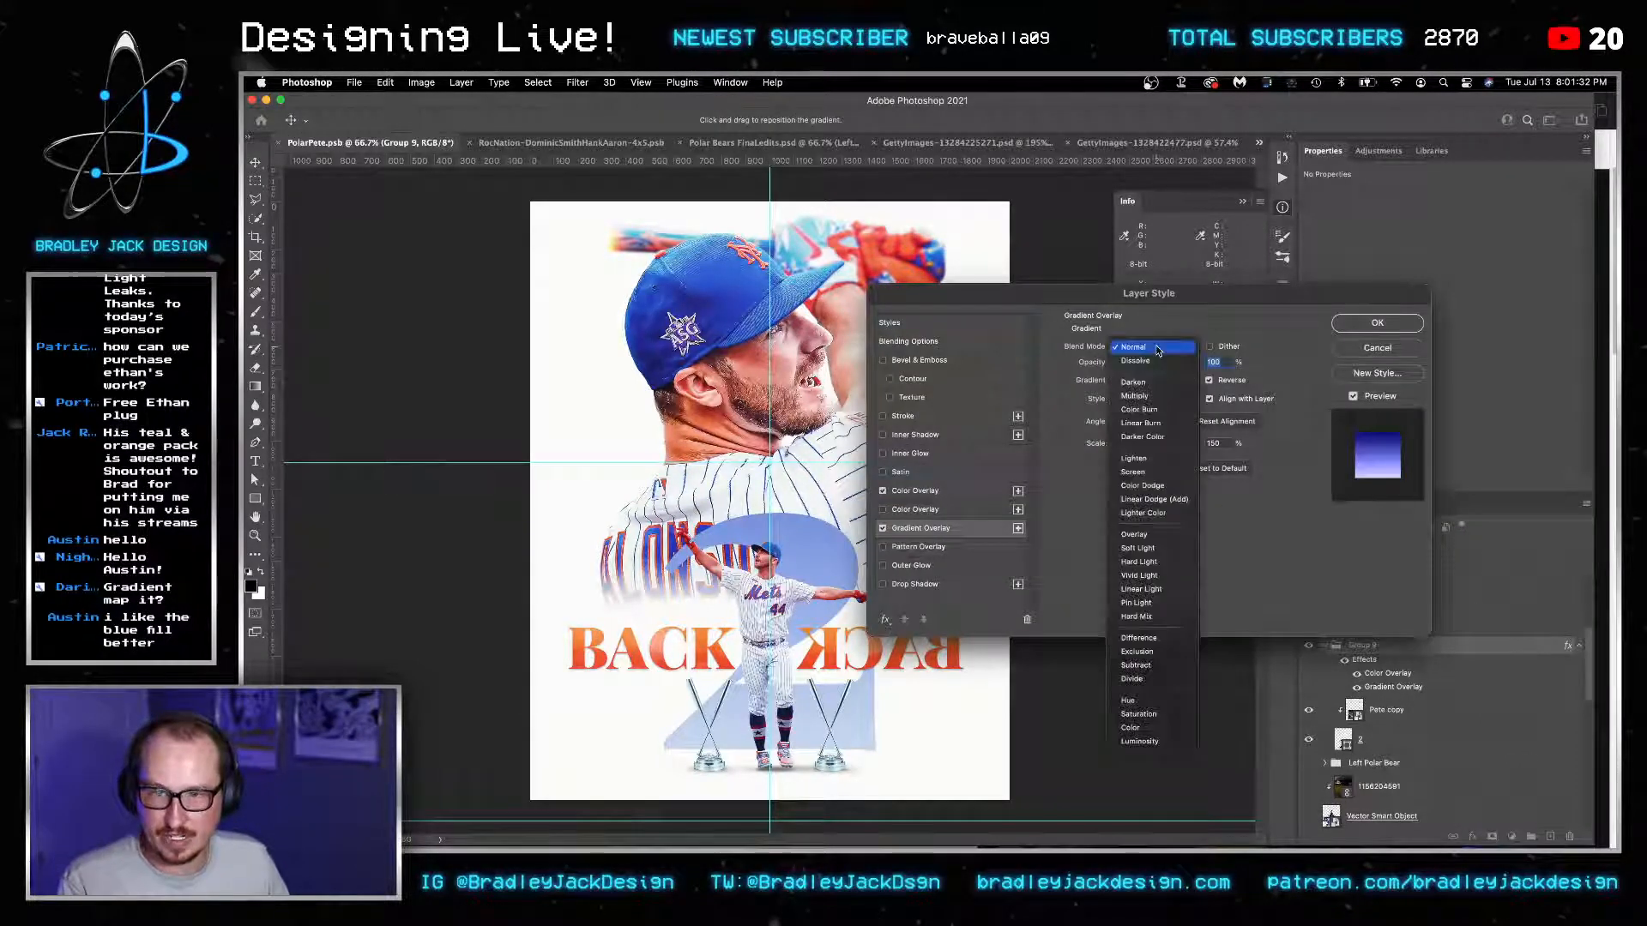
click(1170, 536)
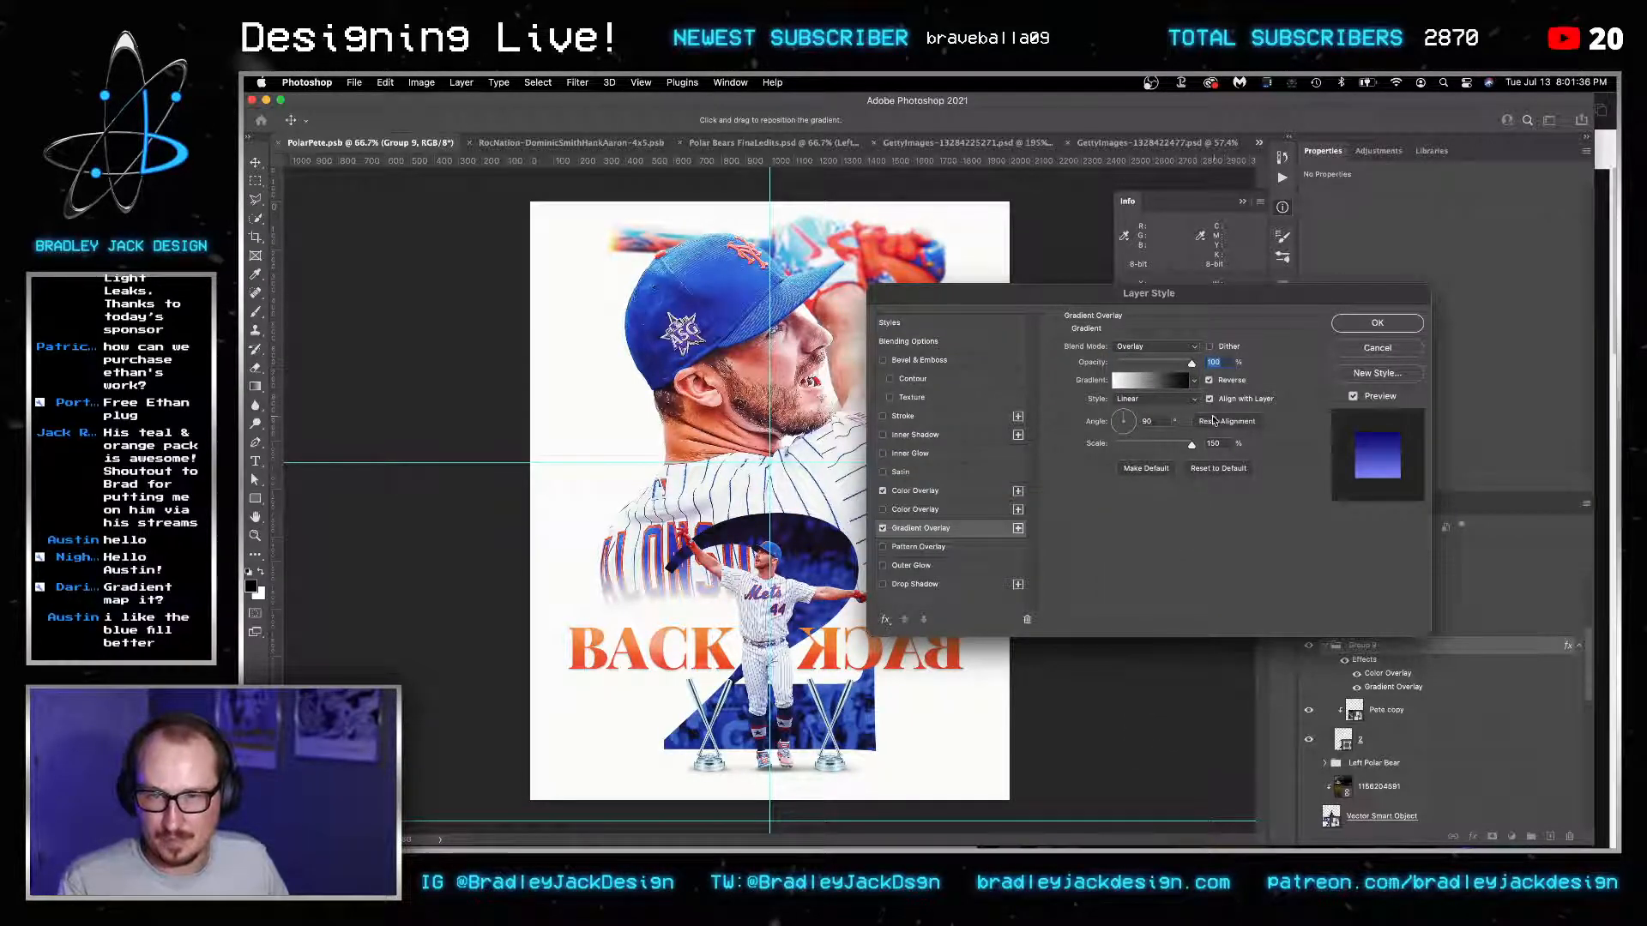
drag(1190, 447, 1163, 445)
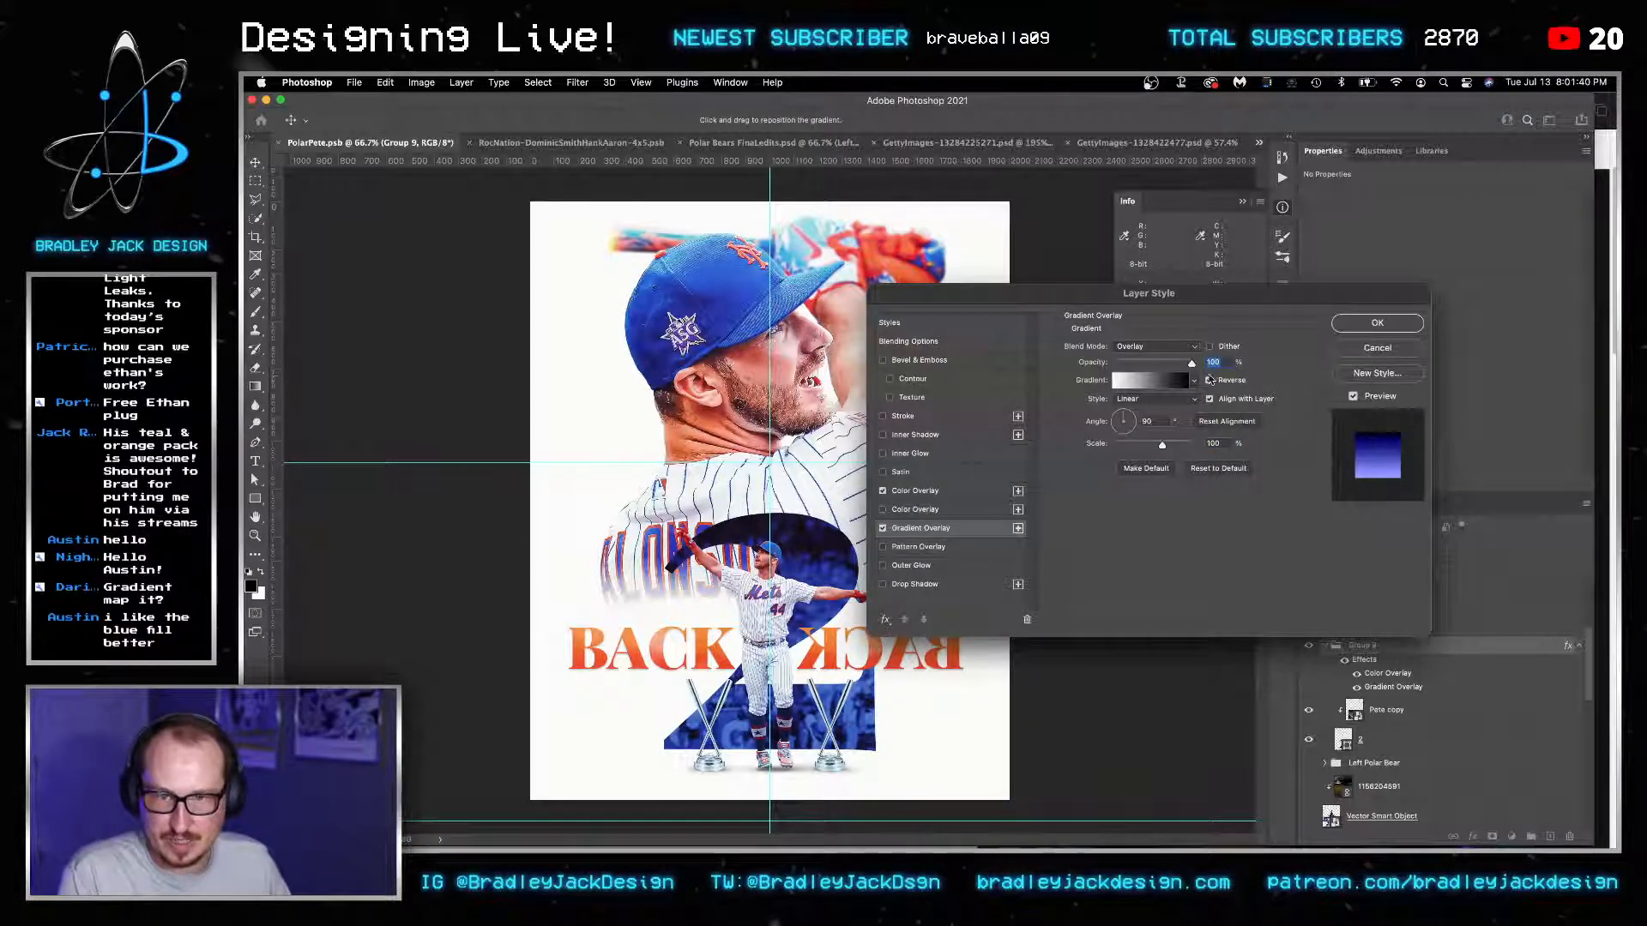
click(1209, 381)
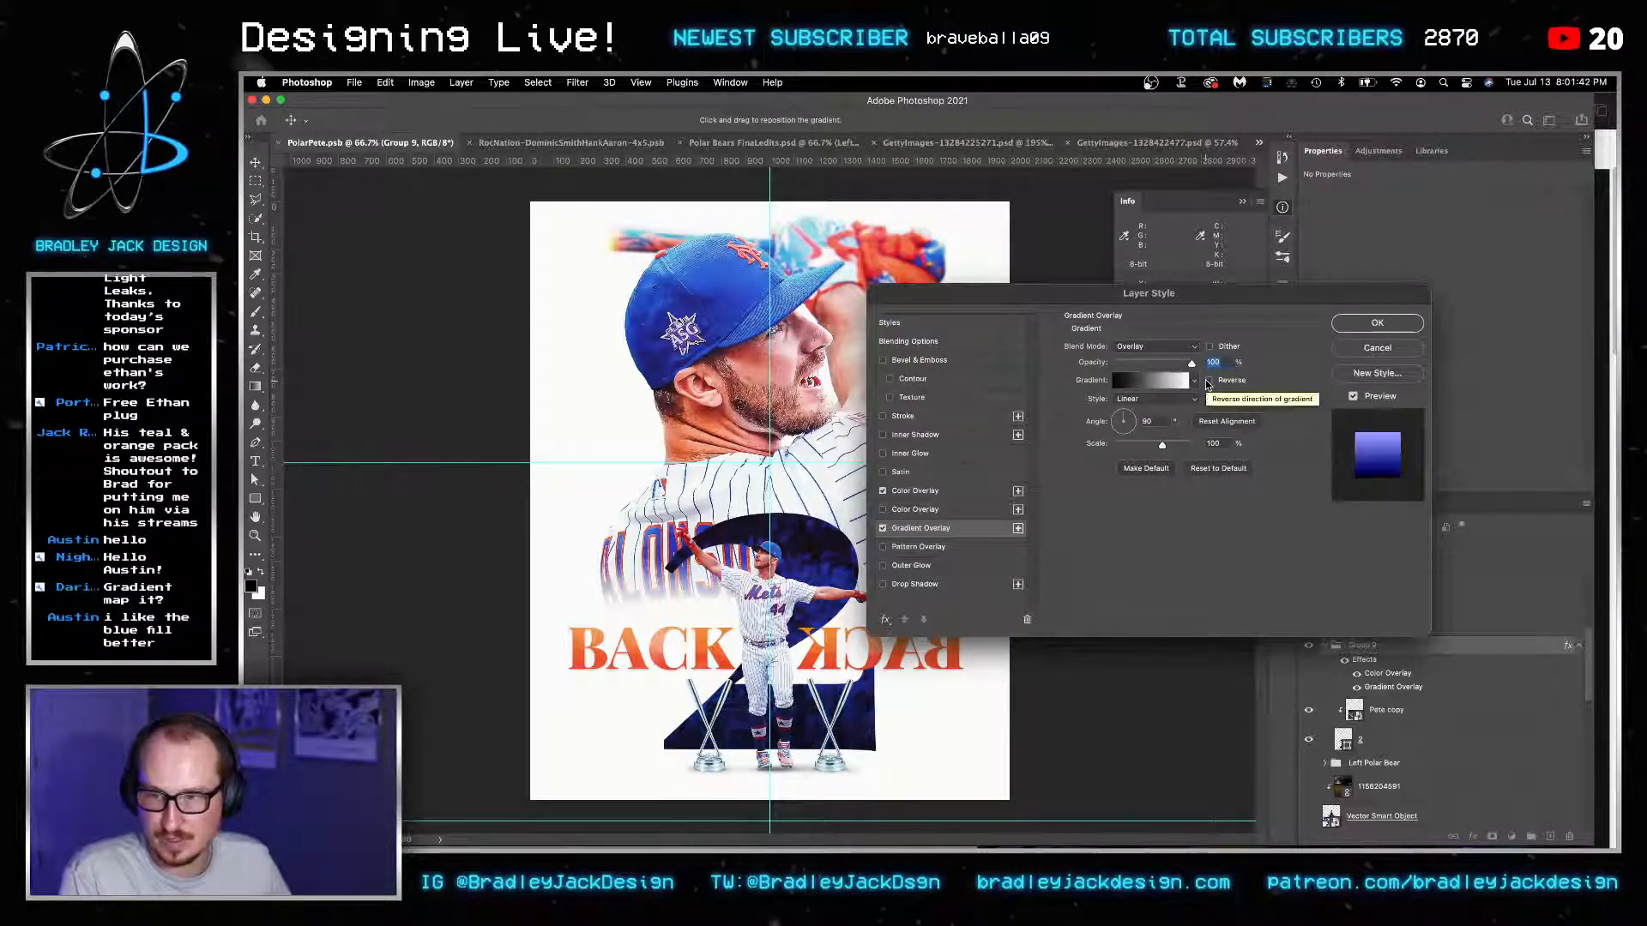
click(1366, 349)
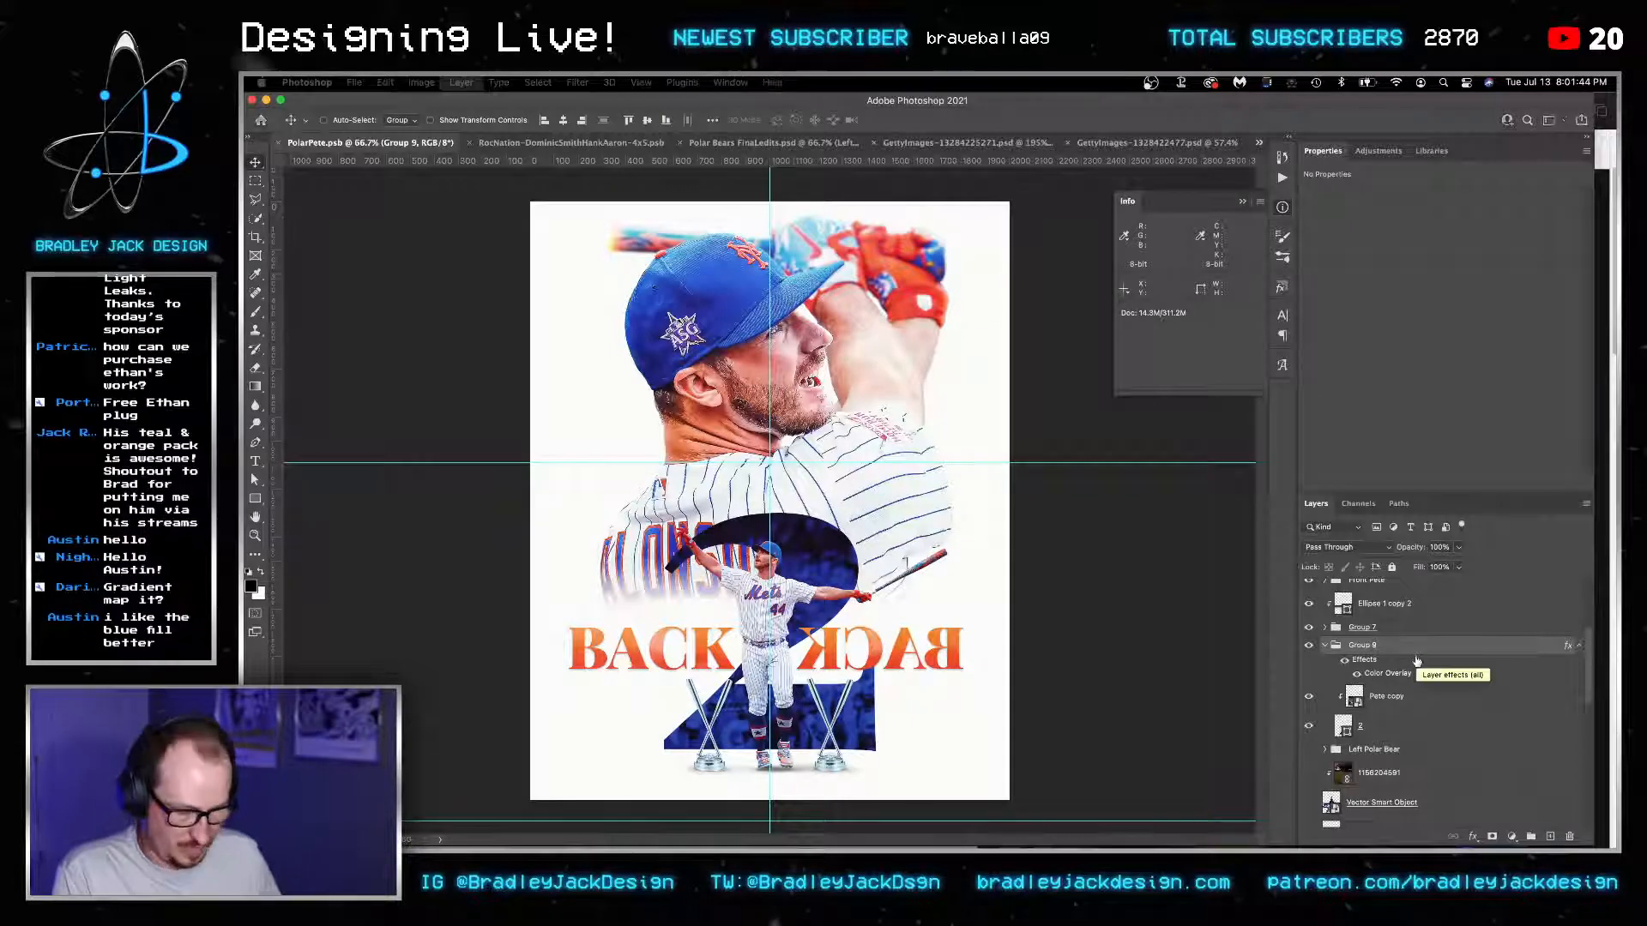
Add a new empty layer directly above the 2's group and clip it to that group.
key(super+bracketleft)
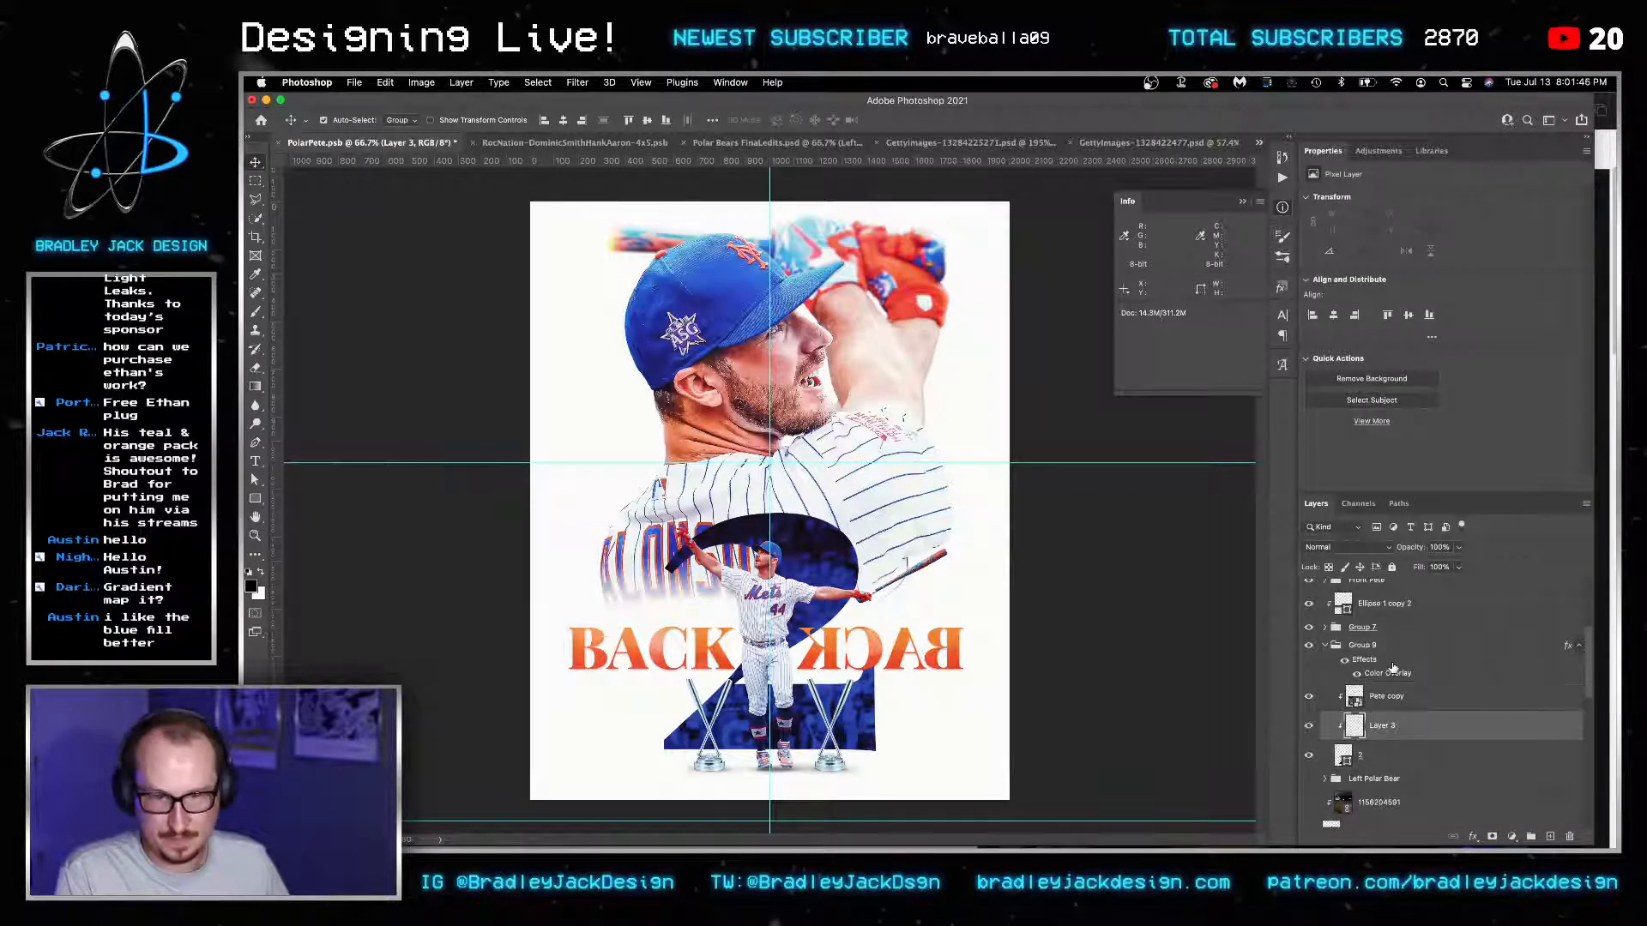
key(super+bracketright)
key(super+bracketright)
alt+click(1393, 658)
Draw a black-to-white Basics gradient upward from the base of the 2 to its top on the clipped layer.
key(g)
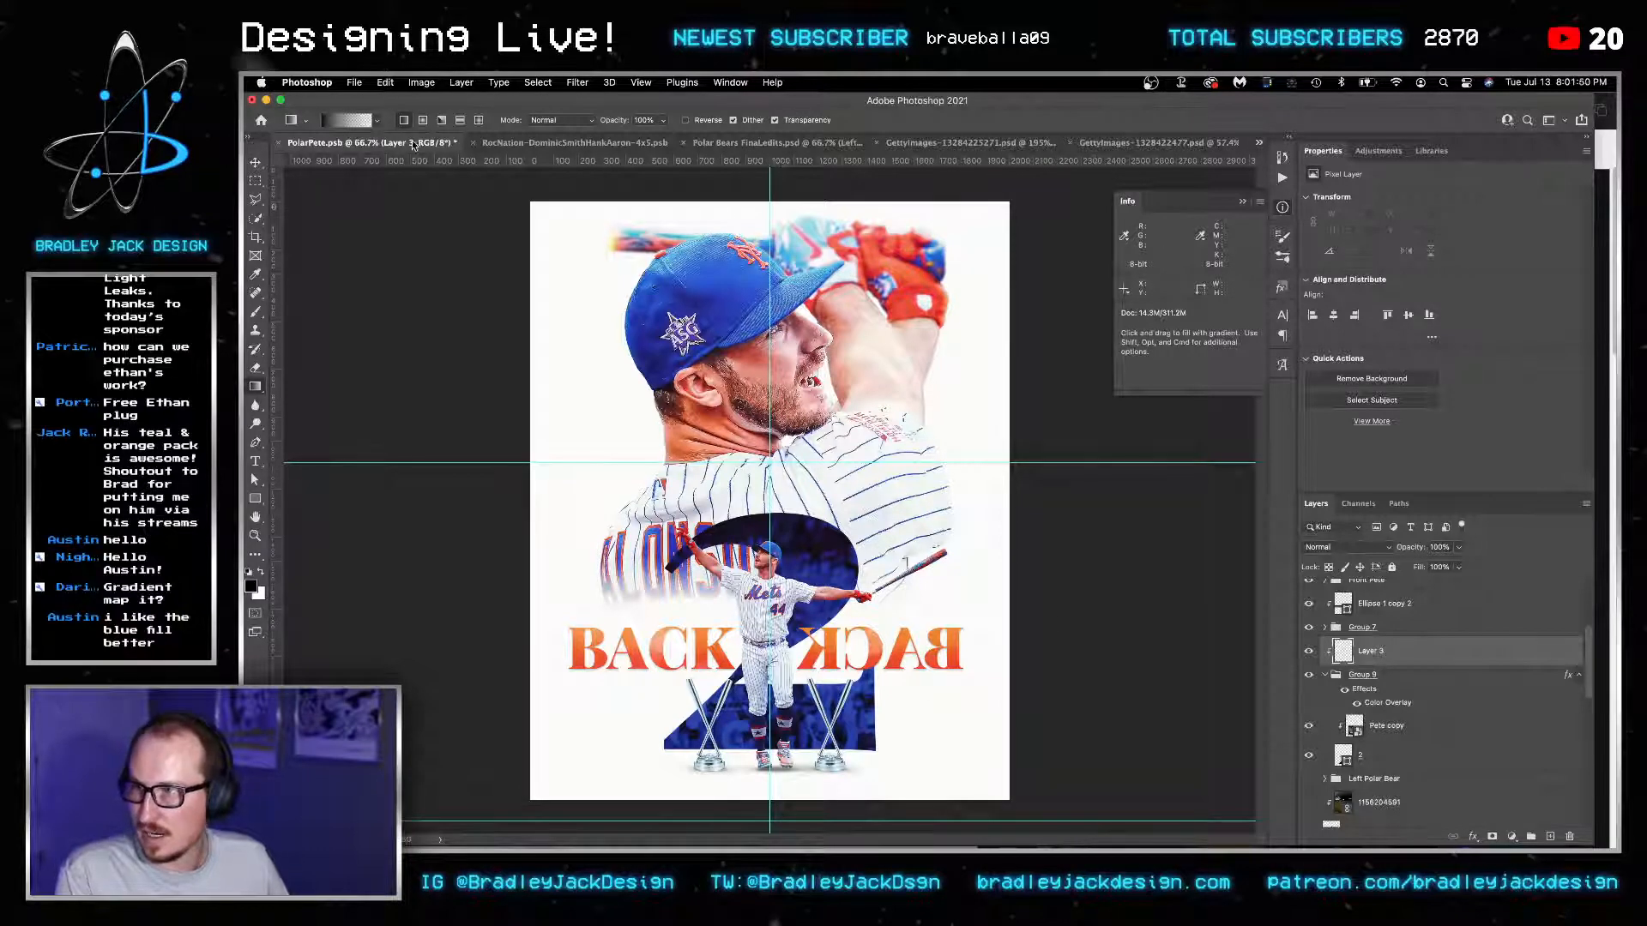
click(377, 121)
click(275, 147)
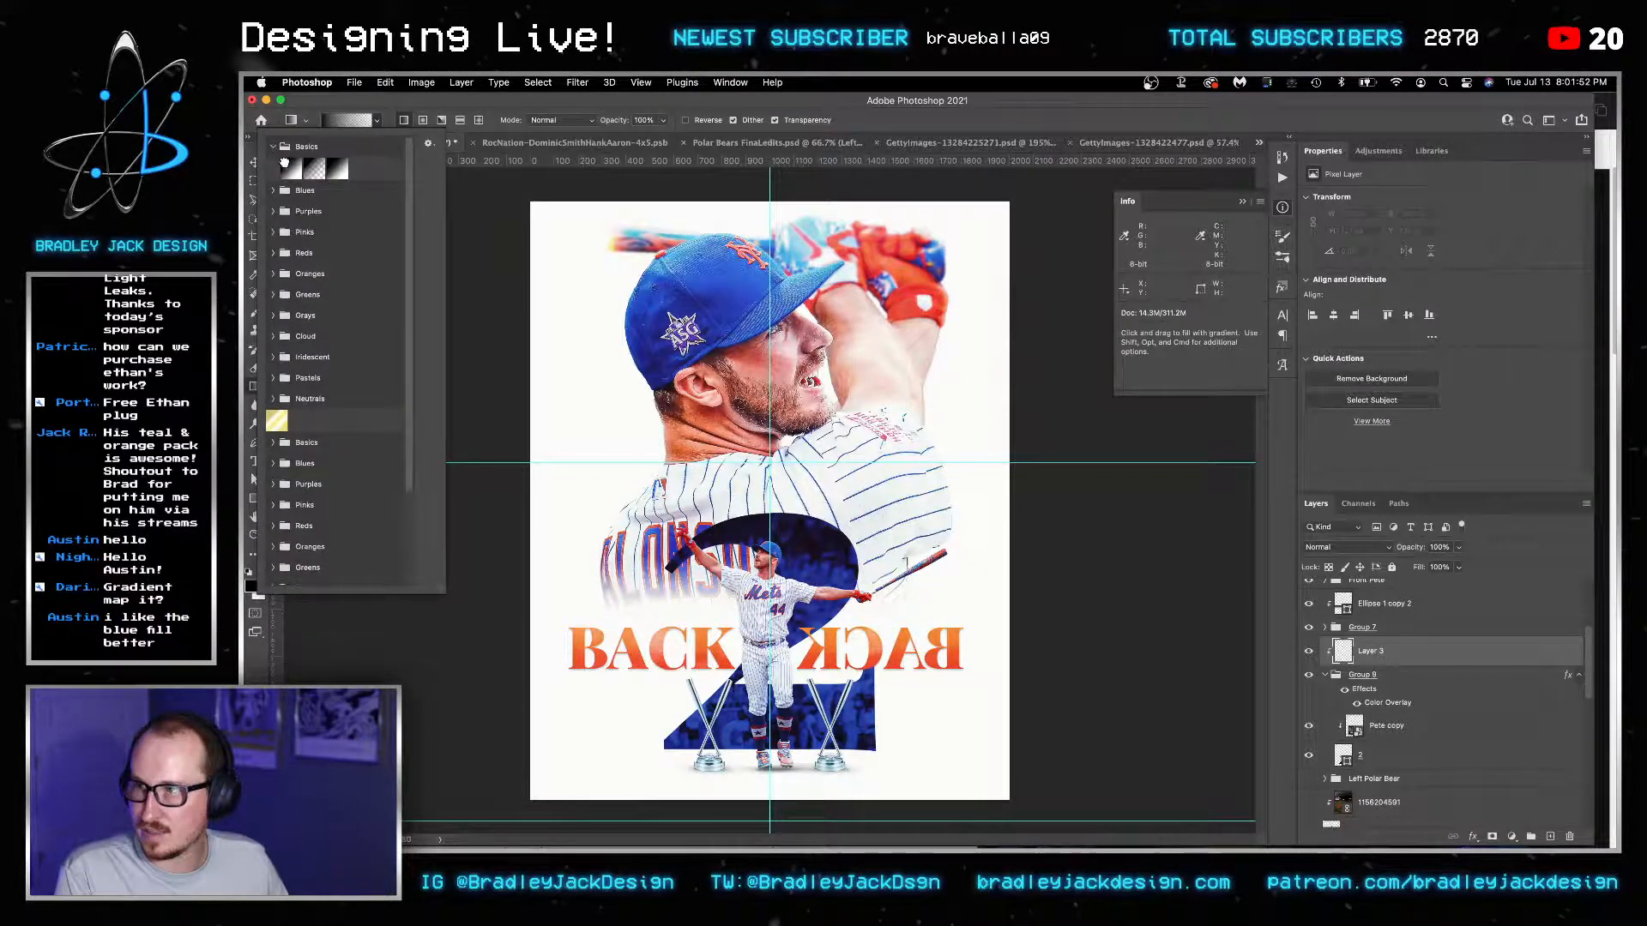
click(290, 167)
drag(860, 749, 849, 513)
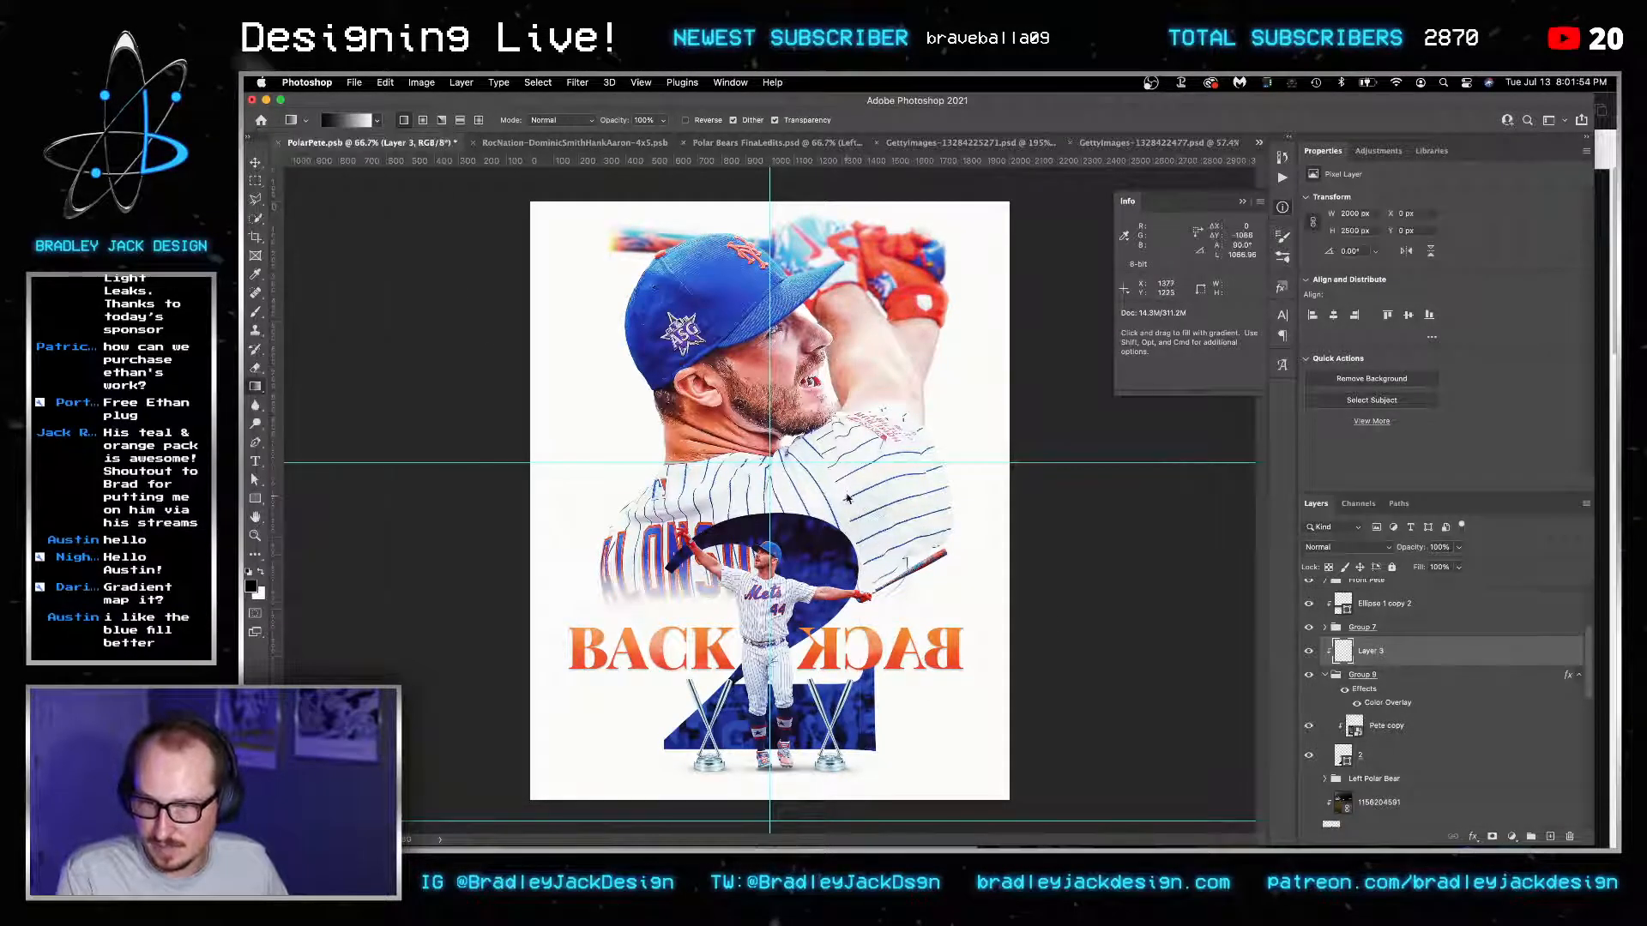
key(v)
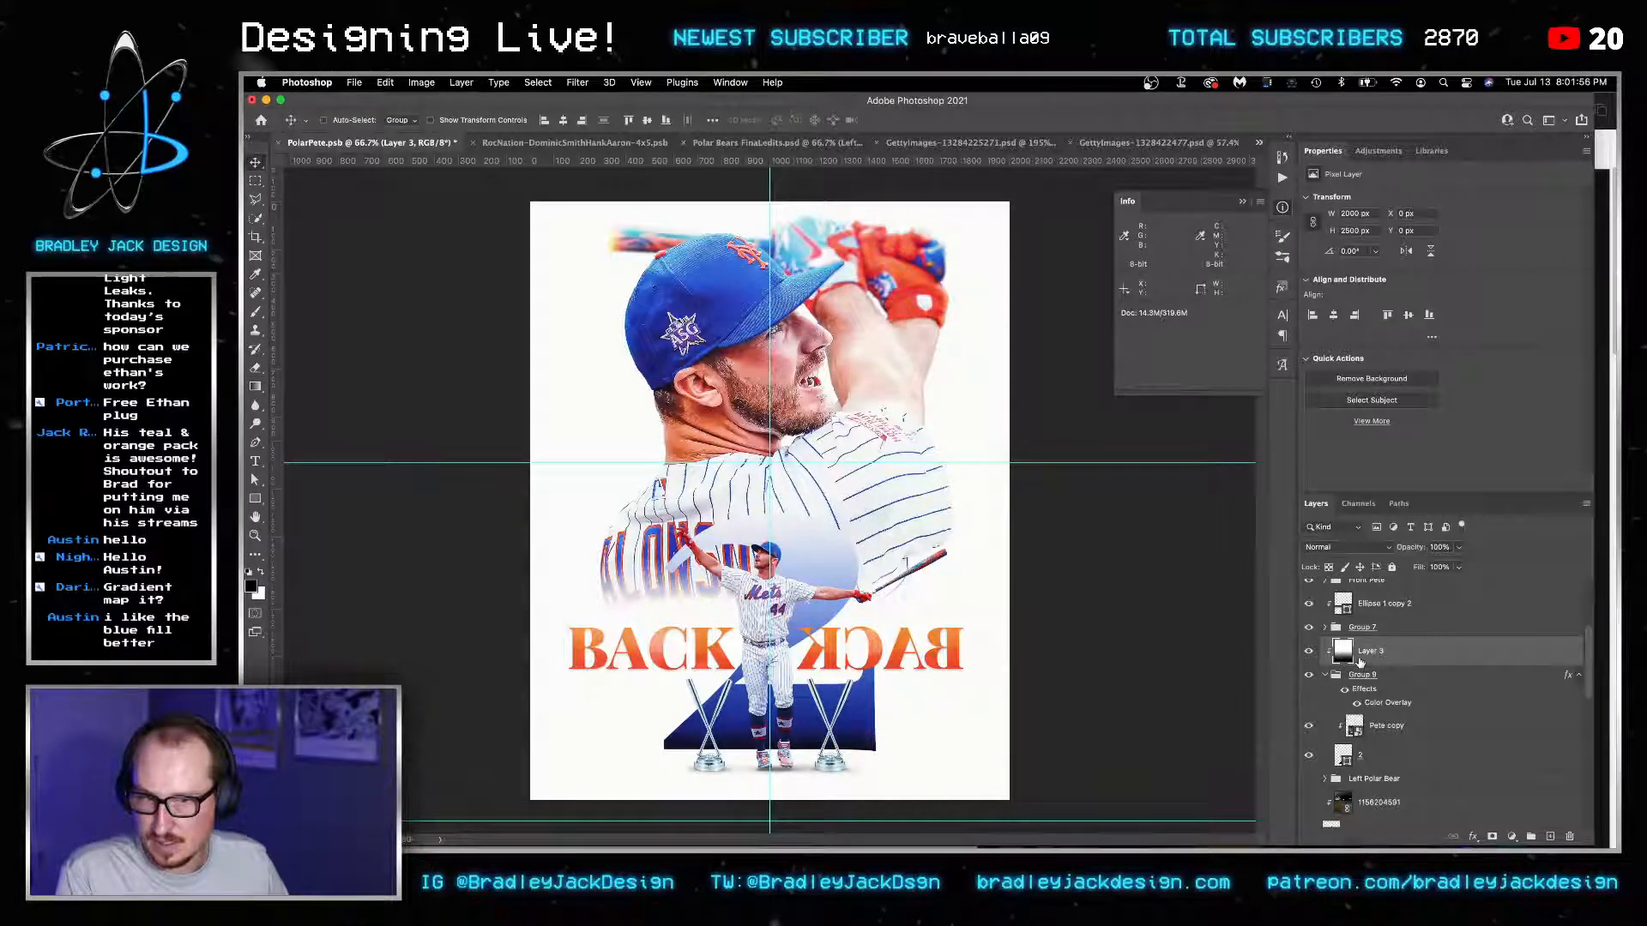
Wrap the 2's group in another group and clip the gradient layer to that outer group.
click(1366, 676)
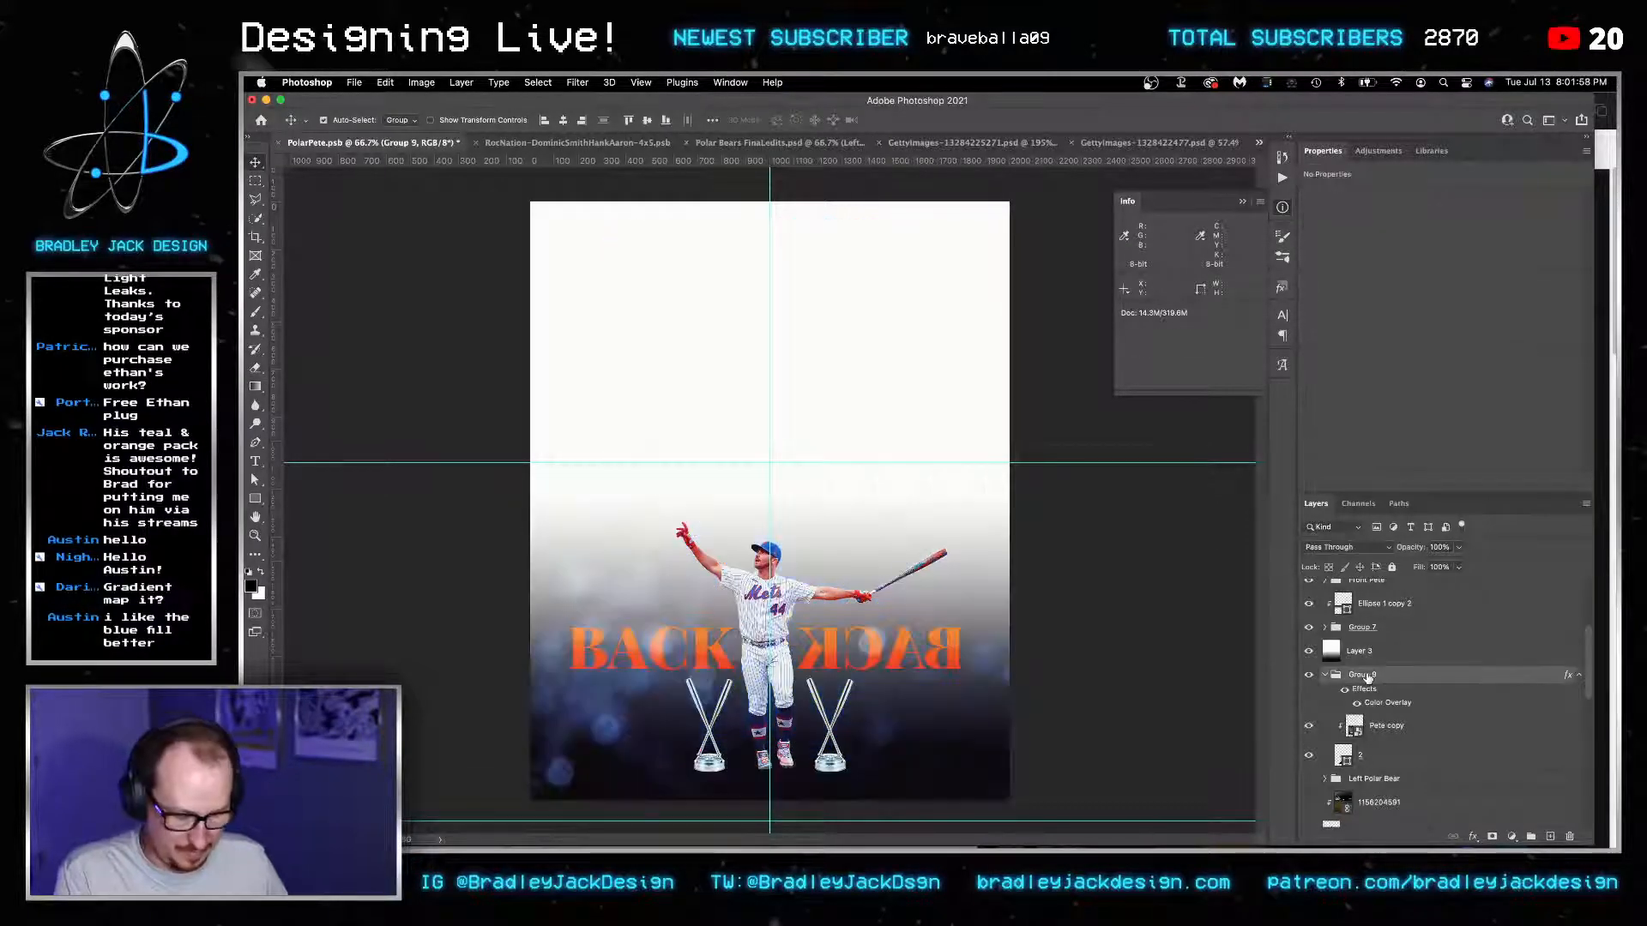
key(super+g)
key(super+0)
click(1360, 660)
key(super+alt+g)
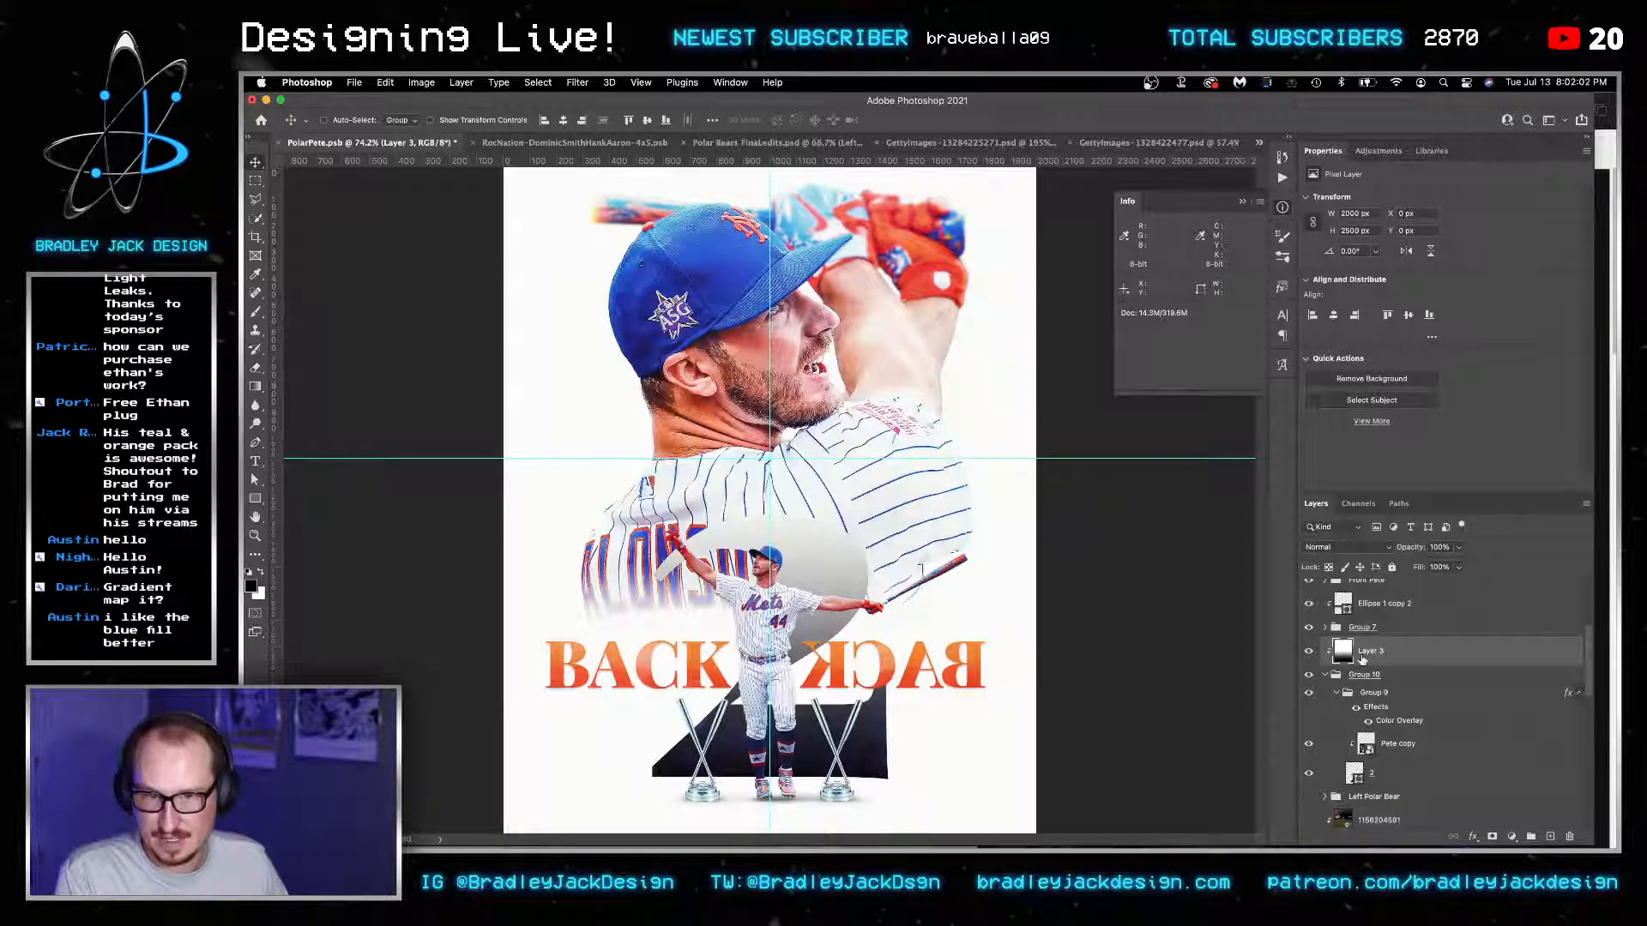
Set the gradient layer's blend mode to Overlay, save the poster, and try 50% opacity before undoing it.
key(shift+alt+o)
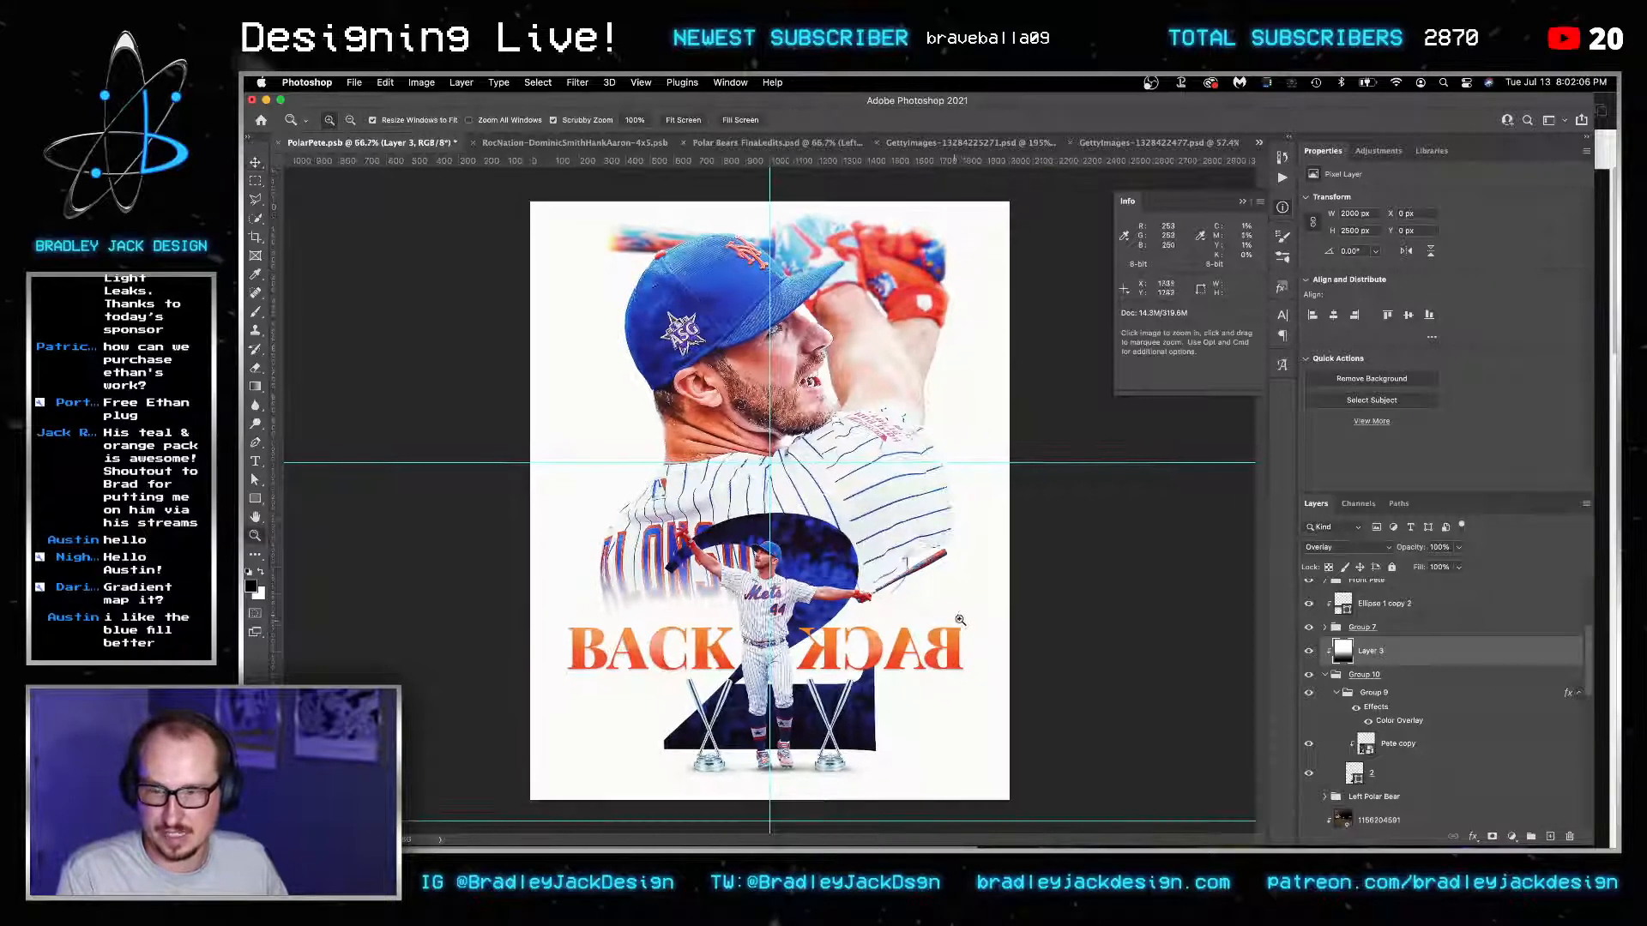
key(super+minus)
key(super+s)
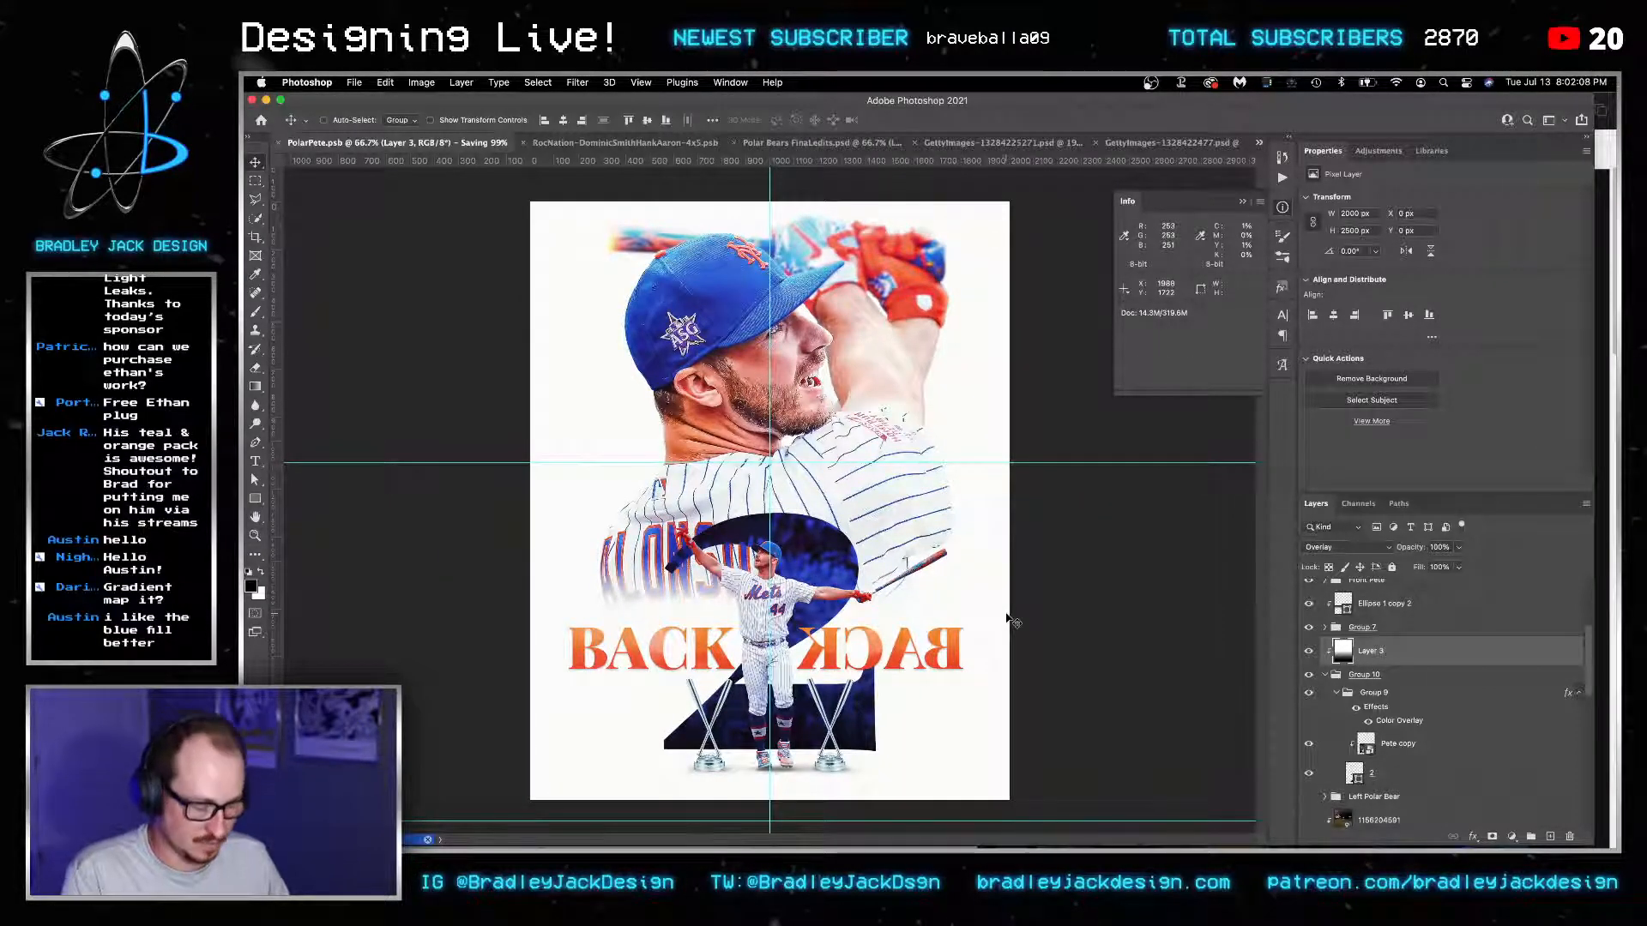
key(5)
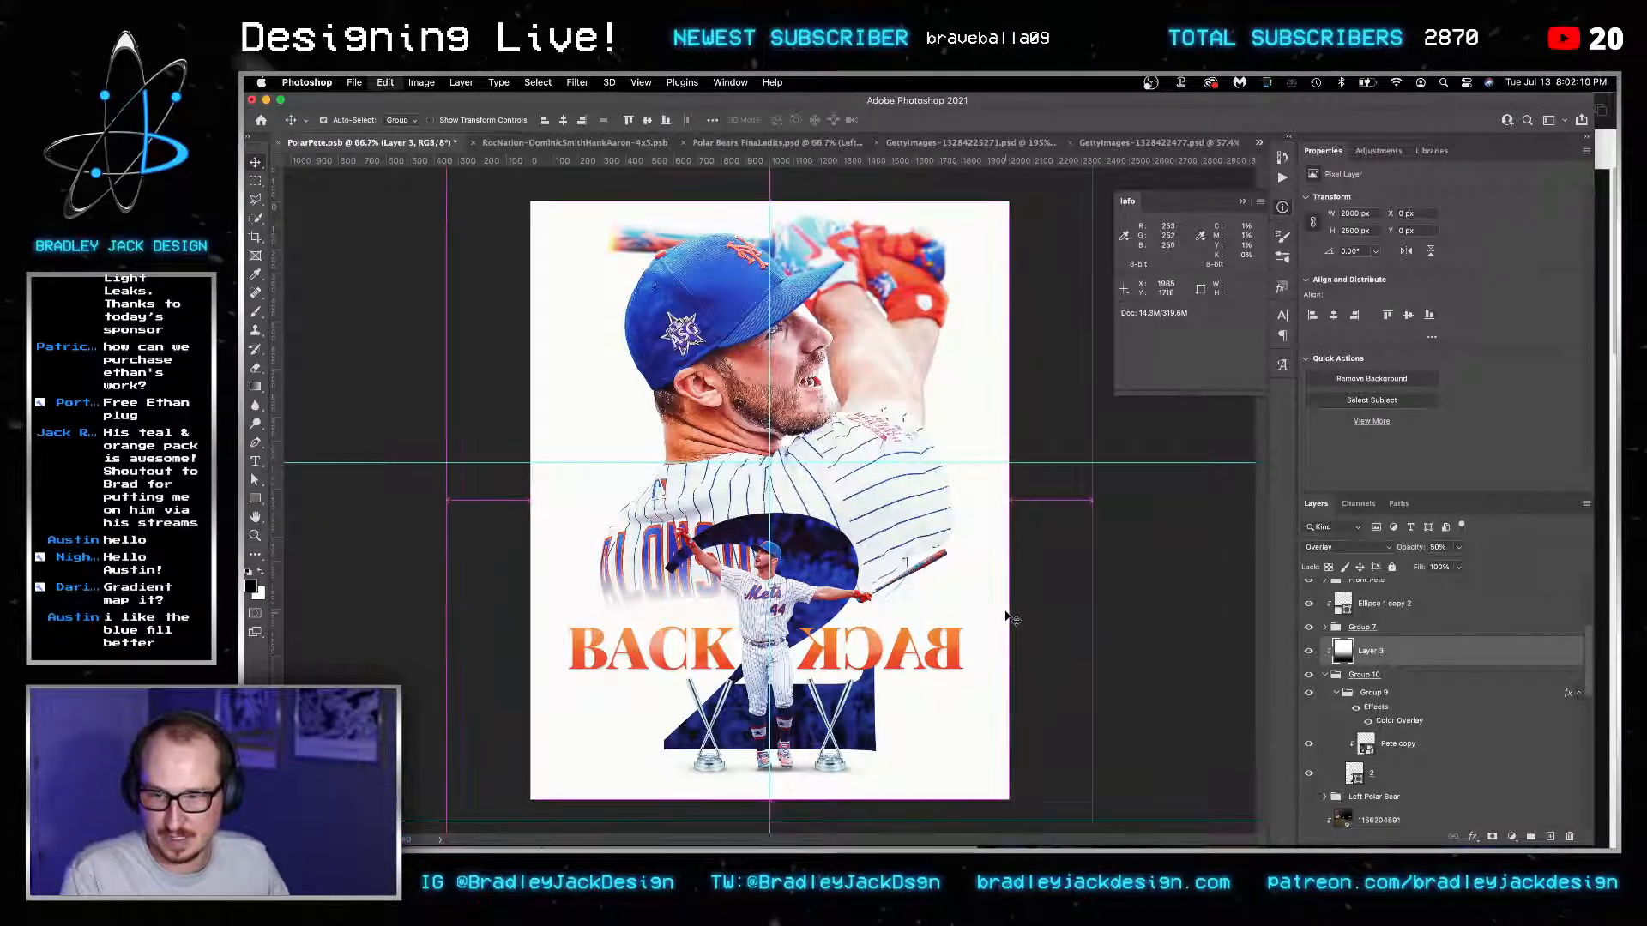
key(super+z)
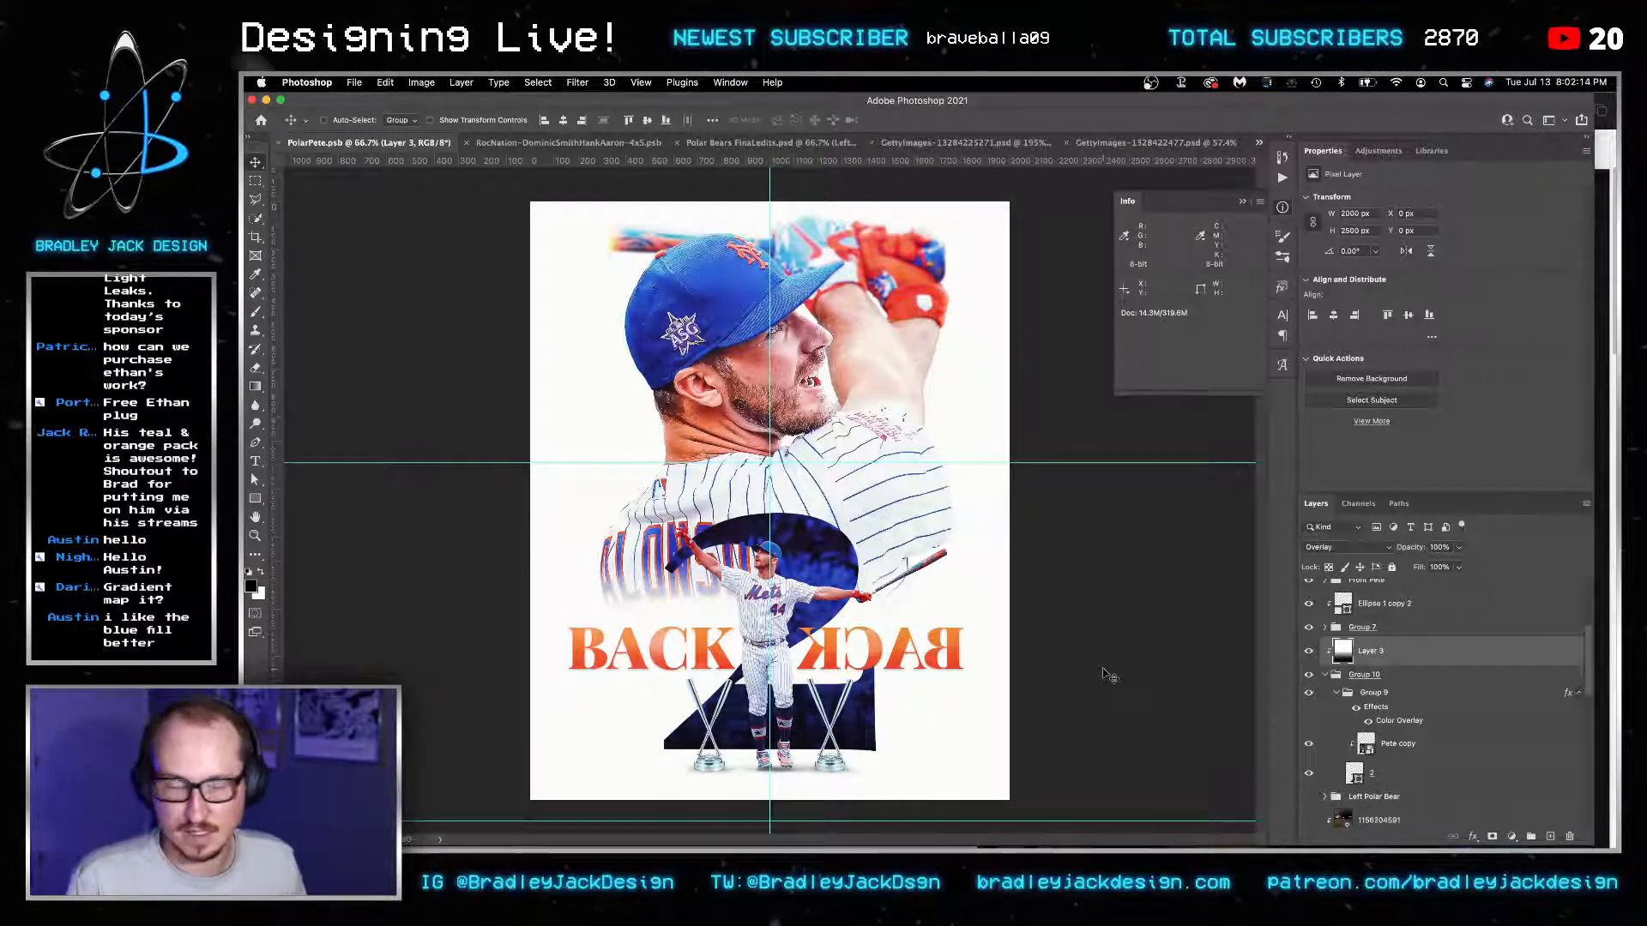
Open LukaNEwGraphic.psd and toggle its Background group's visibility to check what it contributes.
key(super+Tab)
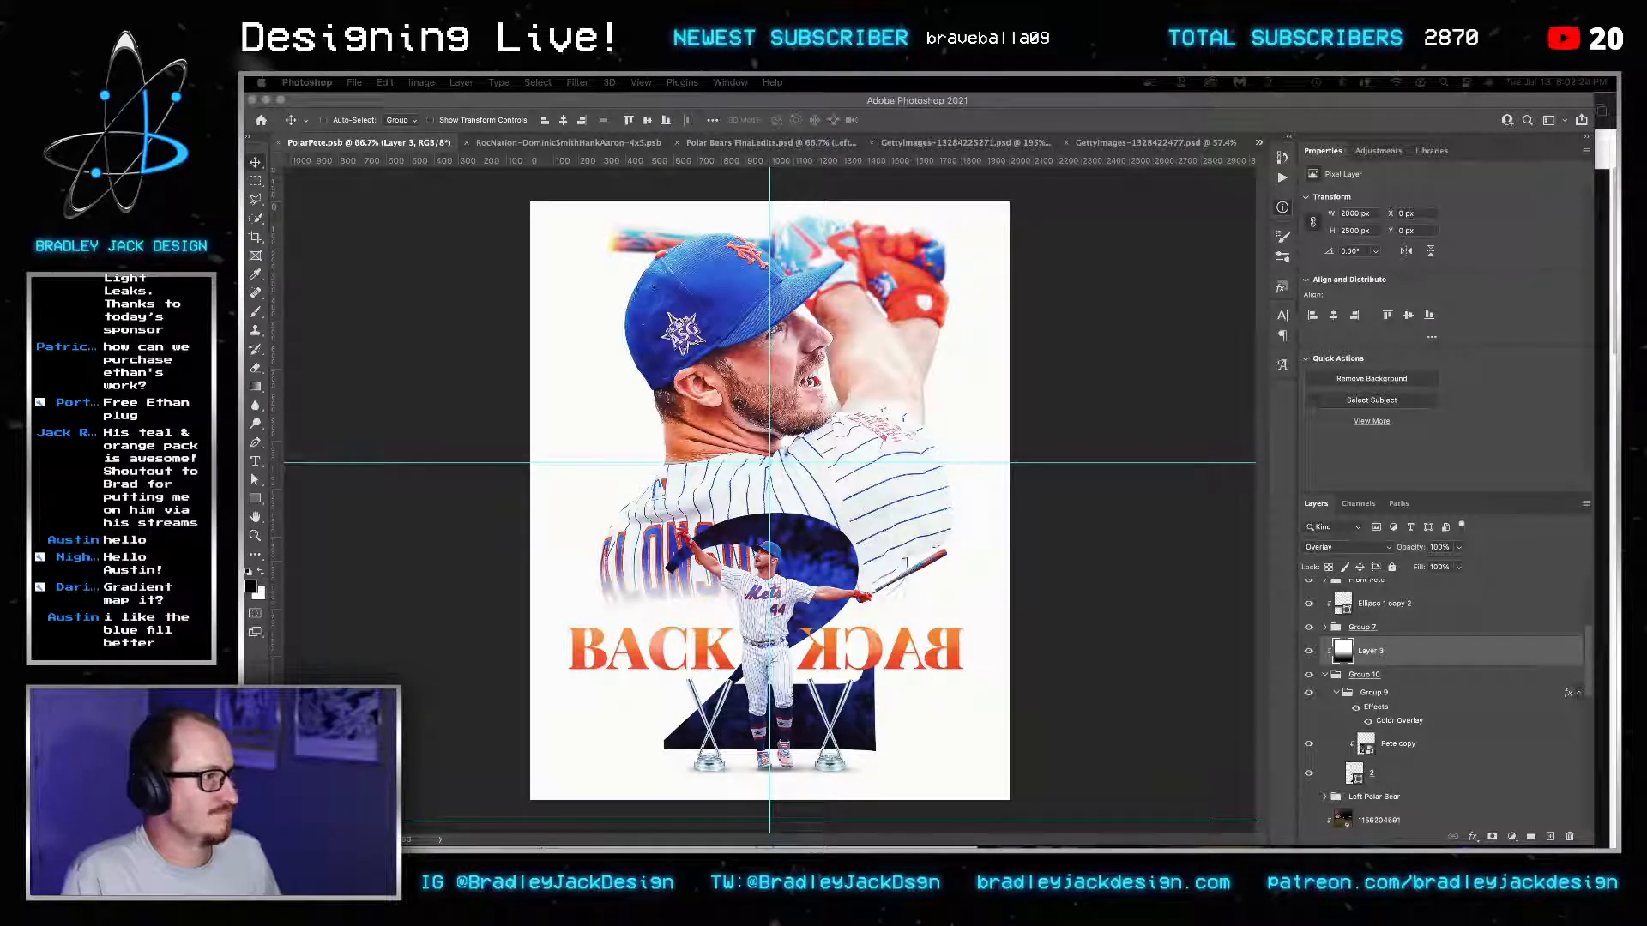
key(super+Tab)
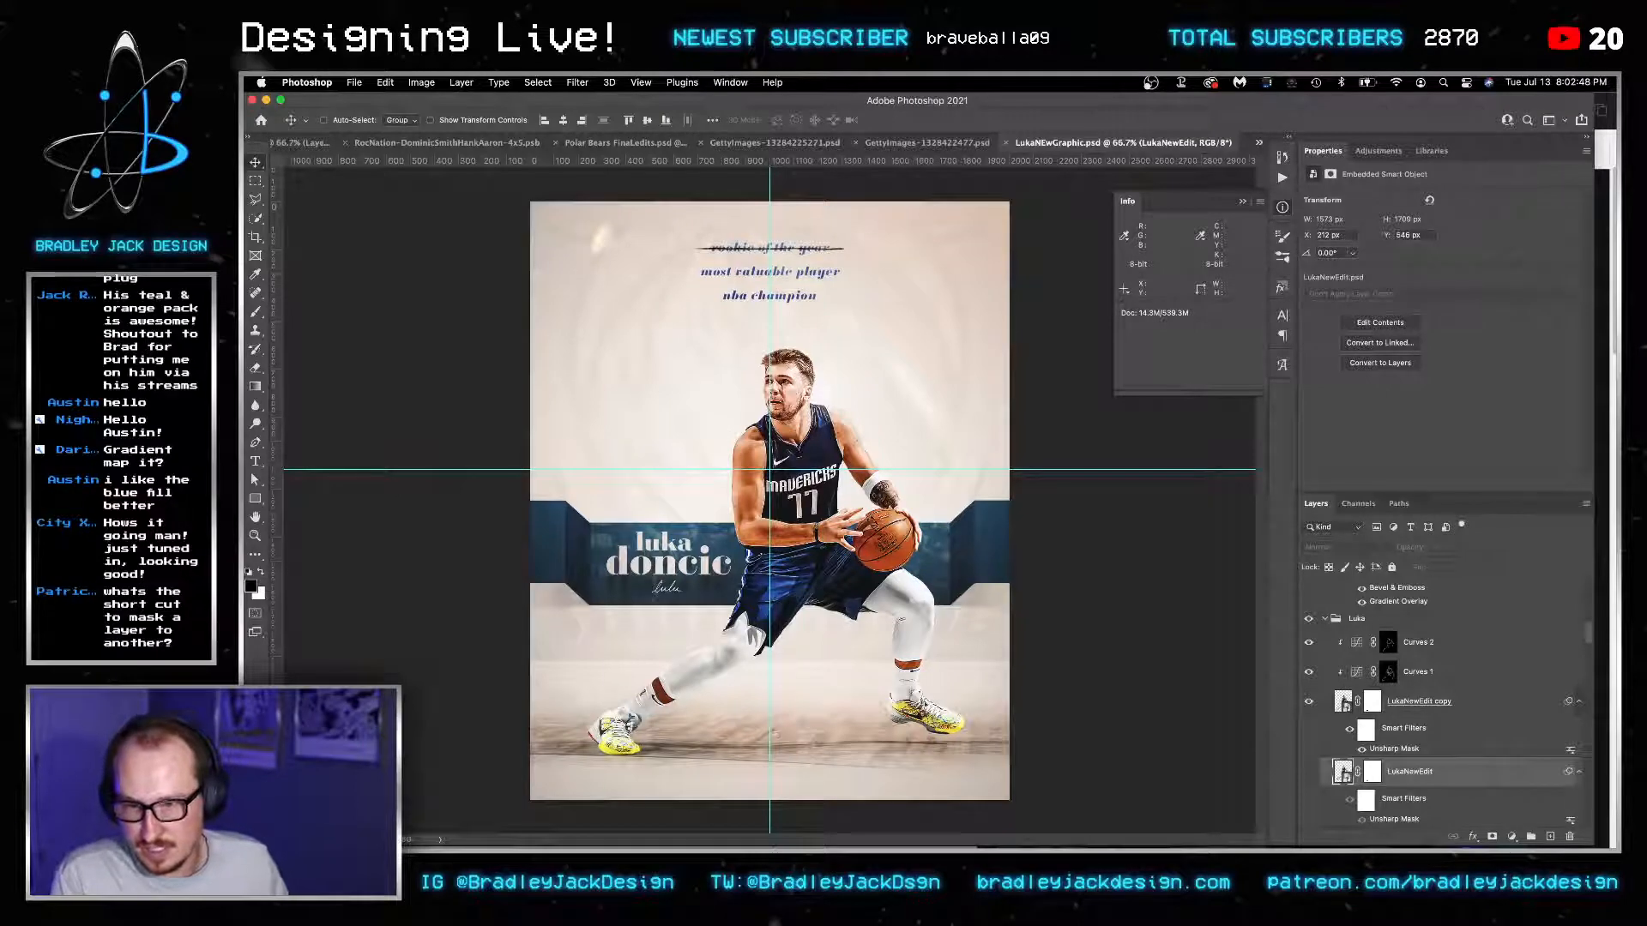
scroll(1459, 737, down, 5)
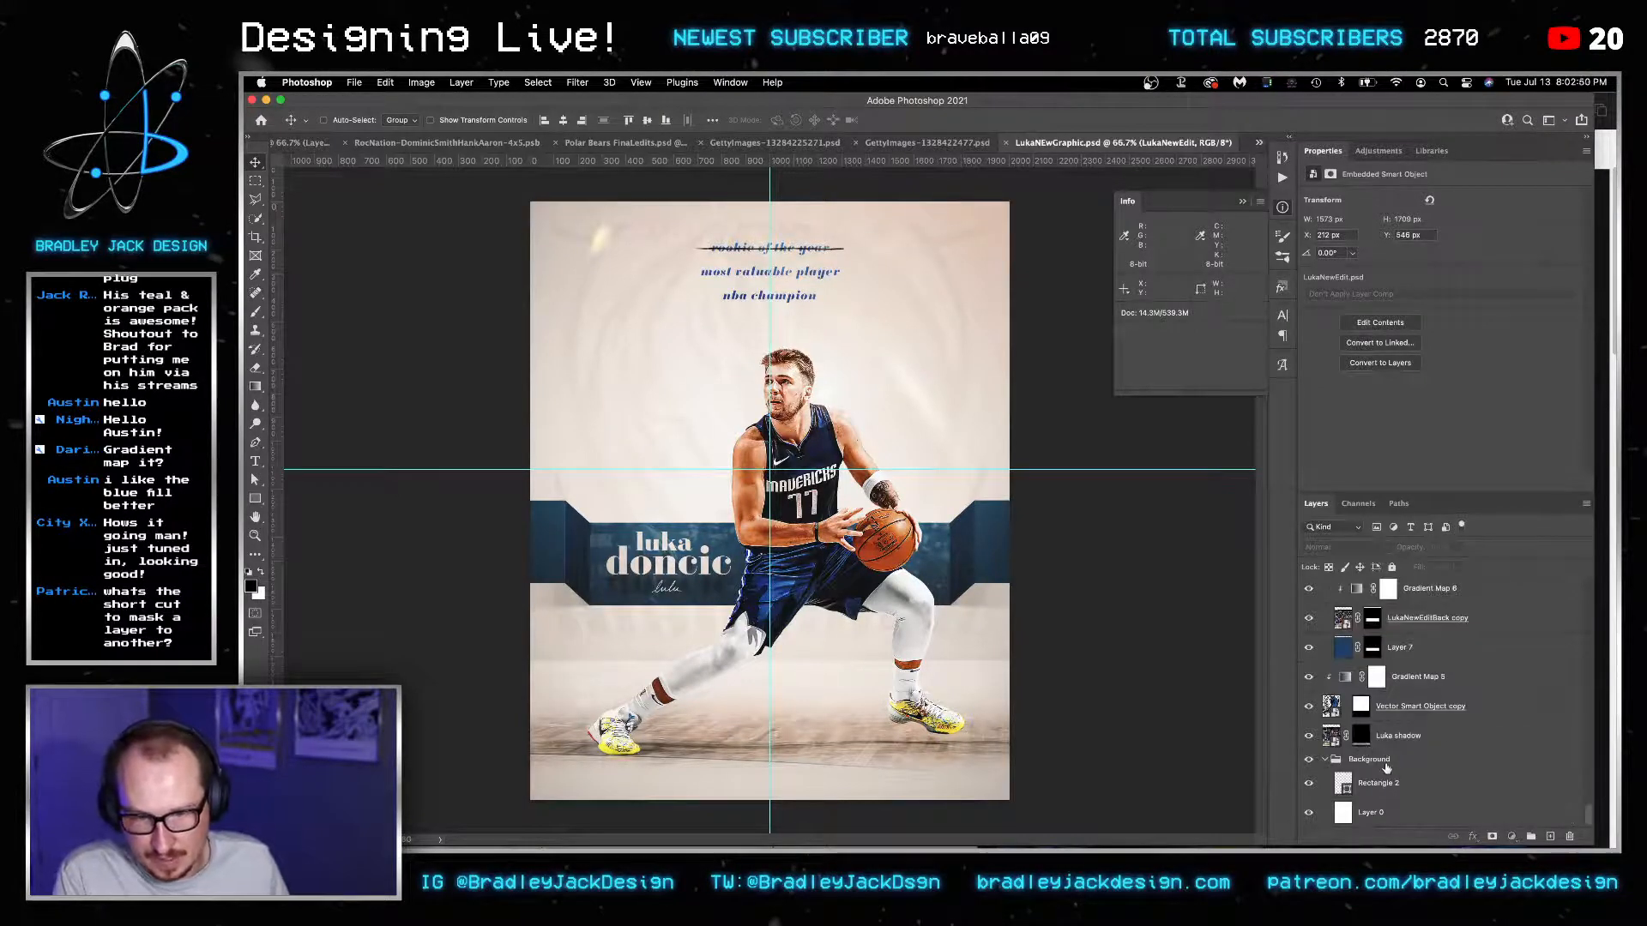
click(1319, 762)
click(1310, 760)
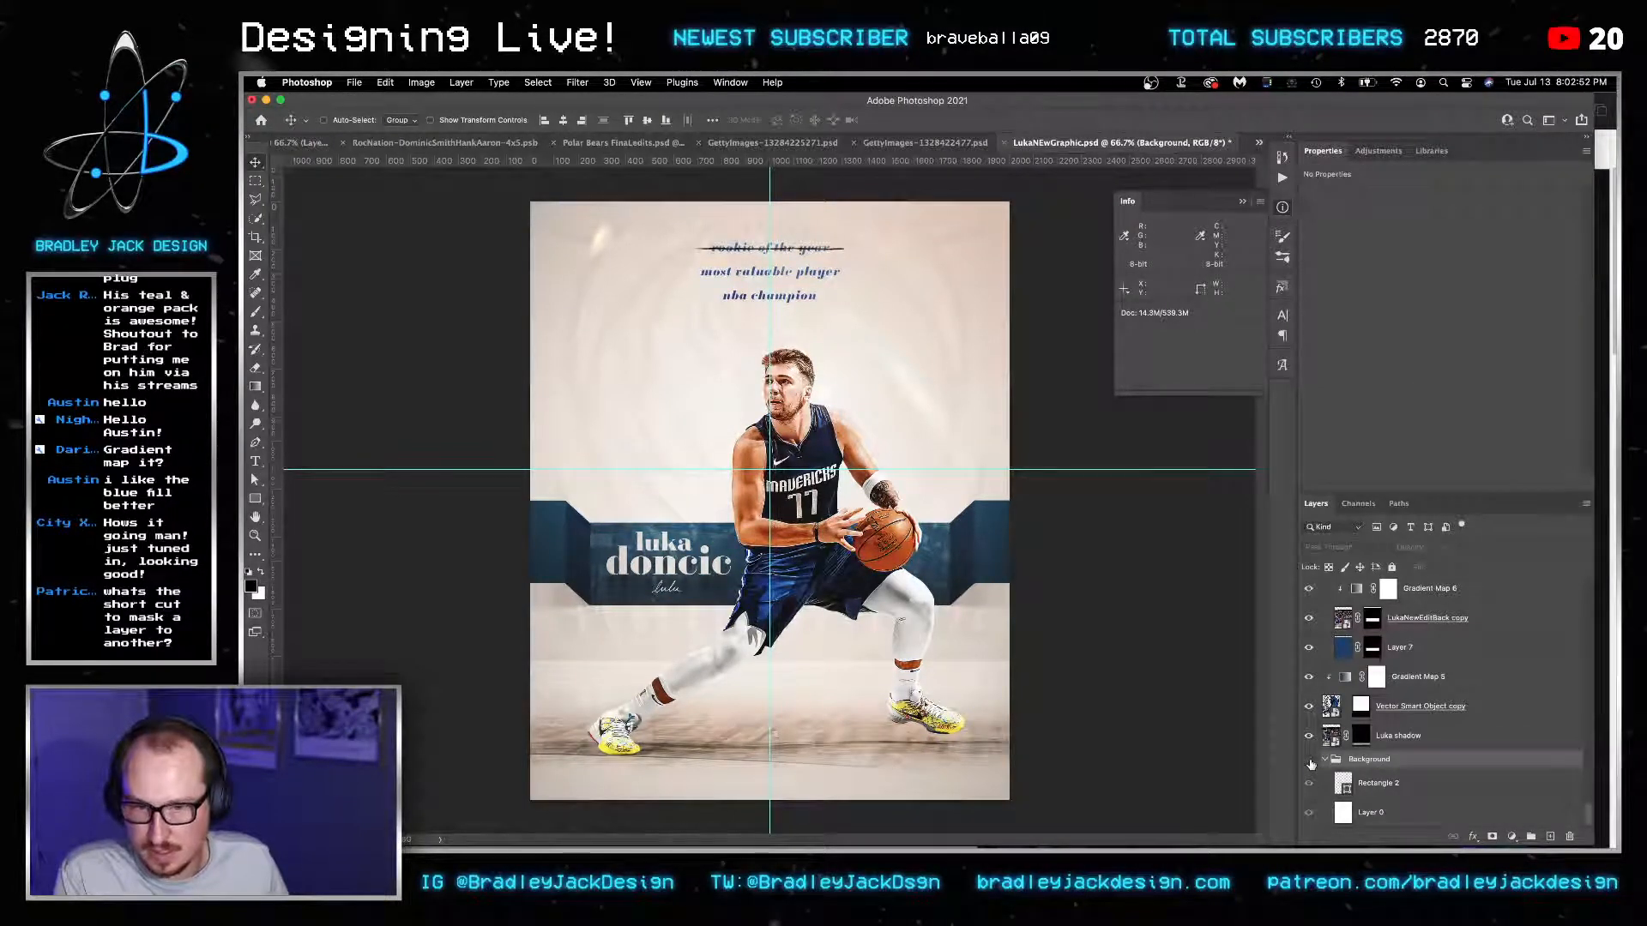
click(1310, 760)
click(1310, 760)
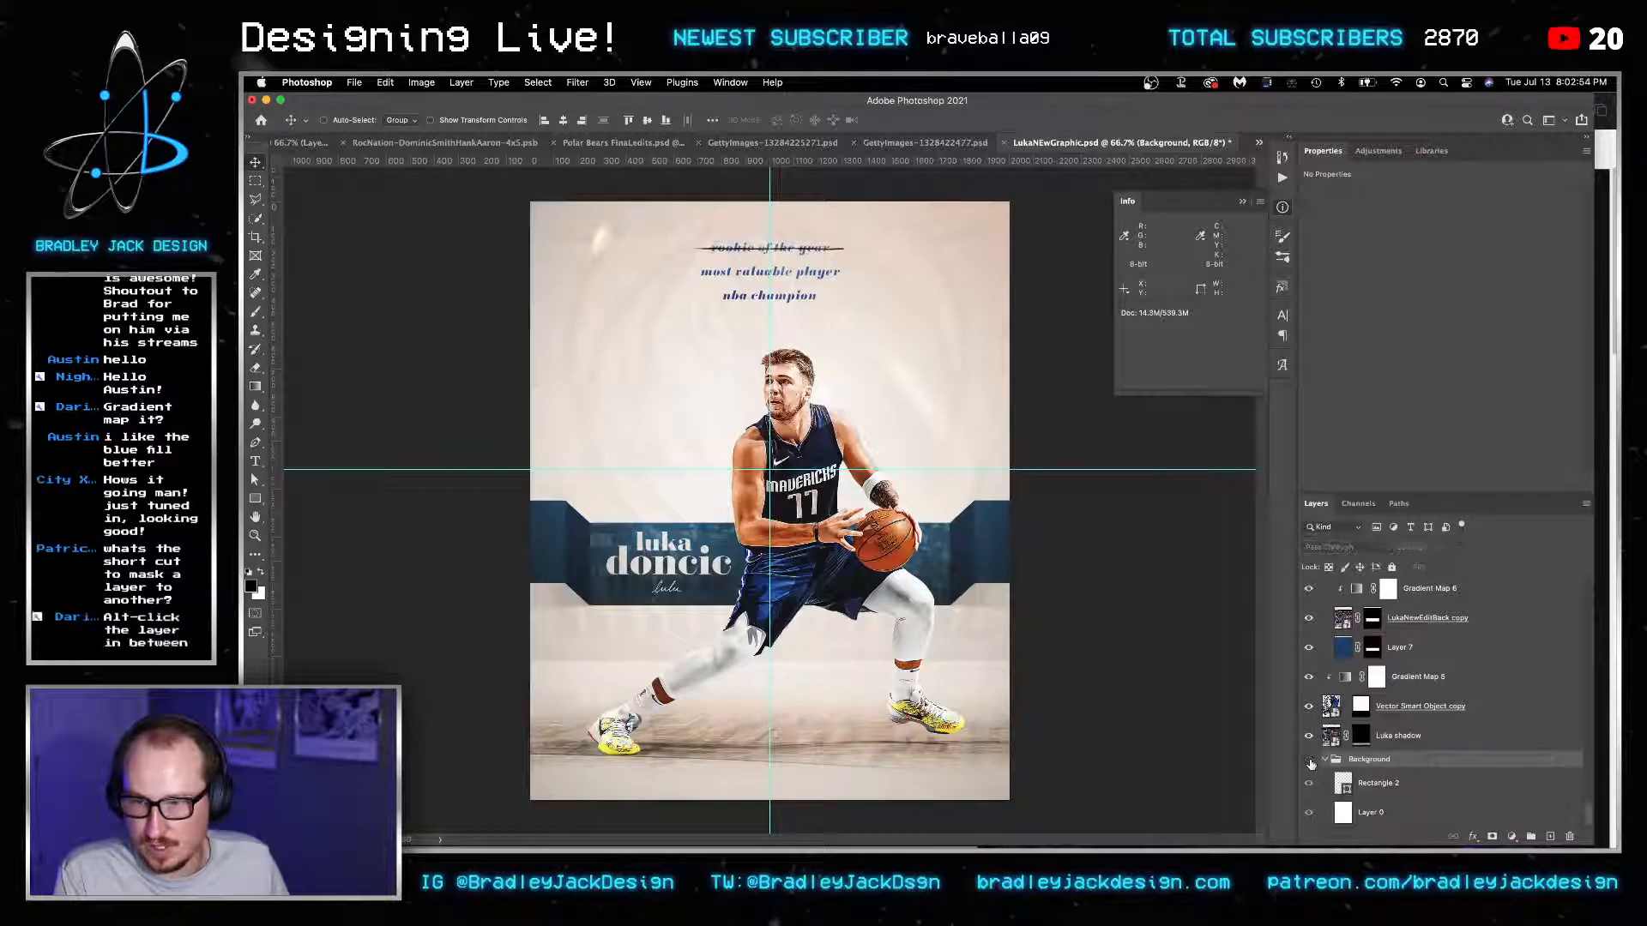
Find the Background Shading group in LukaNEwGraphic.psd, collapse it, and copy it.
scroll(1368, 763, up, 5)
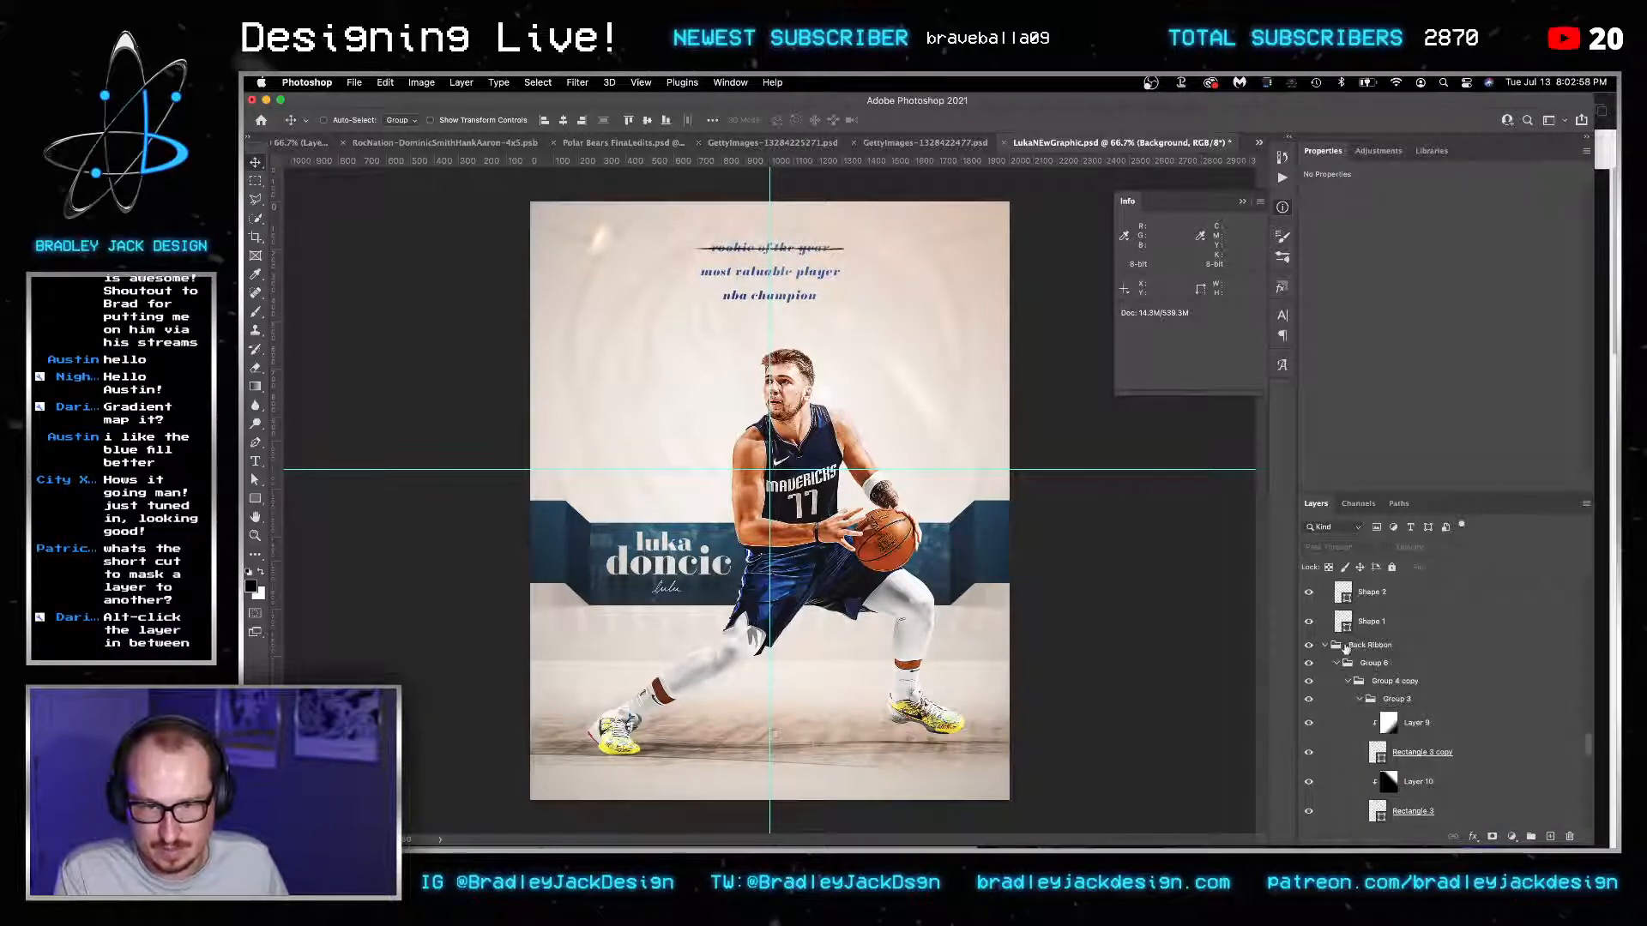
click(1345, 649)
scroll(1337, 656, down, 5)
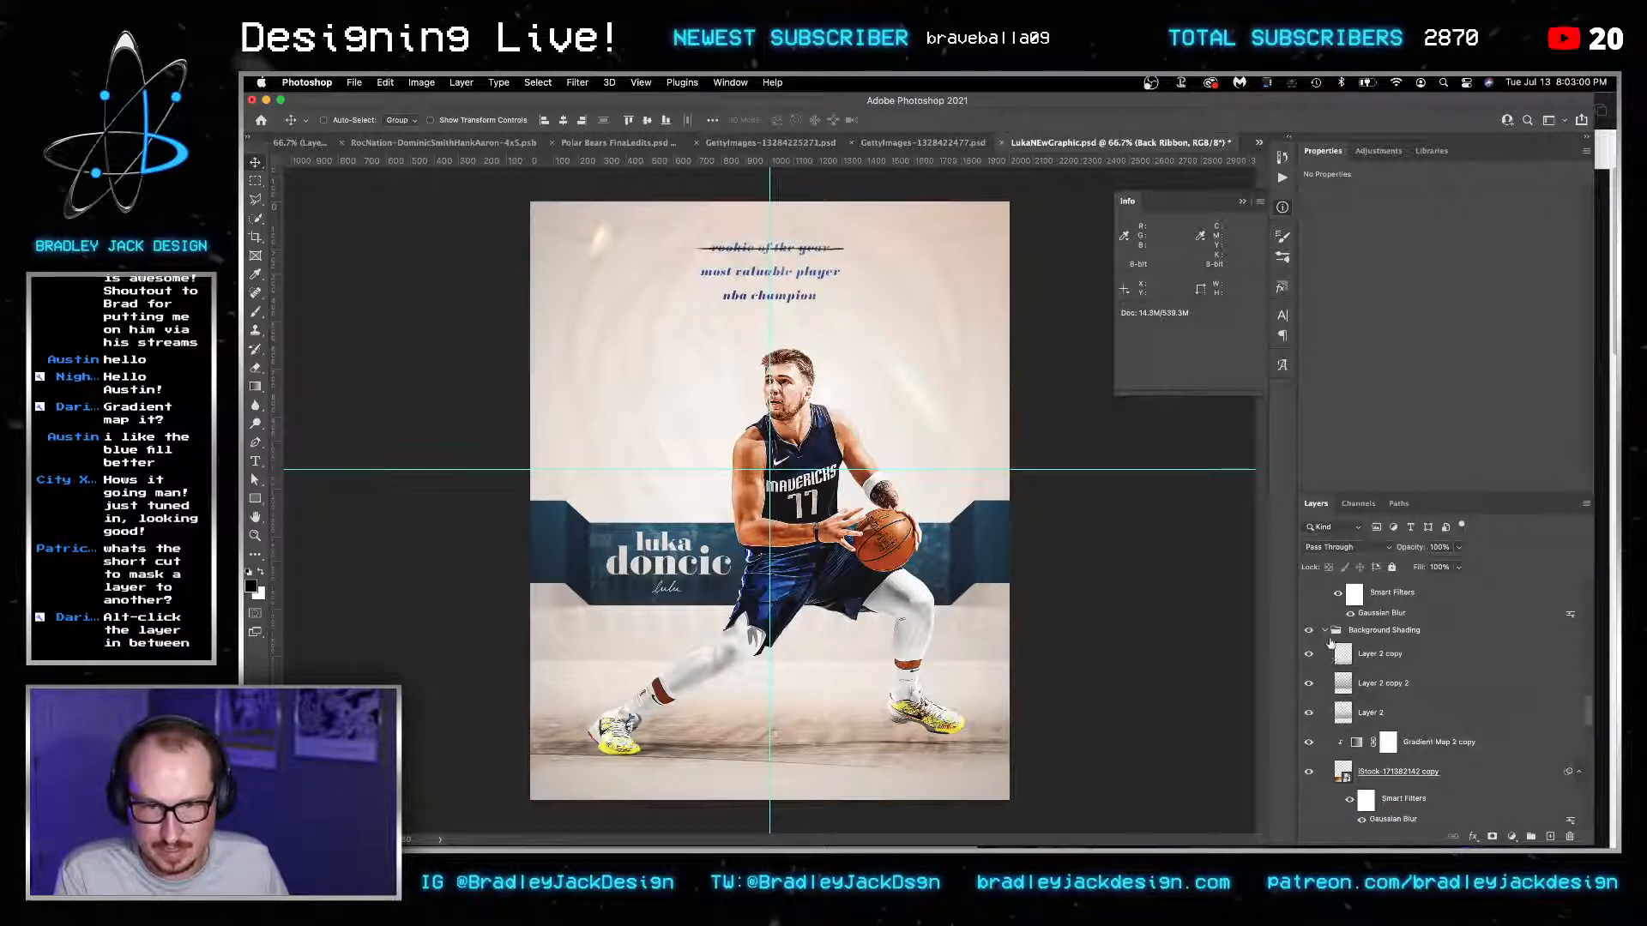
click(1360, 631)
click(1326, 631)
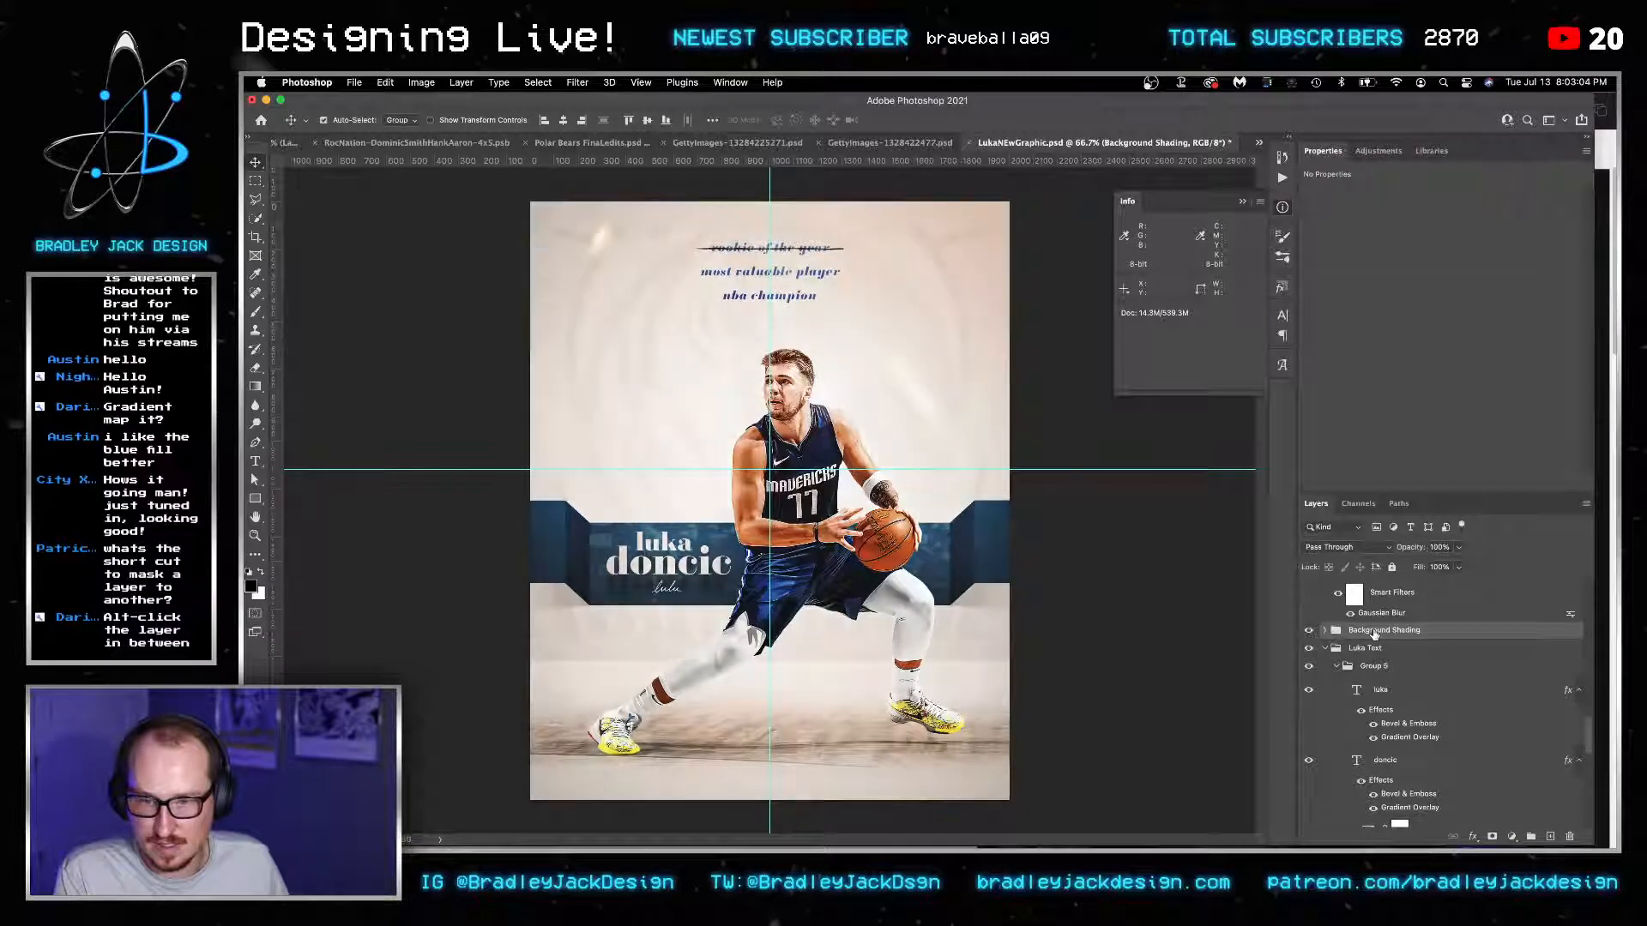
key(super+t)
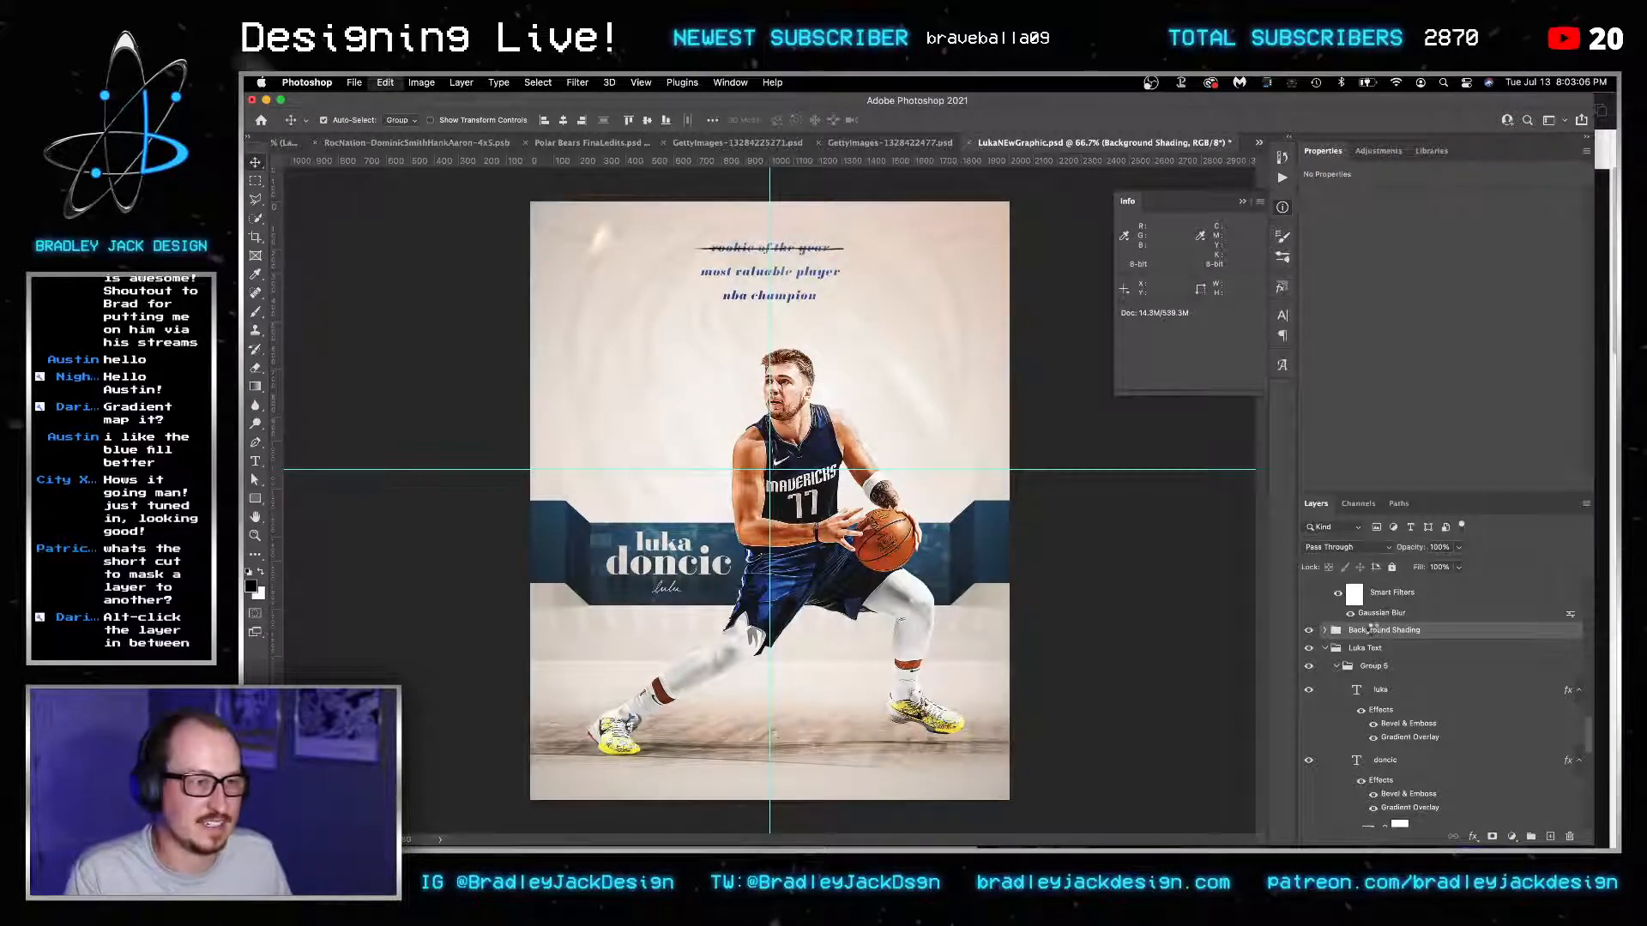
Paste the Background Shading group directly above PolarPete.psb's Background layer, move the shading down slightly, and expand the group.
key(ctrl+Tab)
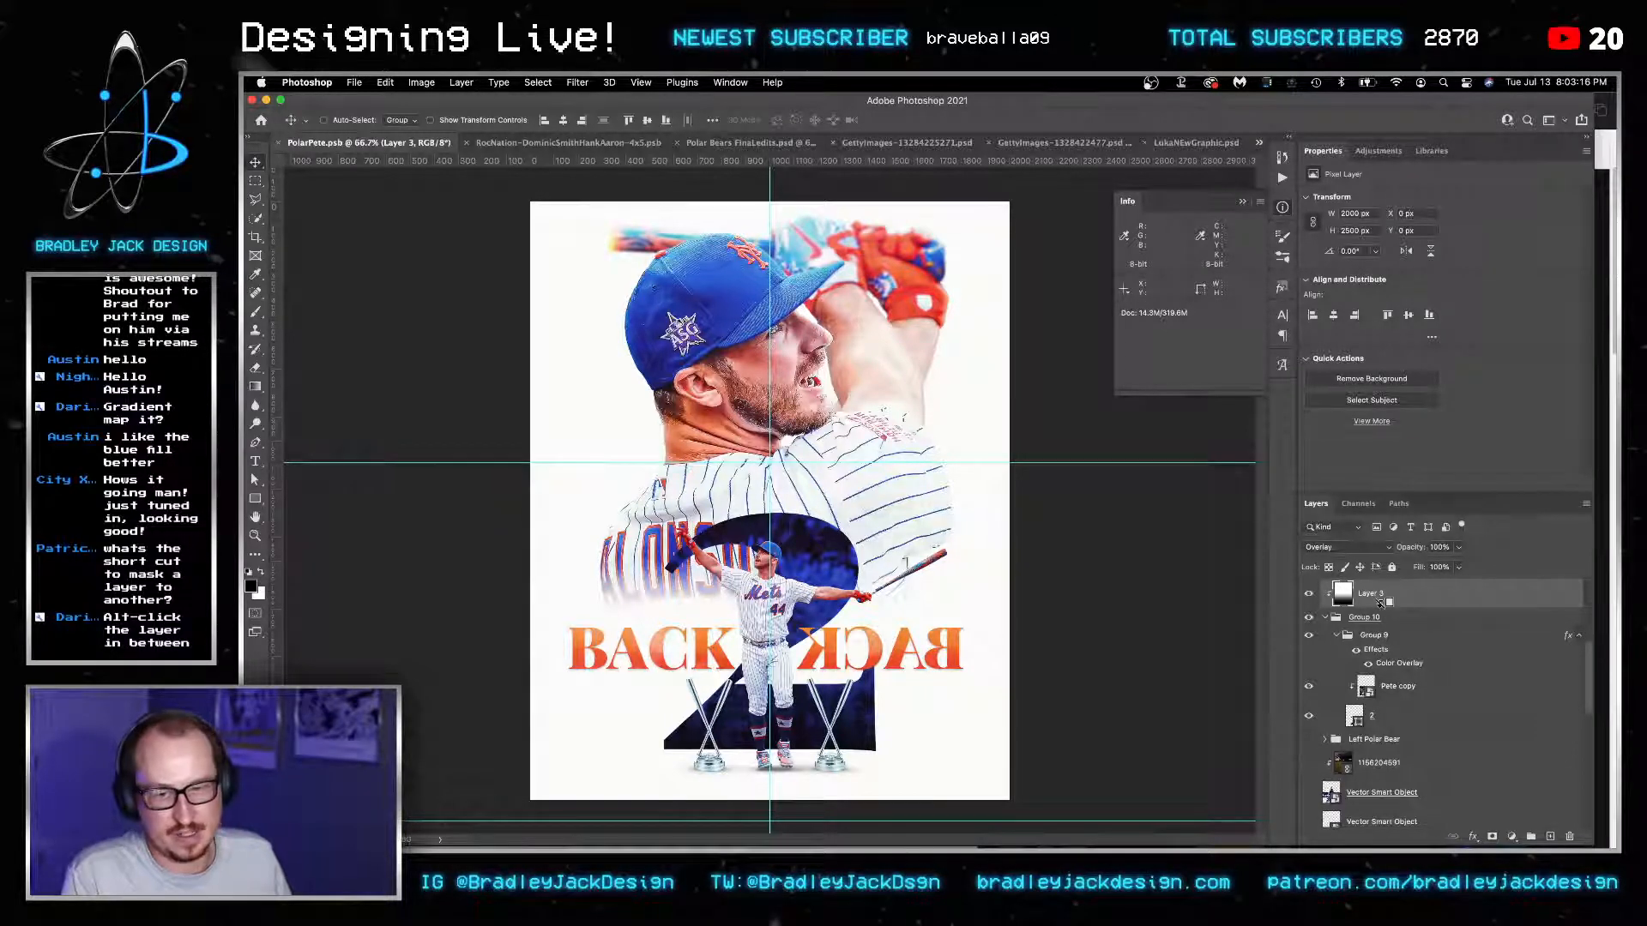
scroll(1364, 703, down, 1)
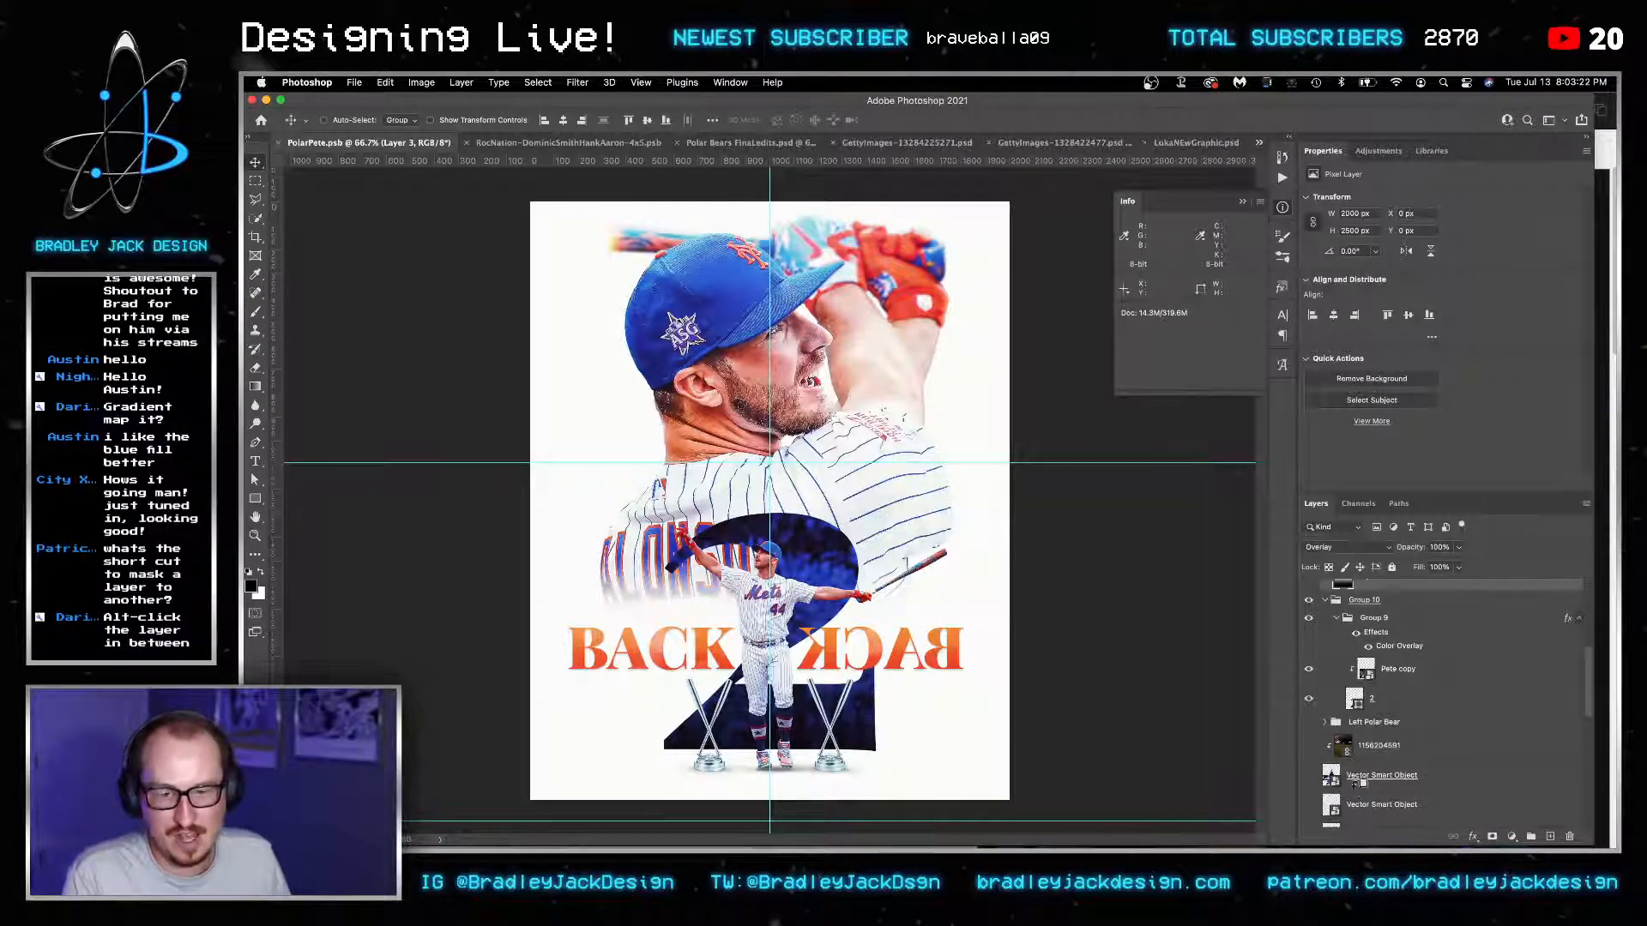
right_click(1438, 781)
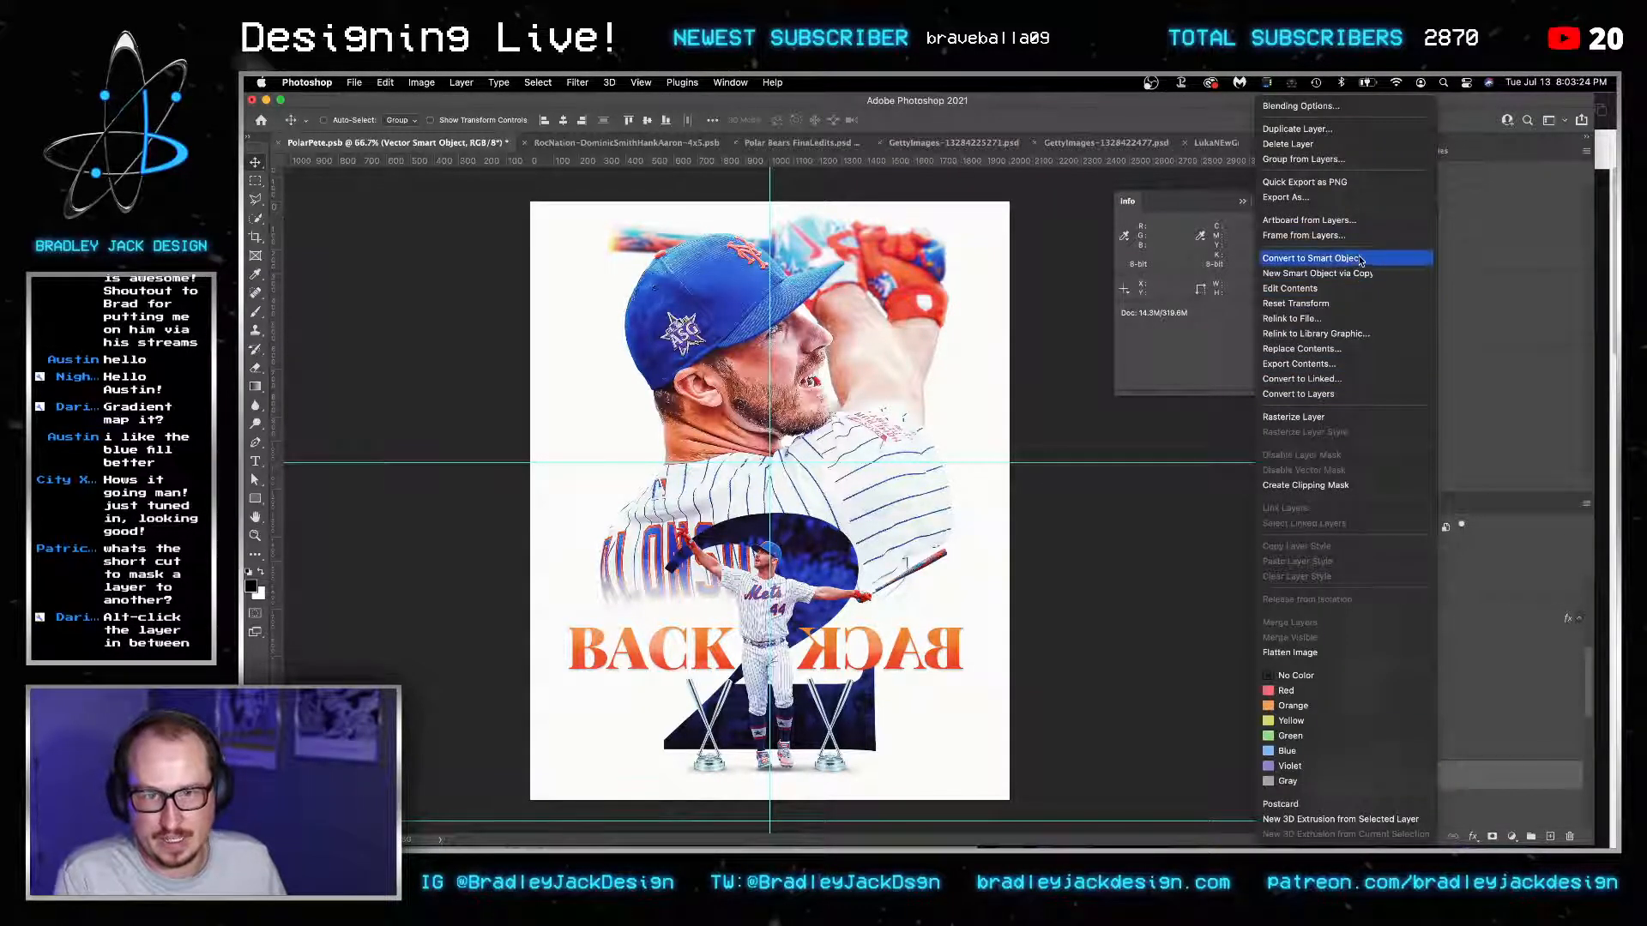
click(1097, 470)
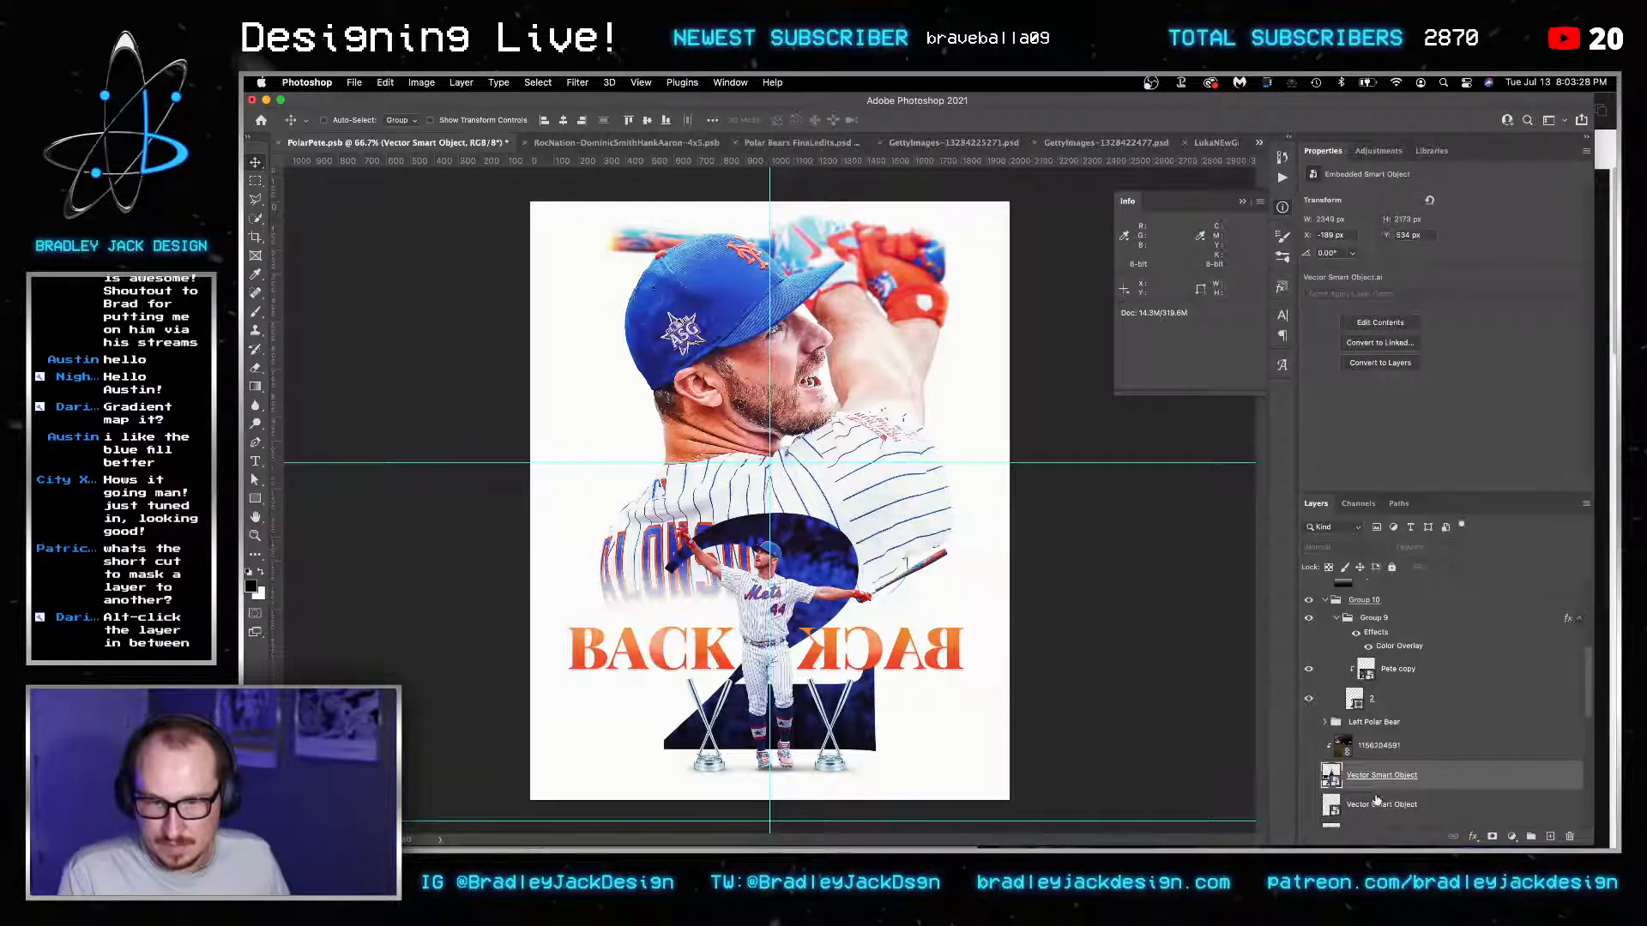
scroll(1377, 799, down, 10)
click(1381, 815)
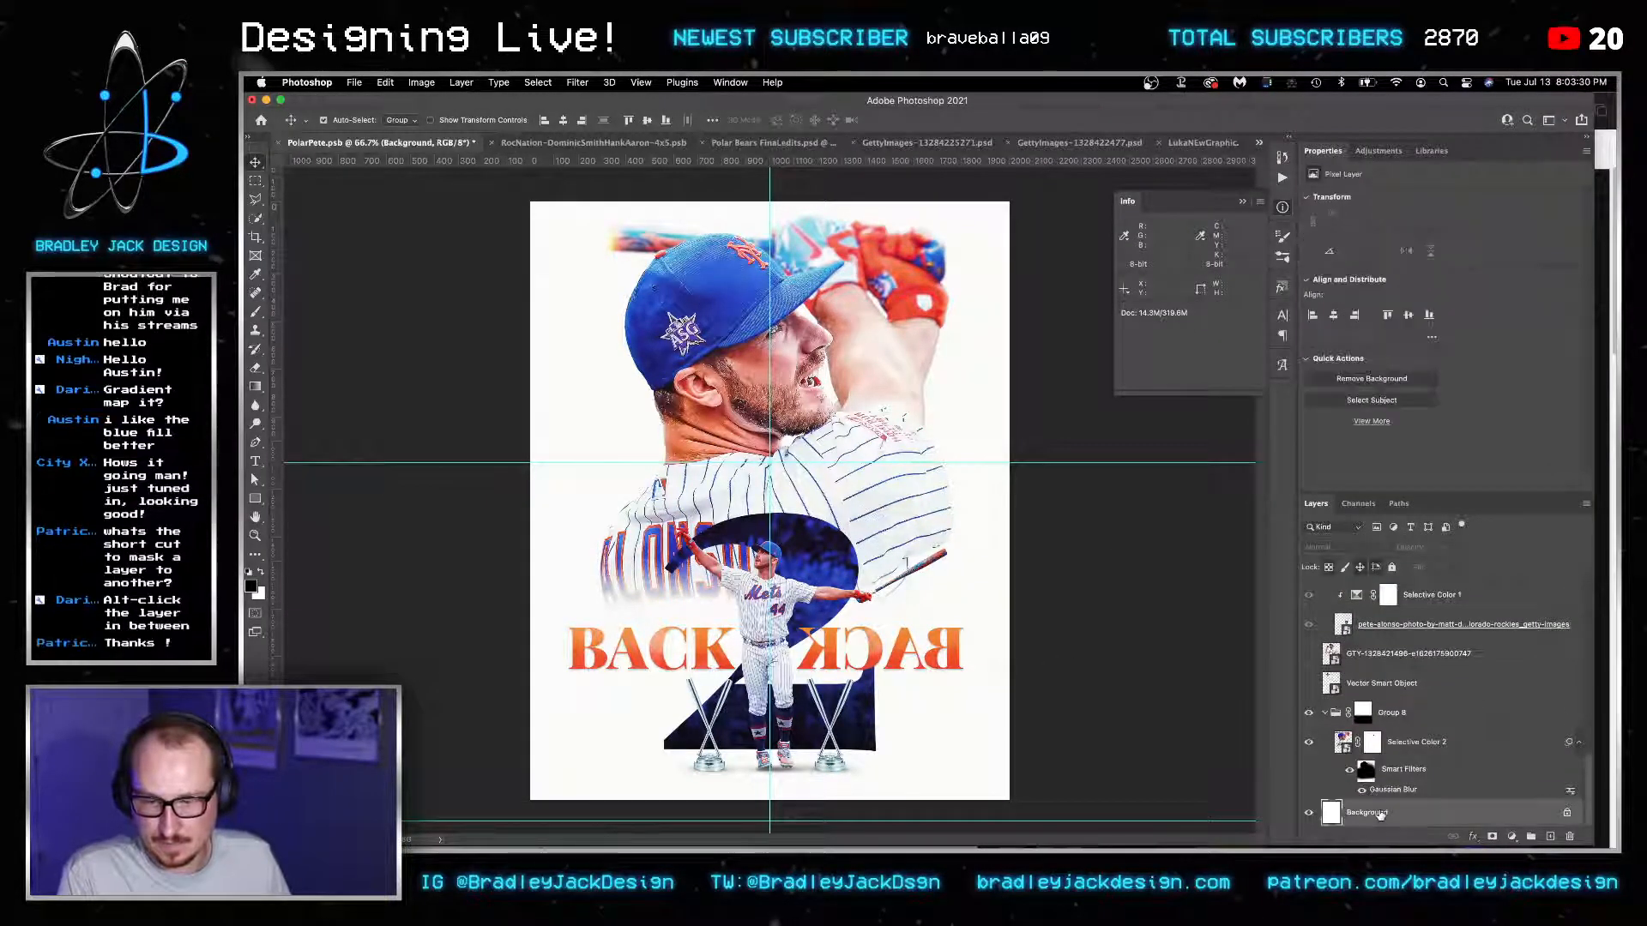
key(super+v)
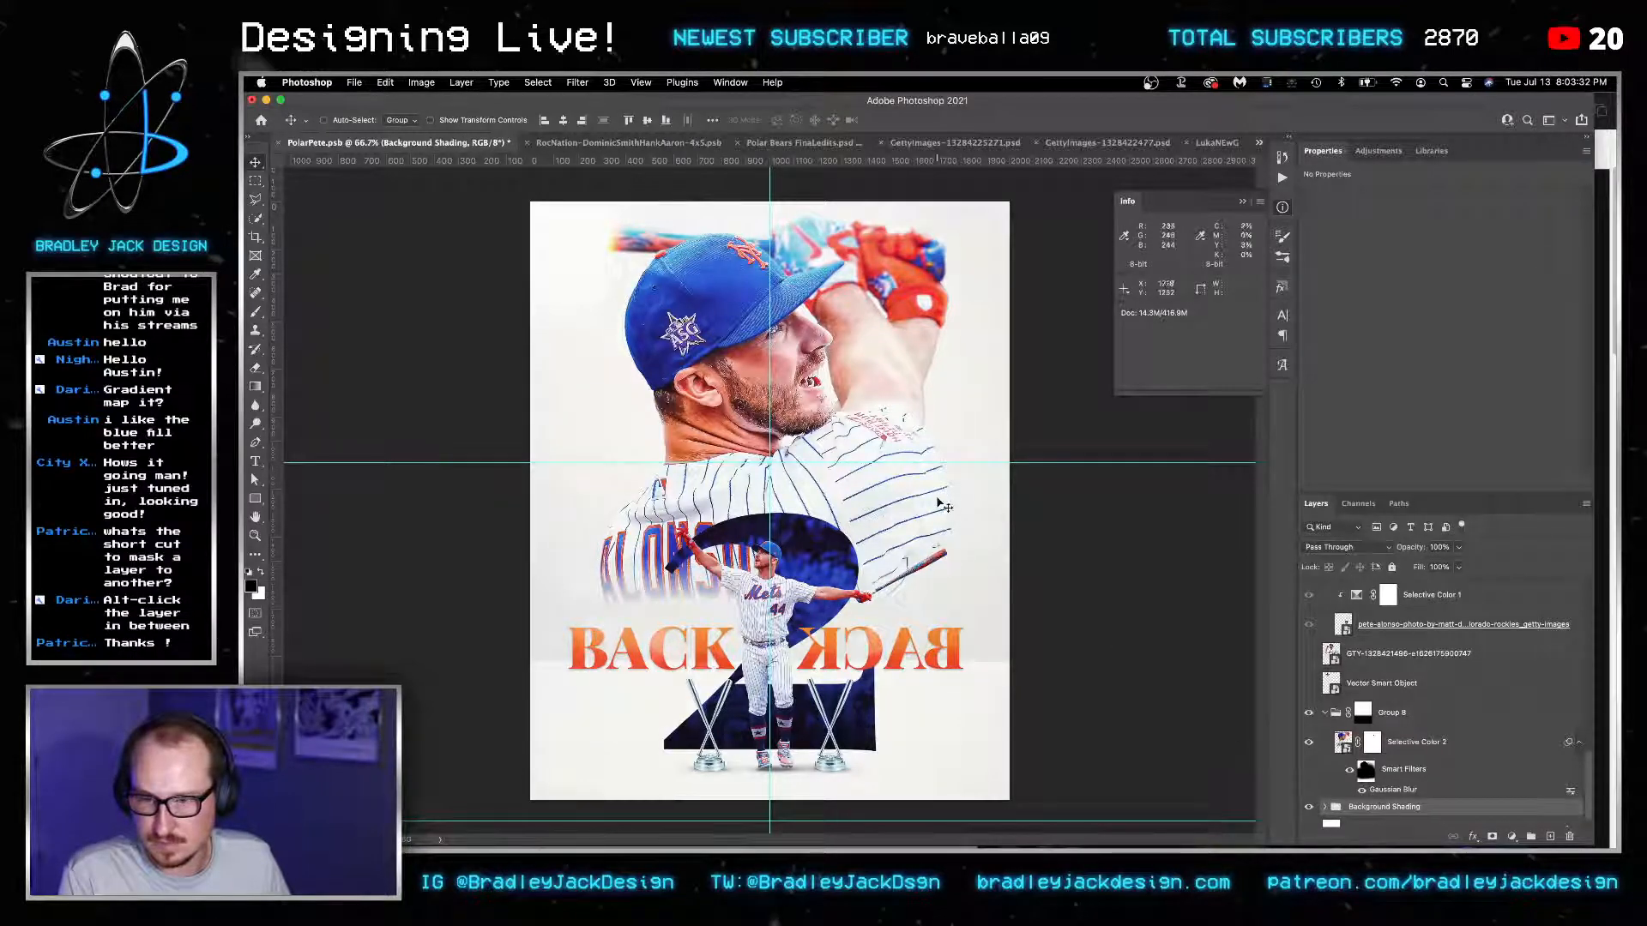
mouse_move(938, 543)
mouse_down()
mouse_move(944, 600)
mouse_move(945, 572)
mouse_up()
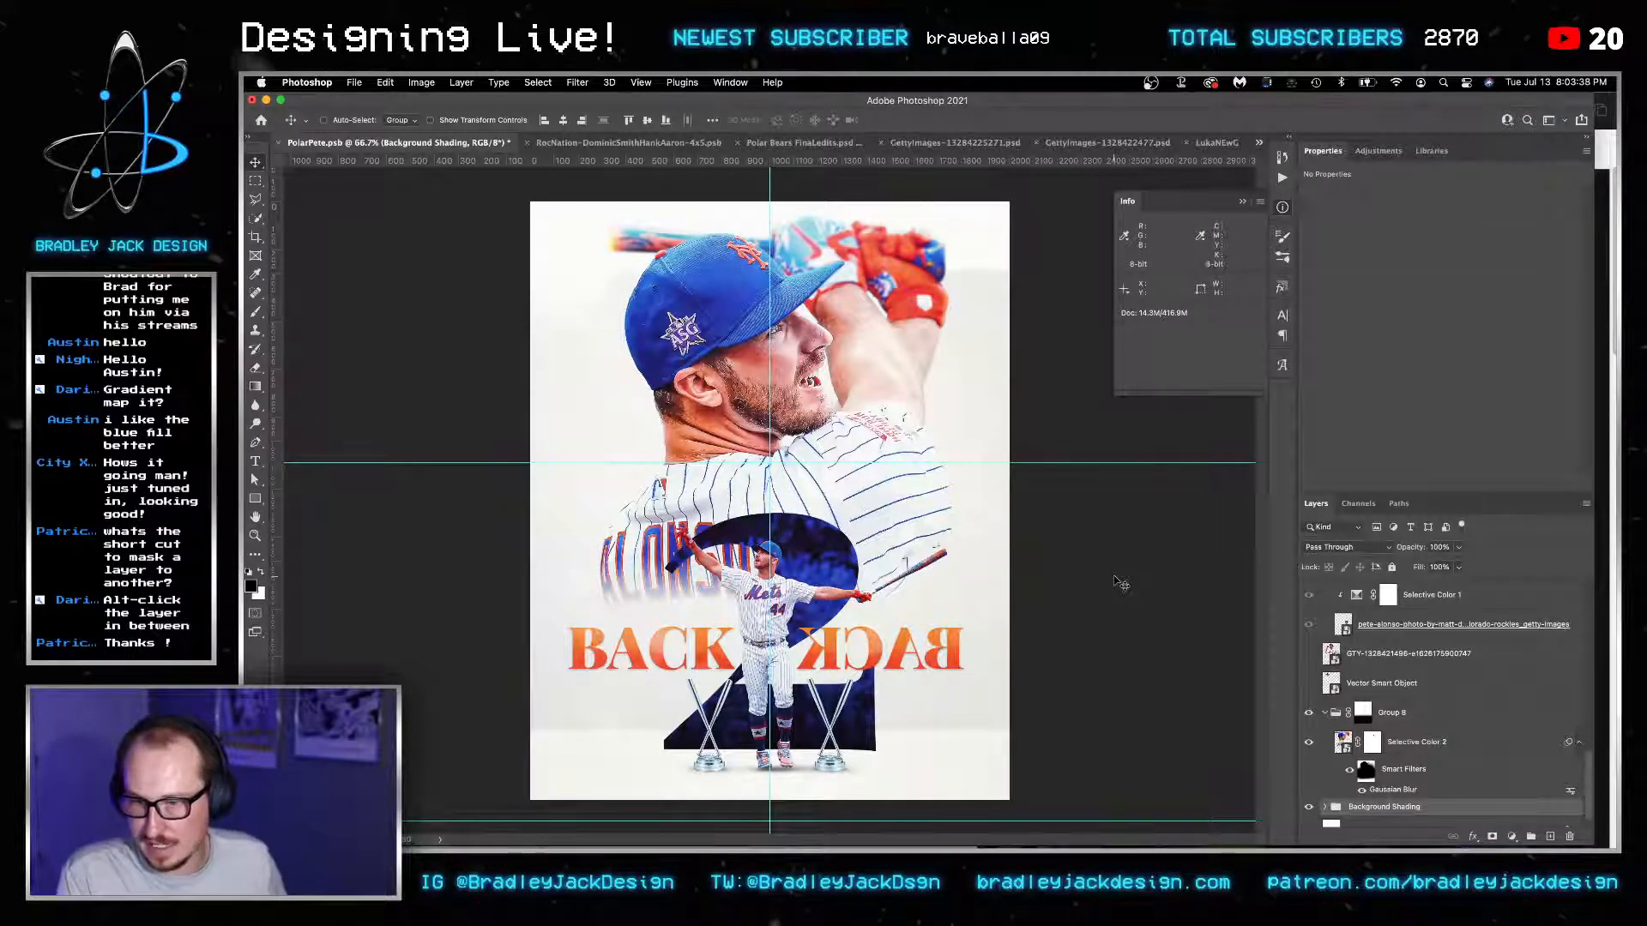
click(1325, 808)
scroll(1330, 807, down, 1)
click(1369, 796)
scroll(1369, 799, down, 2)
shift+click(1369, 796)
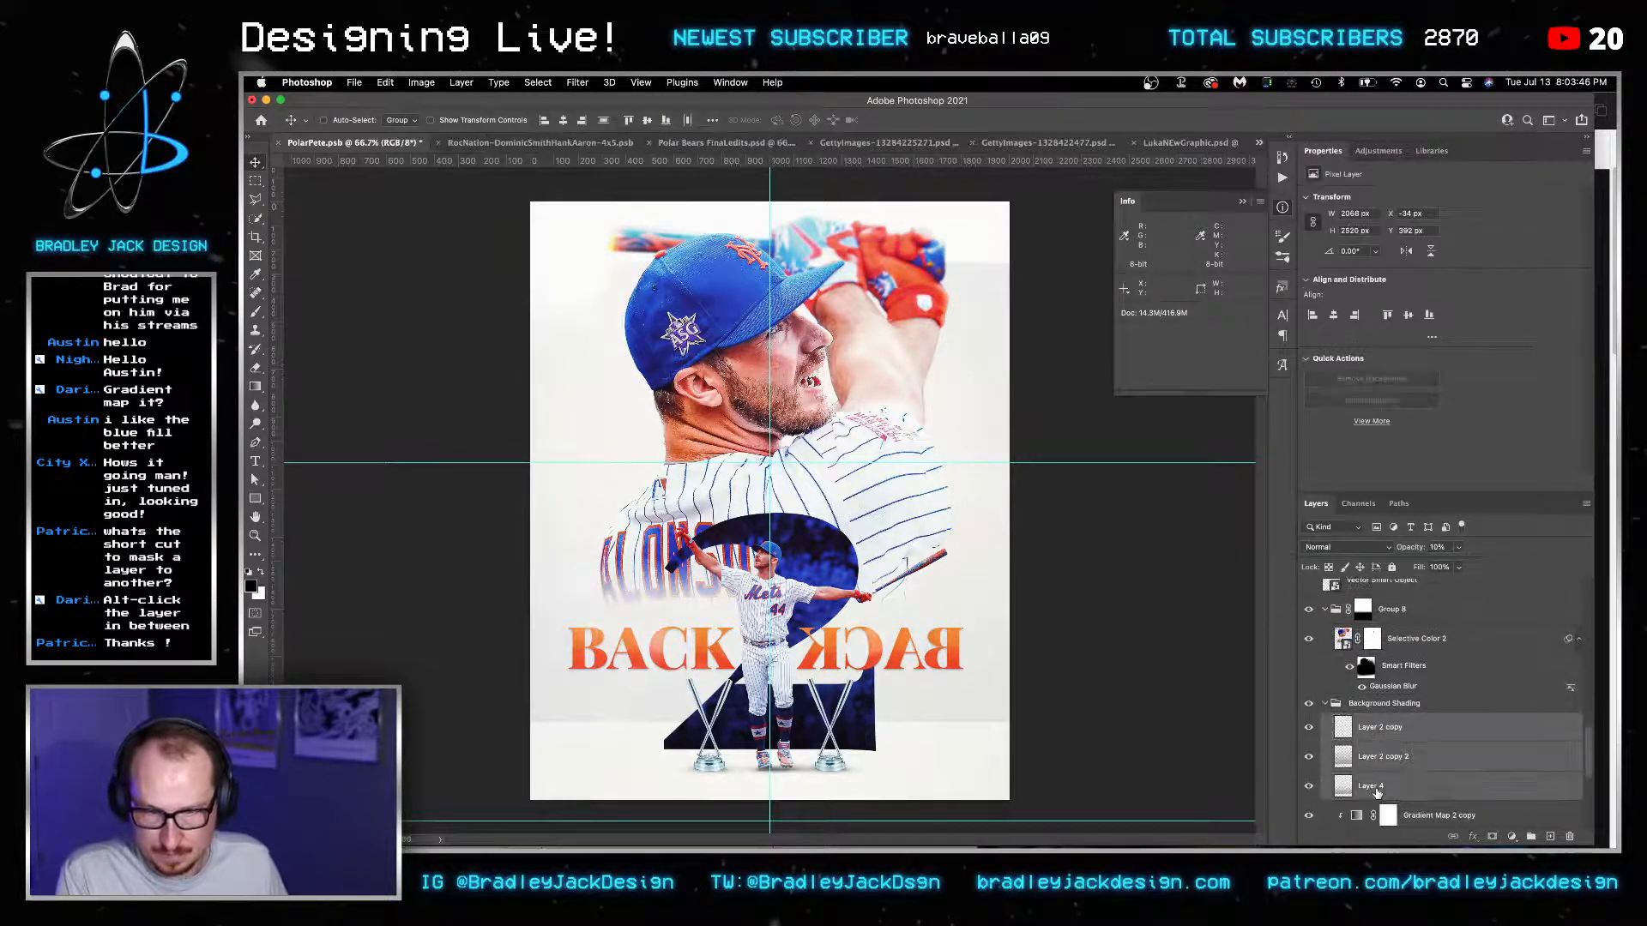
key(ctrl+t)
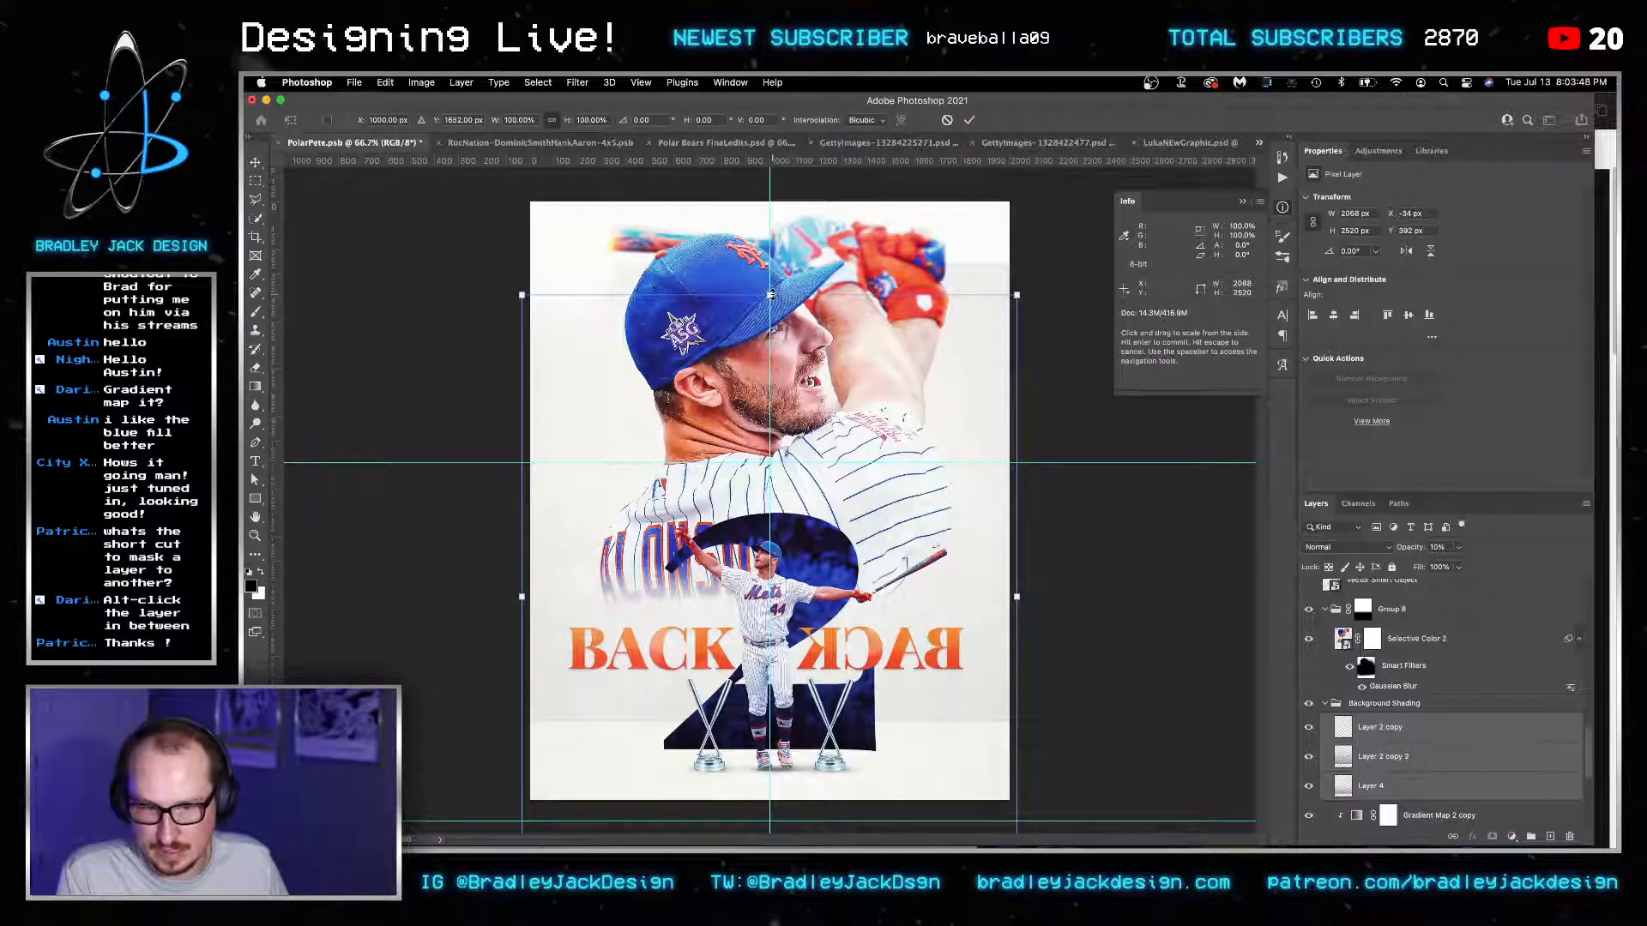
key(Escape)
scroll(1389, 740, down, 1)
scroll(1392, 751, down, 1)
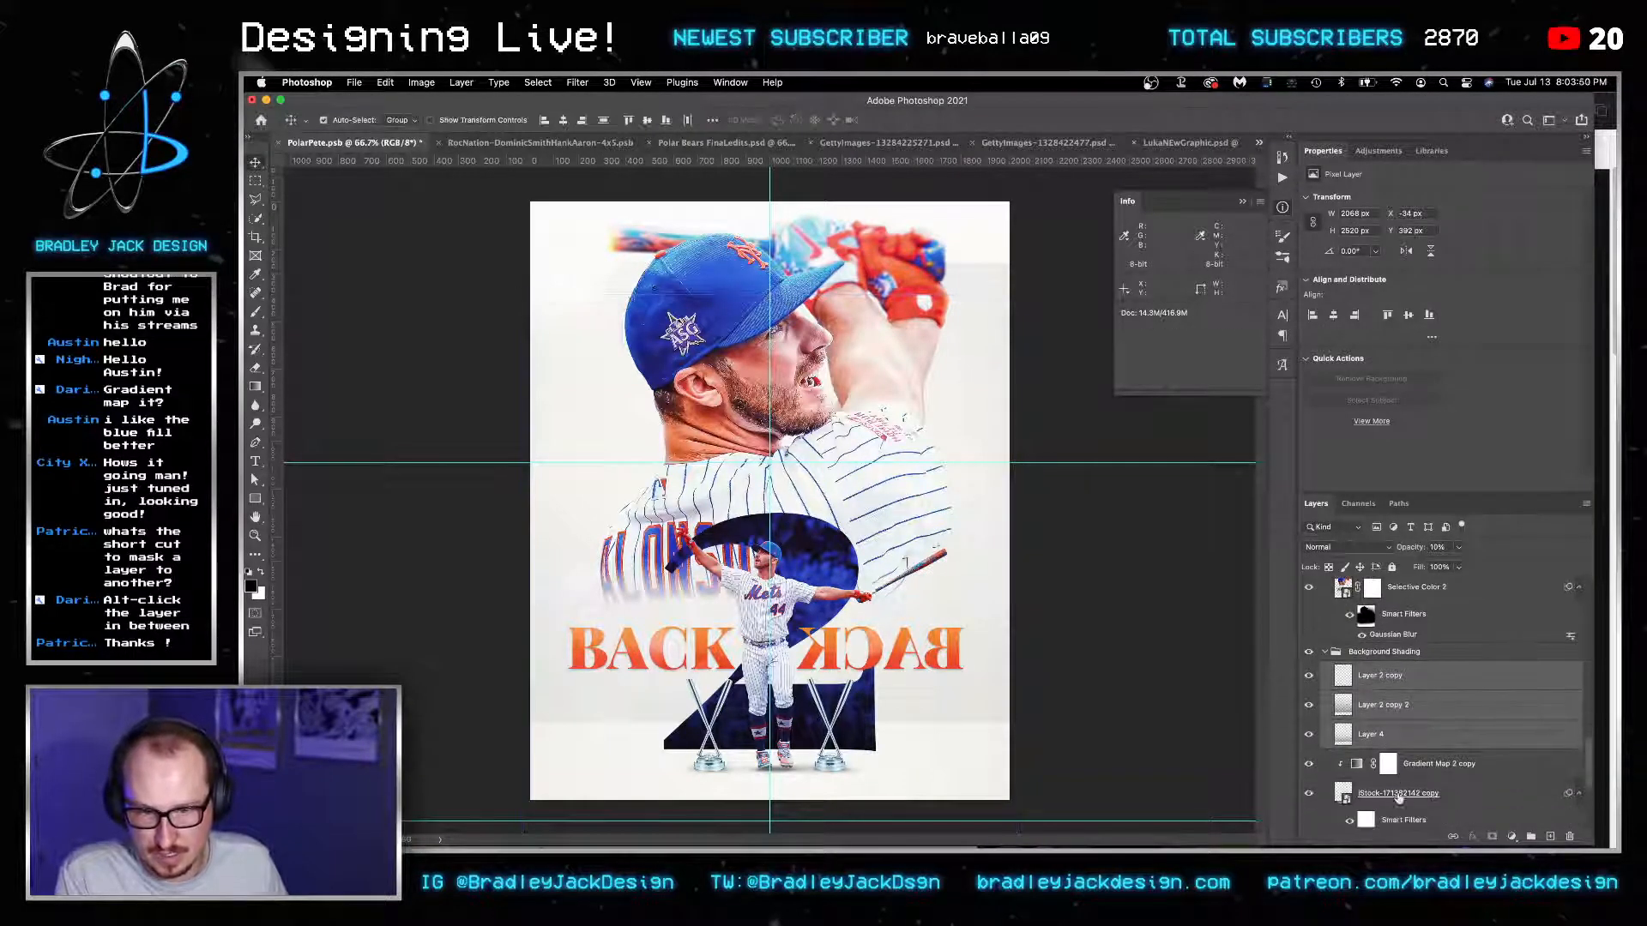
super+click(1399, 795)
scroll(1399, 796, down, 2)
scroll(1406, 755, down, 2)
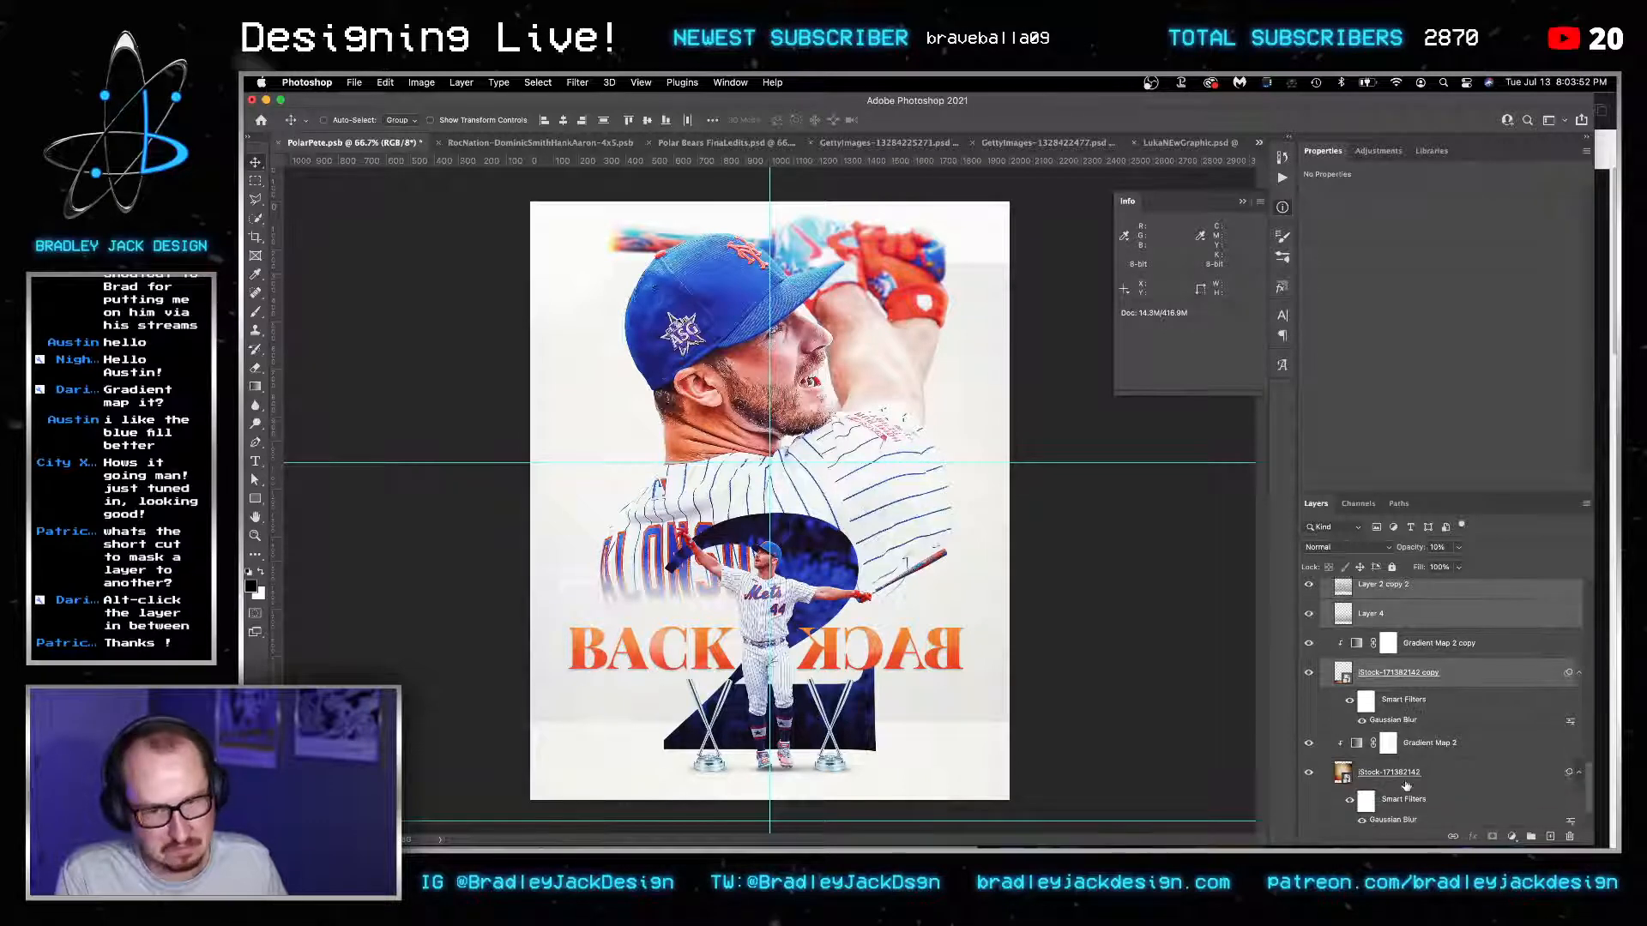
Stretch the iStock-171382142 and 15 layers upward past the poster's top edge to 114.14% height, and save the poster.
click(1405, 774)
scroll(1405, 776, down, 2)
super+click(1402, 783)
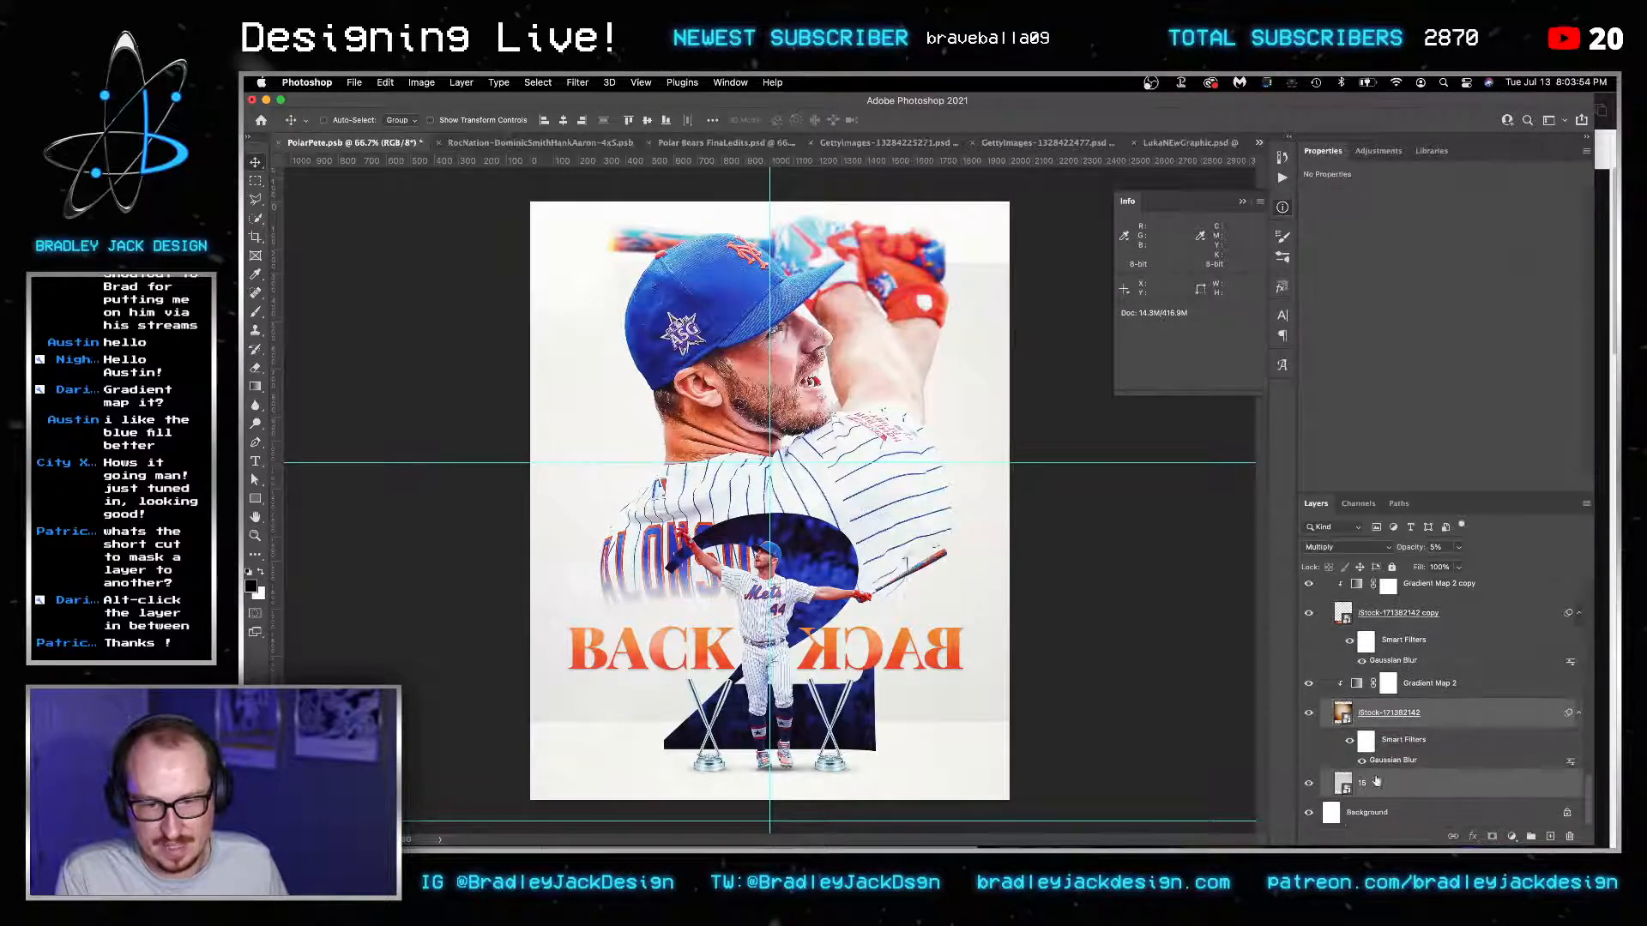
key(super+t)
drag(770, 268, 769, 197)
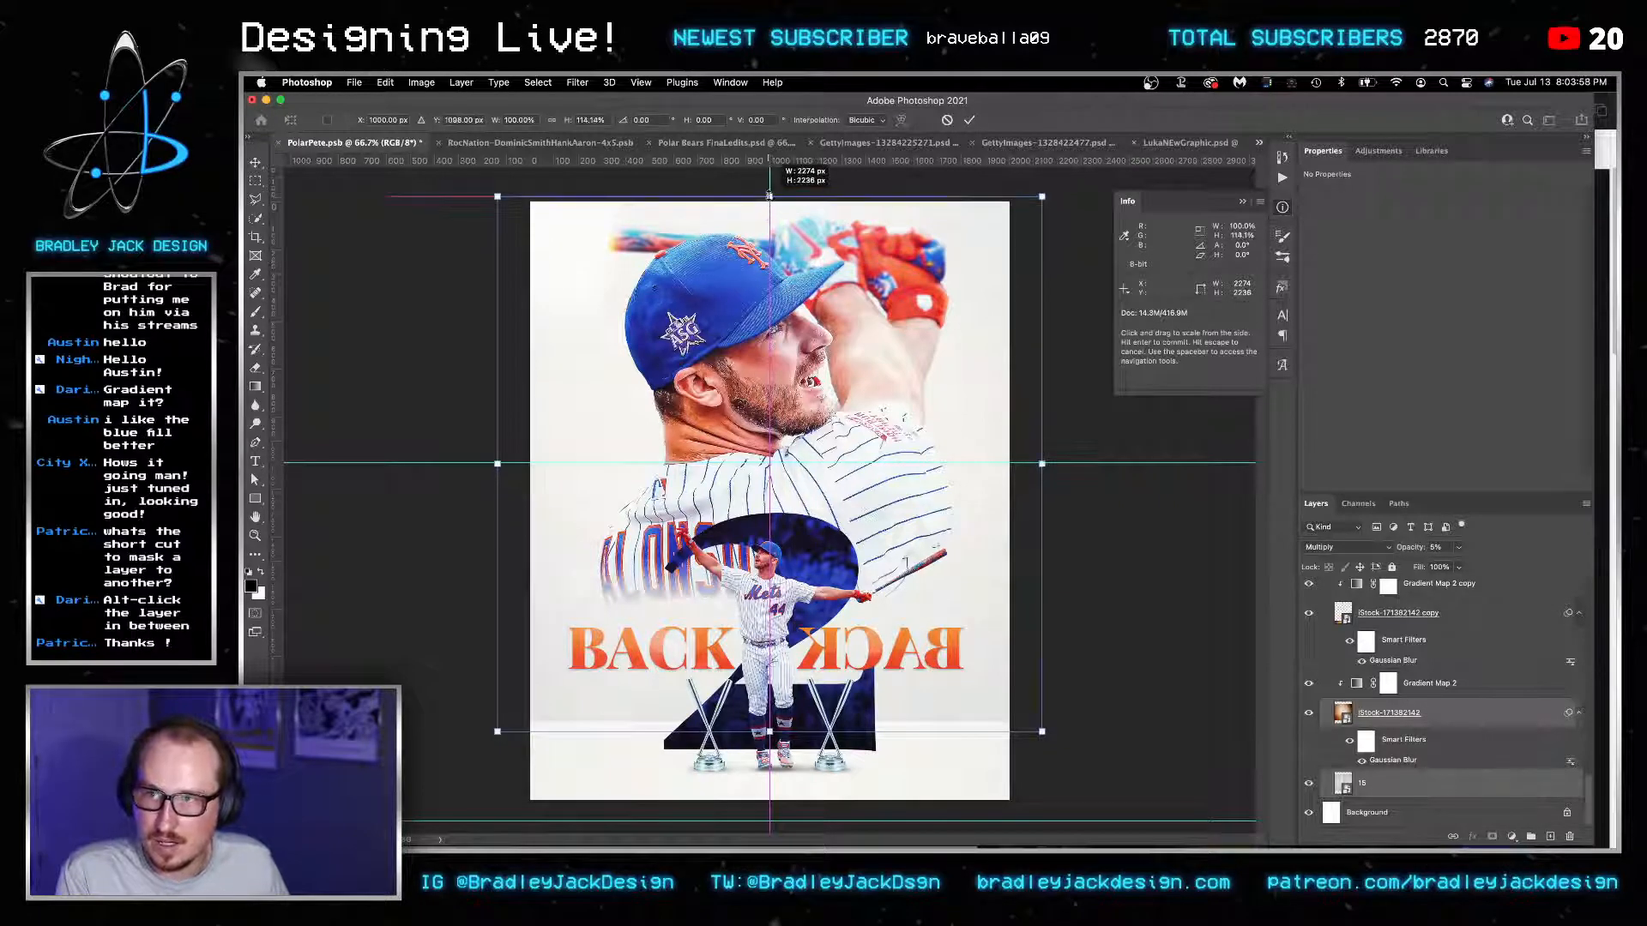
key(Return)
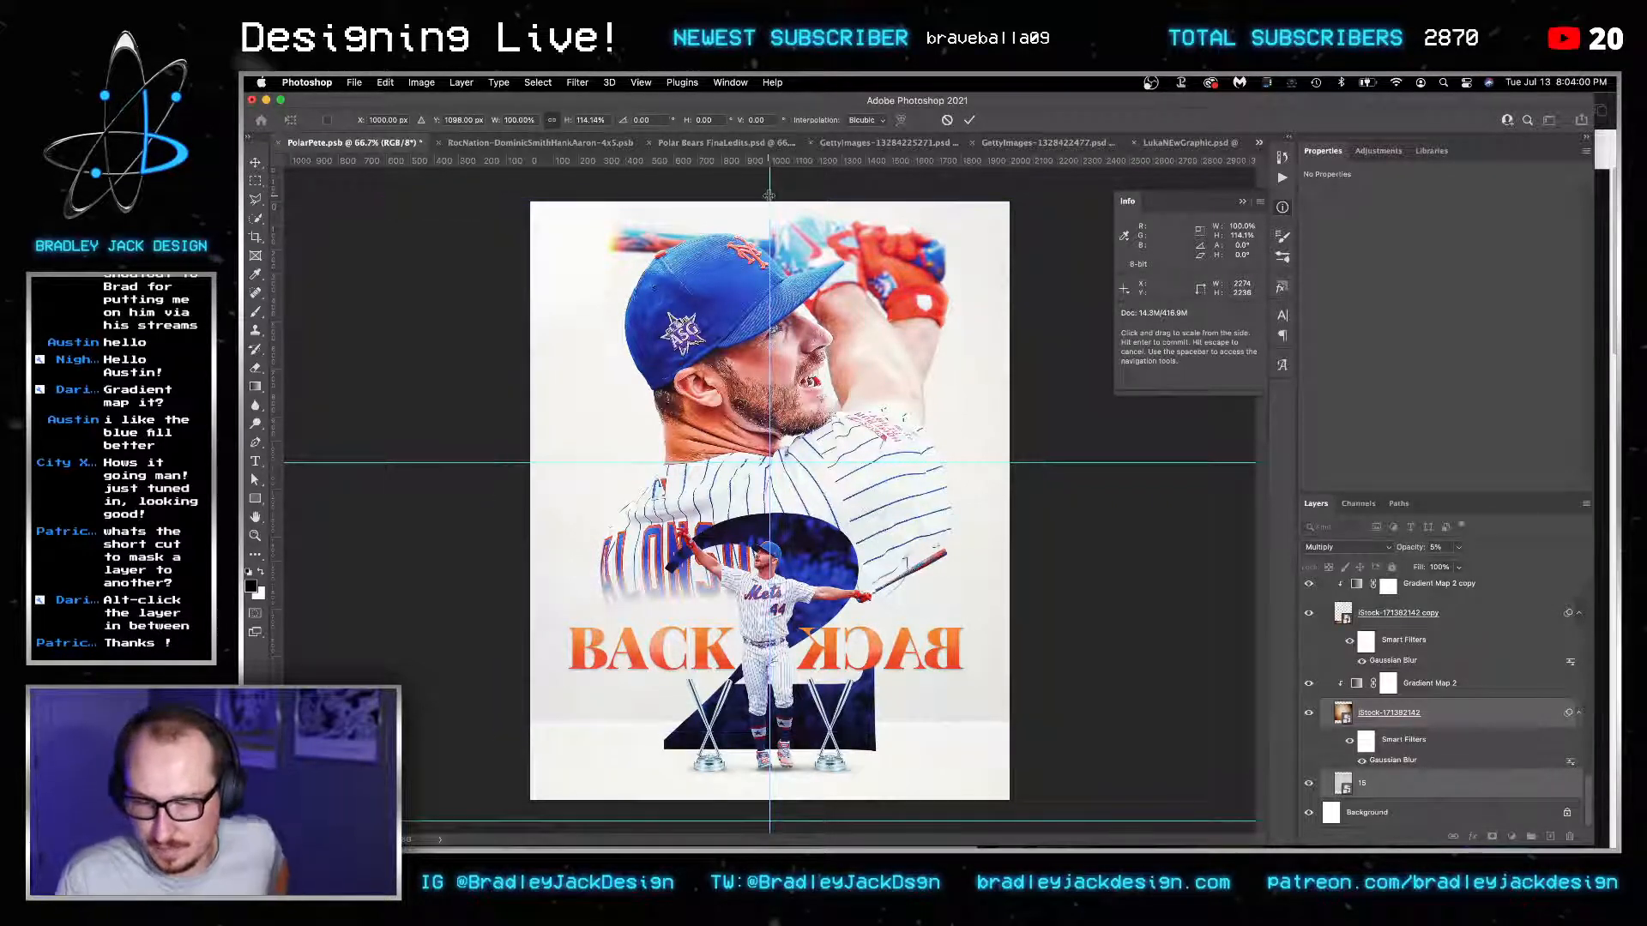
key(super+s)
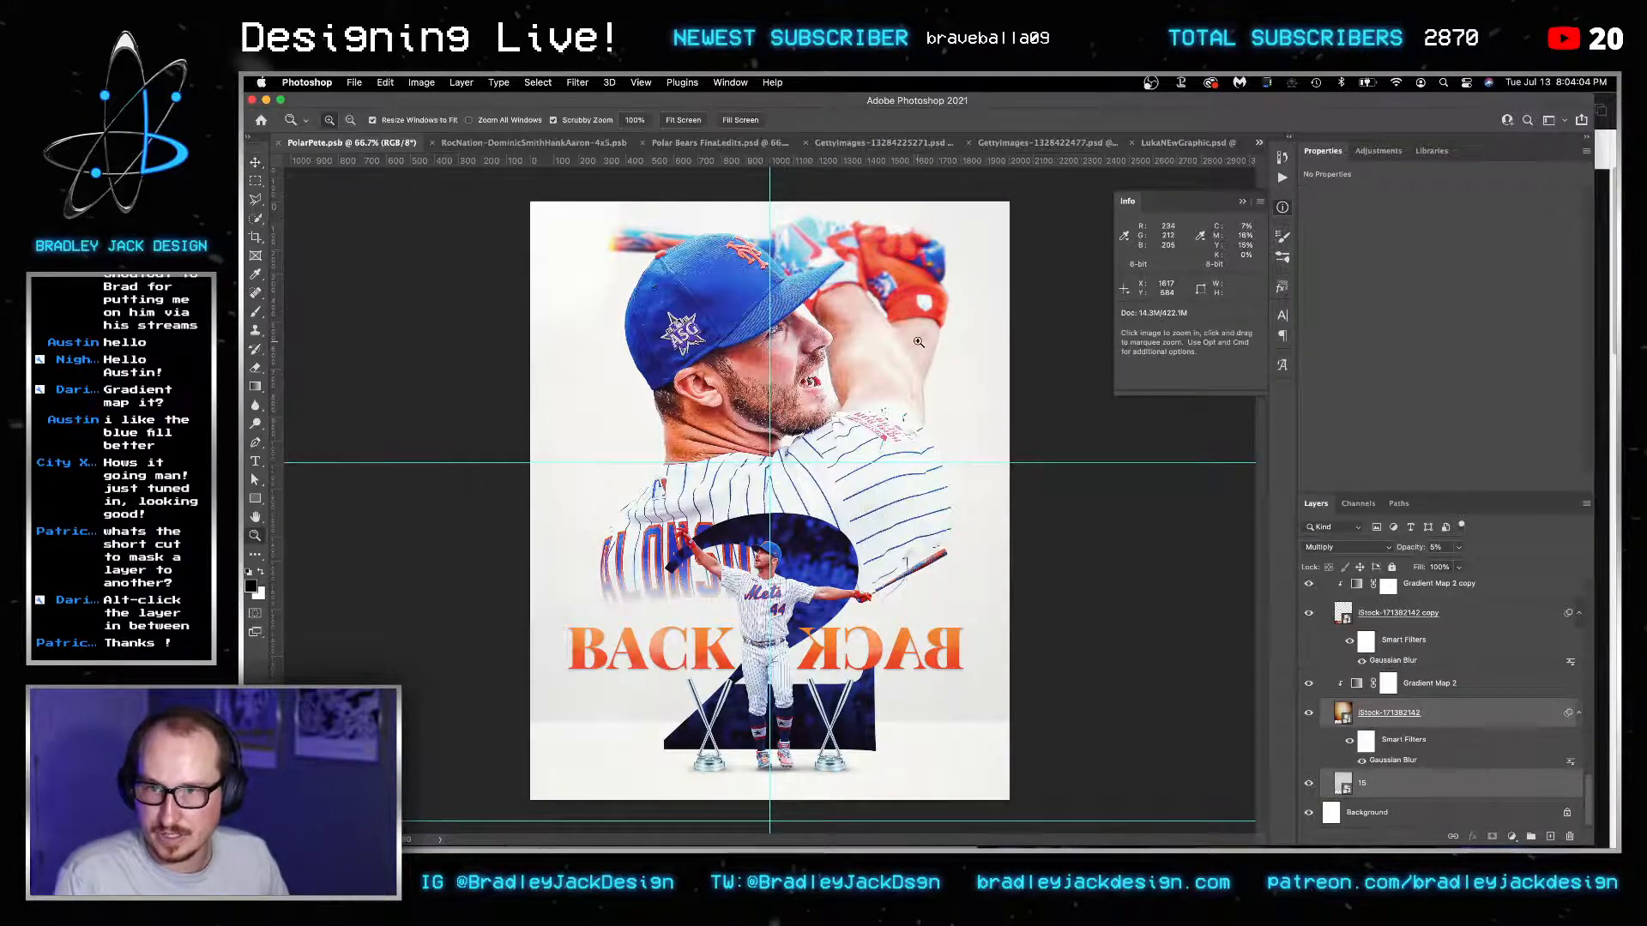
scroll(934, 353, up, 2)
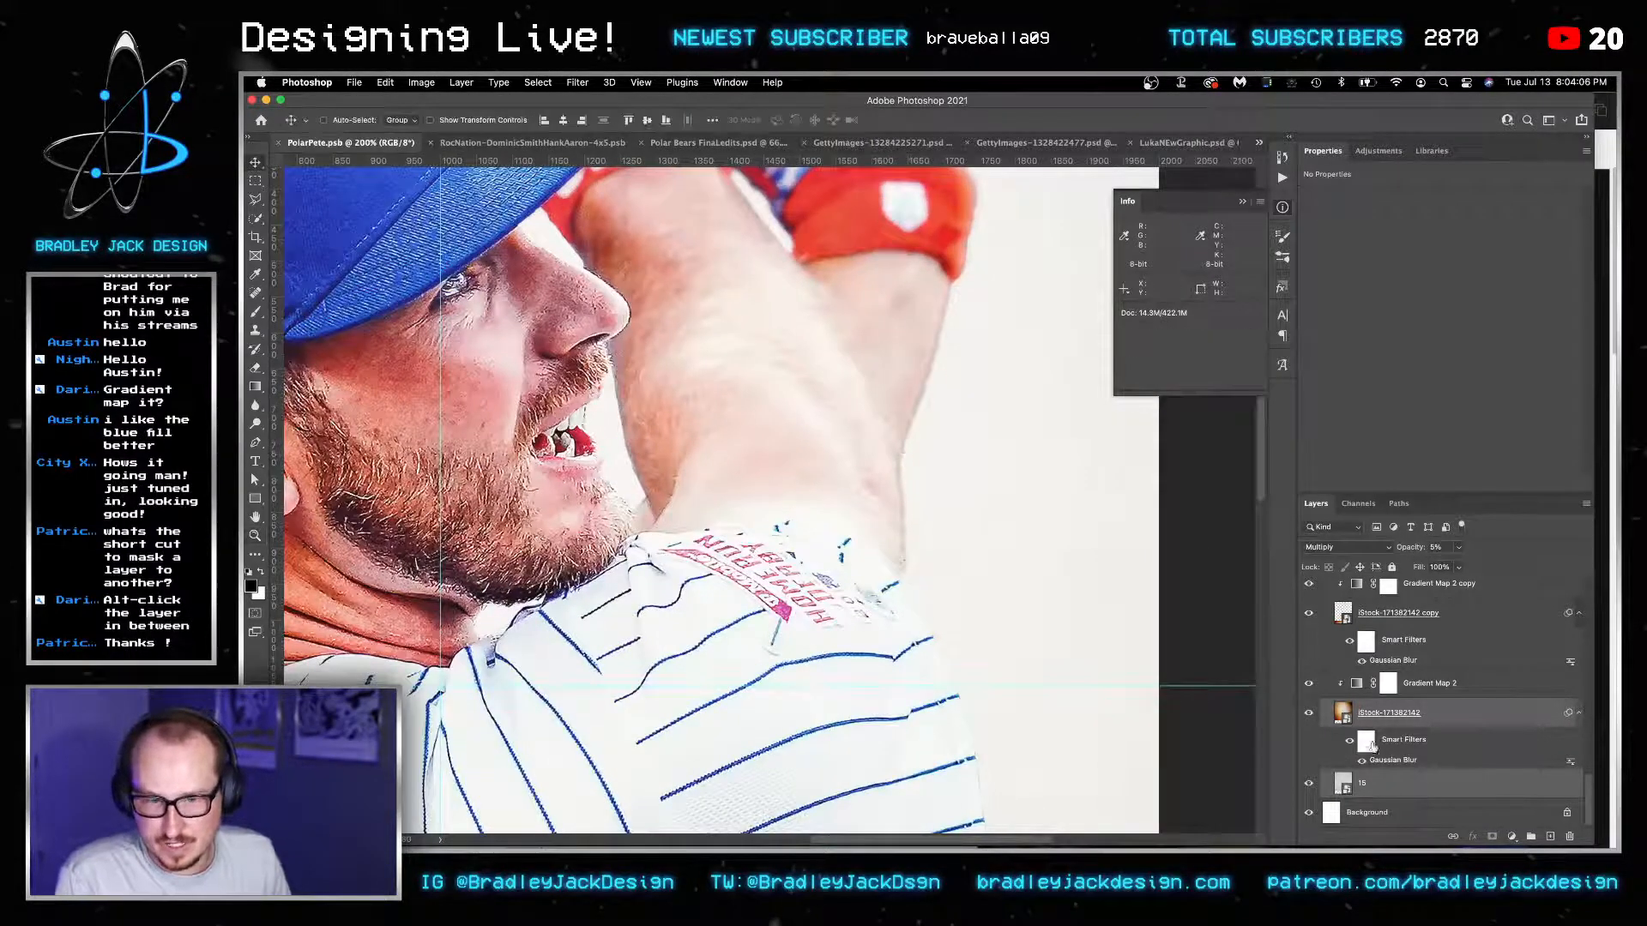
Collapse the Background Shading group and enlarge the Layers panel to show more of the layer stack.
scroll(1398, 720, up, 3)
click(1334, 628)
scroll(1352, 669, up, 4)
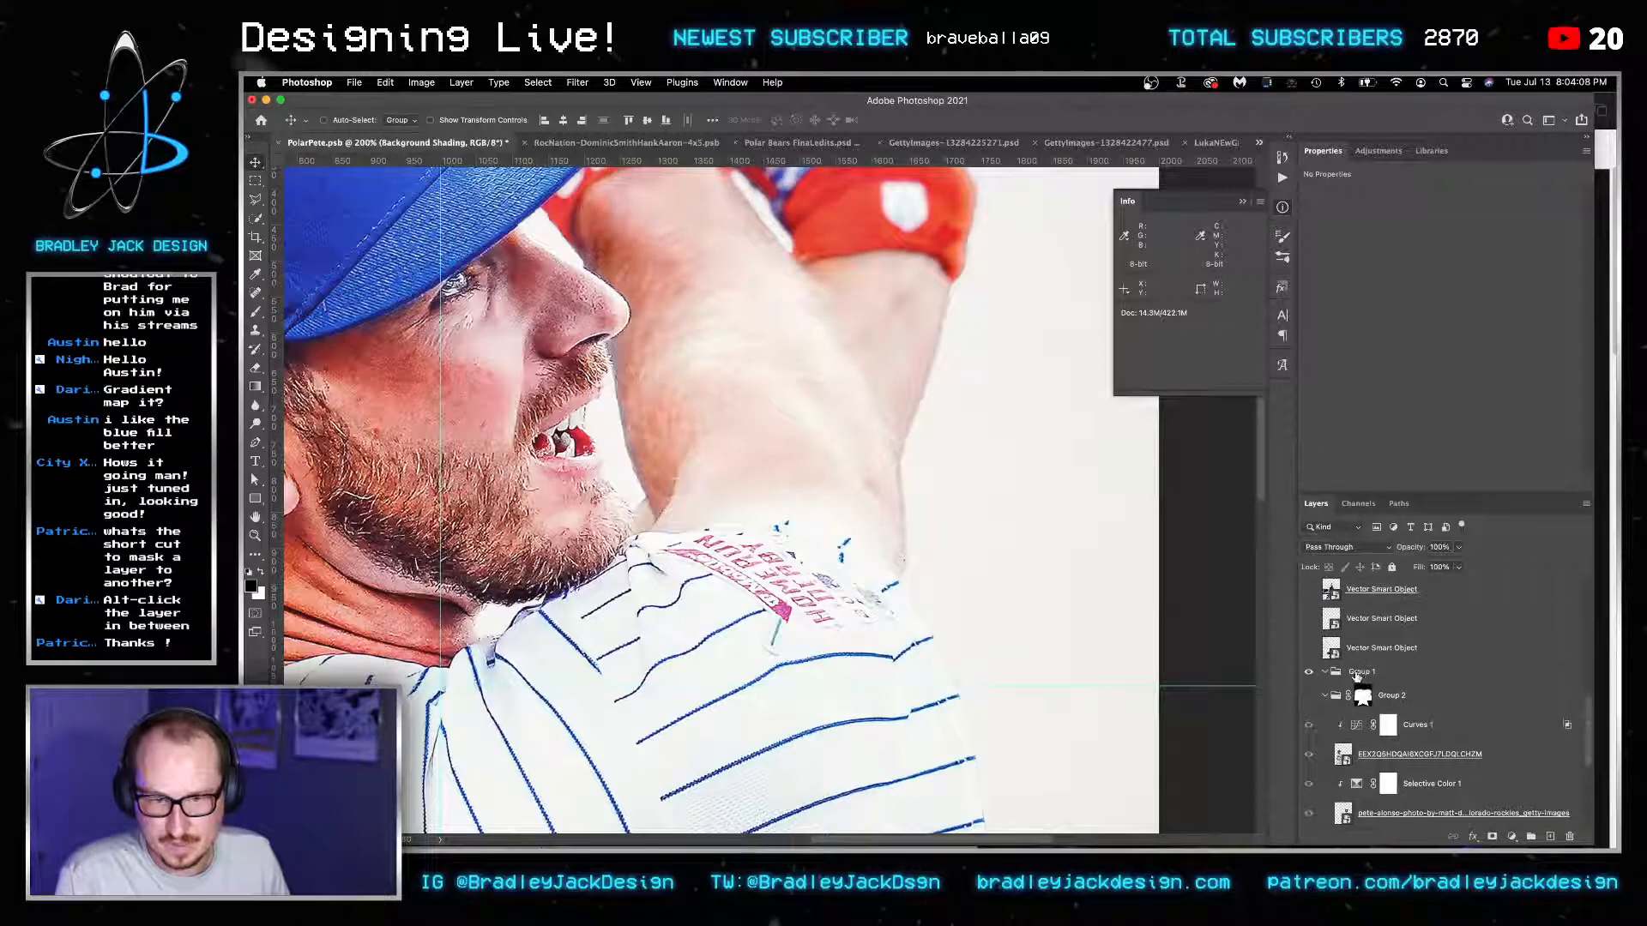
scroll(1353, 675, down, 4)
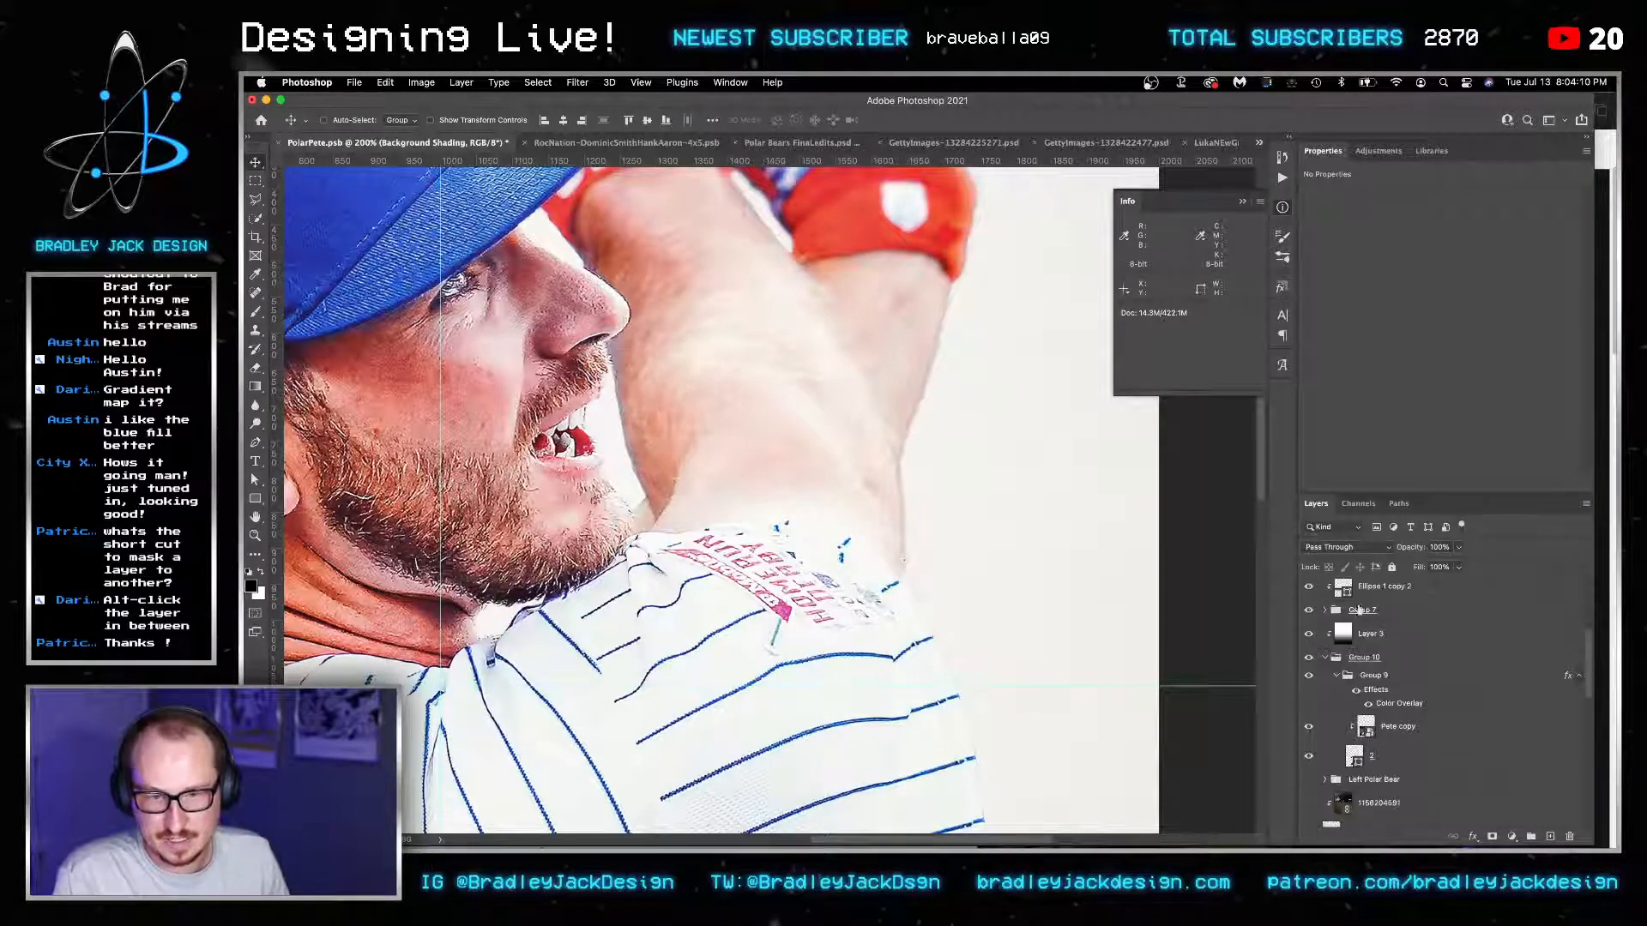
drag(1420, 495, 1415, 233)
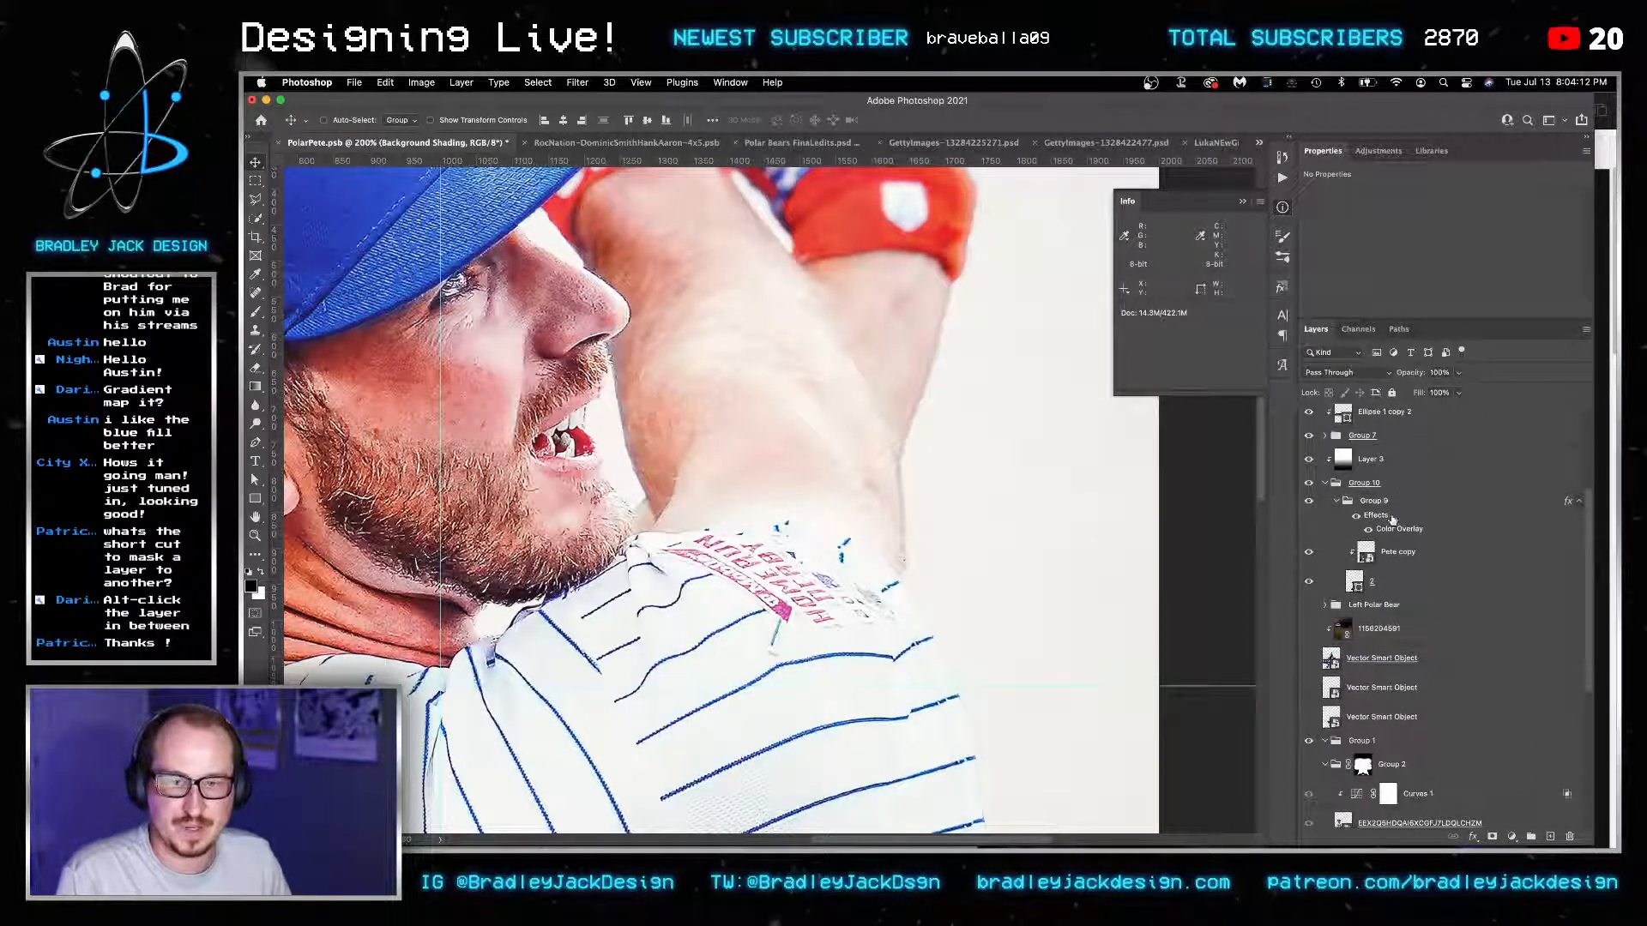
scroll(1393, 520, down, 6)
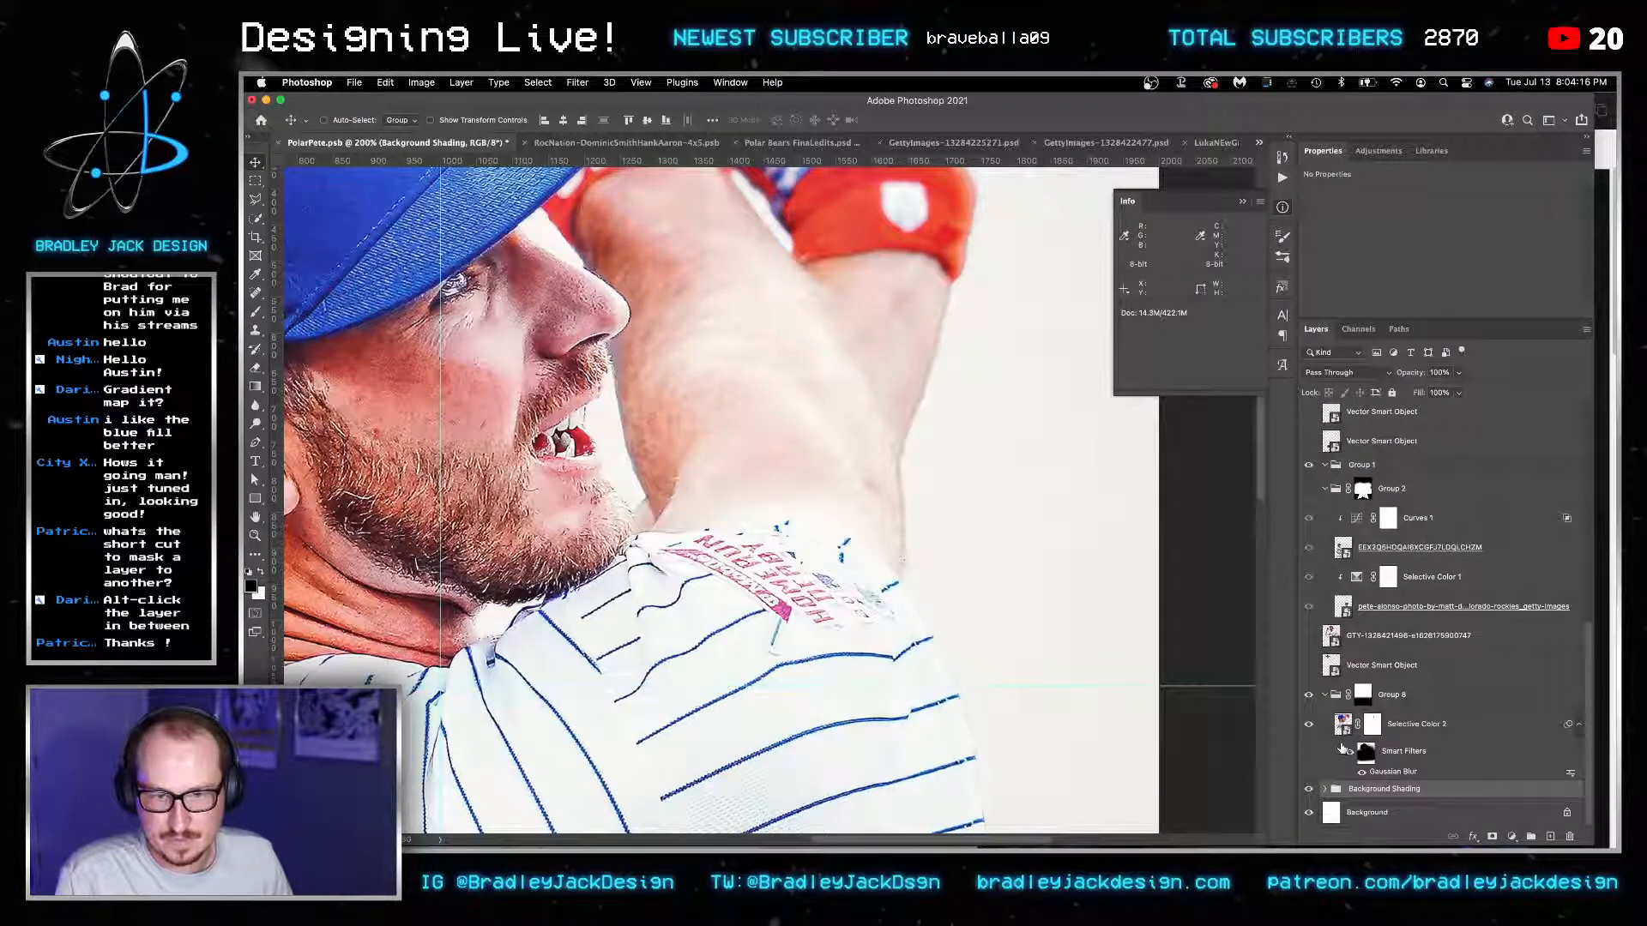
double_click(1343, 724)
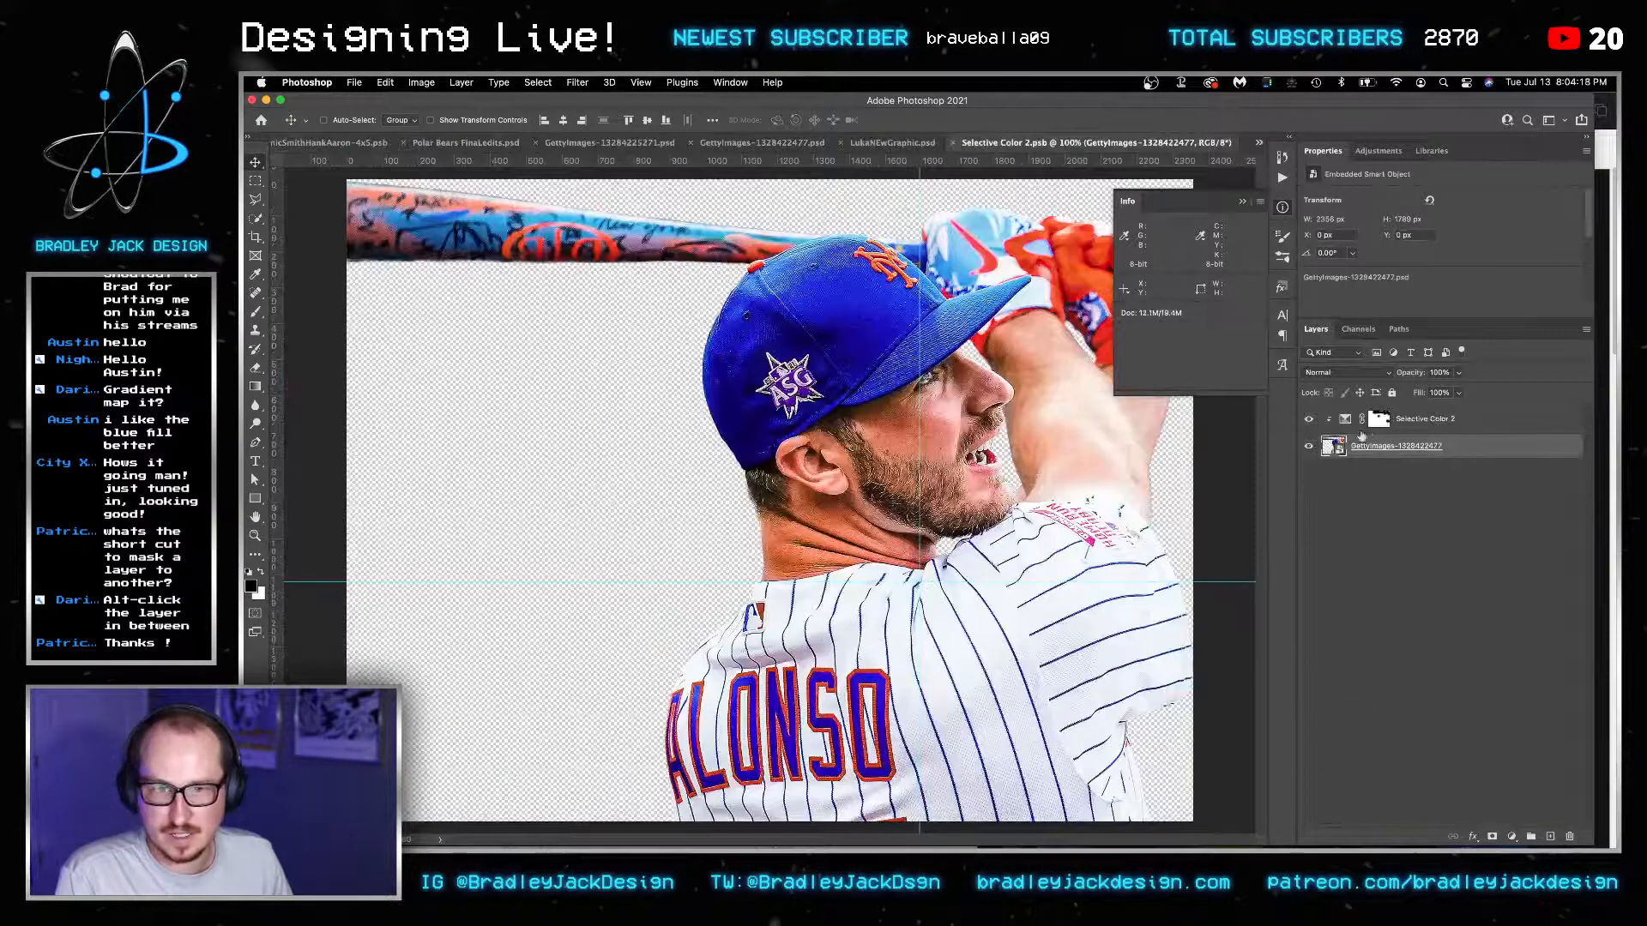
double_click(1335, 446)
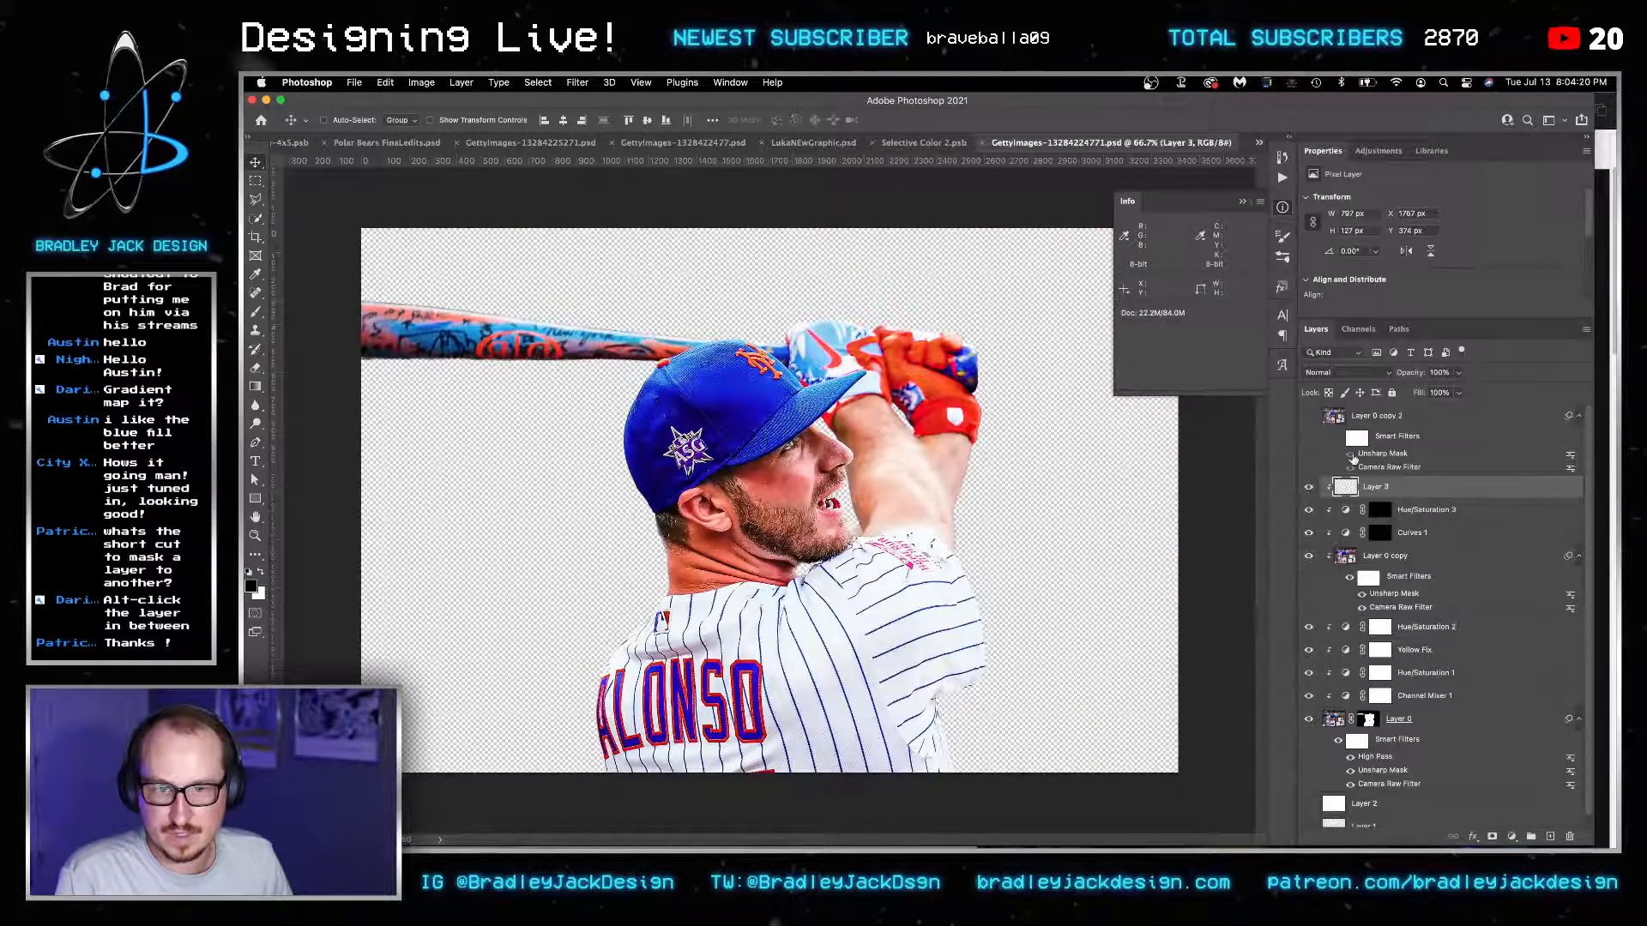
scroll(1093, 522, up, 3)
key(s)
scroll(837, 446, up, 2)
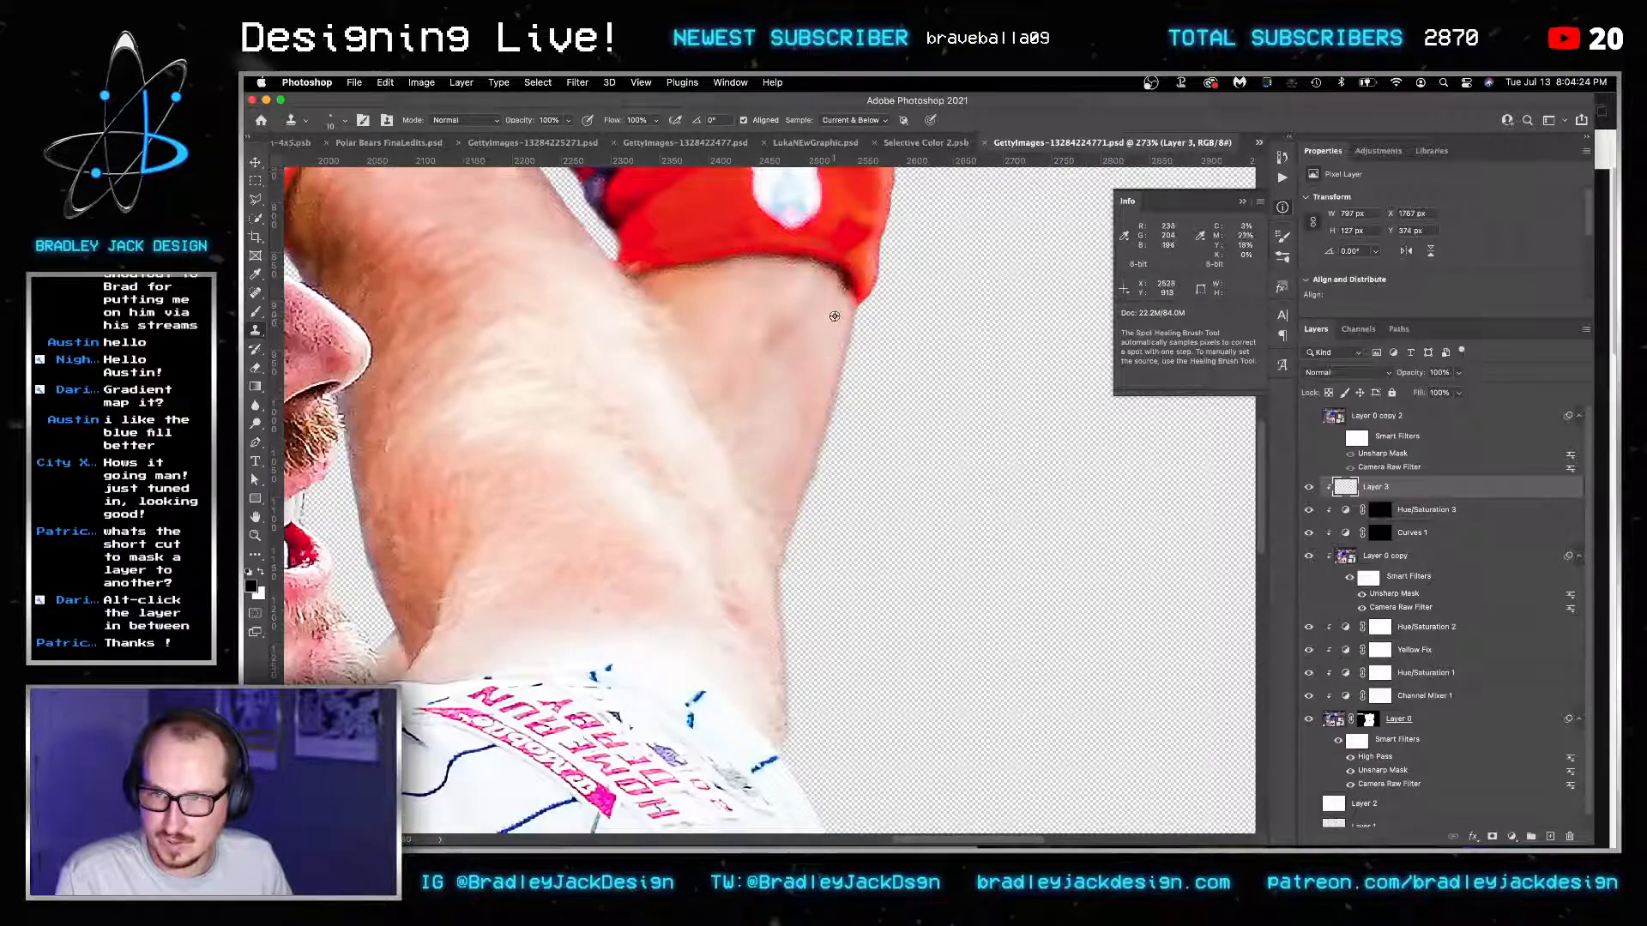
Clone clean skin along the outer edge of the raised arm with a larger brush to cover its fringe.
drag(478, 374, 919, 532)
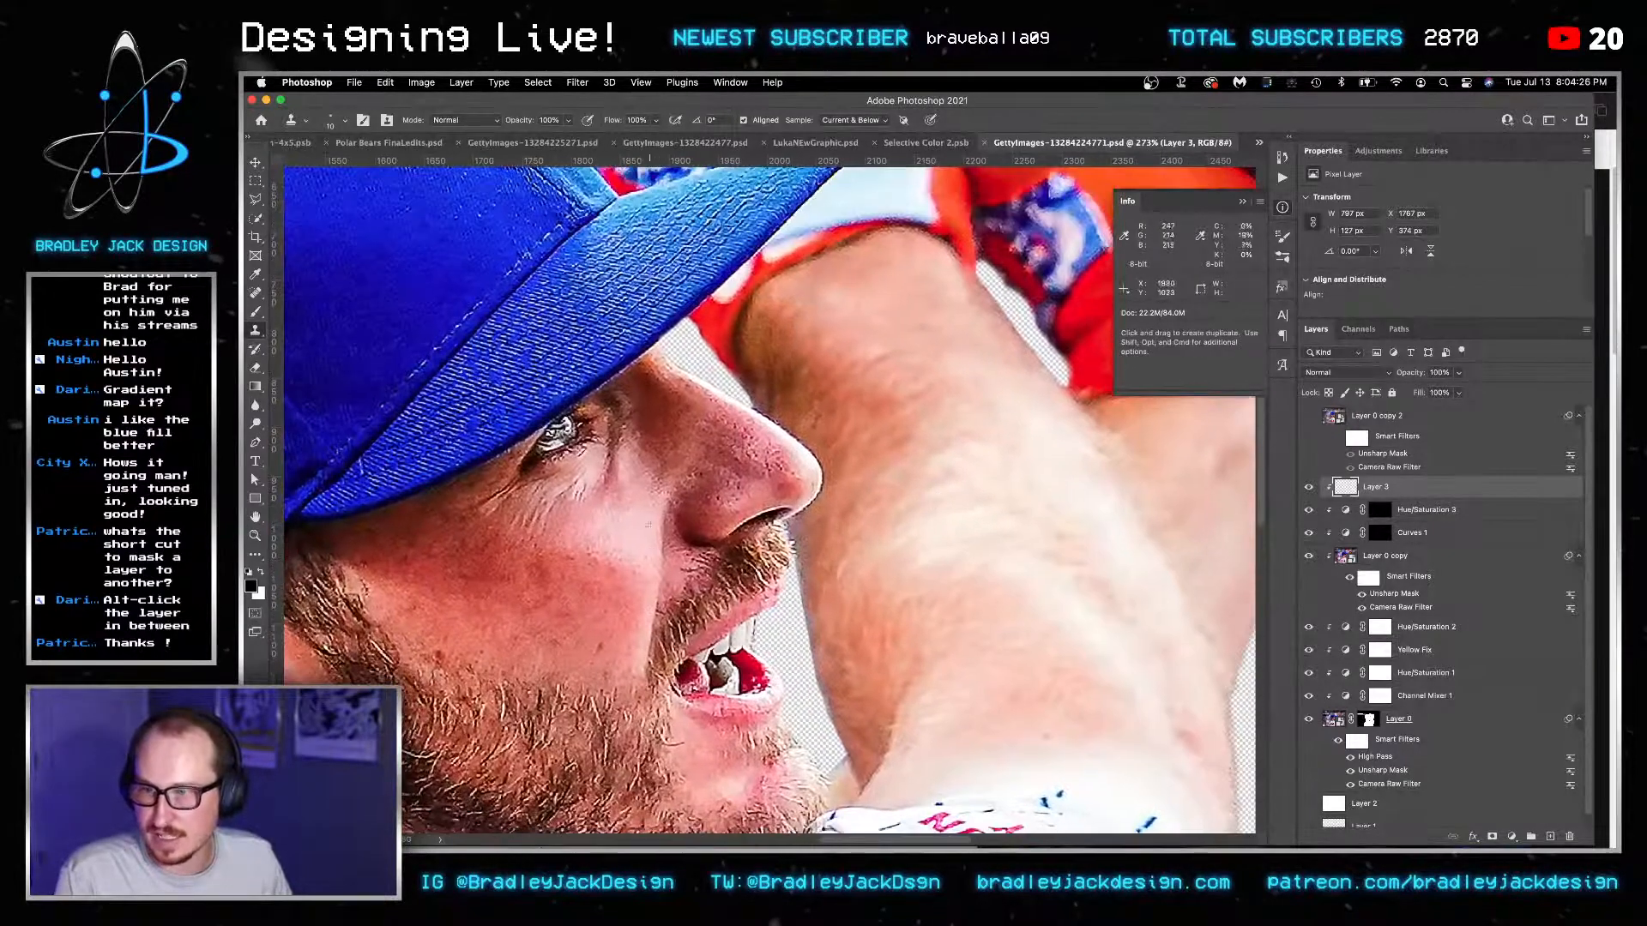
drag(958, 469, 649, 388)
mouse_move(961, 408)
mouse_down()
mouse_move(843, 304)
mouse_move(866, 320)
mouse_move(786, 556)
mouse_move(807, 723)
mouse_move(808, 479)
mouse_up()
key(bracketright)
key(bracketright)
key(bracketright)
alt+click(843, 307)
alt+click(812, 478)
alt+click(776, 565)
alt+click(790, 676)
Clone white jersey fabric with a smaller brush along the upper sleeve edge beside the Home Run Derby patch.
scroll(867, 654, down, 4)
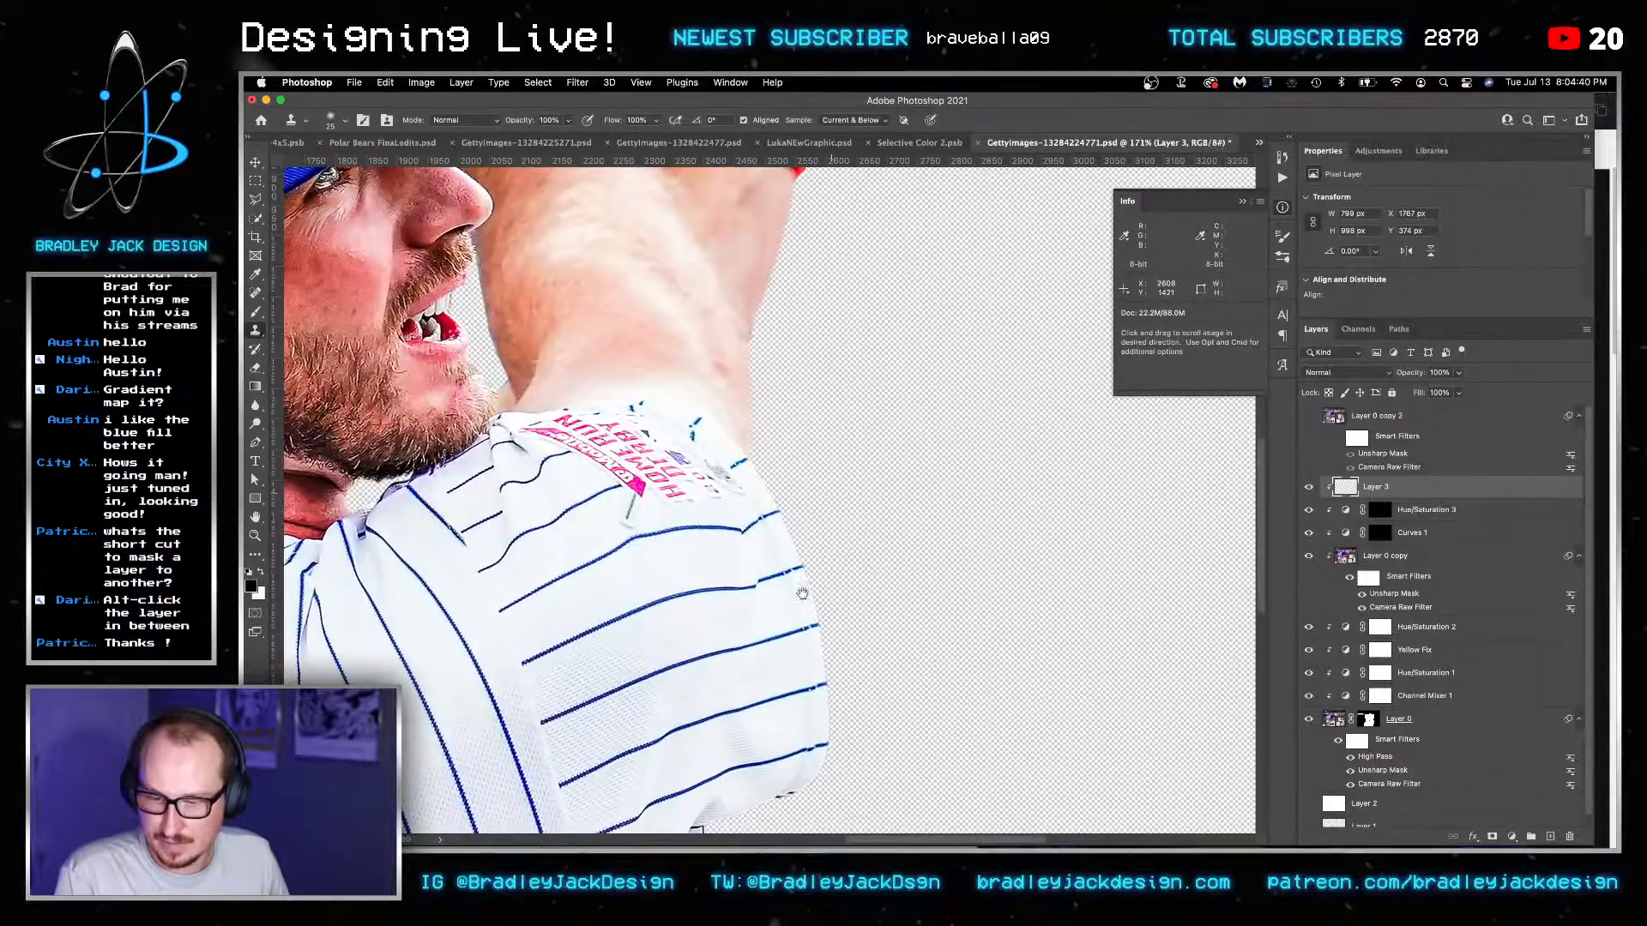
scroll(790, 609, up, 6)
key(bracketleft)
key(bracketleft)
key(bracketleft)
key(bracketleft)
key(bracketleft)
key(bracketleft)
drag(807, 579, 819, 592)
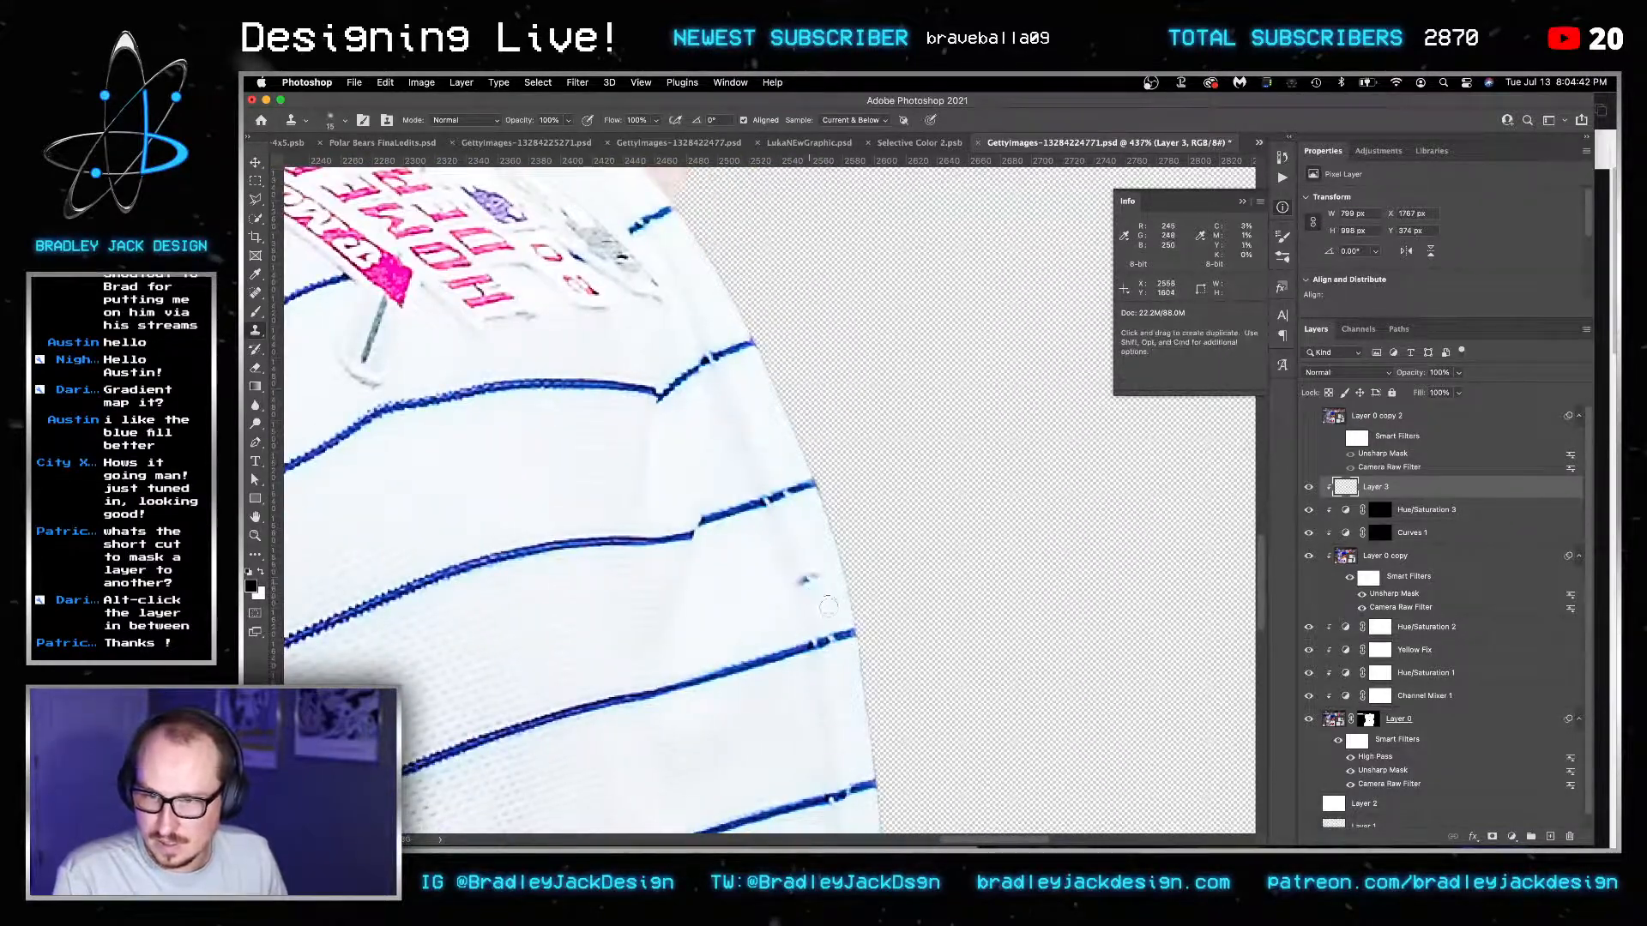
drag(719, 393, 805, 563)
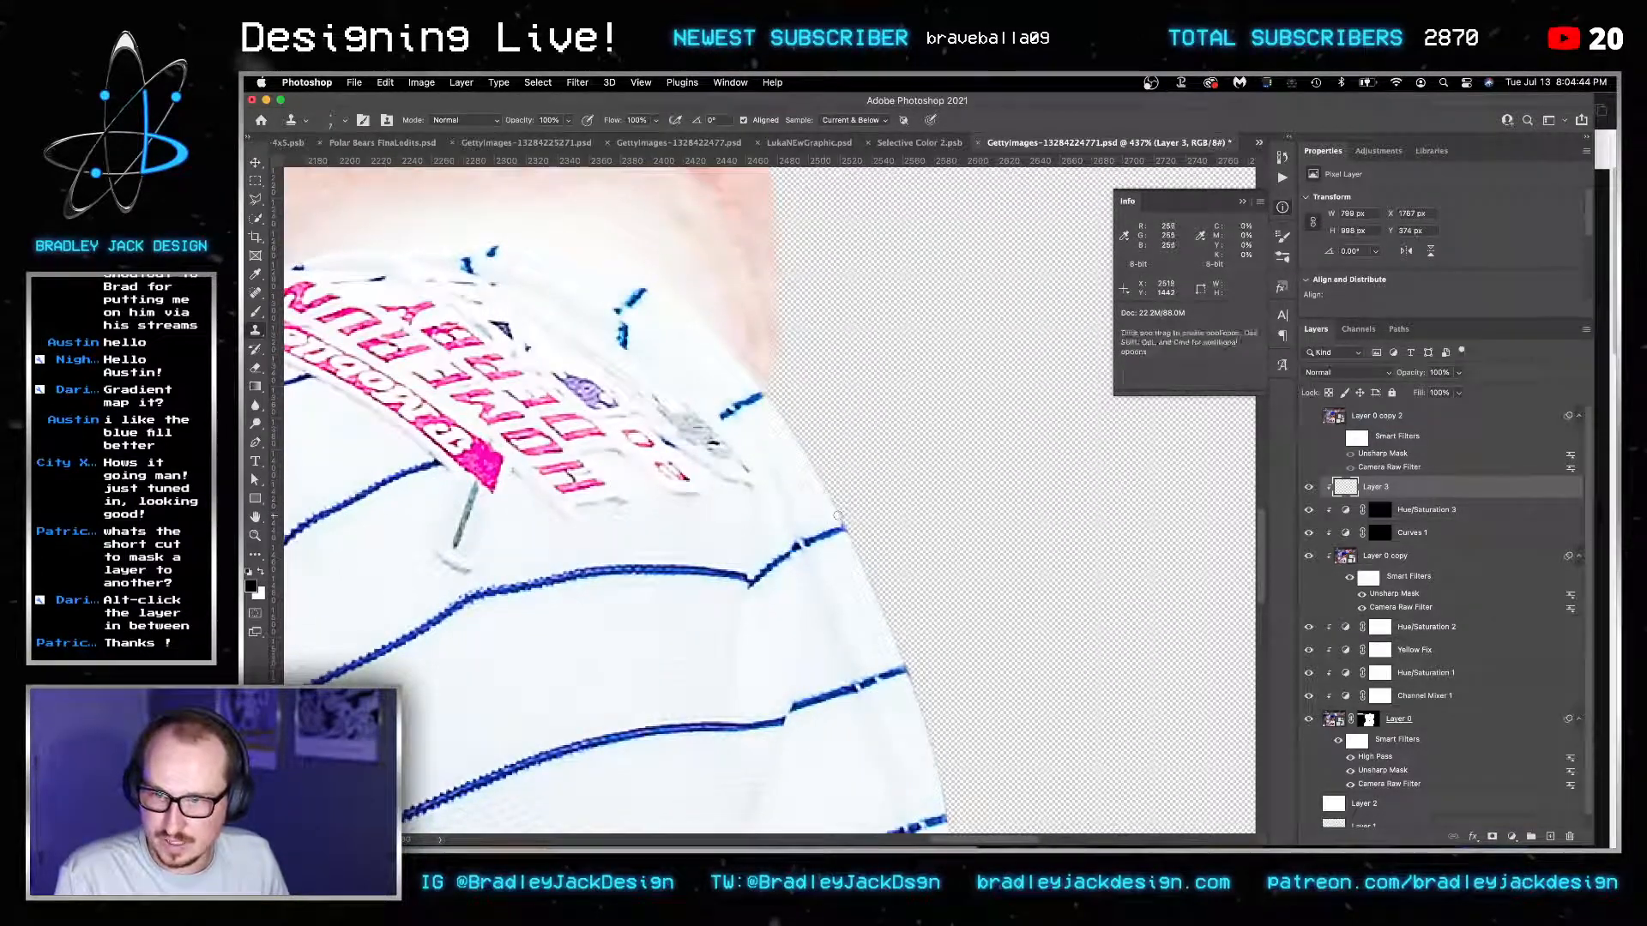
drag(826, 490, 770, 402)
key(bracketright)
key(bracketright)
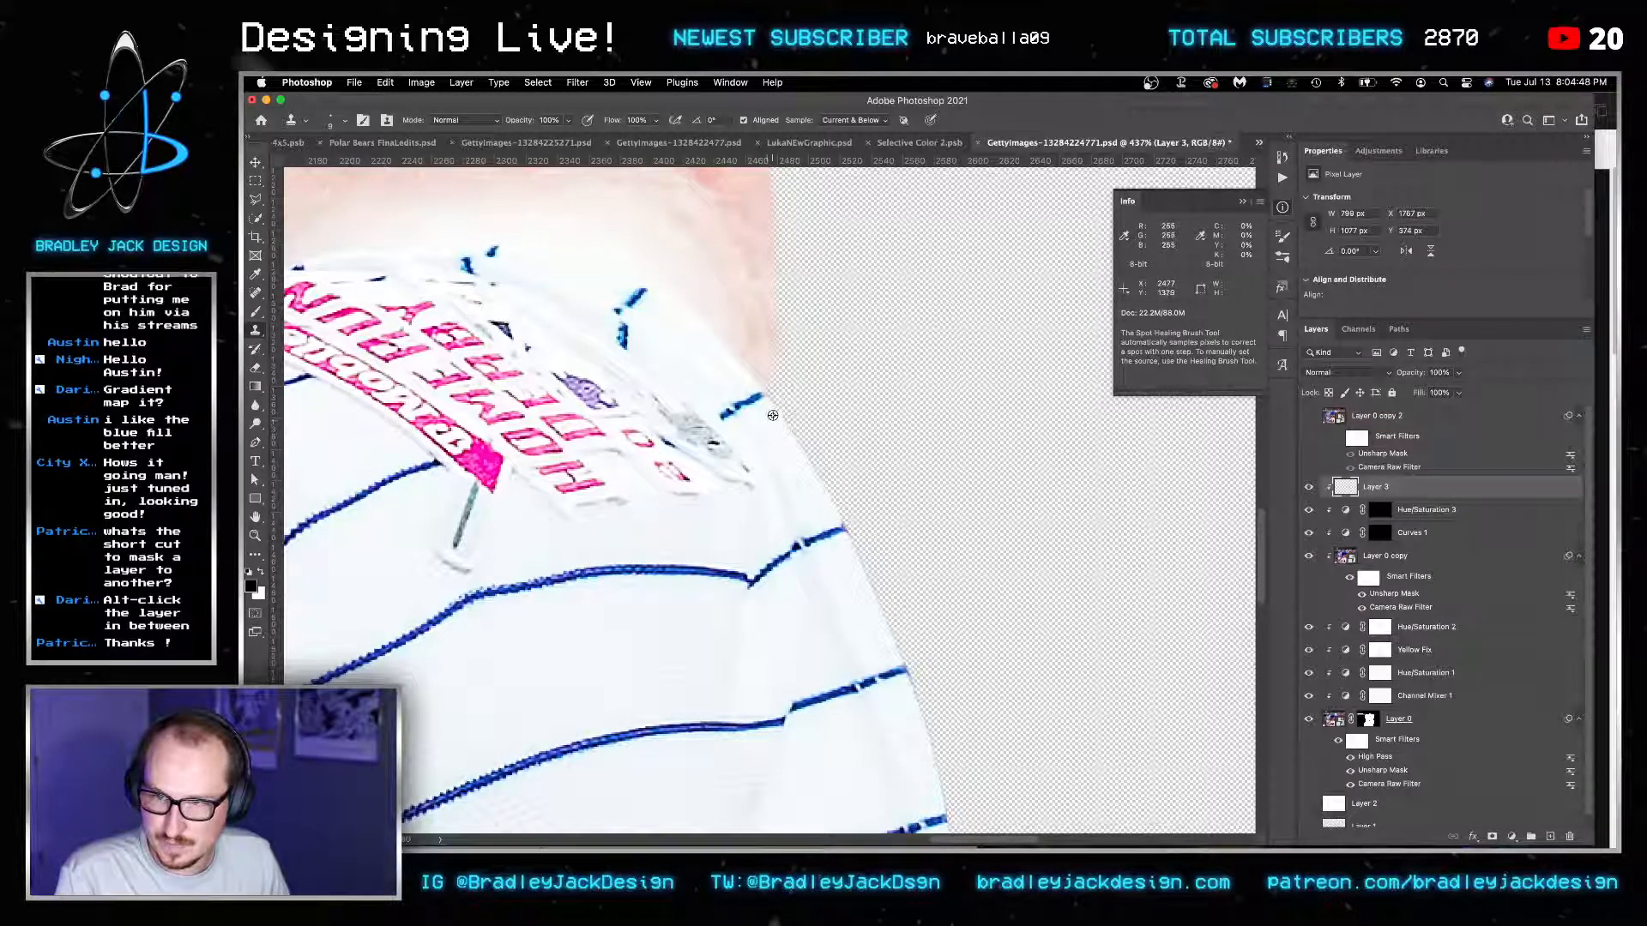
alt+click(773, 415)
alt+click(798, 454)
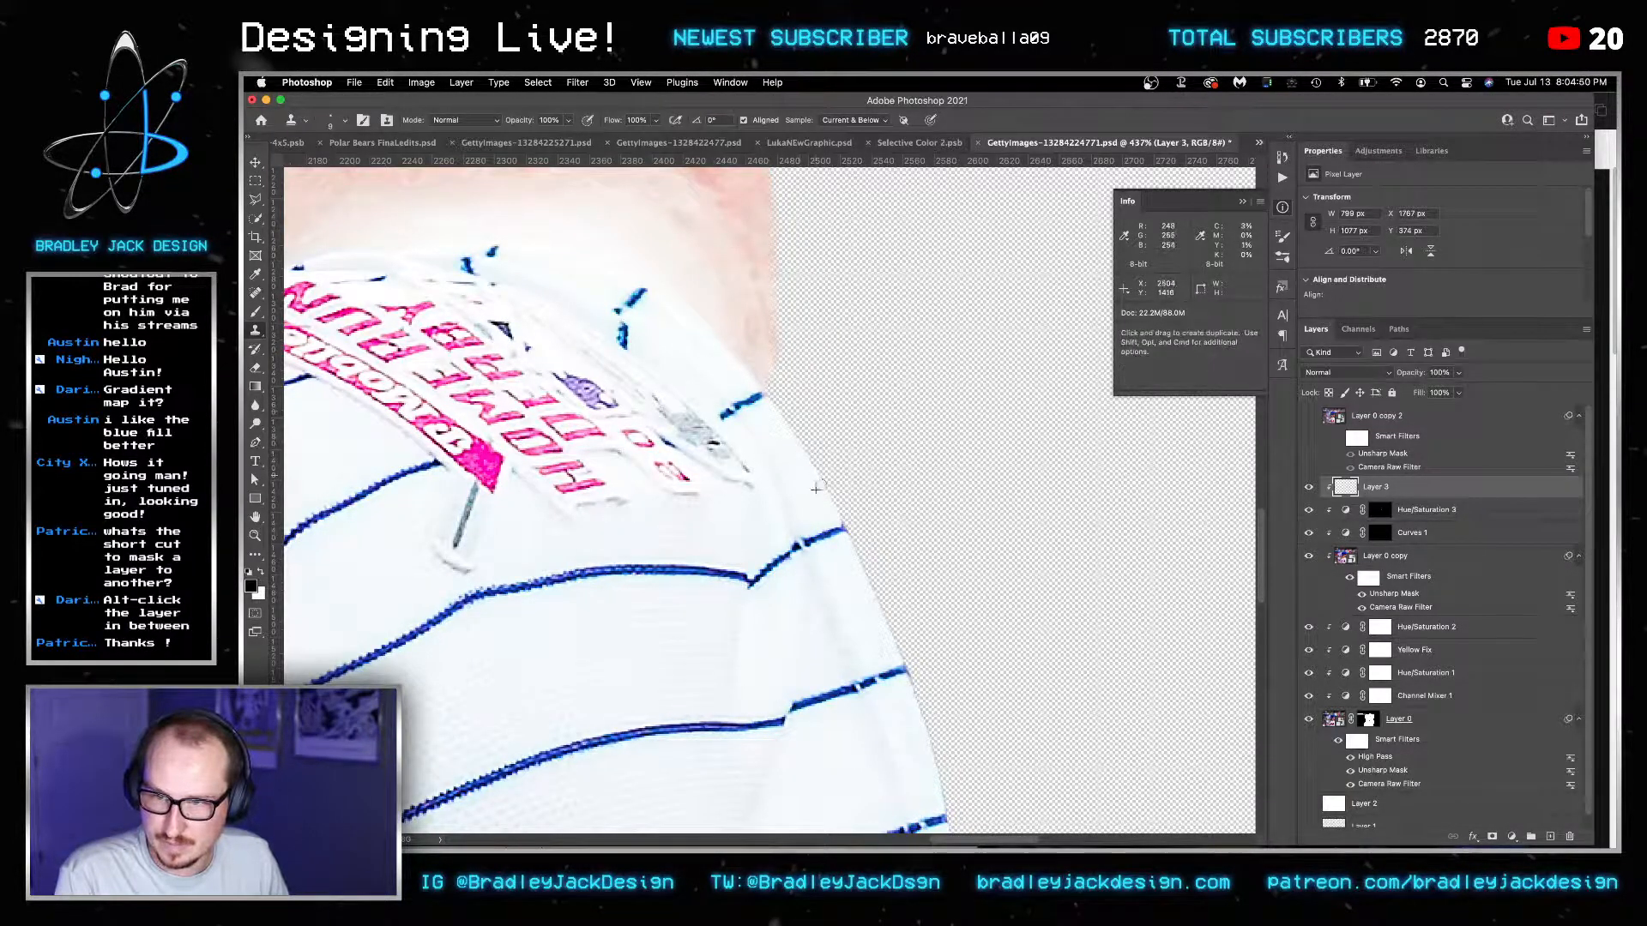
Clone jersey fabric along the sleeve's outer edge between the middle pinstripes.
scroll(815, 489, down, 3)
scroll(815, 489, right, 2)
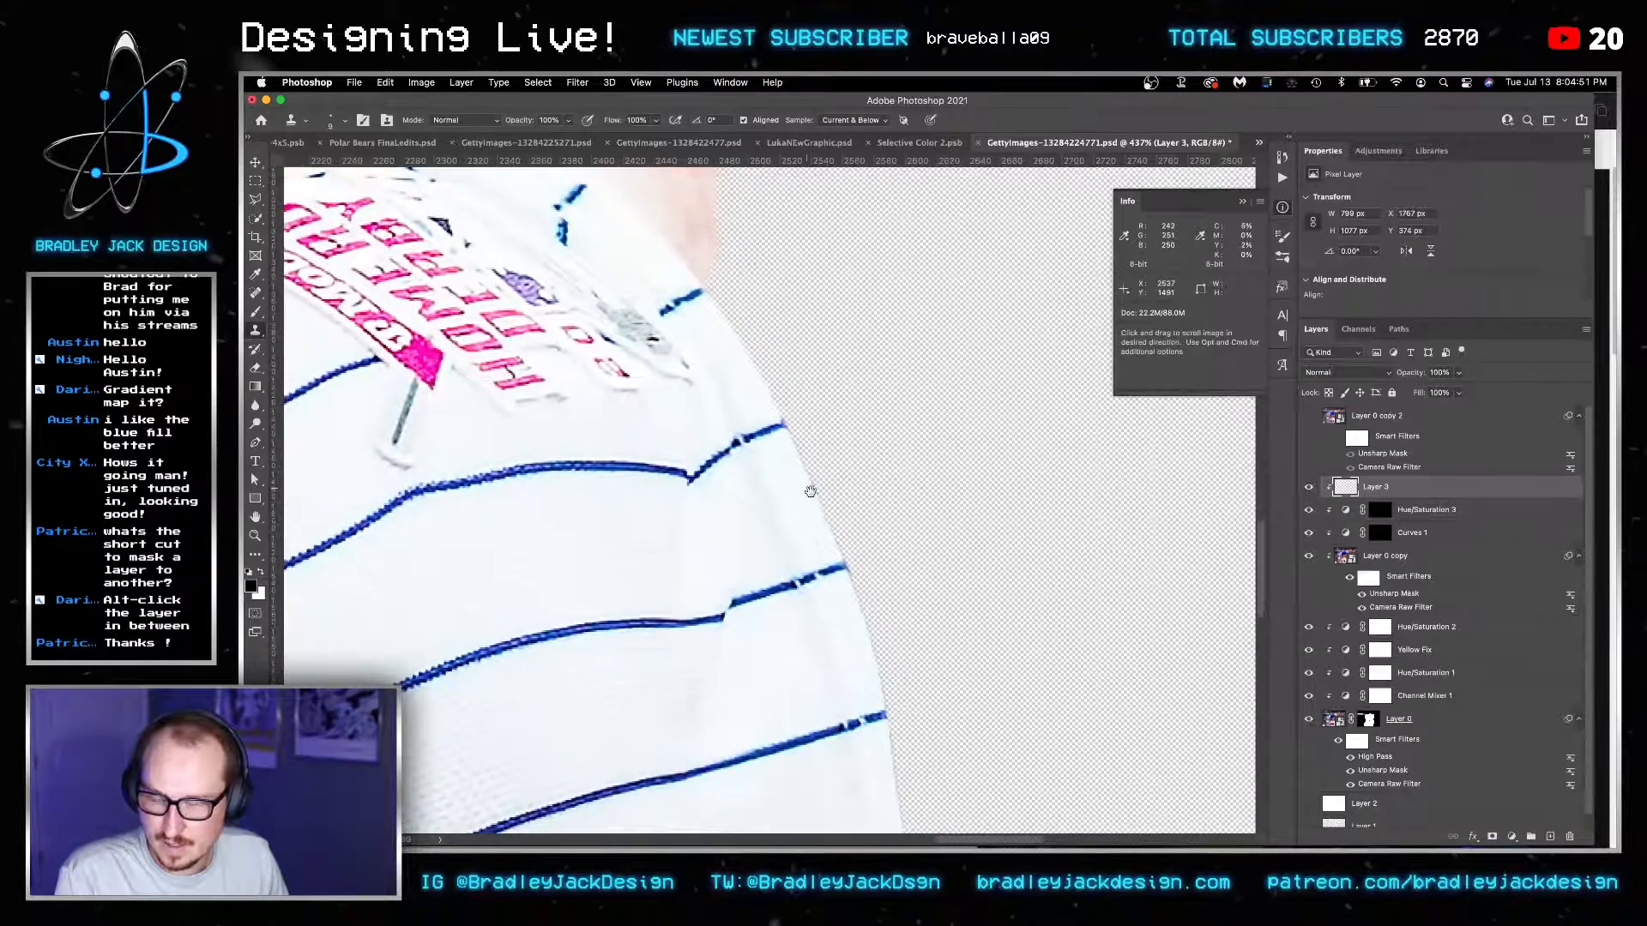
mouse_move(799, 456)
mouse_down()
mouse_move(844, 560)
mouse_move(787, 436)
mouse_up()
alt+click(781, 446)
click(791, 417)
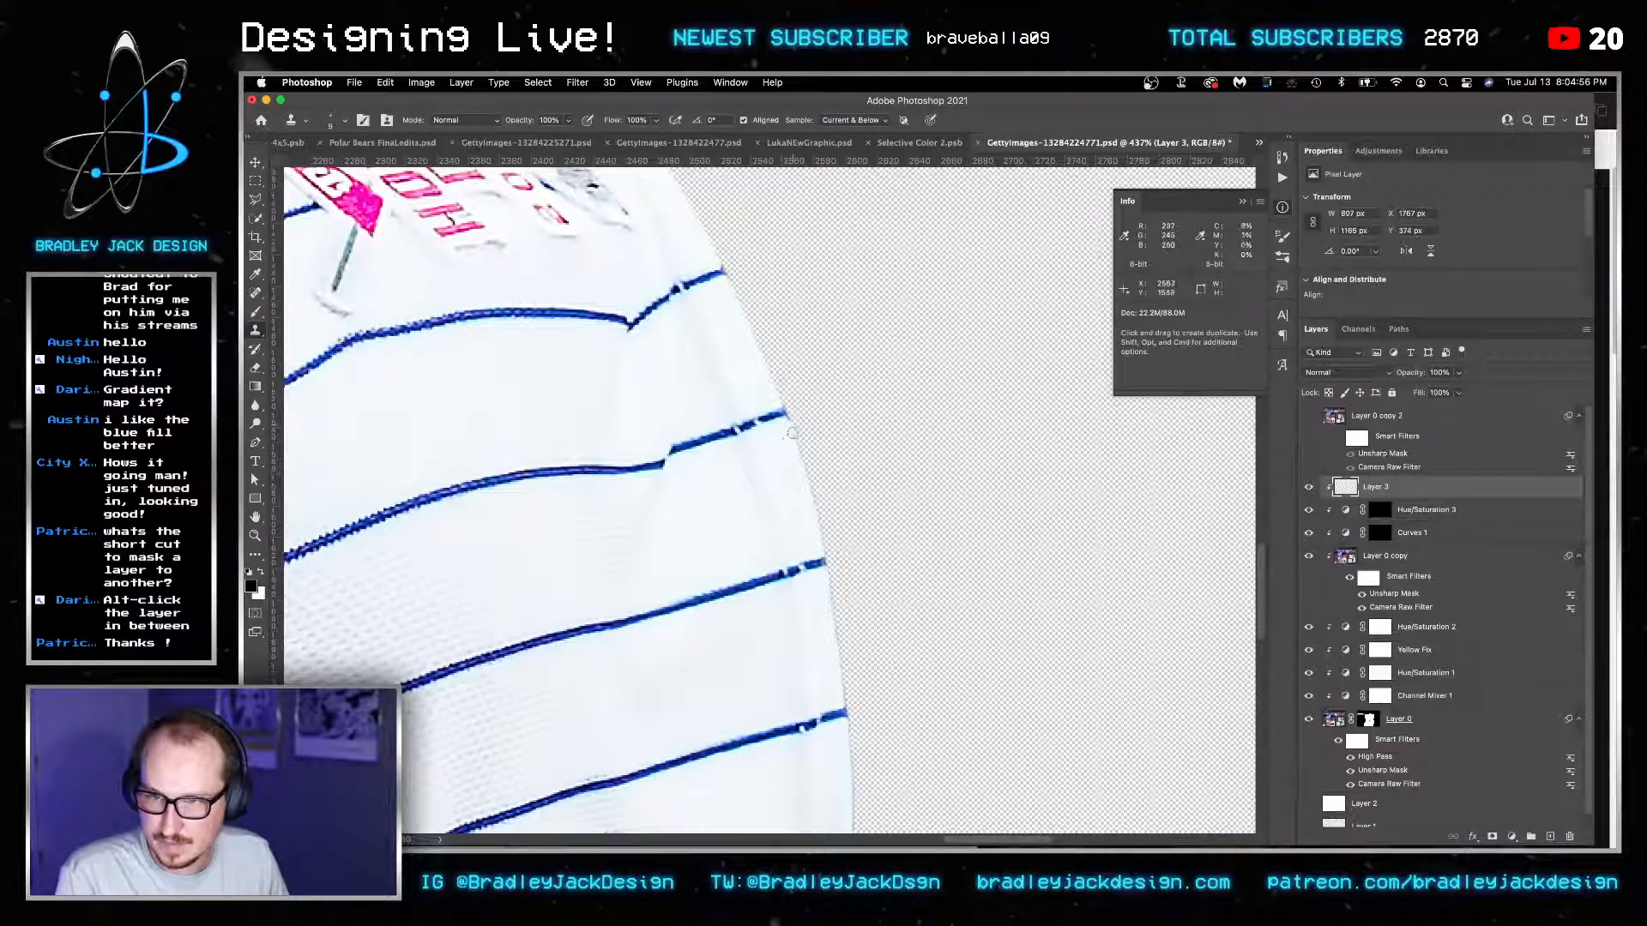
alt+click(790, 441)
drag(794, 440, 828, 555)
mouse_move(803, 537)
mouse_down()
mouse_move(762, 352)
mouse_move(803, 518)
mouse_up()
Clone jersey fabric down the sleeve's outer edge past the lower pinstripes to its rounded bottom.
alt+click(784, 398)
mouse_move(781, 475)
mouse_down()
mouse_move(768, 395)
mouse_move(790, 441)
mouse_up()
alt+click(777, 417)
drag(785, 401, 783, 294)
alt+click(781, 381)
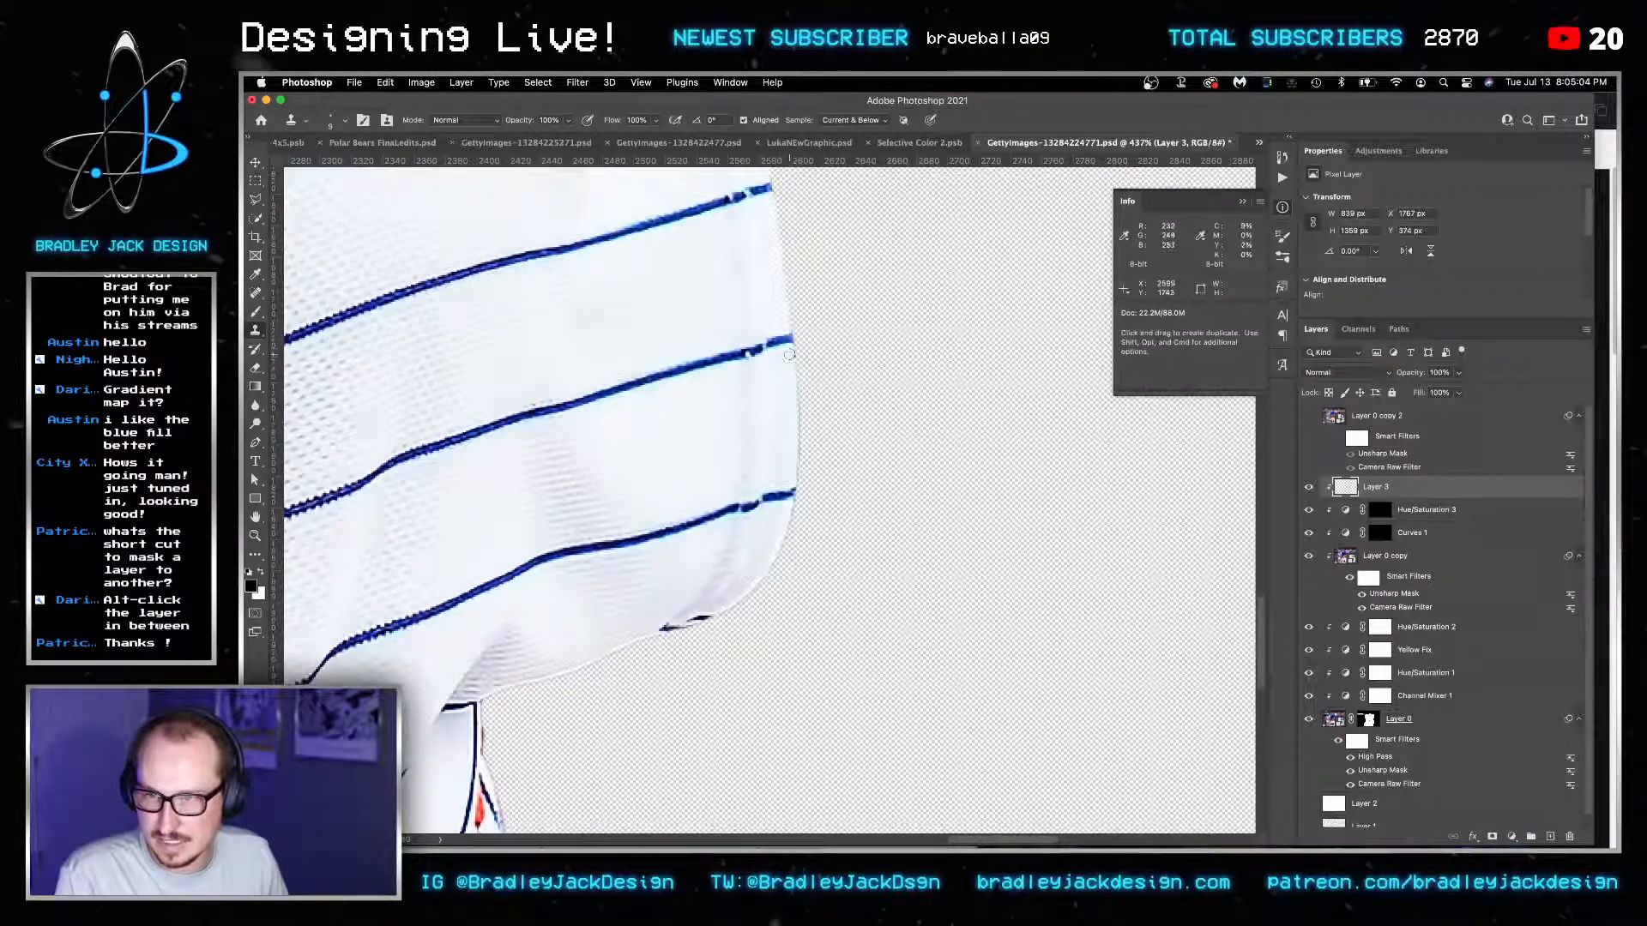
drag(794, 387, 798, 489)
alt+click(785, 442)
drag(780, 449, 815, 323)
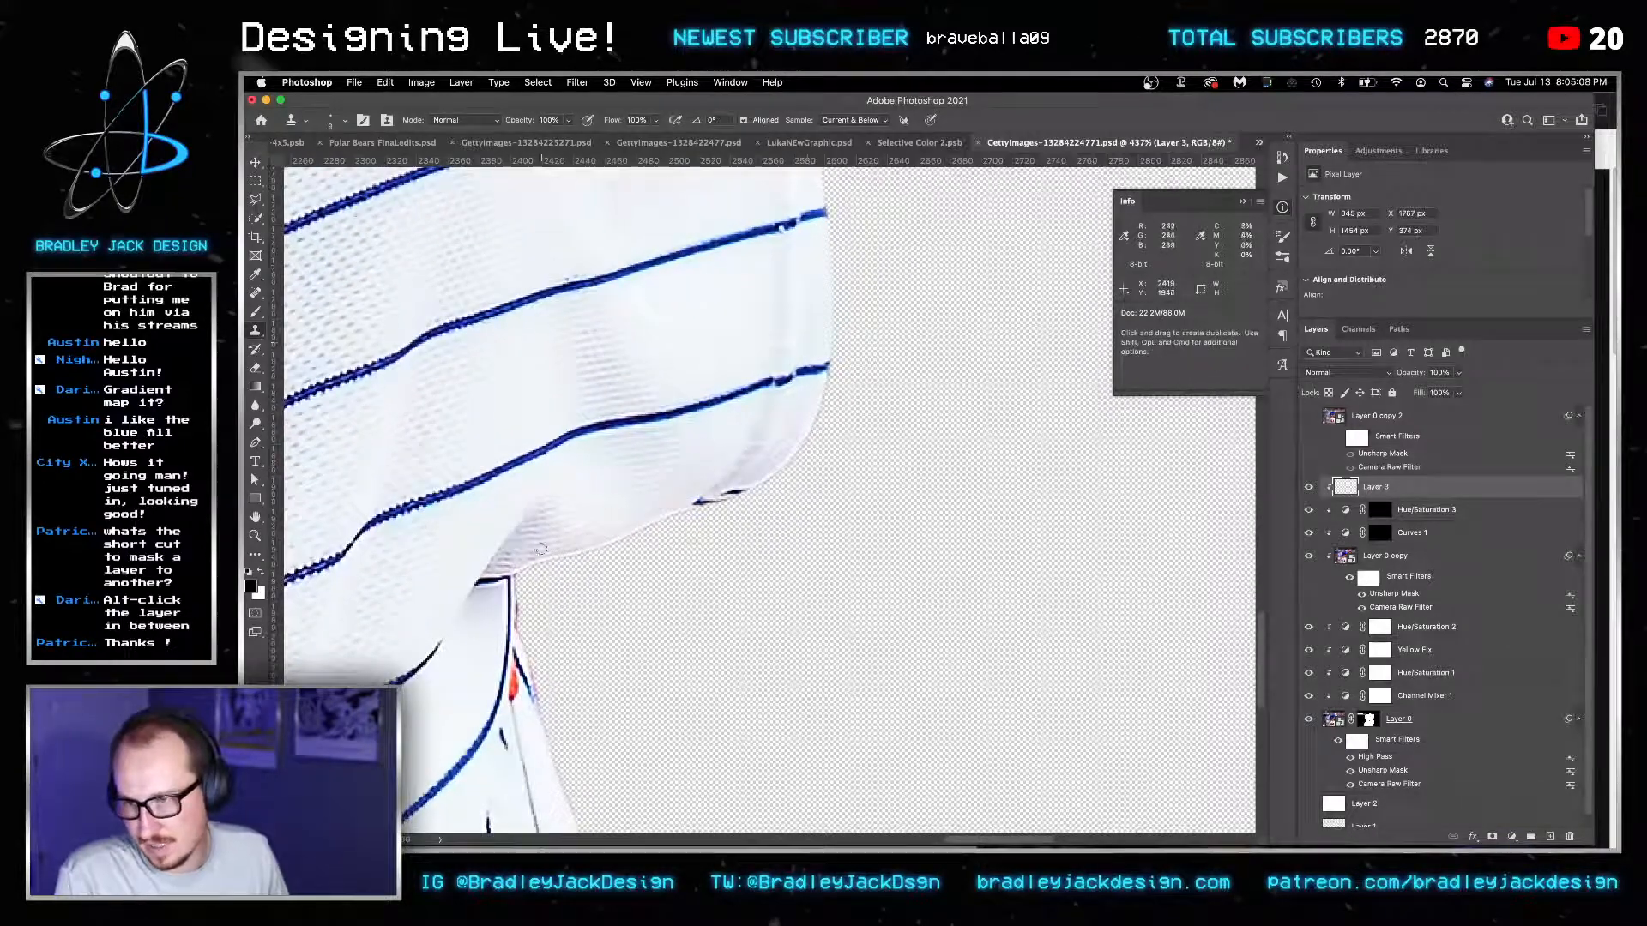
Clone over the dark fringe on the sleeve's underside and save the player cutout file.
alt+click(517, 561)
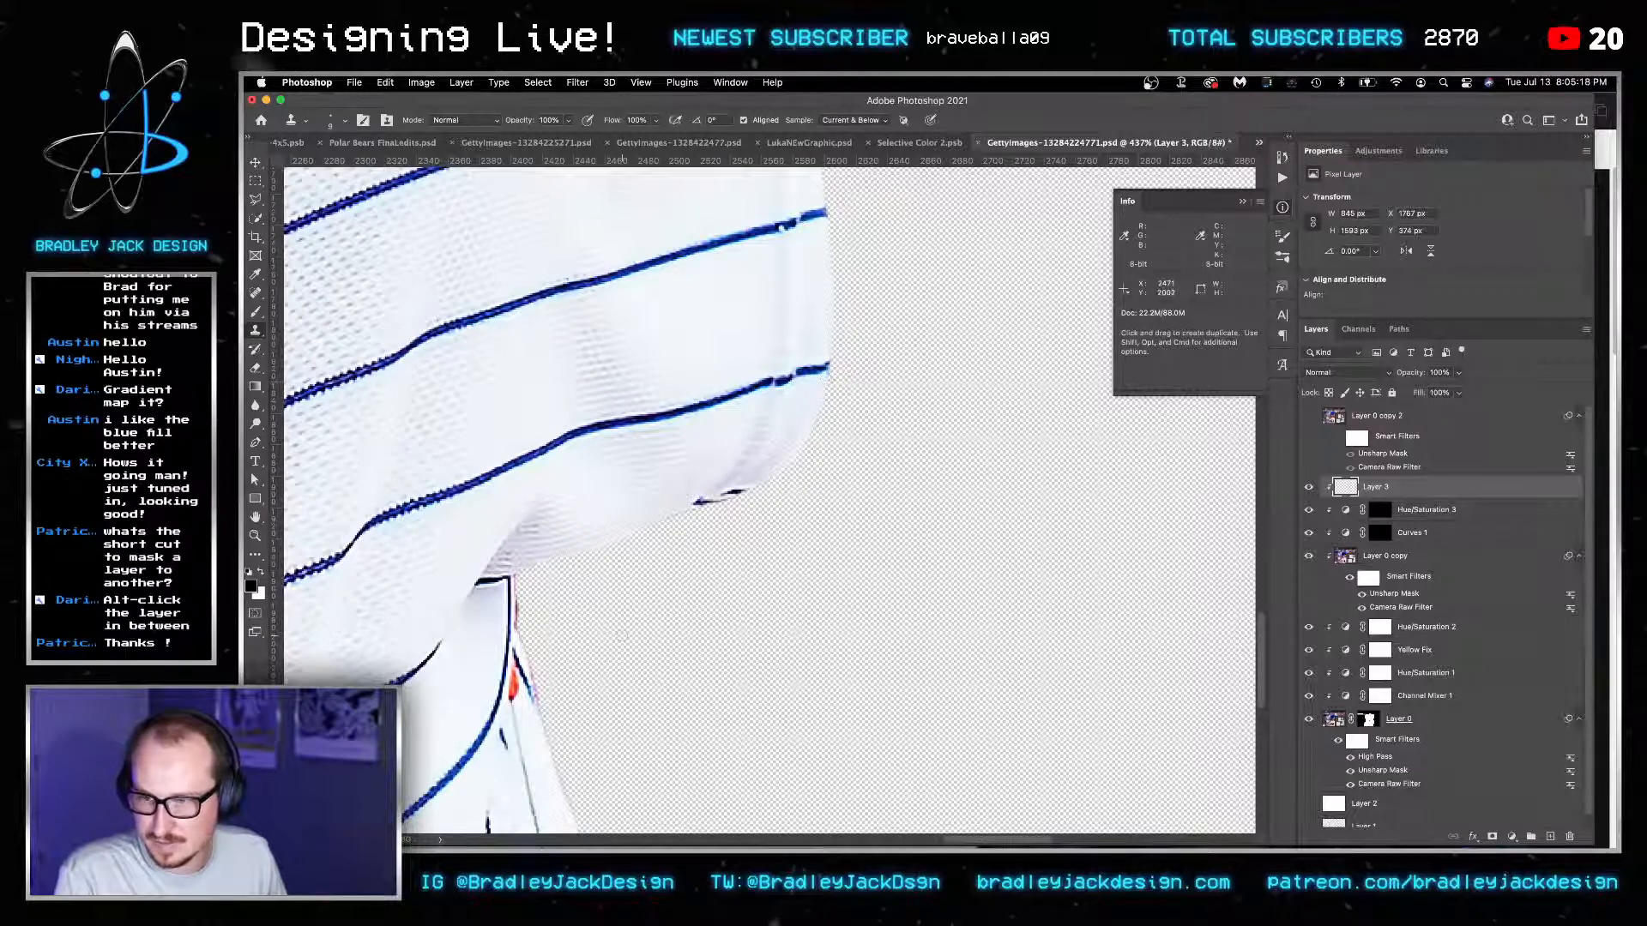
scroll(622, 635, down, 5)
scroll(623, 635, left, 3)
key(super+s)
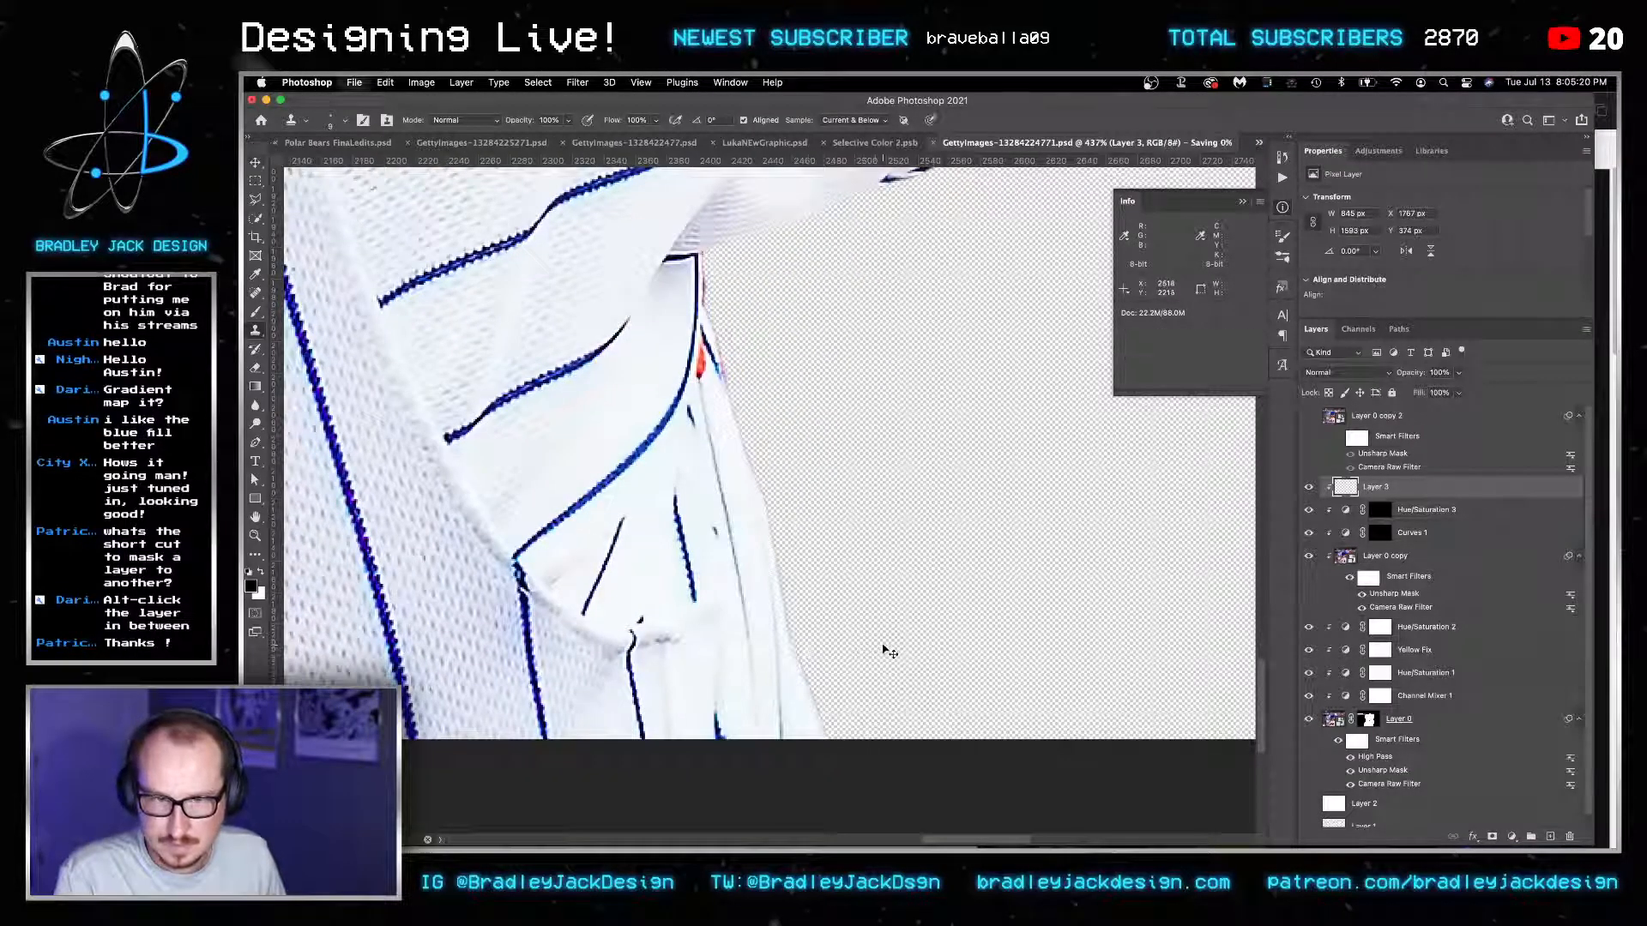
Save the Selective Color 2 smart object, return to PolarPete.psb, save it, and show the whole poster.
key(v)
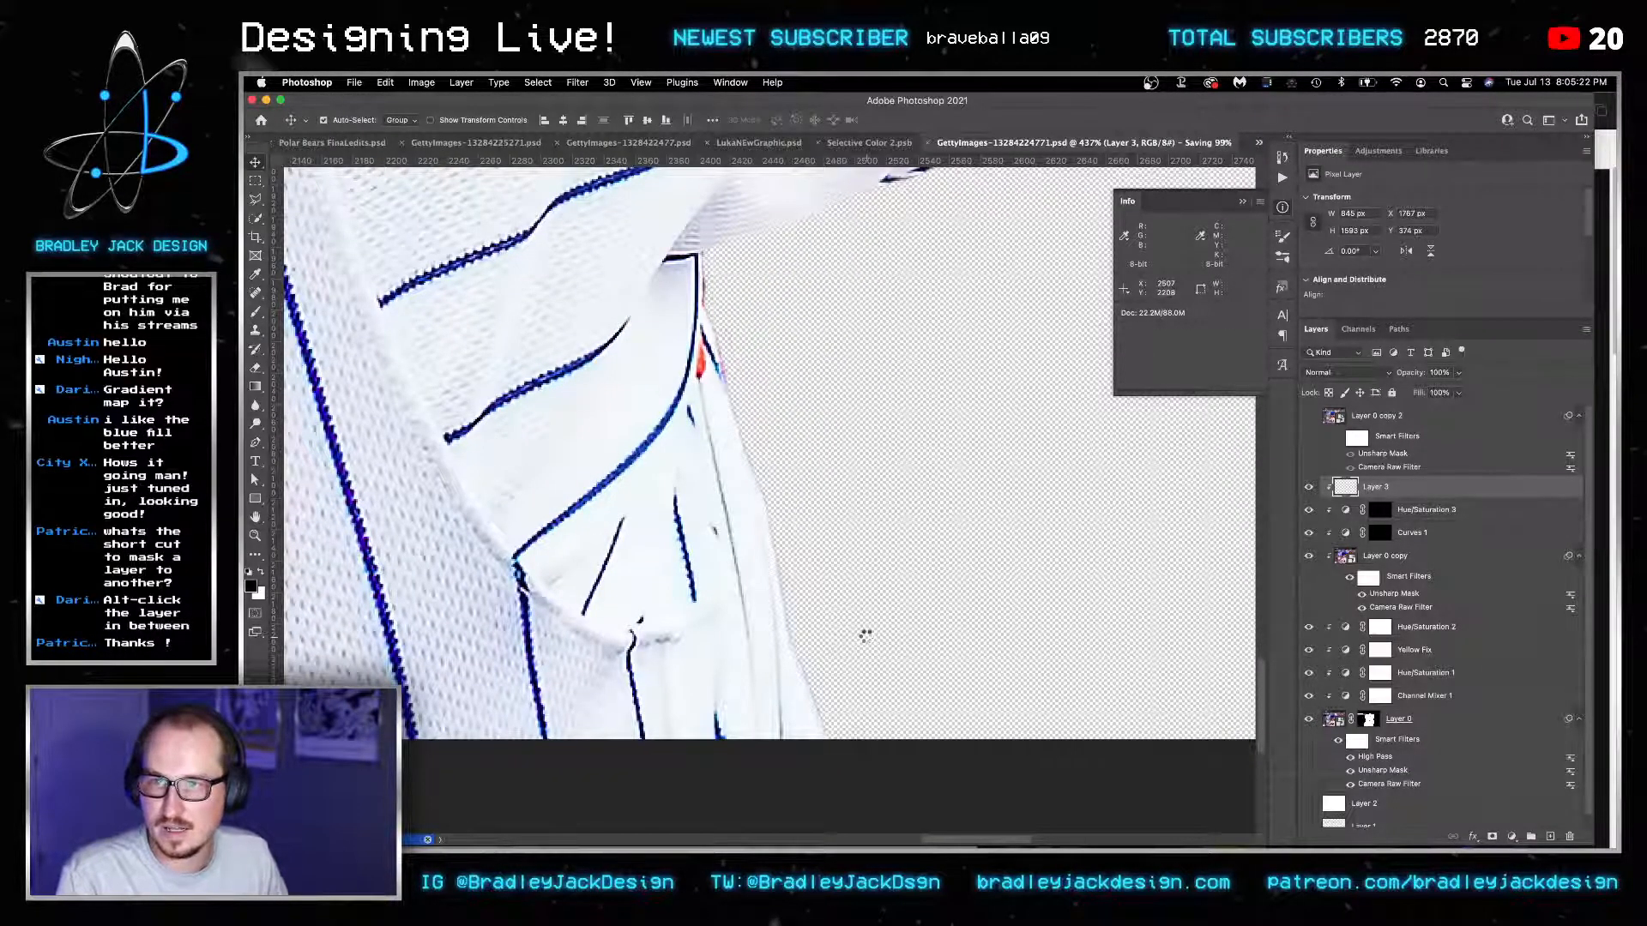
key(ctrl+shift+Tab)
key(super+s)
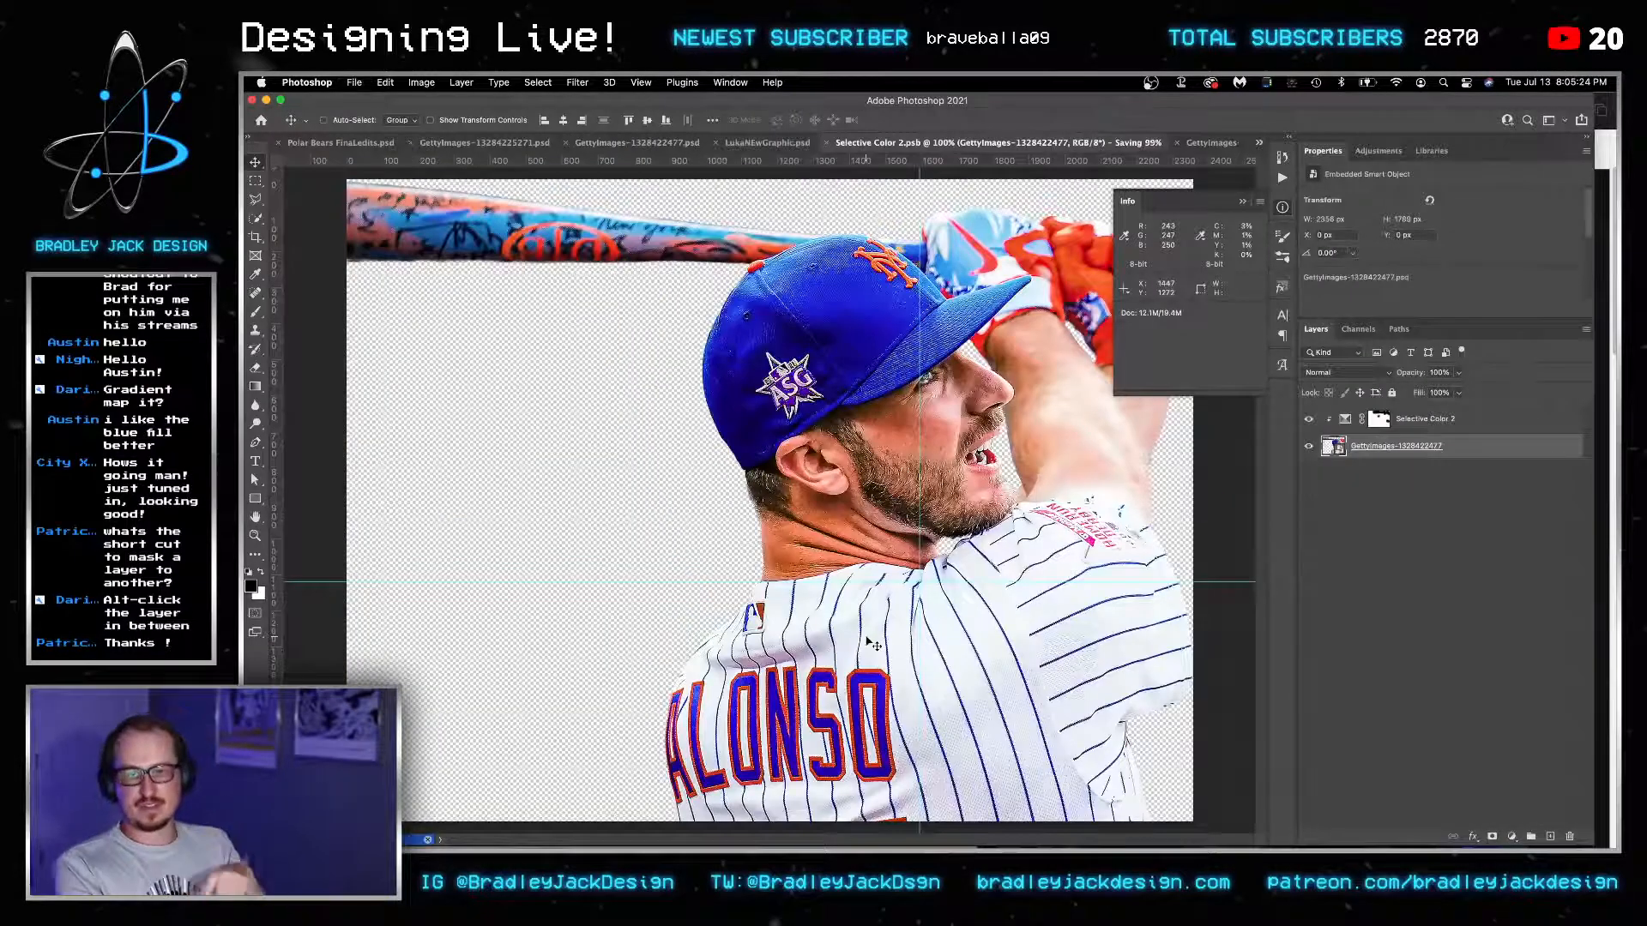
key(ctrl+Tab)
key(ctrl+Tab)
key(ctrl+Tab)
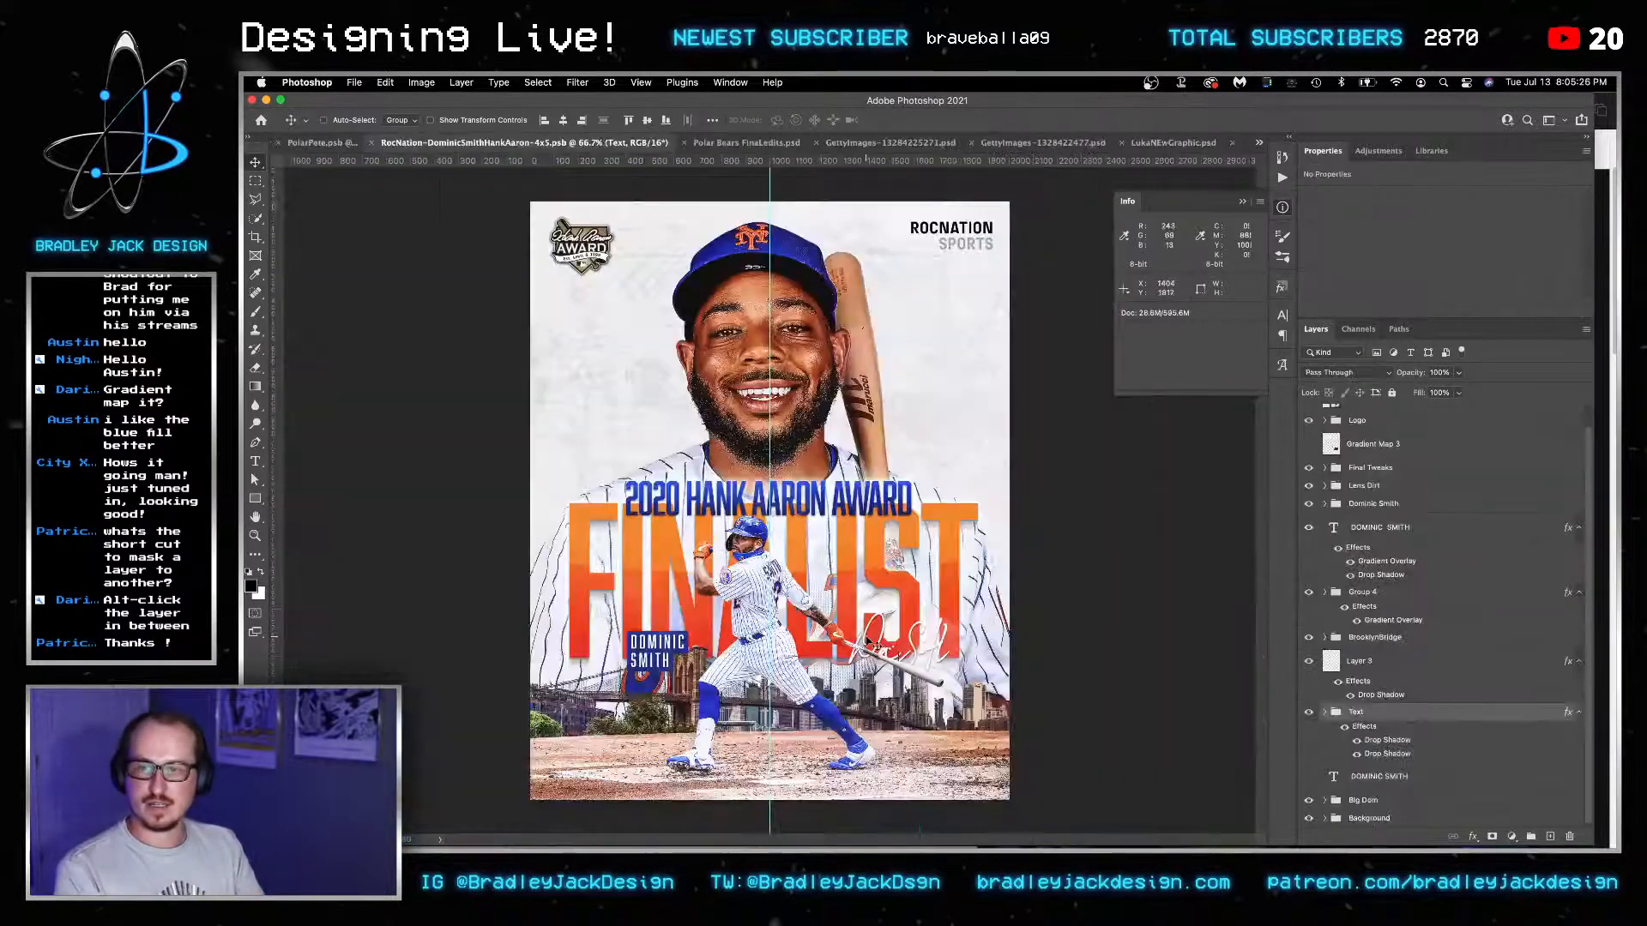
key(ctrl+shift+Tab)
key(super+s)
key(z)
alt+click(867, 632)
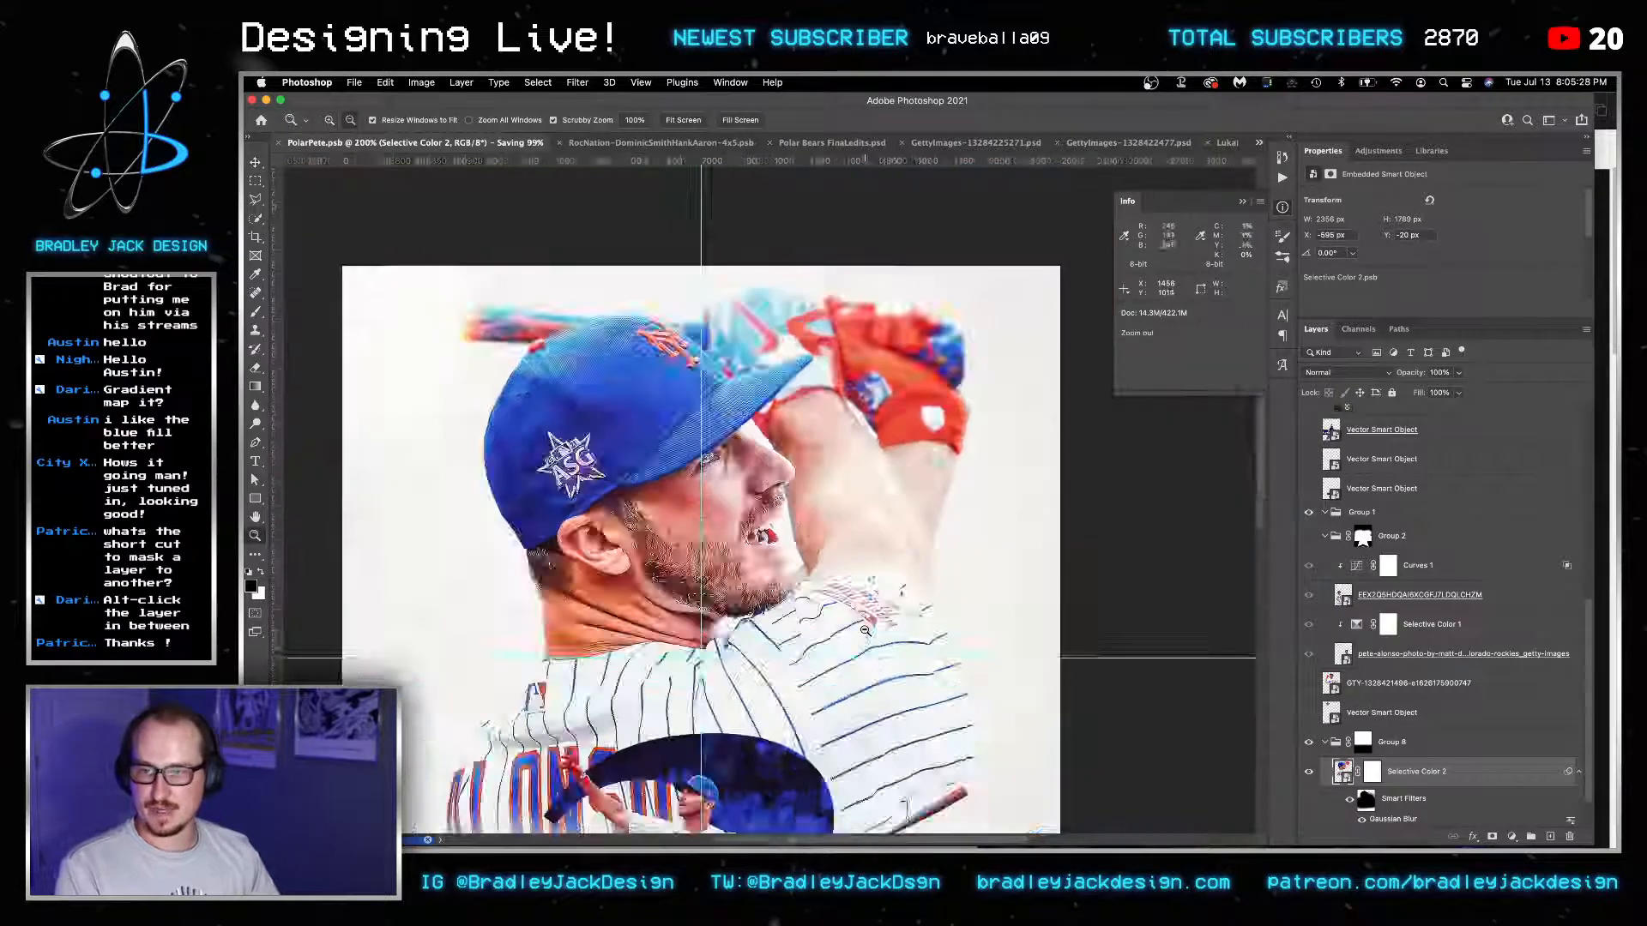
alt+click(866, 630)
alt+click(865, 630)
key(super+plus)
key(v)
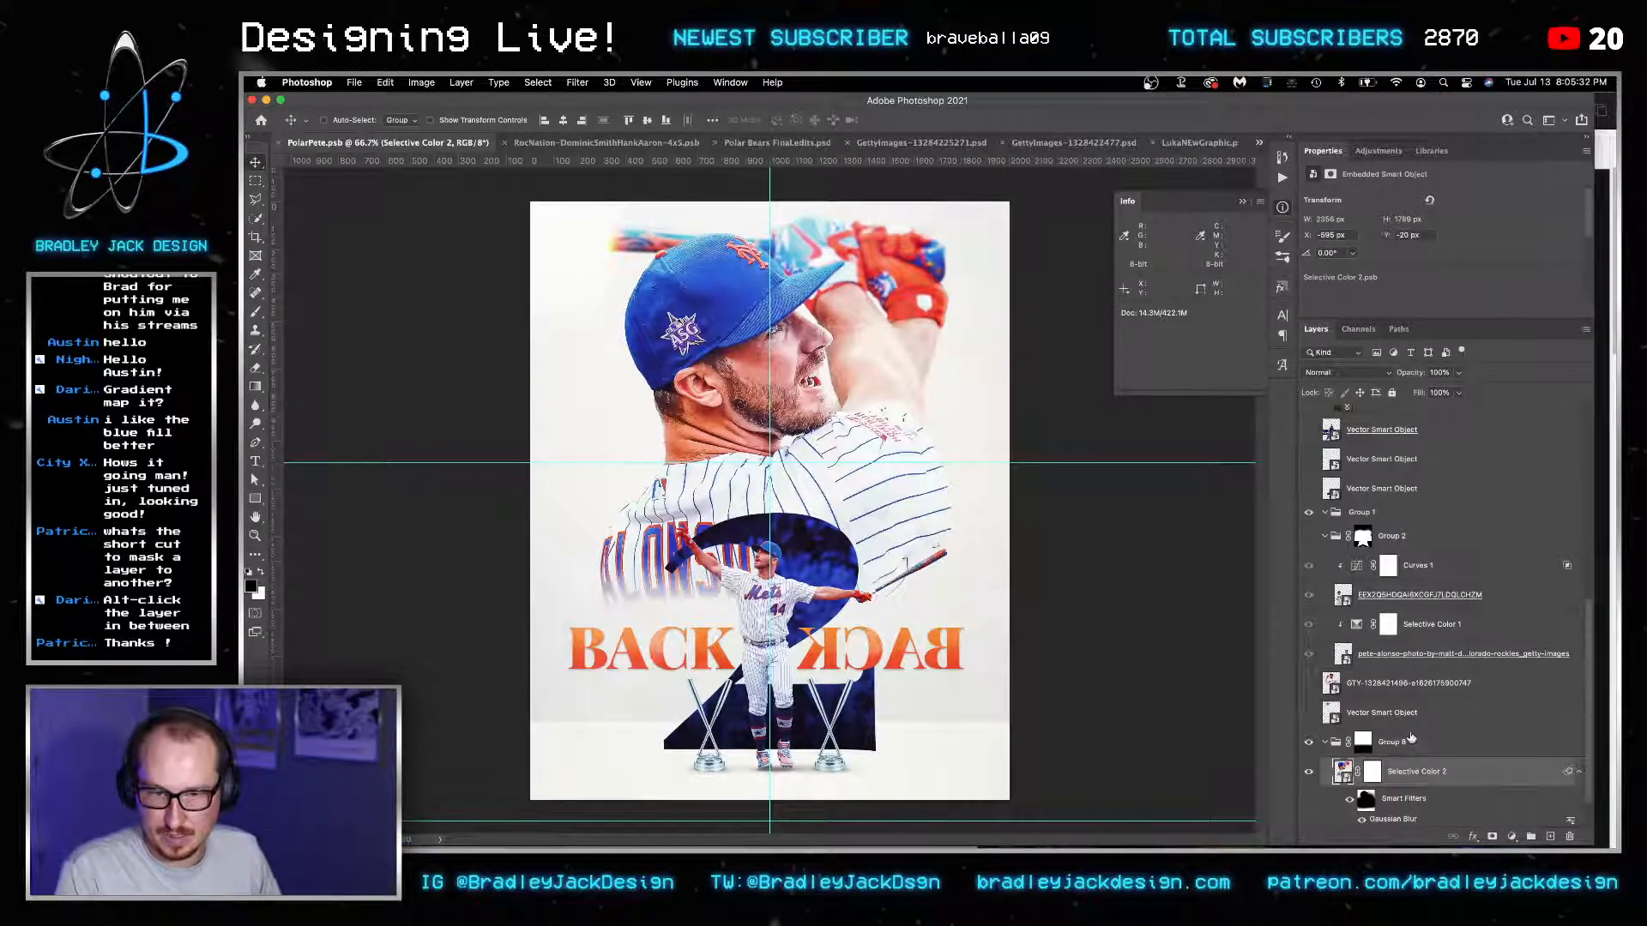
Move the EJD-Light Leak-007 layer leftward, stretch its left side farther beyond the poster, and save the poster.
click(1408, 744)
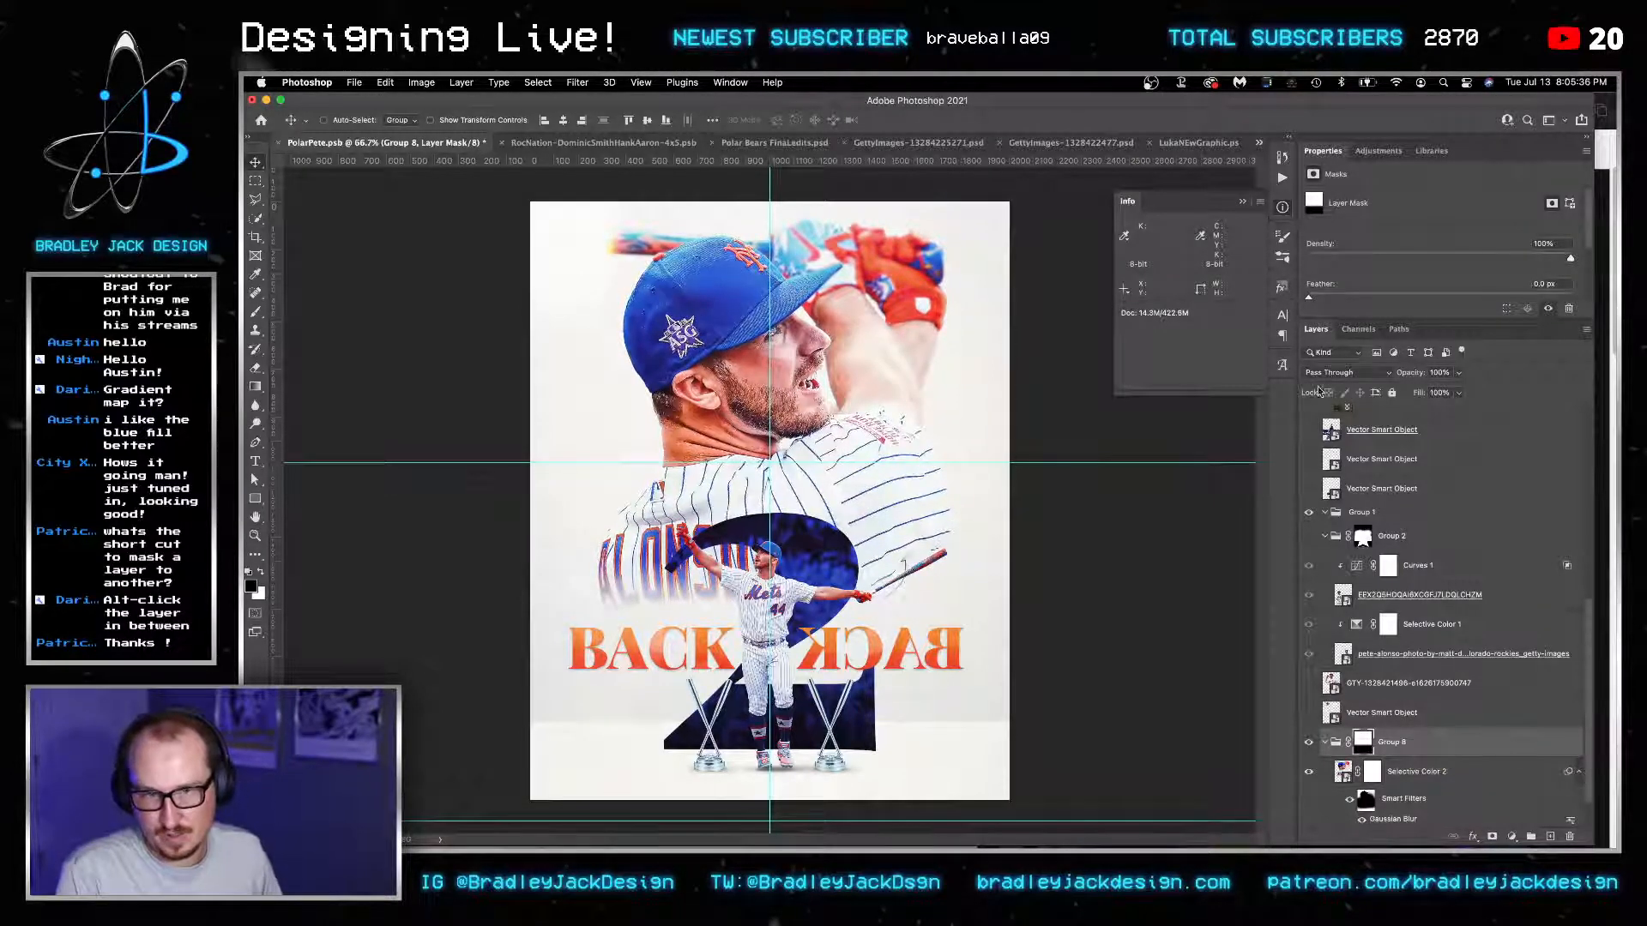
scroll(1367, 436, up, 10)
click(1390, 539)
key(ctrl+t)
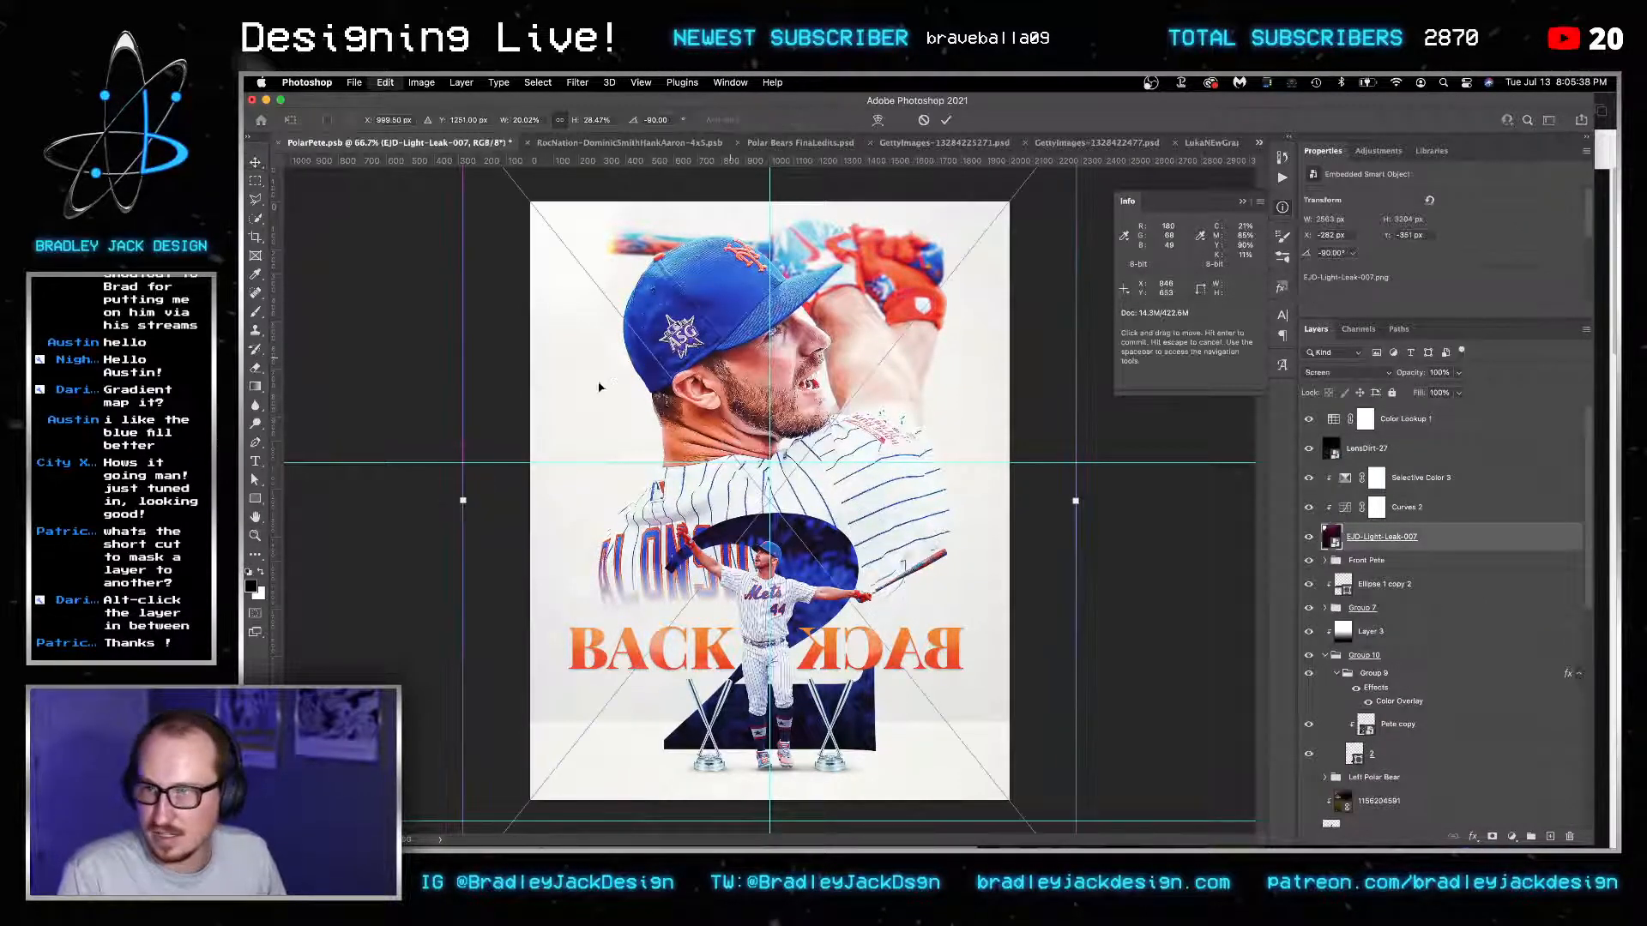
key(ctrl+0)
drag(841, 432, 804, 431)
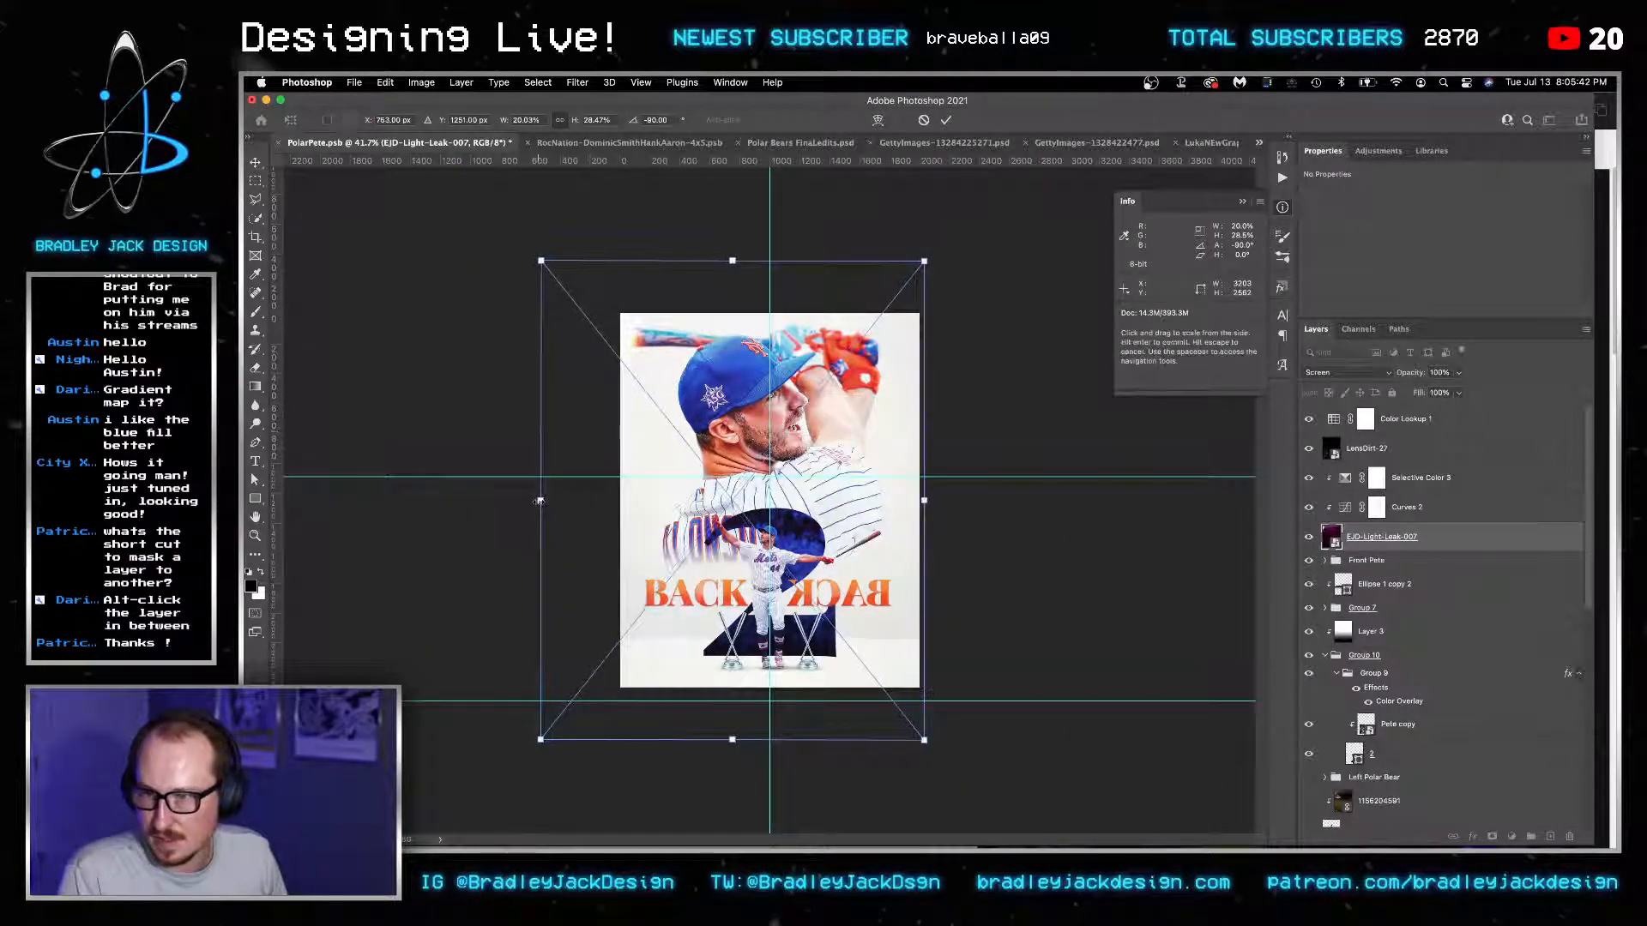
drag(541, 501, 519, 501)
key(Return)
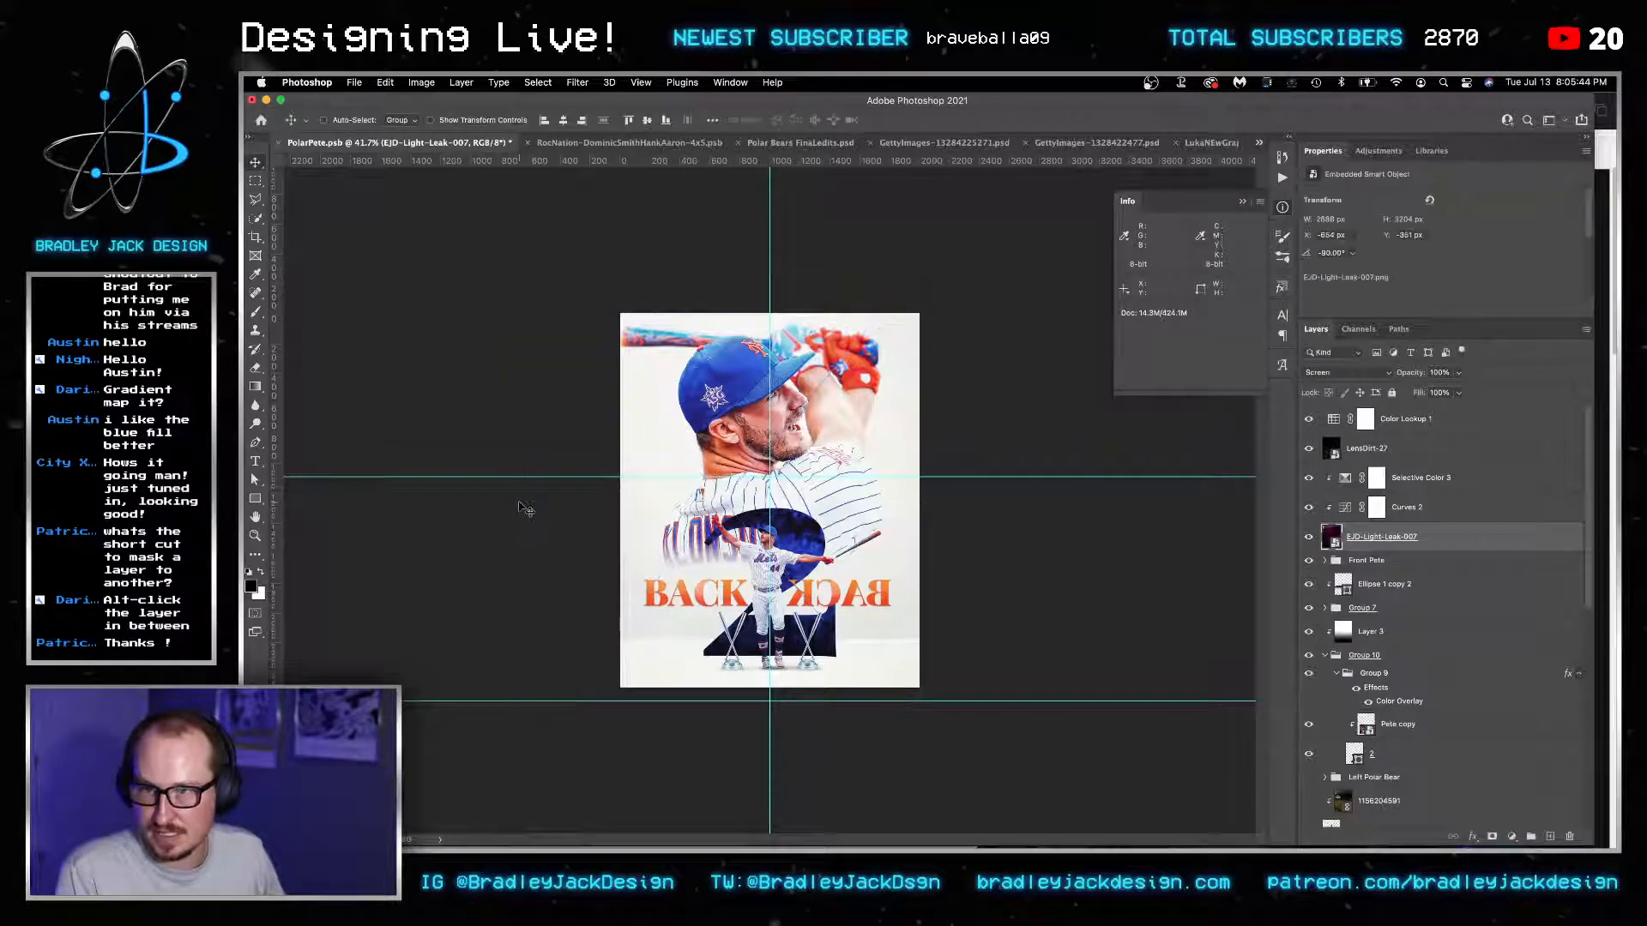
key(z)
double_click(864, 554)
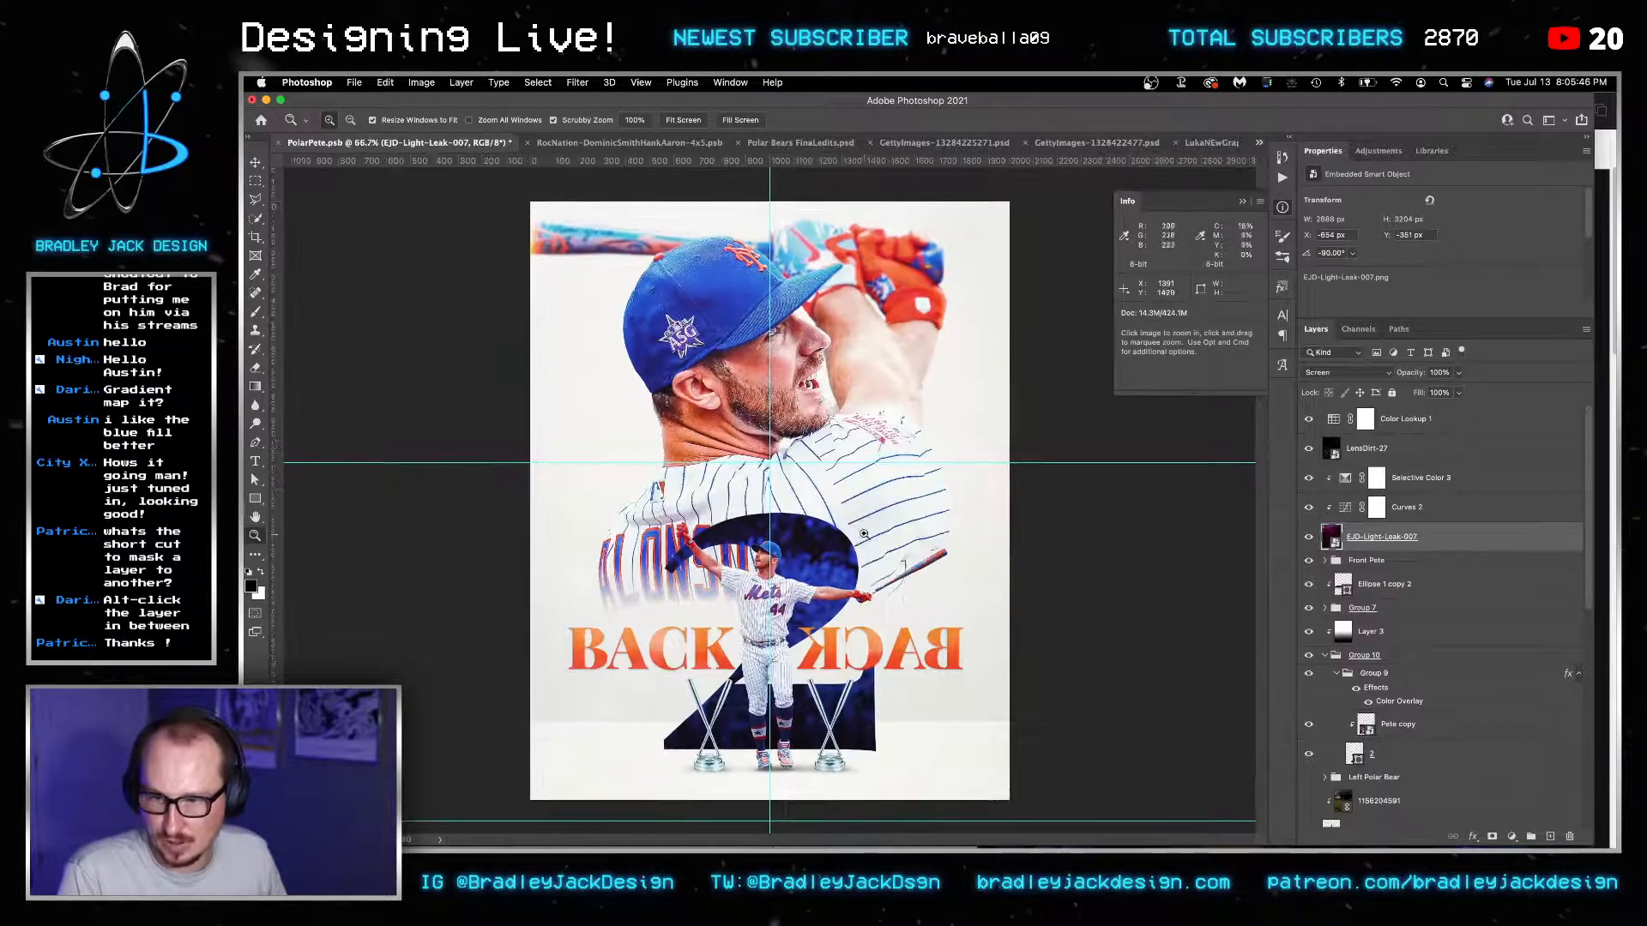
key(v)
key(ctrl+s)
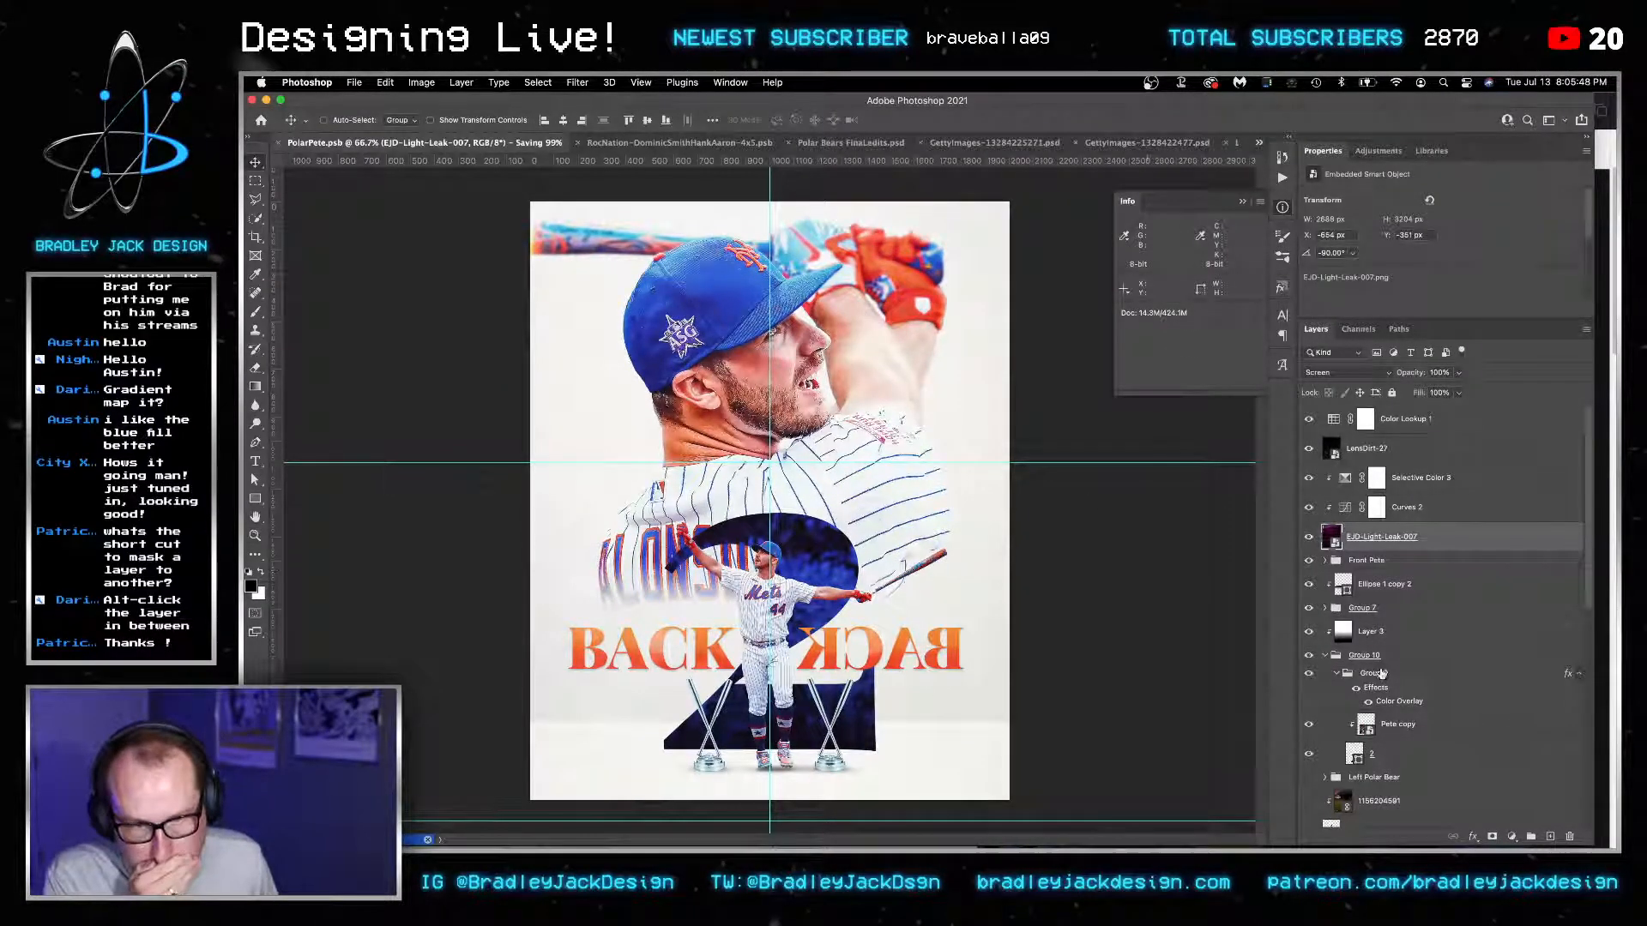
Make the Left Polar Bear group visible and expand it to access its layers.
scroll(1338, 600, down, 3)
click(1310, 676)
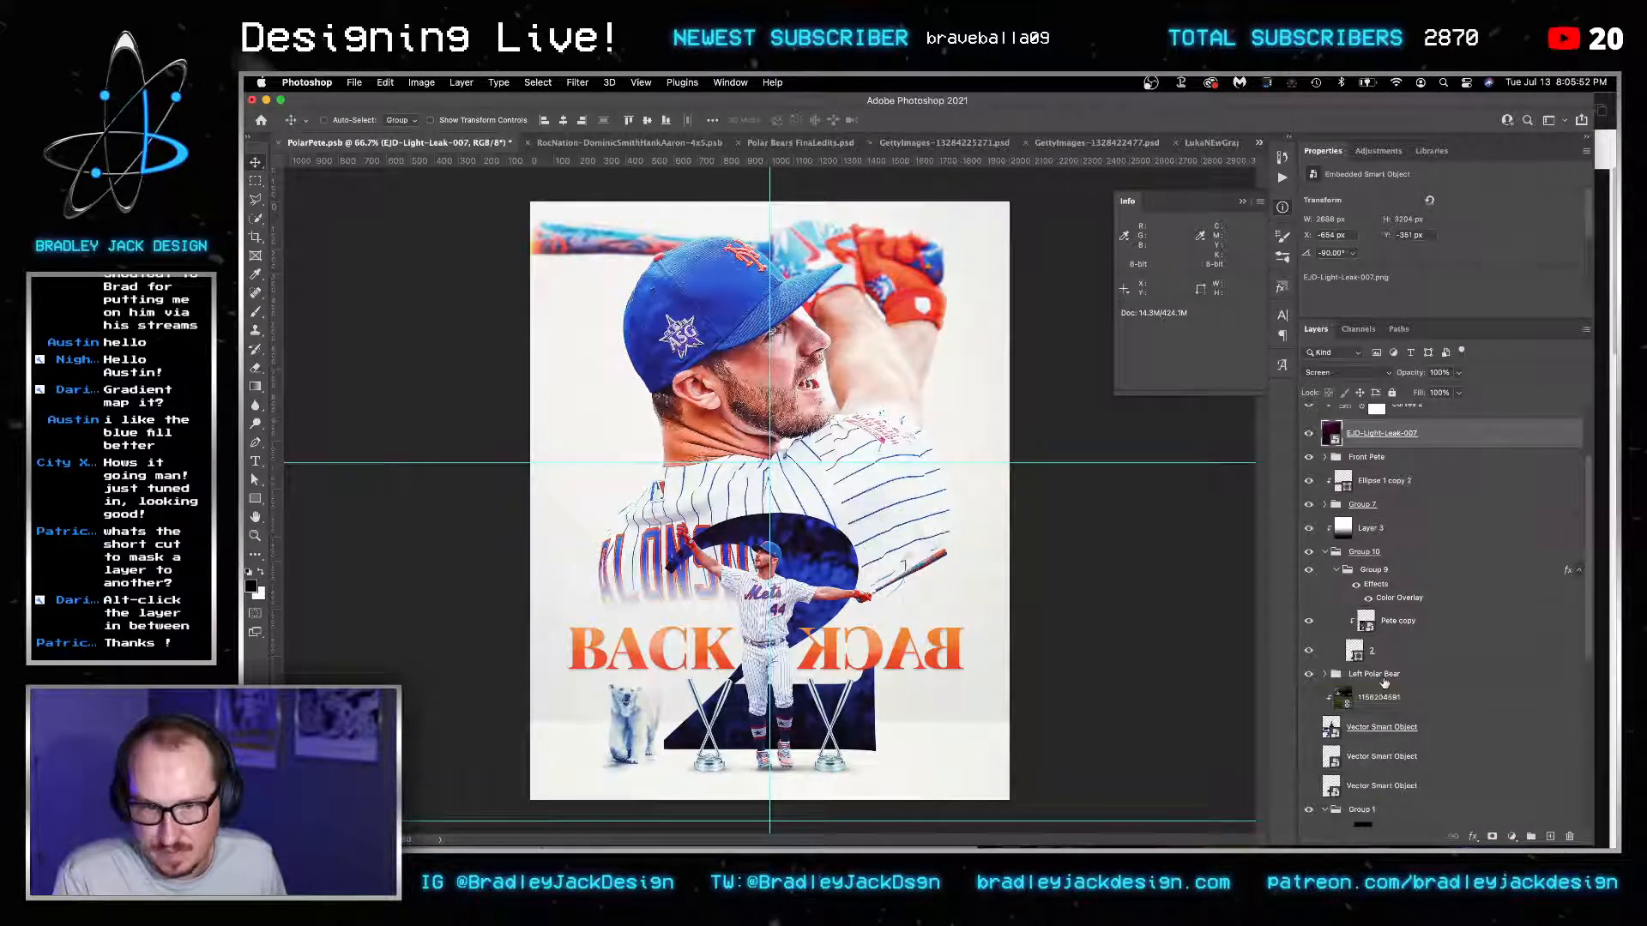
click(1383, 677)
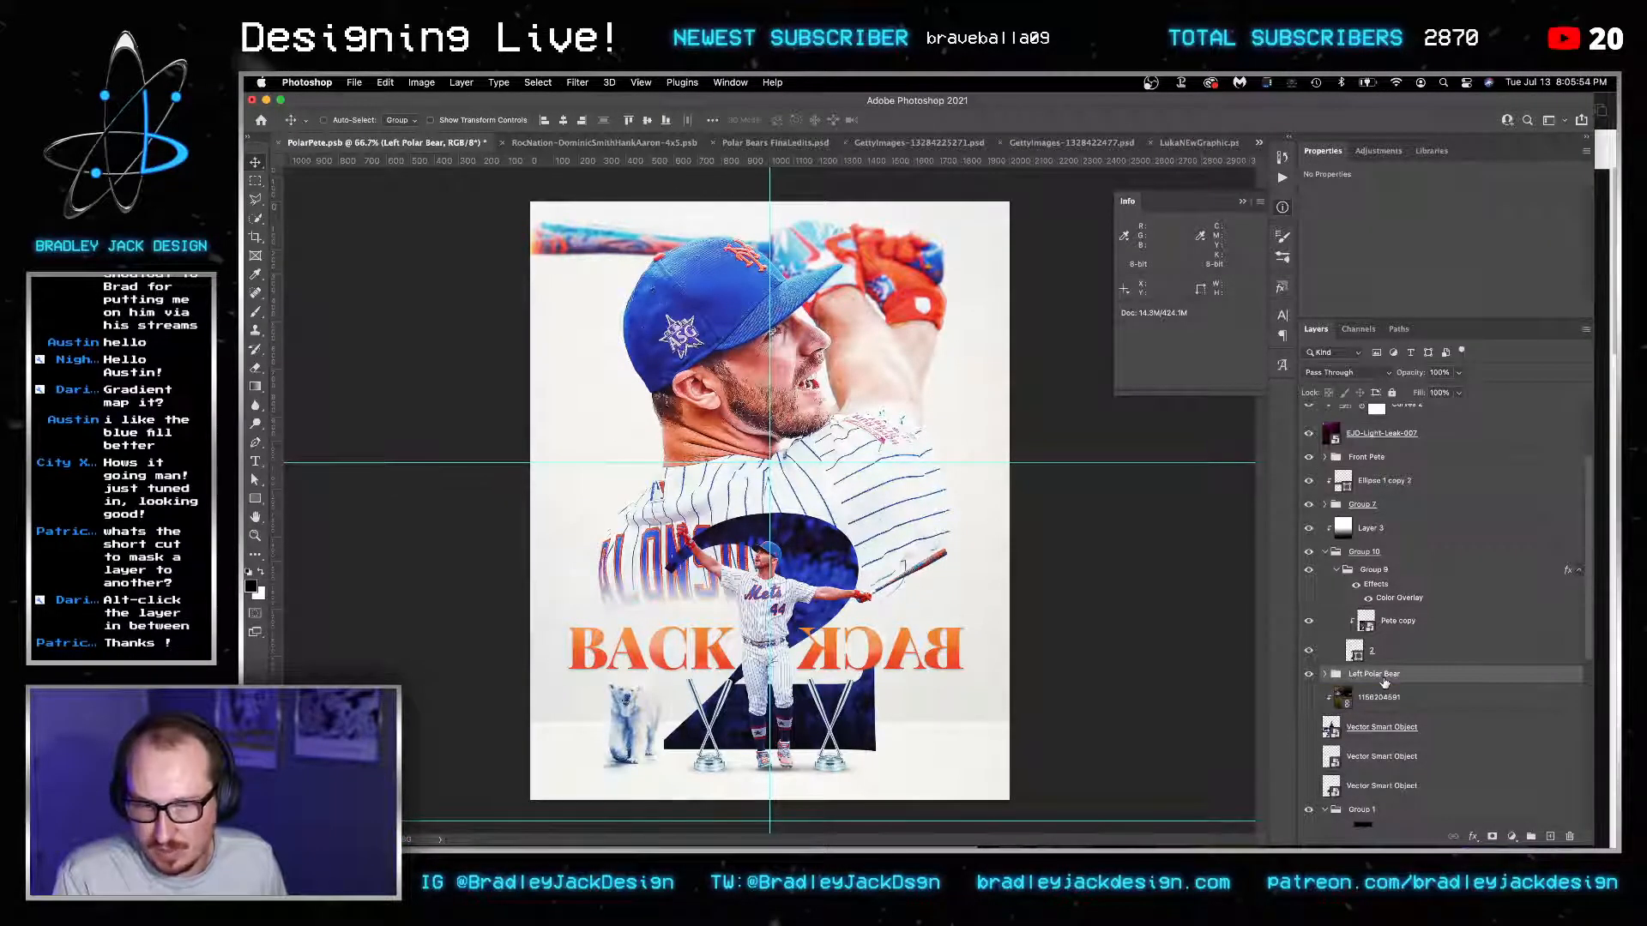
click(1326, 674)
click(1407, 698)
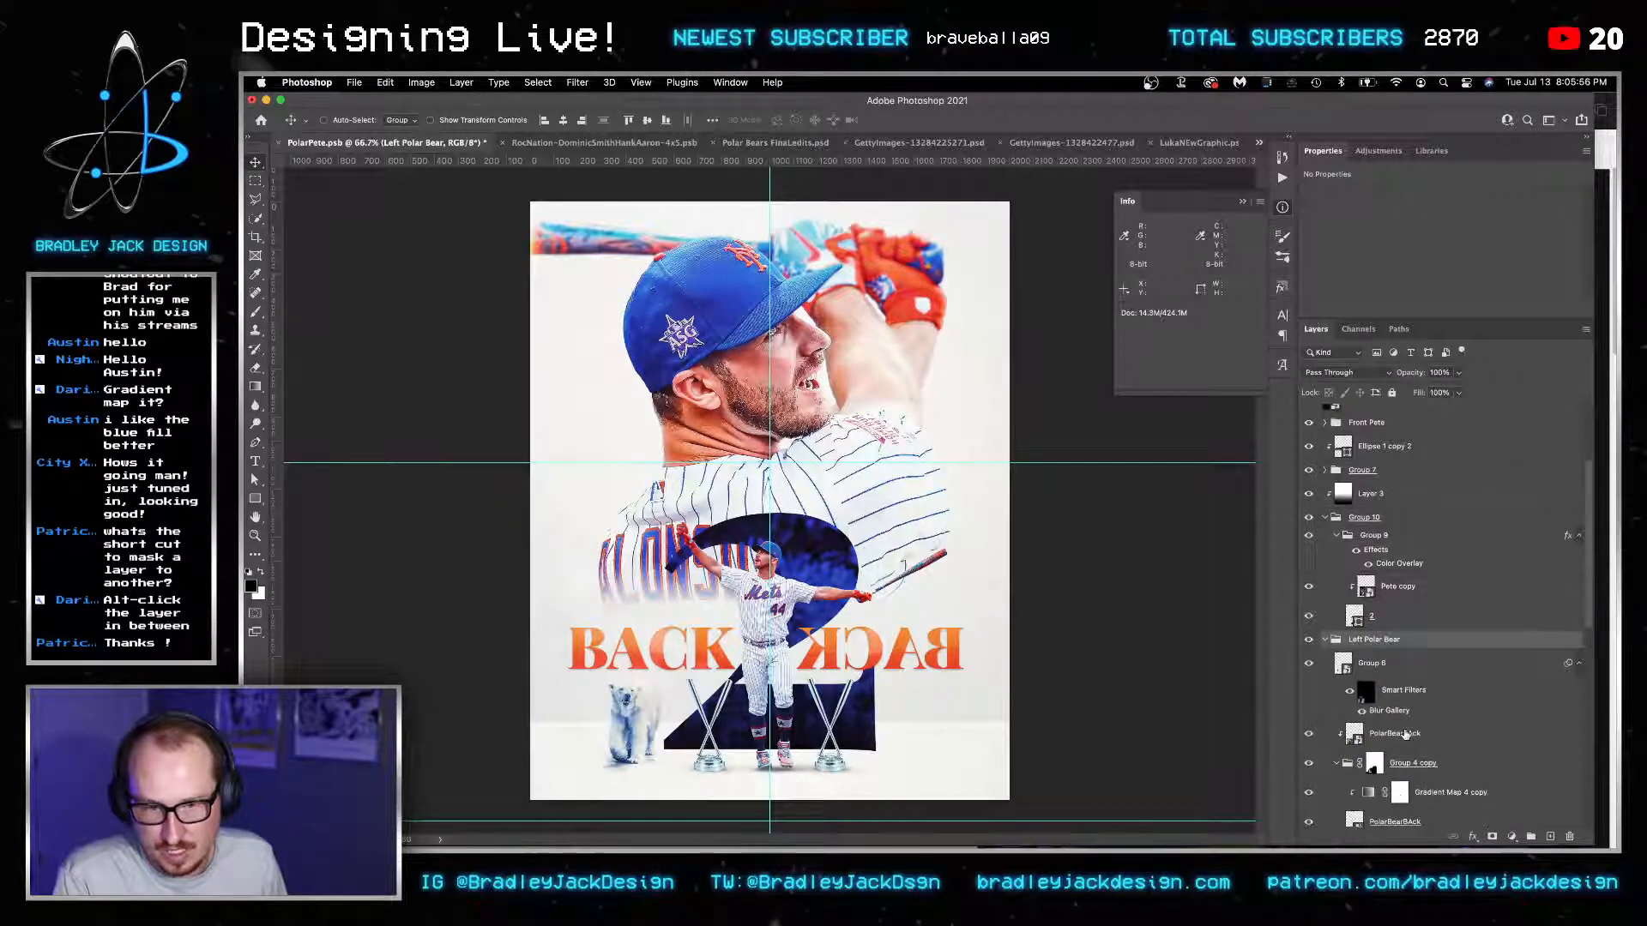
scroll(1390, 725, down, 3)
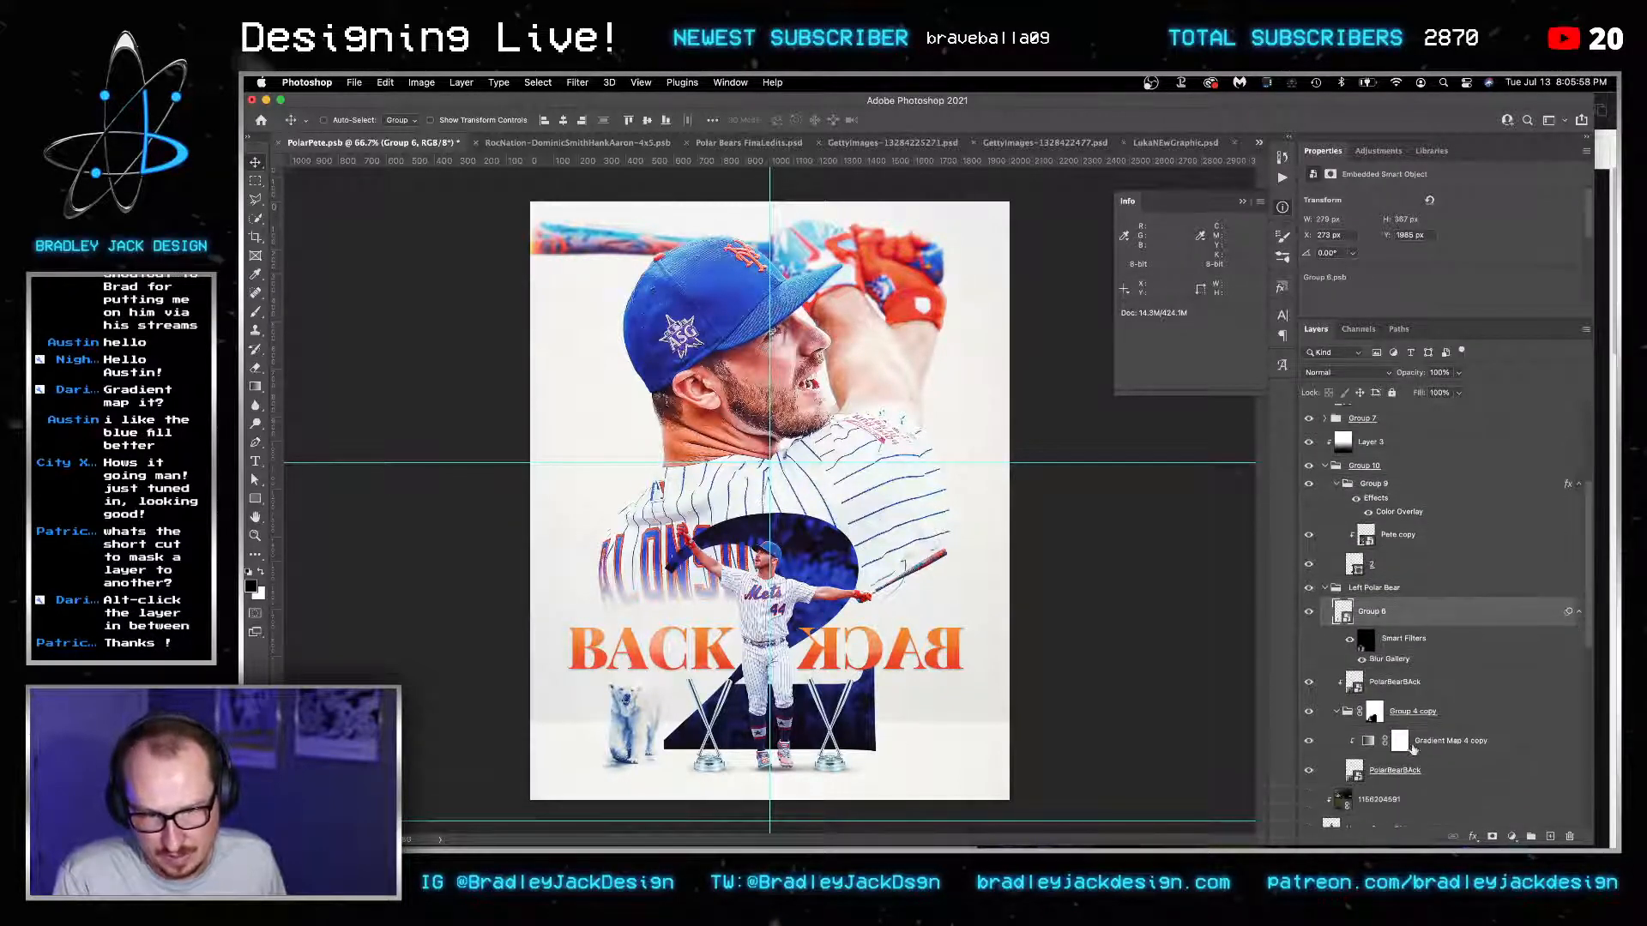
Compare the polar bear's backing with the Gradient Map 4 copy adjustment hidden and shown.
click(1332, 743)
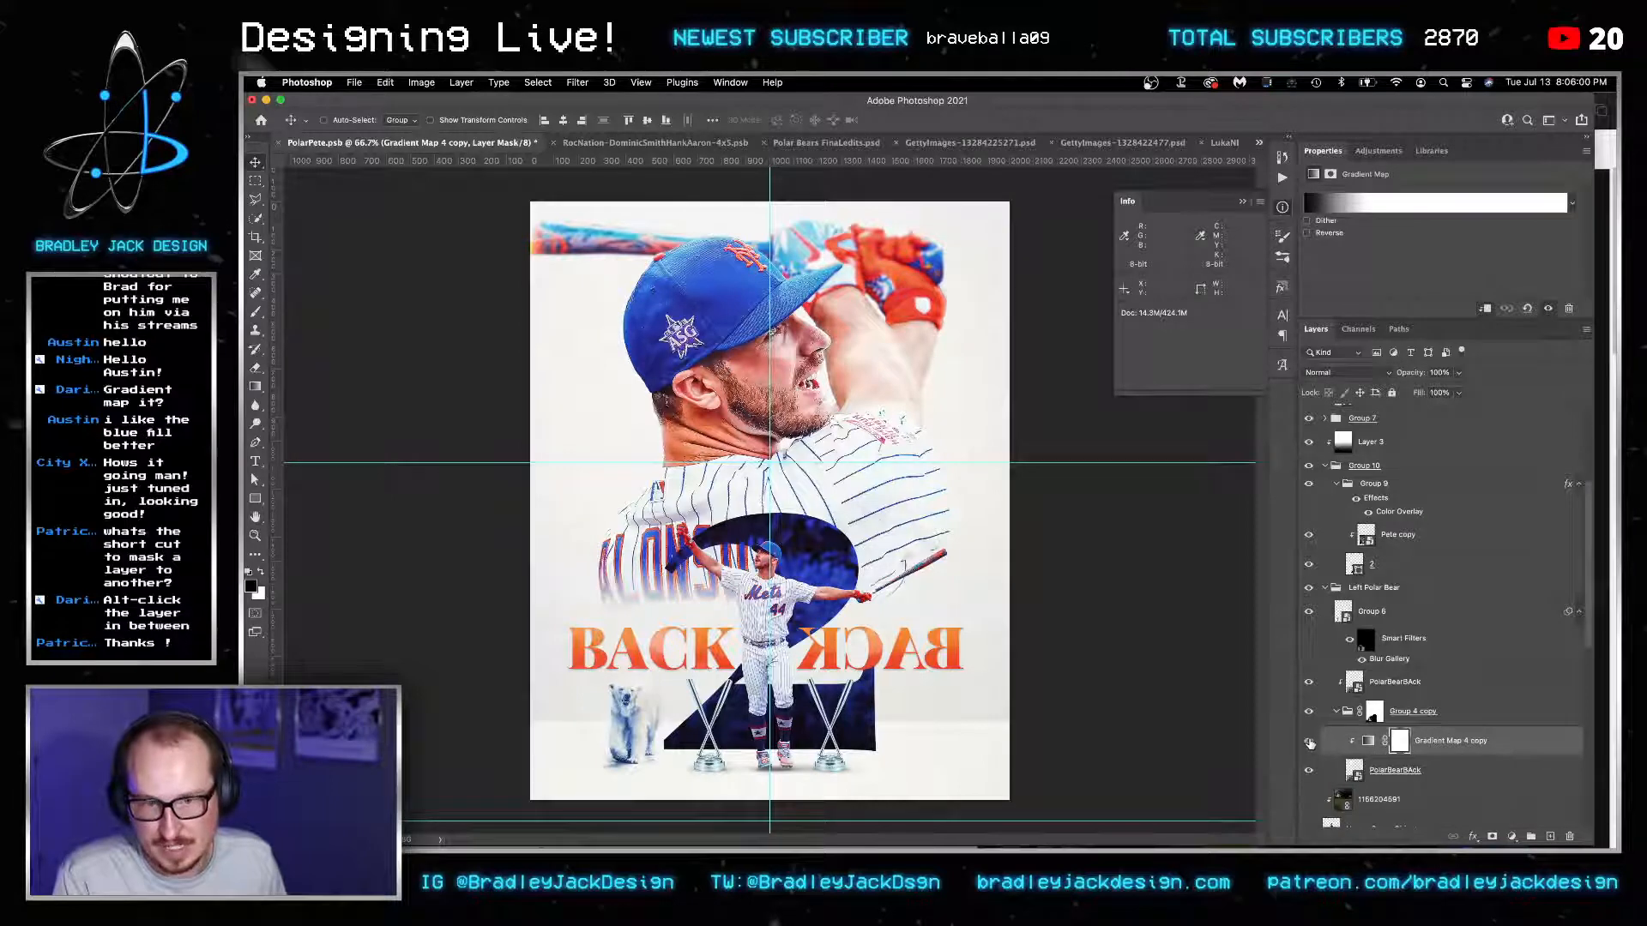
click(1309, 741)
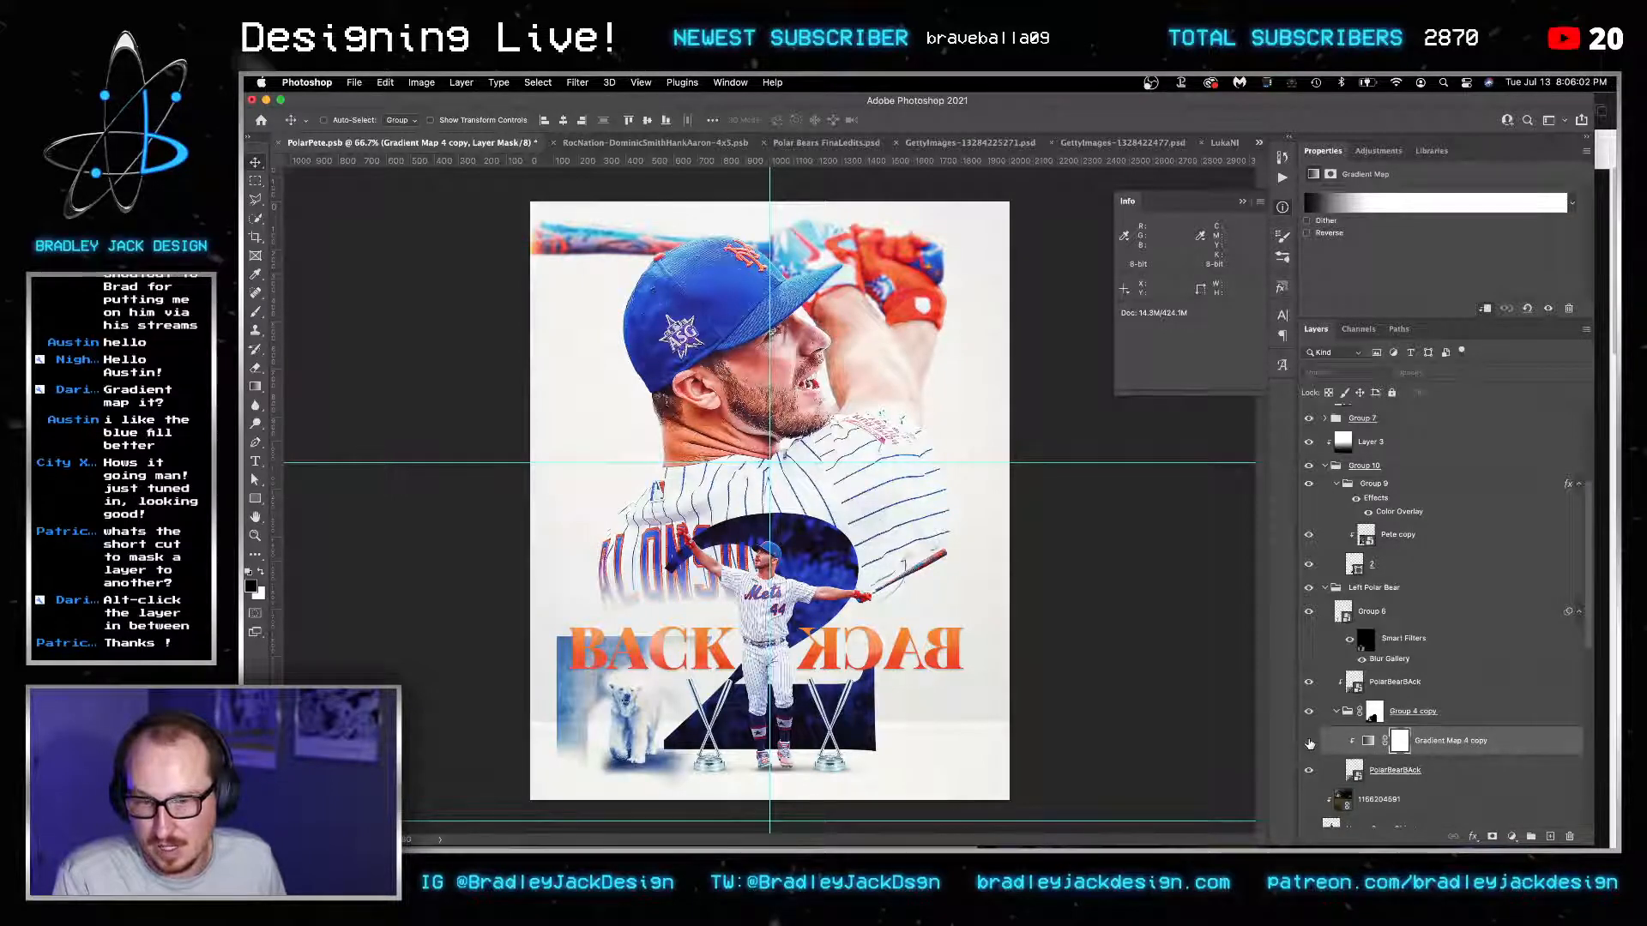
click(1309, 741)
Open the Group 6 smart object, compare the bear with Gradient Map 4 hidden and shown, check Levels 6, and close the file.
click(1364, 691)
click(1358, 611)
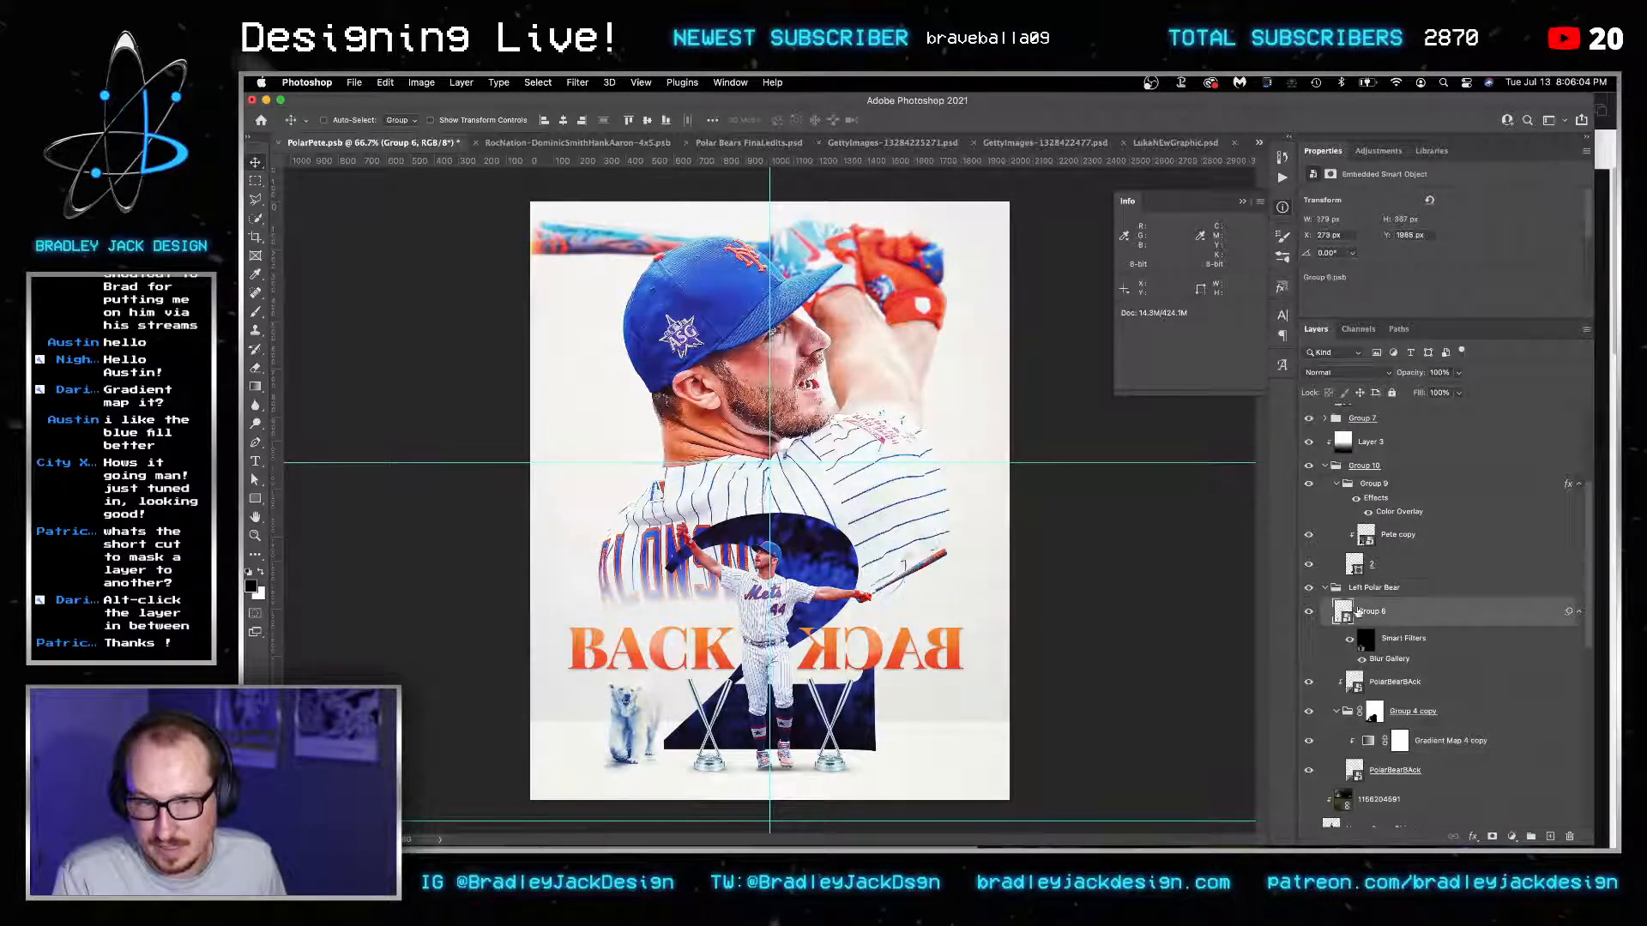
double_click(1344, 611)
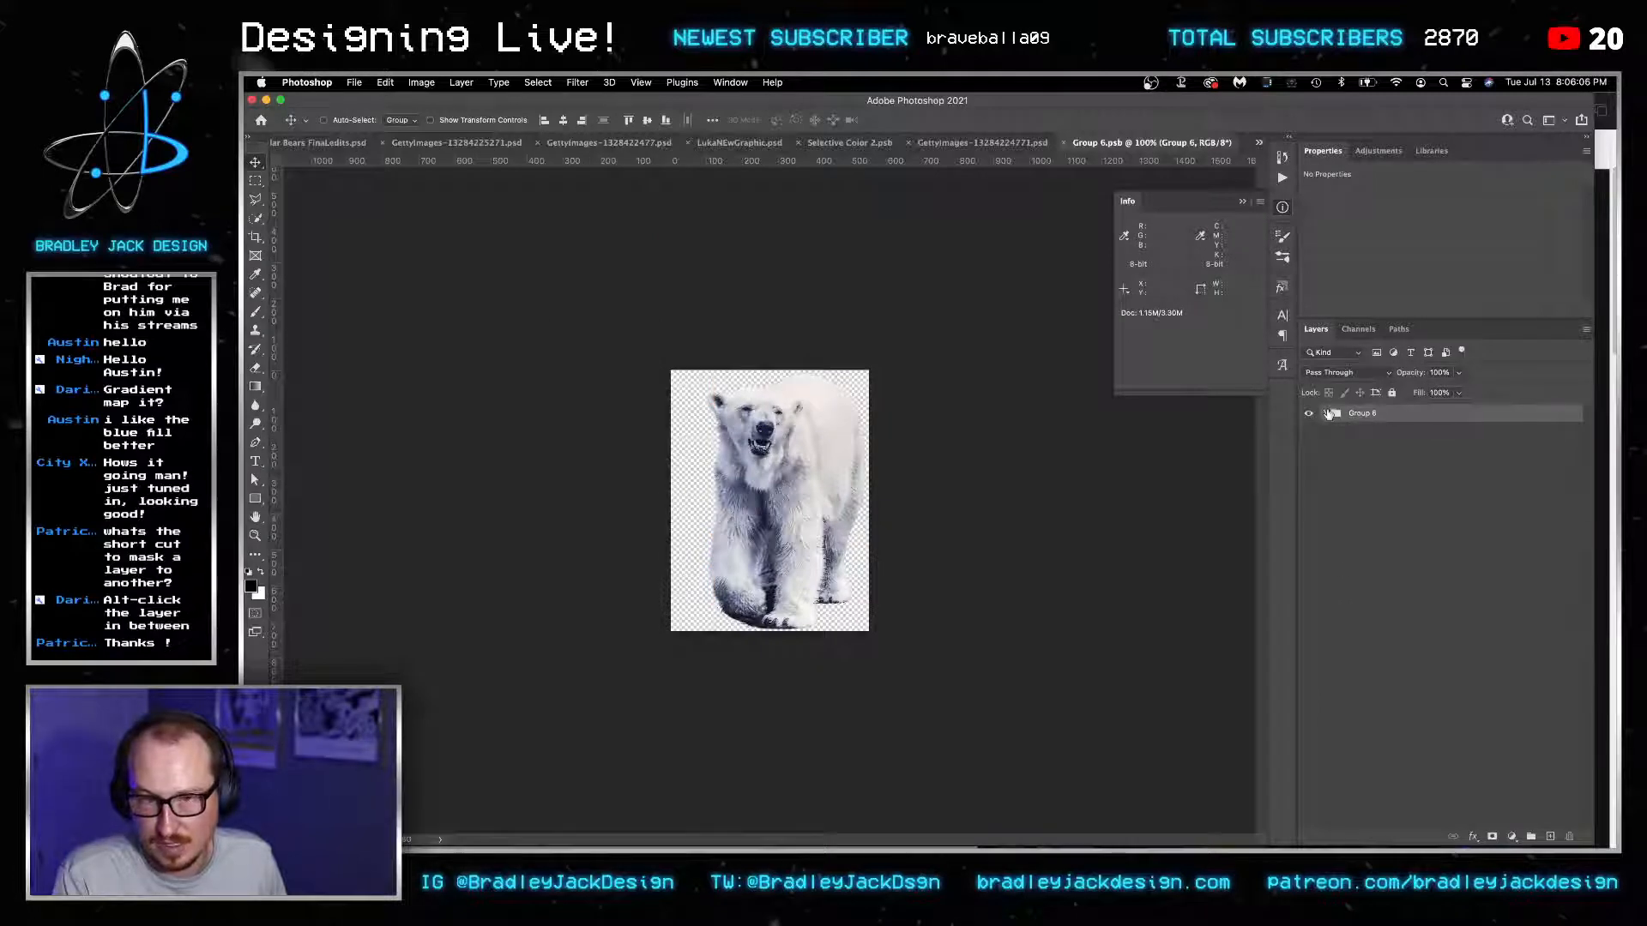
click(1427, 469)
click(1309, 468)
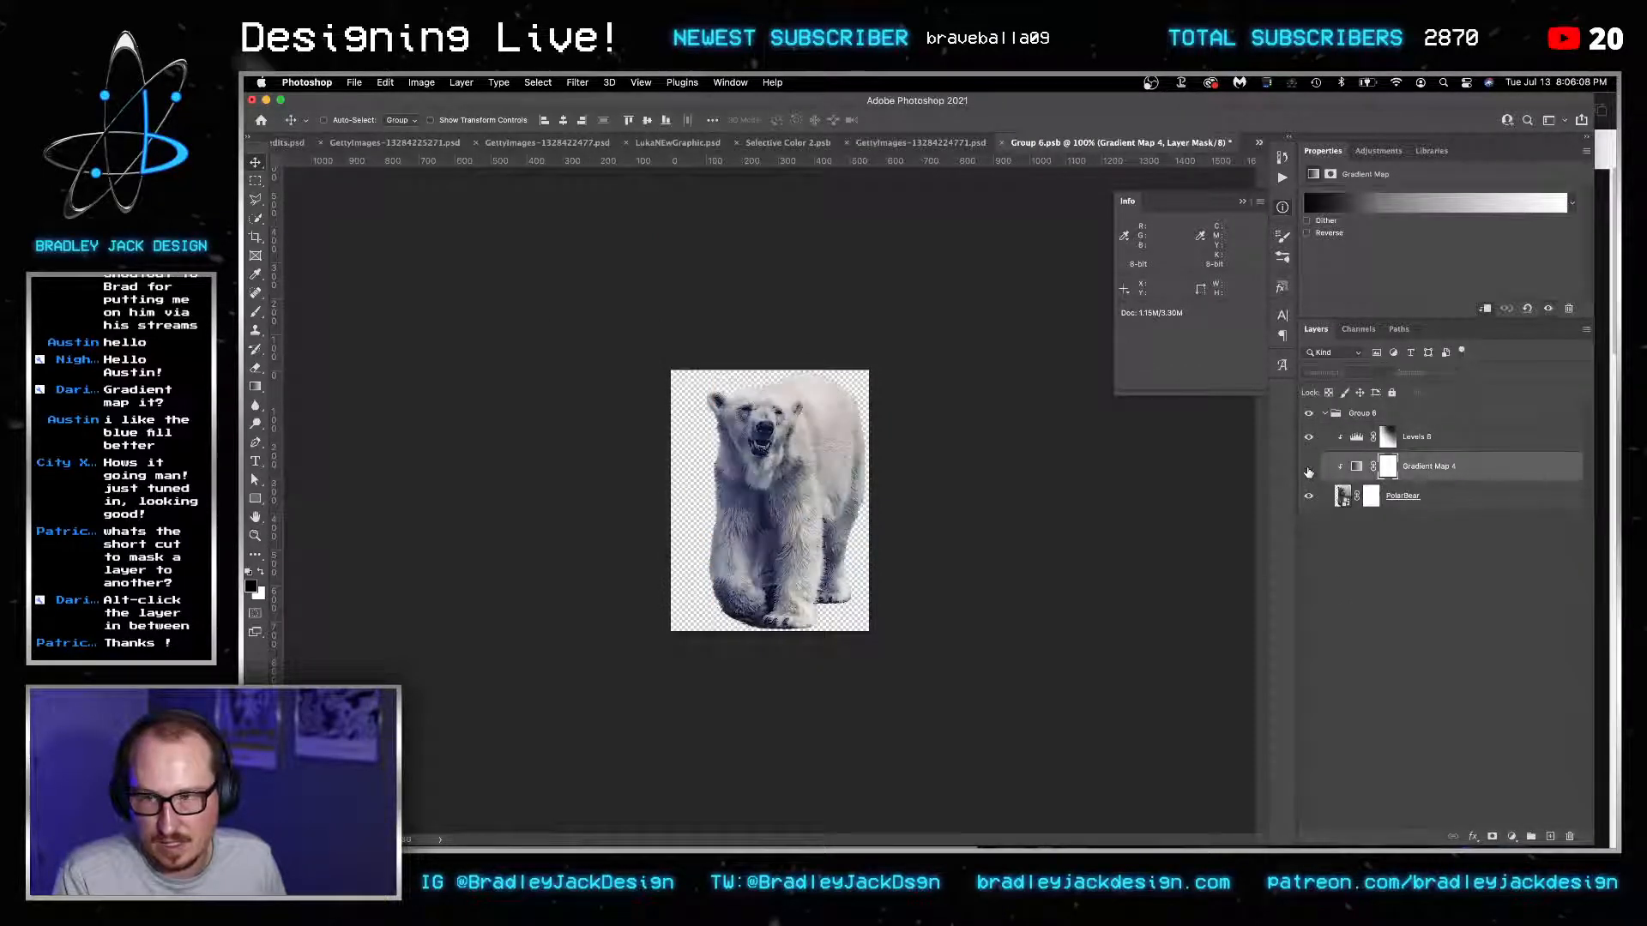
click(1309, 469)
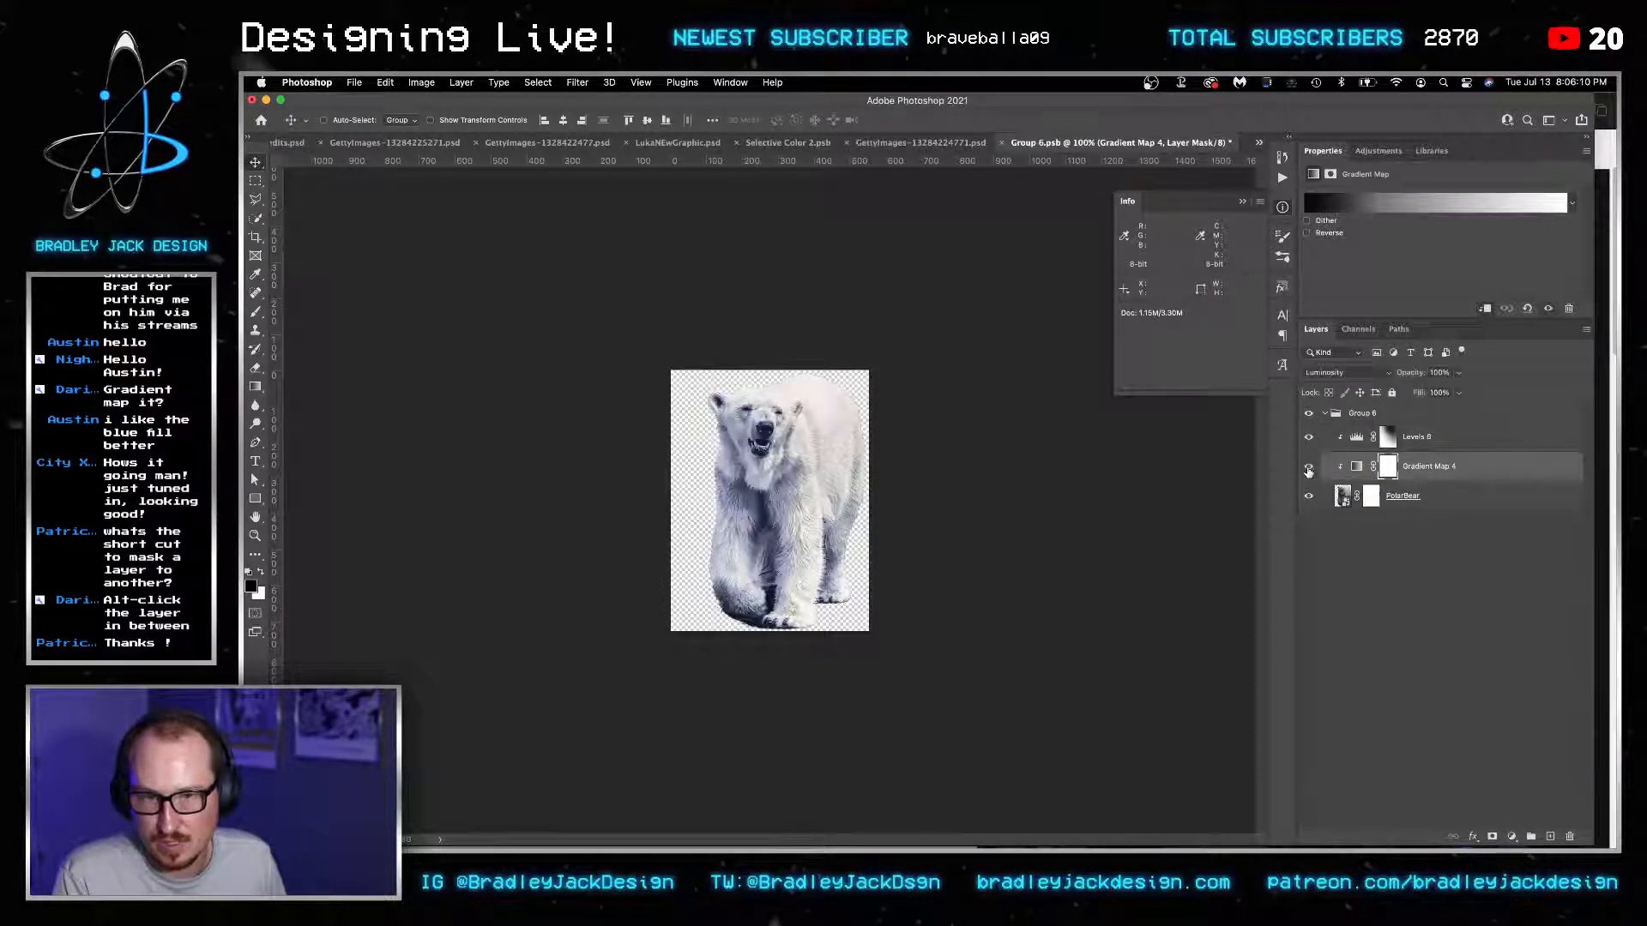
click(1417, 445)
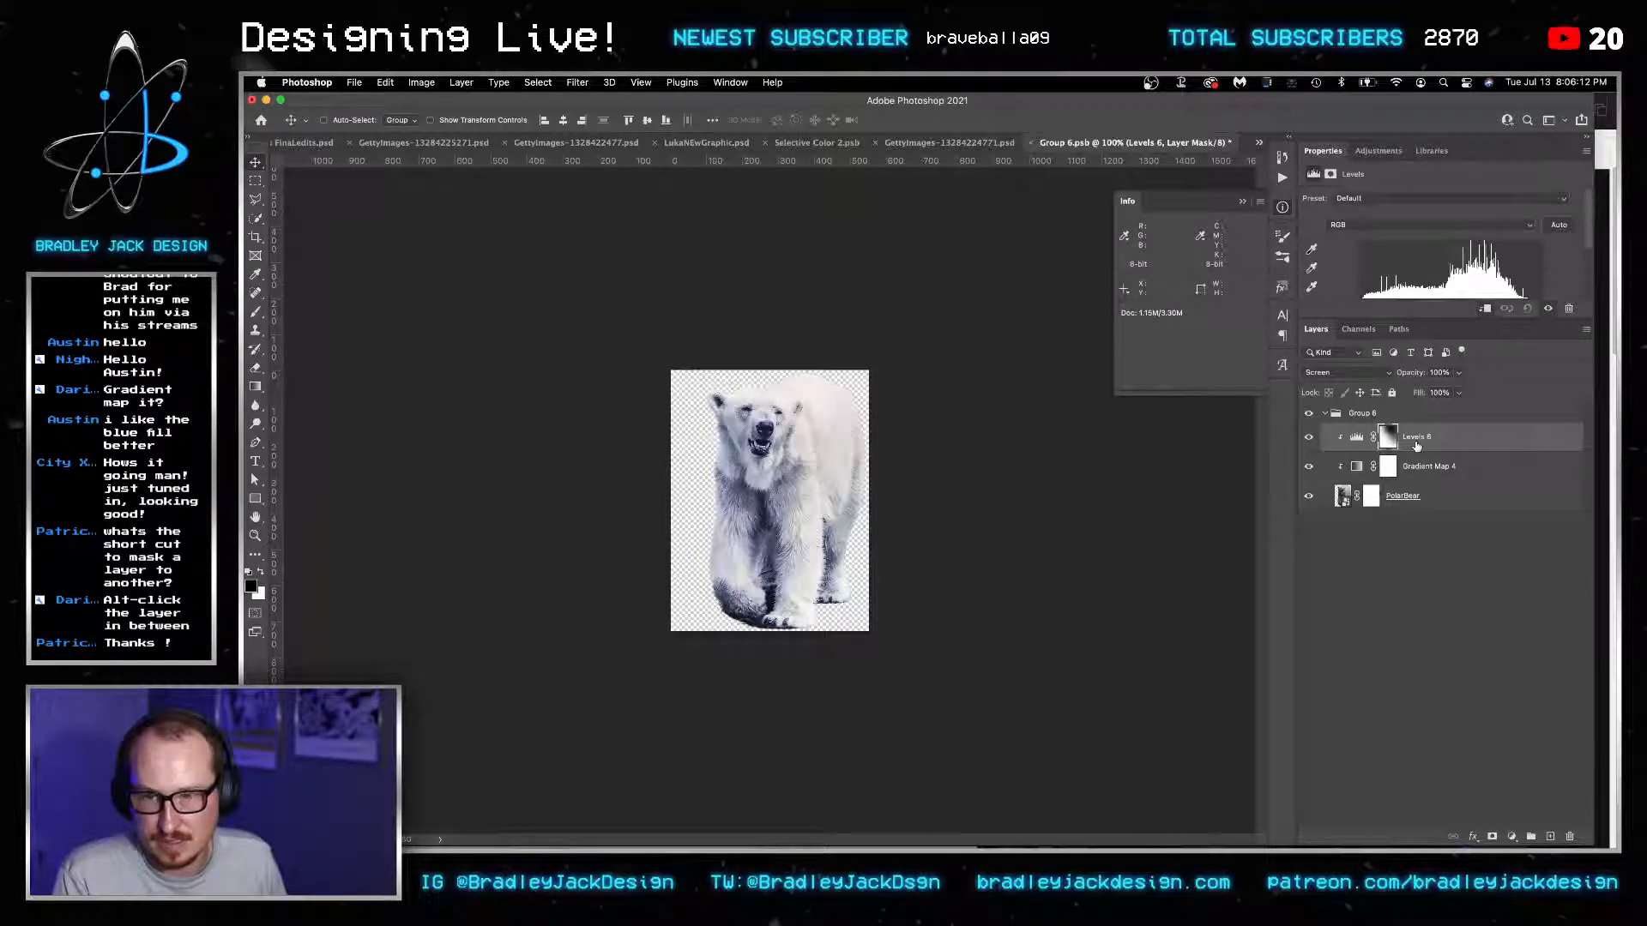
key(super+w)
key(Return)
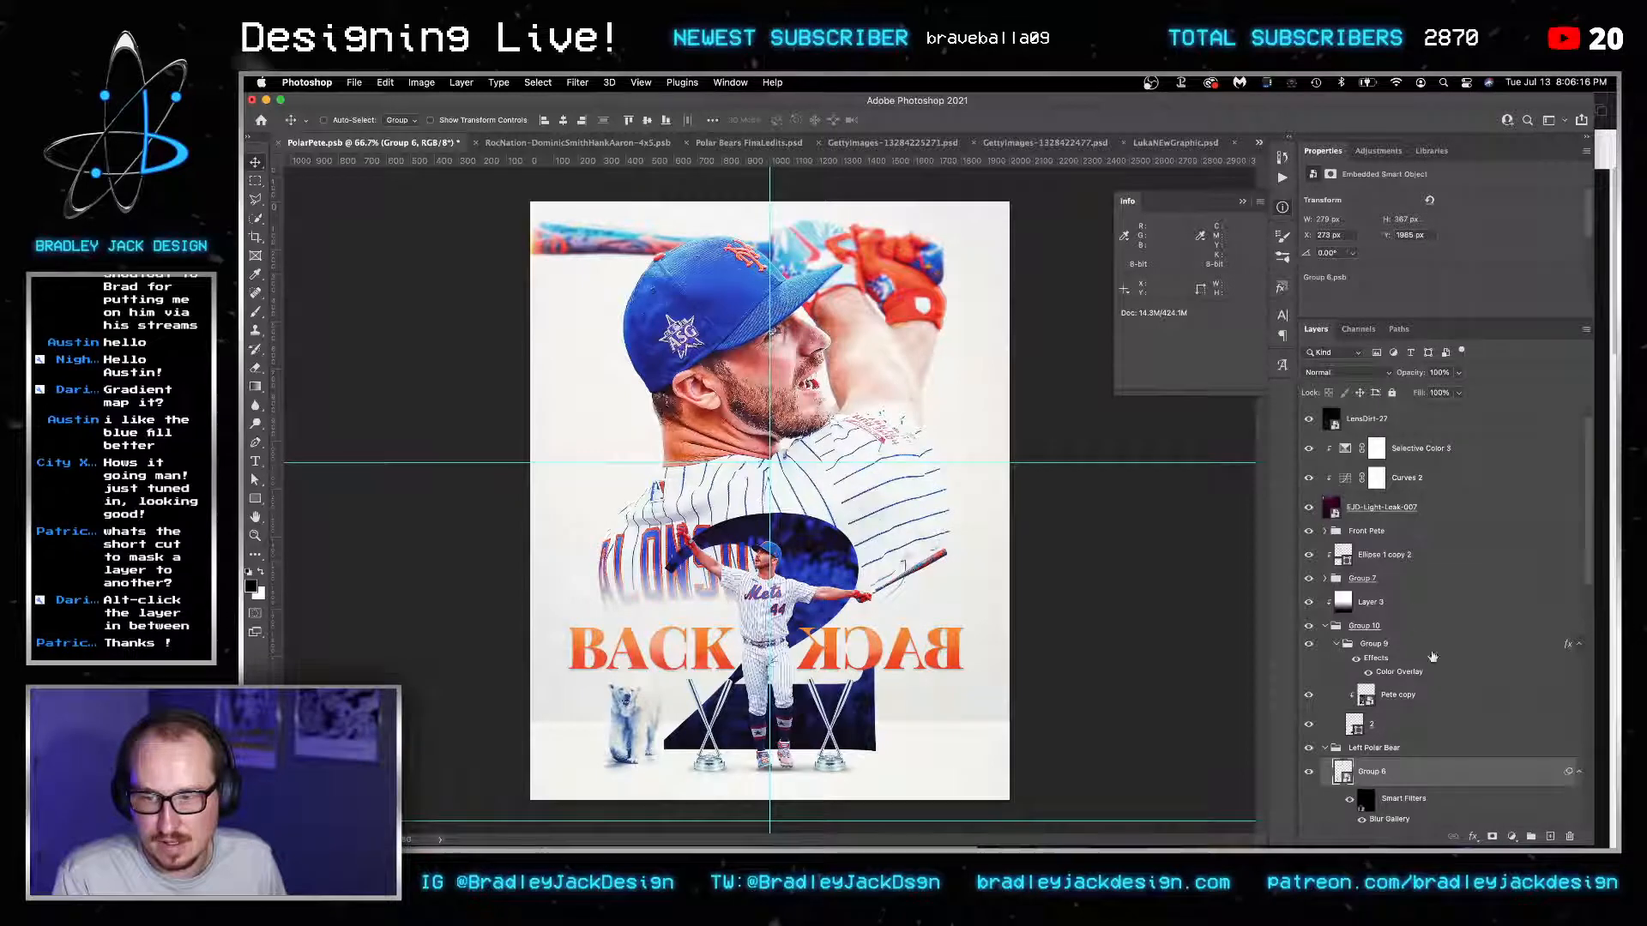
Duplicate the Left Polar Bear group and flip the copy horizontally with a -100% width.
click(1375, 748)
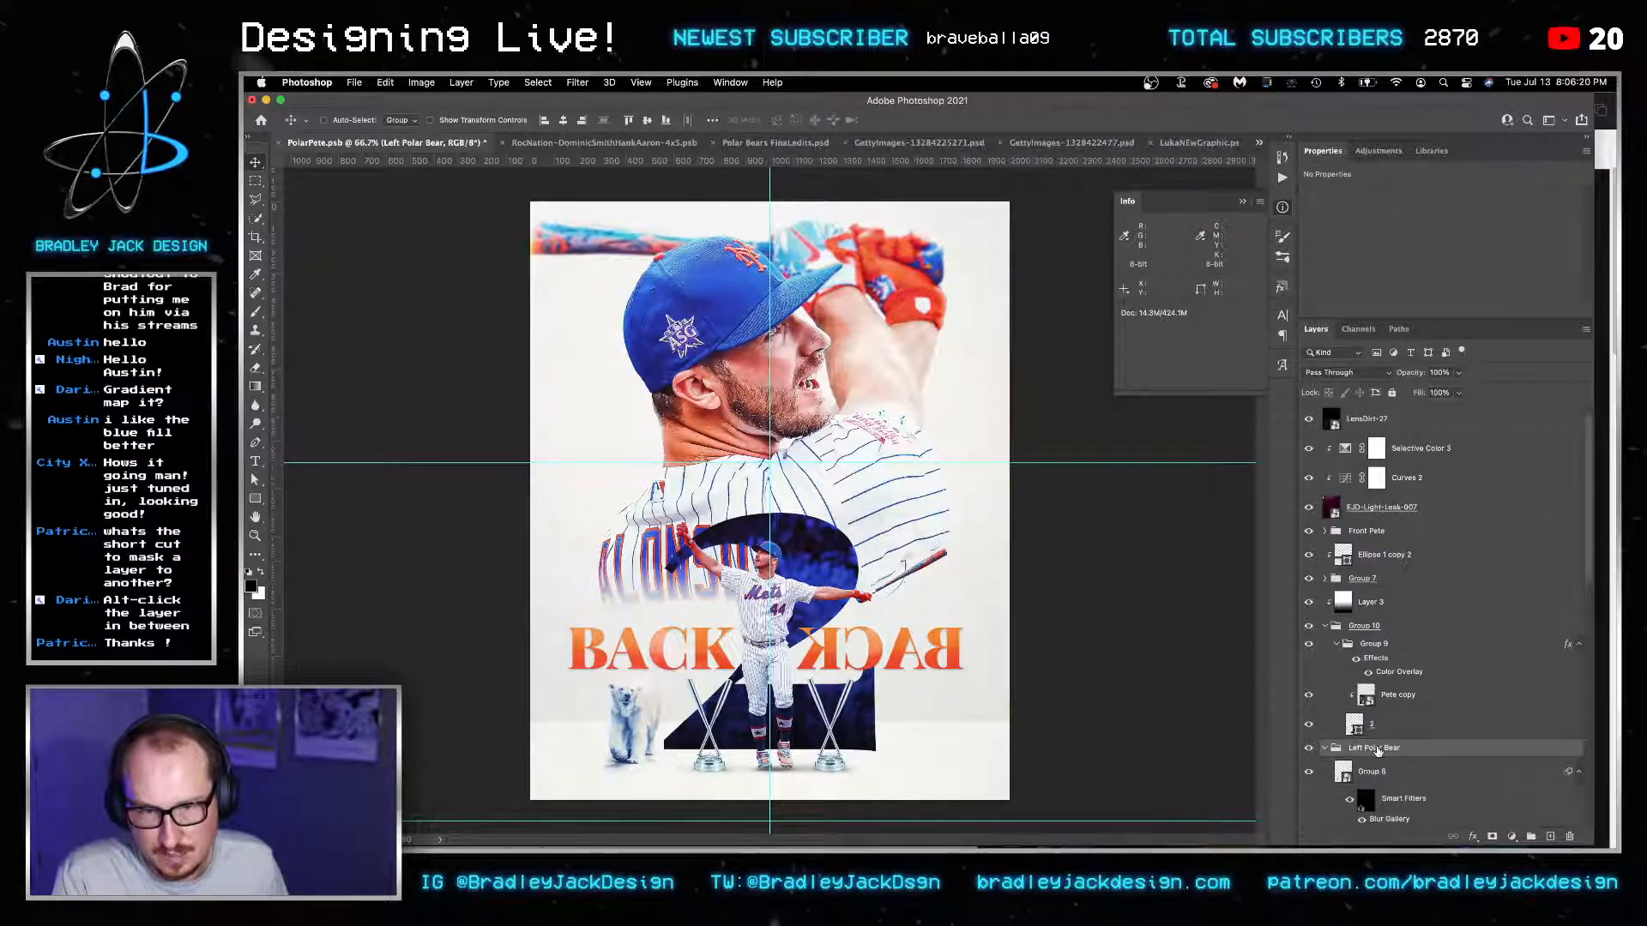
scroll(1378, 752, down, 1)
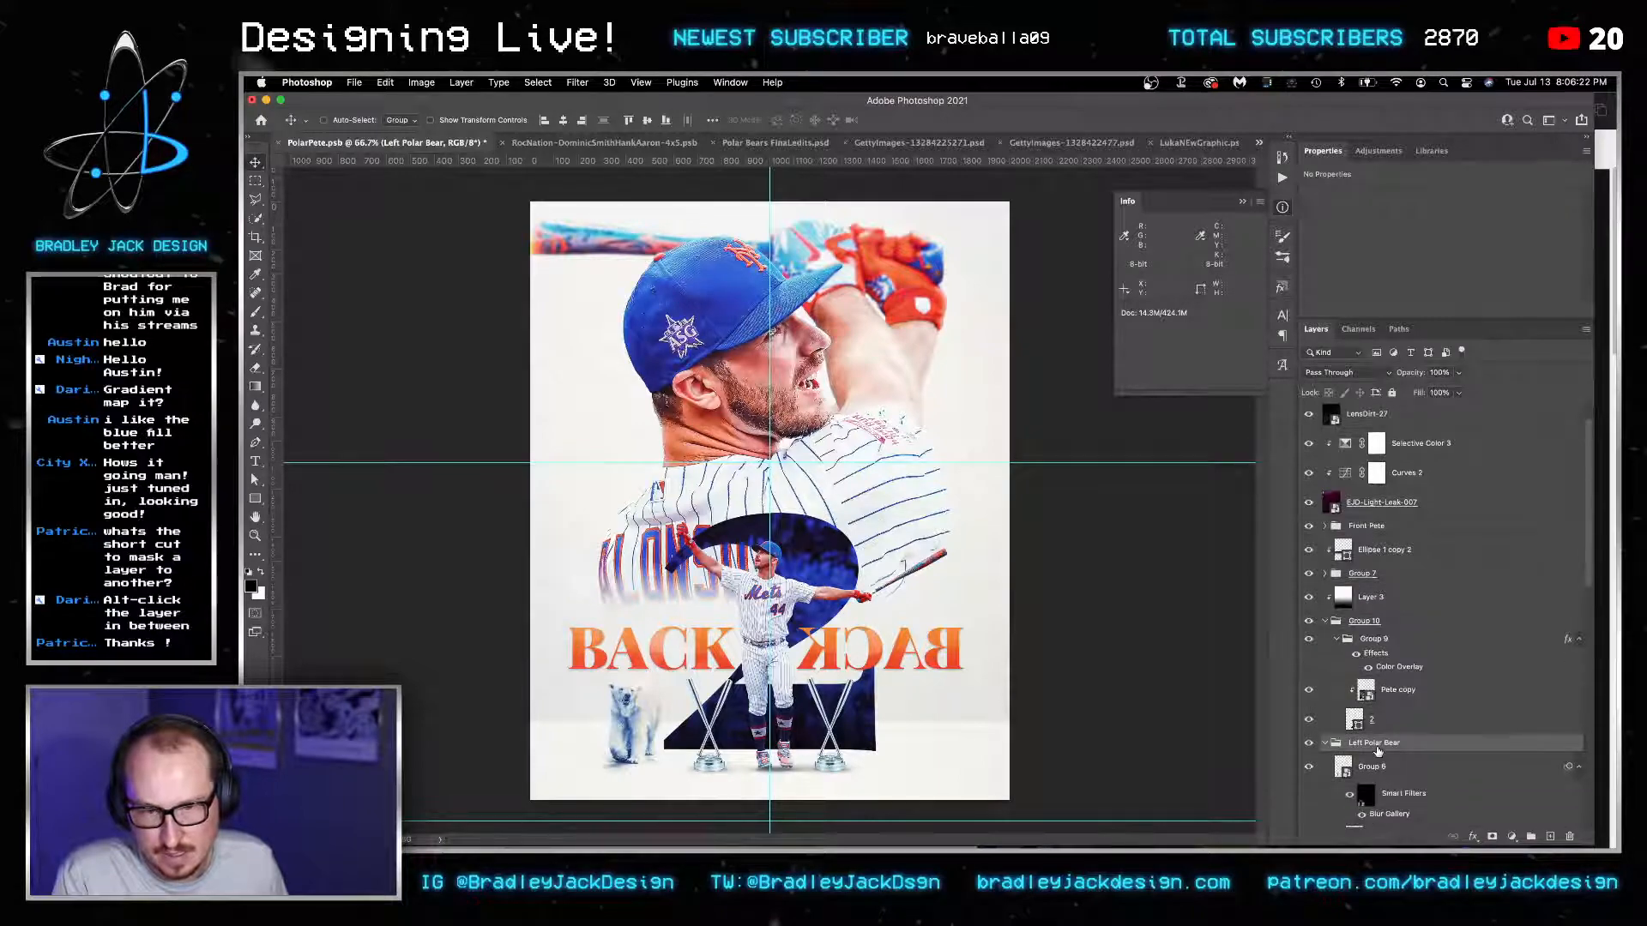
key(z)
mouse_move(601, 727)
mouse_down()
mouse_move(682, 718)
mouse_move(622, 724)
mouse_up()
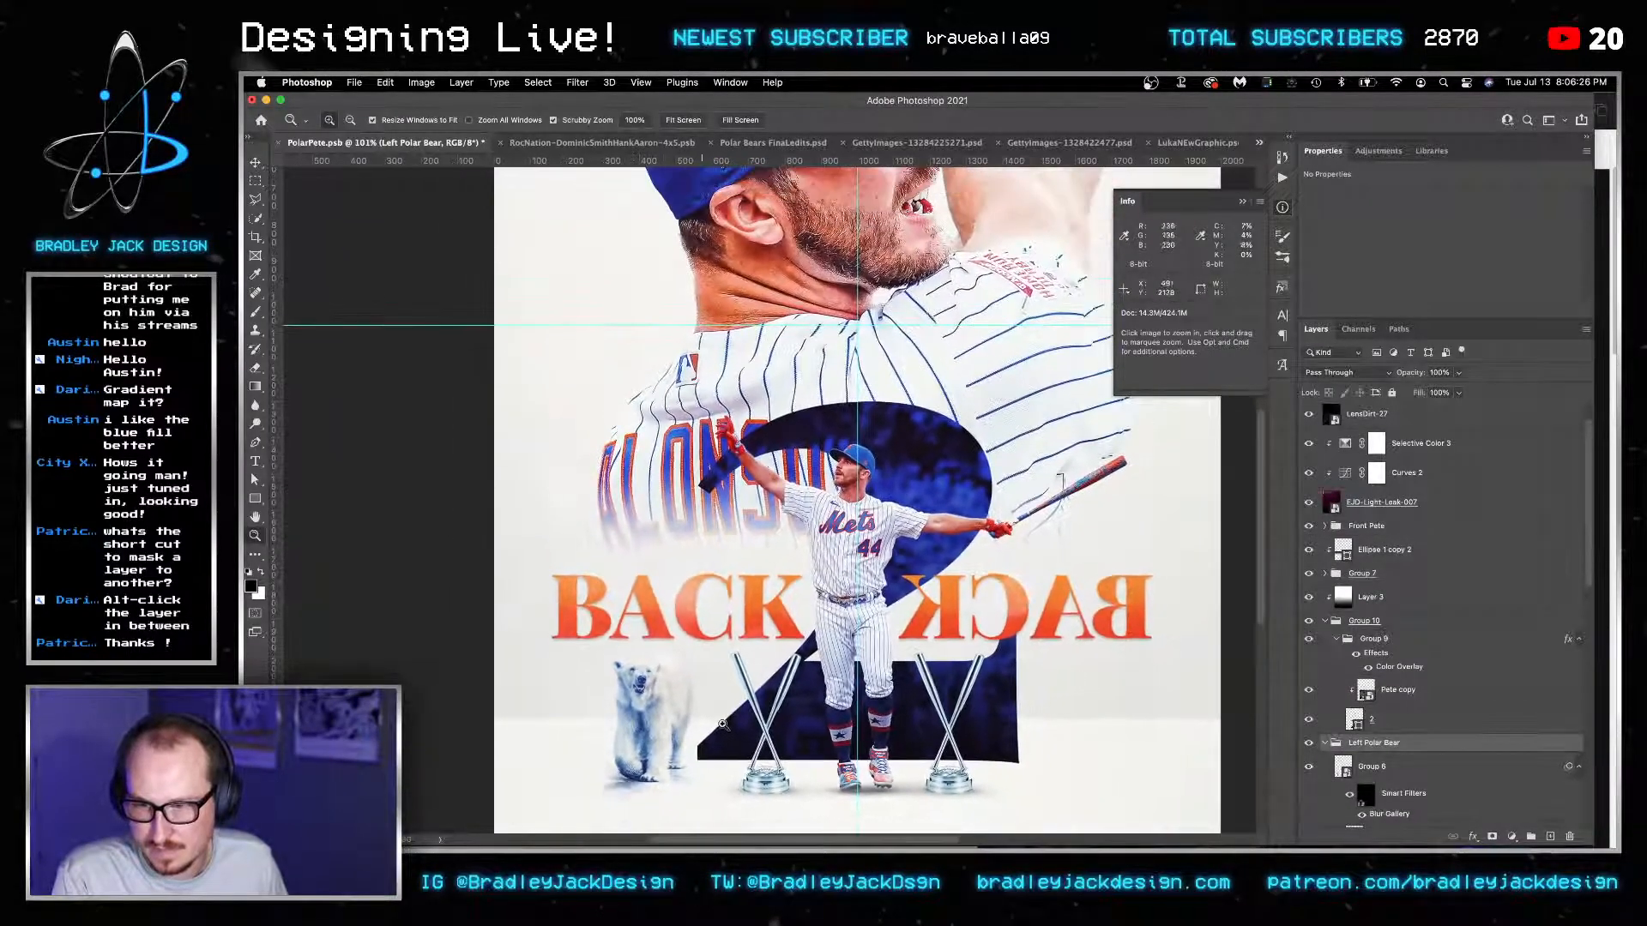
key(v)
key(super+0)
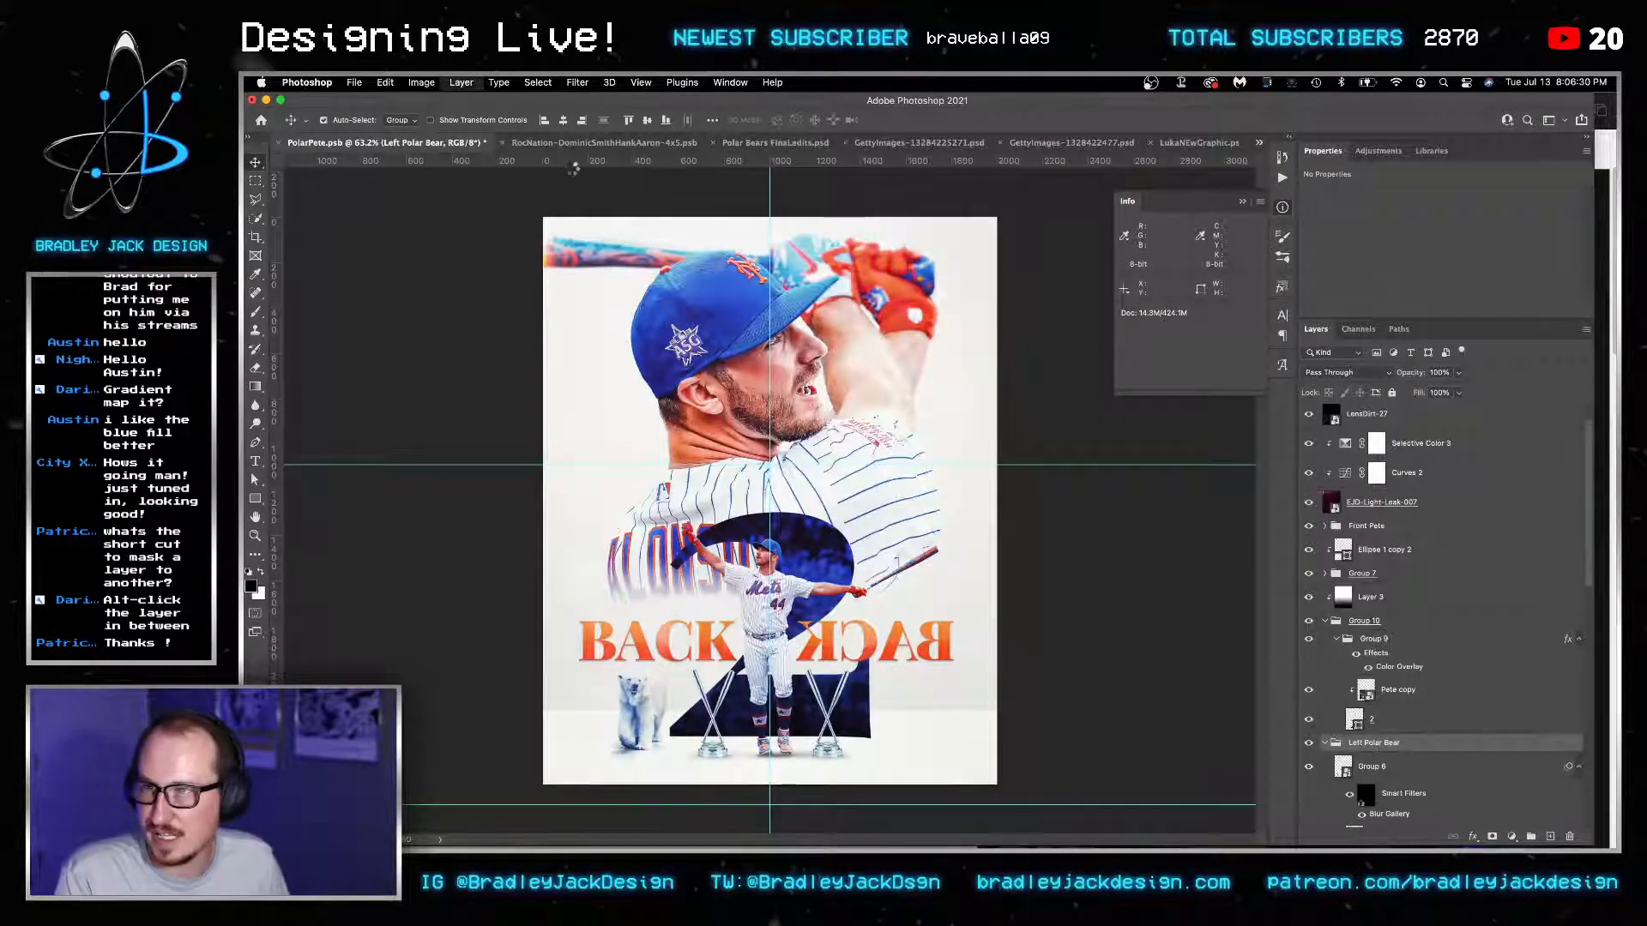
key(super+j)
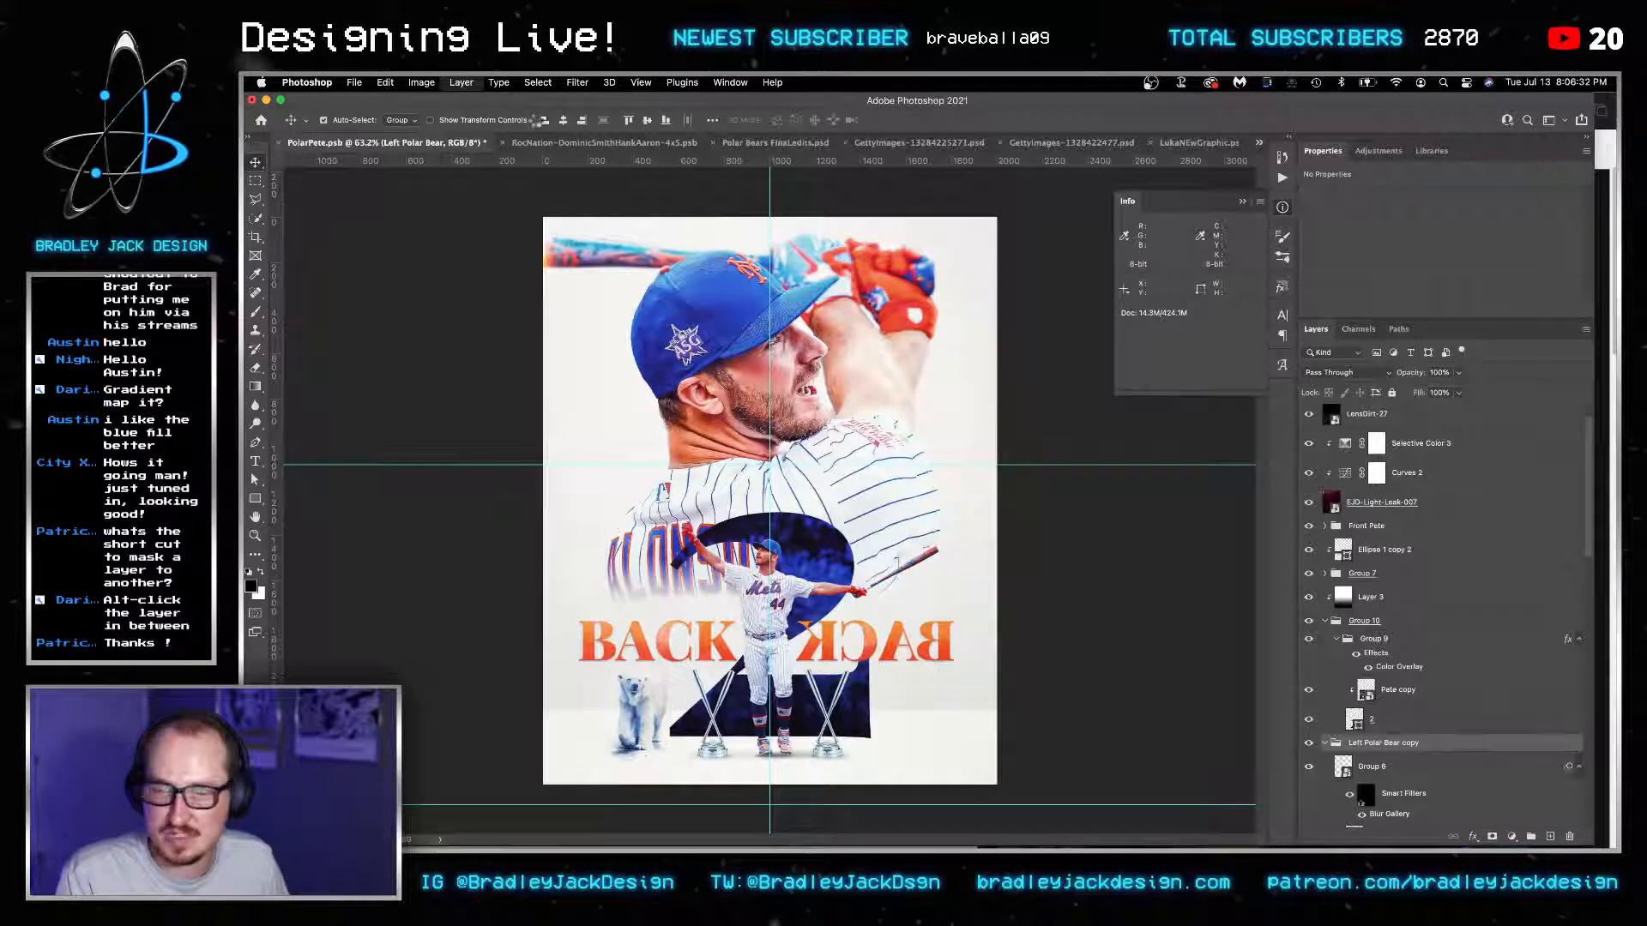
key(super+t)
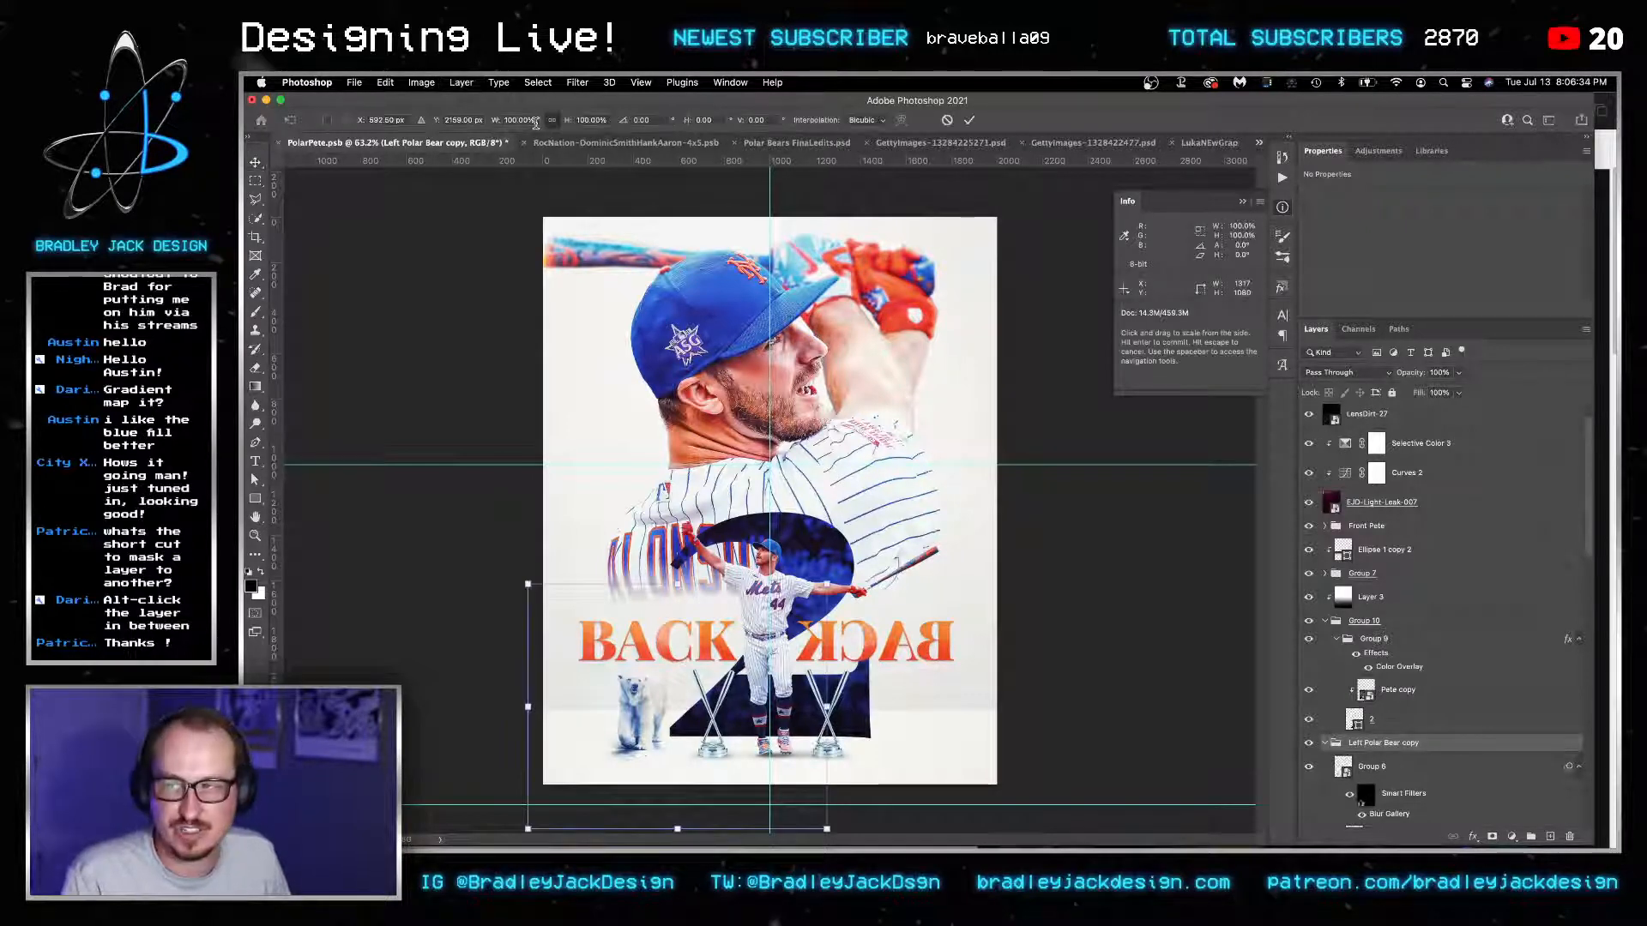
click(530, 121)
key(Left)
text(-)
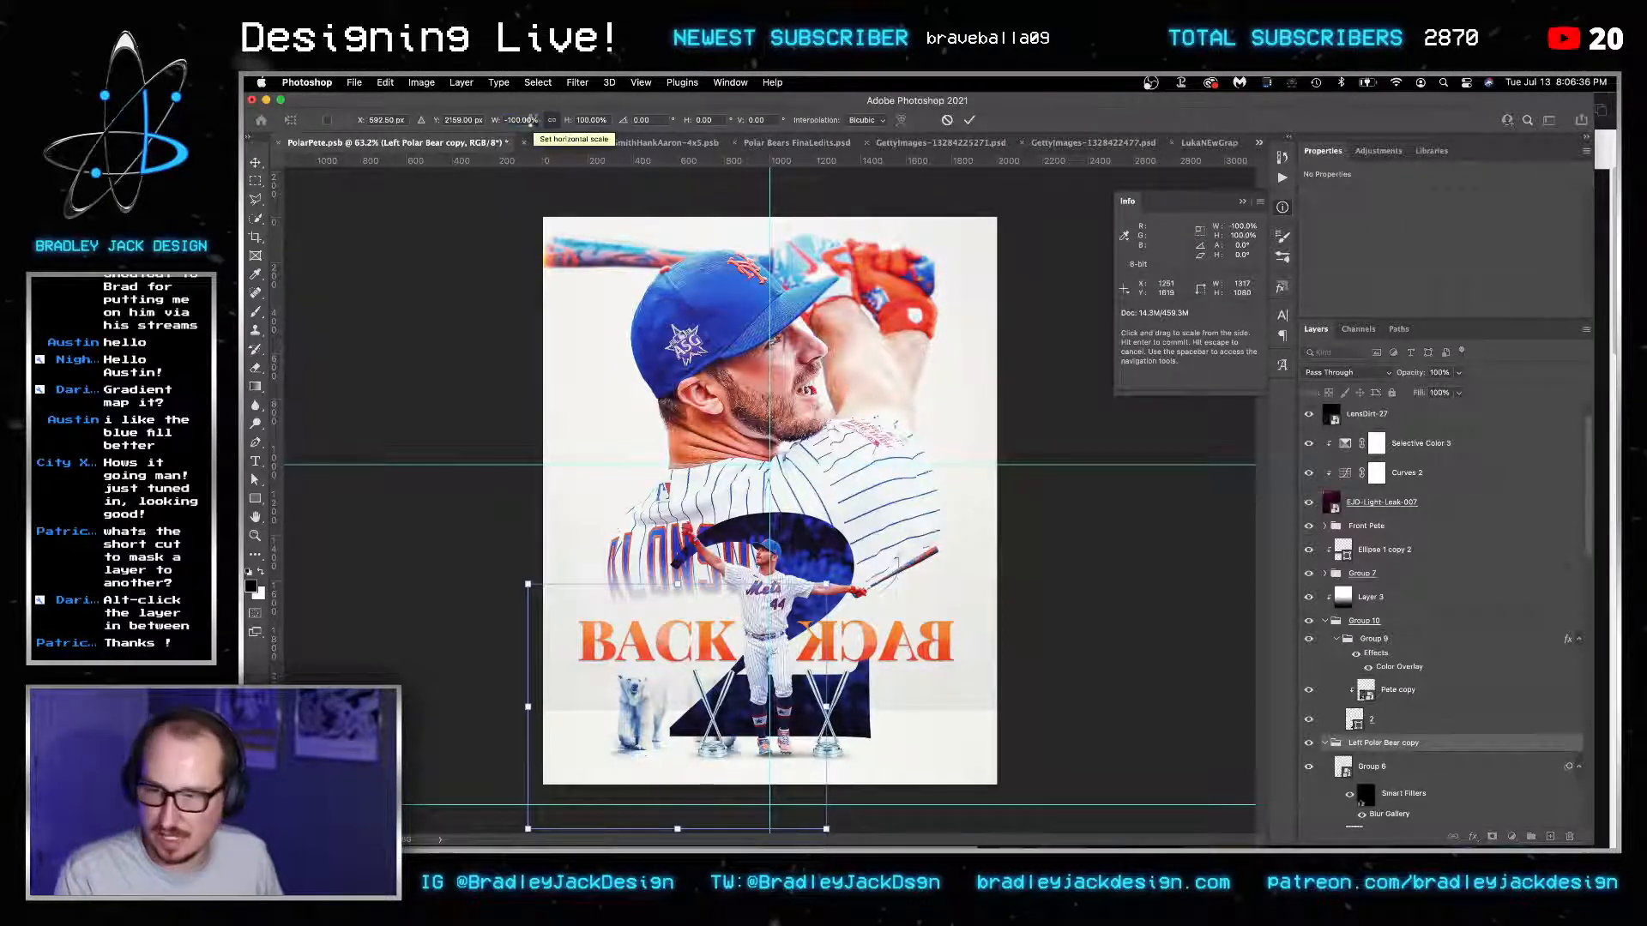
key(Return)
Move the flipped polar bear to the opposite side of the number 2 and nudge it inward to overlap the number's edge.
drag(699, 736, 888, 728)
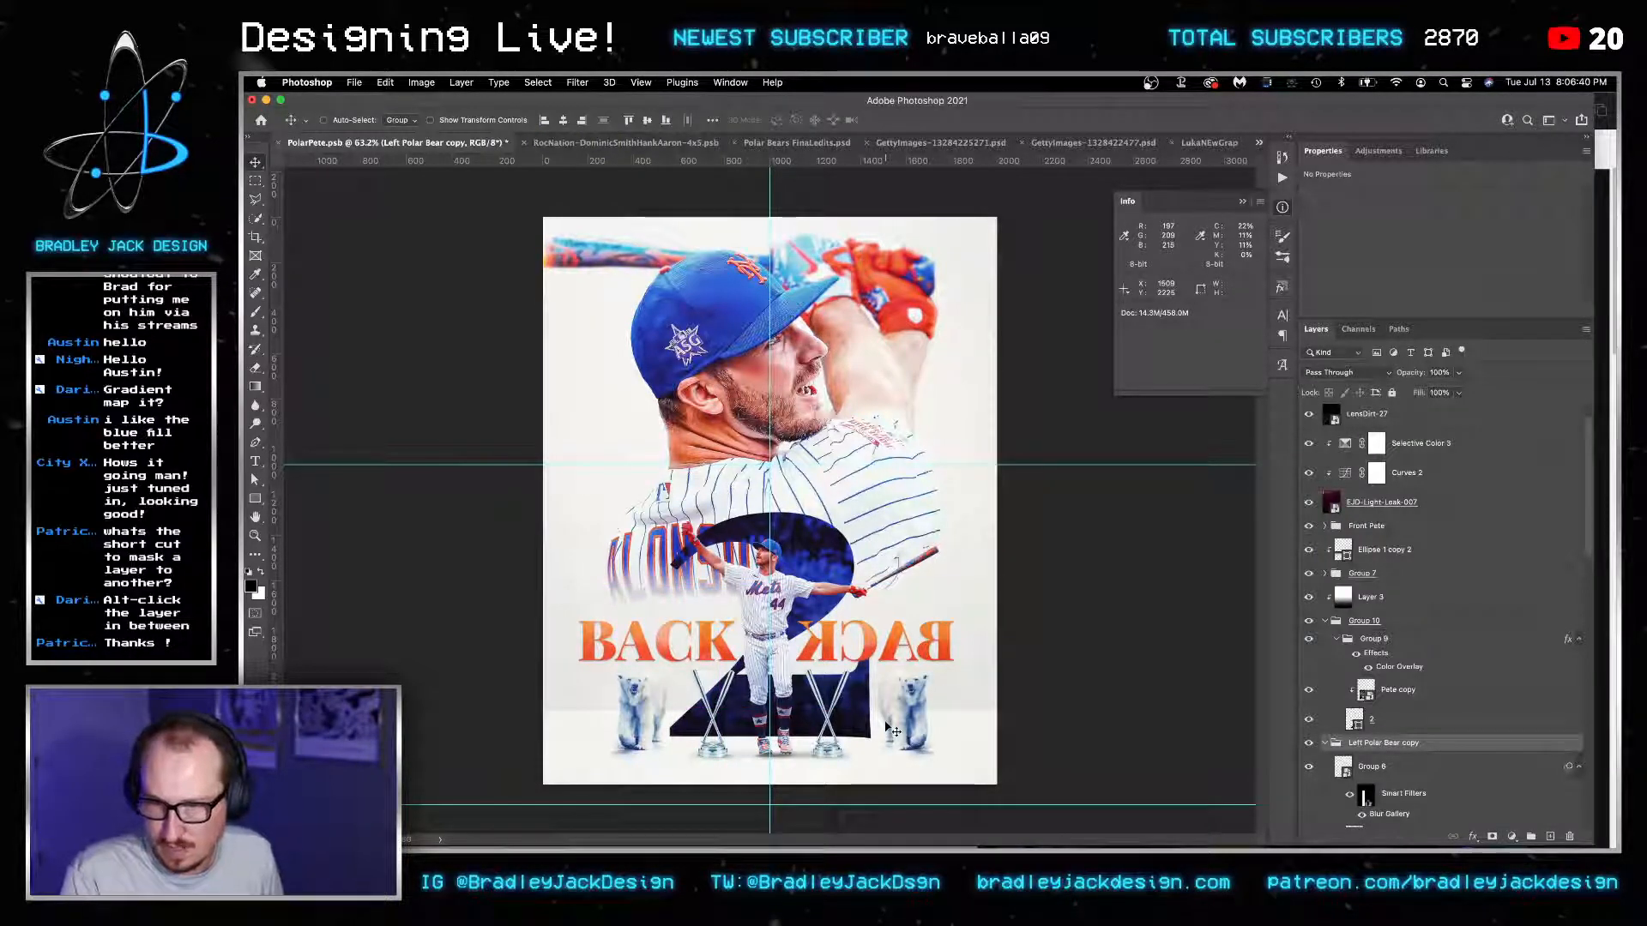
key(shift+Left)
key(shift+Left)
key(shift+Left)
key(shift+Left)
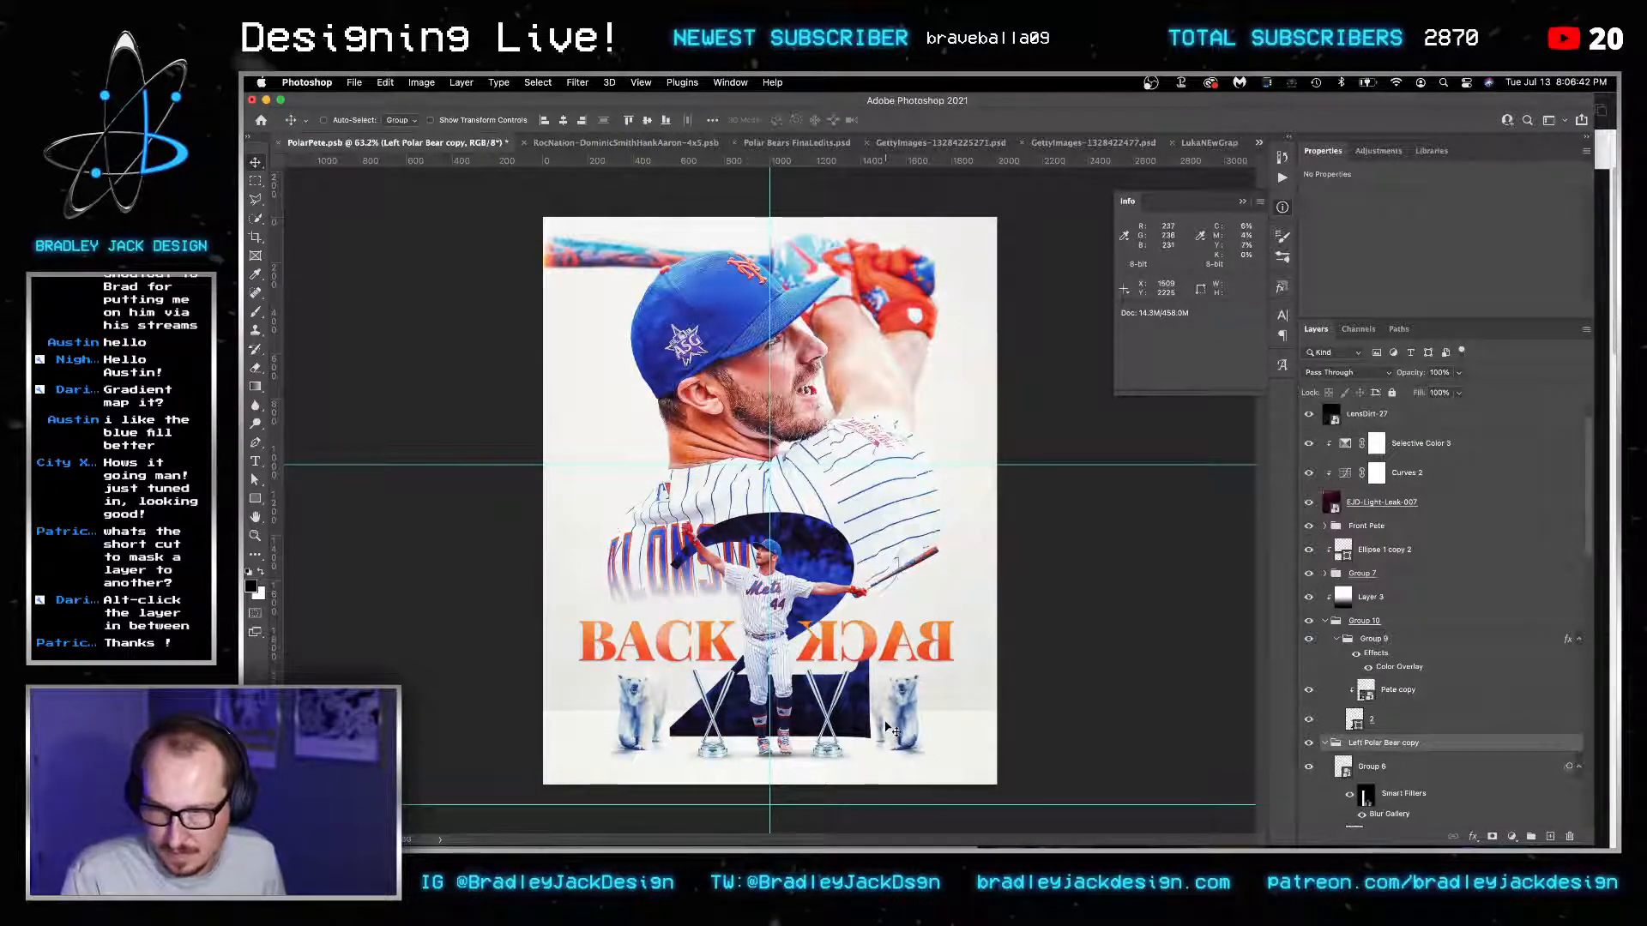
key(shift+Left)
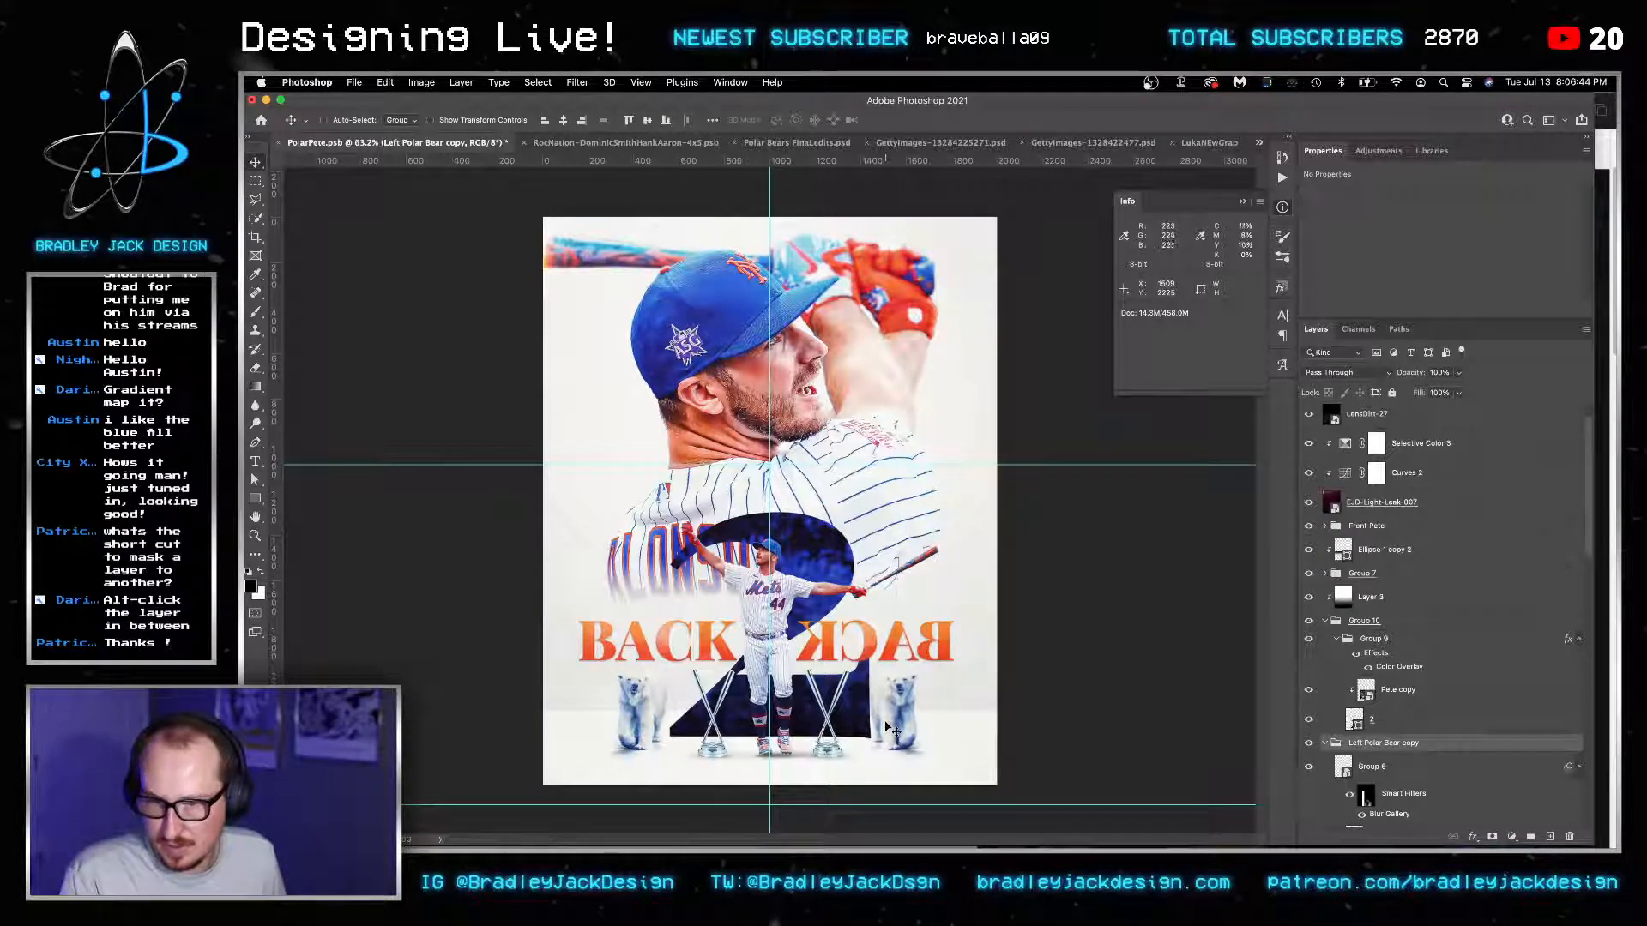
Move the copied bear group above Layer 3, collapse it, and rename it "Right Polar Bear".
drag(1383, 743, 1394, 624)
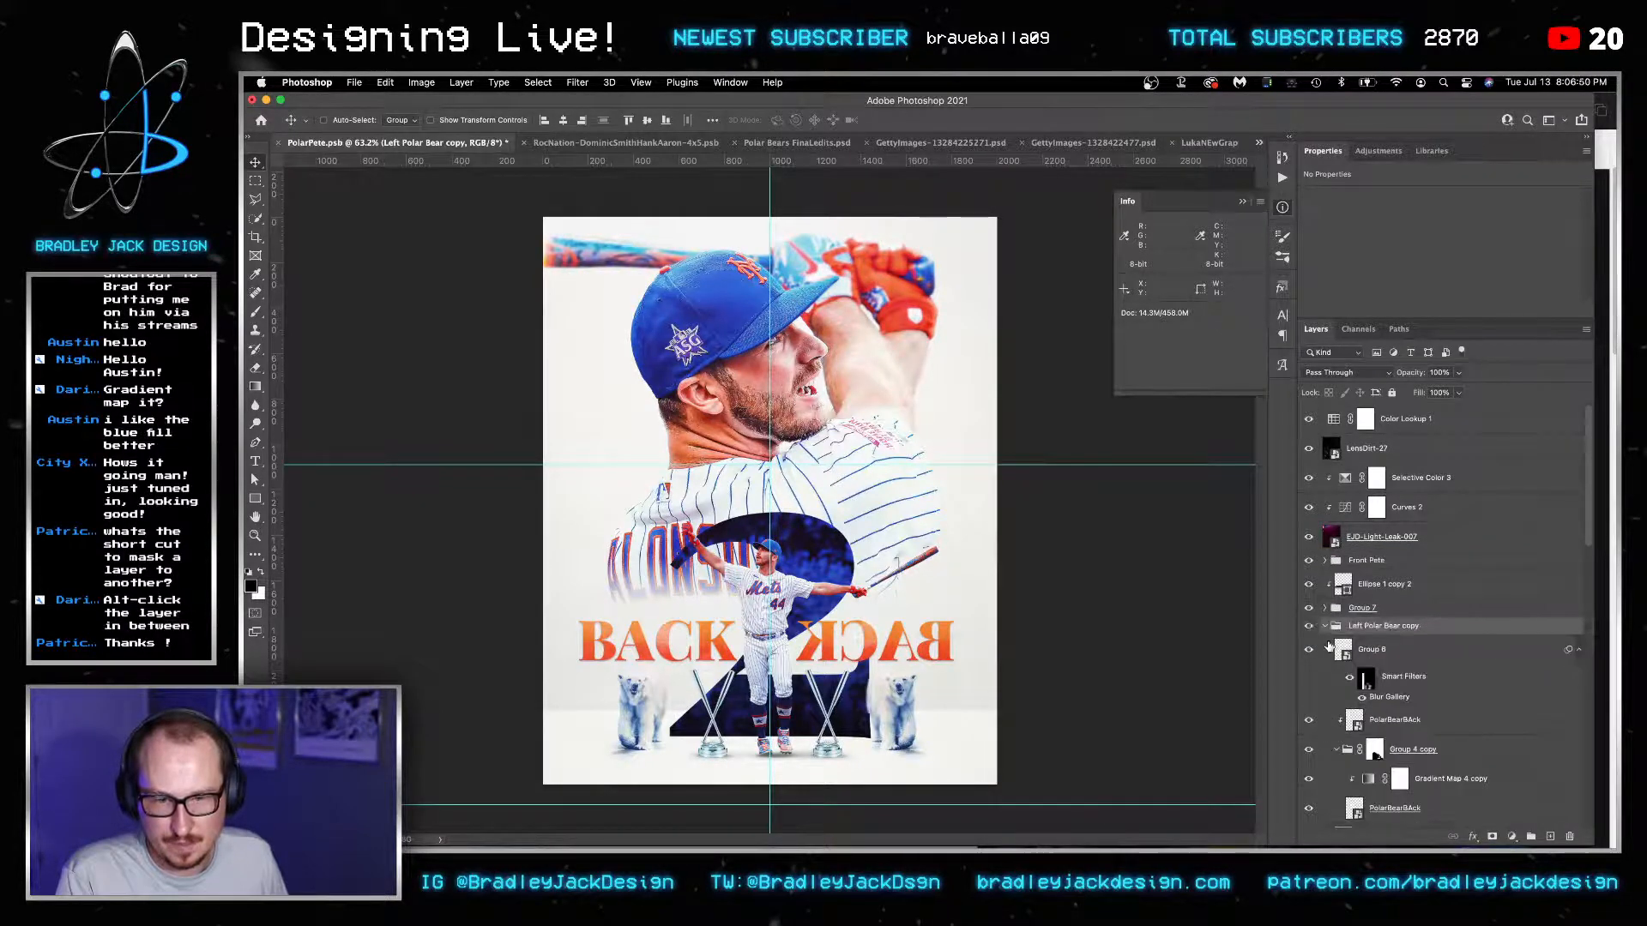
click(1325, 625)
double_click(1381, 626)
text(Right P)
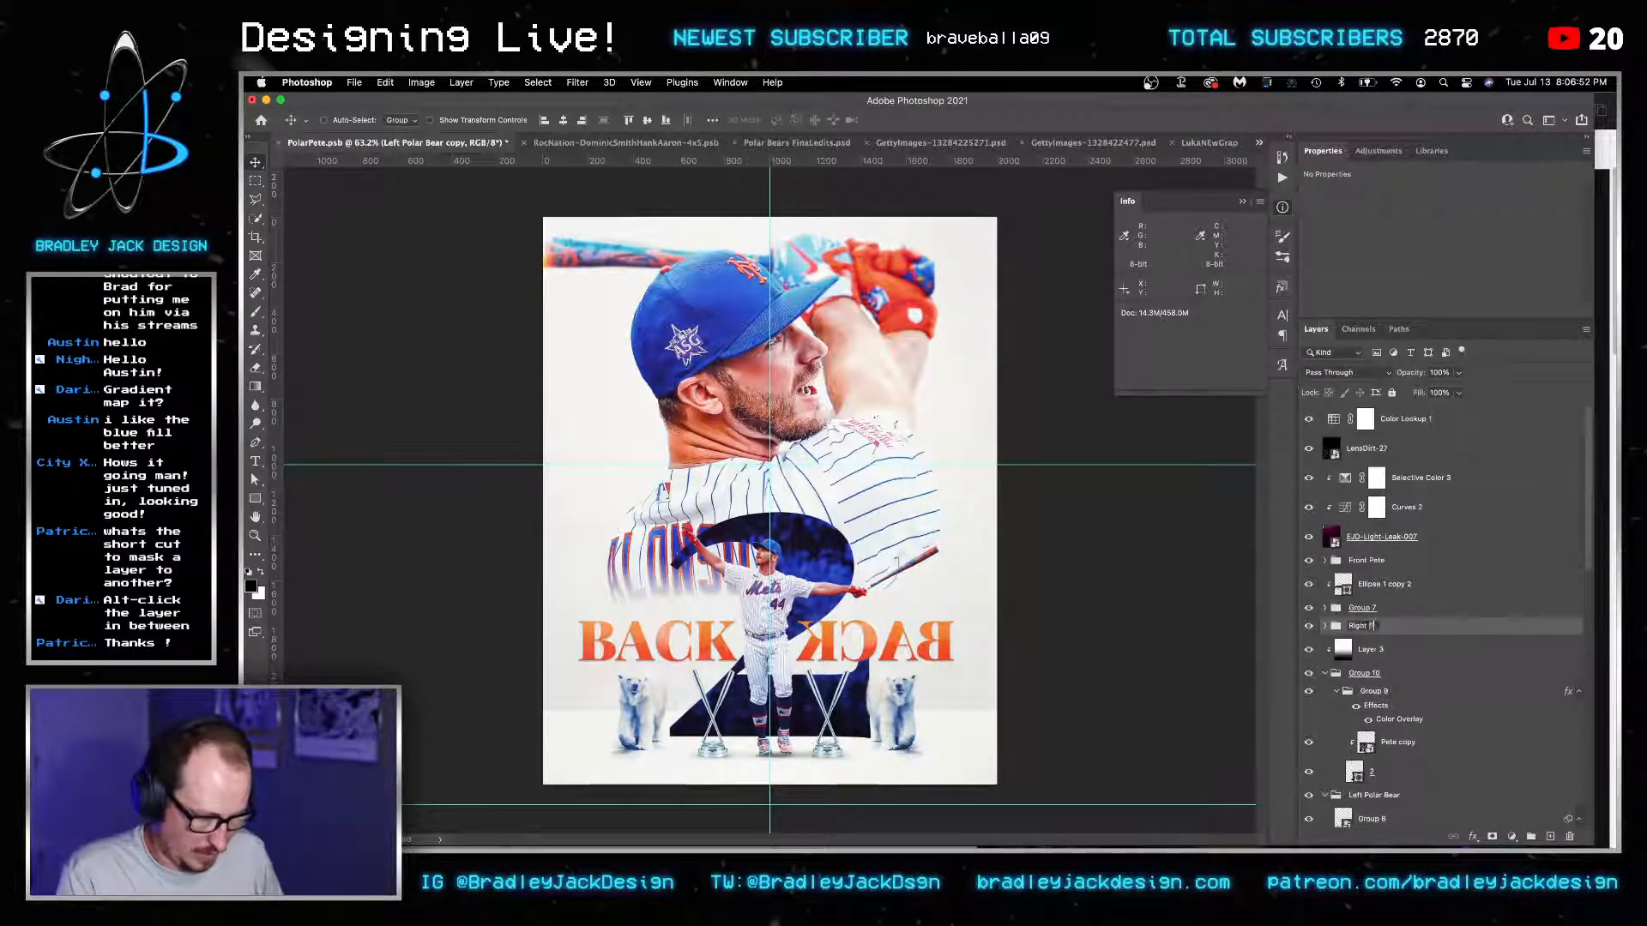
text(olar Bear)
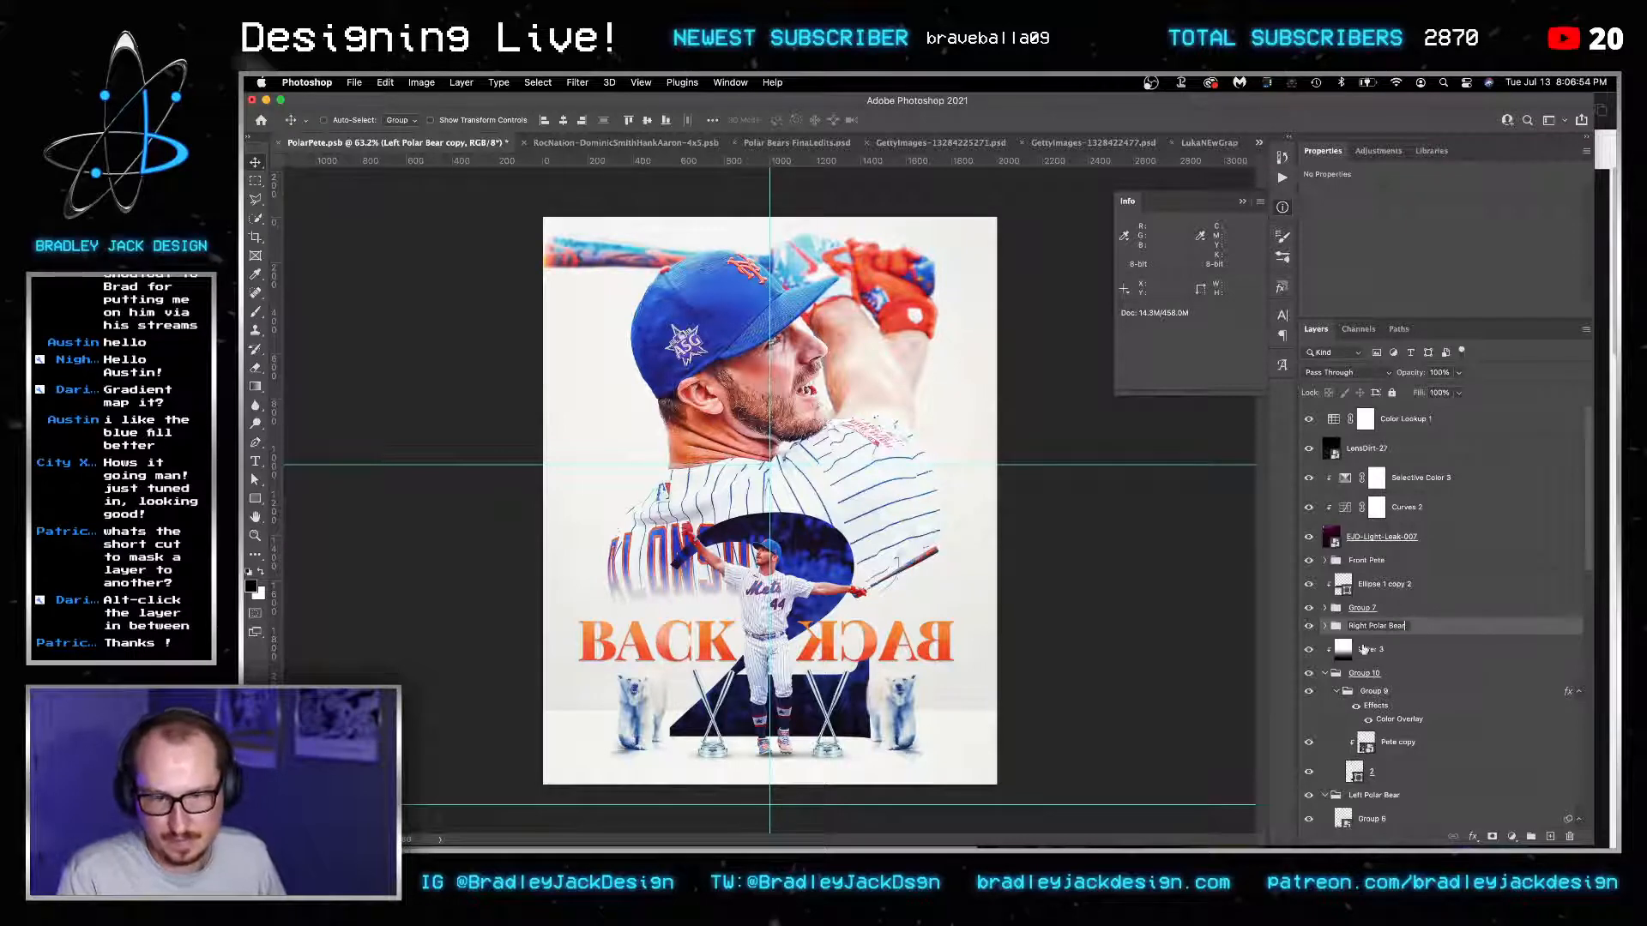
key(Return)
Rename Group 10 as "2", then group it with Layer 3 in a collapsed group also named "2".
double_click(1363, 674)
text(2)
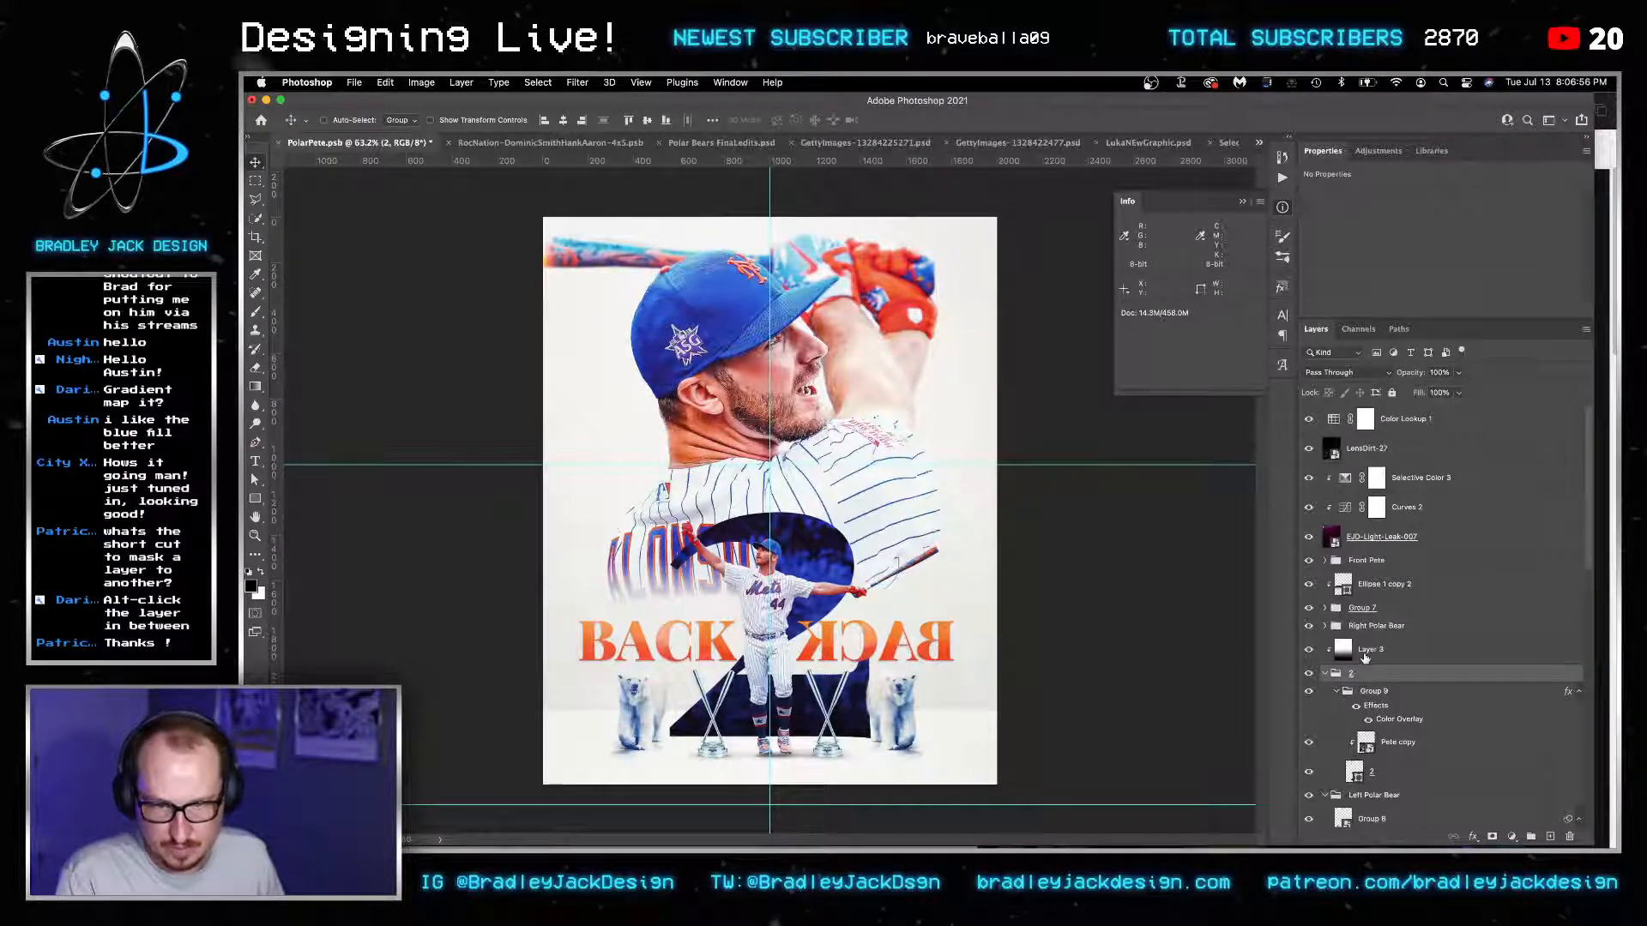
click(1365, 652)
key(ctrl+g)
text(2)
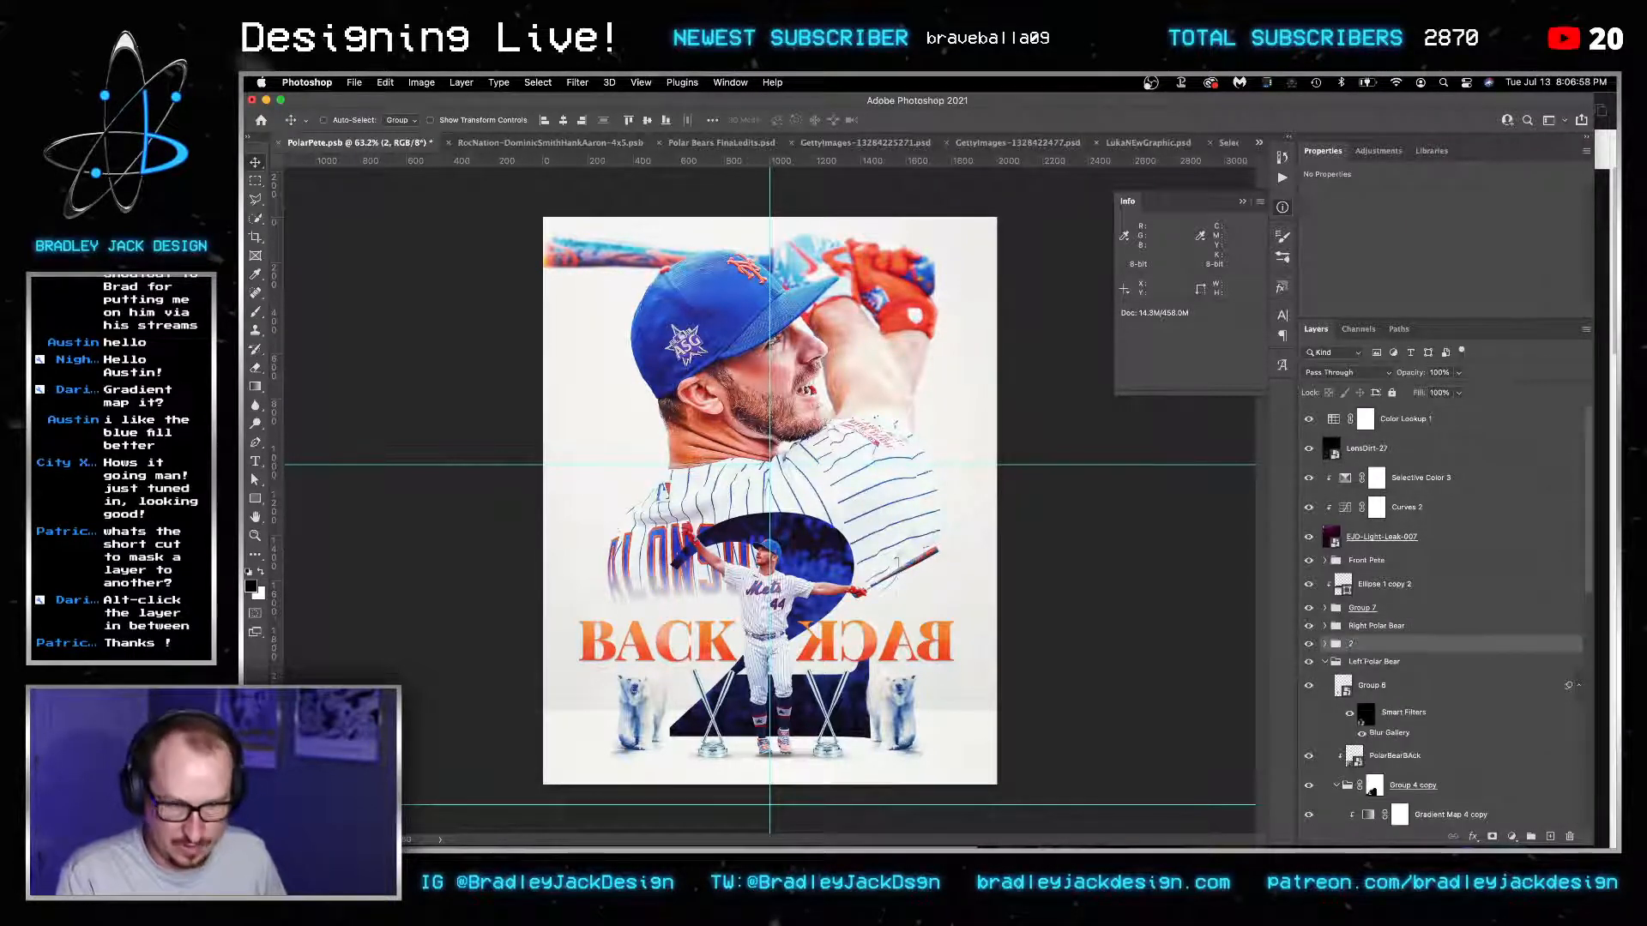
Turn off the Blur Gallery smart filter on Group 6 in the Left Polar Bear group.
click(1380, 662)
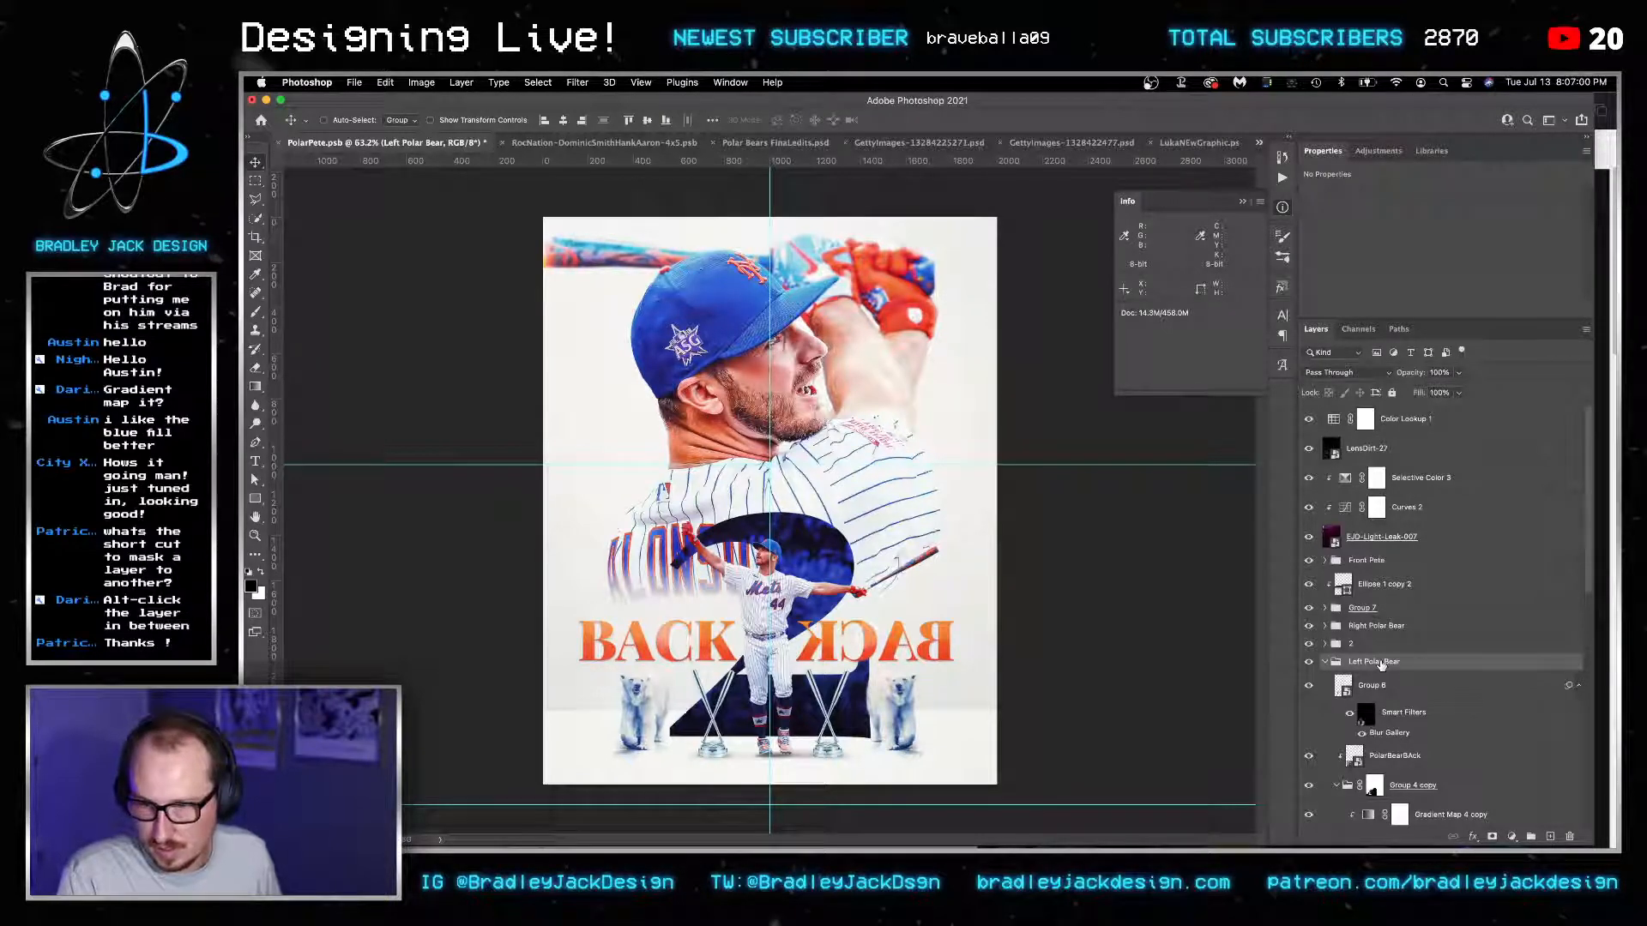
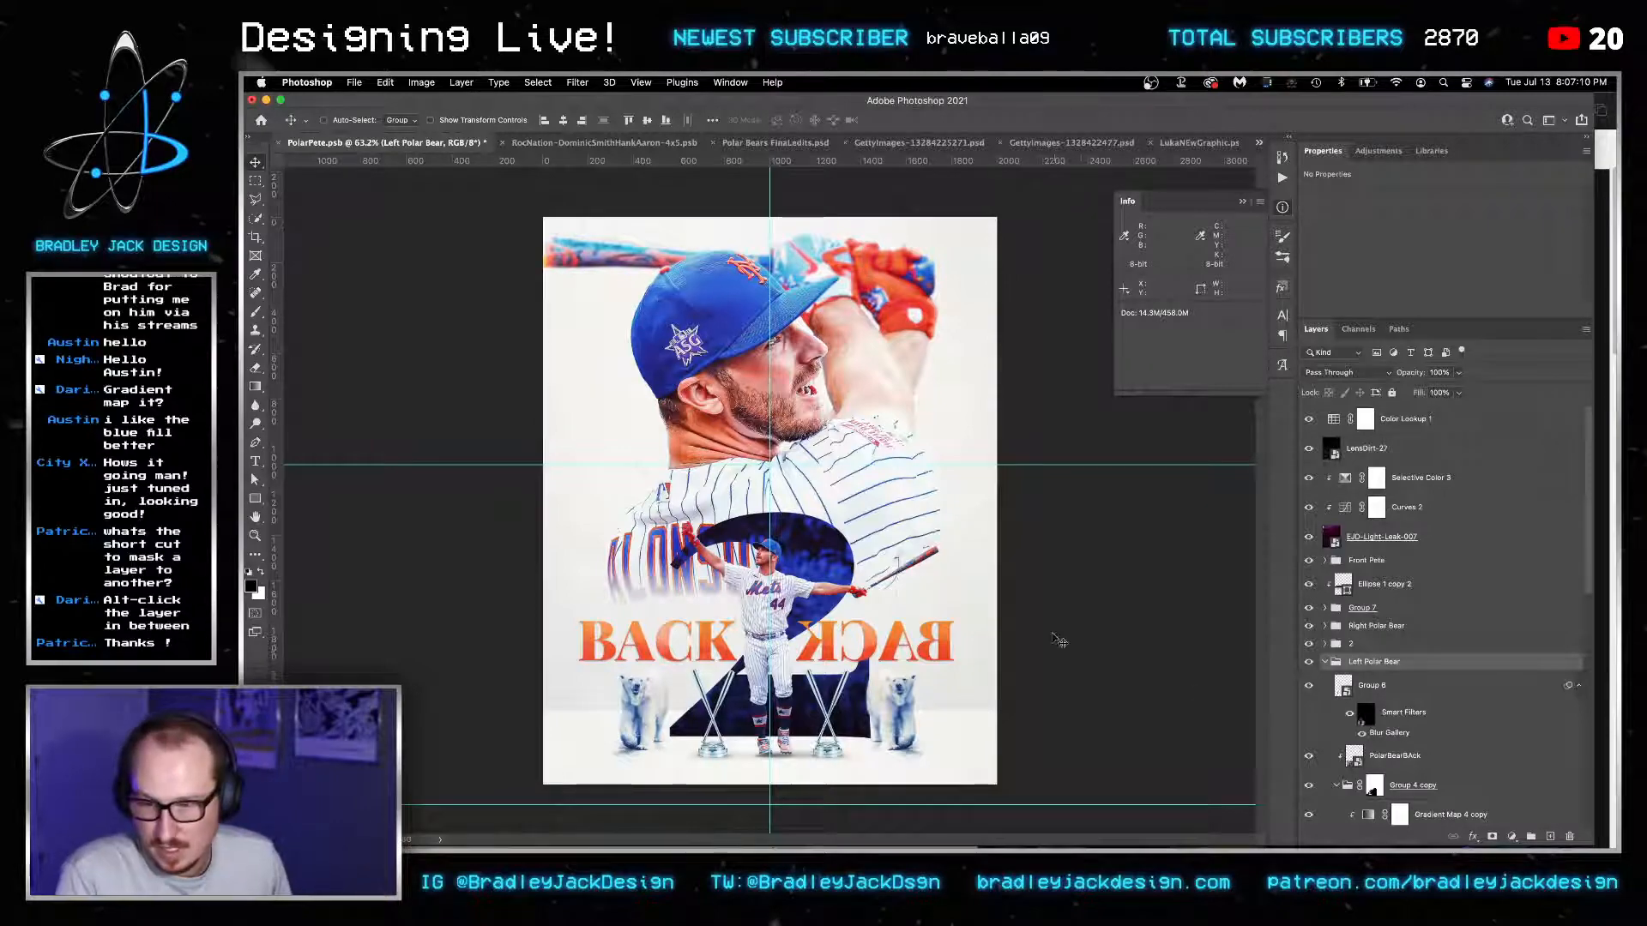
key(z)
drag(831, 755, 891, 731)
drag(929, 662, 979, 655)
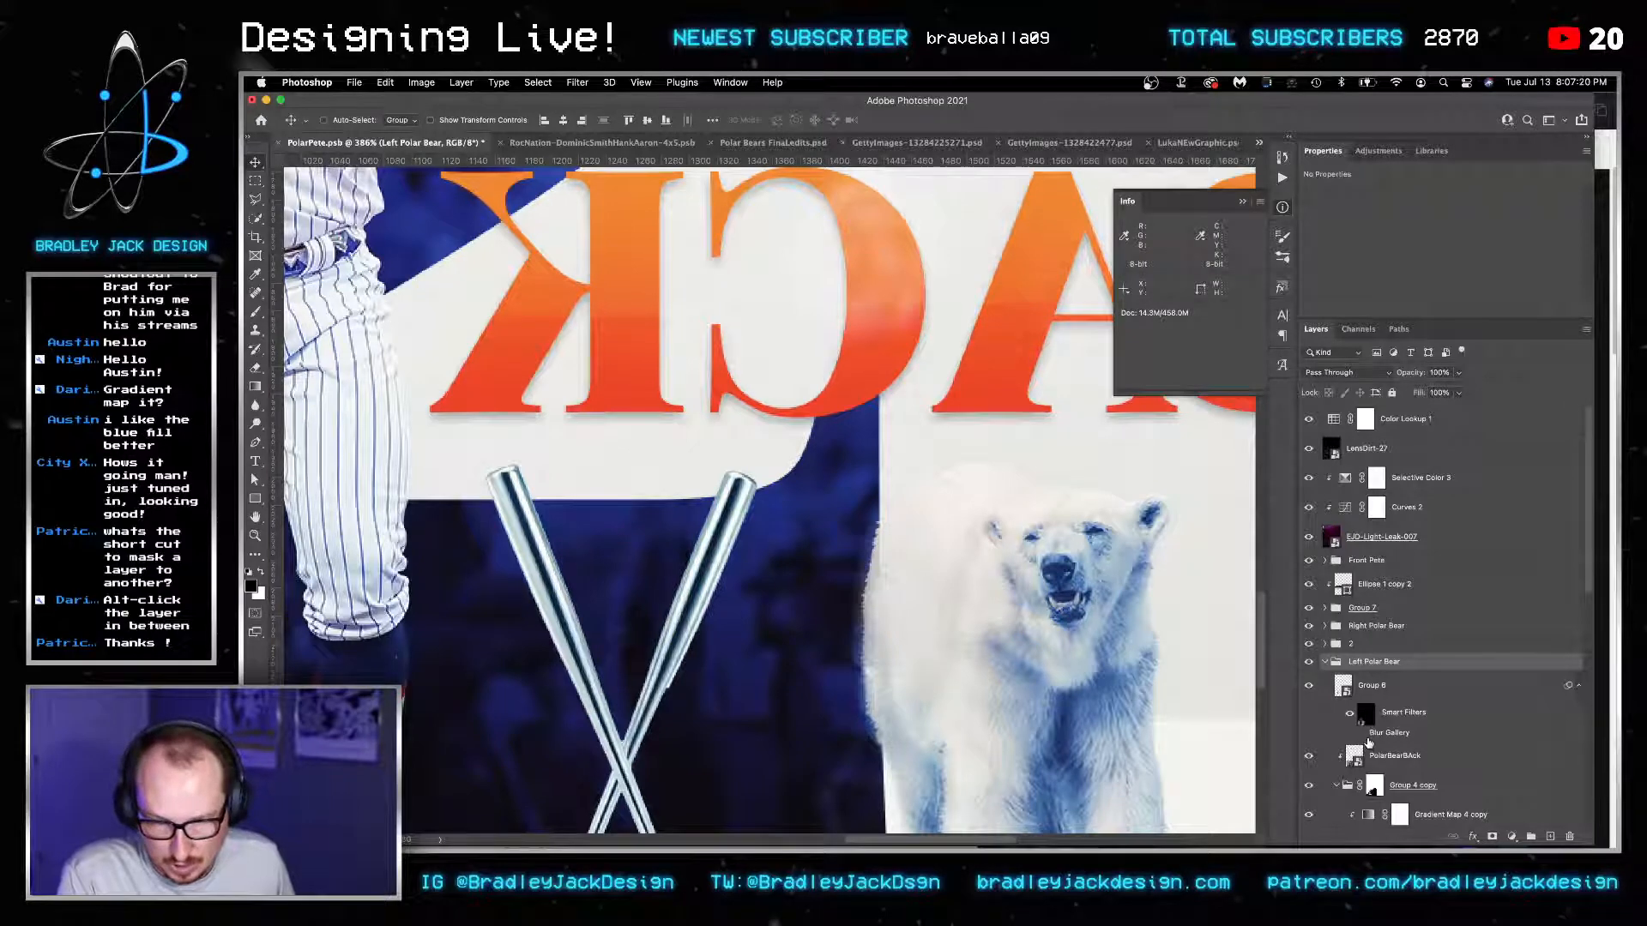
Turn off the Blur Gallery smart filter on Group 6 in the Right Polar Bear group and save the poster.
scroll(1369, 743, down, 3)
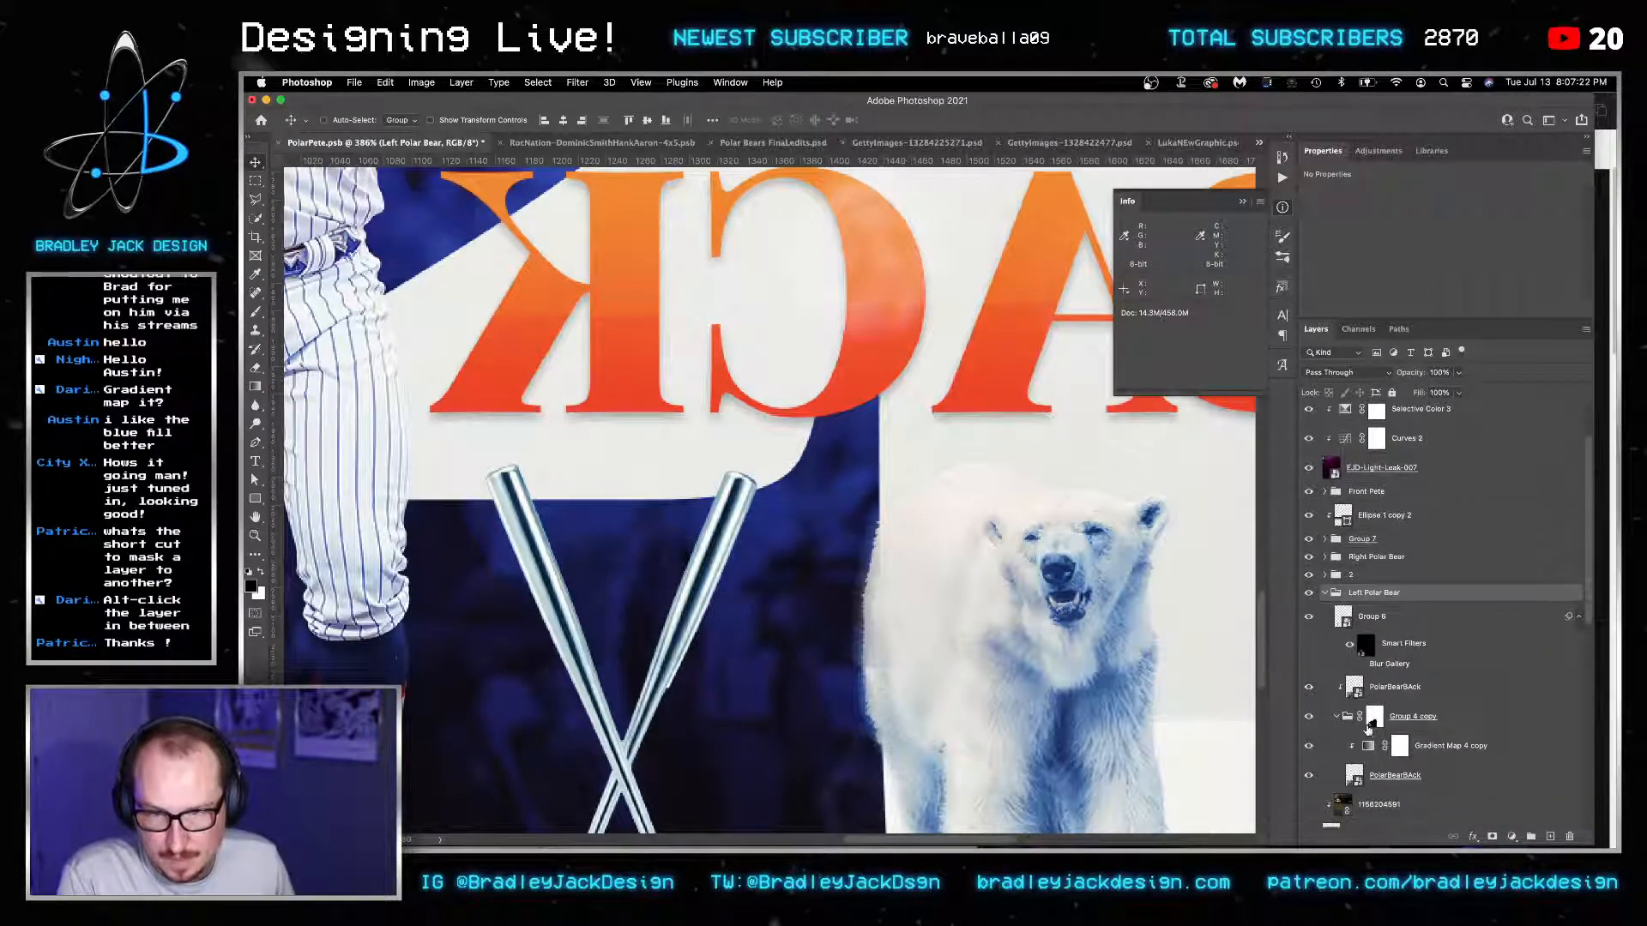
click(1325, 557)
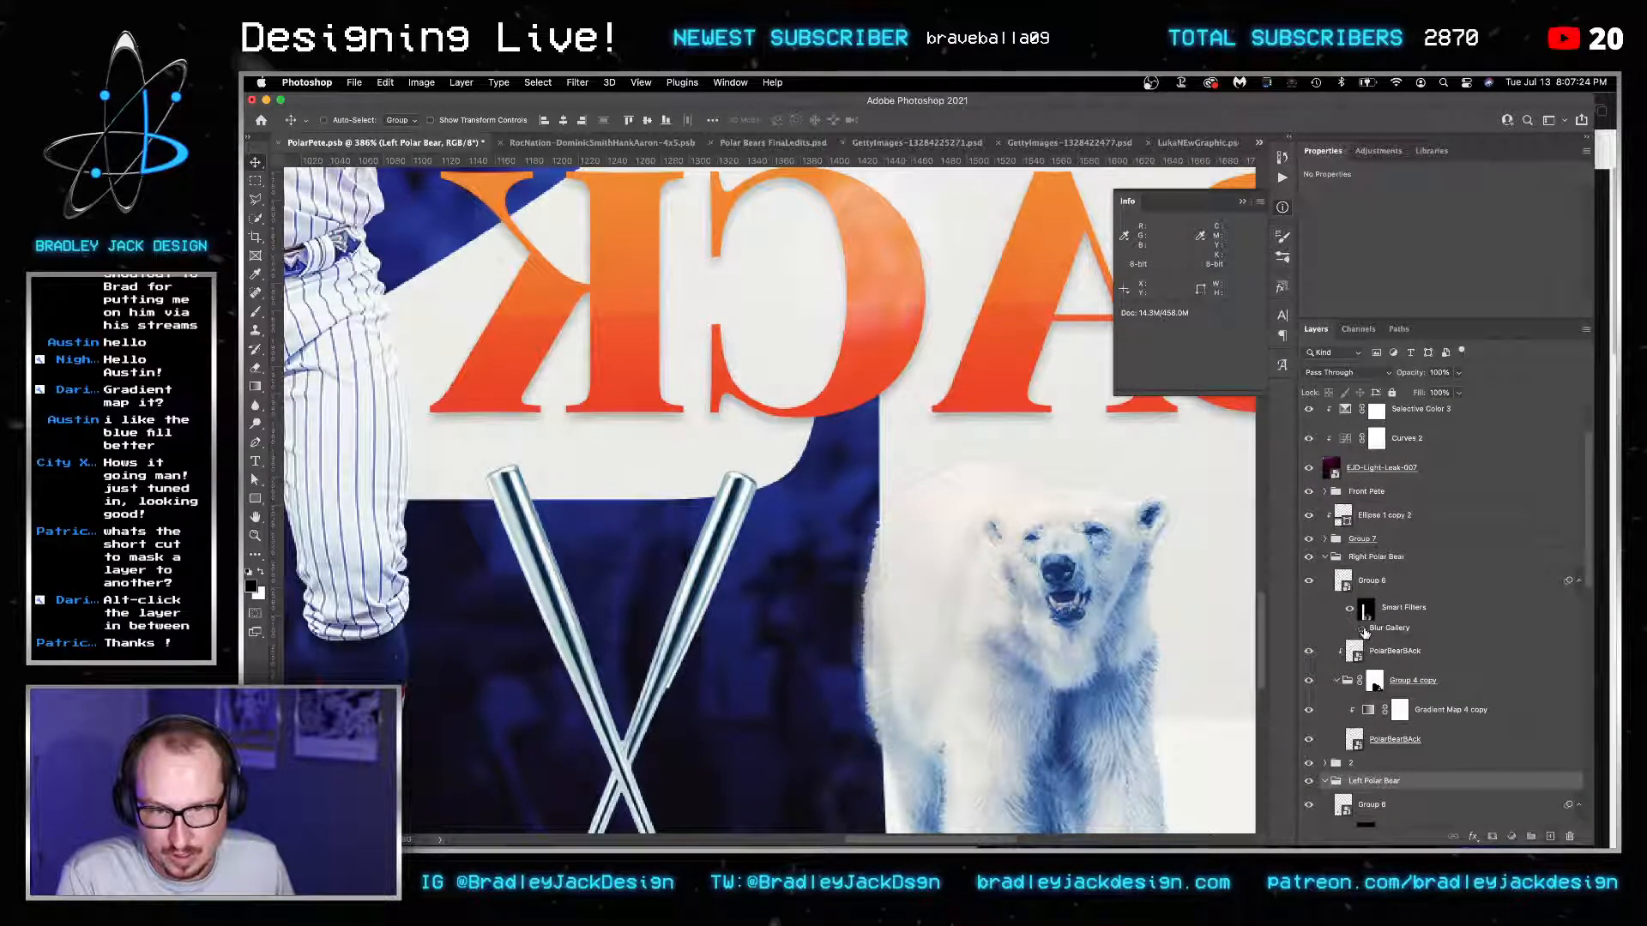
key(super+0)
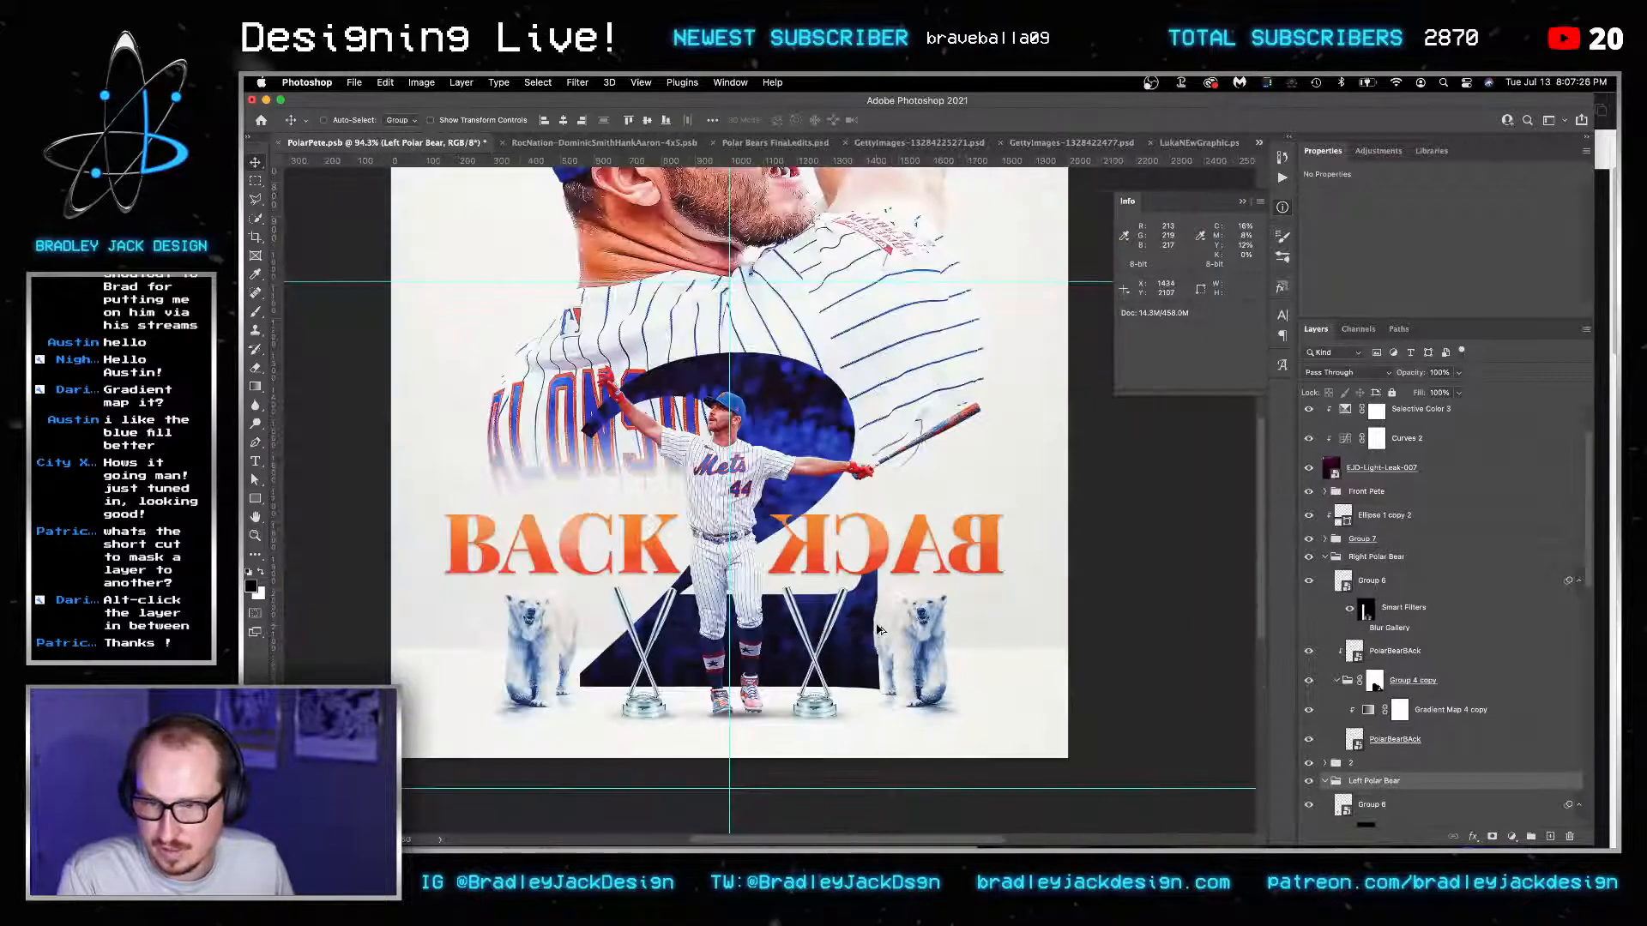
scroll(1055, 614, down, 3)
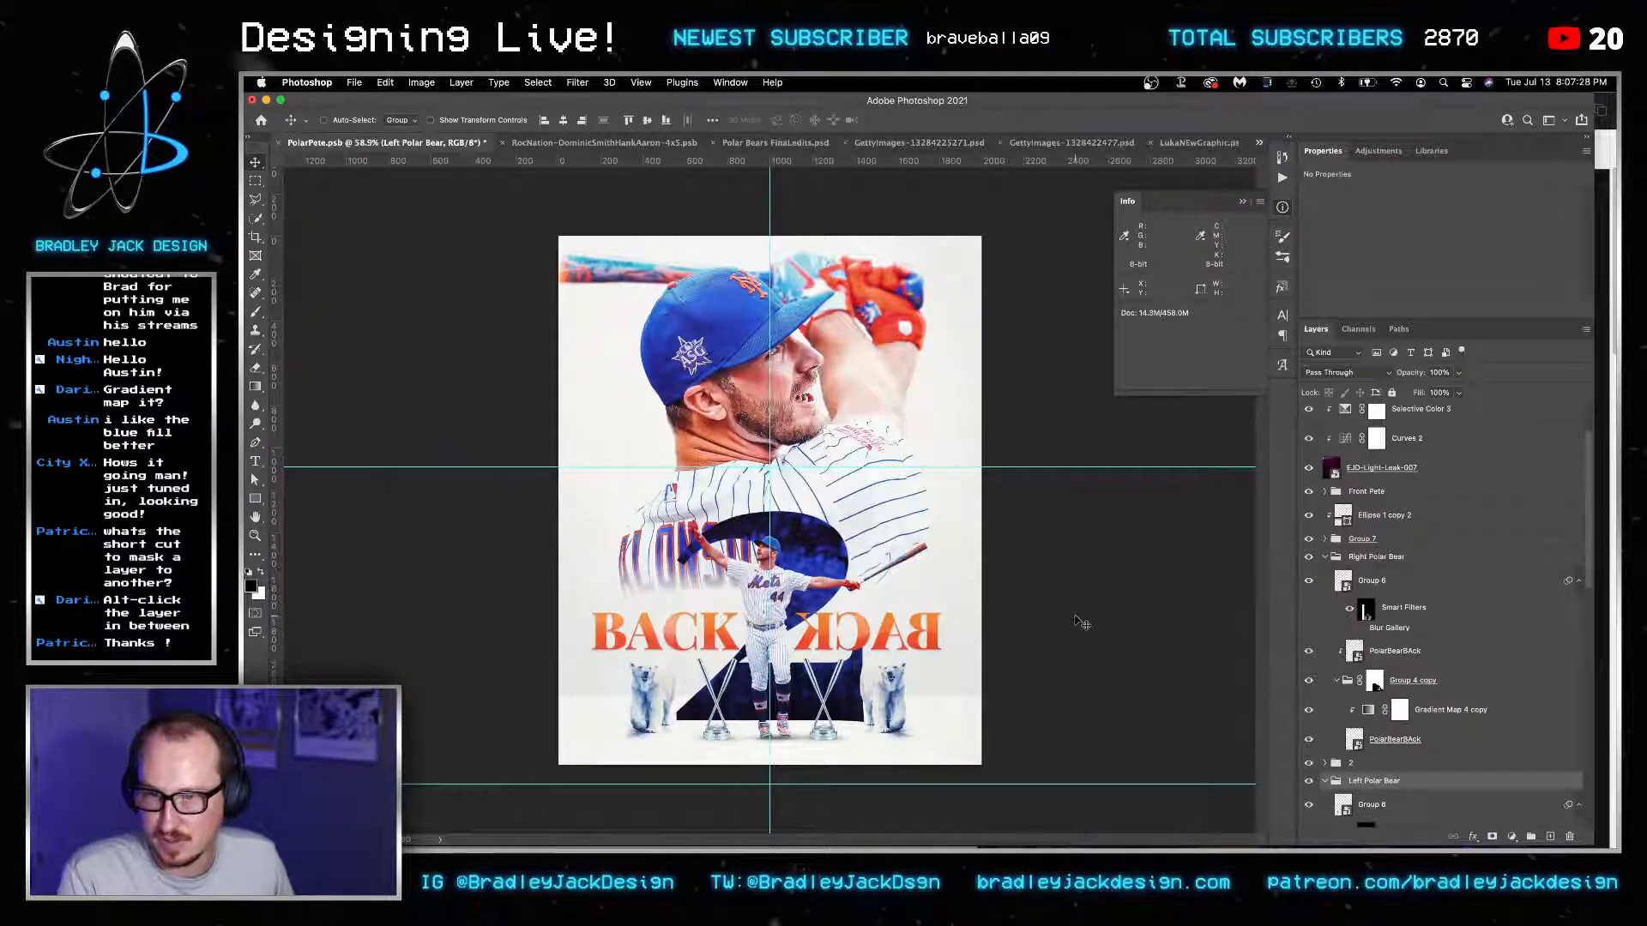
key(super+s)
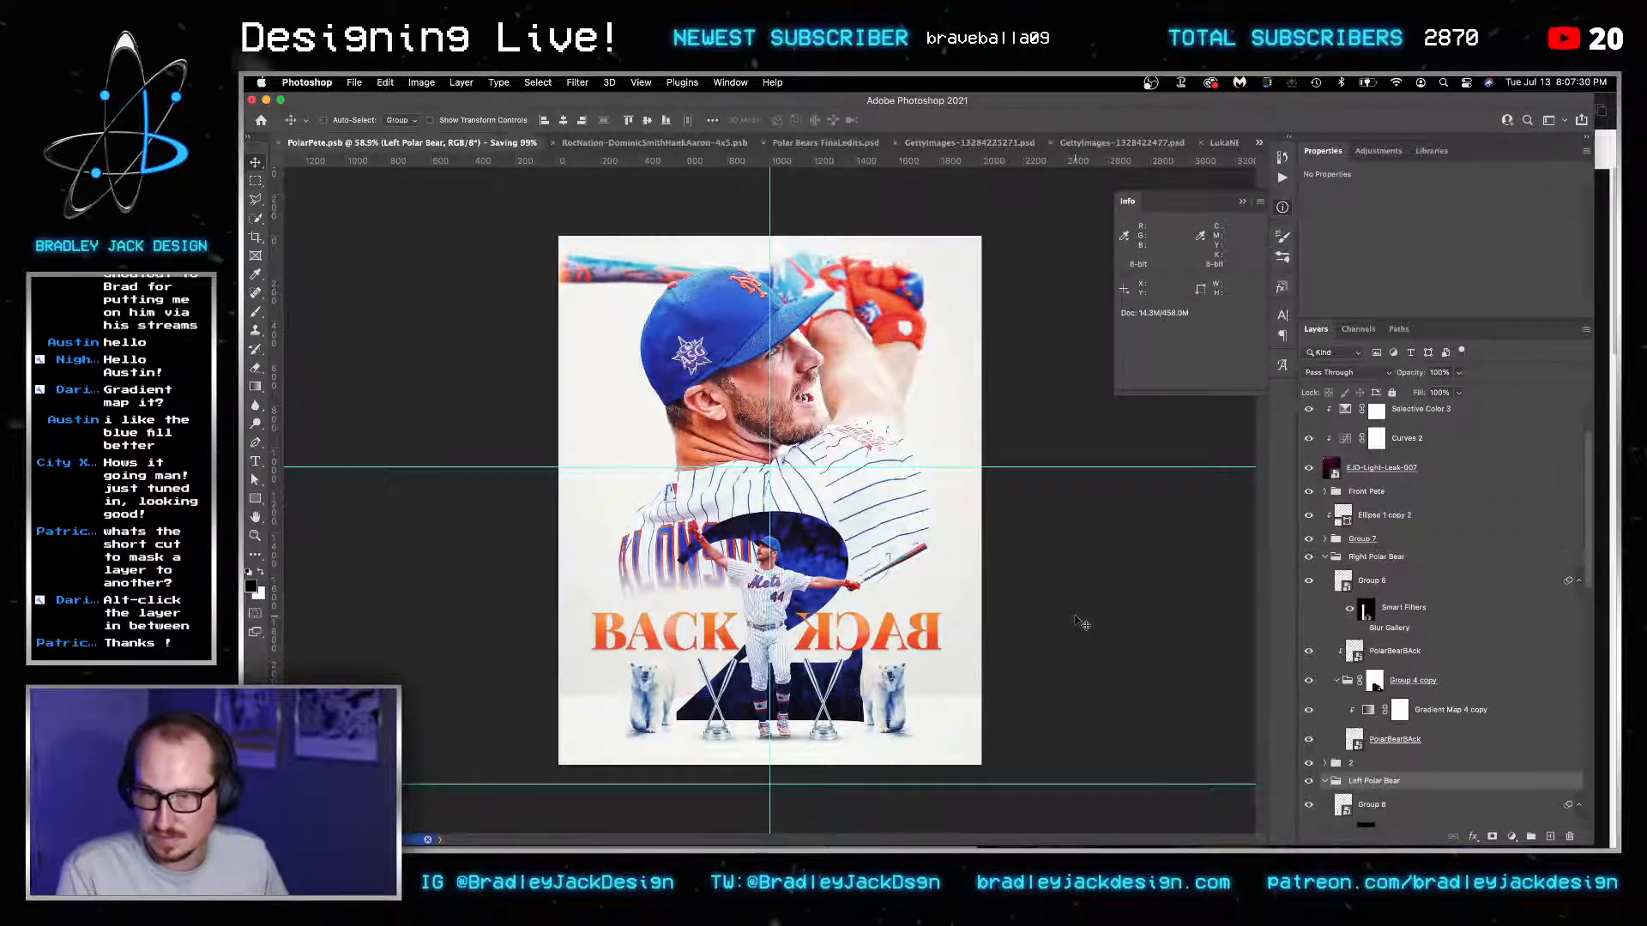
scroll(1371, 682, down, 10)
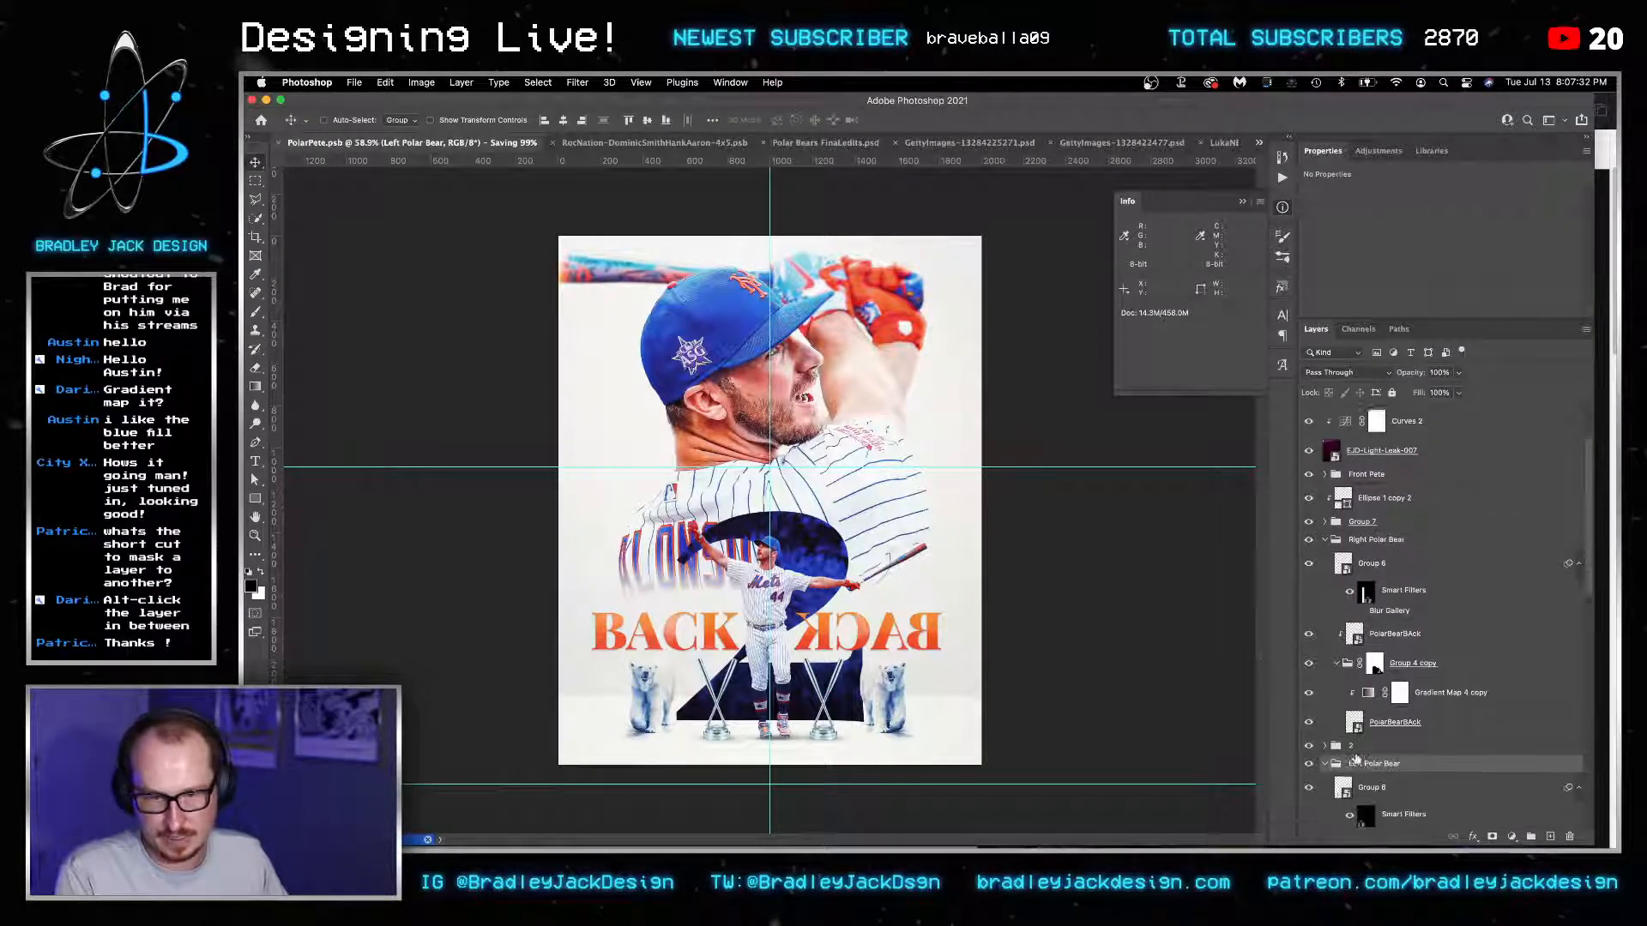
scroll(1371, 681, down, 1)
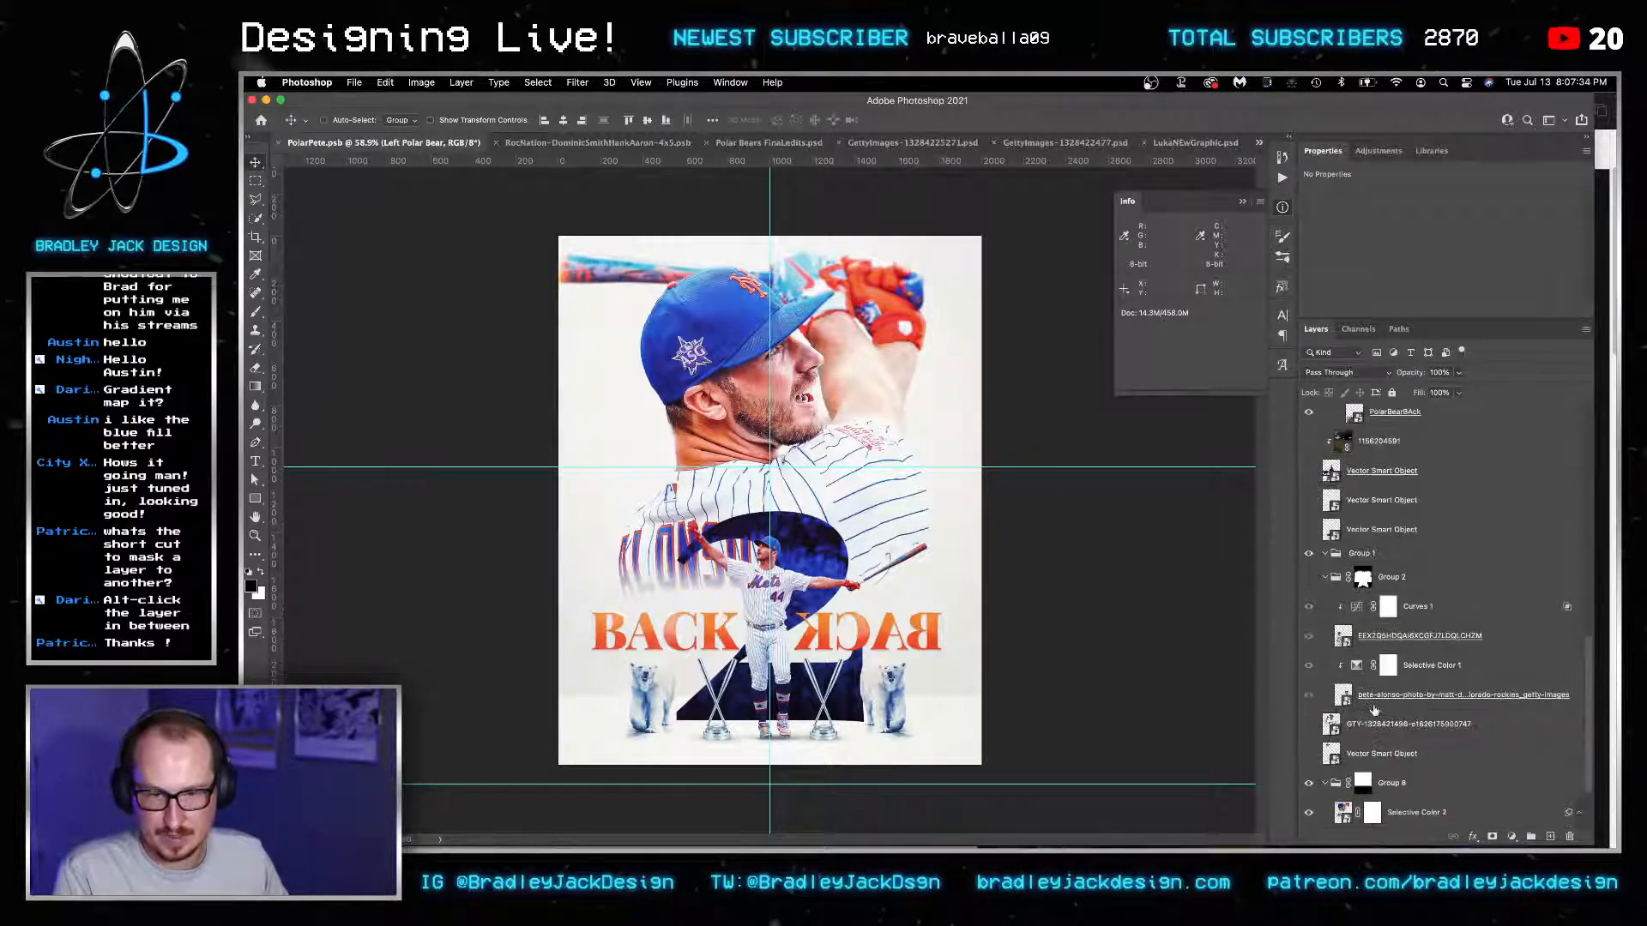
click(1373, 724)
shift+click(1370, 755)
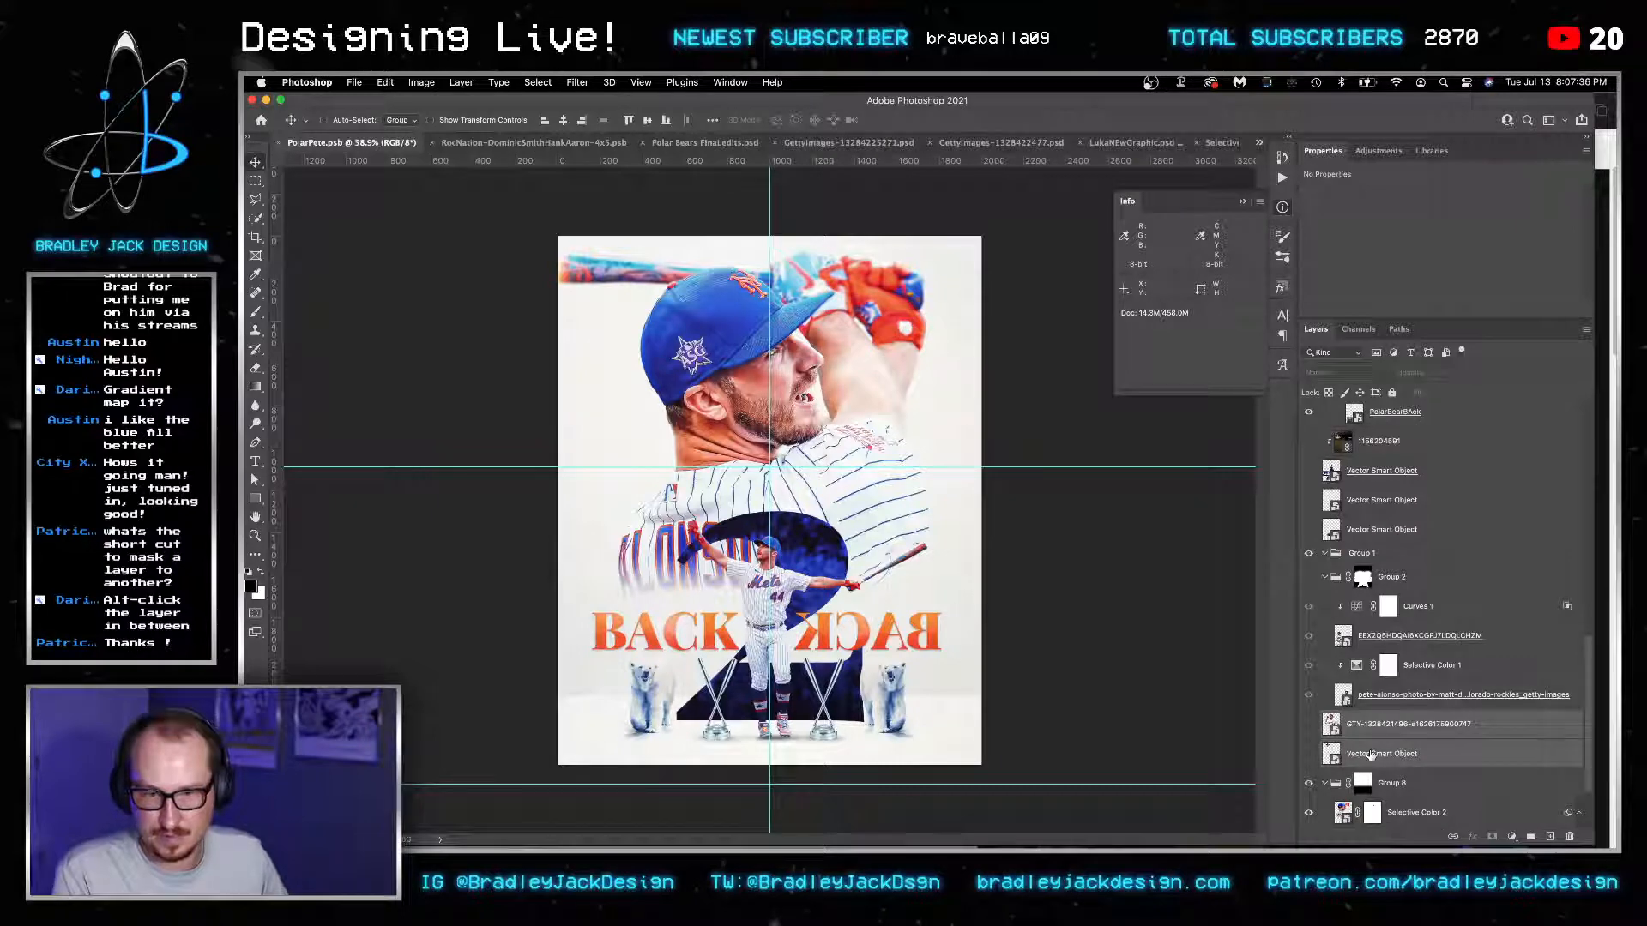
key(Delete)
Scale Group 8 with the large player portrait up to about 104.8% from its centre and save the poster.
click(1364, 724)
key(super+t)
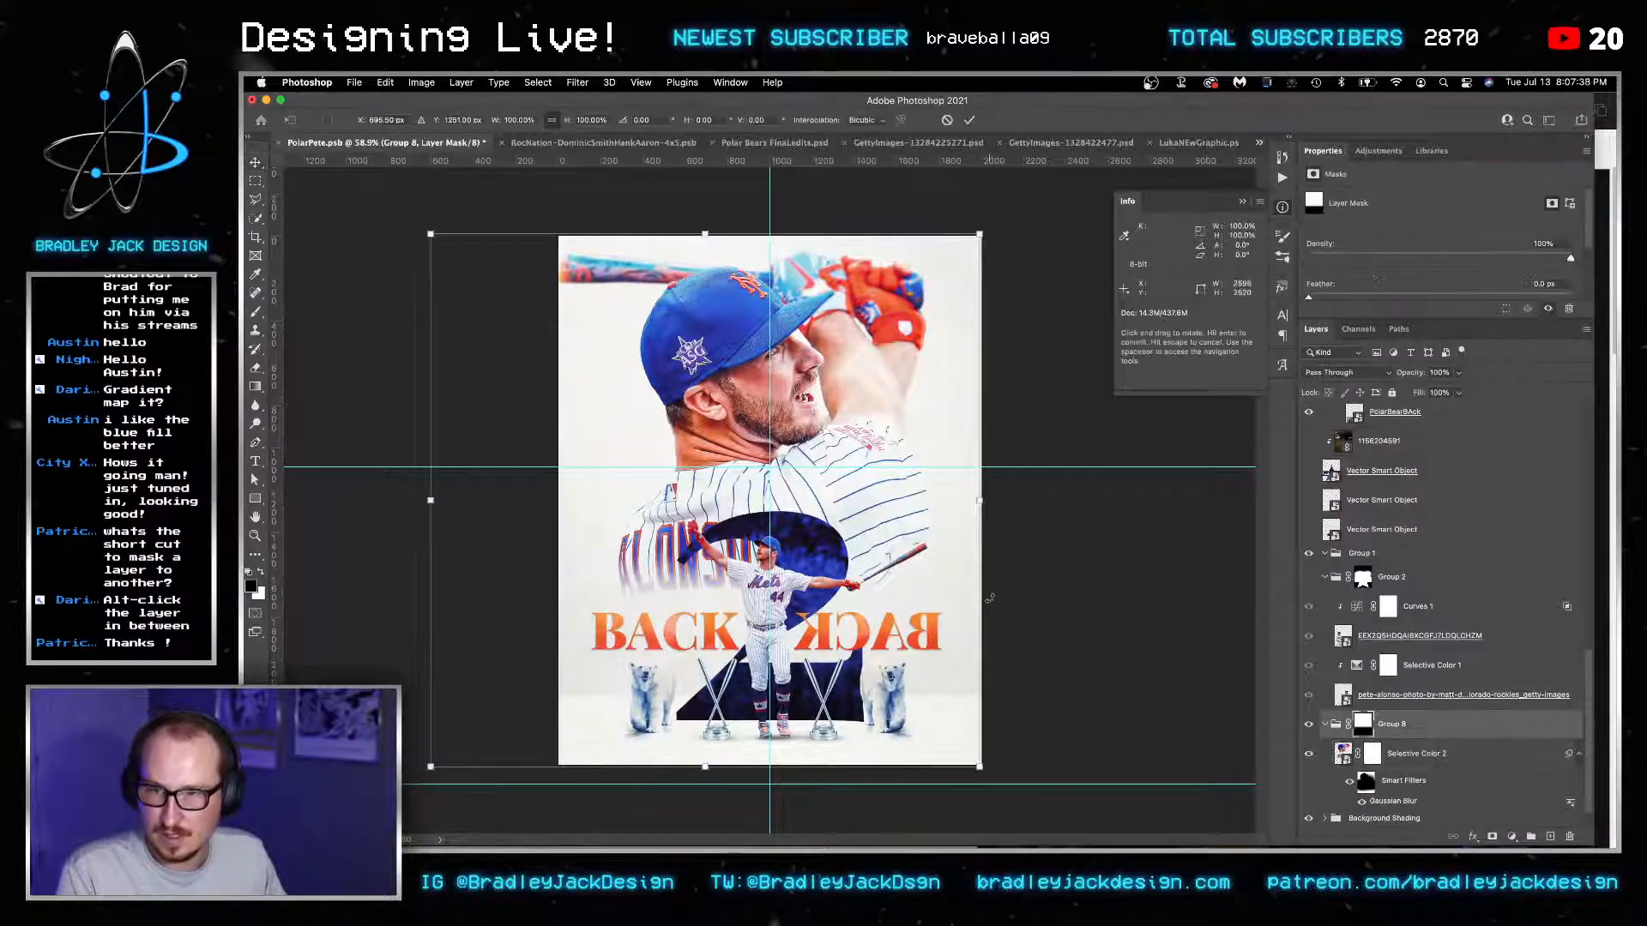
drag(981, 766, 1005, 770)
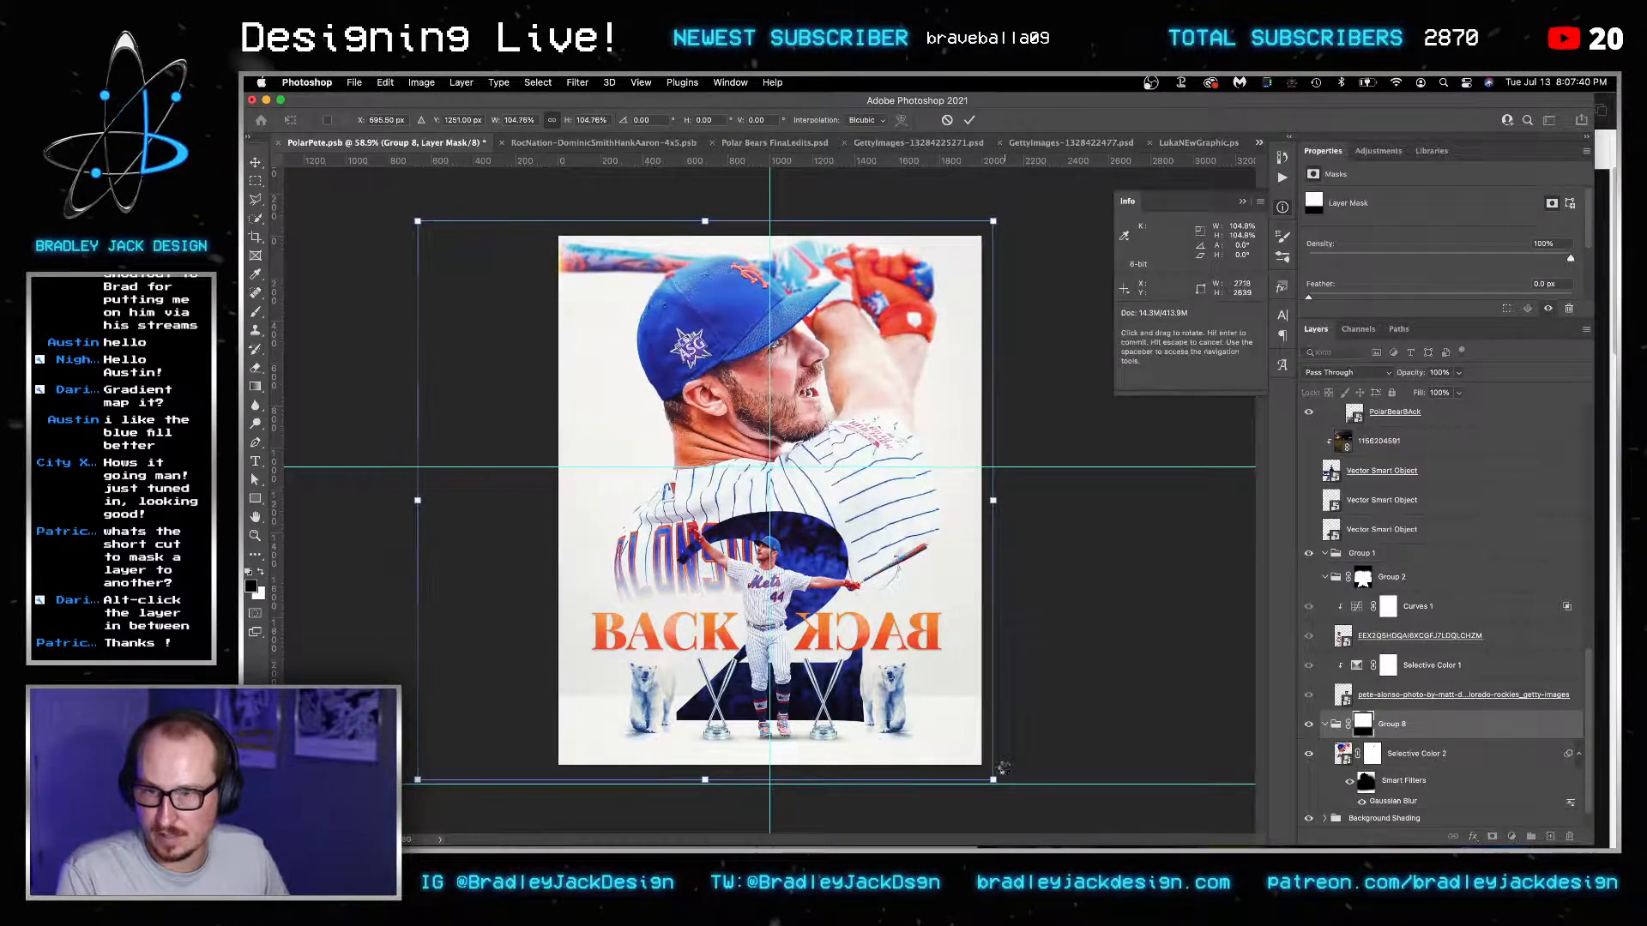
key(Return)
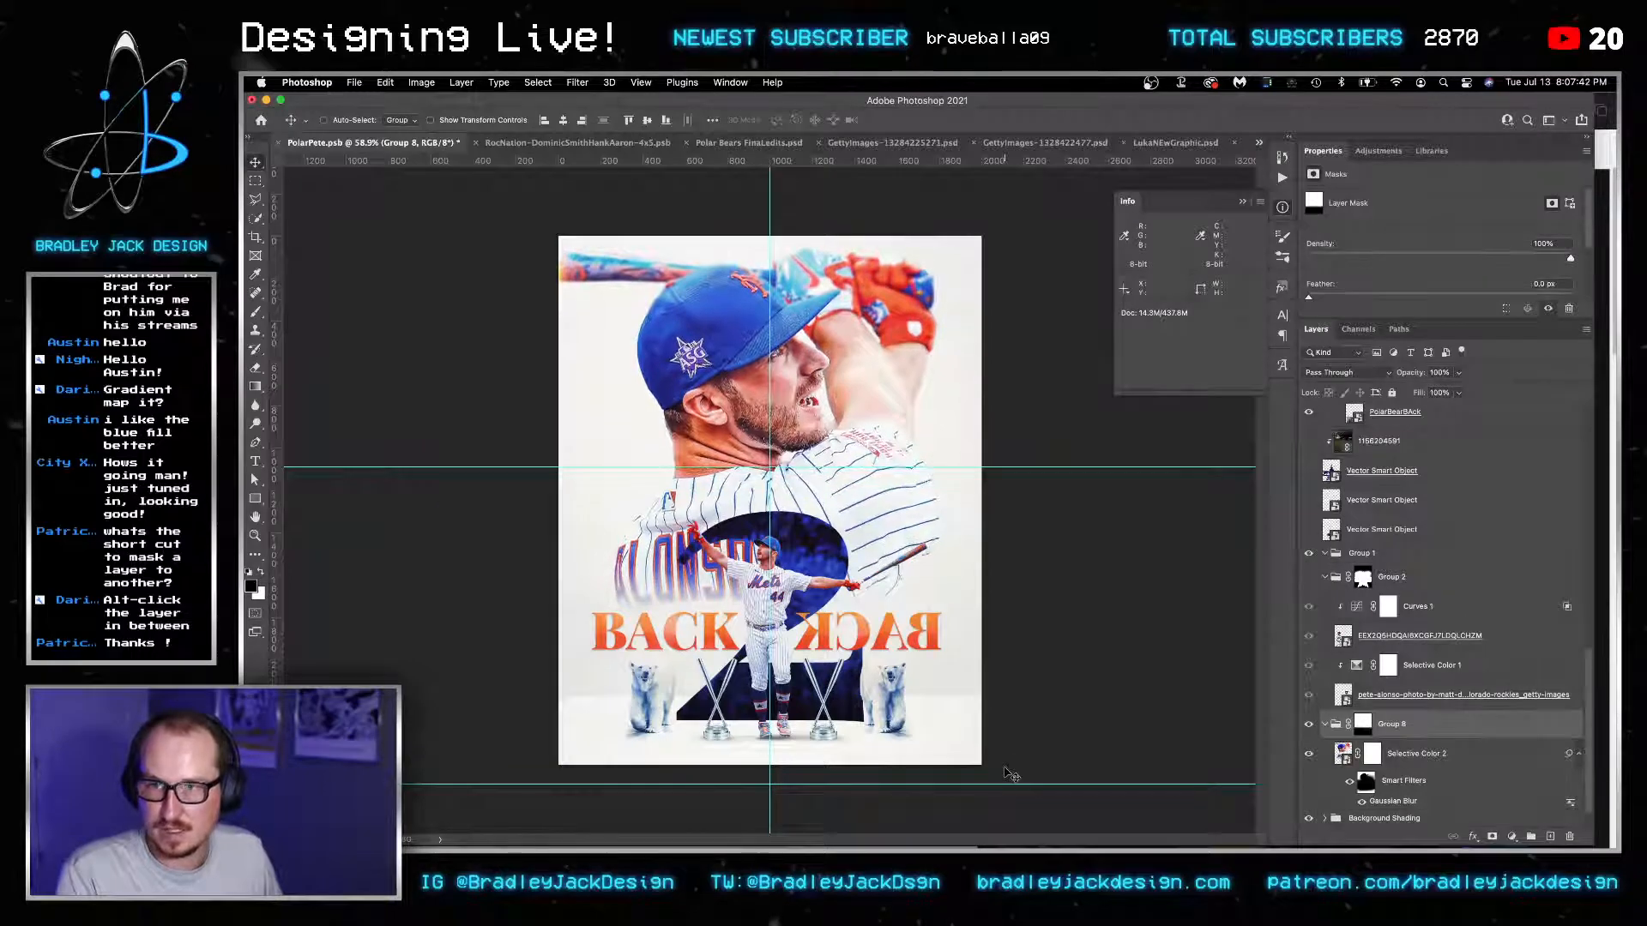
key(super+s)
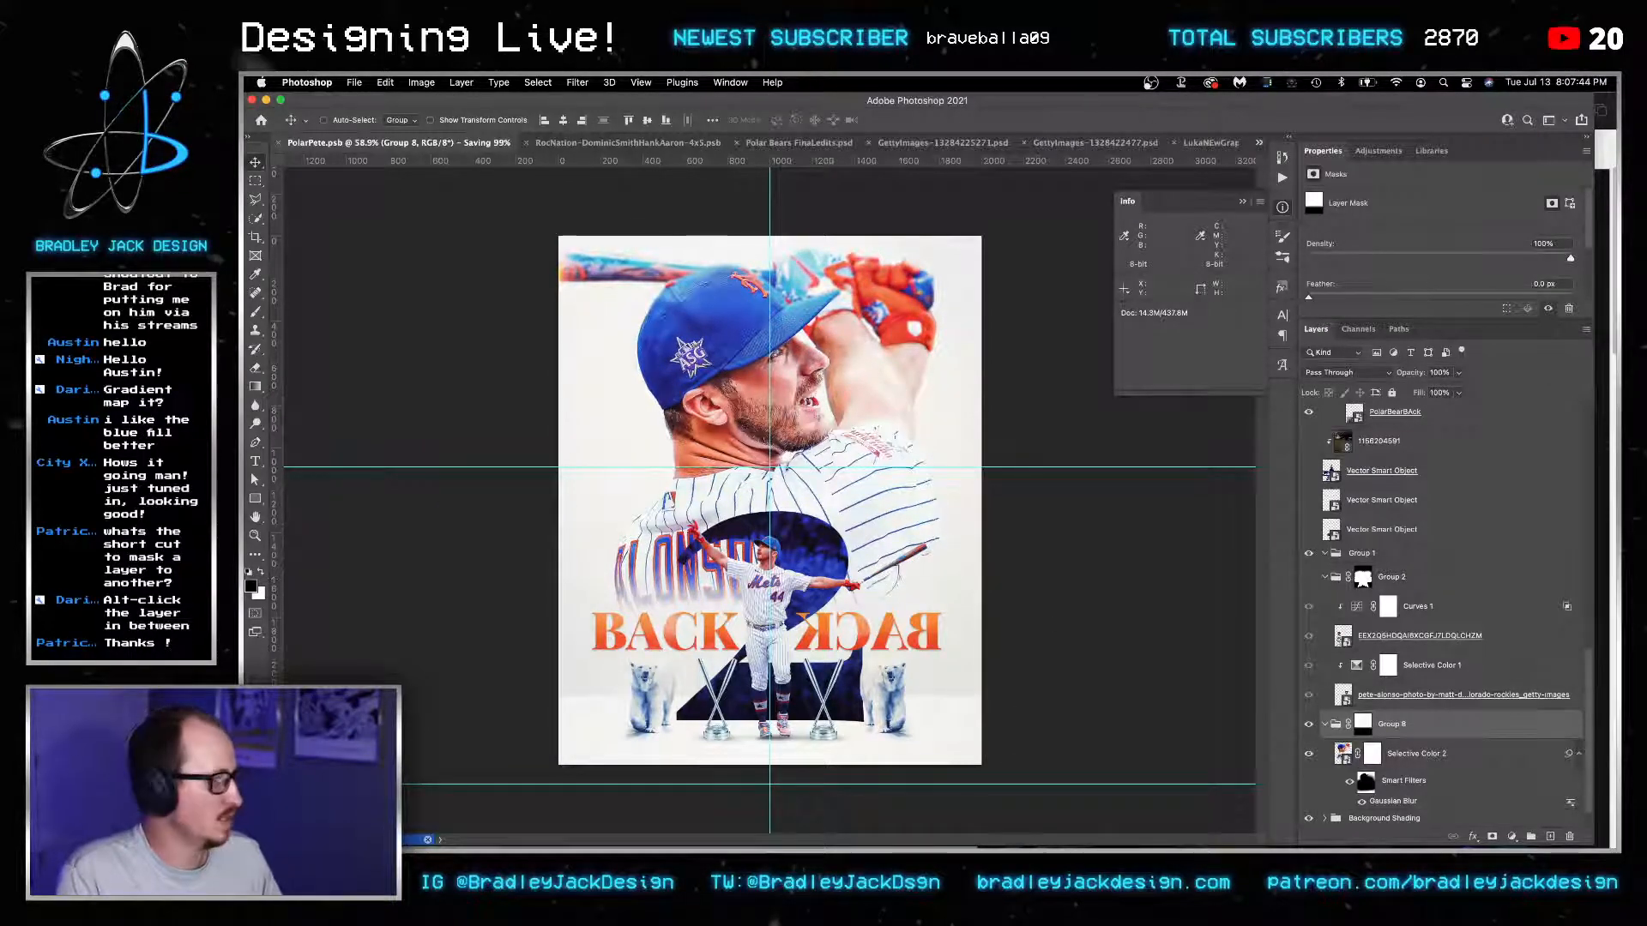
key(super+Tab)
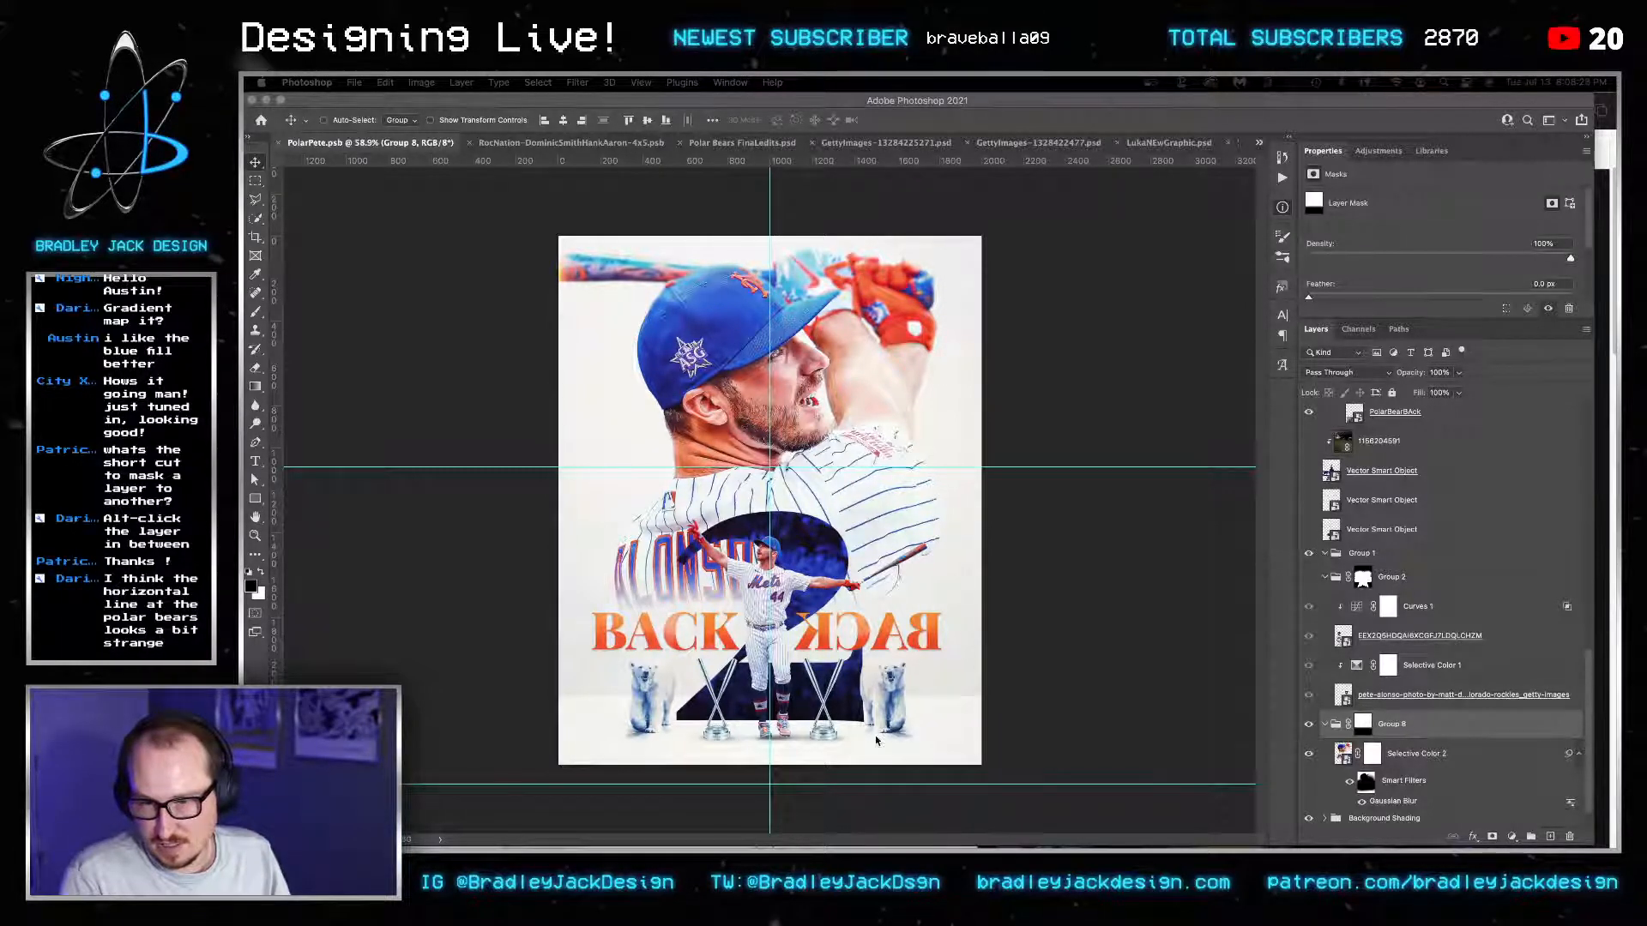
Examine the floor line behind the polar bears, comparing the poster with the Background Shading group hidden and shown.
scroll(875, 740, up, 5)
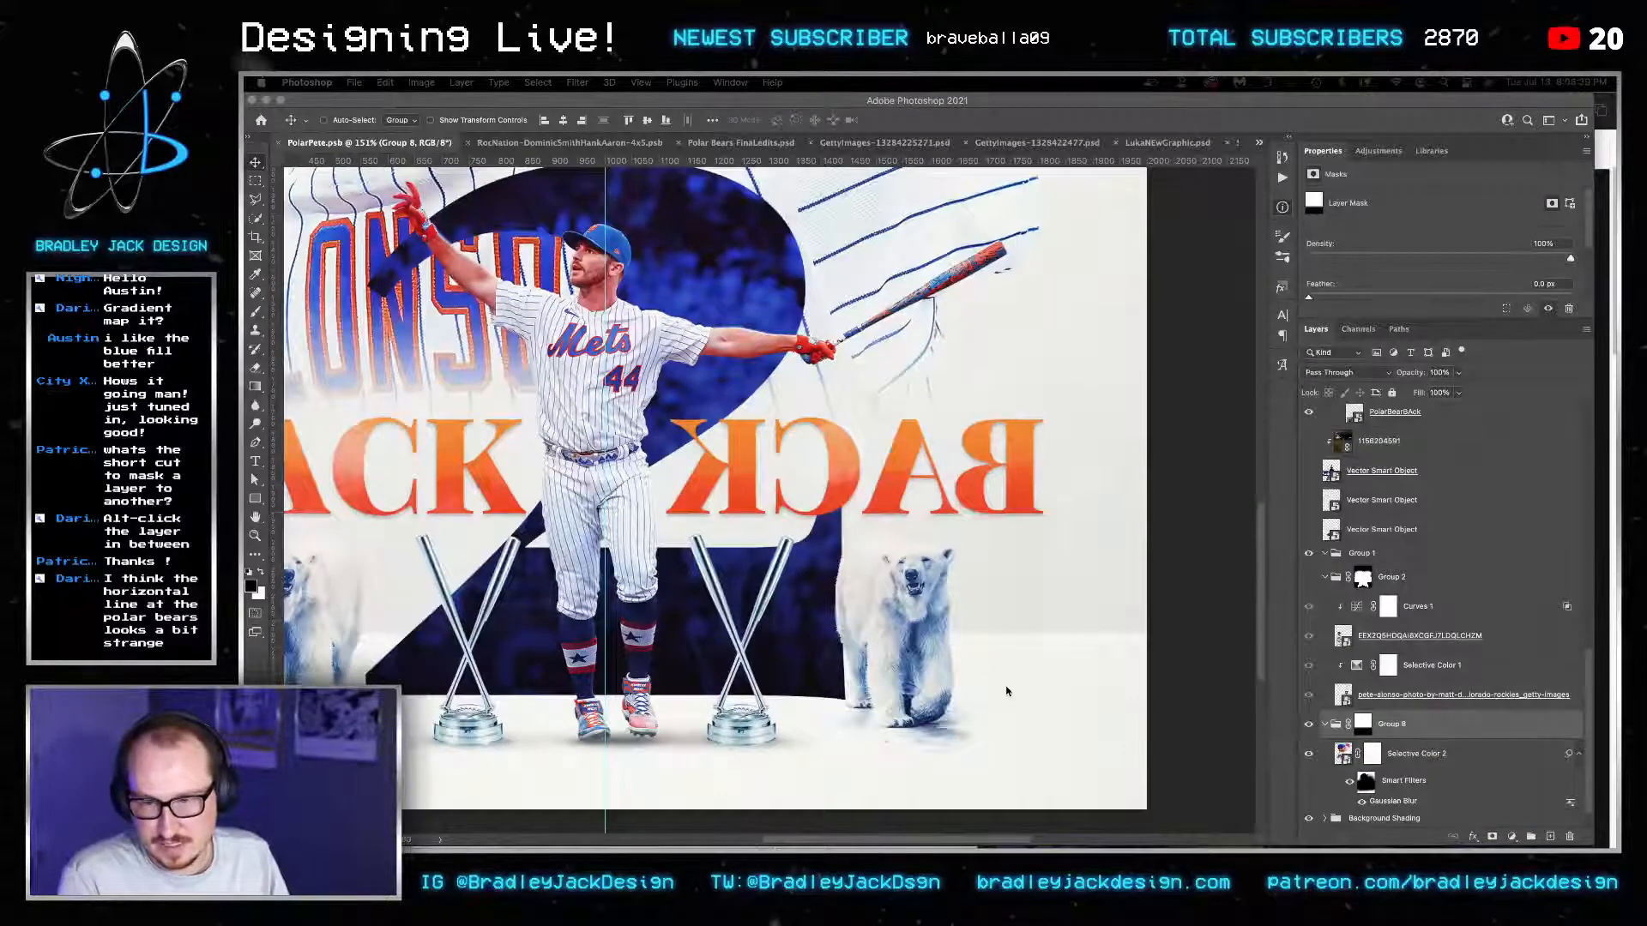
scroll(1004, 686, down, 5)
scroll(1334, 730, down, 1)
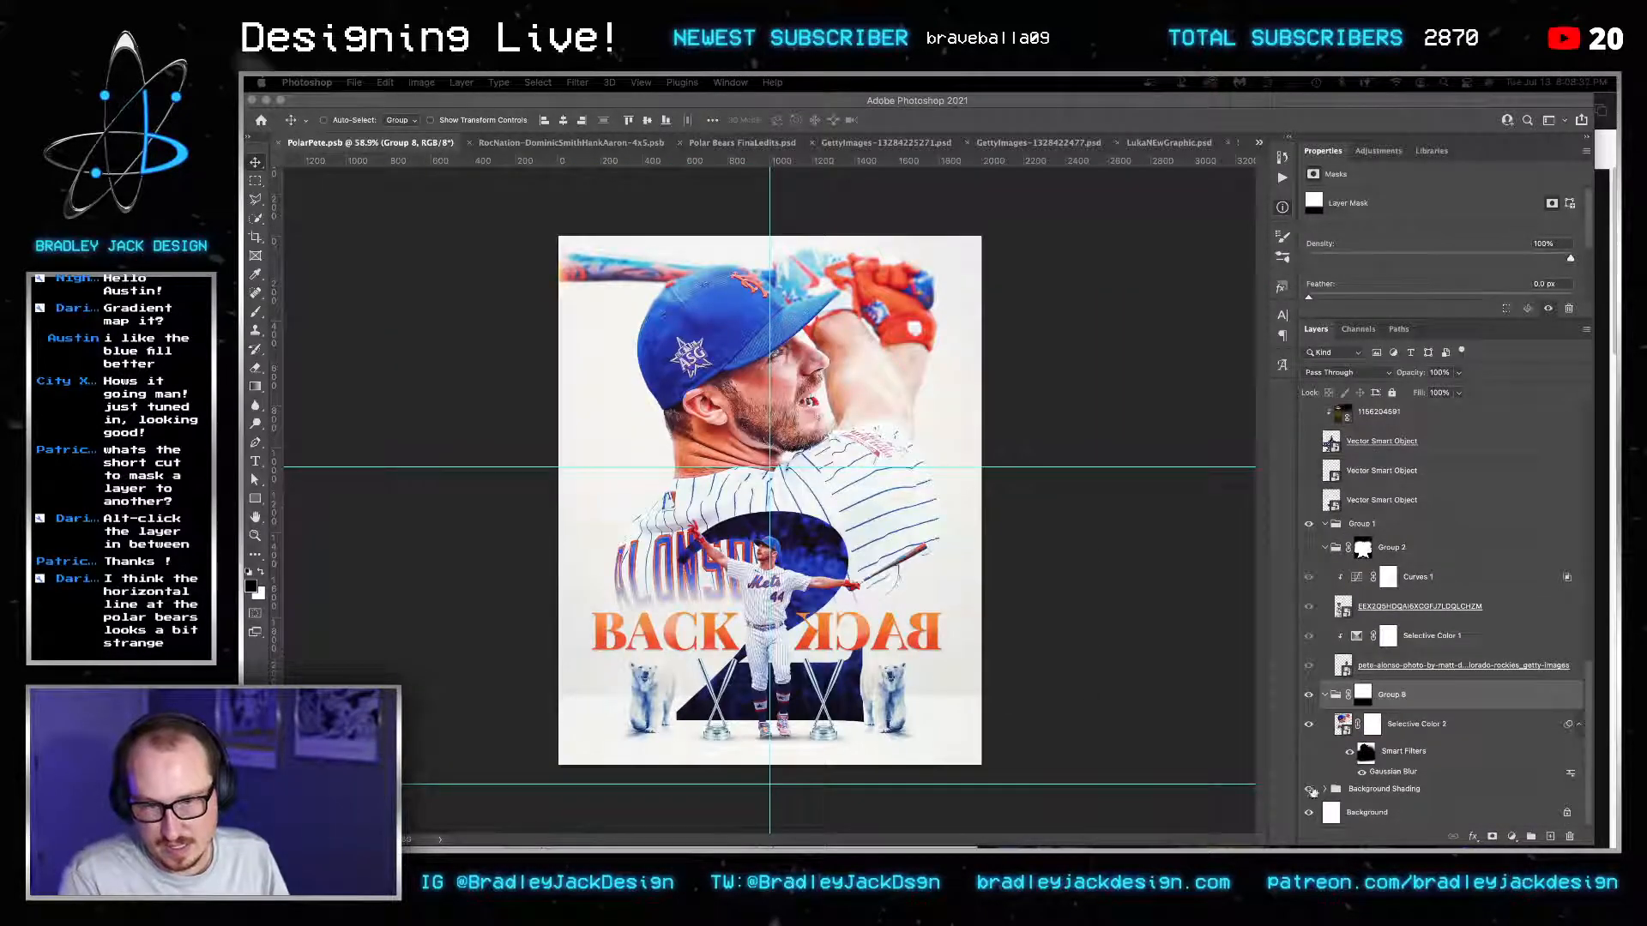
click(1309, 789)
click(1309, 789)
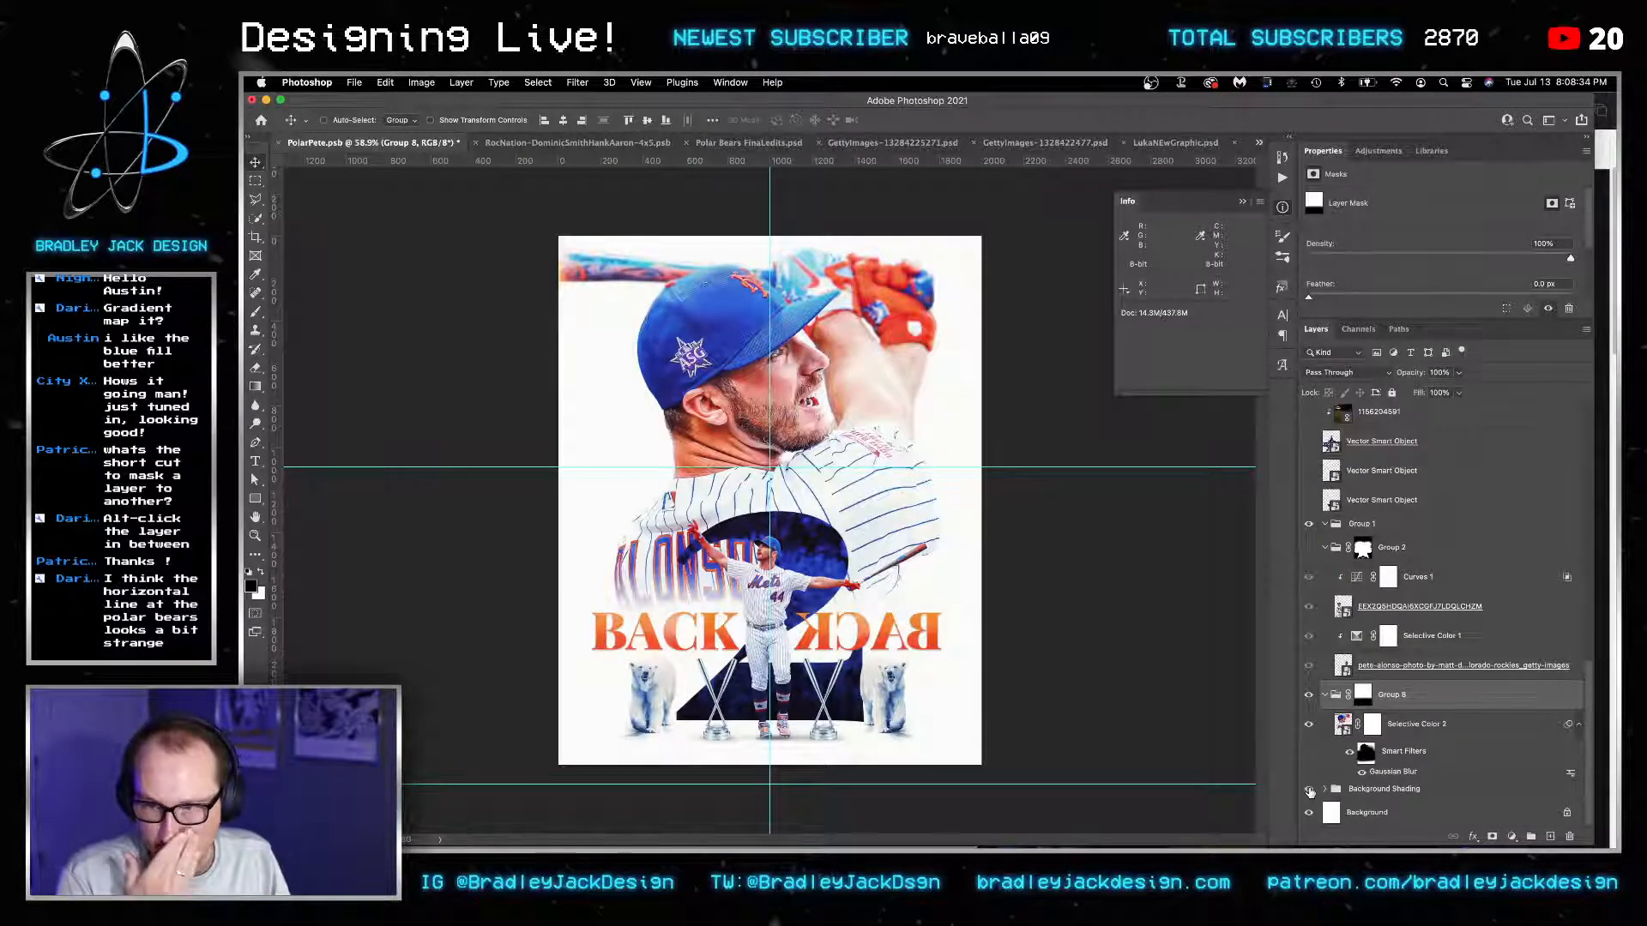
click(1309, 789)
drag(939, 674, 940, 636)
key(super+z)
click(1309, 789)
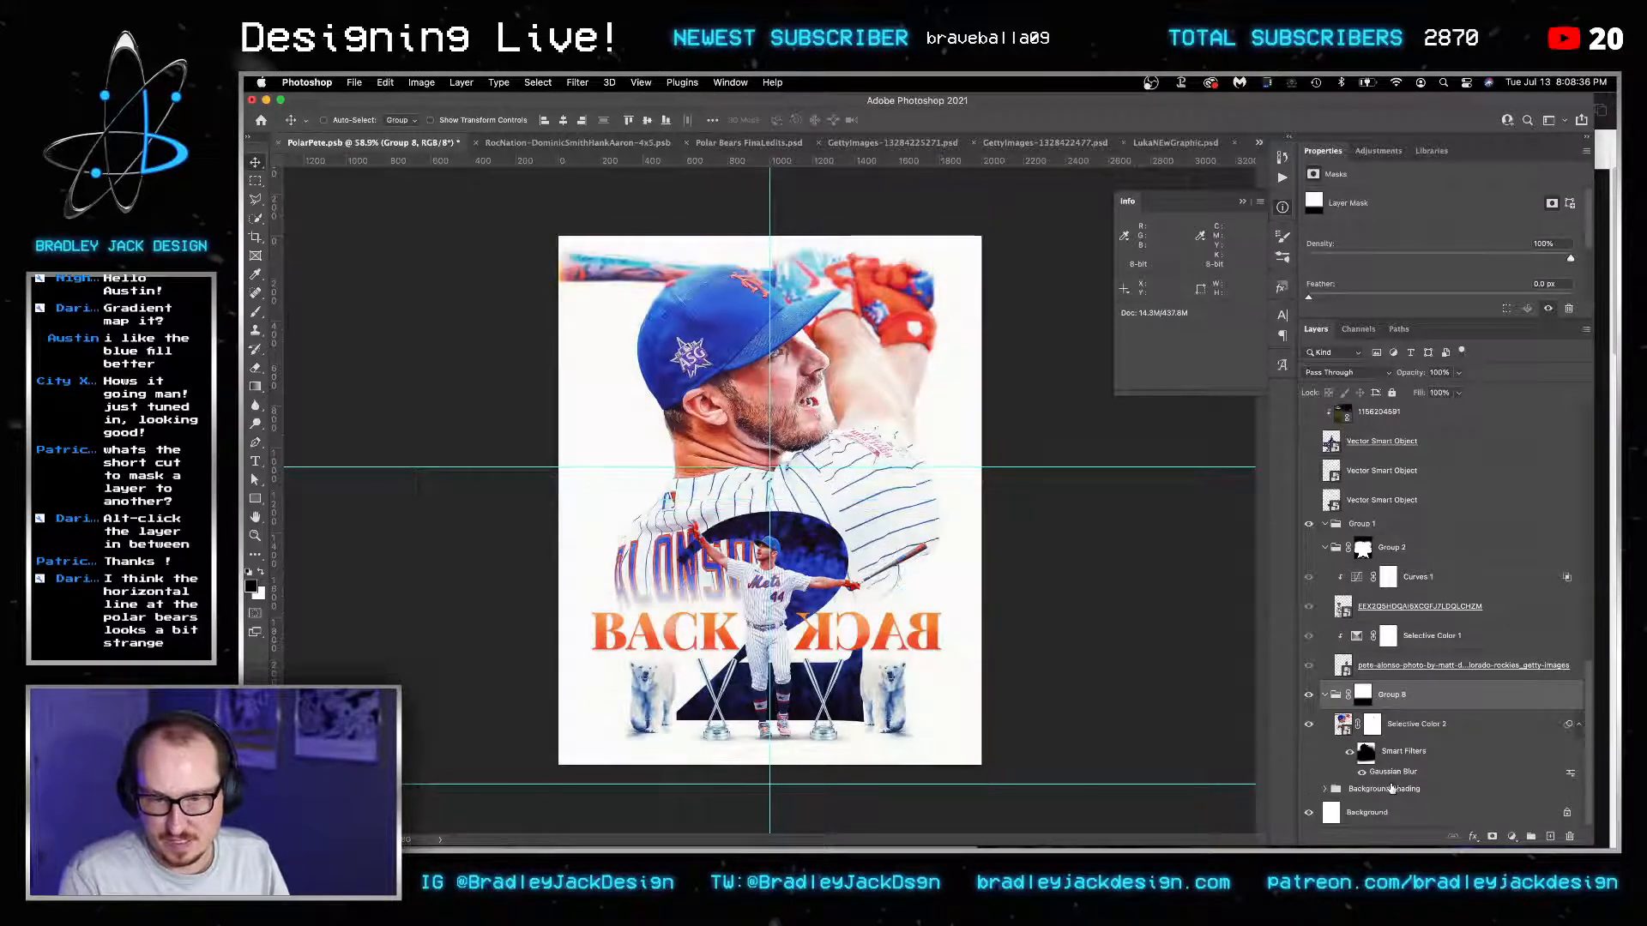
click(1390, 788)
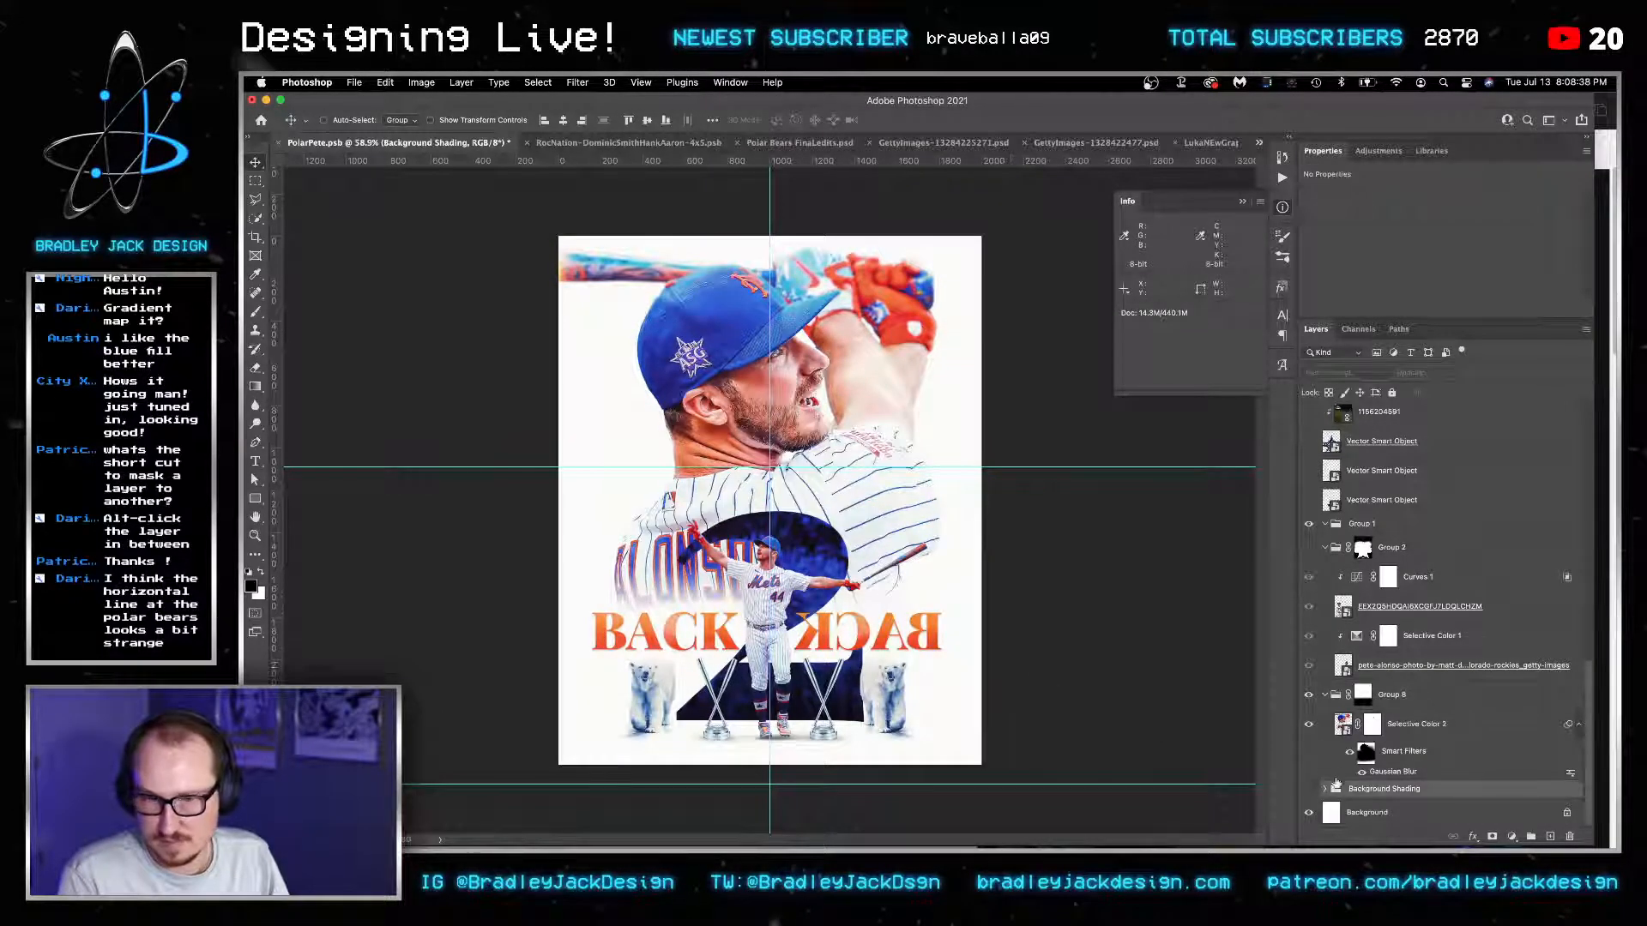
click(1309, 789)
drag(949, 570, 952, 575)
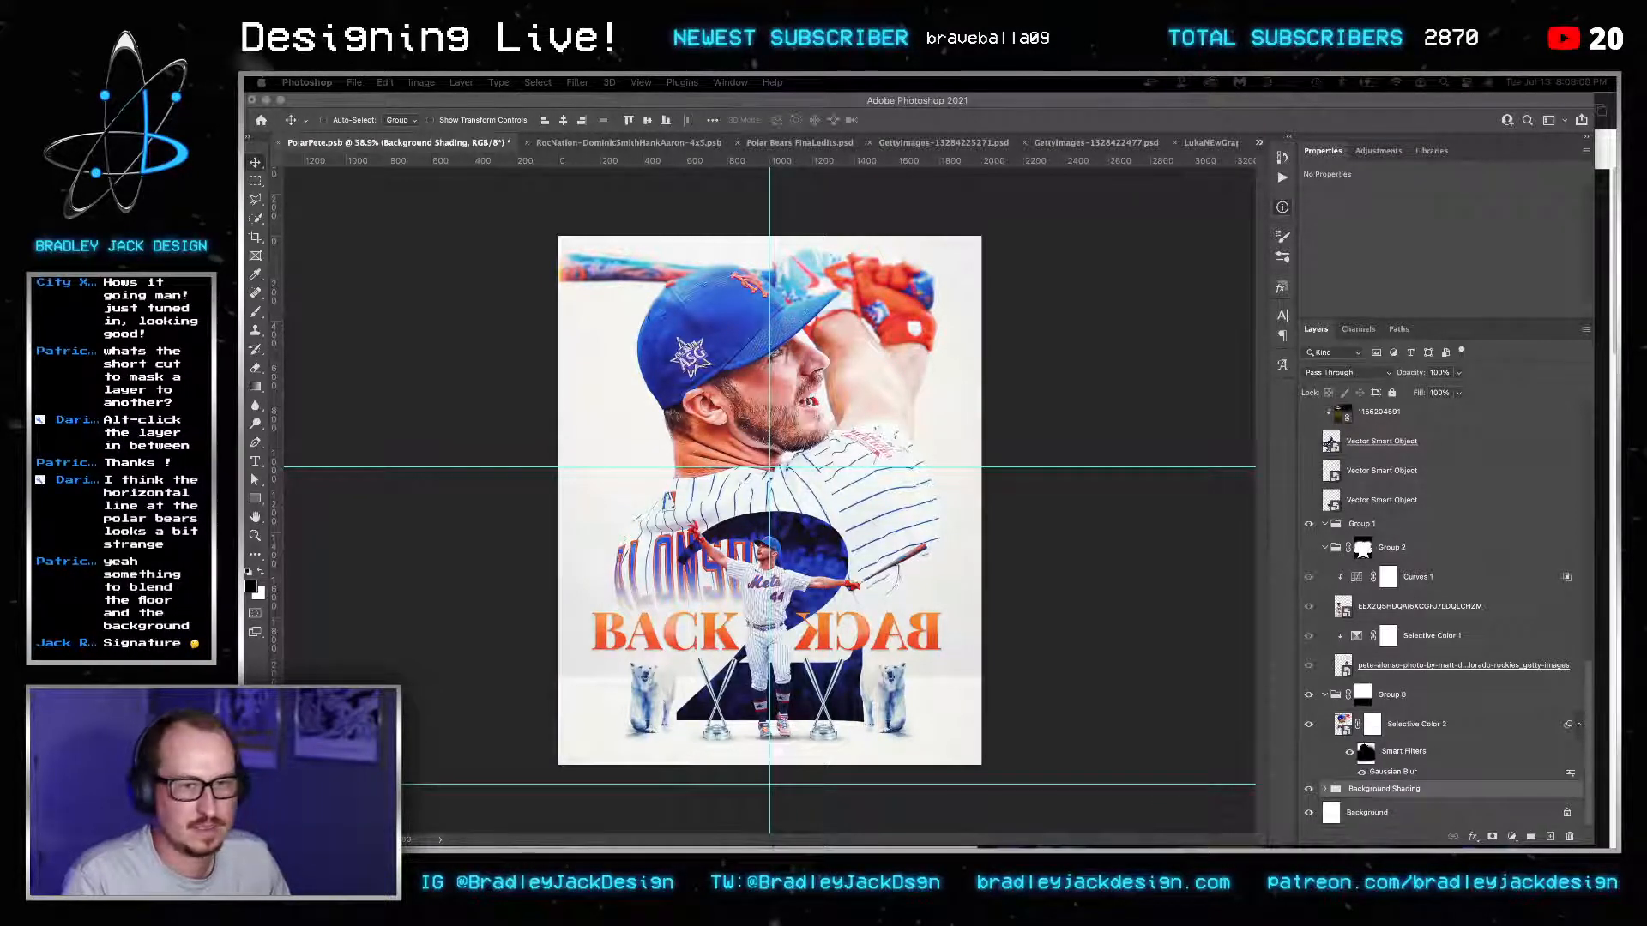
Place the autographed card image s-l1600-59.jpg from Downloads onto the poster, above all other layers.
mouse_move(935, 848)
click(1176, 803)
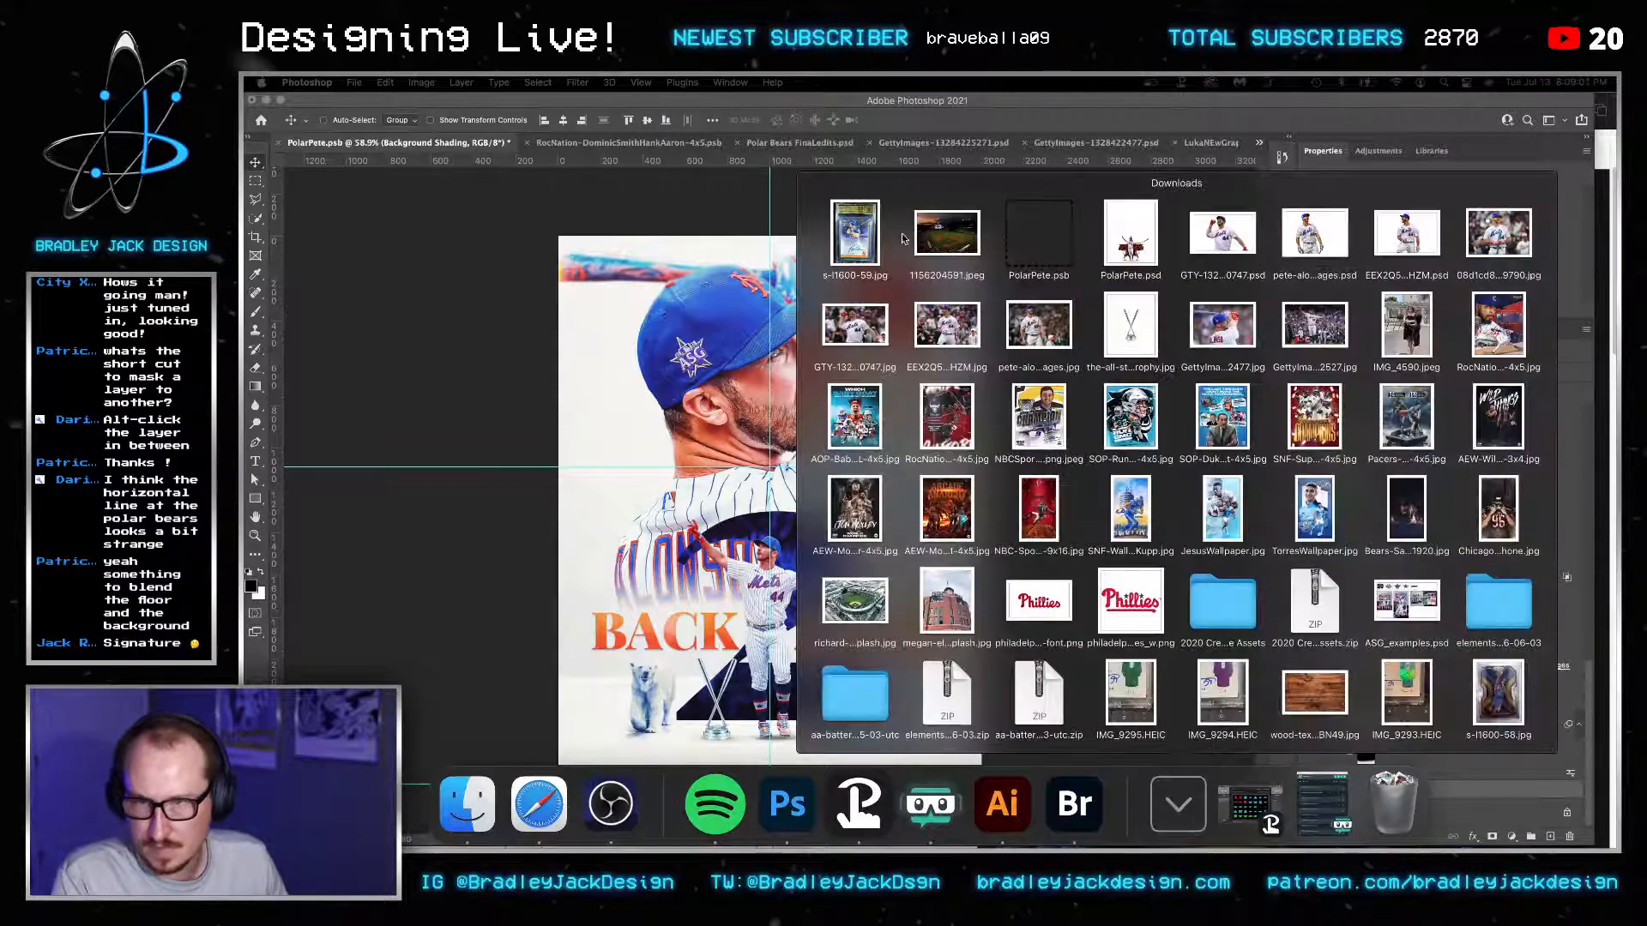
drag(1316, 231, 779, 492)
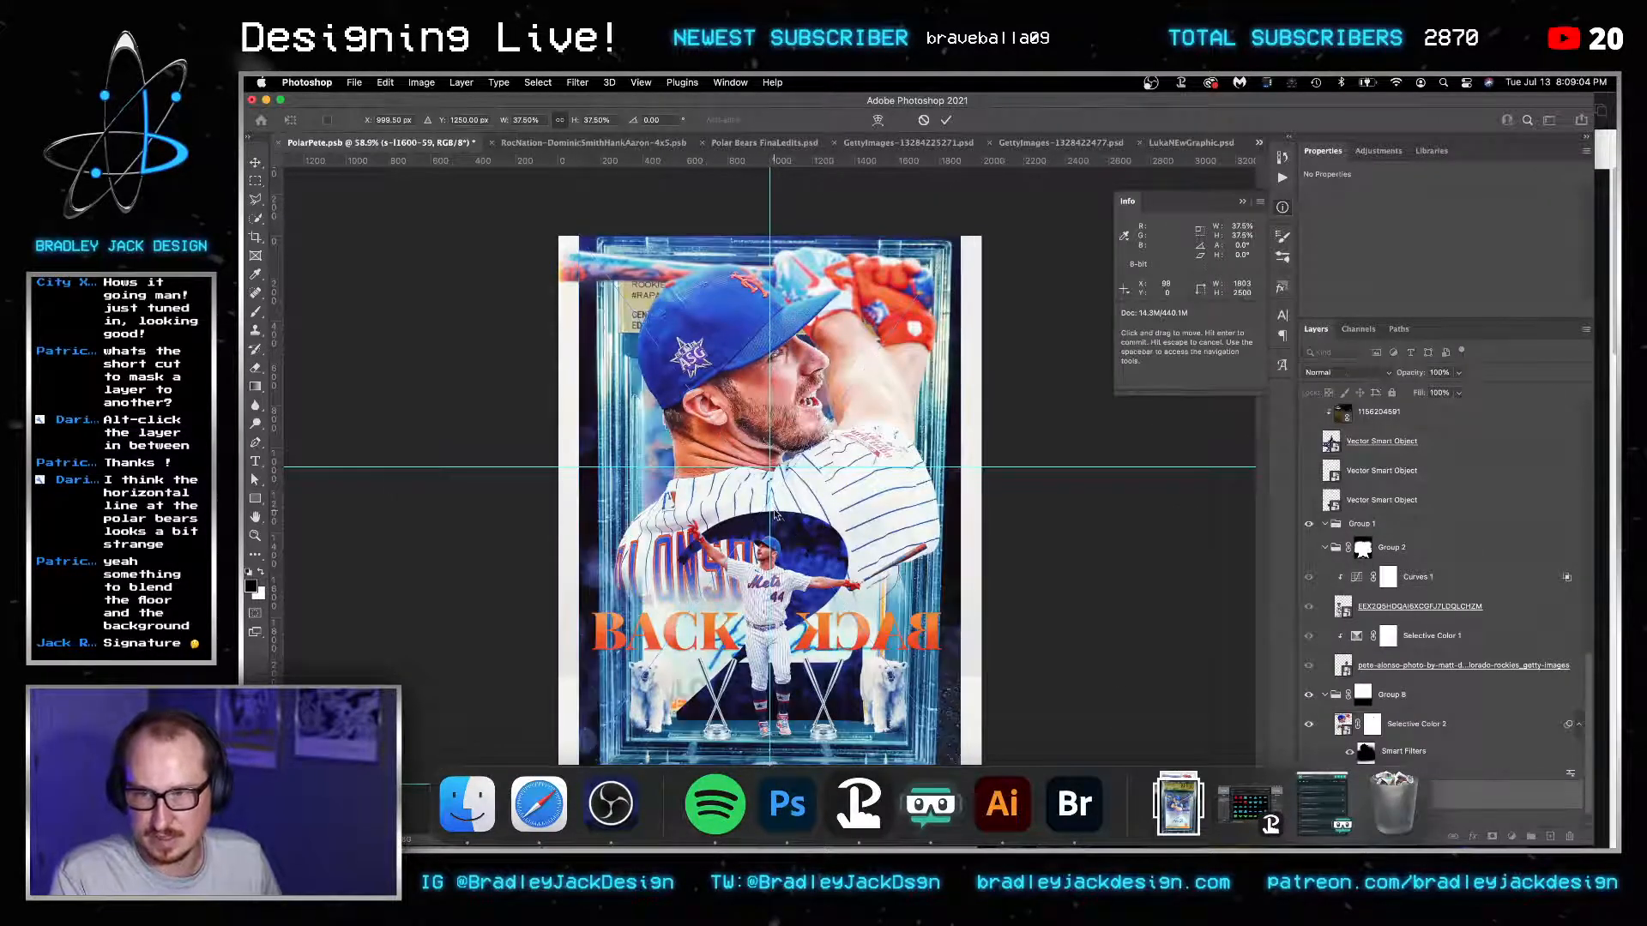
key(Return)
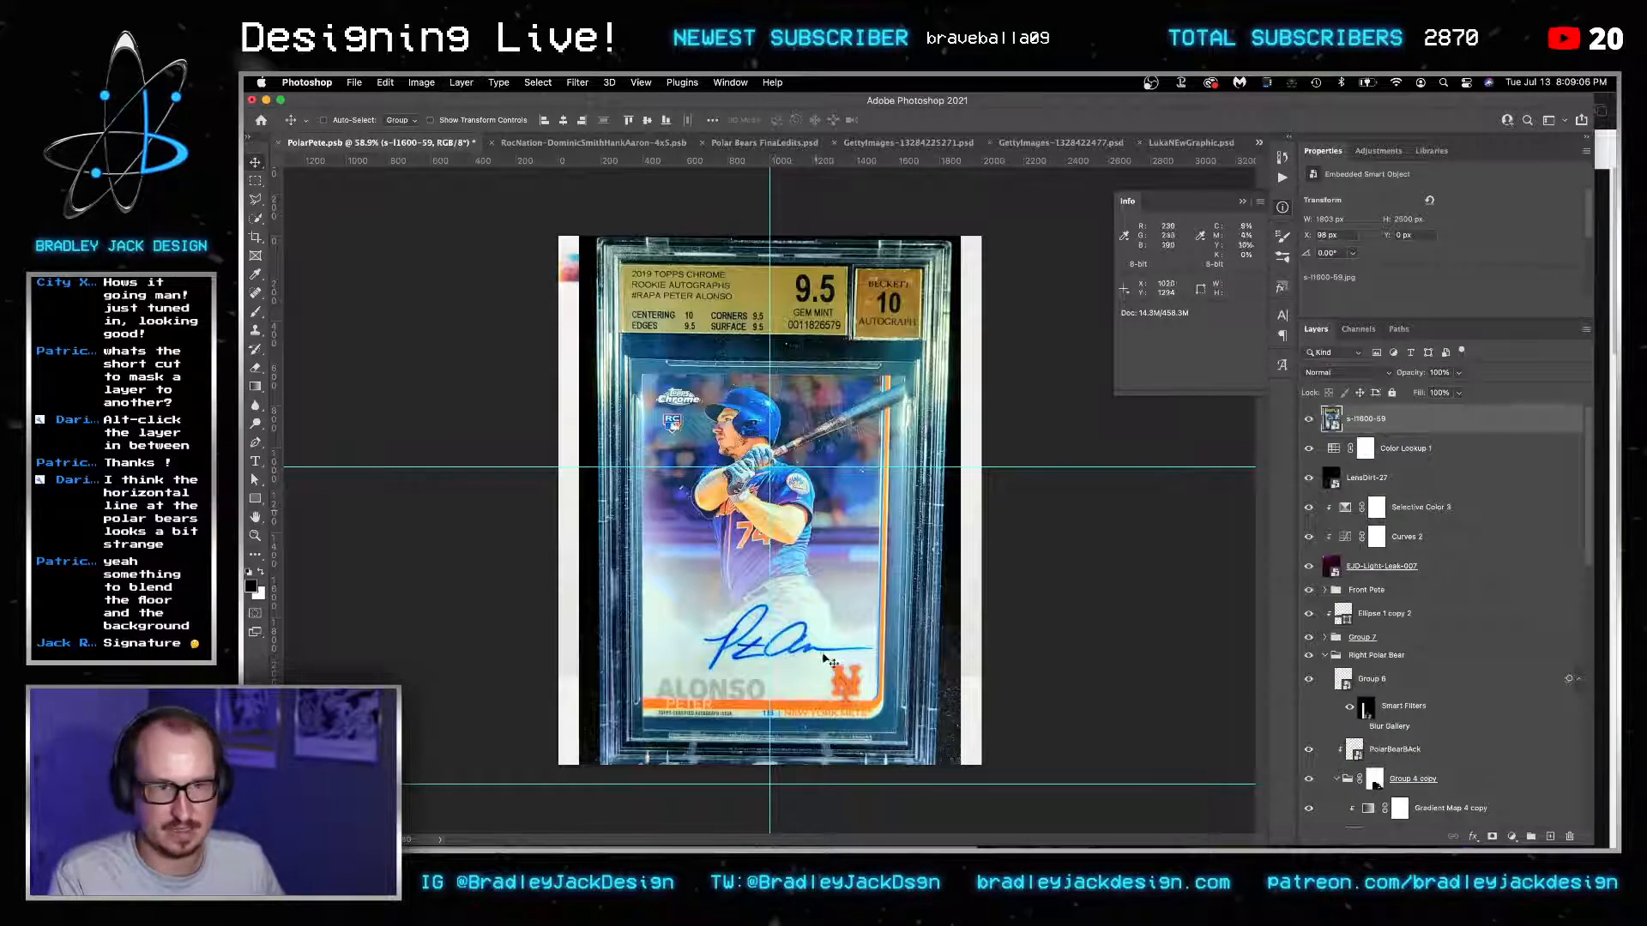
Outline the blue signature on the card with a freehand lasso selection and mask the card layer to it.
key(z)
click(820, 706)
click(884, 678)
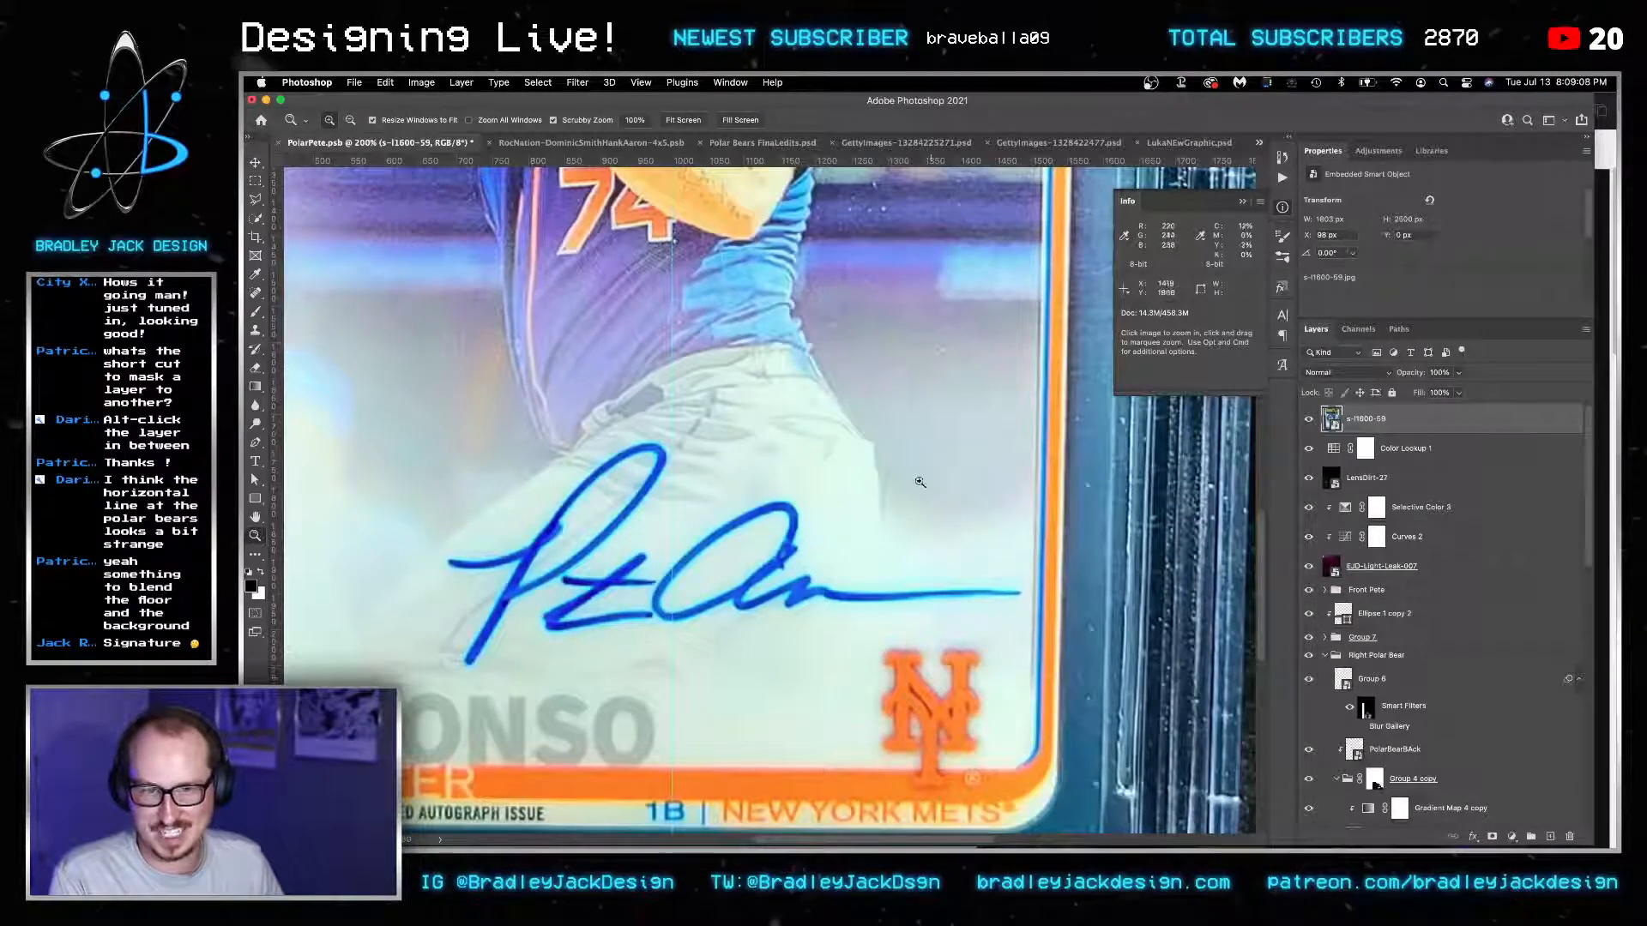
click(256, 201)
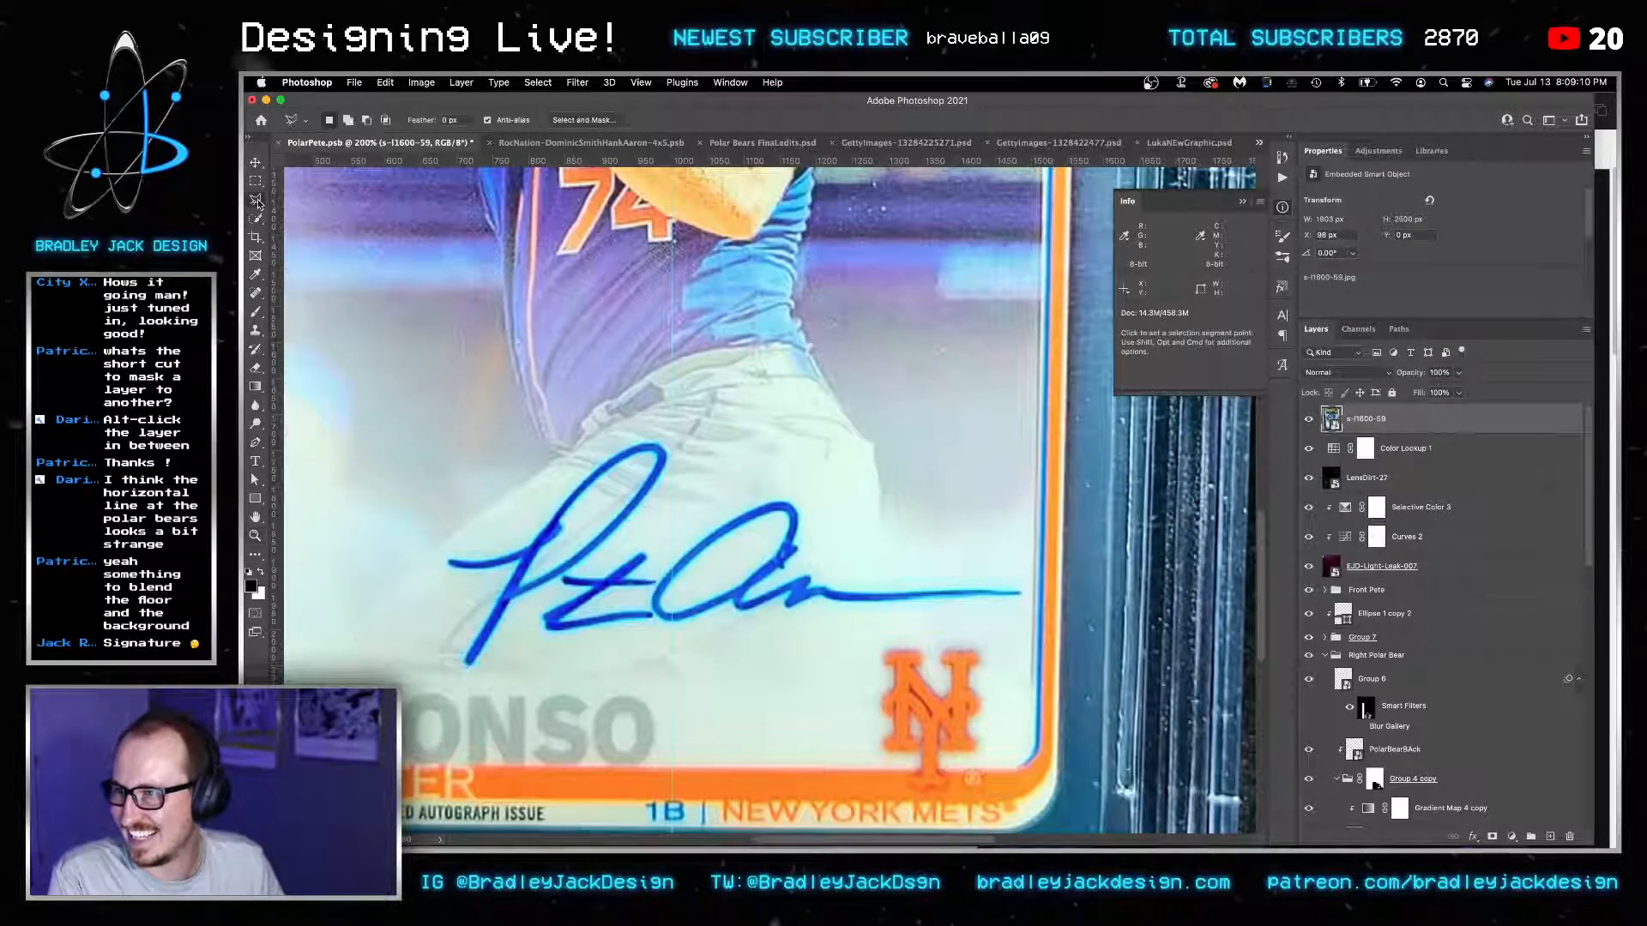
right_click(258, 204)
click(300, 200)
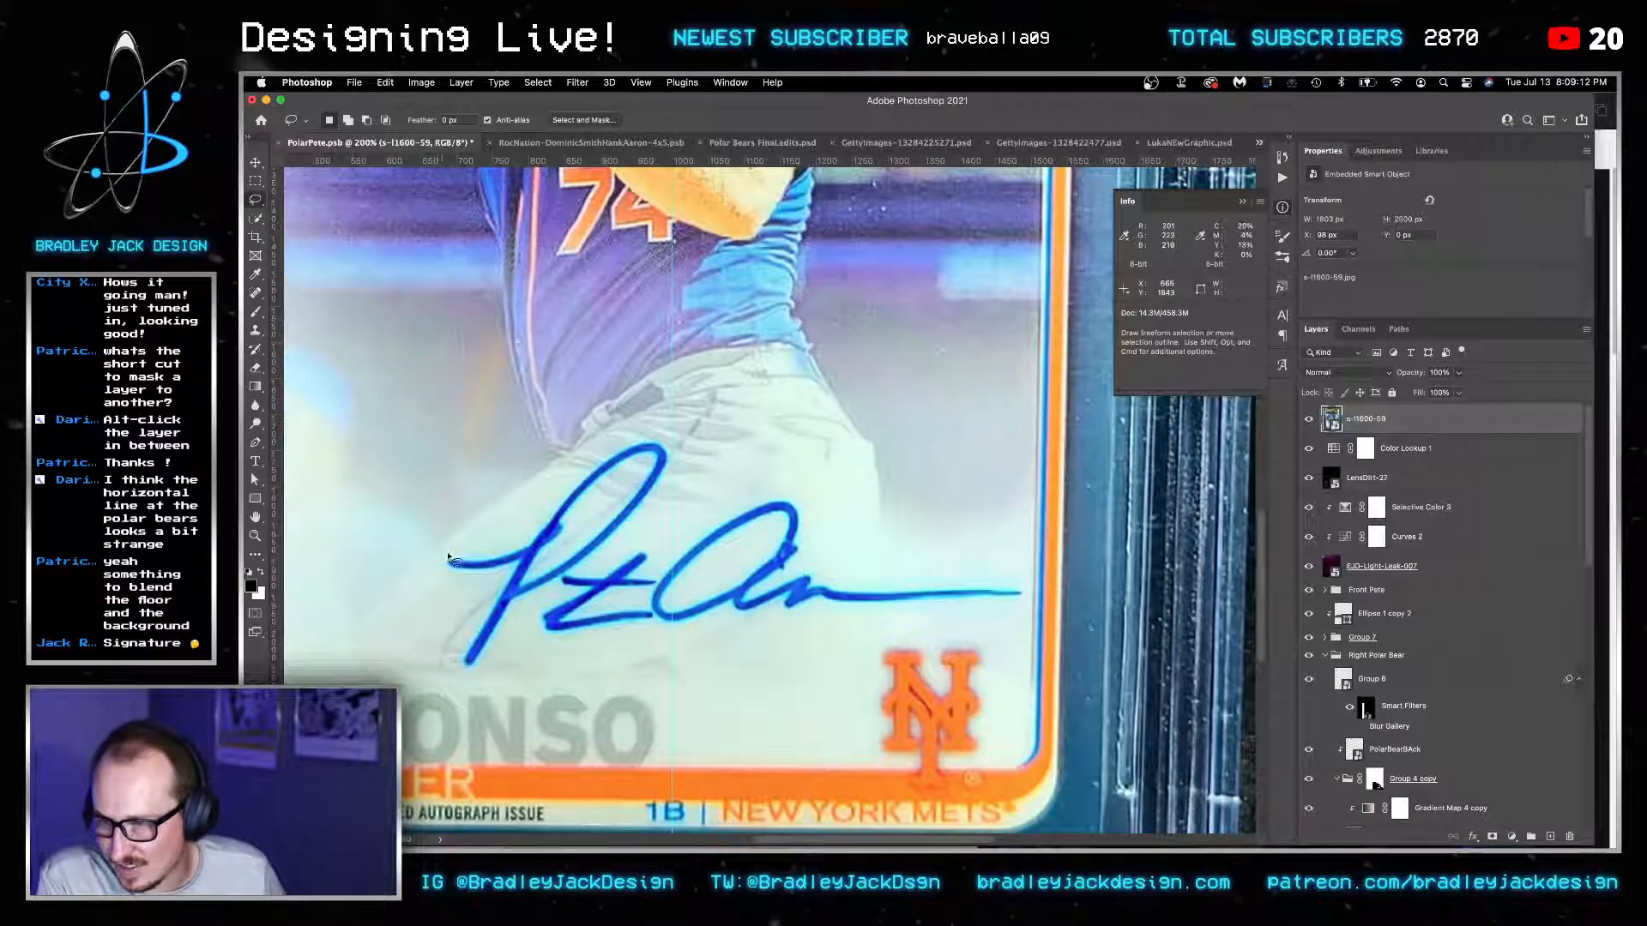
mouse_move(447, 554)
mouse_down()
mouse_move(500, 546)
mouse_move(630, 416)
mouse_move(674, 397)
mouse_move(709, 407)
mouse_move(713, 445)
mouse_move(660, 498)
mouse_move(660, 533)
mouse_move(764, 487)
mouse_move(824, 489)
mouse_move(829, 566)
mouse_move(958, 568)
mouse_move(1044, 592)
mouse_move(966, 624)
mouse_move(792, 619)
mouse_move(673, 654)
mouse_move(502, 653)
mouse_move(456, 683)
mouse_move(470, 621)
mouse_move(437, 554)
mouse_up()
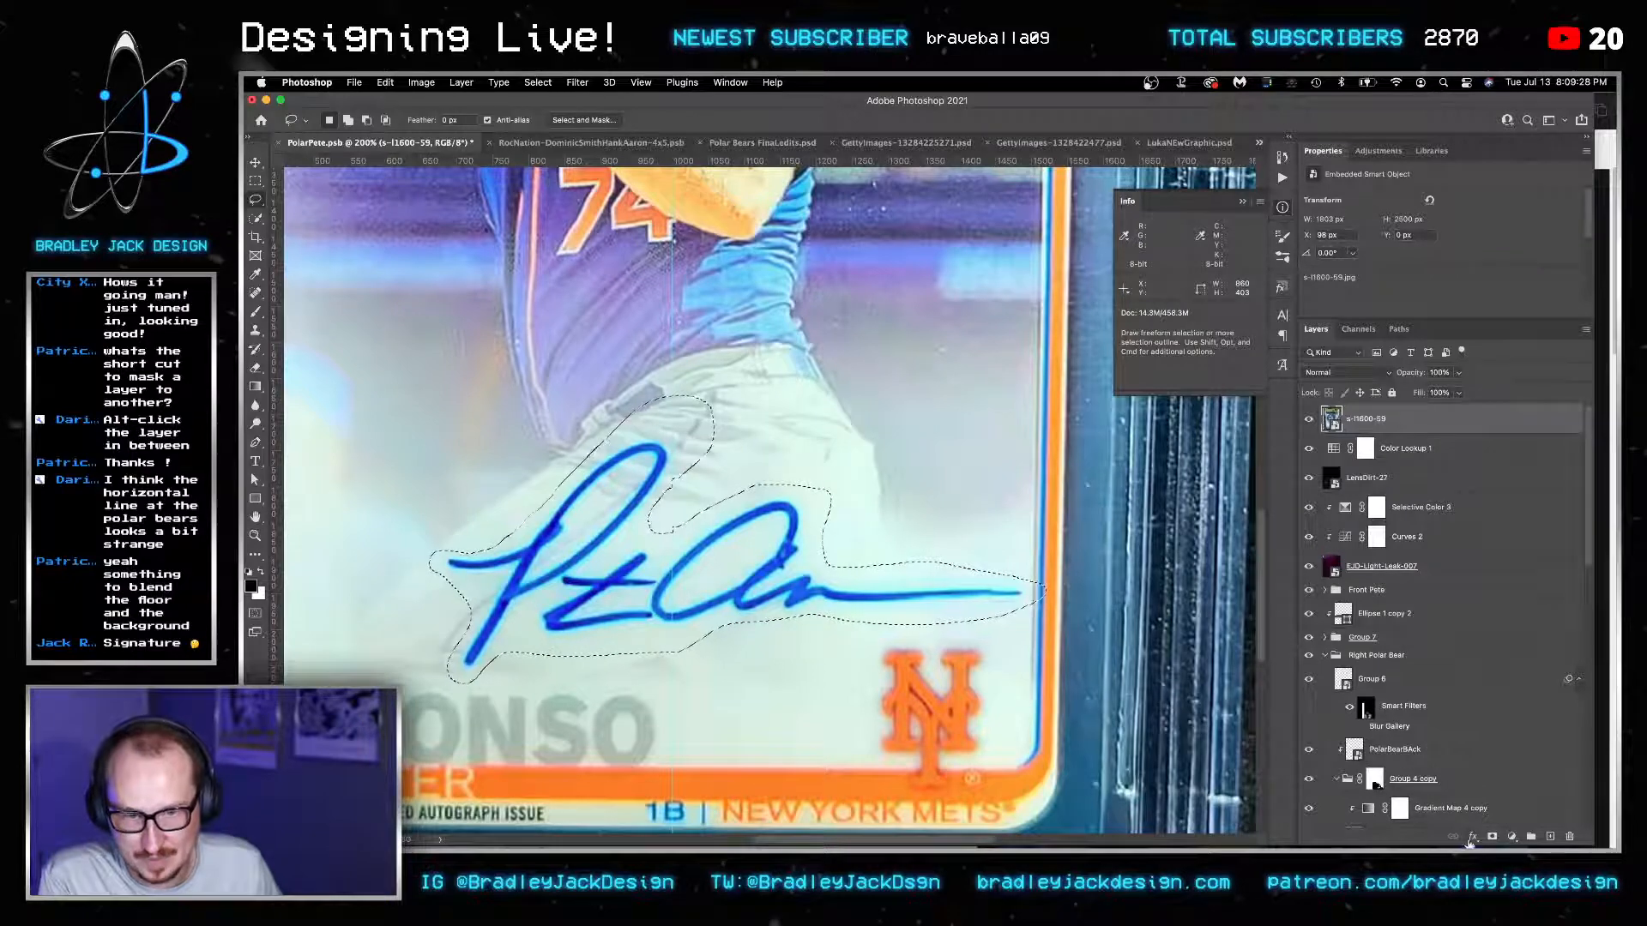
key(super+0)
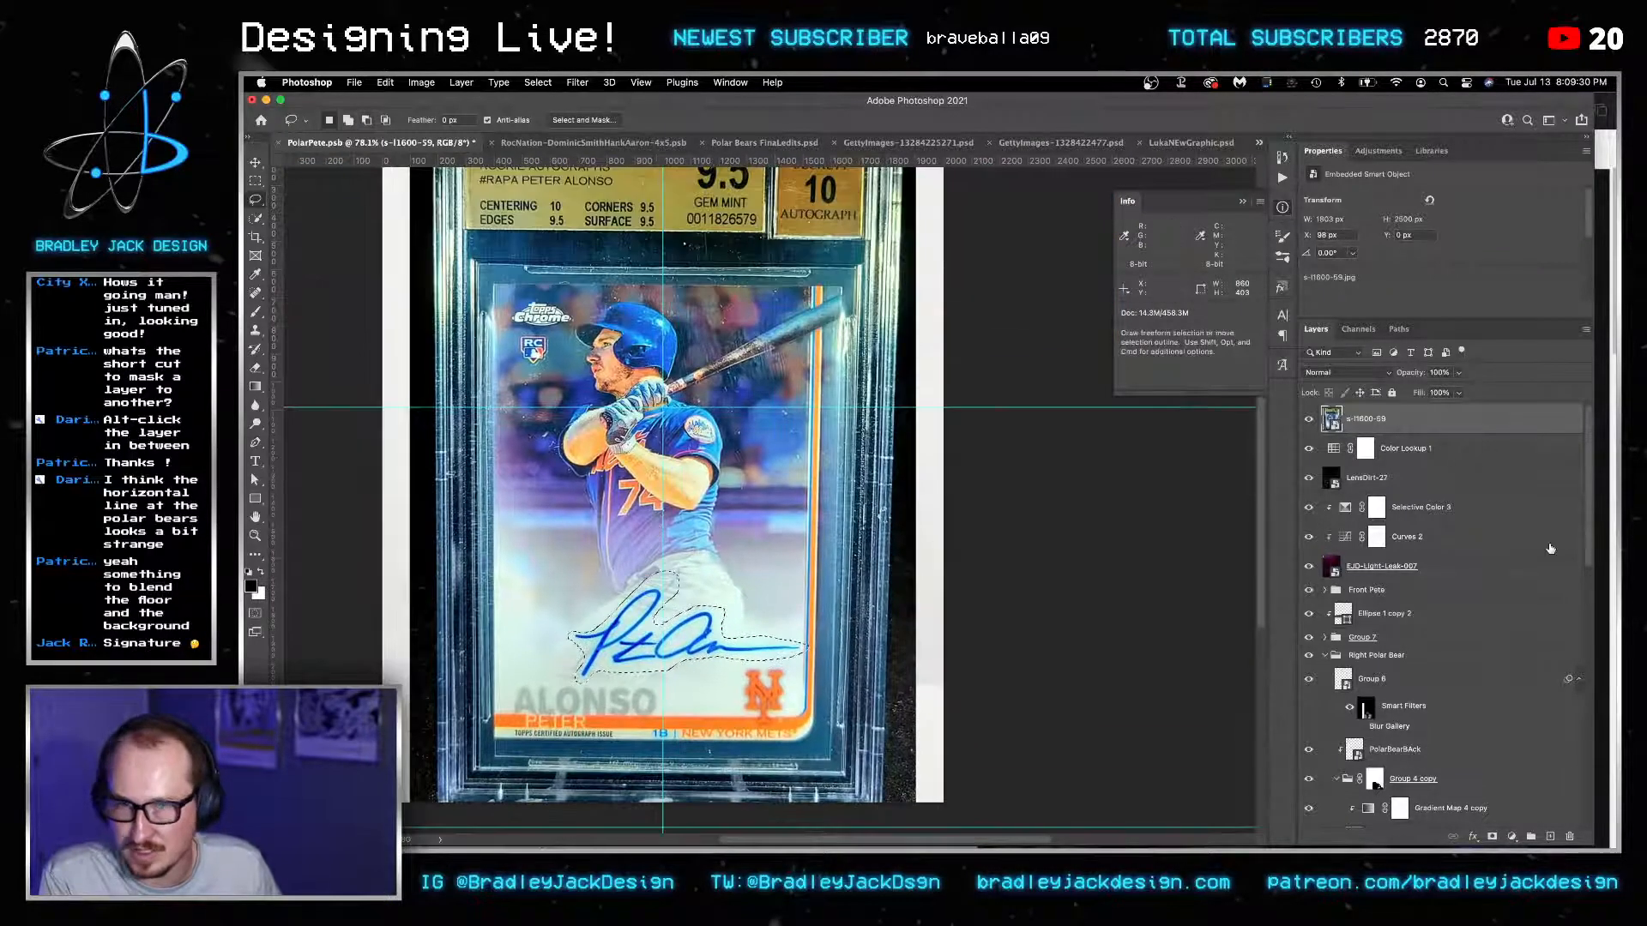
click(1493, 836)
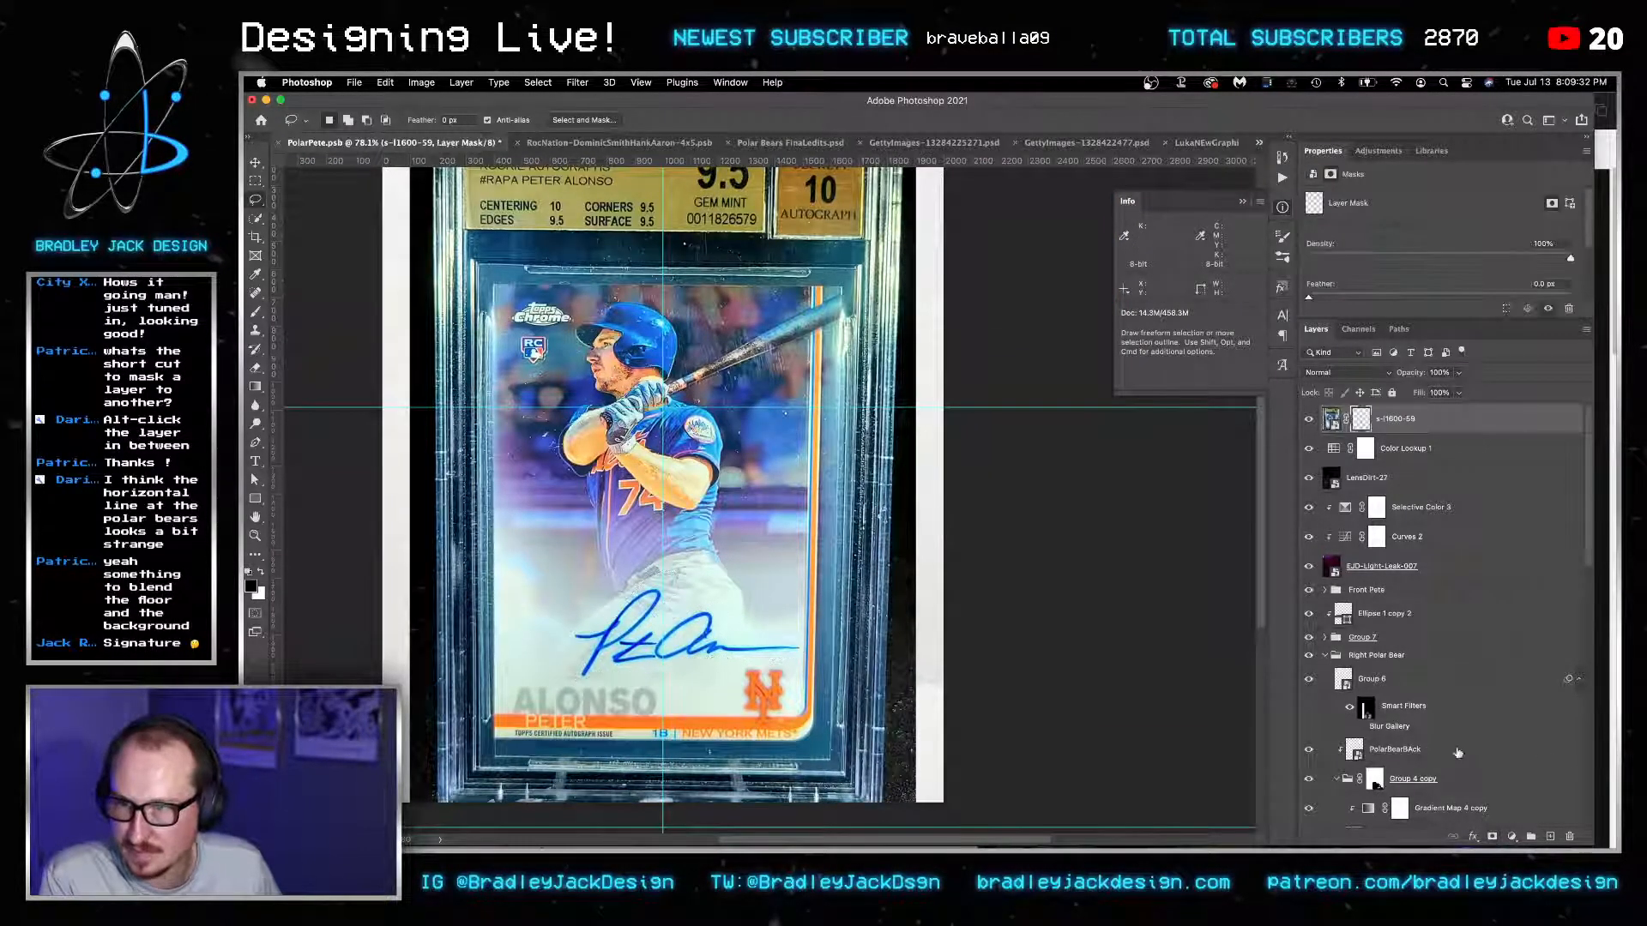
Move the masked signature up onto the pinstriped shoulder of the large player at its current size.
click(1331, 418)
key(super+t)
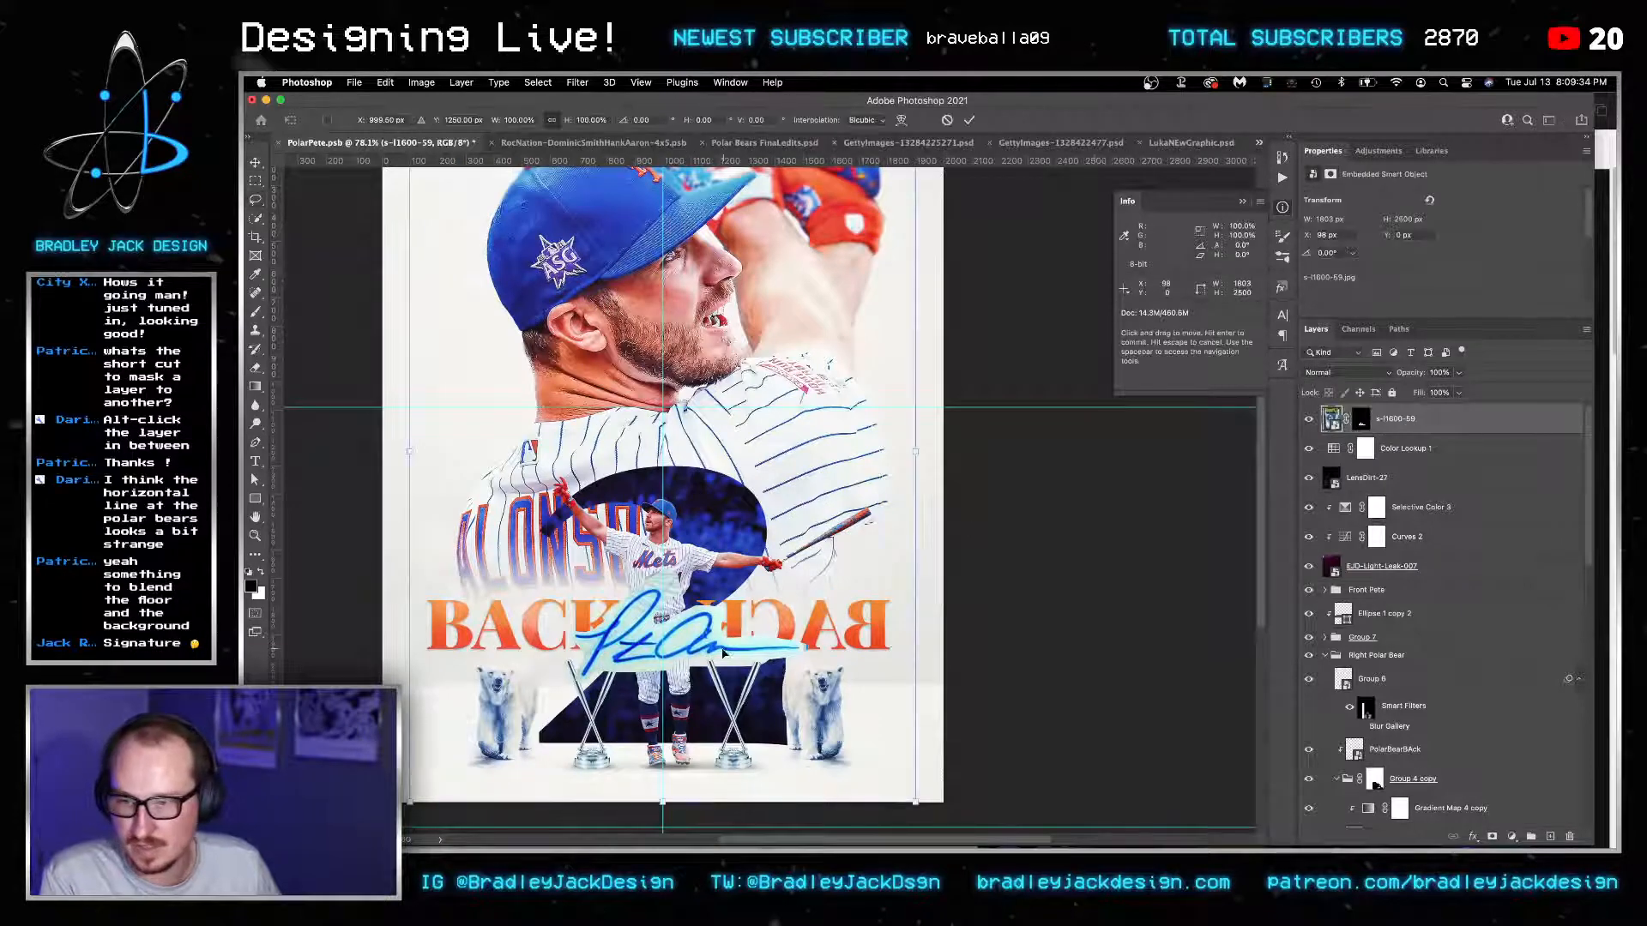
drag(821, 493, 849, 455)
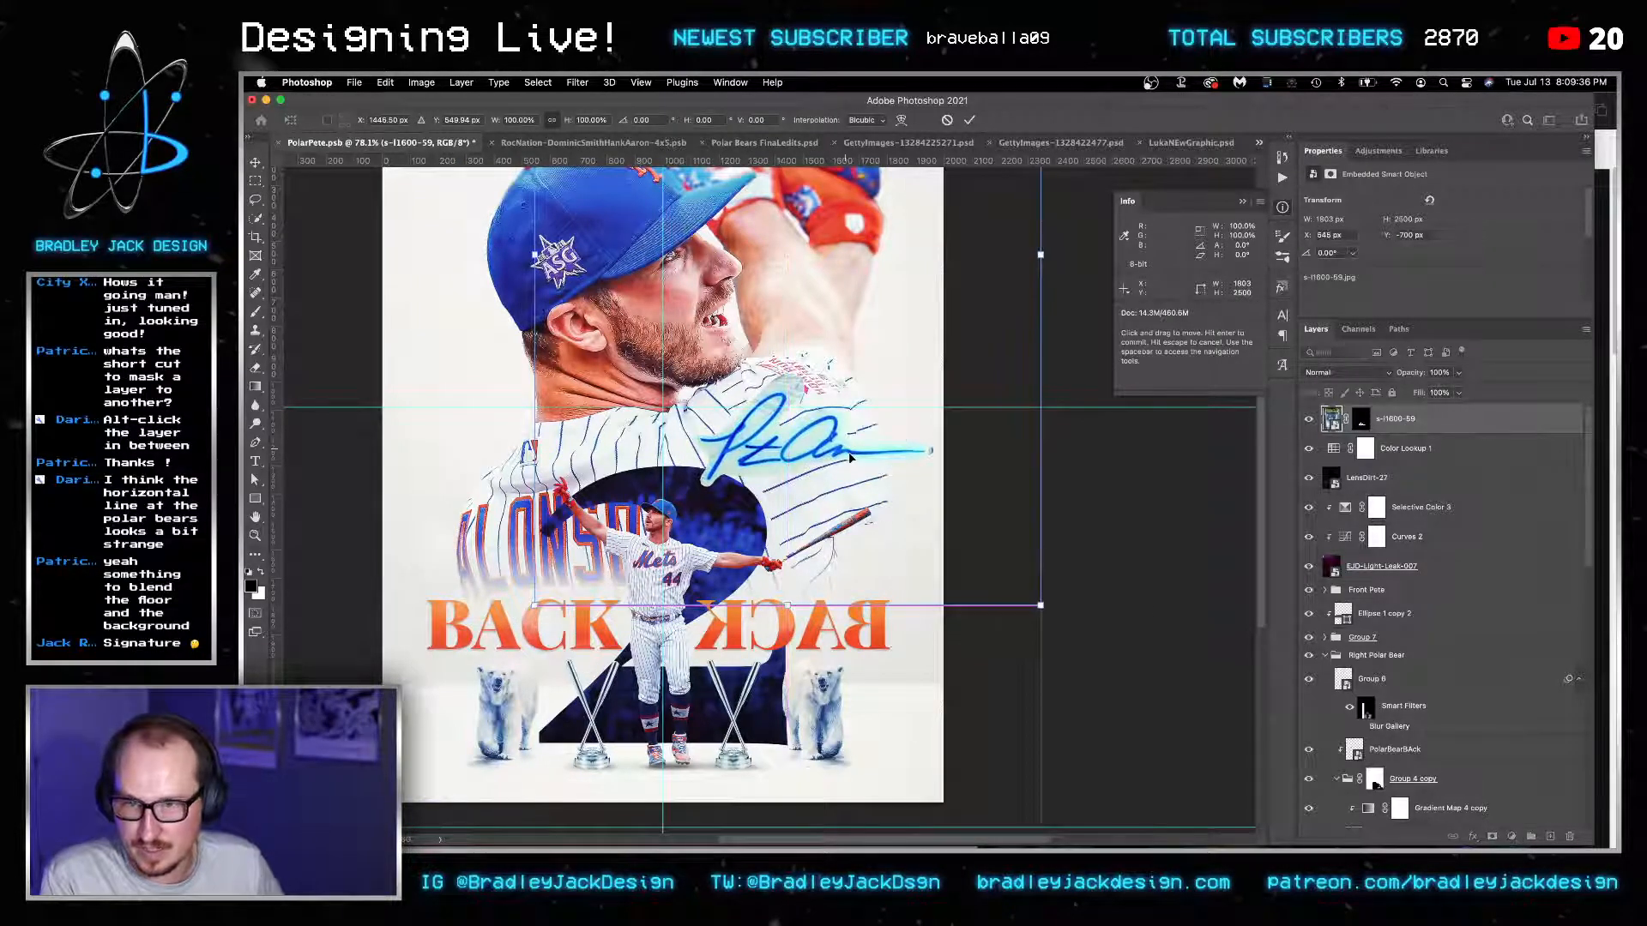
key(Return)
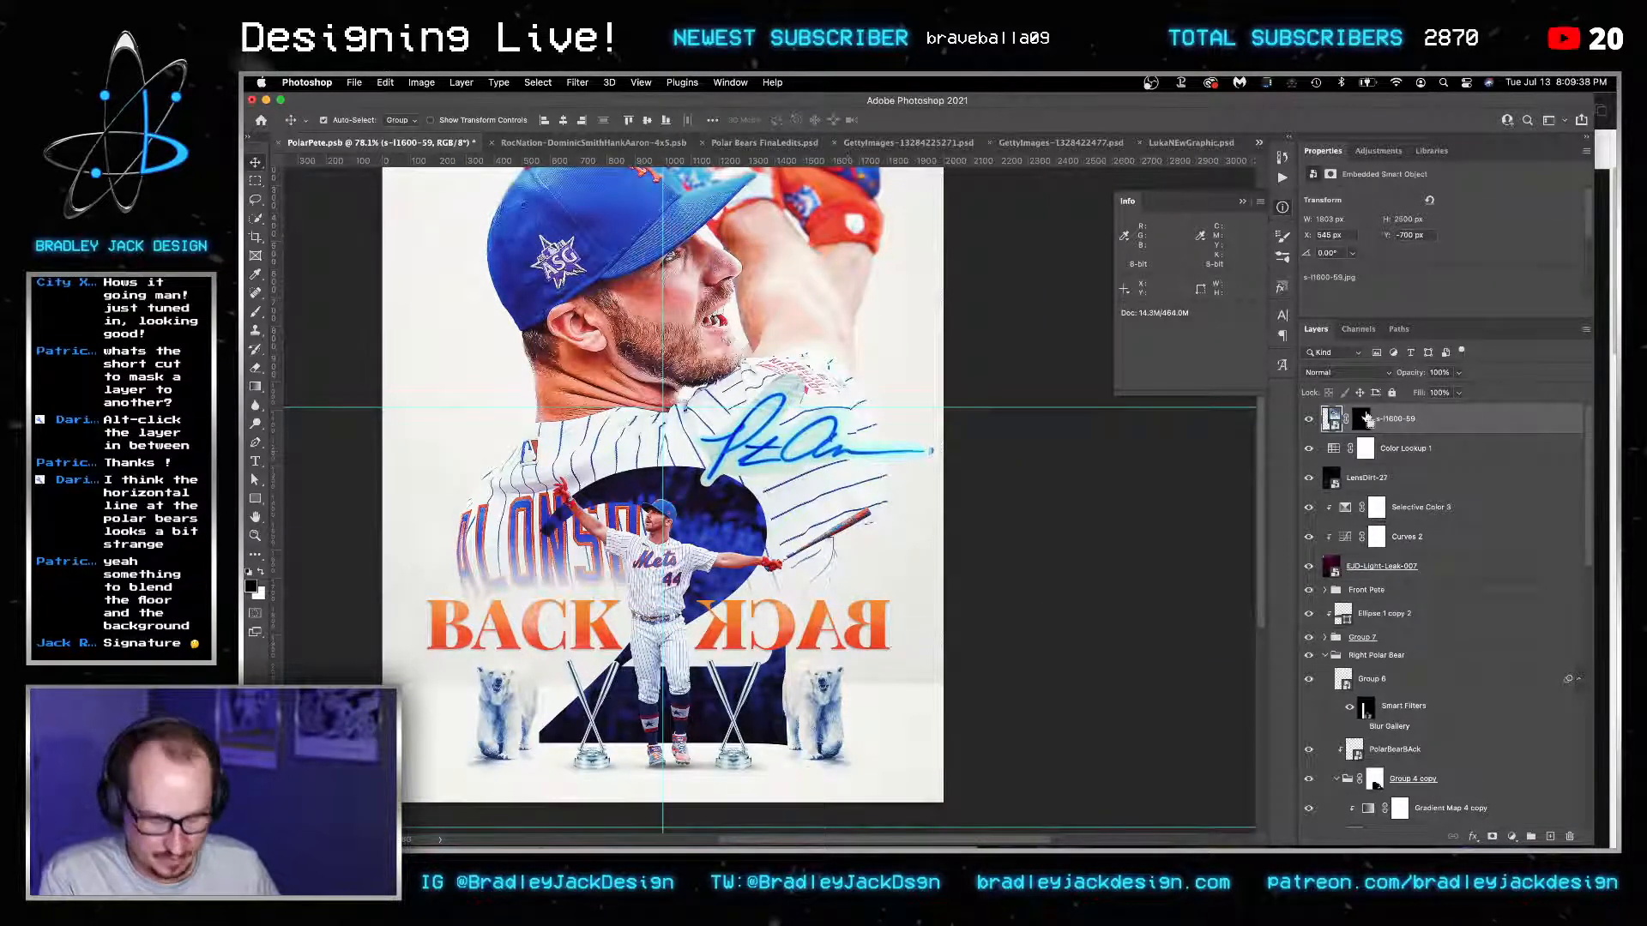
Put the signature layer in a new group with a layer mask and paint out the stray mark beyond the signature's tail.
key(super+g)
click(1493, 836)
scroll(891, 451, up, 3)
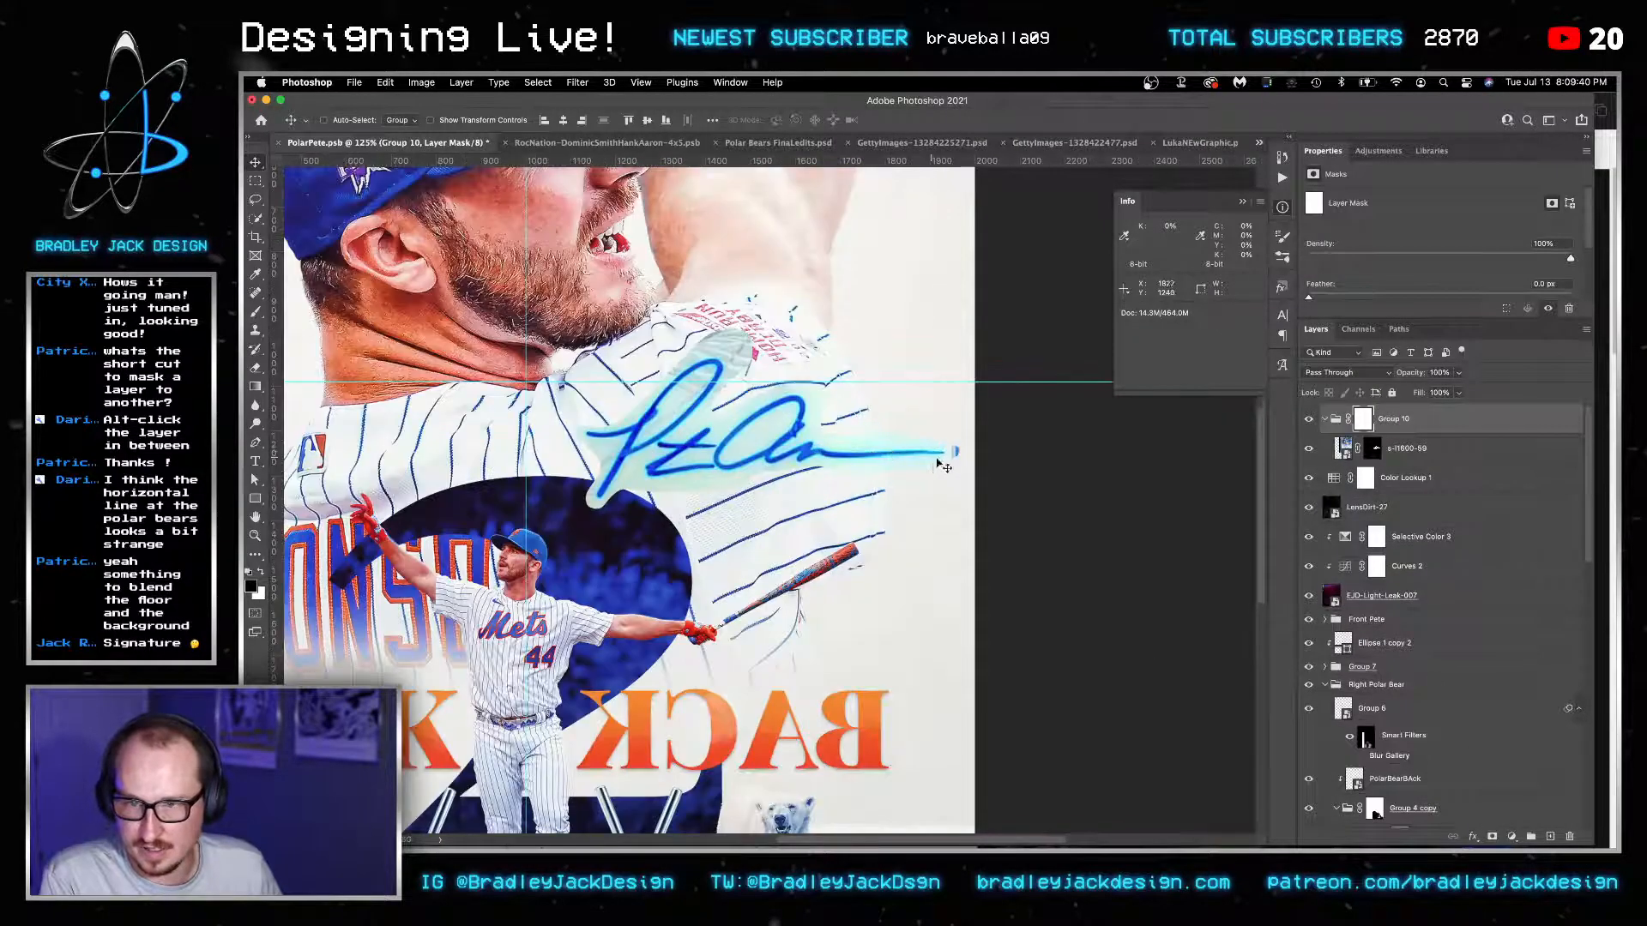
key(b)
key(bracketleft)
key(bracketleft)
key(bracketleft)
key(bracketleft)
key(bracketleft)
key(bracketleft)
key(bracketleft)
key(bracketleft)
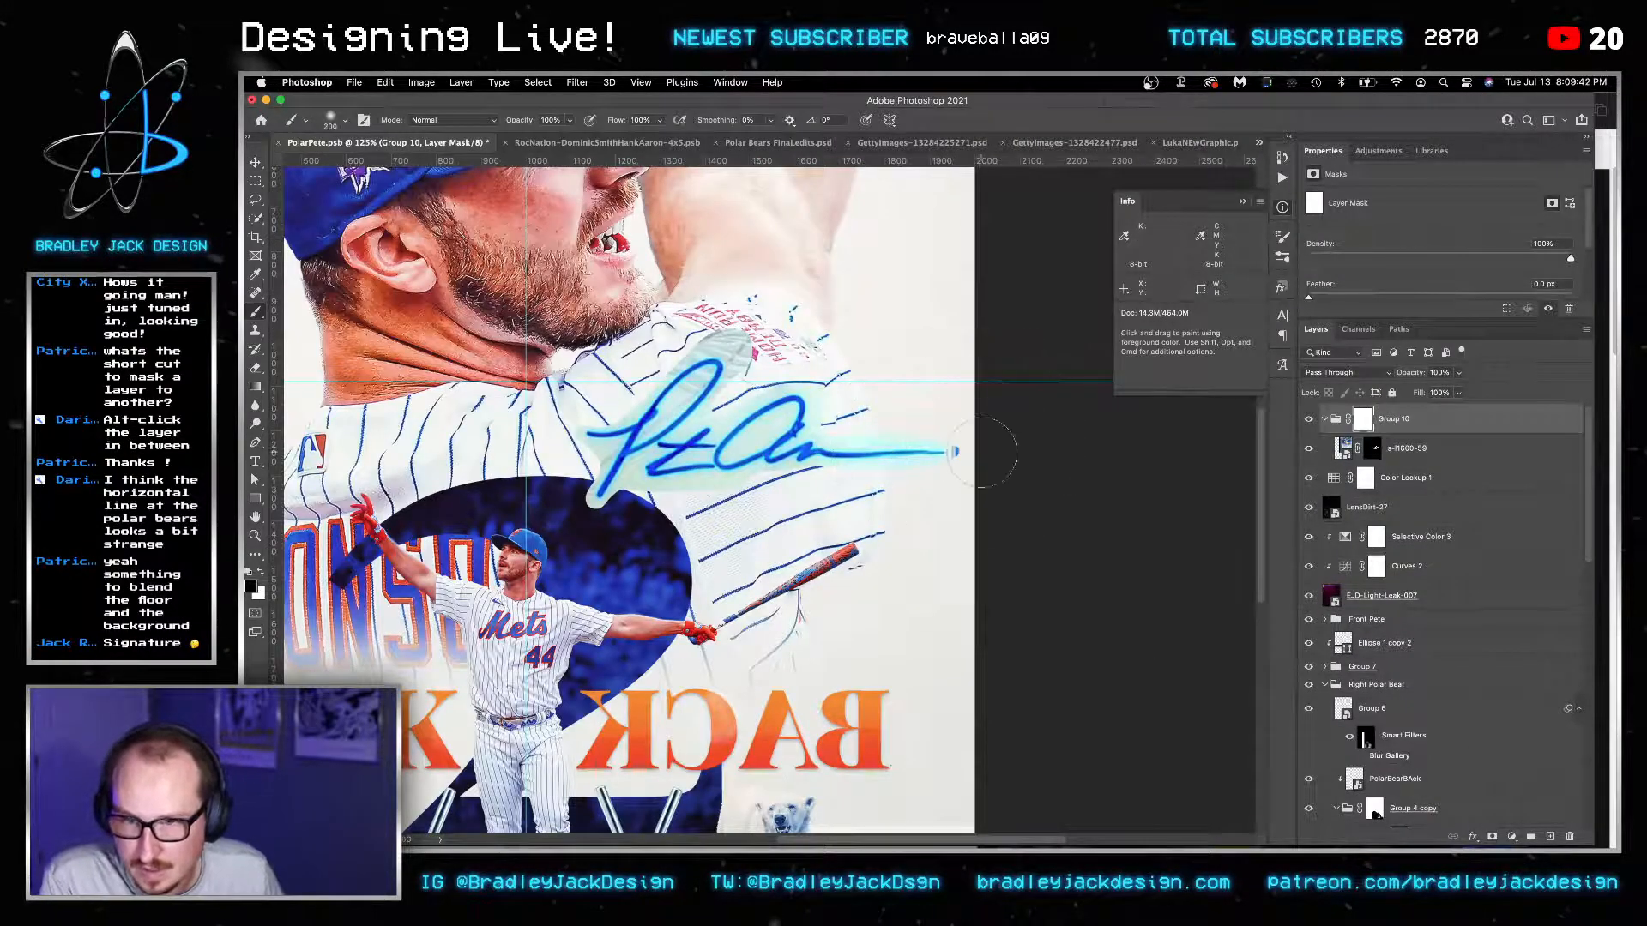
mouse_move(971, 456)
ctrl+alt+mouse_down()
mouse_move(995, 609)
mouse_move(961, 455)
ctrl+alt+mouse_up()
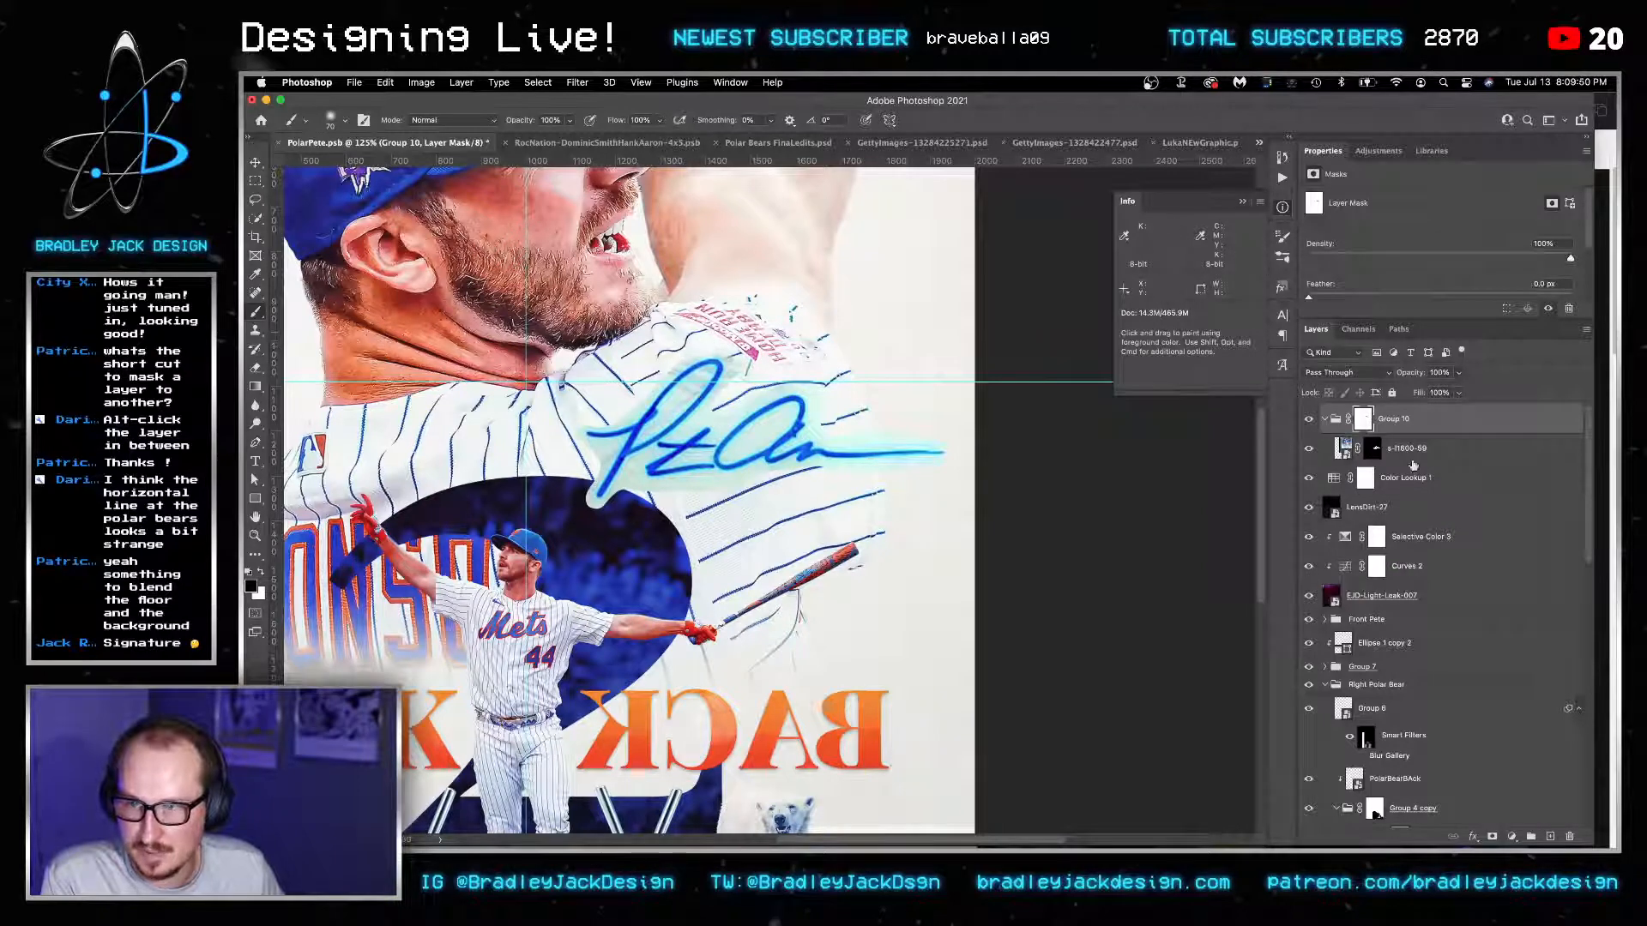
Add a black-to-white Gradient Map adjustment clipped to the signature layer.
click(1378, 151)
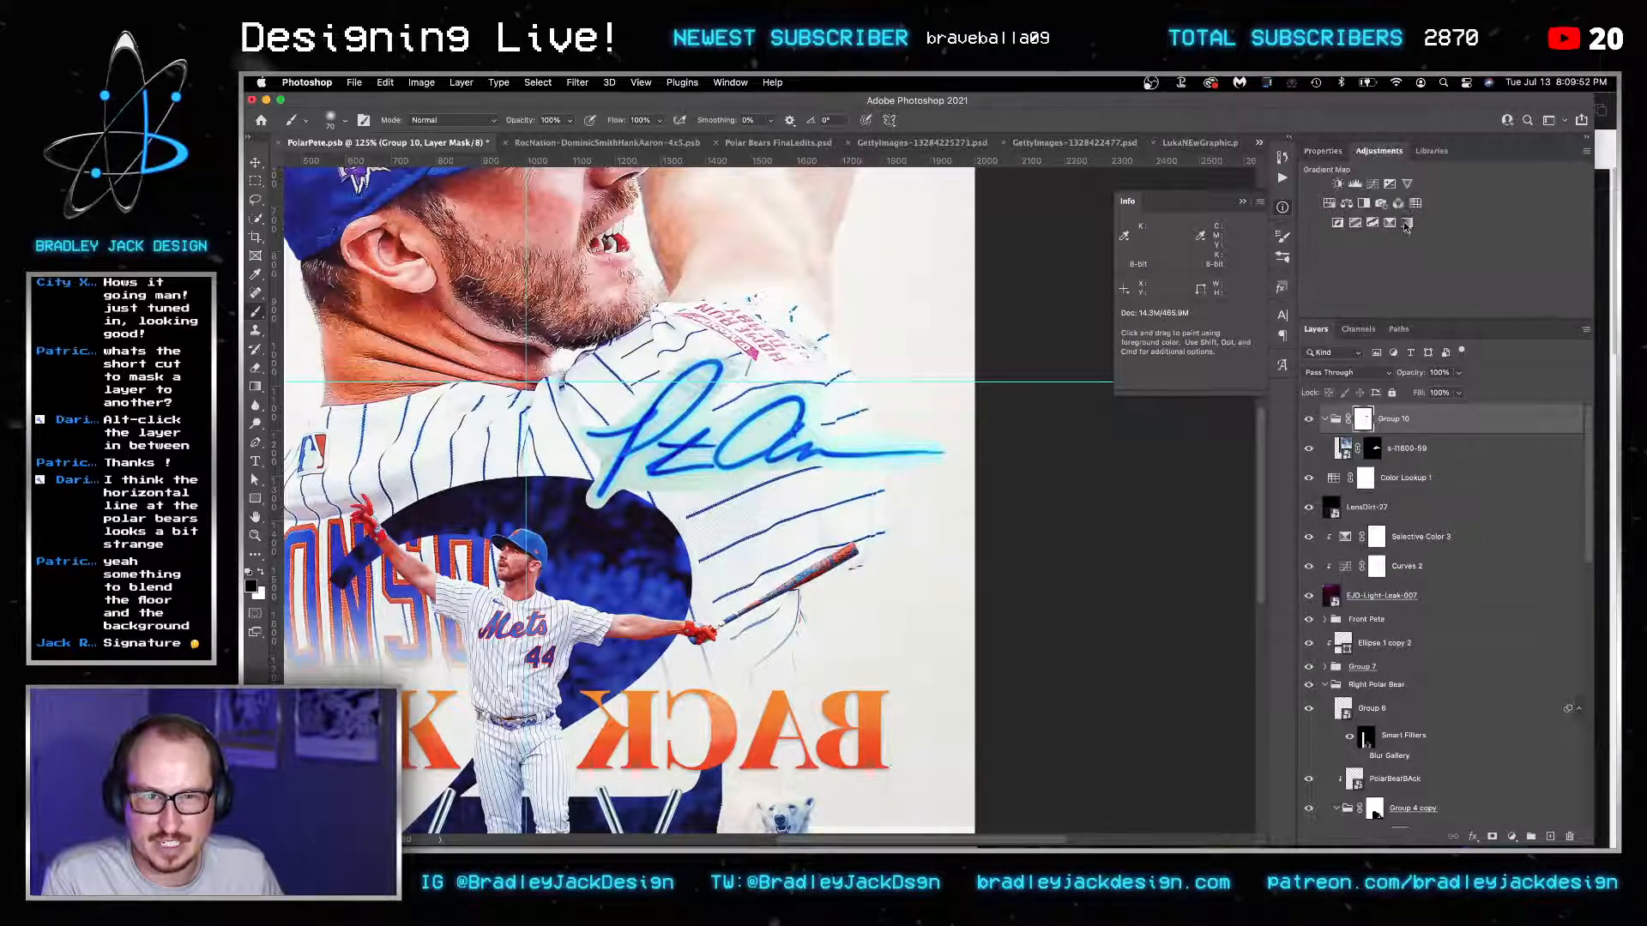
click(1407, 228)
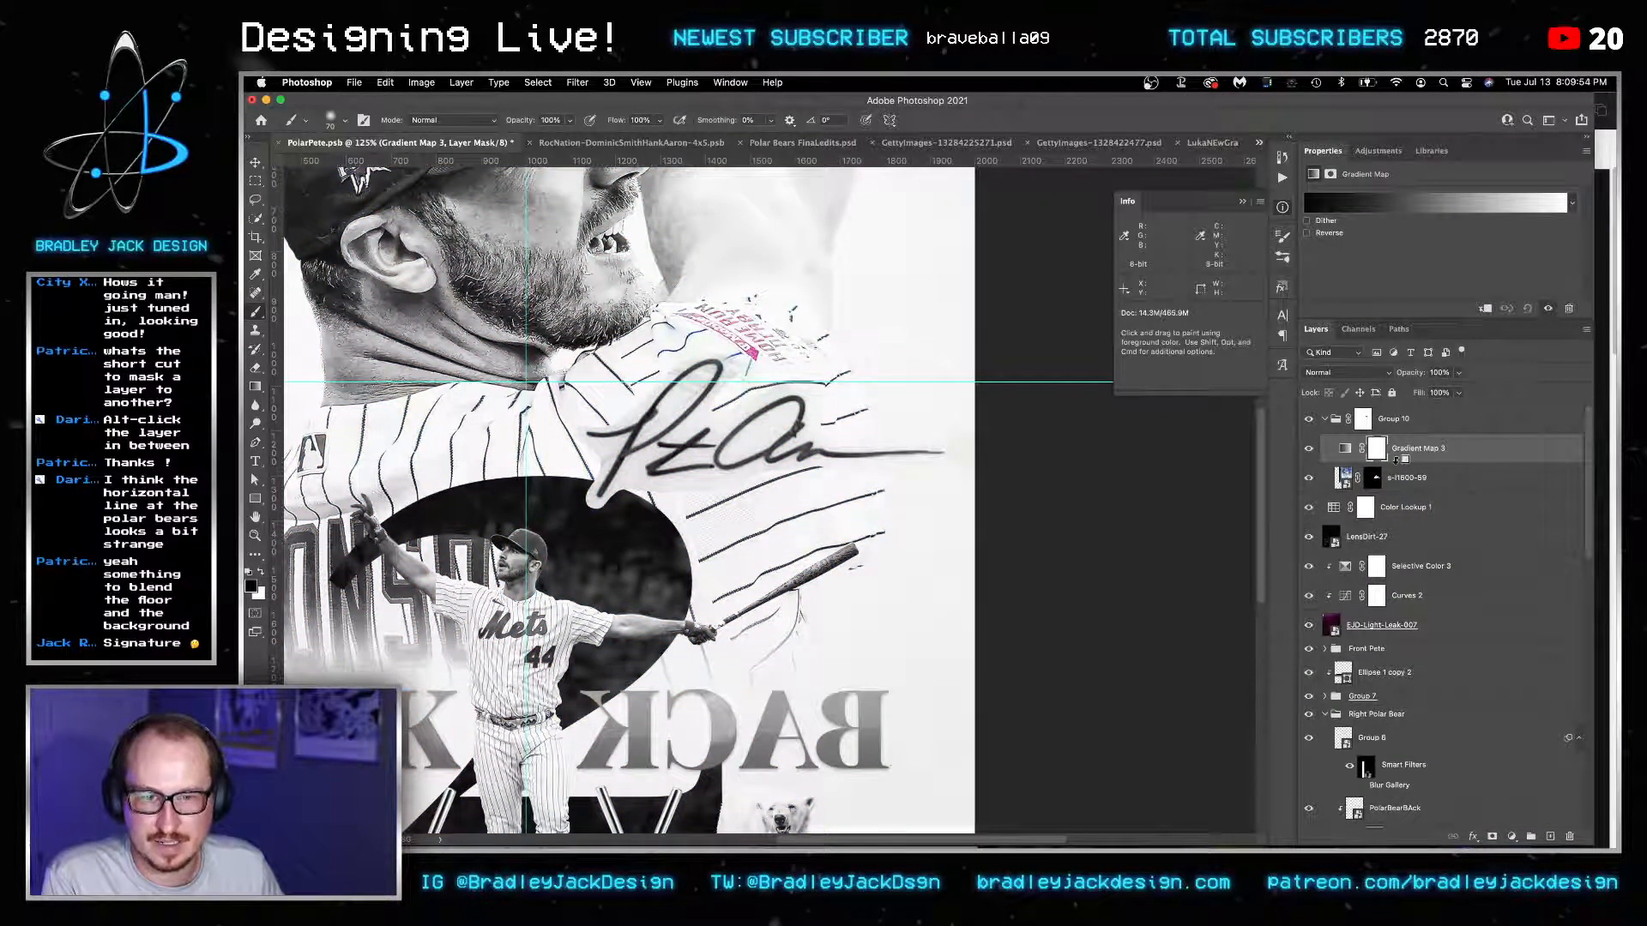
alt+click(1396, 463)
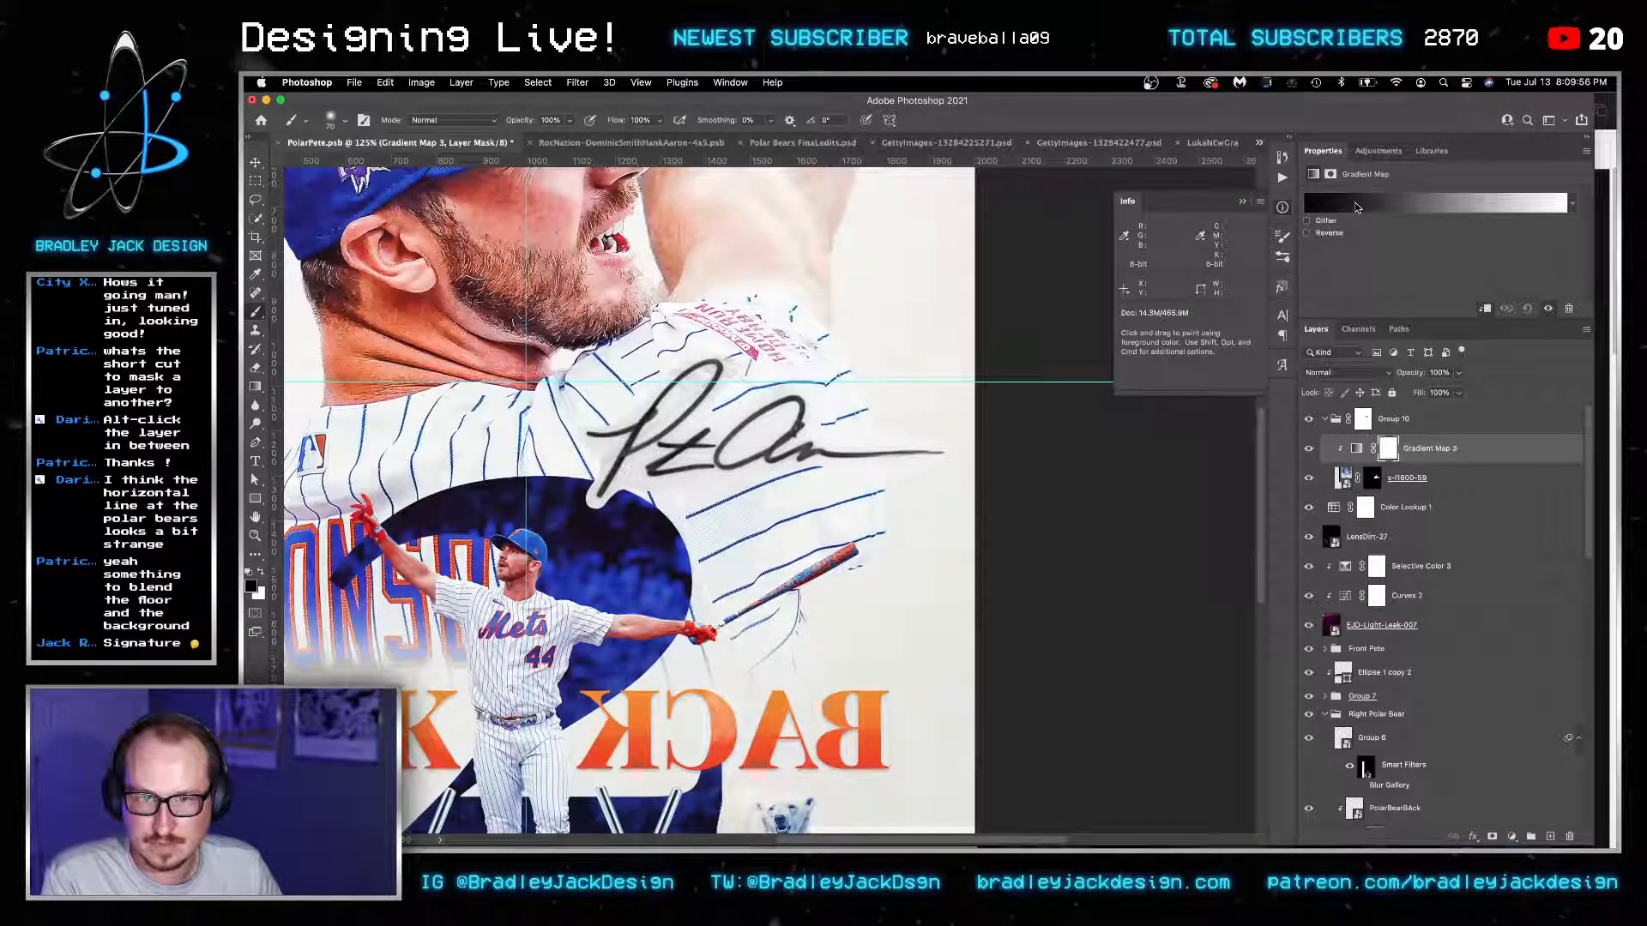
Increase the signature gradient map's contrast by moving its white stop to 80% and its black stop inward.
click(1357, 205)
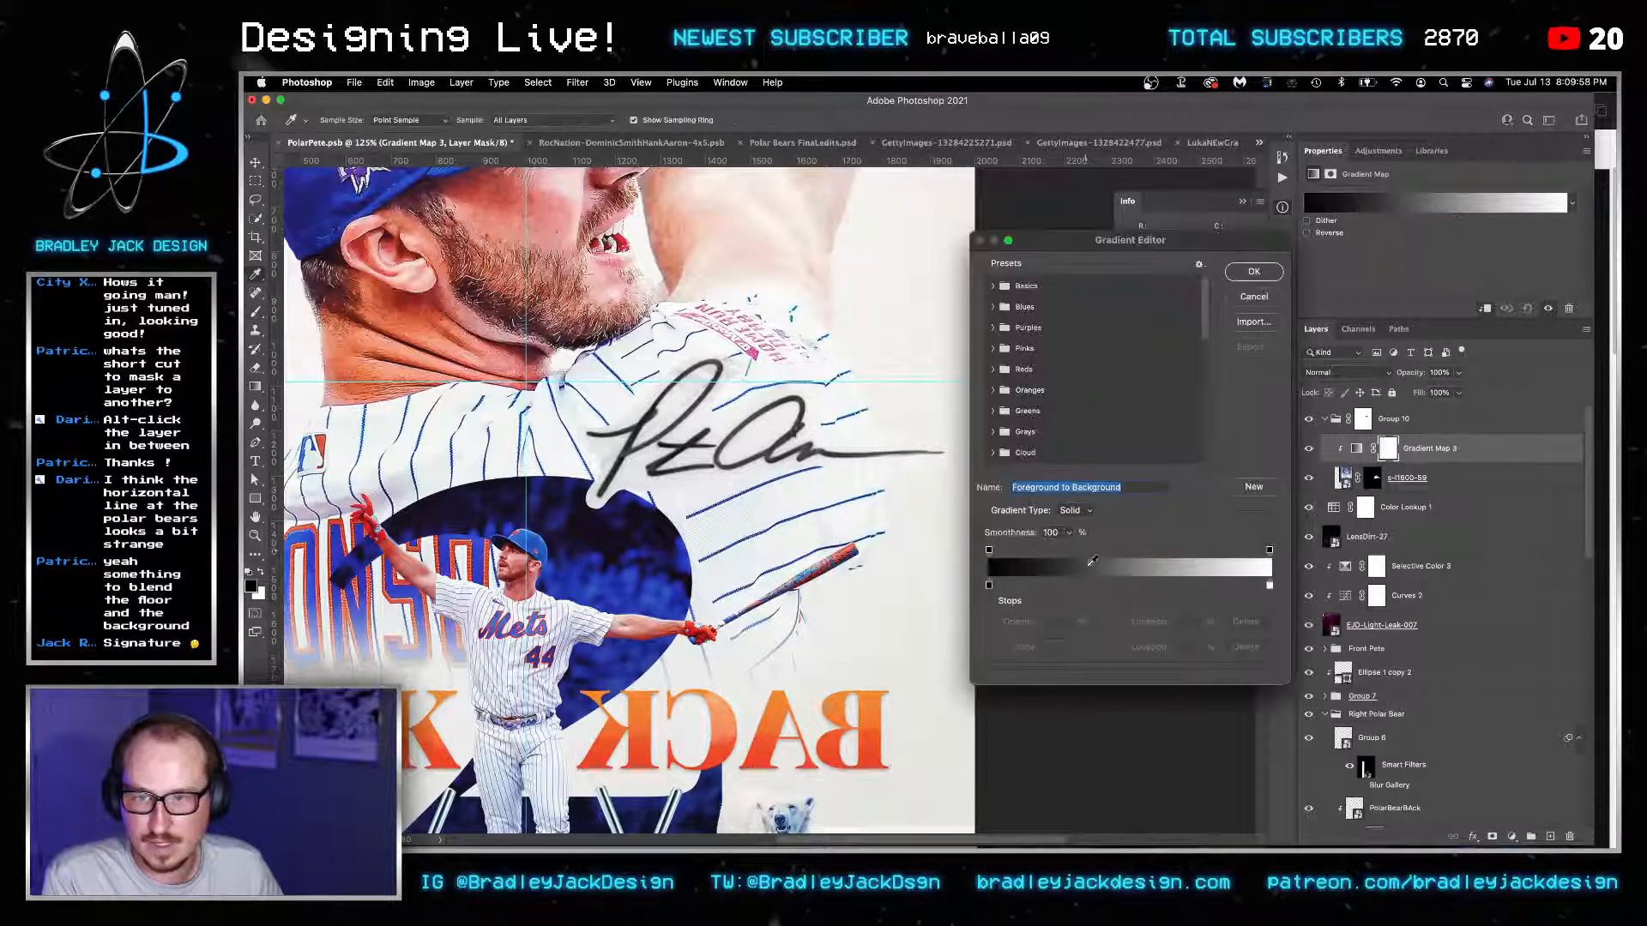
drag(1268, 586, 1215, 587)
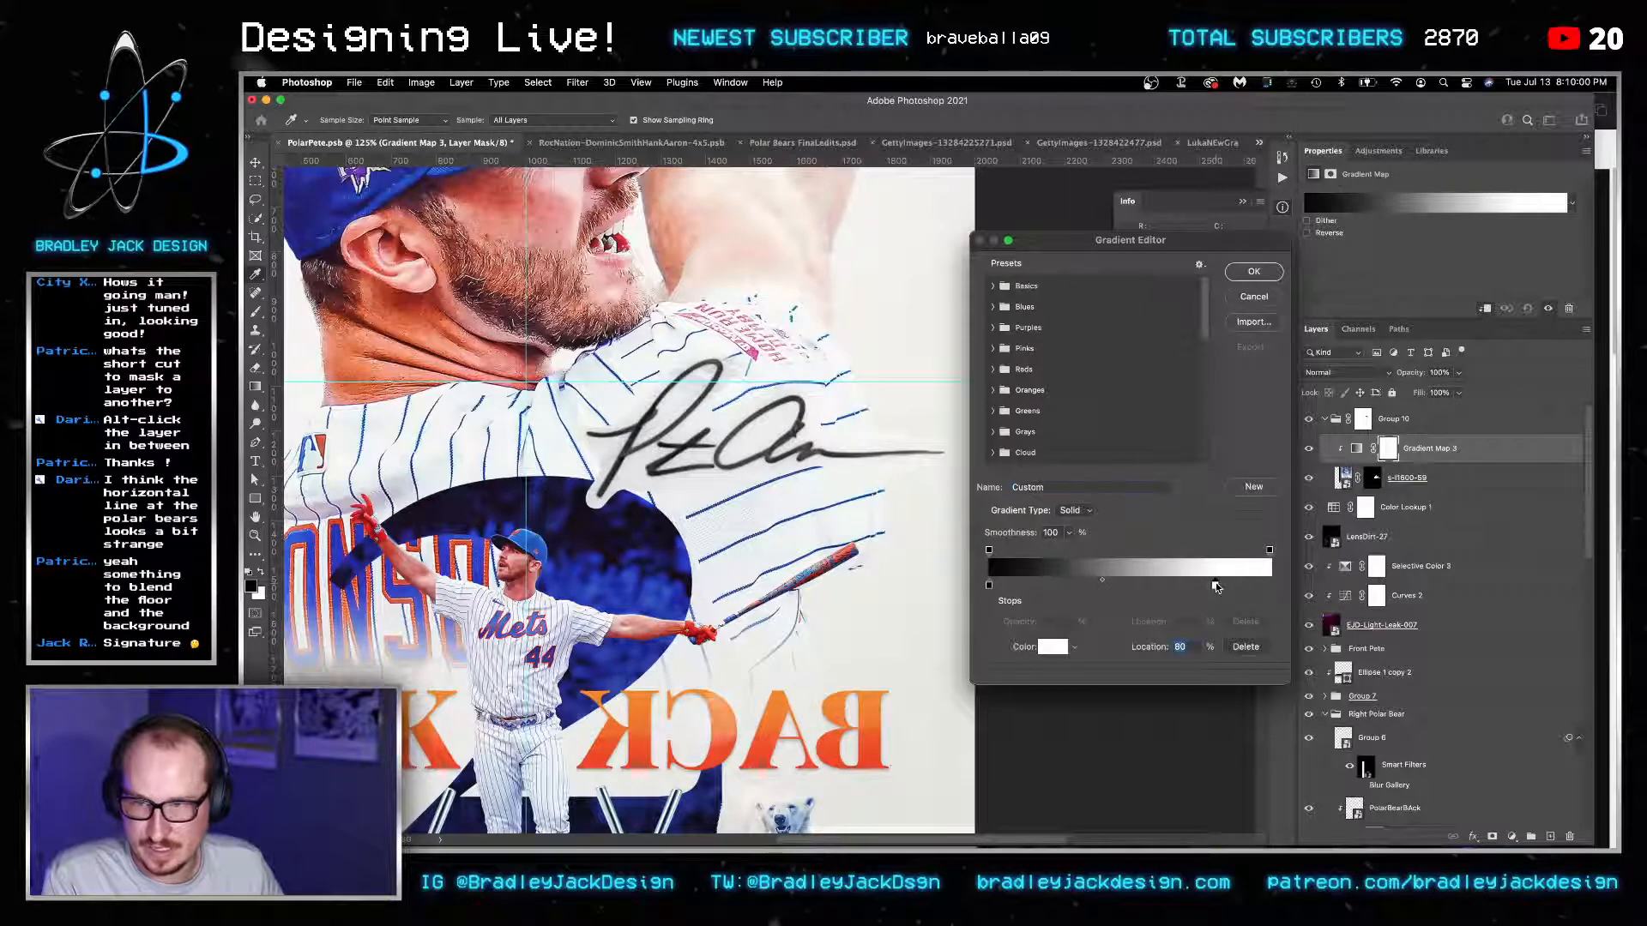
drag(989, 586, 1045, 587)
key(Return)
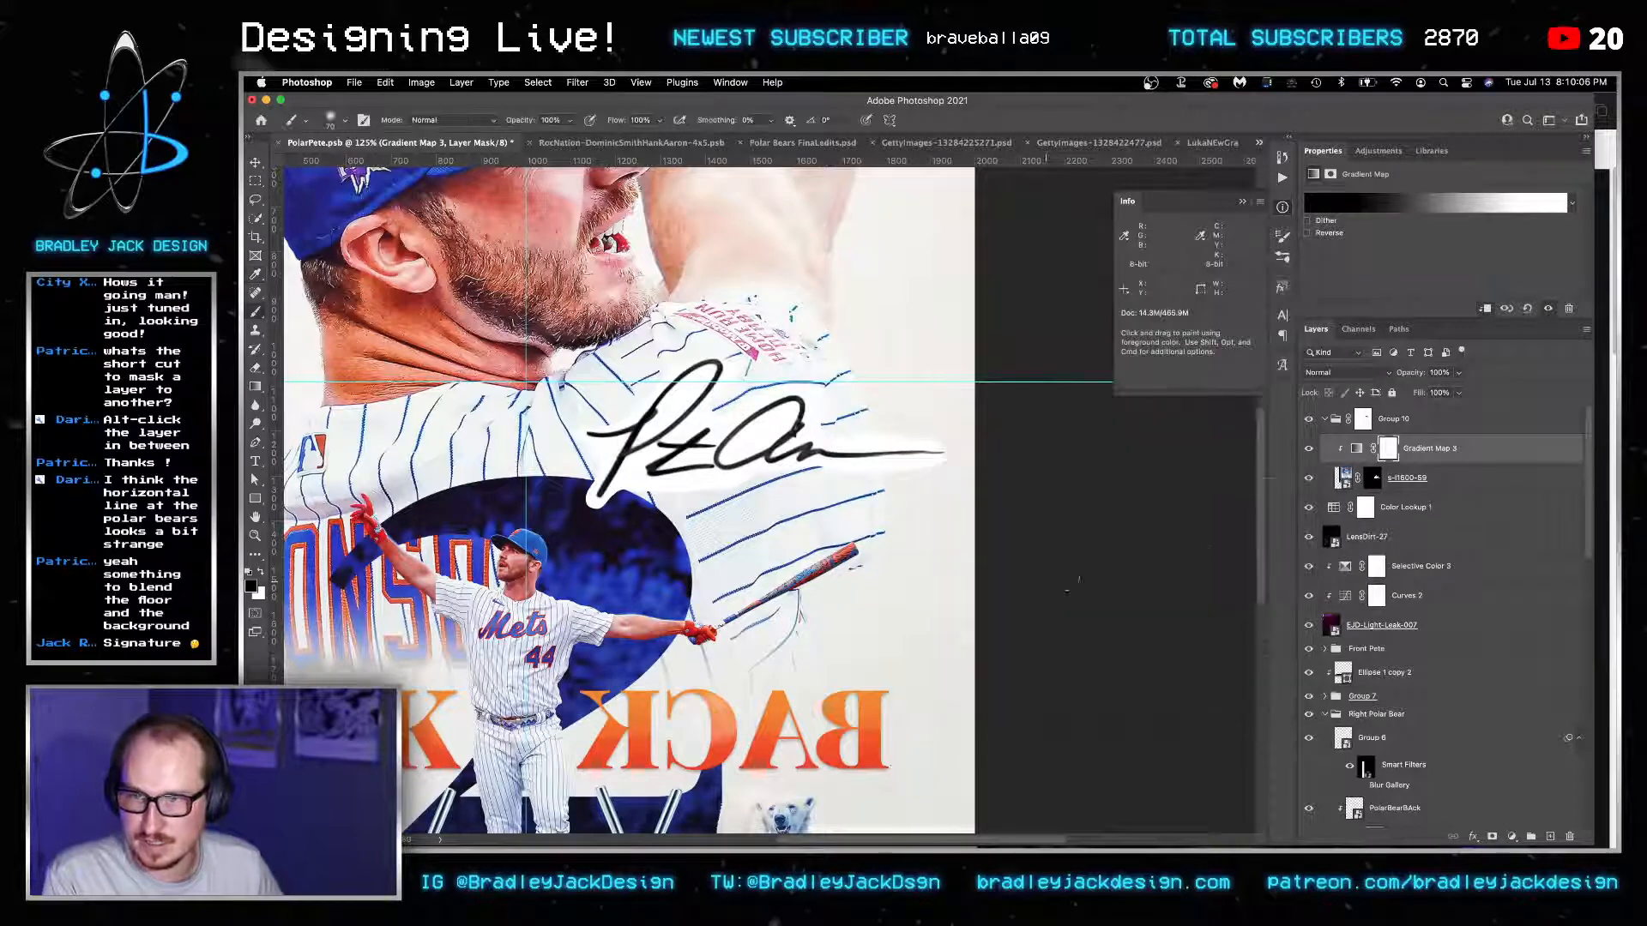
Convert the signature group into a smart object, blend it in Multiply and move it down over the number 2.
right_click(1393, 422)
click(1458, 371)
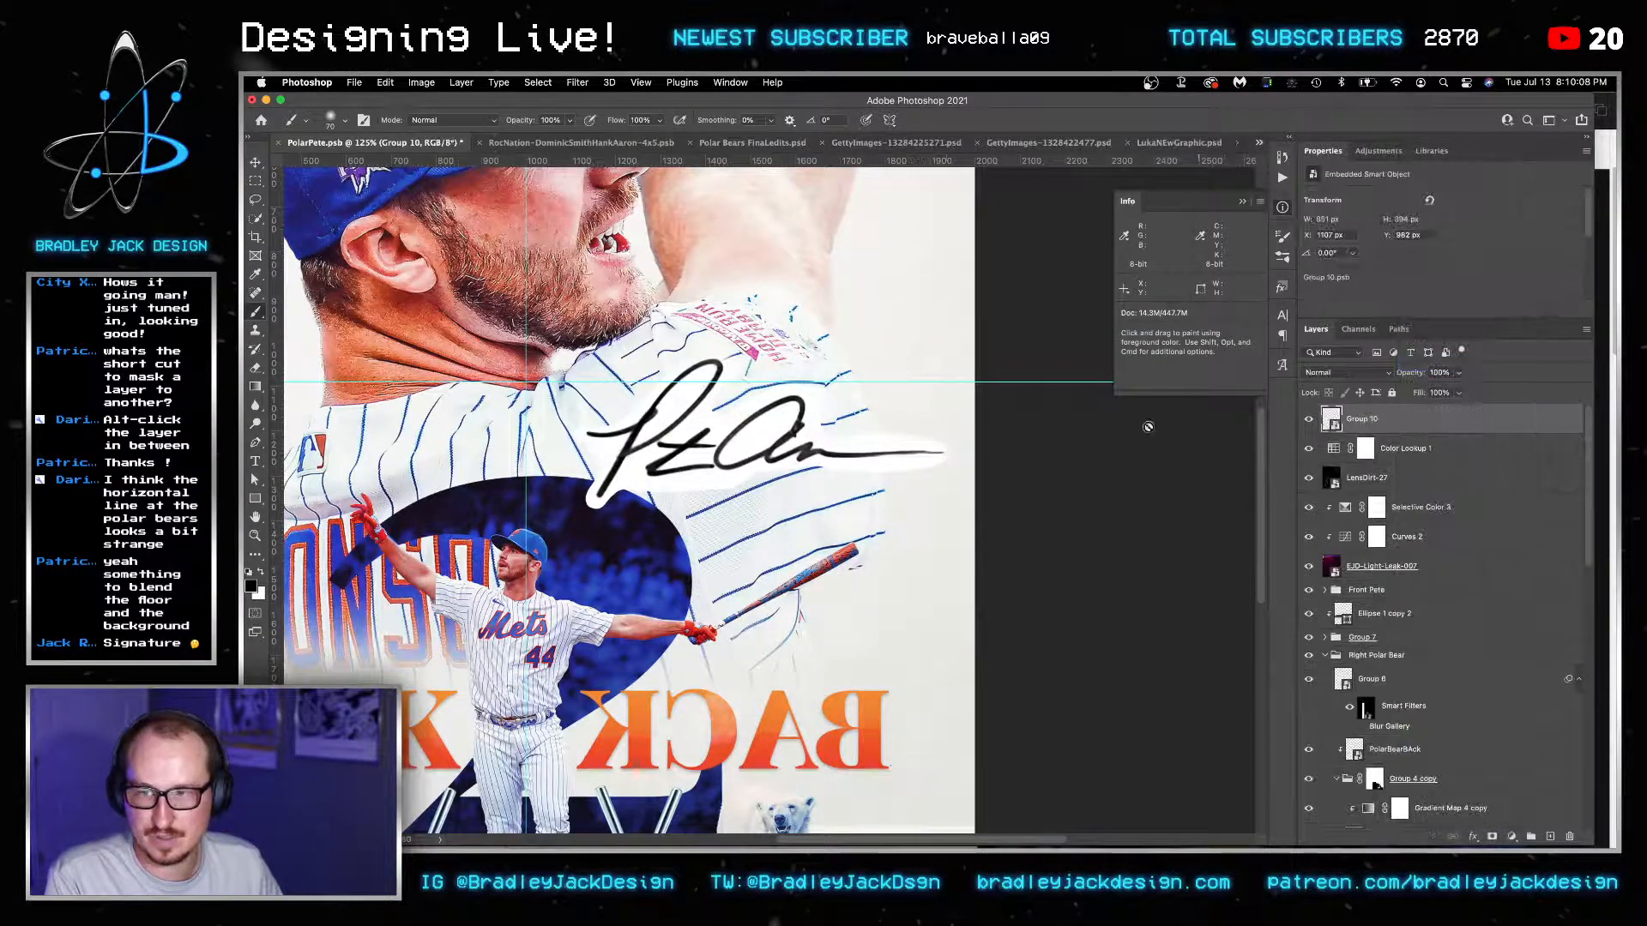
key(v)
key(shift+alt+m)
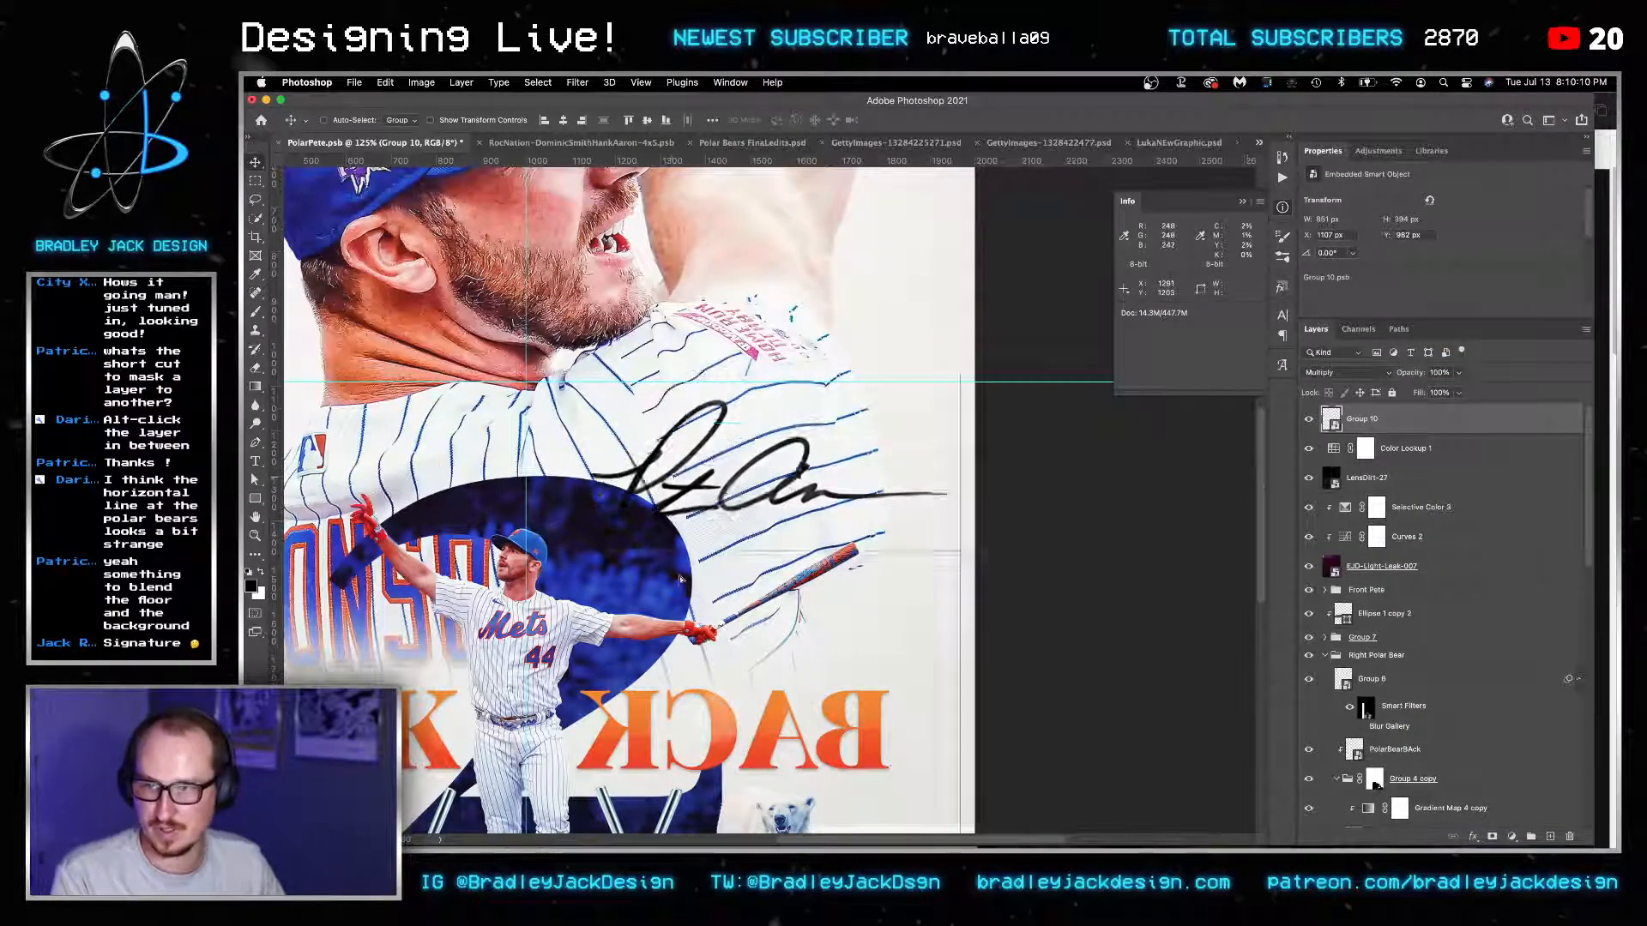
mouse_move(680, 580)
mouse_down()
mouse_move(704, 652)
mouse_move(738, 429)
mouse_move(712, 455)
mouse_move(746, 171)
mouse_move(762, 330)
mouse_up()
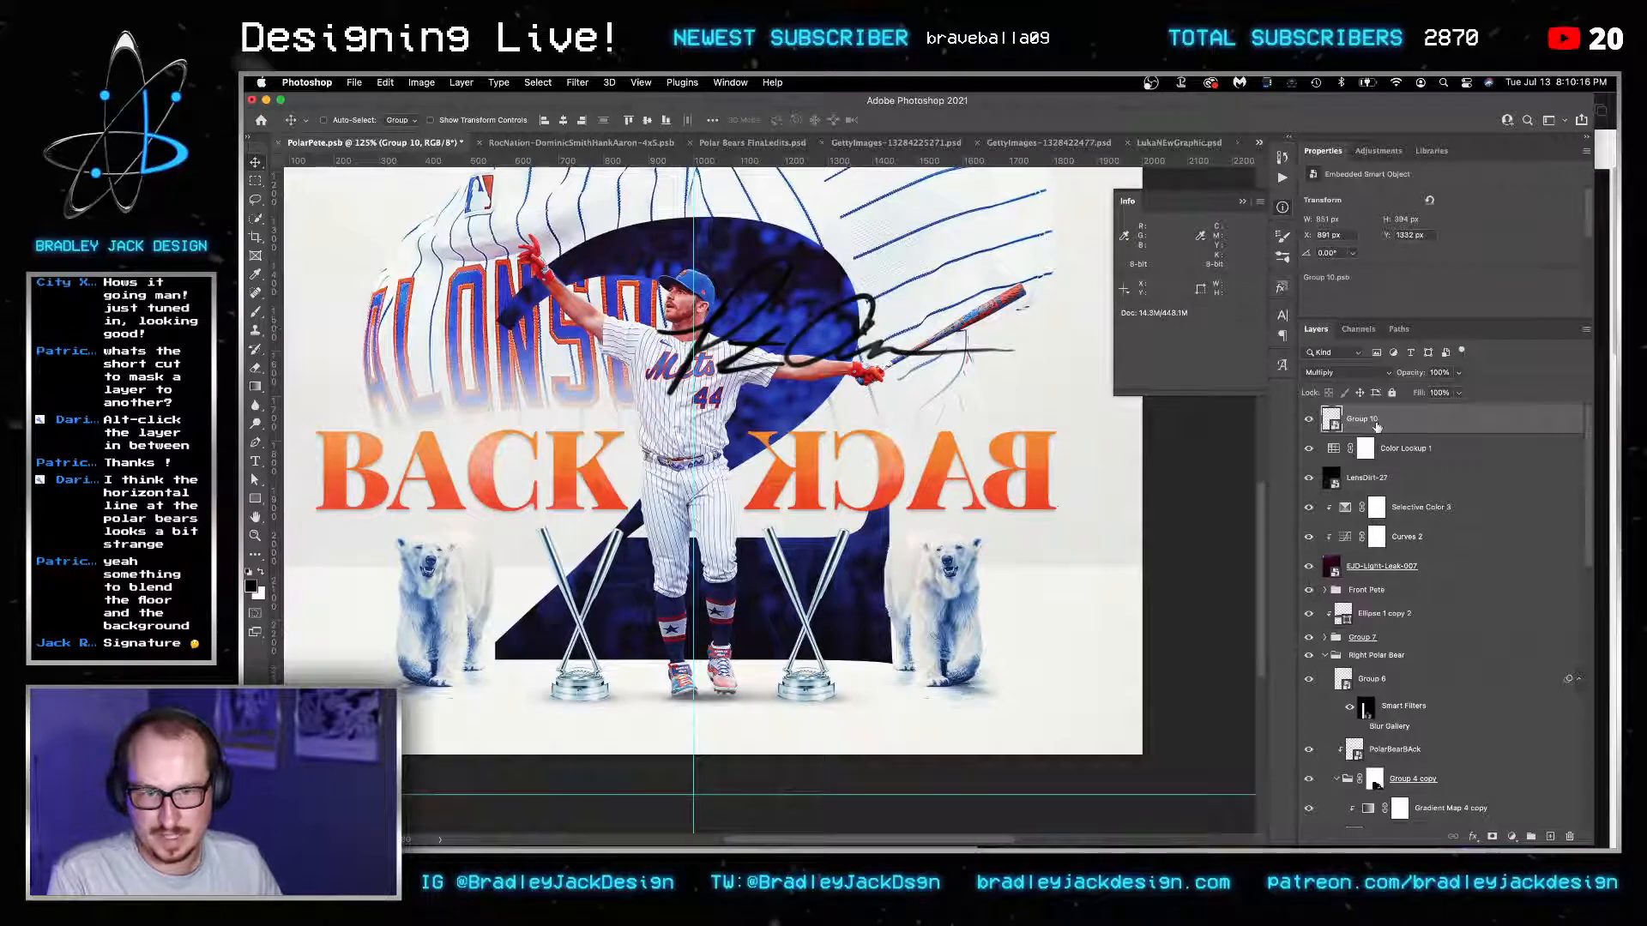
Place the signature layer beneath the Front Pete group, invert its colors and set its blend mode to Screen.
drag(1377, 427, 1418, 574)
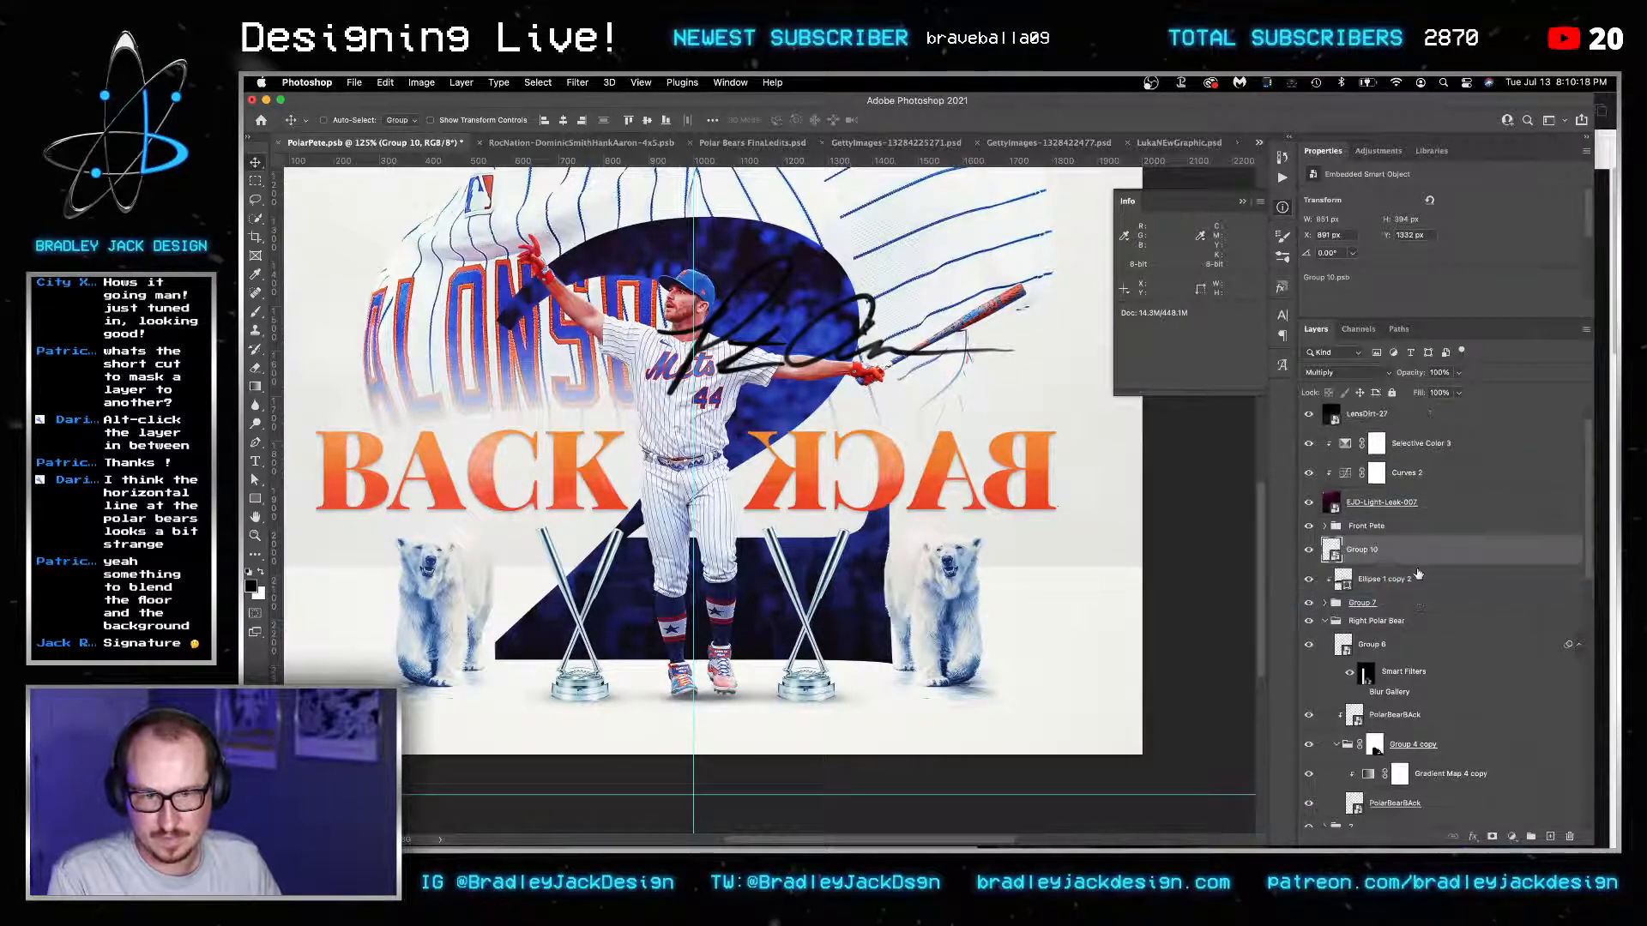
key(super+i)
key(shift+alt+s)
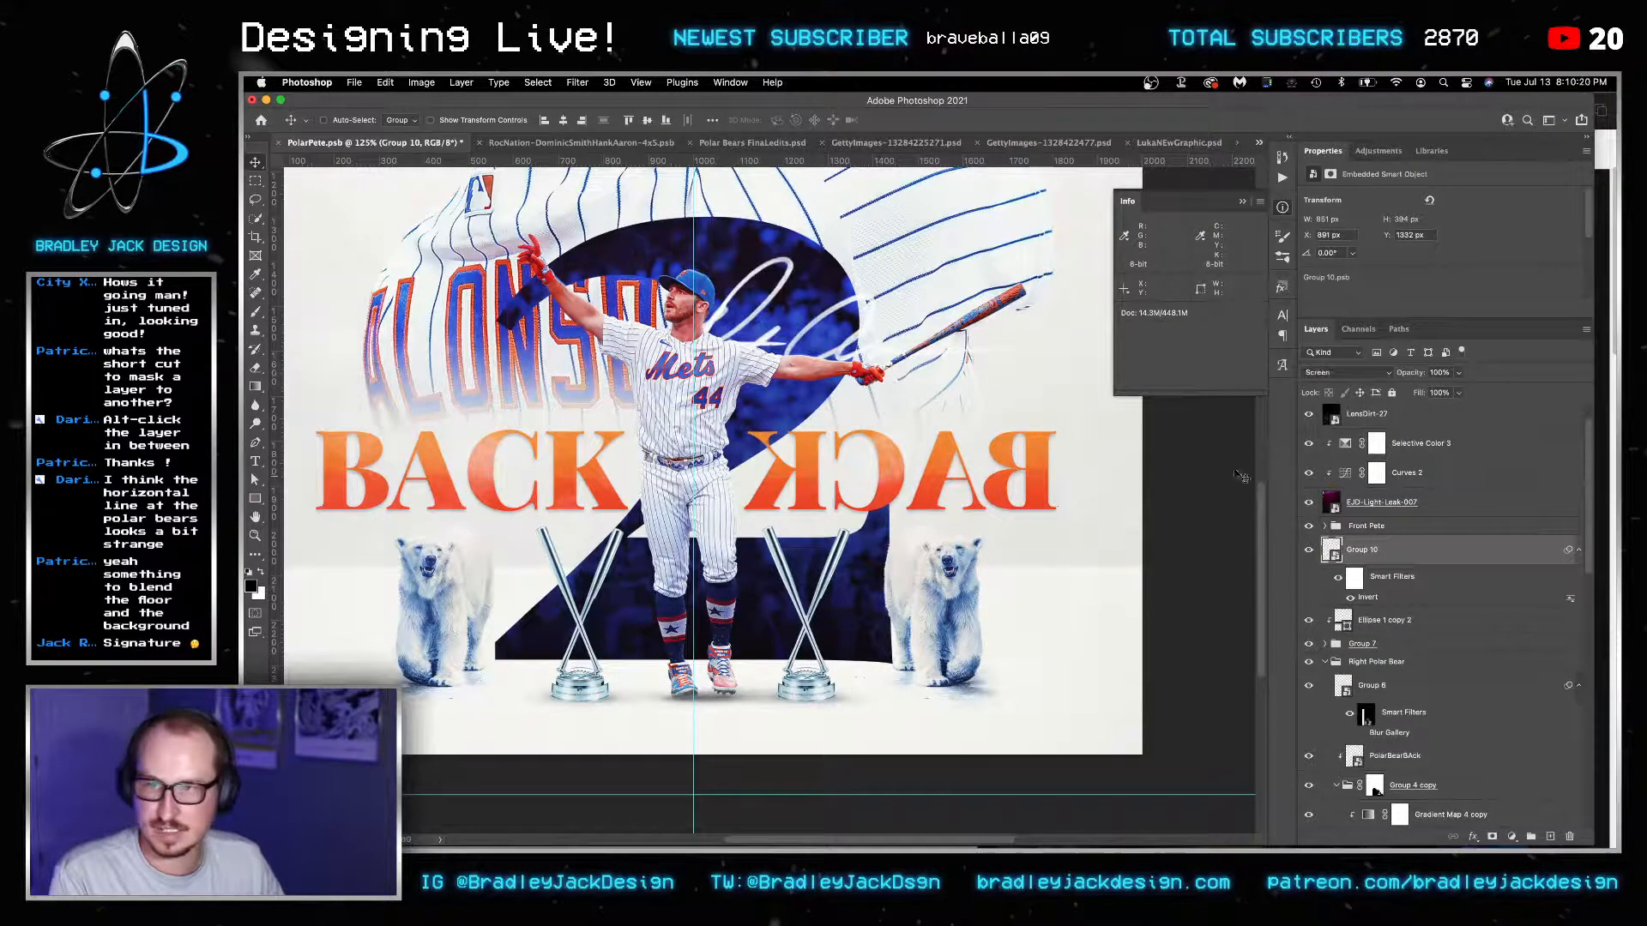
Scale the signature down to about 39% and nudge it inside the 2's curve, just beside the small player's cap.
key(super+t)
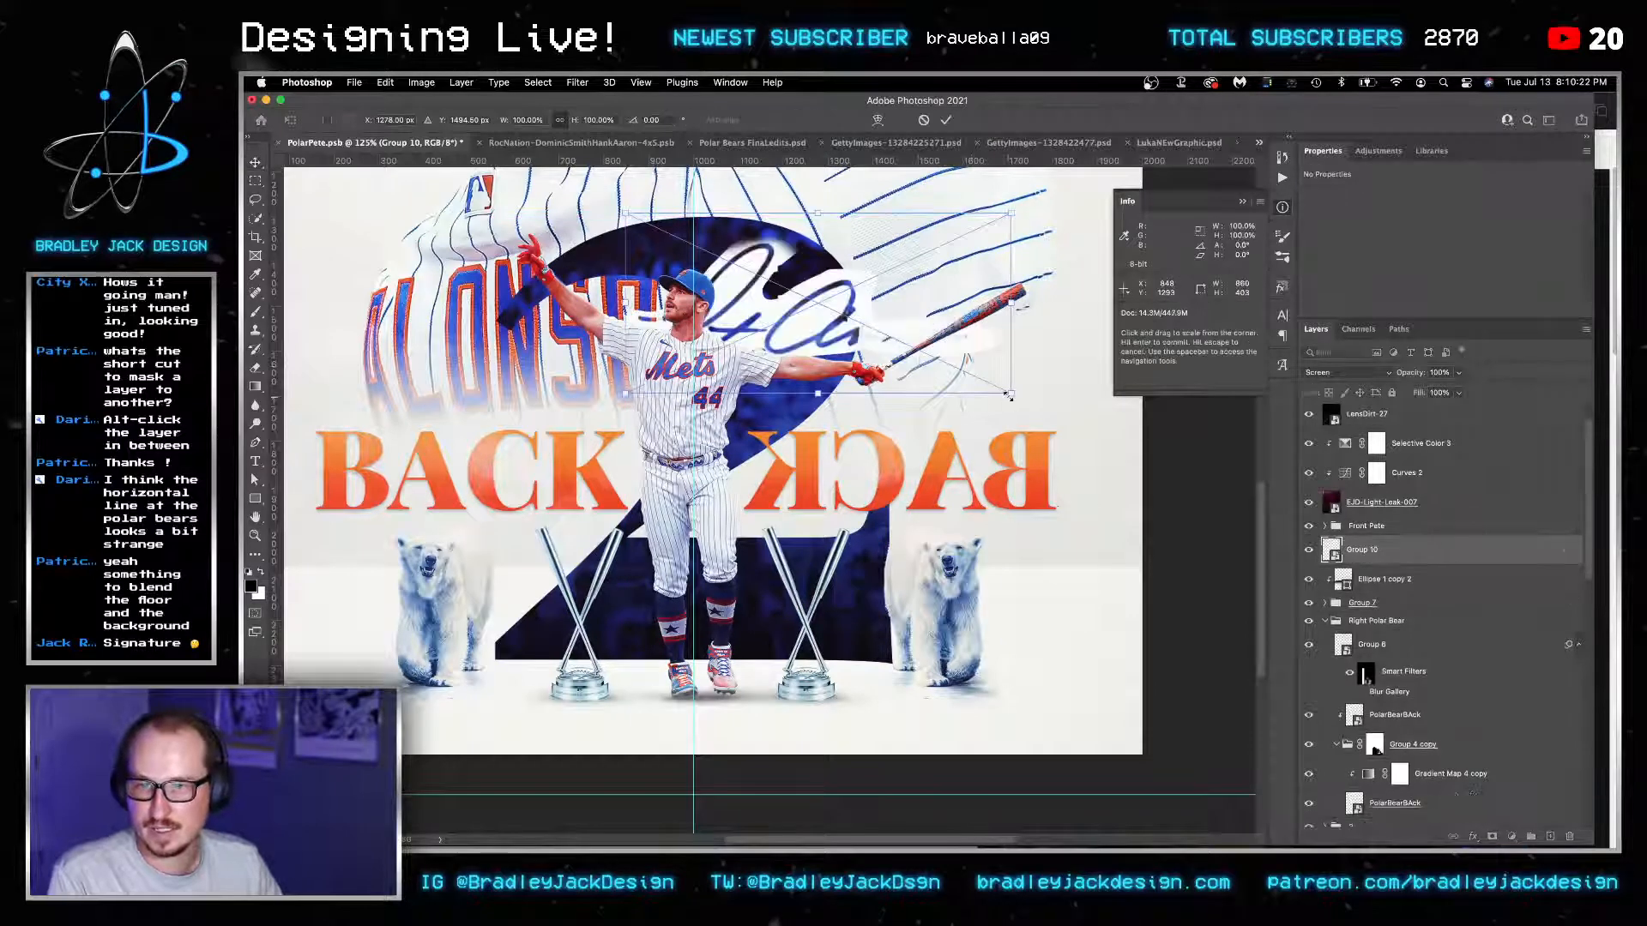
mouse_move(1009, 395)
mouse_down()
mouse_move(956, 347)
mouse_move(890, 347)
mouse_up()
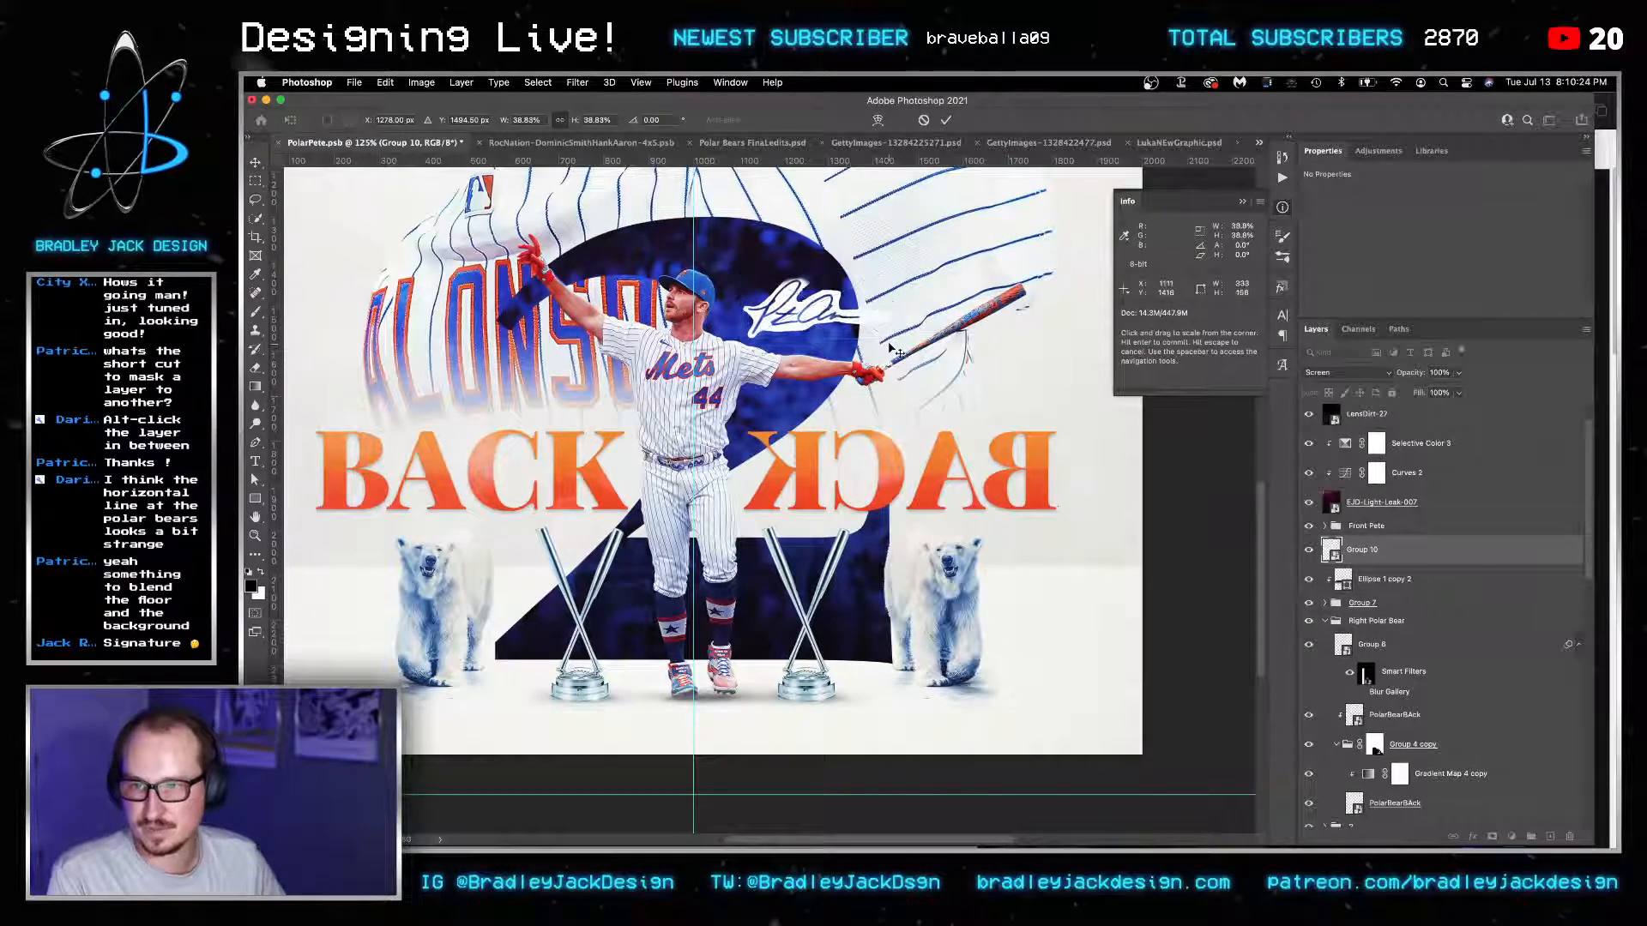
key(Return)
key(shift+Left)
key(shift+Left)
key(shift+Left)
key(shift+Left)
key(shift+Left)
key(shift+Left)
key(shift+Left)
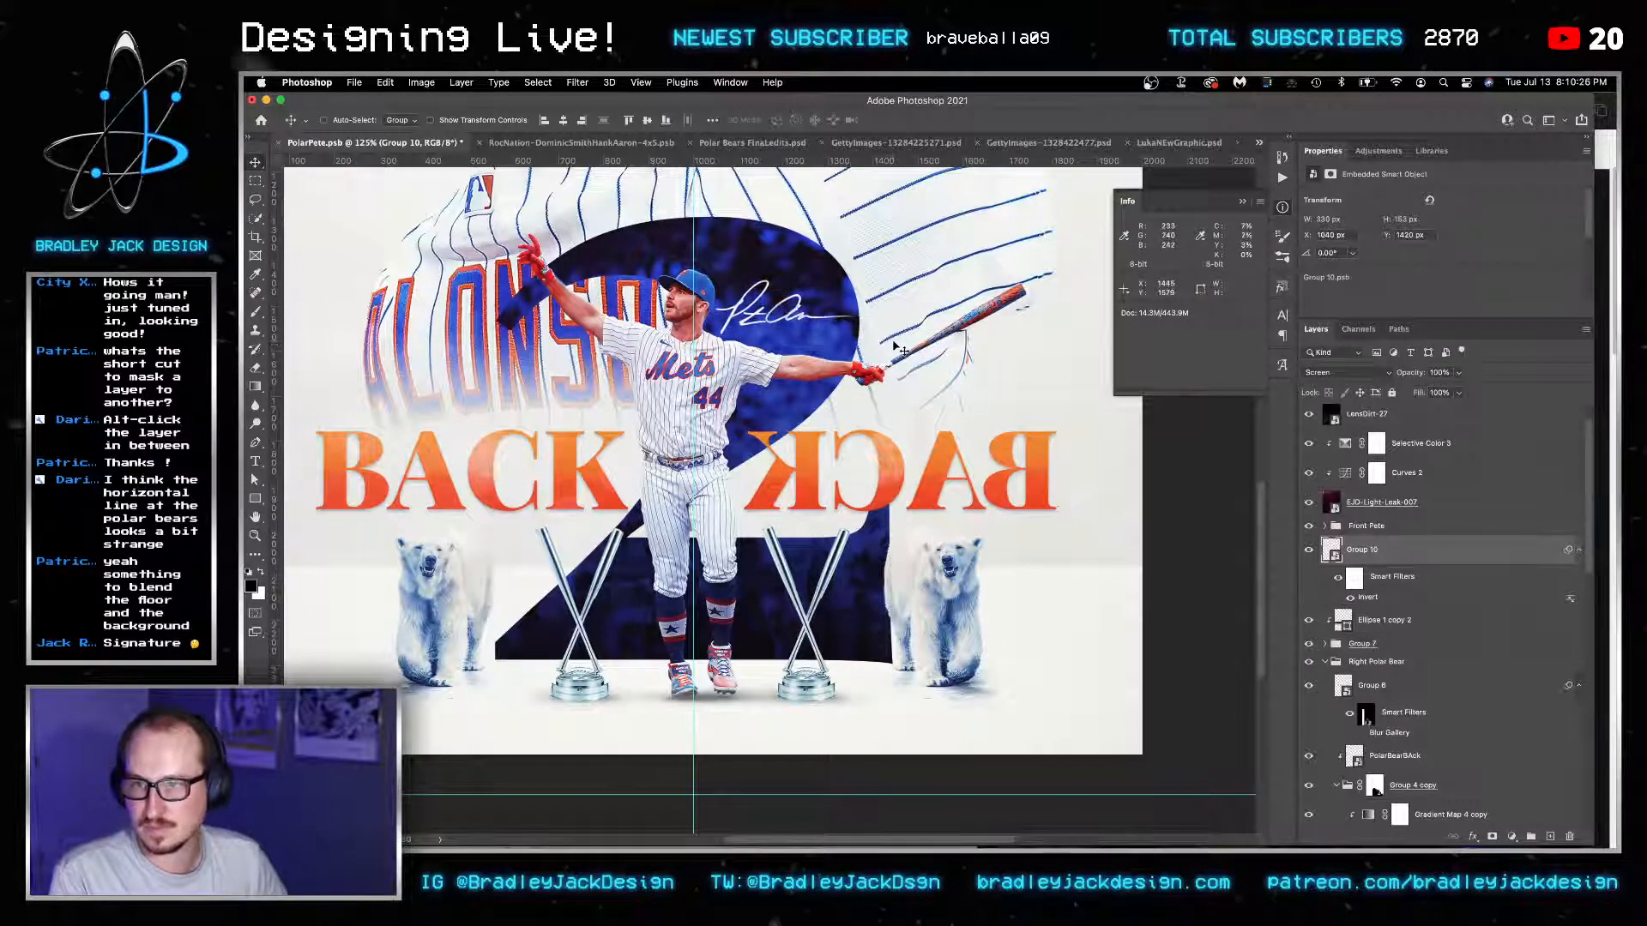
key(shift+Right)
key(shift+Right)
Save the poster and delete the clipped ellipse layer directly above Group 7.
key(super+0)
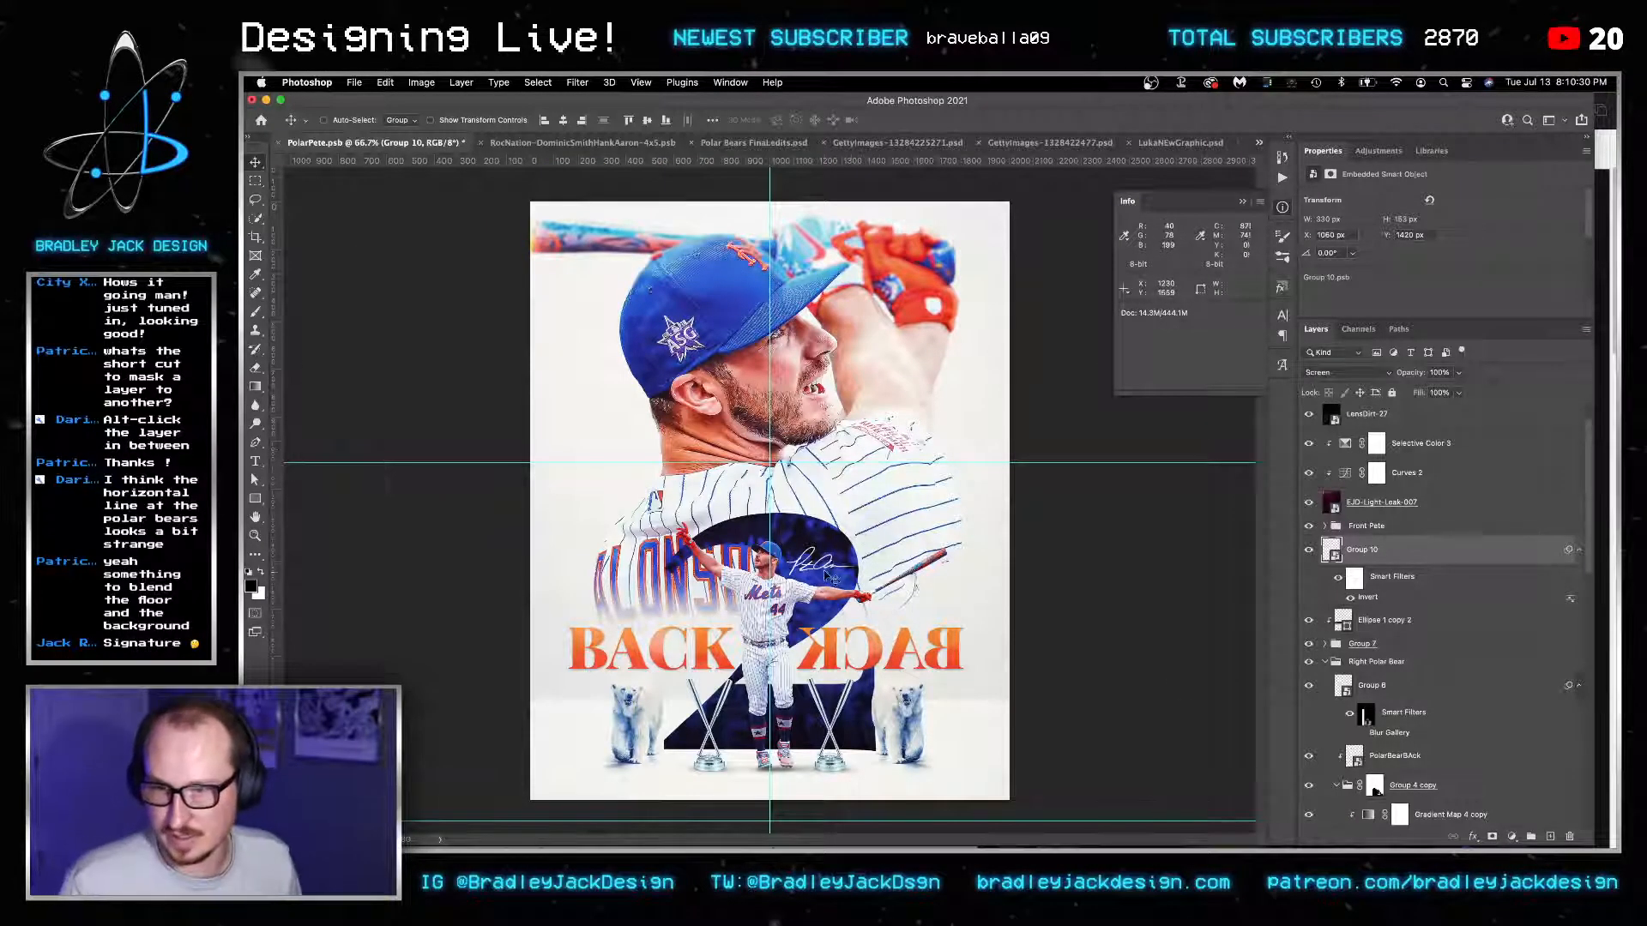
key(super+s)
key(z)
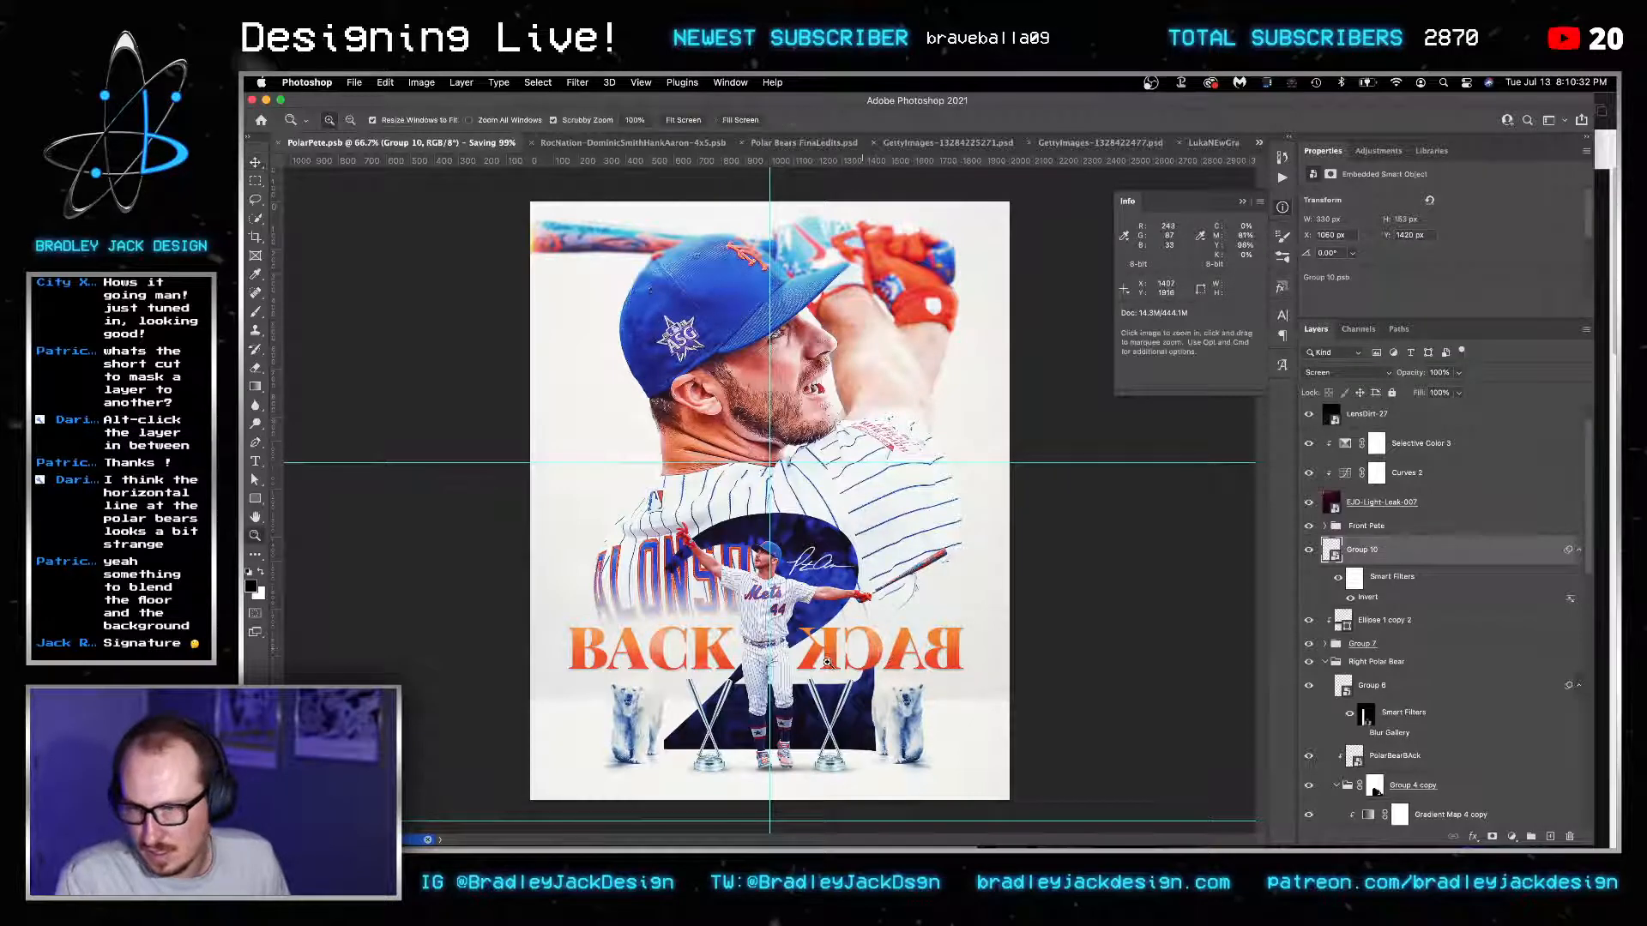
key(v)
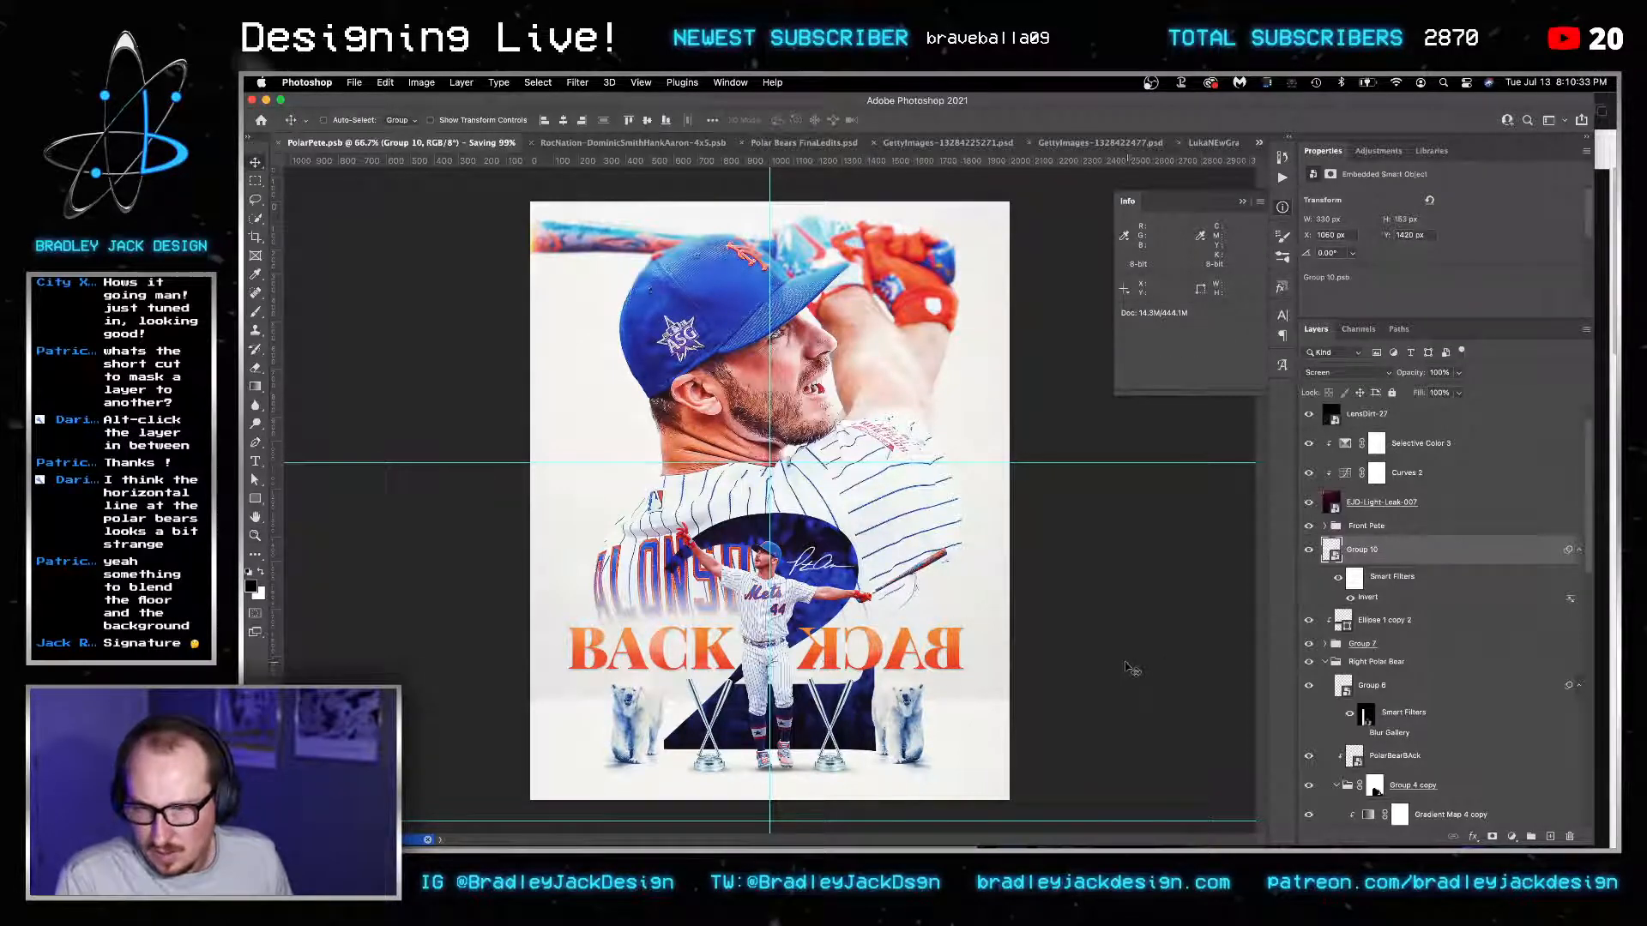
click(1379, 620)
key(Delete)
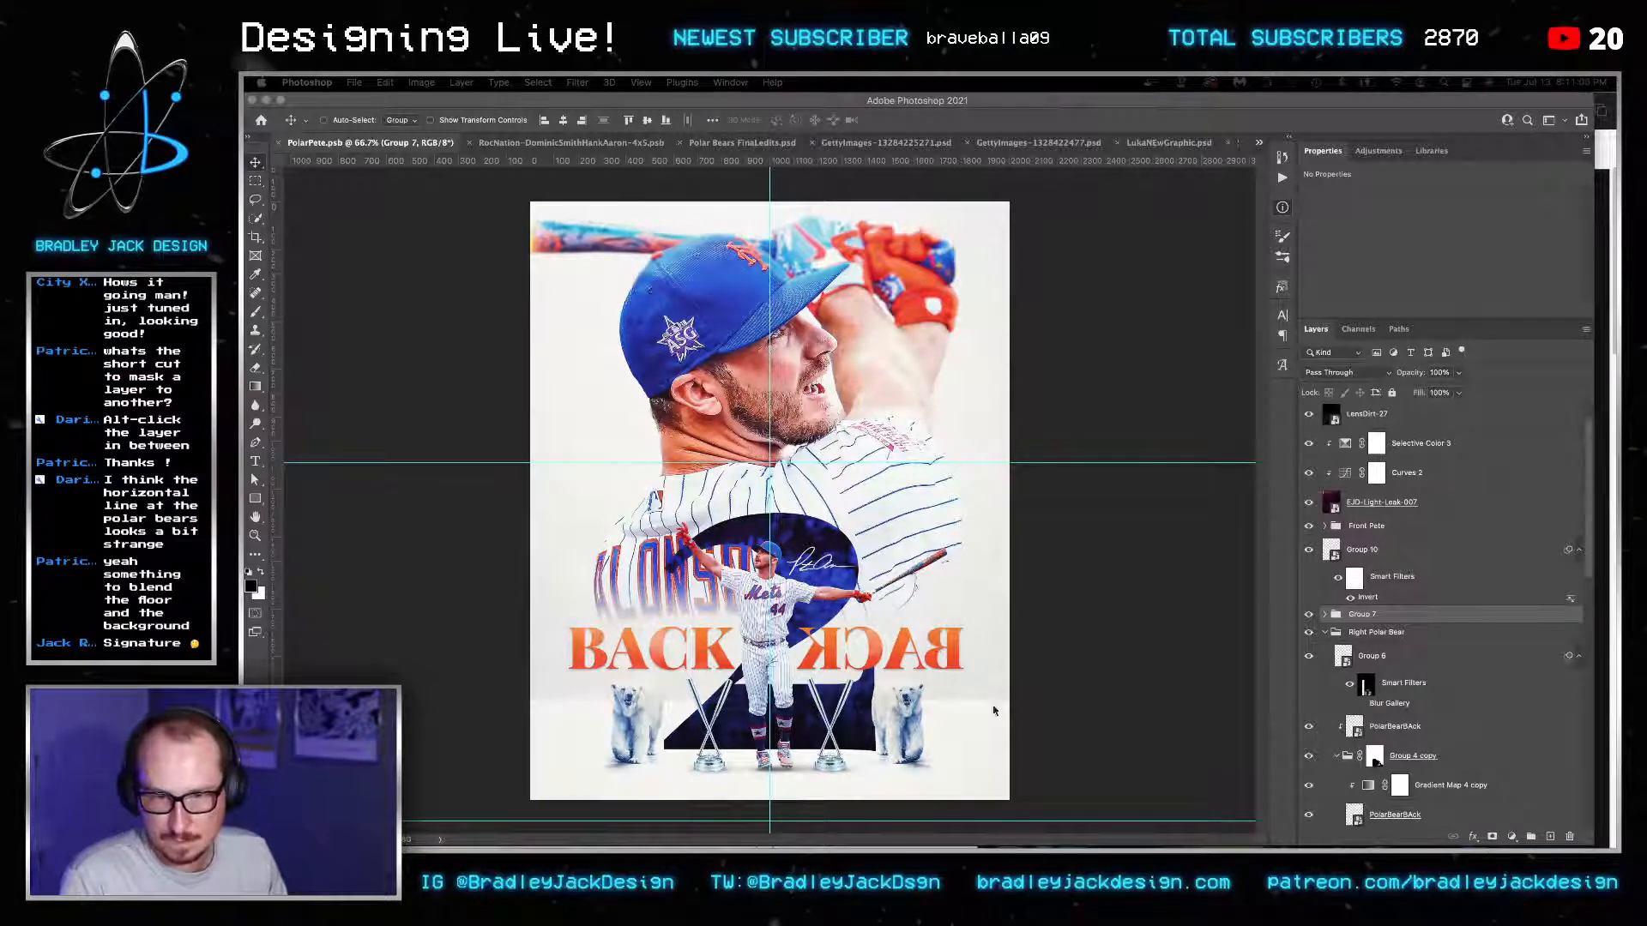
Select Layer 1 in the Front Pete group and pick the Sampled Brush 24 preset for painting a shadow.
scroll(1399, 506, up, 1)
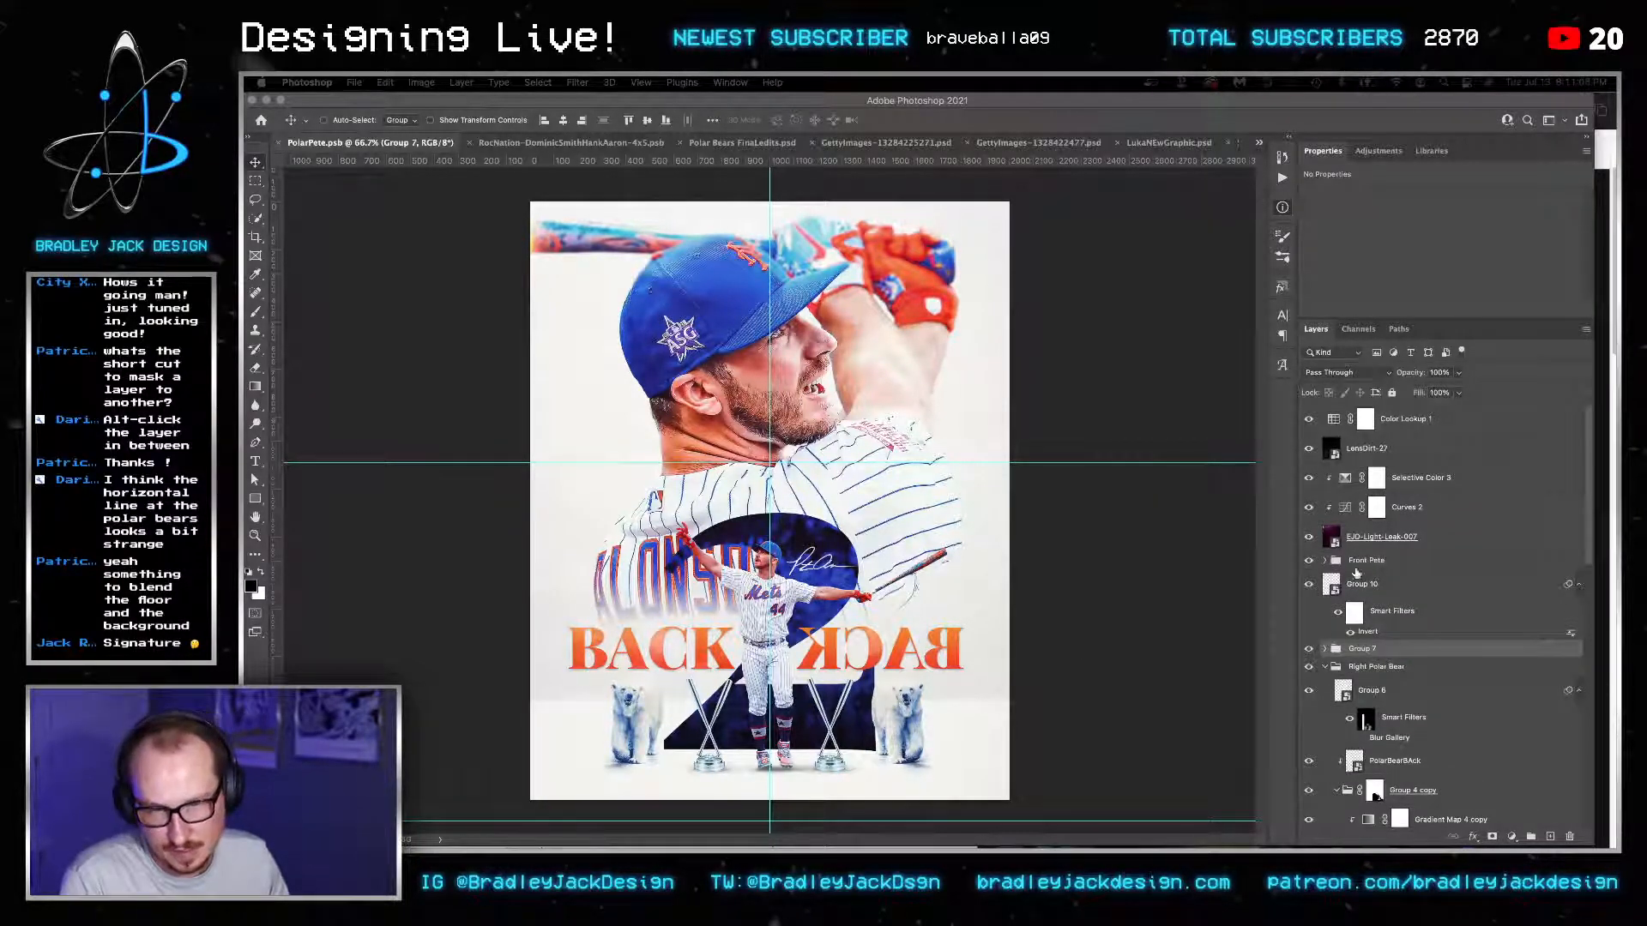
click(1324, 560)
click(1369, 613)
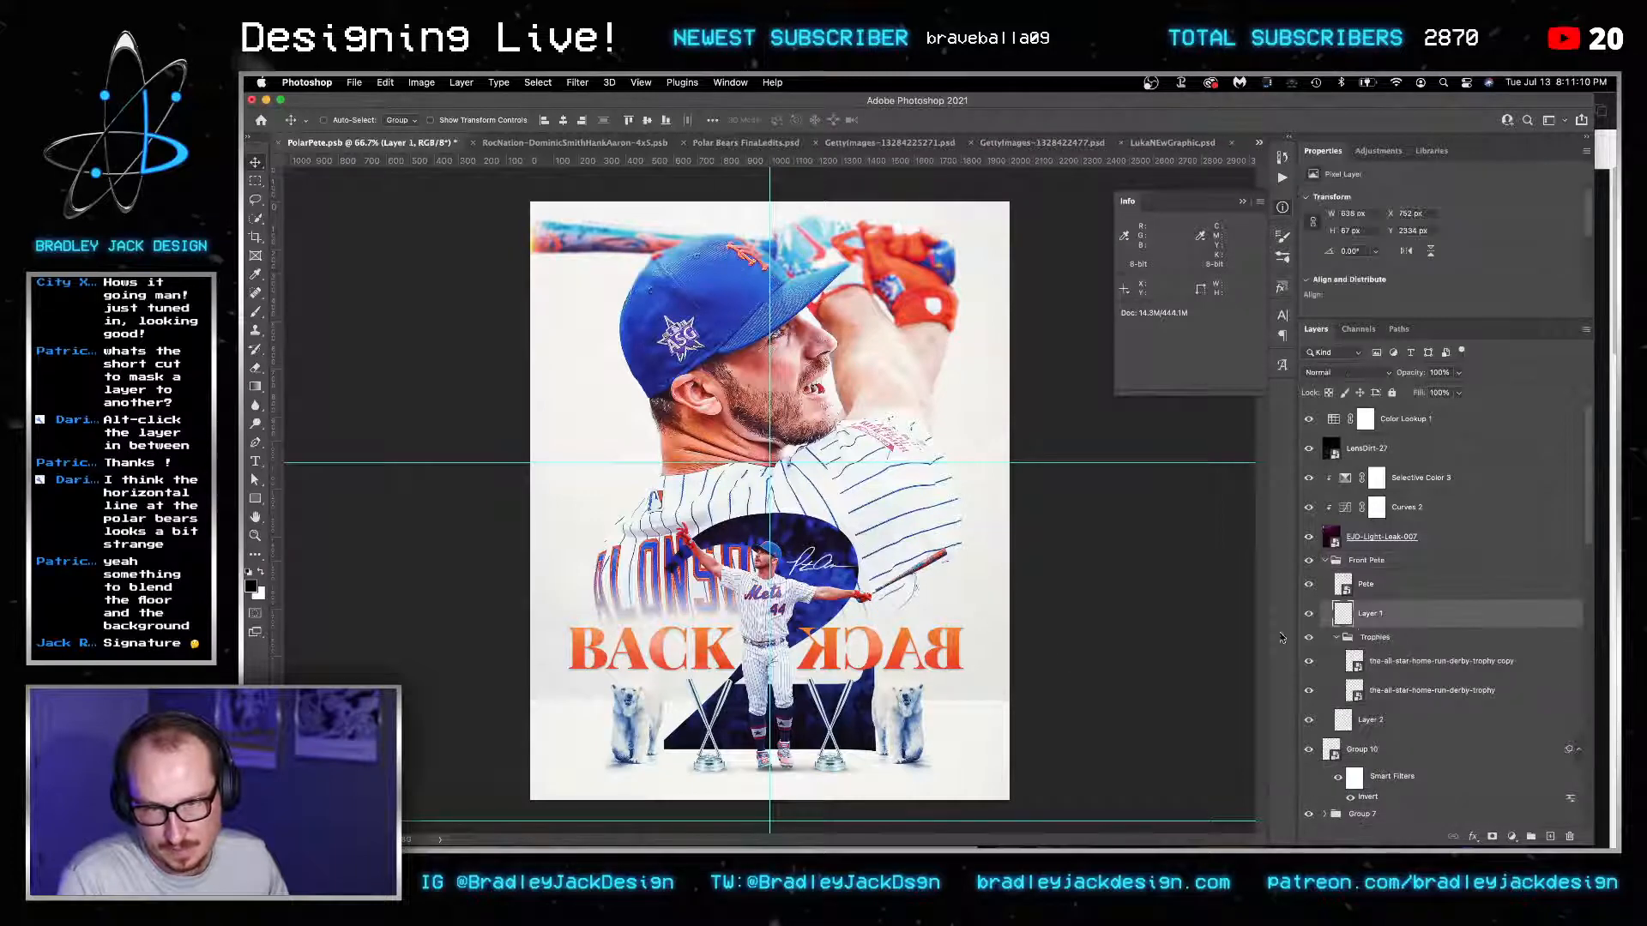
scroll(796, 684, up, 3)
key(b)
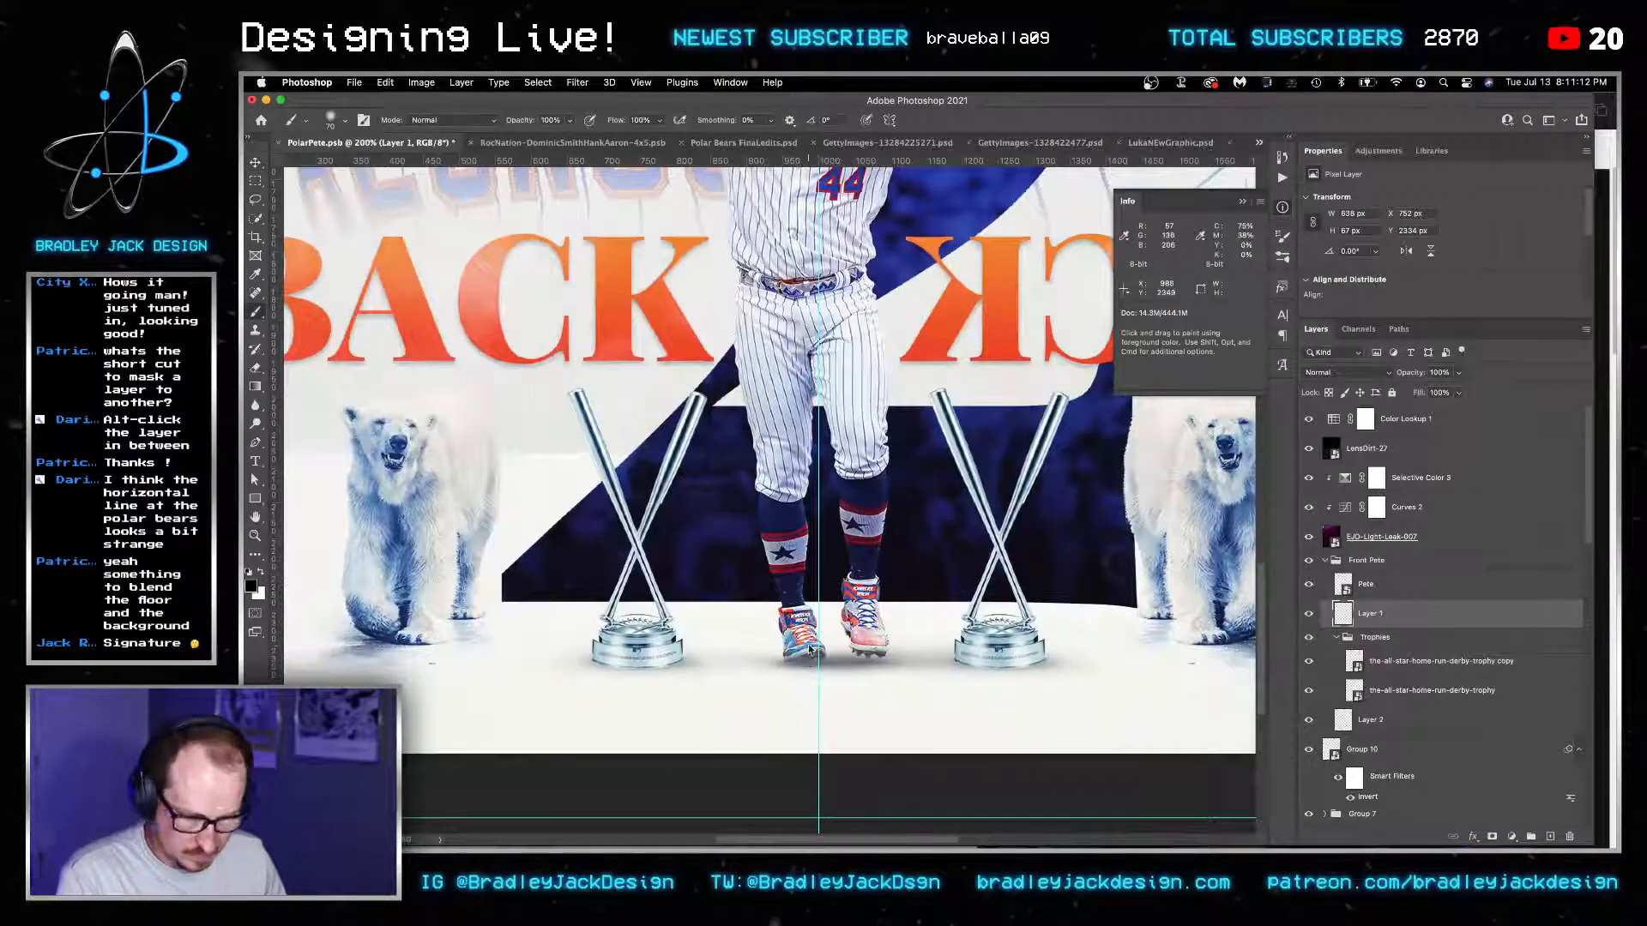
right_click(798, 683)
scroll(880, 725, down, 4)
scroll(881, 725, down, 15)
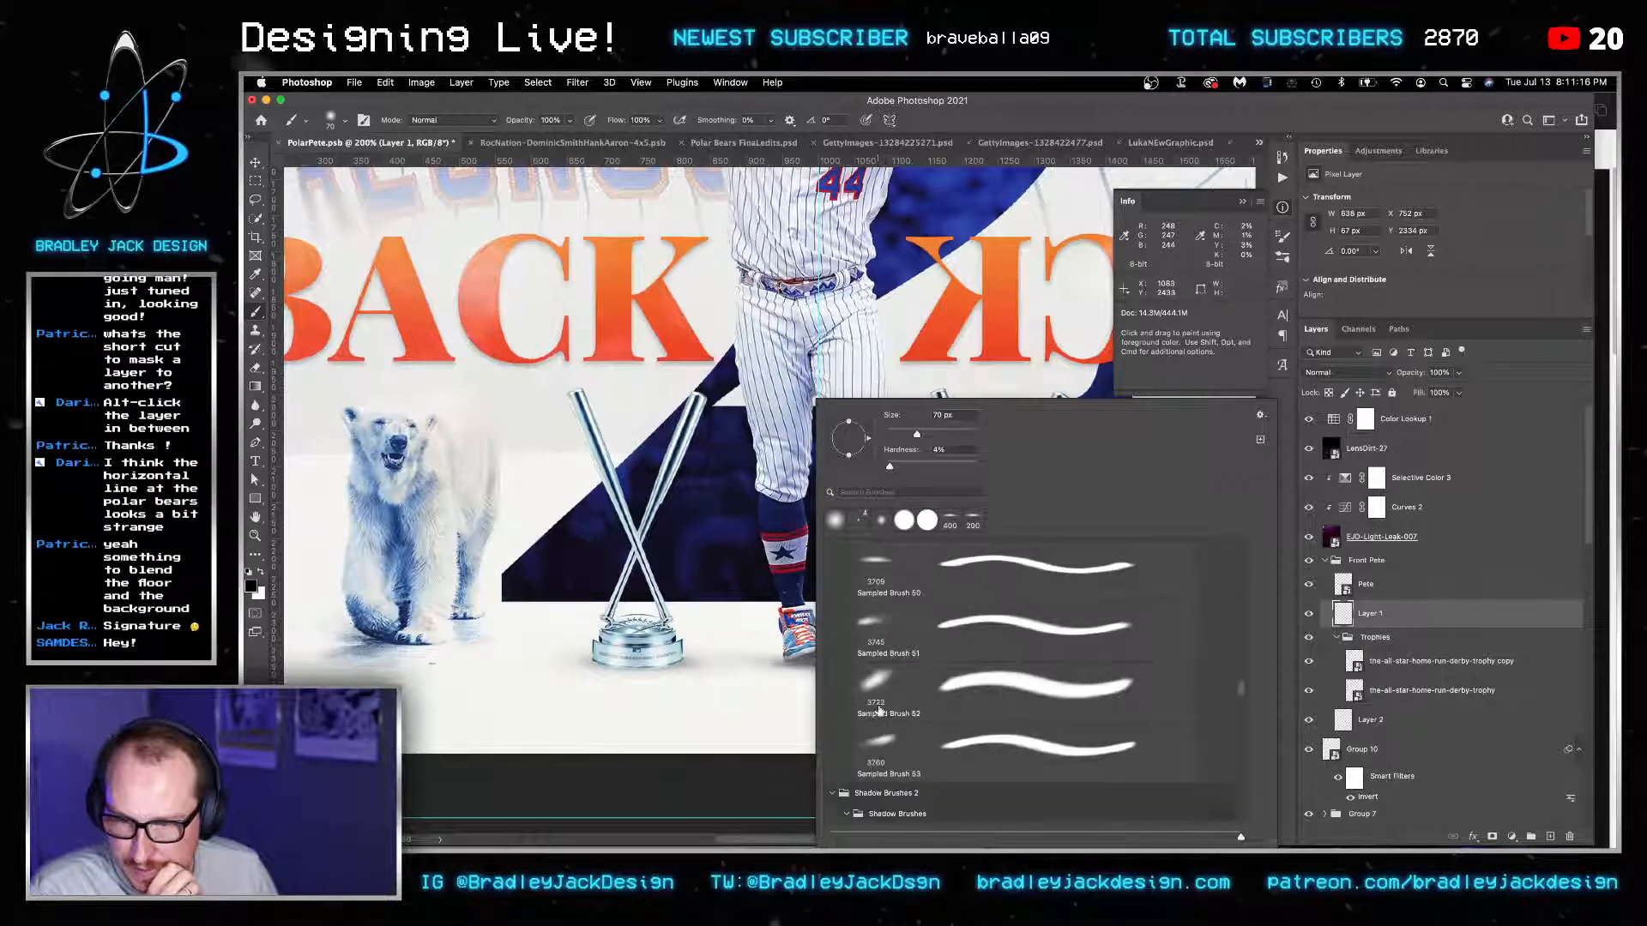
scroll(881, 707, up, 2)
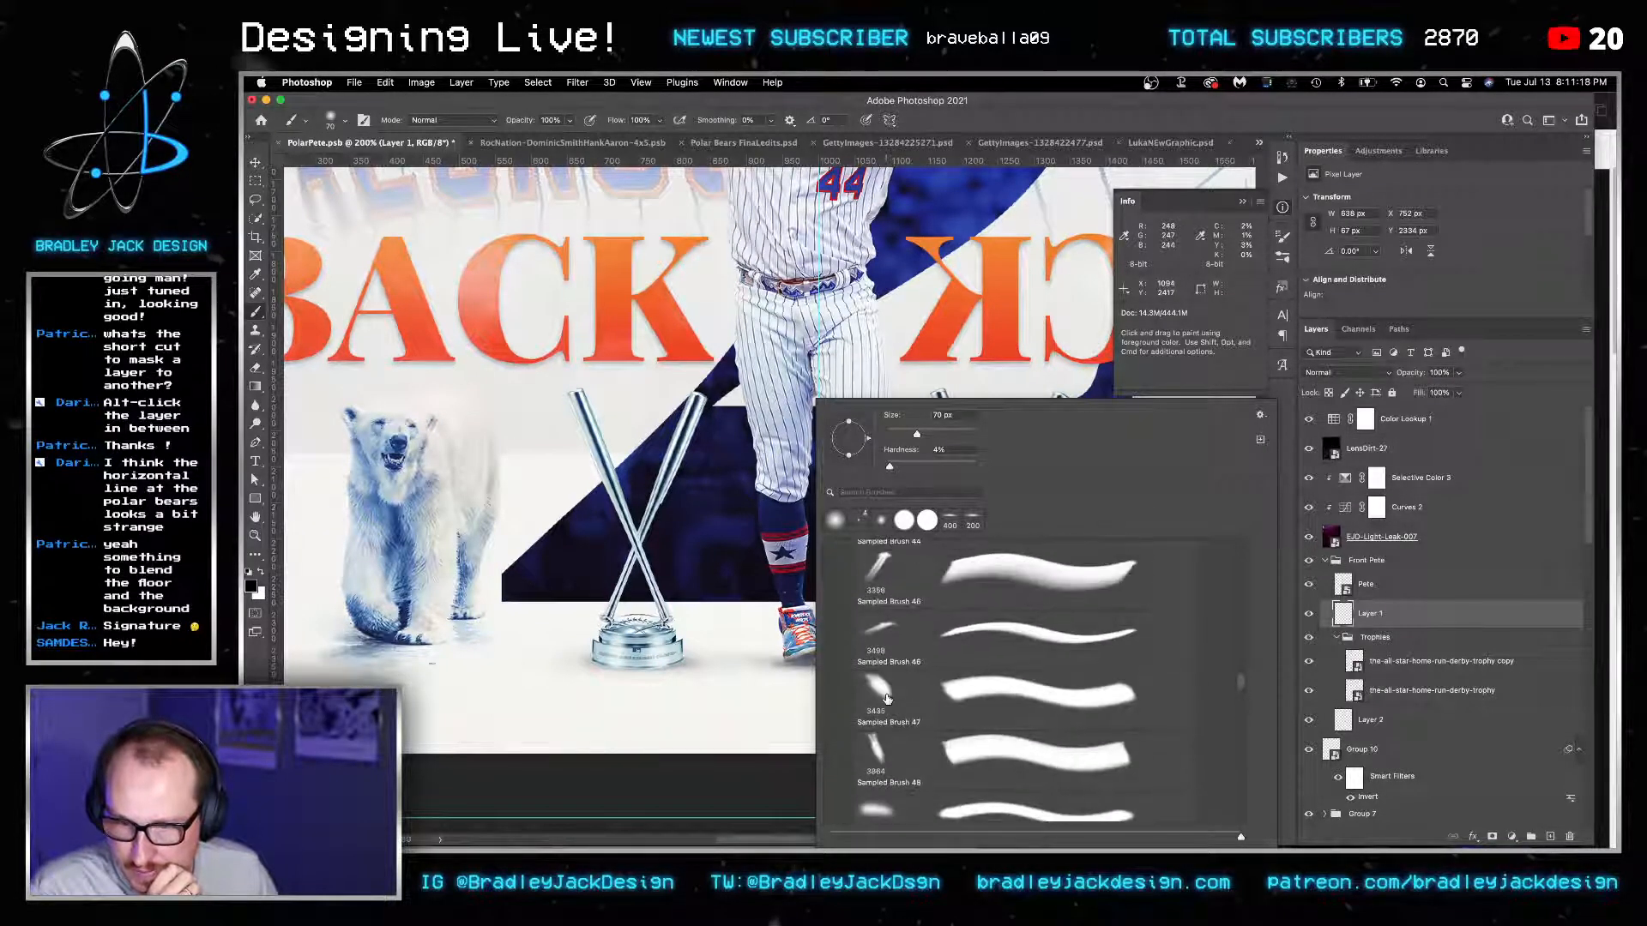
scroll(887, 700, up, 1)
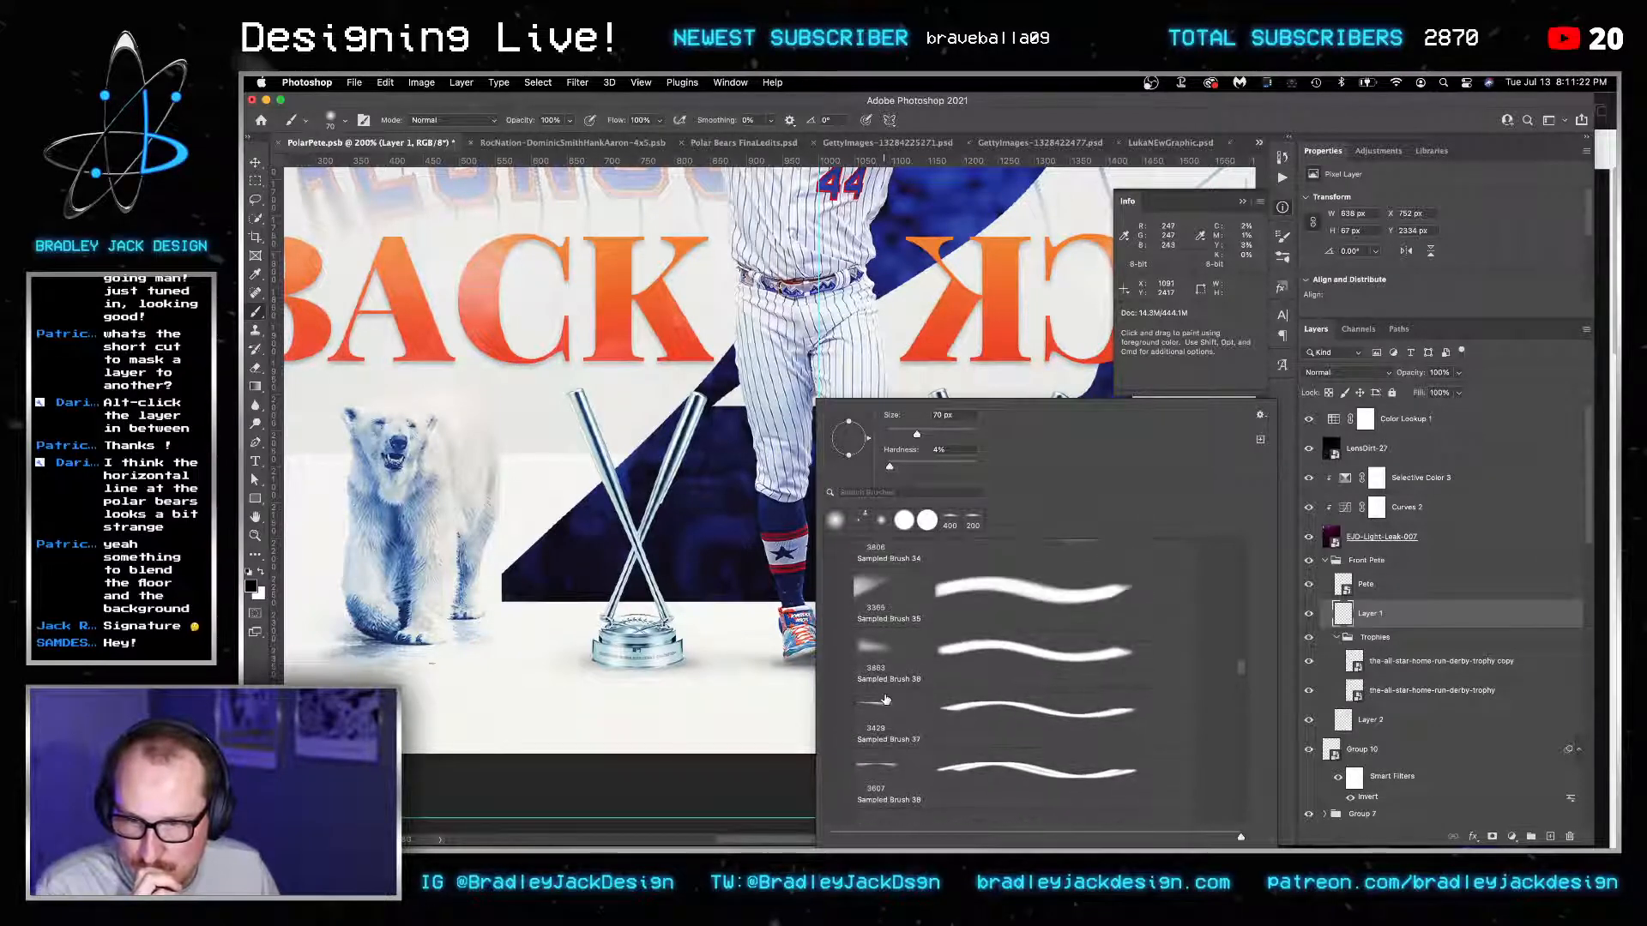
scroll(886, 700, up, 1)
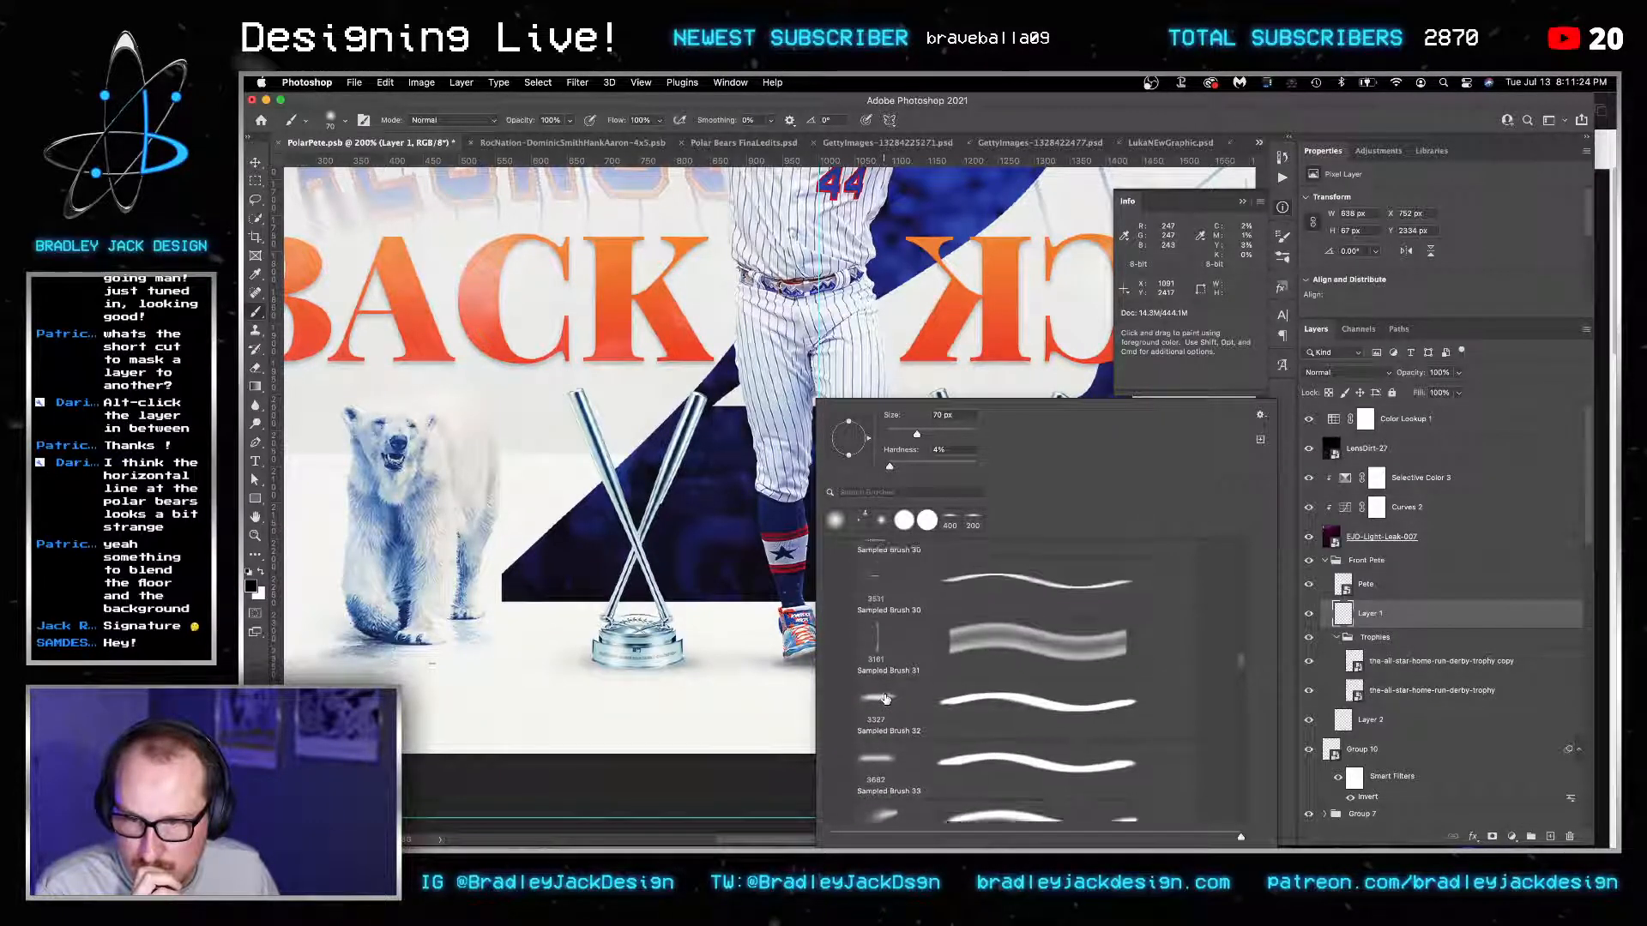
scroll(886, 700, up, 1)
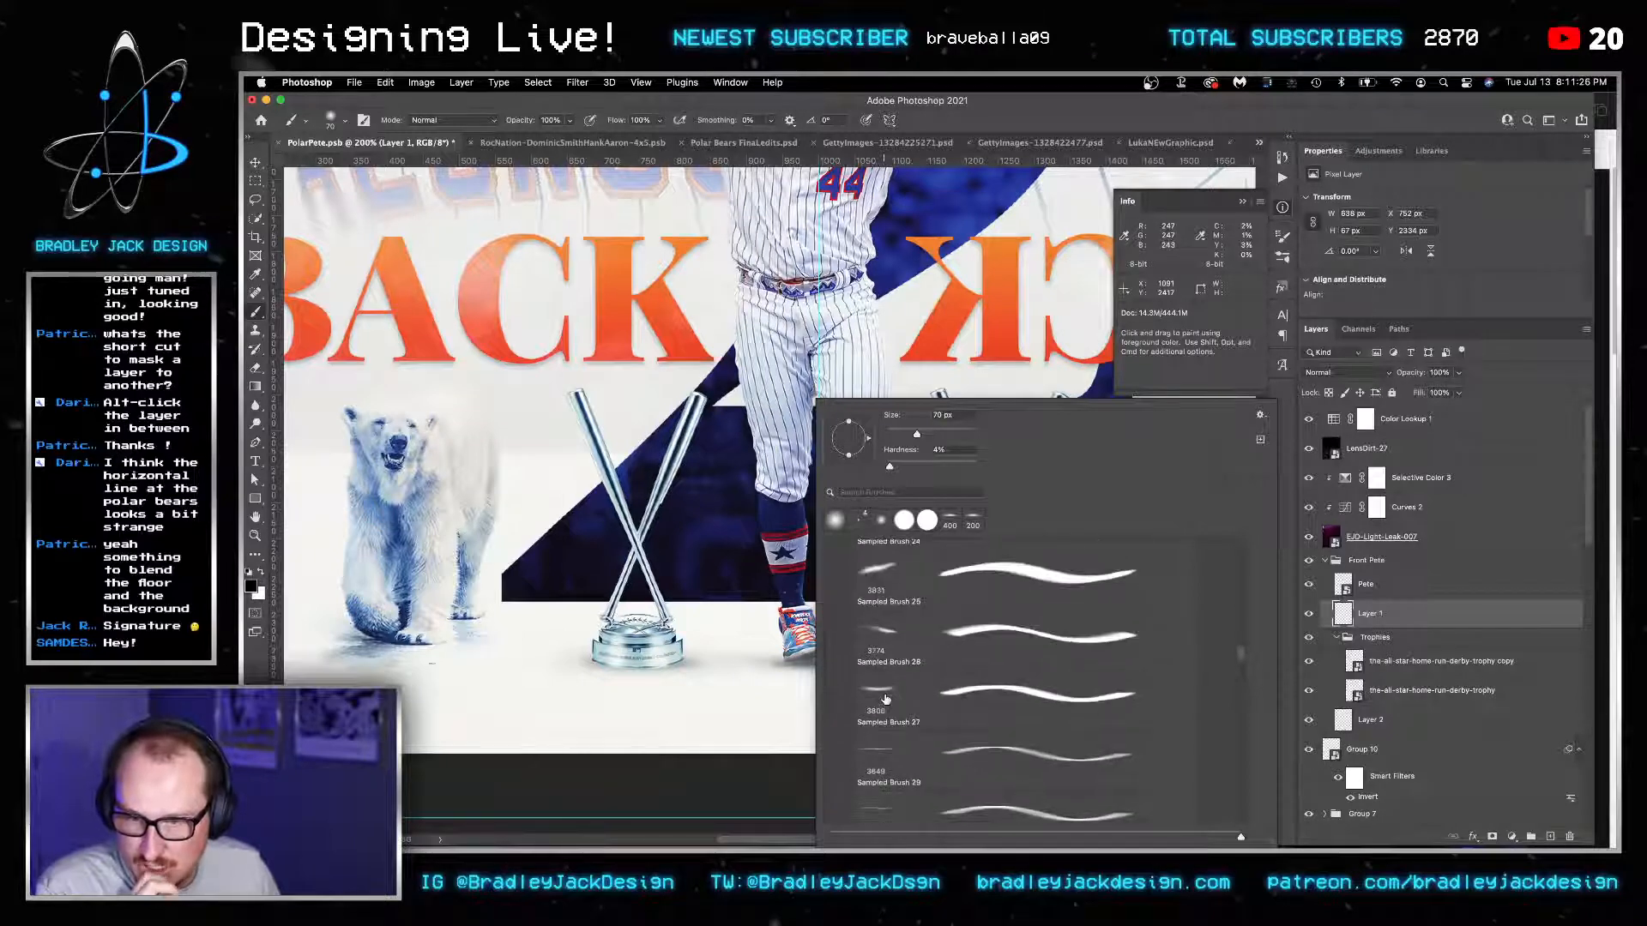
double_click(880, 641)
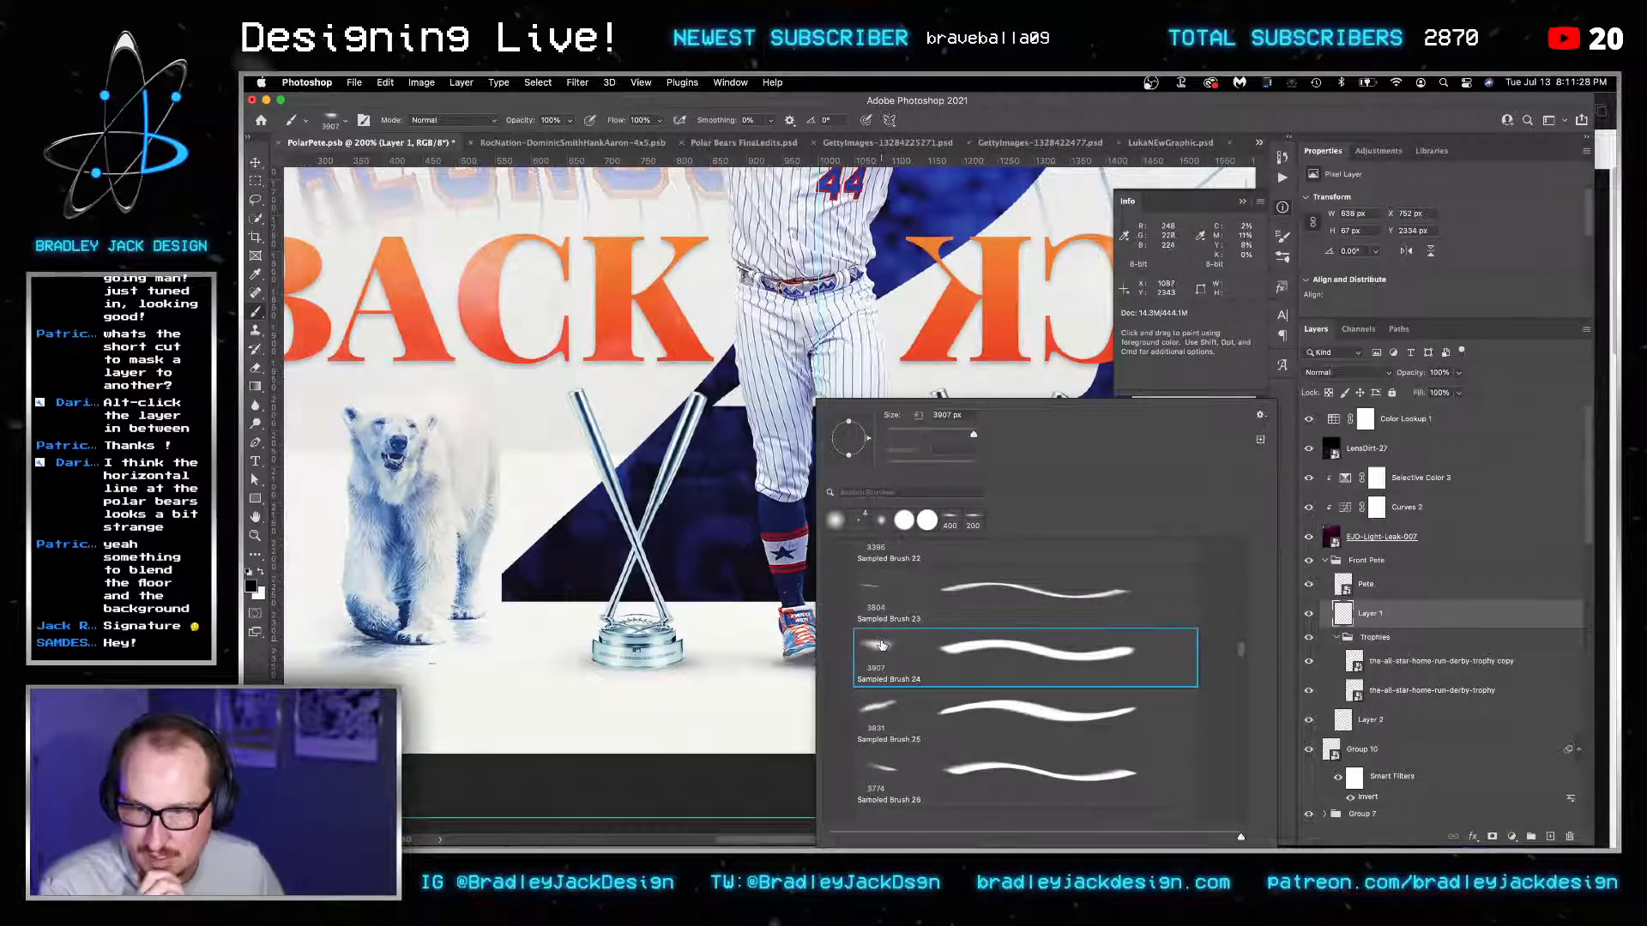
Shrink the shadow brush to about 400 px so it spans just the small player's feet.
key(bracketleft)
key(bracketleft)
key(bracketleft)
key(bracketleft)
key(bracketleft)
key(bracketleft)
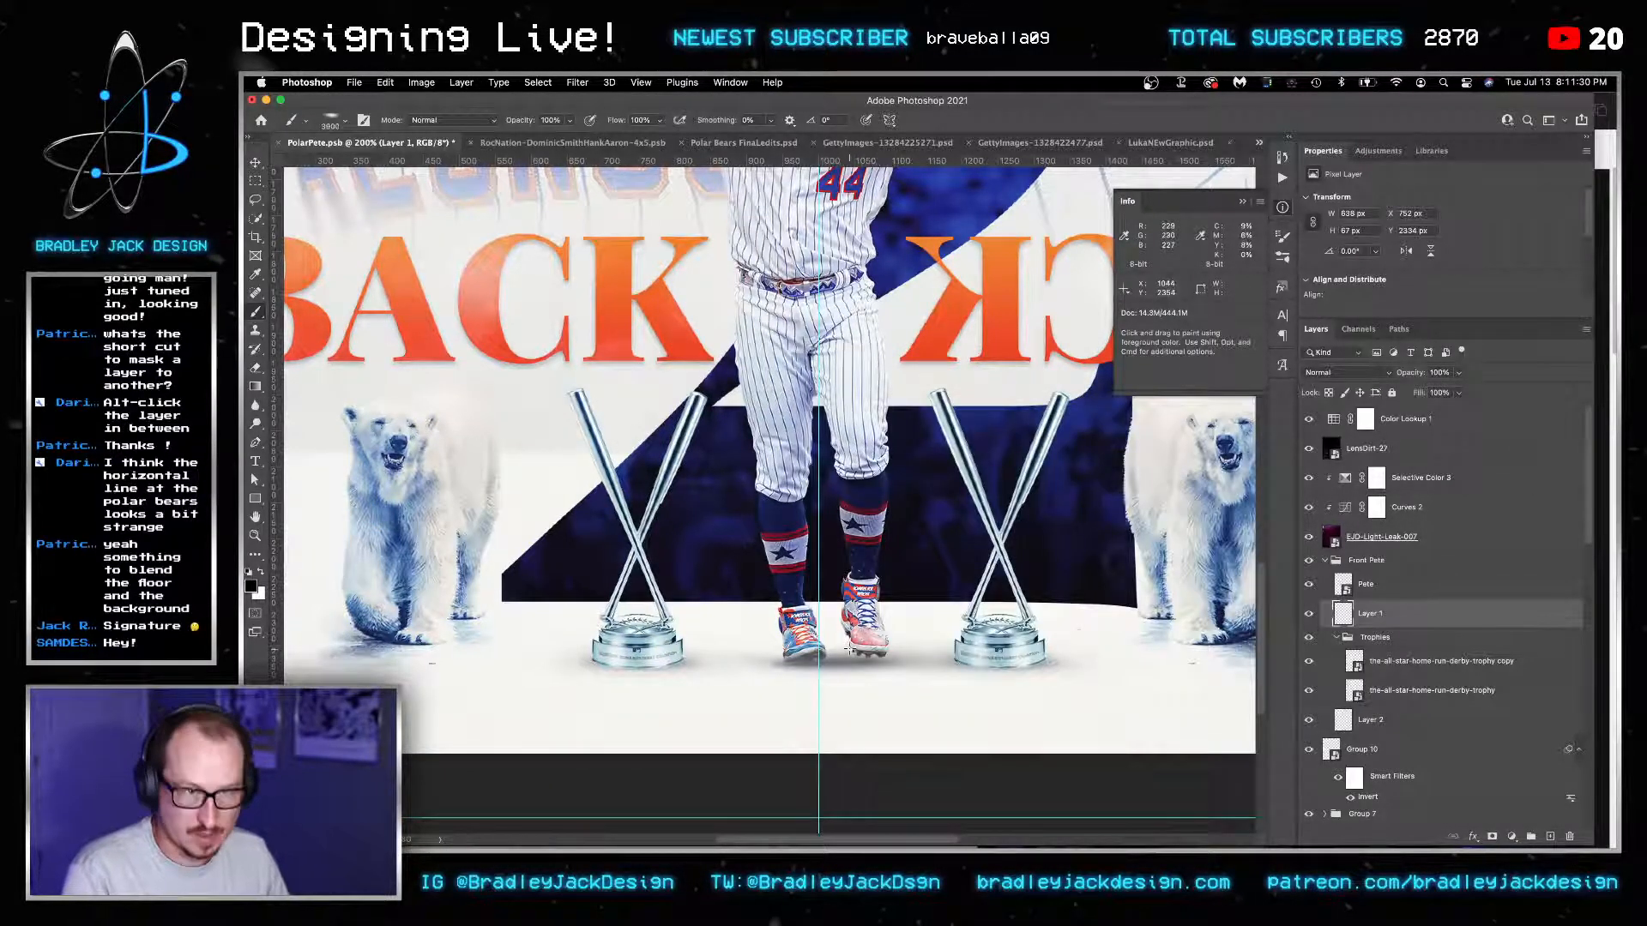
key(bracketleft)
key(bracketleft)
key(bracketleft)
key(bracketleft)
key(bracketleft)
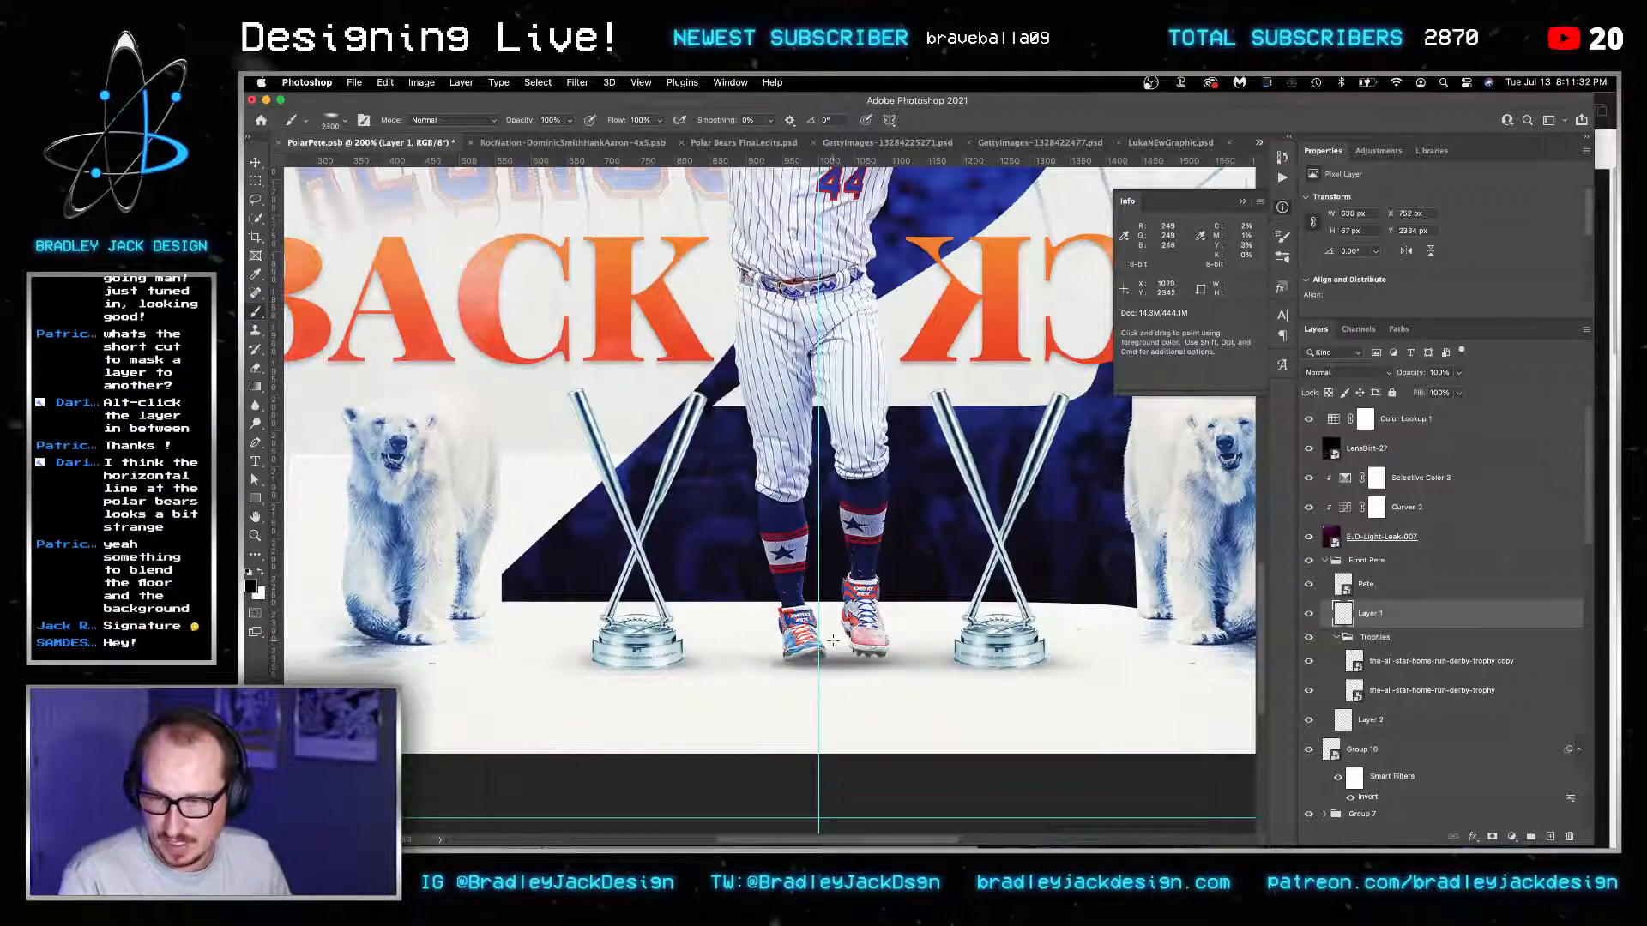
key(bracketleft)
key(bracketleft)
key(bracketleft)
key(bracketleft)
key(bracketleft)
key(bracketleft)
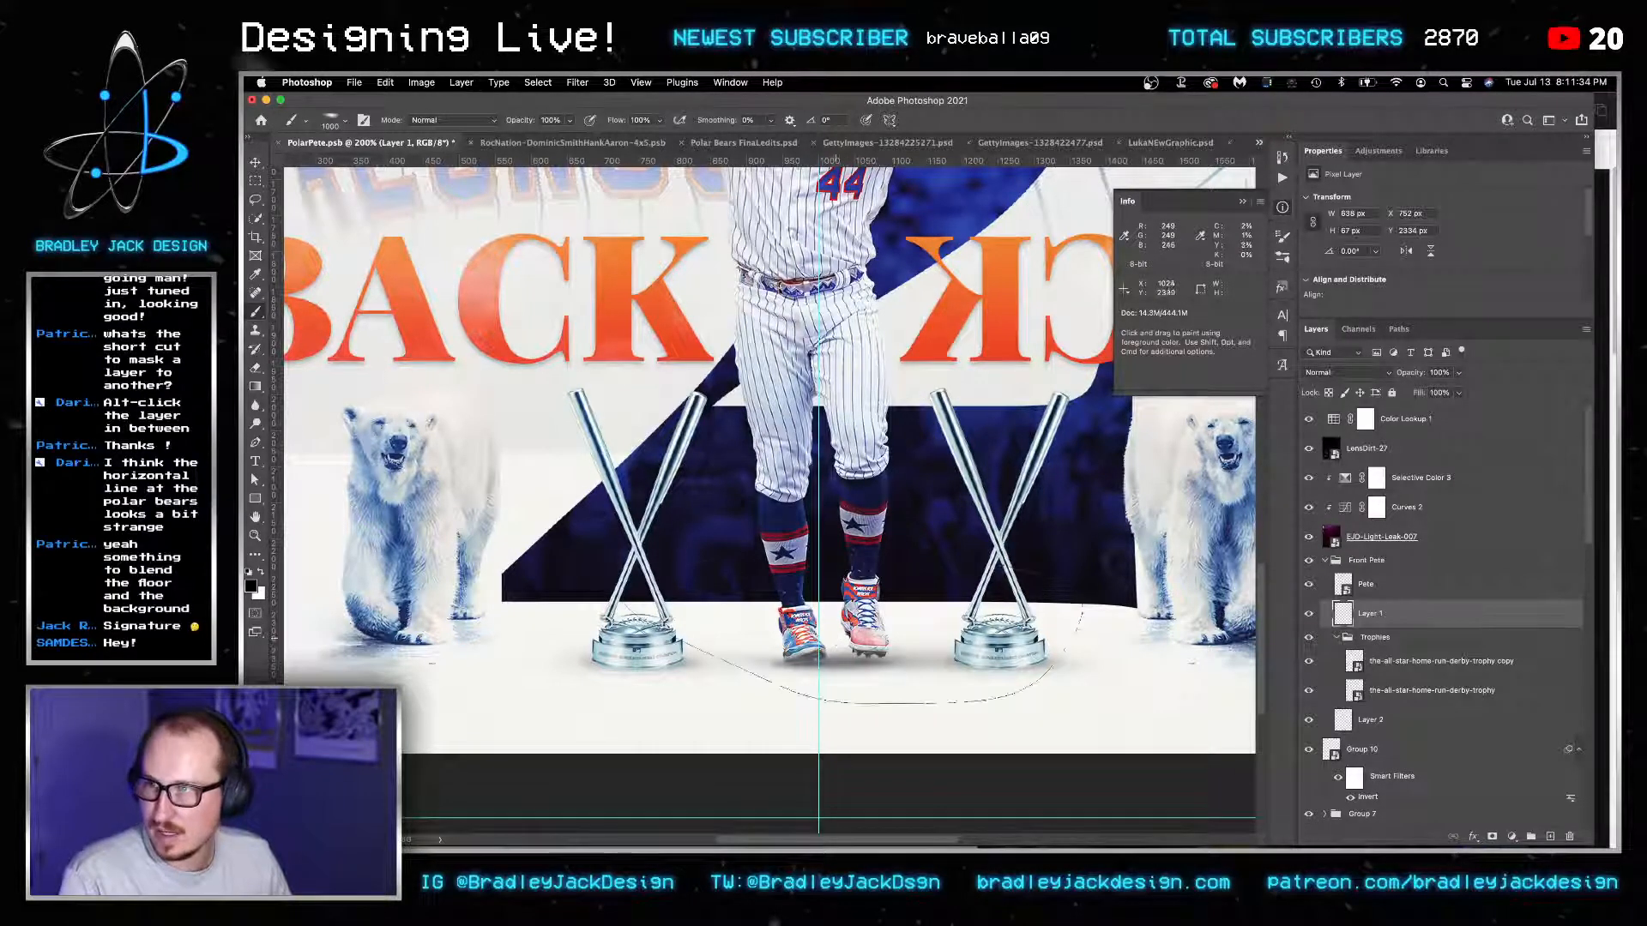
key(bracketleft)
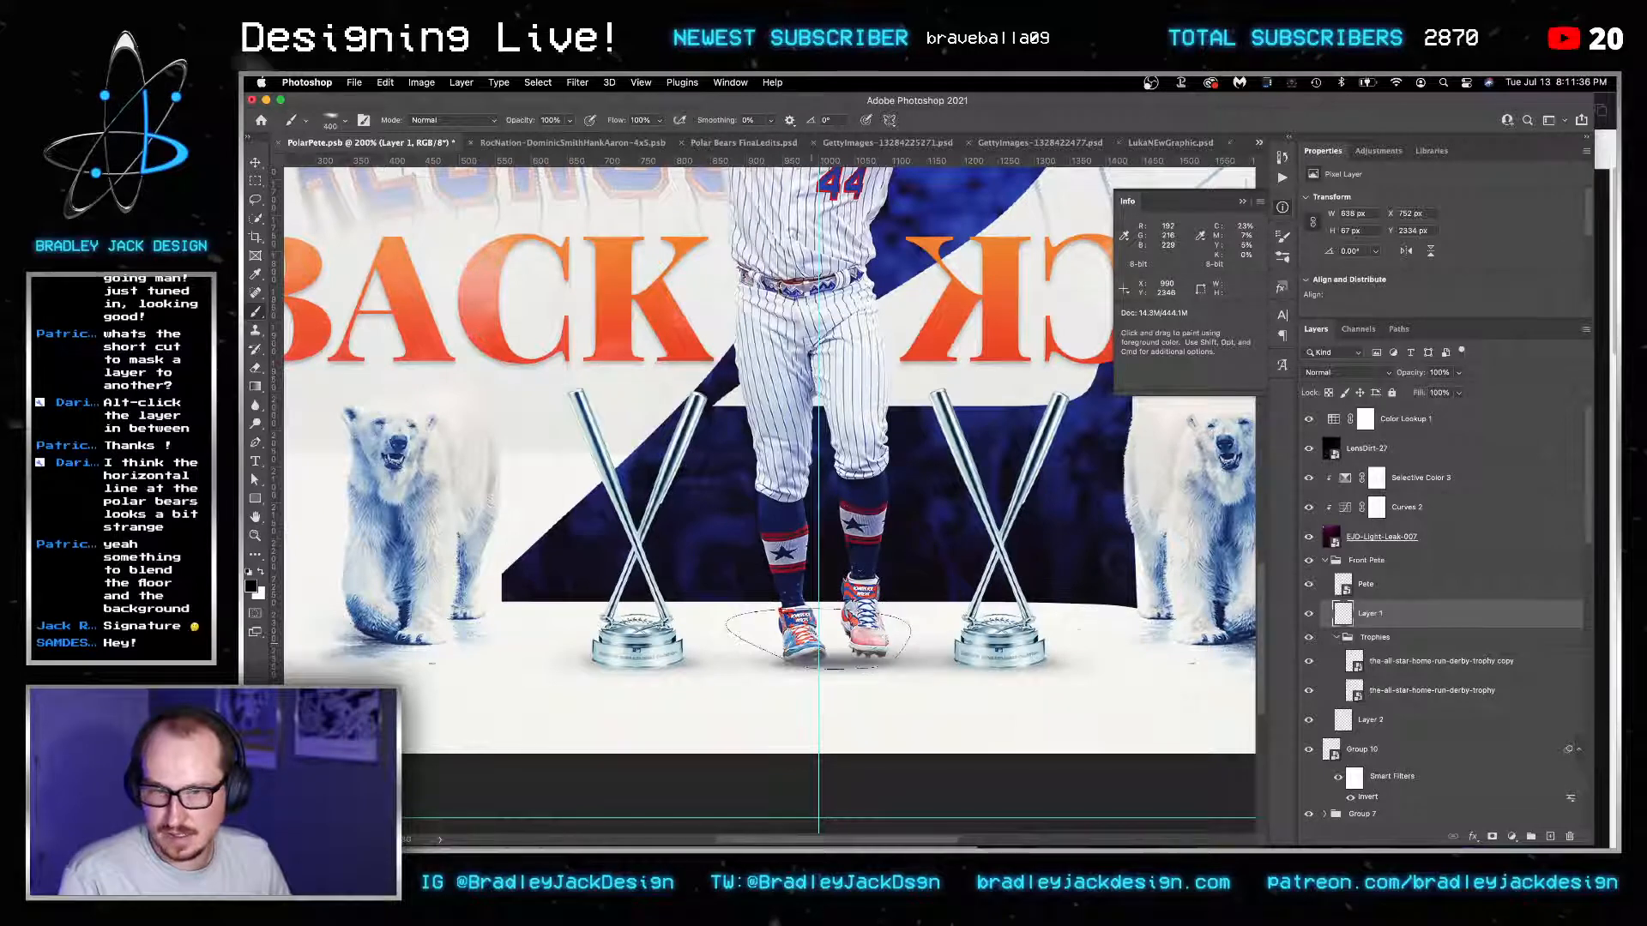
Add a new layer above Layer 1 and try a full-opacity shadow dab under the small player's feet.
key(alt+shift+super+n)
key(bracketleft)
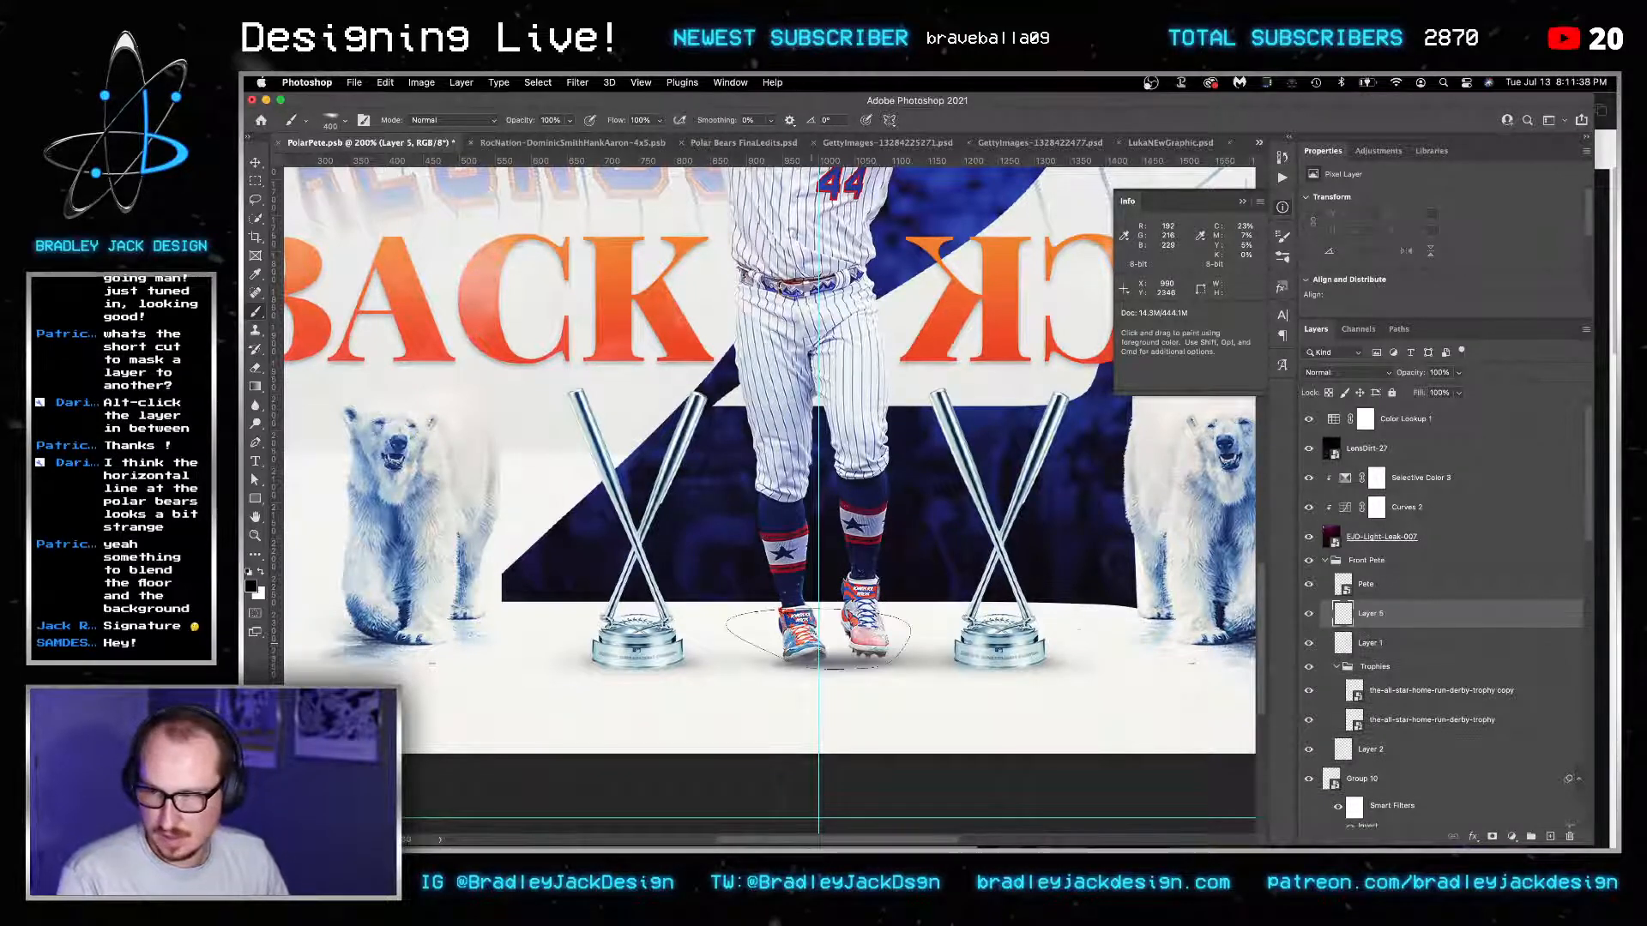
click(818, 639)
key(super+z)
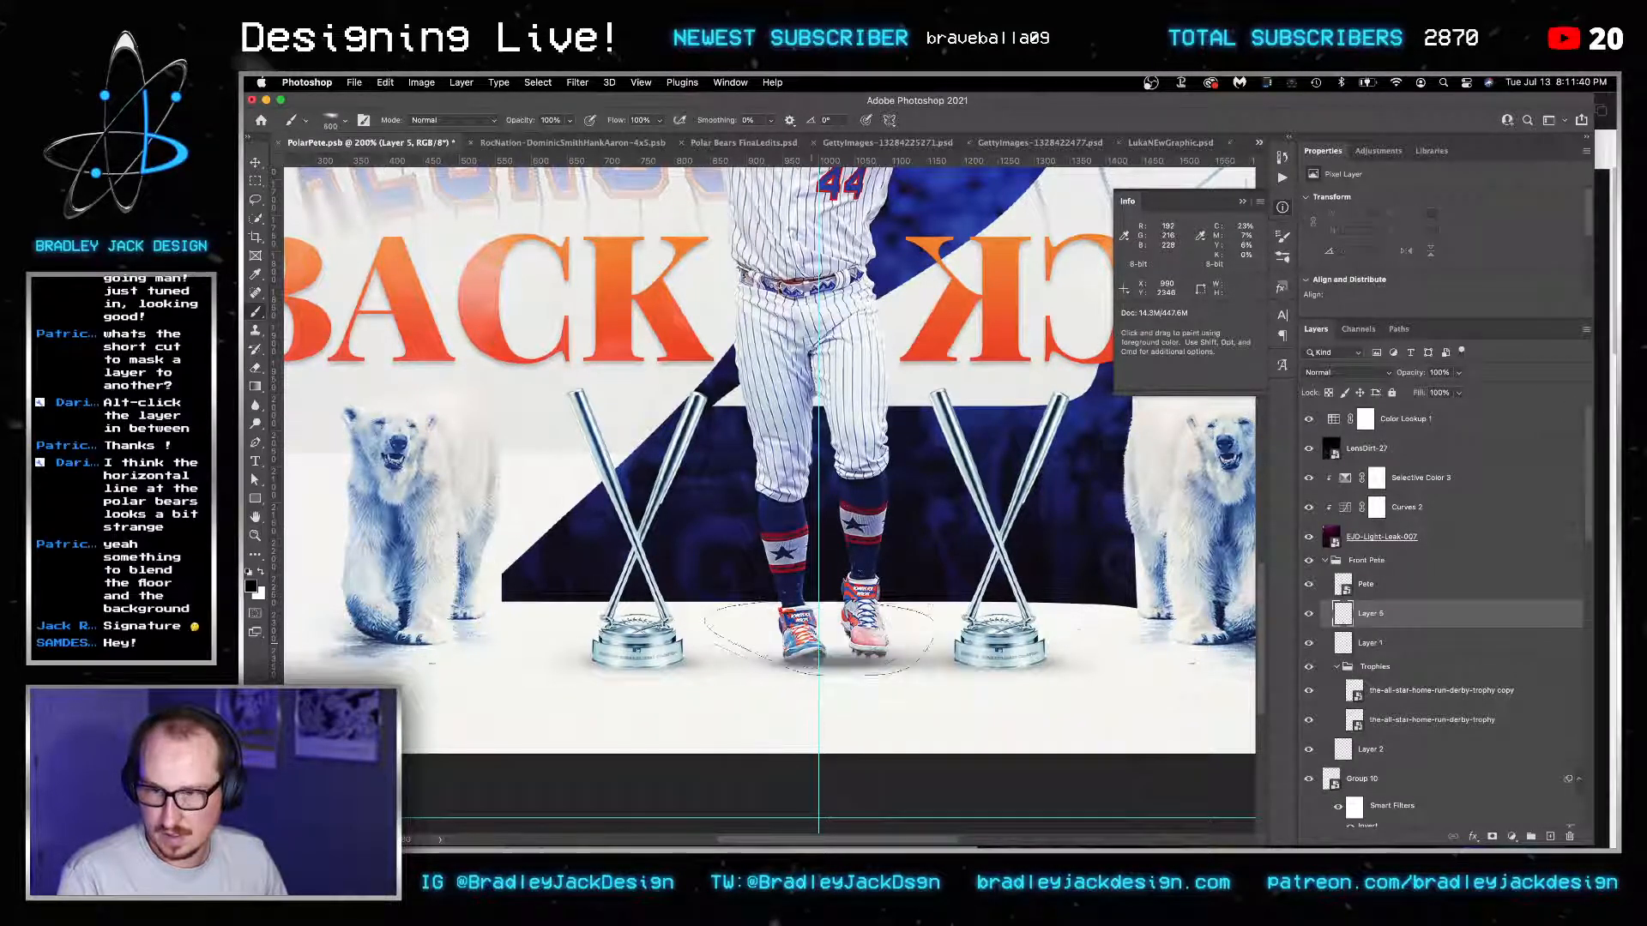
Set the brush opacity to 10% and dab a faint shadow beneath the small player's feet on the new layer.
key(bracketright)
key(bracketright)
key(1)
key(bracketleft)
key(bracketleft)
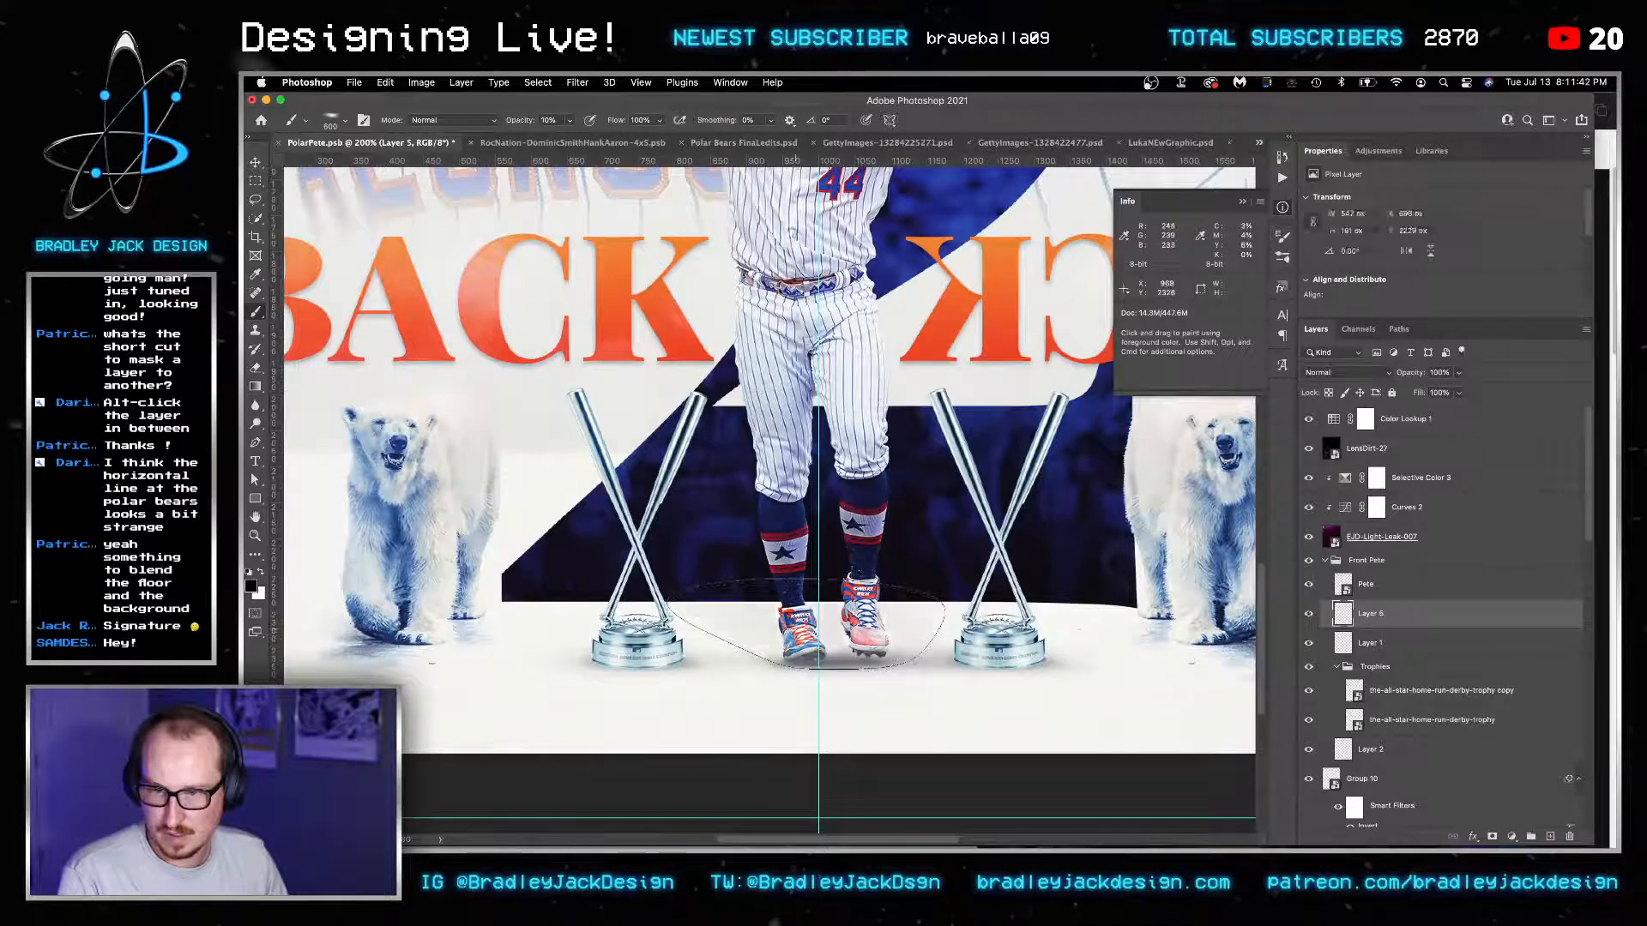
click(806, 630)
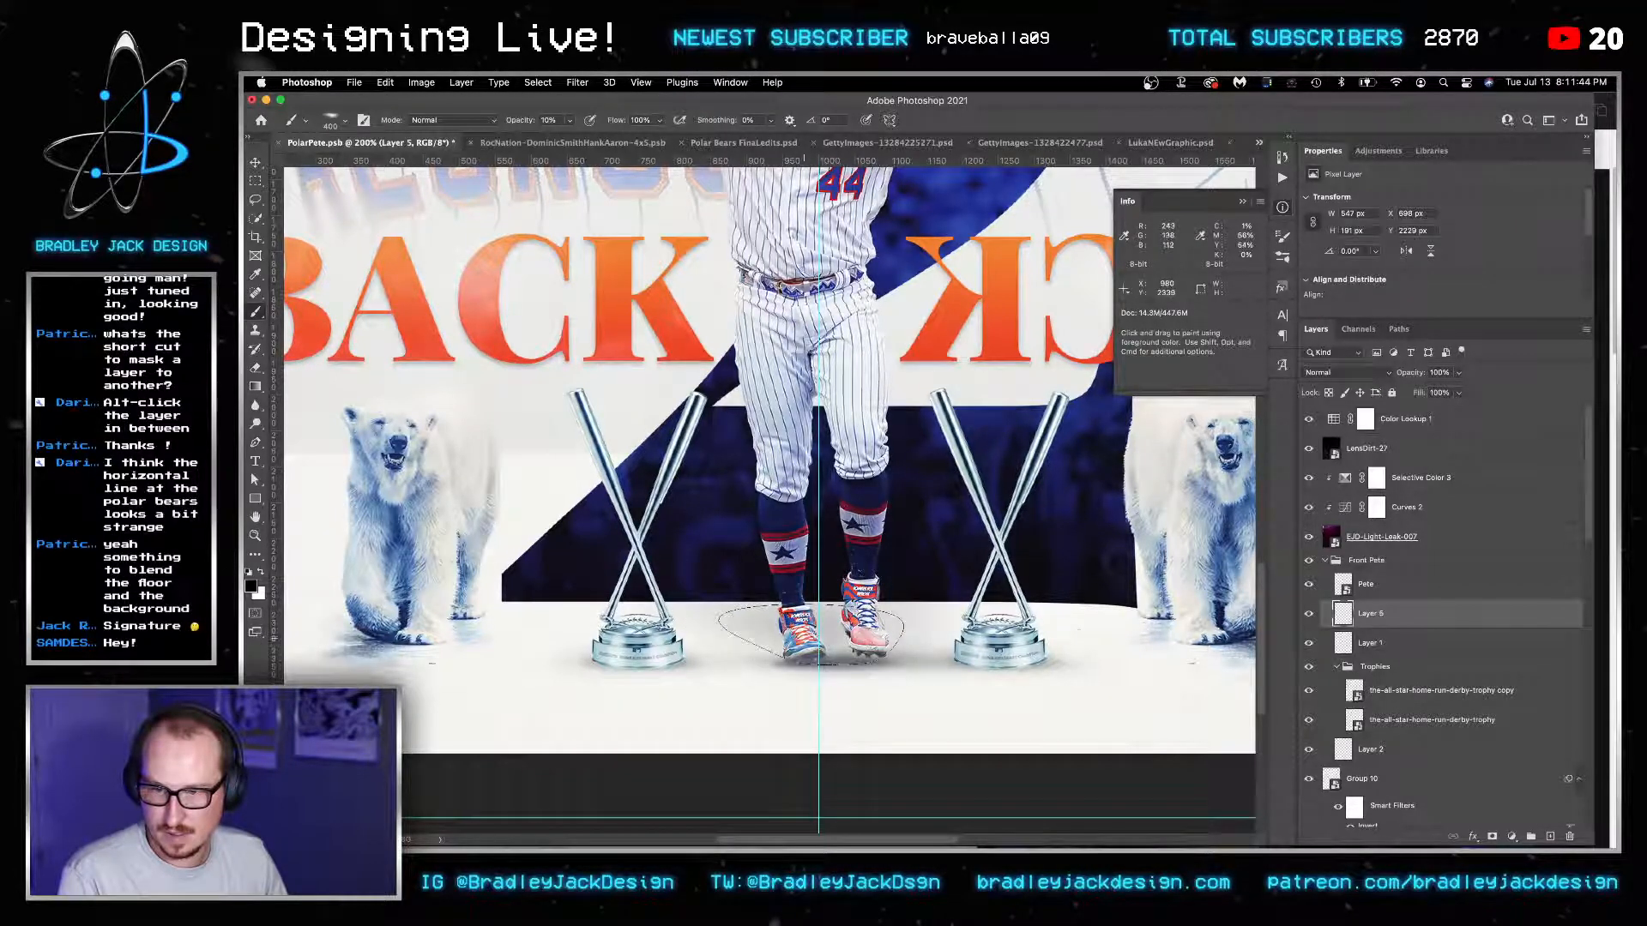
key(bracketleft)
key(bracketleft)
key(bracketleft)
key(bracketleft)
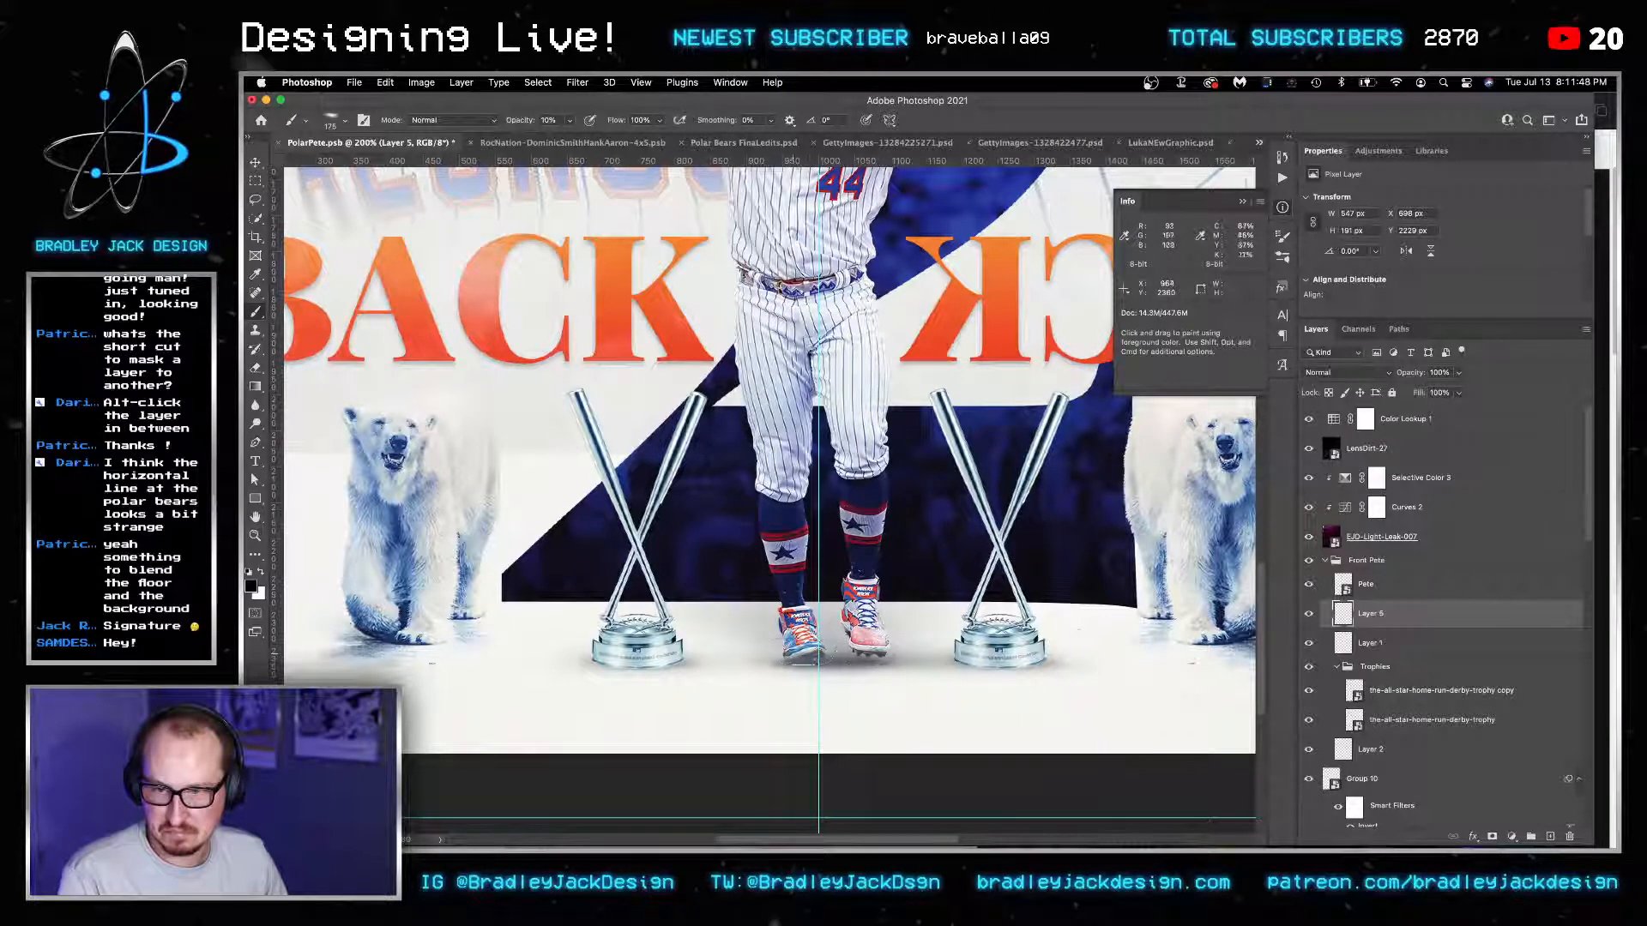
Delete the newly added shadow layer and save the poster.
key(super+0)
key(v)
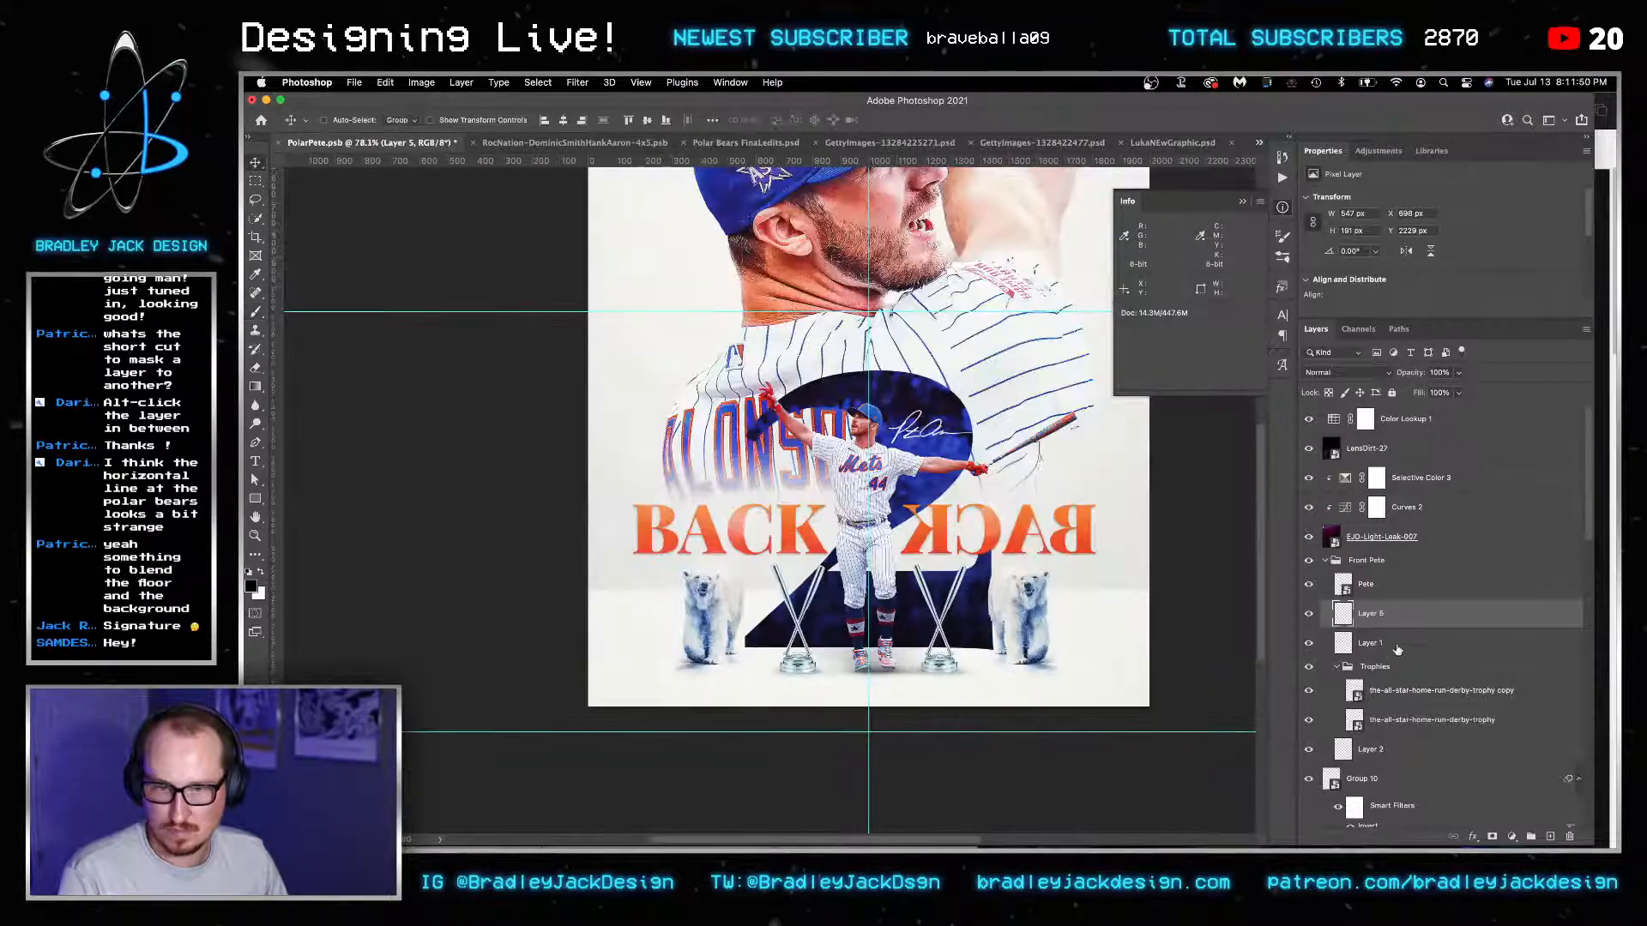
key(BackSpace)
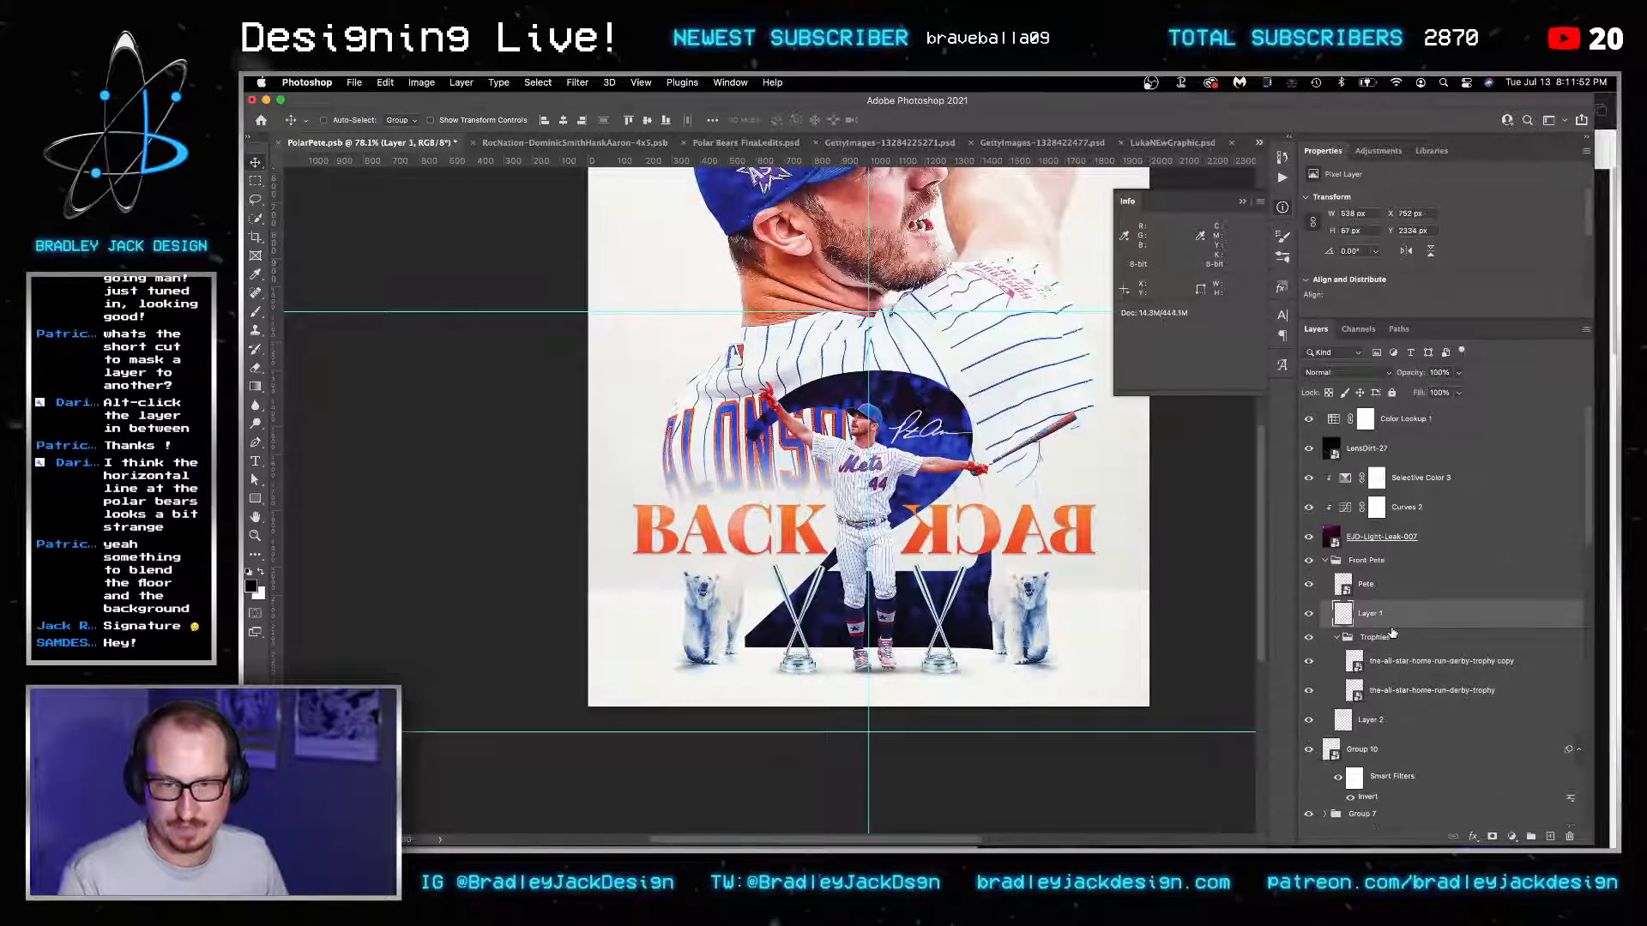
key(super+s)
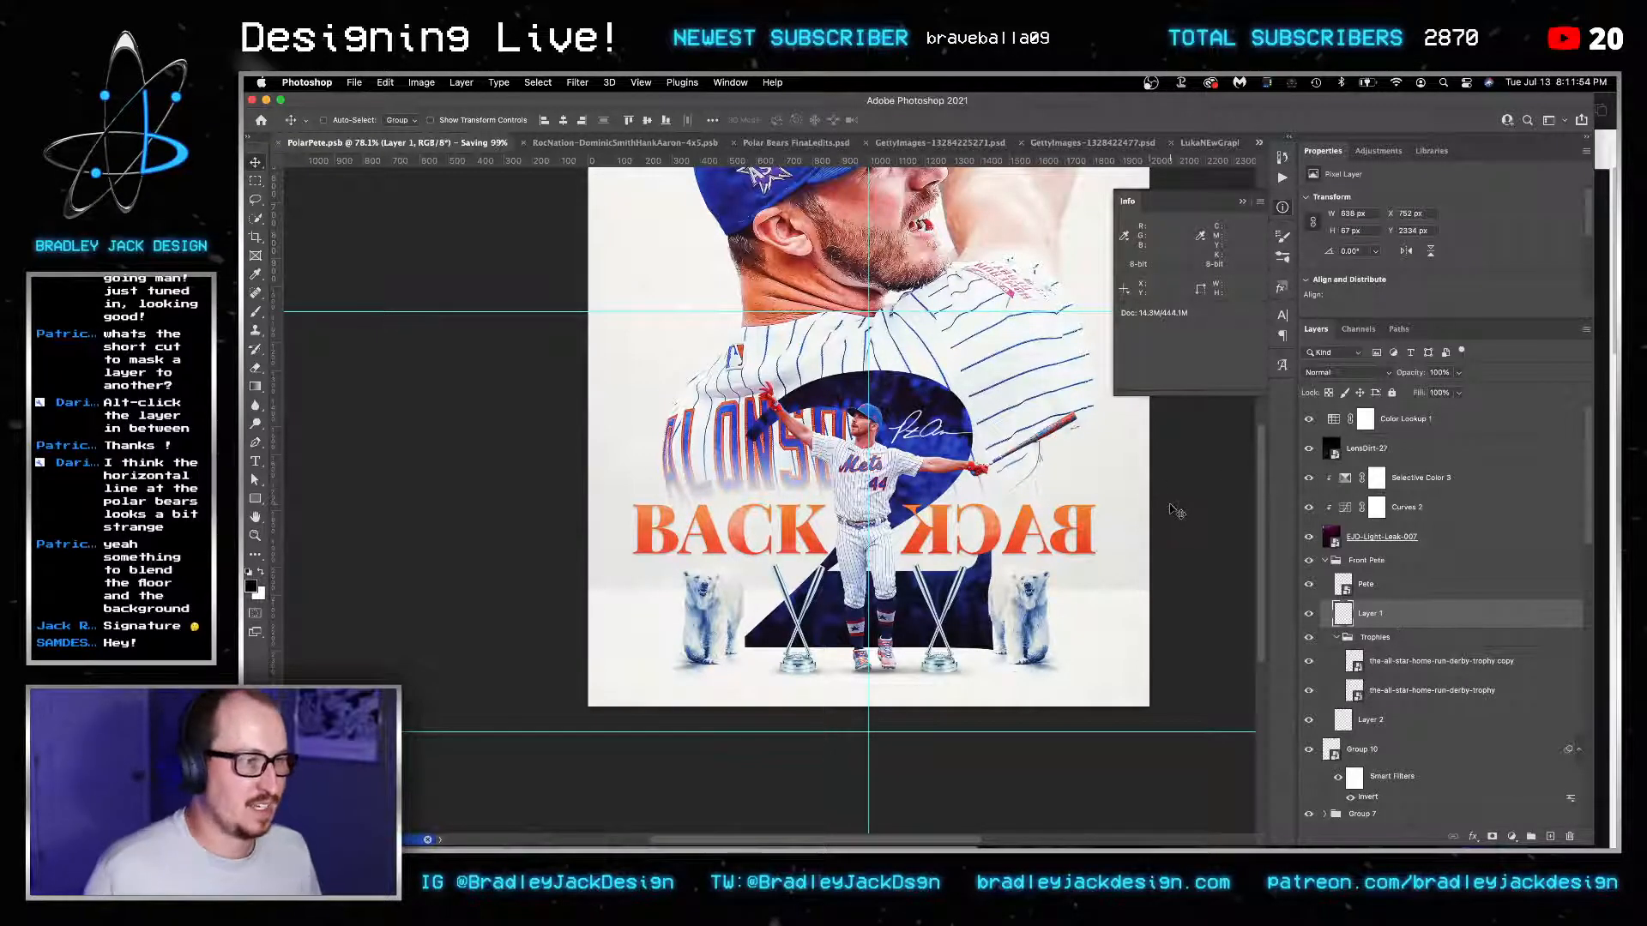
Hide the top overlay and color adjustment layers, from Color Lookup 1 down to EJD-Light-Leak-007.
key(super+0)
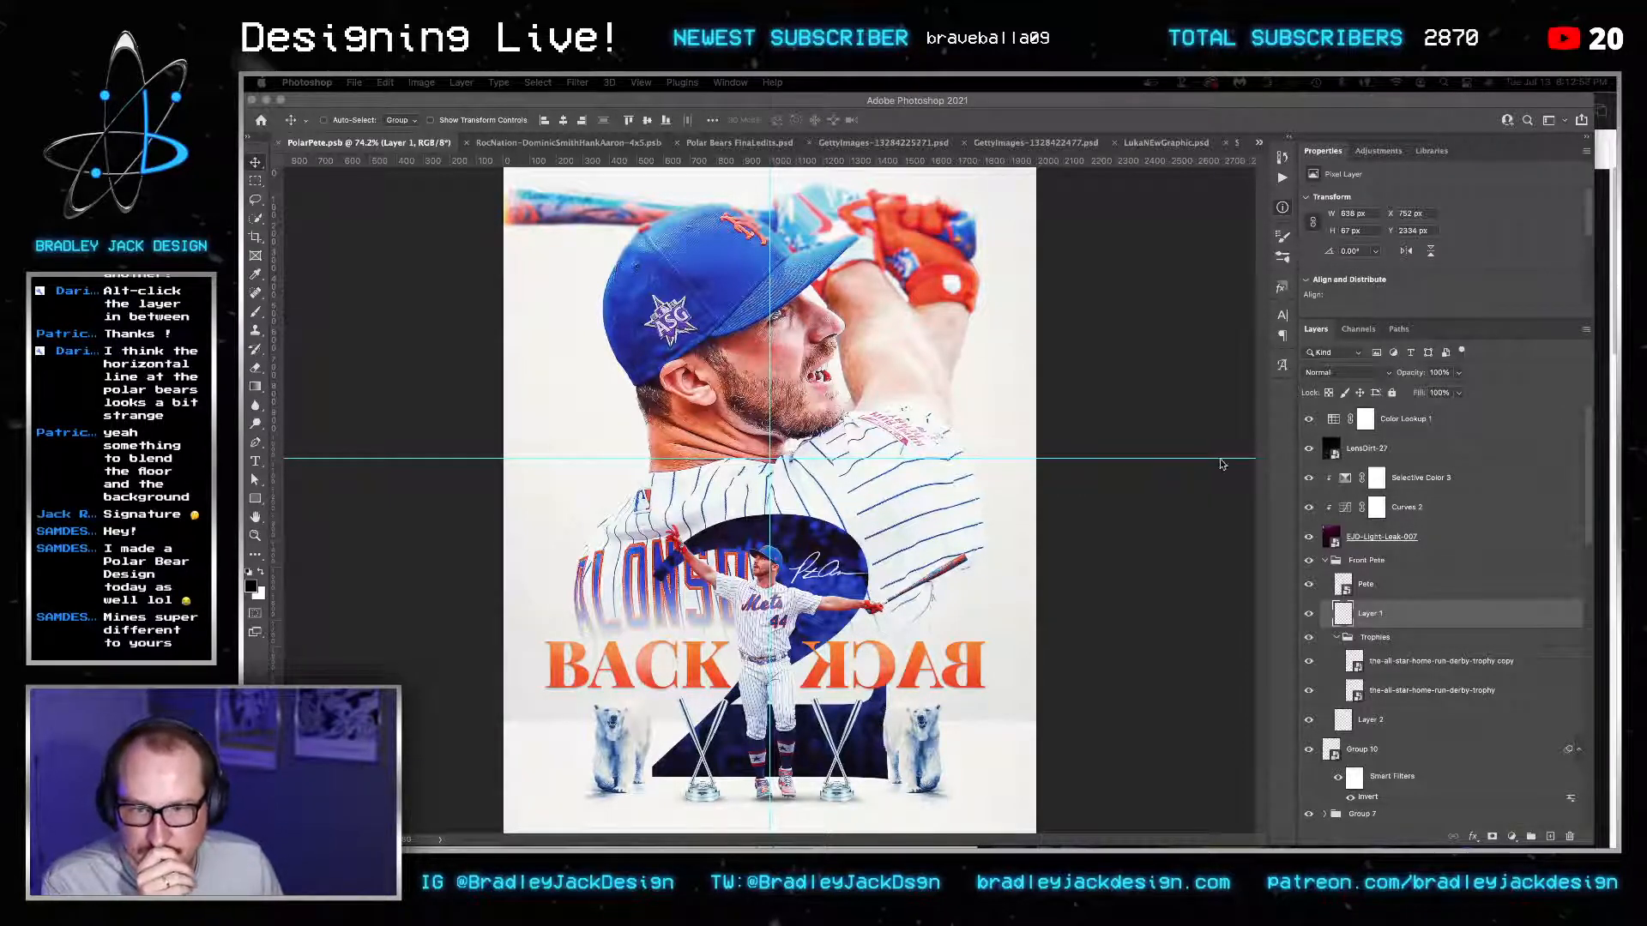
key(F8)
click(1411, 453)
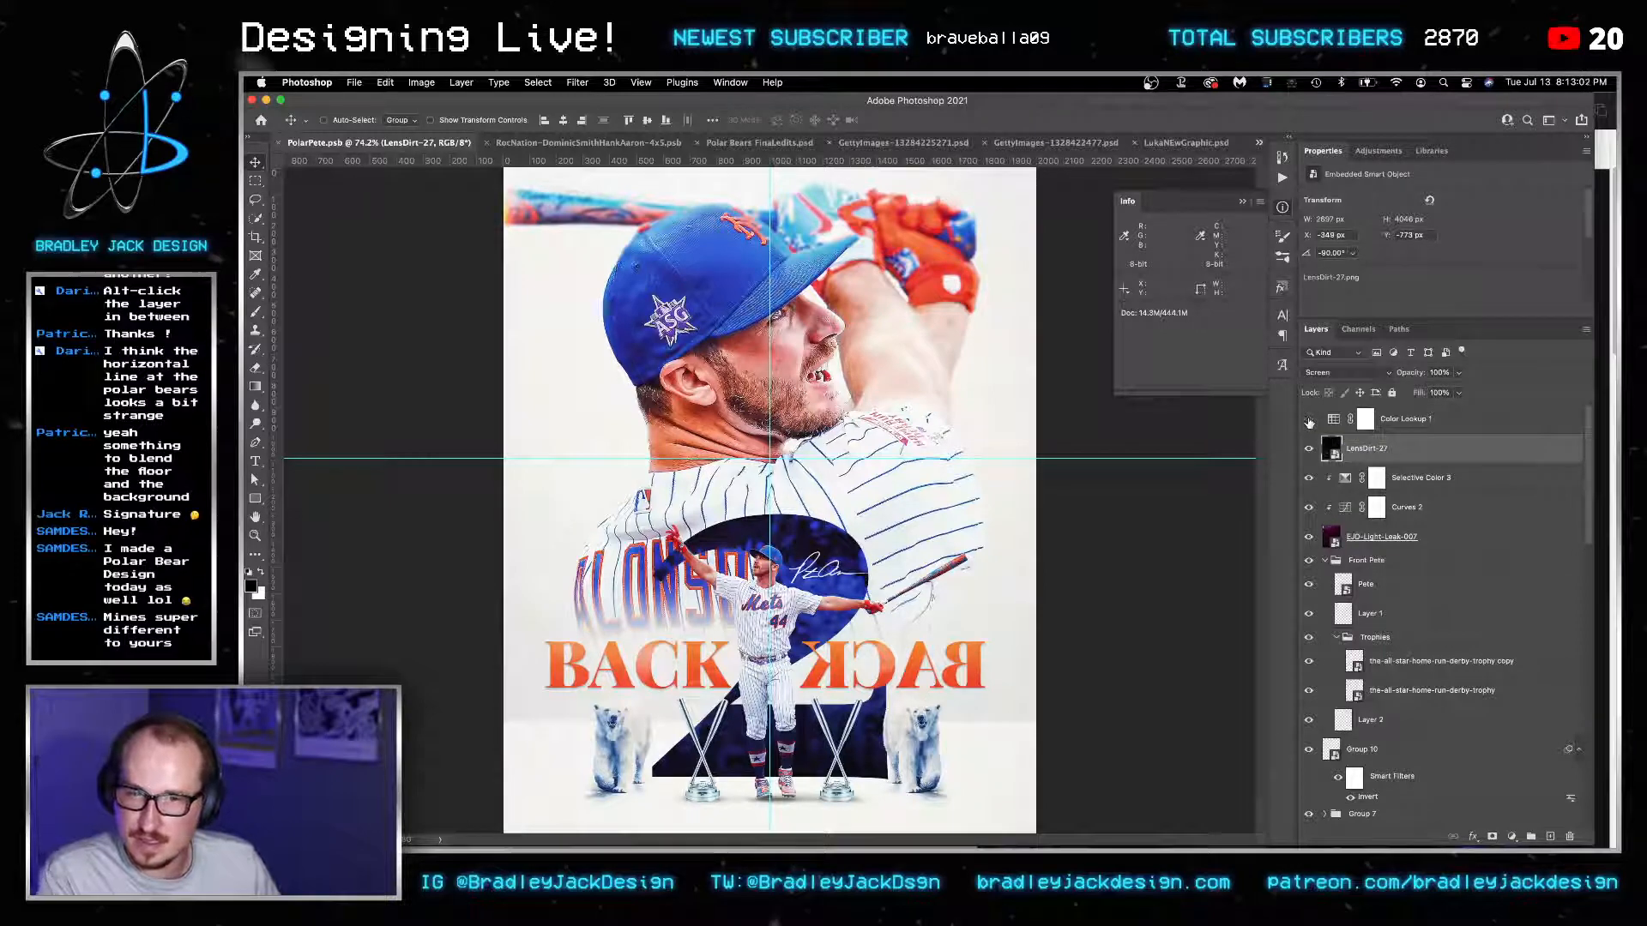
drag(1309, 421, 1298, 542)
Stamp the visible artwork into a new layer directly above the Front Pete group and convert it to a smart object.
click(1368, 562)
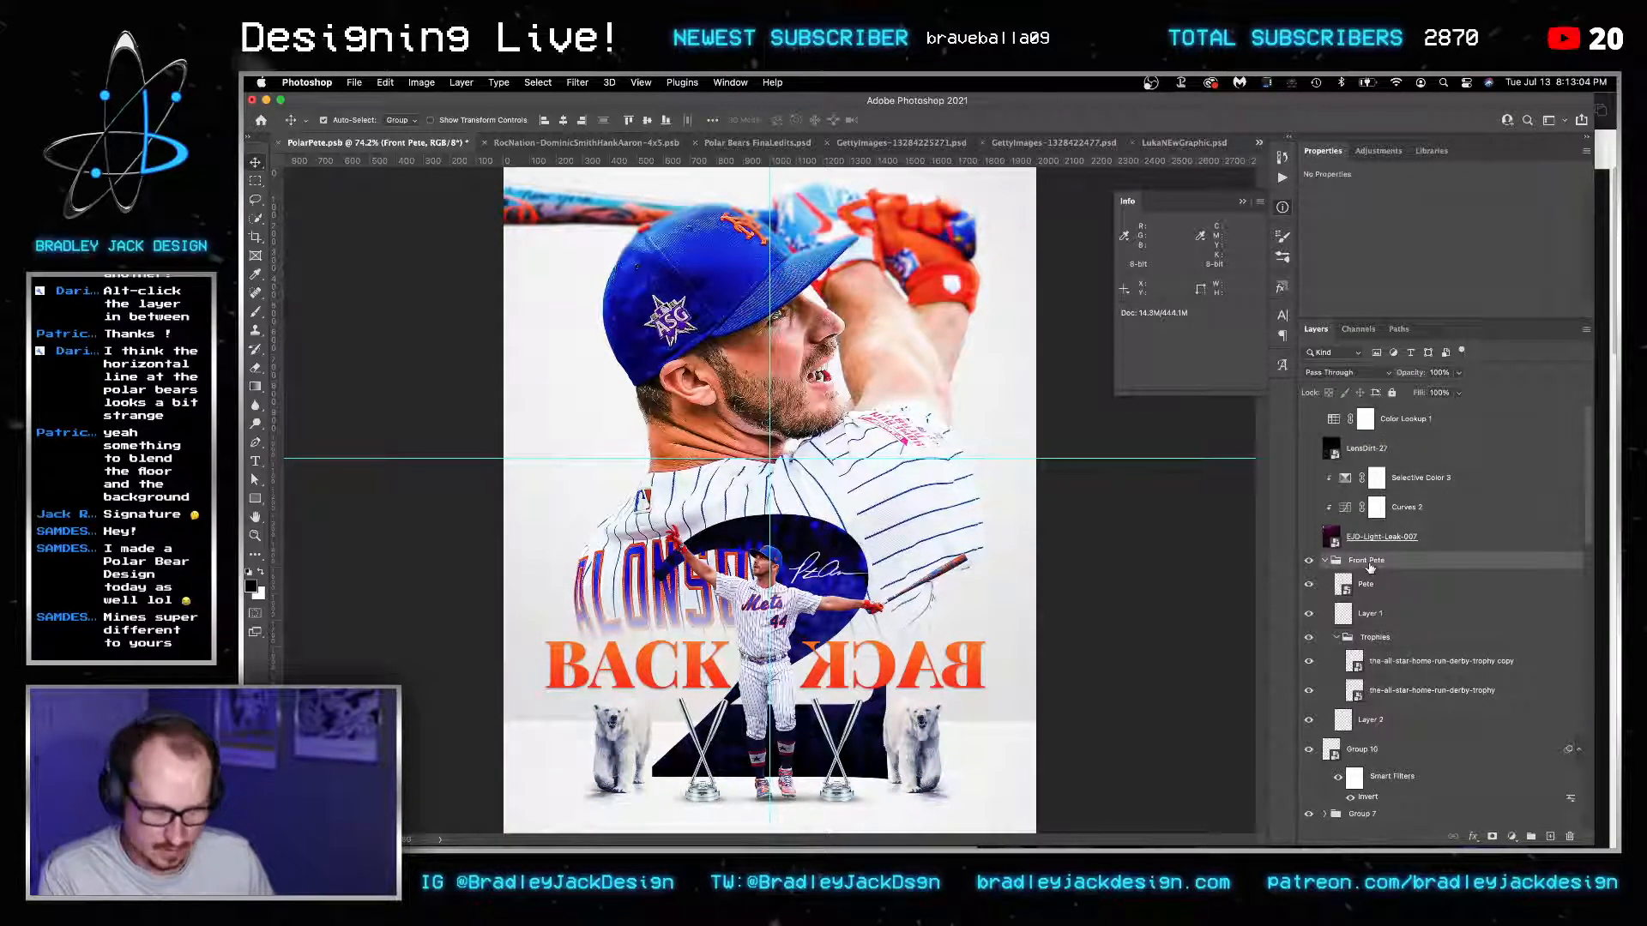
key(super+alt+shift+e)
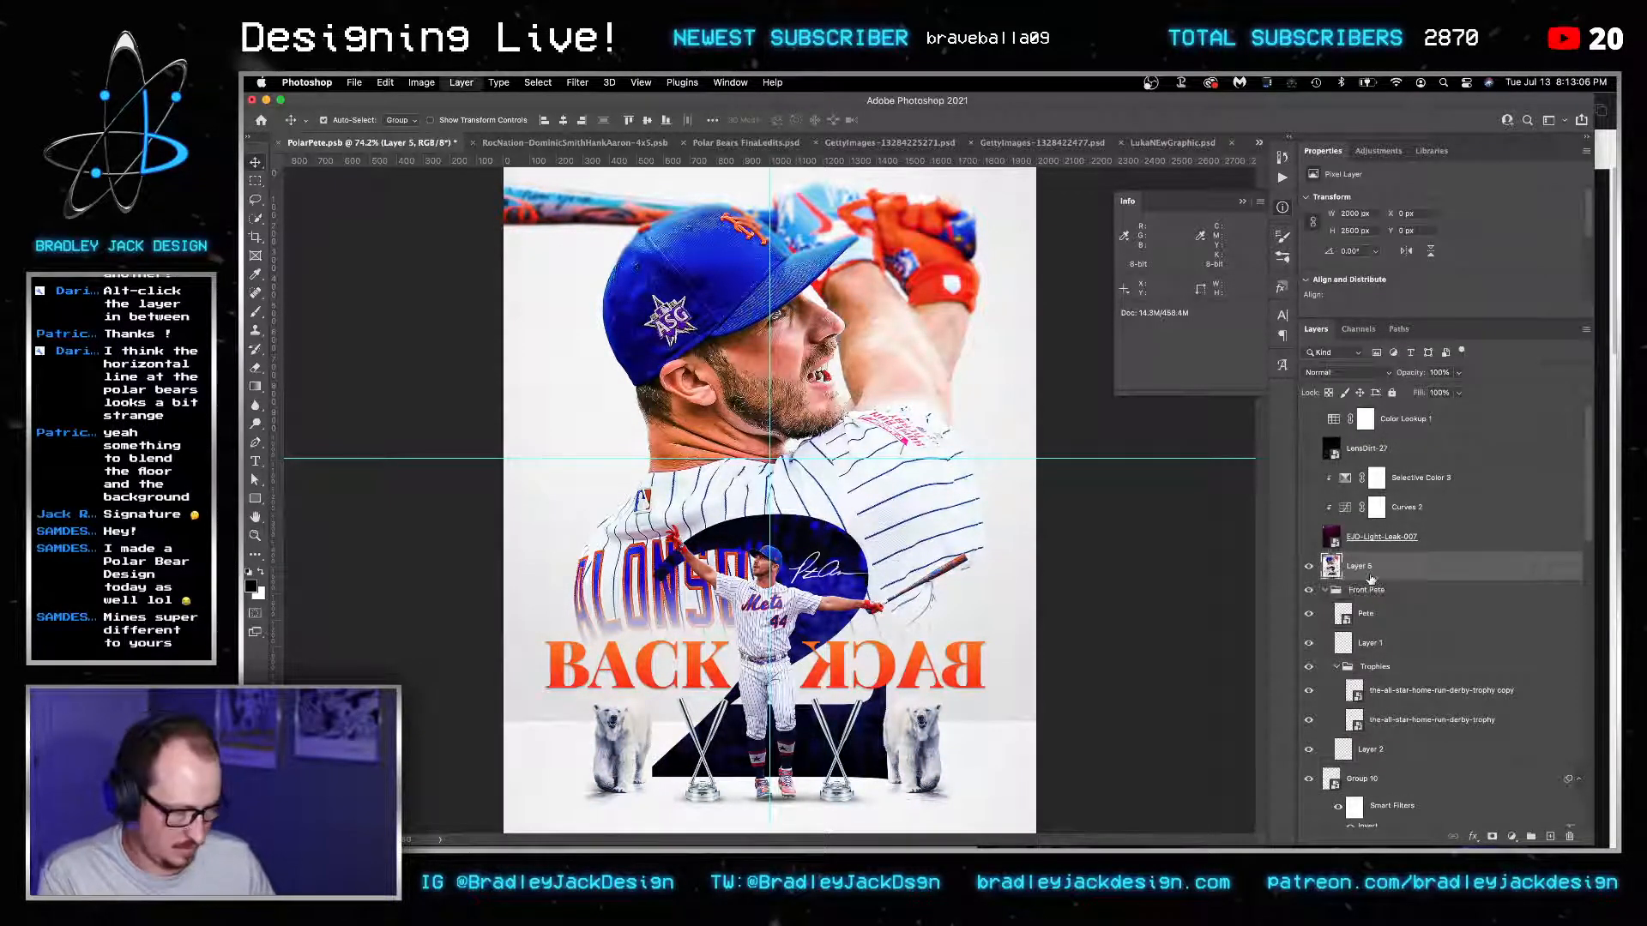
right_click(1370, 576)
click(1427, 355)
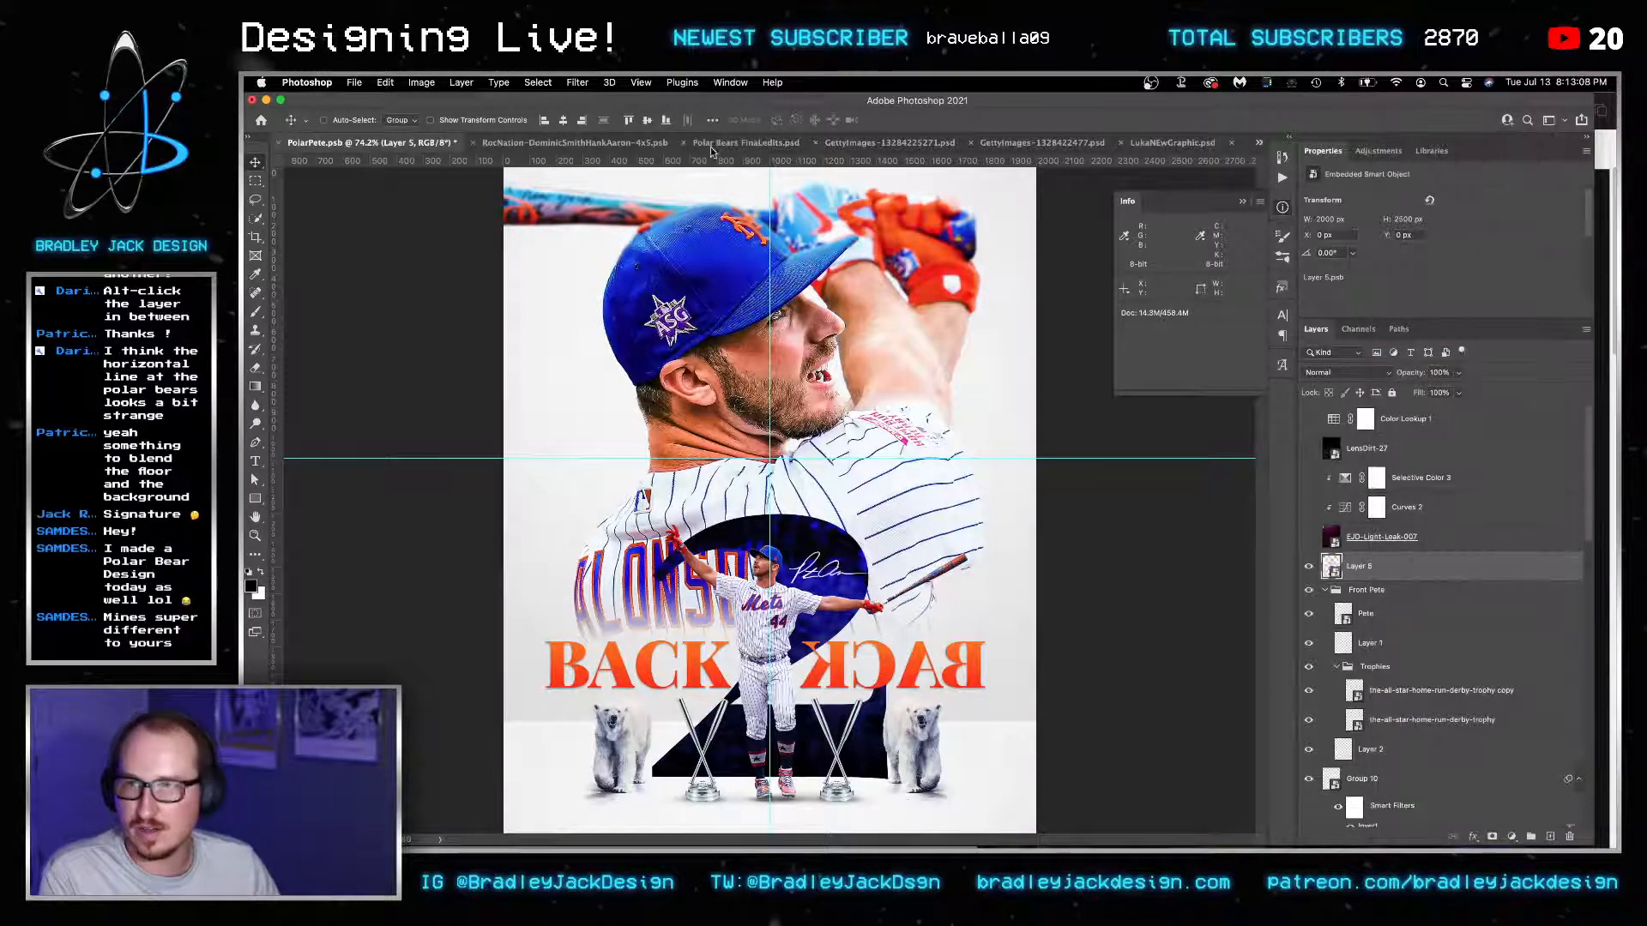
Start a Camera Raw filter with Contrast +5, Highlights -5, Shadows +5, Whites +5, Blacks -5, Clarity +5 and Vibrance +5.
click(579, 84)
click(659, 190)
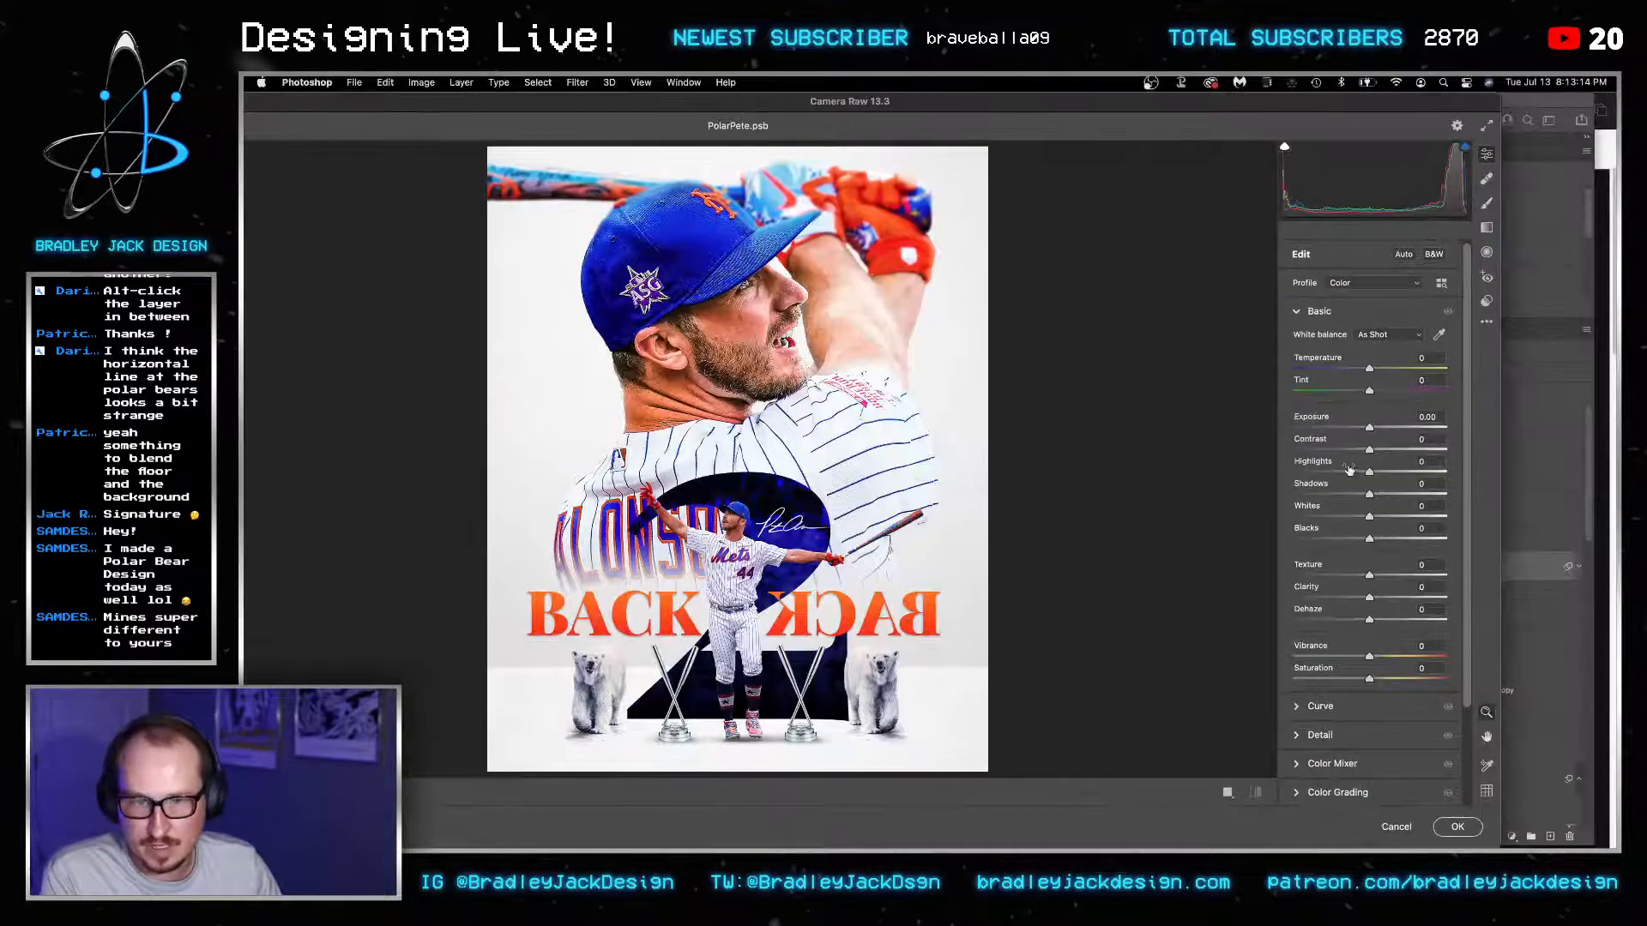
click(1424, 439)
text(5)
key(Tab)
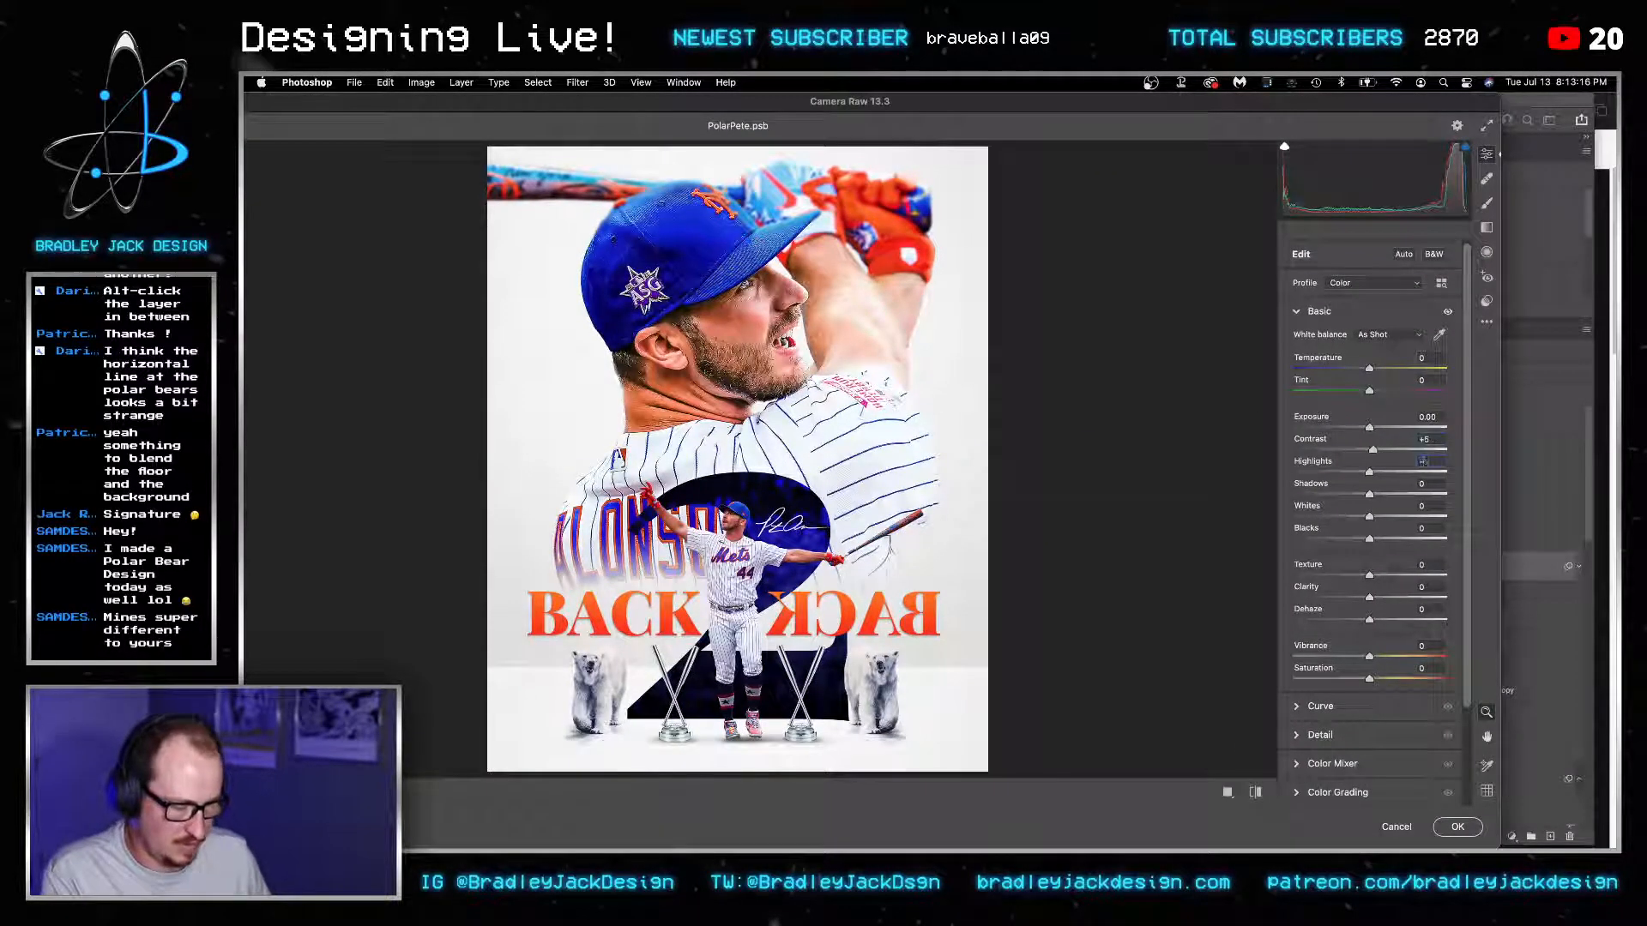
text(-5)
key(Tab)
text(5)
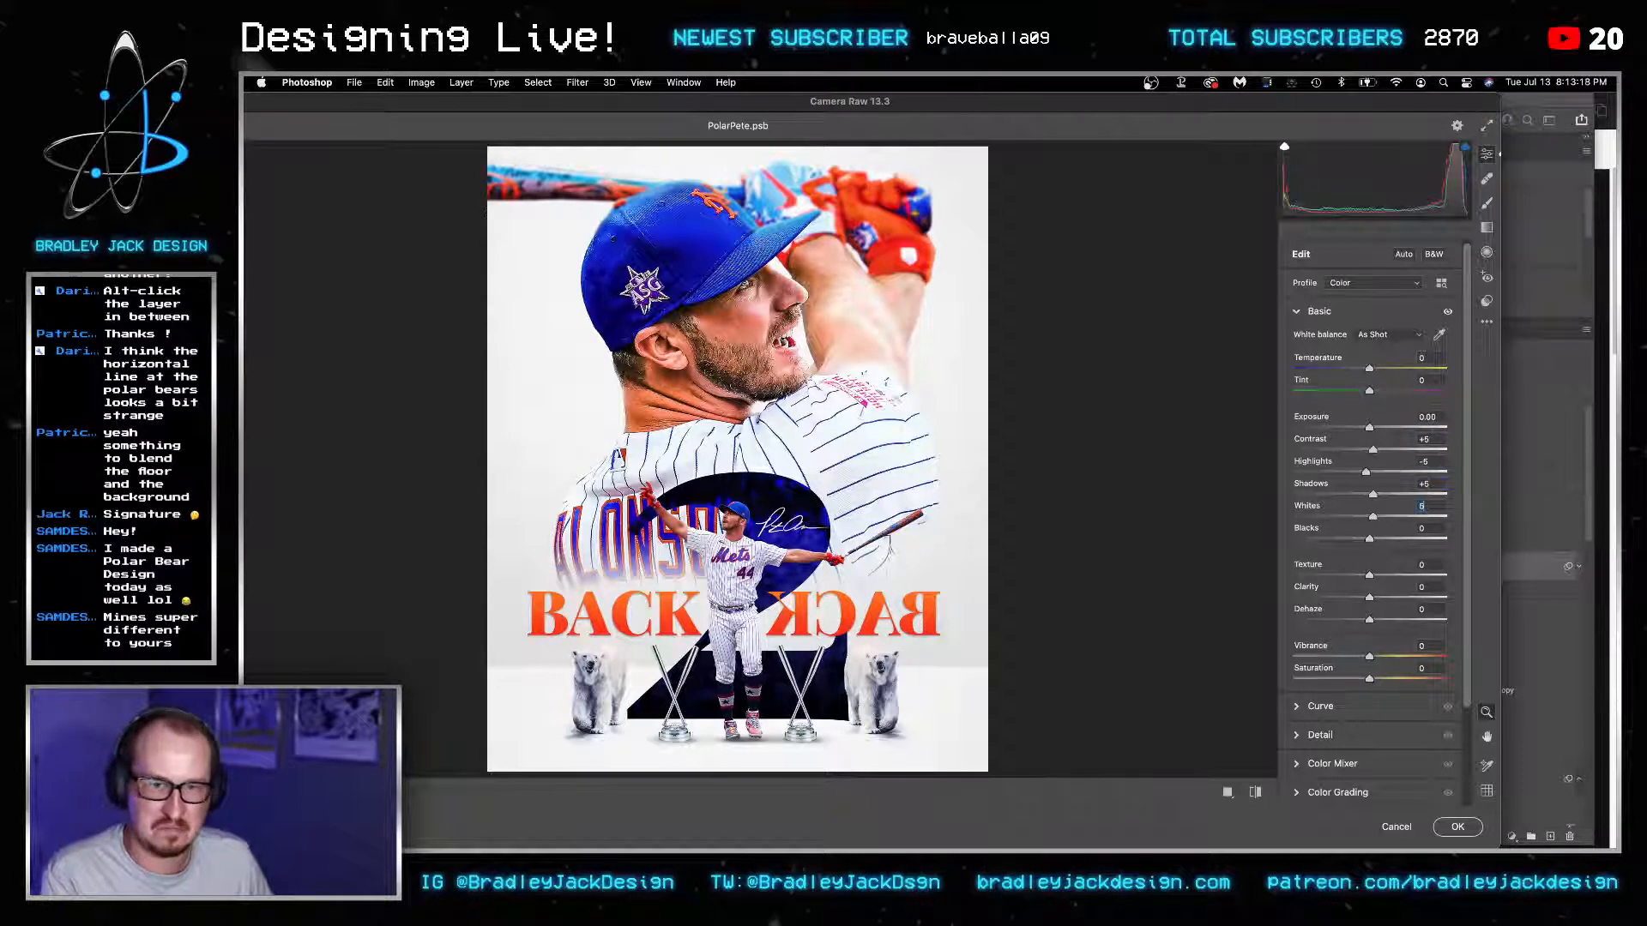
key(Tab)
text(-5)
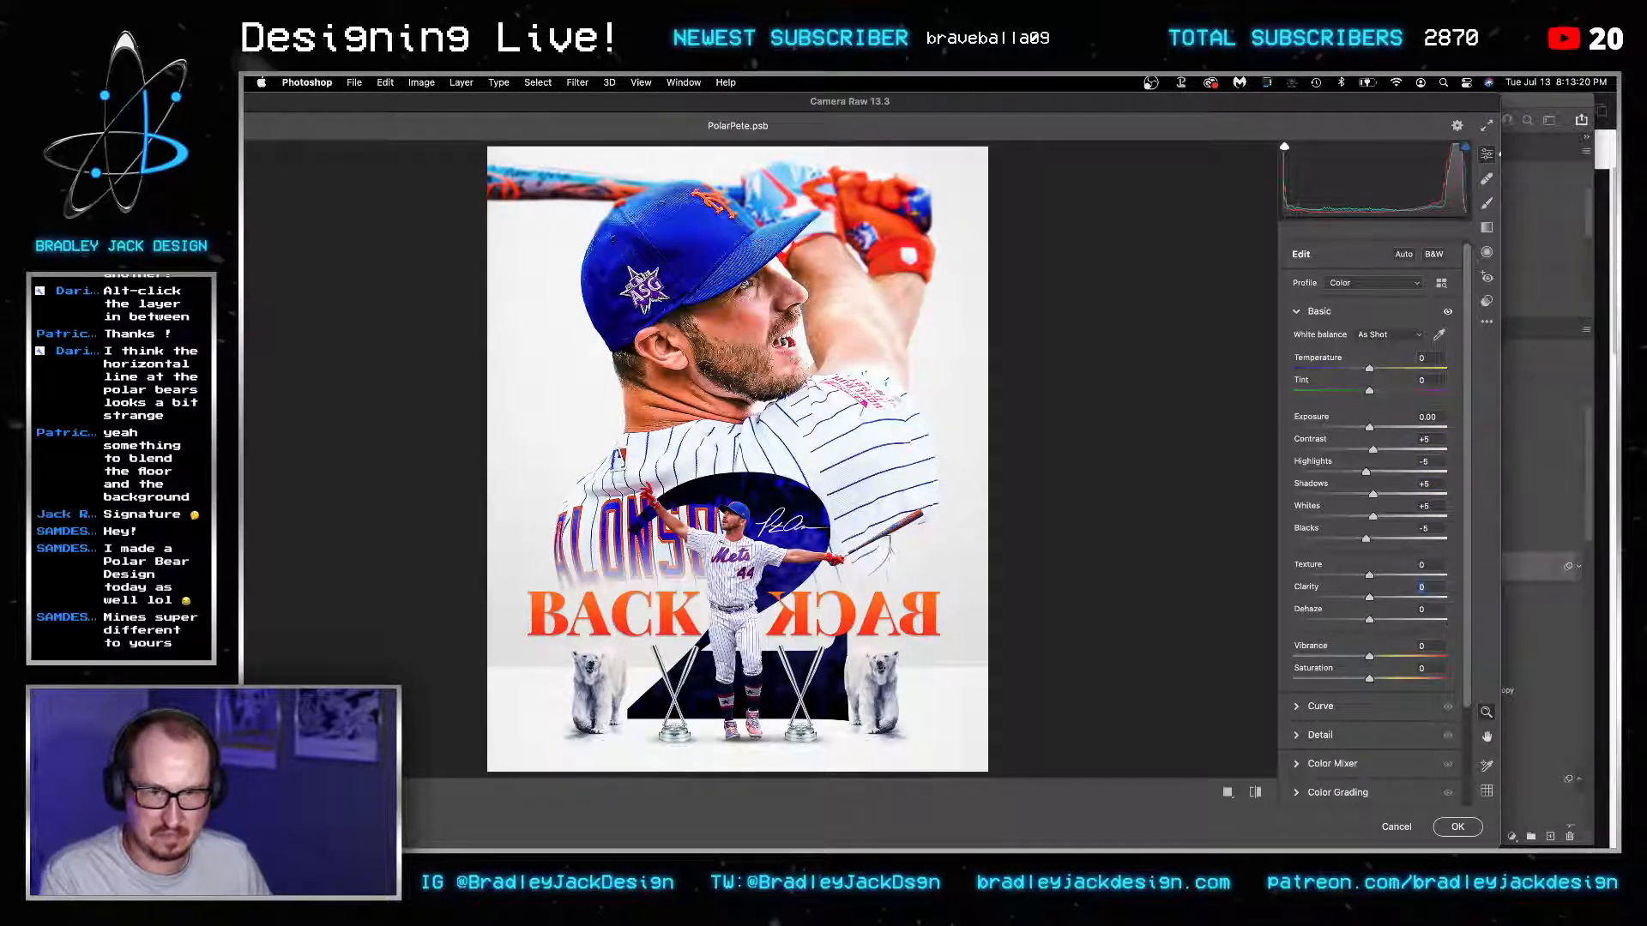
key(Tab)
key(Tab)
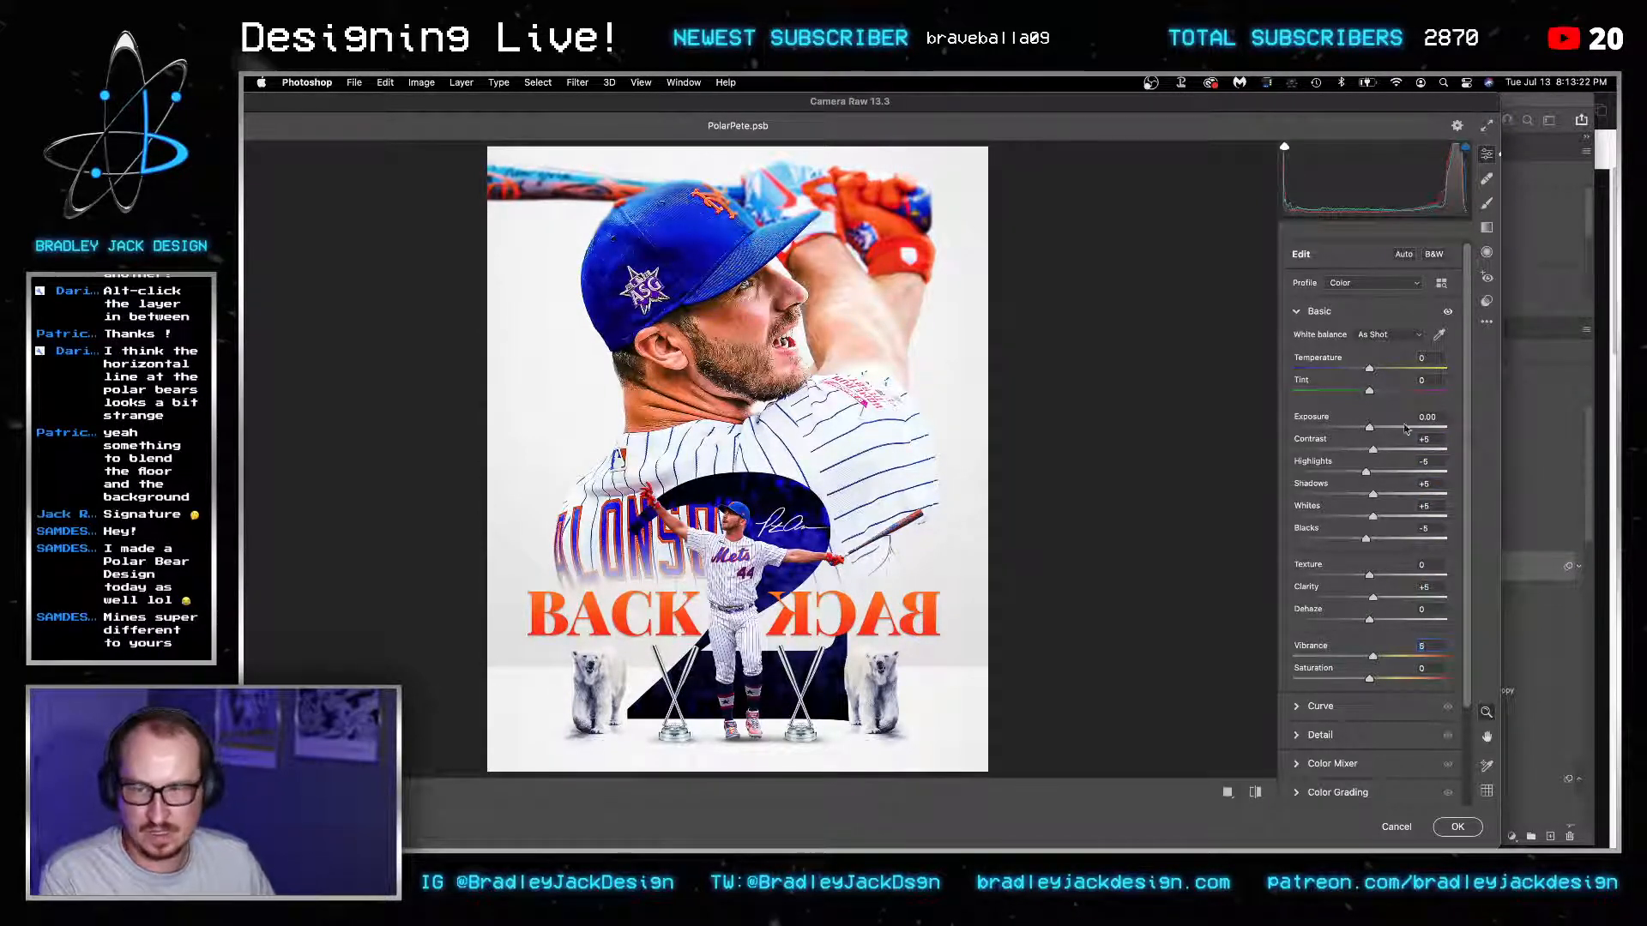
Color grade the highlights toward cyan and the midtones and shadows toward orange, set Blending to 63, and apply the Camera Raw filter.
scroll(1385, 693, down, 3)
click(1298, 677)
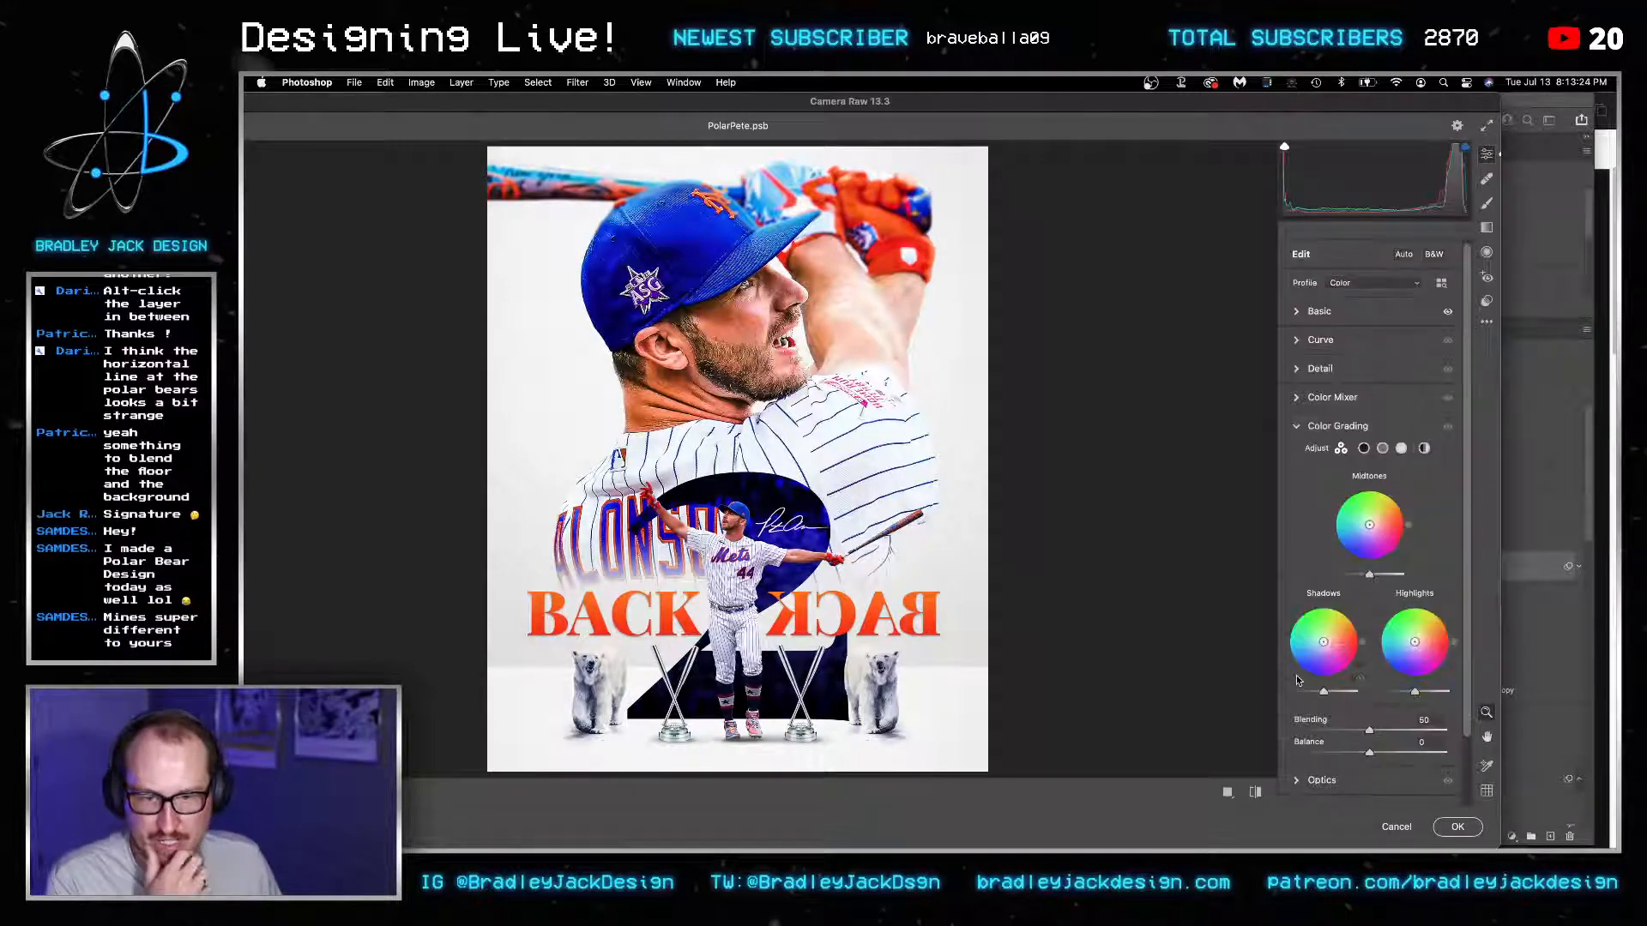
drag(1430, 646, 1409, 642)
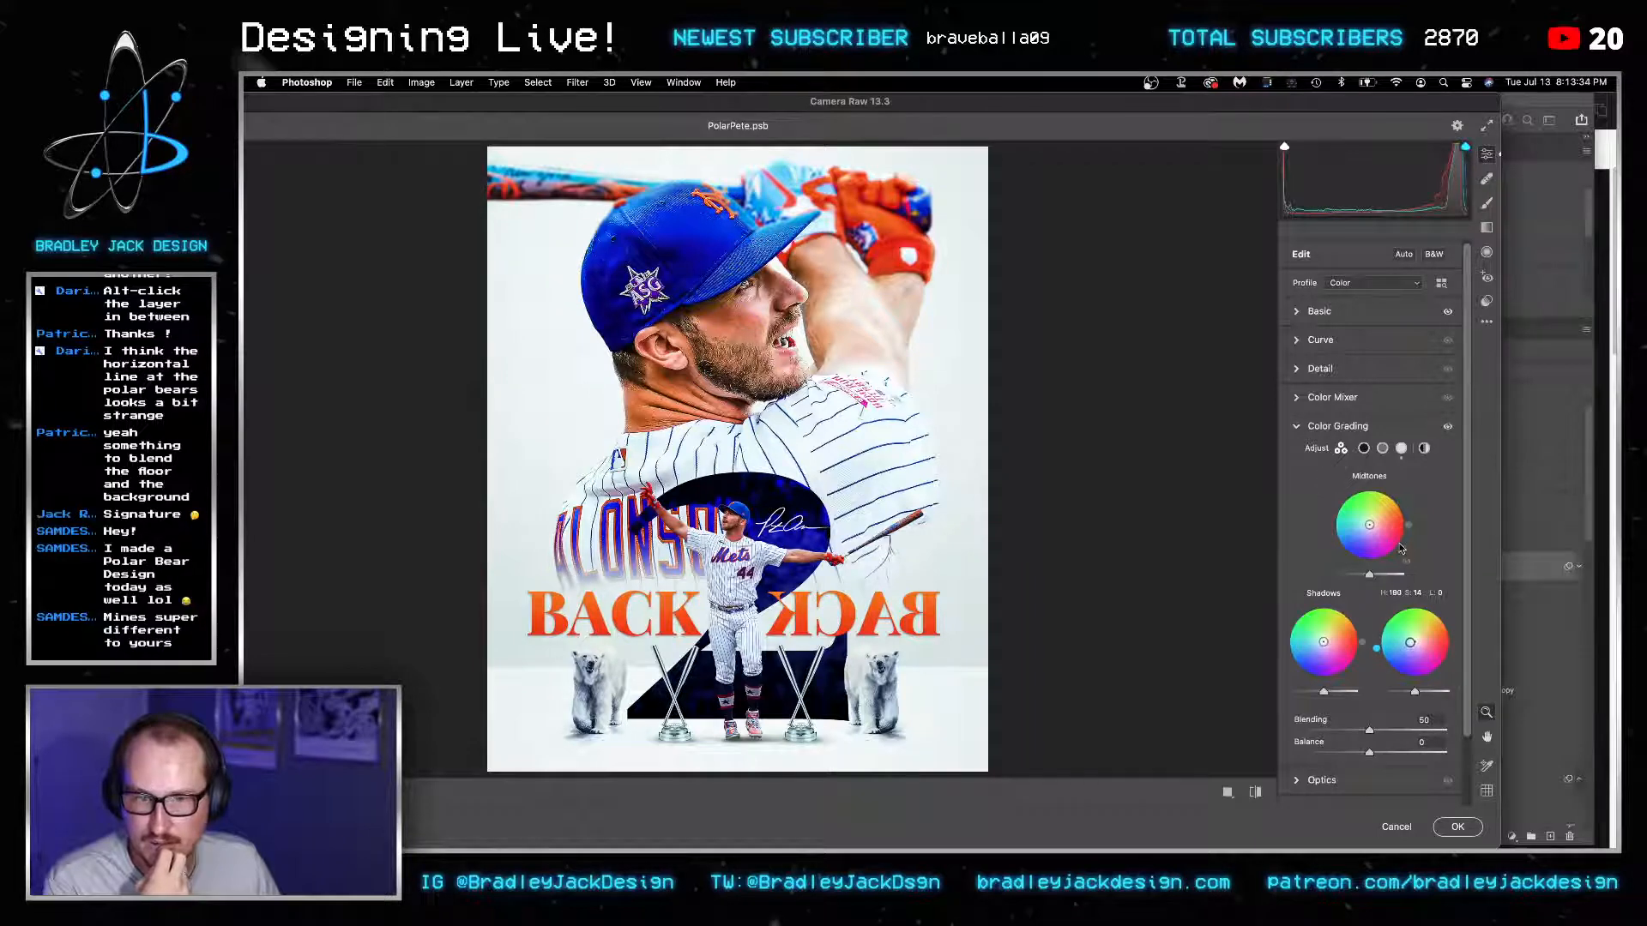
drag(1379, 525, 1375, 523)
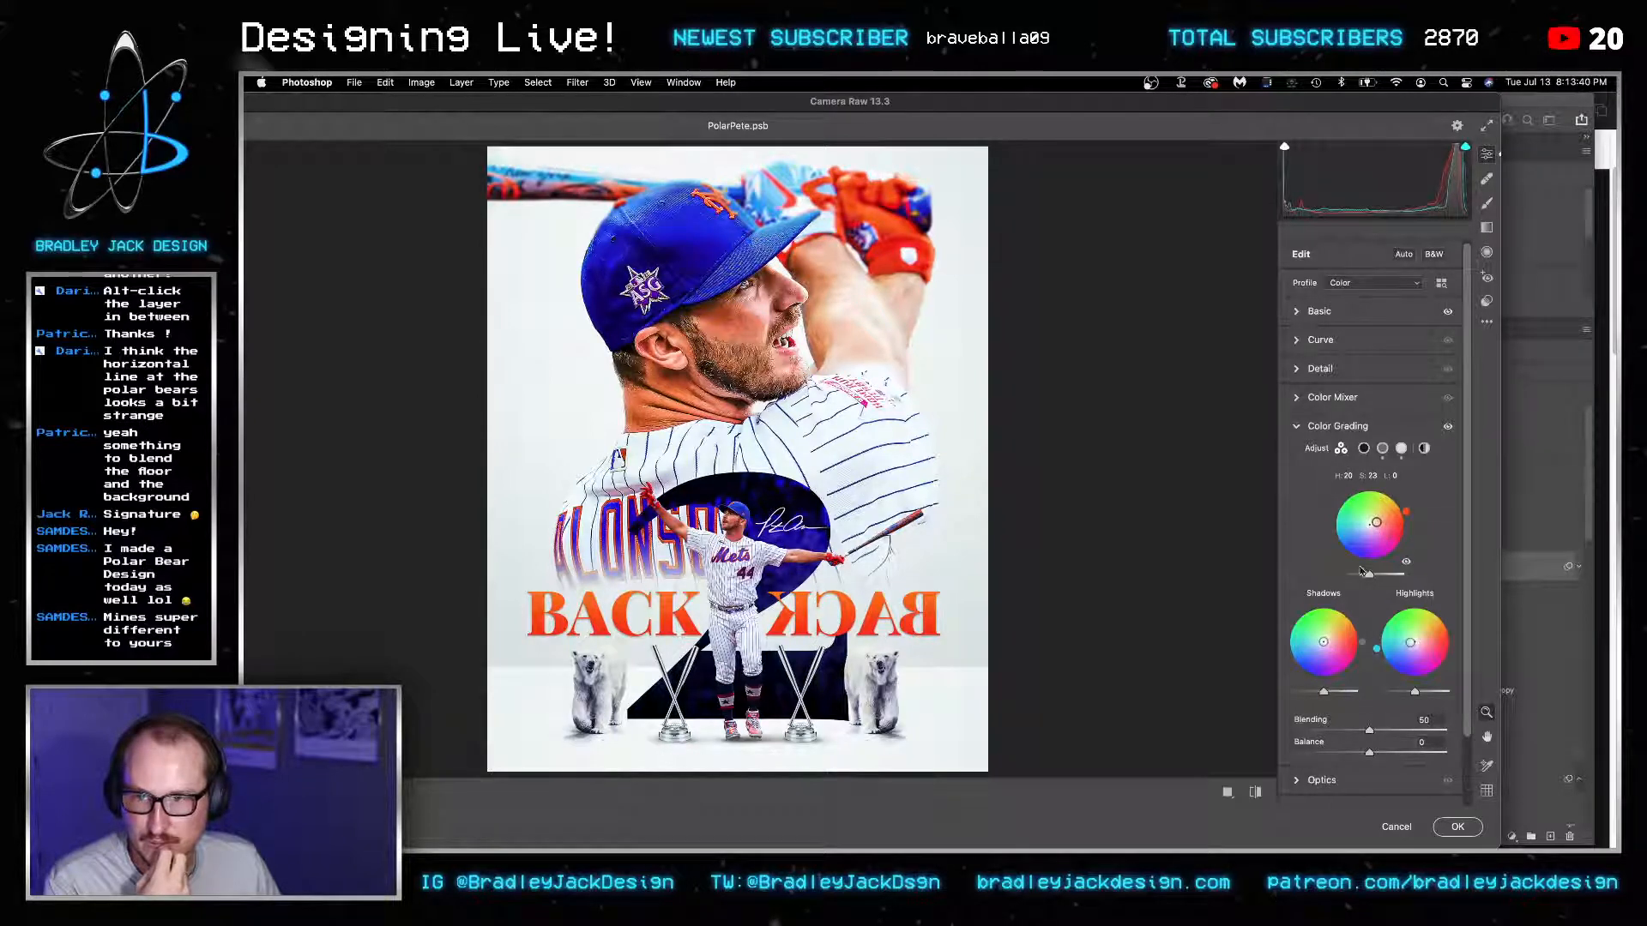
mouse_move(1323, 644)
mouse_down()
mouse_move(1321, 625)
mouse_move(1330, 639)
mouse_up()
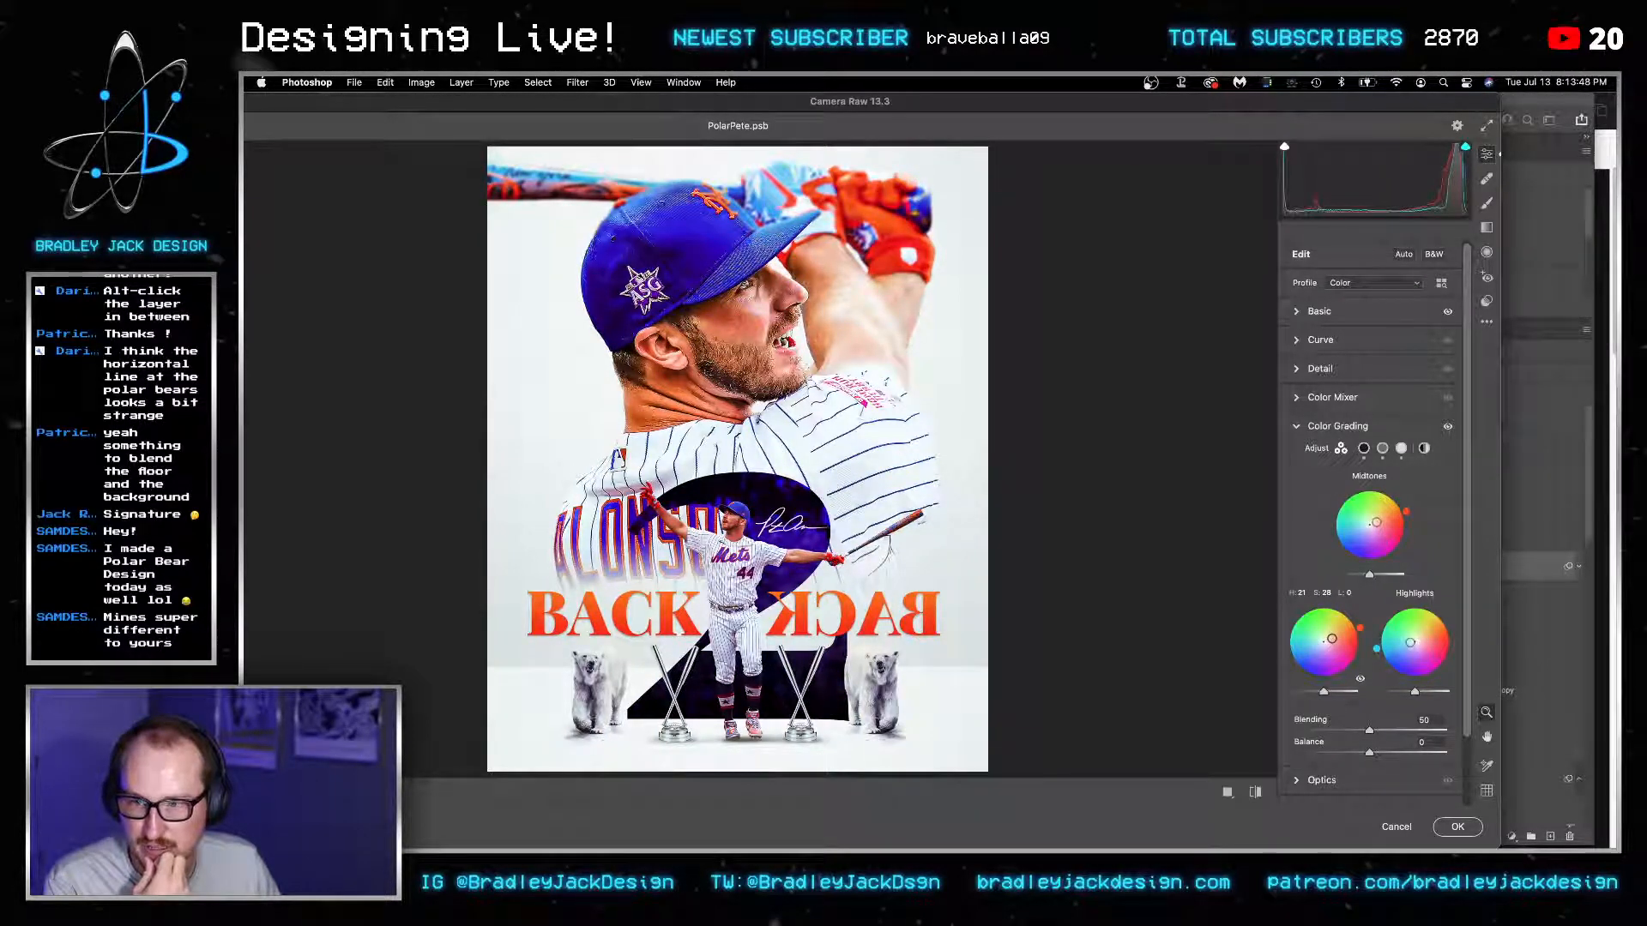
drag(1369, 730, 1390, 732)
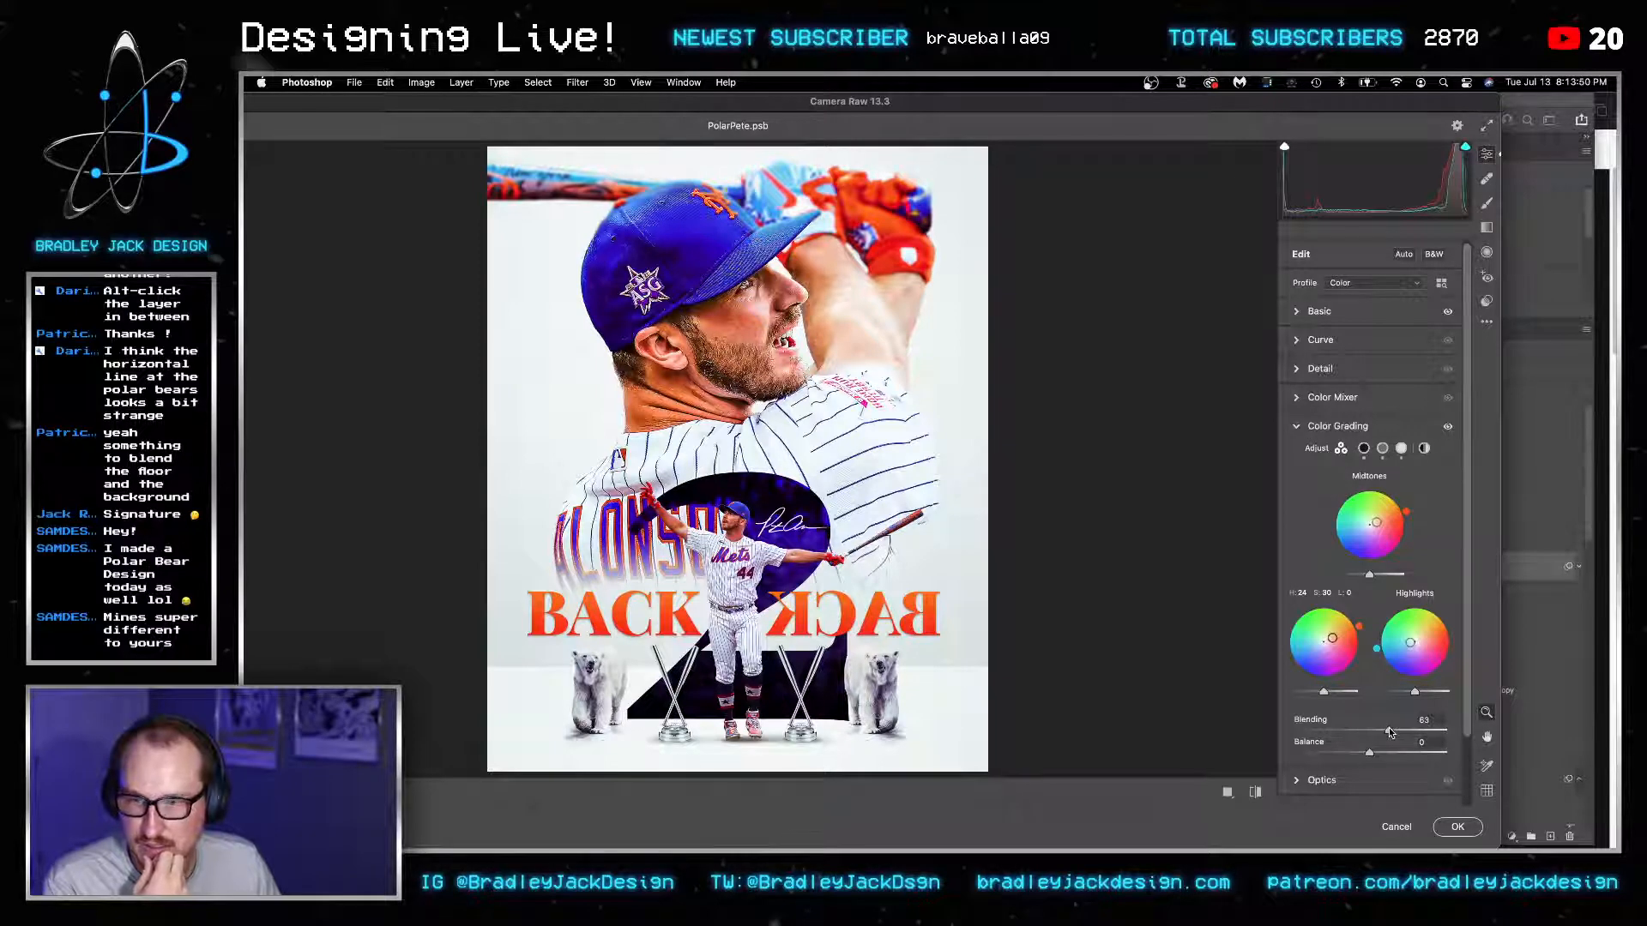
click(1306, 372)
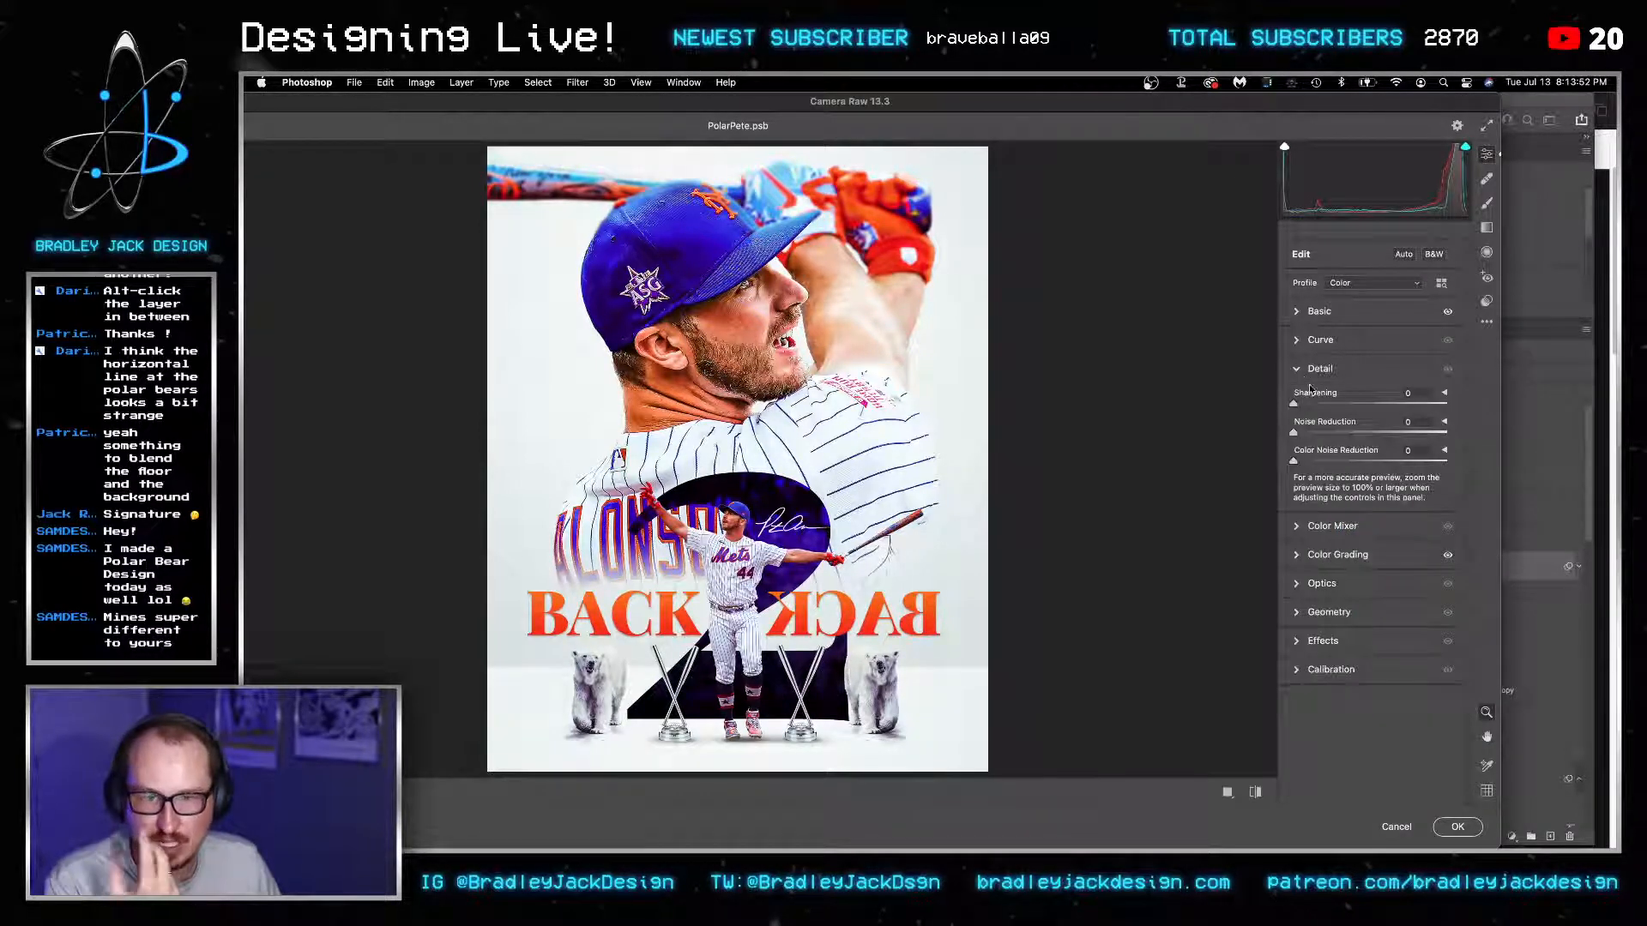
click(1299, 371)
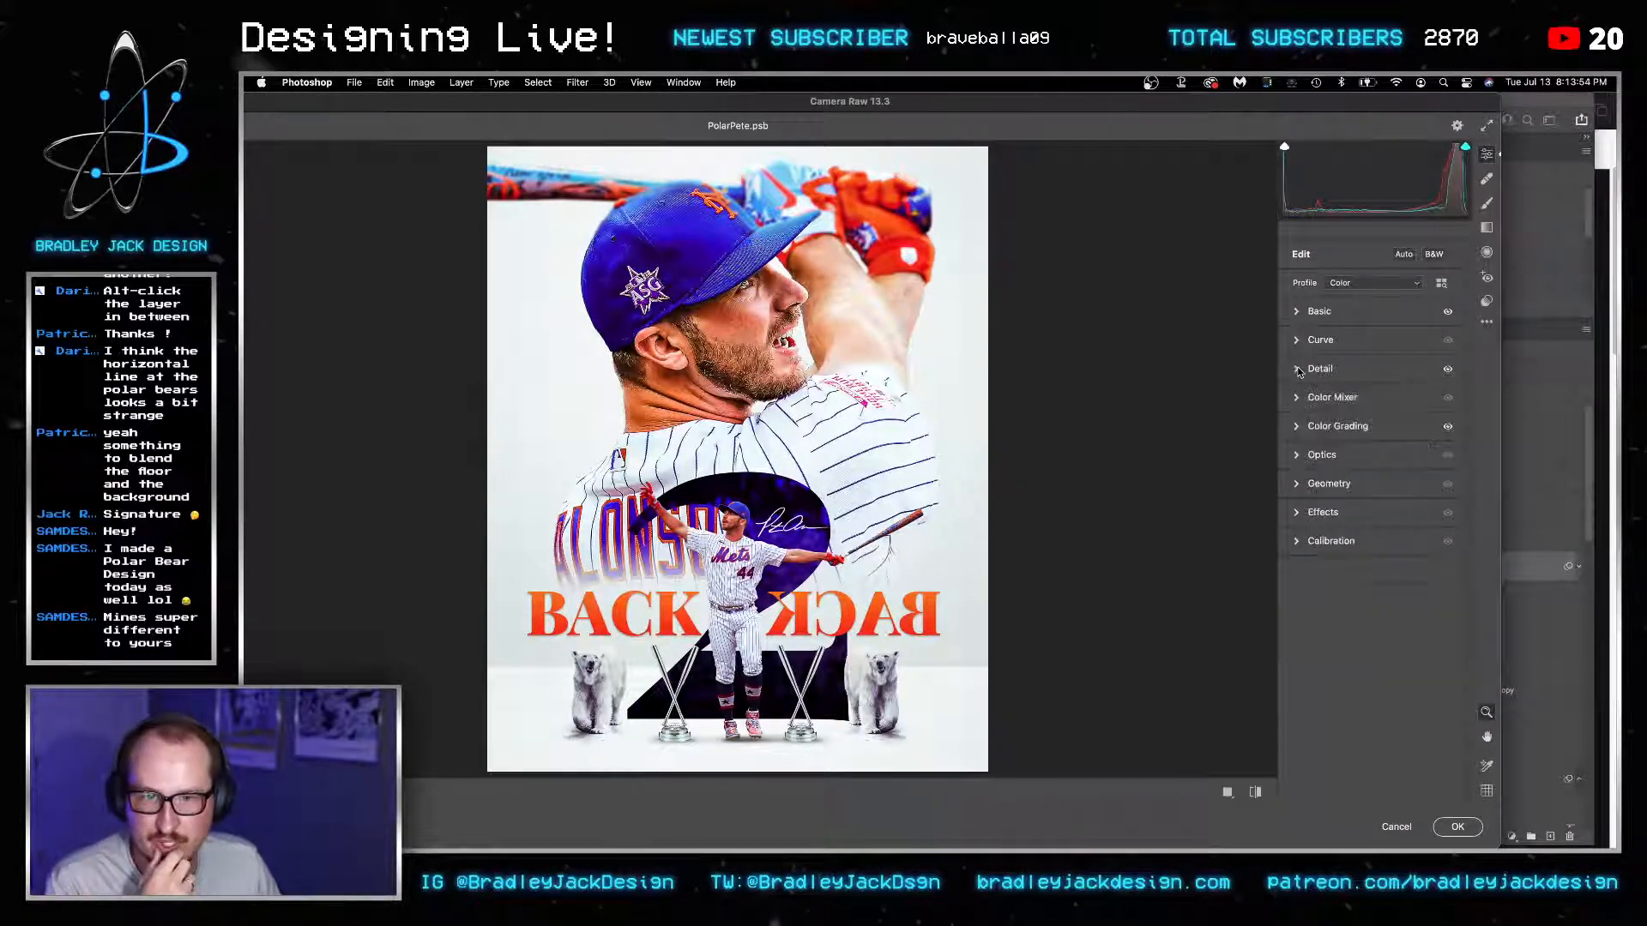
click(1299, 541)
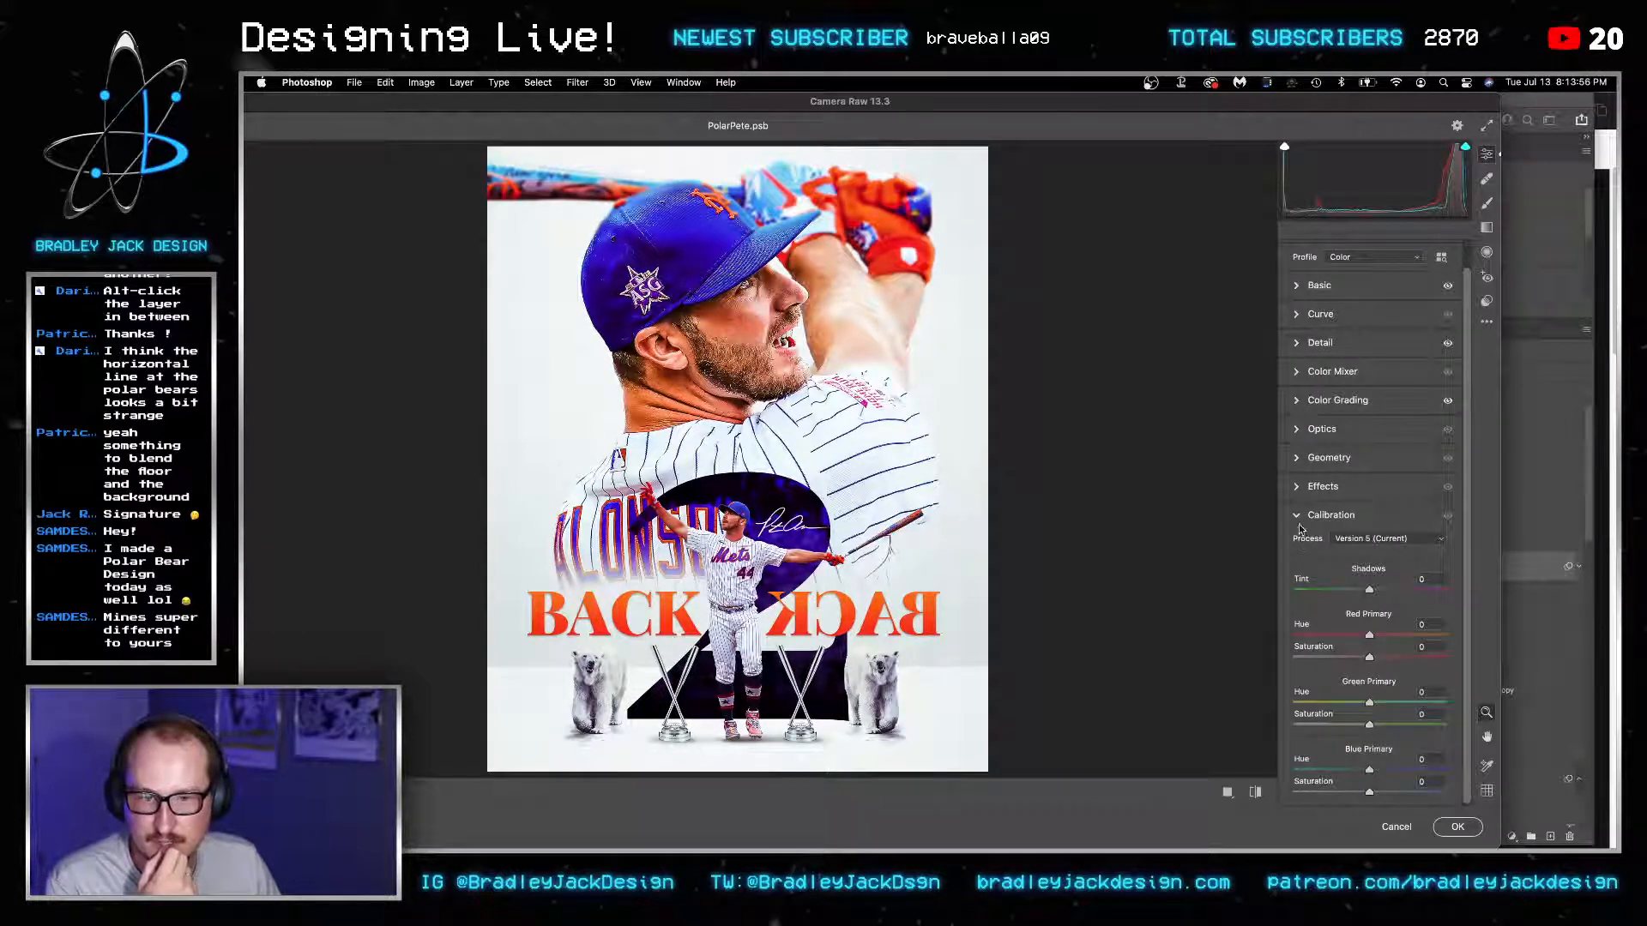
click(1299, 512)
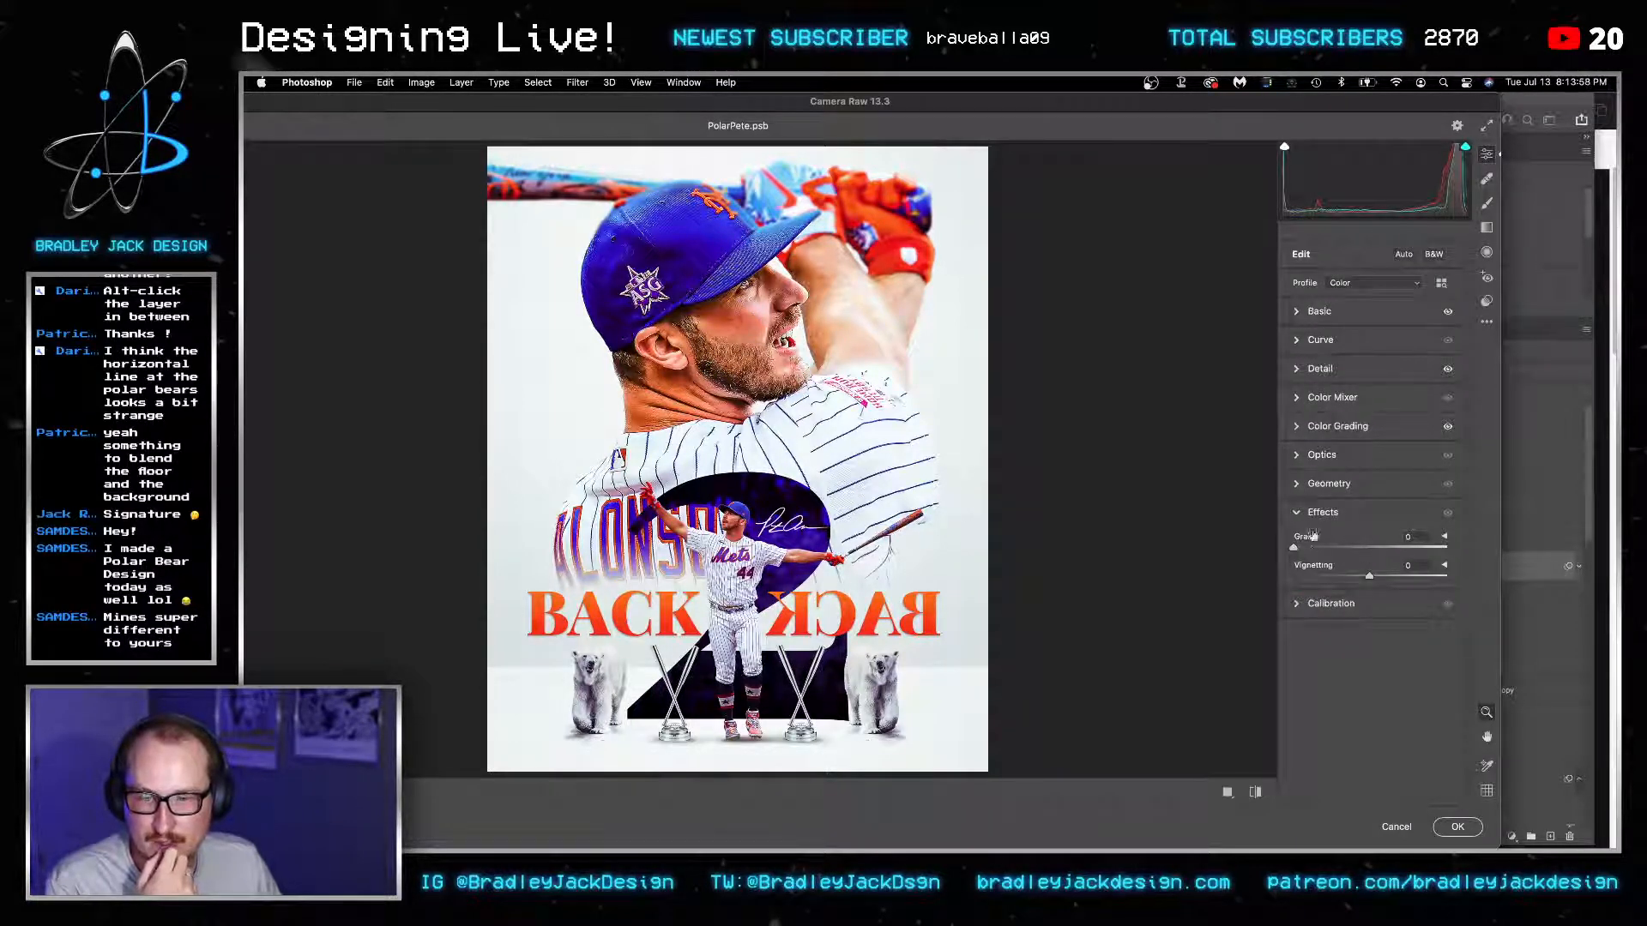
click(1458, 827)
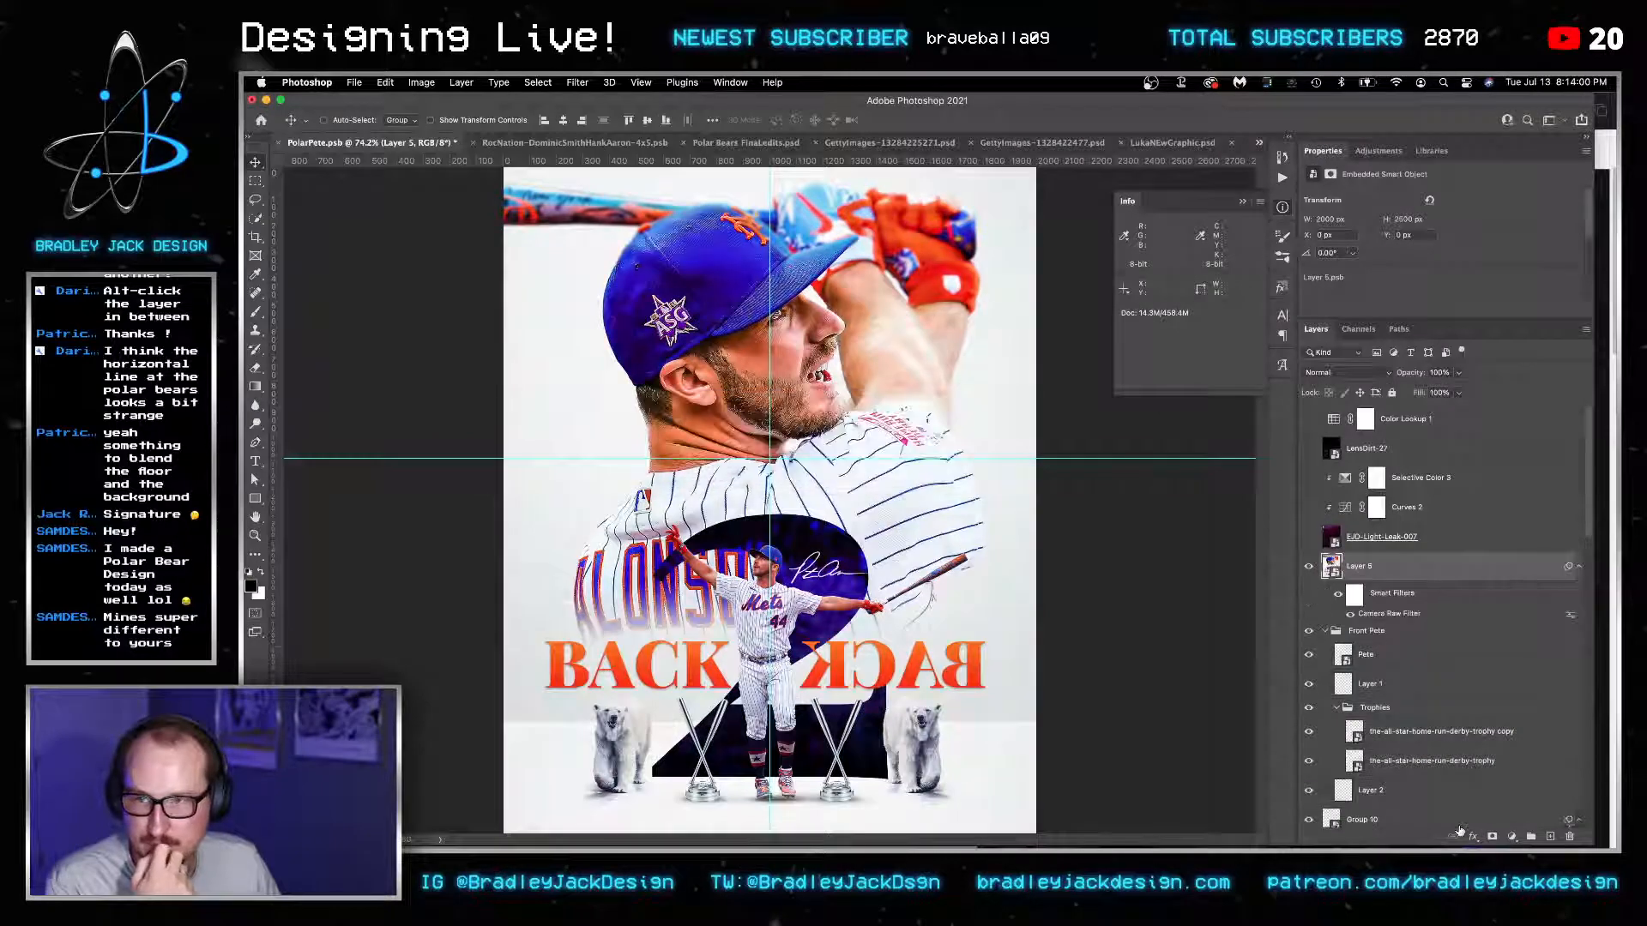
Show the overlay and color adjustment layers again and hide the Camera Raw-filtered Layer 5.
drag(1307, 543, 1308, 417)
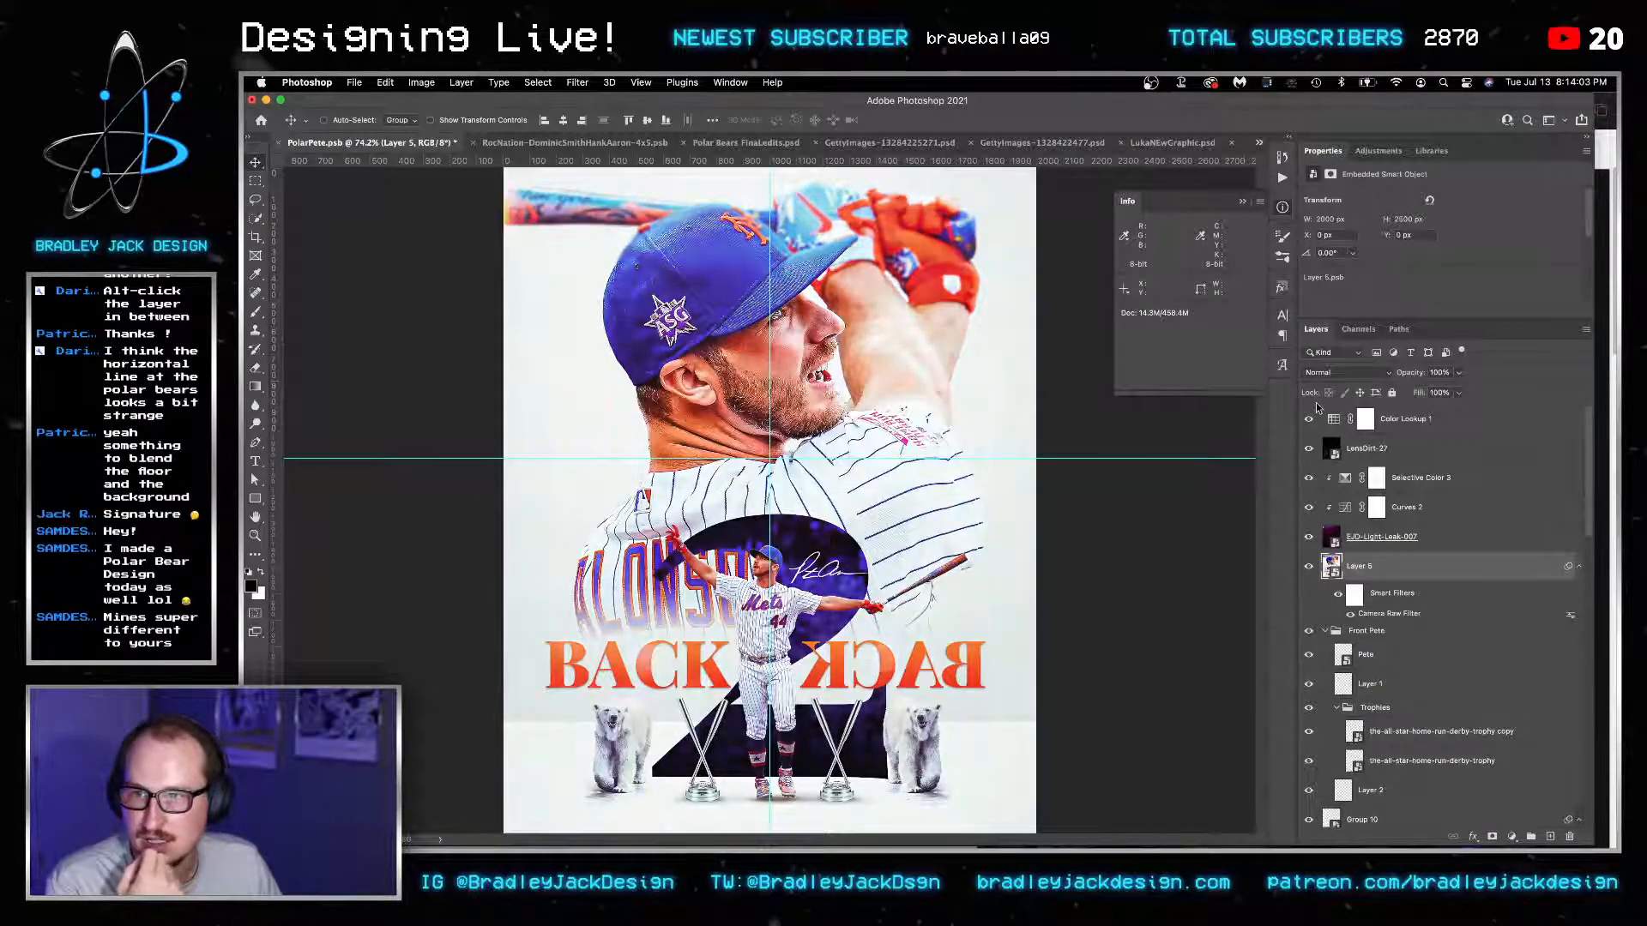
click(1308, 567)
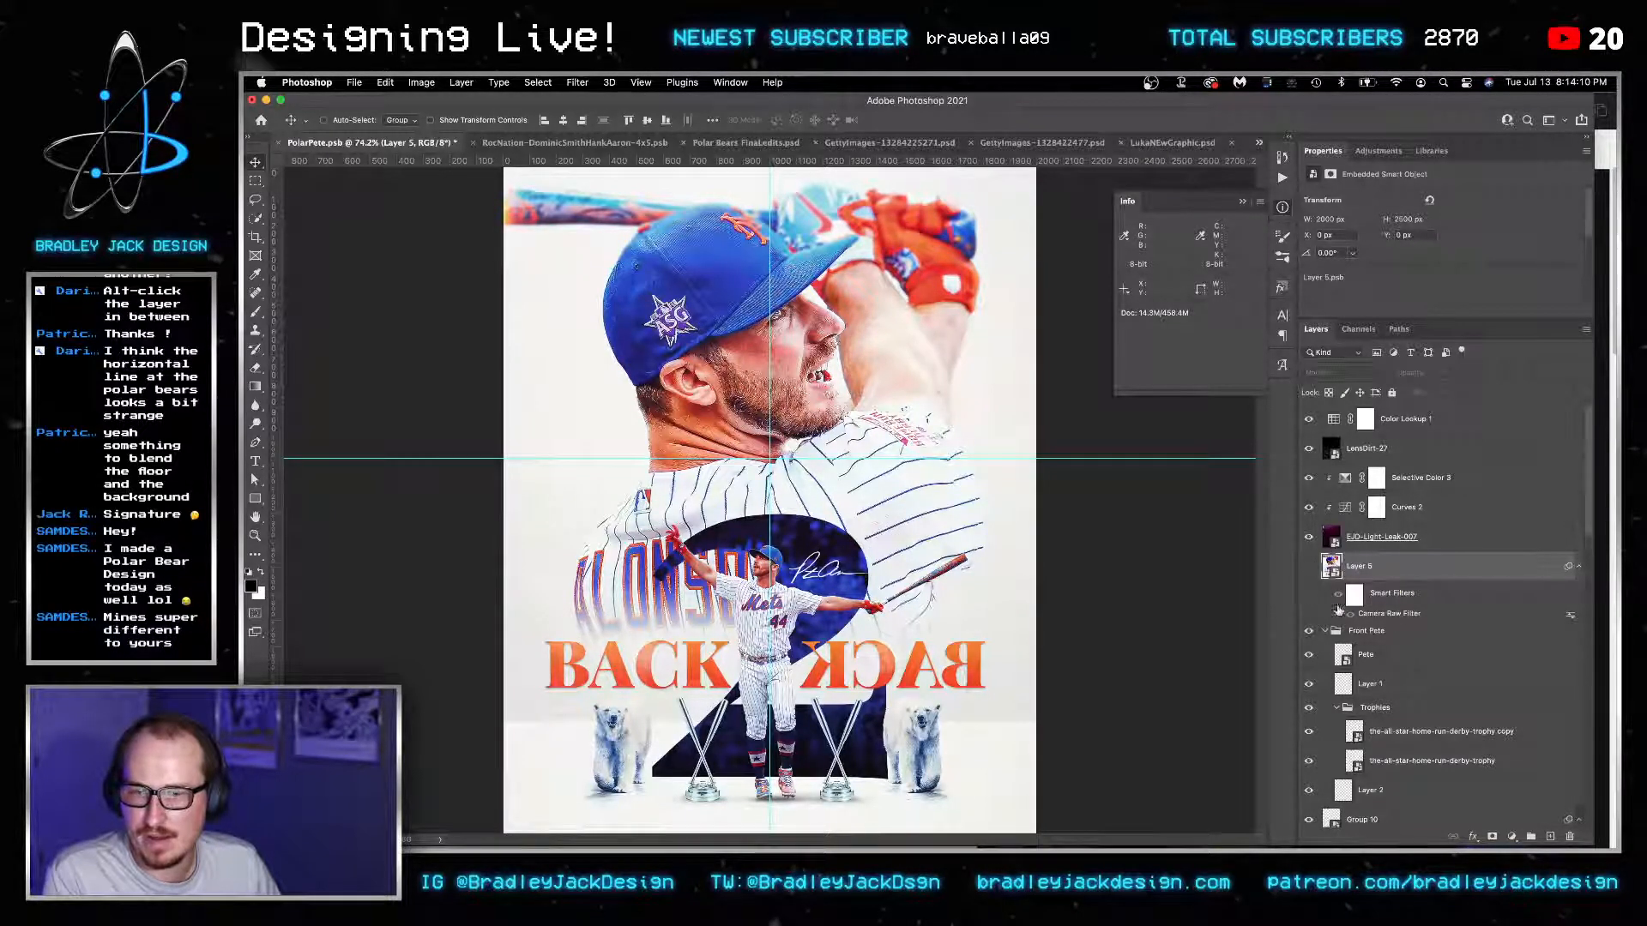
Load the Gaussian Blur filter mask of the Selective Color 2 layer as a selection and fill that area of the mask with white.
scroll(1338, 611, down, 4)
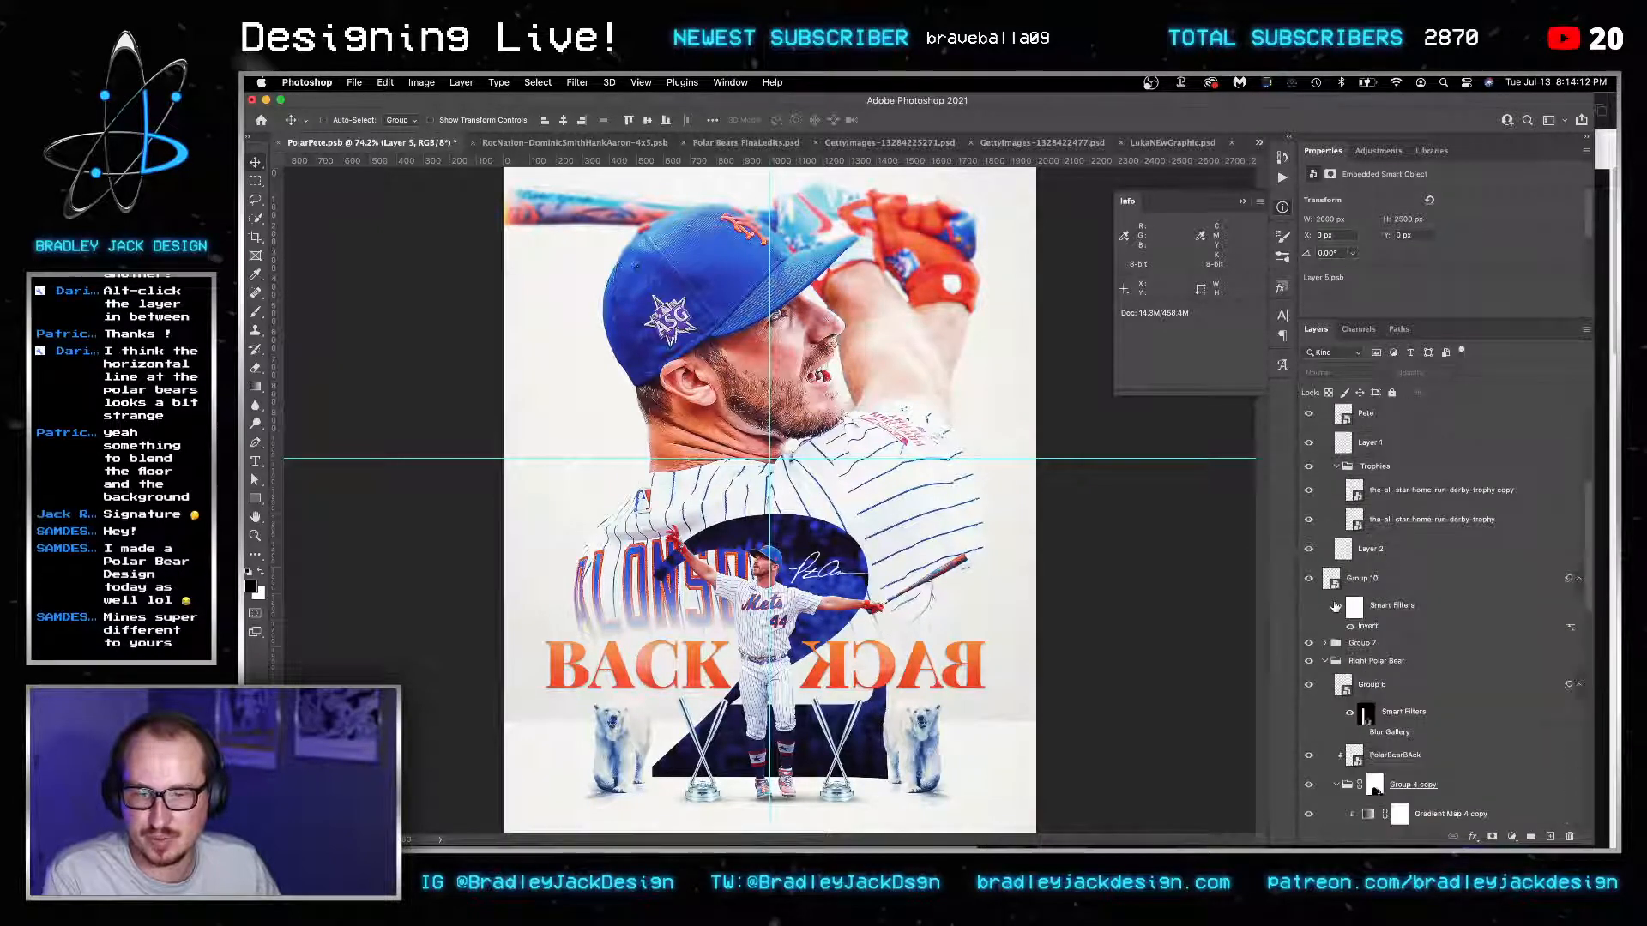
scroll(1335, 607, down, 6)
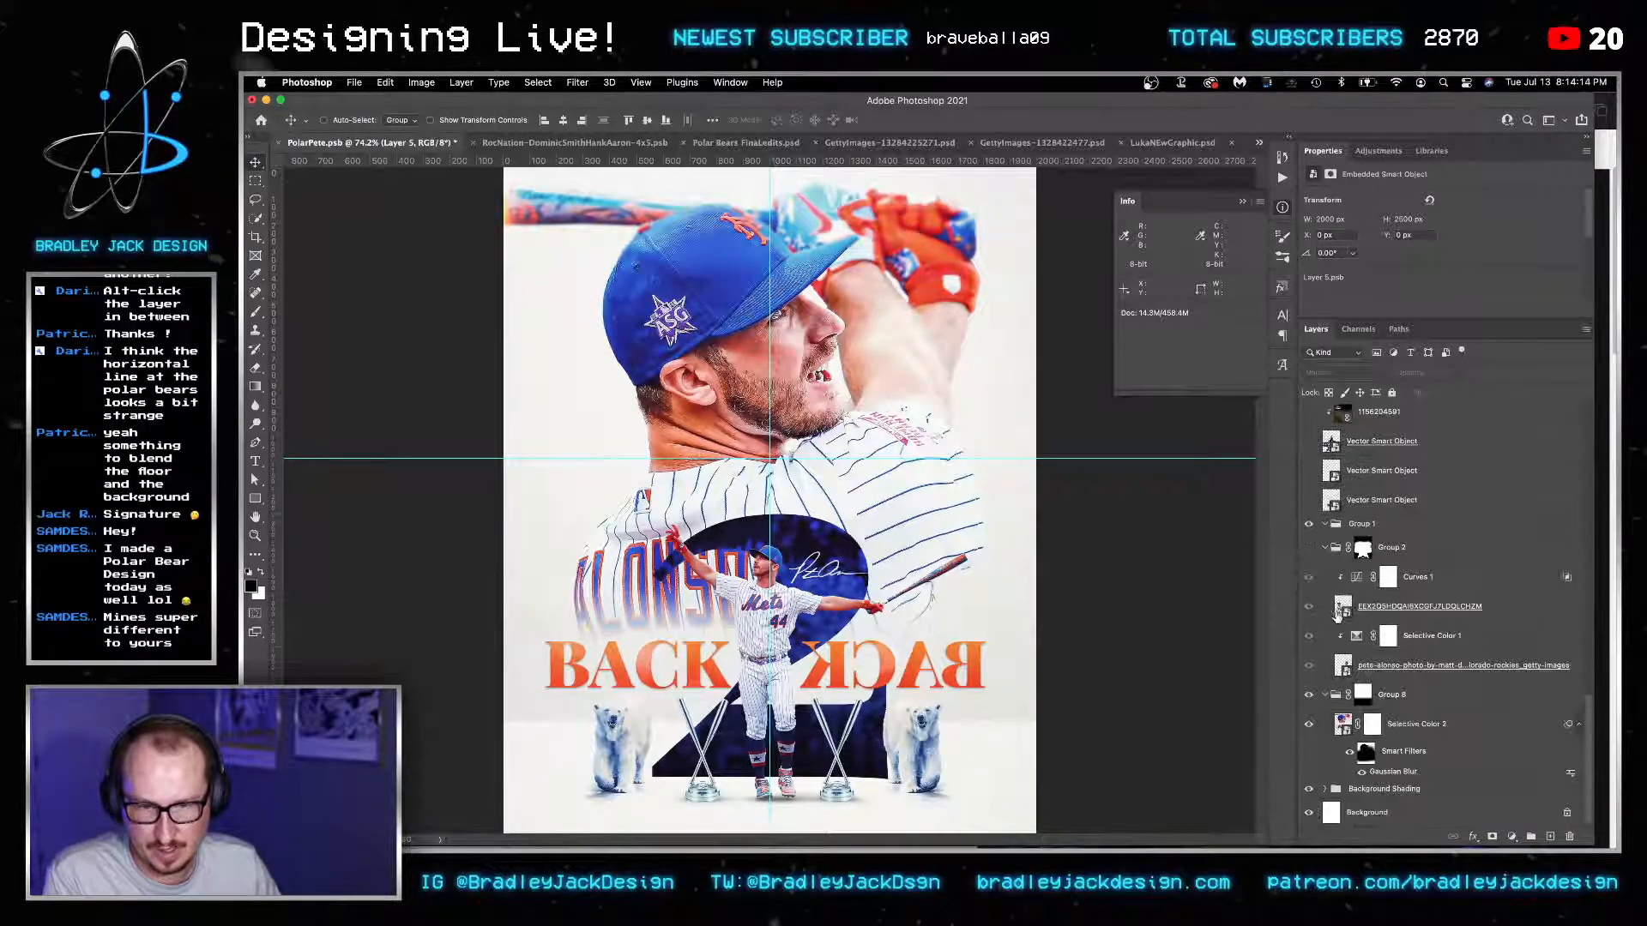
click(1366, 753)
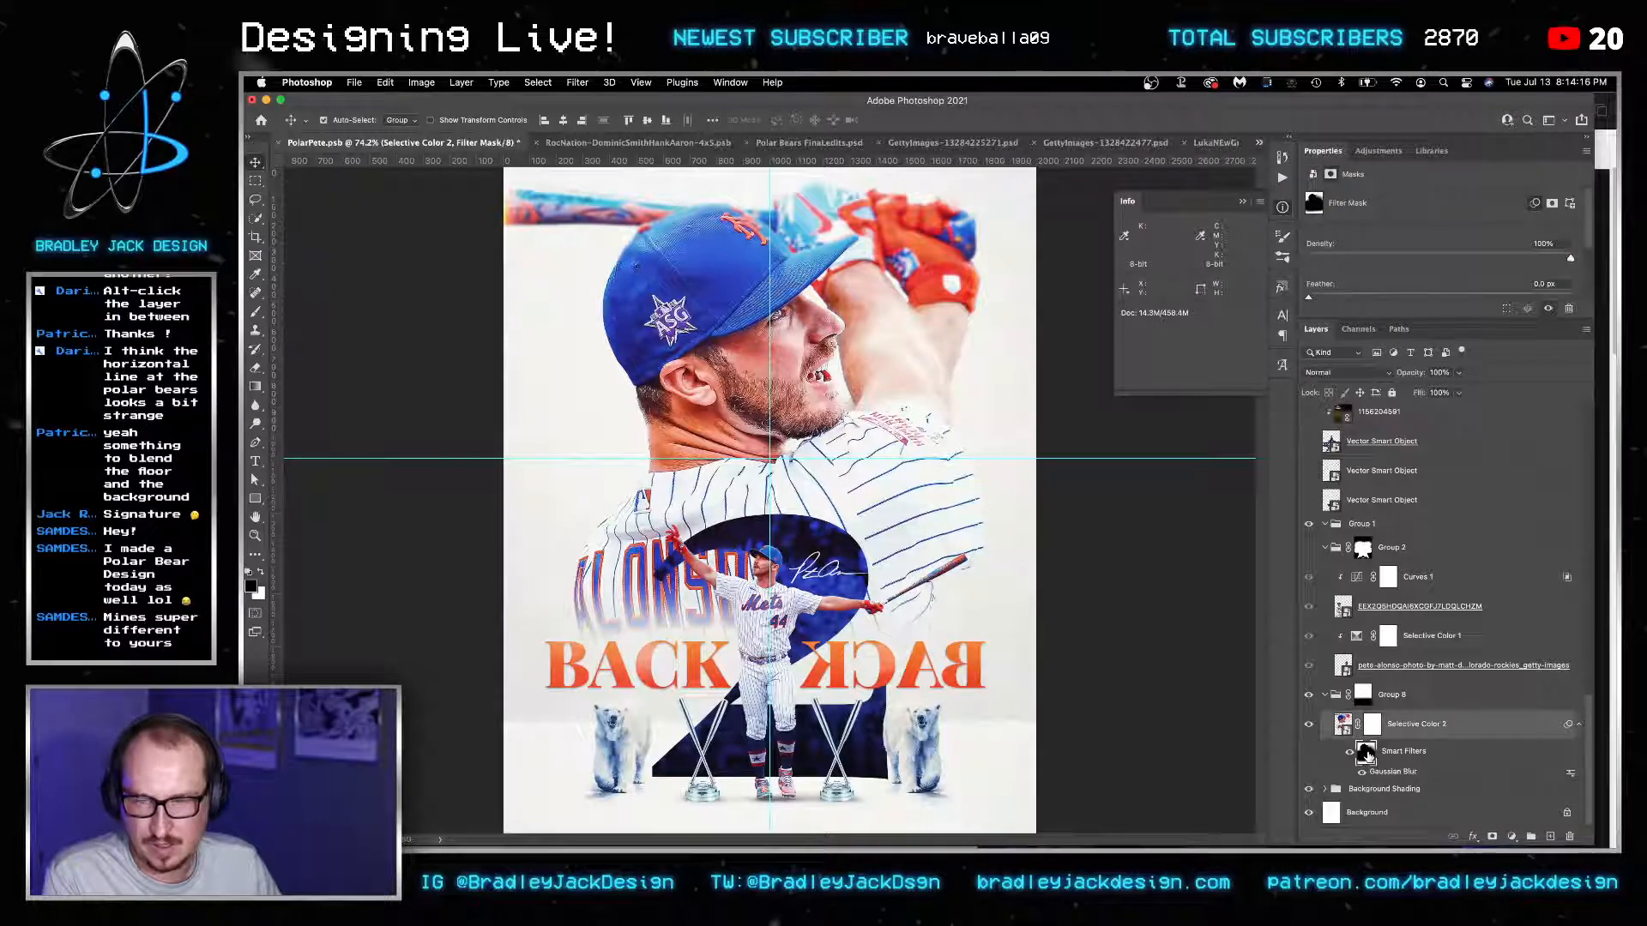
super+click(1366, 755)
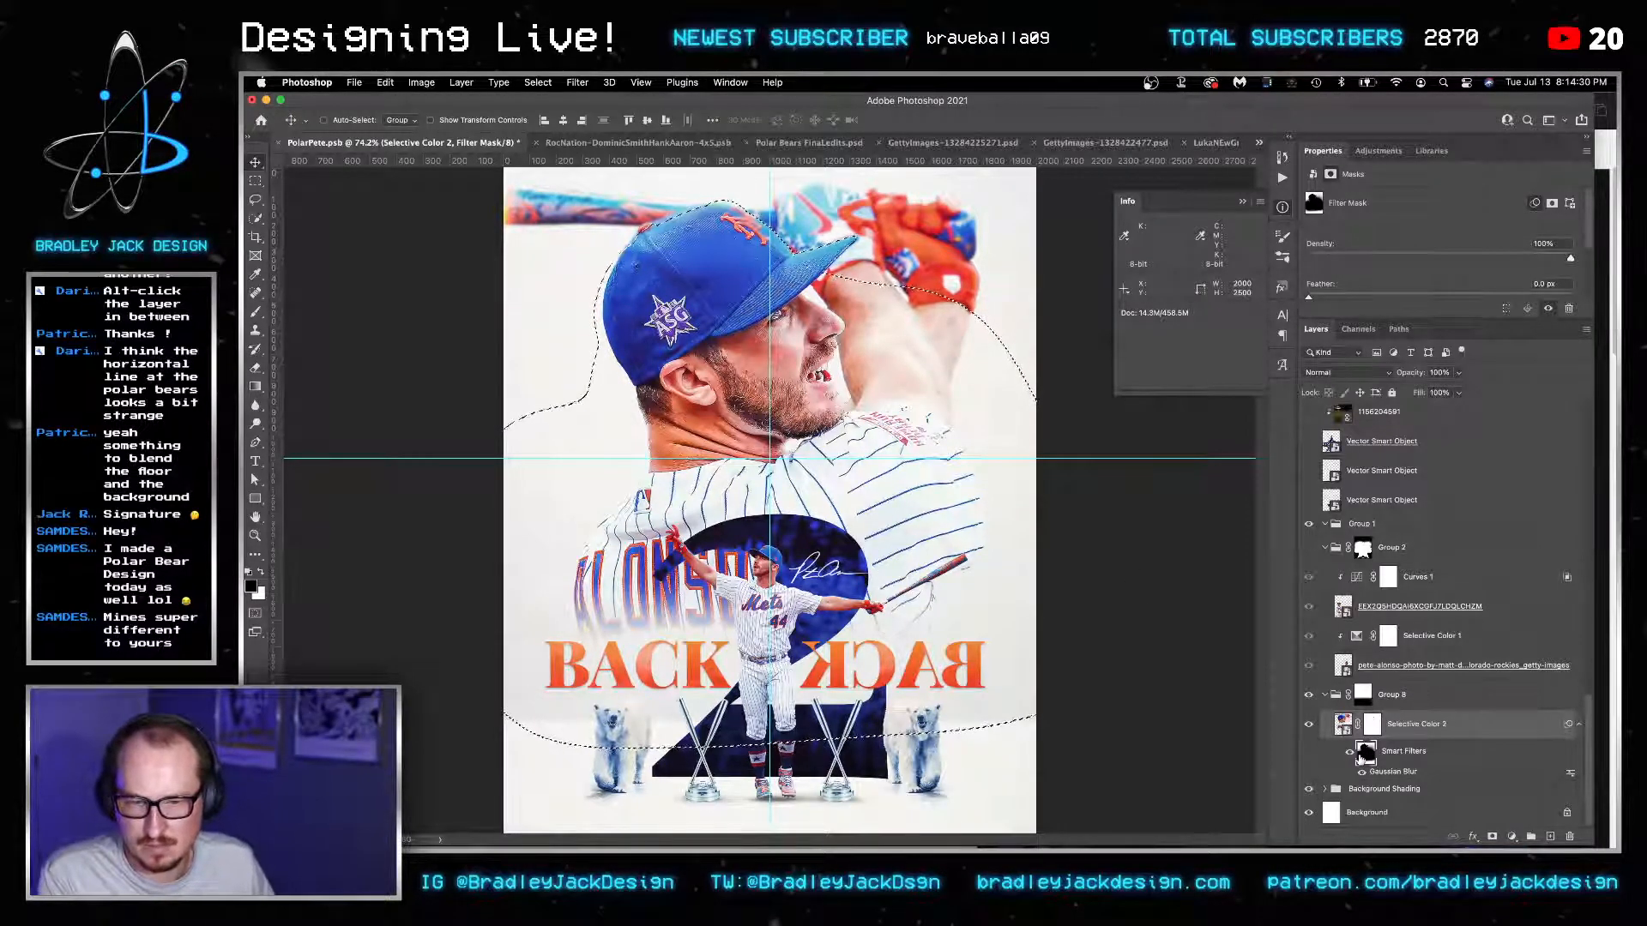
key(x)
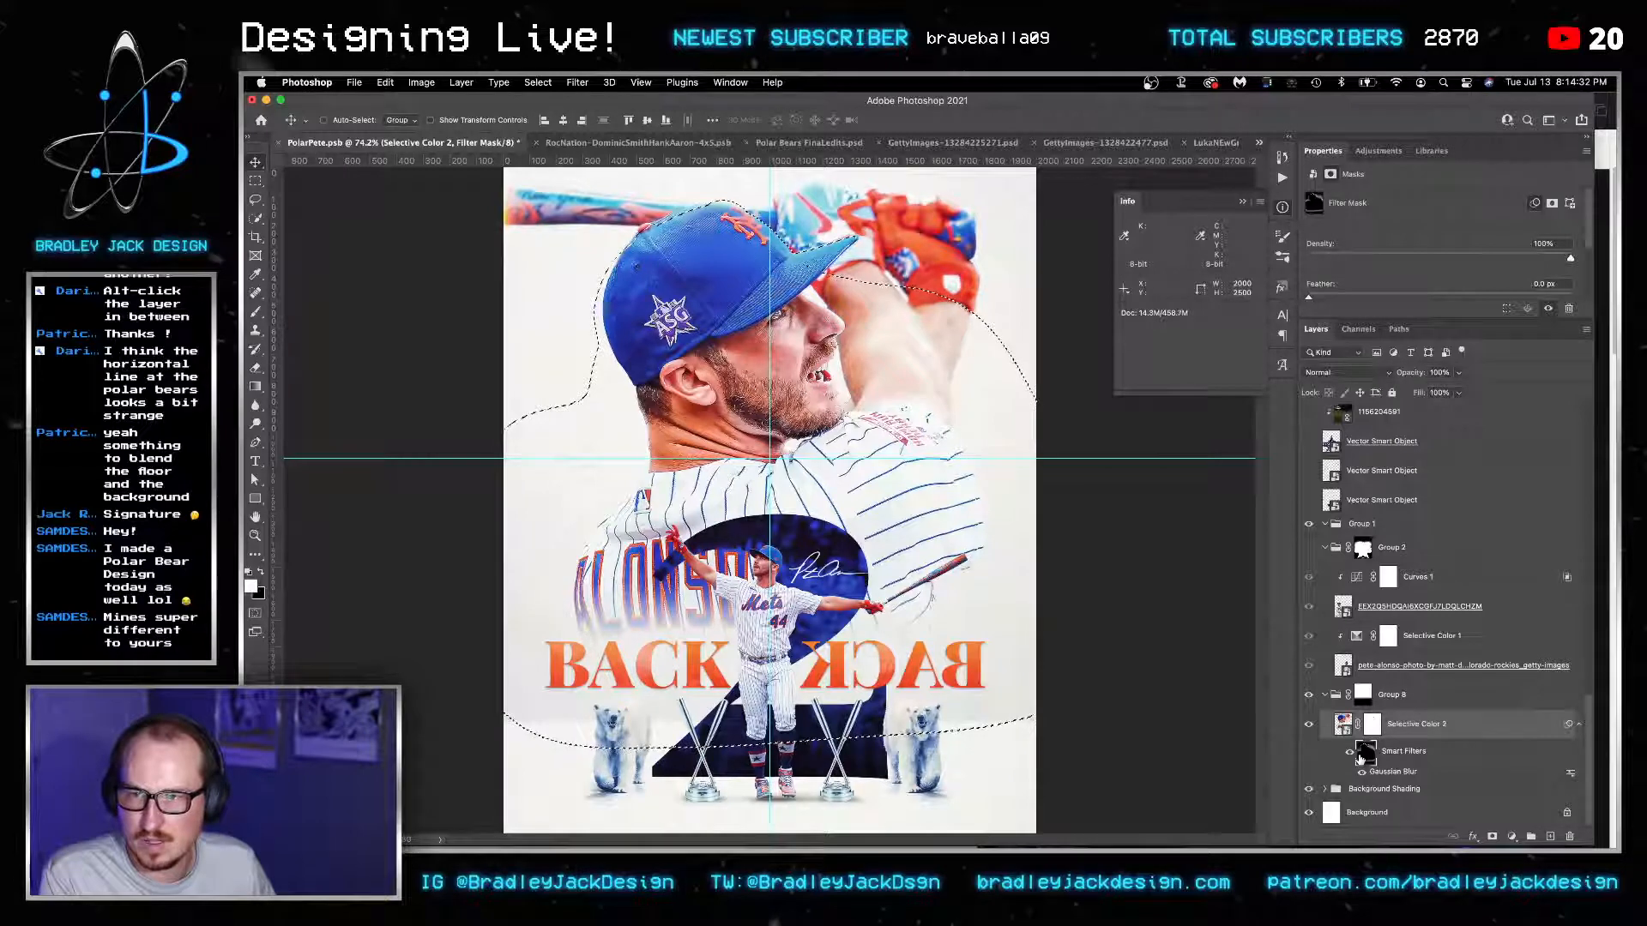
key(alt+BackSpace)
Invert the selection, fill it with solid black on the filter mask, and deselect.
key(super+shift+i)
key(x)
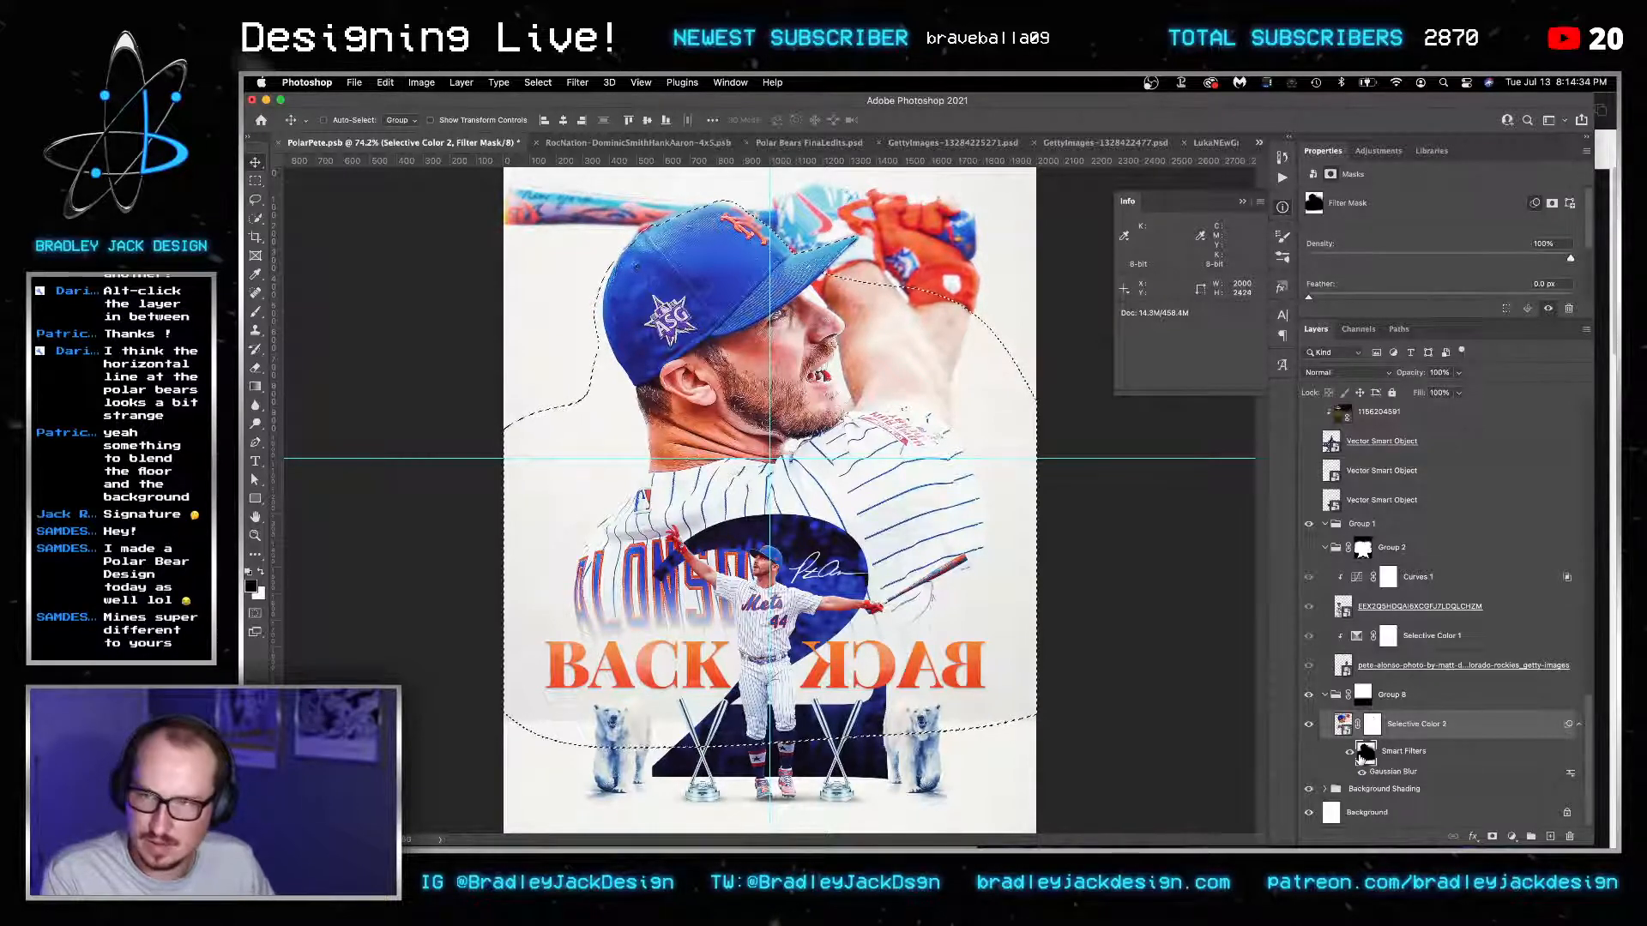
key(super+BackSpace)
key(x)
key(super+BackSpace)
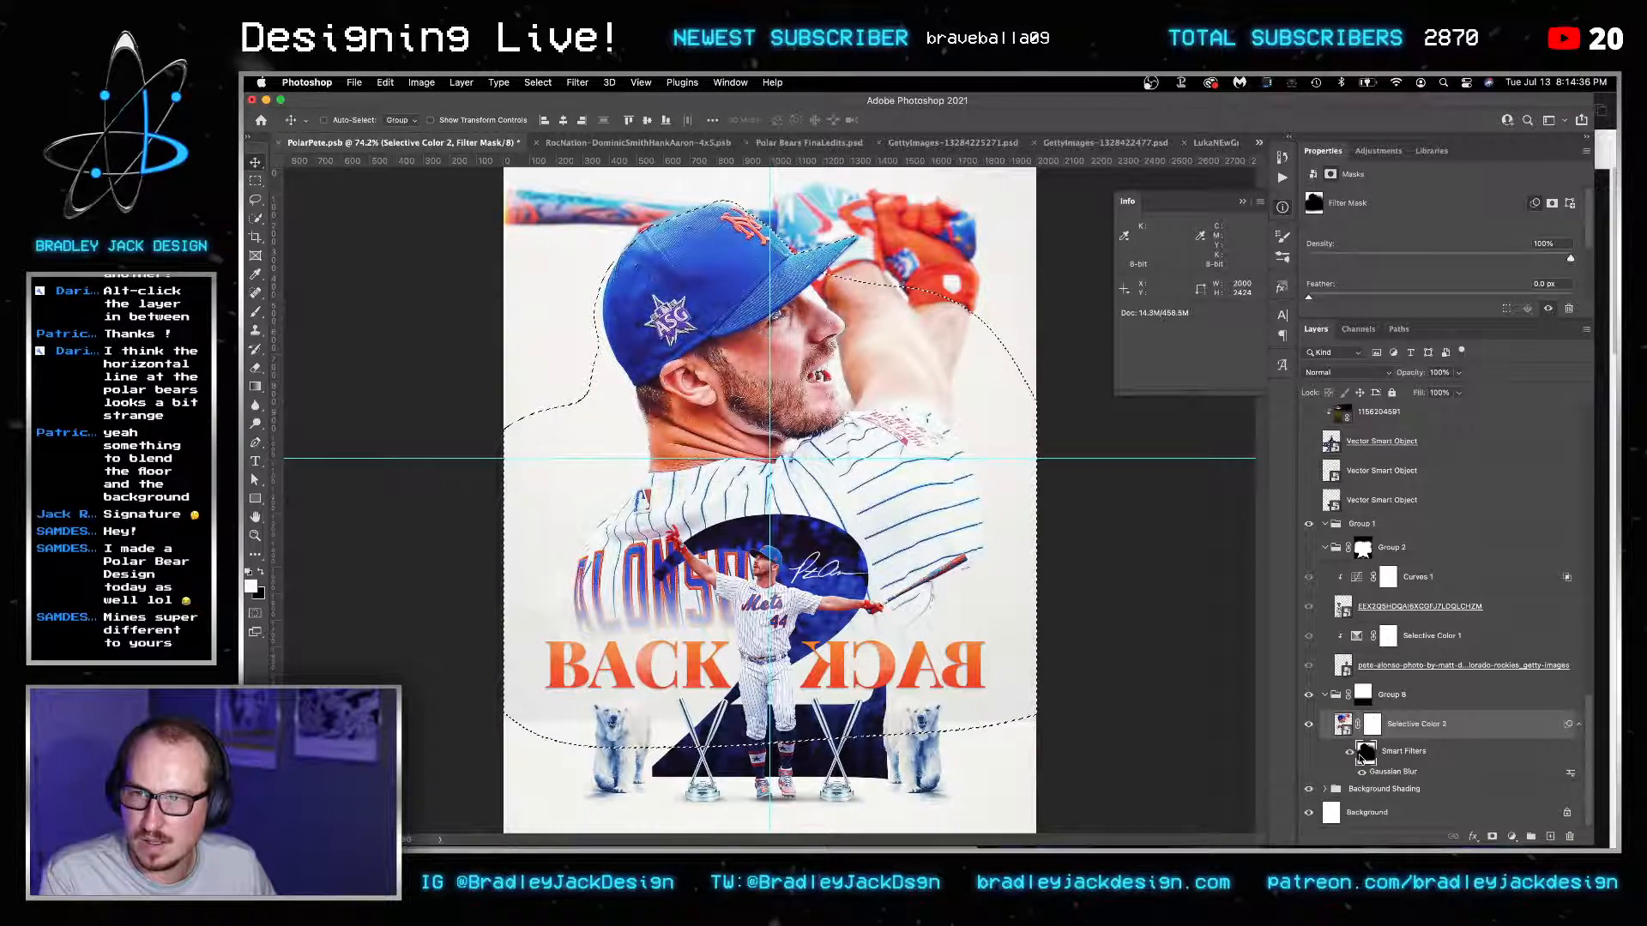
key(super+d)
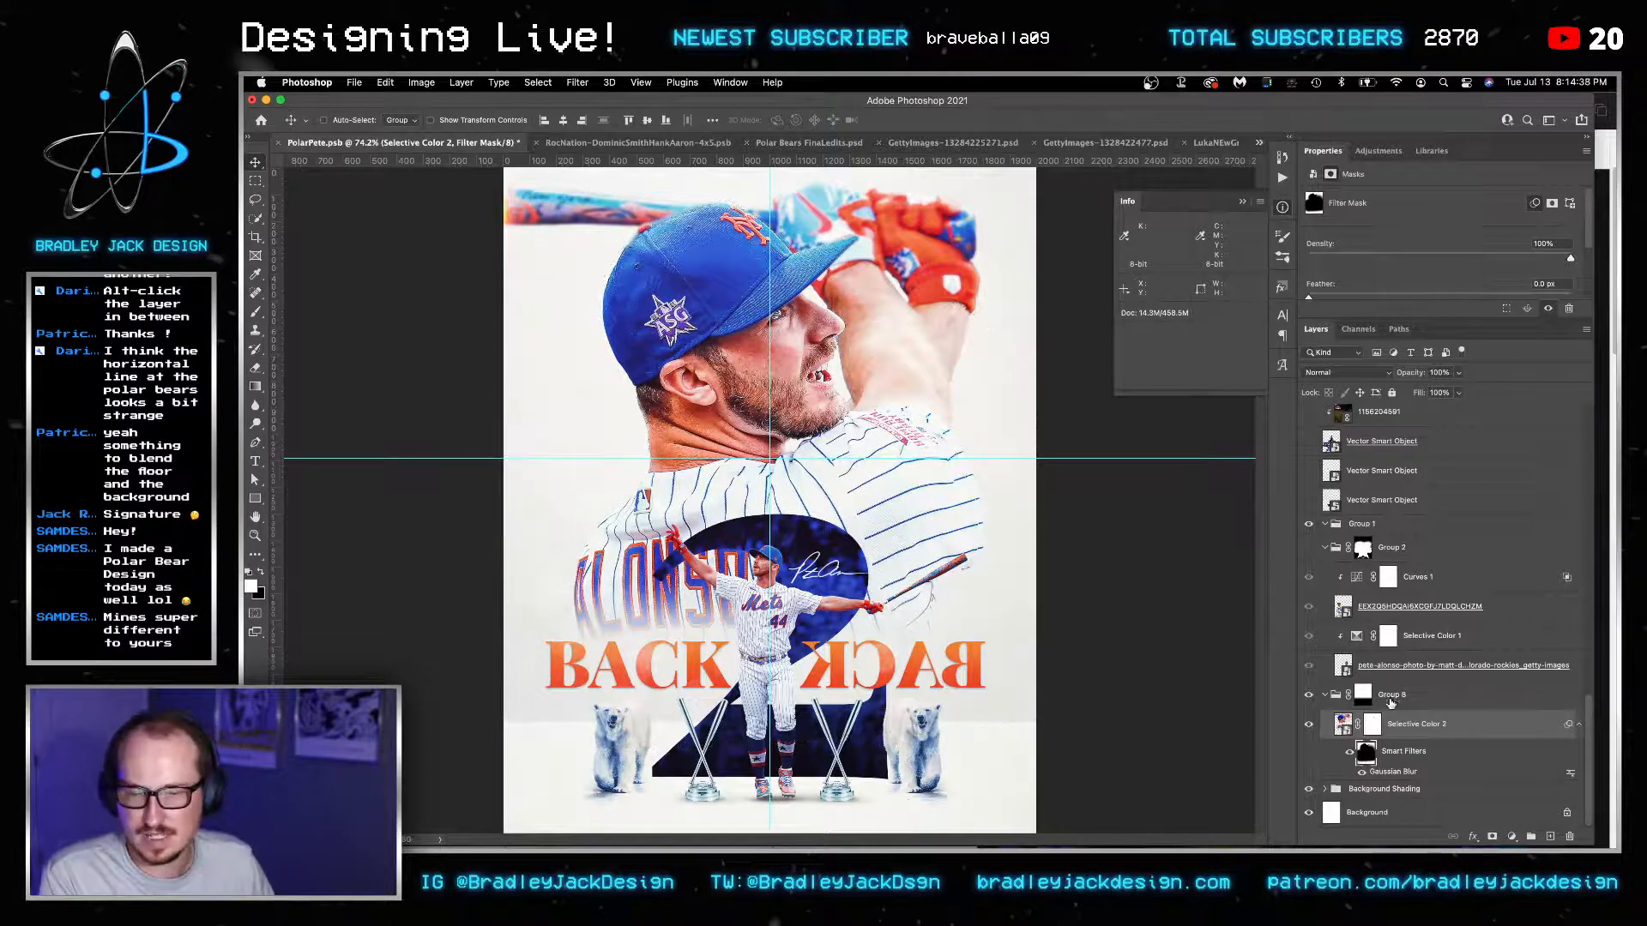
Paint the Selective Color 2 filter mask black along the cap's crown with a soft round 175 px brush at 100% opacity.
drag(715, 340, 797, 341)
key(b)
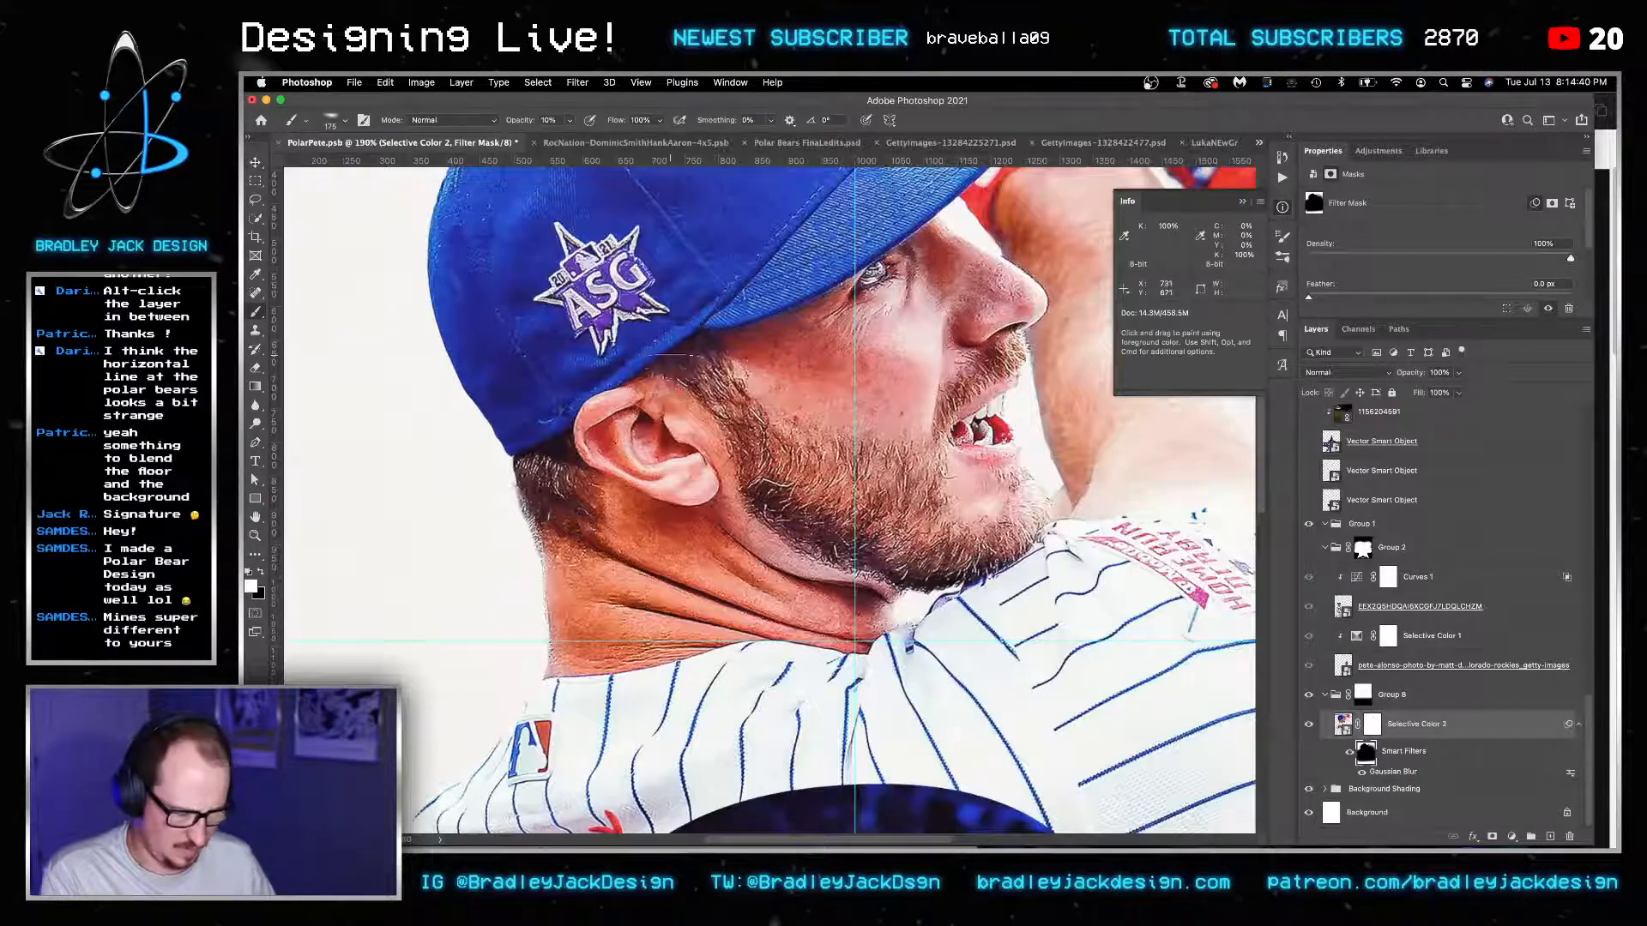
drag(655, 455, 686, 607)
right_click(793, 485)
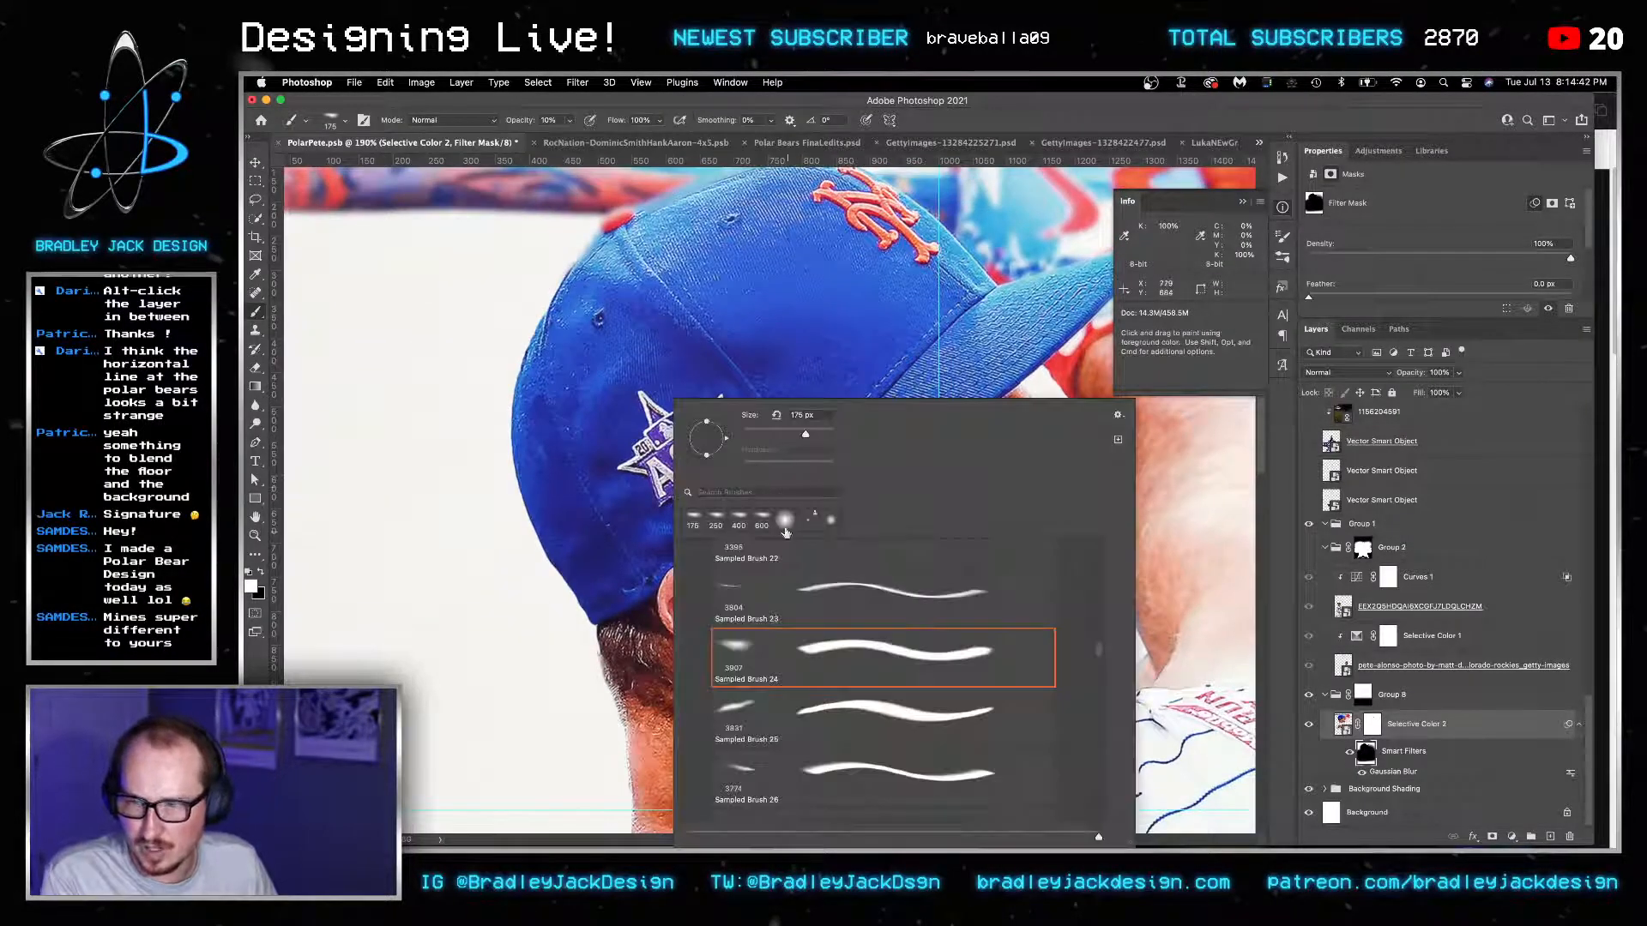
click(785, 523)
drag(705, 267, 705, 375)
key(x)
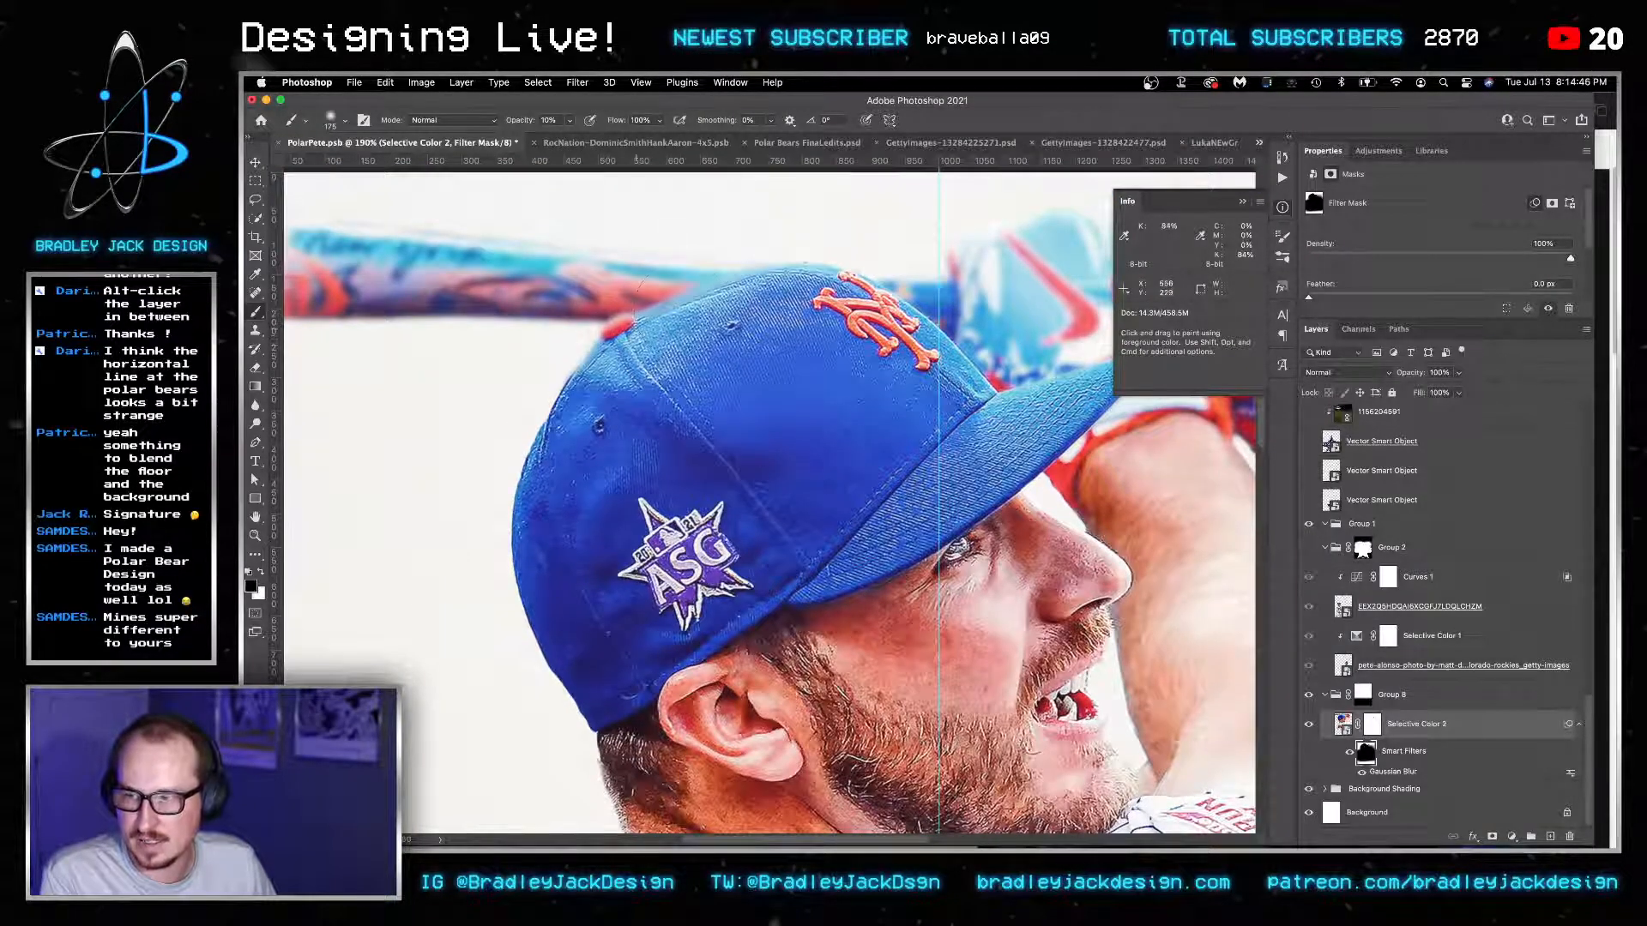
key(0)
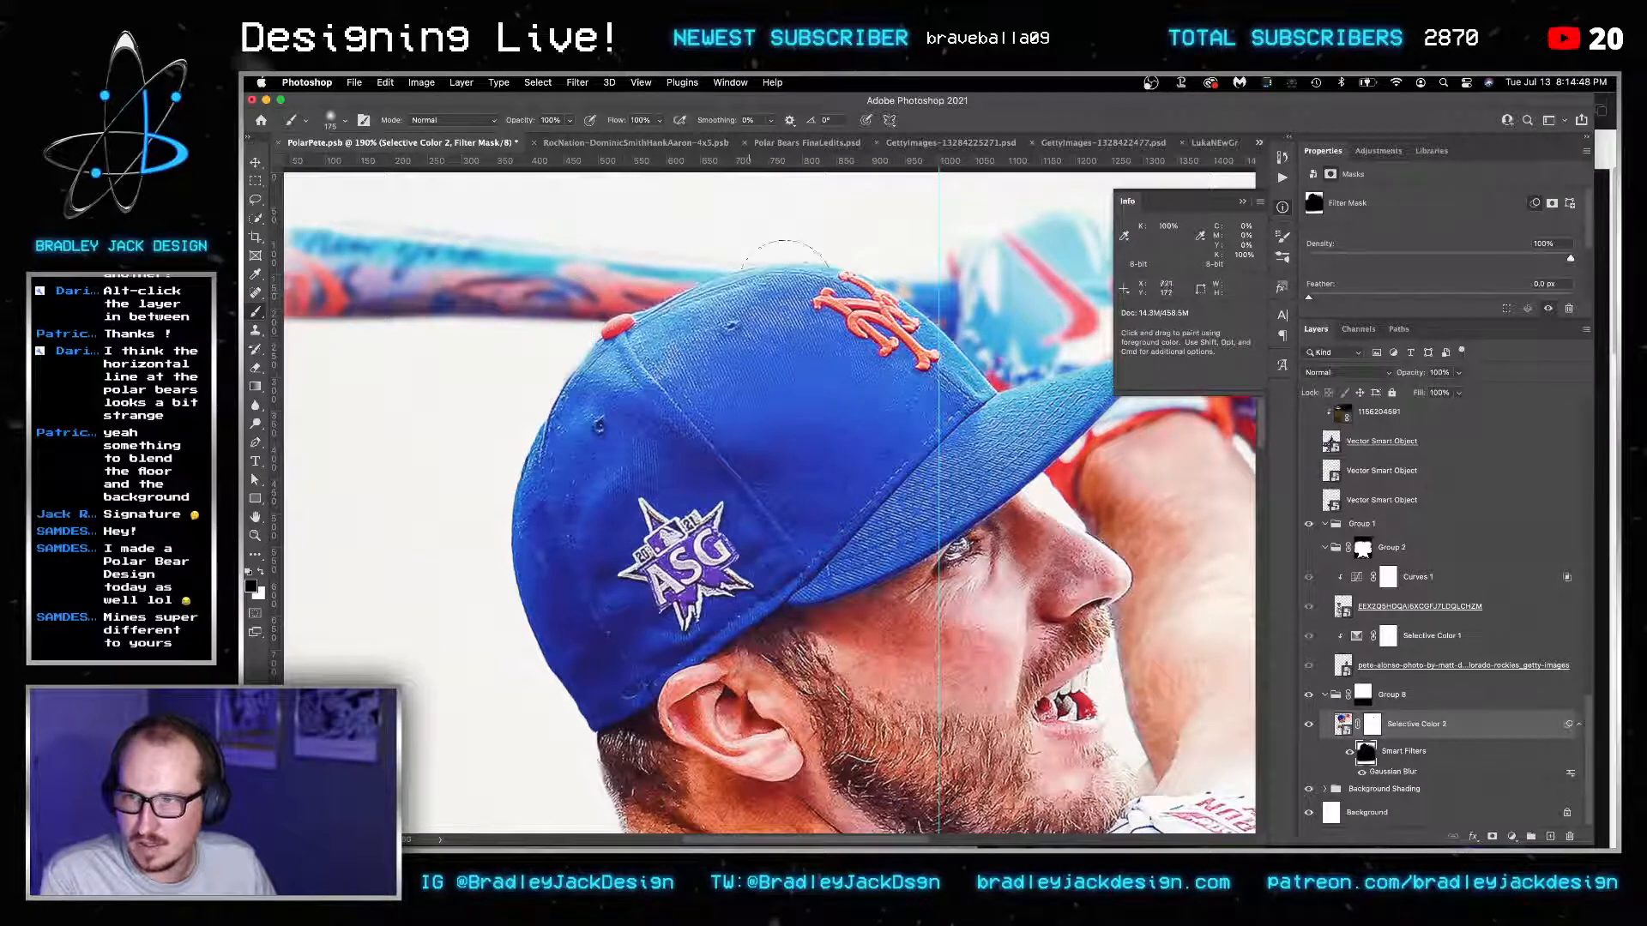
Continue painting black on the filter mask along the cap's brim and its tip, adjusting the brush size to fit the edge.
scroll(956, 356, right, 5)
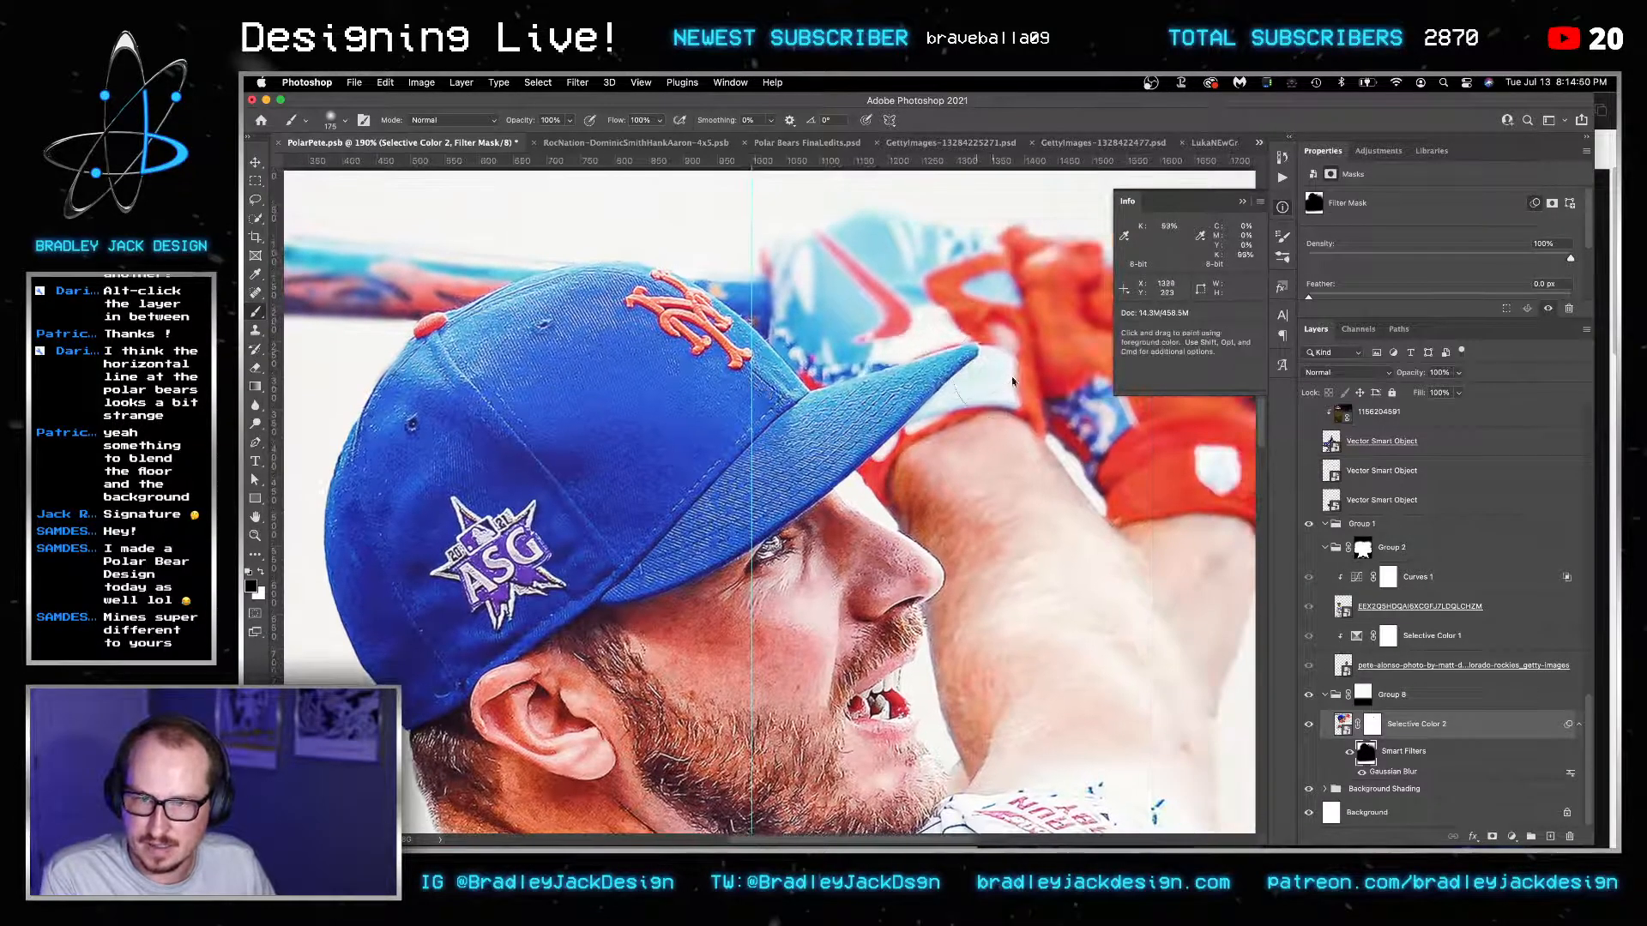
mouse_move(1039, 421)
mouse_down()
mouse_move(850, 395)
mouse_move(825, 423)
mouse_up()
key(bracketright)
key(bracketright)
key(bracketright)
key(bracketleft)
key(bracketleft)
key(bracketleft)
Paint white on the filter mask with a smaller brush just above the brim to blur the background up to its edge.
key(x)
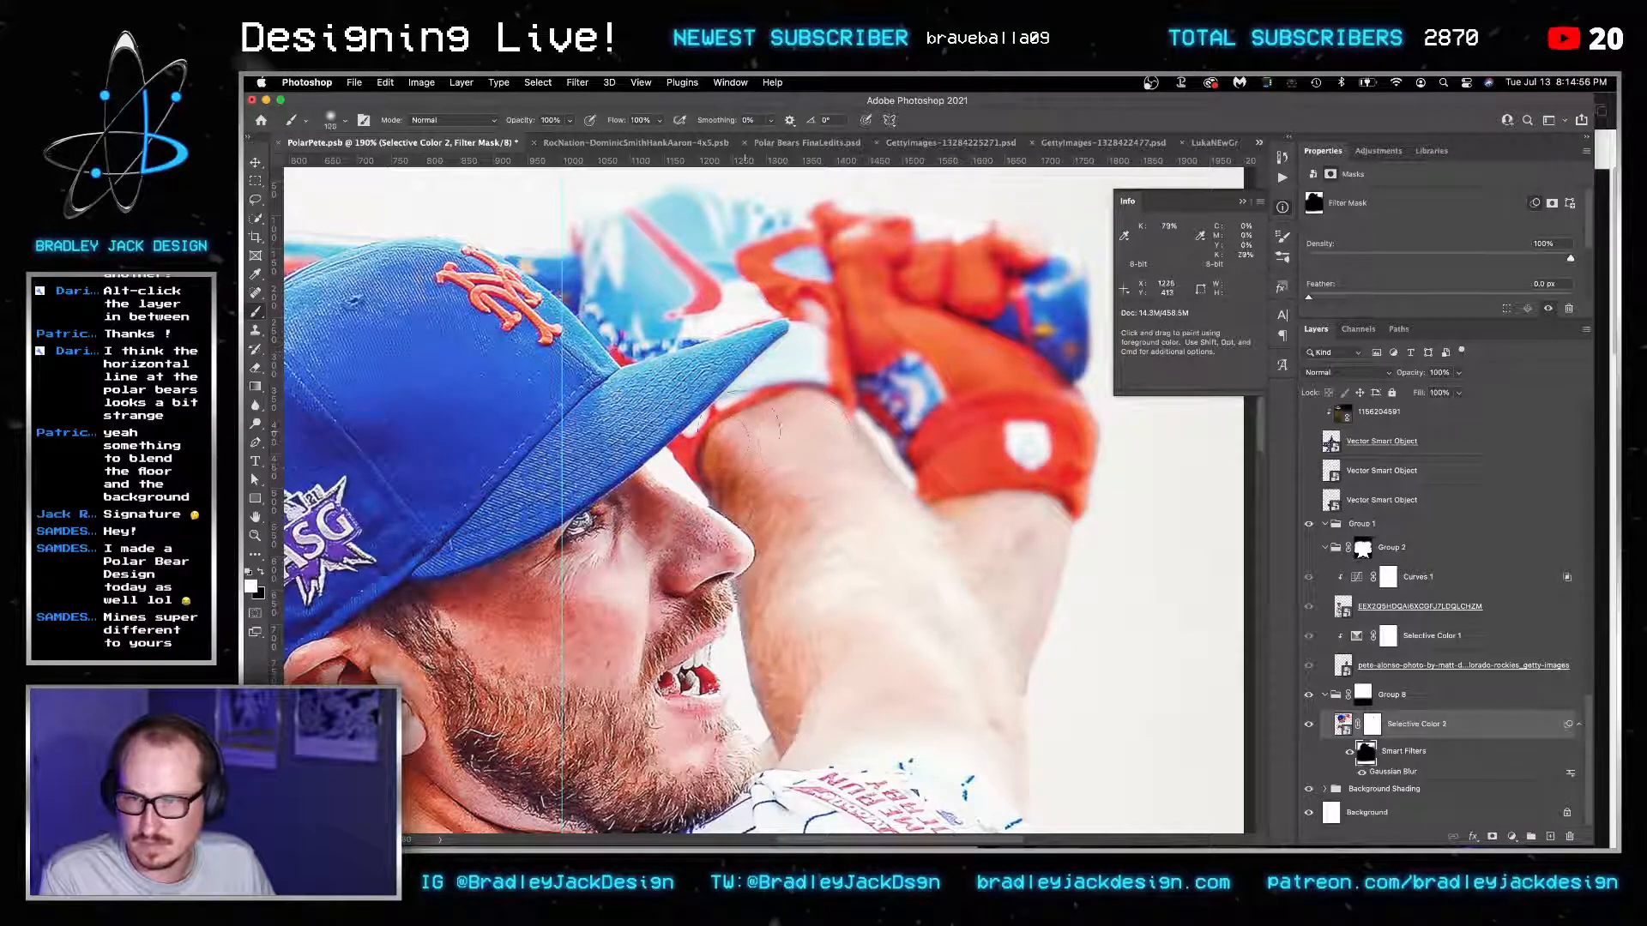
key(bracketleft)
key(bracketleft)
key(bracketleft)
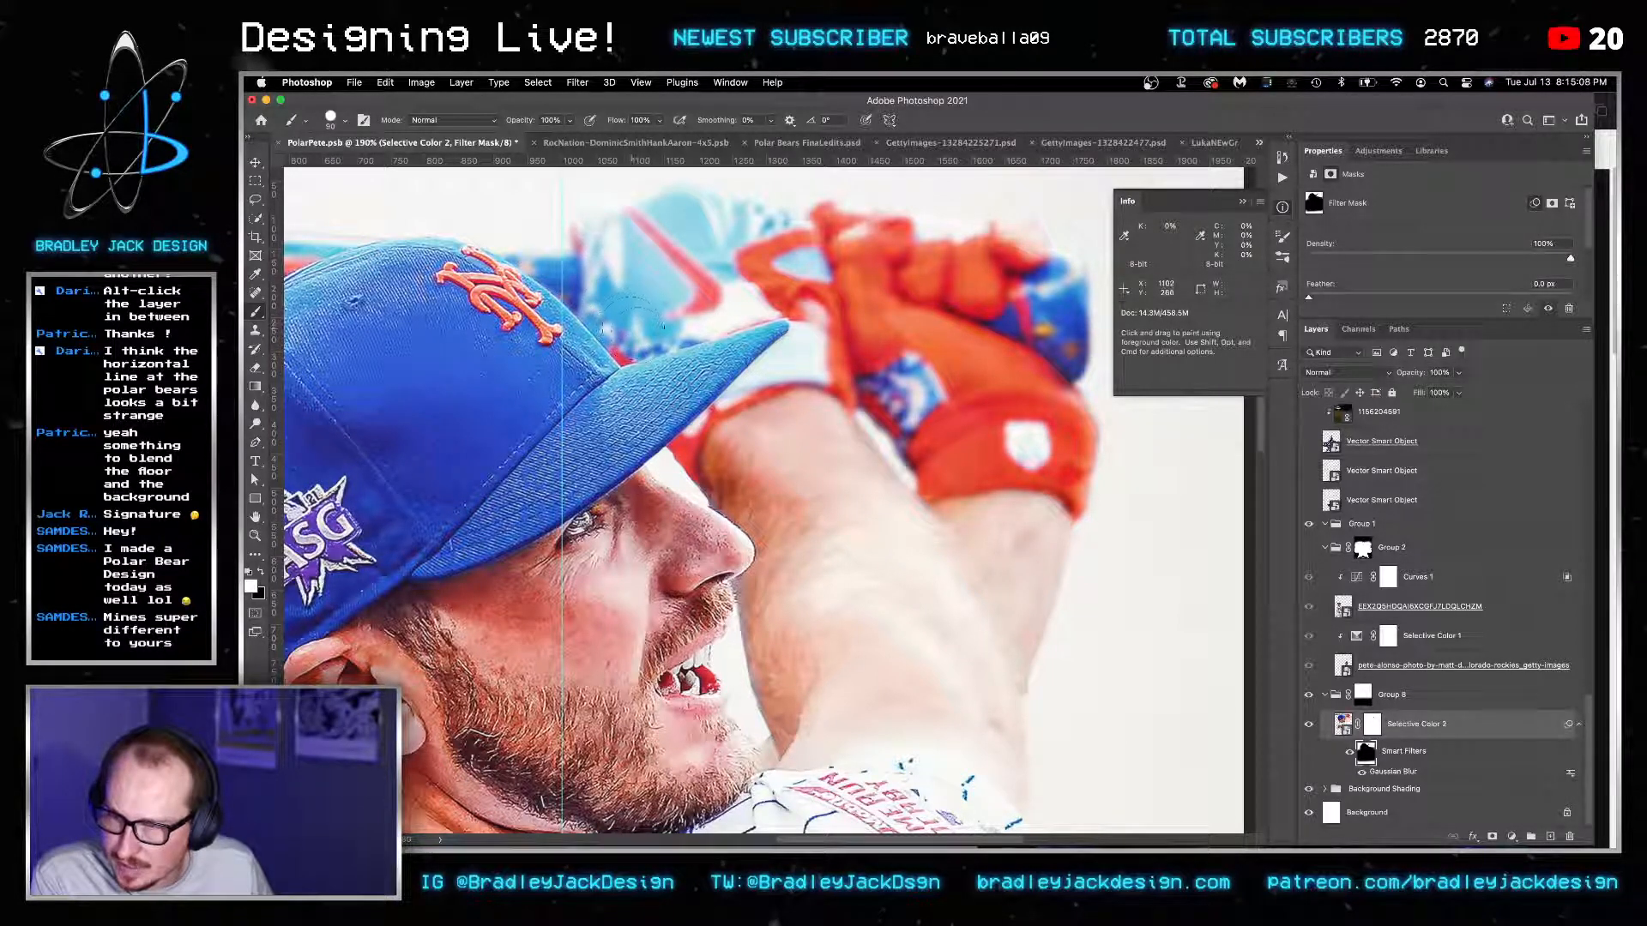
key(bracketleft)
key(bracketleft)
key(bracketleft)
key(bracketleft)
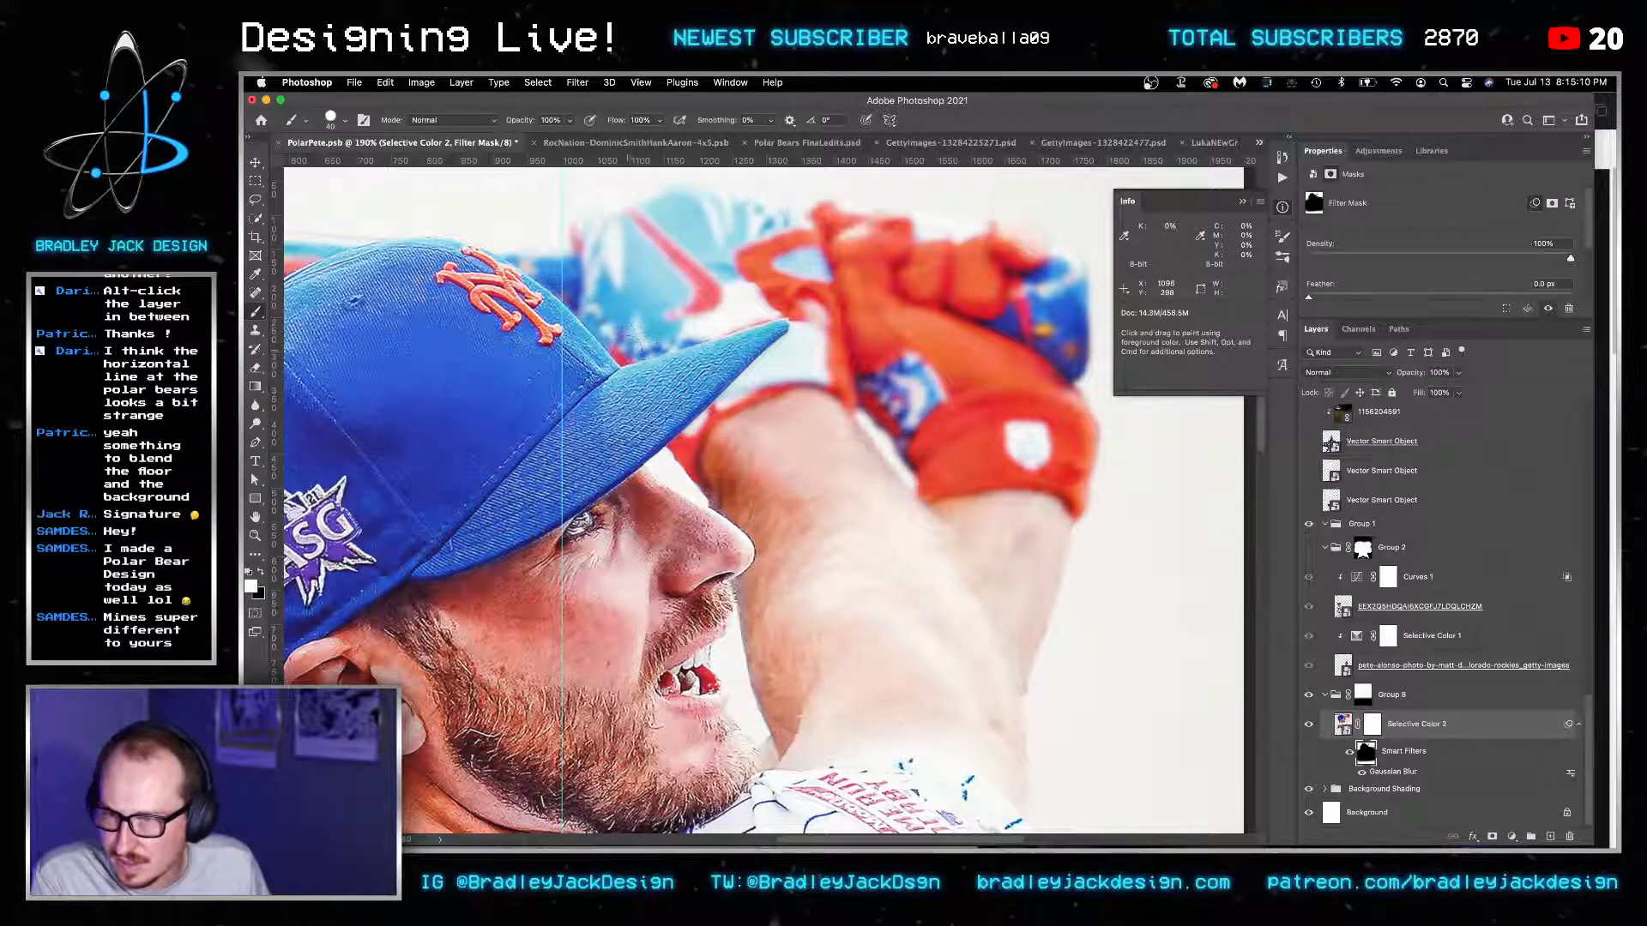
drag(636, 345, 789, 312)
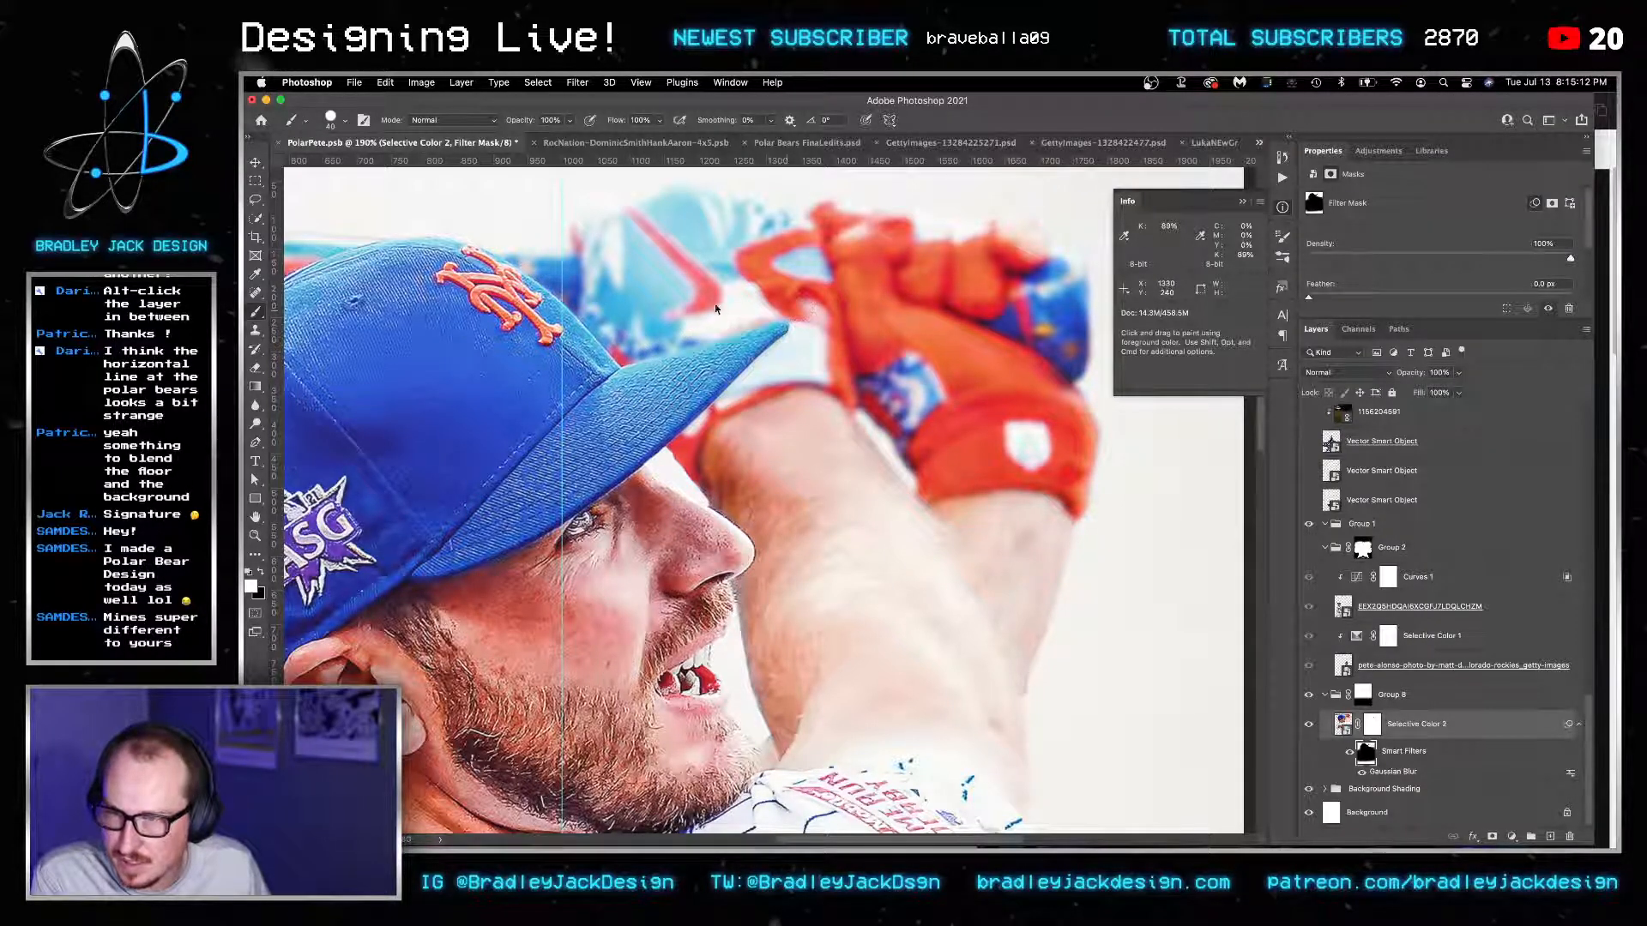
drag(549, 322, 897, 386)
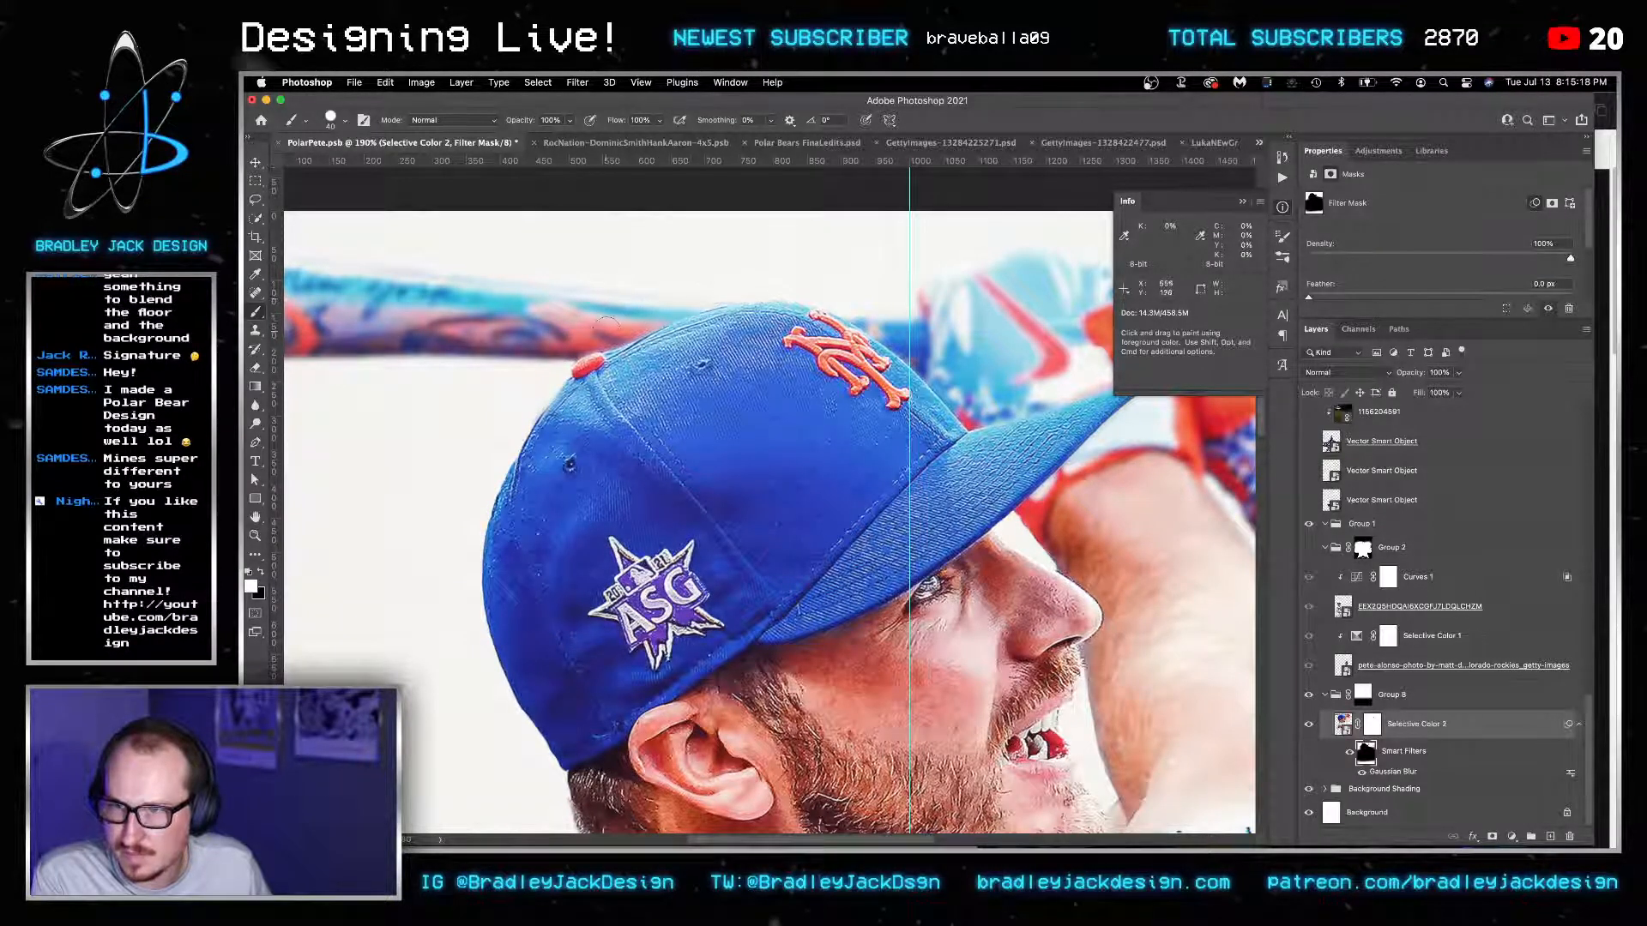
Fit the whole poster in view and save the document.
key(super+0)
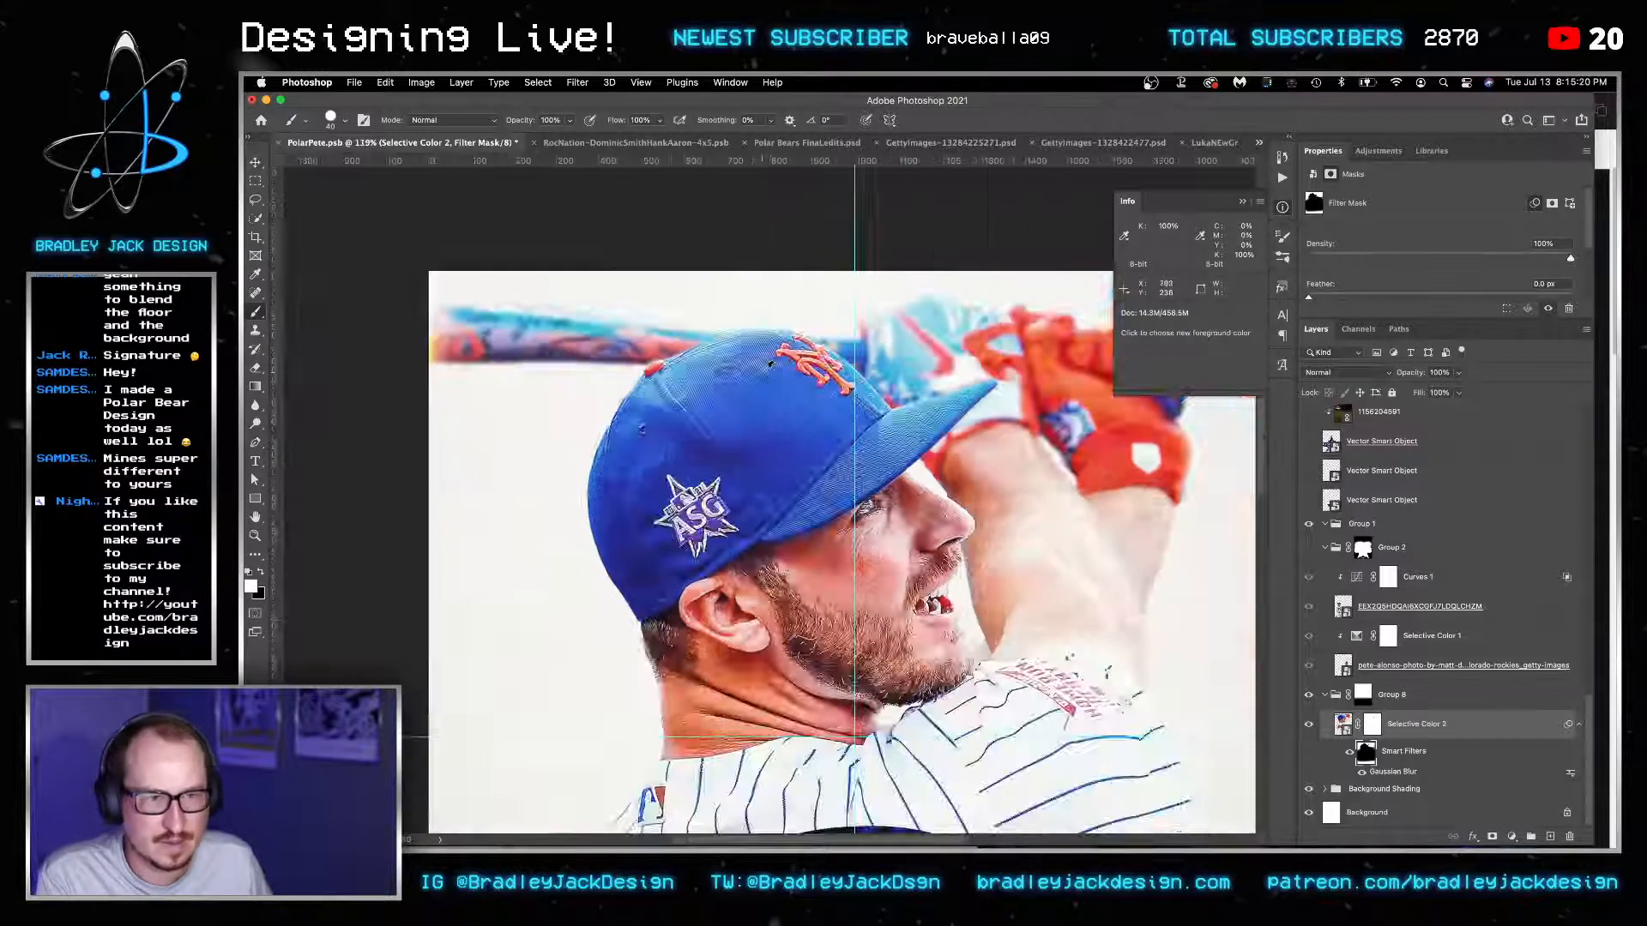
key(v)
key(super+s)
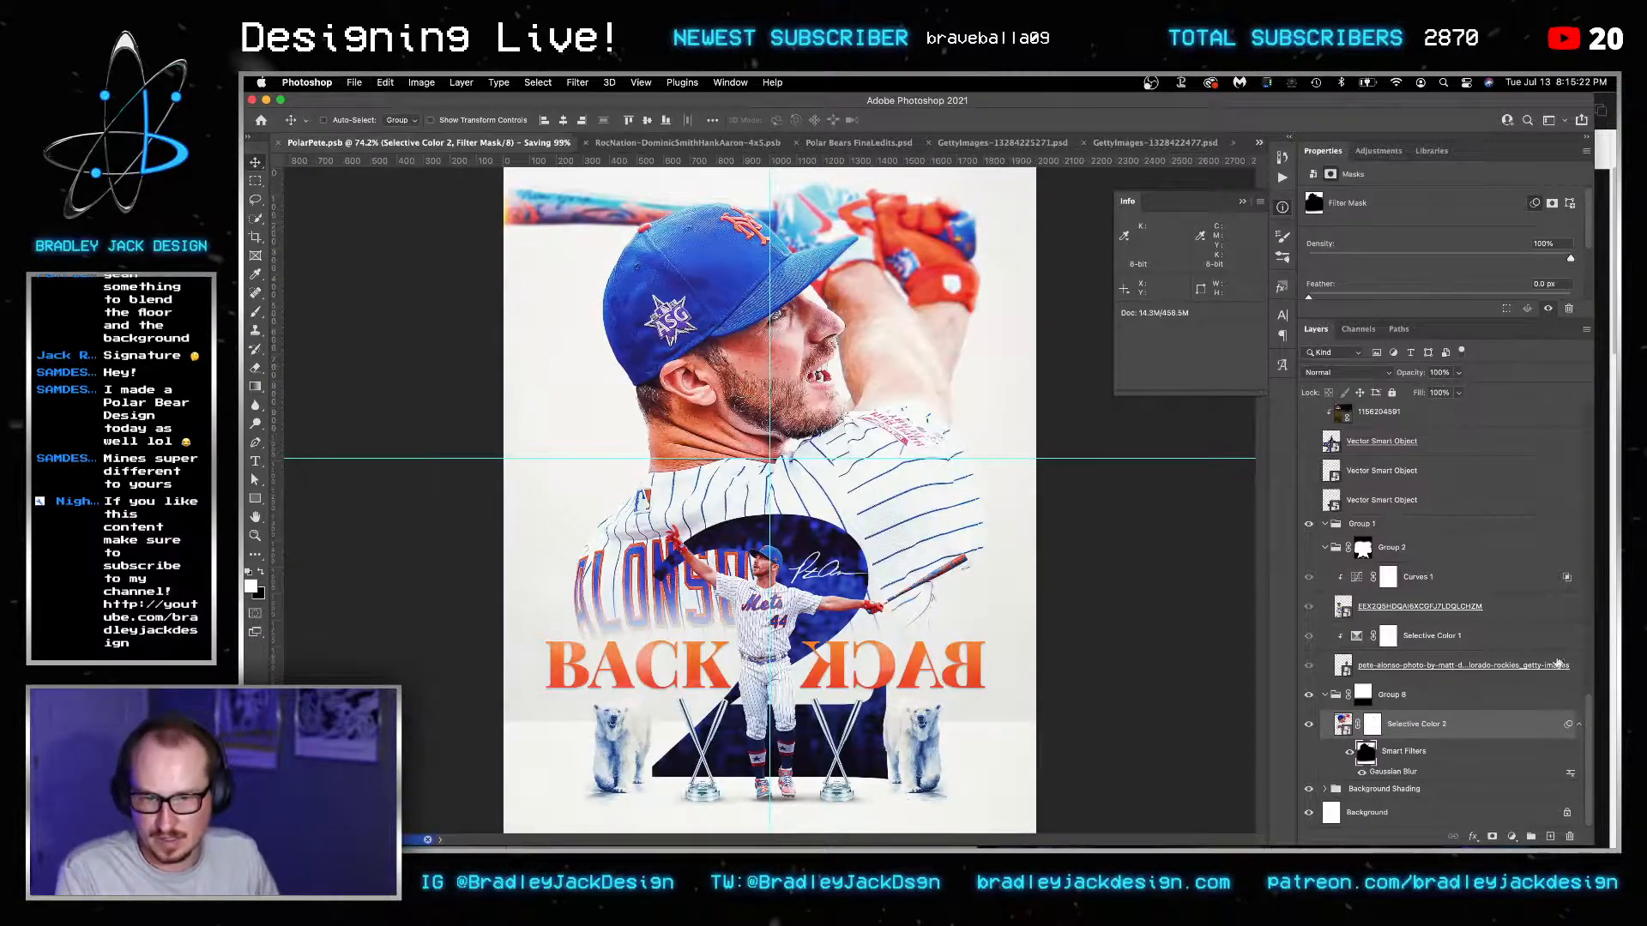
scroll(1388, 601, up, 10)
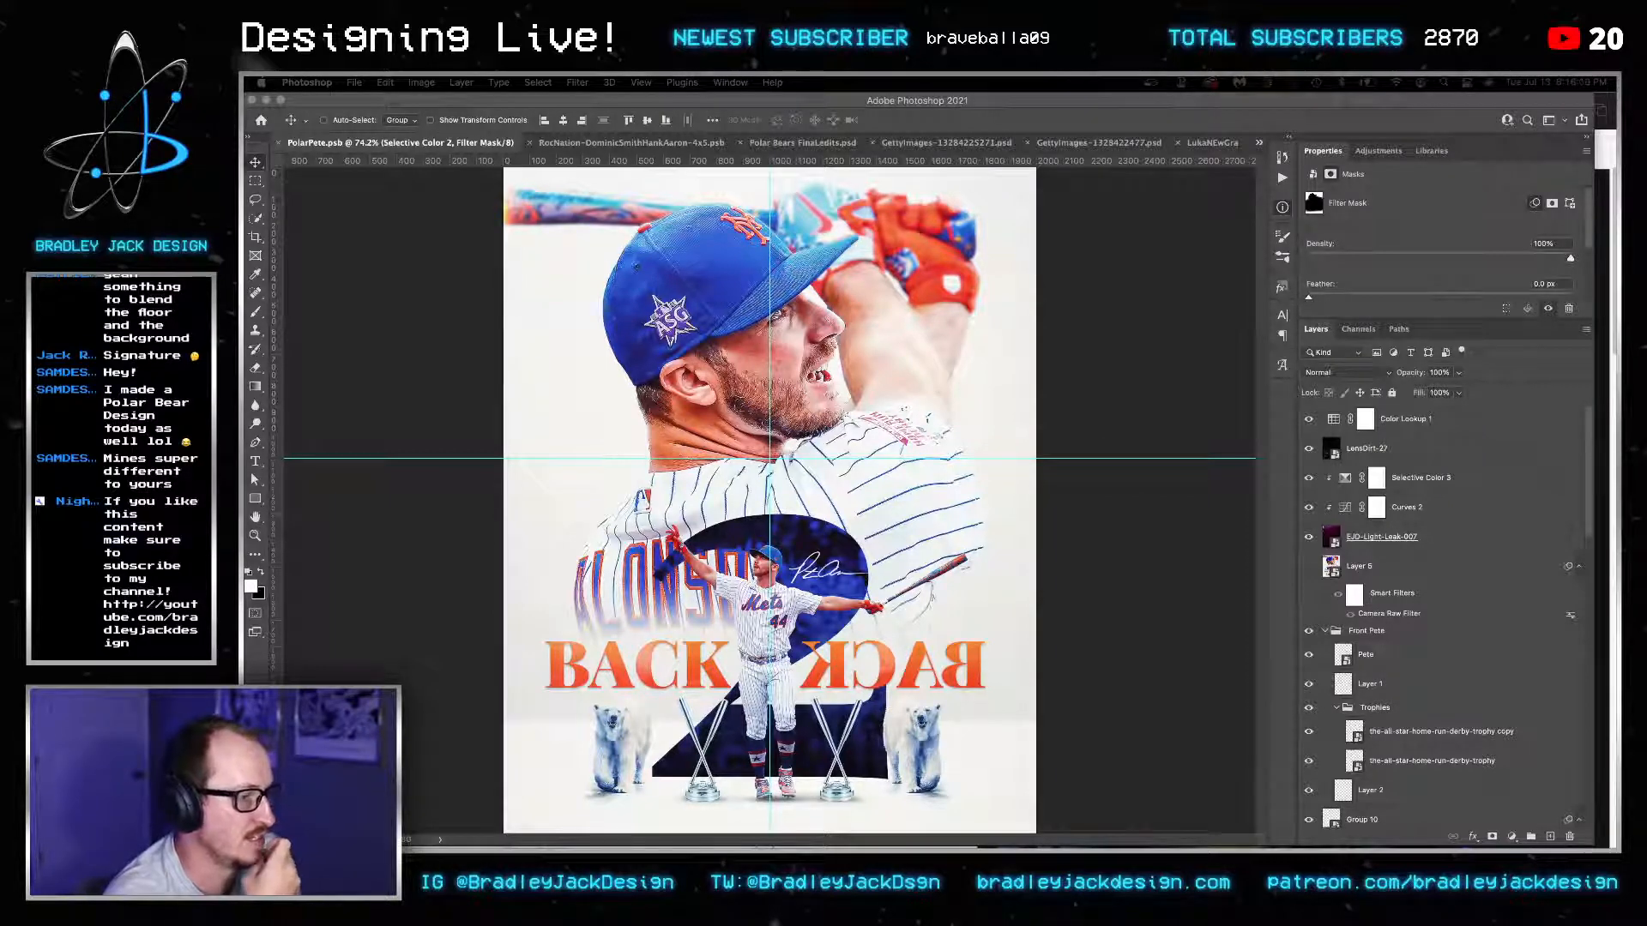
Switch to Adobe Bridge, reduce the thumbnail size in the NYC 2017 folder and preview IMG_0094.CR2 full screen.
key(super+Tab)
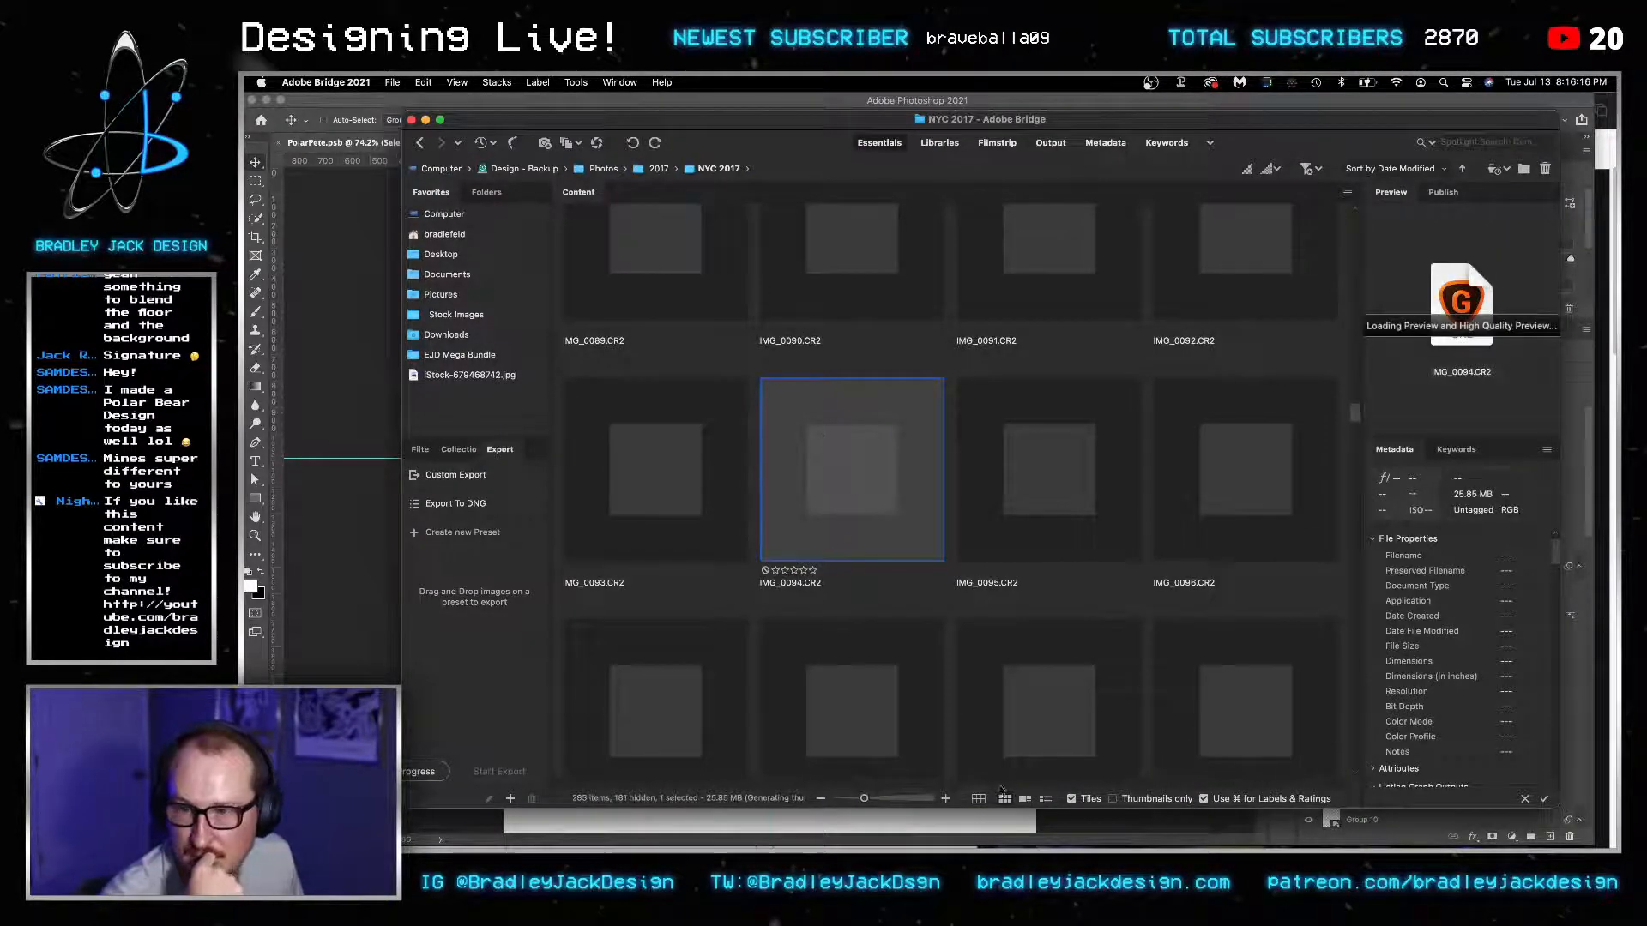
click(849, 800)
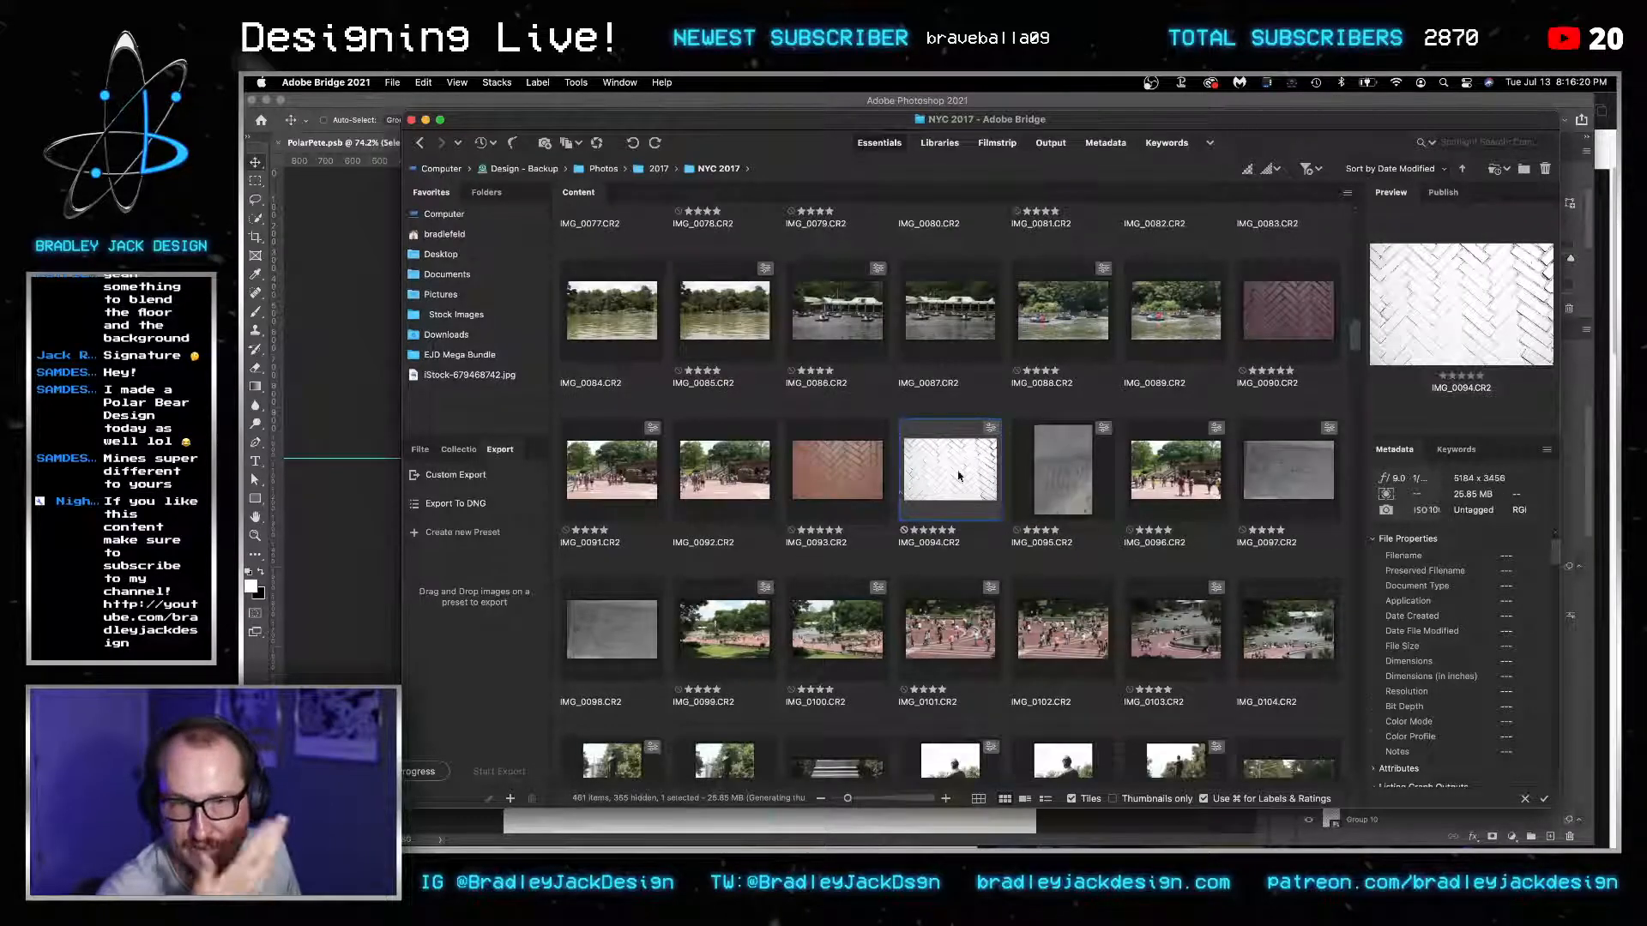
key(space)
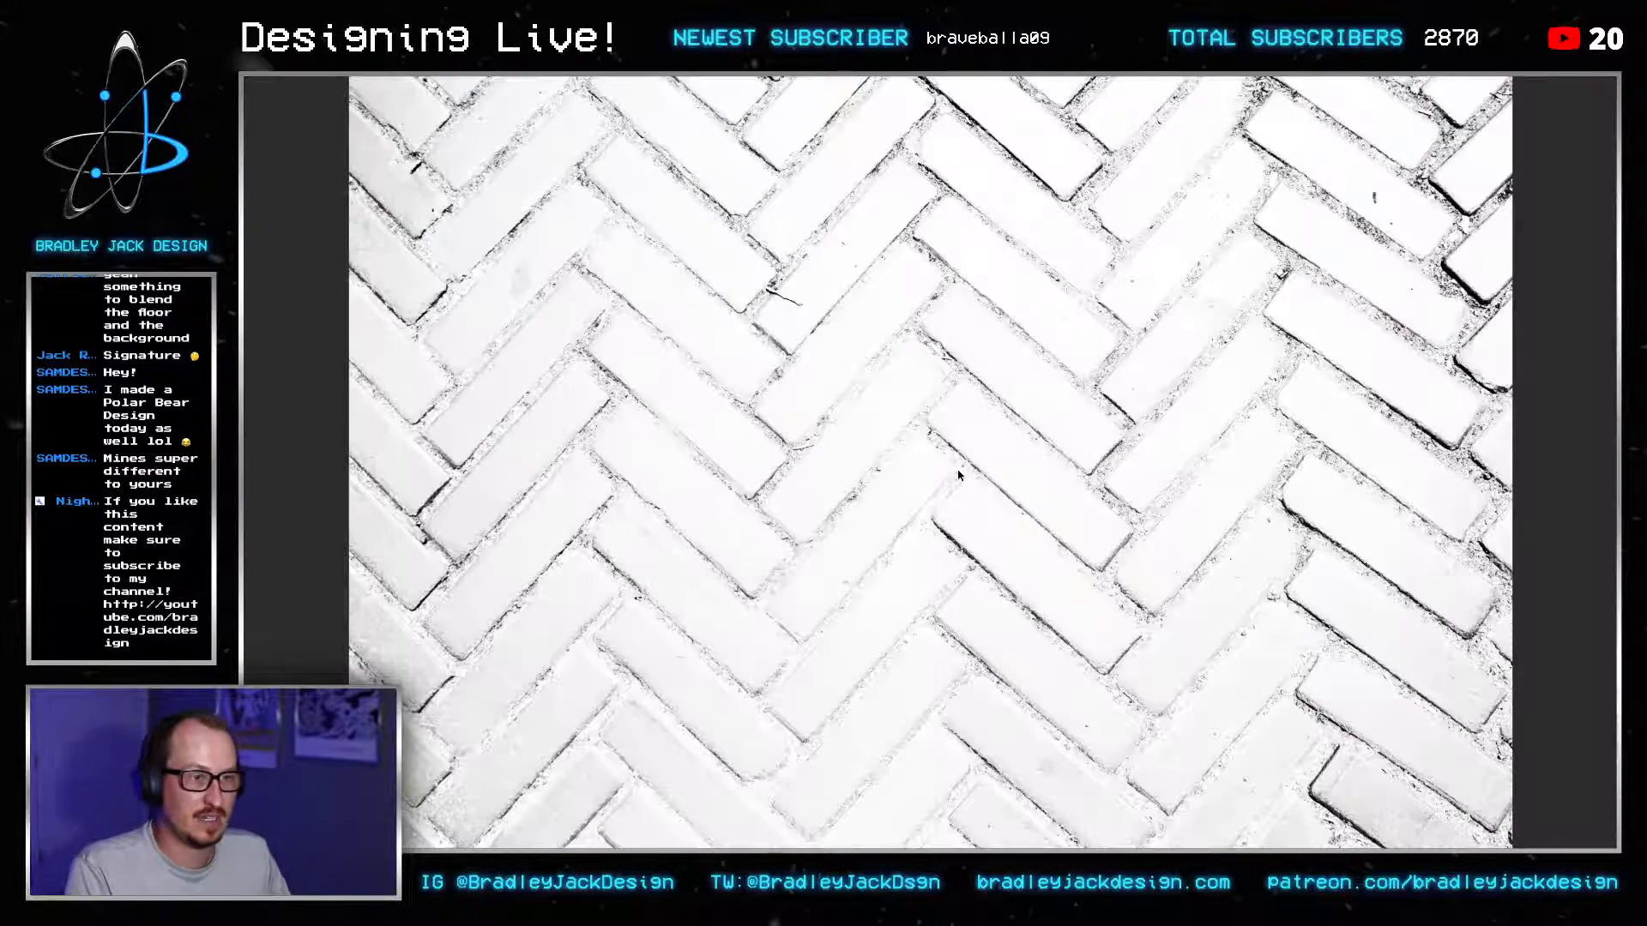
key(space)
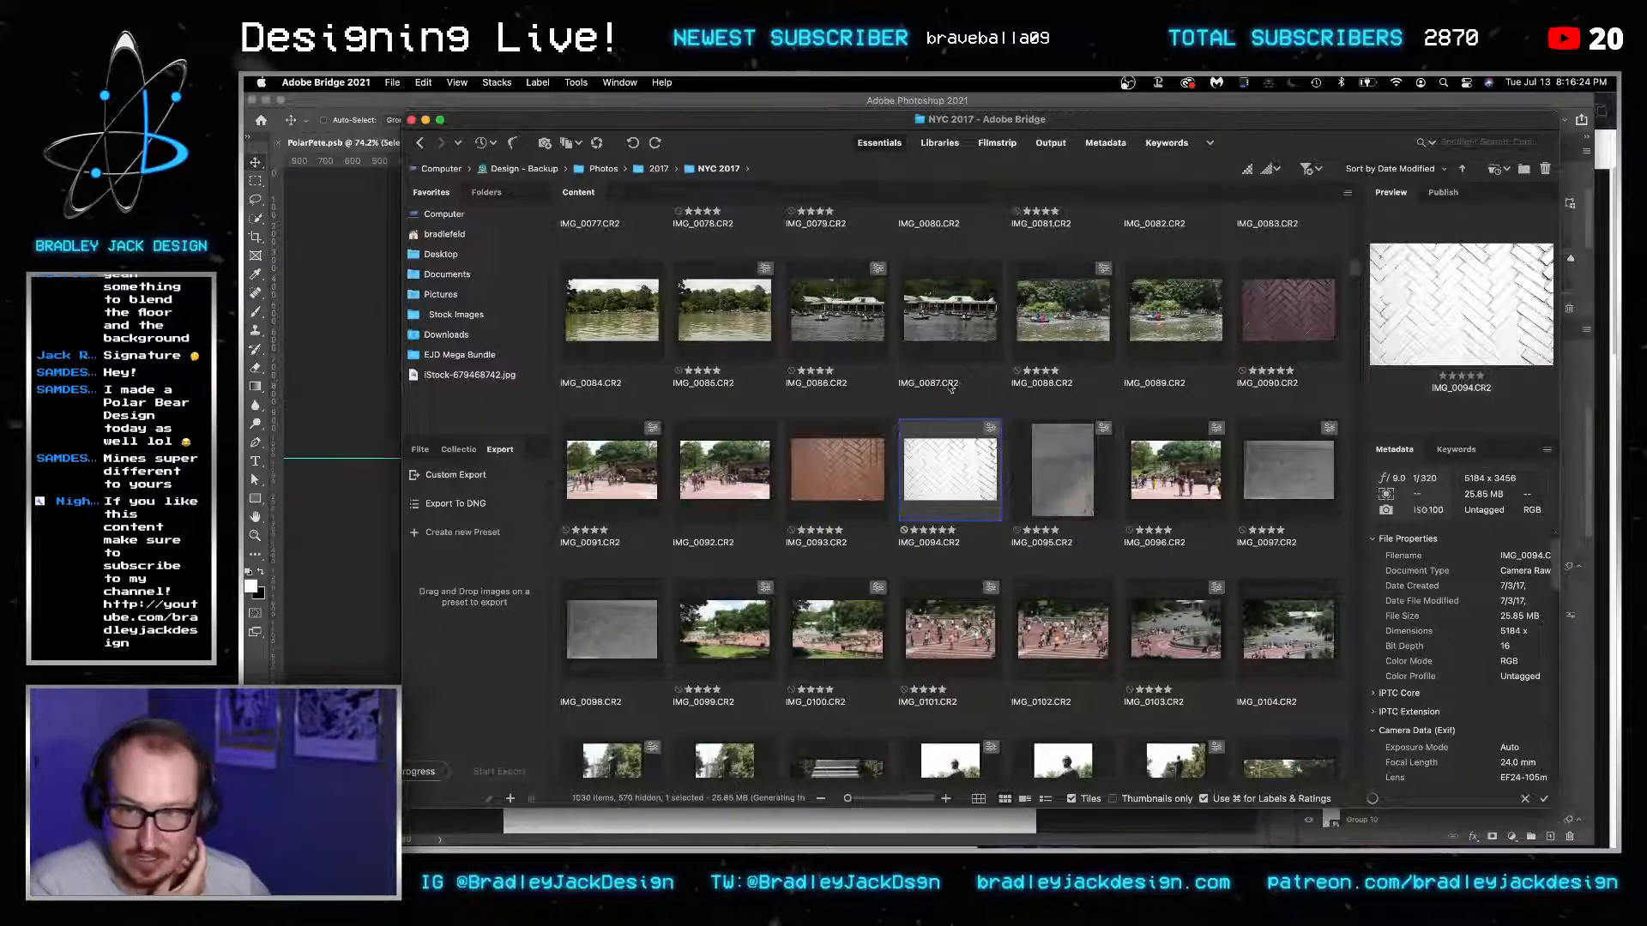
Look through the remaining photos in the NYC 2017 folder to its end, and close the Bridge window.
scroll(928, 399, down, 20)
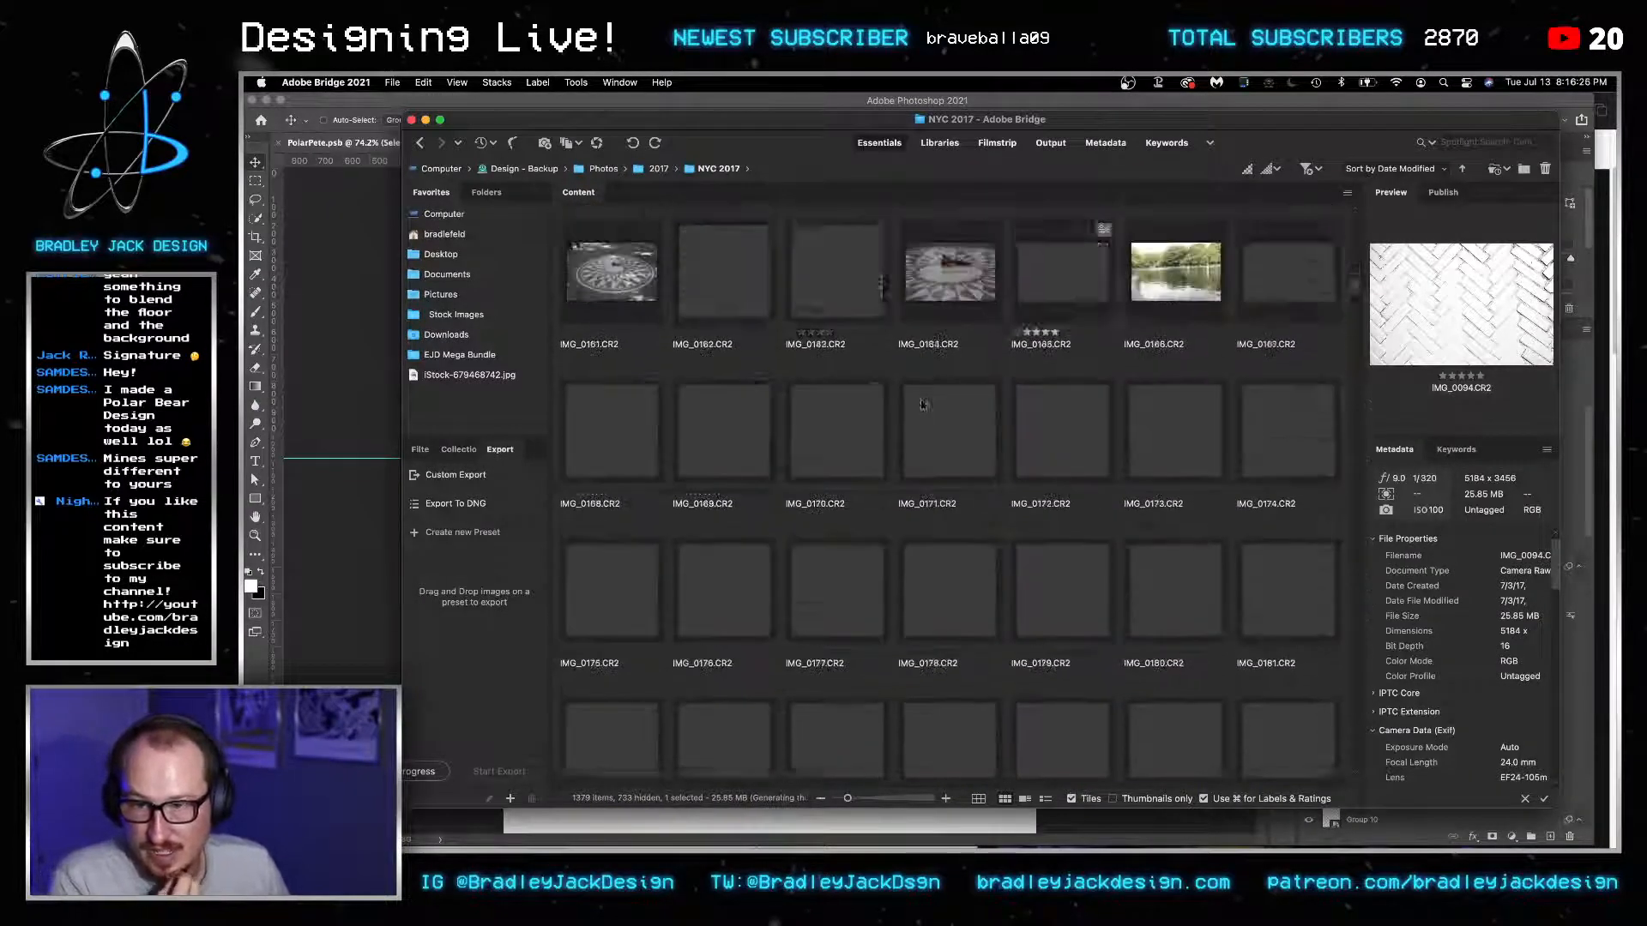
scroll(1158, 448, down, 20)
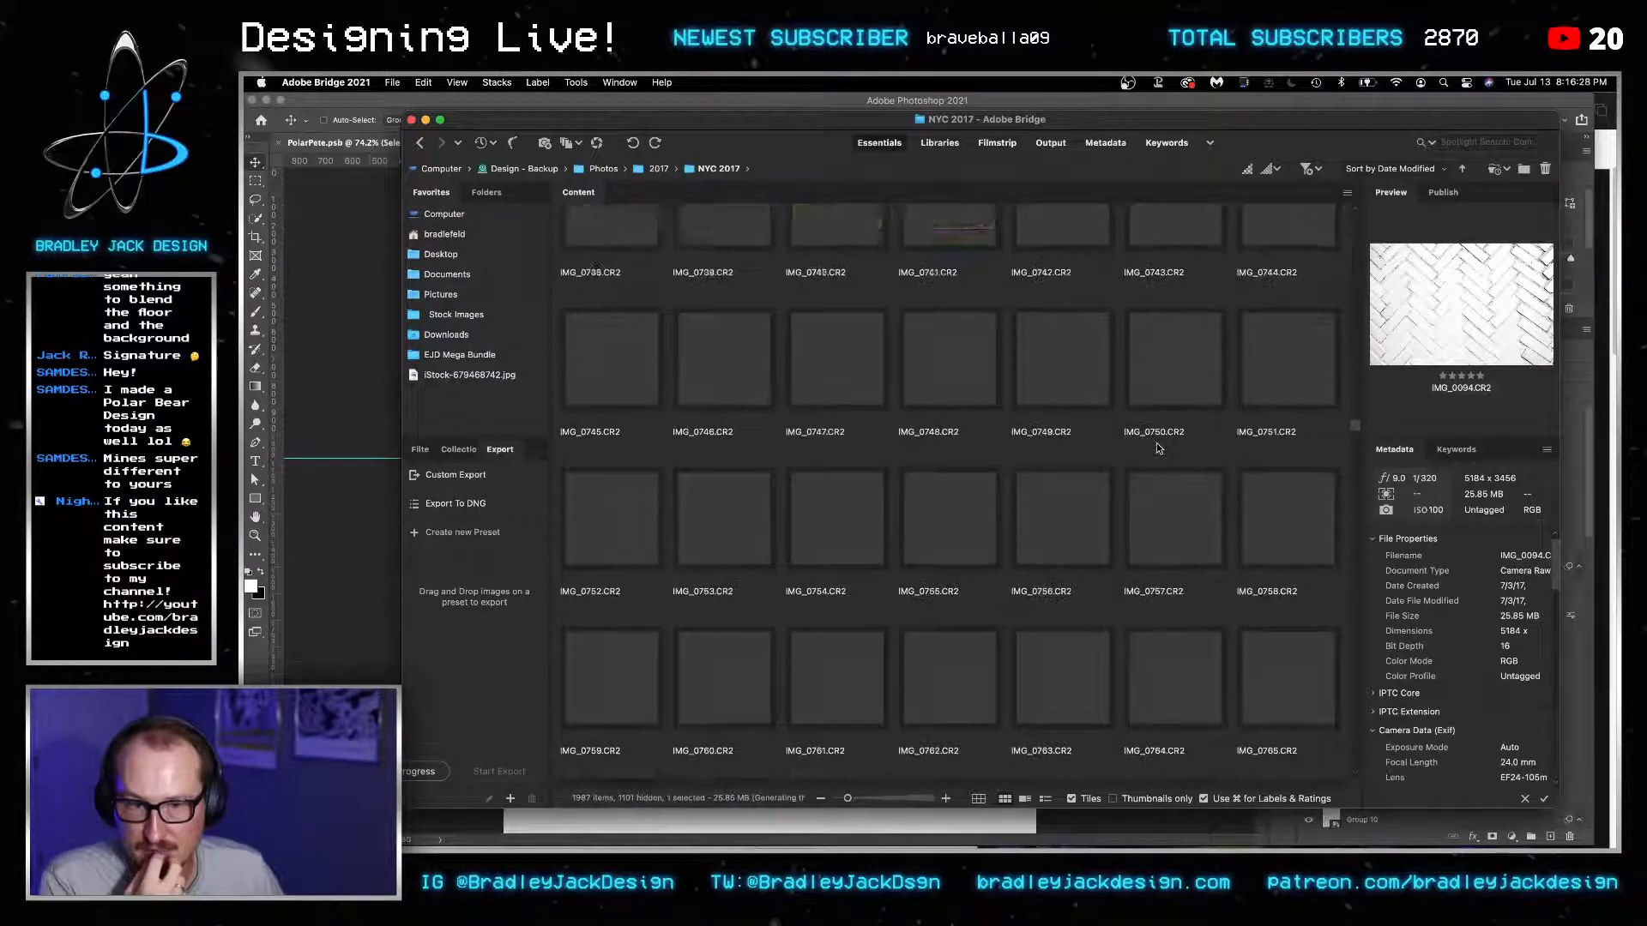
scroll(916, 440, down, 20)
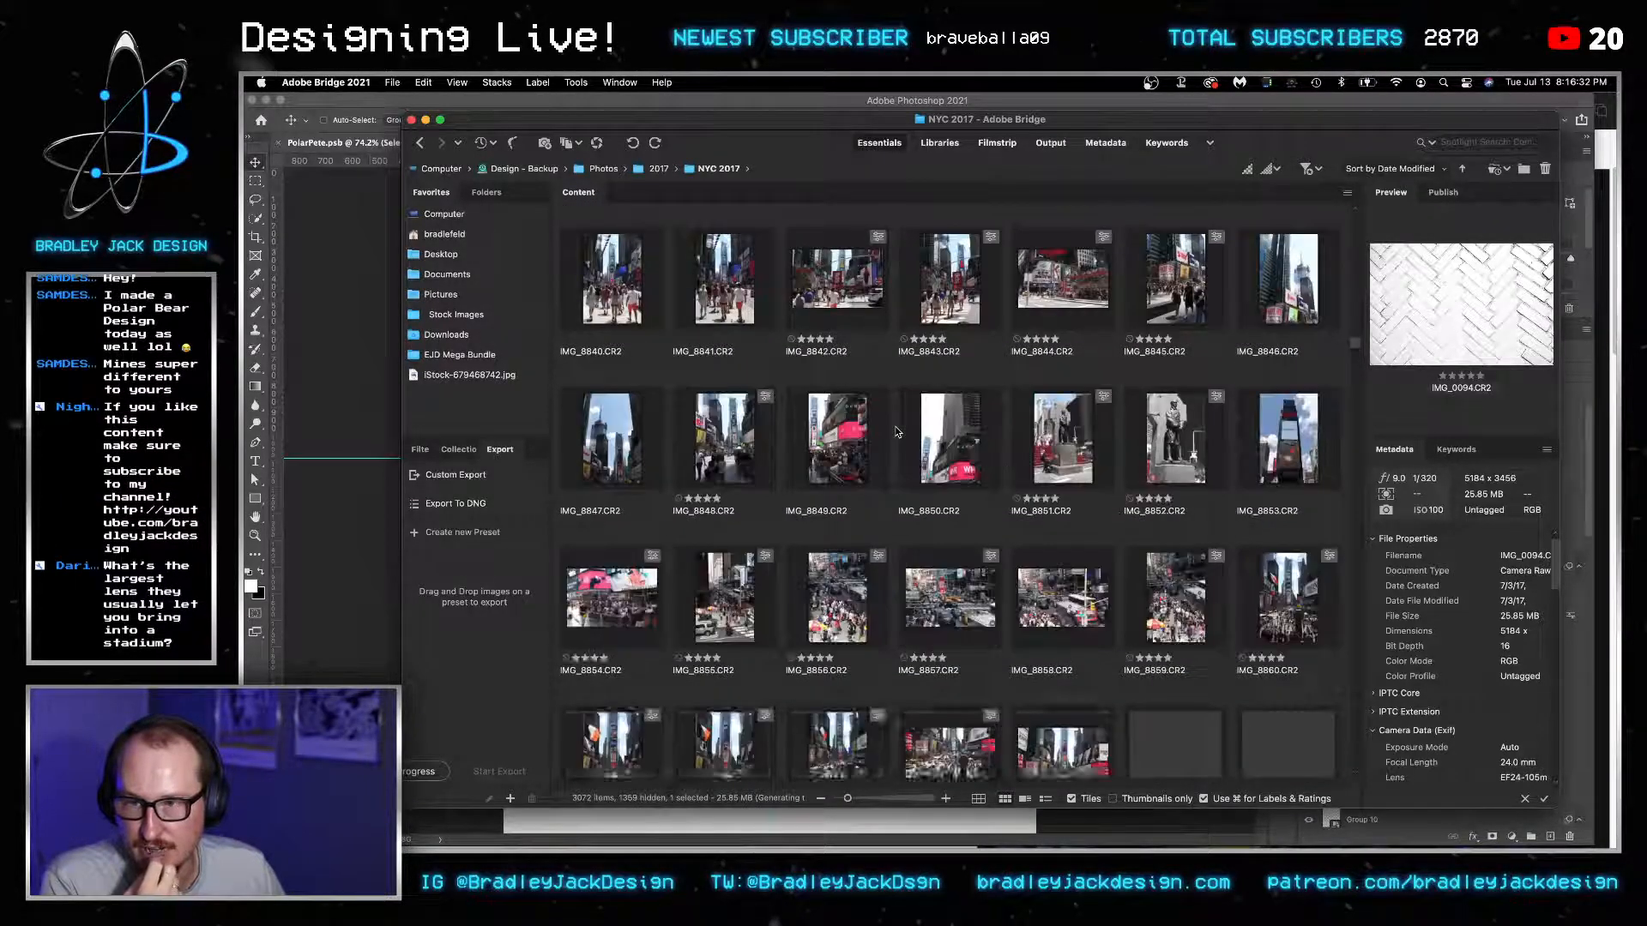
scroll(897, 431, down, 20)
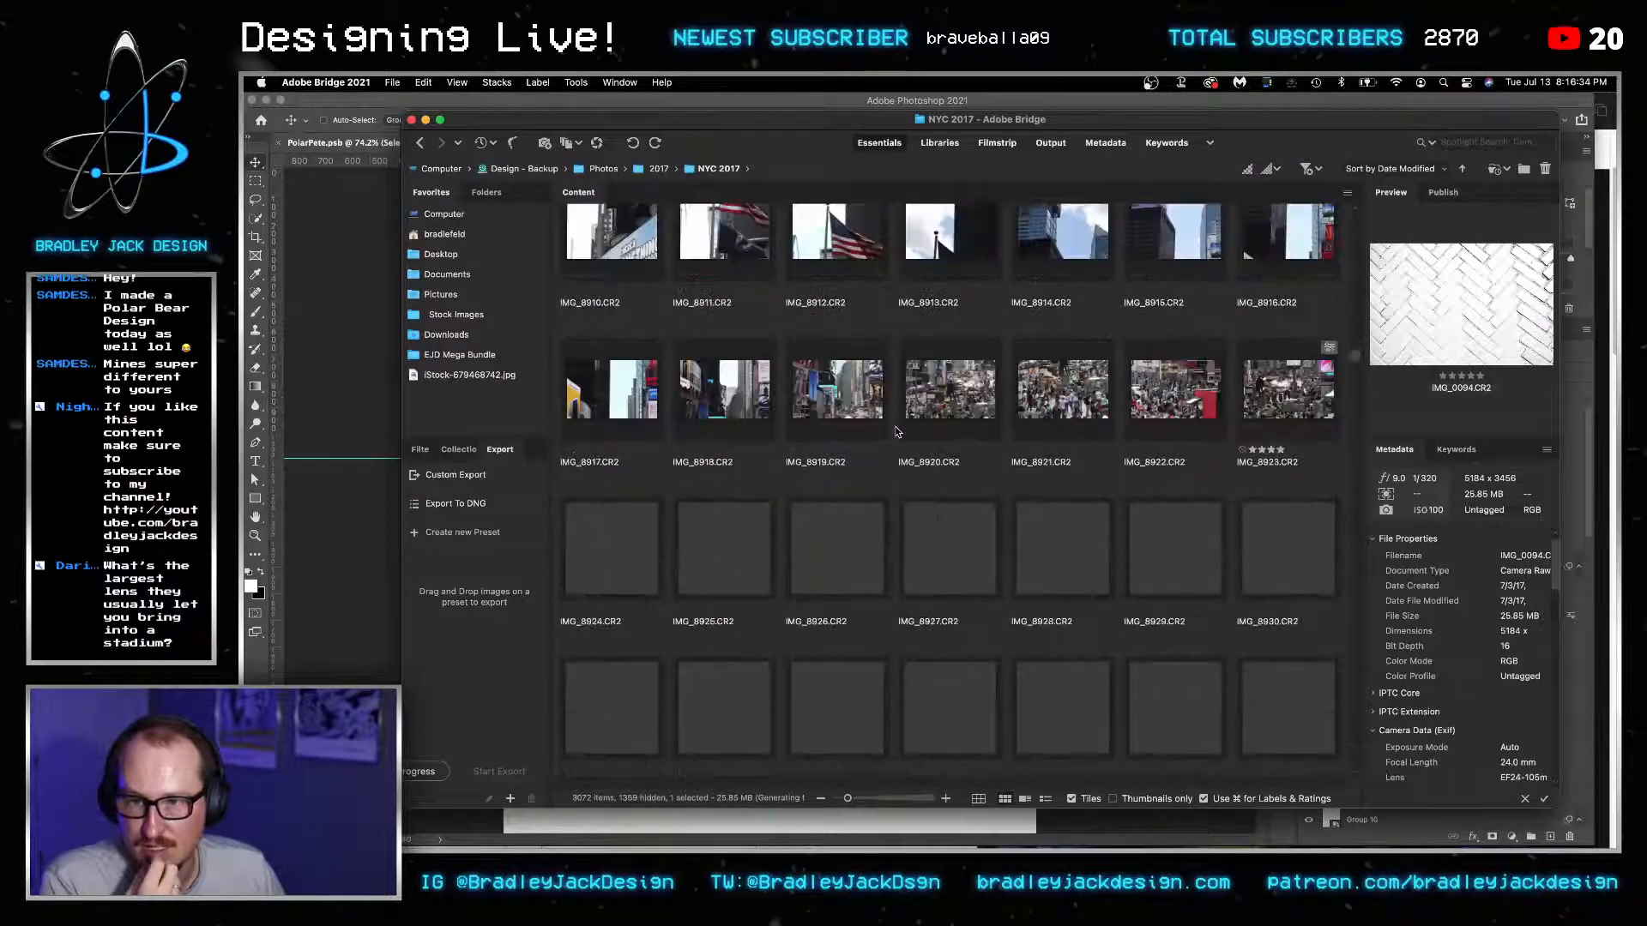
scroll(896, 431, down, 8)
scroll(896, 431, down, 13)
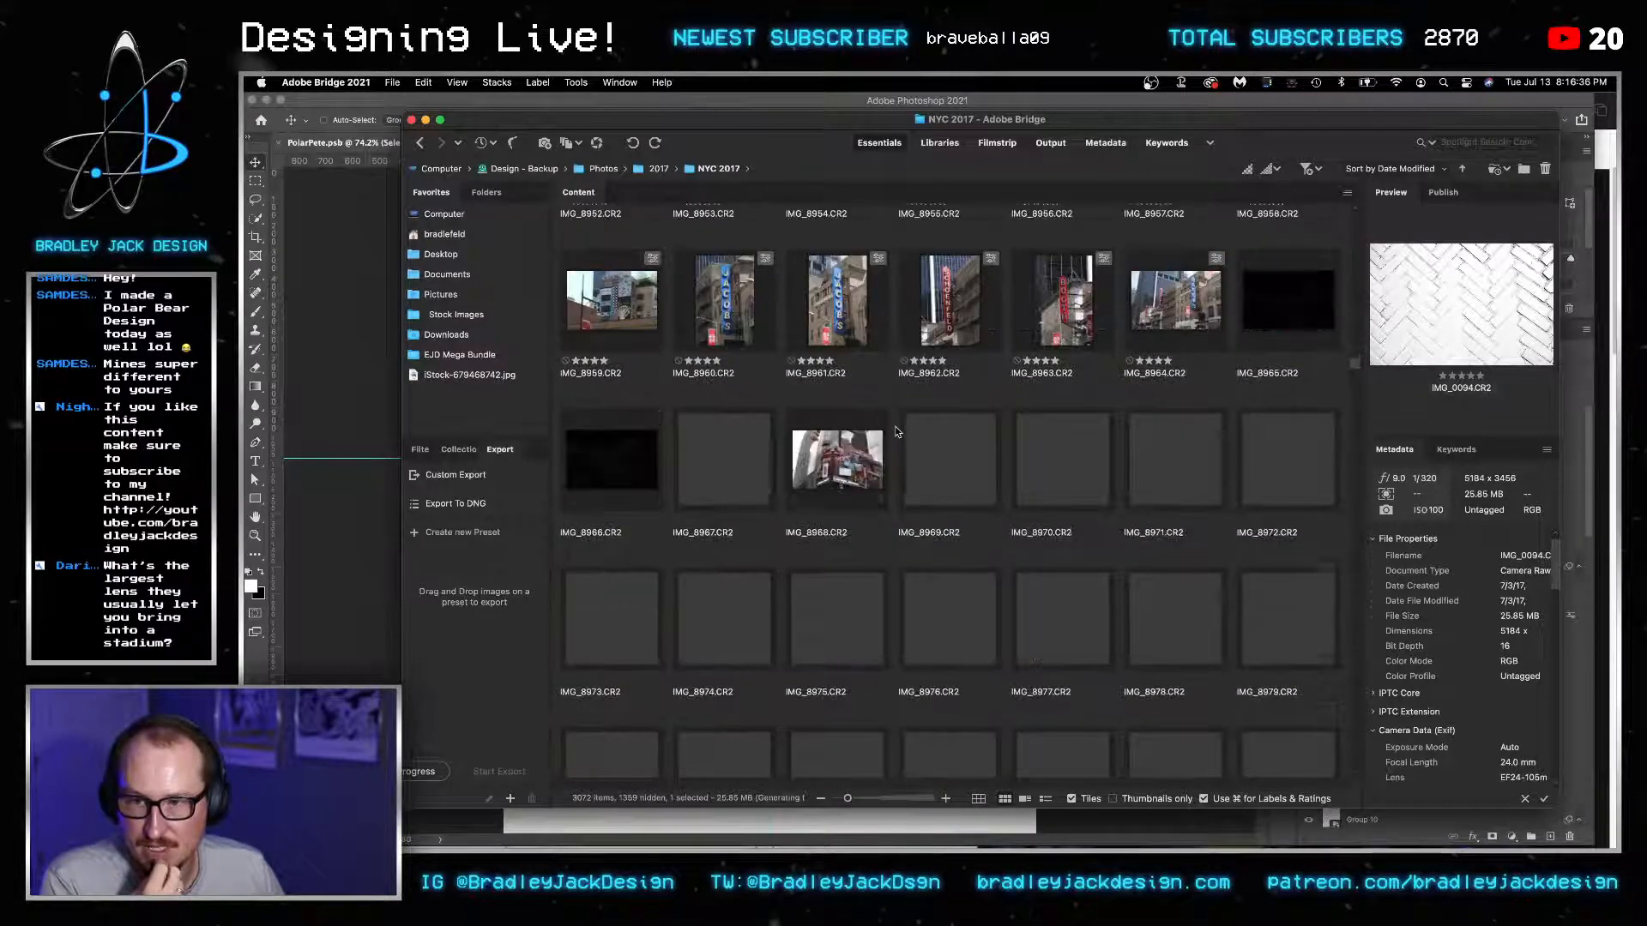
scroll(897, 431, down, 16)
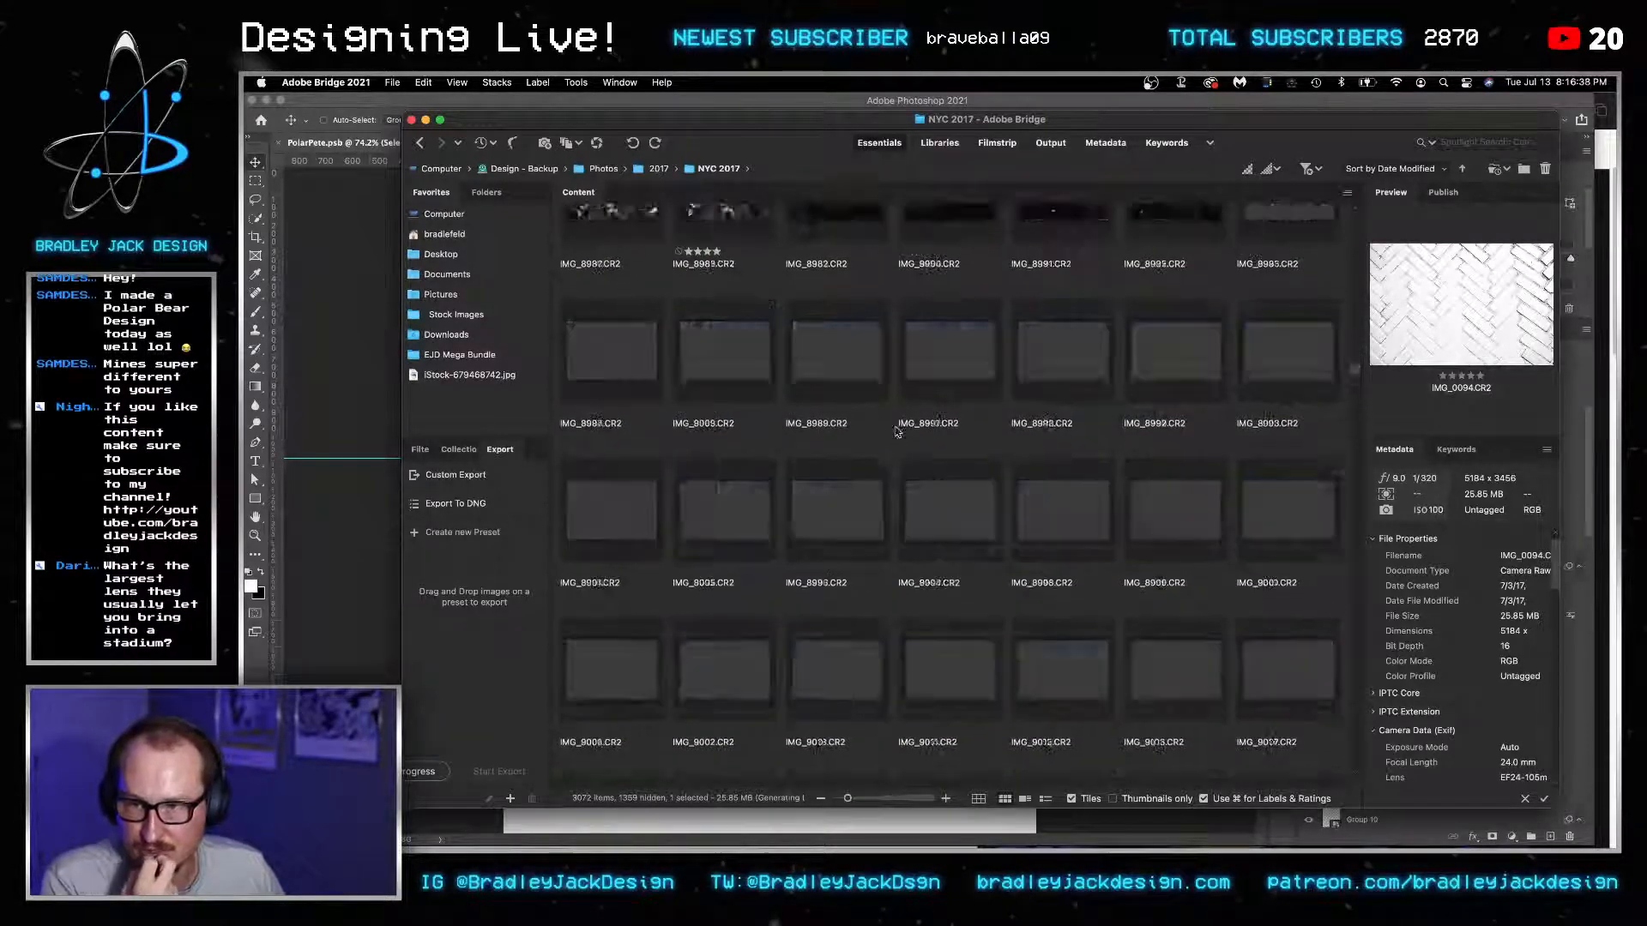
scroll(896, 431, down, 13)
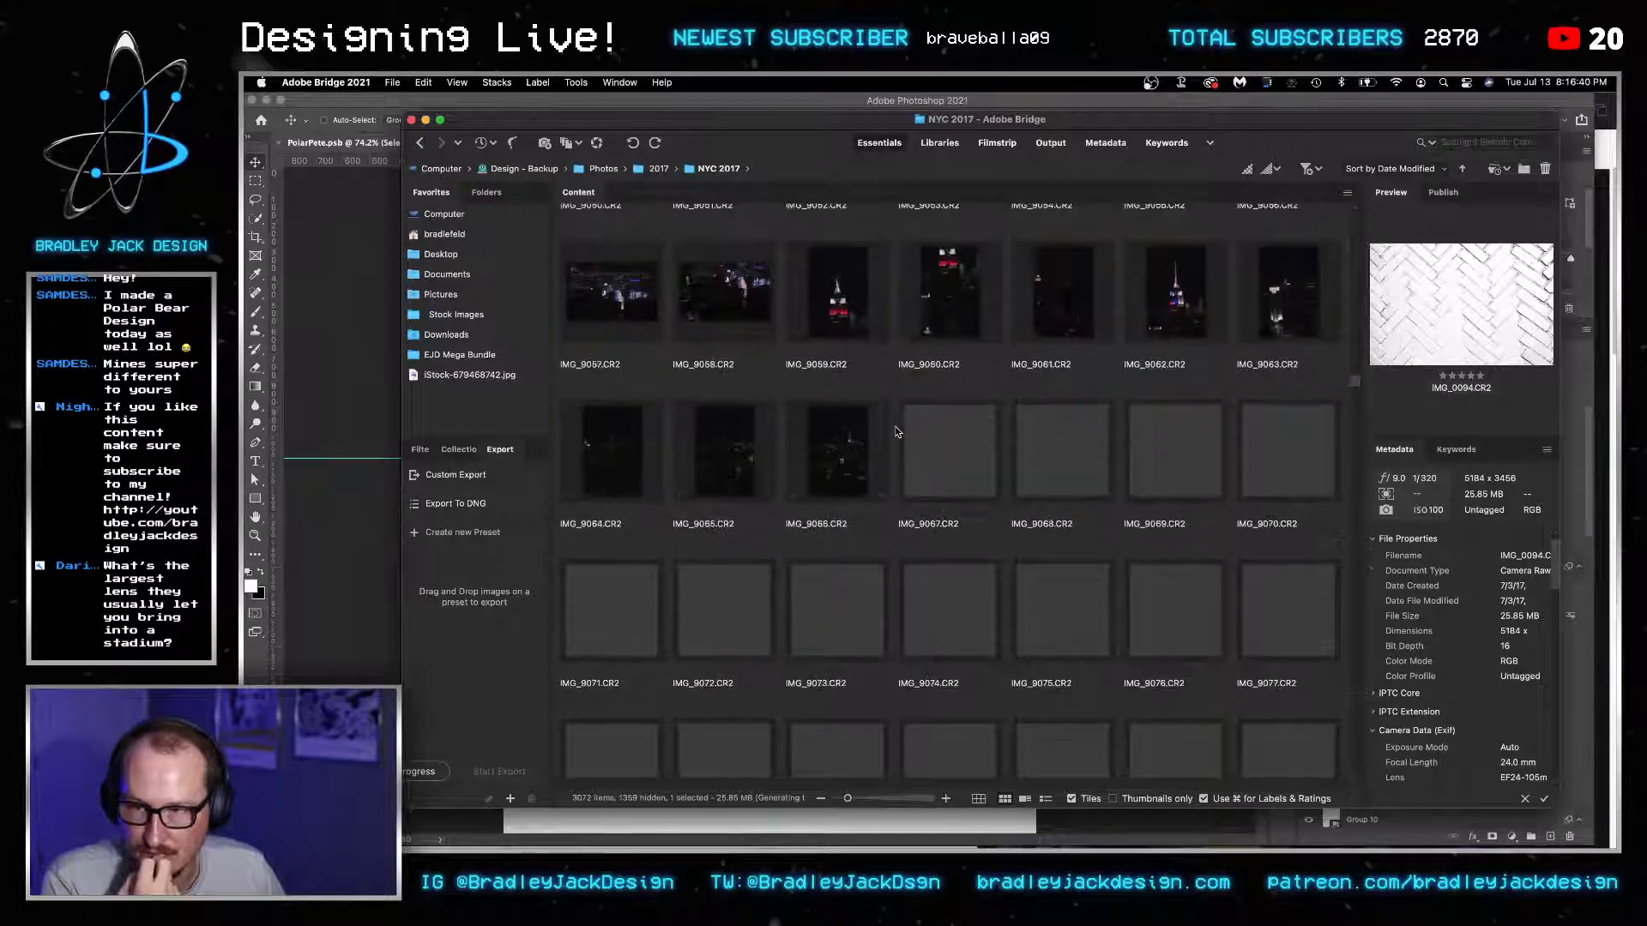
scroll(897, 431, down, 14)
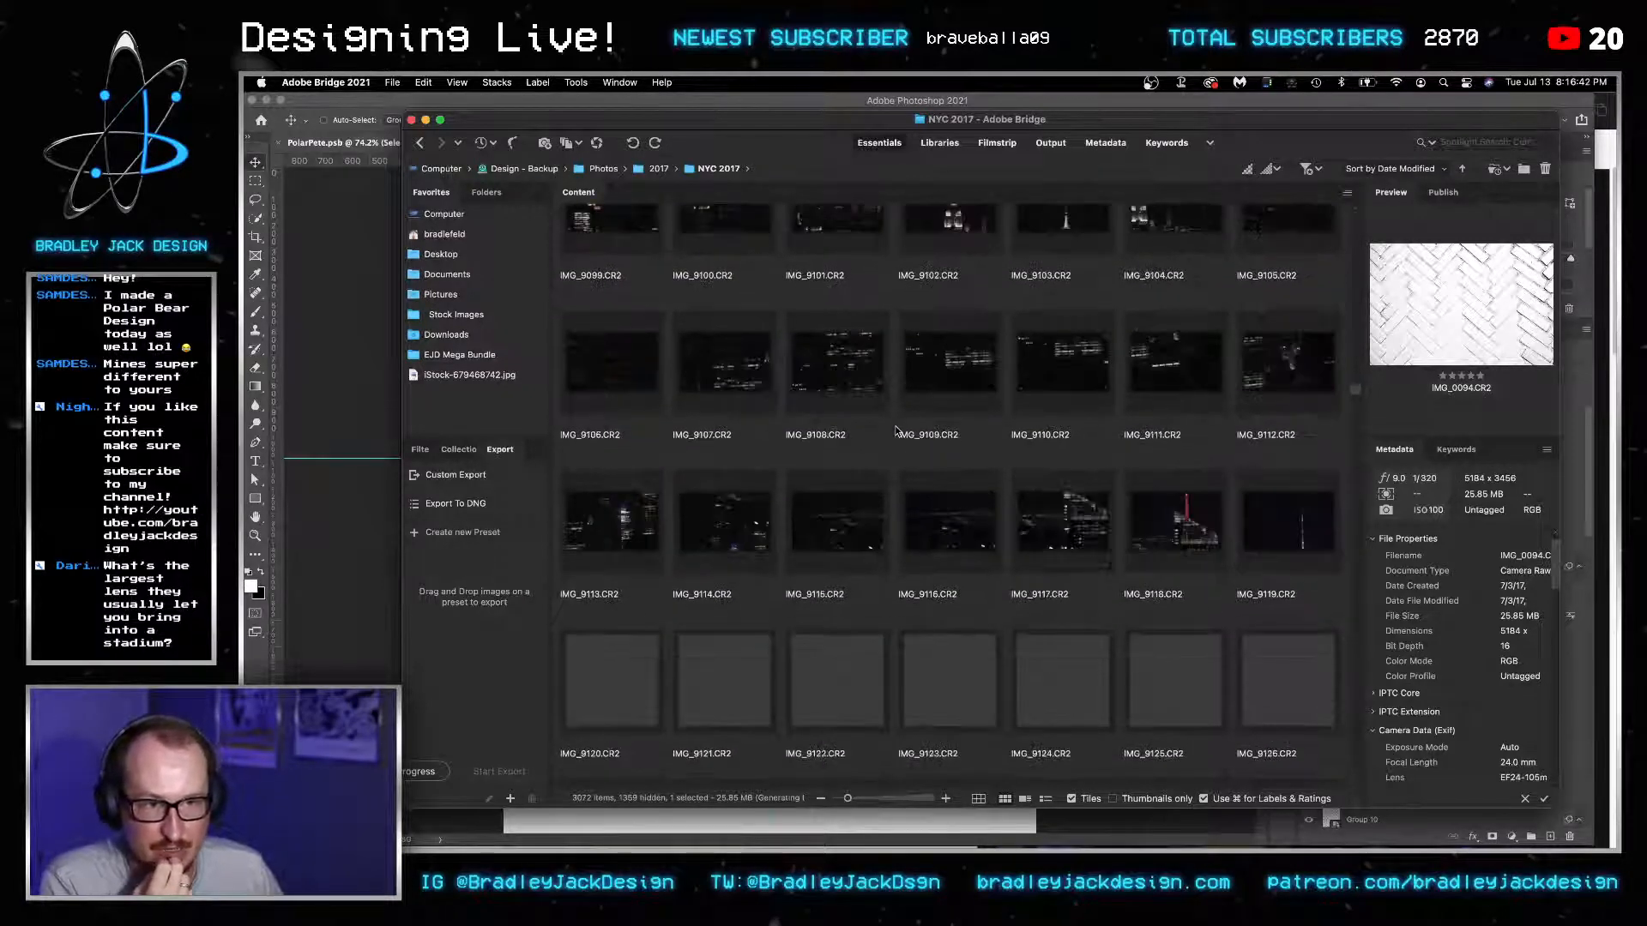
scroll(895, 431, down, 6)
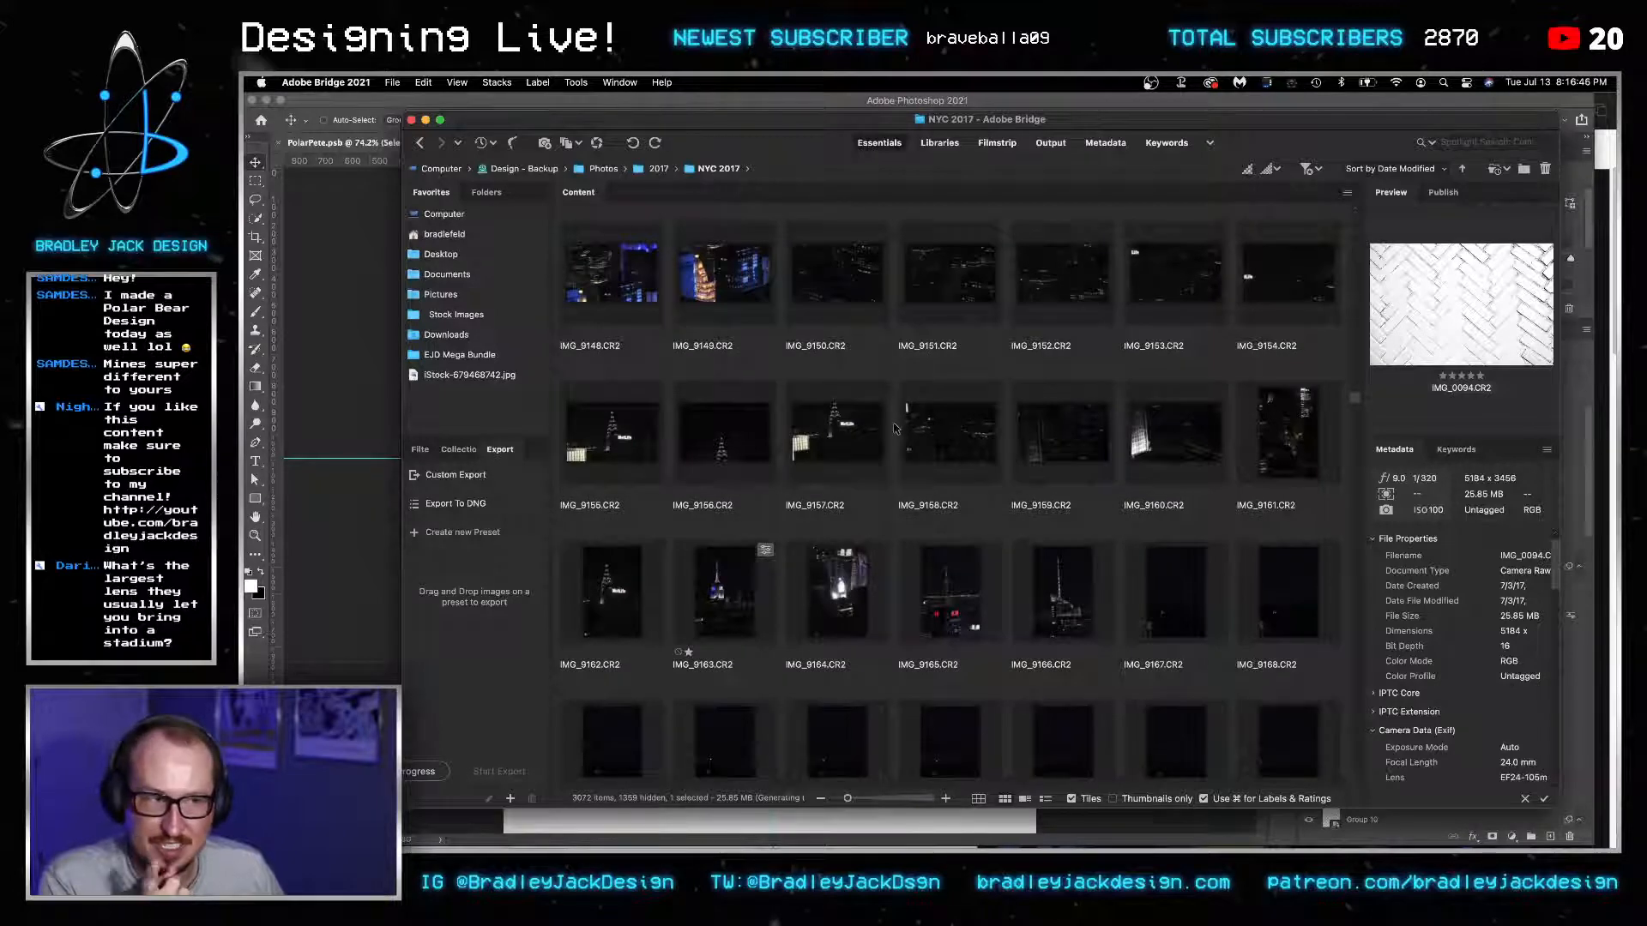
scroll(894, 427, down, 4)
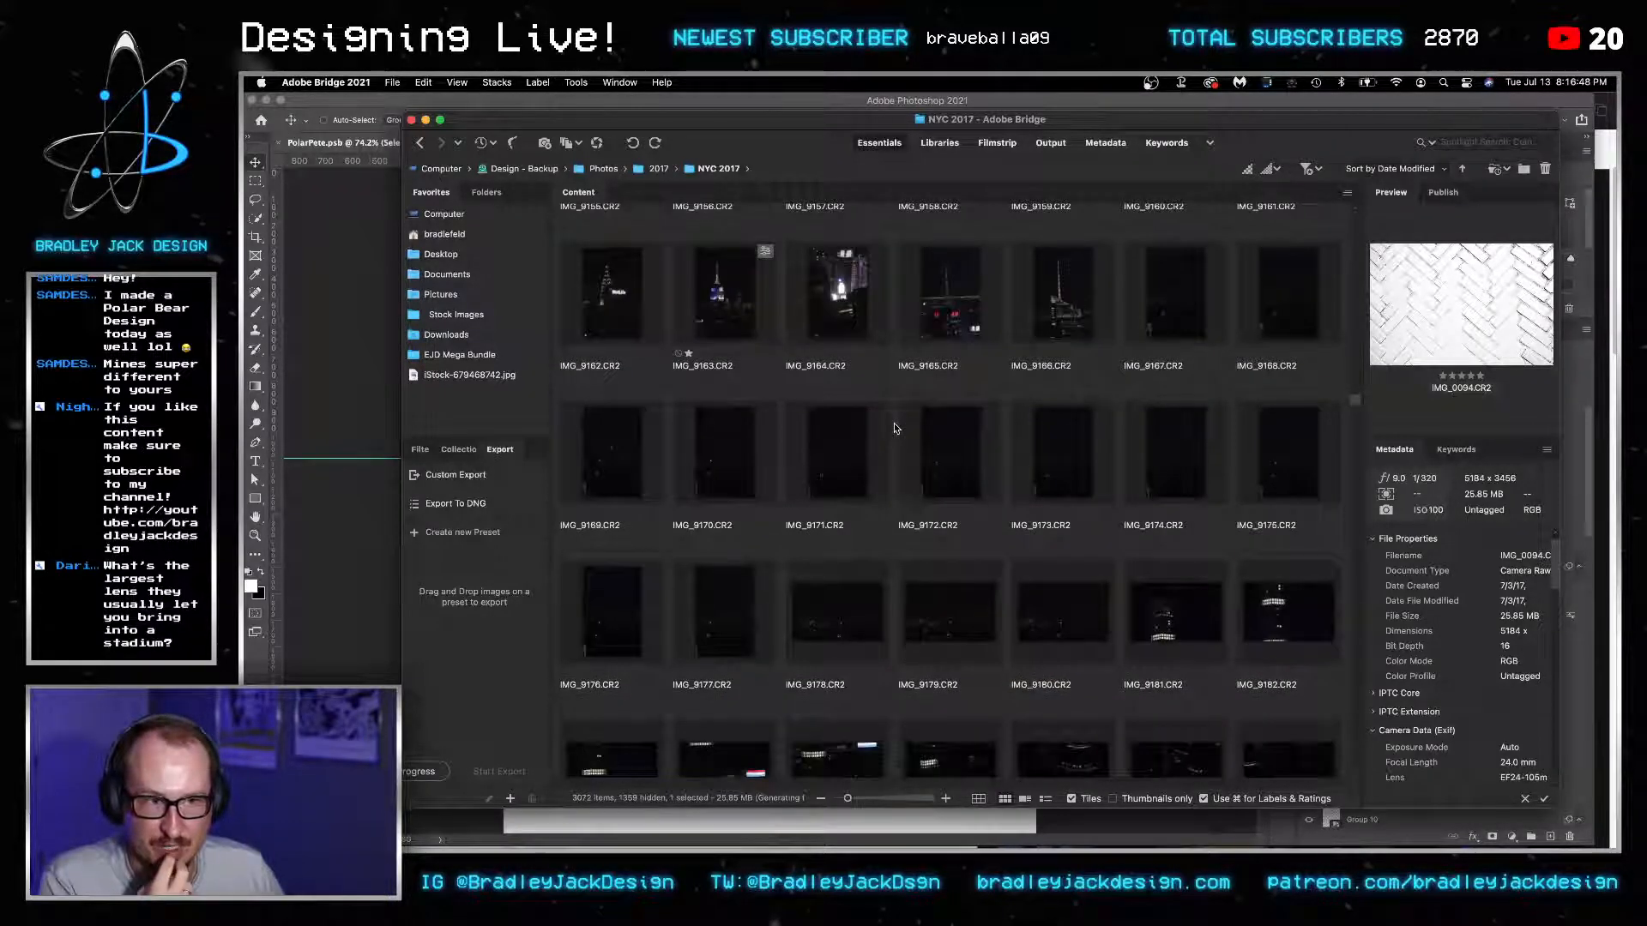
scroll(894, 427, down, 20)
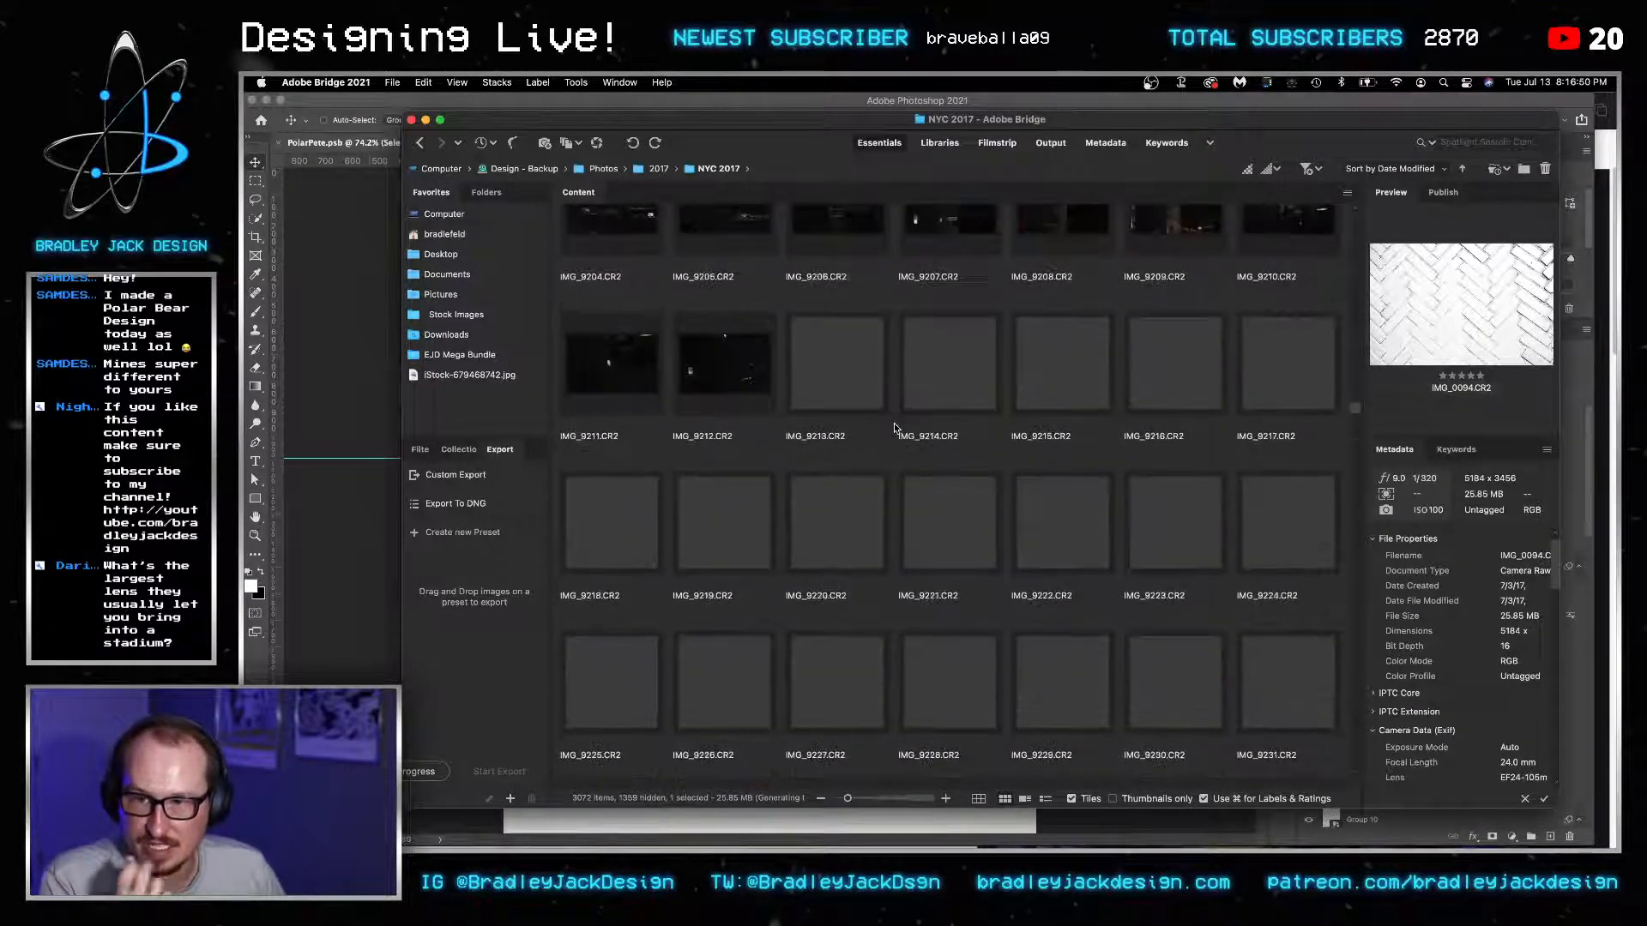
scroll(894, 424, down, 11)
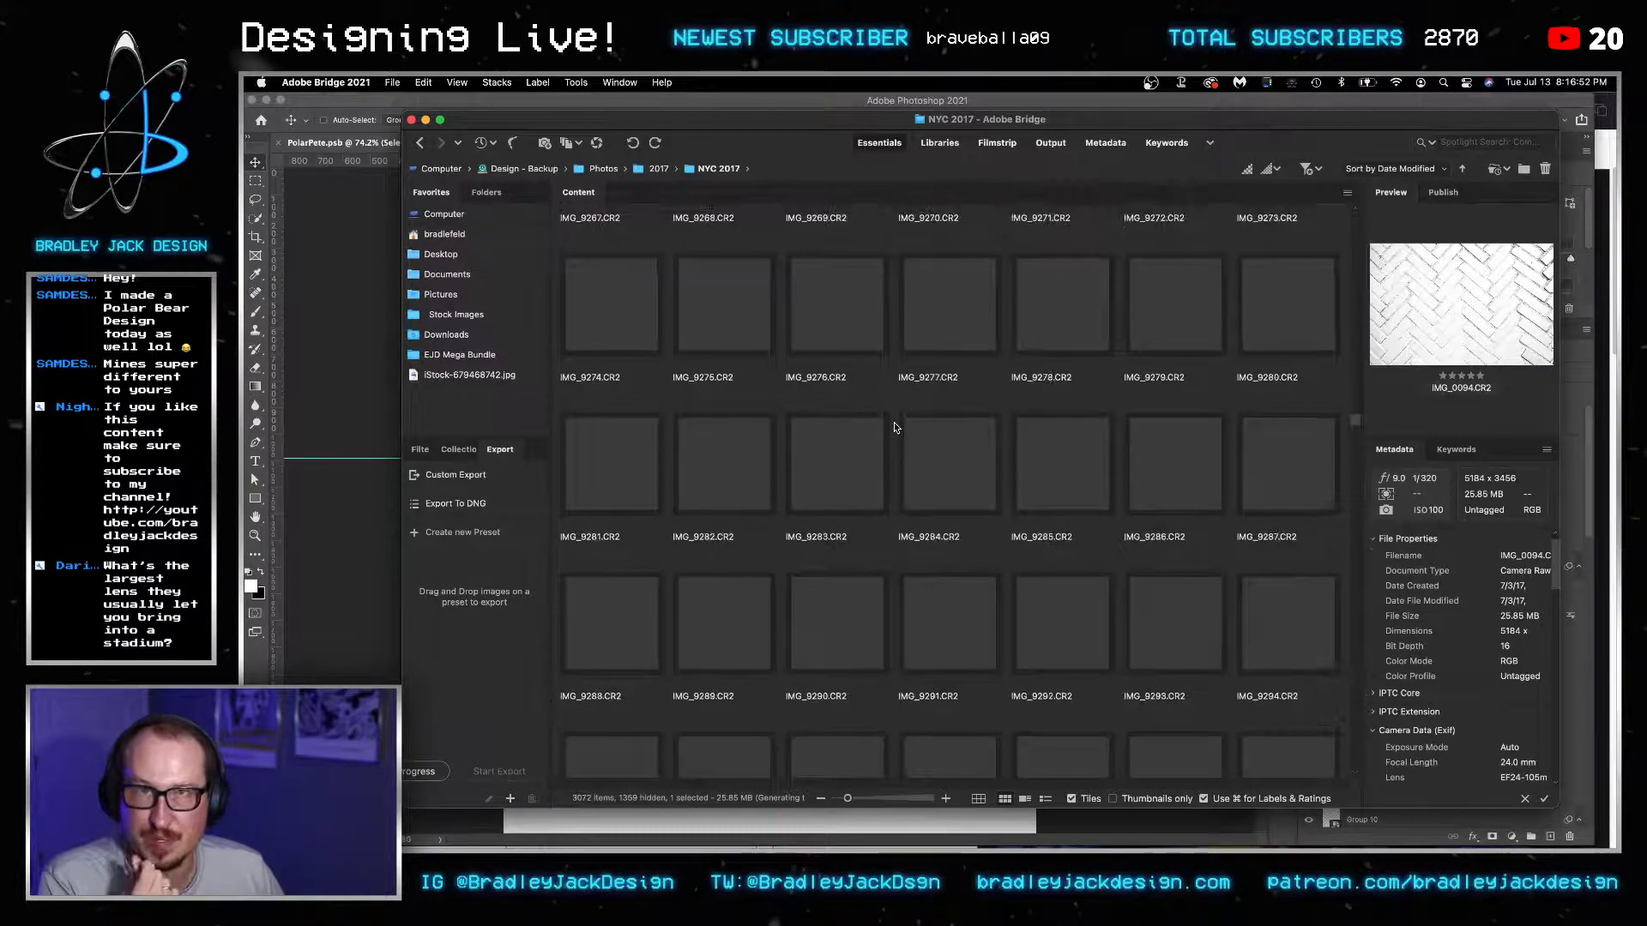
scroll(894, 426, down, 13)
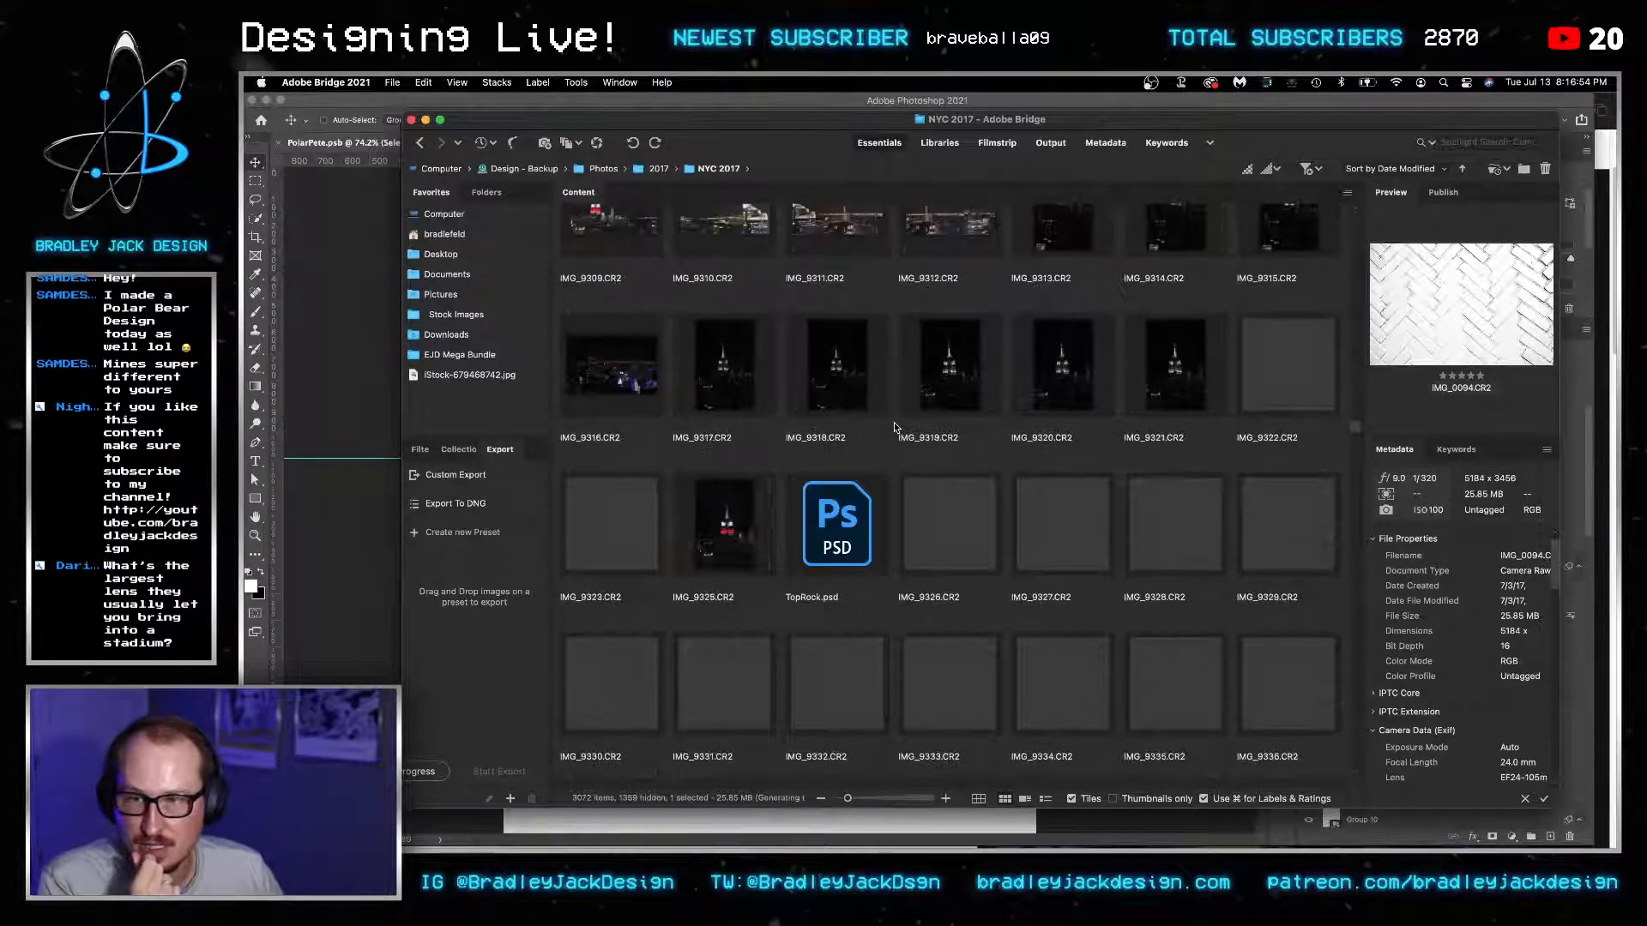
scroll(894, 426, down, 14)
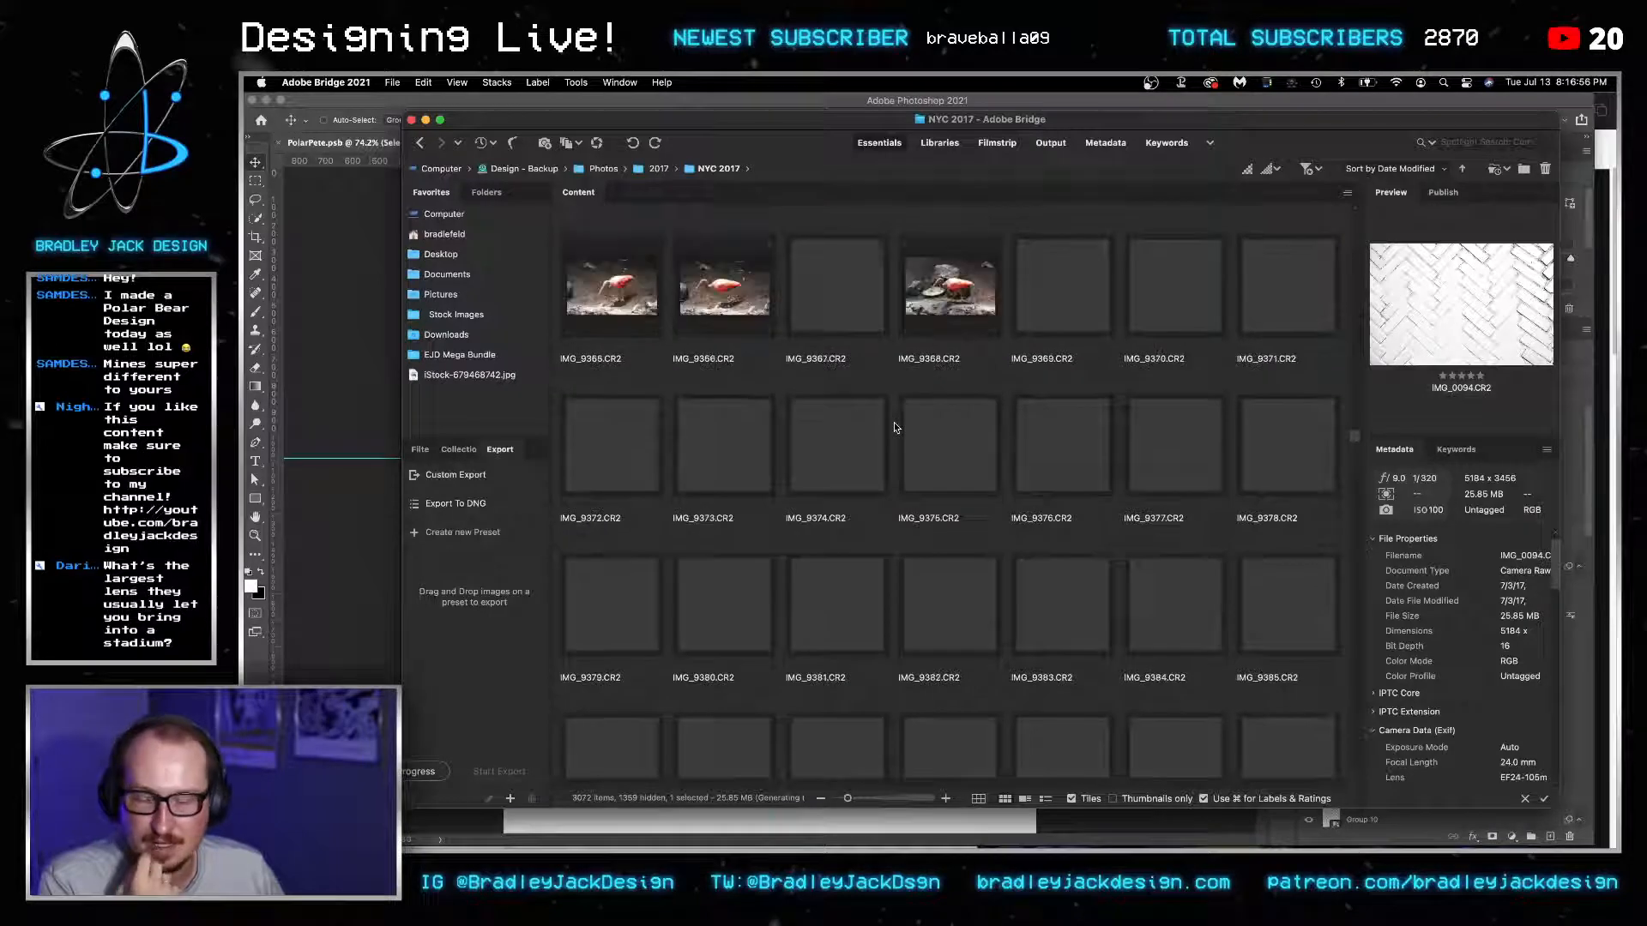
scroll(894, 426, down, 14)
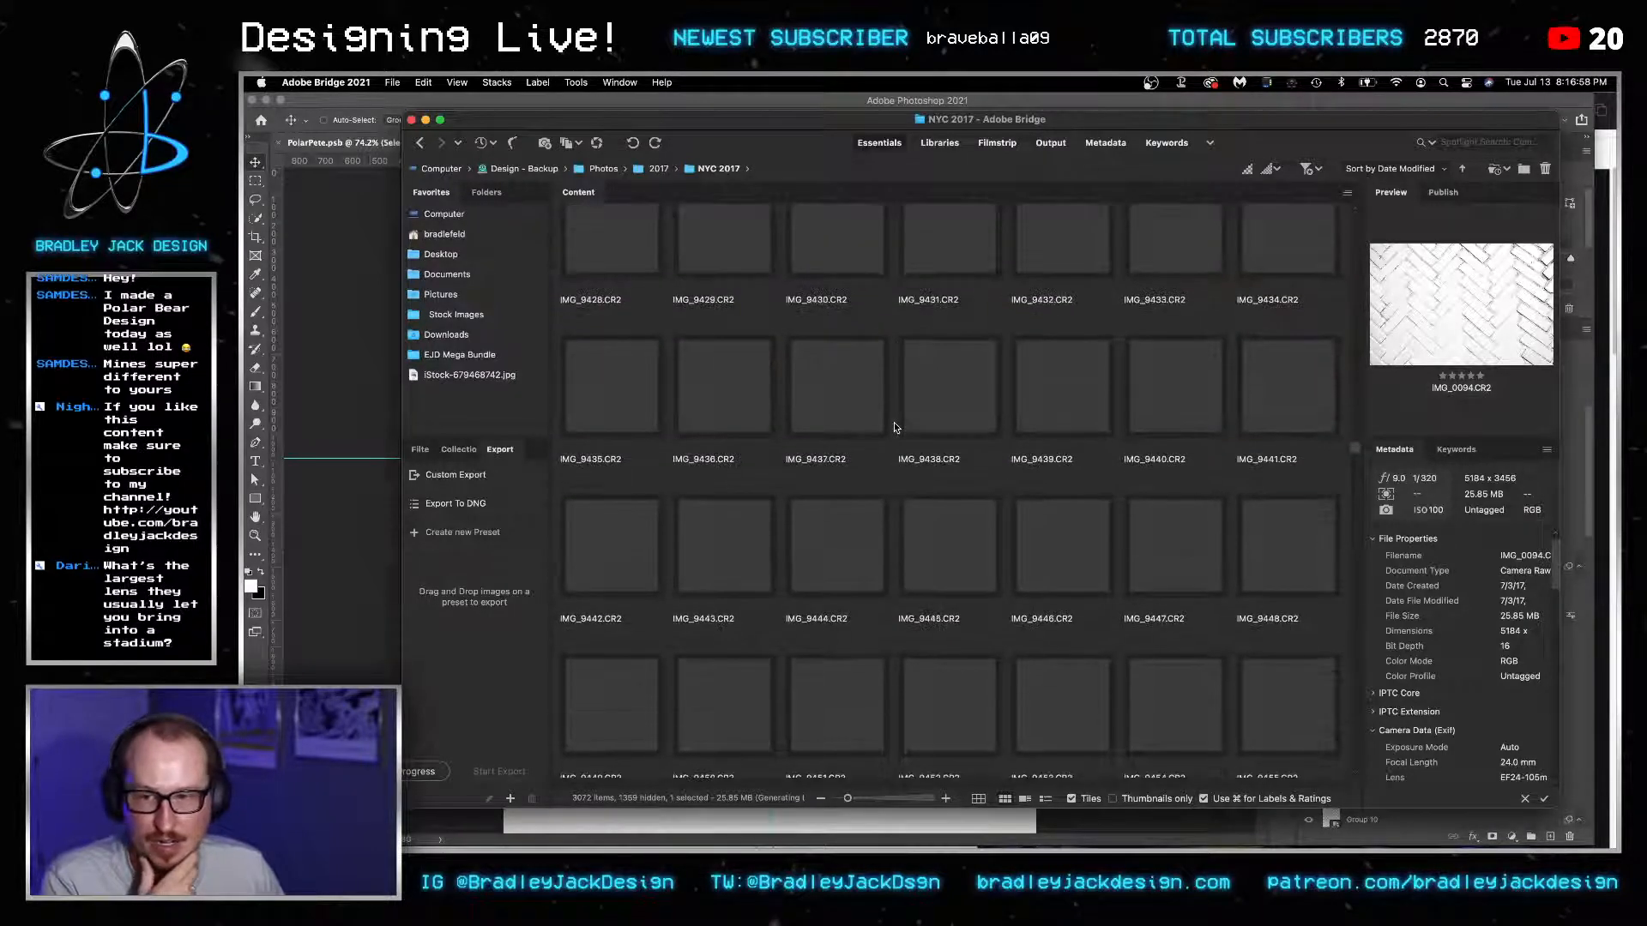
scroll(894, 426, down, 14)
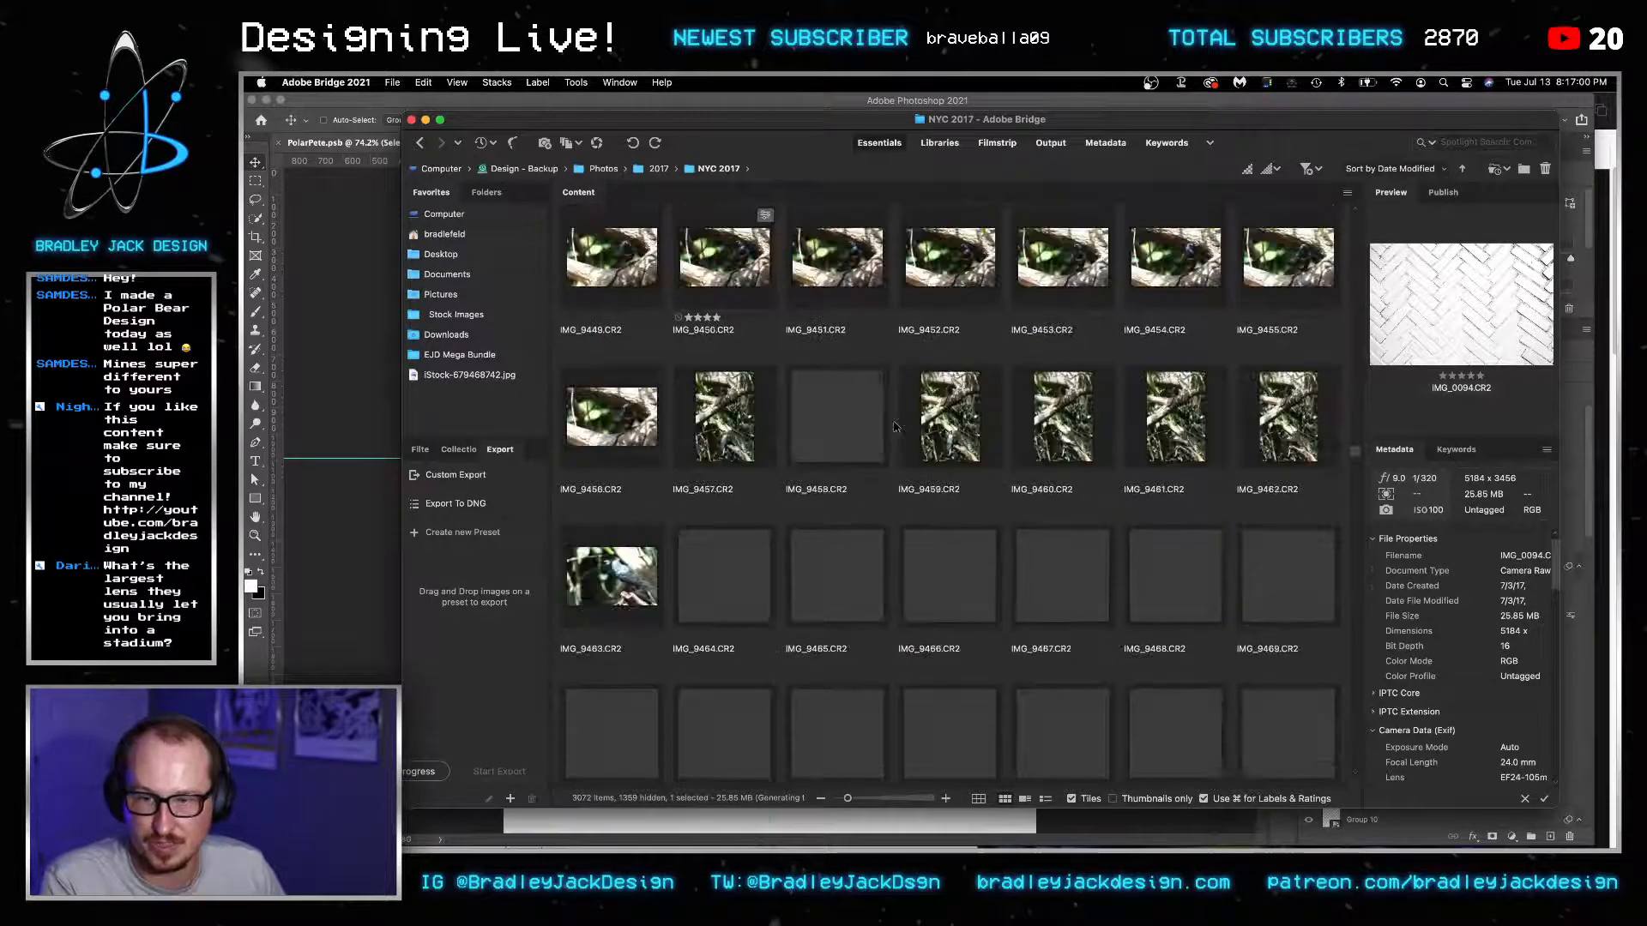
scroll(894, 426, down, 2)
drag(1351, 459, 1360, 766)
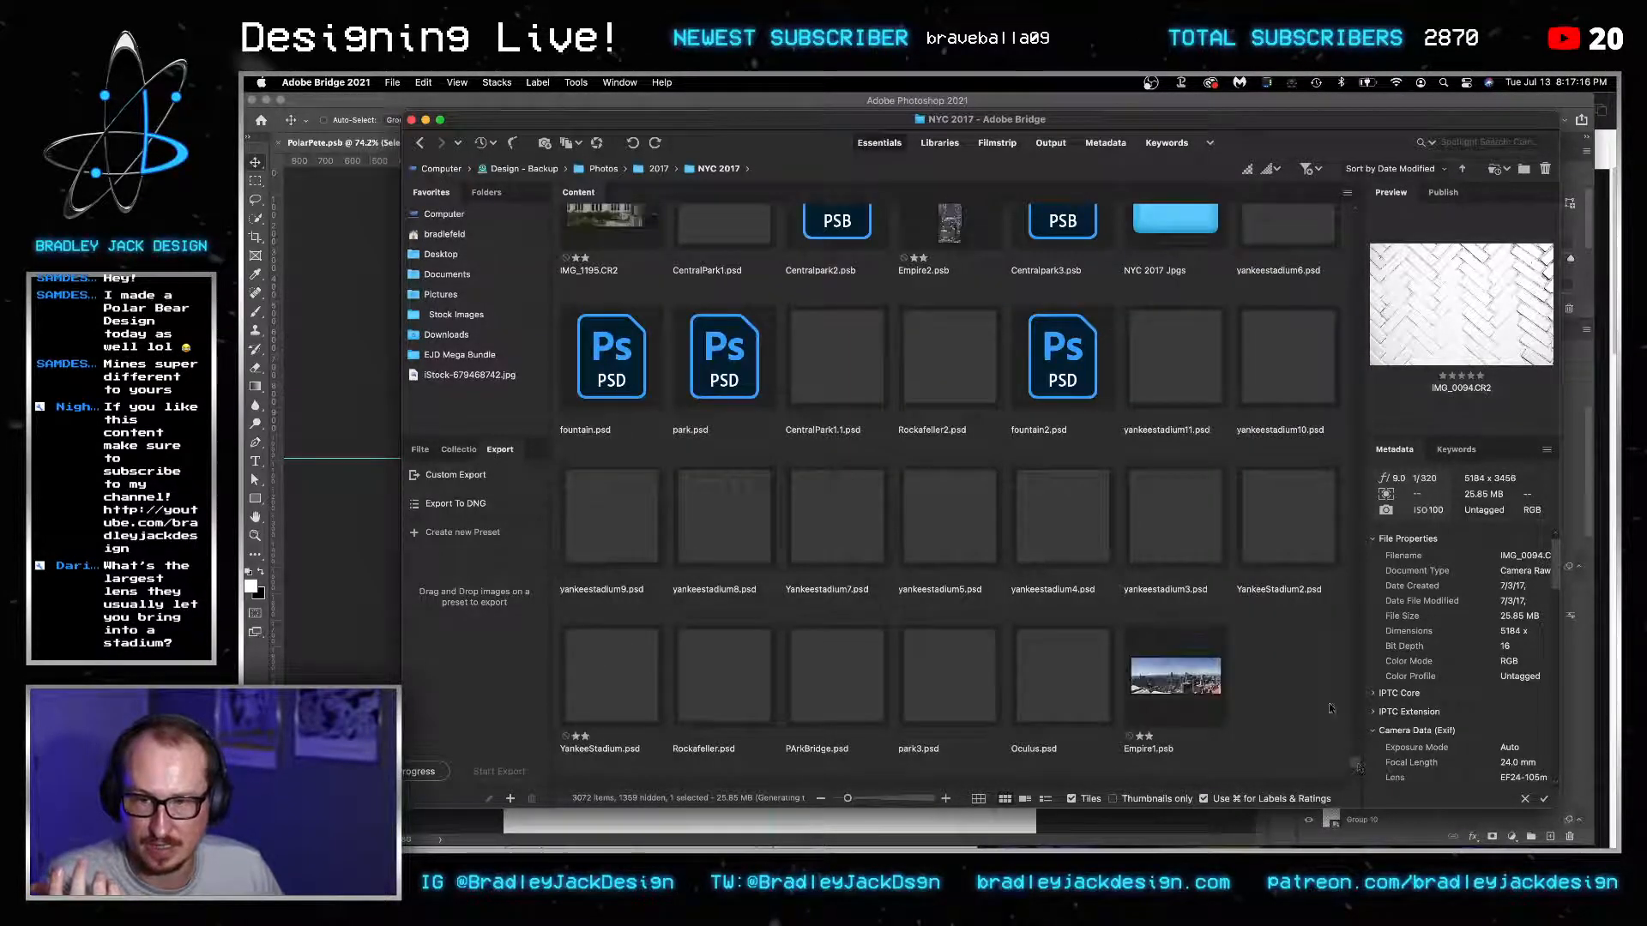
click(411, 120)
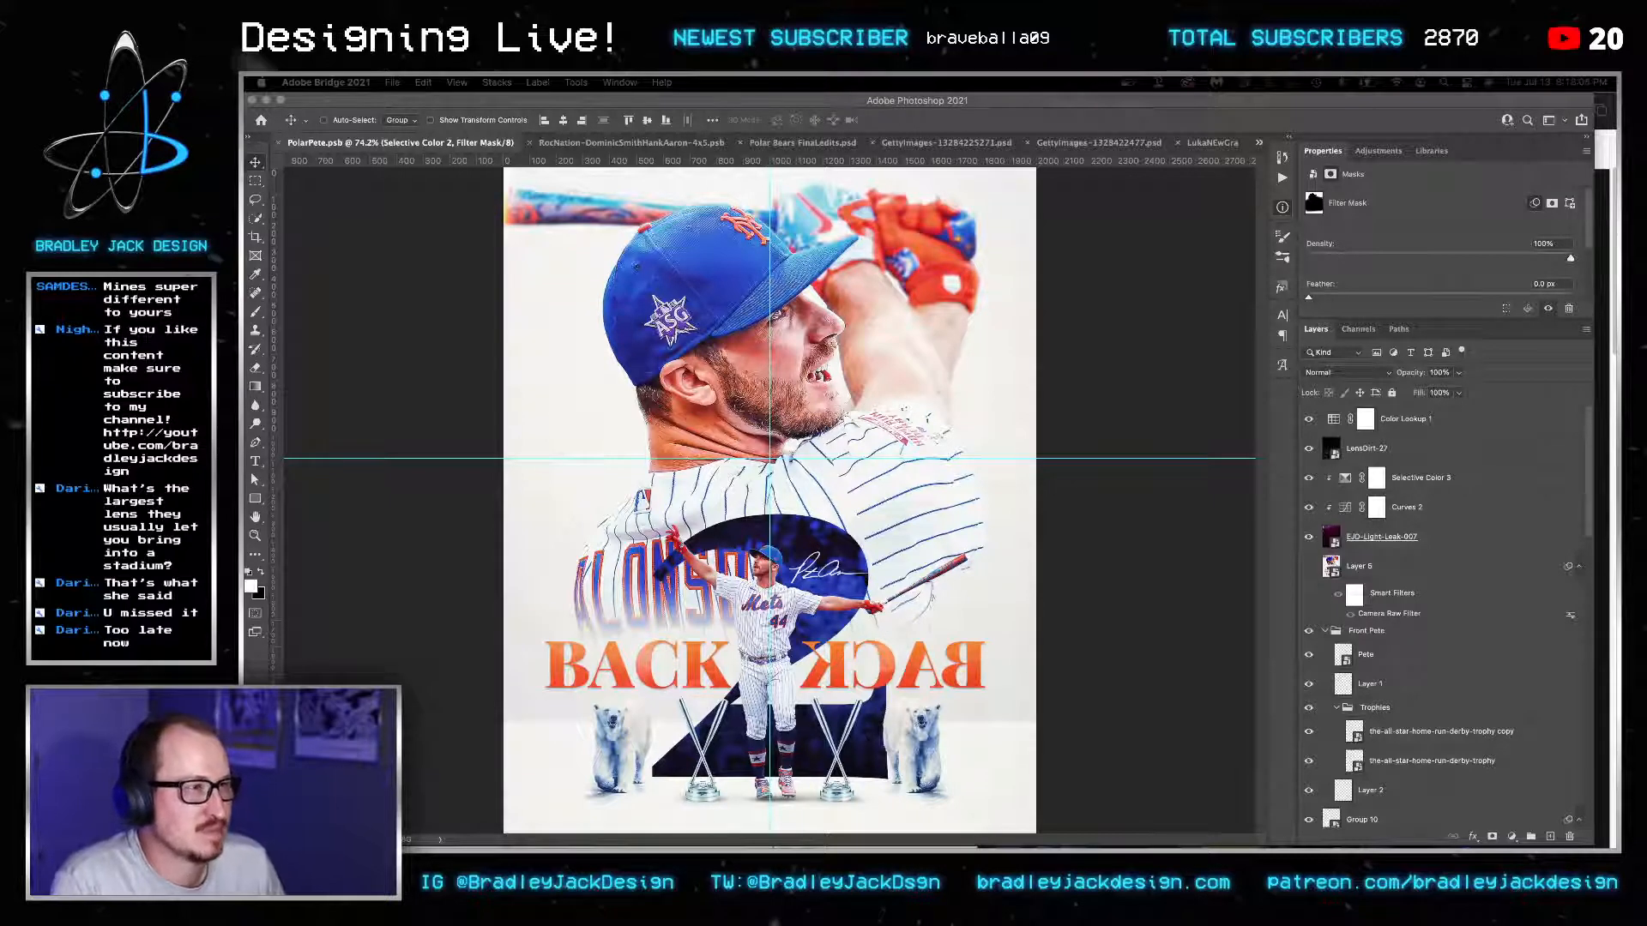
Try the CitiField2 stadium panorama as a placed smart object across the poster's width, and delete its layer.
drag(1616, 411, 991, 416)
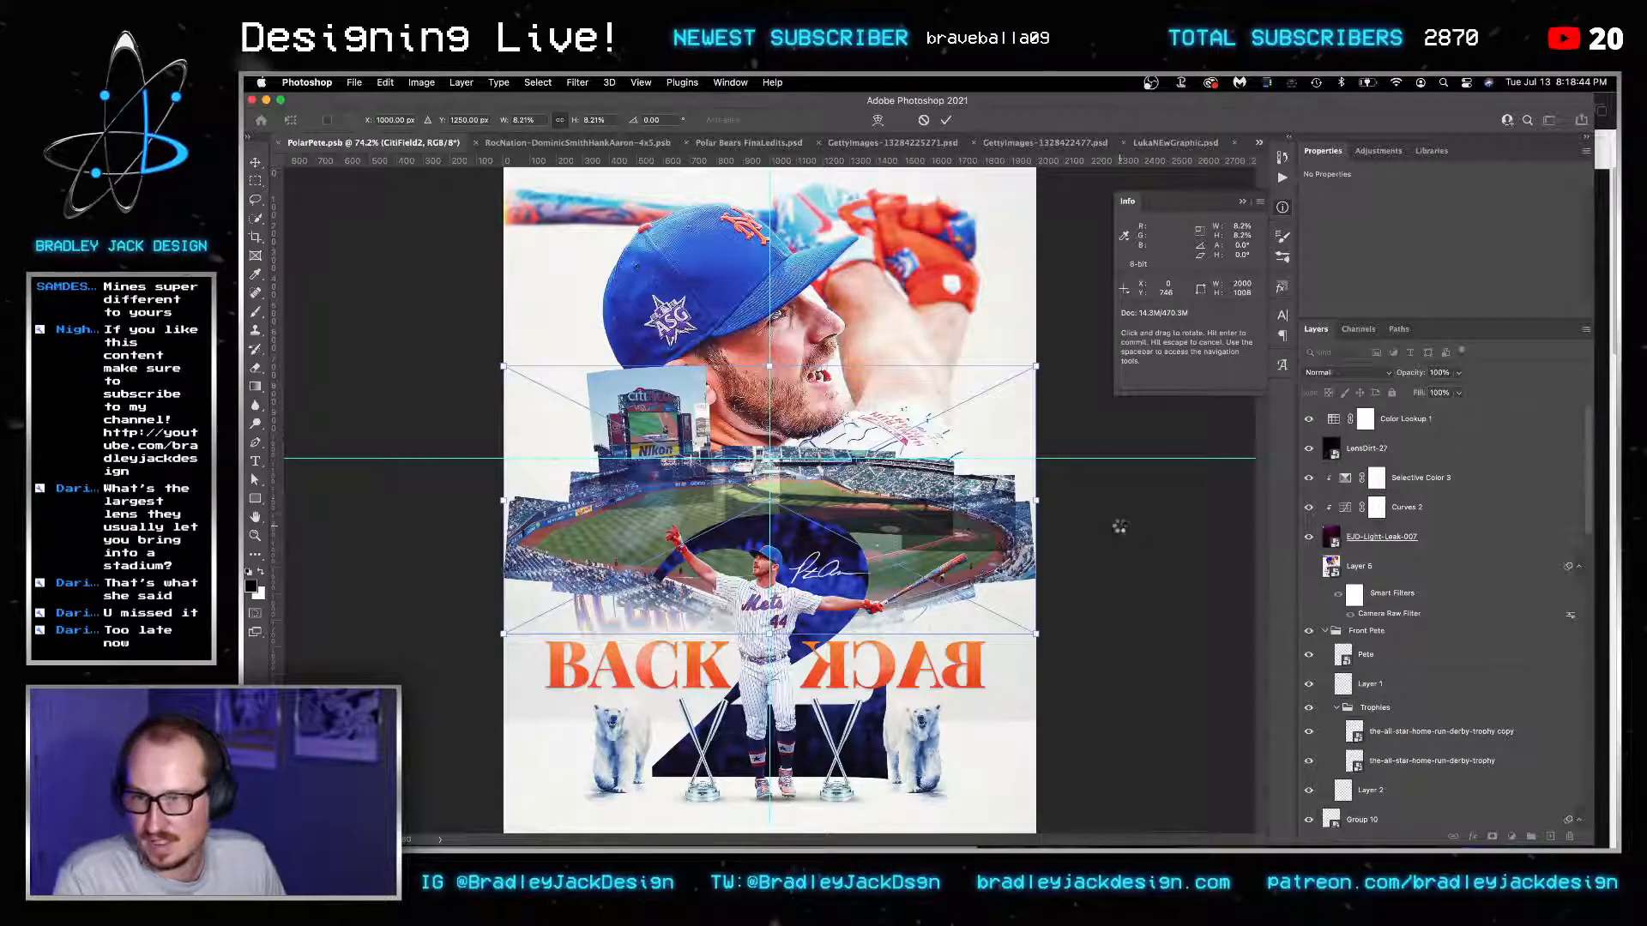
key(Return)
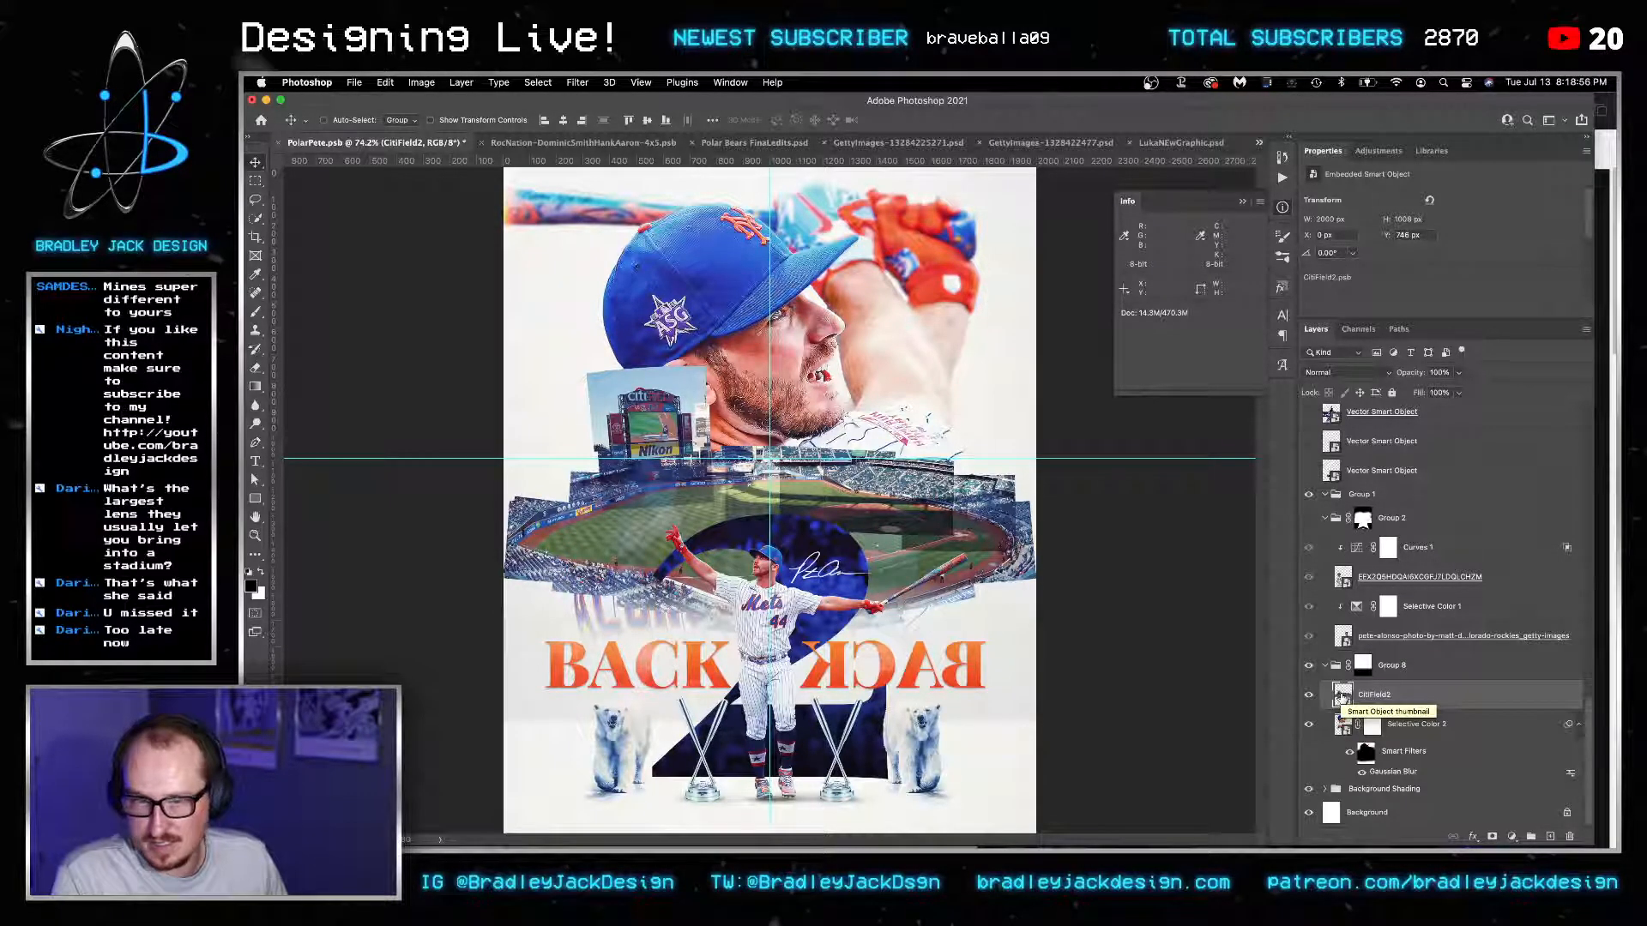
key(Delete)
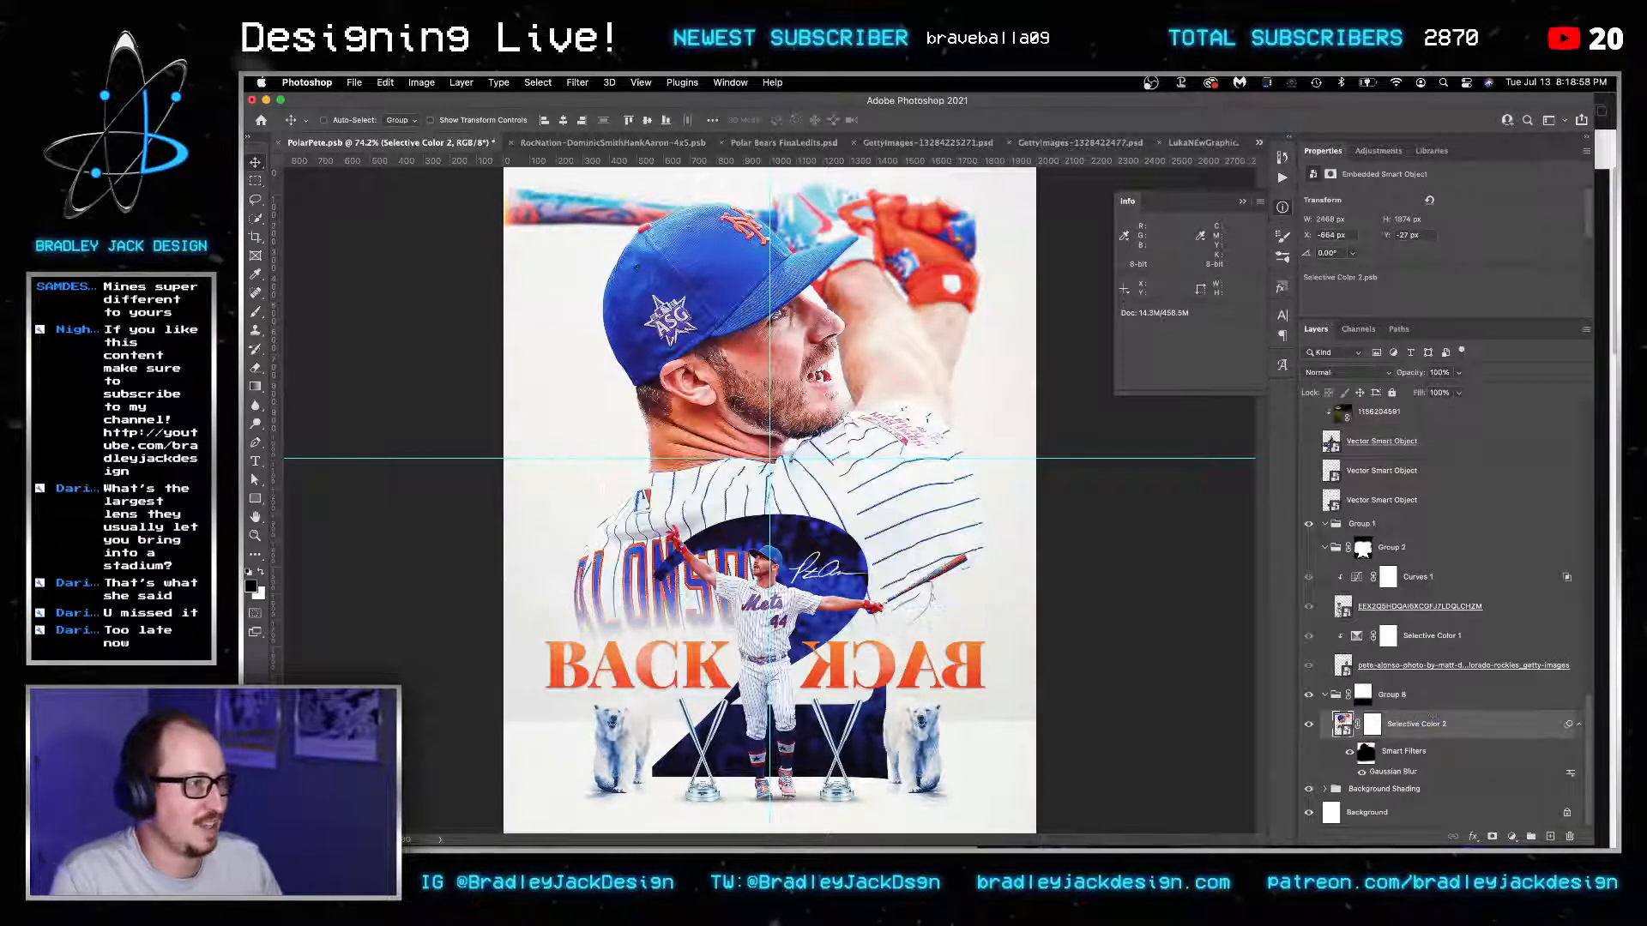
Place the CitiField2 stadium panorama in the poster again, directly above the Selective Color 2 layer.
key(super+Tab)
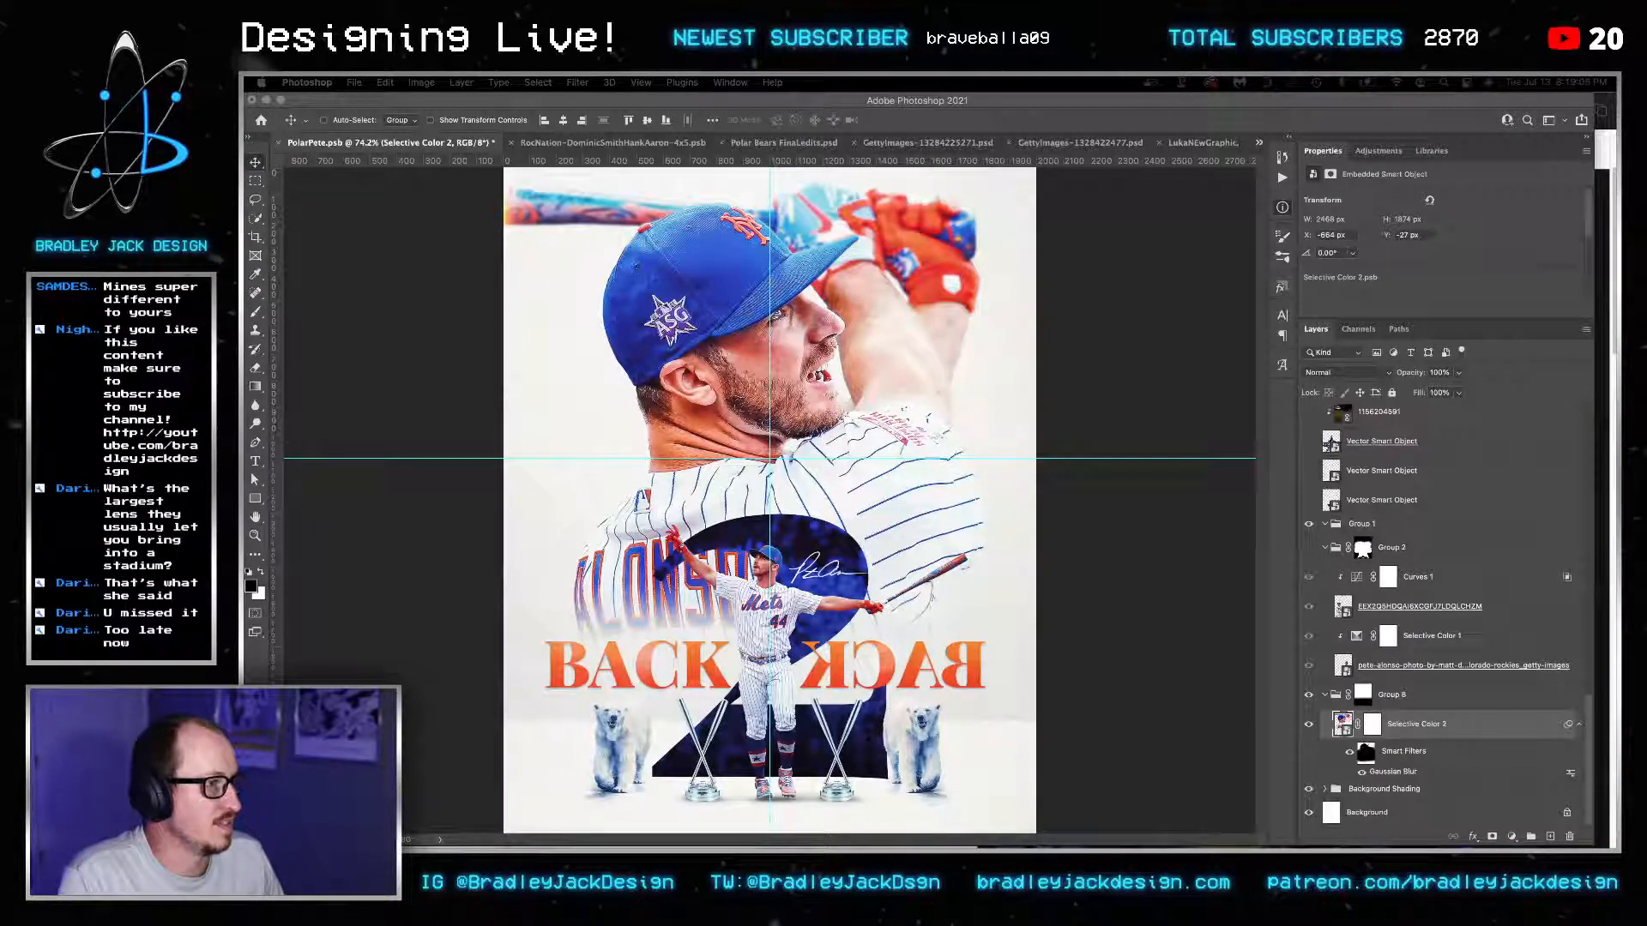
click(837, 412)
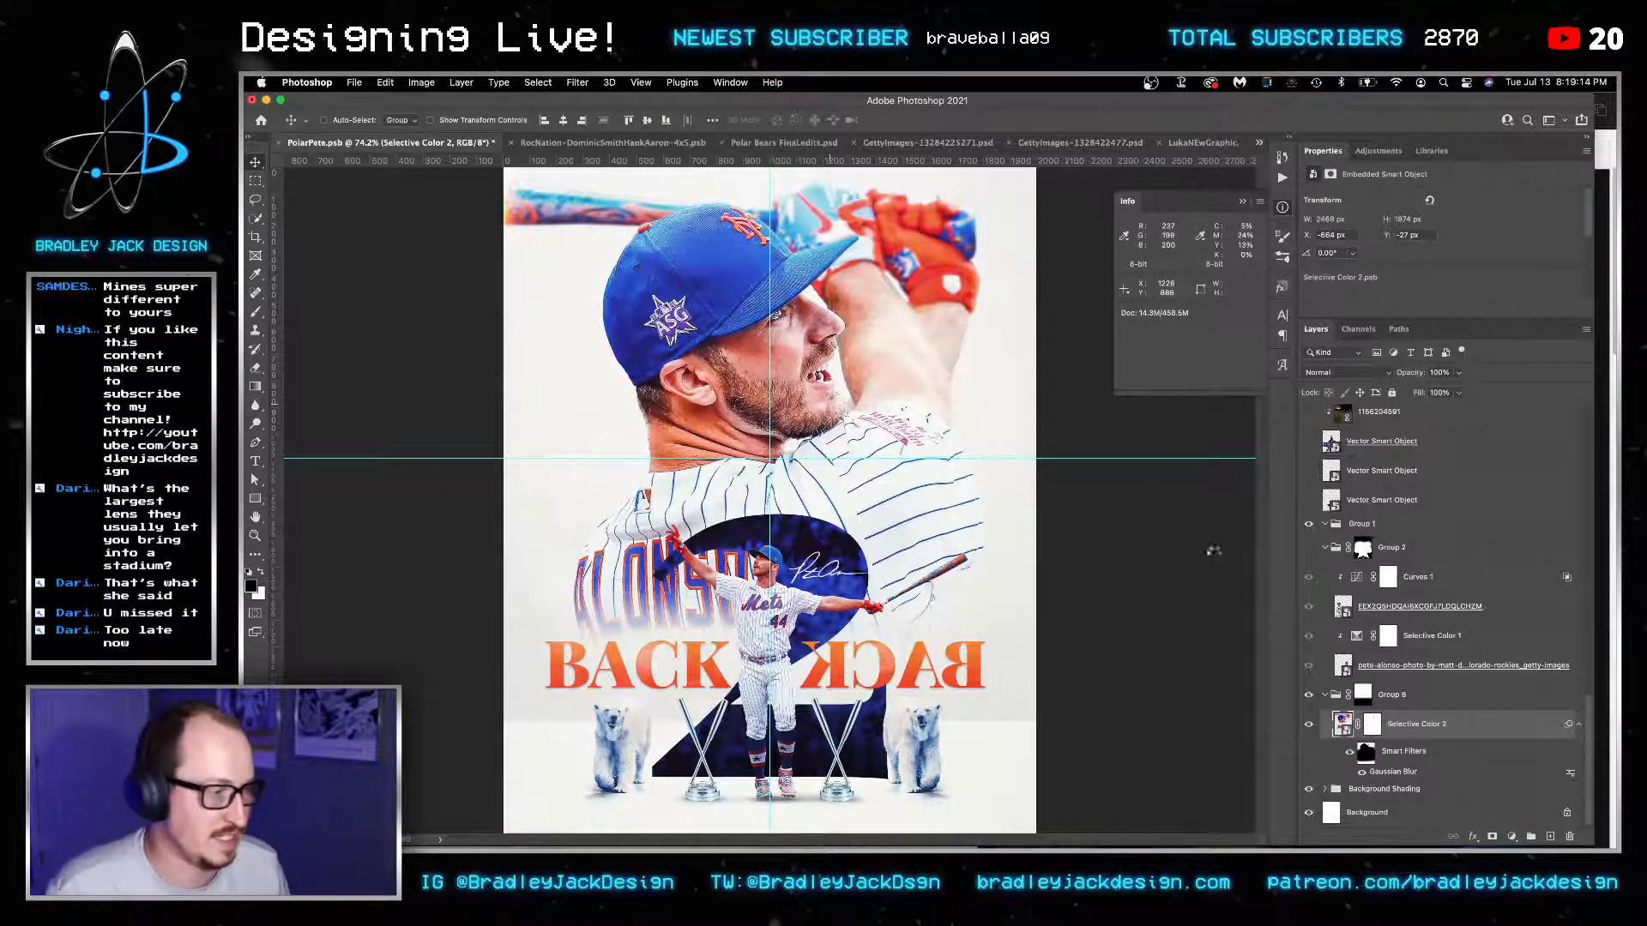
double_click(1342, 725)
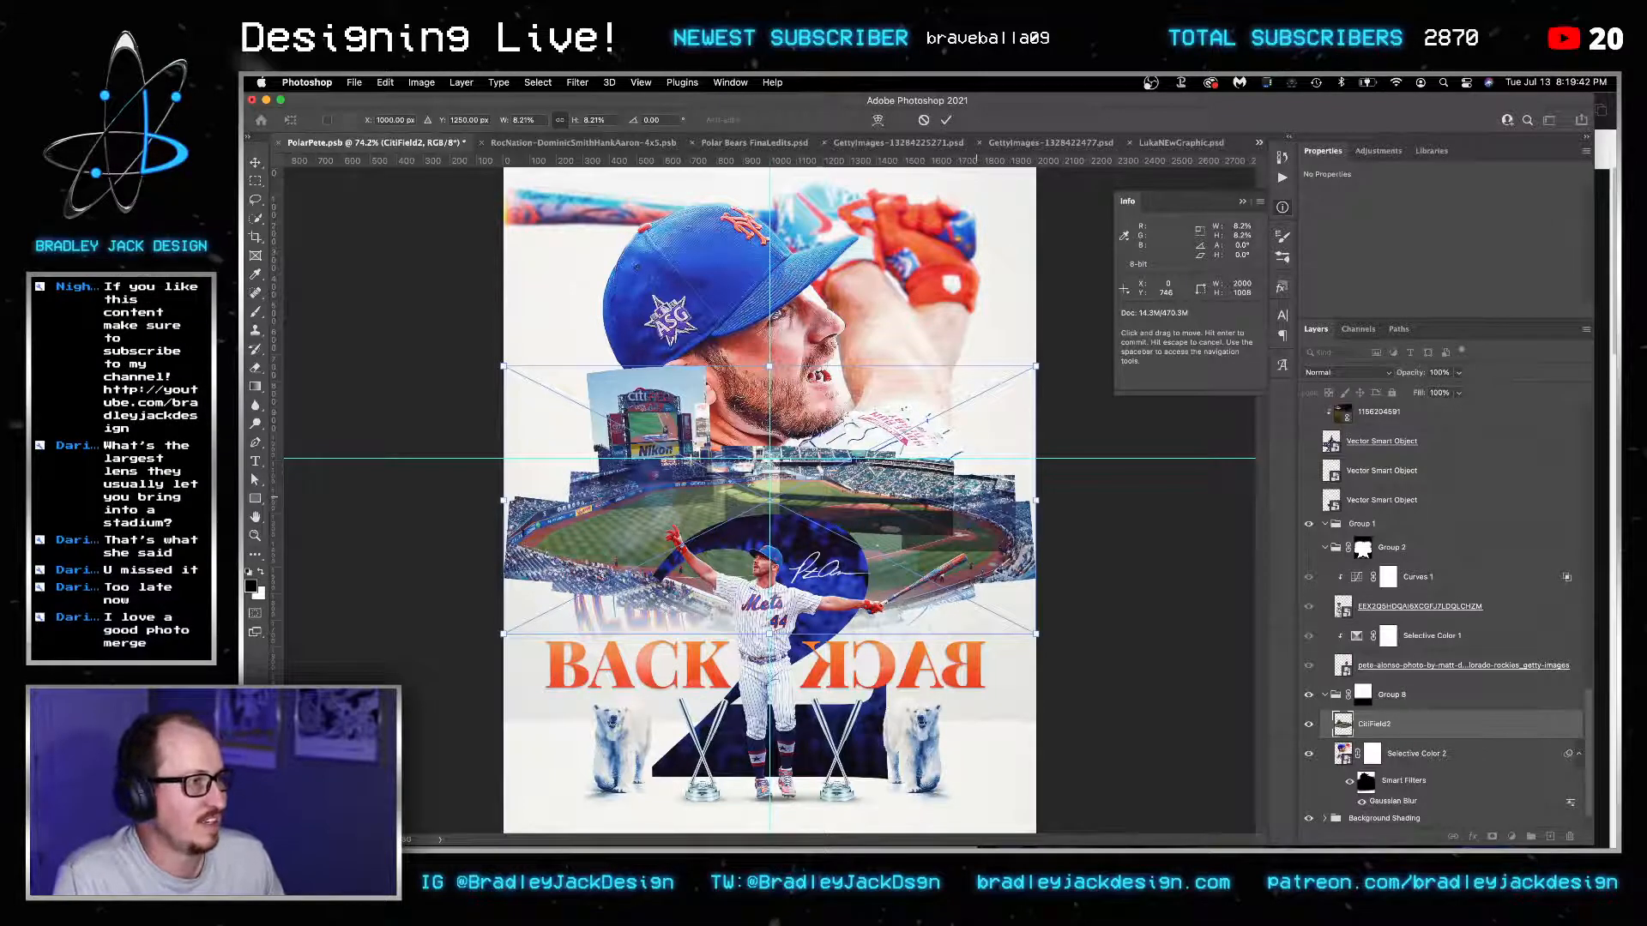
key(Return)
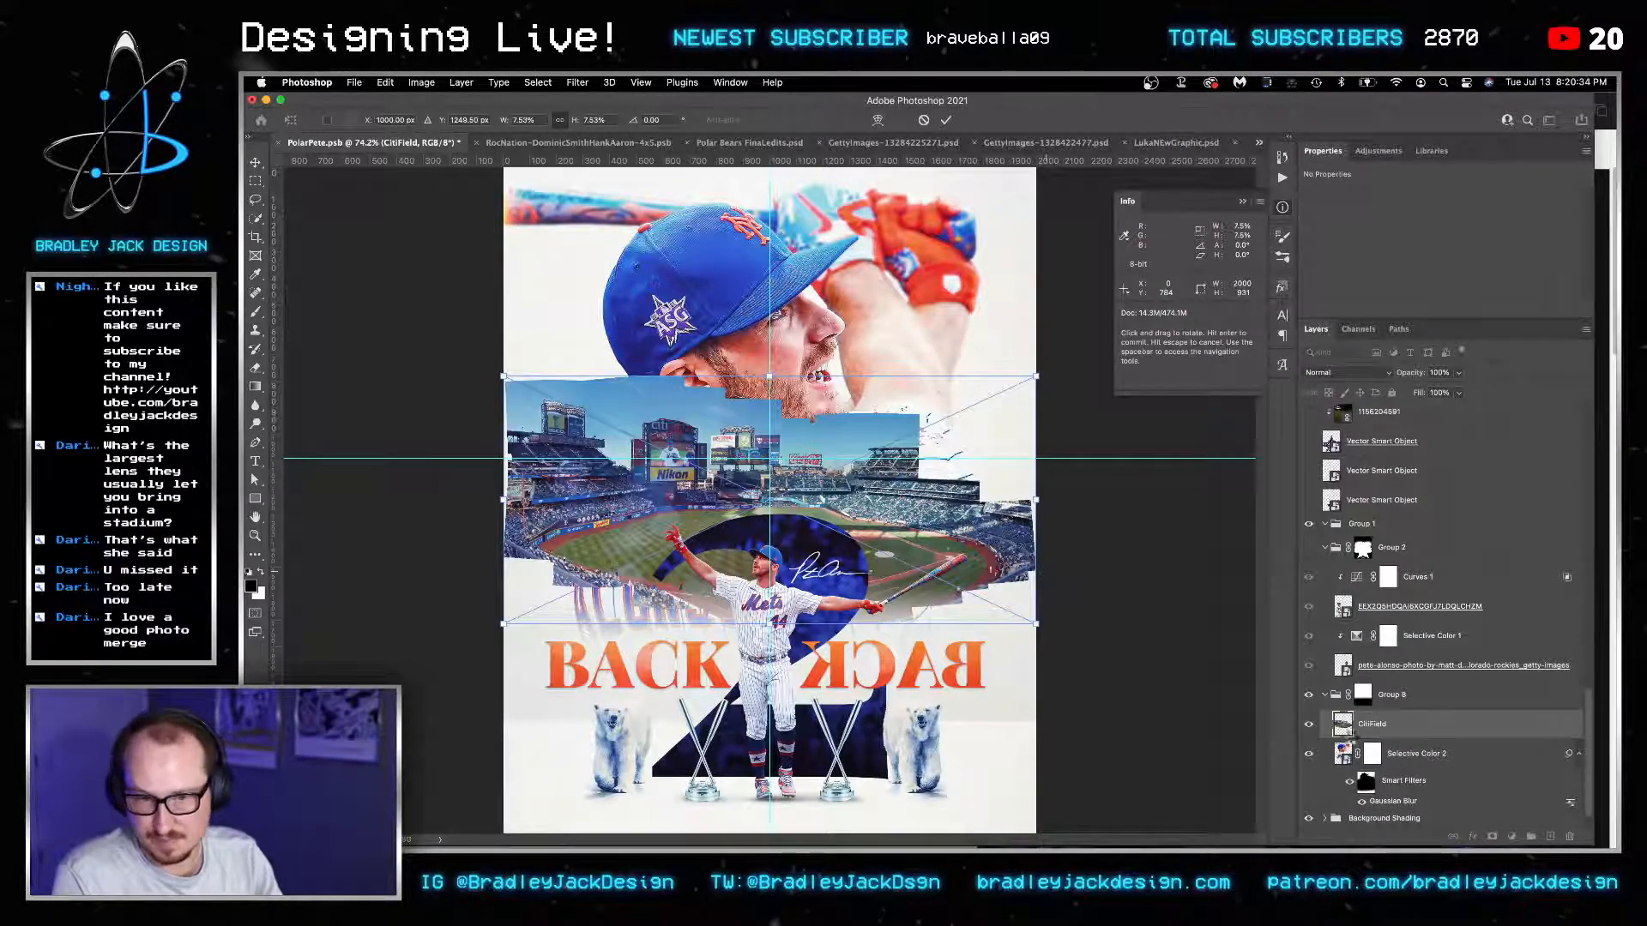
Place the CitiField panorama in the poster and move its layer out of Group 8 to just above the Background Shading group.
key(Return)
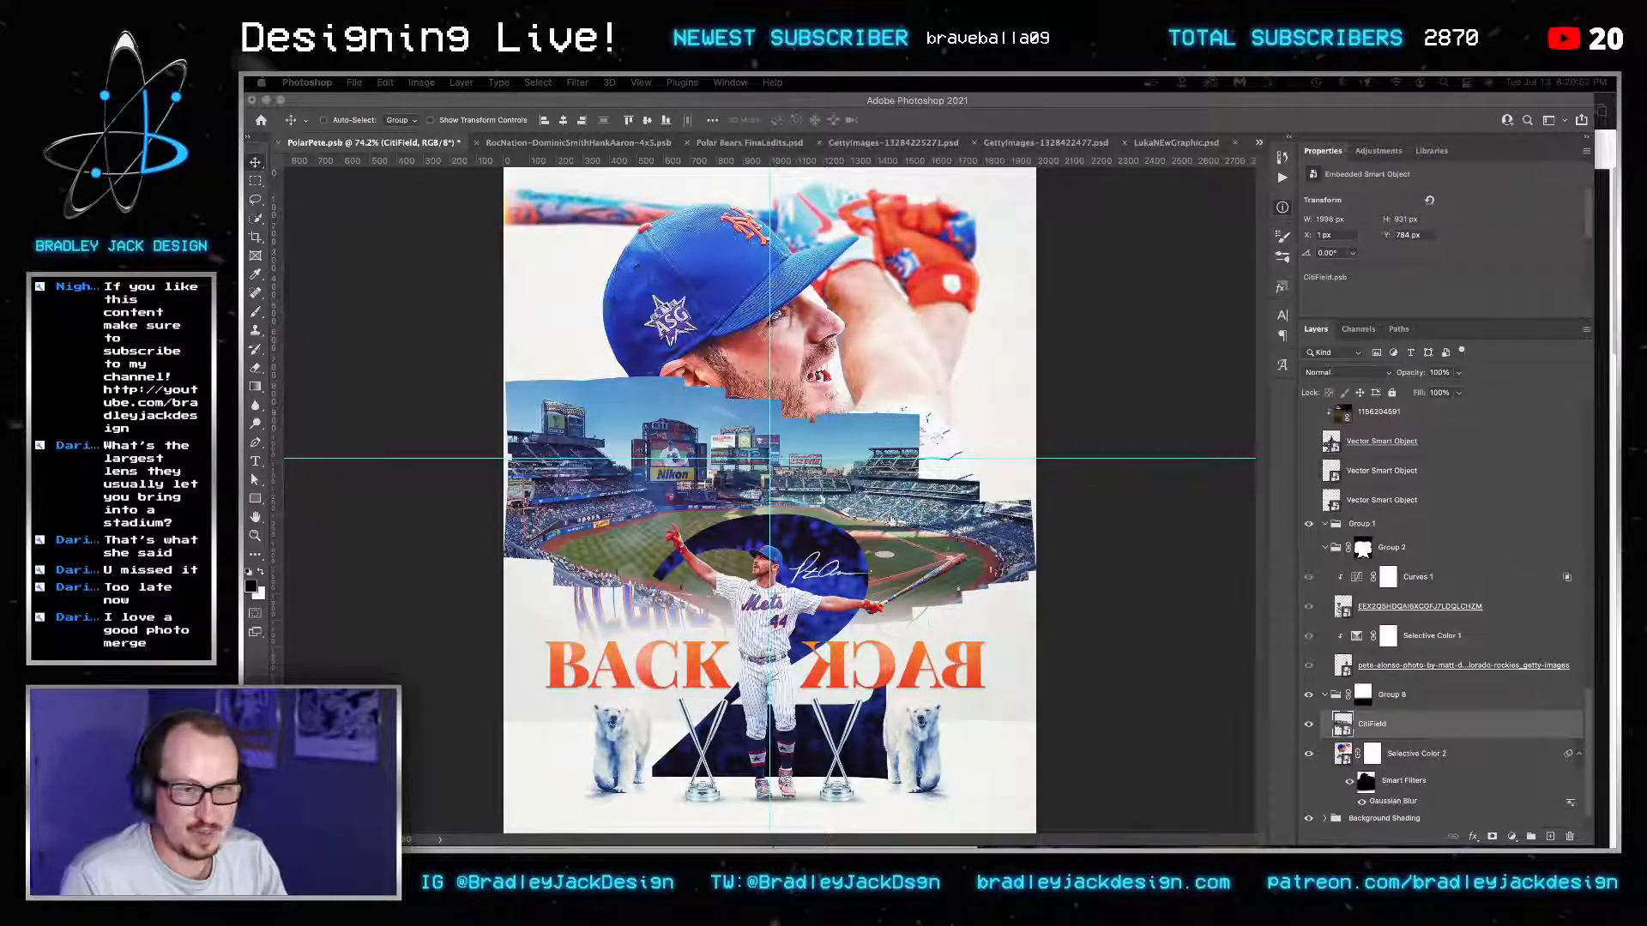
click(1396, 720)
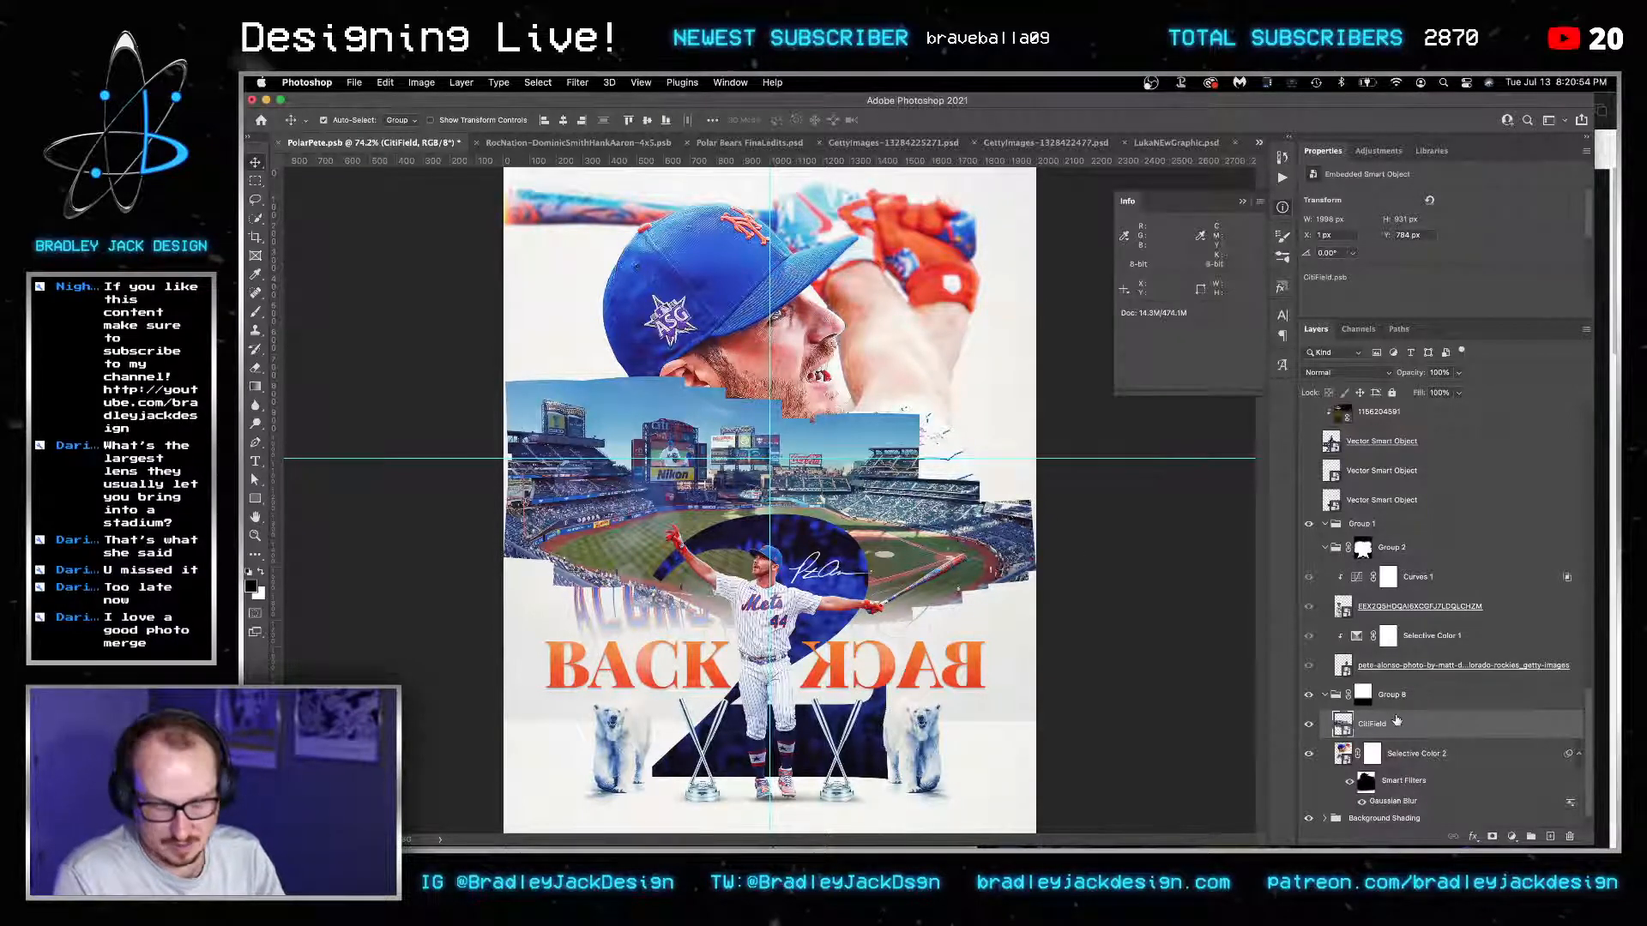
key(super+bracketleft)
key(super+bracketleft)
key(super+bracketleft)
key(super+bracketright)
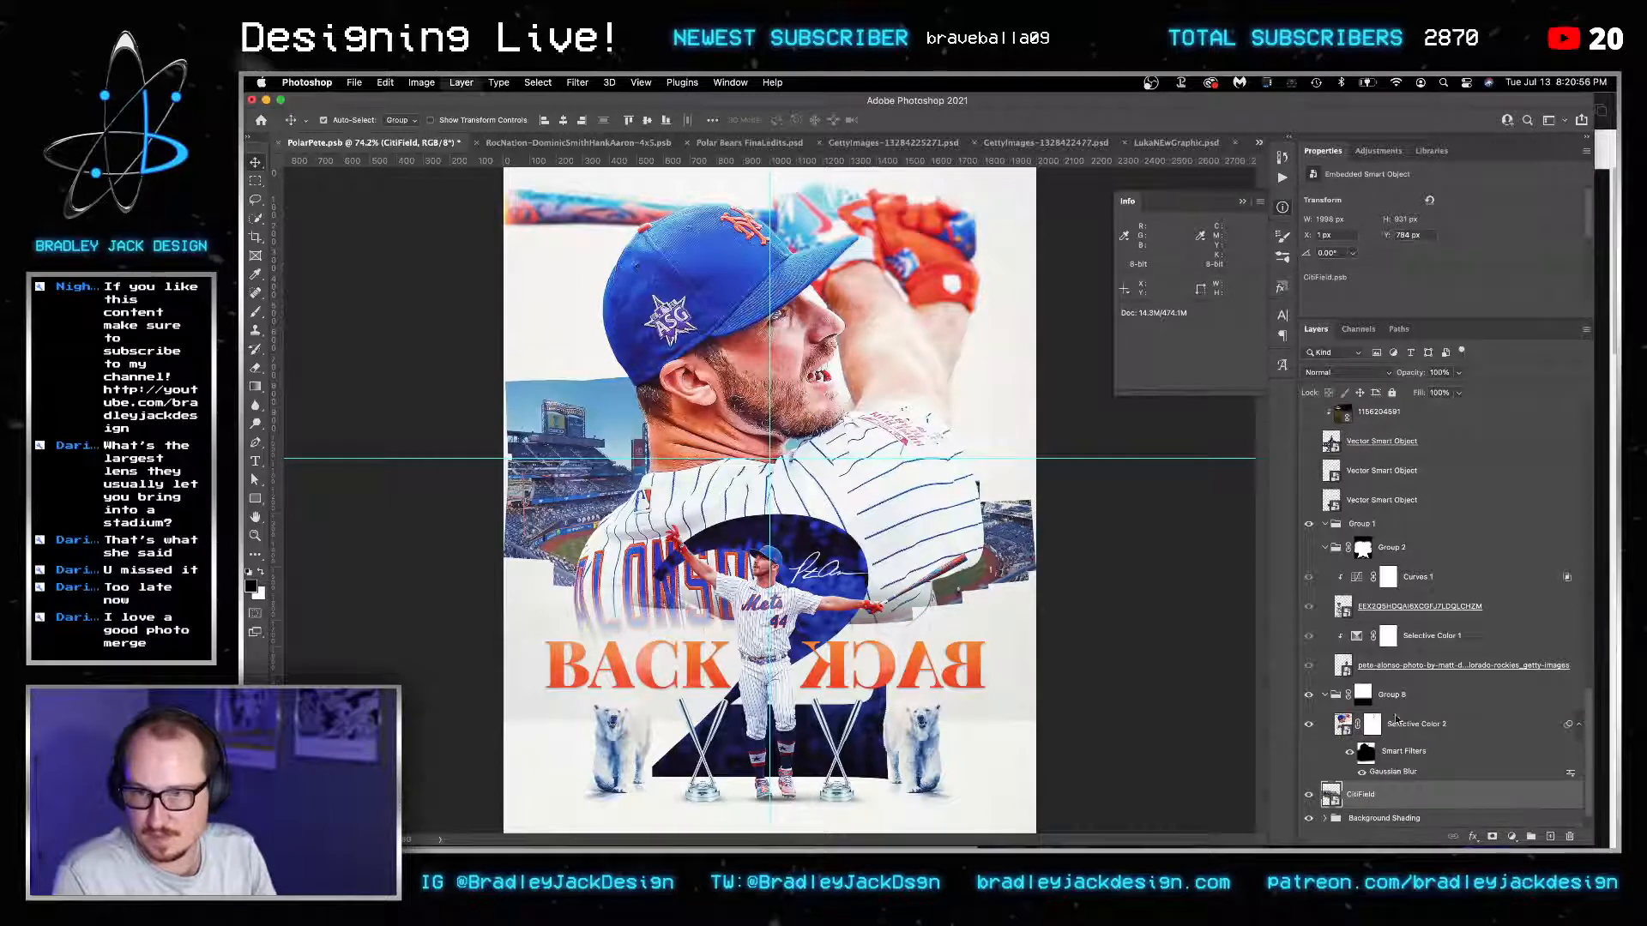
Scale the CitiField panorama up to about 15.4% and shift it slightly upward behind the large player.
key(super+t)
drag(1036, 625, 1303, 754)
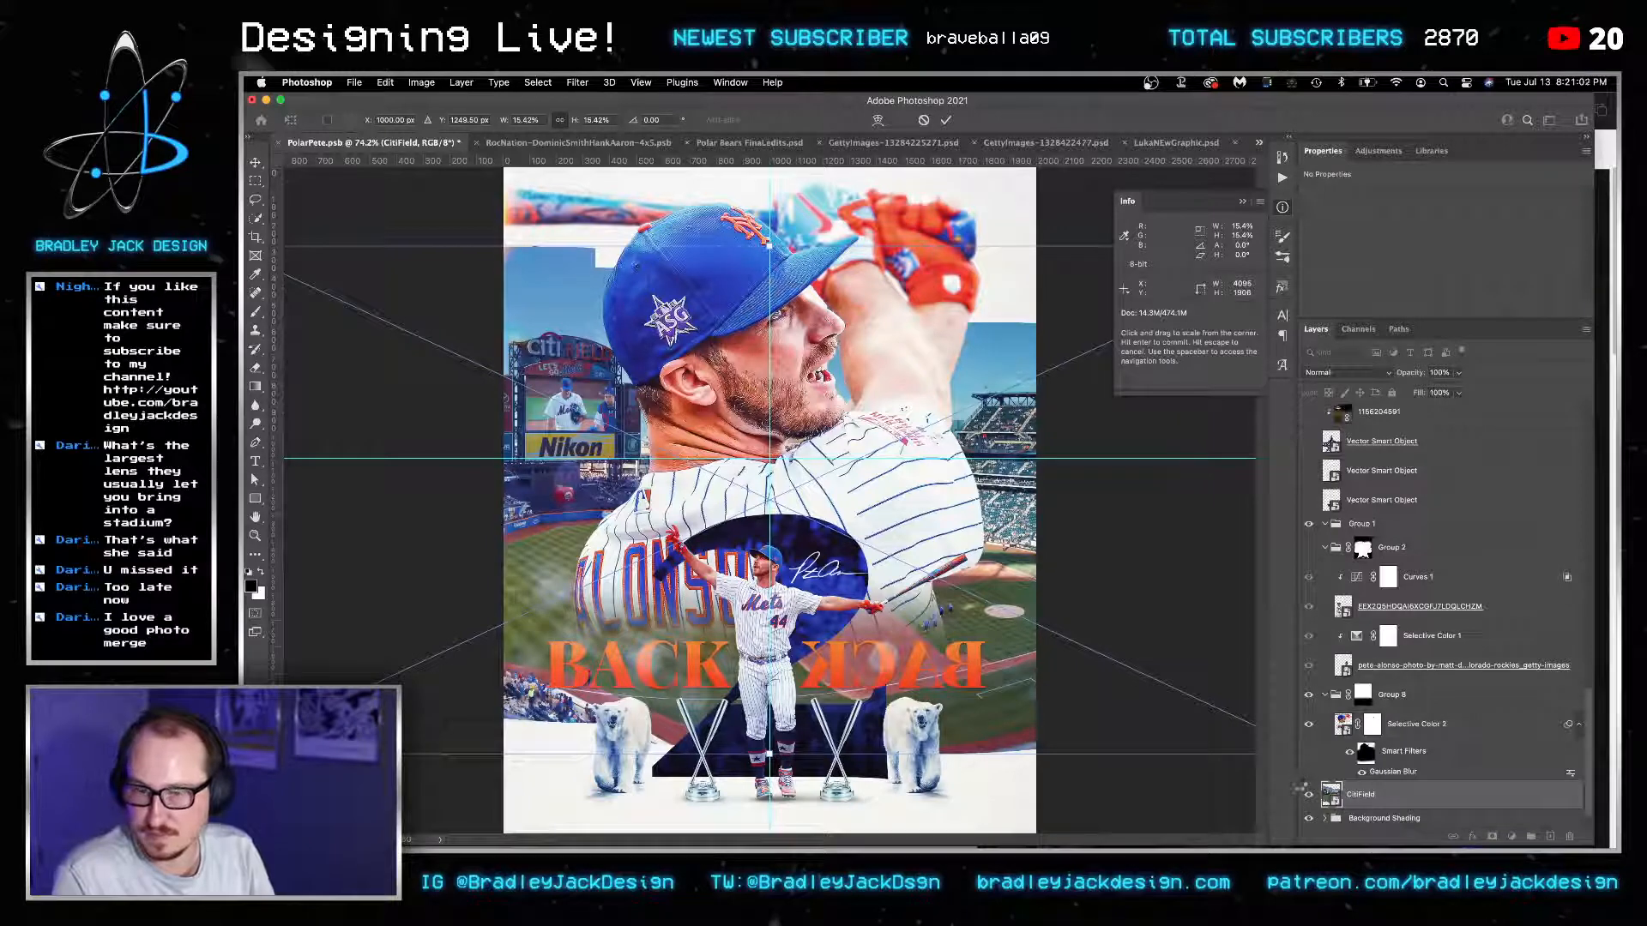
key(Return)
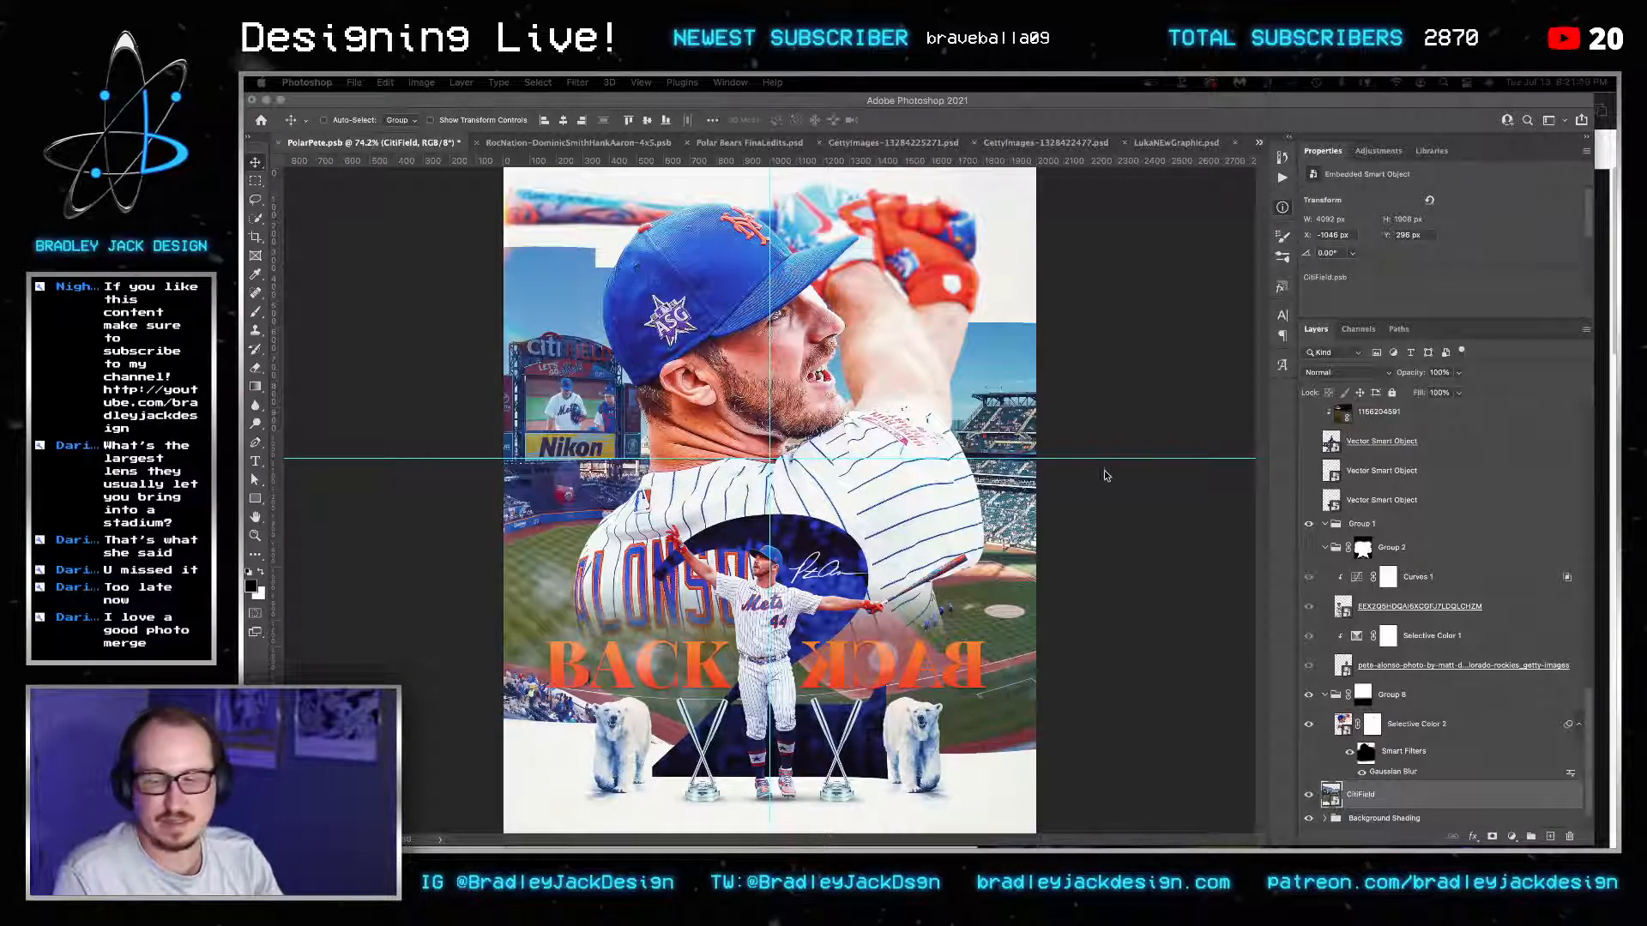
key(F8)
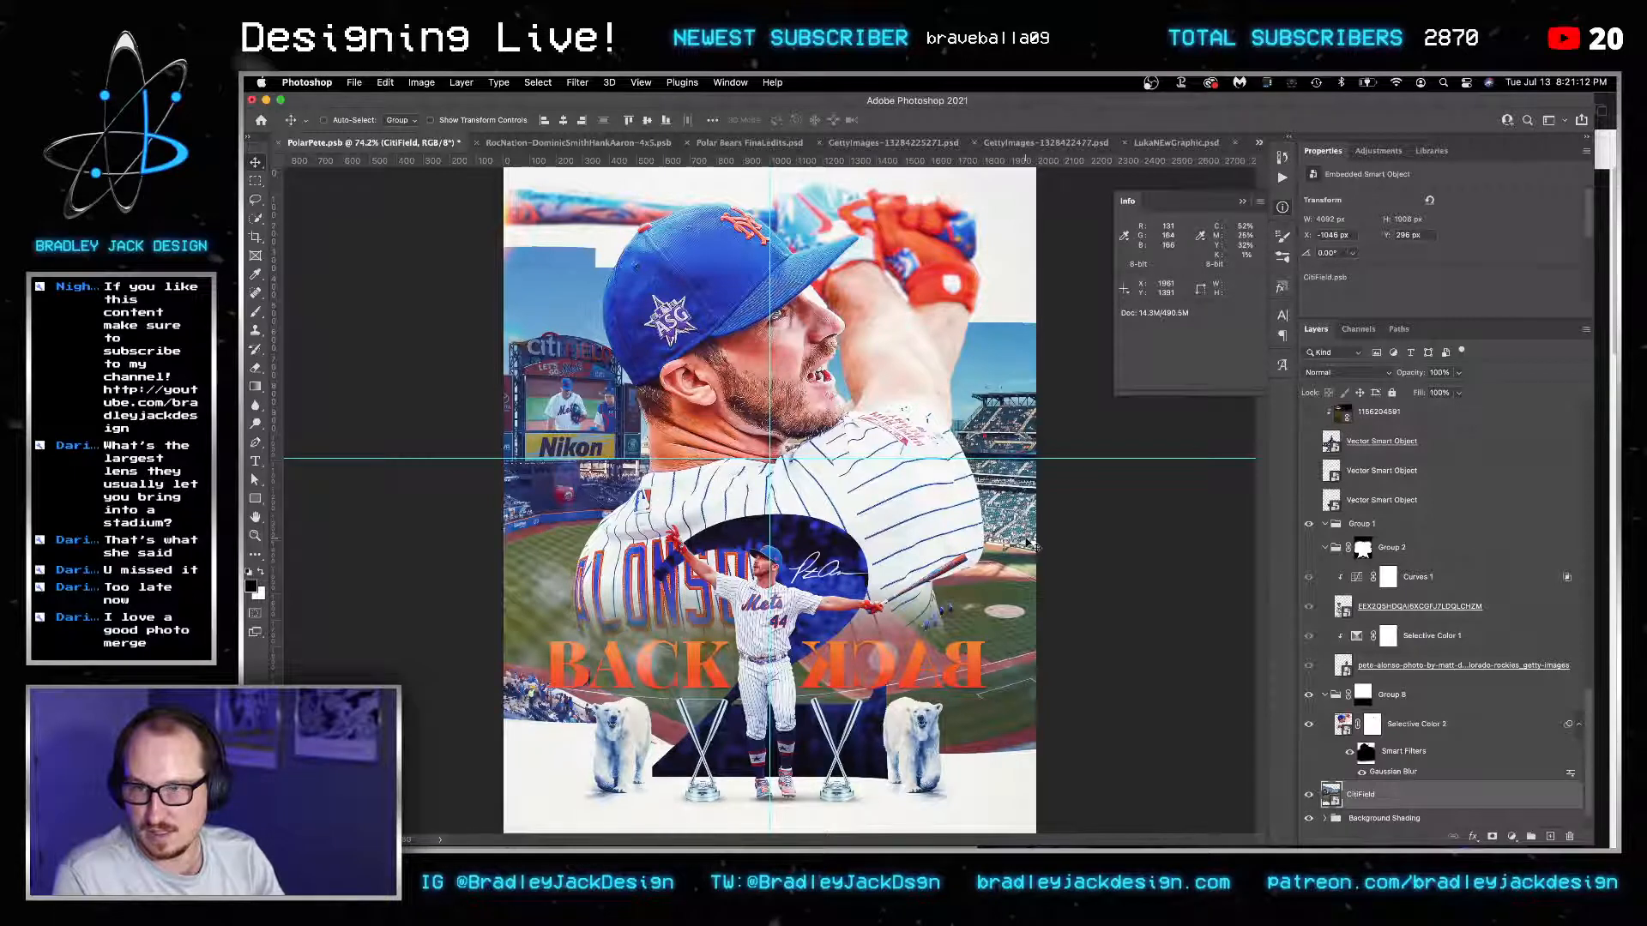
drag(1021, 556, 1017, 541)
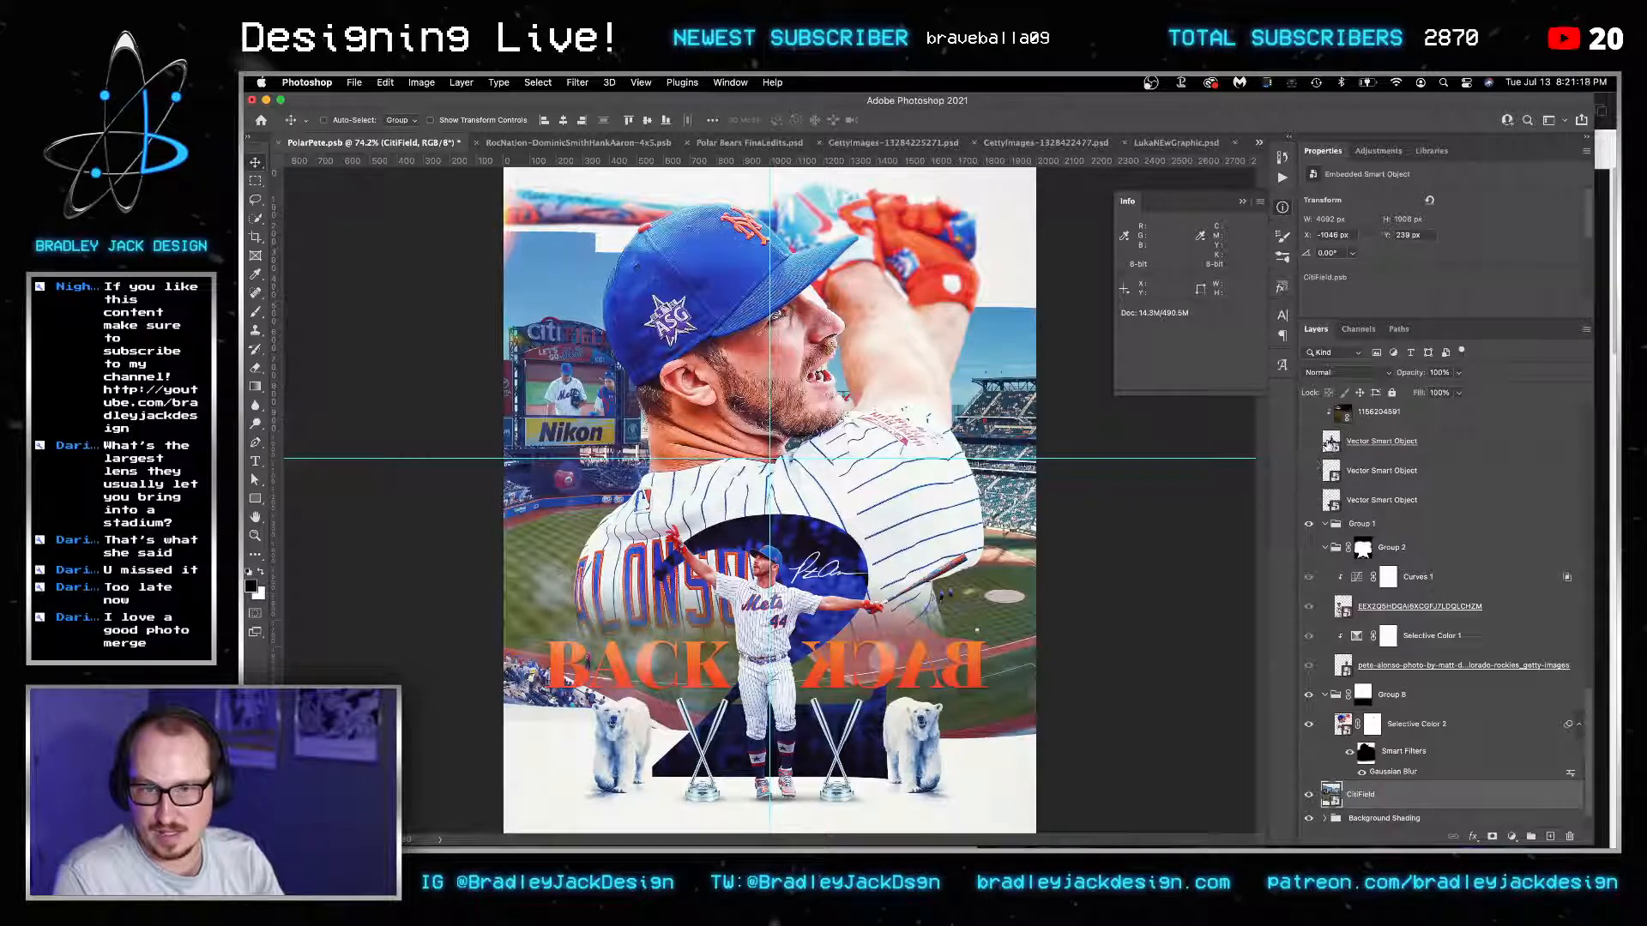
click(1310, 445)
click(1361, 421)
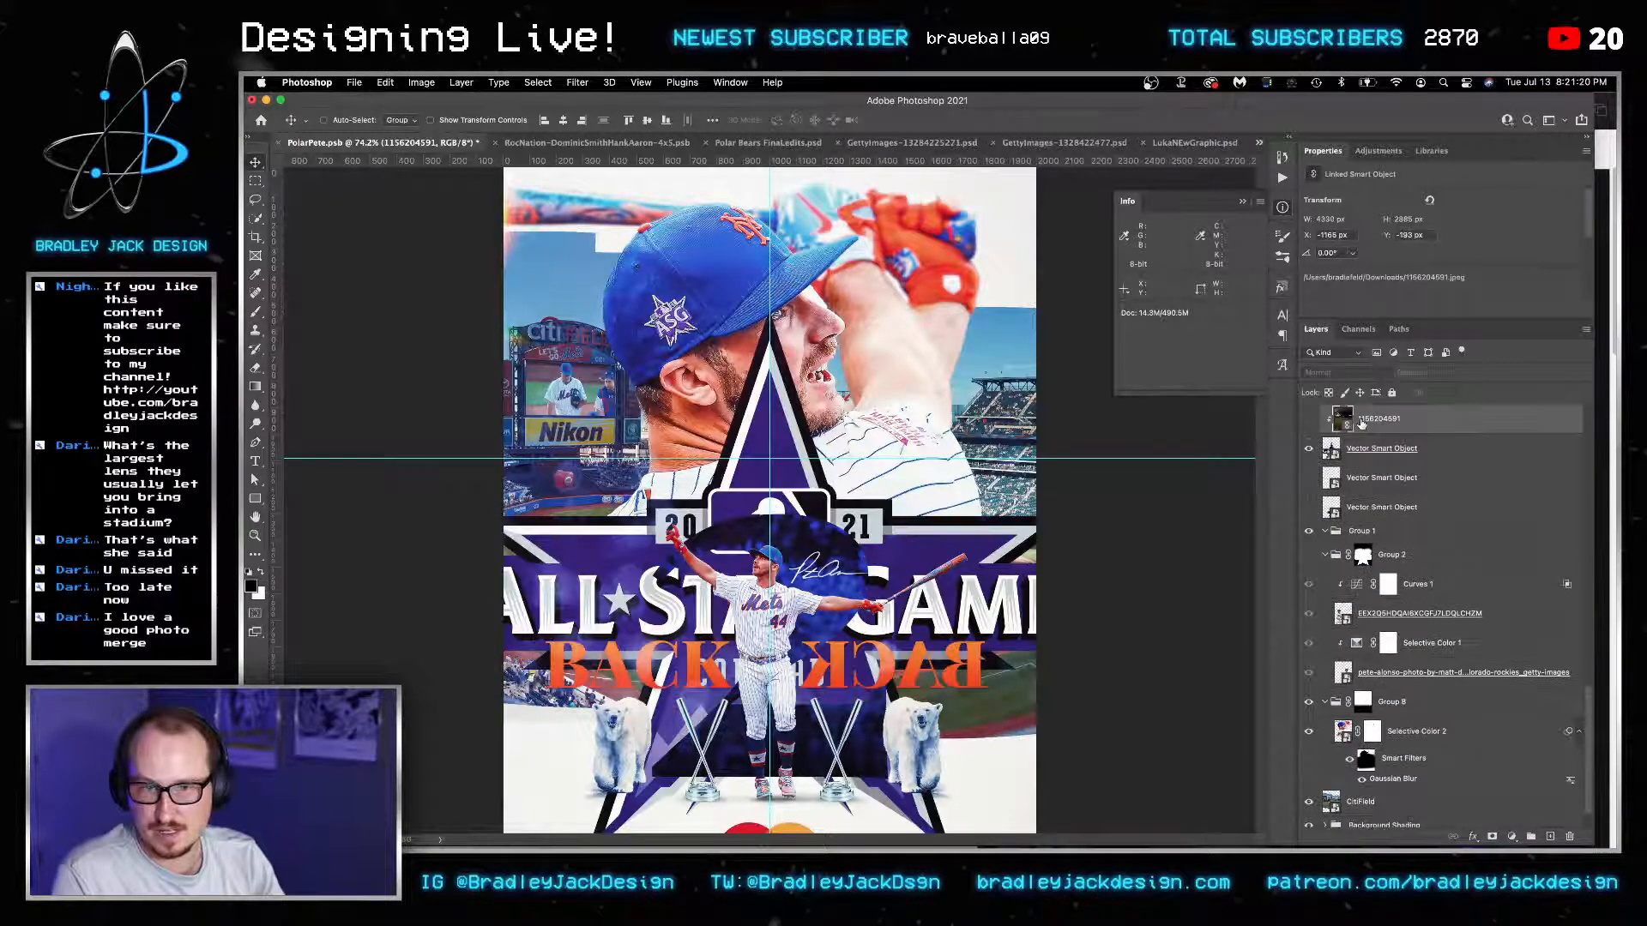
key(Delete)
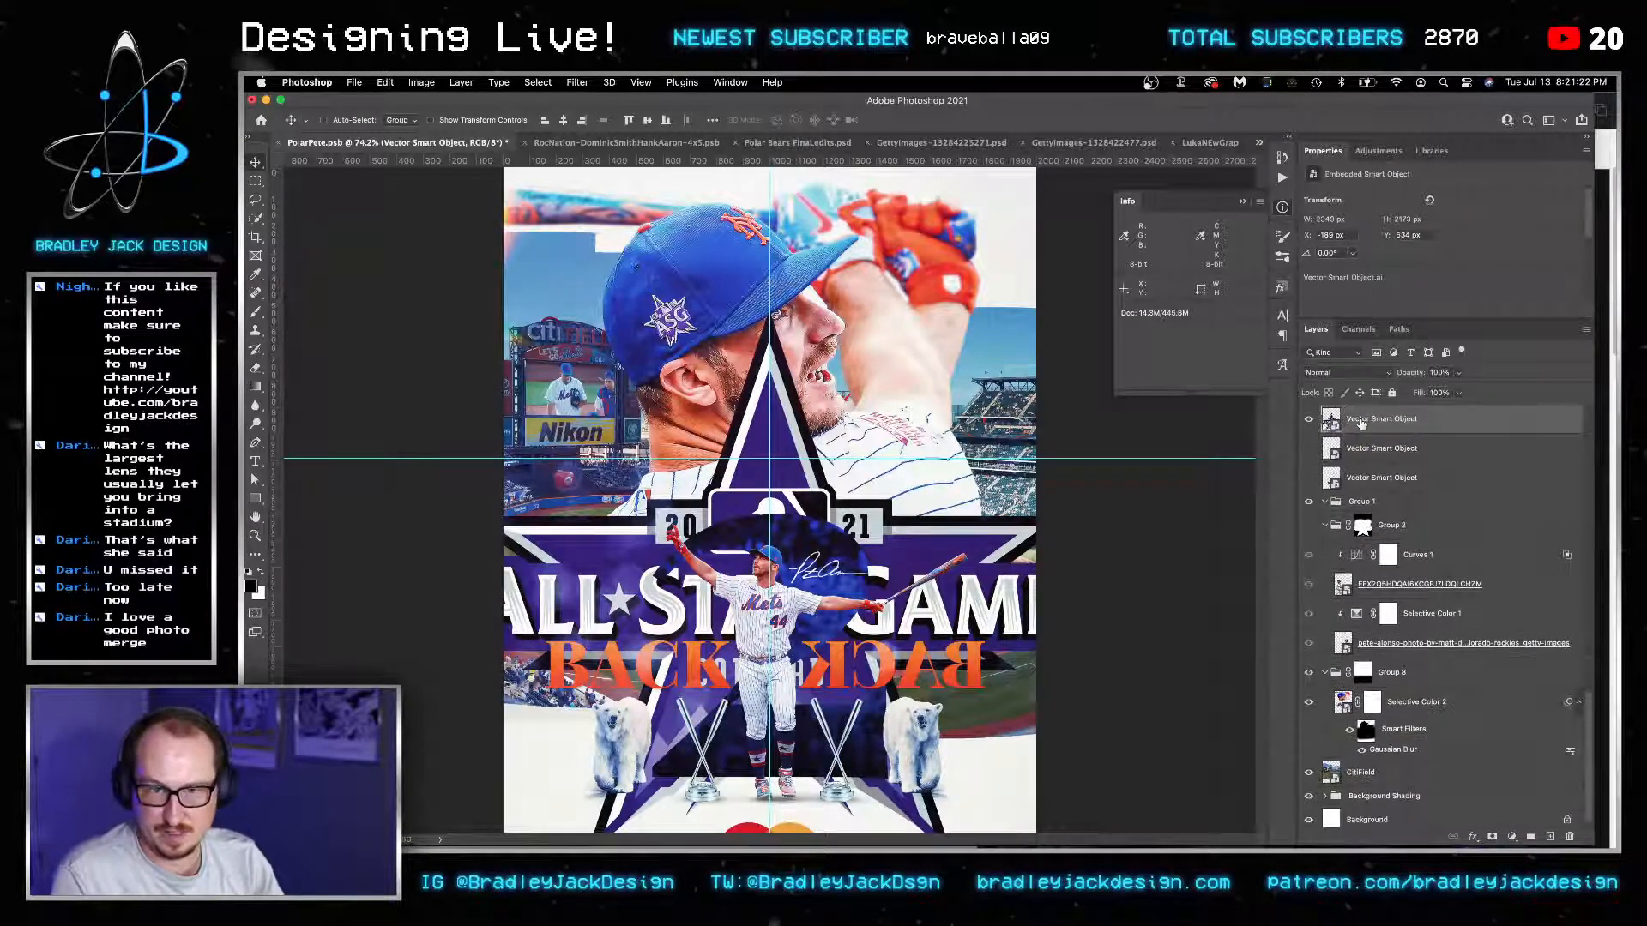
Move the All-Star Game logo up and enlarge it to about 269%, with its layer directly below CitiField.
key(super+t)
drag(986, 559, 987, 420)
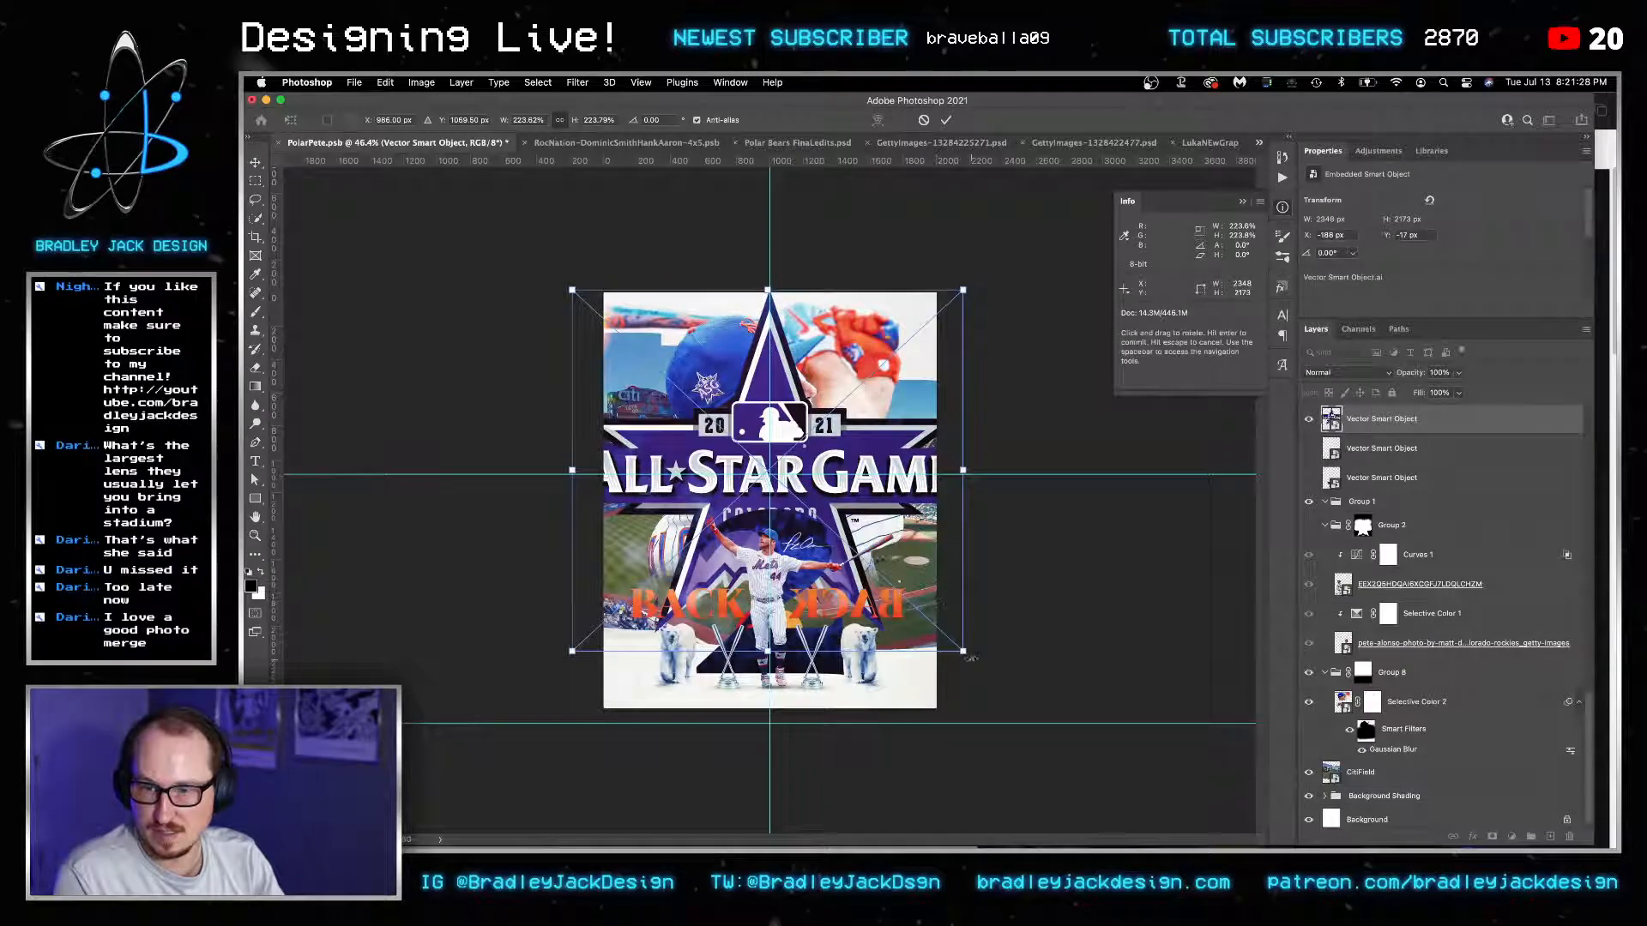
drag(963, 651, 1022, 684)
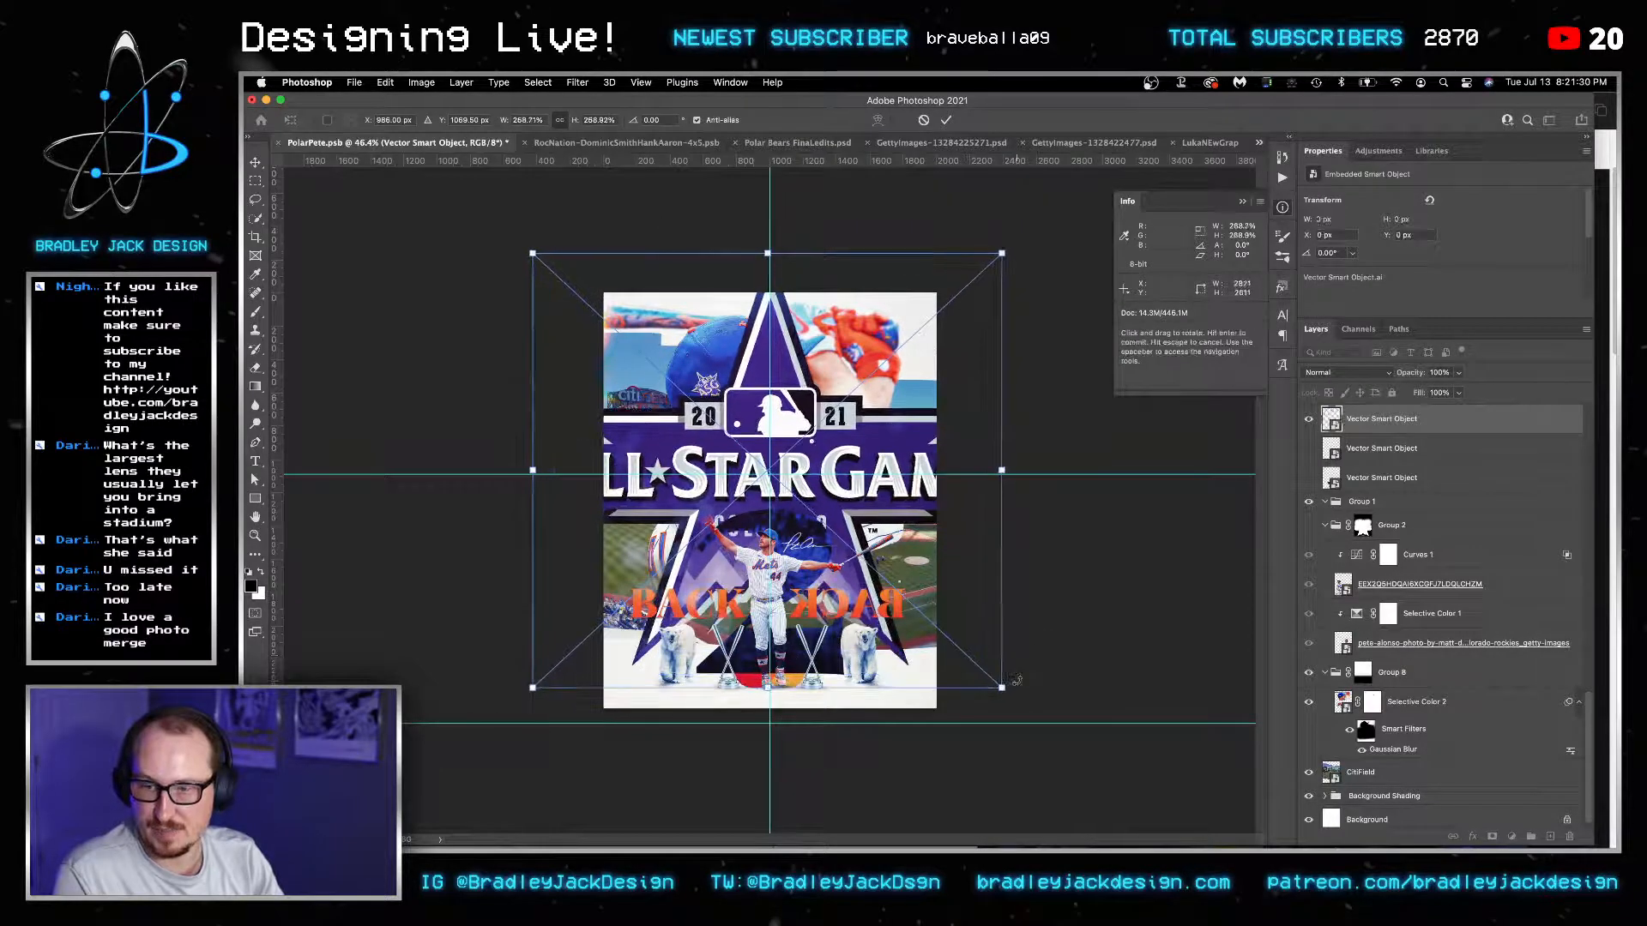
key(Return)
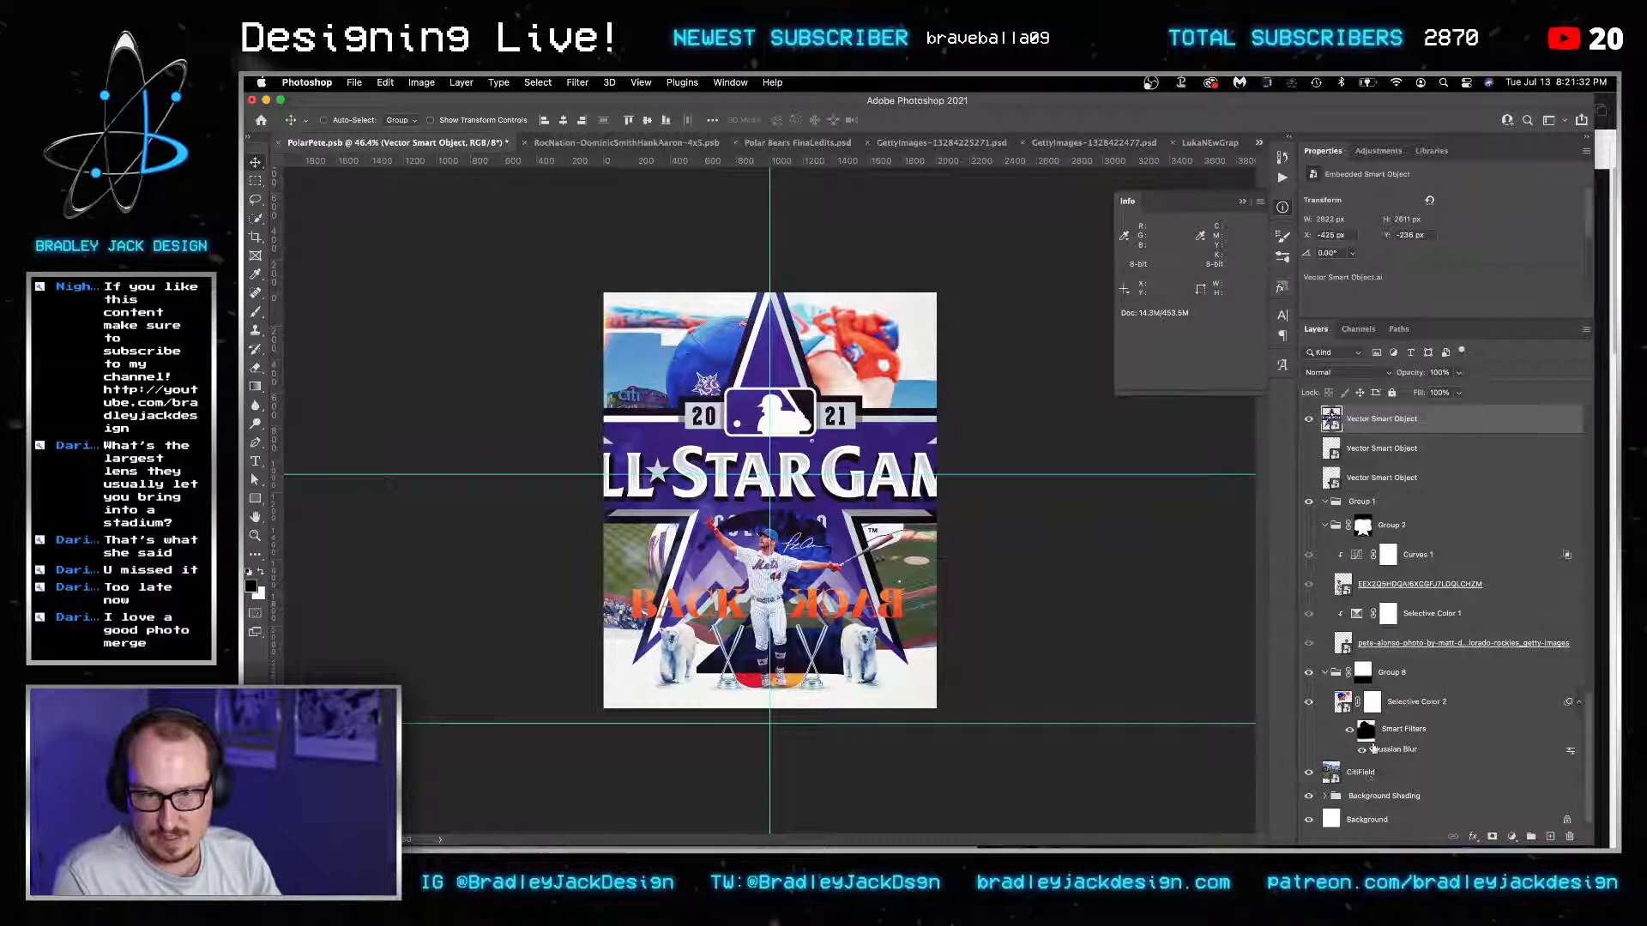
drag(1370, 421, 1362, 770)
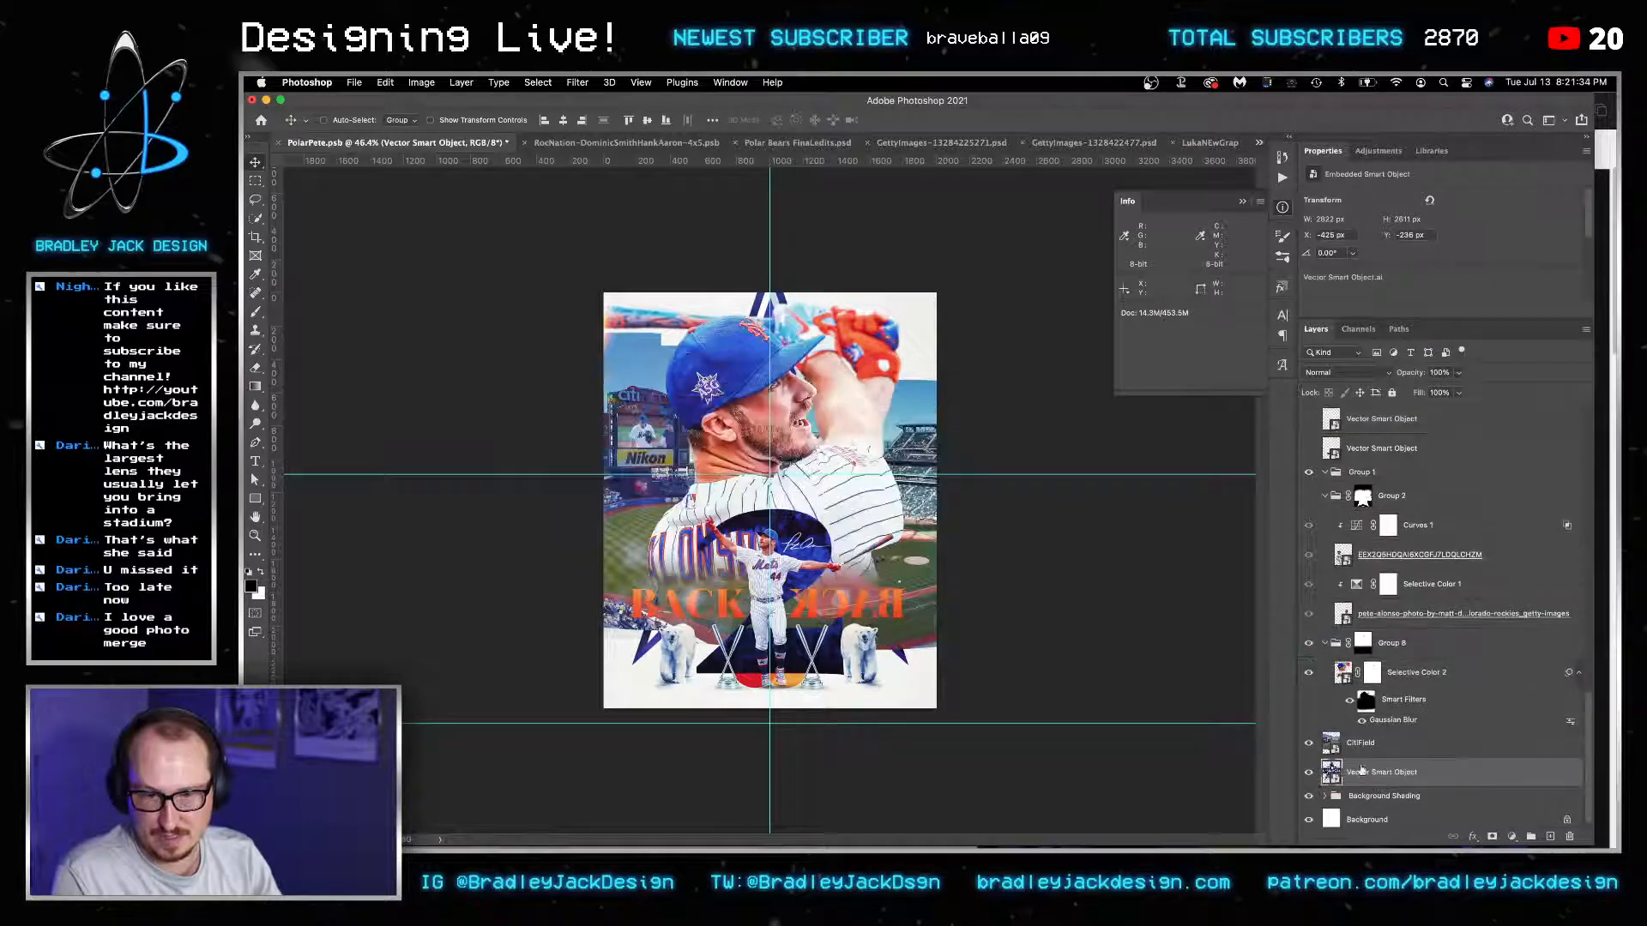
Clip the CitiField layer to the vector smart object below it and move the stadium photo down 180 px.
alt+click(1362, 769)
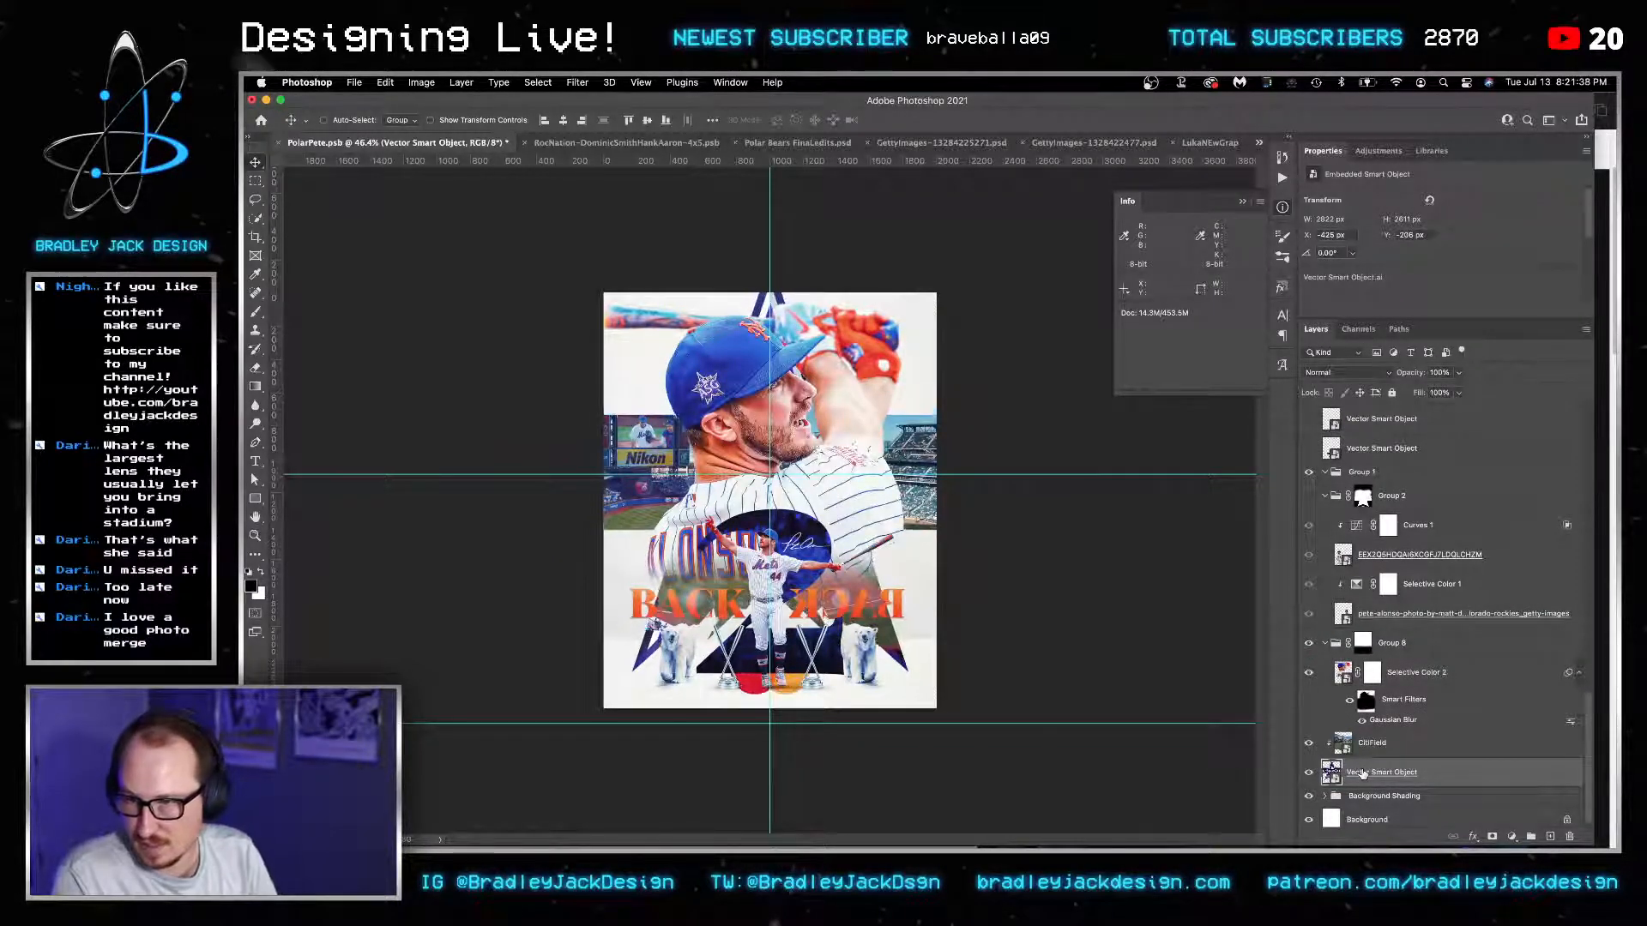
click(1361, 749)
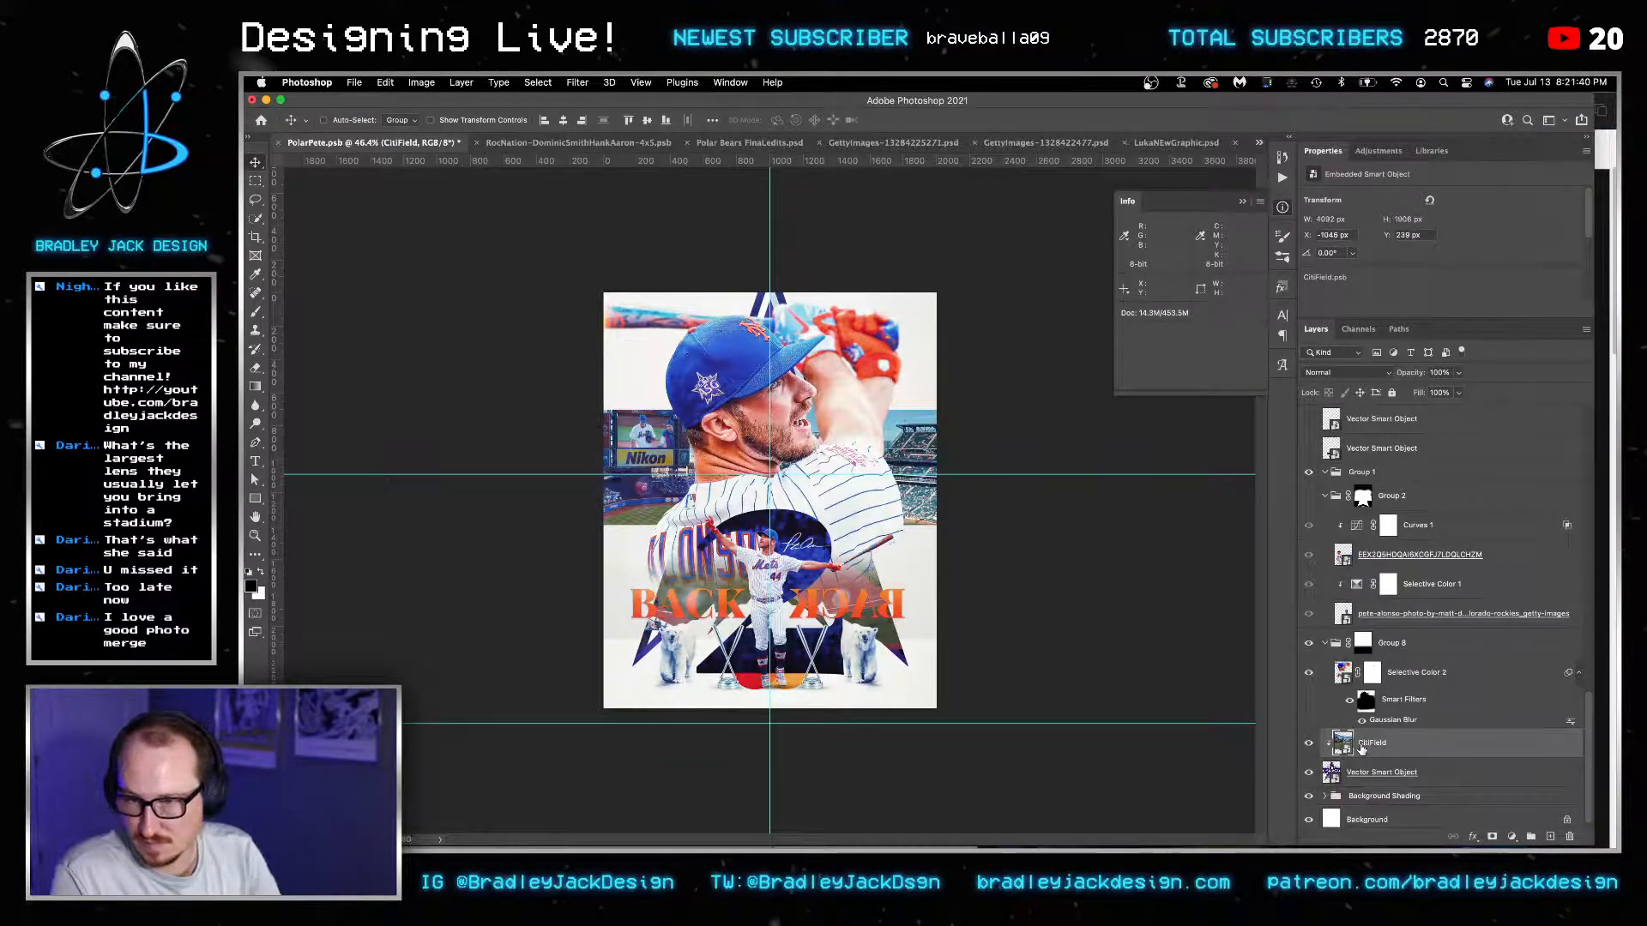
key(shift+Down)
key(shift+Down)
key(shift+Down)
key(shift+Down)
key(shift+Down)
key(shift+Down)
key(shift+Down)
key(shift+Down)
key(shift+Down)
key(shift+Down)
key(shift+Down)
key(shift+Down)
key(shift+Down)
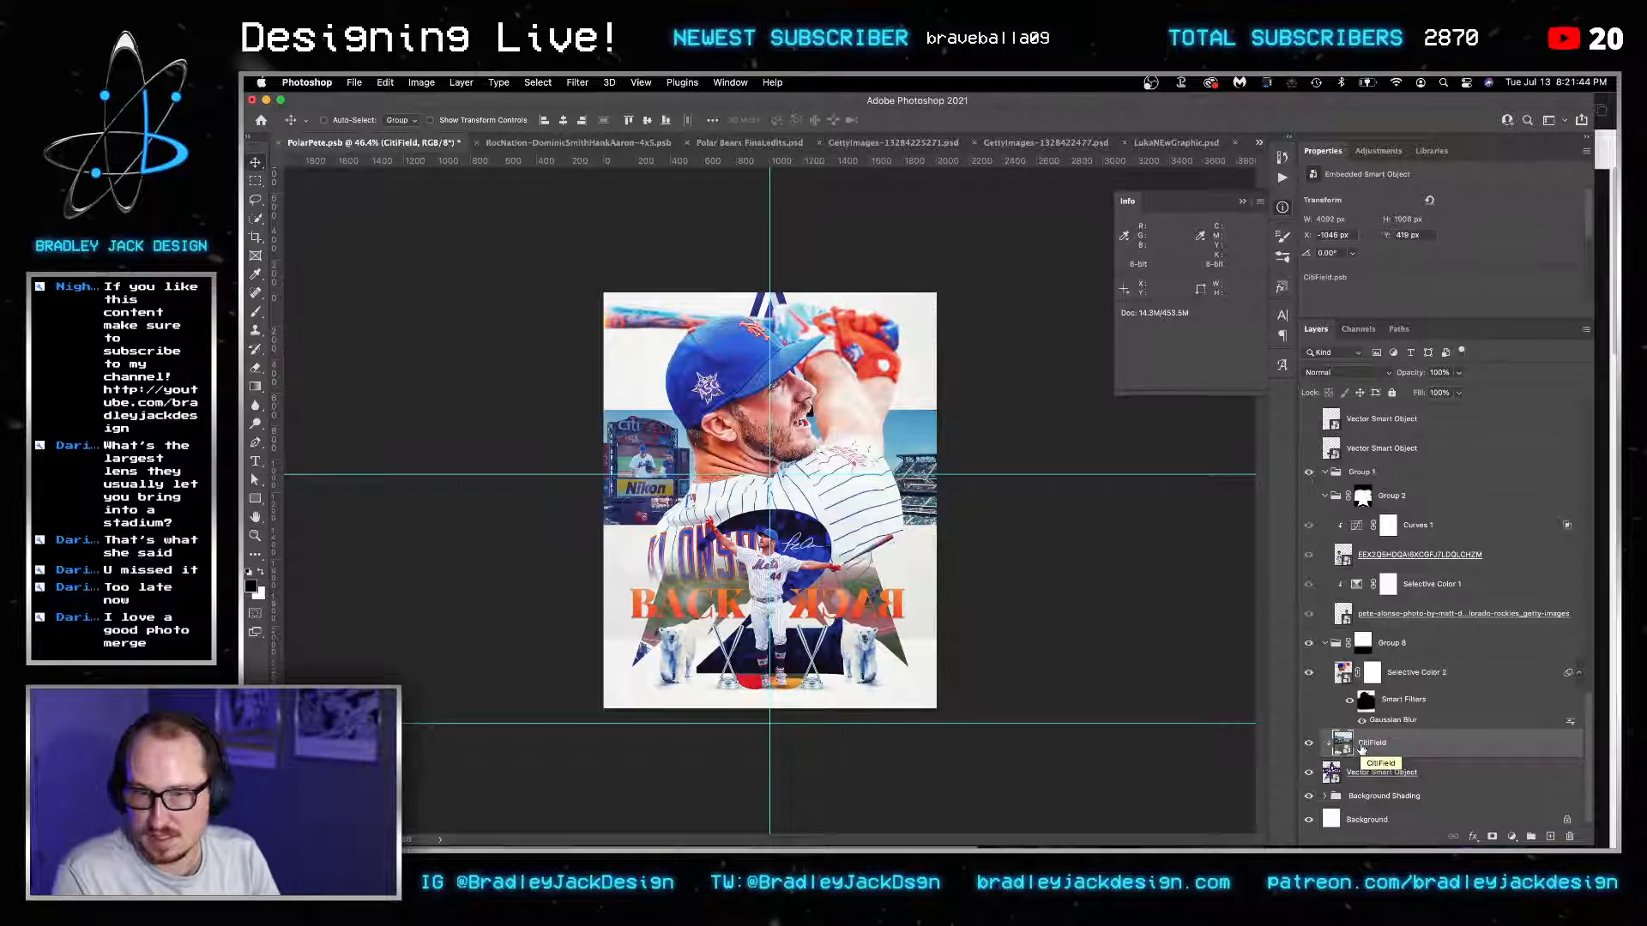
Check the poster with the star graphic and clipped stadium photo hidden, and restore their visibility.
click(1309, 773)
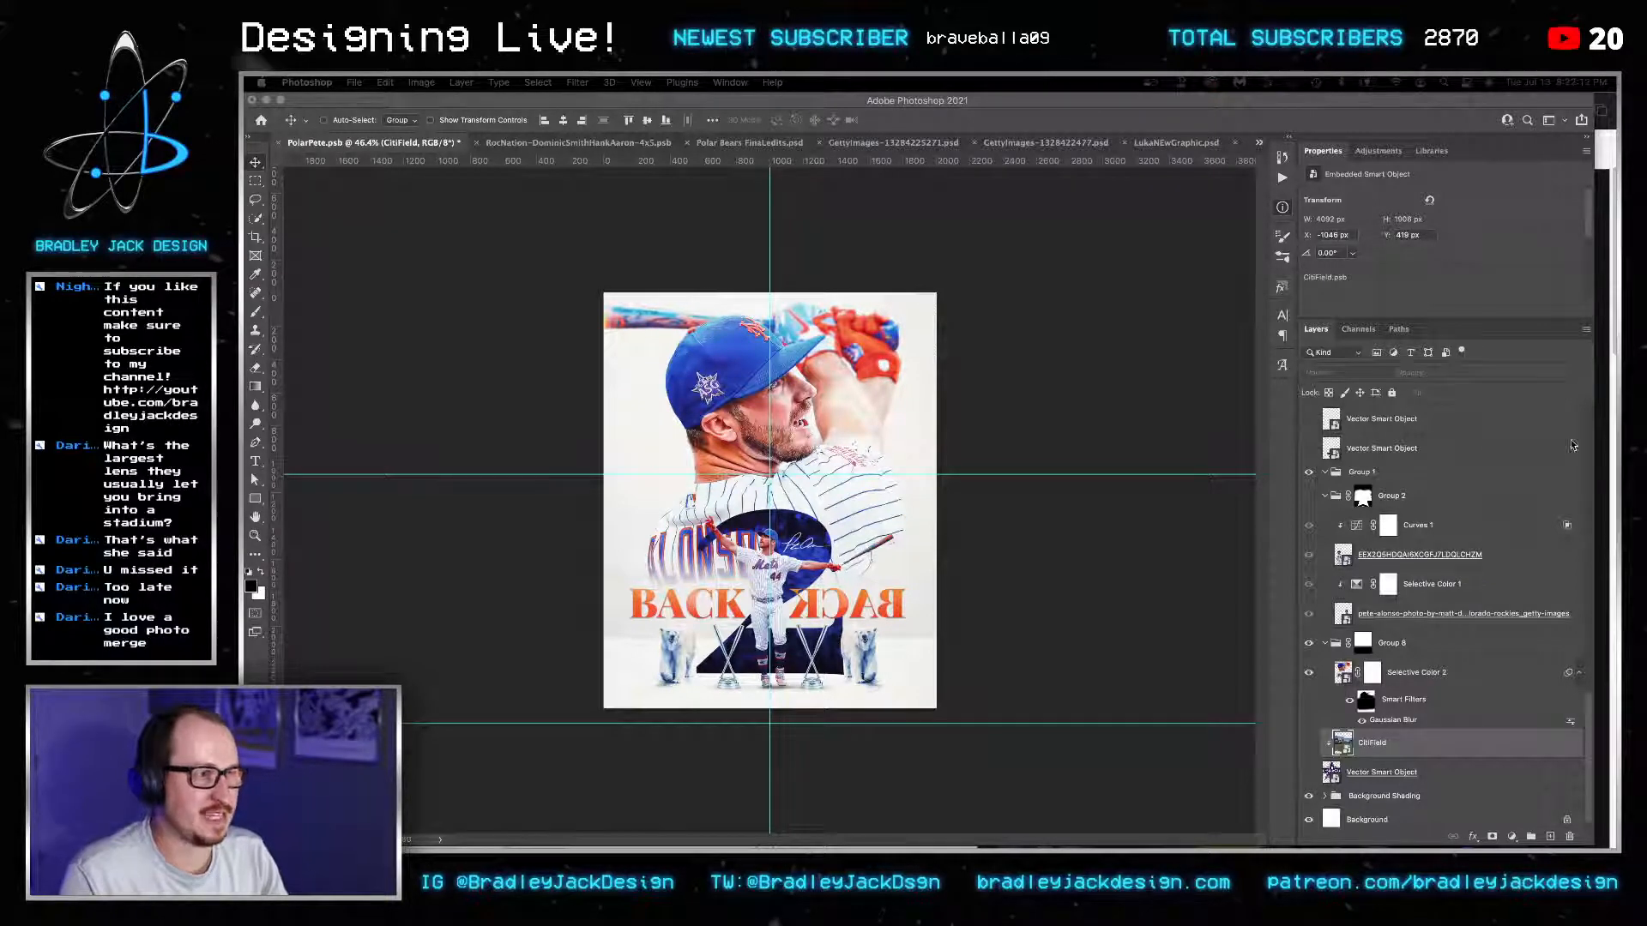
key(F8)
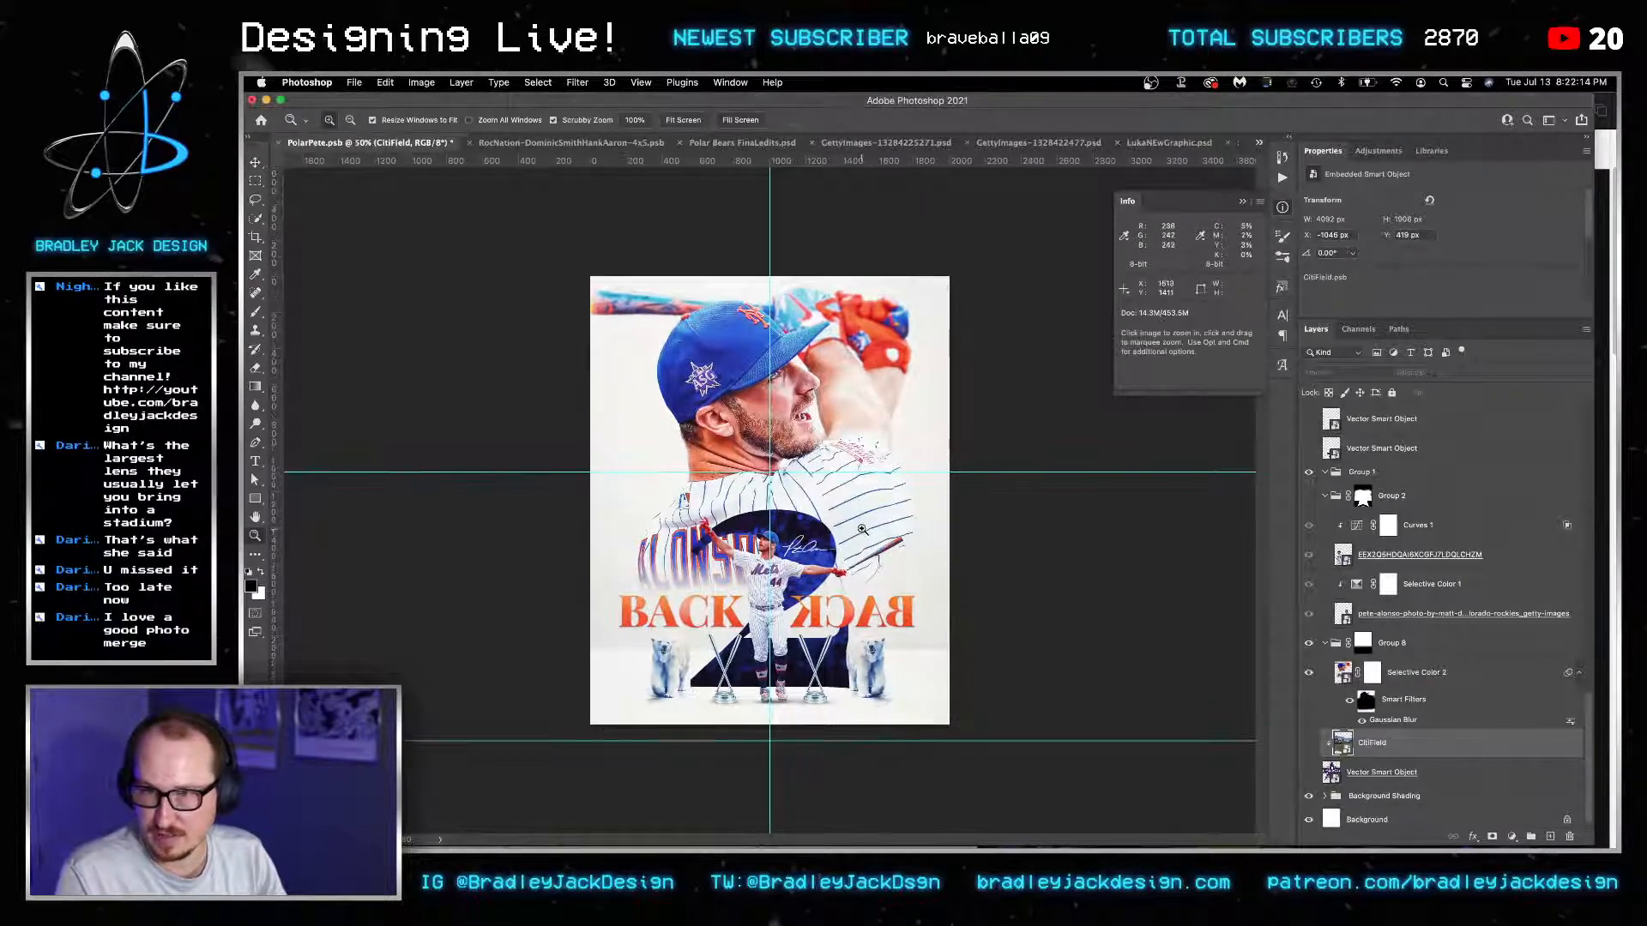
key(super+equal)
scroll(1408, 768, down, 1)
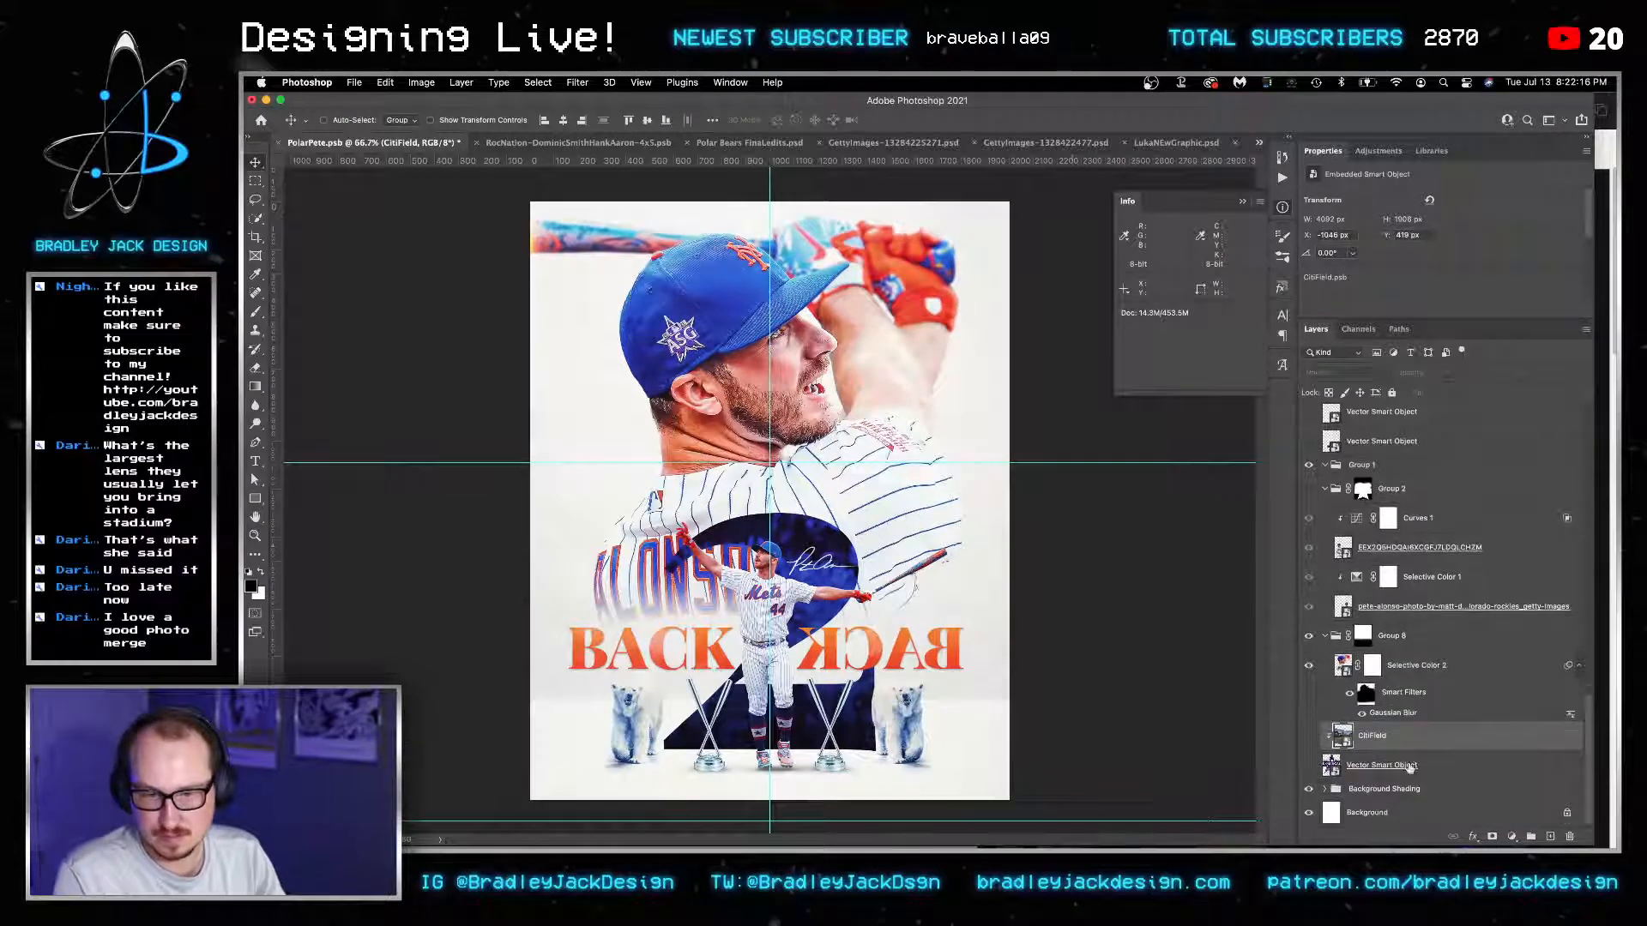
scroll(1377, 812, up, 5)
scroll(1377, 810, down, 5)
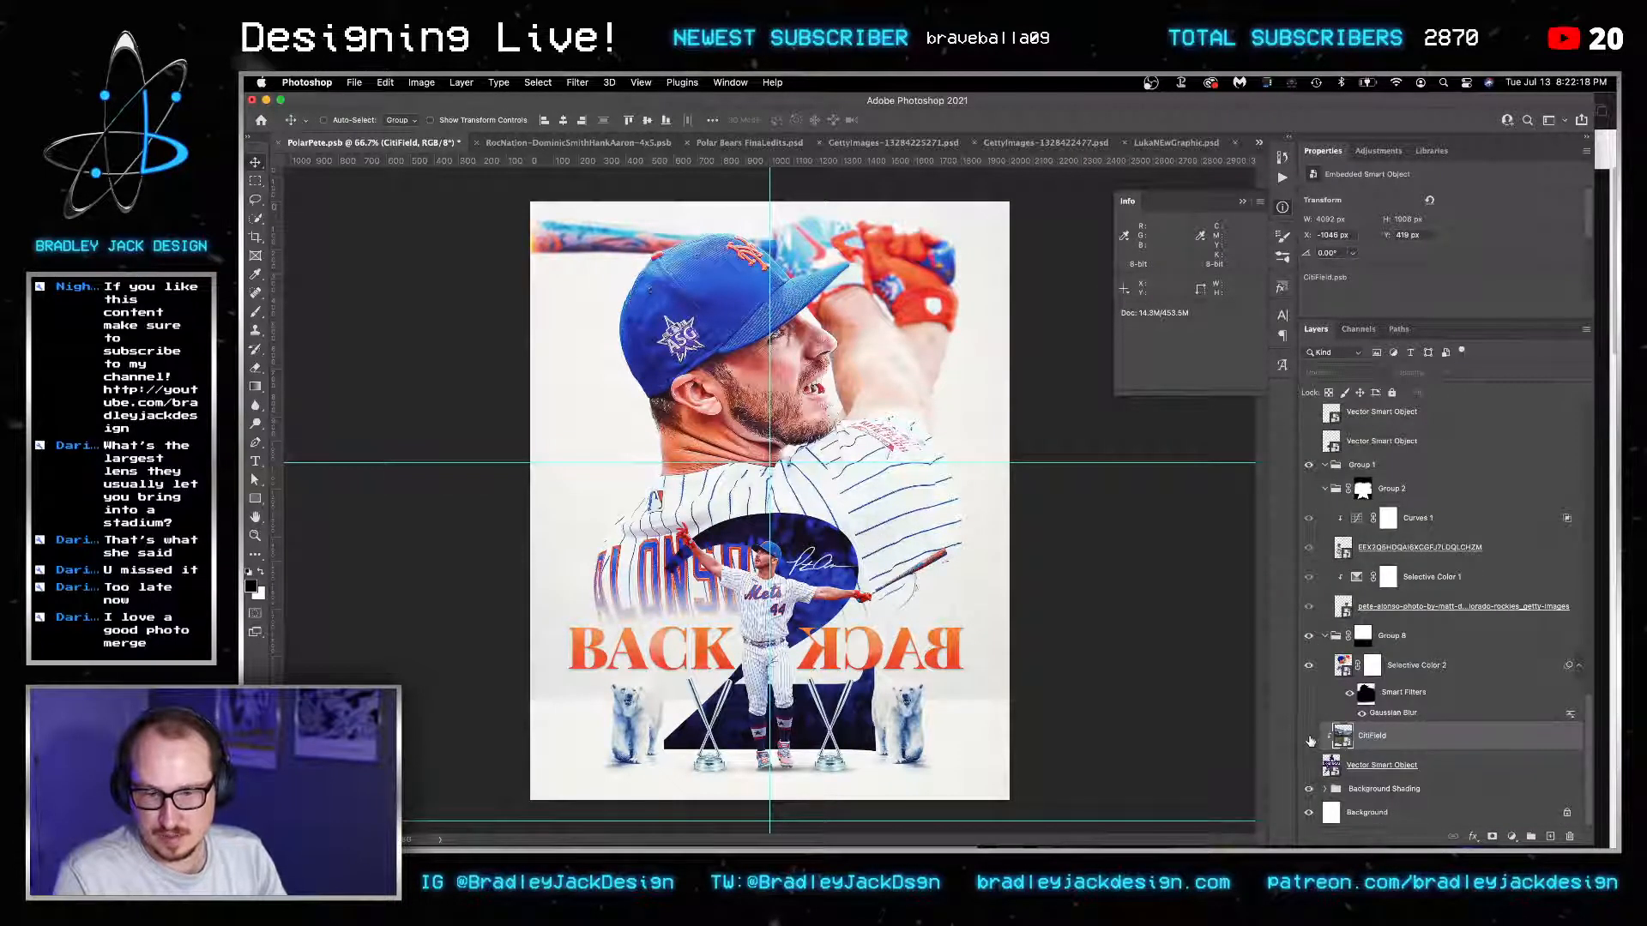
click(1309, 737)
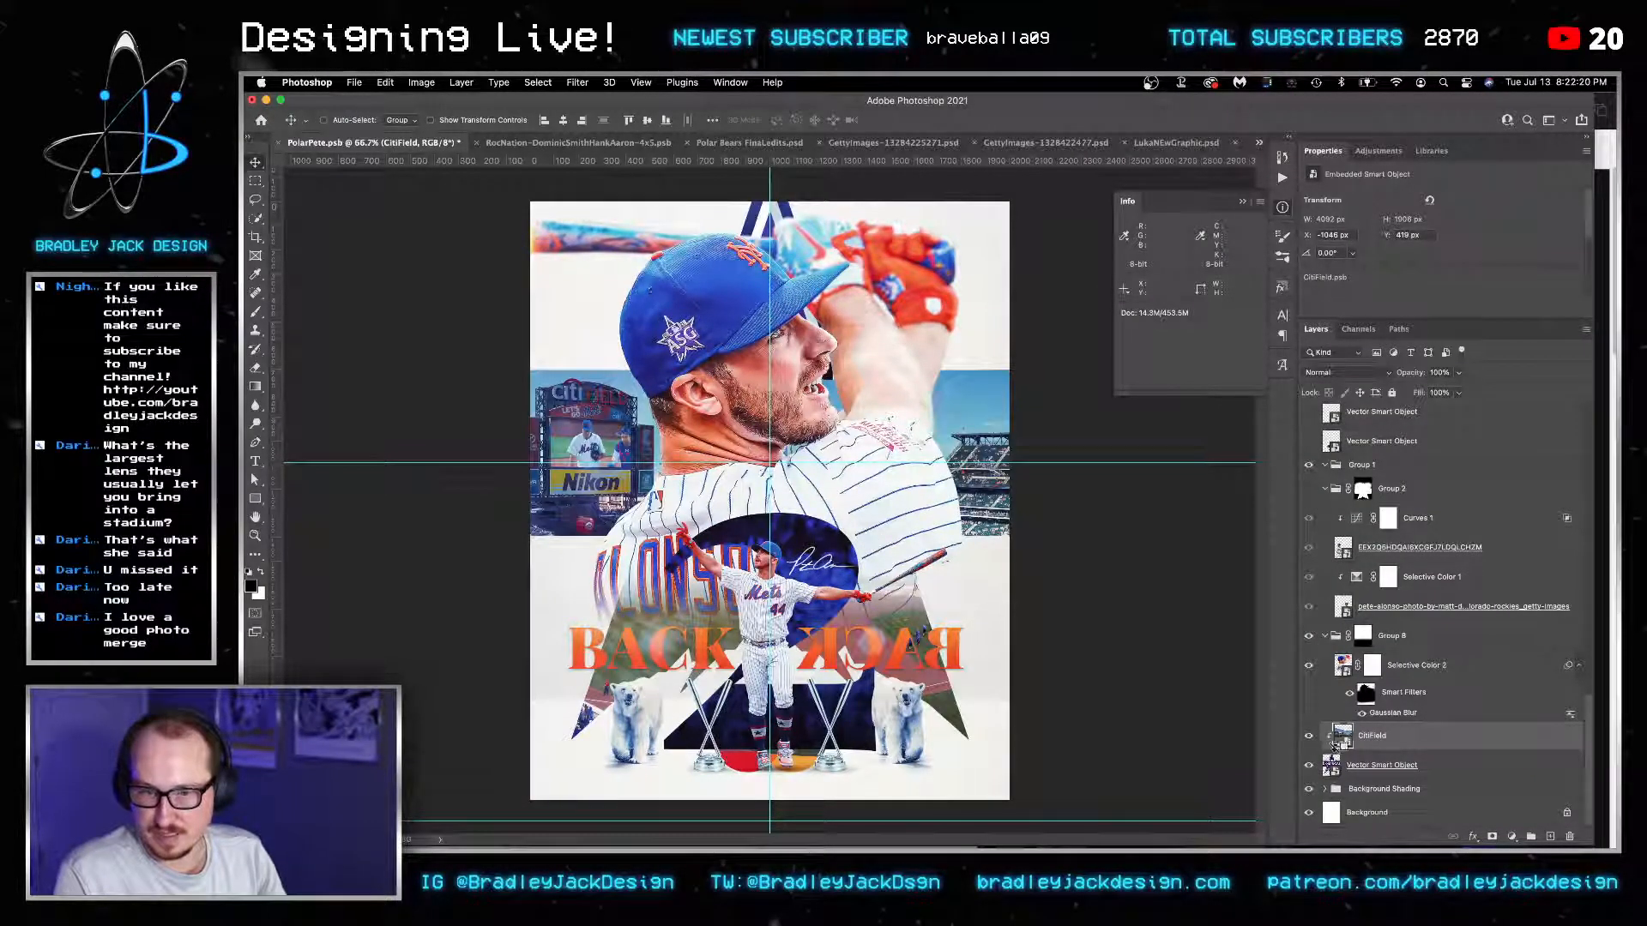
Release the CitiField layer from its clipping mask and nudge the stadium photo up 1 px.
alt+click(1334, 750)
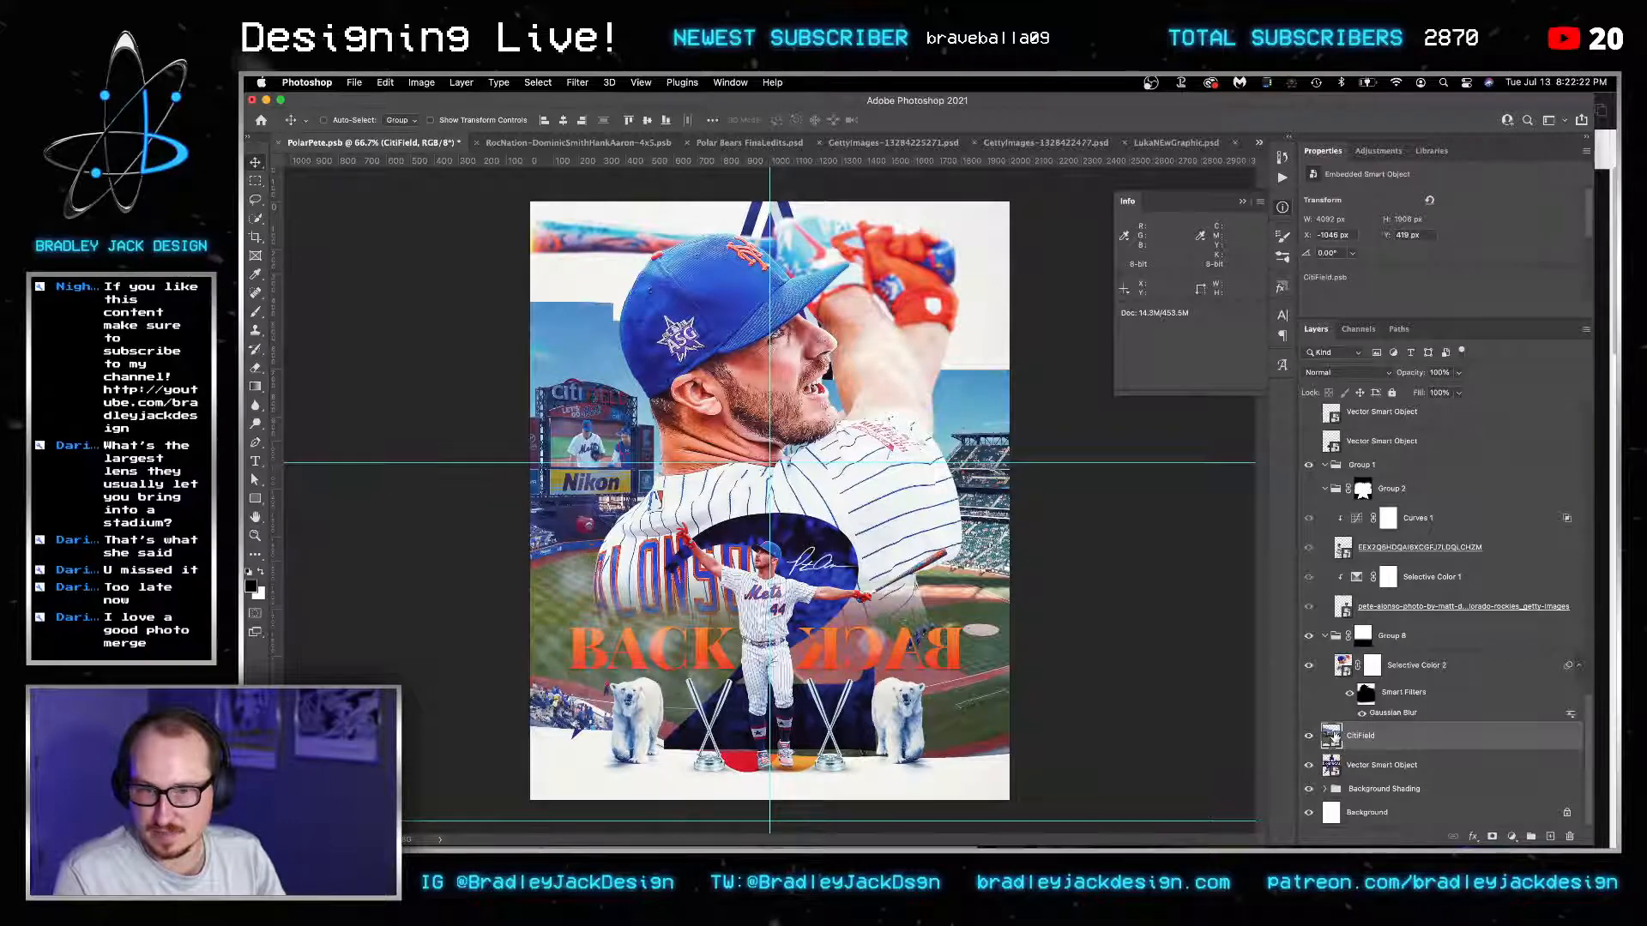
drag(943, 637, 943, 613)
key(super+z)
key(Up)
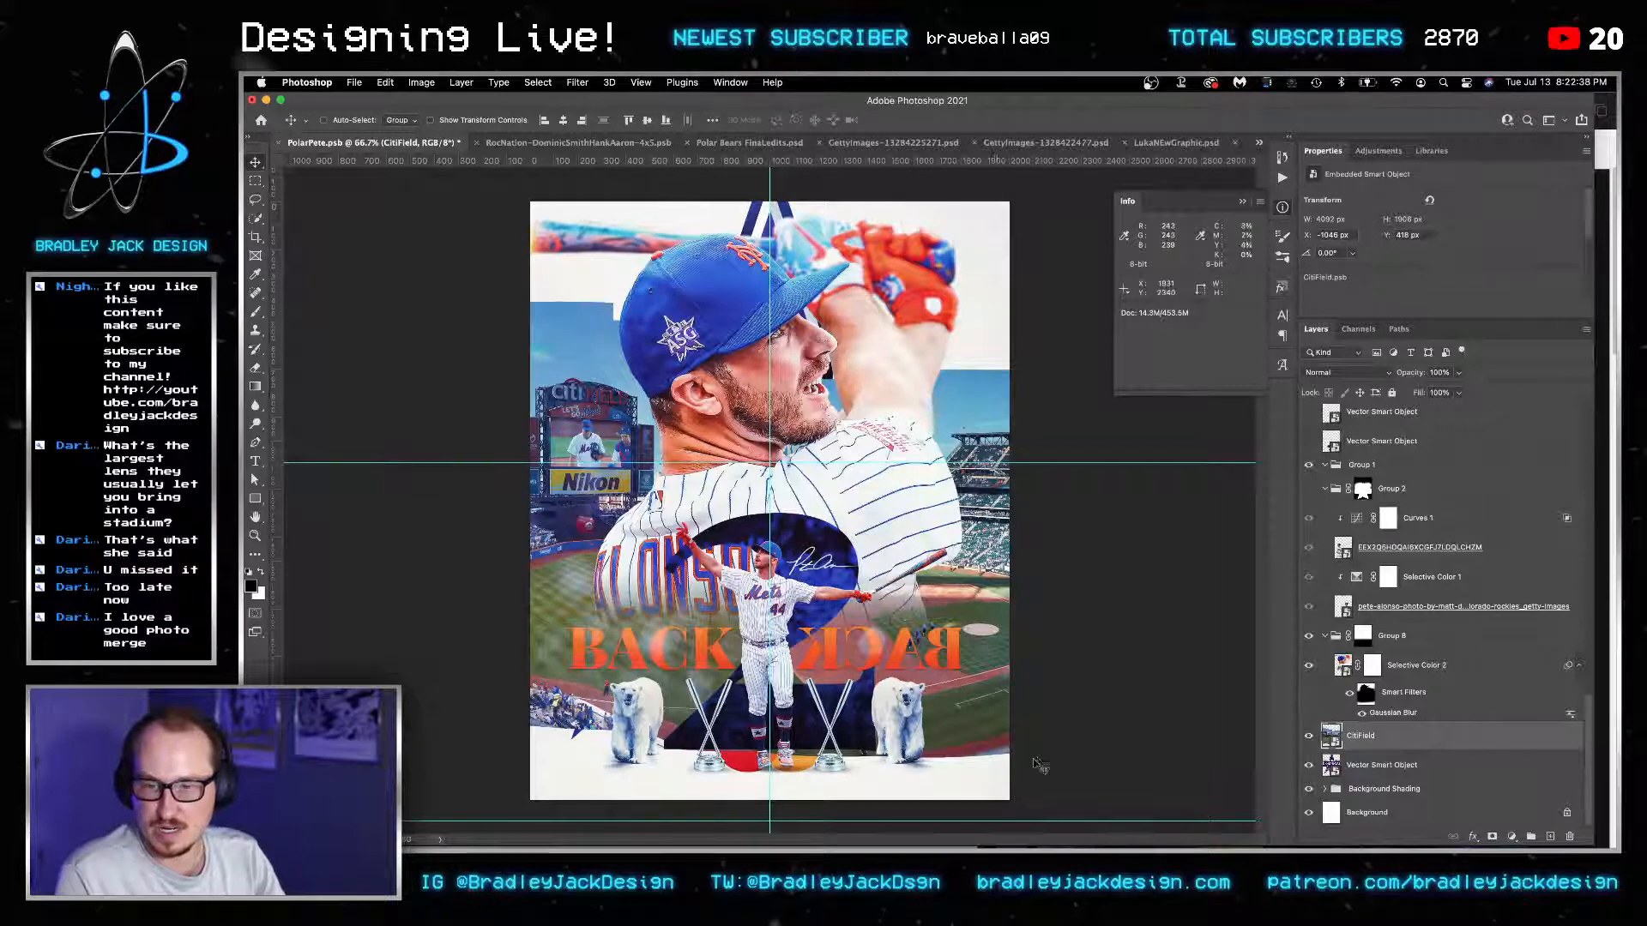
Add a layer mask to the CitiField layer and fade out the lower part of the stadium with a gradient.
click(1493, 845)
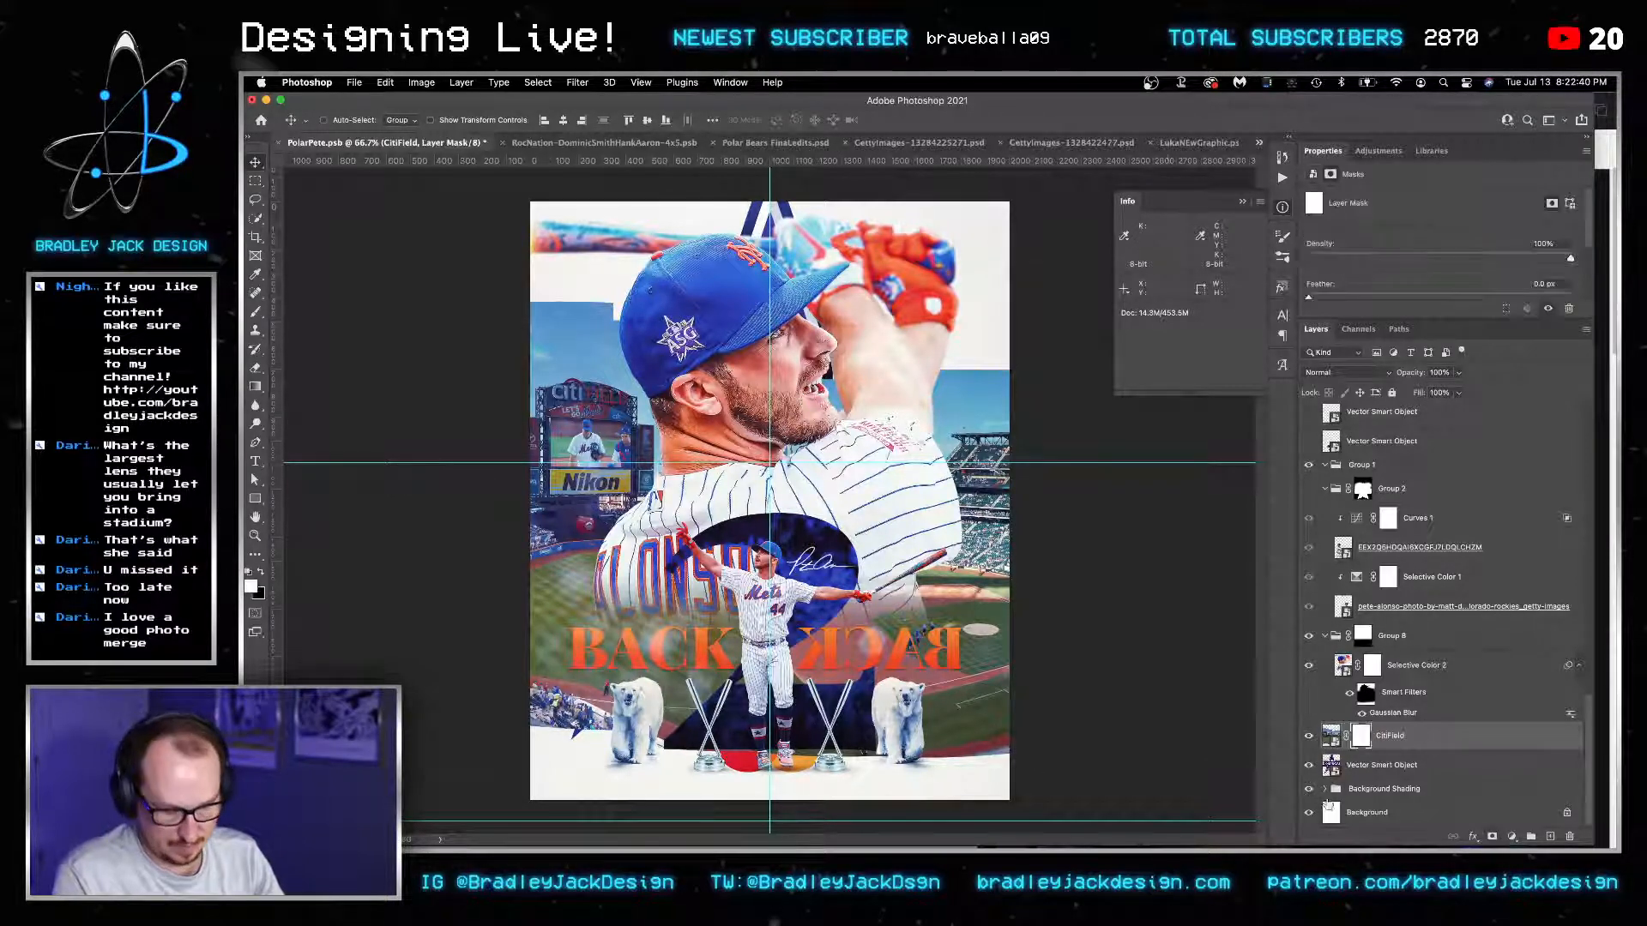
key(g)
key(x)
drag(854, 735, 855, 648)
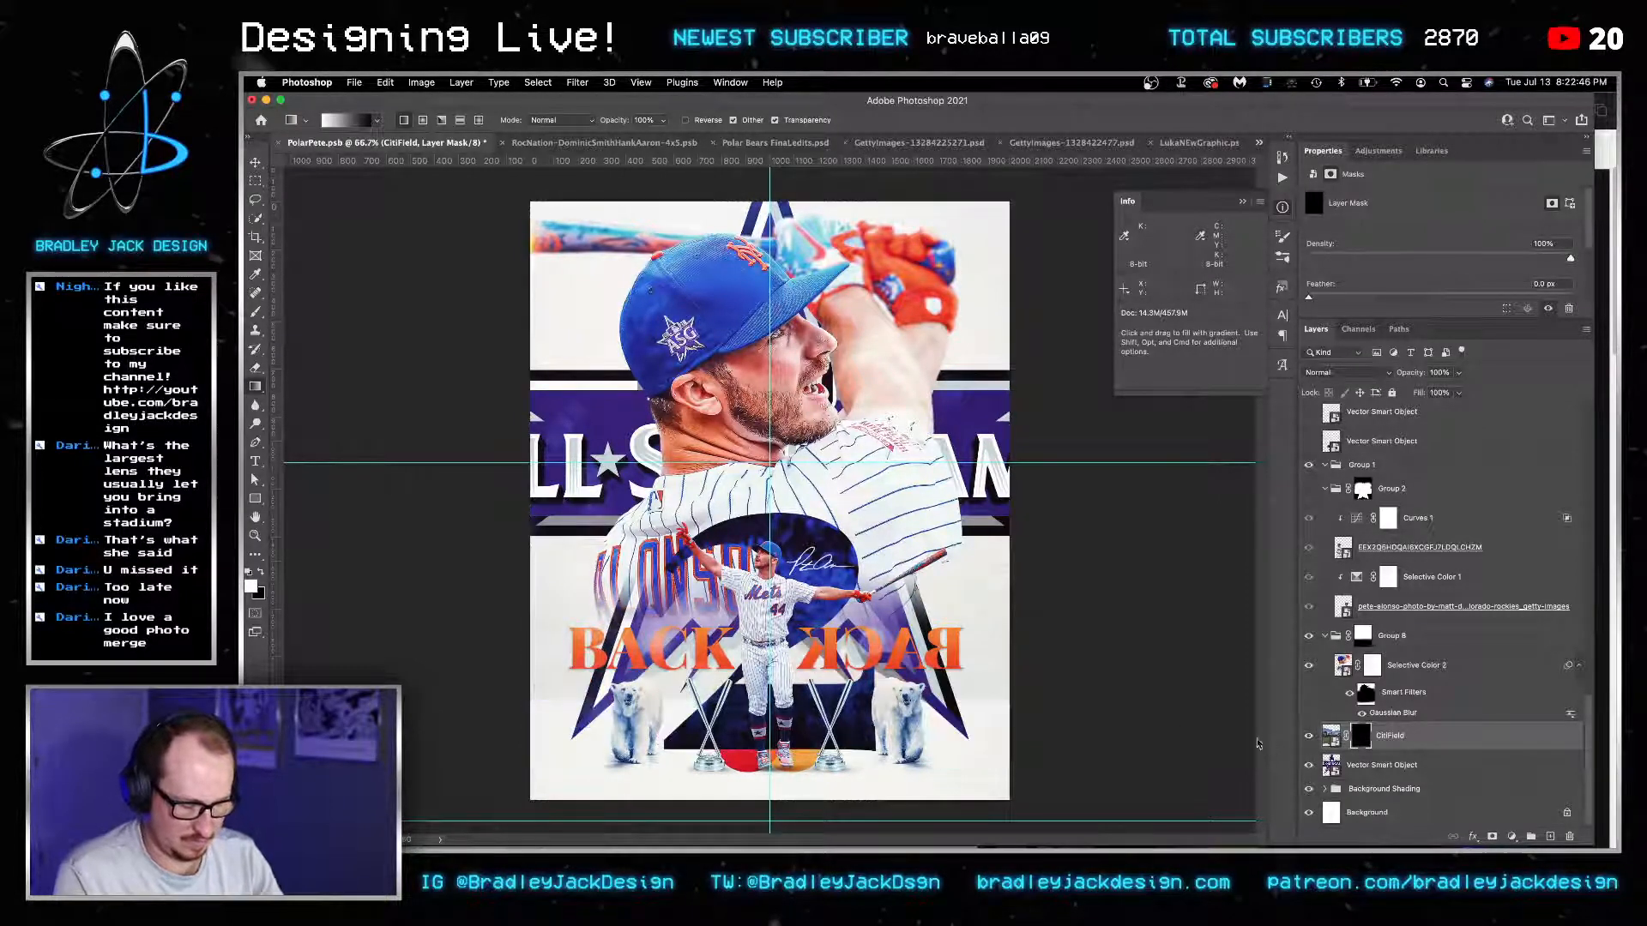
key(x)
drag(846, 695, 842, 562)
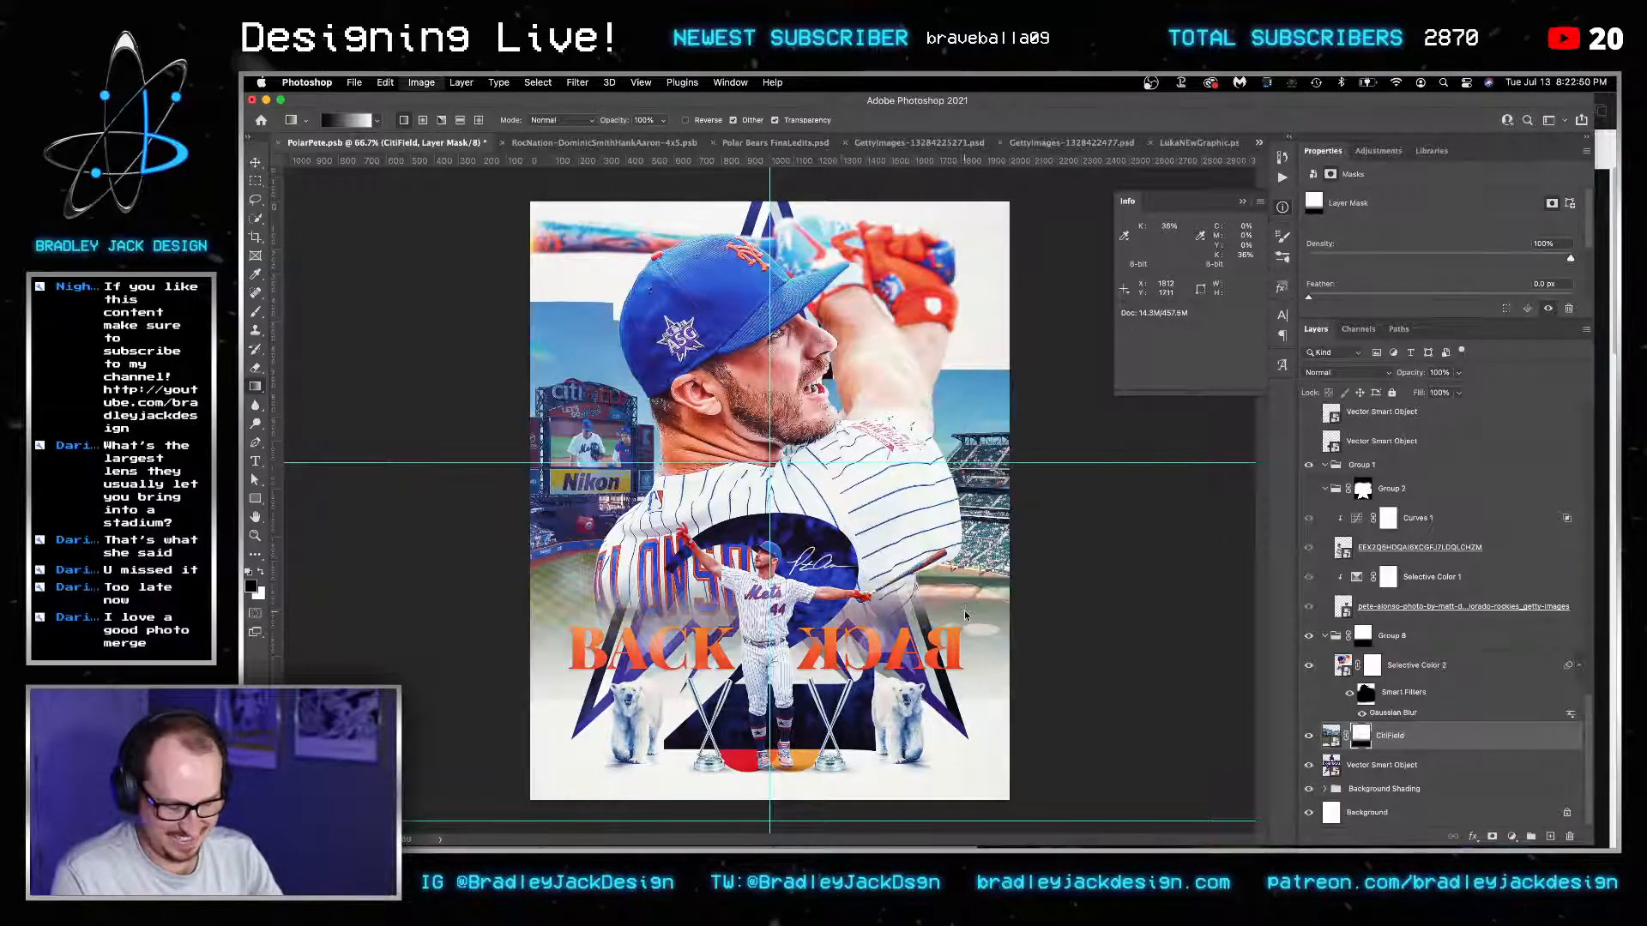
key(ctrl+i)
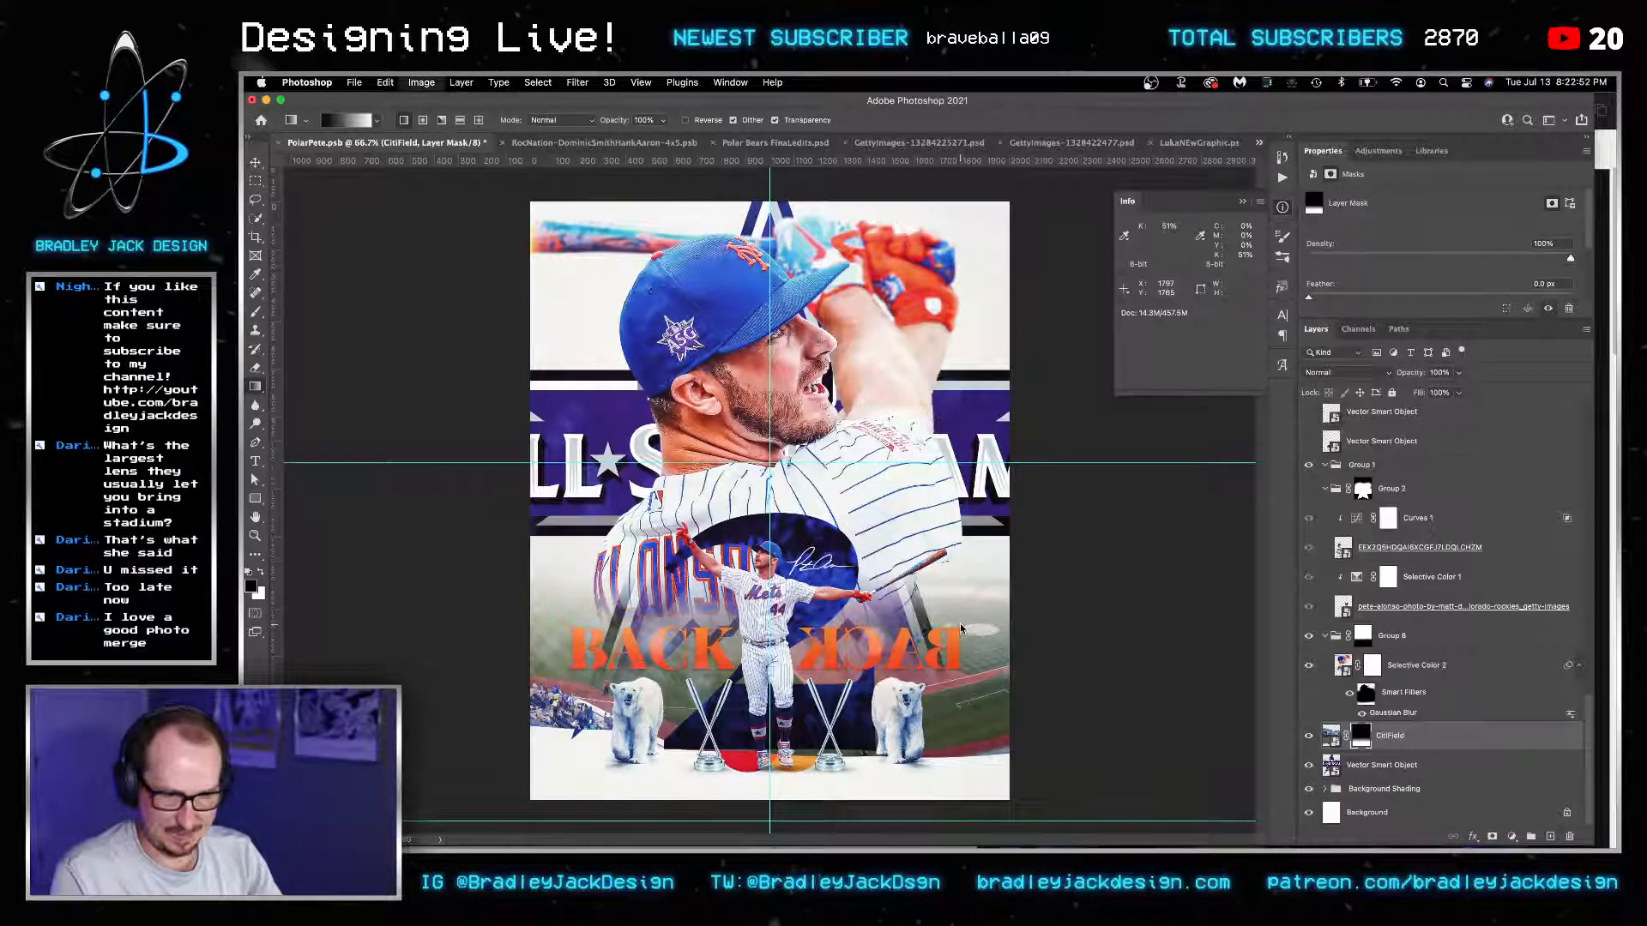
key(ctrl+i)
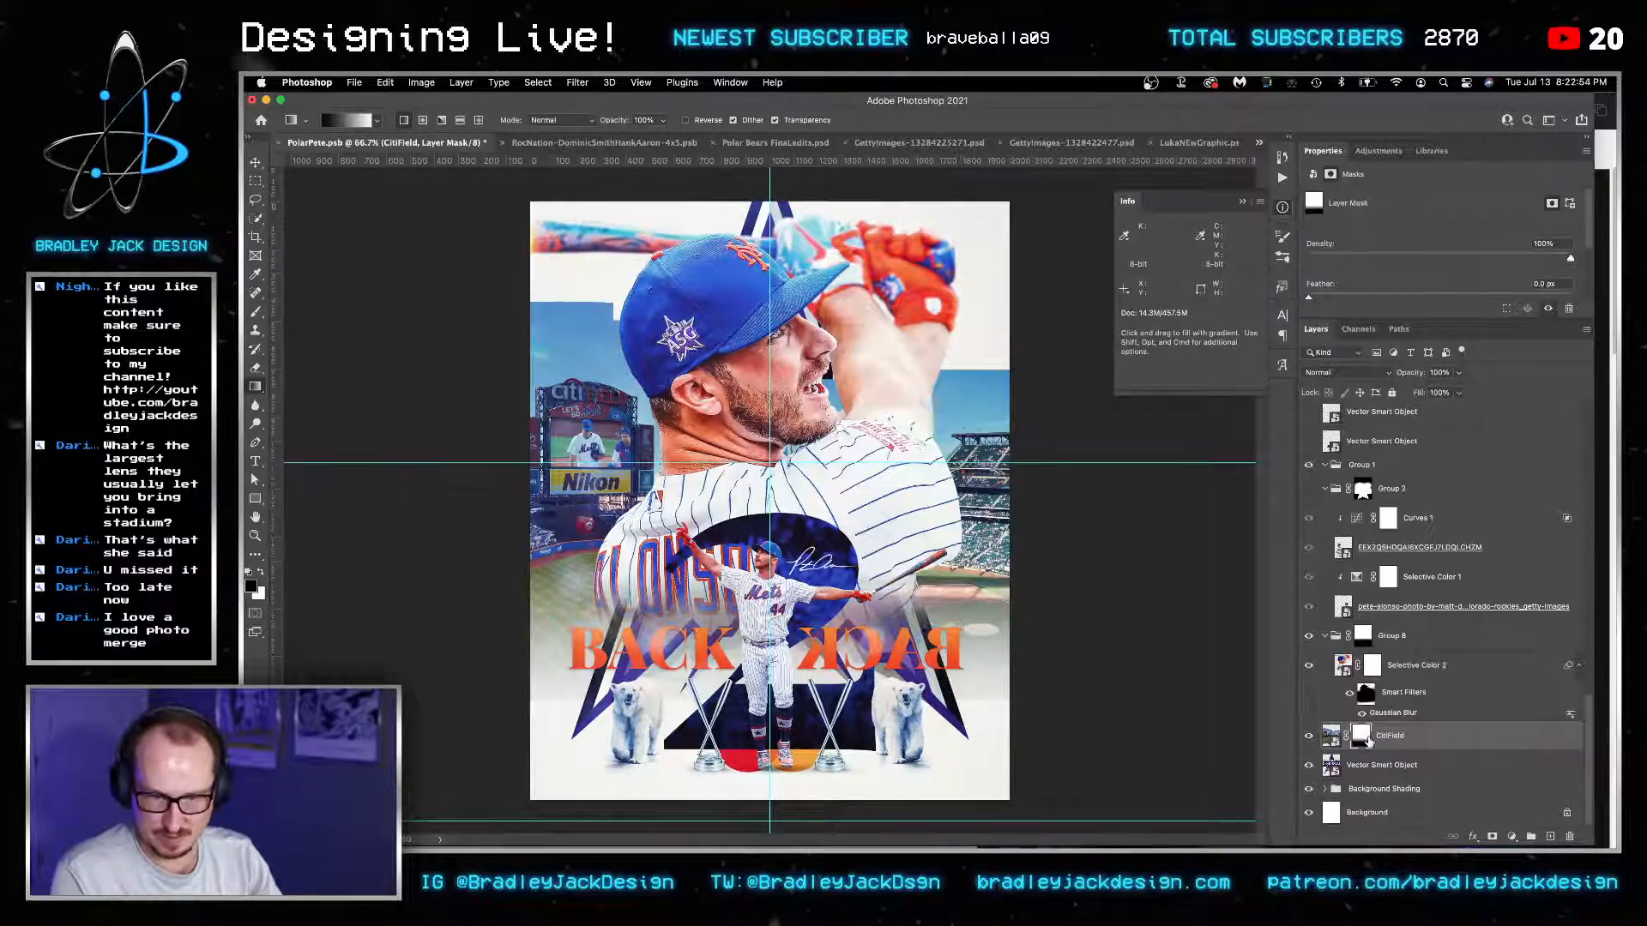
Hide the Background Shading group and move the CitiField image up 20 px.
click(1310, 789)
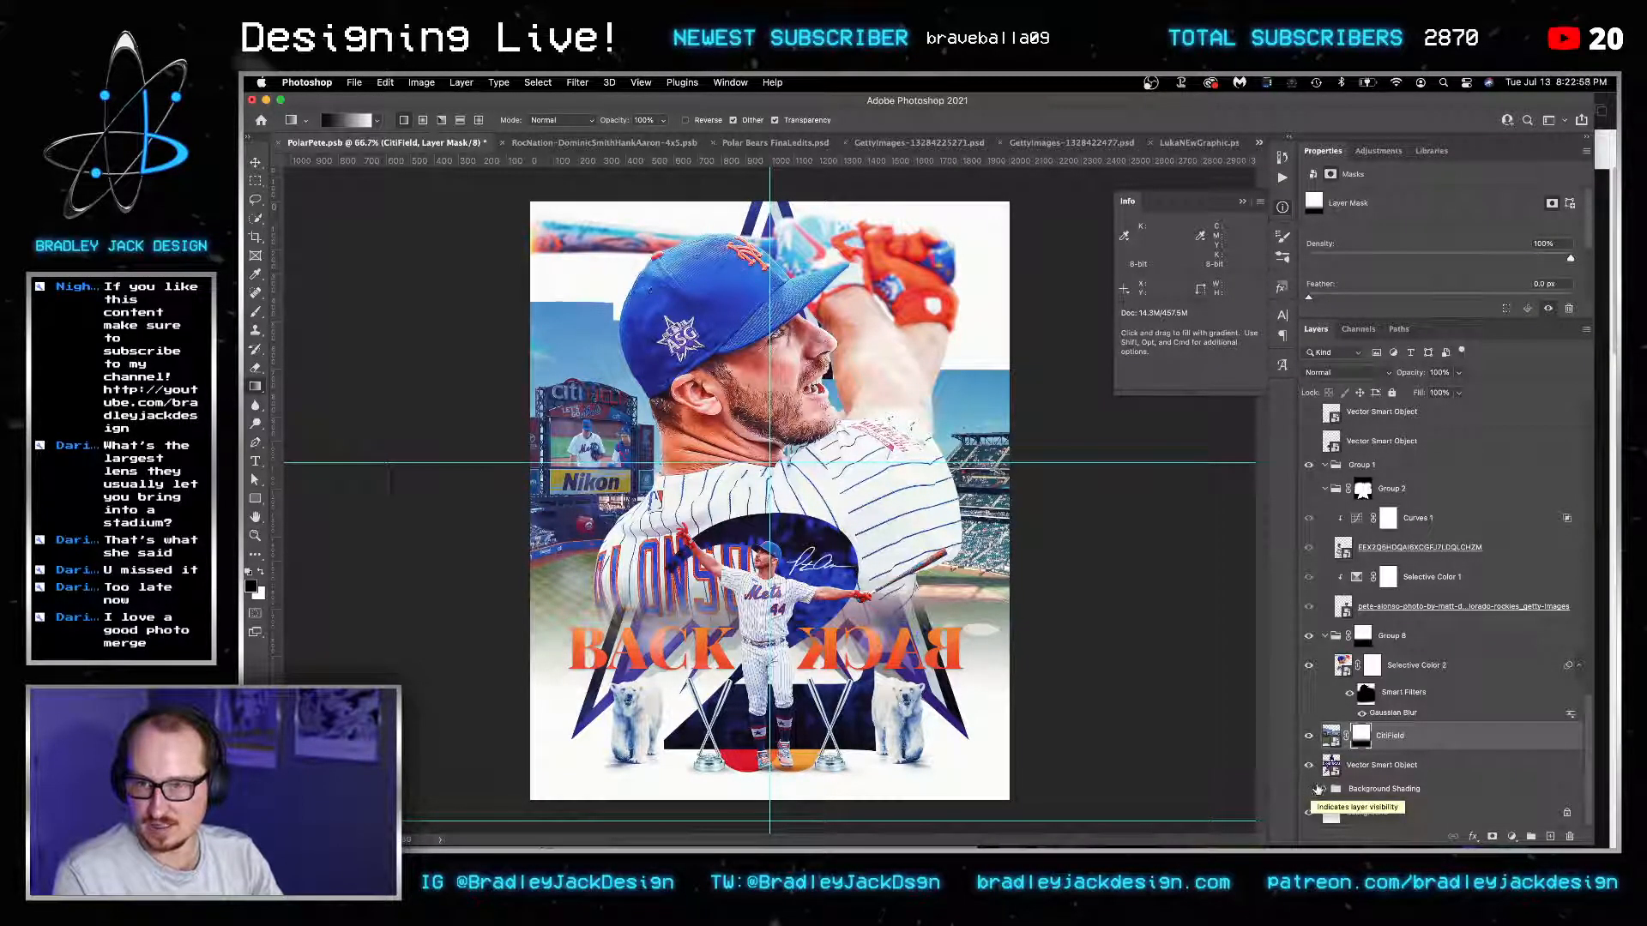
click(1333, 736)
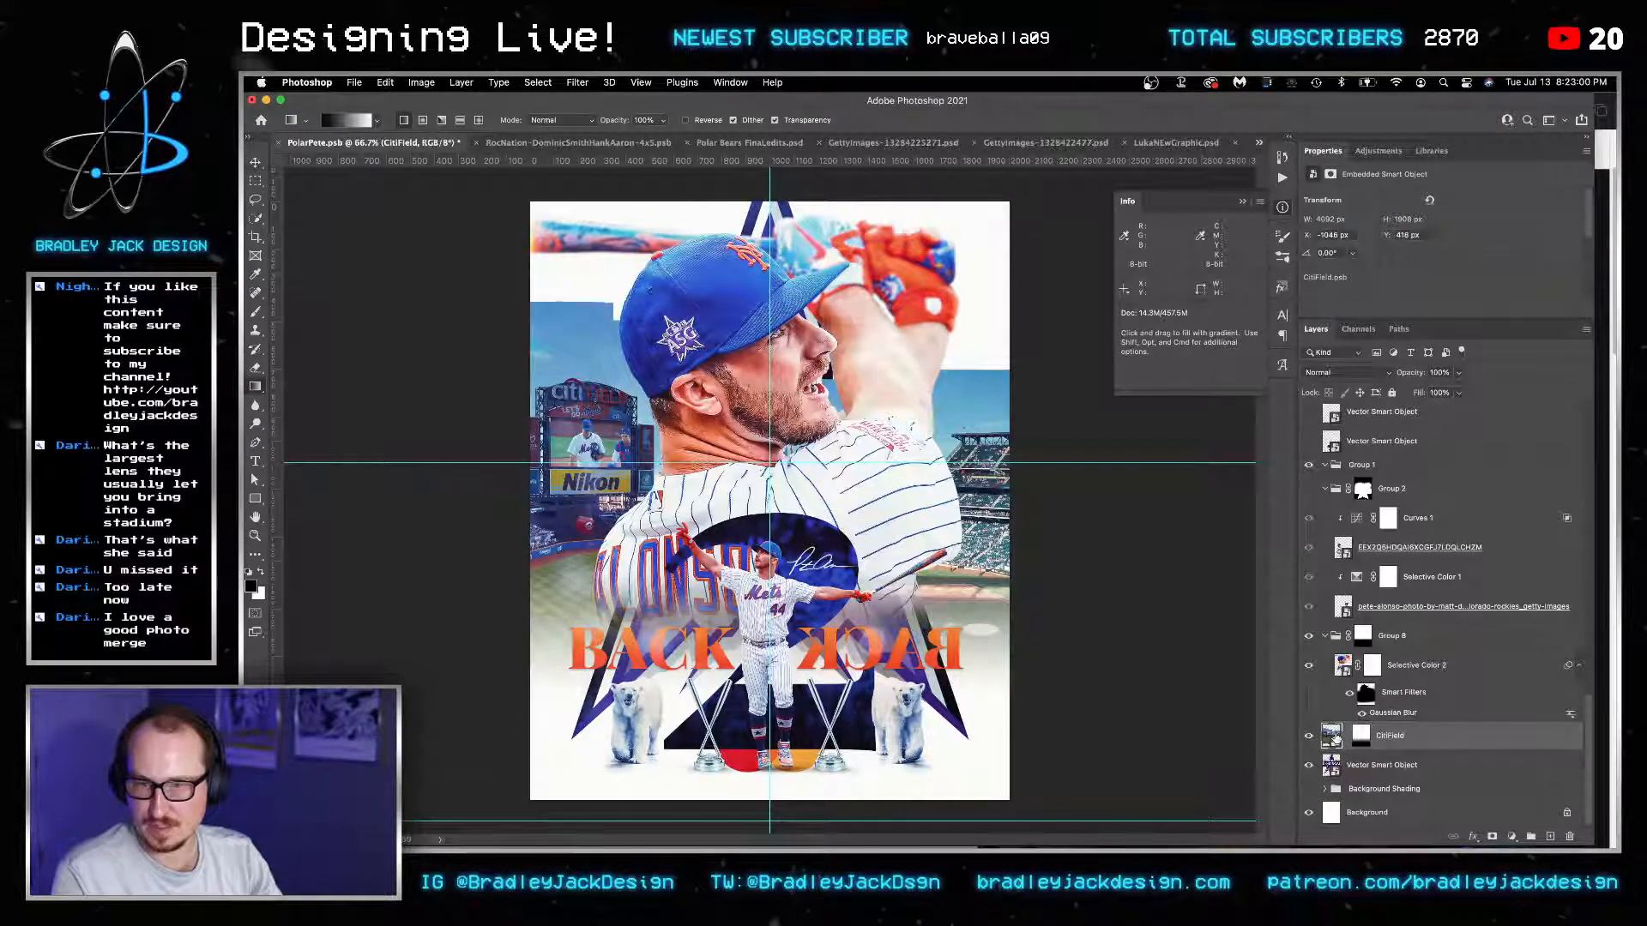
key(v)
key(shift+Up)
key(shift+Up)
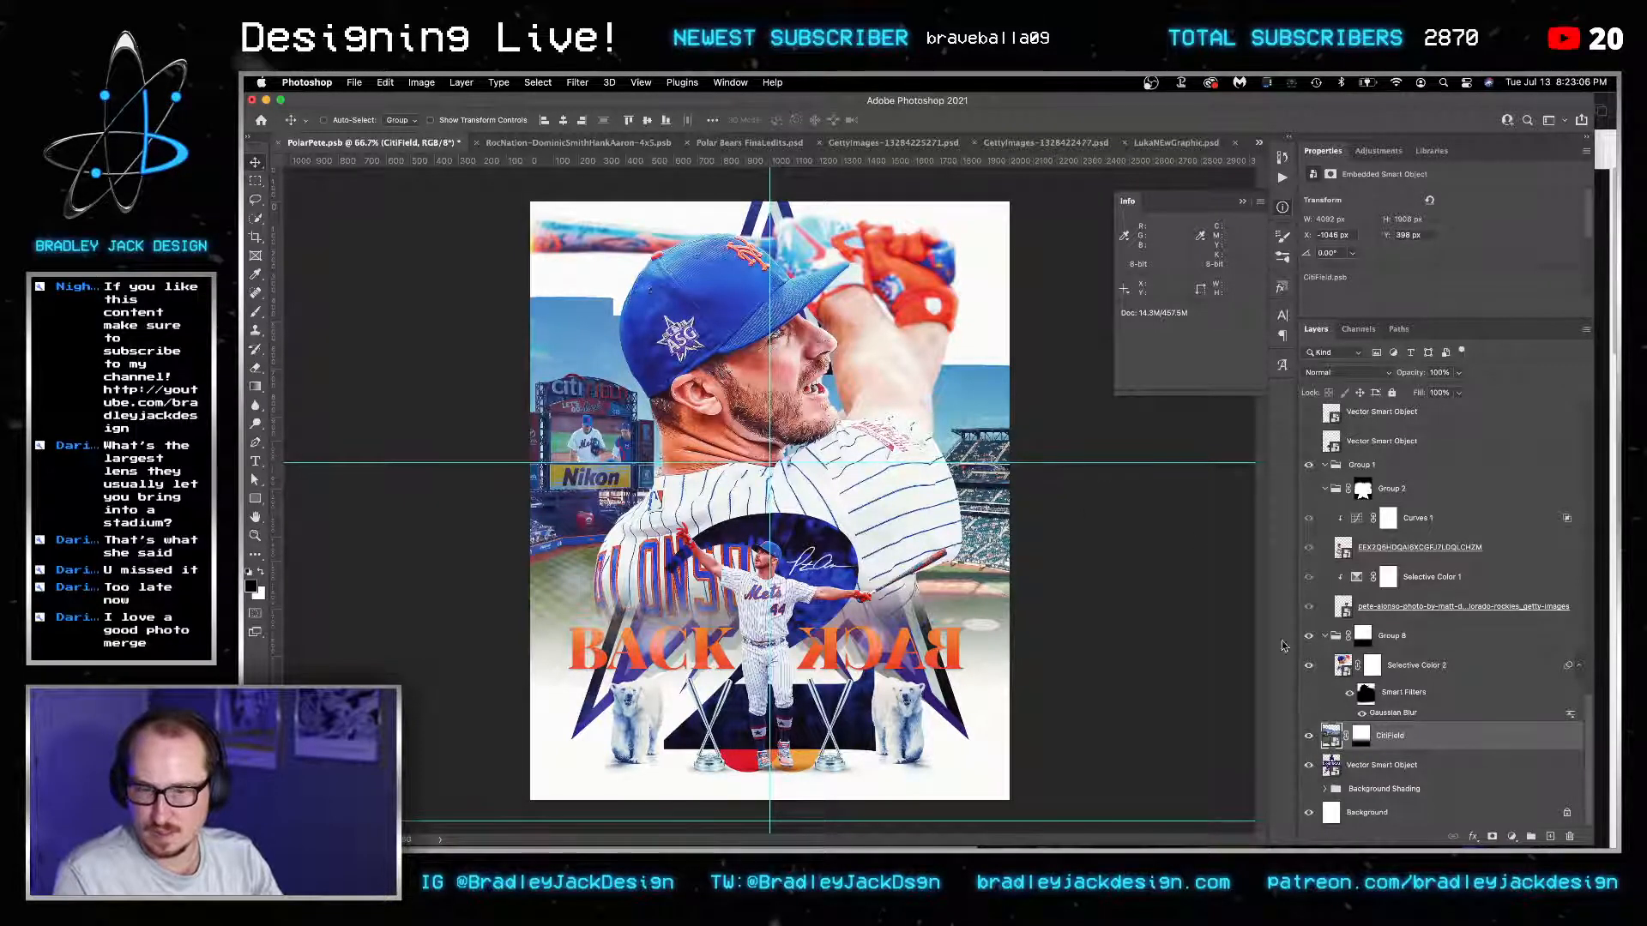
Hide the vector smart object beneath the CitiField layer and shift the stadium image further up.
click(1309, 766)
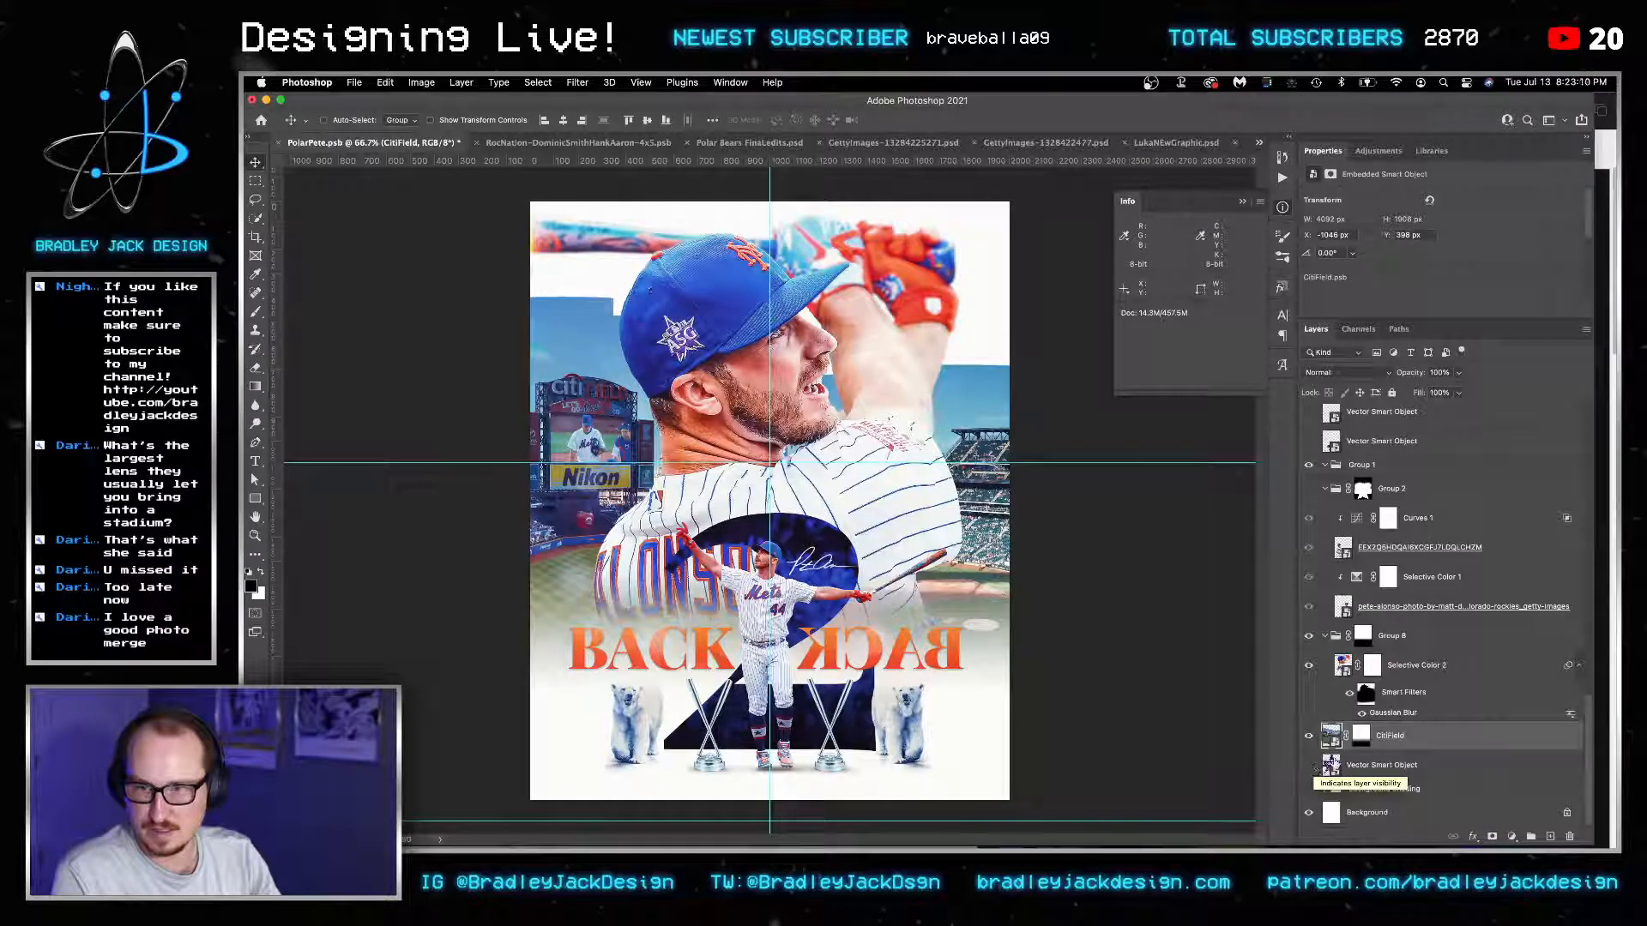
key(shift+Up)
key(shift+Up)
key(shift+Up)
key(shift+Up)
key(shift+Up)
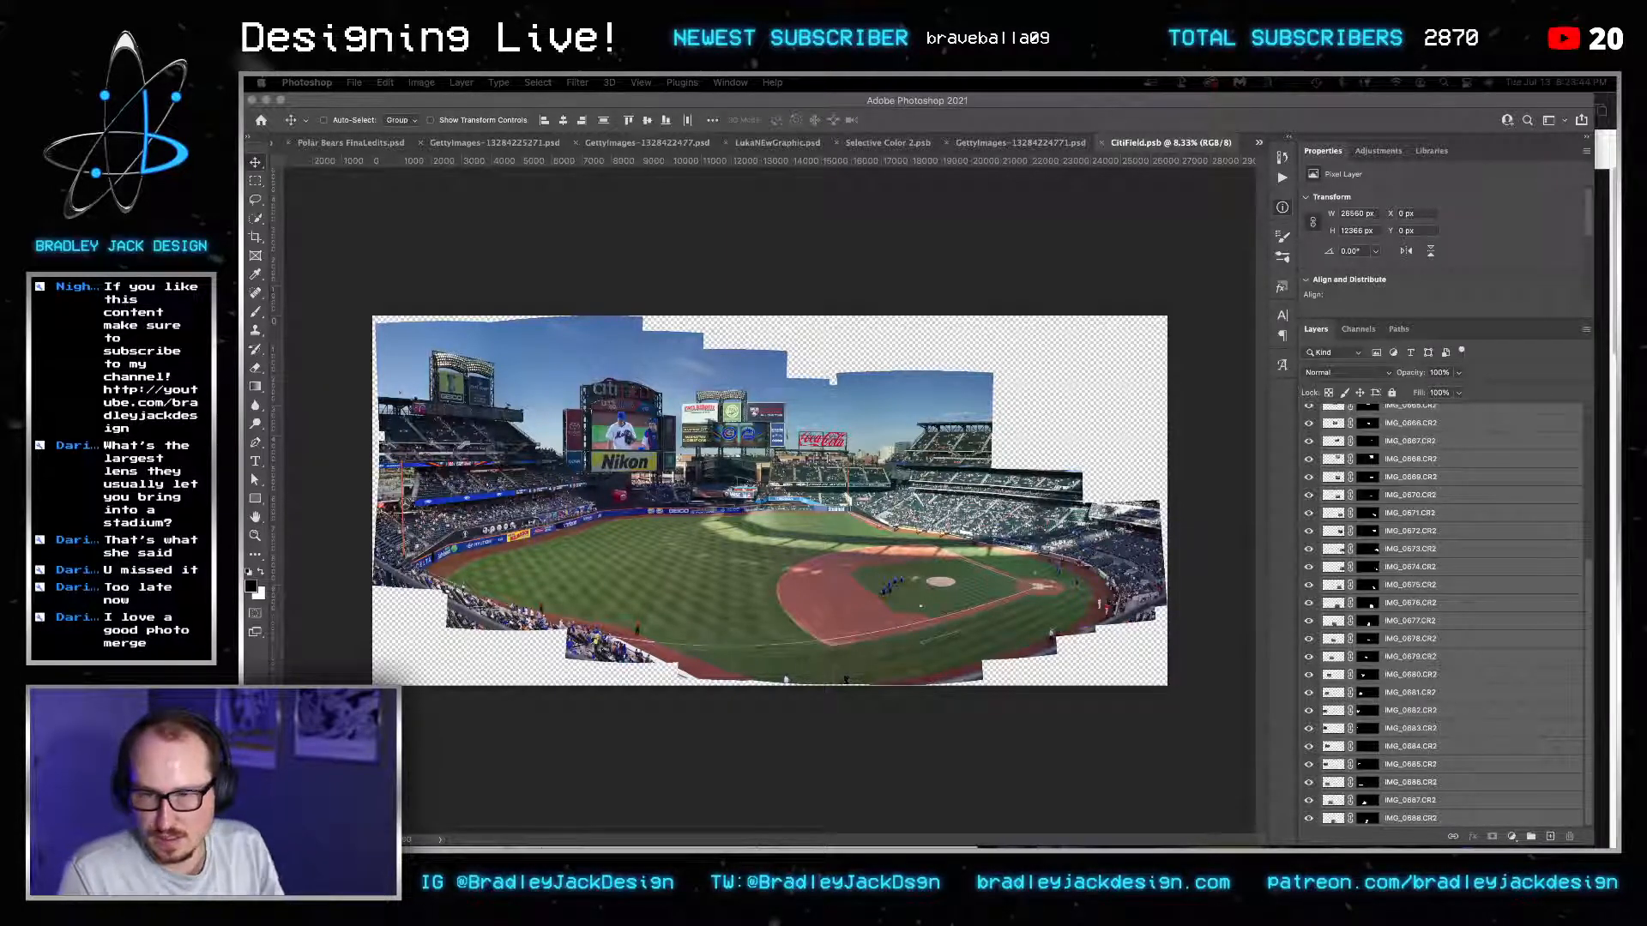
Merge all the stadium photo layers in CitiField.psb into a single layer.
key(F8)
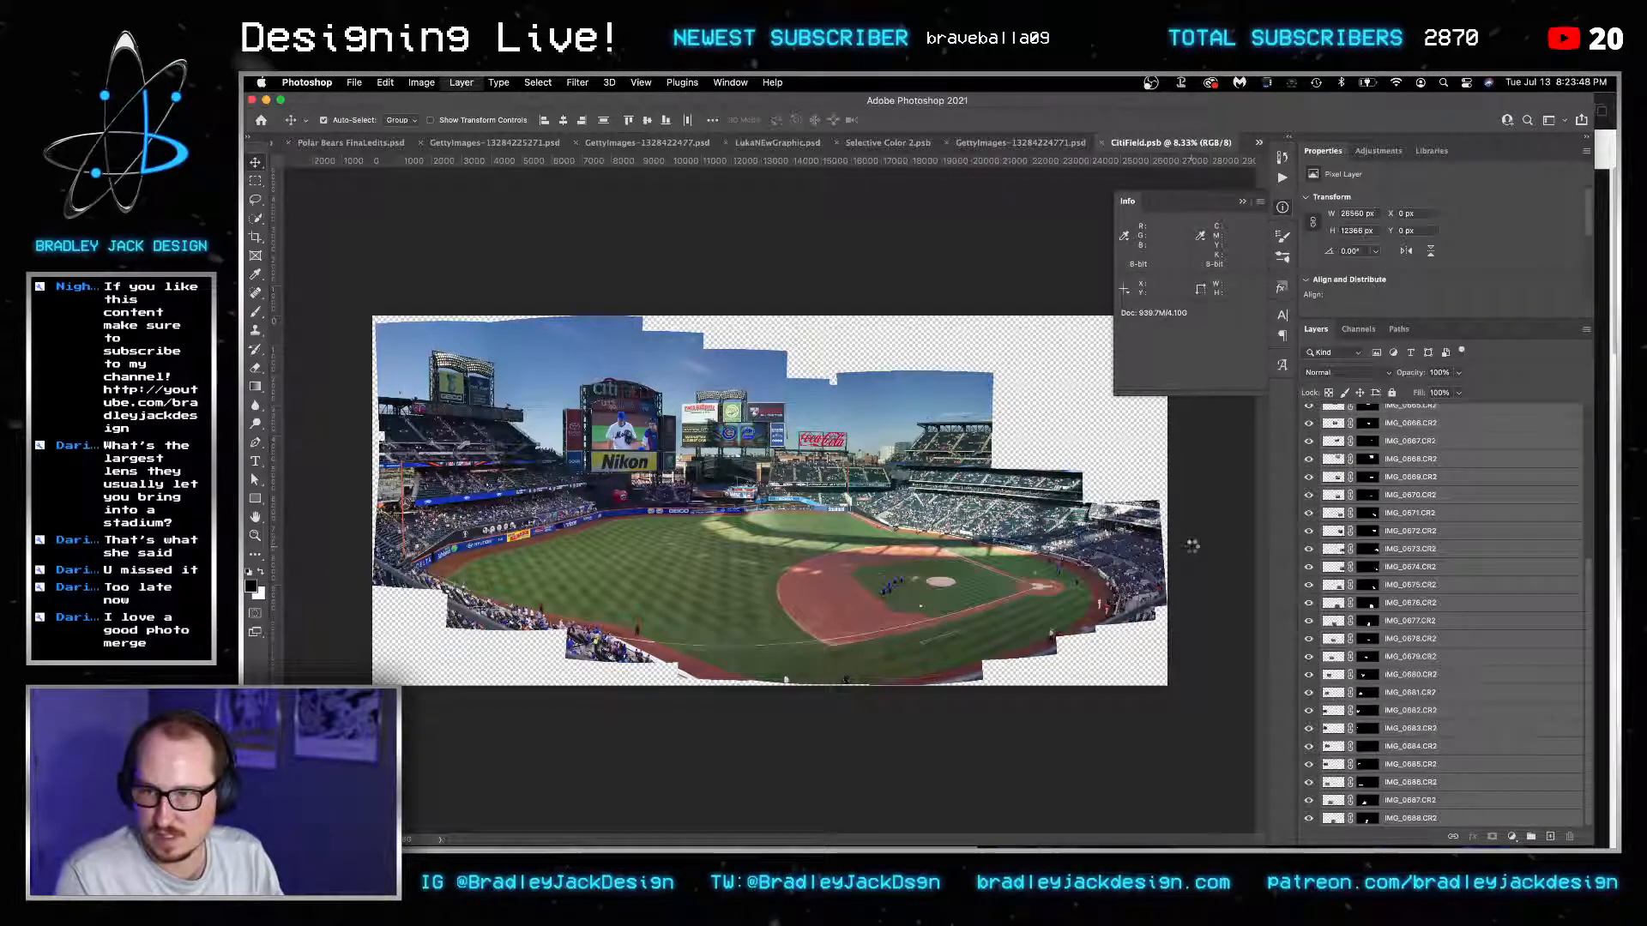
key(super+e)
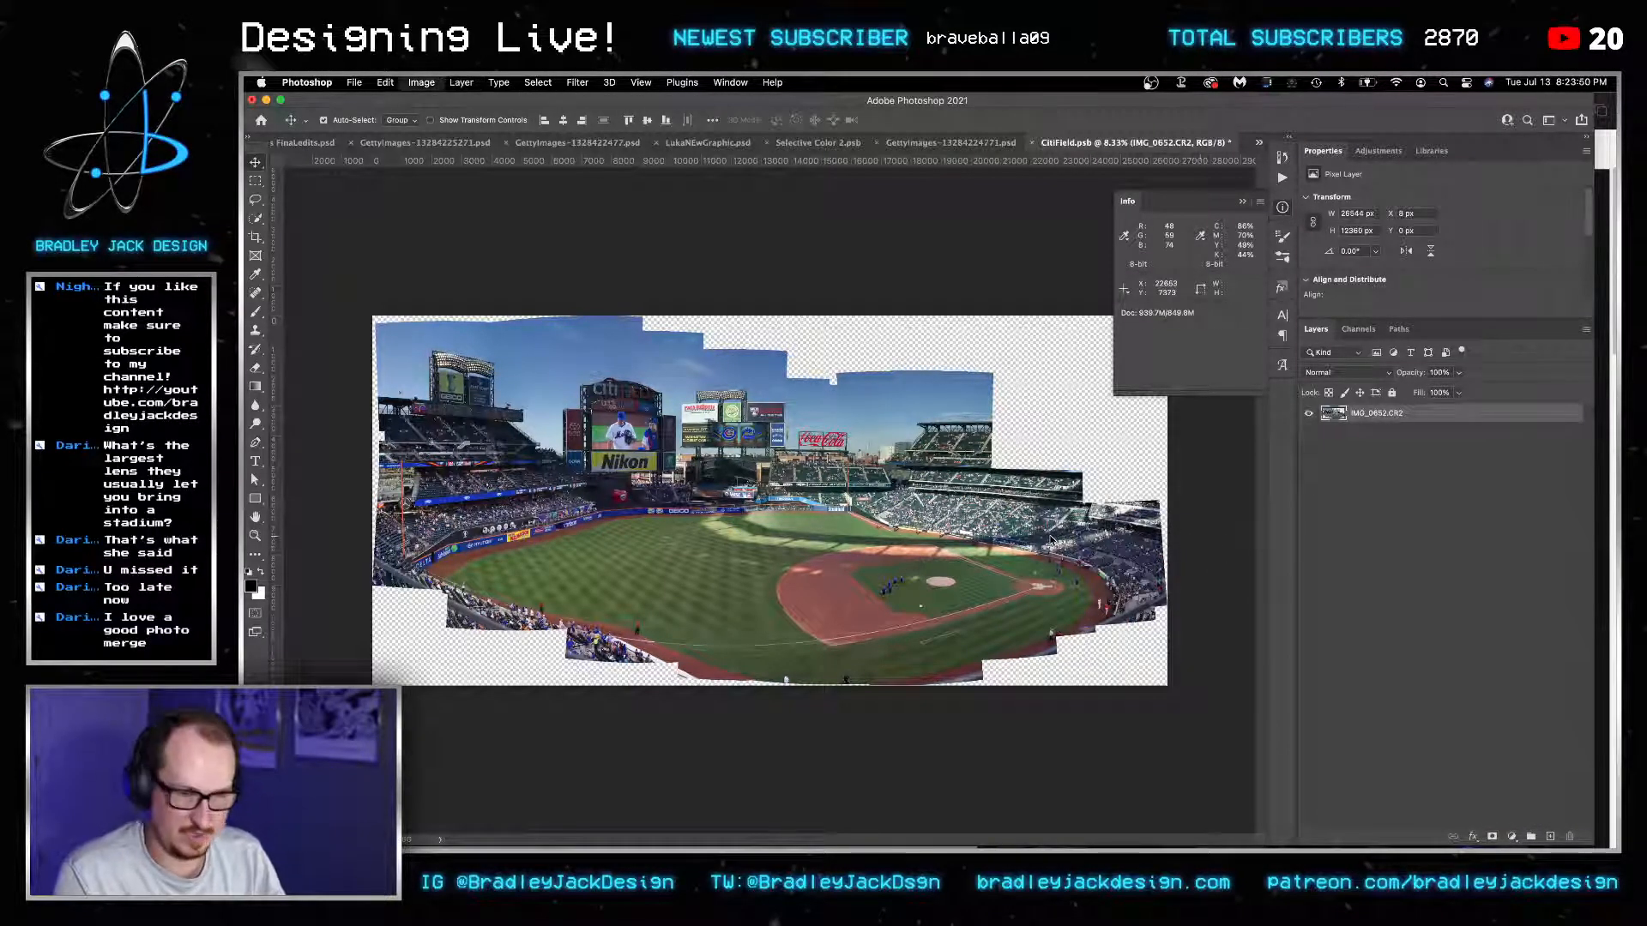
key(super+alt+i)
key(Escape)
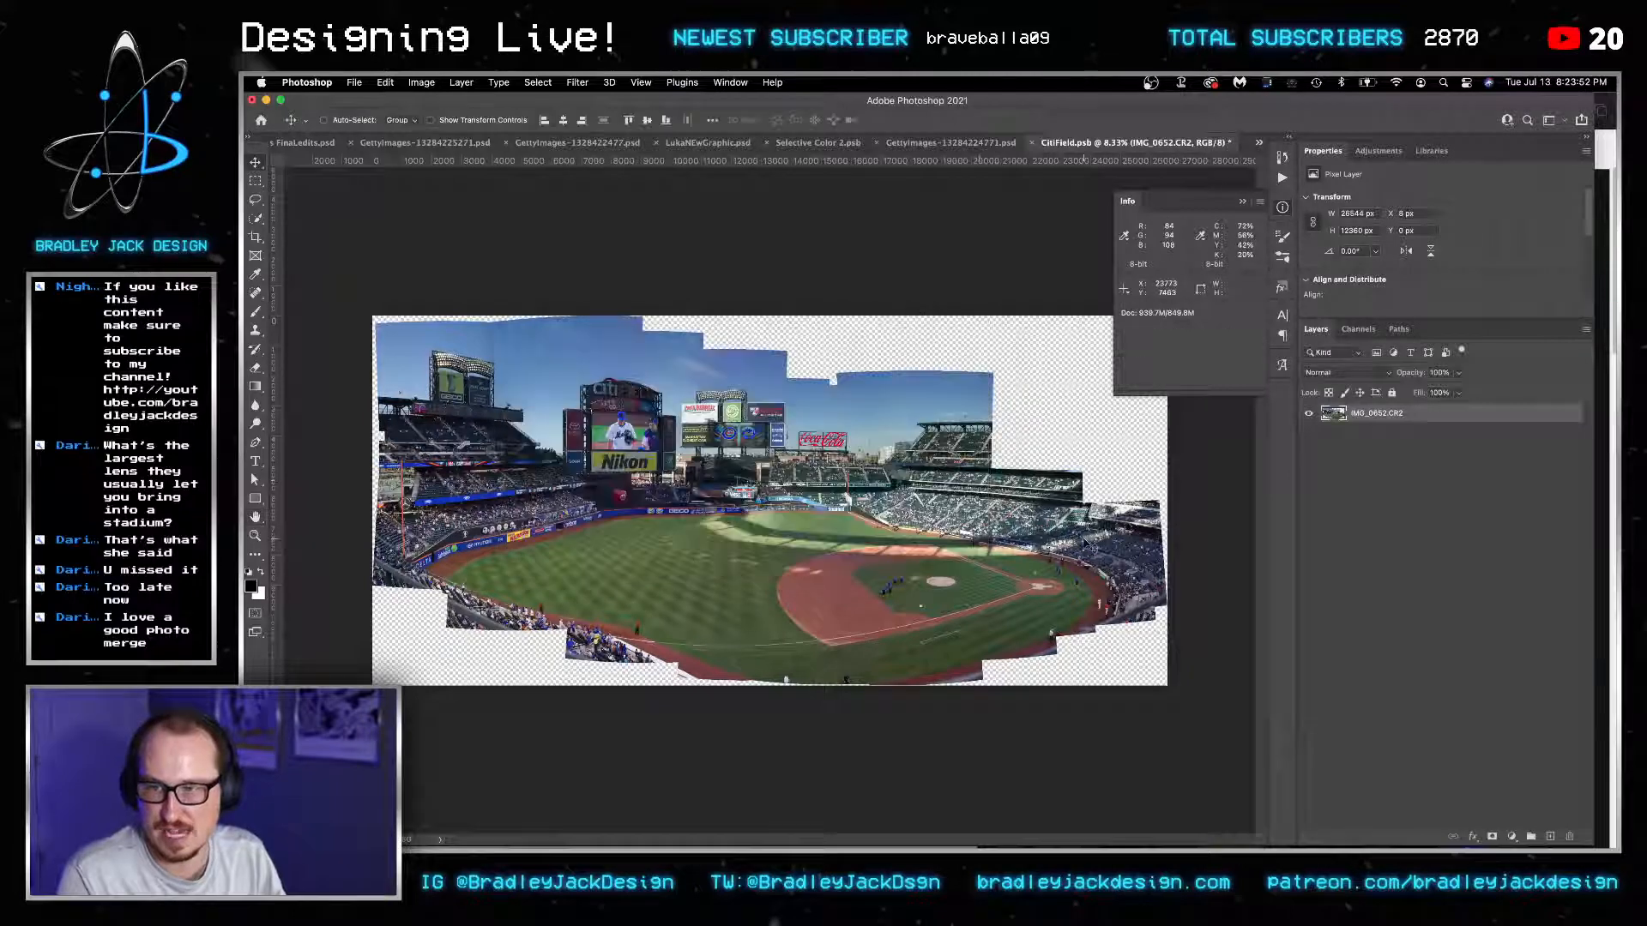
Add a blank layer above the merged stadium panorama for retouching the infield.
scroll(911, 618, up, 3)
scroll(911, 617, up, 8)
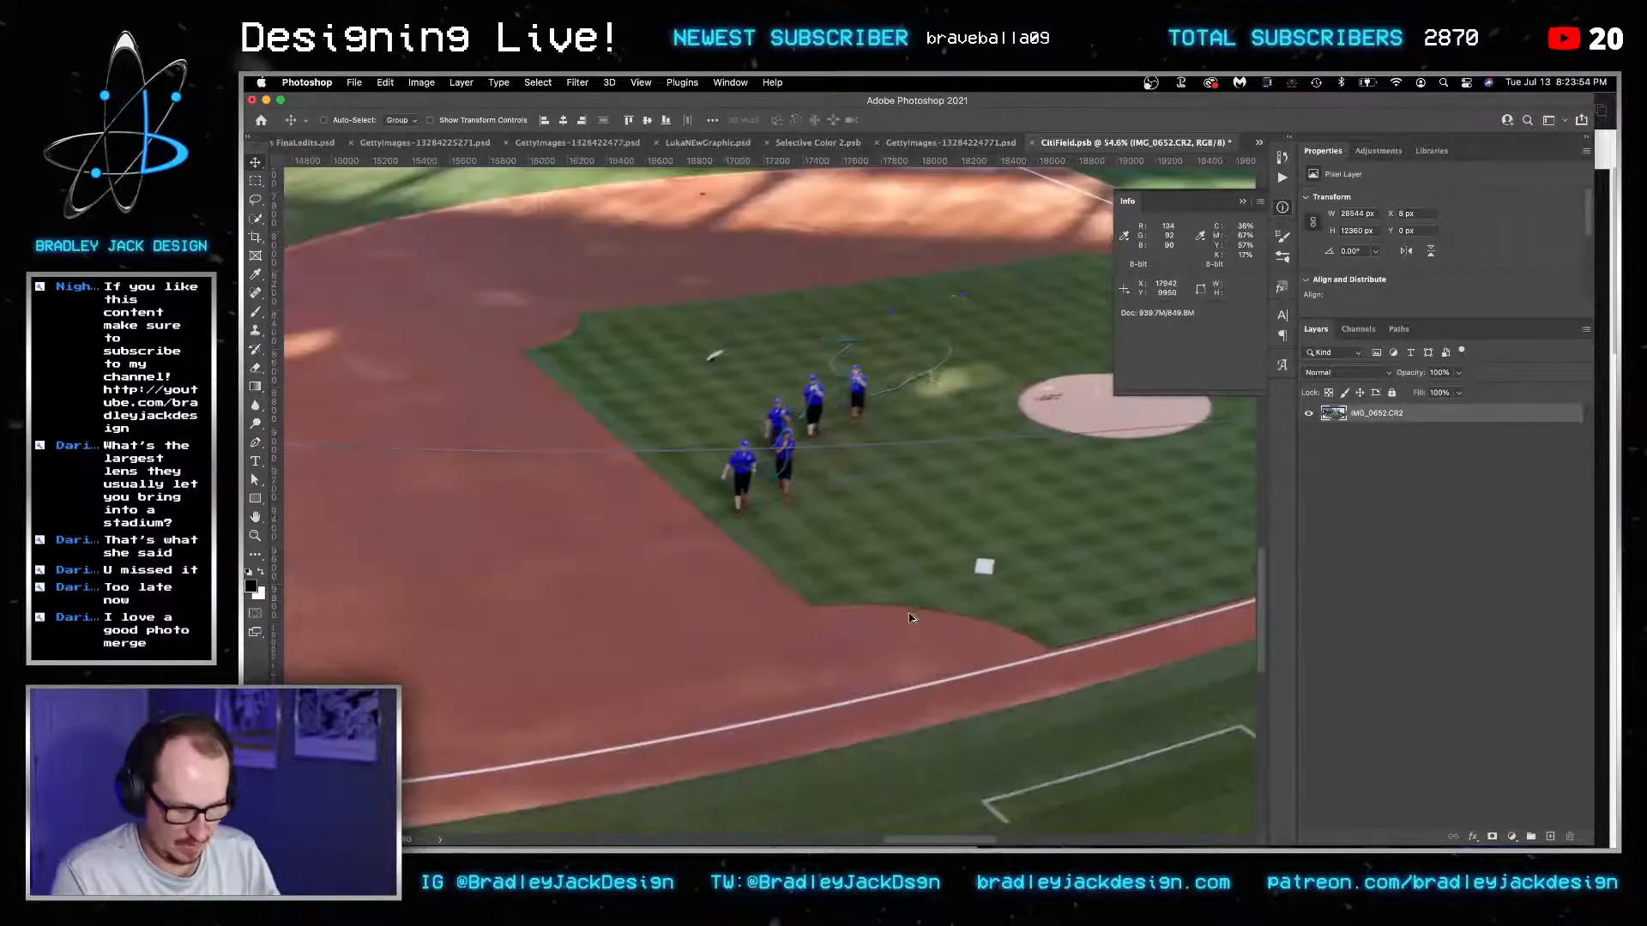
key(super+shift+alt+n)
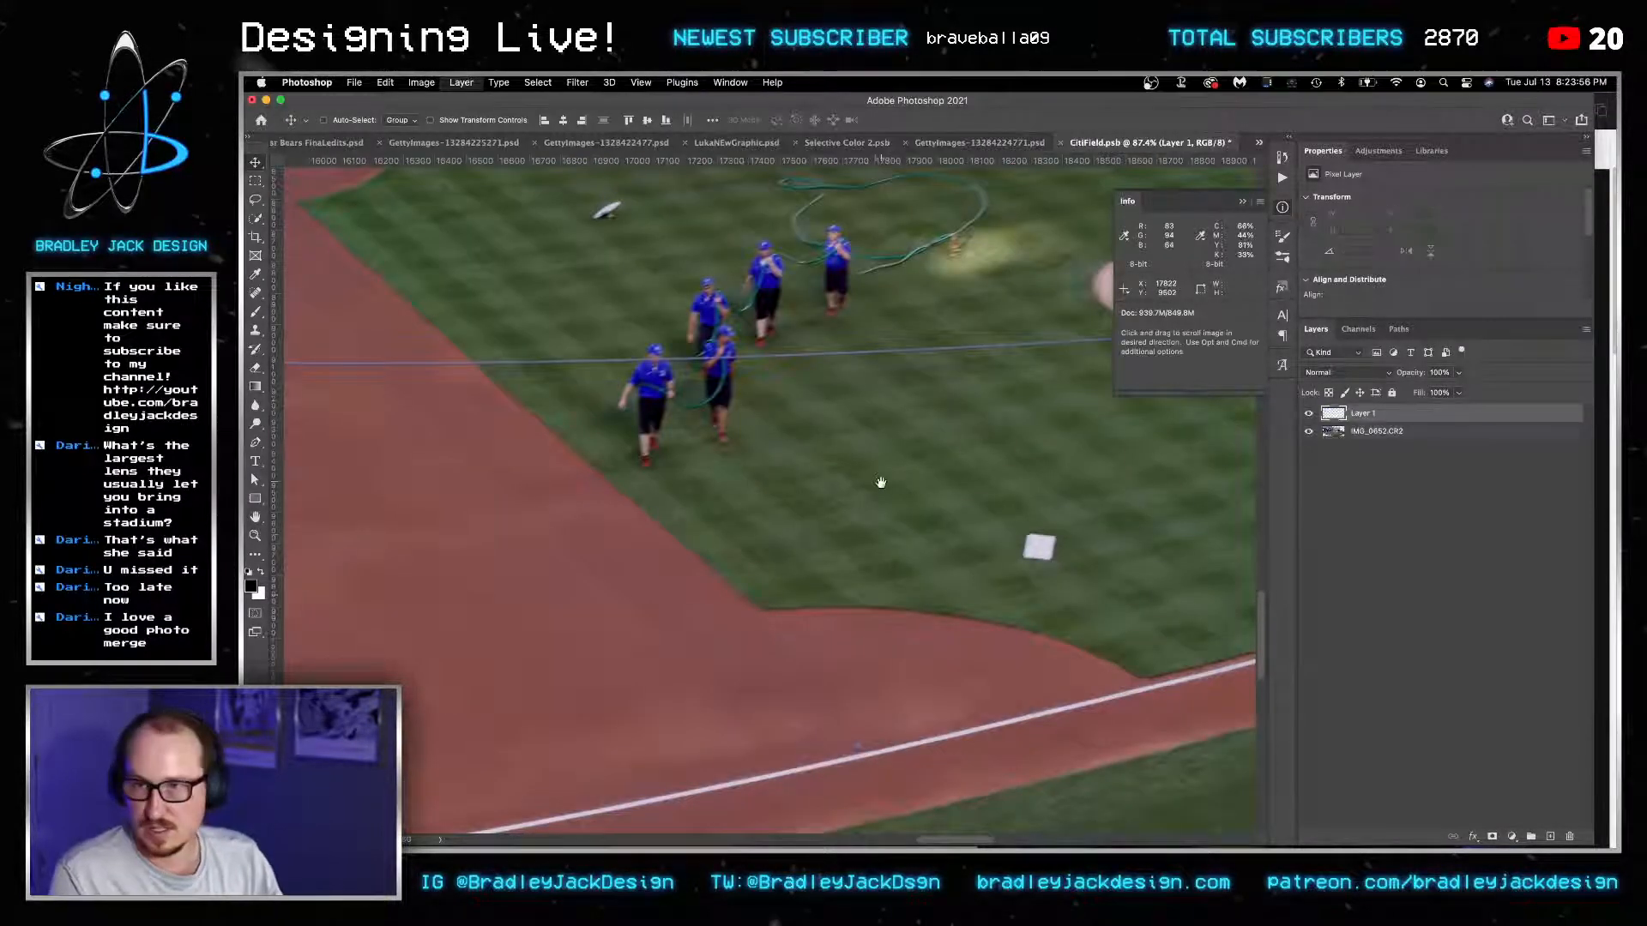
scroll(879, 481, up, 2)
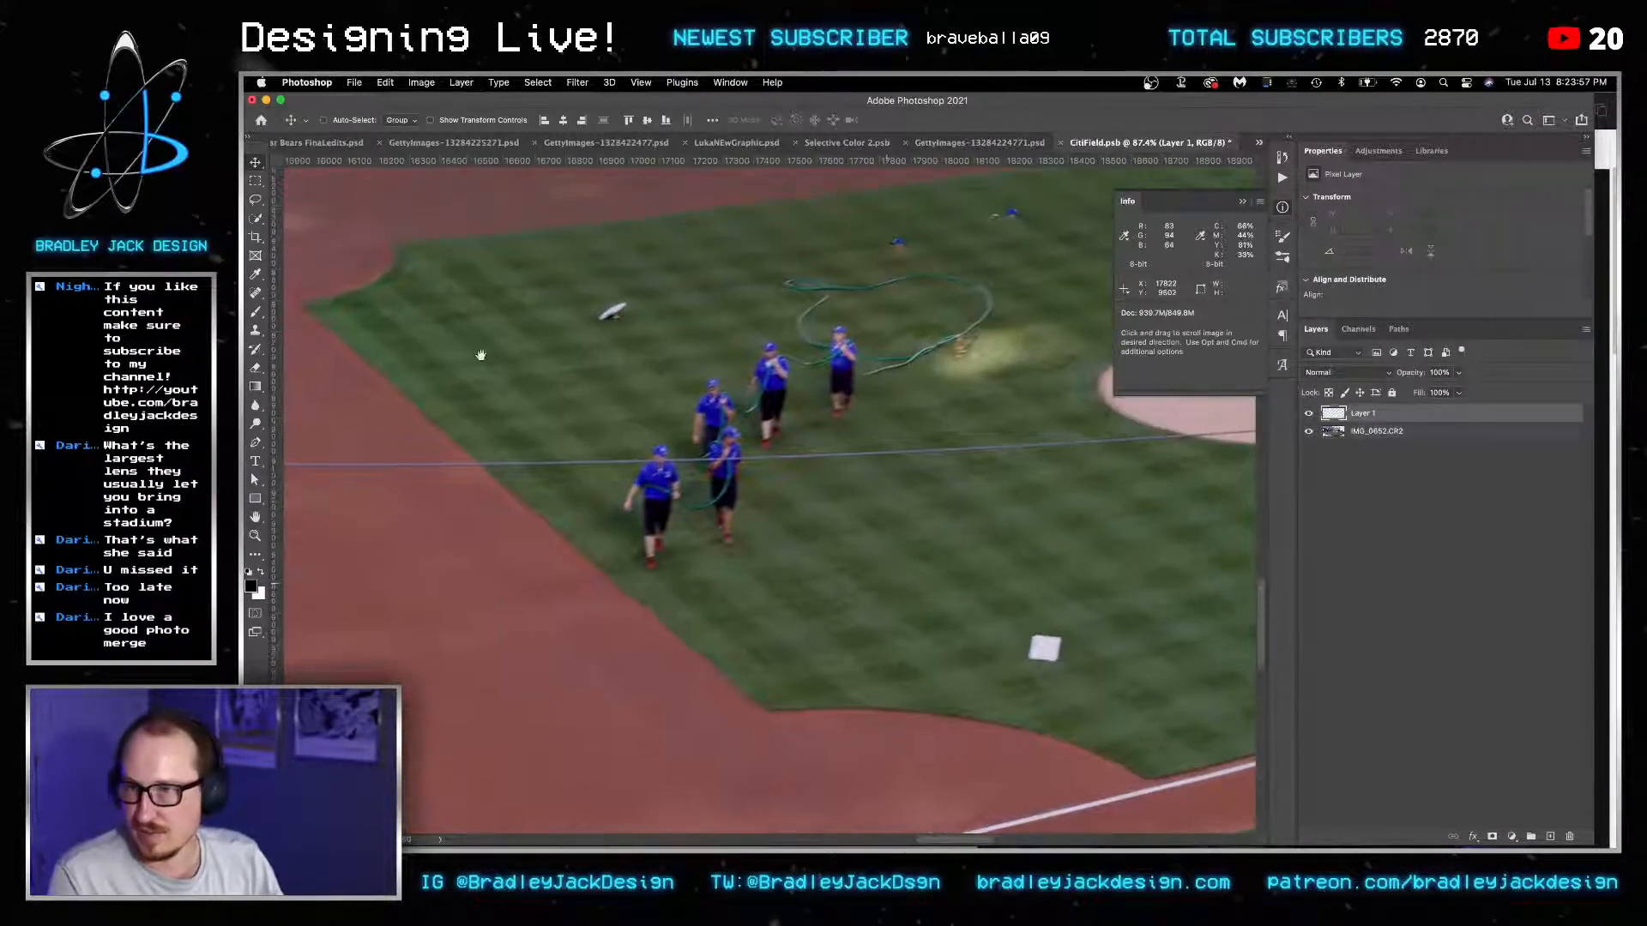
Remove the white object and the small blue spots from the infield grass with the content-aware Spot Healing Brush, sampling all layers.
click(255, 203)
click(256, 294)
click(309, 294)
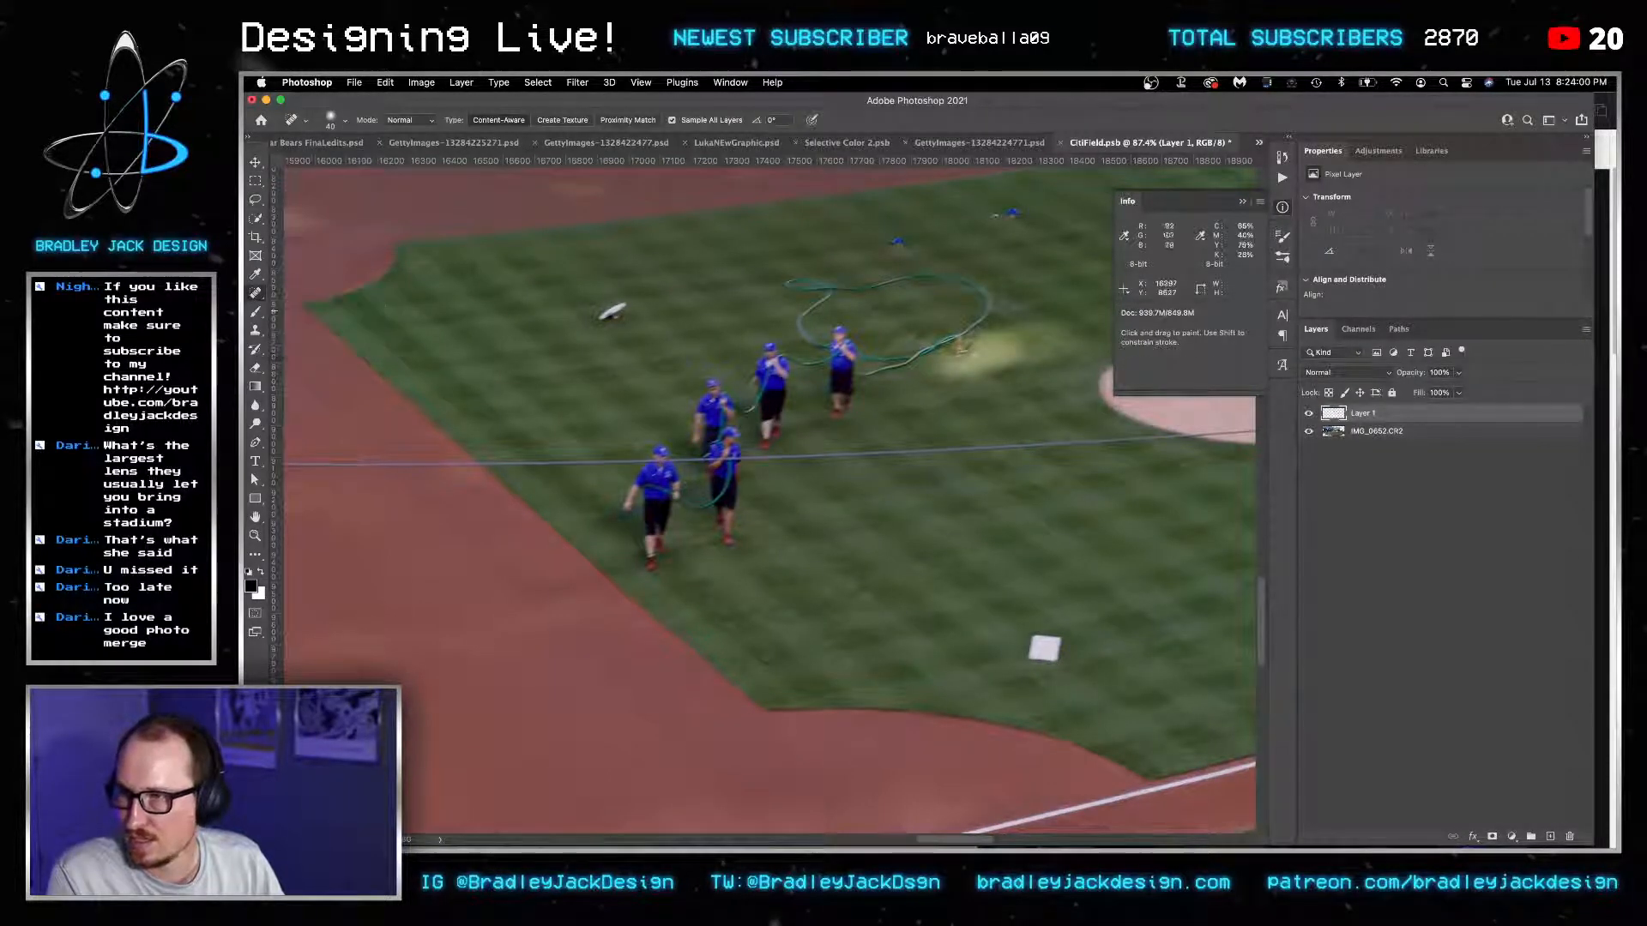
key(bracketright)
key(bracketright)
key(bracketright)
key(bracketright)
key(bracketright)
key(bracketright)
key(bracketright)
key(bracketright)
click(613, 313)
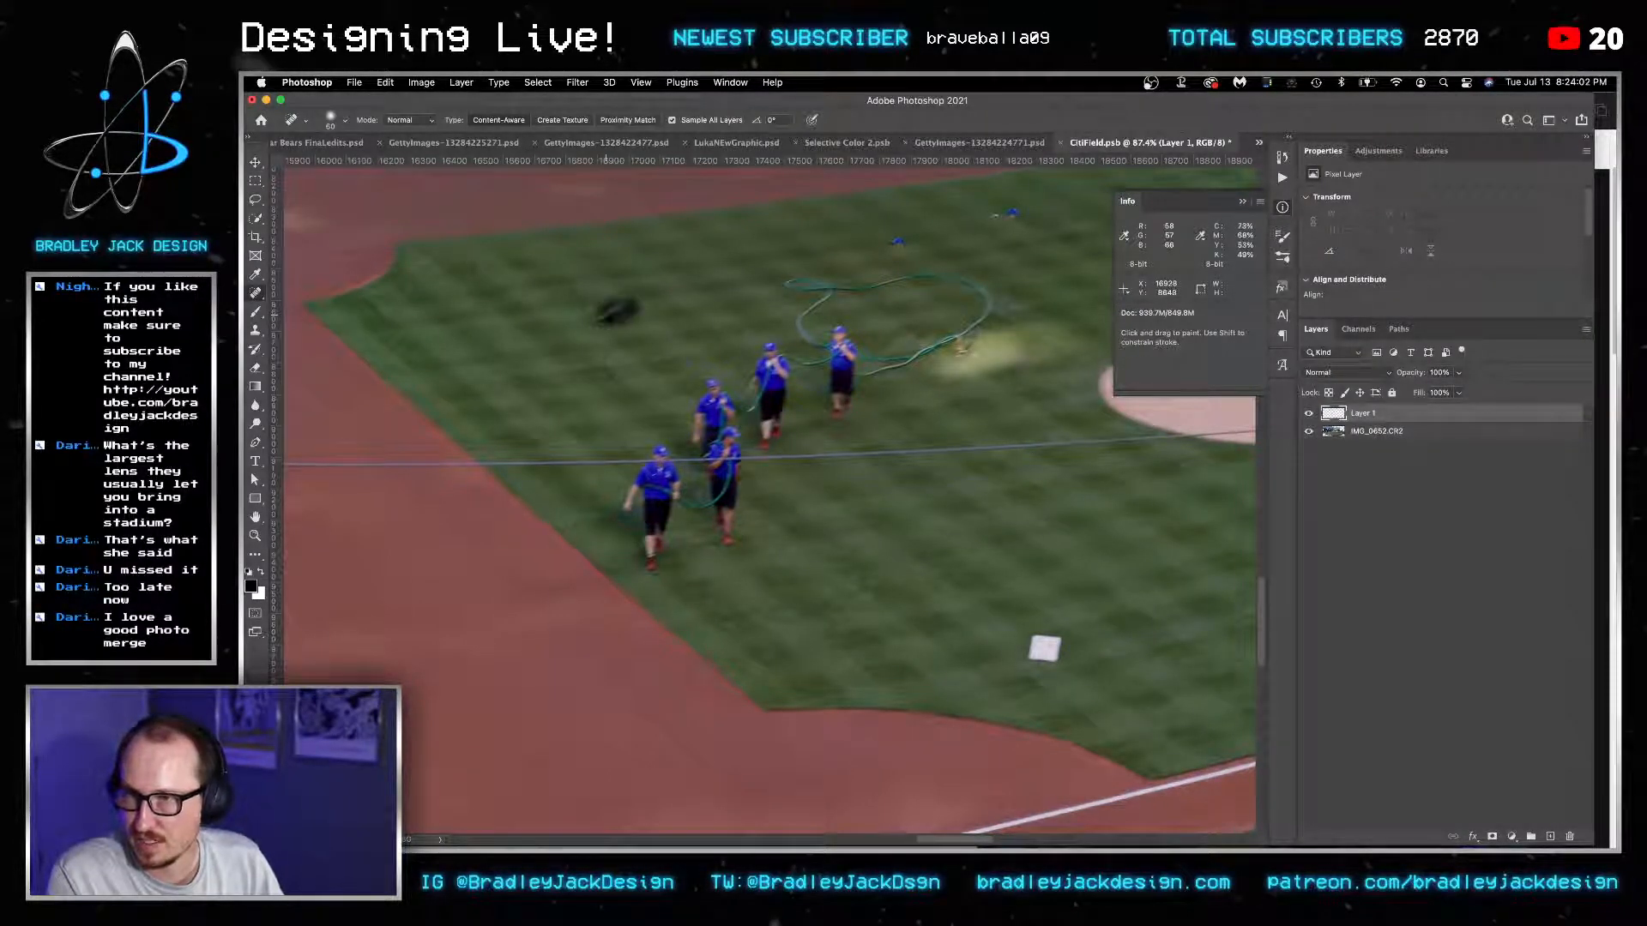
click(609, 317)
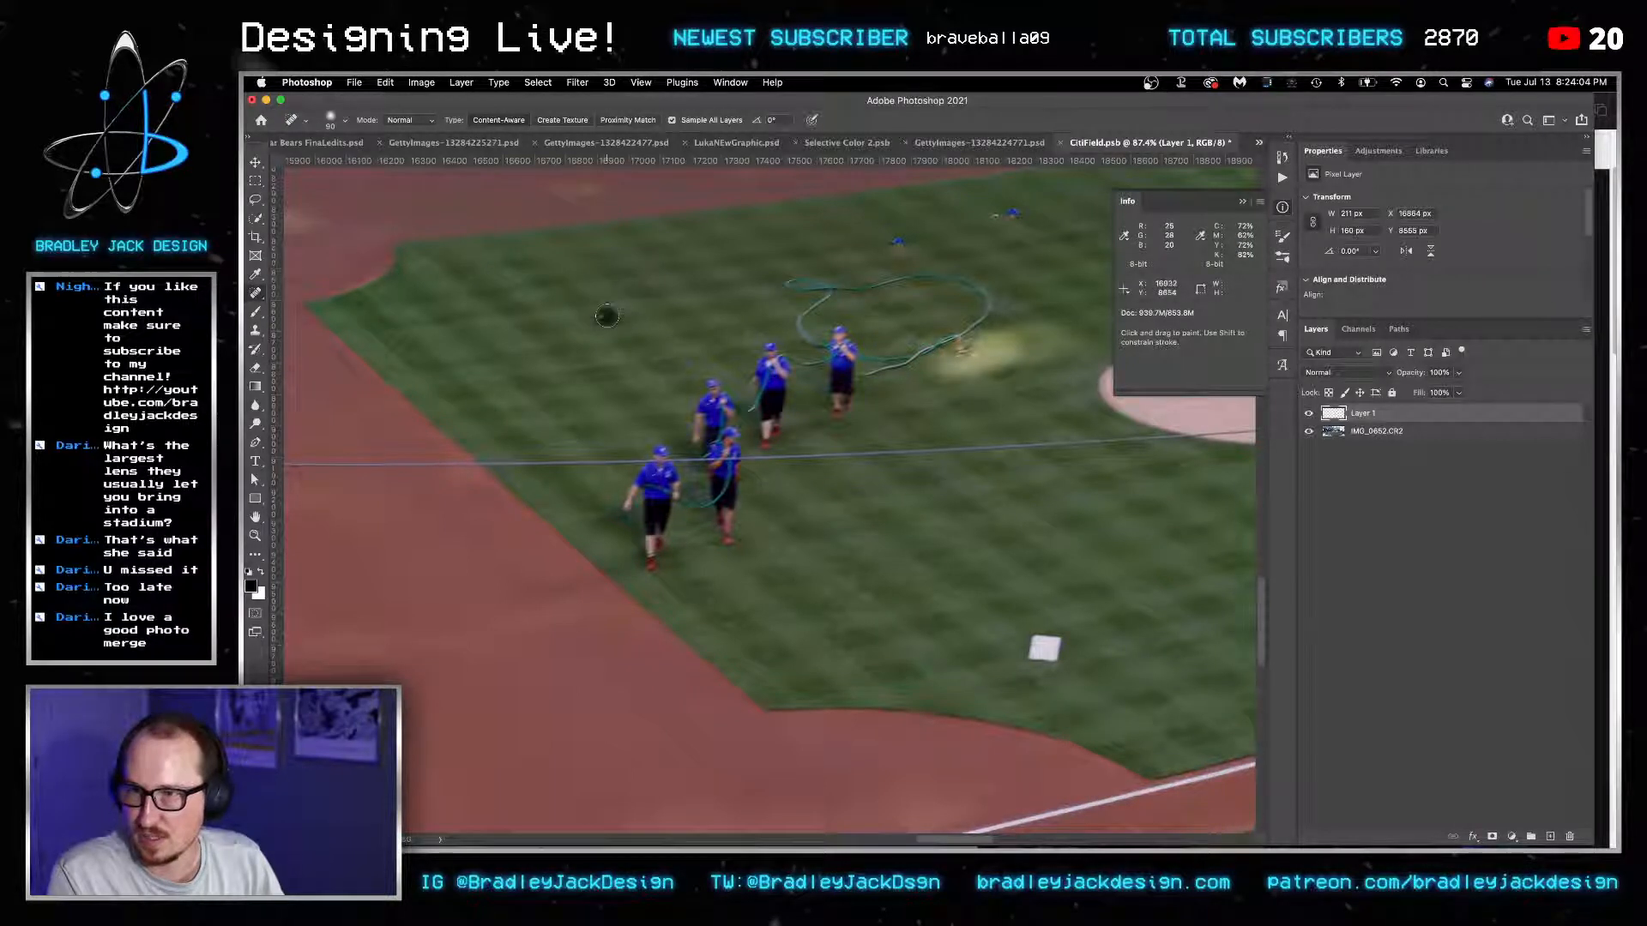
click(1013, 215)
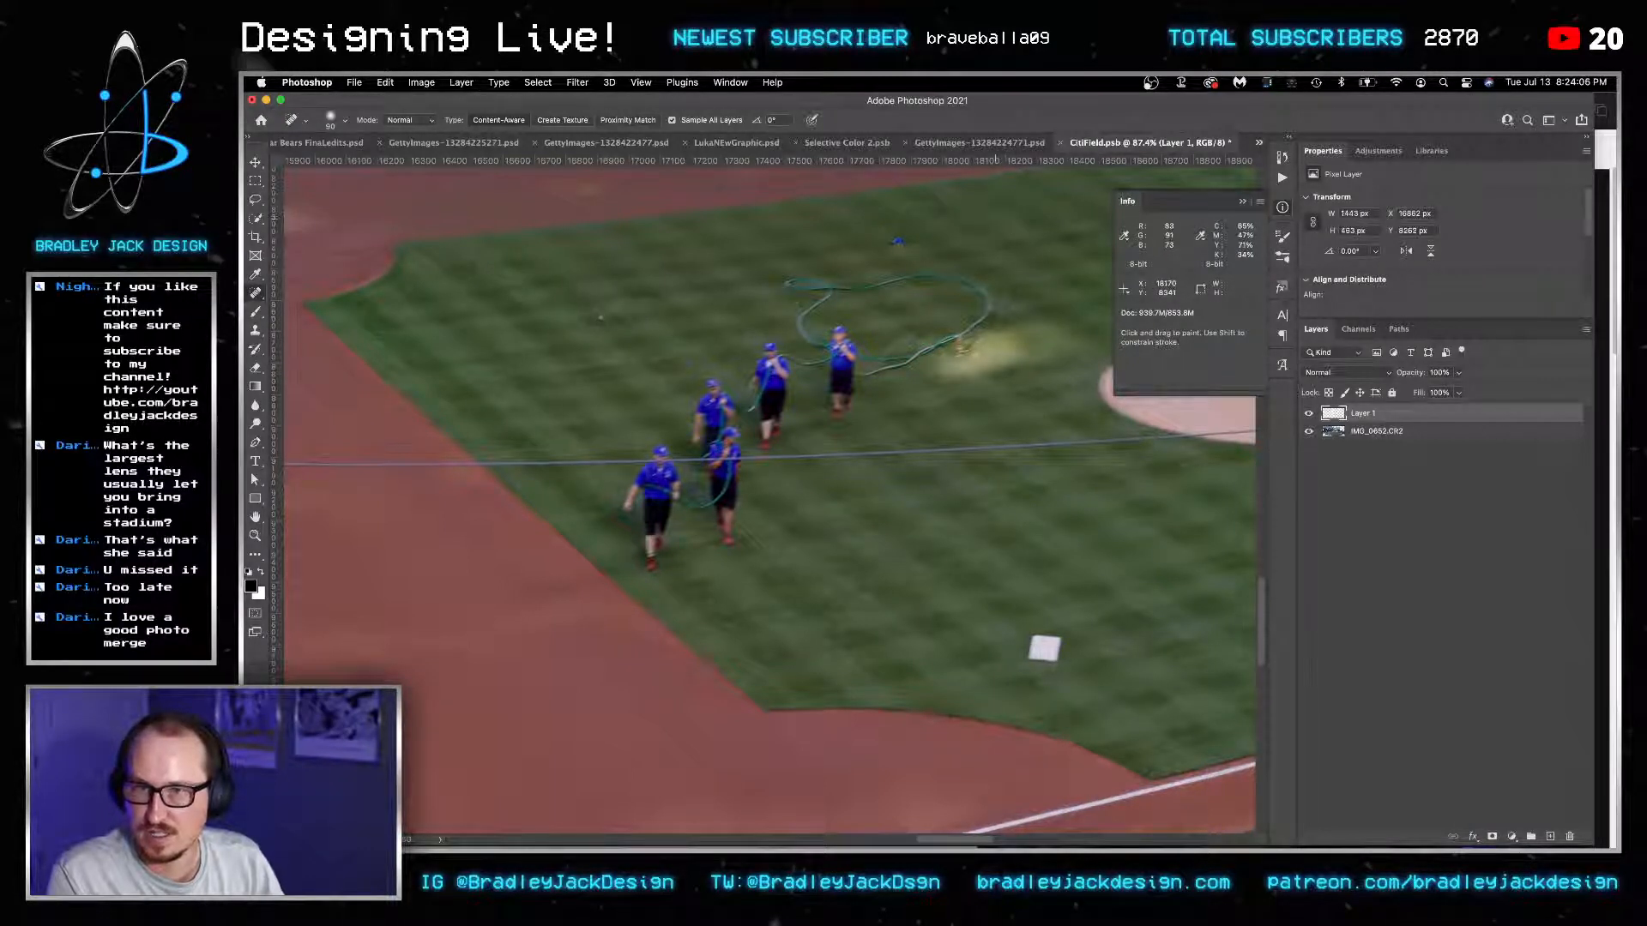
click(896, 243)
click(599, 317)
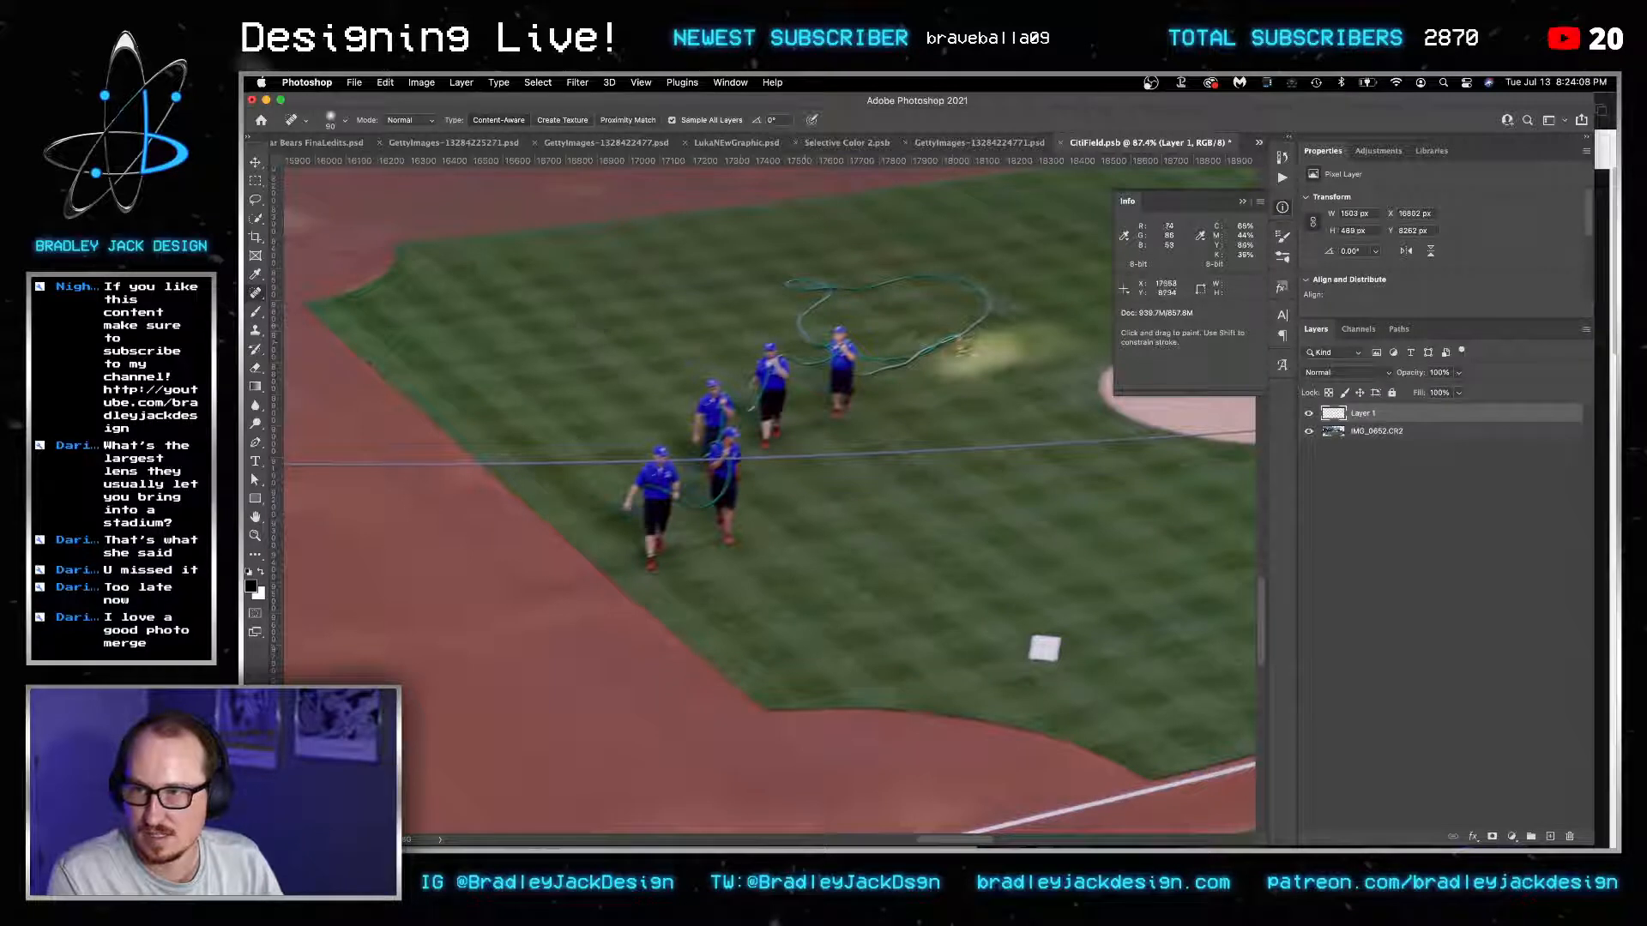
Paint out the five grounds crew members and the hose on the infield grass using a 100 px healing brush.
key(])
mouse_move(657, 566)
mouse_down()
mouse_move(615, 494)
mouse_move(644, 530)
mouse_move(652, 463)
mouse_move(641, 478)
mouse_move(669, 457)
mouse_move(660, 516)
mouse_move(674, 483)
mouse_move(718, 504)
mouse_move(725, 537)
mouse_move(704, 383)
mouse_move(734, 477)
mouse_move(726, 424)
mouse_move(766, 398)
mouse_move(768, 350)
mouse_move(763, 448)
mouse_move(781, 352)
mouse_move(839, 350)
mouse_move(796, 330)
mouse_move(819, 289)
mouse_move(795, 278)
mouse_move(975, 286)
mouse_move(992, 306)
mouse_move(946, 353)
mouse_move(963, 369)
mouse_move(1013, 329)
mouse_move(1001, 366)
mouse_move(949, 344)
mouse_move(871, 374)
mouse_move(844, 366)
mouse_move(918, 359)
mouse_move(839, 343)
mouse_move(837, 405)
mouse_up()
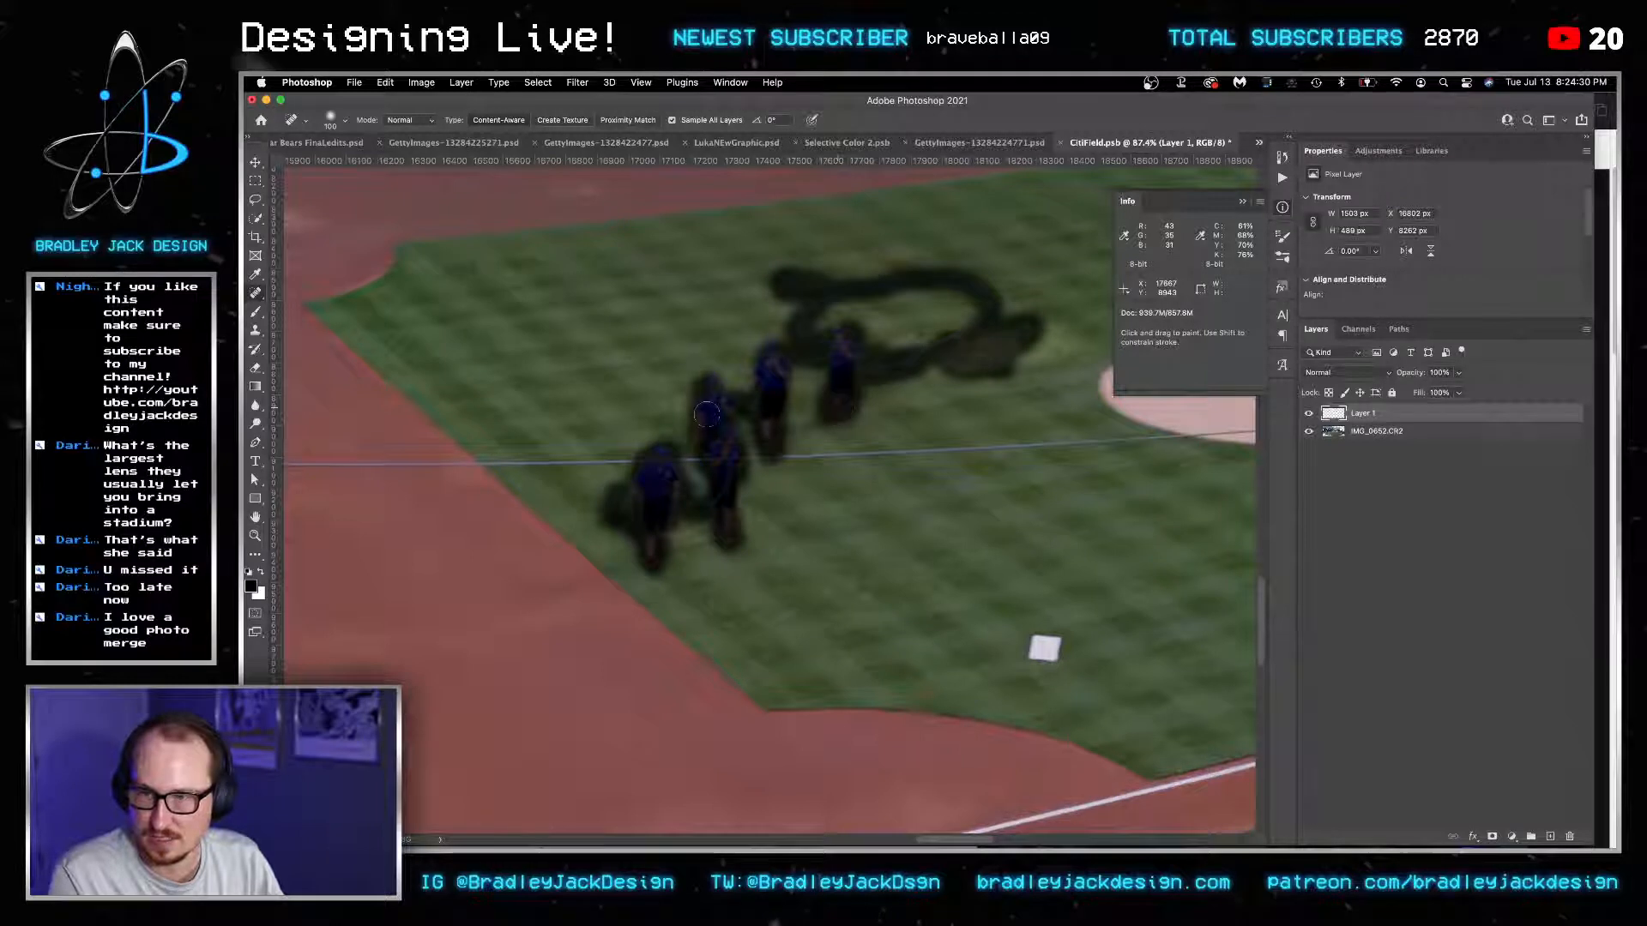
drag(718, 396, 718, 396)
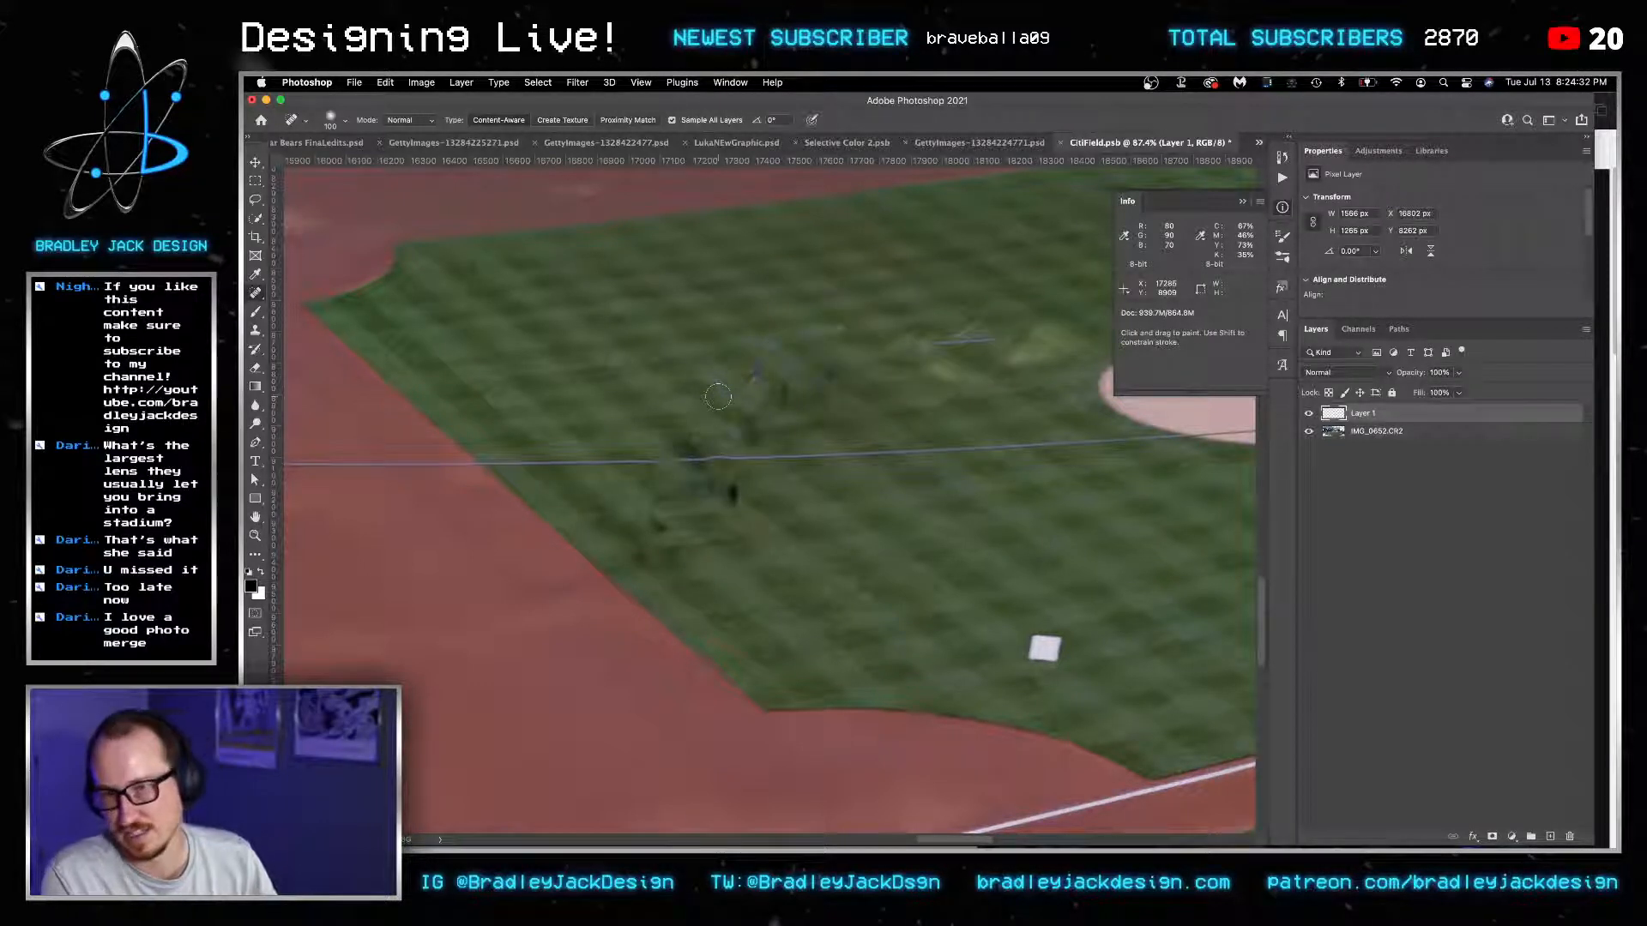
Heal away the remaining dark patches and the white square on the infield grass, enlarging the brush for the square.
mouse_move(922, 344)
mouse_down()
mouse_move(982, 334)
mouse_move(922, 341)
mouse_move(825, 394)
mouse_move(741, 389)
mouse_move(753, 449)
mouse_move(678, 485)
mouse_move(661, 533)
mouse_move(586, 505)
mouse_up()
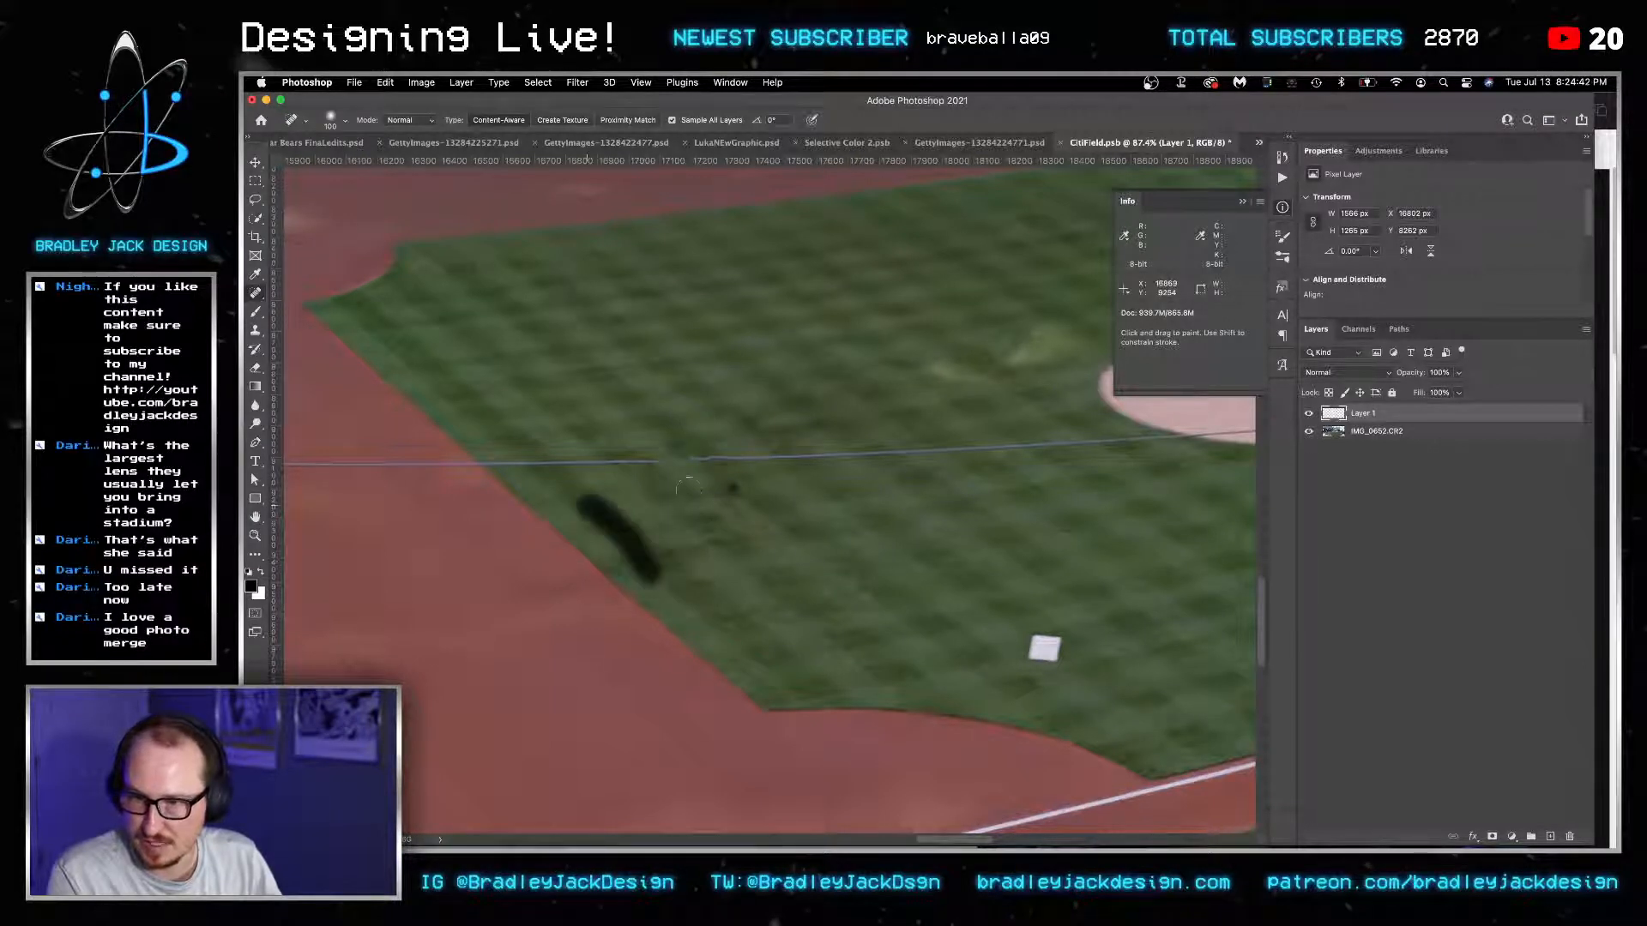
click(692, 497)
drag(736, 485, 742, 502)
drag(731, 406, 753, 424)
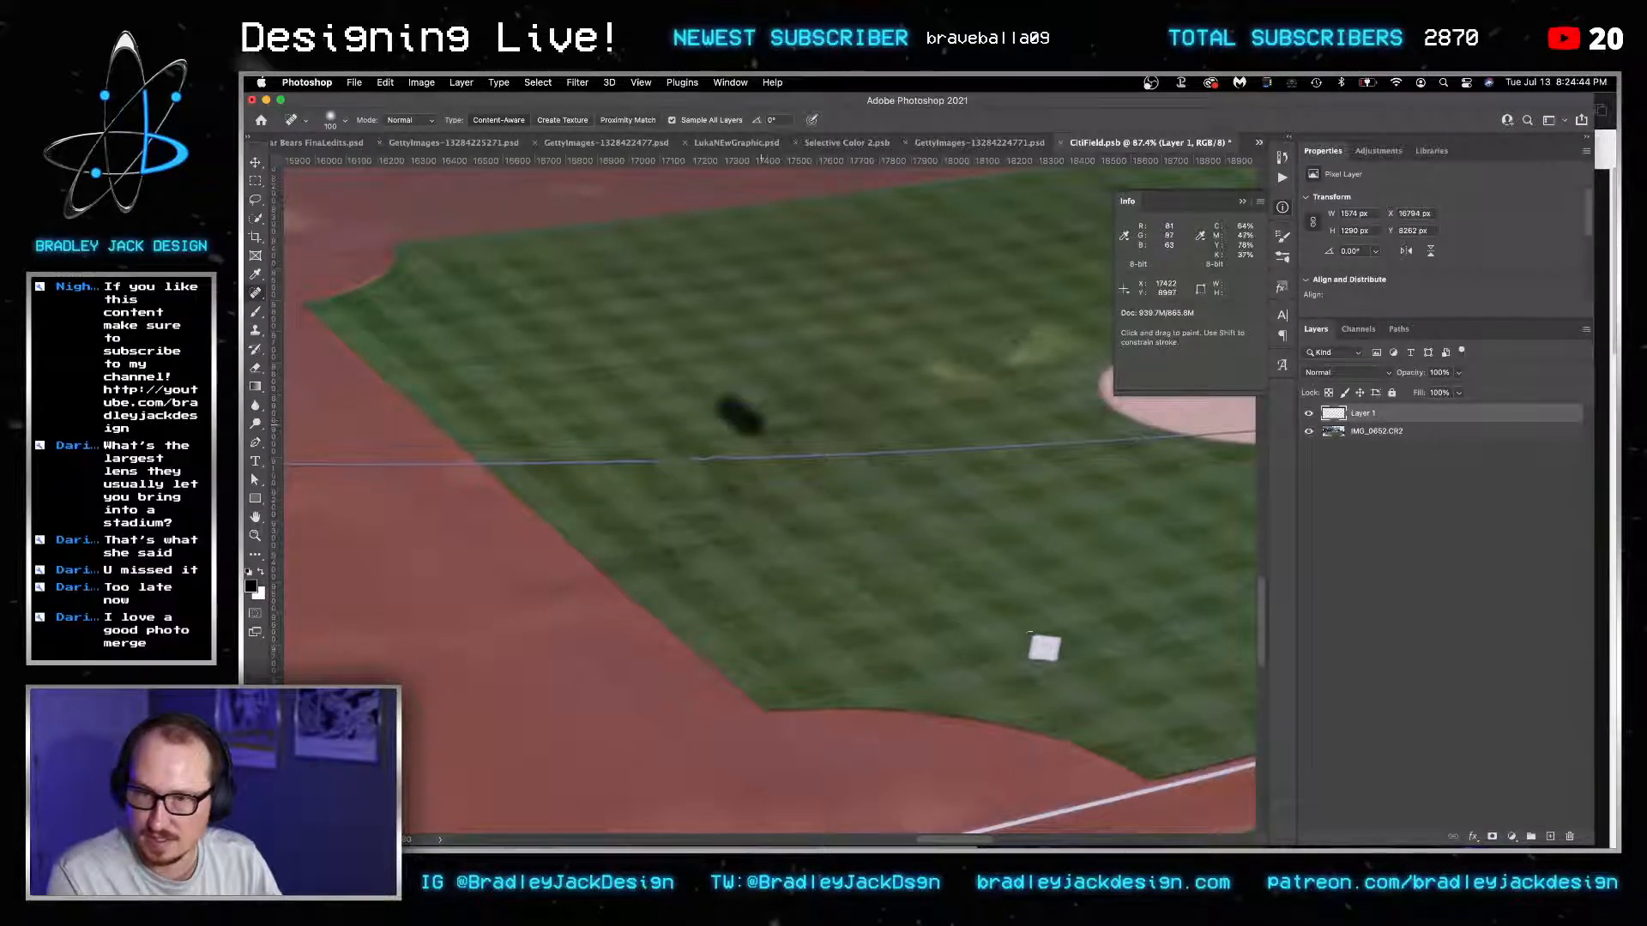
key(bracketright)
key(bracketright)
click(1046, 648)
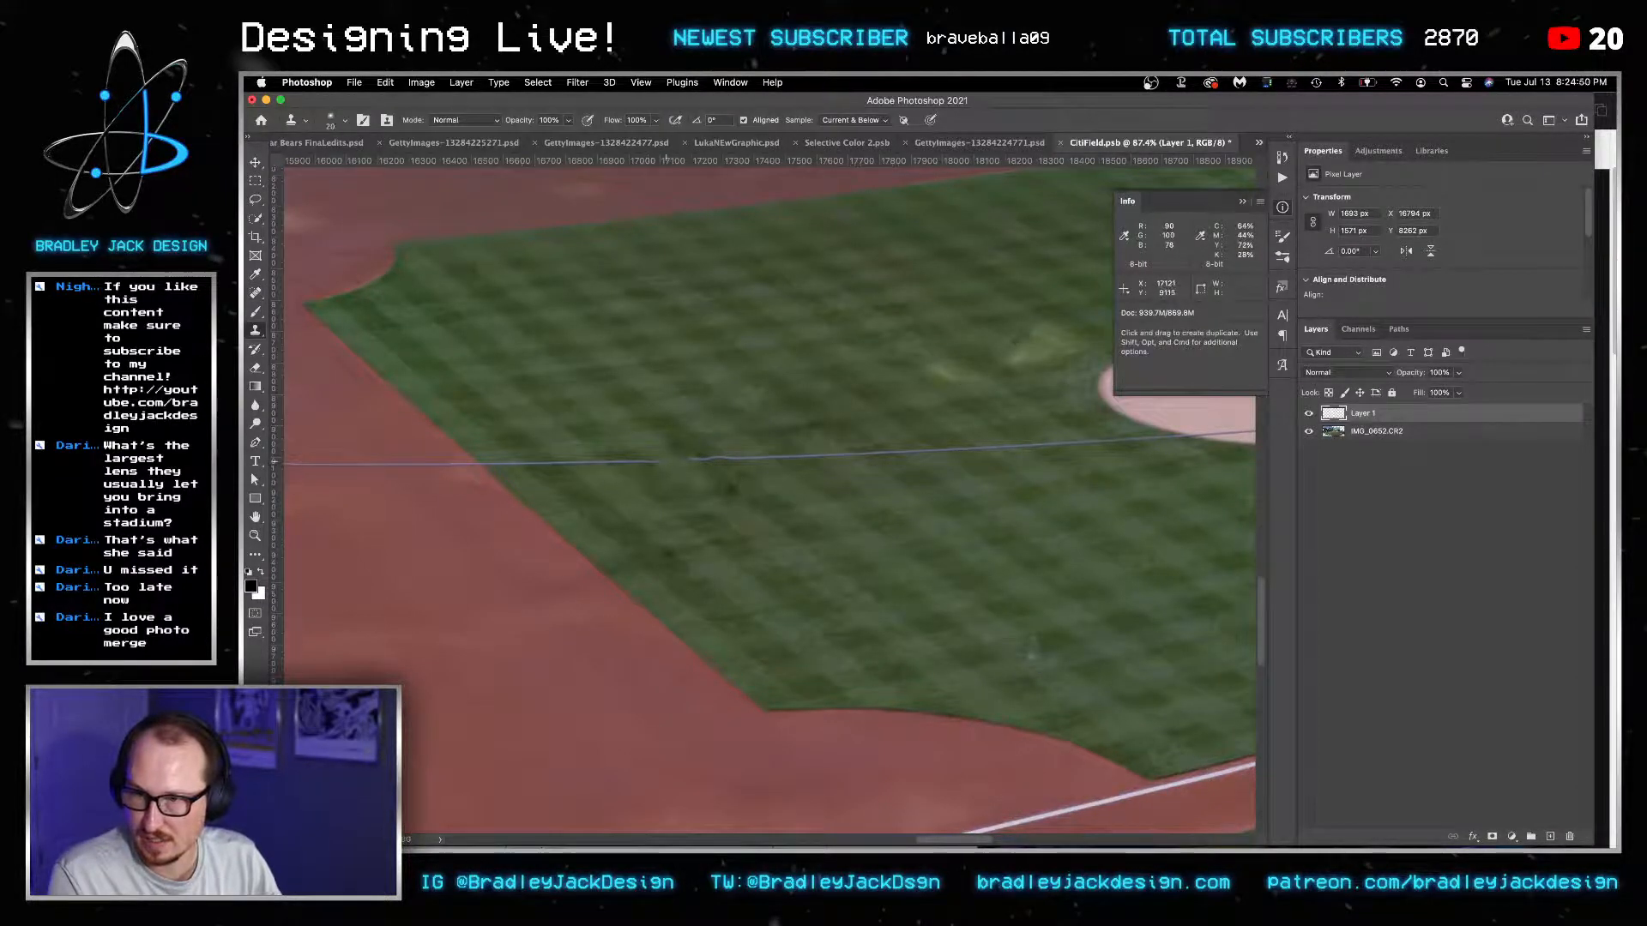
Bridge the gap in the thin blue wire across the infield with the Clone Stamp, using an enlarged brush.
key(bracketright)
key(bracketright)
key(bracketright)
key(bracketright)
key(bracketright)
key(bracketright)
key(bracketright)
key(bracketright)
key(bracketright)
key(bracketright)
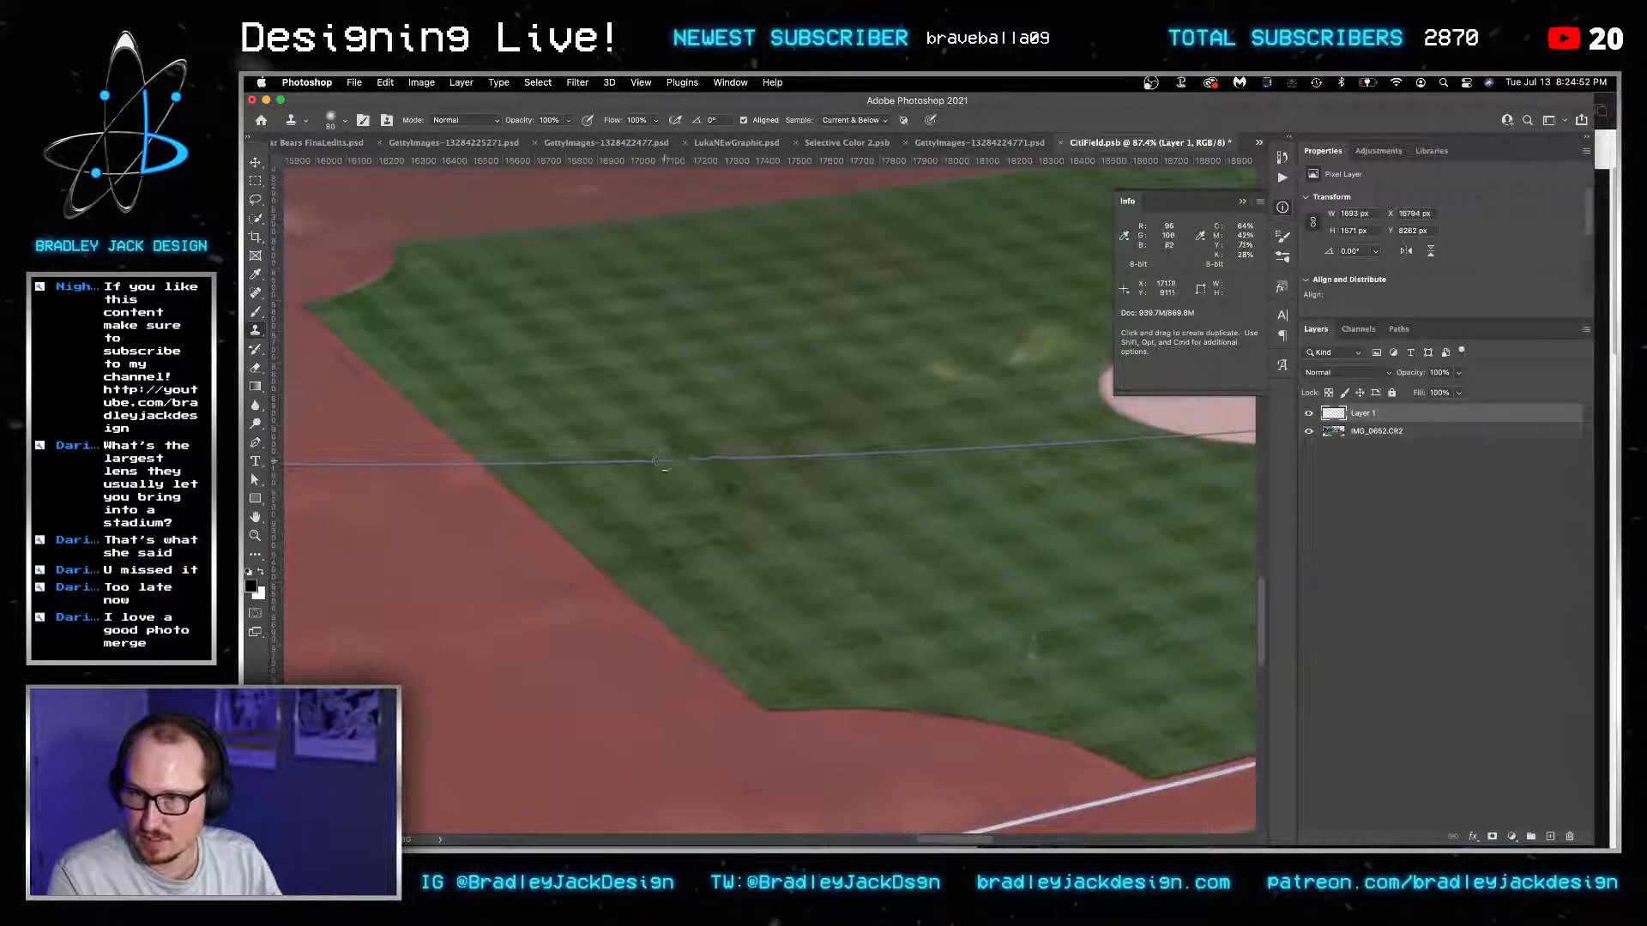
key(bracketright)
mouse_move(693, 459)
mouse_down()
mouse_move(717, 459)
mouse_move(660, 458)
mouse_up()
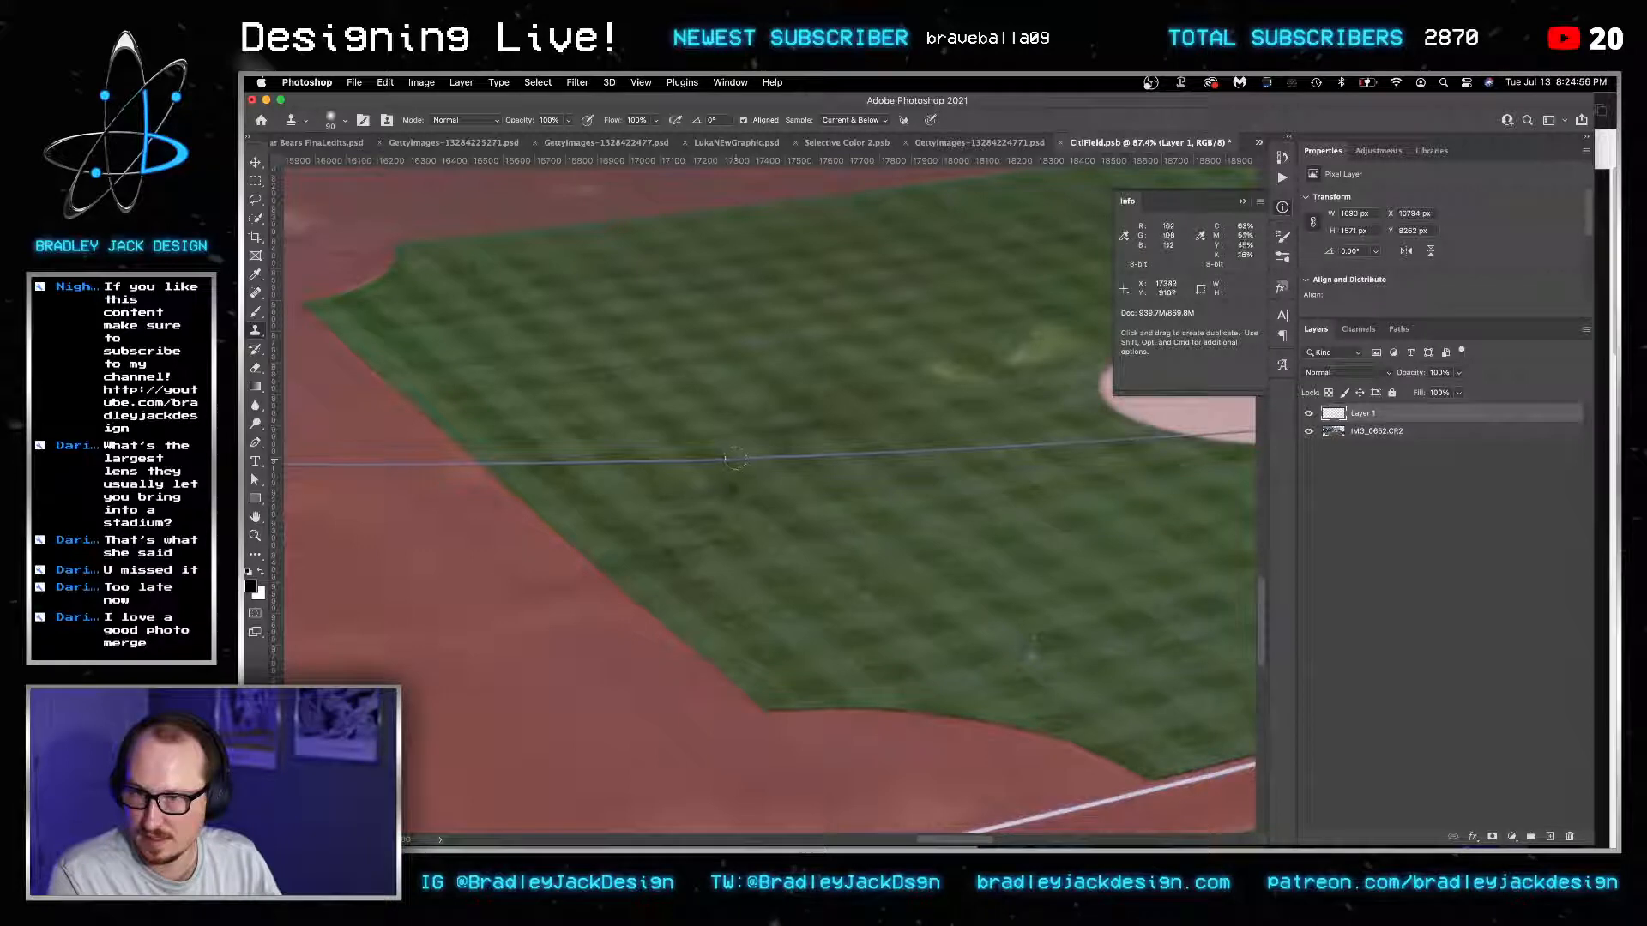
Clone clean grass over the leftover mark near the infield's lower corner with a 200 px brush.
scroll(880, 496, down, 5)
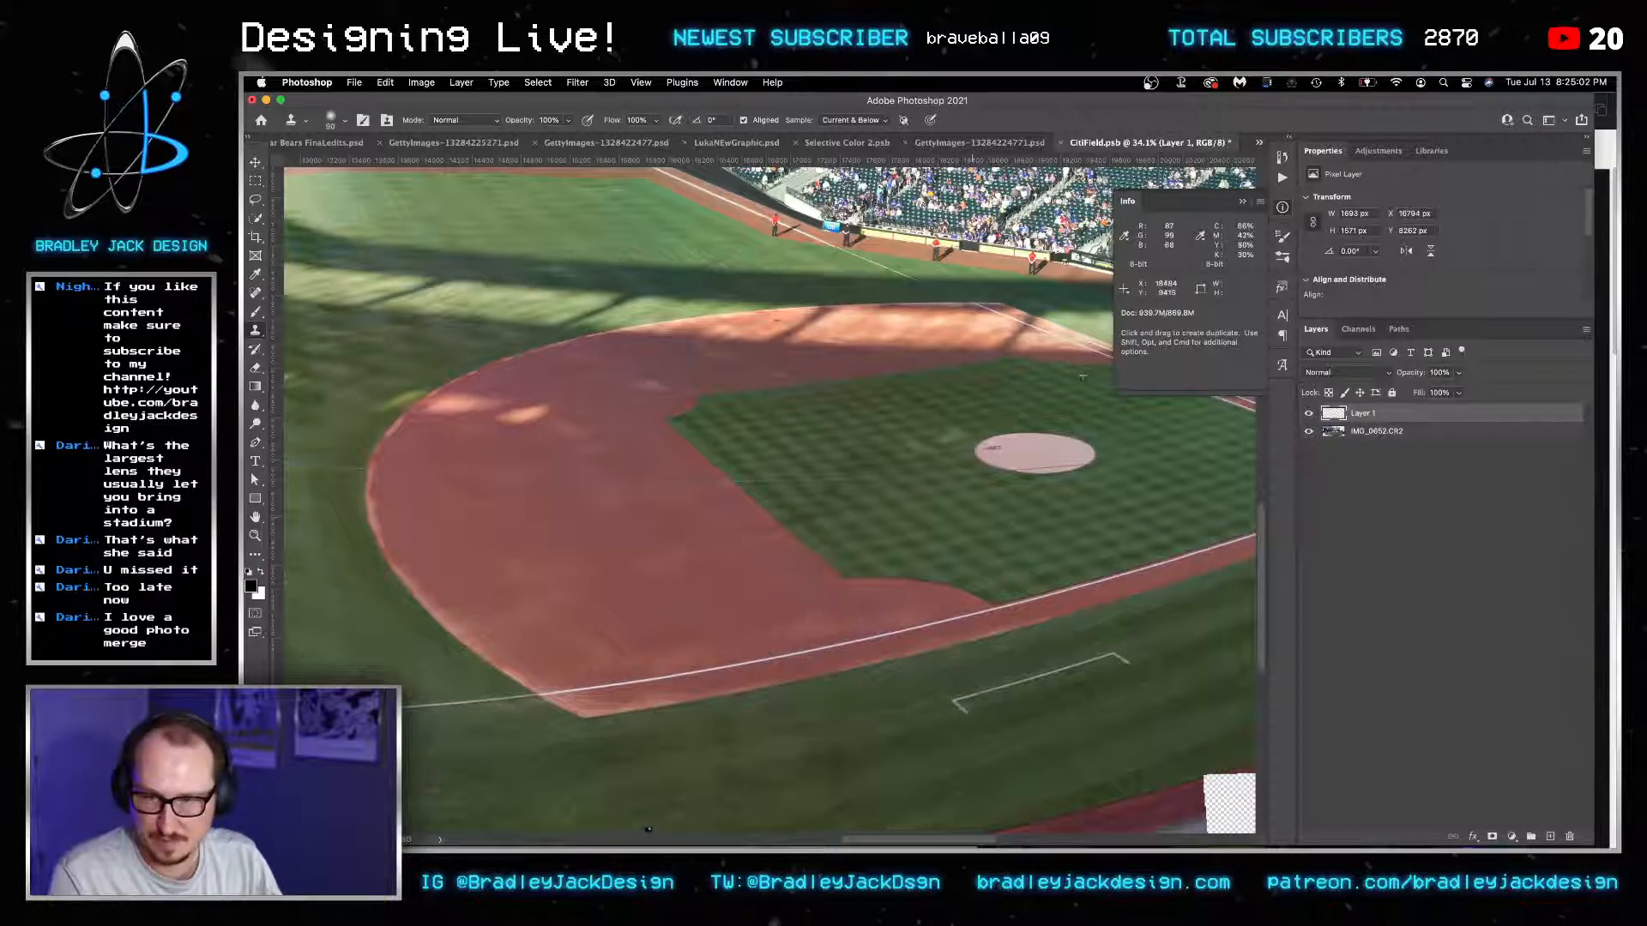
key(j)
alt+click(987, 545)
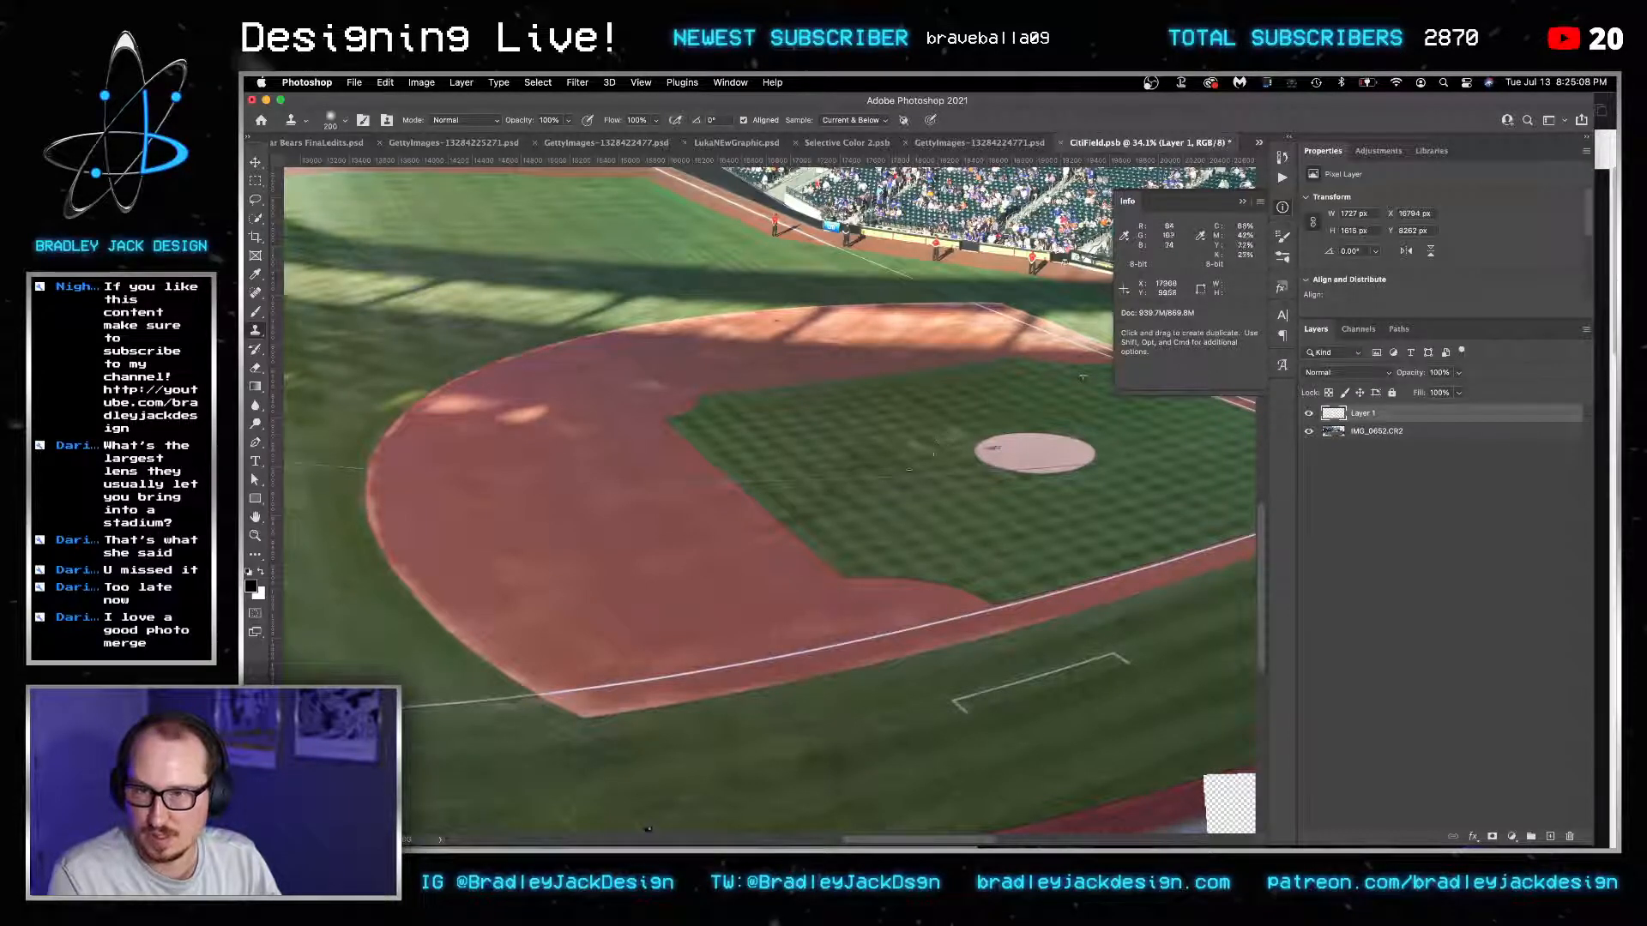
Save the retouched CitiField.psb and close it to return to the PolarPete.psb poster.
scroll(956, 478, down, 5)
key(super+s)
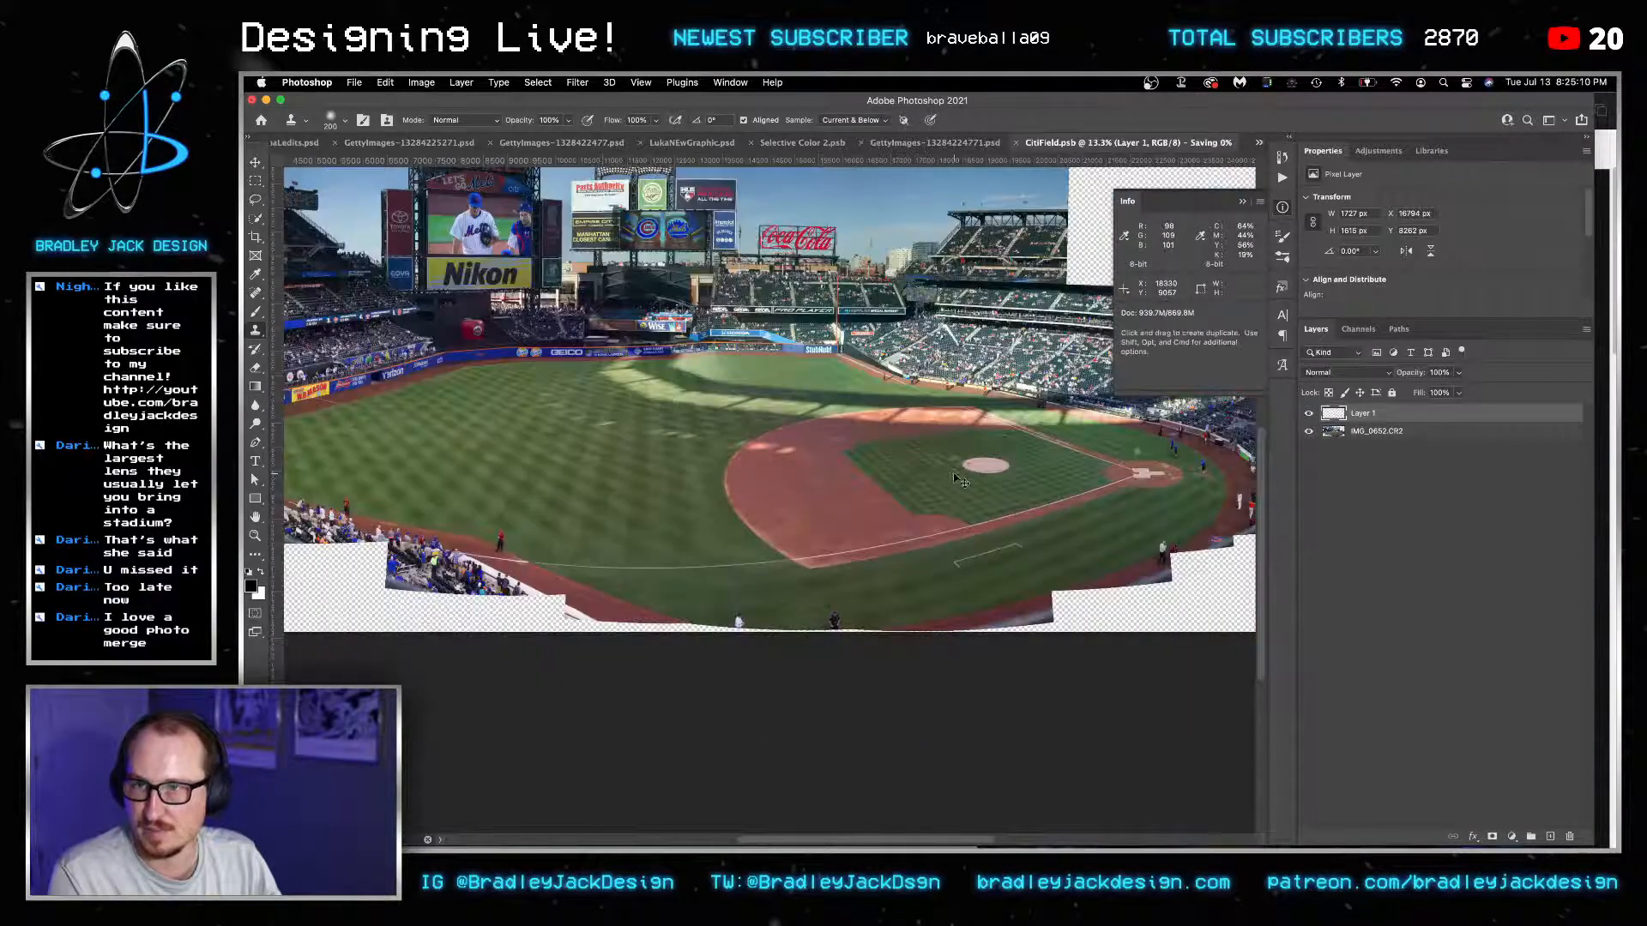
key(v)
key(super+w)
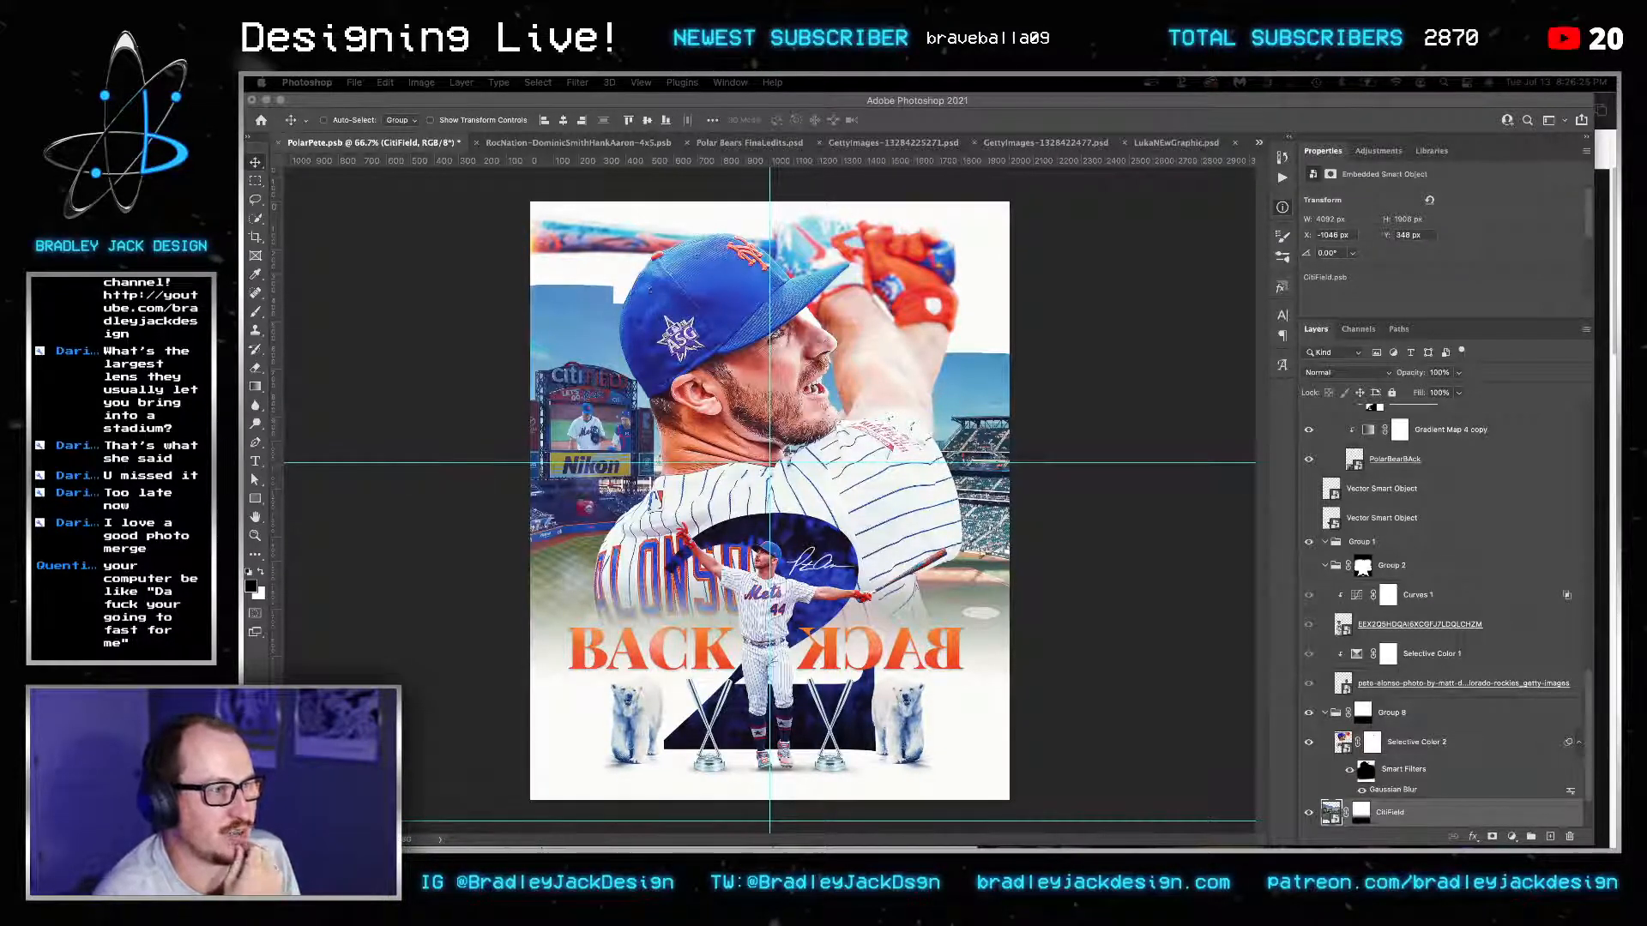
key(F8)
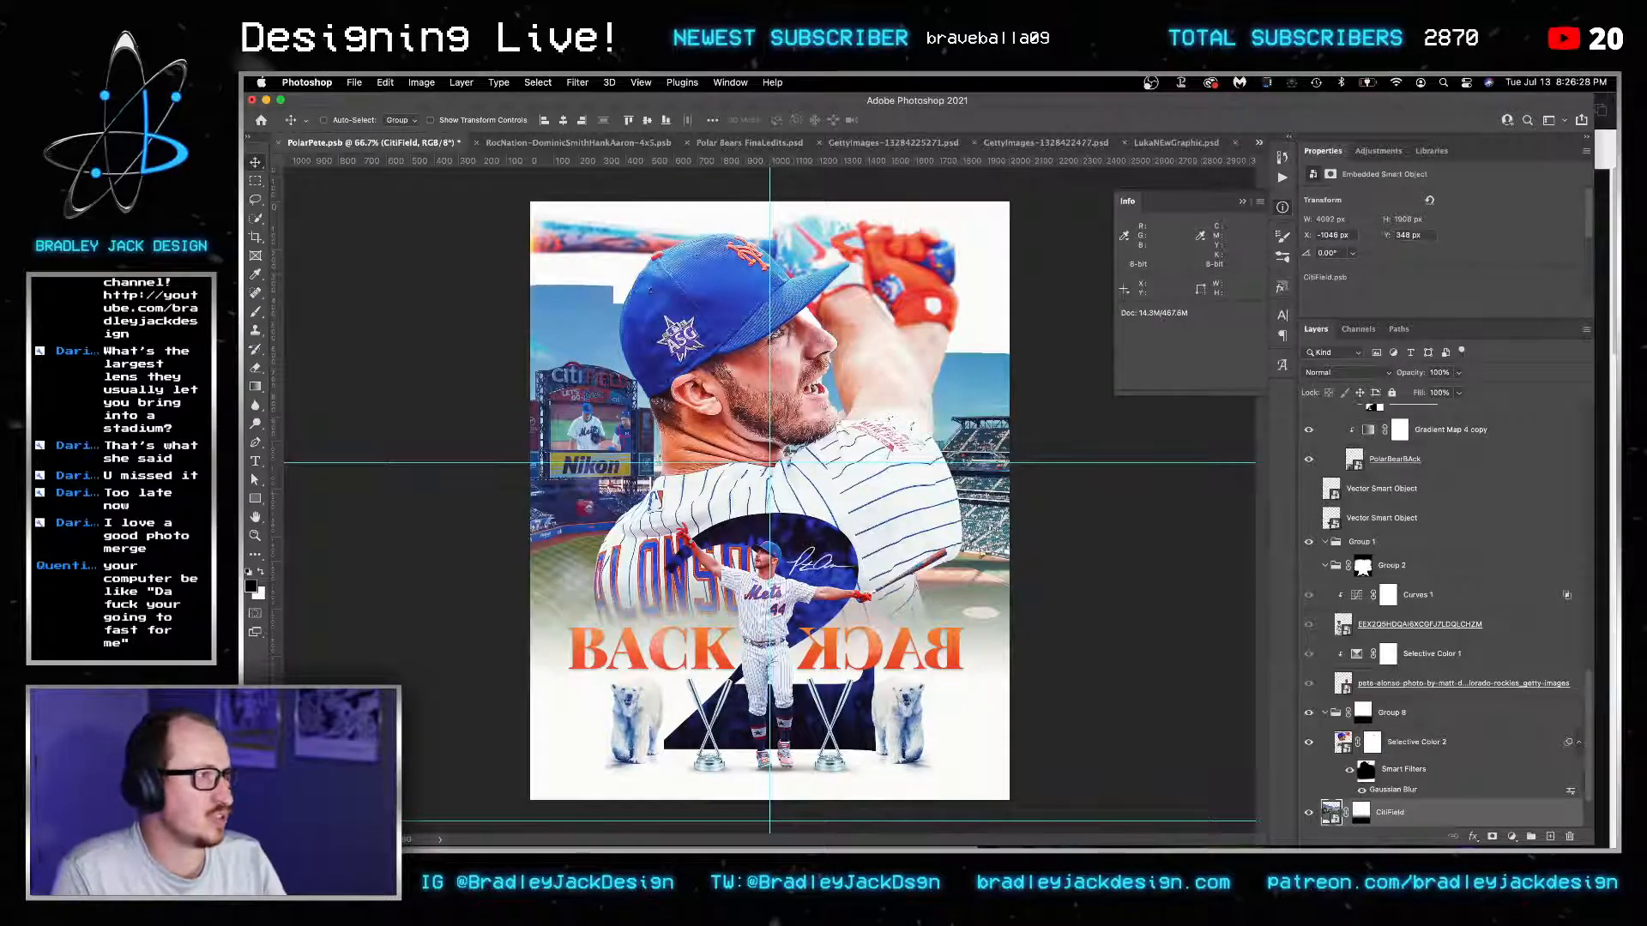
Put the CitiField layer in its own group and add a layer mask to that group.
scroll(1382, 790, down, 1)
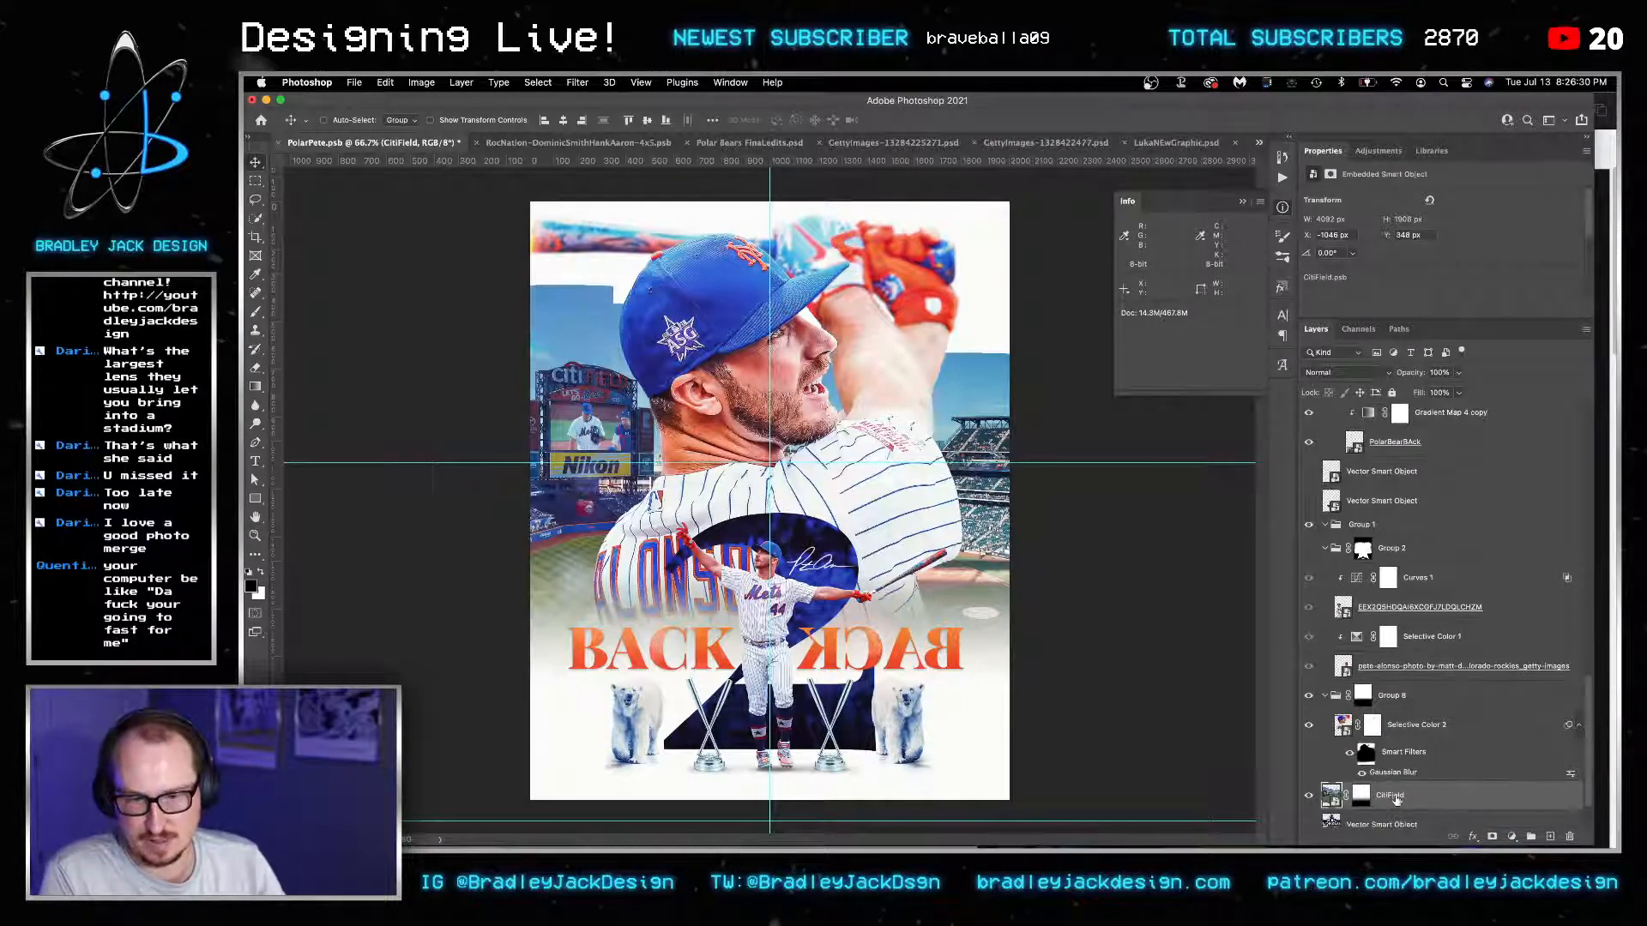
key(super+g)
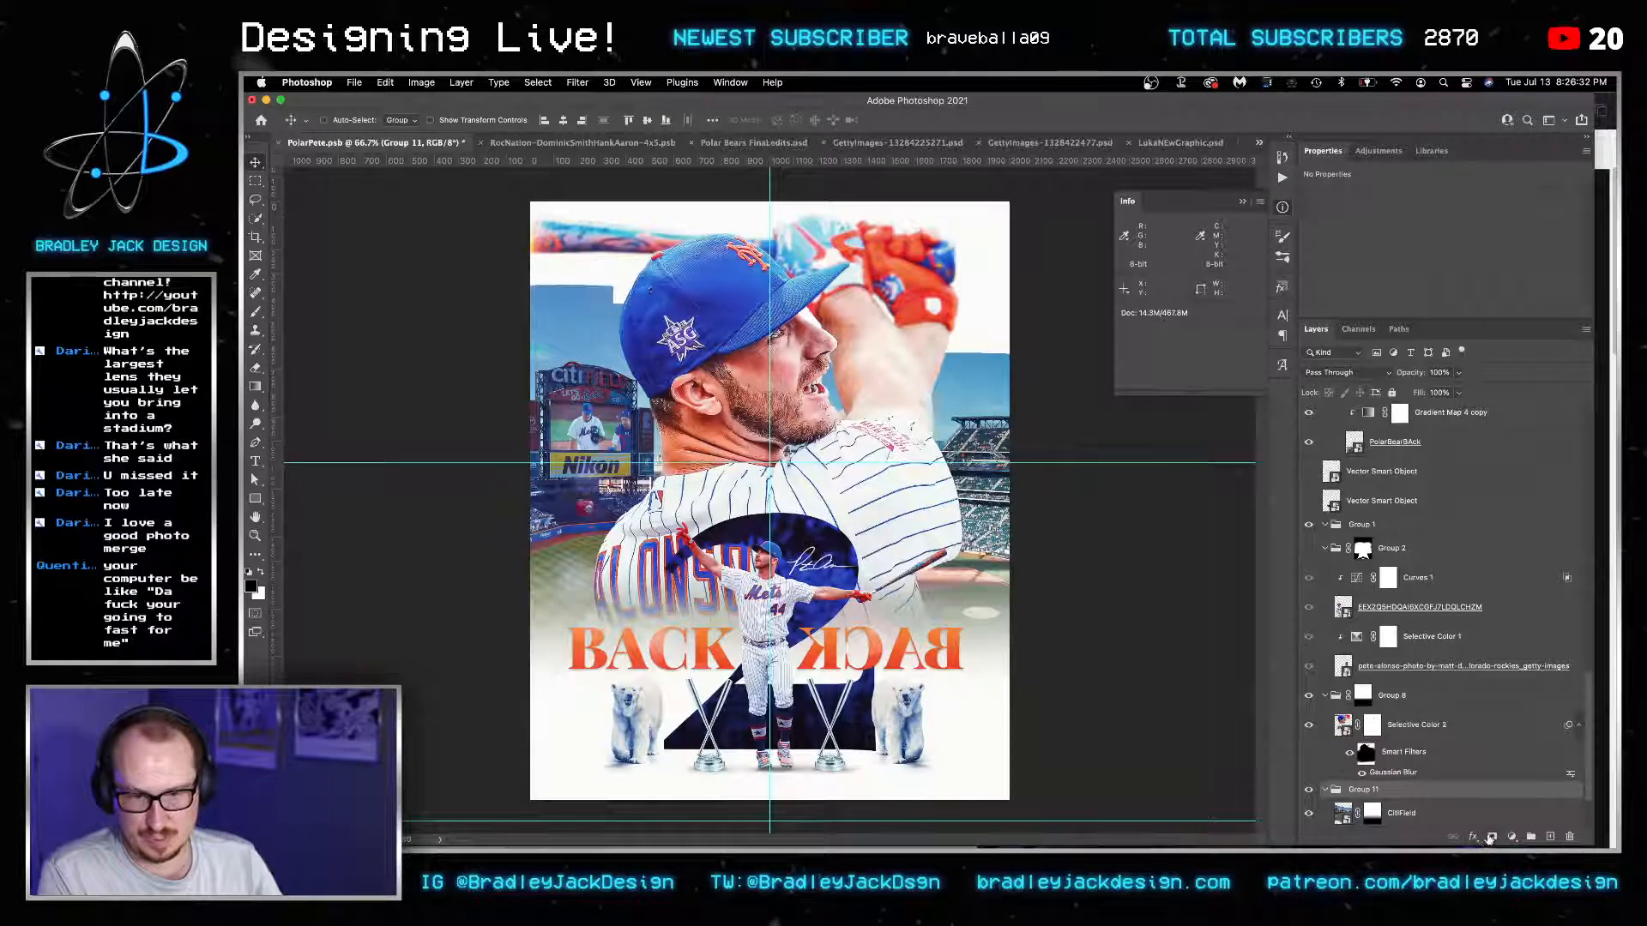
click(1492, 837)
key(b)
scroll(674, 436, up, 5)
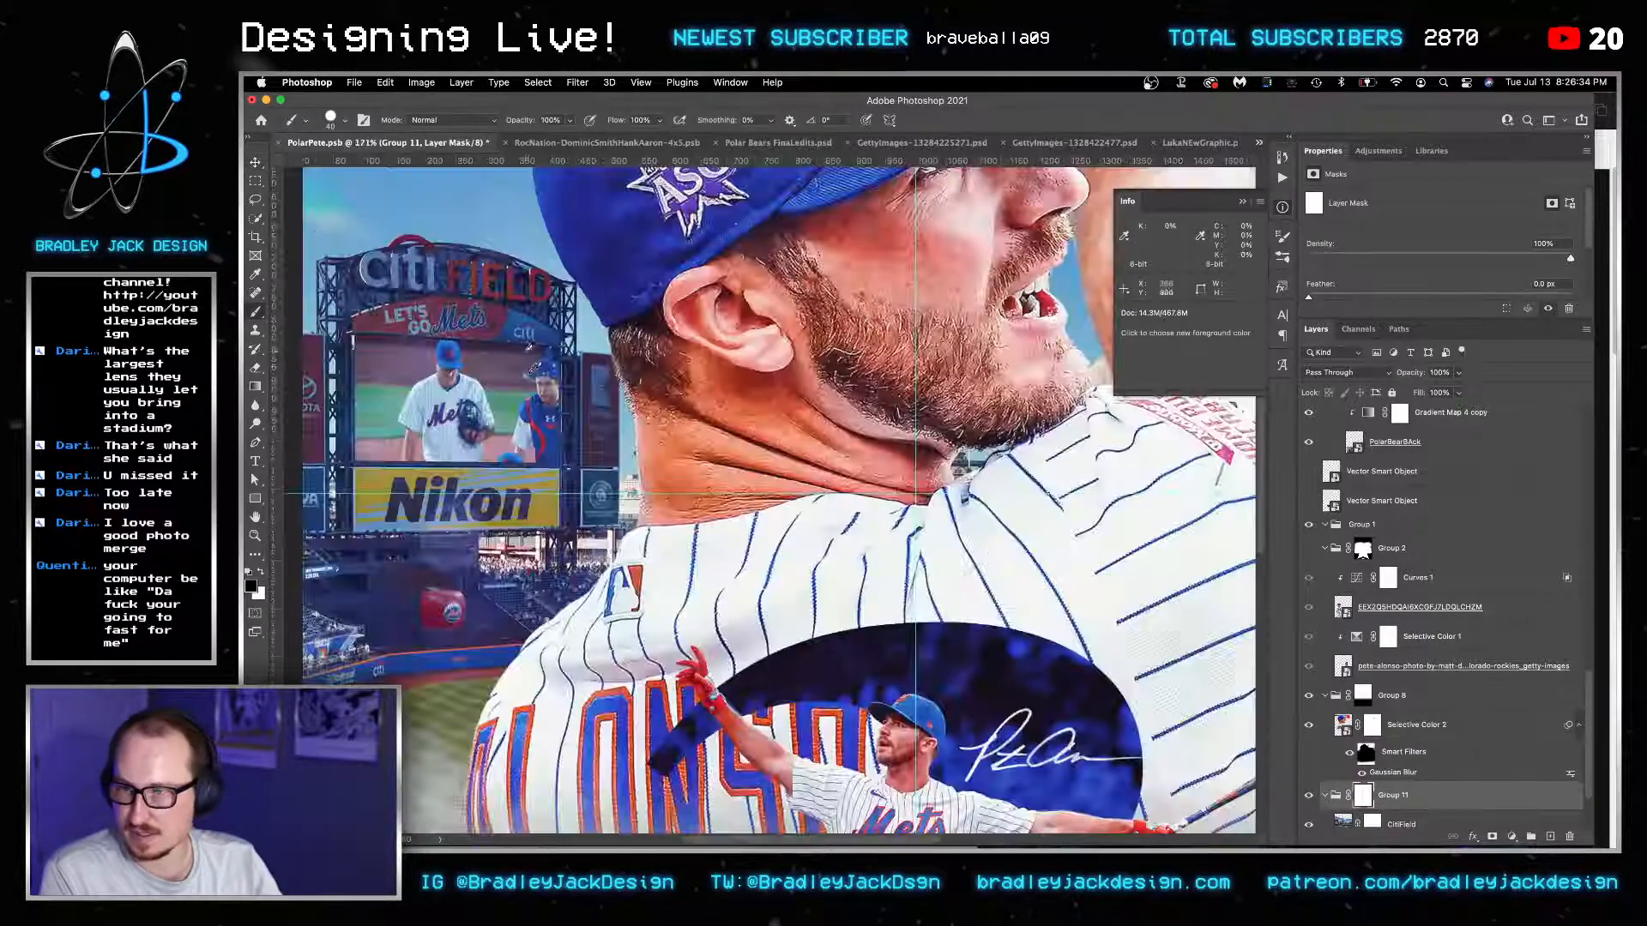
drag(529, 382, 784, 426)
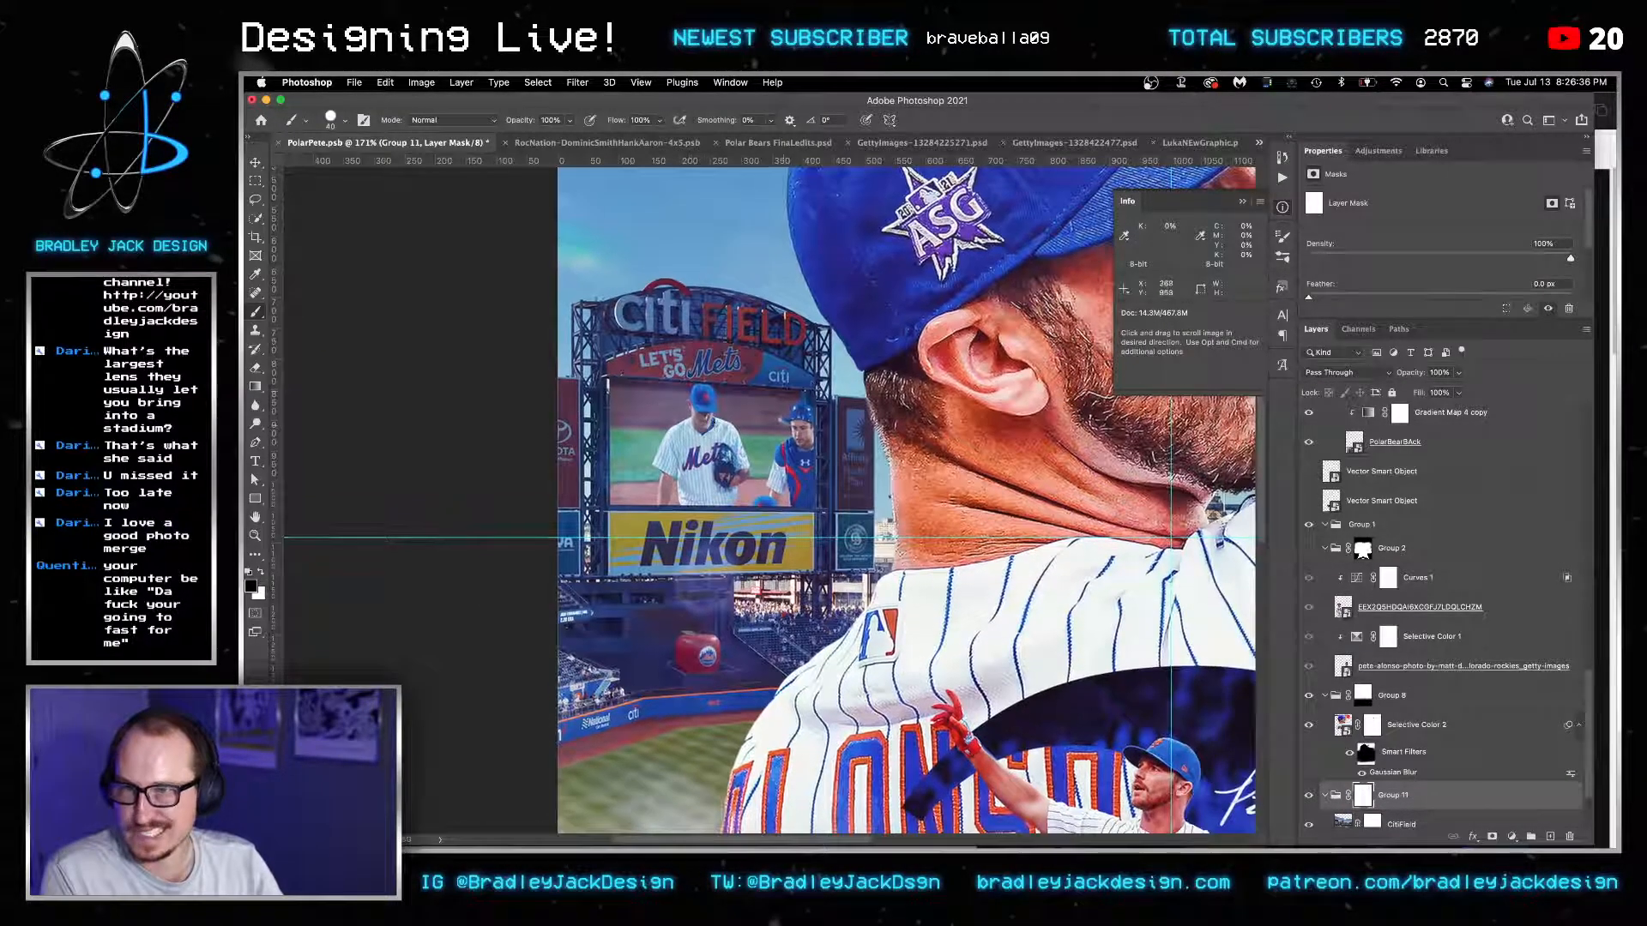
key(v)
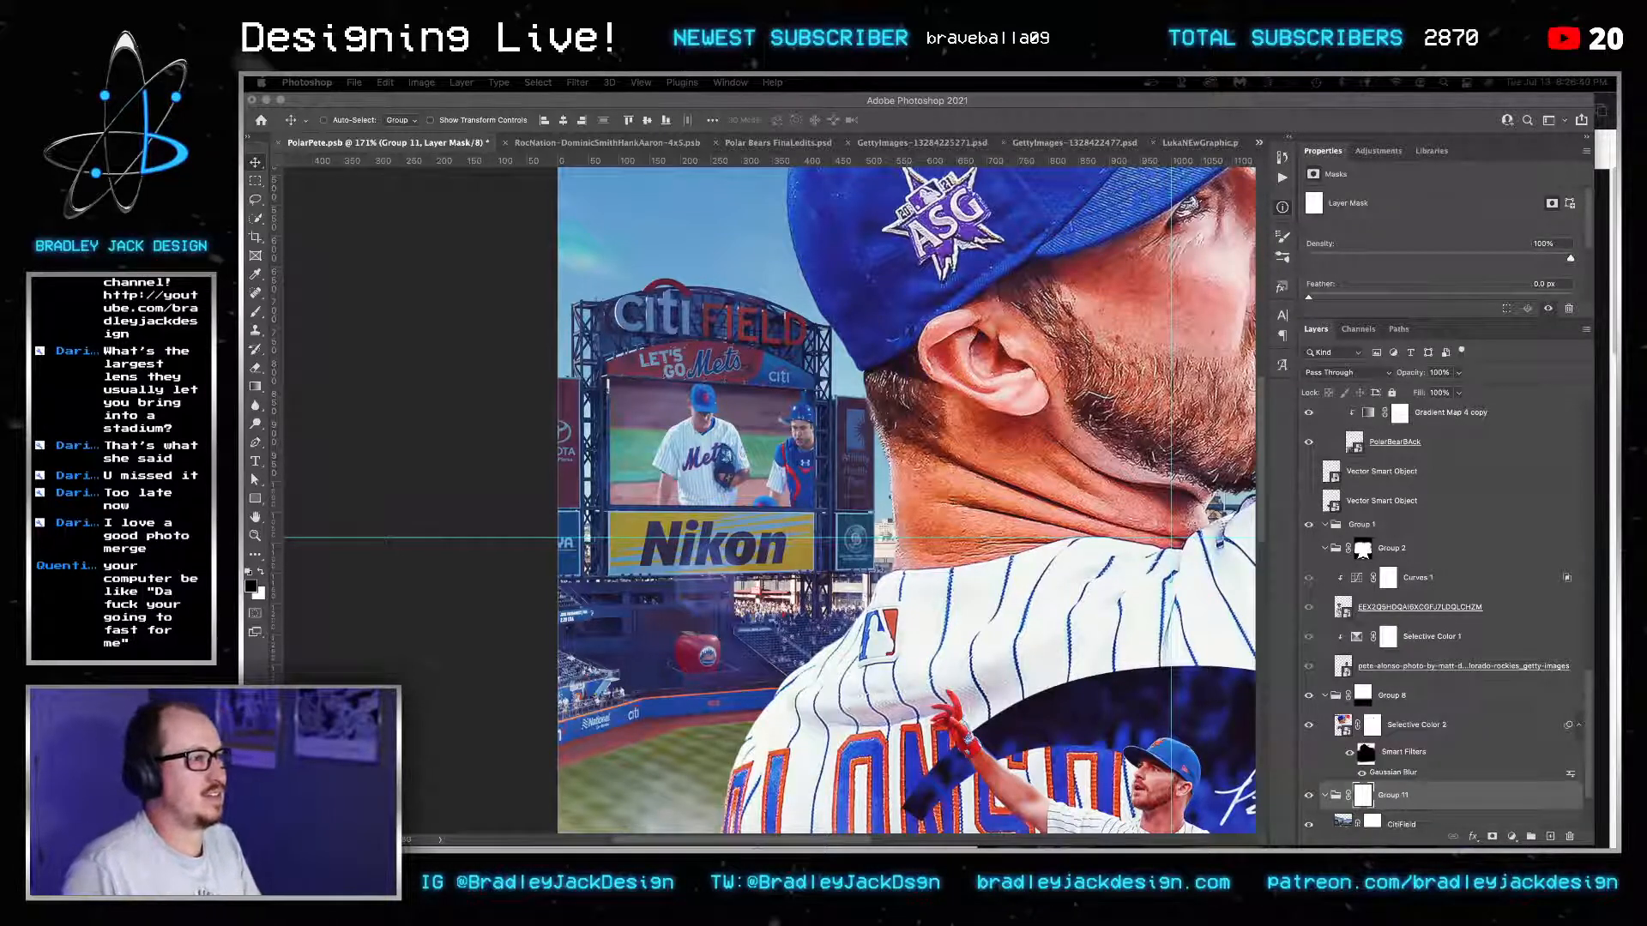
Open LebronLakersGraphic.psd and select the hand-drawn crown layer above the player's head.
key(super+Tab)
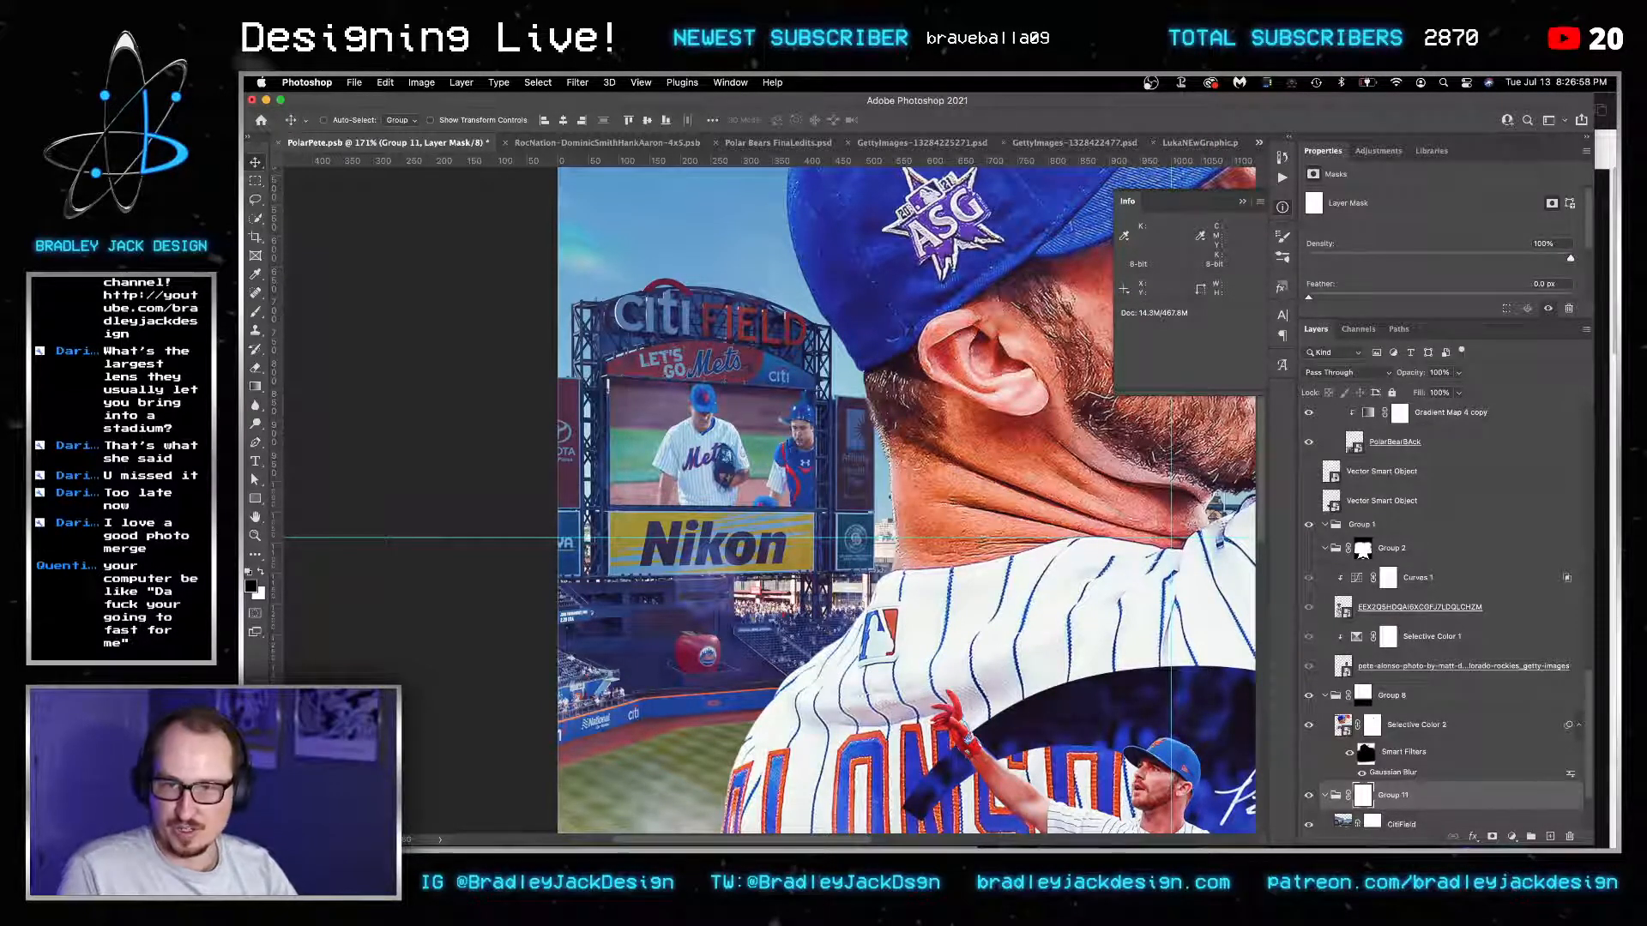
click(1019, 570)
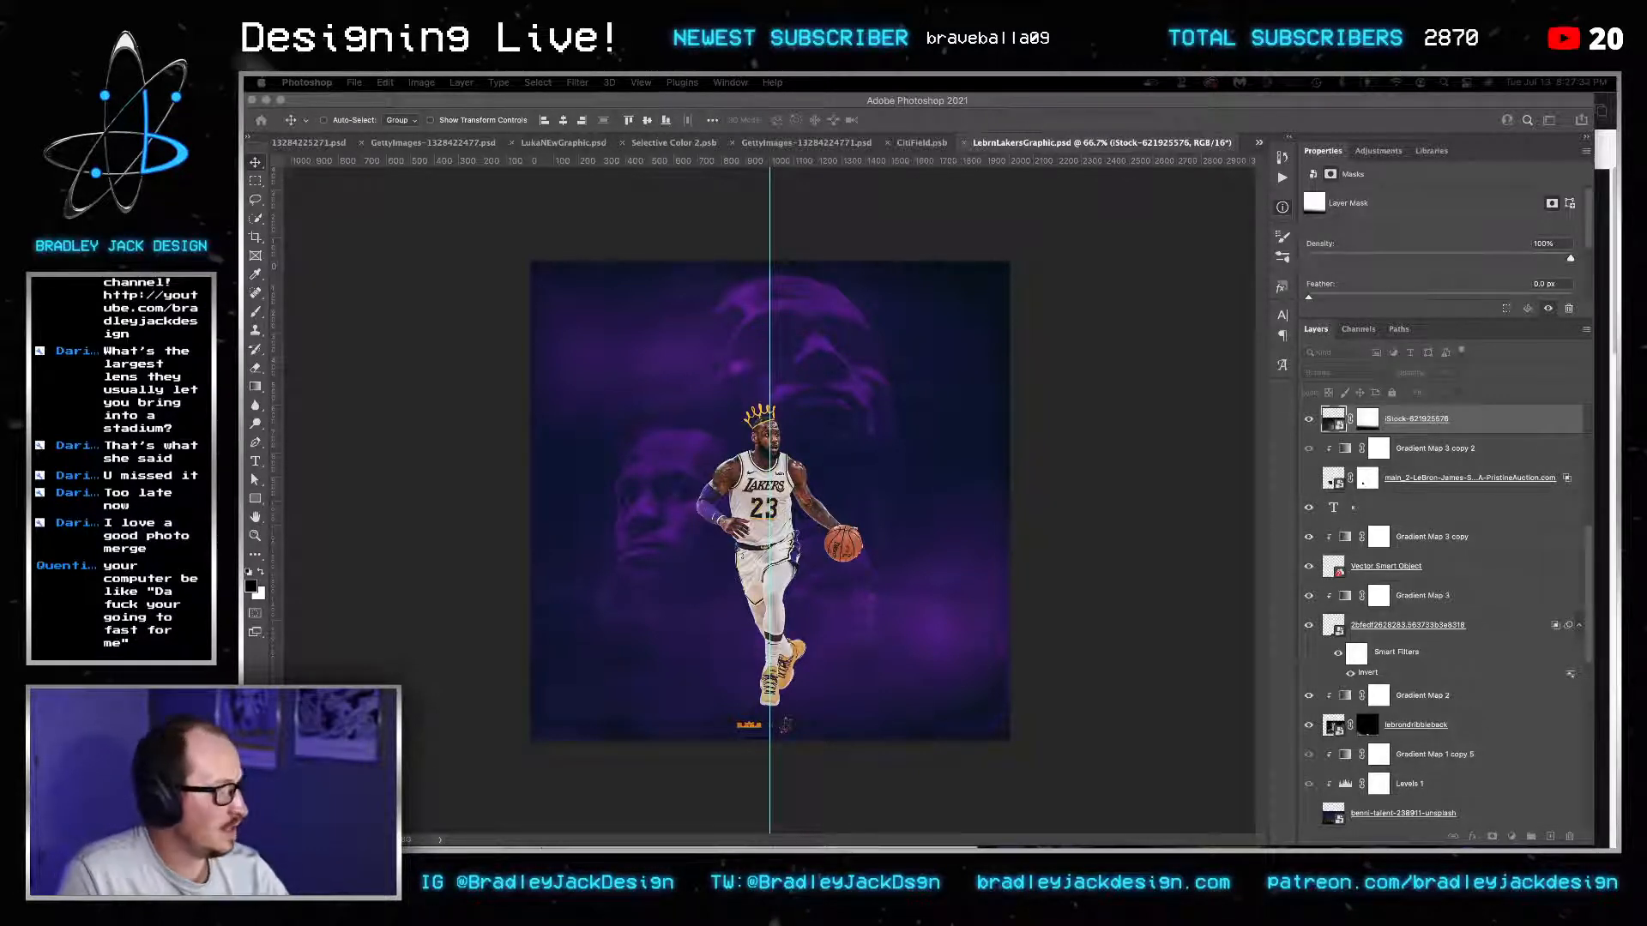
key(F8)
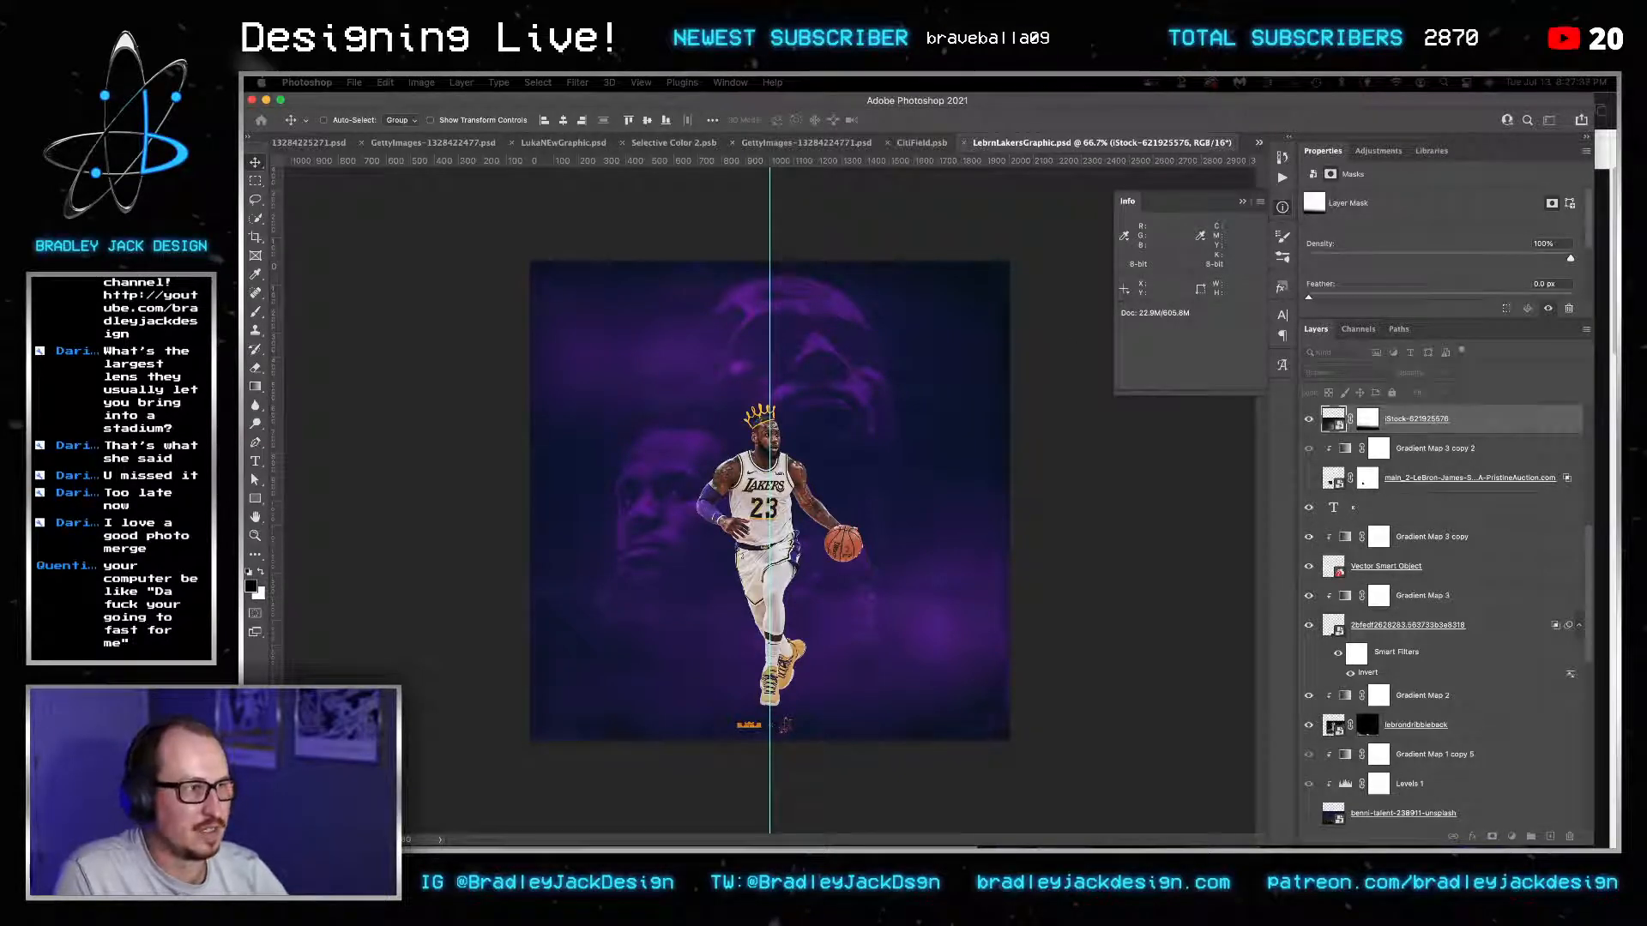
click(763, 418)
right_click(764, 415)
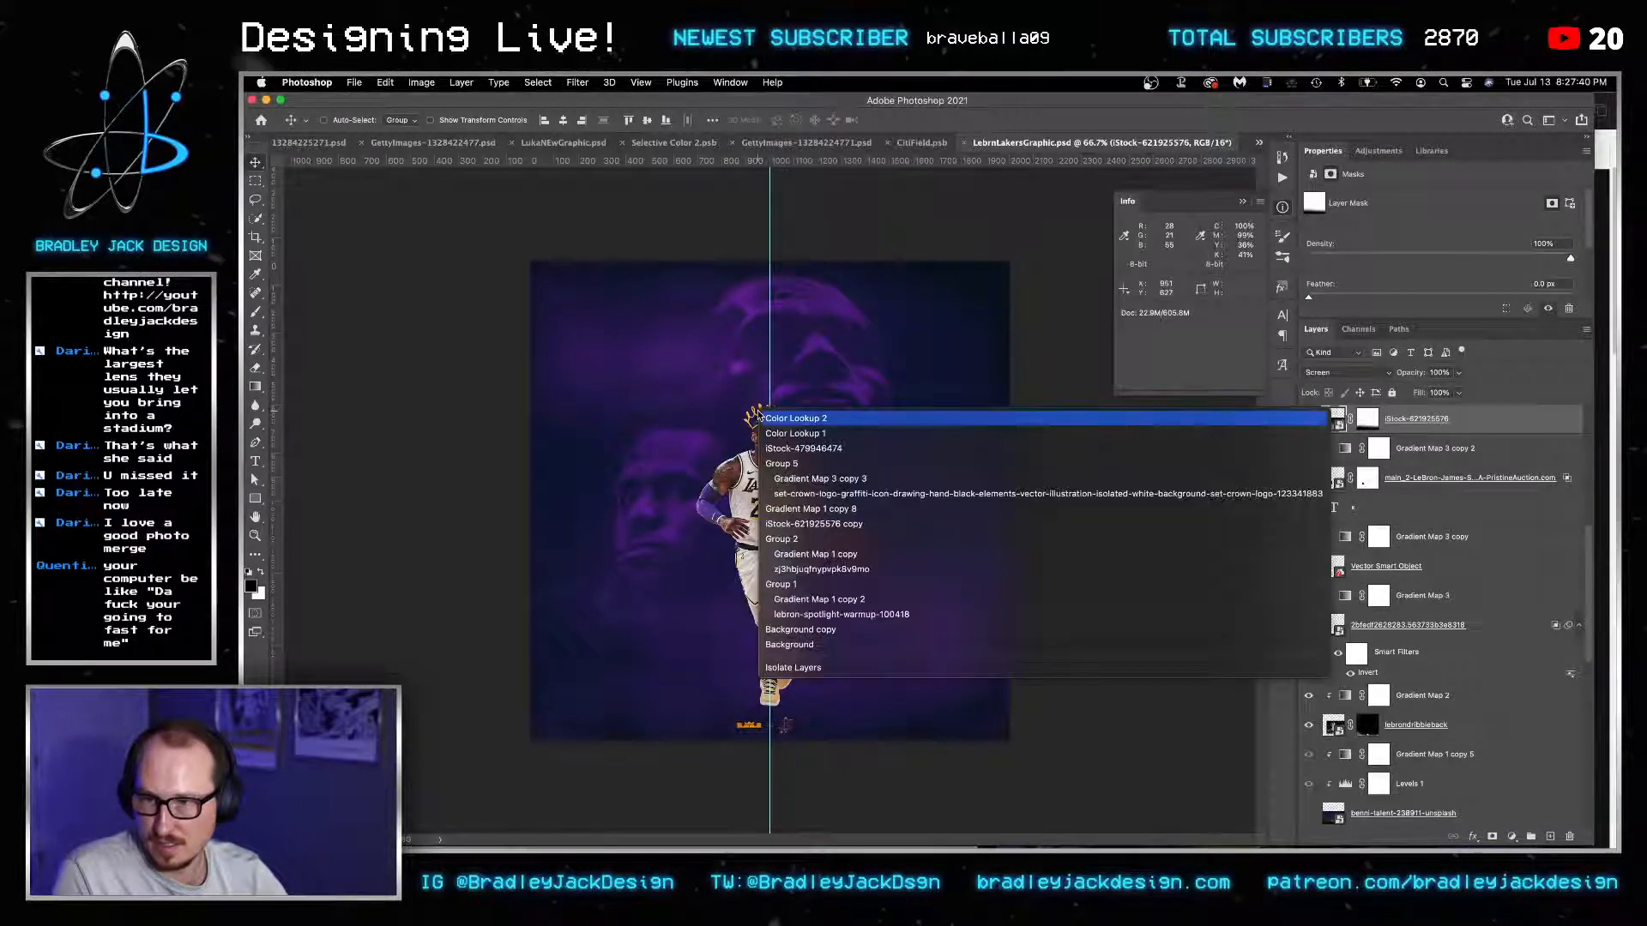
click(820, 495)
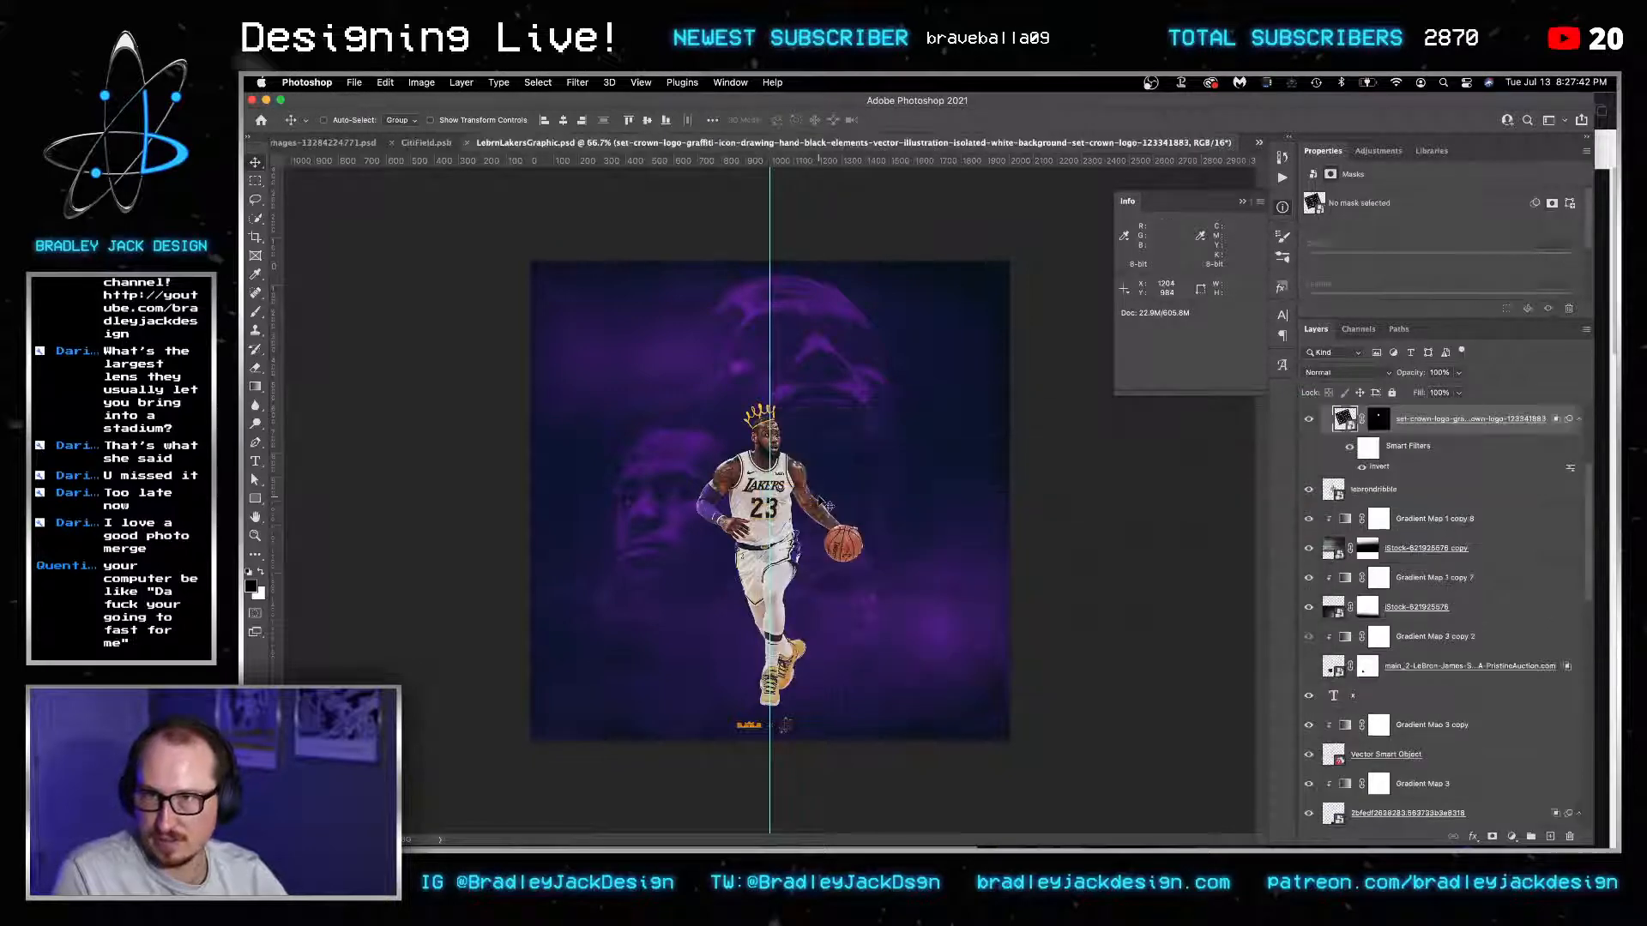
Paste the crown layer into PolarPete.psb directly above the Pete layer of the front player group.
key(ctrl+Tab)
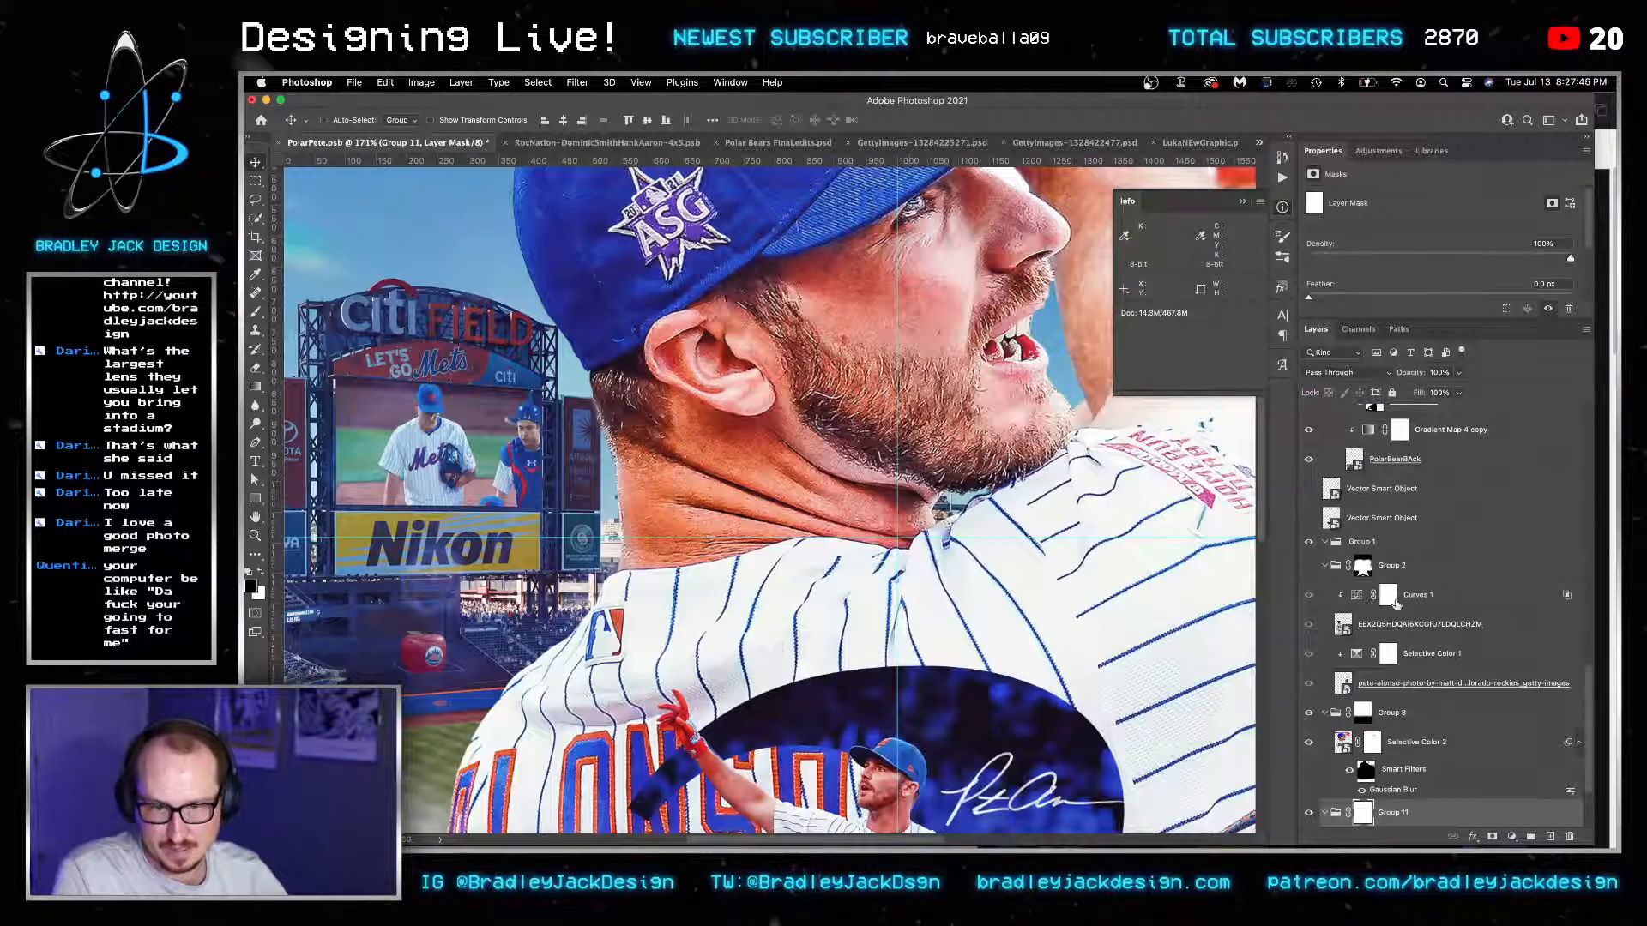
scroll(1396, 605, up, 5)
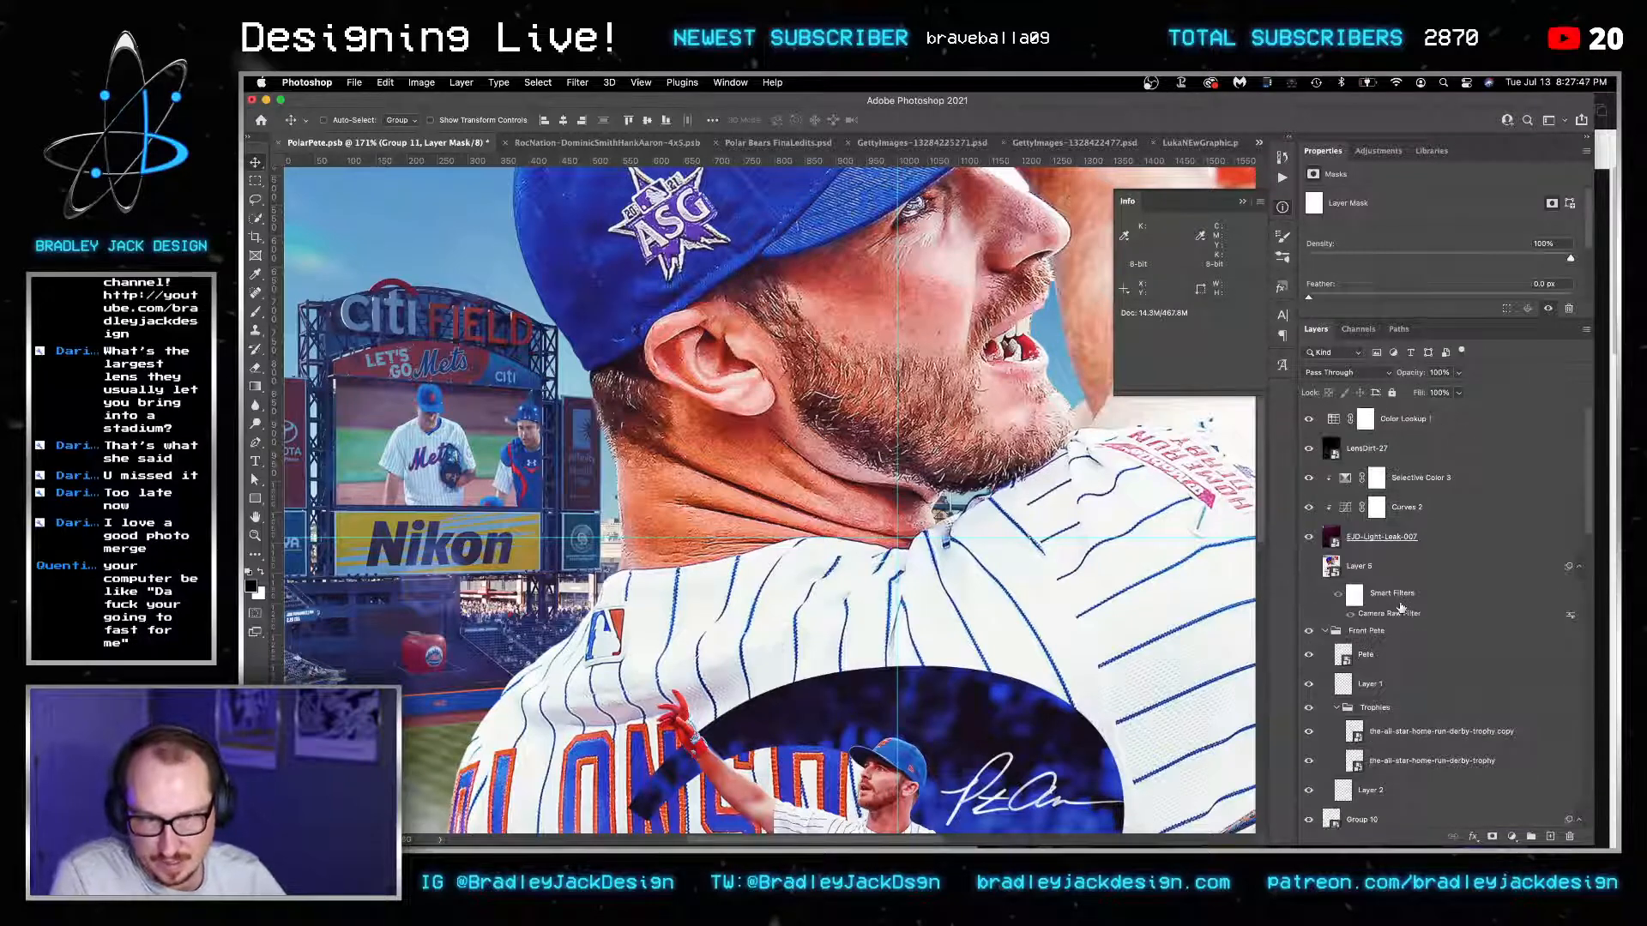
click(1390, 656)
key(super+v)
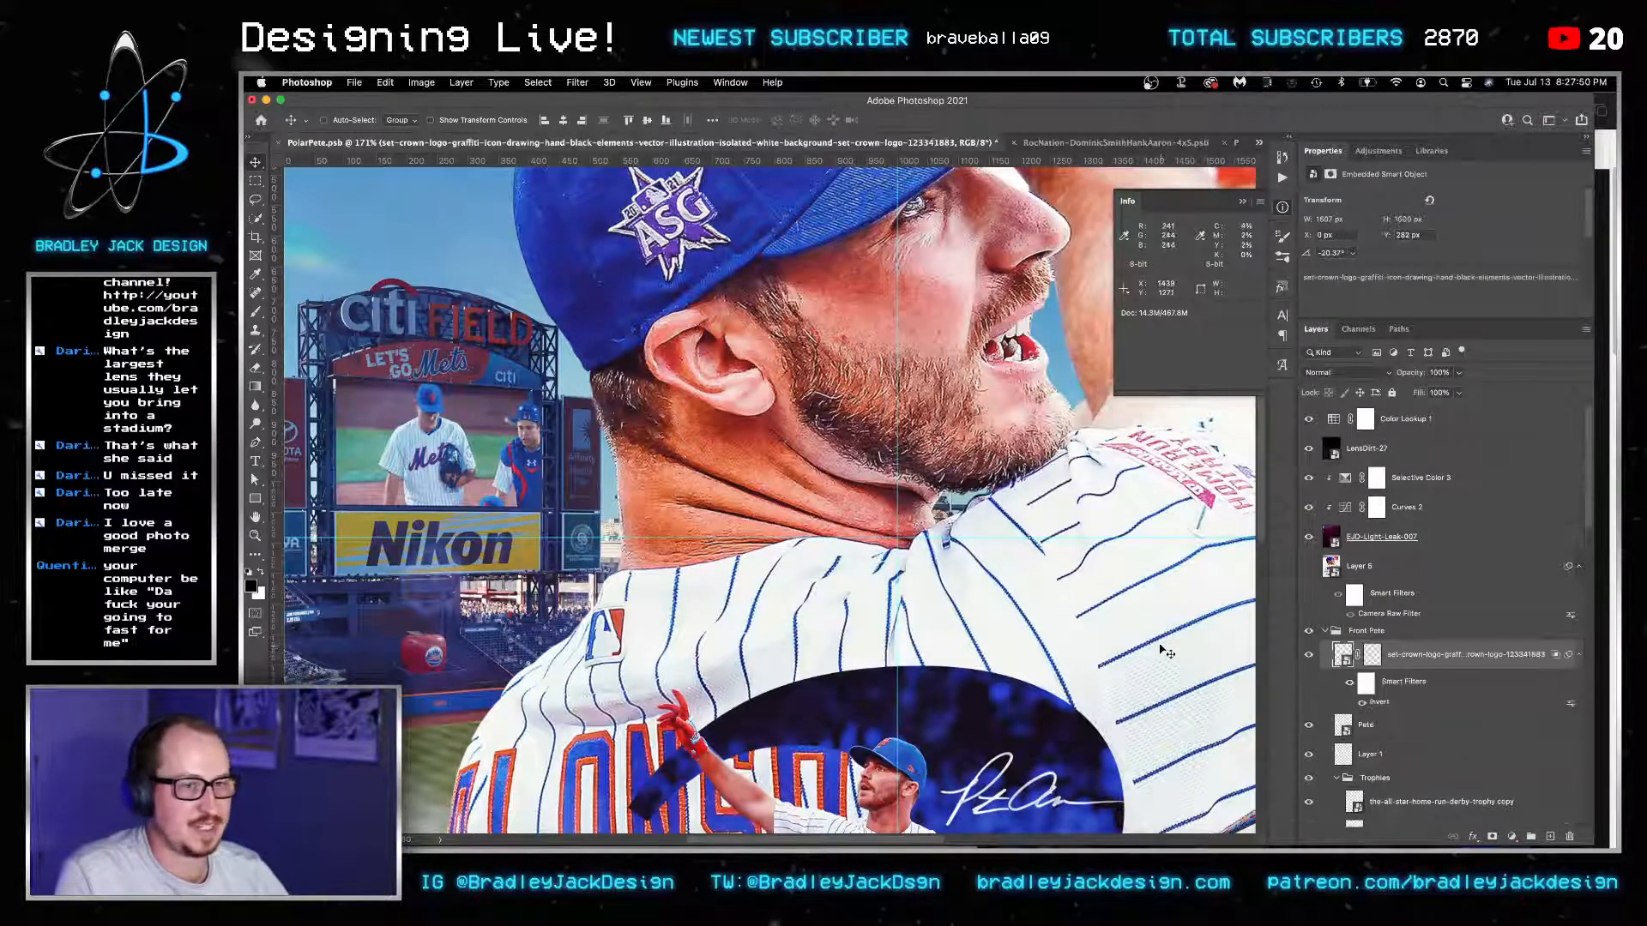
Move the crown onto the small front player's helmet, rotate it to about 17° and set its blend mode to Screen.
key(super+minus)
key(super+minus)
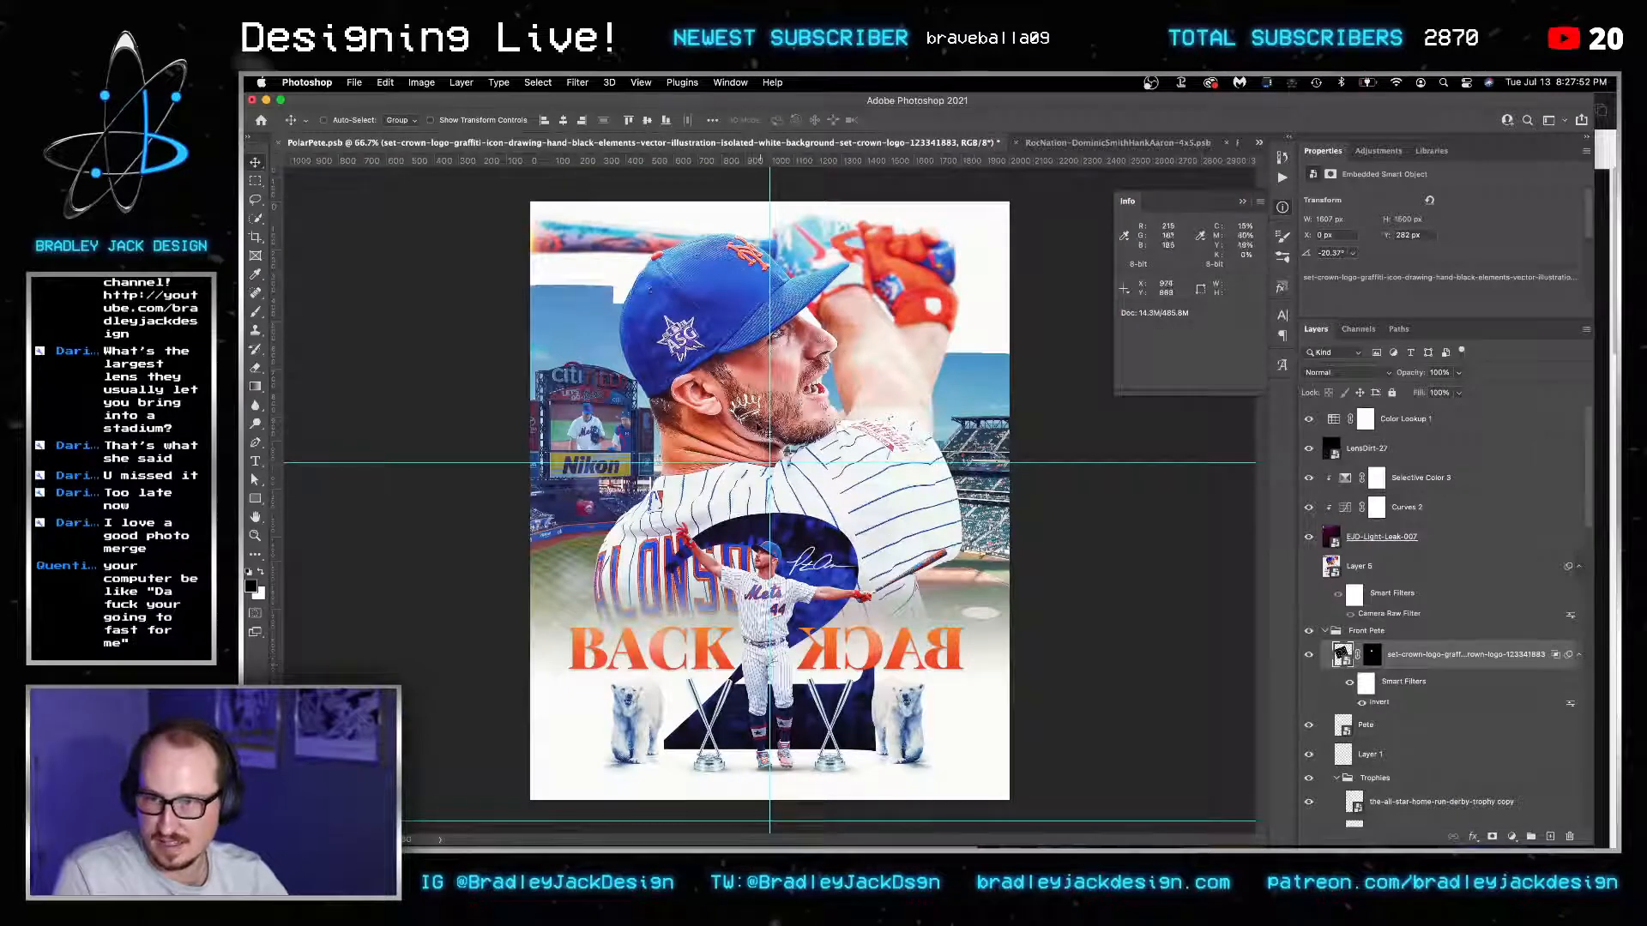
key(super+t)
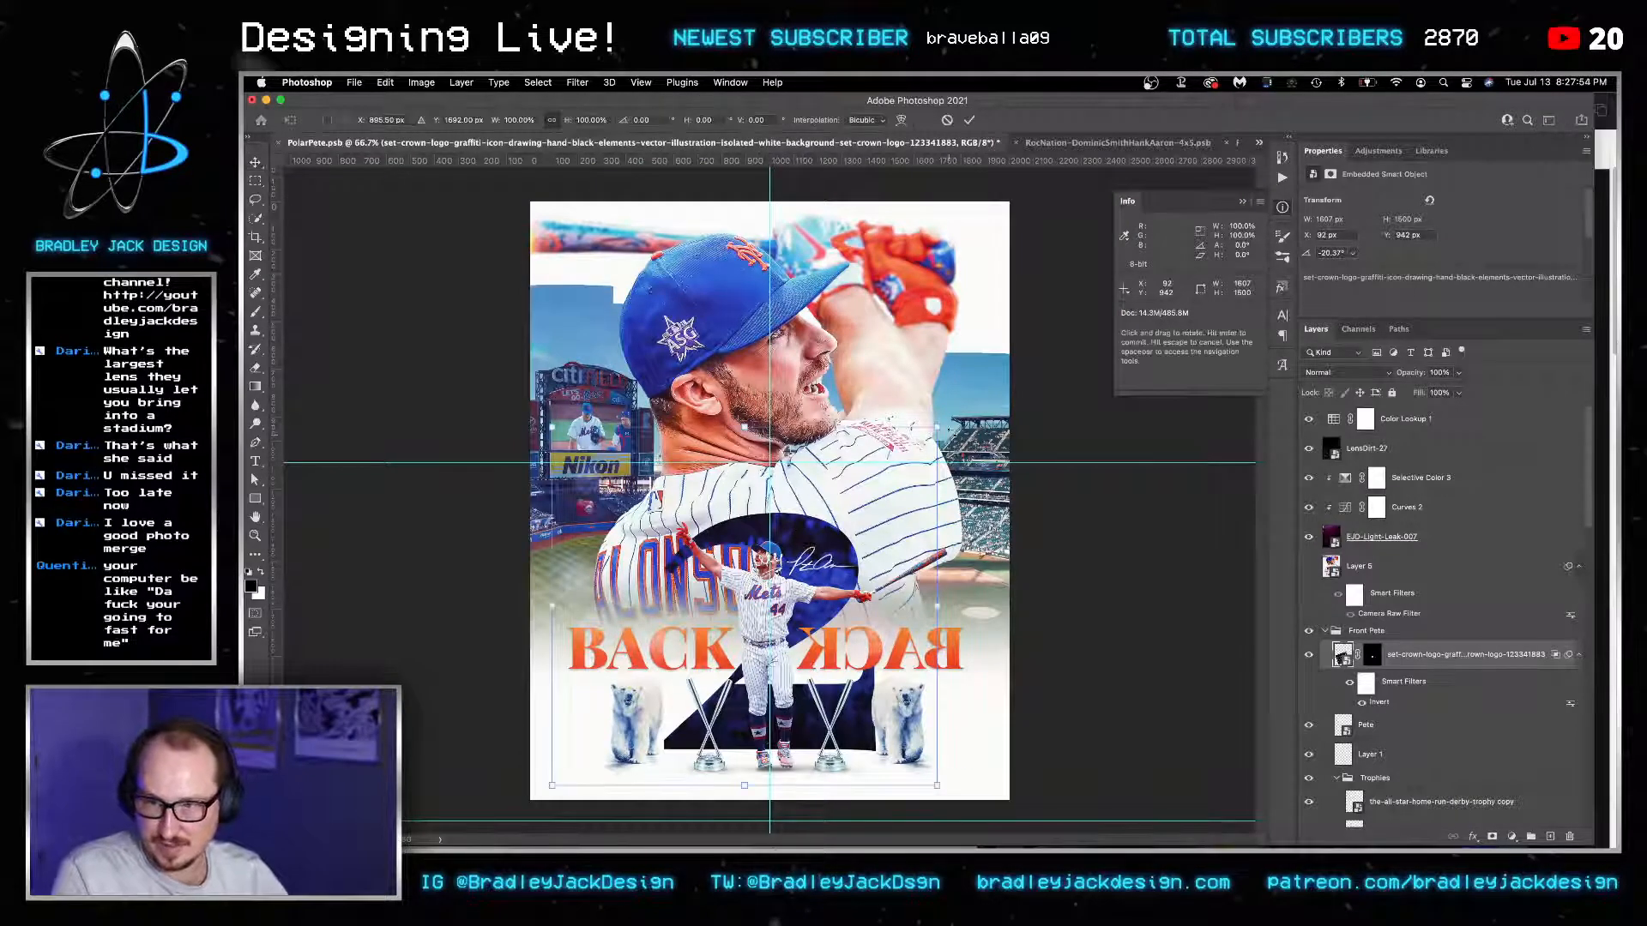
drag(993, 473, 1062, 588)
key(Return)
scroll(970, 592, up, 5)
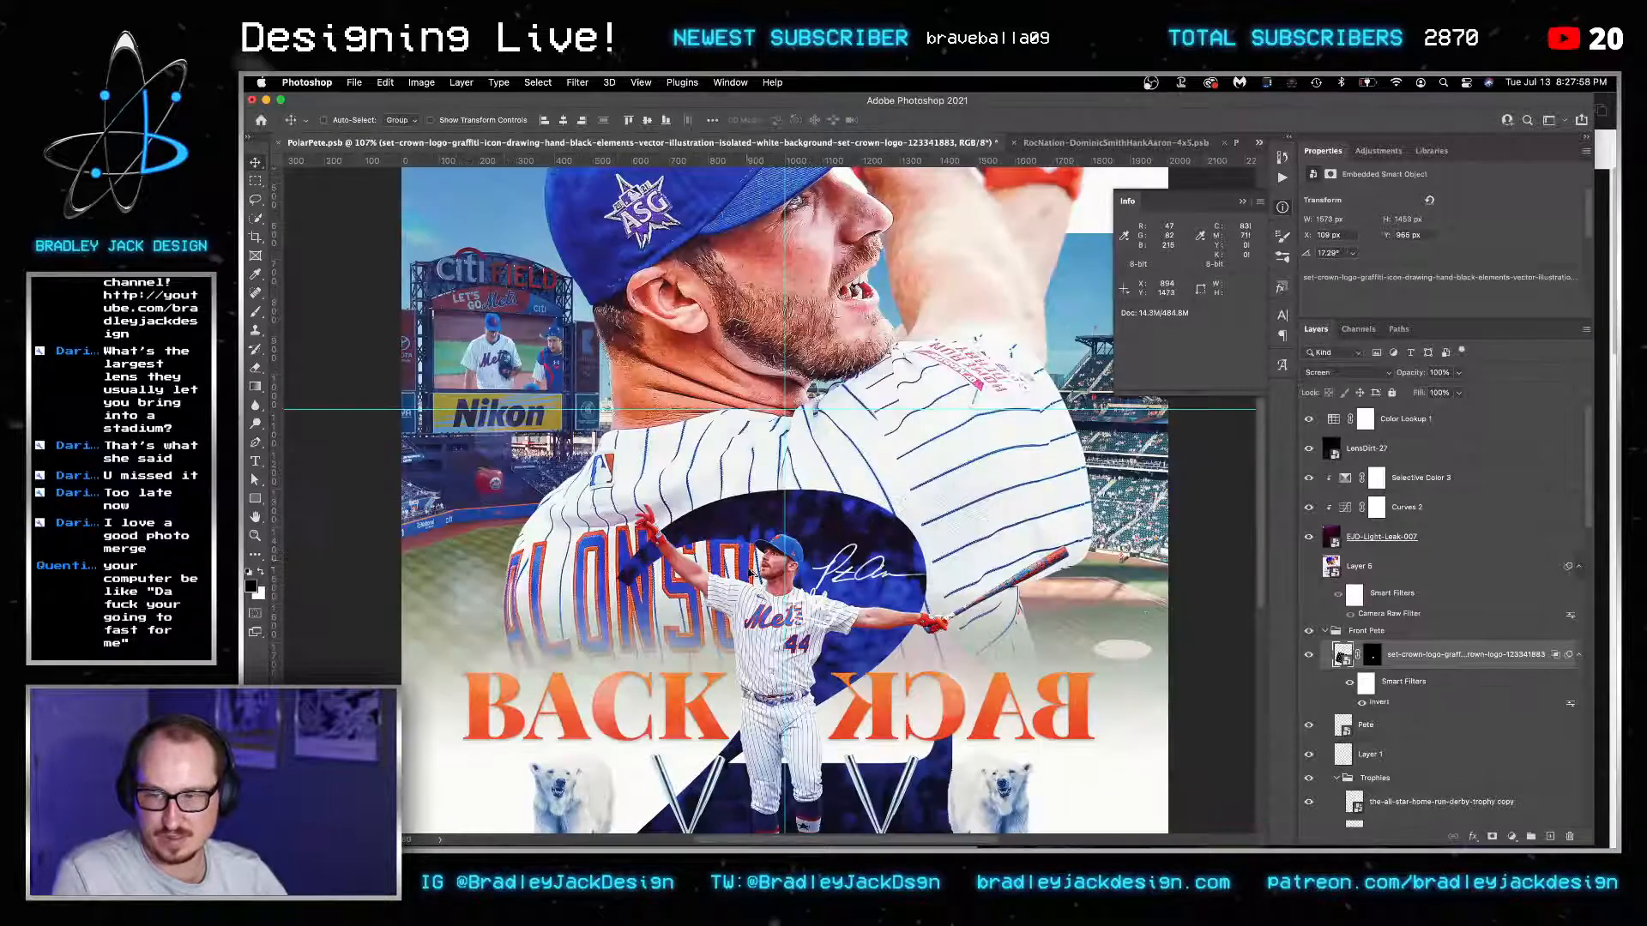
drag(870, 651, 832, 519)
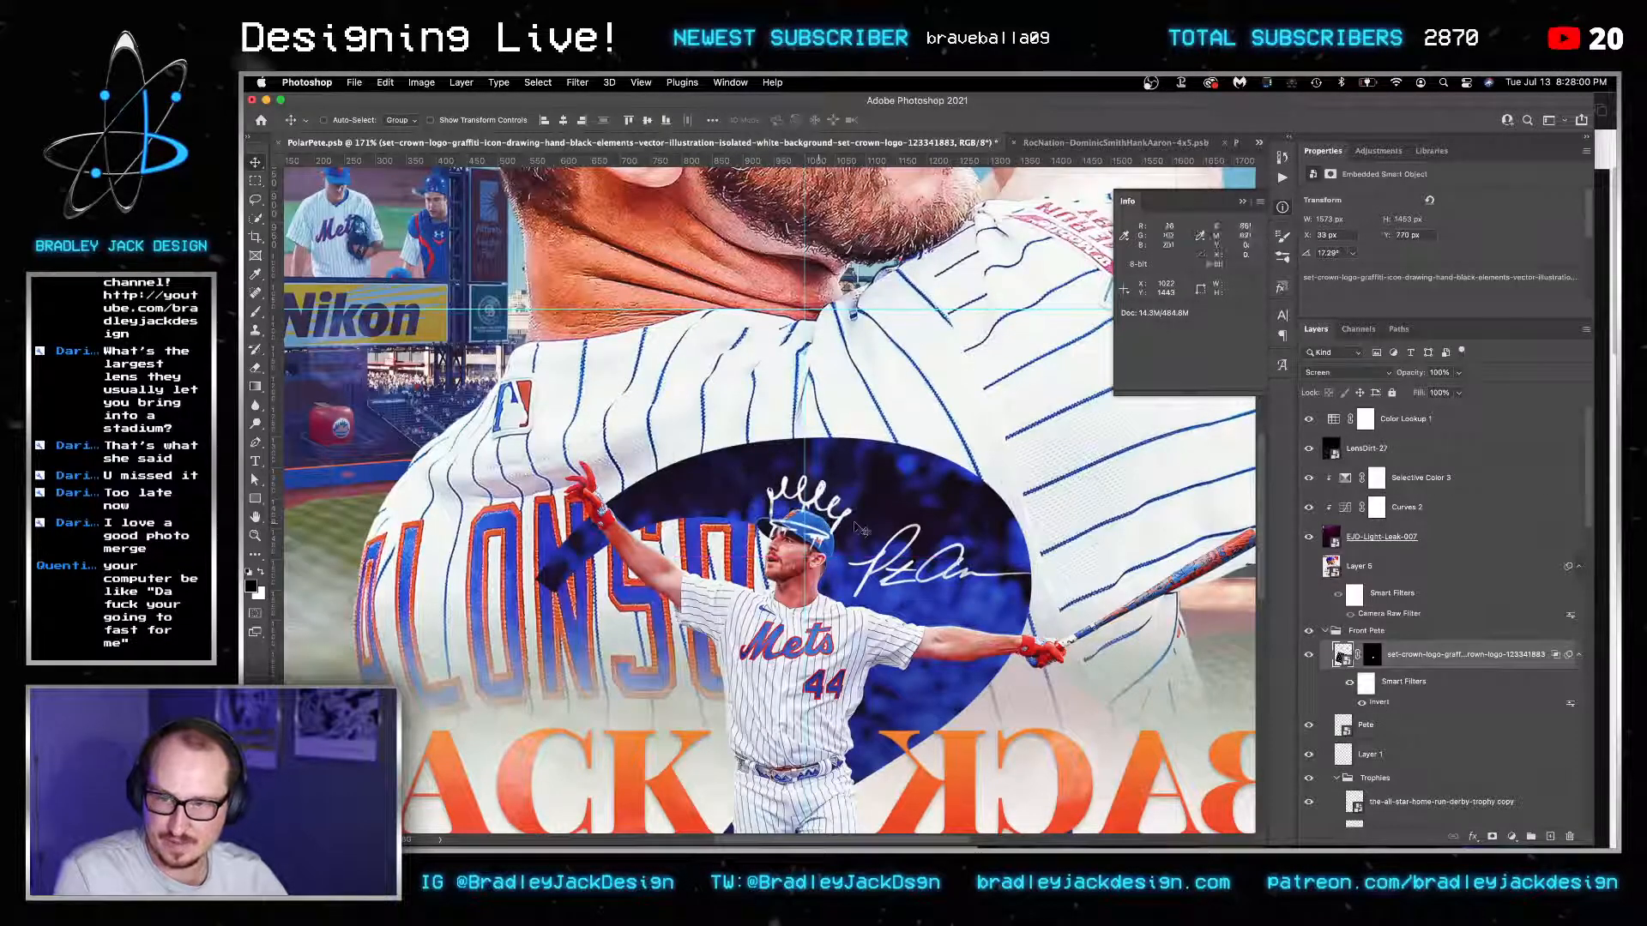
Rotate the crown to about 29° to follow the tilt of the player's helmet.
key(ctrl+t)
drag(1224, 618, 1265, 686)
key(Return)
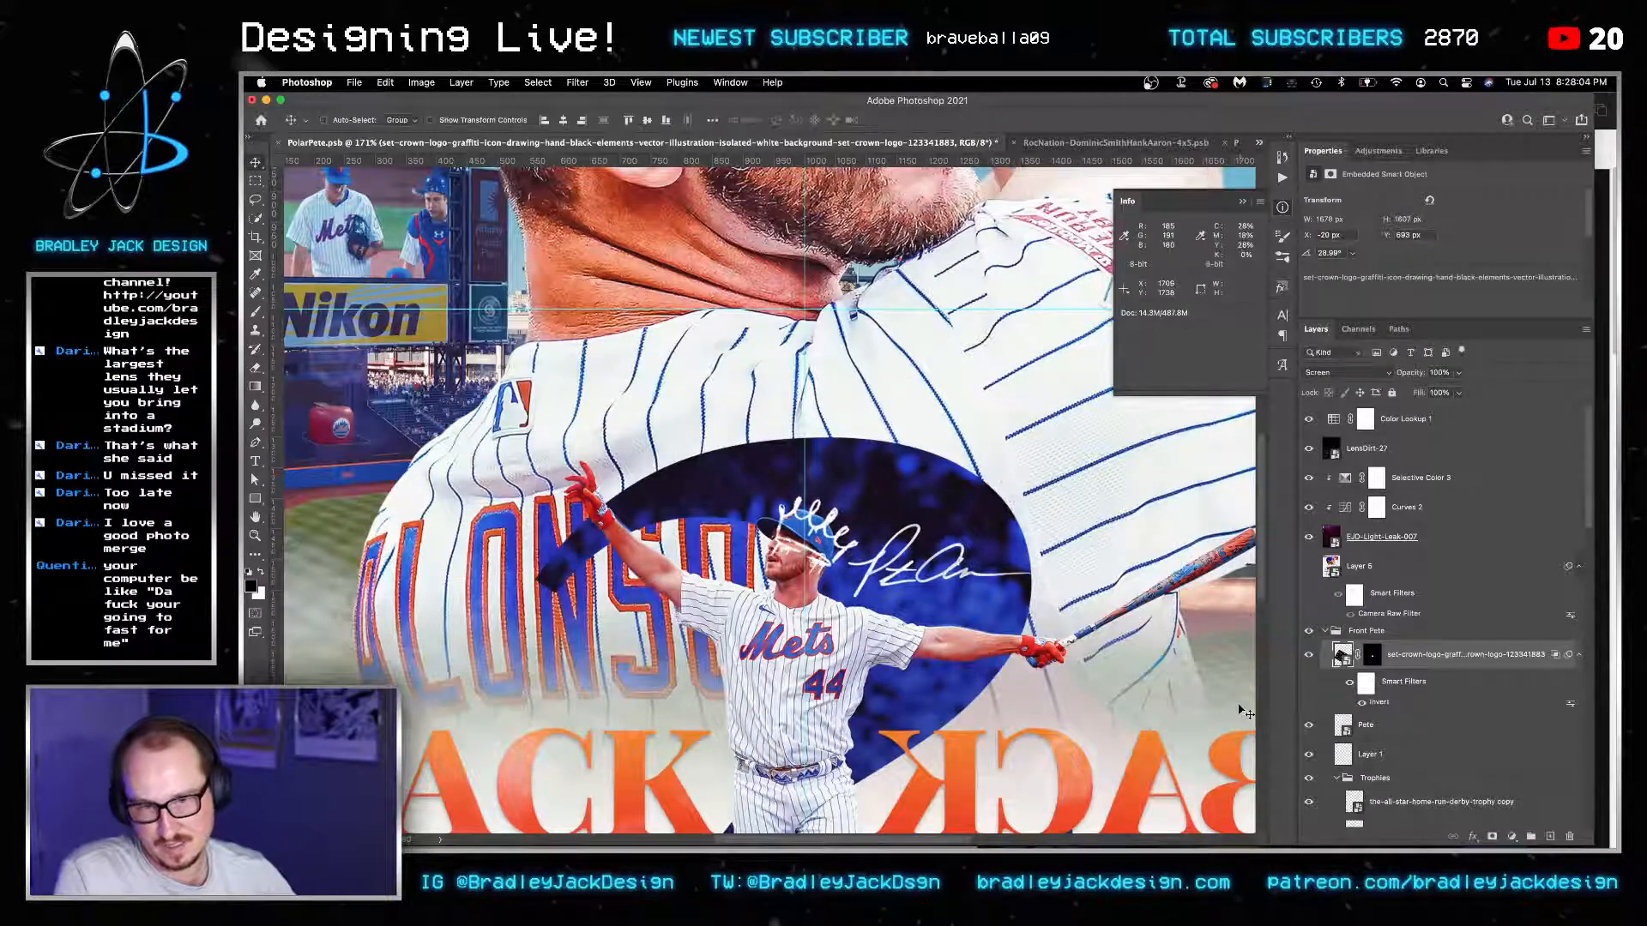
Nudge the crown up and to the right so that it sits higher on the helmet.
key(shift+Up)
key(shift+Up)
key(shift+Up)
key(shift+Up)
key(shift+Up)
key(shift+Up)
key(Right)
key(Right)
key(Right)
key(Right)
key(Right)
key(Right)
key(Right)
key(Right)
key(Right)
key(Right)
key(Right)
key(Right)
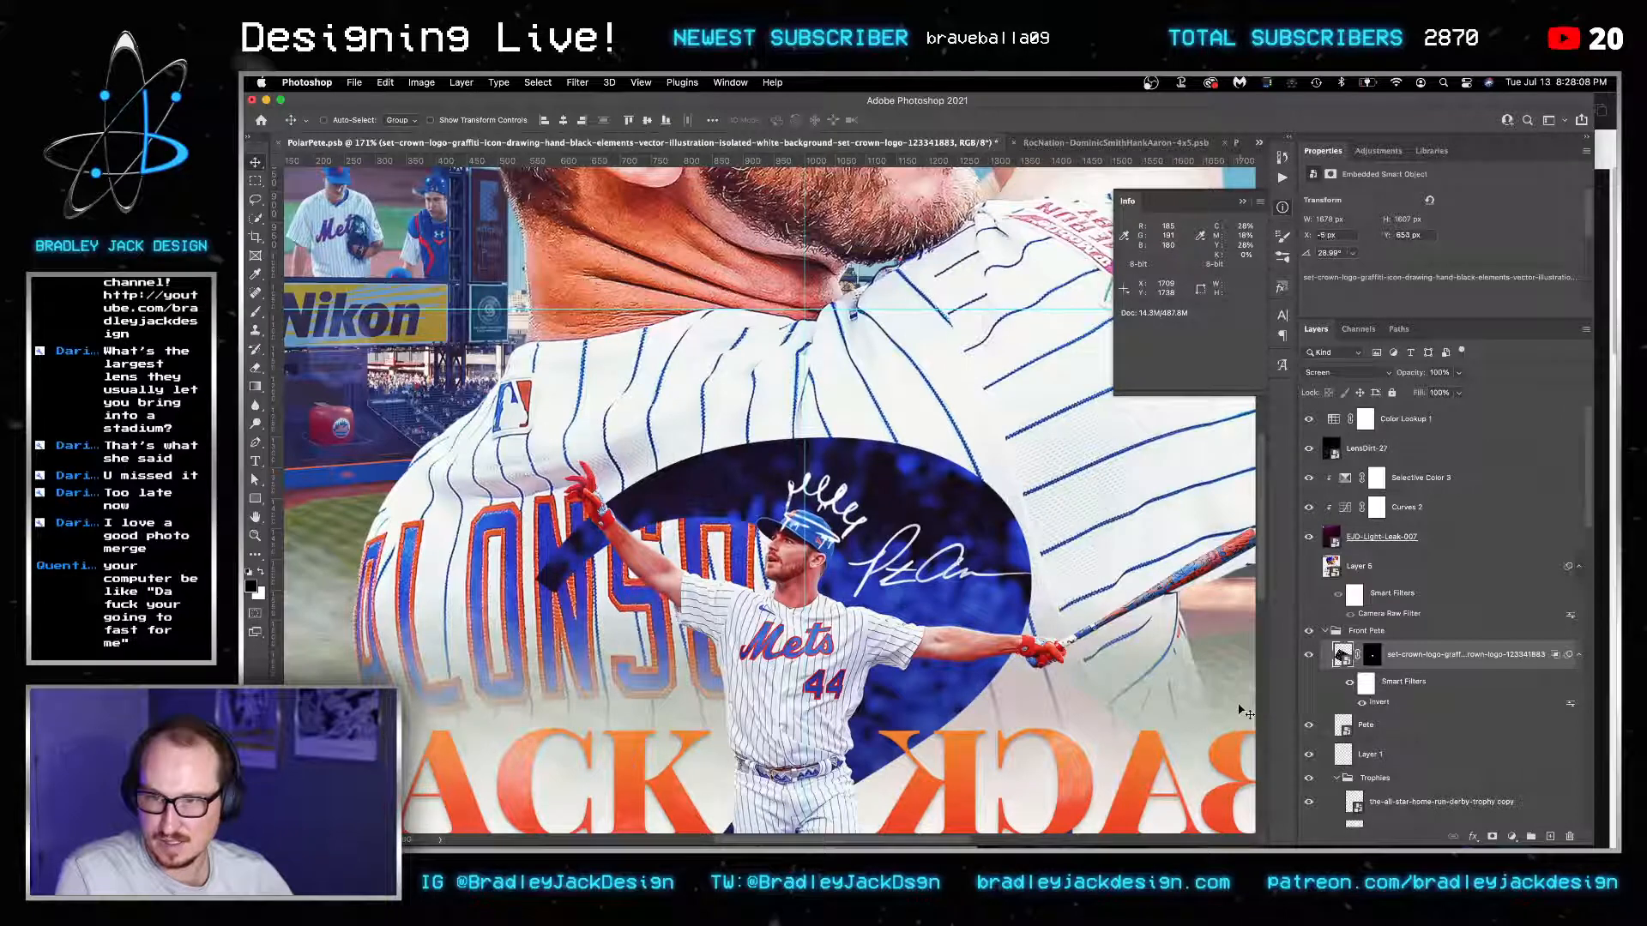
Scale the crown down and rotate it to about 31° to fit the helmet.
key(super+t)
scroll(1231, 541, down, 3)
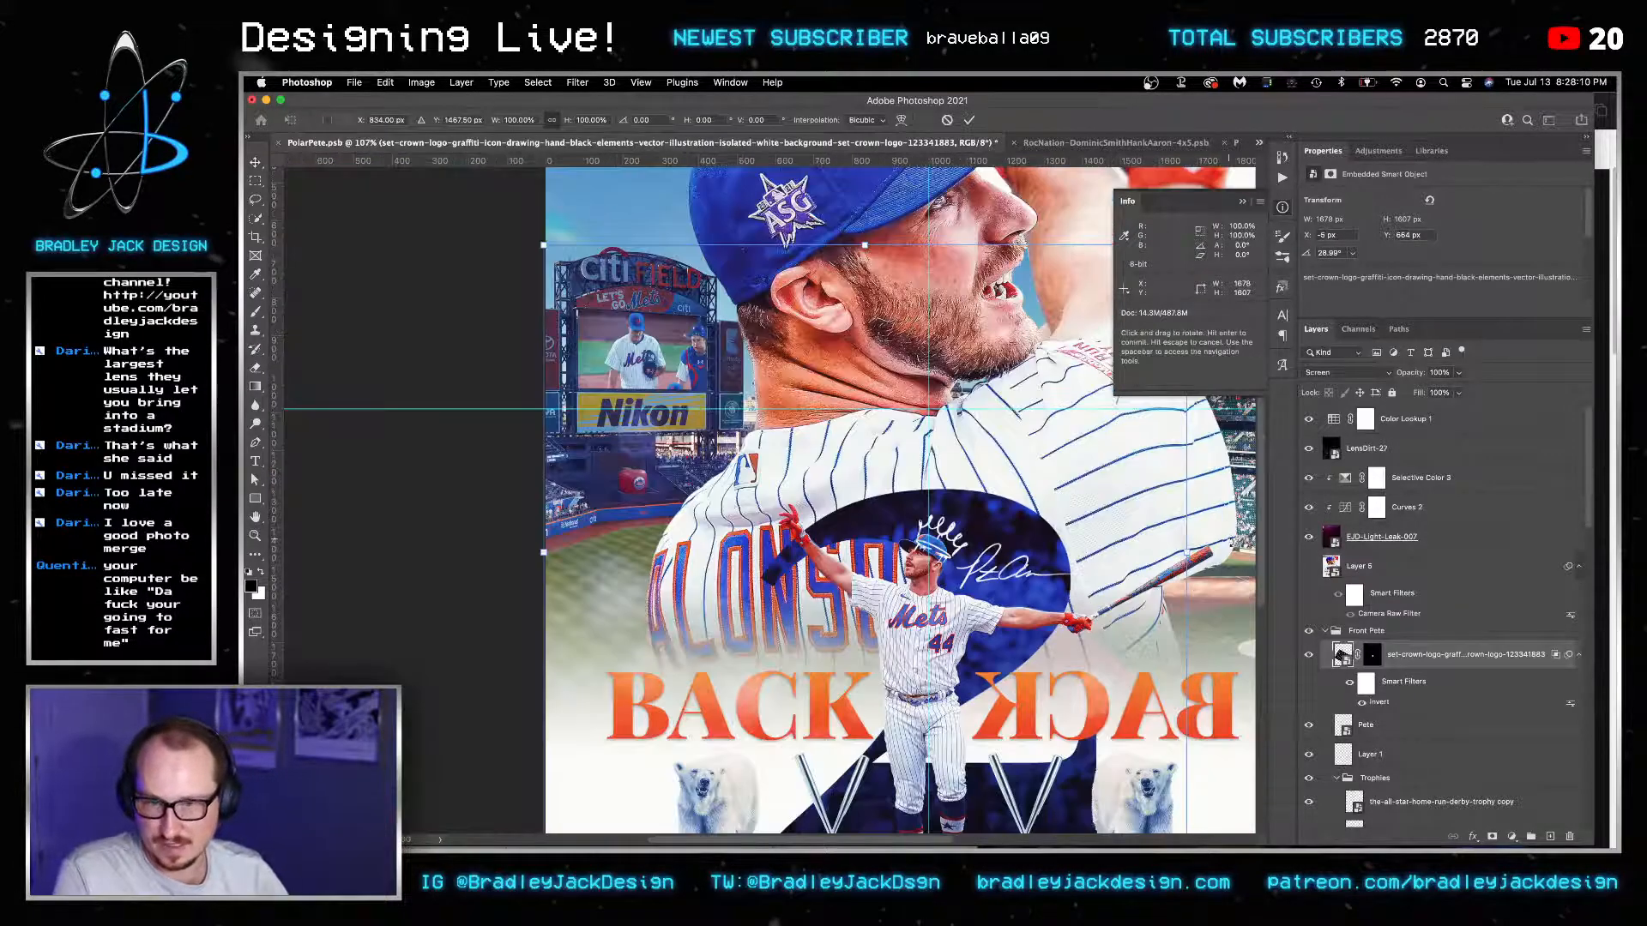
drag(543, 246, 625, 275)
key(Return)
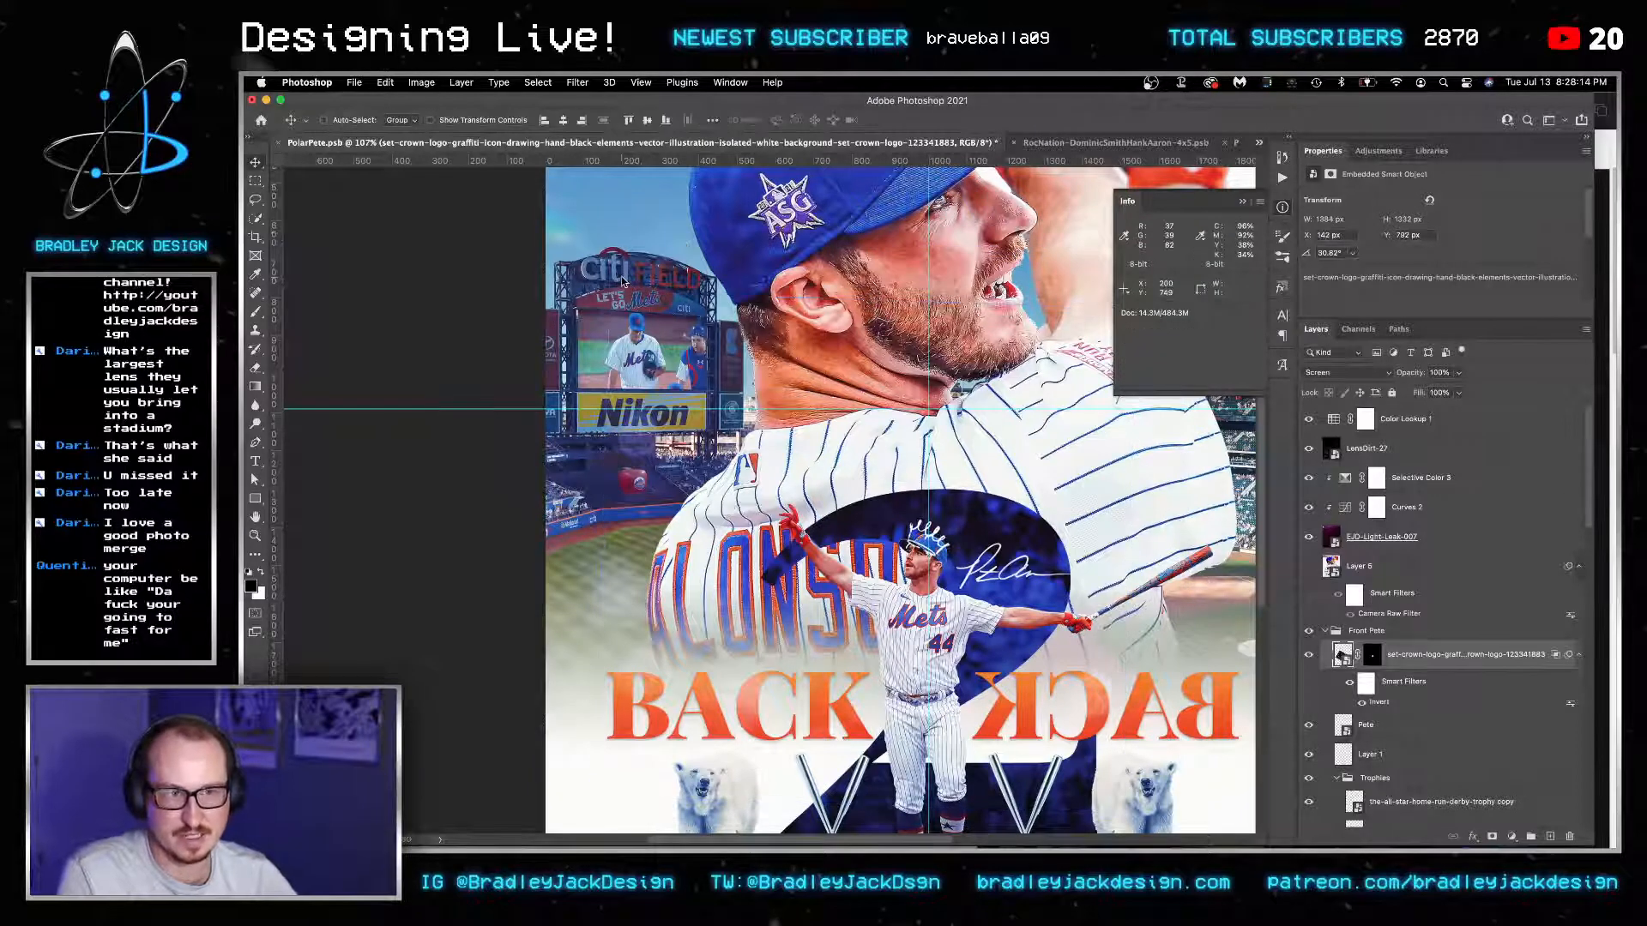
Nudge the reduced crown farther right and fine-tune its height to align it on the helmet.
key(shift+Right)
key(shift+Right)
key(Right)
key(Right)
key(Right)
key(Right)
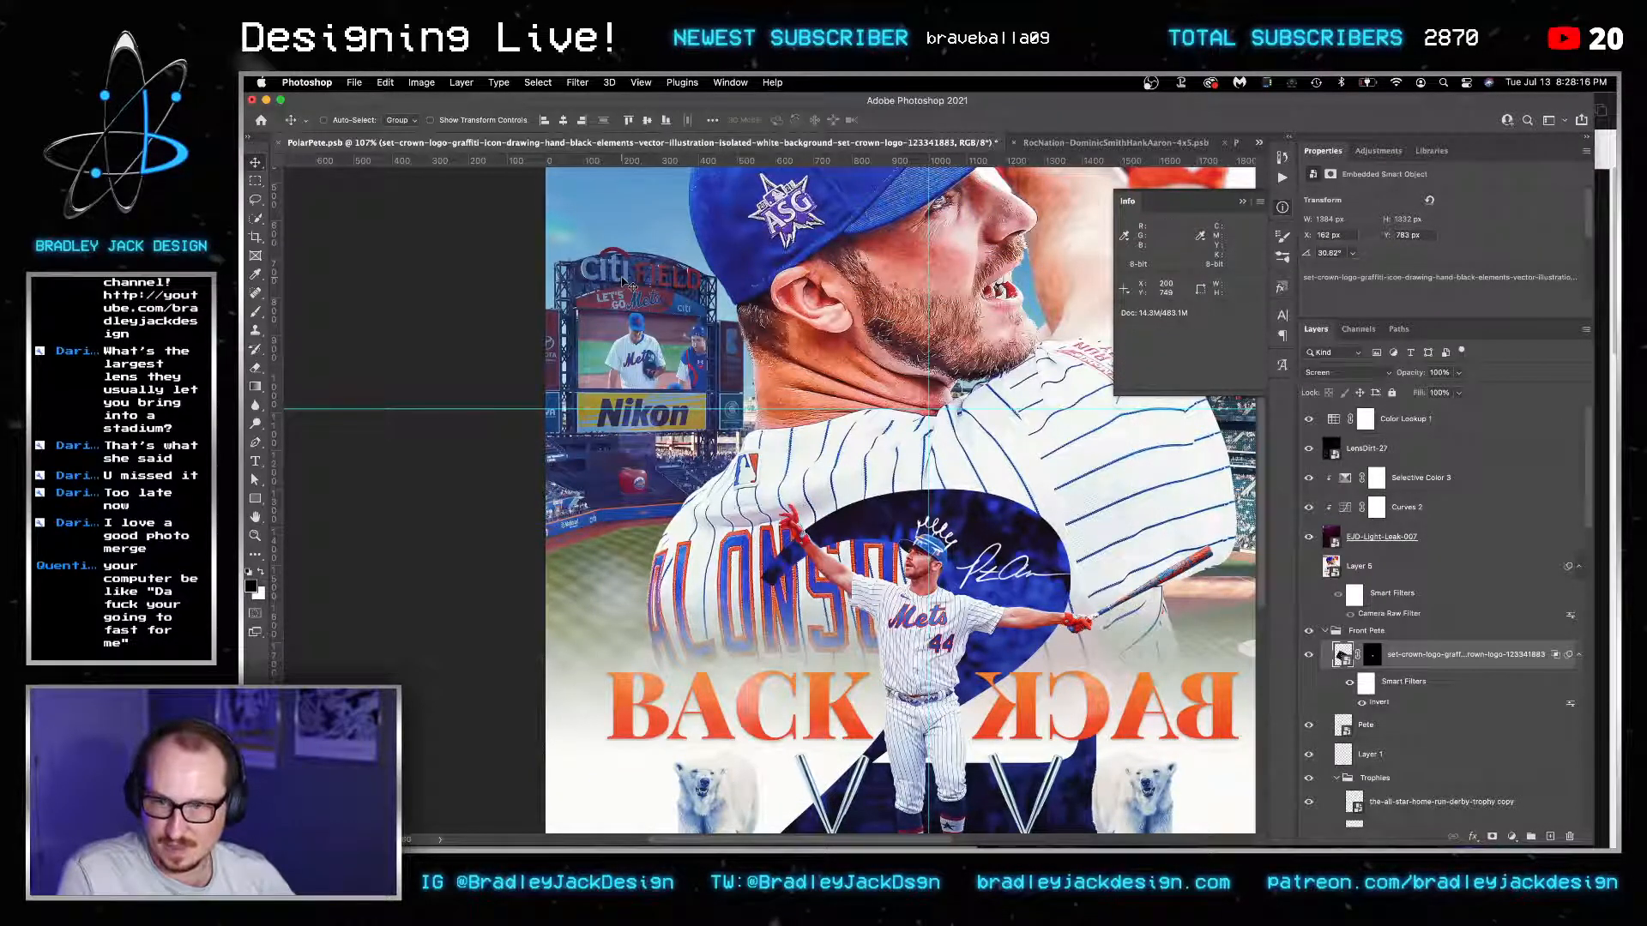
key(Down)
key(Right)
key(Right)
key(Right)
key(Right)
key(Right)
key(Right)
key(Right)
key(Right)
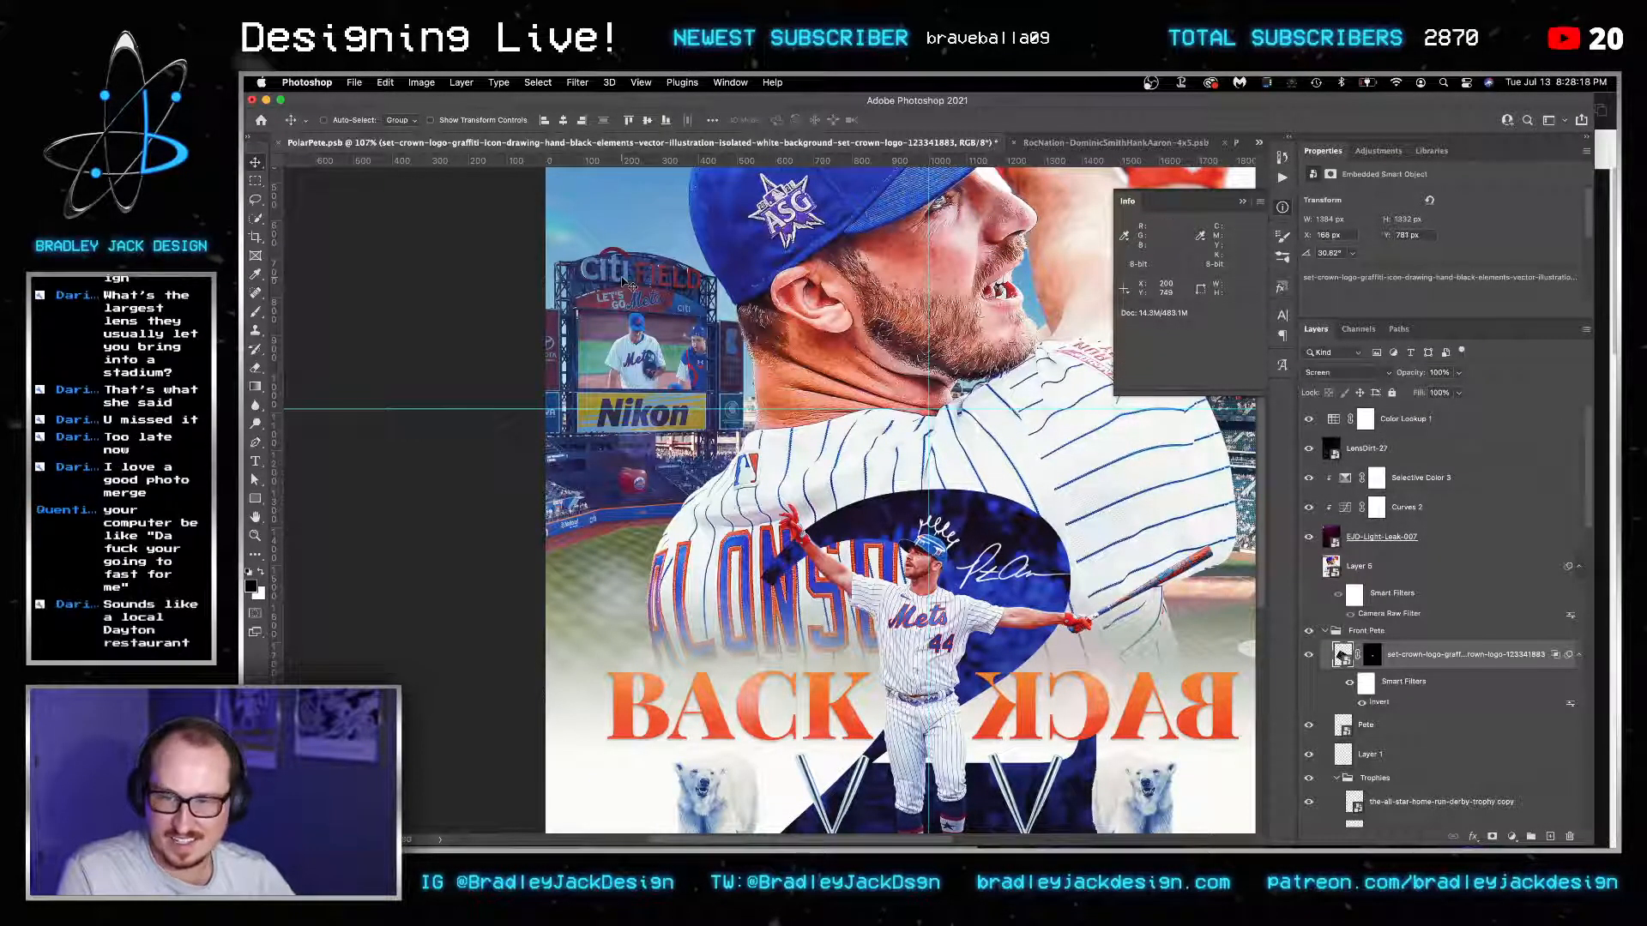
key(Up)
key(Up)
key(Up)
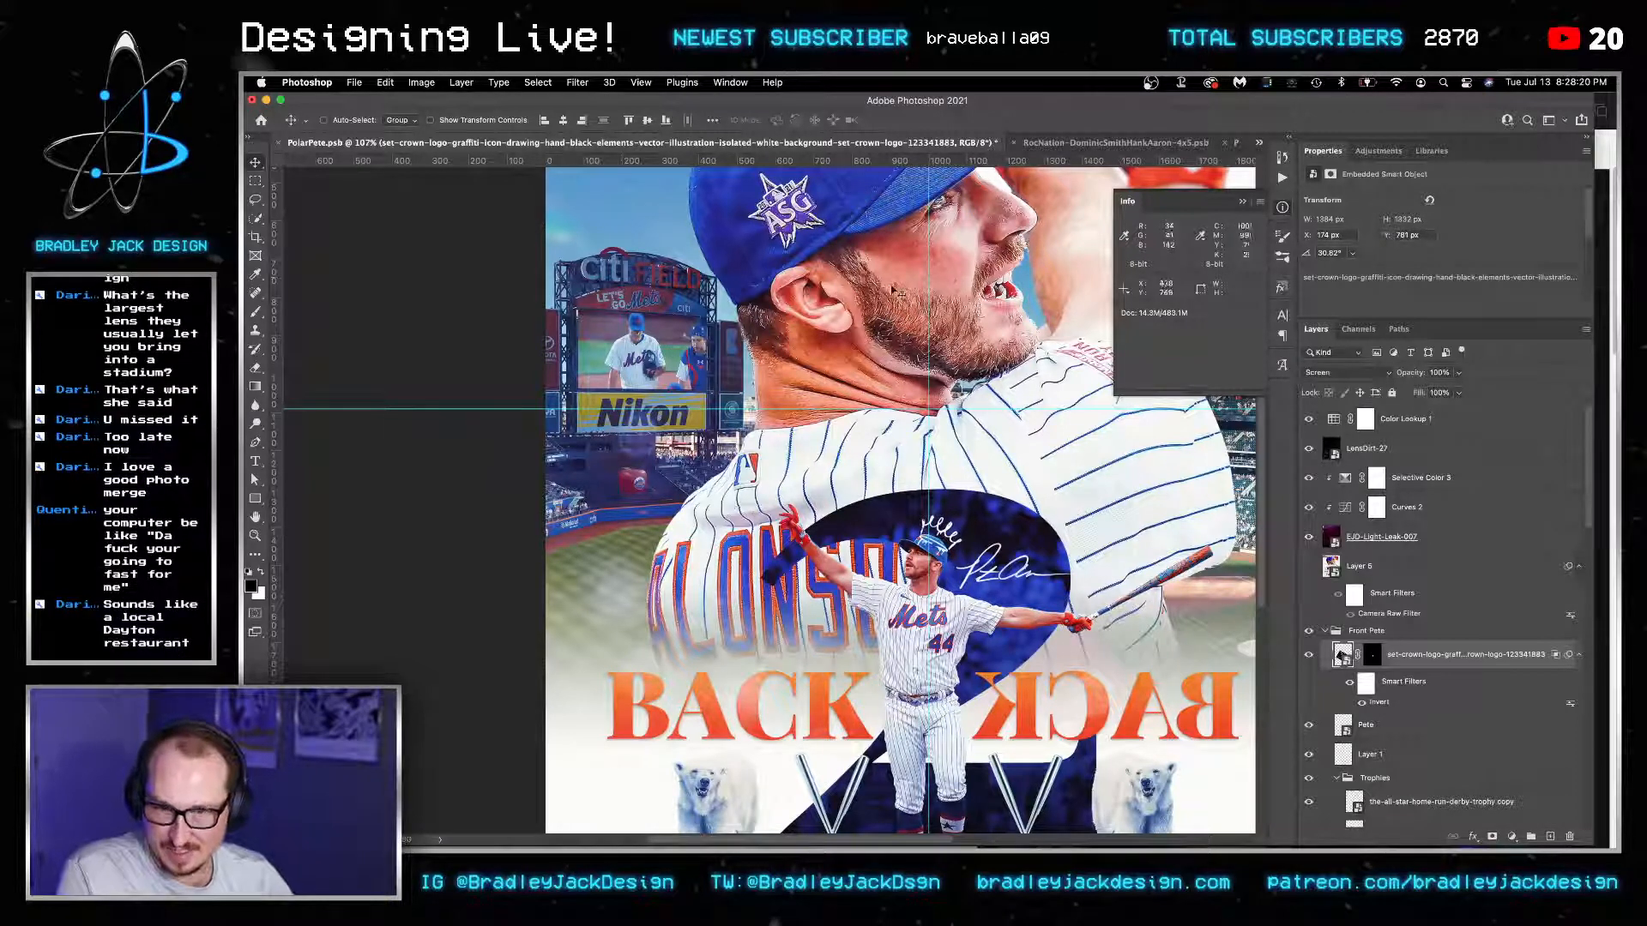
Paint black on the crown's layer mask to hide the crown's lower band over the player's helmet.
click(1374, 655)
key(b)
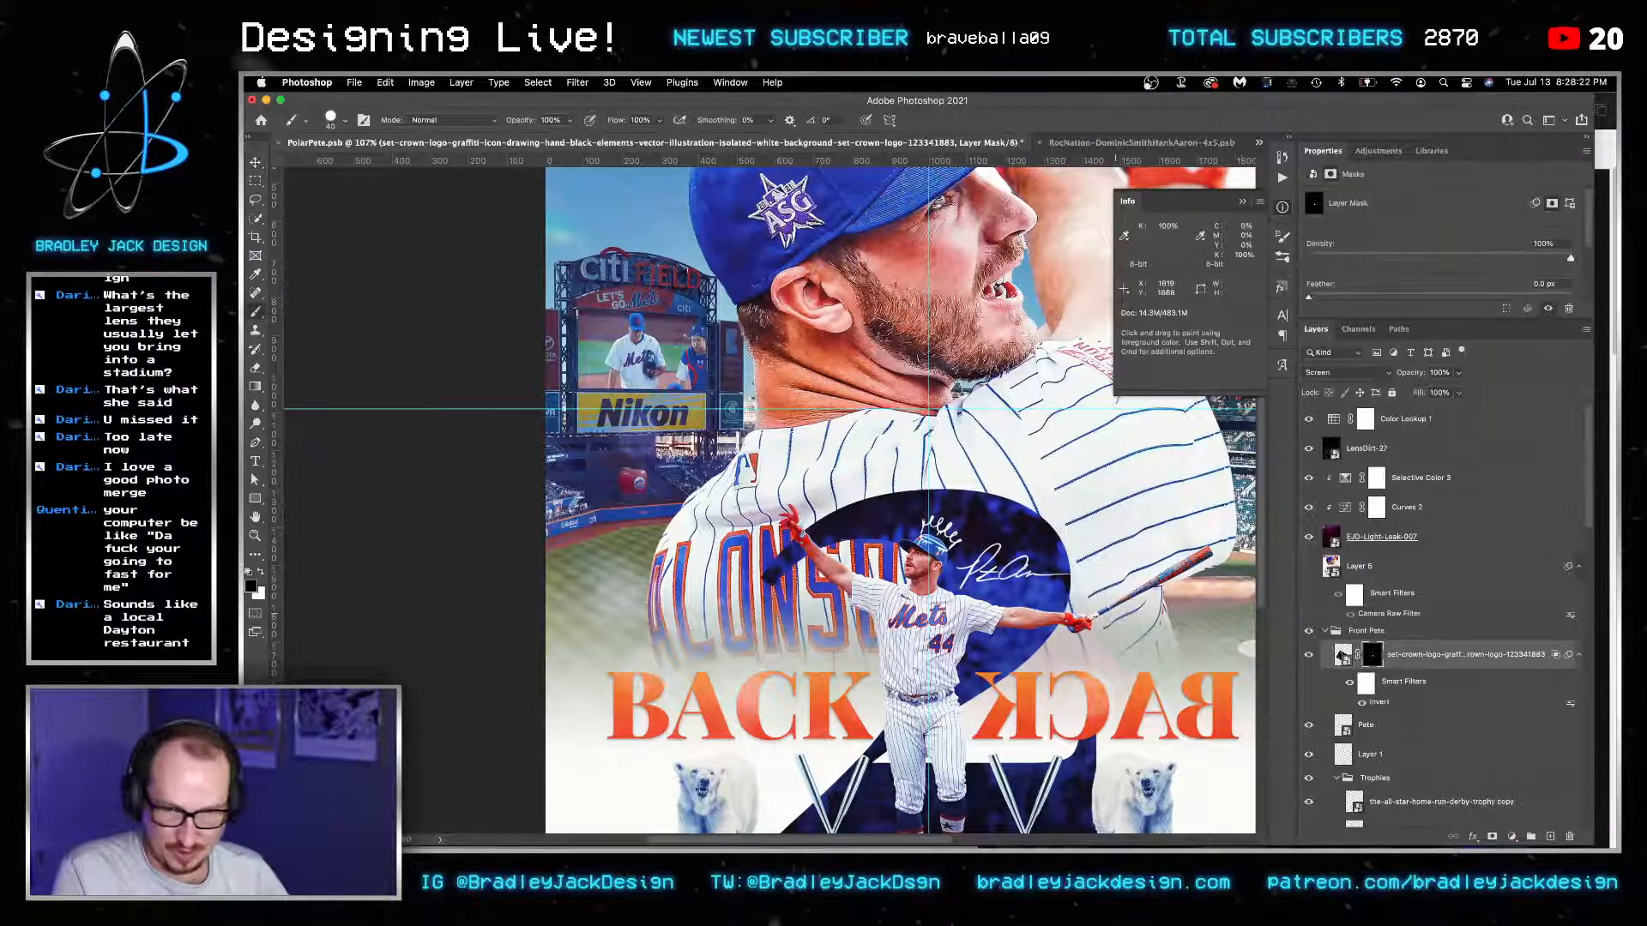
scroll(956, 558, up, 8)
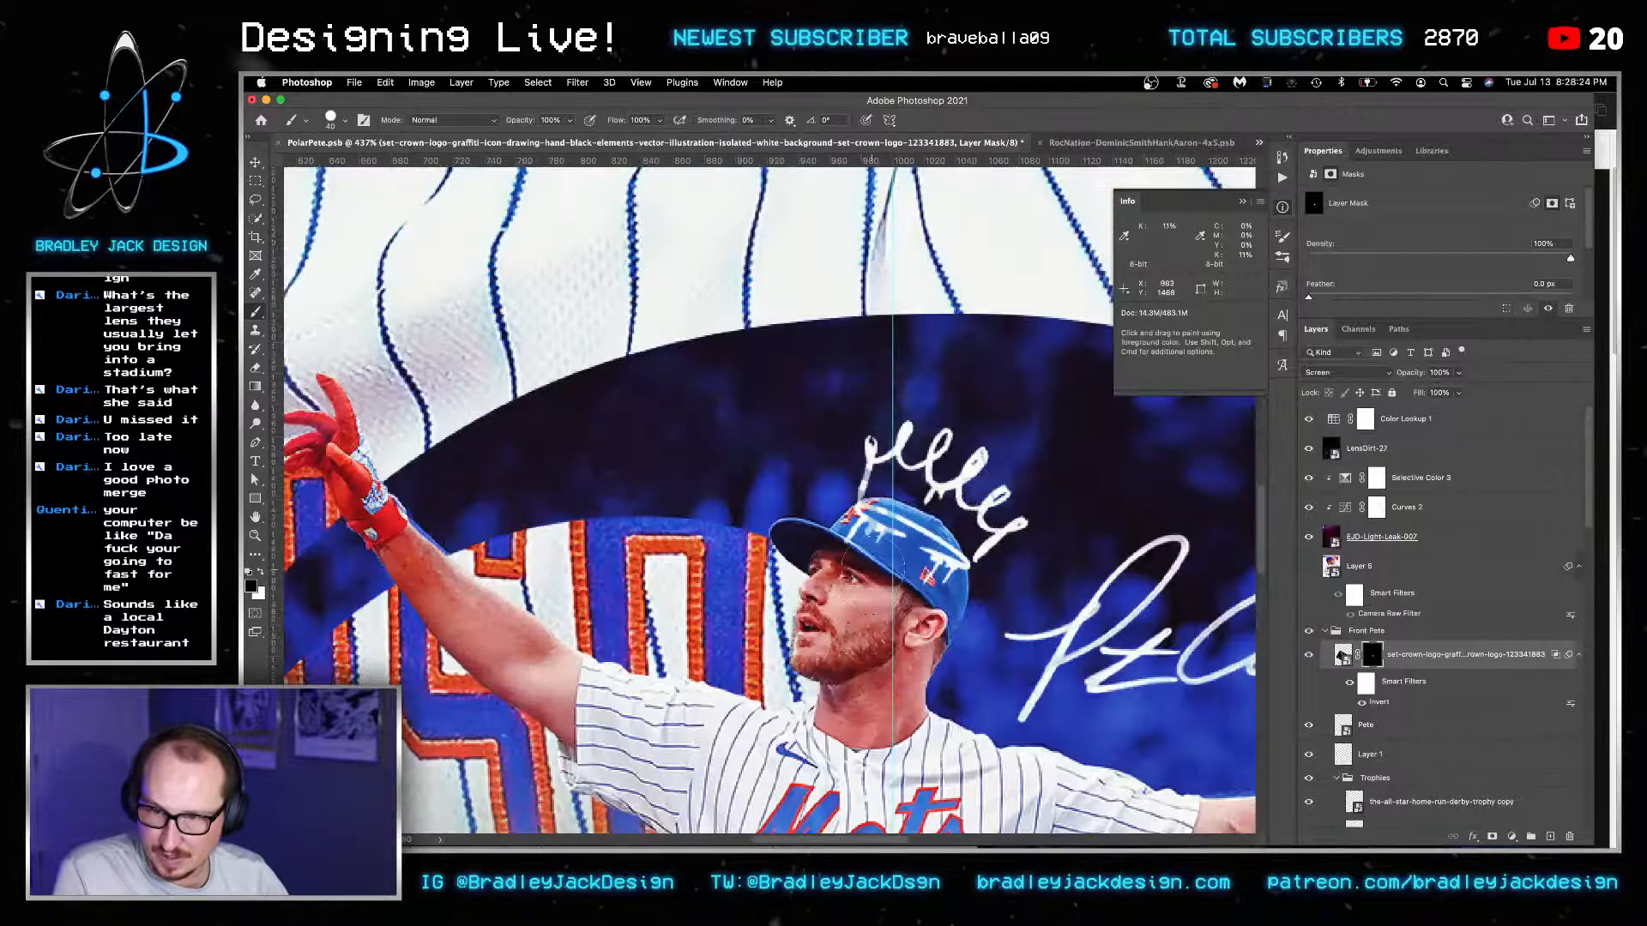
mouse_move(873, 568)
mouse_down()
mouse_move(860, 540)
mouse_move(934, 565)
mouse_move(929, 579)
mouse_up()
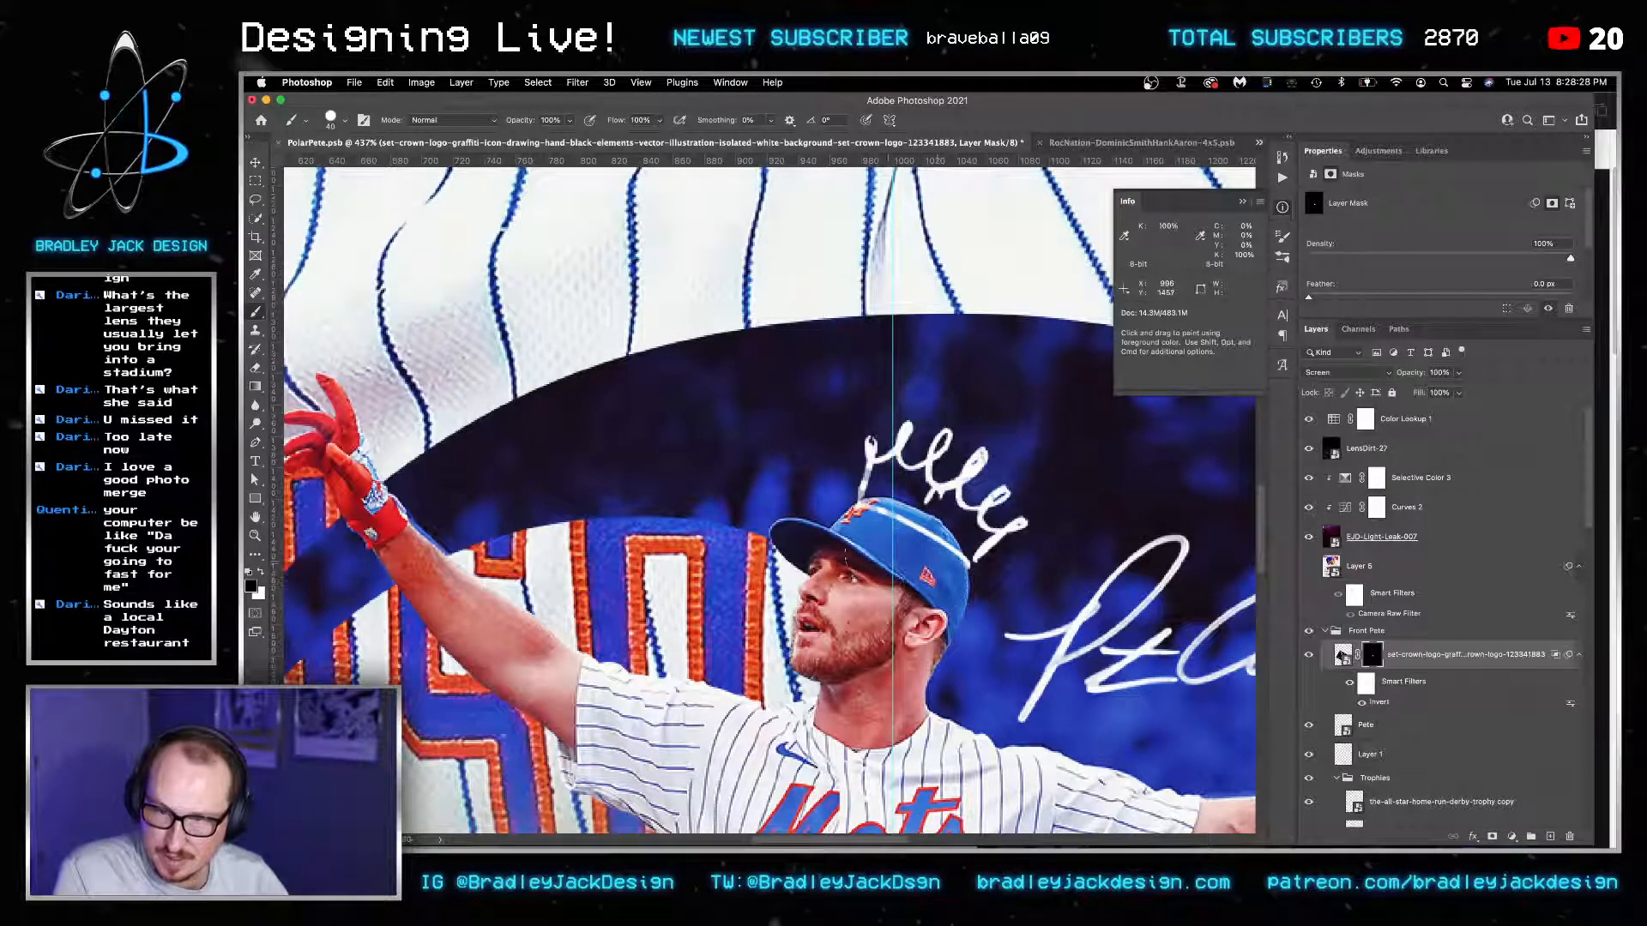
Try deleting the crown artwork's layer mask and undo the deletion.
key(v)
click(1343, 656)
right_click(1376, 658)
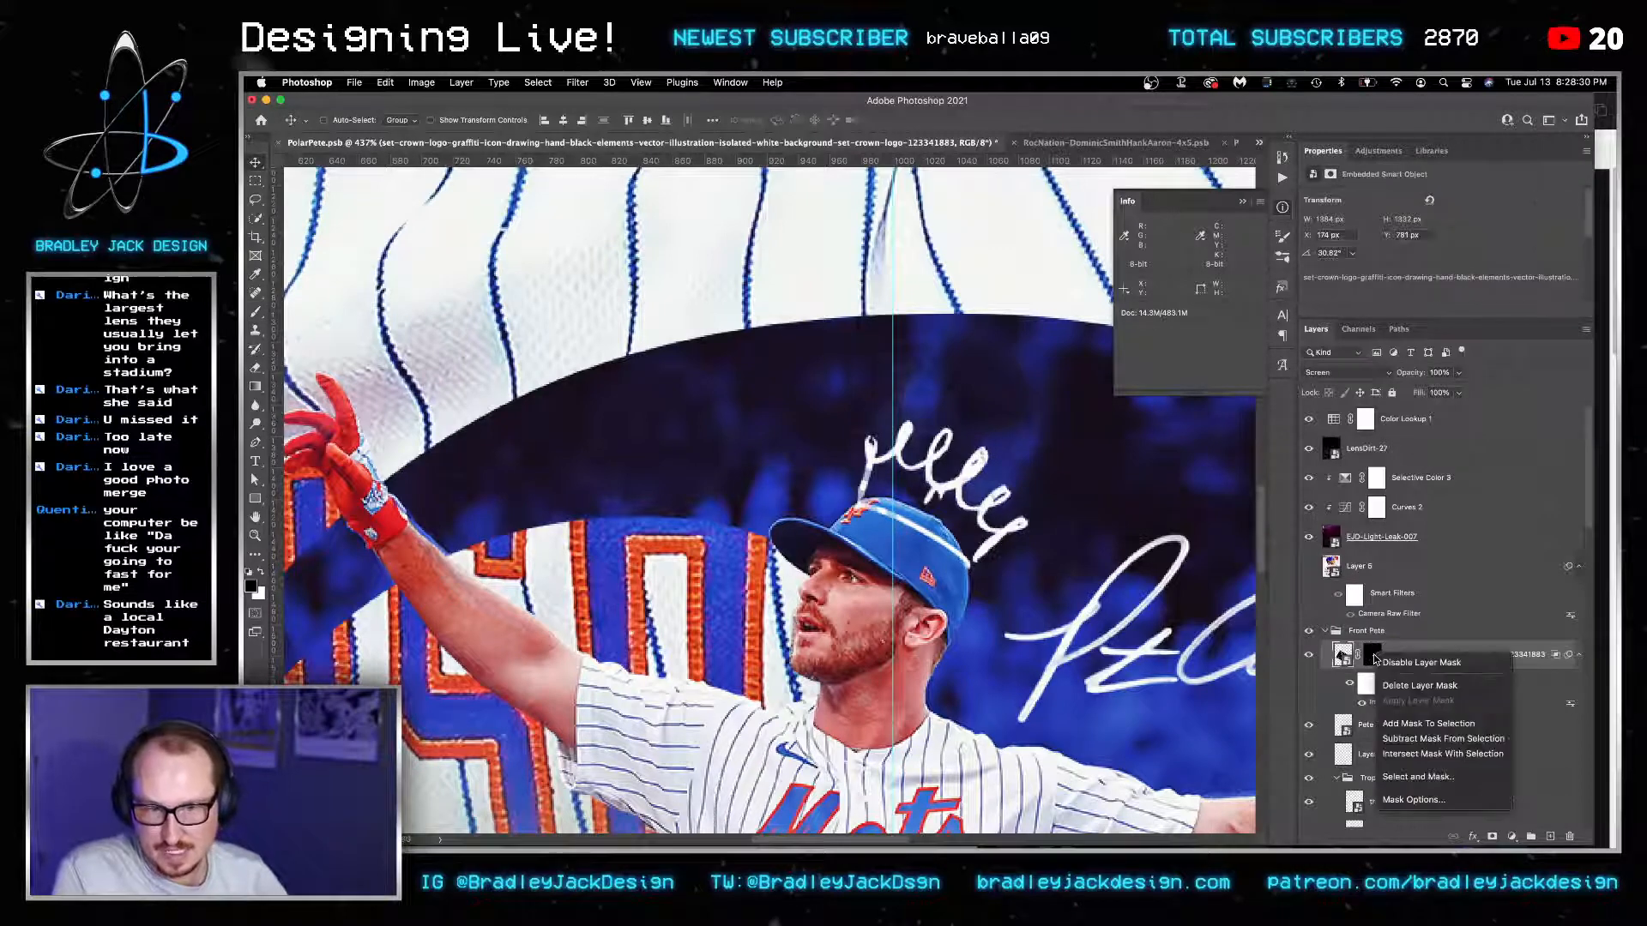
click(1407, 685)
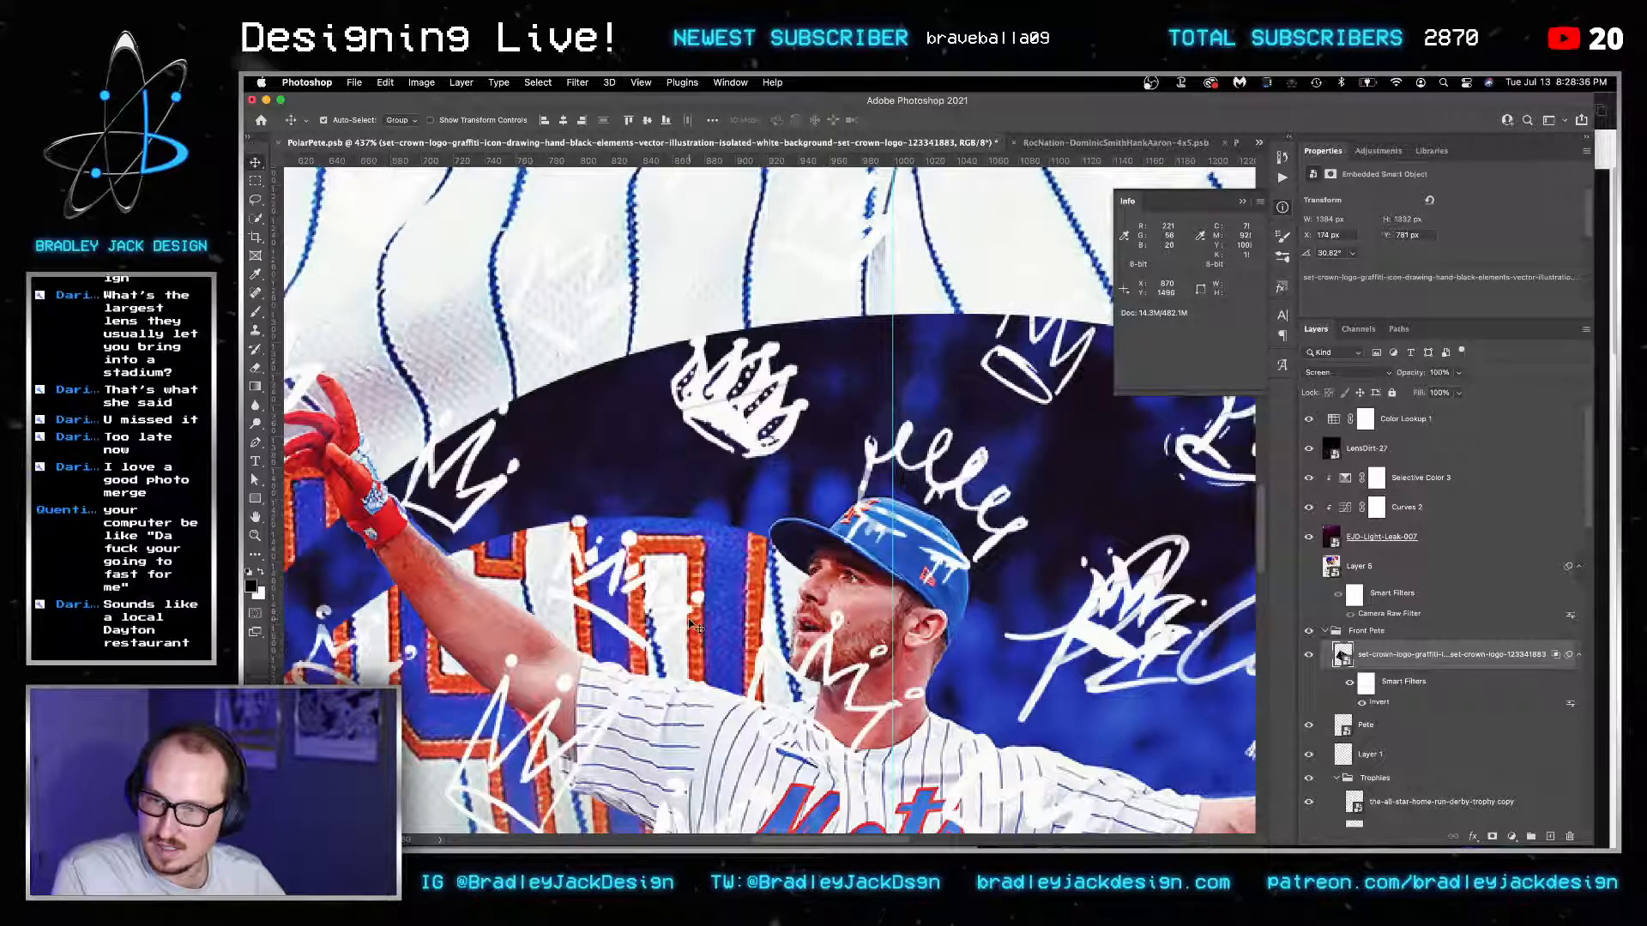
key(super+z)
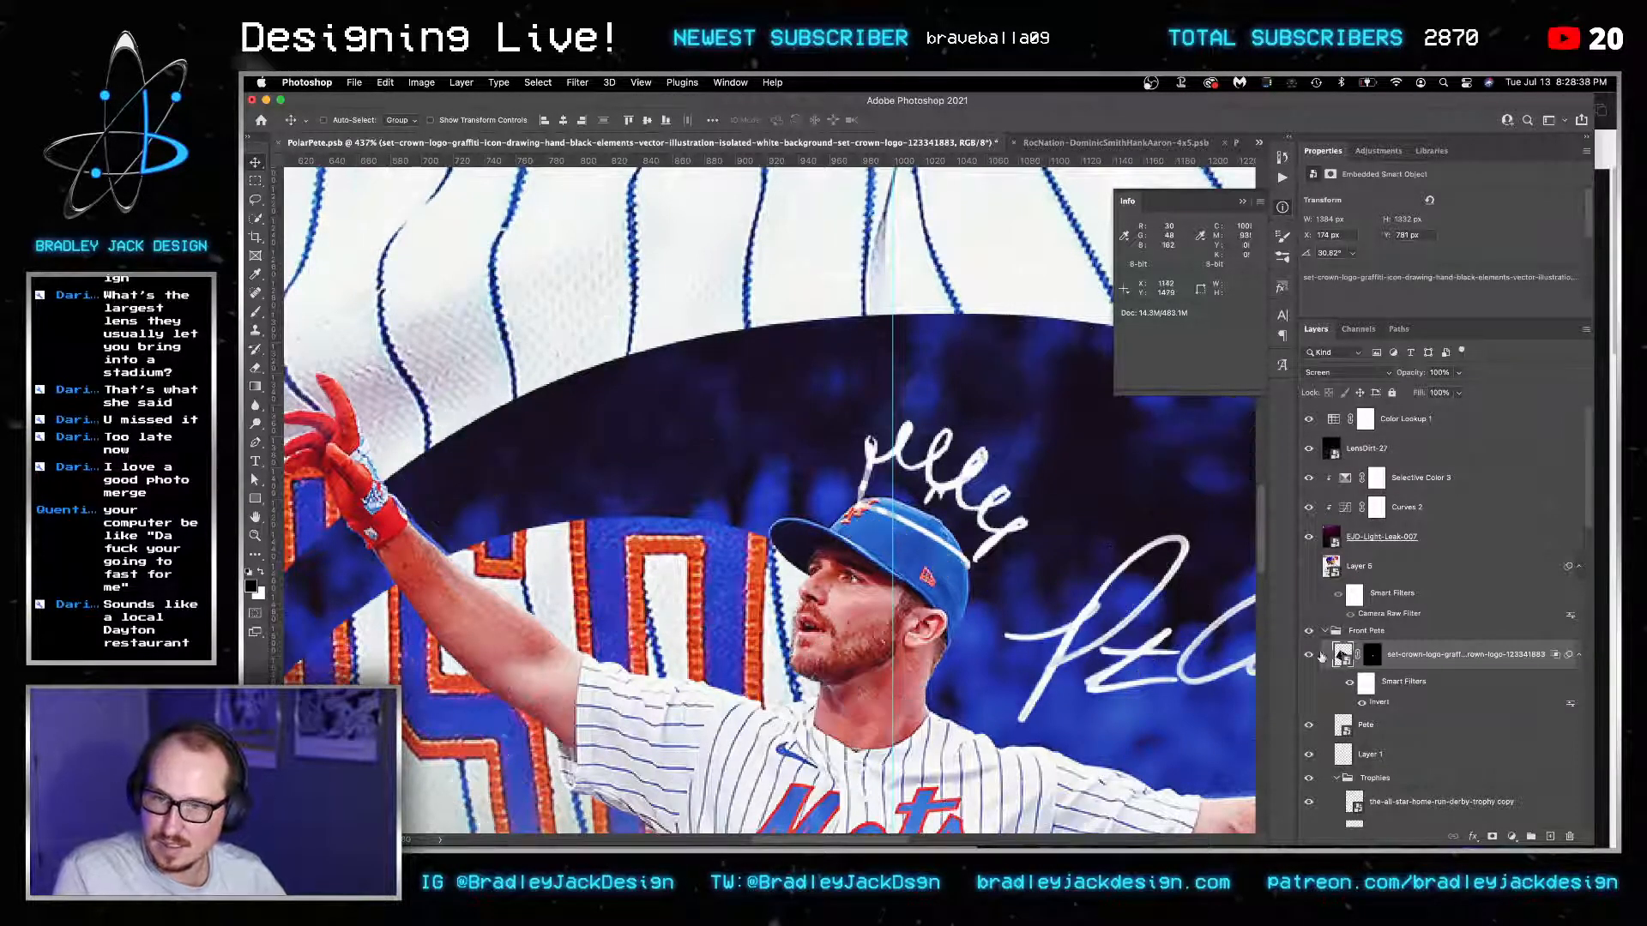
Add a Levels adjustment clipped to the crown layer and open its settings.
click(1378, 150)
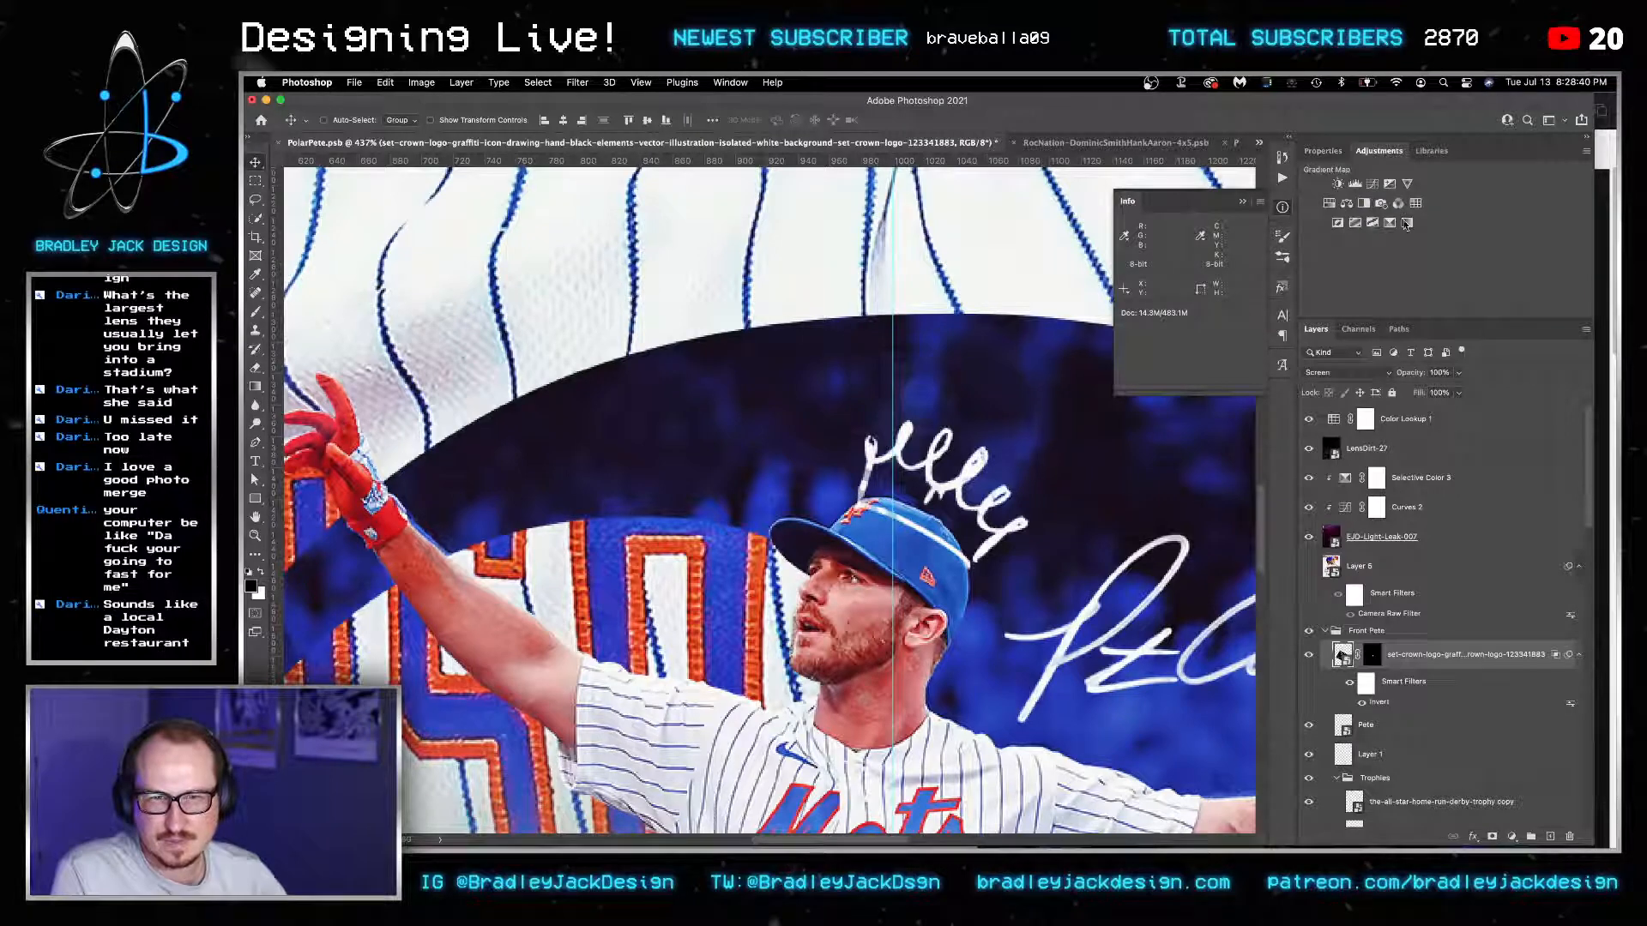
click(1354, 184)
alt+click(1376, 678)
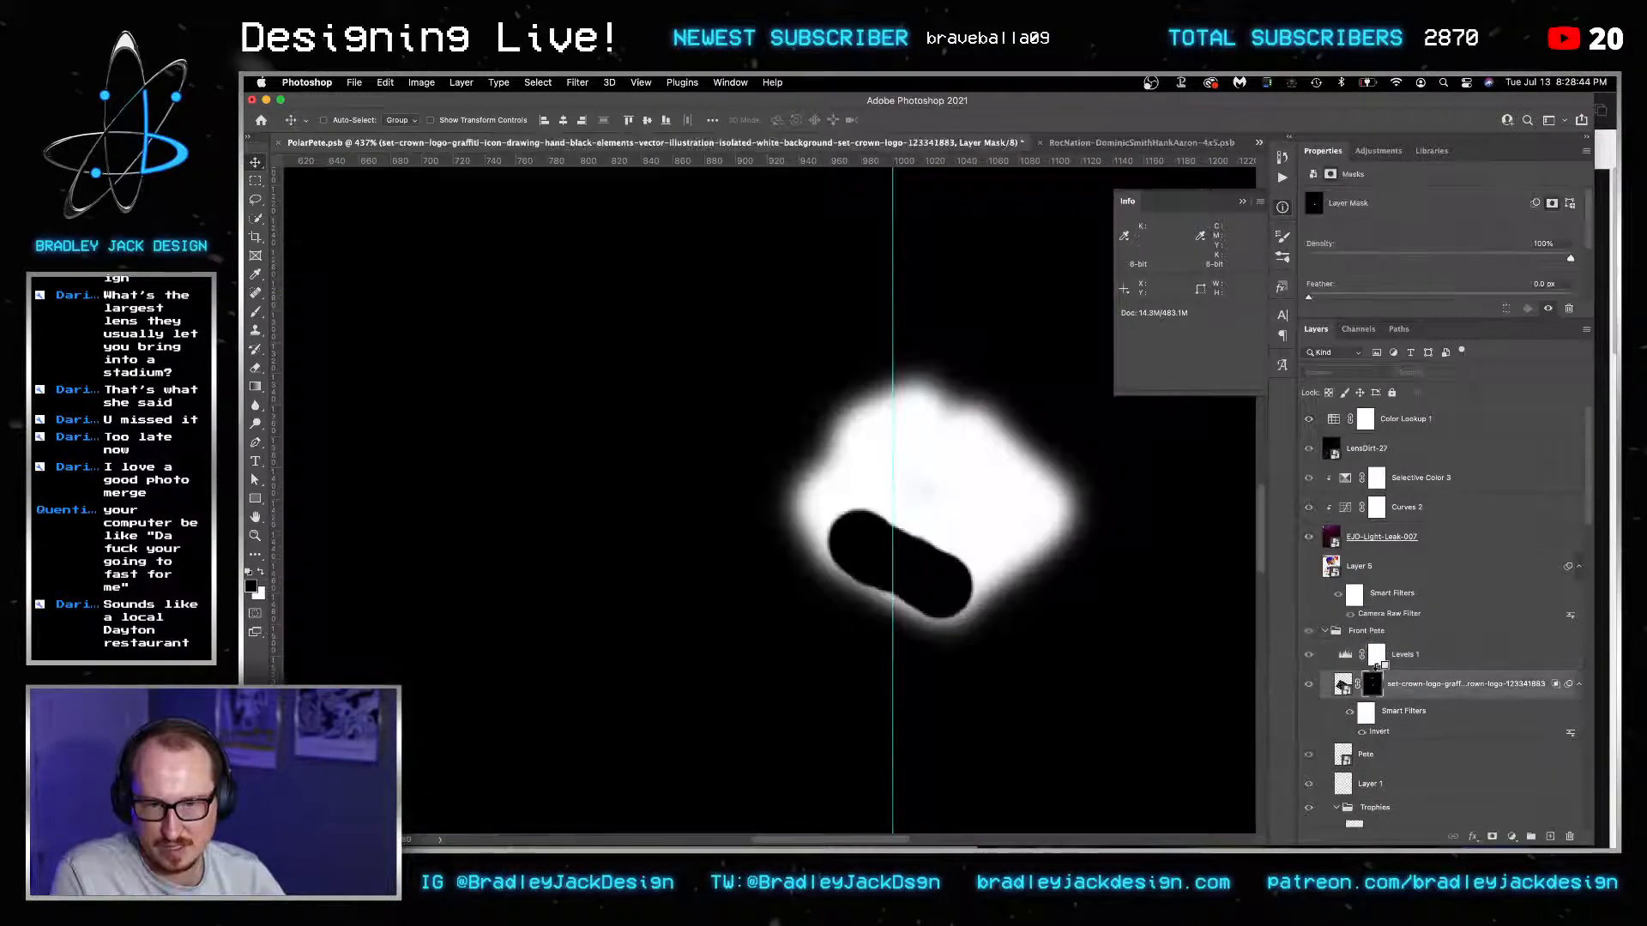
alt+click(1377, 669)
click(1345, 682)
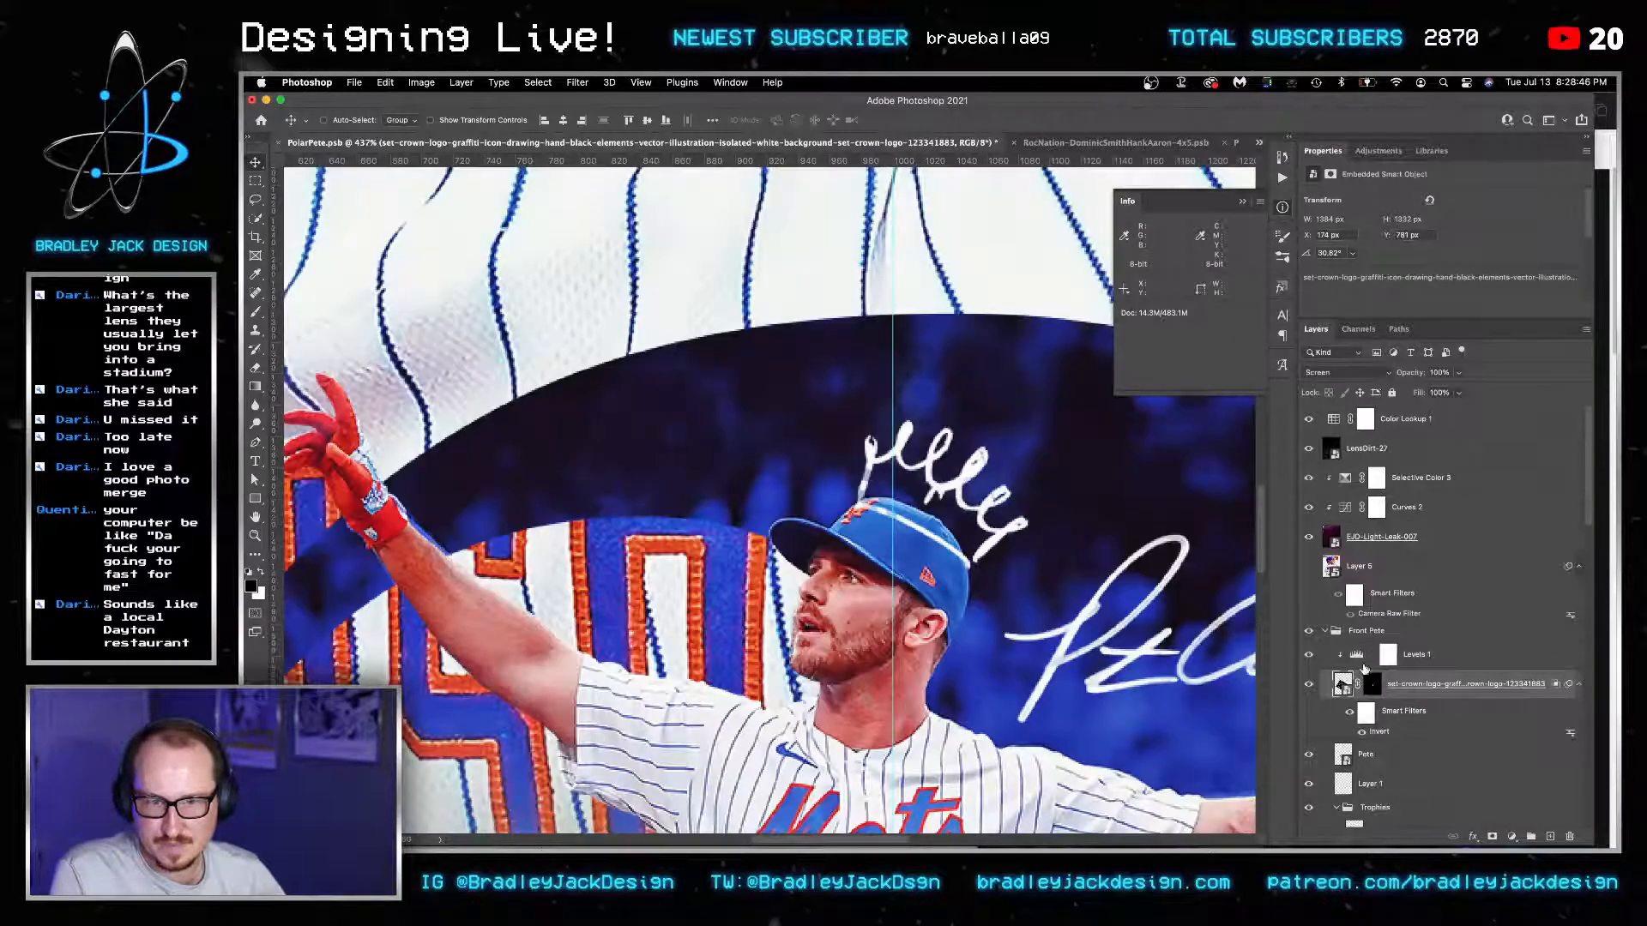
click(1364, 656)
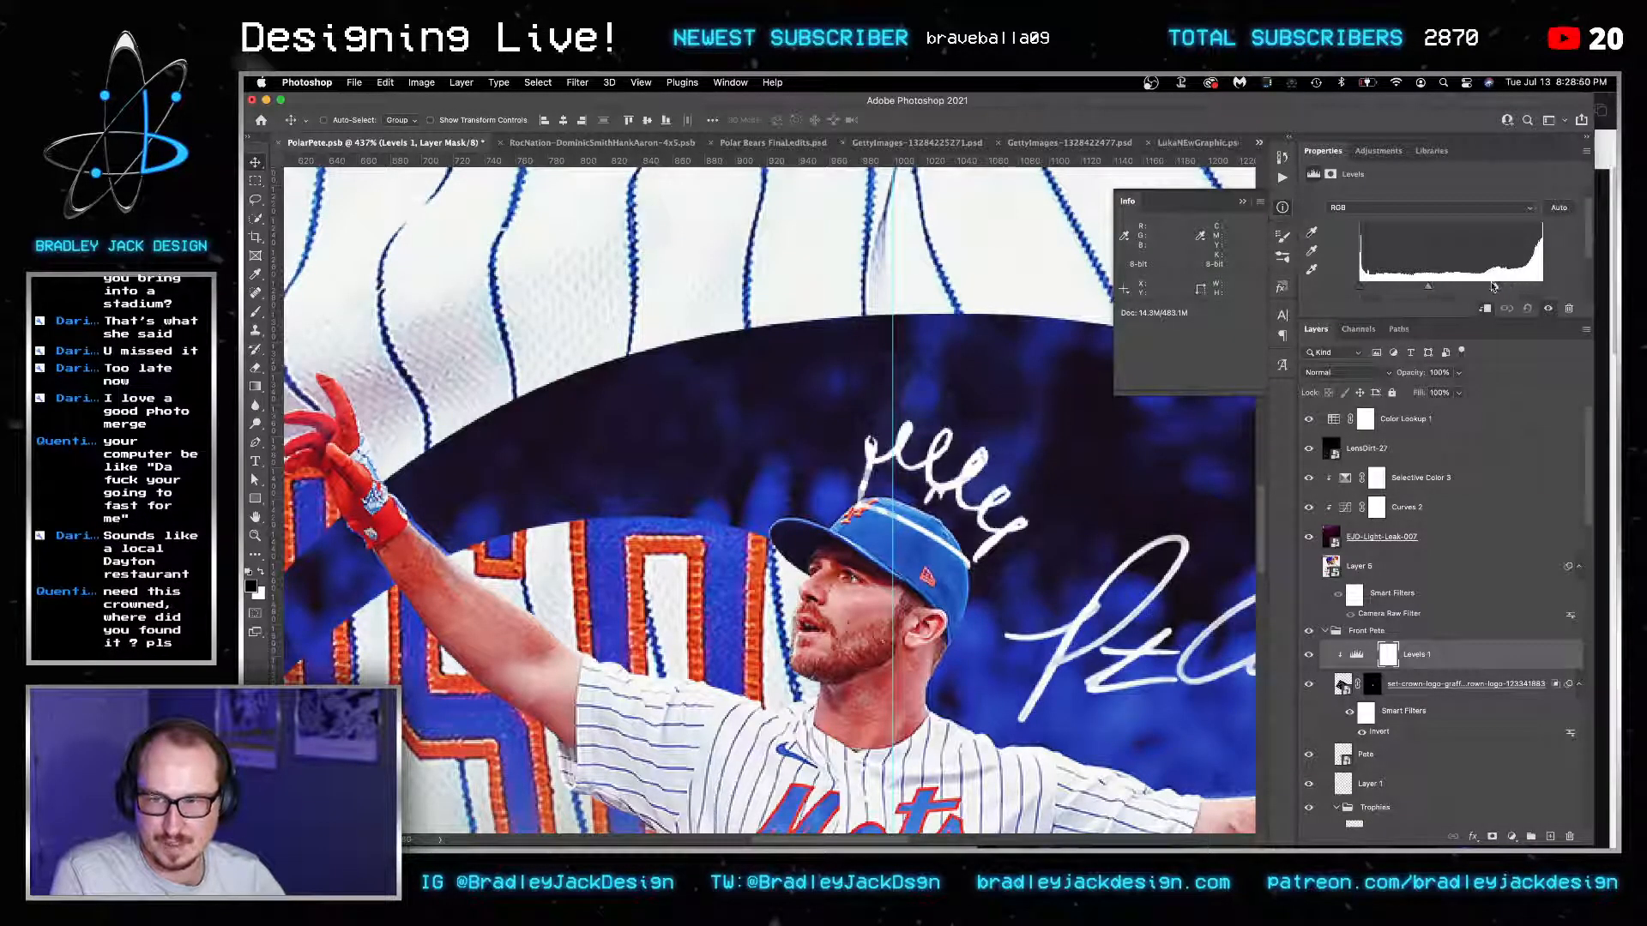
Lower the white input level of the crown's Levels adjustment to brighten its strokes moderately, and save the poster.
drag(1494, 286, 1440, 284)
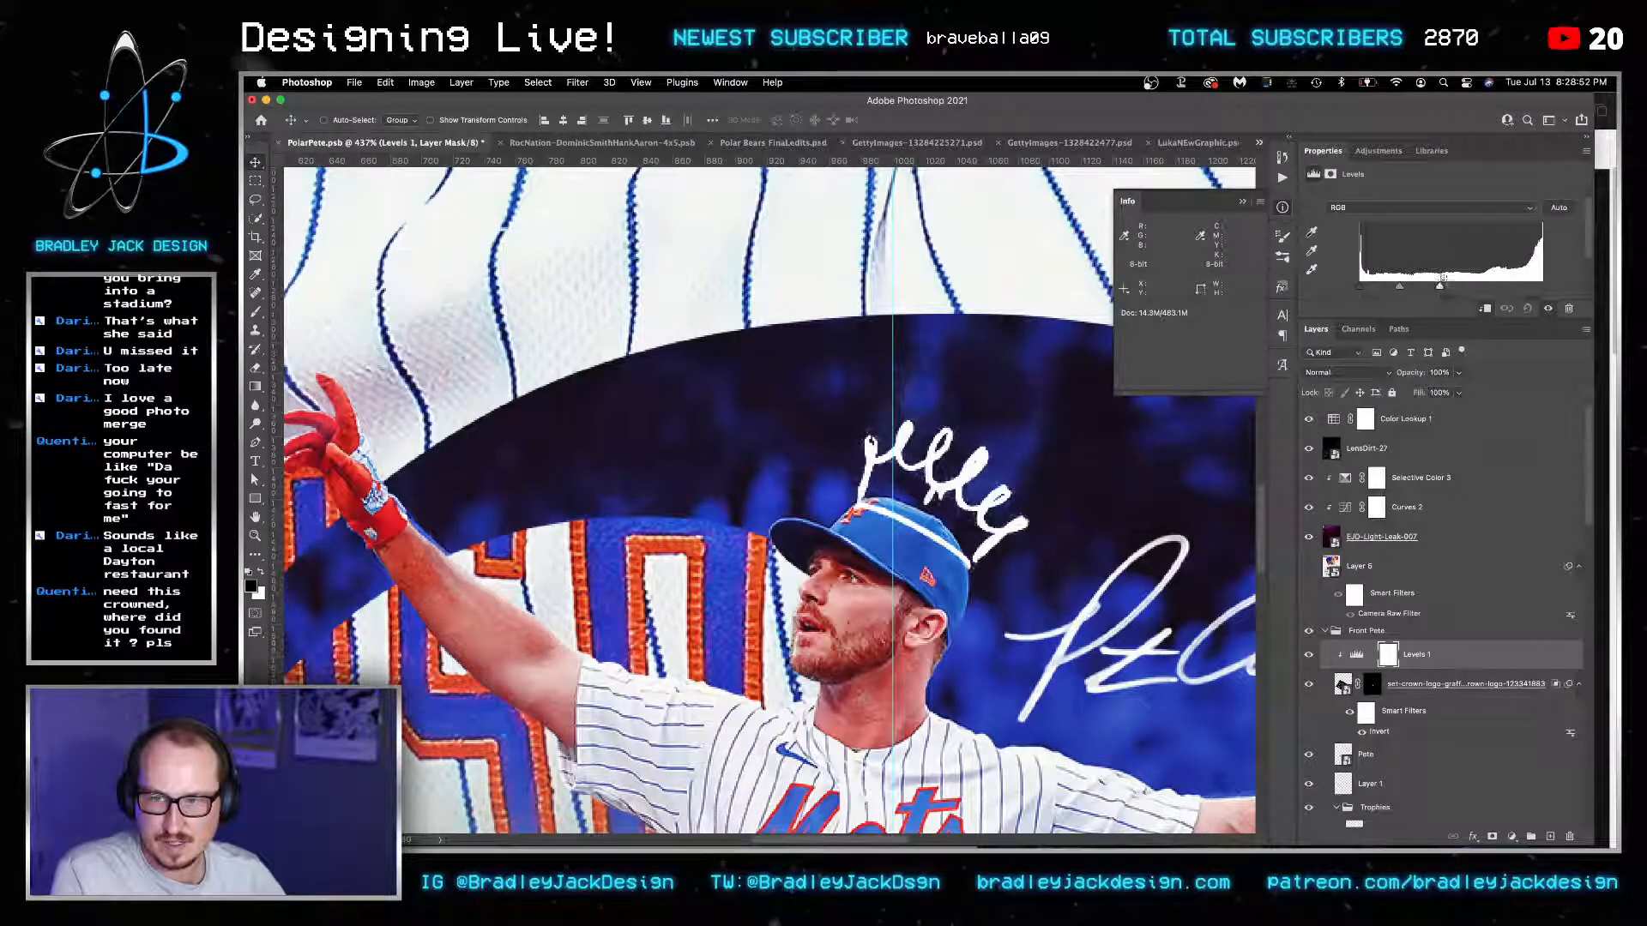
key(super+0)
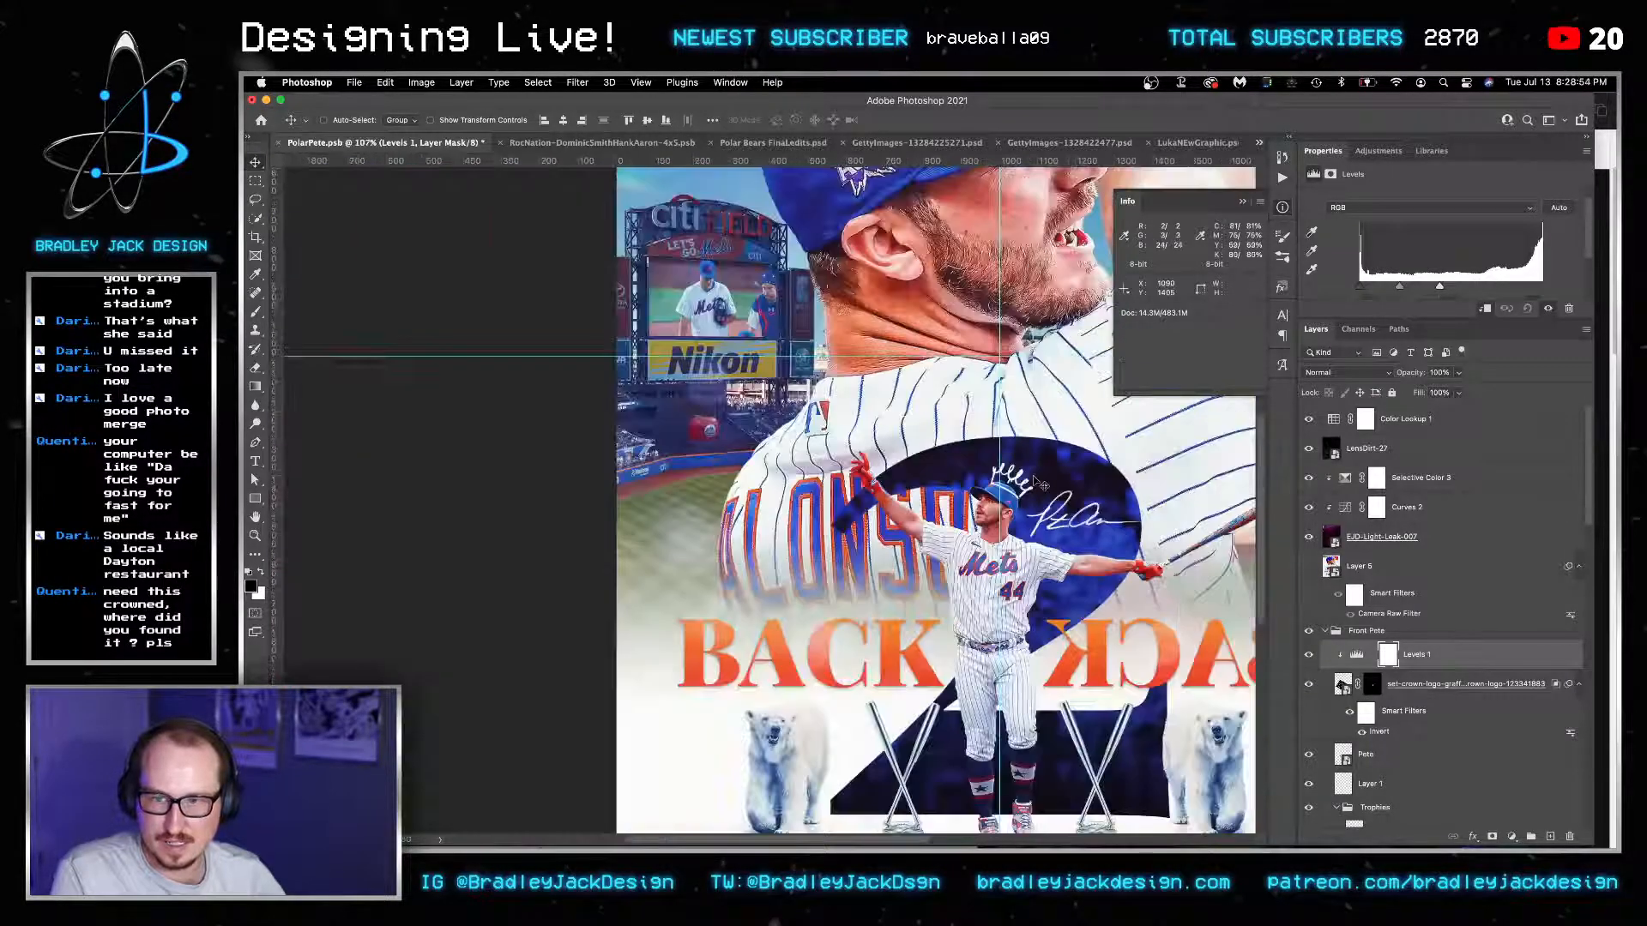
drag(1441, 287, 1485, 287)
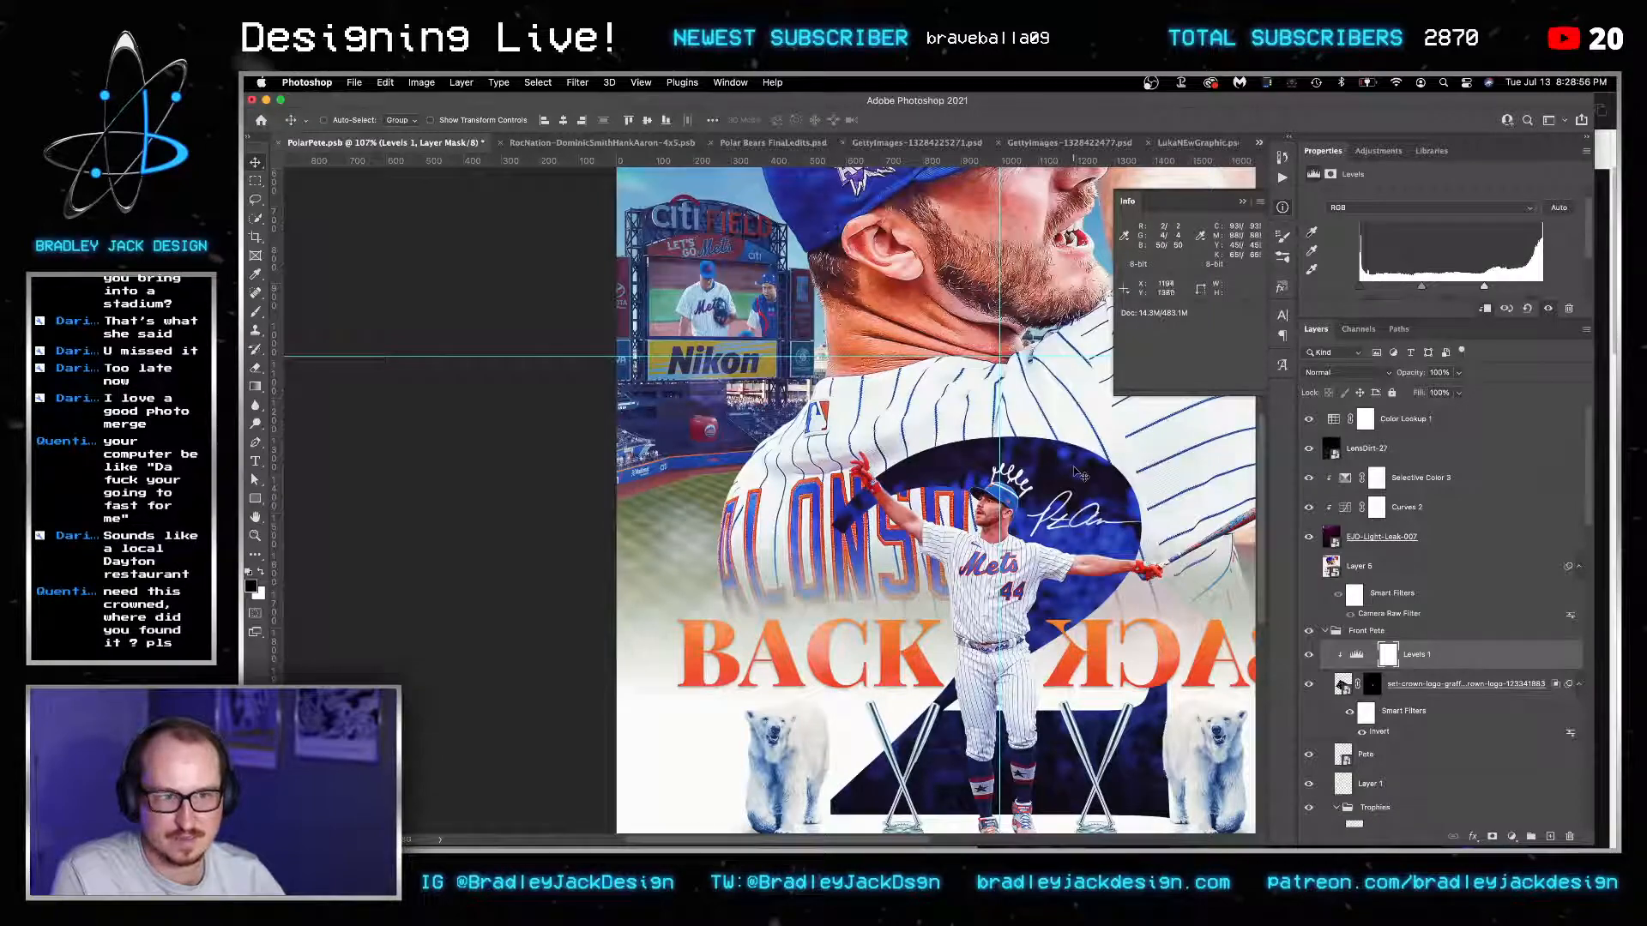
scroll(1071, 477, down, 2)
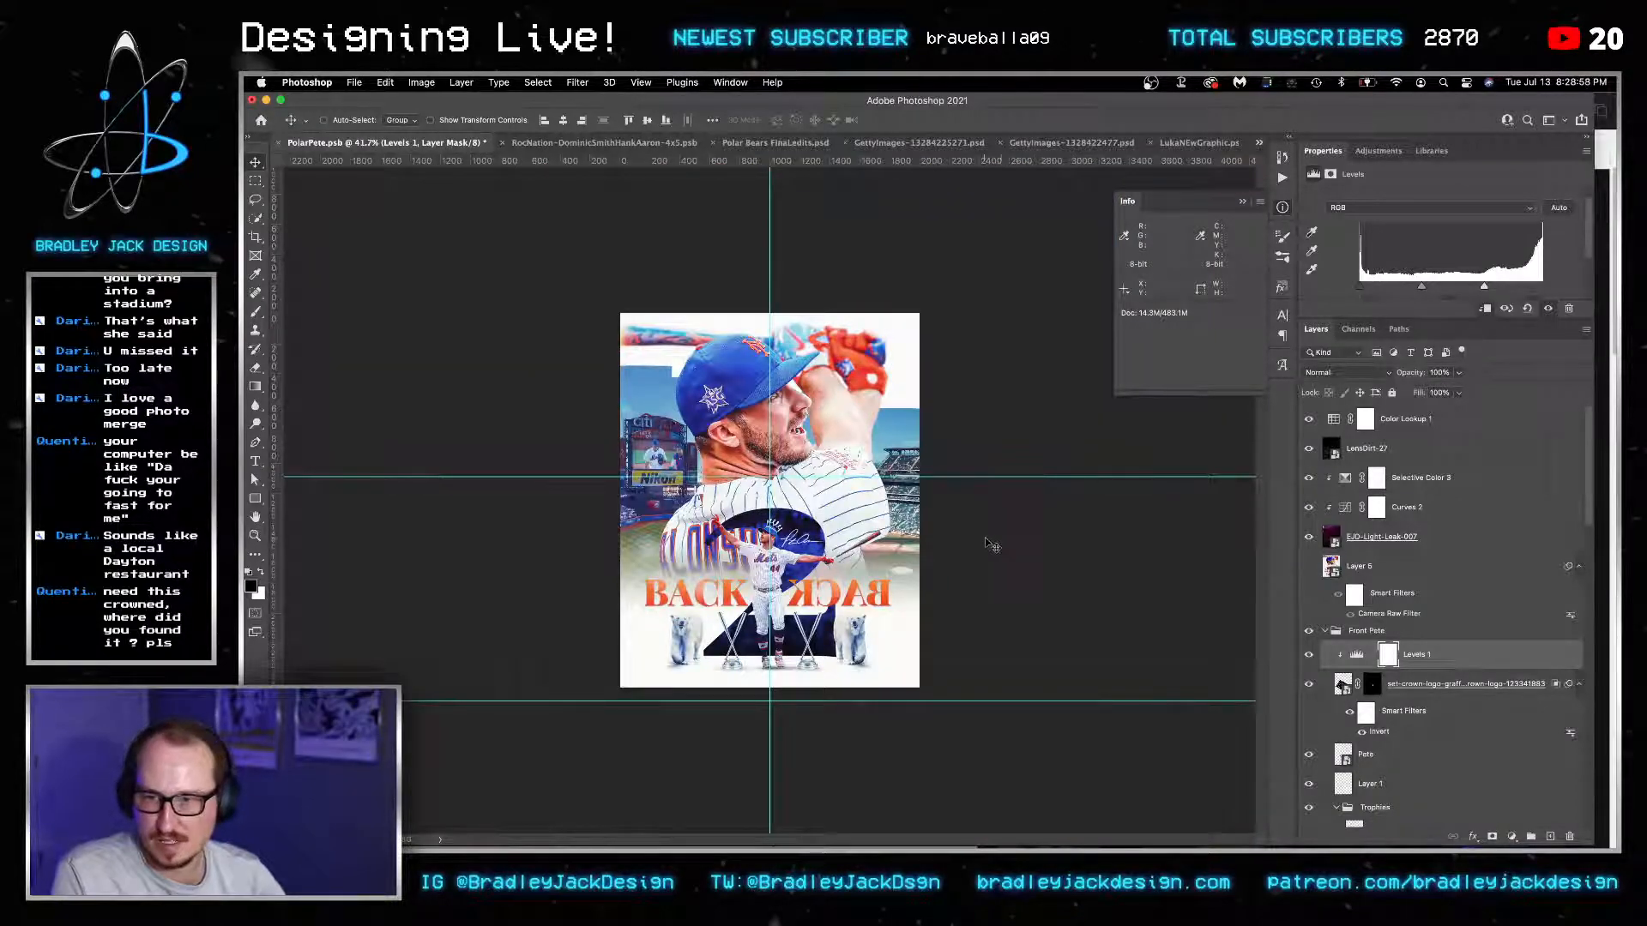
key(super+s)
Select the crown layer, nudge it slightly upward above the front player's helmet, and save the poster.
key(z)
click(769, 536)
click(770, 536)
click(770, 536)
key(v)
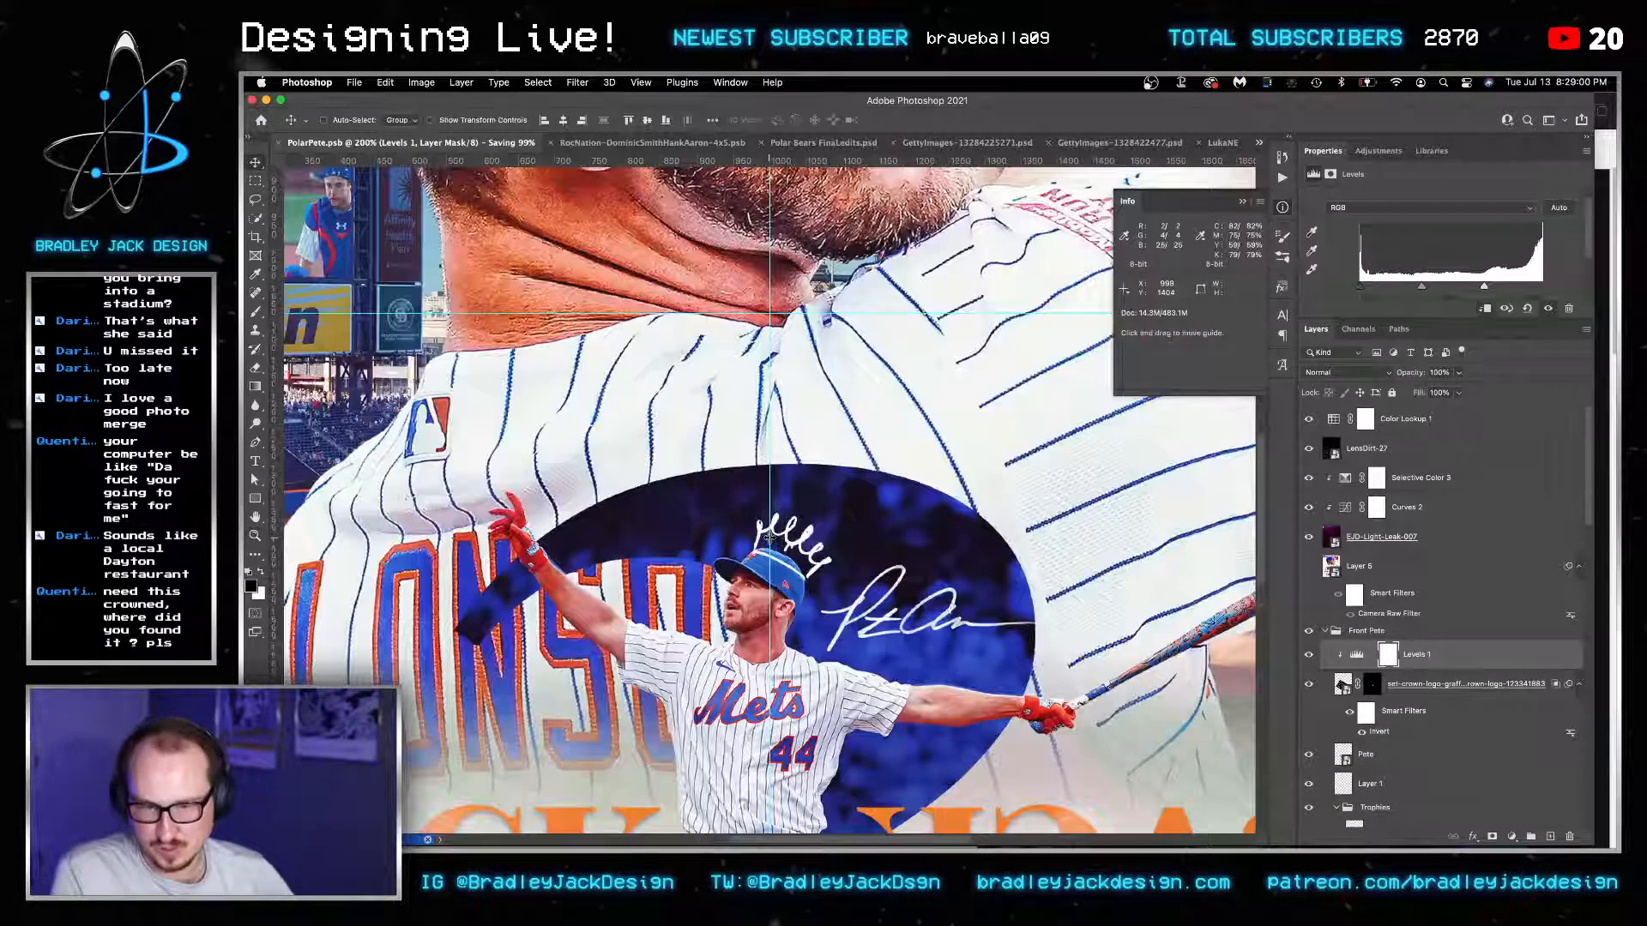
click(1465, 684)
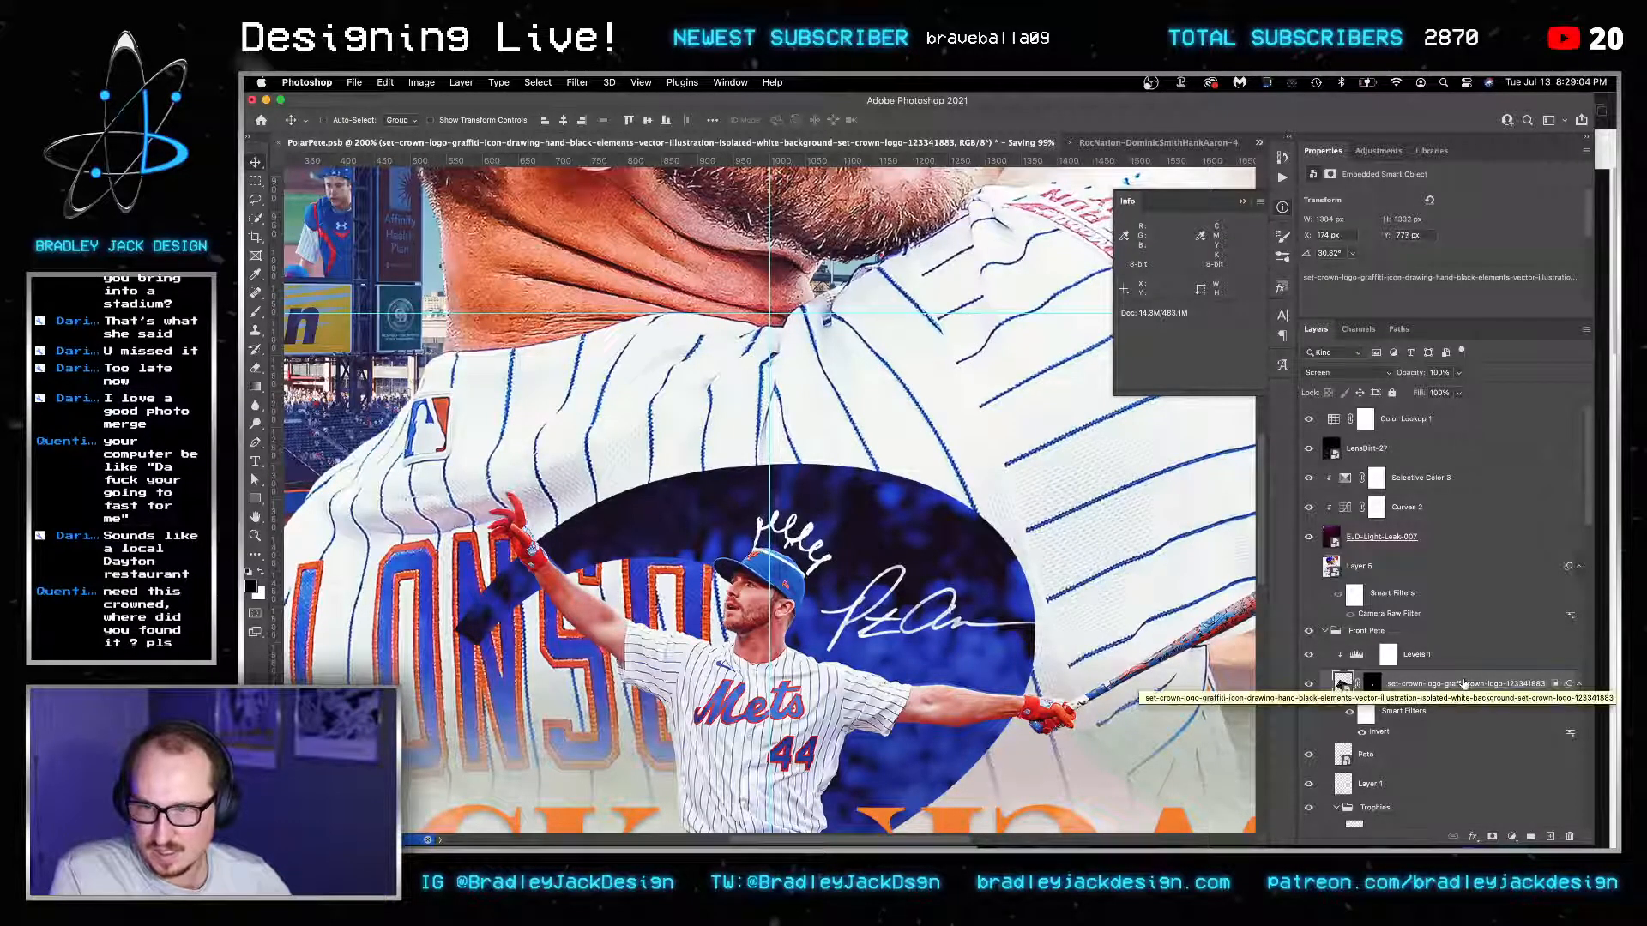
key(z)
key(super+0)
key(v)
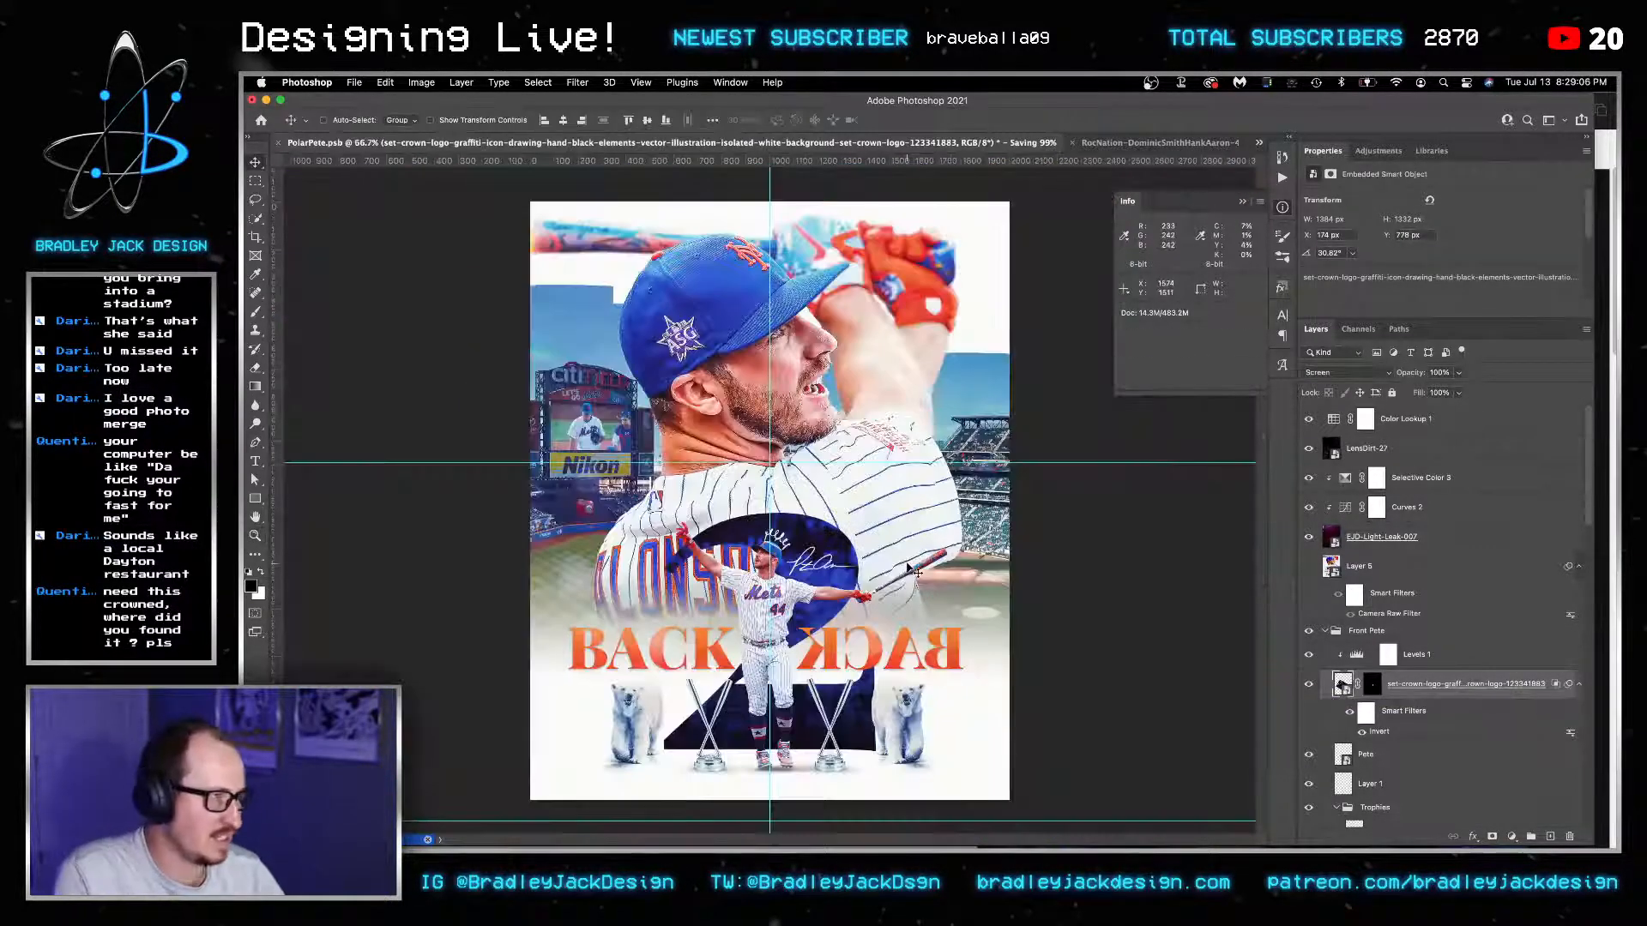
key(super+s)
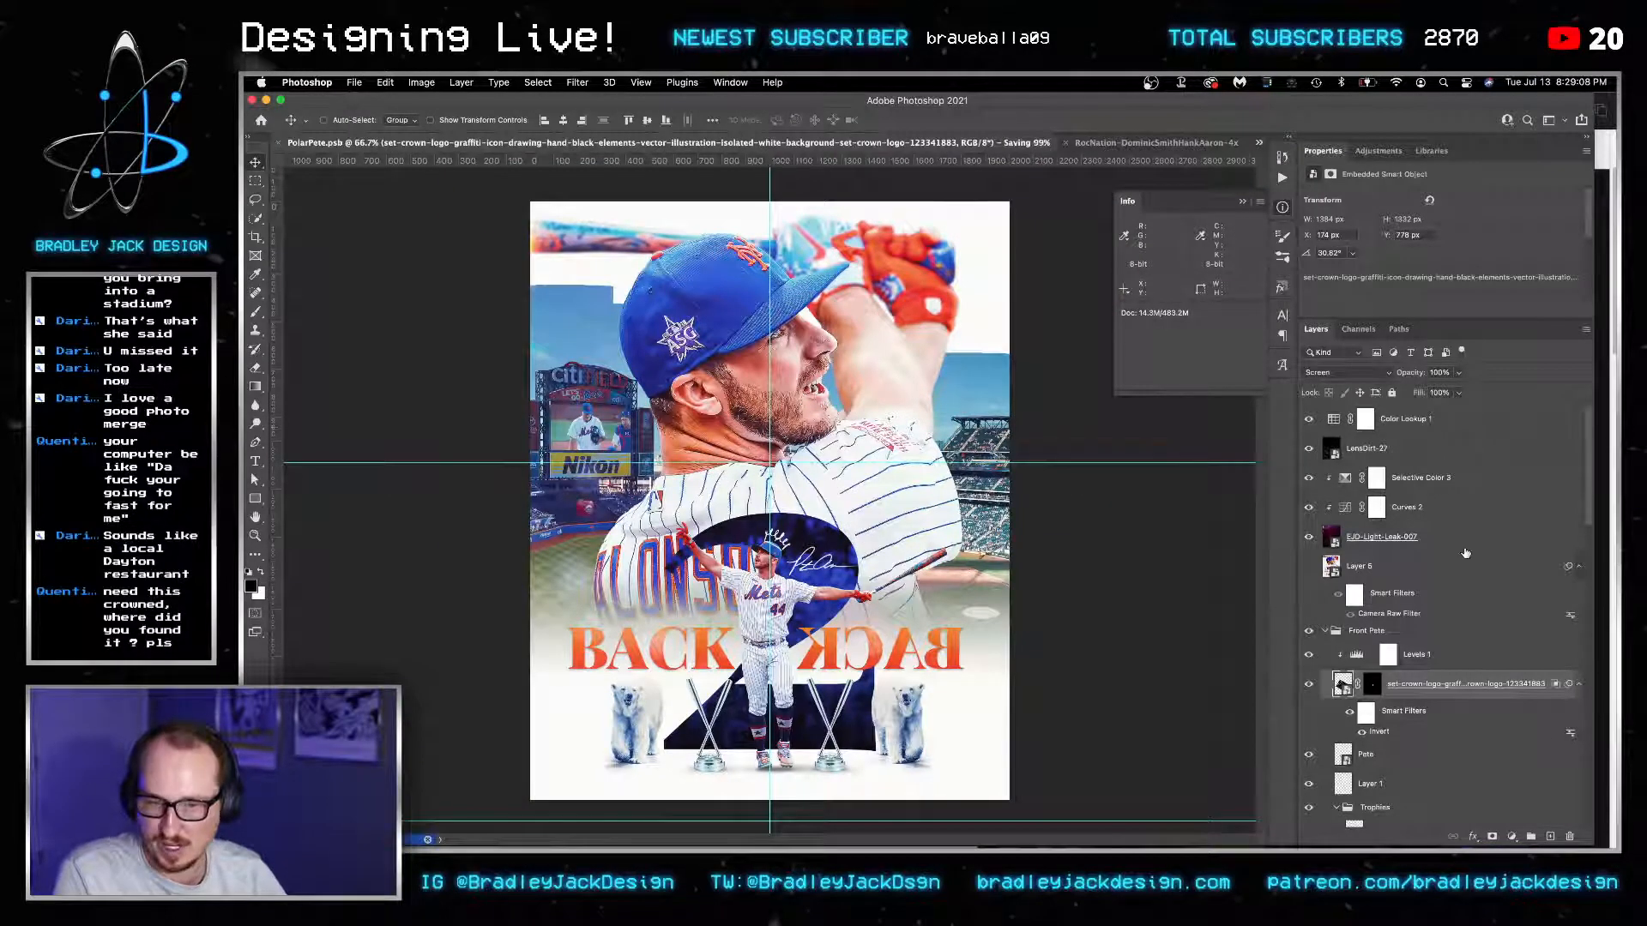
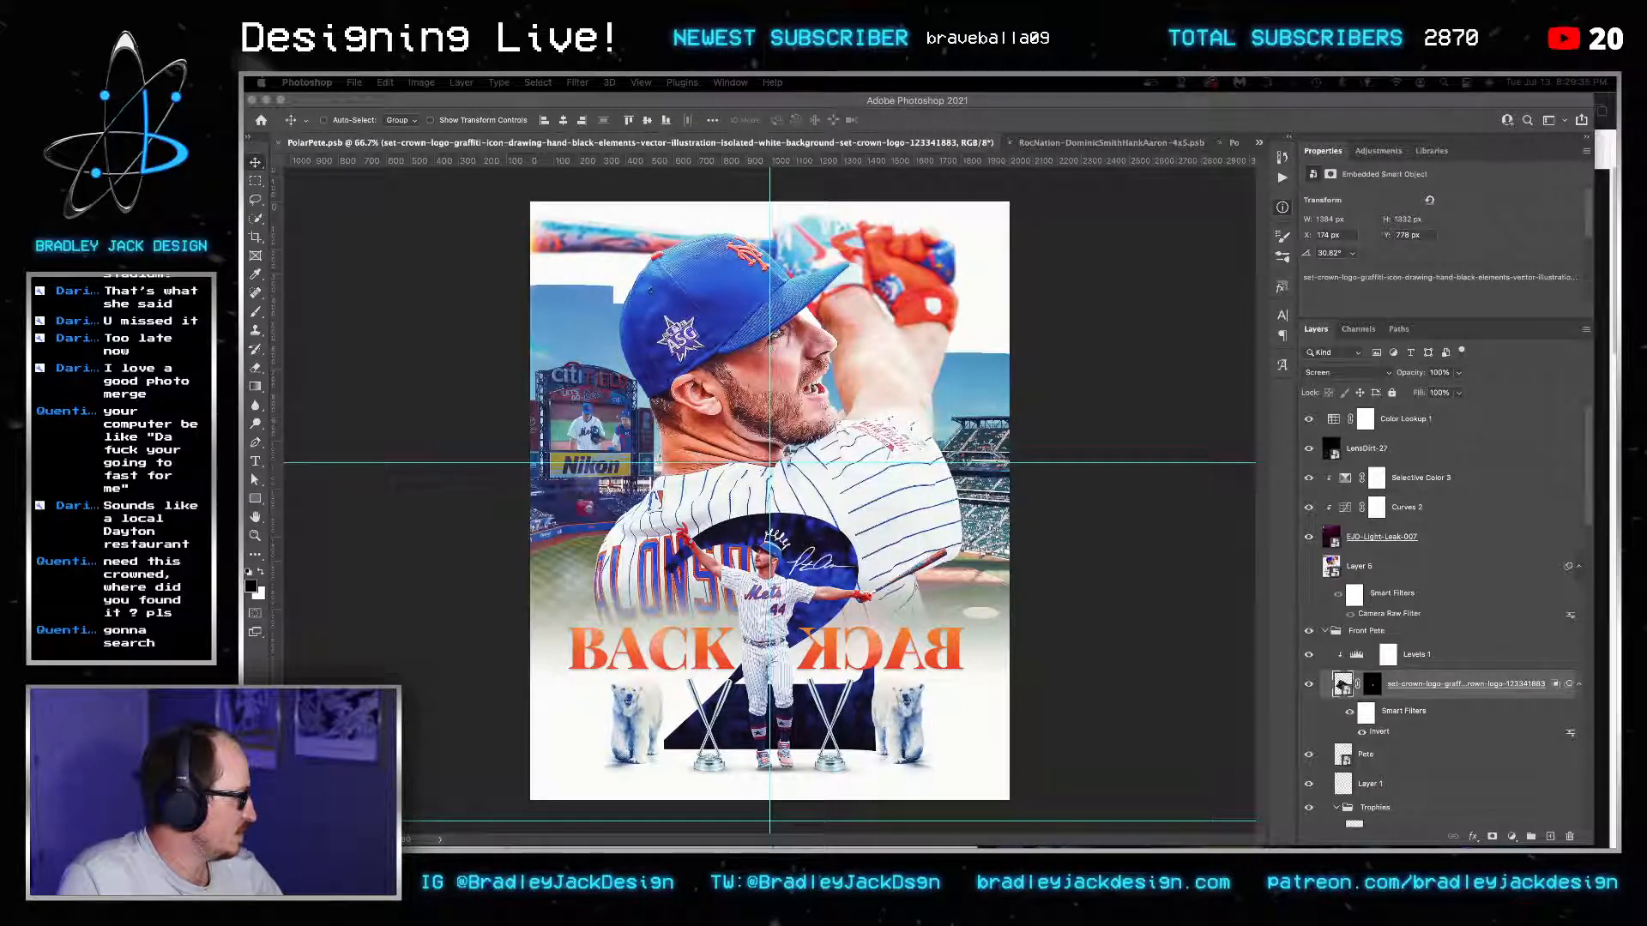
Find the Citi Field backdrop layer near the end of the layer stack and open its smart object contents.
click(720, 504)
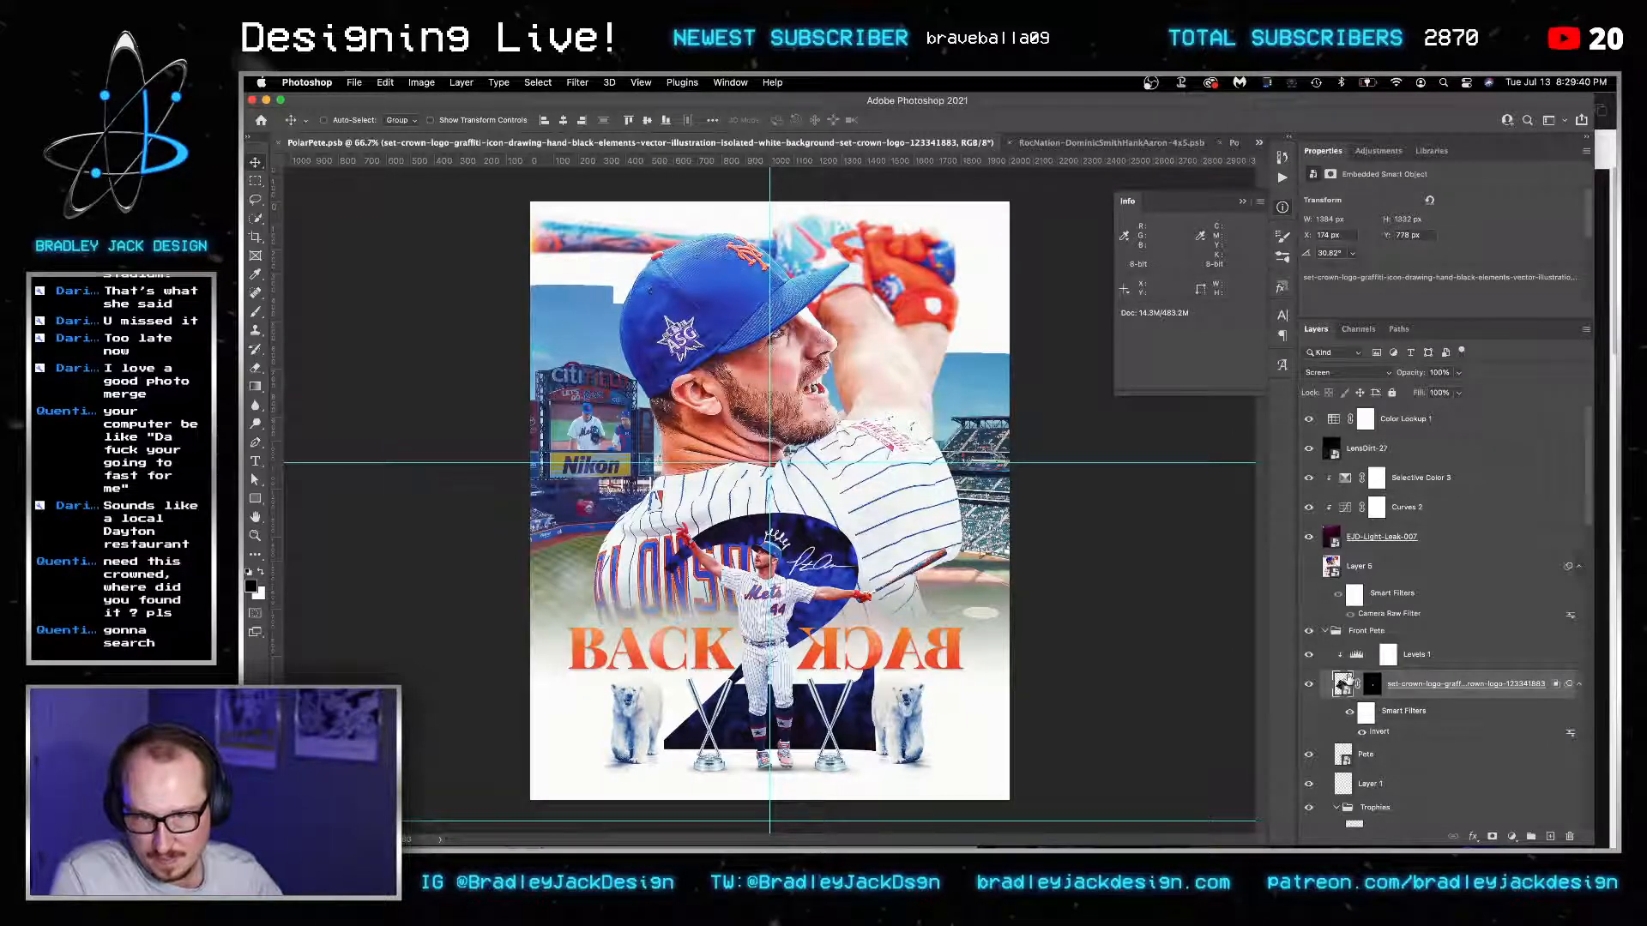
scroll(1338, 729, down, 10)
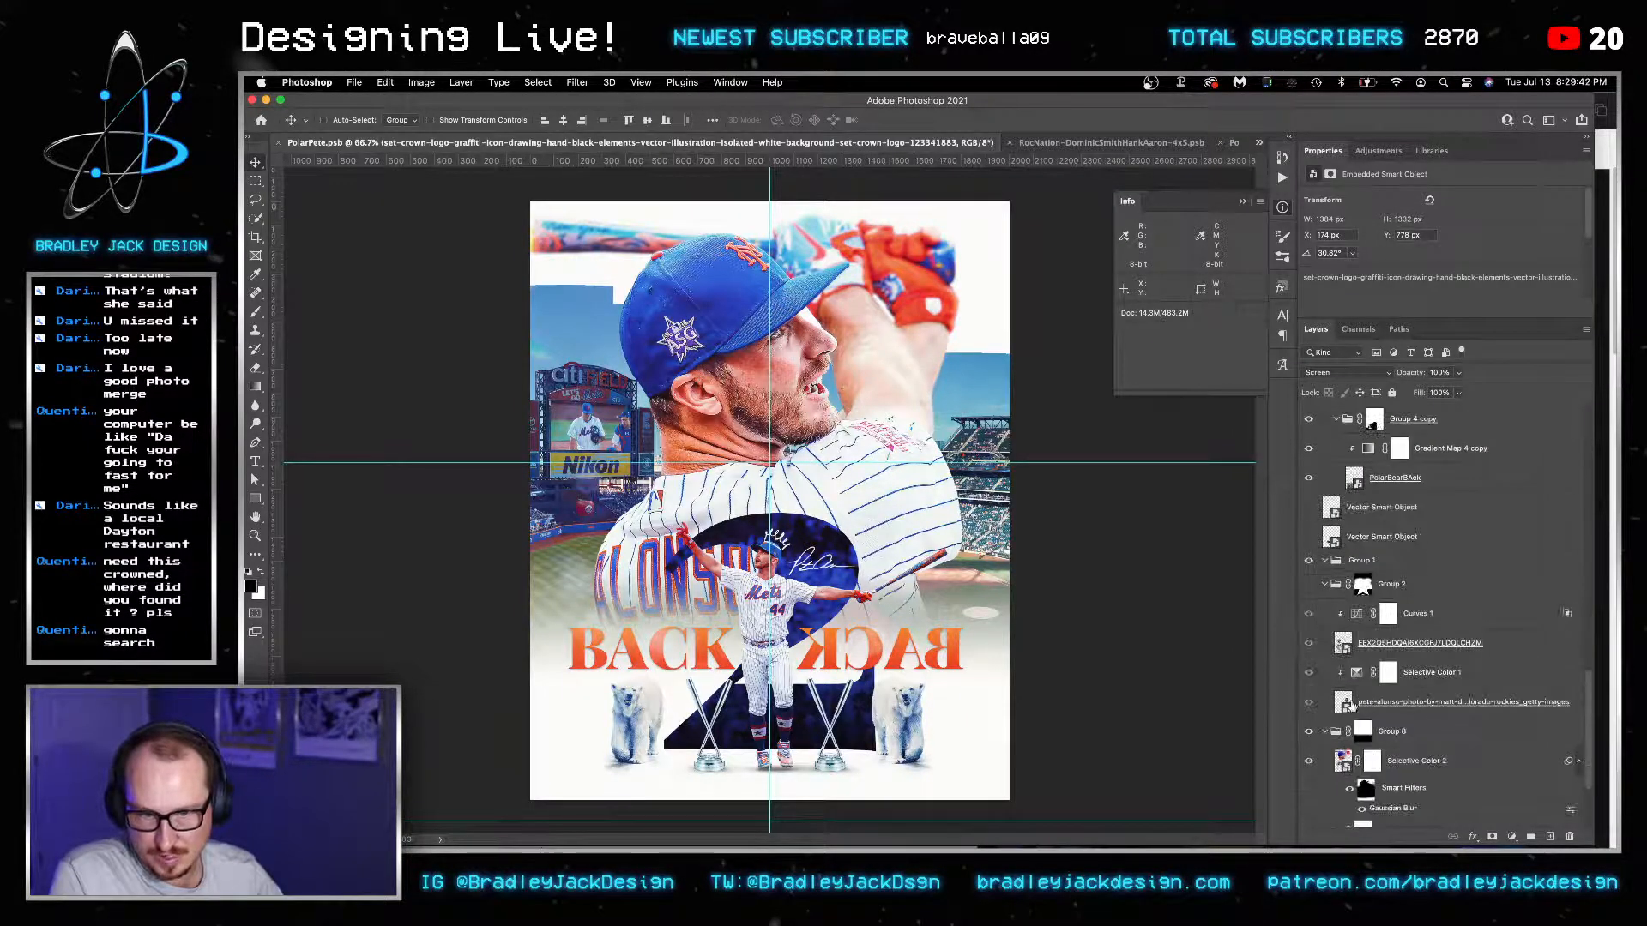
scroll(1338, 621, down, 5)
double_click(1341, 736)
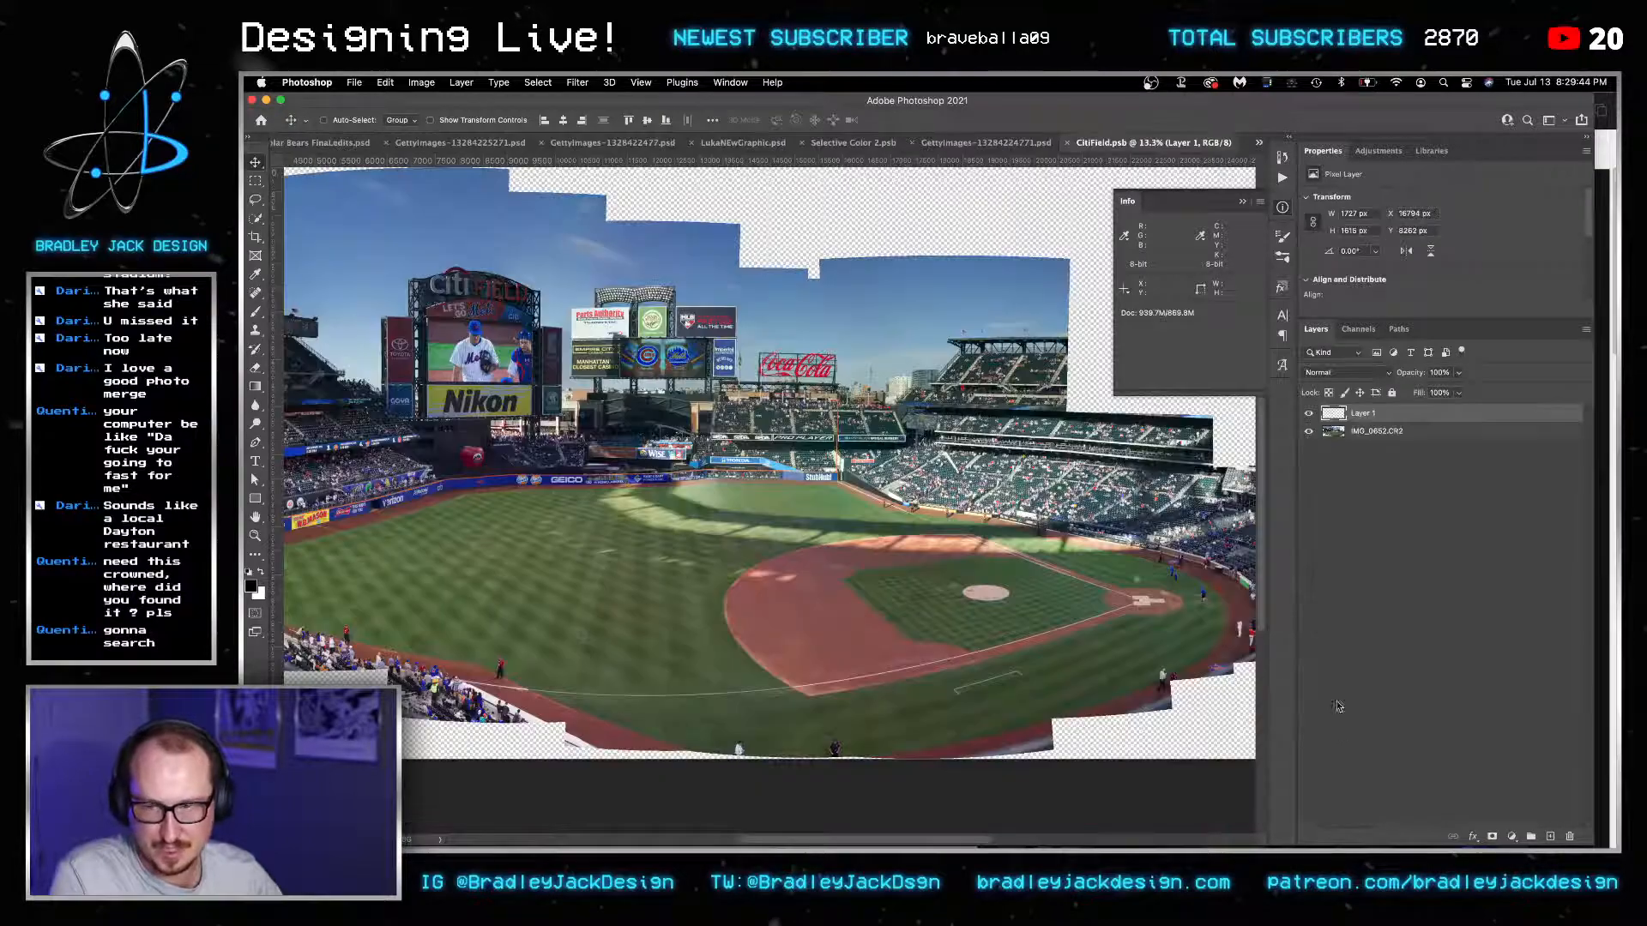
Place the home-run derby collision photo from Downloads over the Citi Field video screen and scale it to 50%.
key(z)
drag(445, 351, 659, 473)
key(v)
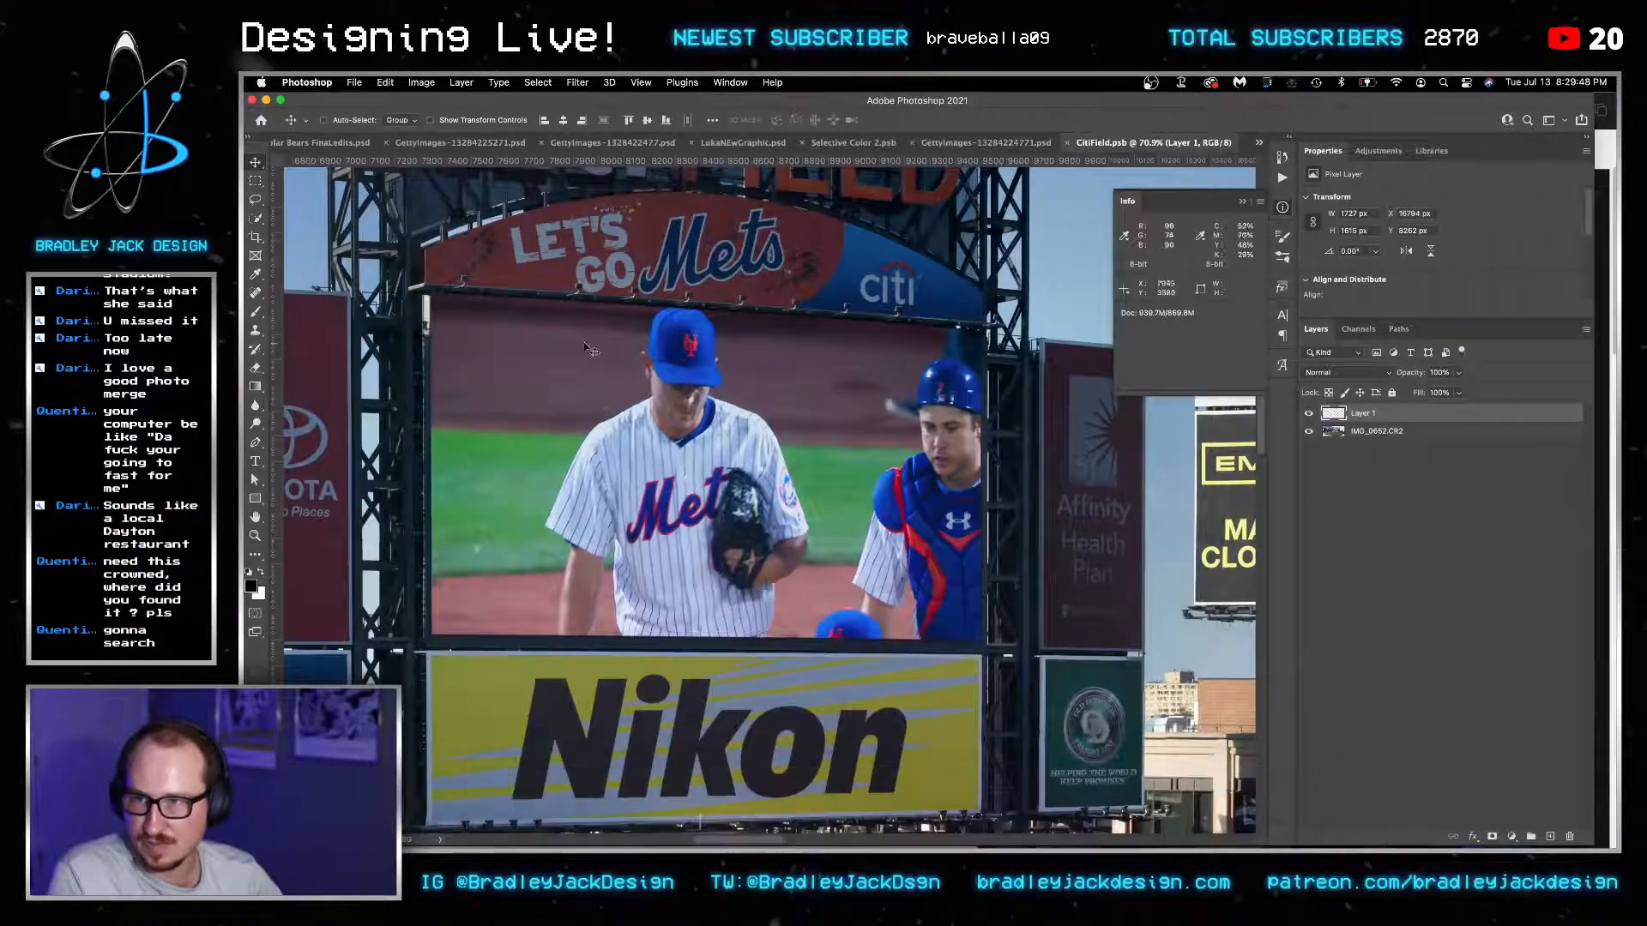
drag(586, 346, 642, 347)
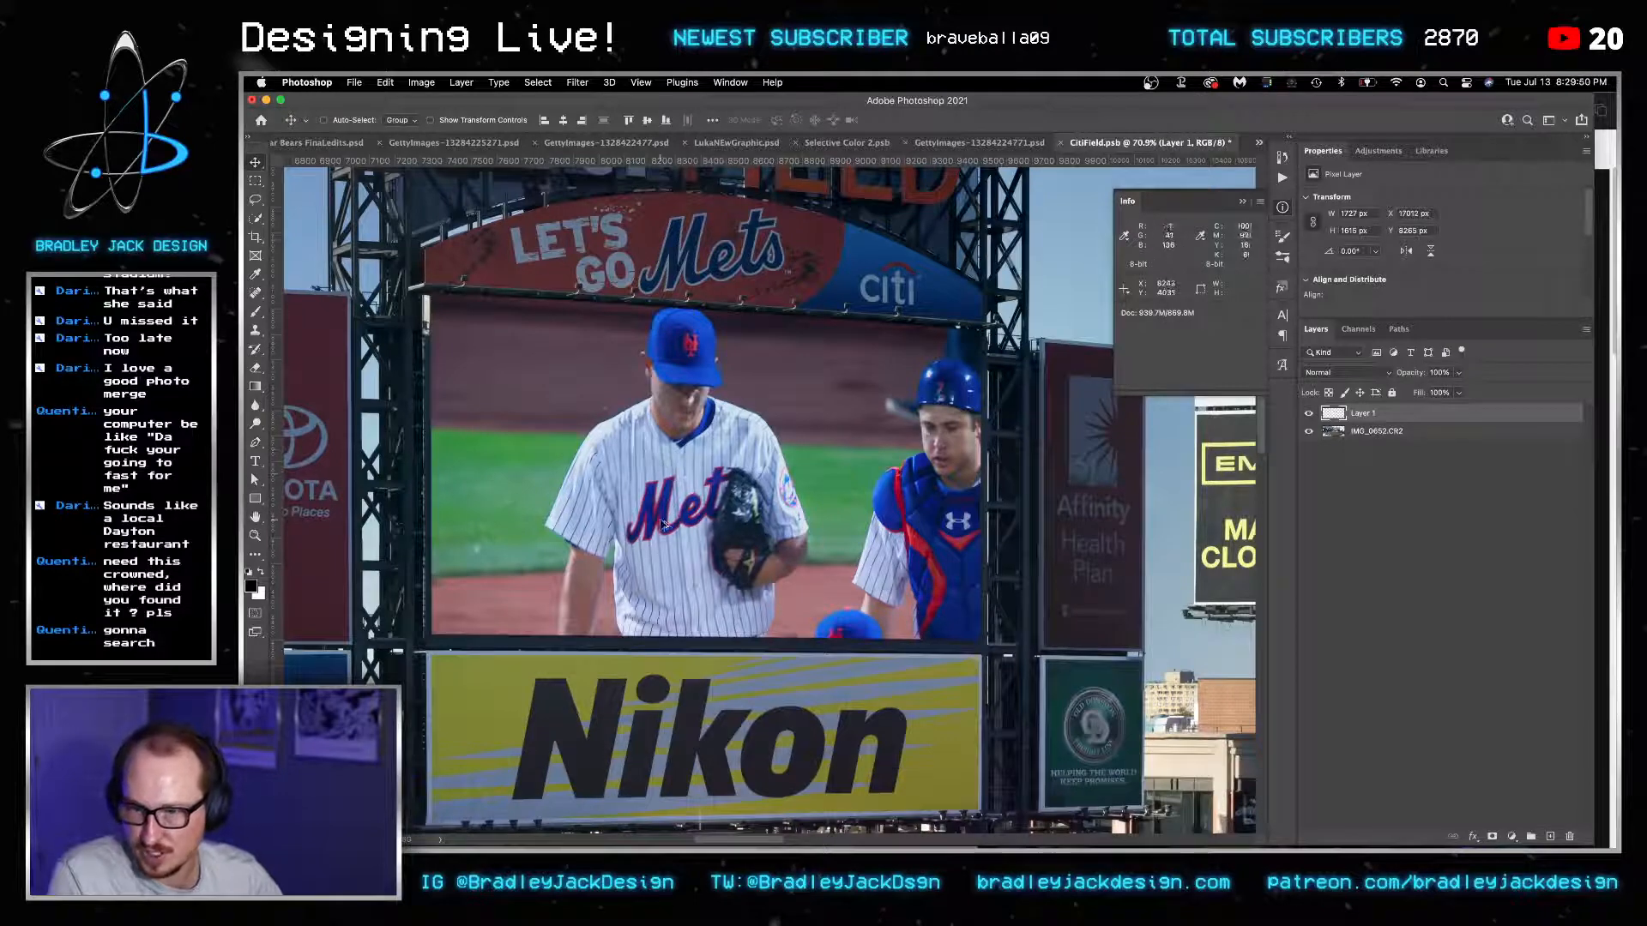
click(1142, 803)
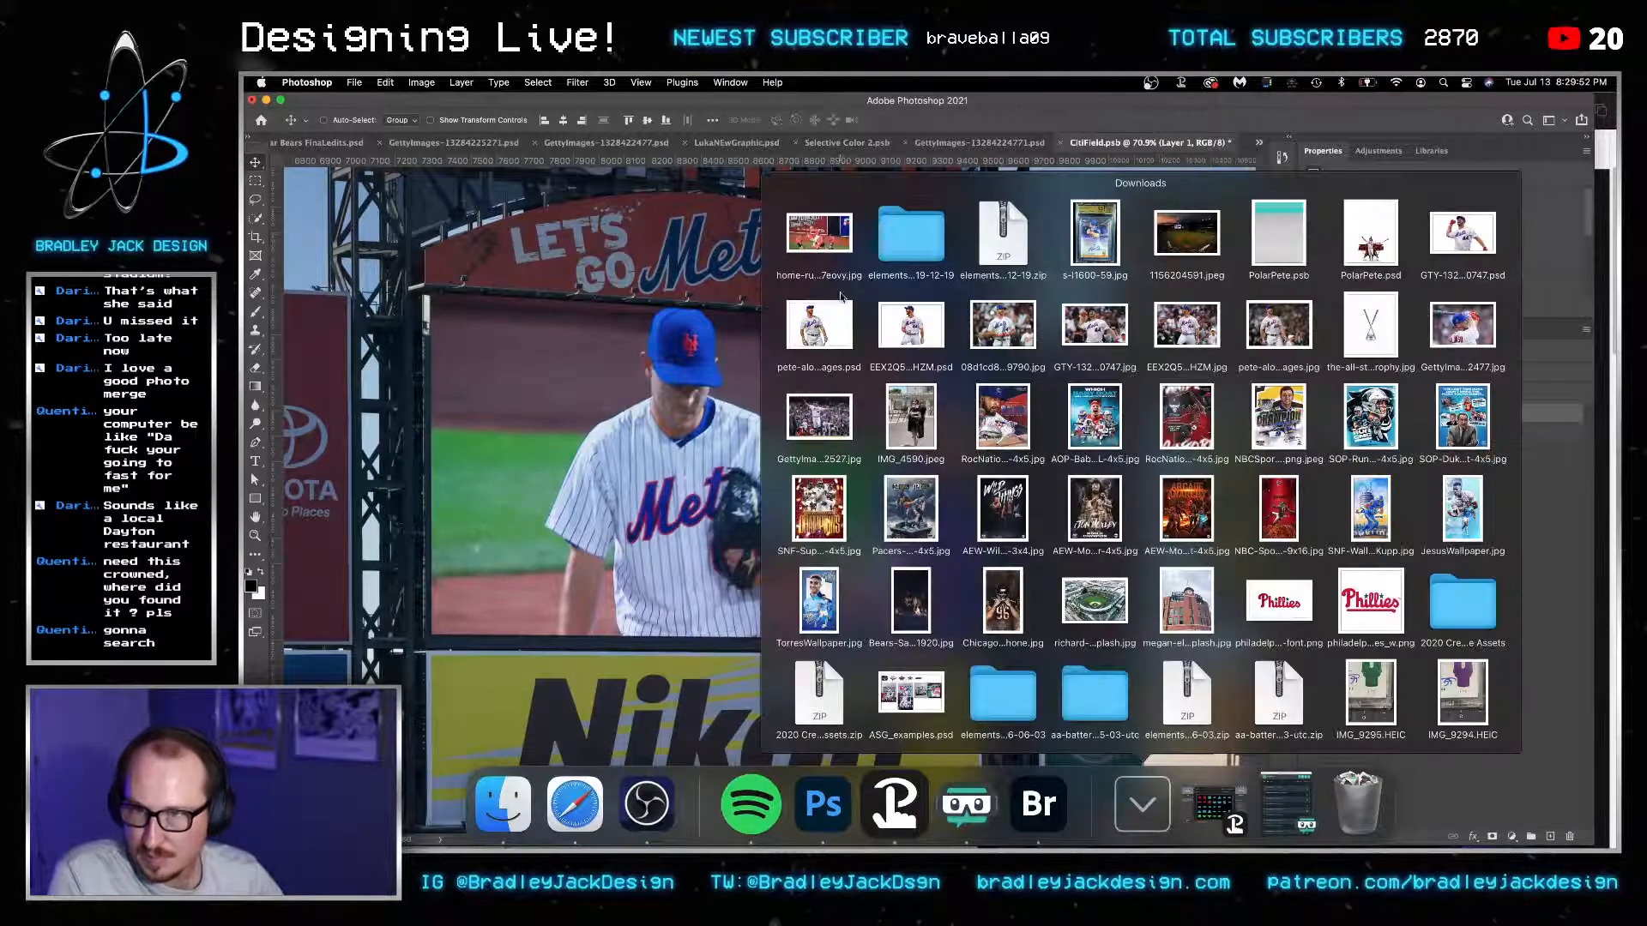
drag(828, 233, 661, 438)
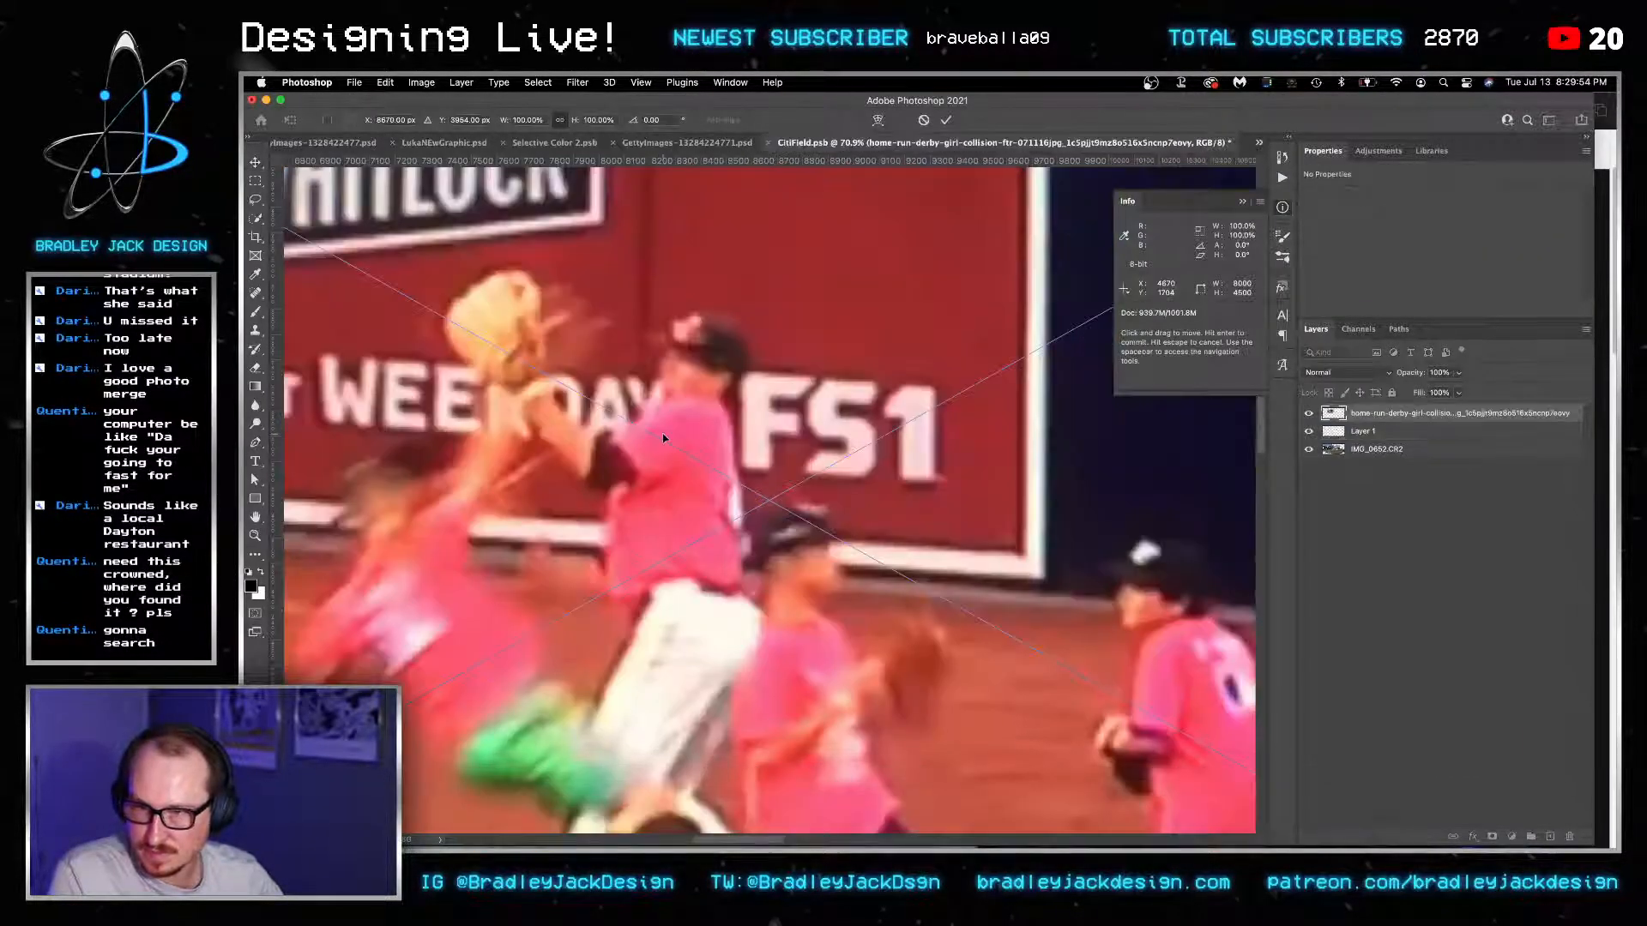
double_click(529, 120)
text(50)
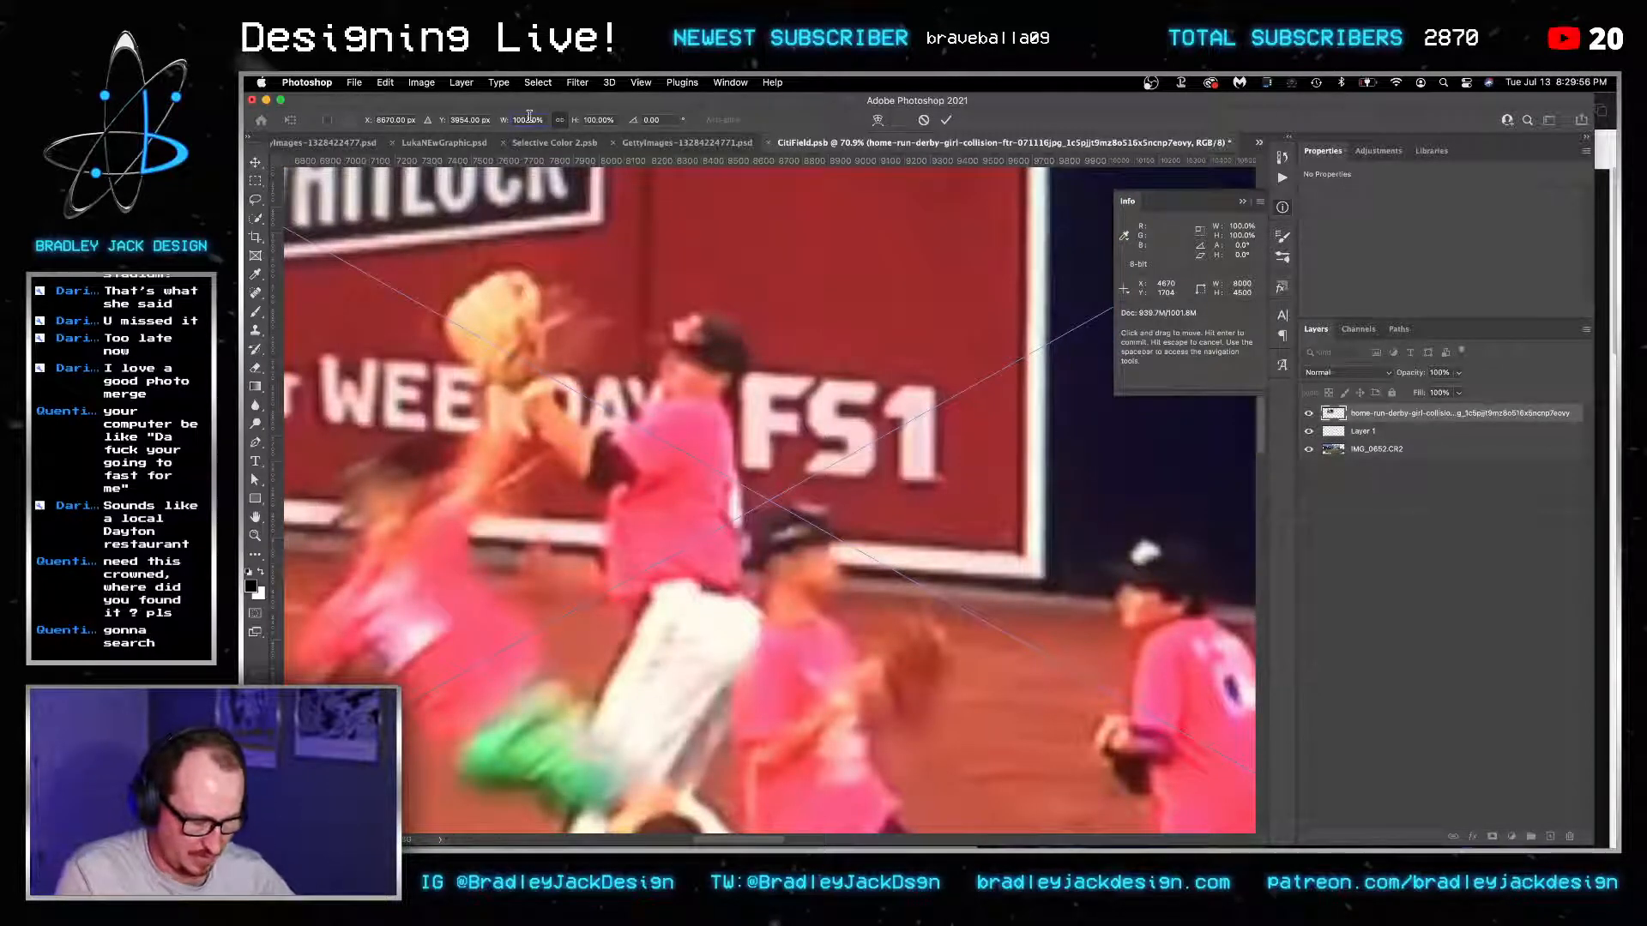
key(Return)
Scale the derby photo down to about 21% and align its upper-left corner with the video screen.
scroll(586, 310, down, 3)
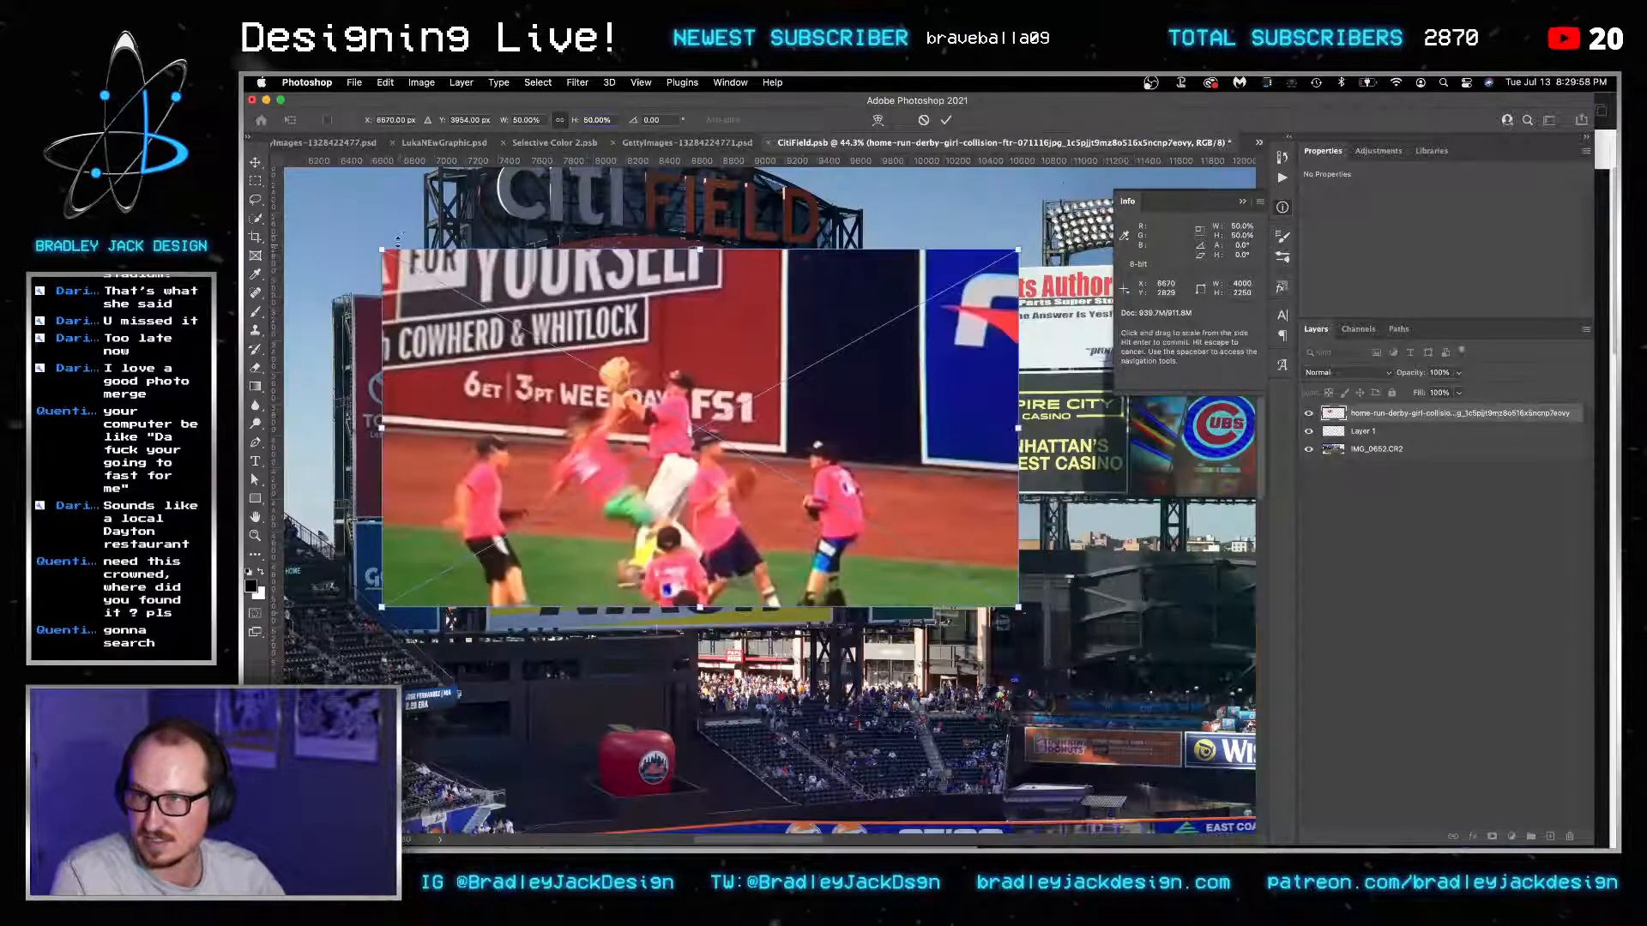
drag(369, 251, 587, 333)
drag(597, 408, 518, 354)
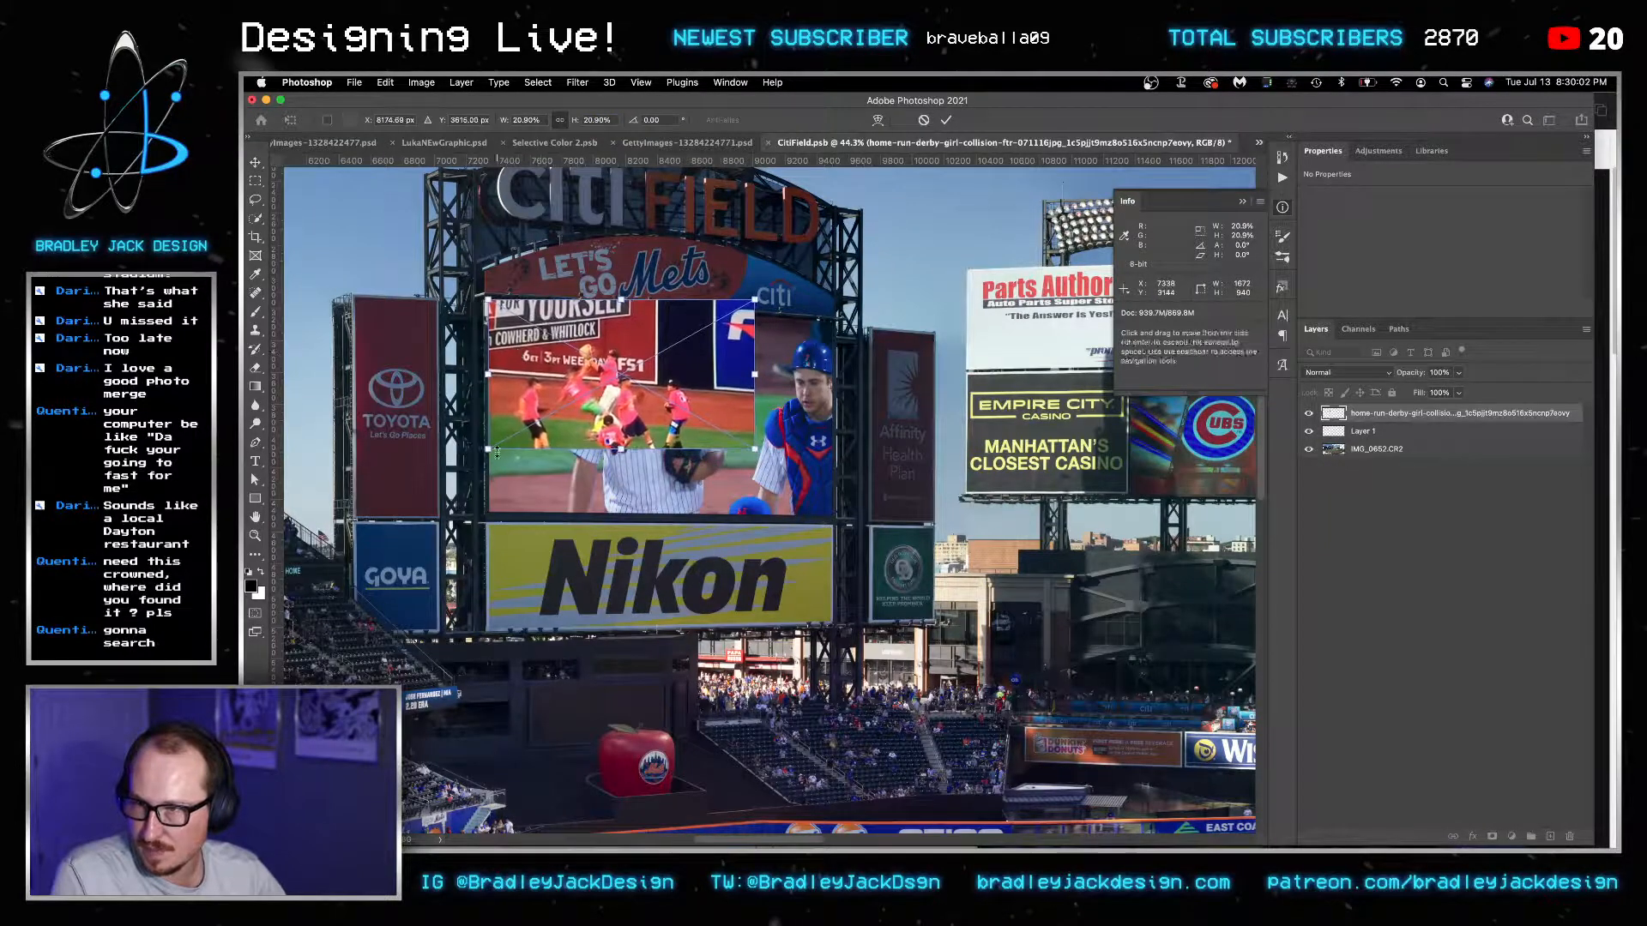
Distort the derby photo by its other three corners to fill the video screen in perspective.
drag(755, 450, 826, 499)
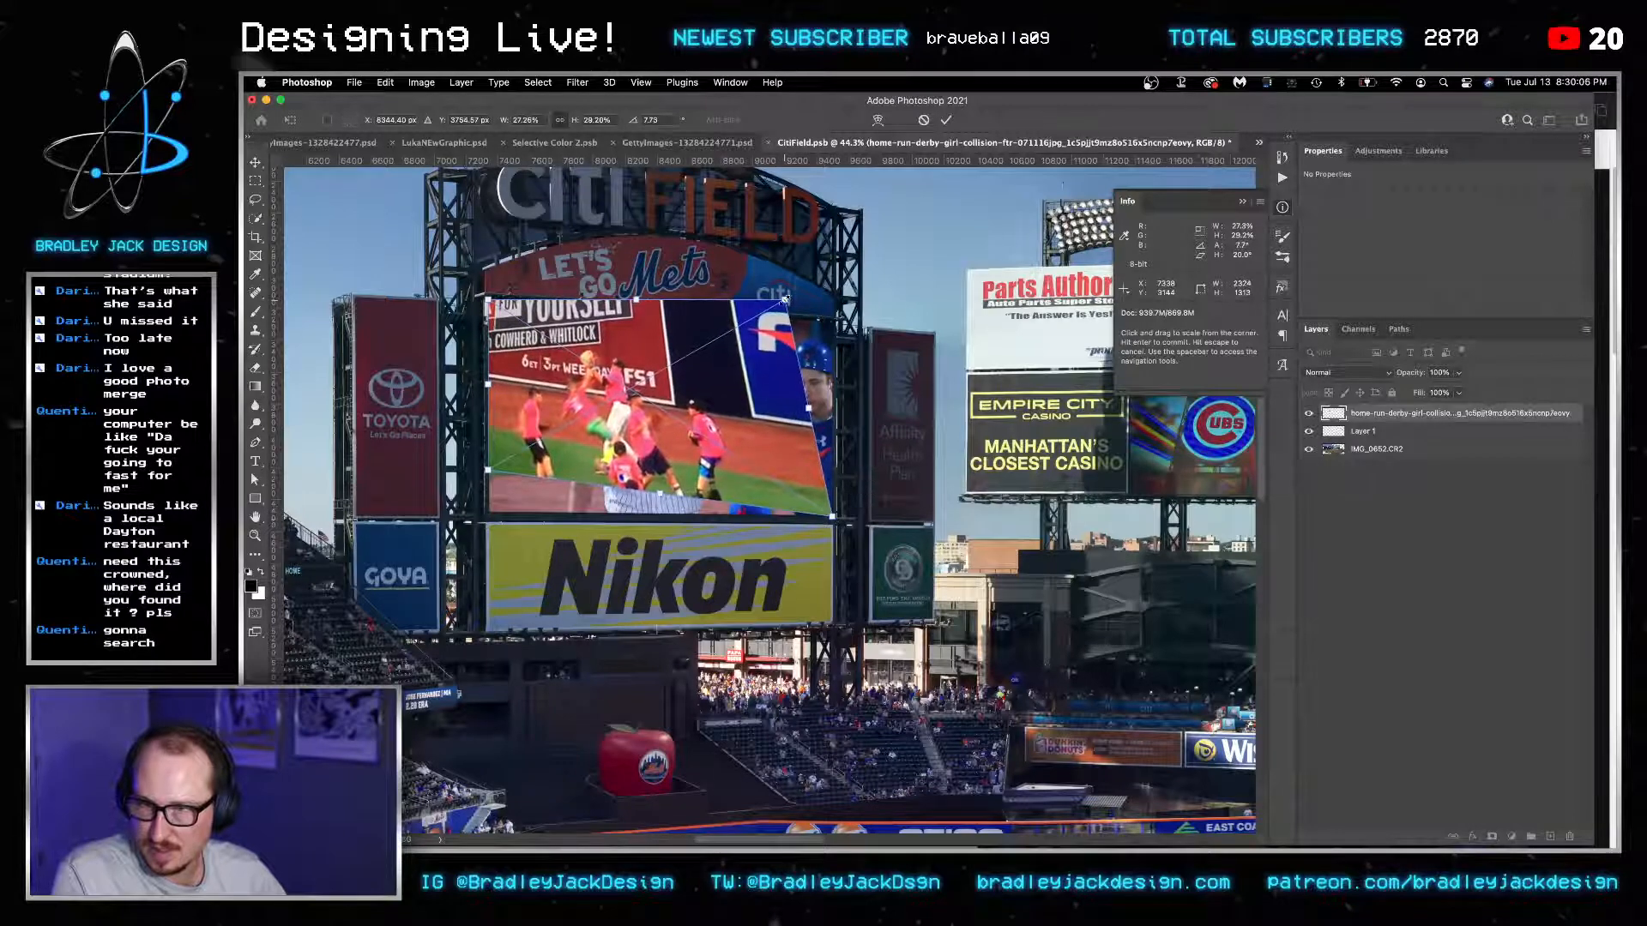
drag(784, 299, 833, 318)
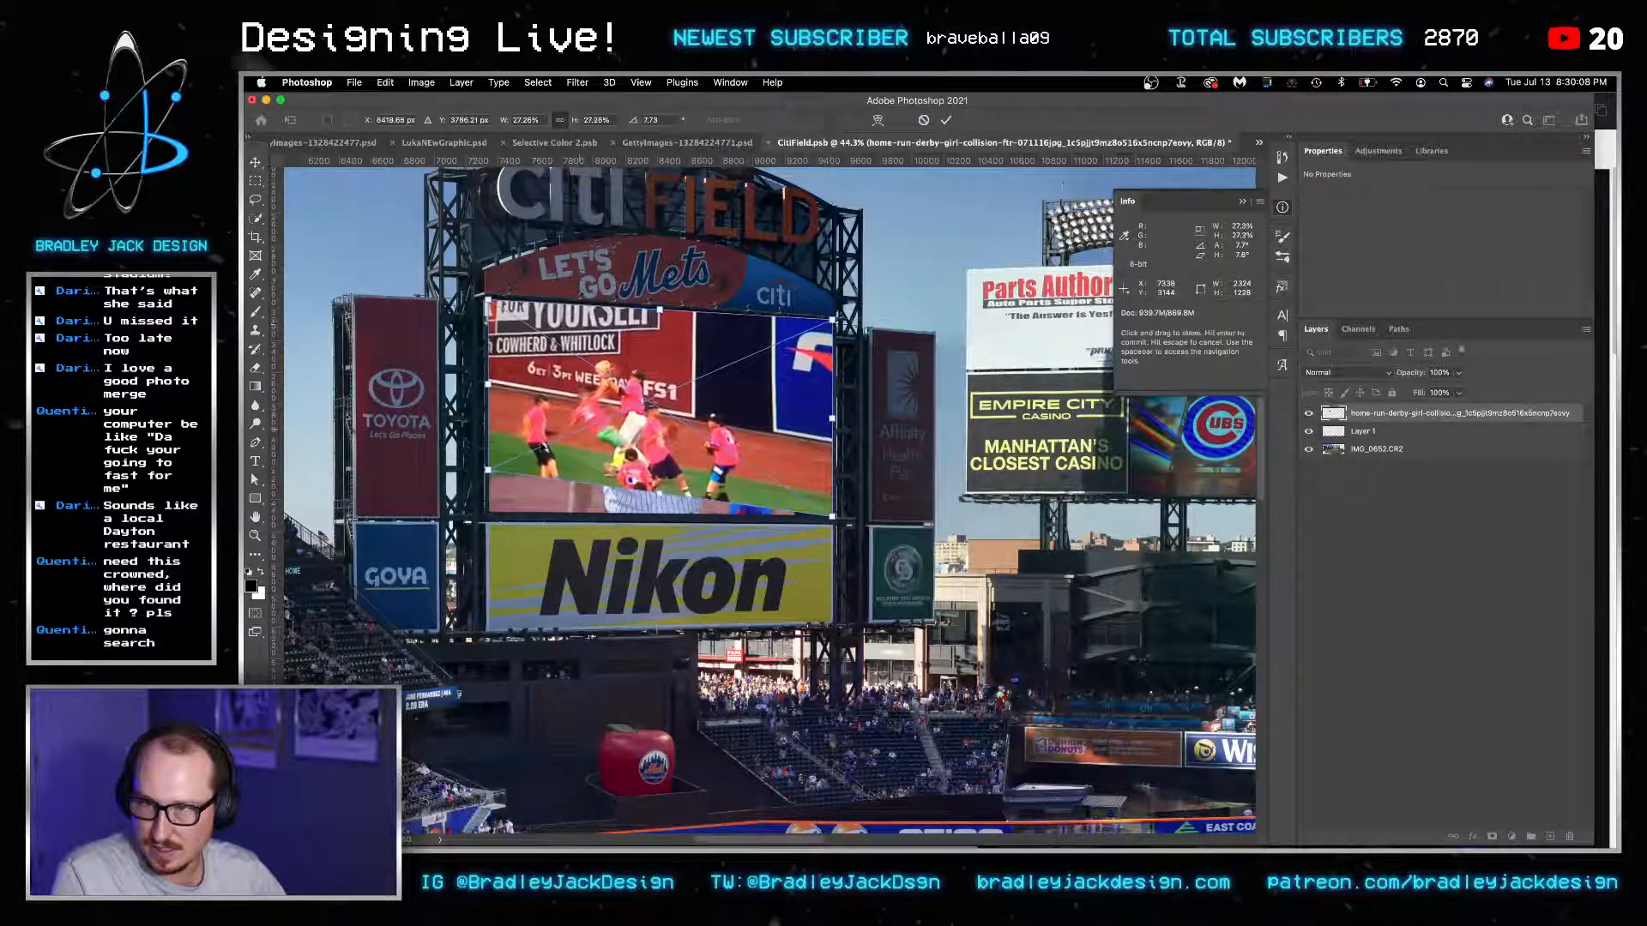
drag(491, 480, 491, 518)
Fine-tune the derby photo's upper corners against the video screen's frame, apply the transformation, and save the stadium file.
scroll(491, 300, up, 5)
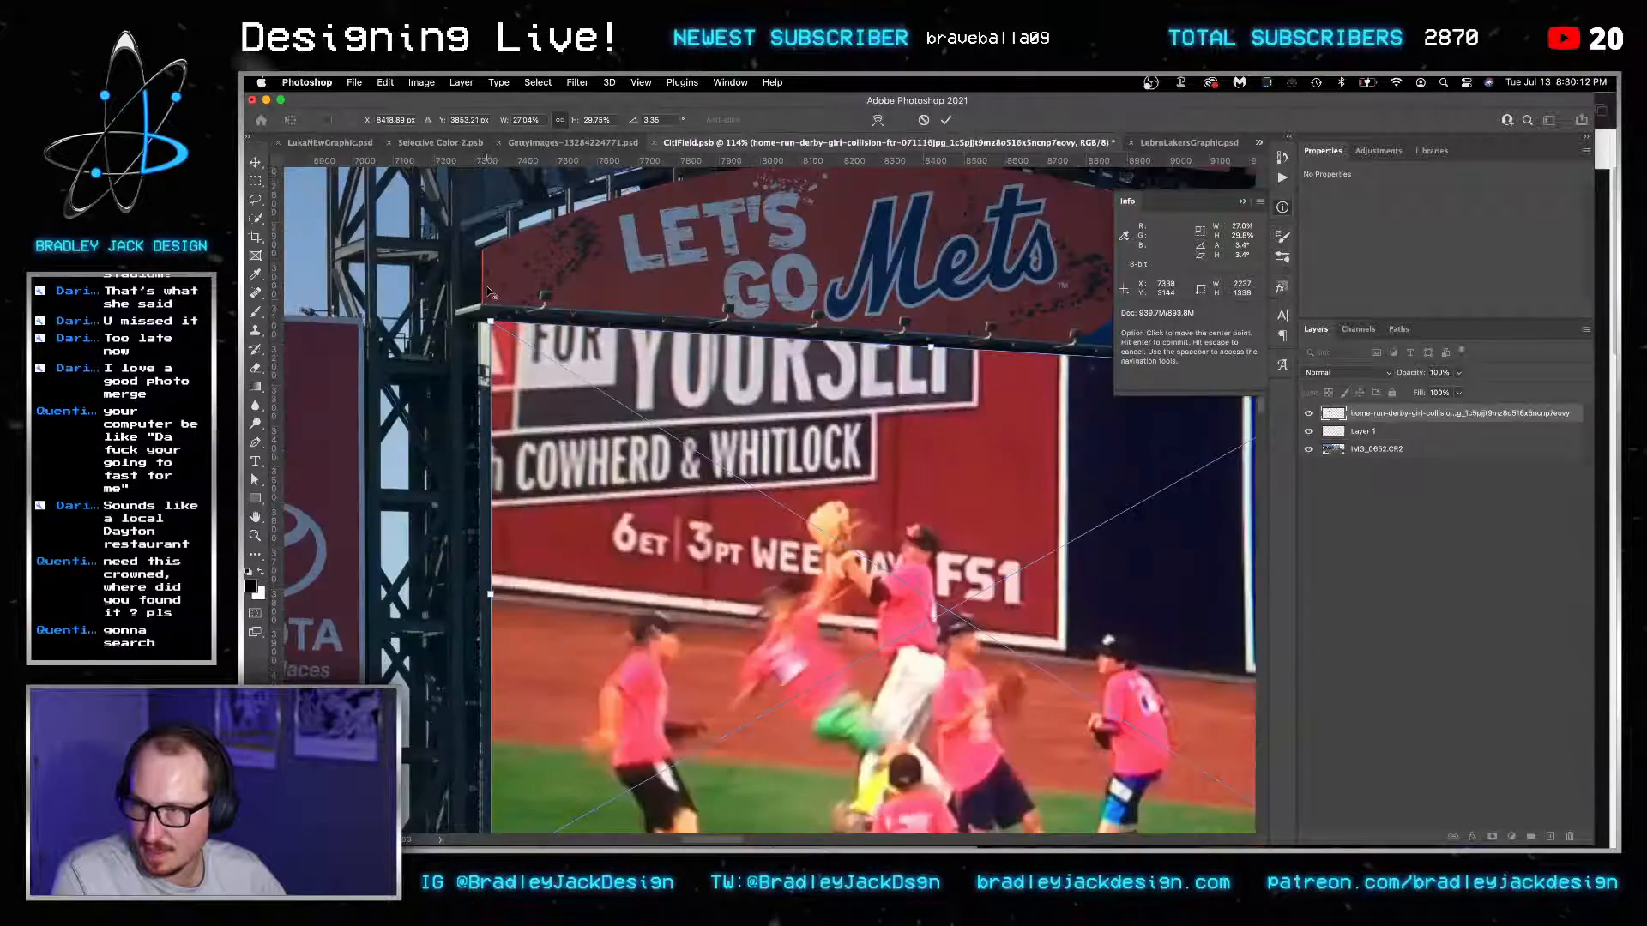
drag(490, 321, 491, 321)
drag(757, 398, 296, 398)
mouse_move(909, 371)
mouse_down()
mouse_move(898, 398)
mouse_move(911, 383)
mouse_up()
key(super+0)
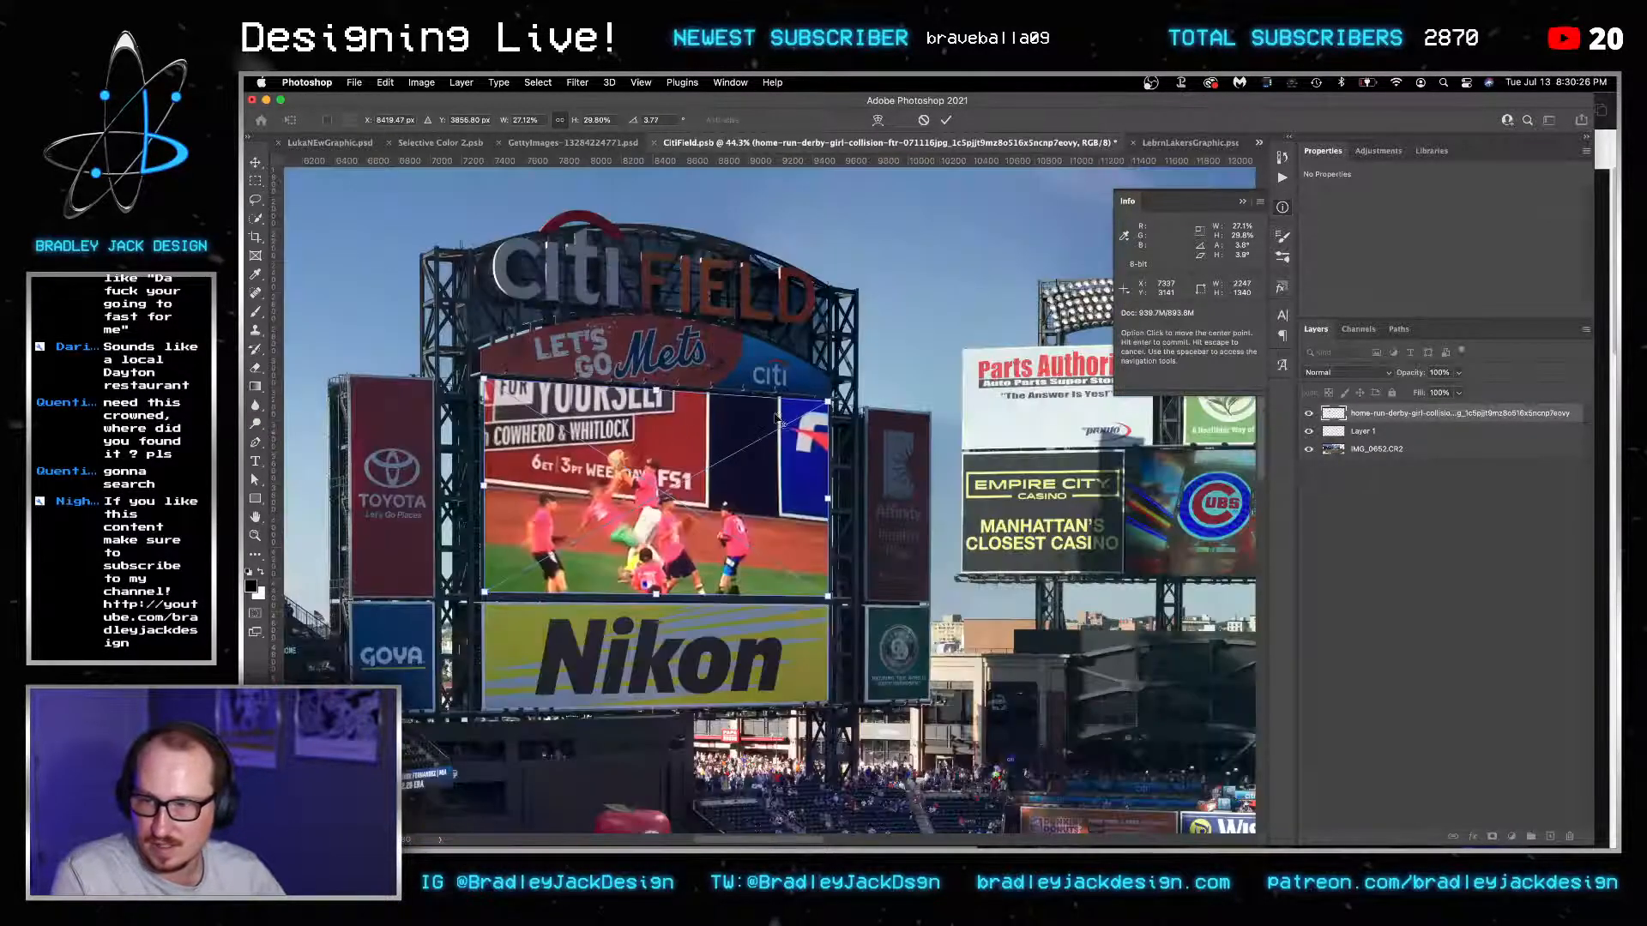
key(Return)
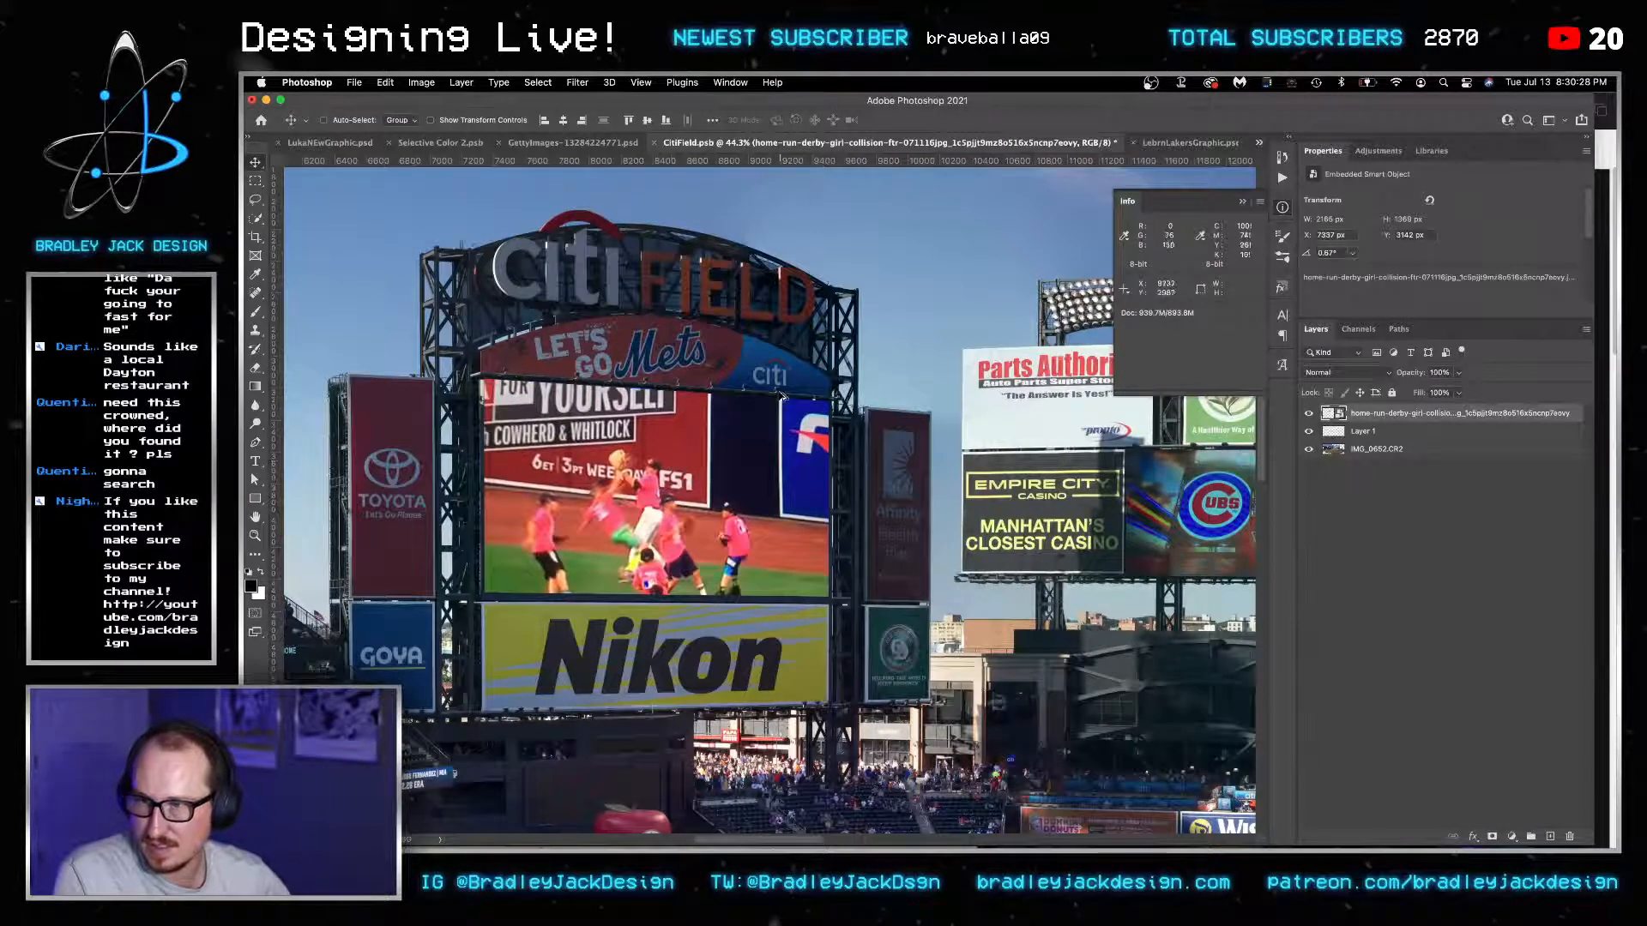
key(super+0)
key(super+s)
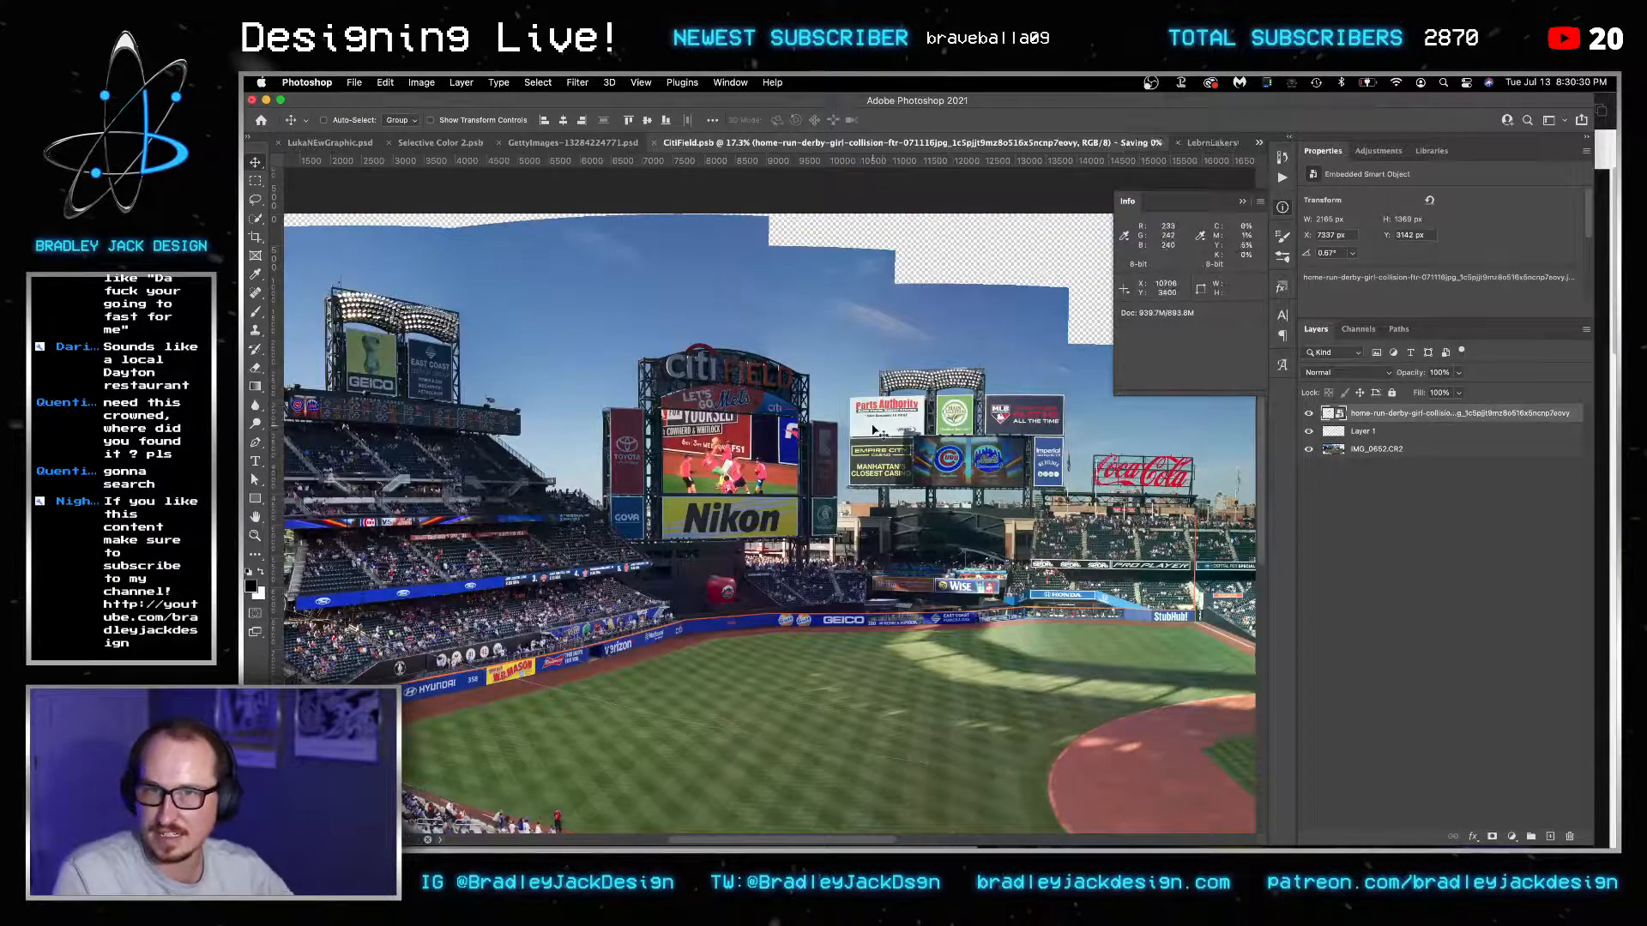
Return to the PolarPete.psb poster and examine the cut sky edge of the Citi Field image beside the batter's raised arm.
key(super)
key(ctrl+Tab)
key(ctrl+Tab)
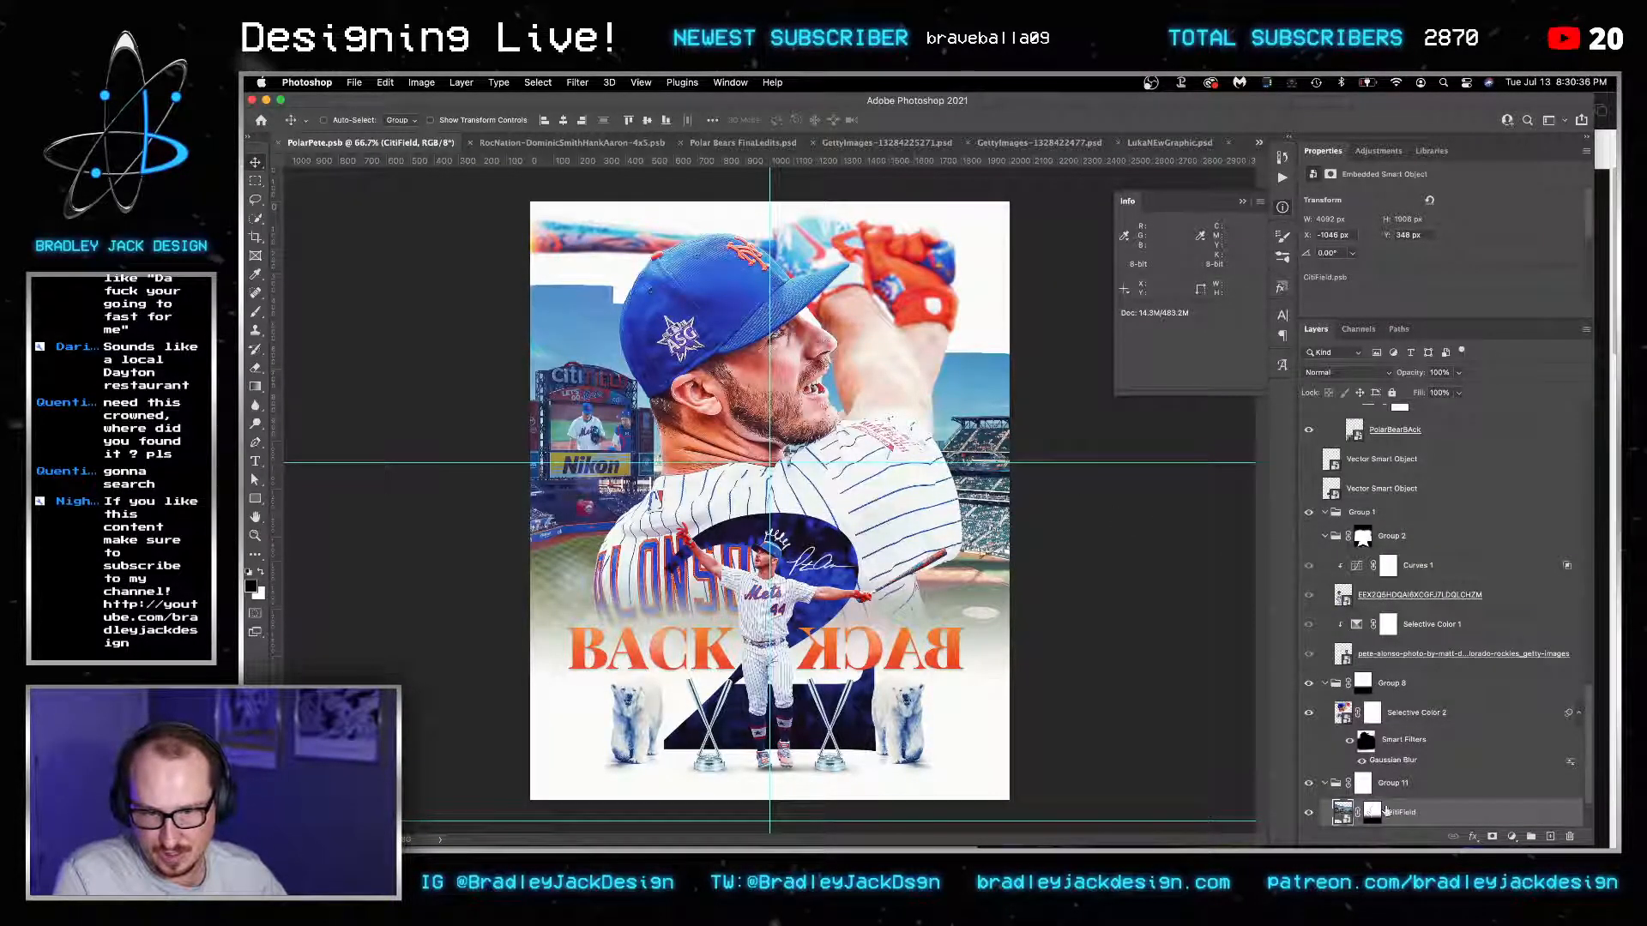
click(1361, 782)
key(z)
click(989, 371)
click(990, 371)
click(990, 371)
click(990, 371)
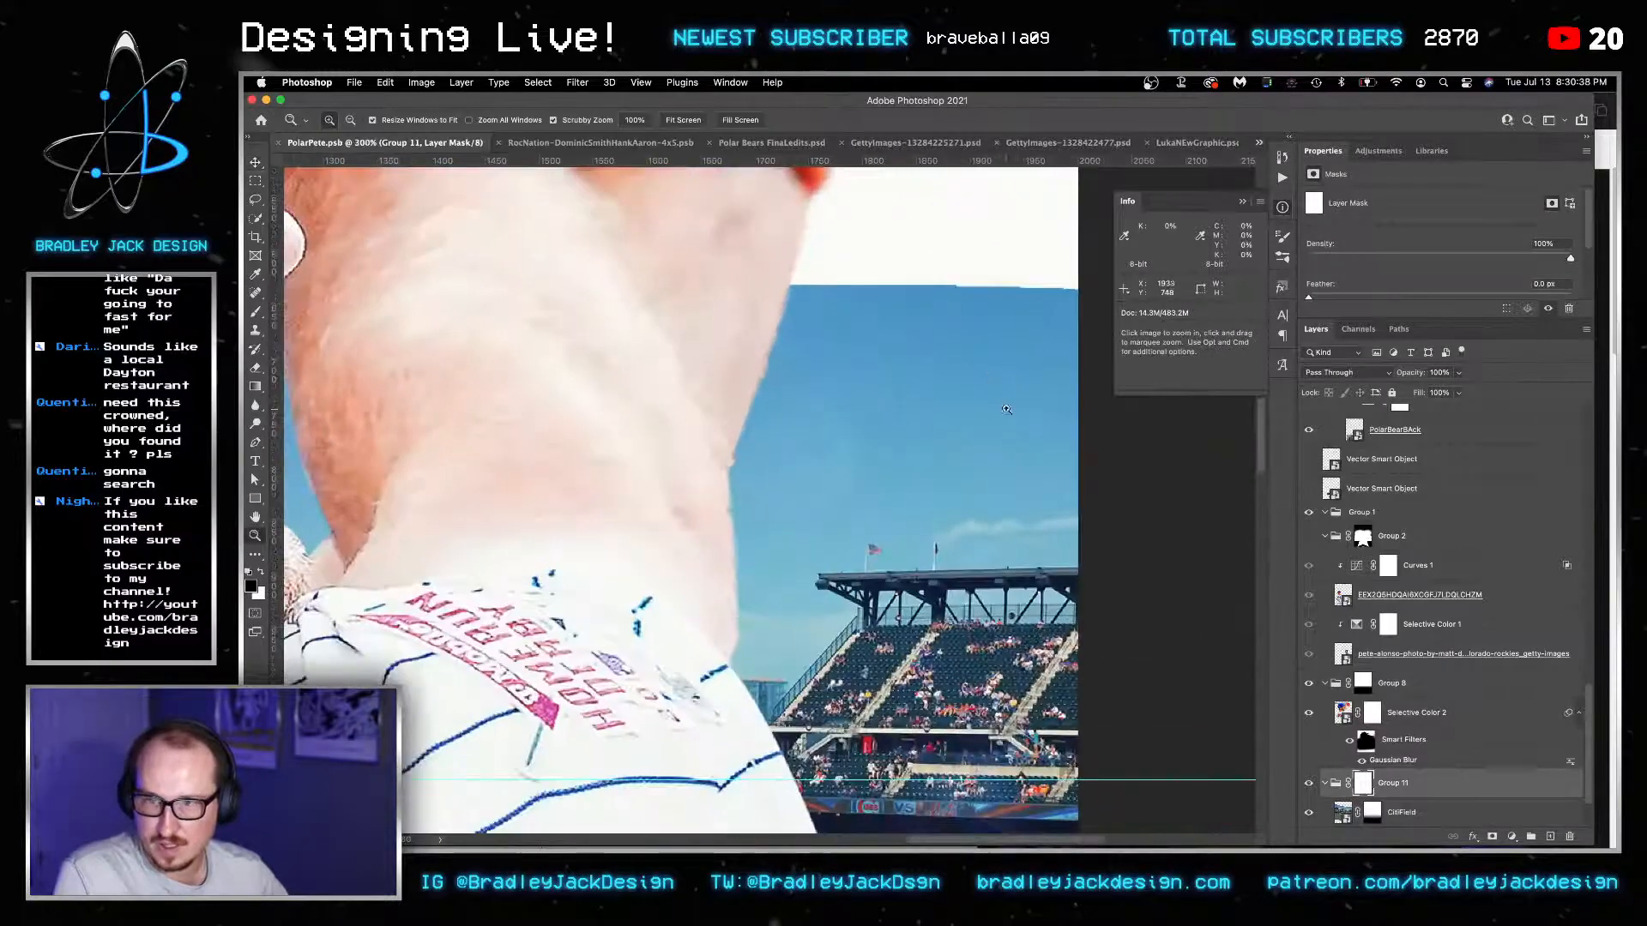
key(v)
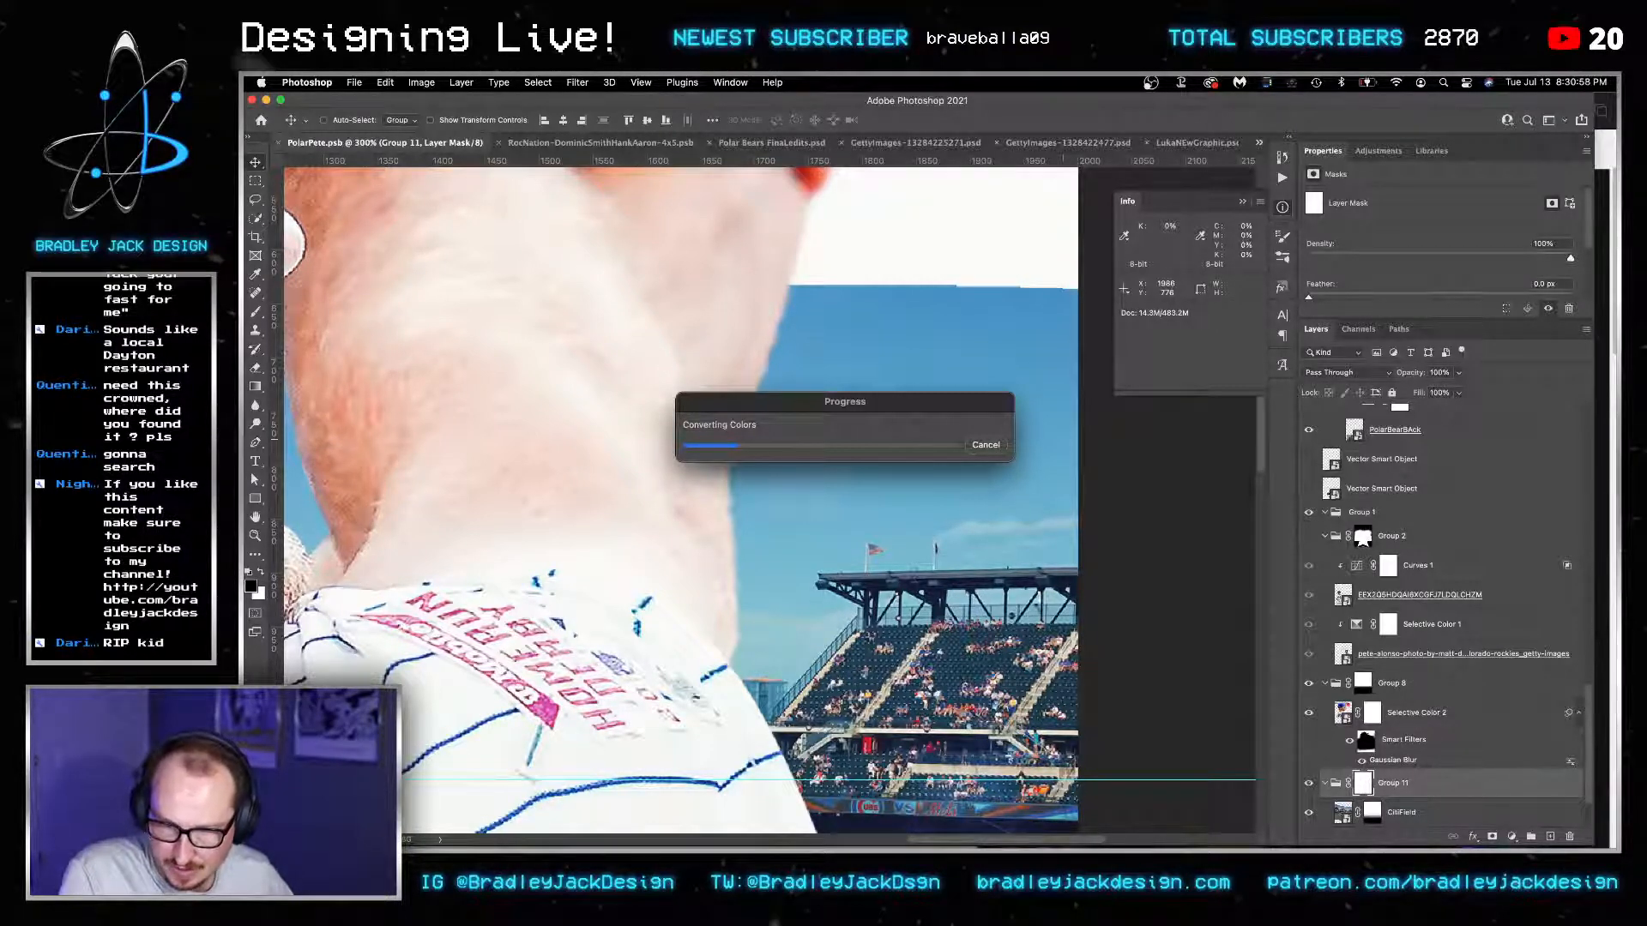
scroll(755, 590, down, 5)
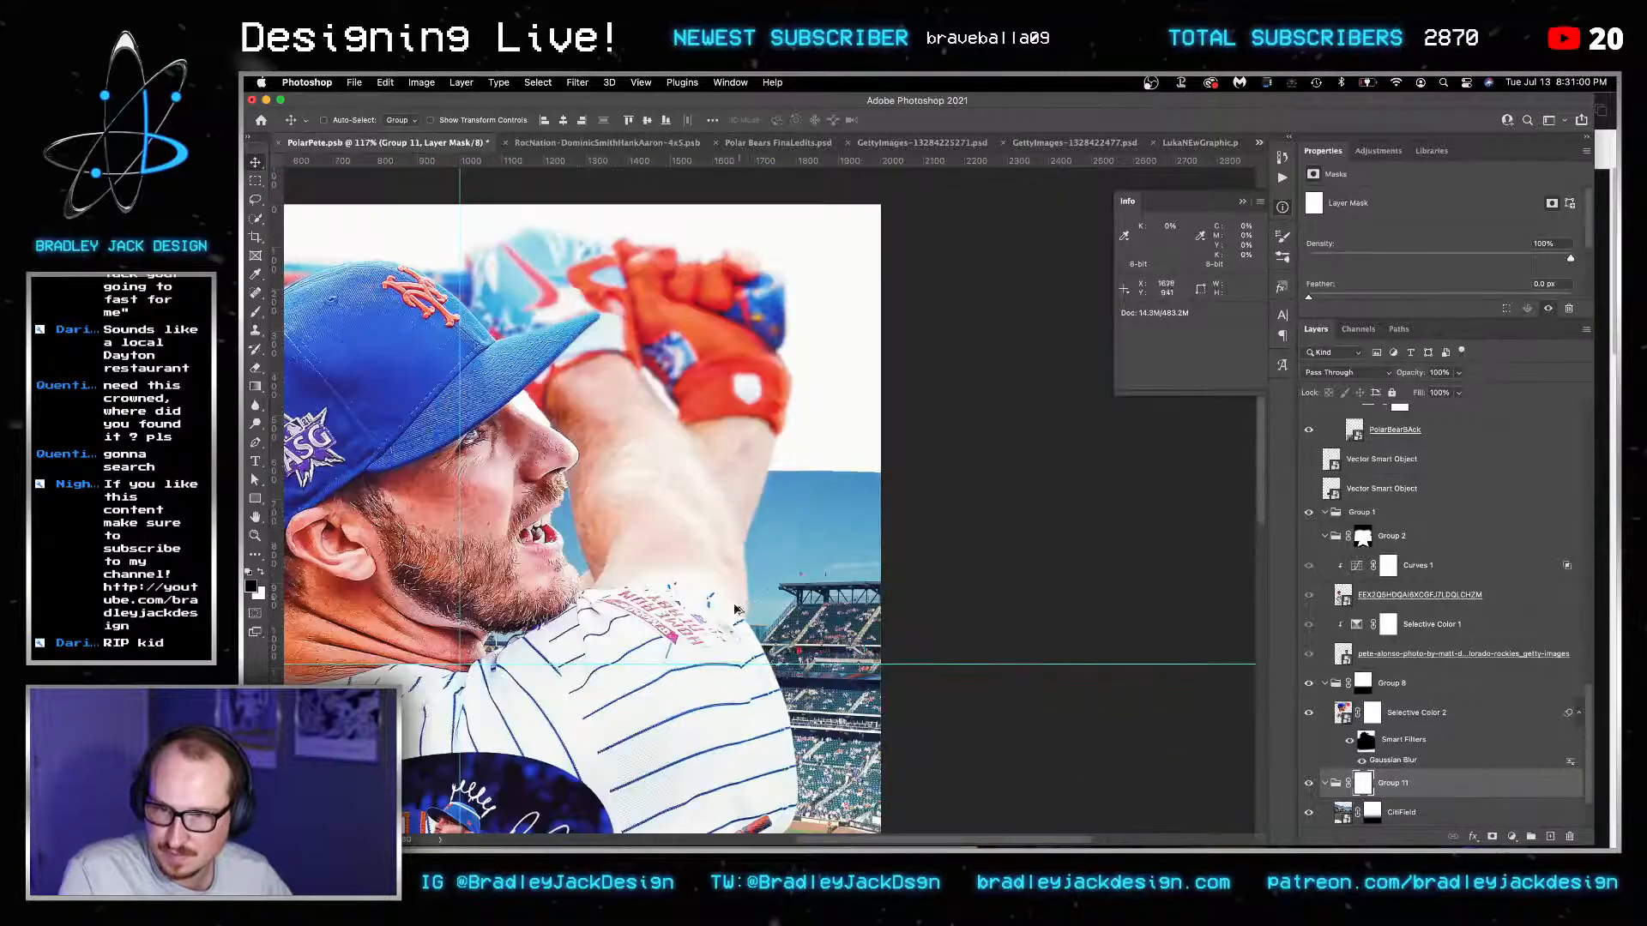
scroll(735, 609, down, 2)
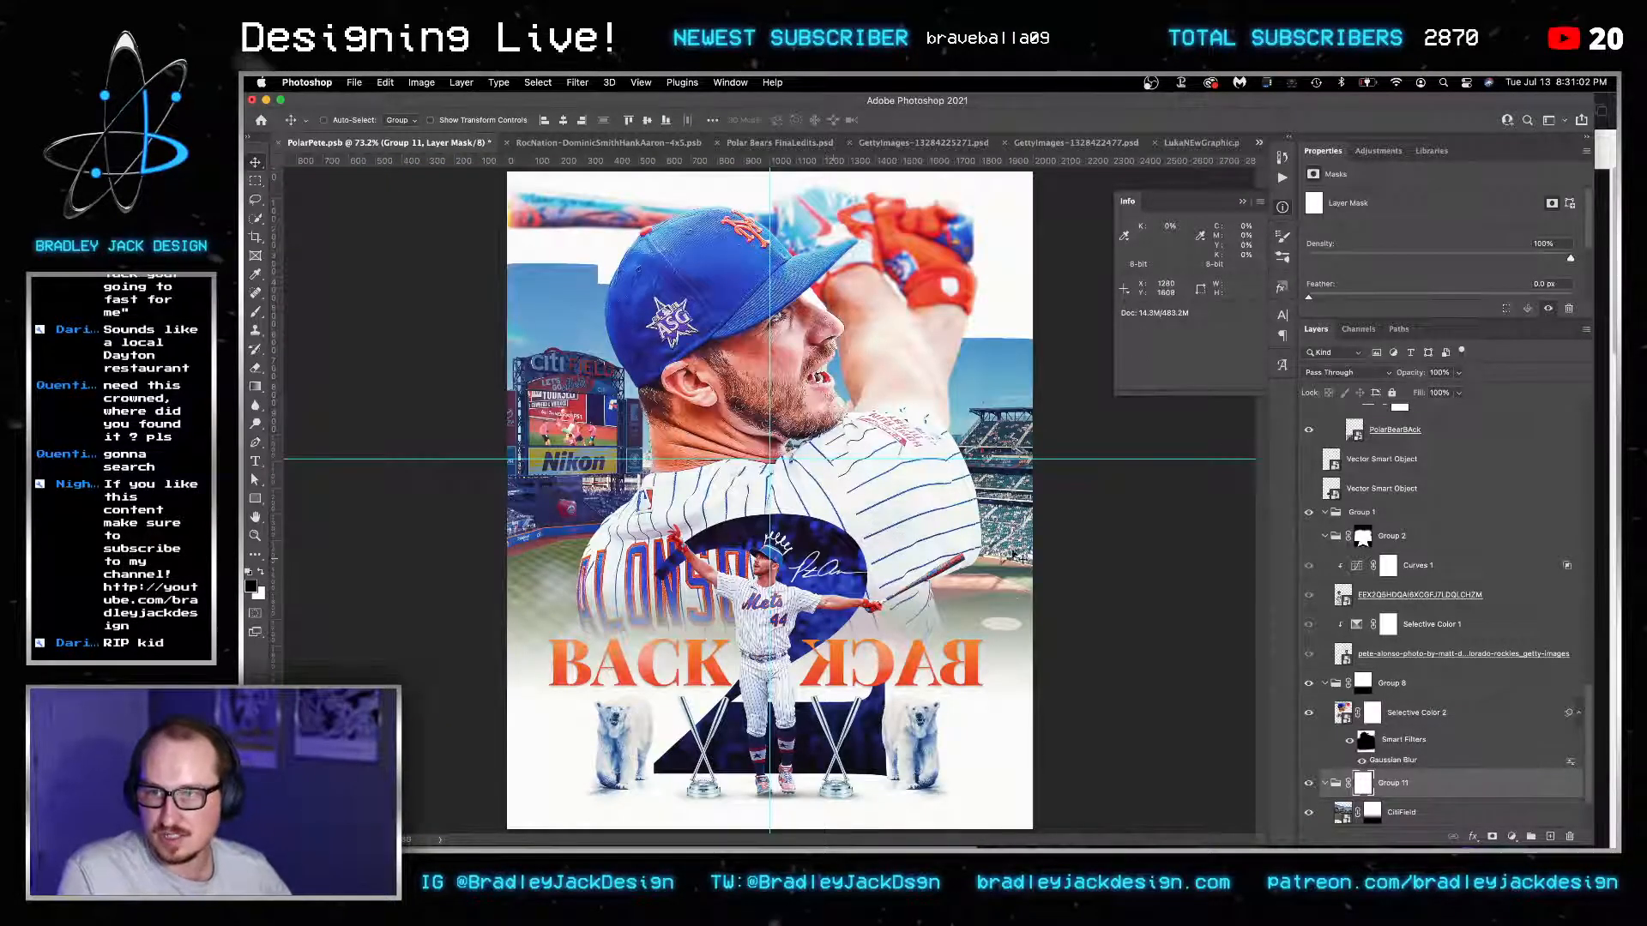
Add a new layer beneath the Citi Field group and sample two stadium sky blues as foreground and background colors.
click(1391, 812)
scroll(1389, 806, down, 2)
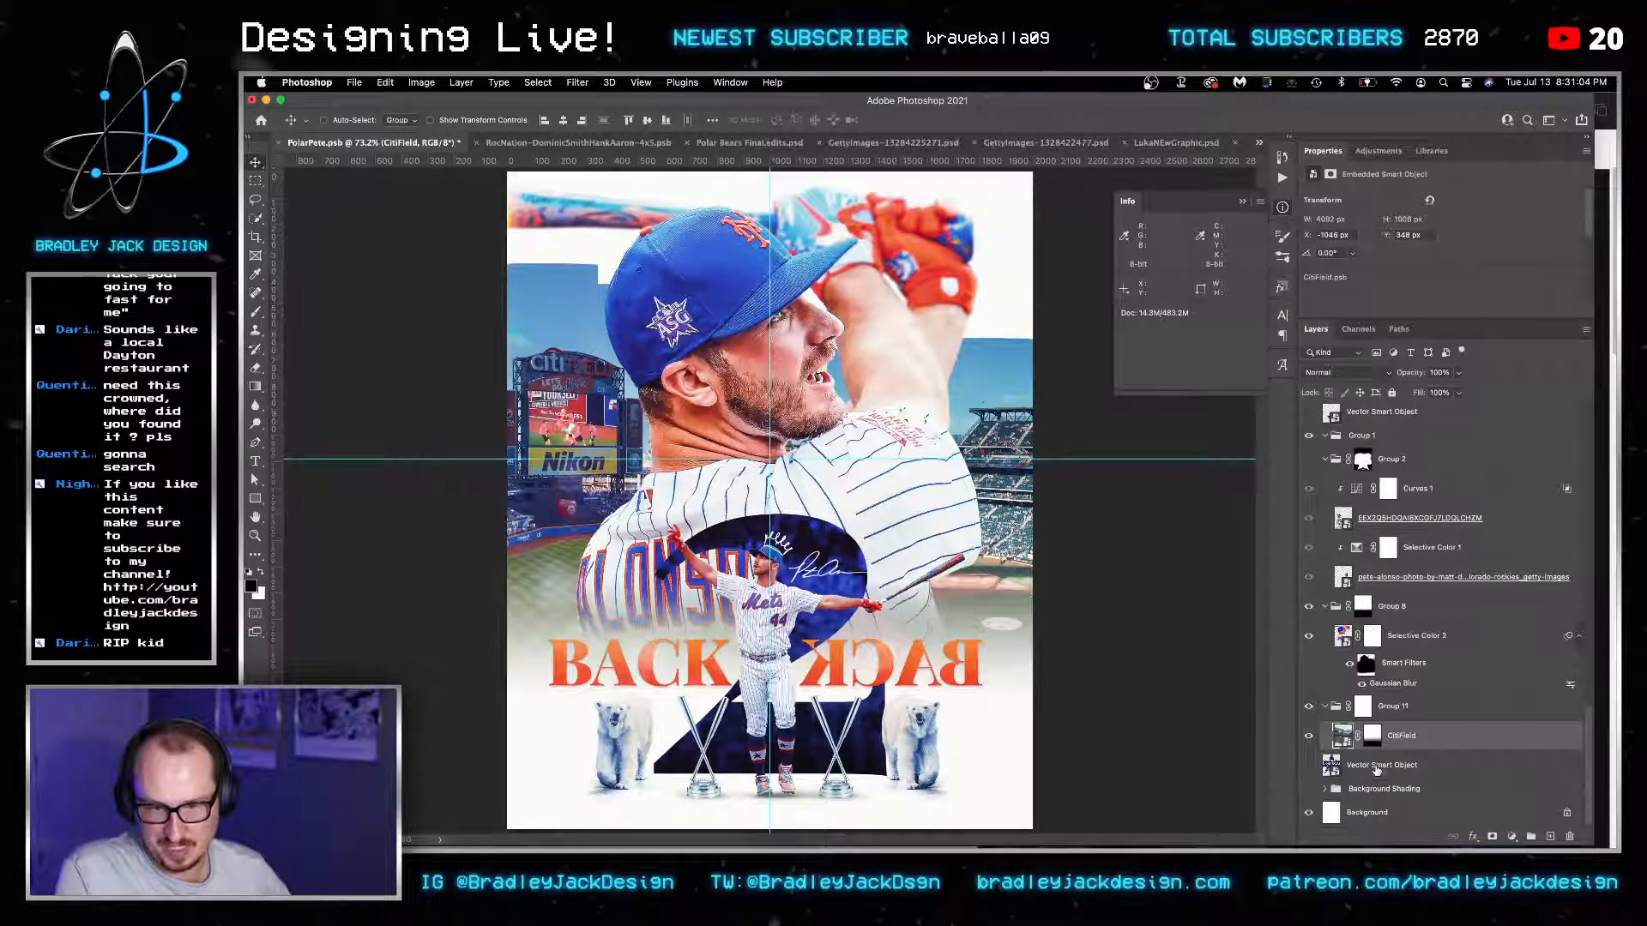
click(1376, 770)
key(super+alt+shift+n)
key(i)
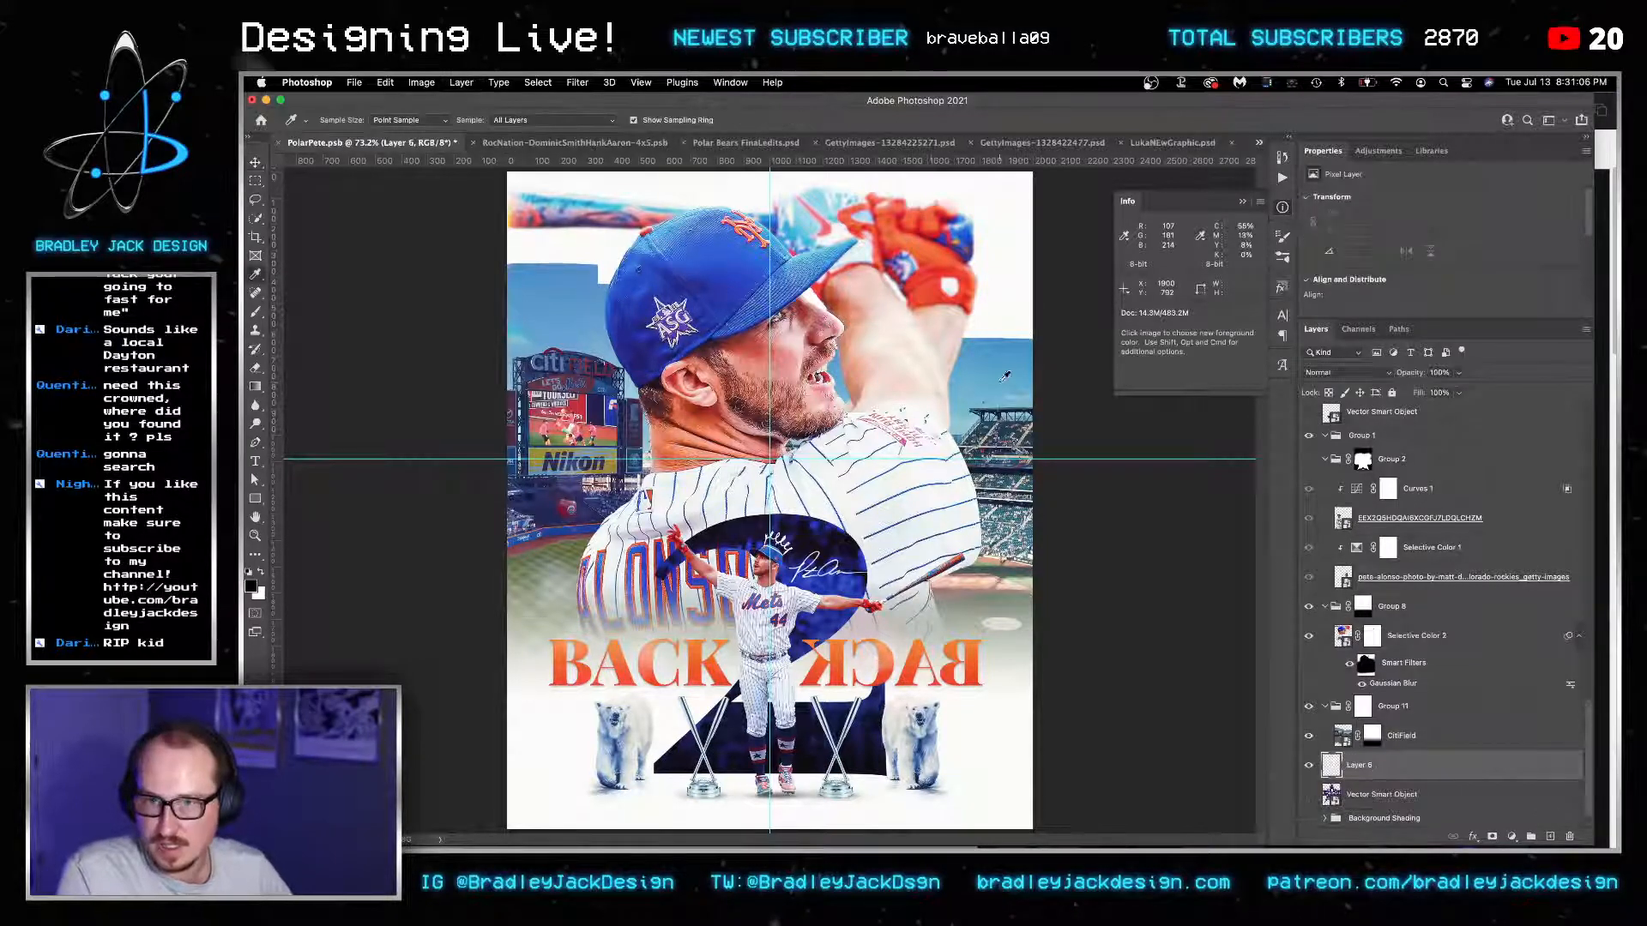
click(1005, 376)
alt+click(580, 257)
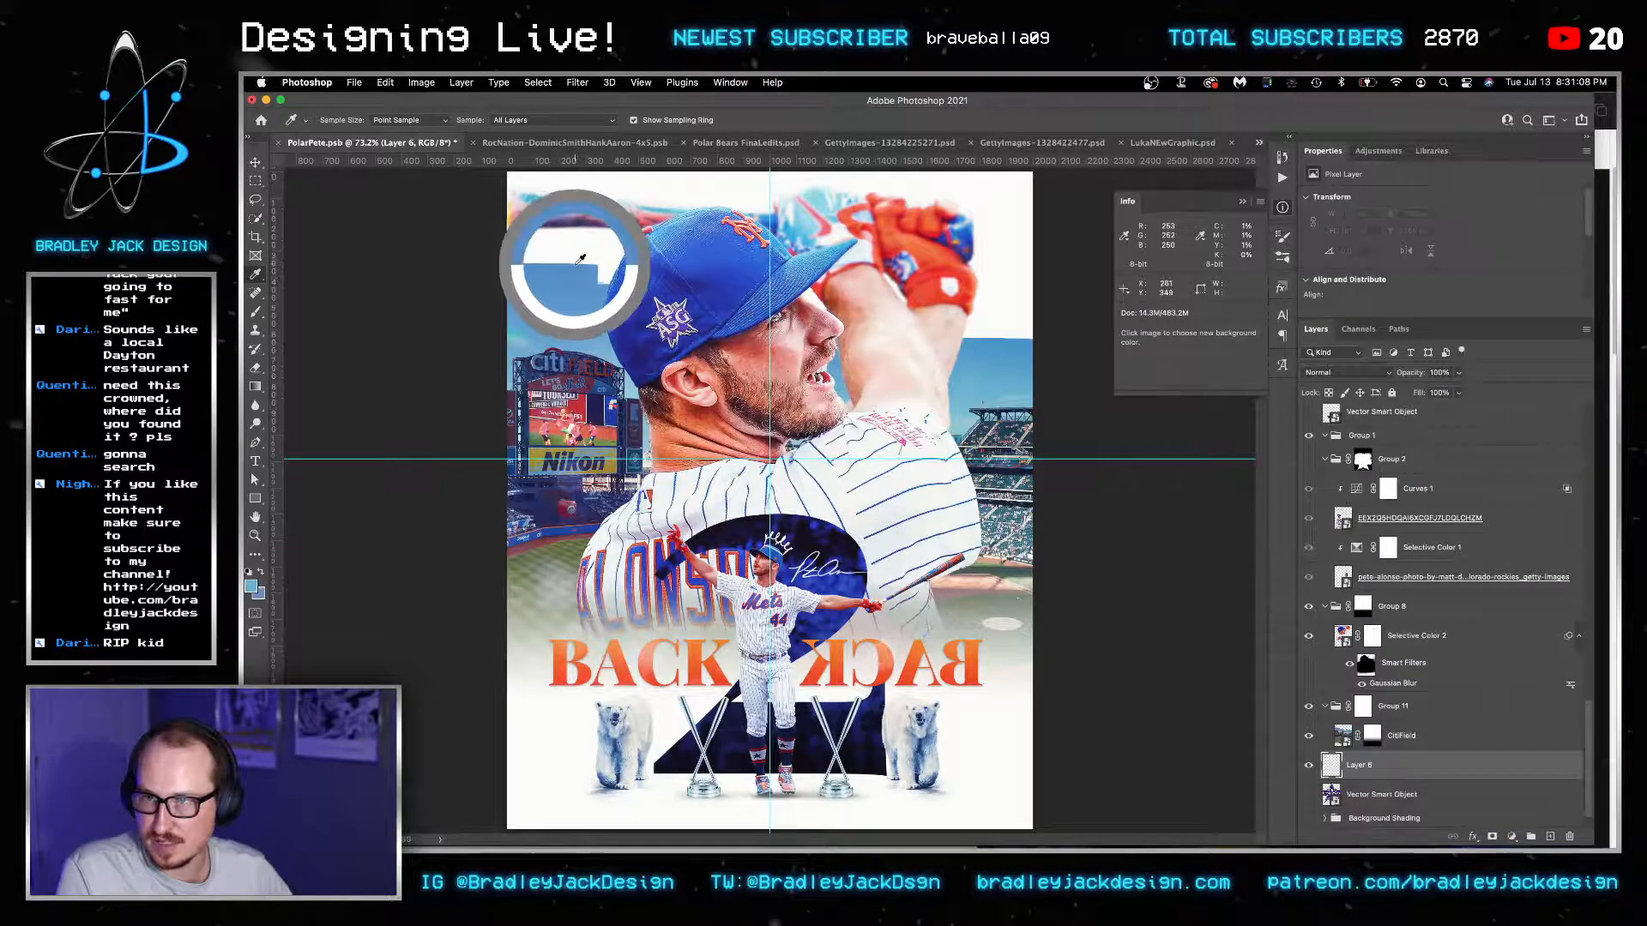
Fill the new layer with a vertical linear gradient of the sampled sky blues, matched to the stadium's sky edges.
key(g)
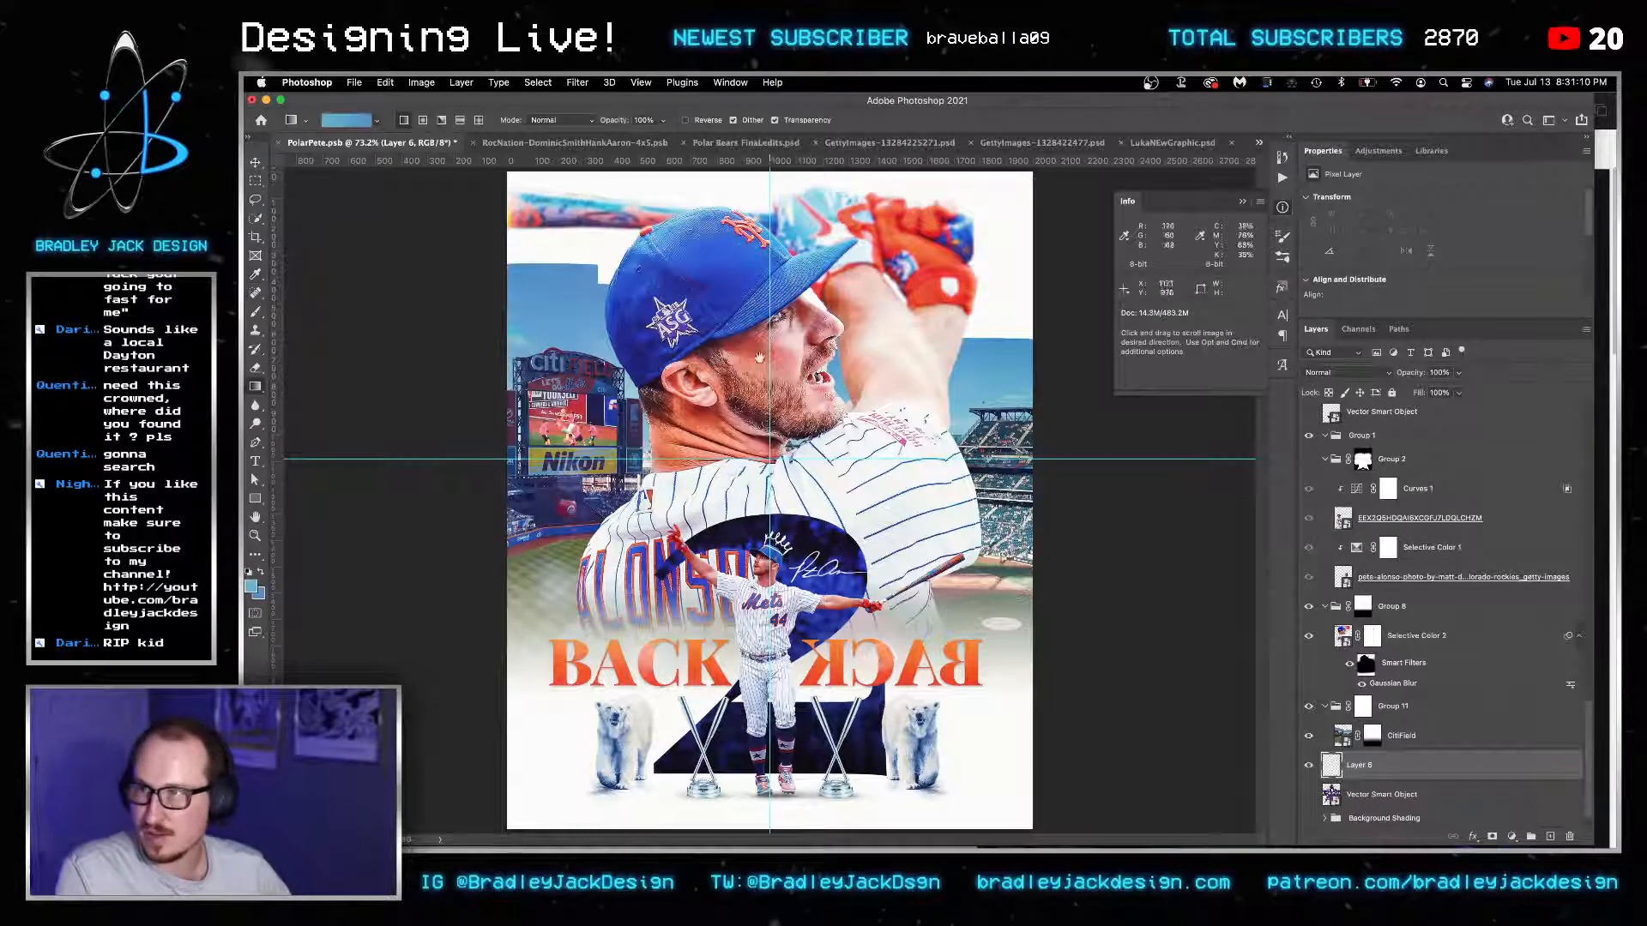
drag(596, 258, 606, 327)
drag(596, 255, 596, 256)
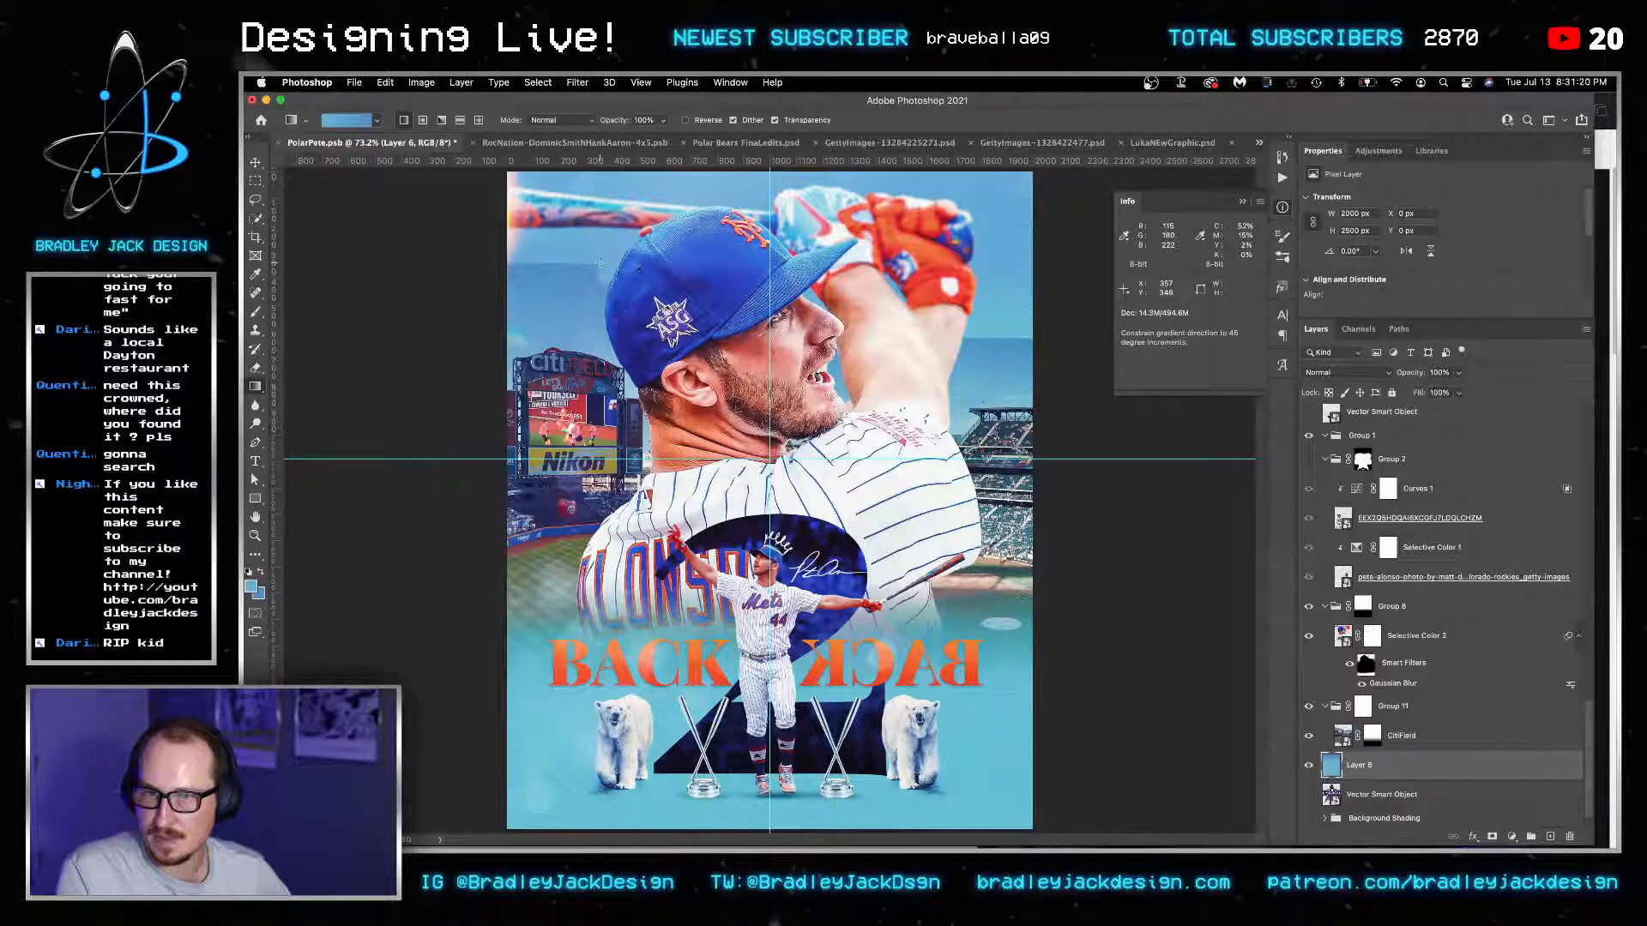
mouse_move(984, 398)
mouse_down()
mouse_move(987, 311)
mouse_move(988, 336)
mouse_up()
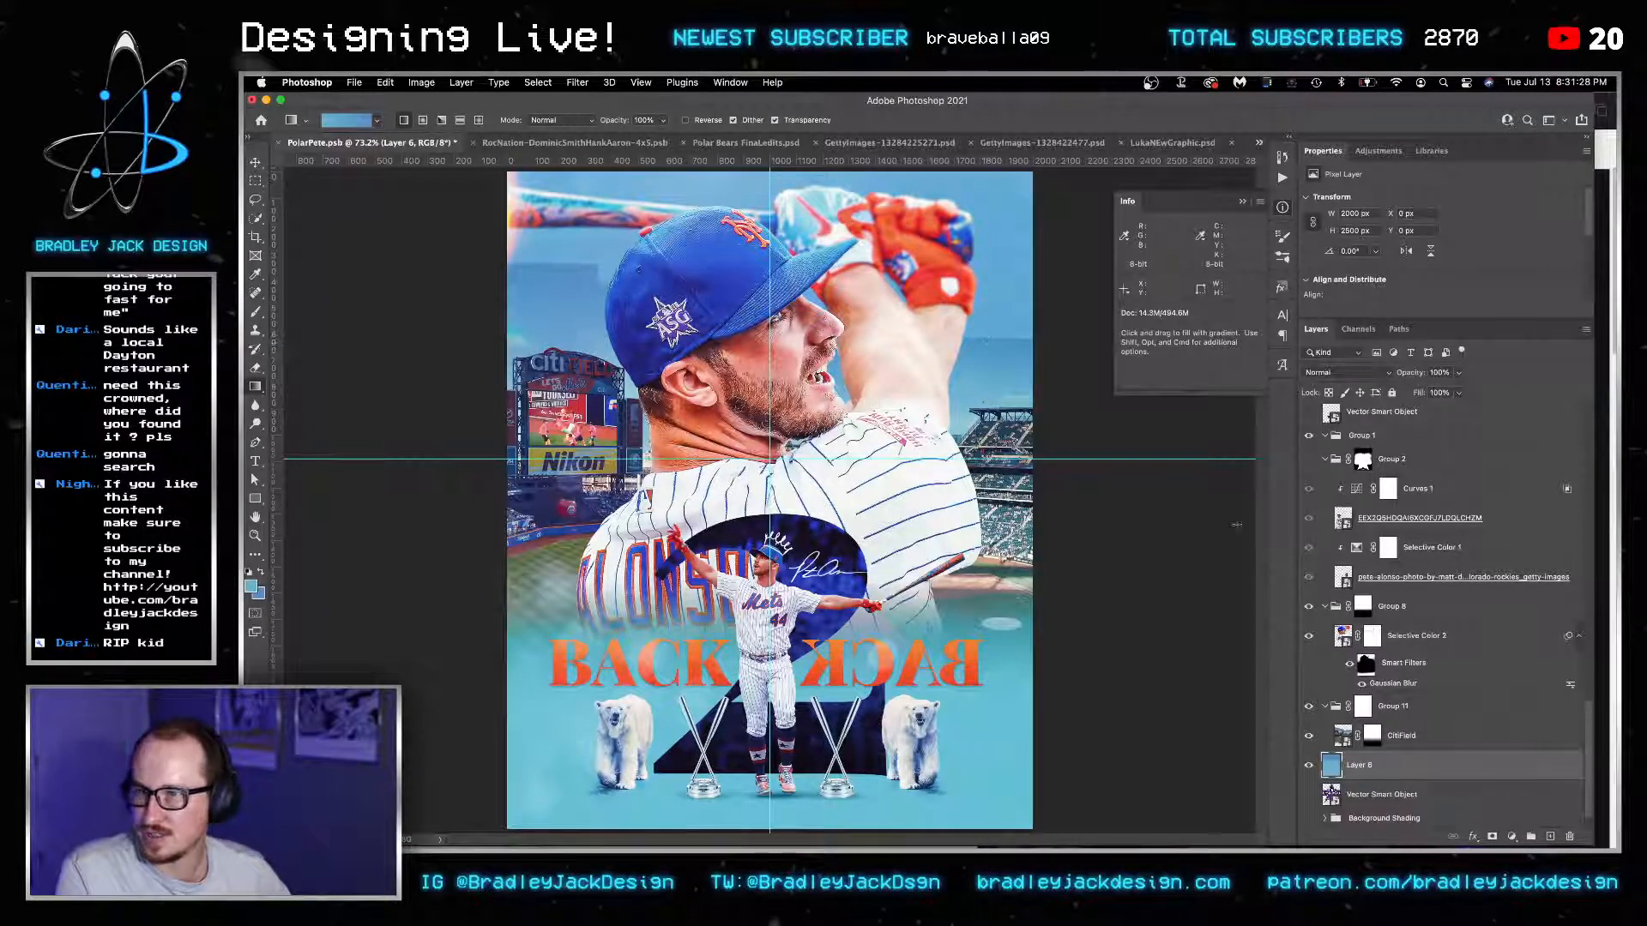
Add a vector mask to Group 11 and paint black on its layer mask to blend the stadium's upper sky edges into the gradient.
click(1366, 708)
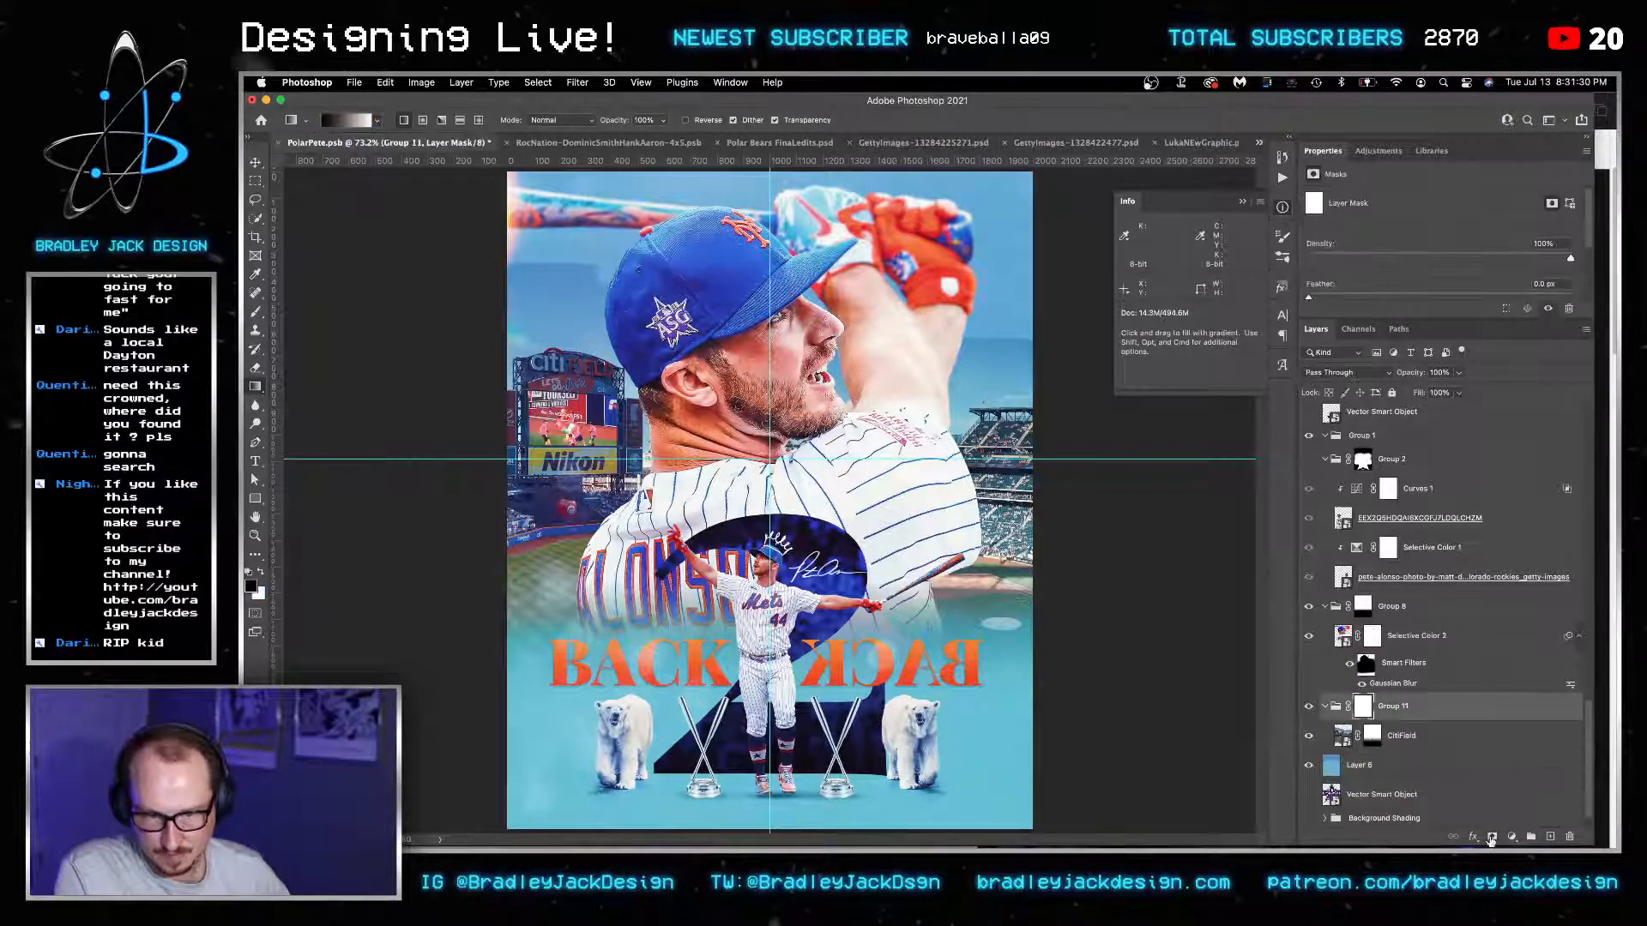
click(1492, 837)
key(b)
key(bracketright)
key(bracketright)
key(bracketright)
key(bracketright)
key(bracketright)
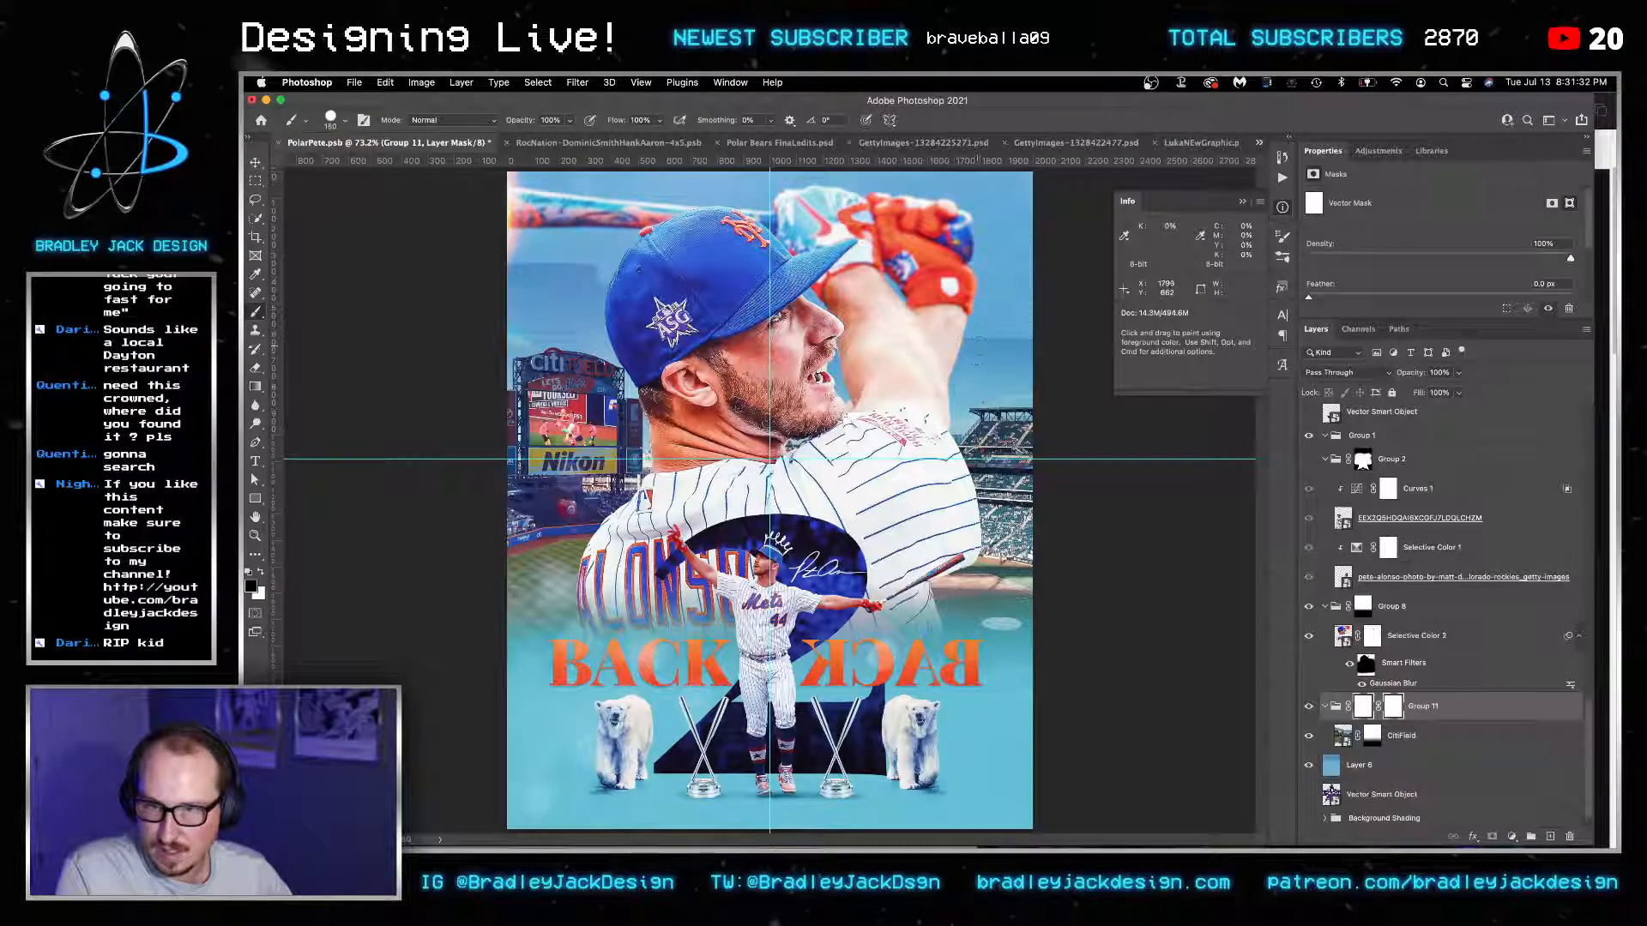
key(bracketleft)
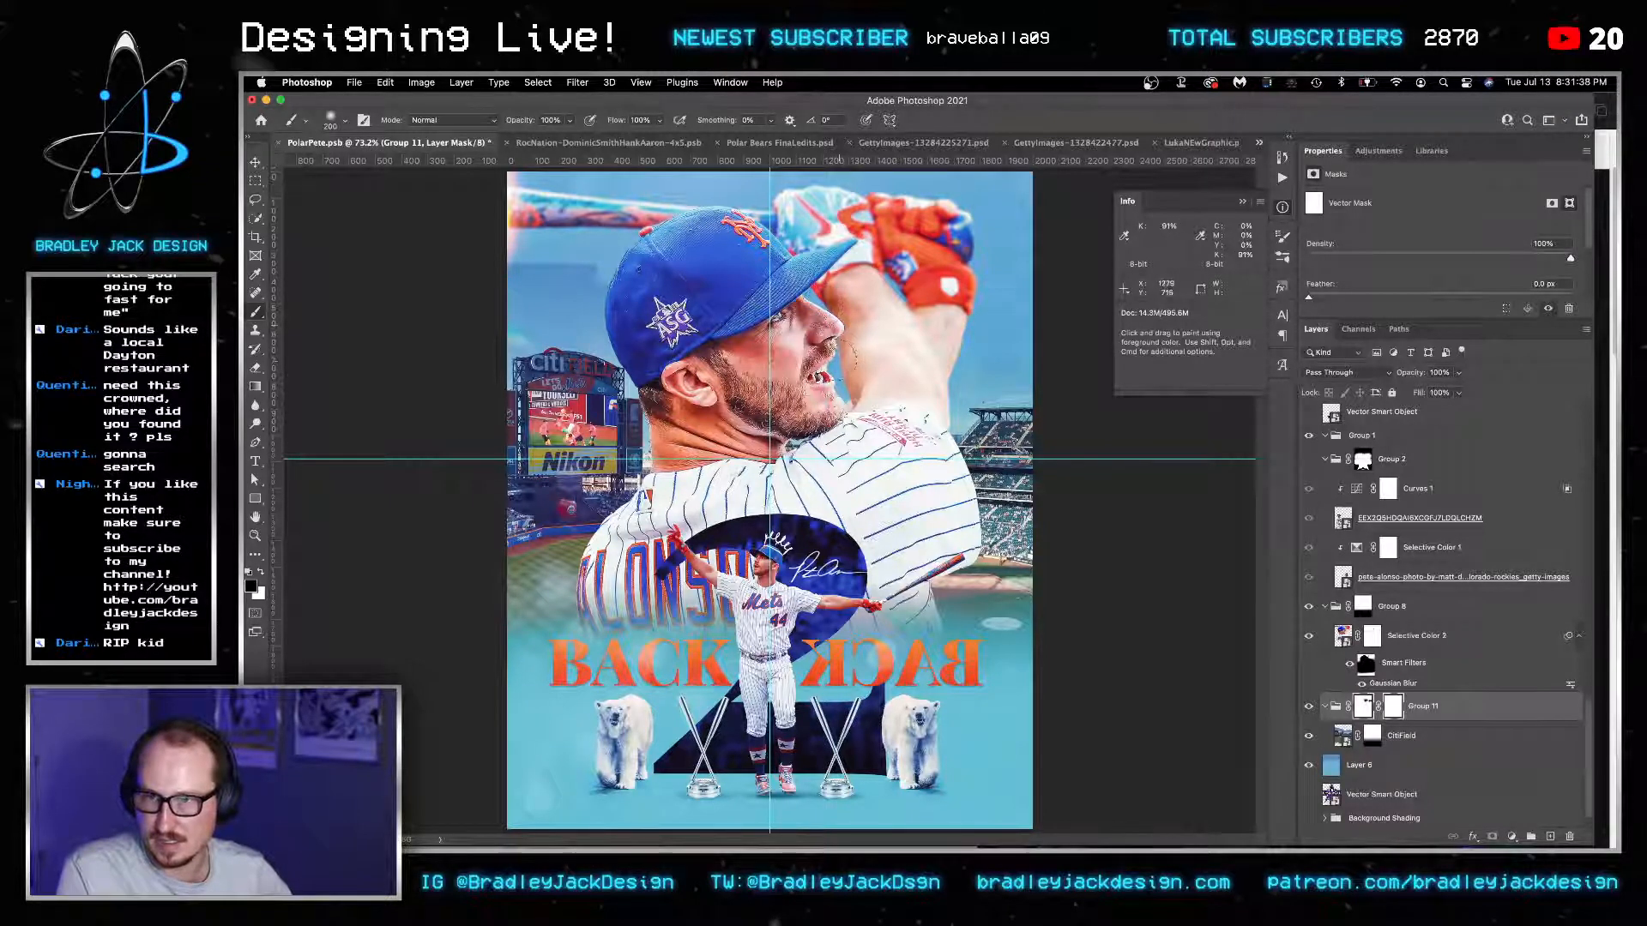
key(bracketright)
key(bracketright)
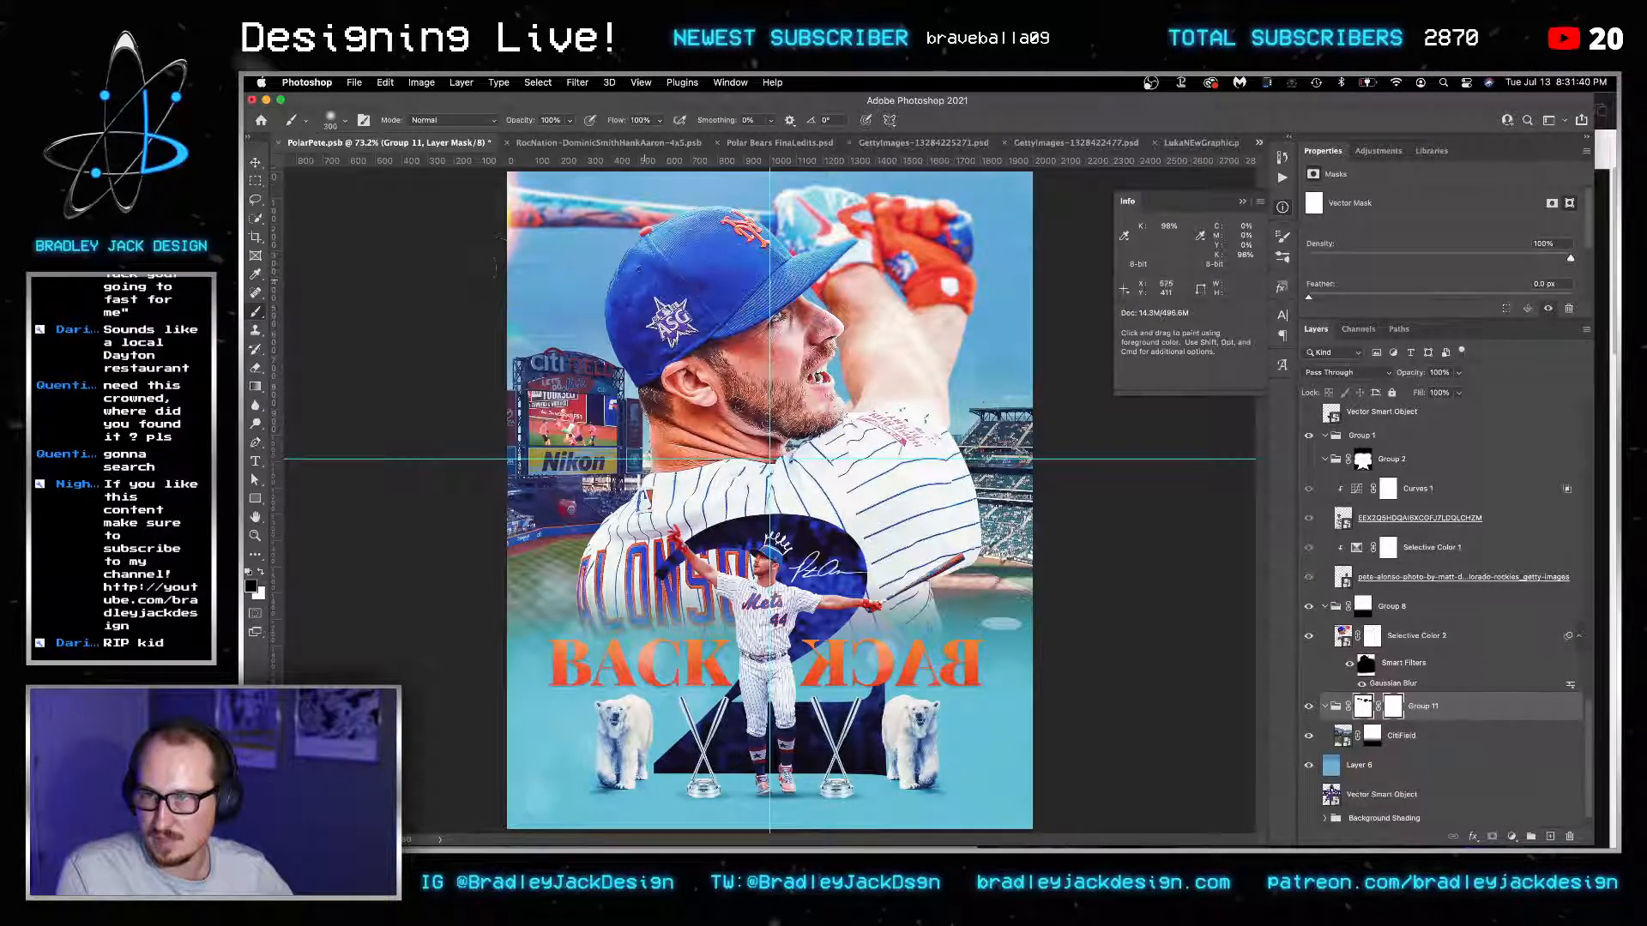
Add a black mask to the blue gradient layer, paint white to reveal it only in the poster's upper part, and save.
scroll(861, 449, down, 8)
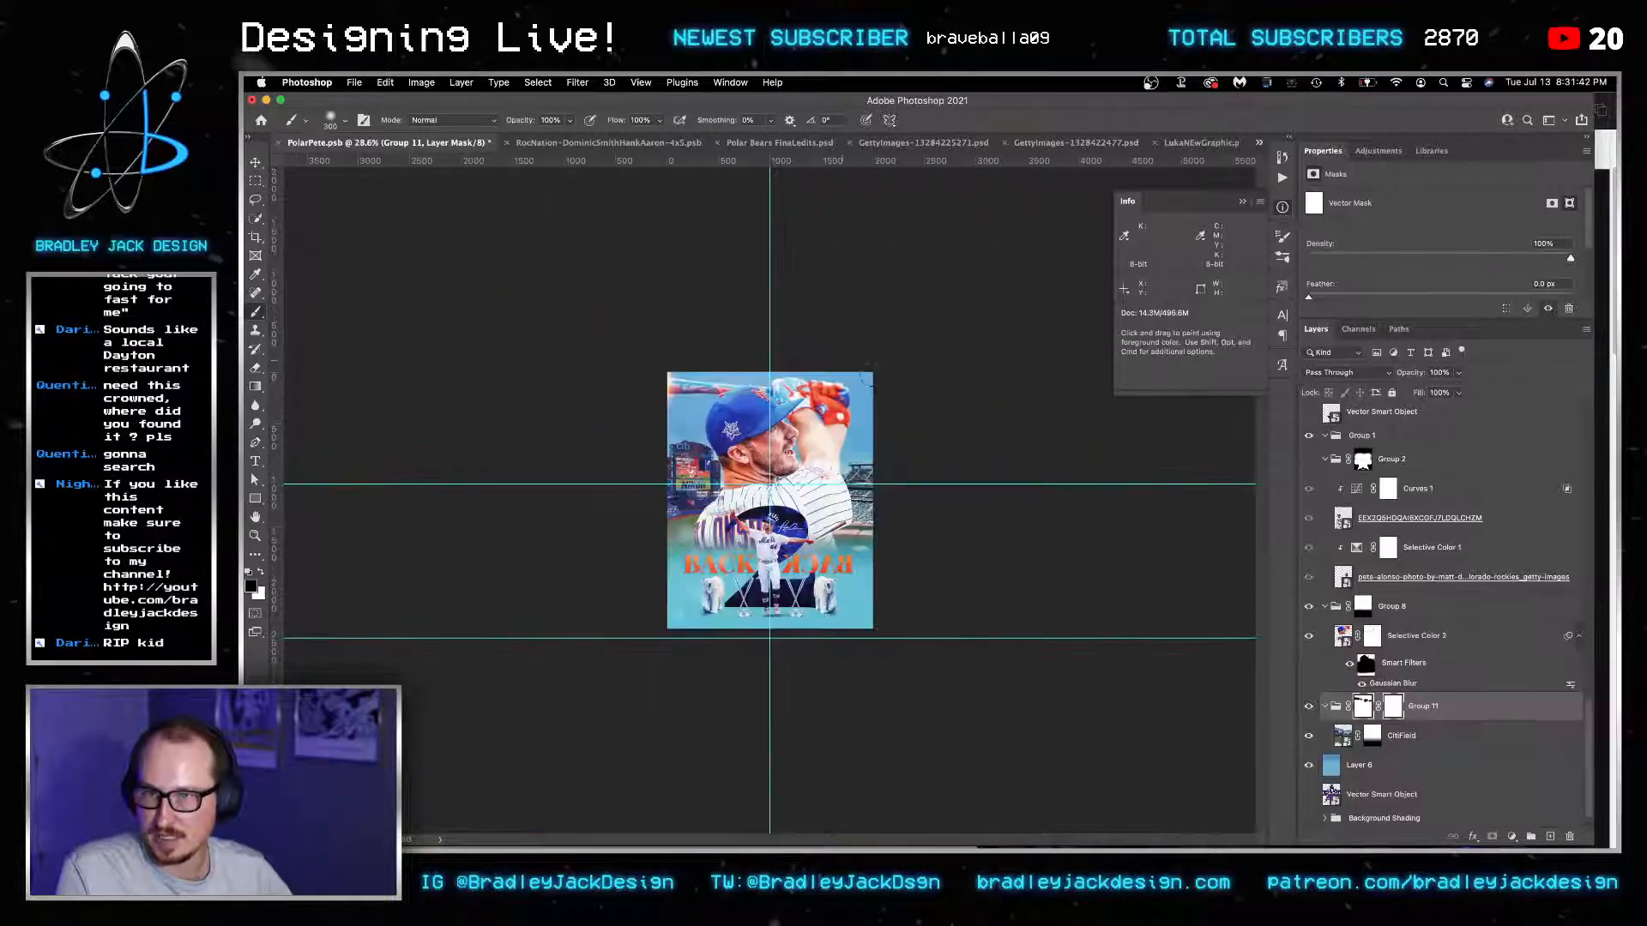
key(v)
scroll(796, 477, up, 3)
click(1364, 766)
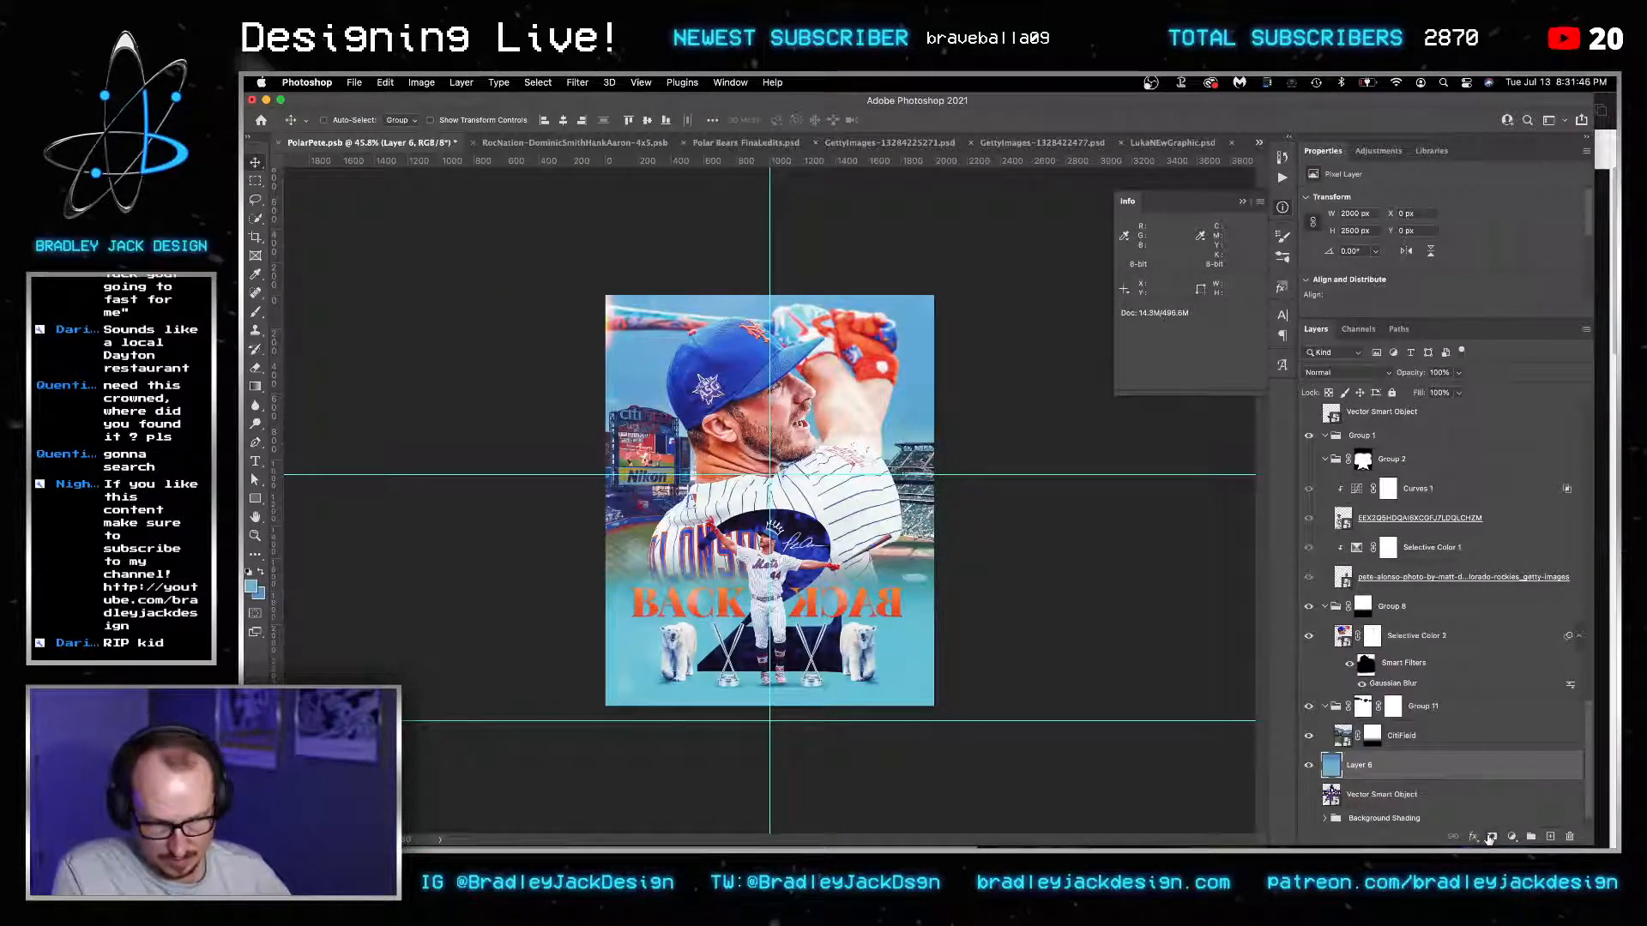
alt+click(1491, 837)
key(b)
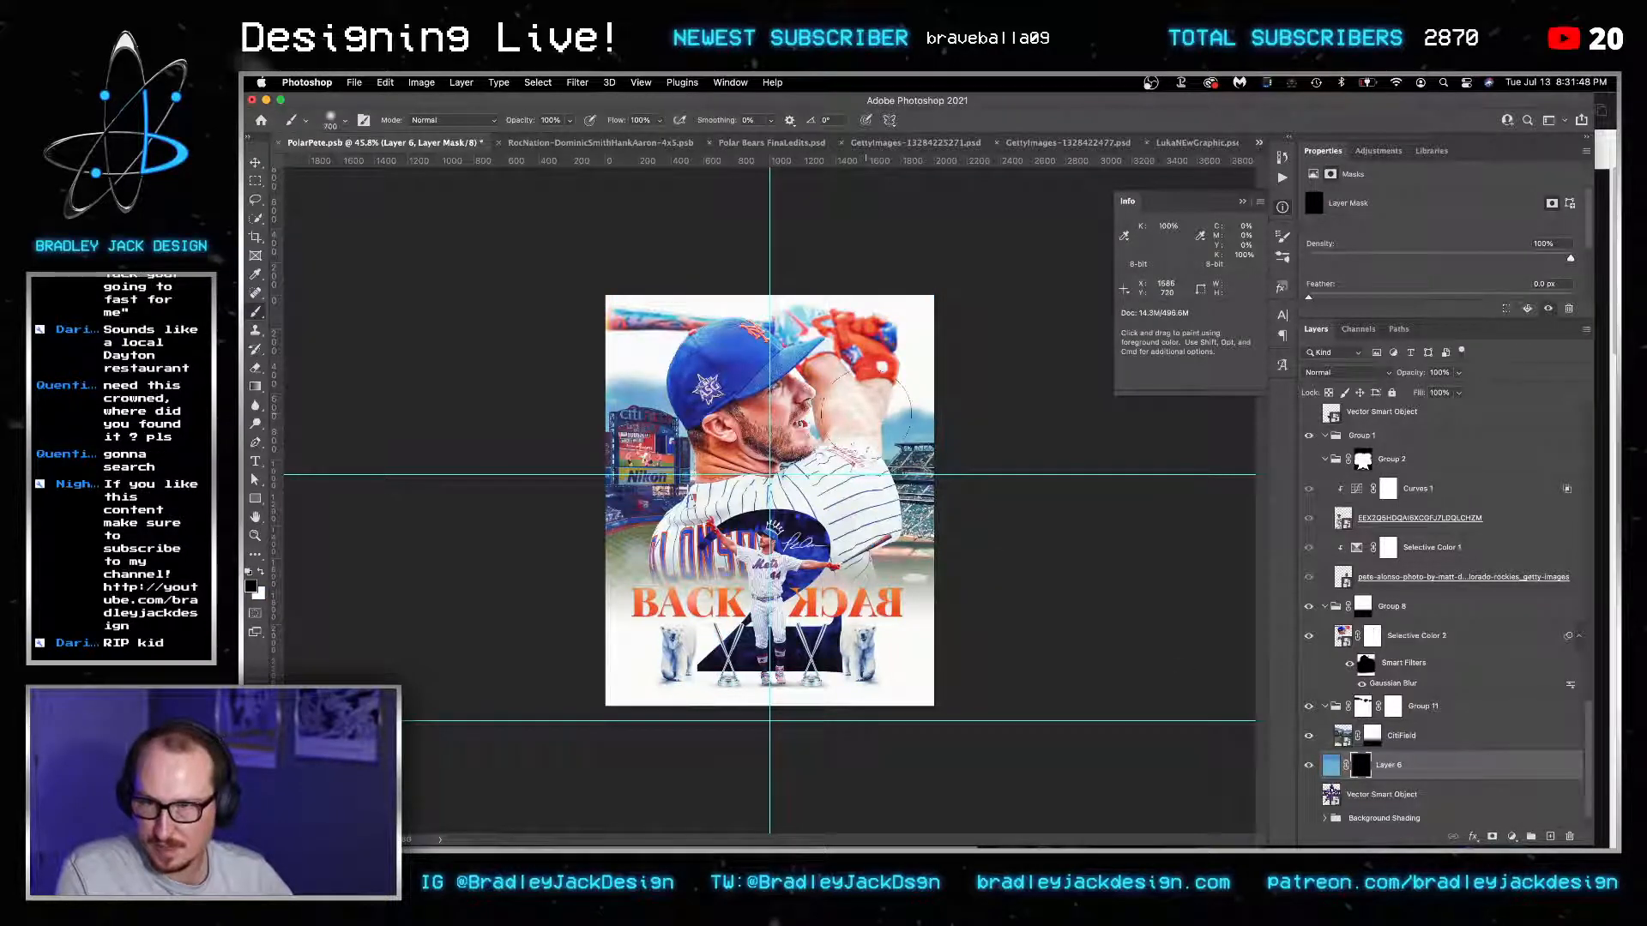
key(x)
mouse_move(901, 390)
mouse_down()
mouse_move(906, 369)
mouse_move(652, 355)
mouse_move(900, 398)
mouse_up()
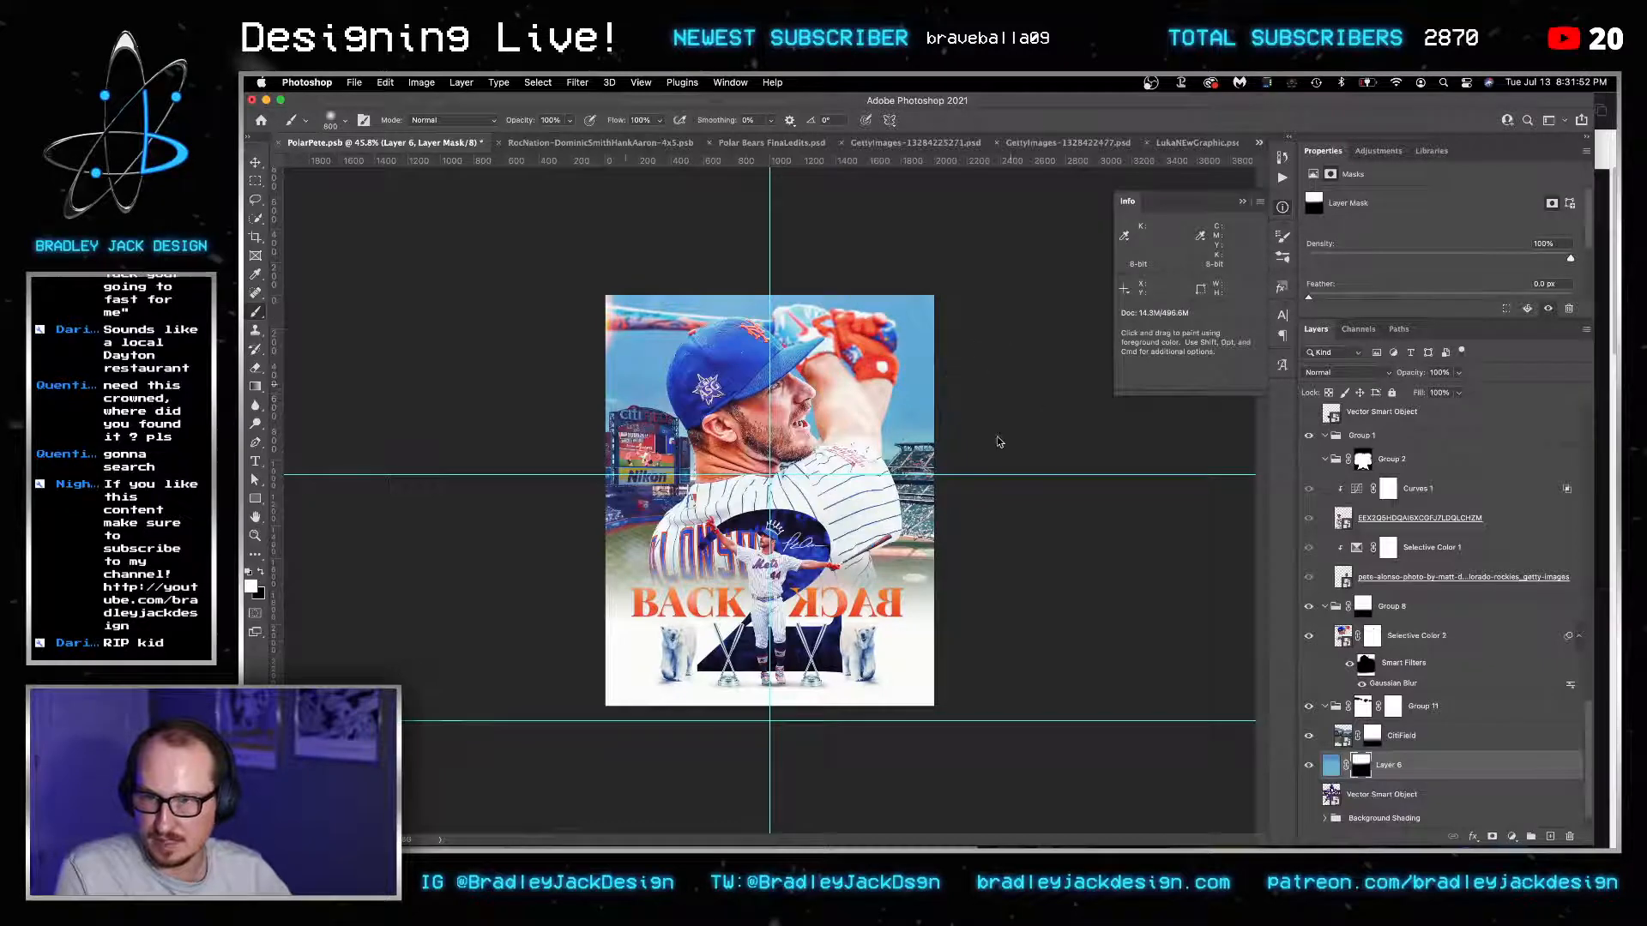
key(v)
key(ctrl+s)
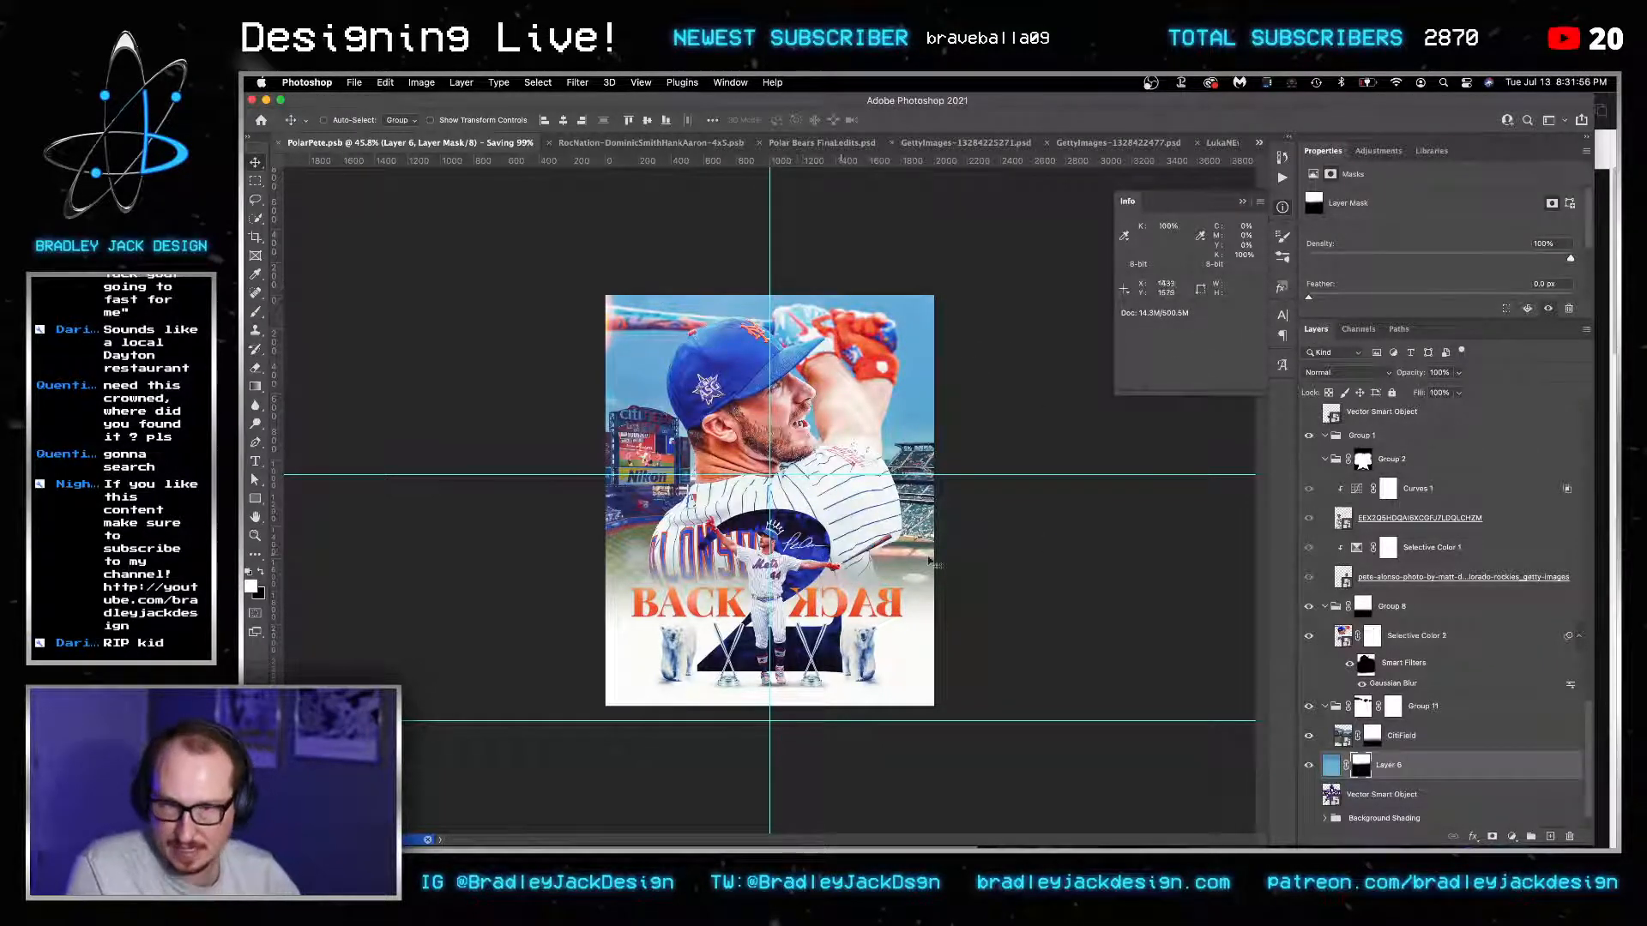
Show Group 2 with the two side players and delete the group's layer mask.
scroll(1364, 519, up, 3)
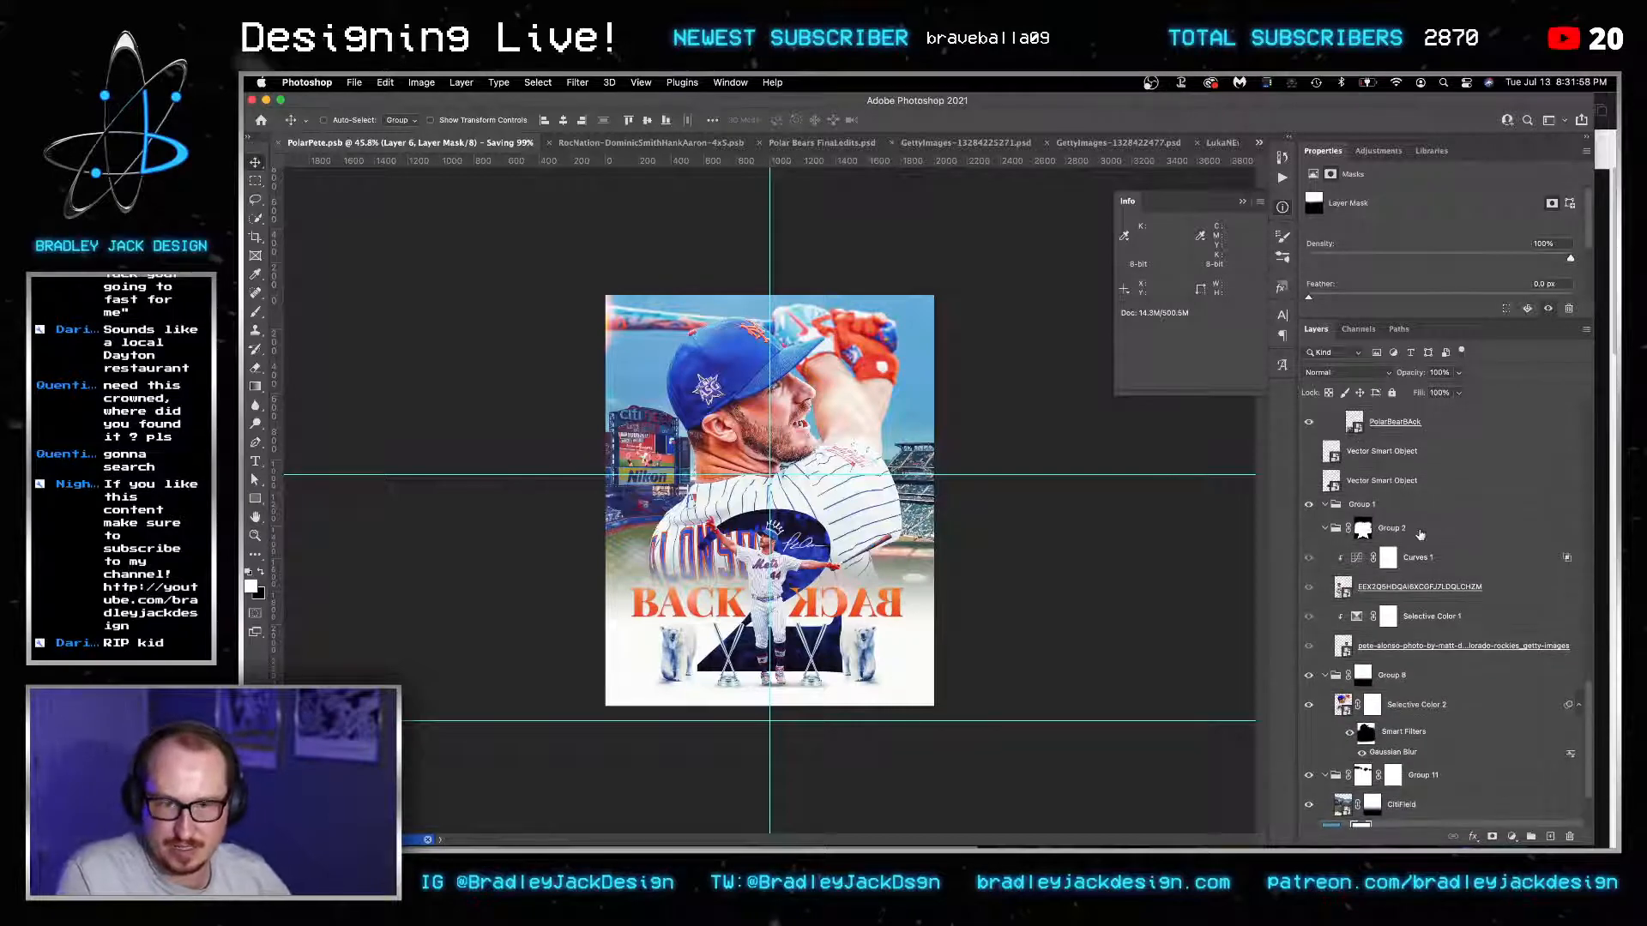
click(1422, 533)
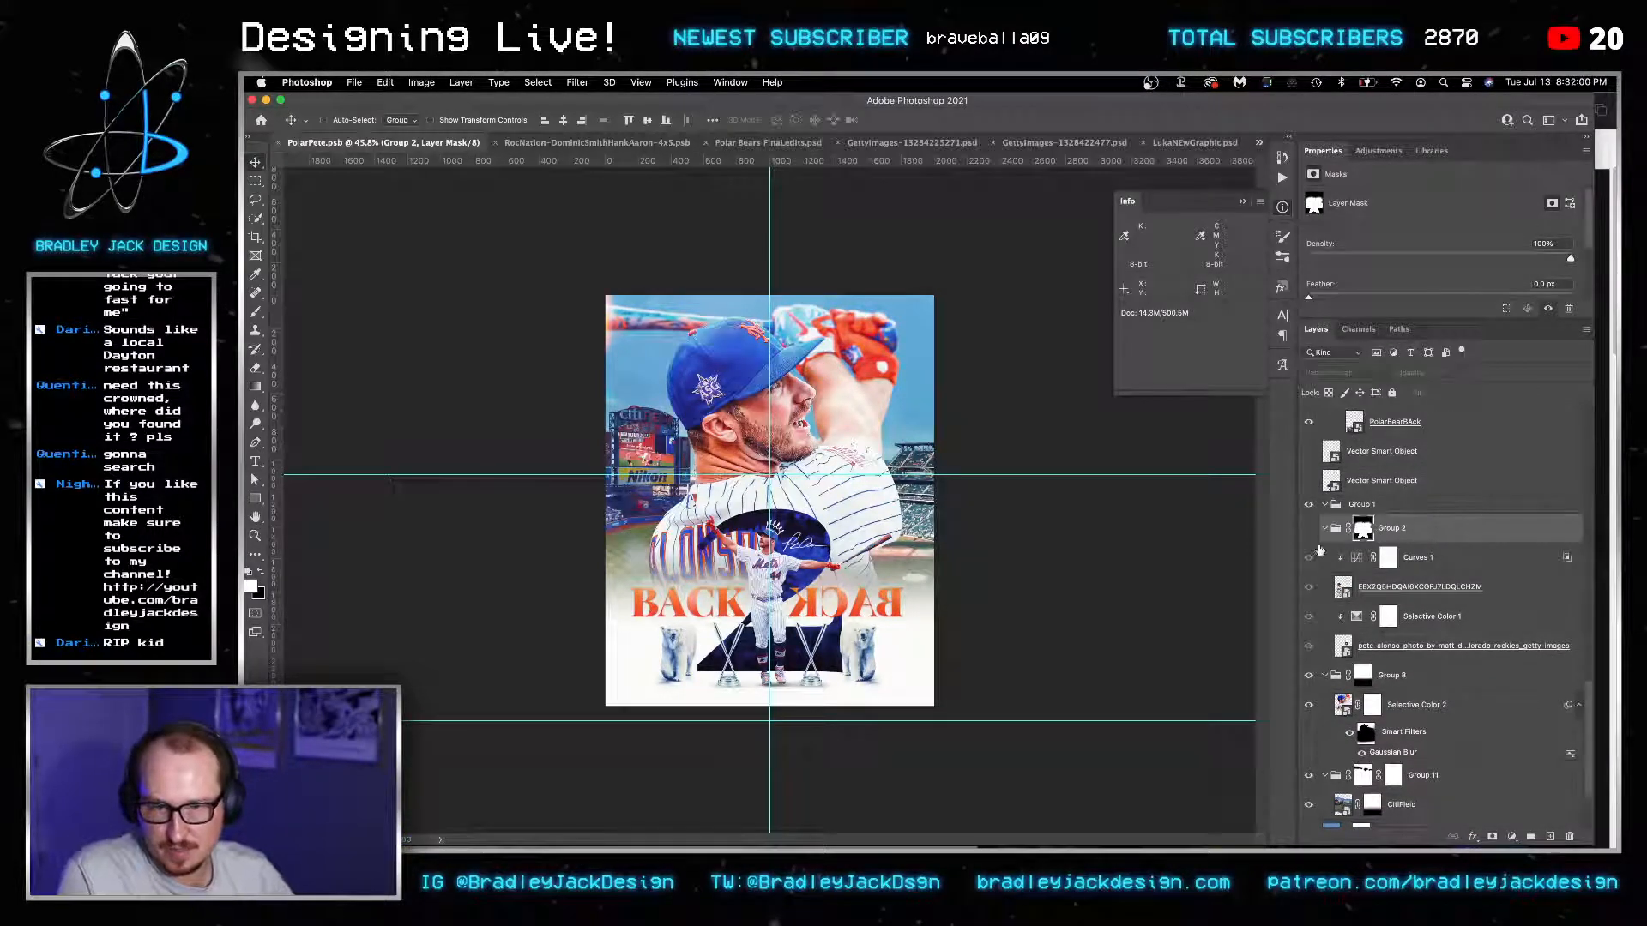
click(1308, 530)
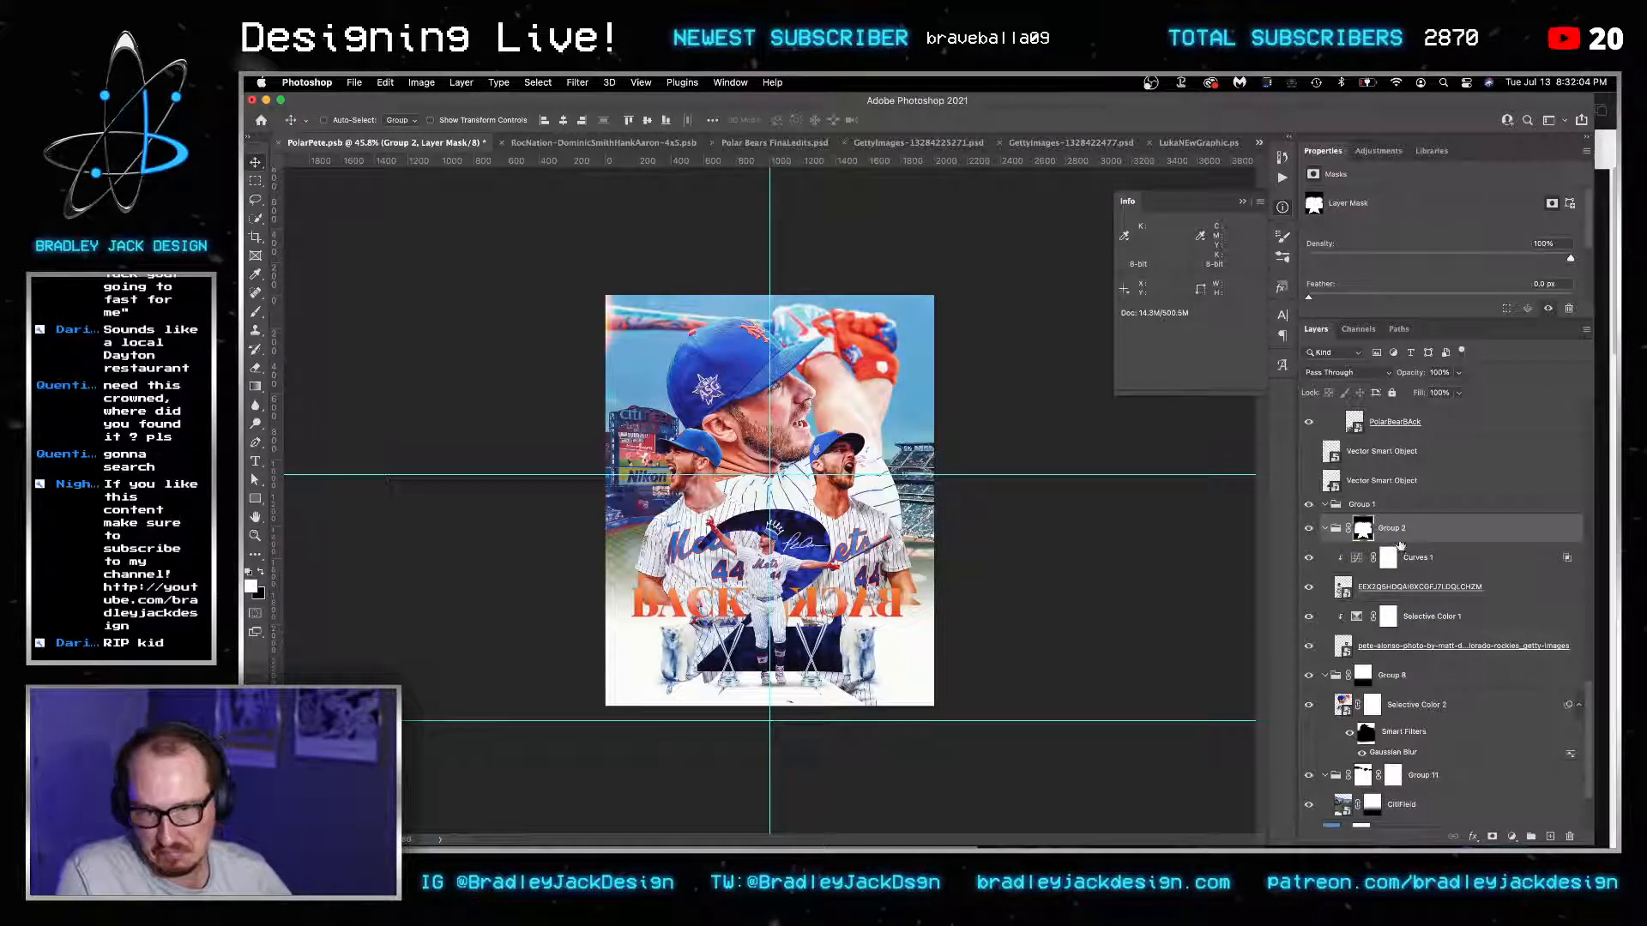
right_click(1367, 530)
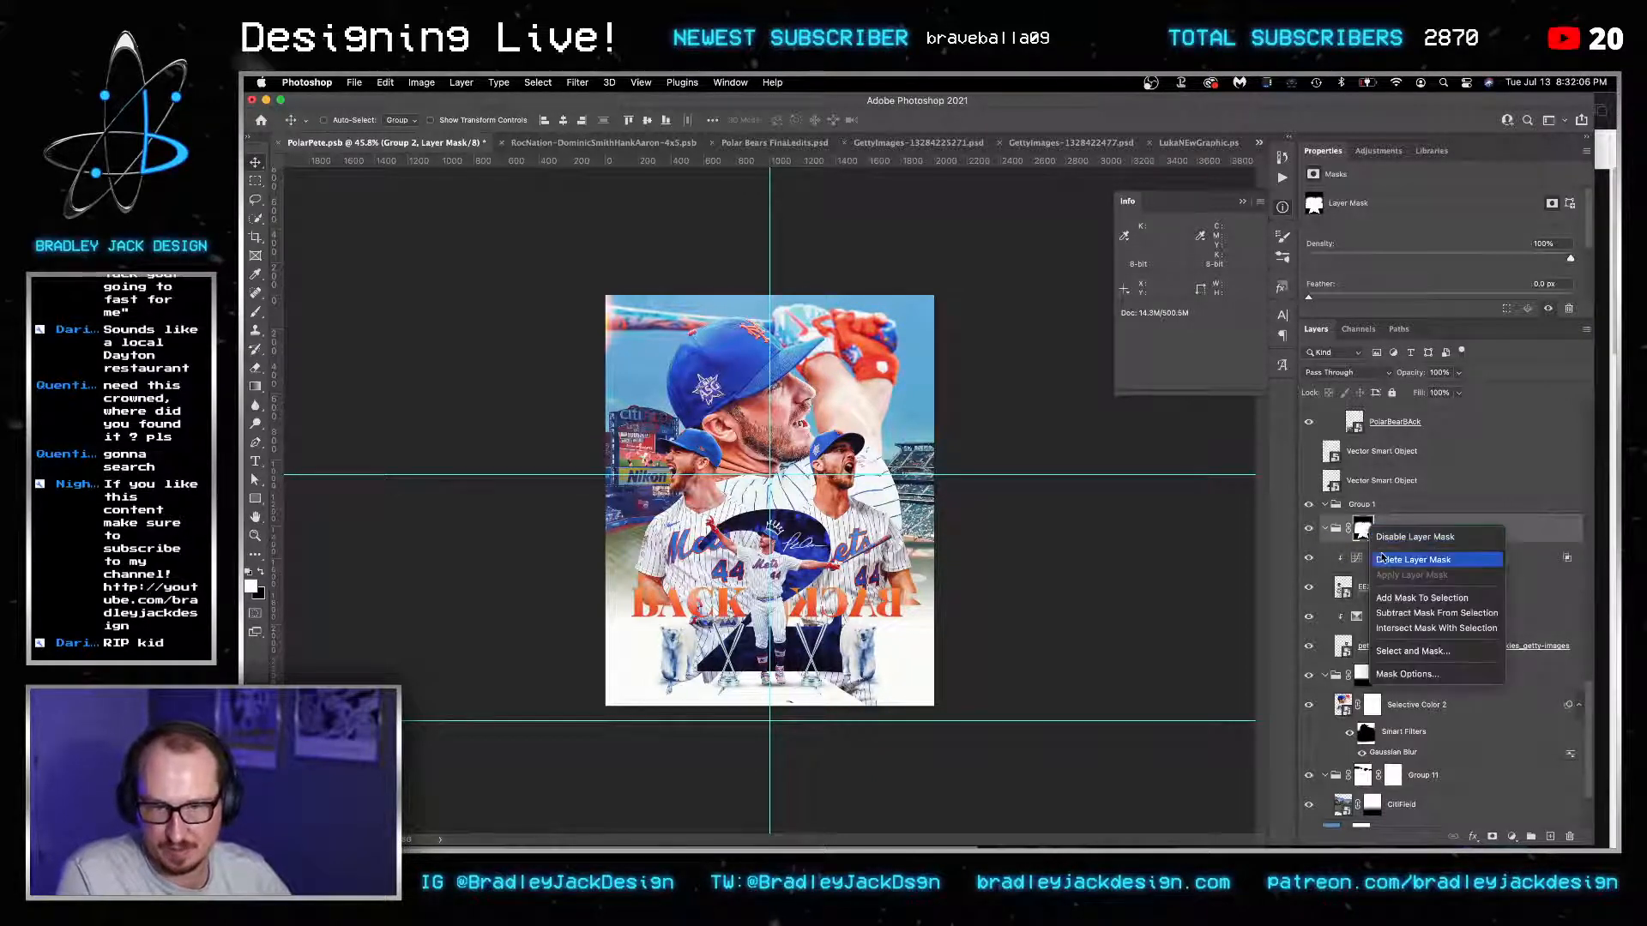
click(1372, 558)
Reposition the two side players and scale them down together to about 89%.
click(1398, 575)
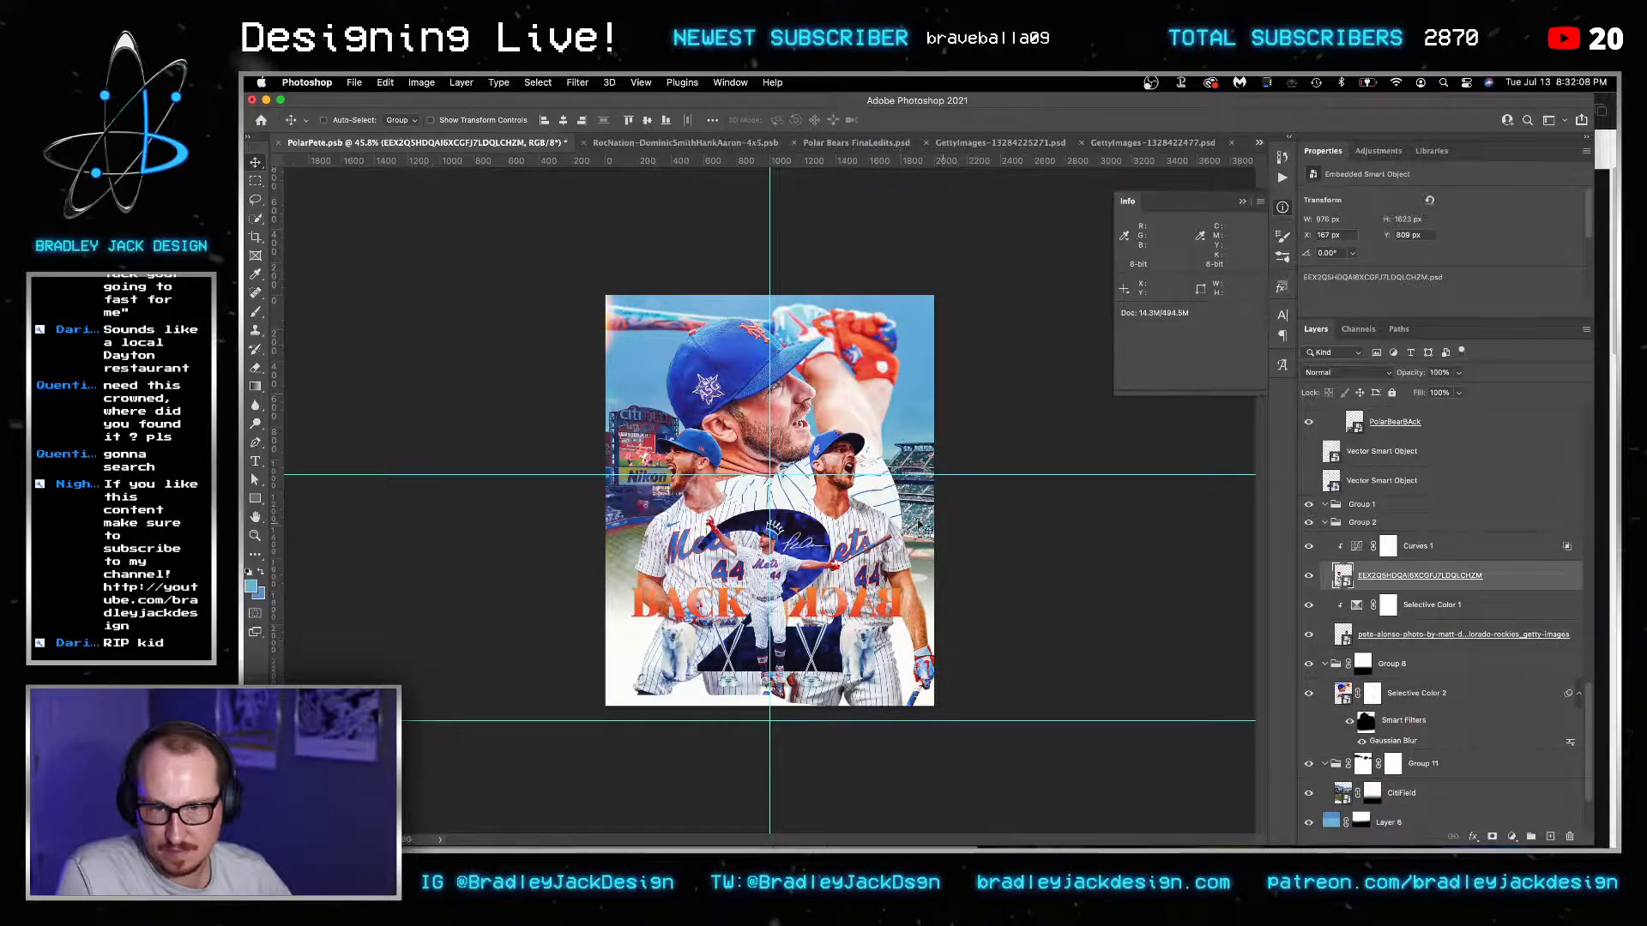
drag(915, 520, 930, 570)
click(1376, 637)
click(1475, 576)
key(super+t)
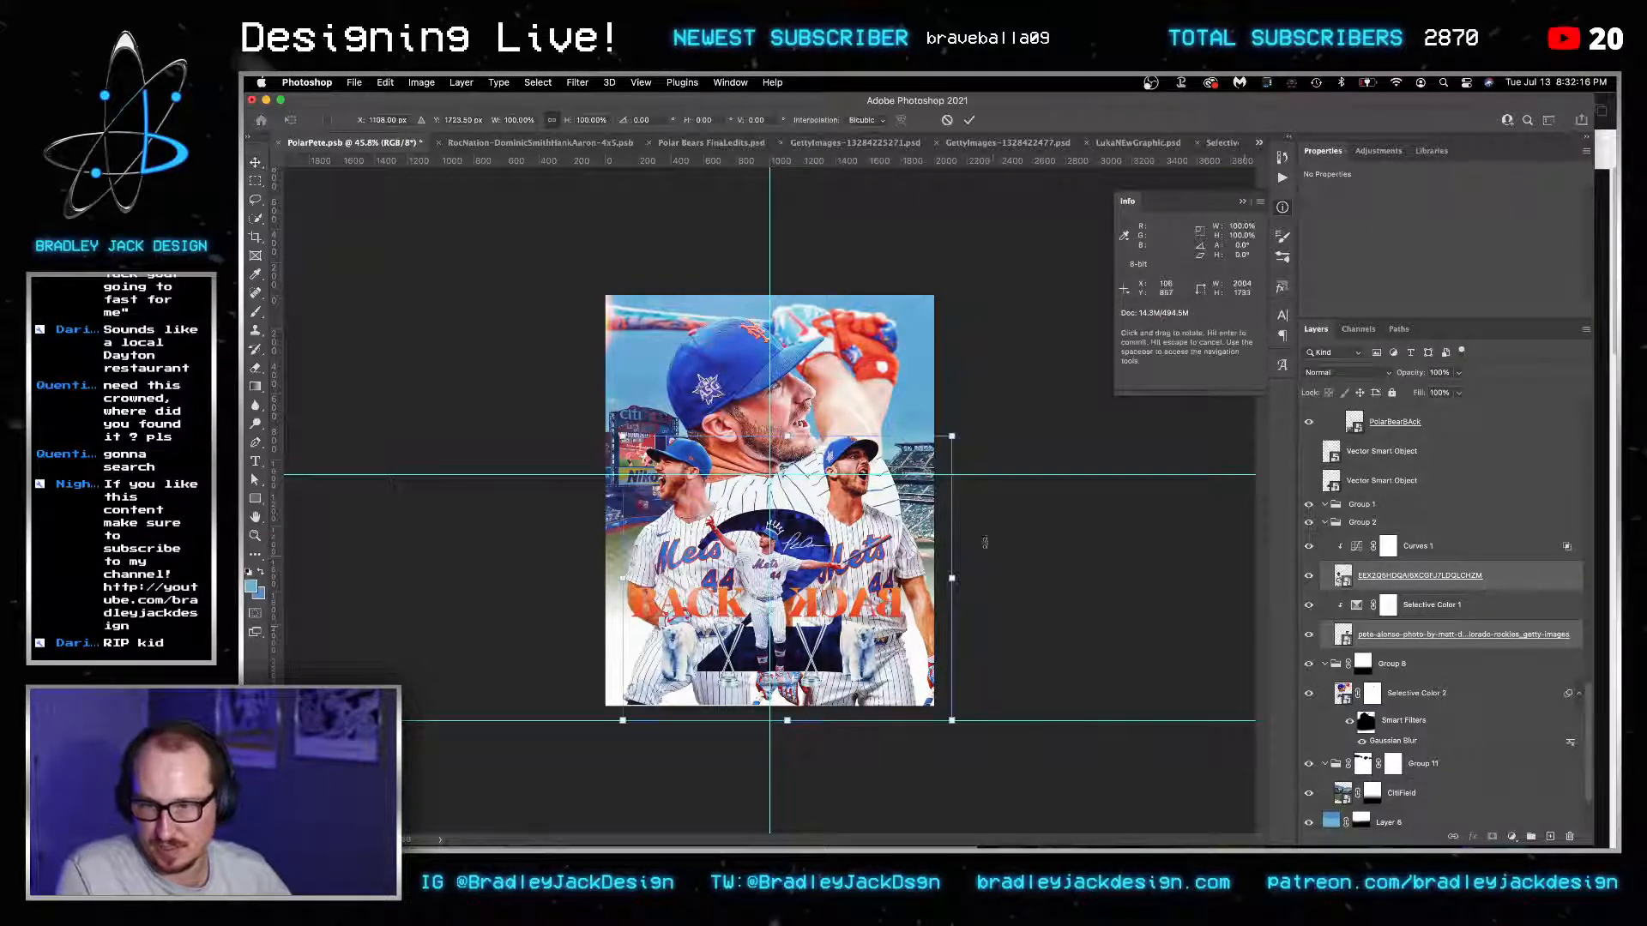
drag(959, 440, 941, 444)
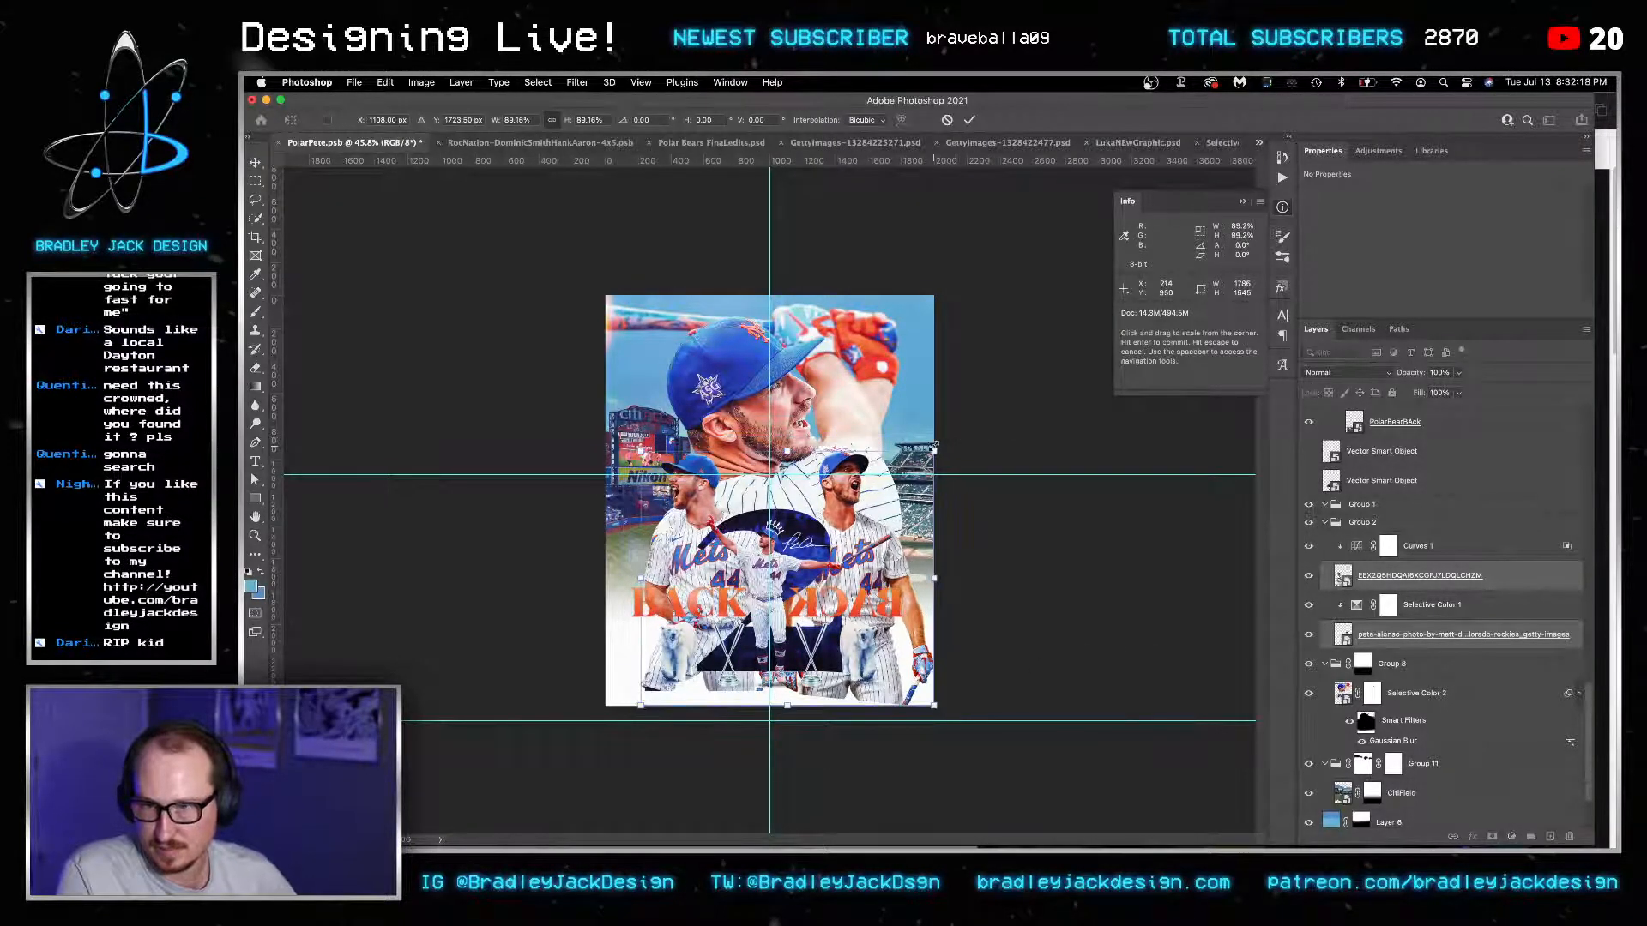
key(Return)
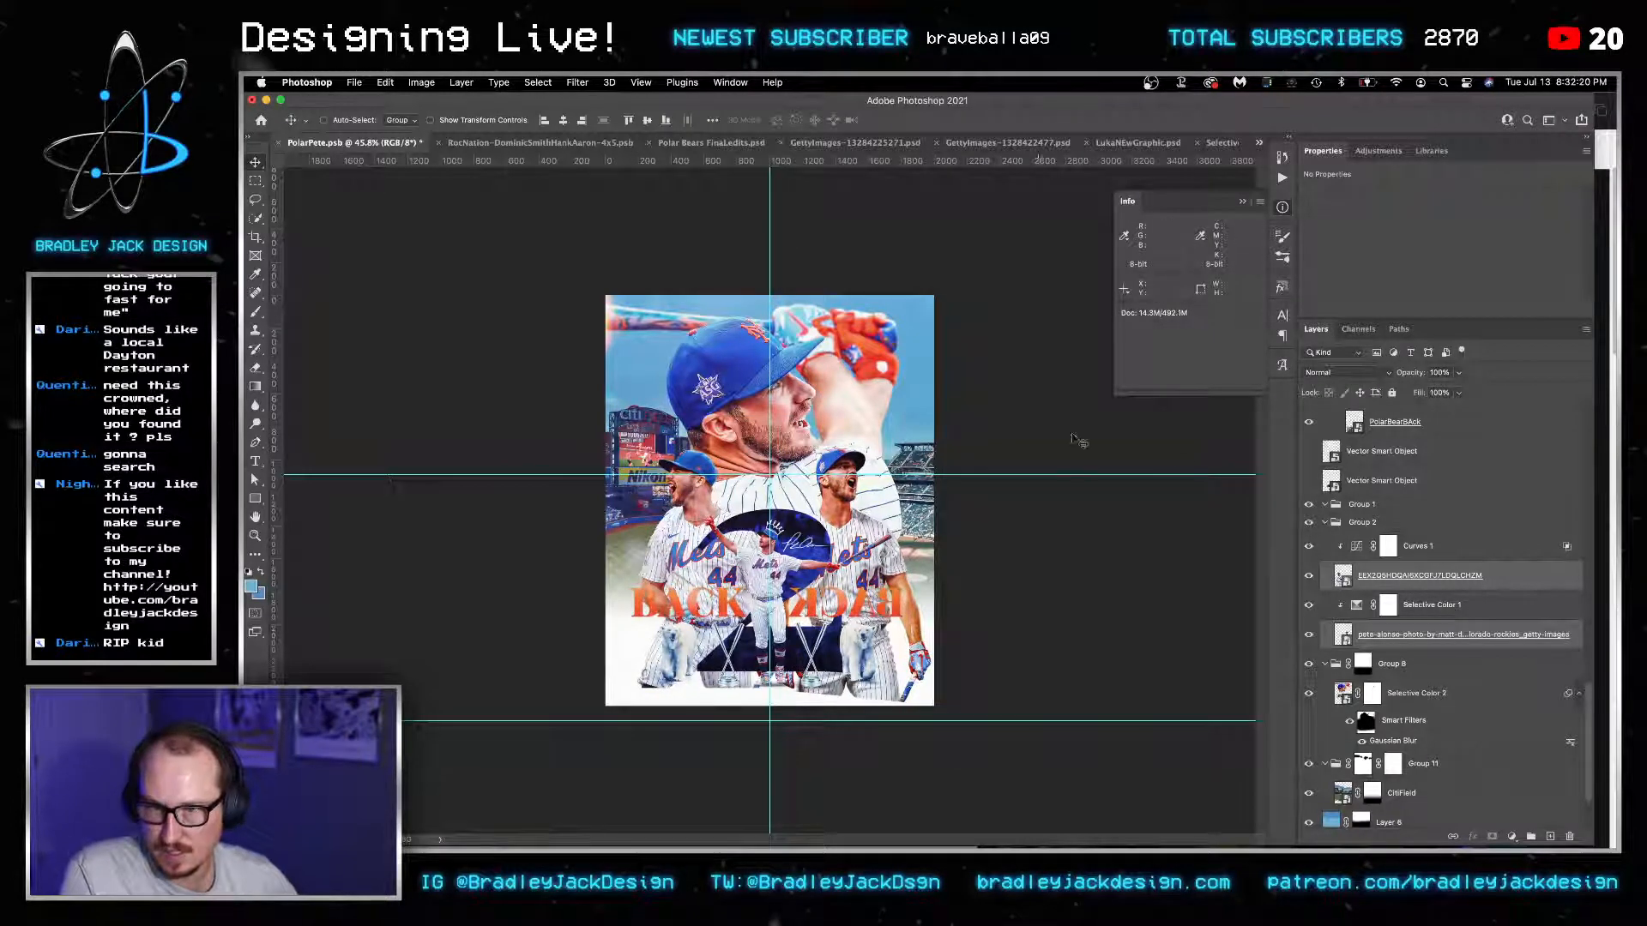
Nudge the right-hand player 30 px left and the left-hand player about 10 px left and 20 px up.
click(1415, 640)
key(shift+Left)
key(shift+Left)
key(shift+Left)
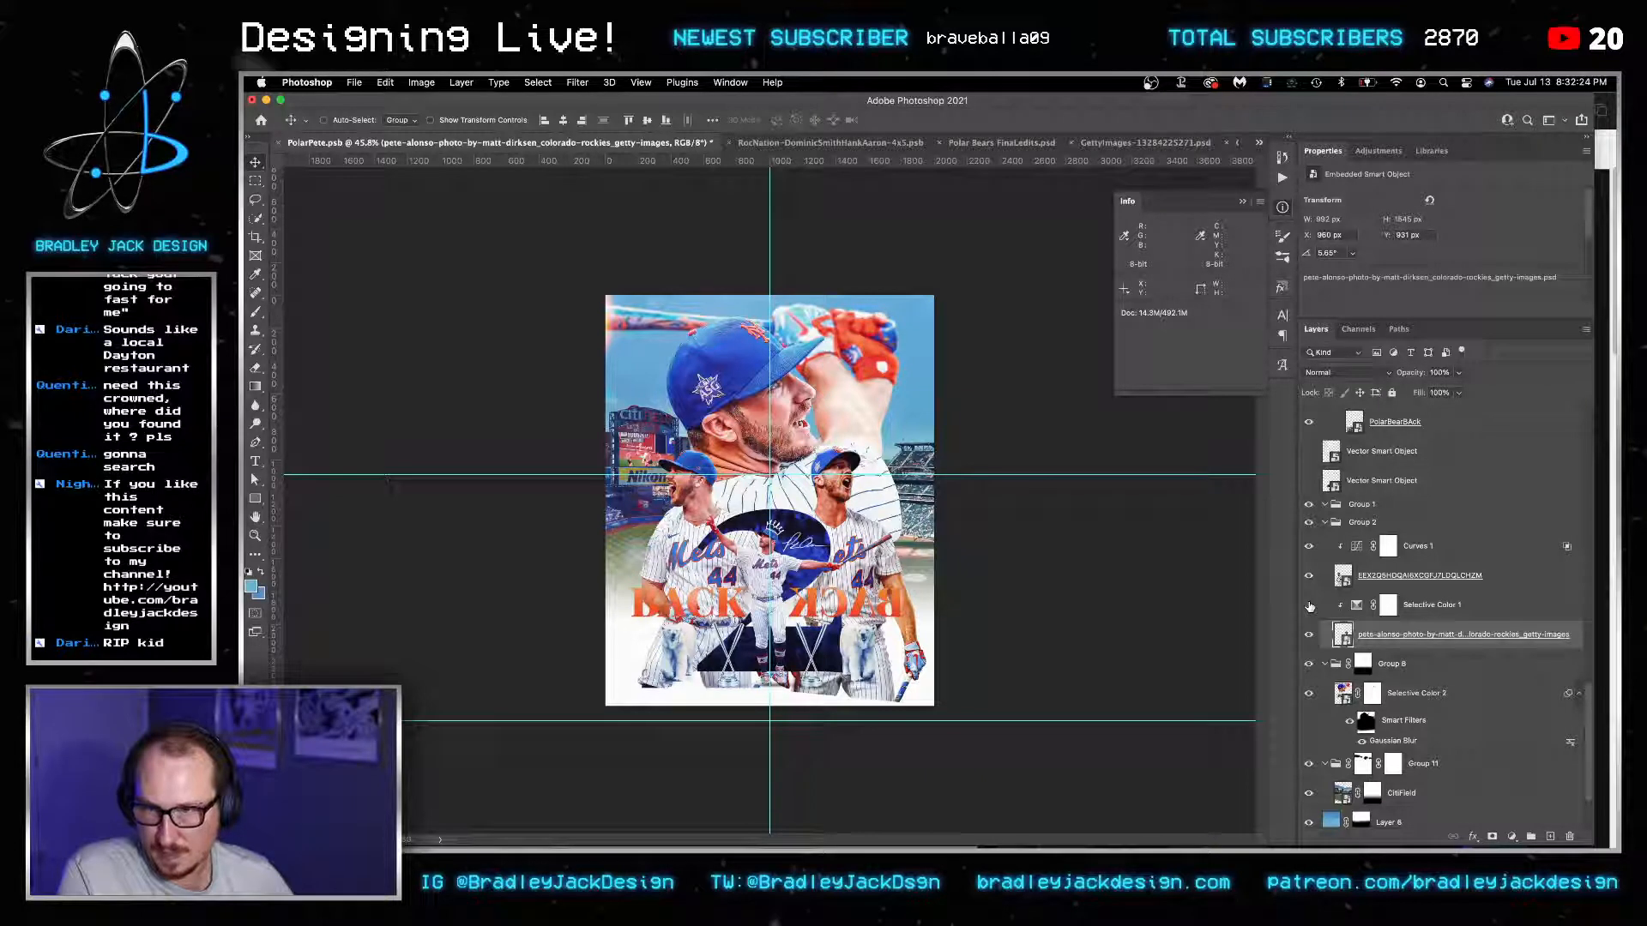
click(1378, 586)
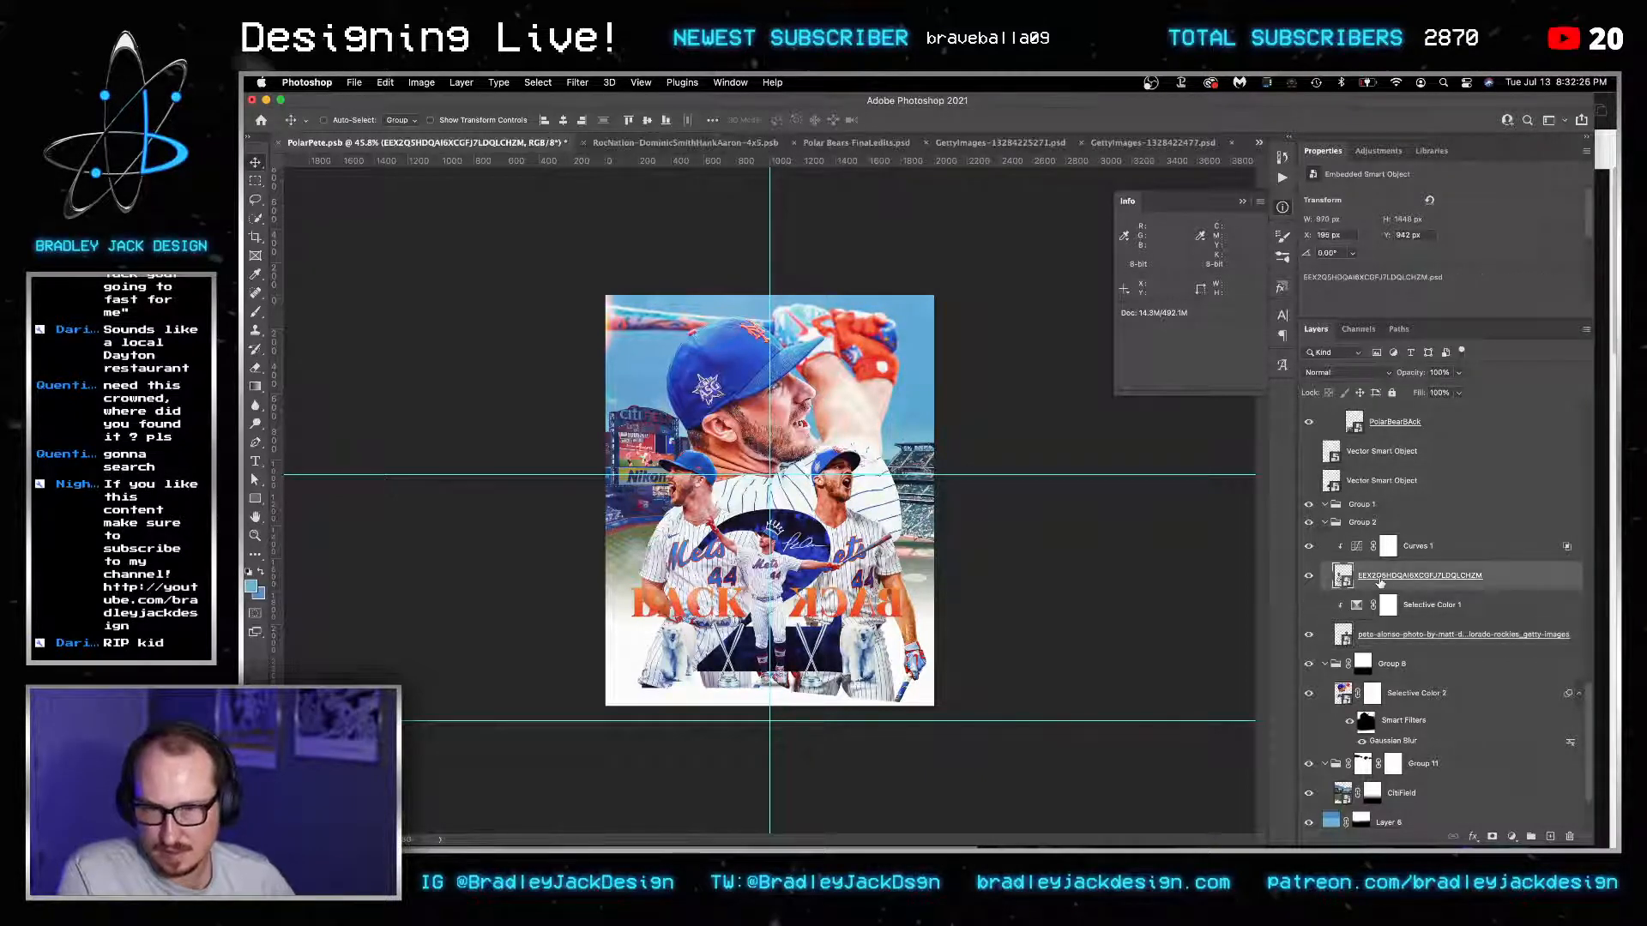
key(shift+Left)
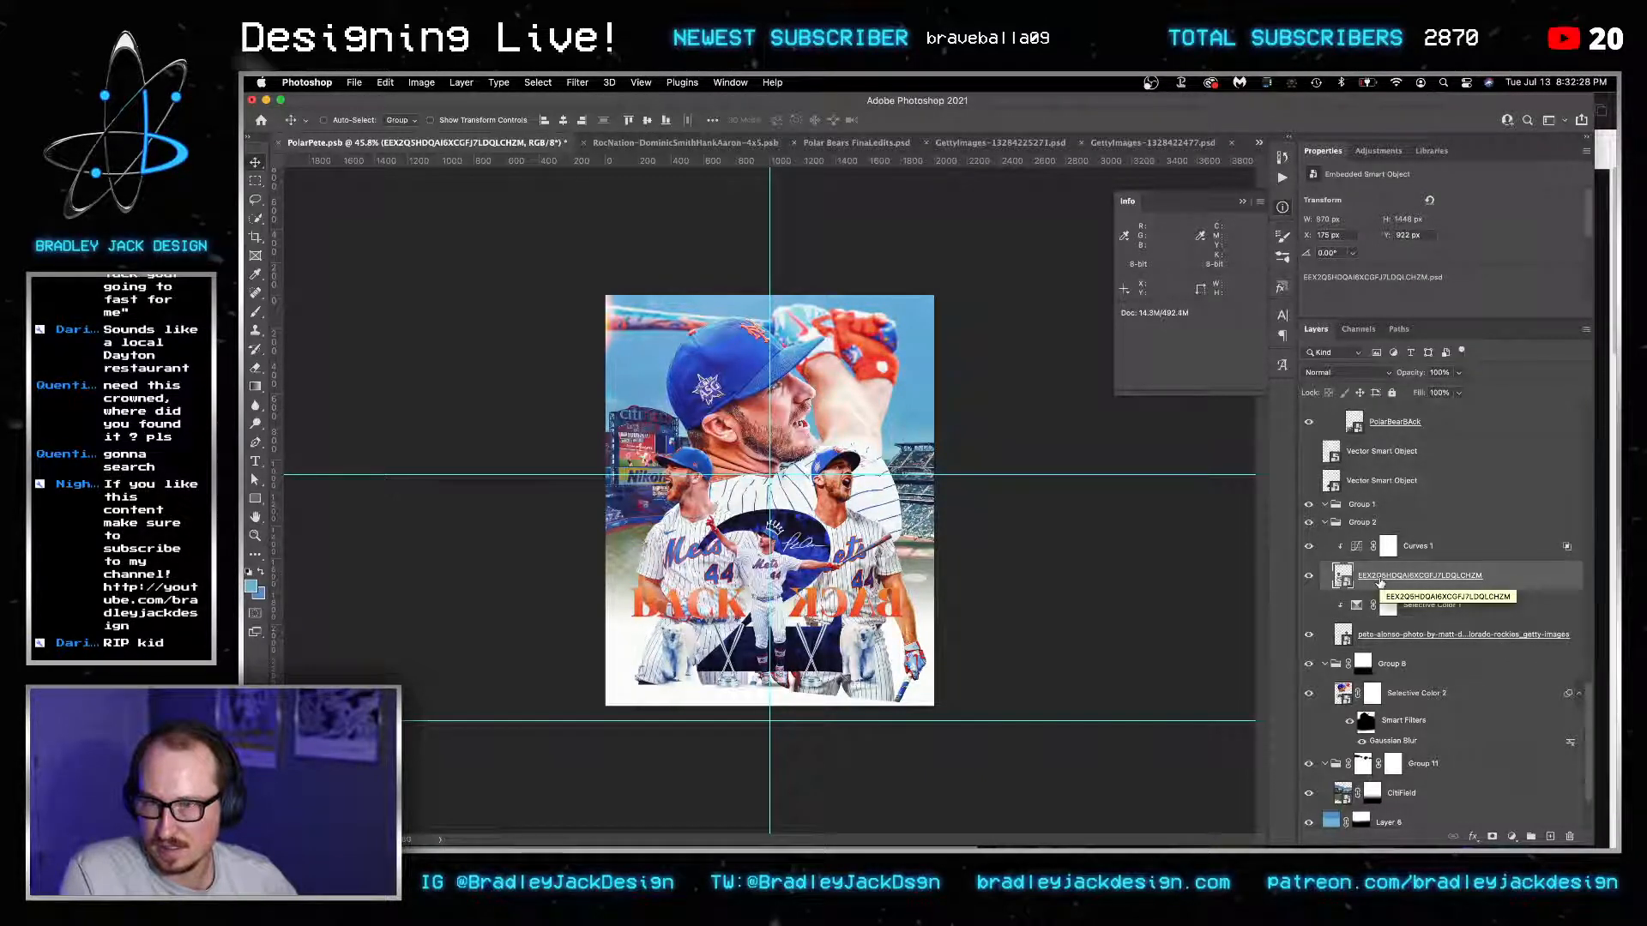
Add a layer mask to Group 2 and fade out the side players' lower bodies with a vertical black gradient, and save.
click(1364, 523)
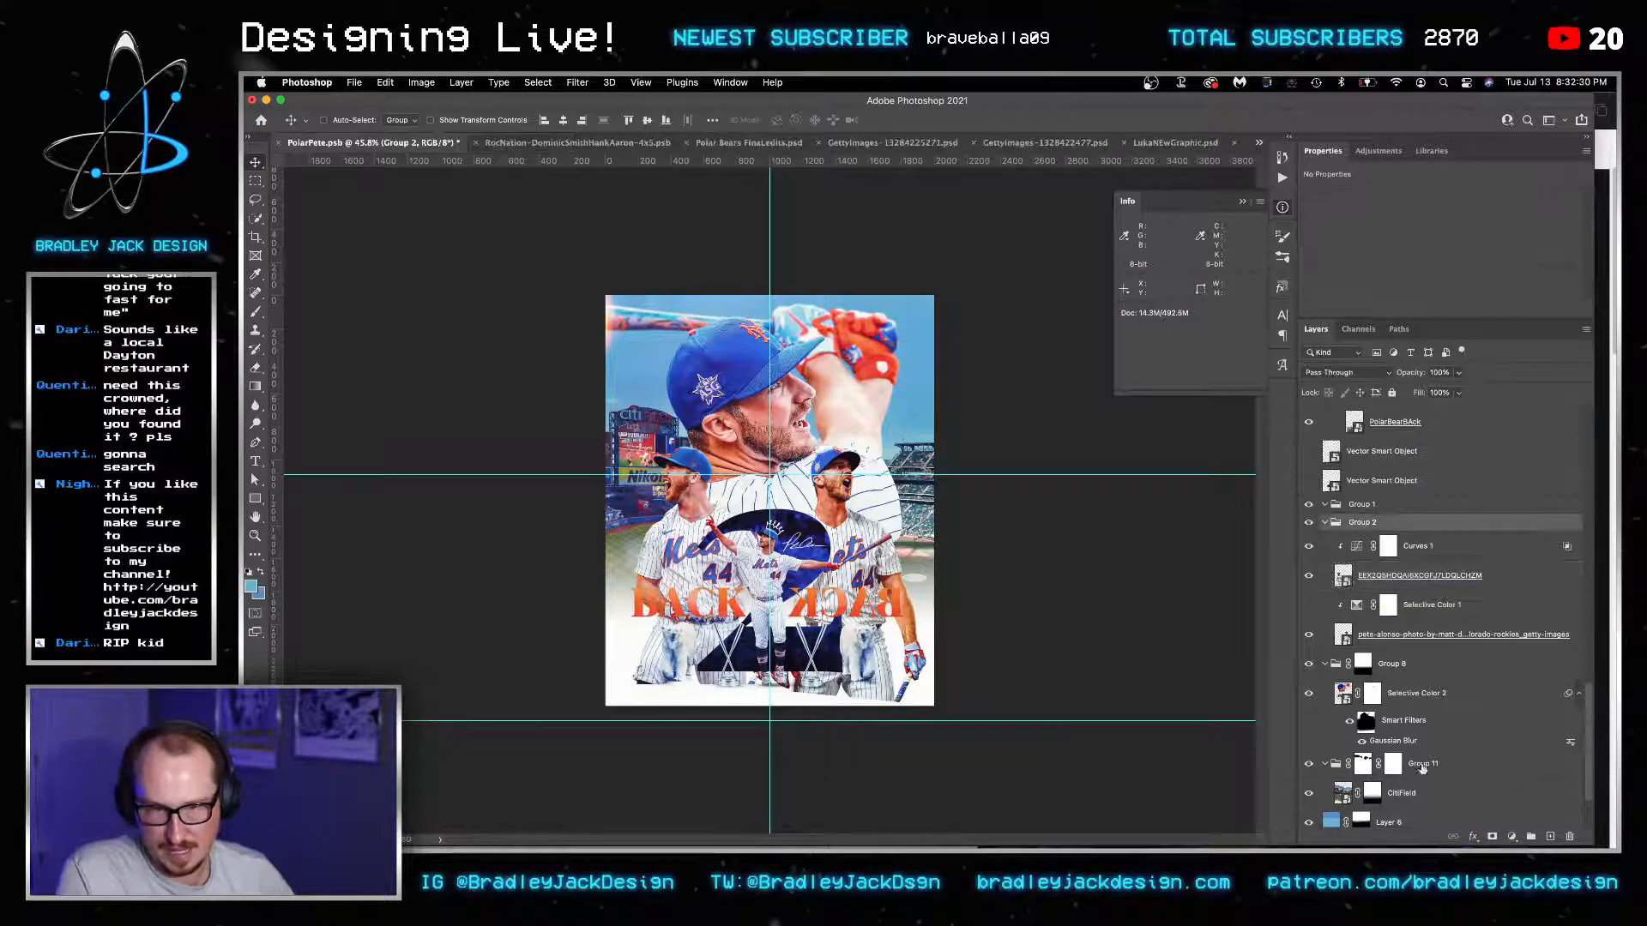
click(1491, 836)
key(g)
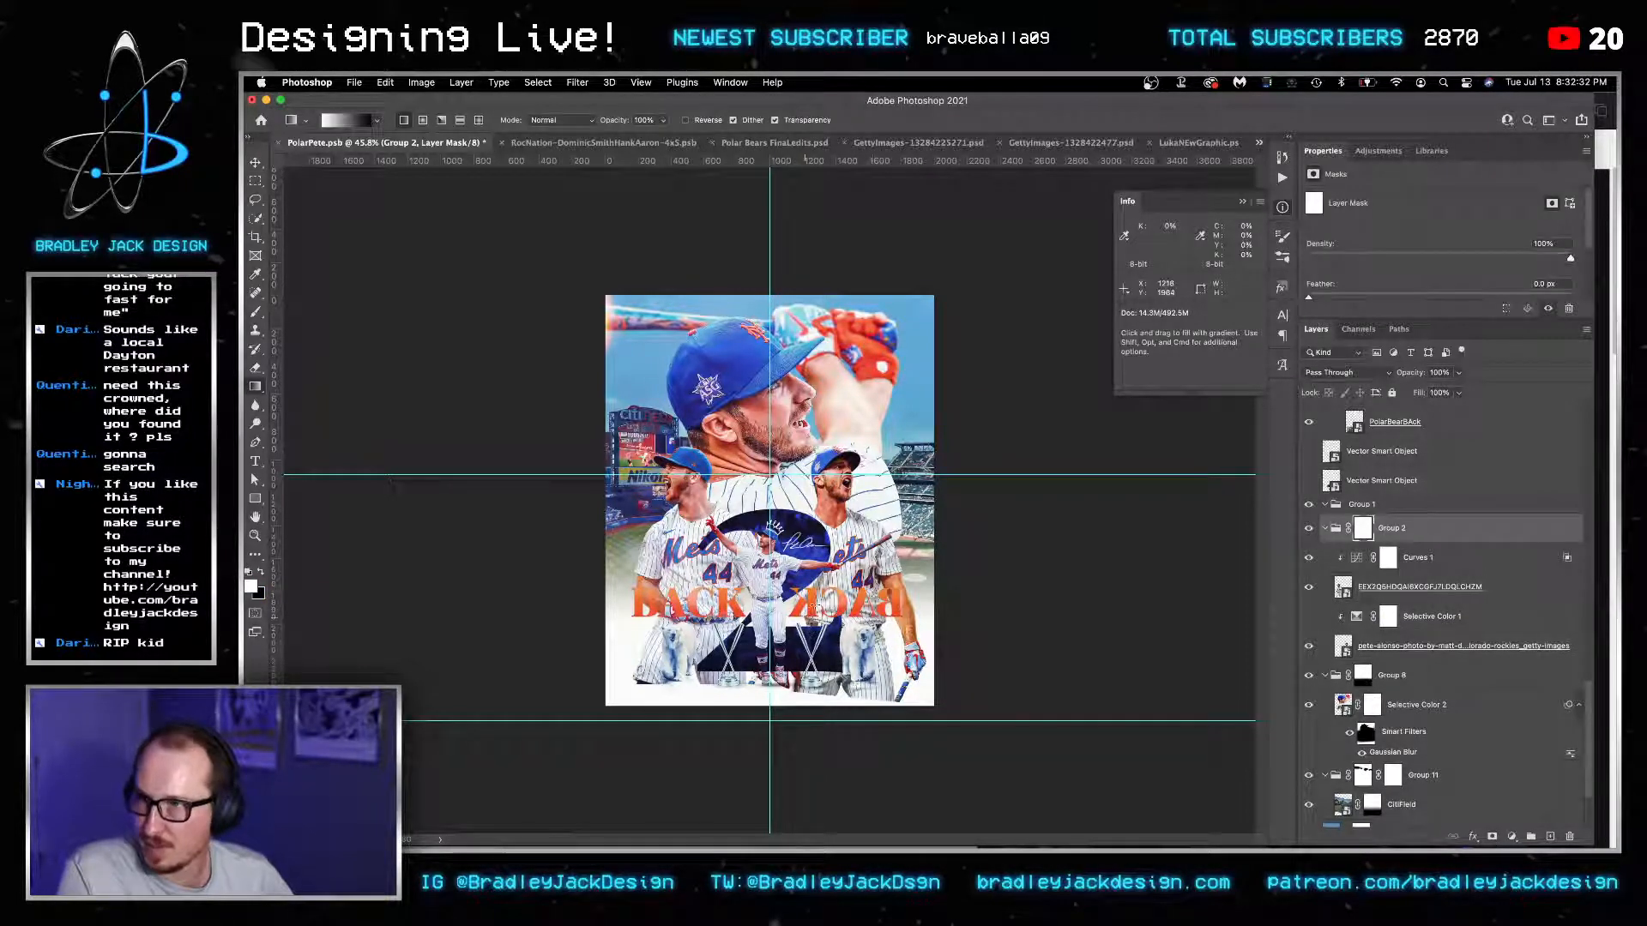
drag(814, 606, 814, 537)
key(super+z)
key(x)
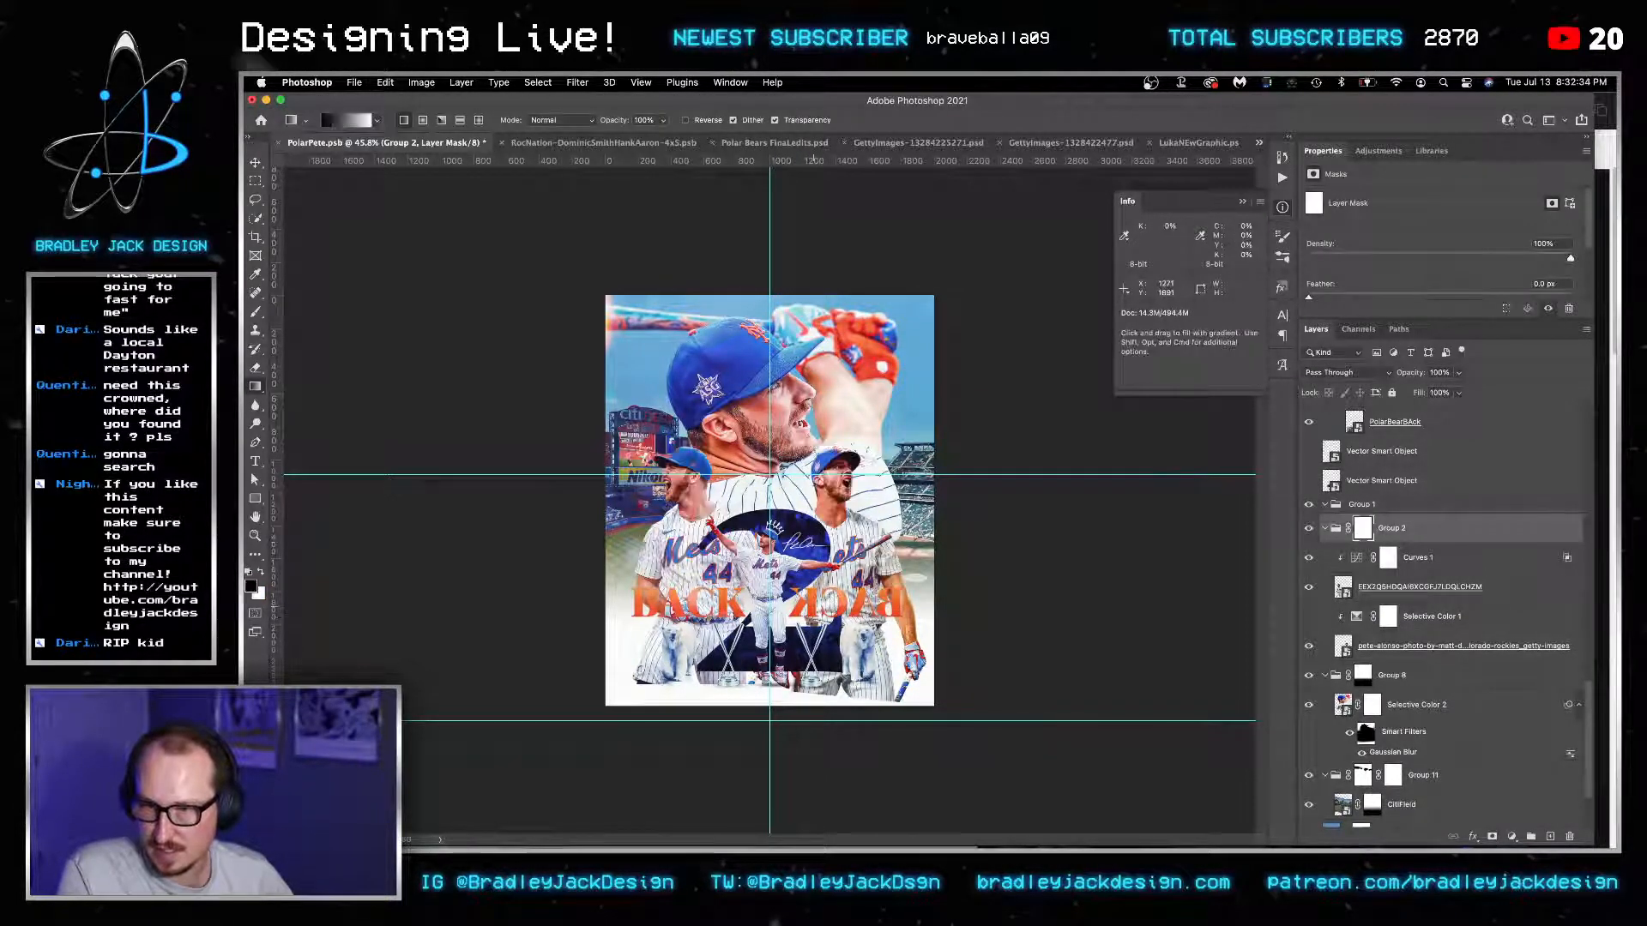
drag(810, 639, 810, 570)
key(super+z)
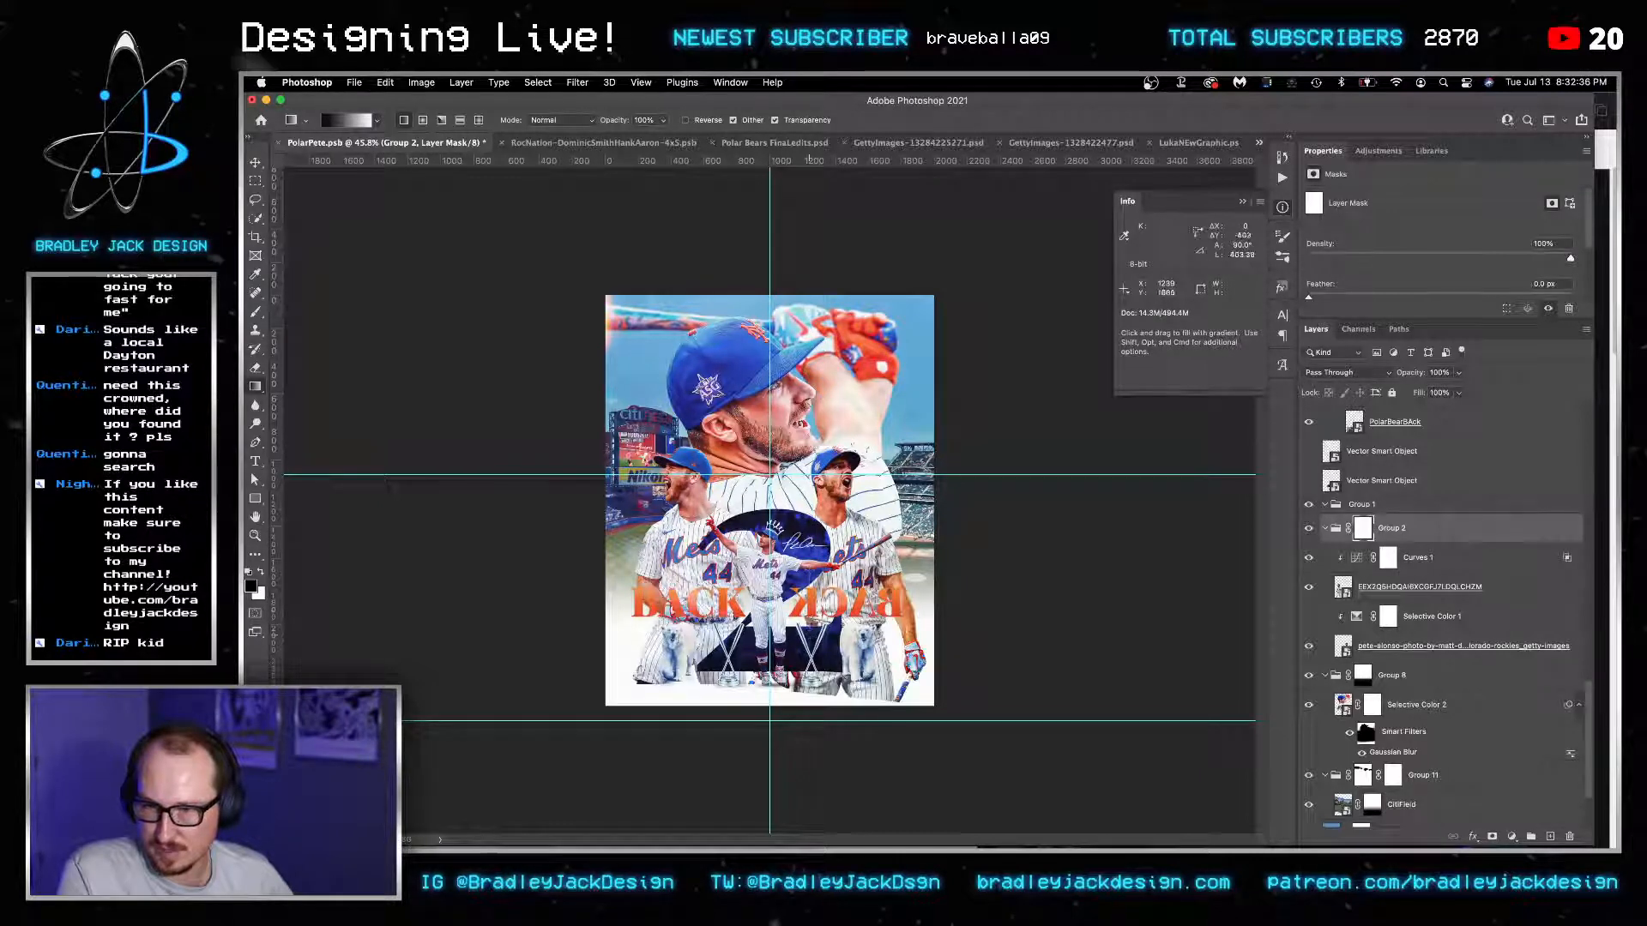
drag(809, 636, 807, 549)
key(v)
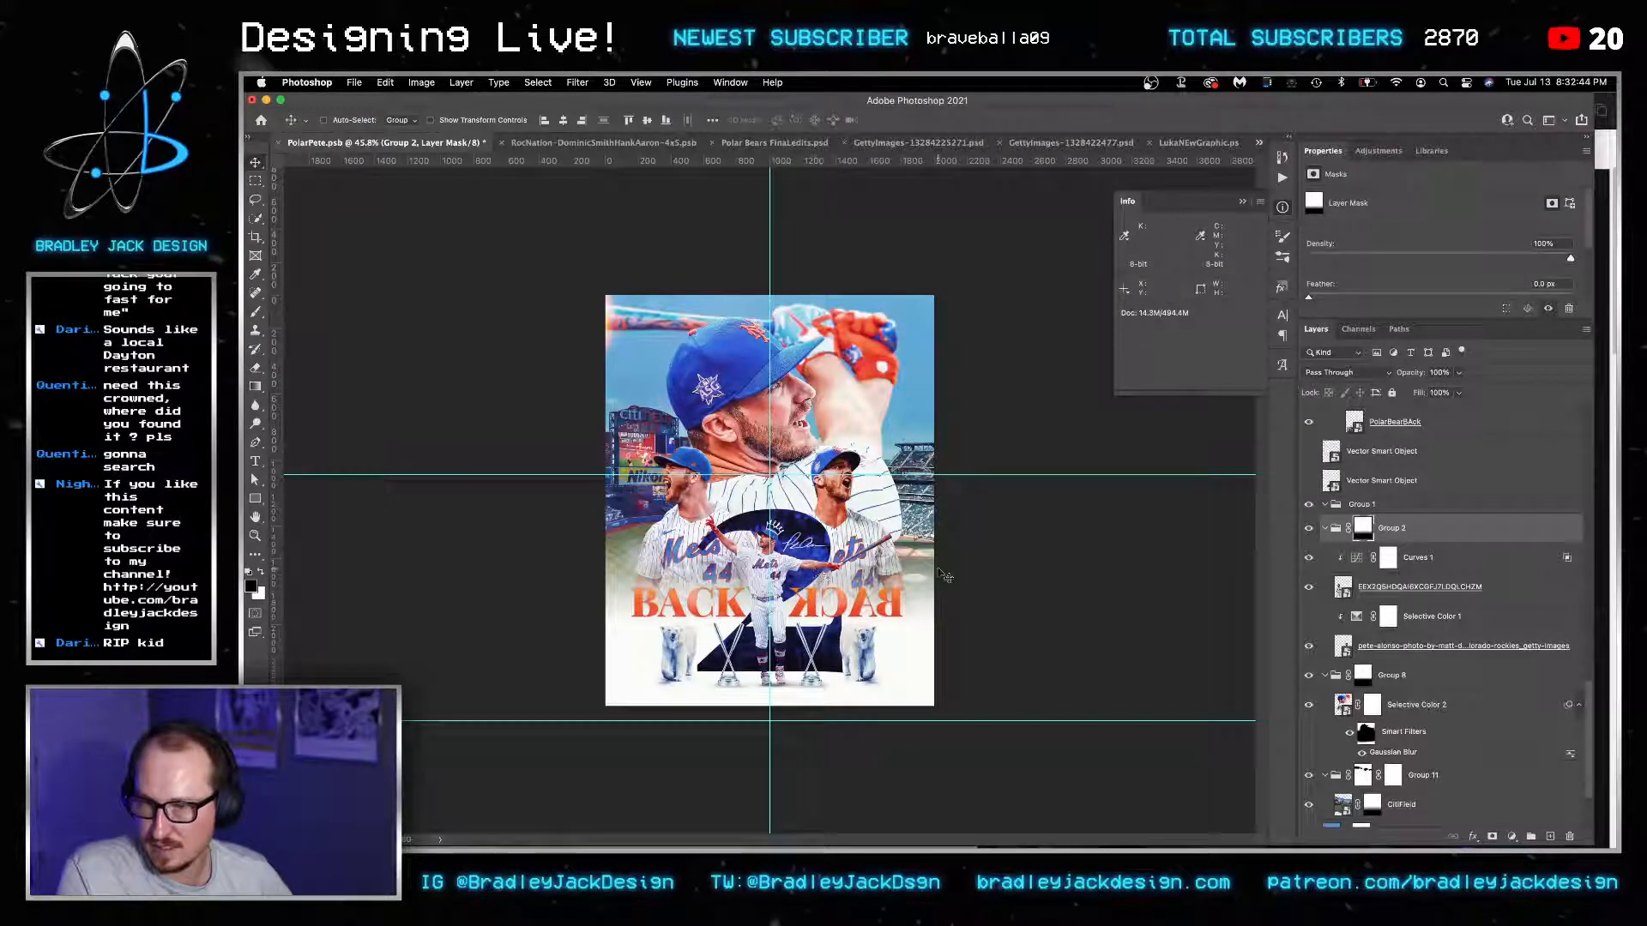
key(ctrl+s)
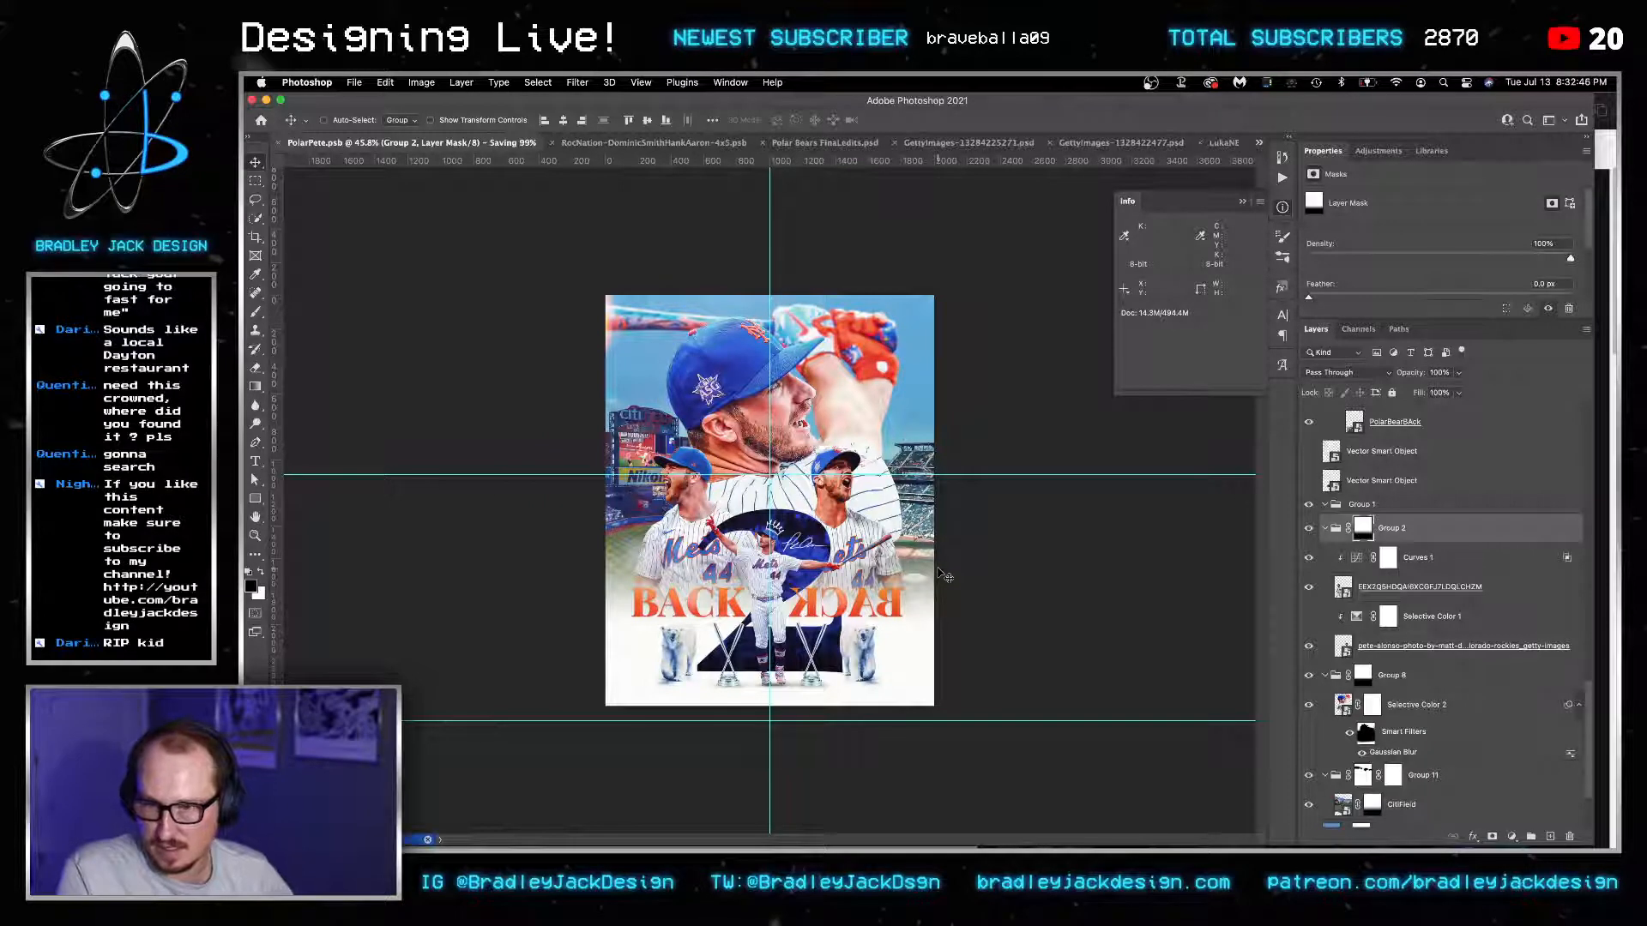
Unlock the white Background as a regular layer with the default name and convert it to a smart object.
scroll(1405, 755, down, 3)
click(1378, 813)
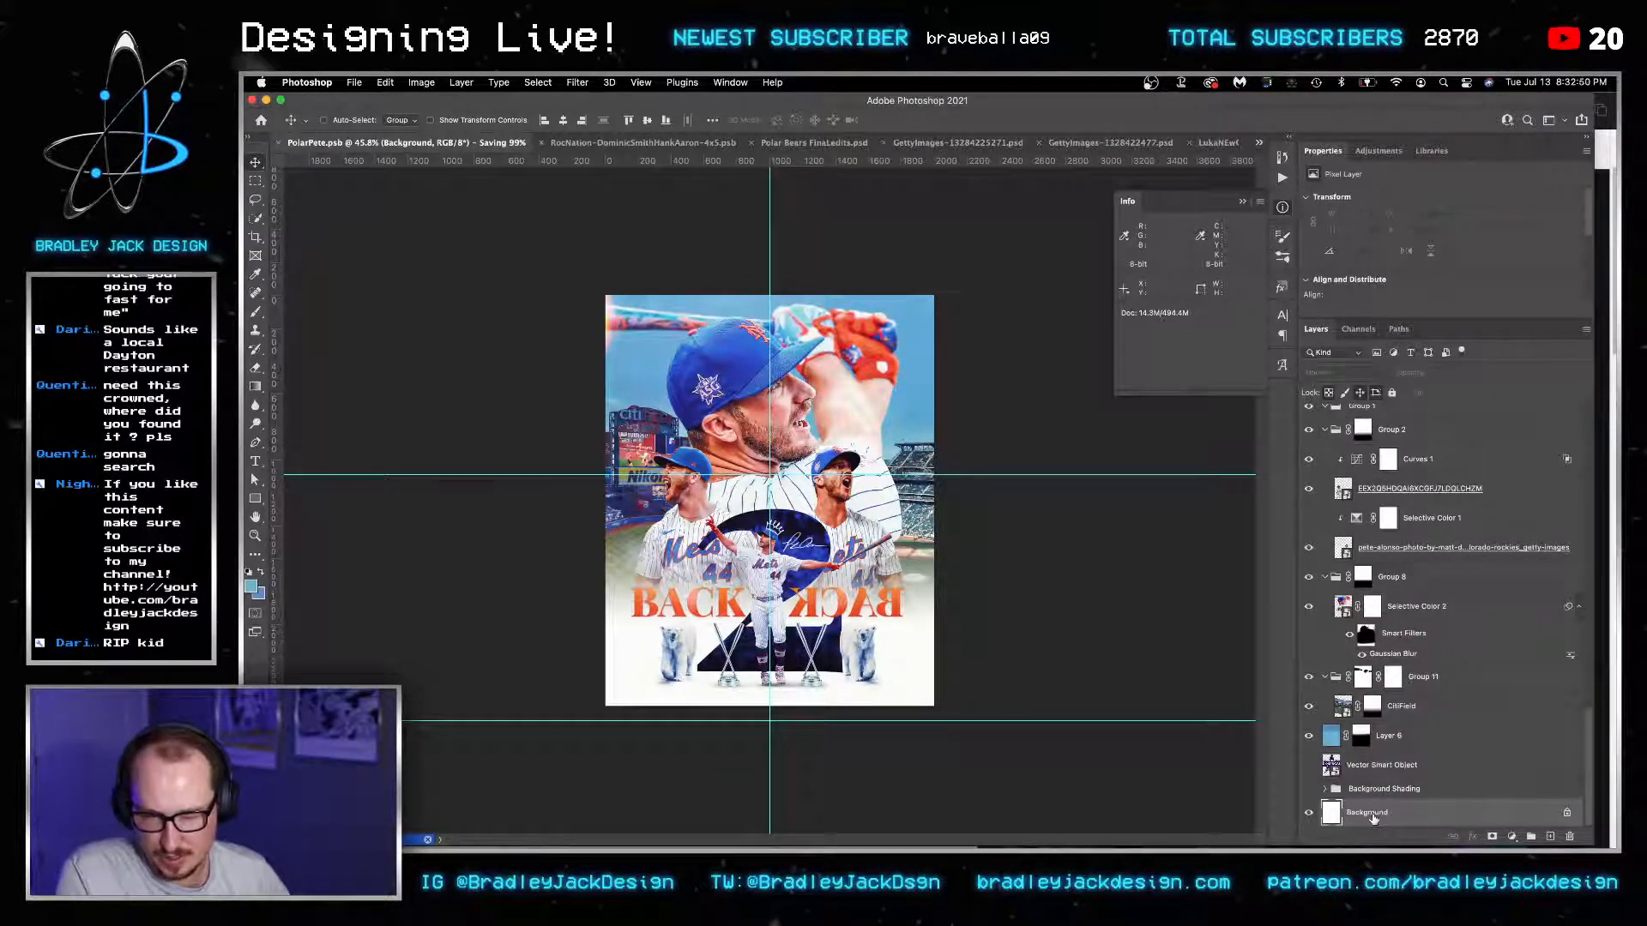
double_click(1374, 817)
key(Return)
right_click(1373, 817)
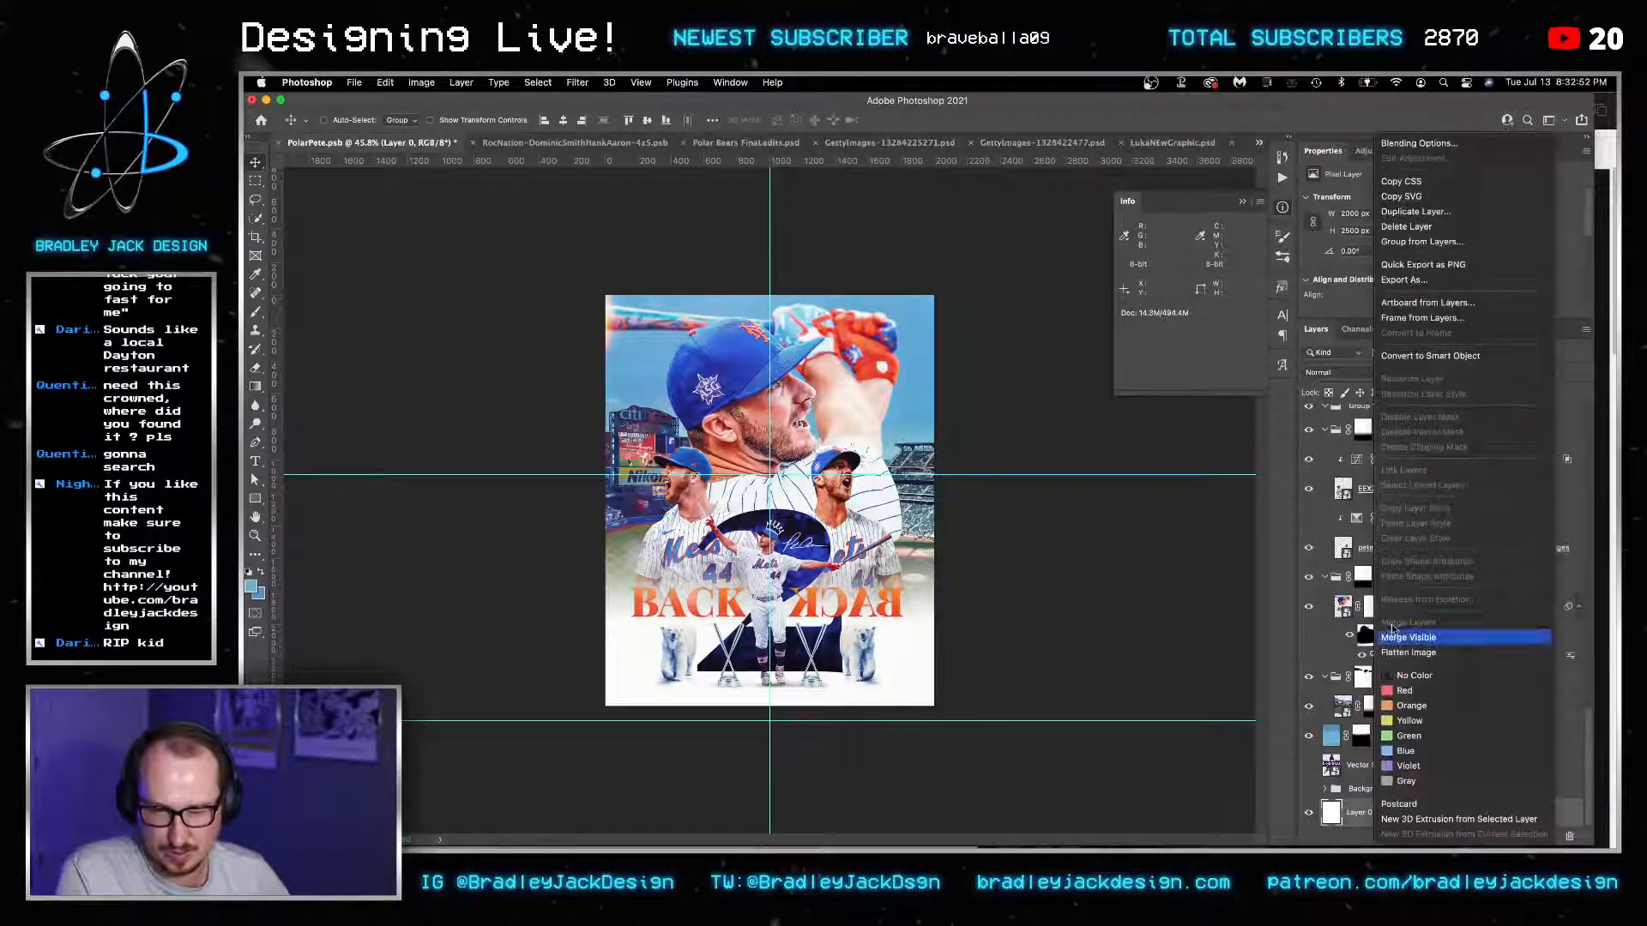
click(1430, 356)
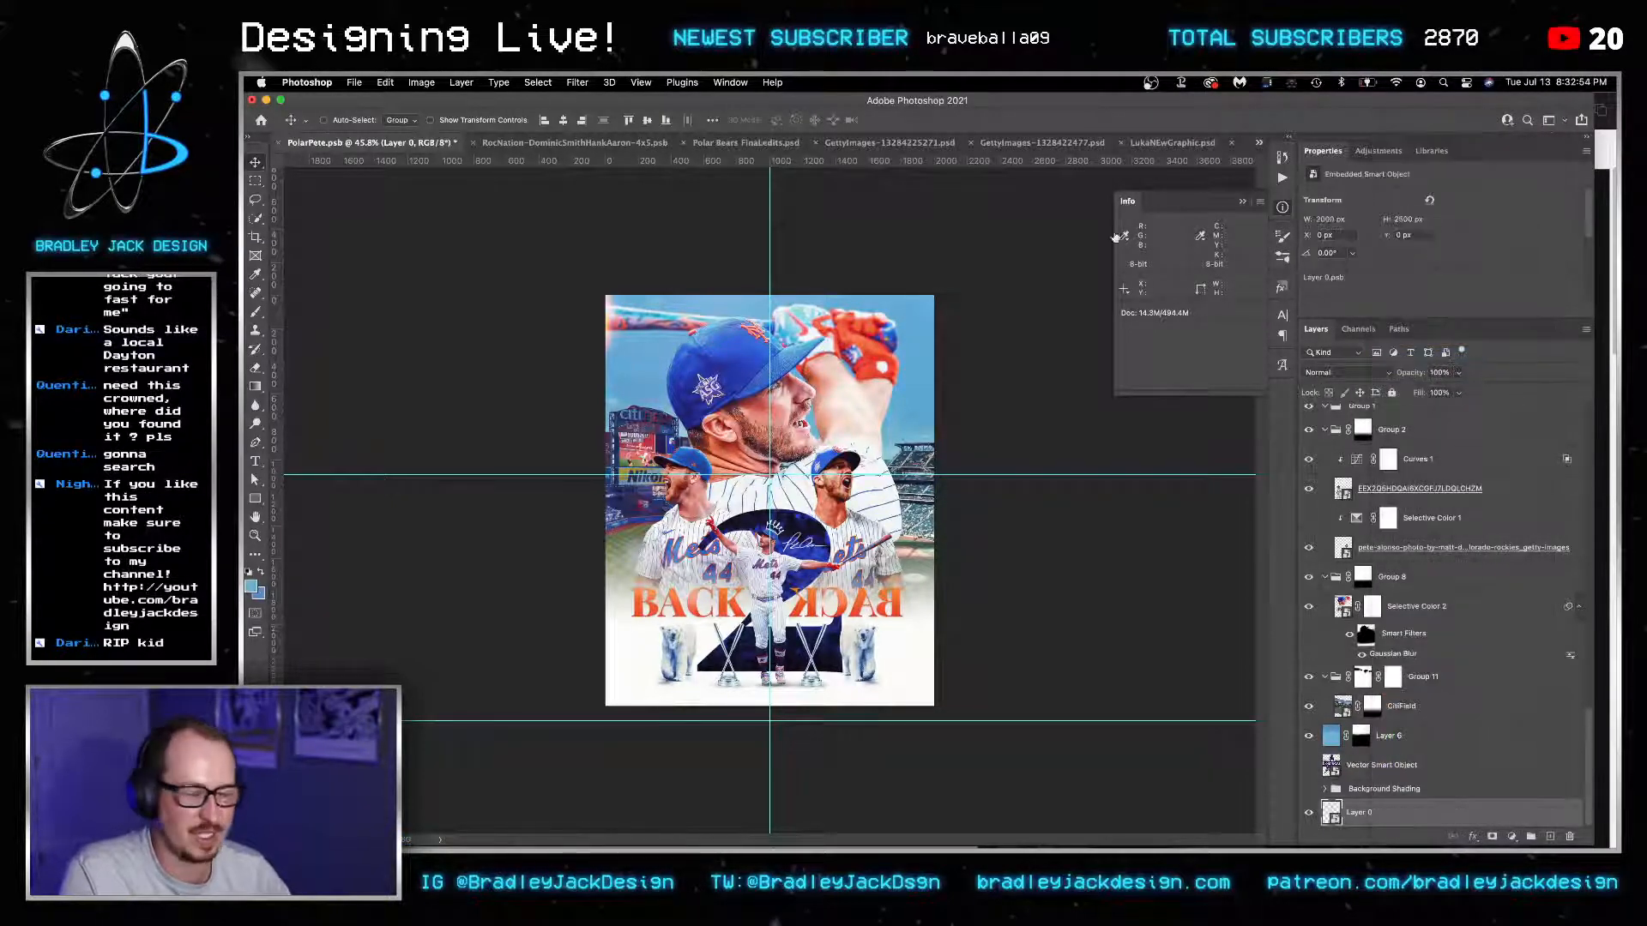
Try a strong Camera Raw vignette of about -89 on the white background smart object.
click(577, 82)
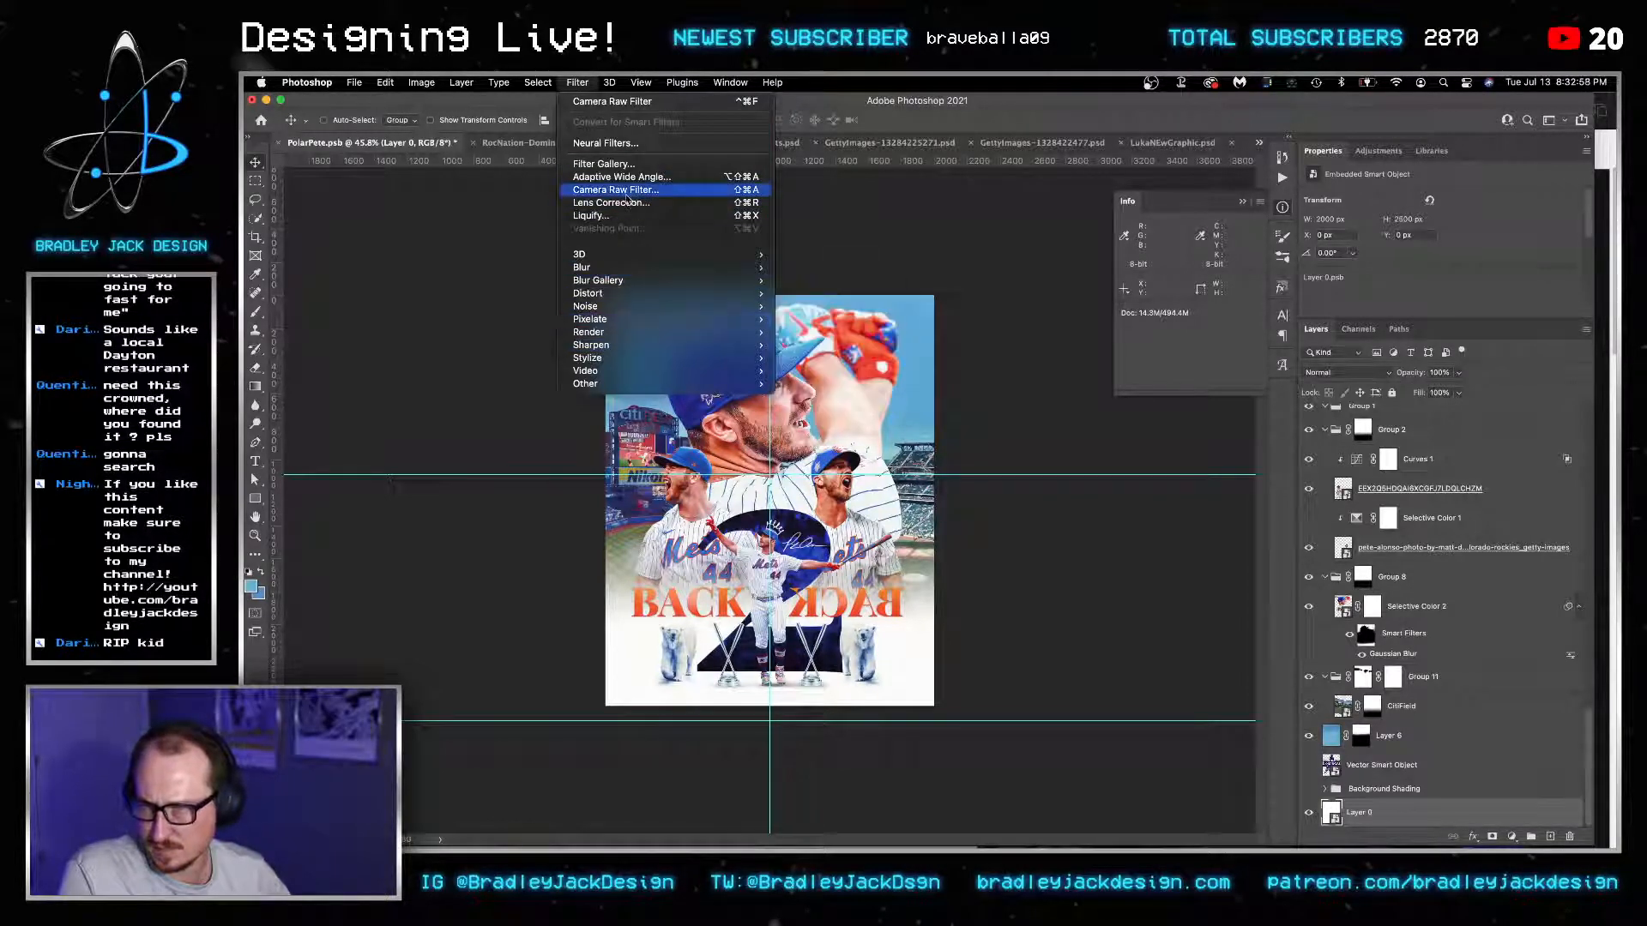
click(627, 191)
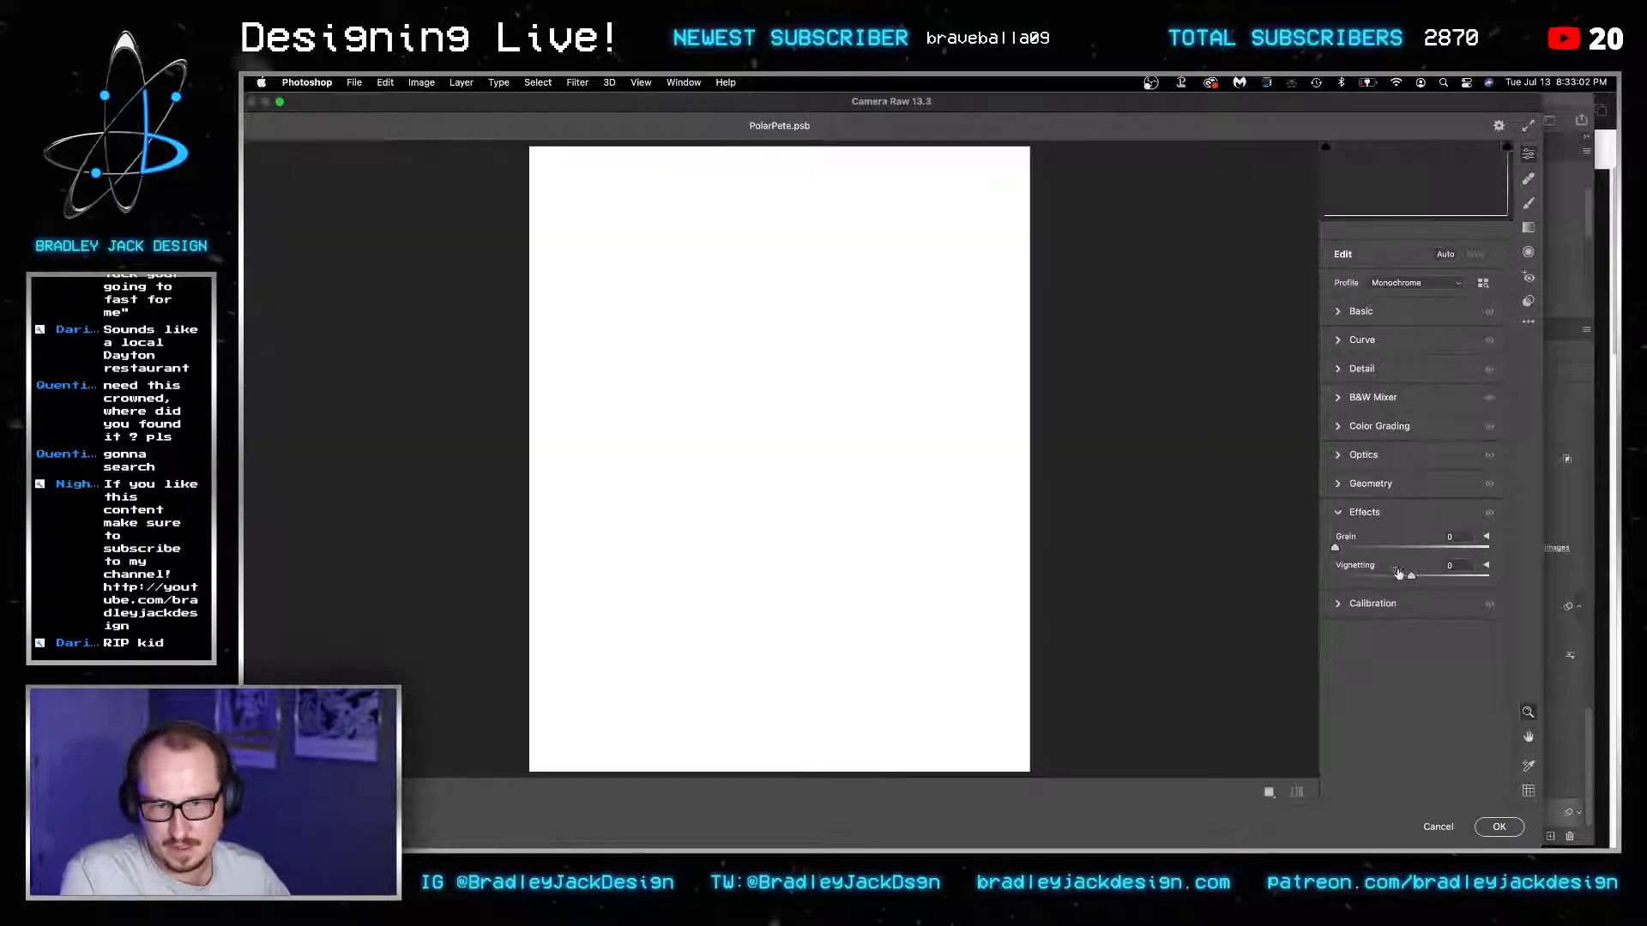
drag(1398, 573, 1340, 573)
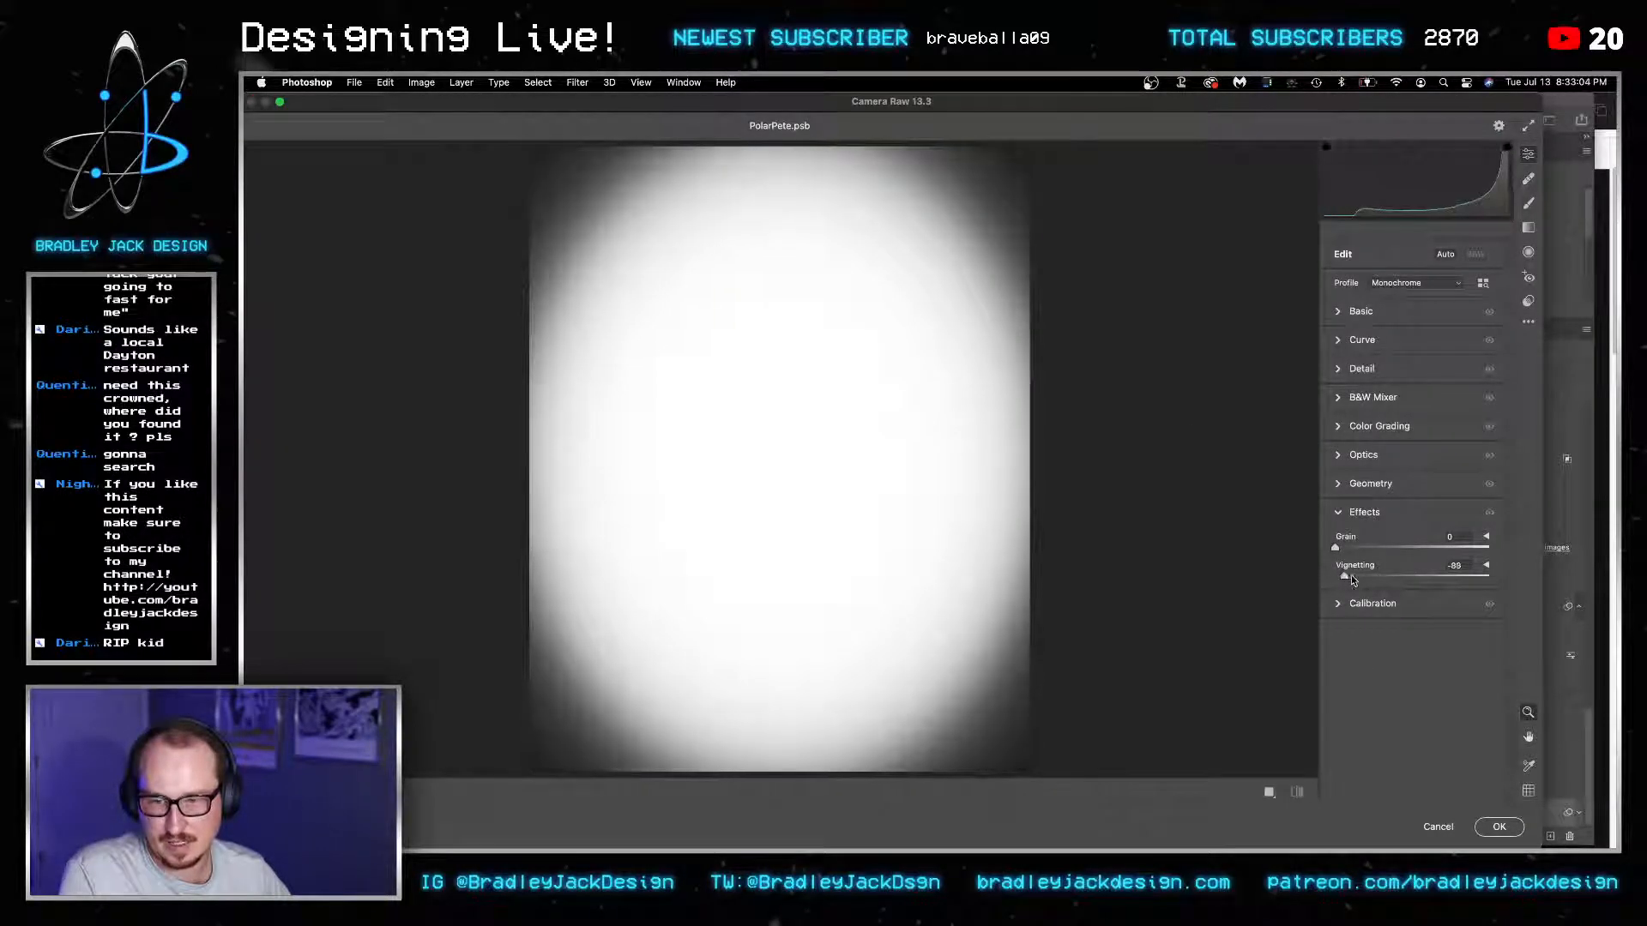
key(Return)
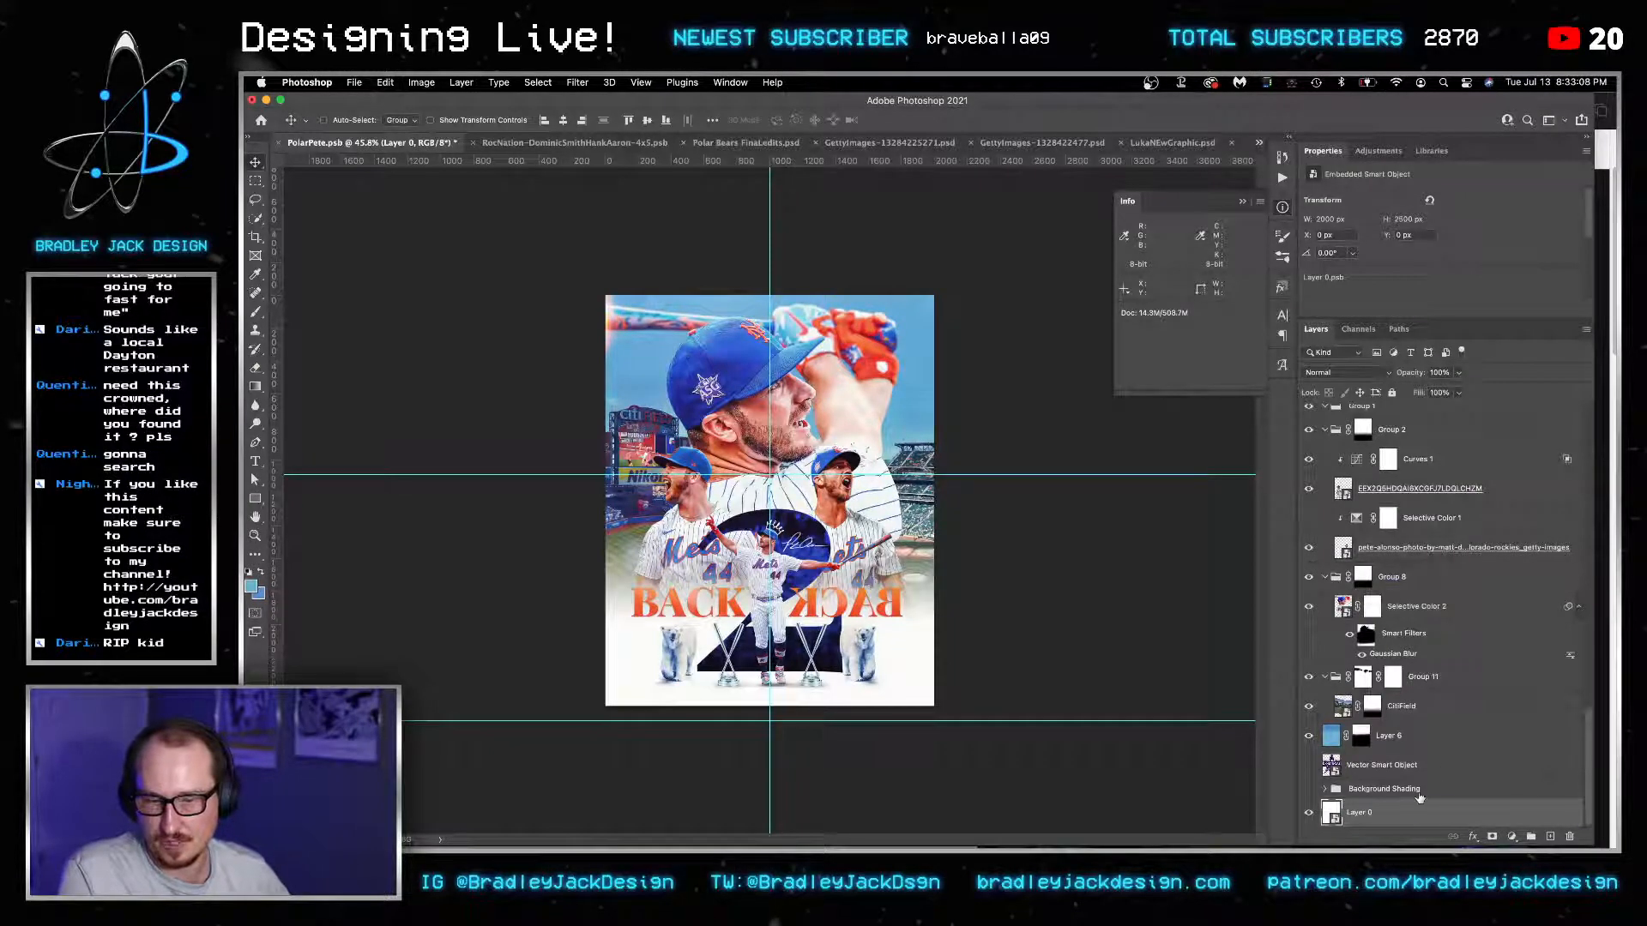
Create a new layer above the white background and shade the poster's bottom edge with a soft black-to-transparent linear gradient.
key(alt+shift+super+n)
scroll(986, 738, down, 3)
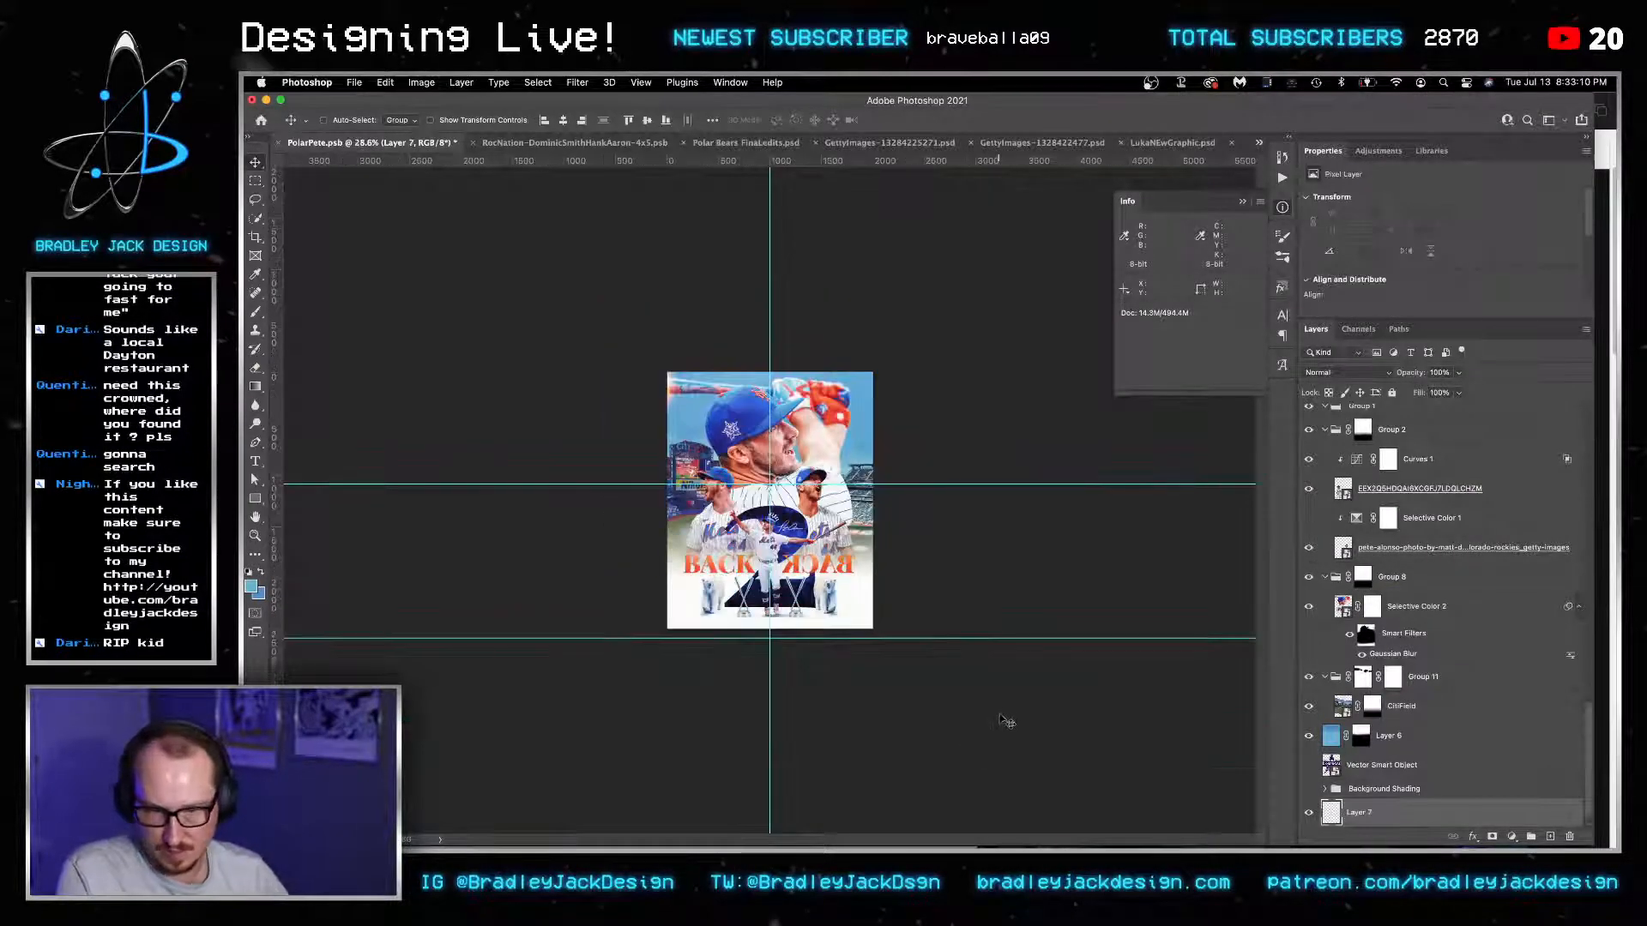
key(g)
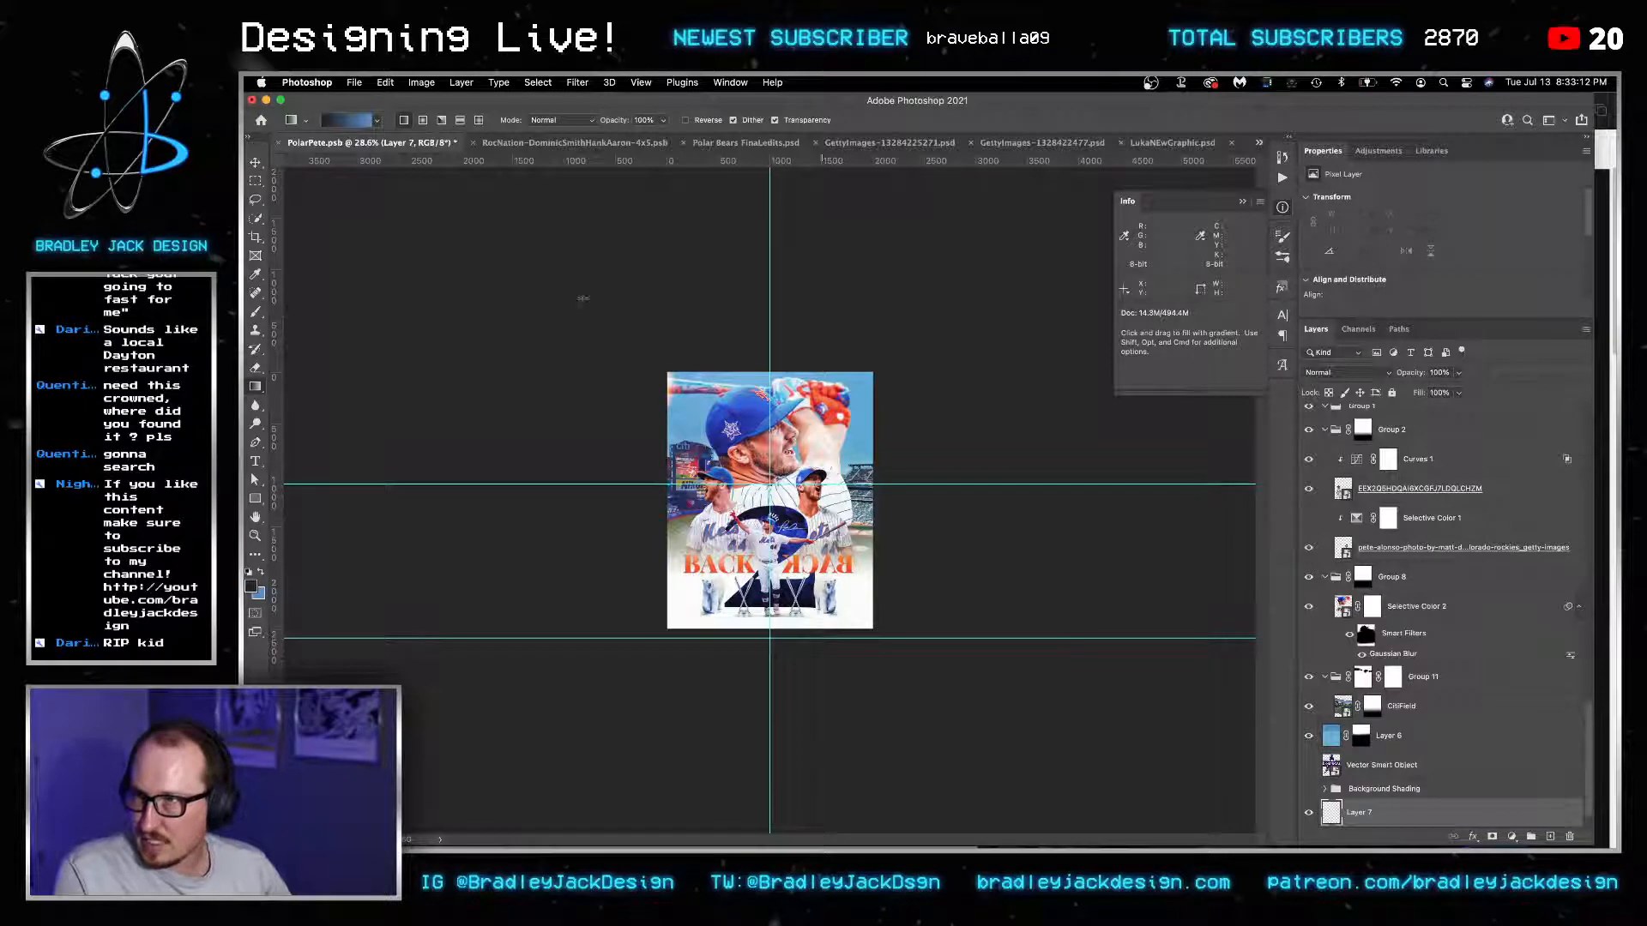
click(376, 120)
click(314, 169)
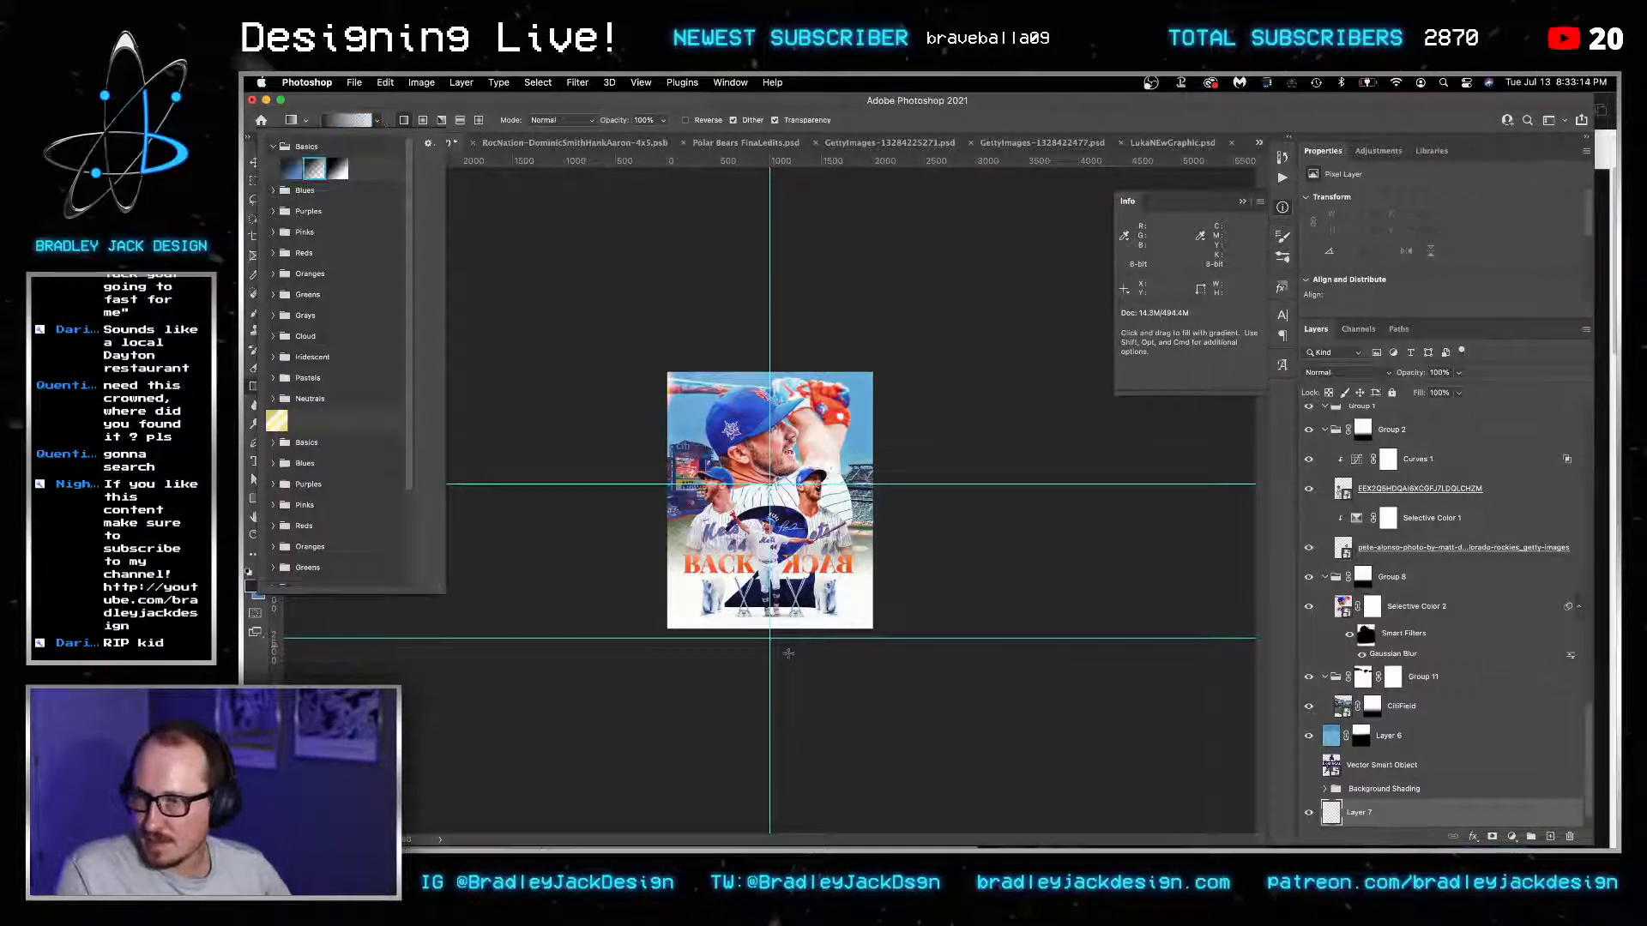
drag(816, 746, 820, 528)
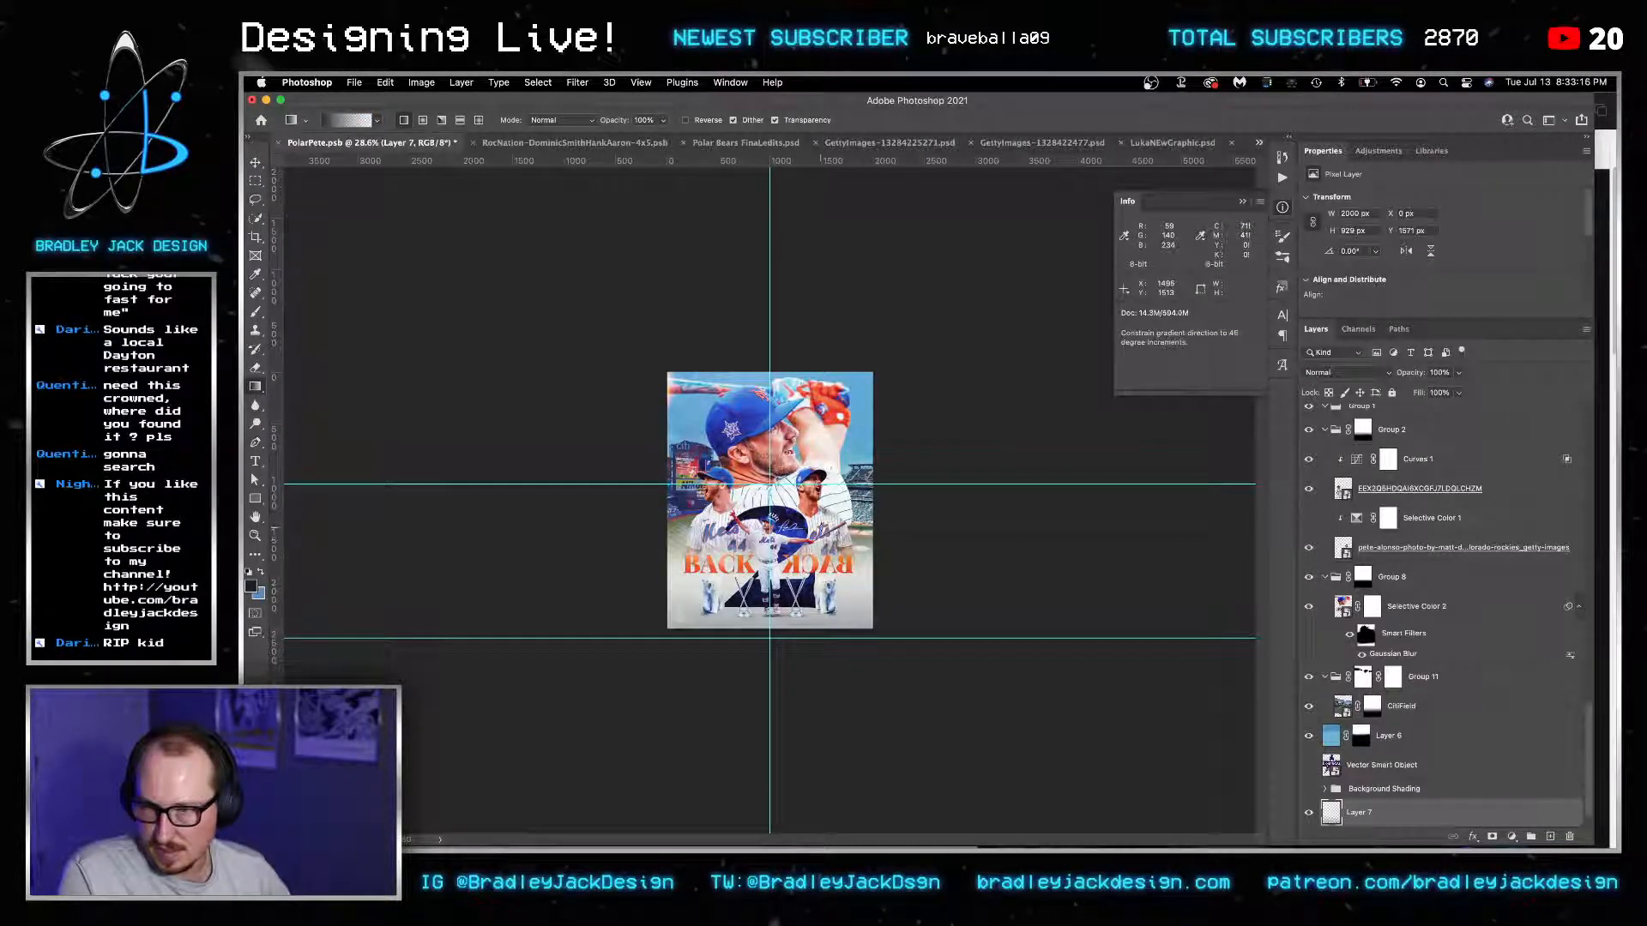
key(super+z)
drag(828, 774, 828, 673)
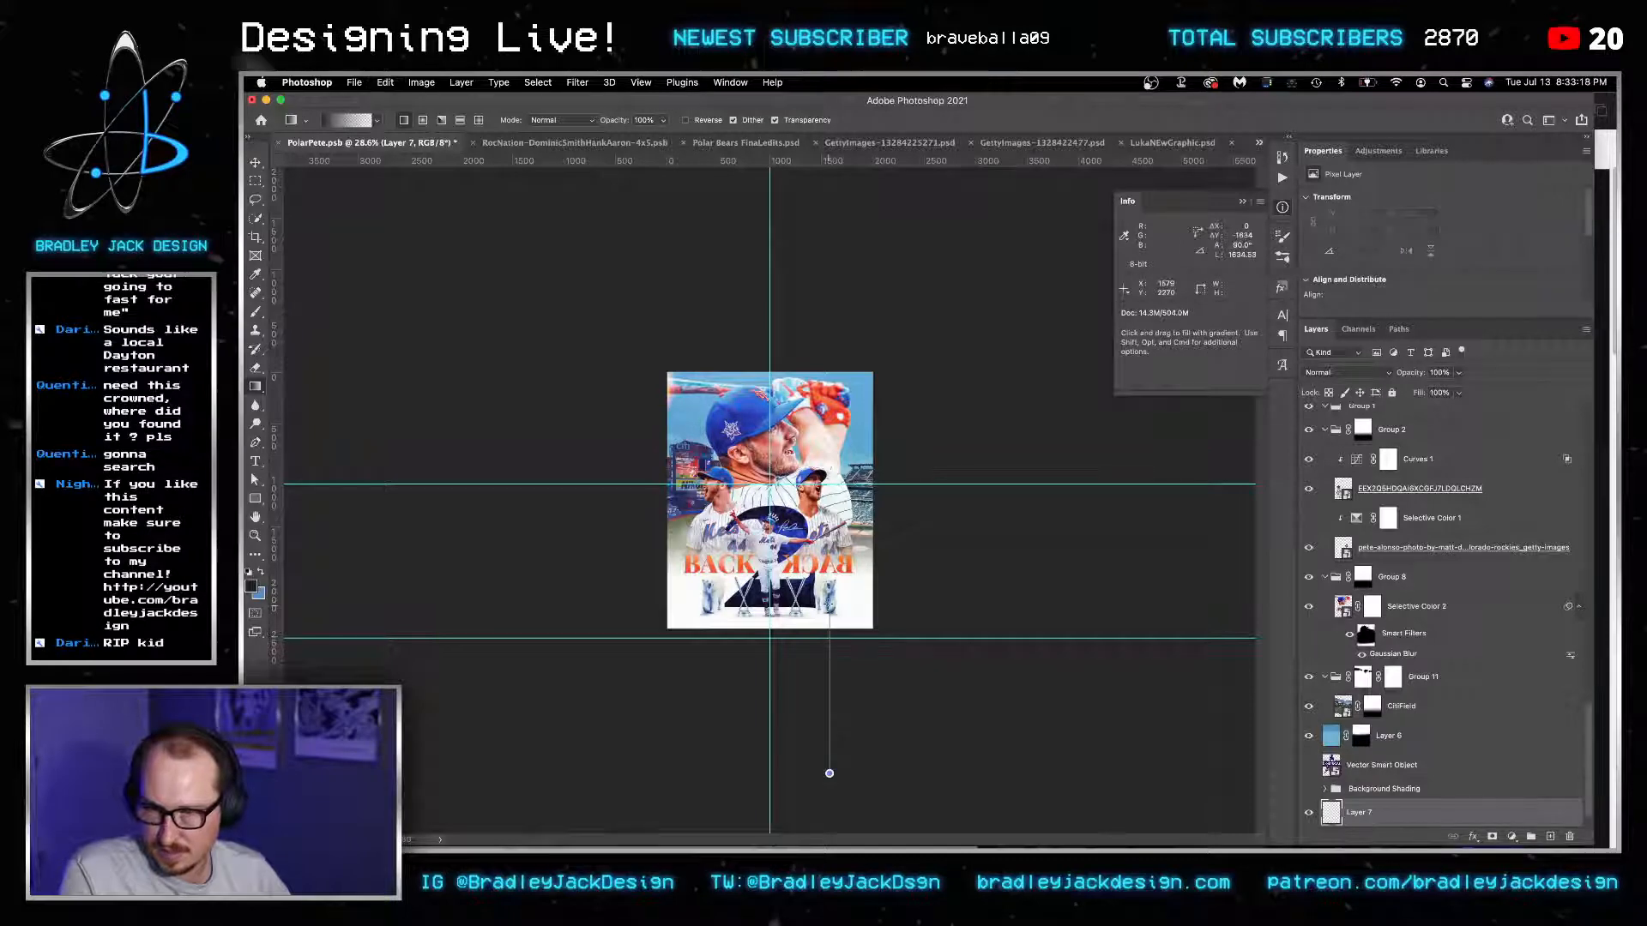
drag(829, 603, 829, 603)
Shade the poster's right edge on the same layer with a faint black-to-transparent gradient, redoing it until the falloff is soft.
scroll(902, 717, up, 3)
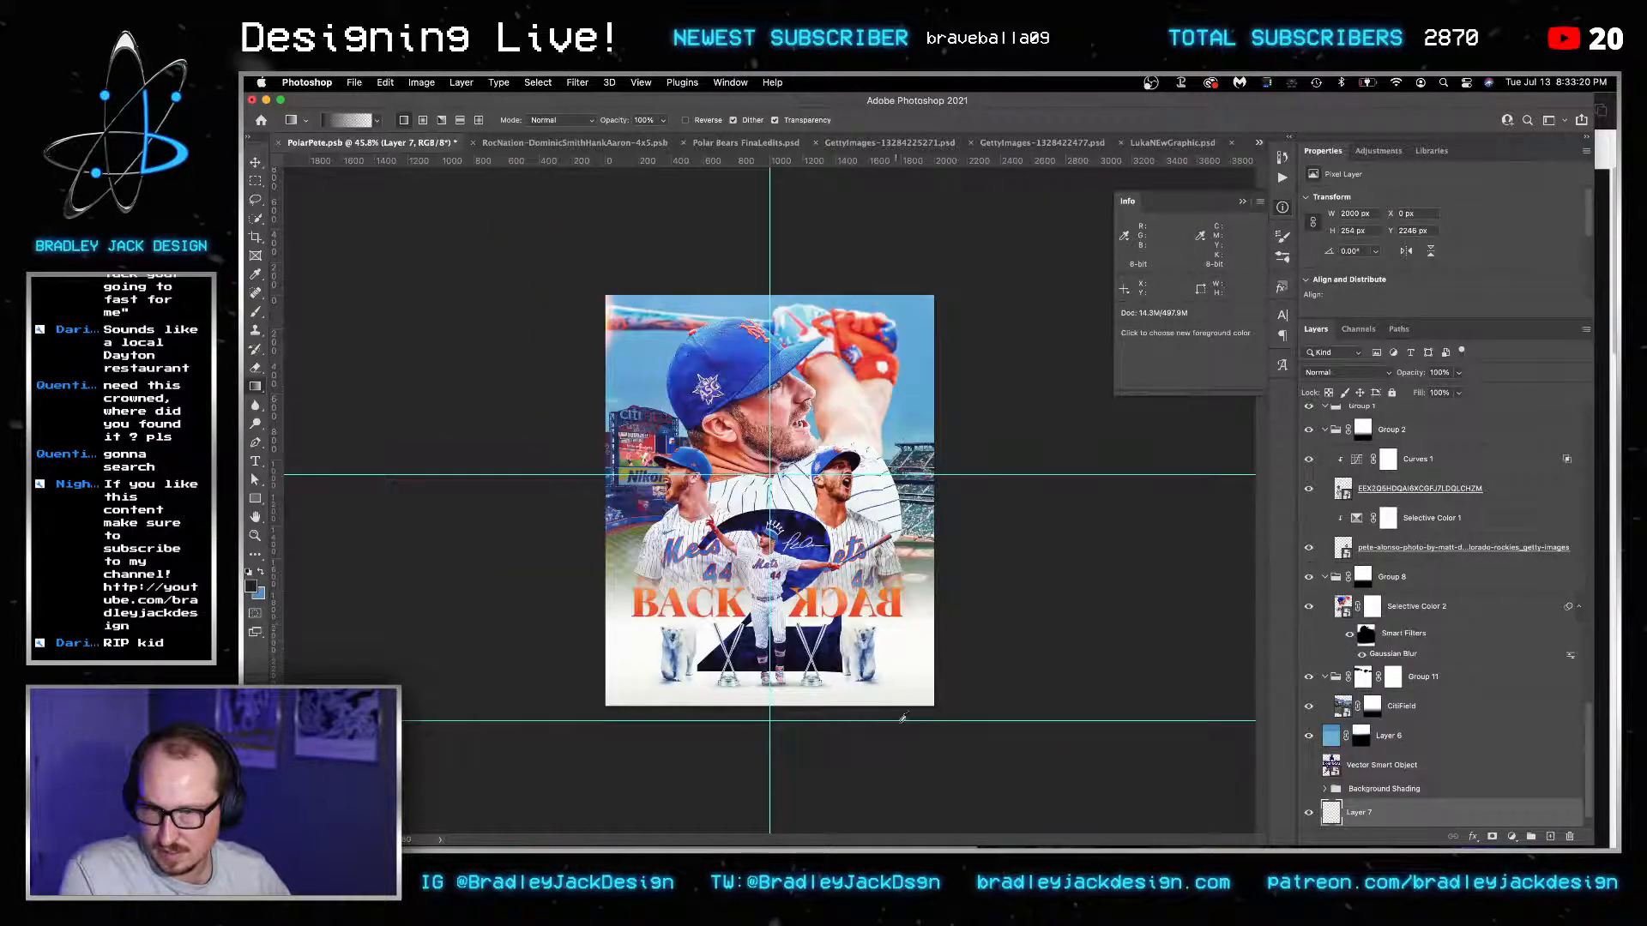
drag(1227, 779, 904, 781)
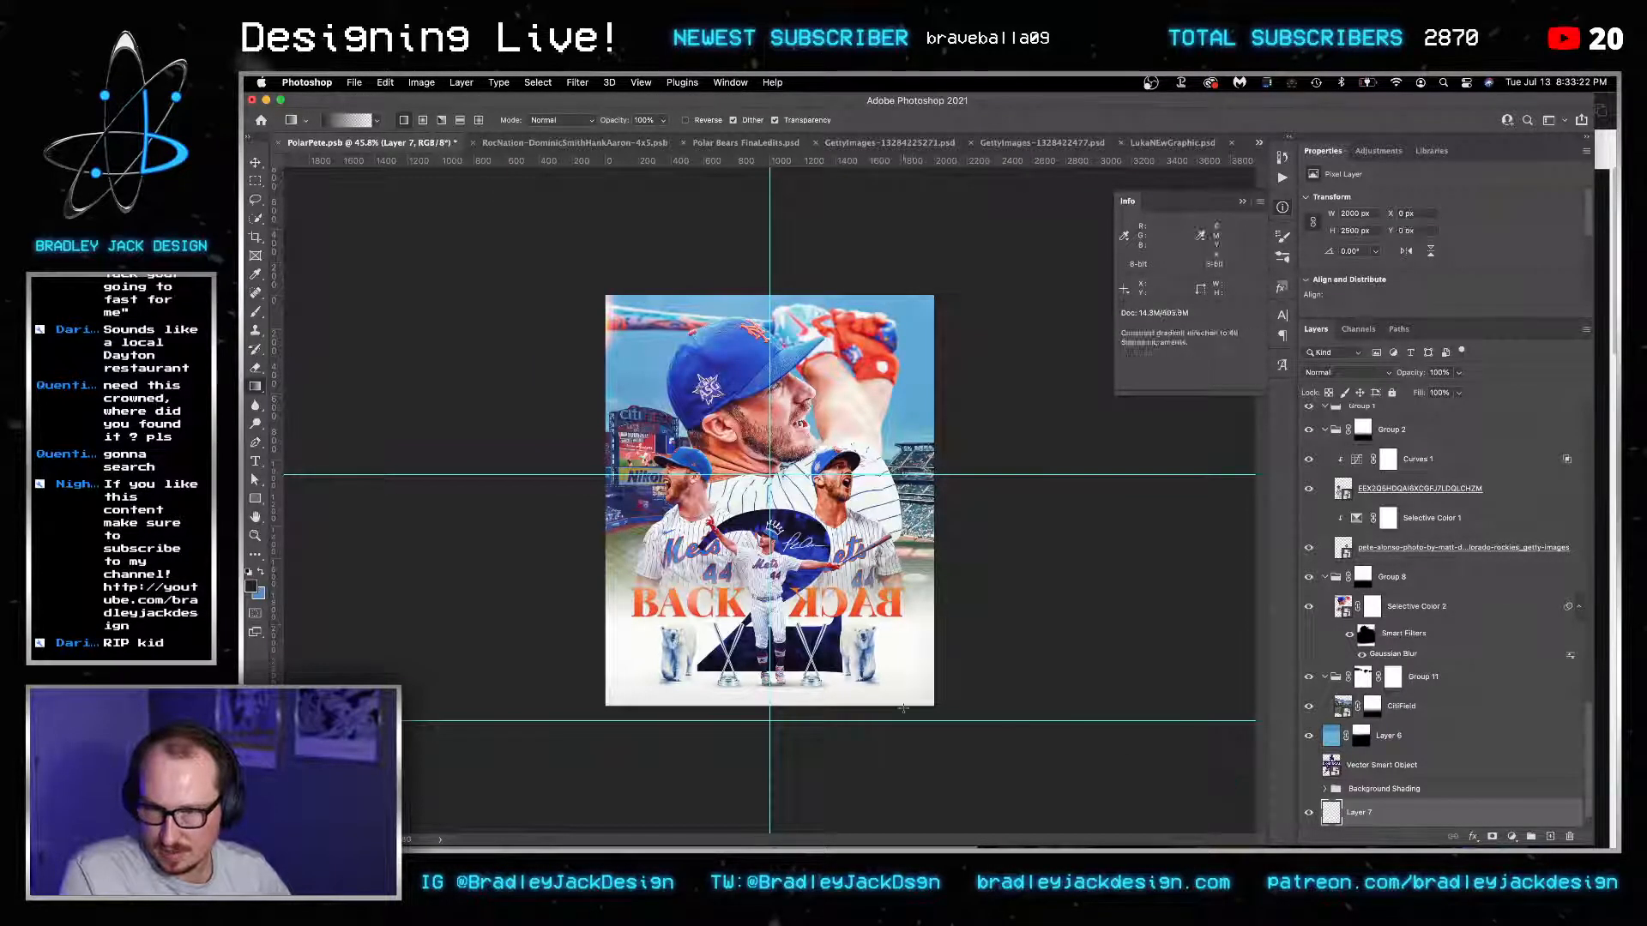
drag(1098, 769, 858, 742)
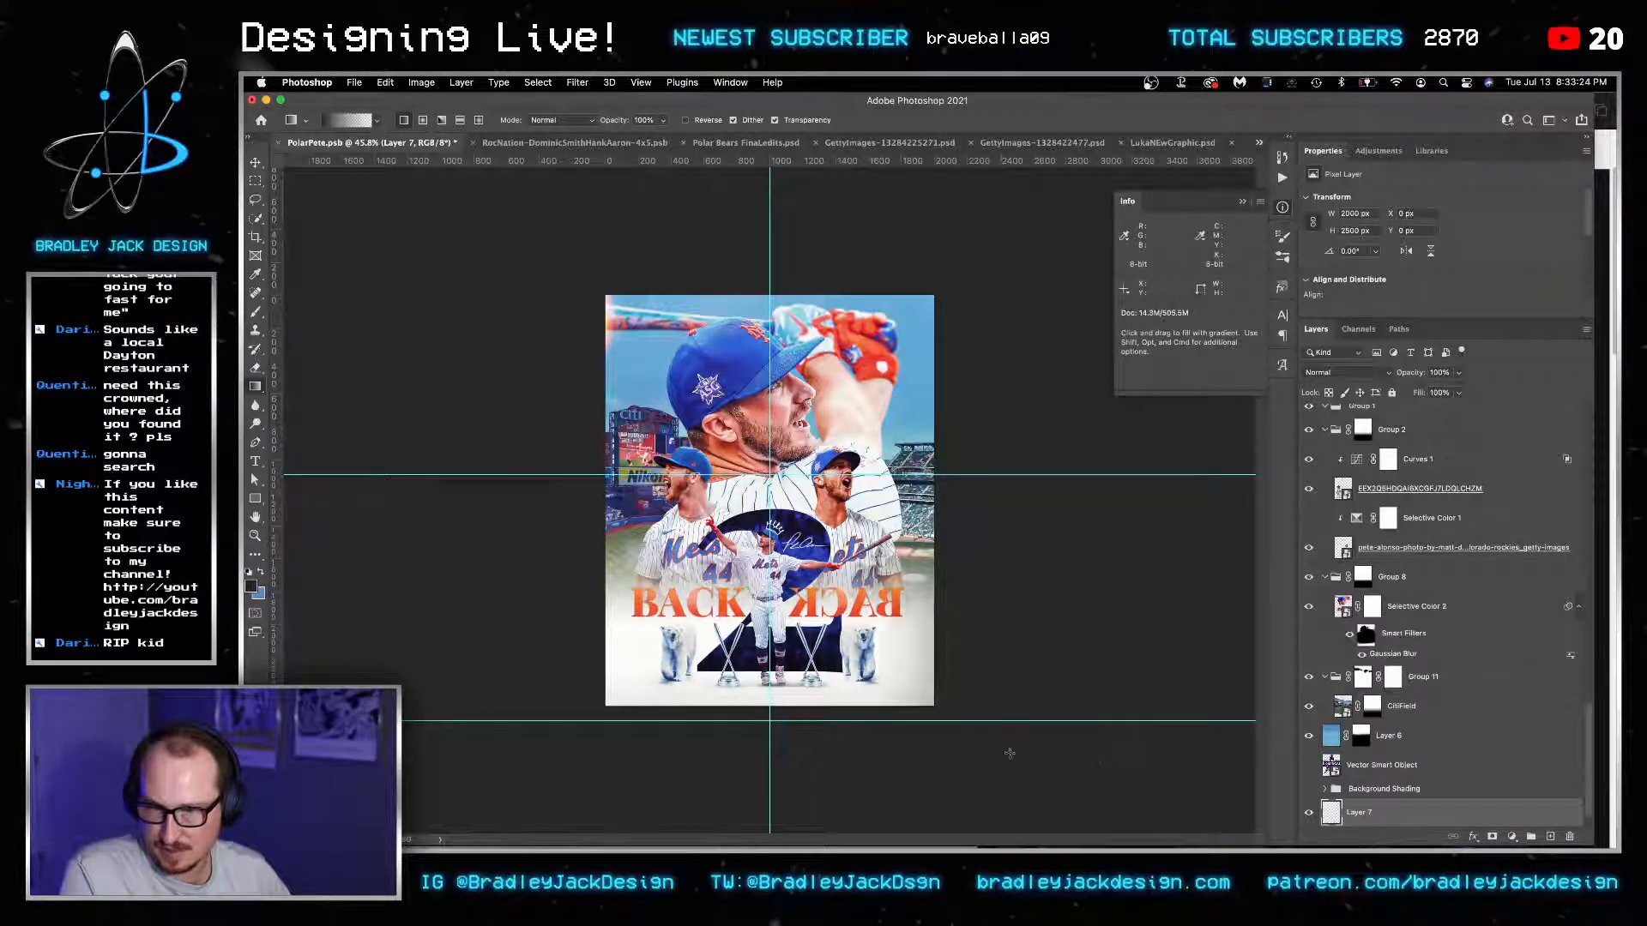
key(super+z)
drag(1187, 786, 840, 745)
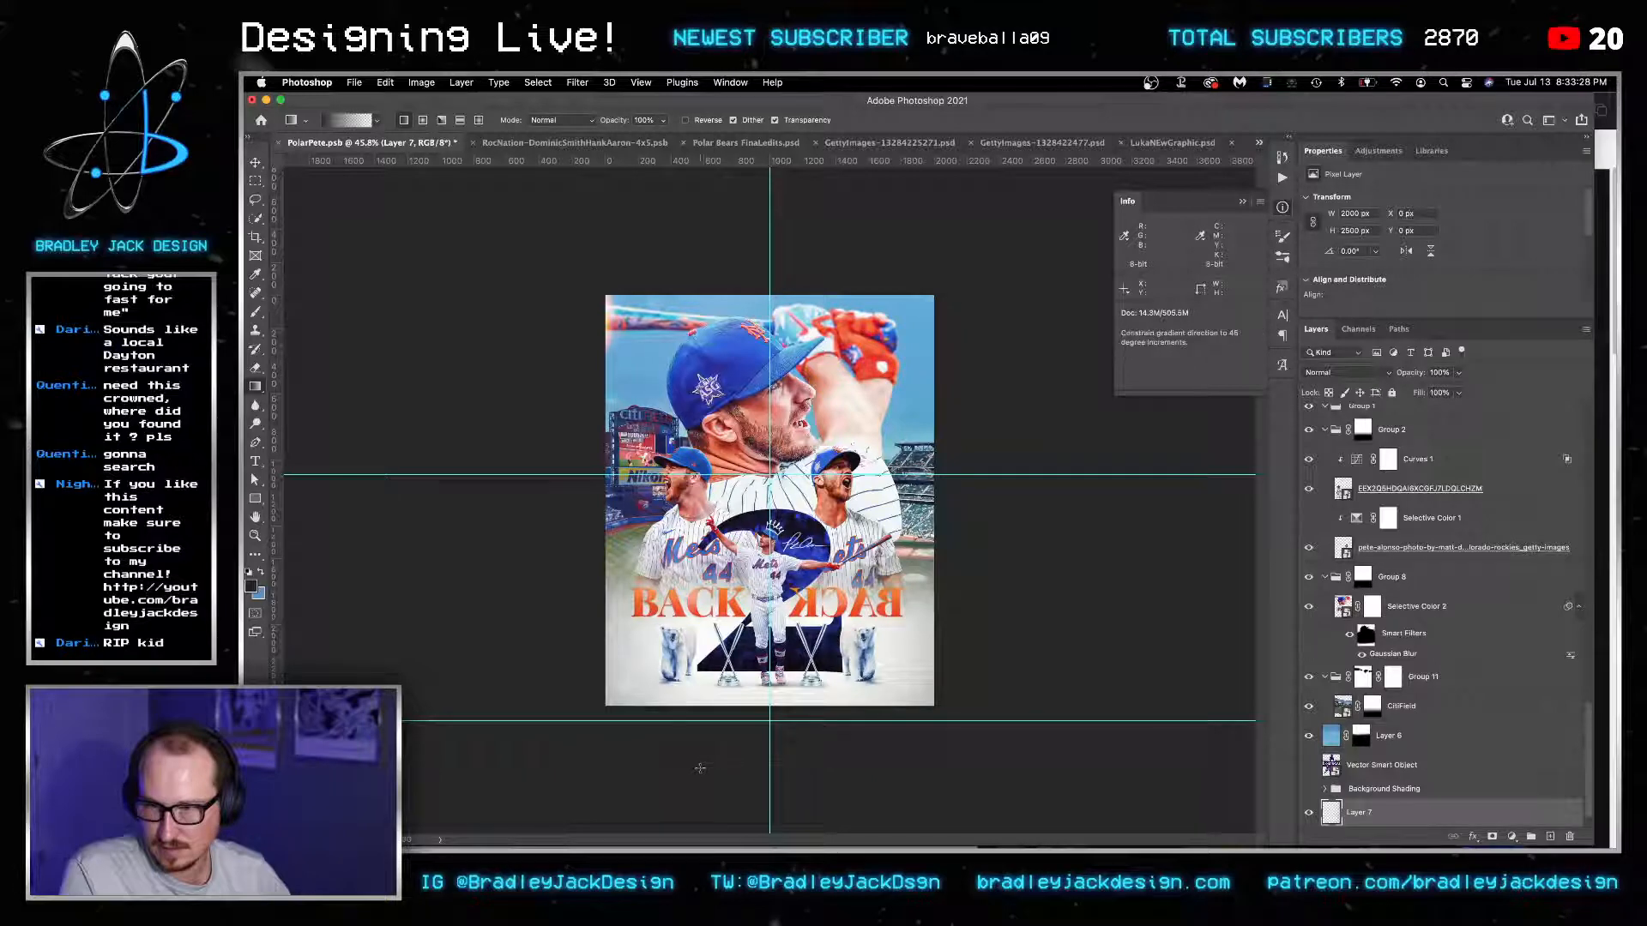
Shade the poster's left edge with a matching faint black-to-transparent gradient, replacing the first try.
key(super+z)
drag(411, 761, 682, 761)
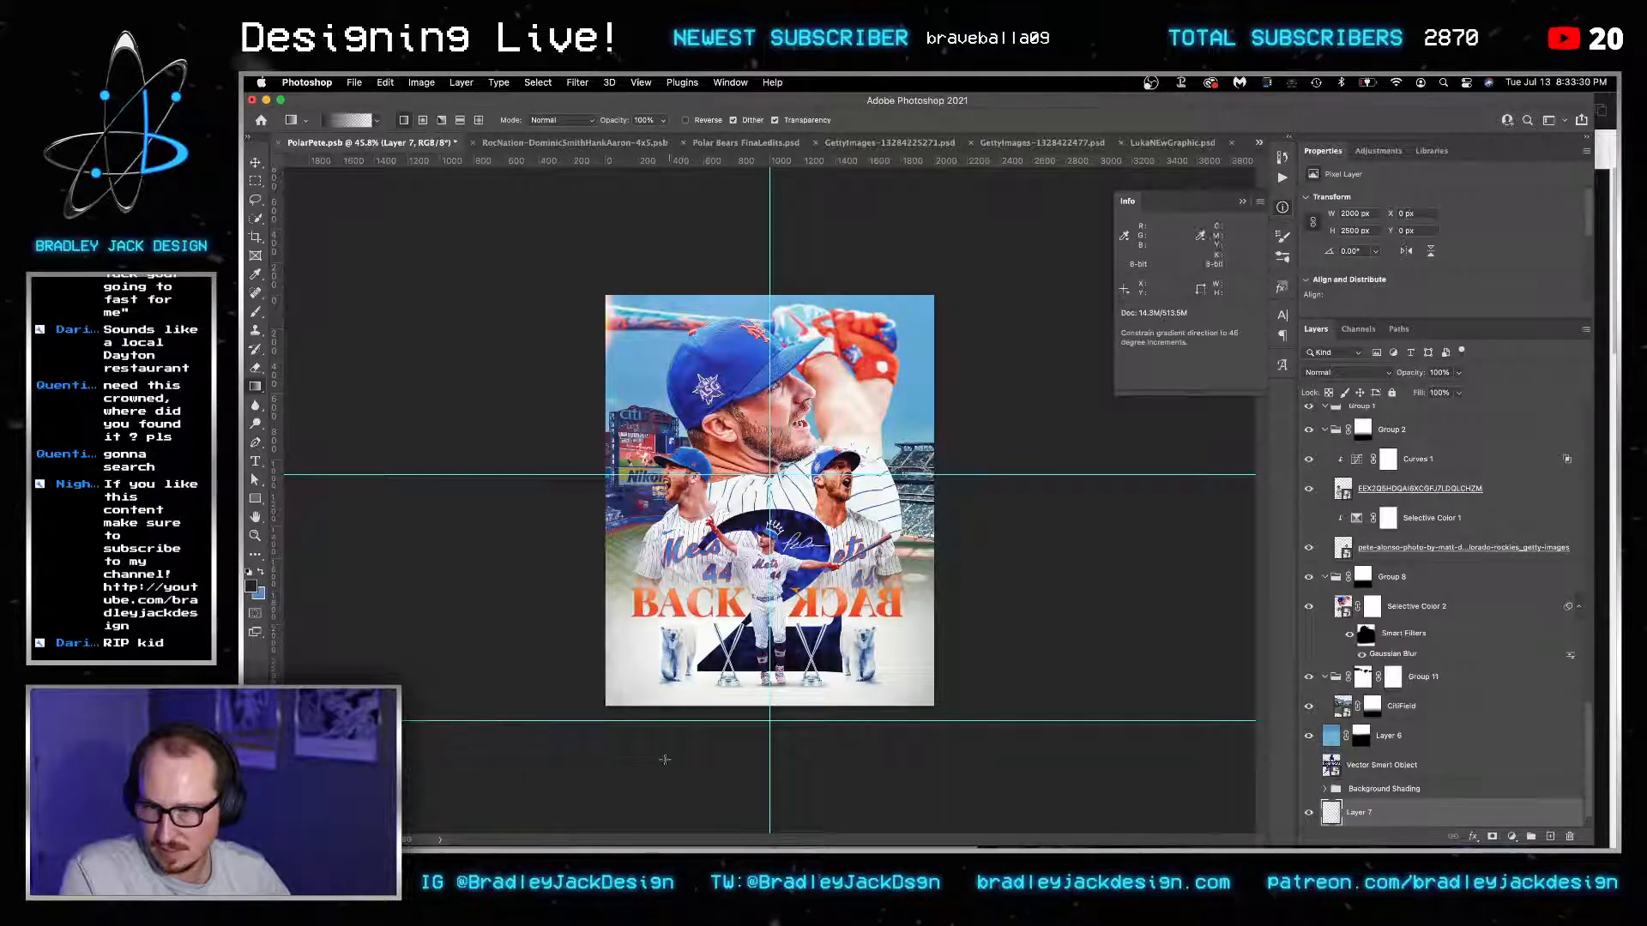
key(super+z)
drag(464, 755, 656, 757)
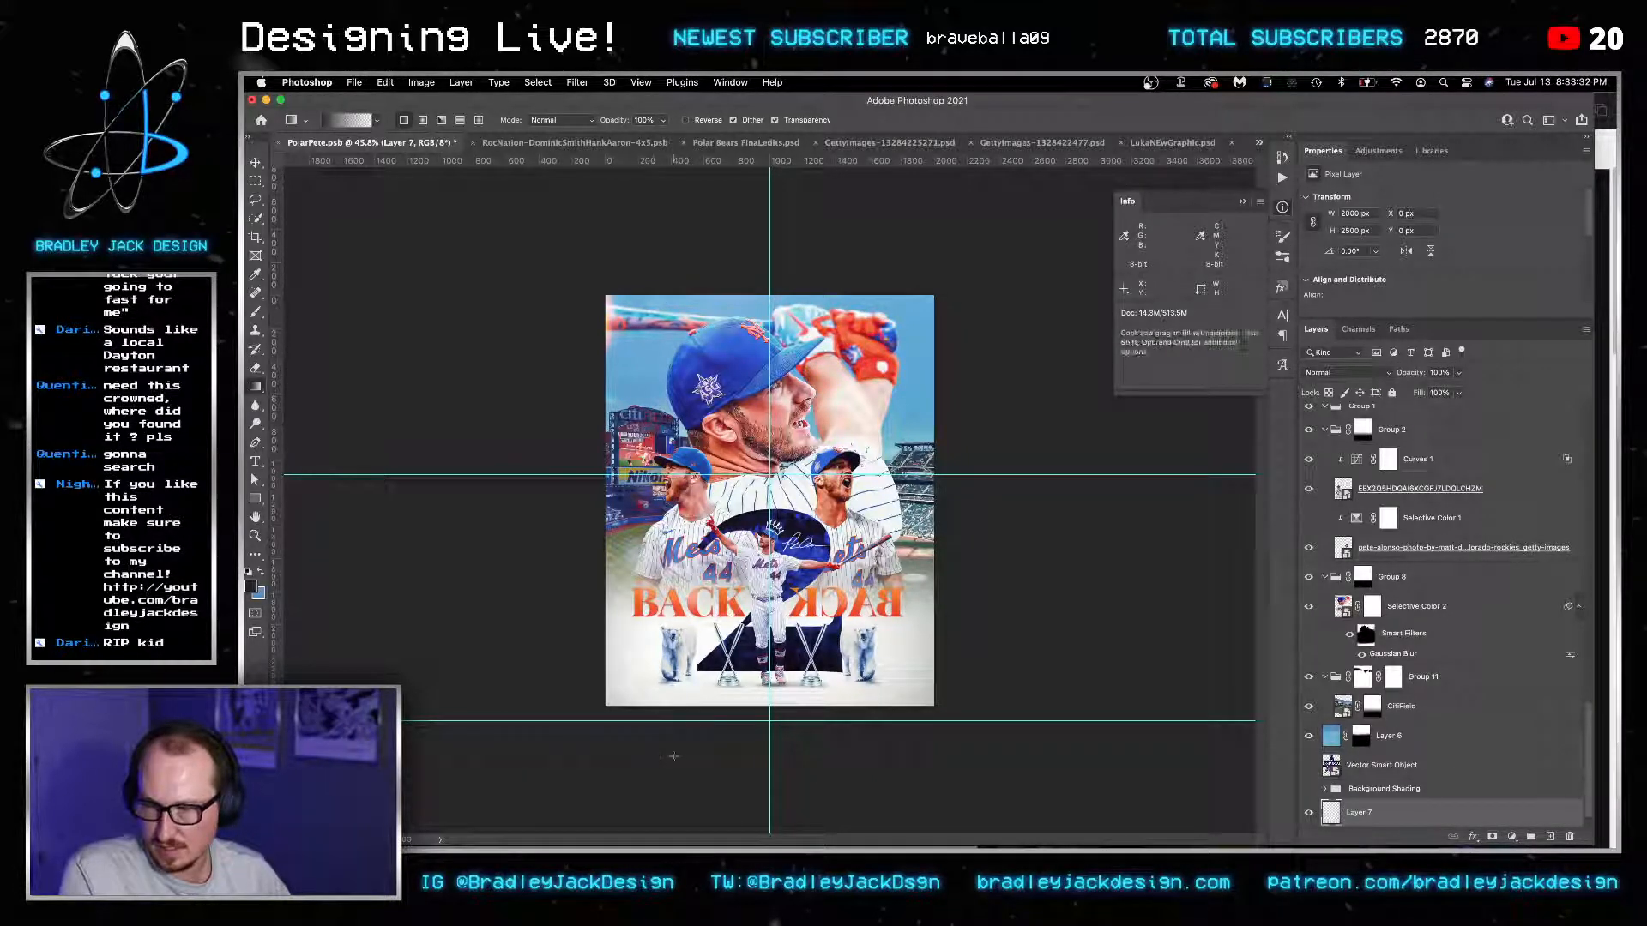
key(v)
Combine the gradient shading layer and the white background layer into one smart object.
key(super+0)
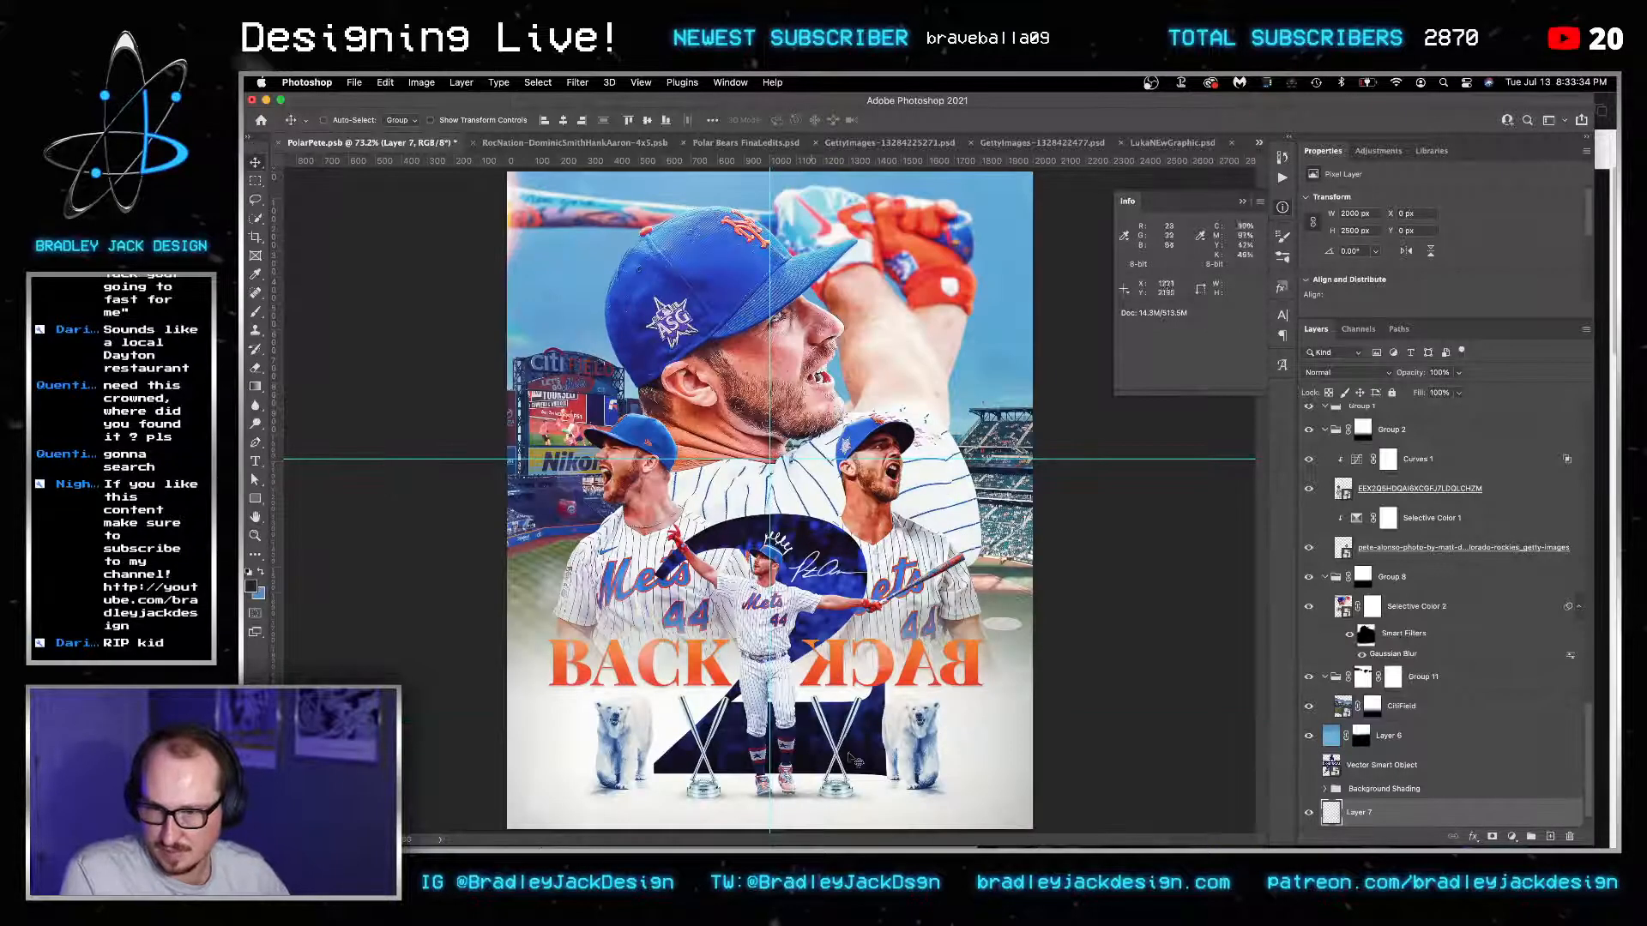
scroll(1357, 812, down, 2)
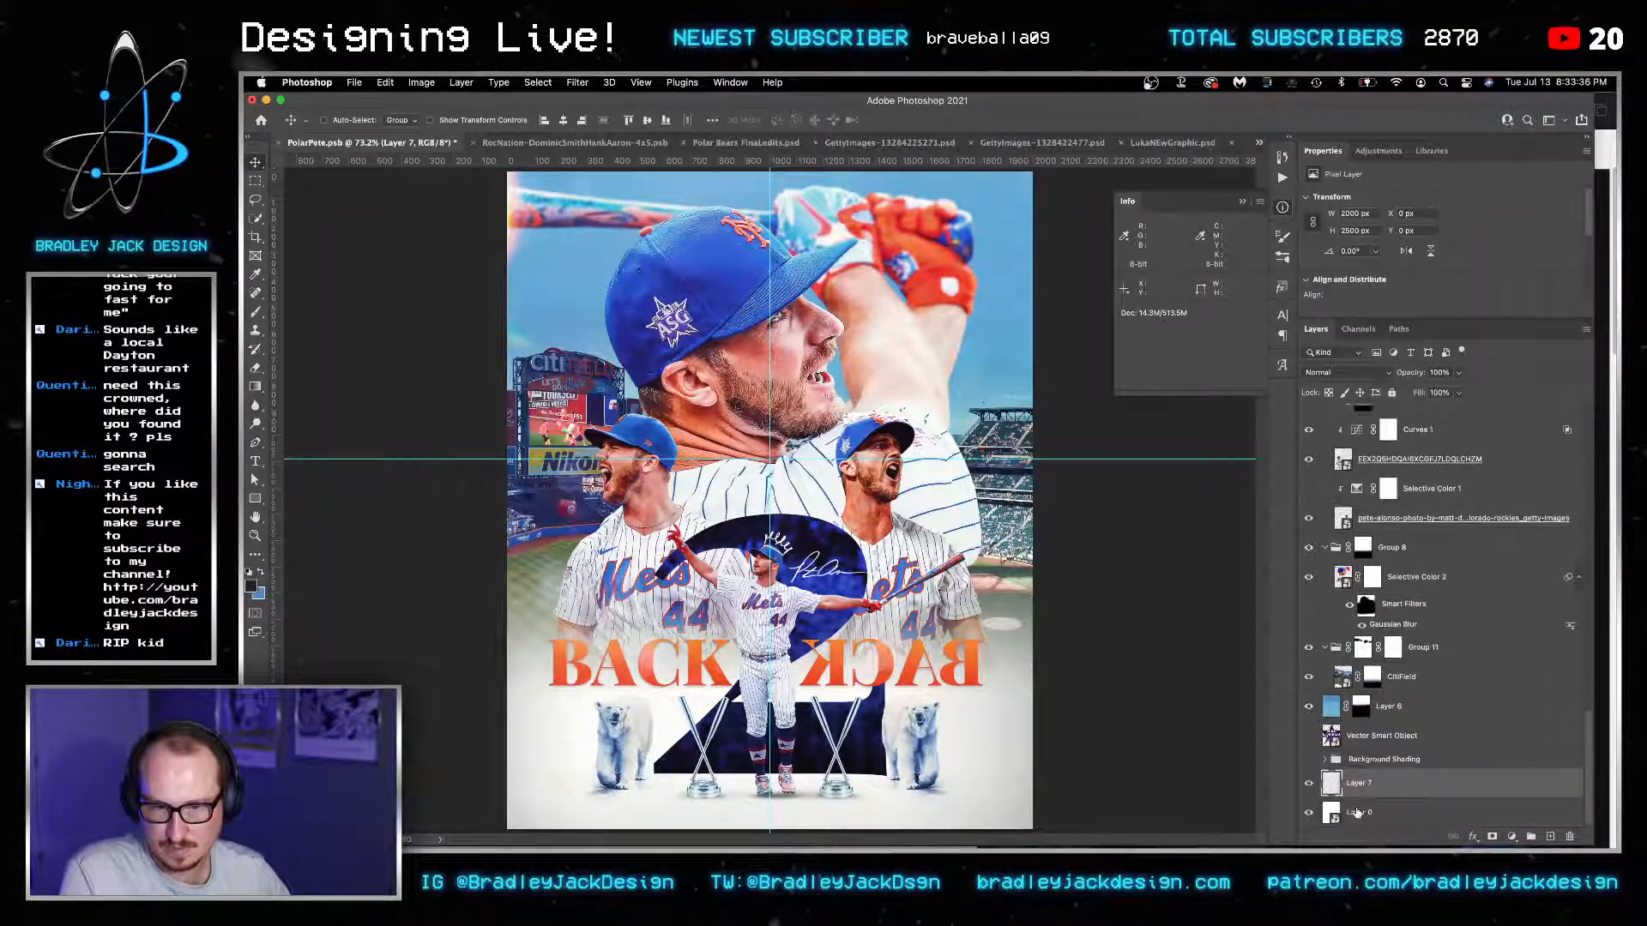
shift+click(1358, 813)
right_click(1358, 813)
click(1410, 262)
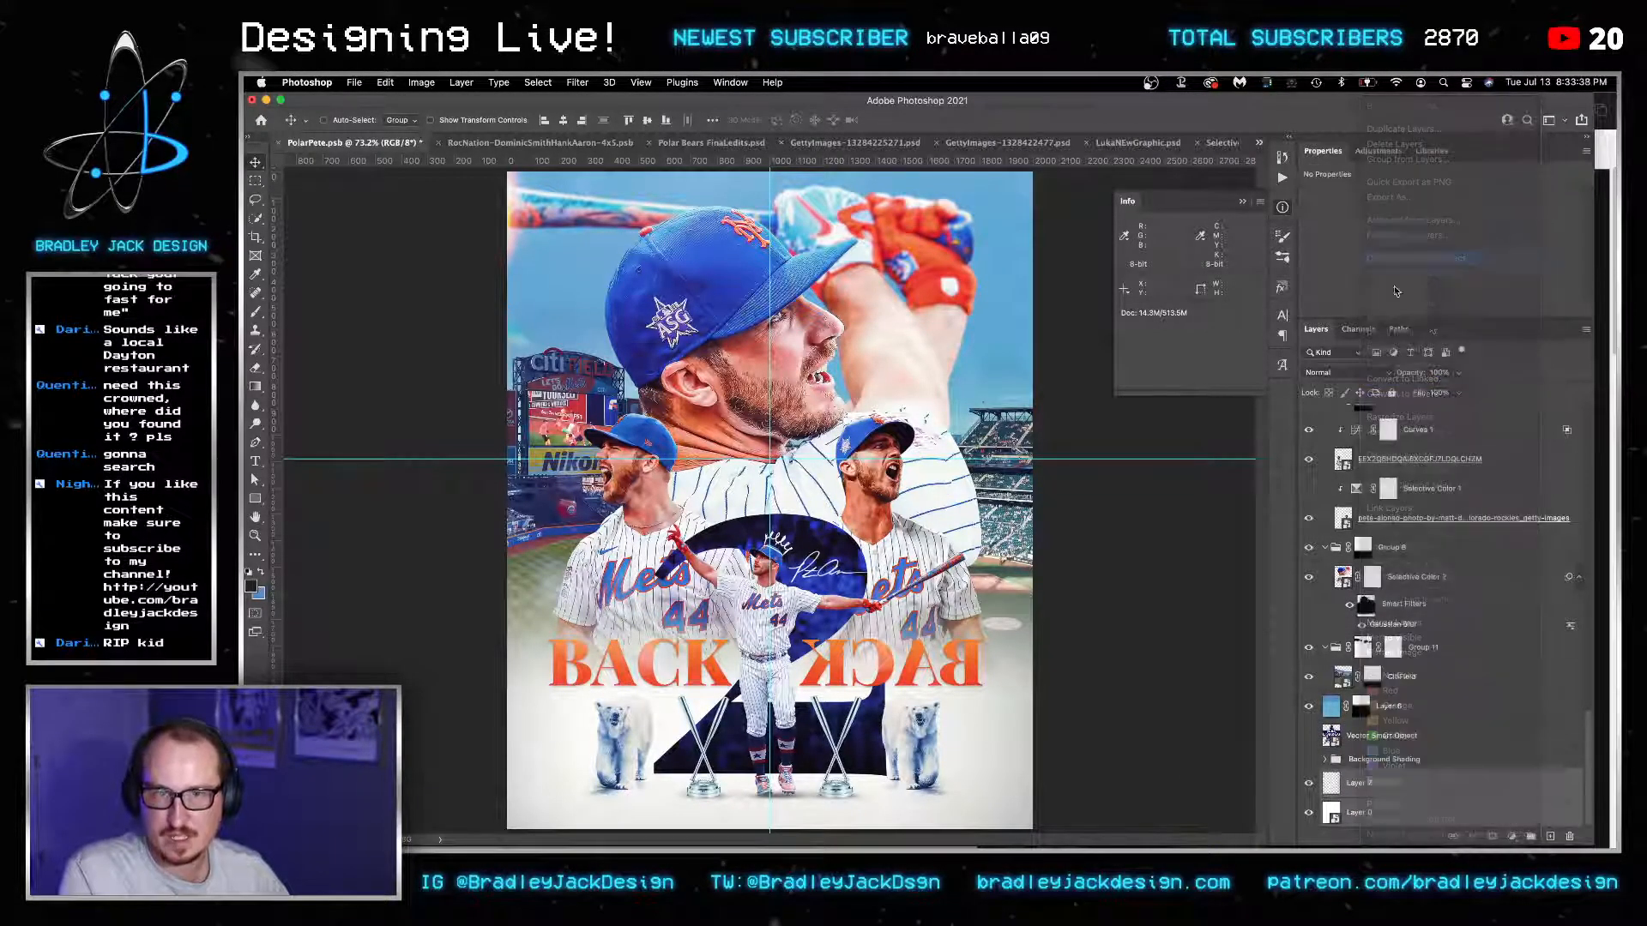
Apply a Camera Raw vignette of -11 to the combined background smart object and save the document.
click(585, 81)
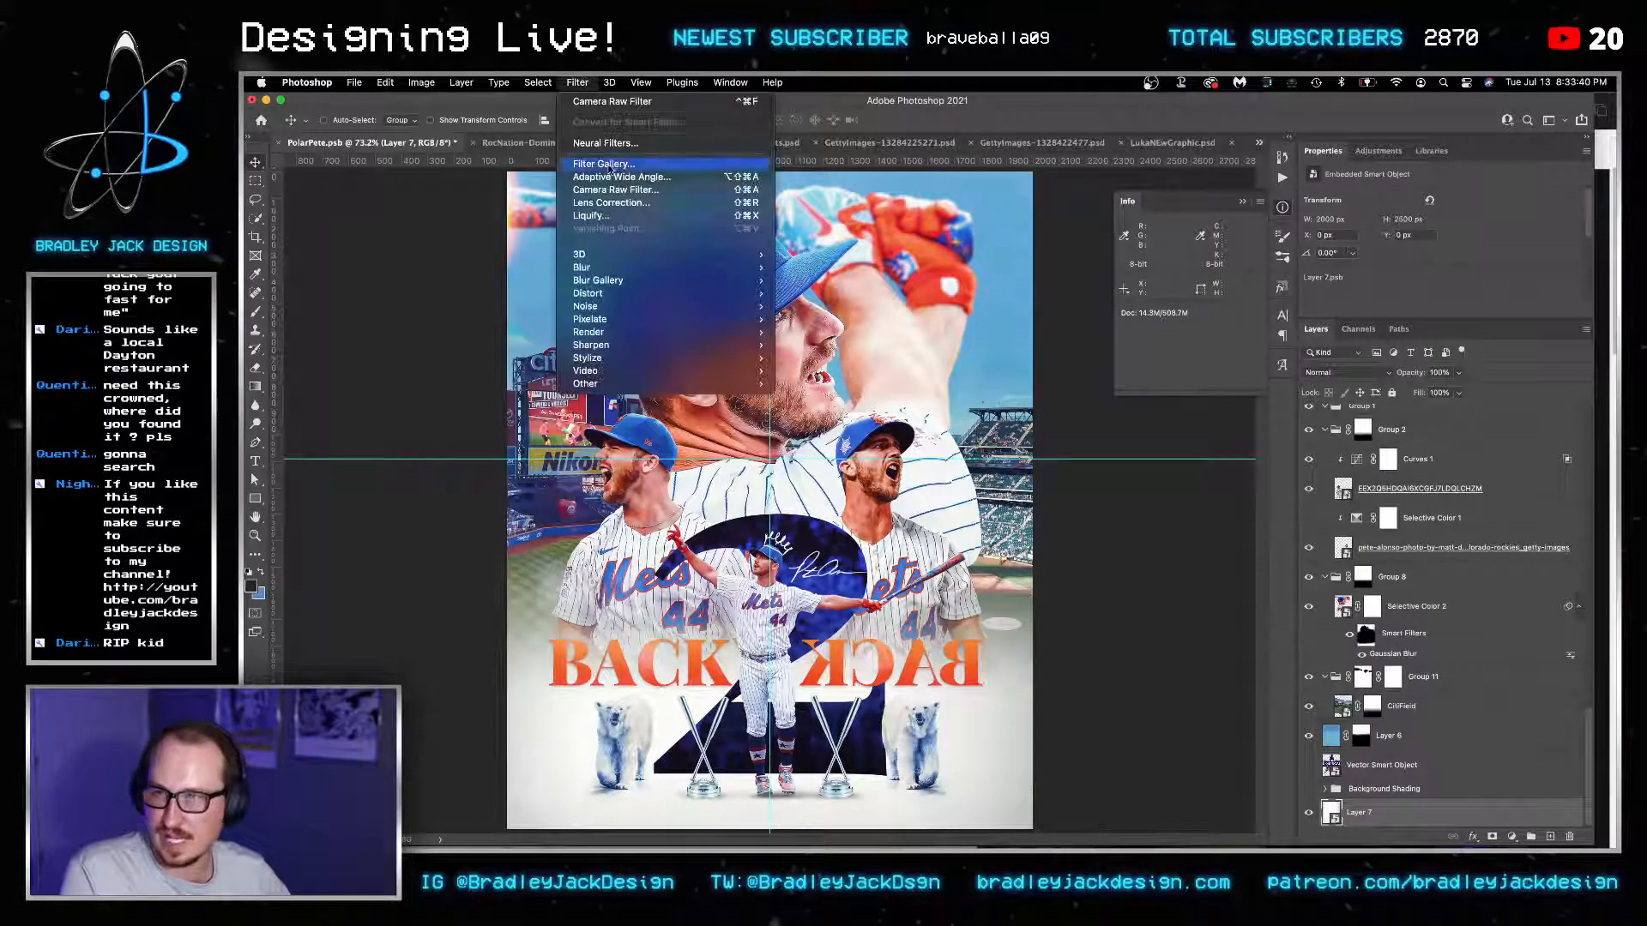
click(618, 194)
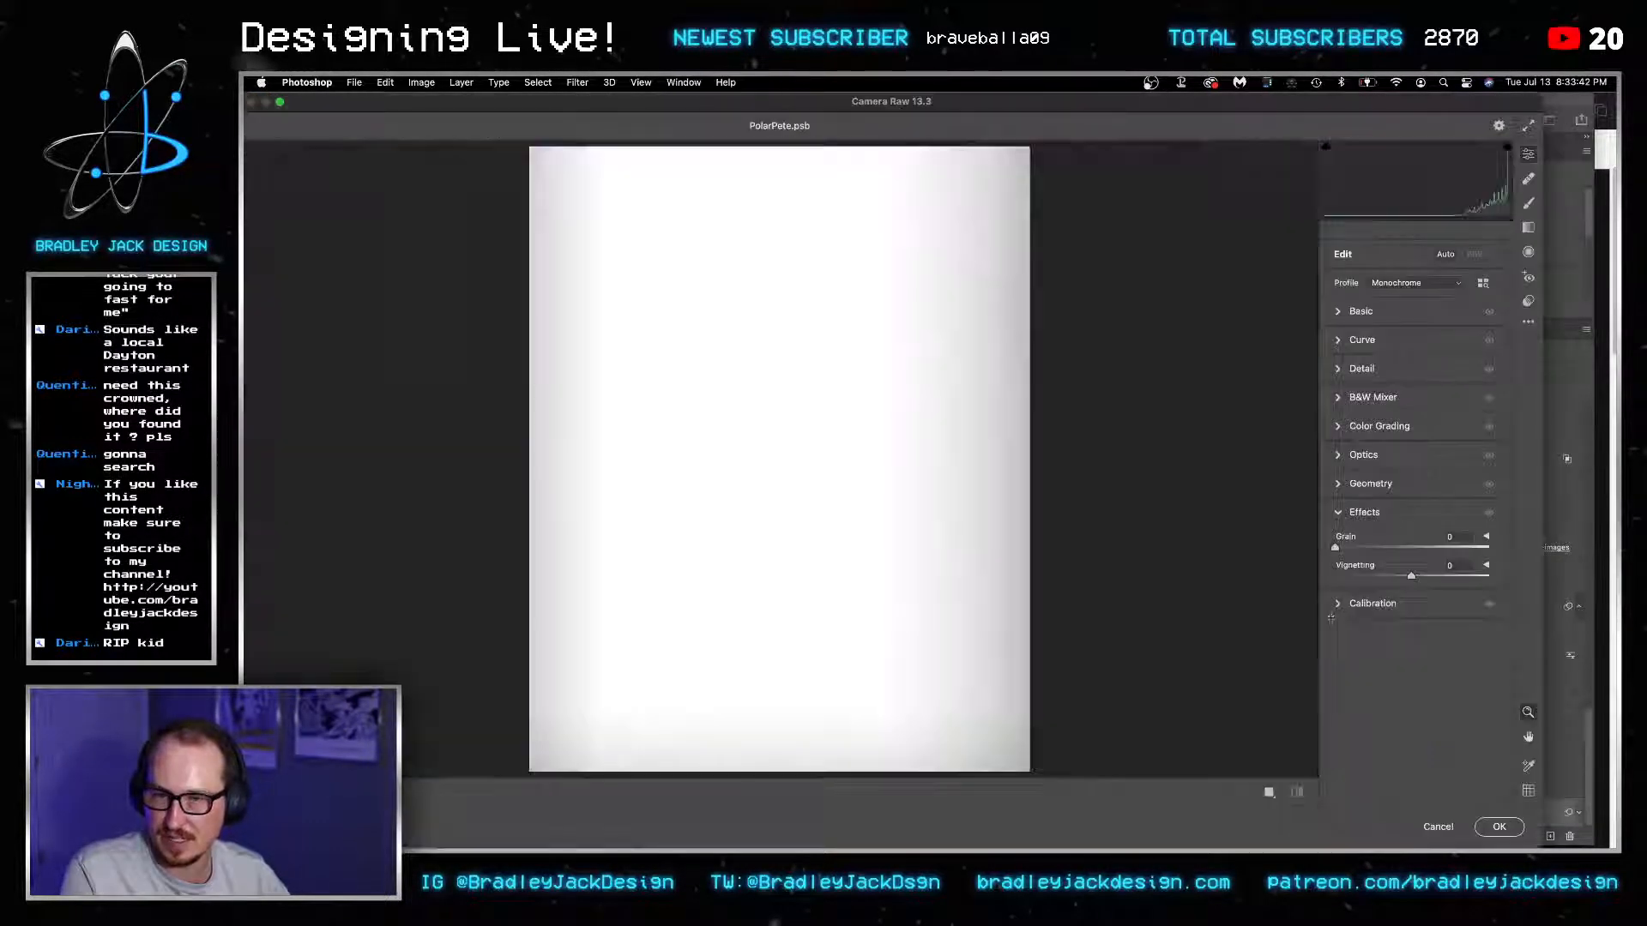
click(1405, 577)
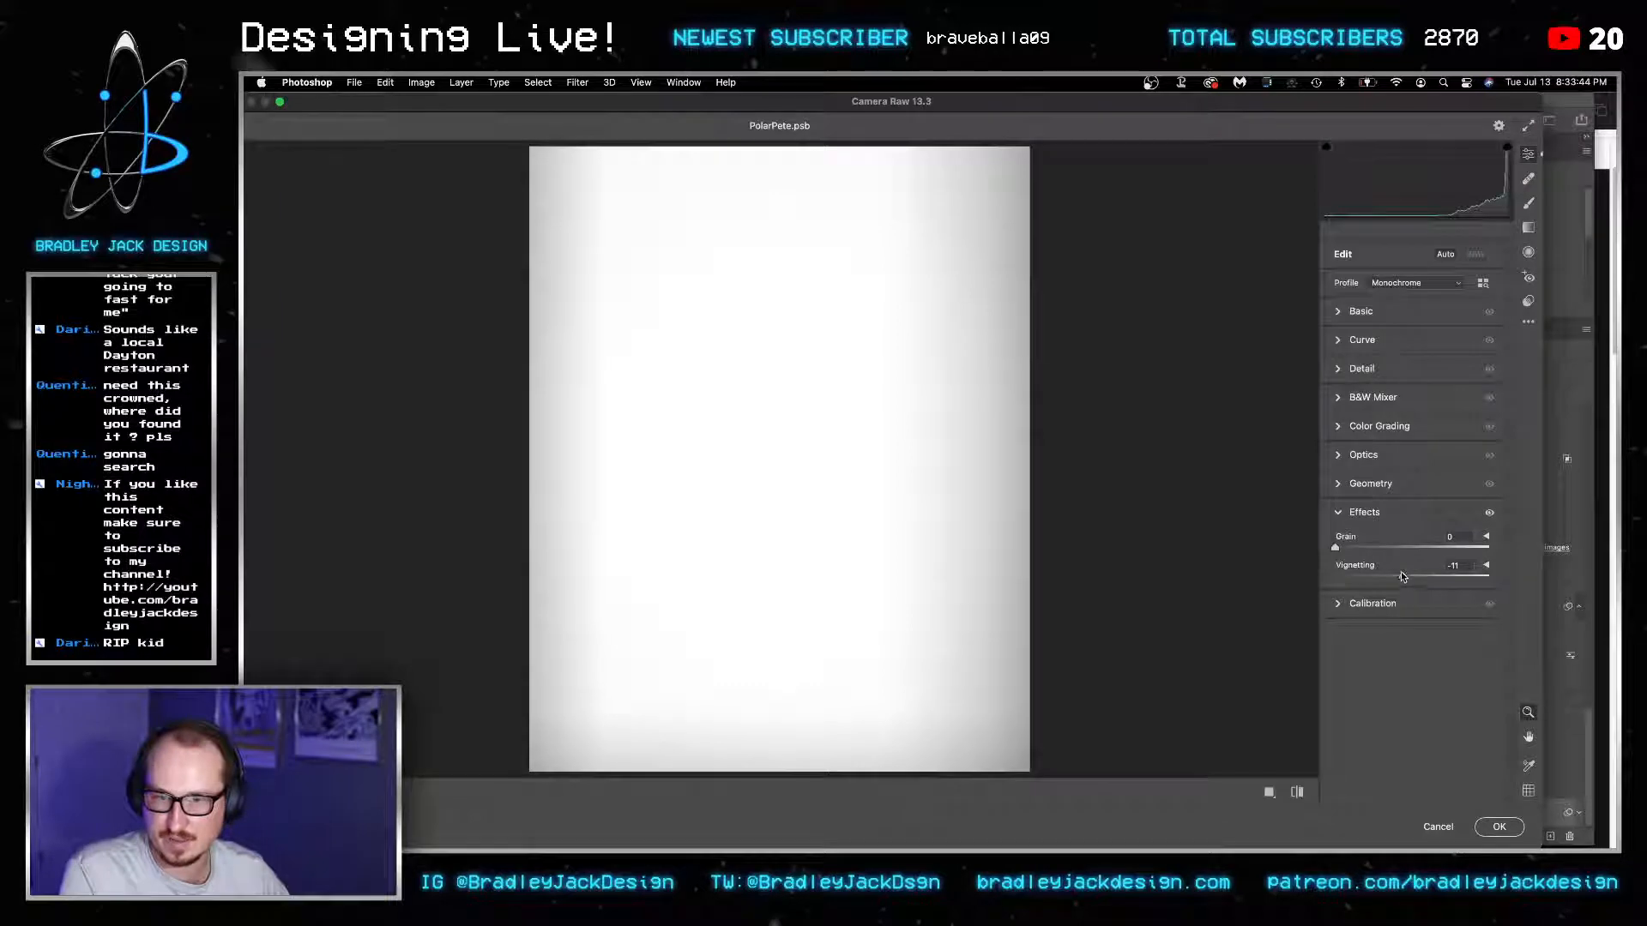
key(Return)
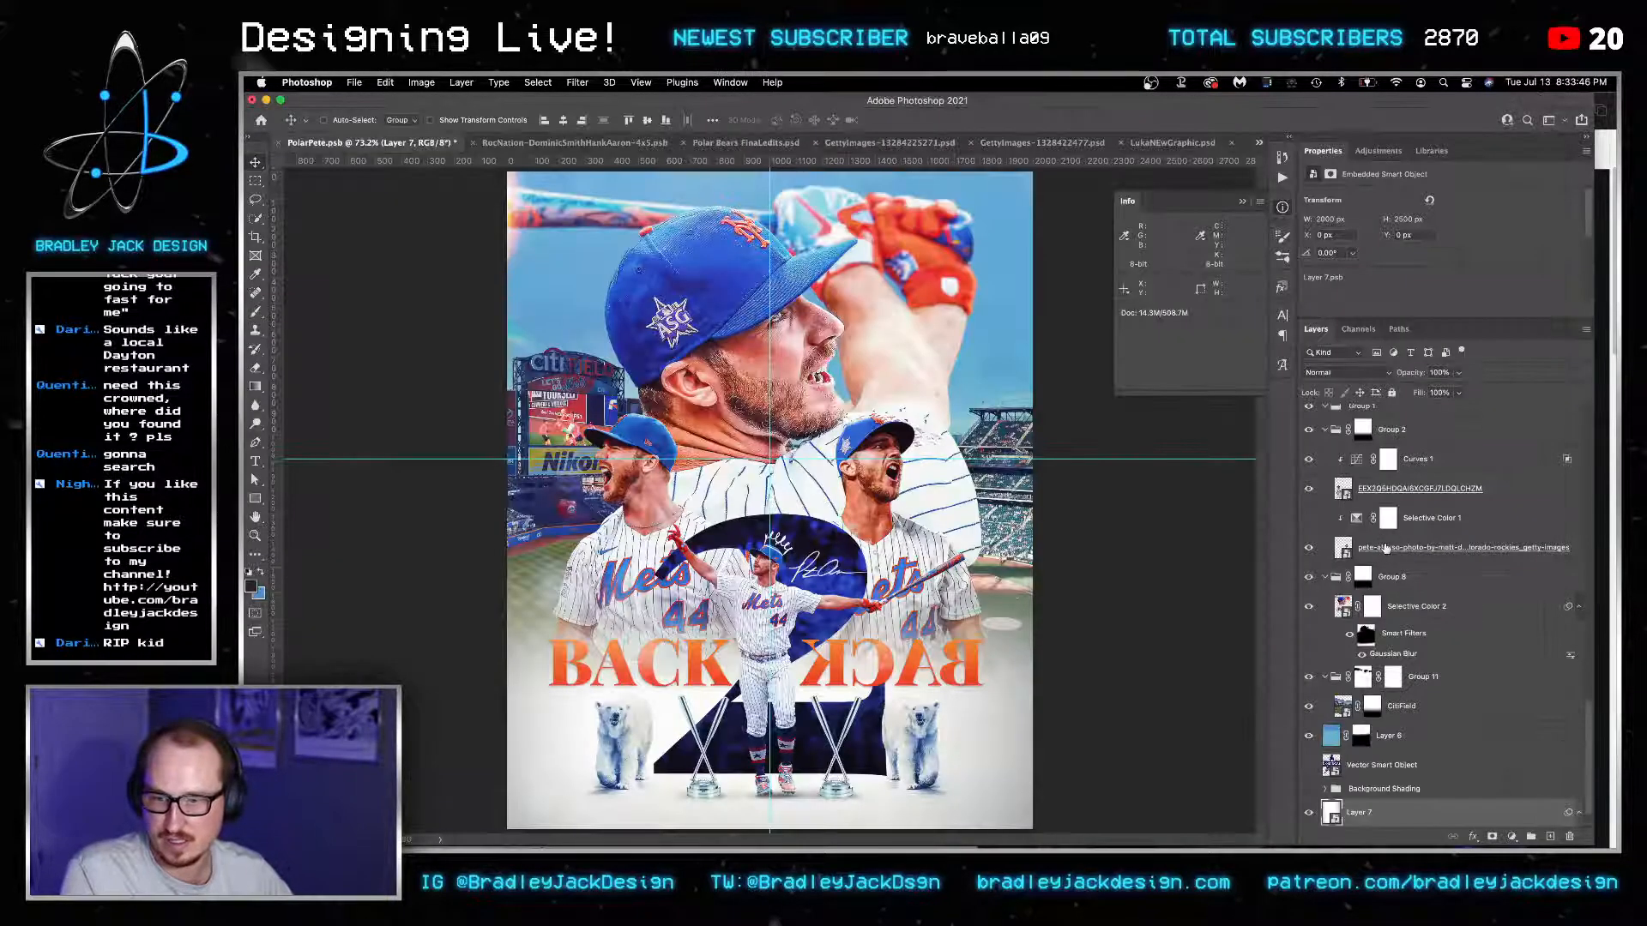
key(super+s)
key(z)
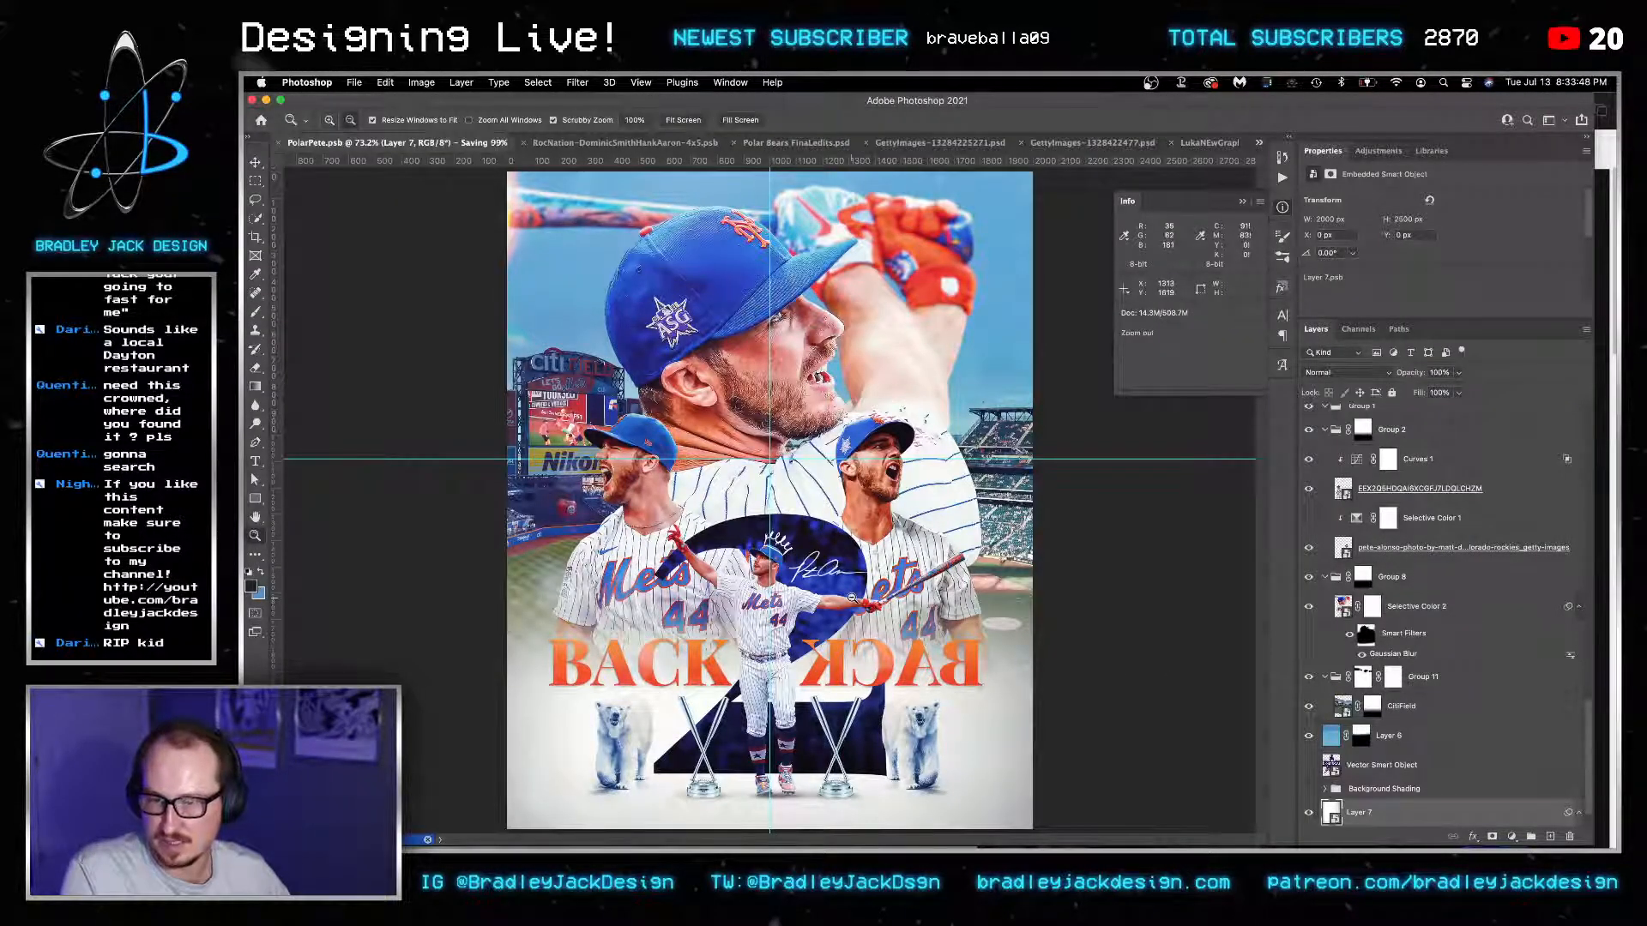
alt+click(852, 598)
key(v)
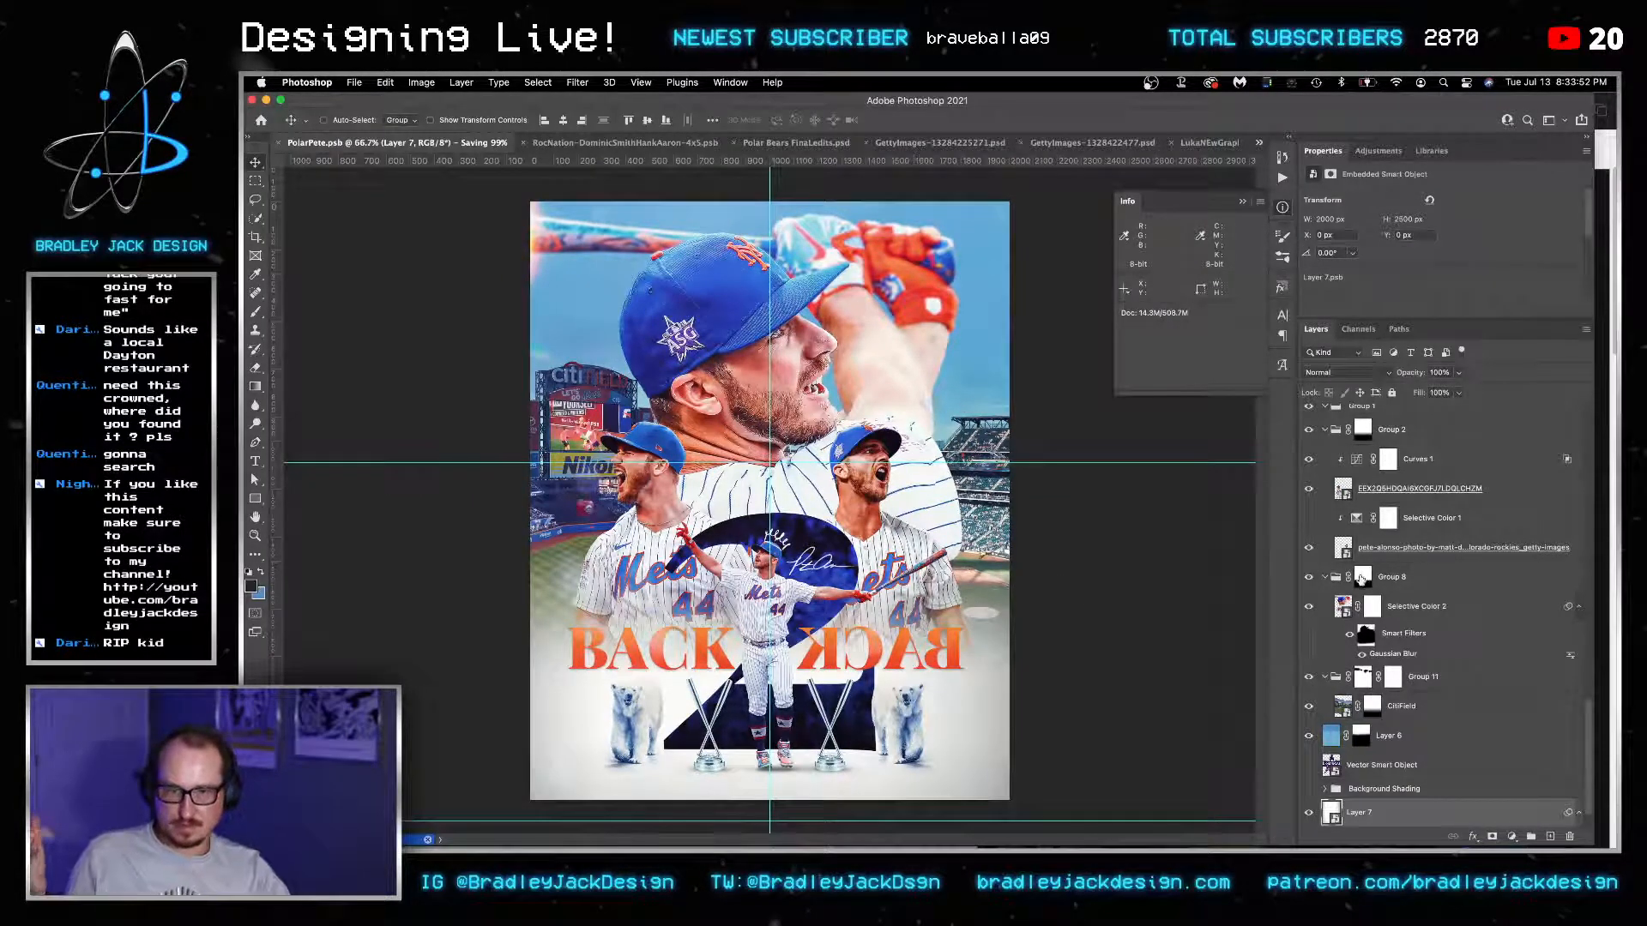
scroll(1360, 580, up, 10)
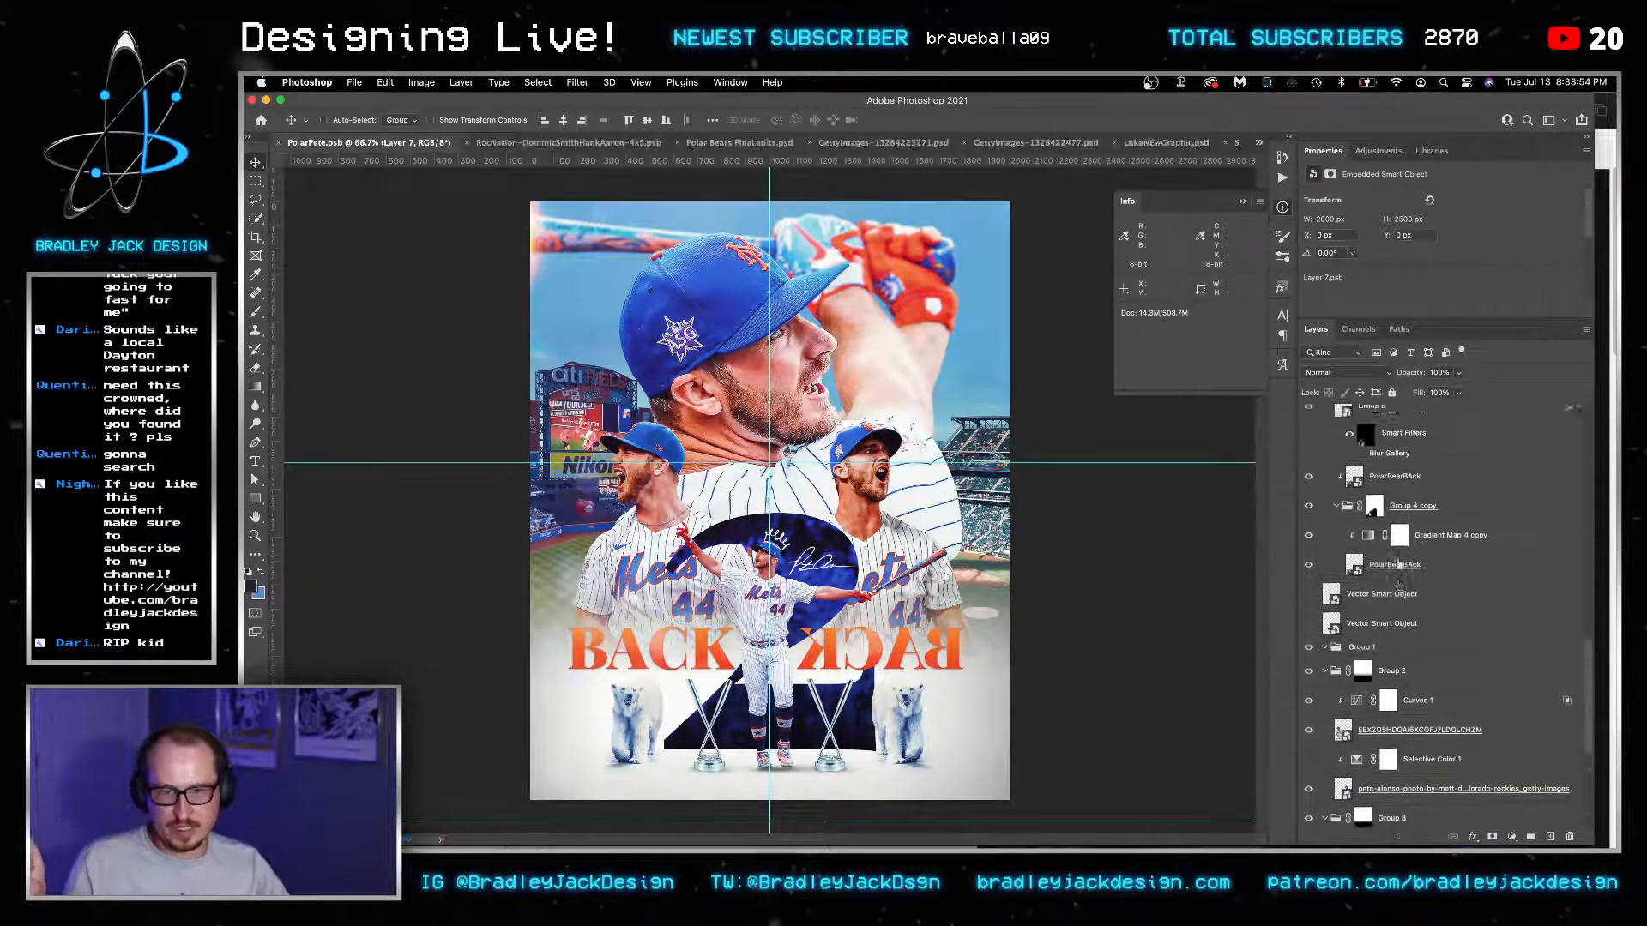
scroll(1398, 583, up, 10)
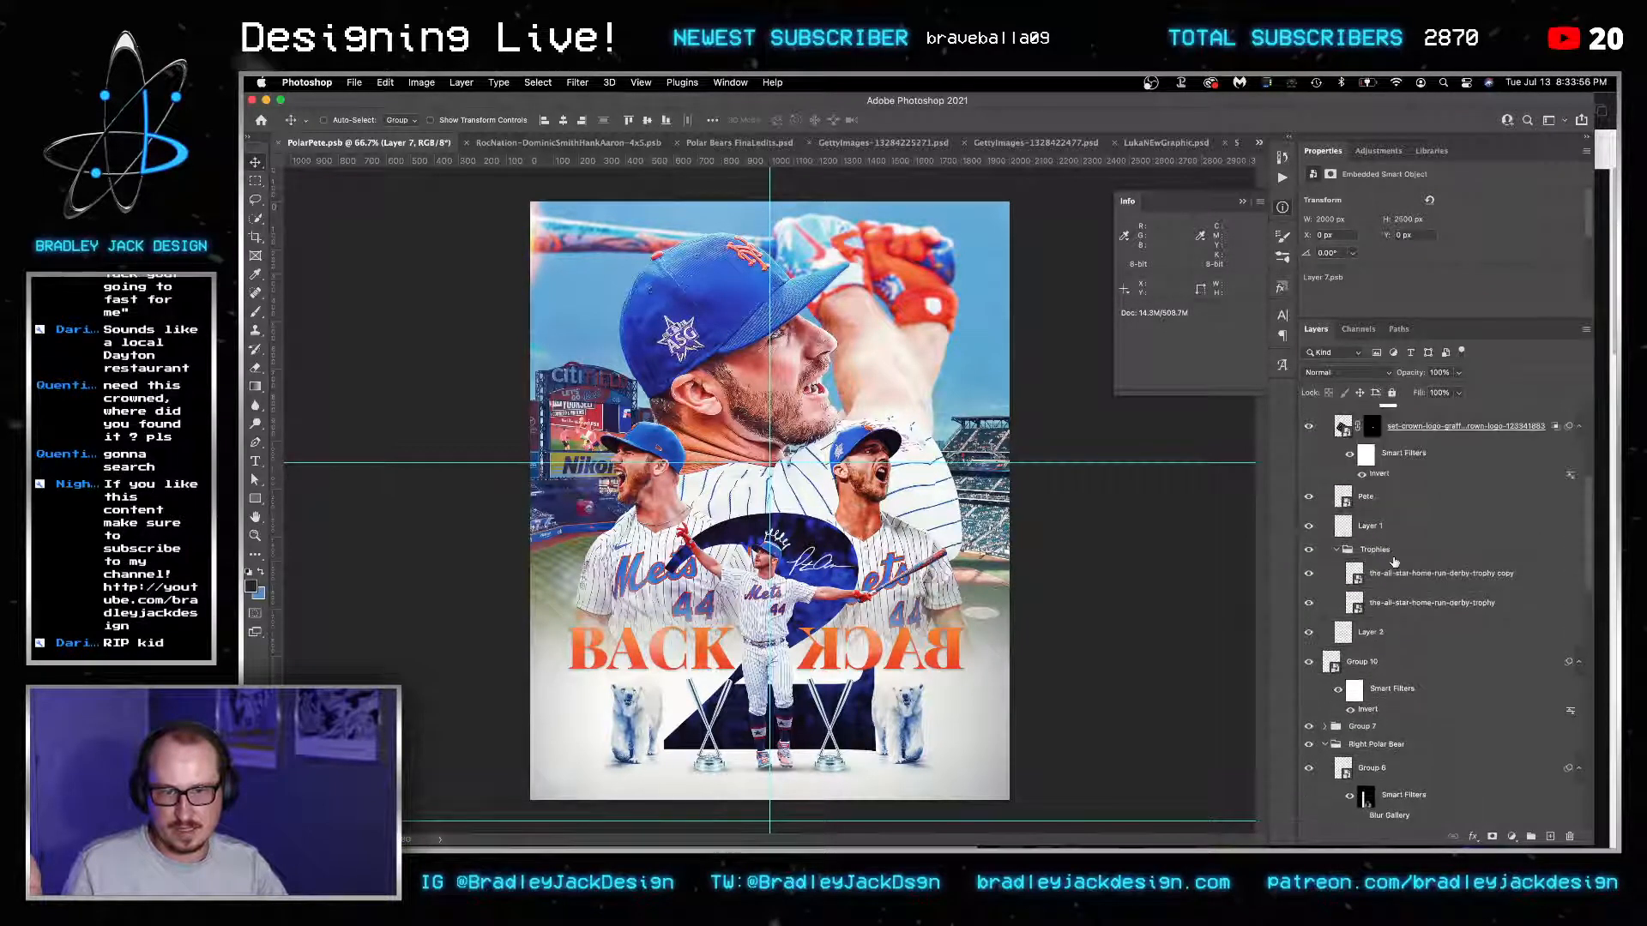
scroll(1395, 562, up, 2)
scroll(1412, 513, up, 5)
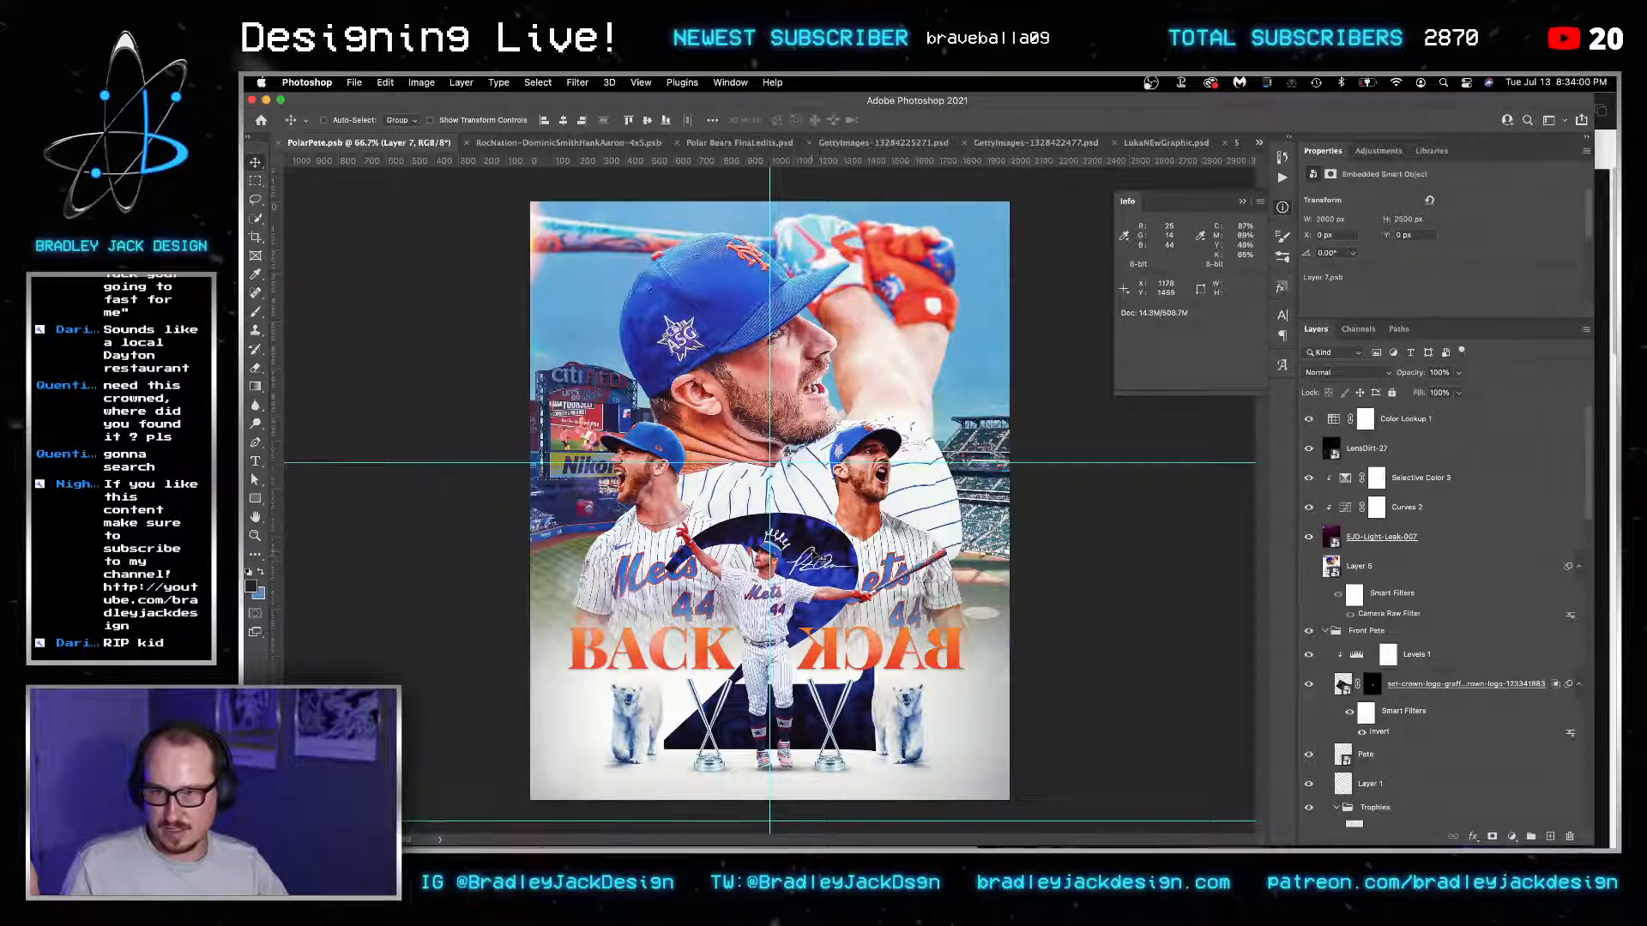
right_click(817, 542)
click(900, 738)
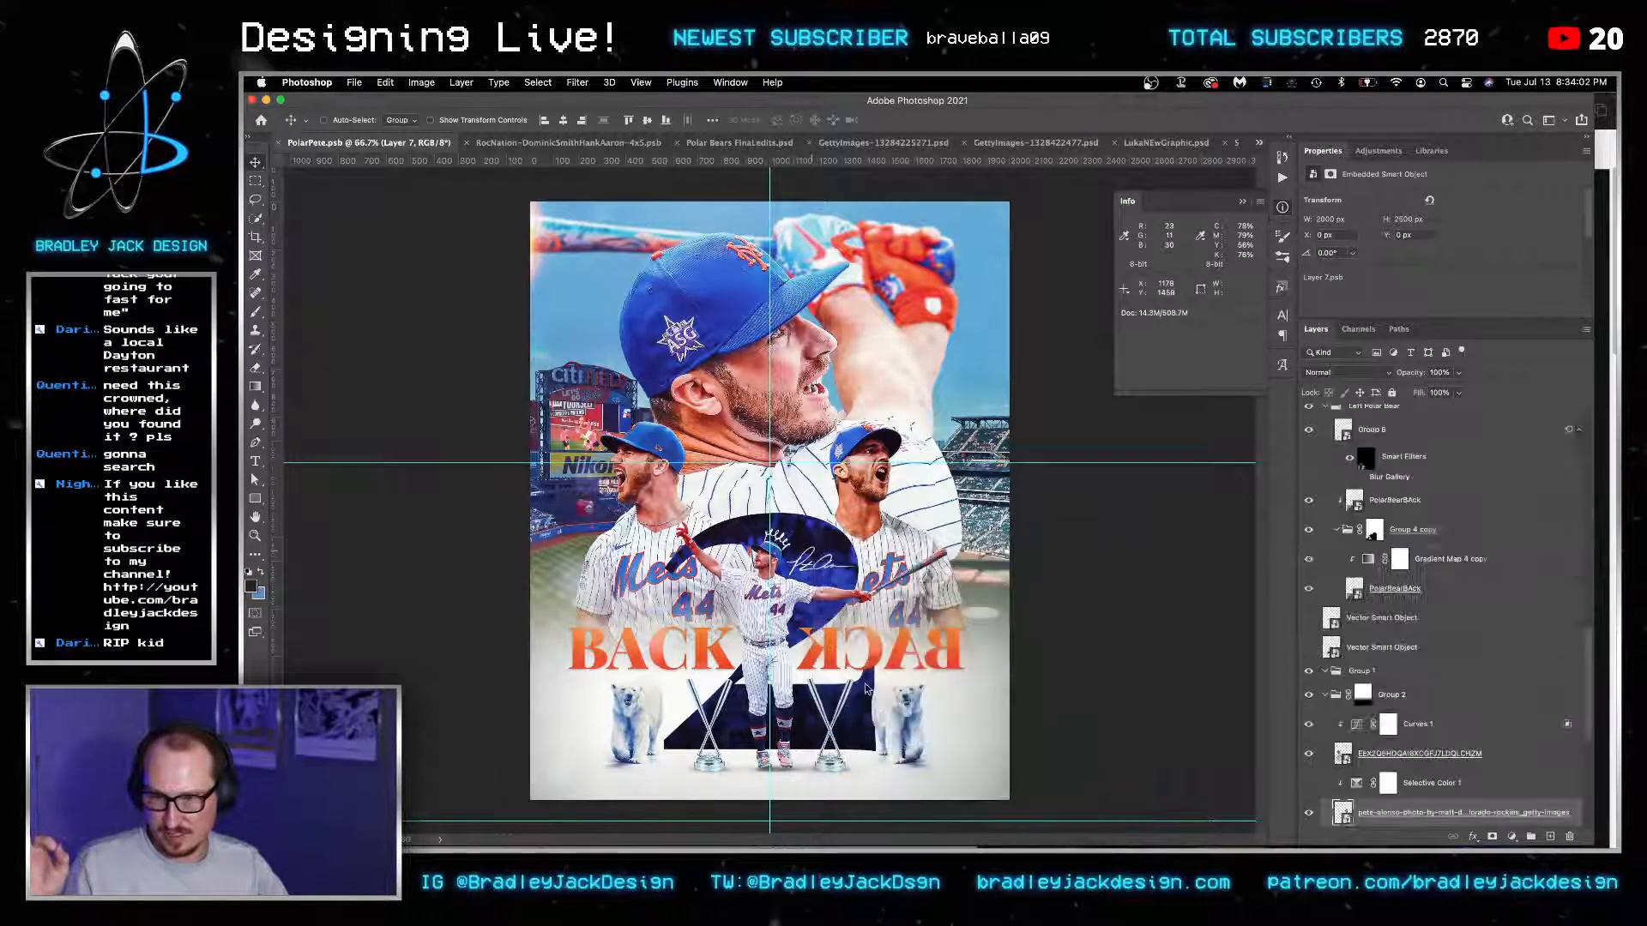
drag(798, 439, 879, 488)
drag(863, 552, 858, 547)
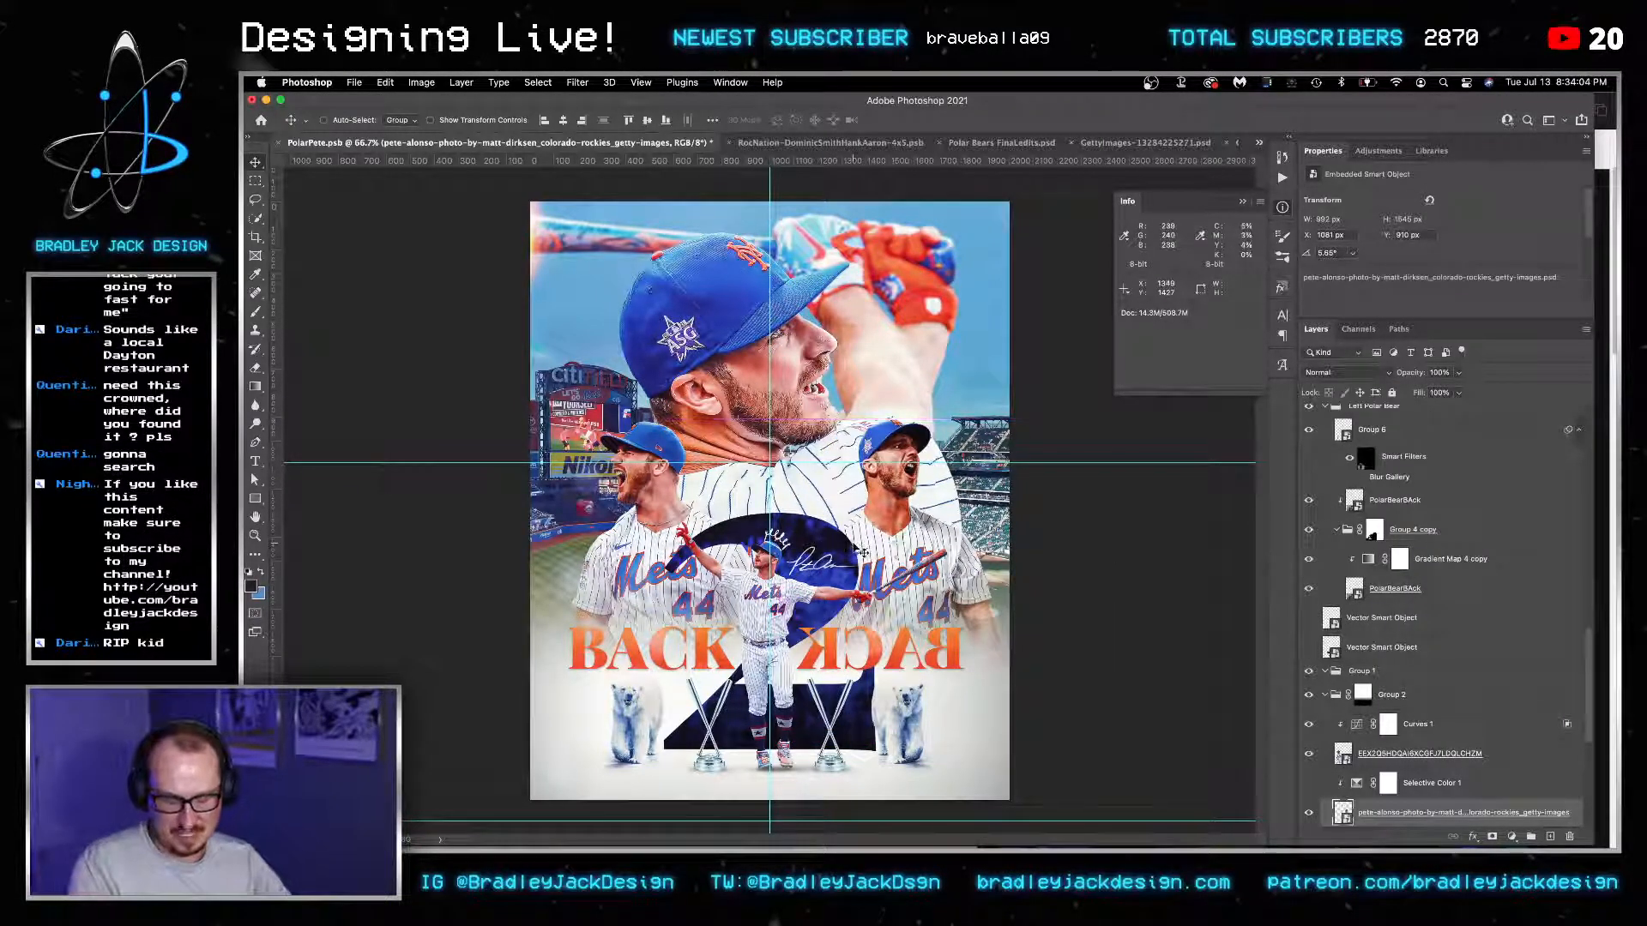
key(super+z)
Find the smart object holding the white signature by toggling layer visibility, and select it.
scroll(804, 567, up, 5)
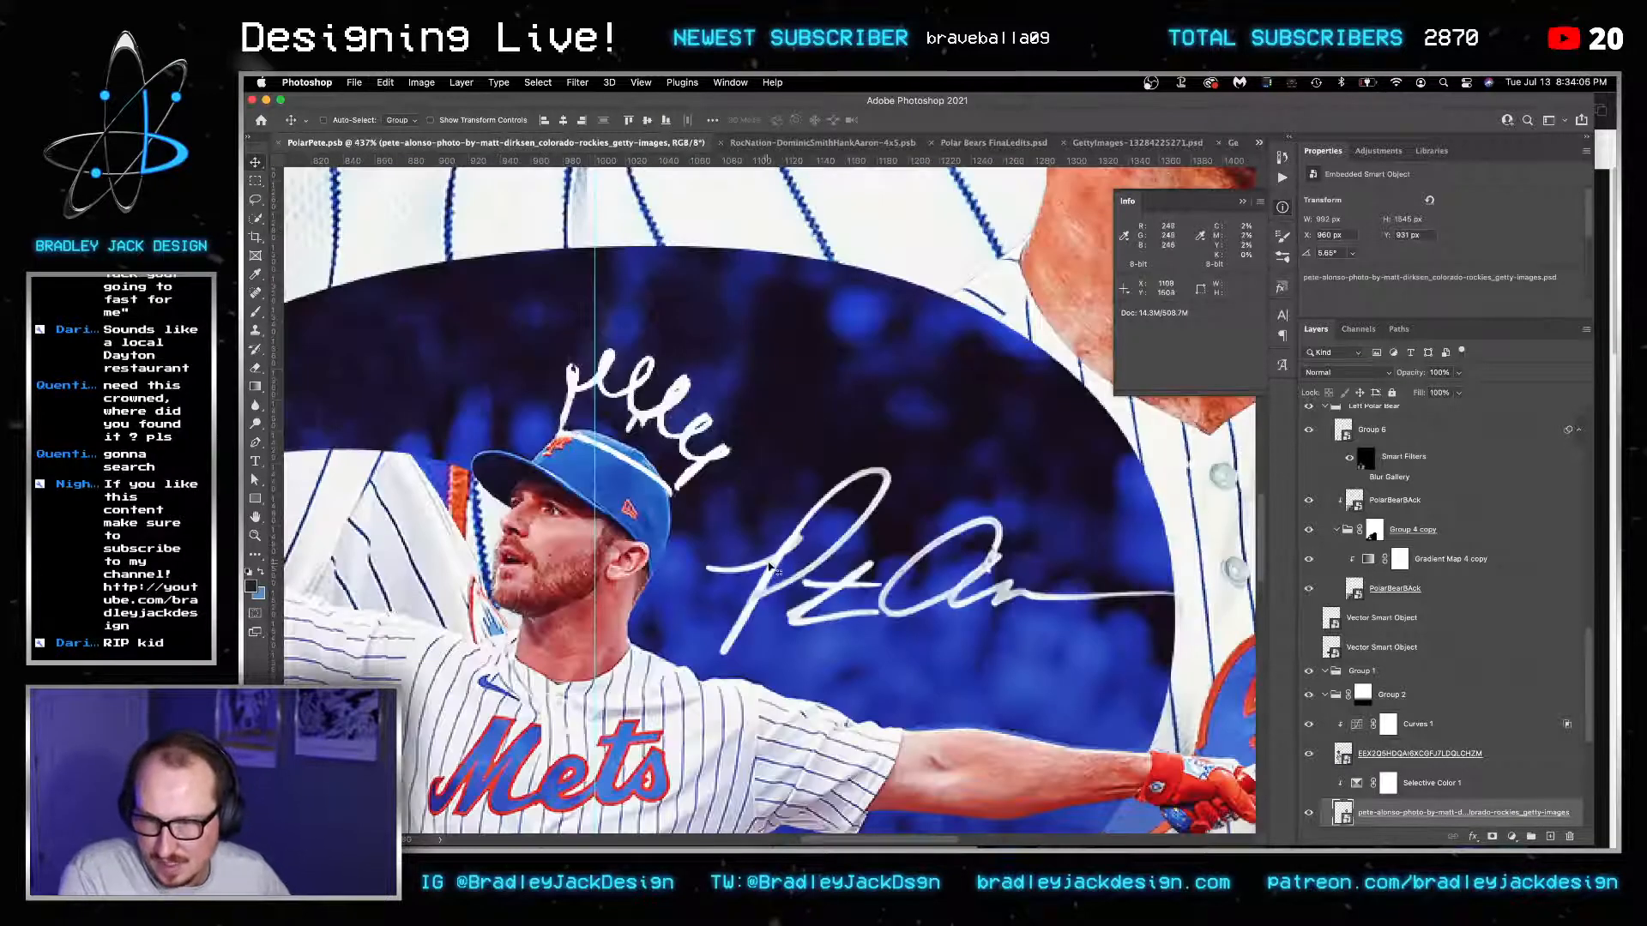
right_click(777, 553)
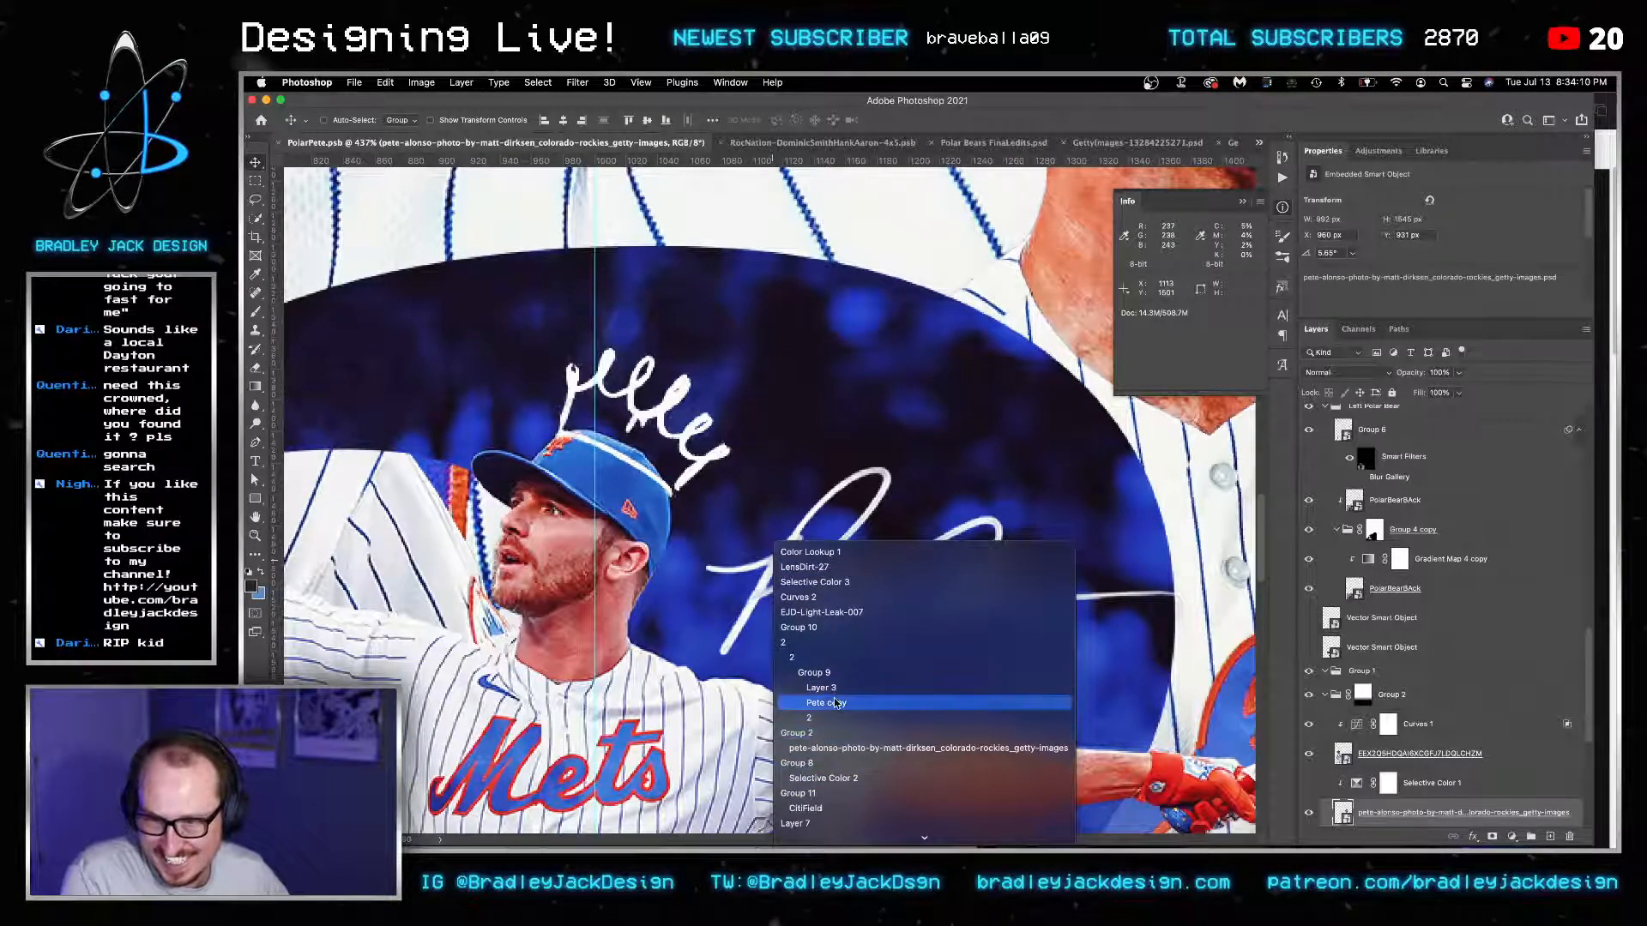
scroll(838, 712, down, 1)
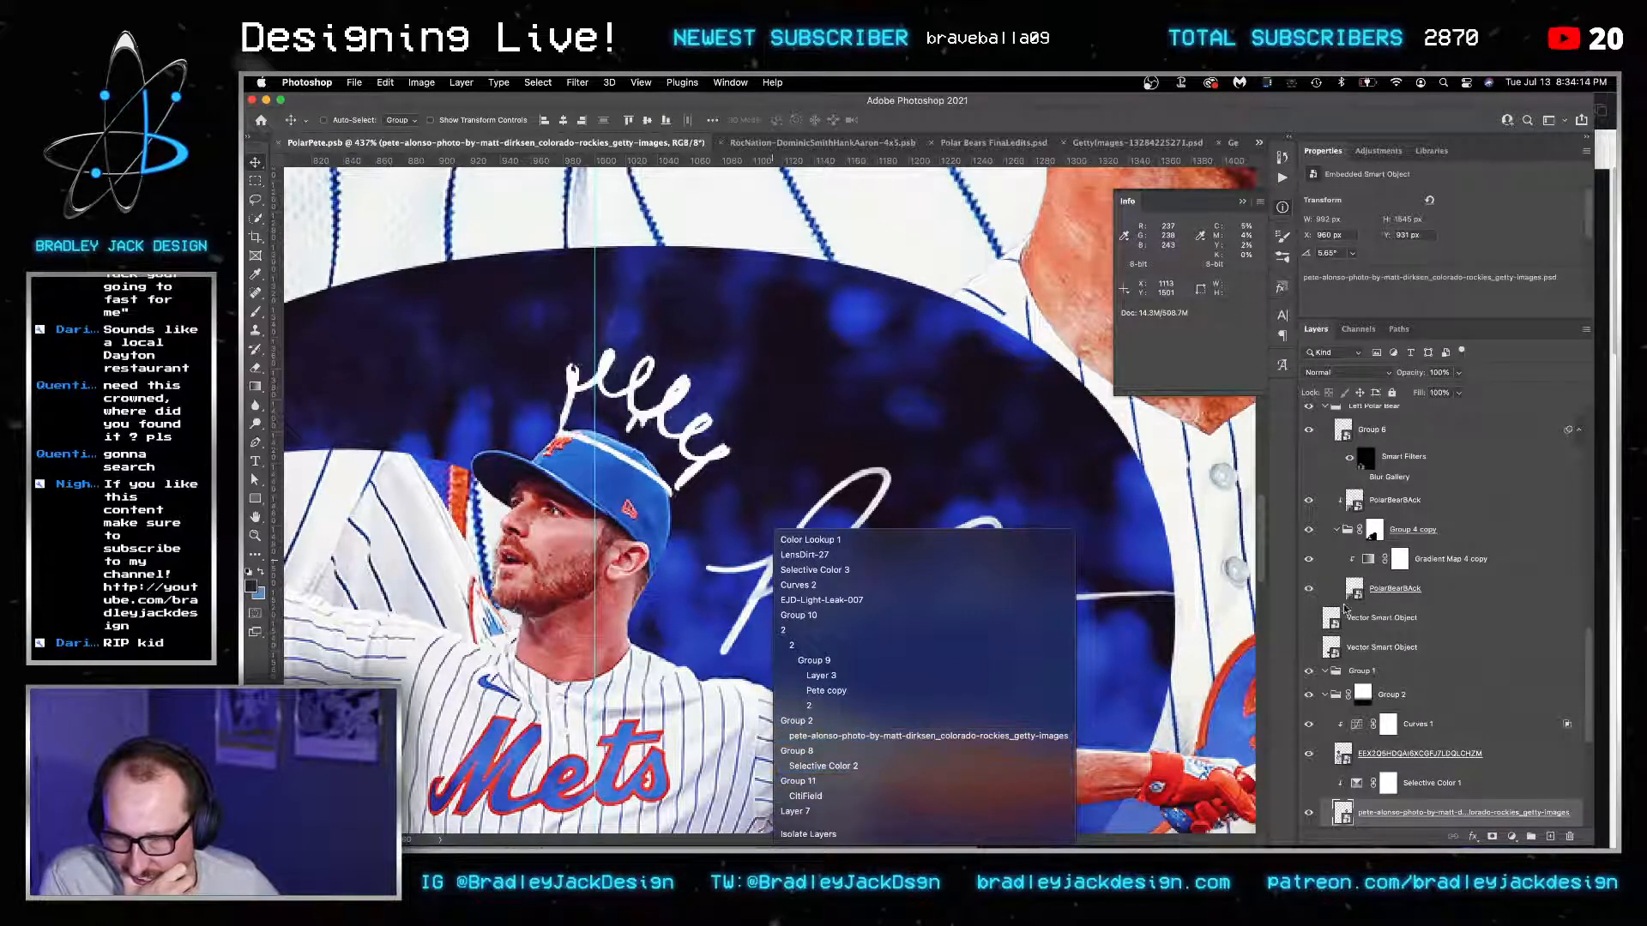
click(1389, 727)
scroll(1394, 671, down, 8)
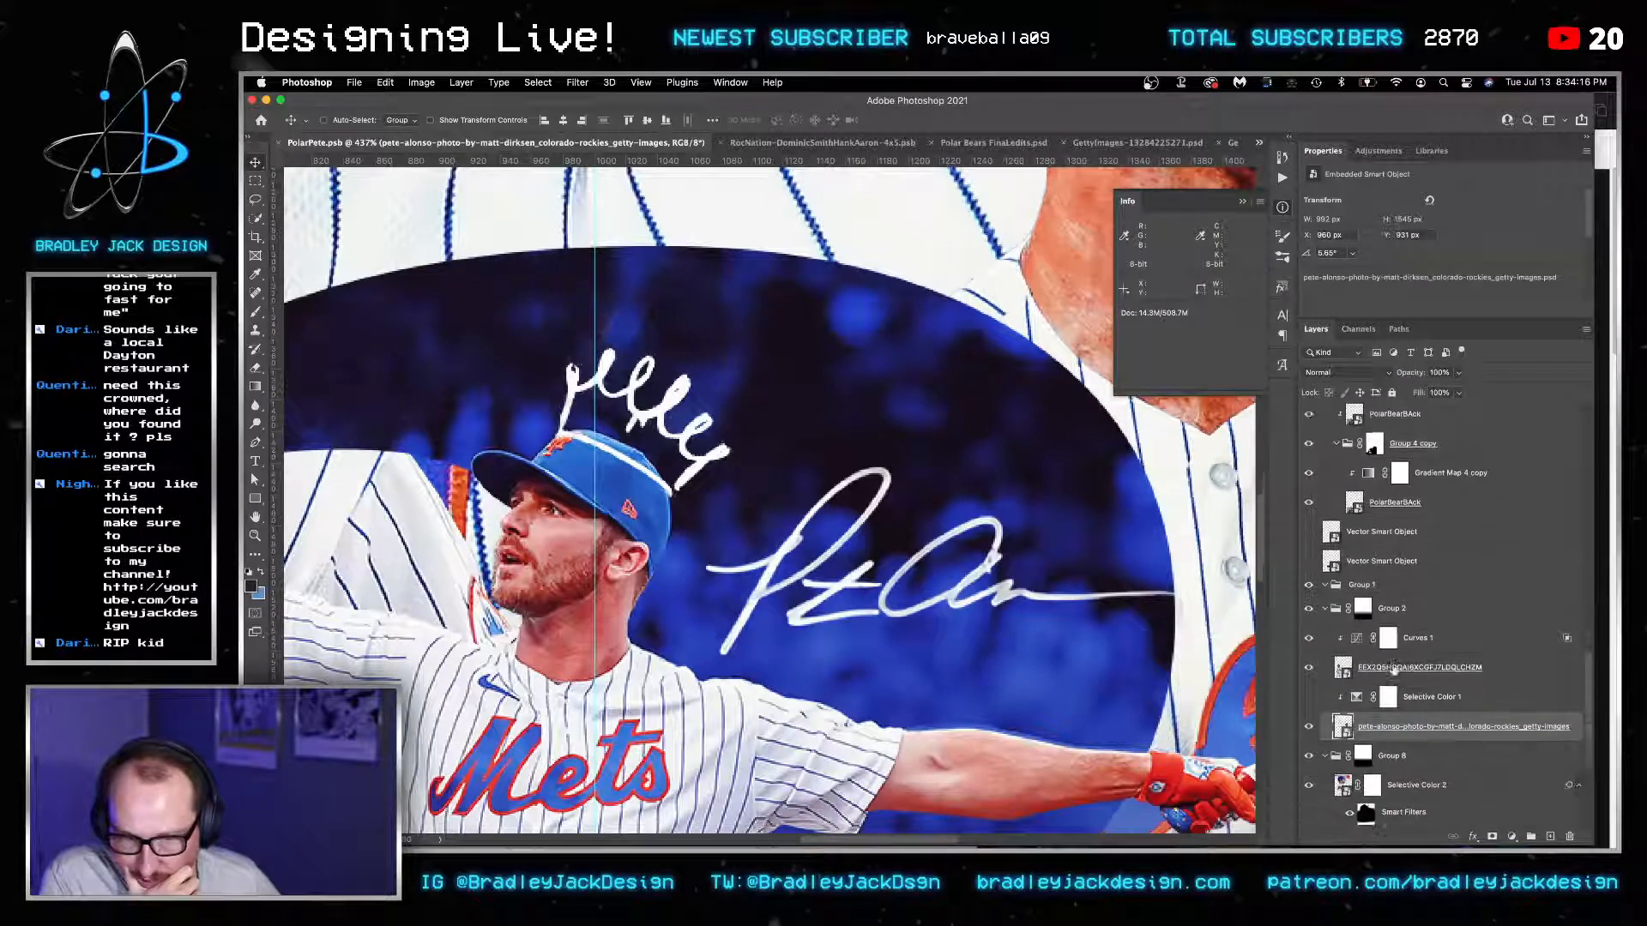
scroll(1412, 670, down, 10)
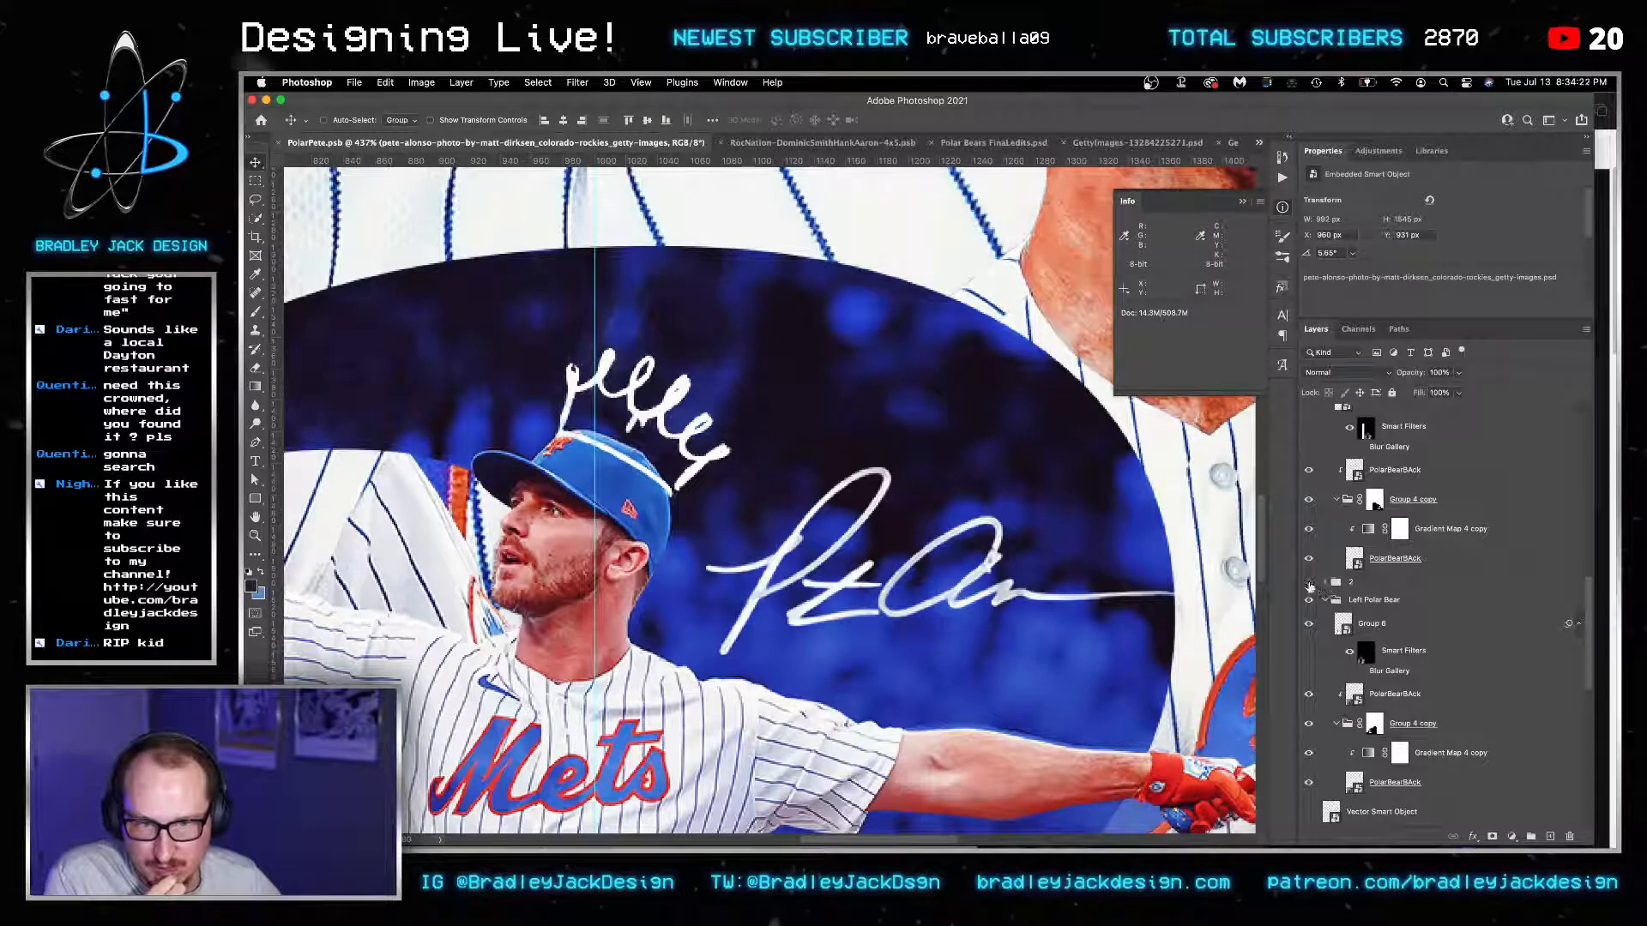
click(1310, 584)
click(1310, 585)
scroll(1310, 588, up, 3)
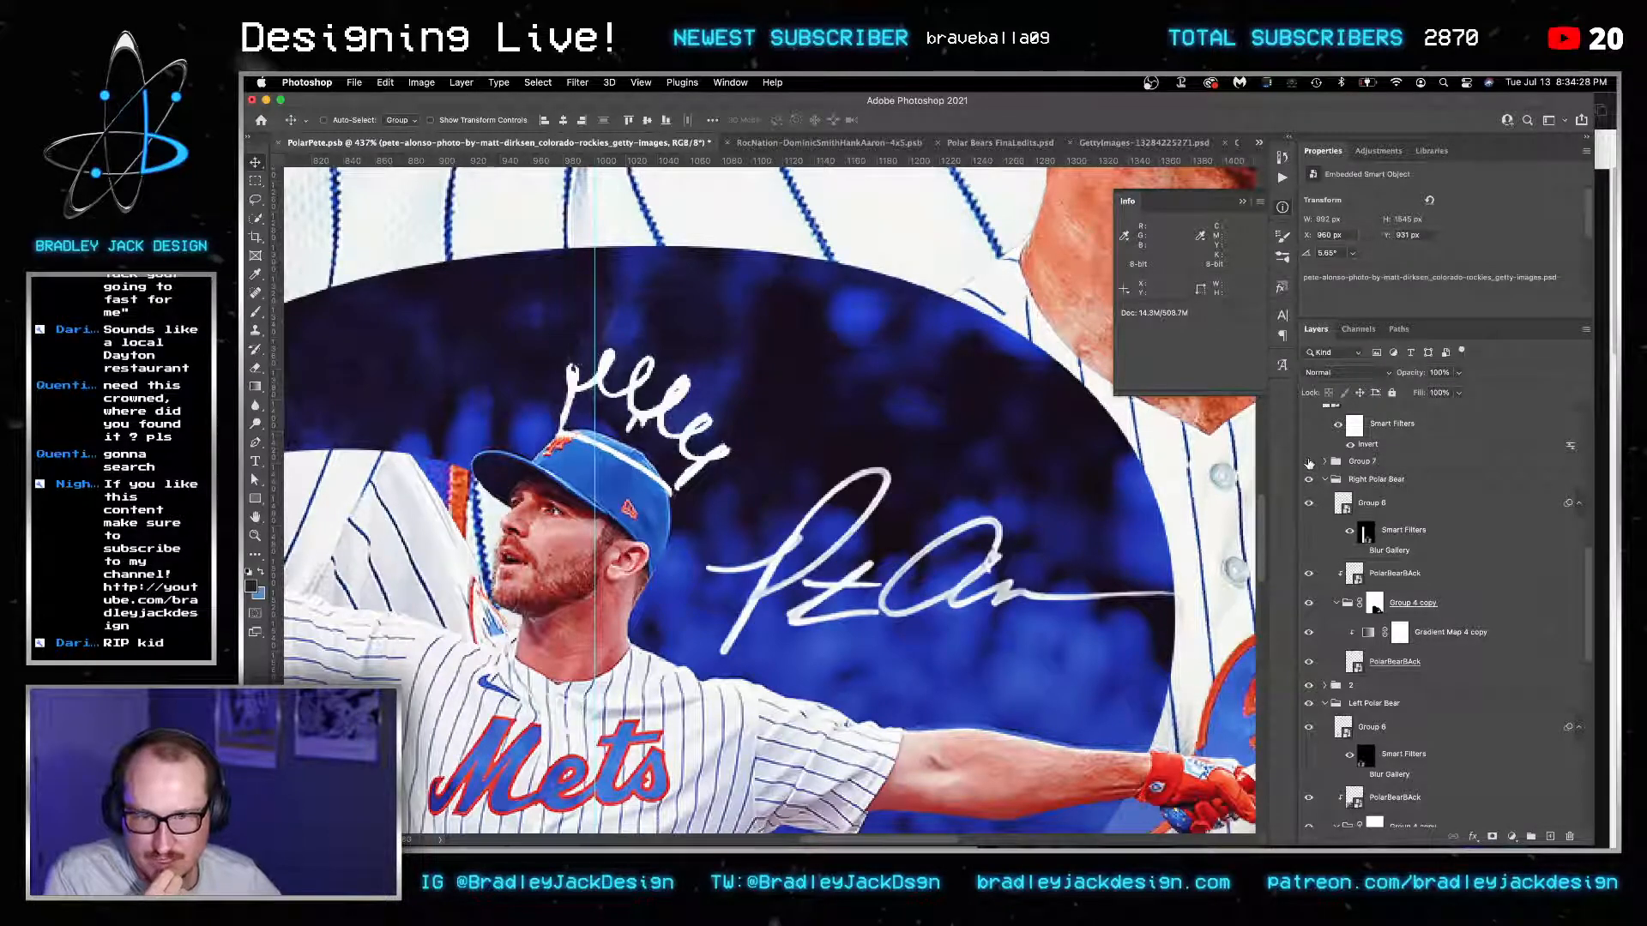
scroll(1310, 472, up, 2)
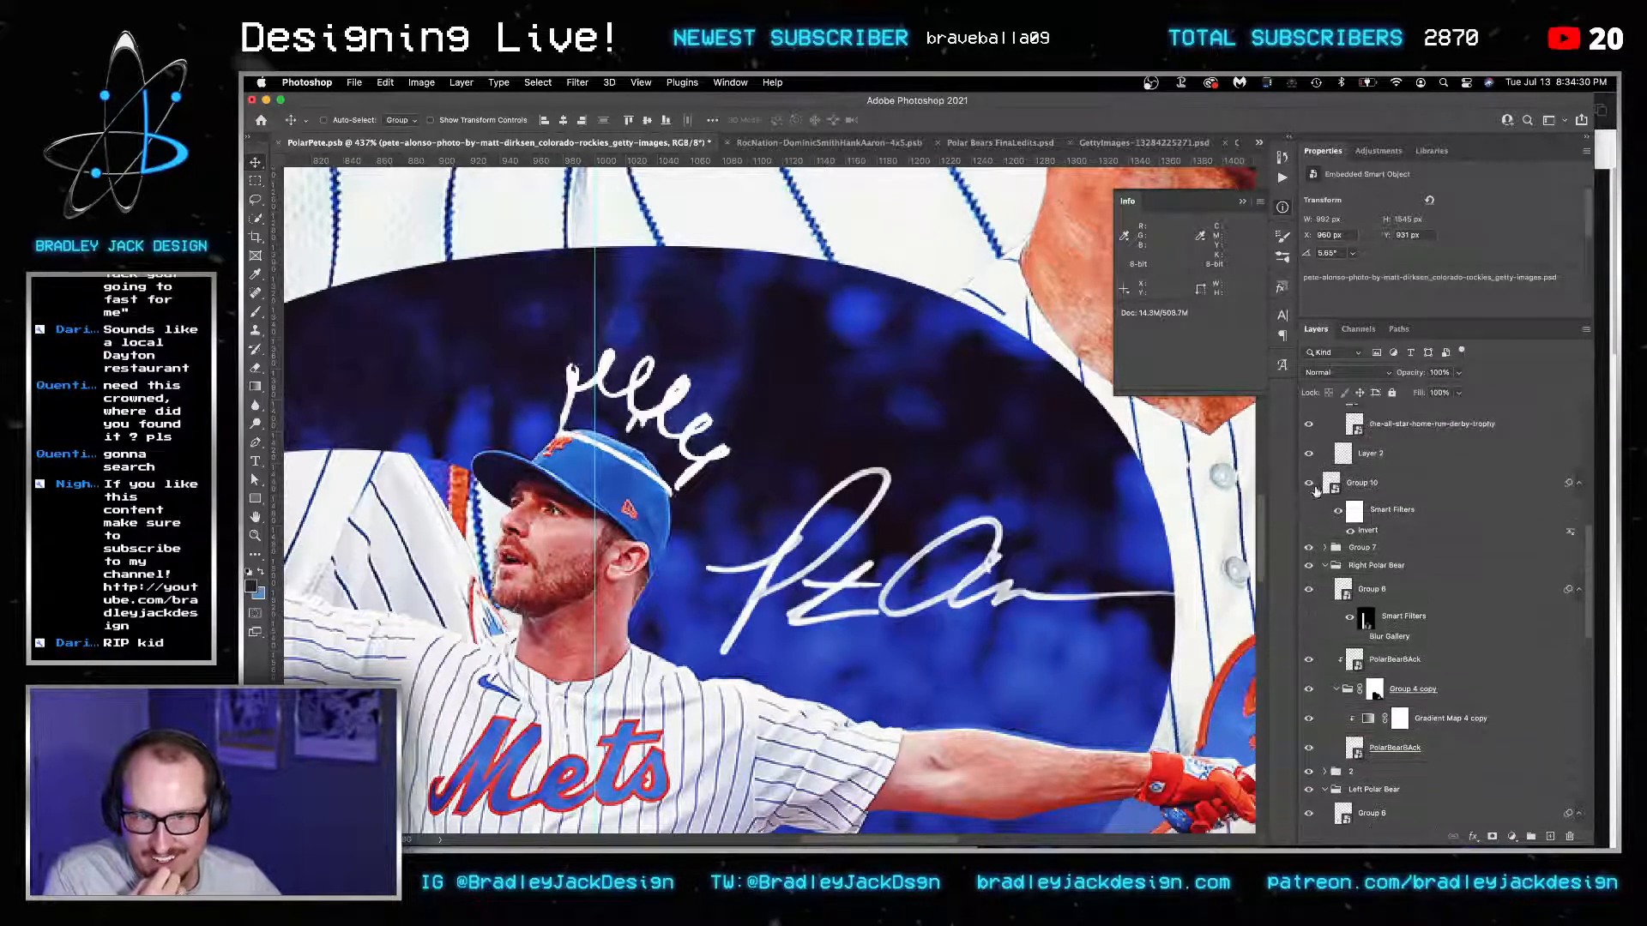
click(1310, 489)
click(1361, 484)
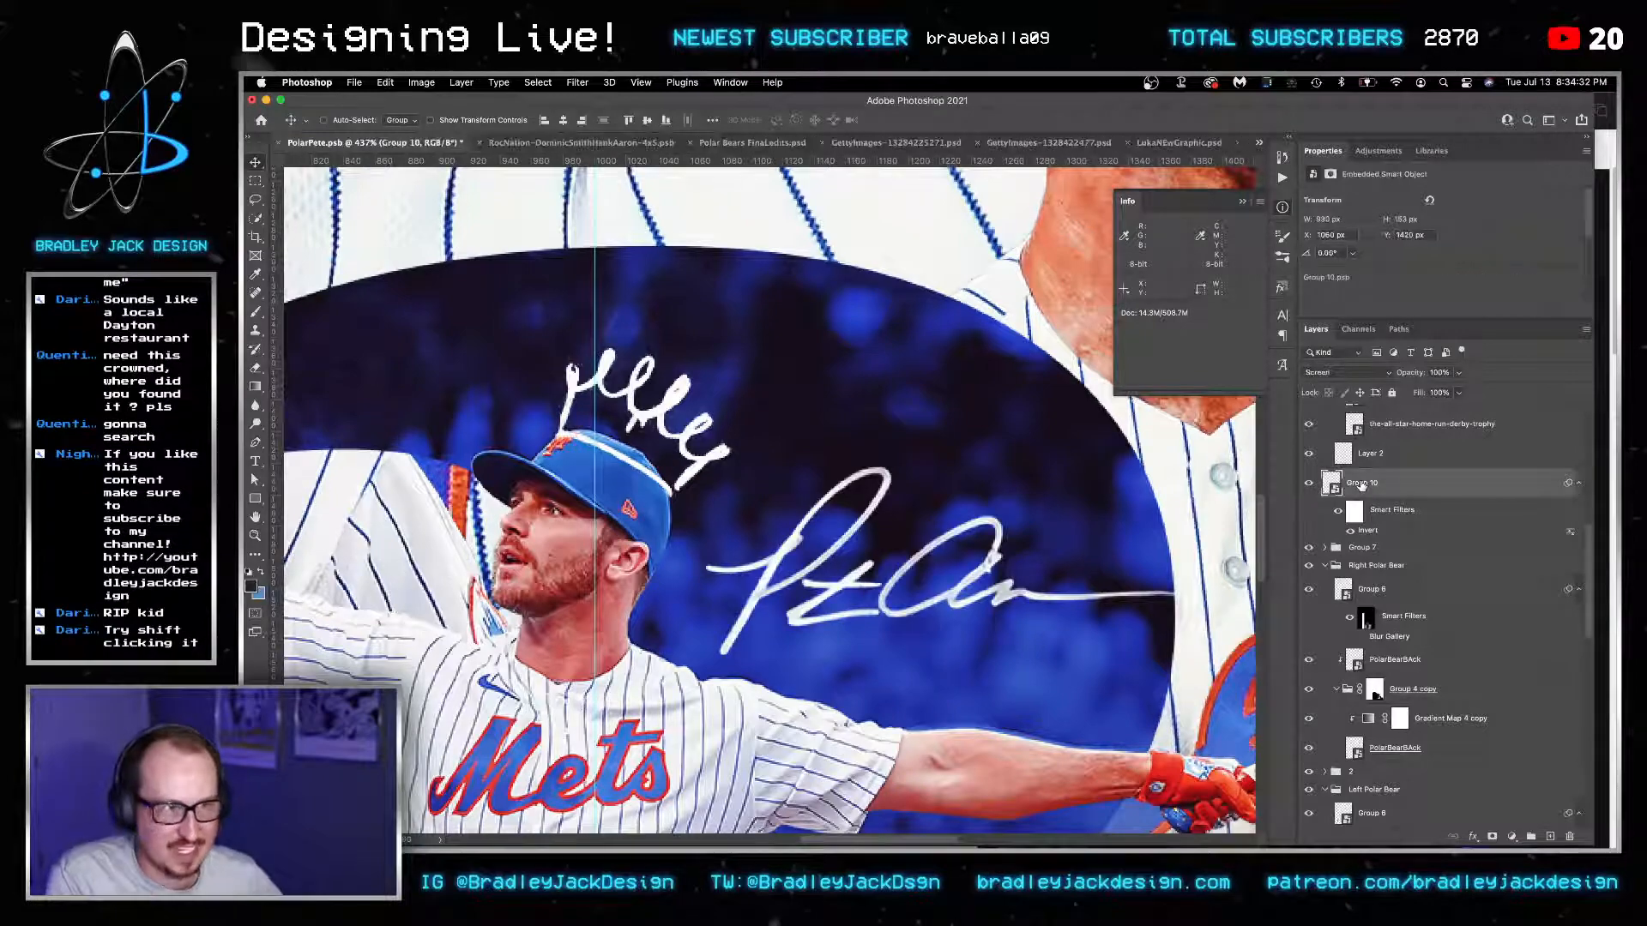
Move the signature from inside the big 2 to the poster's lower-right corner.
scroll(901, 541, down, 6)
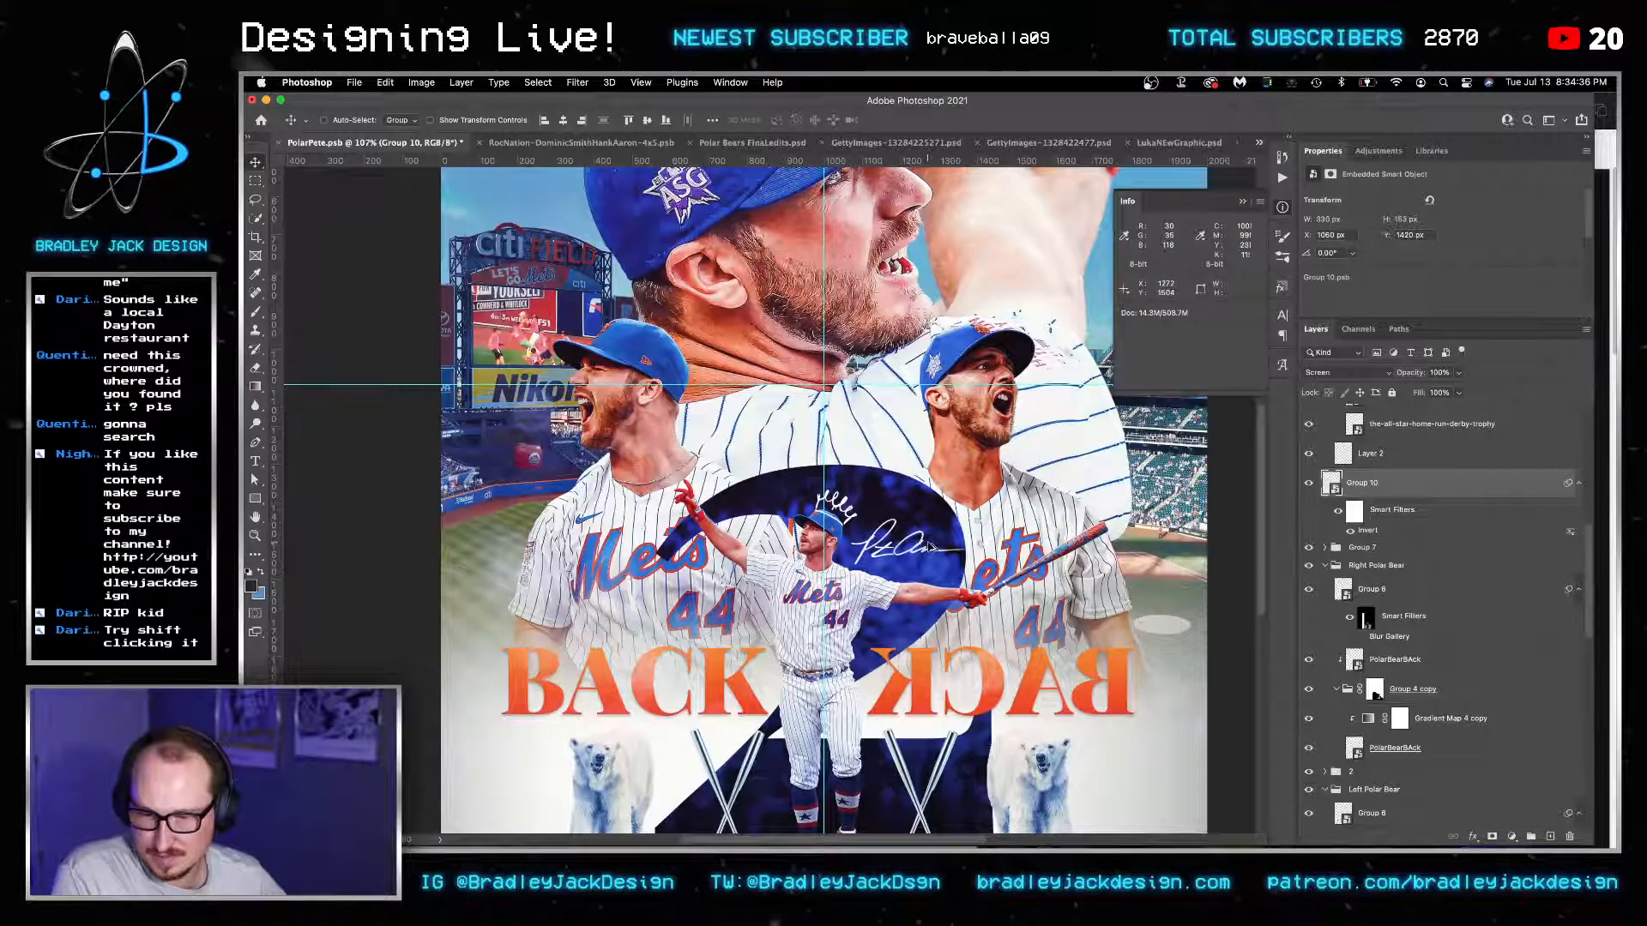
scroll(931, 546, down, 2)
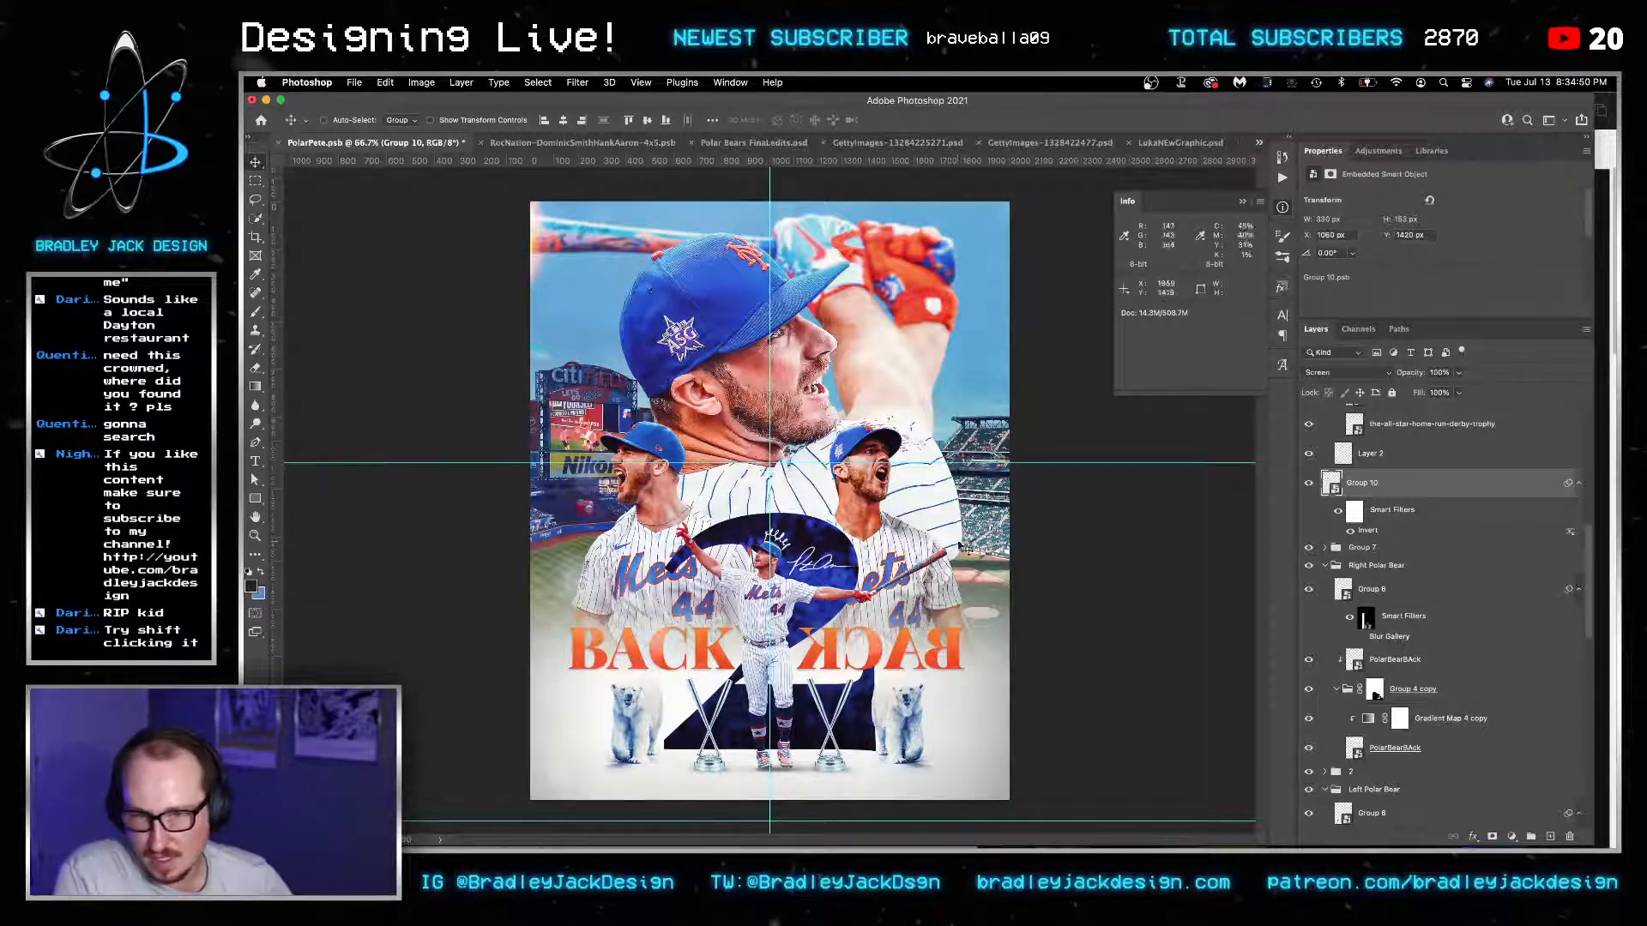
drag(838, 572, 842, 722)
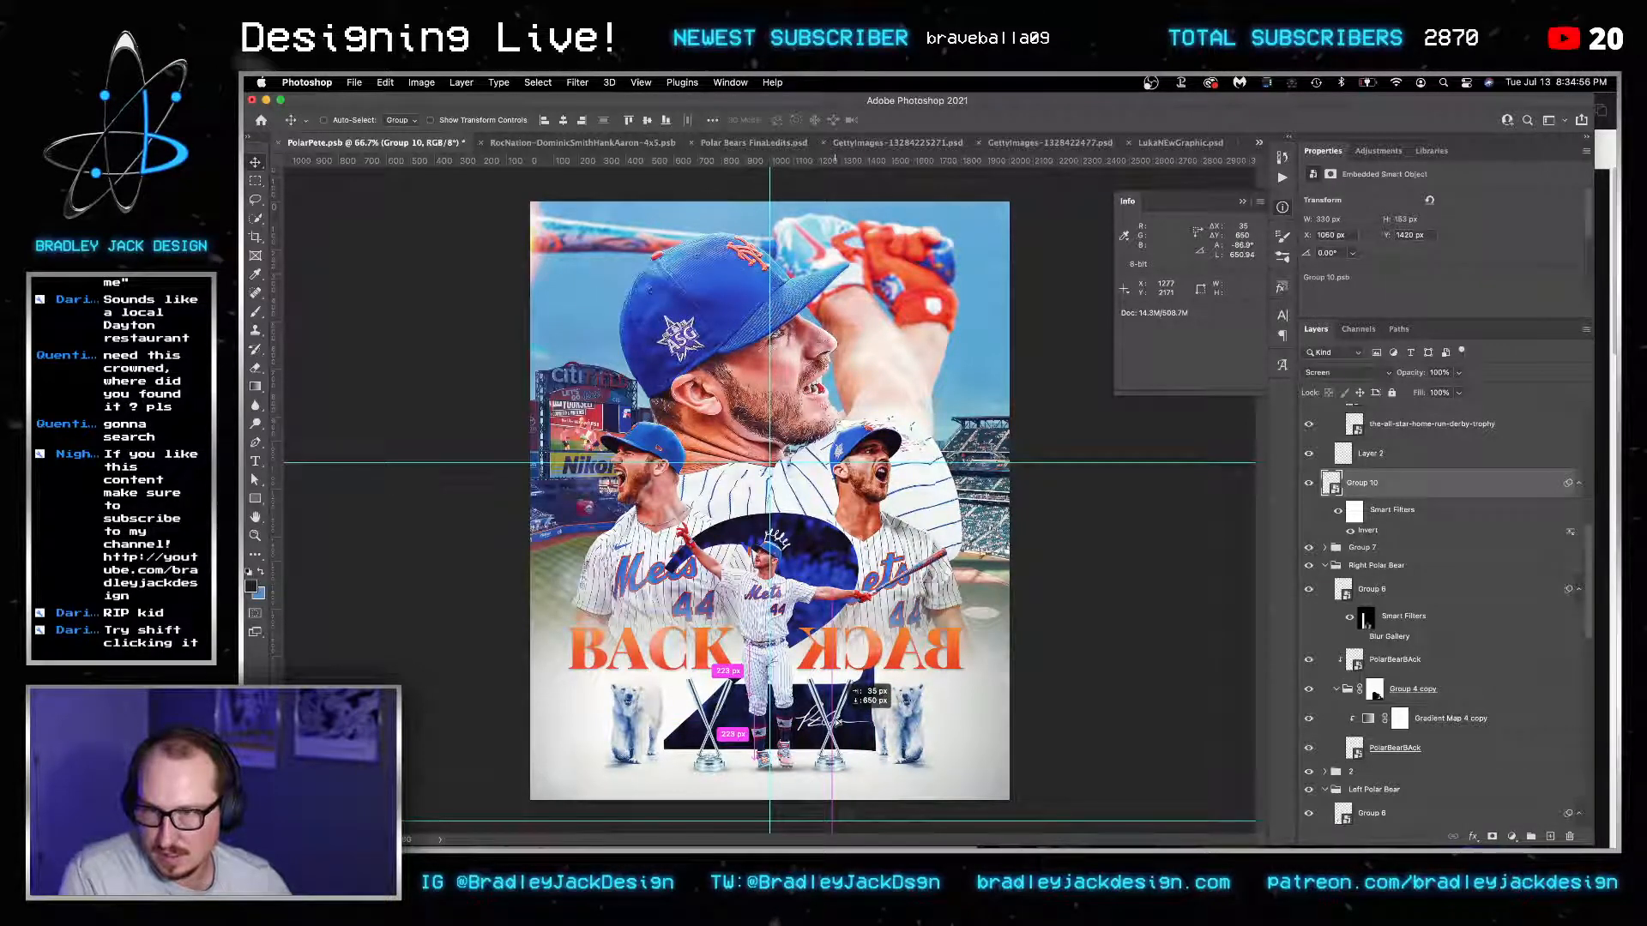
mouse_move(855, 693)
mouse_down()
mouse_move(922, 549)
mouse_move(898, 609)
mouse_move(962, 645)
mouse_move(935, 592)
mouse_move(911, 742)
mouse_move(962, 776)
mouse_up()
key(ctrl+t)
key(Return)
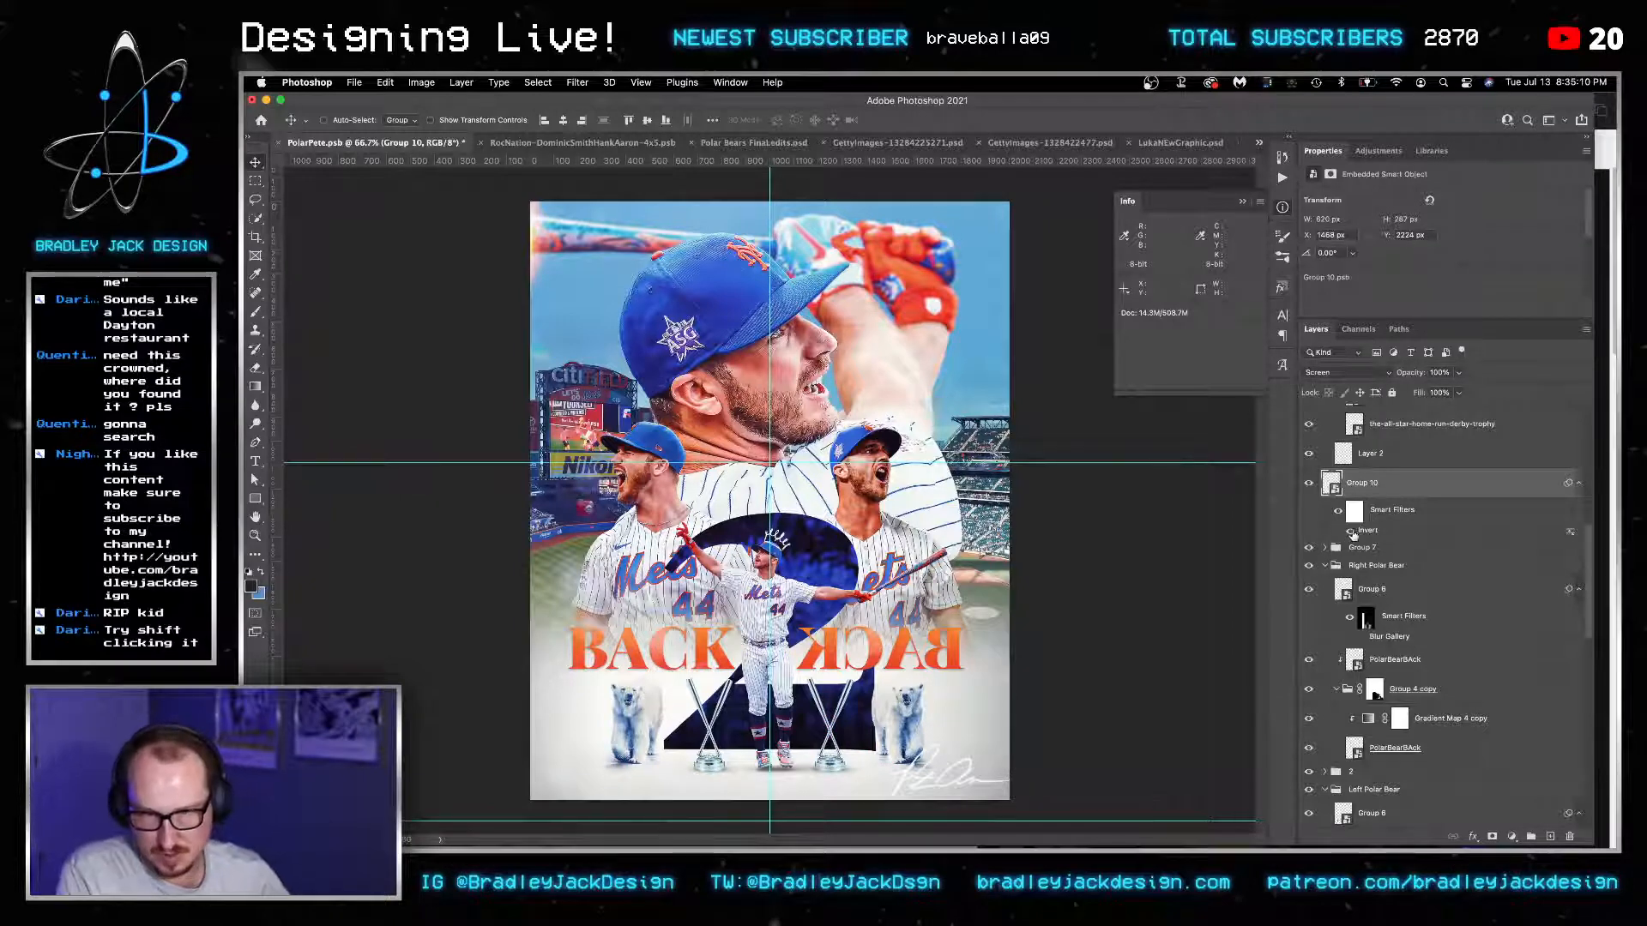
Turn off the signature's Invert filter and scale it down to about 254 by 116 px.
key(ctrl+t)
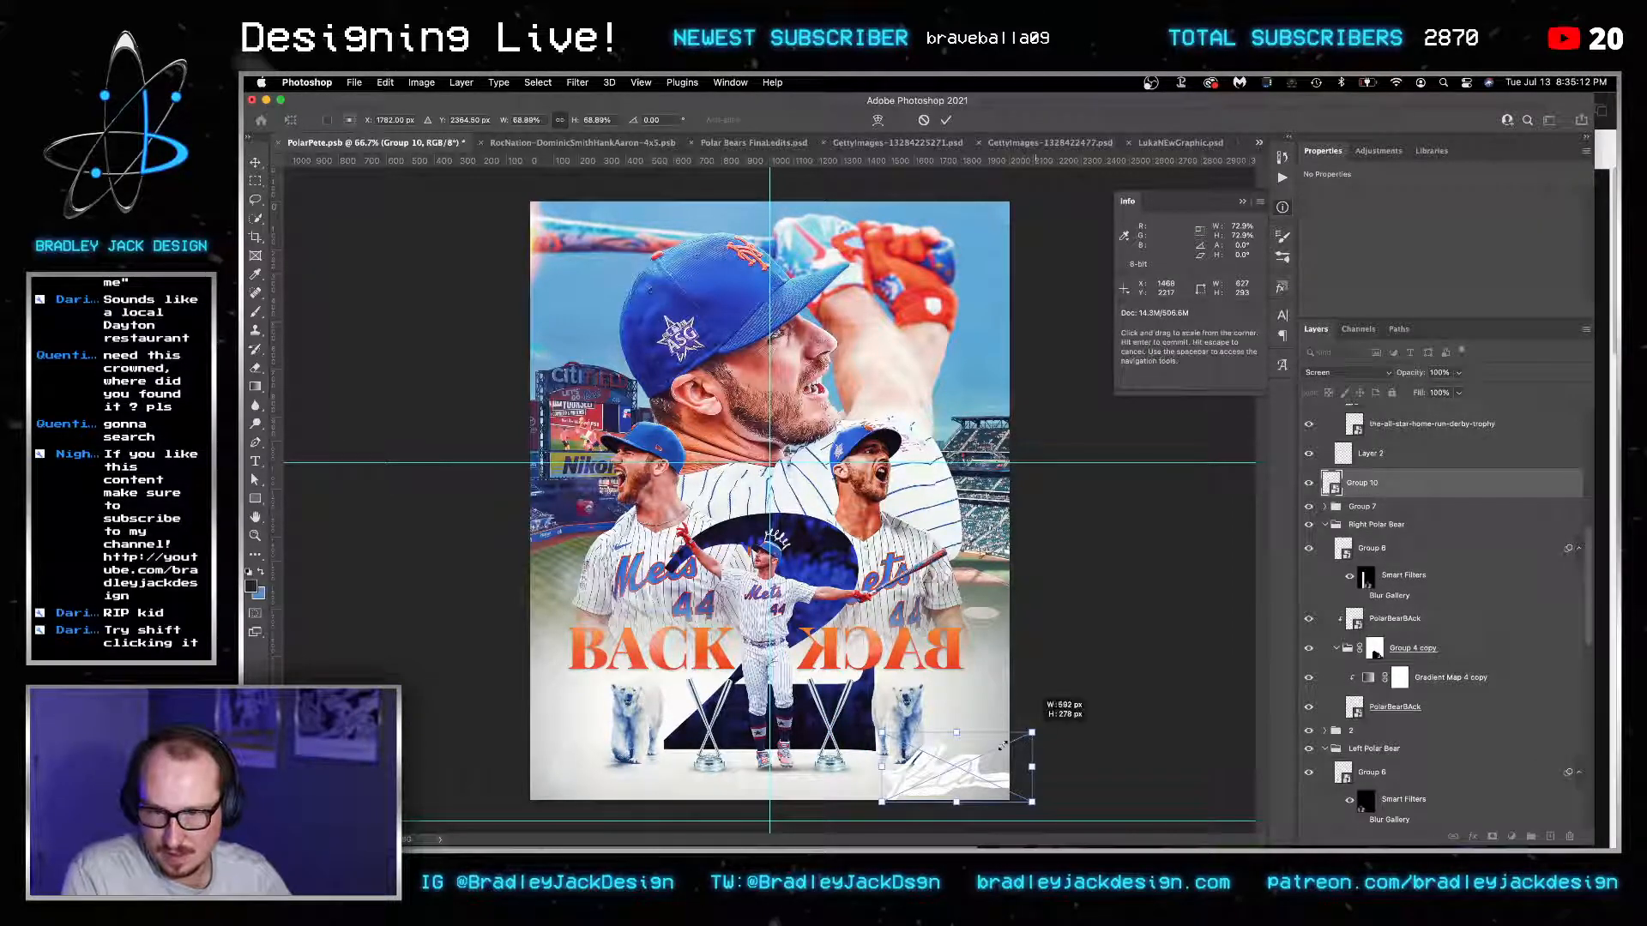
drag(1031, 732, 995, 759)
key(Return)
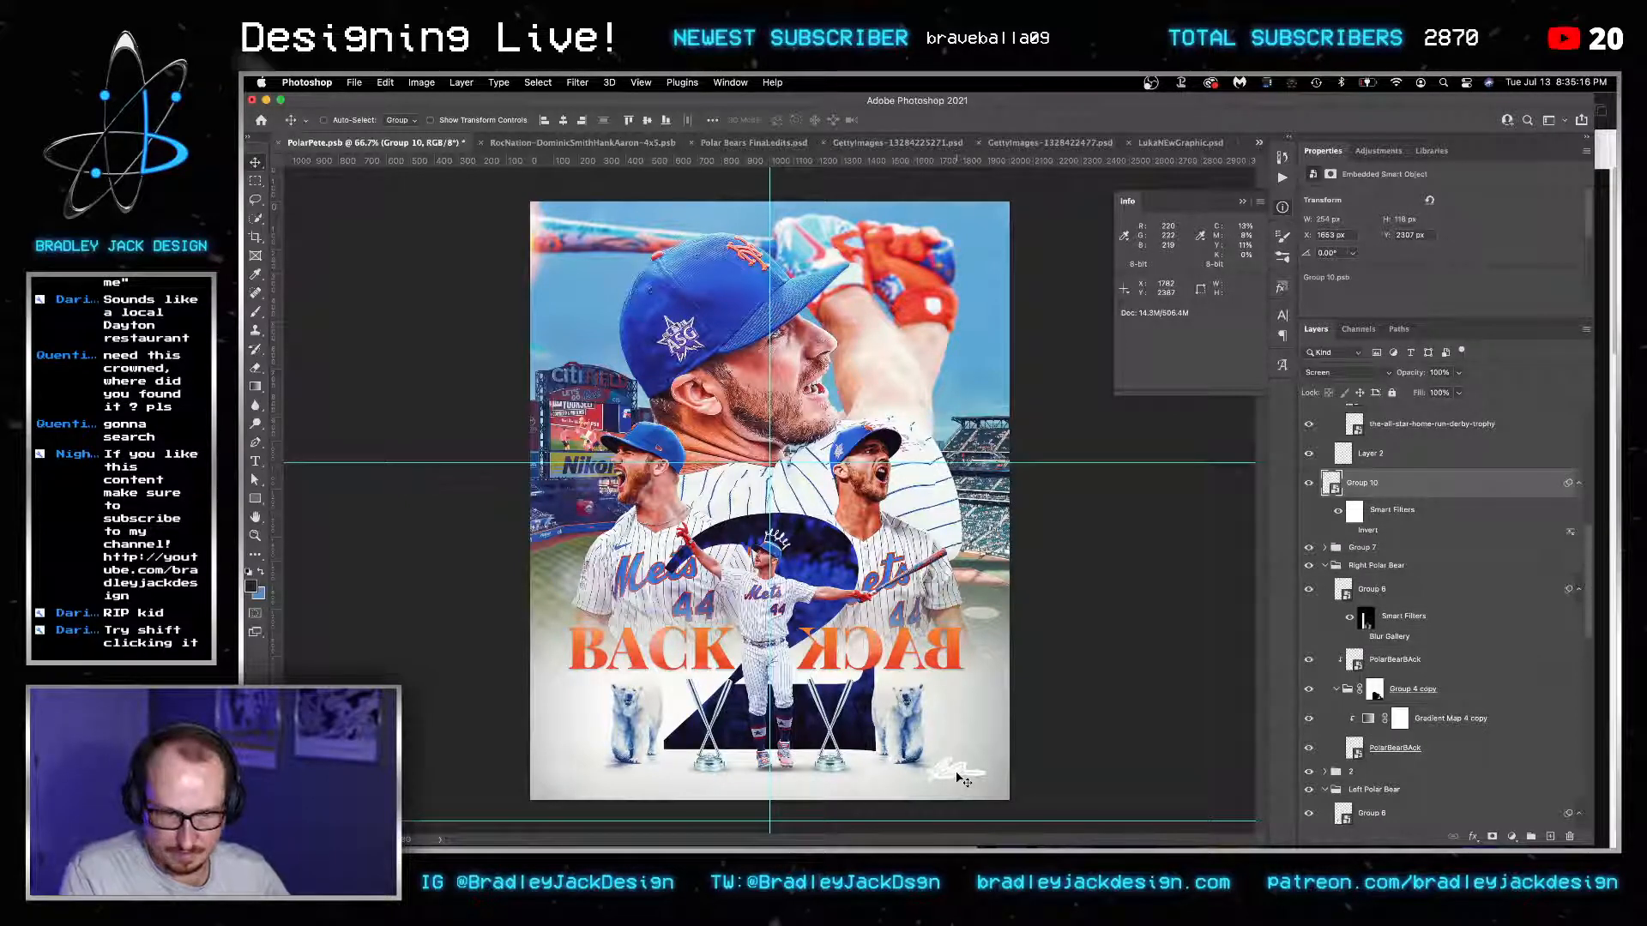
Set the signature's blend mode to Multiply and nudge it closer to the poster's lower-right corner, to about X 1725 px, Y 2343 px.
key(shift+alt+m)
key(shift+Right)
key(shift+Right)
key(shift+Right)
key(shift+Right)
key(shift+Right)
key(shift+Right)
key(shift+Right)
key(shift+Right)
key(shift+Right)
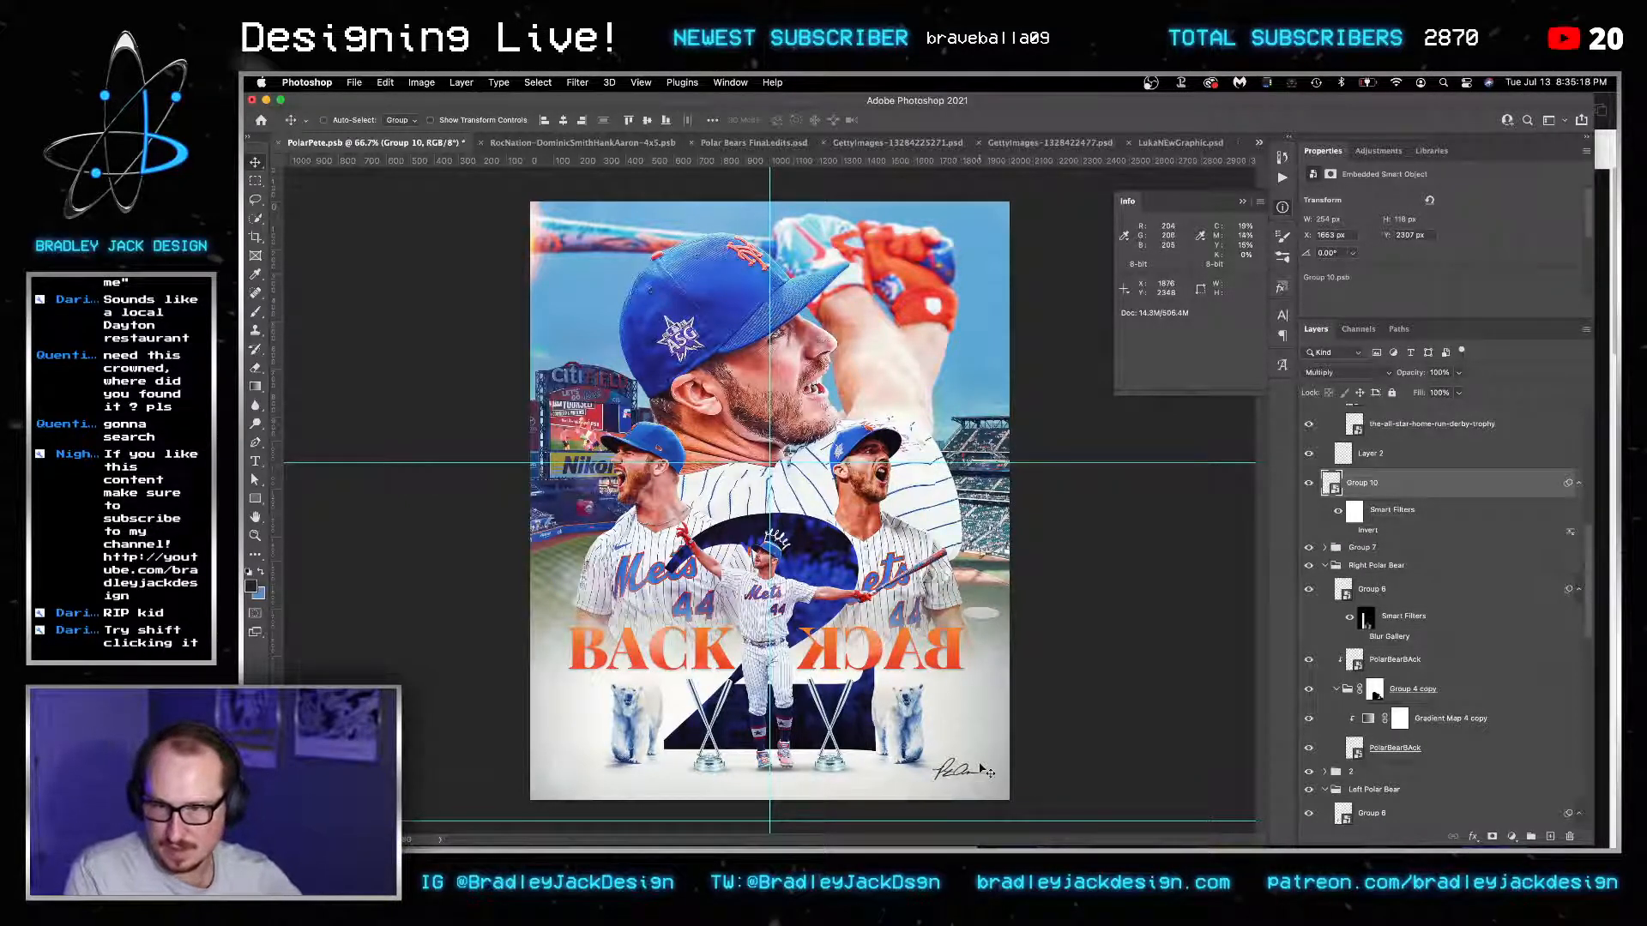
key(shift+Down)
key(shift+Down)
key(shift+Down)
key(shift+Down)
key(shift+Down)
key(shift+Up)
key(shift+Up)
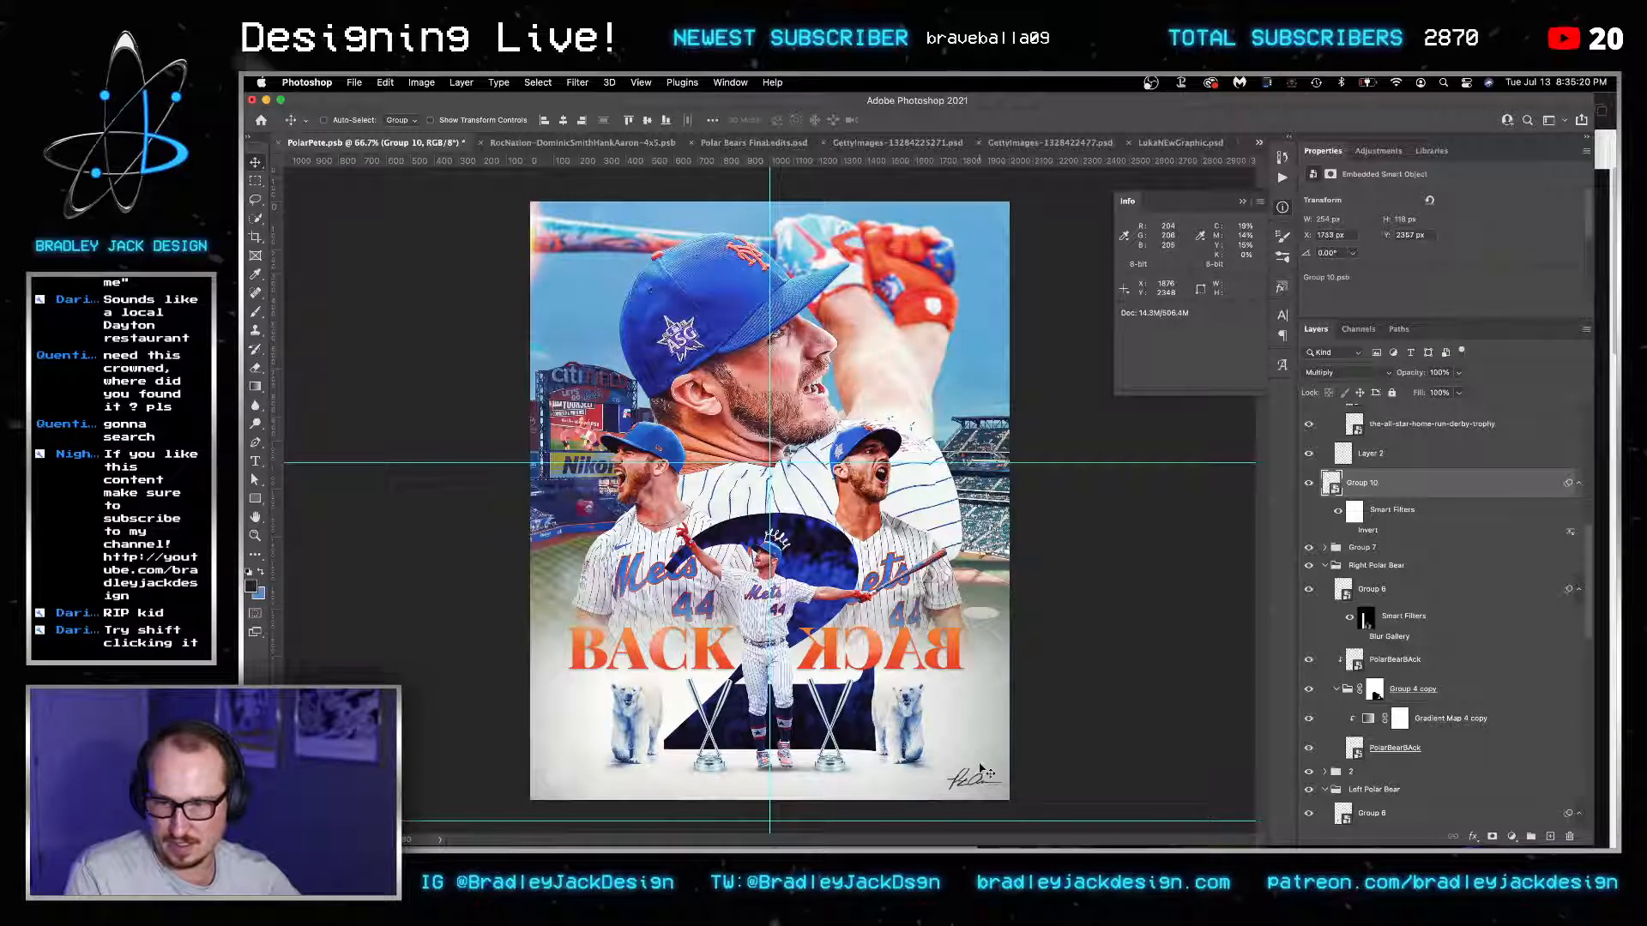
key(shift+Left)
key(shift+Left)
key(Right)
key(Right)
key(Right)
key(Right)
key(Down)
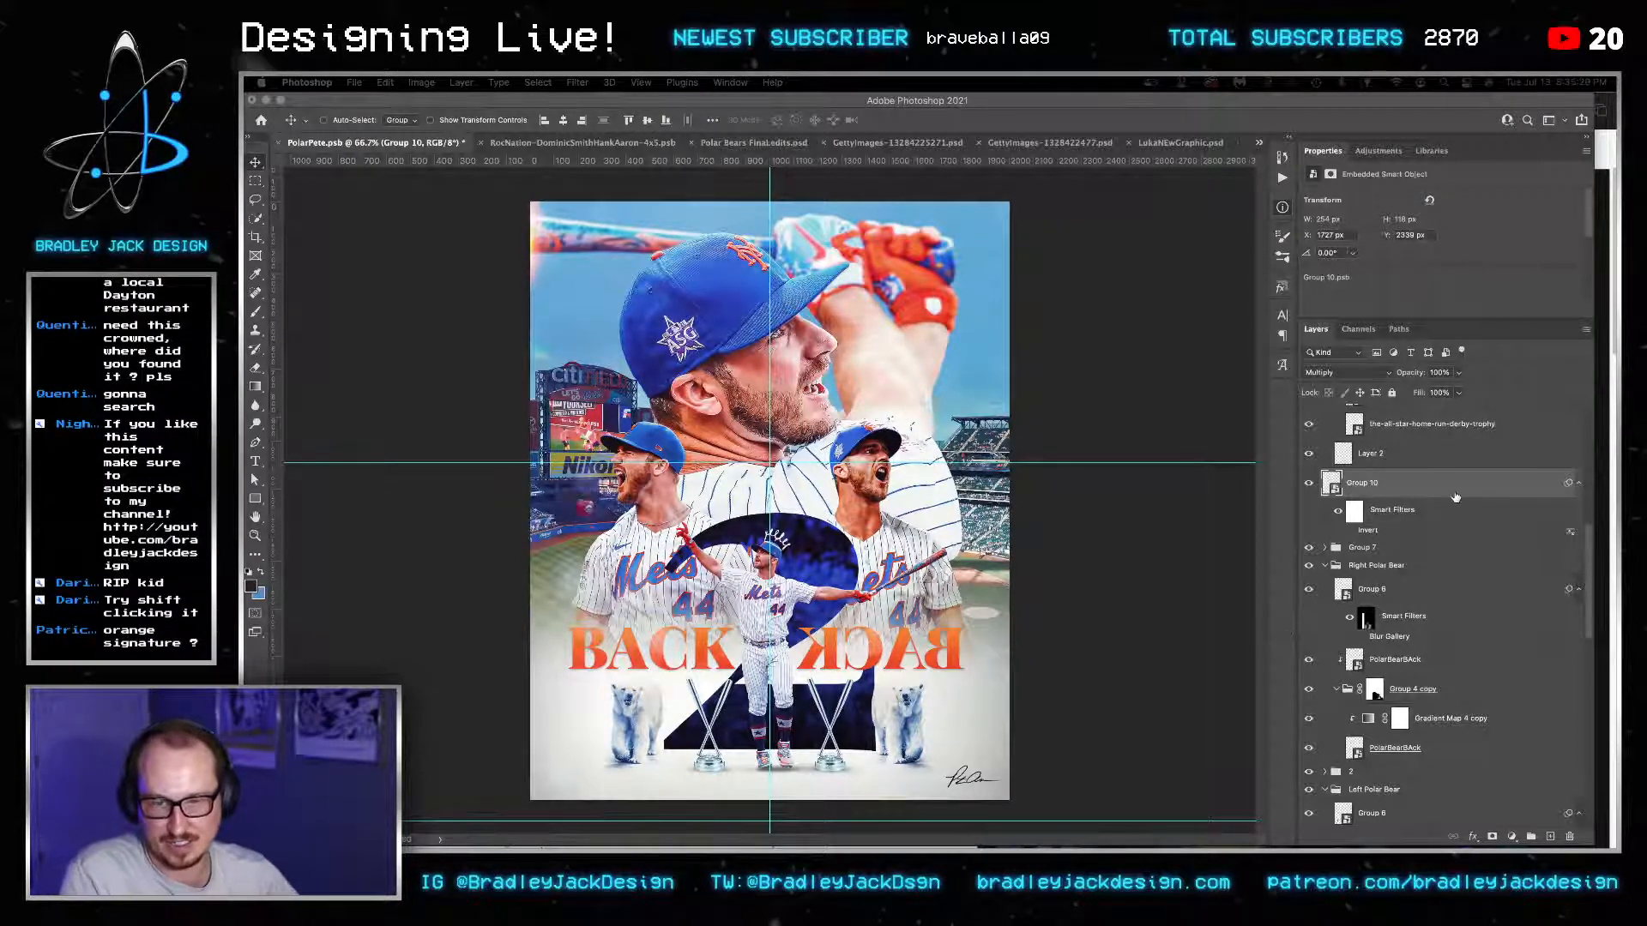
key(F8)
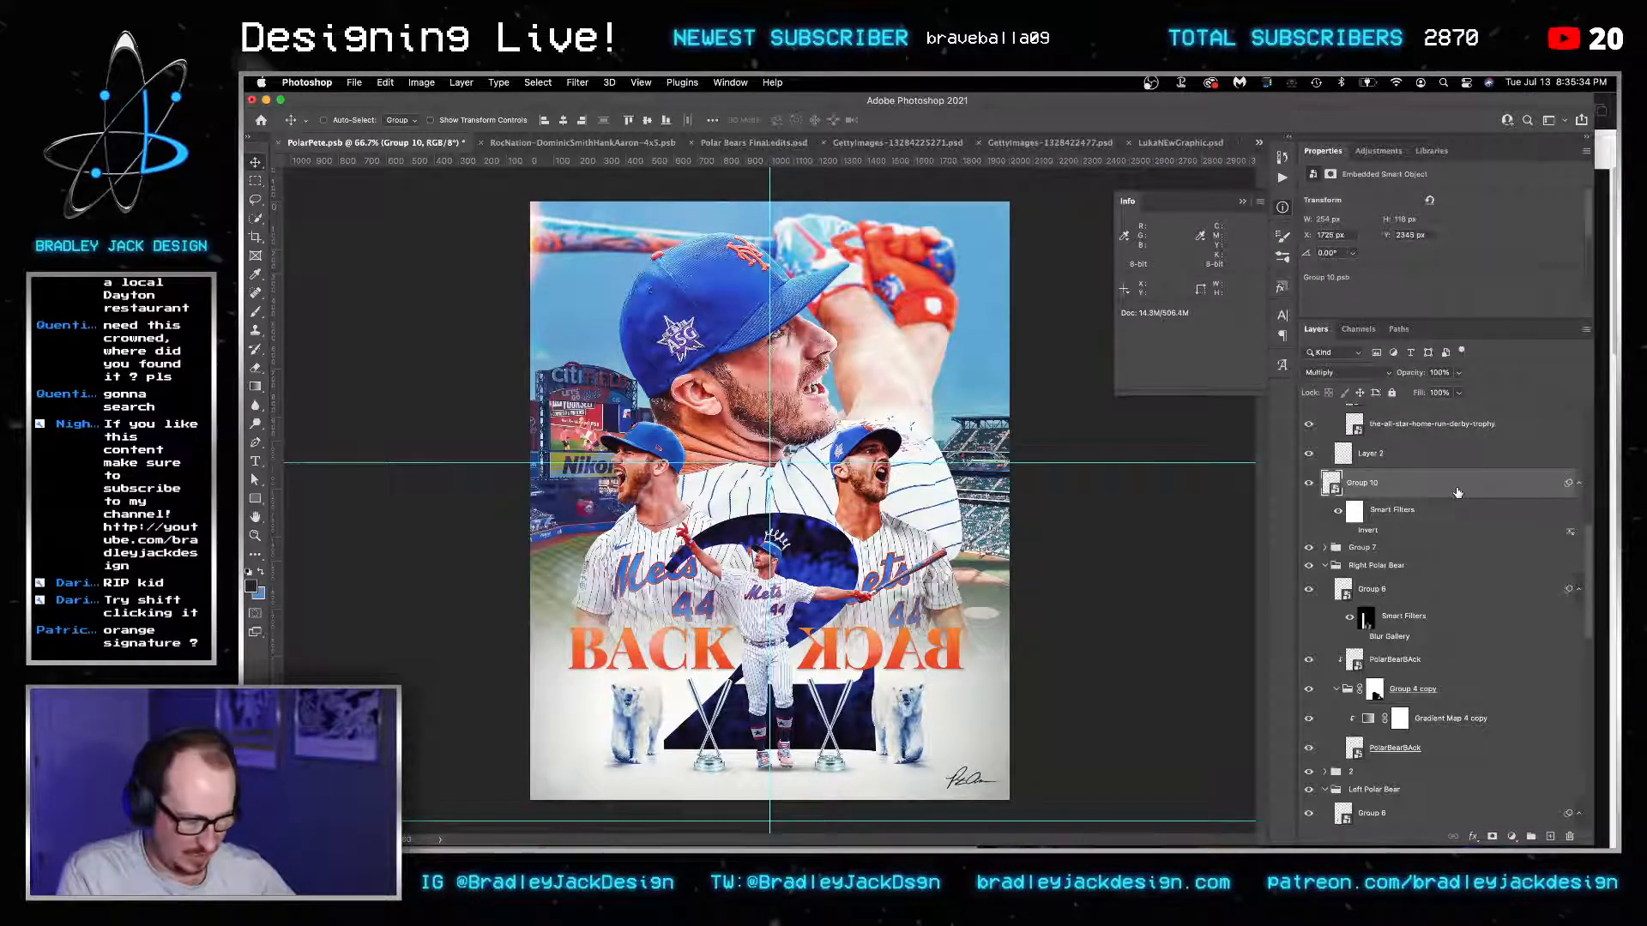
Sample the orange from the mirrored BACK lettering and fill a new layer clipped to the signature with it.
key(i)
click(897, 656)
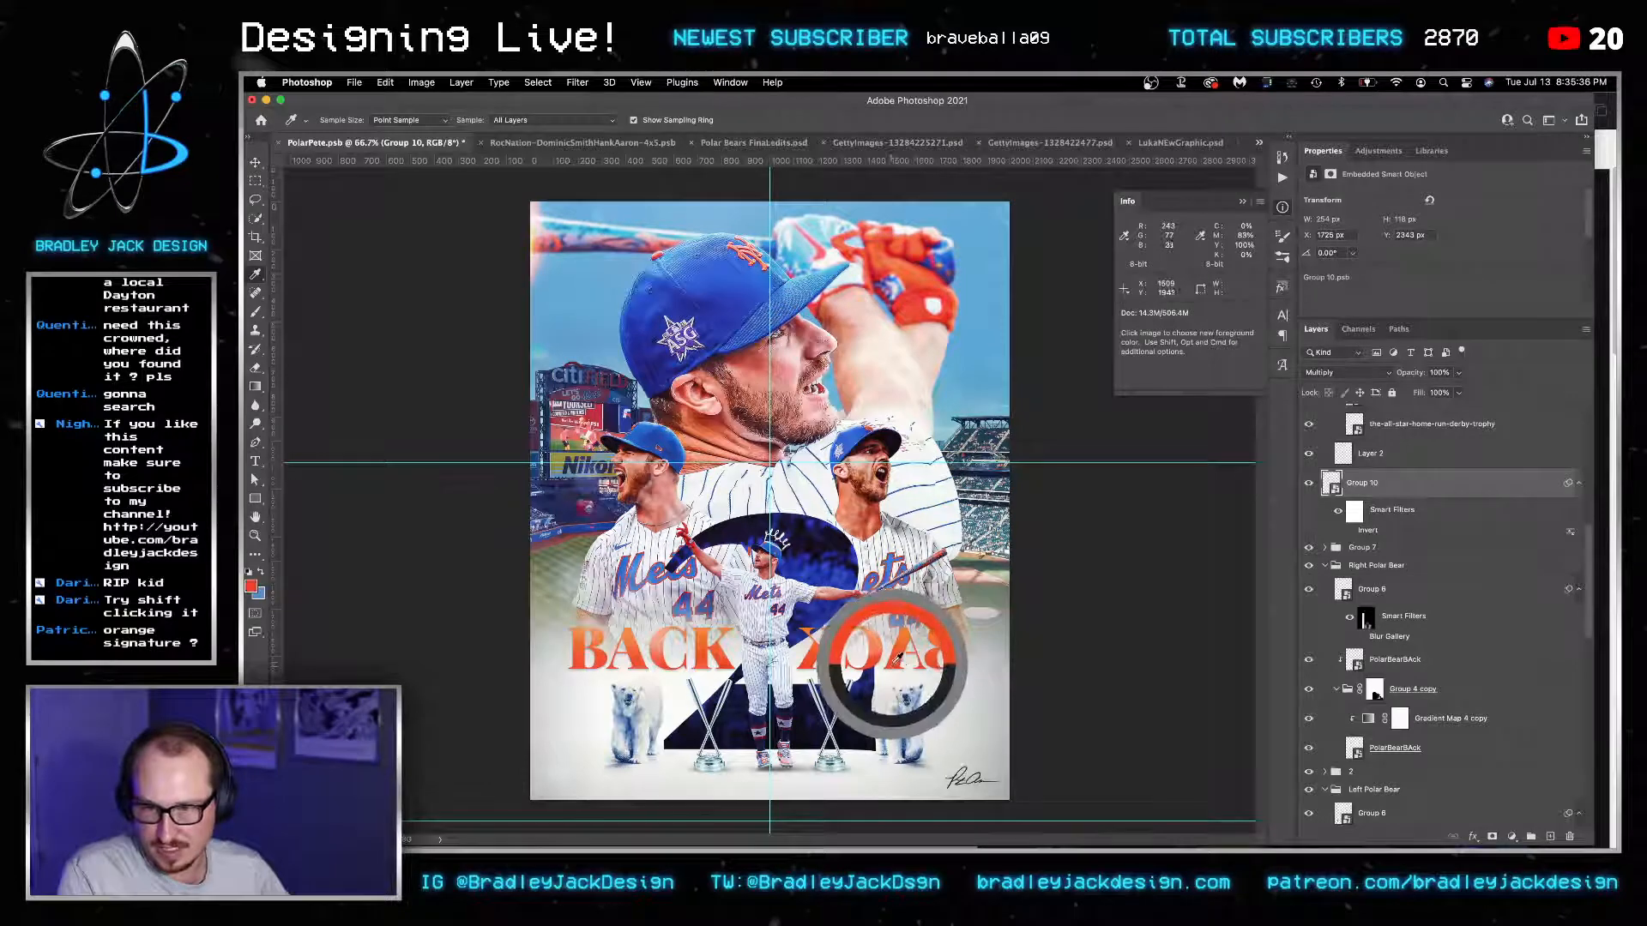
key(alt+shift+super+n)
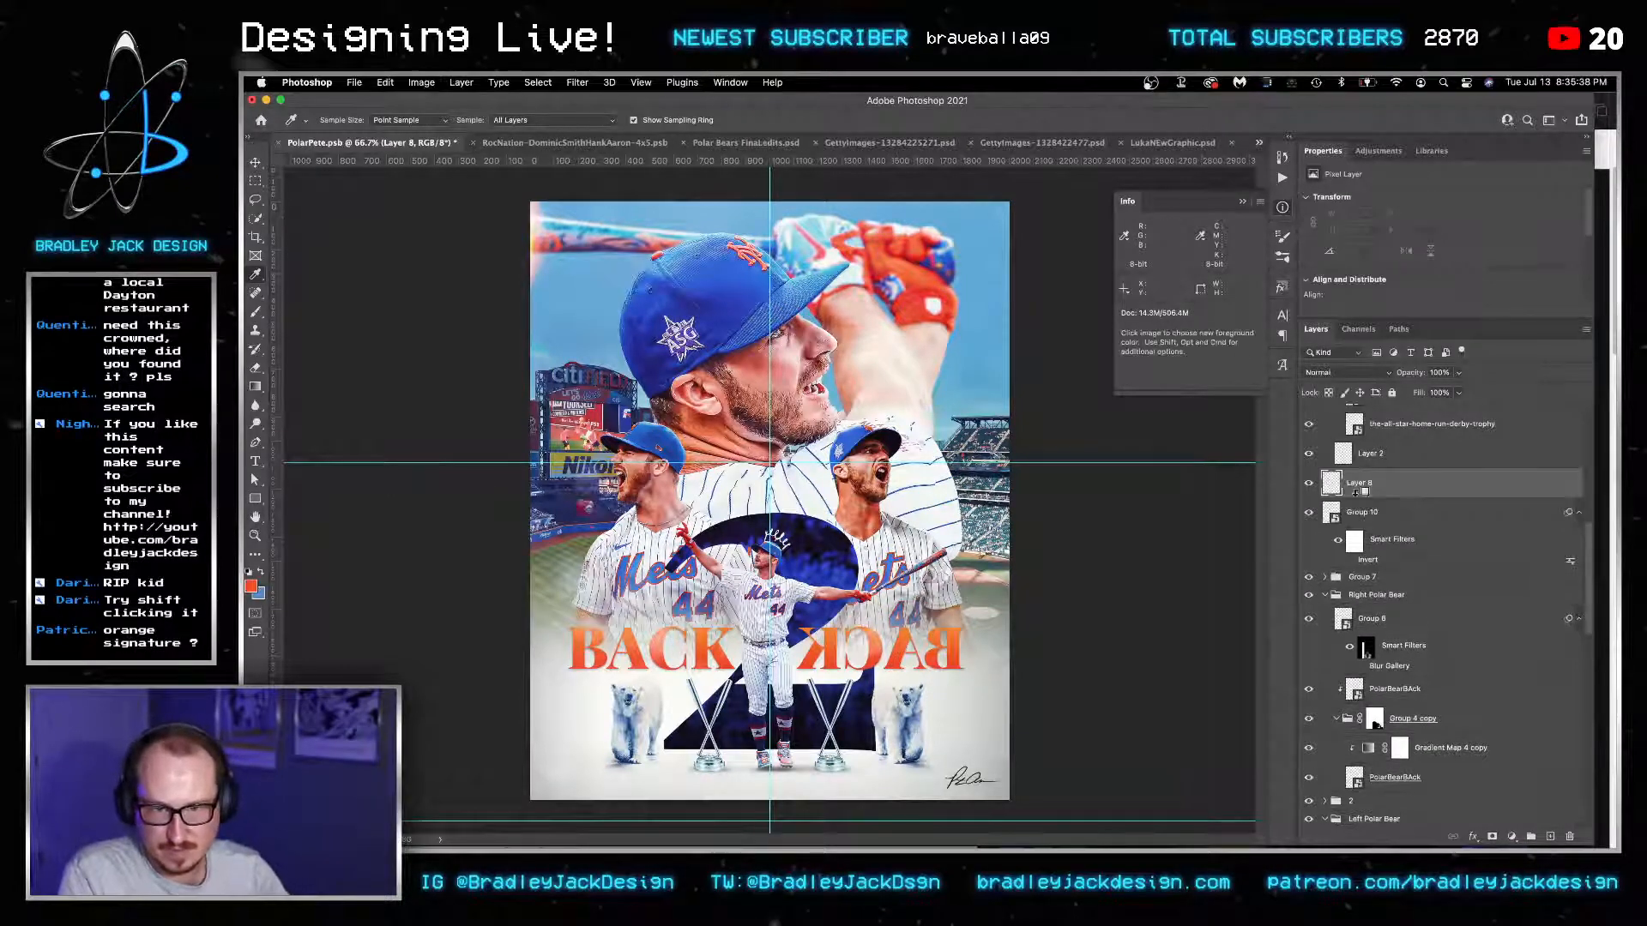
key(alt+super+g)
key(v)
key(alt+BackSpace)
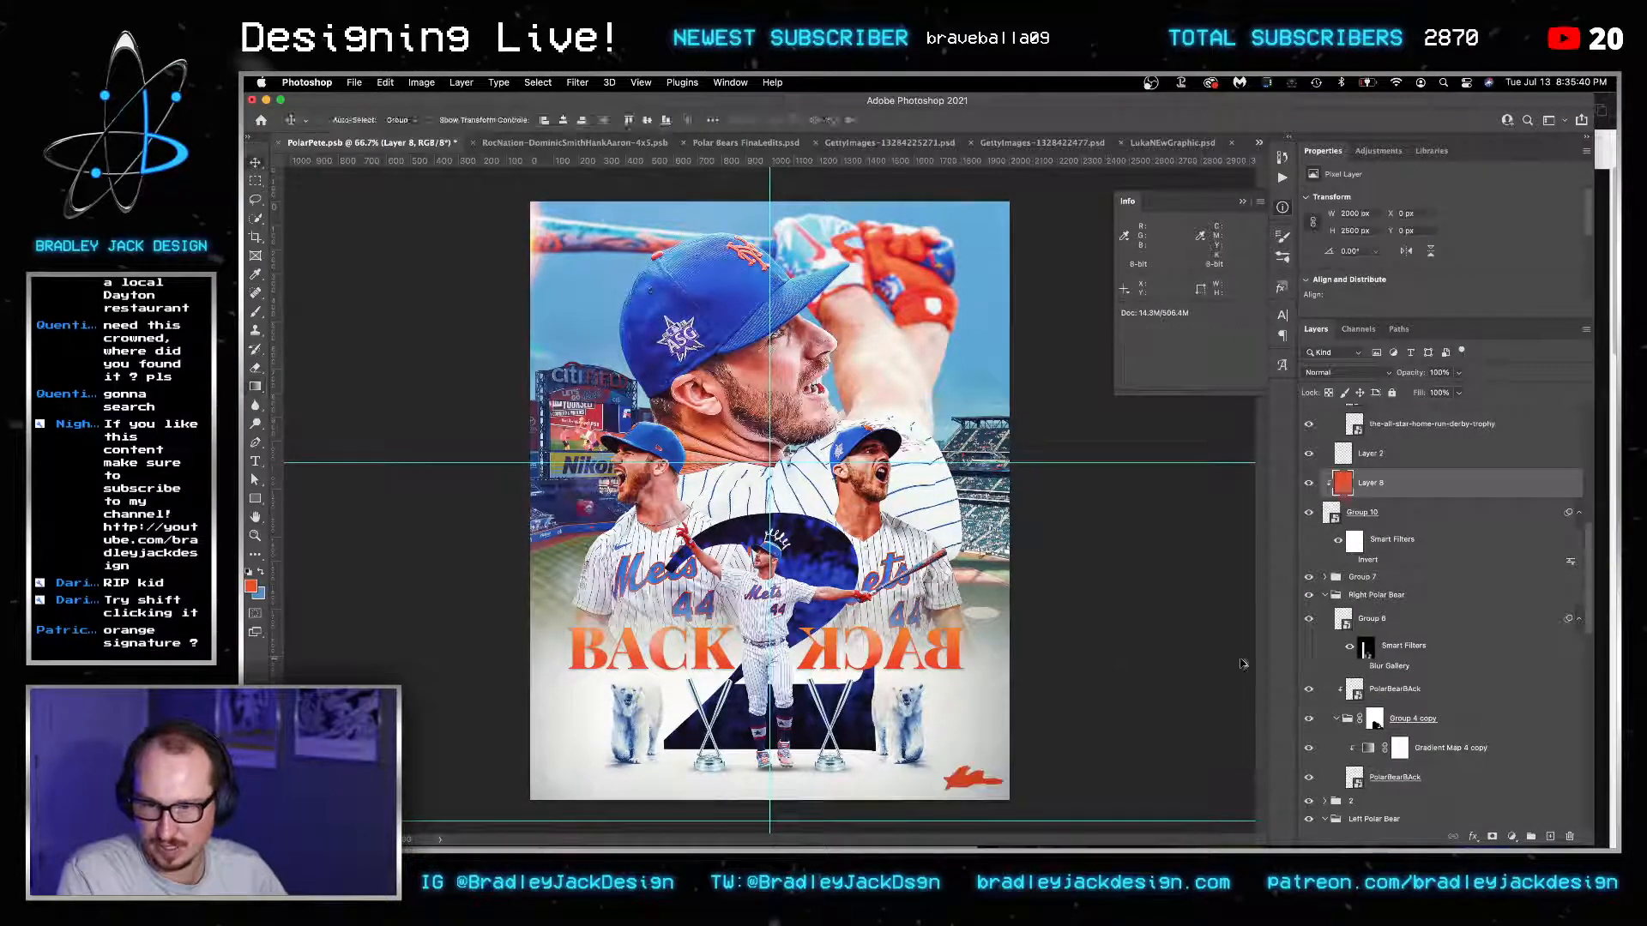
Set the clipped orange layer's blend mode to Screen and save the document.
key(shift+alt+s)
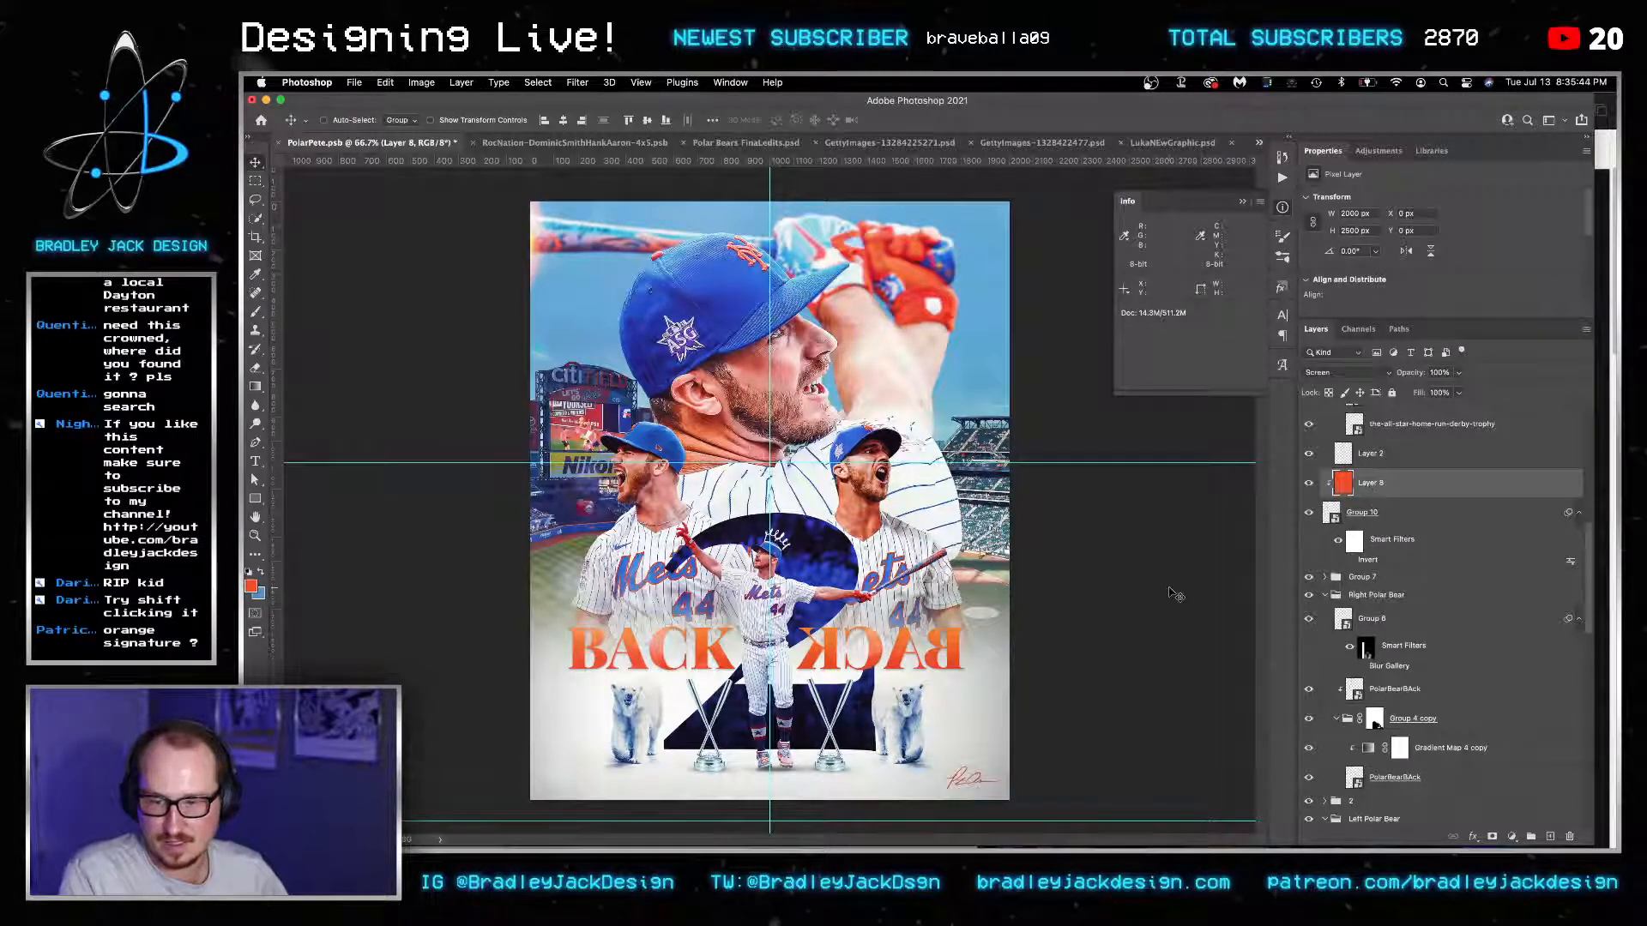
shift+click(1380, 515)
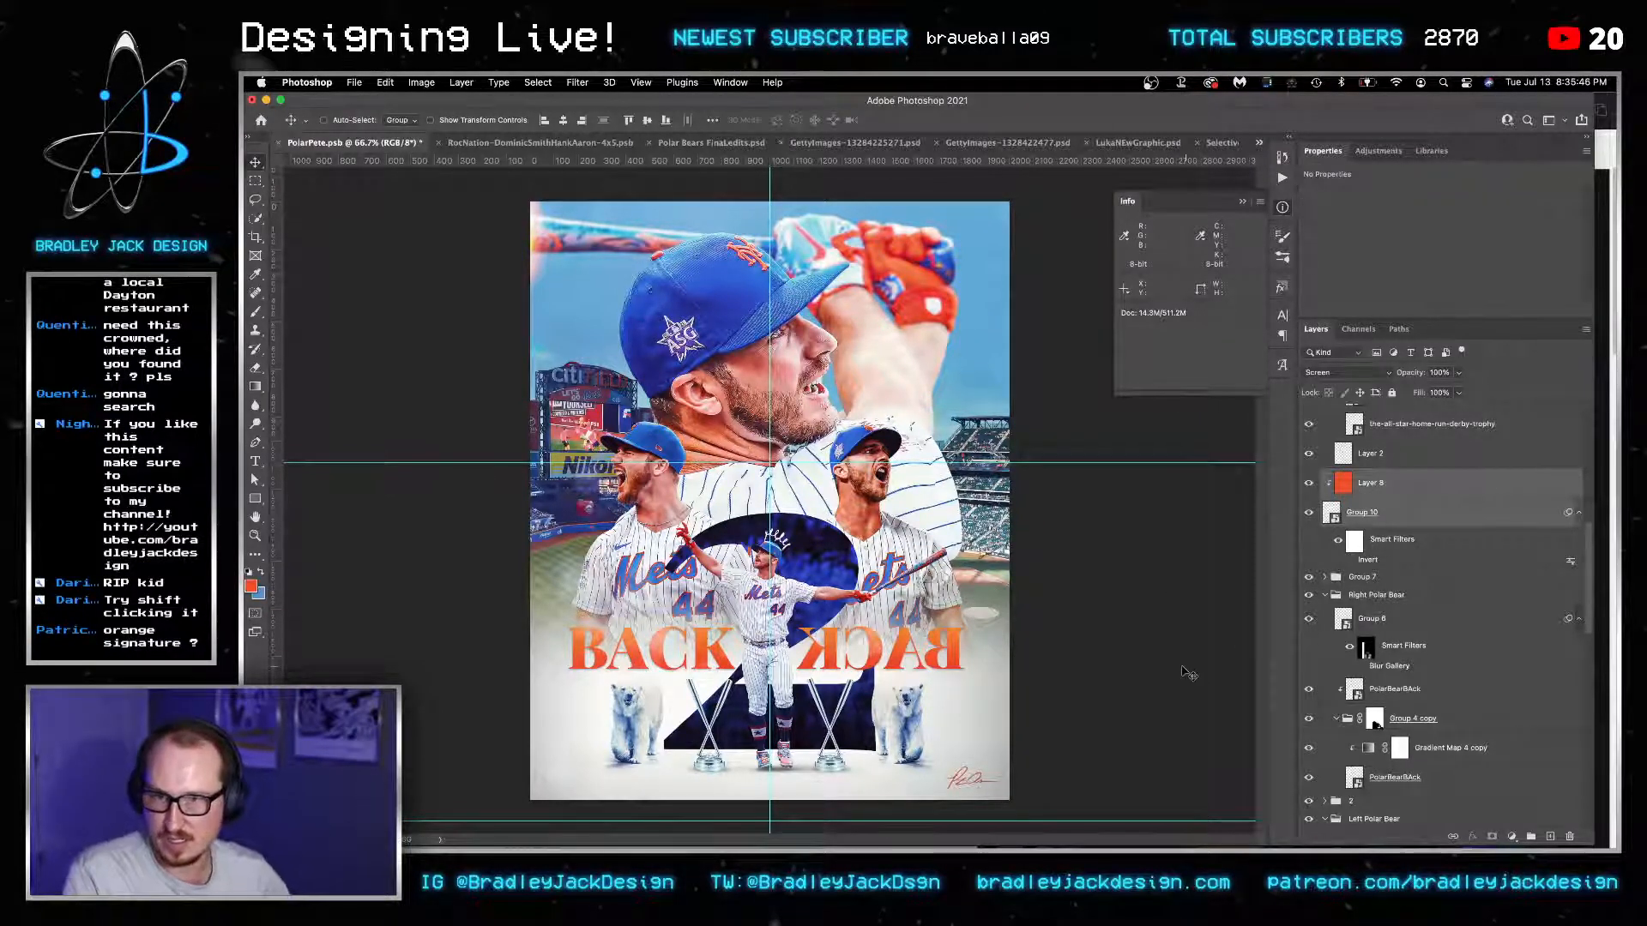
key(super+s)
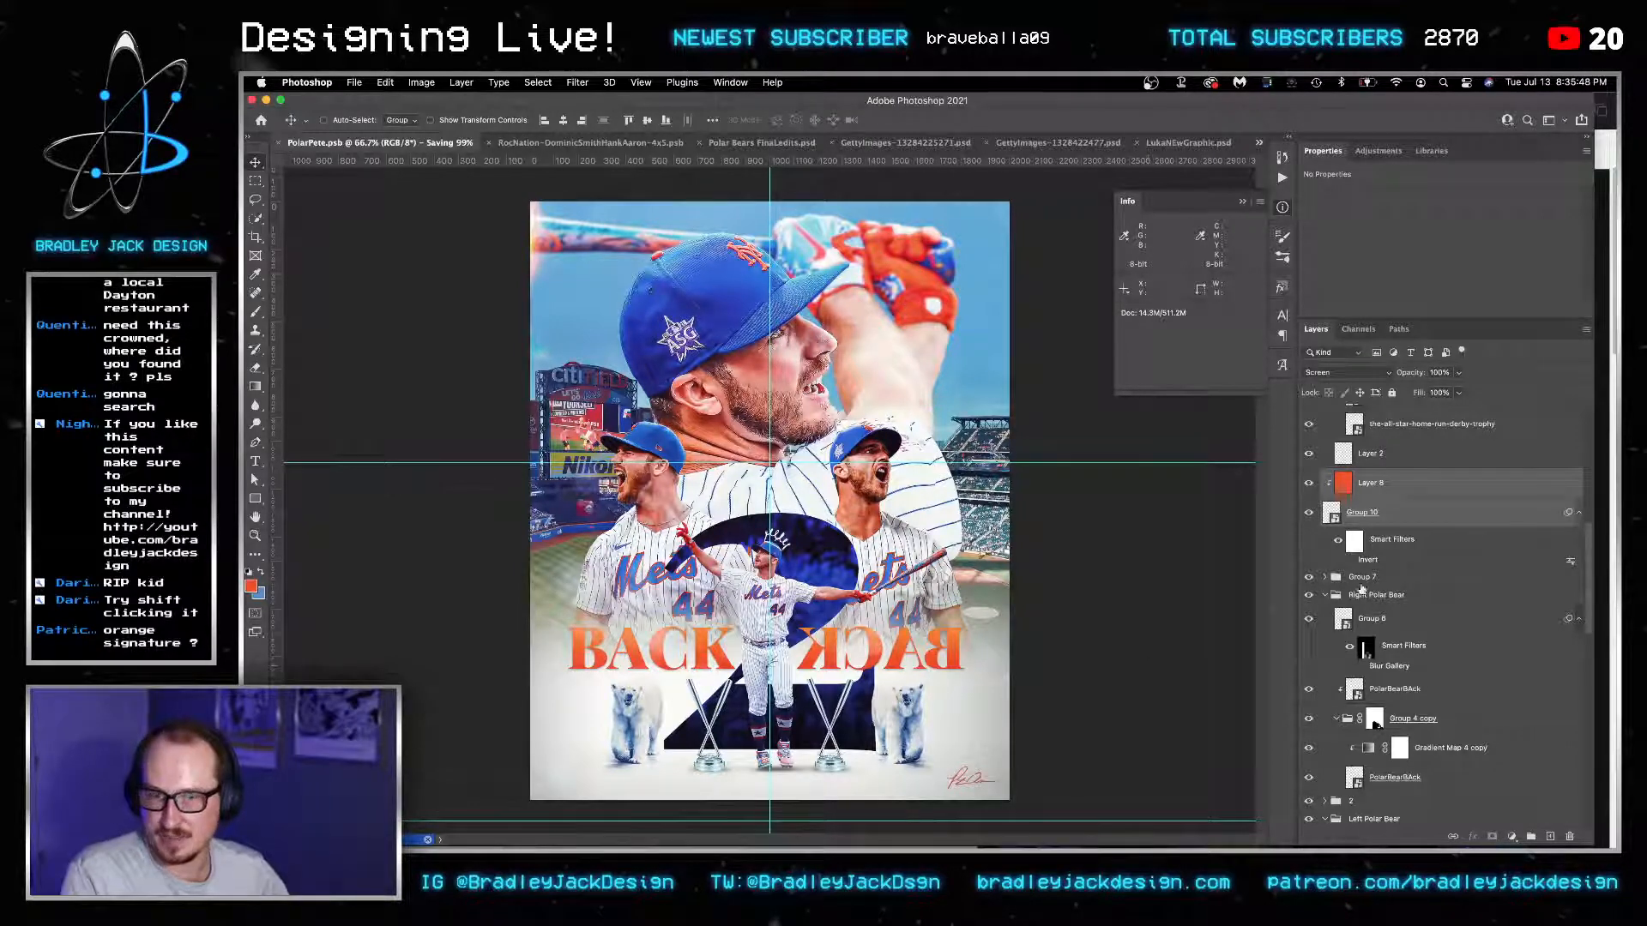
Transform the EJD-Light-Leak-007 layer so its glow covers more of the sky at the poster's upper-left corner.
scroll(1363, 590, up, 5)
click(1399, 546)
key(super+t)
drag(674, 386, 701, 386)
drag(814, 423, 807, 423)
key(super+minus)
key(super+minus)
drag(942, 738, 926, 718)
key(Return)
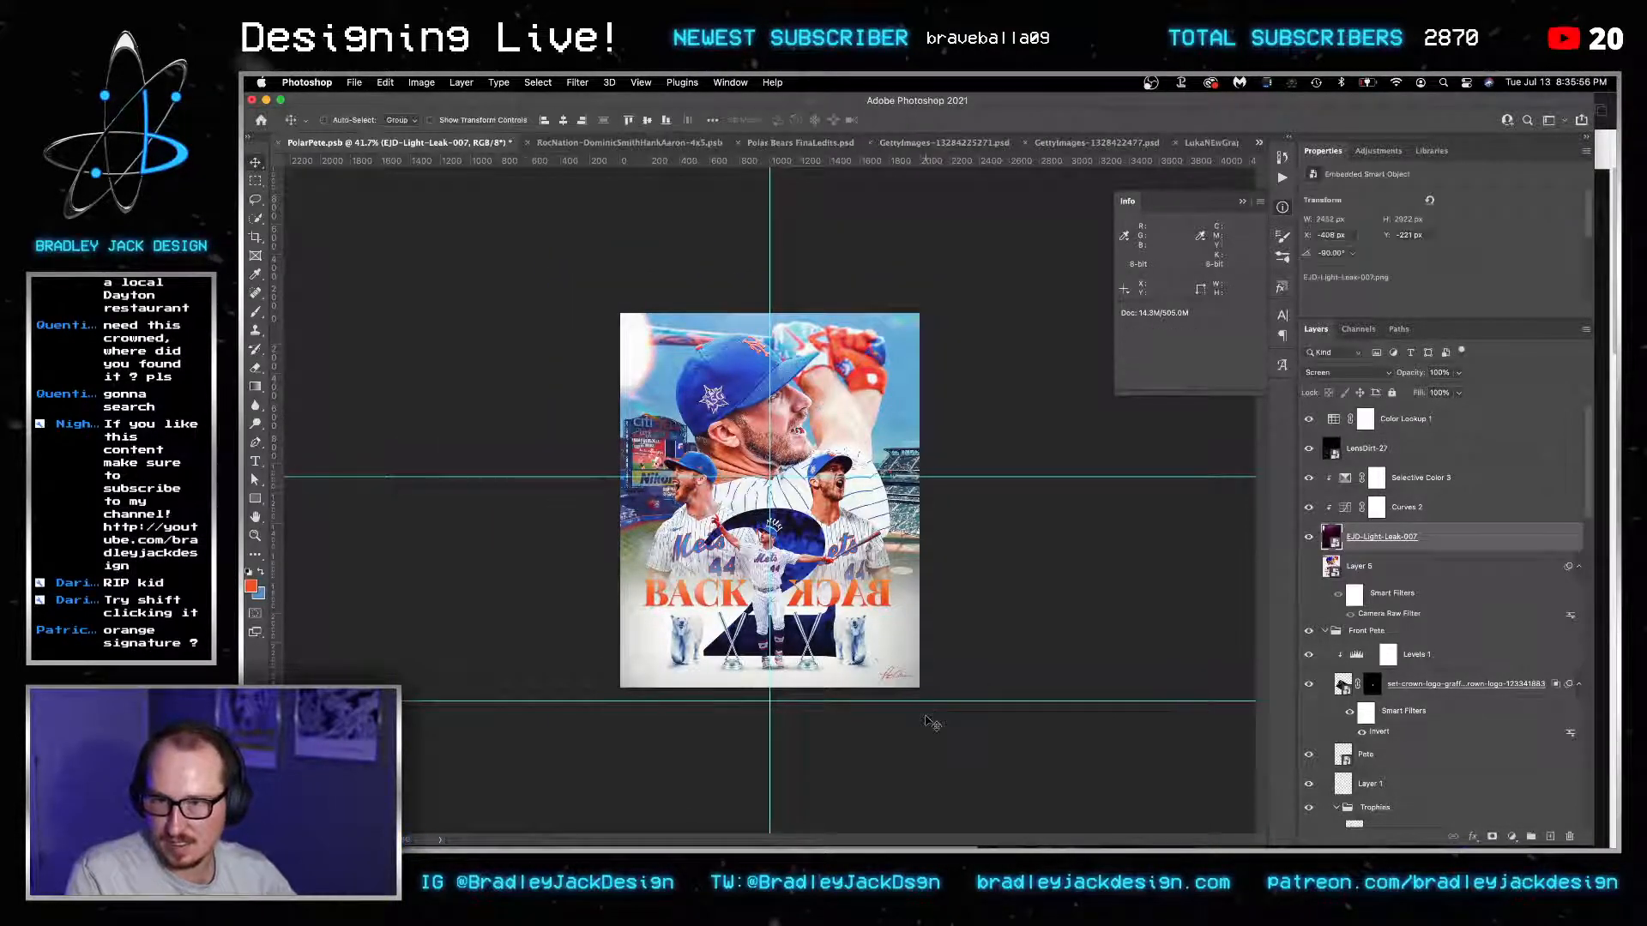
key(super+equal)
key(super+equal)
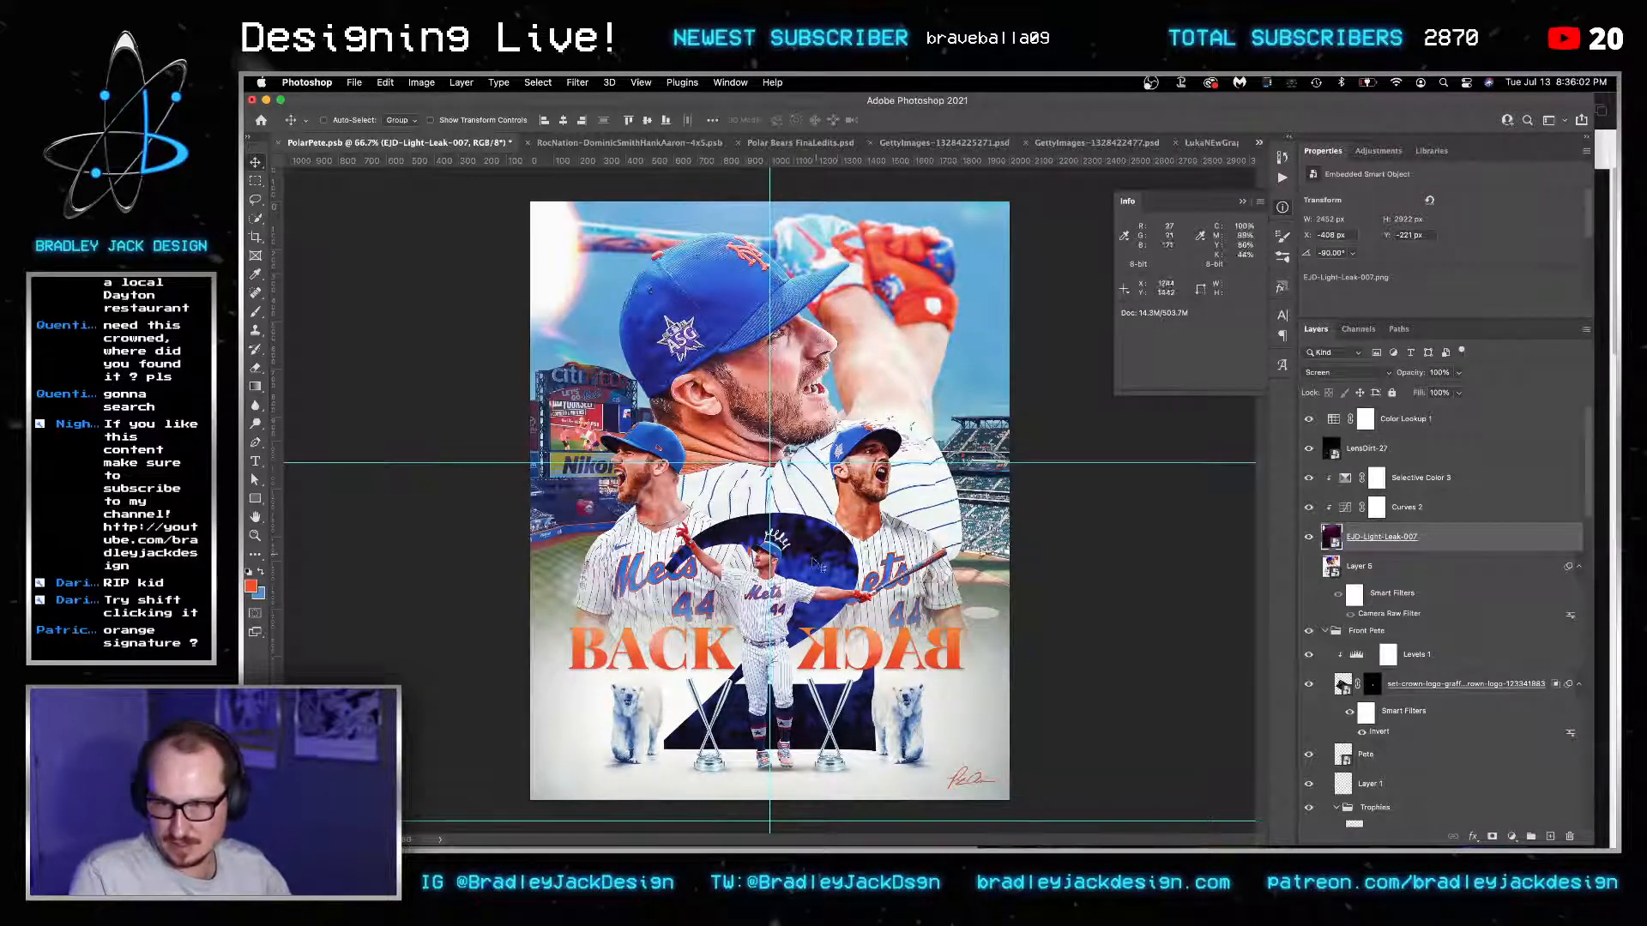
Add a text layer reading "pete alonso" over the front player and place it directly above the Front Pete group.
key(z)
drag(788, 570, 619, 570)
key(t)
click(523, 578)
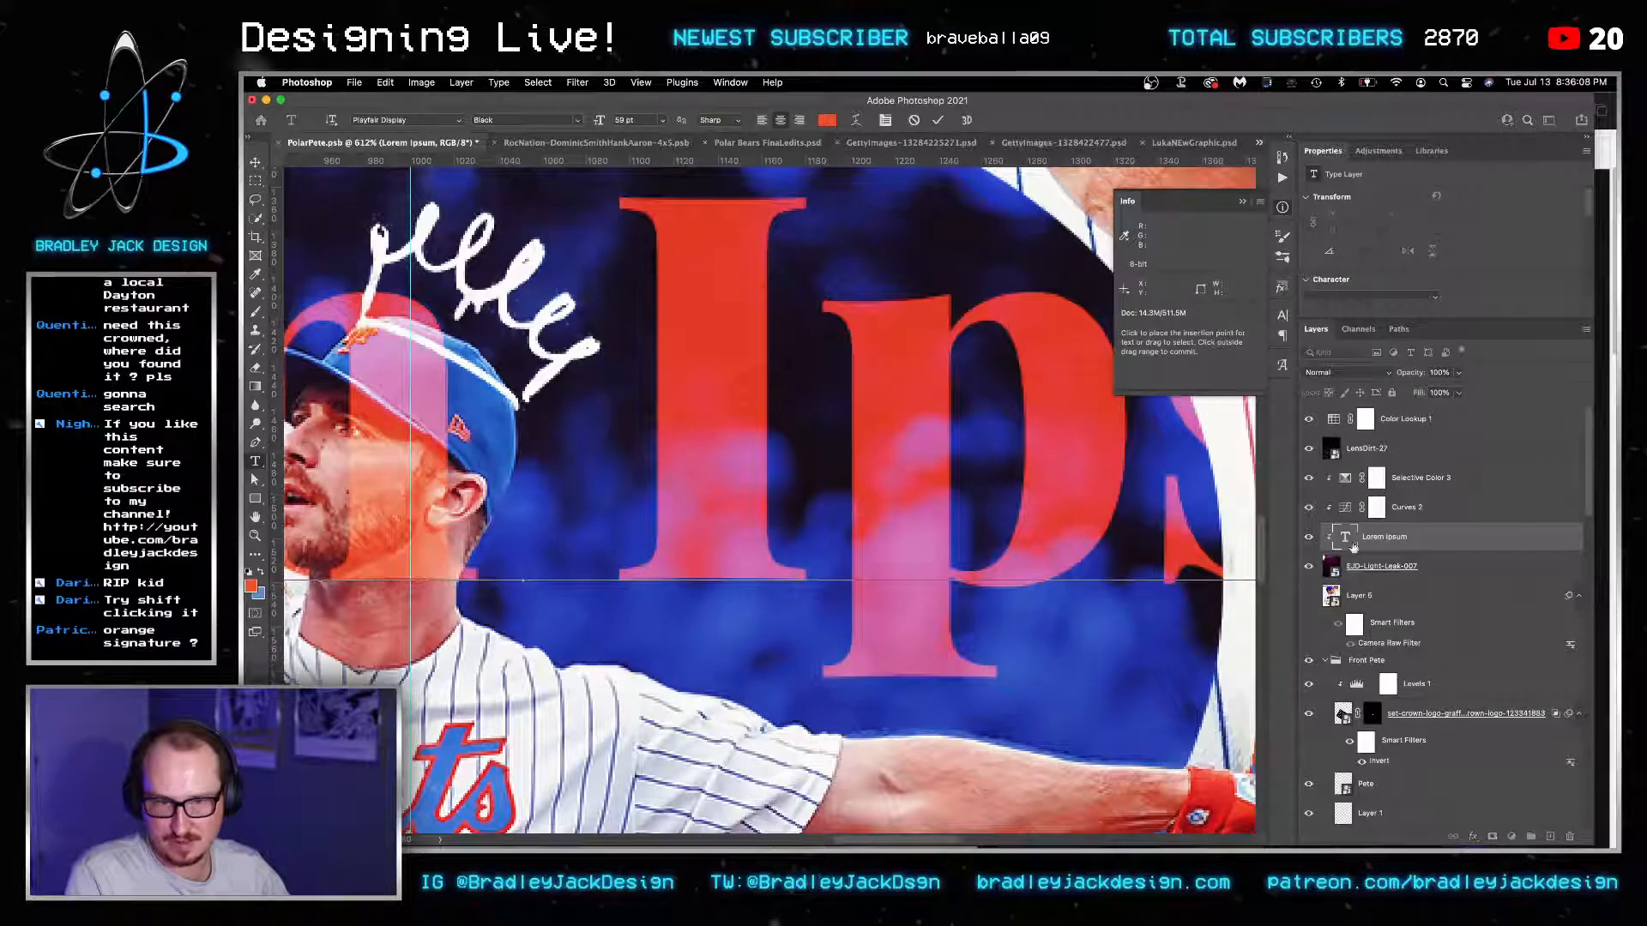
drag(1390, 642, 1391, 652)
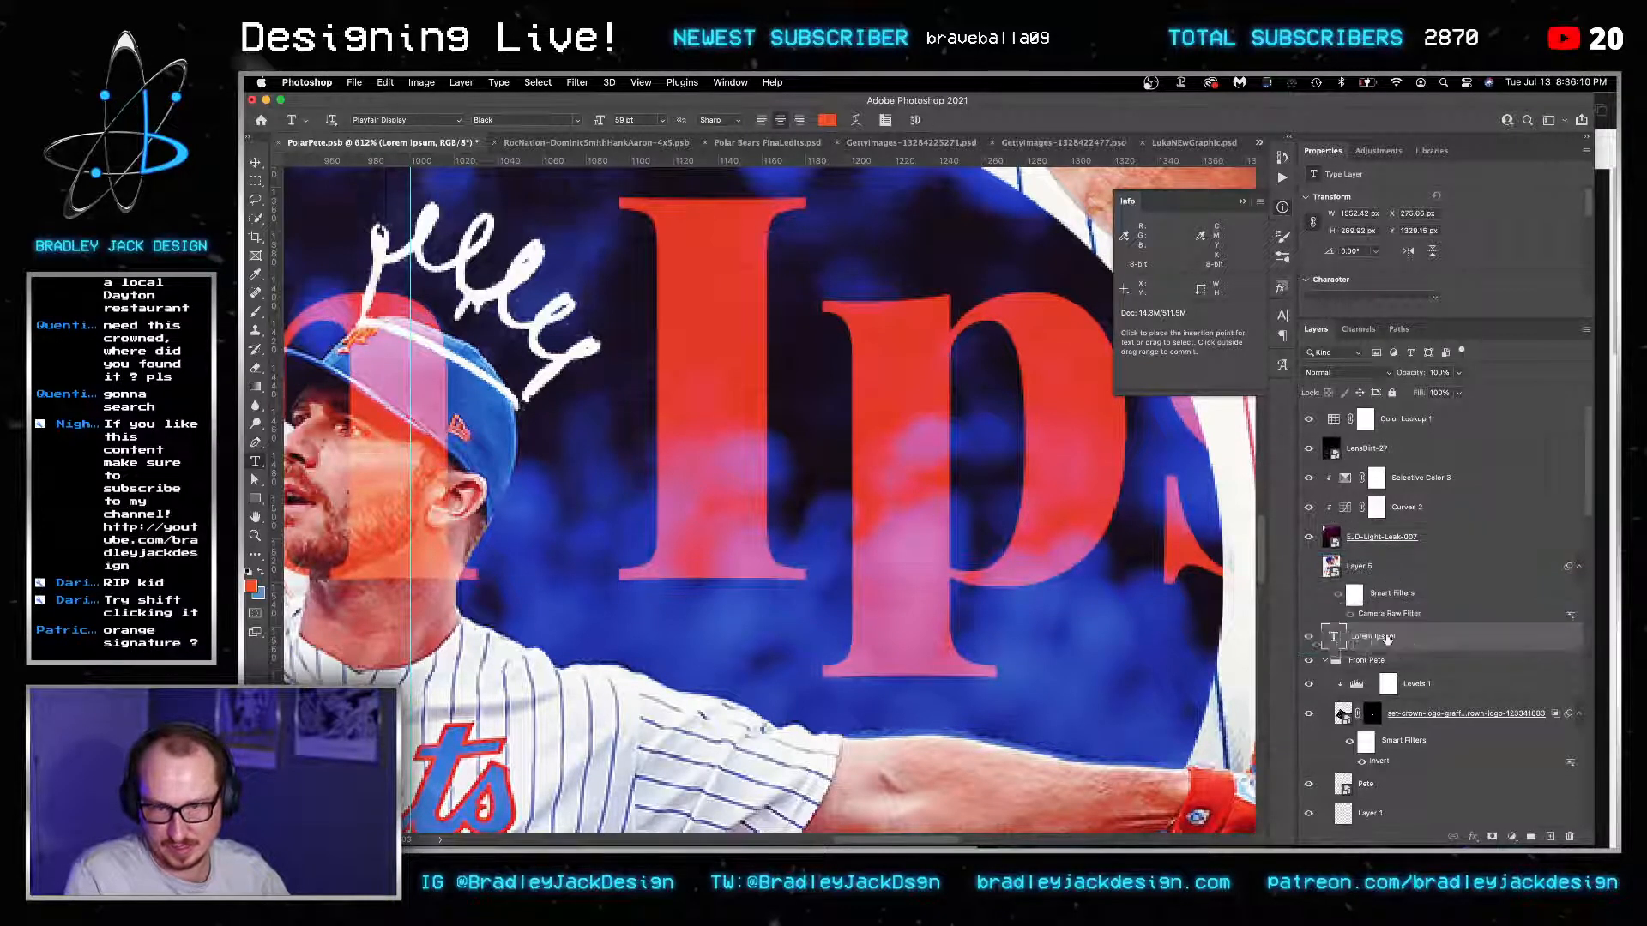
text(pete alonso)
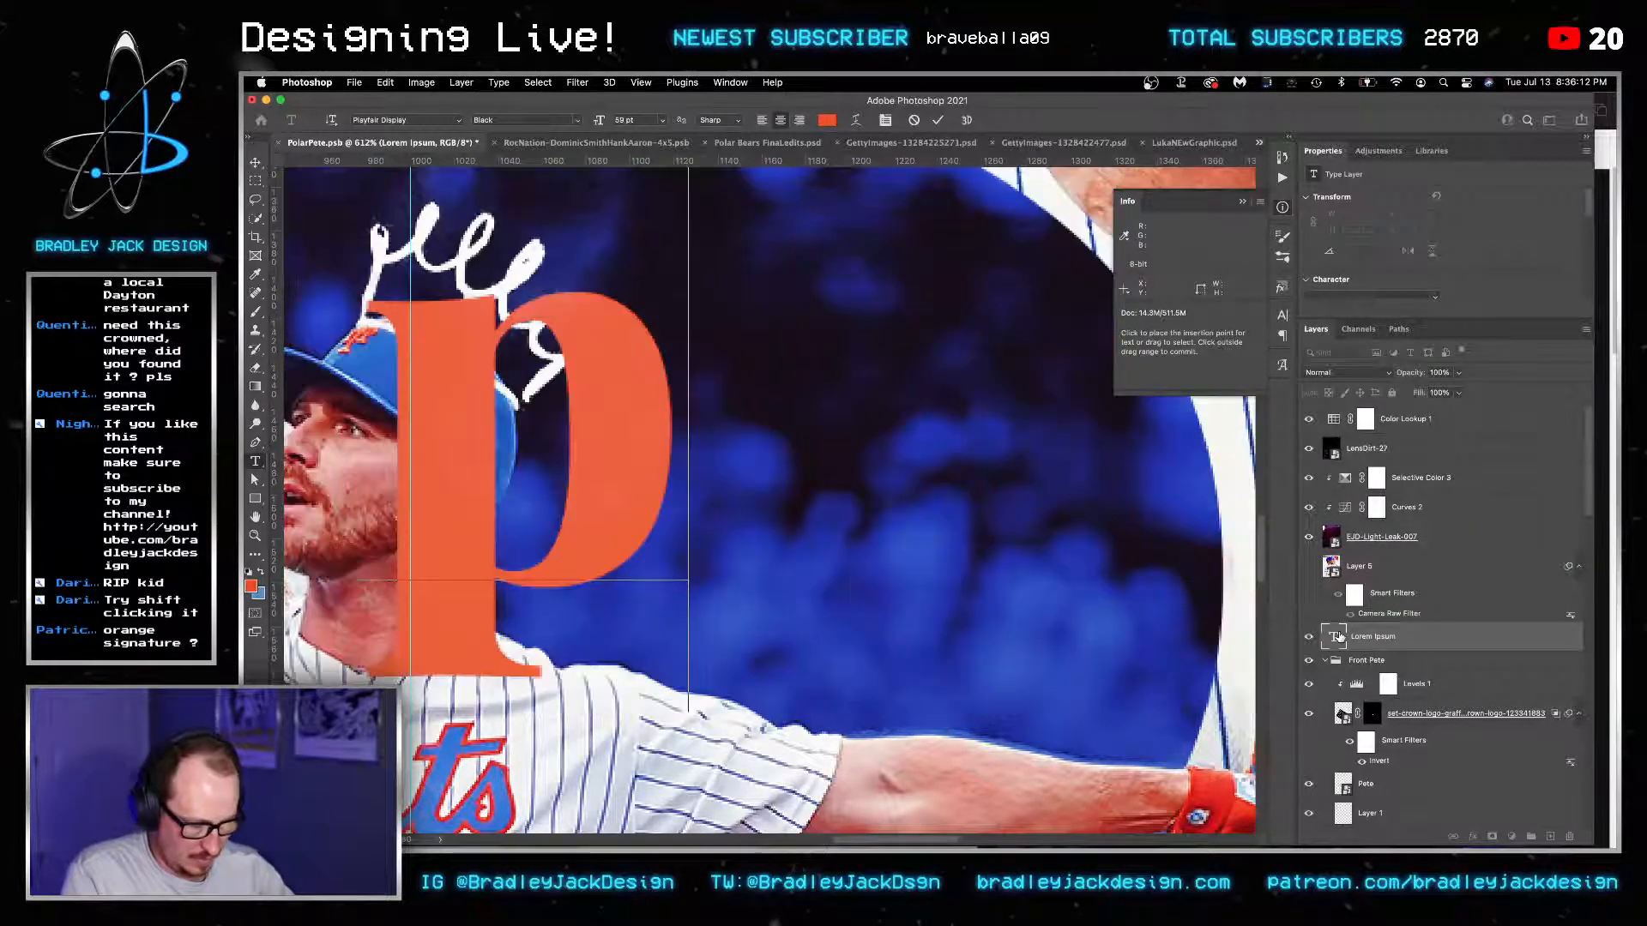
Colour the "pete alonso" text white and set its font size to 7 pt.
key(super+a)
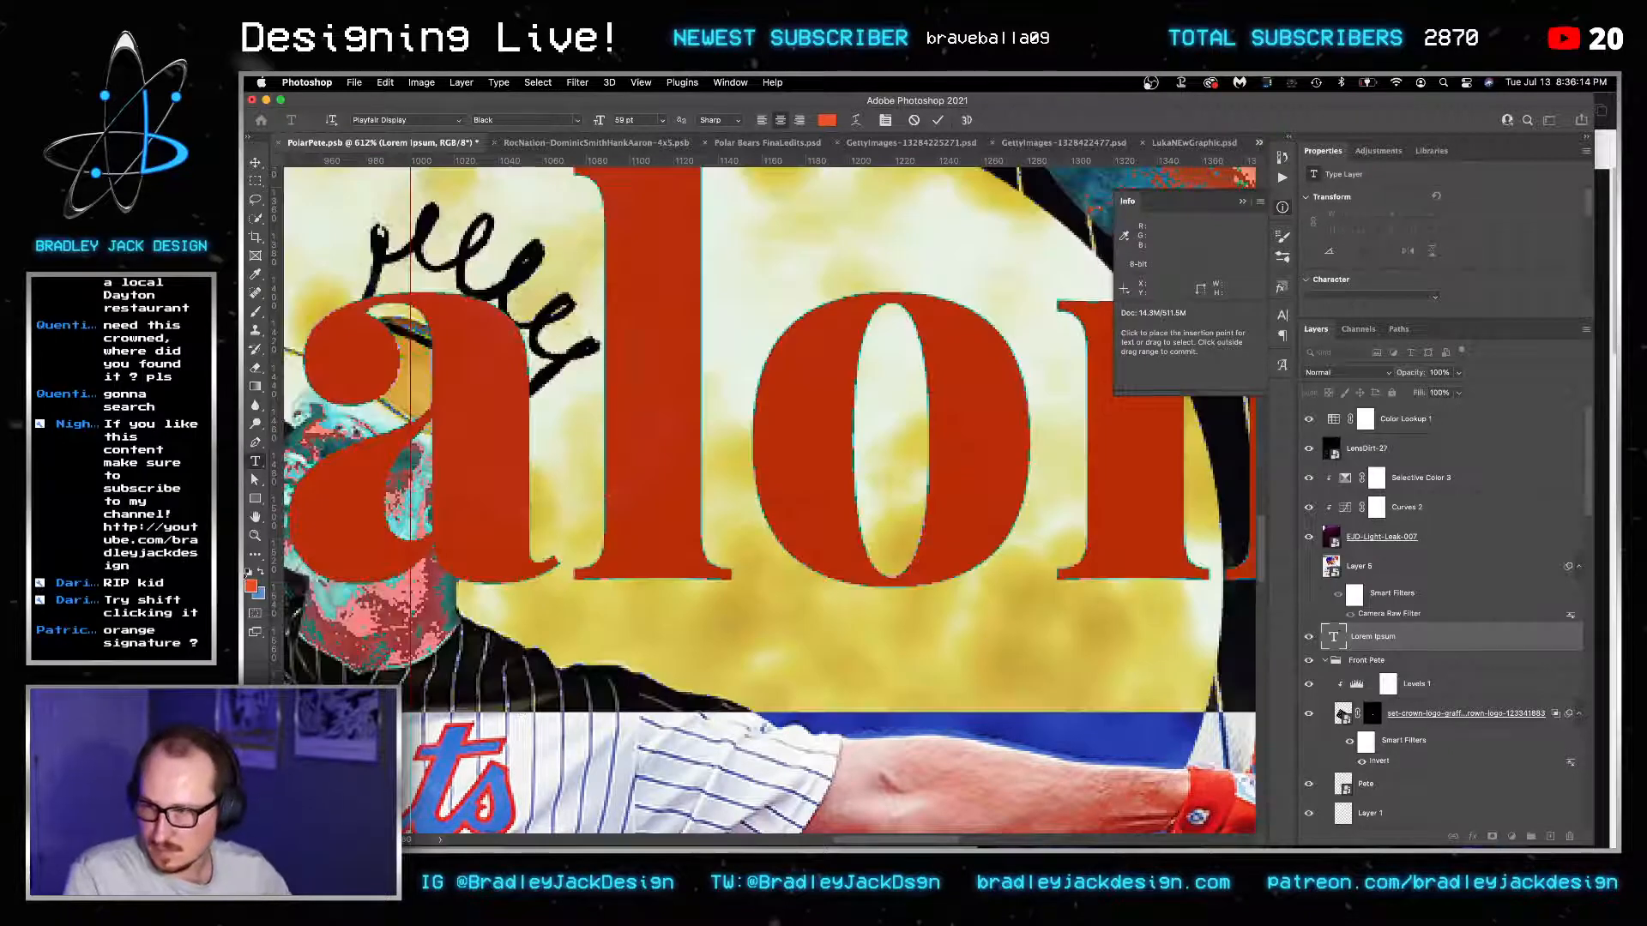
click(247, 572)
click(261, 572)
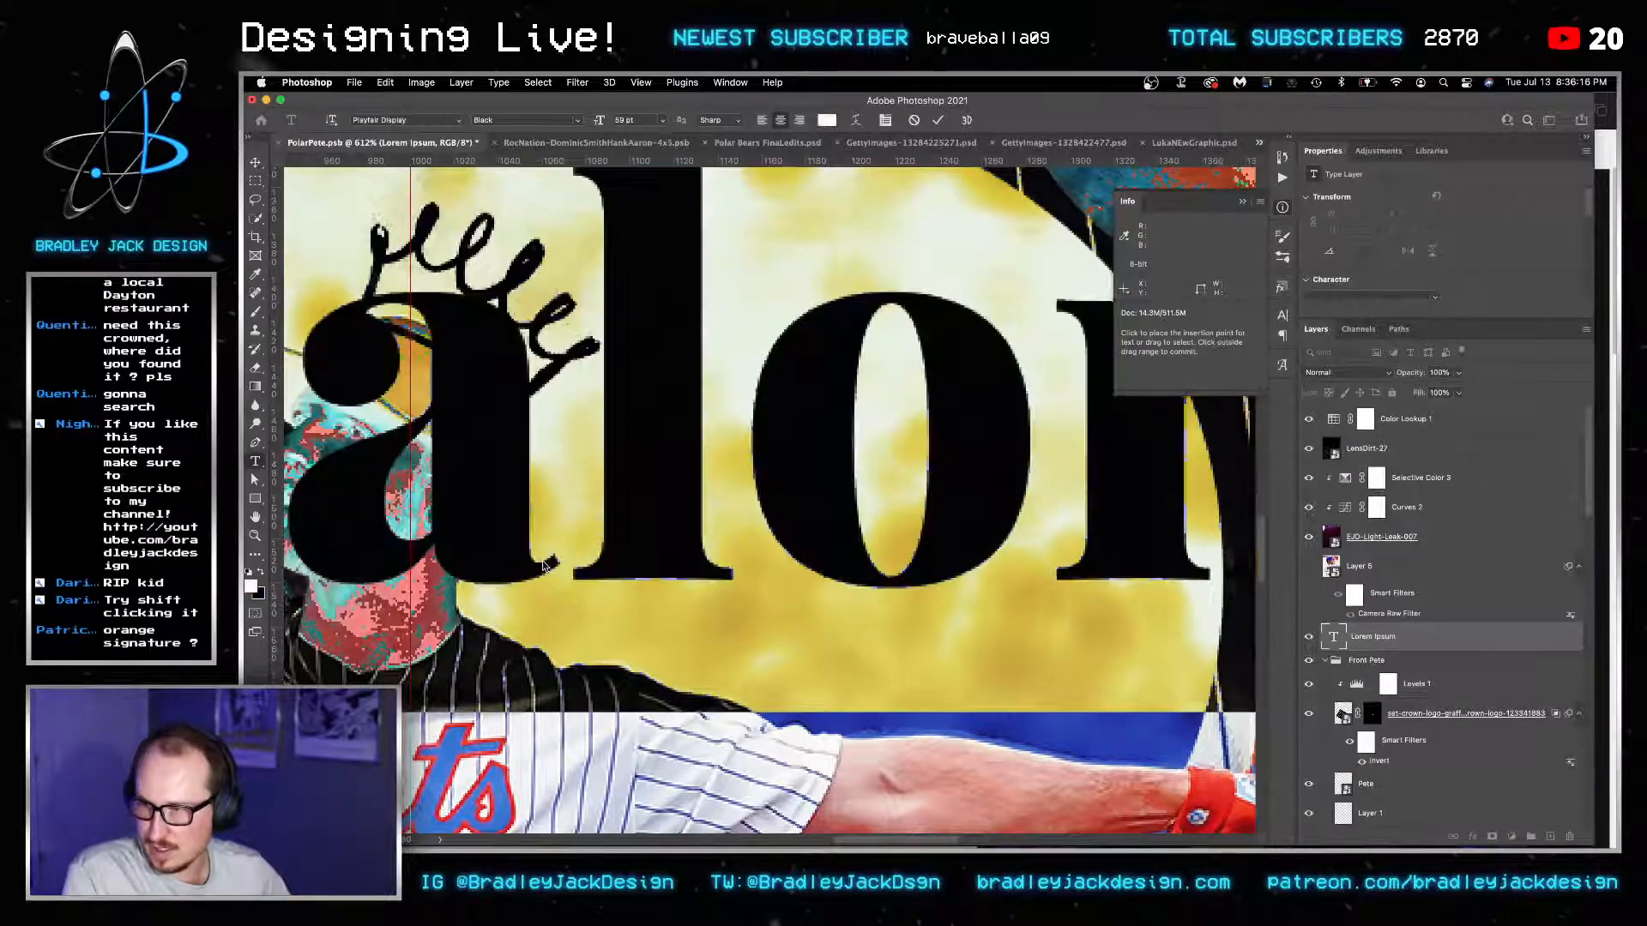
click(1346, 297)
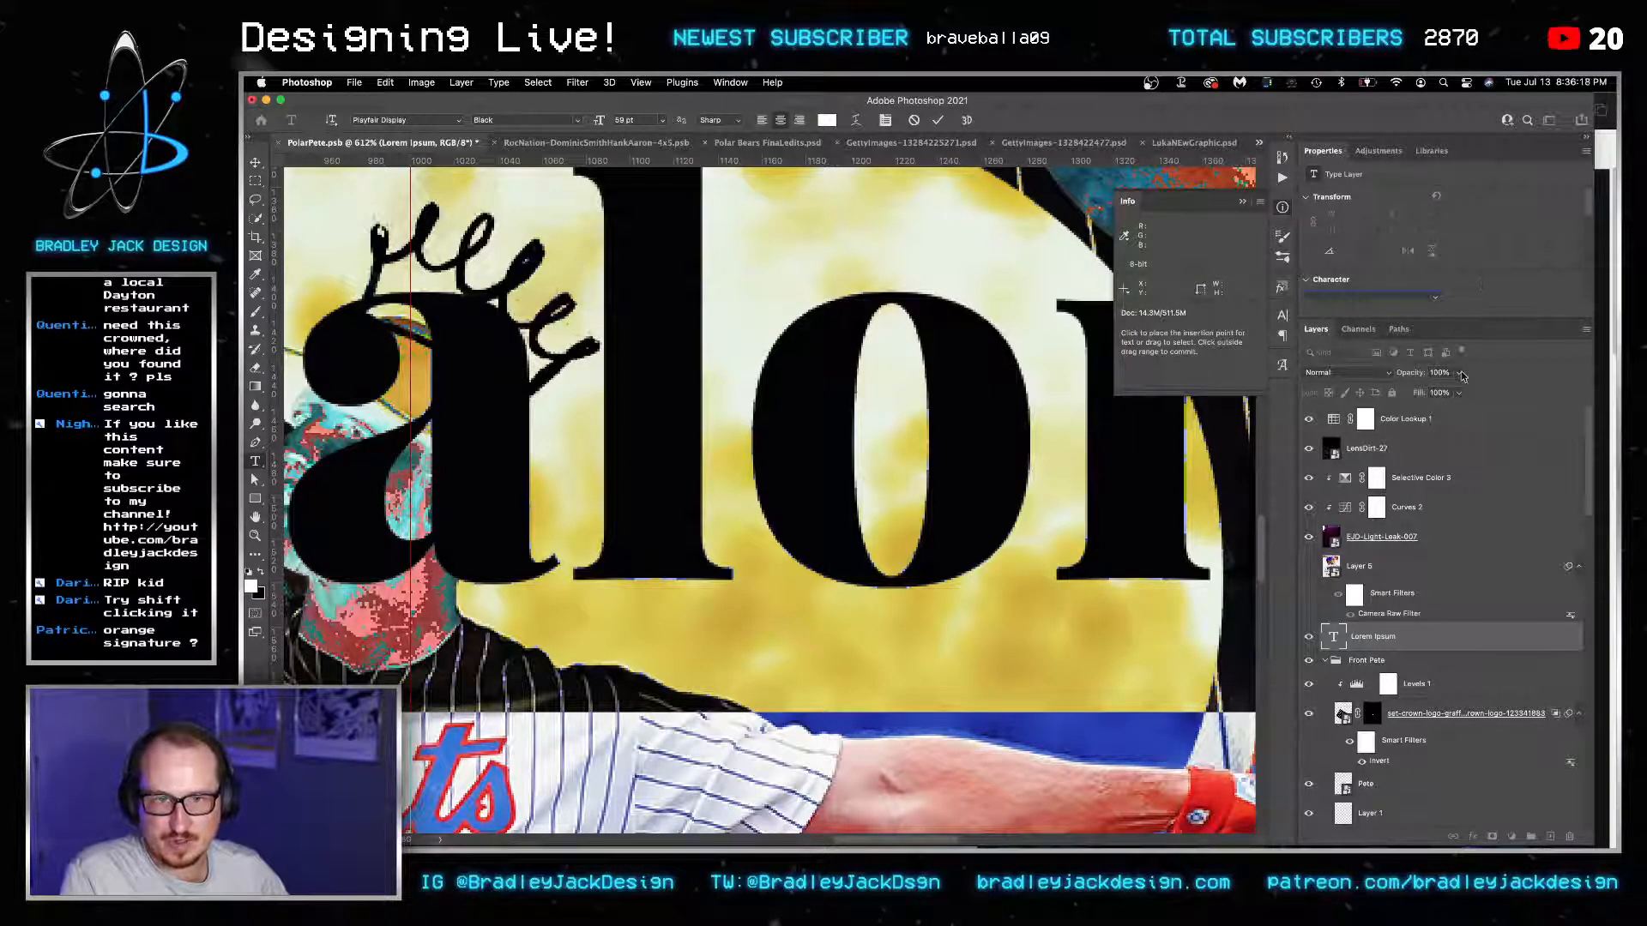
click(1343, 283)
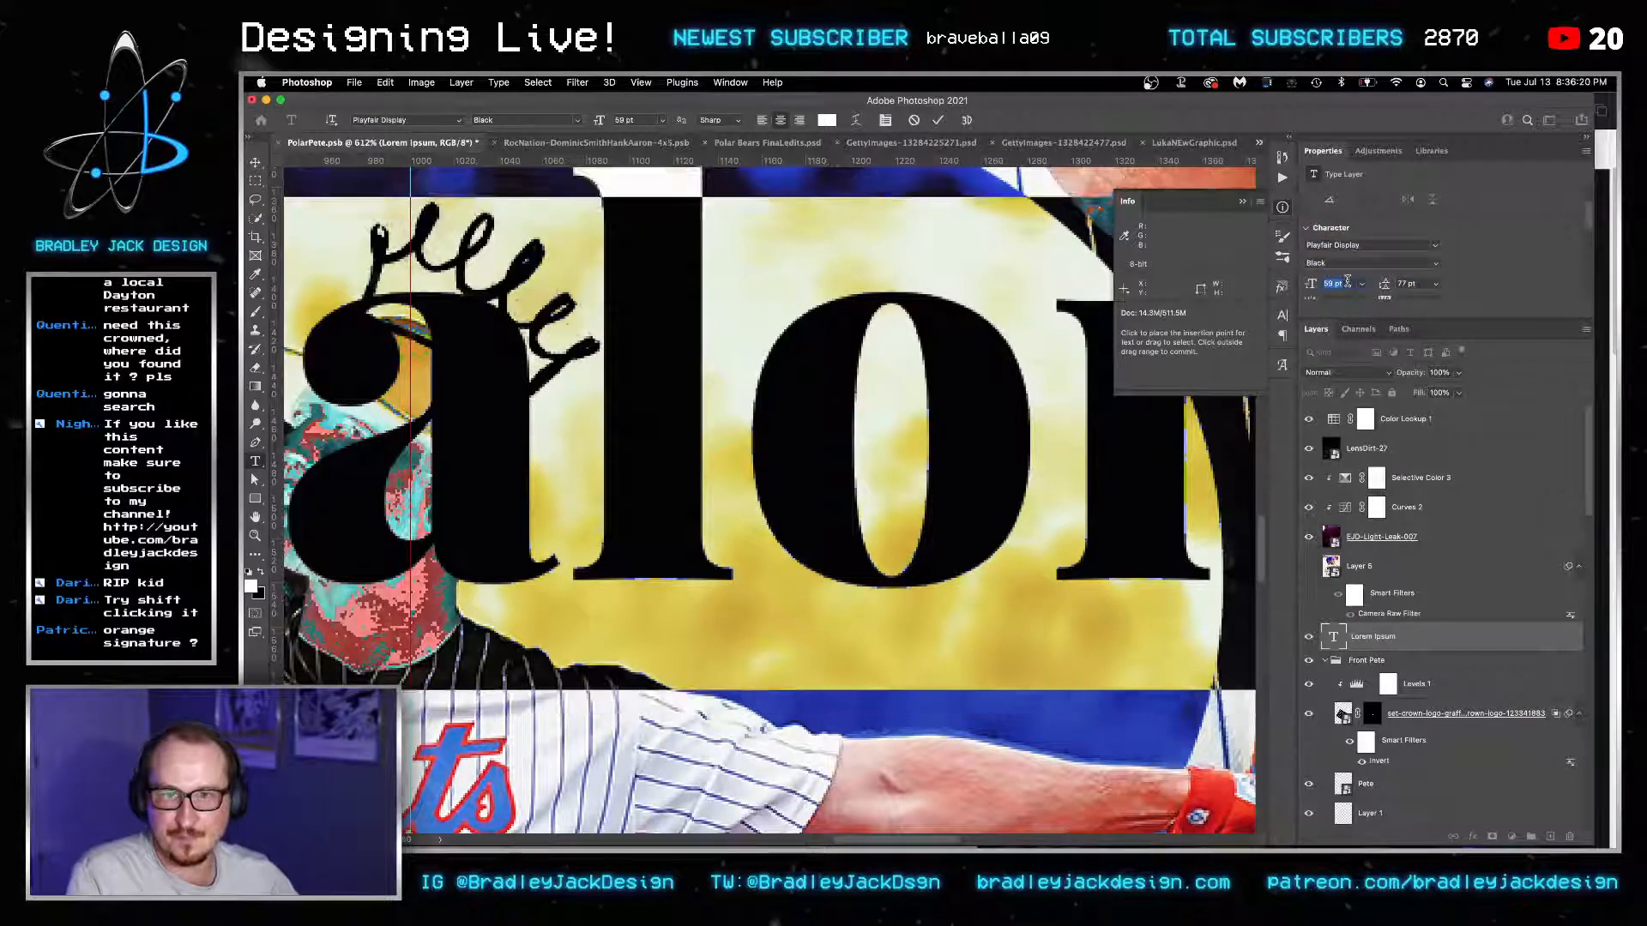
text(9)
key(Return)
text(7)
key(Return)
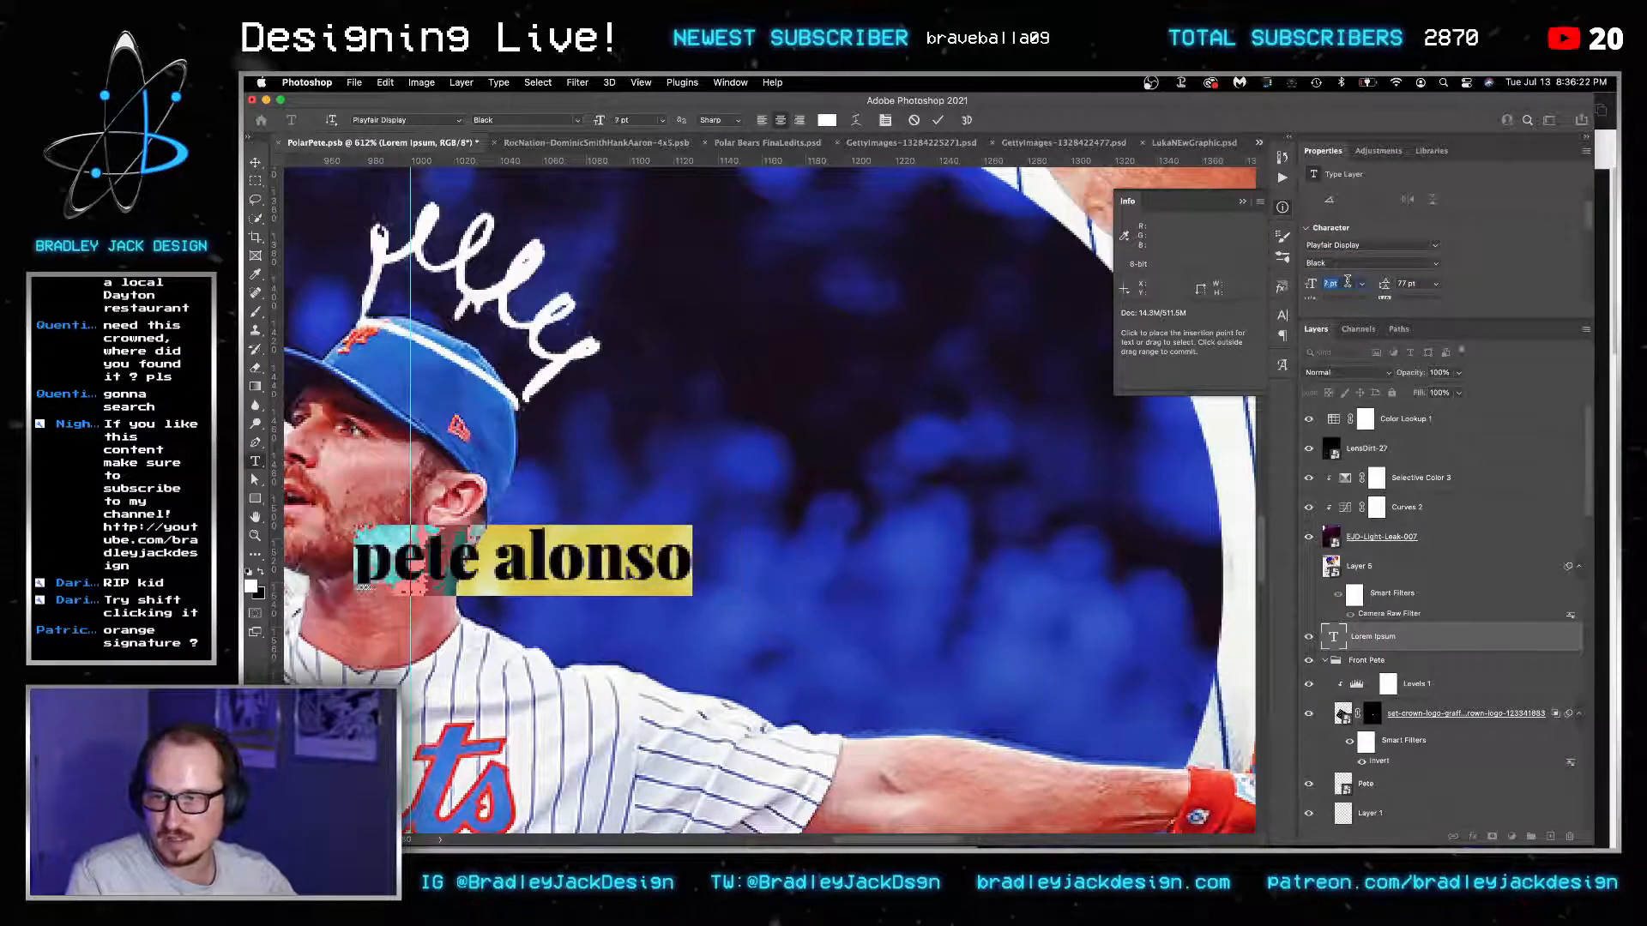
Set the "pete alonso" text to Regular weight and move it to the right of the front player's face.
click(1432, 267)
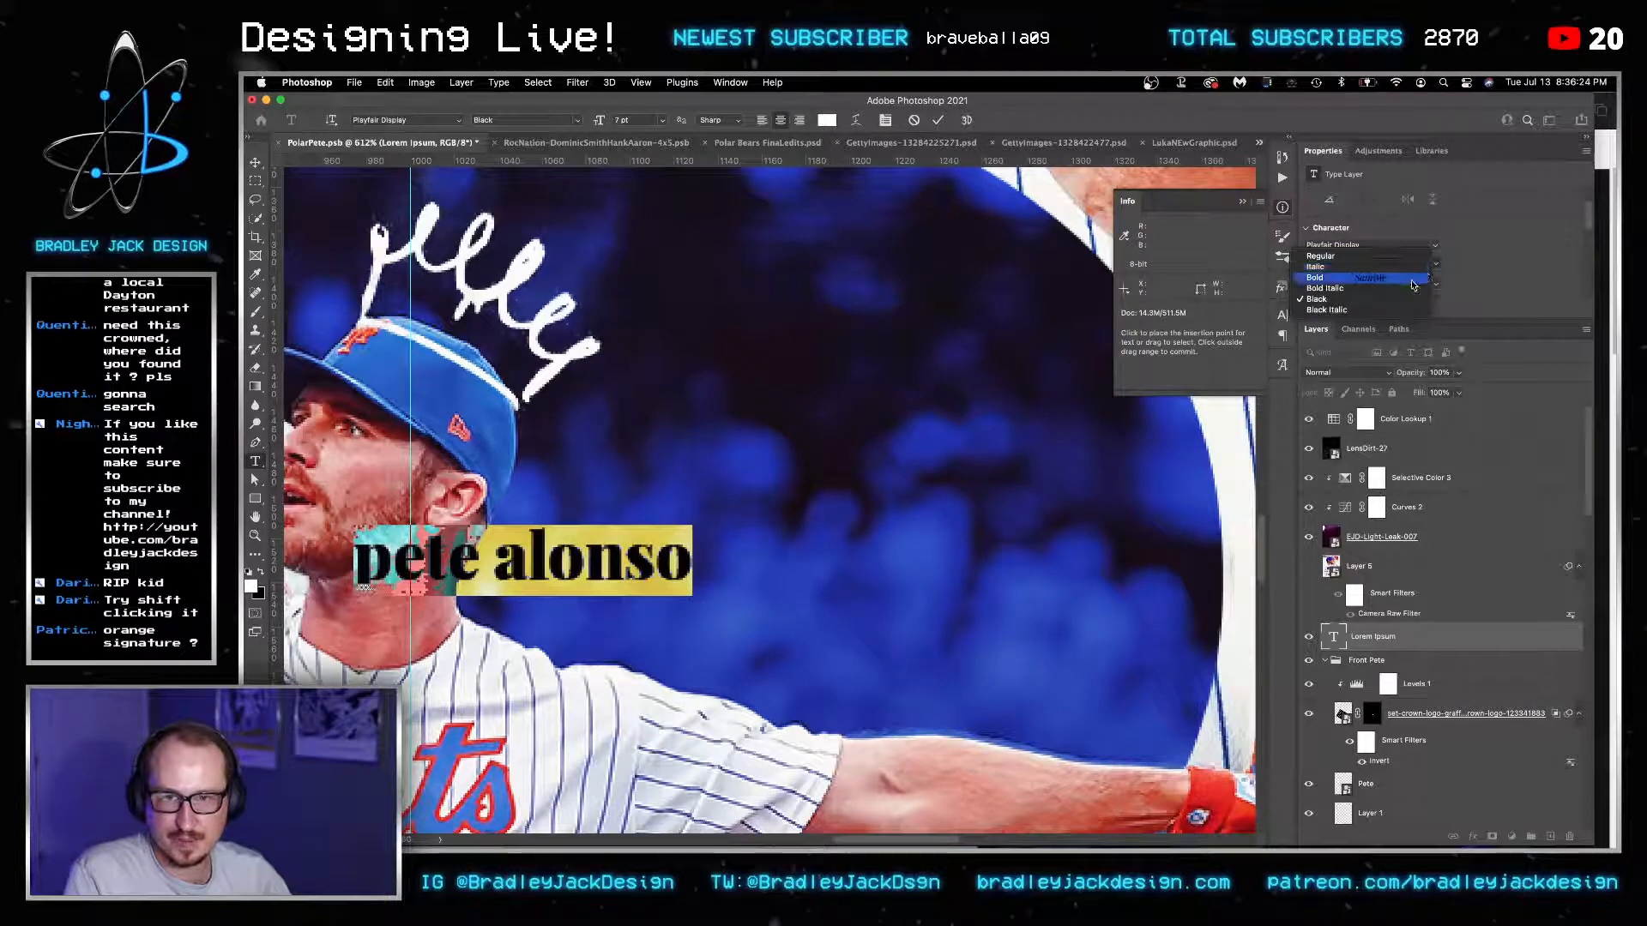
click(621, 452)
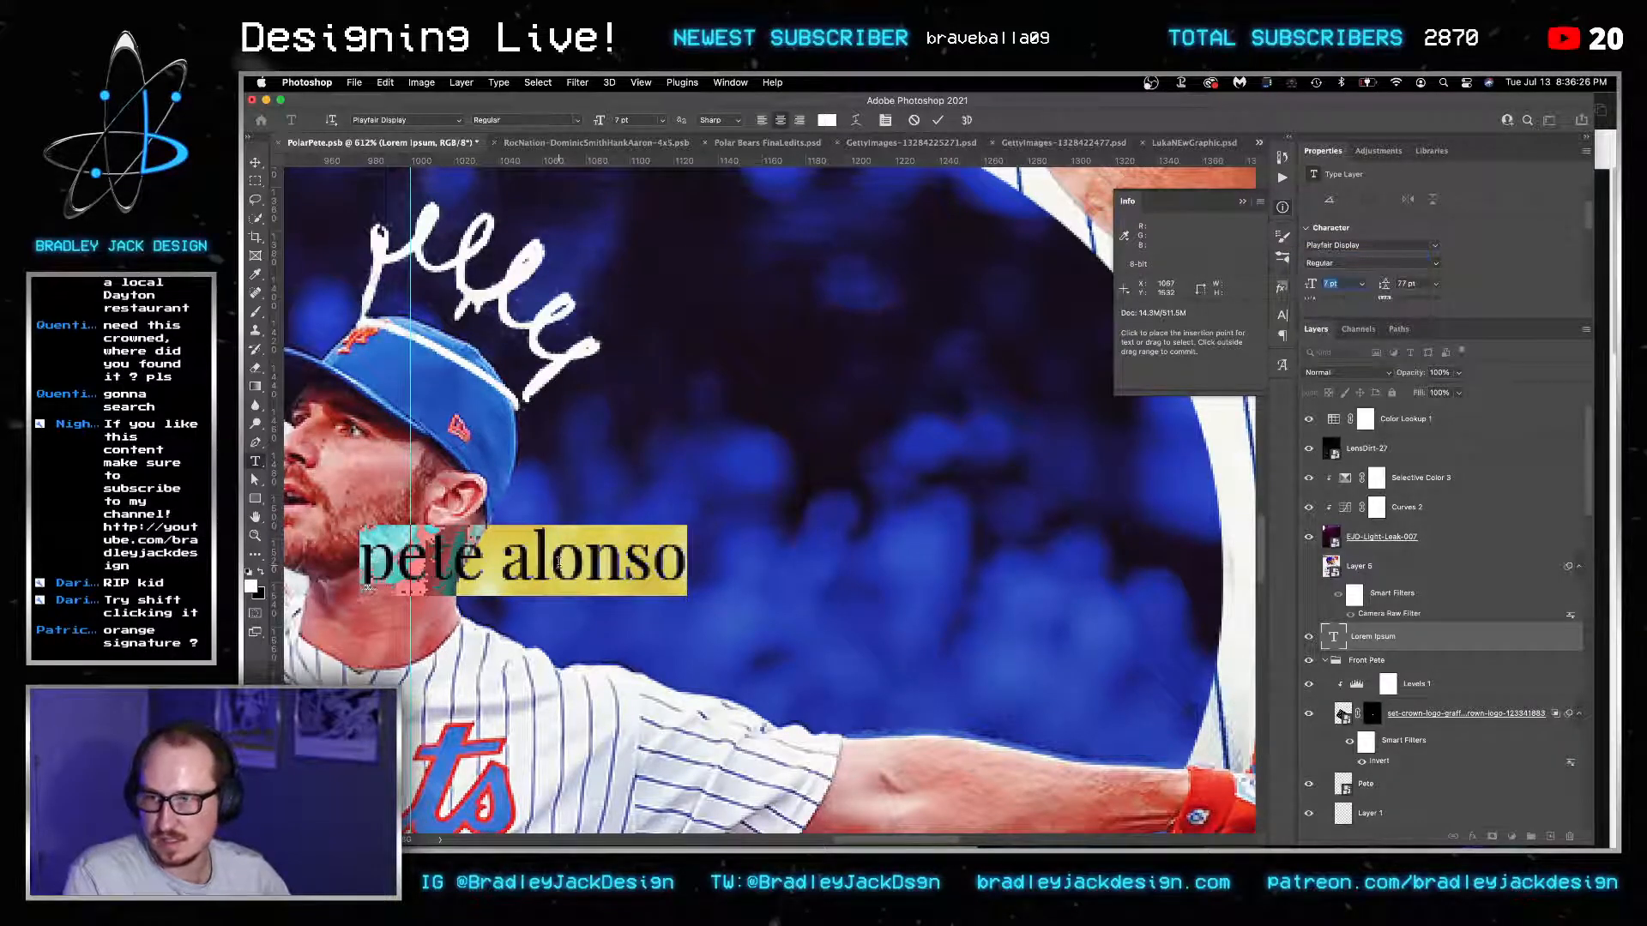
double_click(559, 566)
key(super+Return)
key(v)
drag(544, 577, 632, 586)
key(super+0)
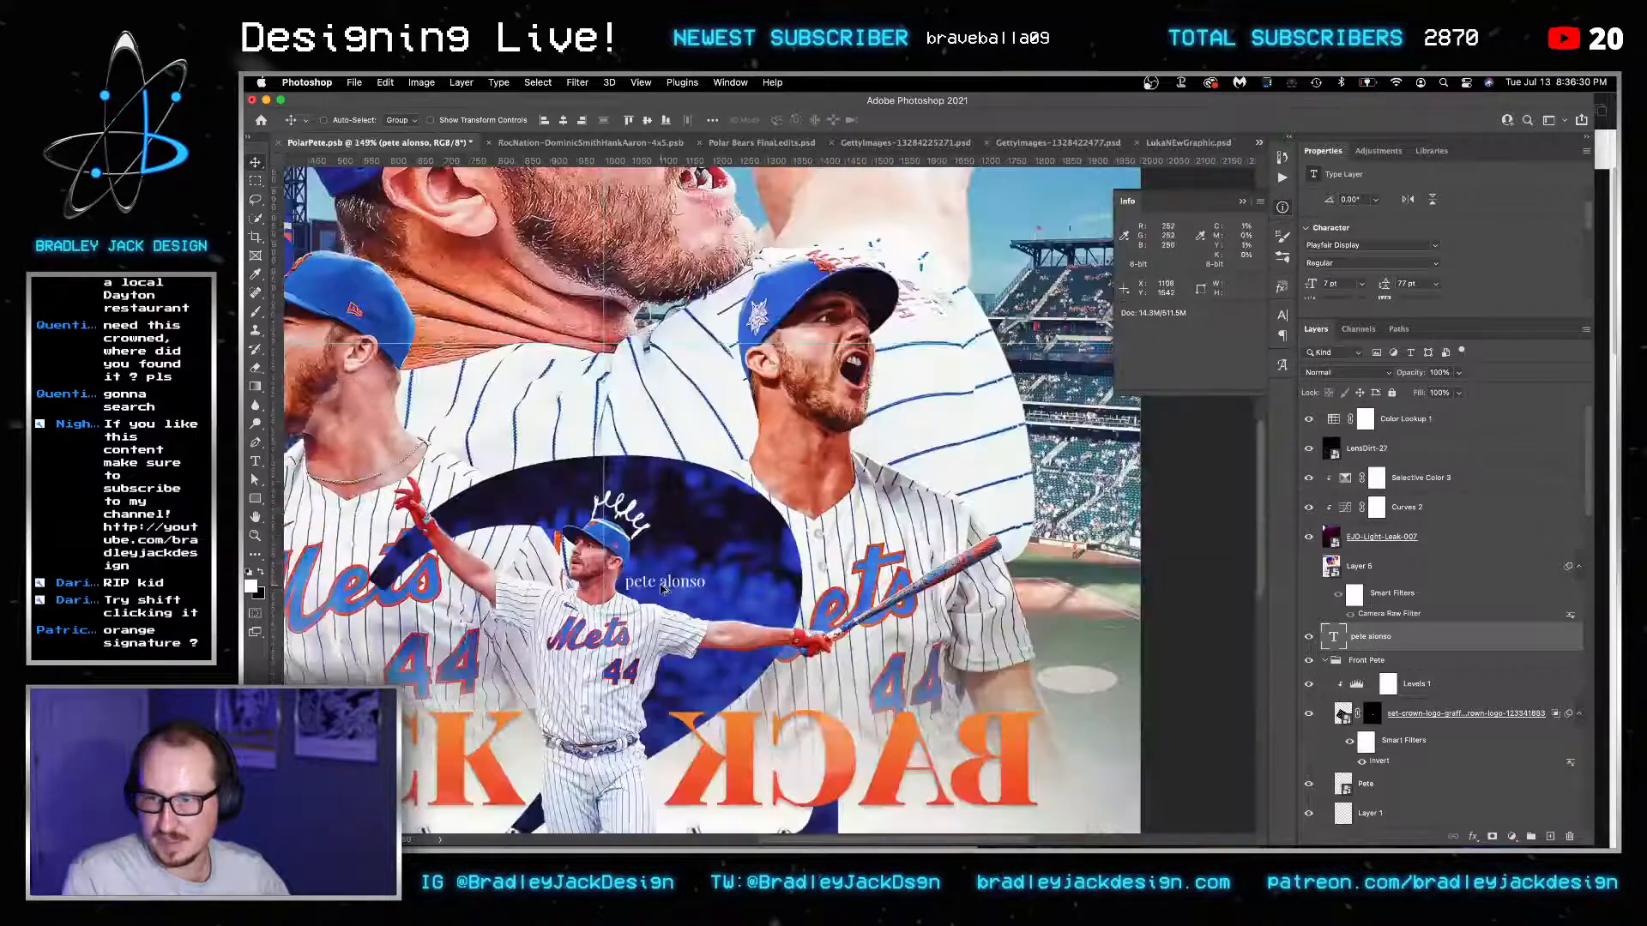
Set the "pete alonso" text to Black weight and nudge it slightly right, away from the player.
scroll(661, 587, up, 8)
key(t)
click(662, 583)
key(super+a)
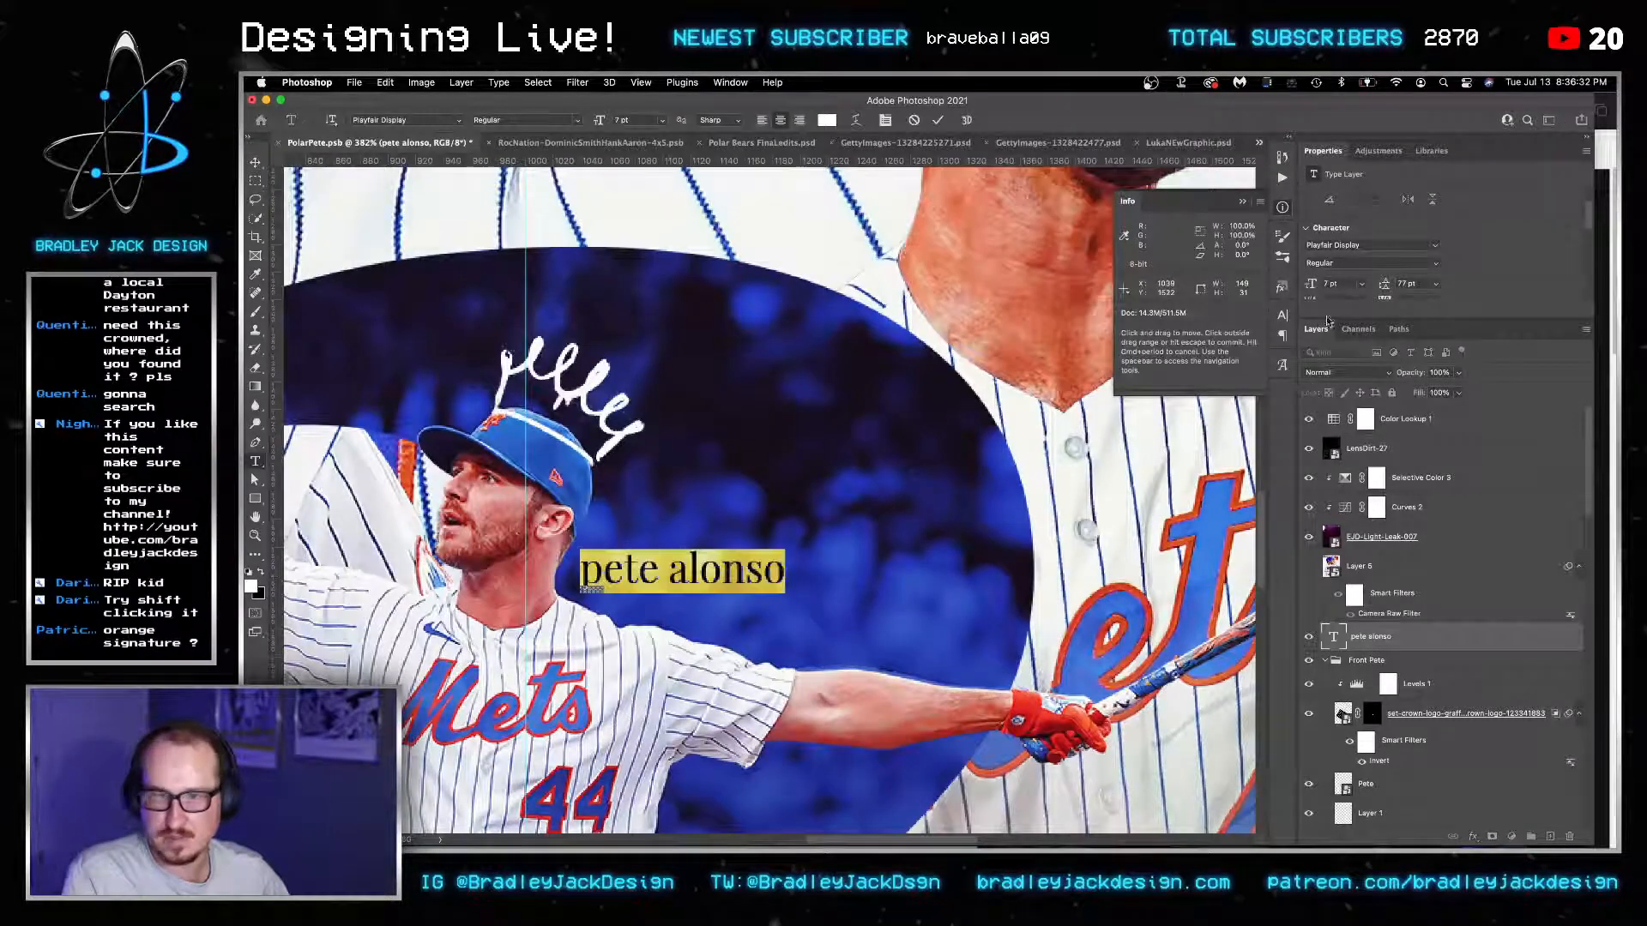
click(1389, 263)
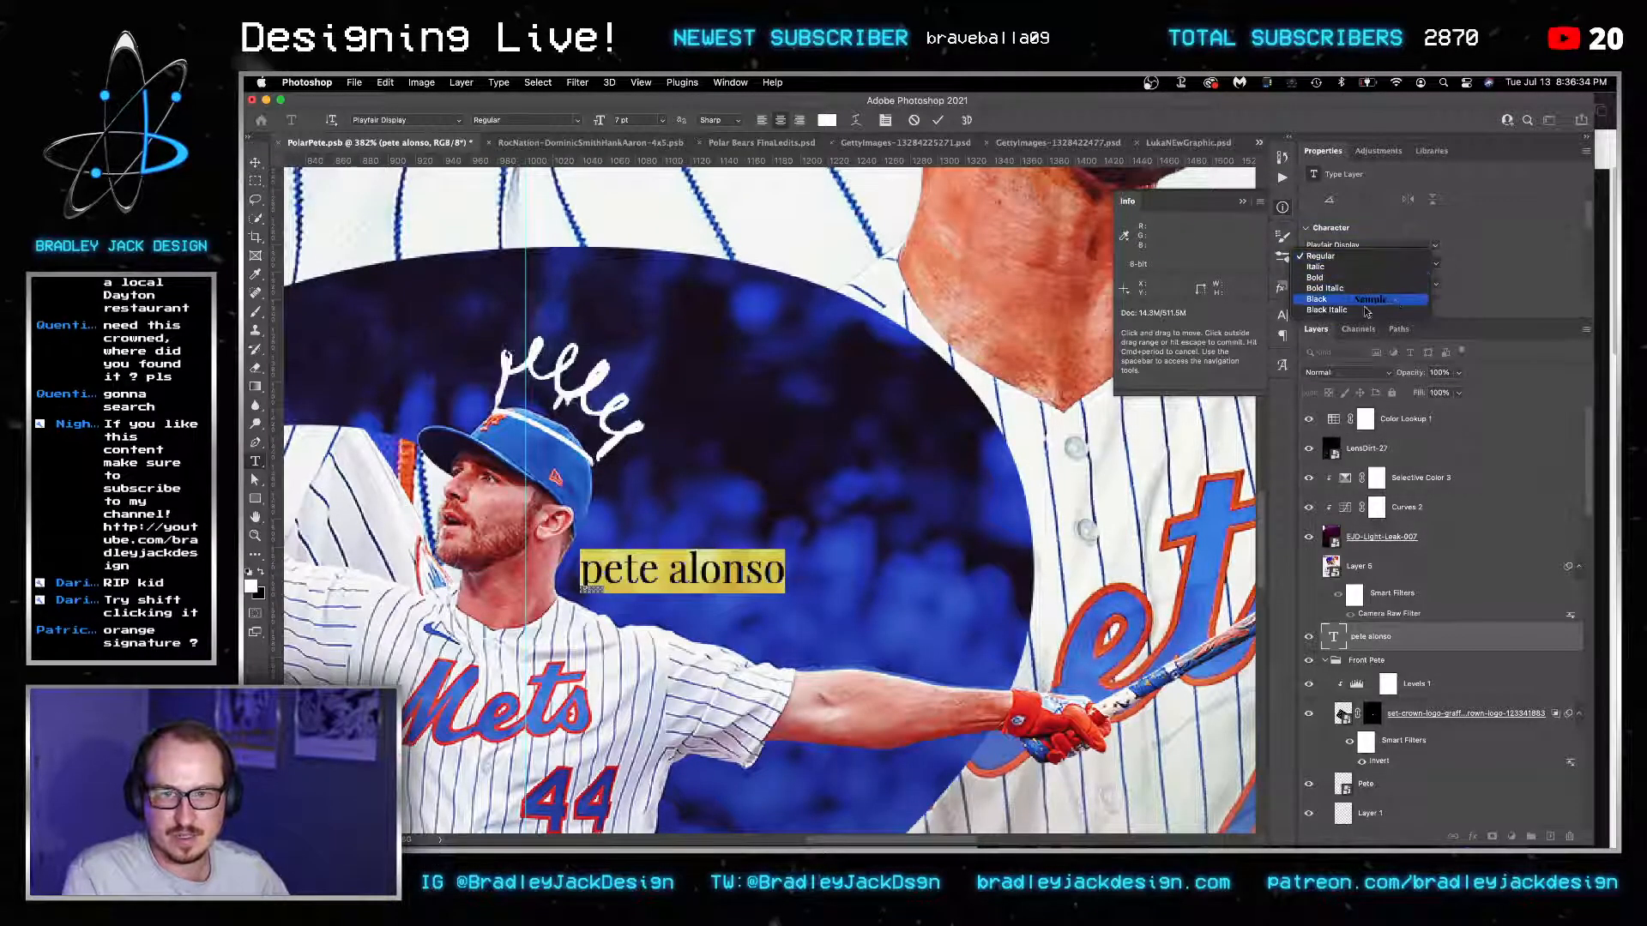
click(1339, 306)
key(super+Return)
key(v)
key(shift+Right)
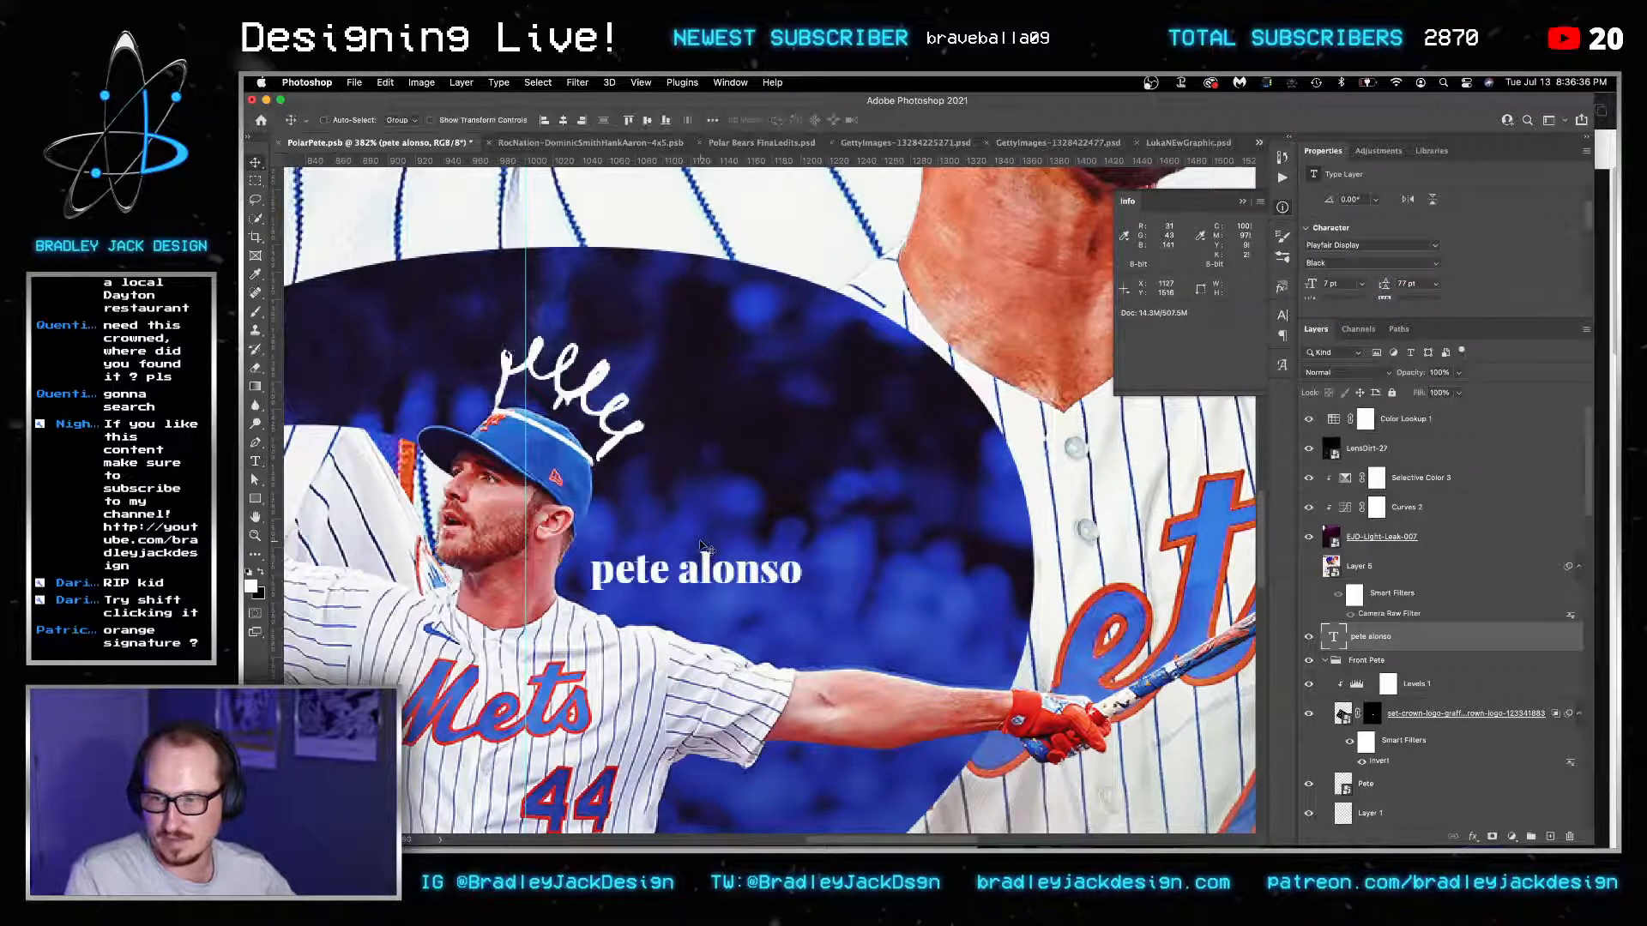
key(Right)
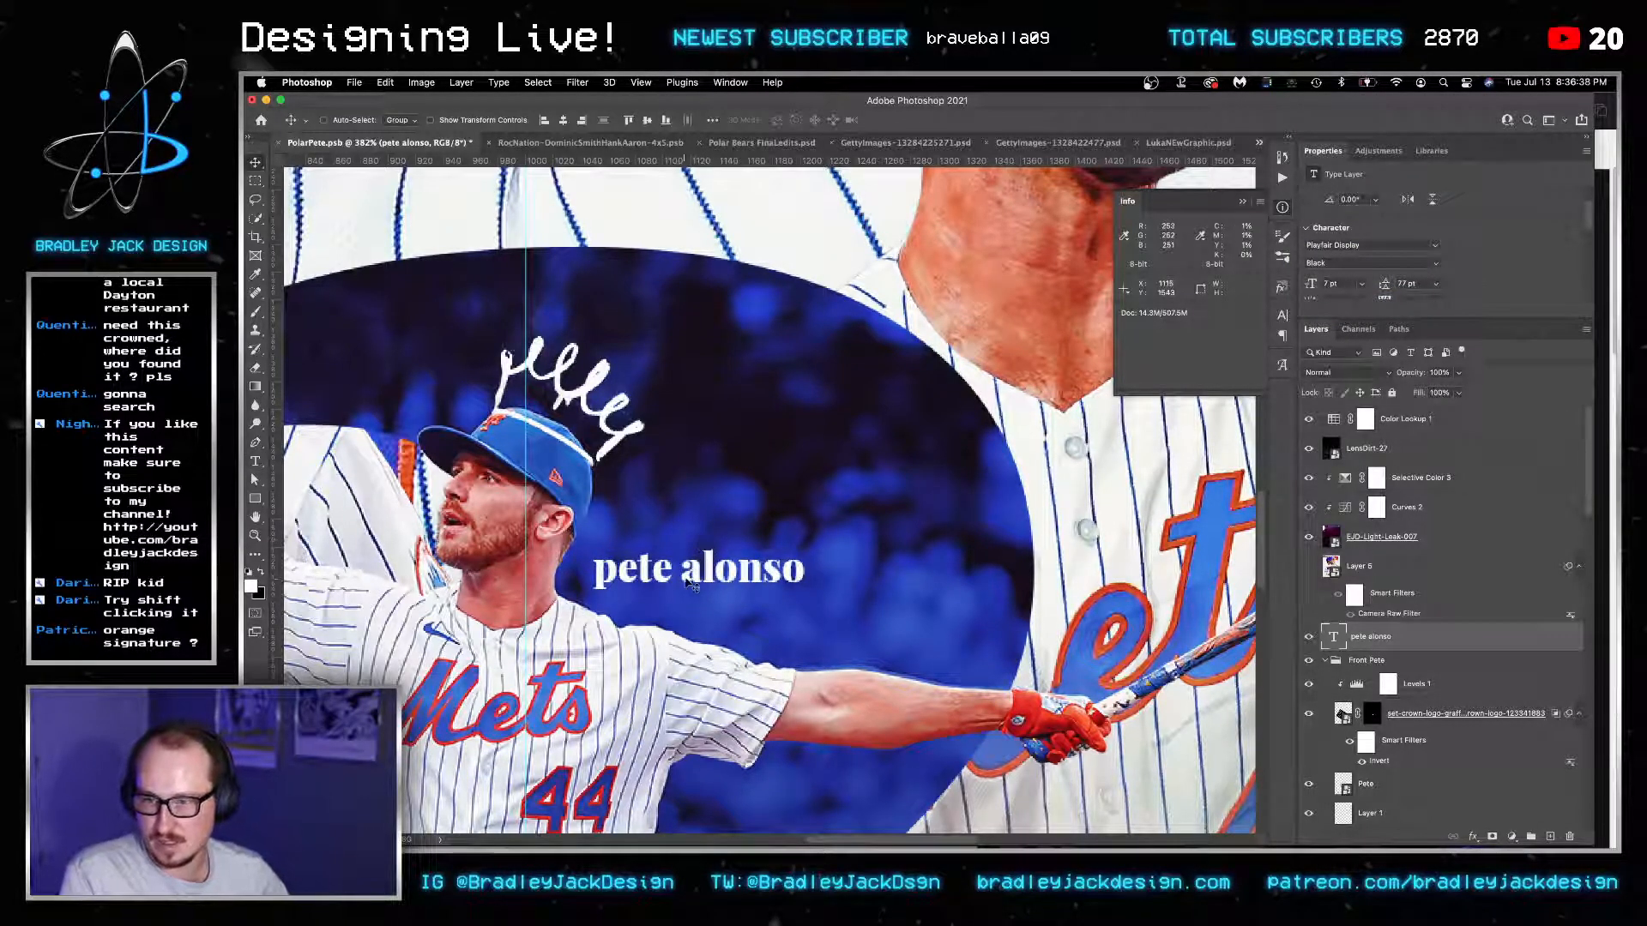
Duplicate the "pete alonso" text layer and change the copy to read "dinger king".
key(t)
click(699, 571)
key(super+Return)
key(v)
alt+drag(705, 587, 714, 599)
key(t)
click(713, 587)
key(super+a)
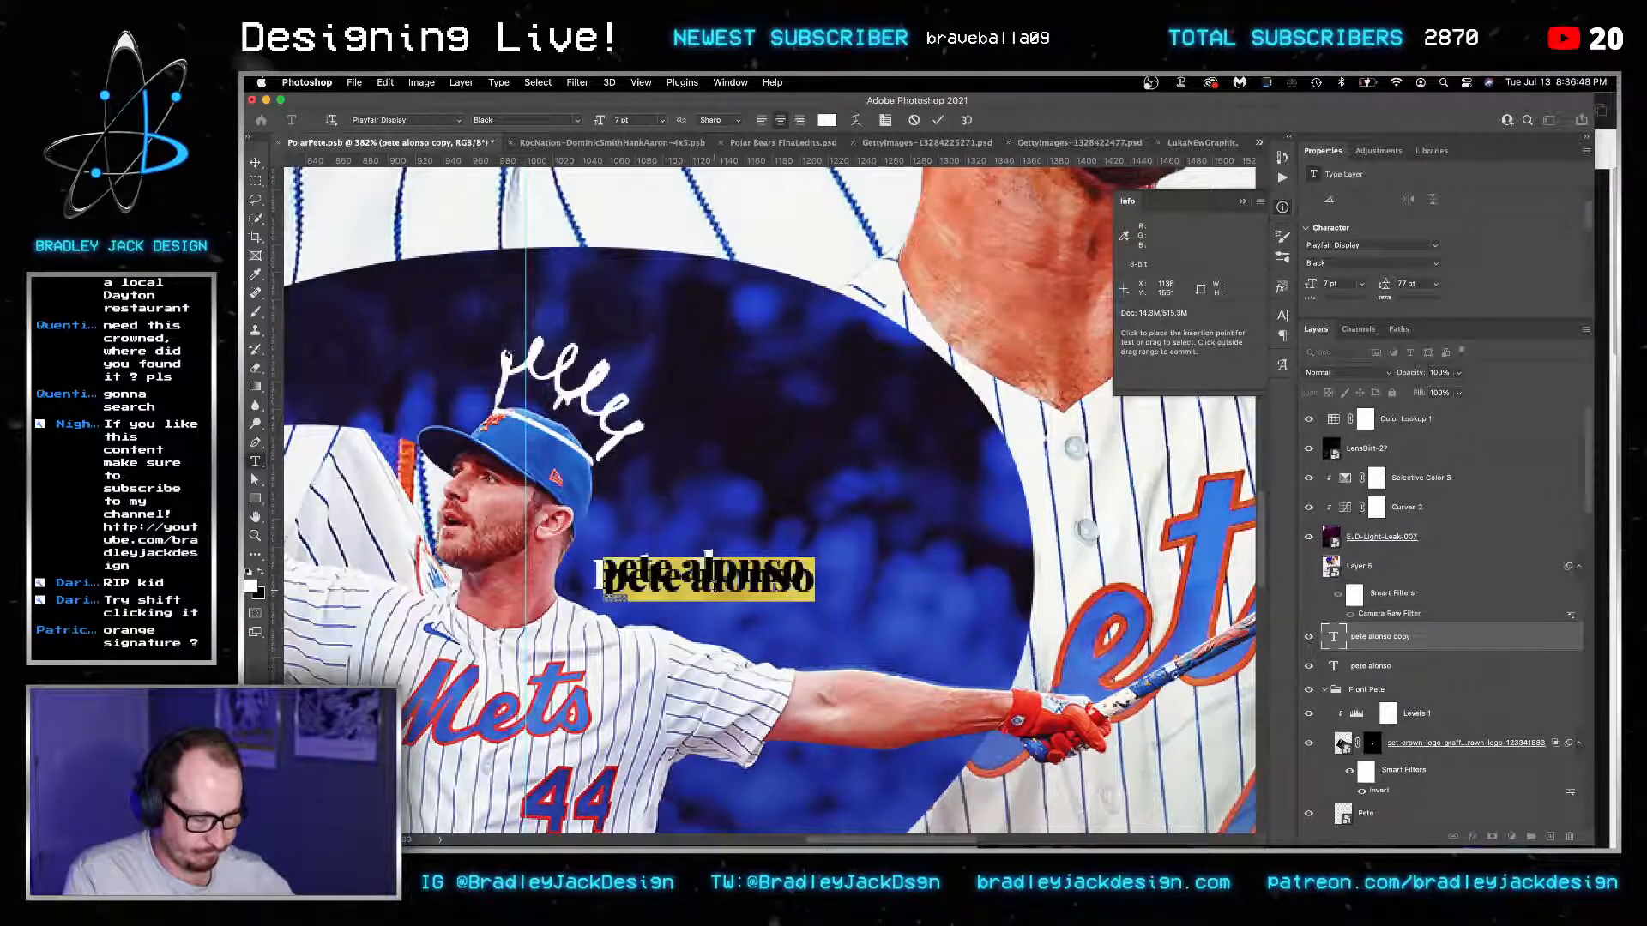
text(dinger king)
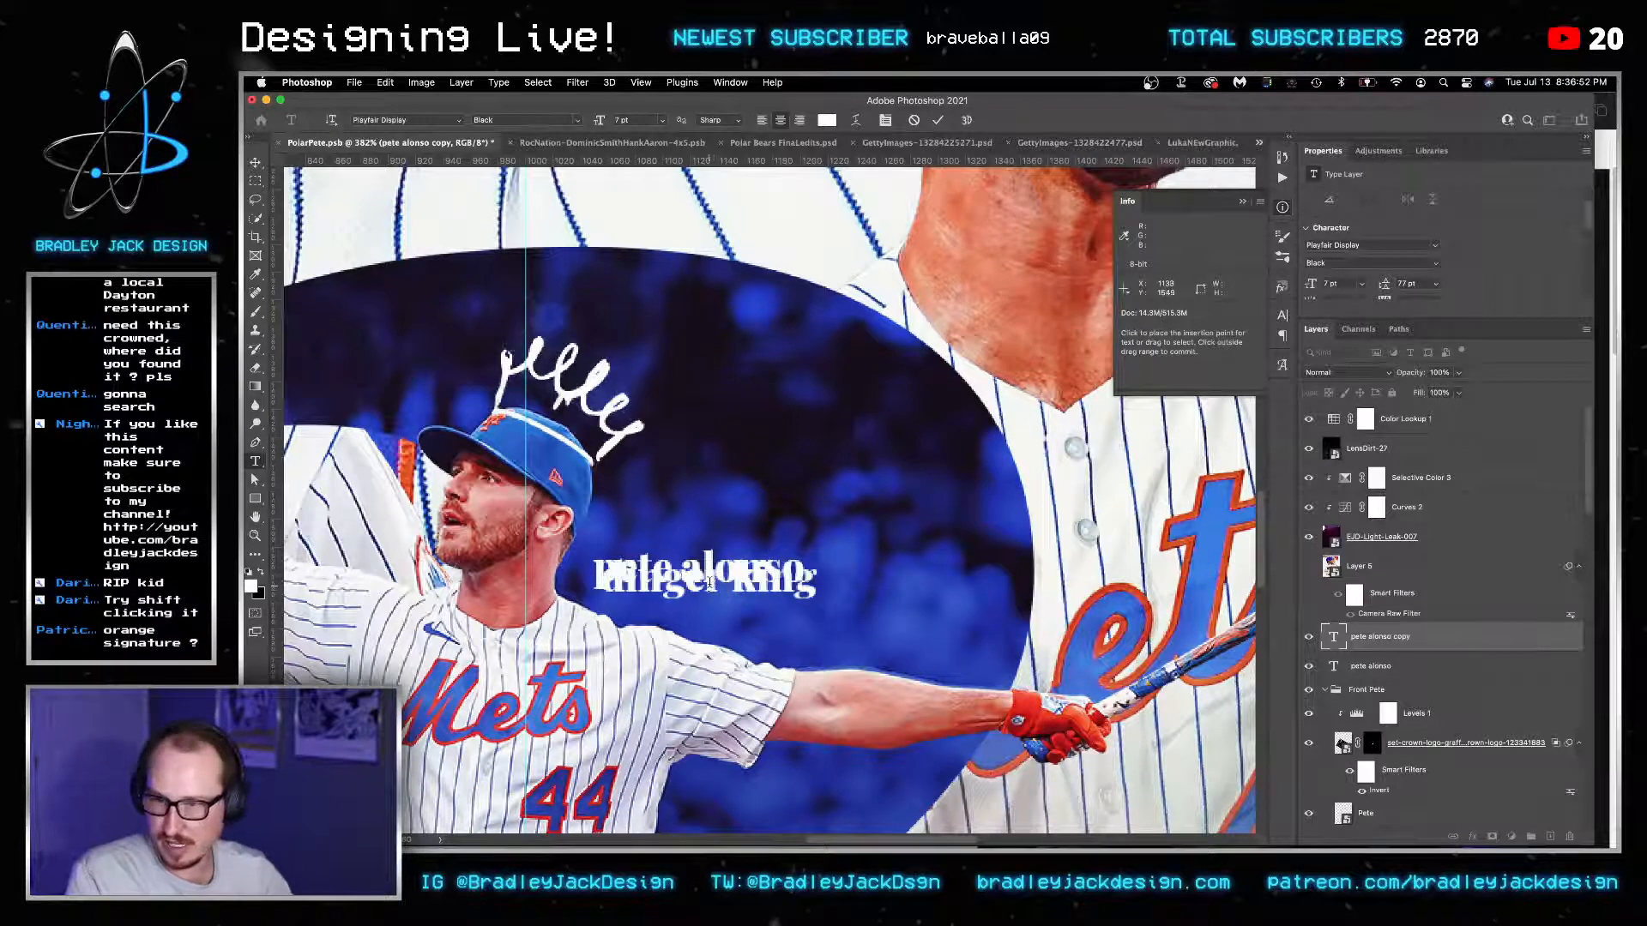
key(super+Return)
key(v)
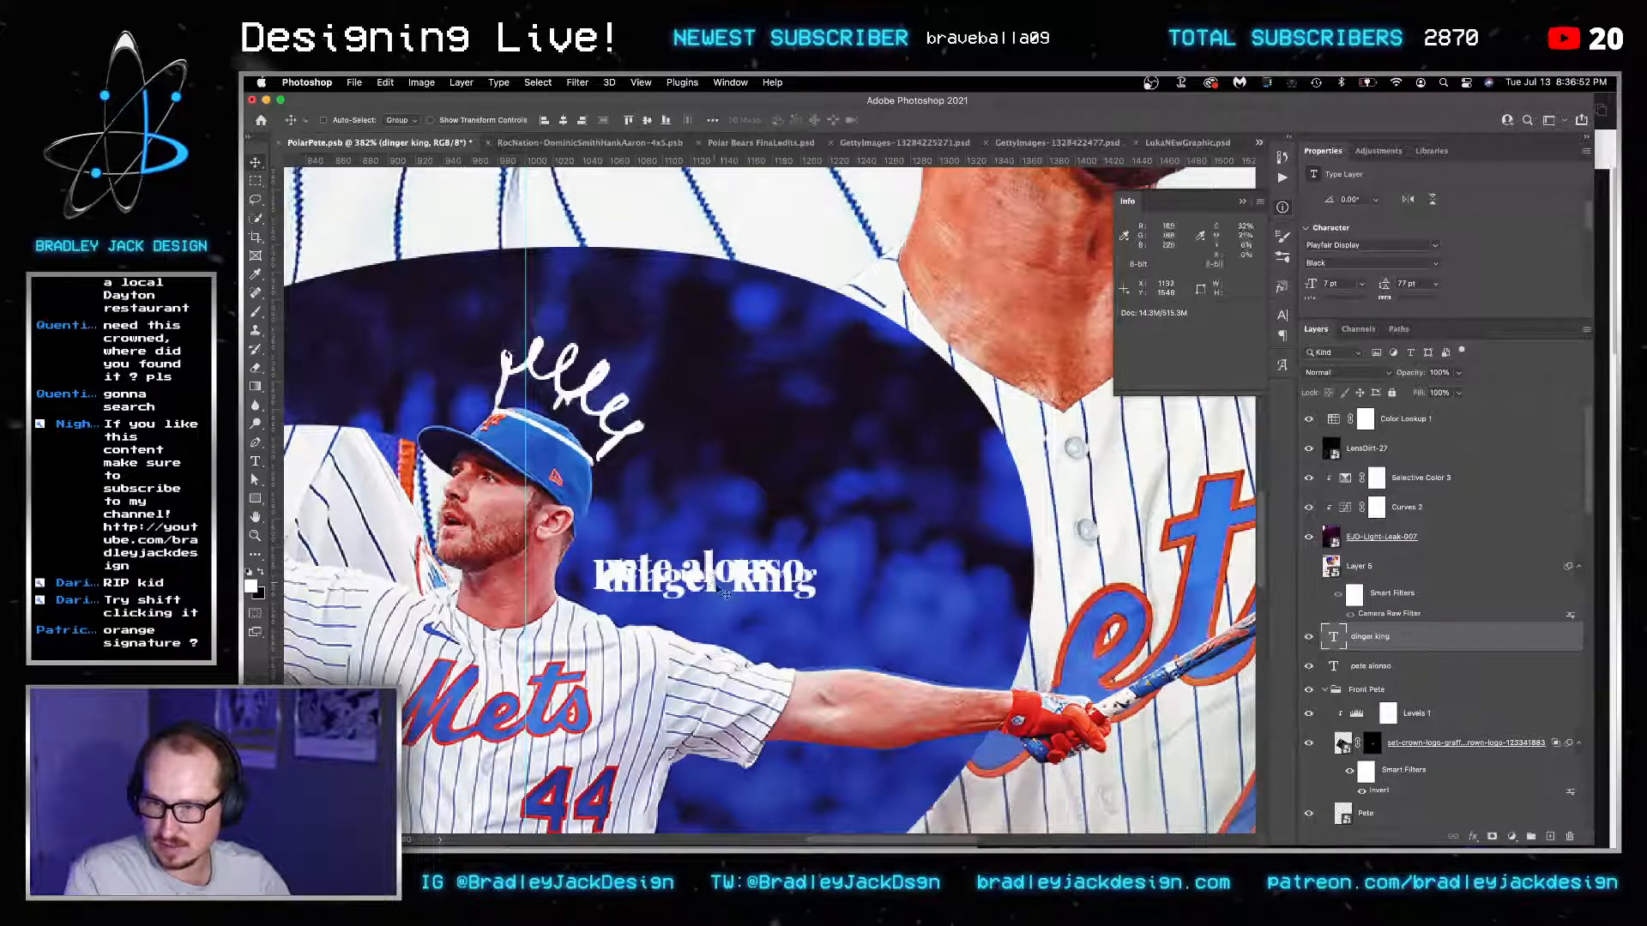
Move the copied text line directly below the player's name and reword it to "king of dingers".
drag(710, 584, 710, 605)
key(super+t)
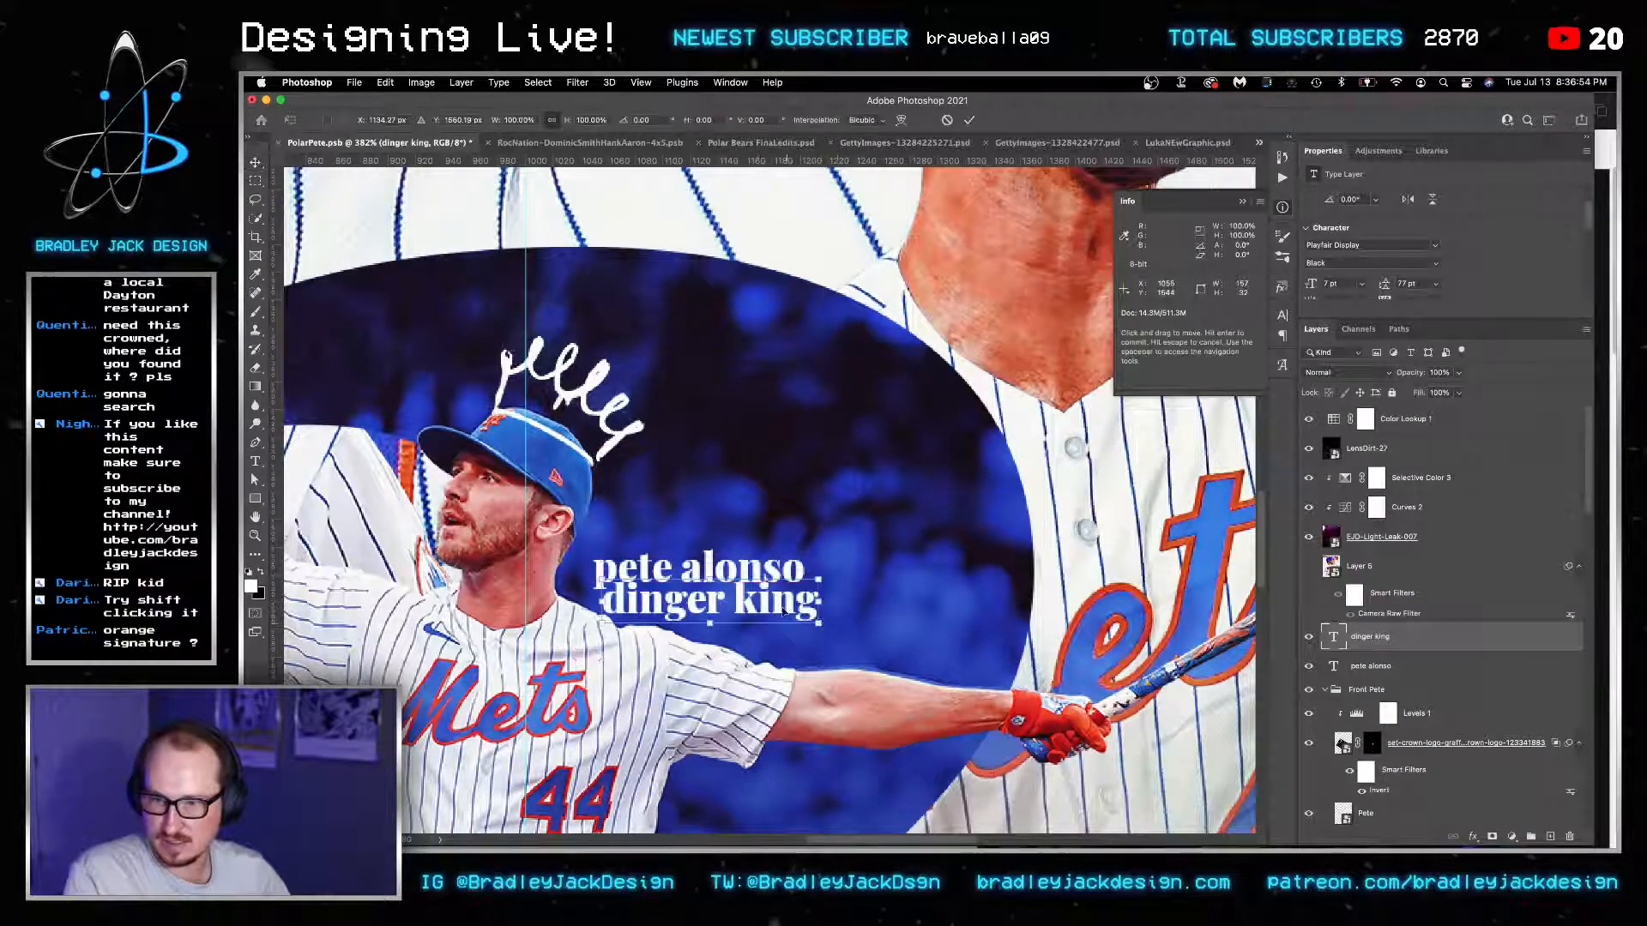
key(Return)
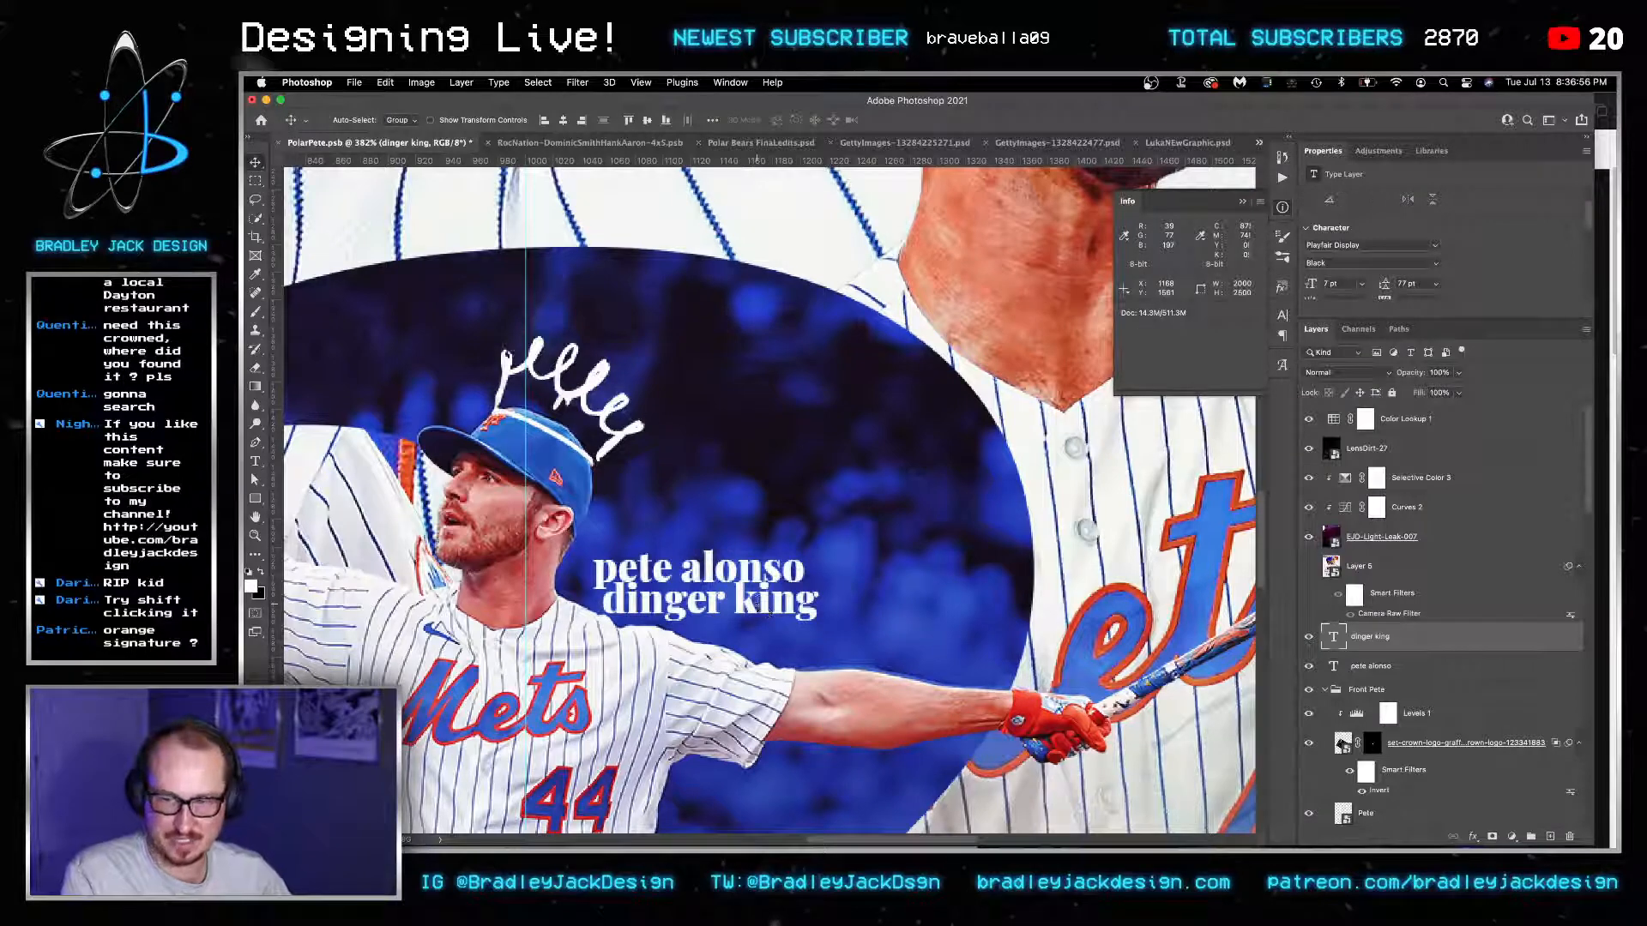
double_click(765, 609)
text(king of dingers)
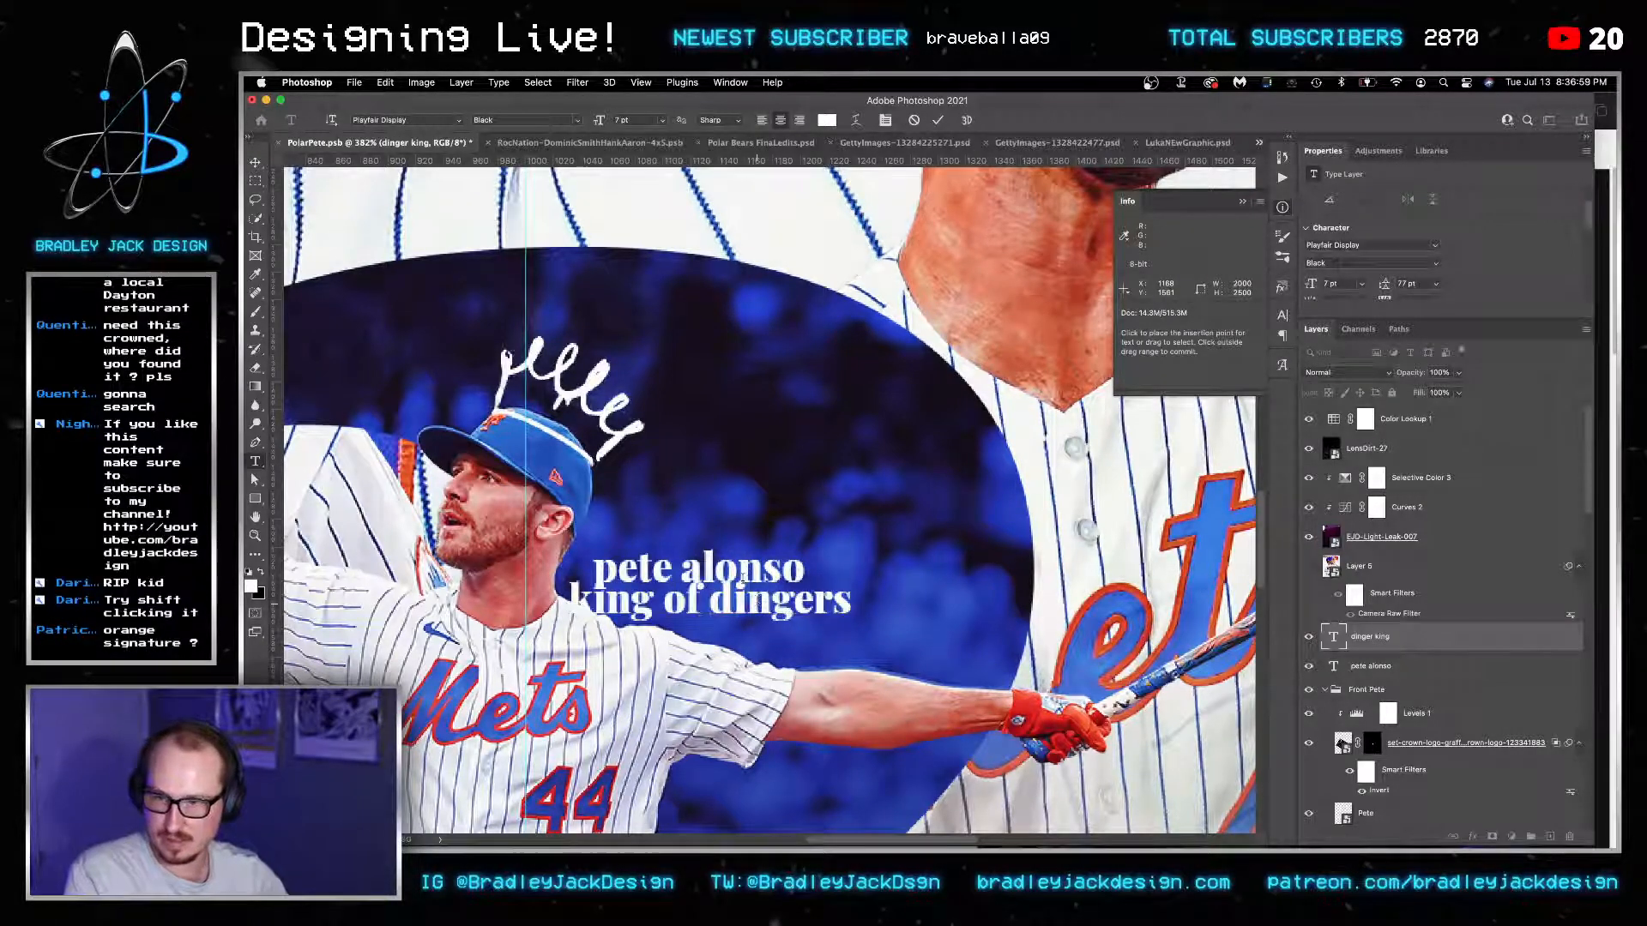
Try the All Caps style on the "pete alonso" text.
double_click(1333, 666)
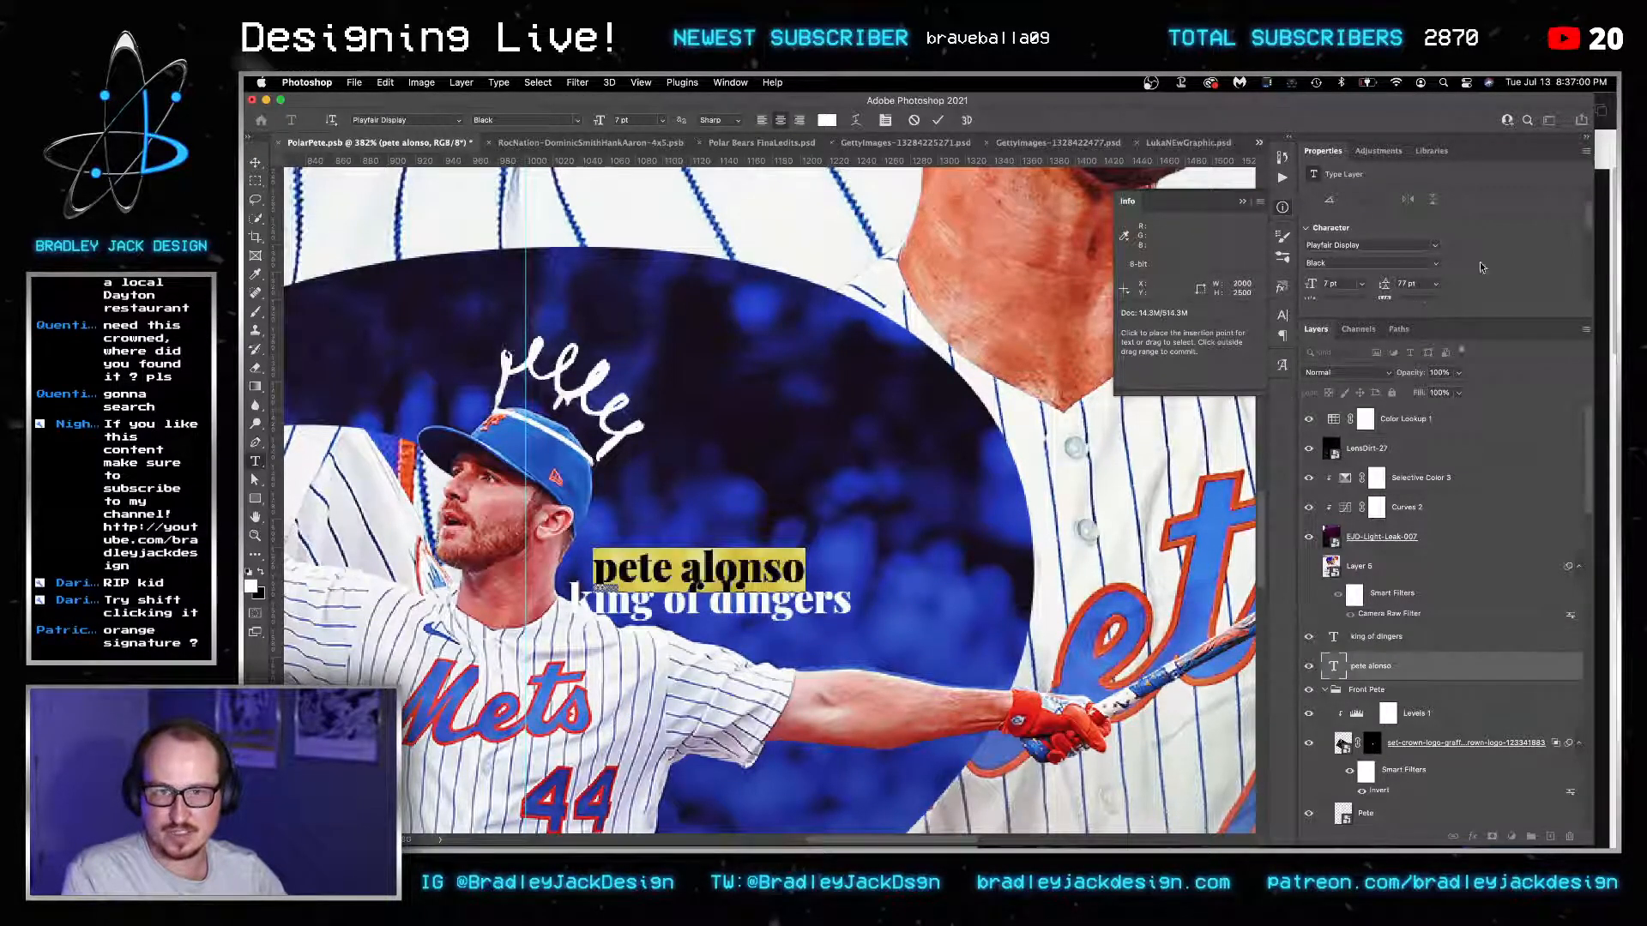
scroll(1350, 278, down, 5)
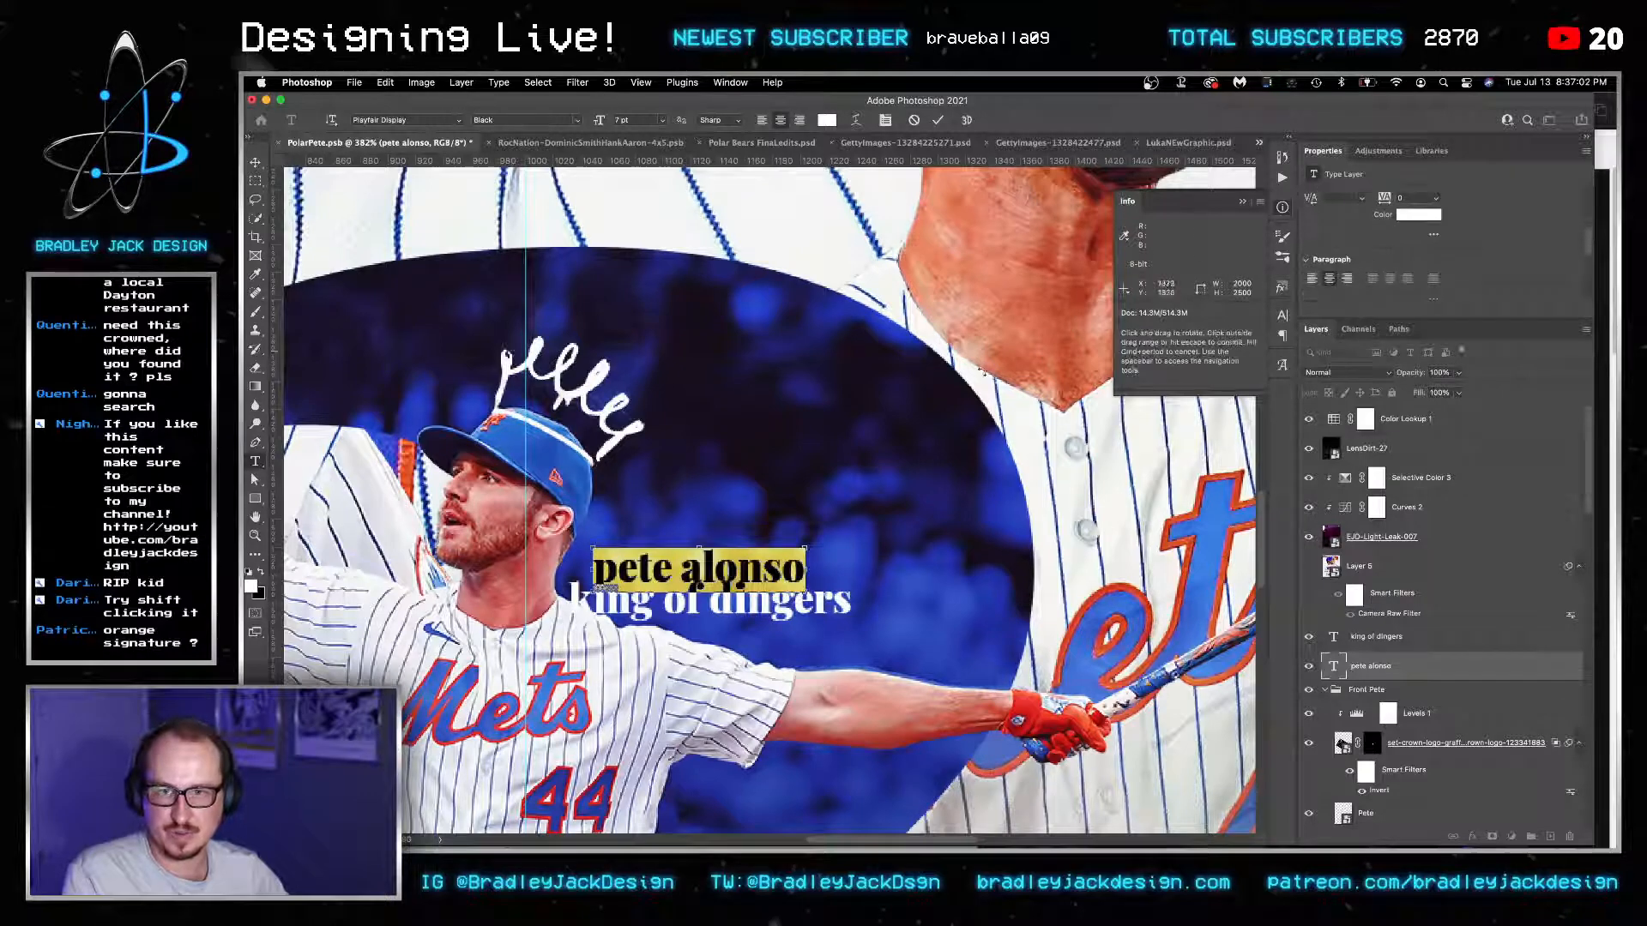
click(1282, 315)
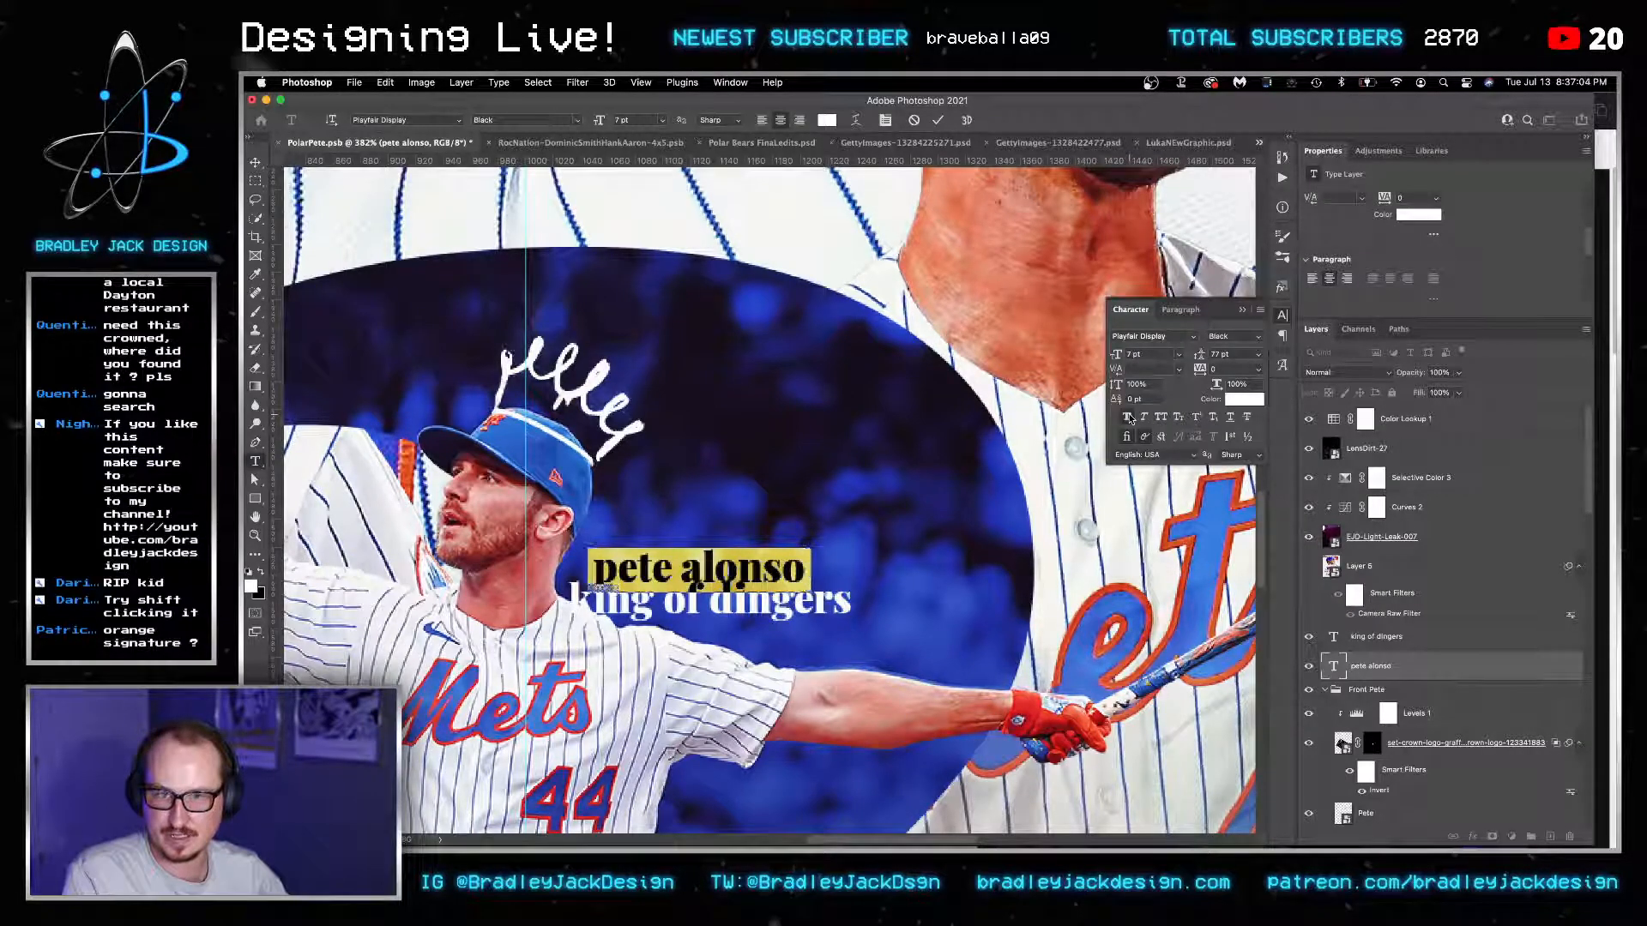
click(1161, 417)
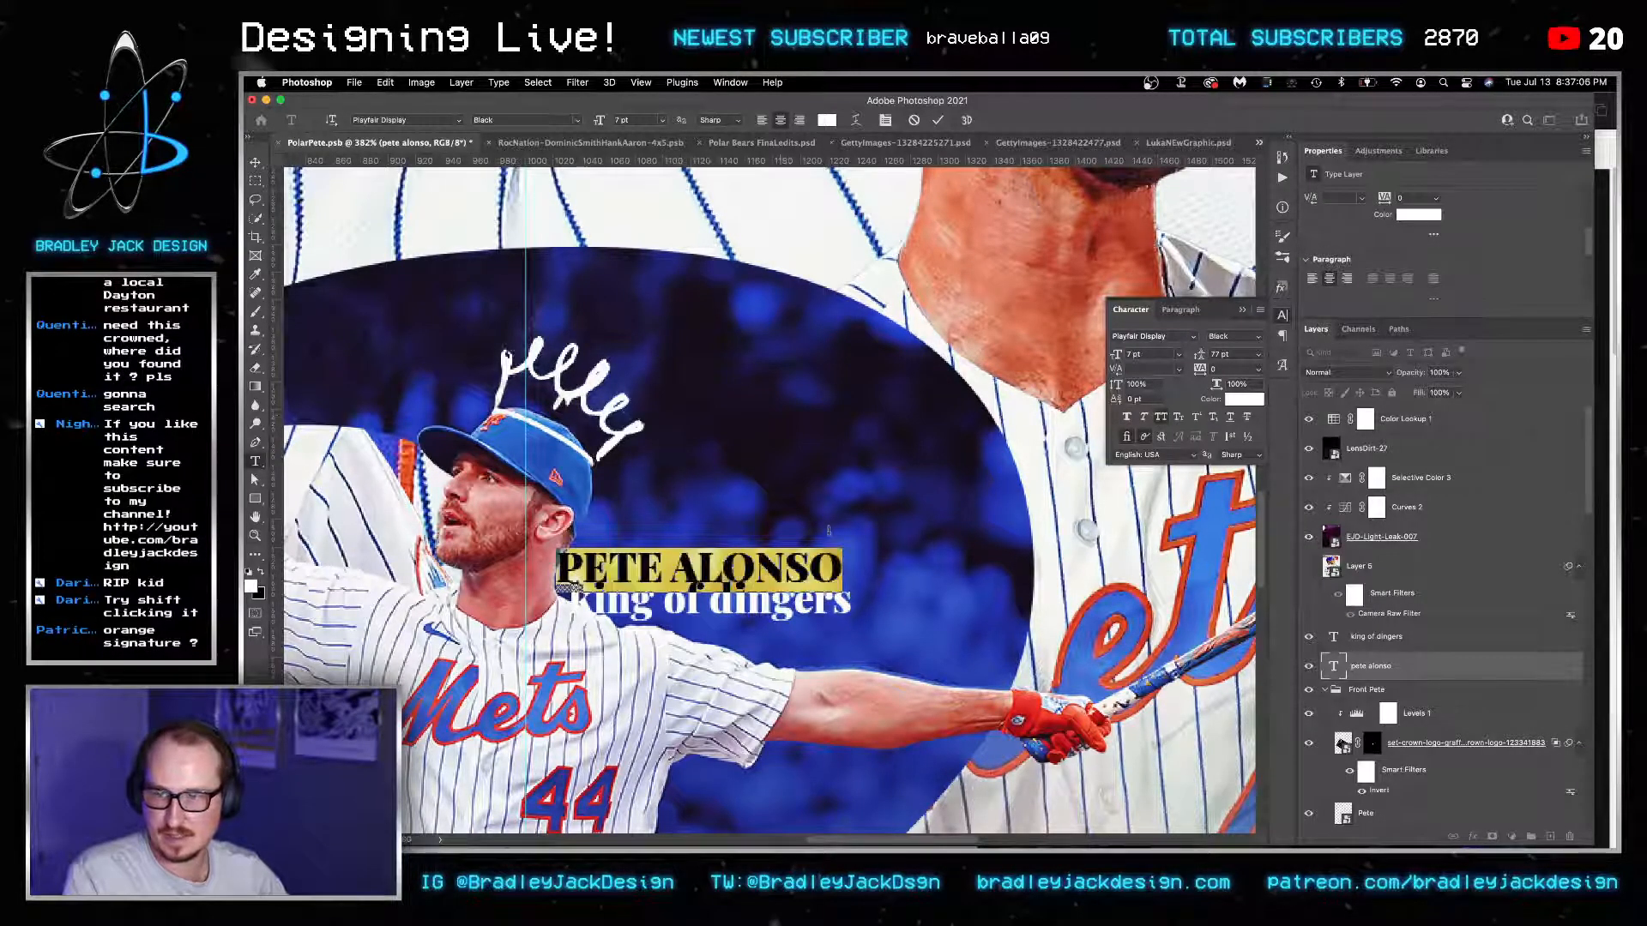
click(1160, 417)
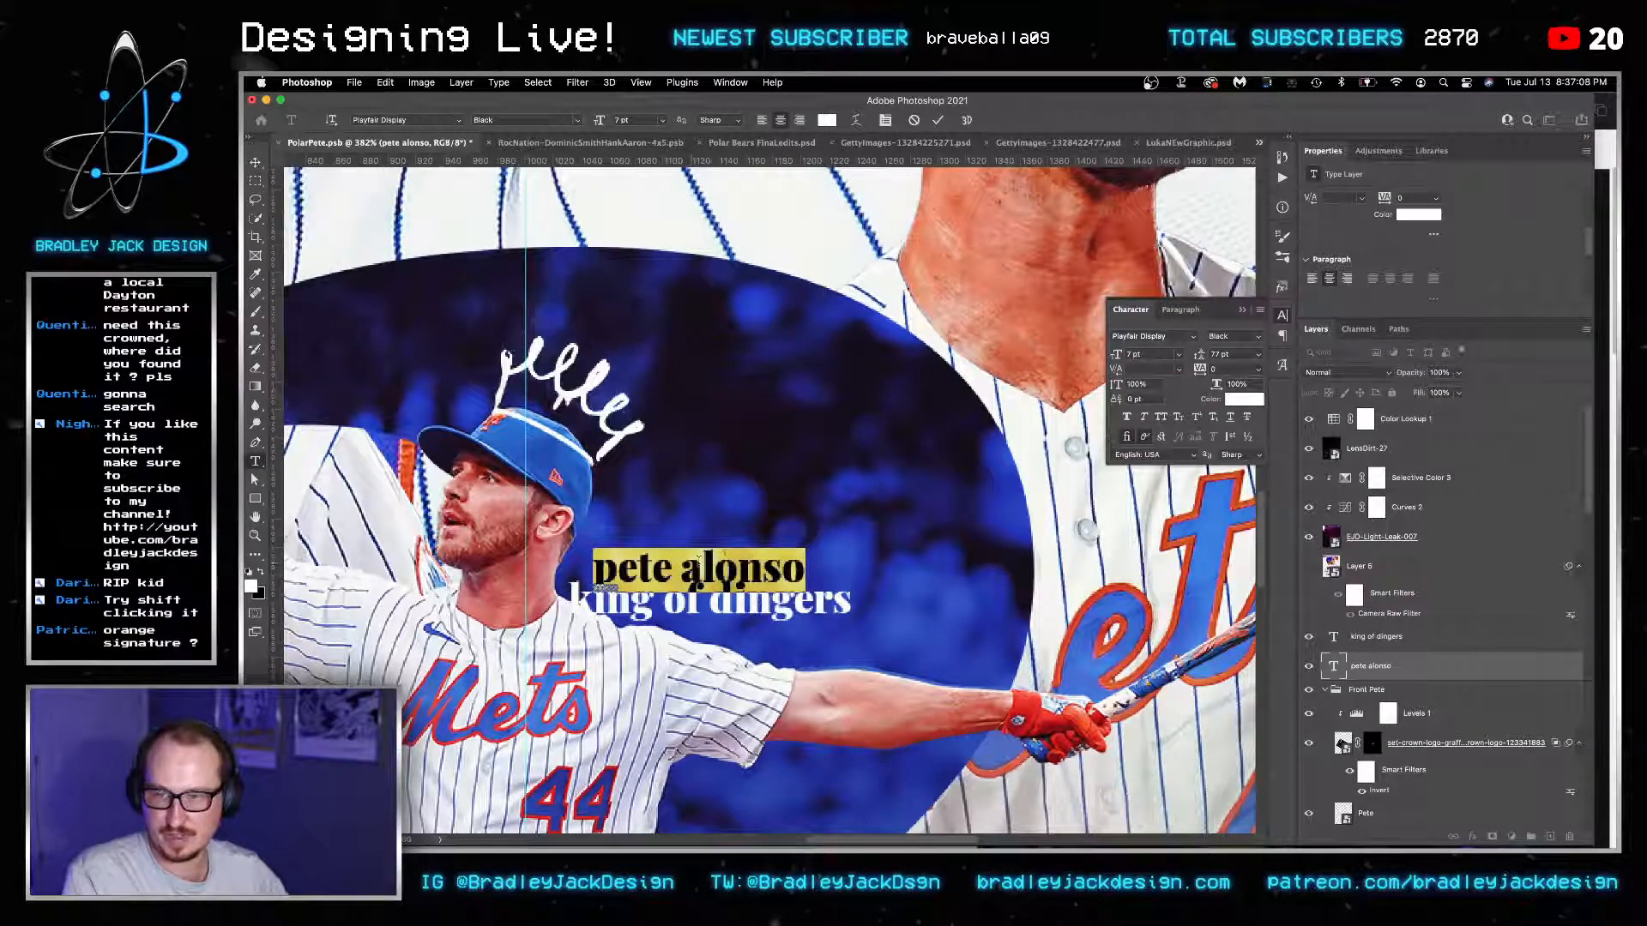
Capitalize the name to read "Pete Alonso" and move it up, leaving a gap above the "king of dingers" line.
click(698, 562)
key(BackSpace)
text(A)
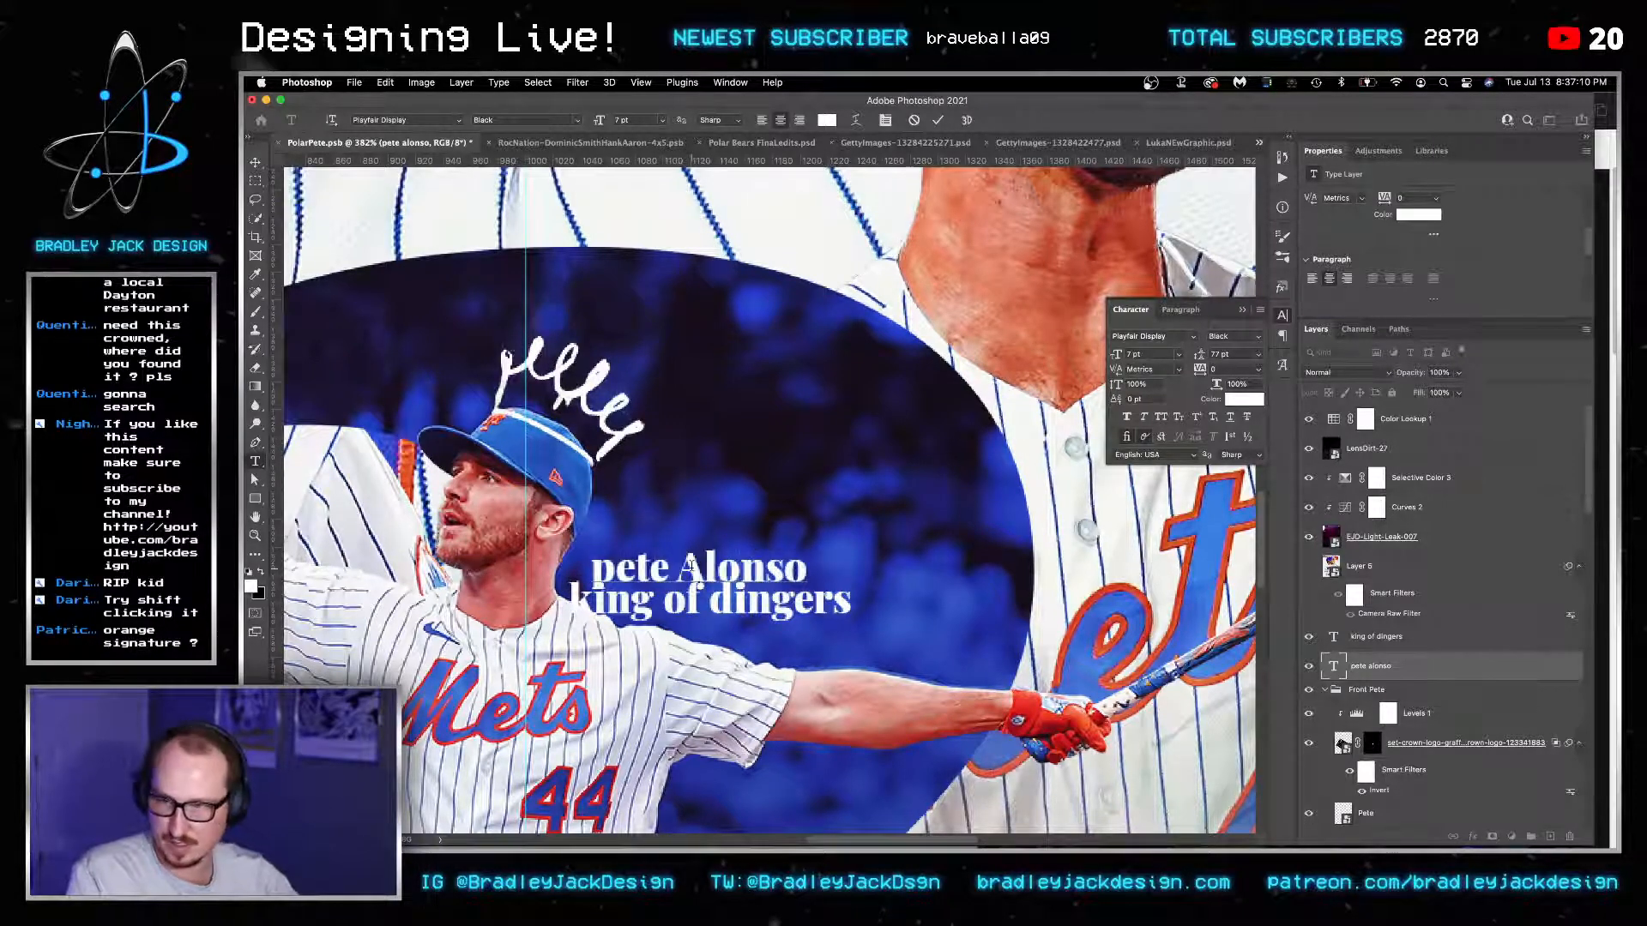
key(Home)
key(Delete)
text(P)
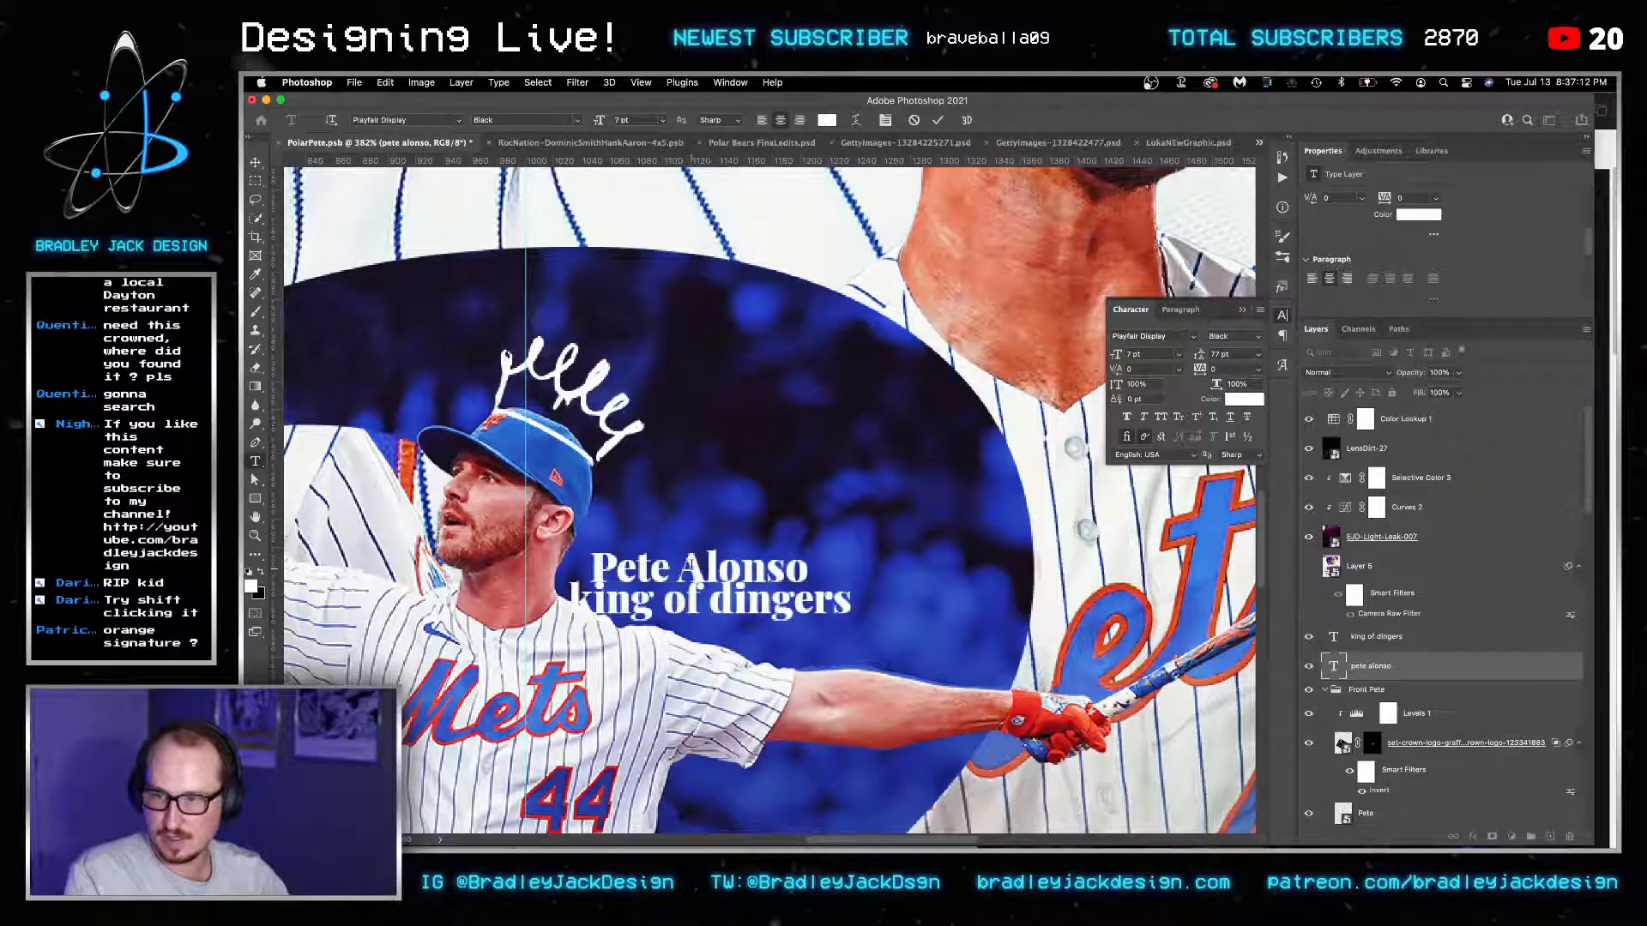
key(super+Return)
key(v)
drag(702, 567, 714, 537)
Set the "king of dingers" text to Regular weight at 5 pt.
key(t)
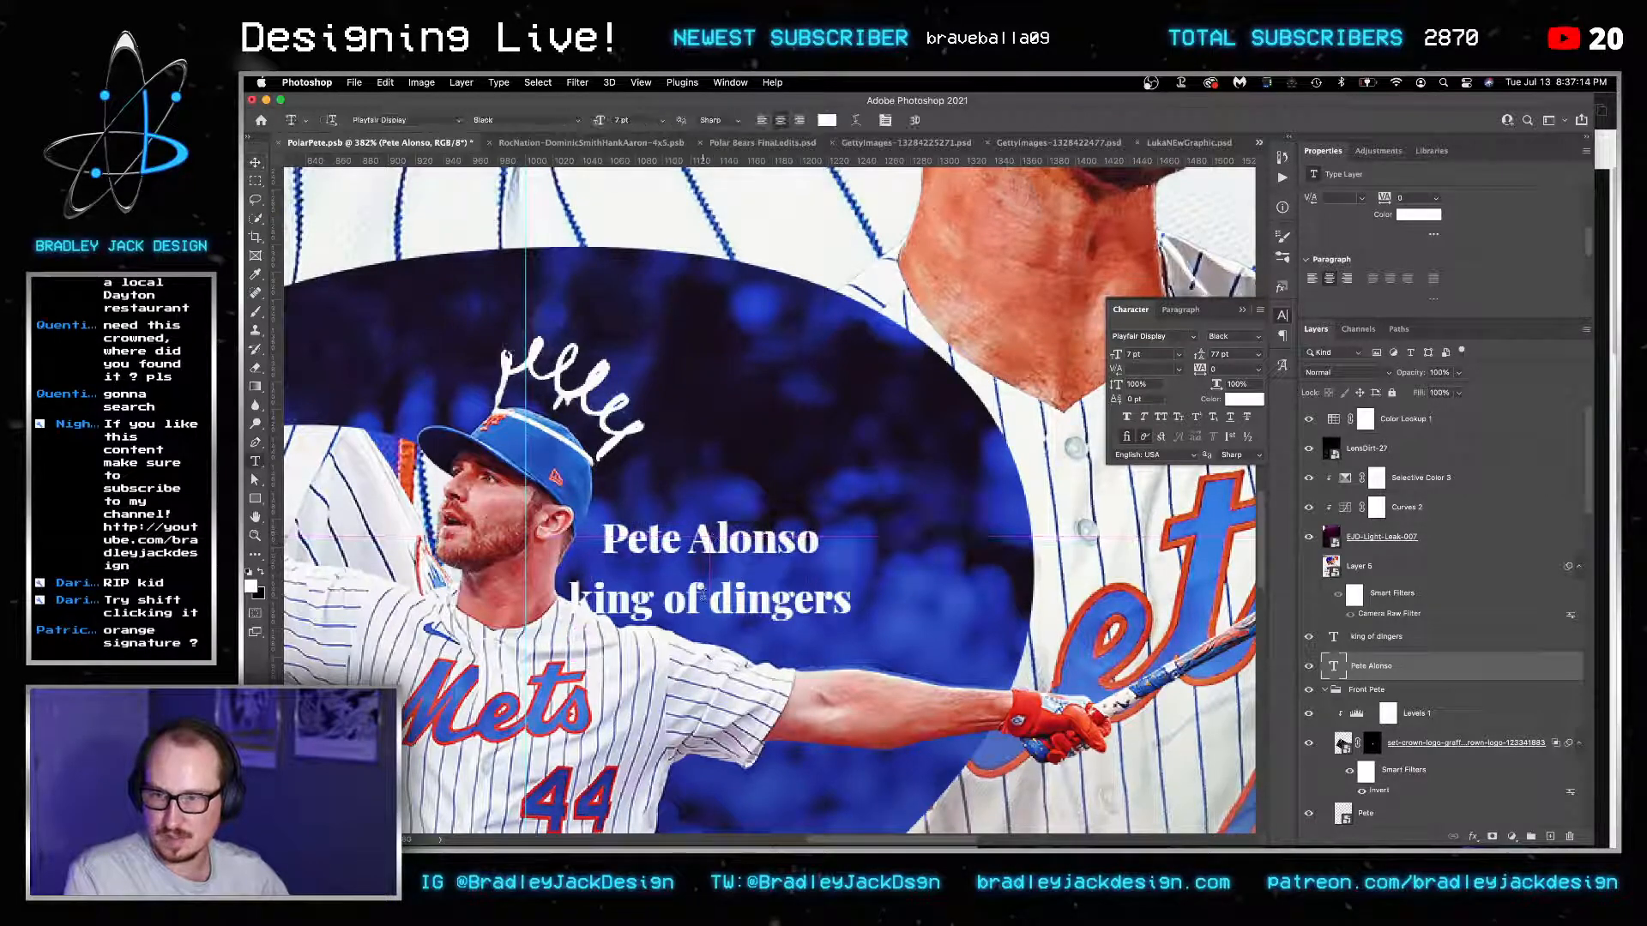
click(717, 603)
key(super+a)
click(1259, 337)
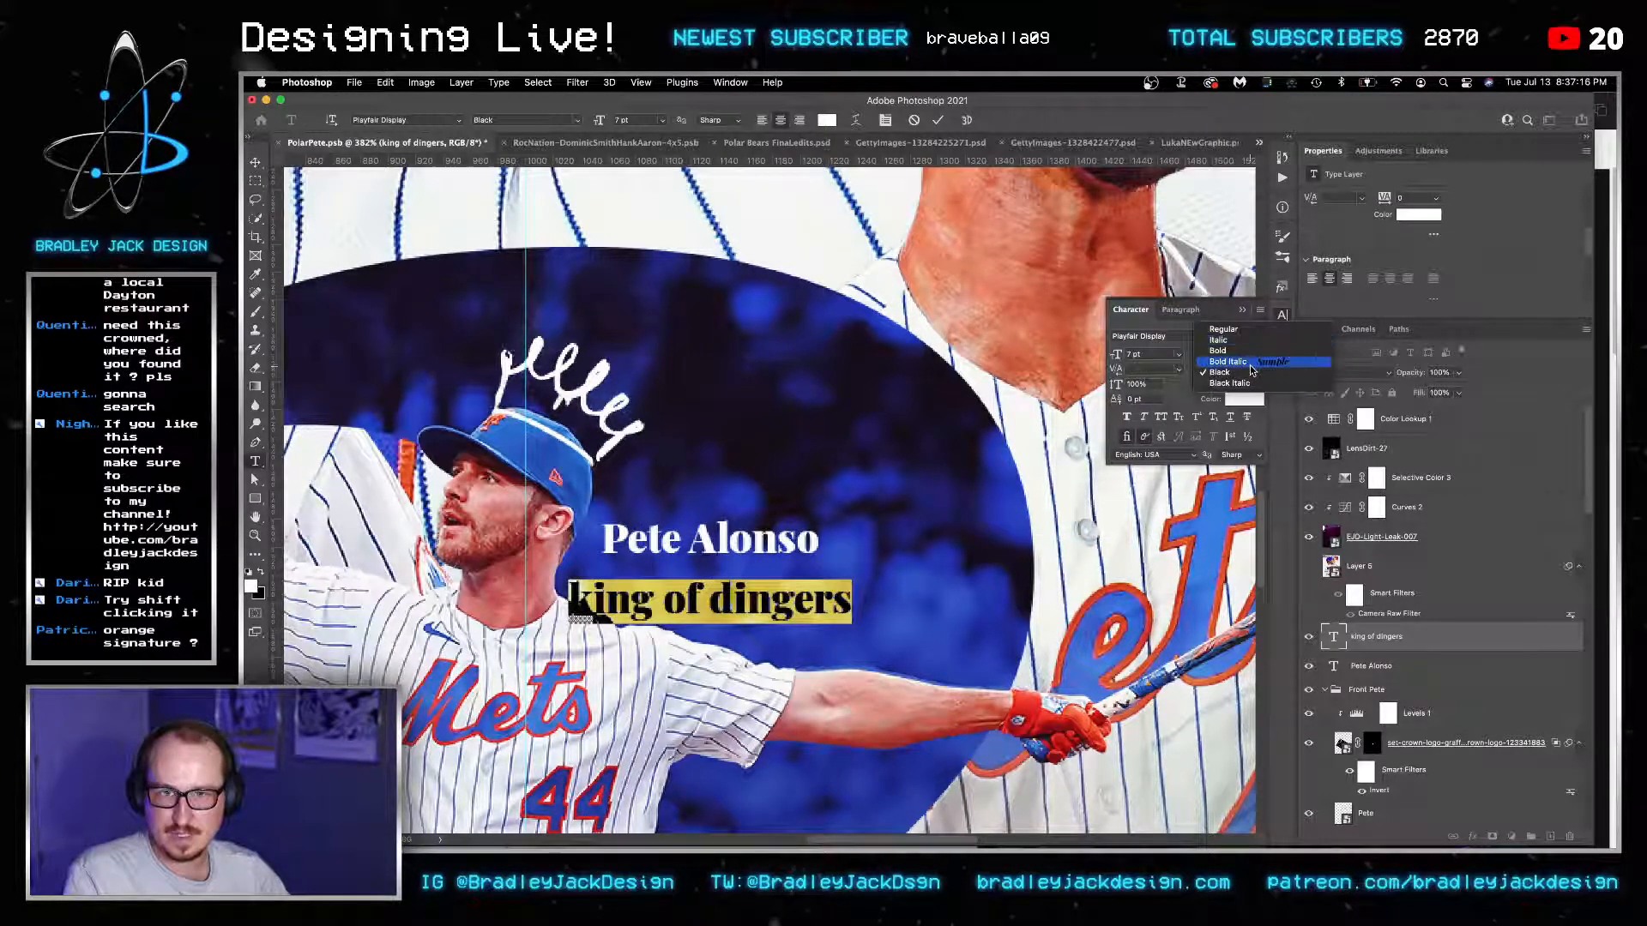
click(1142, 359)
click(1141, 359)
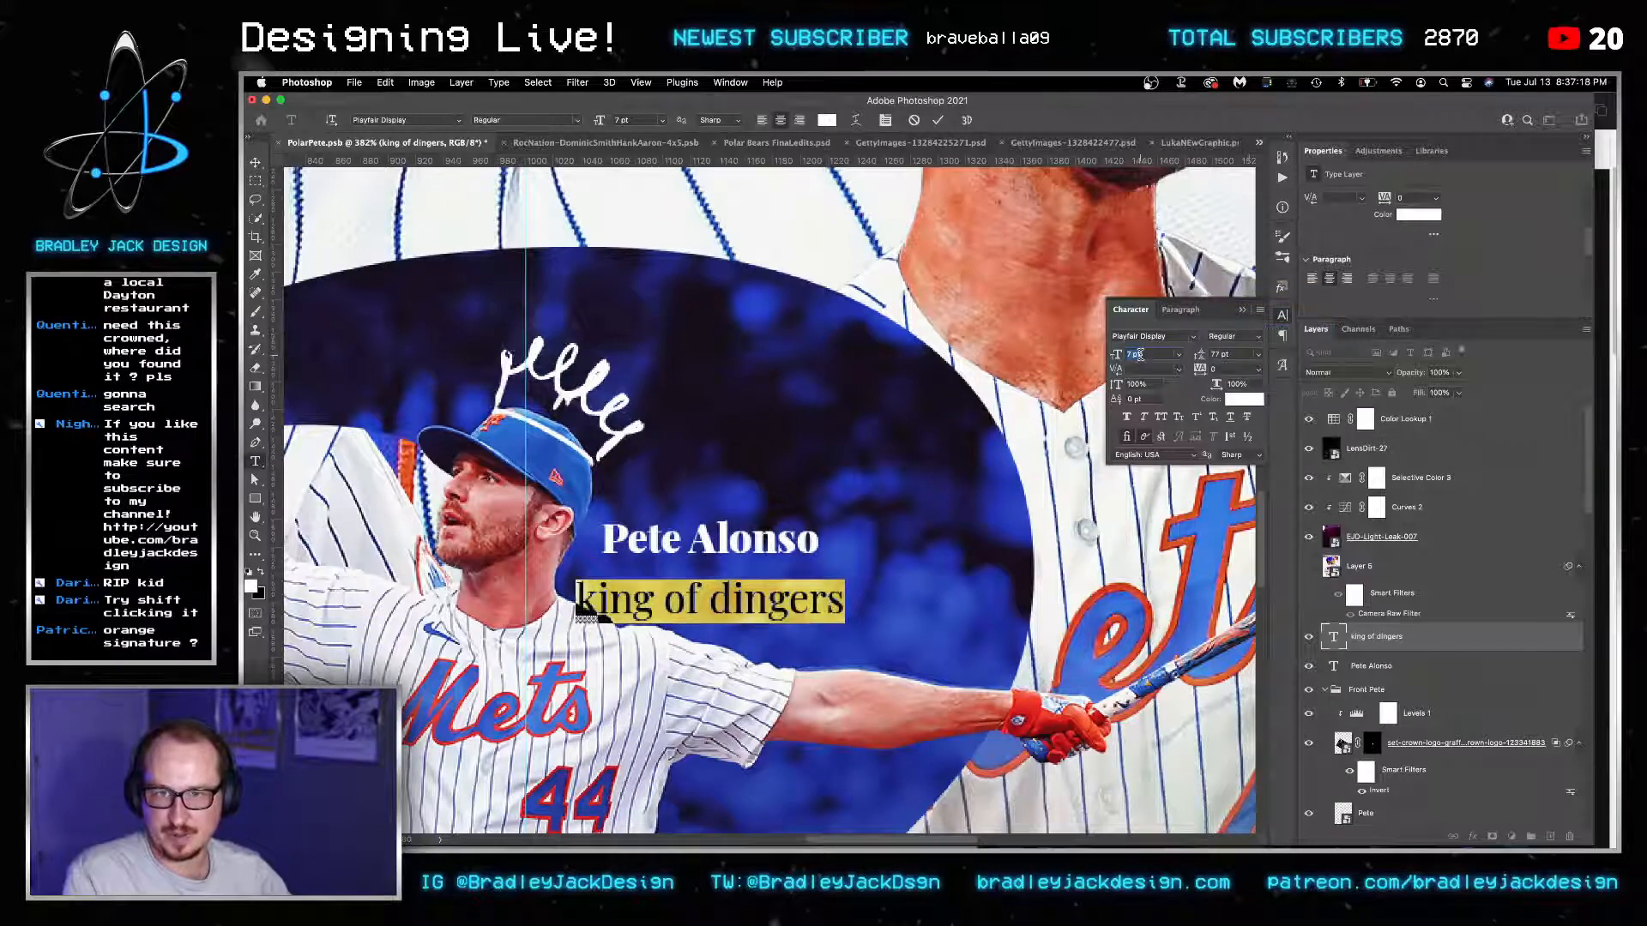
key(Down)
key(Down)
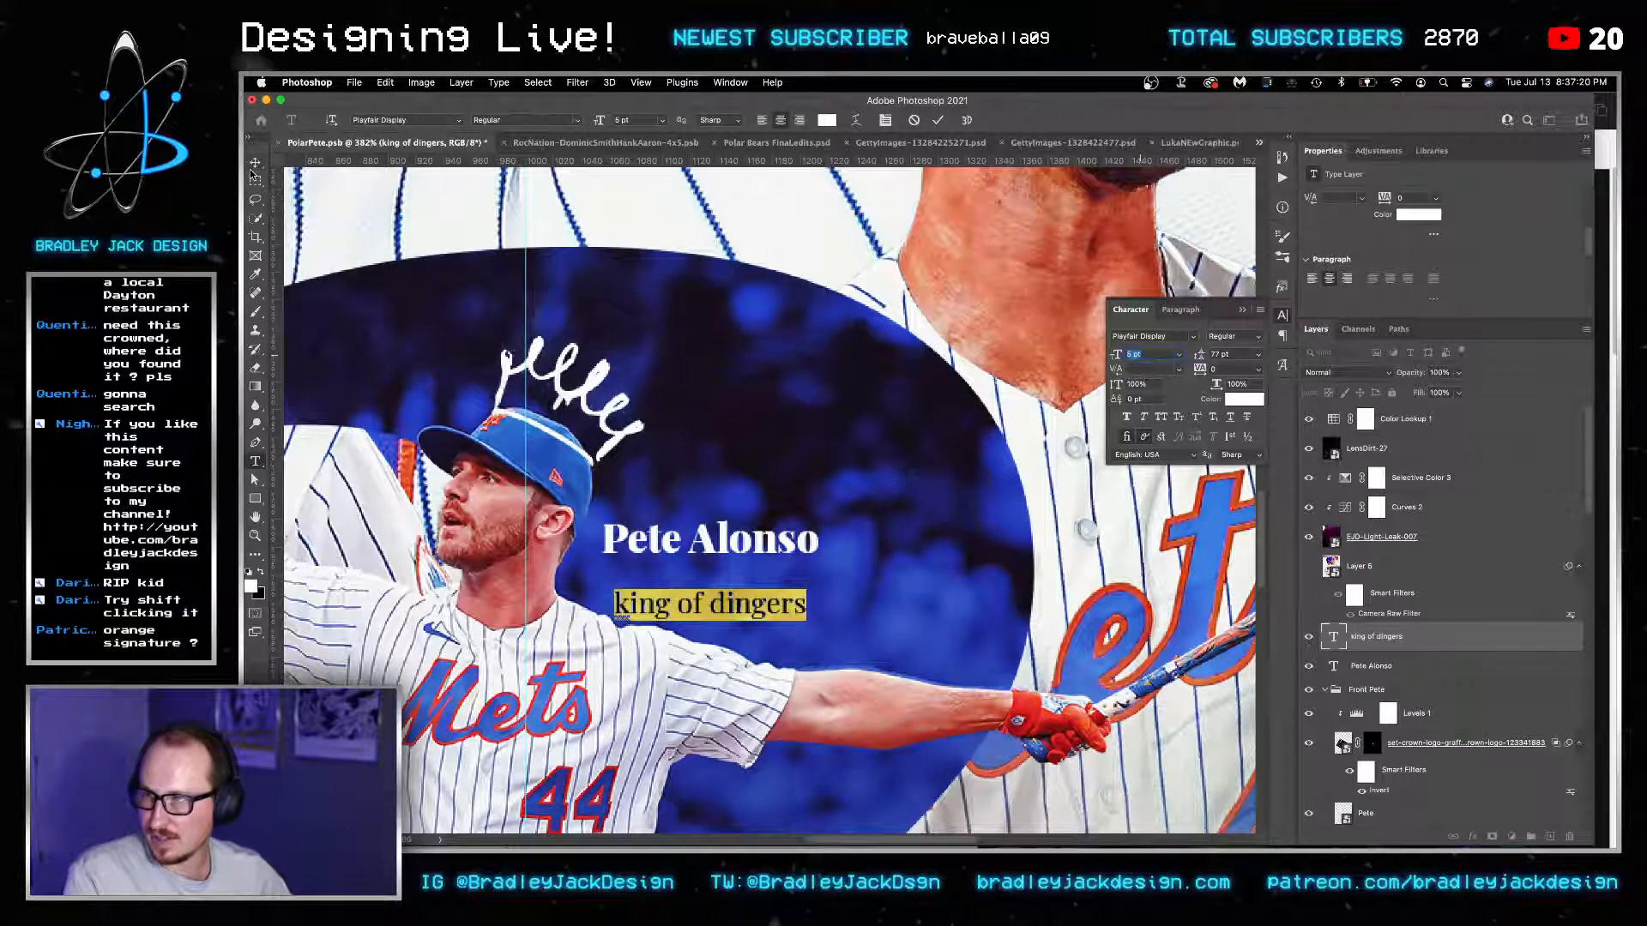
click(251, 170)
Move the "king of dingers" line up close beneath "Pete Alonso", shifted slightly to the right.
key(Up)
key(Return)
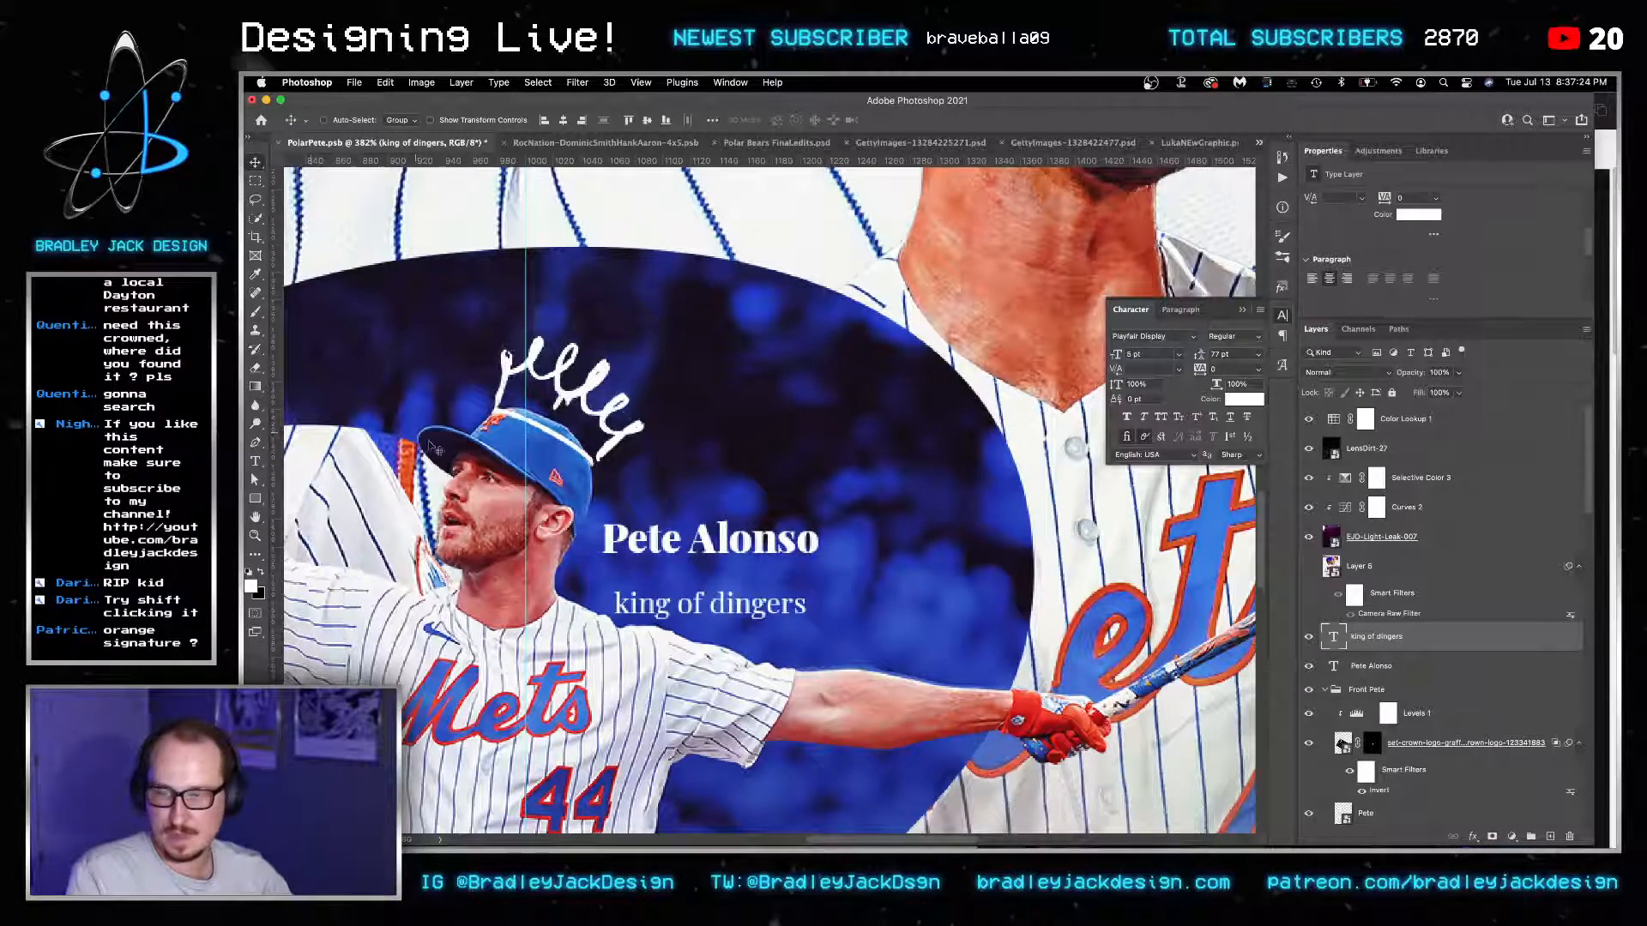
drag(654, 607, 676, 581)
key(Up)
key(Return)
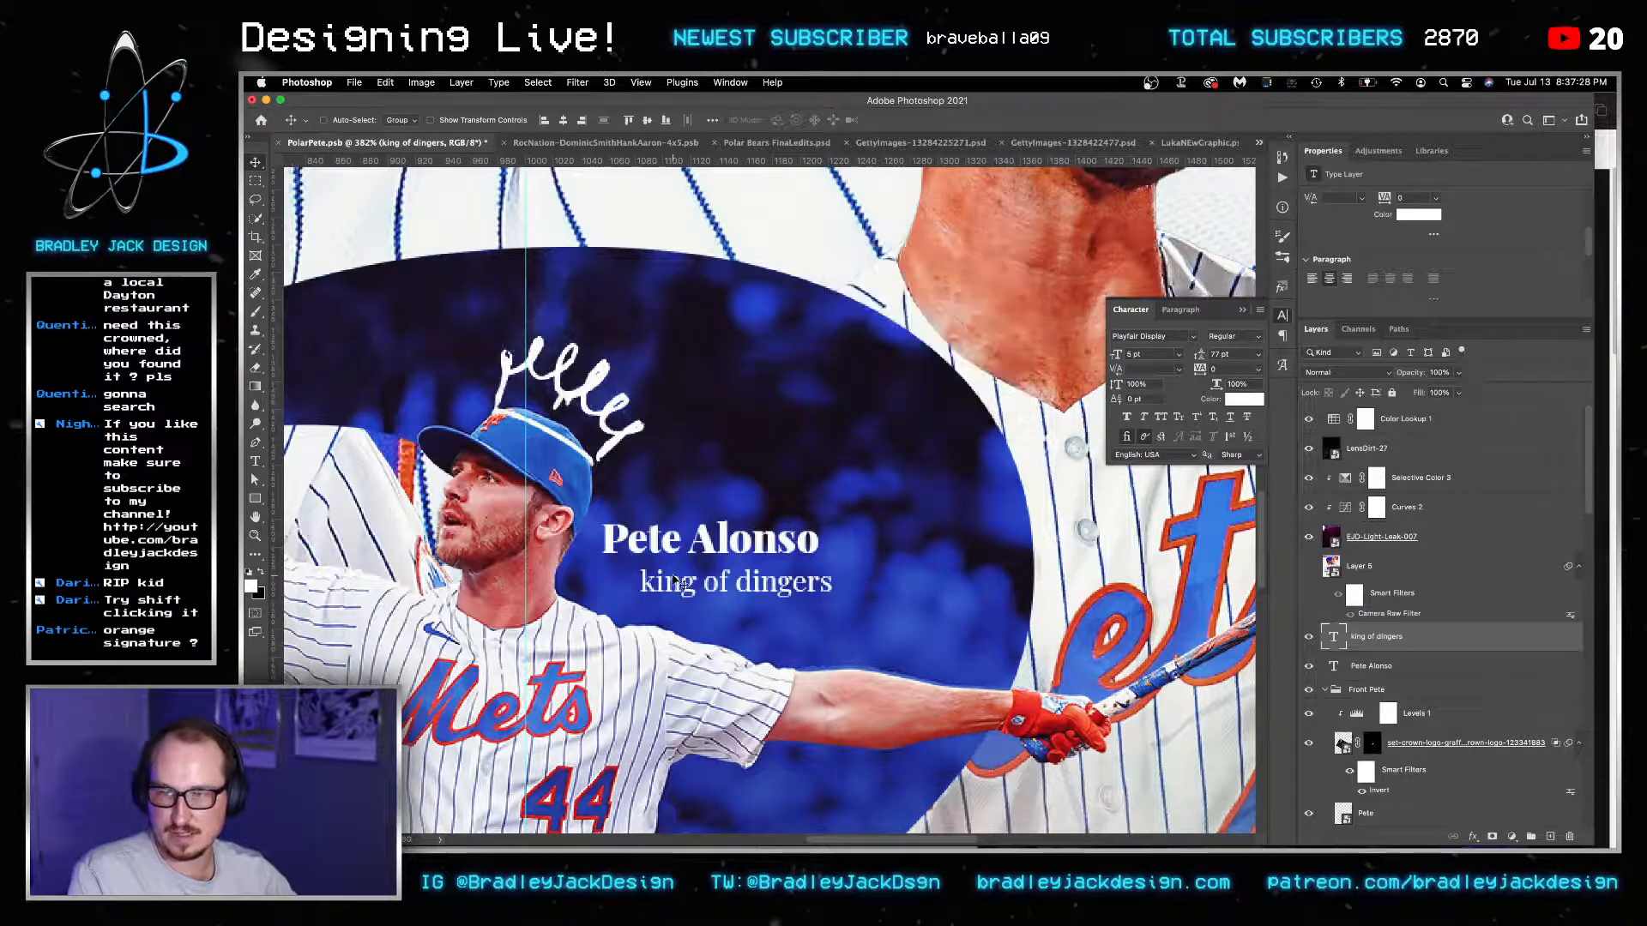
key(Up)
key(Return)
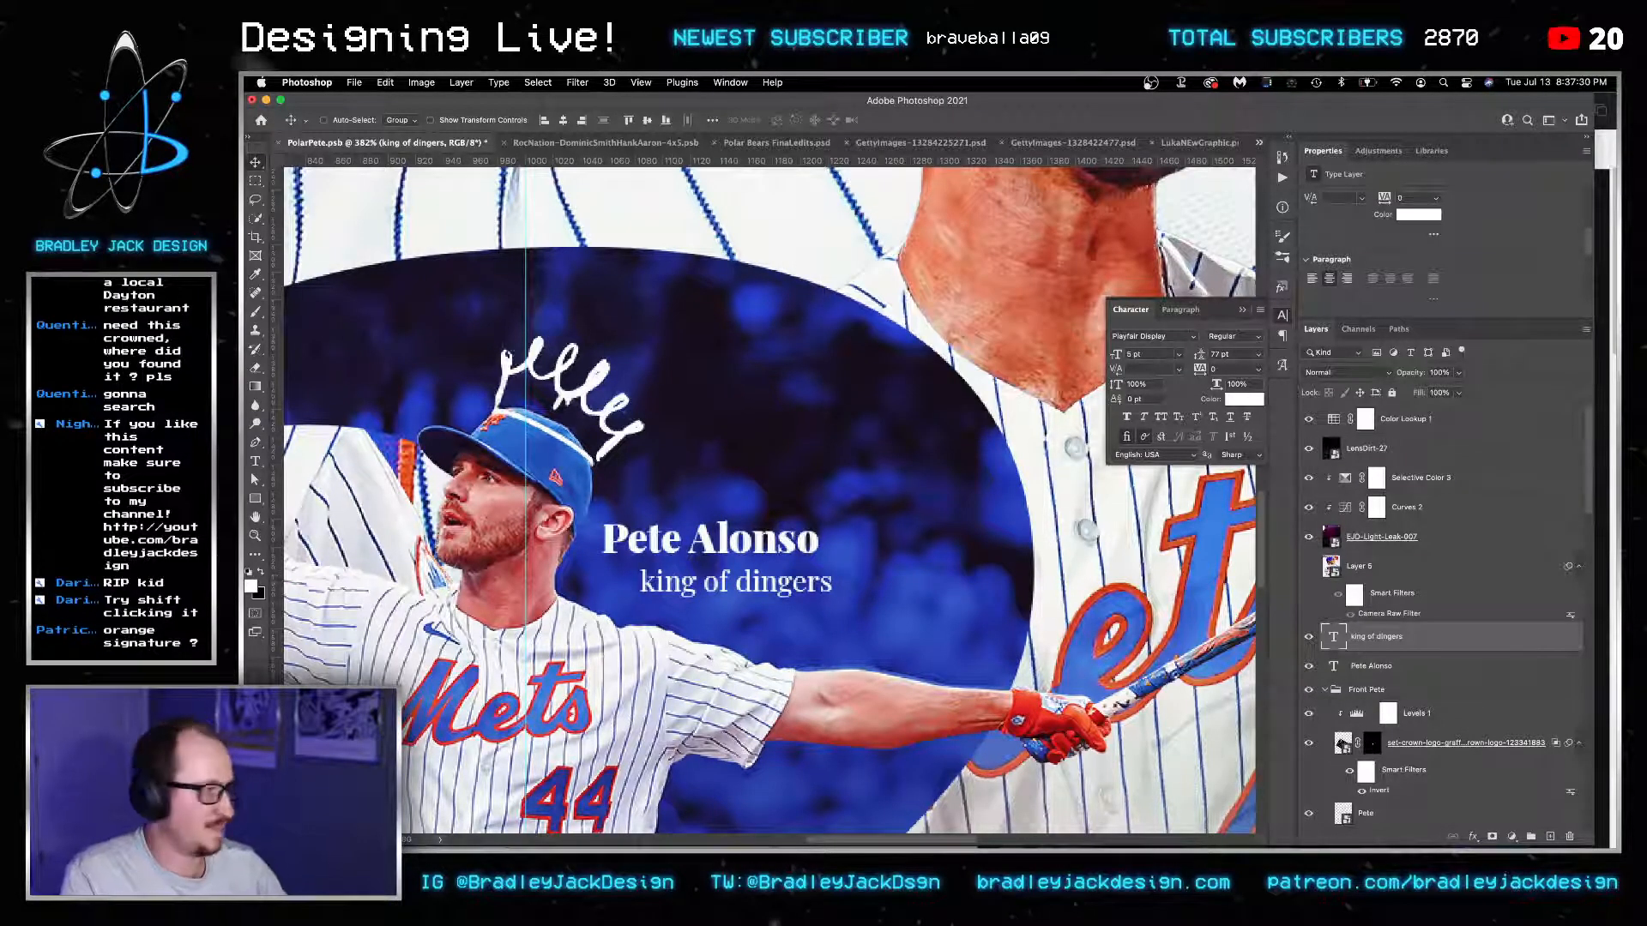
Insert "1." at the start of the "king of dingers" line beneath the name.
key(super+Tab)
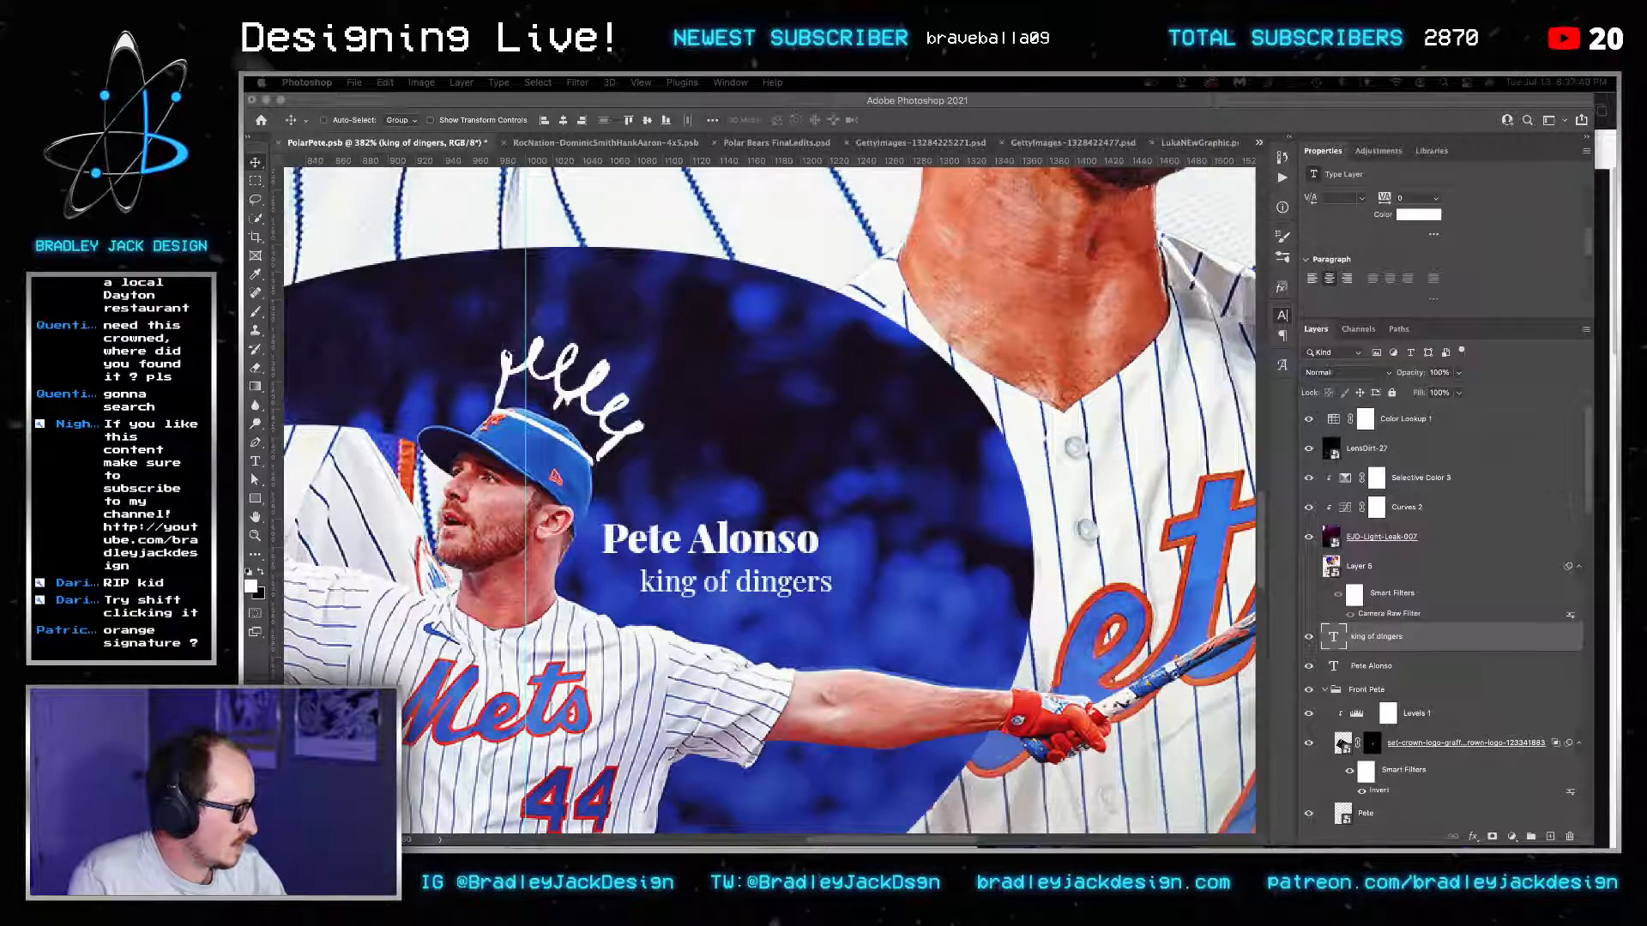
click(1071, 569)
key(t)
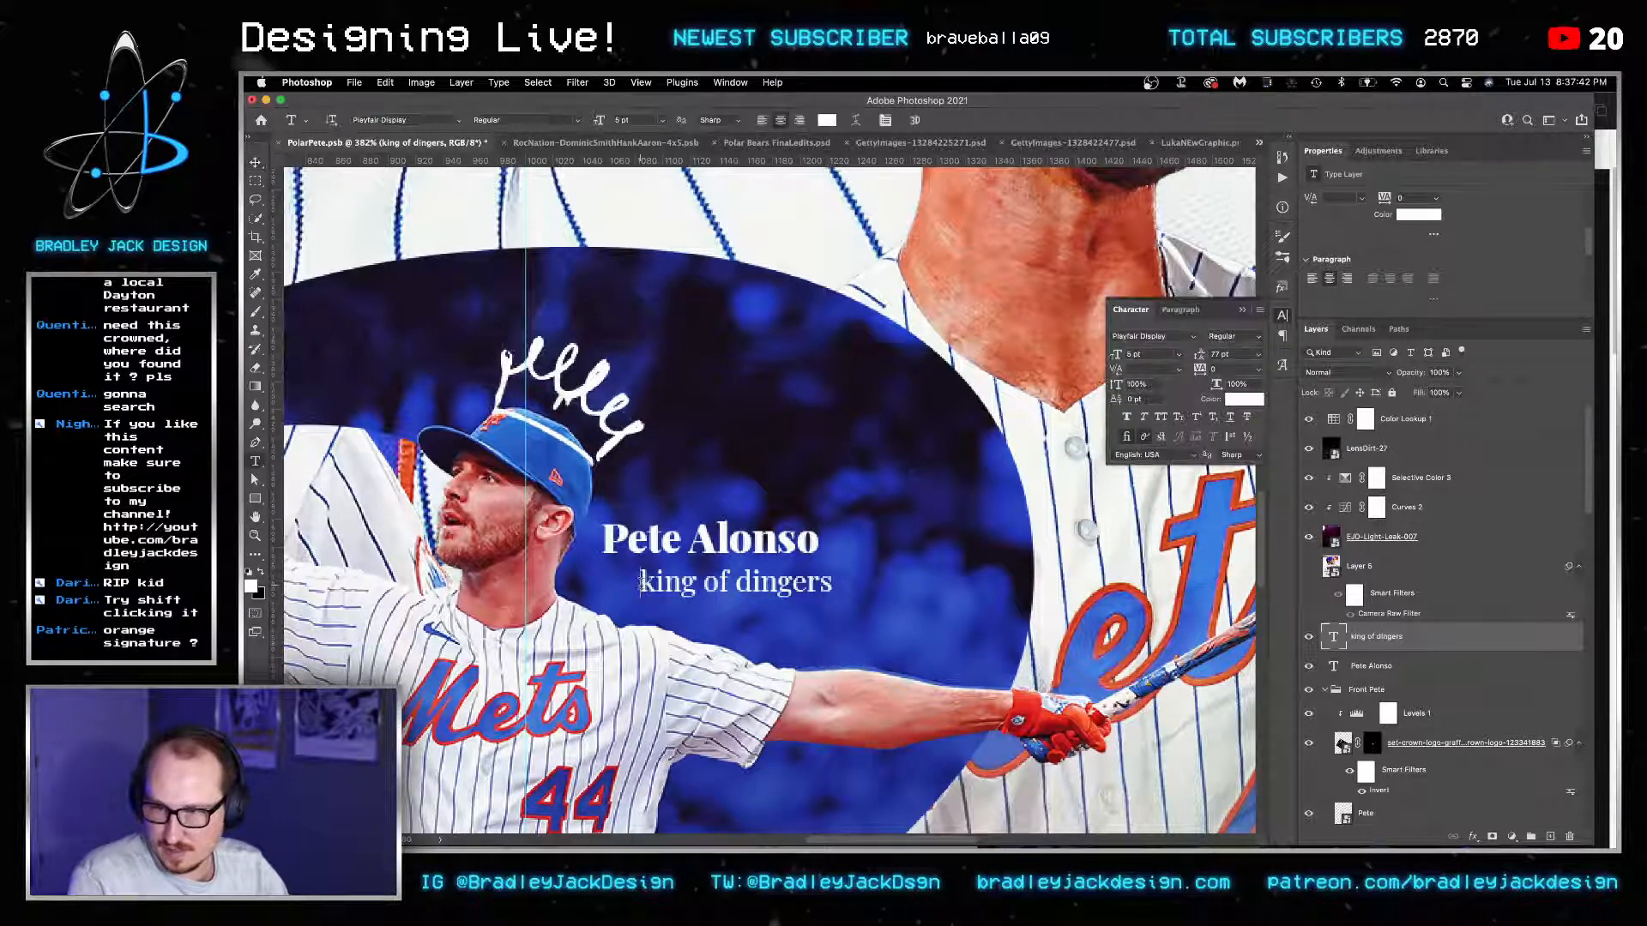
click(642, 583)
text(1.)
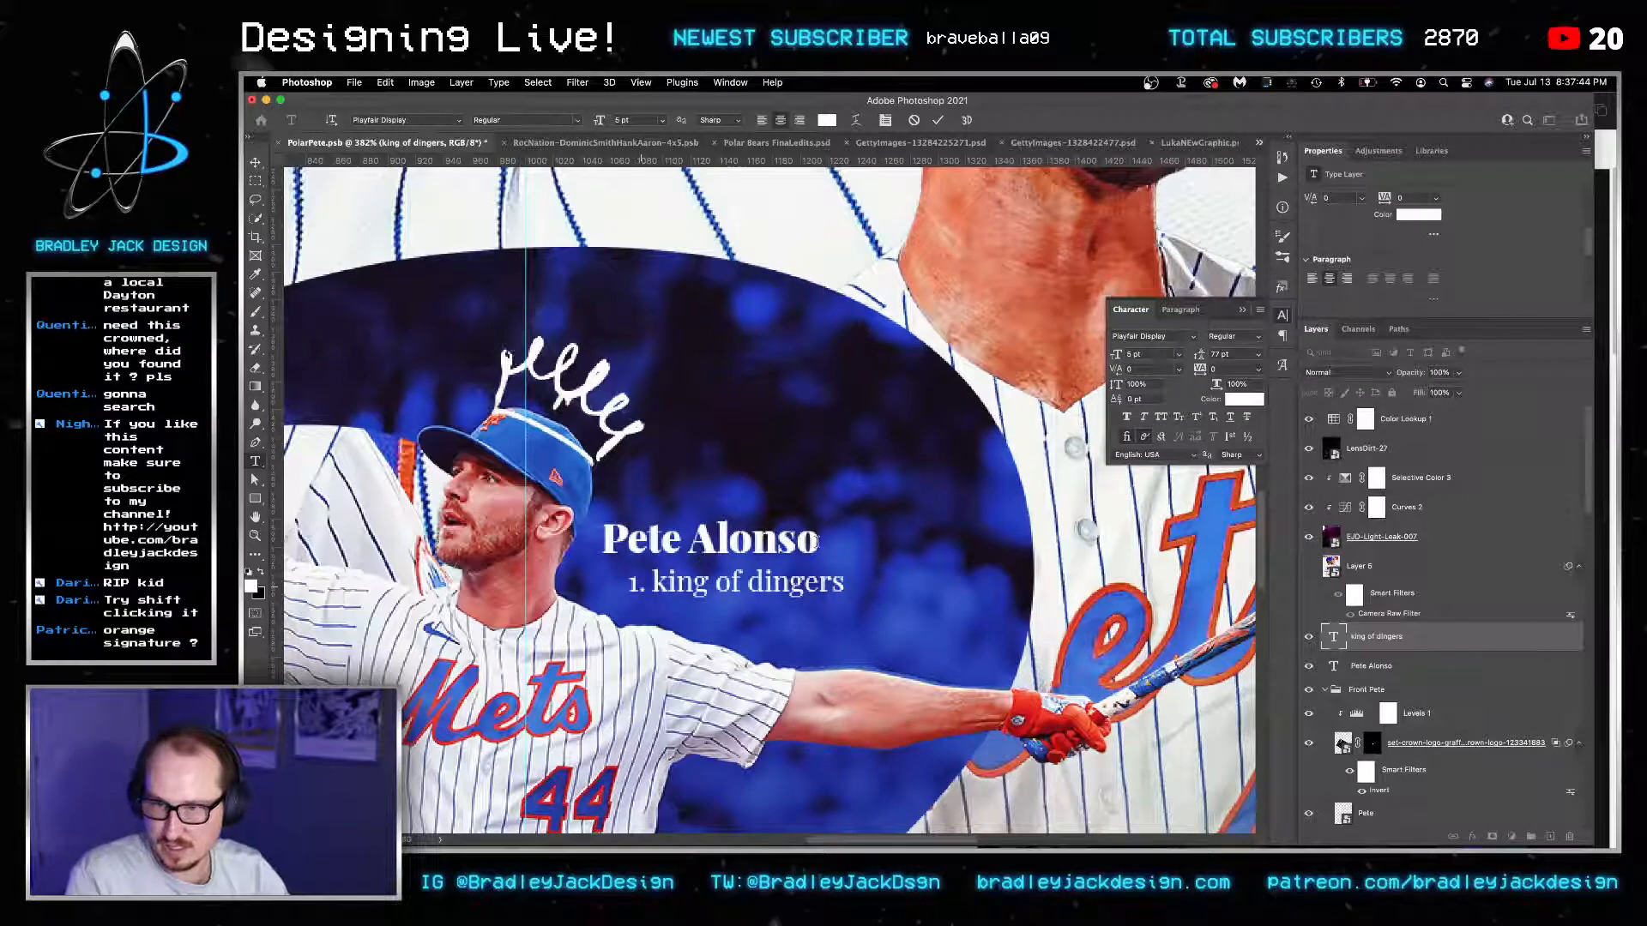
Add a separate "noun" line above "1. king of dingers" in the definition text.
click(816, 541)
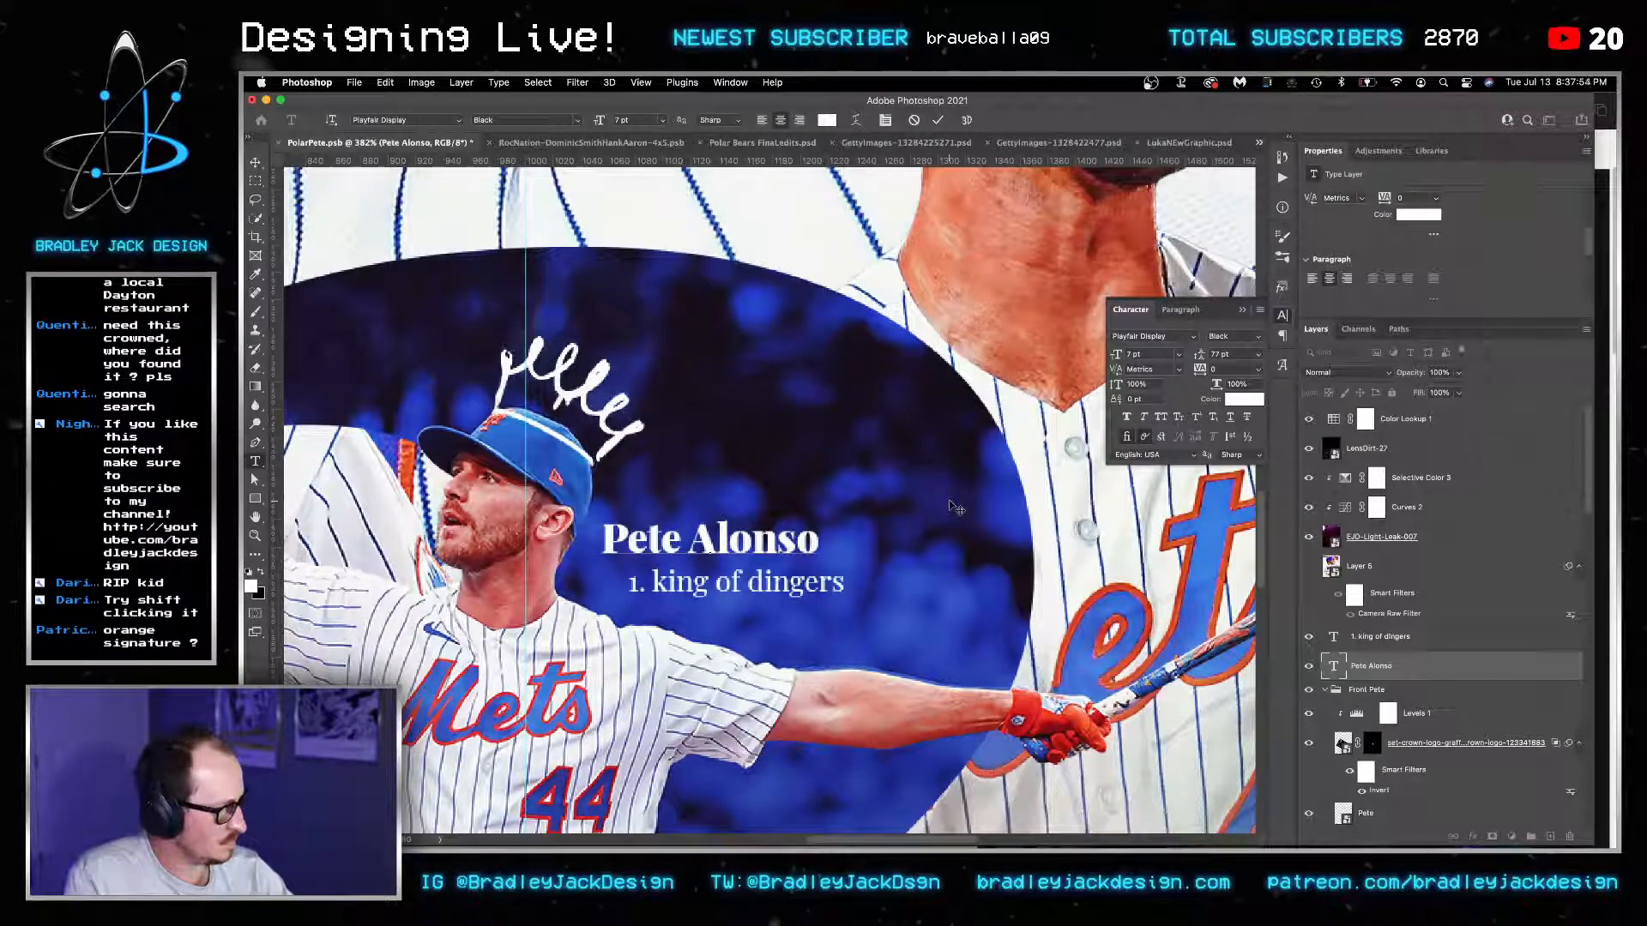
click(631, 582)
key(ctrl+a)
key(BackSpace)
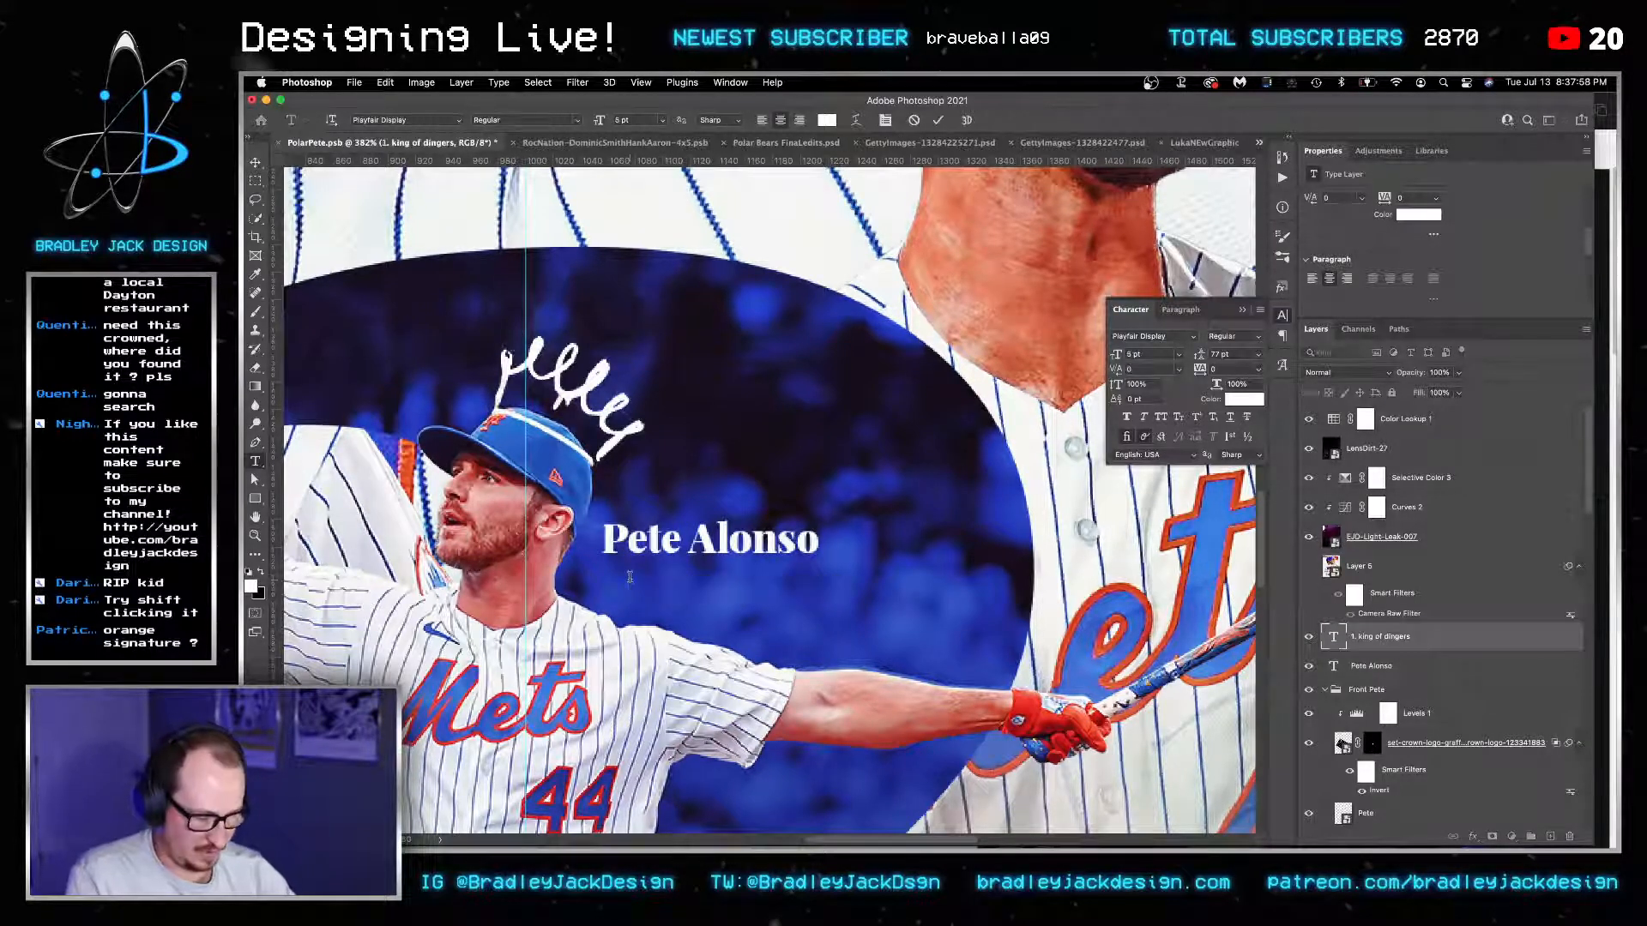
text(noun)
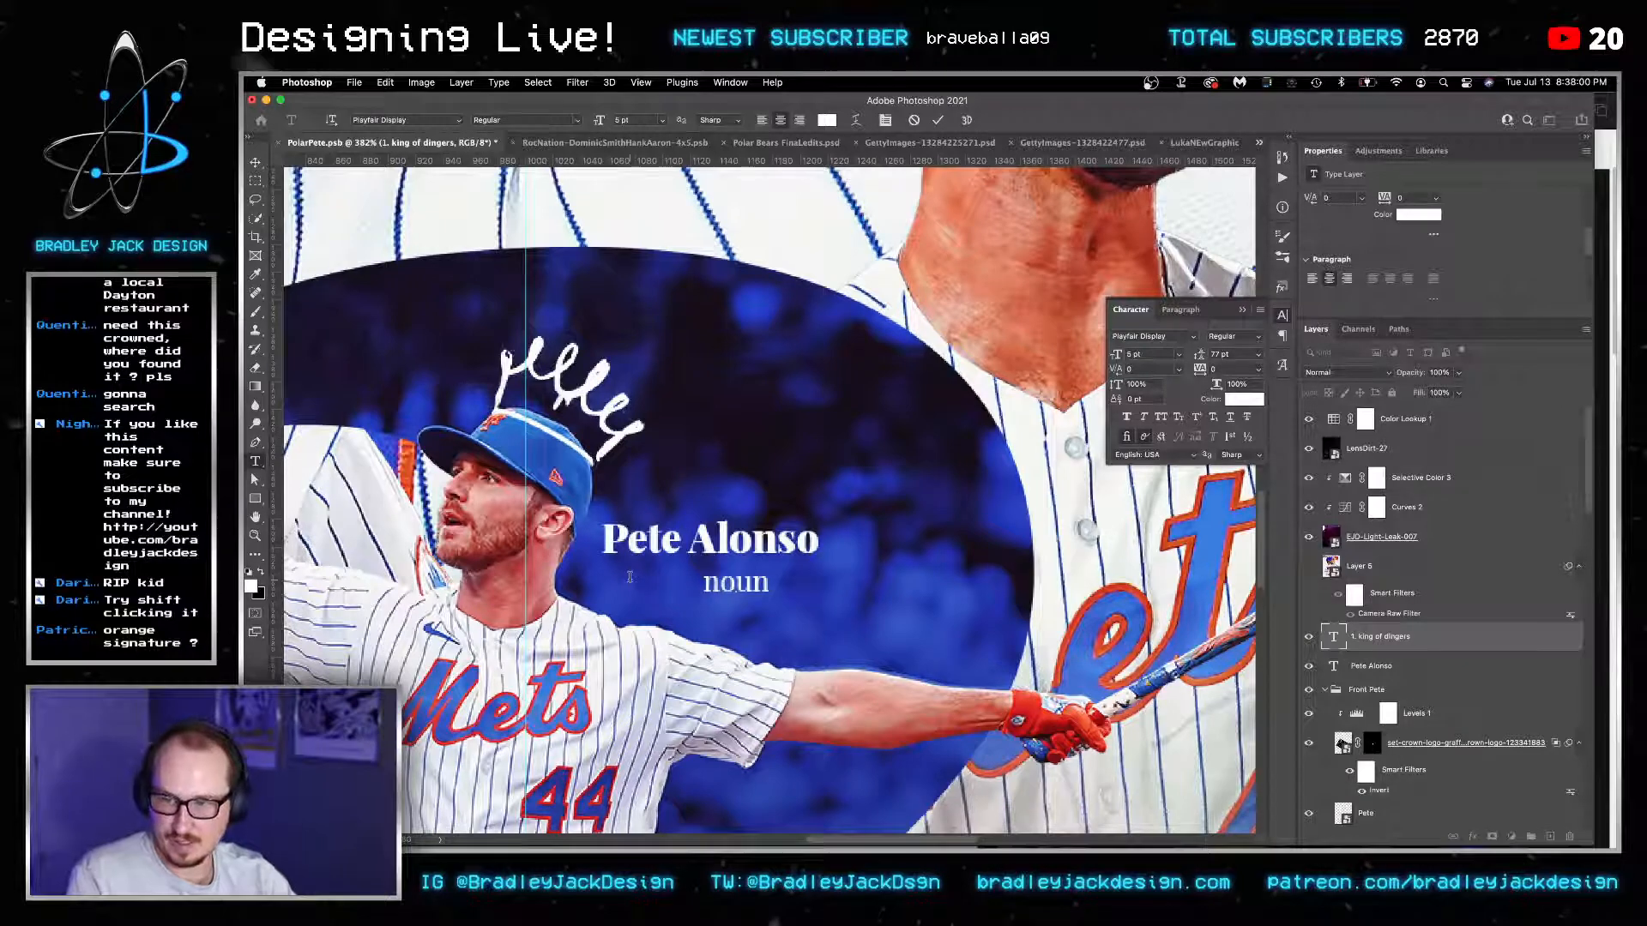
key(BackSpace)
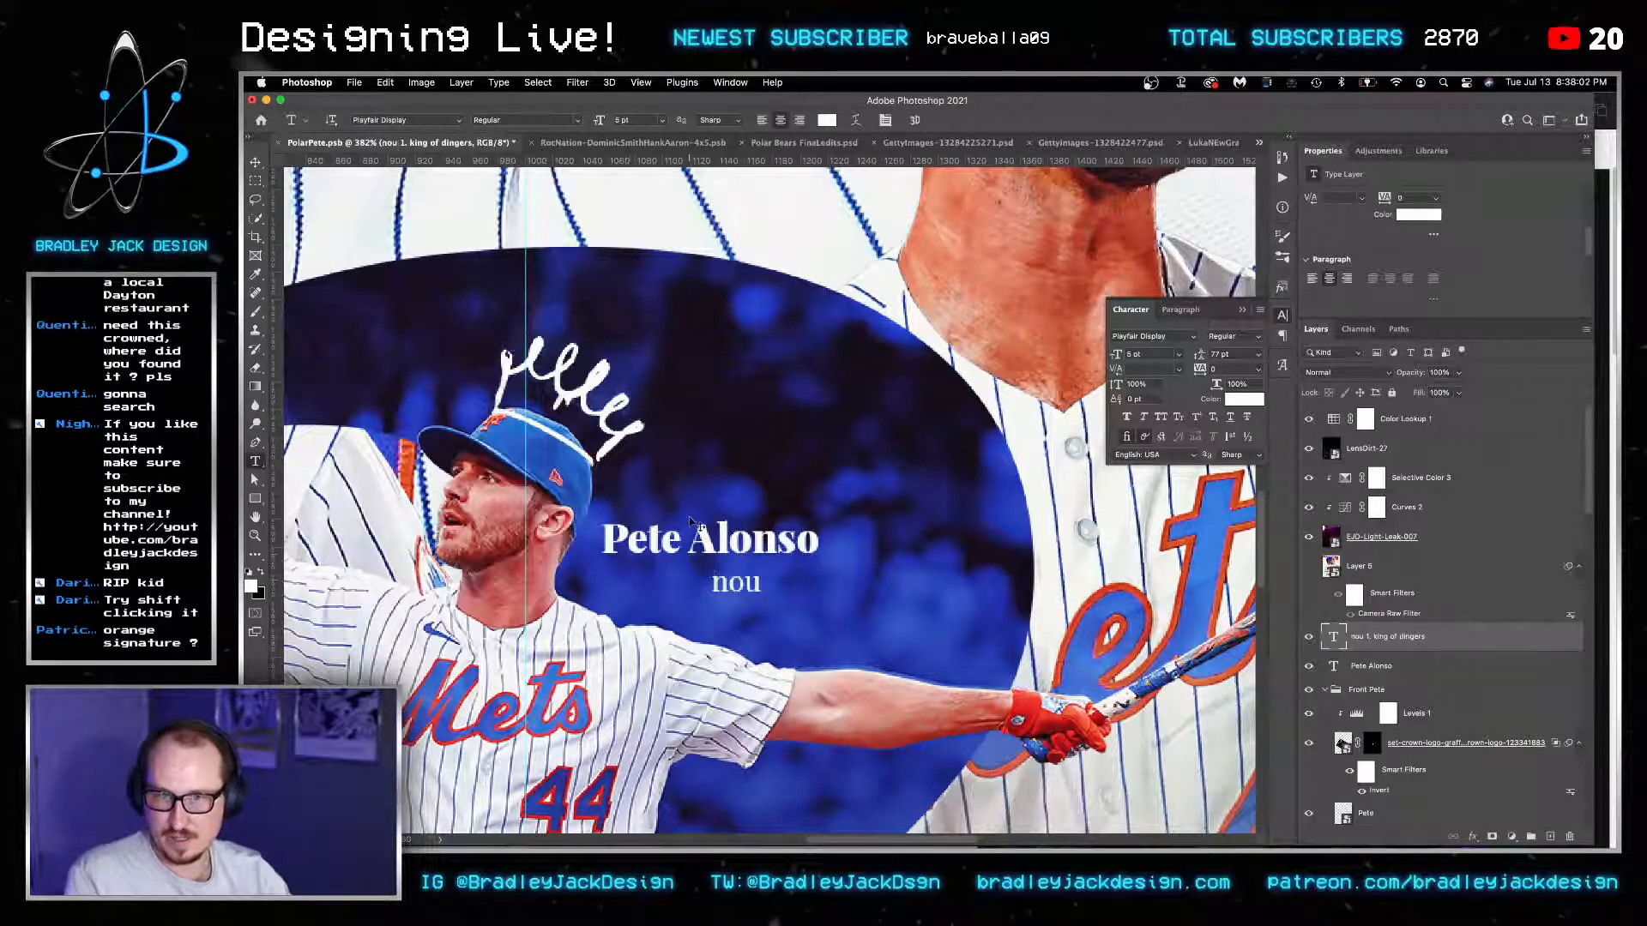
text(n)
Left-align the whole definition text and set its leading to 6 pt.
key(super+a)
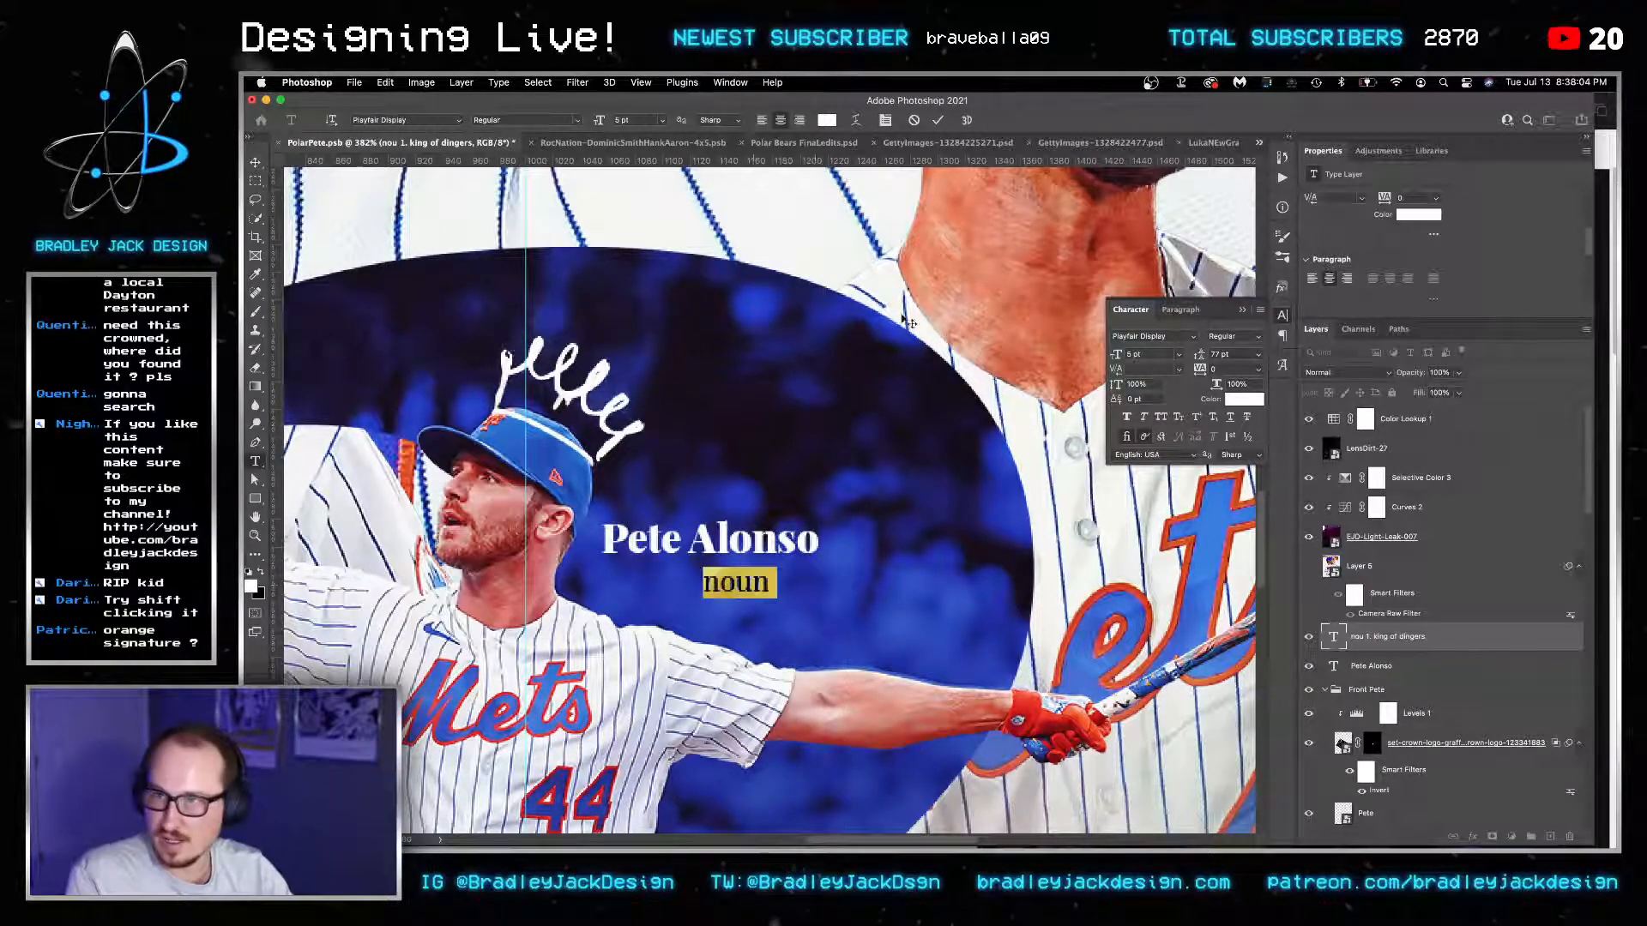
click(759, 120)
click(1221, 354)
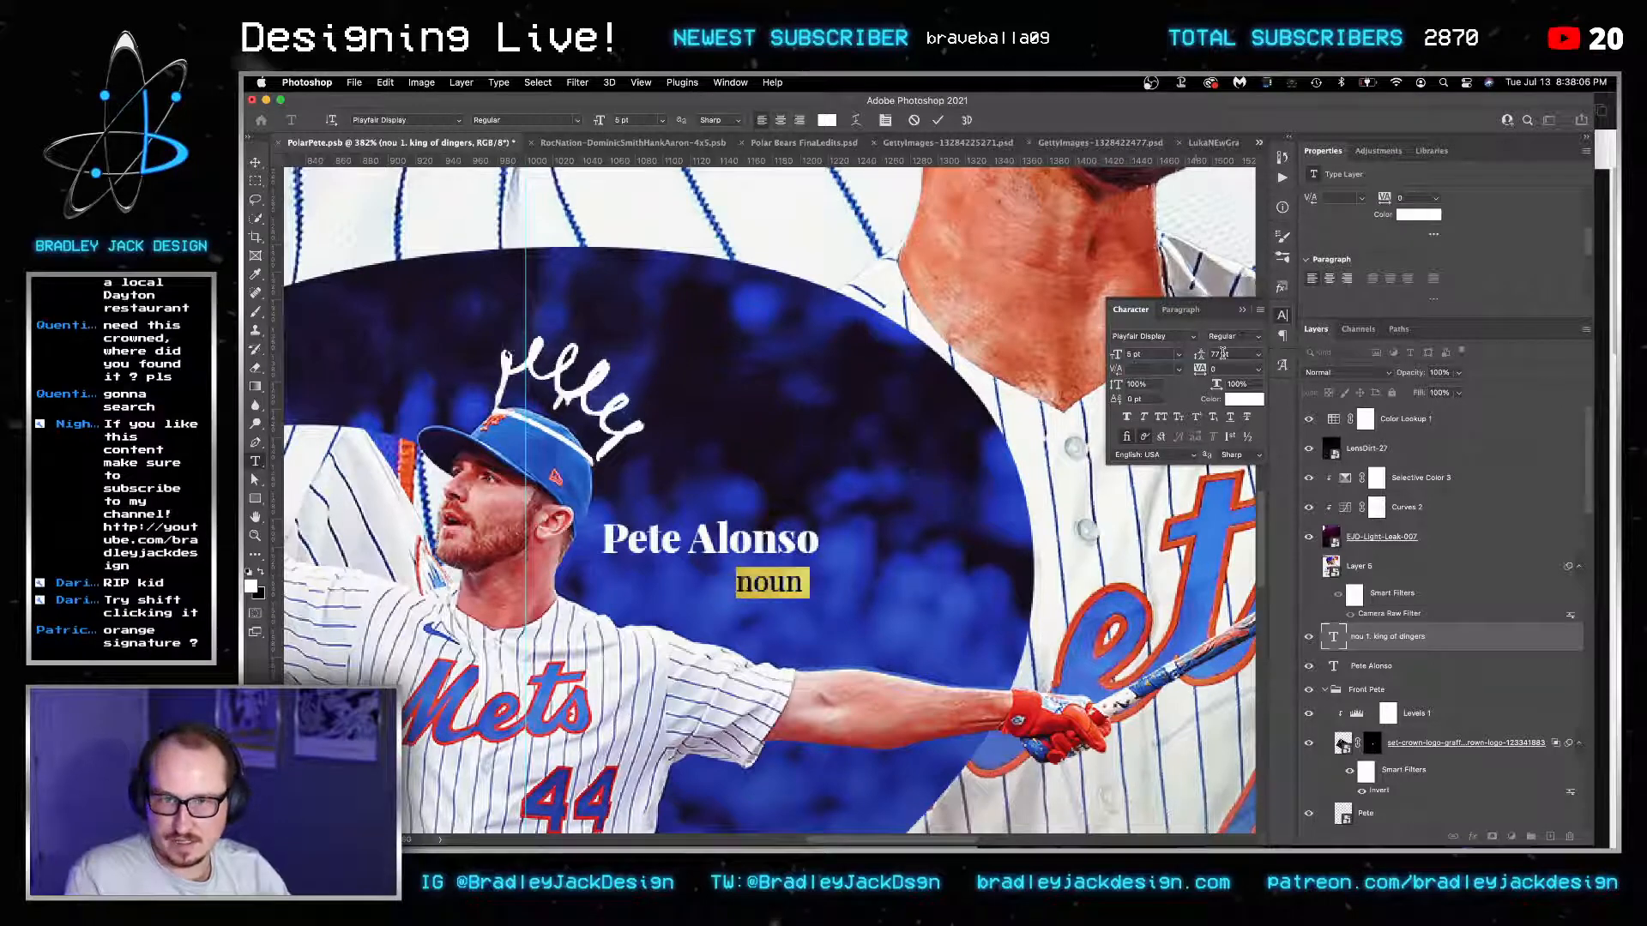
key(Tab)
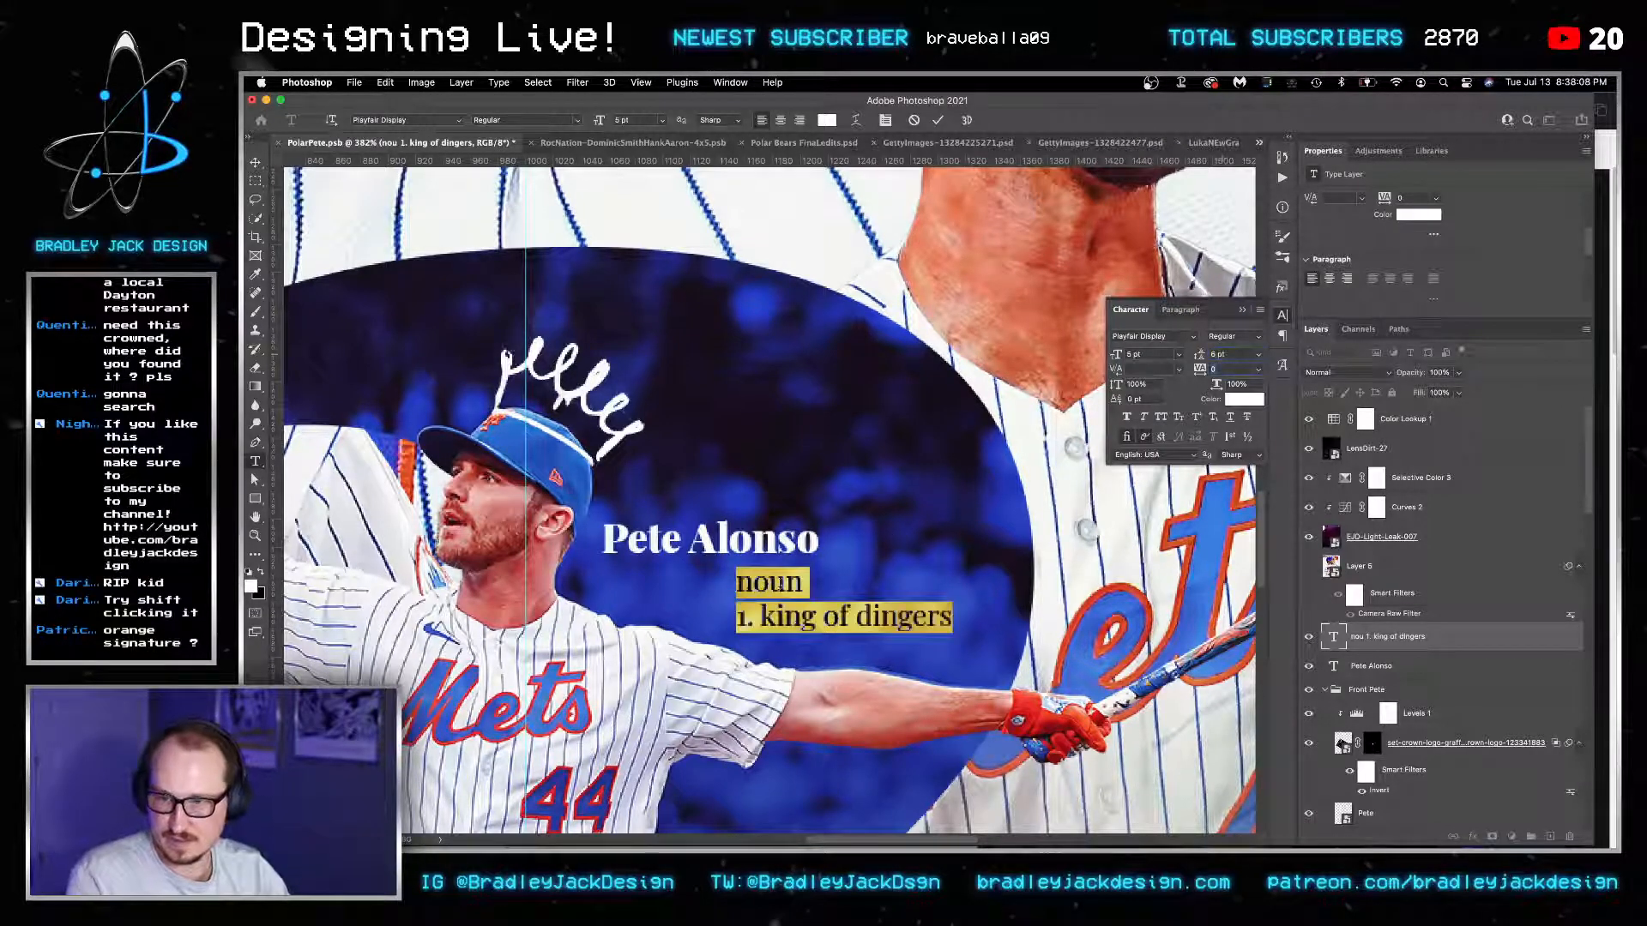
click(762, 584)
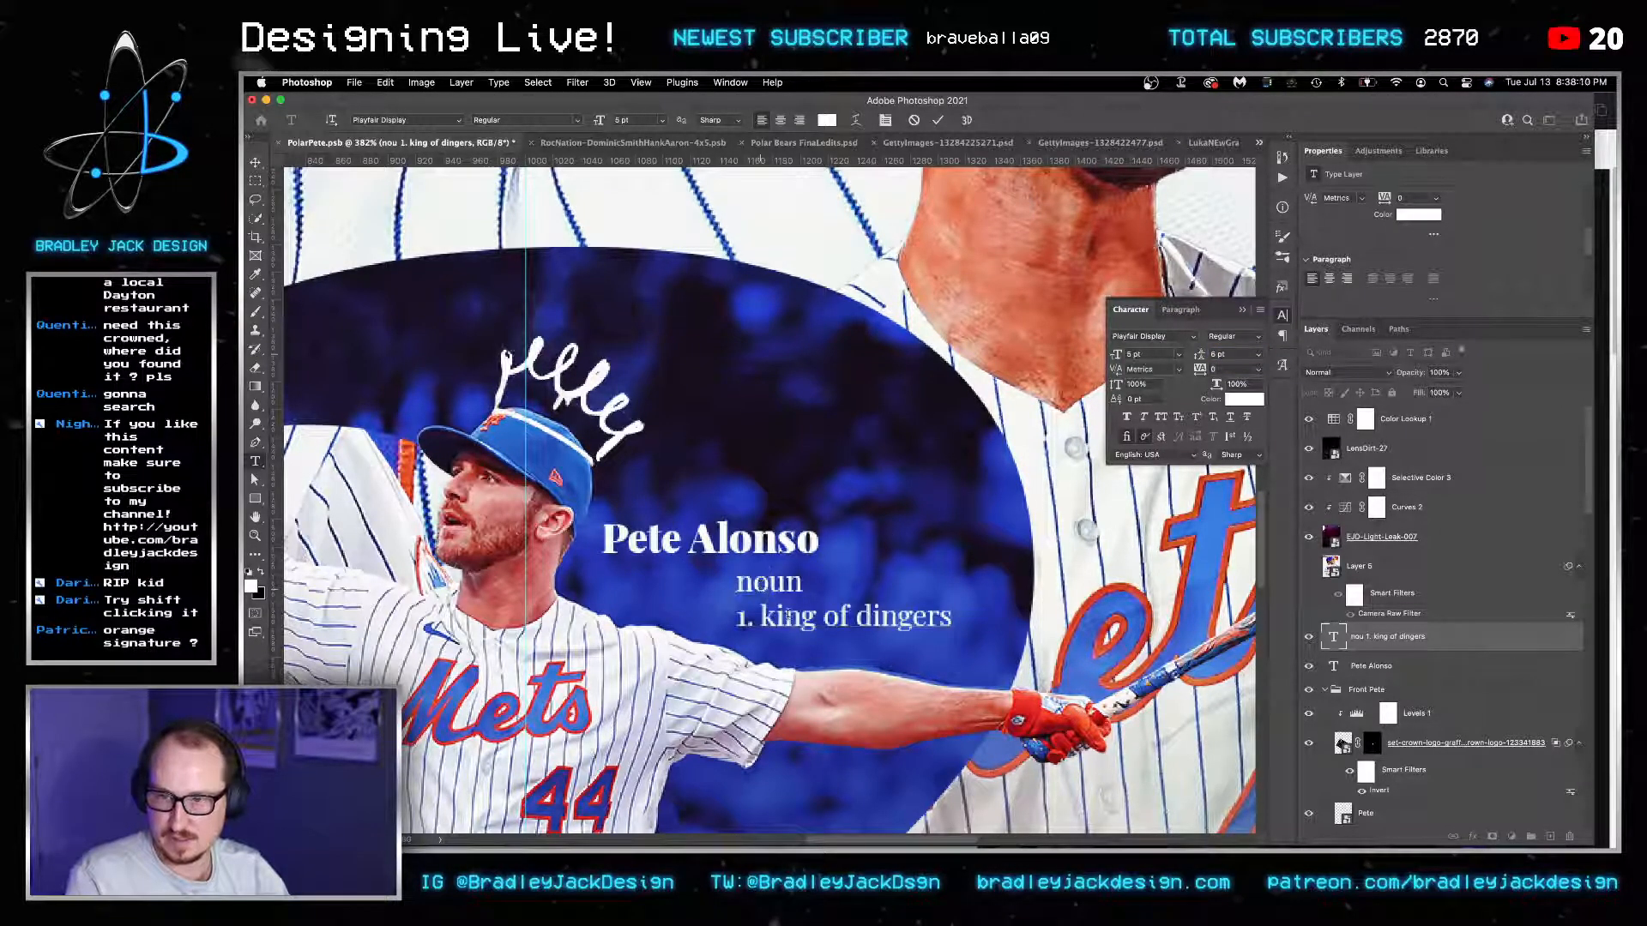
Move the two-line definition text left and up so it sits close beneath "Pete Alonso".
key(Escape)
key(v)
drag(777, 605, 691, 610)
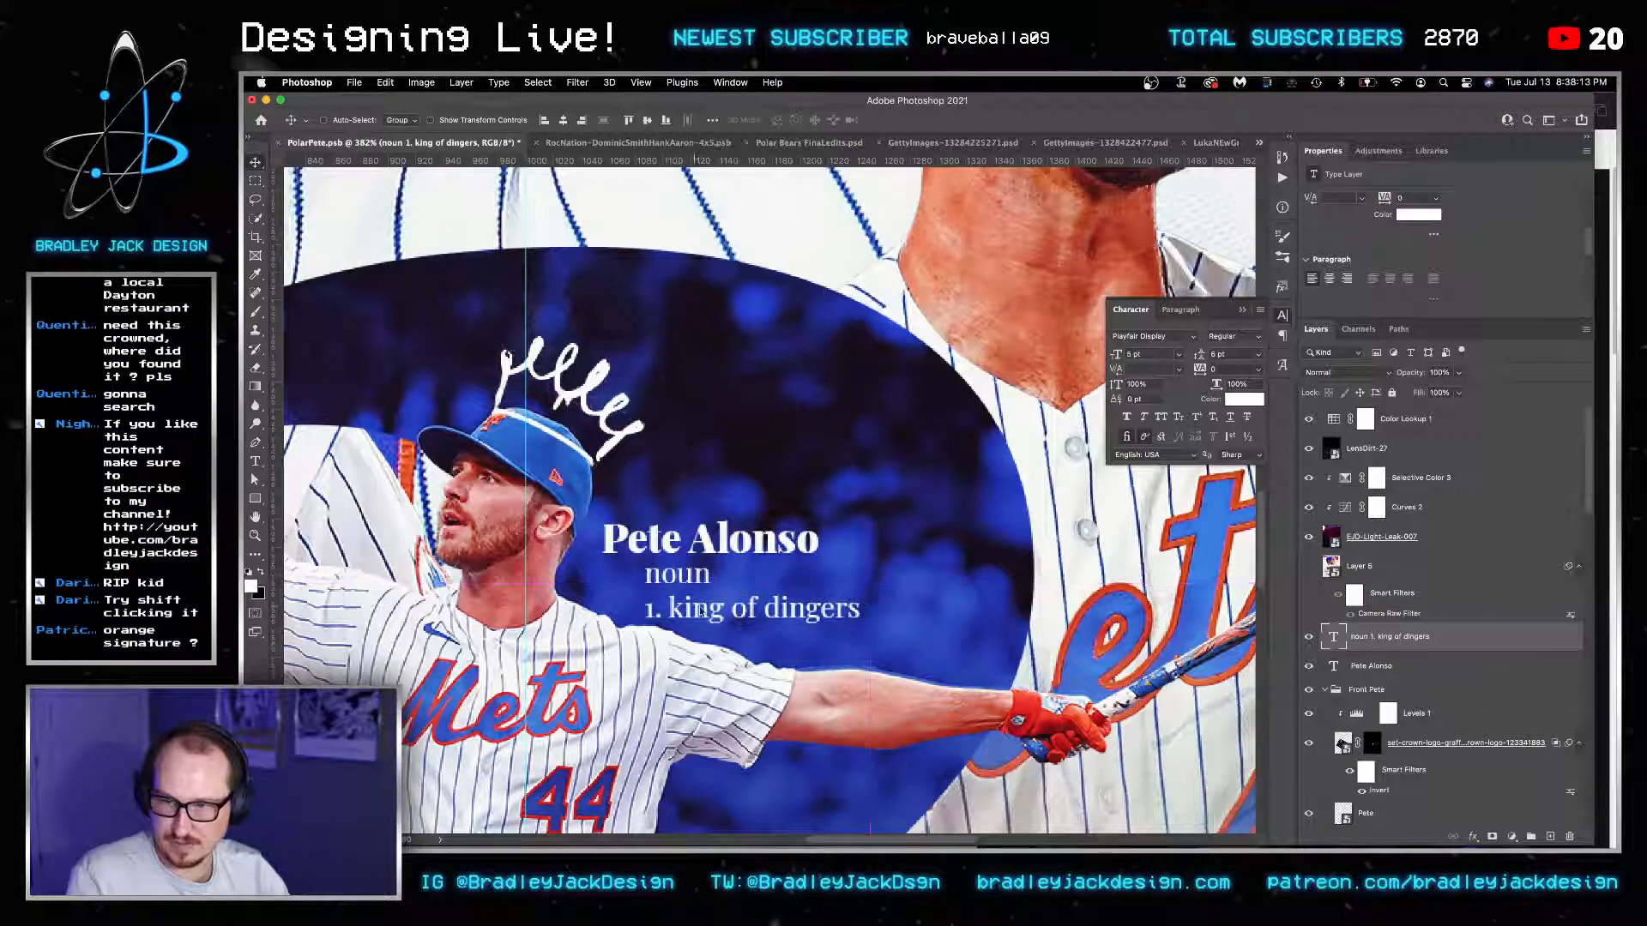
Select the name and definition text layers together and nudge them up slightly.
shift+click(1381, 666)
key(Left)
key(Return)
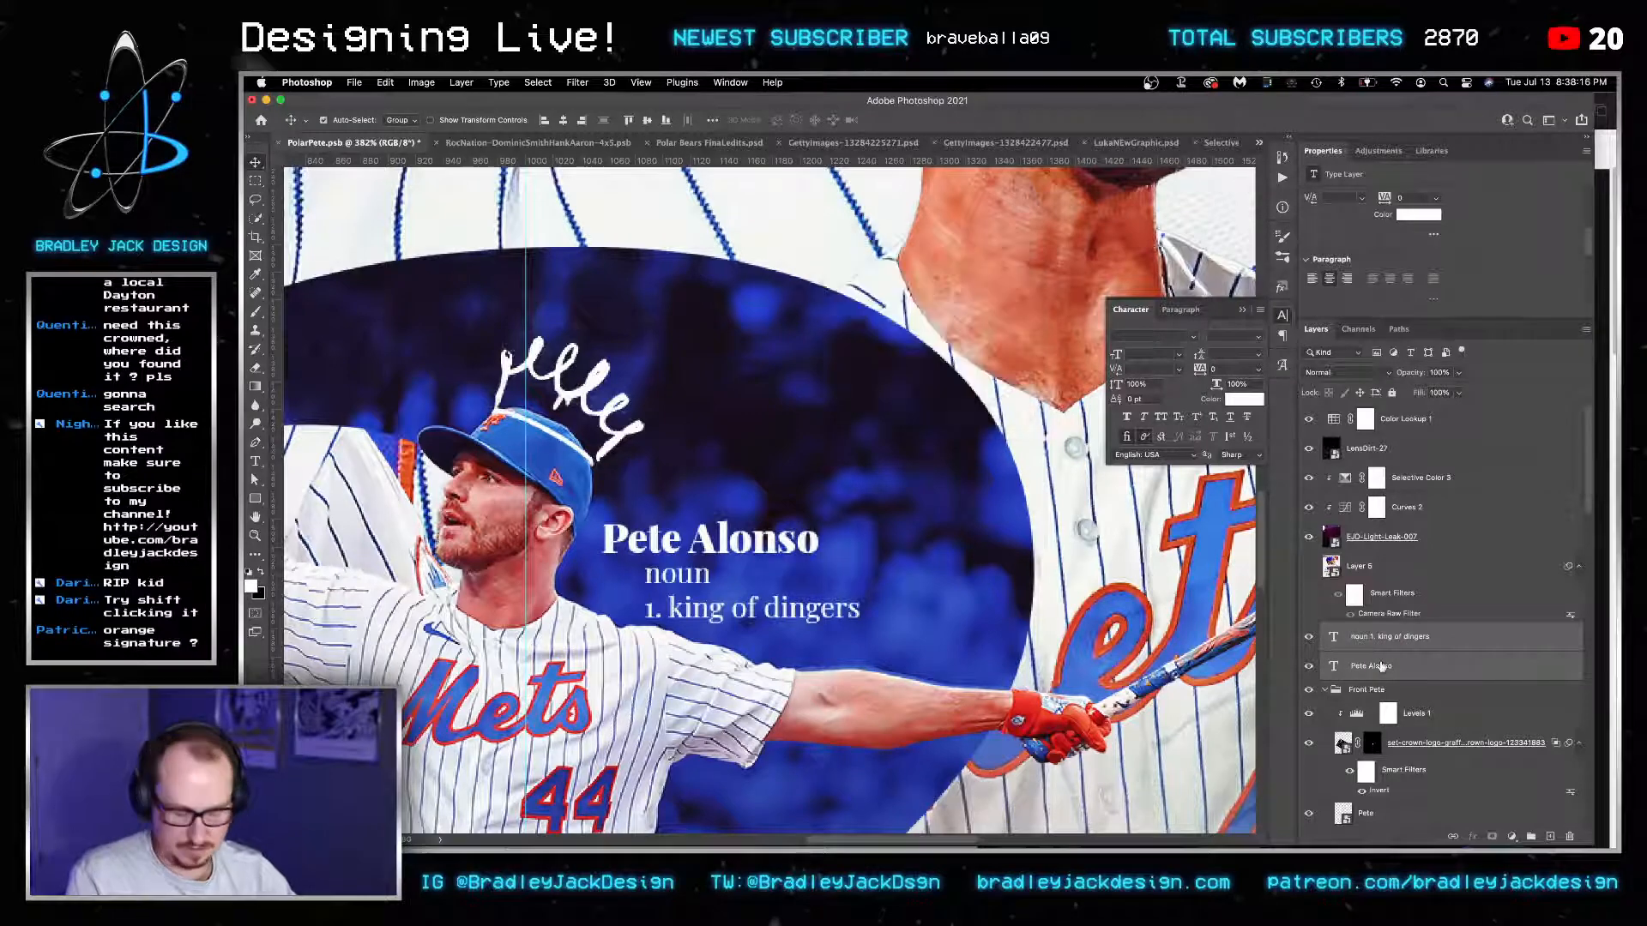
key(Up)
key(Up)
key(Up)
key(Up)
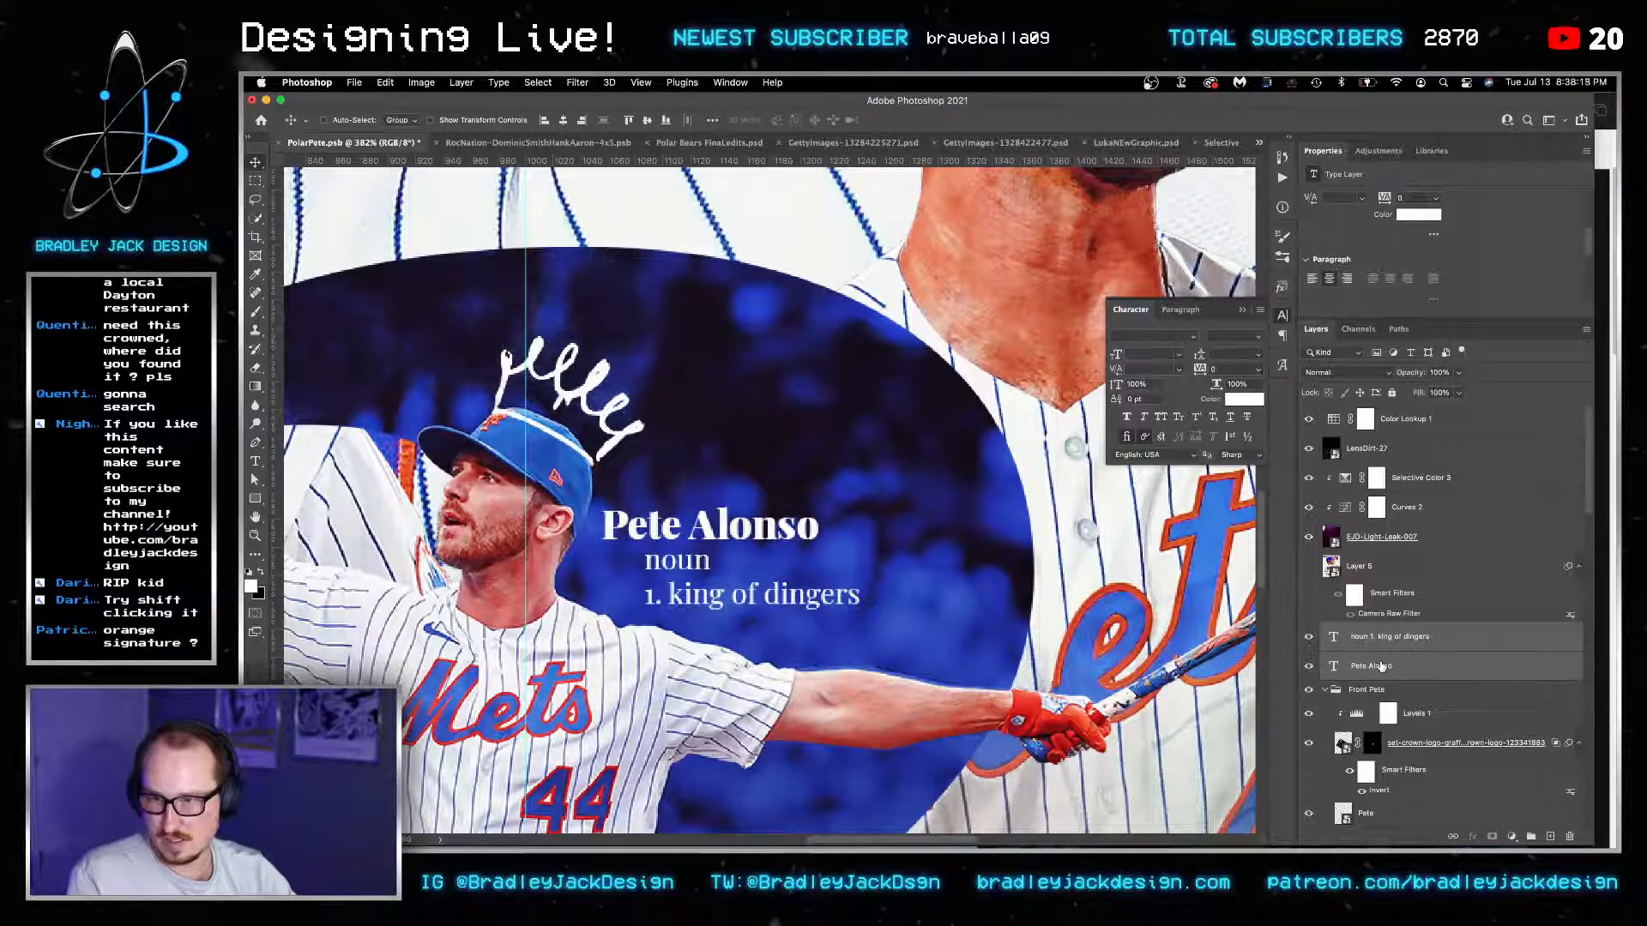
key(Down)
Delete the "noun" wording so only "1. king of dingers" remains, and move that line slightly down and left.
double_click(681, 569)
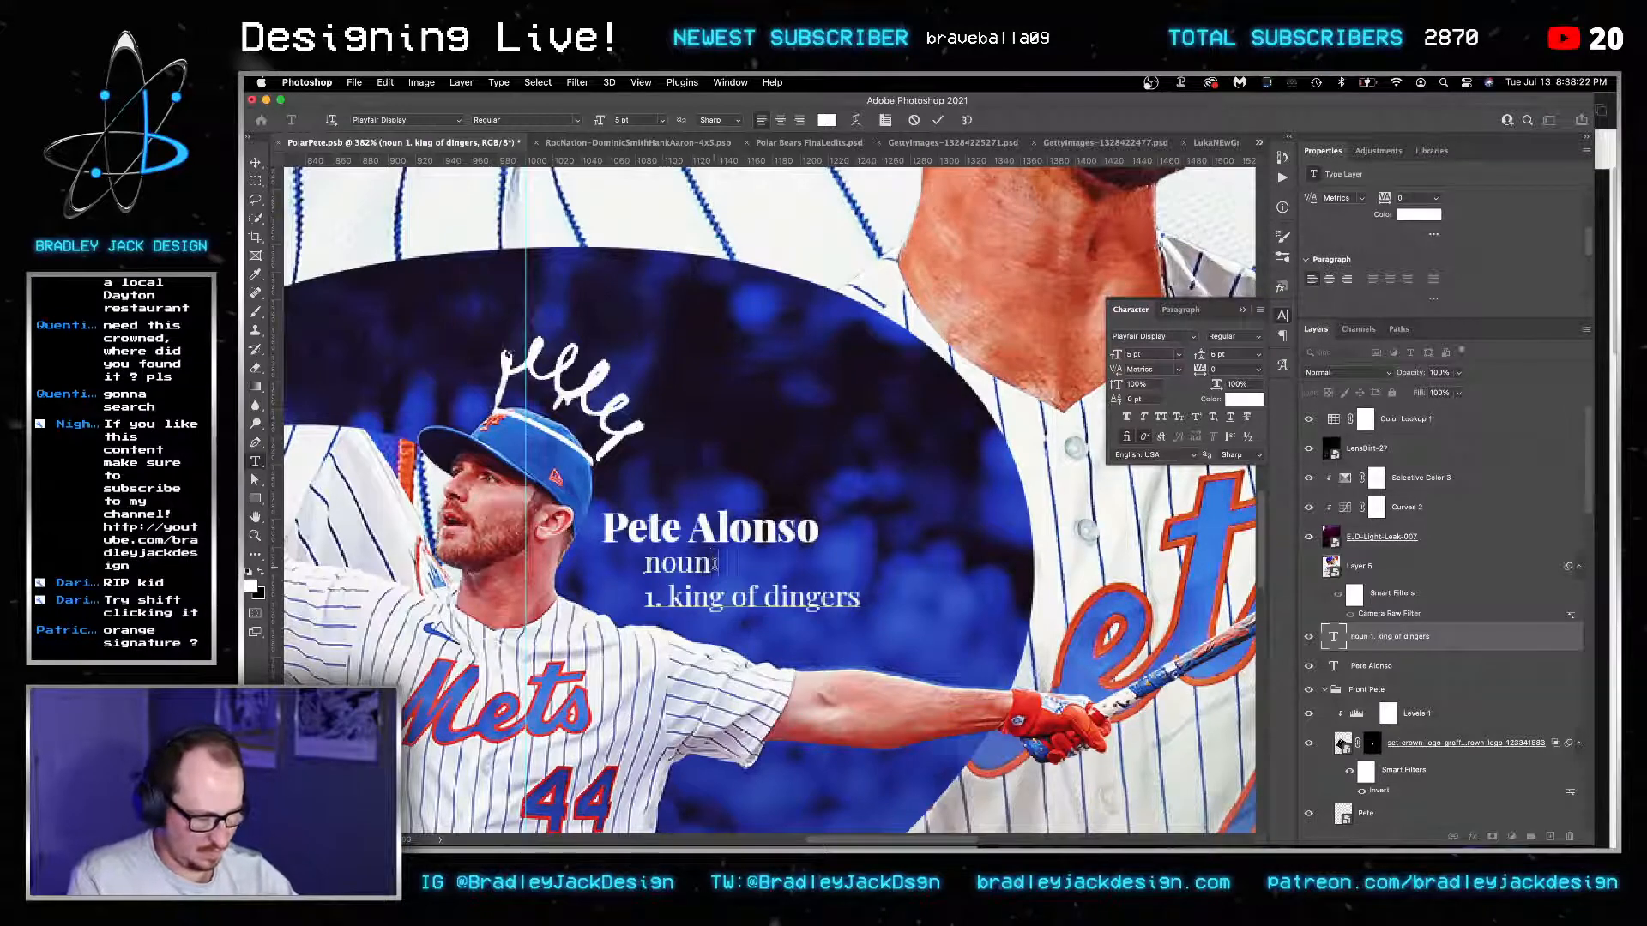
key(Delete)
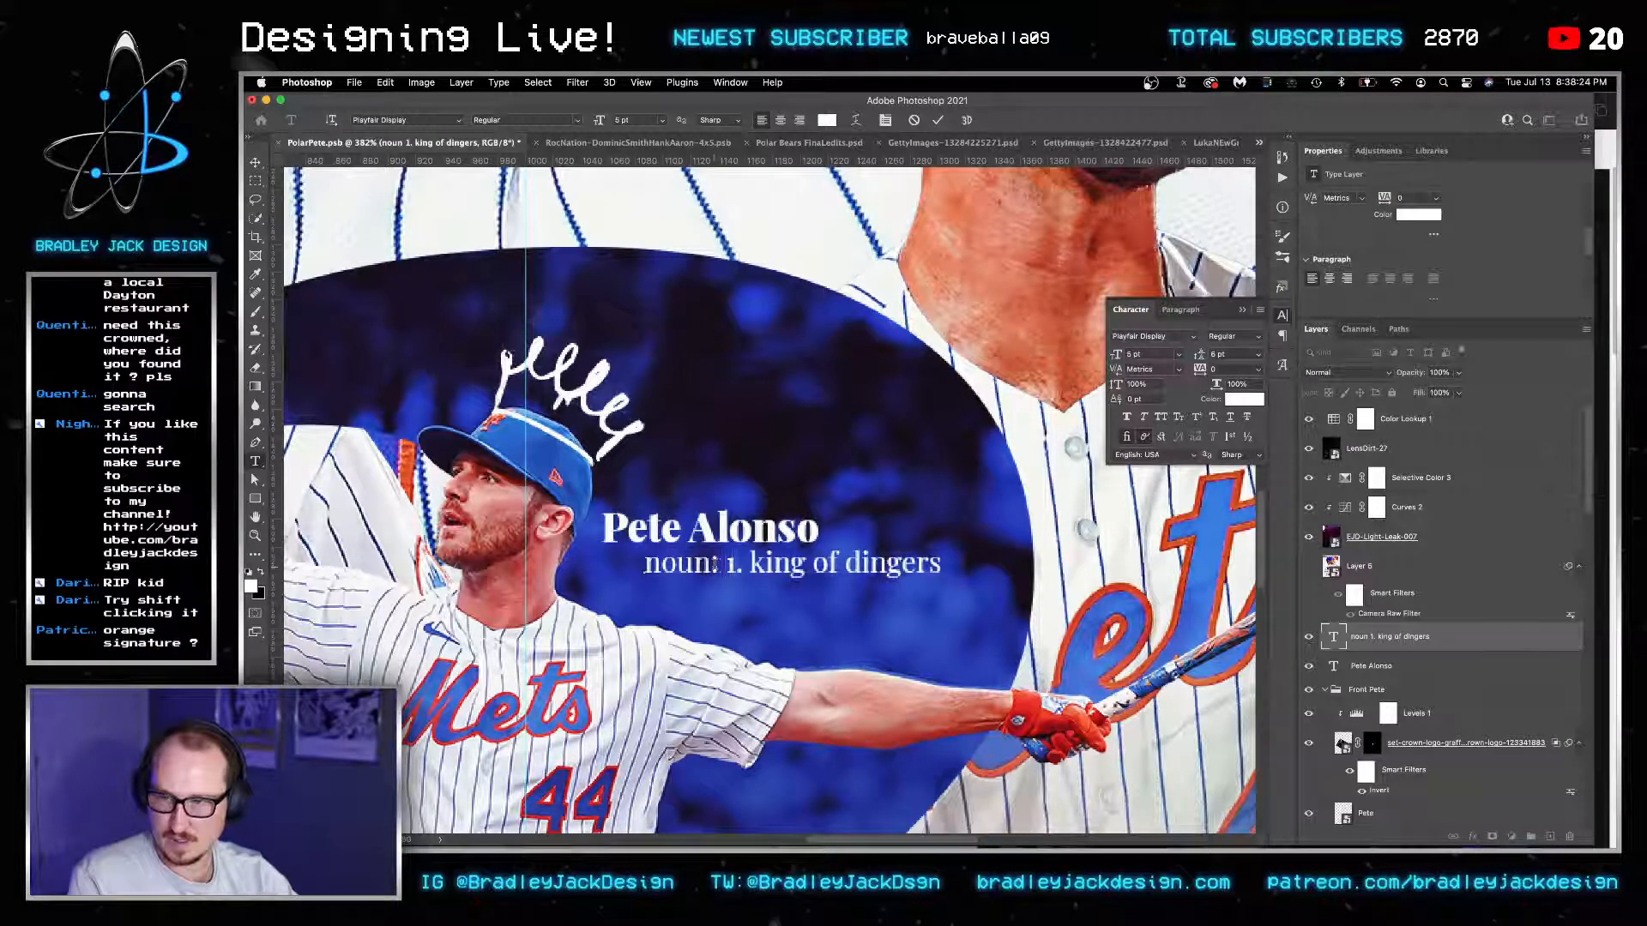
key(super+shift+Left)
key(BackSpace)
key(super+Return)
key(v)
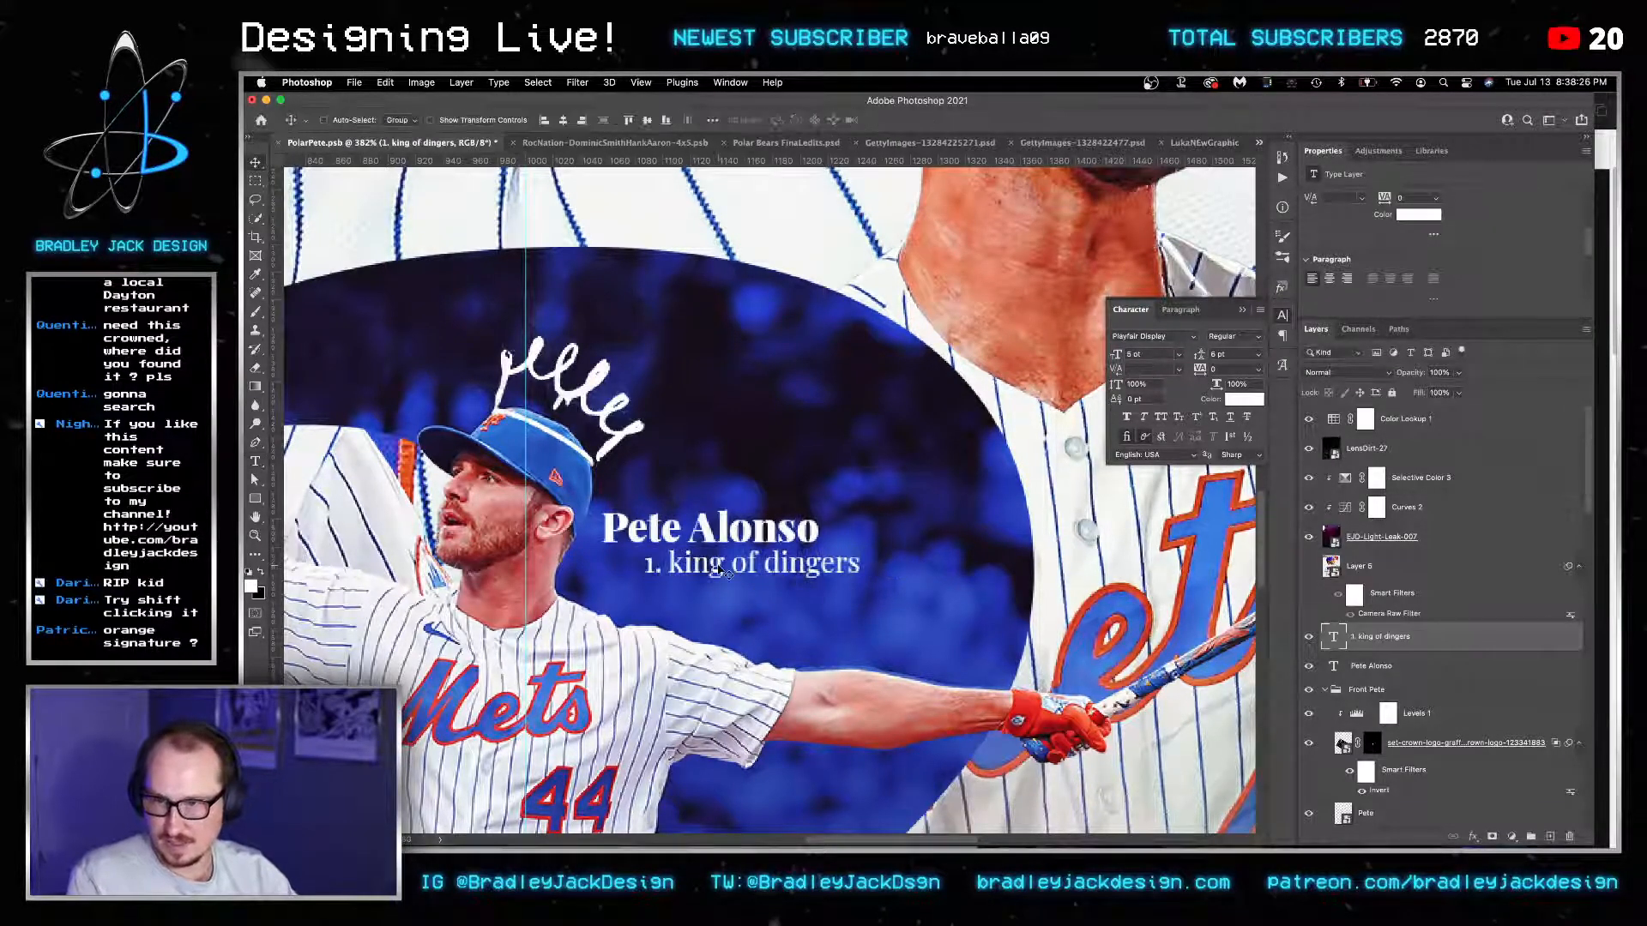
drag(728, 555, 722, 563)
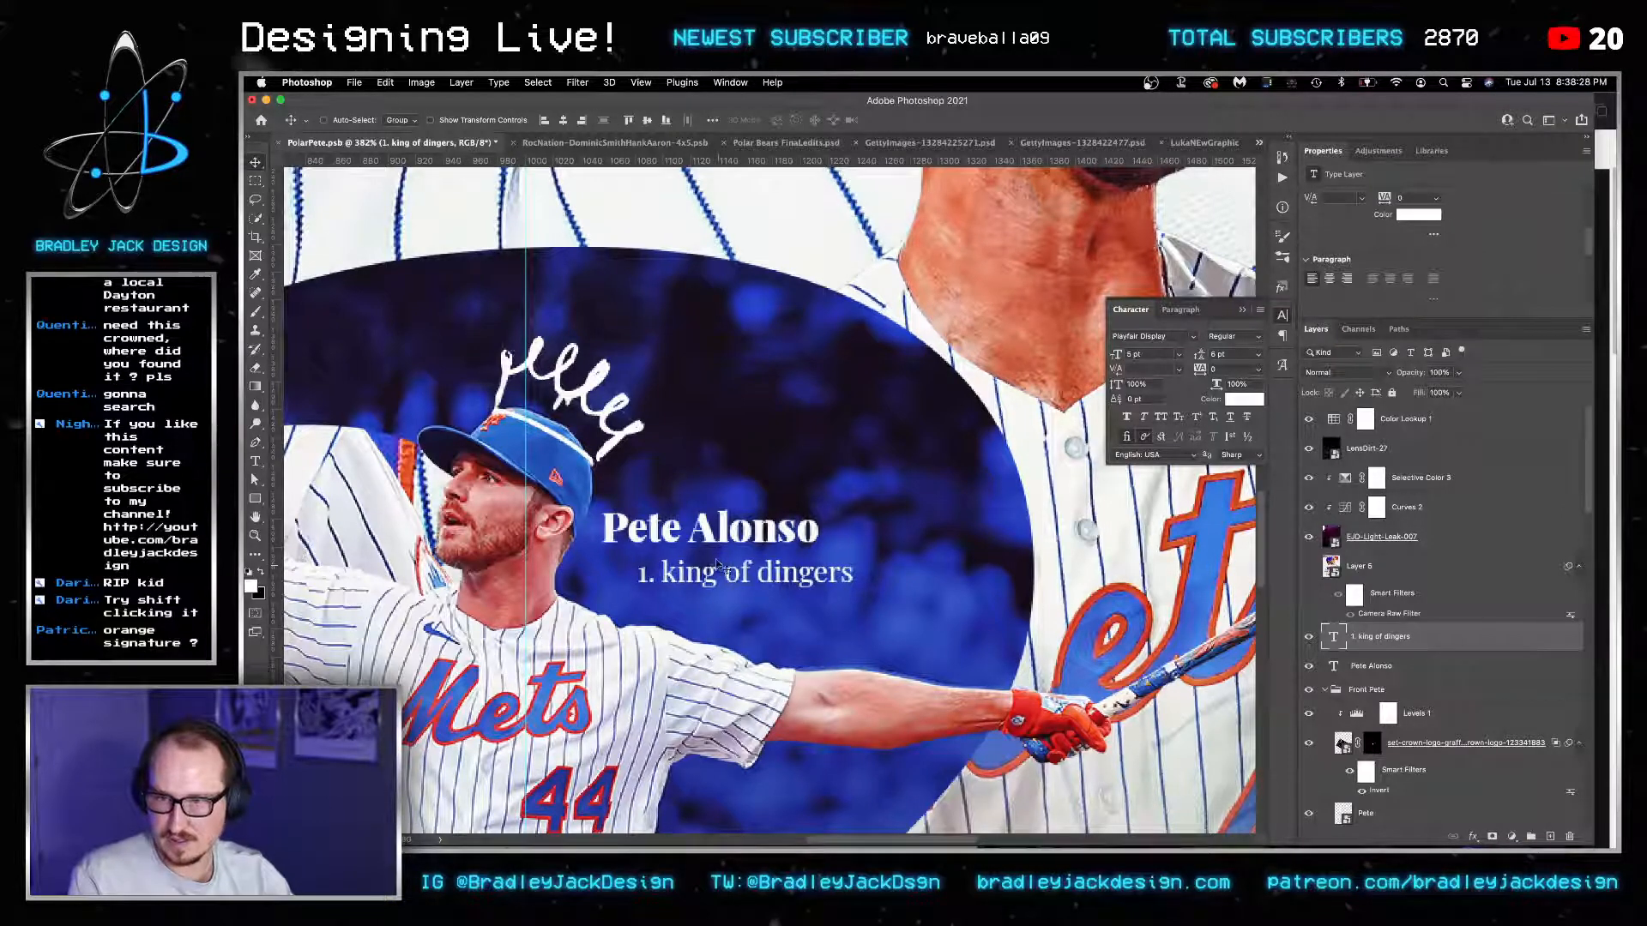
Append "Noun" in parentheses after "Pete Alonso" in the name text.
key(t)
click(820, 531)
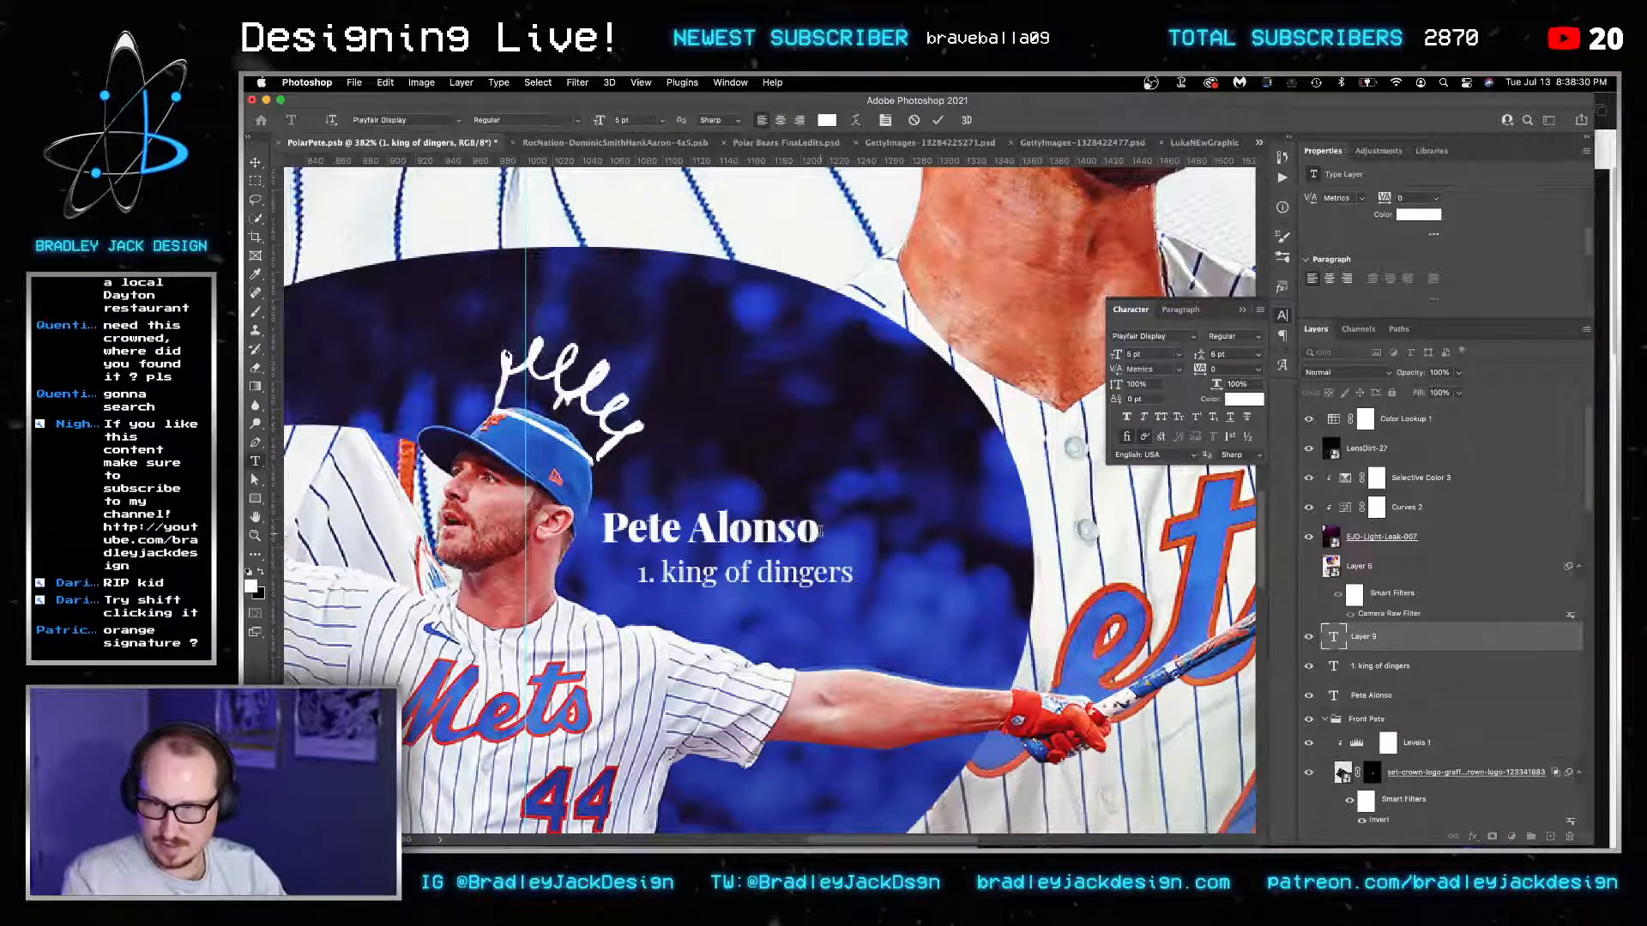
key(Escape)
click(821, 531)
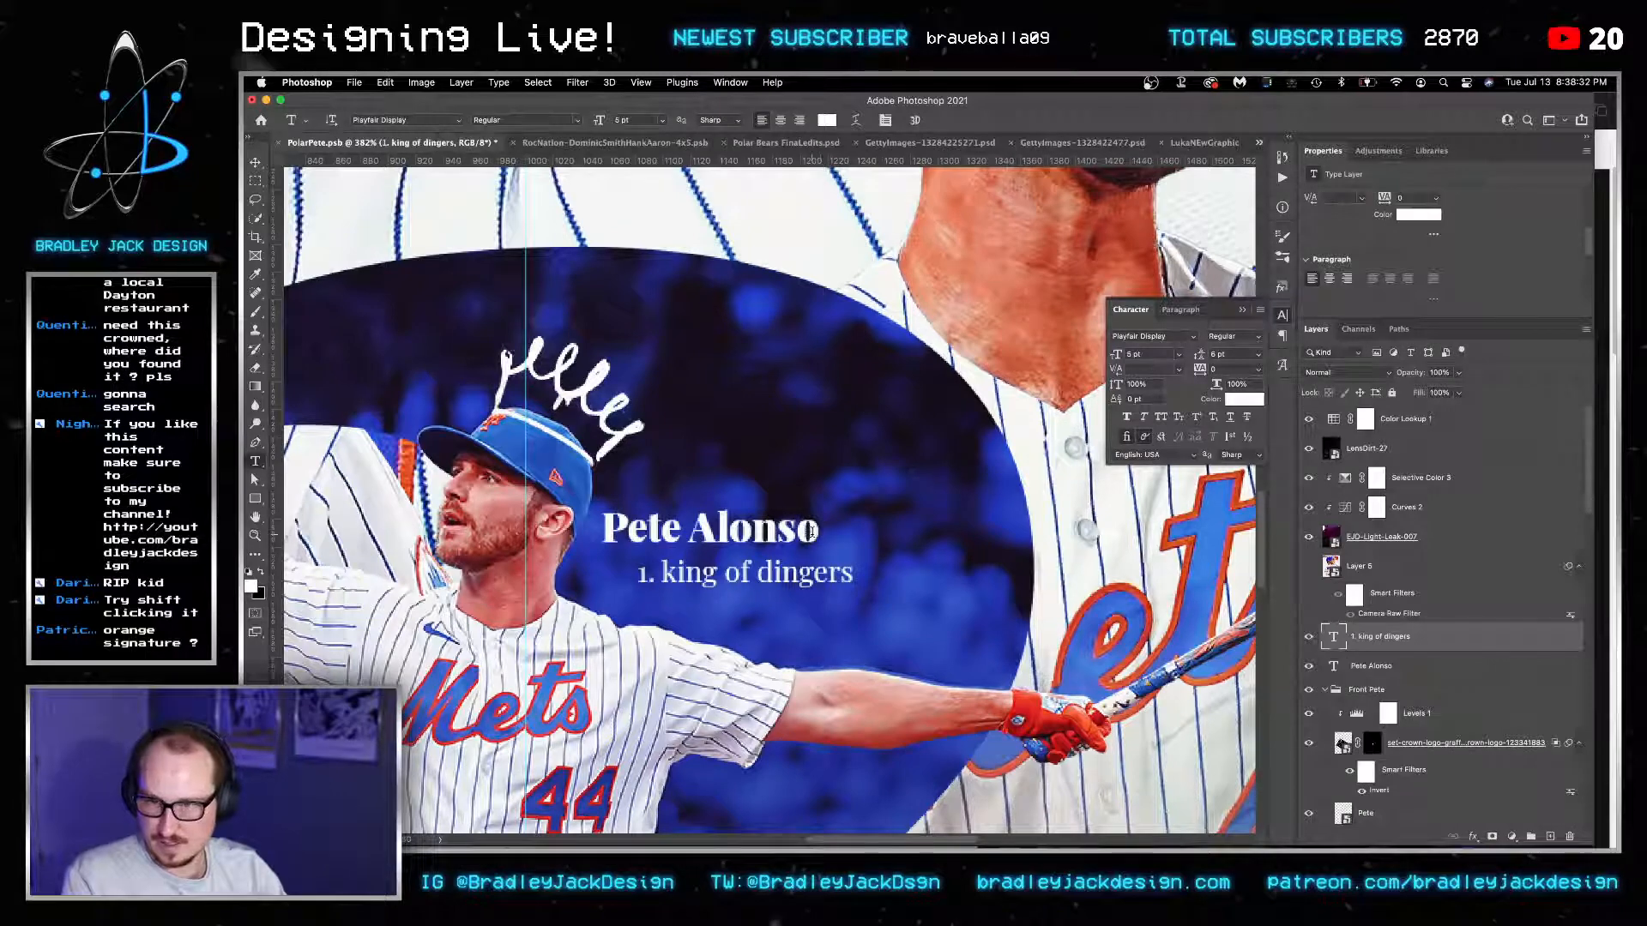
text(()
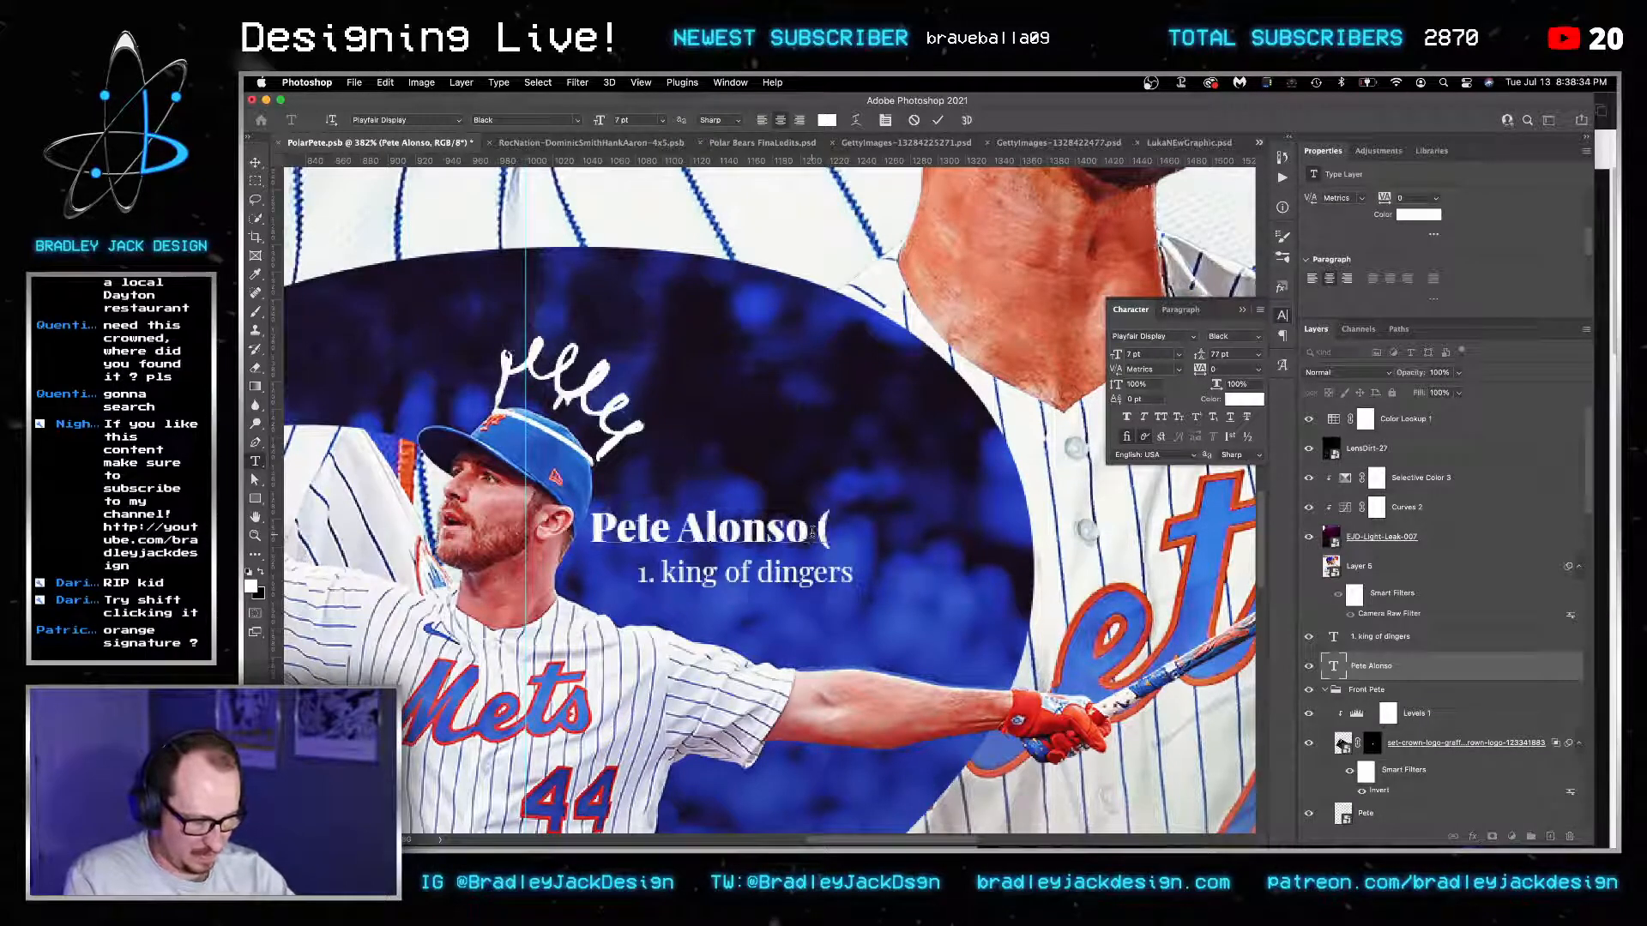
text(Noun))
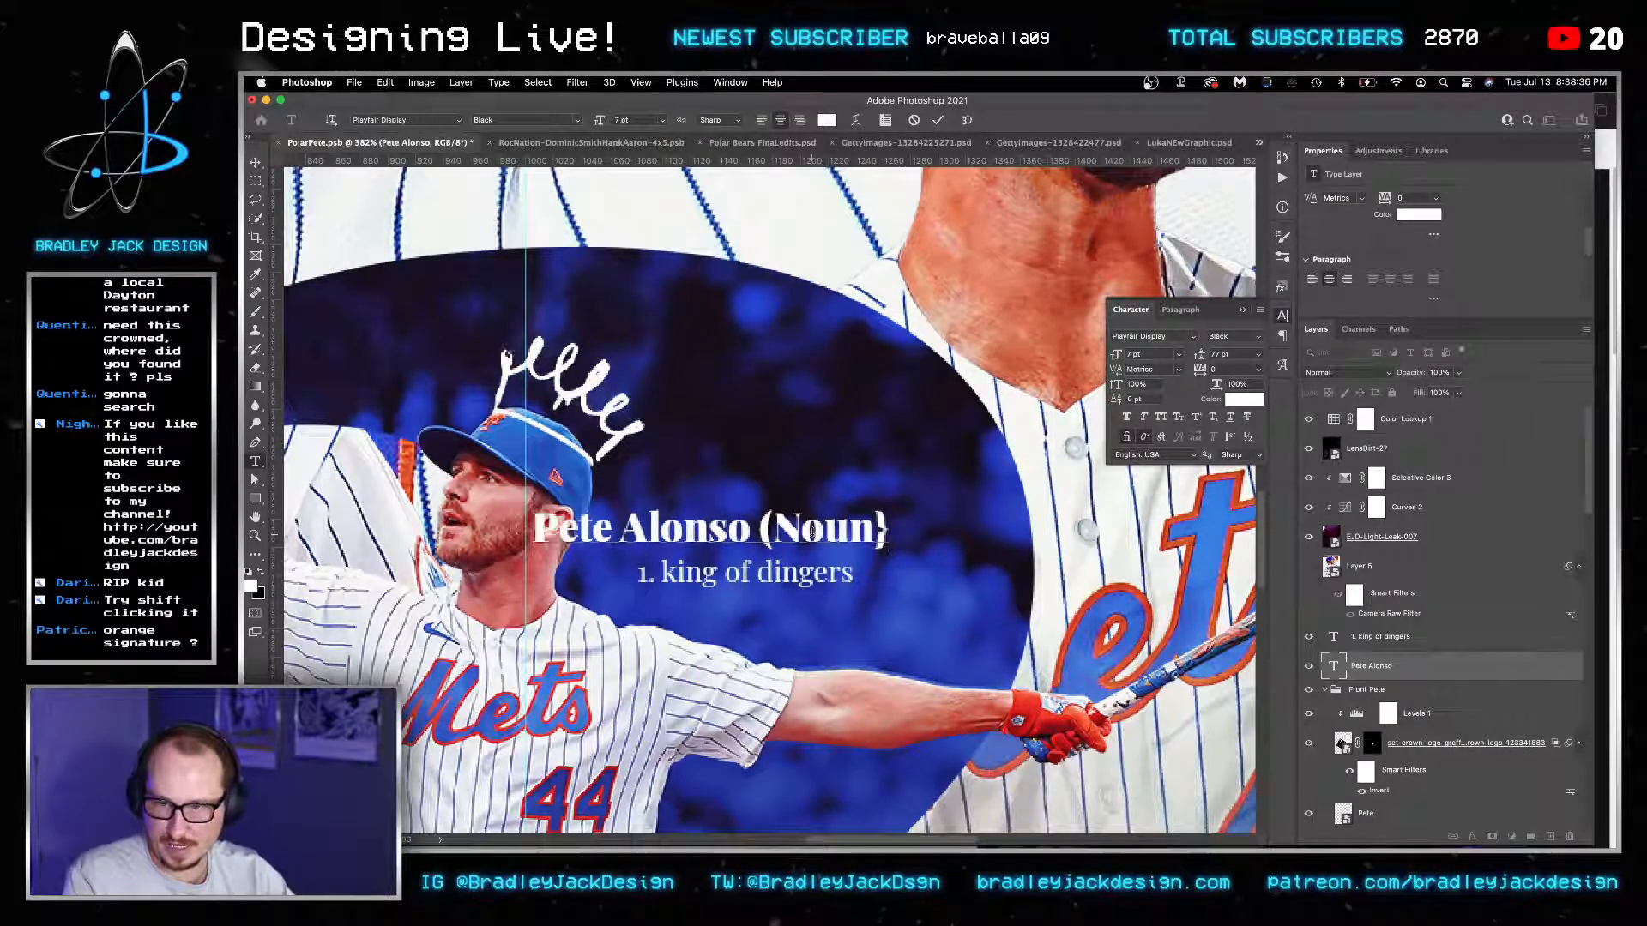
Replace the parentheses around "Noun" with square brackets.
key(BackSpace)
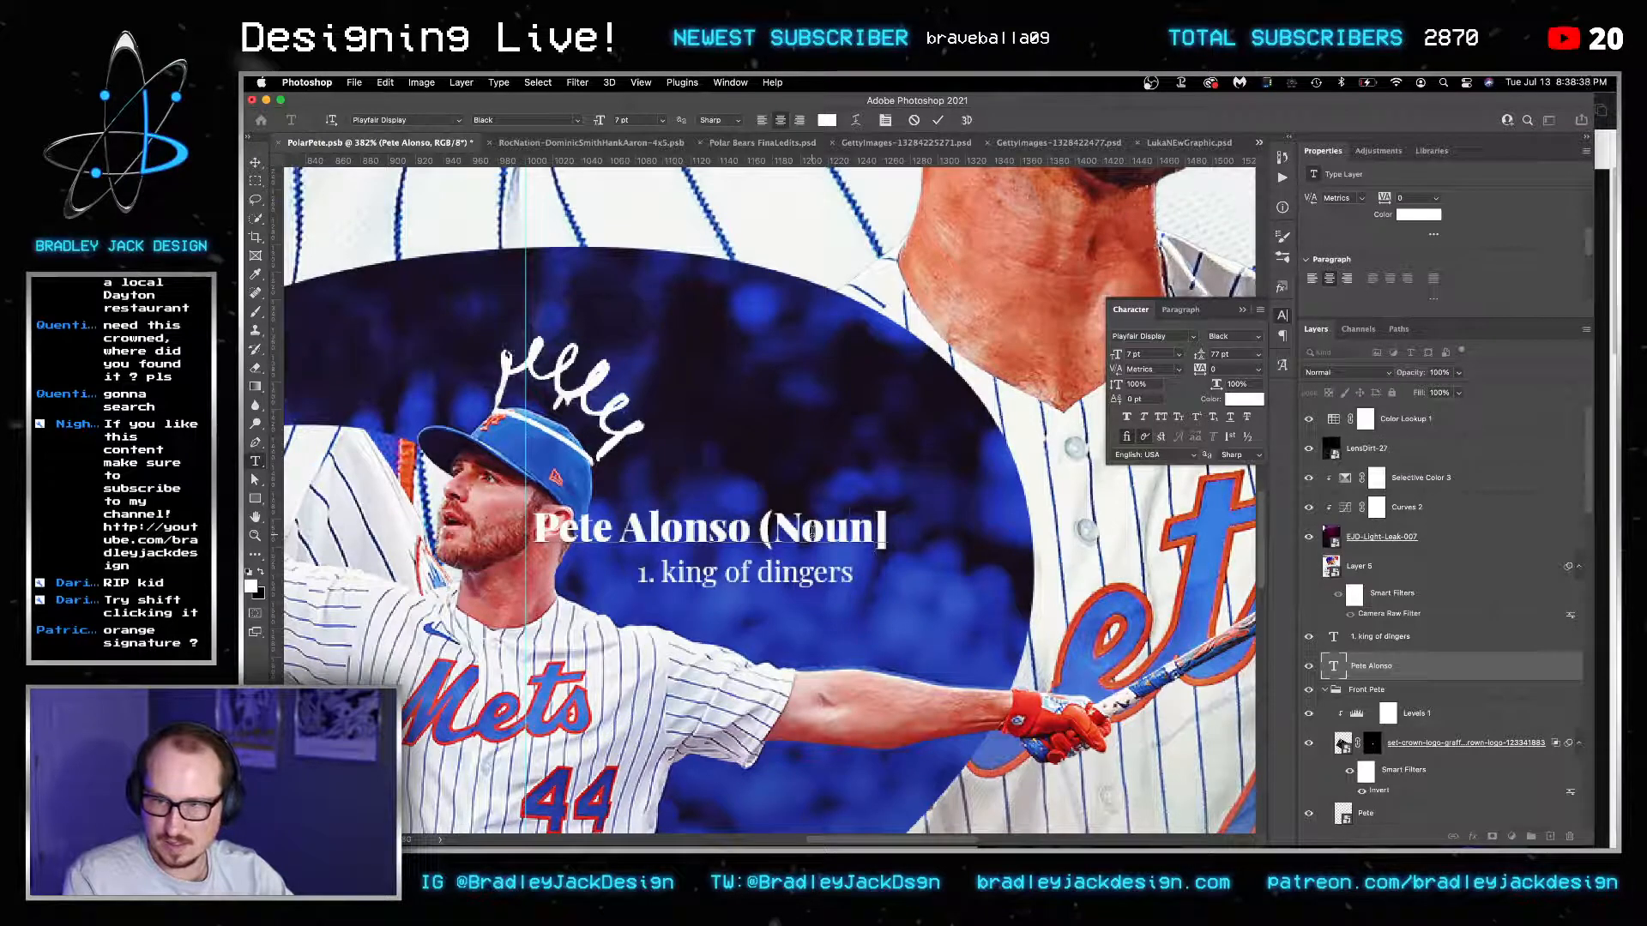
key(Left)
key(Left)
key(Left)
key(Left)
text([)
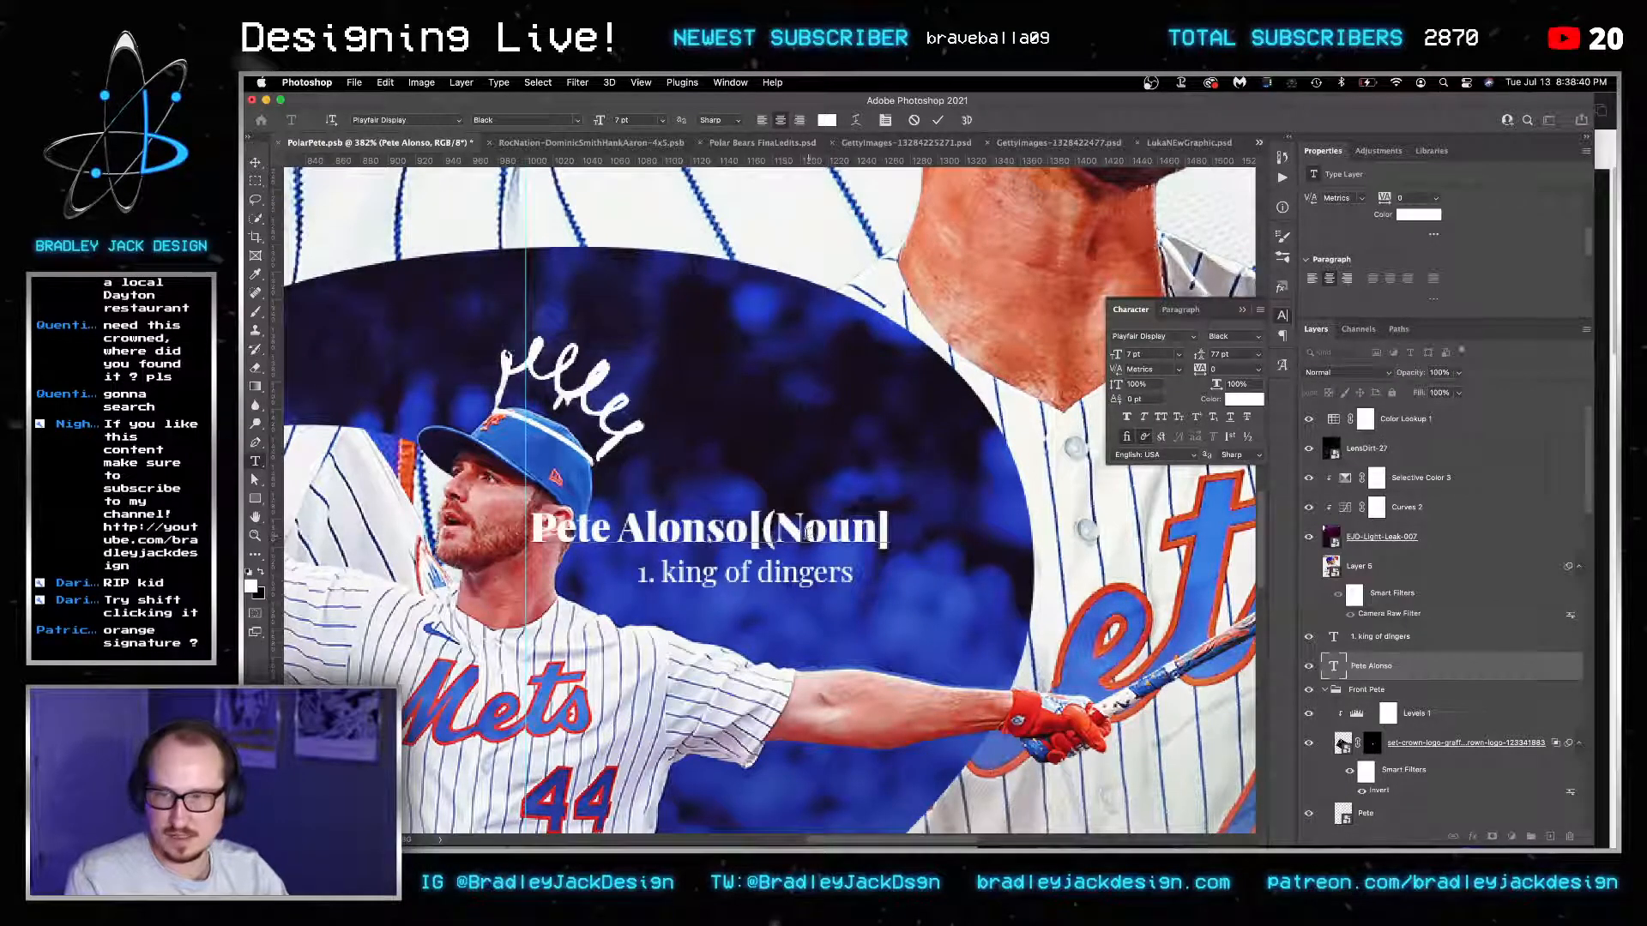
key(Right)
key(BackSpace)
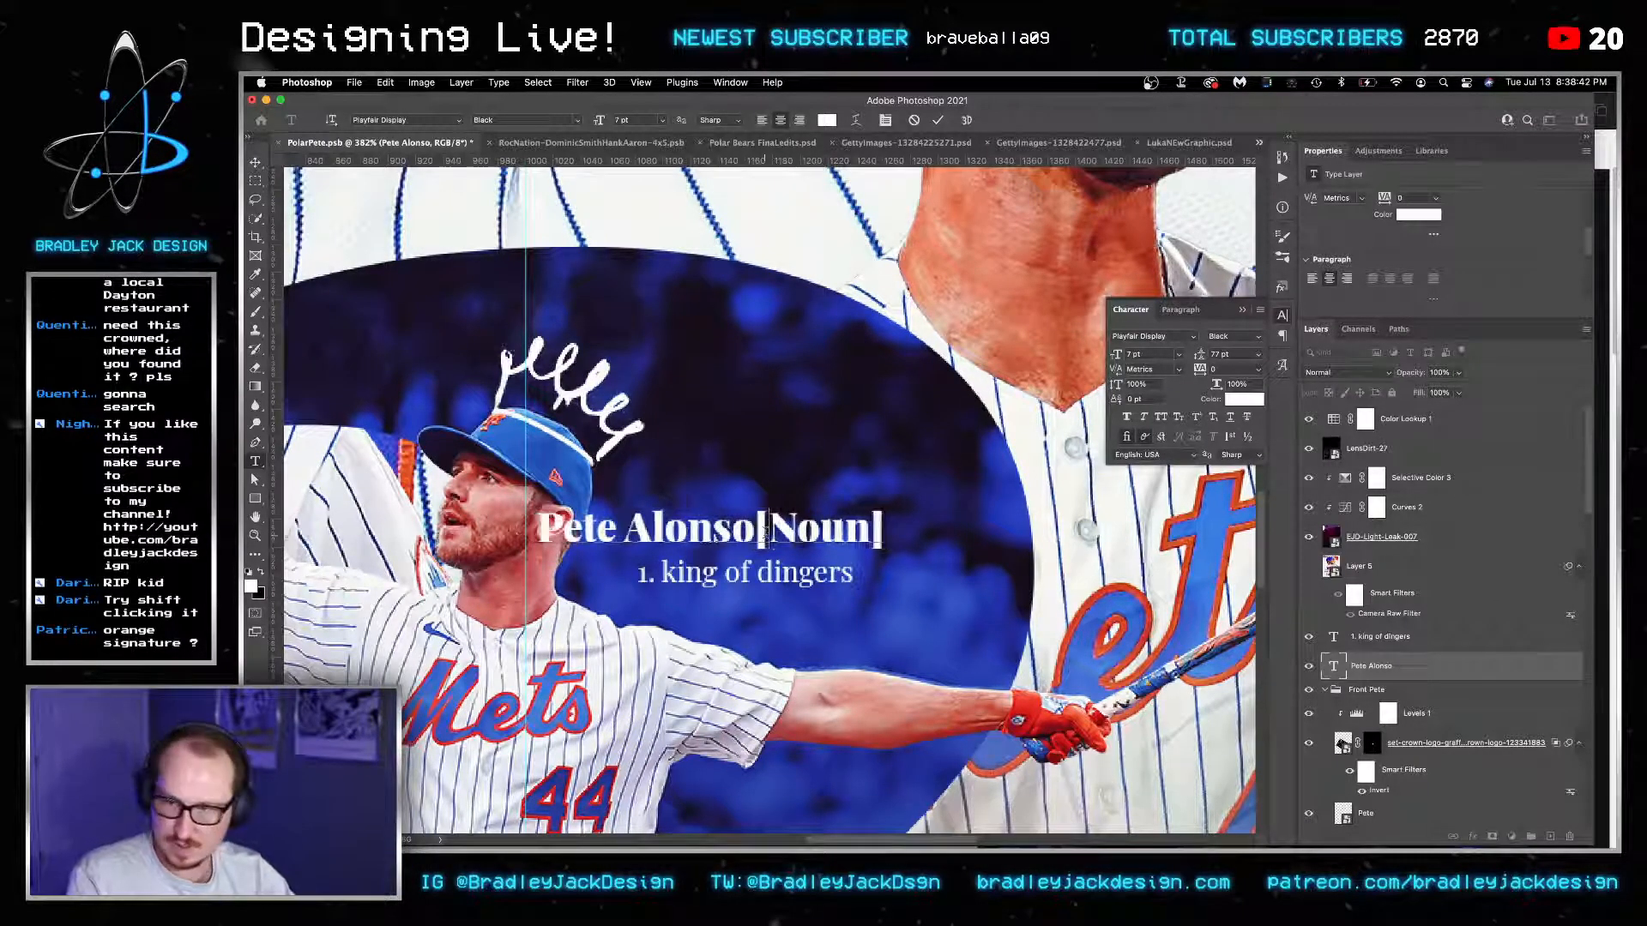
Set the bracketed "[Noun]" text to Regular weight at 4 pt.
key(Left)
key(shift+Down)
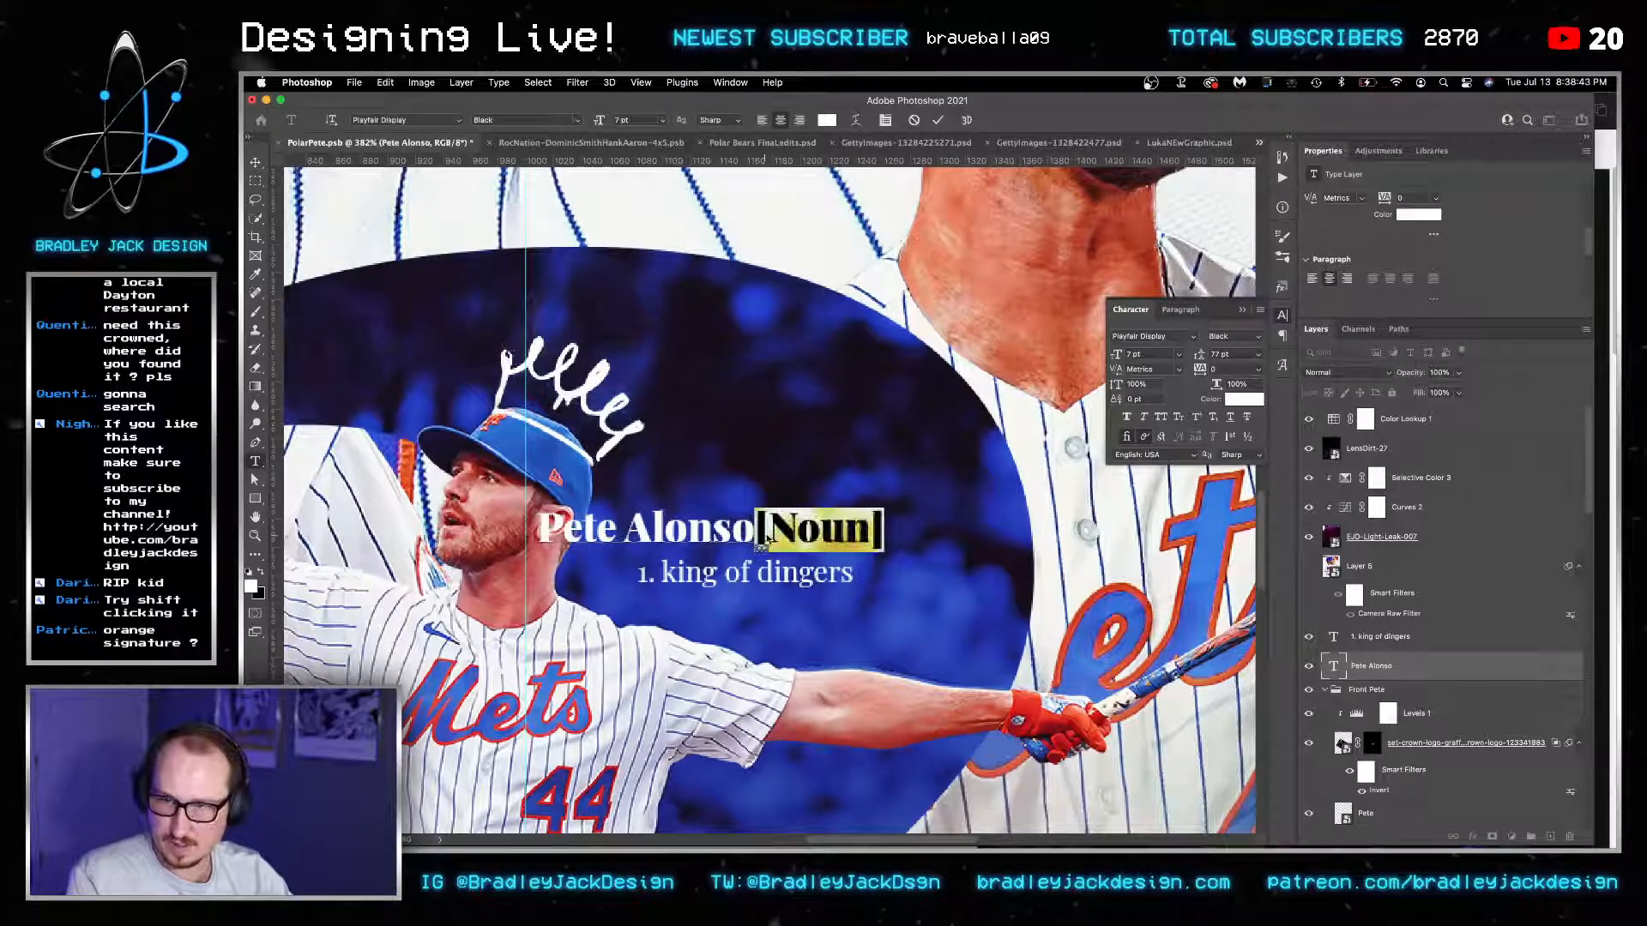
click(1259, 339)
click(1227, 326)
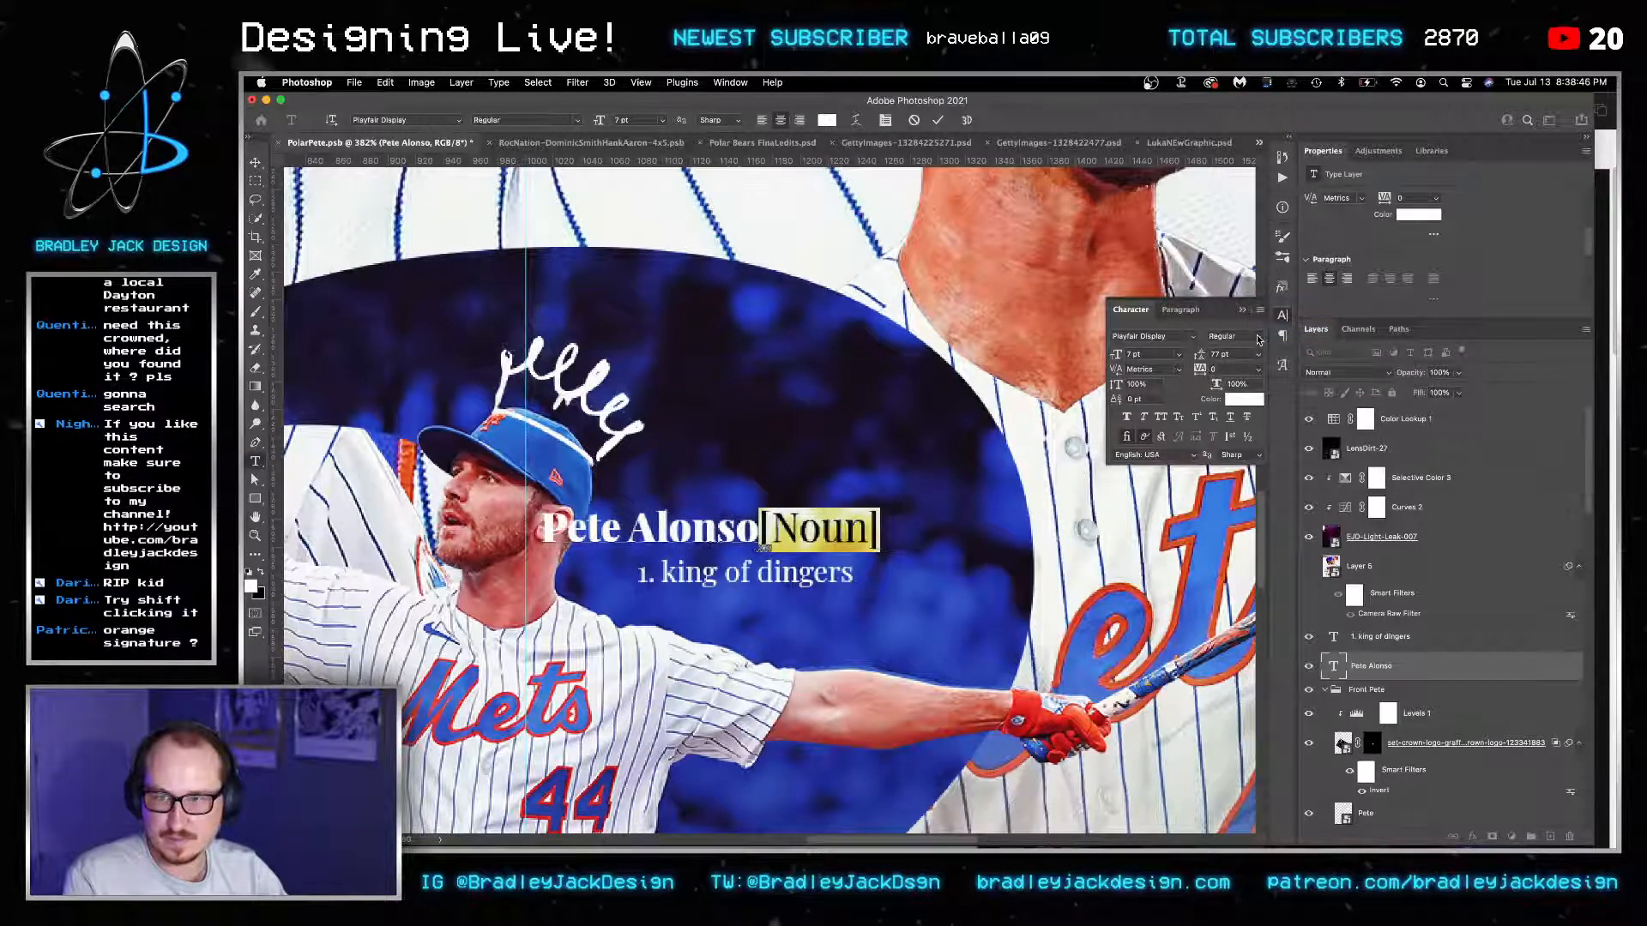
text(4)
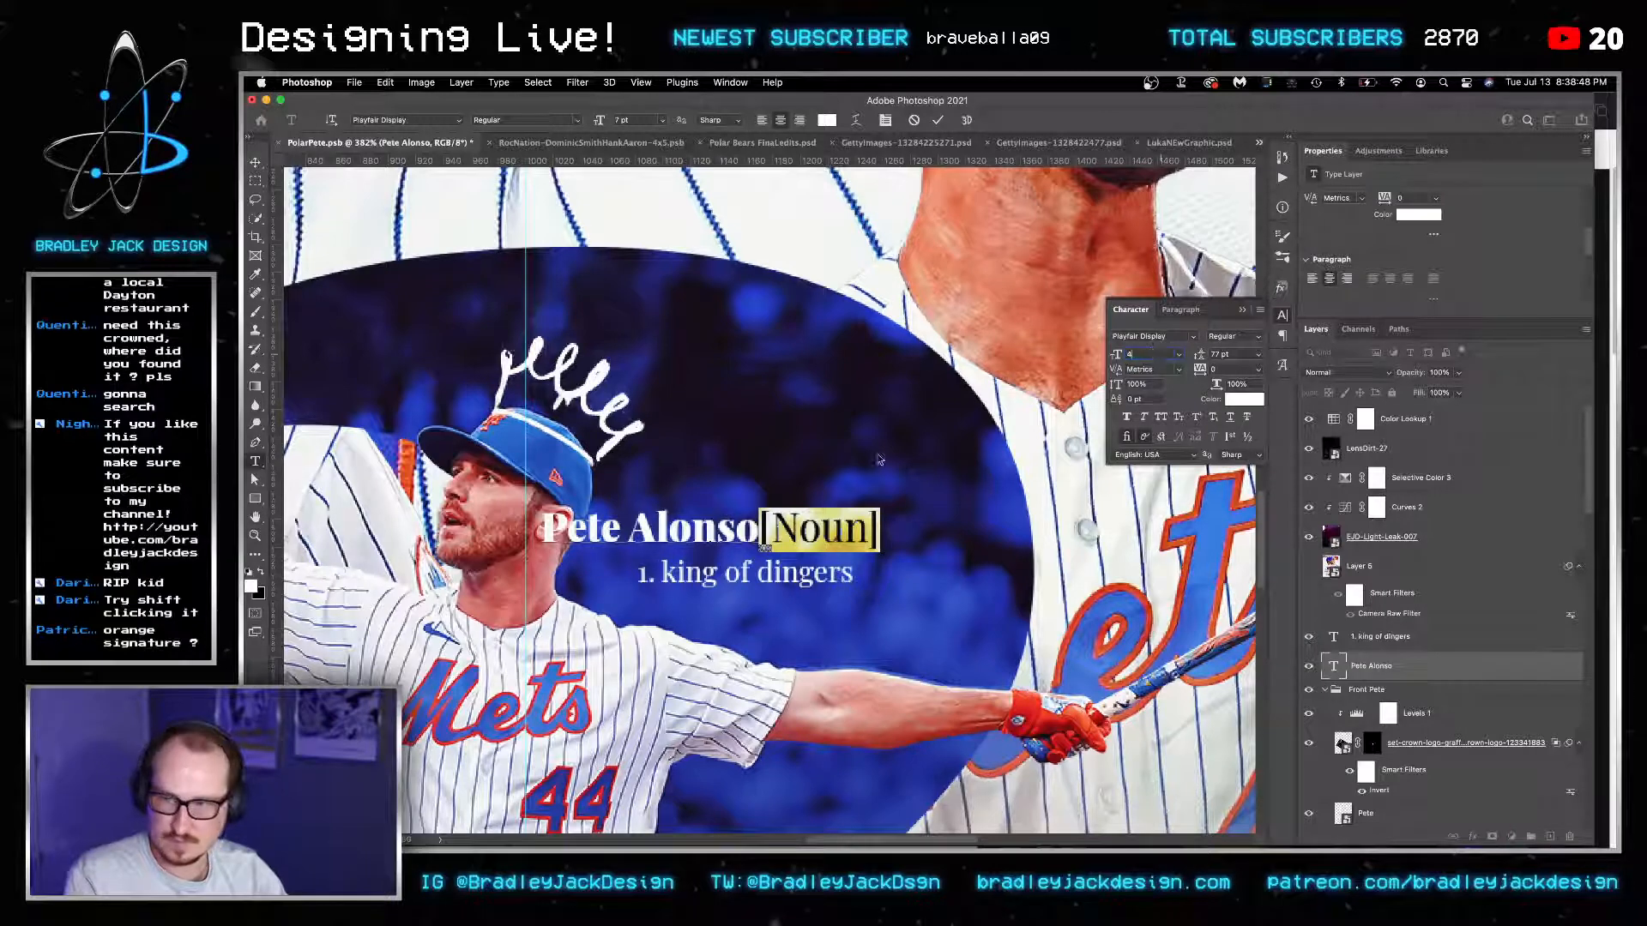
key(Return)
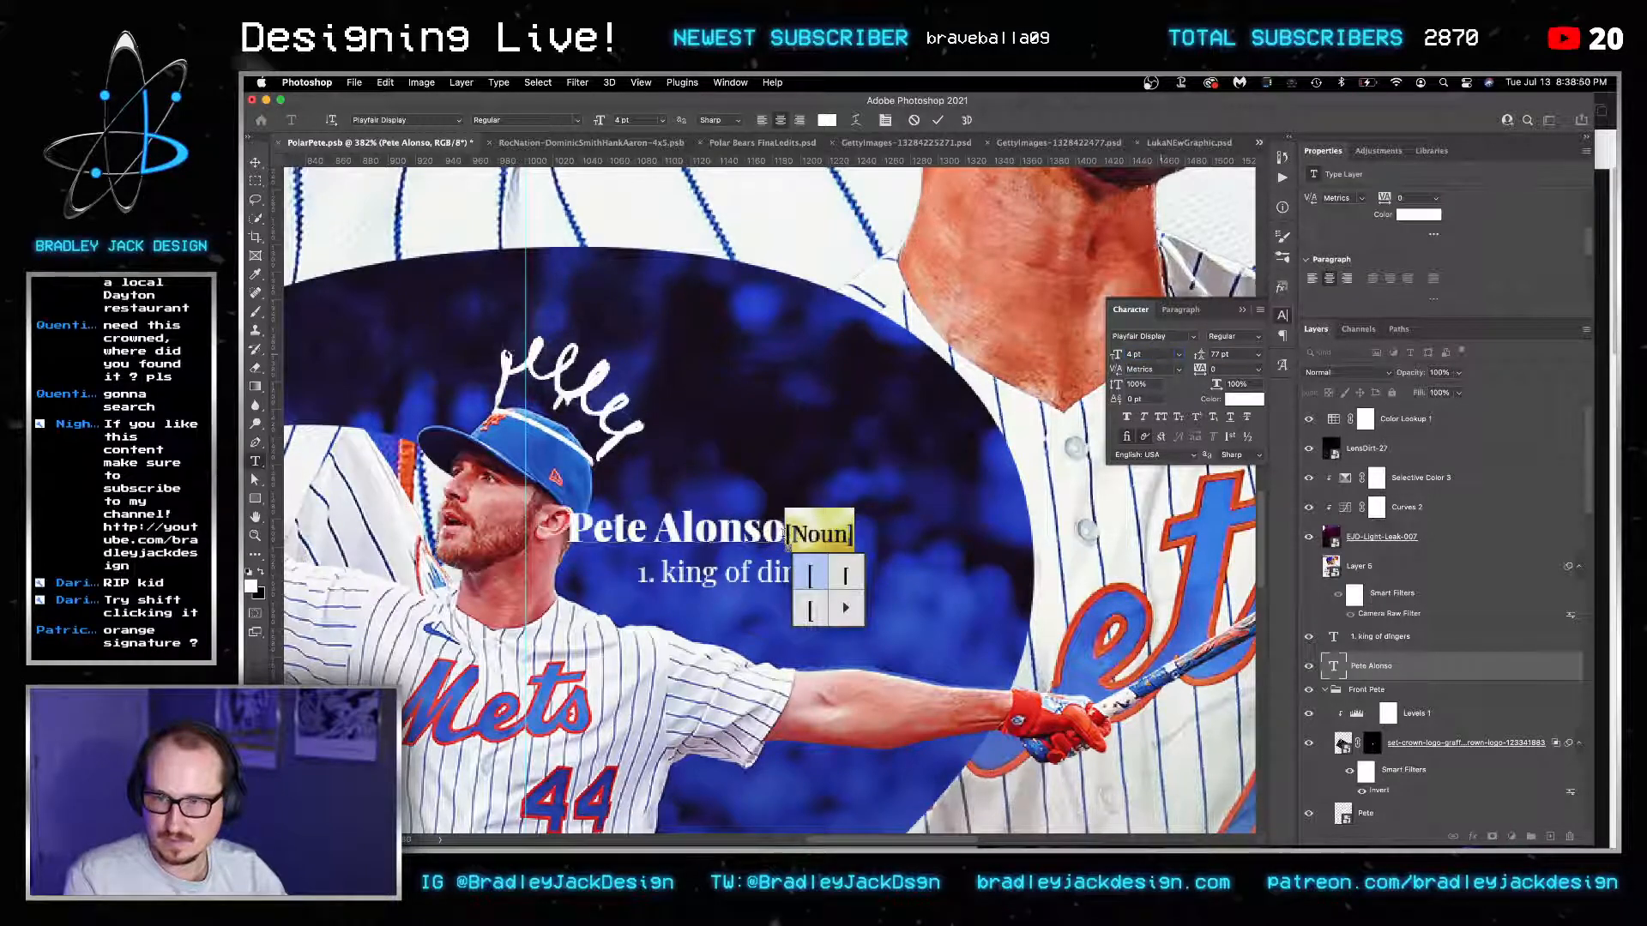
Put a space between "Alonso" and the bracket, and change the bracketed word to lowercase "[noun]".
click(785, 536)
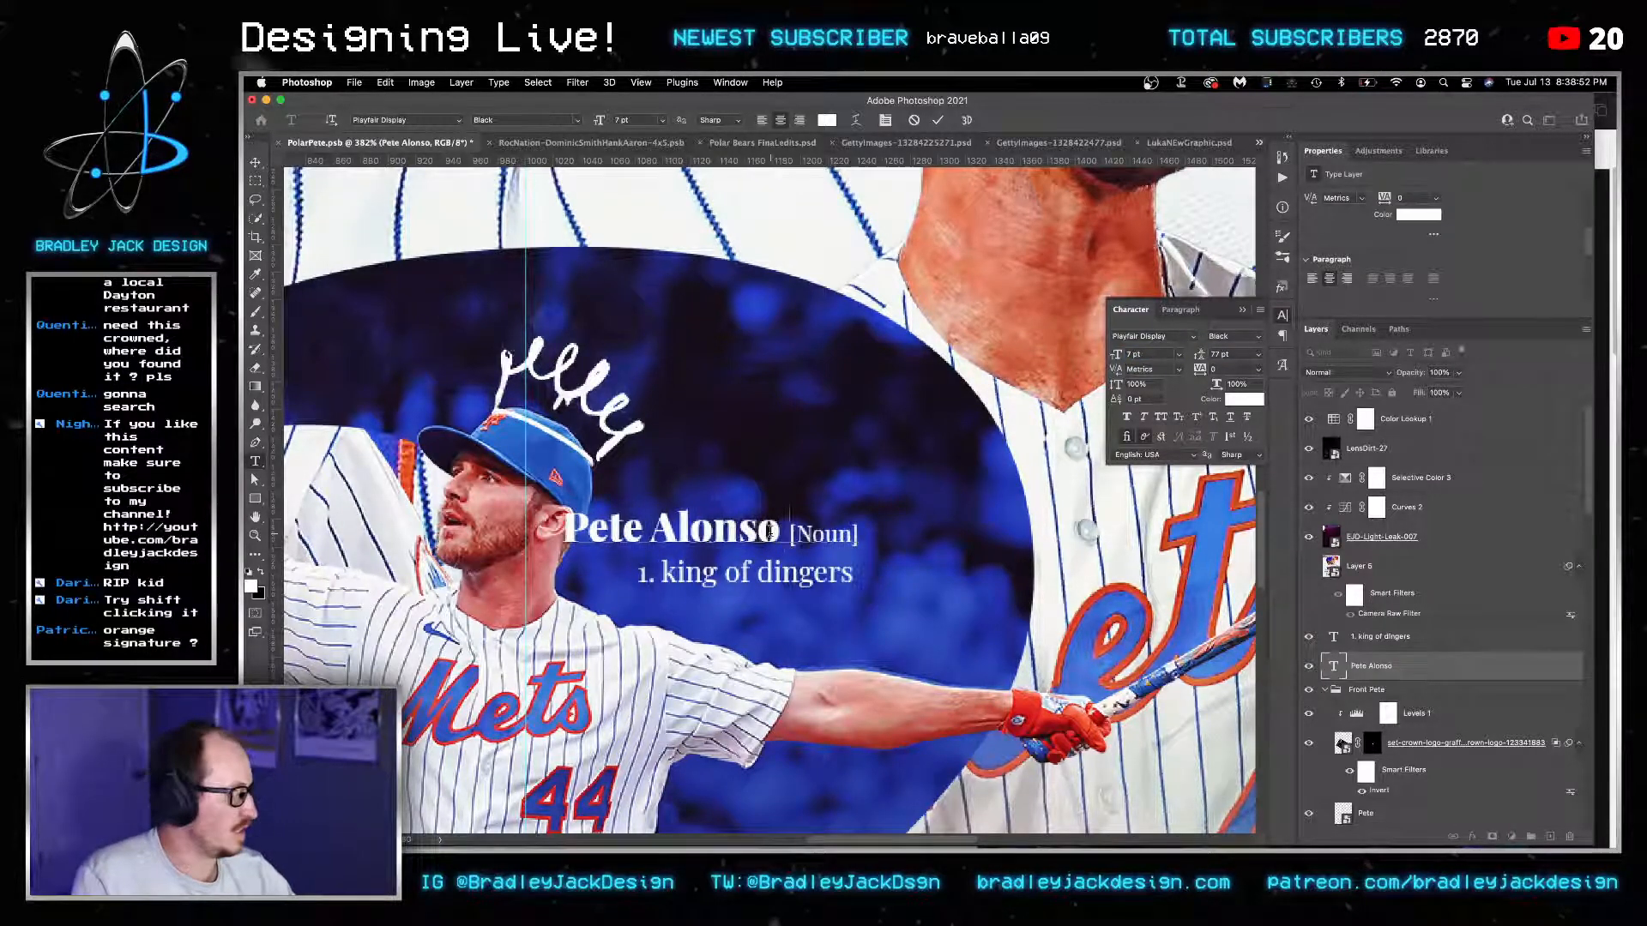
key(Right)
key(Right)
key(BackSpace)
text(n)
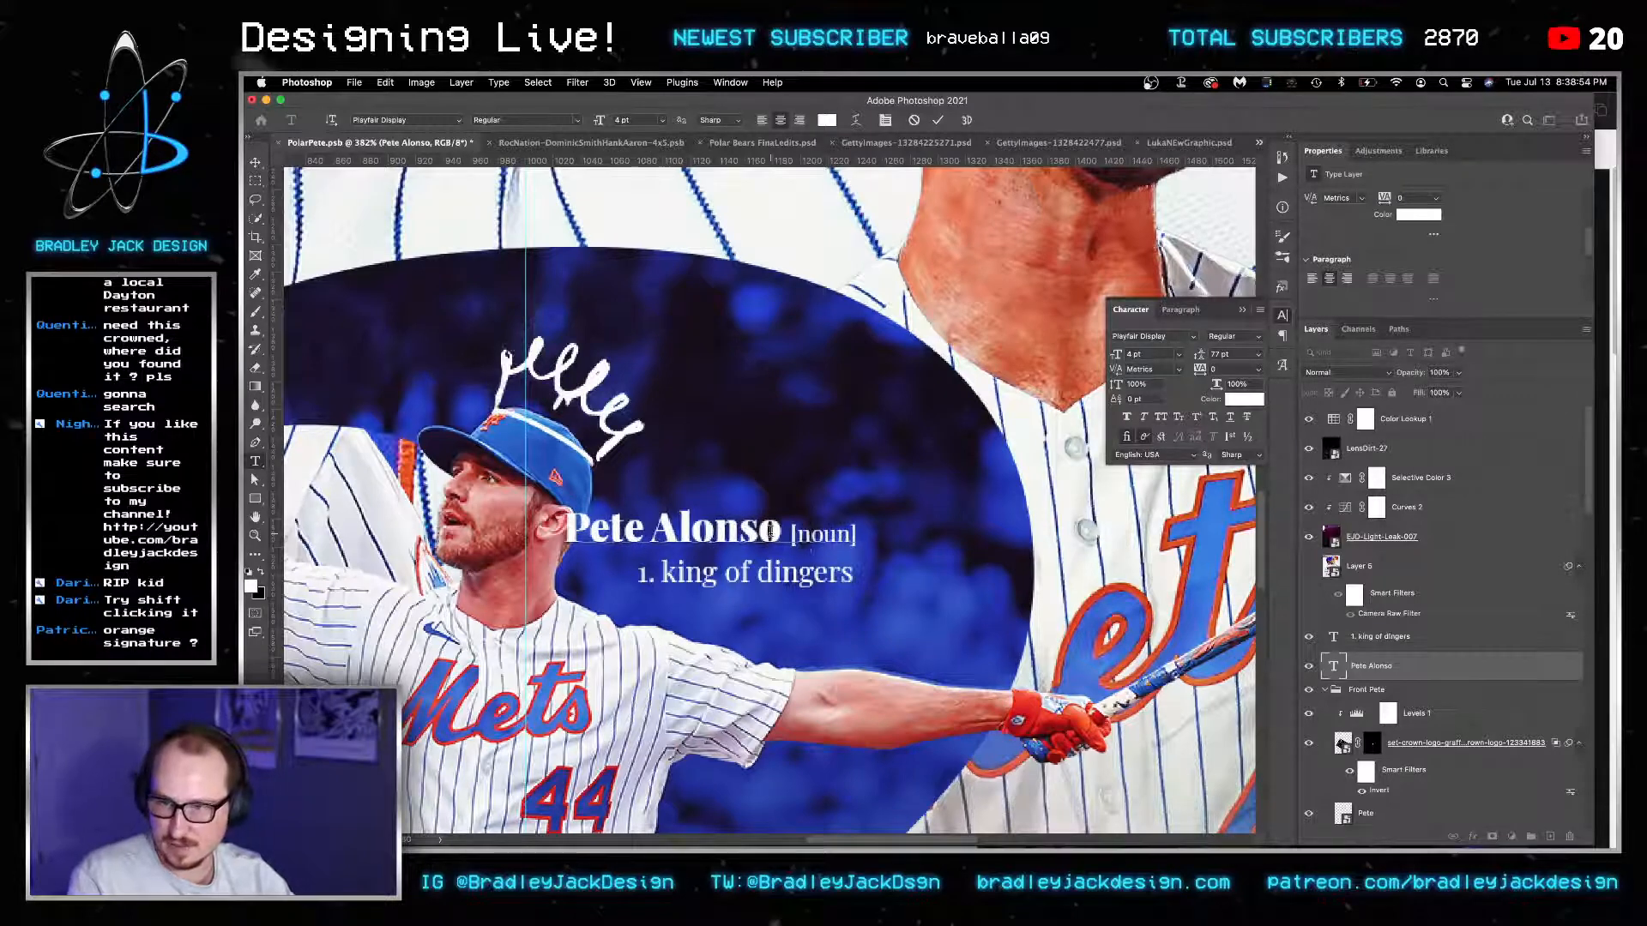
key(Escape)
key(v)
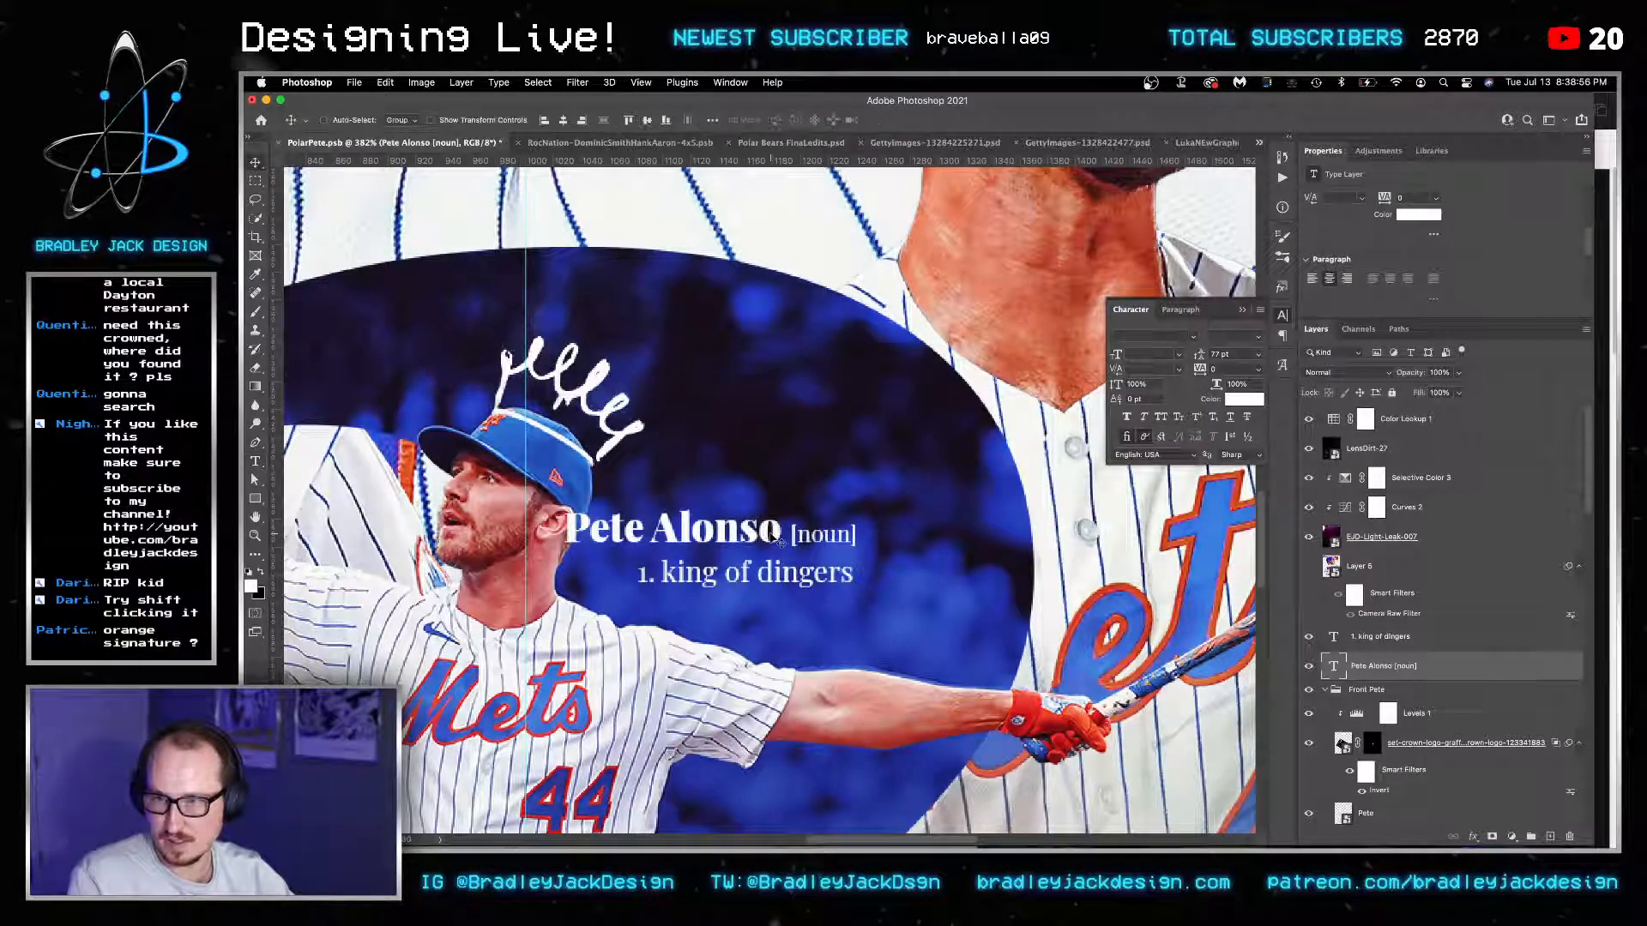
Nudge the "Pete Alonso [noun]" text right, clear of the player, and slightly down toward the "1. king of dingers" line.
key(shift+Right)
key(shift+Right)
key(shift+Right)
key(Right)
key(Right)
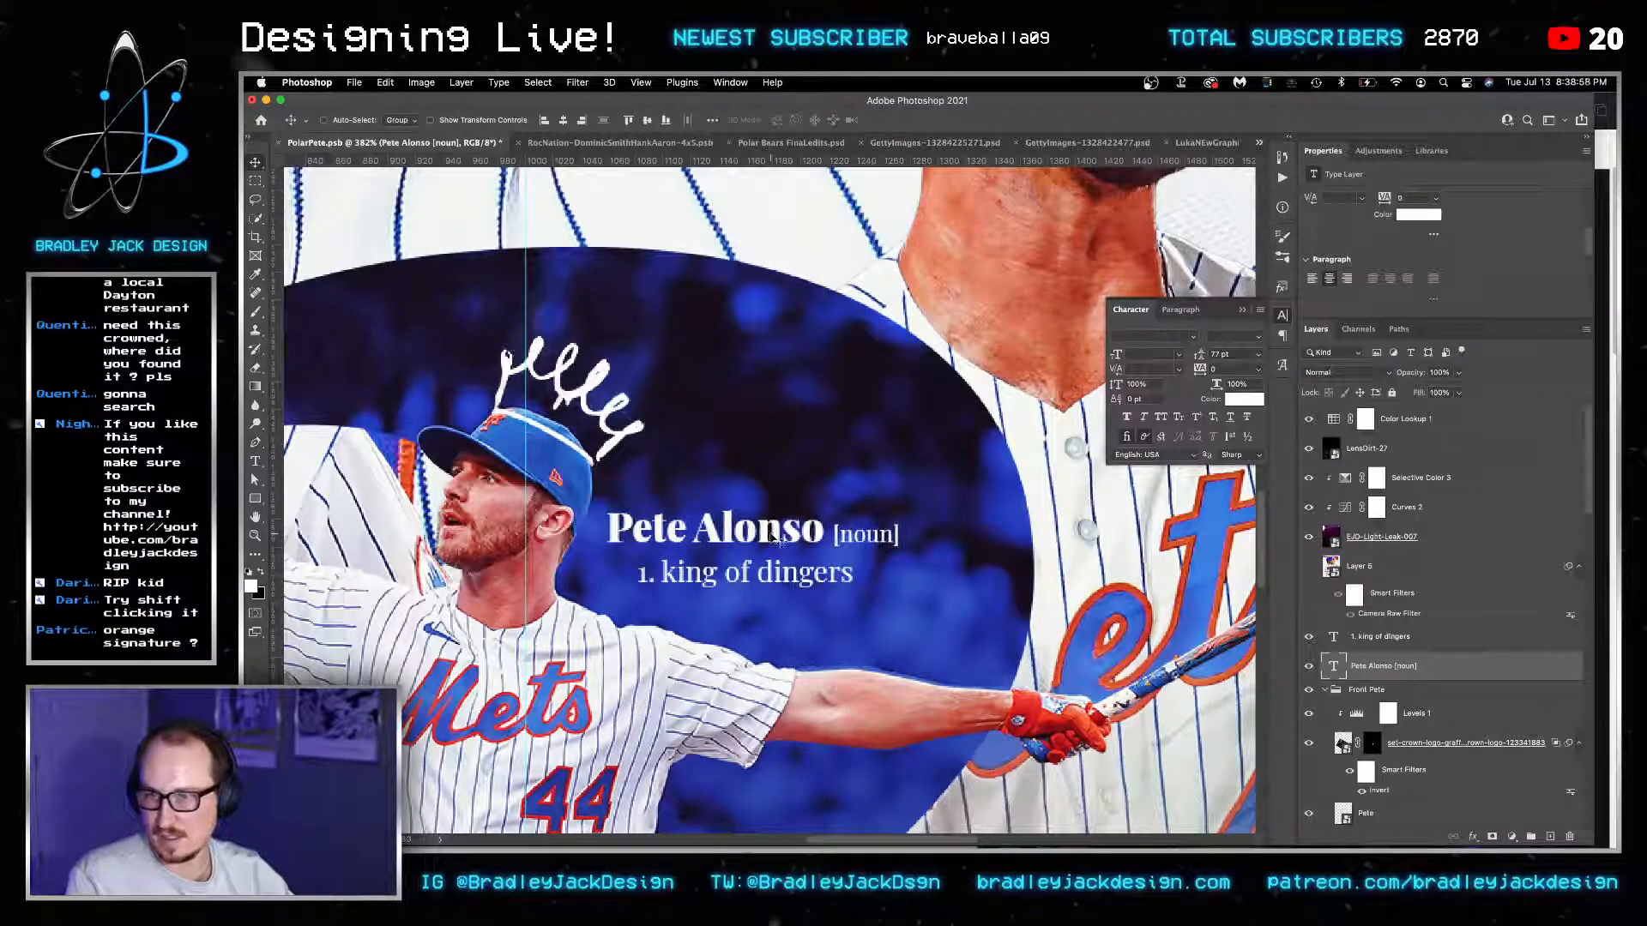
key(Down)
key(Down)
key(Down)
key(z)
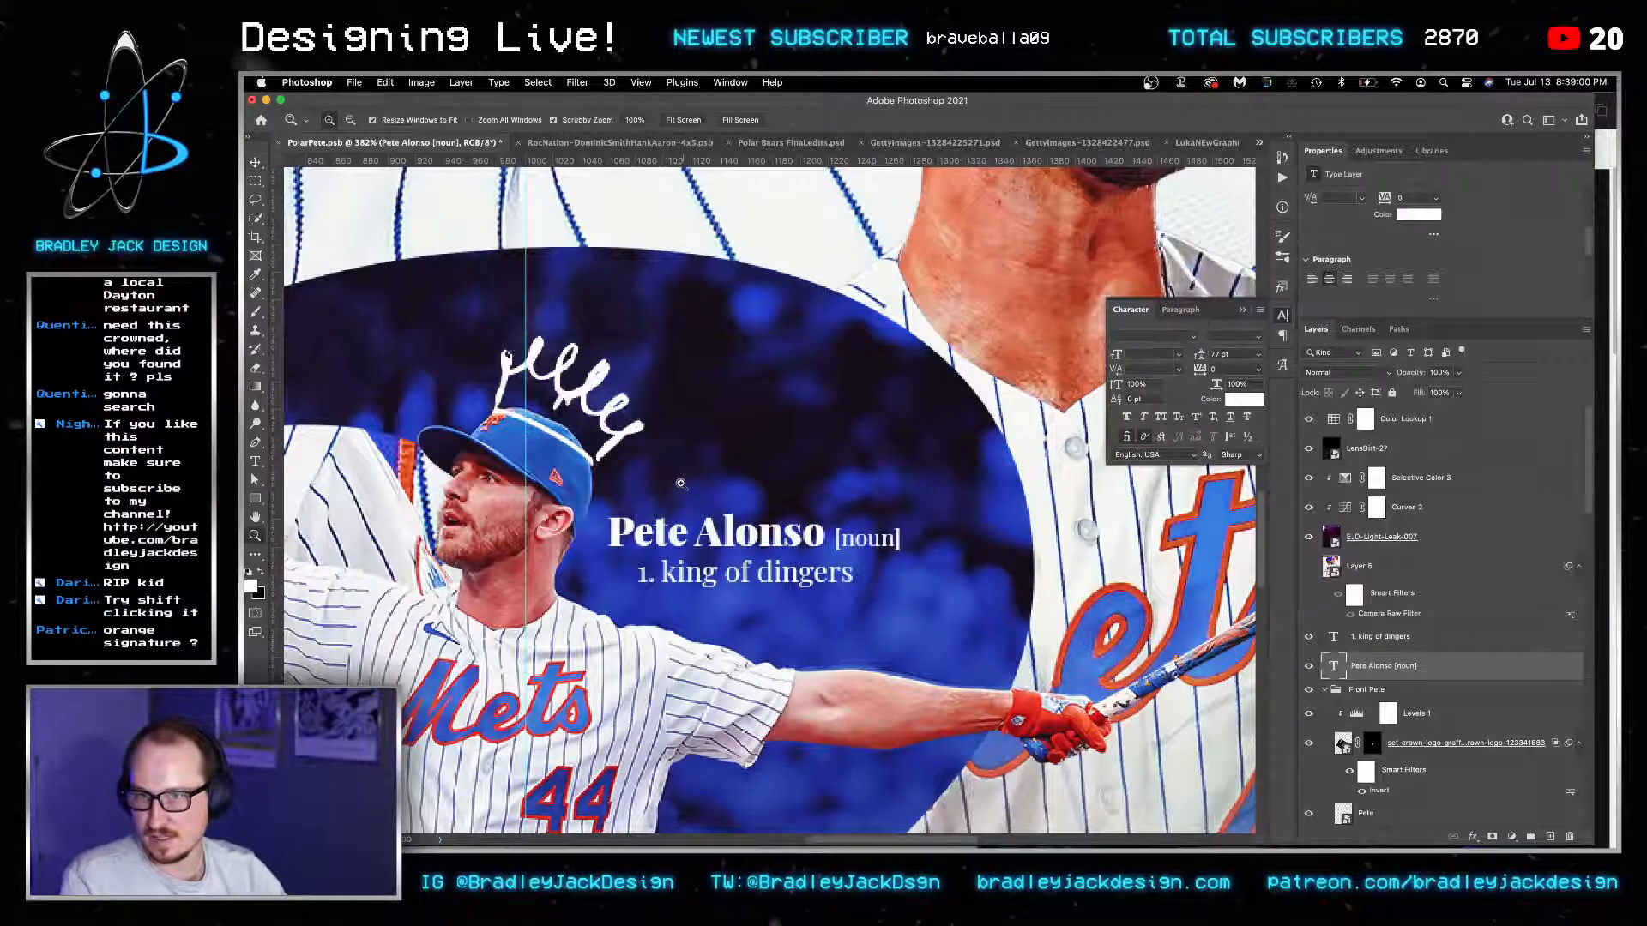
alt+click(680, 483)
alt+click(680, 483)
alt+click(680, 483)
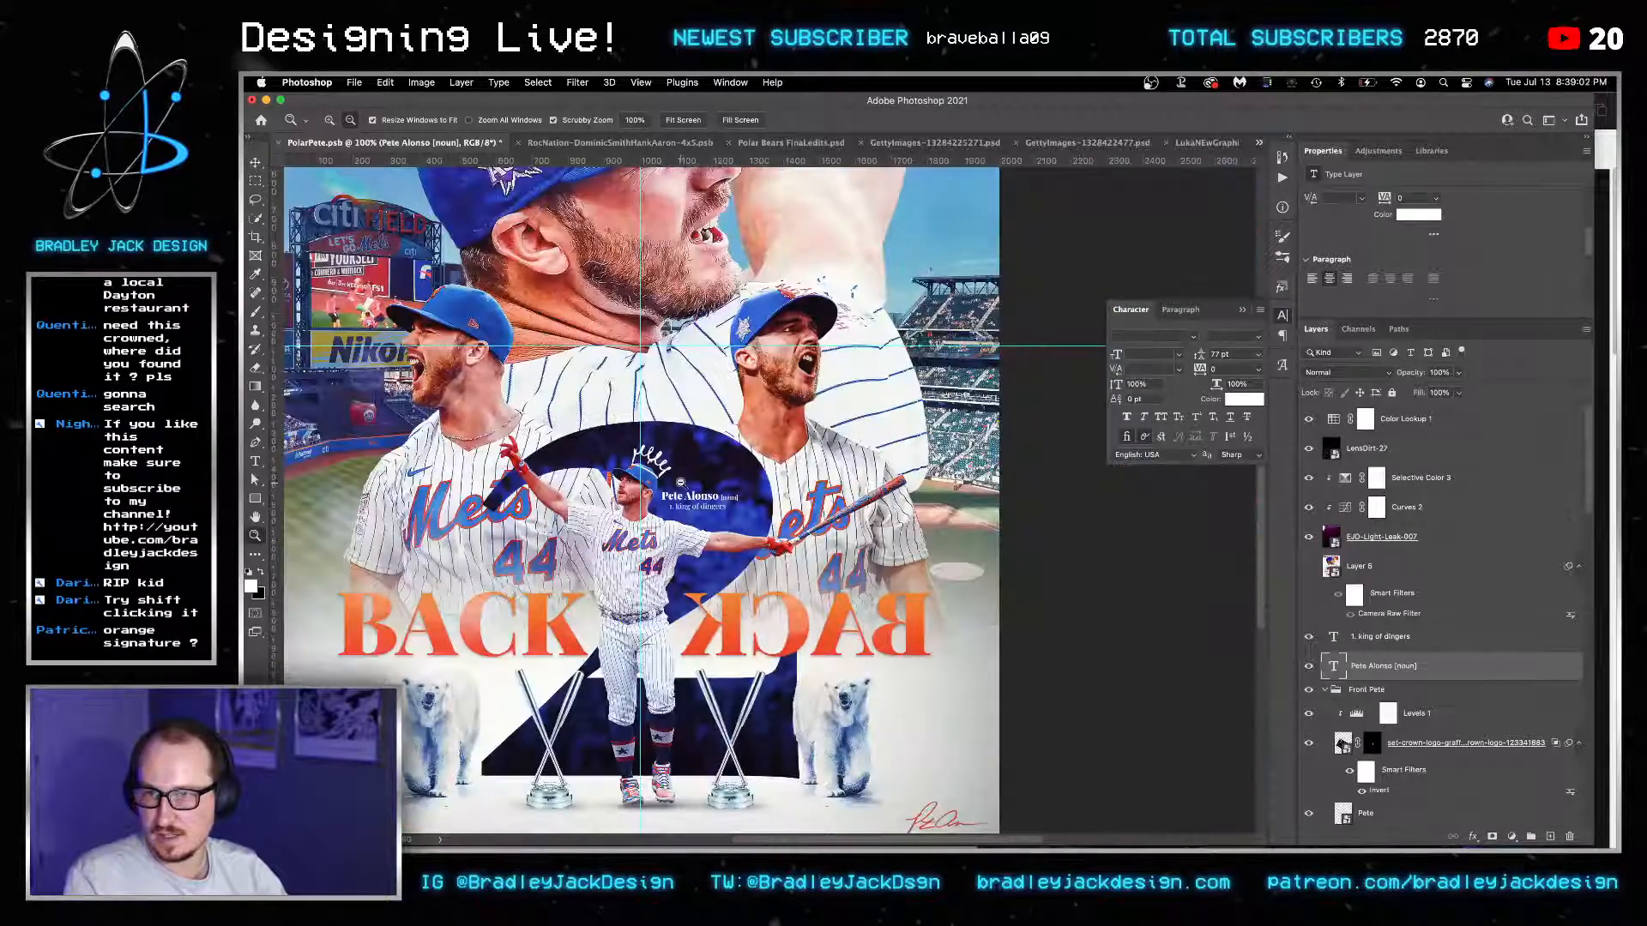
Compare the poster with and without the light leak layer, and inspect the "1. king of dingers" text within the full composition.
click(1309, 541)
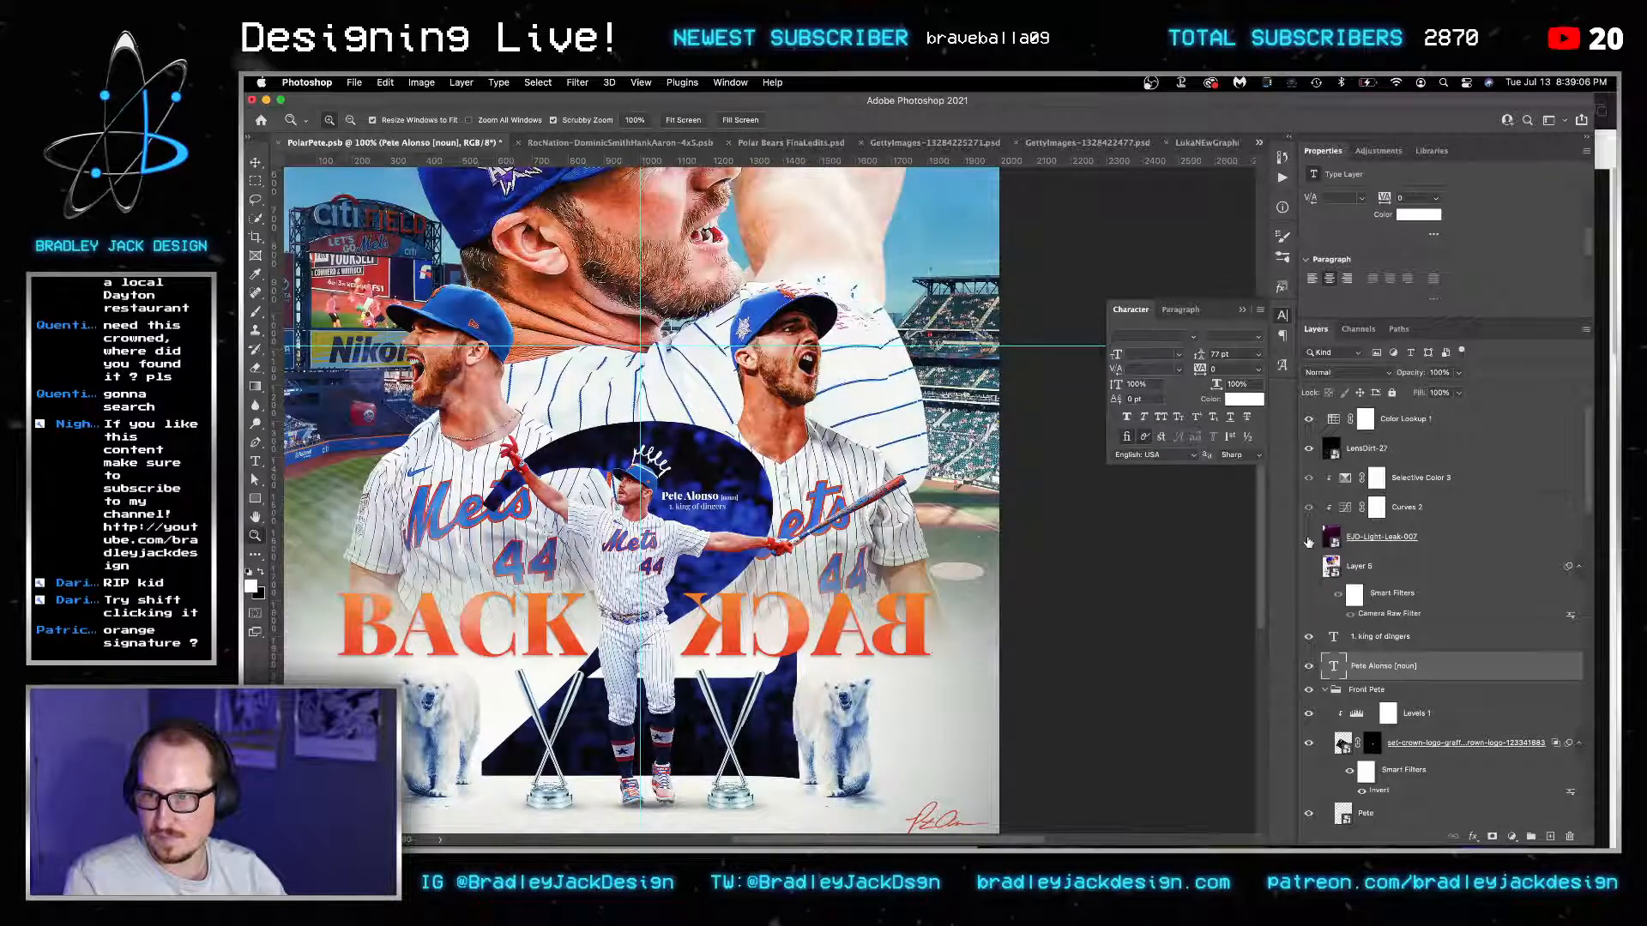
click(1309, 541)
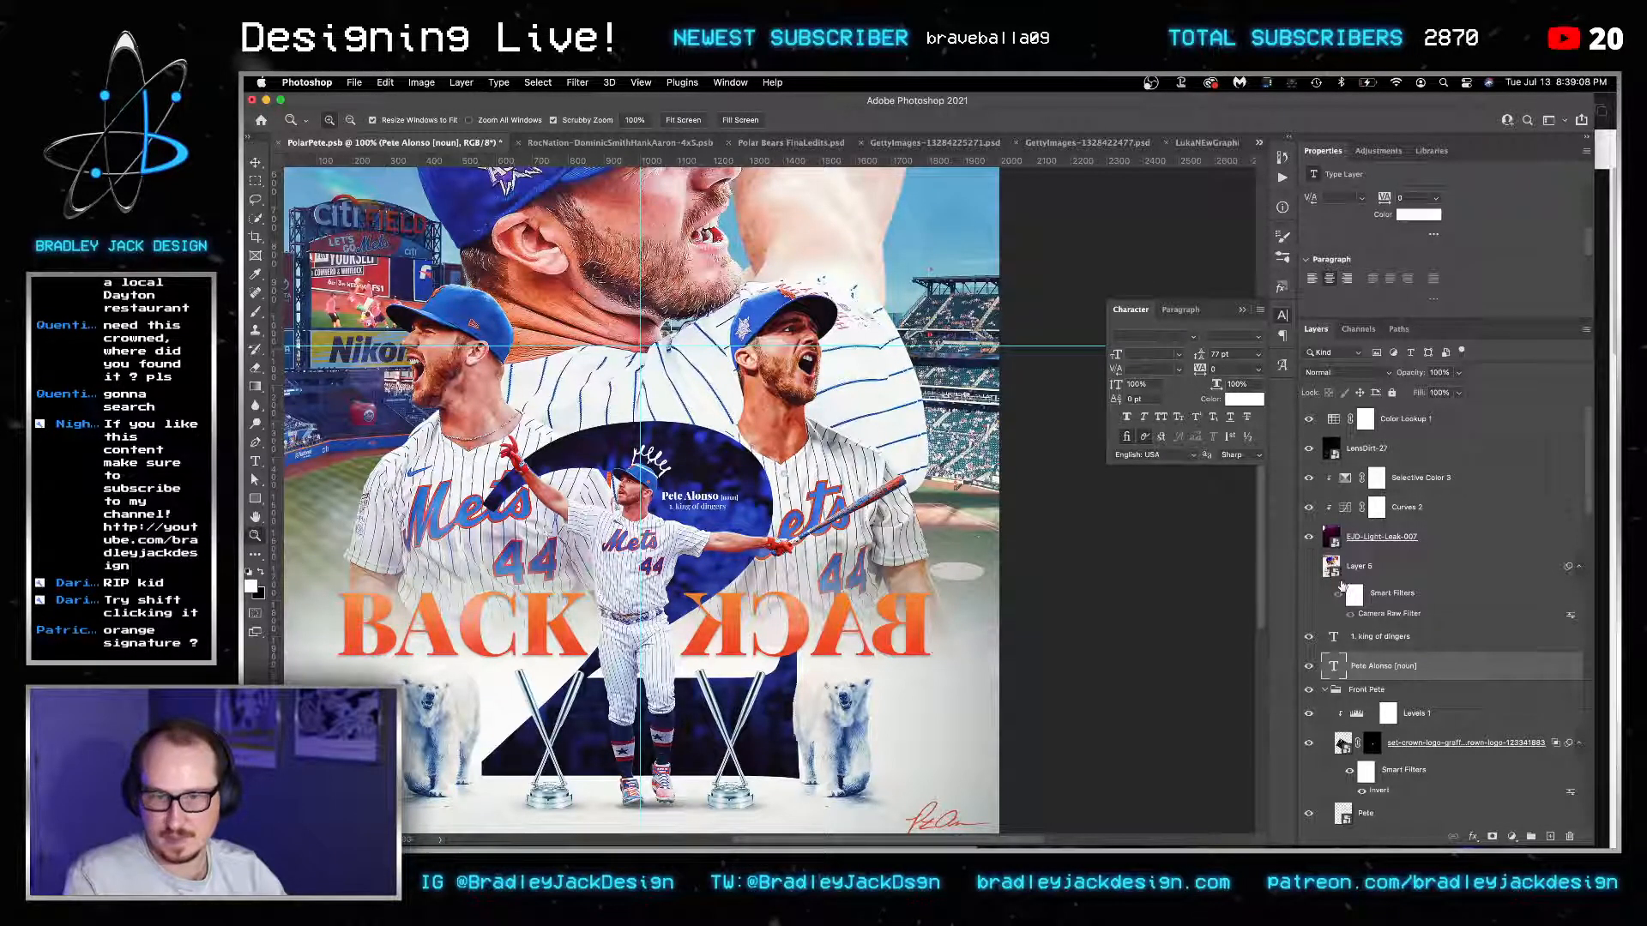
click(1366, 644)
key(v)
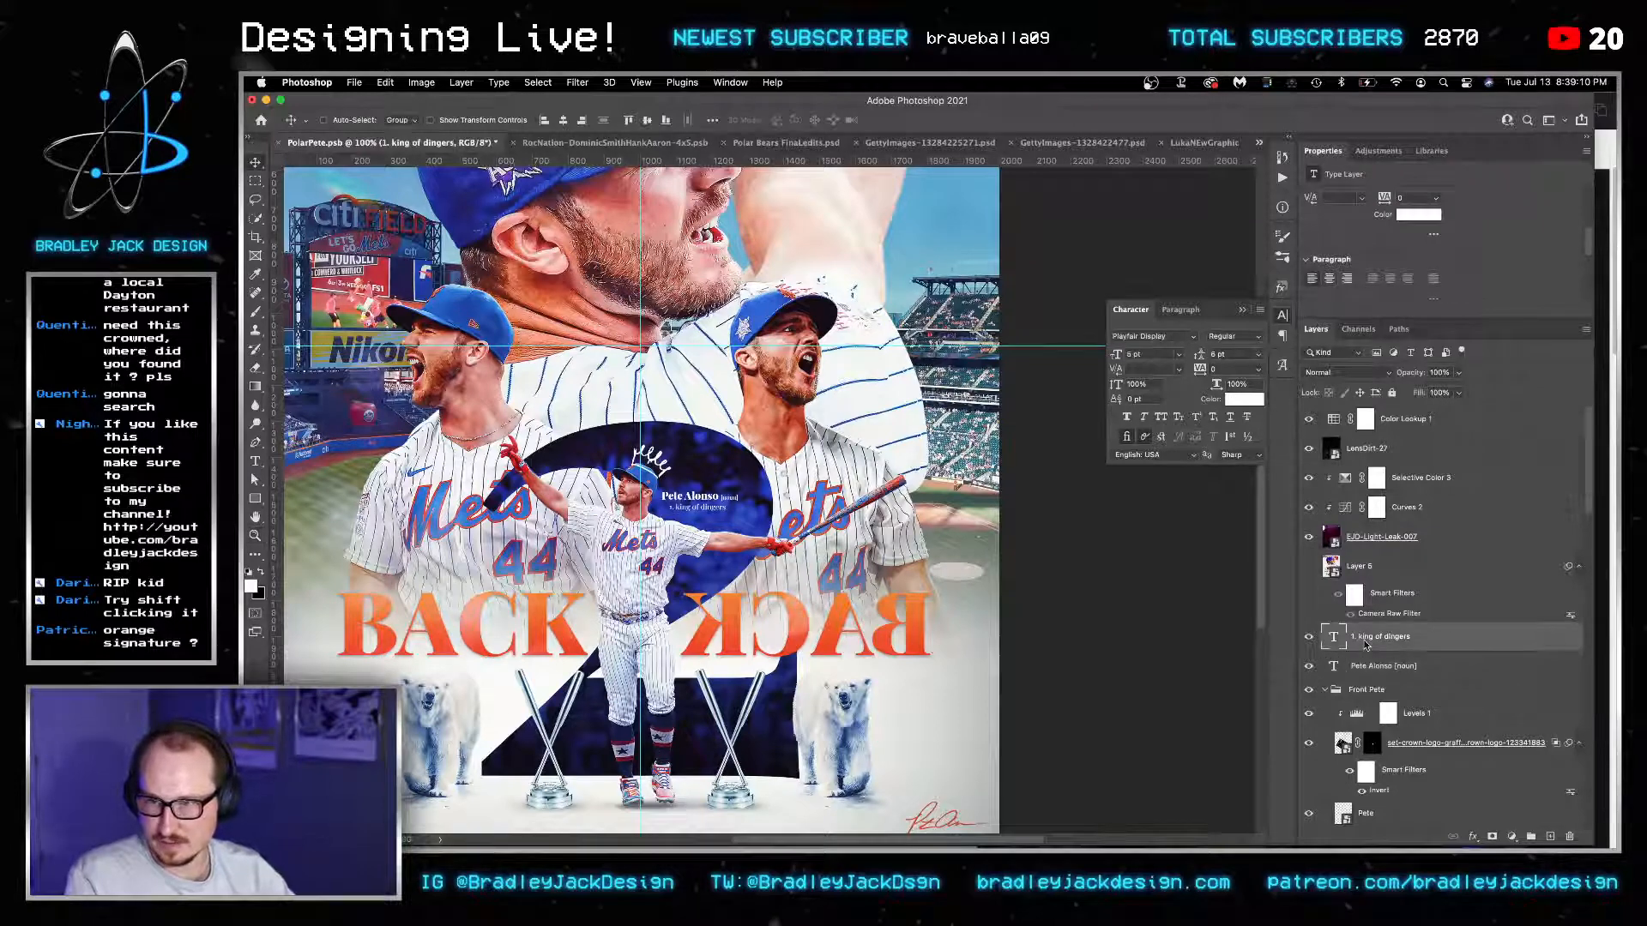
key(z)
alt+click(784, 560)
alt+click(787, 564)
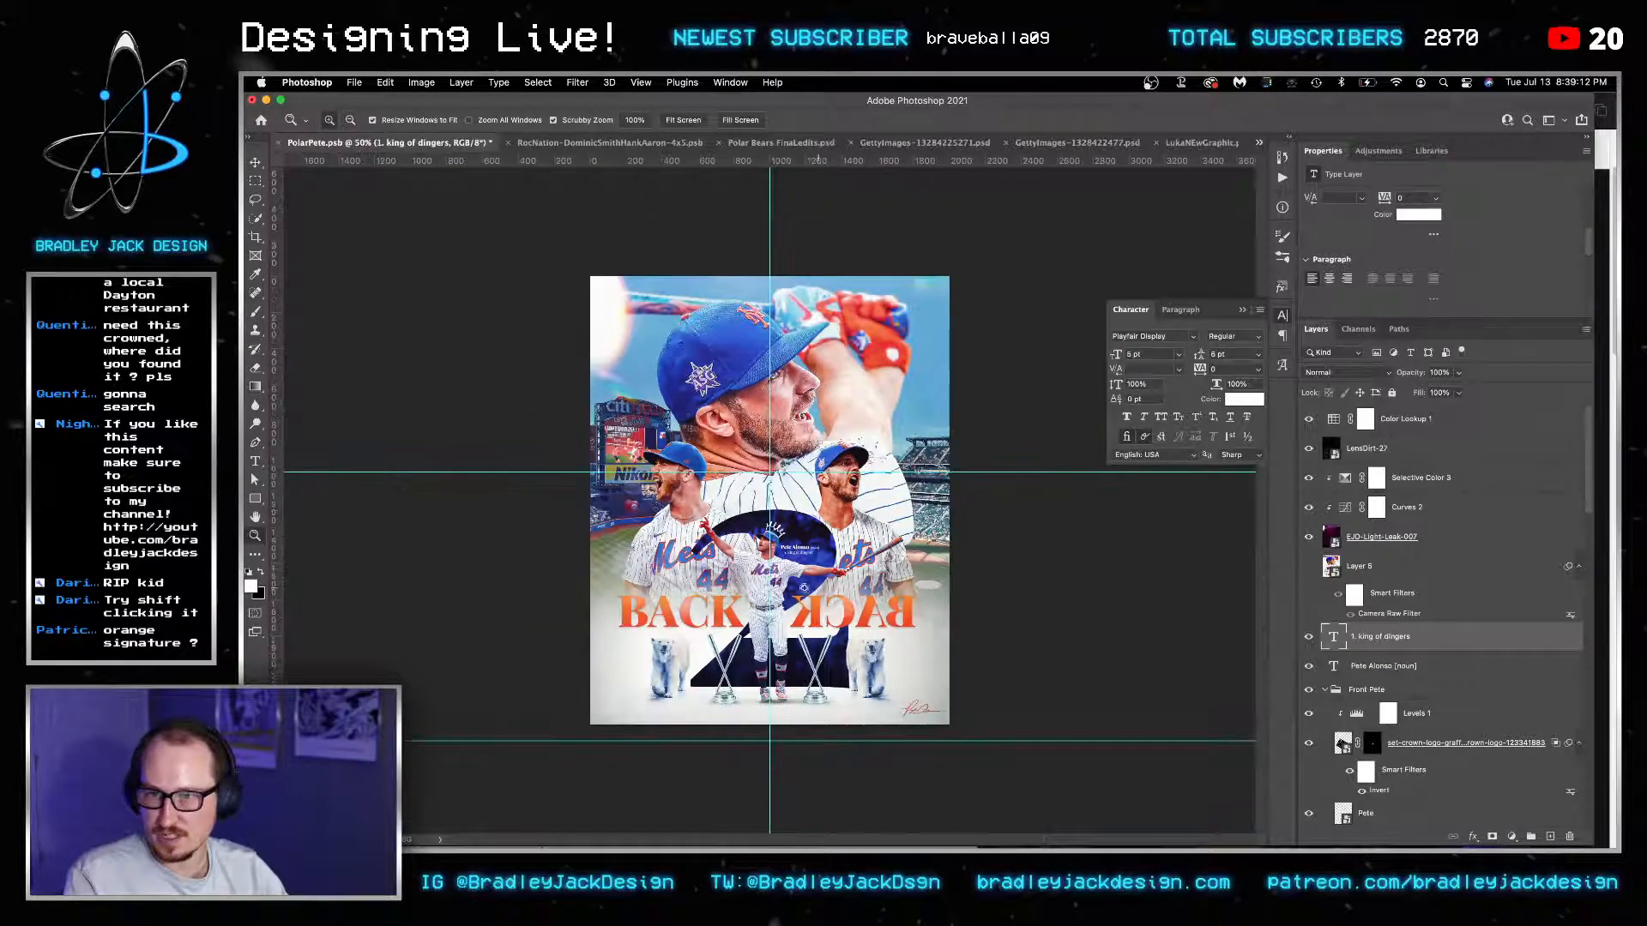
click(789, 566)
click(787, 563)
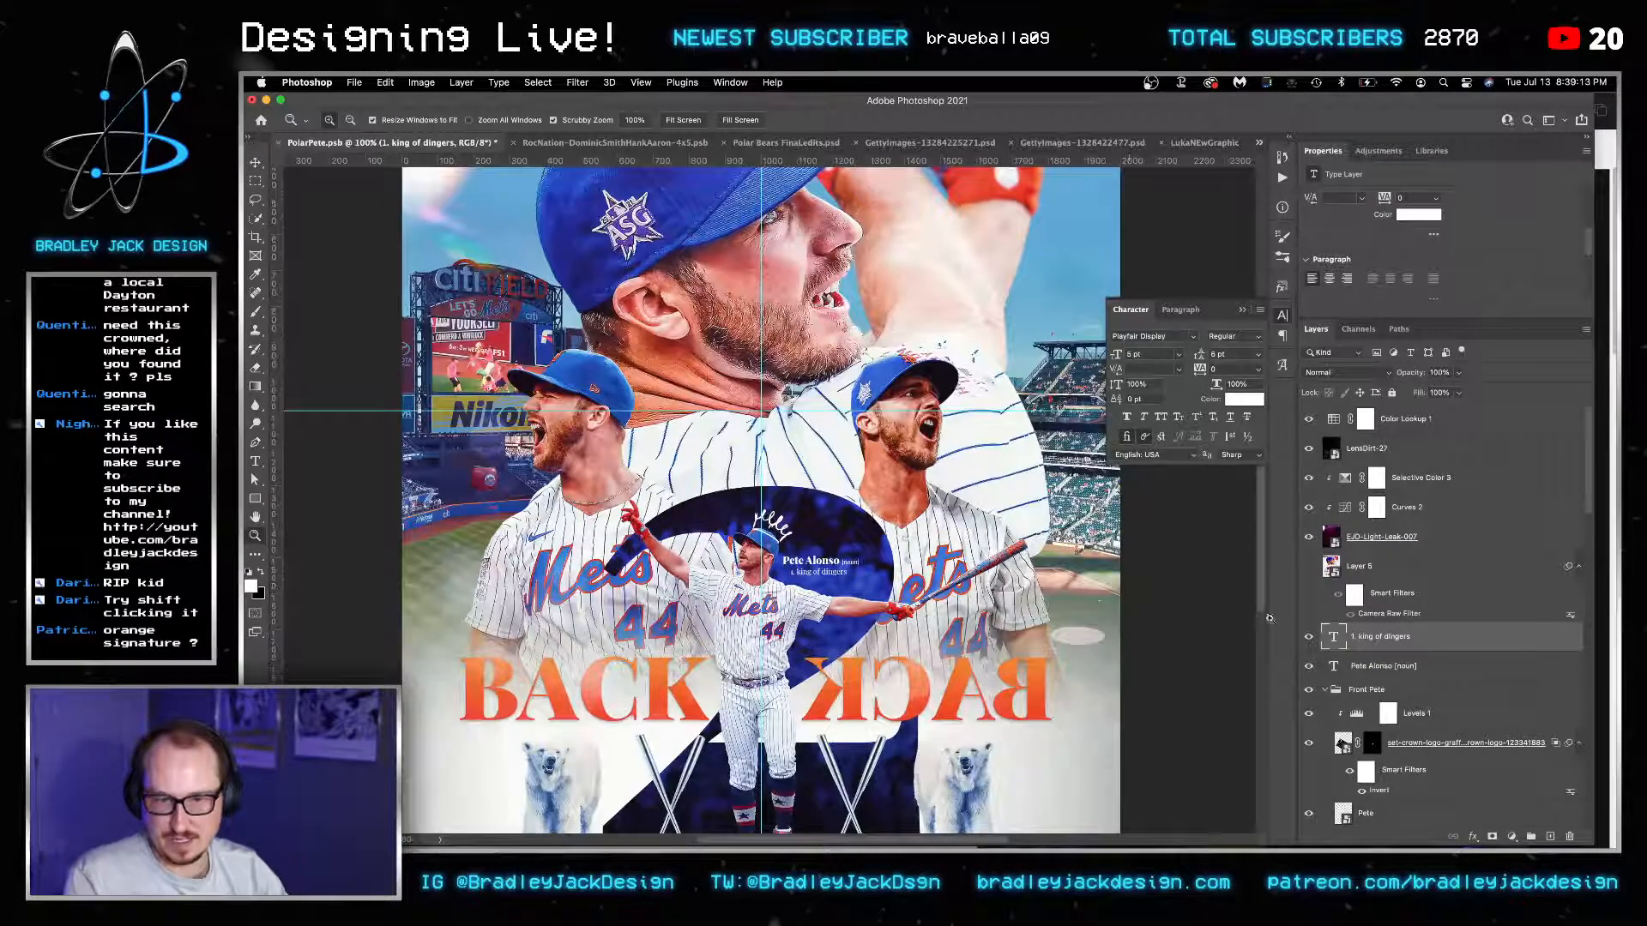
Select both the "1. king of dingers" and "Pete Alonso [noun]" text layers and save the poster document.
key(v)
shift+click(1366, 667)
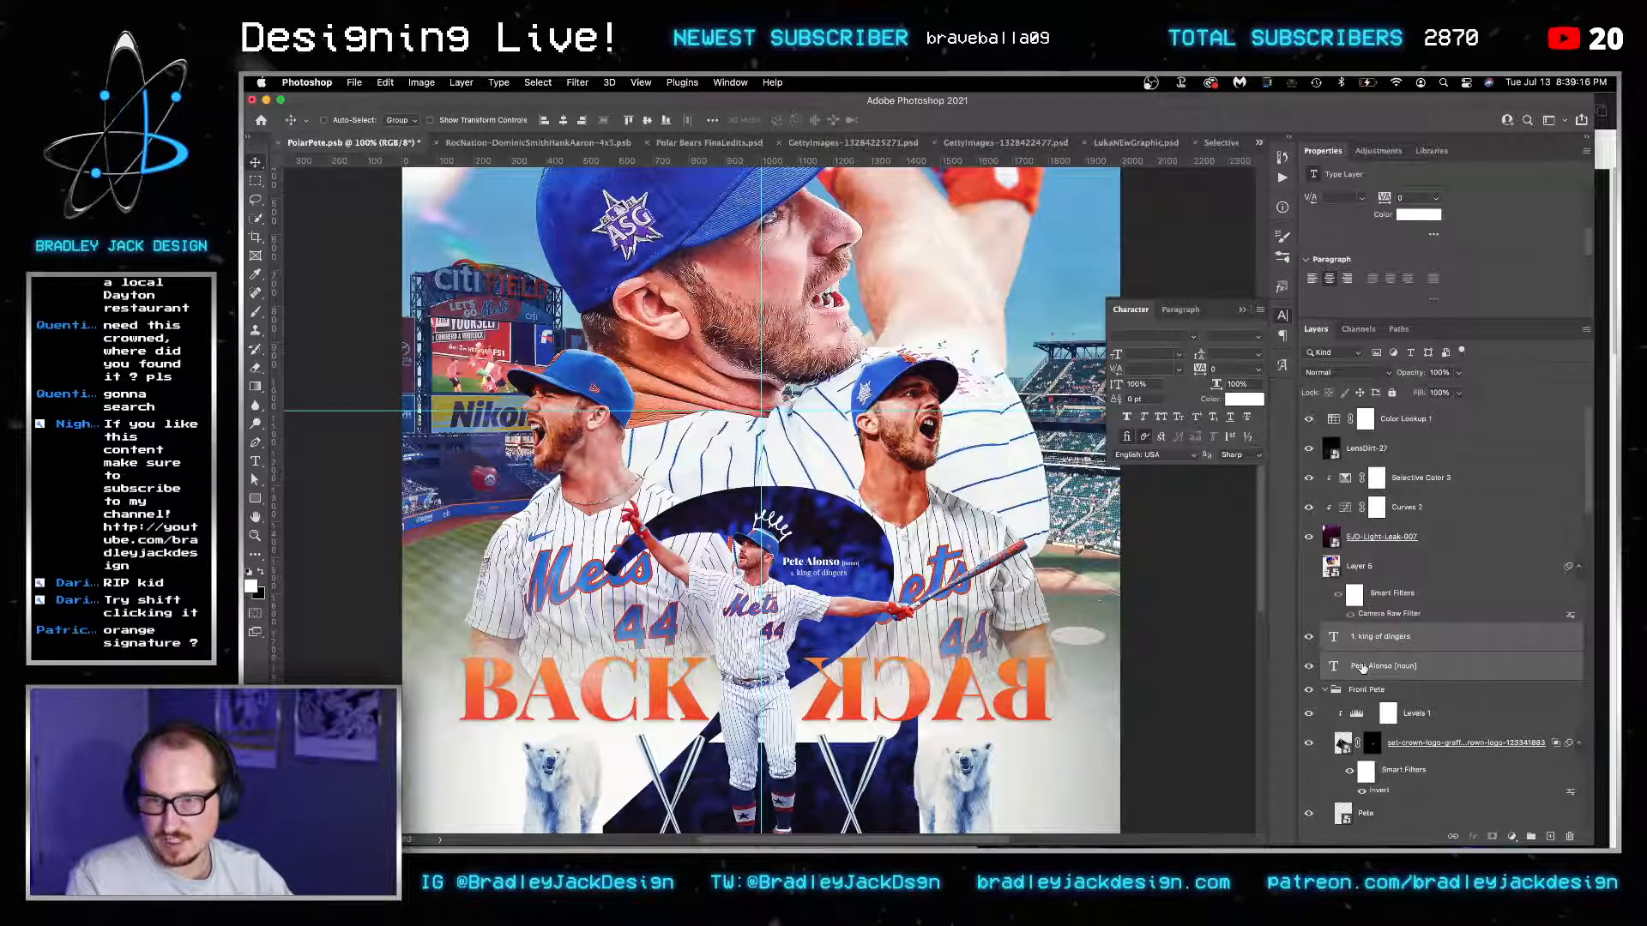
key(z)
alt+click(969, 529)
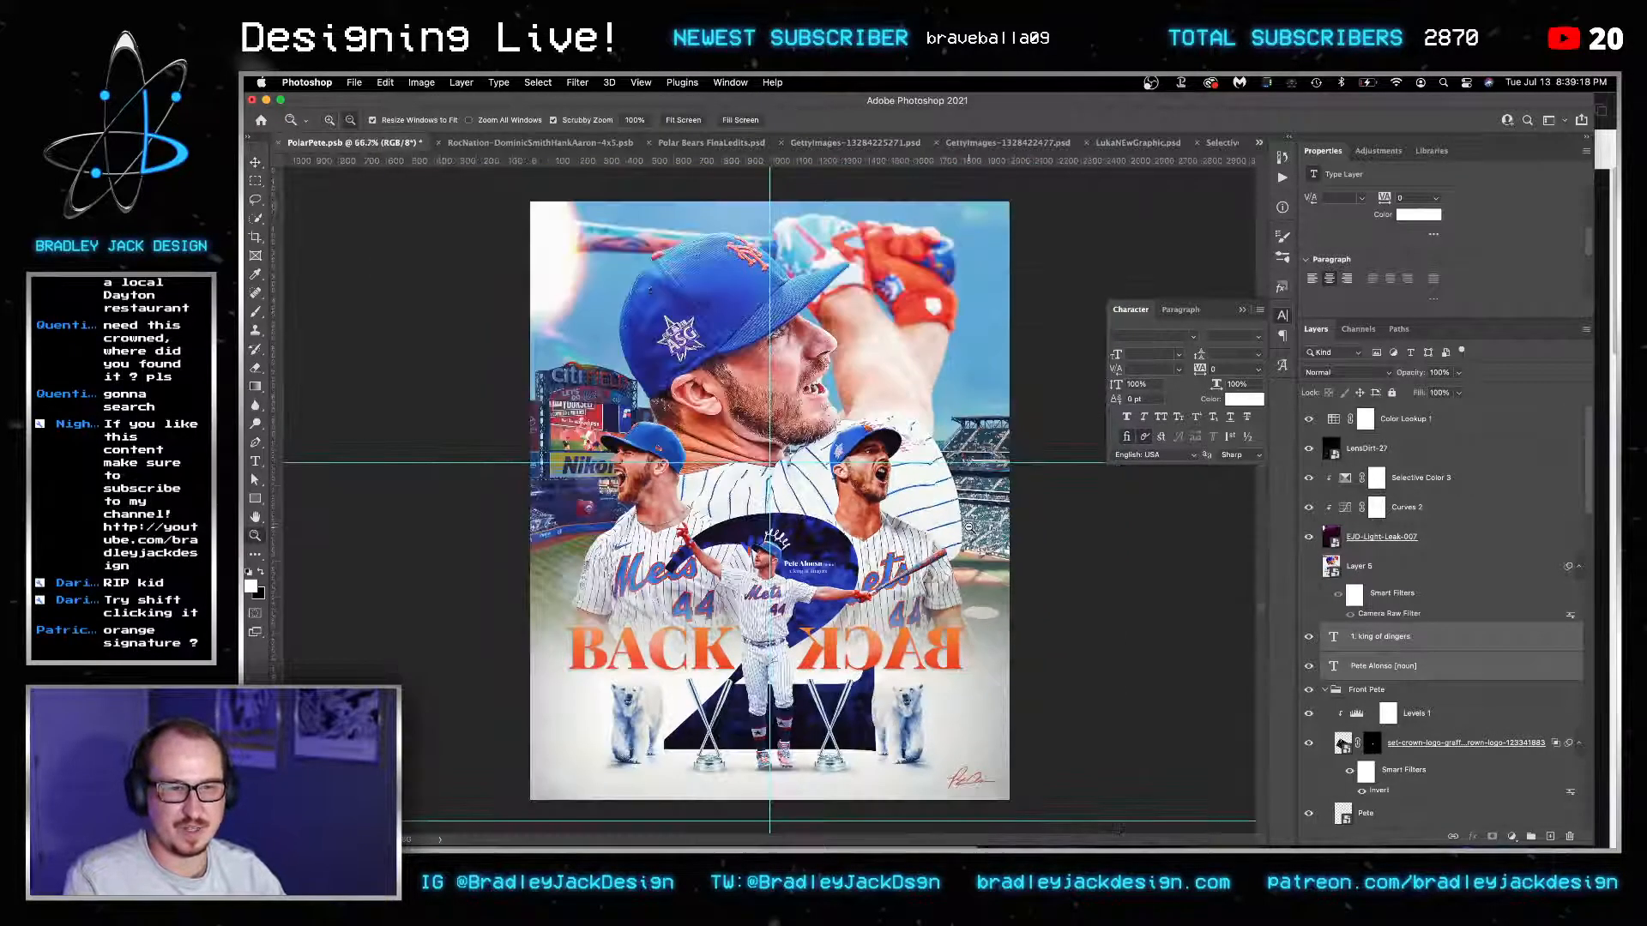
alt+click(970, 529)
key(v)
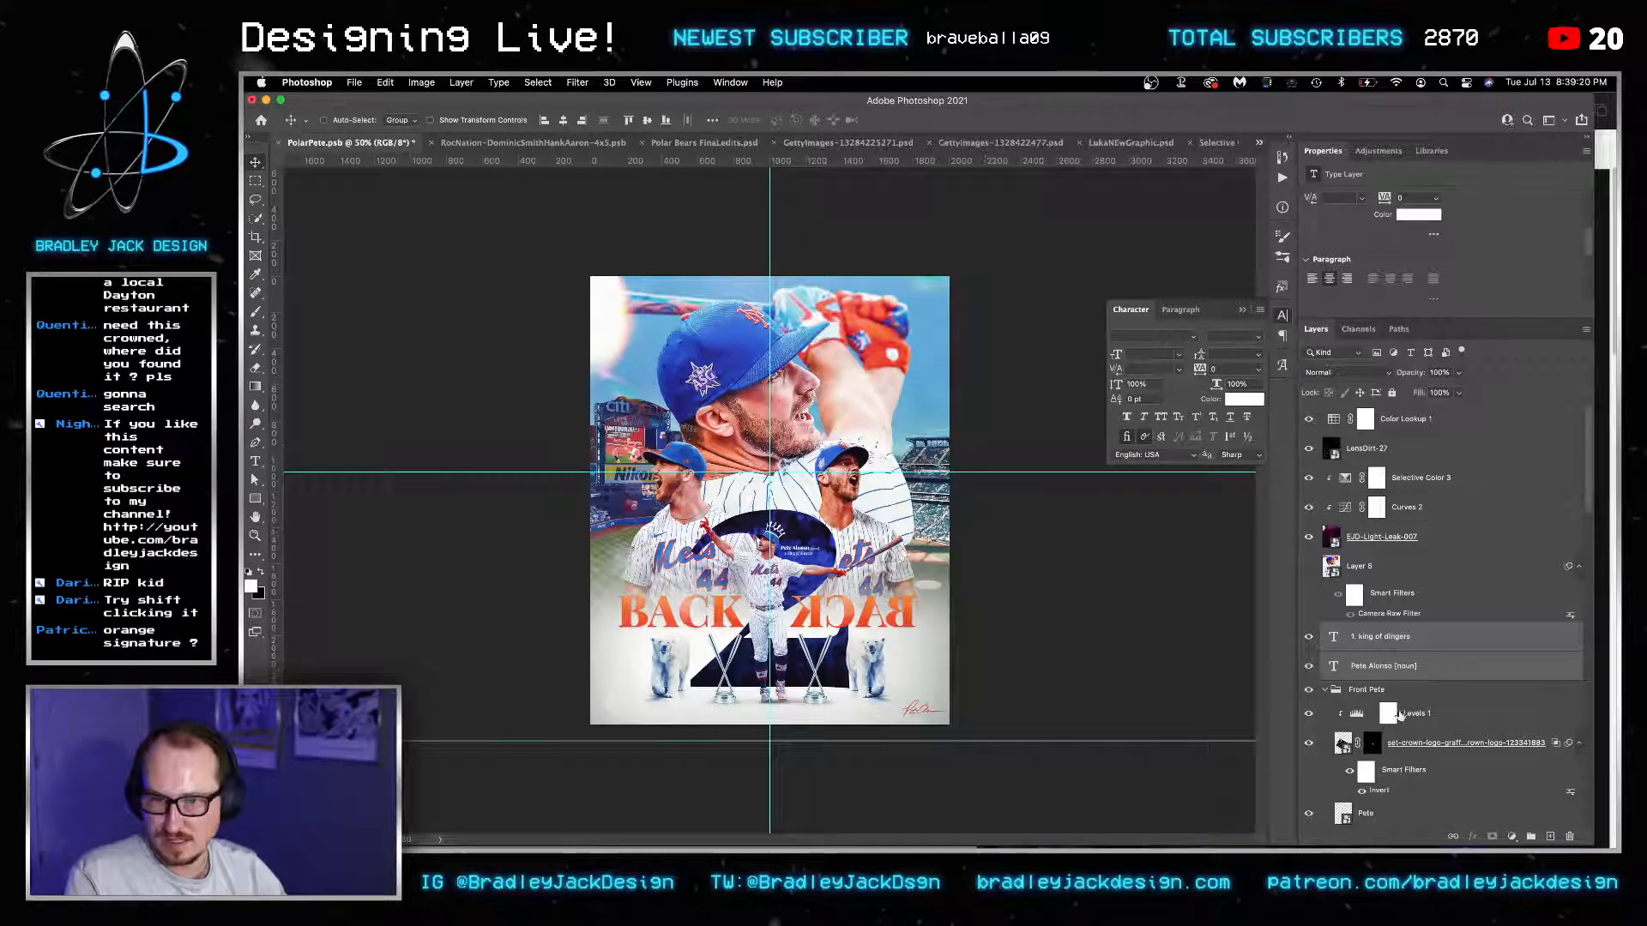
scroll(1411, 740, down, 2)
scroll(1411, 740, down, 5)
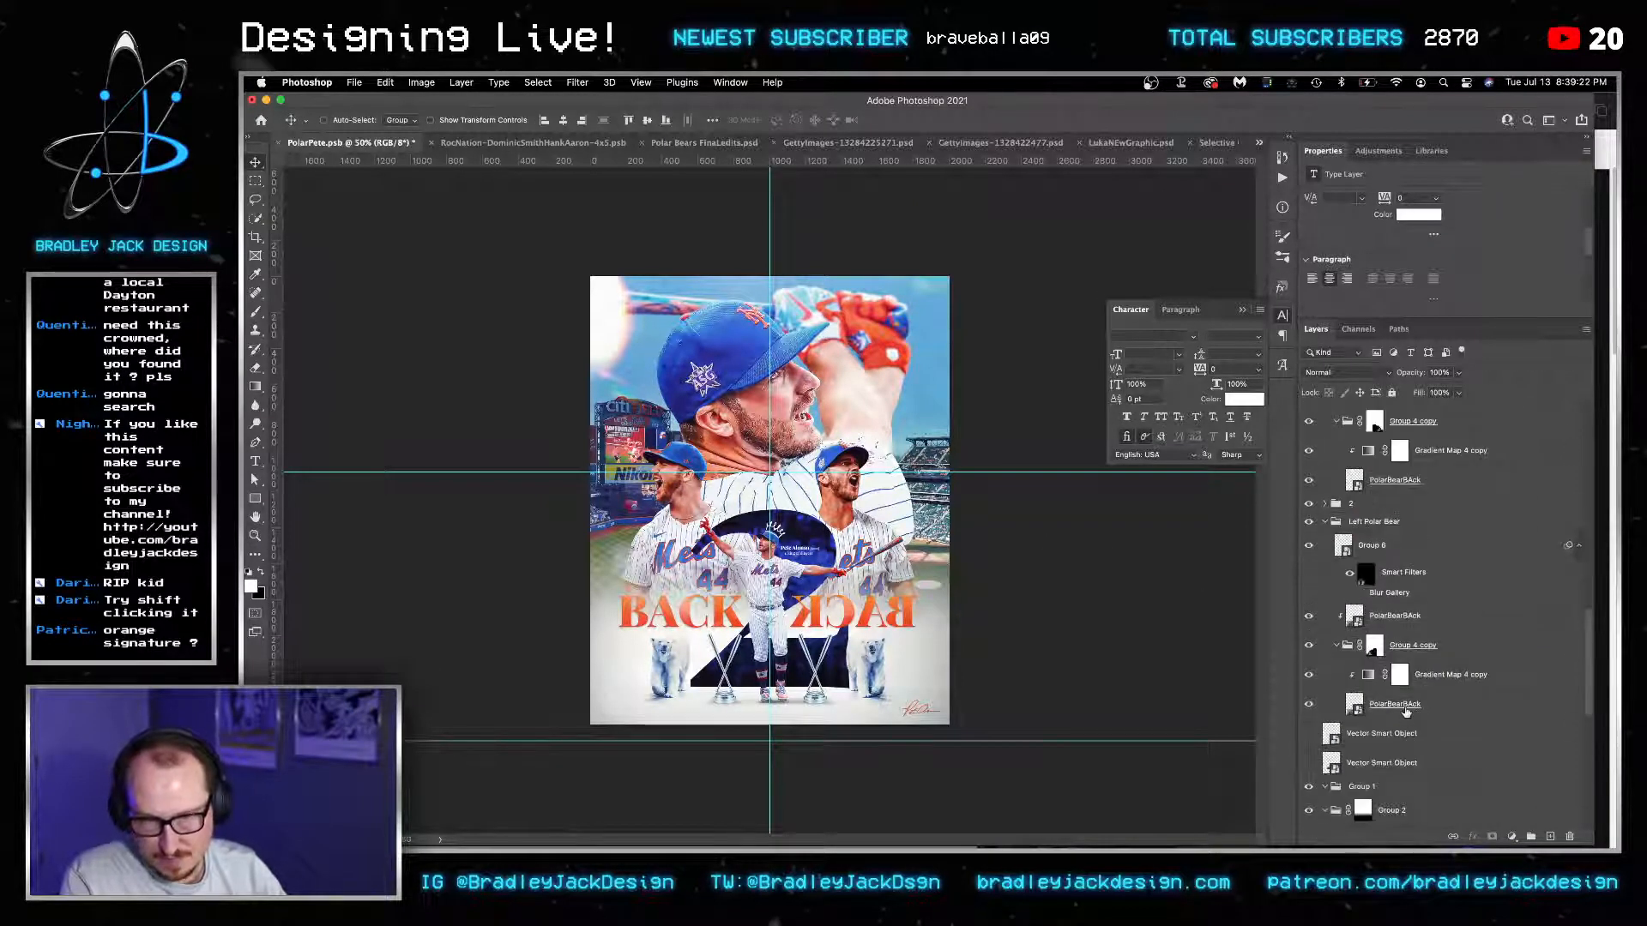
key(super+s)
scroll(1407, 556, up, 6)
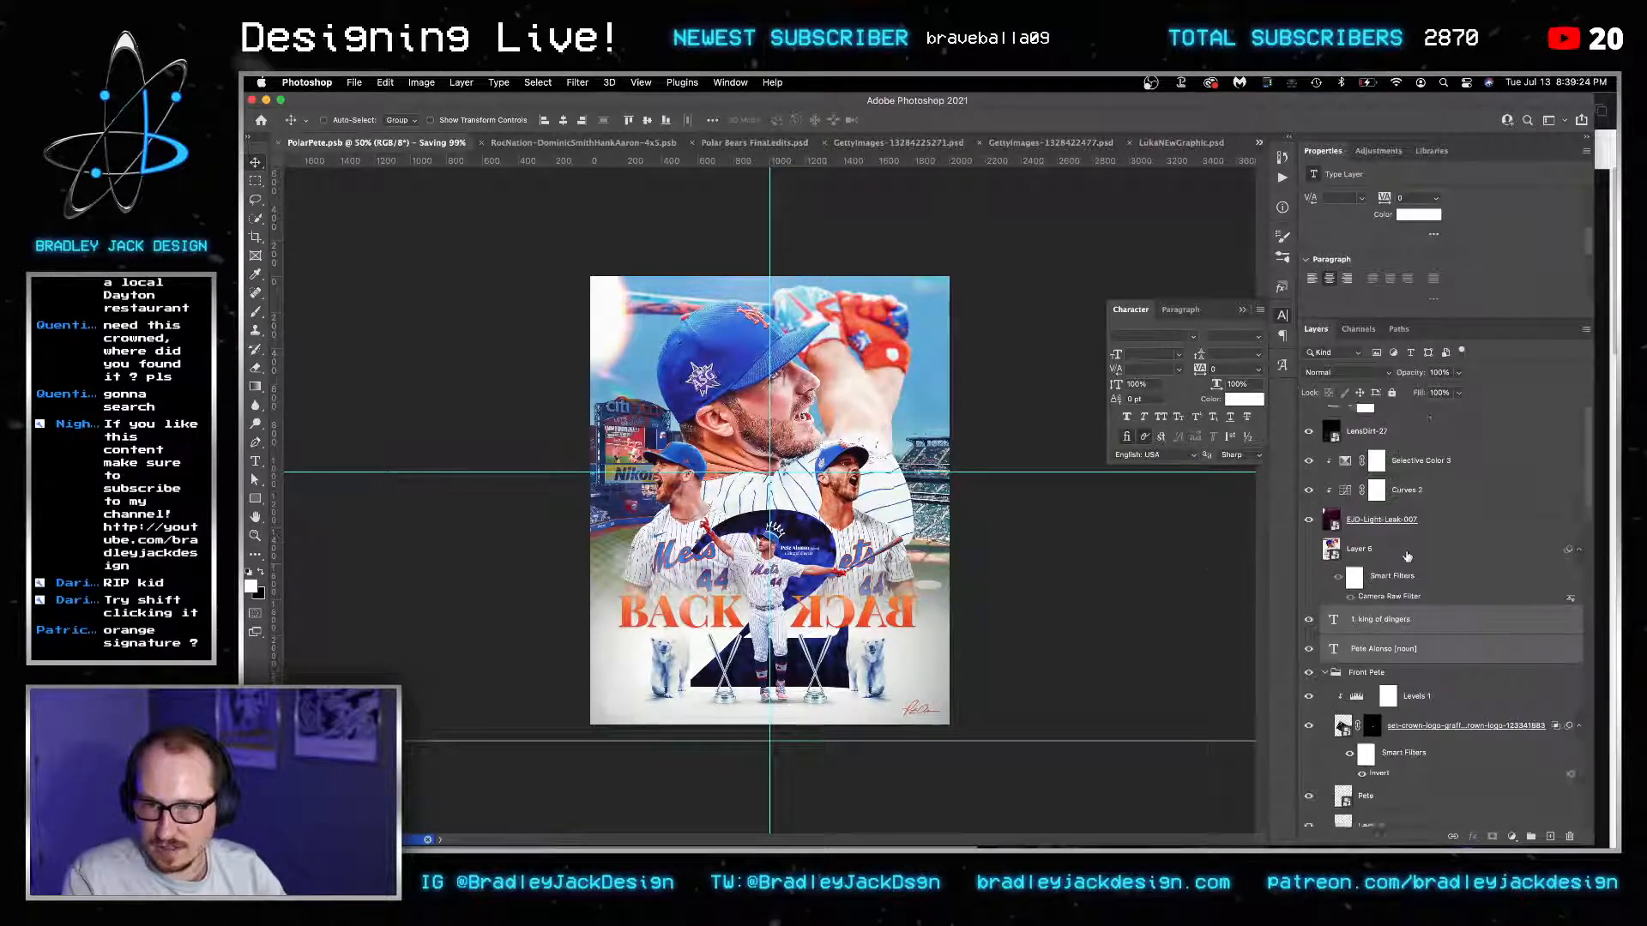
scroll(1407, 556, up, 1)
Hide the effect layers from the light leak up to Color Lookup 1, and stamp the visible artwork into a new layer above Layer 5.
click(1364, 538)
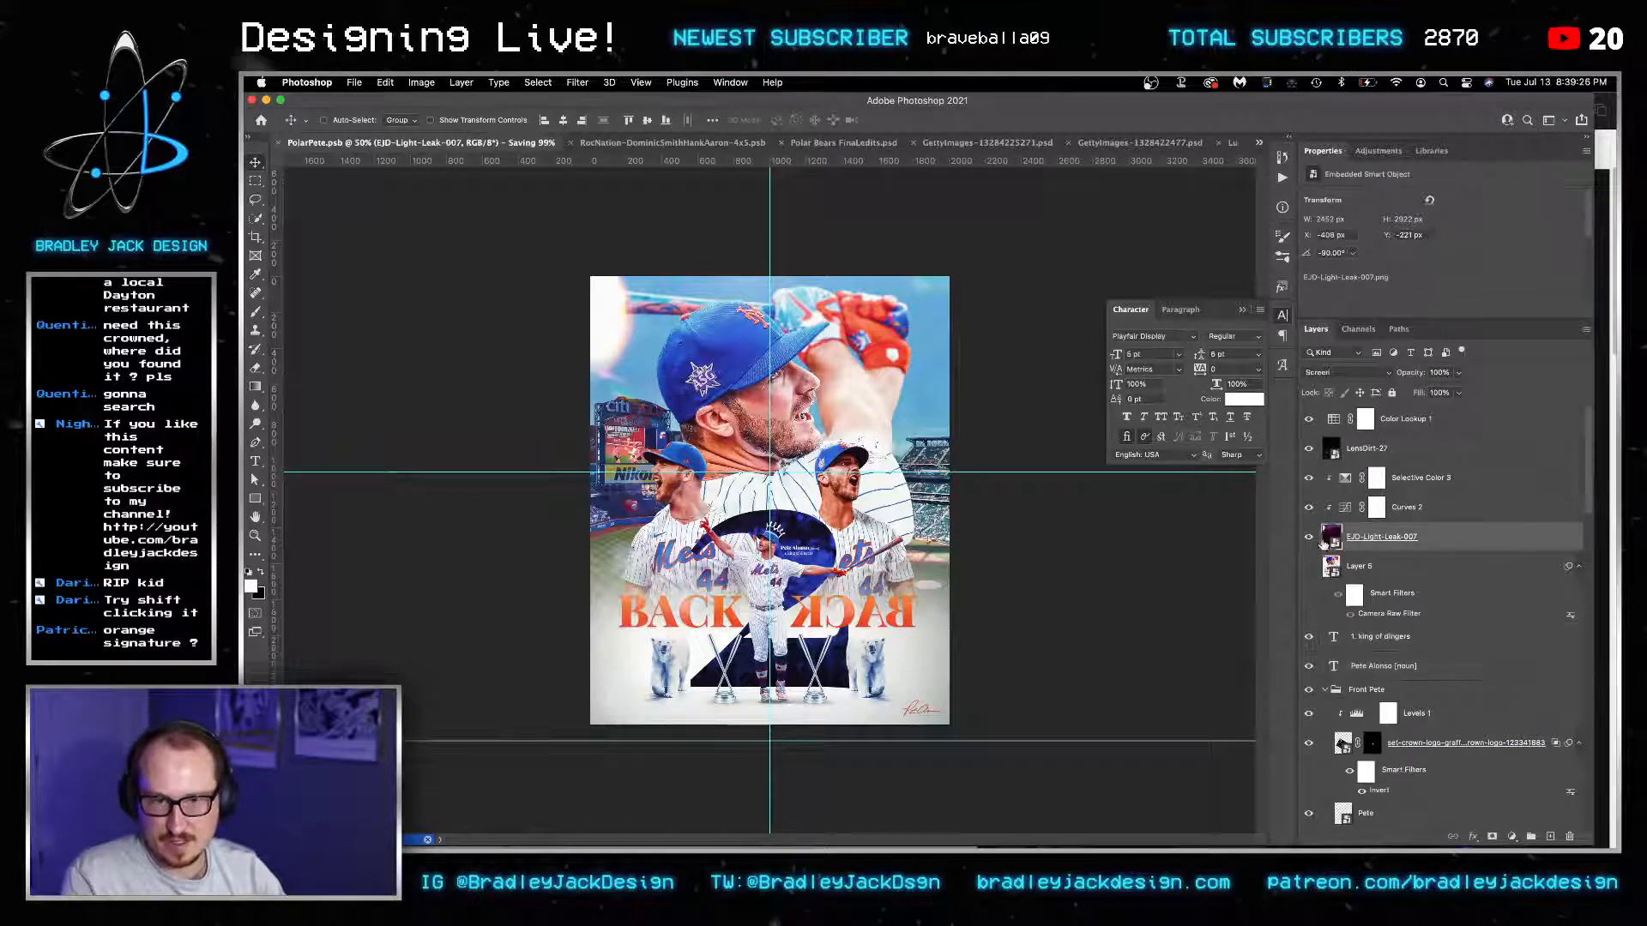
drag(1310, 538, 1310, 421)
click(1370, 570)
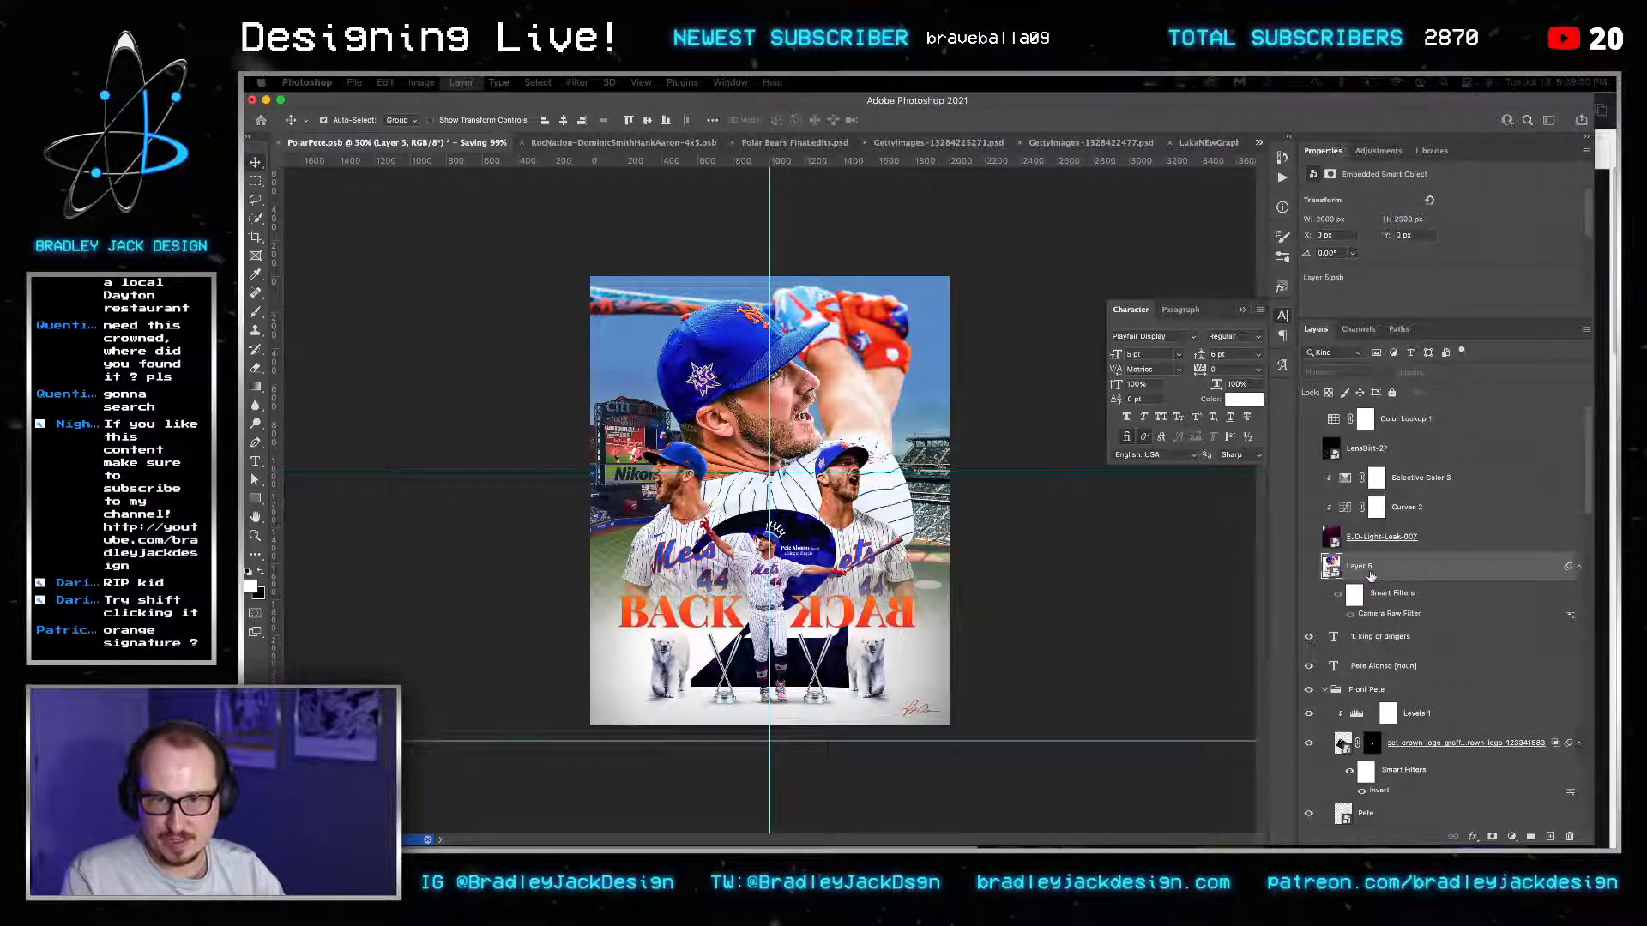
key(alt+shift+super+n)
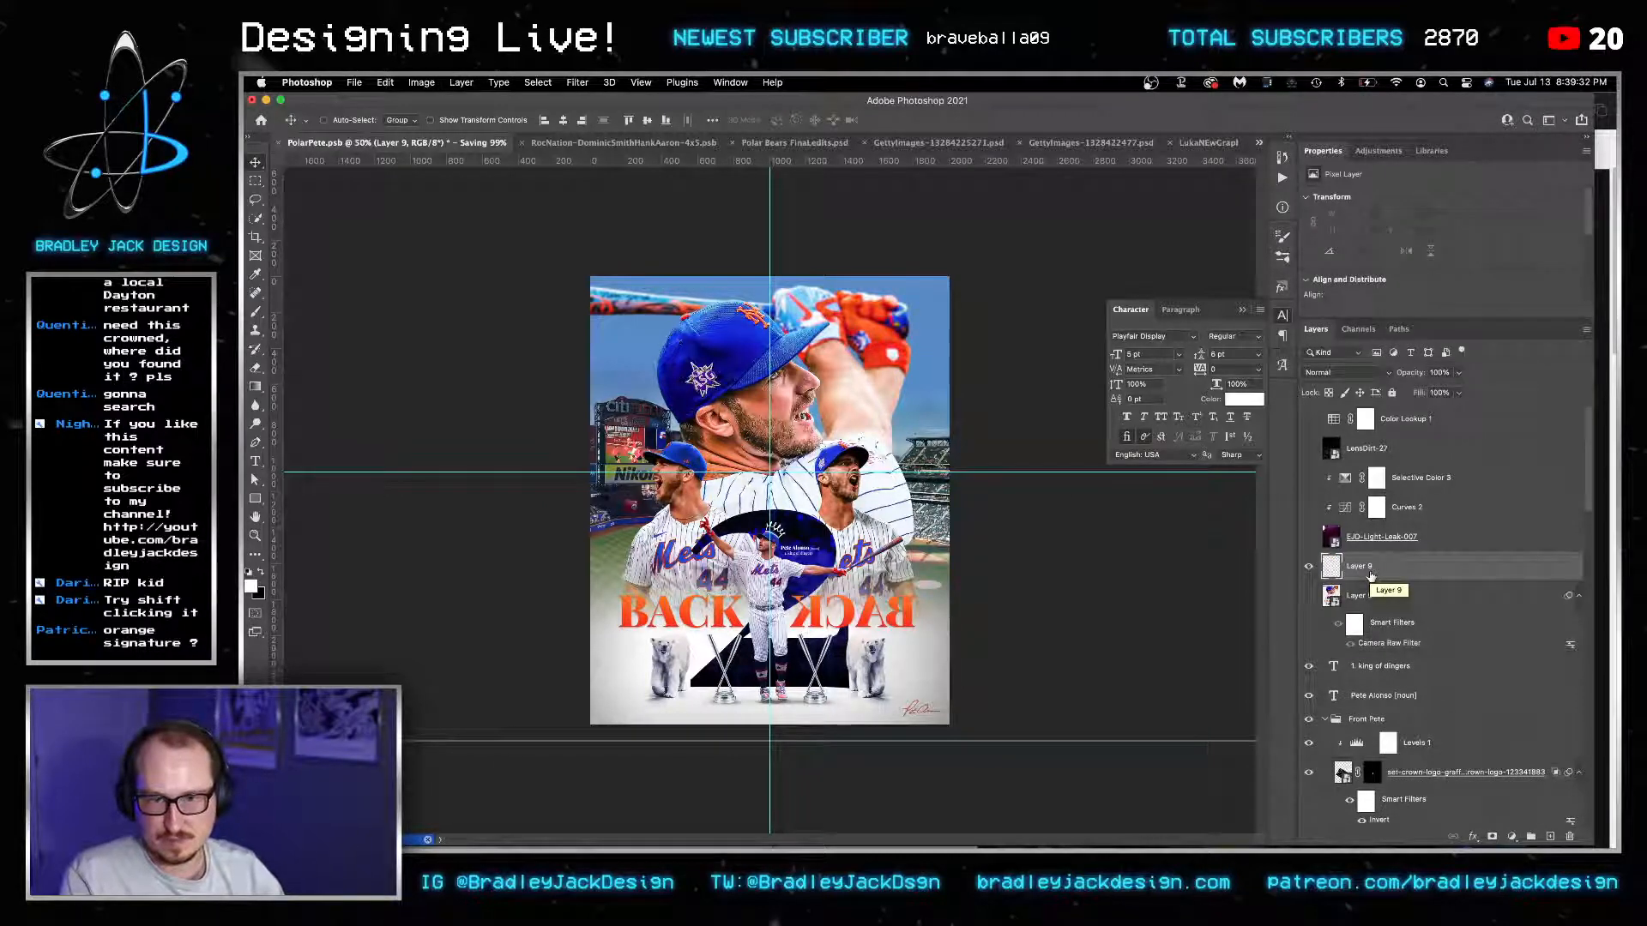
right_click(1369, 573)
click(1363, 571)
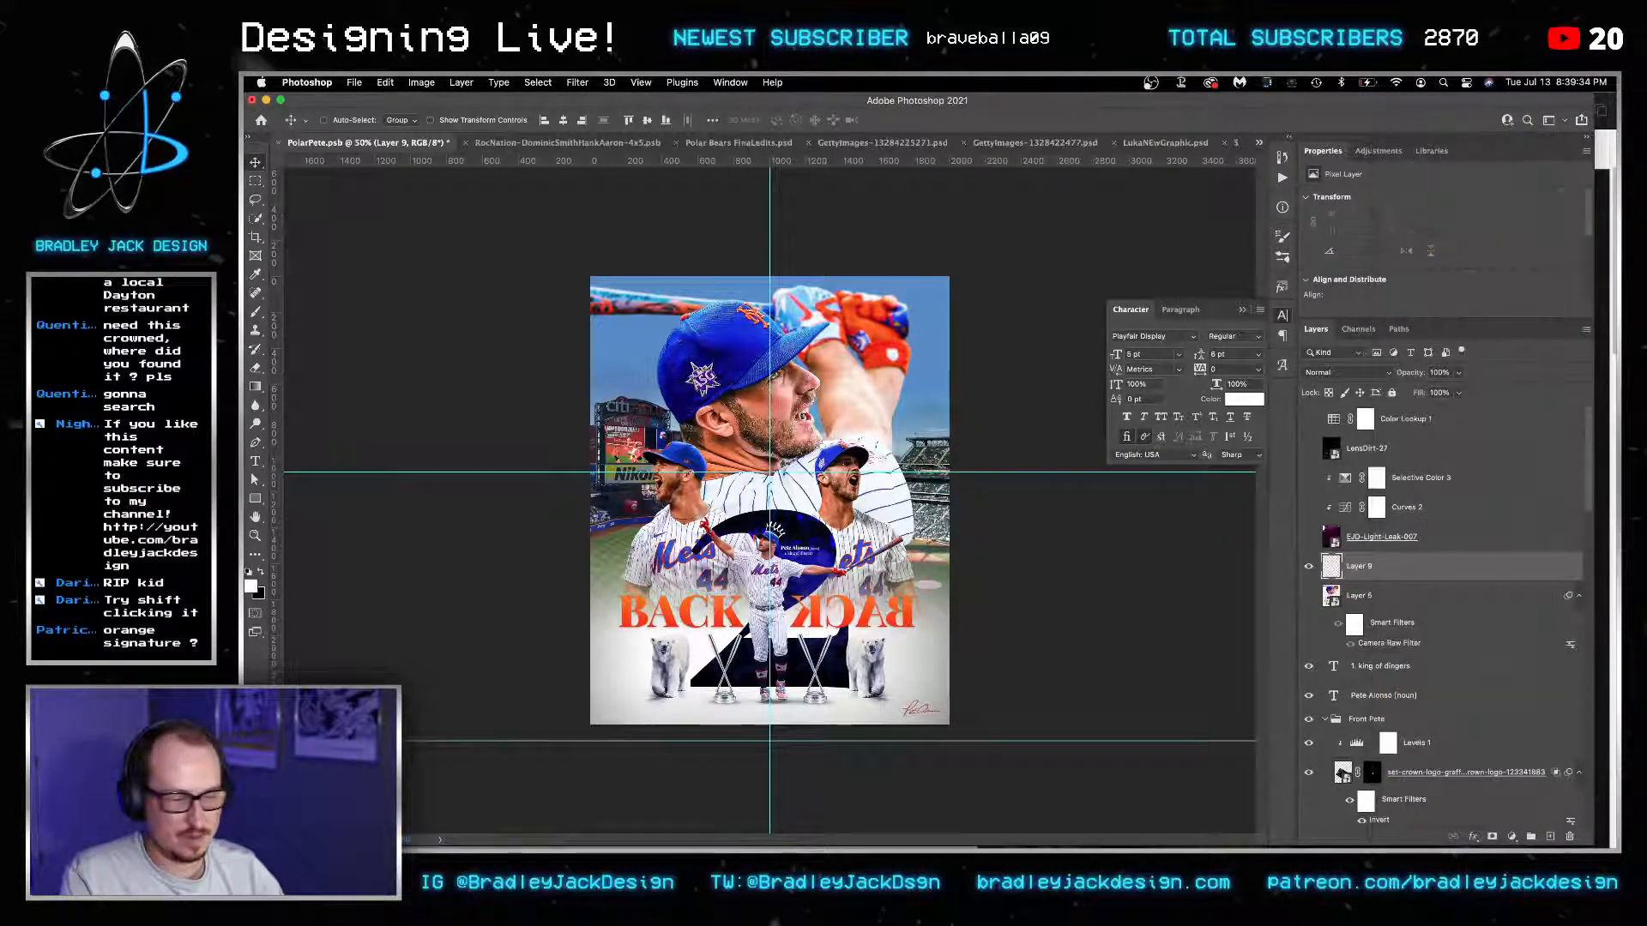
key(alt+shift+super+e)
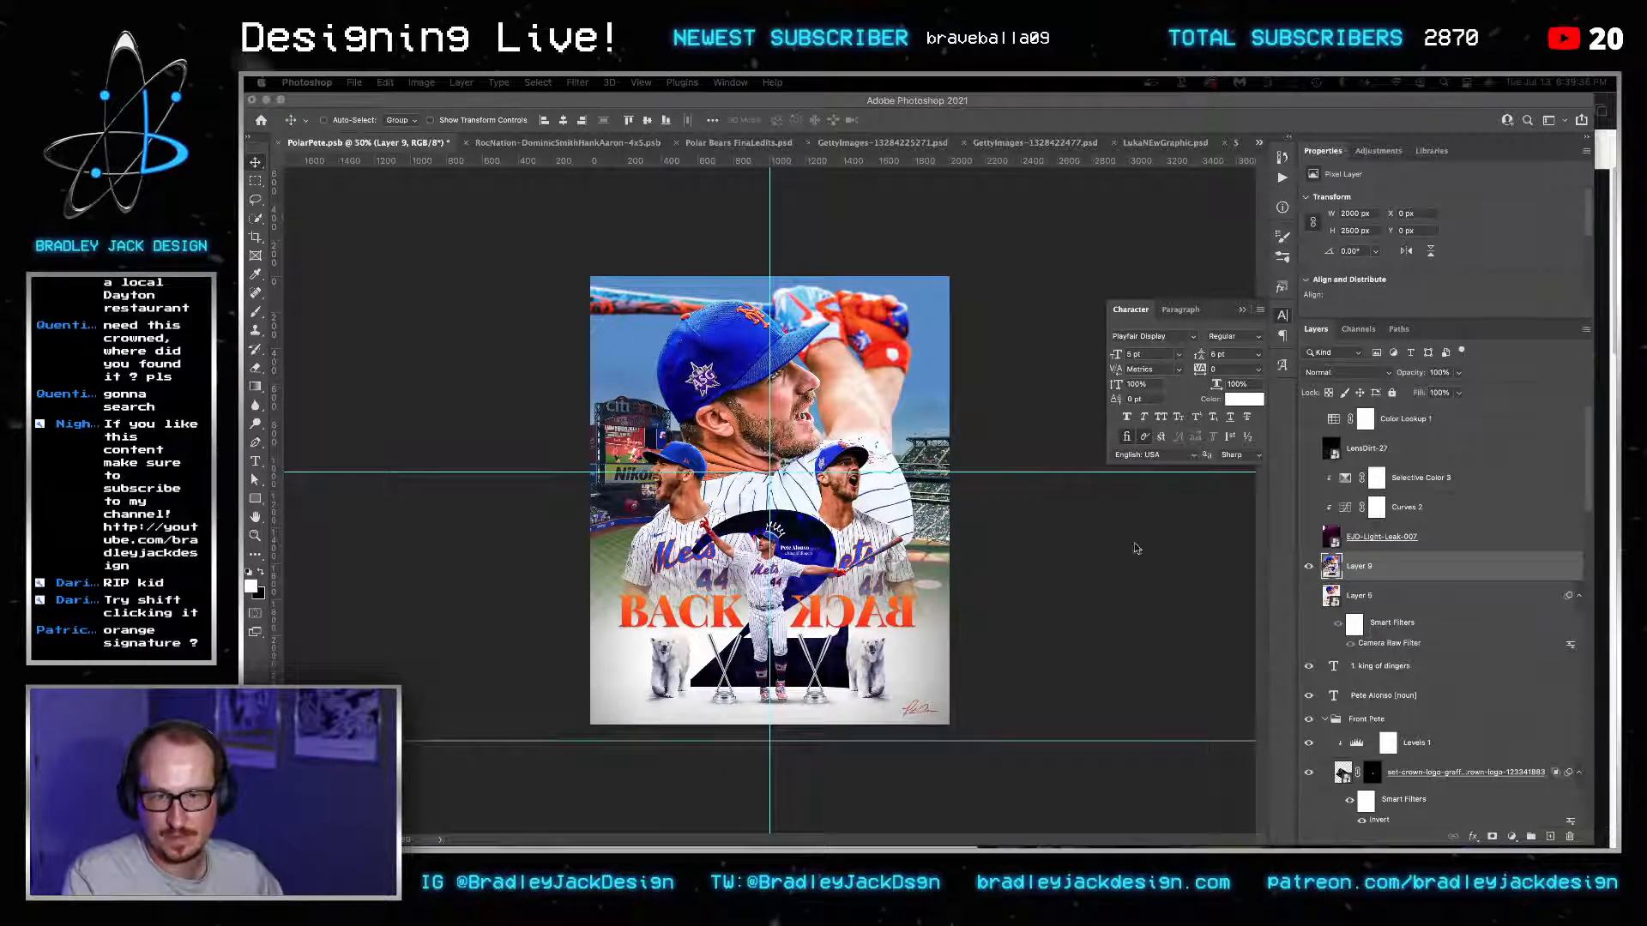
Convert the stamped layer to a smart object carrying Layer 5's Camera Raw filter, and show the effect layers above it again.
right_click(1376, 571)
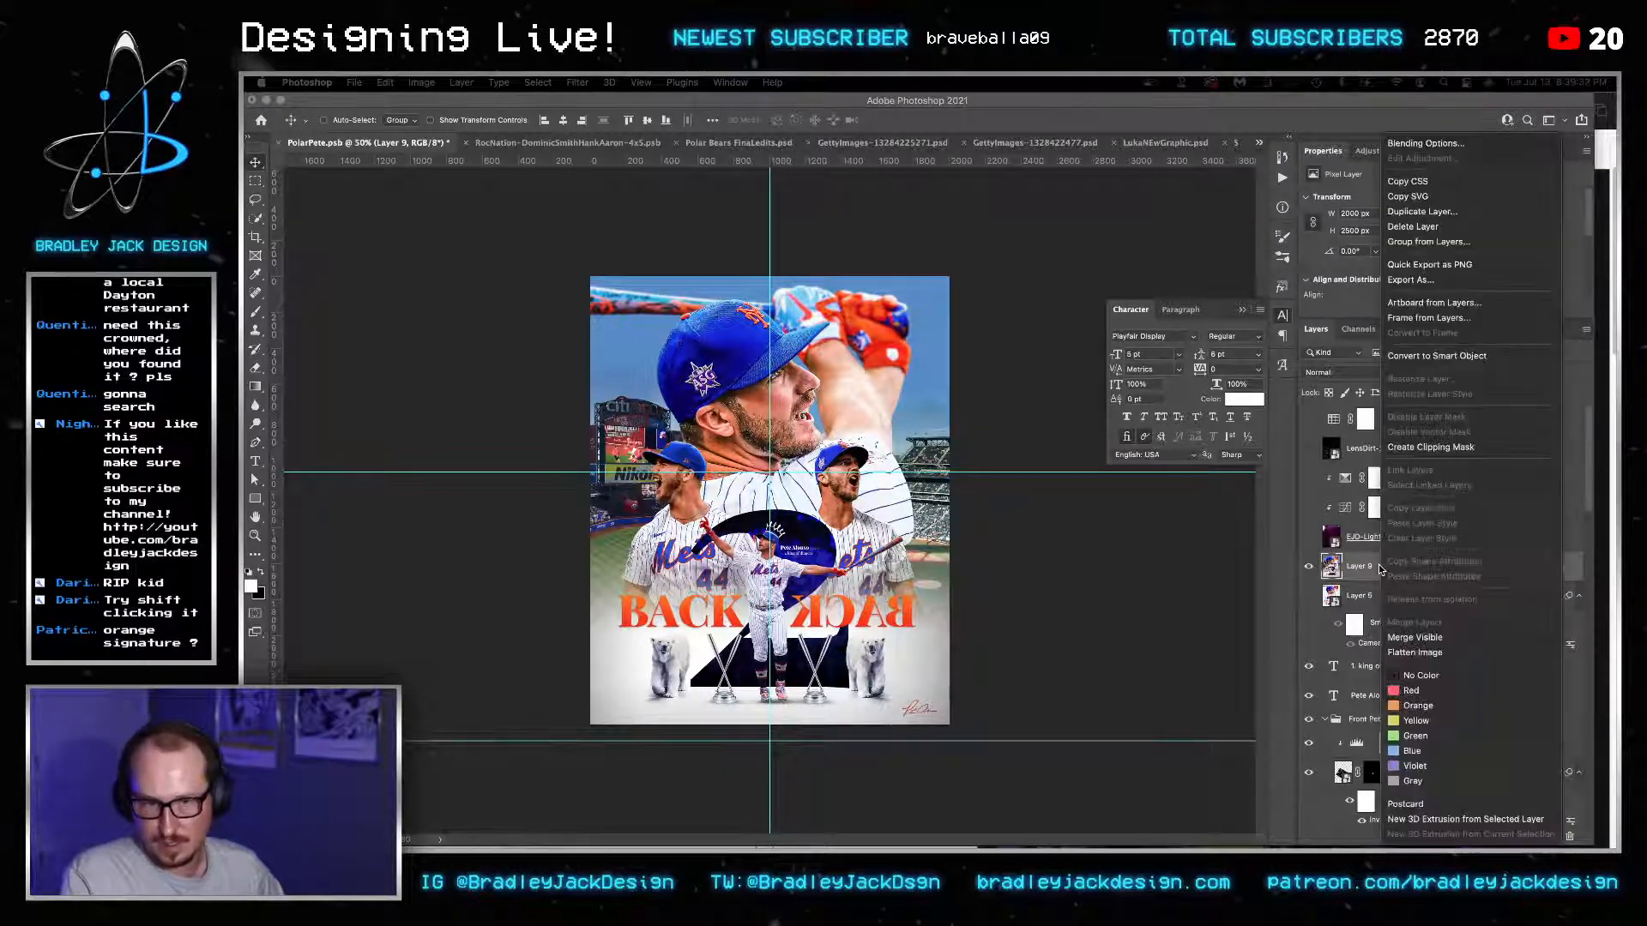
click(1446, 358)
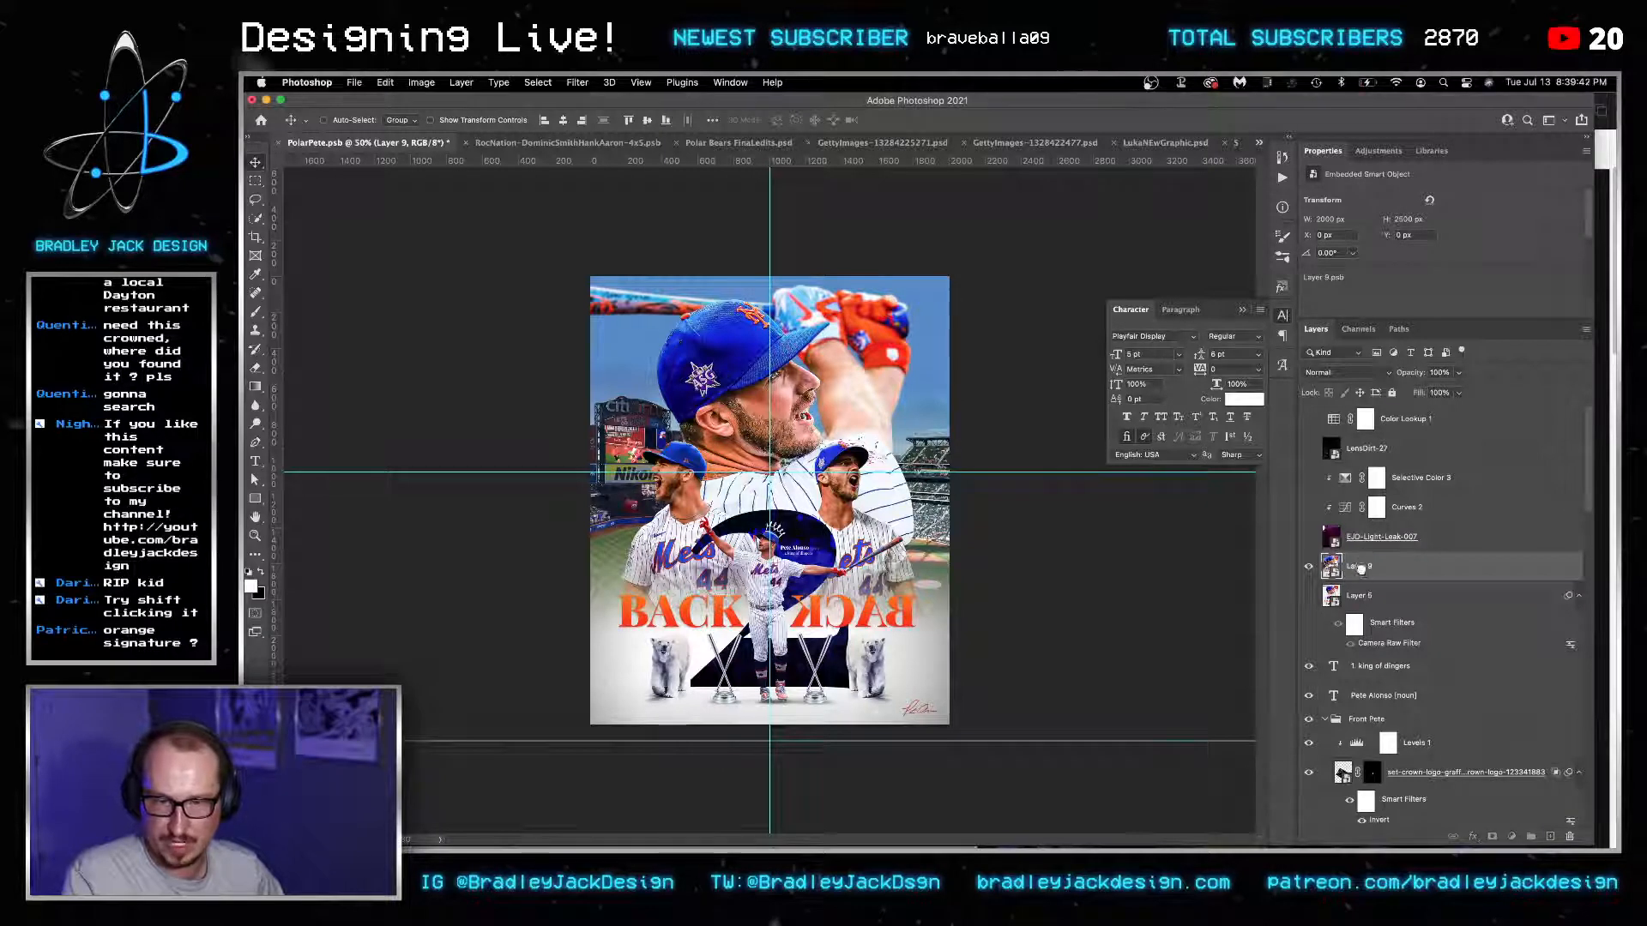
drag(1362, 569, 1312, 388)
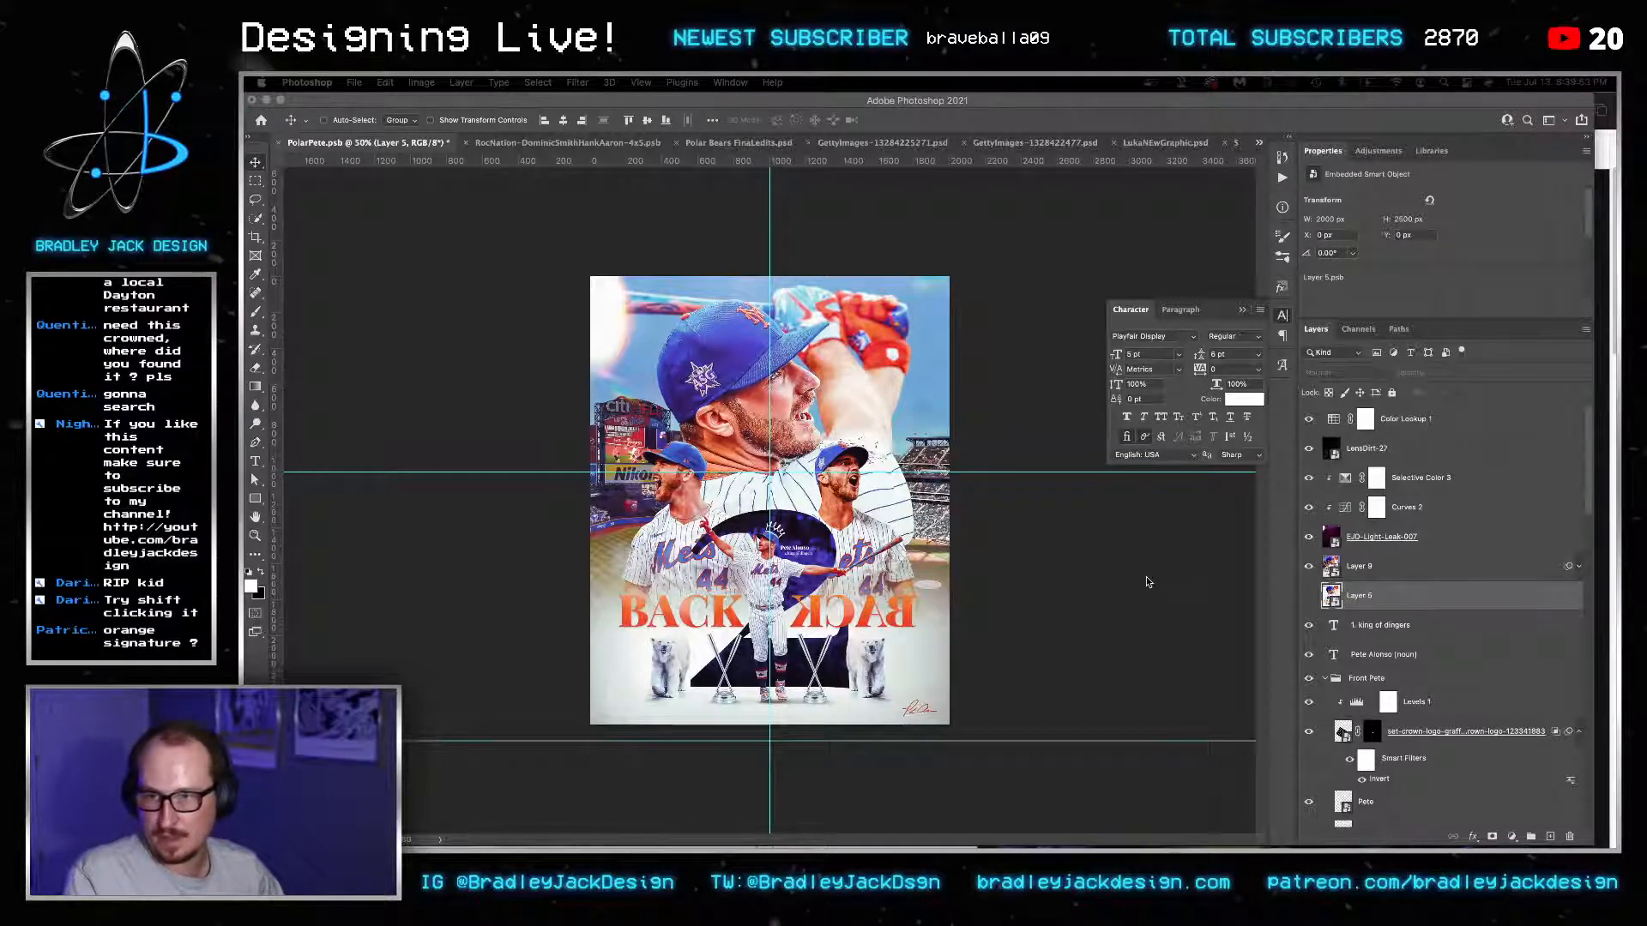
Add a Selective Color adjustment above Color Lookup 1 and set its Magentas to Cyan +22% and Magenta -23%.
click(1425, 420)
click(1428, 419)
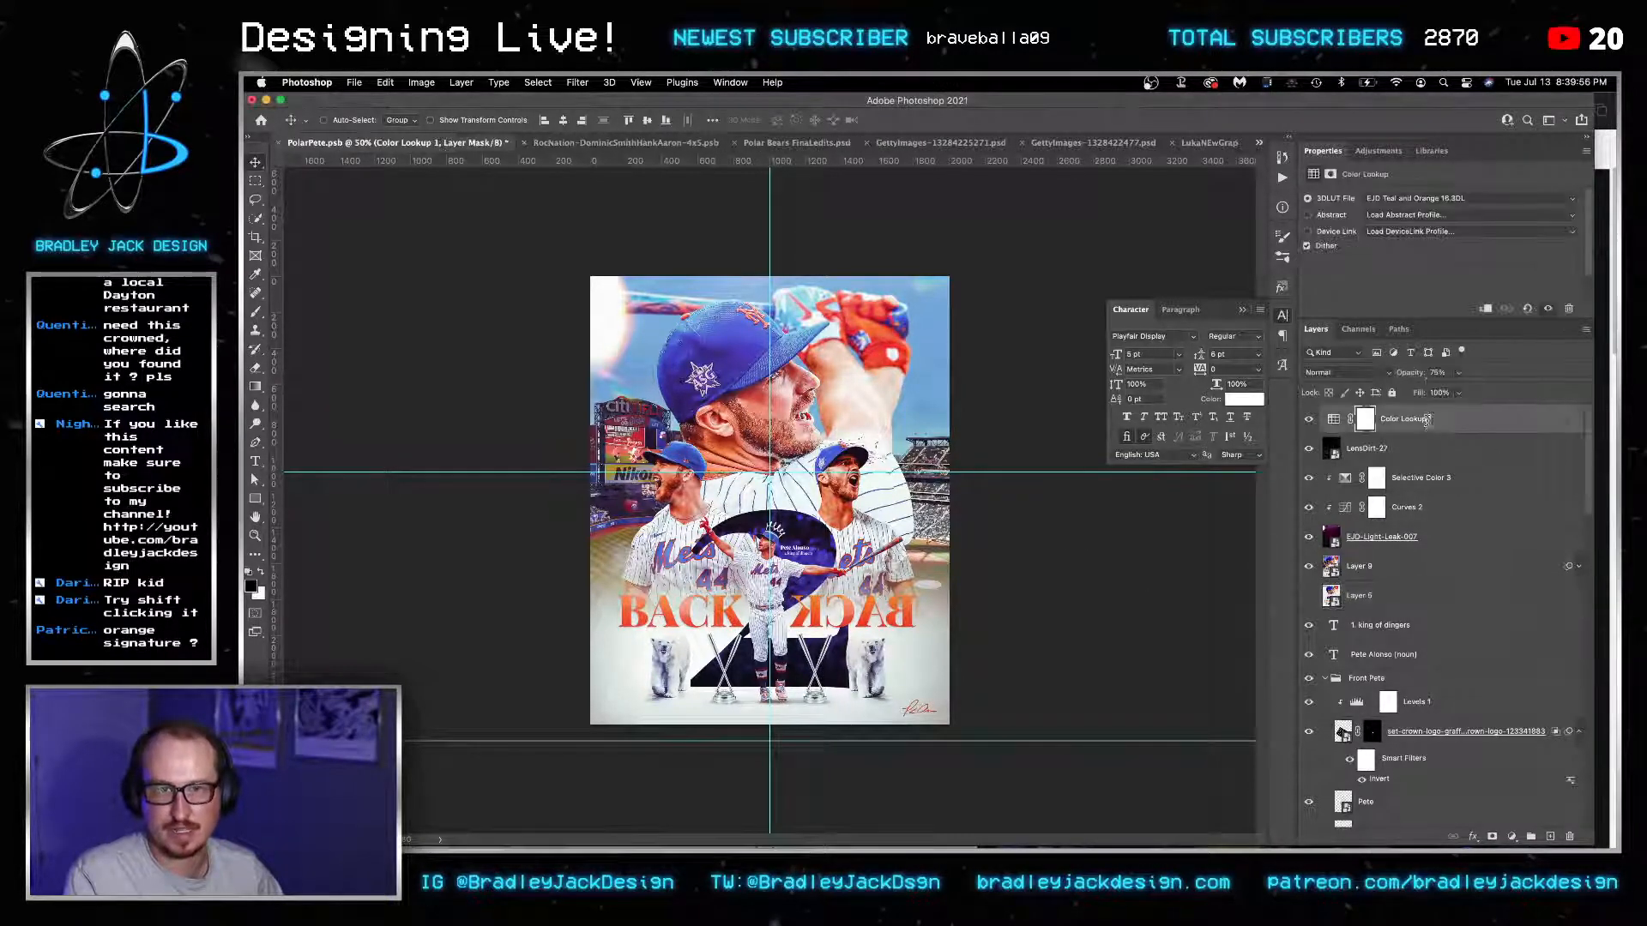
double_click(1426, 419)
click(1378, 151)
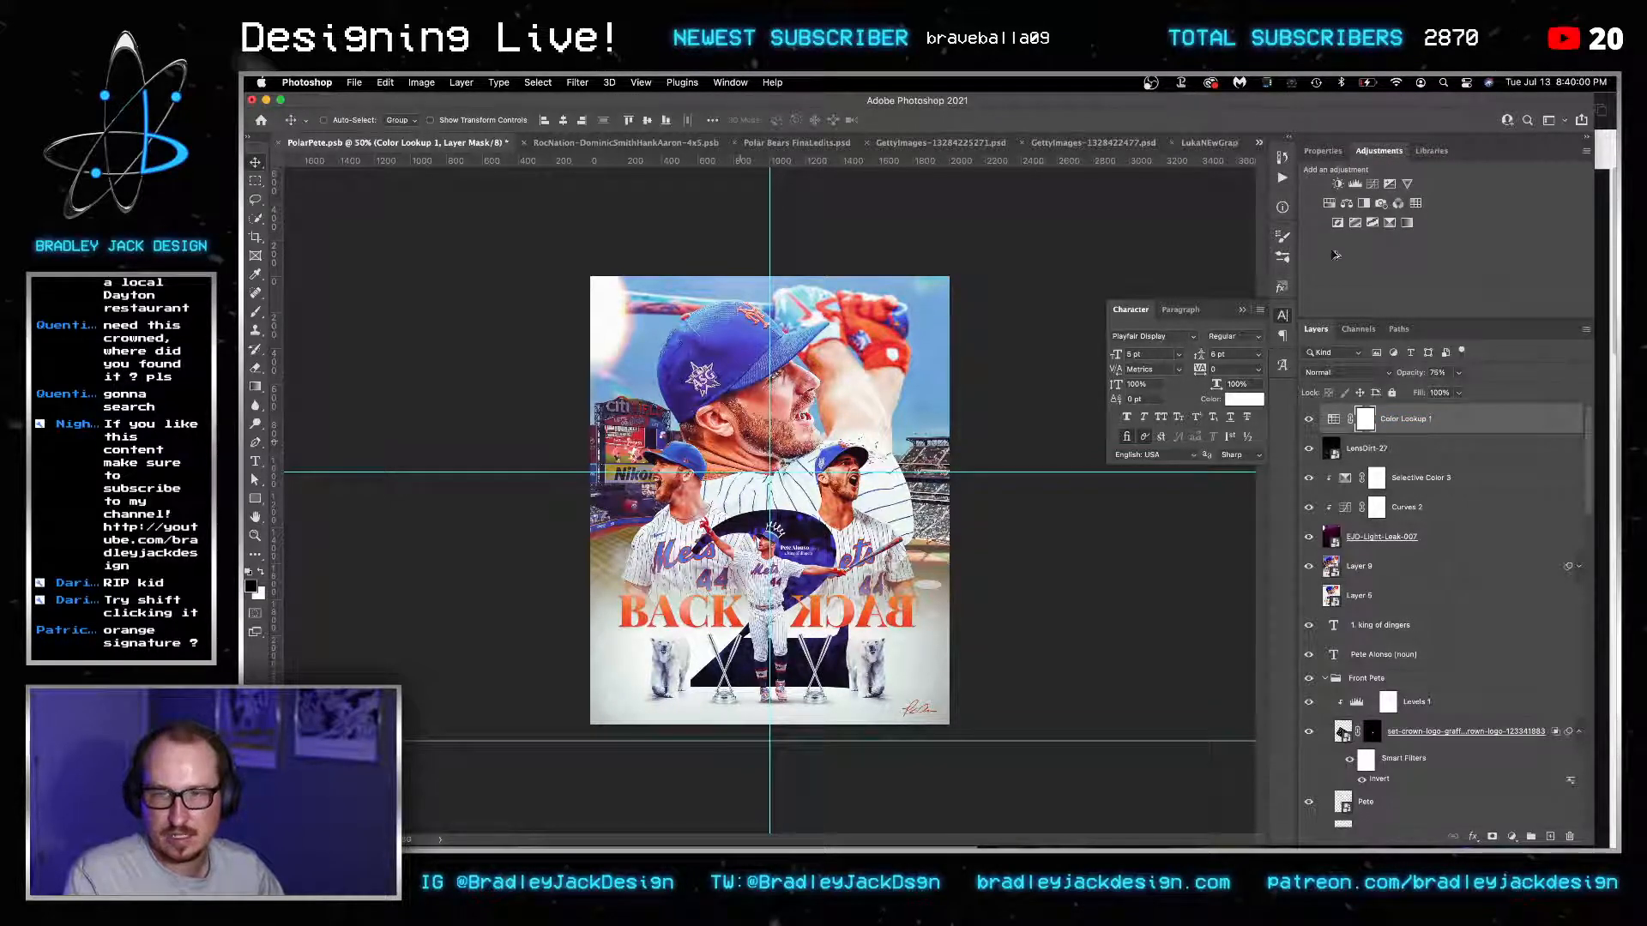
scroll(742, 446, up, 2)
click(1390, 225)
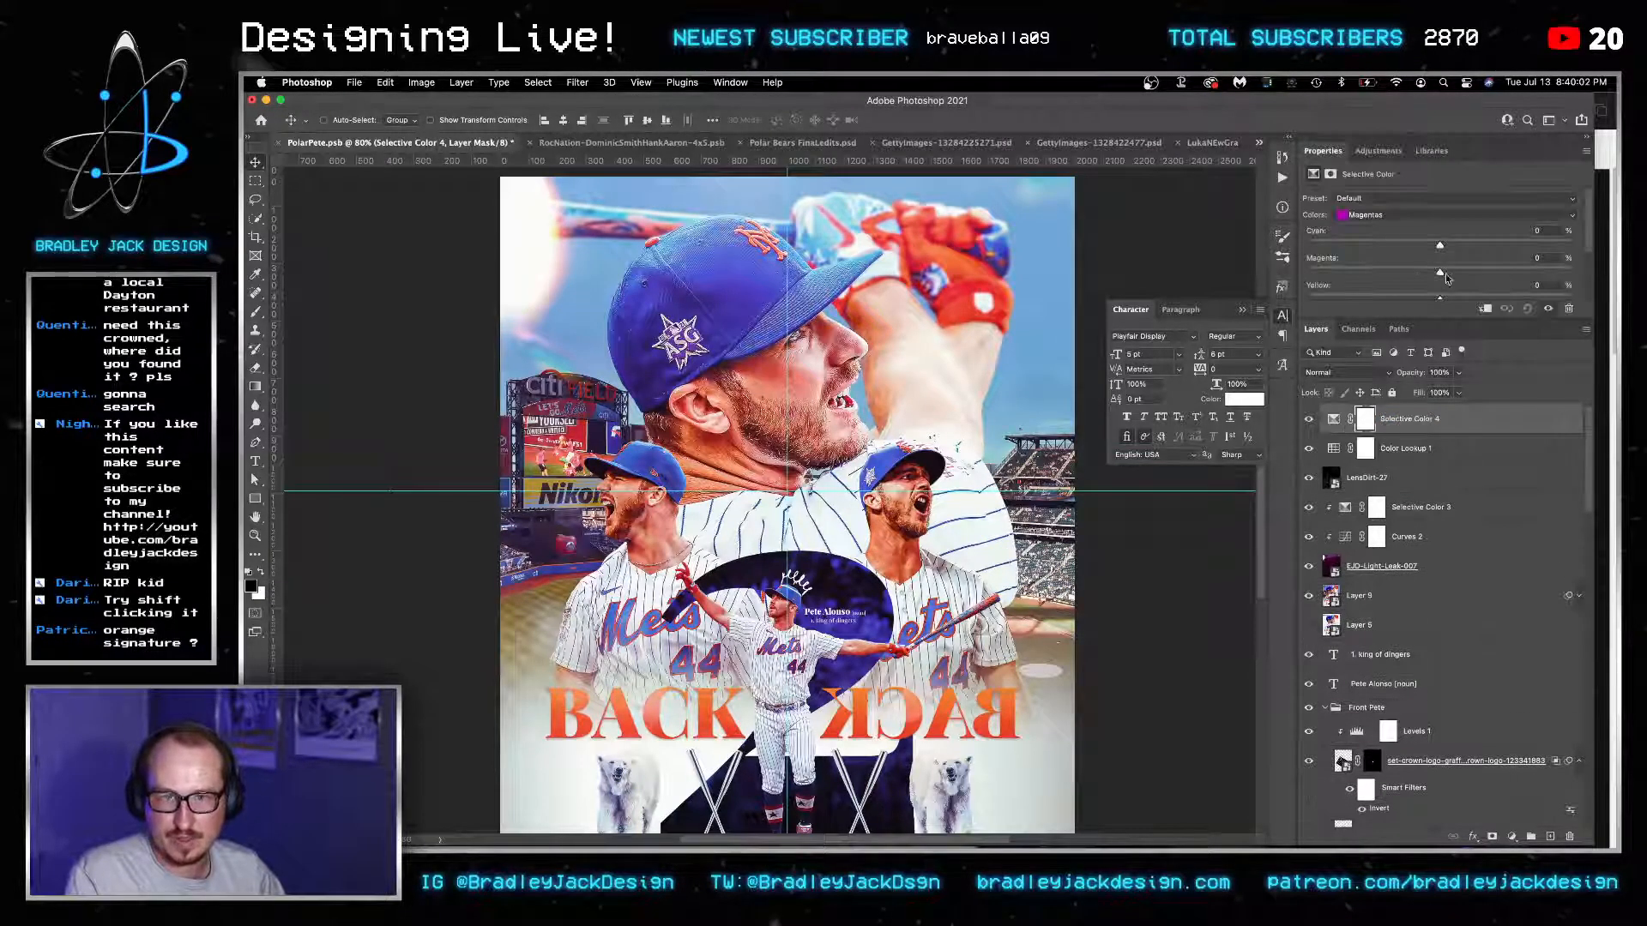
drag(1427, 266, 1409, 266)
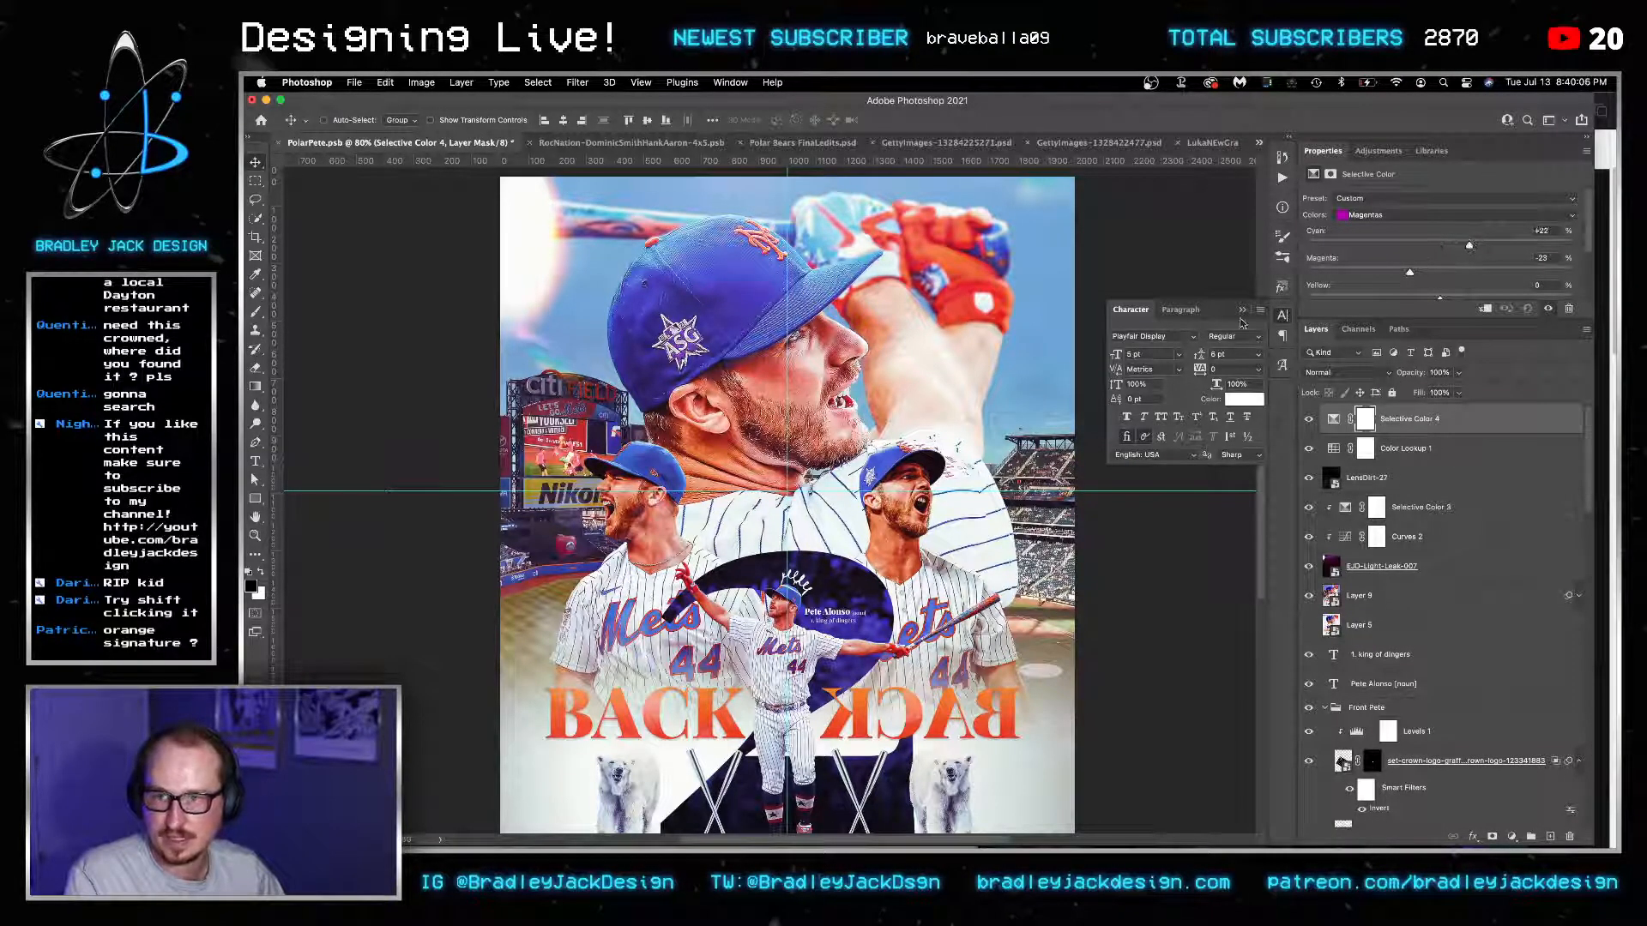
click(1309, 424)
Set the new Selective Color adjustment's Reds to Cyan -30%, Magenta -15% and Yellow +3%.
click(1378, 221)
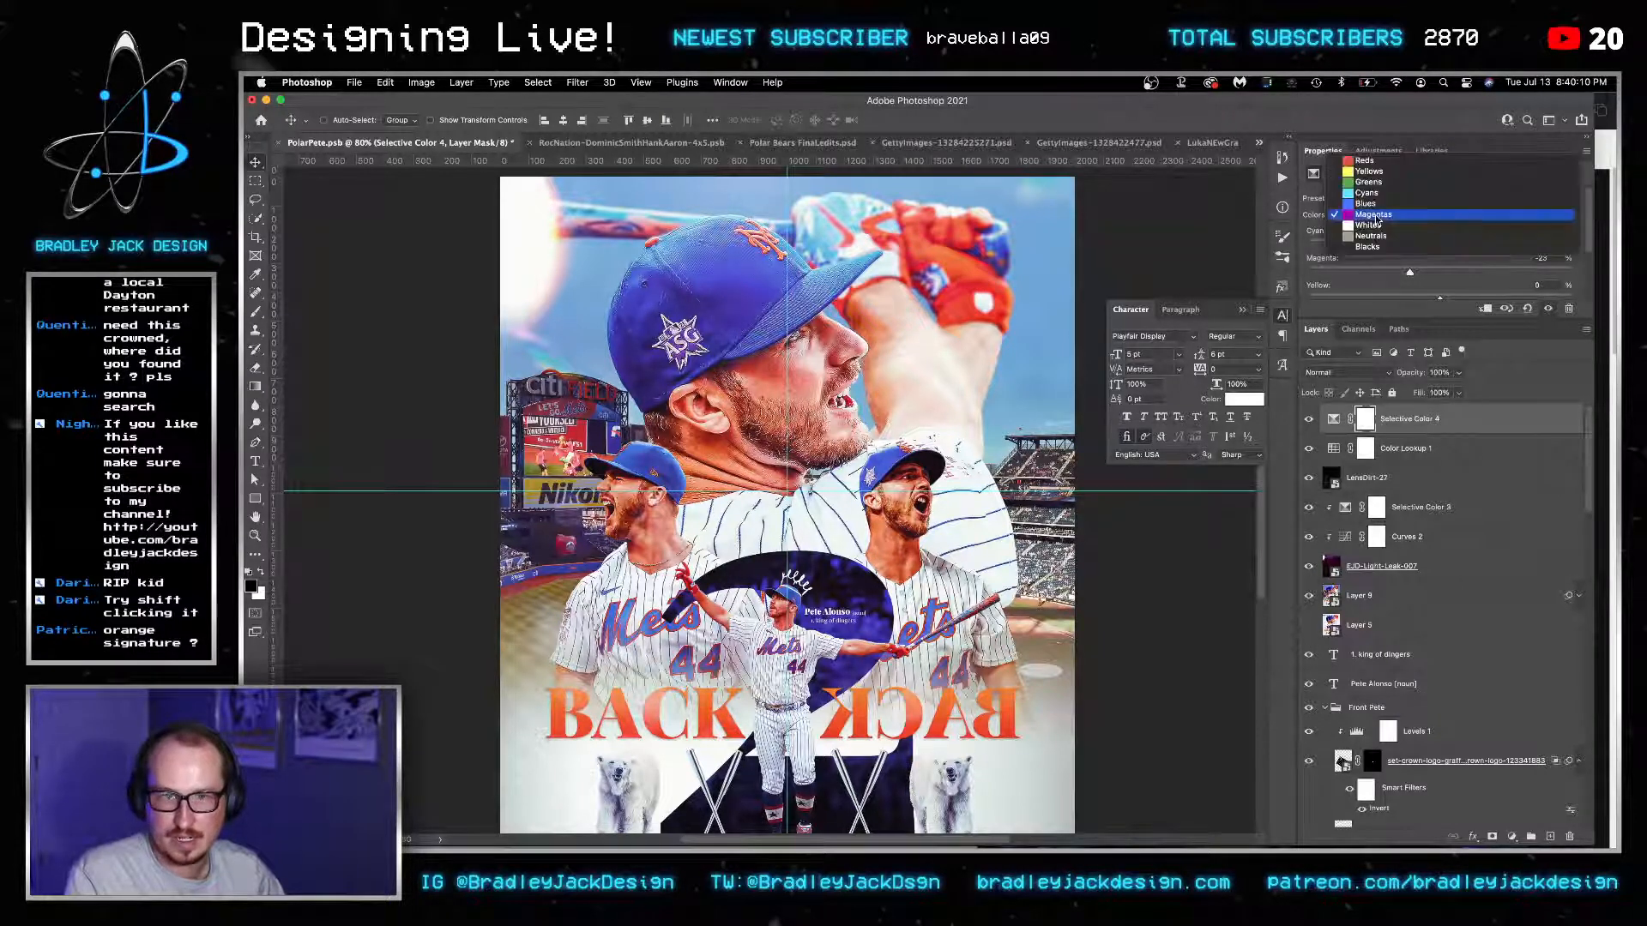
click(1364, 156)
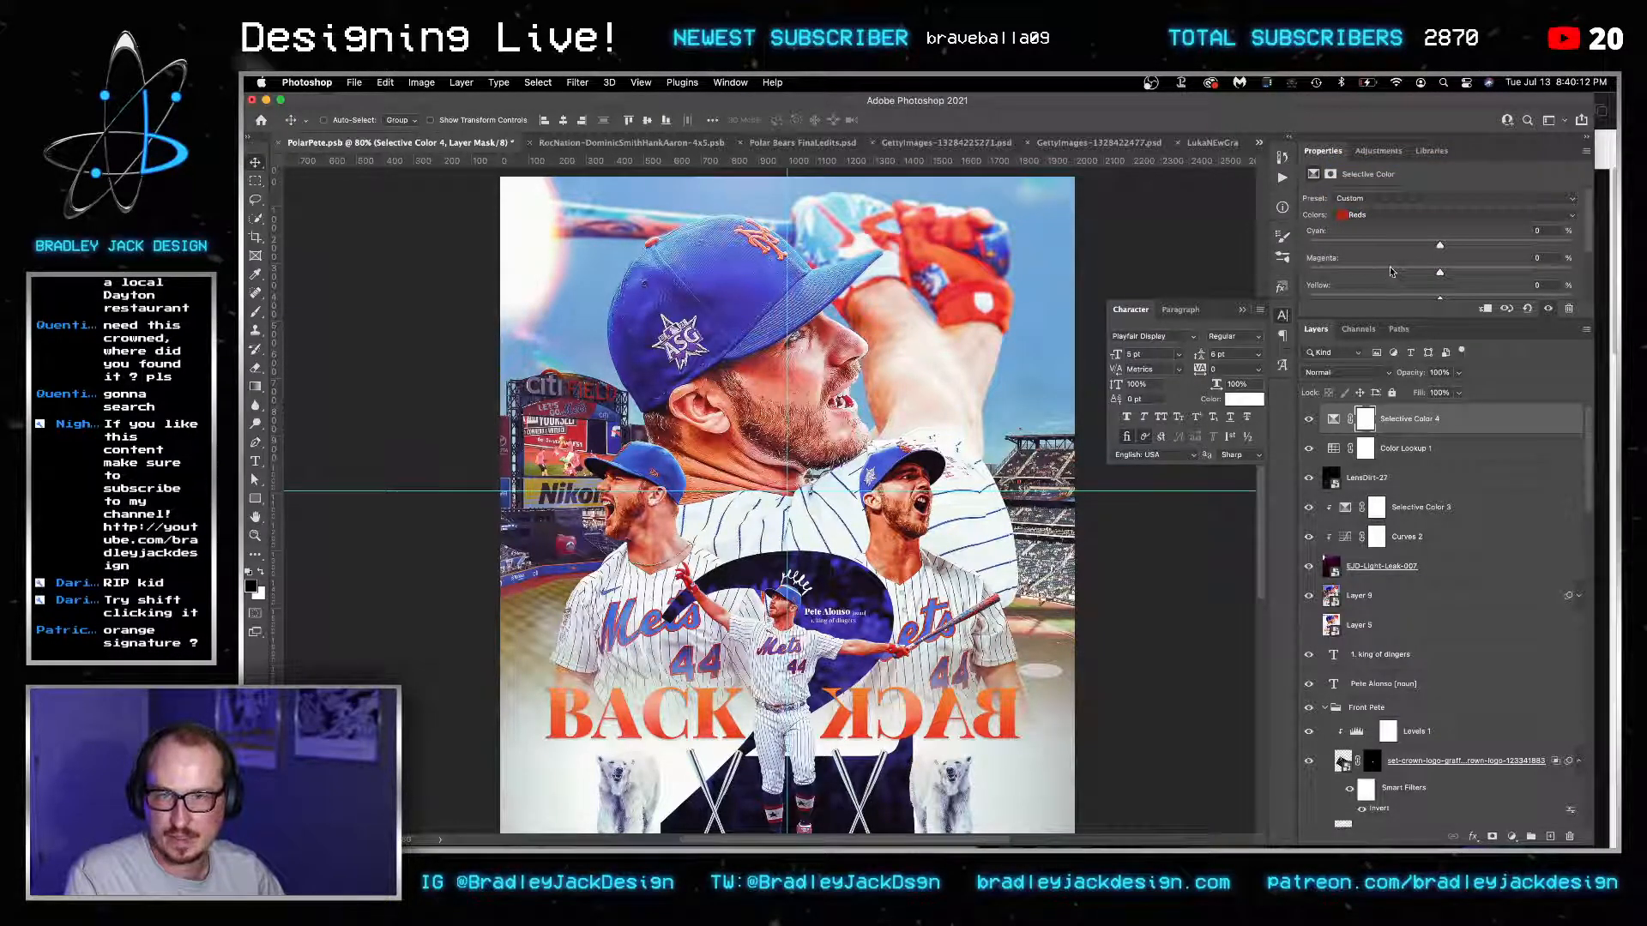
drag(1394, 271, 1468, 298)
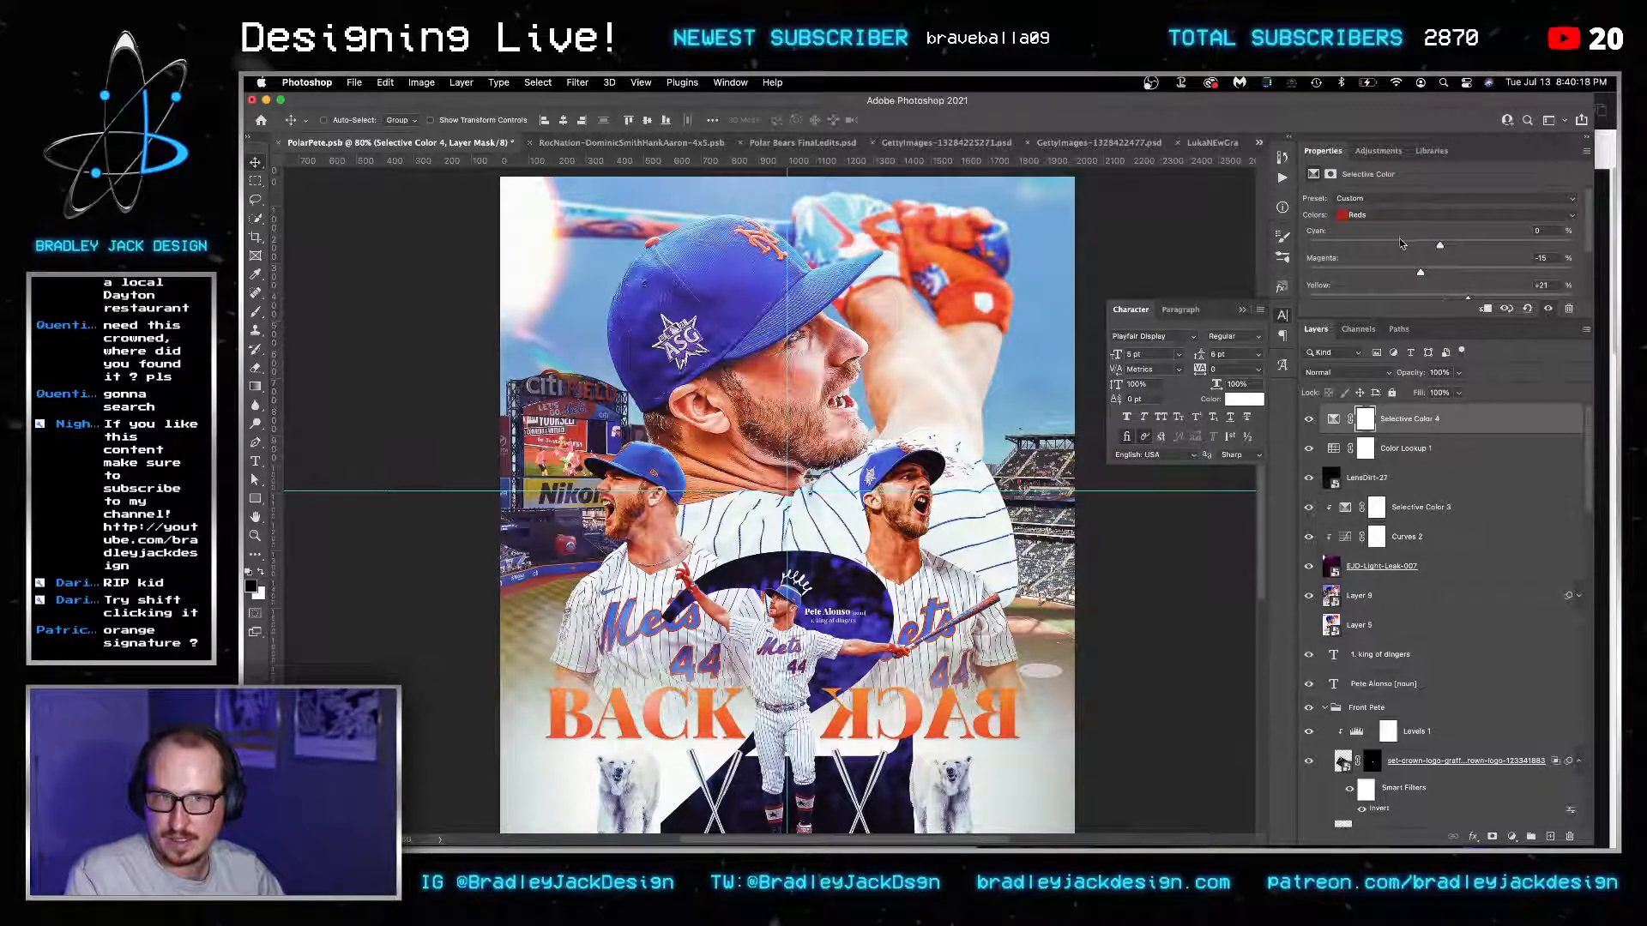
click(1399, 241)
mouse_move(1408, 242)
mouse_down()
mouse_move(1427, 244)
mouse_move(1401, 229)
mouse_up()
scroll(1443, 276, down, 1)
Compare the full poster with and without the topmost Selective Color adjustment, leave that adjustment hidden and delete its layer mask.
key(super+minus)
key(super+minus)
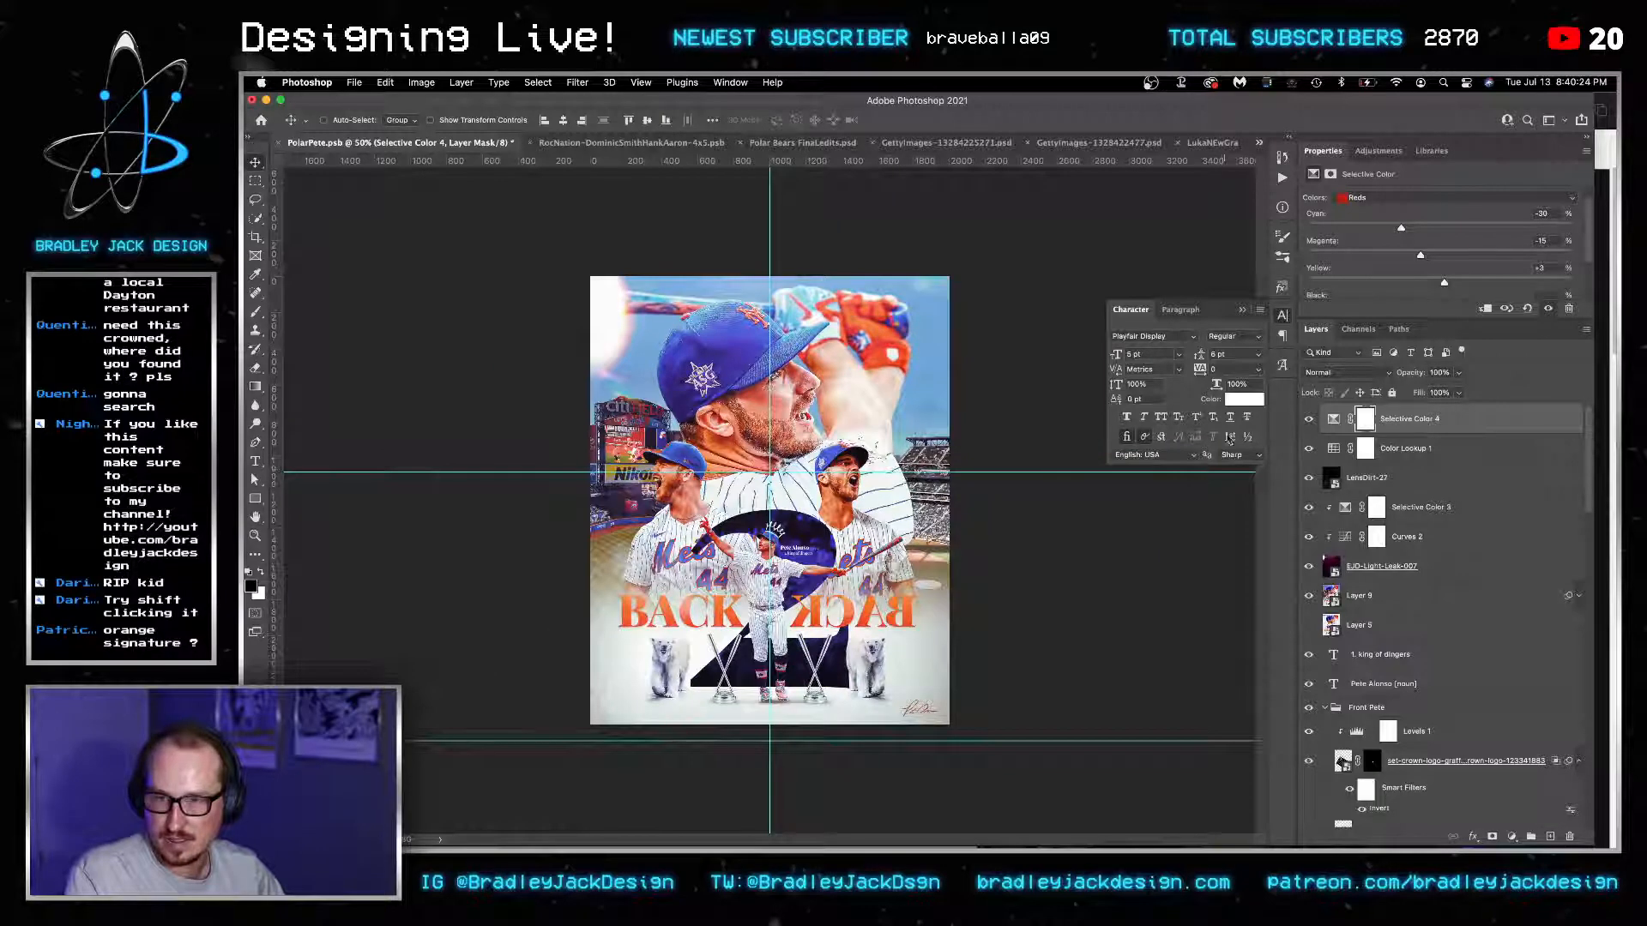
click(1308, 420)
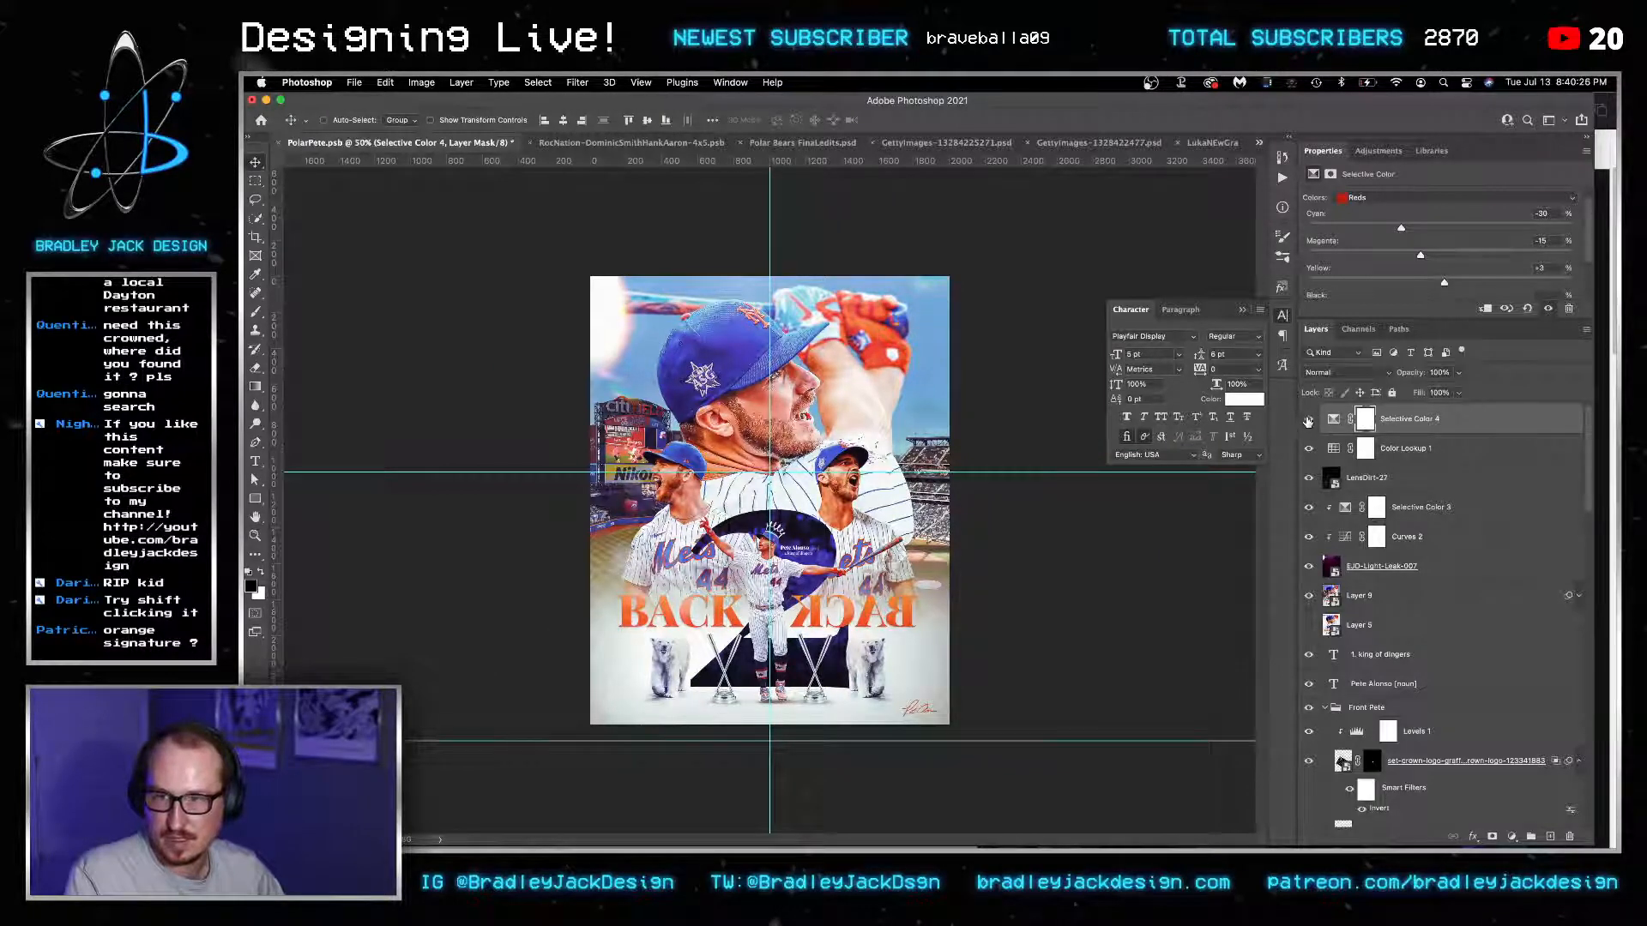
click(1308, 421)
key(Delete)
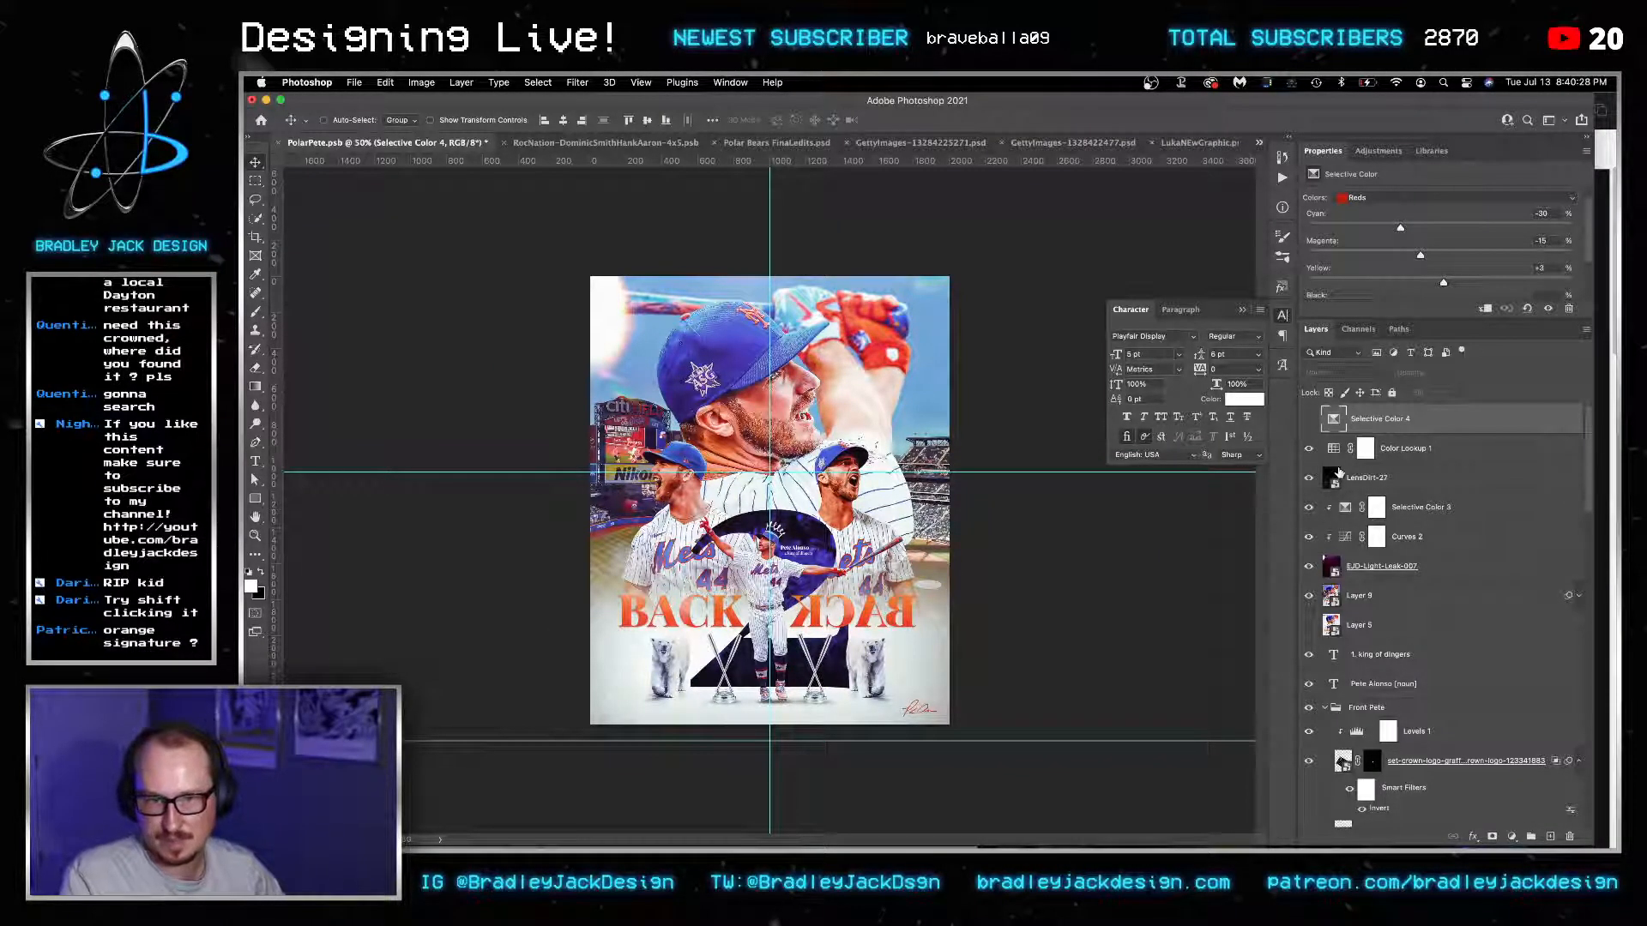
Compare the poster with and without the Color Lookup 1 adjustment.
click(1373, 449)
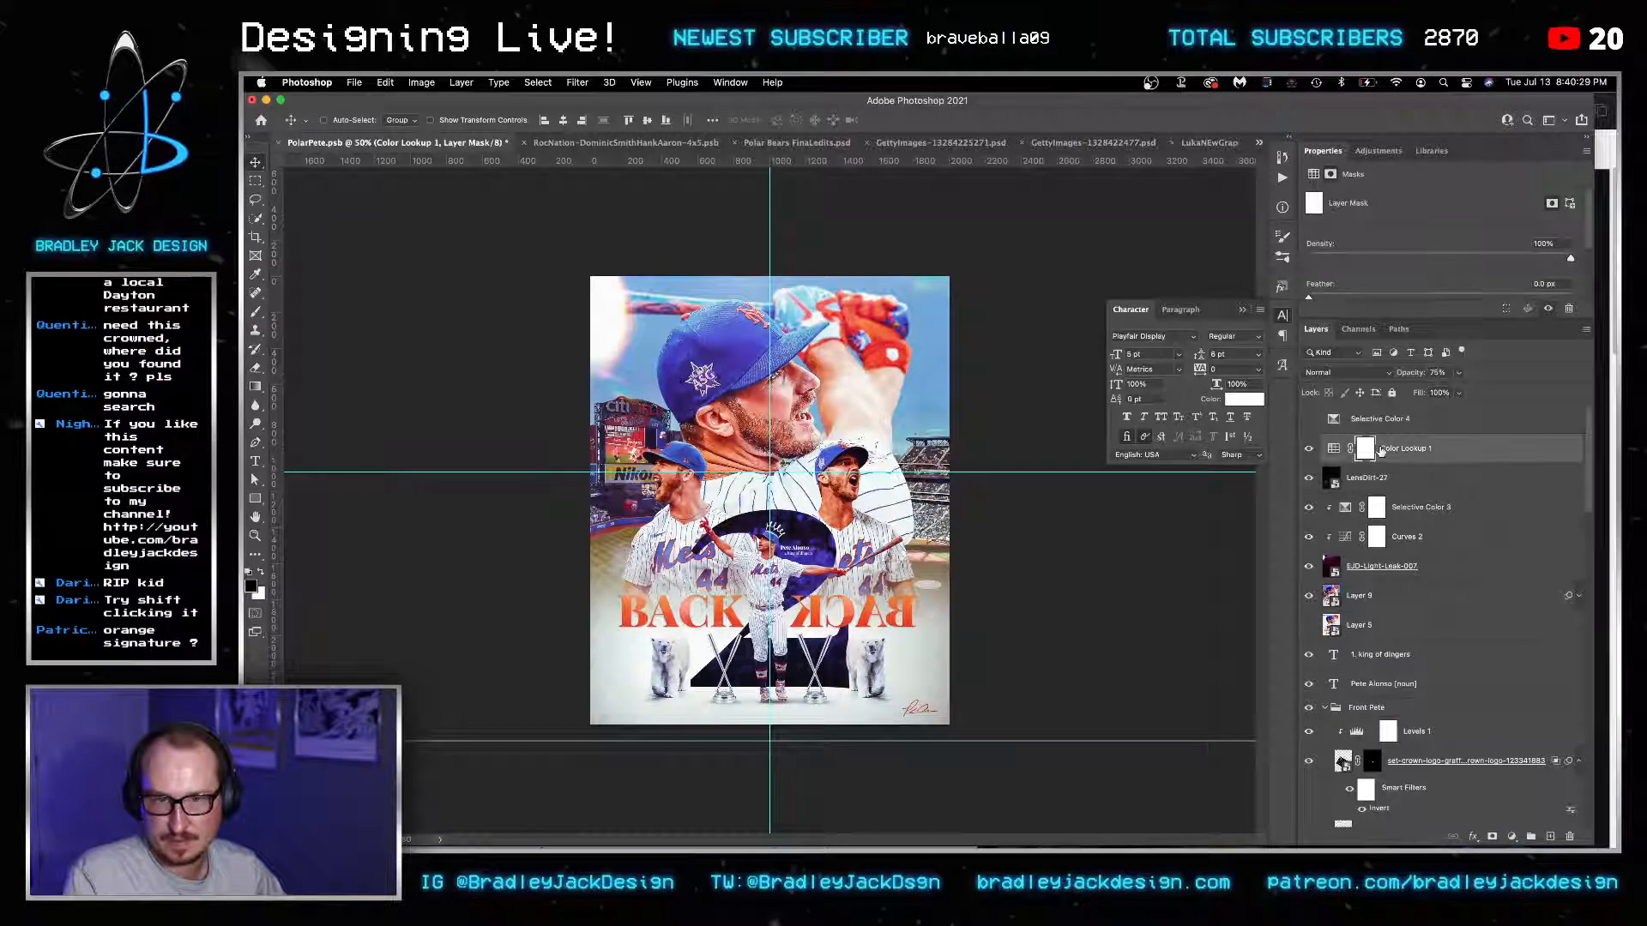
click(1310, 448)
click(1310, 448)
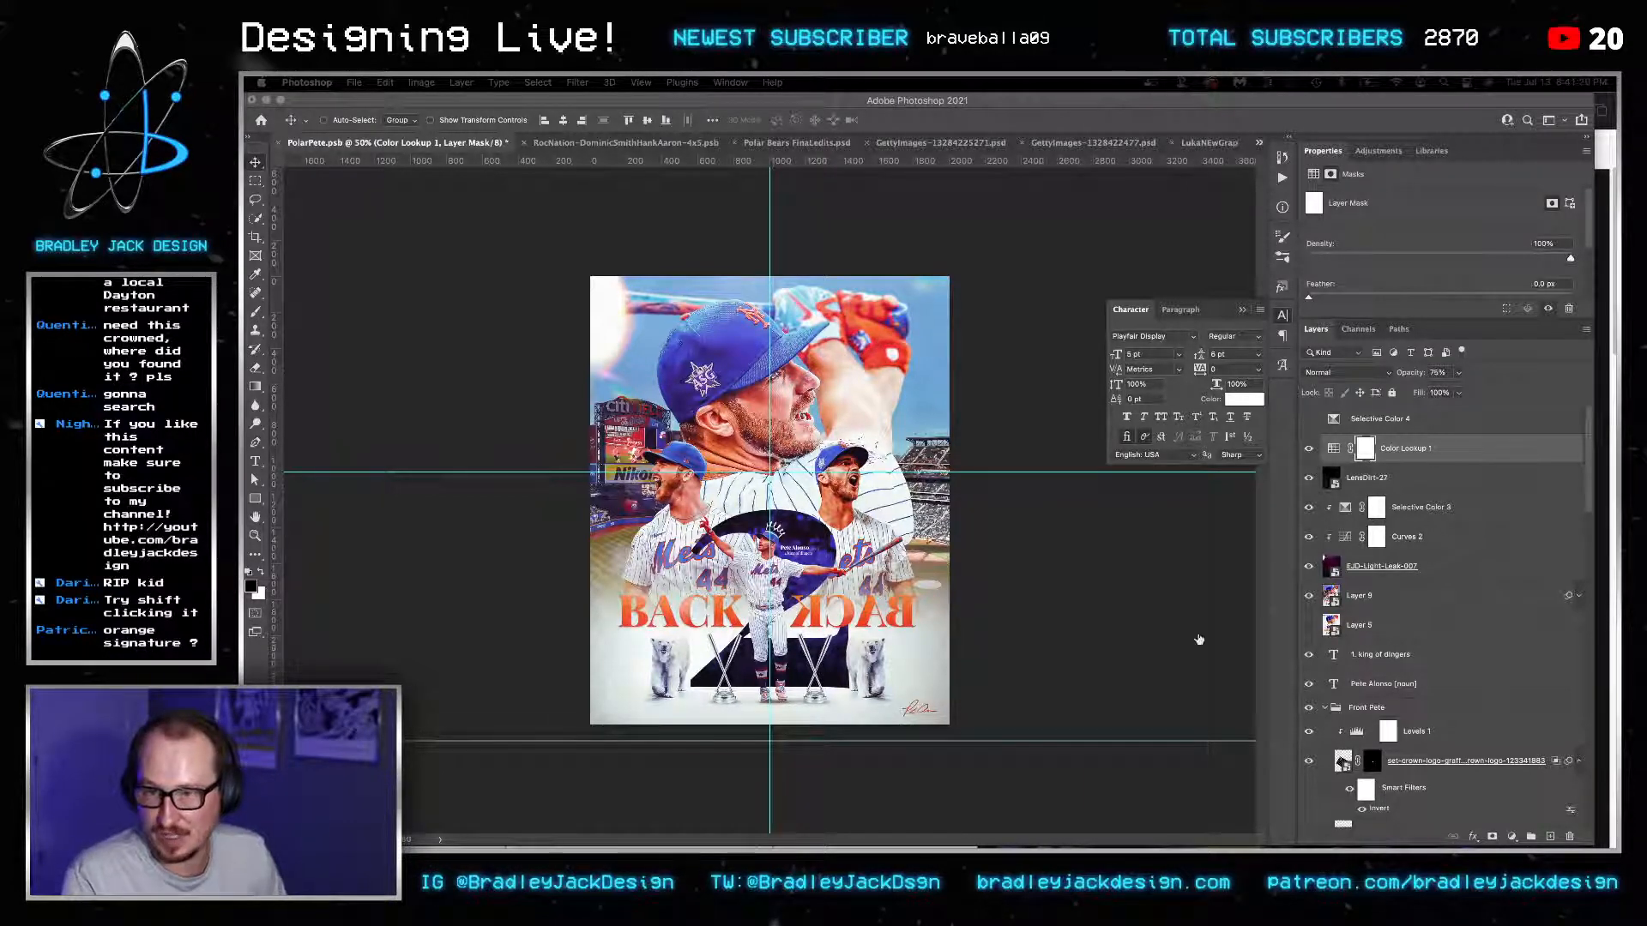
click(1044, 595)
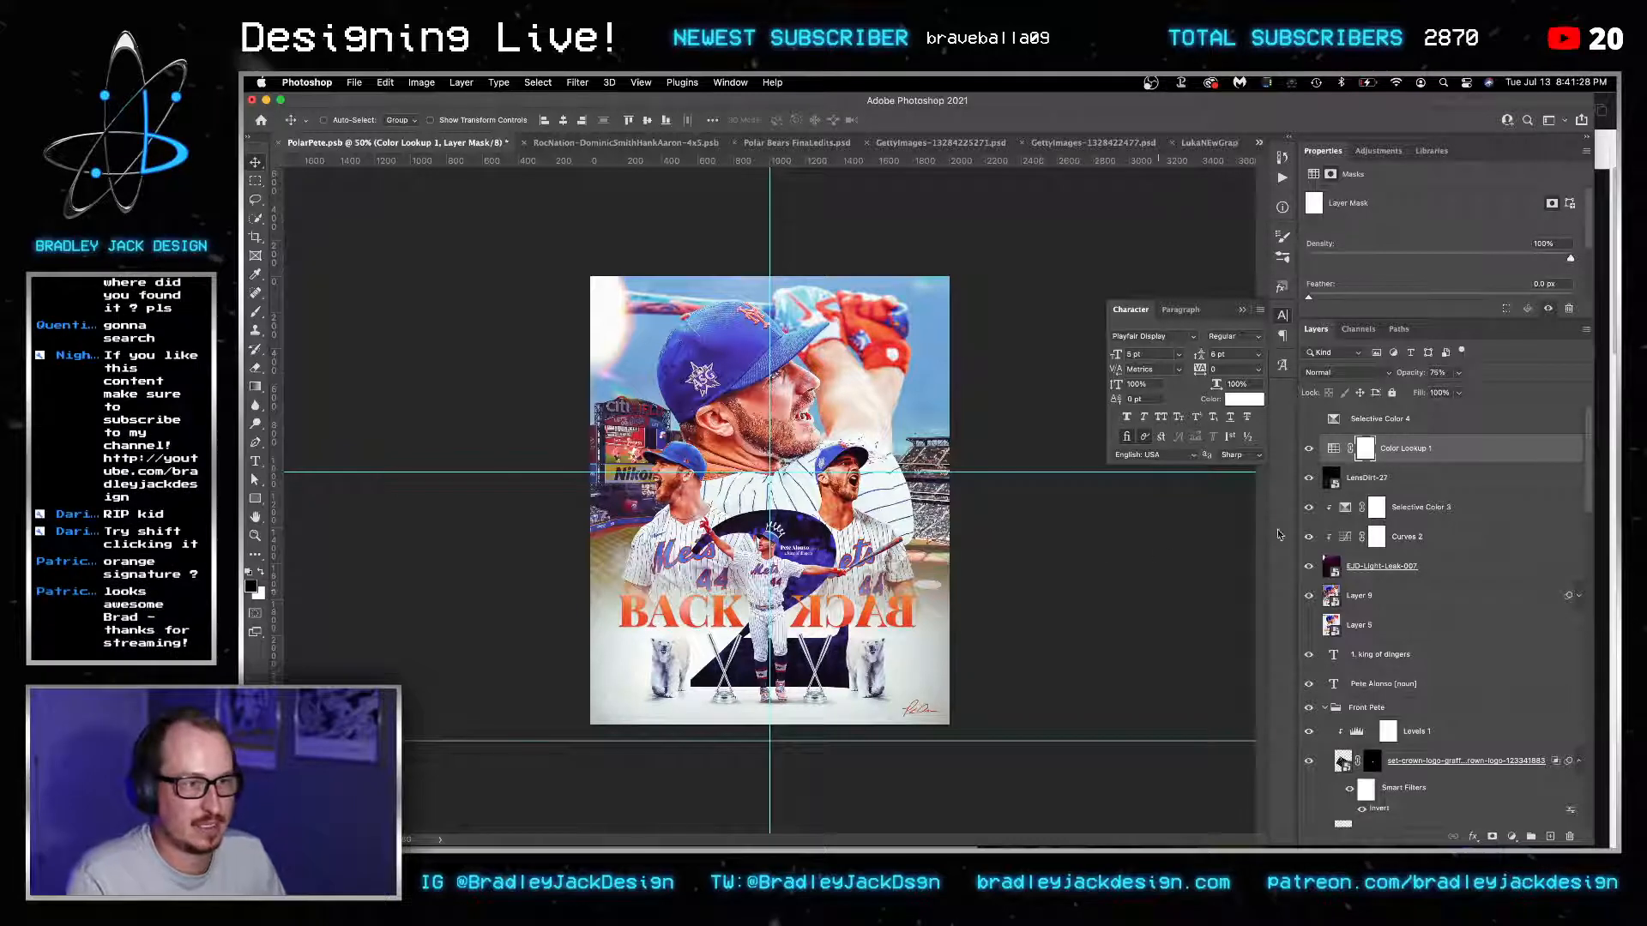
mouse_move(1272, 843)
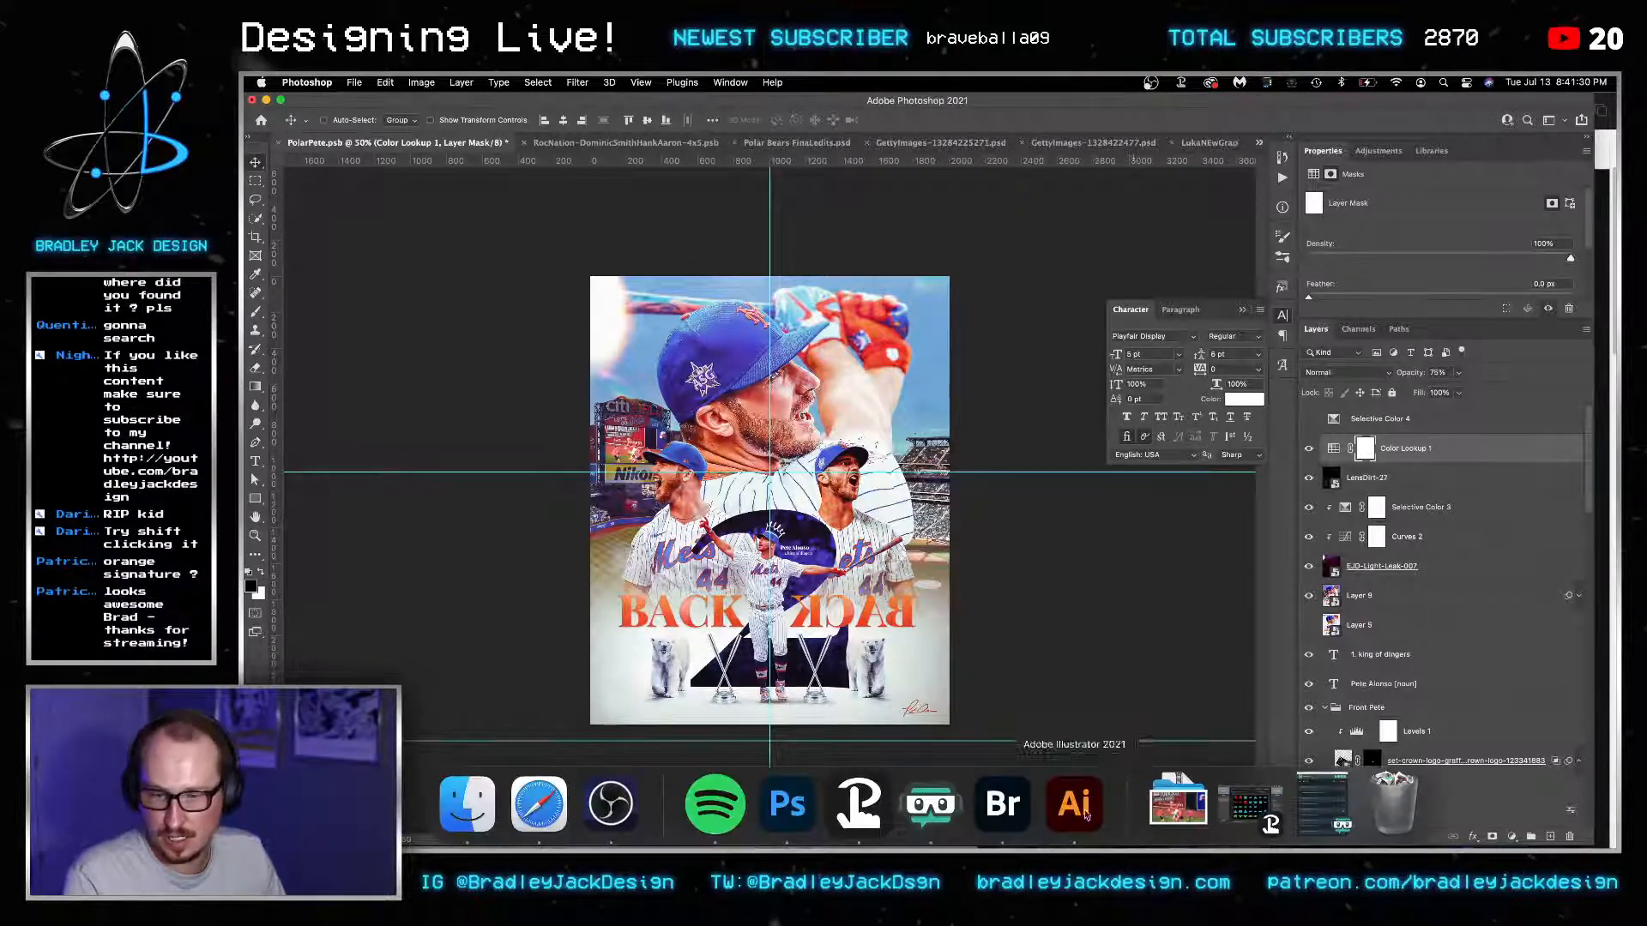
key(super+plus)
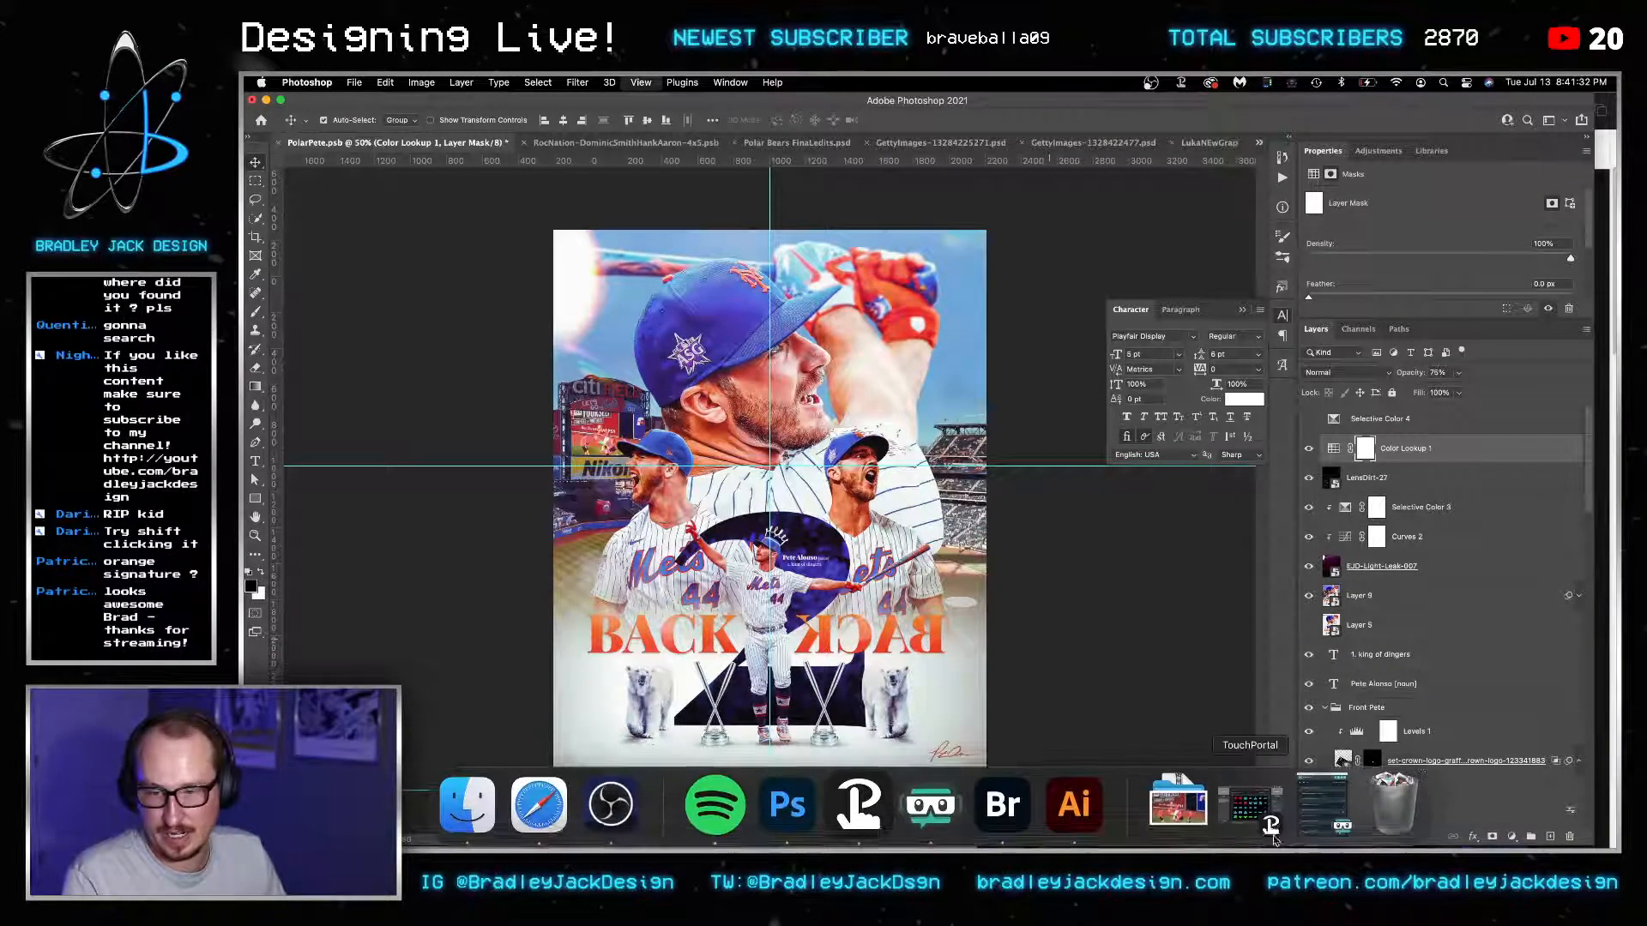
click(1073, 813)
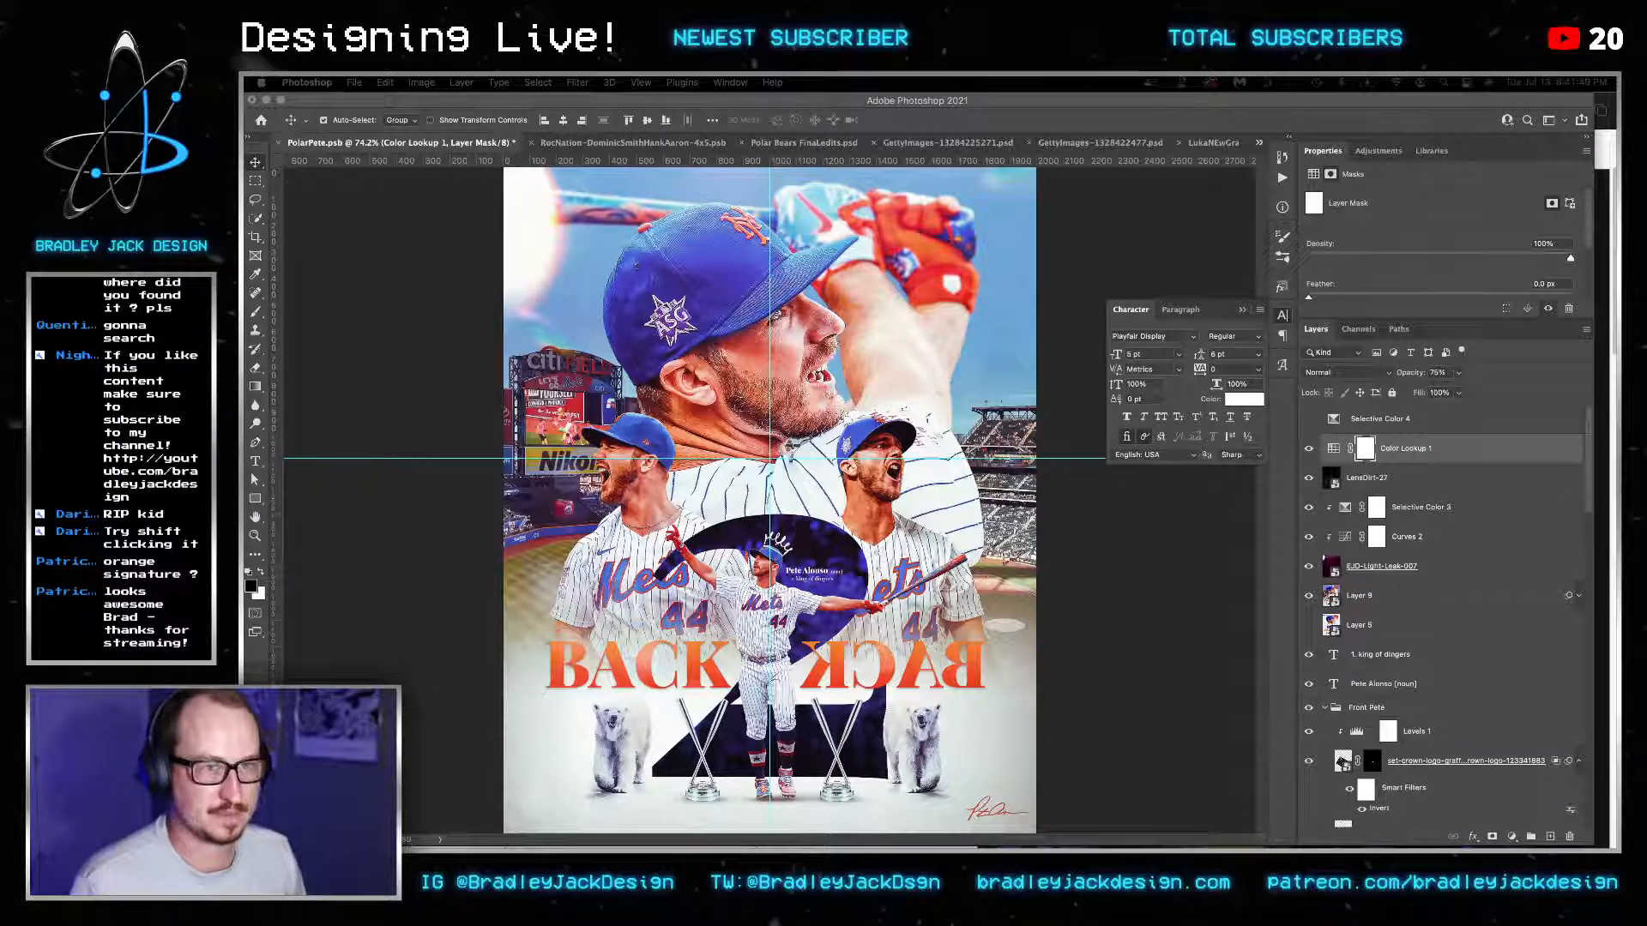
click(1161, 666)
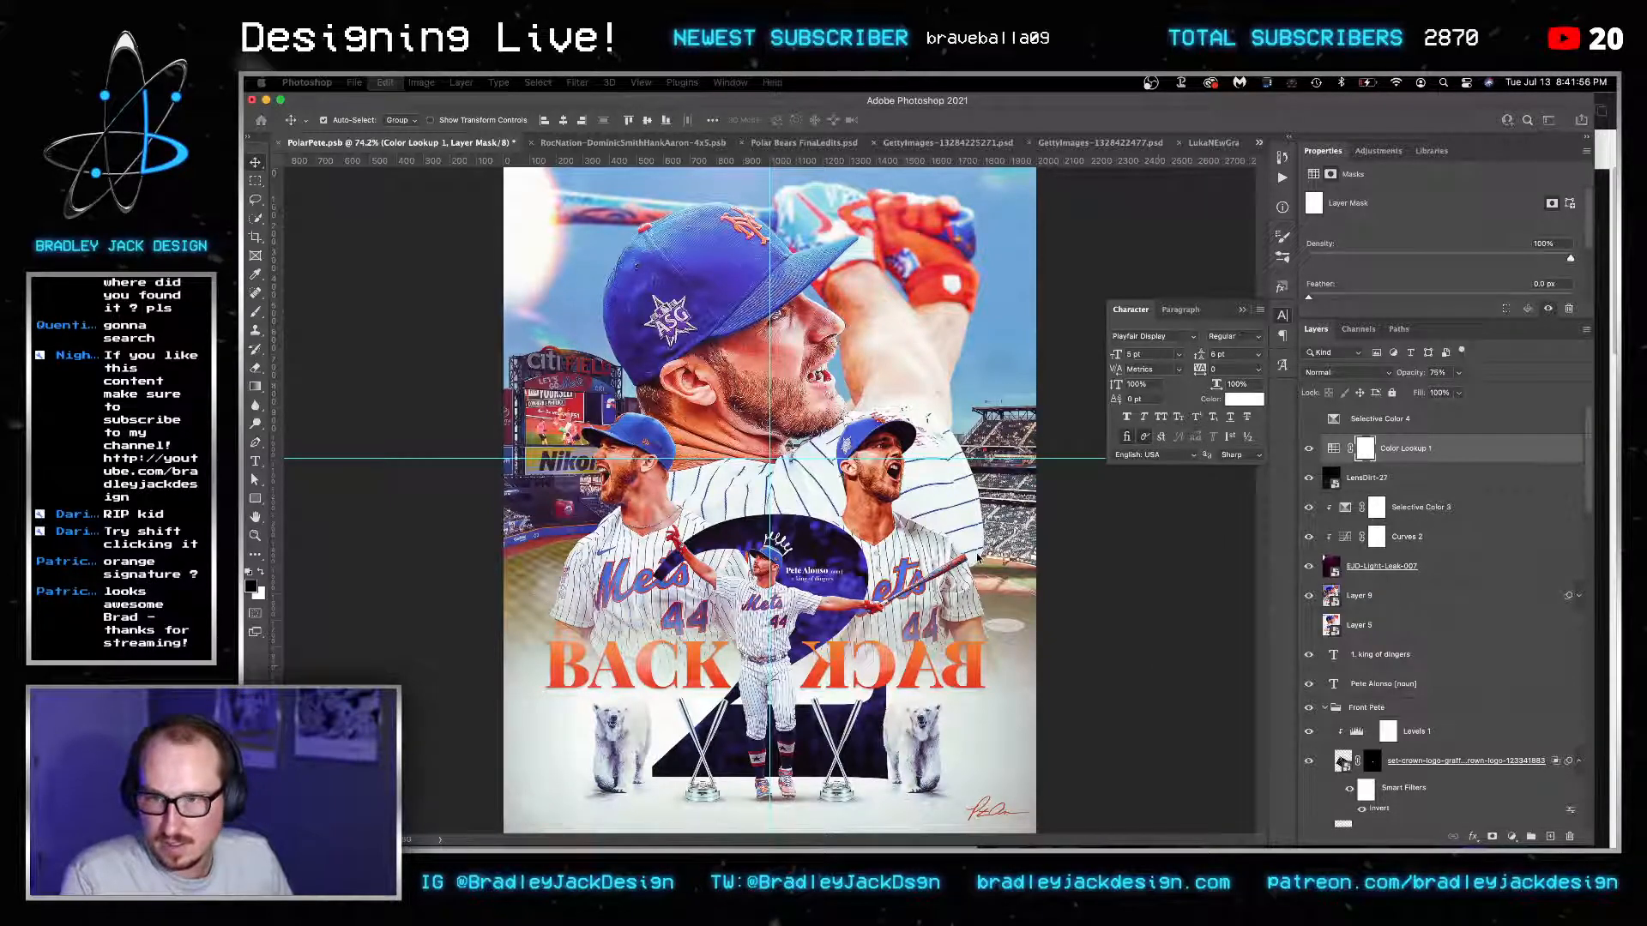
Paste the atom logo into the poster as a vector smart object and move its layer above Selective Color 4.
key(ctrl+t)
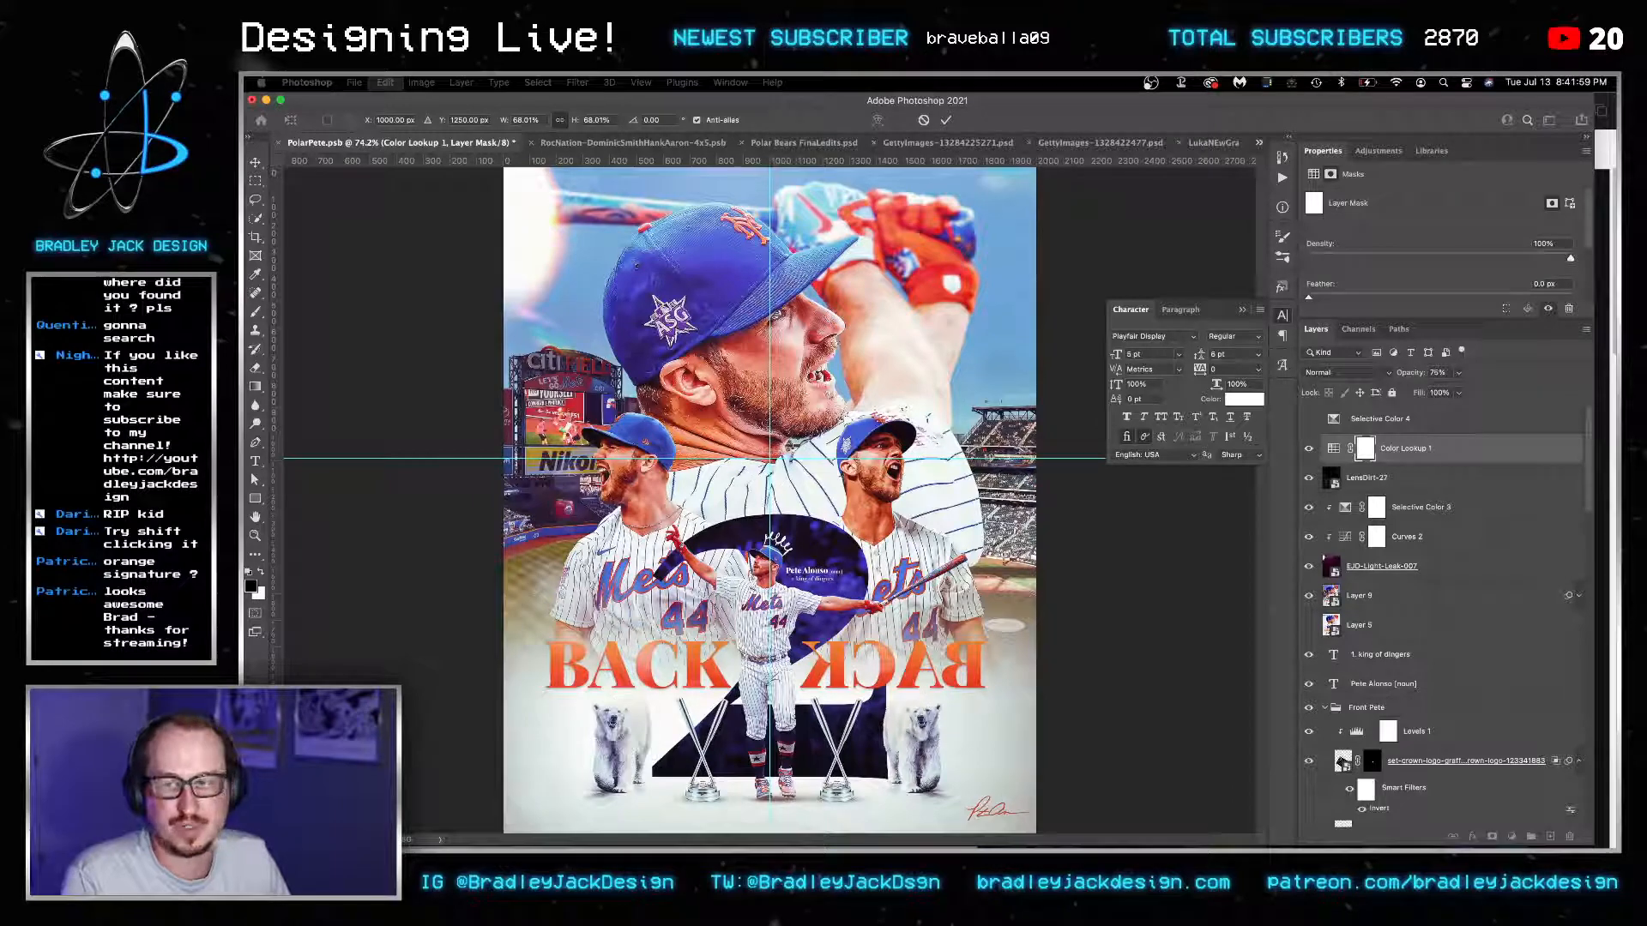
key(Return)
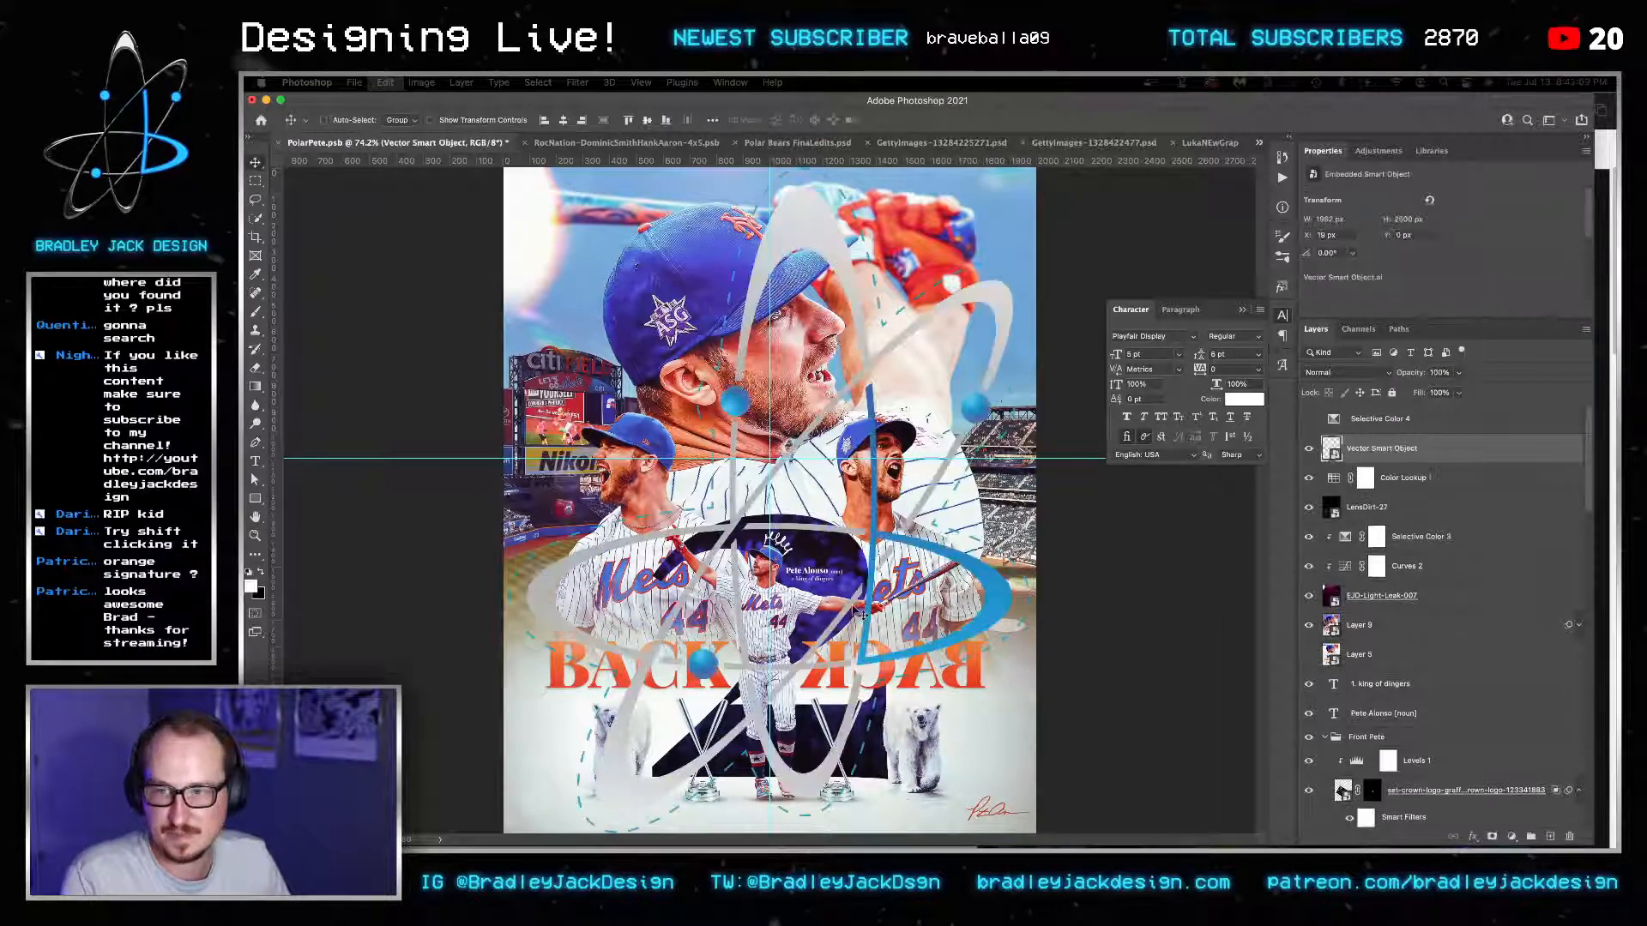
key(ctrl+])
Scale the pasted atom logo to 10% in width and height.
key(ctrl+t)
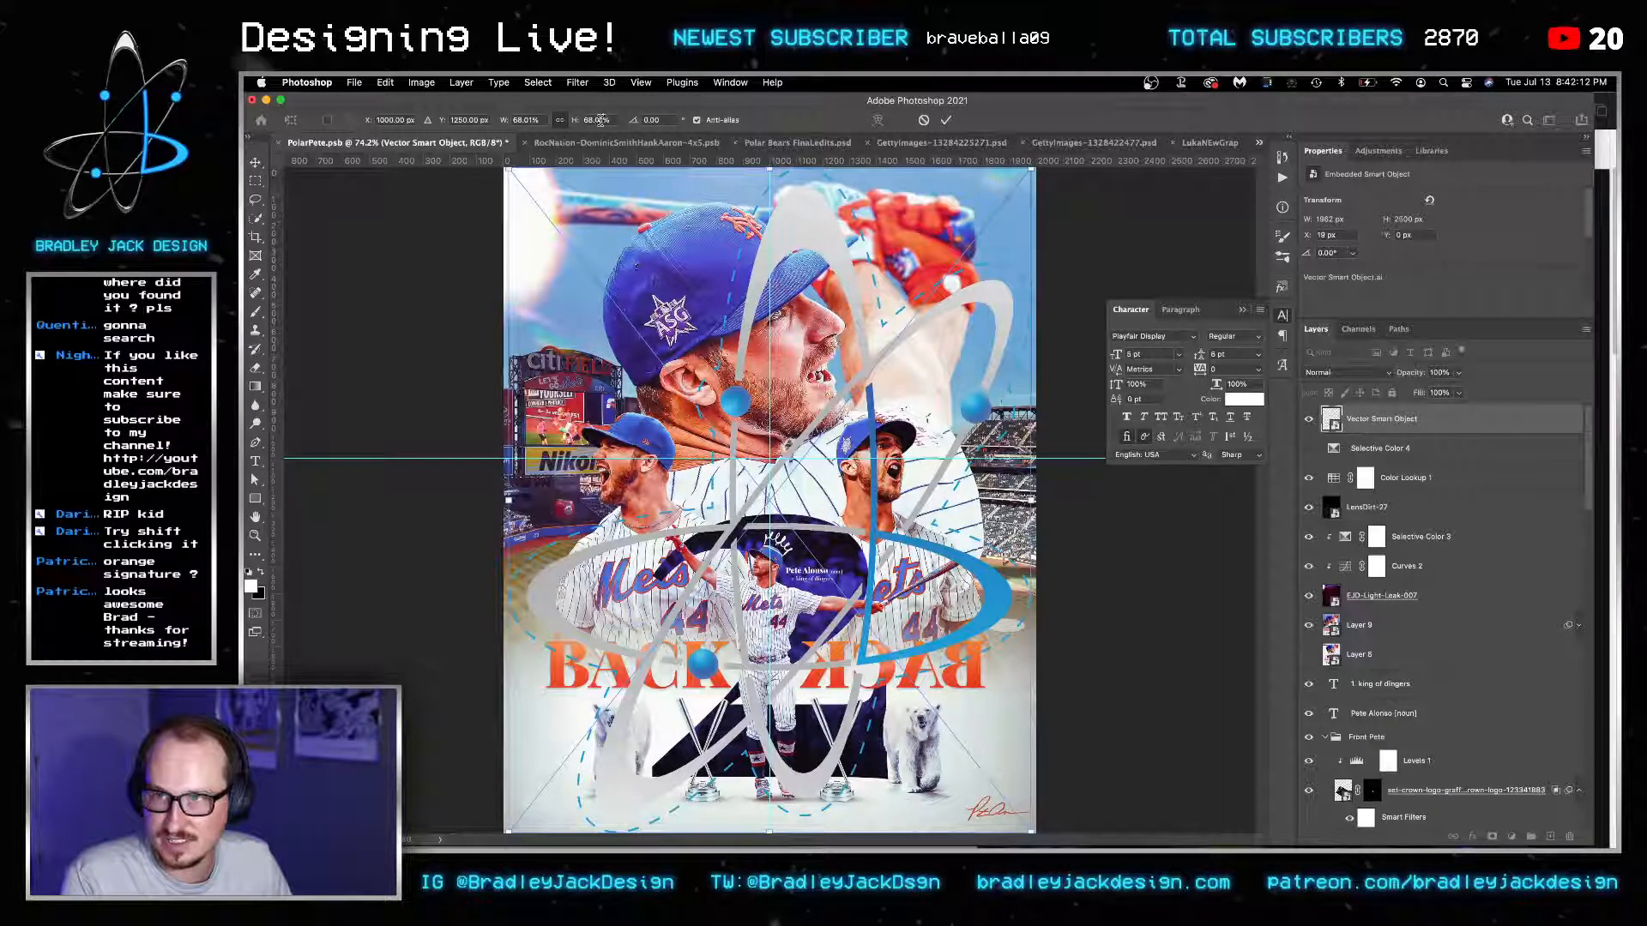
double_click(600, 120)
text(10)
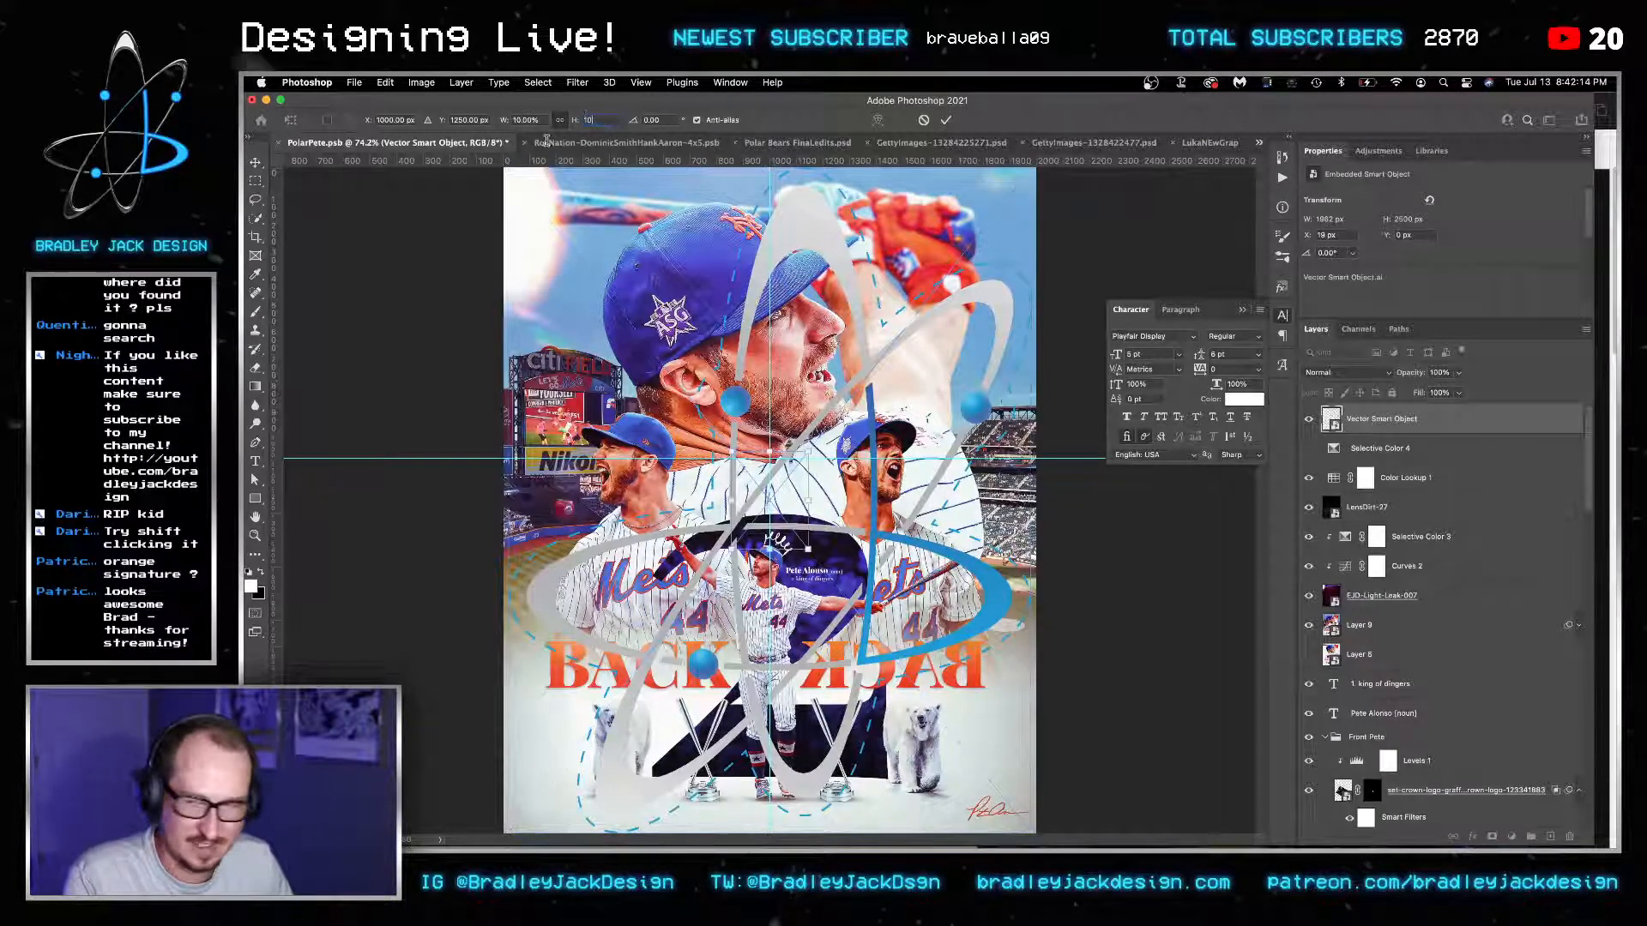
key(Return)
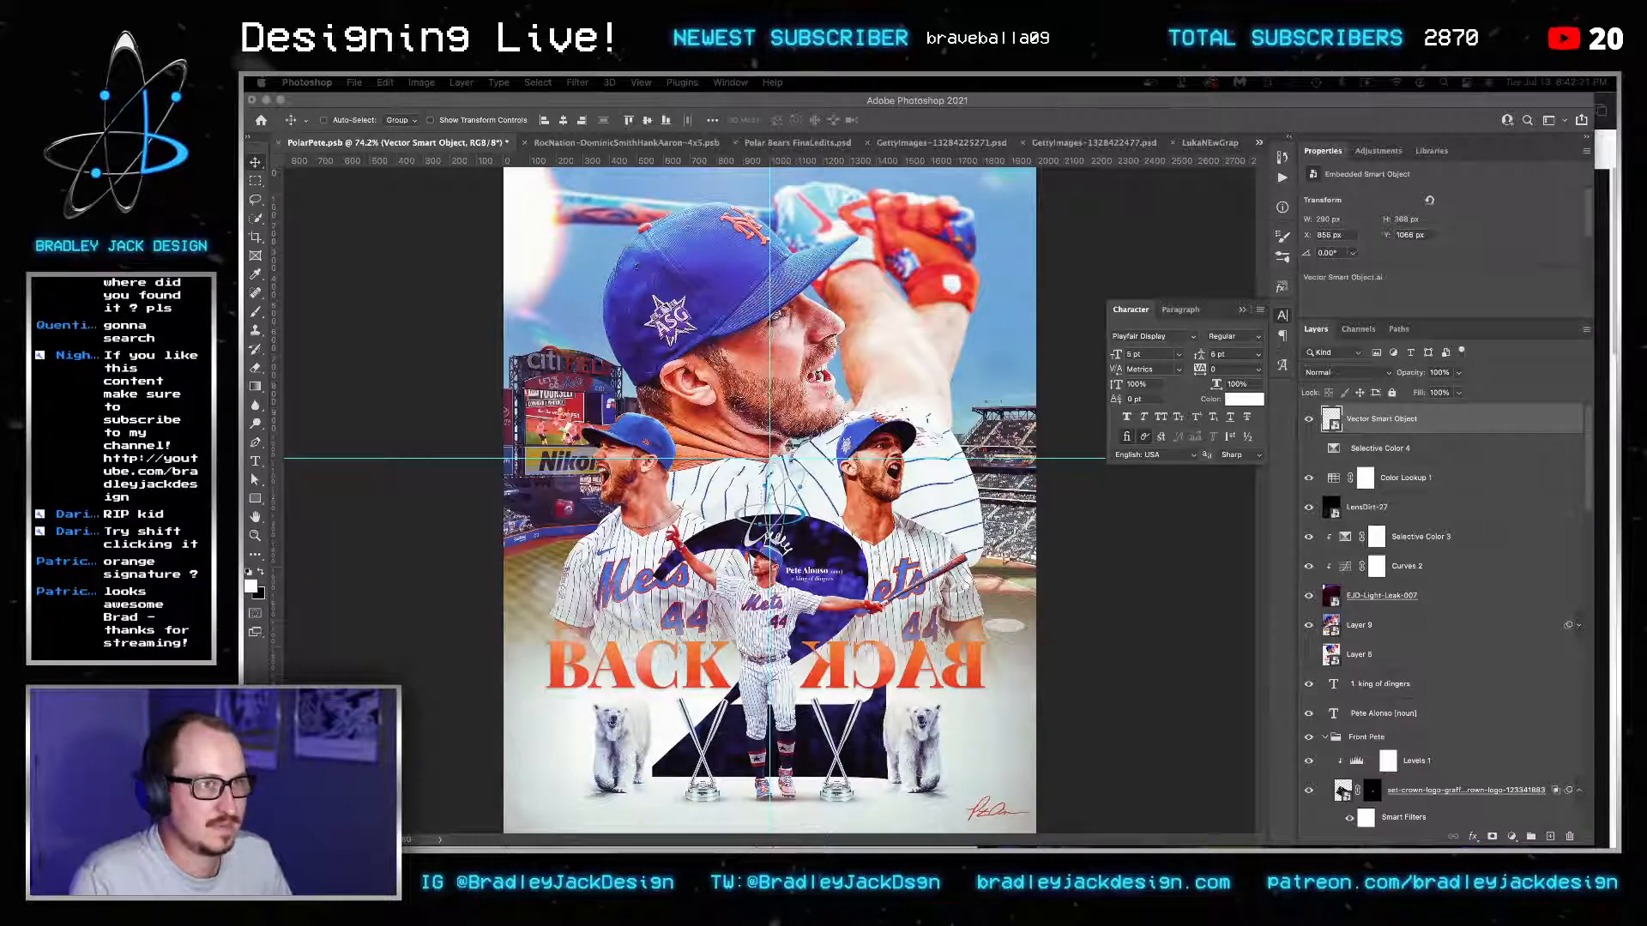
Move the atom logo to the poster's lower-left corner and shrink it to about 4.27%, about 124 px wide.
click(1238, 592)
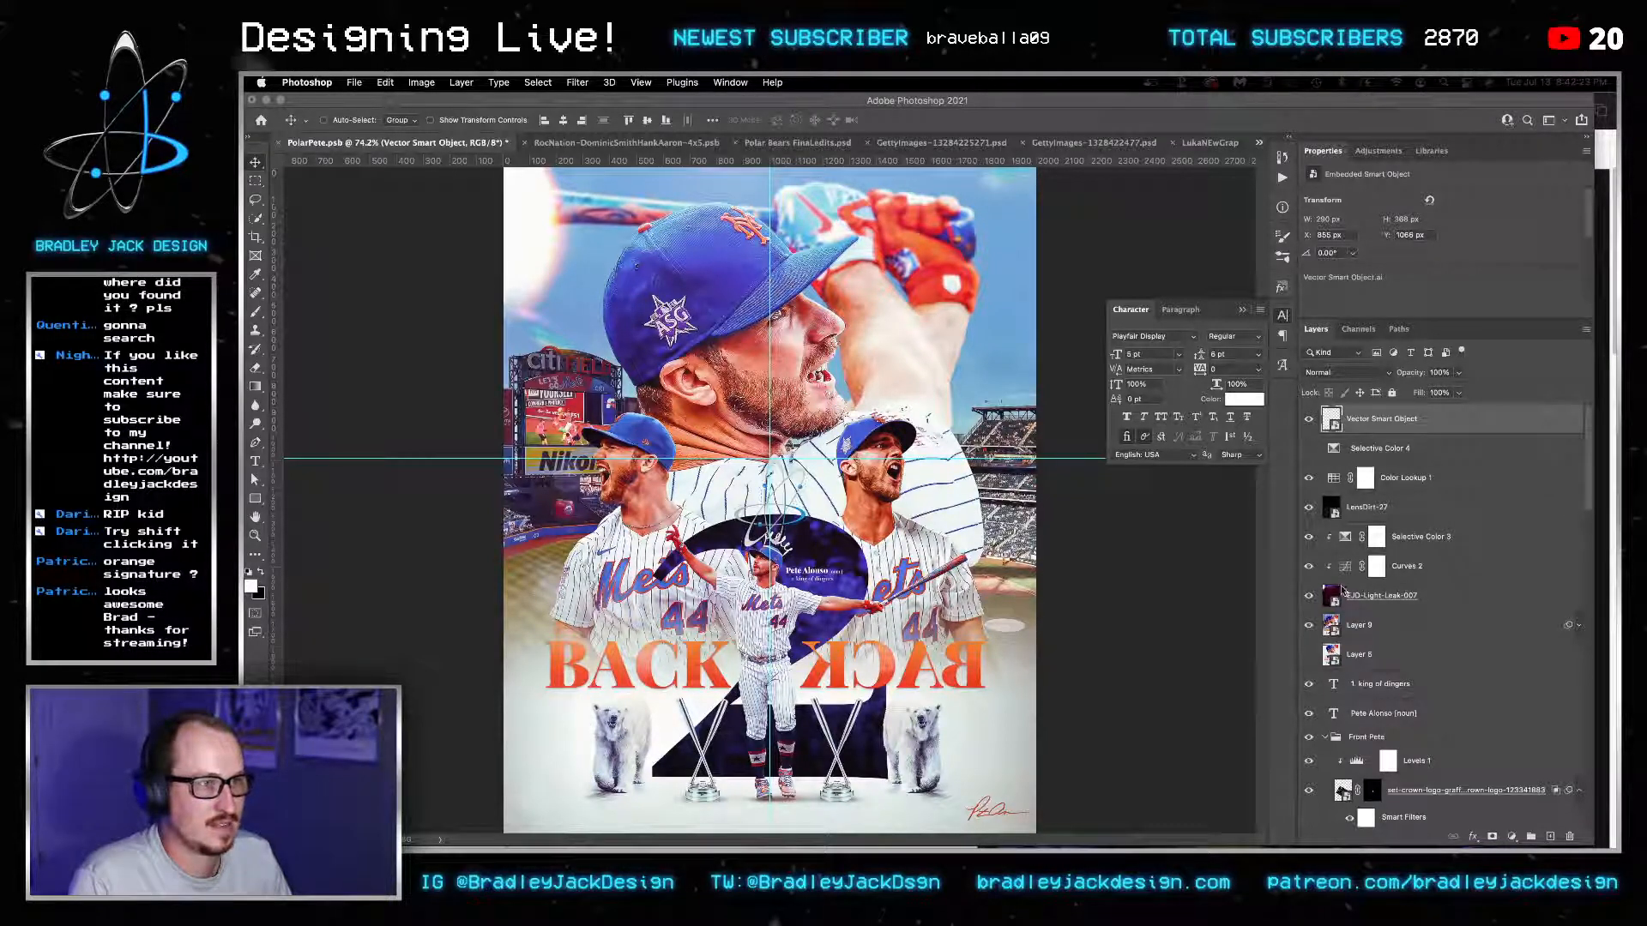
drag(789, 513, 523, 850)
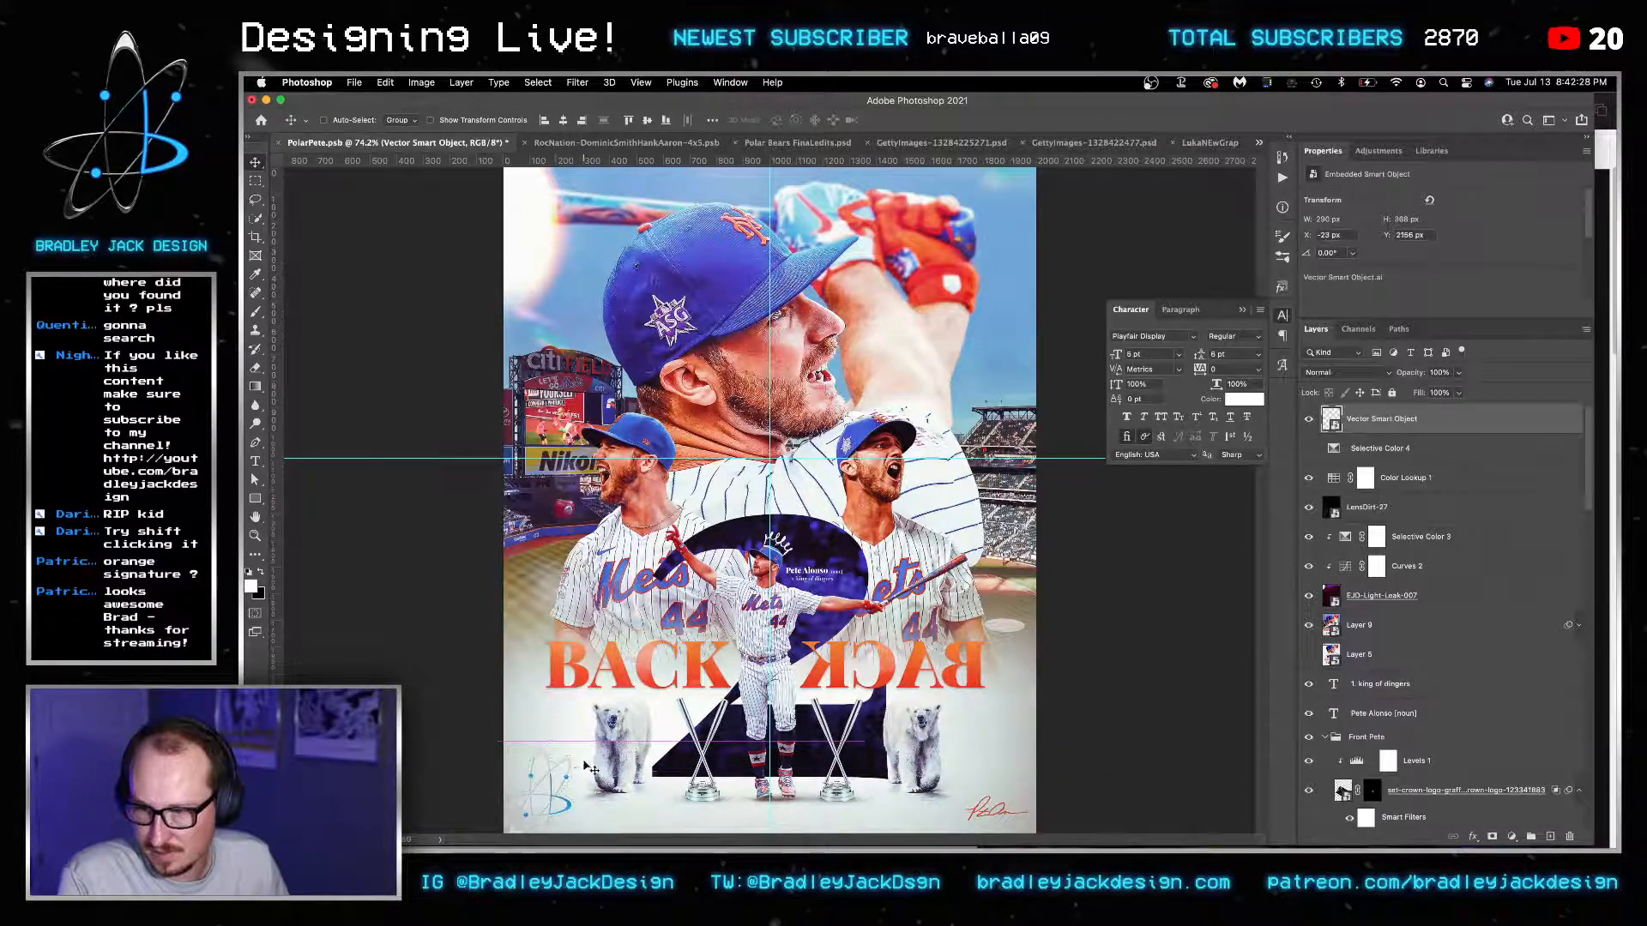
key(super+t)
drag(577, 744, 560, 777)
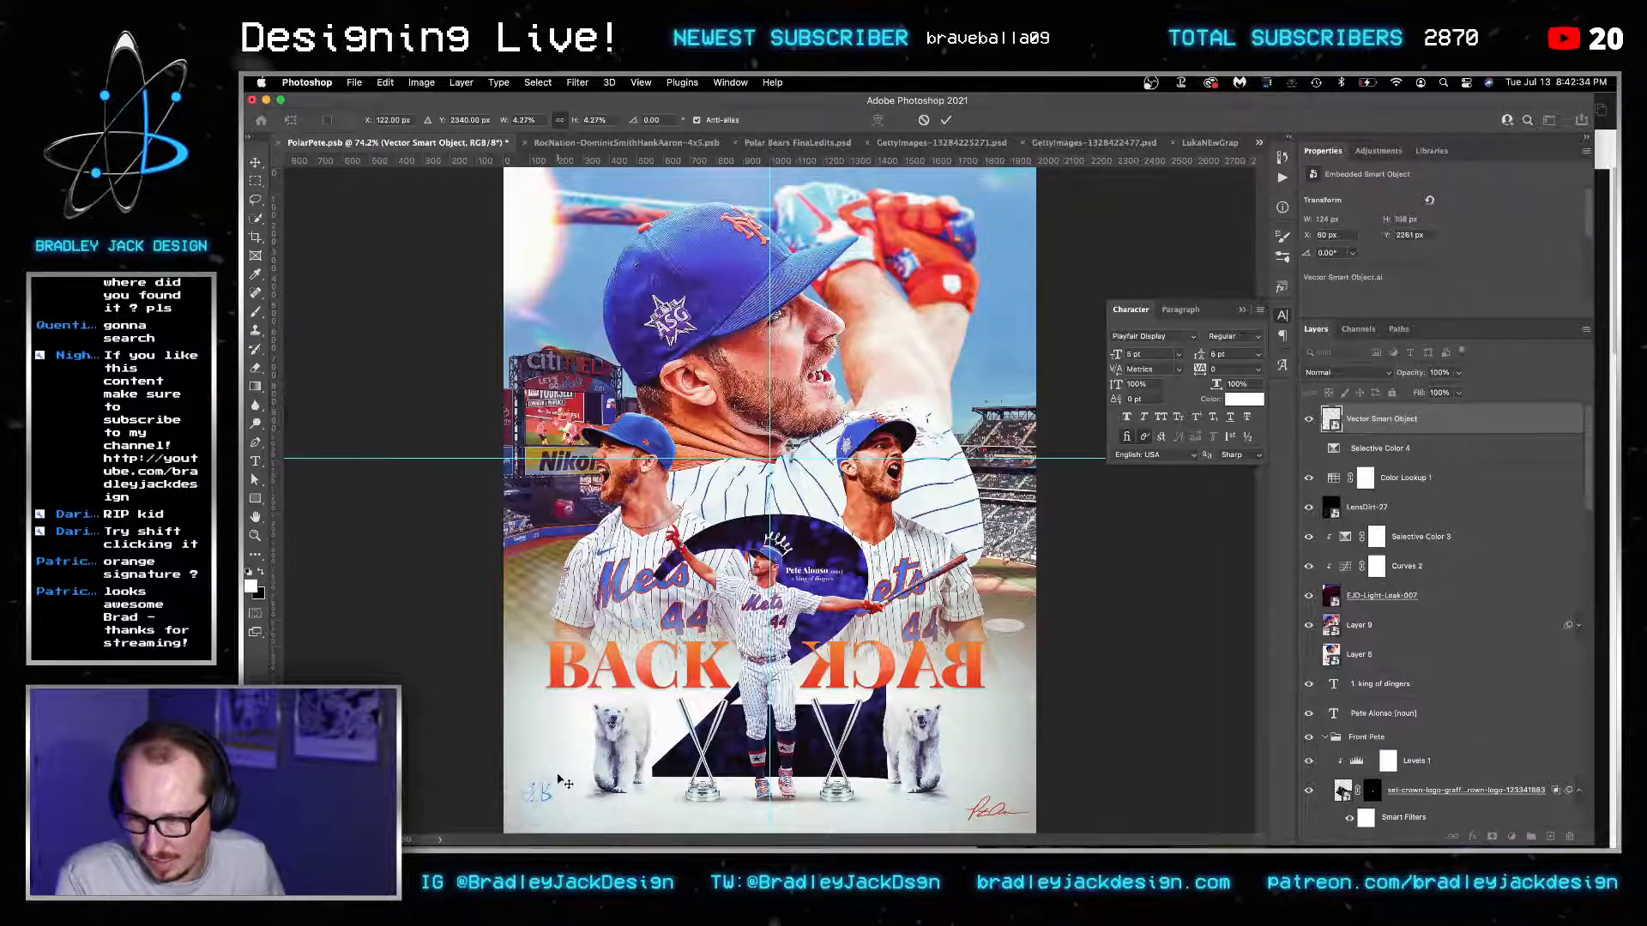
key(Return)
key(shift+Down)
key(shift+Down)
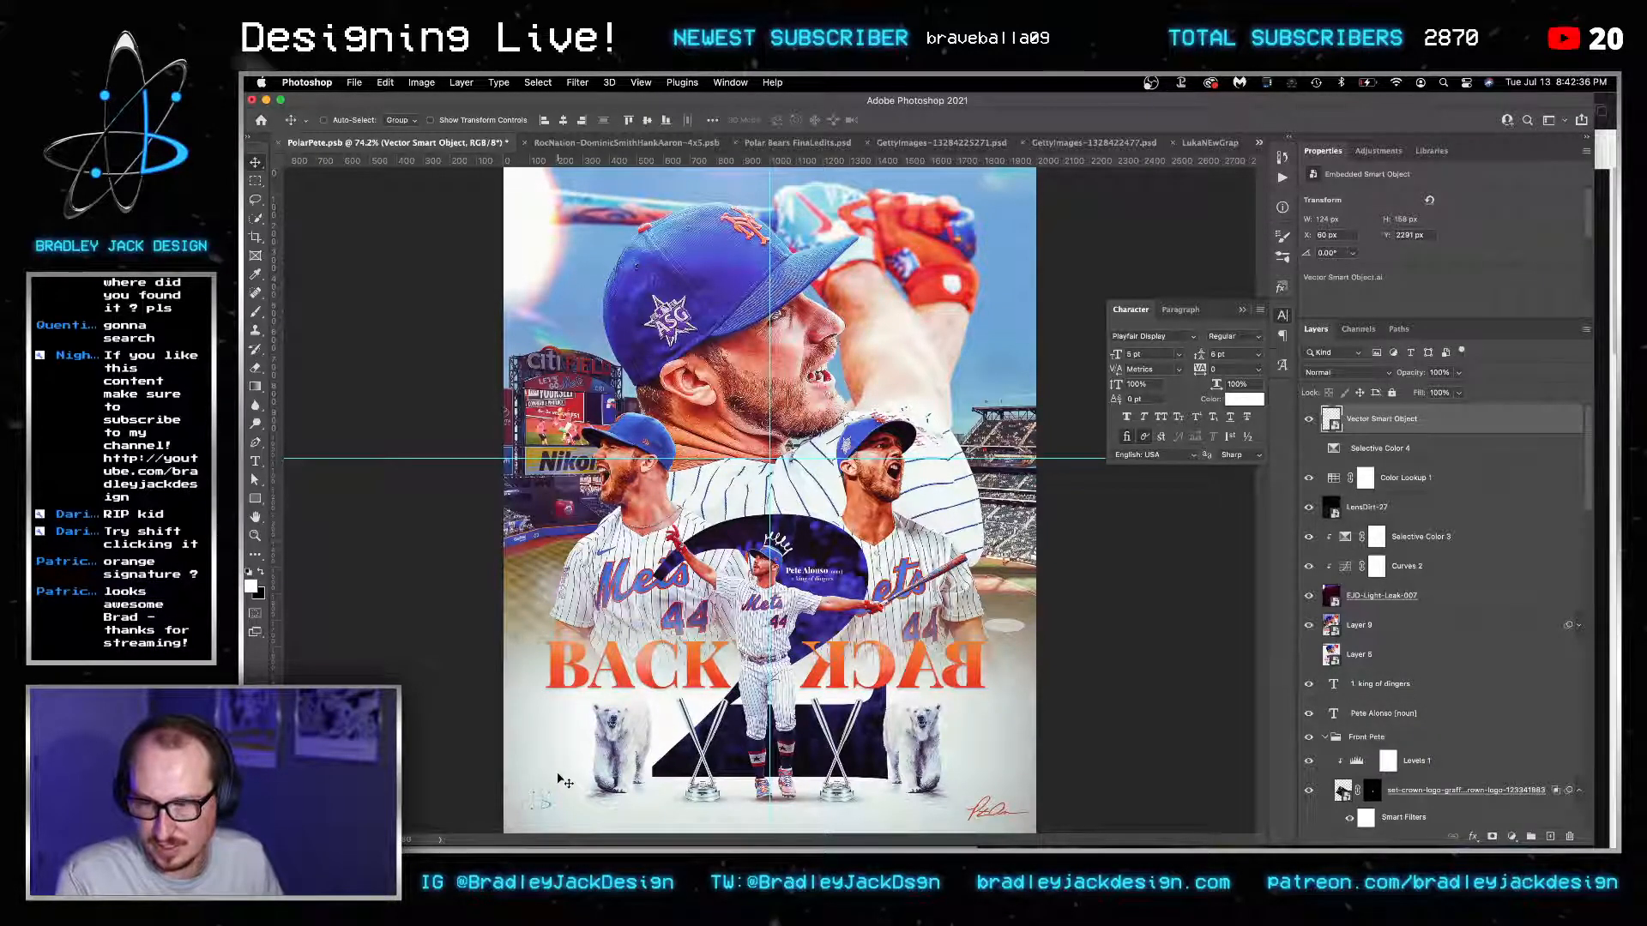
Add a Color Overlay to the atom logo in the orange sampled from the BACK lettering (#f2491e), with Normal blend mode.
click(1473, 837)
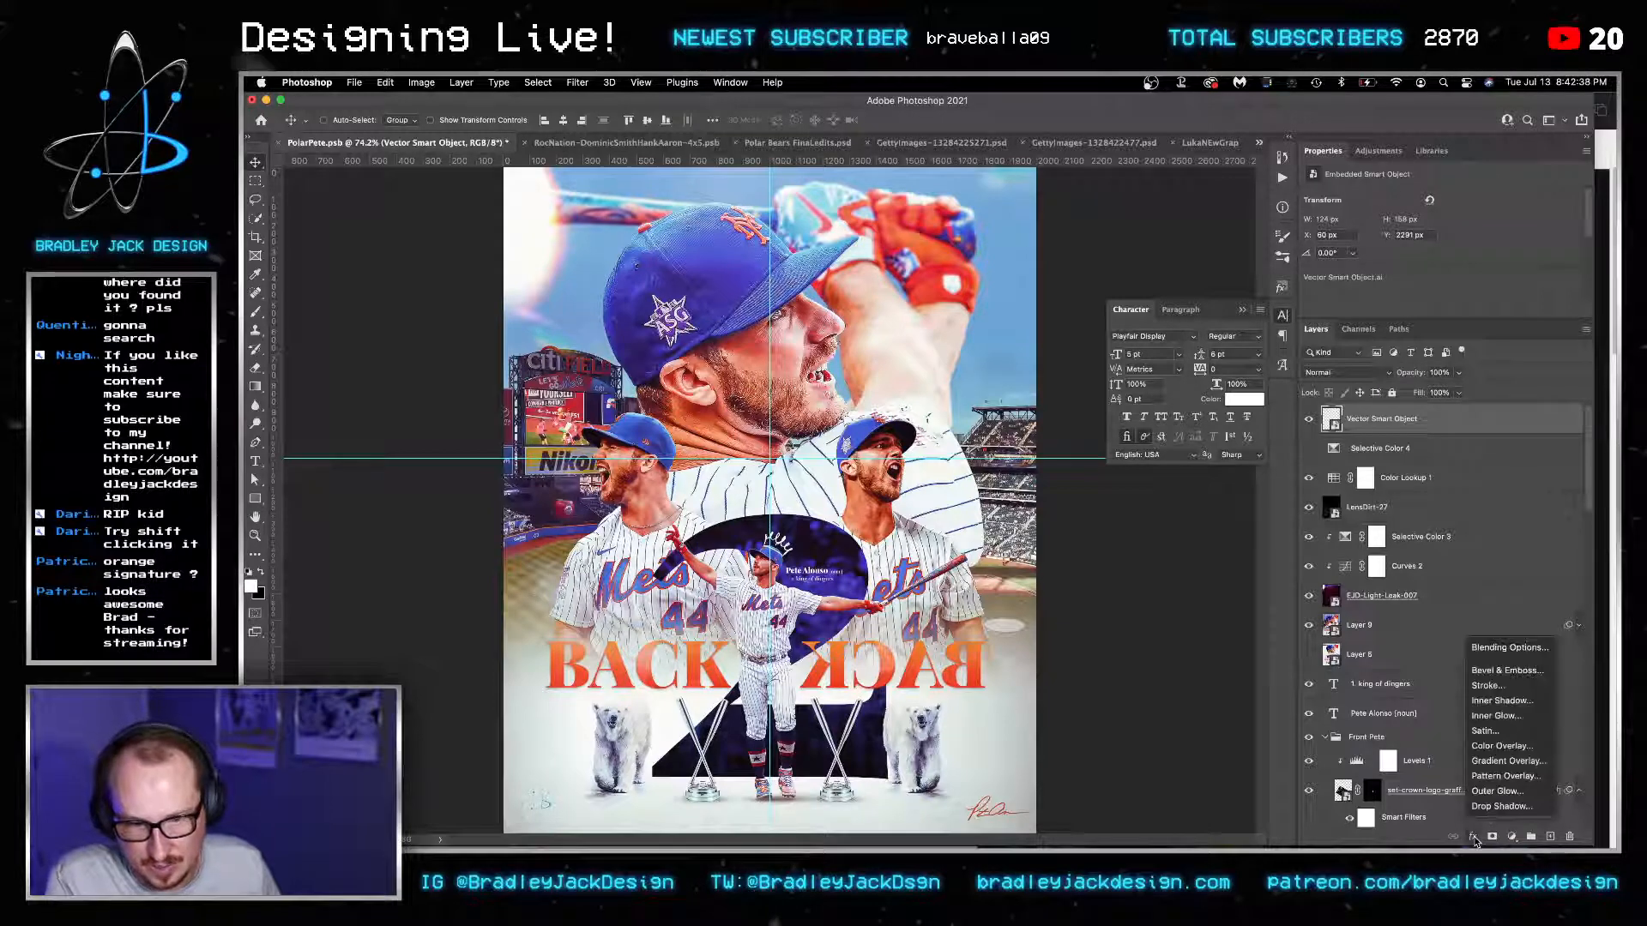
click(1501, 745)
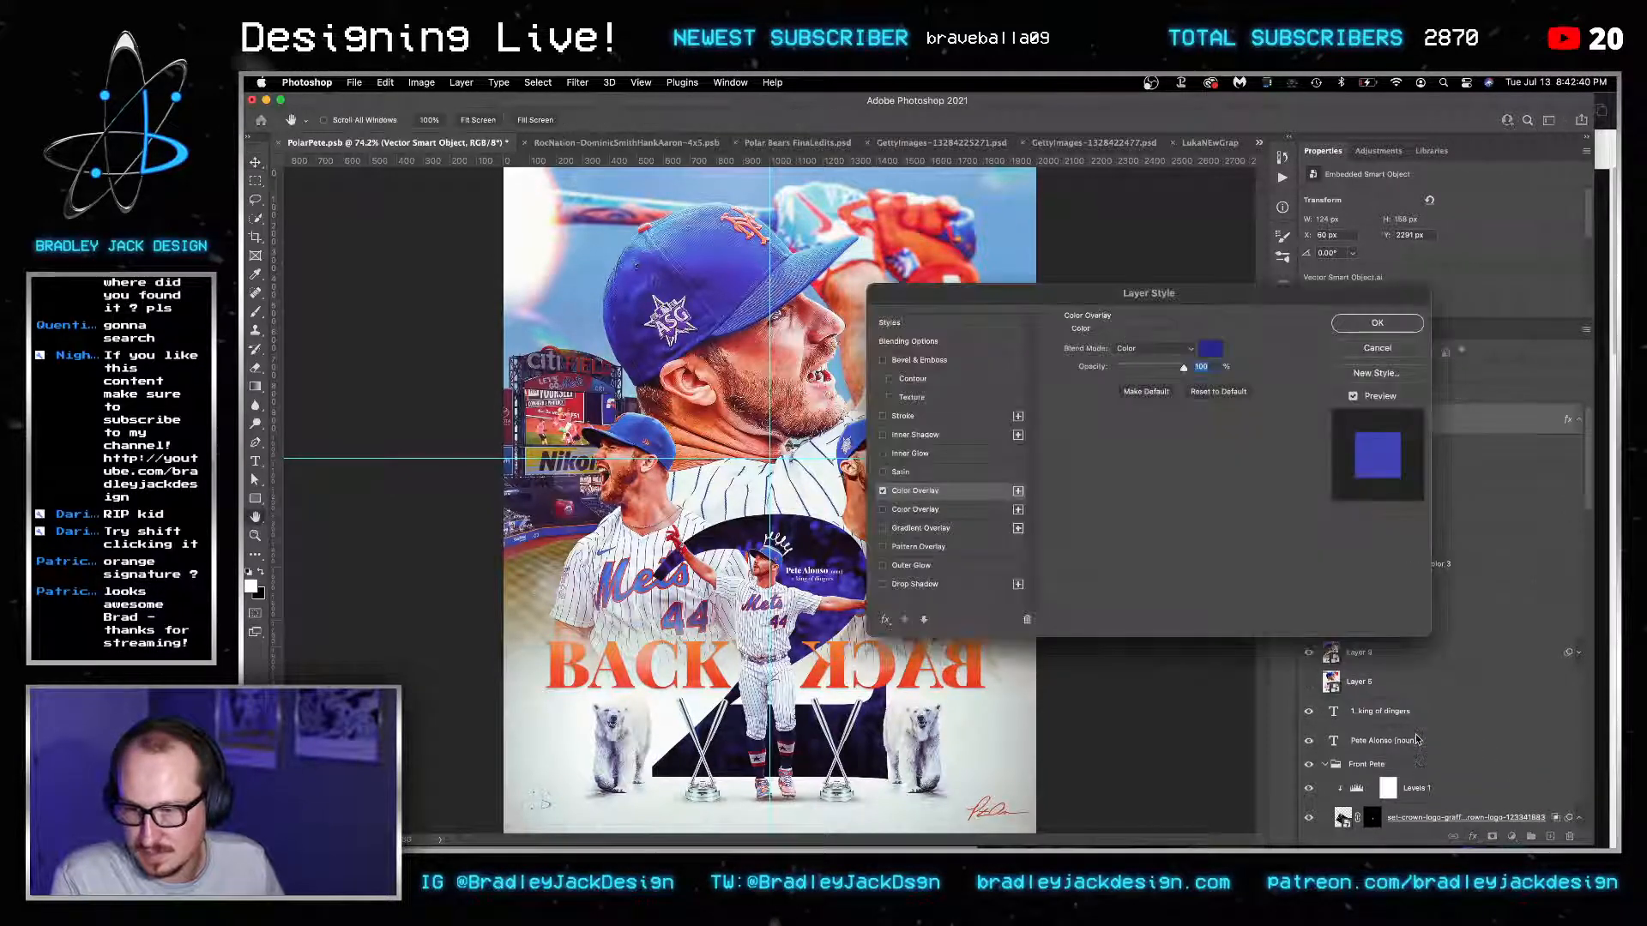
click(1210, 349)
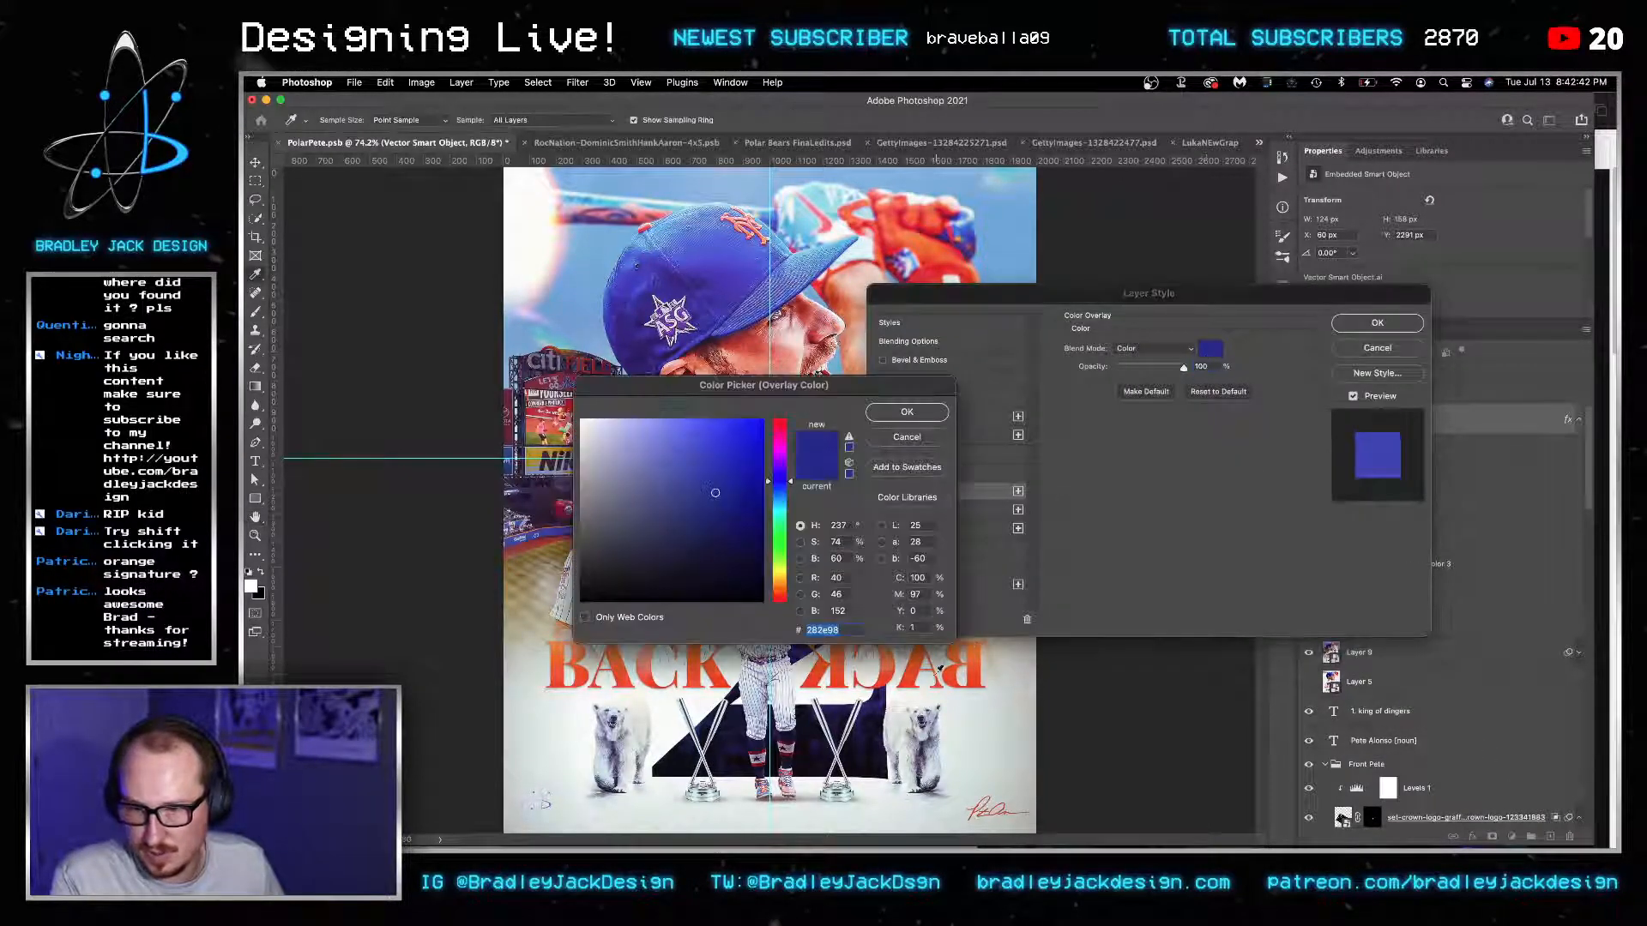
click(916, 673)
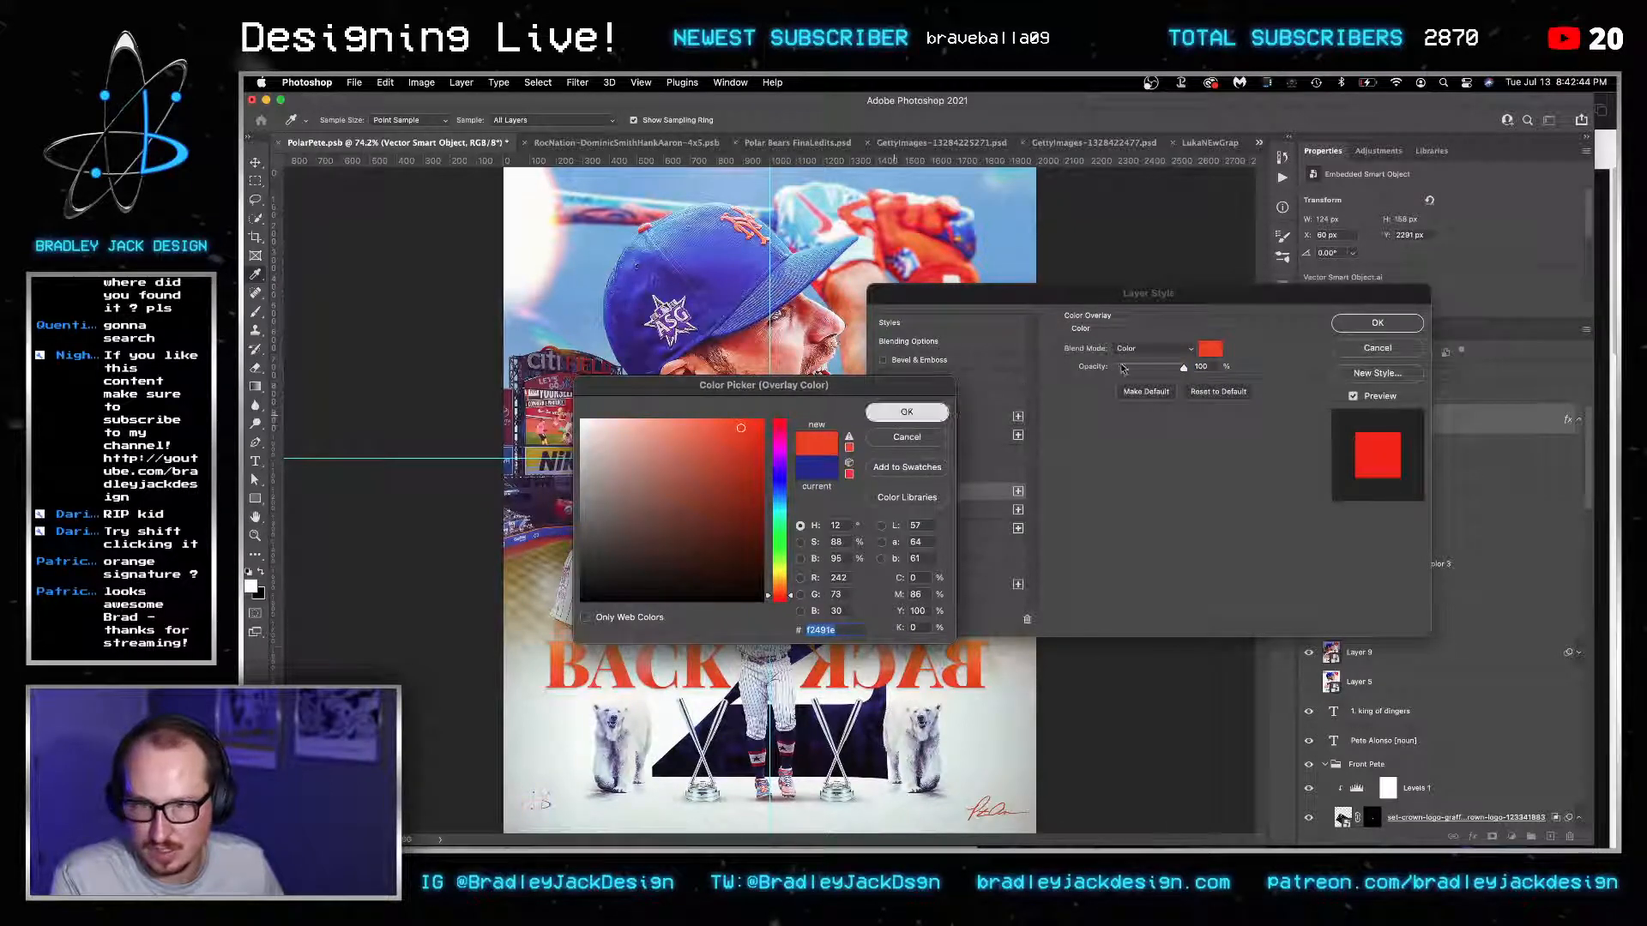
key(Return)
click(1143, 349)
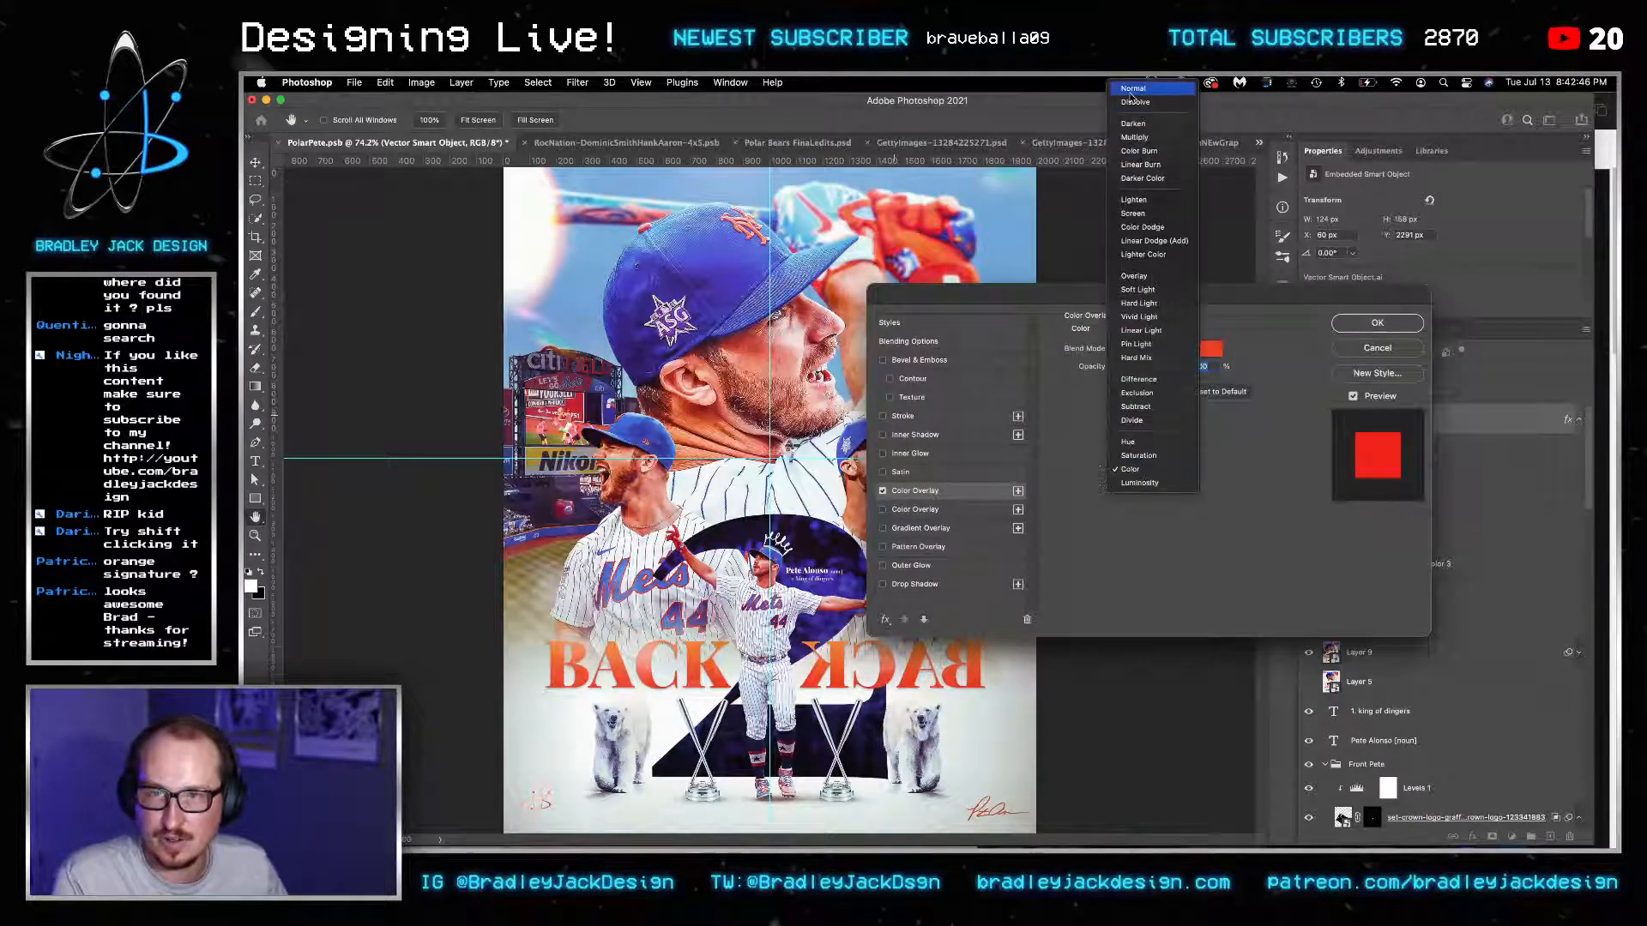
click(1134, 90)
key(Return)
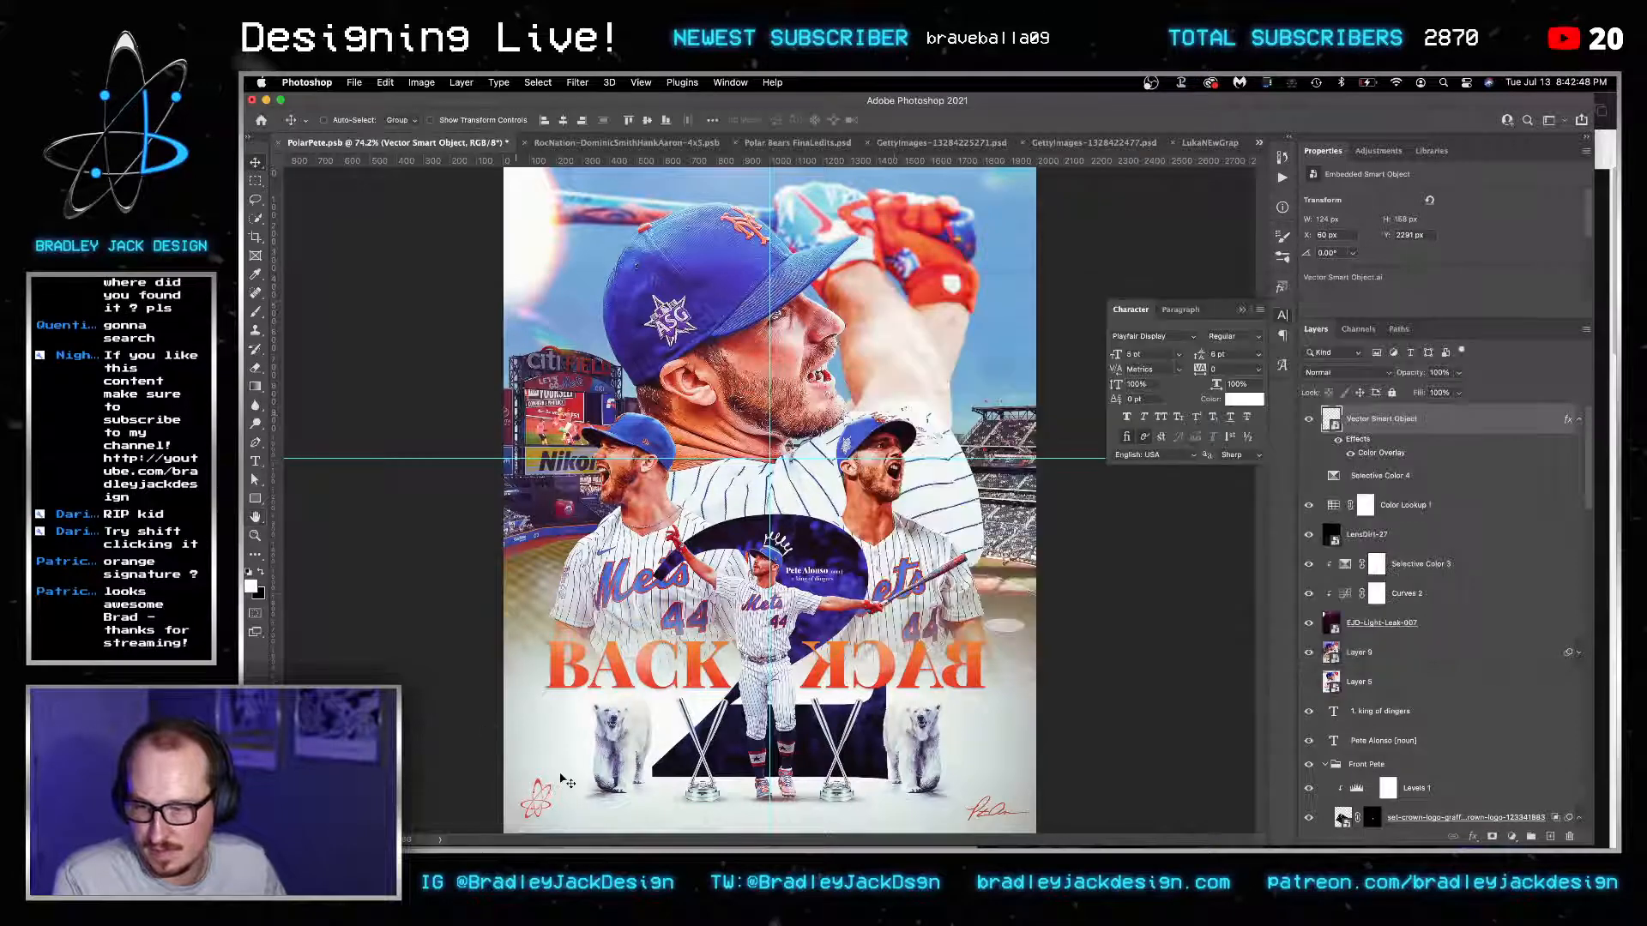
Scale the orange atom logo down further to about 127 px high, keeping it in the poster's lower-left corner.
key(ctrl+t)
drag(554, 778, 549, 787)
key(Return)
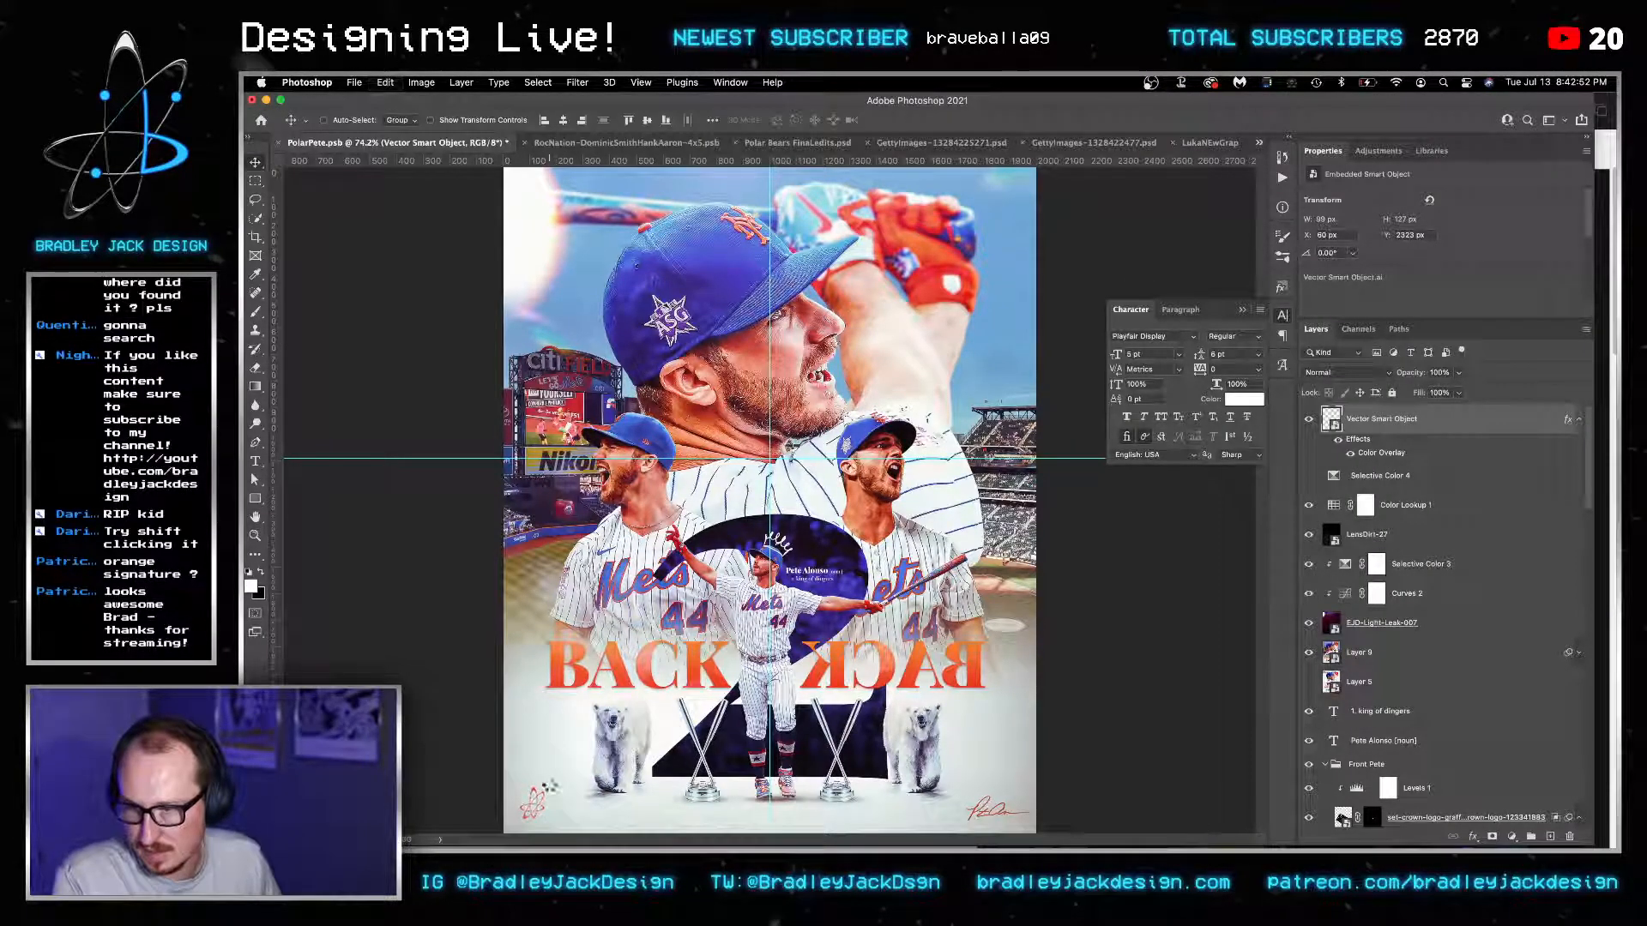
Nudge the atom logo 12 px left and 2 px down, and save the poster document.
key(Left)
key(Left)
key(Left)
key(Left)
key(Left)
key(Left)
key(Left)
key(Left)
key(Left)
key(Left)
key(Left)
key(Left)
key(Down)
key(Down)
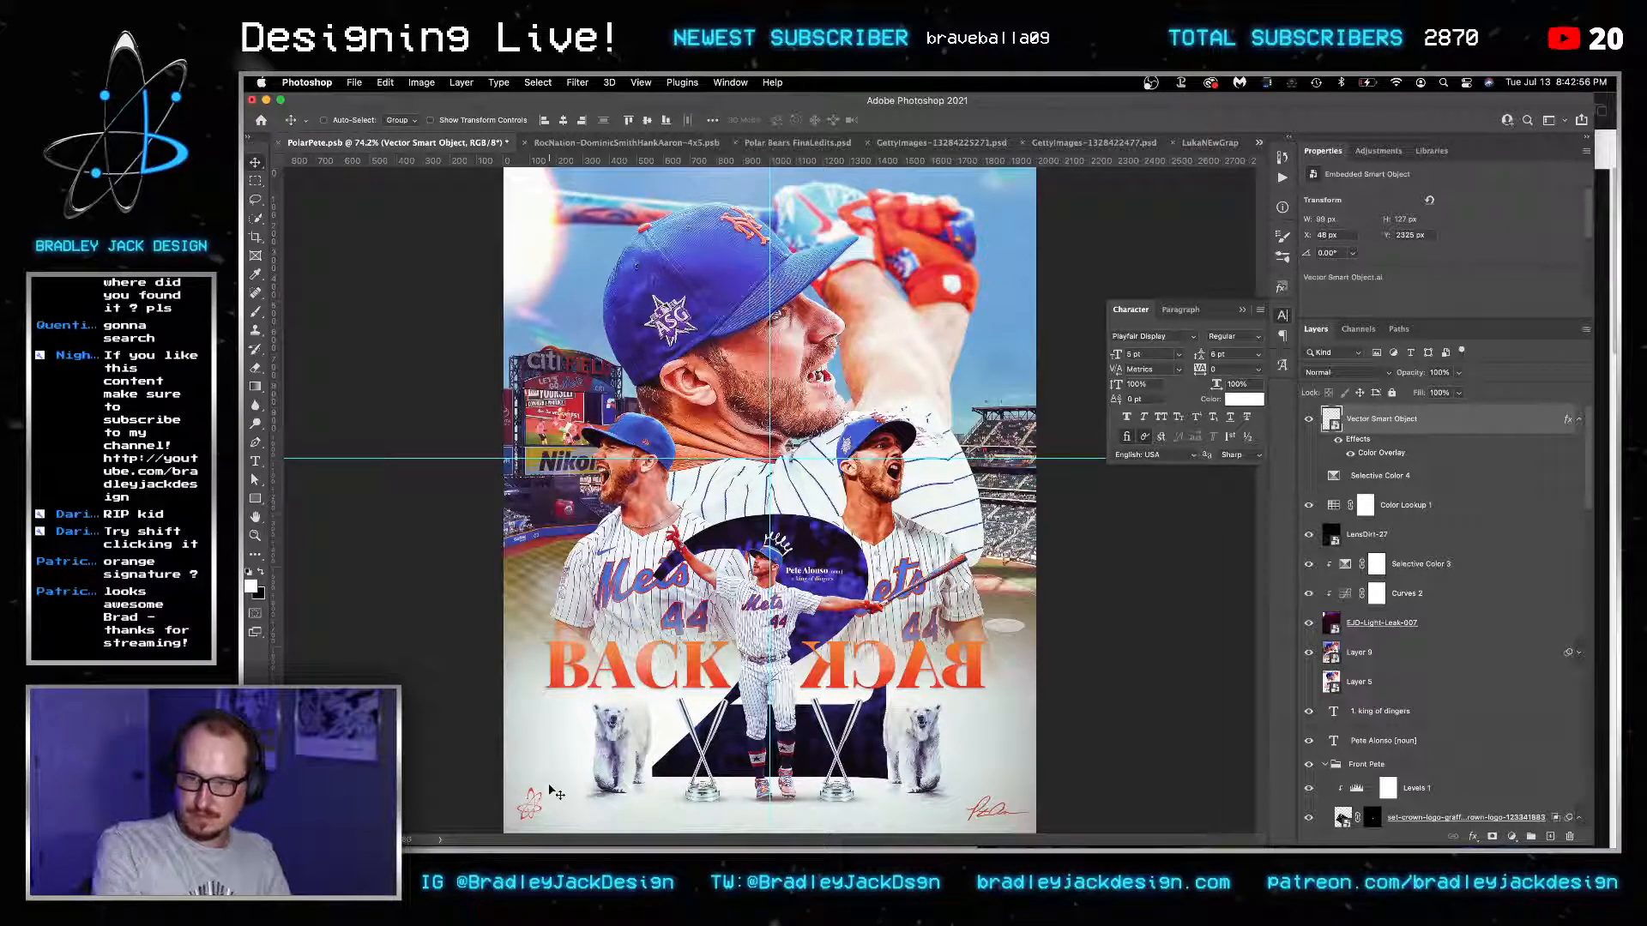
key(super+s)
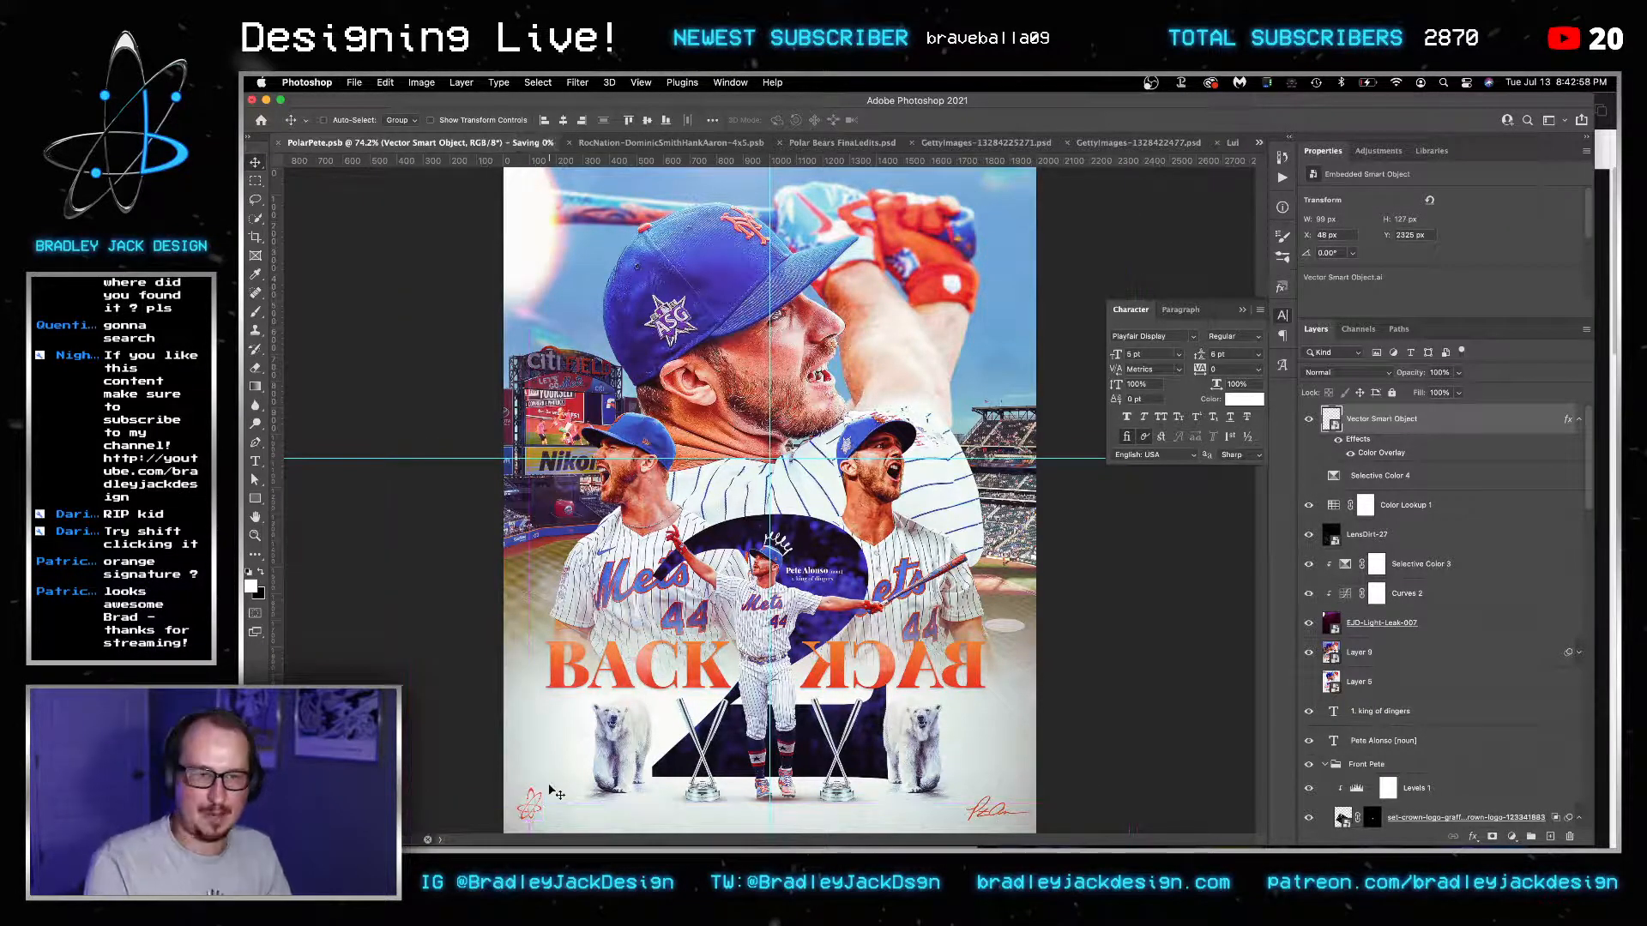